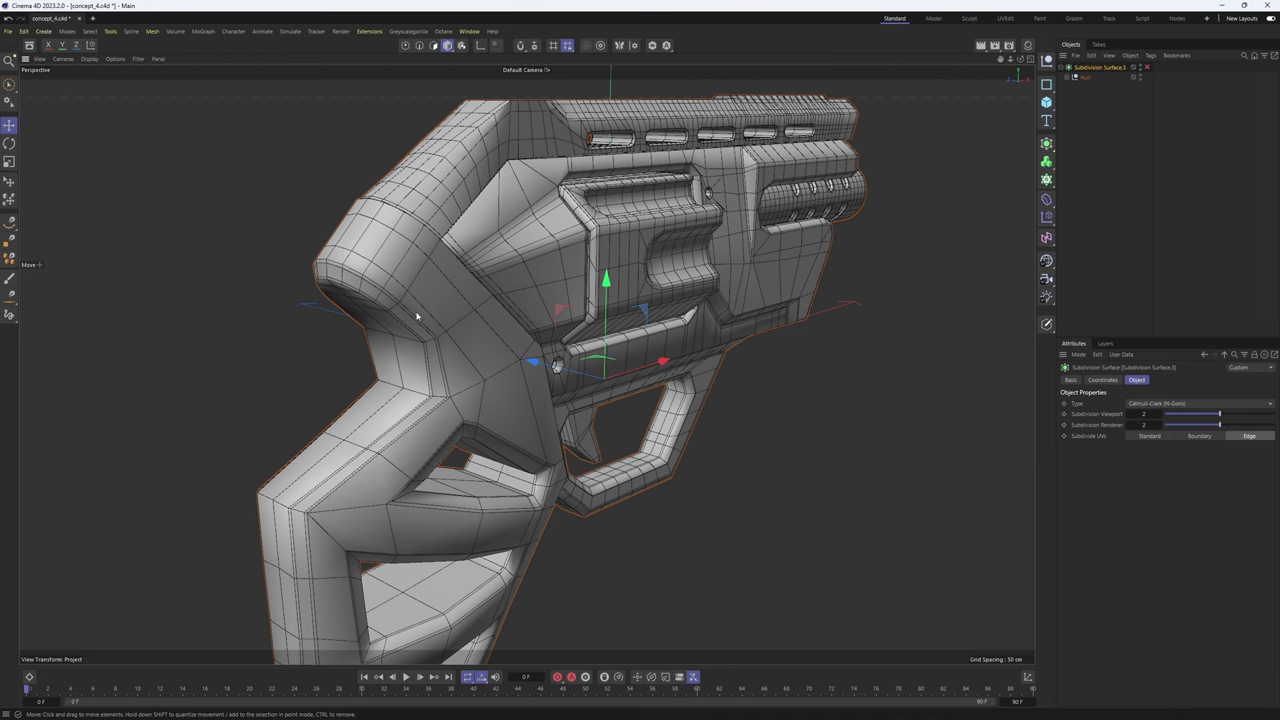
- Assign the checker material Mat to the gun's grip object, Boole, inside the Null group
left_click_drag(457, 286, 436, 385, "alt")
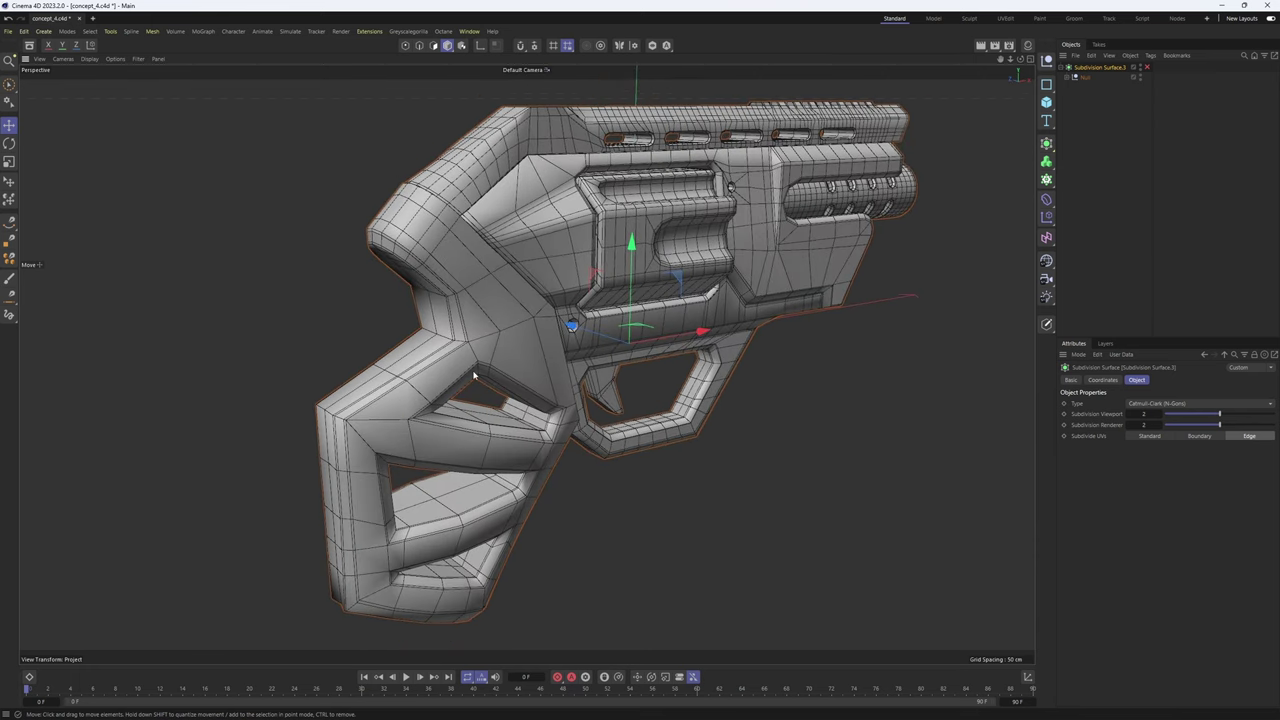
scroll(500, 360, "up", 3)
left_click(400, 442)
scroll(422, 434, "down", 2)
mouse_move(474, 460)
left_mouse_down()
mouse_move(417, 432)
mouse_move(416, 472)
mouse_move(463, 463)
left_mouse_up()
key("ctrl+z")
middle_click_drag(466, 460, 464, 488, "alt")
scroll(466, 470, "up", 2)
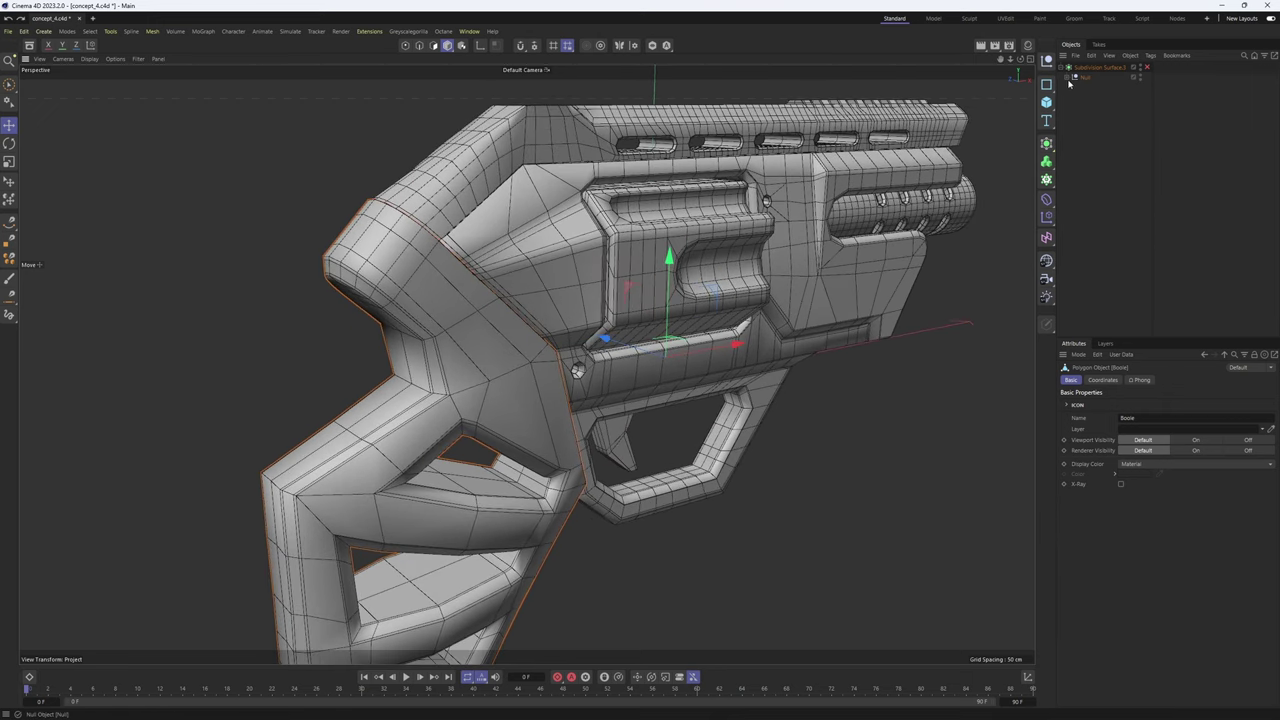
left_click(1069, 78)
left_click(1027, 45)
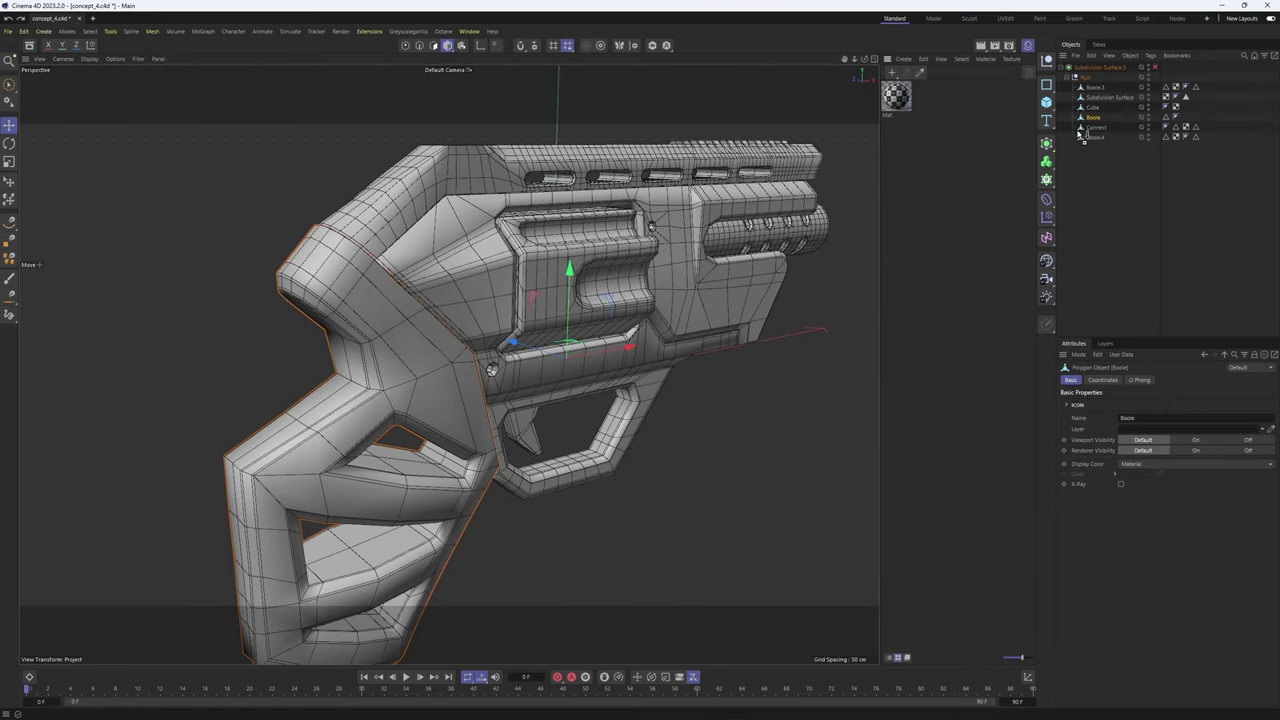
left_click_drag(1092, 122, 1094, 118)
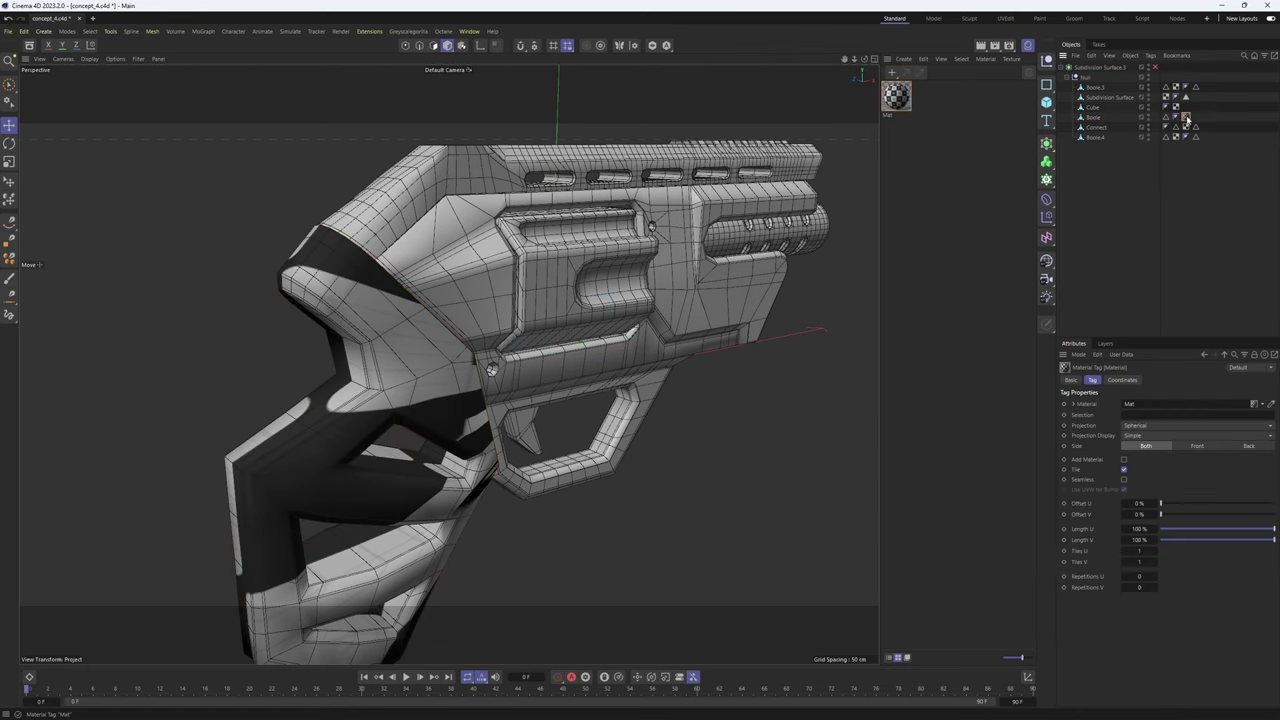
- Set the grip's material tag projection to Cubic and close the material manager
left_click(1135, 425)
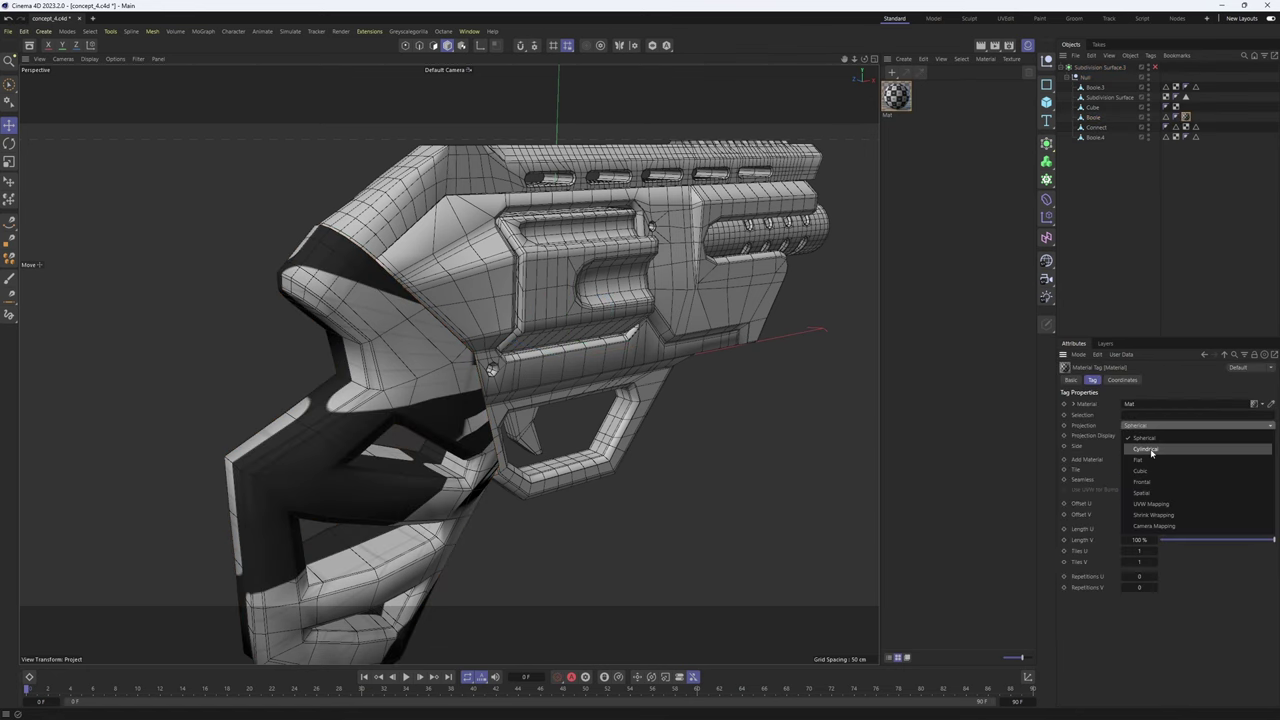
left_click(1135, 458)
left_click(1027, 45)
- Compare the checker texture around the grip's upper opening with the Subdivision Surface switched on and off repeatedly
scroll(620, 300, "up", 10)
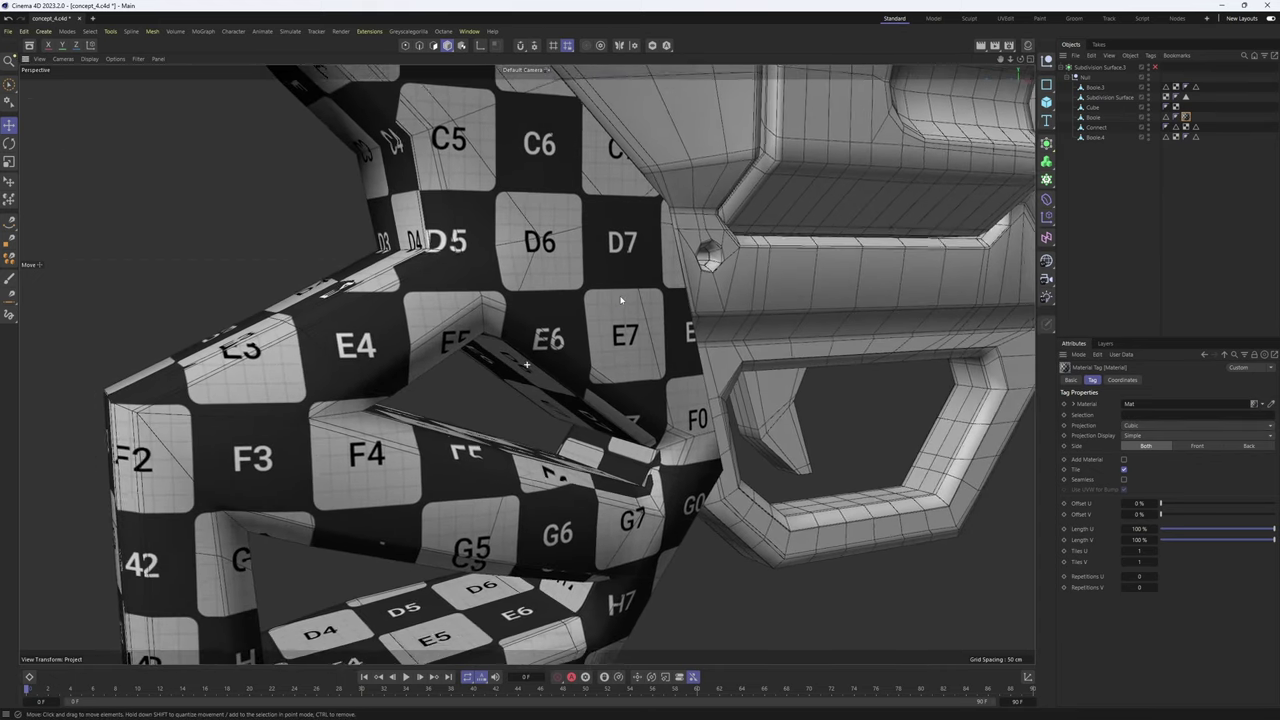
scroll(620, 300, "up", 2)
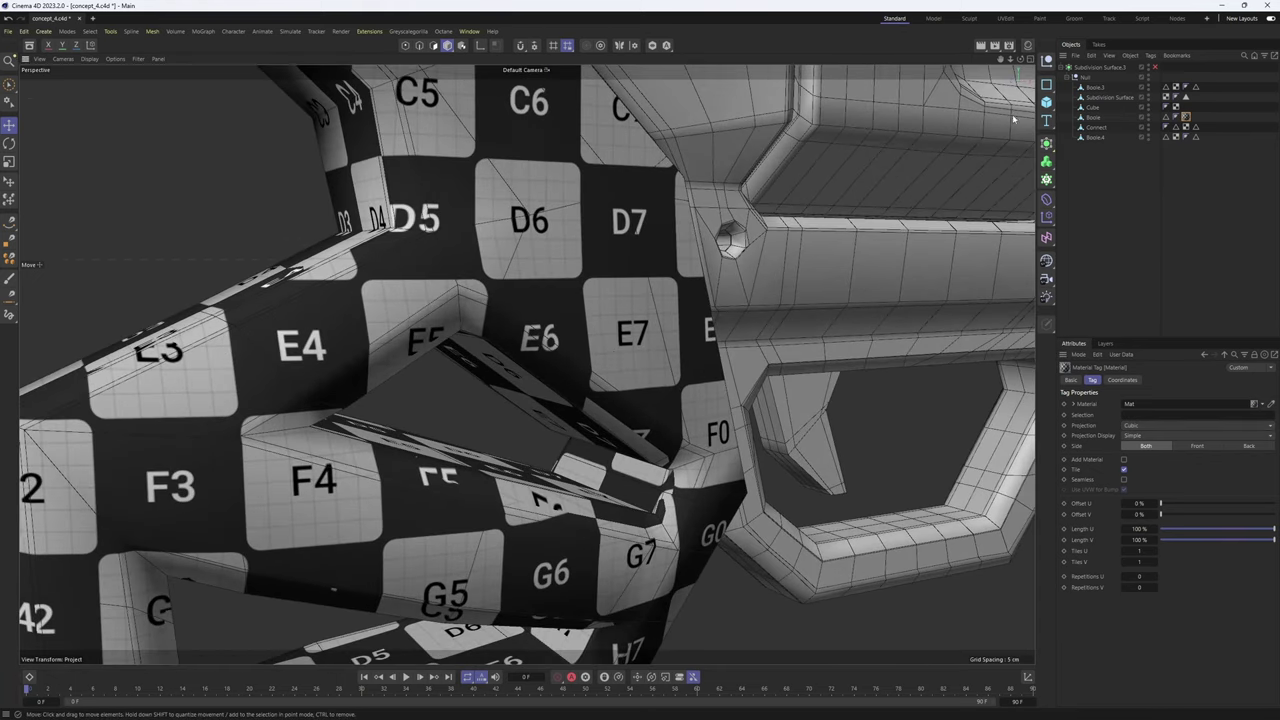
left_click_drag(744, 274, 750, 325, "alt")
left_click(1102, 127)
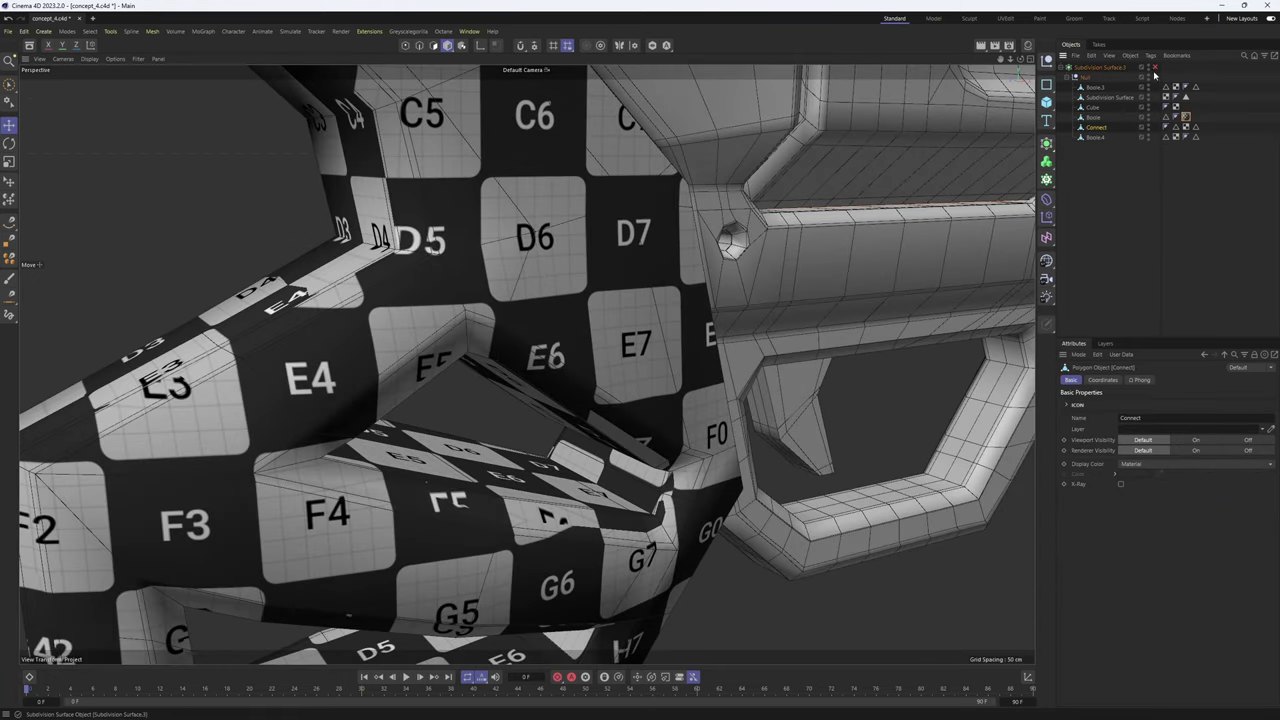
left_click(1157, 68)
left_click(1157, 68)
left_click(1157, 68)
left_click(1157, 68)
left_click(1157, 68)
left_click(1157, 68)
left_click(1157, 68)
left_click(1157, 68)
left_click(1157, 68)
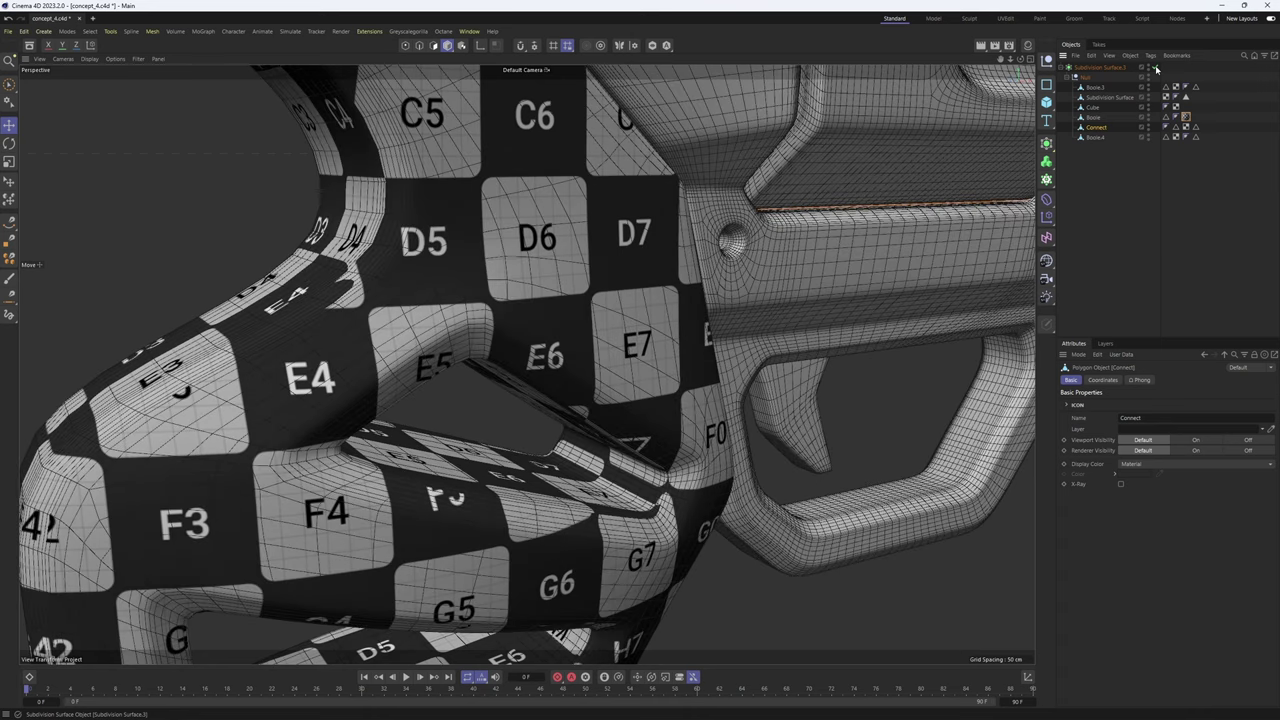
left_click(1157, 68)
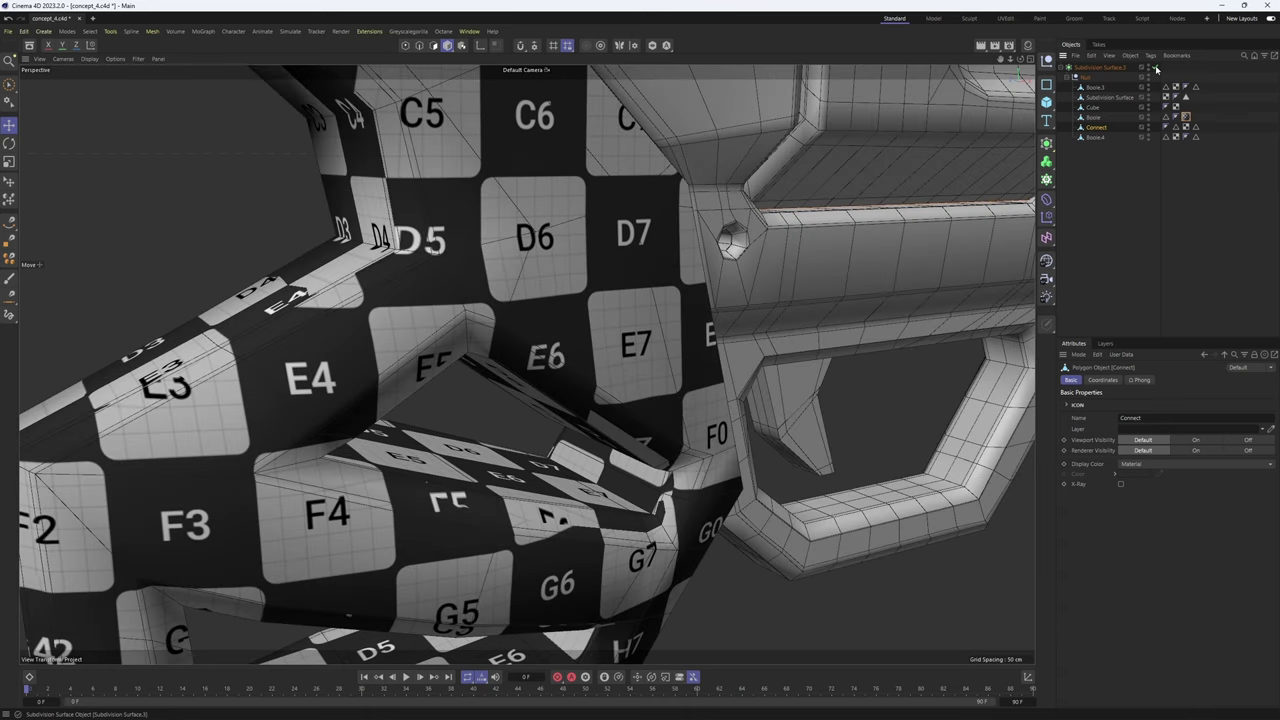
left_click(1157, 68)
left_click(1157, 68)
- Examine texture distortion along the upper grip opening's lower corner up close, with the Subdivision Surface off and on
middle_click_drag(655, 522, 652, 418, "alt")
scroll(655, 430, "up", 4)
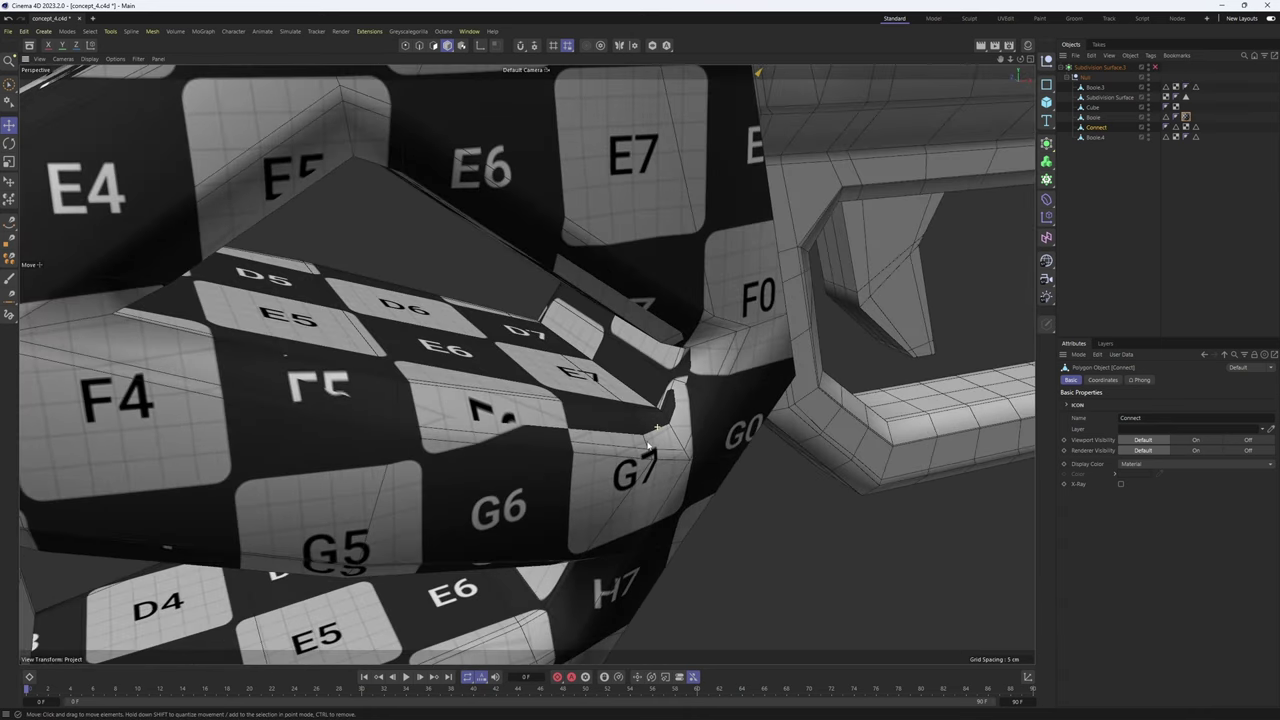
left_click_drag(648, 446, 548, 412, "alt")
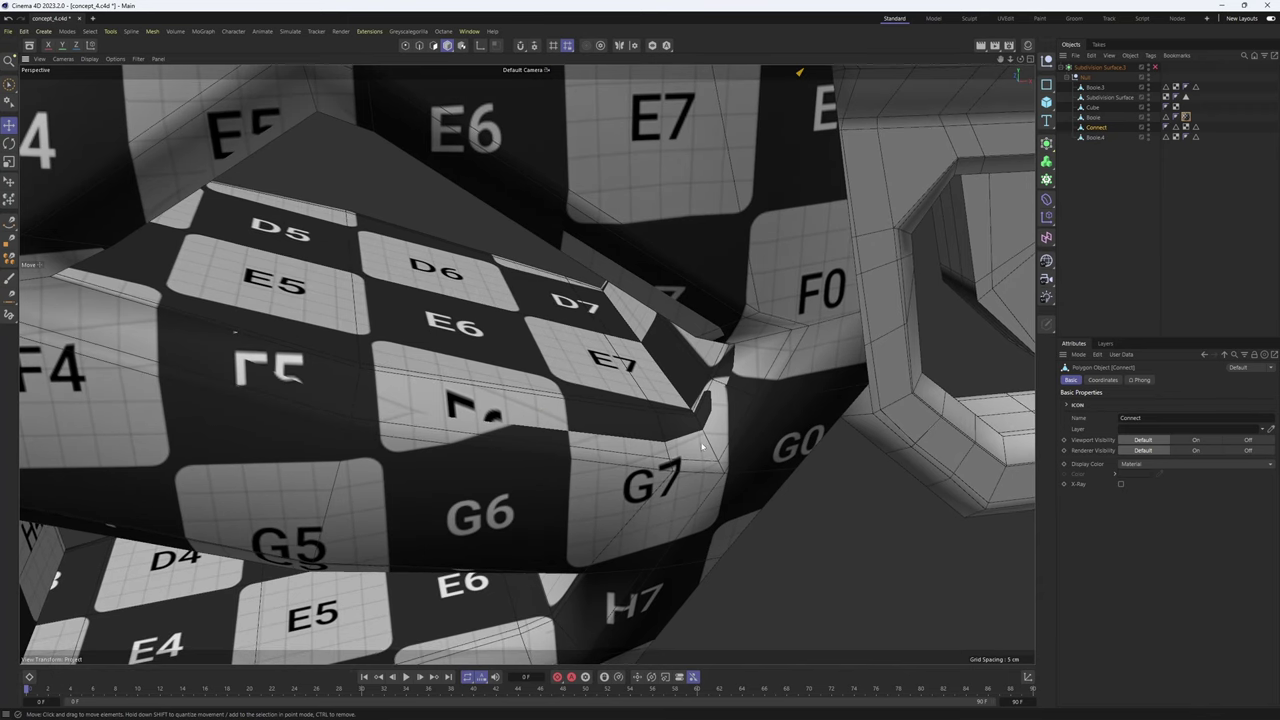
left_click(1157, 68)
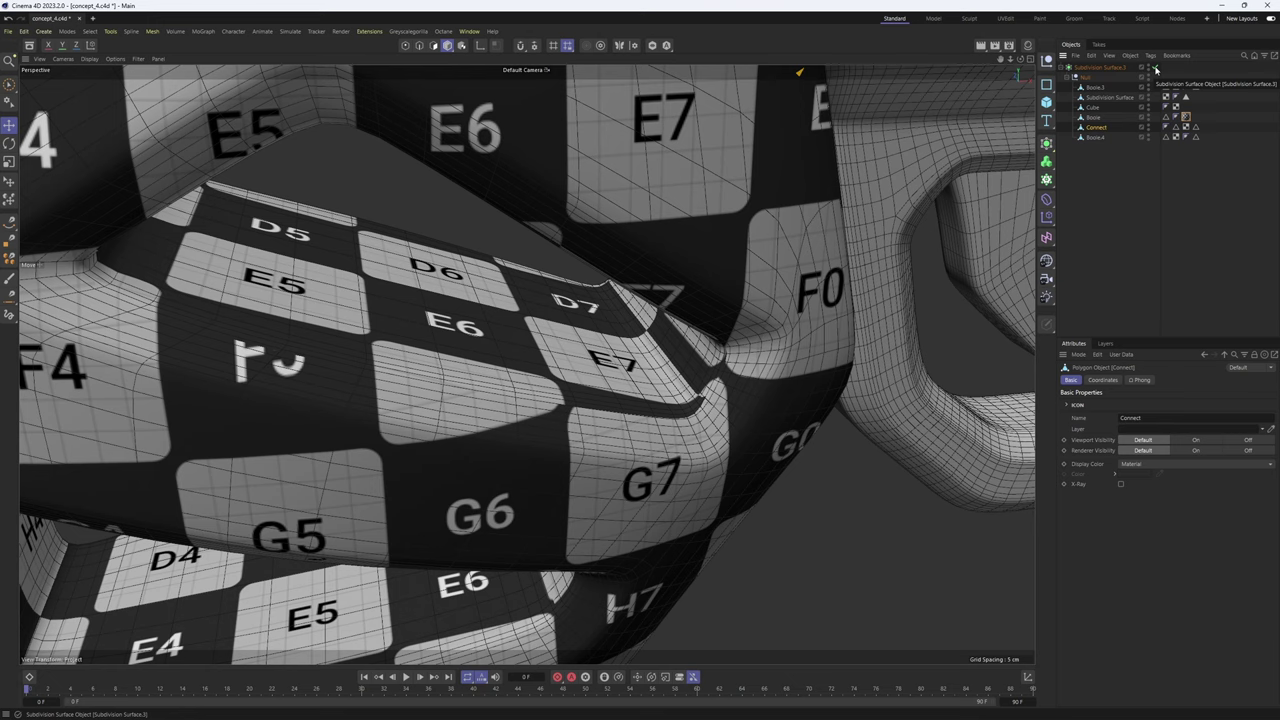
left_click(1157, 68)
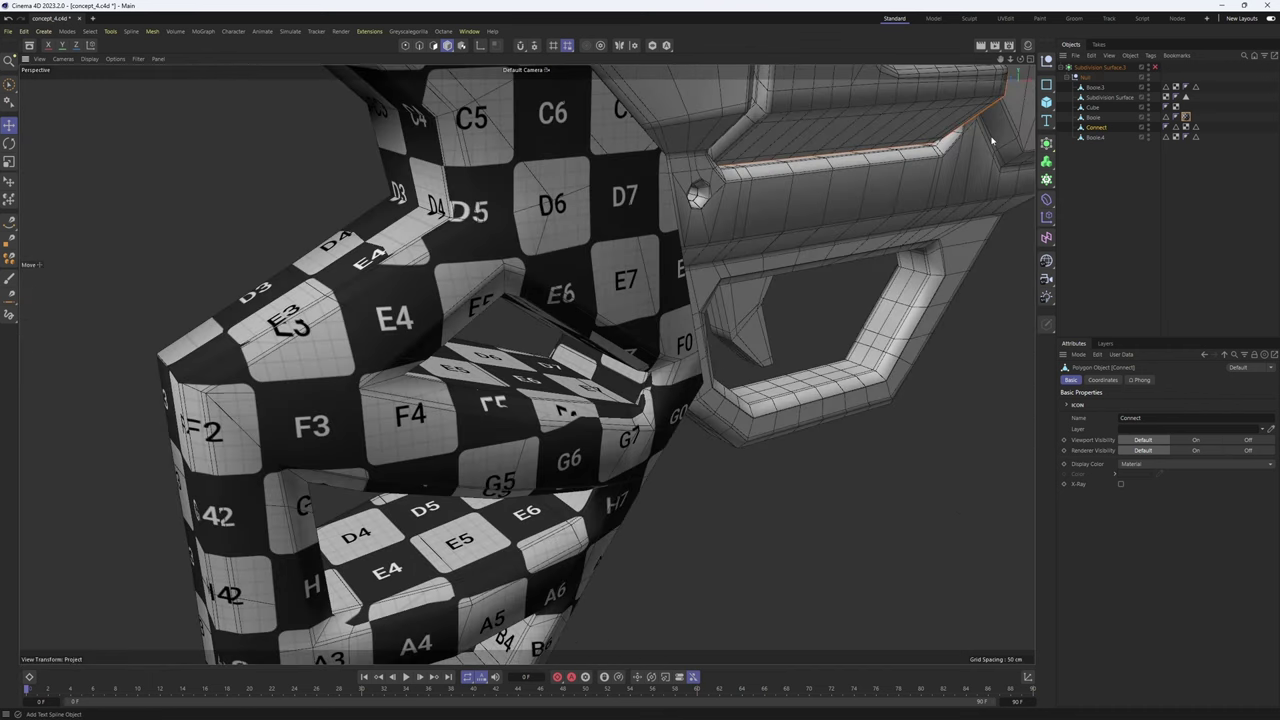
left_click_drag(586, 363, 600, 365, "alt")
scroll(600, 366, "up", 5)
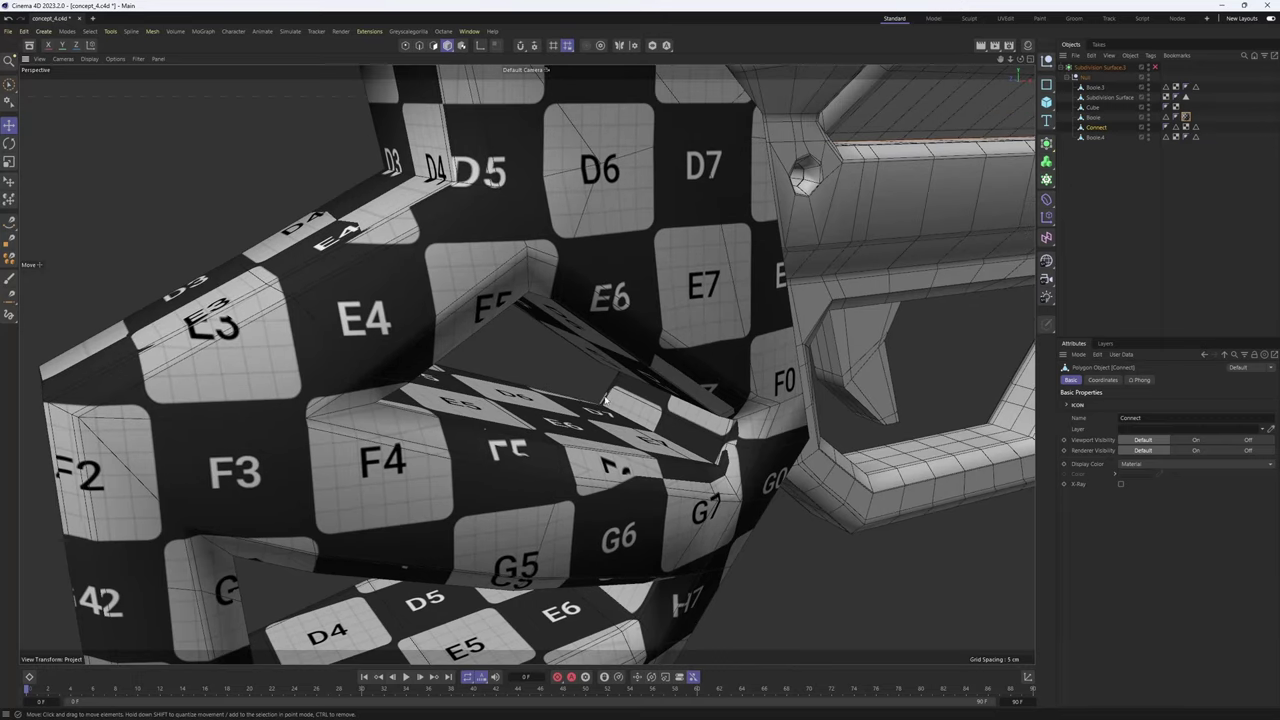
left_click(1155, 68)
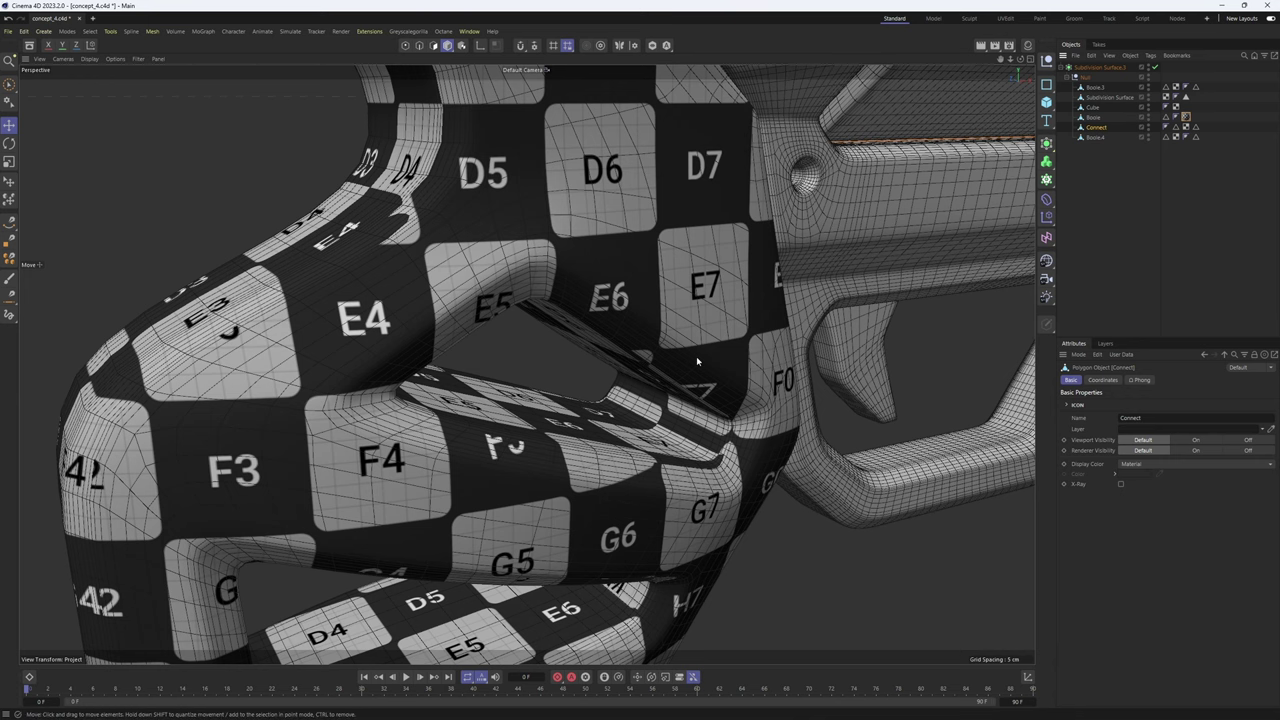
- Inspect the upper grip opening's inner faces from several angles, comparing the subdivided and unsubdivided texture
left_click_drag(697, 361, 529, 287, "alt")
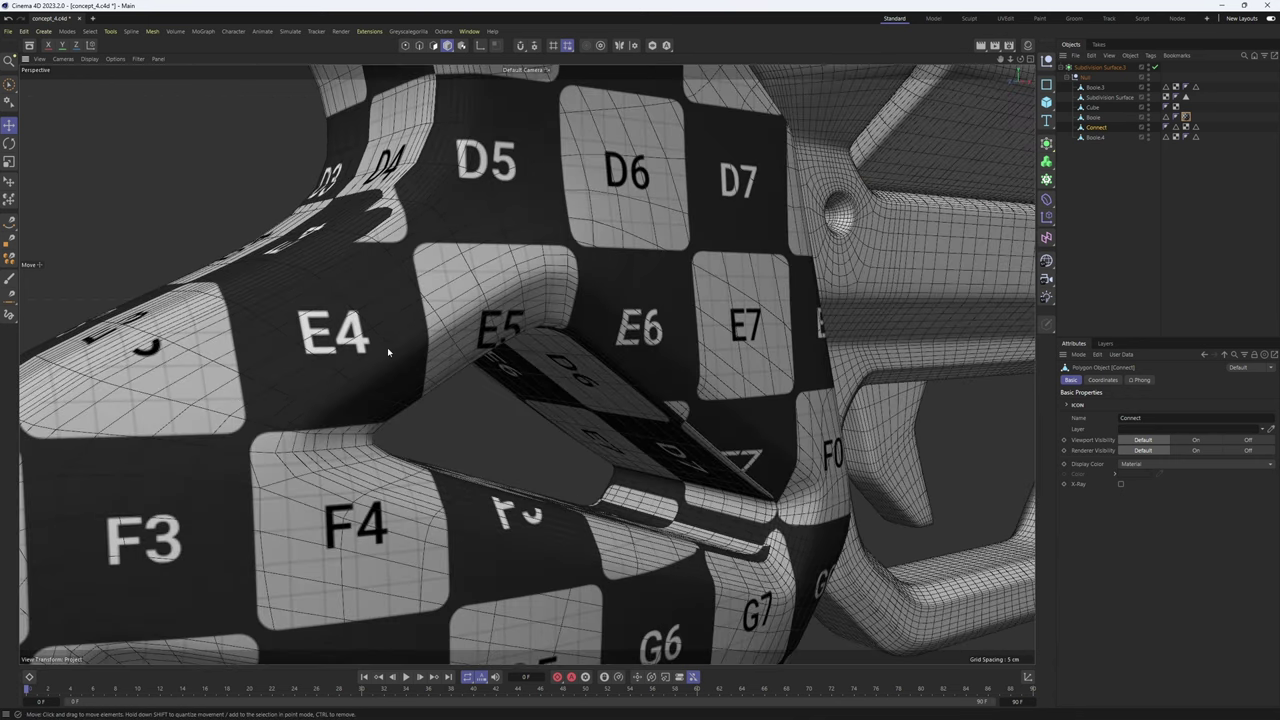
left_click_drag(388, 352, 680, 385, "alt")
left_click(1155, 68)
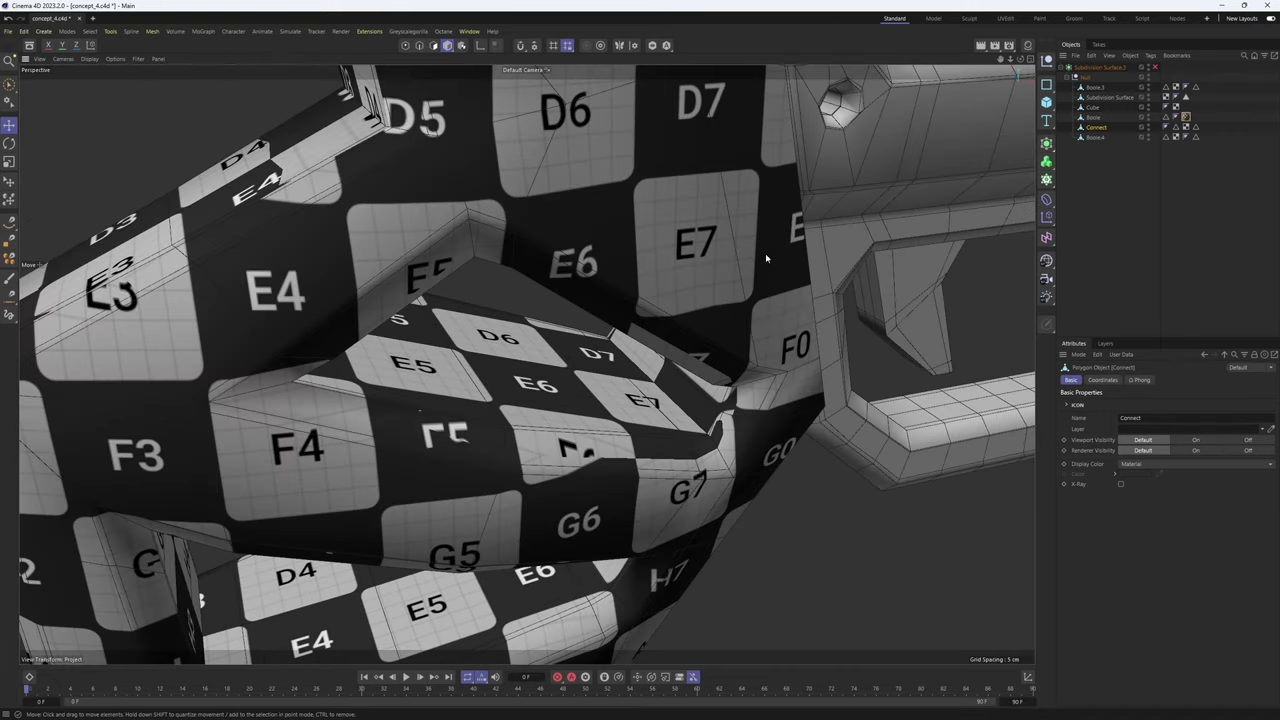
left_click(1155, 66)
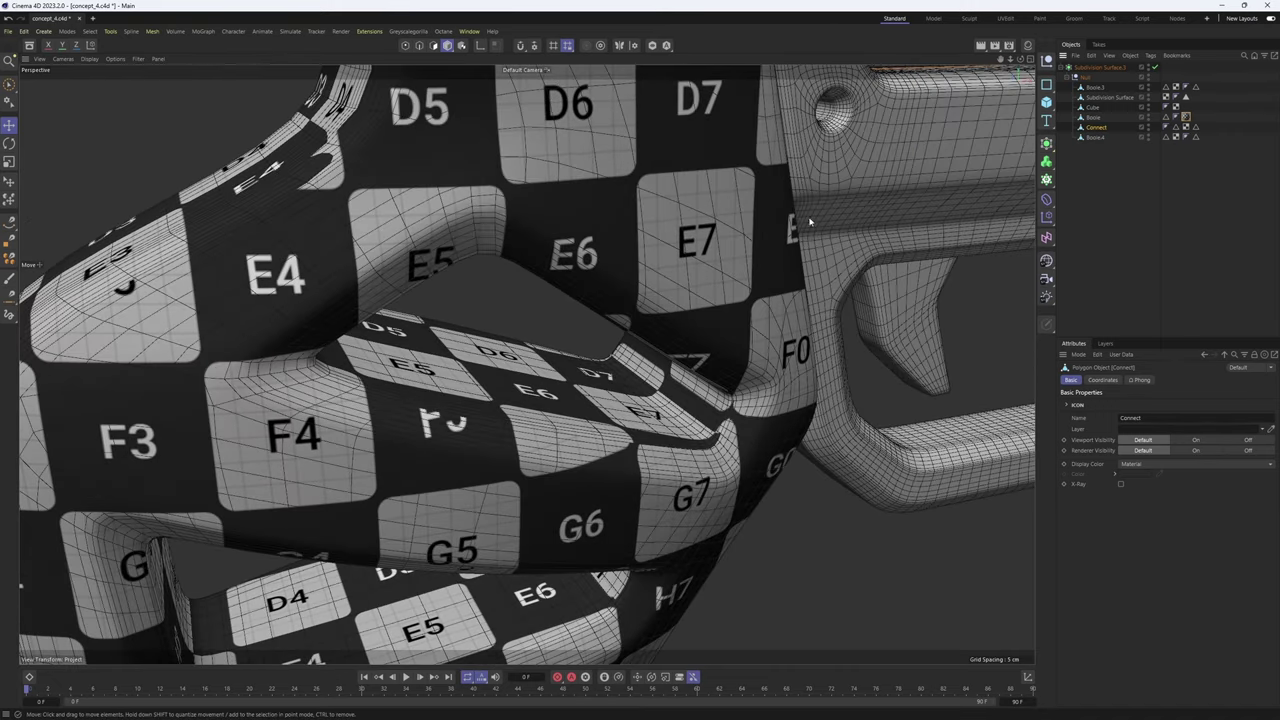
left_click_drag(637, 314, 638, 380, "alt")
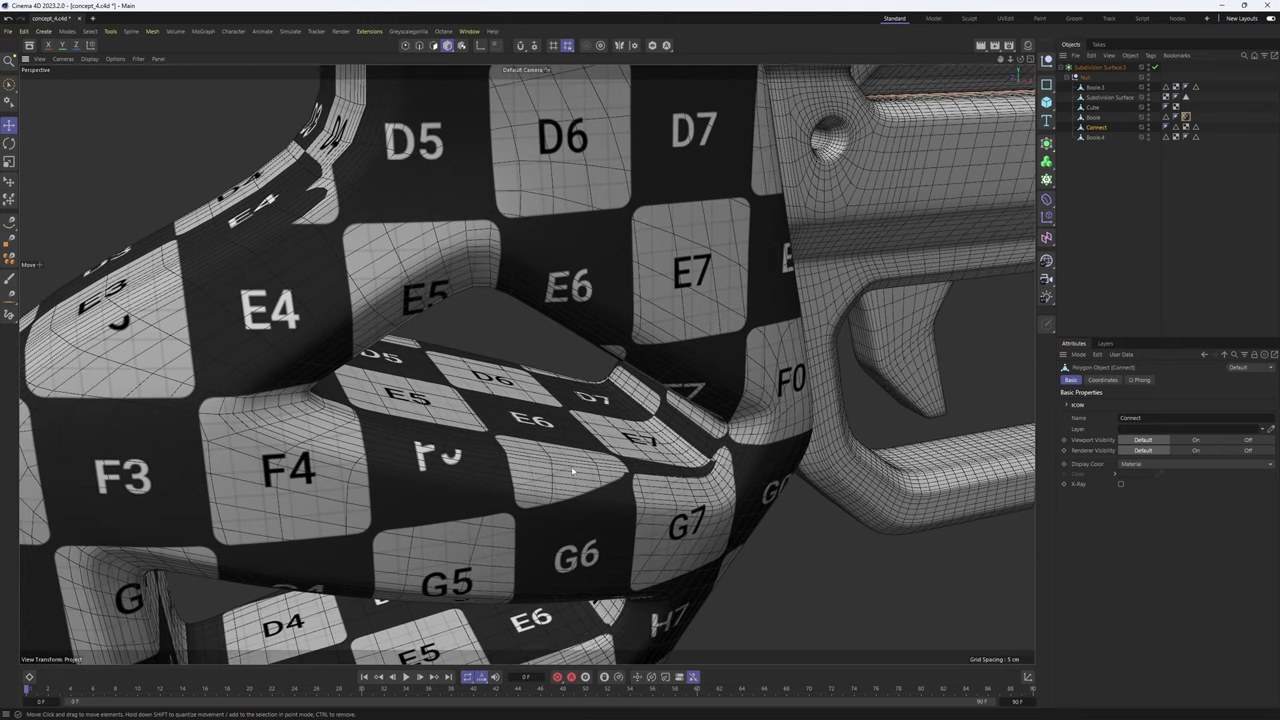
right_click_drag(572, 470, 404, 457, "alt")
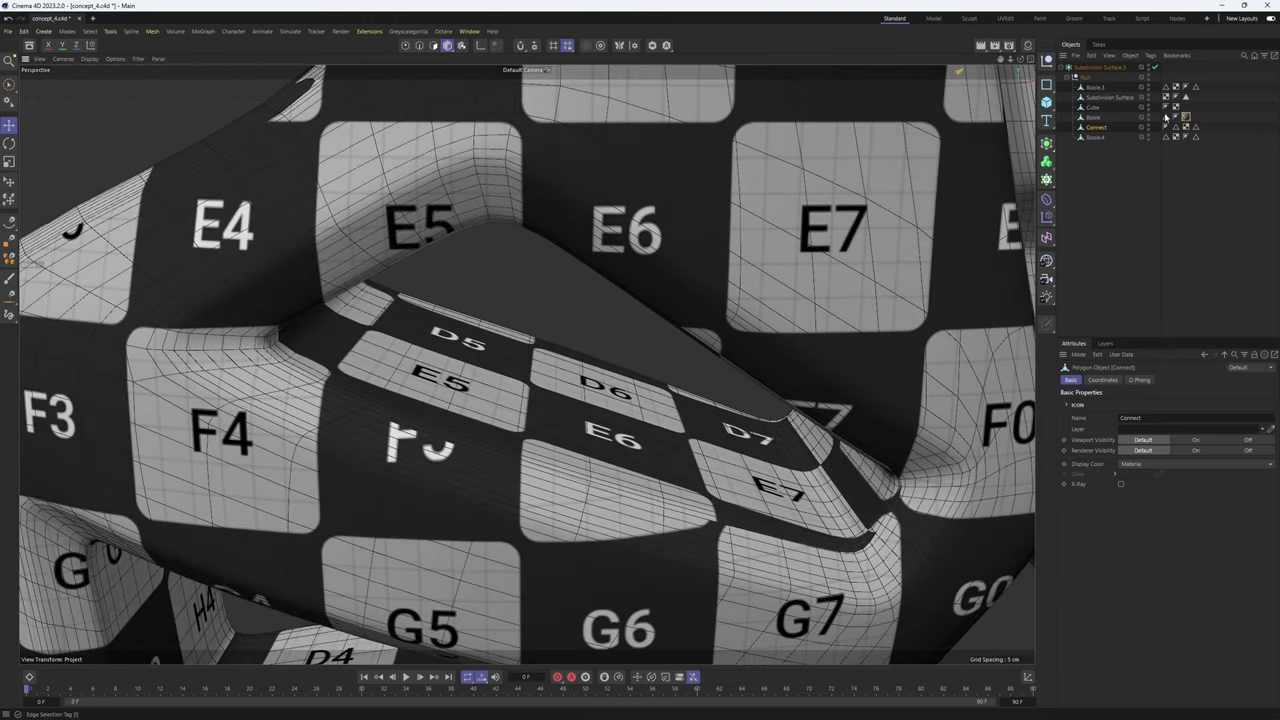
left_click(1155, 68)
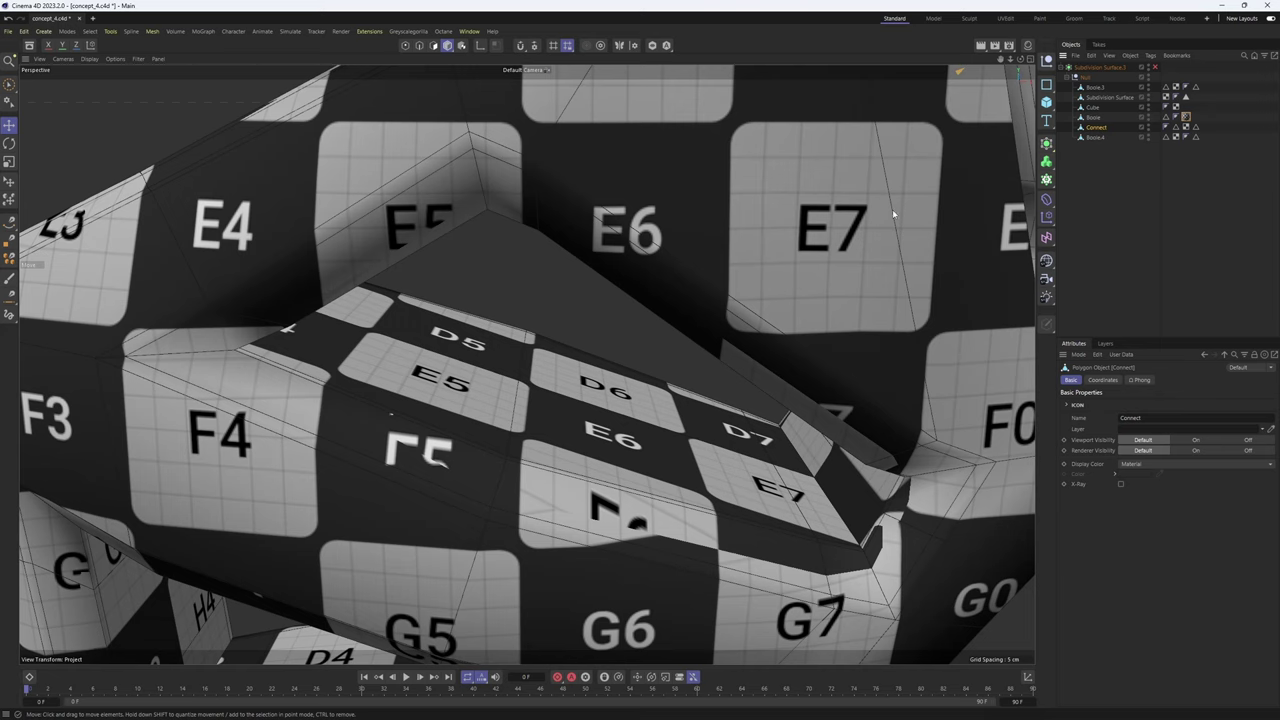
- Try adding a loop cut around the grip's upper opening in edge mode, at about 80% offset
key("Return")
left_click(1095, 118)
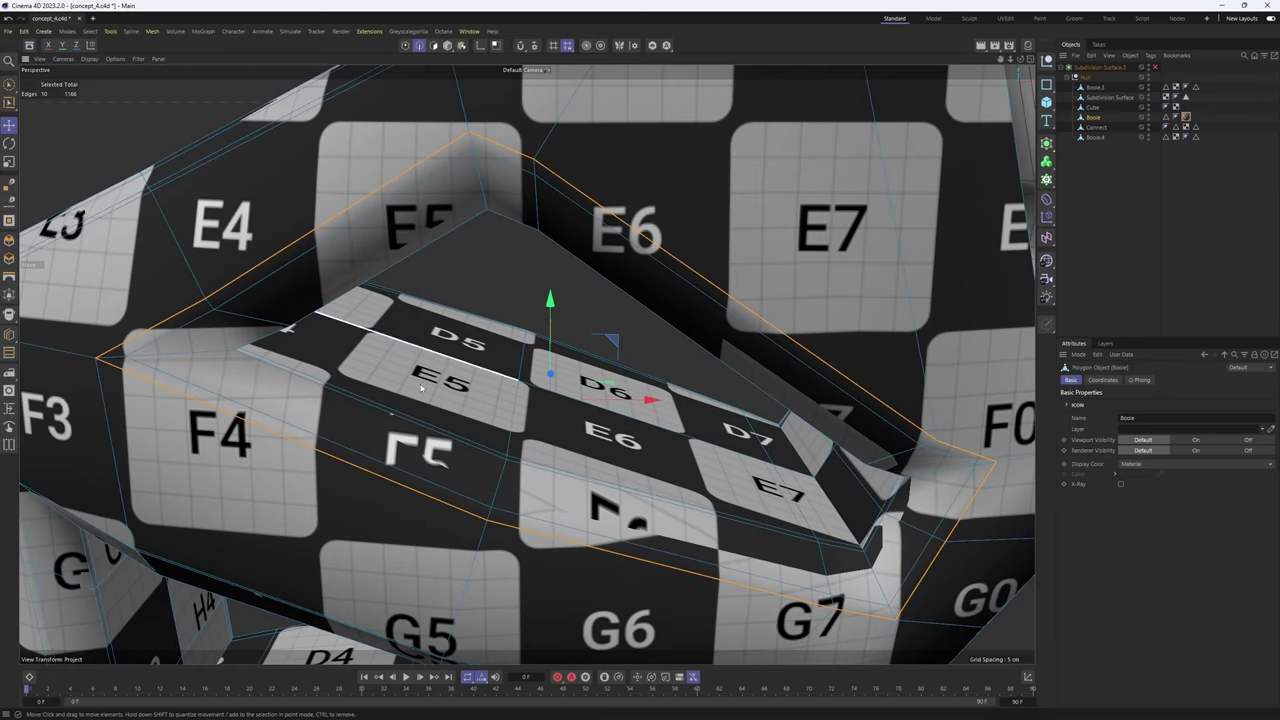
key("k")
key("l")
scroll(825, 560, "up", 2)
scroll(825, 562, "up", 3)
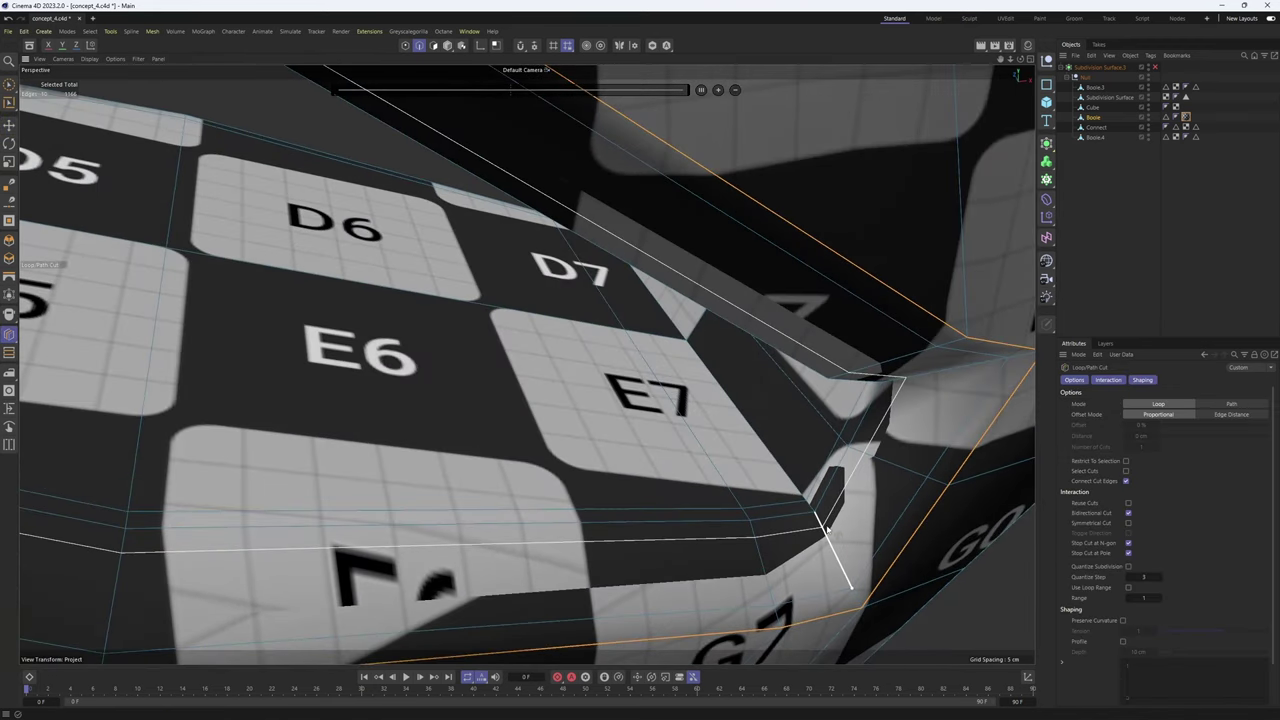
scroll(826, 530, "down", 5)
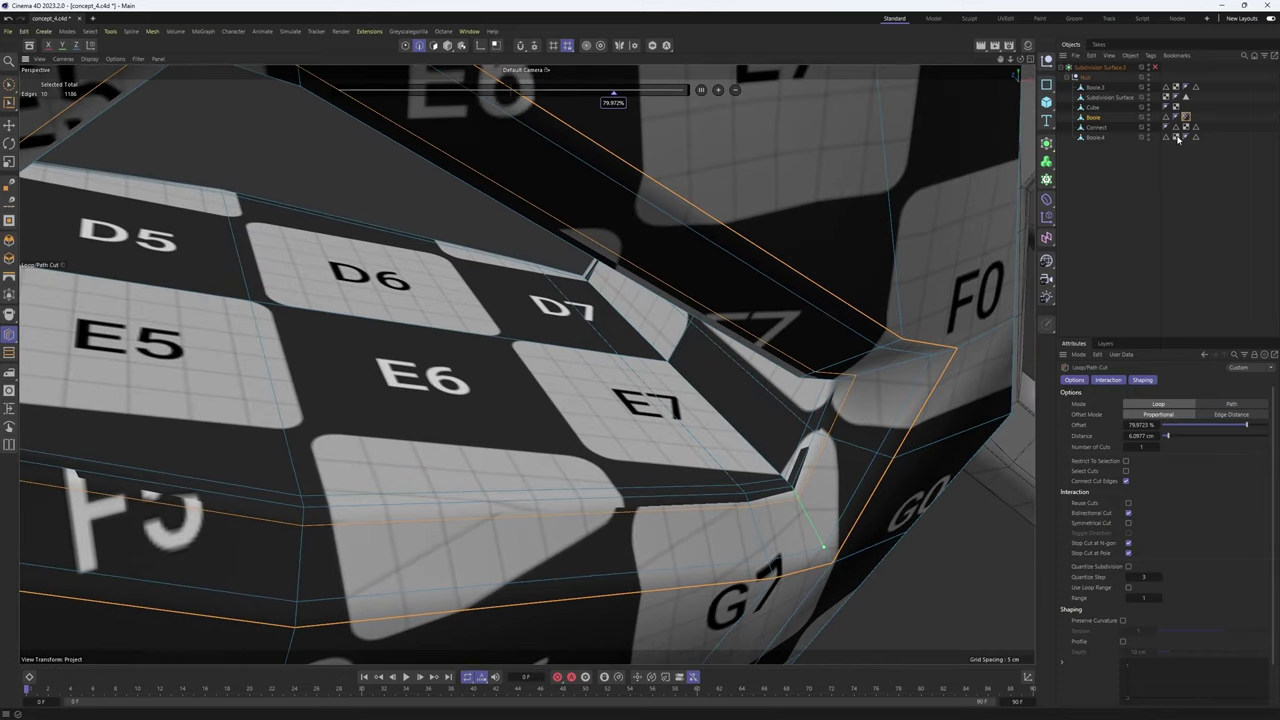
- Check the new loop cut's effect on the upper opening's texture by toggling the Subdivision Surface
key("q")
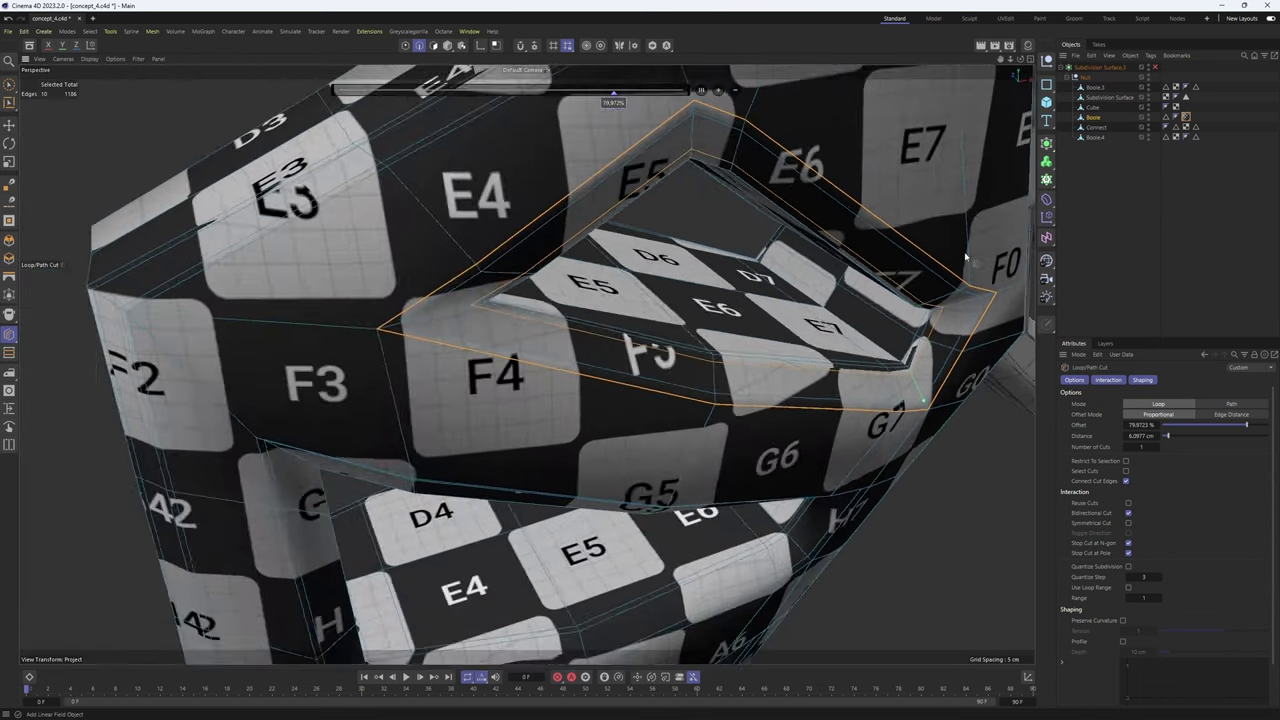
key("q")
scroll(965, 257, "down", 5)
left_click_drag(965, 257, 687, 298, "alt")
key("q")
scroll(711, 311, "down", 4)
key("q")
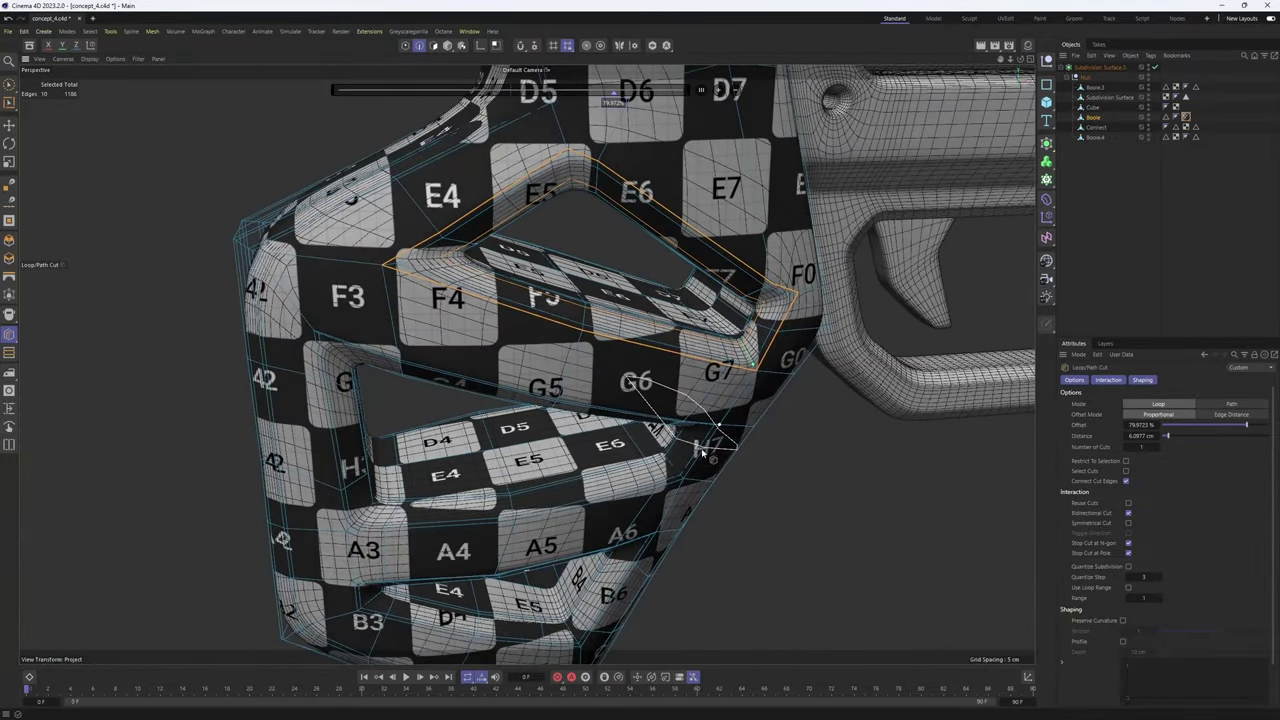
- Try adding a second loop cut around the grip's lower opening, at about 81% offset
scroll(650, 390, "up", 6)
scroll(650, 395, "up", 4)
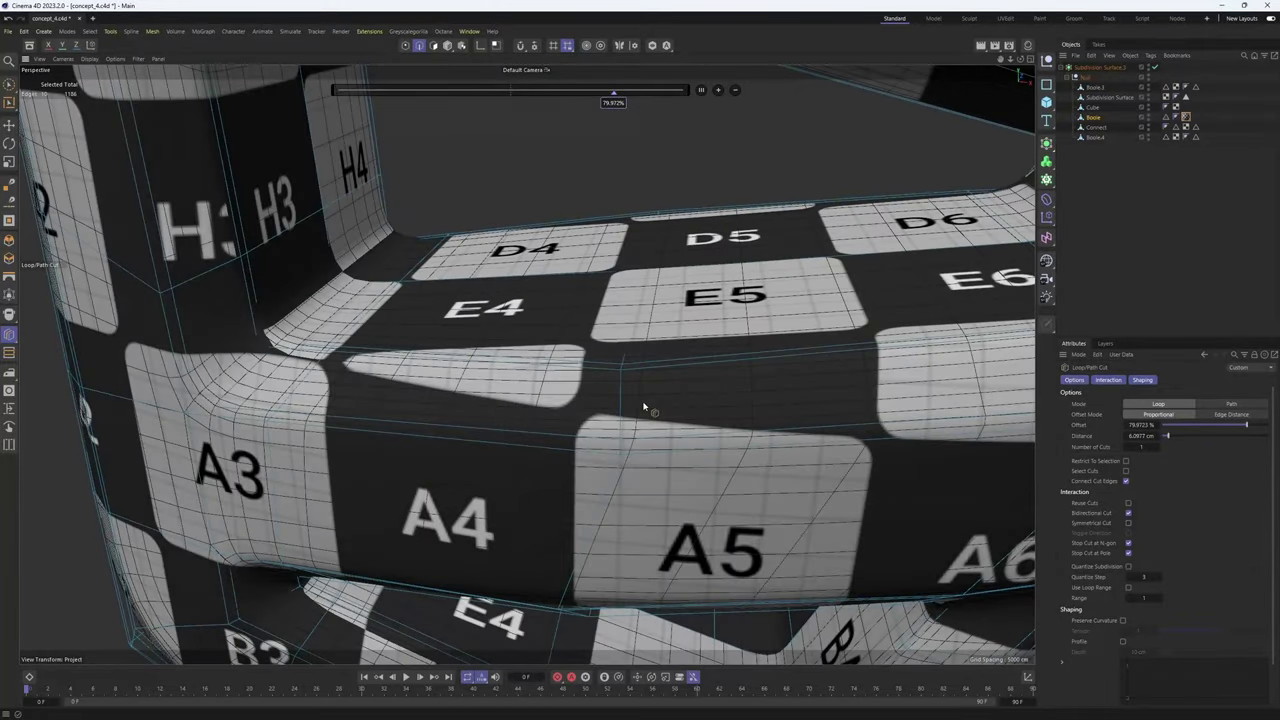
scroll(656, 421, "up", 3)
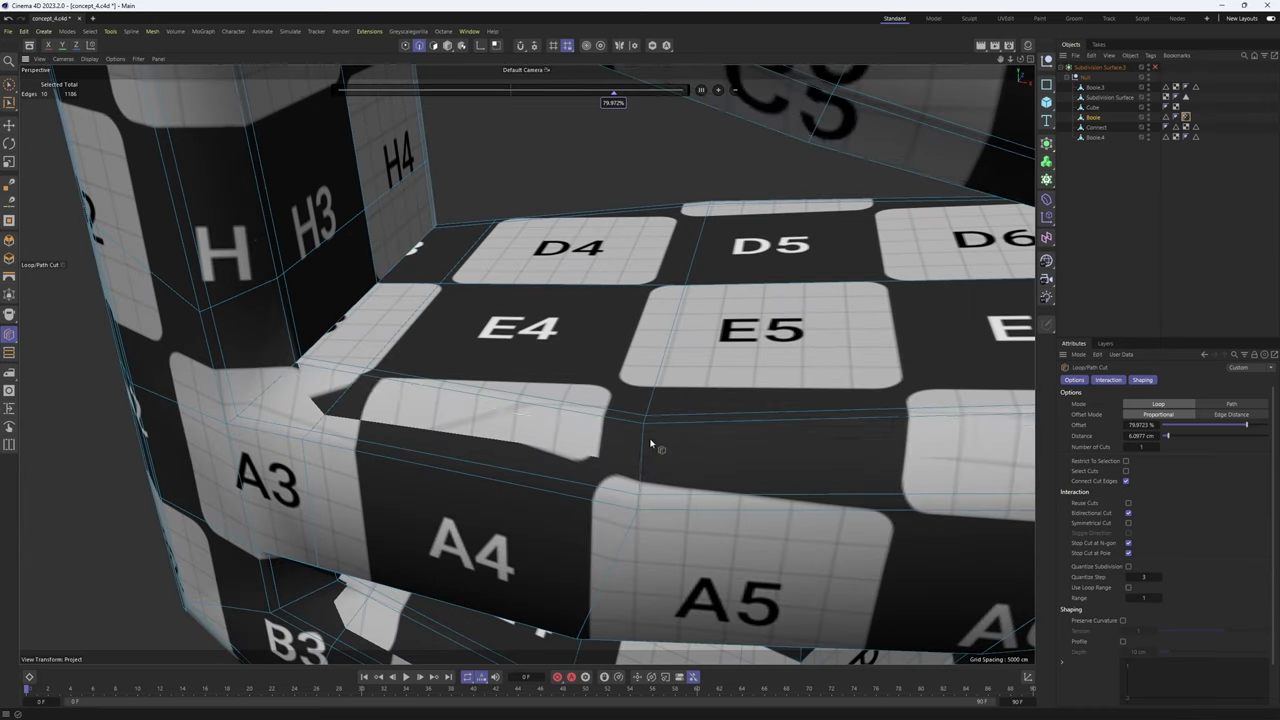
left_click(643, 440)
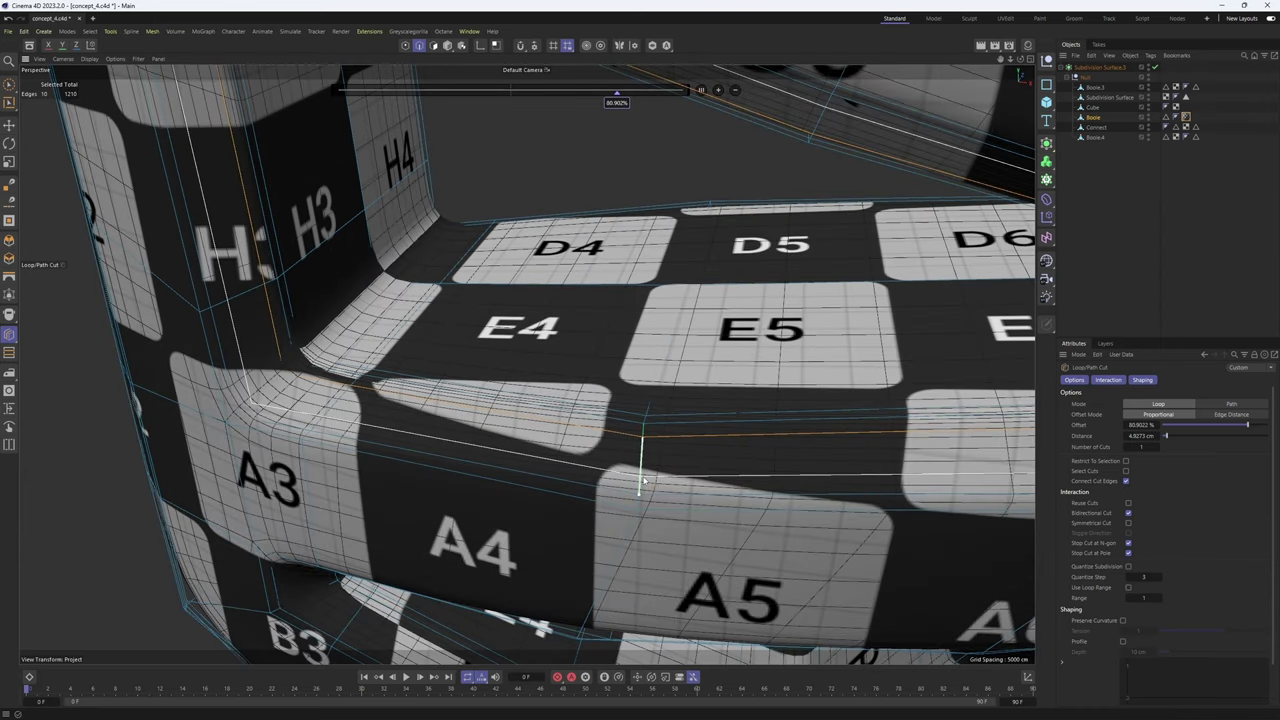
- Compare the texture beside the lower opening's loop cut with the Subdivision Surface on and off
key("q")
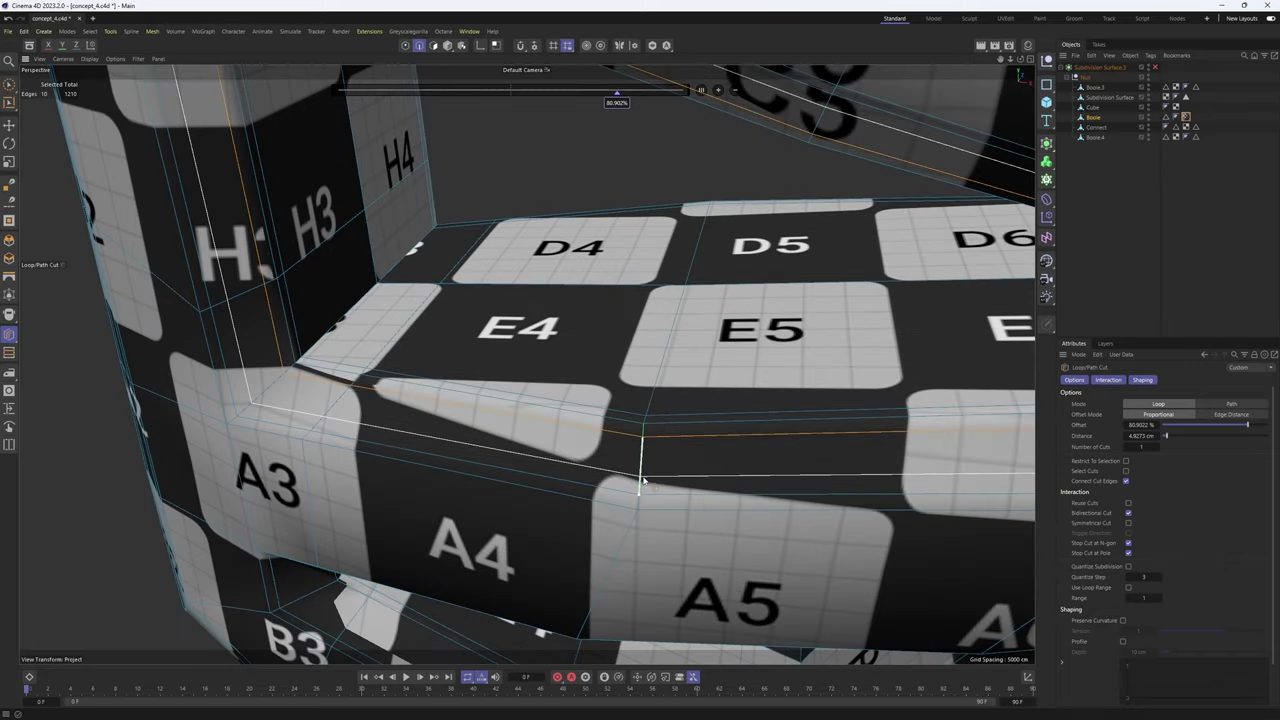
key("q")
key("q")
right_click_drag(644, 481, 610, 470, "alt")
left_click_drag(610, 470, 619, 383, "alt")
scroll(571, 457, "down", 3)
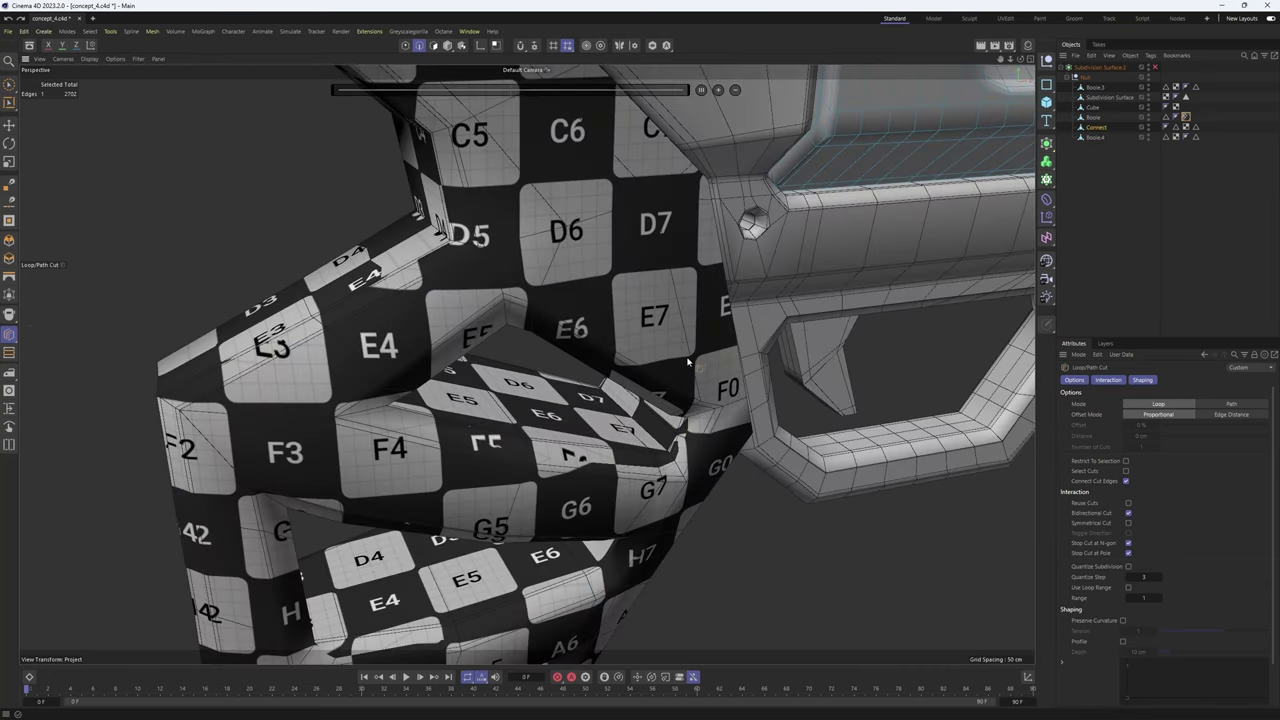
- Switch to the Move tool and review the checker texture across the whole grip
key("e")
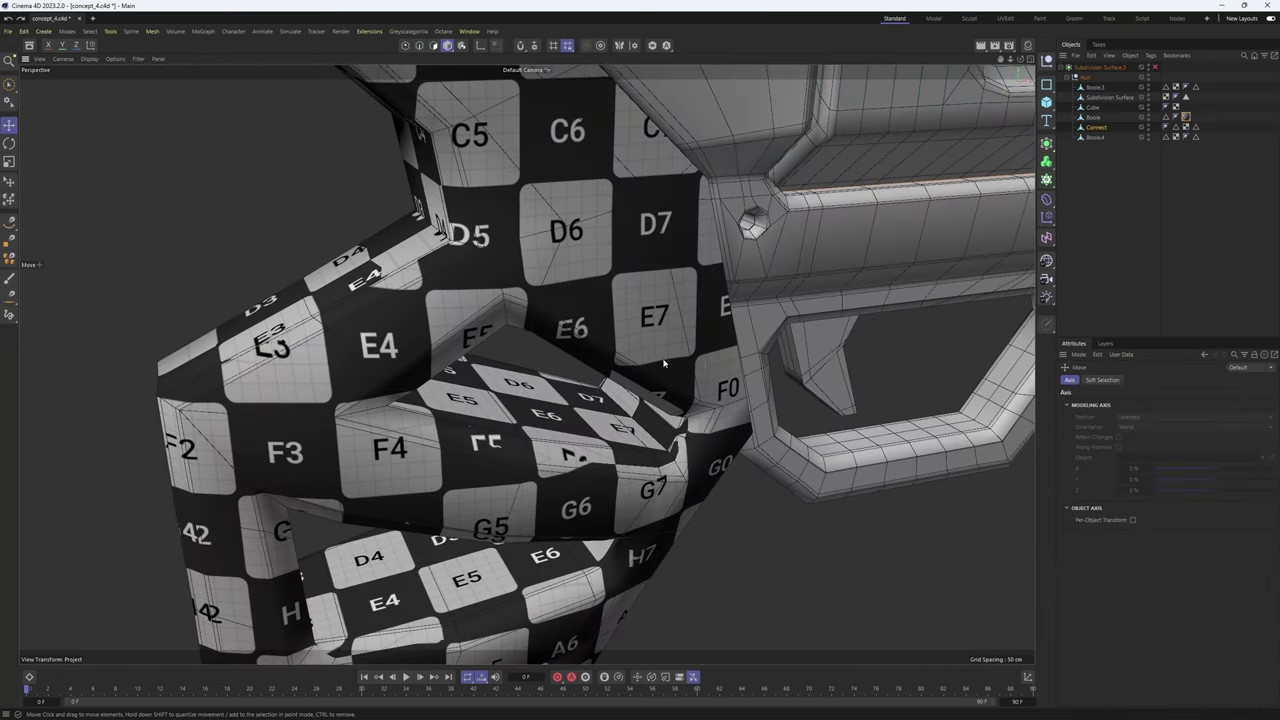
right_click_drag(625, 298, 568, 328, "alt")
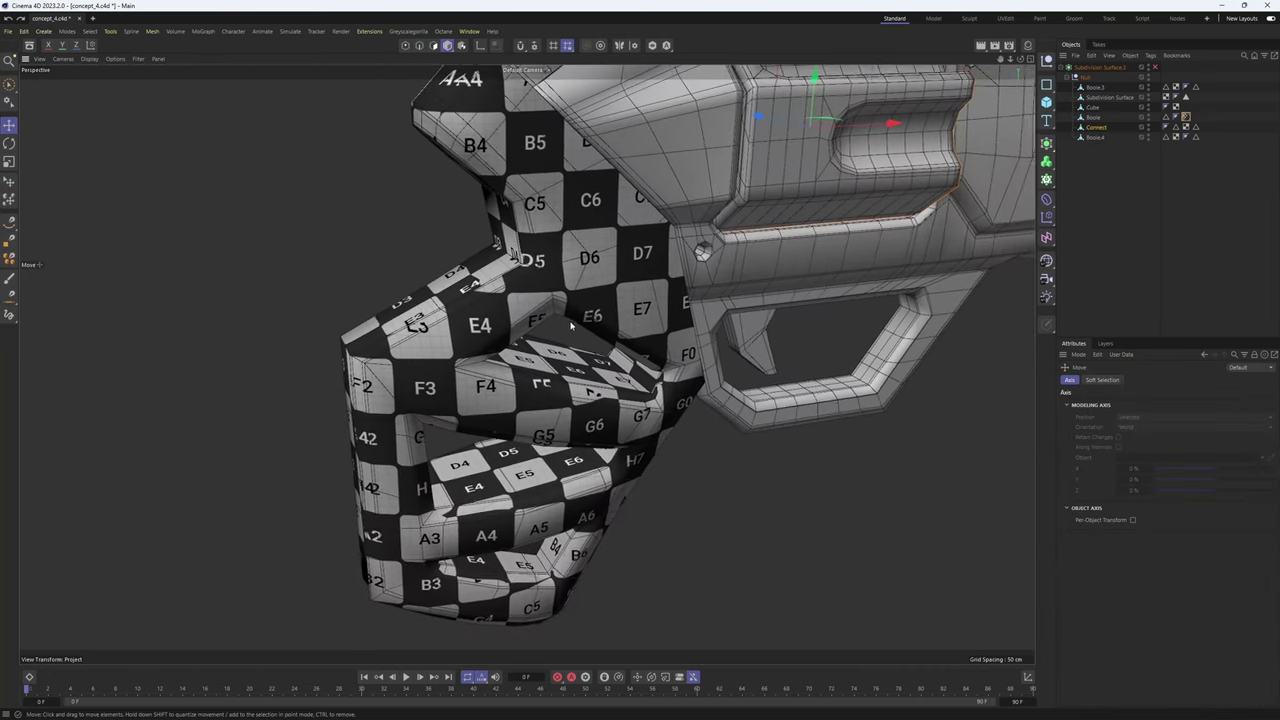
left_click_drag(568, 328, 552, 362, "alt")
right_click_drag(552, 362, 568, 317, "alt")
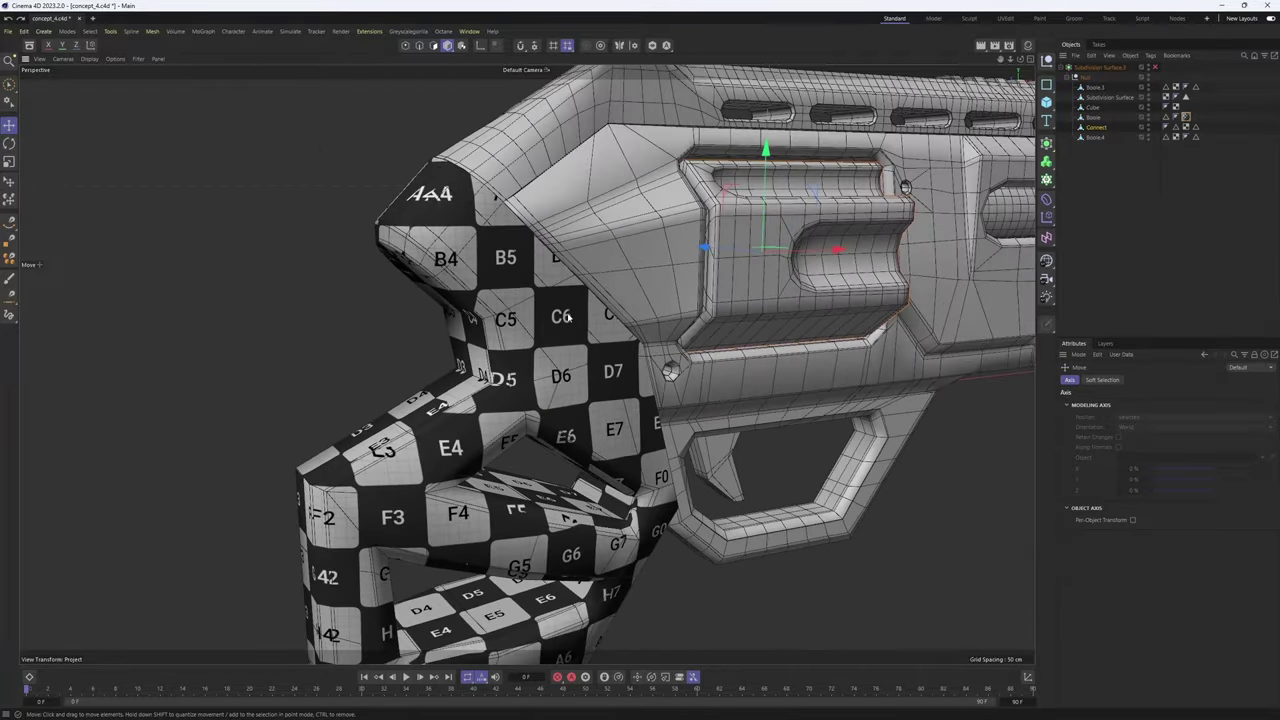
- Apply the checker material Mat to the gun's upper body (Boole.4) and set its projection to Cubic
middle_click_drag(568, 317, 530, 428, "alt")
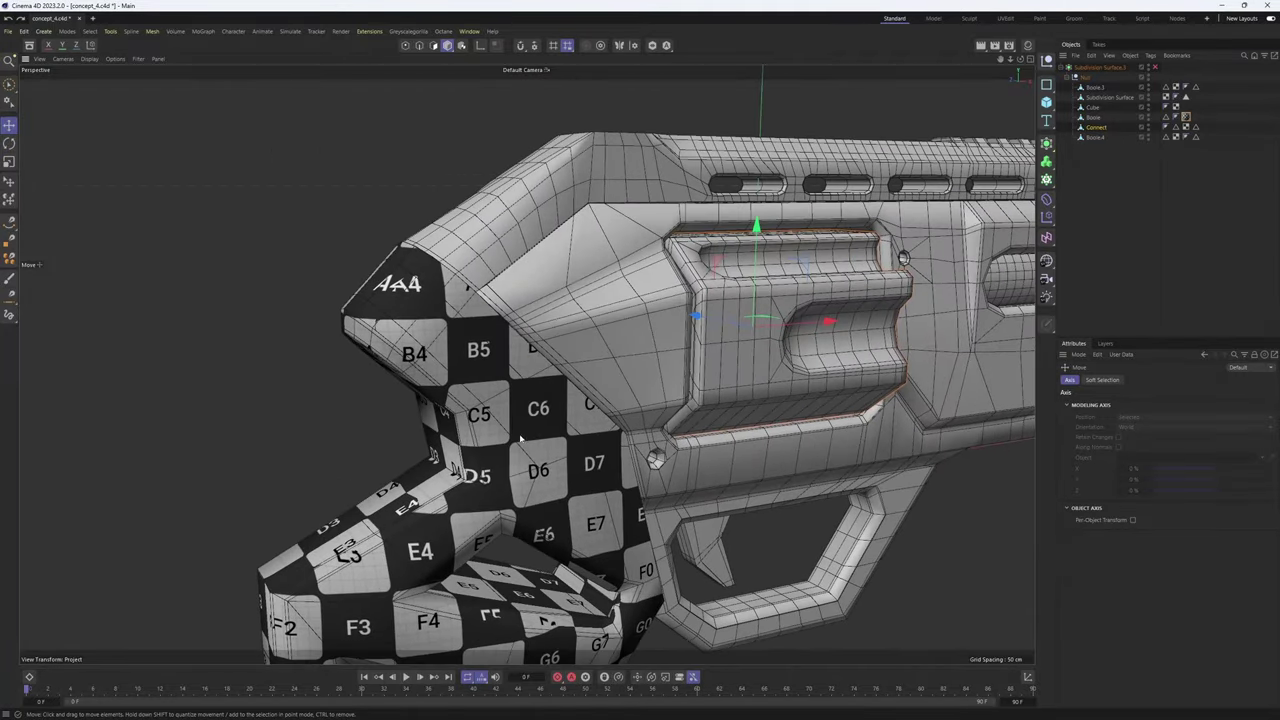
left_click_drag(530, 428, 487, 474, "alt")
right_click_drag(487, 474, 613, 238, "alt")
left_click_drag(613, 238, 574, 222, "alt")
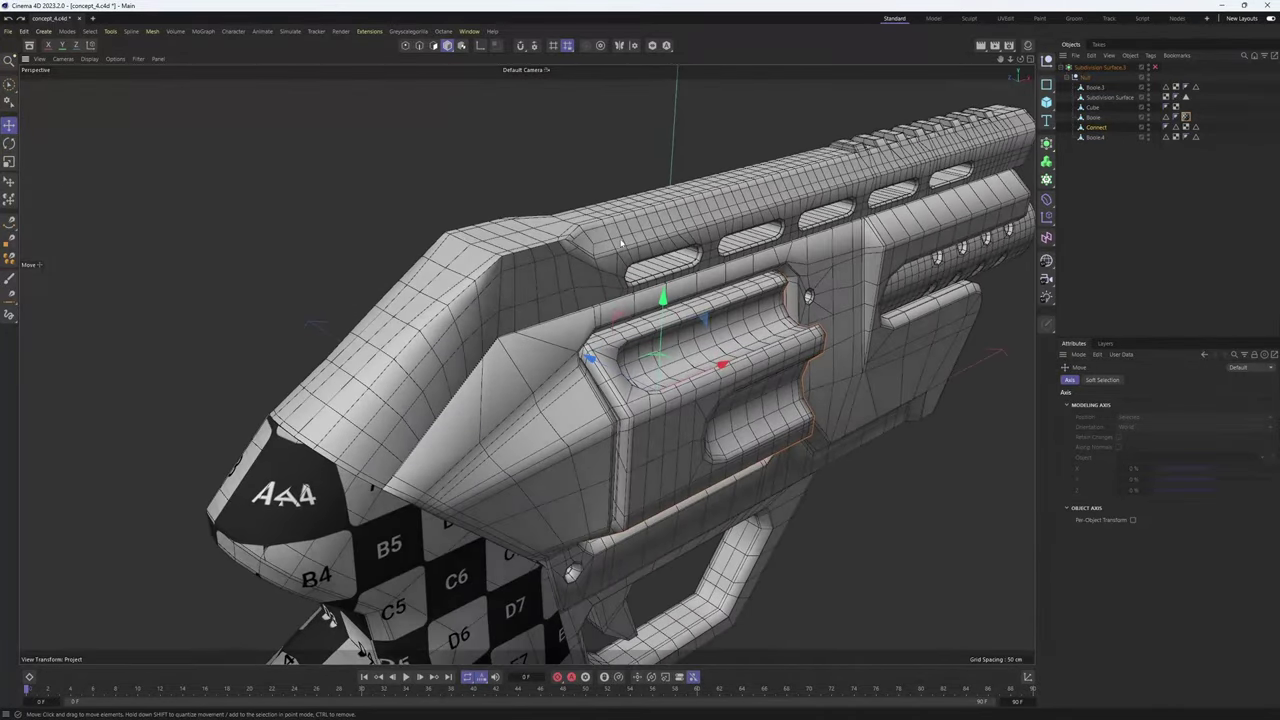
right_click_drag(574, 222, 641, 257, "alt")
left_click(645, 272)
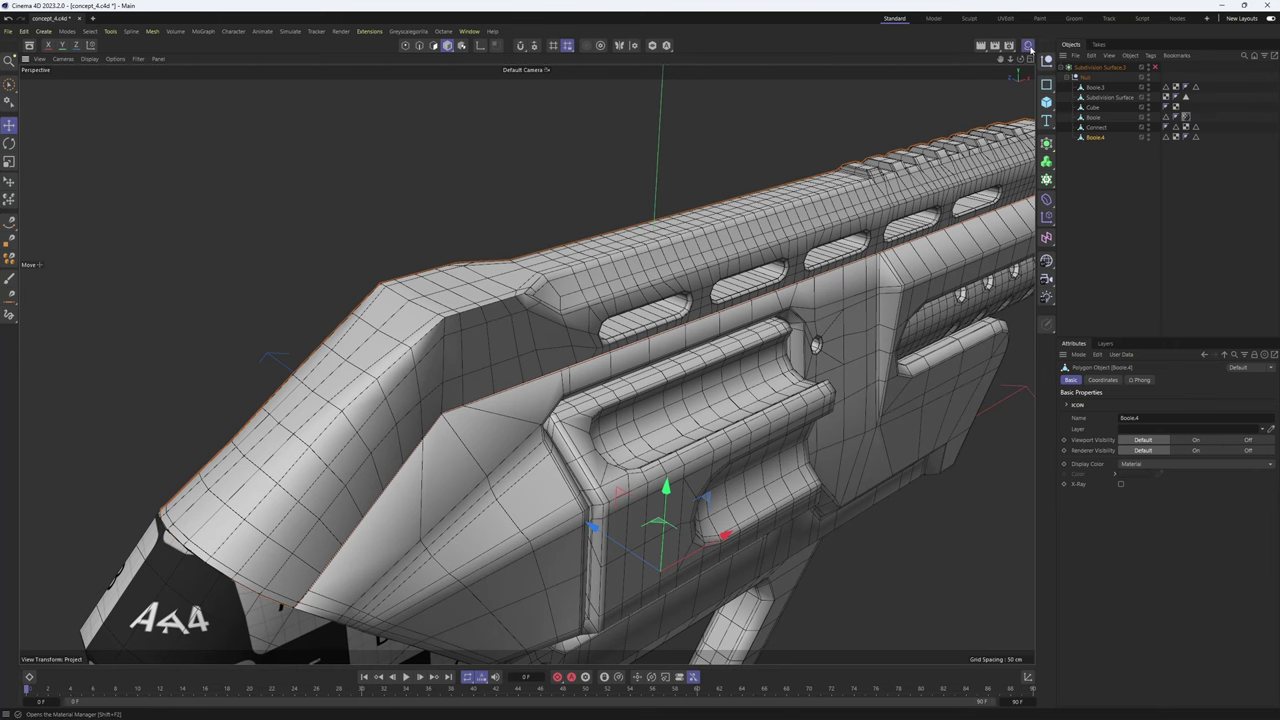
left_click(1028, 46)
left_click_drag(1097, 142, 1097, 138)
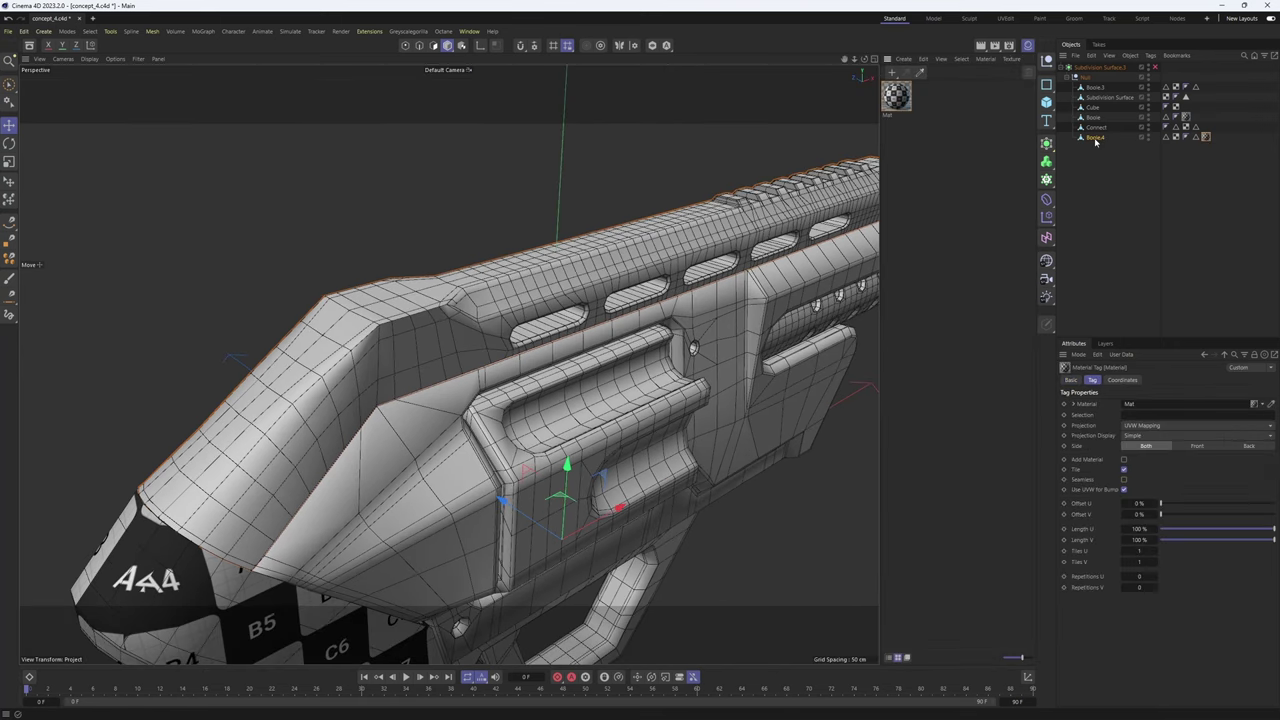
left_click(1153, 425)
left_click(1146, 470)
- Compare the checker texture along the upper body's side and slots with the Subdivision Surface on and off
left_click_drag(620, 400, 573, 374, "alt")
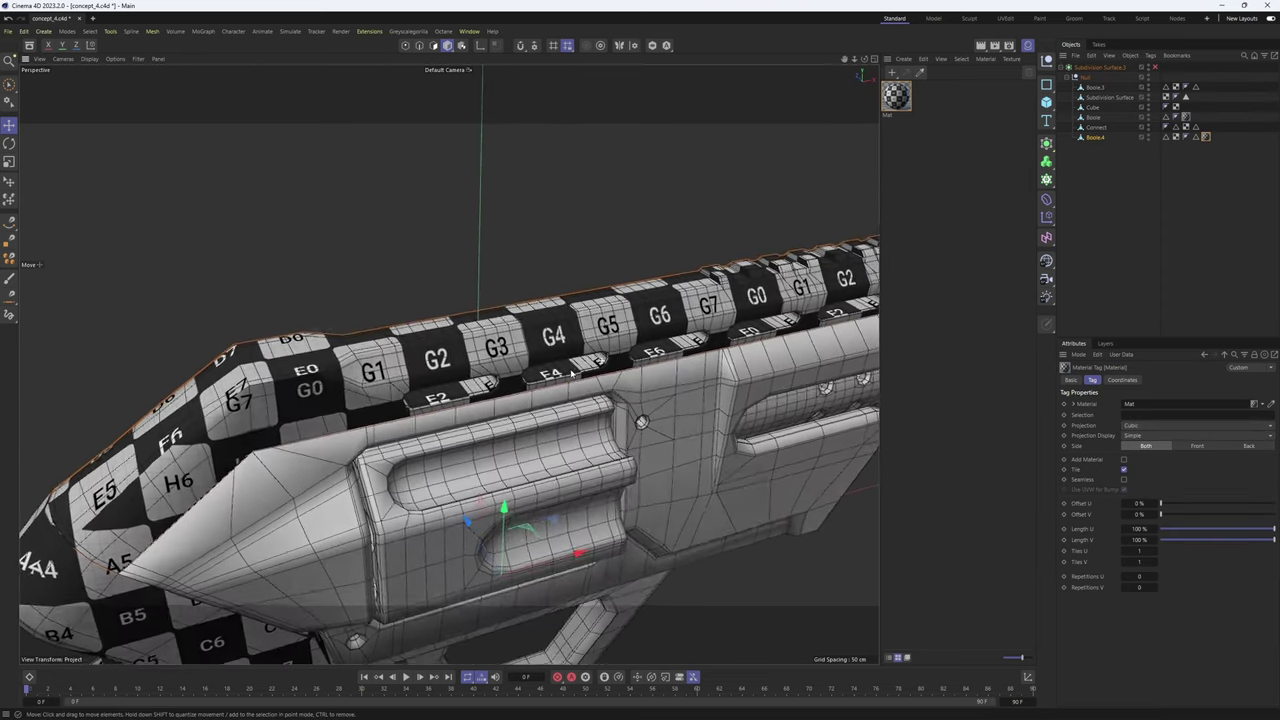
scroll(573, 374, "up", 5)
left_click(1155, 67)
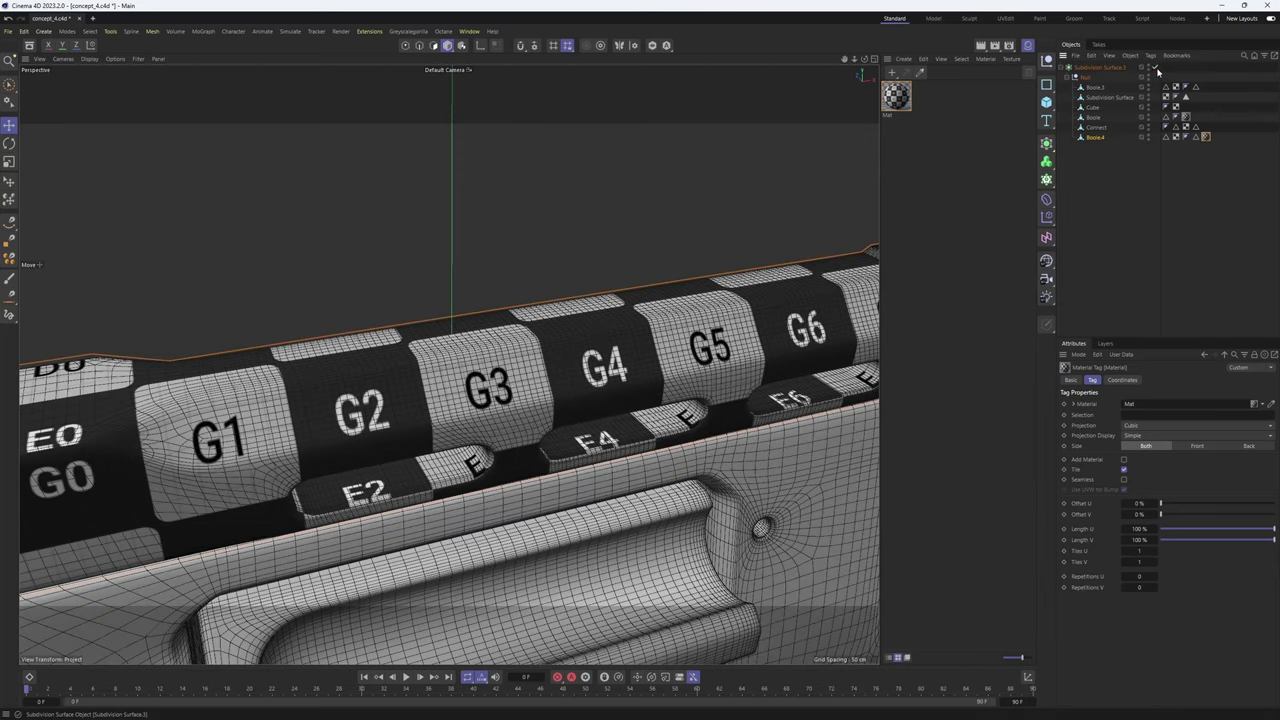
left_click(1156, 68)
left_click(1156, 68)
left_click(1156, 68)
left_click(1156, 68)
left_click(1156, 68)
left_click(1156, 68)
left_click(1156, 68)
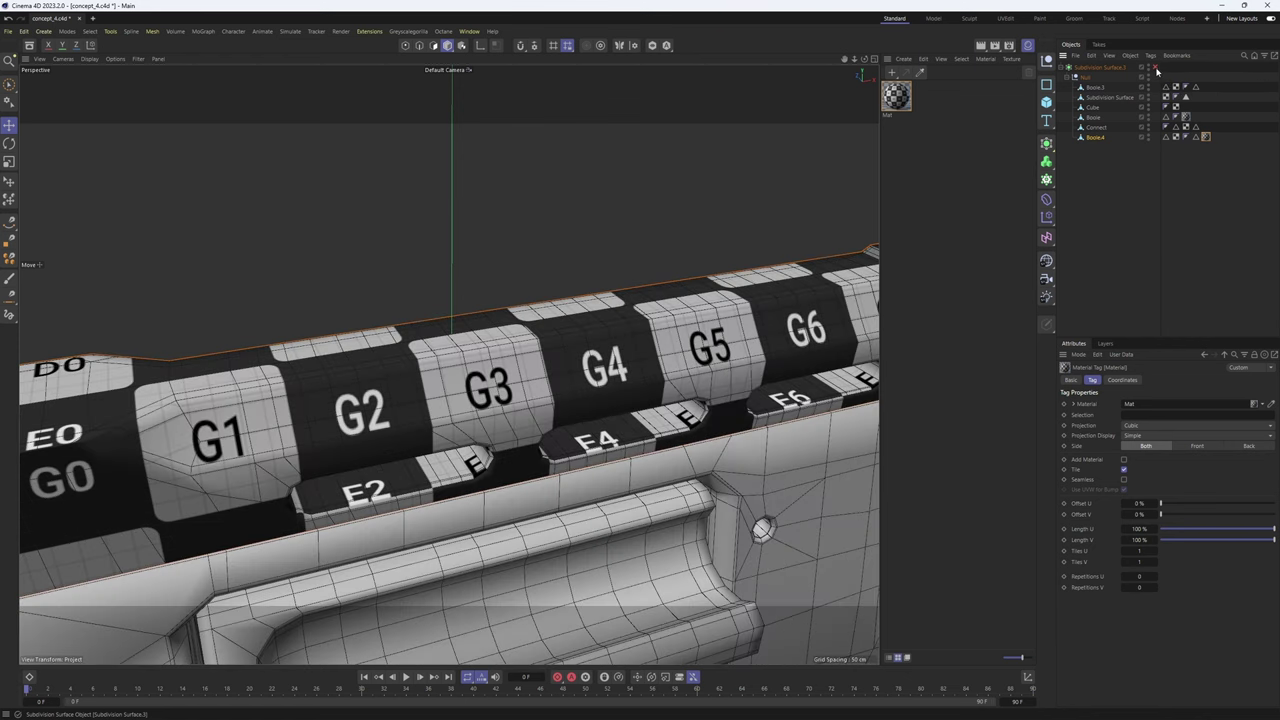
left_click(1156, 68)
left_click(1156, 68)
- Inspect the upper body's mesh and select three polygons on its side face above the slots
left_click_drag(325, 385, 449, 363, "alt")
scroll(703, 251, "down", 2)
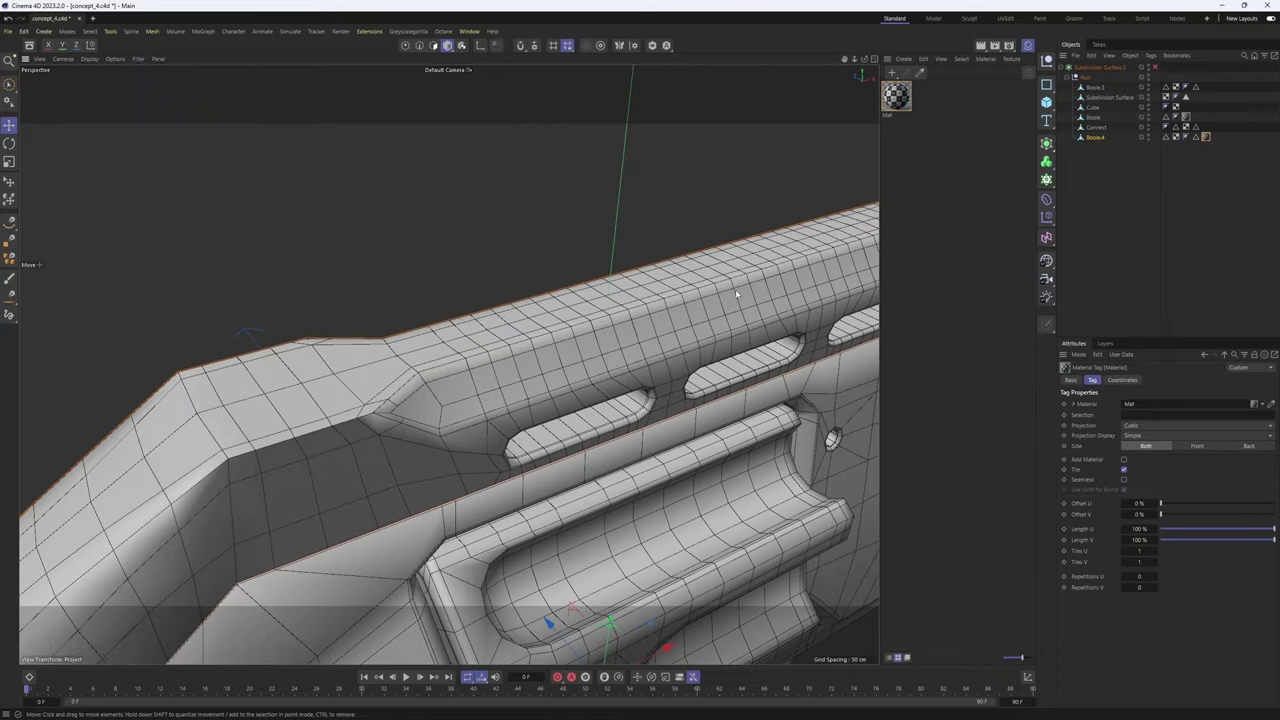
left_click_drag(560, 360, 384, 316, "alt")
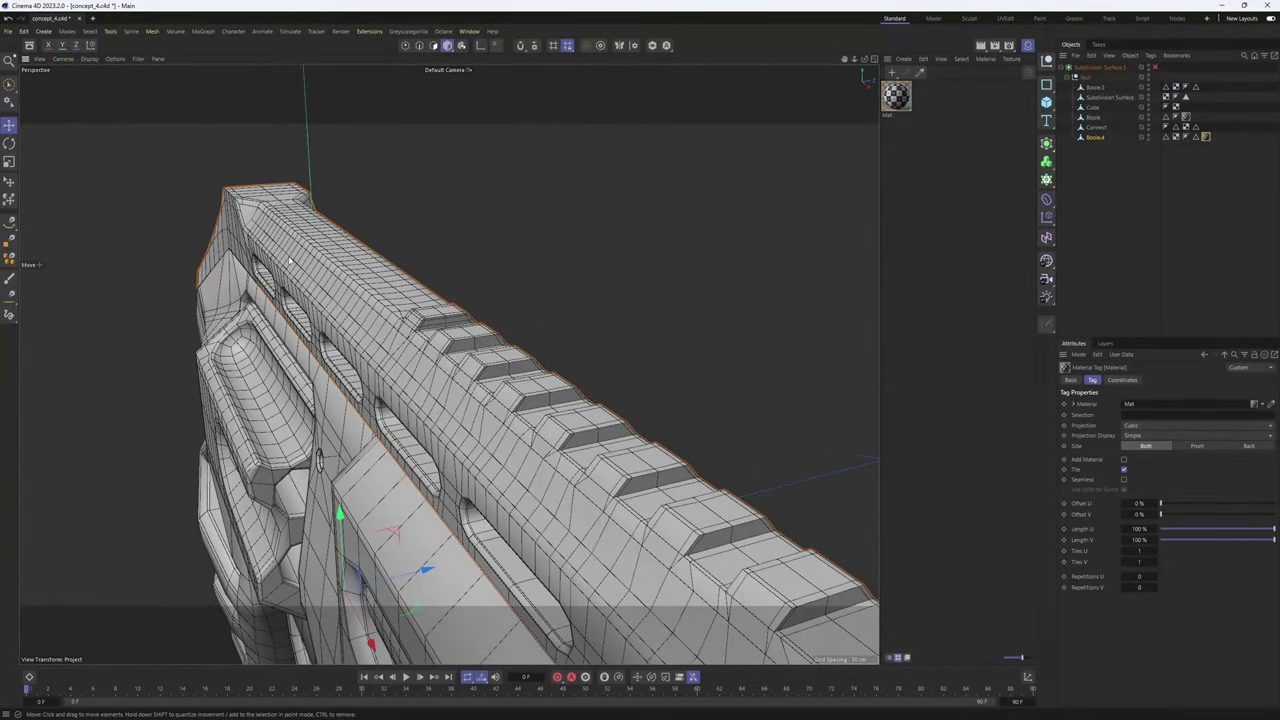
left_click_drag(289, 260, 589, 345, "alt")
scroll(598, 340, "up", 2)
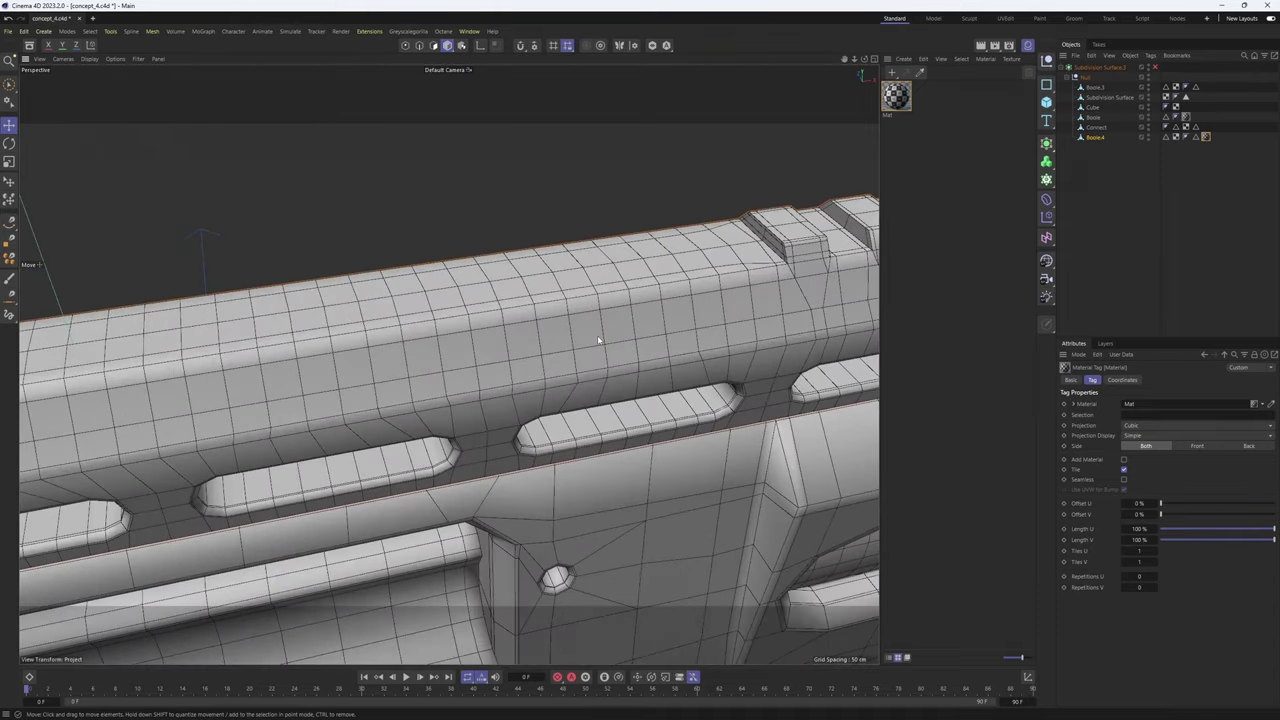
key("Return")
key("e")
left_click(563, 339)
left_click(588, 334, "shift")
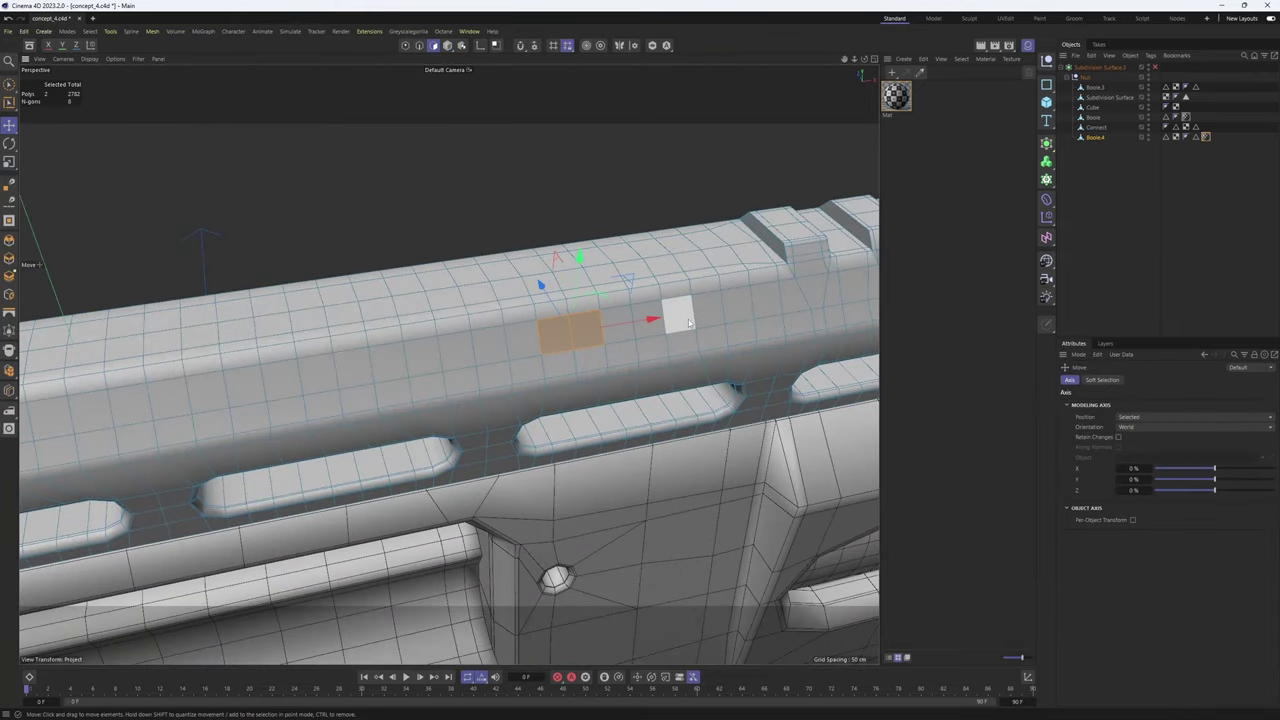
left_click(688, 322, "shift")
- Make the grip the active object and select the large polygons surrounding its upper opening
left_click_drag(688, 322, 480, 386, "alt")
scroll(490, 300, "down", 4)
key("Return")
left_click(459, 441)
left_click_drag(459, 441, 531, 427, "alt")
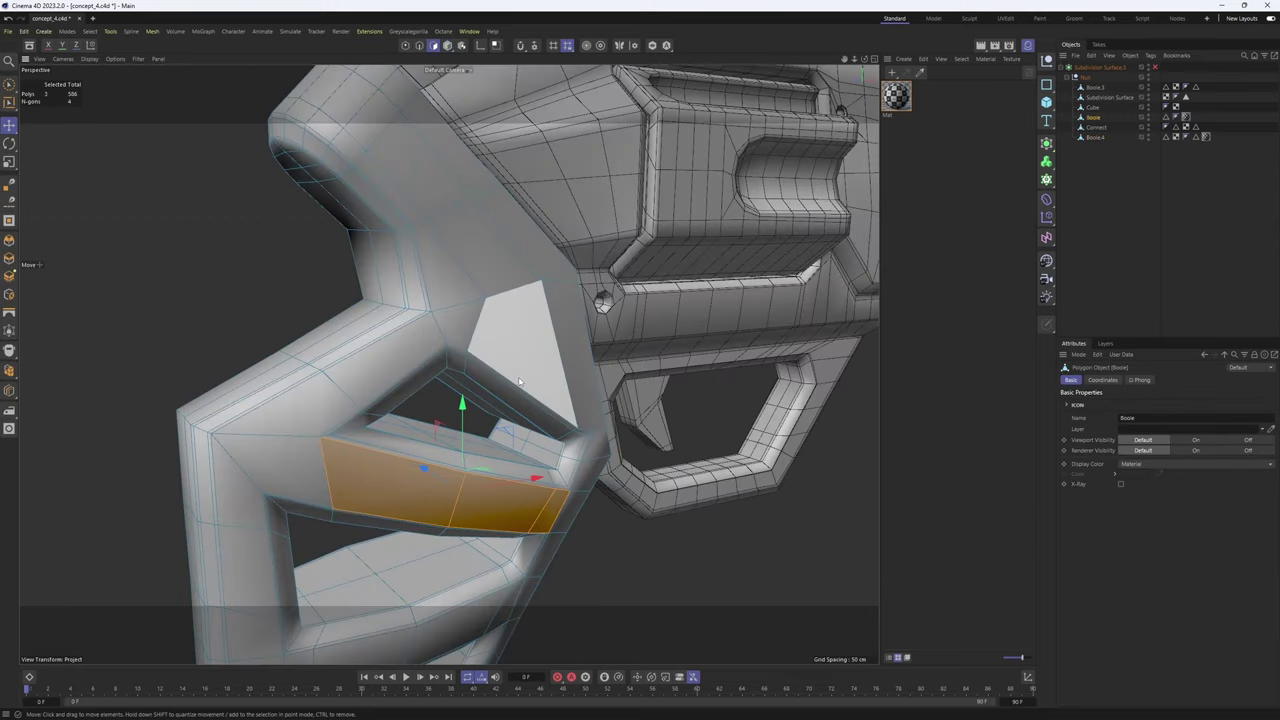
left_click(515, 372, "shift")
left_click(415, 362, "shift")
left_click_drag(535, 345, 494, 346, "alt")
scroll(475, 437, "up", 5)
left_click_drag(475, 437, 424, 431, "alt")
left_click(471, 443, "shift")
left_click(588, 468, "shift")
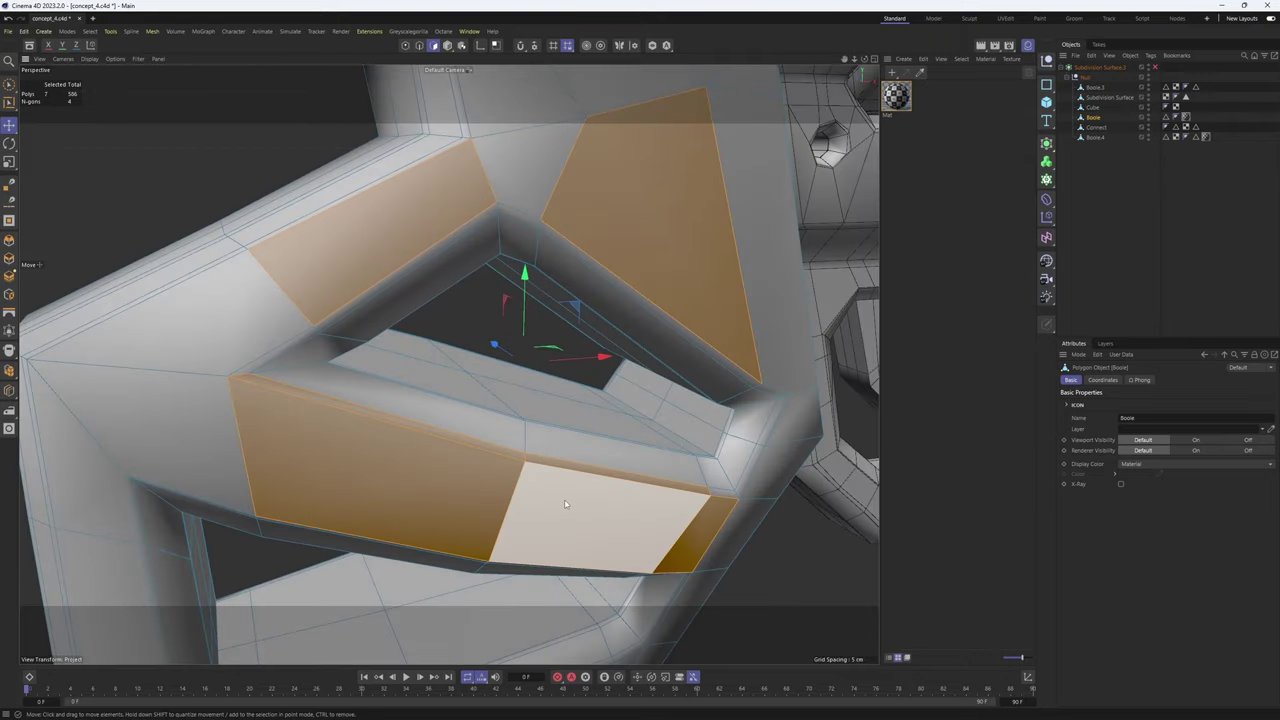
- Compare the mesh around the grip's upper opening with the Subdivision Surface on and off
left_click_drag(565, 503, 600, 470, "alt")
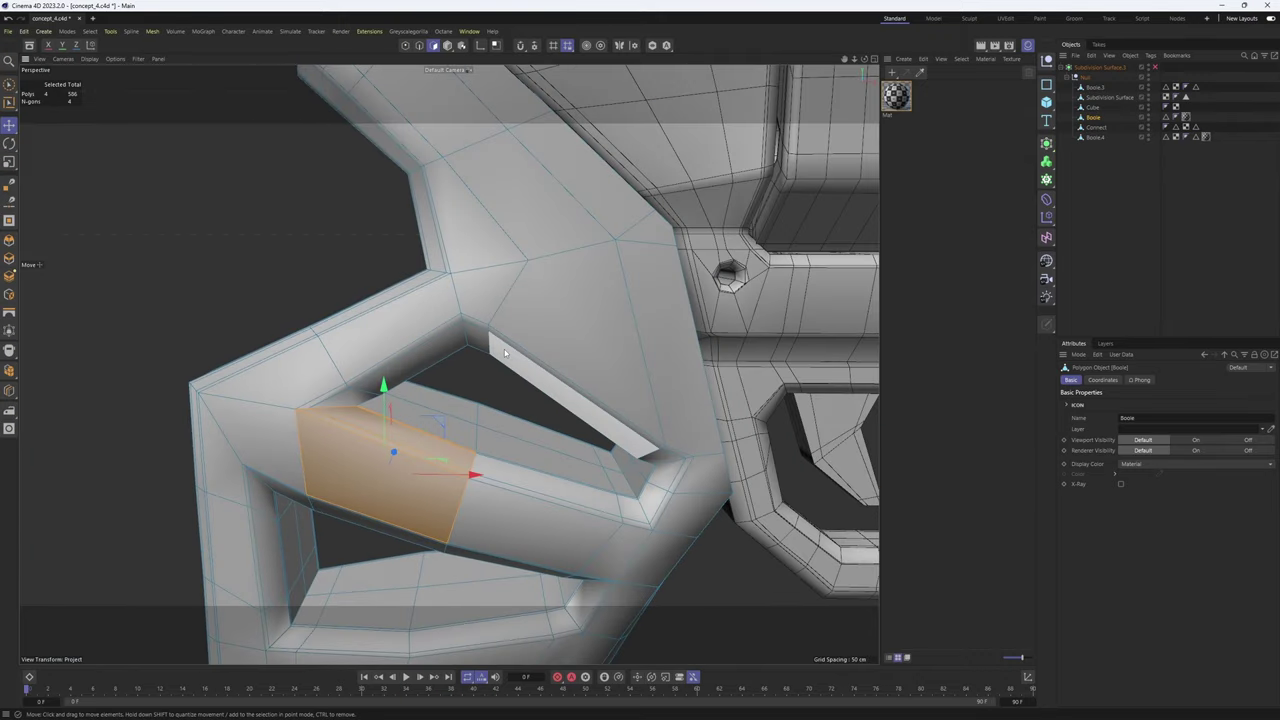
scroll(471, 313, "down", 2)
left_click_drag(471, 313, 580, 325, "alt")
scroll(485, 380, "down", 3)
key("q")
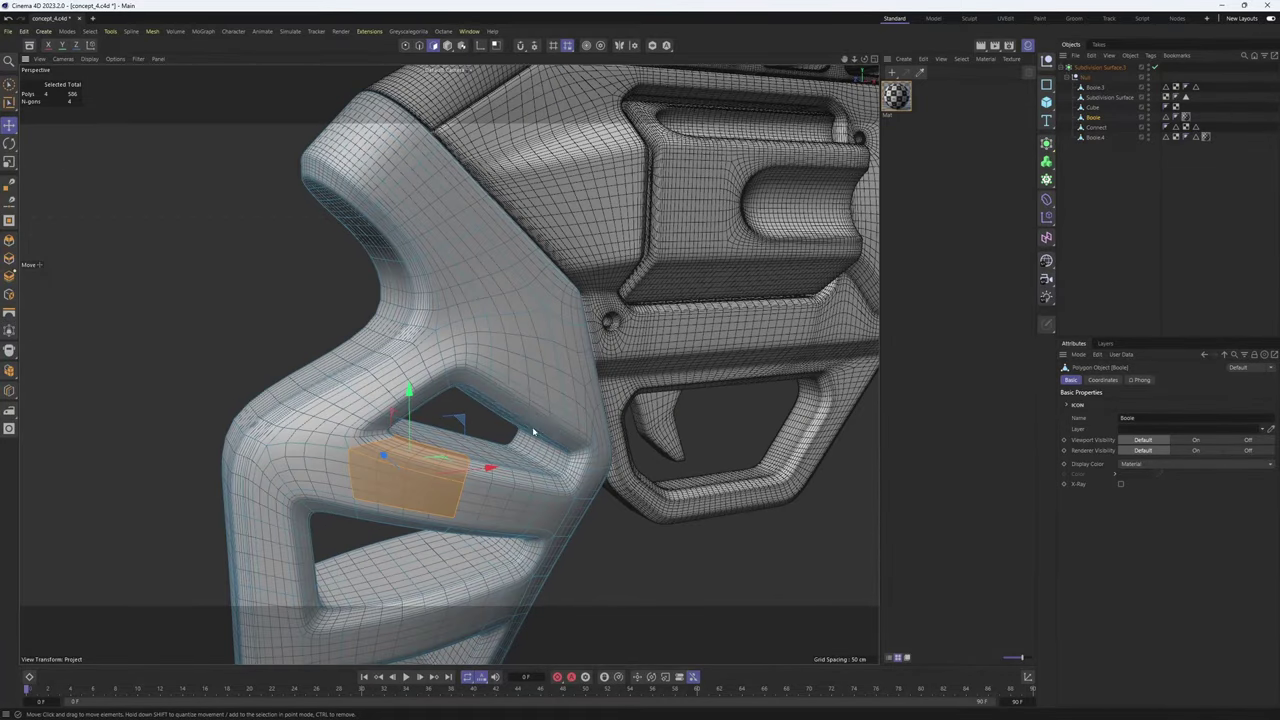
middle_click_drag(583, 324, 517, 370, "alt")
key("q")
scroll(545, 378, "down", 3)
left_click_drag(516, 370, 576, 391, "alt")
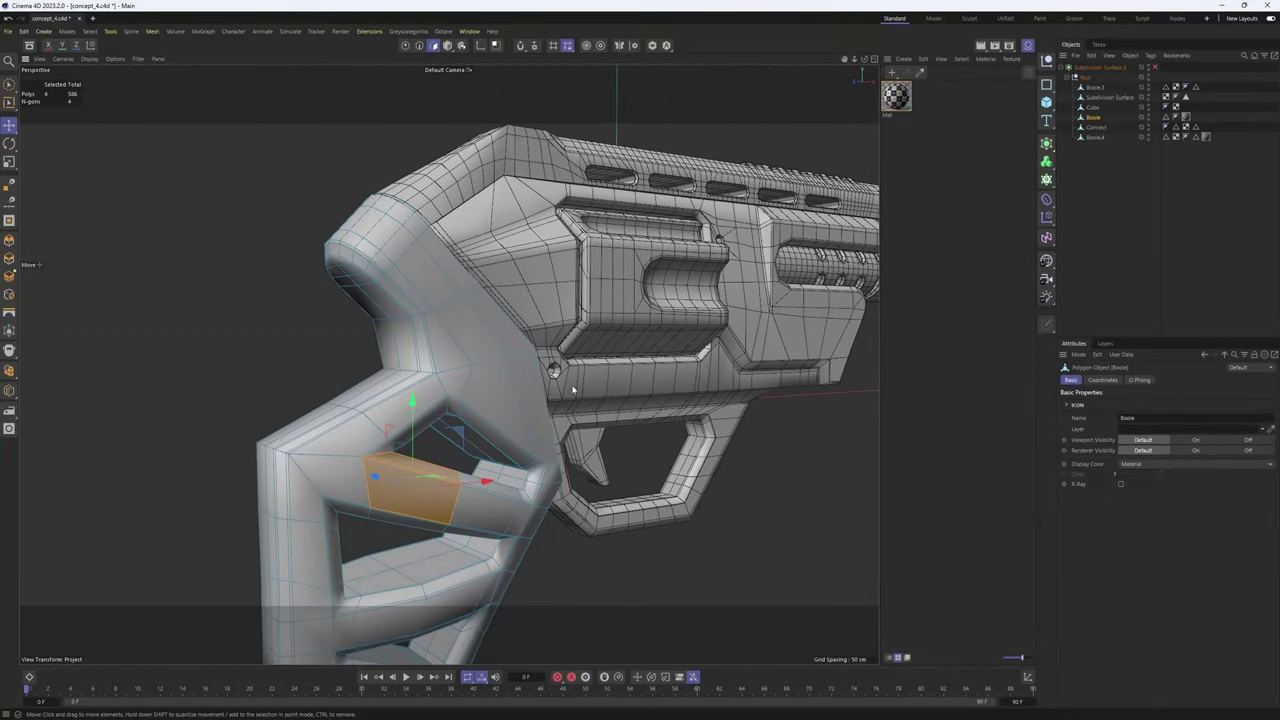
- Examine the grip's unsubdivided polygon layout against the rest of the gun from several angles
left_click_drag(573, 390, 517, 381, "alt")
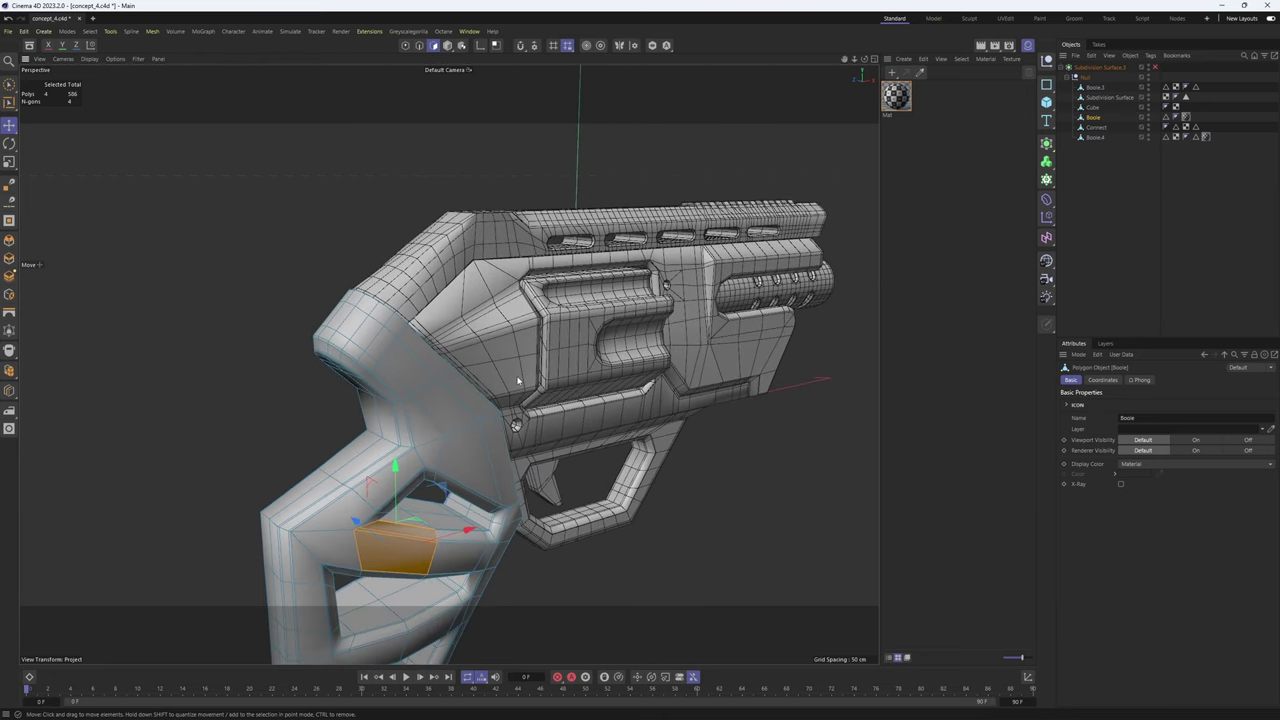
left_click_drag(518, 380, 538, 425, "alt")
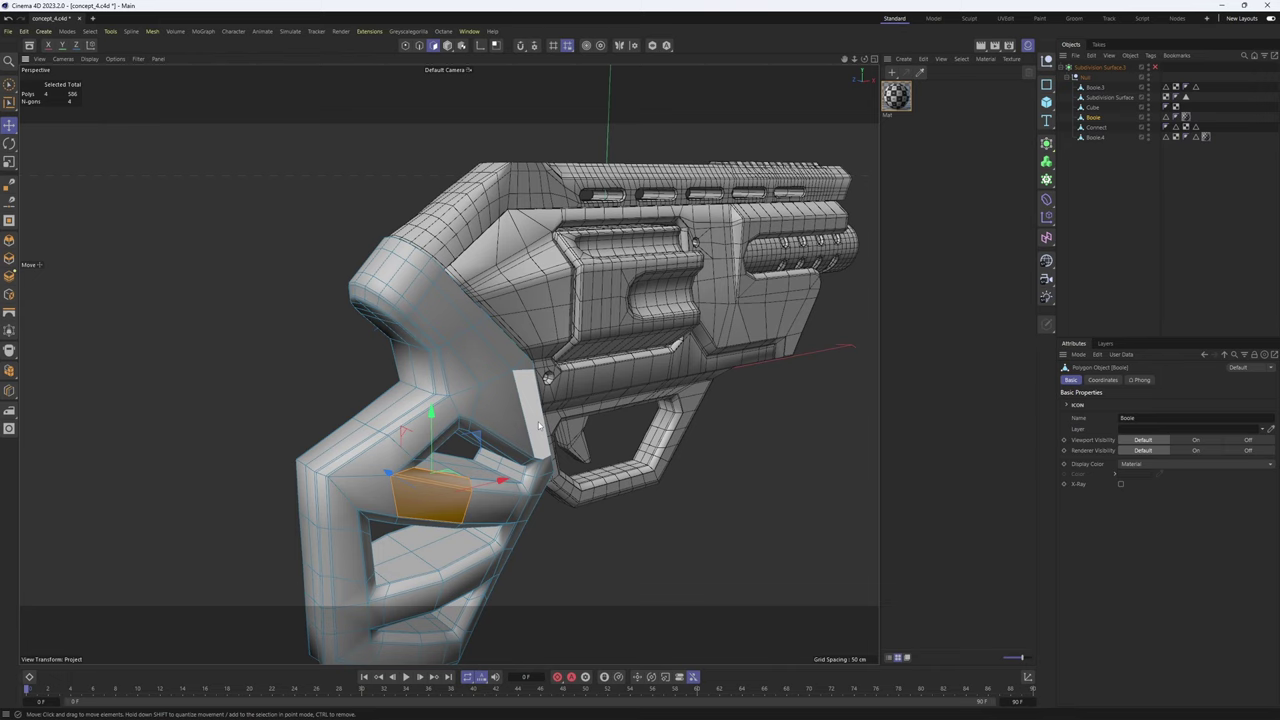
left_click_drag(538, 426, 548, 356, "alt")
scroll(491, 438, "up", 2)
middle_click_drag(548, 356, 531, 396, "alt")
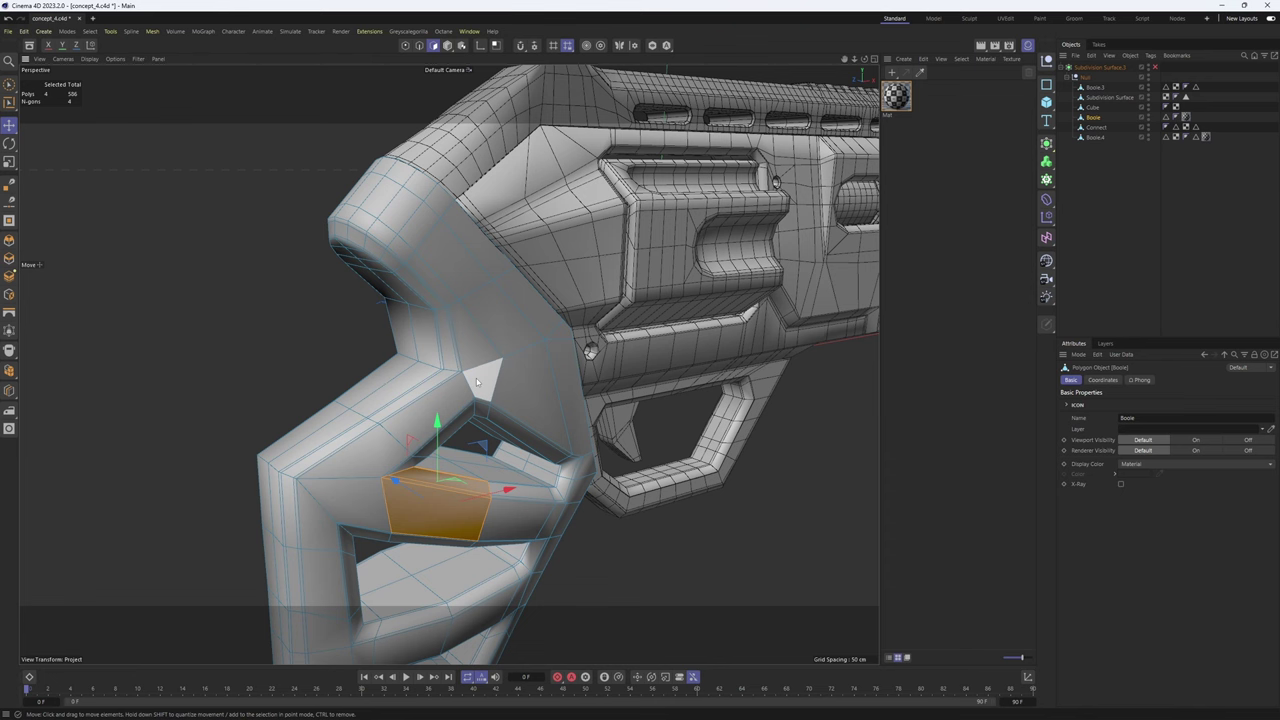
left_click_drag(476, 378, 502, 381, "alt")
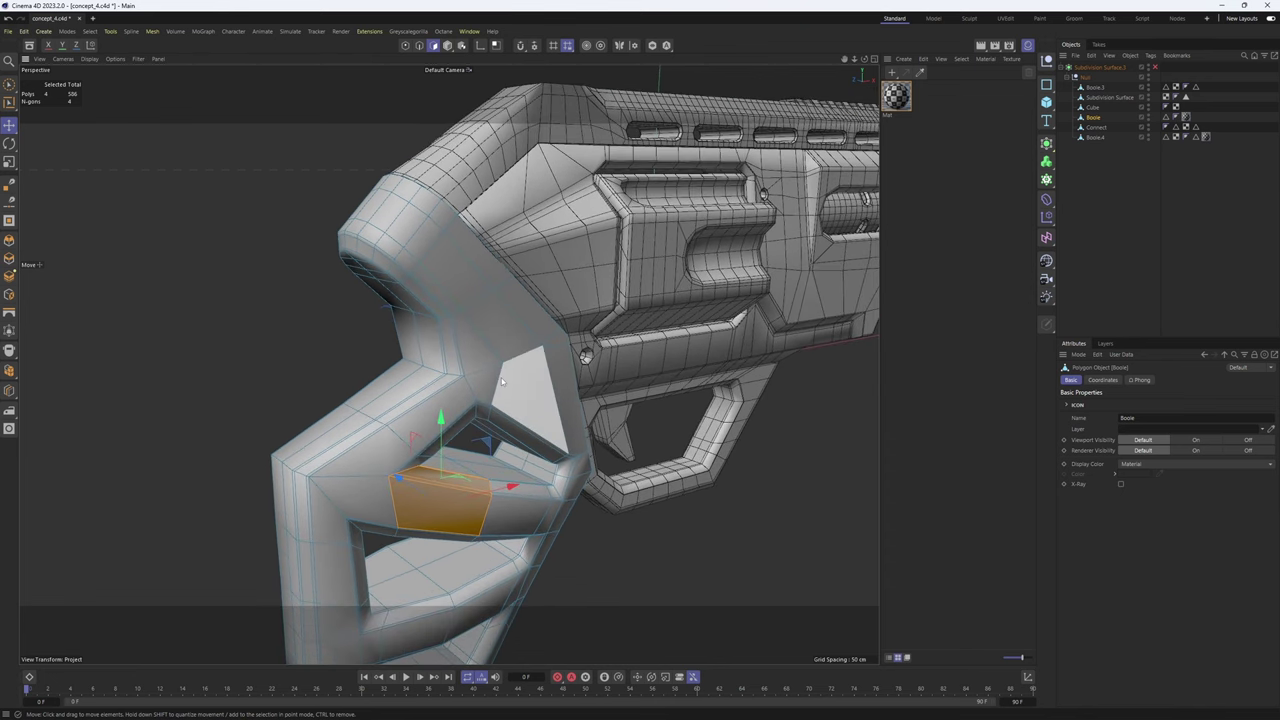
scroll(625, 333, "down", 3)
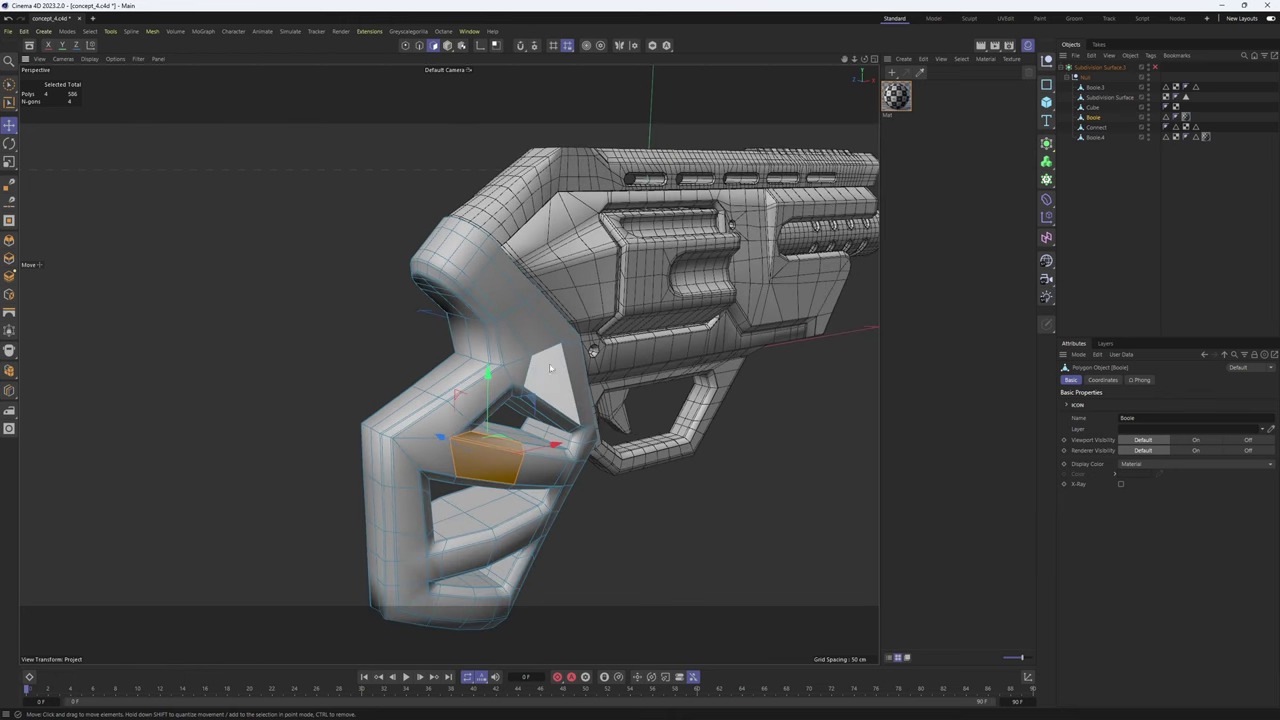
scroll(545, 372, "up", 5)
middle_click_drag(549, 370, 581, 313, "alt")
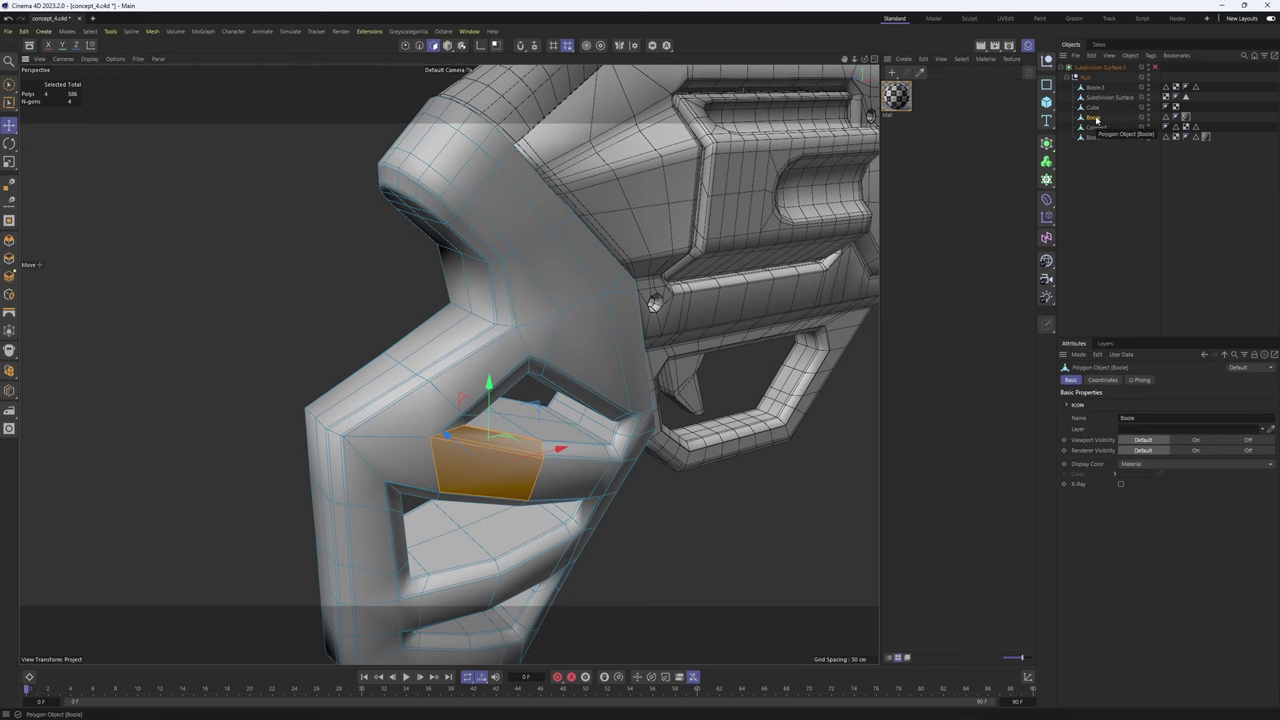
- Toggle the Subdivision Surface on the gun and examine the subdivided mesh flow around the grip's upper opening
left_click(1155, 68)
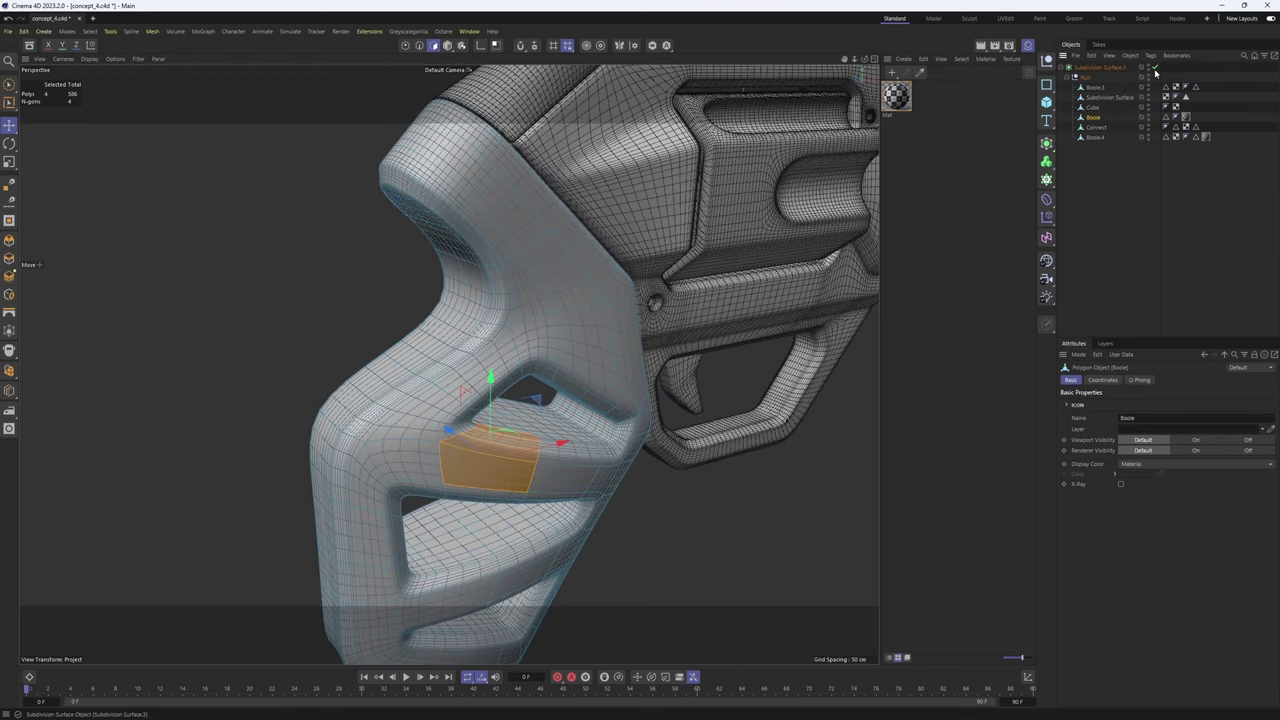
left_click(1155, 68)
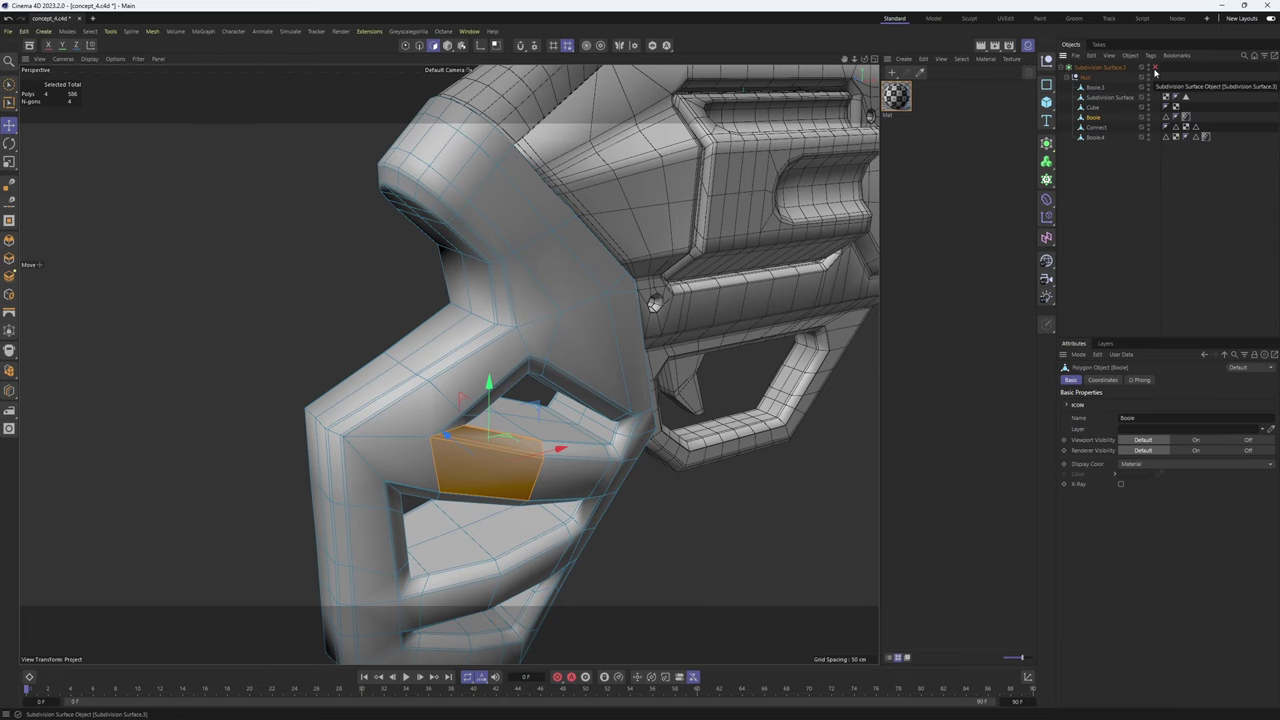
left_click(1155, 69)
left_click_drag(605, 362, 543, 346, "alt")
right_click_drag(543, 346, 577, 349, "alt")
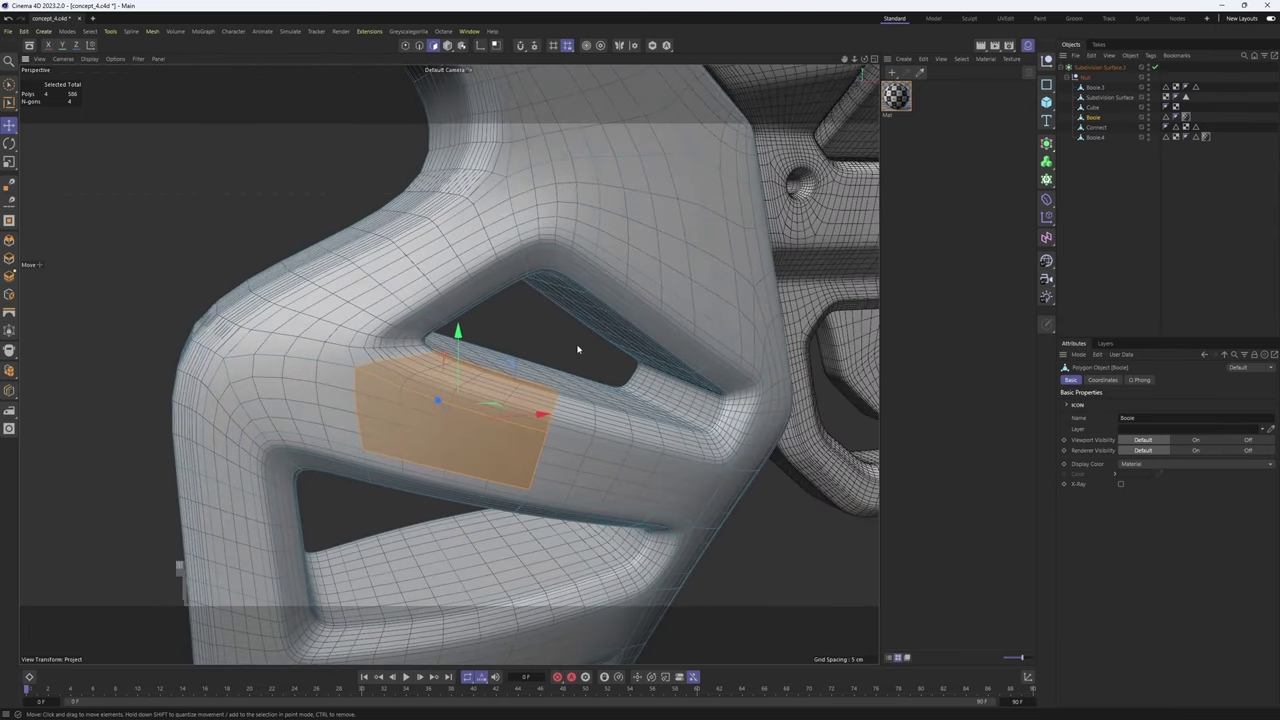
left_click_drag(577, 349, 630, 379, "alt")
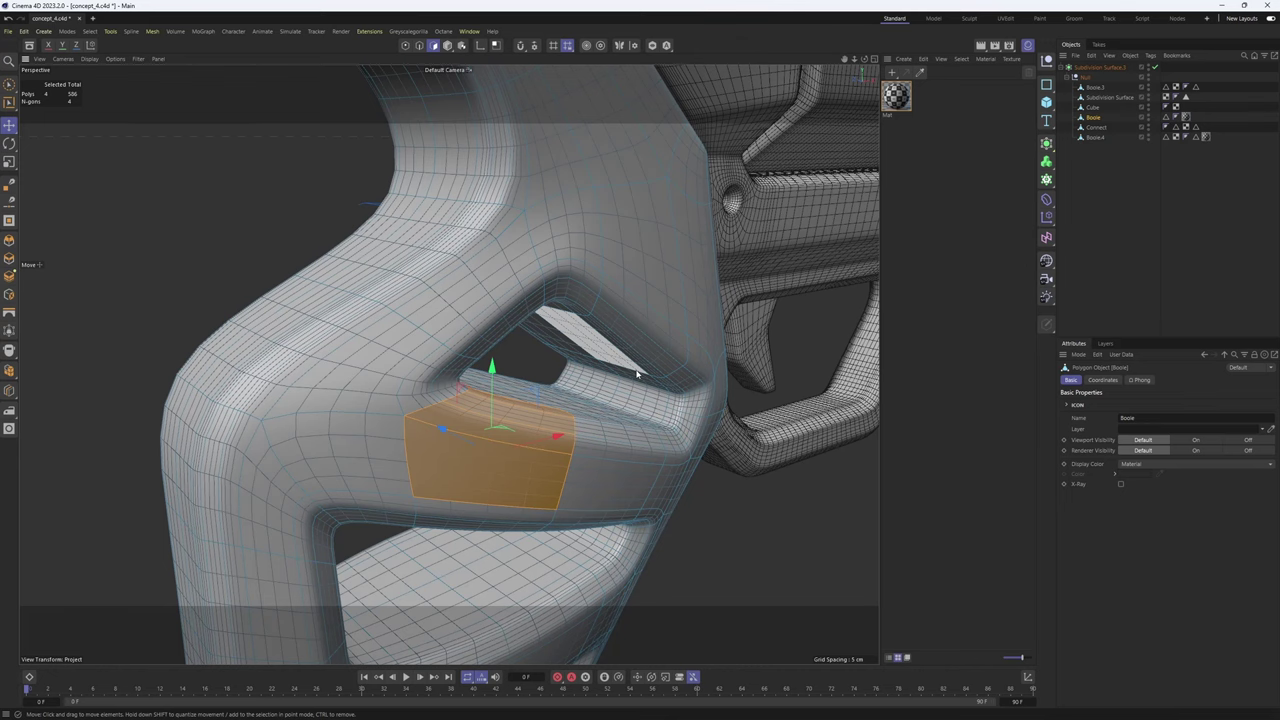
left_click_drag(566, 404, 508, 396, "alt")
right_click_drag(508, 396, 568, 394, "alt")
left_click_drag(568, 394, 450, 384, "alt")
- Select the narrow polygon loop running around the outer rim of the grip's upper opening
left_click(396, 233)
left_click(482, 215, "shift")
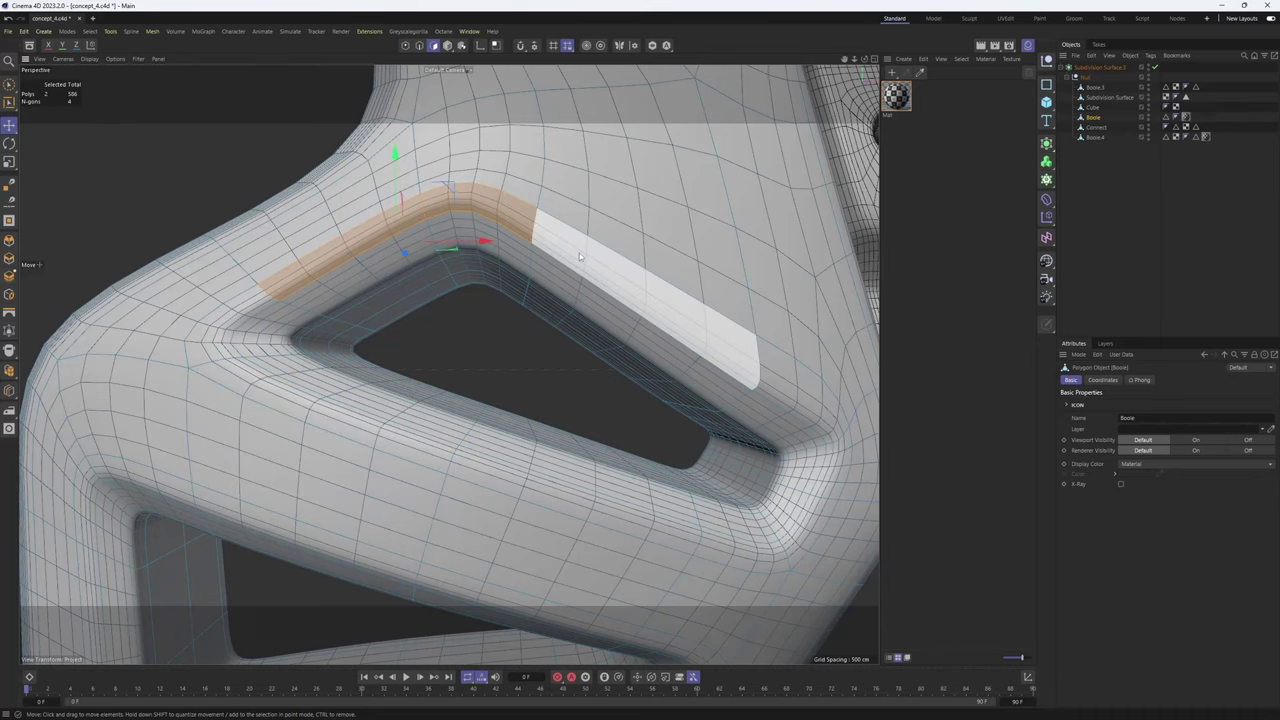
left_click(600, 267, "shift")
middle_click_drag(769, 390, 713, 370, "alt")
mouse_move(713, 370)
left_mouse_down()
mouse_move(780, 440)
mouse_move(760, 510)
mouse_move(700, 530)
mouse_move(632, 527)
left_mouse_up()
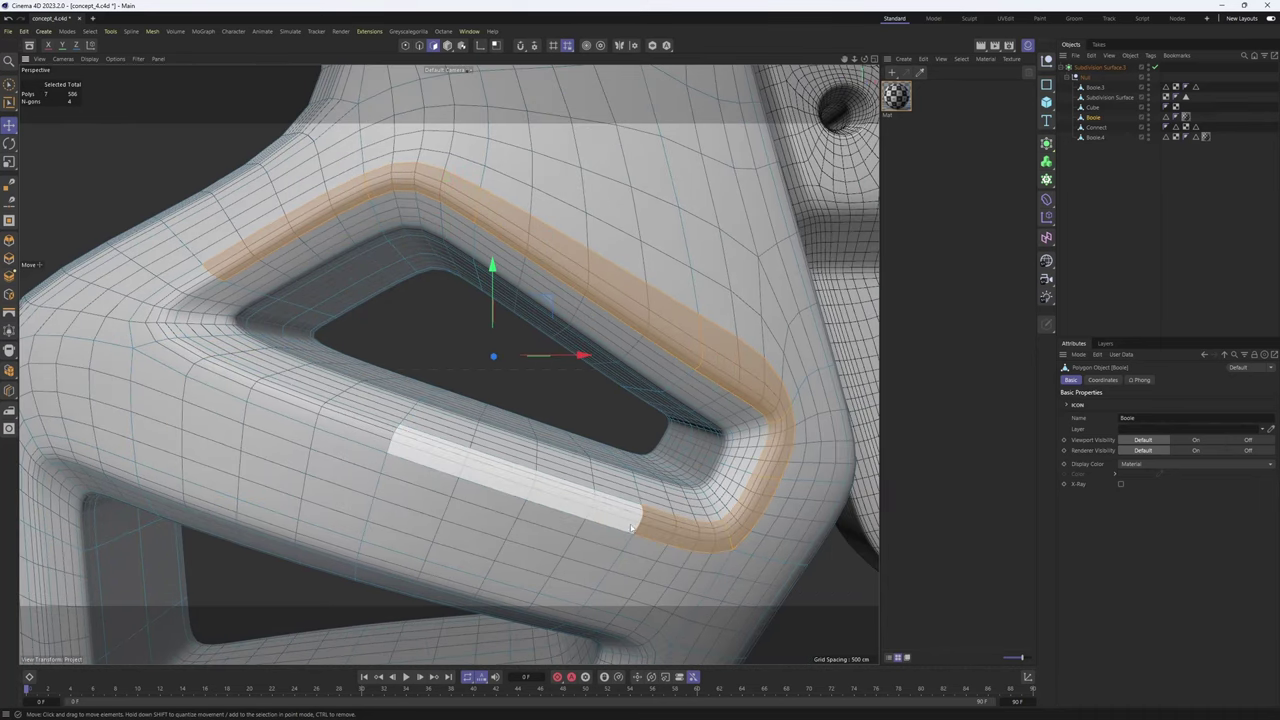
left_click(310, 418, "shift")
left_click(163, 326, "shift")
- Add the narrow polygons along the far rim inside the grip's upper opening to the selection
middle_click_drag(268, 294, 284, 316, "alt")
left_click_drag(284, 316, 377, 331, "alt")
left_click(260, 382, "shift")
mouse_move(260, 382)
left_mouse_down("alt")
mouse_move(214, 397)
mouse_move(246, 400)
left_mouse_up("alt")
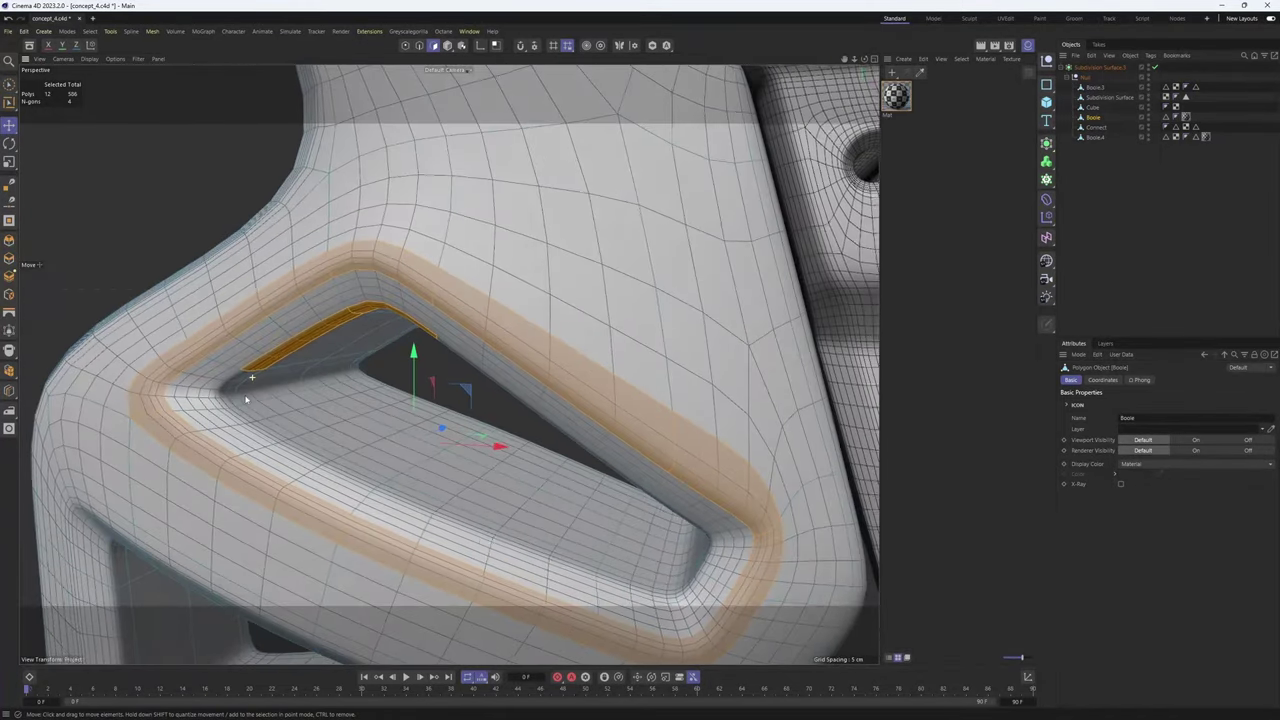
left_click(232, 399, "shift")
left_click(335, 472, "shift")
left_click_drag(449, 365, 520, 403, "alt")
left_click(572, 526, "shift")
- Compare the selected rim polygons at the grip's upper opening with the Subdivision Surface on and off
scroll(591, 428, "down", 4)
key("q")
scroll(510, 380, "up", 3)
key("q")
left_click_drag(537, 337, 584, 317, "alt")
key("q")
key("q")
key("q")
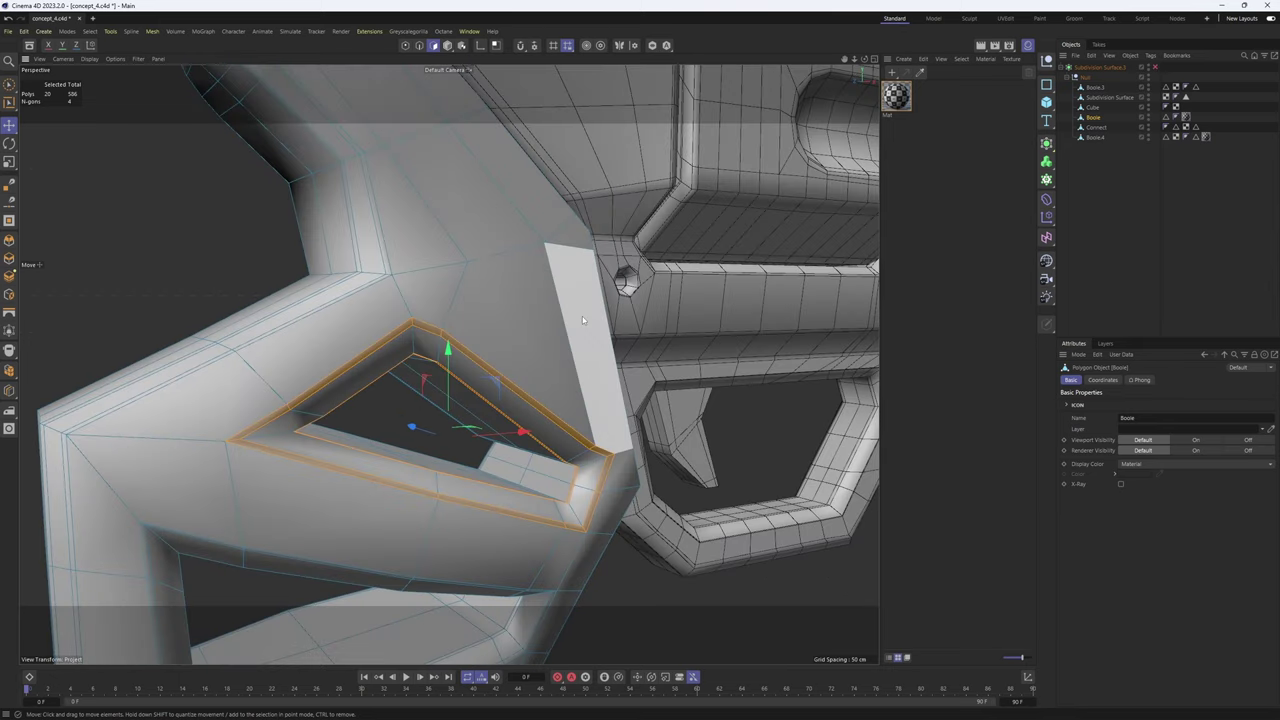
left_click(1155, 68)
left_click(1155, 68)
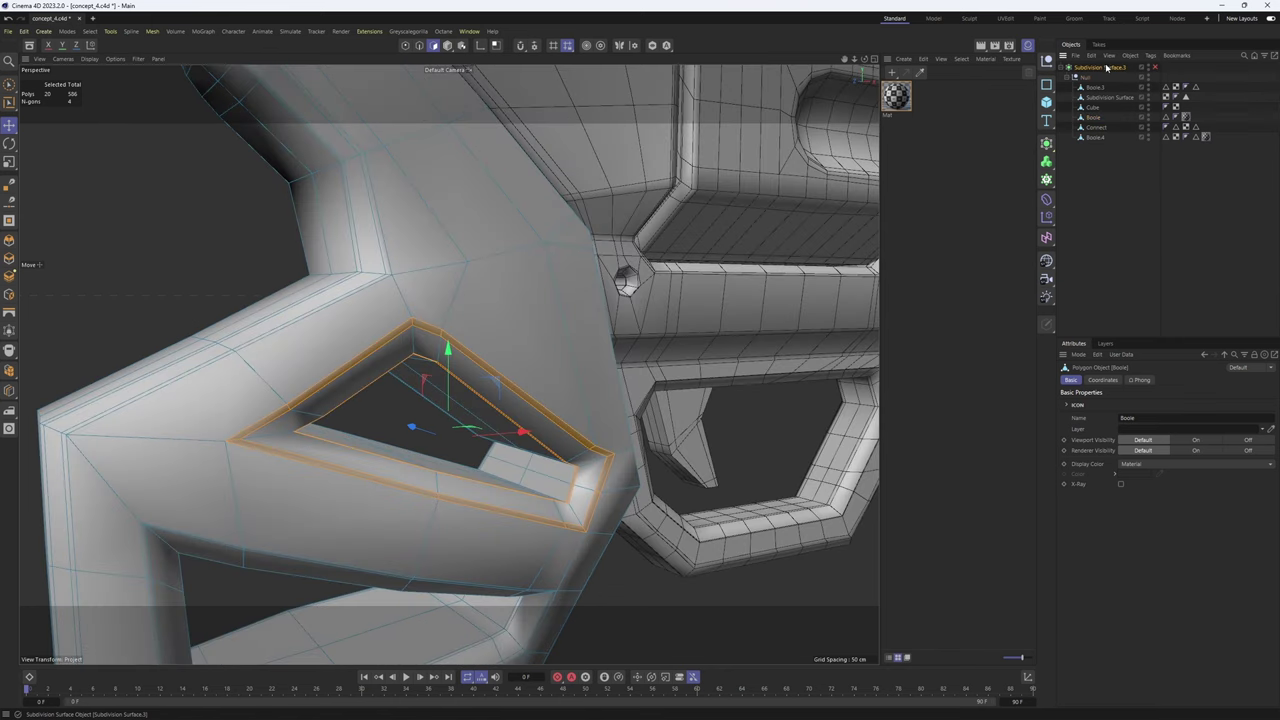
- Select the Subdivision Surface.3 object and review the base mesh from the grip's upper opening out to the whole gun
left_click(1106, 67)
left_click_drag(640, 260, 527, 330, "alt")
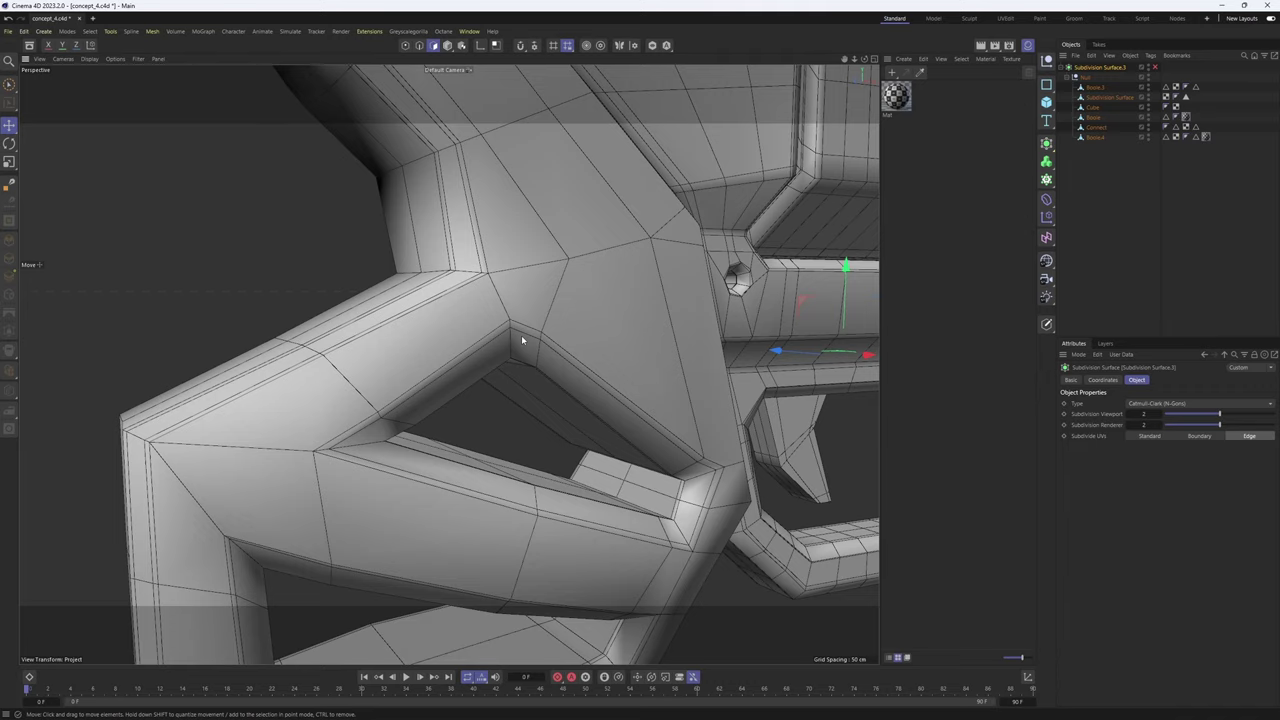
left_click_drag(523, 330, 512, 304, "alt")
right_click_drag(512, 304, 564, 310, "alt")
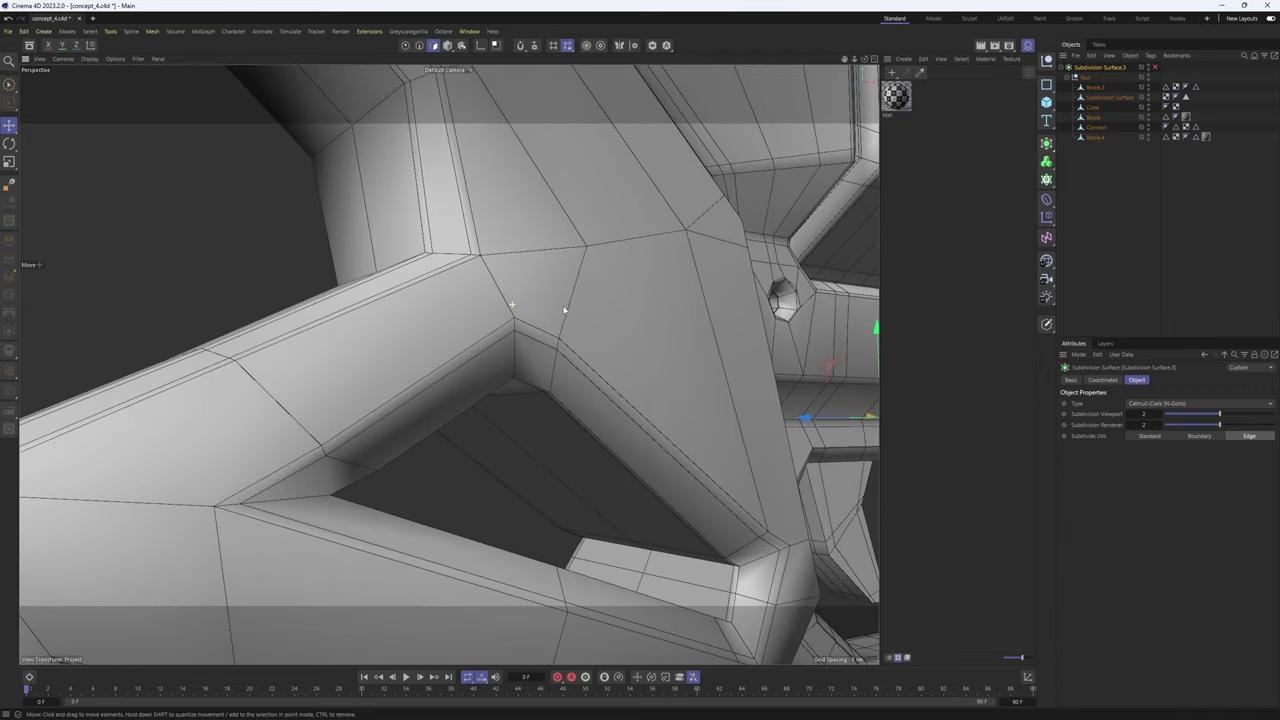
left_click_drag(580, 350, 583, 365, "alt")
right_click_drag(583, 365, 540, 356, "alt")
middle_click_drag(540, 356, 468, 412, "alt")
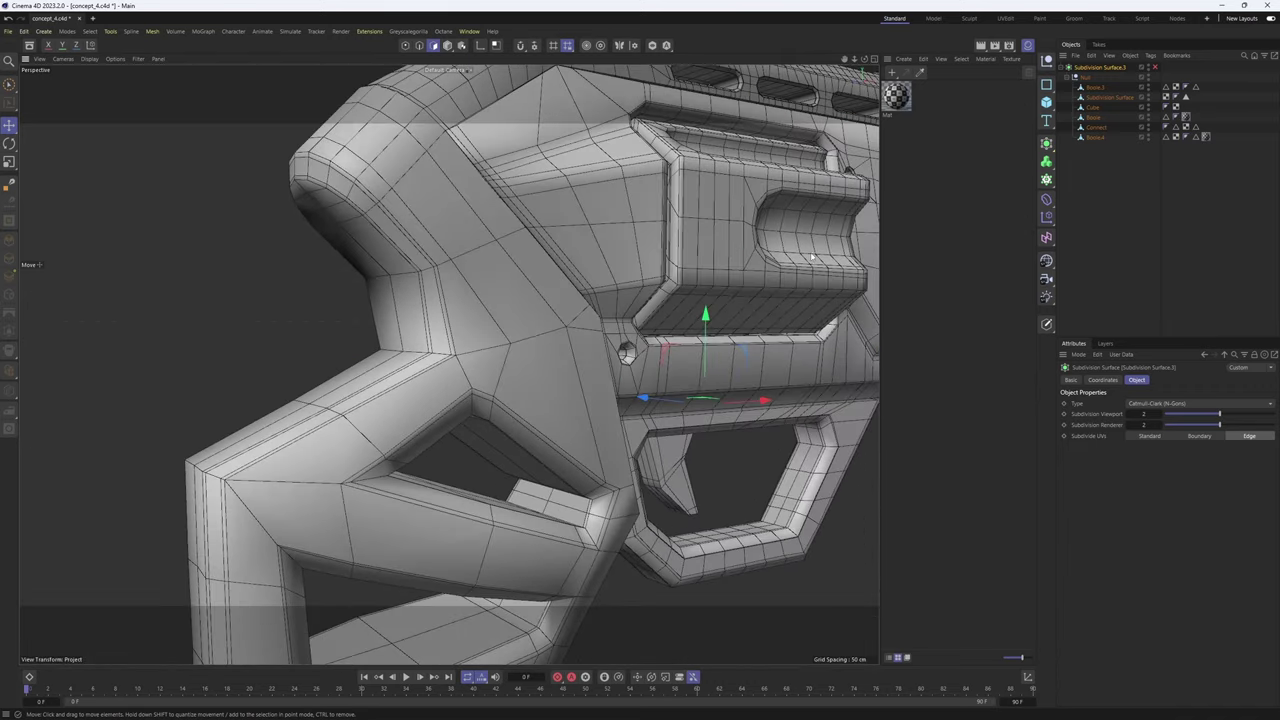
middle_click_drag(611, 287, 565, 319, "alt")
right_click_drag(565, 320, 492, 376, "alt")
left_click_drag(492, 376, 531, 347, "alt")
right_click_drag(531, 347, 480, 354, "alt")
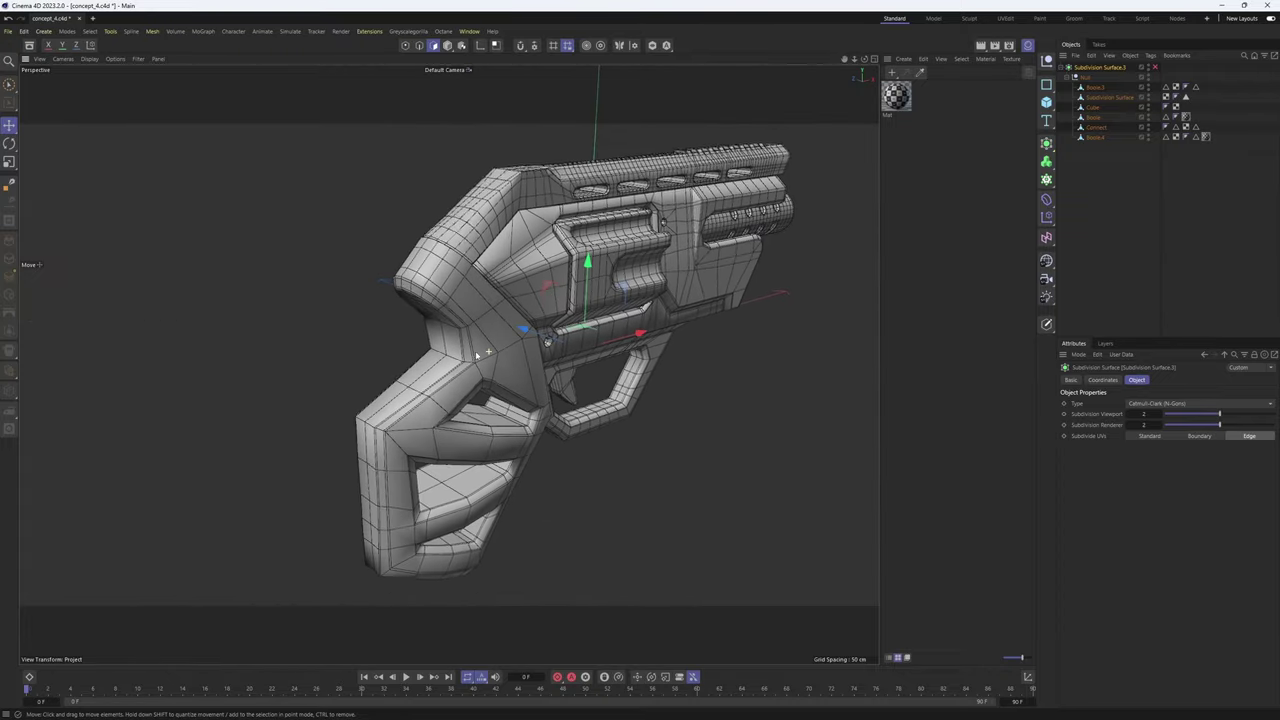
- Hide the Material Manager and review the gun's base mesh from the grip's openings to the upper body
left_click_drag(480, 354, 422, 365, "alt")
mouse_move(421, 366)
right_mouse_down("alt")
mouse_move(495, 340)
mouse_move(440, 358)
right_mouse_up("alt")
left_click_drag(440, 358, 470, 338, "alt")
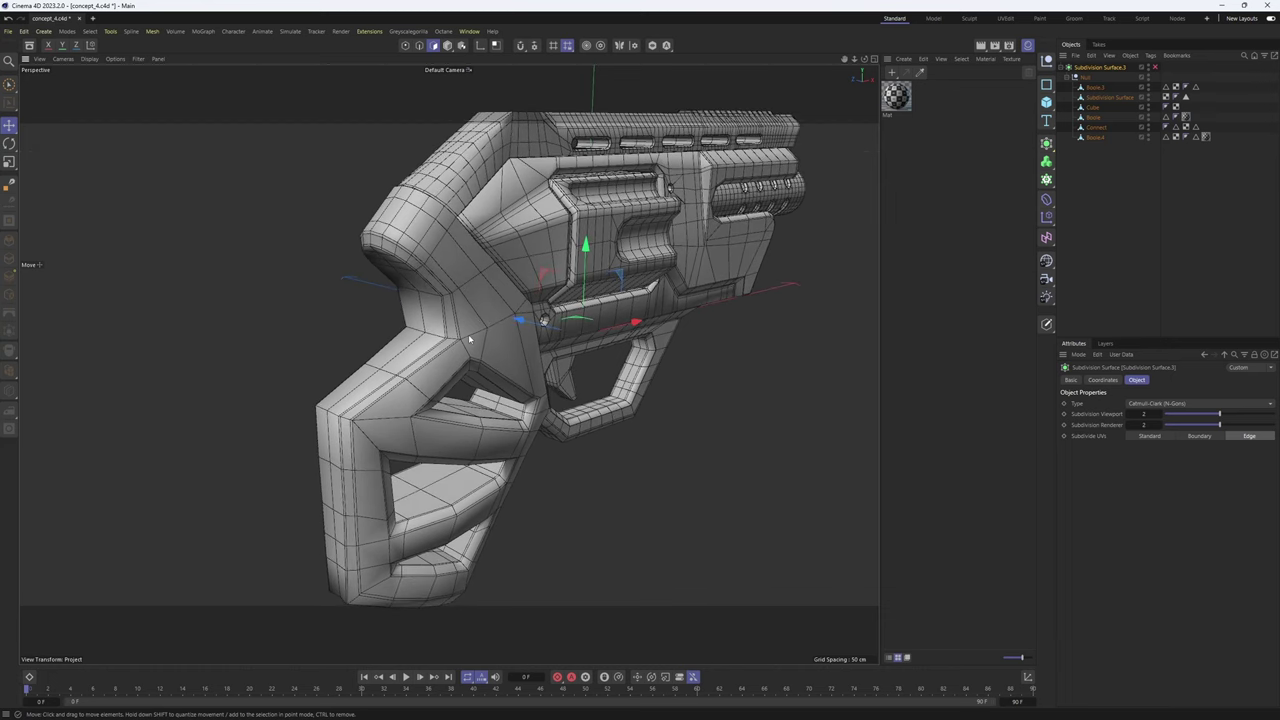
left_click_drag(469, 340, 644, 288, "alt")
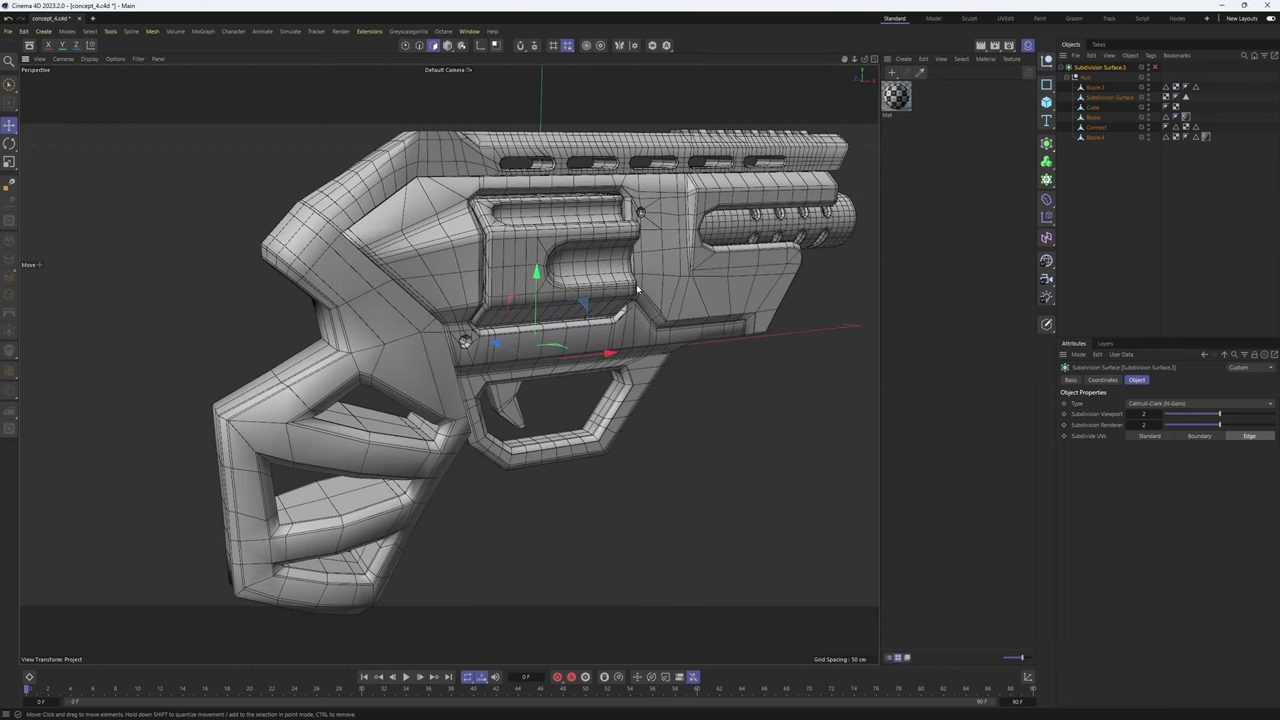
left_click(1028, 46)
right_click_drag(602, 332, 564, 335, "alt")
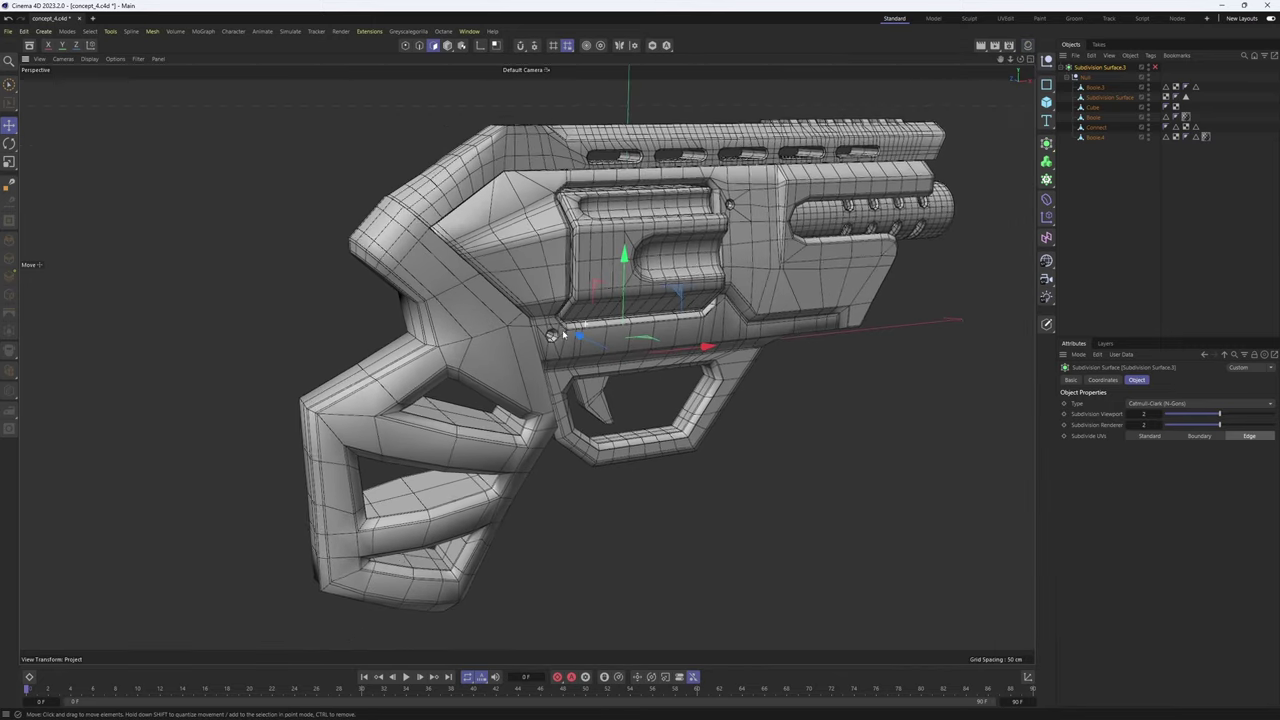
middle_click_drag(564, 335, 461, 354, "alt")
left_click_drag(461, 354, 522, 362, "alt")
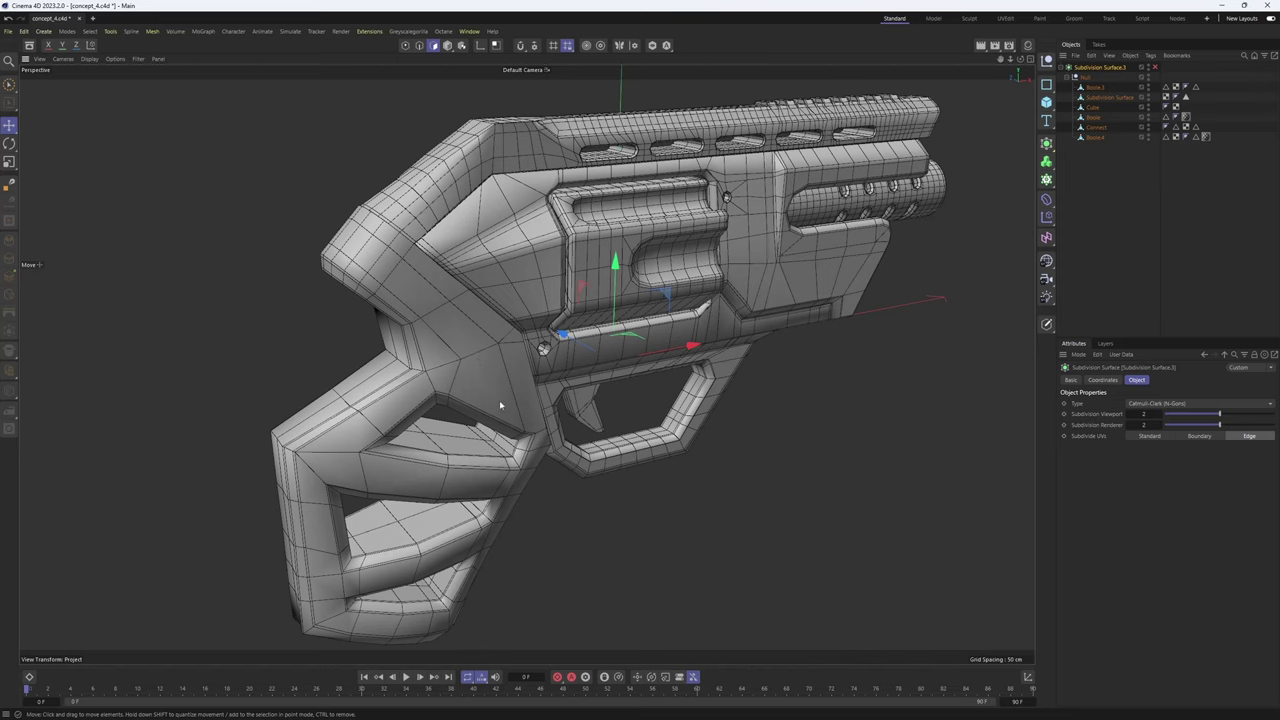
- Select the grip object, switch it to polygon editing and clear its polygon selection
left_click(465, 387)
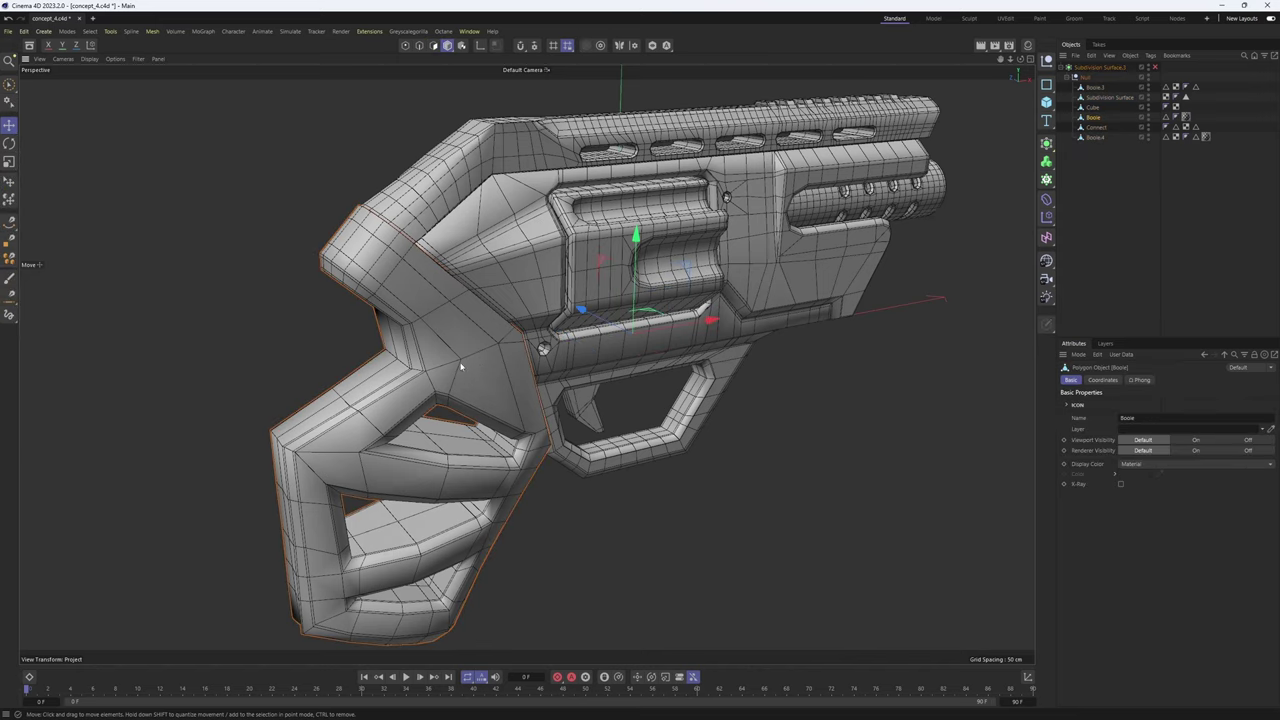
left_click_drag(463, 374, 487, 372, "alt")
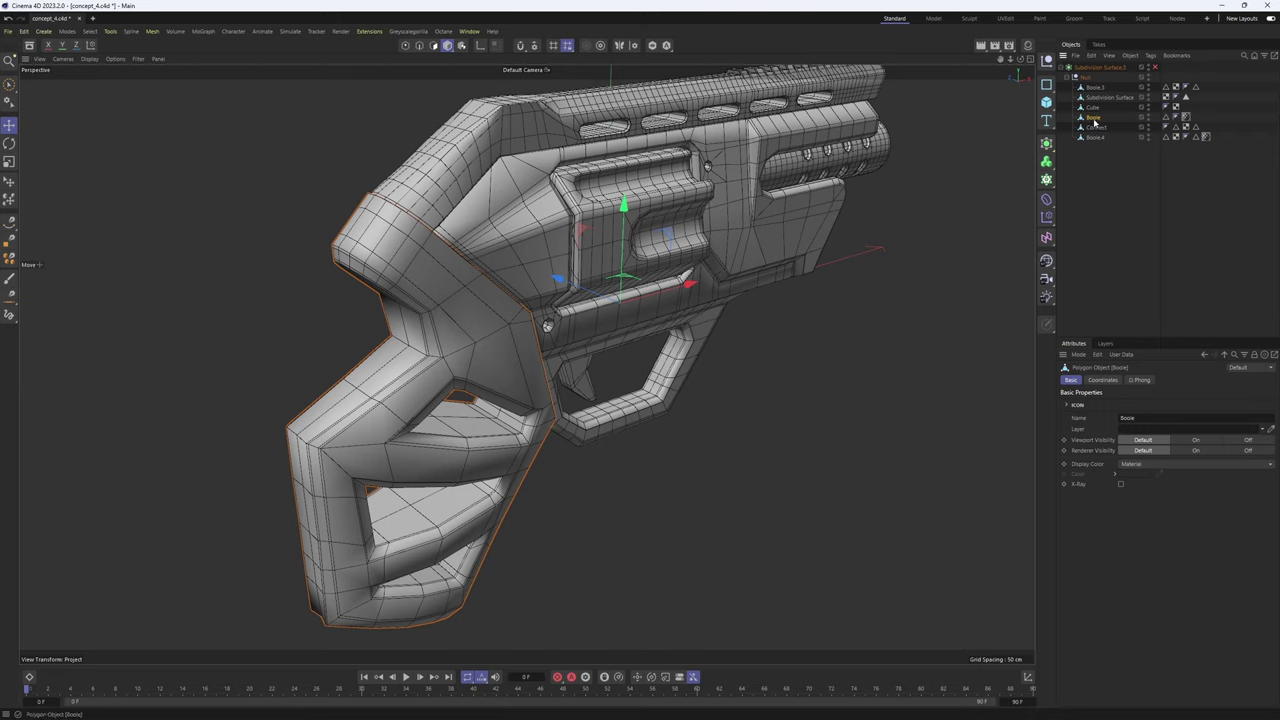
key("Return")
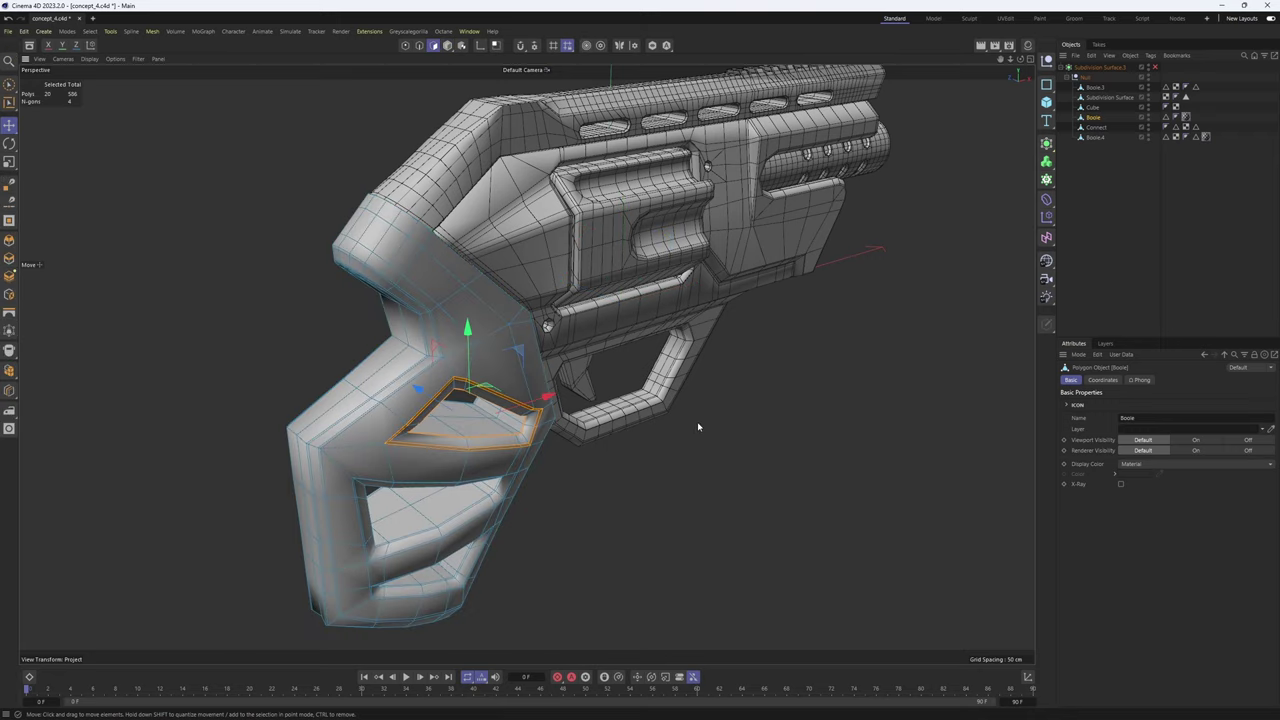
left_click(435, 84)
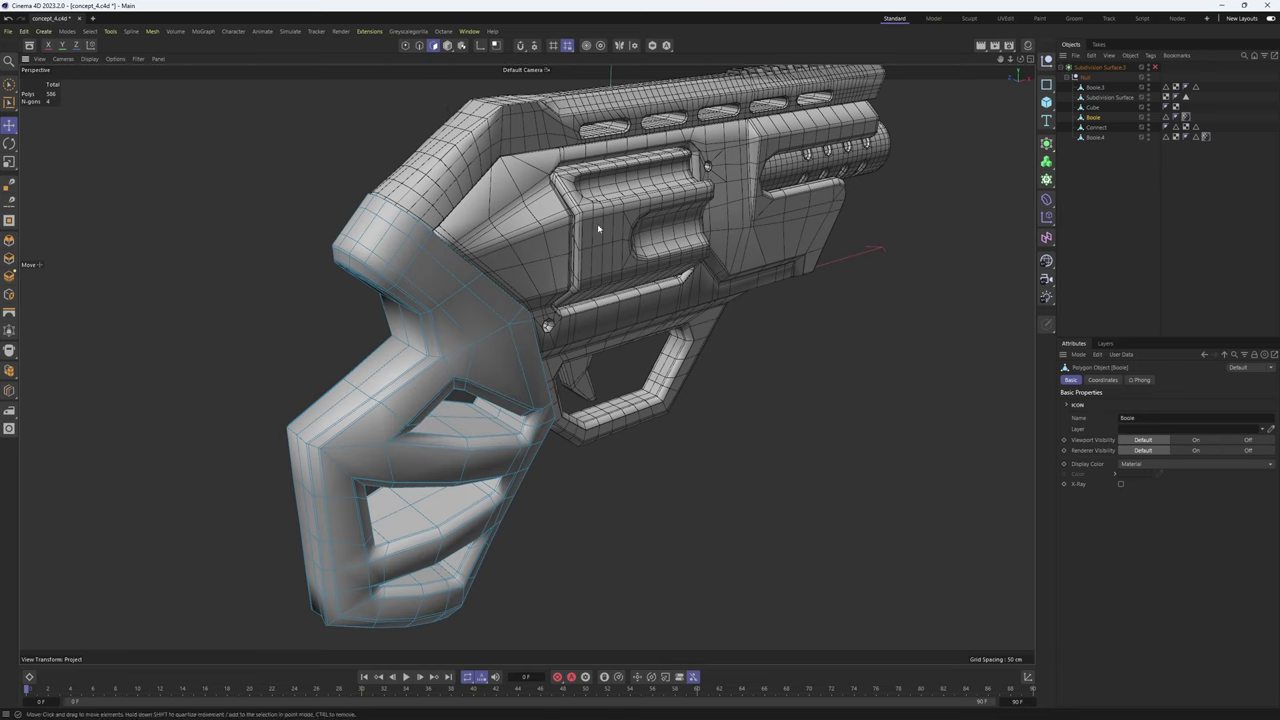
- Subdivide the grip's whole mesh with the Catmull-Clark pattern and Smooth Subdivision enabled
right_click(744, 406)
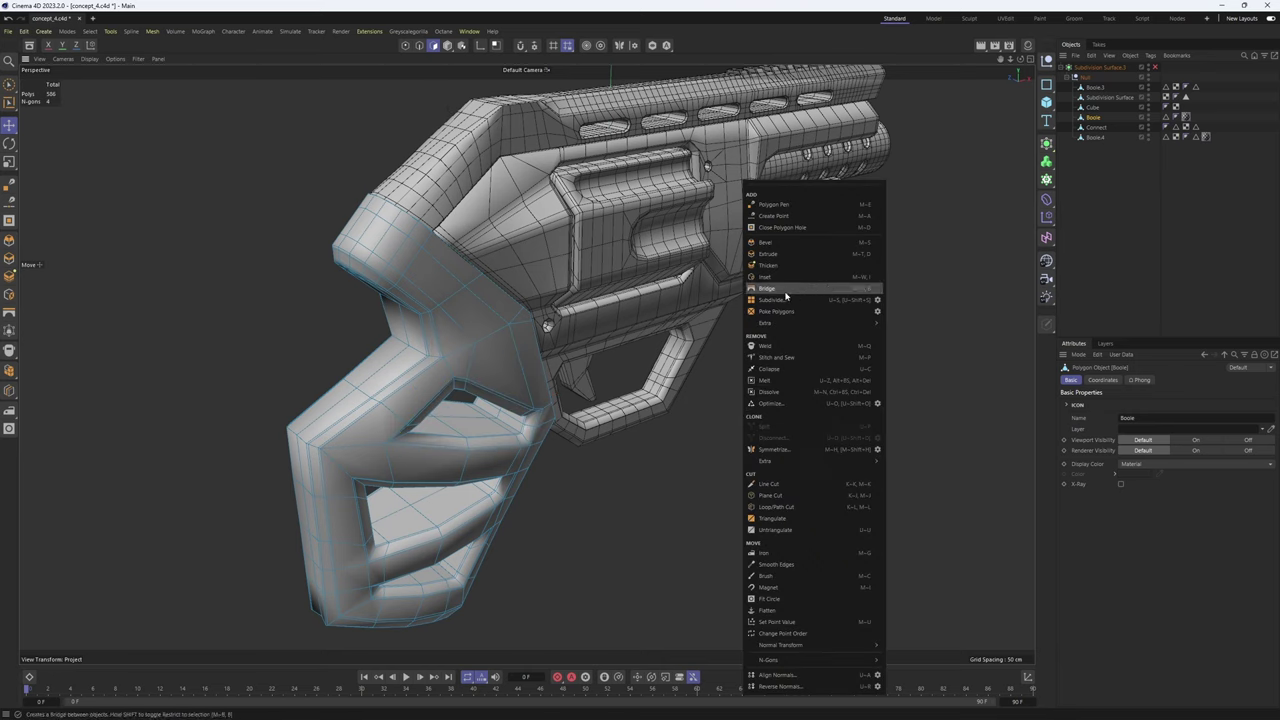
left_click(877, 300)
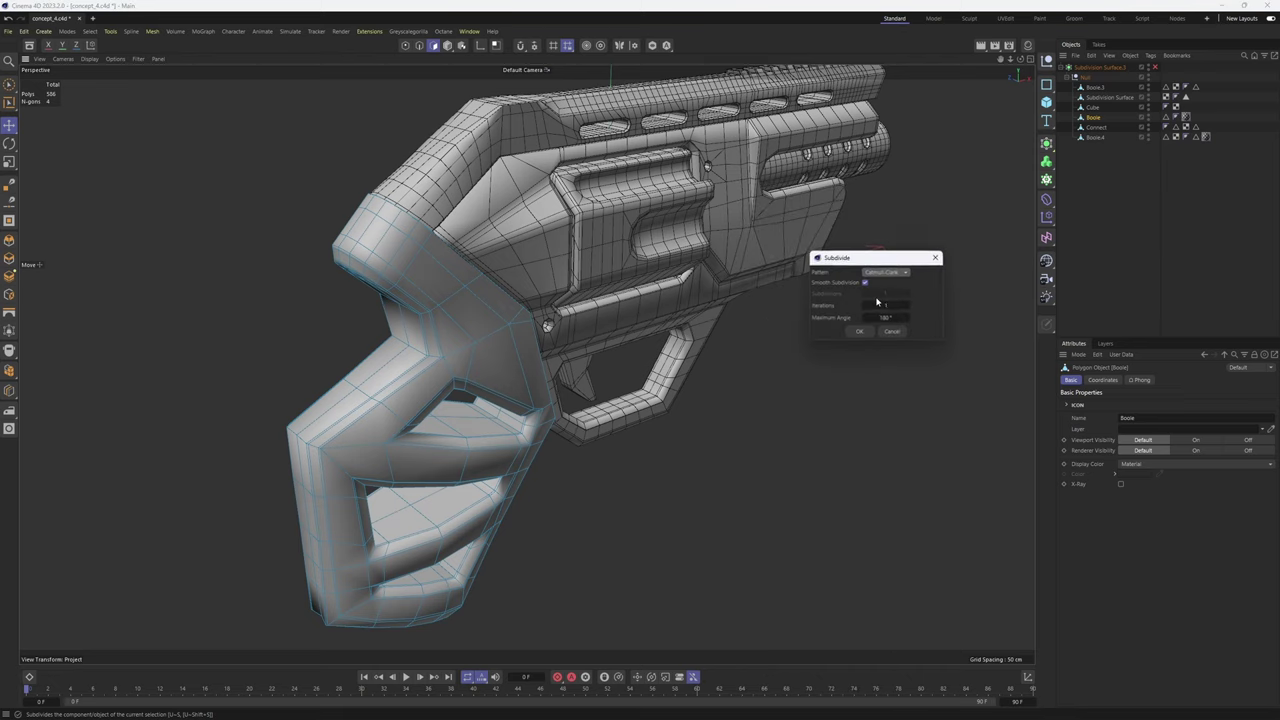
left_click(866, 284)
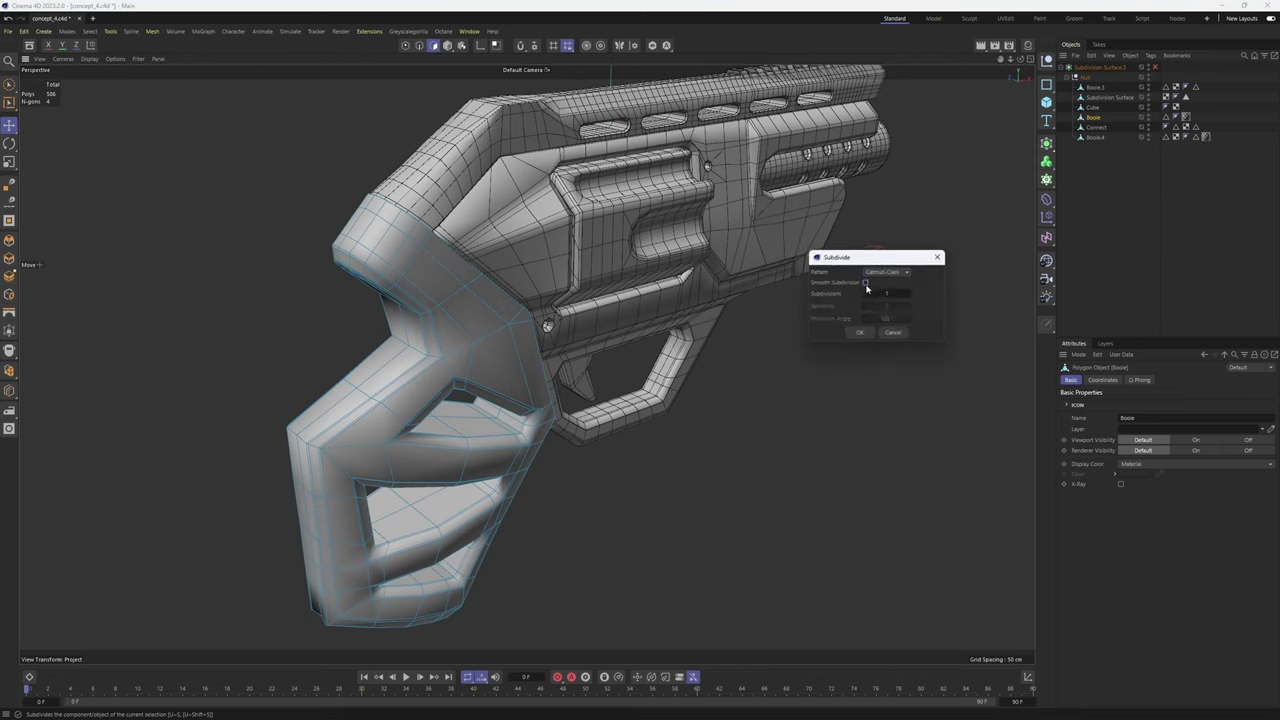
left_click(866, 284)
left_click(862, 333)
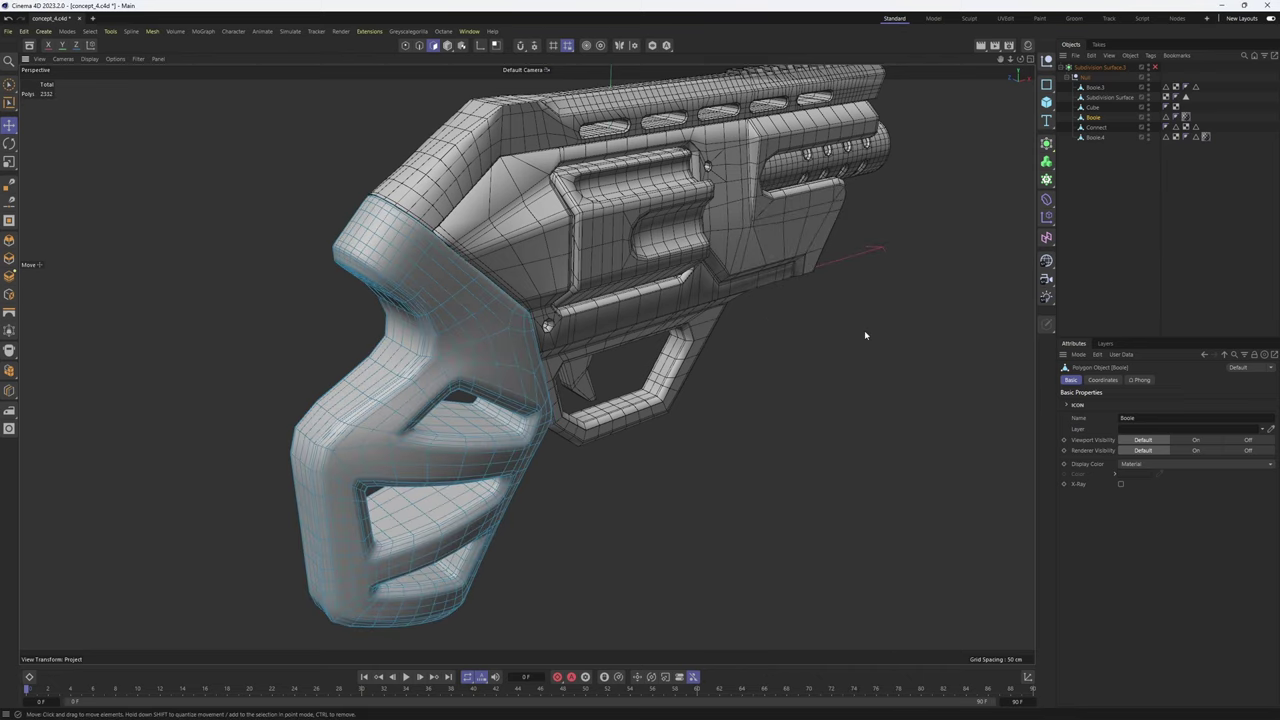
- Examine the subdivided grip's polygon distribution around its openings and along the curved back
left_click_drag(537, 489, 456, 421, "alt")
right_click_drag(456, 421, 566, 363, "alt")
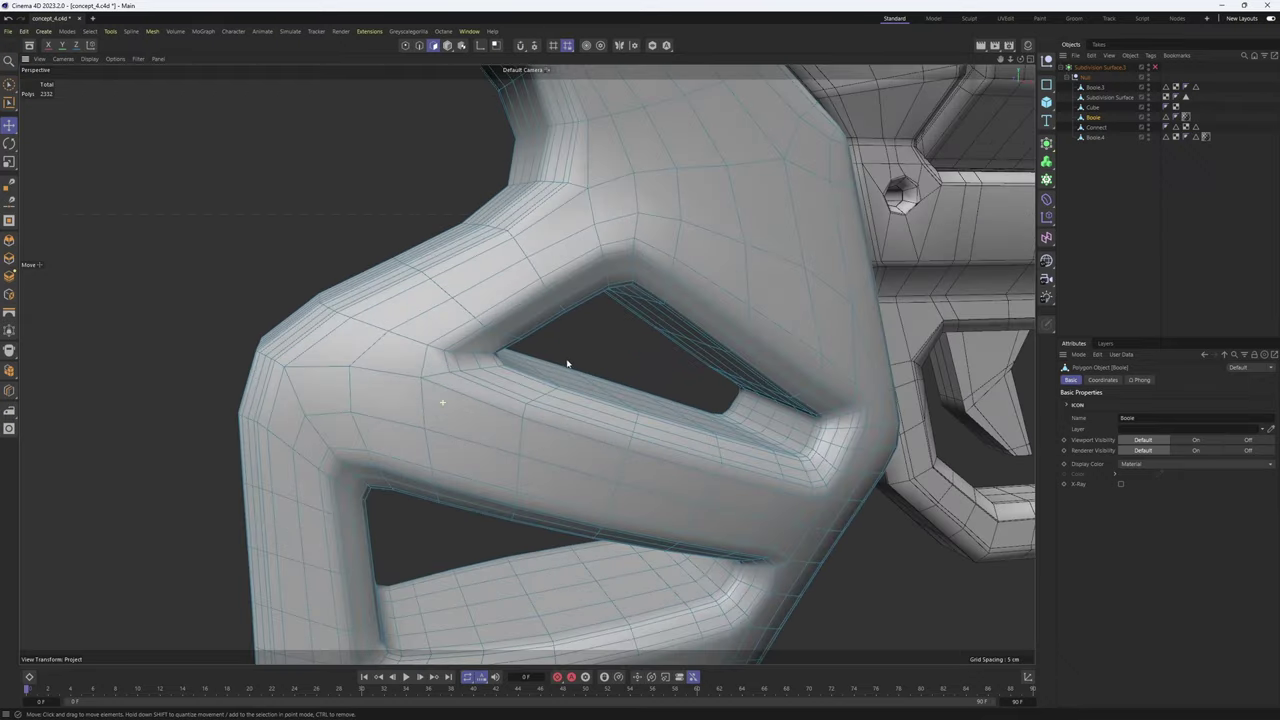
left_click_drag(566, 363, 439, 419, "alt")
right_click_drag(439, 419, 375, 419, "alt")
left_click_drag(375, 419, 403, 371, "alt")
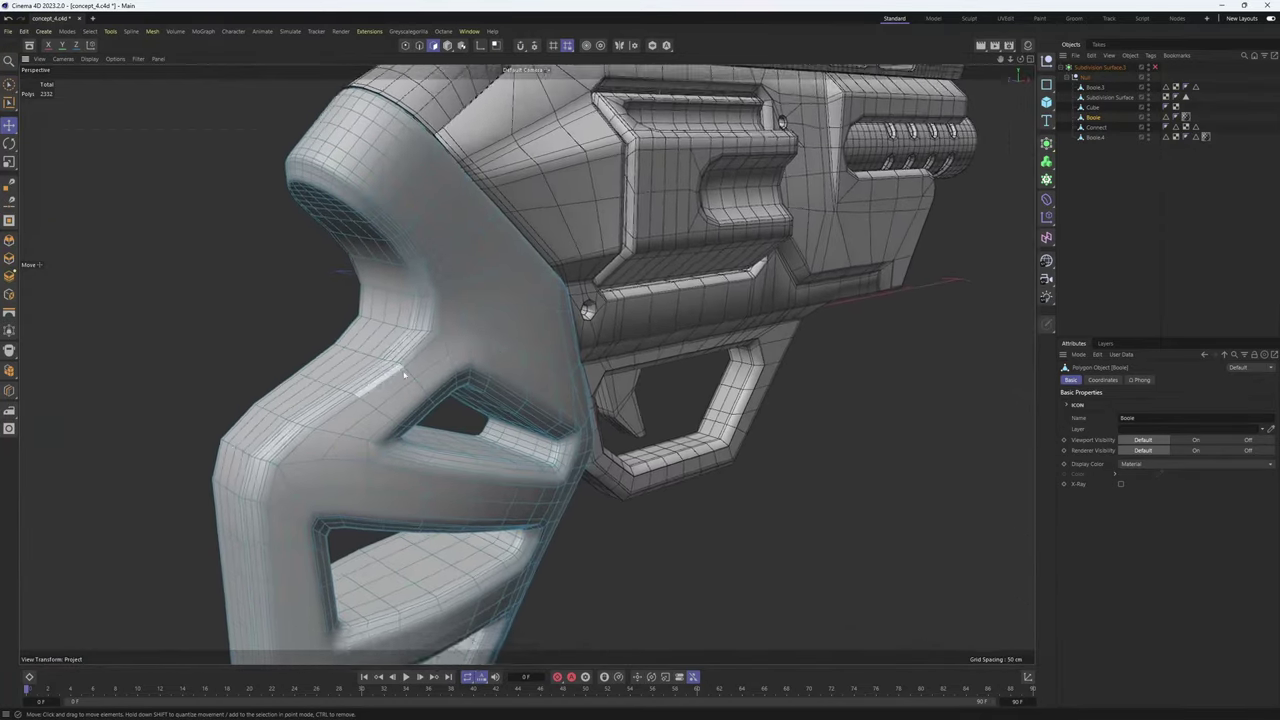
right_click_drag(403, 371, 429, 377, "alt")
left_click_drag(429, 377, 443, 336, "alt")
- Select the edge loop around the outer rim of the grip's upper opening and inspect the surrounding edge flow
key("Return")
double_click(452, 334)
right_click_drag(443, 336, 410, 340, "alt")
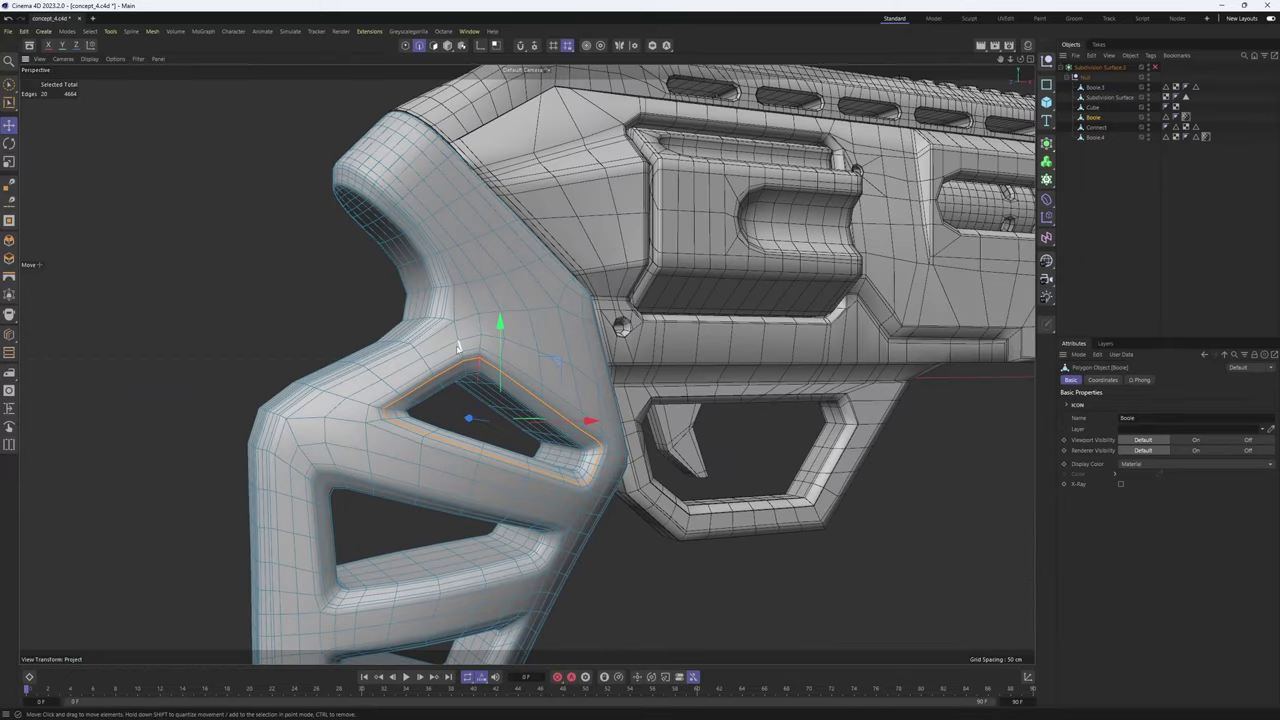
left_click_drag(410, 340, 523, 372, "alt")
scroll(443, 337, "up", 3)
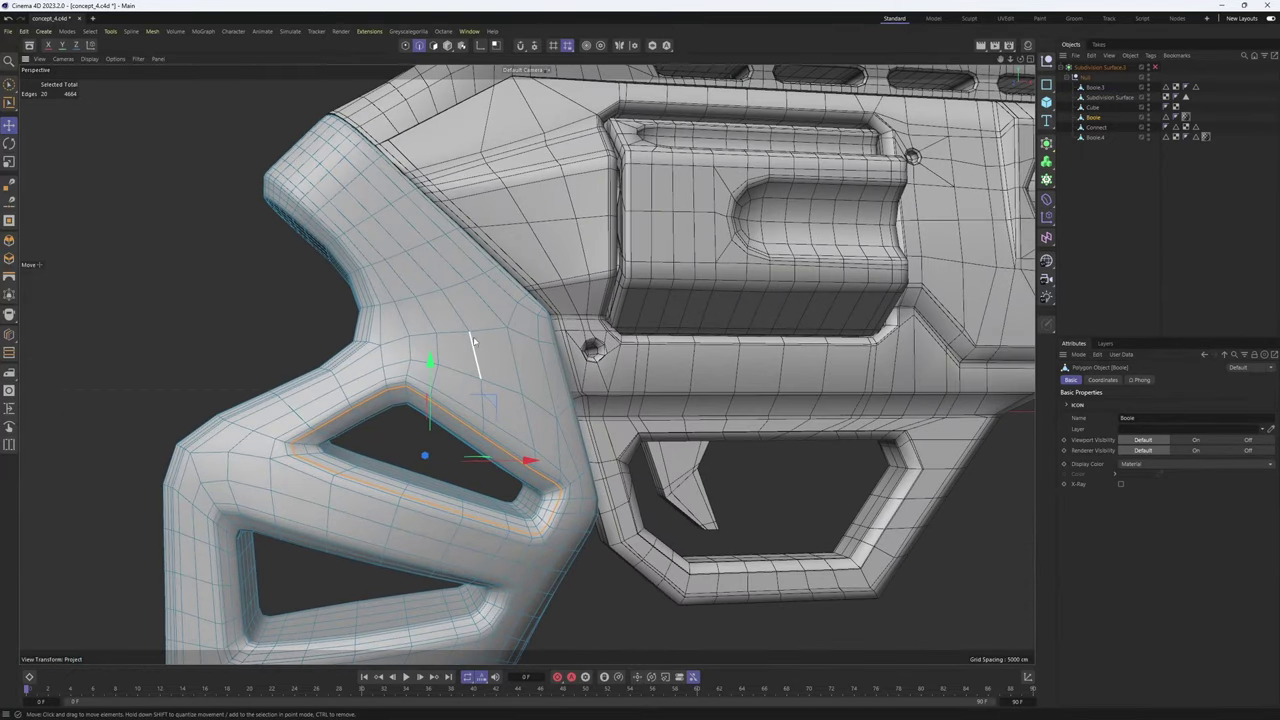
scroll(475, 342, "down", 3)
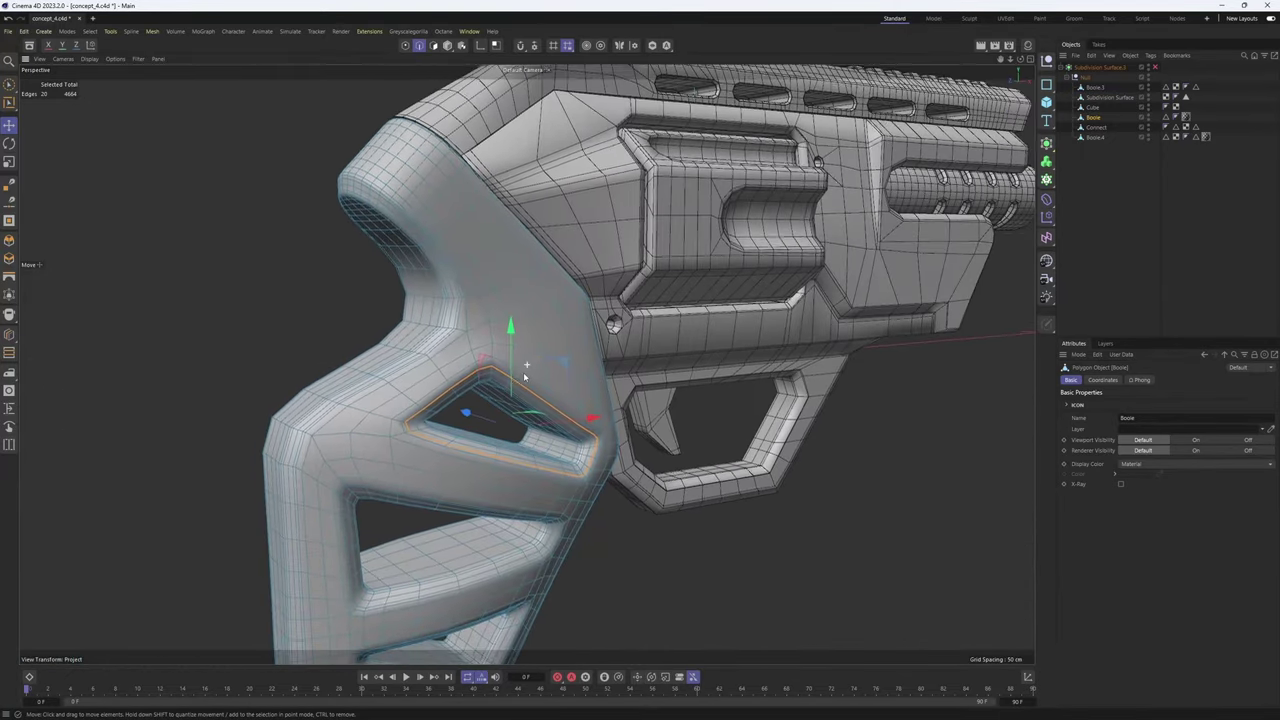
scroll(523, 372, "up", 2)
- Compare the checker texture around the grip's upper opening with Subdivision Surface.3 repeatedly switched on and off
left_click(1162, 174)
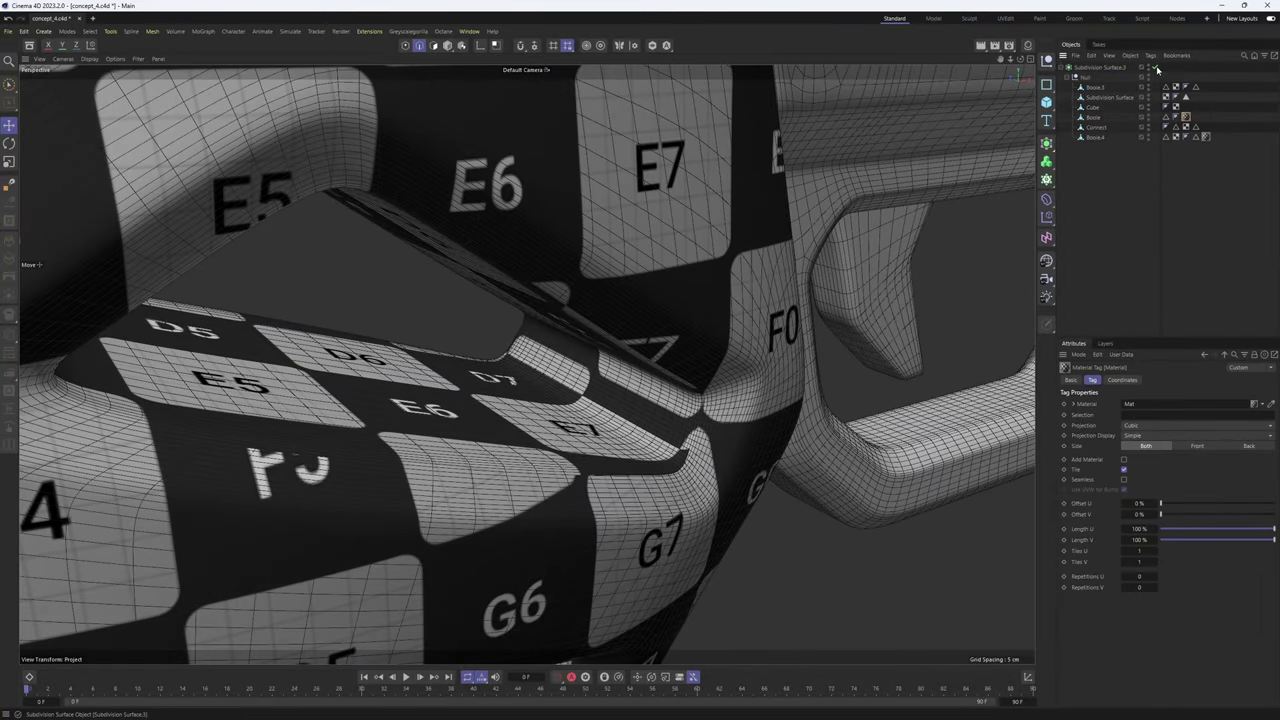
left_click(1156, 68)
left_click(1157, 68)
left_click(1157, 68)
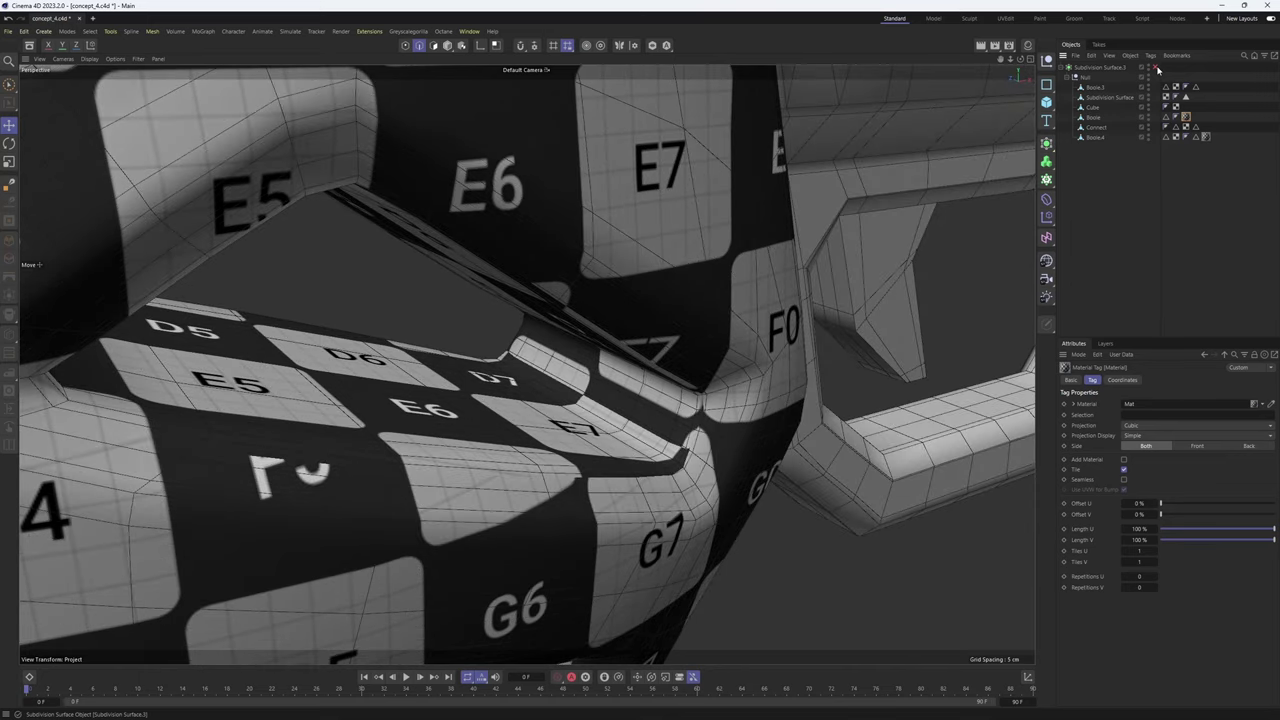
left_click(1157, 68)
left_click(1157, 68)
left_click(1157, 68)
left_click(1157, 68)
left_click(1157, 68)
left_click(1157, 68)
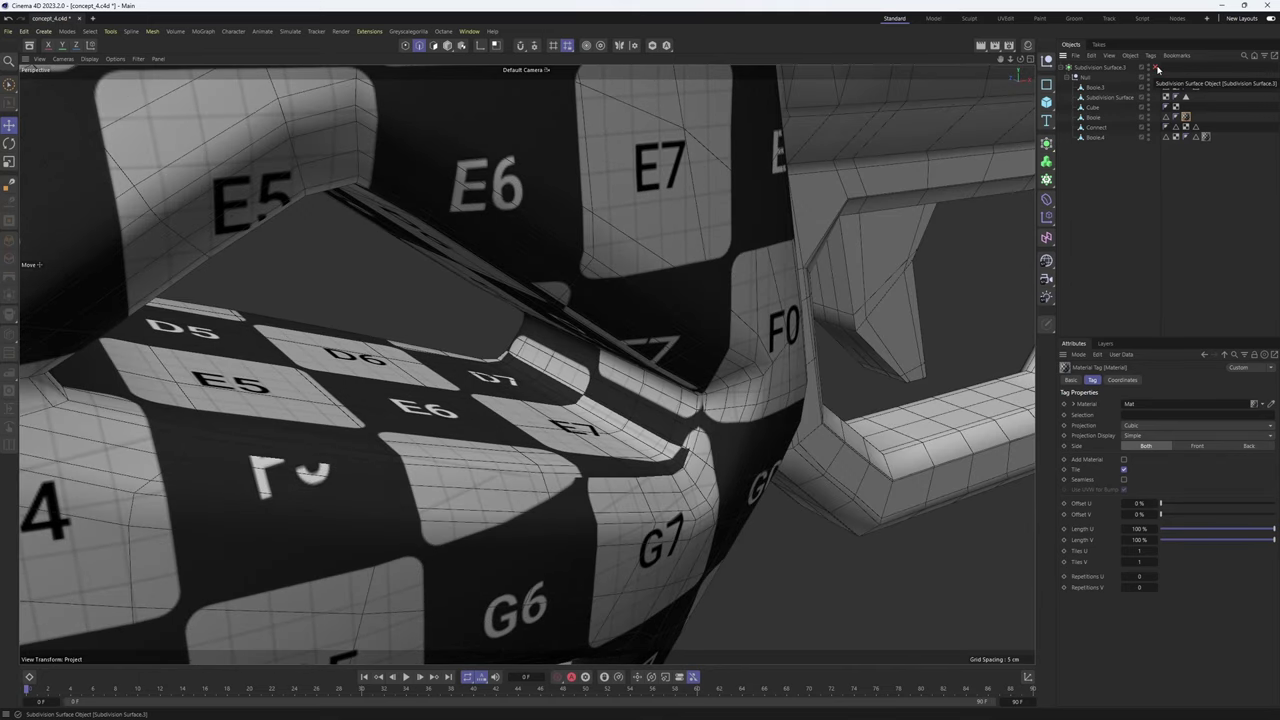
left_click(1157, 68)
left_click(1157, 68)
- Examine the broken checker lettering and cubic projection on the bar below the grip's upper opening
scroll(305, 464, "up", 4)
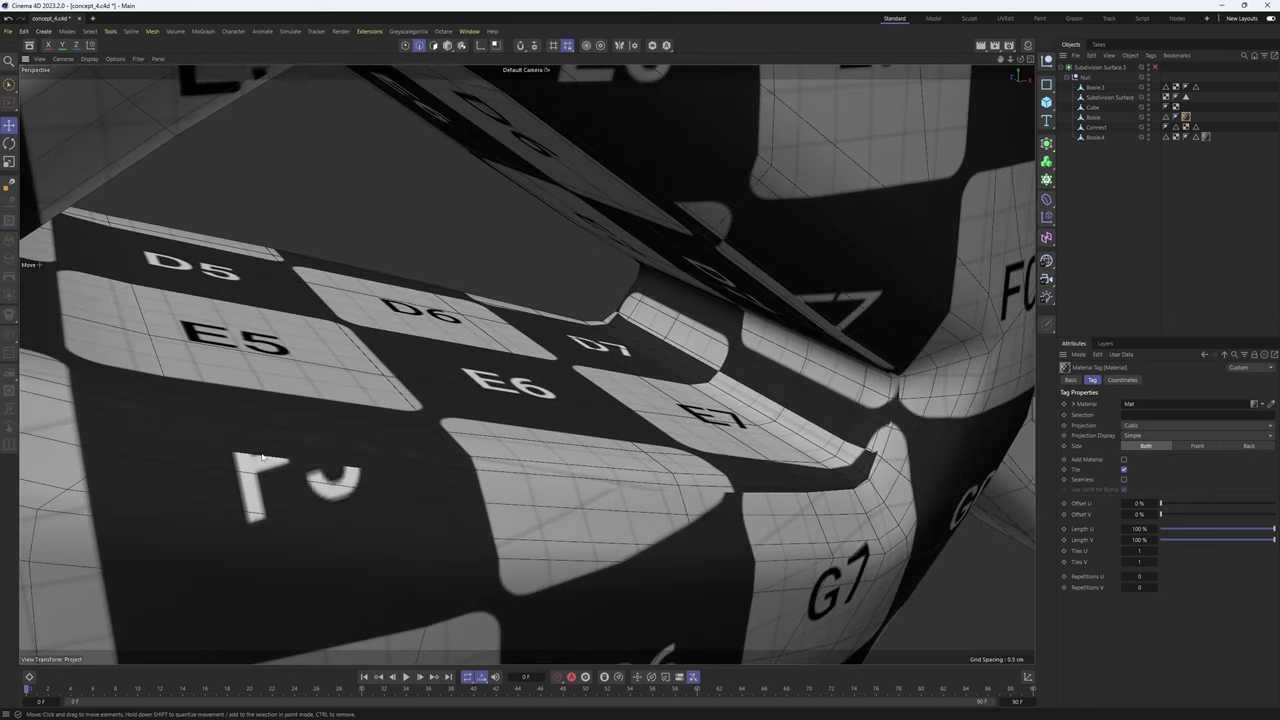
left_click_drag(305, 464, 257, 461, "alt")
scroll(321, 425, "down", 3)
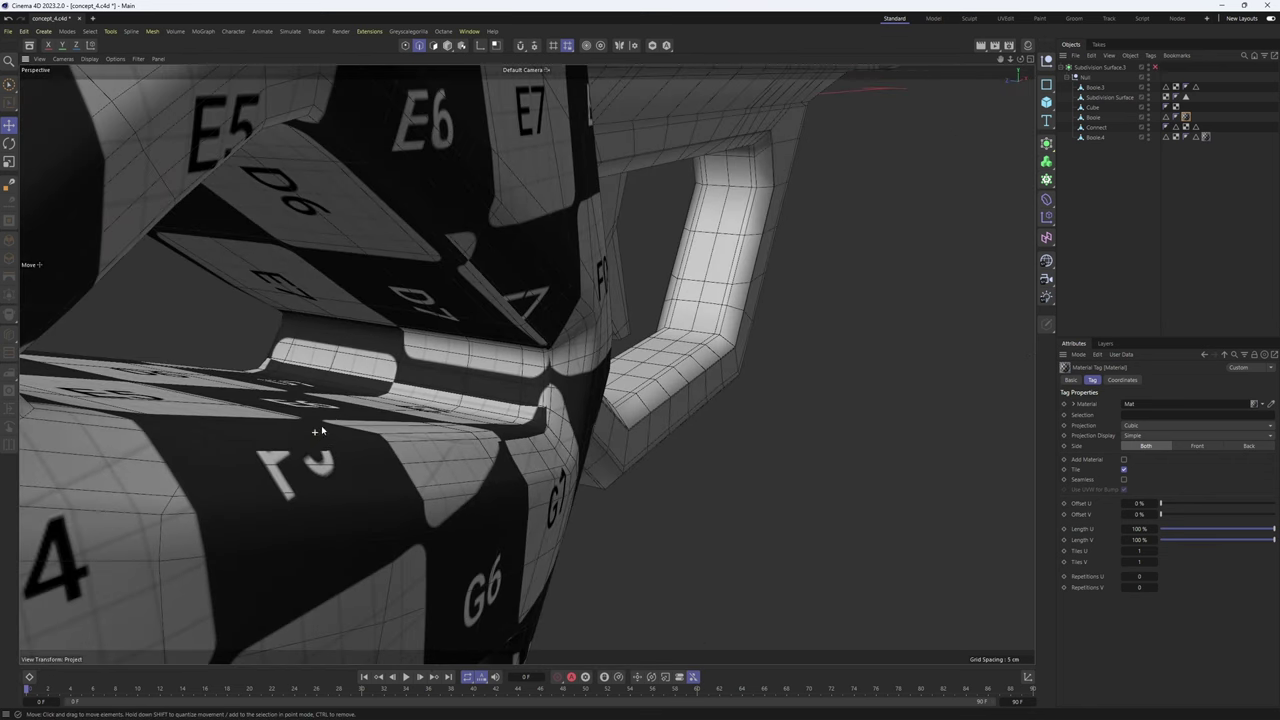
left_click_drag(321, 425, 326, 437, "alt")
middle_click_drag(326, 437, 382, 419, "alt")
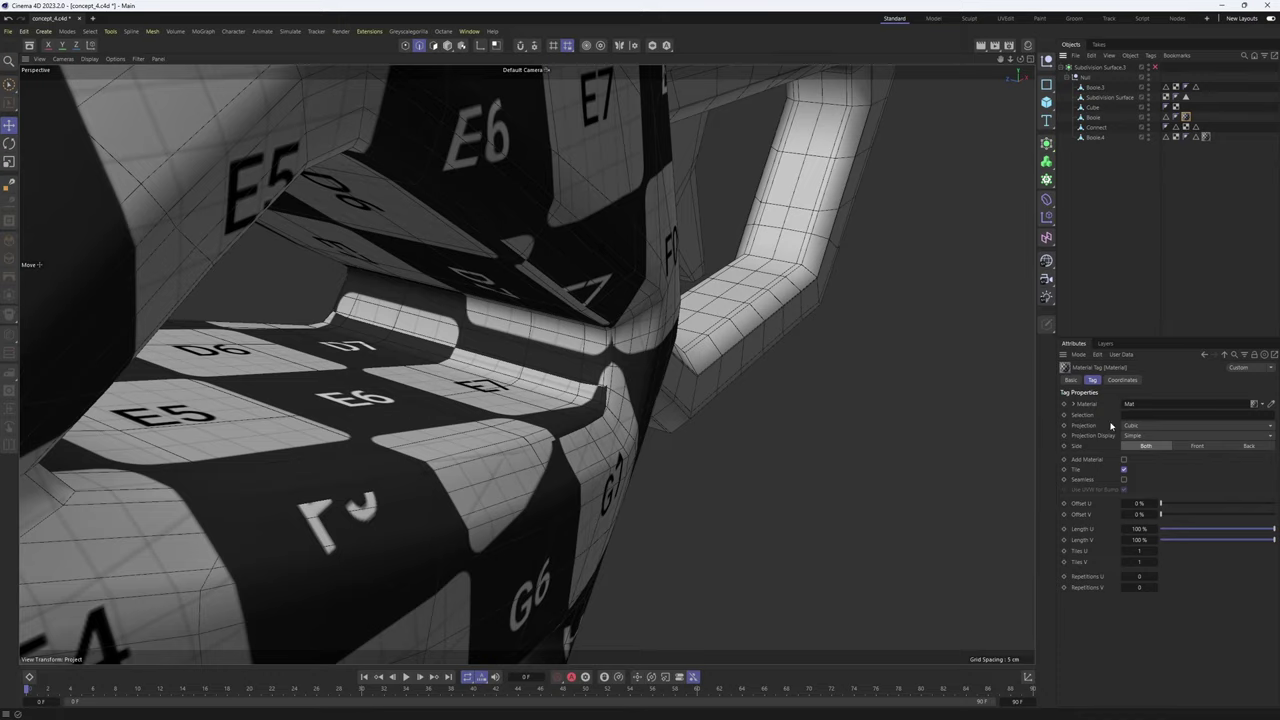
left_click_drag(508, 354, 275, 368, "alt")
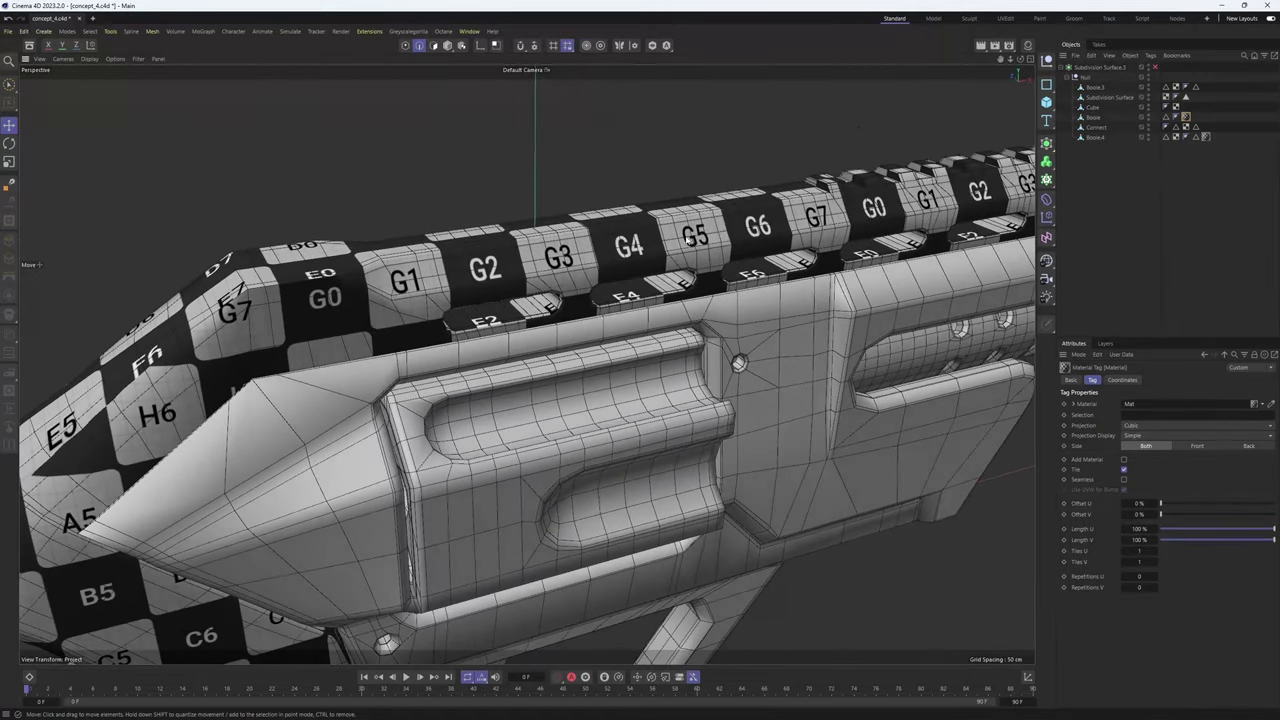
- Compare the checker texture on the gun's top rail with Subdivision Surface.3 on and off
left_click(1157, 67)
left_click(1157, 67)
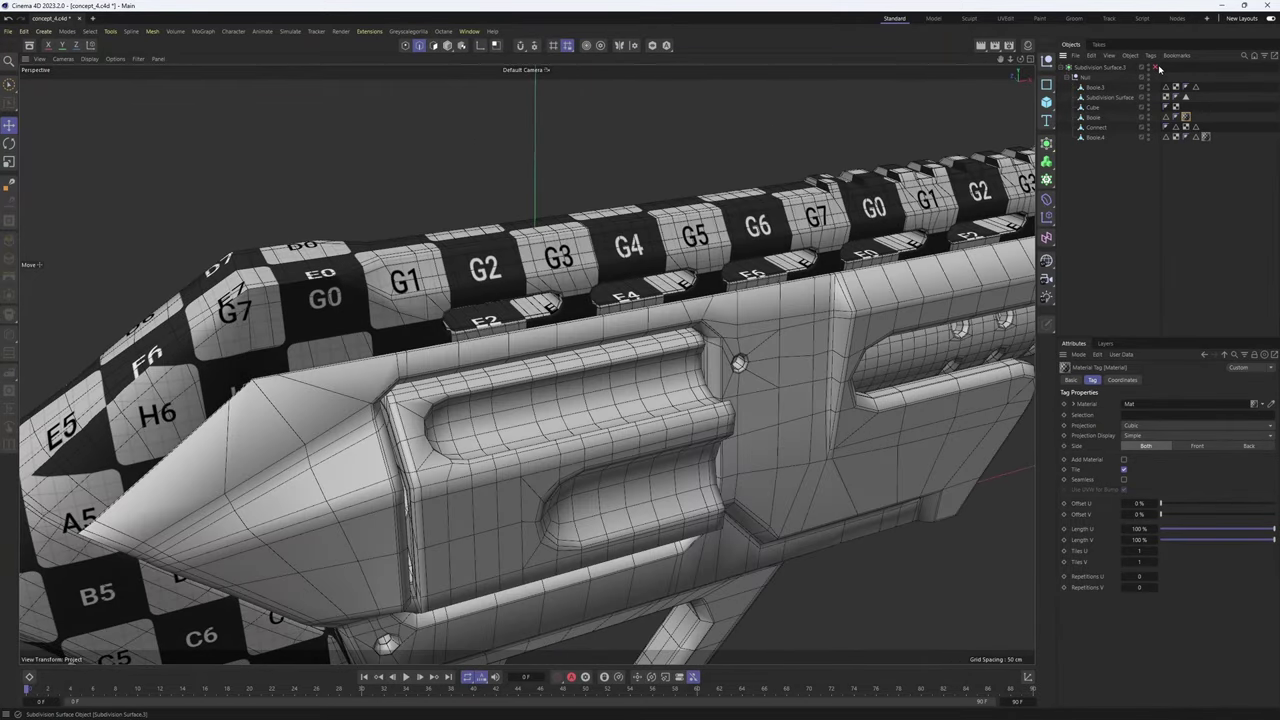
left_click(1158, 67)
left_click(1157, 67)
- Select the gun's main body frame object and switch it to polygon editing
left_click_drag(670, 240, 659, 344, "alt")
left_click(676, 334)
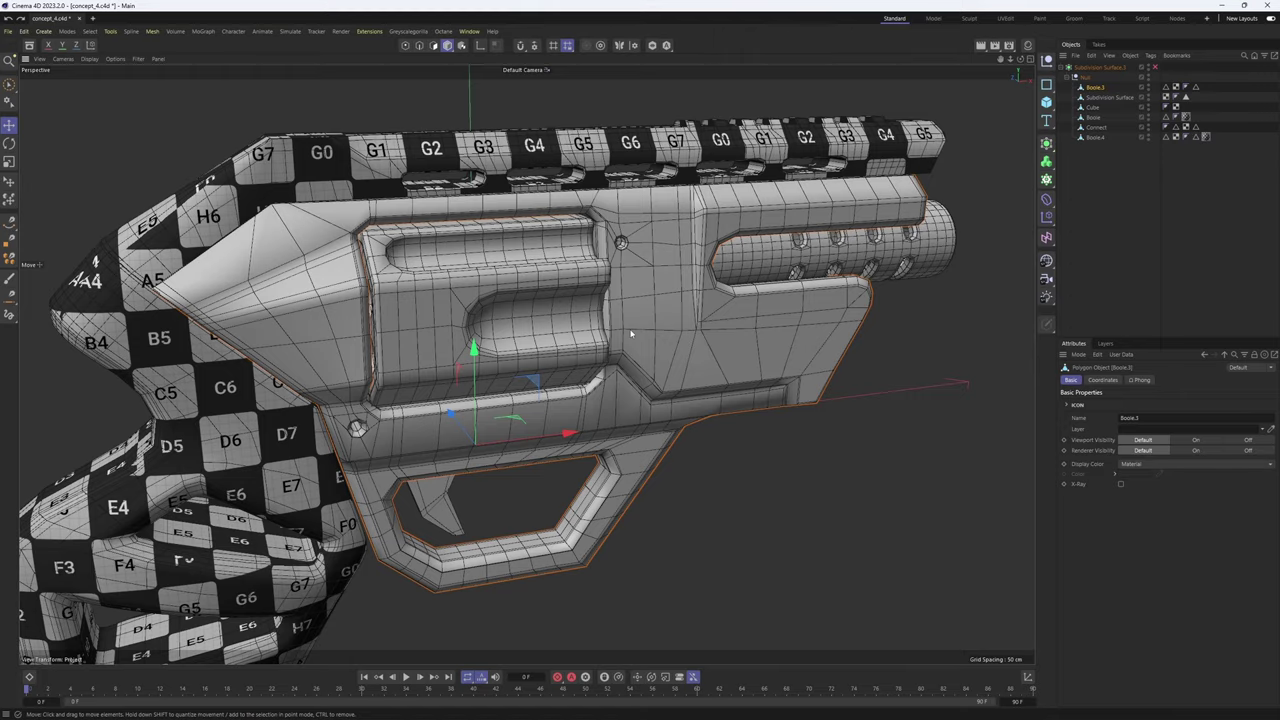
left_click_drag(641, 320, 704, 322, "alt")
left_click_drag(379, 279, 338, 289, "alt")
key("Return")
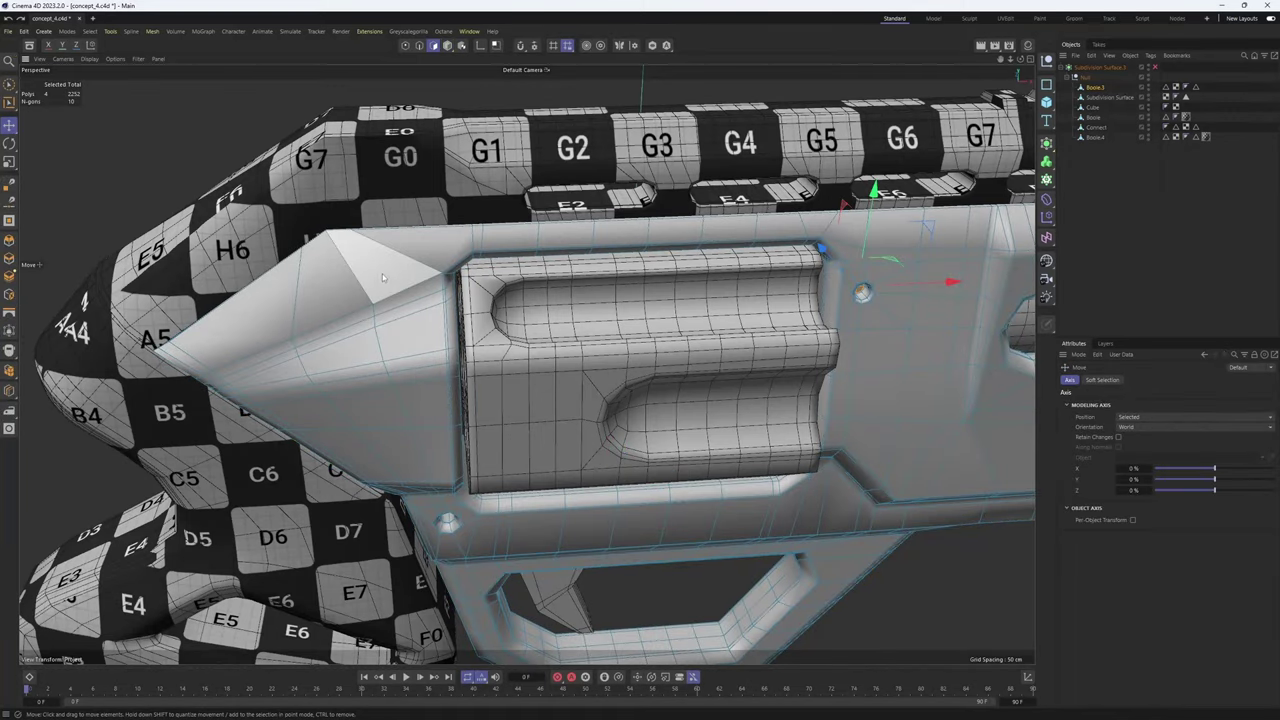
- Select the large triangular polygon and its narrow neighbours on the body frame's tapered rear section
left_click(382, 279)
left_click_drag(412, 304, 396, 300, "alt")
left_click(408, 298, "shift")
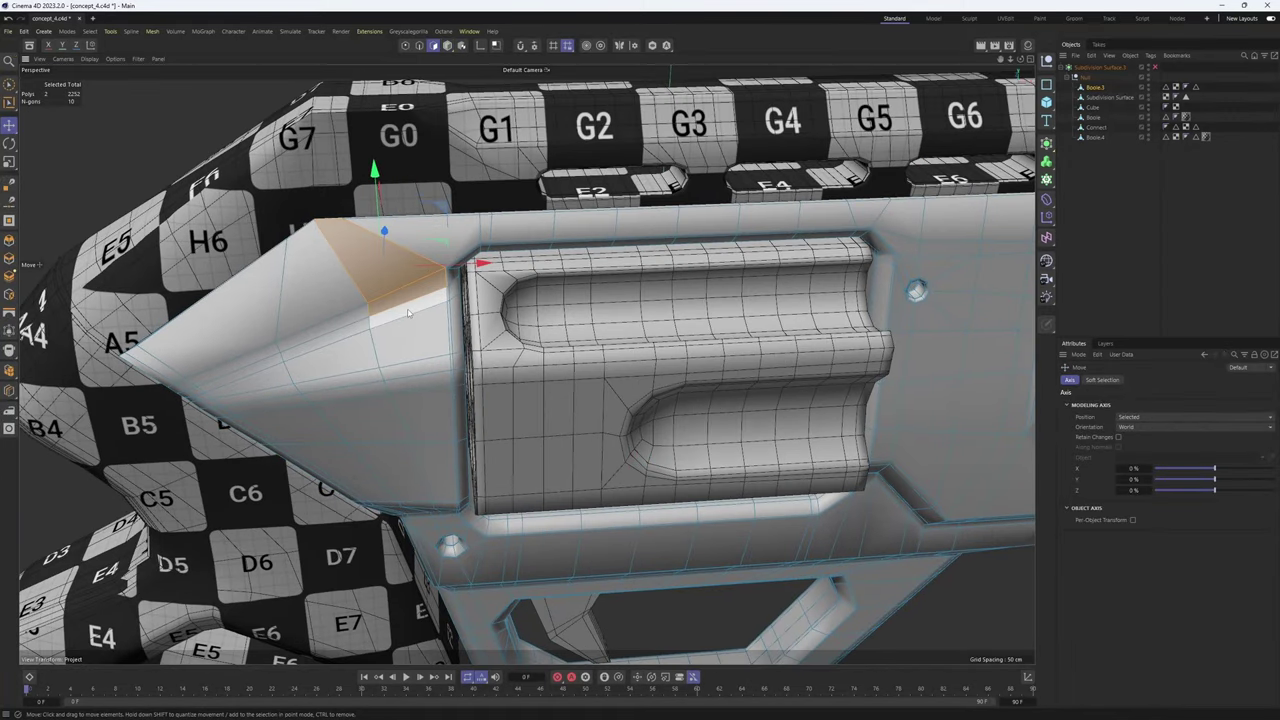
left_click(408, 298)
left_click_drag(432, 364, 947, 391, "alt")
- Select all polygons of the body frame and compare its uneven mesh with the textured grip
key("ctrl+a")
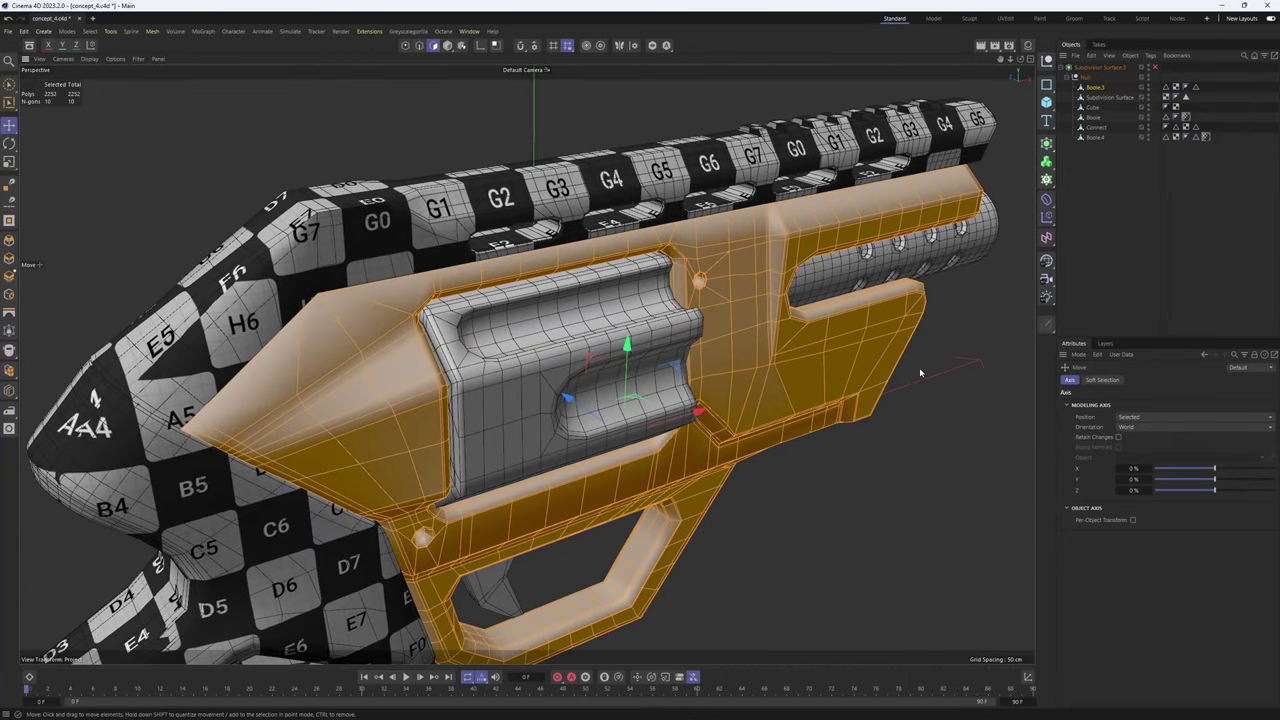
scroll(521, 335, "down", 4)
middle_click_drag(408, 467, 420, 334, "alt")
scroll(263, 354, "up", 5)
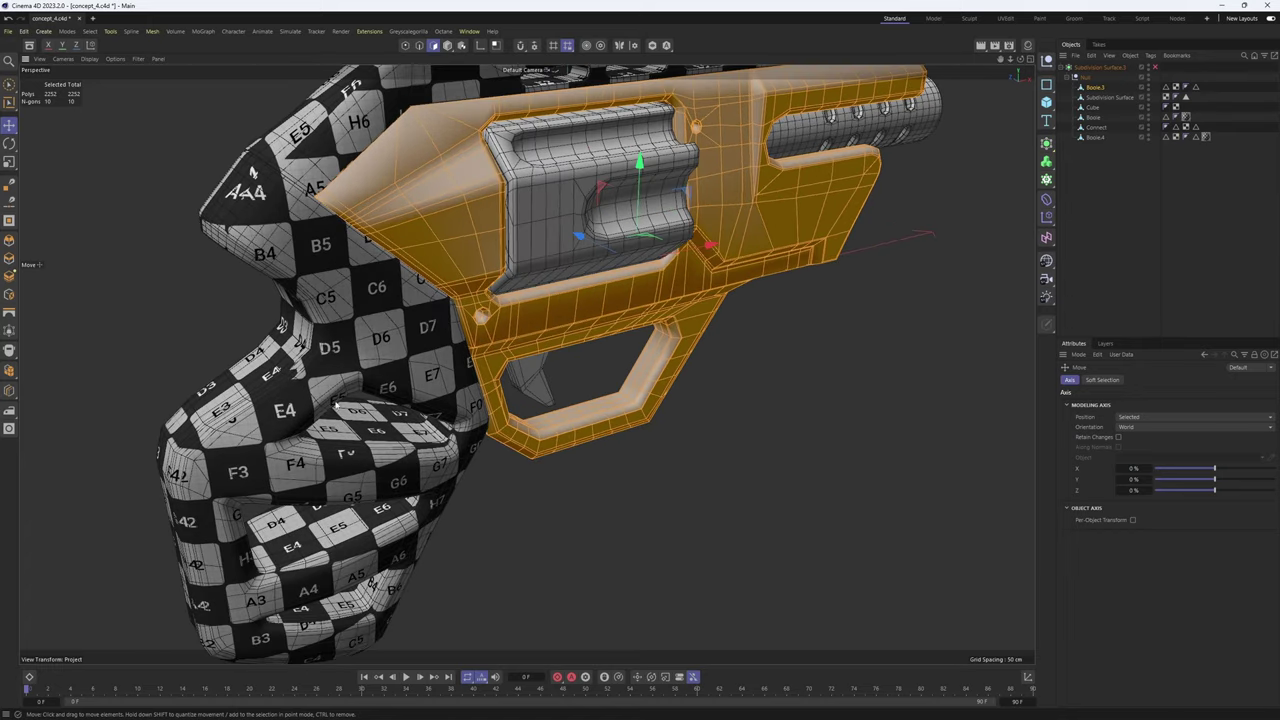
middle_click_drag(326, 398, 218, 581, "alt")
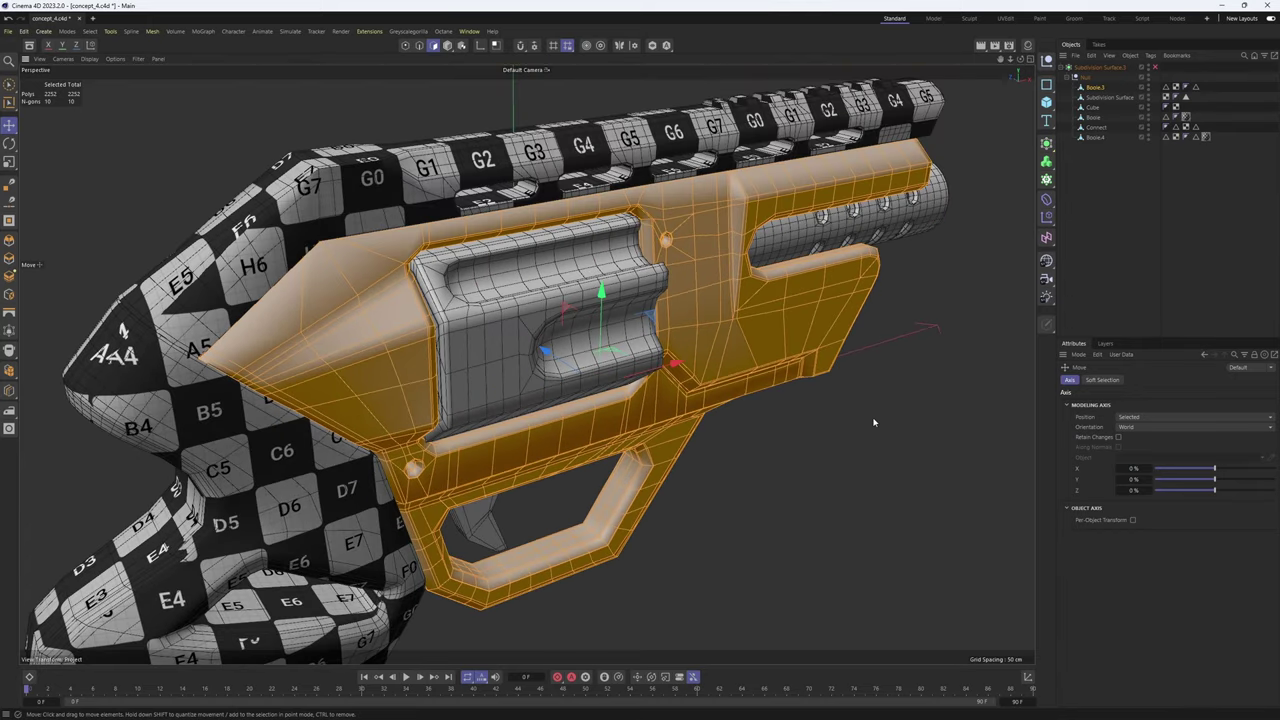
- Clear the body frame's polygon selection and subdivide its entire mesh
left_click(898, 353)
right_click(925, 267)
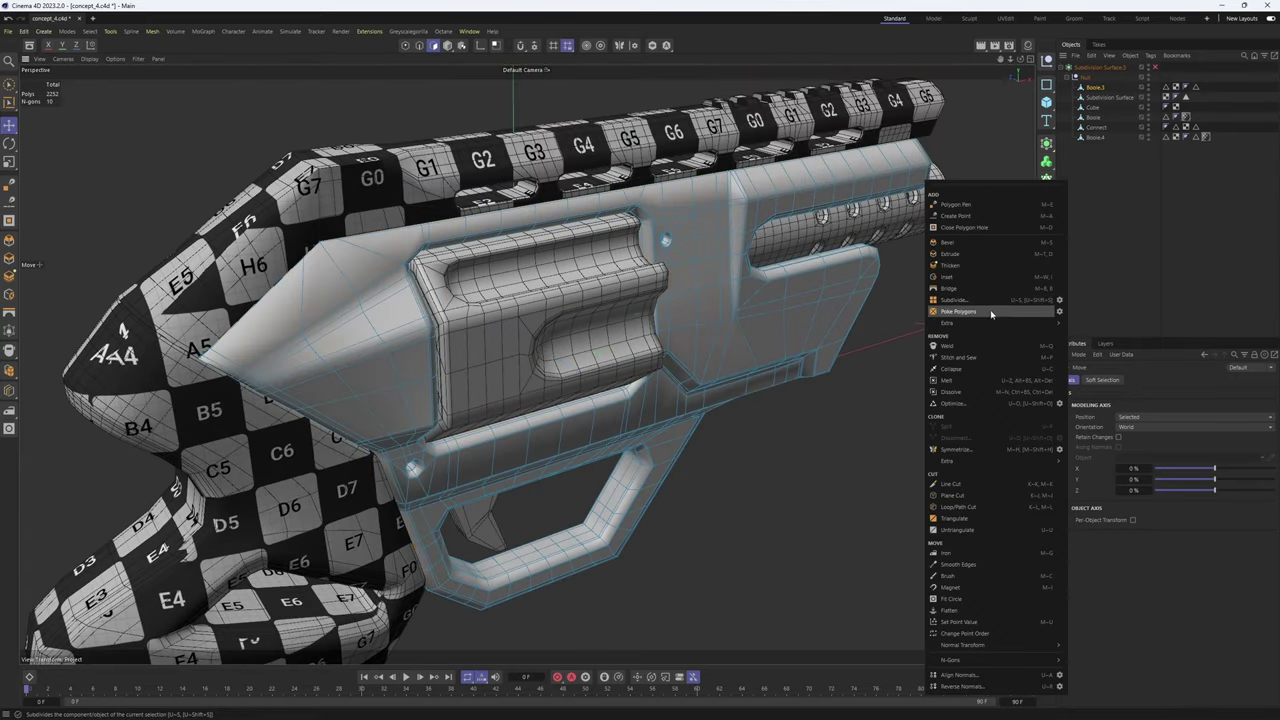
left_click(986, 303)
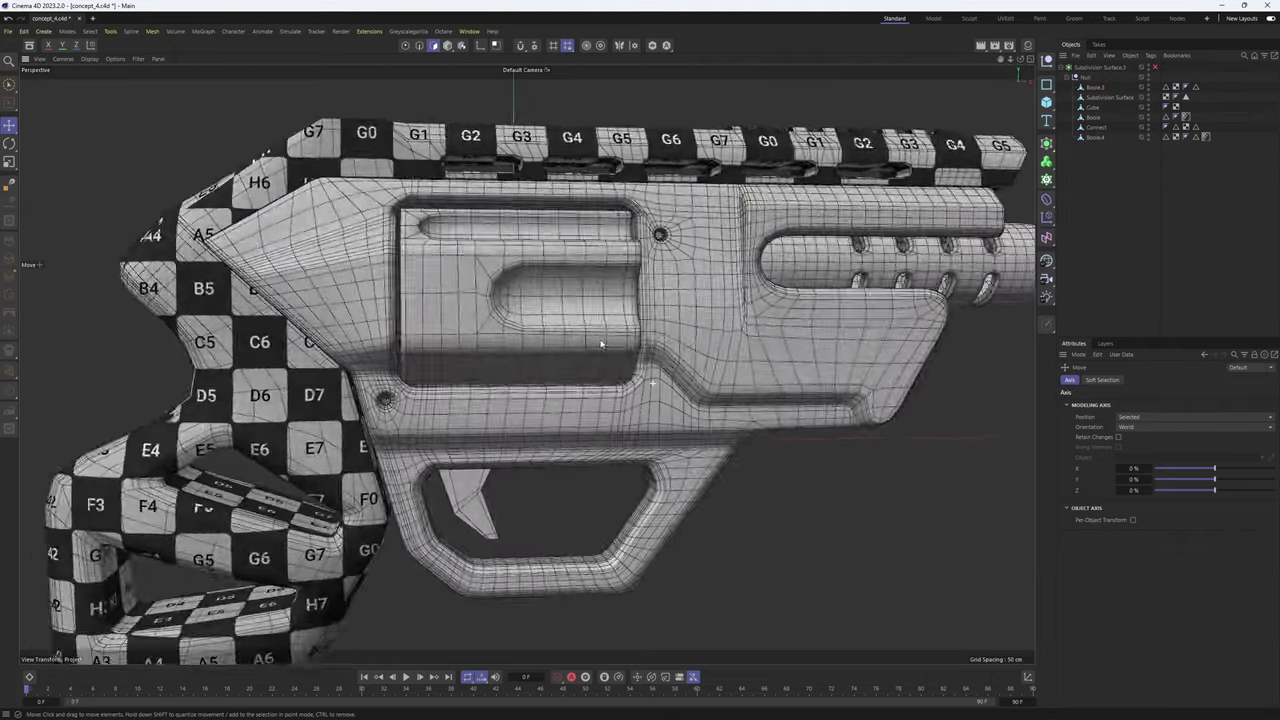
- Examine the subdivided body frame's mesh from the side and around the tapered rear section
left_click_drag(601, 344, 655, 342, "alt")
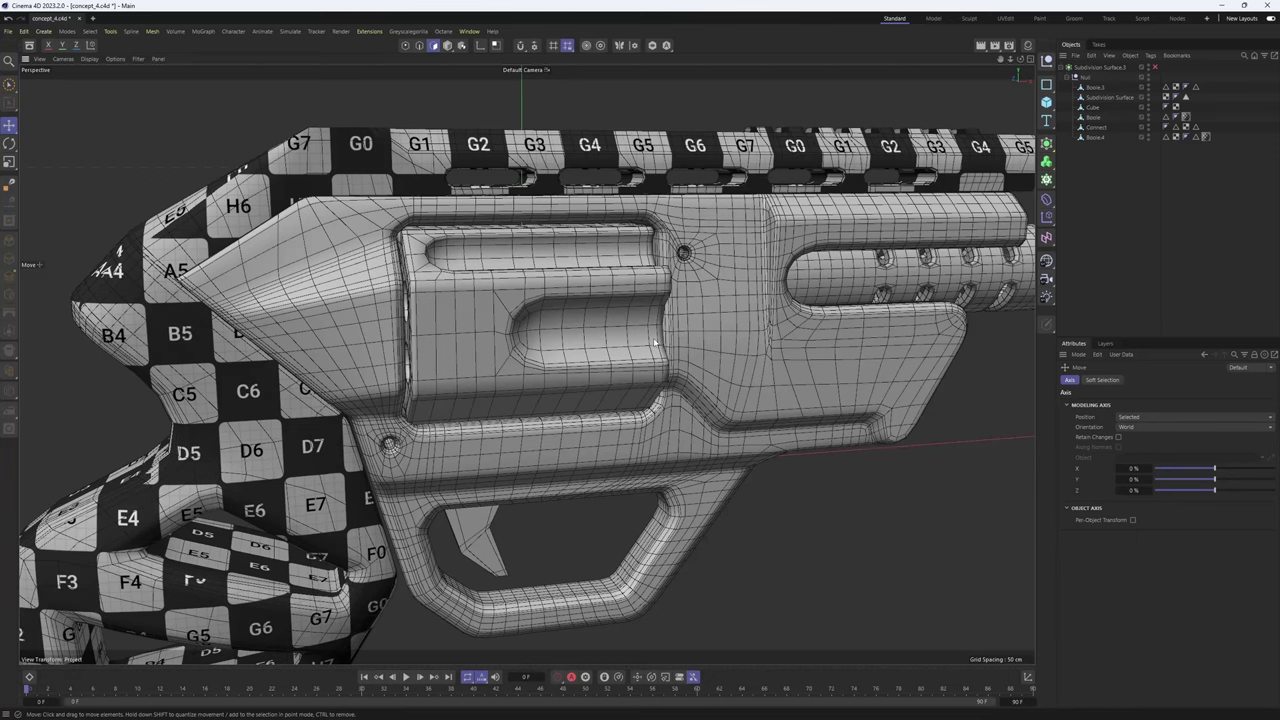
middle_click_drag(497, 329, 628, 341, "alt")
left_click_drag(628, 341, 690, 325, "alt")
right_click_drag(530, 310, 575, 285, "alt")
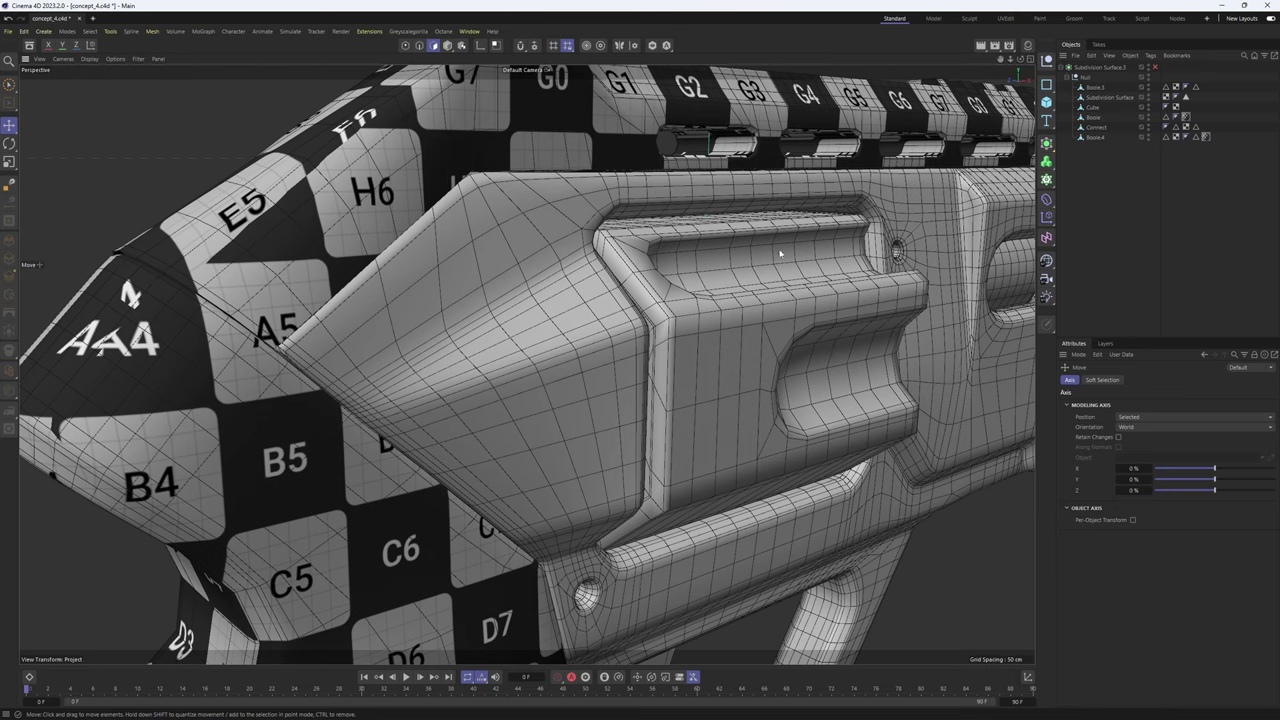
- Select the body frame object and isolate it in the viewport
left_click_drag(780, 254, 640, 272, "alt")
scroll(557, 284, "down", 3)
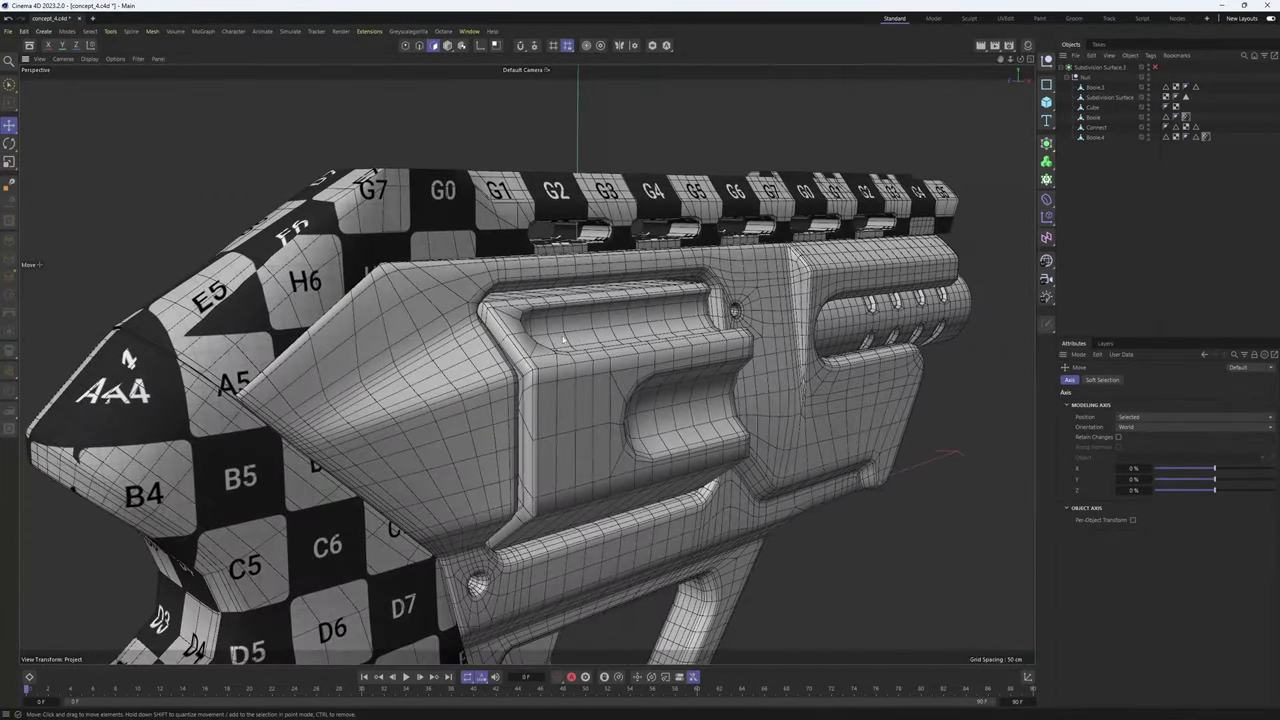
left_click(1102, 139)
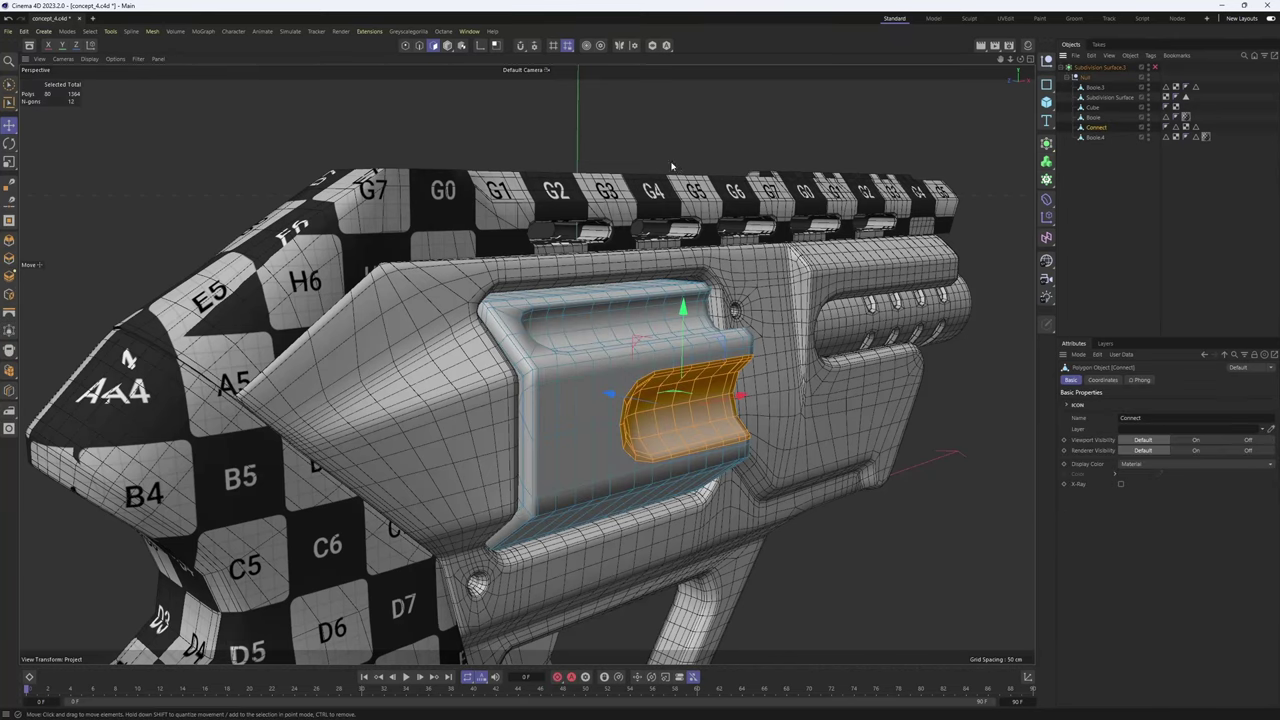
left_click(833, 399)
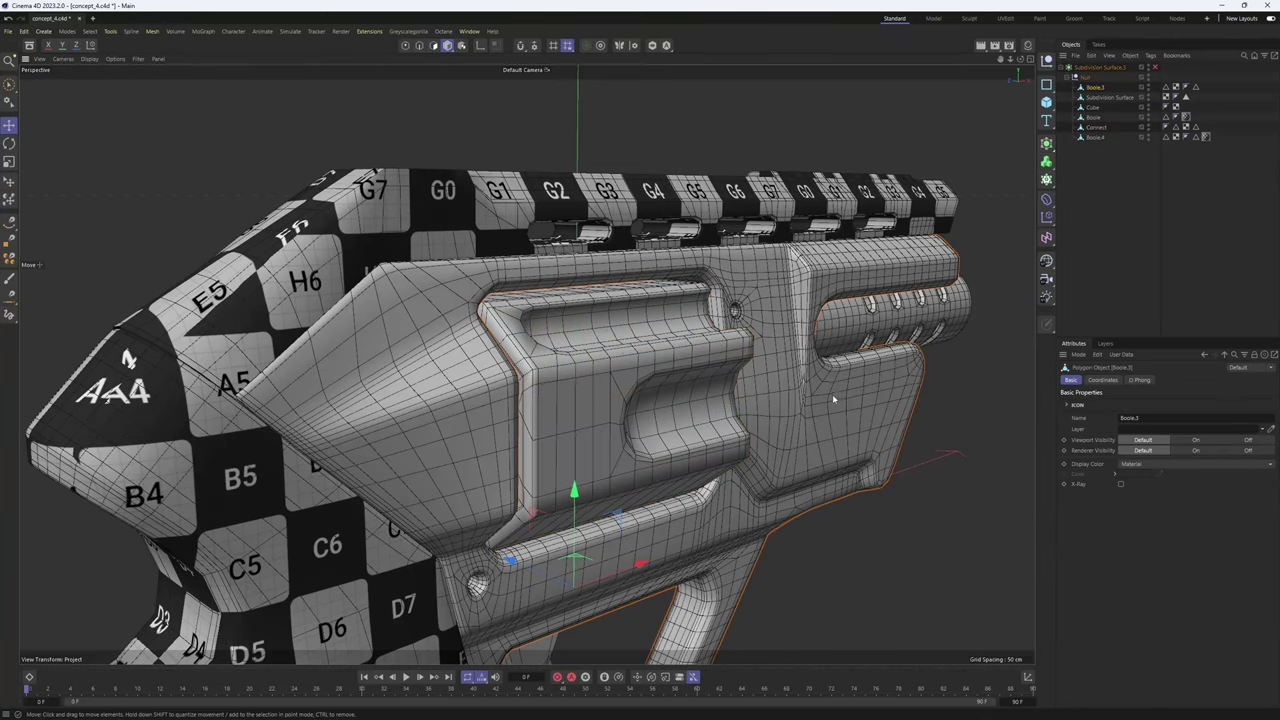
left_click(652, 46)
- Select the edge loop running along the border of the isolated body frame's tapered rear section
left_click_drag(335, 268, 264, 366, "alt")
key("Return")
left_click(393, 333)
key("u")
key("l")
left_click(264, 364)
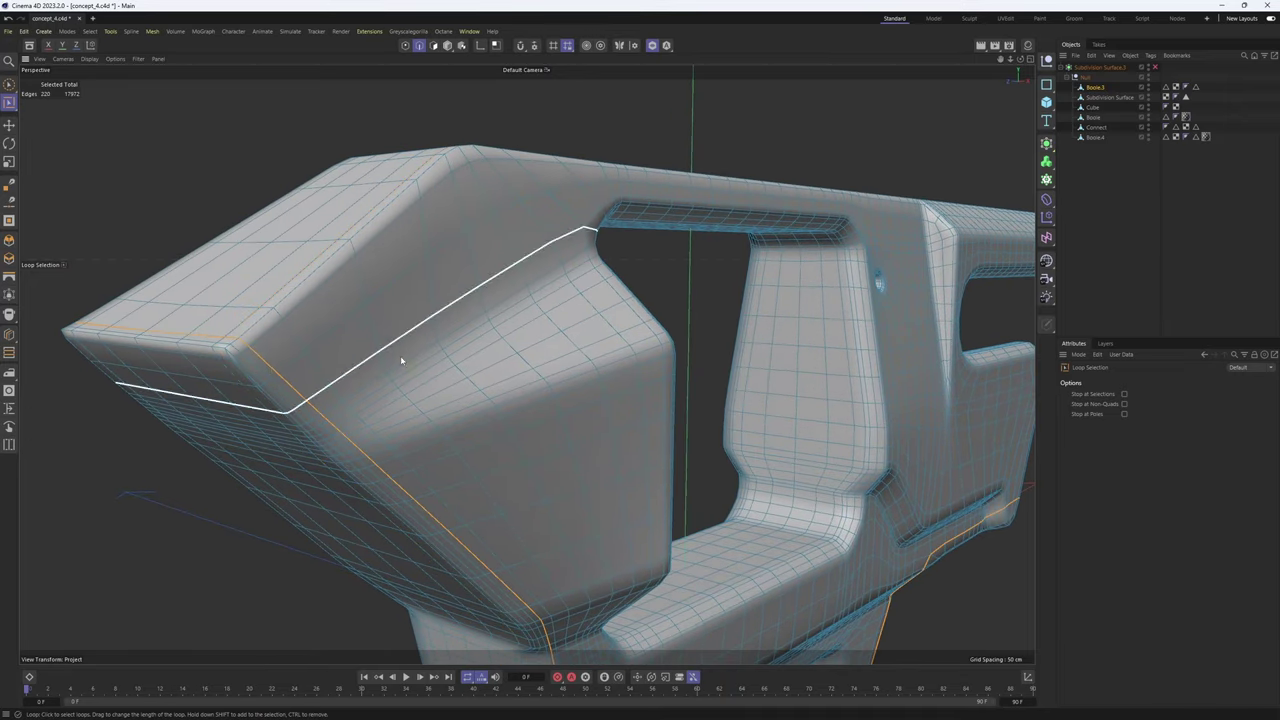
- Clear the edge selection after examining the isolated body frame's mesh, and bring the remaining gun parts back into view
scroll(400, 360, "down", 3)
left_click_drag(400, 360, 400, 180, "alt")
left_click_drag(543, 320, 335, 376, "alt")
scroll(578, 300, "up", 3)
key("e")
left_click_drag(605, 254, 590, 288, "alt")
scroll(580, 310, "up", 2)
double_click(588, 292)
scroll(561, 342, "down", 3)
left_click(1248, 231)
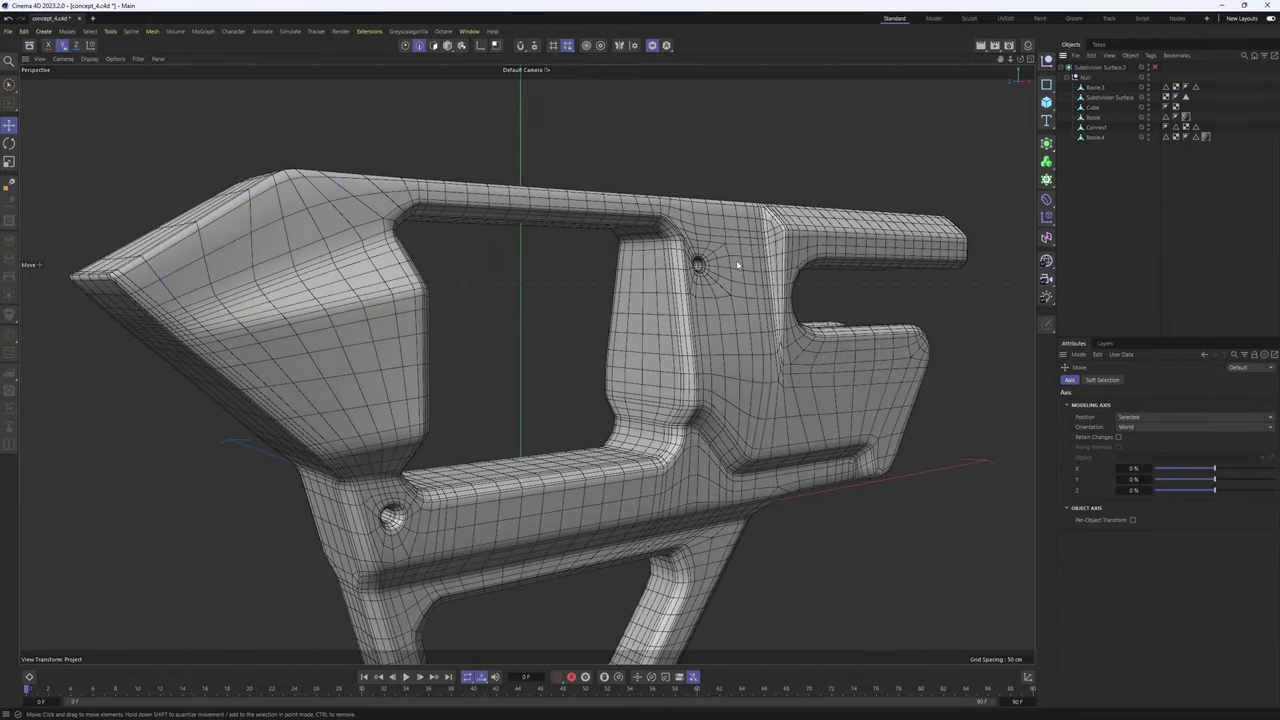
left_click_drag(831, 111, 815, 135, "alt")
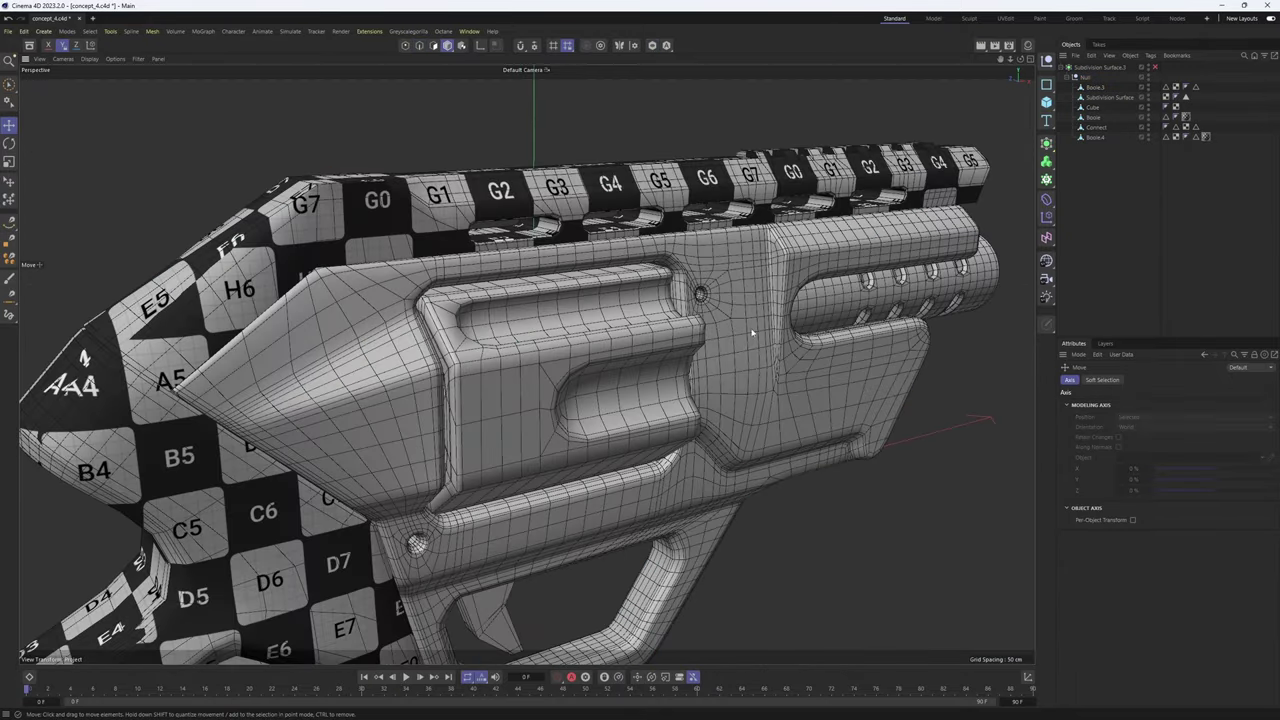
left_click_drag(760, 330, 782, 343, "alt")
- Delete the separate checker material tags from the grip and the top rail objects
left_click(1207, 138)
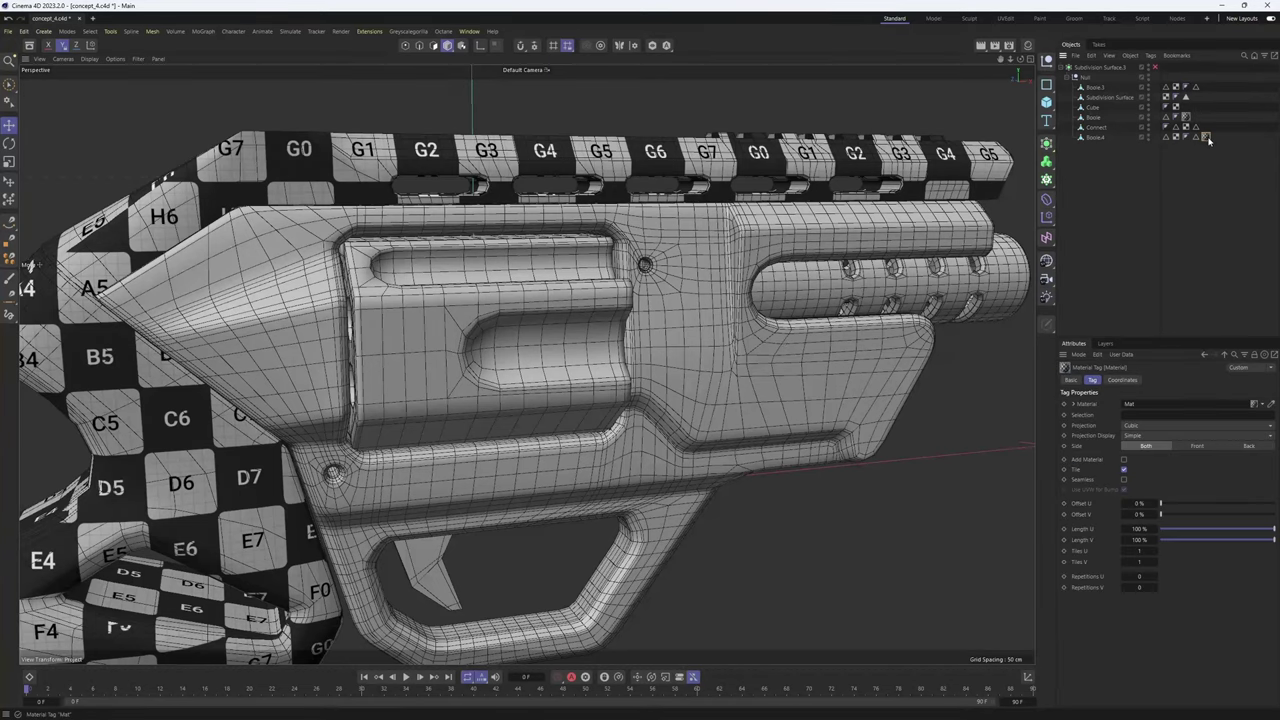
key("Delete")
left_click(1186, 126)
key("Delete")
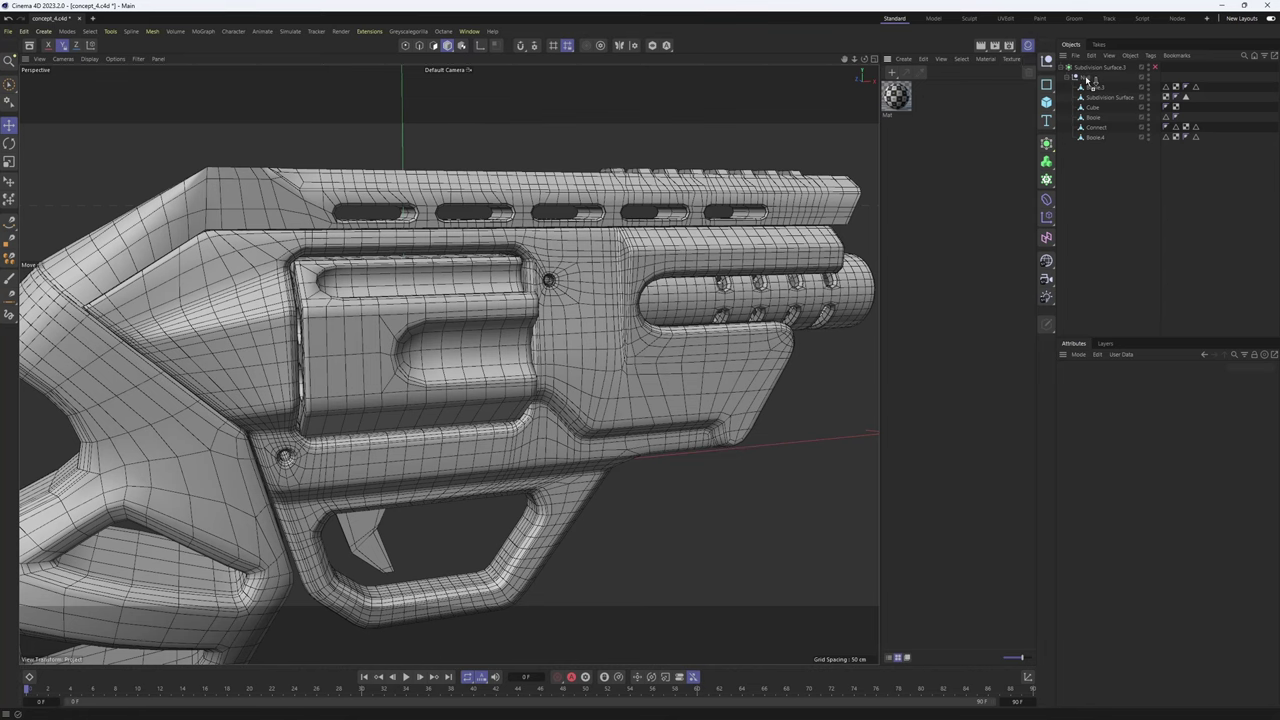
- Apply the checker material Mat to the Null group and set its projection to Cubic
left_click_drag(1088, 81, 1087, 79)
left_click_drag(568, 252, 625, 296, "alt")
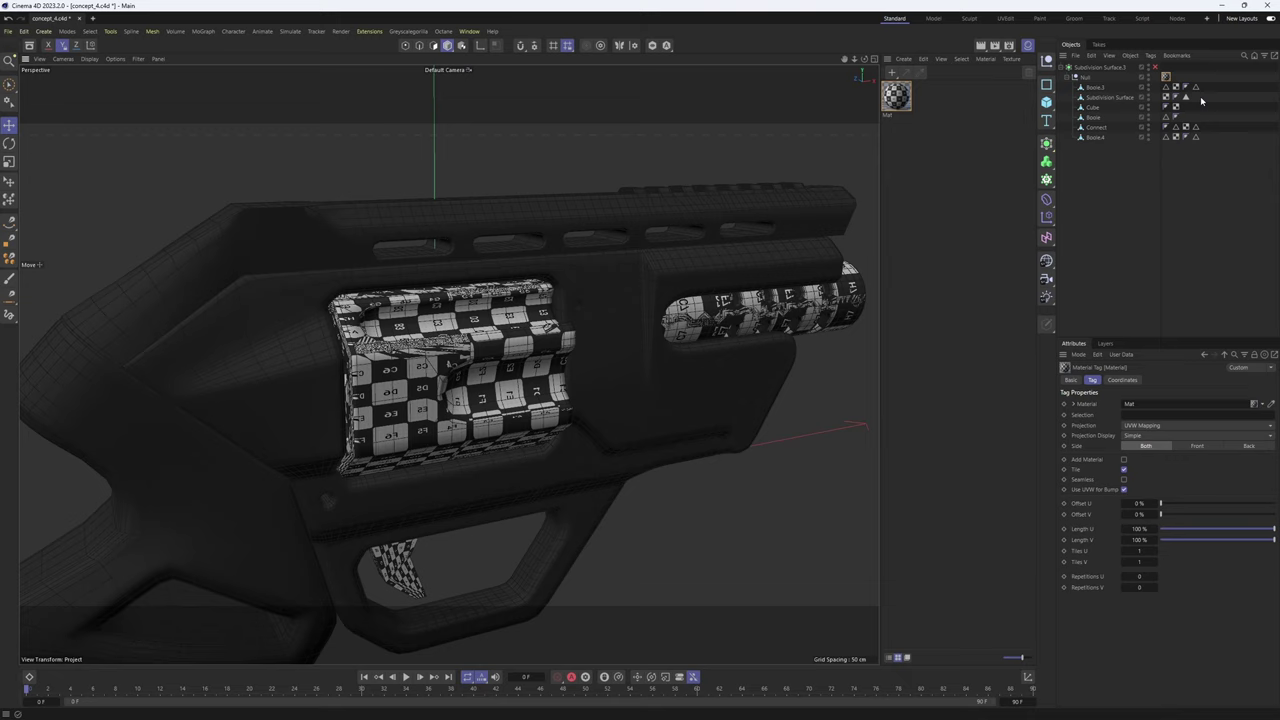
left_click(1165, 426)
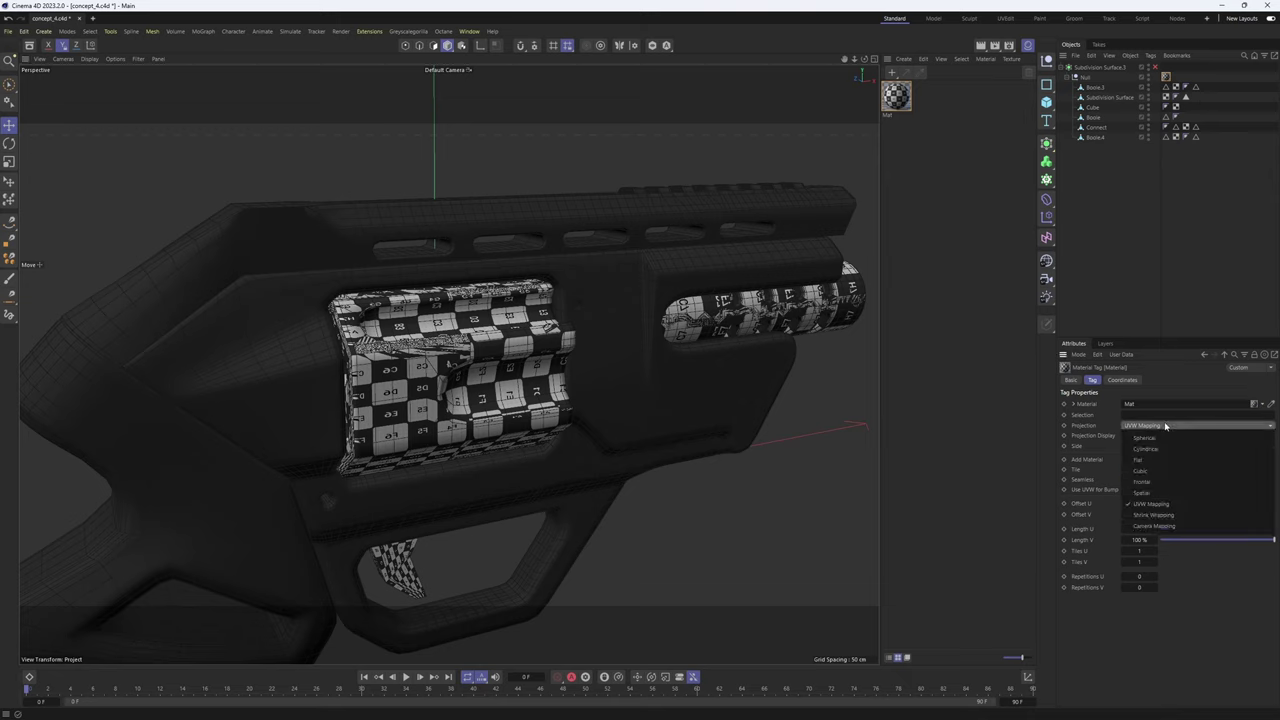
left_click(1140, 470)
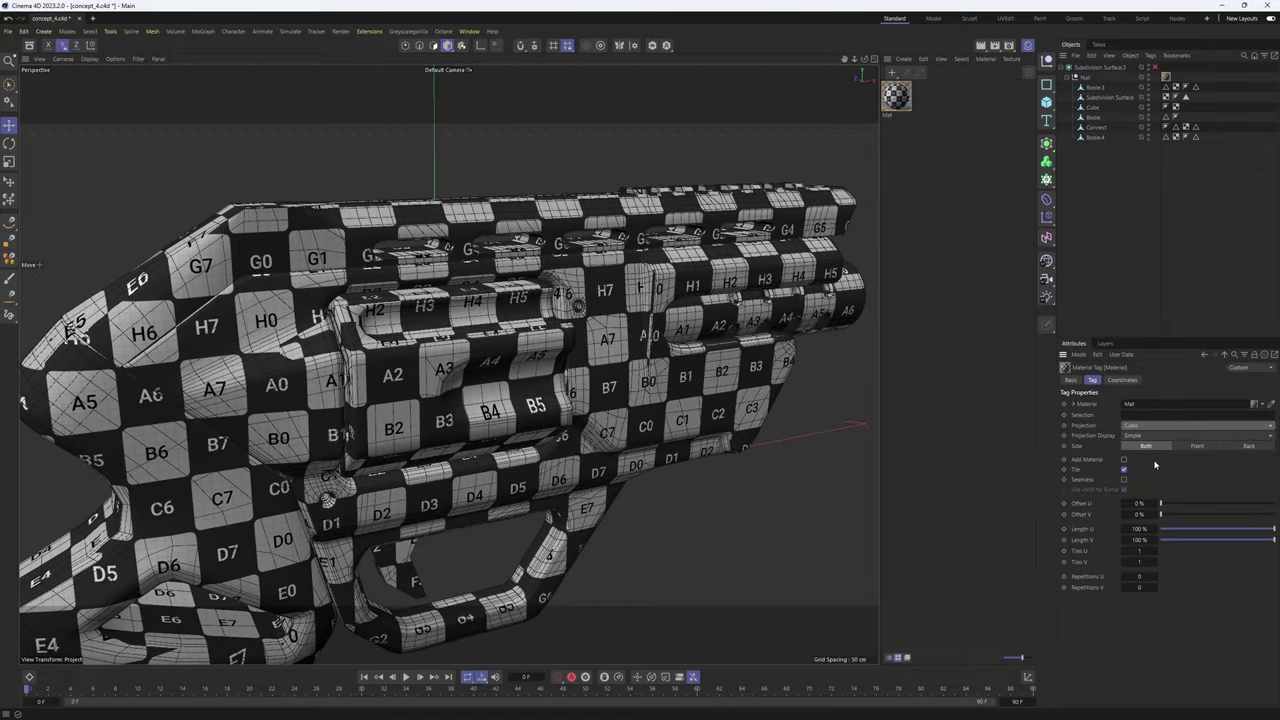
- Compare the checker texture around the cylinder and body frame with the top-level subdivision surface on and off
left_click_drag(640, 420, 470, 400, "alt")
right_click_drag(470, 400, 570, 390, "alt")
left_click_drag(570, 390, 600, 380, "alt")
right_click_drag(600, 380, 491, 286, "alt")
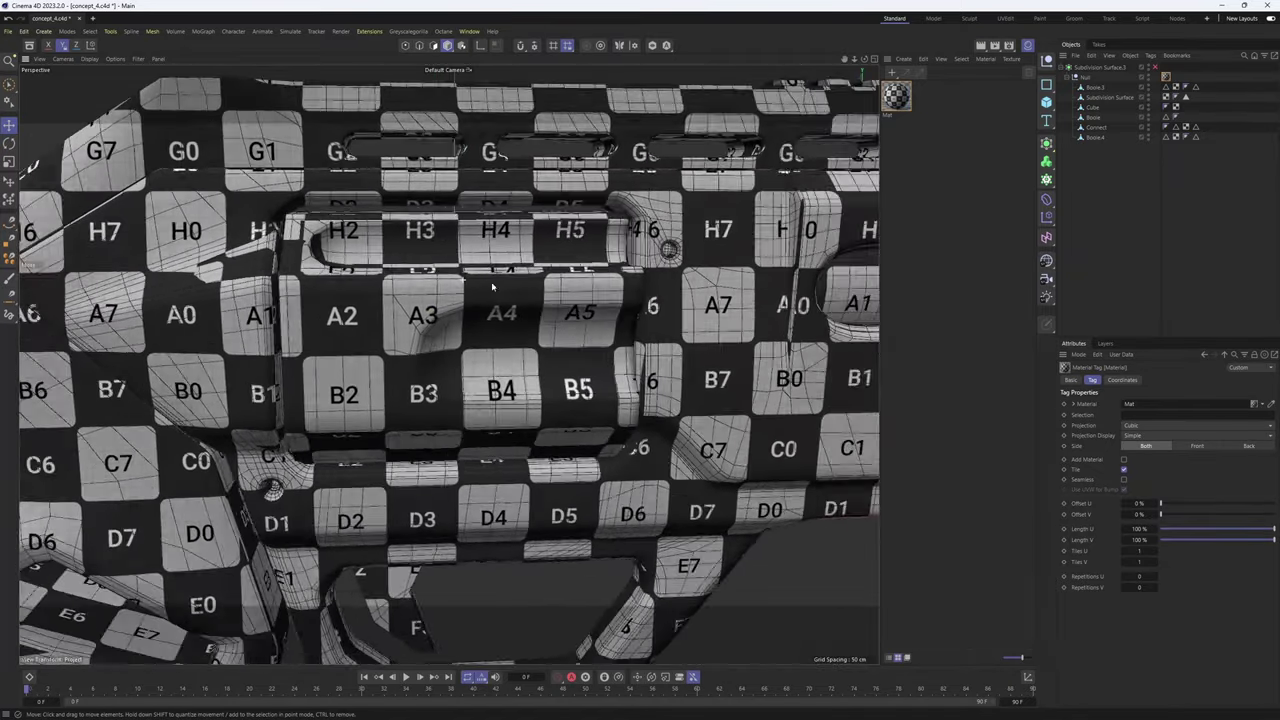
left_click_drag(491, 286, 720, 287, "alt")
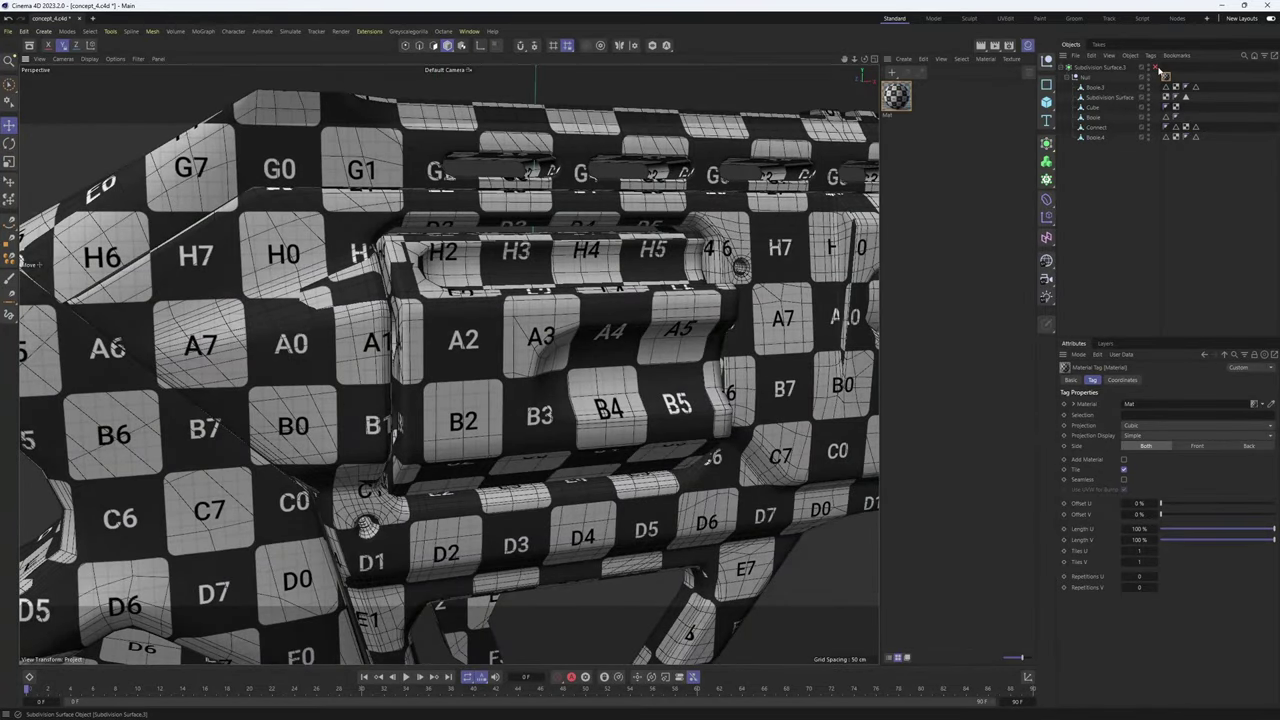
left_click(1158, 68)
left_click(1158, 68)
left_click(1158, 68)
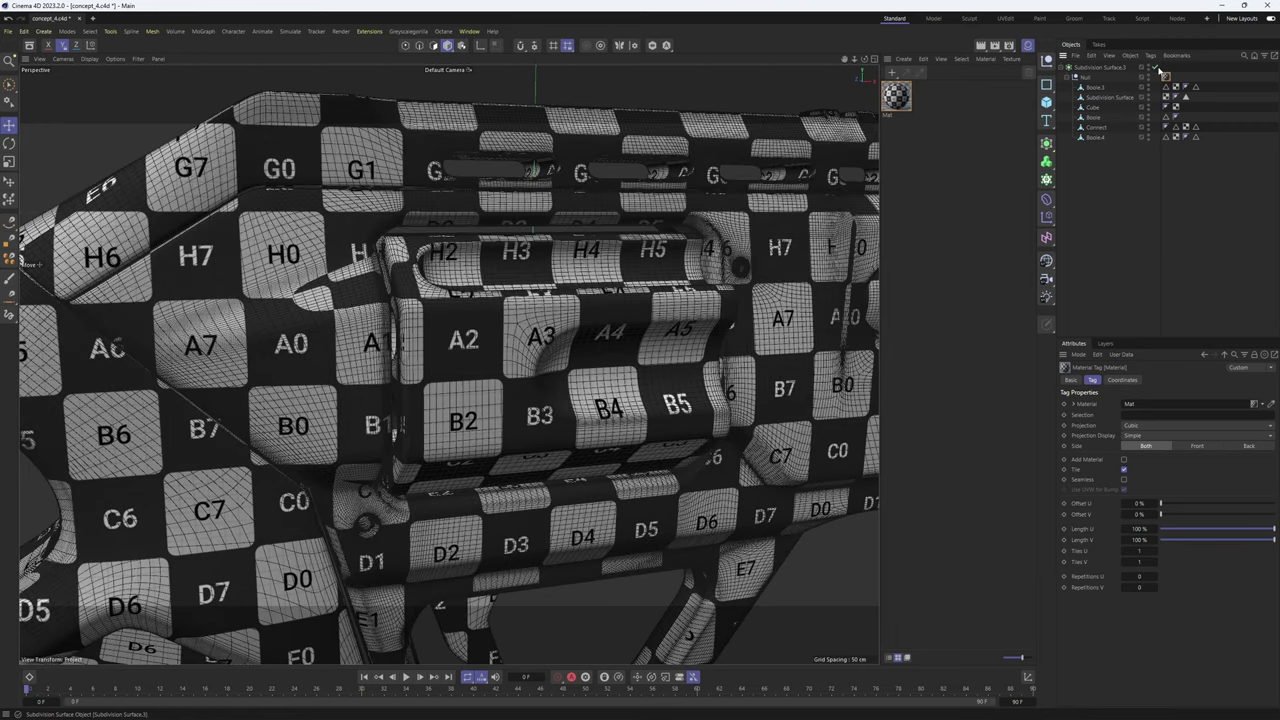
left_click(1157, 68)
- Compare the checker texture around the trigger guard and lower body with the subdivision surface on and off
left_click_drag(448, 345, 470, 450, "alt")
middle_click_drag(860, 390, 800, 236, "alt")
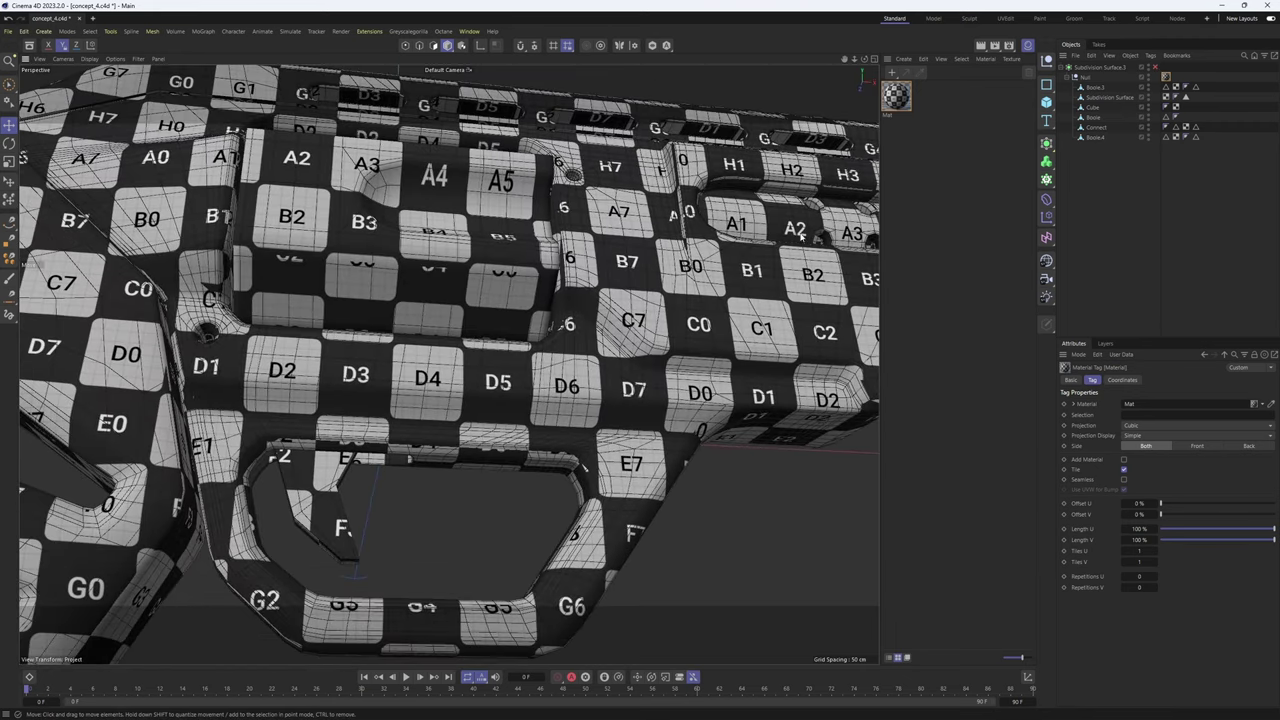
left_click(1157, 68)
left_click(1157, 68)
left_click(1157, 68)
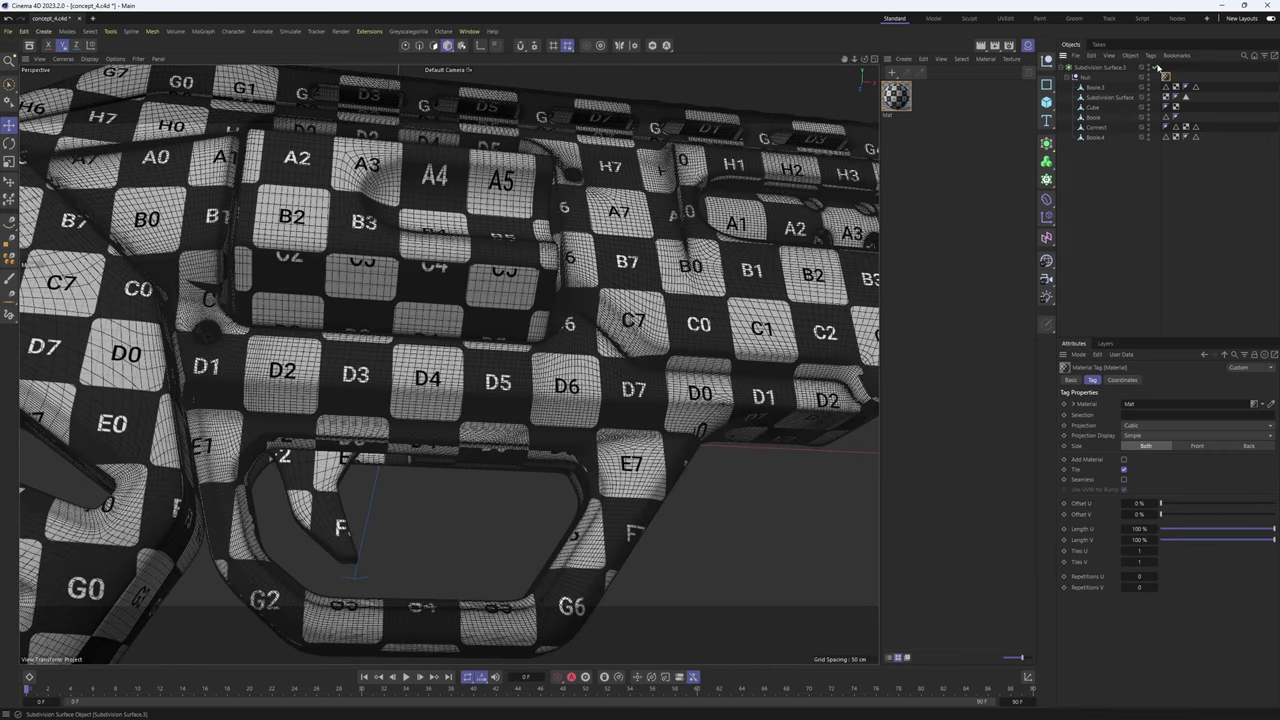
left_click(1157, 68)
left_click(1157, 68)
left_click(1157, 68)
- Compare the checker texture around the barrel with the subdivision surface on and off, leaving it off
middle_click_drag(865, 240, 547, 381, "alt")
left_click_drag(547, 381, 572, 364, "alt")
left_click(1157, 68)
left_click(1157, 68)
left_click(1157, 68)
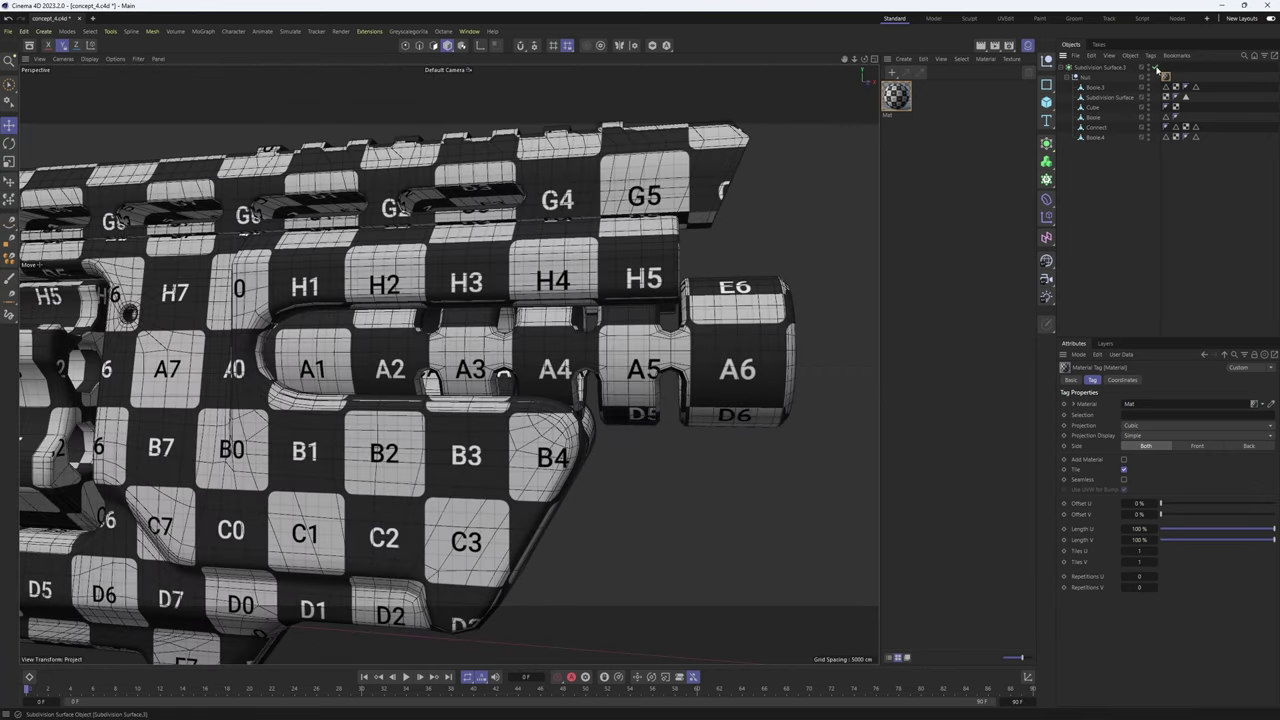
left_click(1157, 69)
- Remove the checker material from the Null group and view the whole untextured gun
left_click_drag(642, 205, 677, 271, "alt")
right_click_drag(677, 271, 545, 275, "alt")
middle_click_drag(545, 275, 646, 285, "alt")
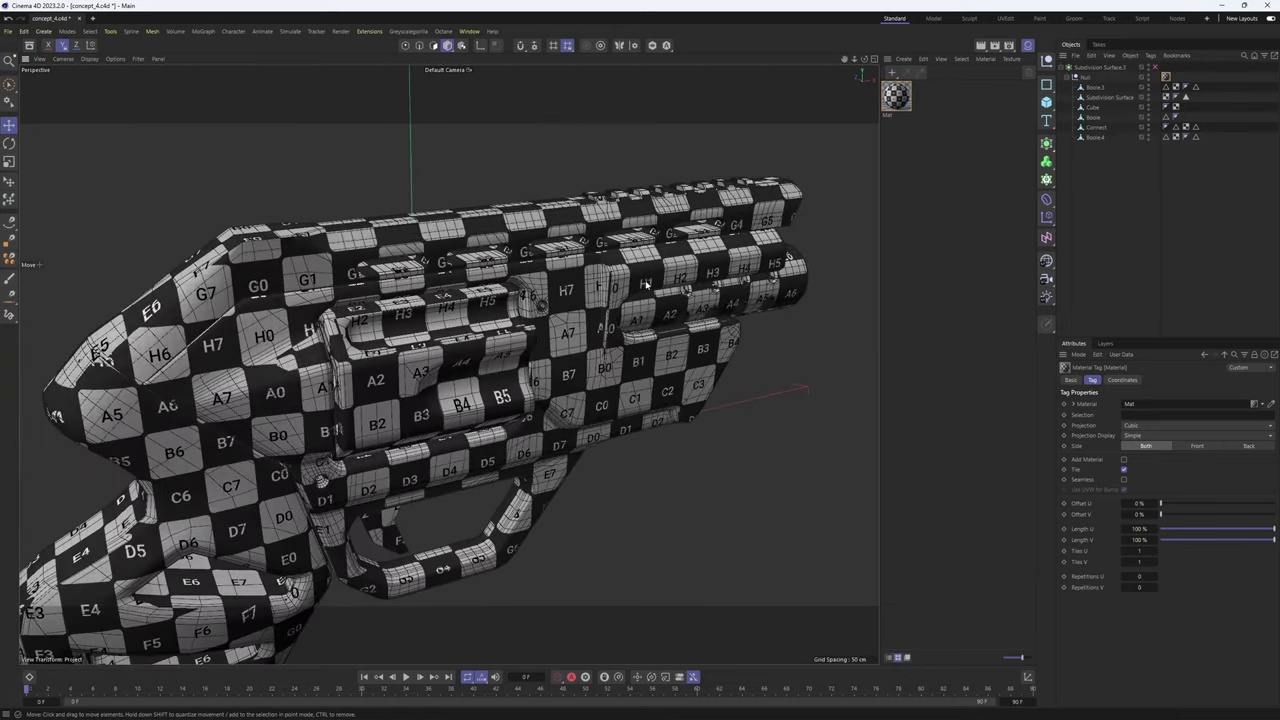
right_click_drag(646, 285, 570, 290, "alt")
middle_click_drag(570, 290, 660, 258, "alt")
left_click_drag(660, 258, 668, 228, "alt")
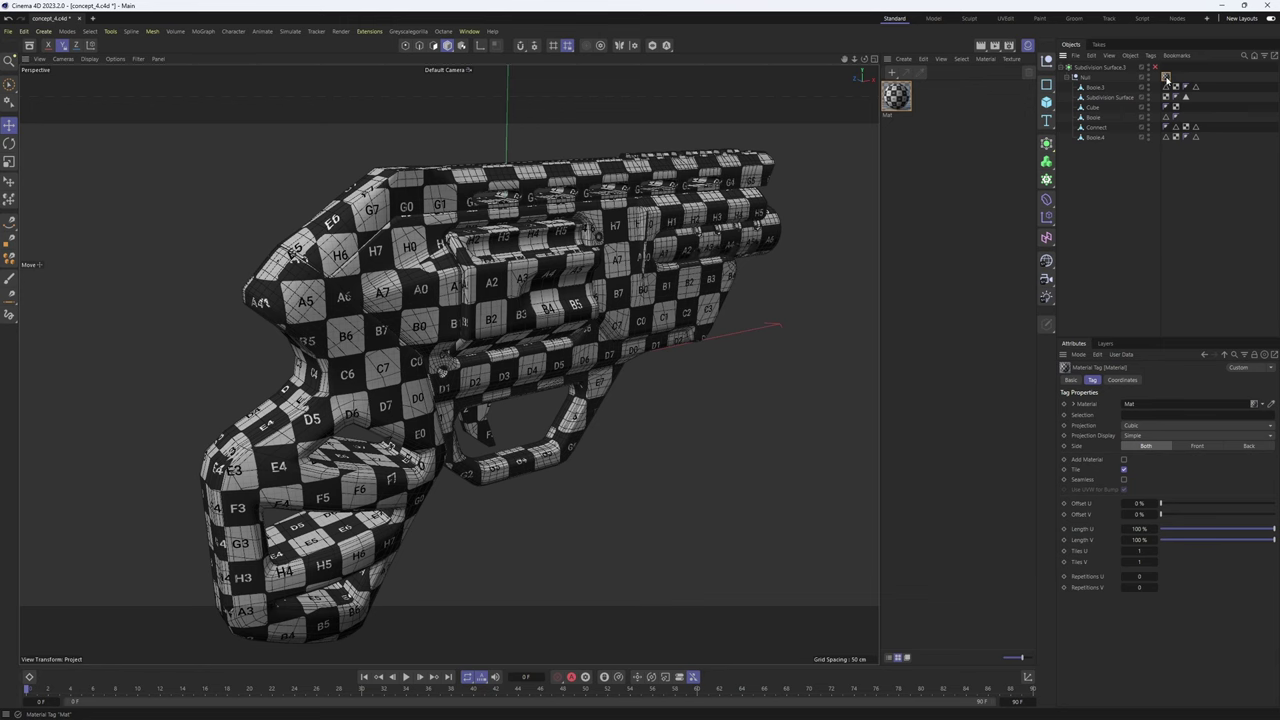
key("Delete")
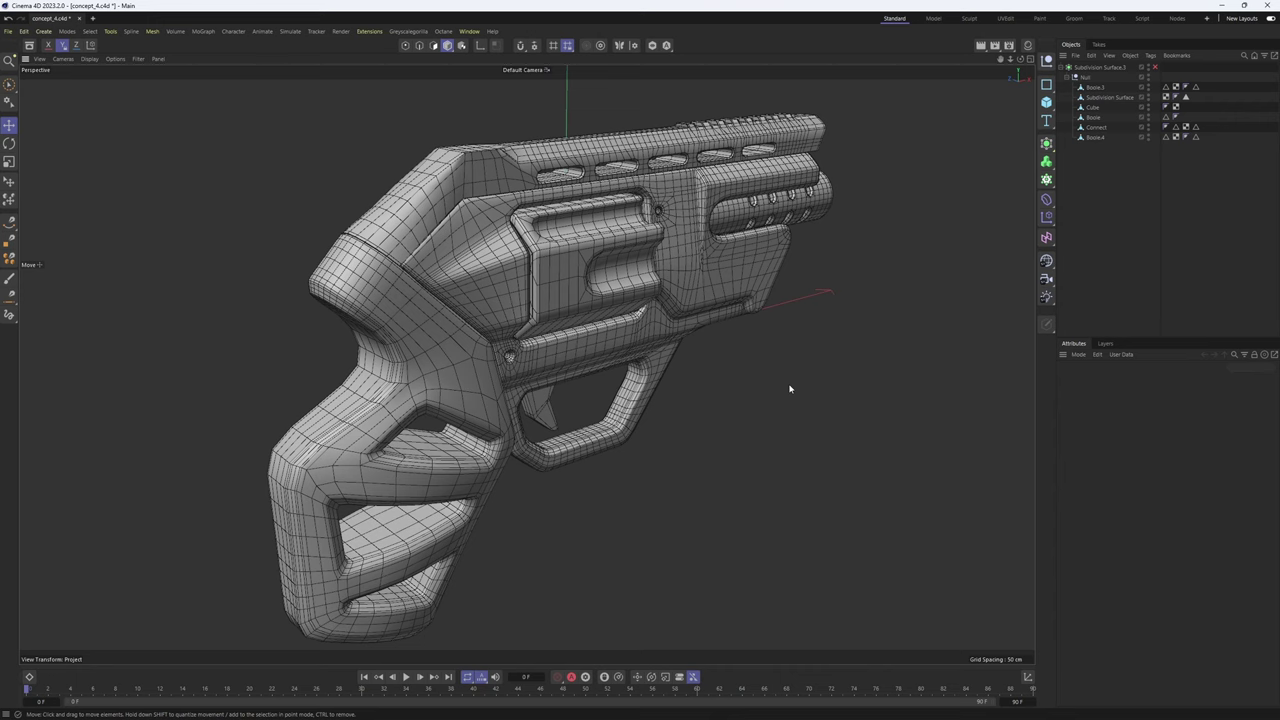
scroll(684, 328, "down", 1)
left_click_drag(684, 328, 634, 234, "alt")
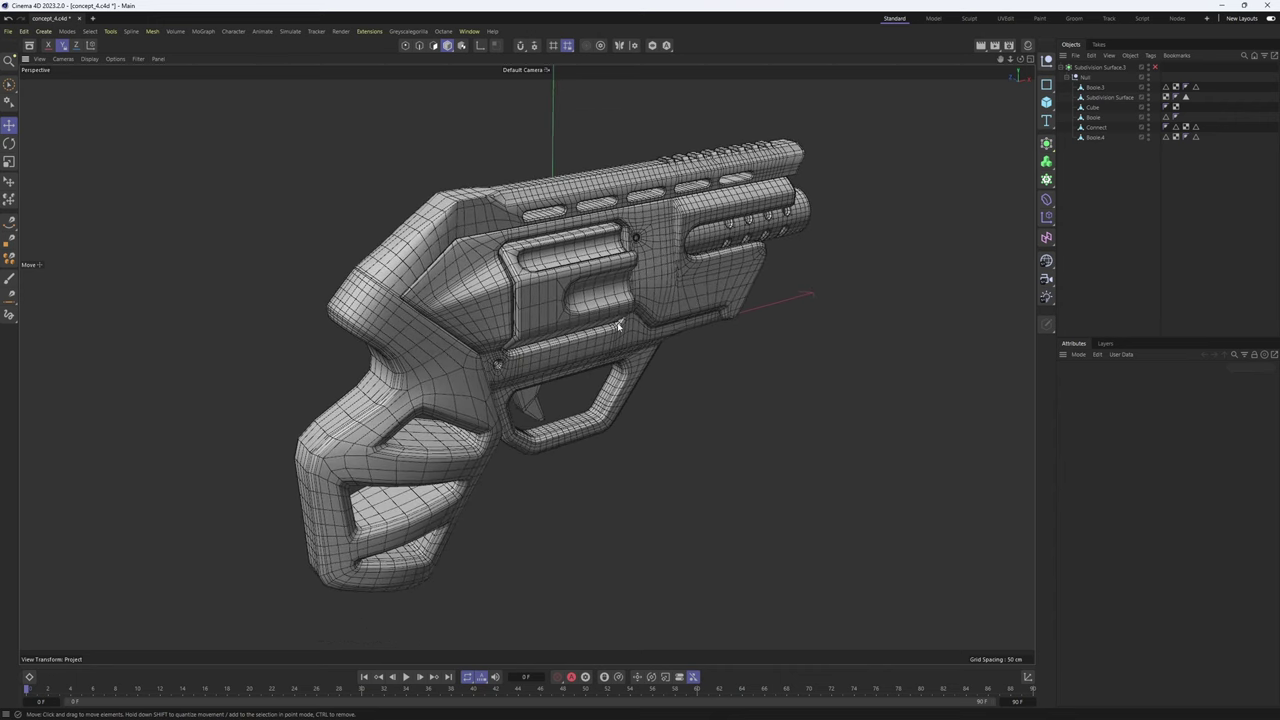
- Assign the checker material Mat from the material library to the Null group that holds all gun parts
left_click(1028, 46)
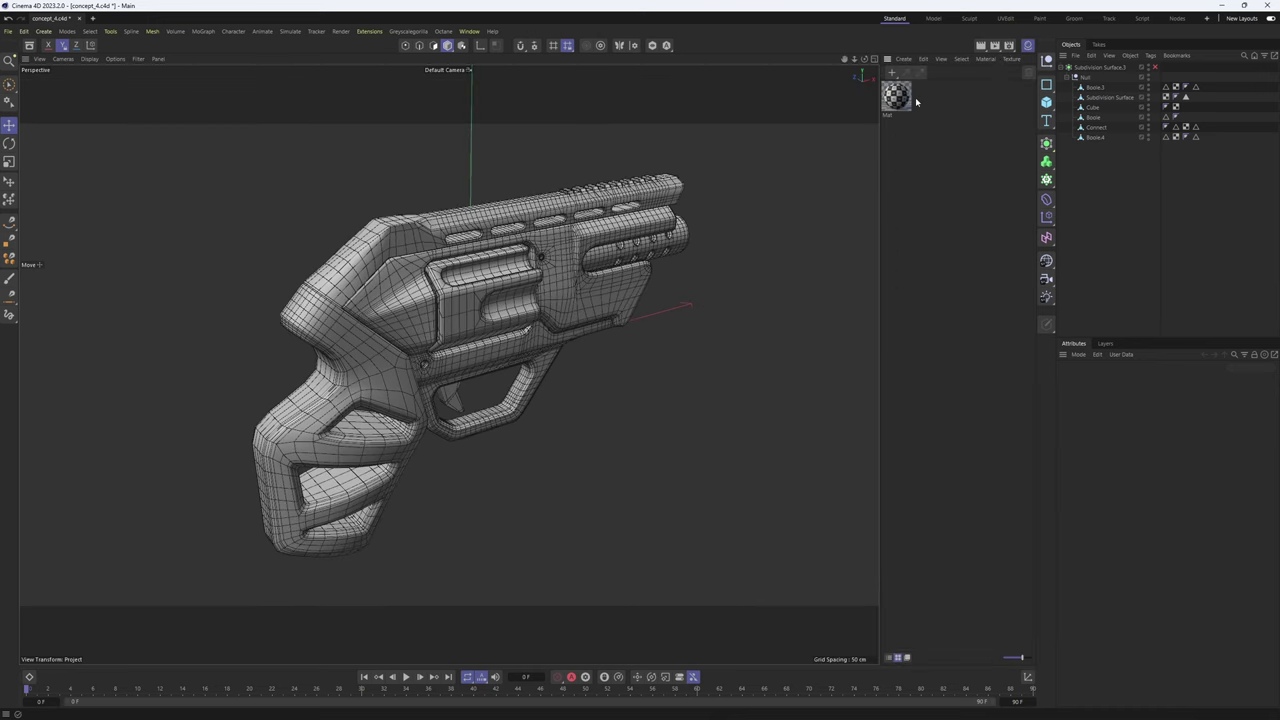
left_click_drag(897, 94, 1085, 105)
left_click_drag(900, 91, 1086, 79)
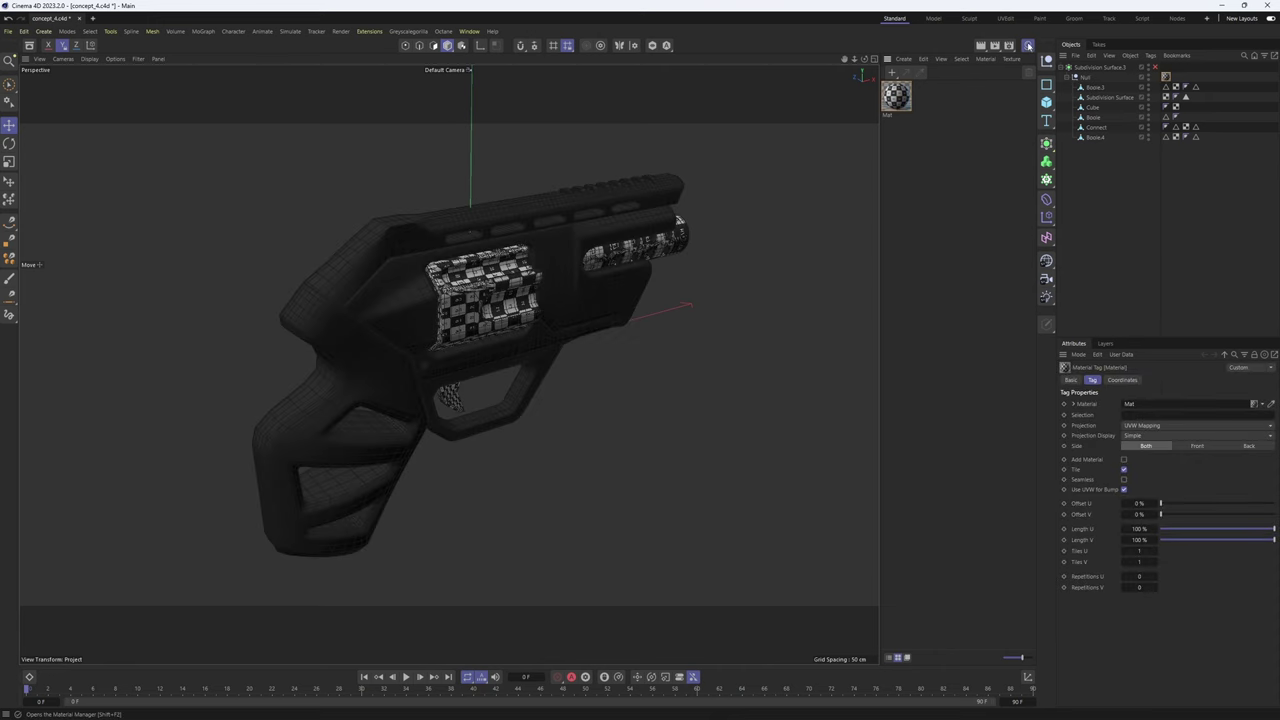
left_click(1028, 46)
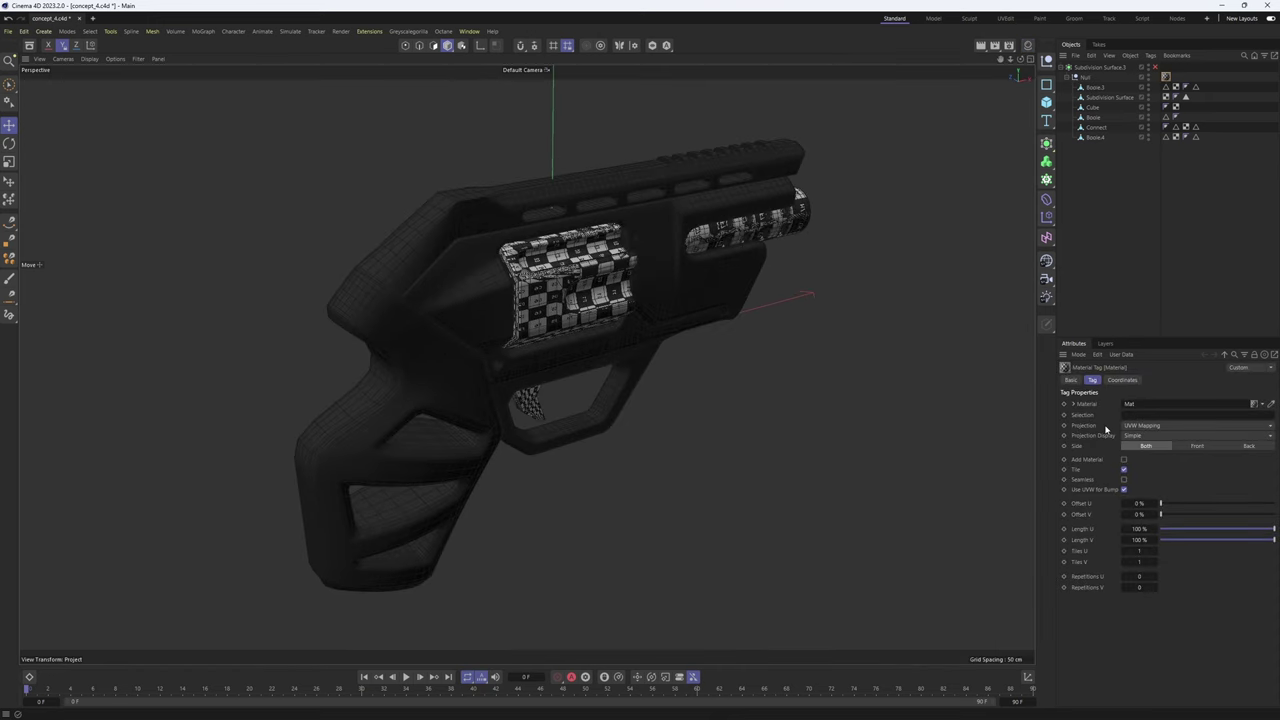
- Set the projection of the Null group's material to Cubic
left_click(1147, 427)
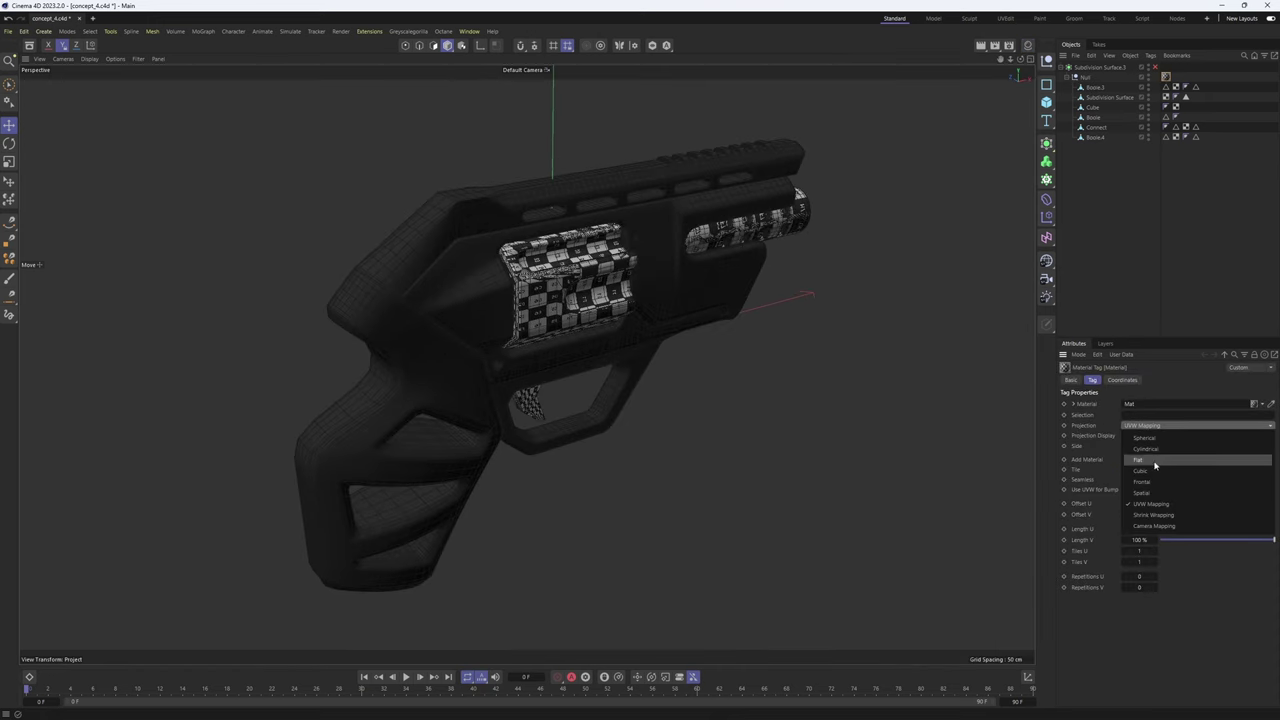
left_click(1151, 471)
middle_click_drag(657, 281, 712, 338, "alt")
scroll(712, 340, "up", 2)
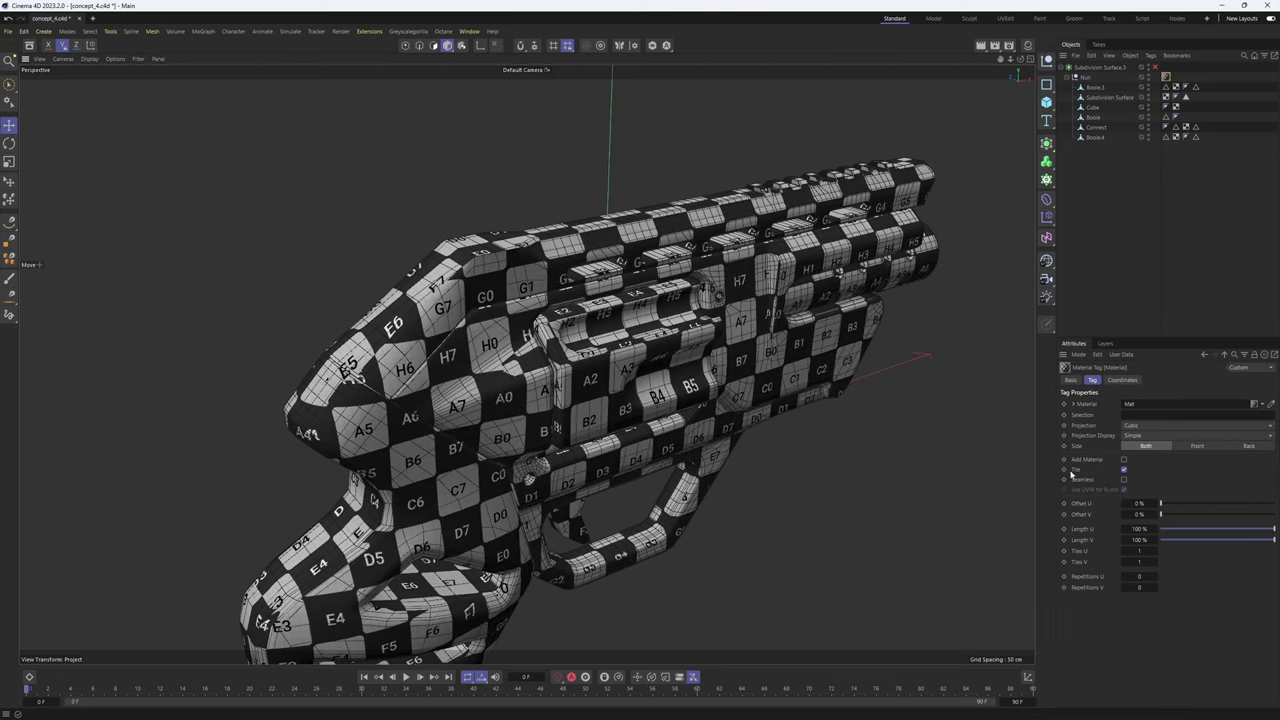
left_click(1148, 428)
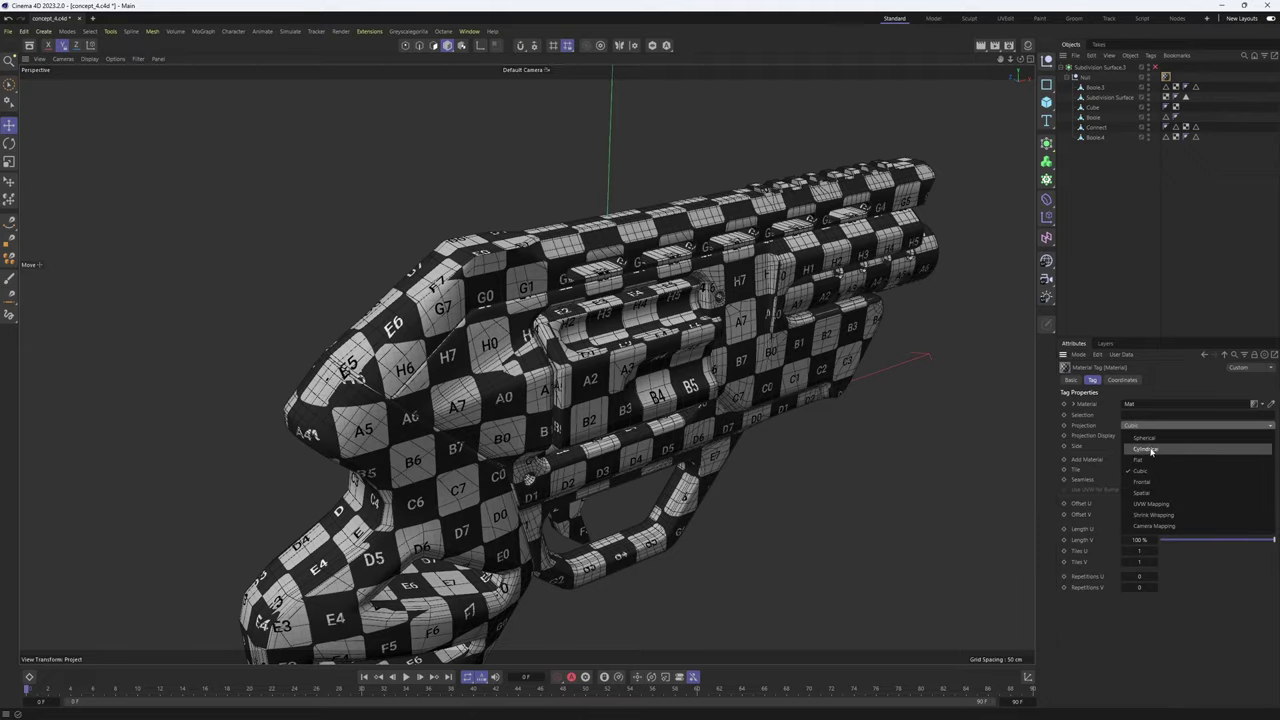
left_click(1098, 439)
- Examine the cubic checker projection up close on the tapered rear section and around the cylinder
scroll(688, 403, "up", 3)
left_click_drag(688, 403, 963, 337, "alt")
scroll(700, 300, "down", 3)
middle_click_drag(963, 337, 838, 402, "alt")
left_click_drag(838, 400, 620, 355, "alt")
scroll(430, 330, "up", 3)
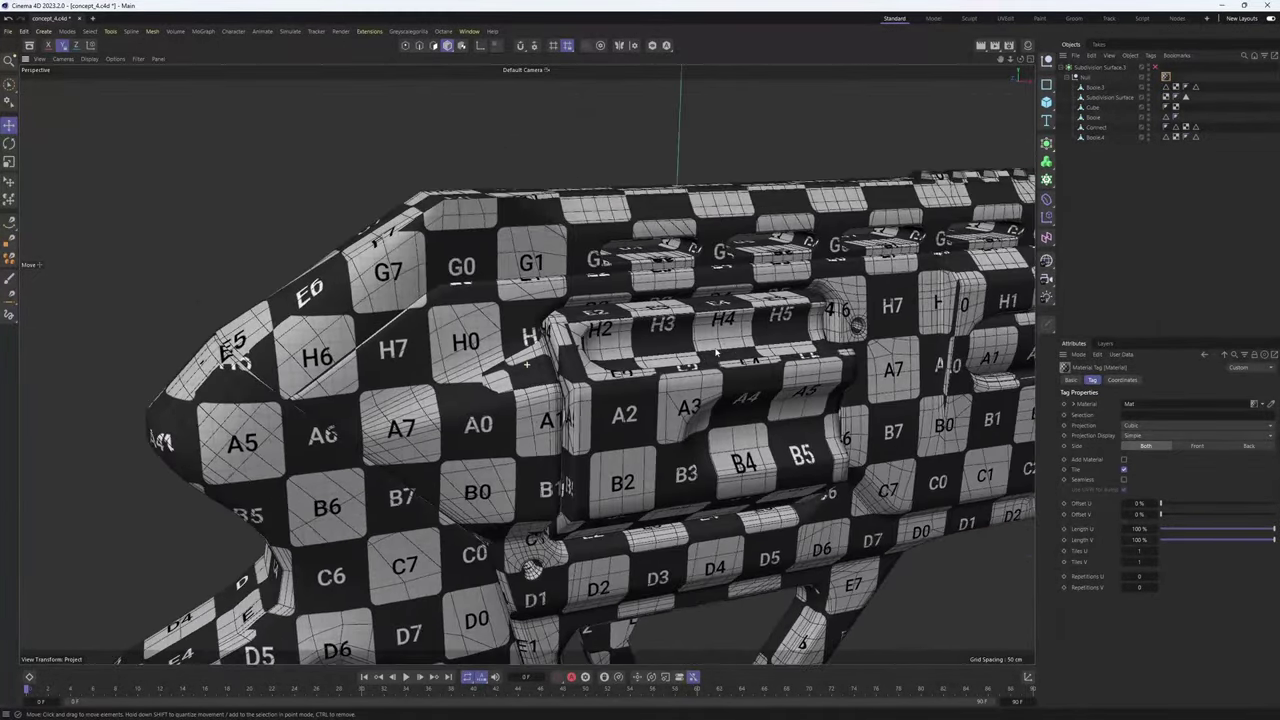
left_click_drag(450, 325, 604, 349, "alt")
scroll(568, 355, "up", 3)
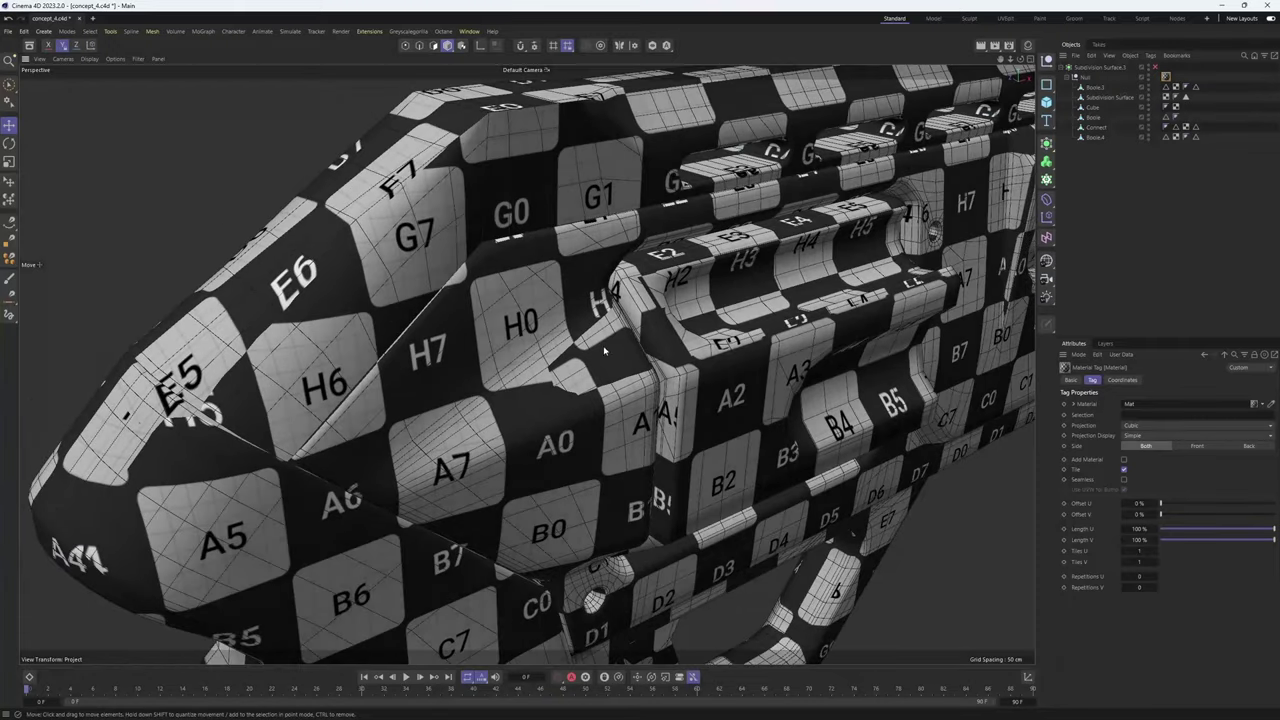
scroll(560, 397, "down", 3)
left_click_drag(560, 397, 477, 336, "alt")
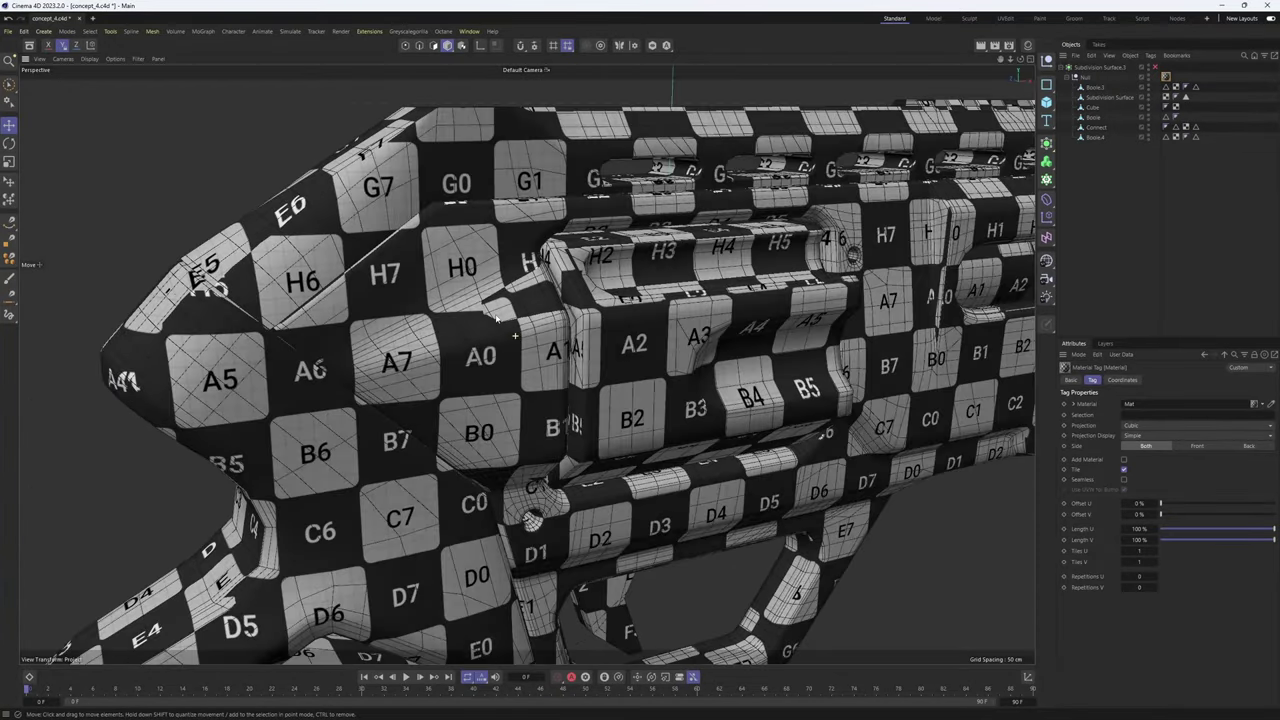
- Examine the cubic checker projection across the whole gun from the side and from above
scroll(476, 335, "down", 3)
left_click_drag(730, 308, 790, 320, "alt")
middle_click_drag(791, 320, 735, 322, "alt")
mouse_move(735, 322)
left_mouse_down("alt")
mouse_move(570, 290)
mouse_move(674, 312)
mouse_move(686, 327)
mouse_move(650, 297)
mouse_move(732, 302)
left_mouse_up("alt")
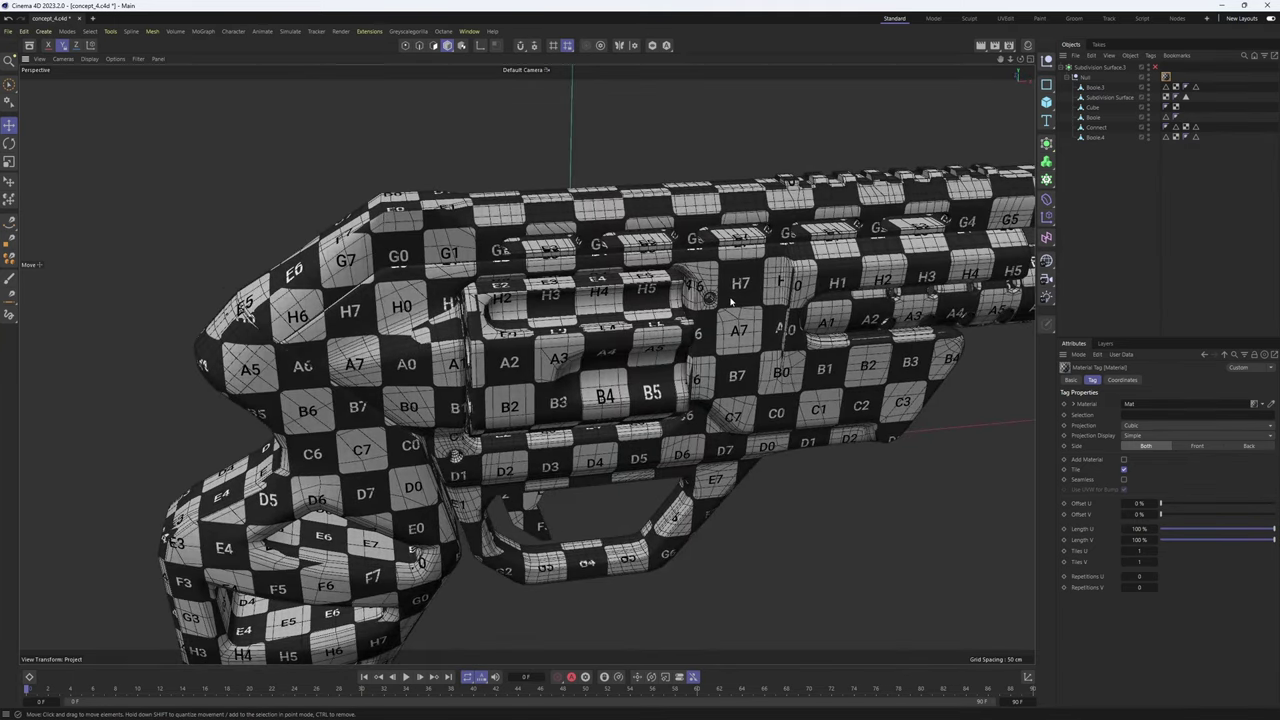
left_click_drag(736, 307, 675, 305, "alt")
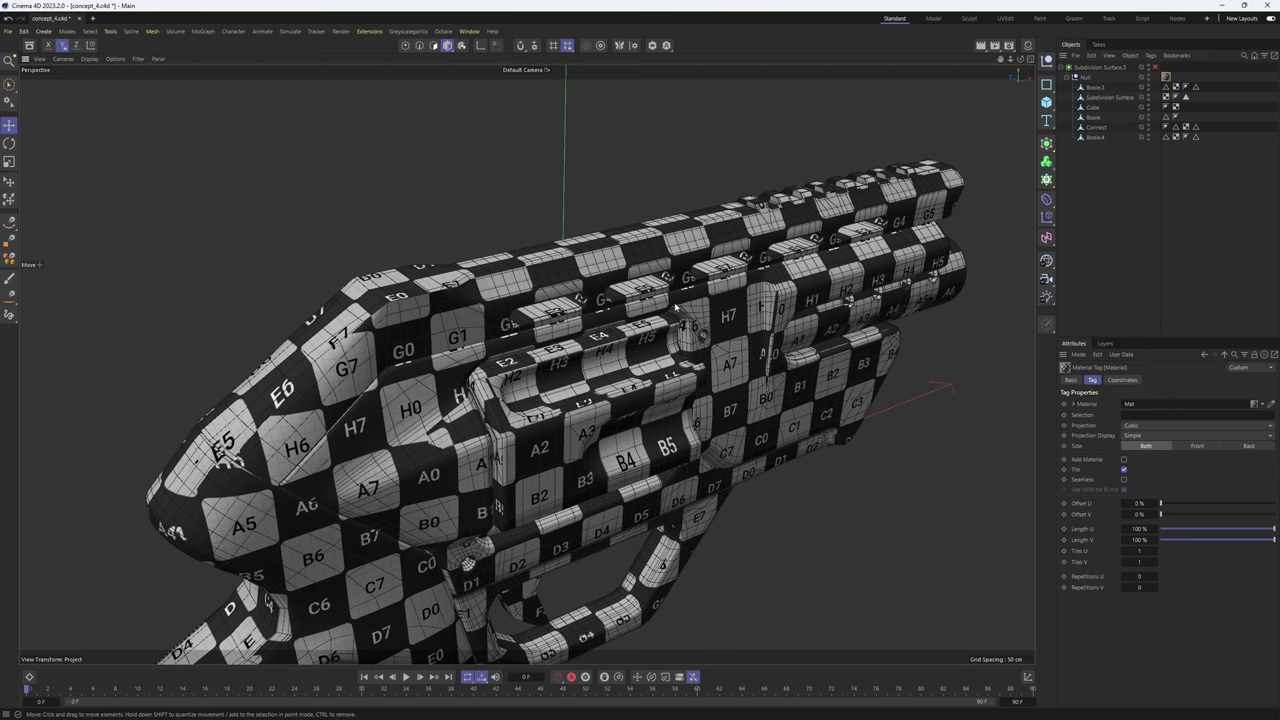
left_click_drag(674, 302, 682, 374, "alt")
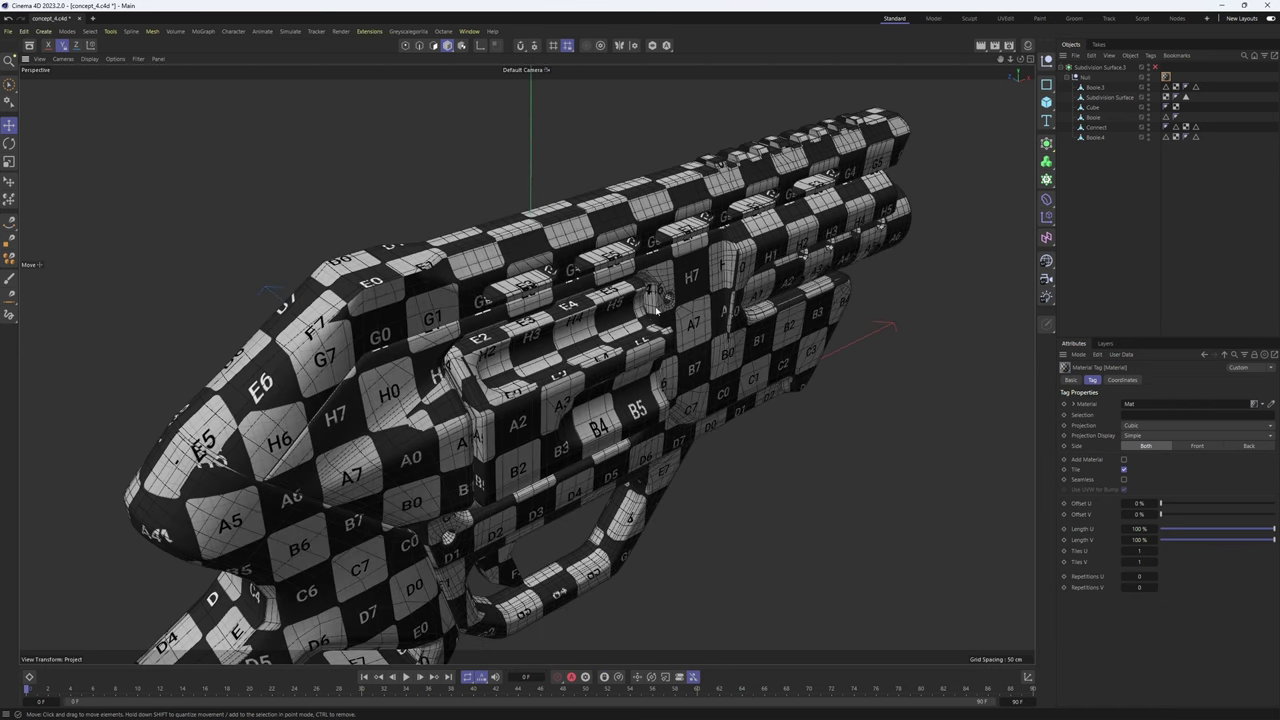
left_click_drag(657, 310, 613, 306, "alt")
scroll(609, 313, "up", 2)
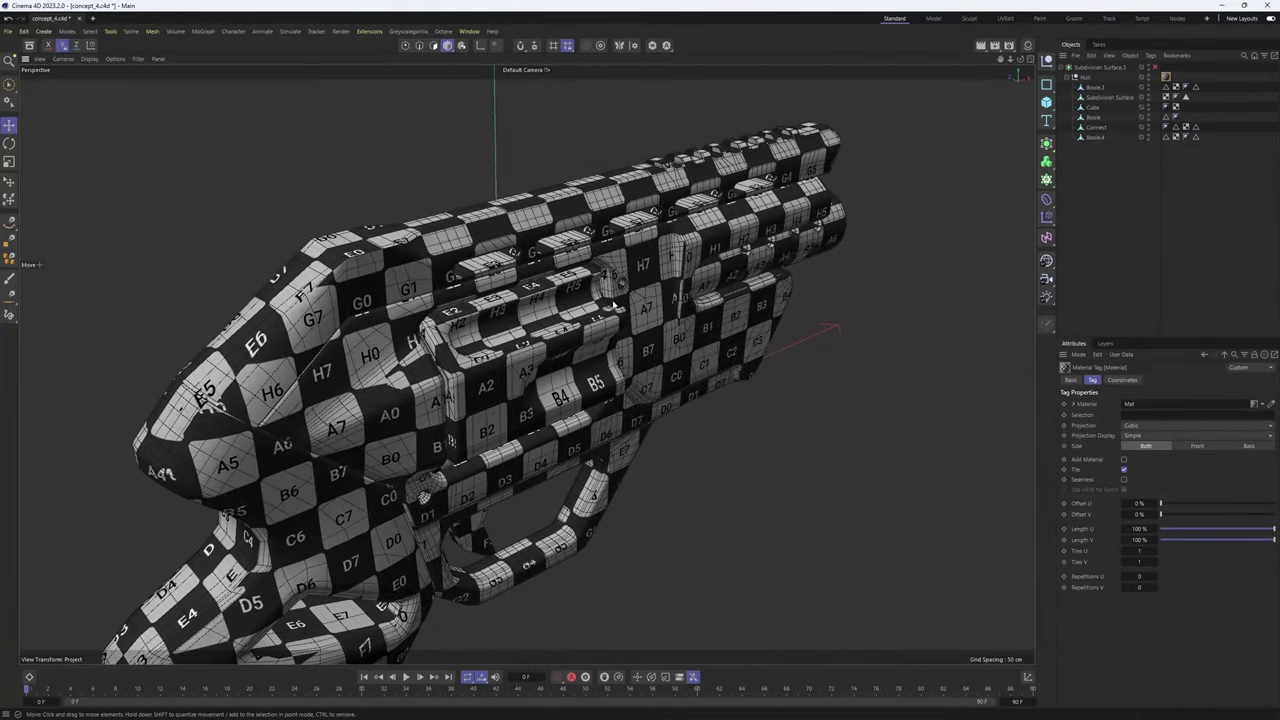
left_click_drag(613, 306, 610, 232, "alt")
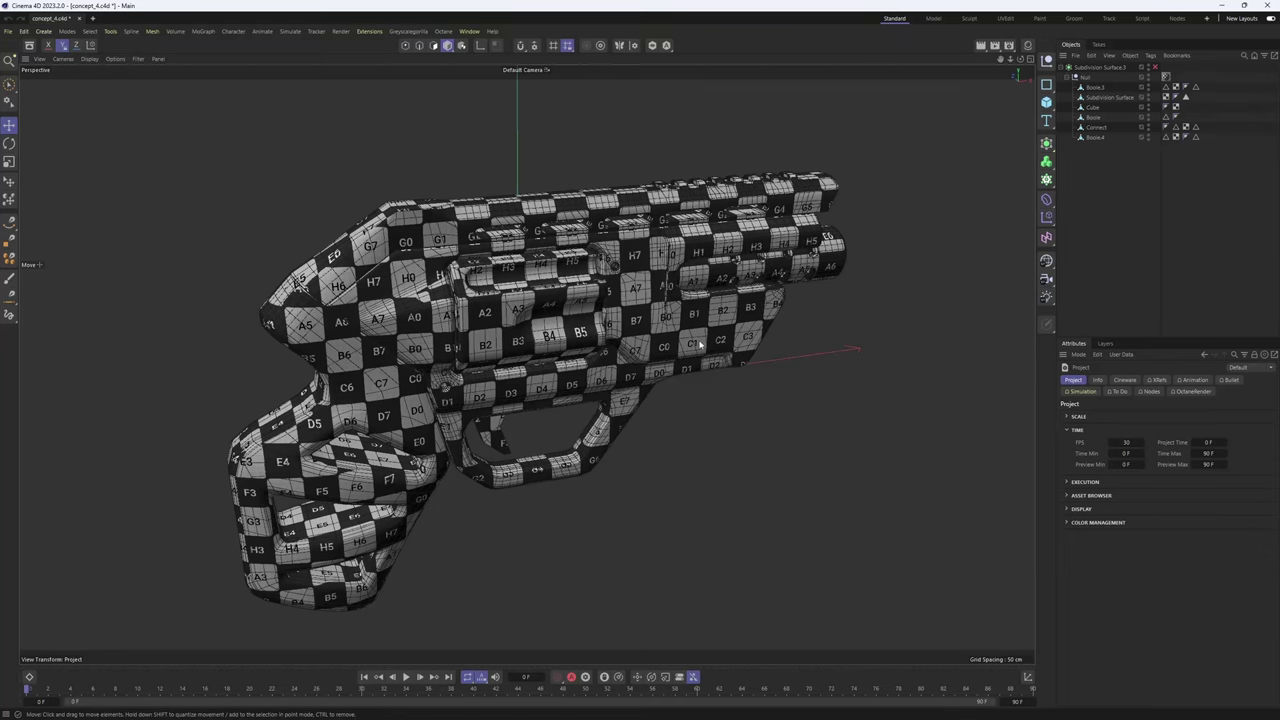
- Switch to the UVEdit workspace and set the projection of the Null group's material to UVW Mapping
left_click_drag(700, 345, 657, 318, "alt")
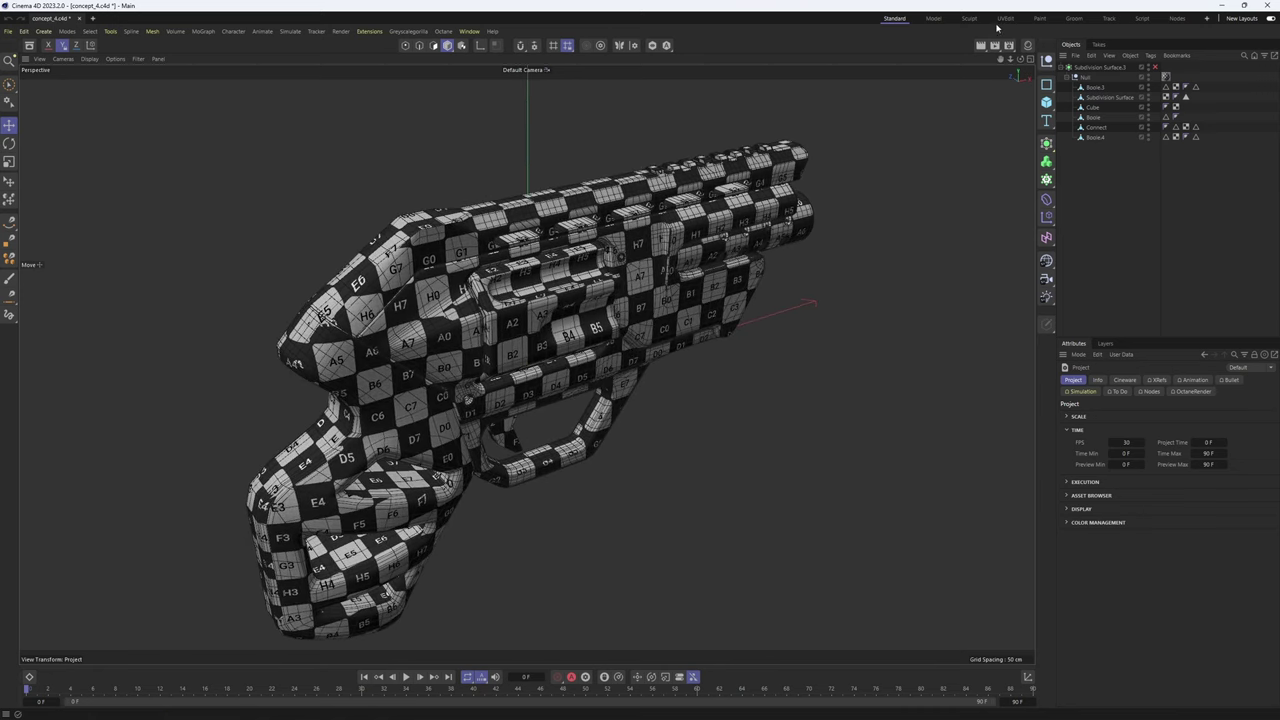
left_click(1005, 18)
left_click_drag(766, 248, 829, 230, "alt")
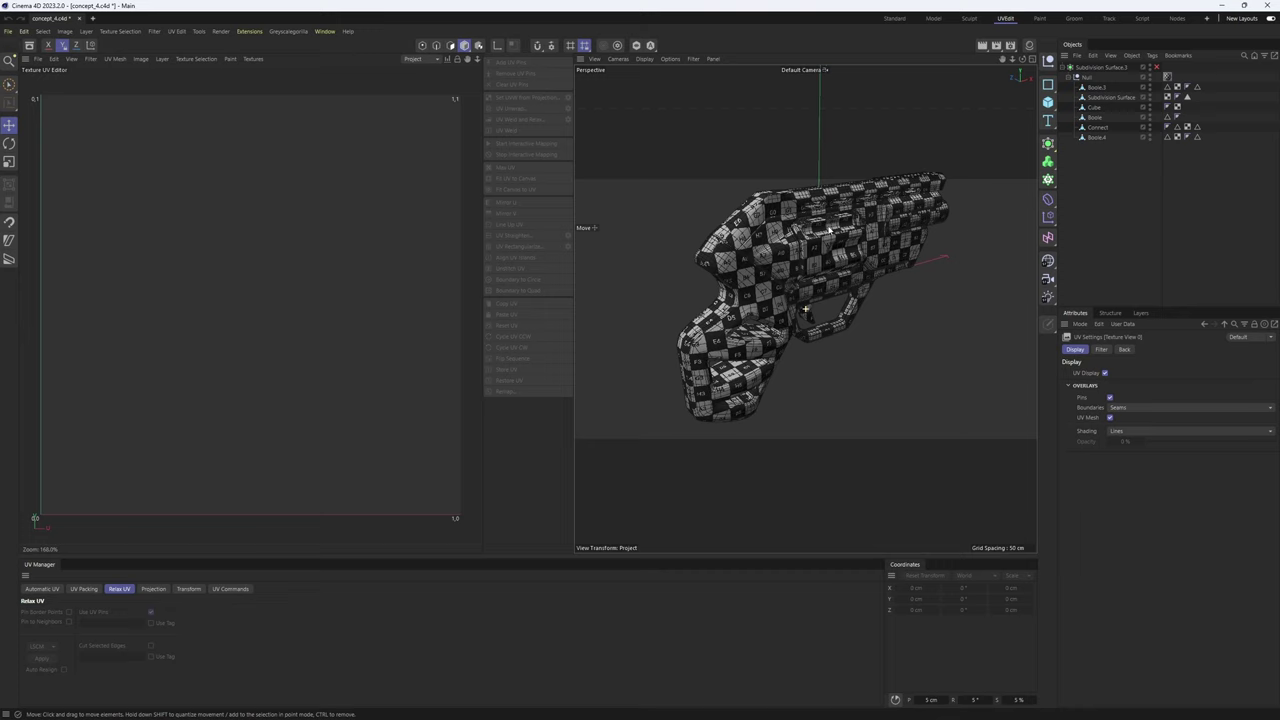
left_click(1167, 77)
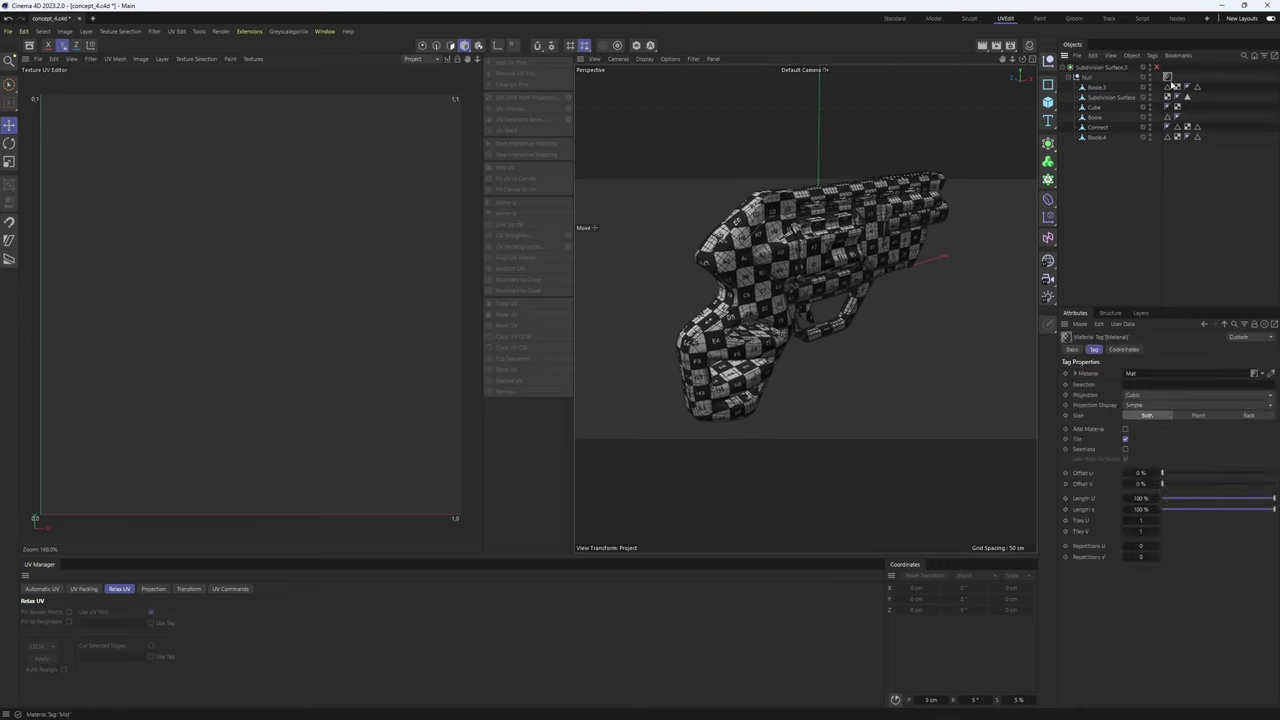
left_click(1130, 397)
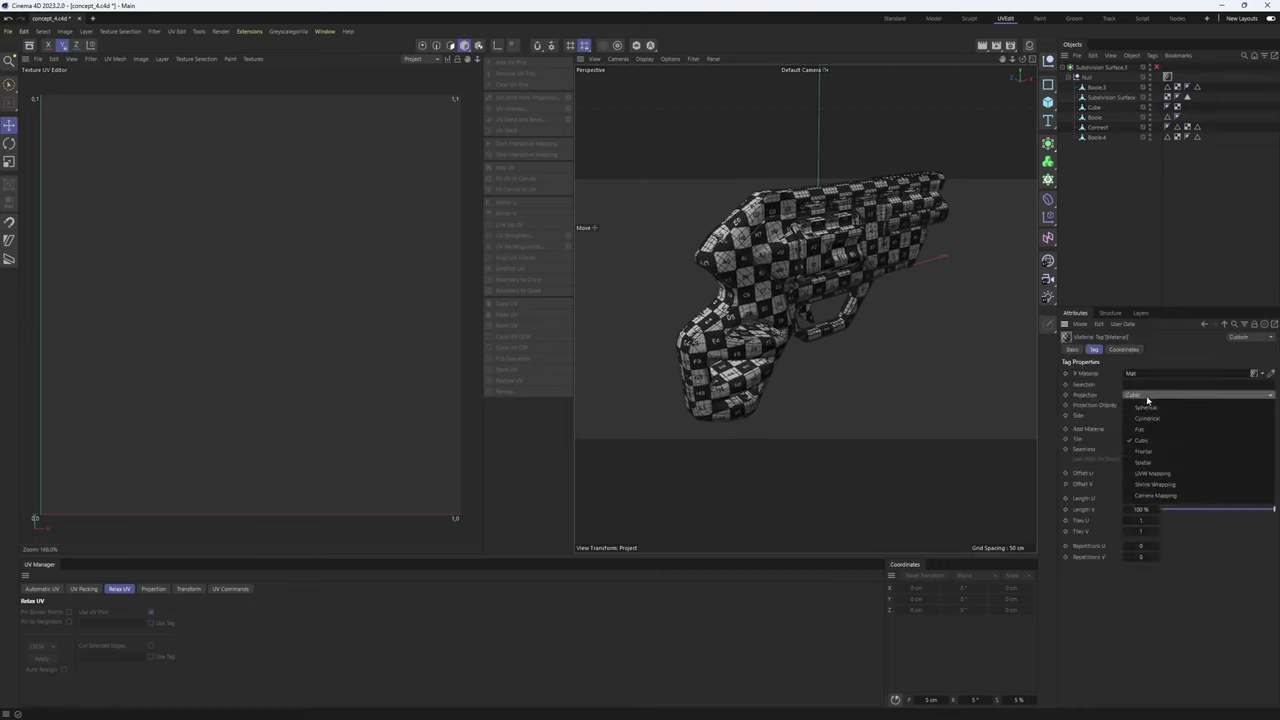
left_click(1159, 474)
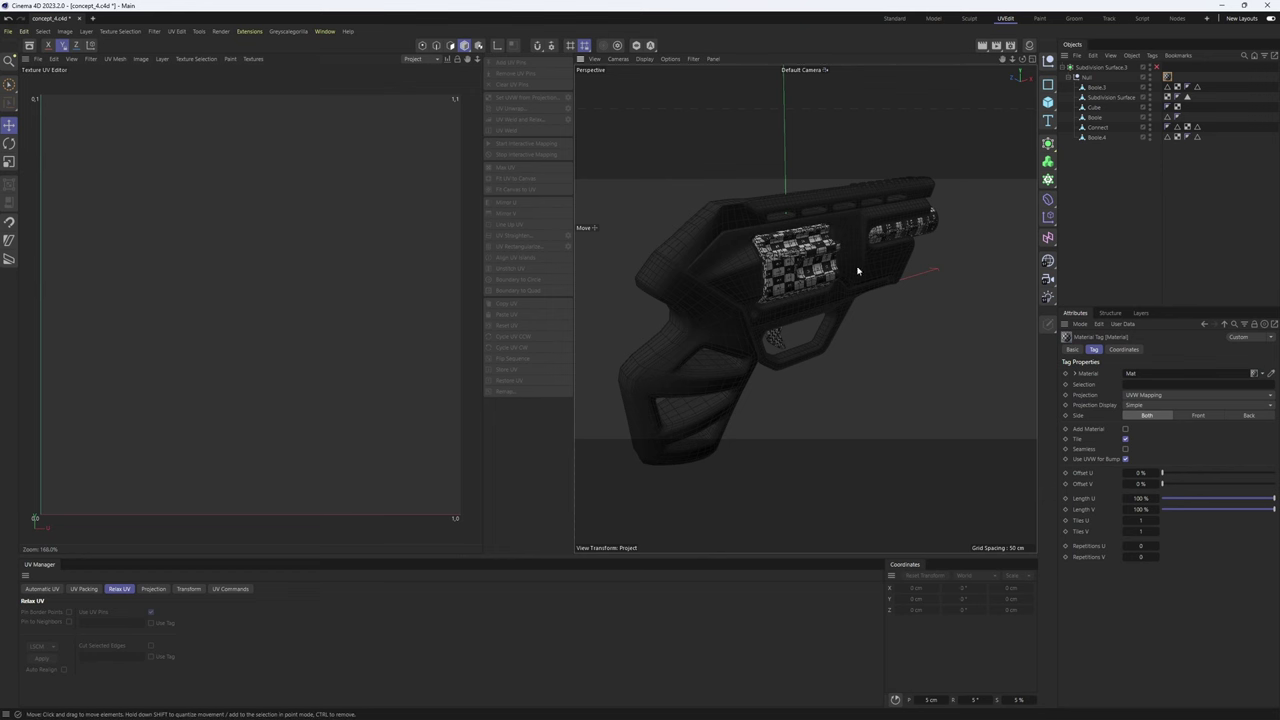
scroll(857, 271, "up", 8)
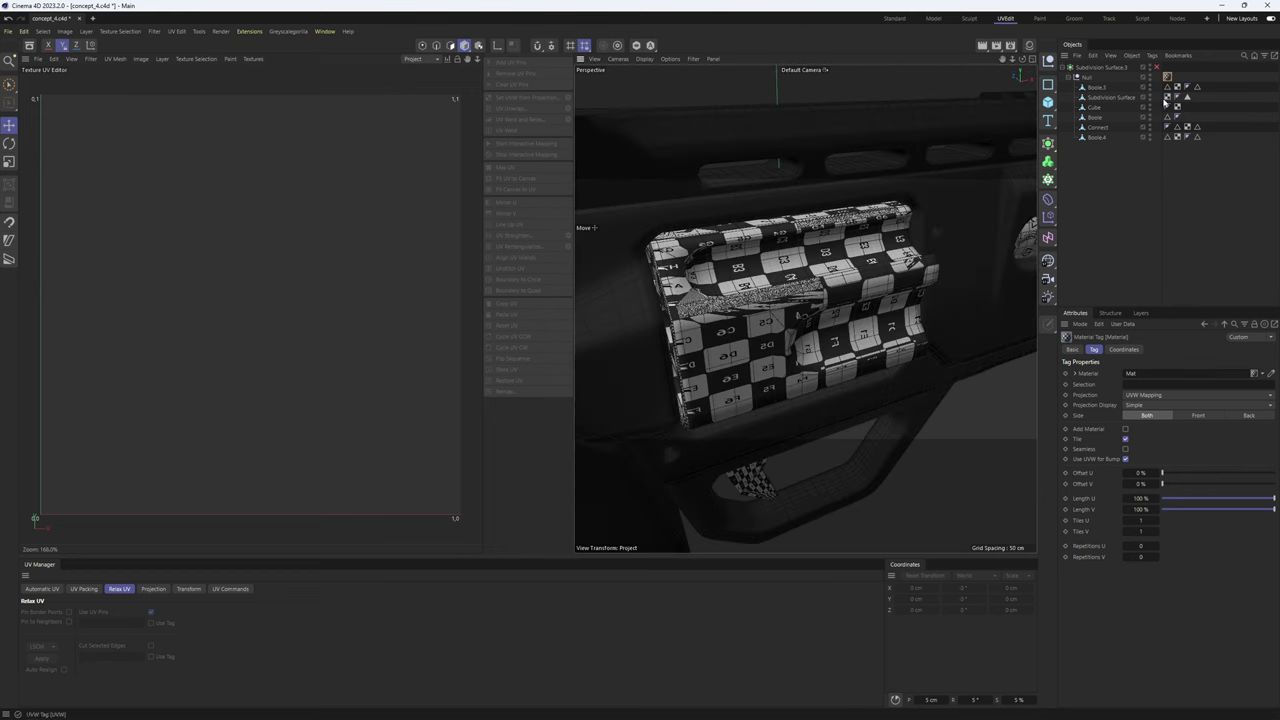
- Select the Connect cylinder mesh and isolate it in the viewport
left_click(1104, 98)
left_click(1096, 108)
left_click(1096, 118)
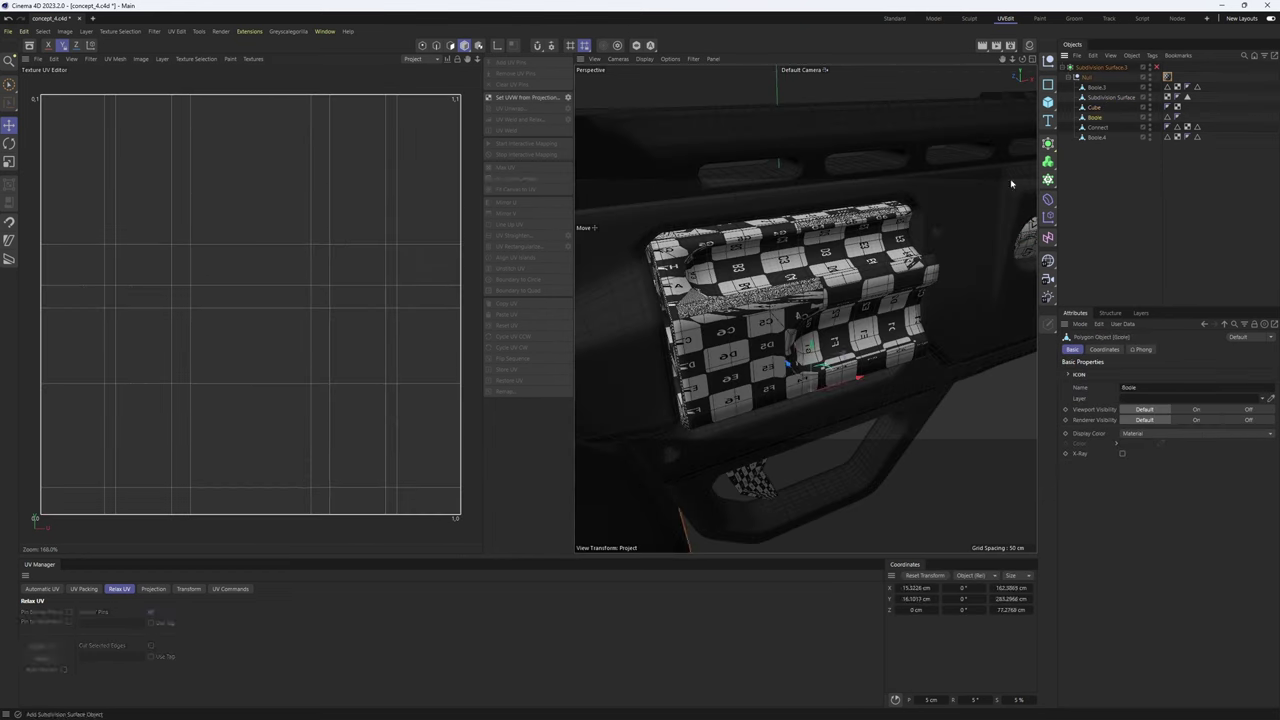
left_click(810, 330)
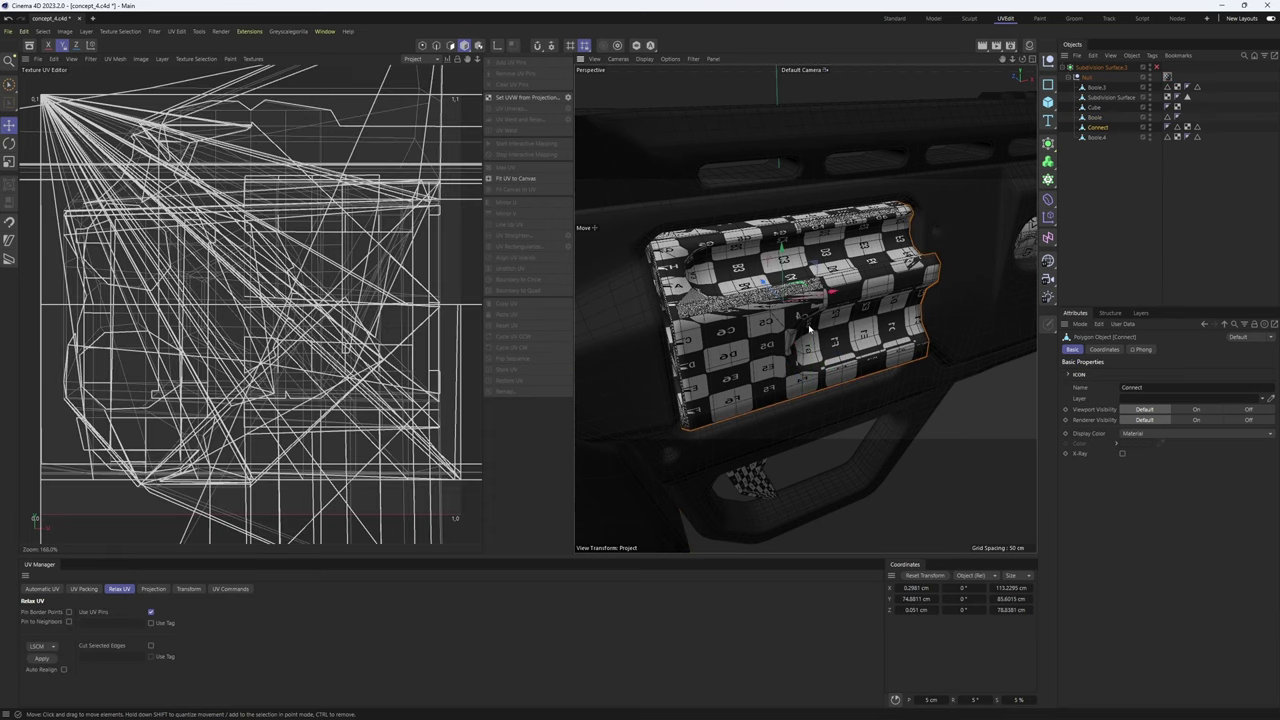
left_click(637, 46)
left_click_drag(805, 309, 740, 289, "alt")
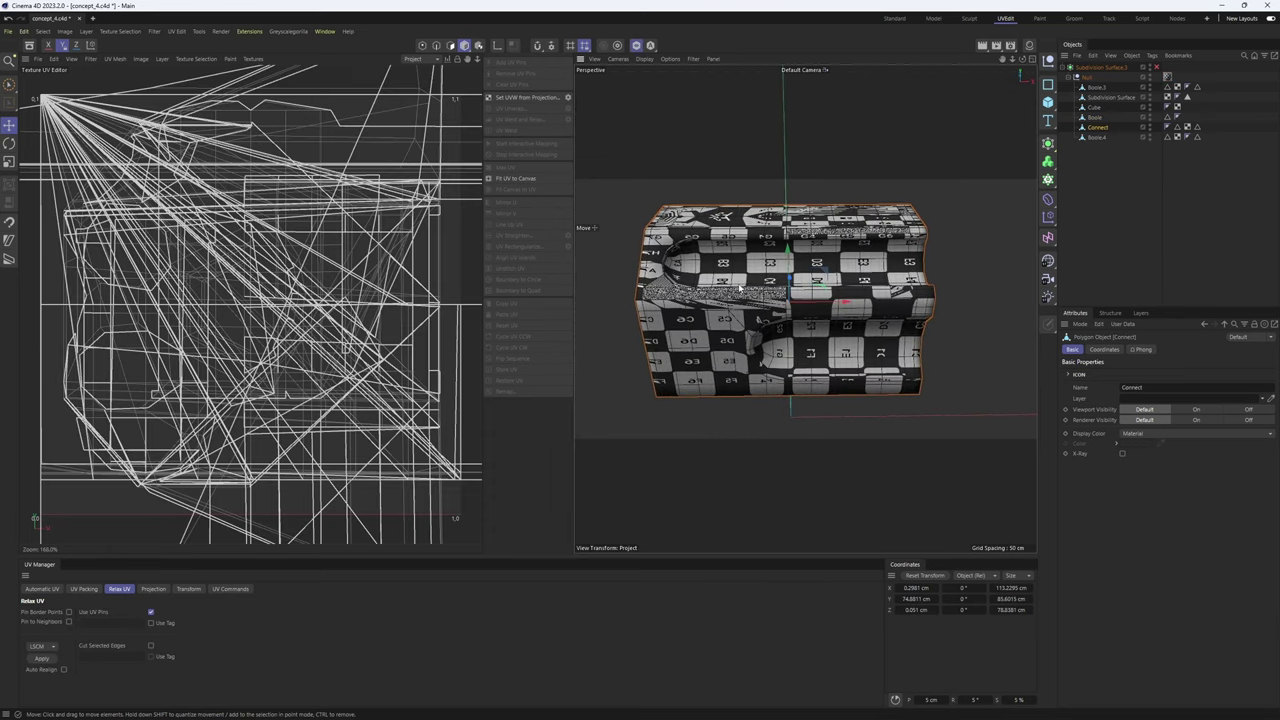
- Select all polygons of the Connect mesh and reset their UVs
key("Return")
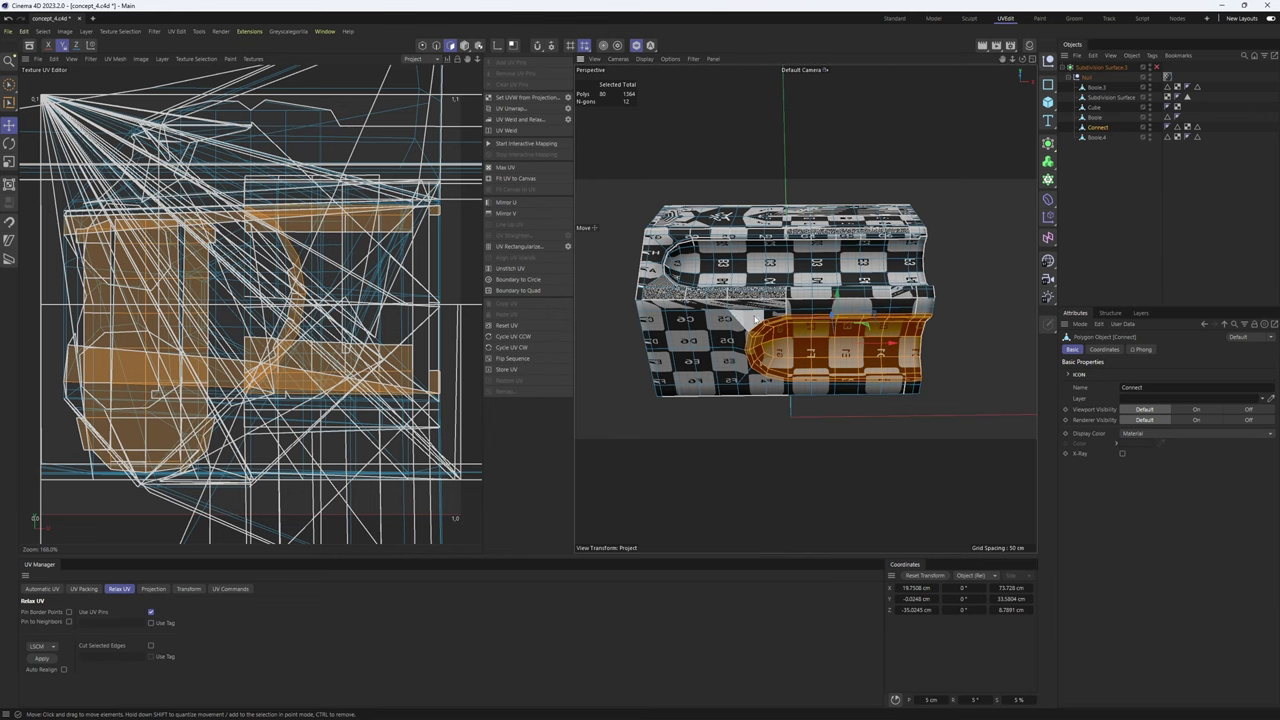
scroll(347, 290, "down", 3)
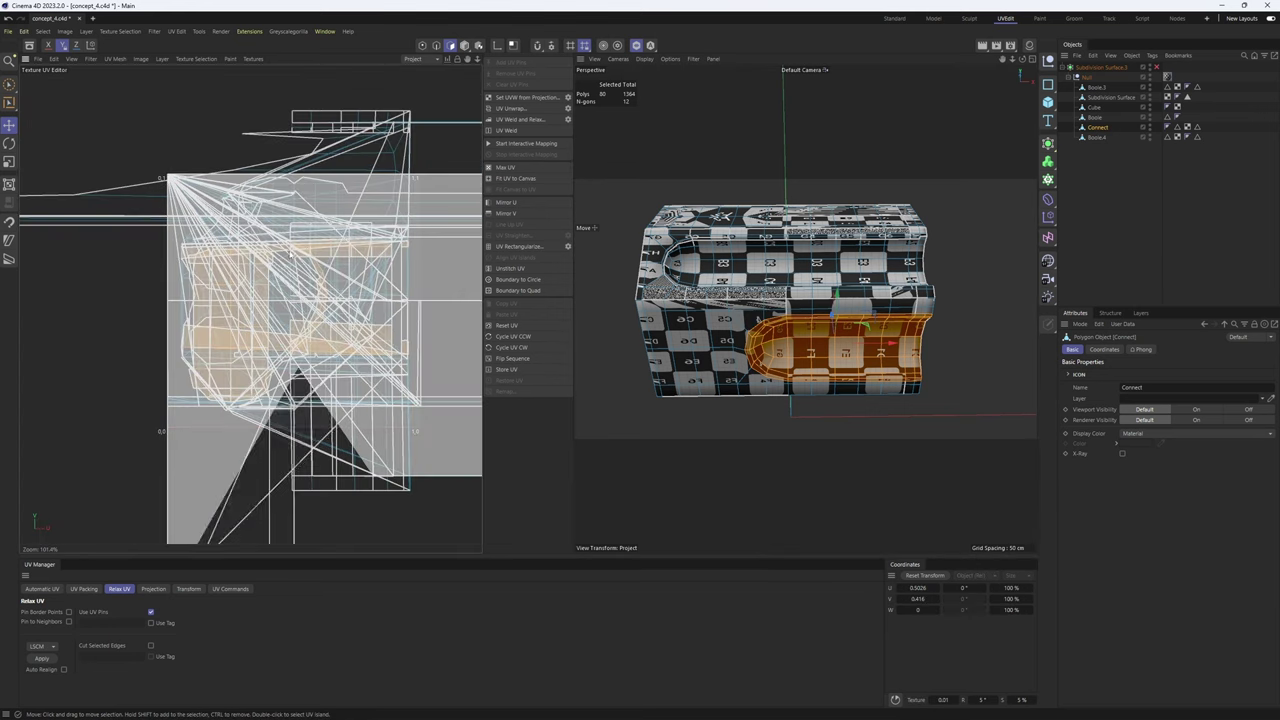
key("ctrl+a")
scroll(399, 322, "up", 4)
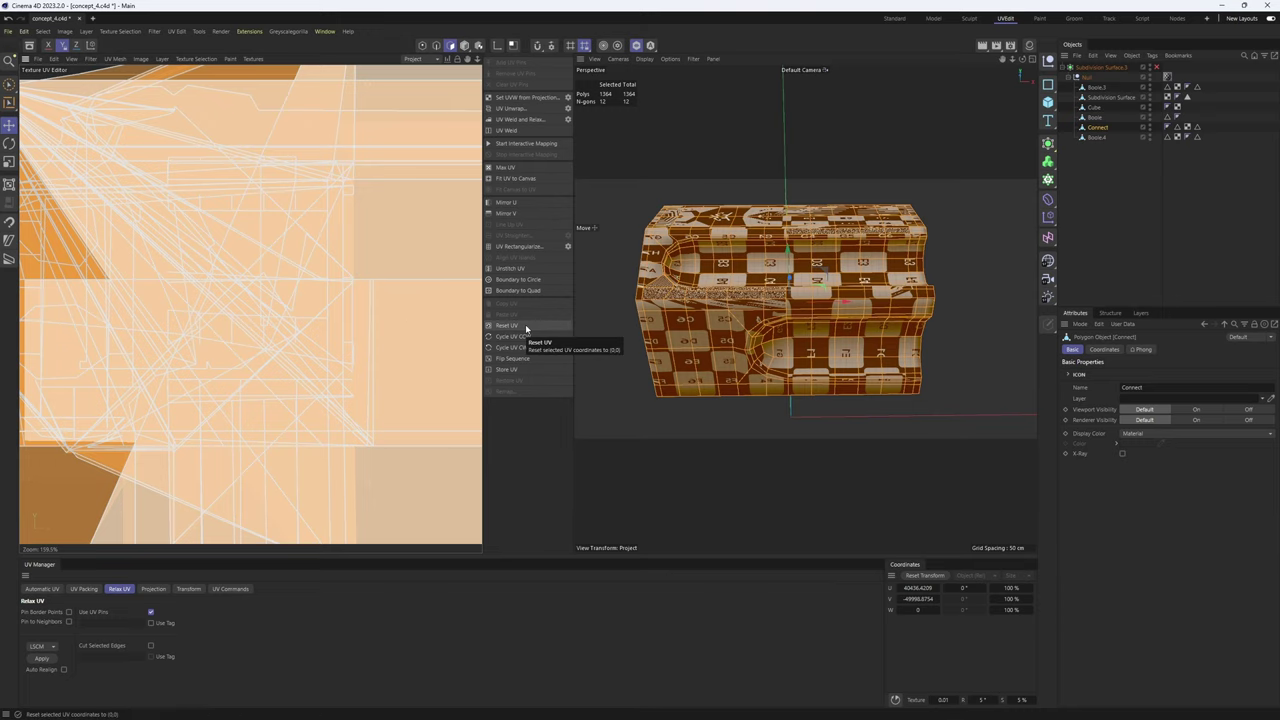
left_click(525, 324)
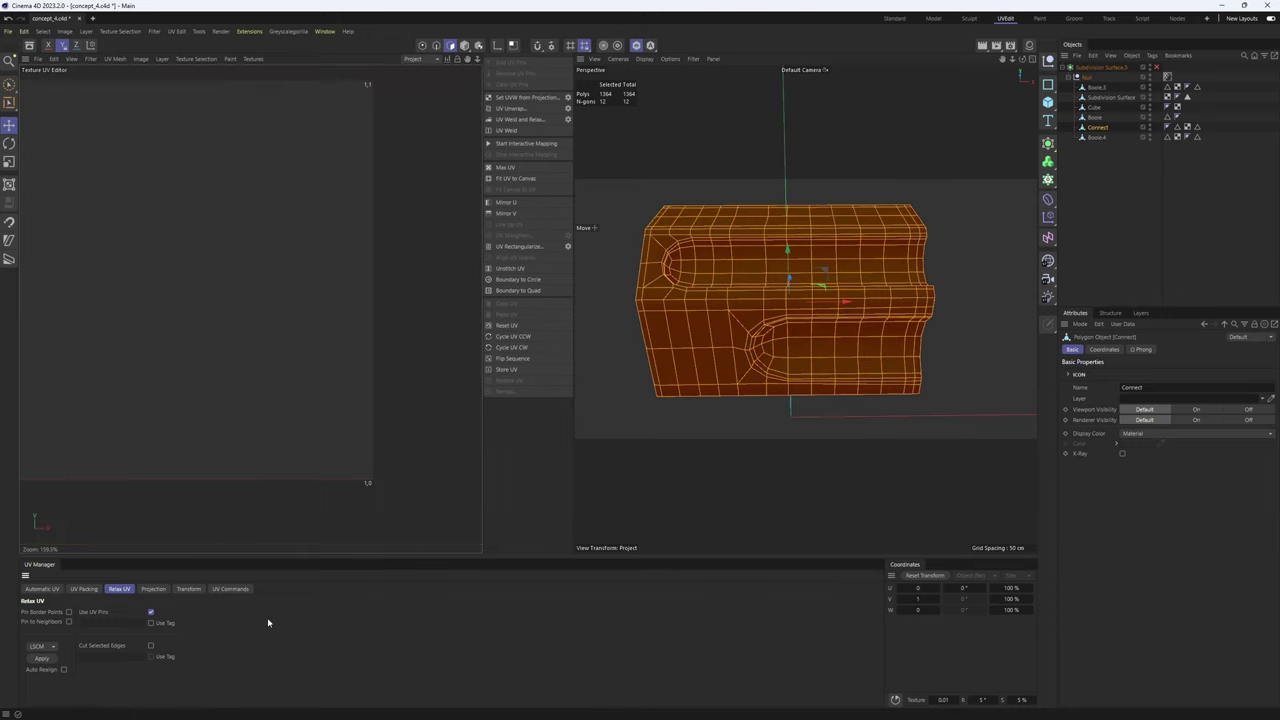
- Unwrap the Connect mesh with Automatic UV in Packed mode, spacing 0.001% and allowed stretch 0.5
left_click(153, 589)
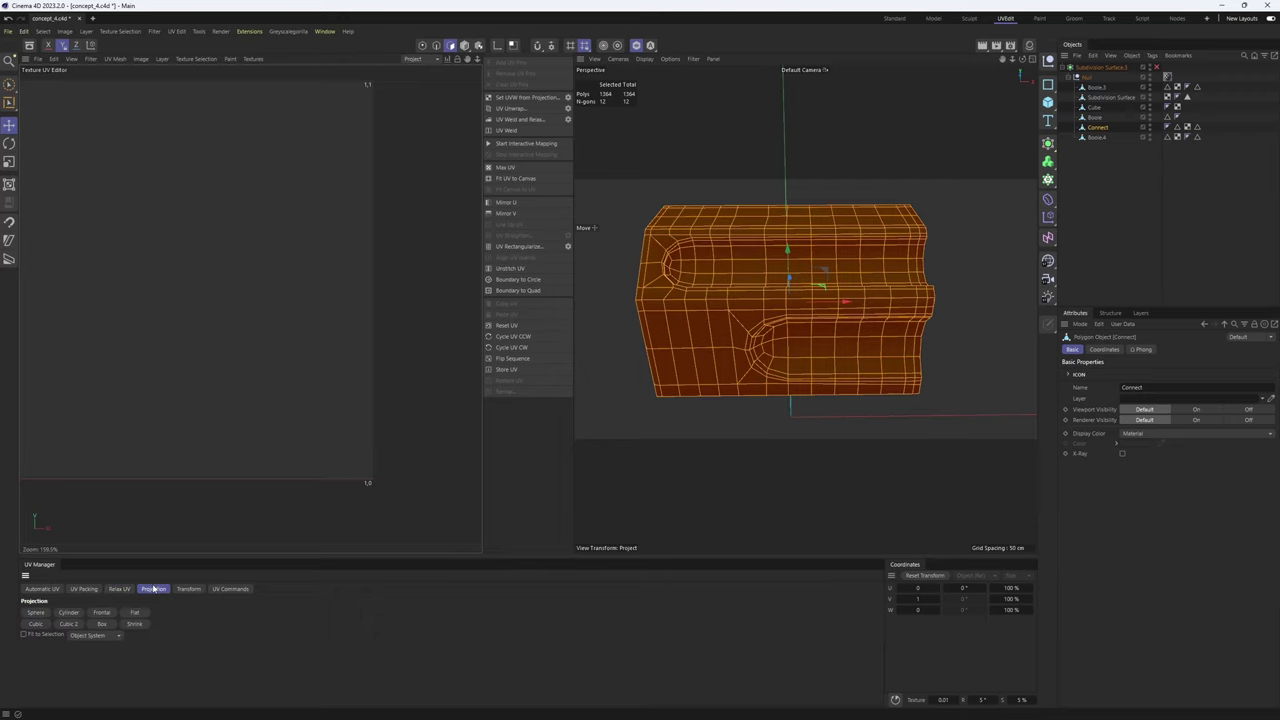
left_click(42, 589)
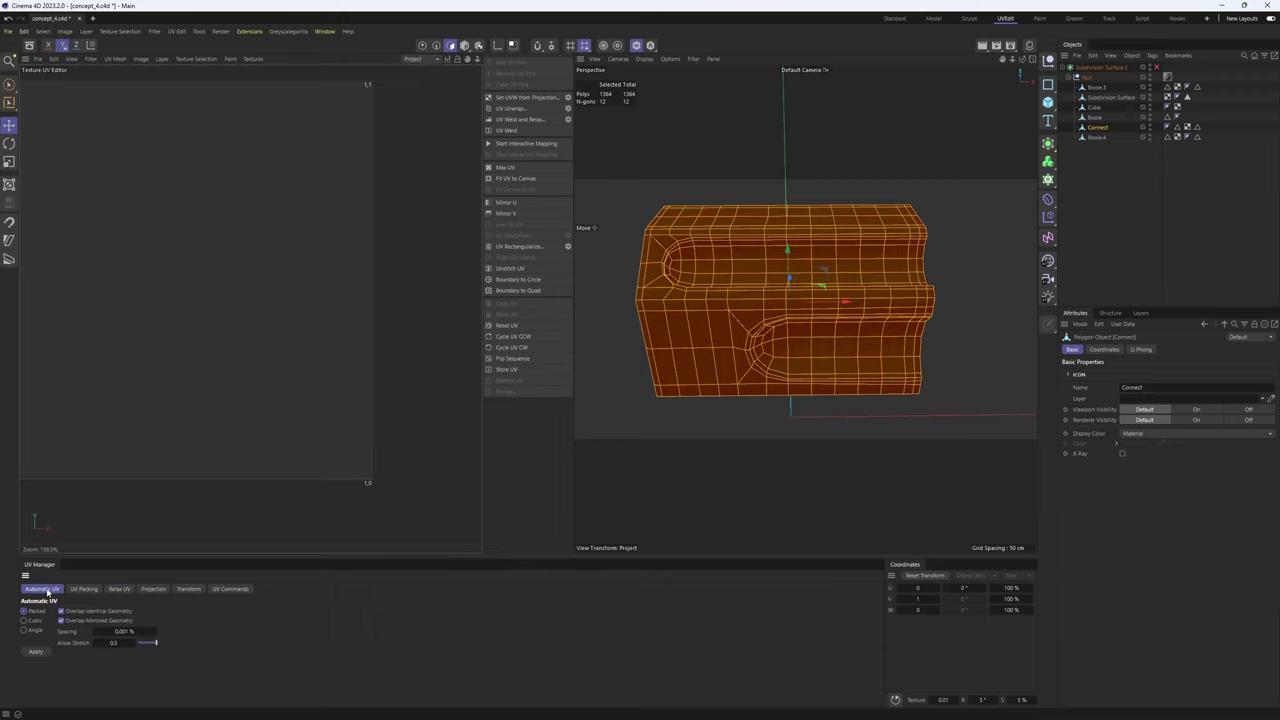
scroll(248, 311, "down", 4)
scroll(223, 317, "up", 3)
middle_click_drag(223, 317, 238, 390, "alt")
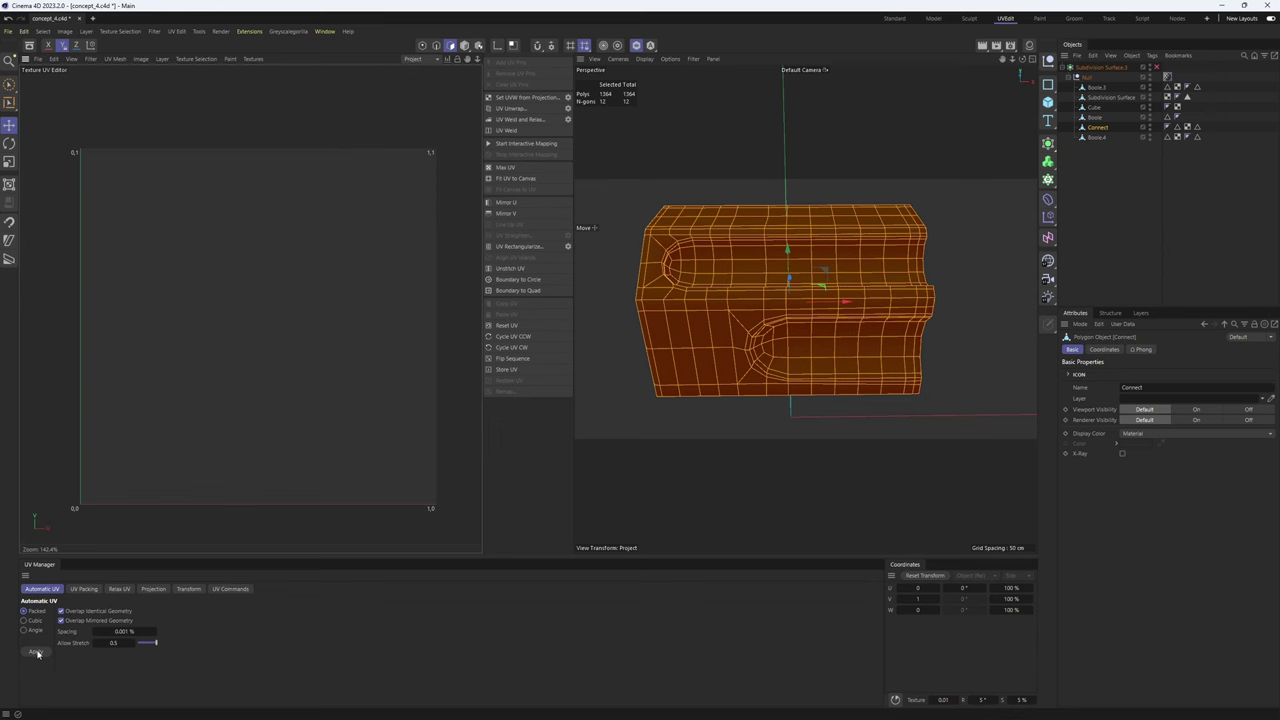
left_click(36, 652)
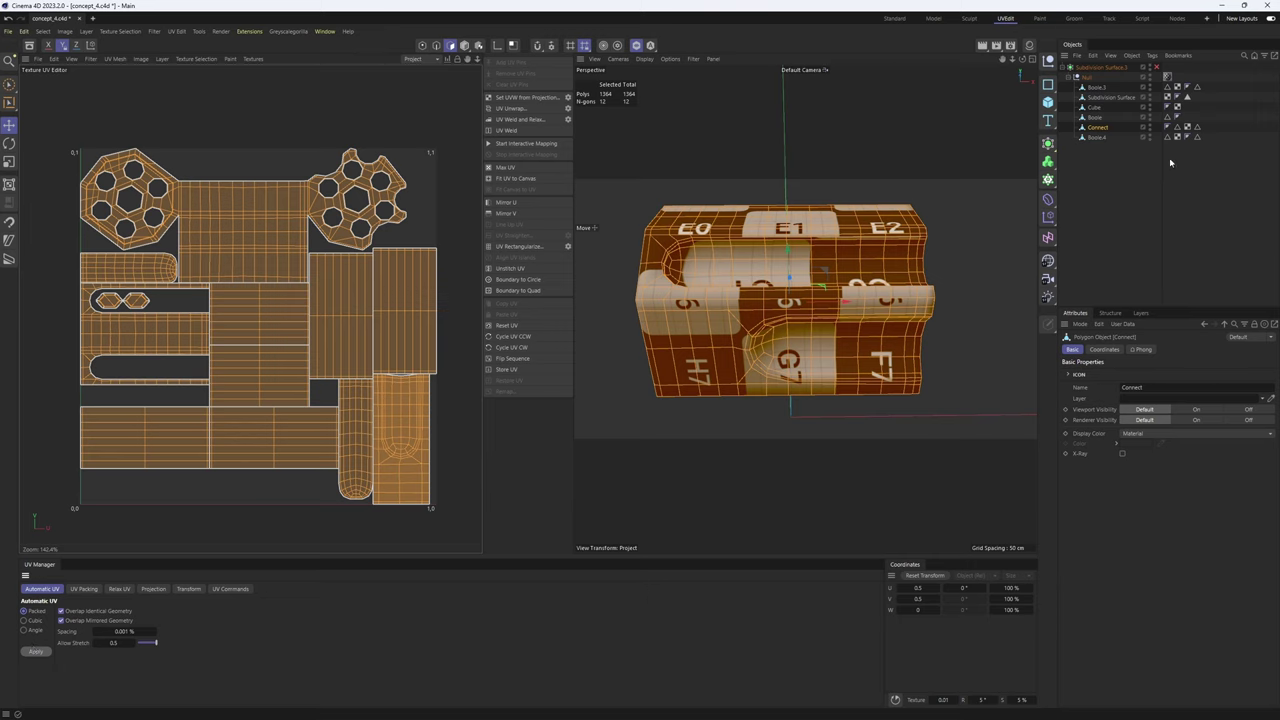
- Set Length U and Length V of the Null group's material to 25%
left_click(1167, 77)
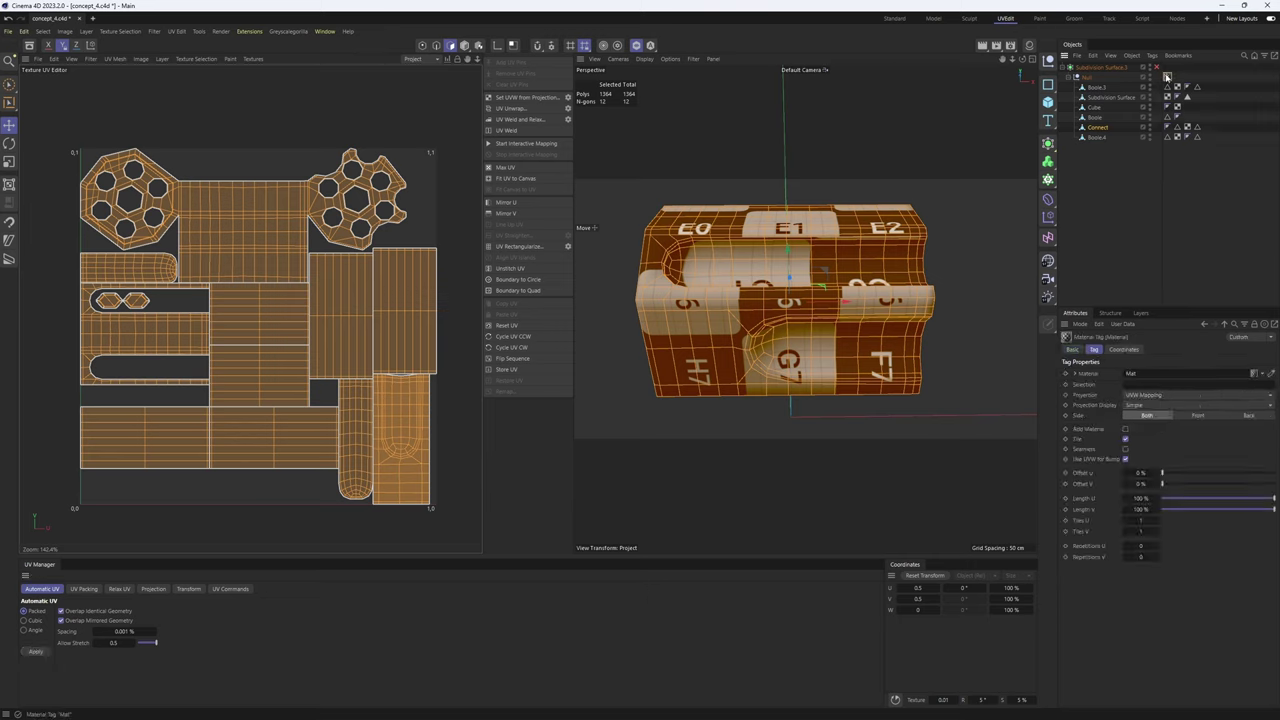
left_click(1141, 498)
type("25")
key("Tab")
type("5")
key("Return")
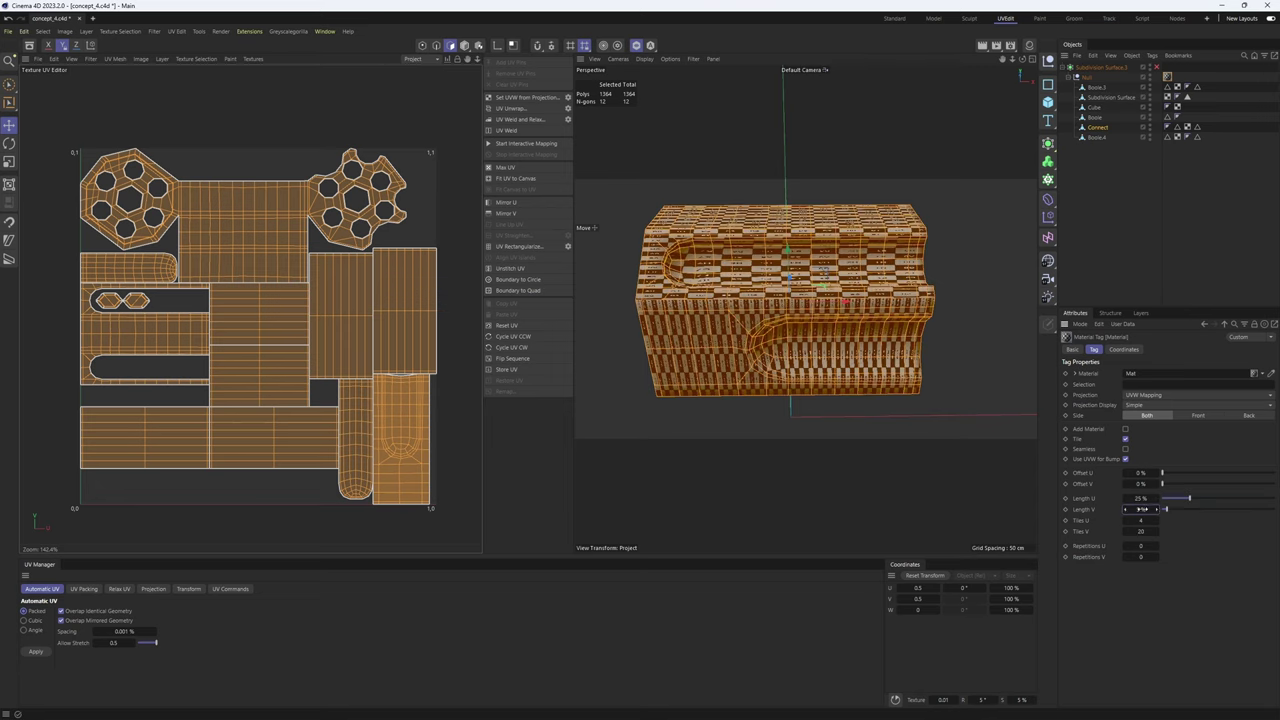
key("Return")
scroll(774, 275, "up", 3)
left_click_drag(774, 275, 742, 271, "alt")
middle_click_drag(742, 271, 774, 267, "alt")
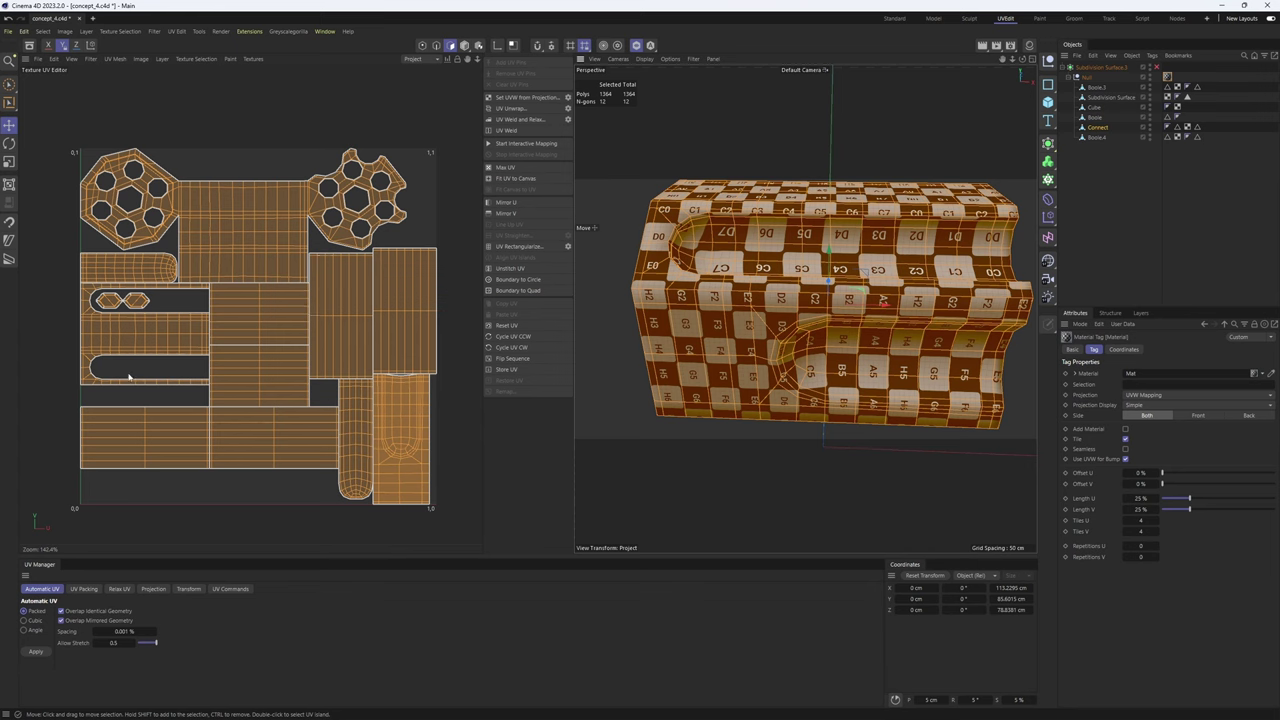
- Rotate the grooved side face's UV island a quarter turn so its checker labels read upright, and move it below the UV canvas
left_click(700, 341)
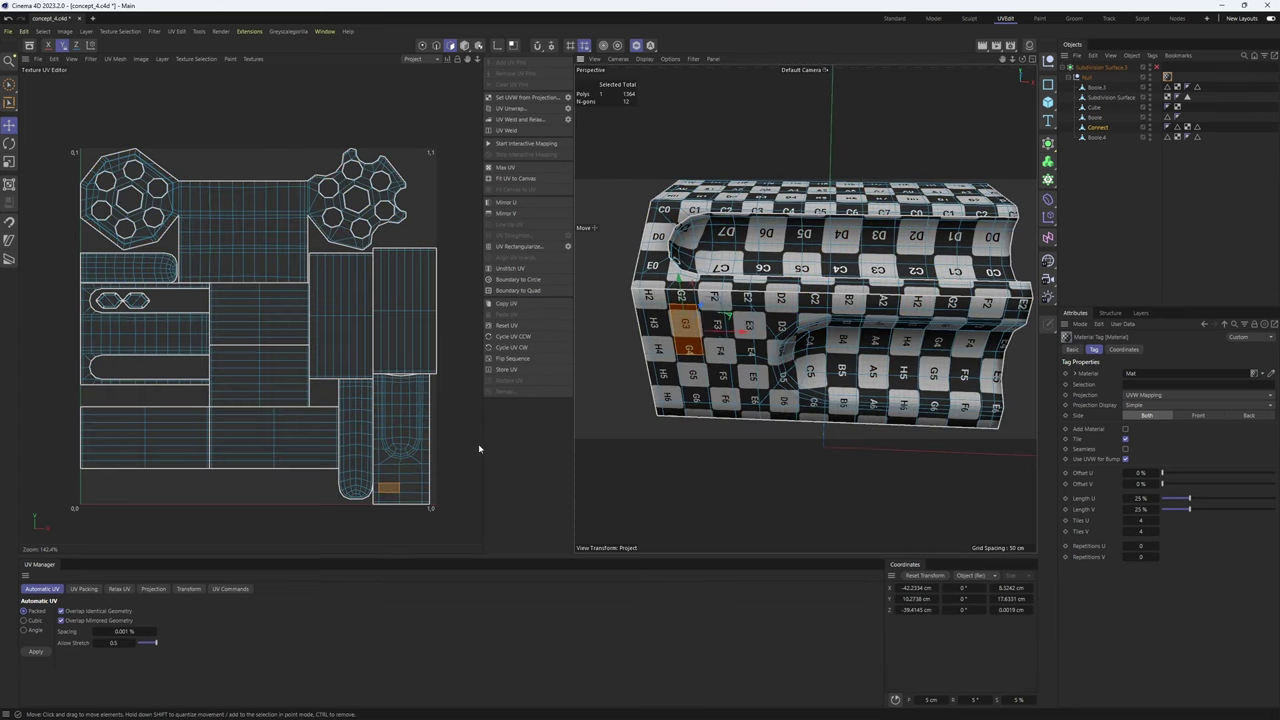
scroll(698, 318, "up", 2)
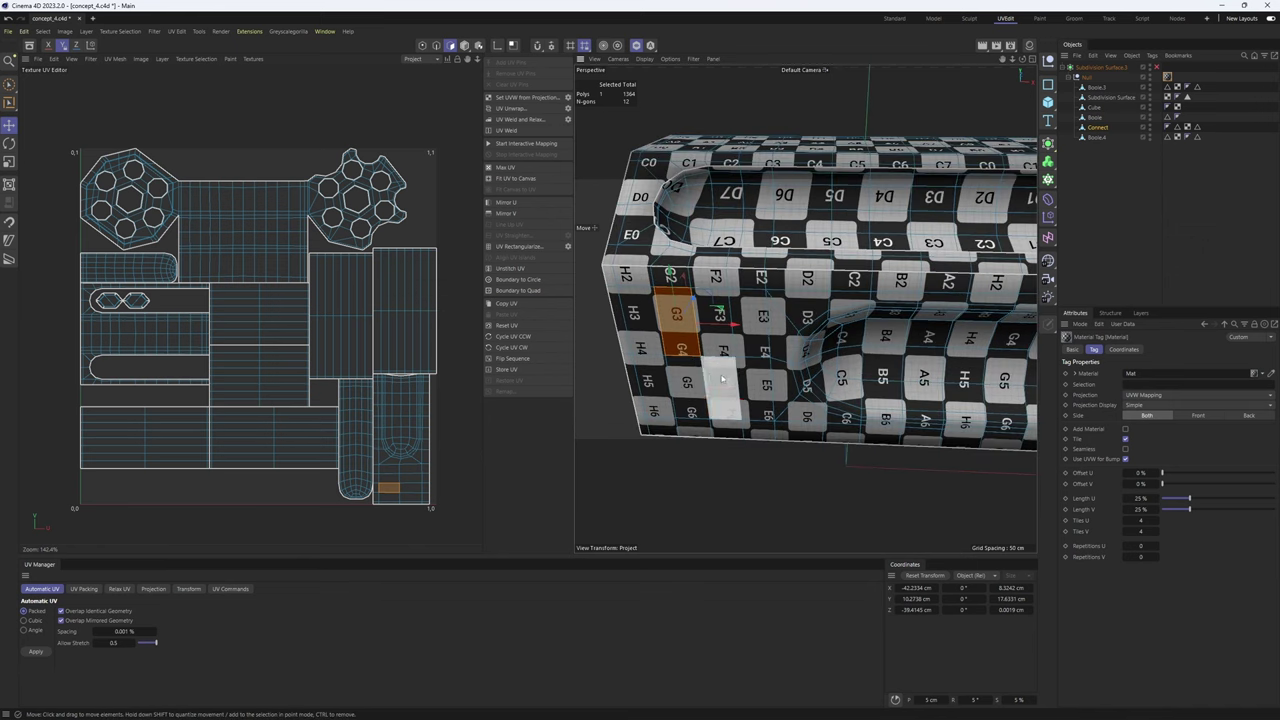
scroll(698, 318, "up", 2)
scroll(403, 453, "up", 3)
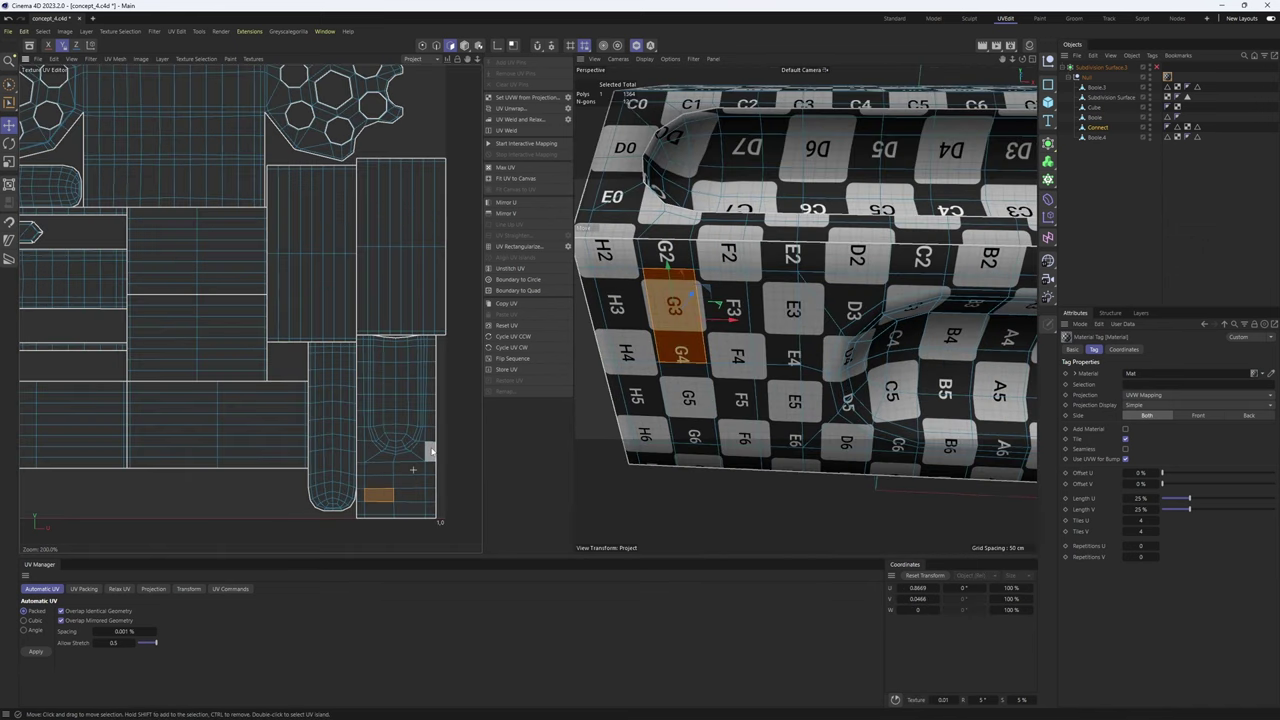
scroll(403, 453, "up", 3)
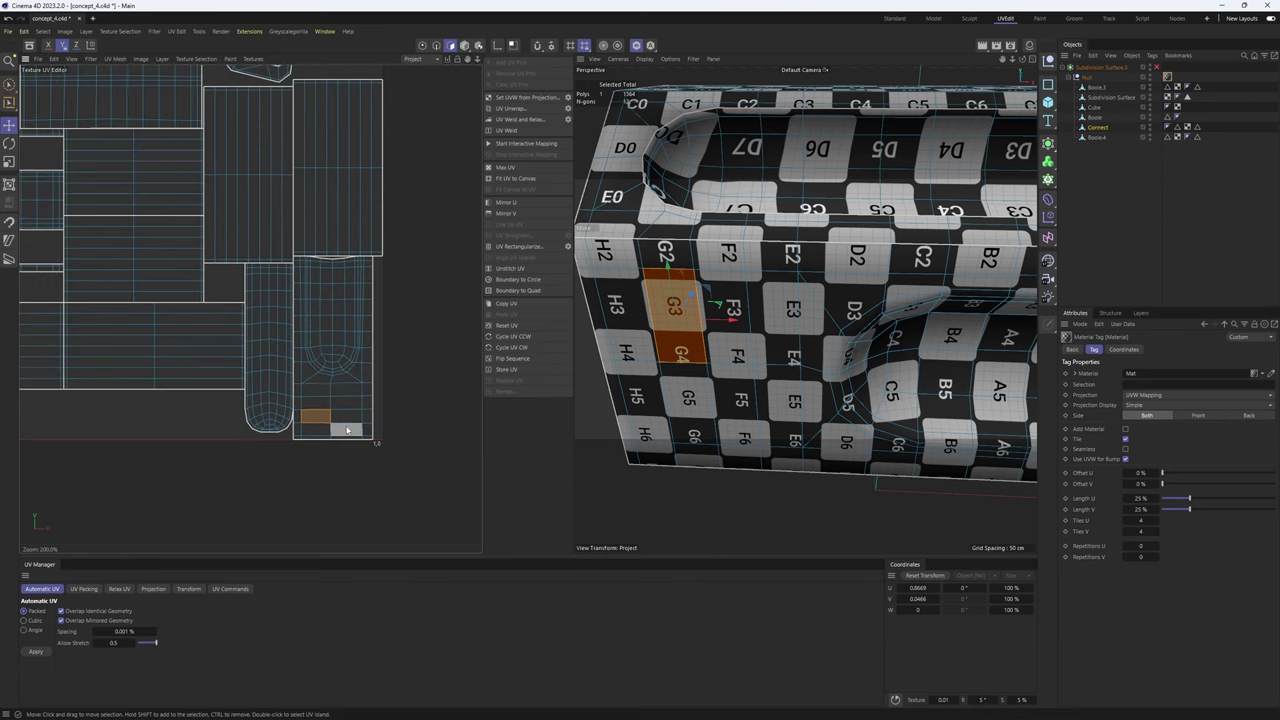
left_click(343, 418)
double_click(343, 418)
scroll(330, 395, "down", 4)
key("r")
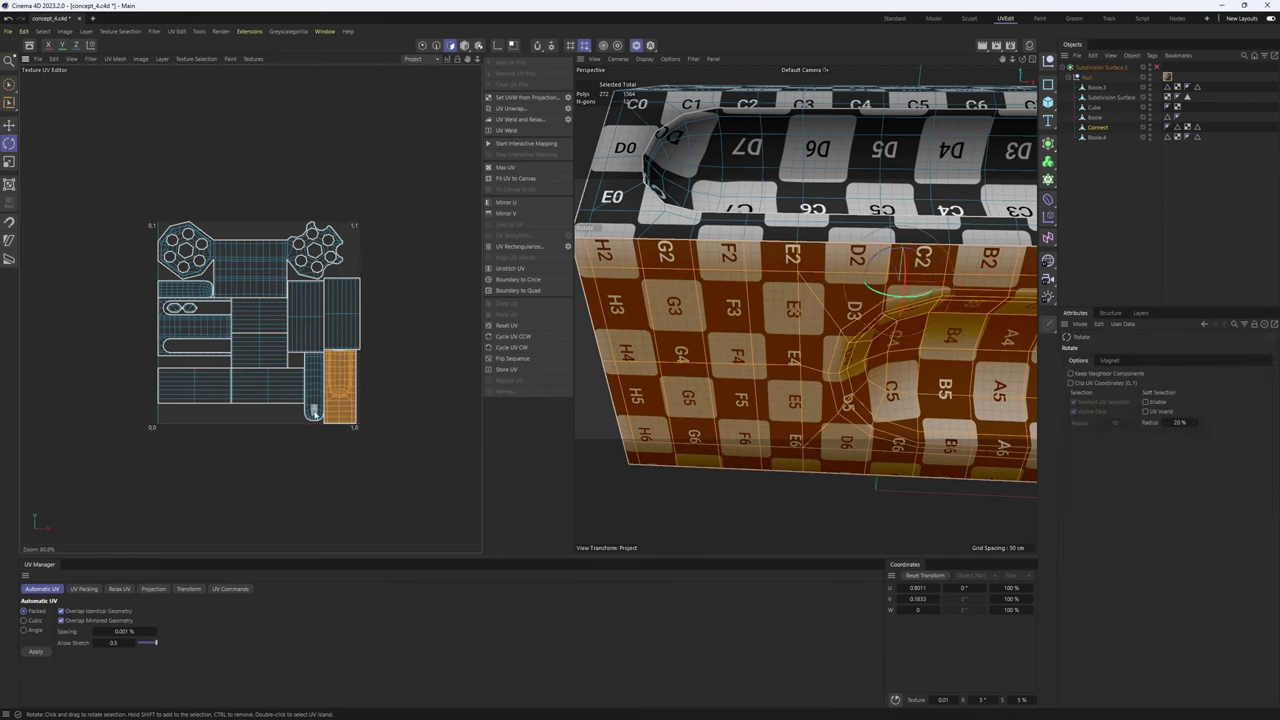
left_click_drag(330, 392, 41, 462)
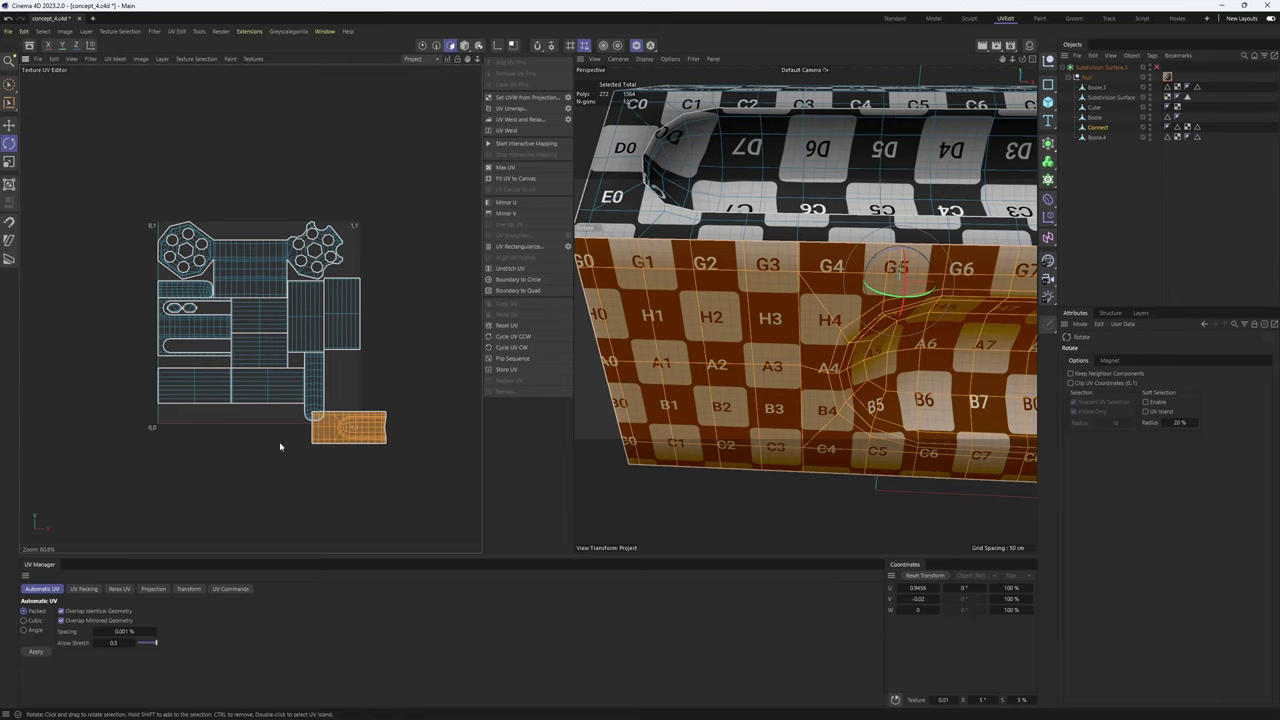
key("e")
left_click_drag(360, 435, 276, 450)
- Examine the checker orientation on the cylinder's sides and grooves, and locate the upper groove's island in the UV layout
left_click_drag(626, 411, 648, 300, "alt")
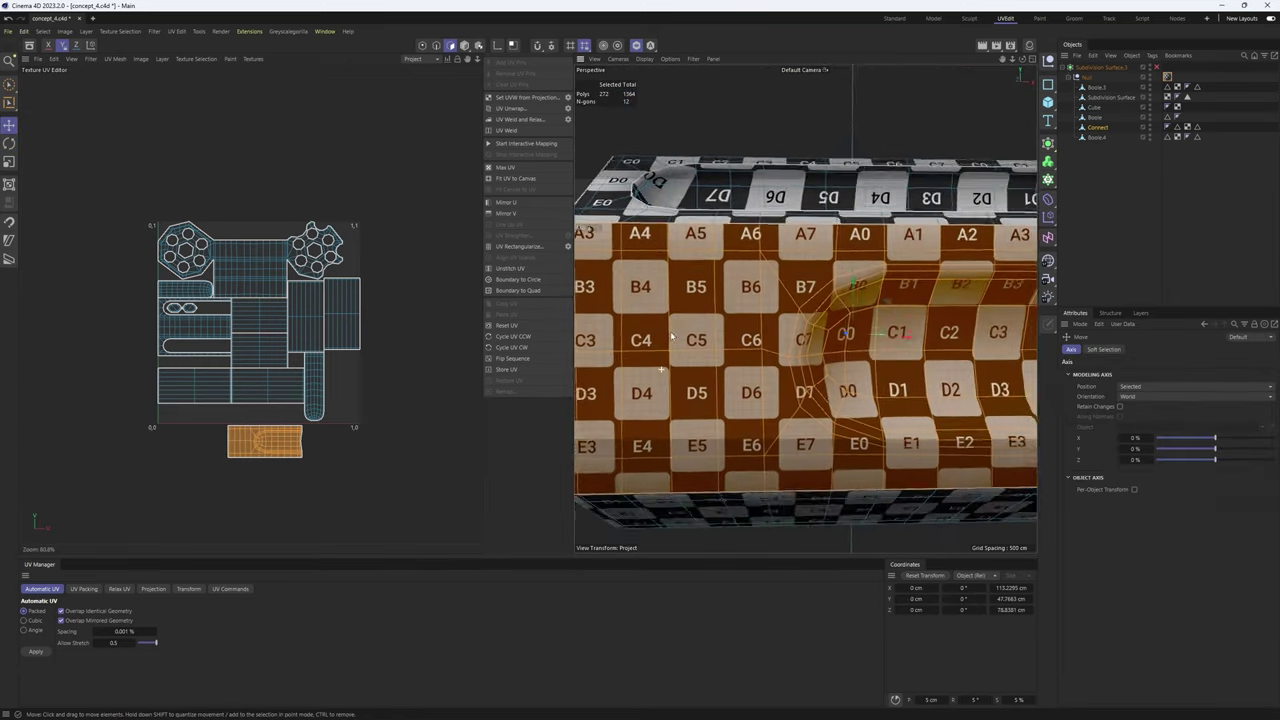
scroll(746, 294, "down", 4)
left_click_drag(746, 294, 690, 355, "alt")
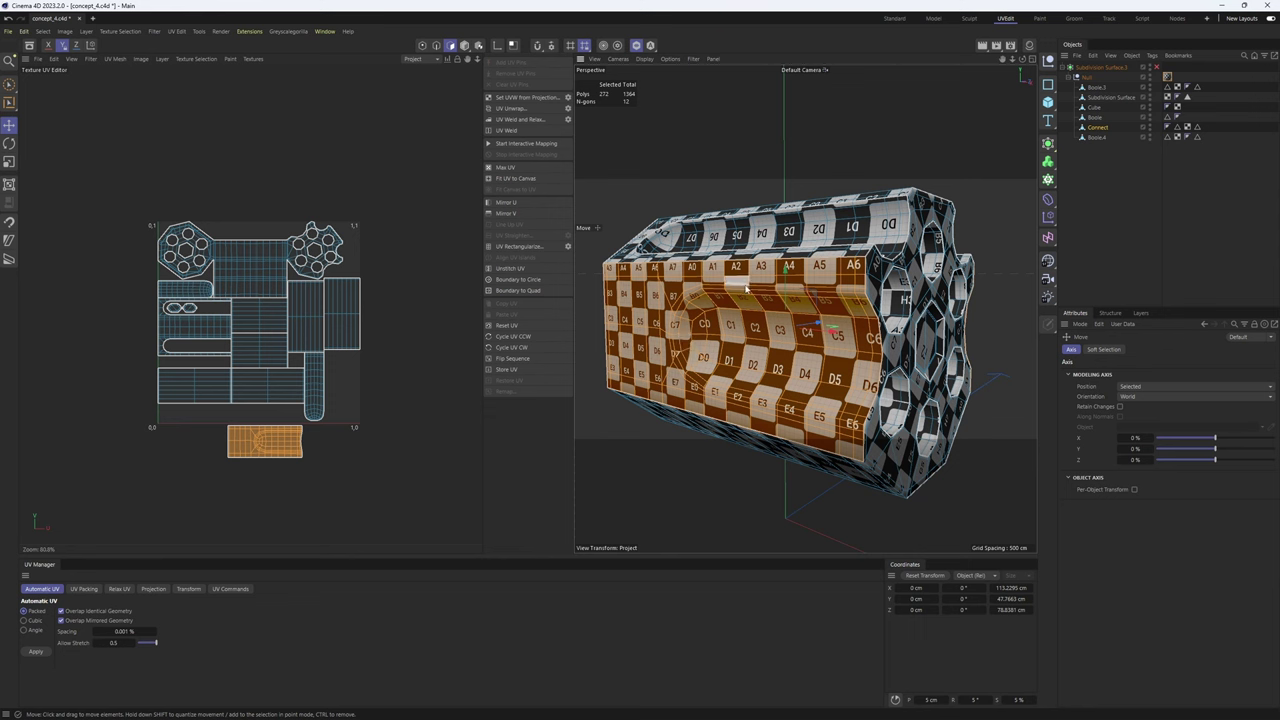
left_click_drag(714, 273, 752, 358, "alt")
scroll(722, 334, "up", 4)
left_click(716, 334)
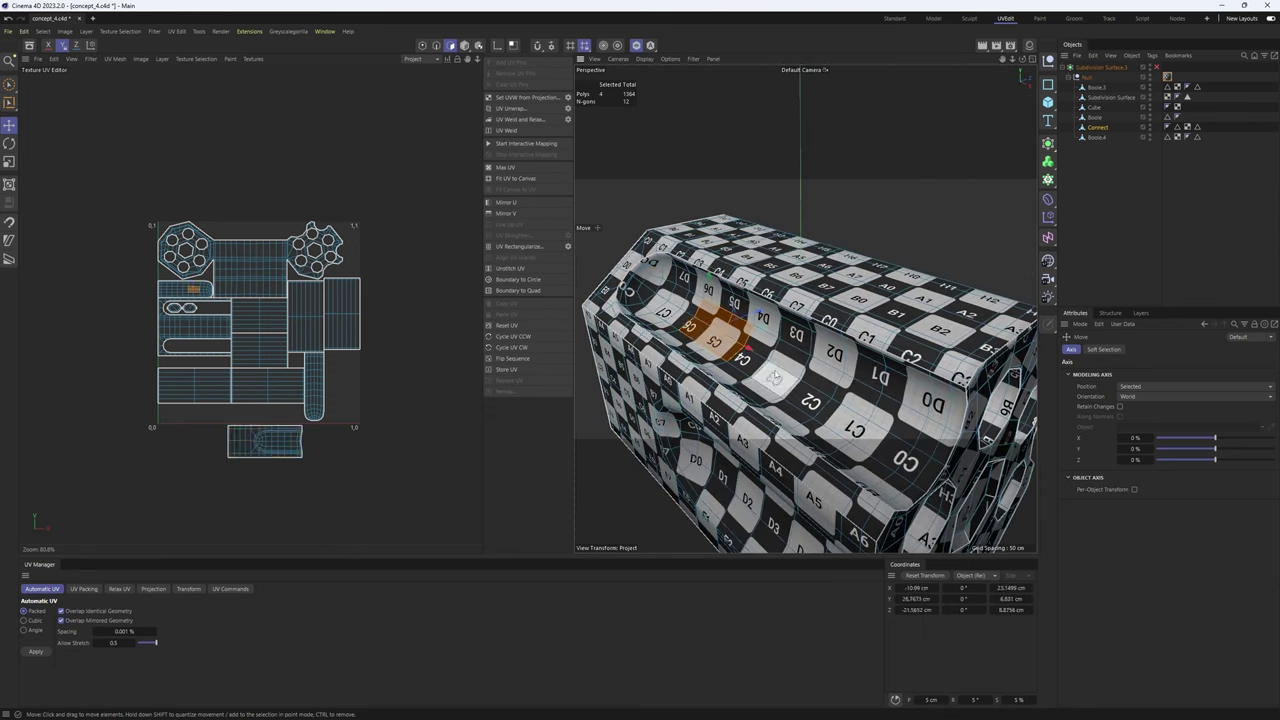
left_click(759, 348)
left_click(793, 374)
scroll(163, 297, "up", 3)
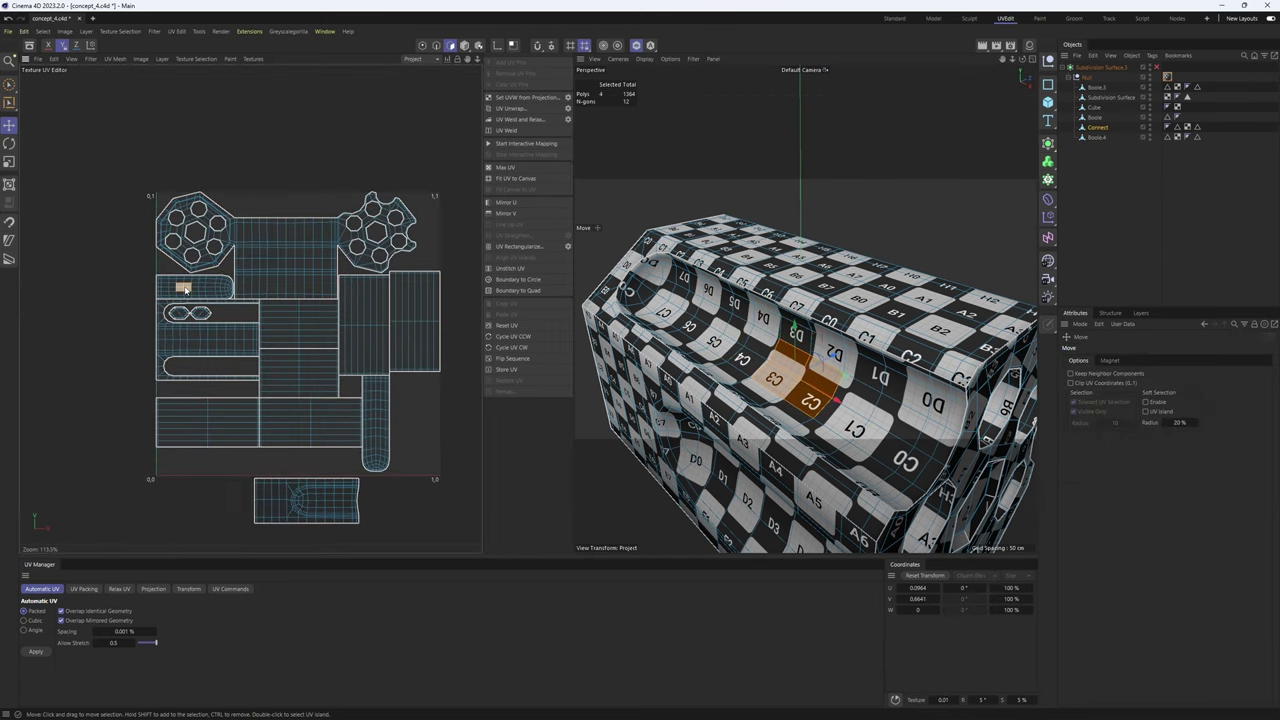
double_click(185, 290)
- Move the UV island containing the rectangular strip and both perforated end caps above the UV canvas
left_click(348, 250)
scroll(348, 247, "up", 8)
scroll(311, 236, "down", 6)
double_click(300, 277)
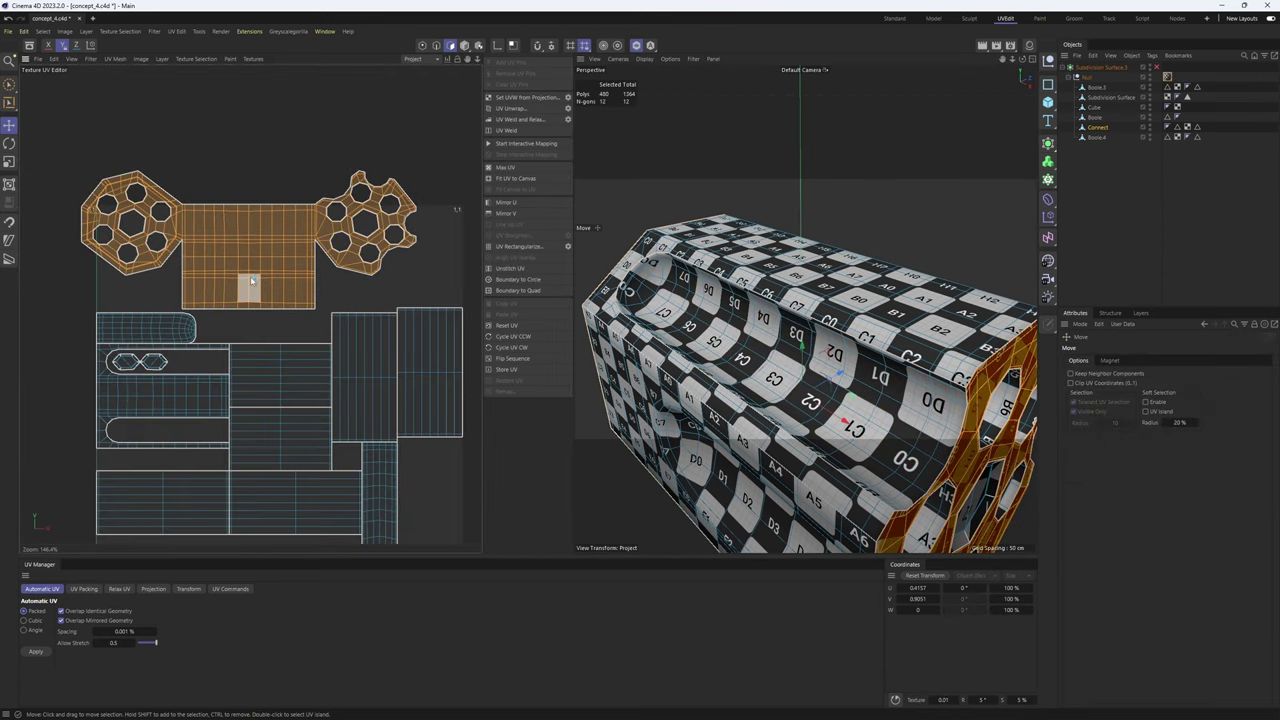
scroll(250, 276, "down", 3)
left_click_drag(256, 288, 266, 271)
scroll(301, 234, "up", 10)
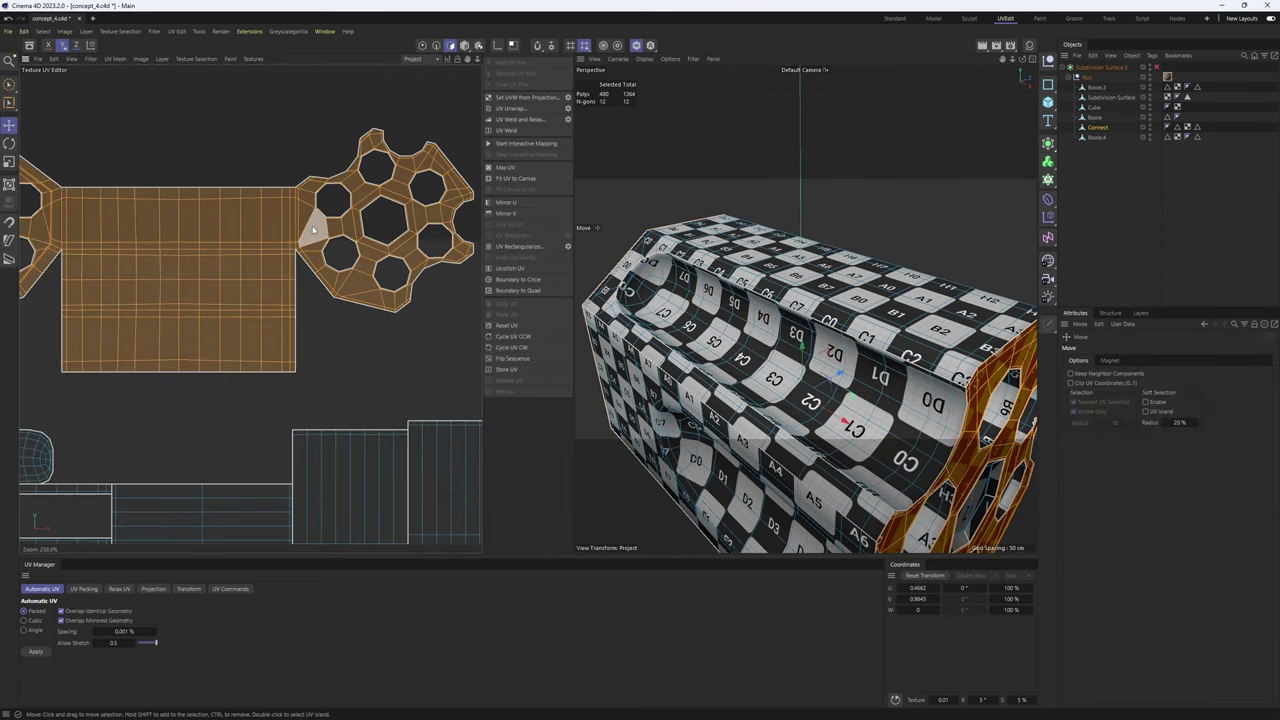
- Split both end caps from the rectangular UV strip by selecting their shared edges and unwrapping, with Restrict to Polygon Selection on and Auto Realign off
key("Return")
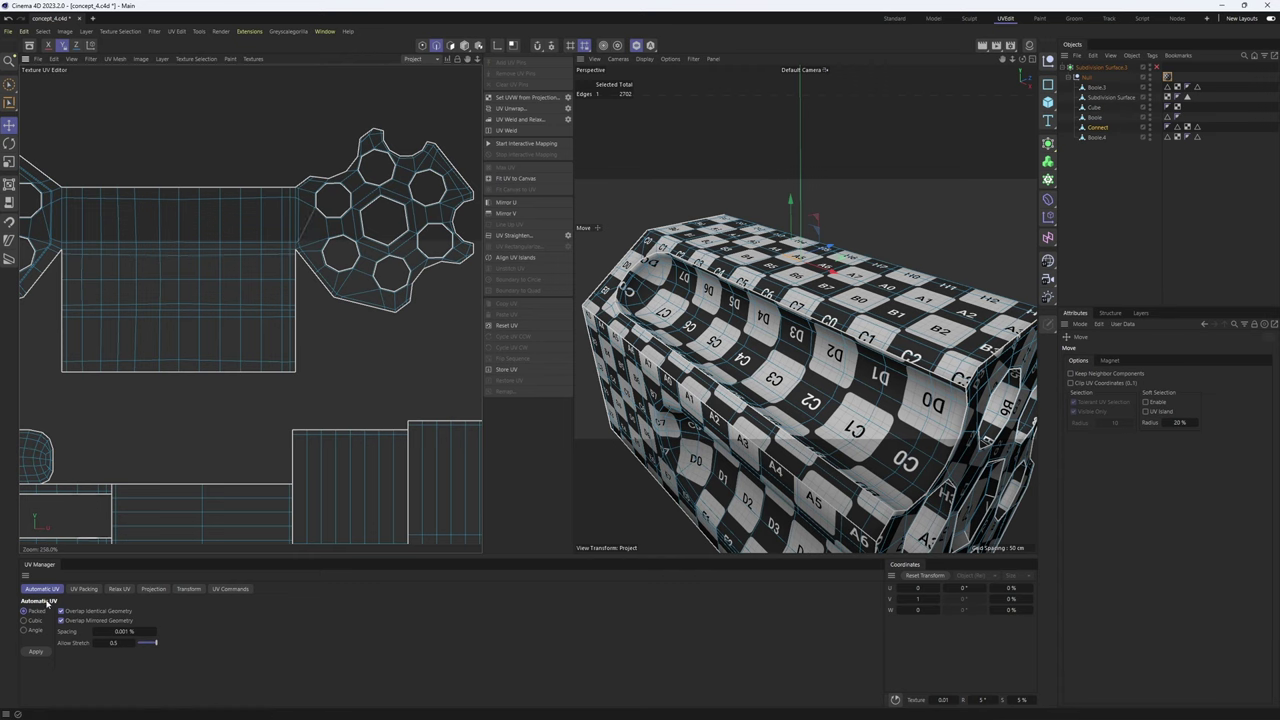
scroll(297, 234, "up", 6)
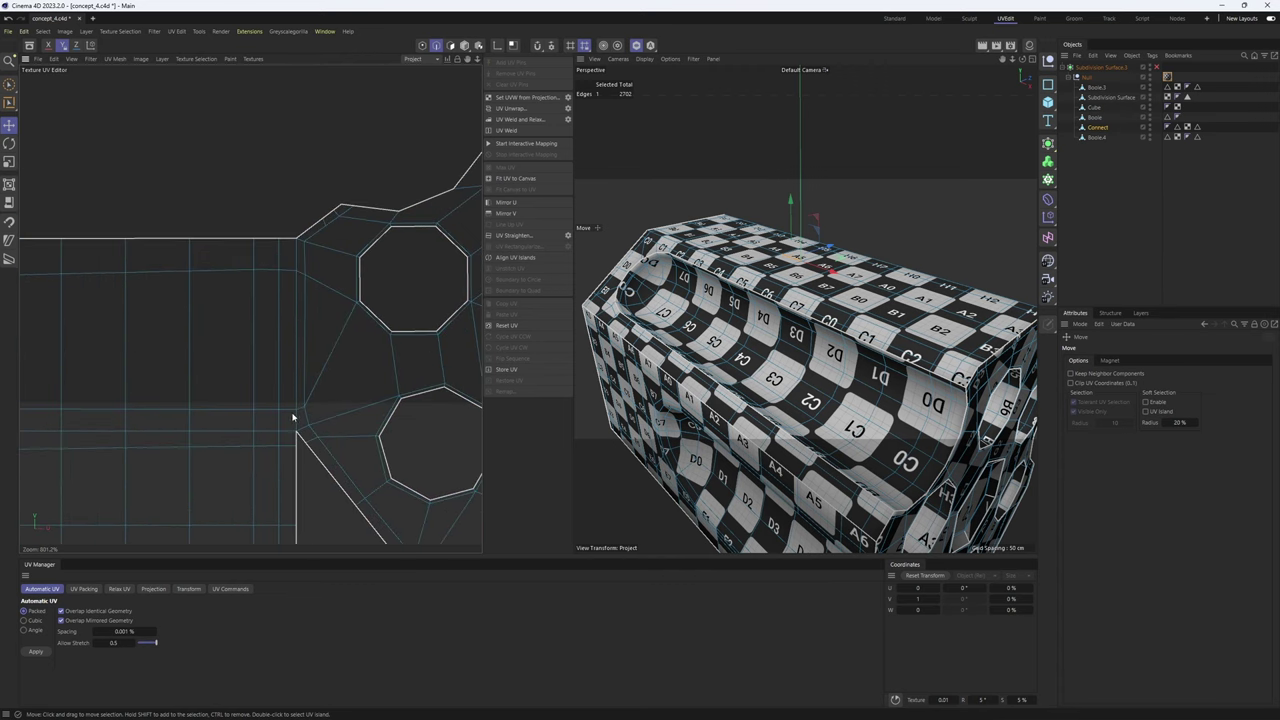
left_click(297, 370, "shift")
scroll(299, 263, "down", 6)
middle_click_drag(189, 288, 480, 290, "alt")
scroll(224, 351, "up", 5)
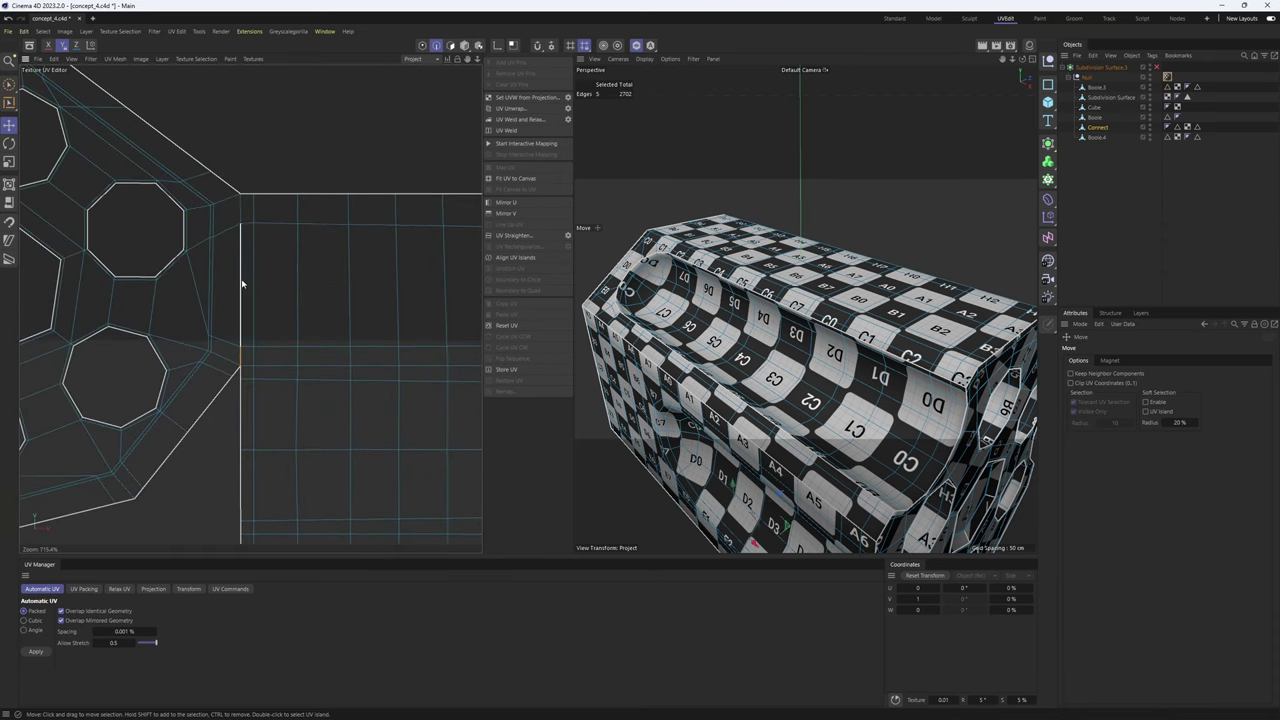
scroll(240, 218, "down", 5)
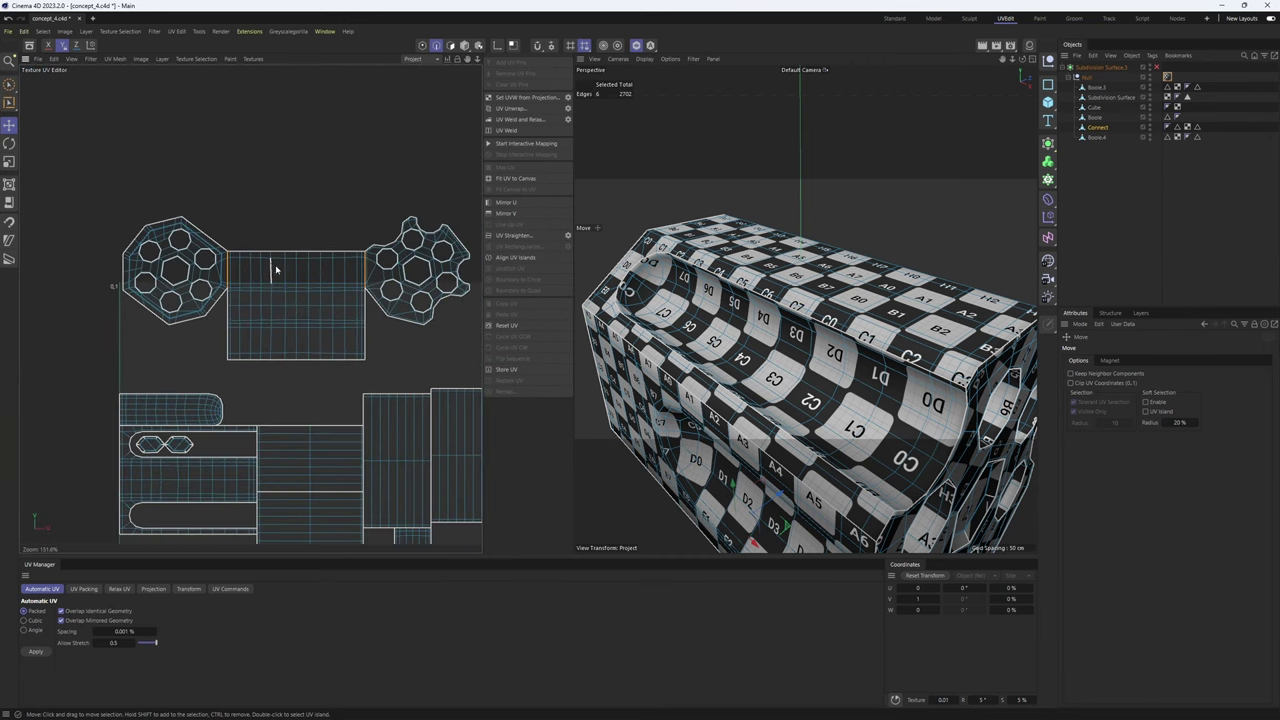
double_click(280, 277)
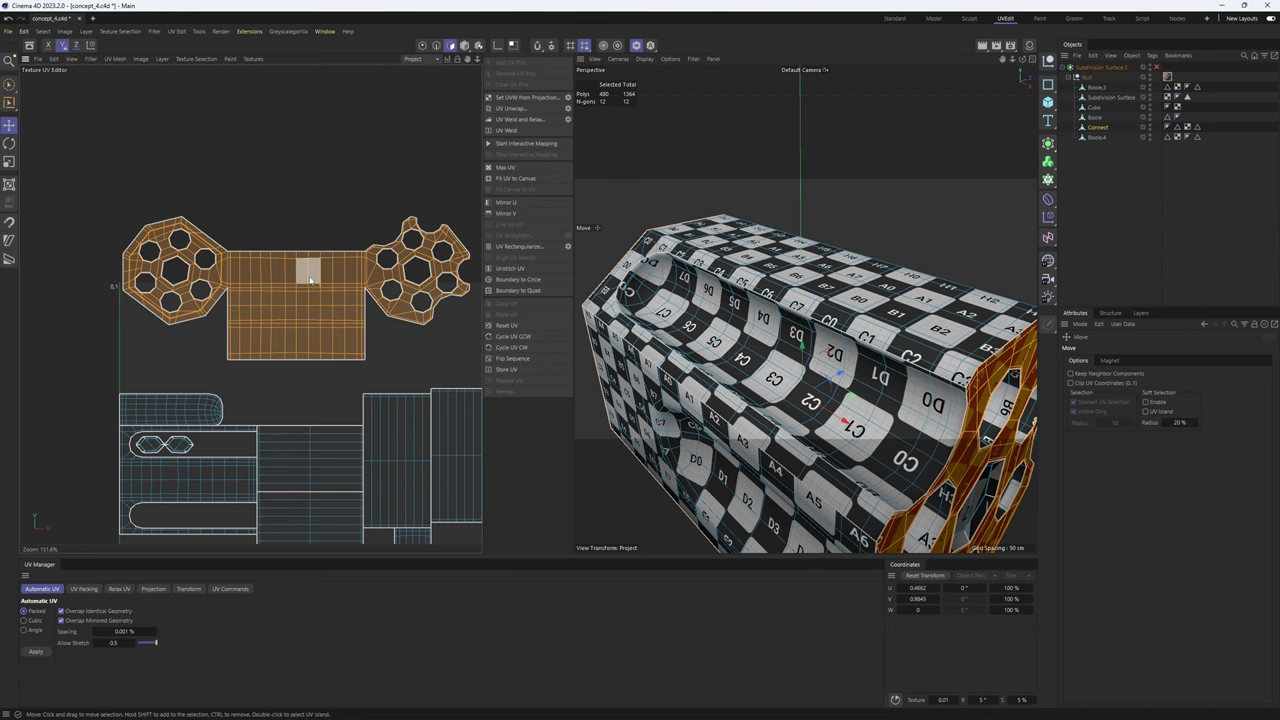
key("Return")
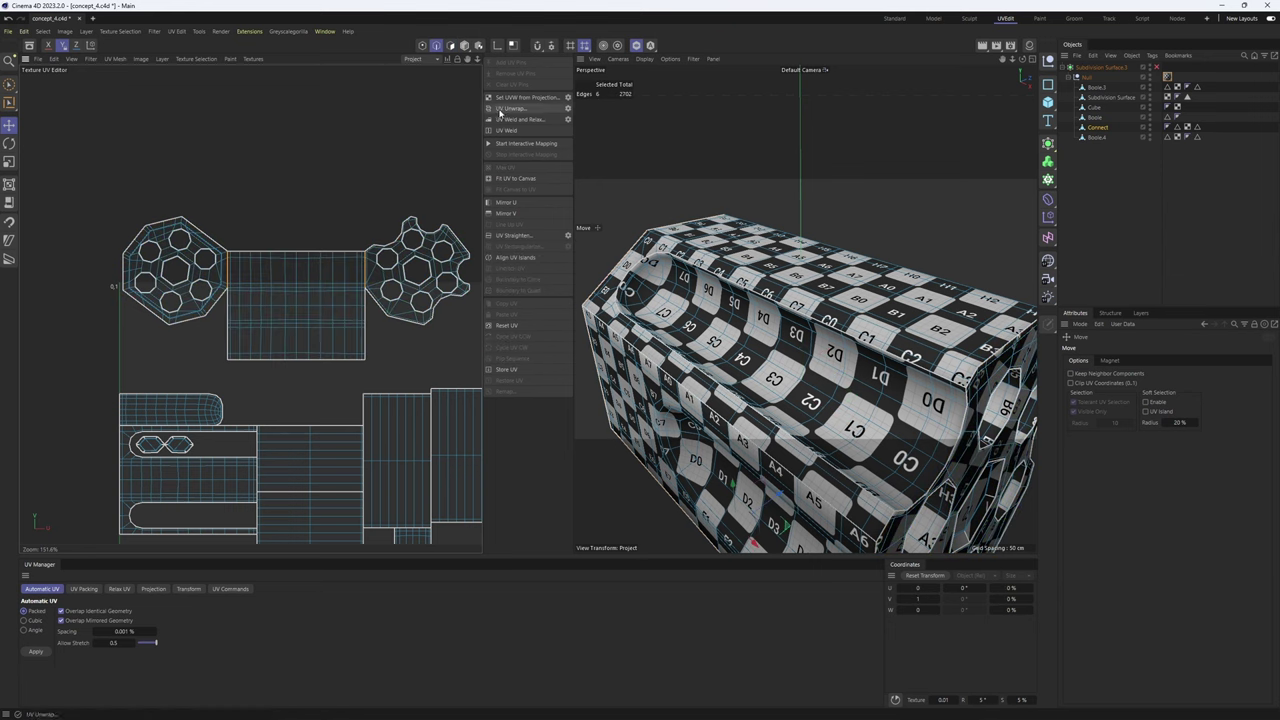
left_click(568, 108)
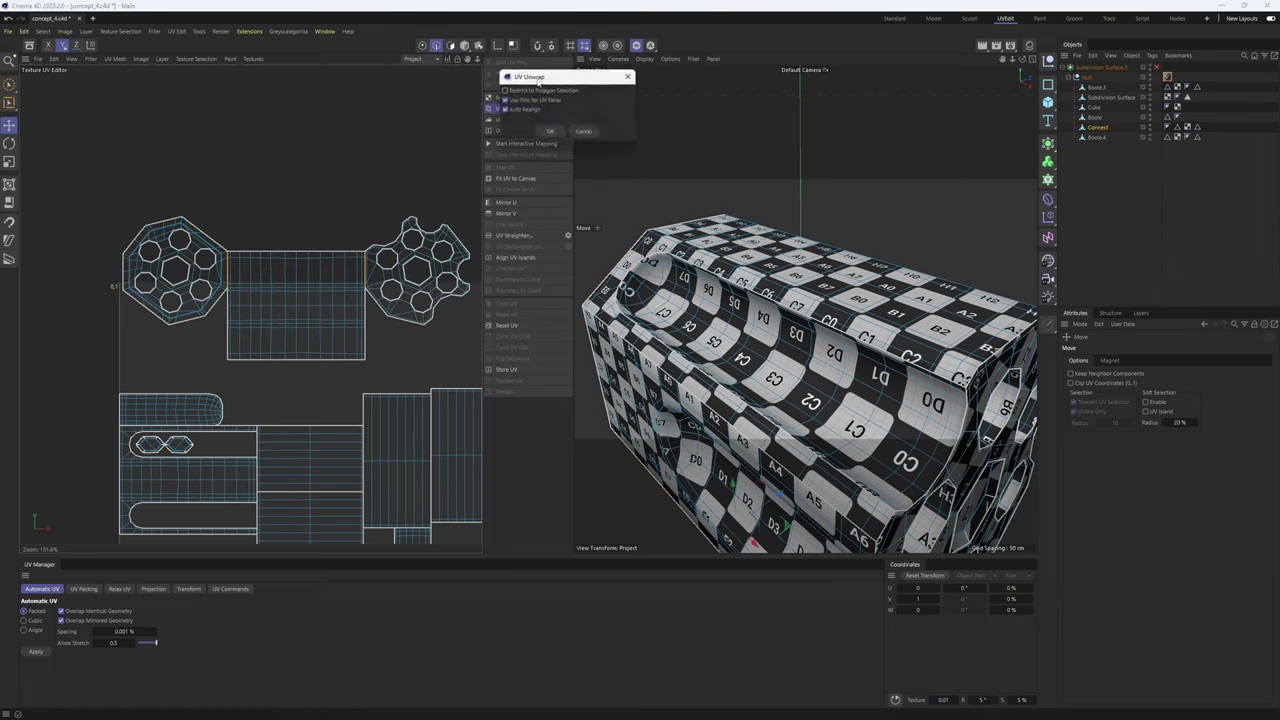
left_click_drag(539, 82, 595, 183)
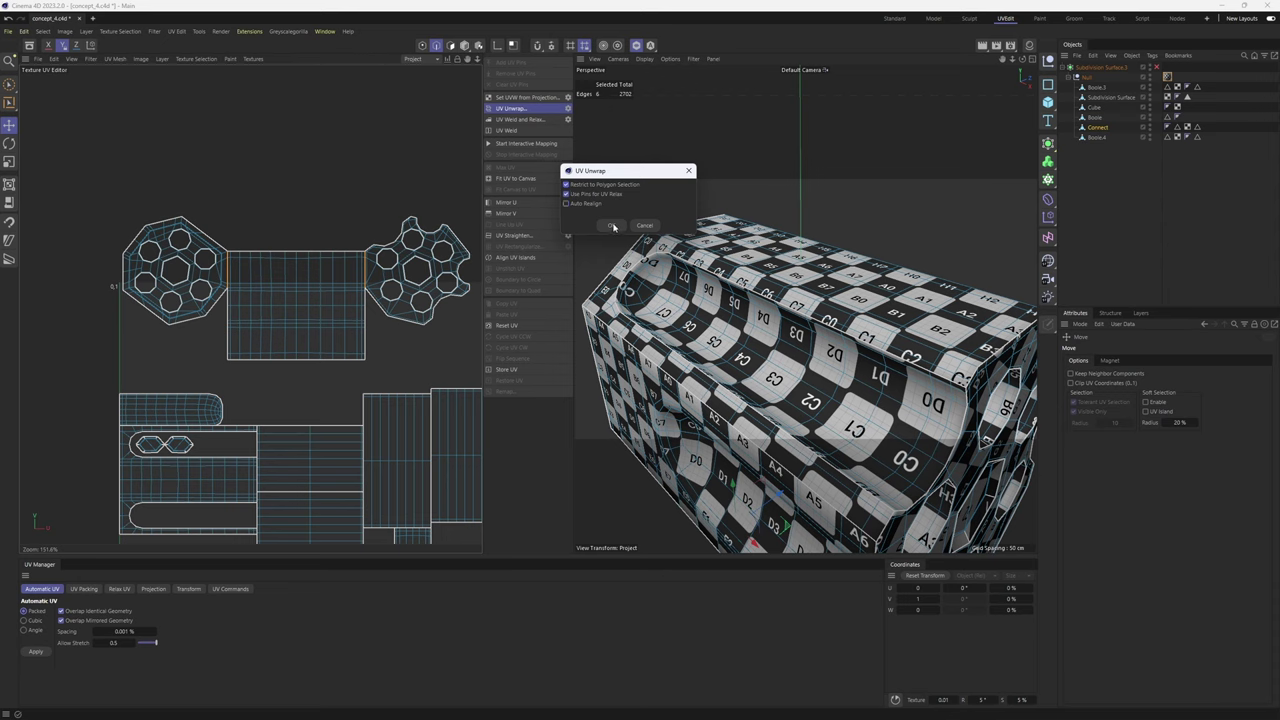
left_click(613, 226)
- Move the rectangular strip's UV island up, clear of the two perforated end caps
key("Return")
scroll(293, 302, "up", 2)
double_click(289, 314)
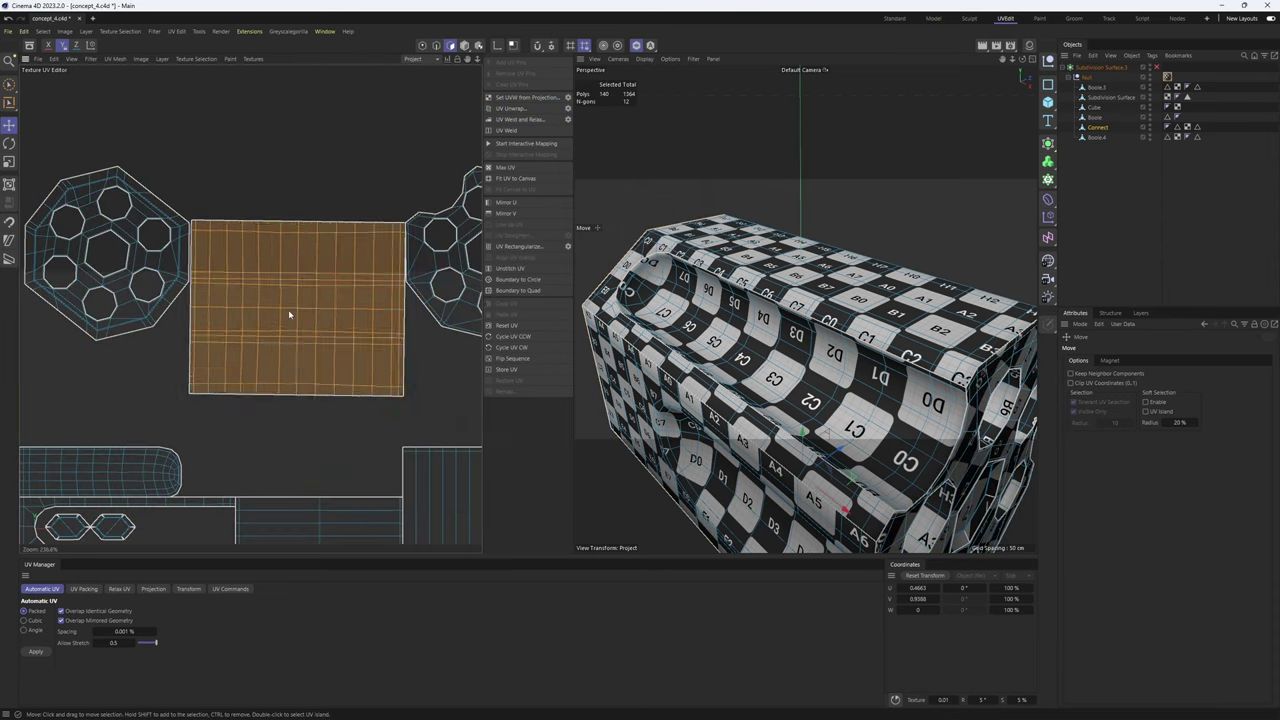
scroll(289, 316, "down", 3)
left_click_drag(293, 332, 296, 210)
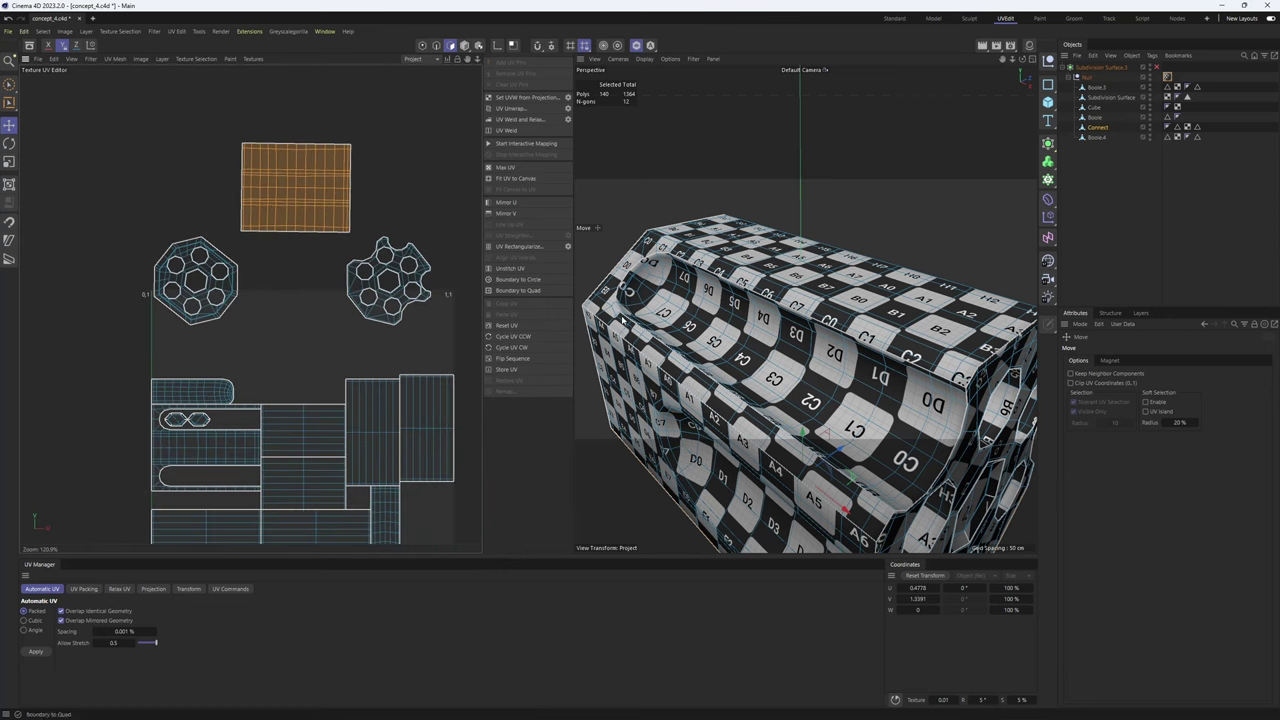
- Rotate the octagonal end cap's UV island until its checker labels read upright on the cylinder's matching face
double_click(202, 309)
scroll(700, 312, "down", 6)
left_click_drag(680, 310, 895, 303, "alt")
key("r")
left_click_drag(220, 284, 14, 334)
left_click_drag(680, 374, 694, 342, "alt")
scroll(206, 257, "up", 6)
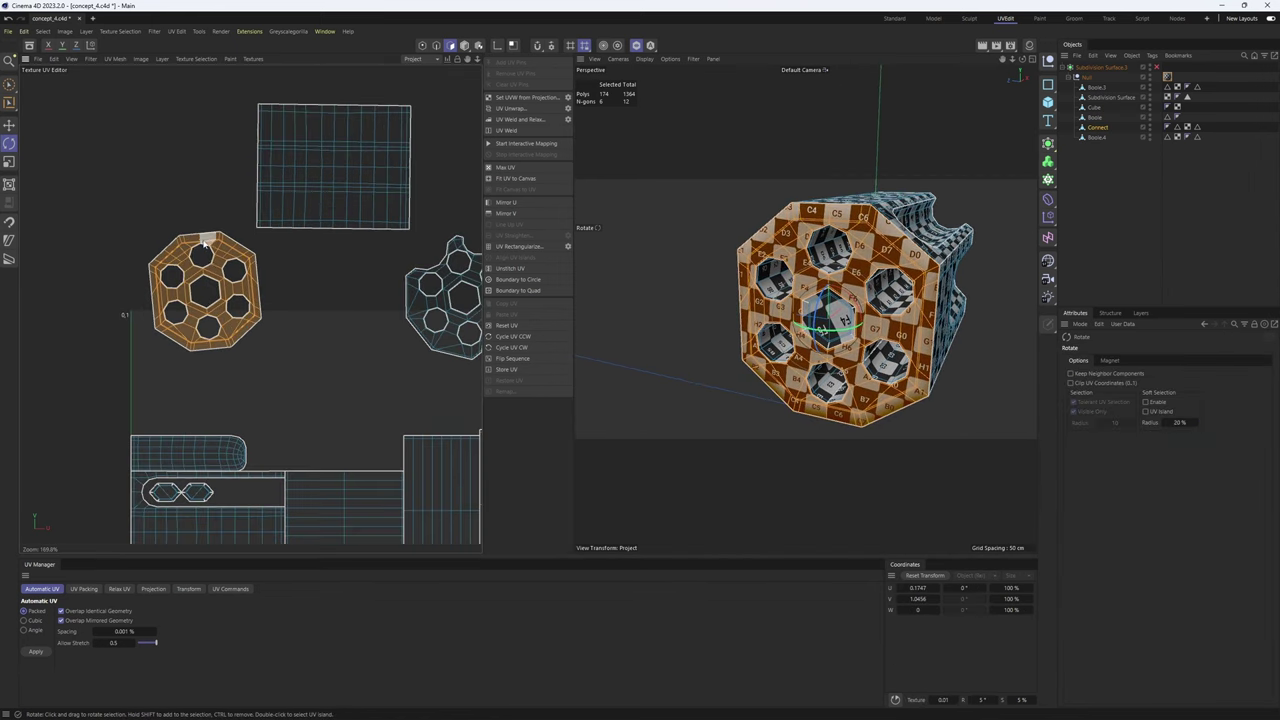
left_click_drag(232, 344, 206, 354)
- Align the octagonal end cap's UV island using the vertical edge just above its central hexagonal hole
scroll(221, 267, "up", 5)
key("Return")
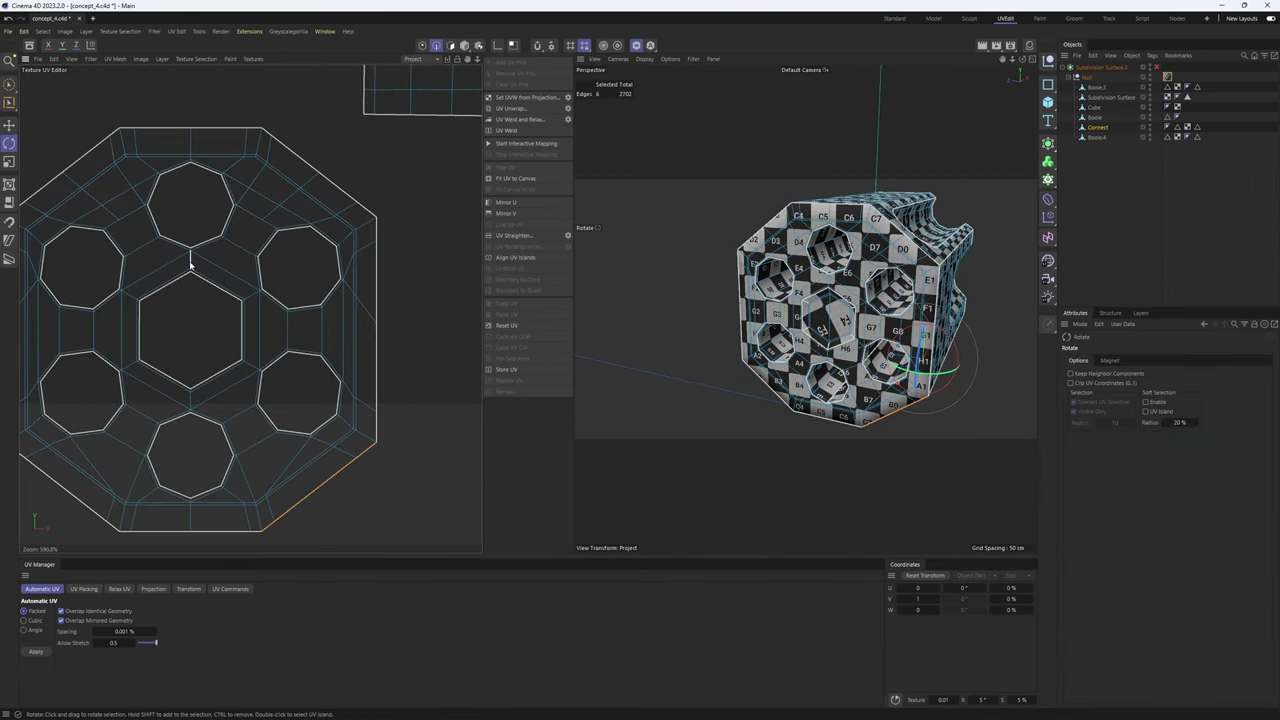
left_click(191, 264)
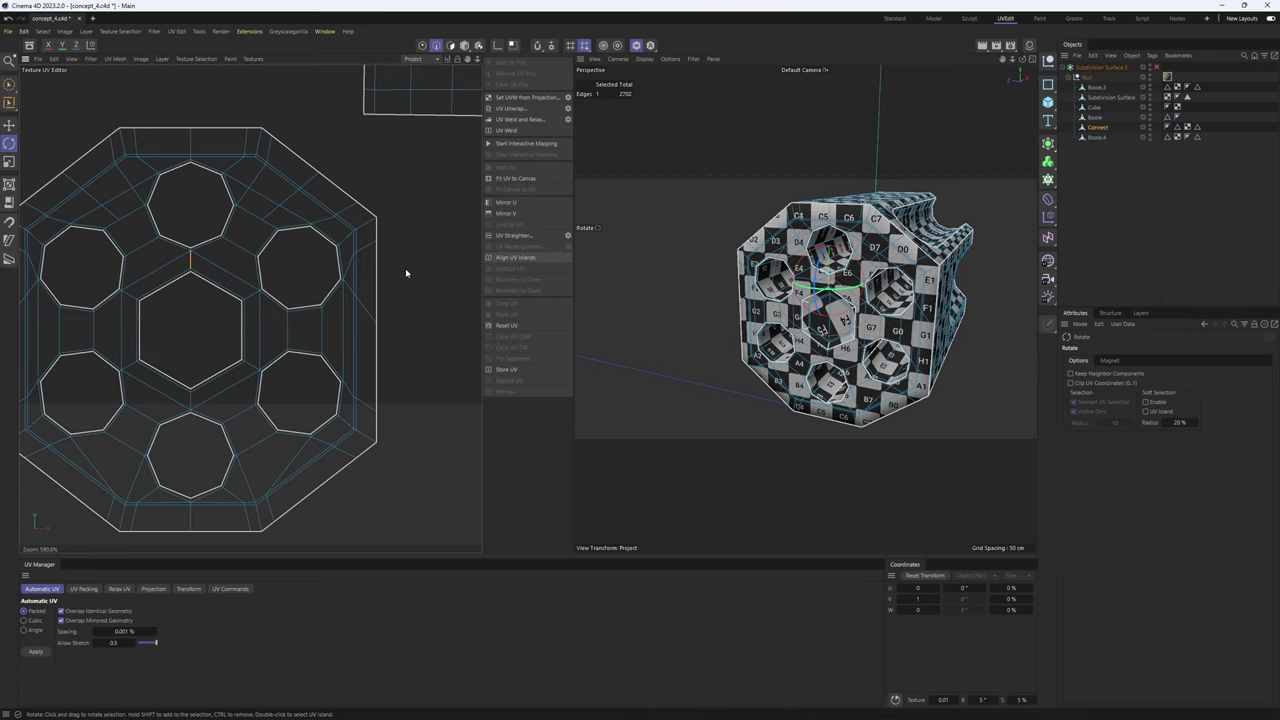
scroll(356, 265, "down", 5)
scroll(345, 268, "down", 5)
- Rotate the notched end cap's UV island until its checker labels read upright on the opposite face of the cylinder
middle_click_drag(363, 263, 150, 267, "alt")
scroll(249, 306, "up", 3)
key("Return")
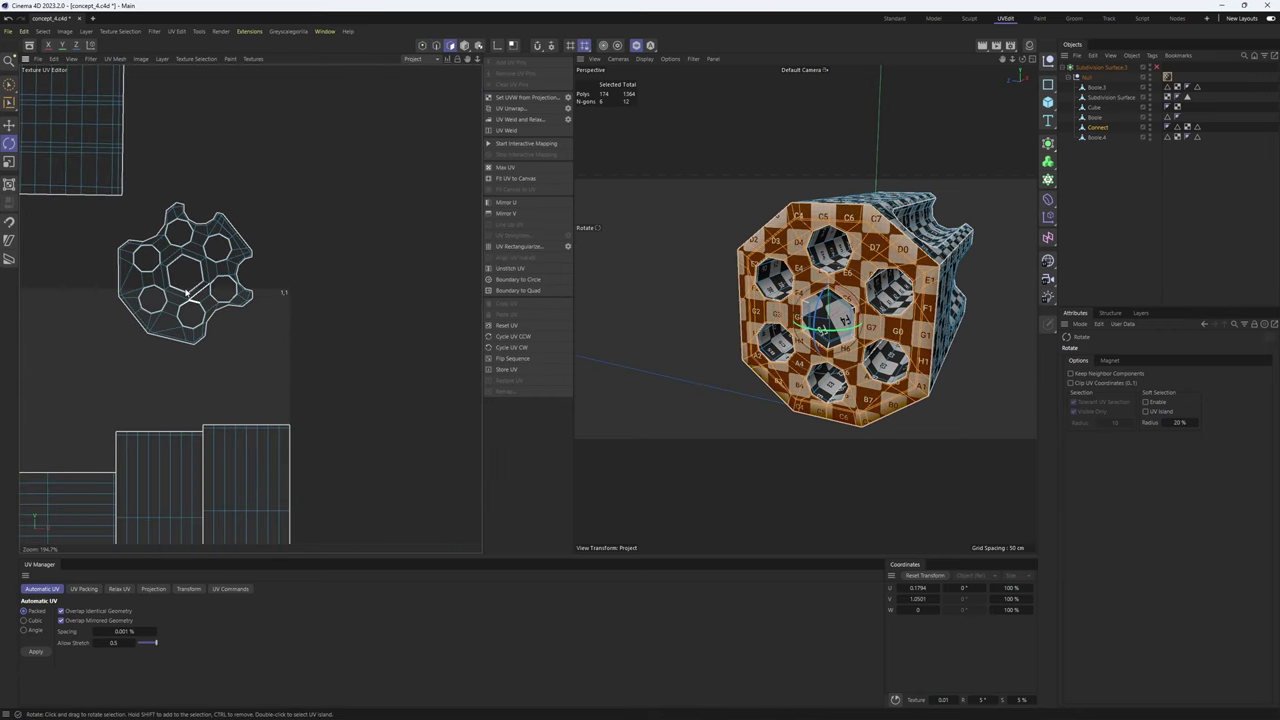
left_click(187, 291)
double_click(203, 298)
scroll(289, 290, "down", 4)
left_click_drag(945, 287, 668, 280, "alt")
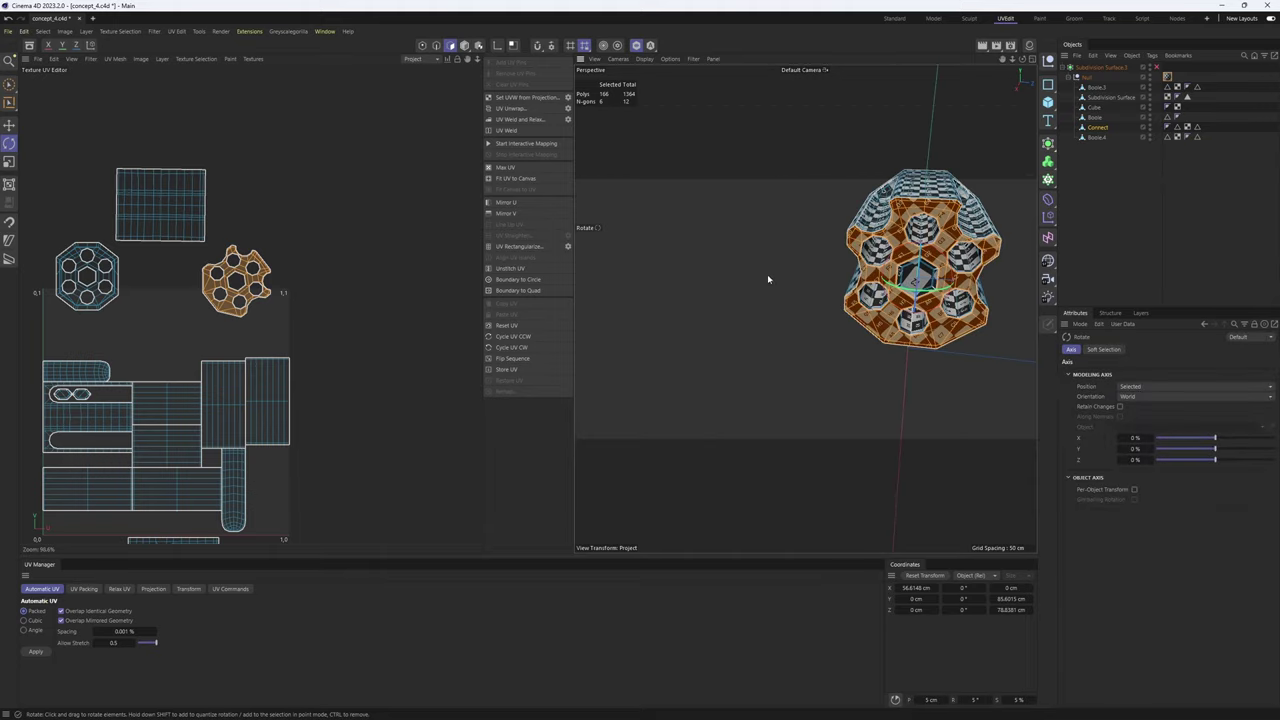
middle_click_drag(767, 276, 630, 277, "alt")
right_click_drag(630, 277, 799, 278, "alt")
left_click_drag(309, 274, 454, 249)
scroll(240, 268, "up", 8)
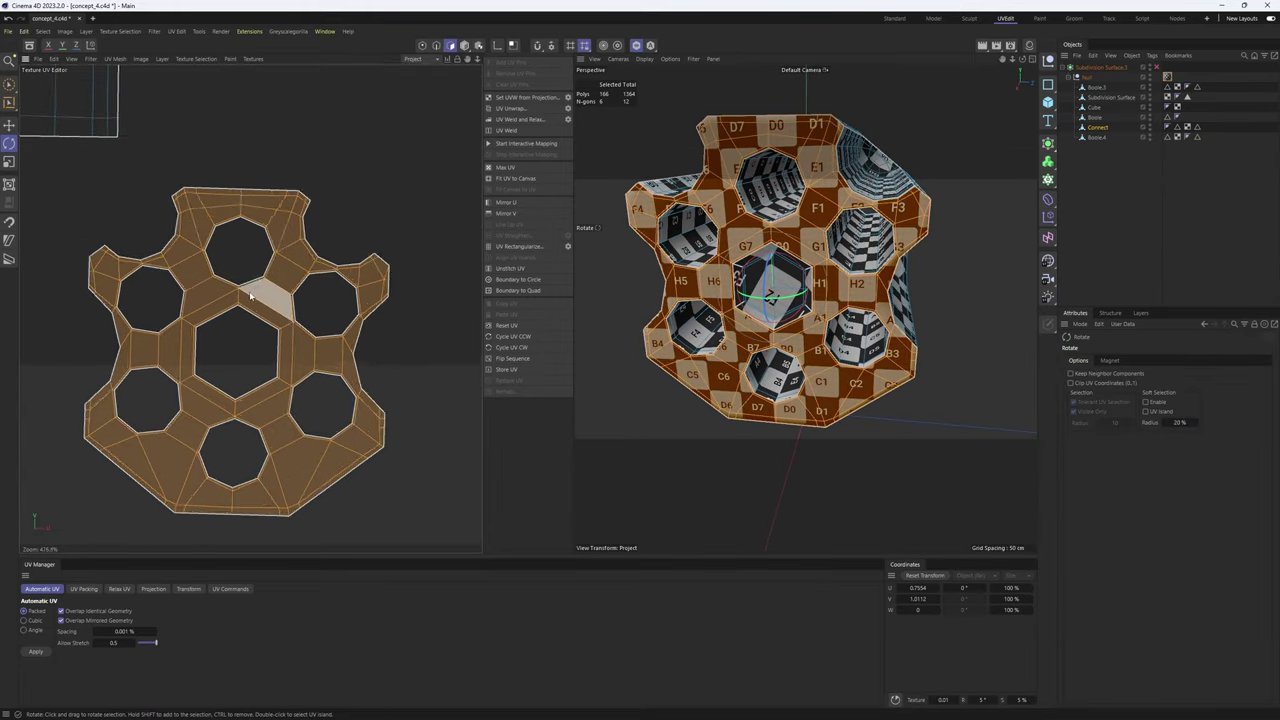
- Align the notched end cap's UV island using the short vertical edge above its central hexagonal hole
key("Return")
key("Return")
left_click(232, 300)
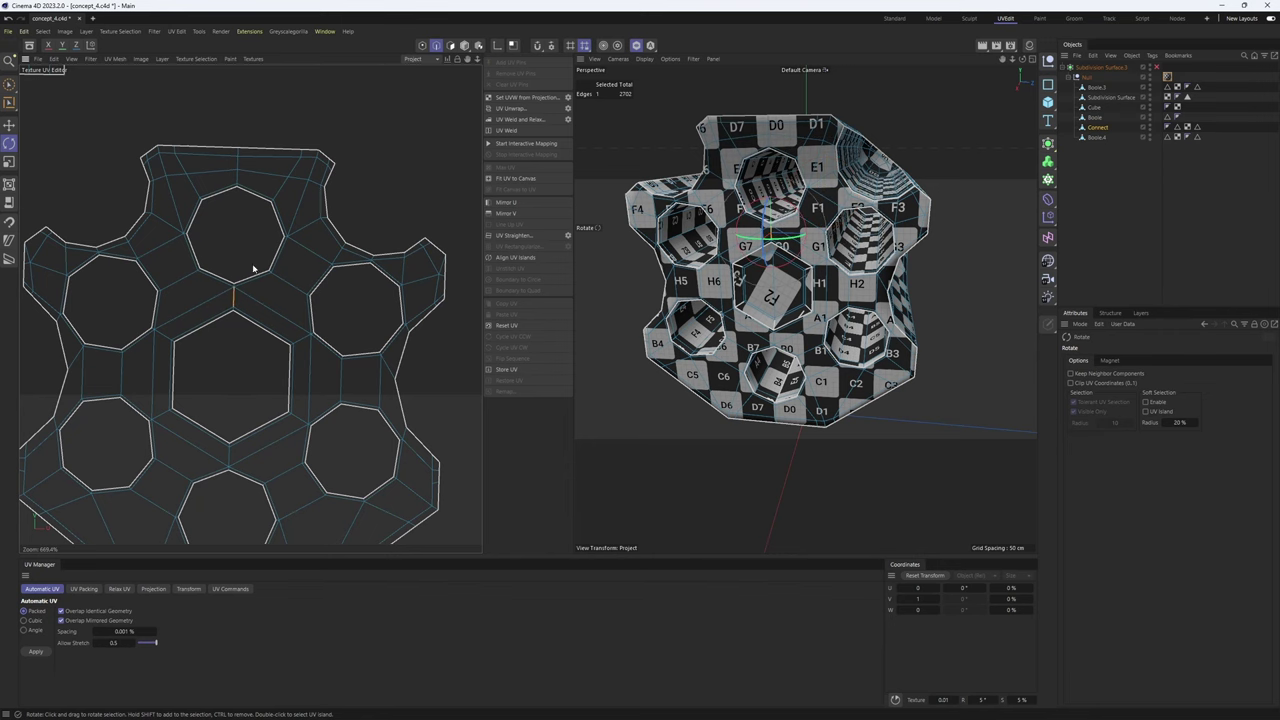
left_click(523, 262)
scroll(272, 254, "down", 8)
- Pack all the cylinder's UV islands into the canvas with Geometric packing, 0.1% spacing, Preserve Orientation and Equalize Island Size
key("Return")
double_click(201, 204)
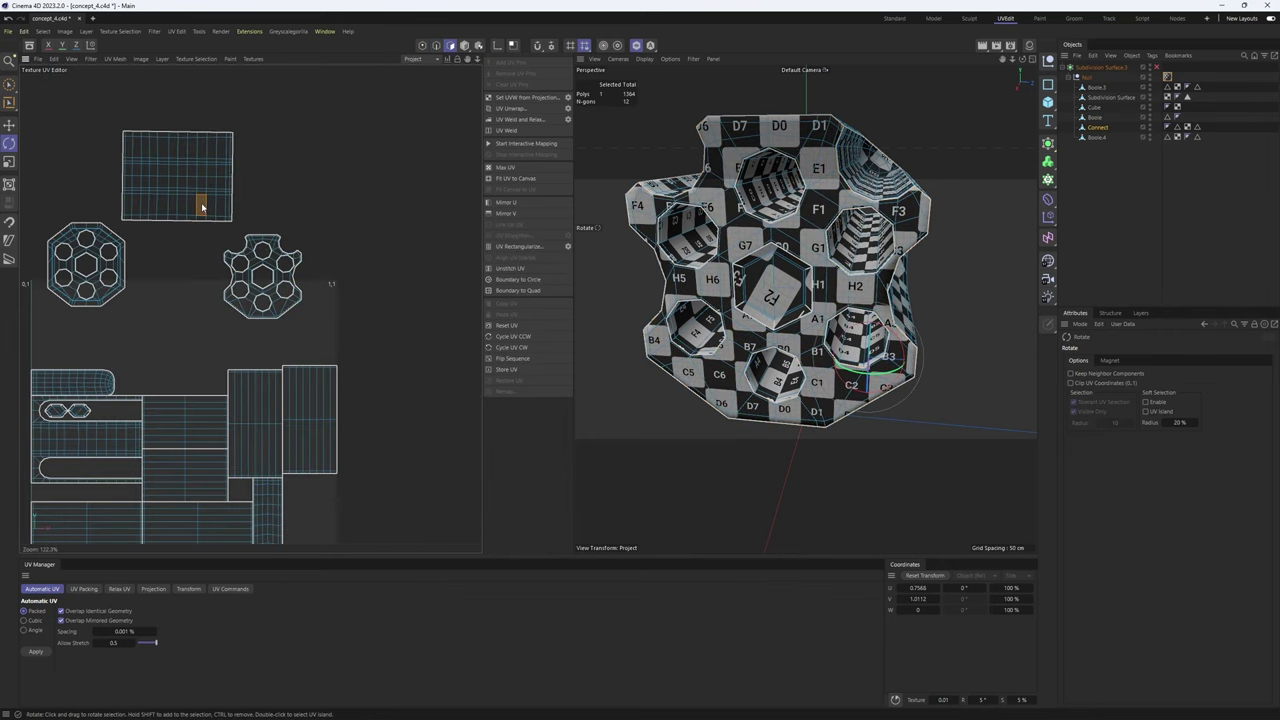
right_click_drag(779, 282, 736, 290, "alt")
left_click_drag(737, 290, 840, 272, "alt")
scroll(275, 247, "down", 5)
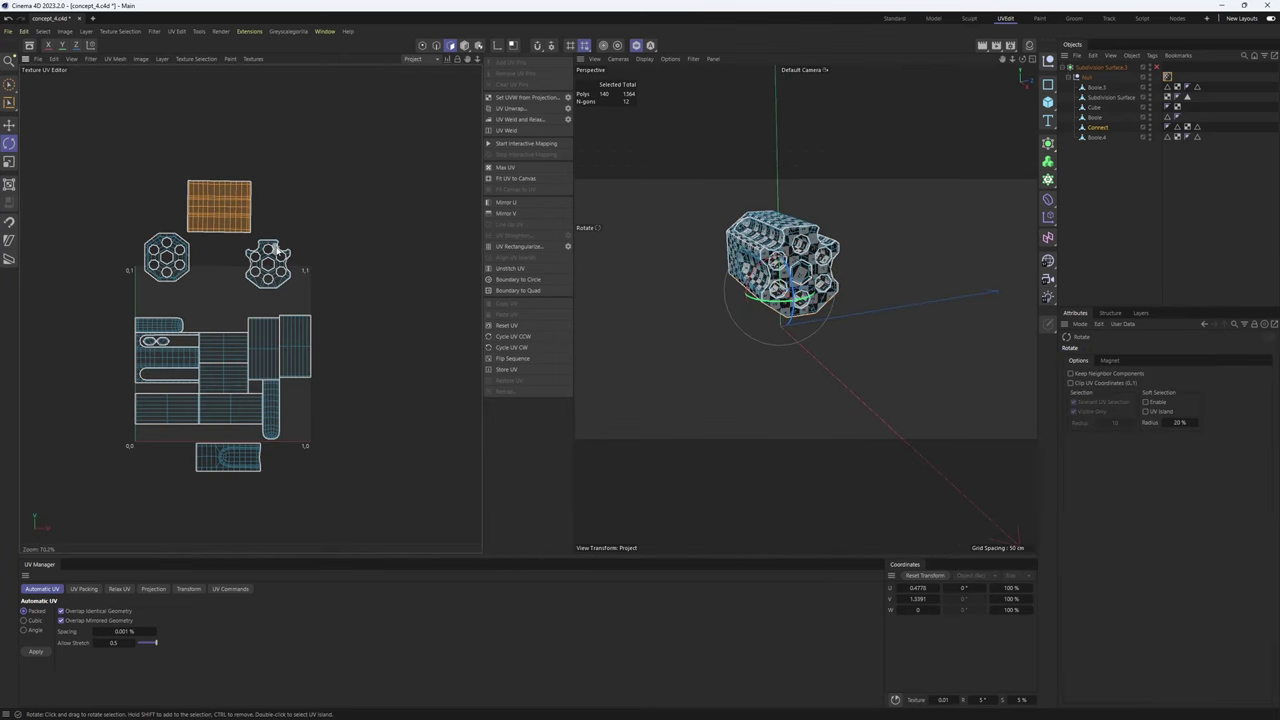
key("ctrl+a")
left_click_drag(790, 236, 868, 271, "alt")
right_click_drag(868, 271, 892, 276, "alt")
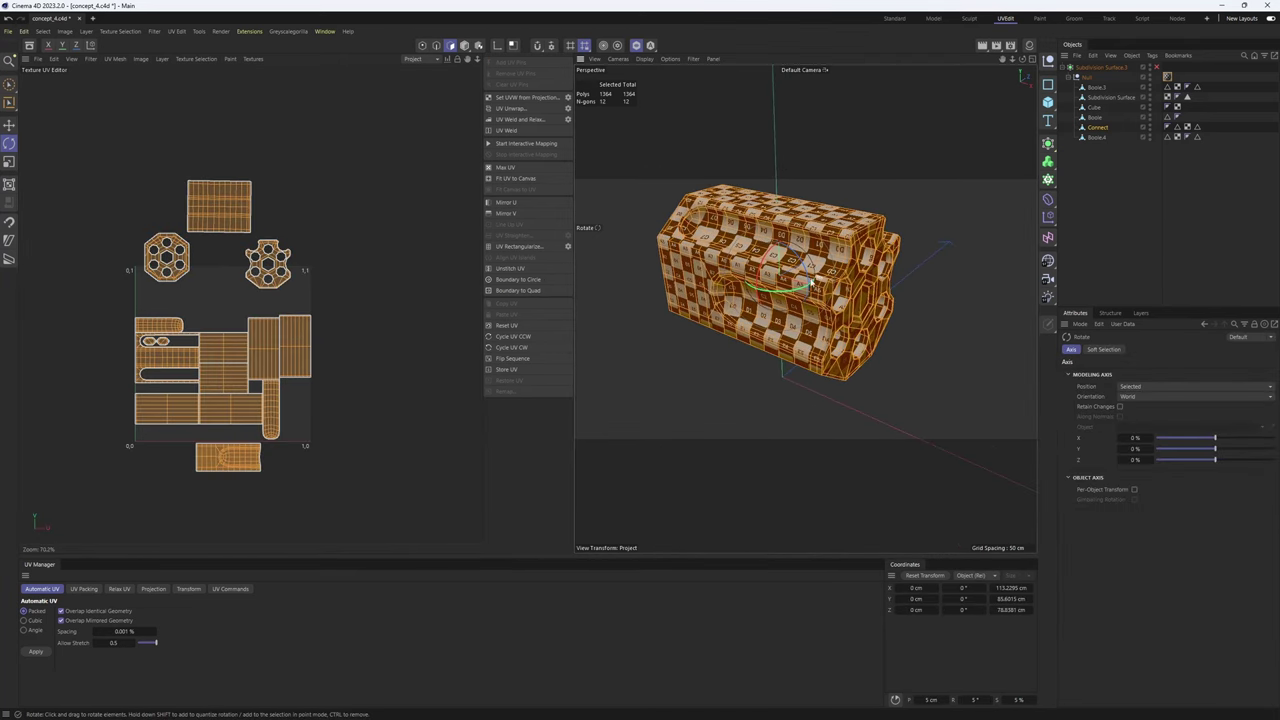
left_click(84, 589)
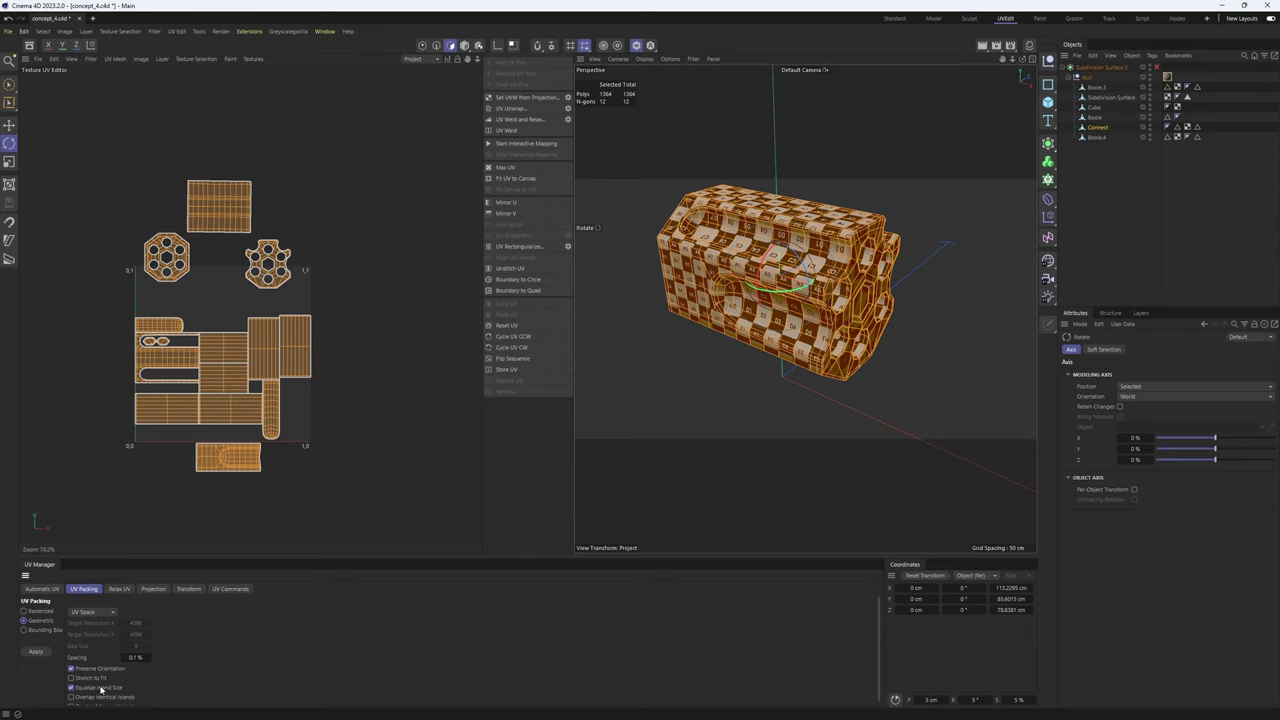
scroll(226, 269, "up", 3)
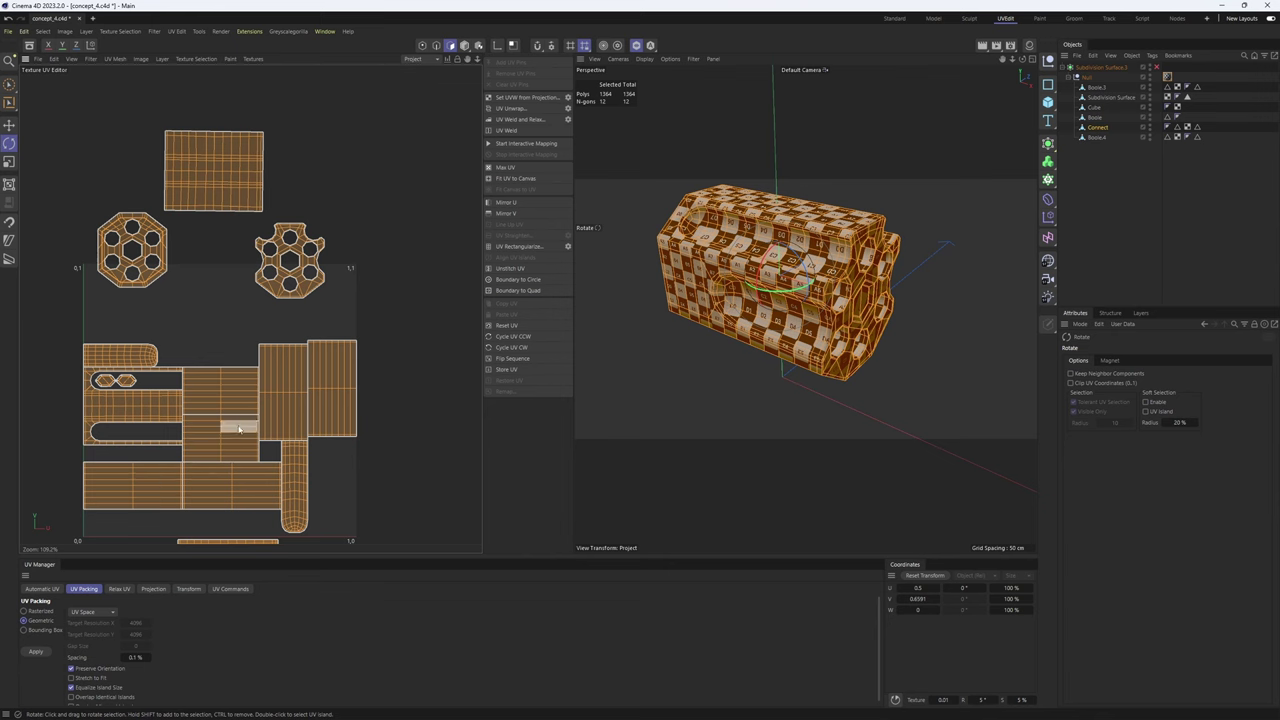
left_click_drag(785, 332, 538, 426, "alt")
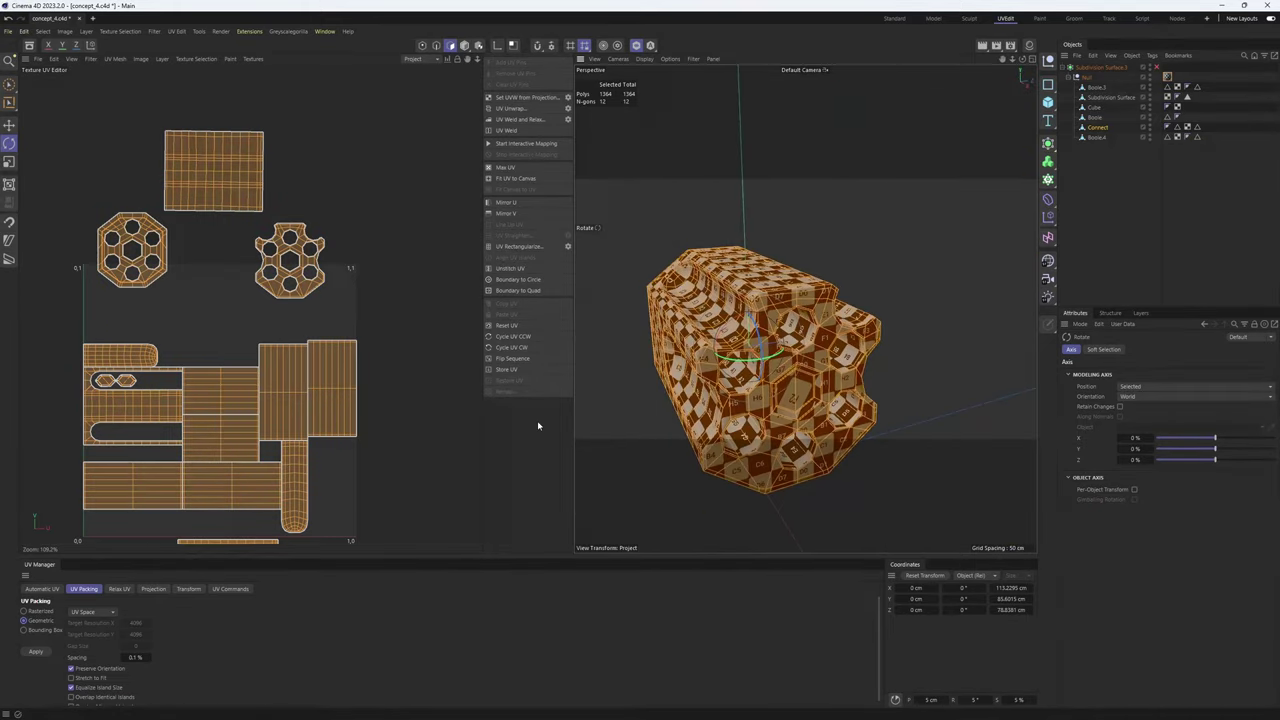
left_click(36, 651)
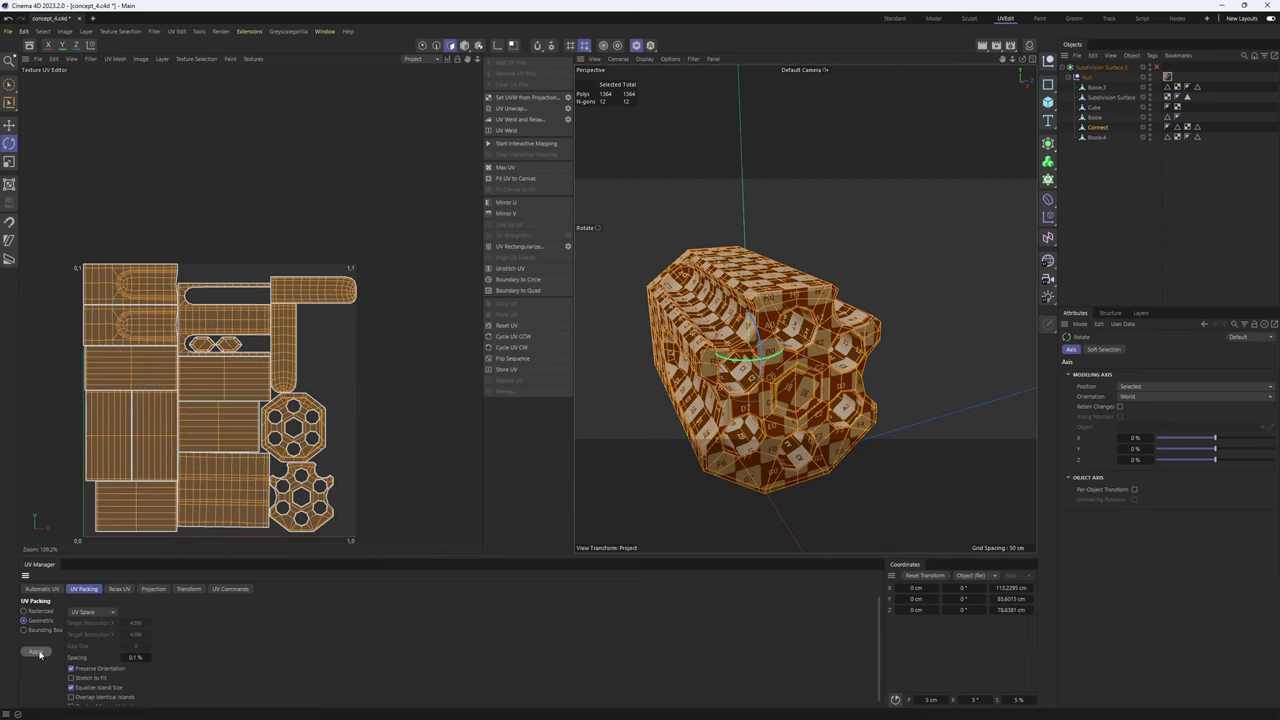
- Set Length U and Length V of the Null group's material to 10%
mouse_move(970, 340)
left_mouse_down("alt")
mouse_move(926, 360)
mouse_move(985, 340)
left_mouse_up("alt")
left_click(1167, 76)
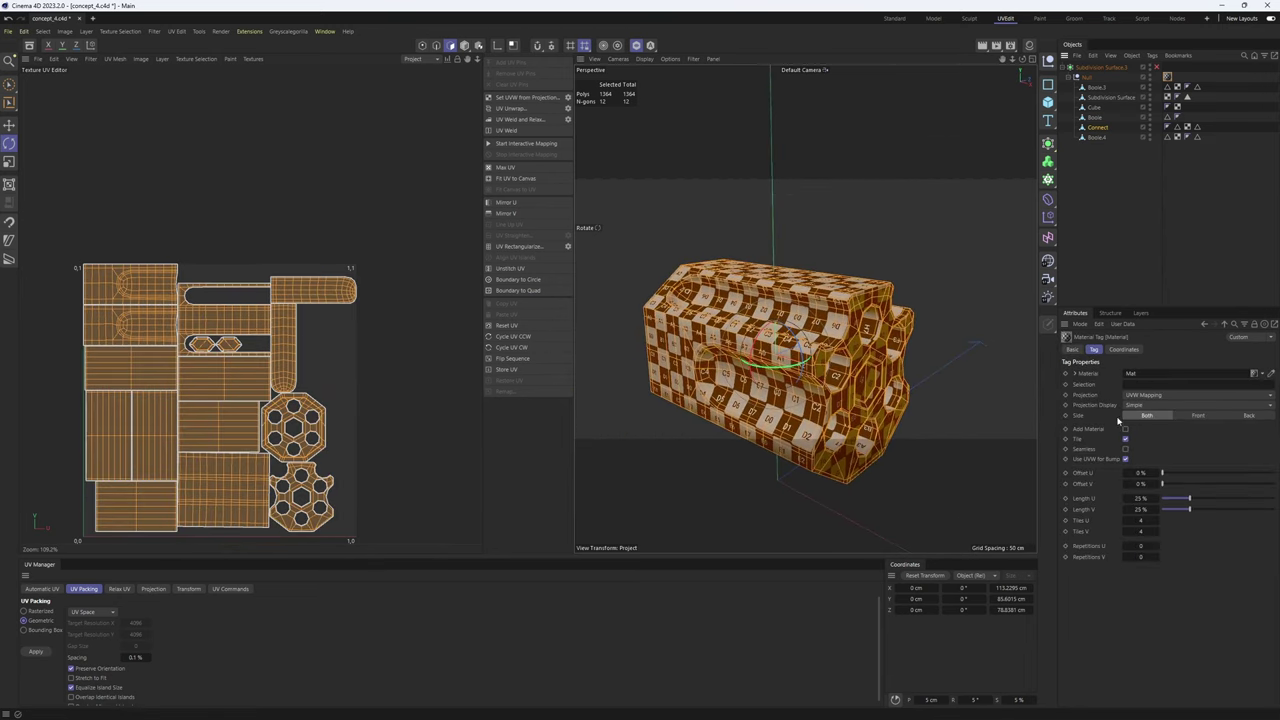
double_click(1143, 509)
type("10")
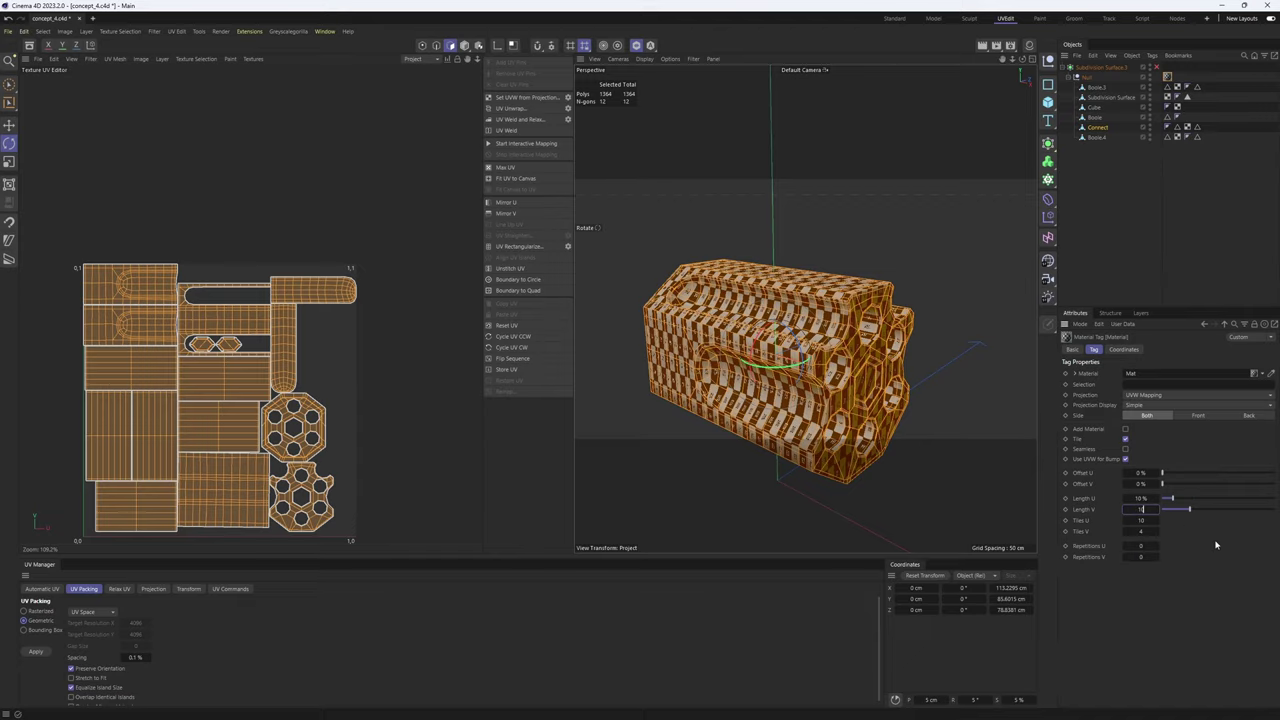
key("Return")
- Examine the finer checker on the cylinder's end caps, side faces and grooves for even scale and consistent orientation
scroll(803, 357, "up", 3)
left_click_drag(805, 309, 937, 277, "alt")
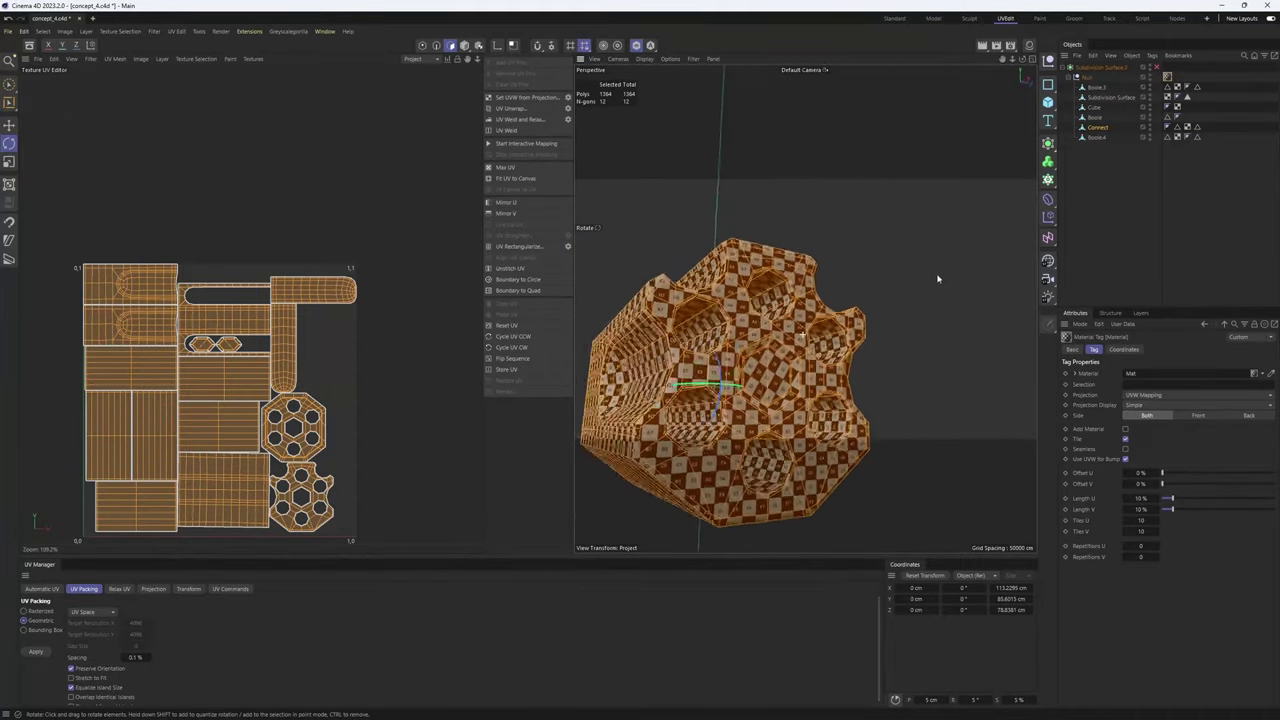
scroll(805, 340, "up", 4)
left_click_drag(735, 385, 822, 350, "alt")
scroll(828, 351, "down", 4)
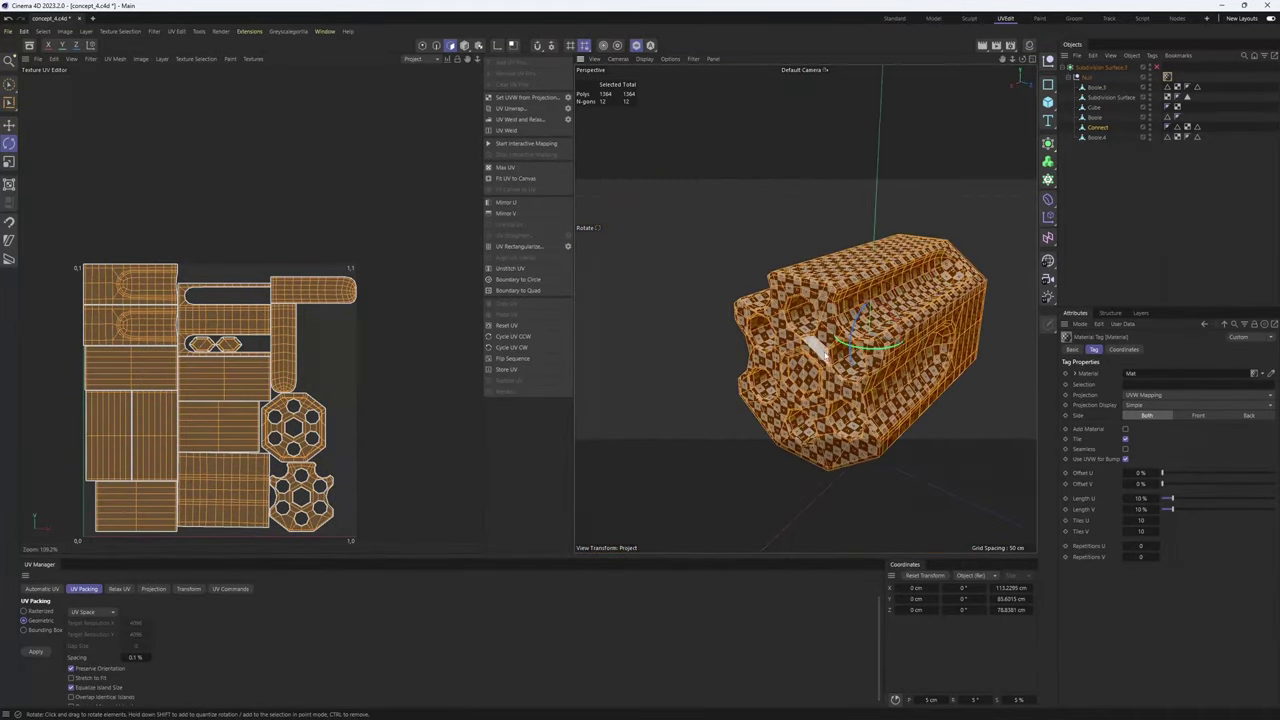
left_click(42, 589)
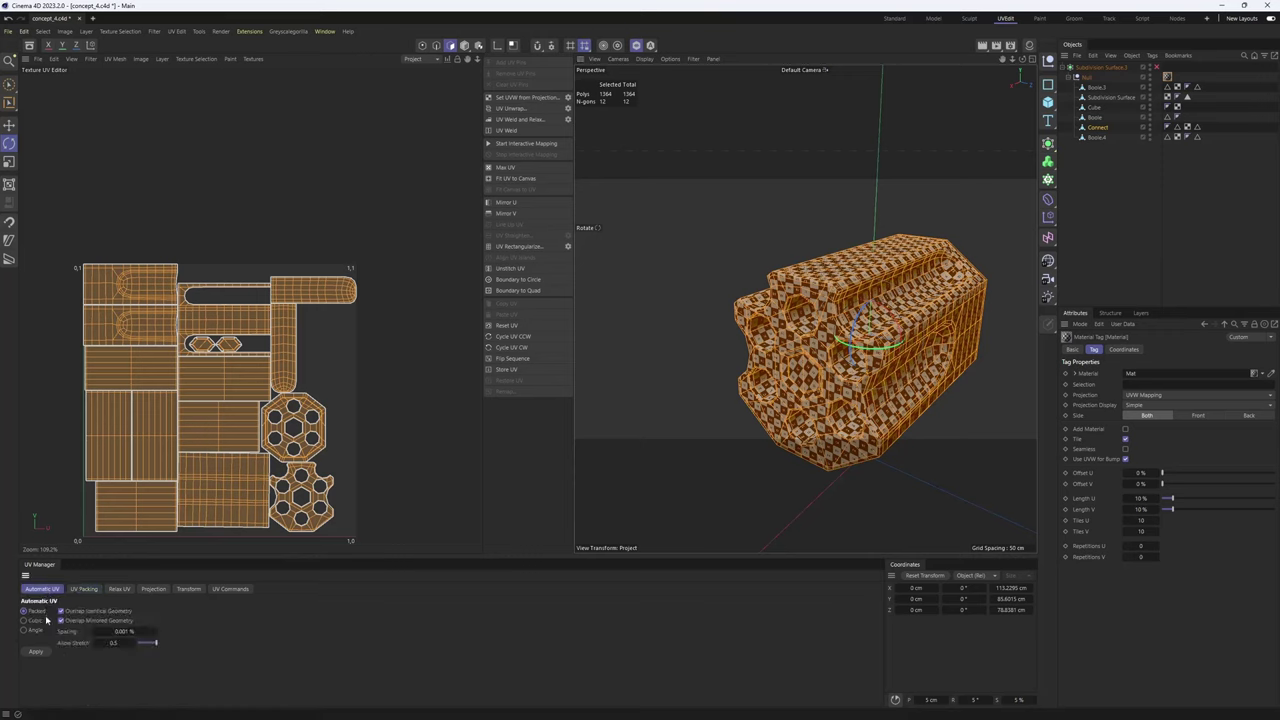
left_click_drag(829, 371, 790, 300, "alt")
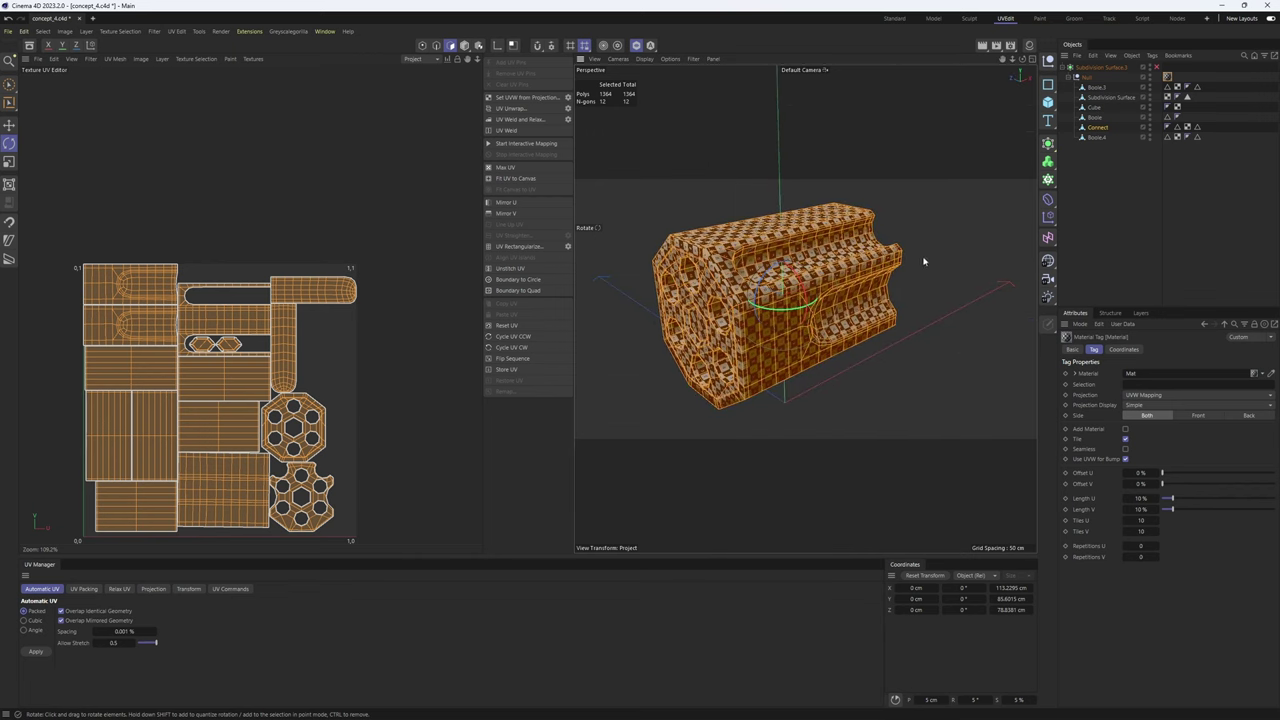
left_click_drag(790, 280, 802, 272, "alt")
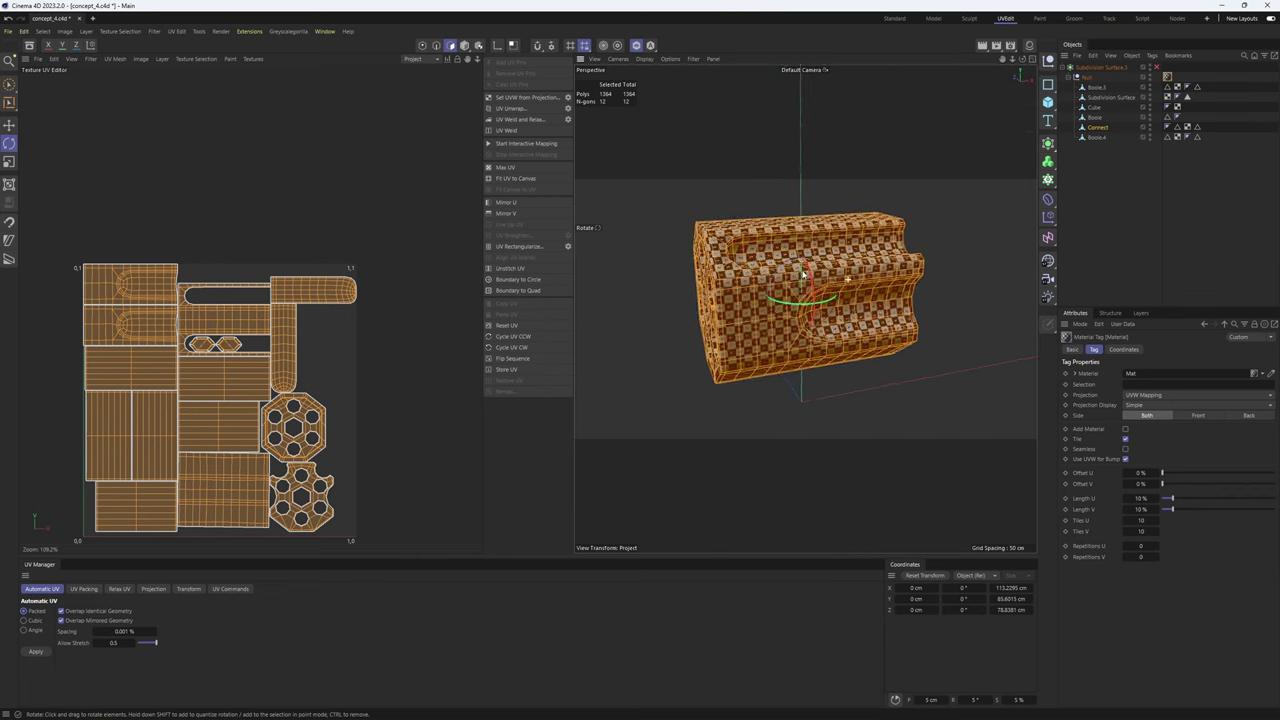
- Turn off the cylinder's isolated view to show the whole gun in model mode, and check the grip object
left_click(636, 45)
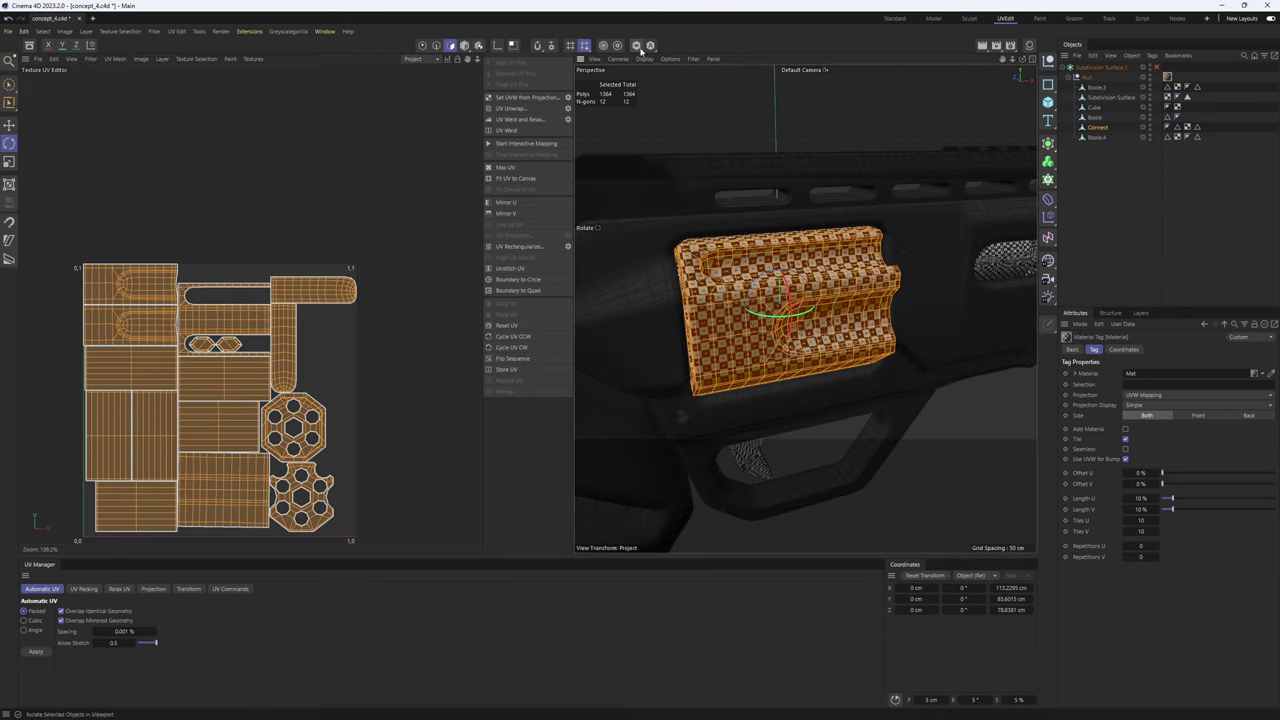
scroll(795, 220, "down", 3)
left_click(464, 45)
key("e")
scroll(845, 240, "down", 4)
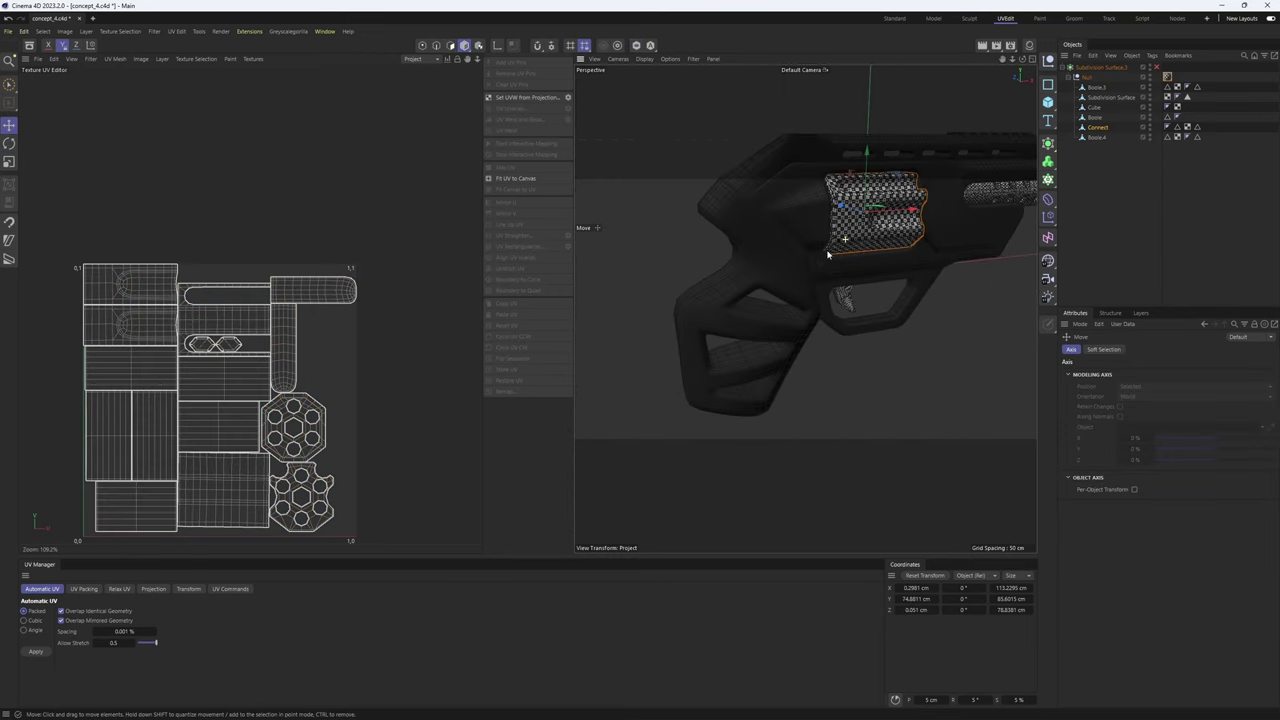
left_click(727, 320)
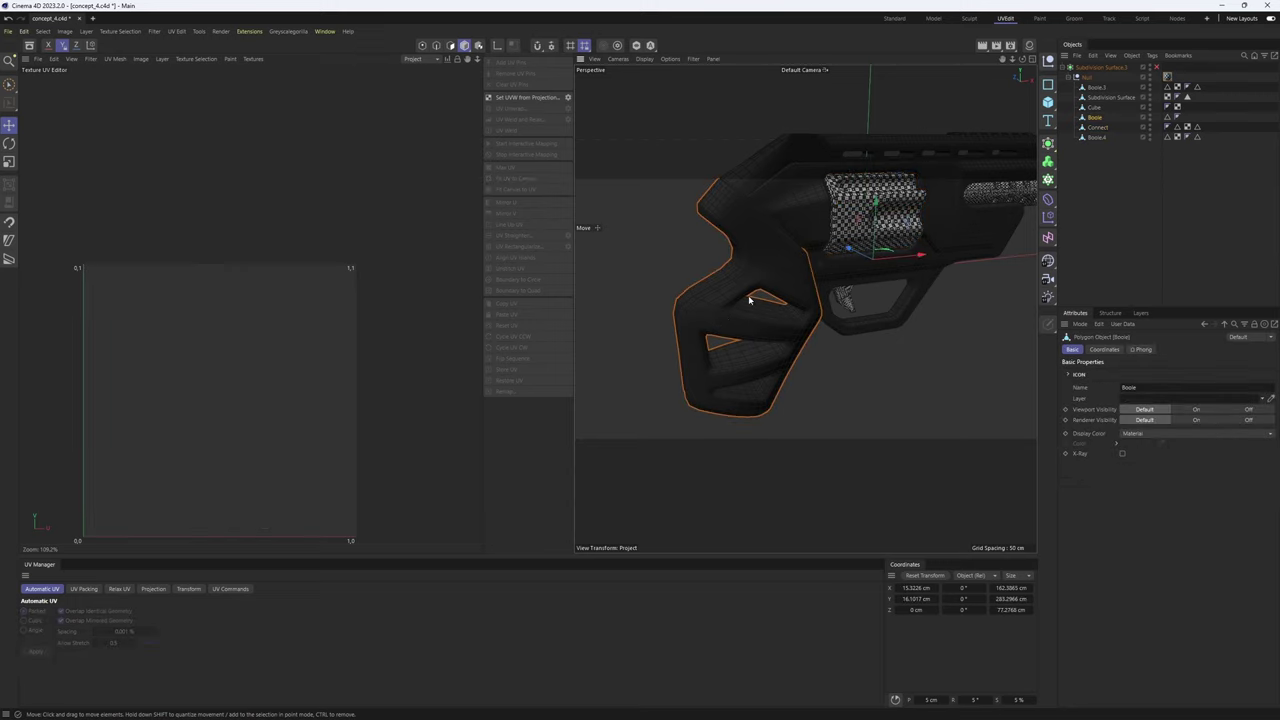
left_click(1190, 120)
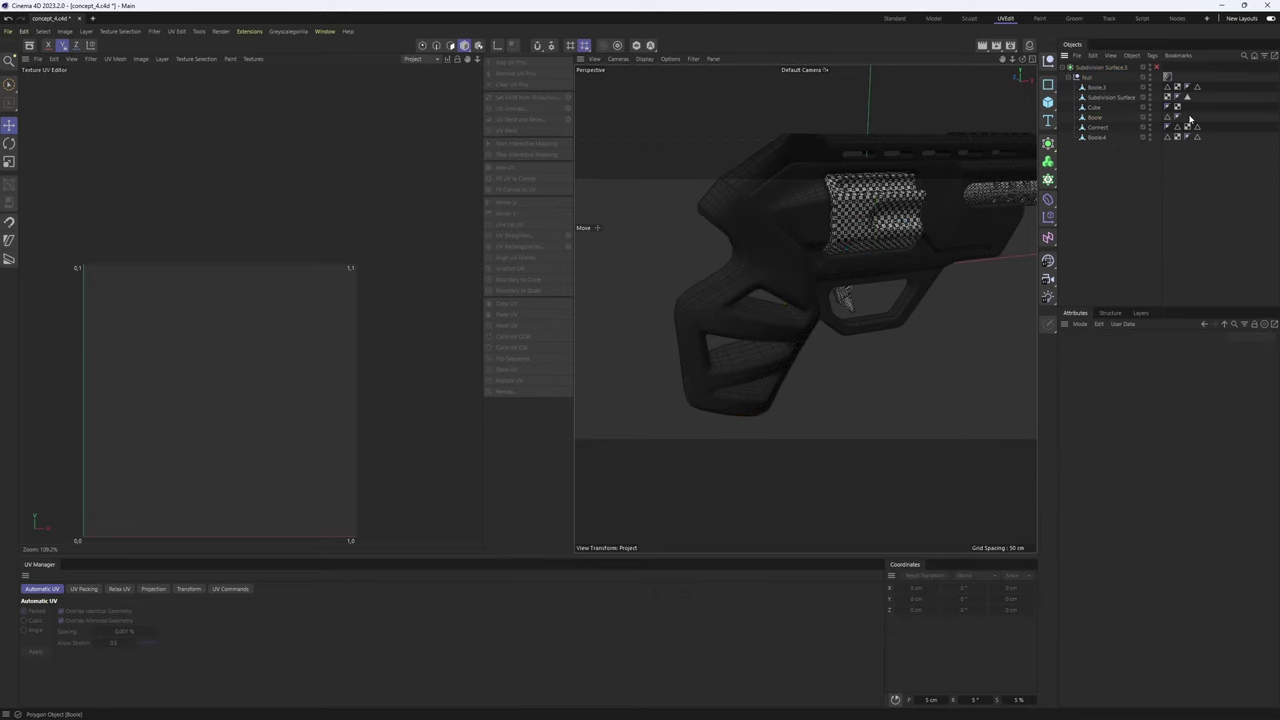
- Give the grip object UV coordinates with Set UVW from Projection
left_click(1097, 120)
right_click(1097, 120)
mouse_move(1142, 205)
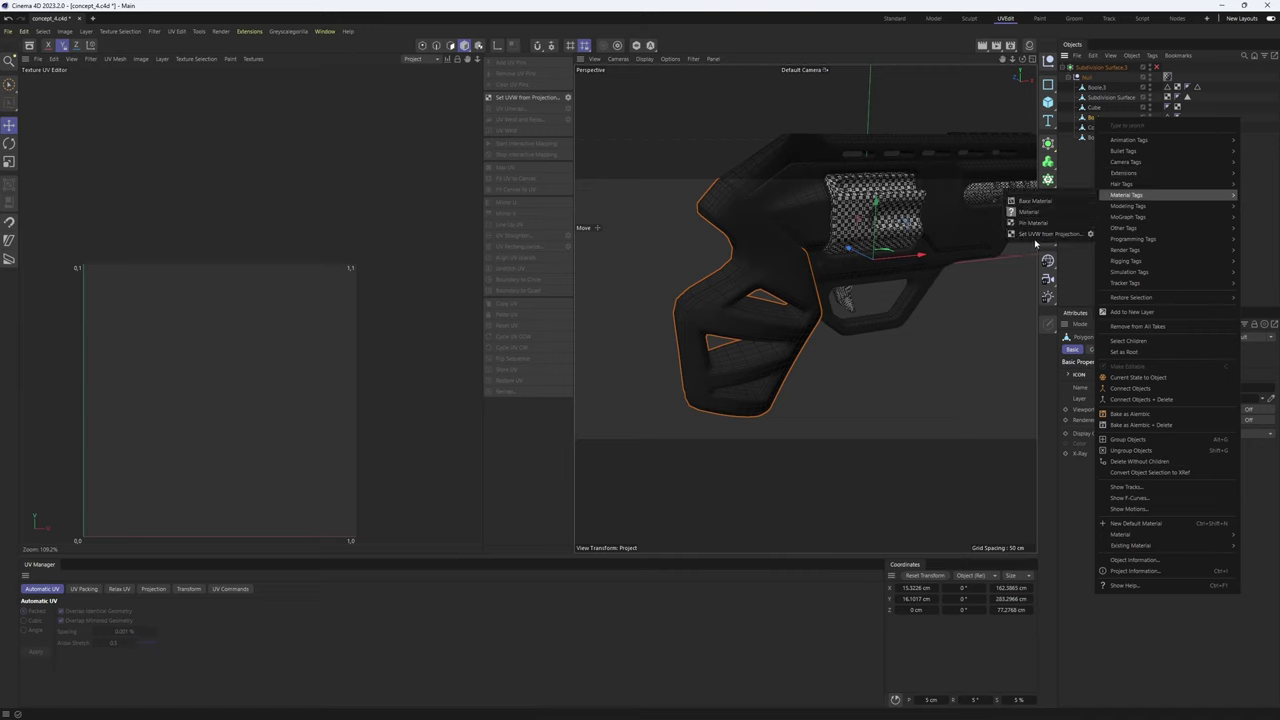
left_click(1037, 236)
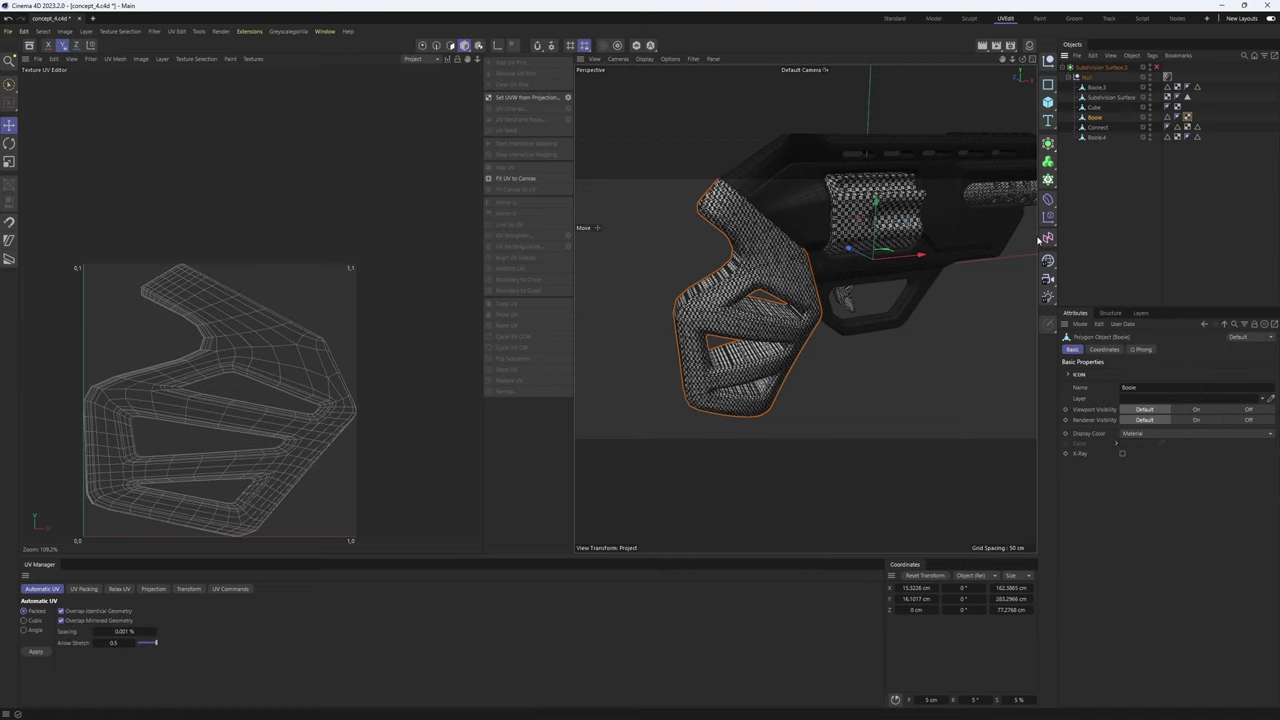
- Select all of the grip's polygons and reset their UVs
key("Return")
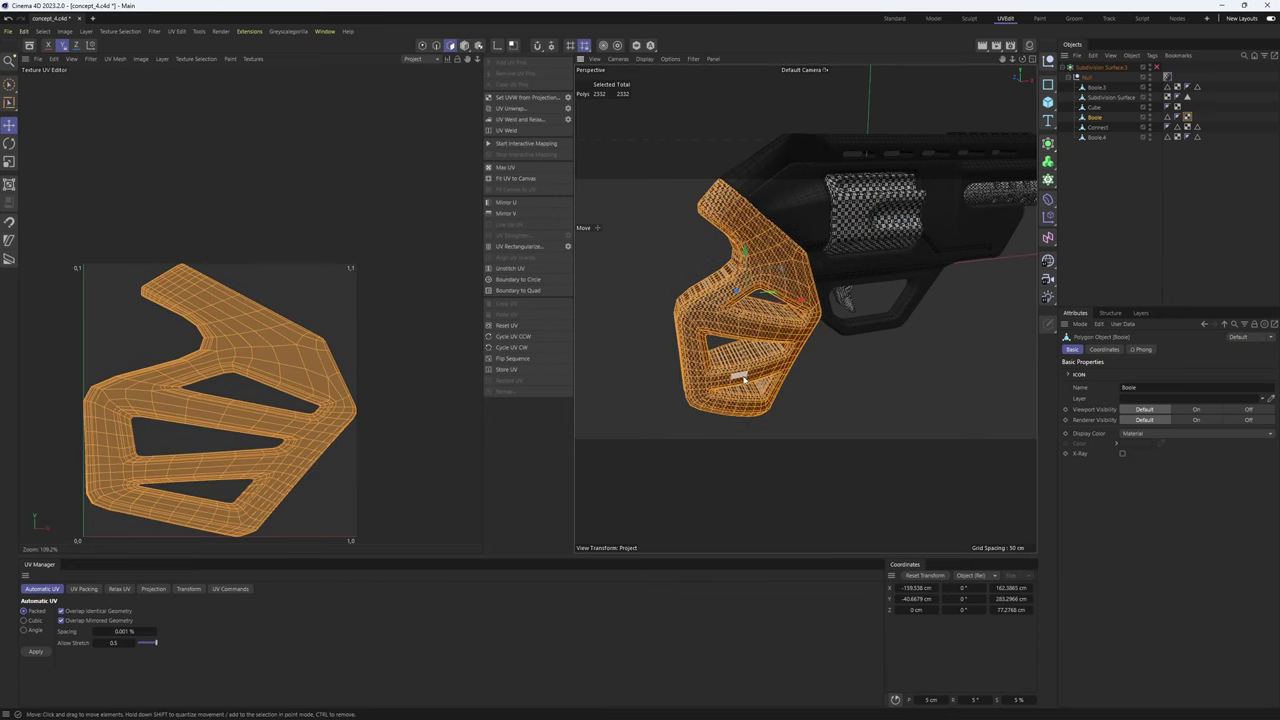
key("ctrl+a")
scroll(663, 321, "up", 5)
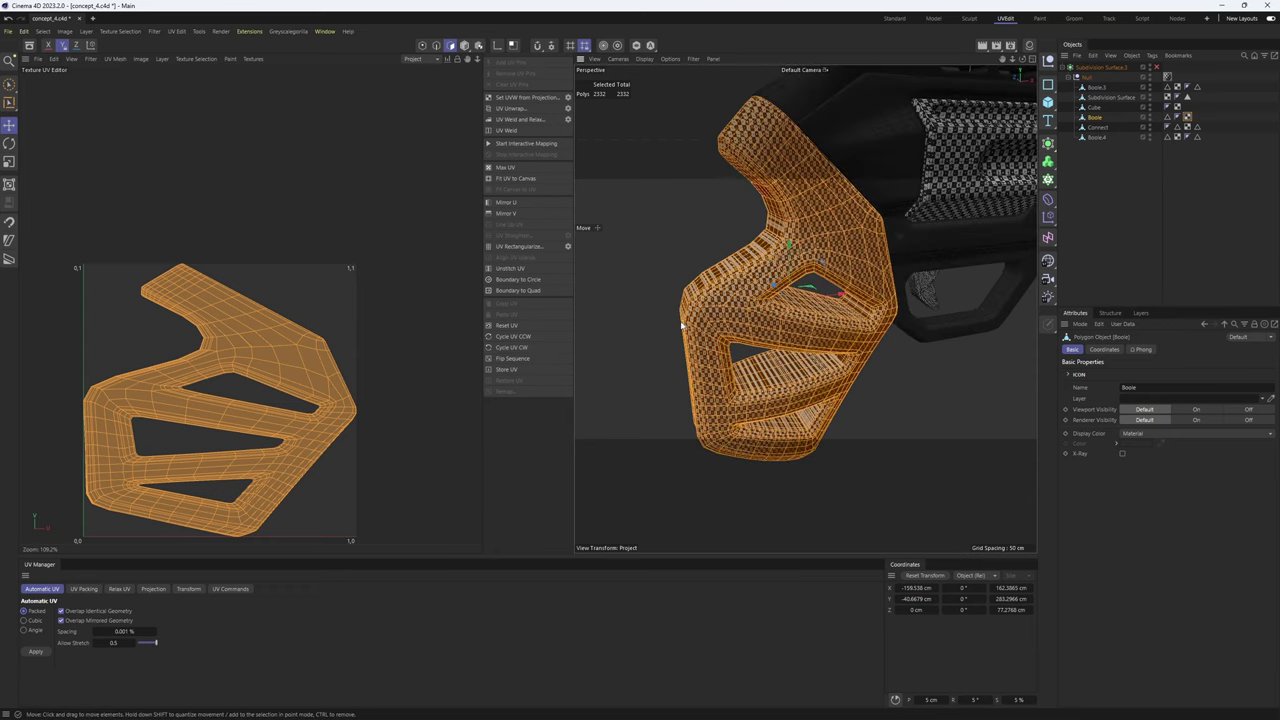
left_click(507, 327)
scroll(786, 343, "up", 4)
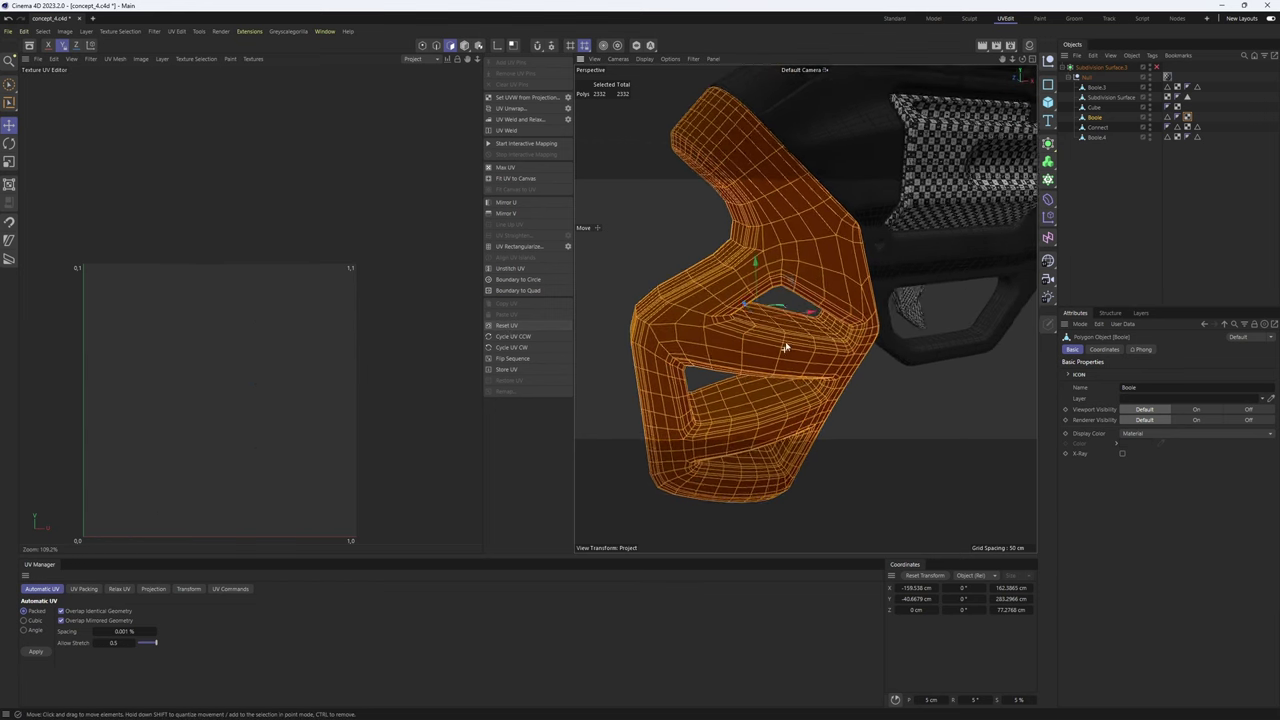
left_click_drag(758, 287, 700, 298, "alt")
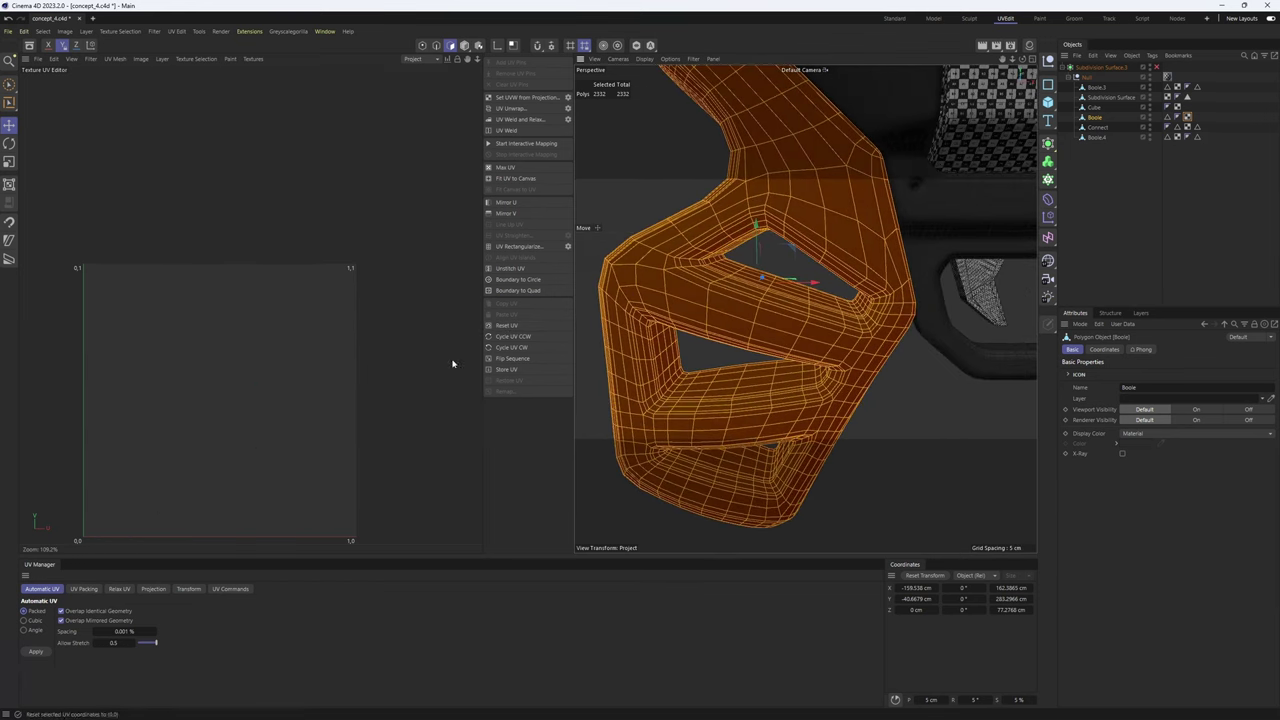
- Unwrap the grip with the Packed automatic UV method and check its seams in edge mode
left_click(36, 651)
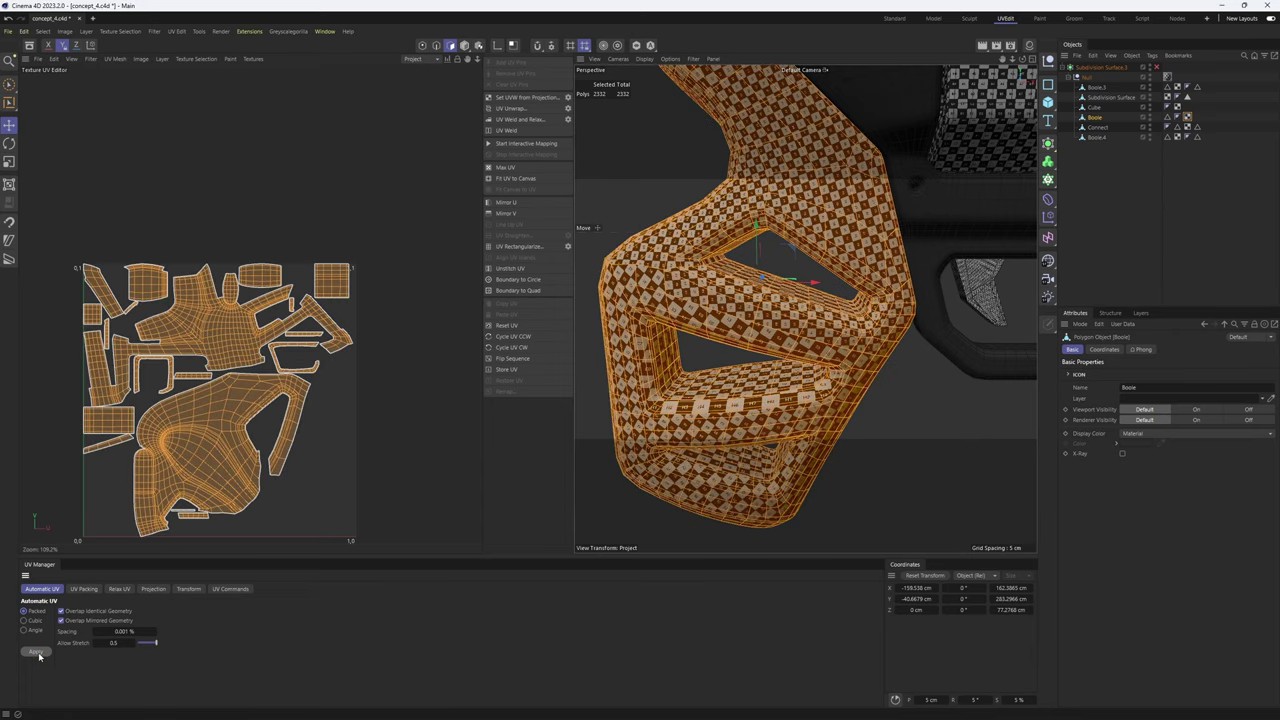
scroll(257, 331, "up", 5)
scroll(257, 331, "down", 5)
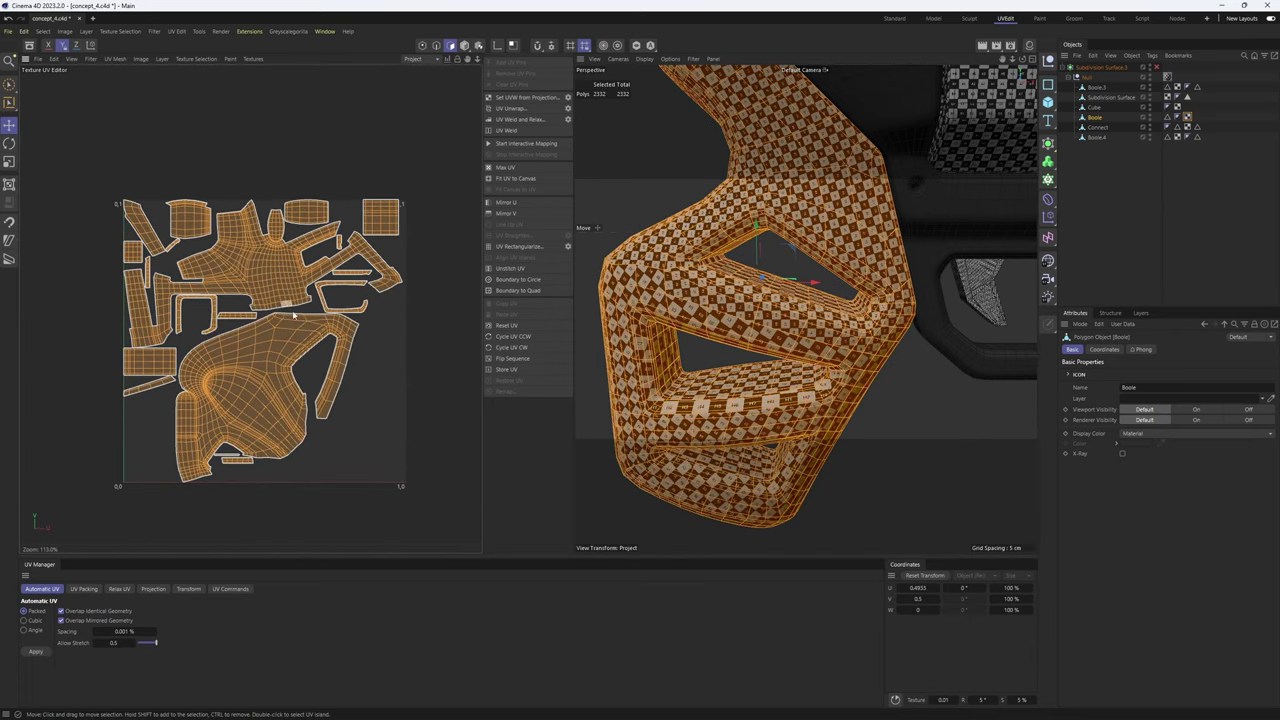
key("ctrl+z")
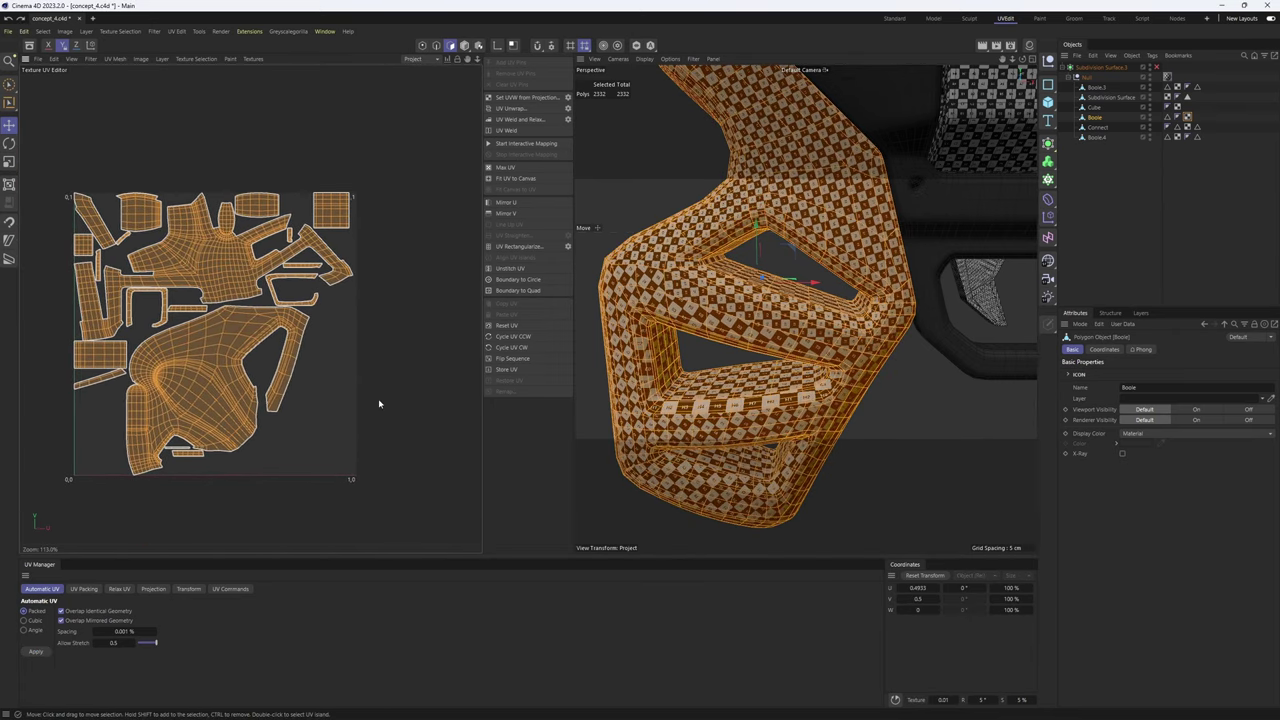
key("Return")
left_click(923, 402)
left_click_drag(921, 401, 757, 380, "alt")
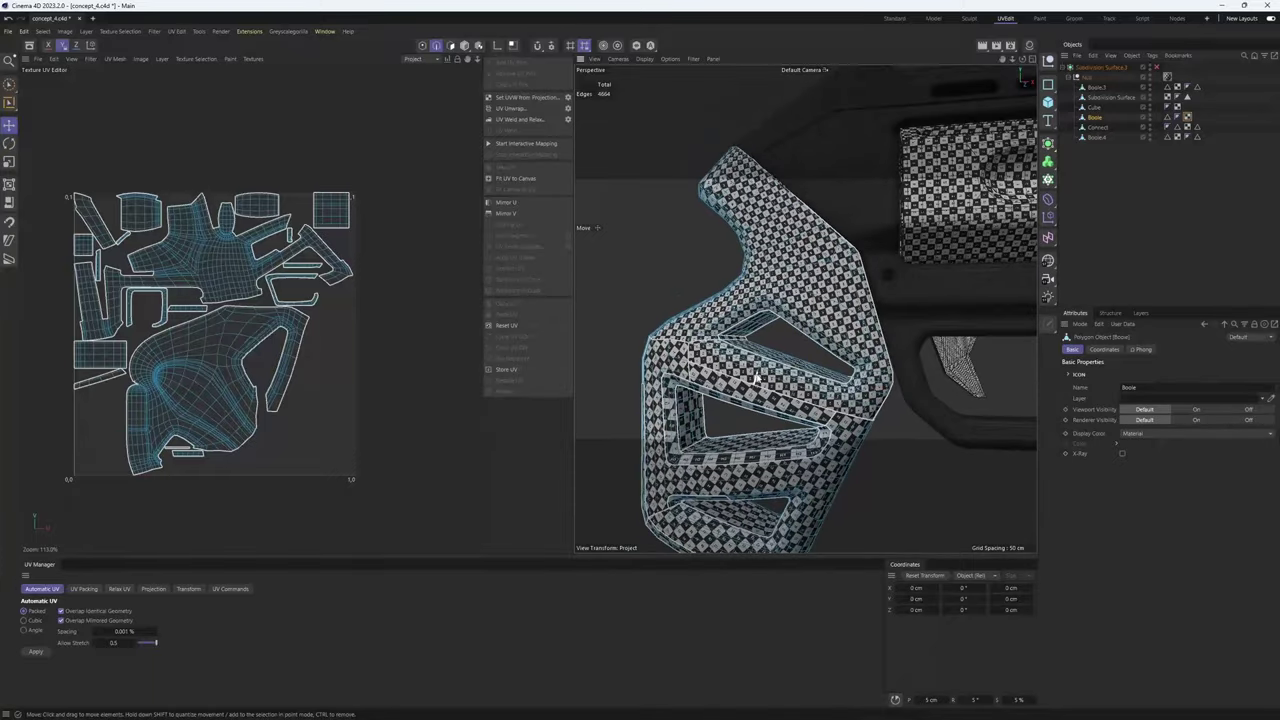
left_click_drag(836, 358, 807, 369, "alt")
scroll(838, 352, "down", 5)
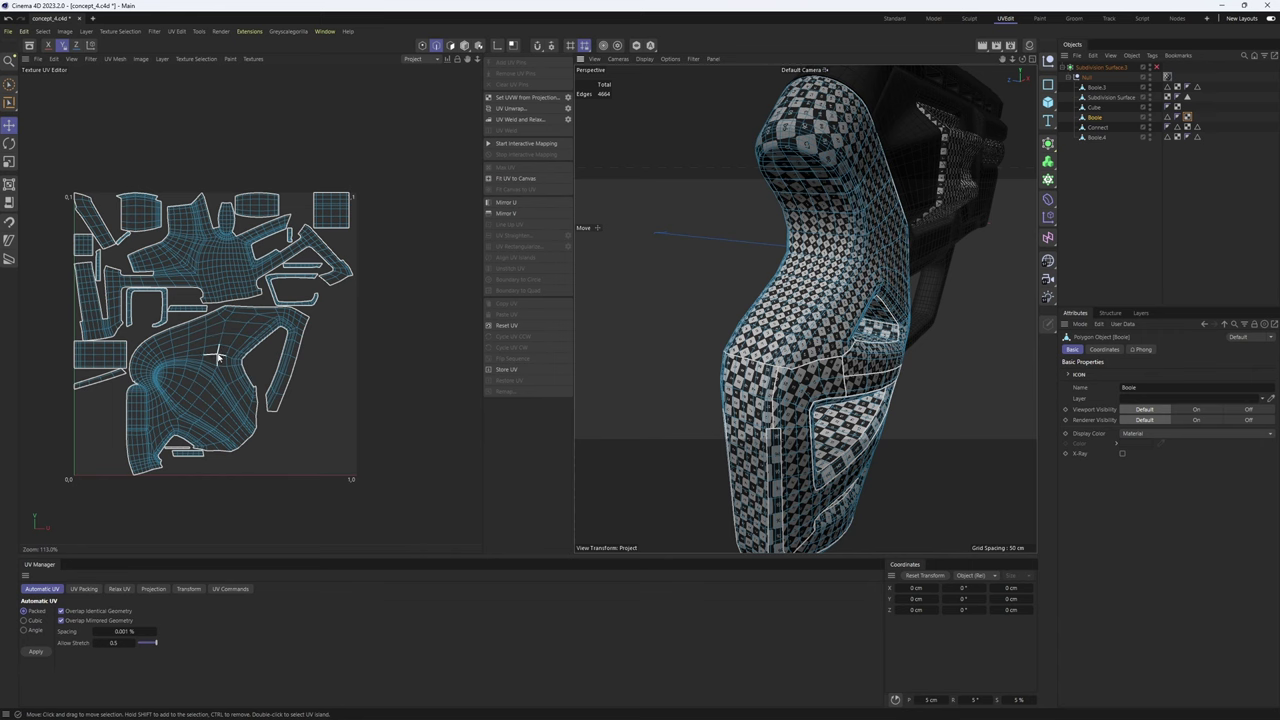
- Unwrap all the grip's polygons with the Cubic automatic UV method and inspect the seams along its front bevel
key("Return")
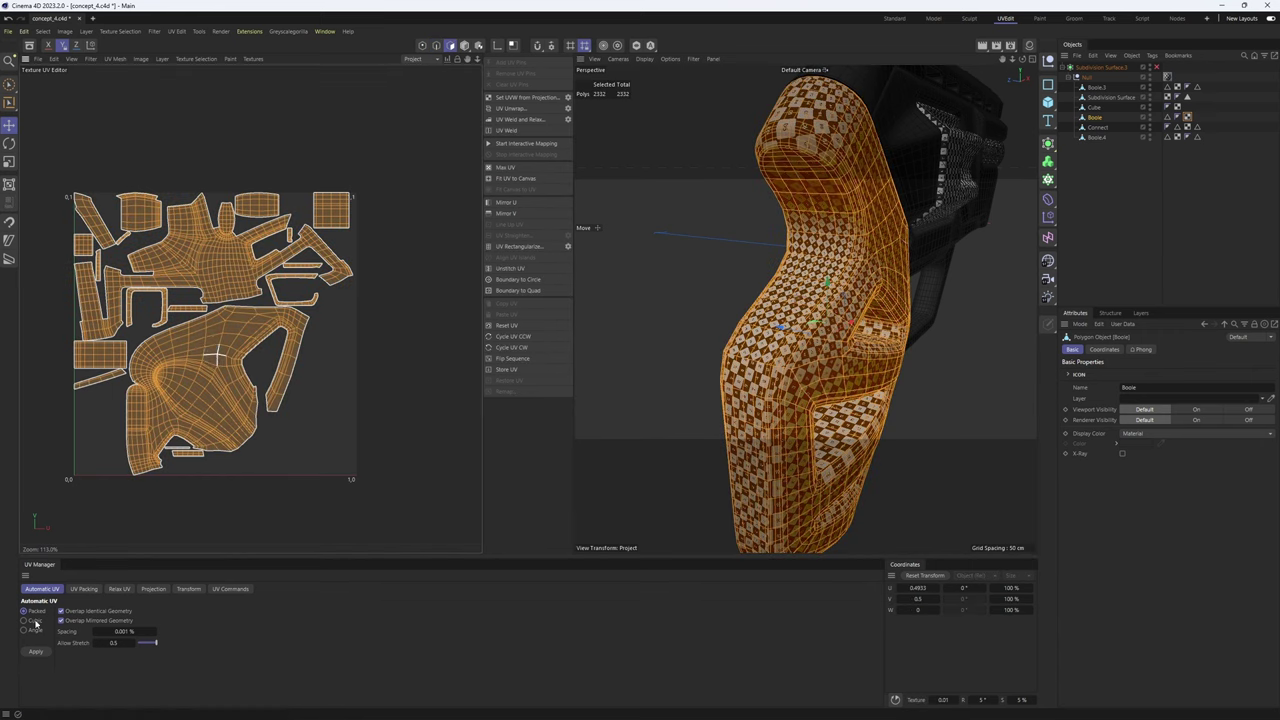
left_click(35, 621)
left_click(35, 651)
left_click_drag(778, 383, 746, 316, "alt")
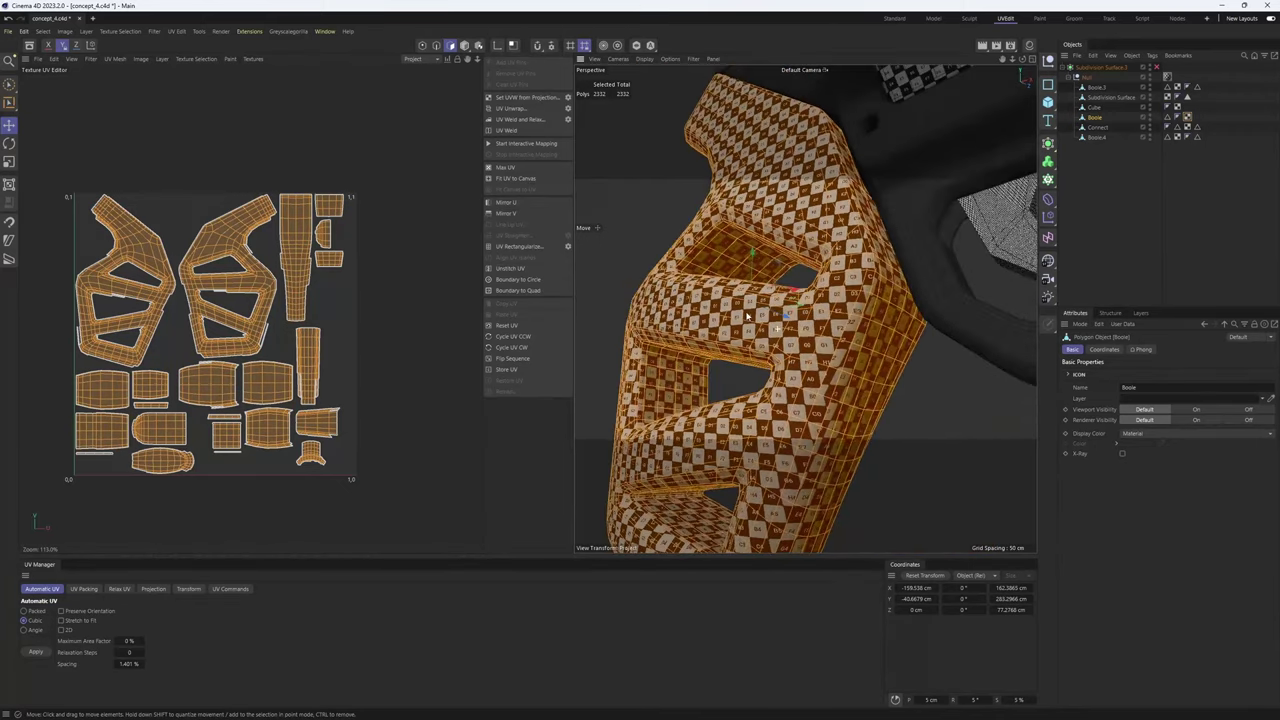
key("Return")
key("Return")
left_click(942, 428)
left_click_drag(940, 400, 850, 330, "alt")
right_click_drag(850, 330, 848, 218, "alt")
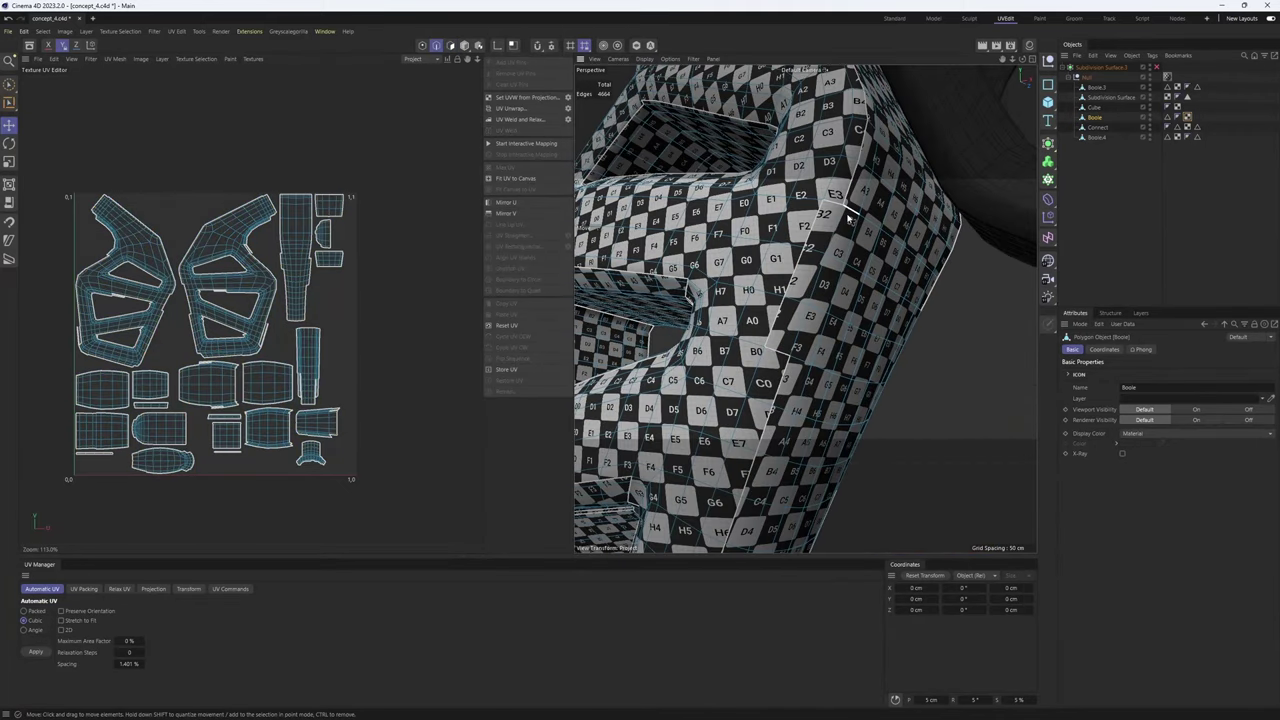
left_click_drag(847, 214, 836, 266, "alt")
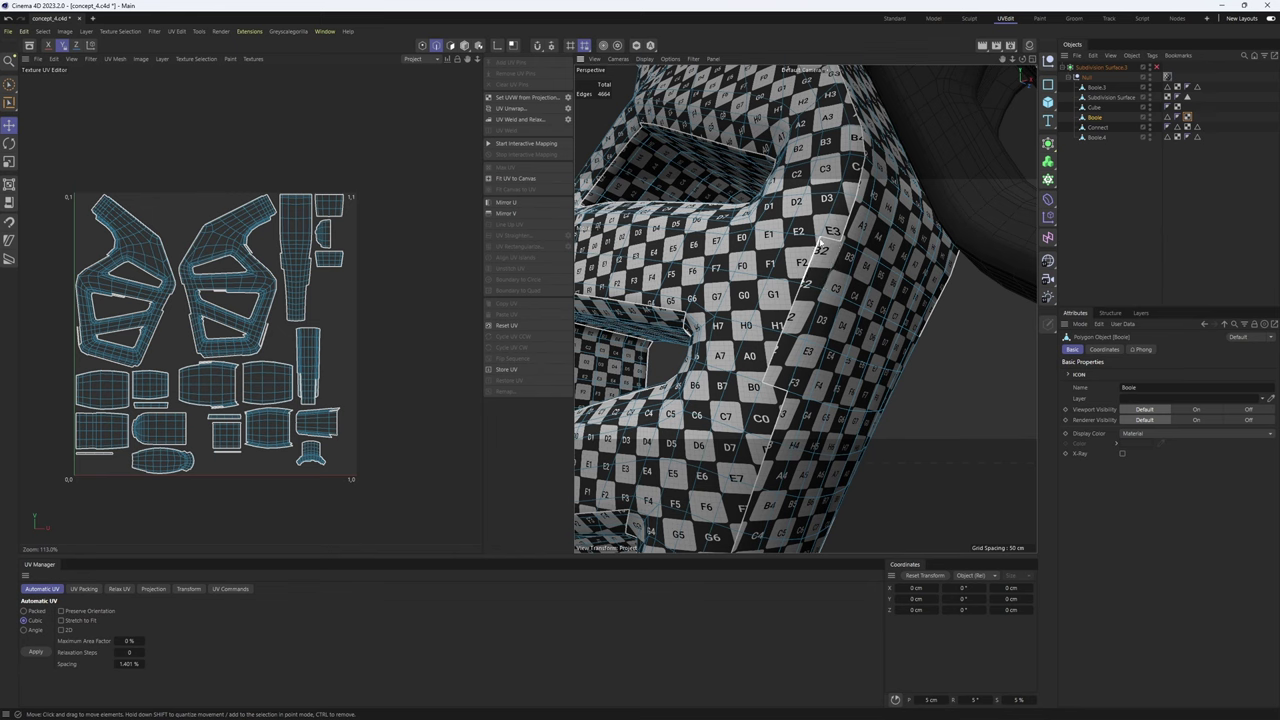
- Unwrap all the grip's polygons with the Angle automatic UV method and review the resulting islands
key("Return")
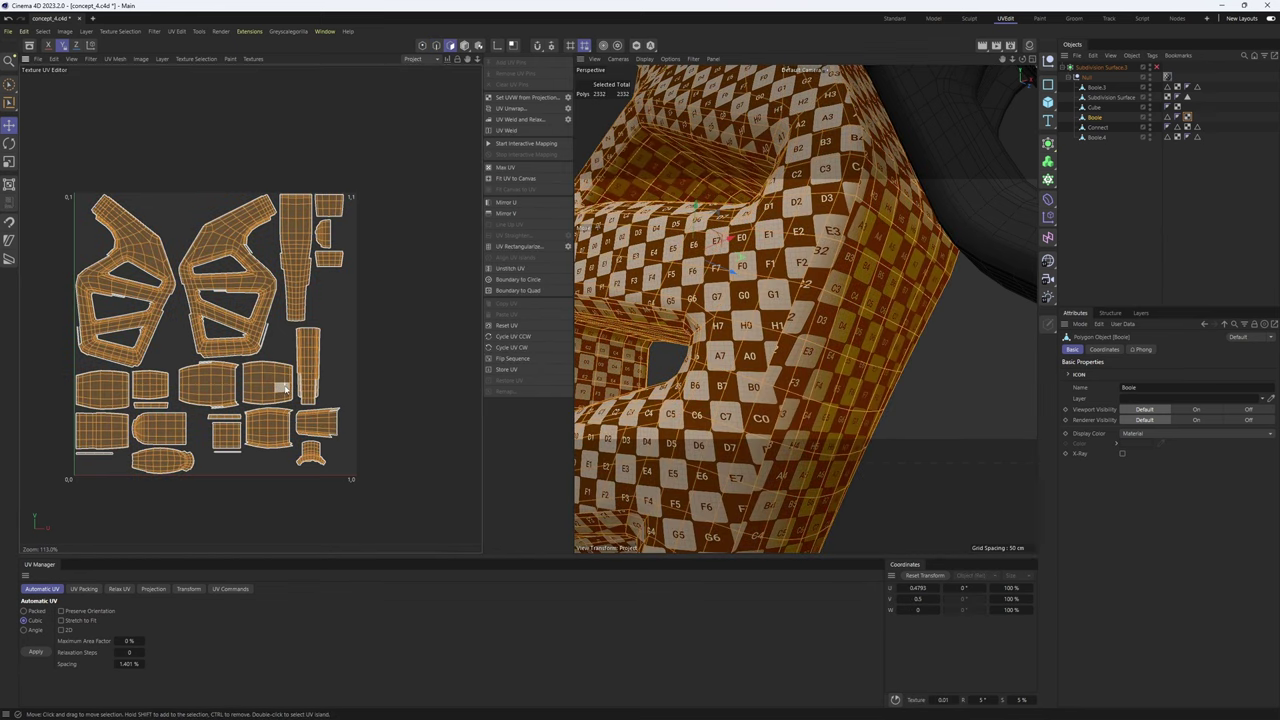
left_click(24, 630)
left_click(35, 652)
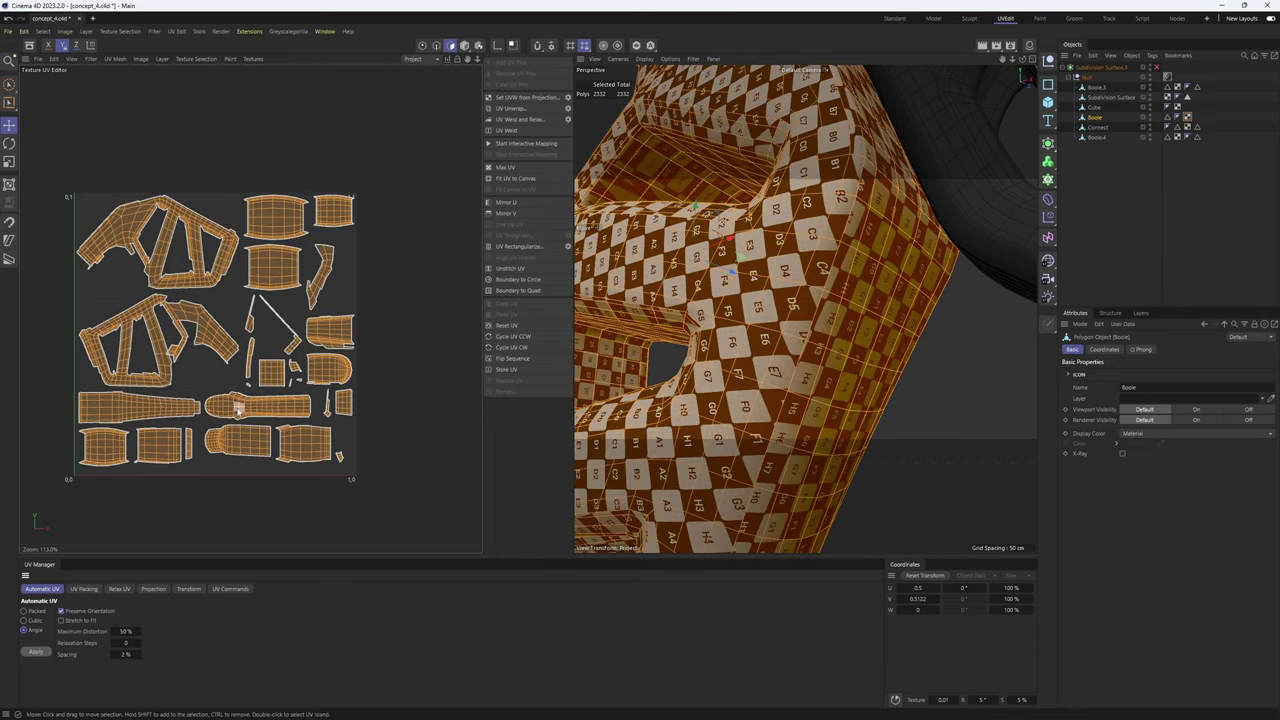
scroll(258, 312, "up", 2)
scroll(246, 311, "down", 5)
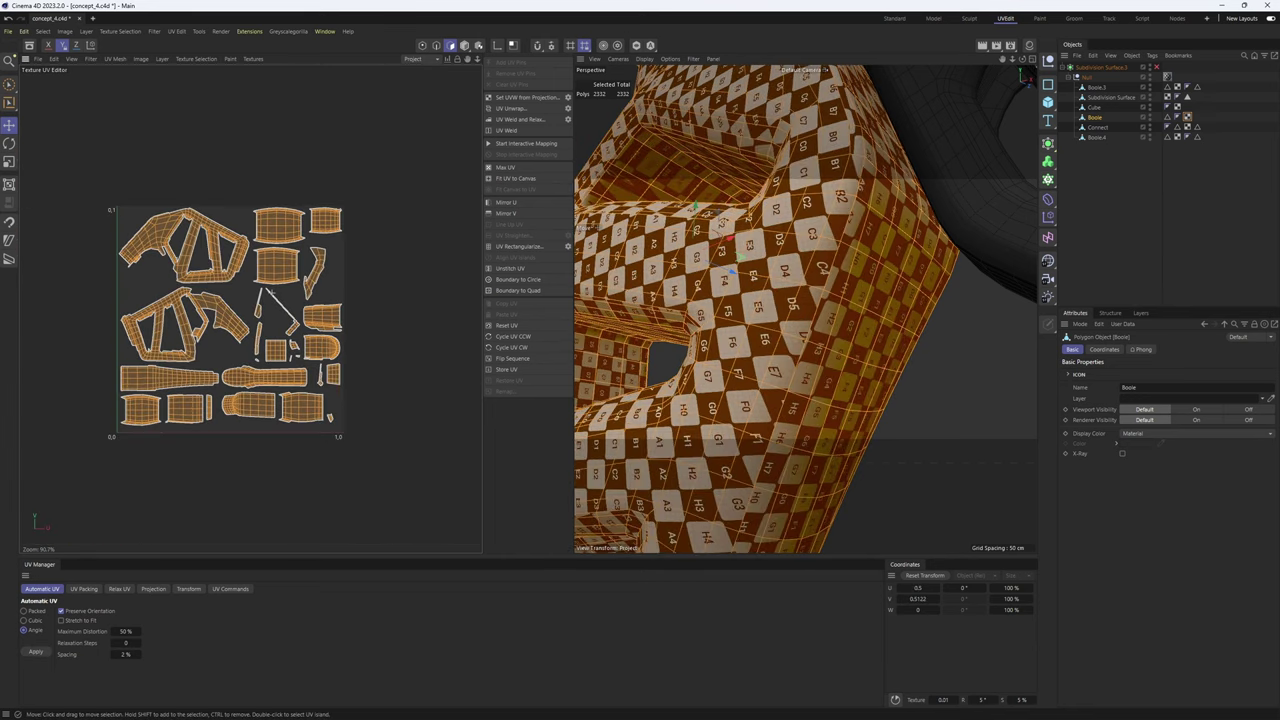
scroll(258, 340, "up", 4)
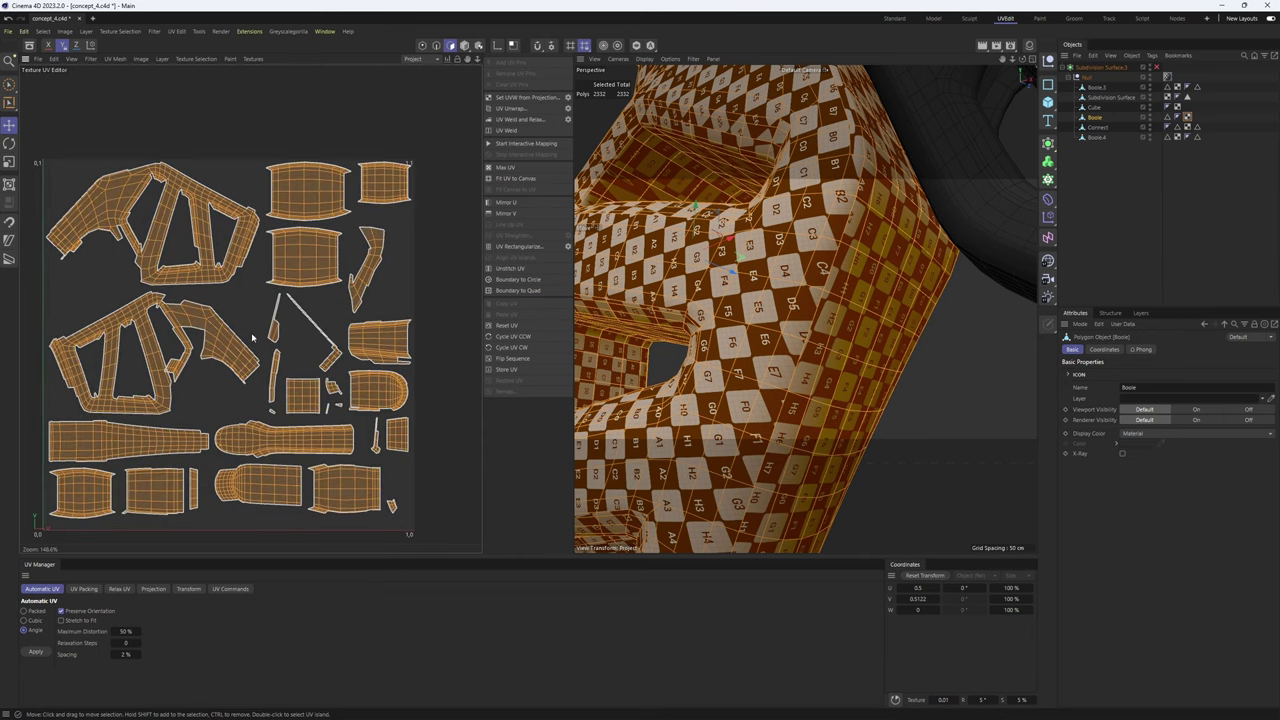
- Apply a Box projection to all the grip's polygons and inspect the projected side and middle islands
left_click(154, 589)
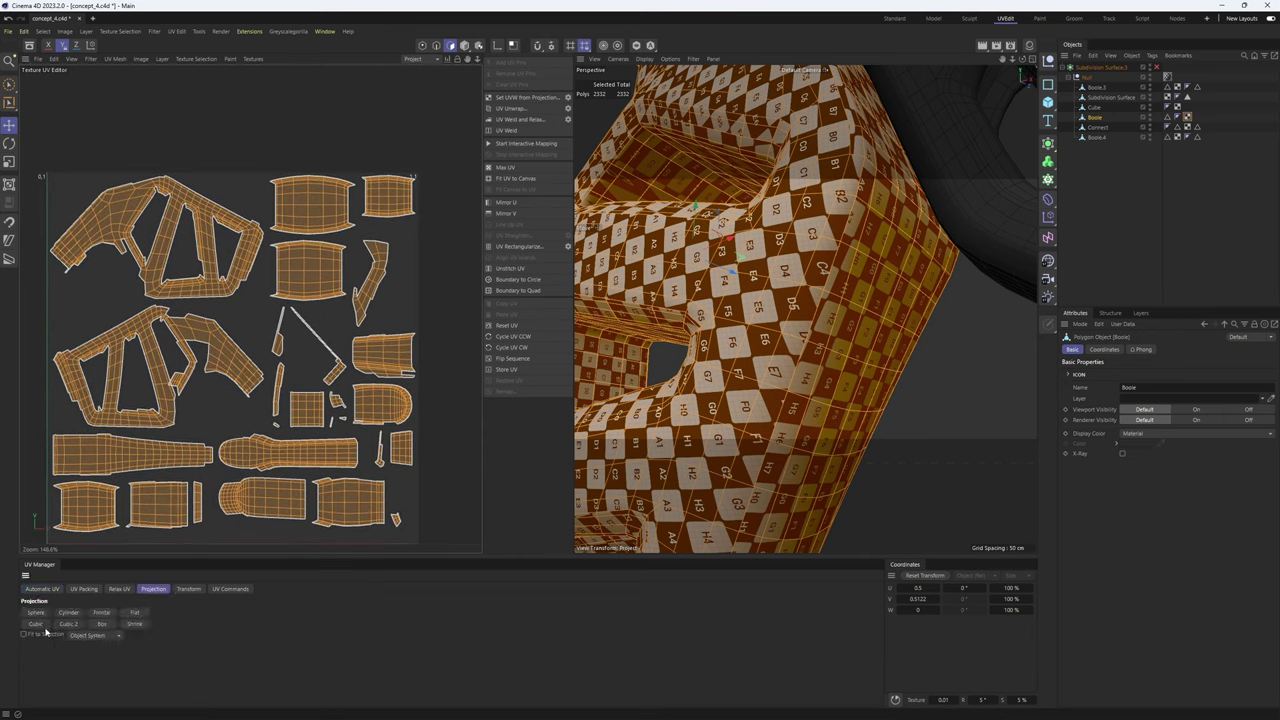
left_click(100, 624)
scroll(268, 345, "up", 2)
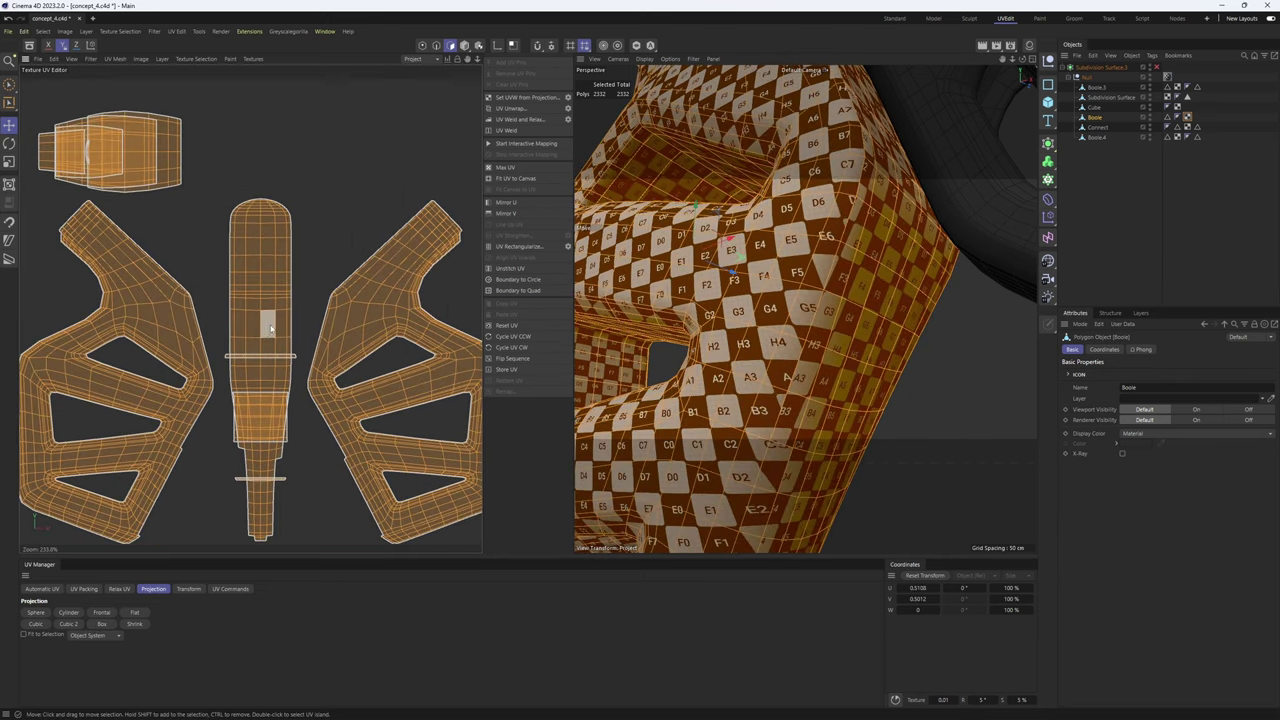
scroll(365, 352, "down", 2)
scroll(365, 352, "up", 4)
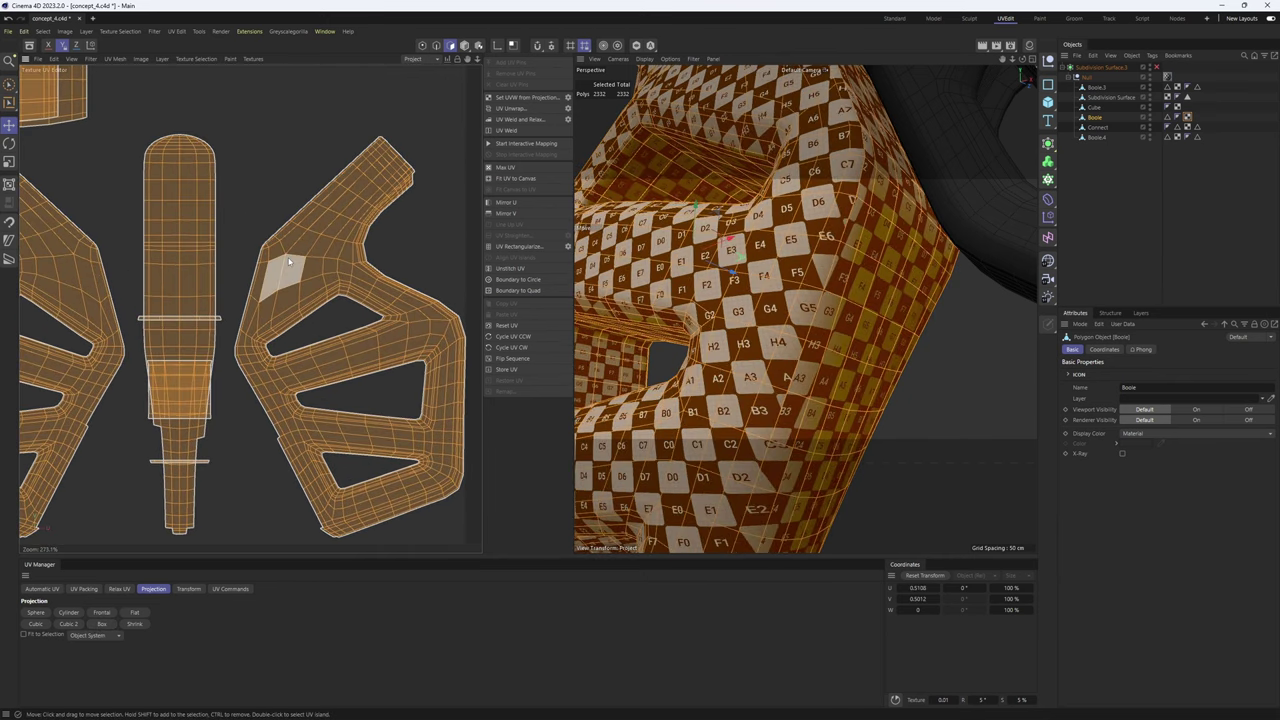
scroll(392, 204, "up", 3)
- Select an edge path along the grip's lower front bevel as a cleaner seam, then return to polygon mode with all polygons selected
left_click(436, 45)
middle_click_drag(847, 110, 785, 150, "alt")
scroll(790, 488, "down", 4)
left_click_drag(727, 328, 812, 200, "alt")
scroll(810, 190, "up", 3)
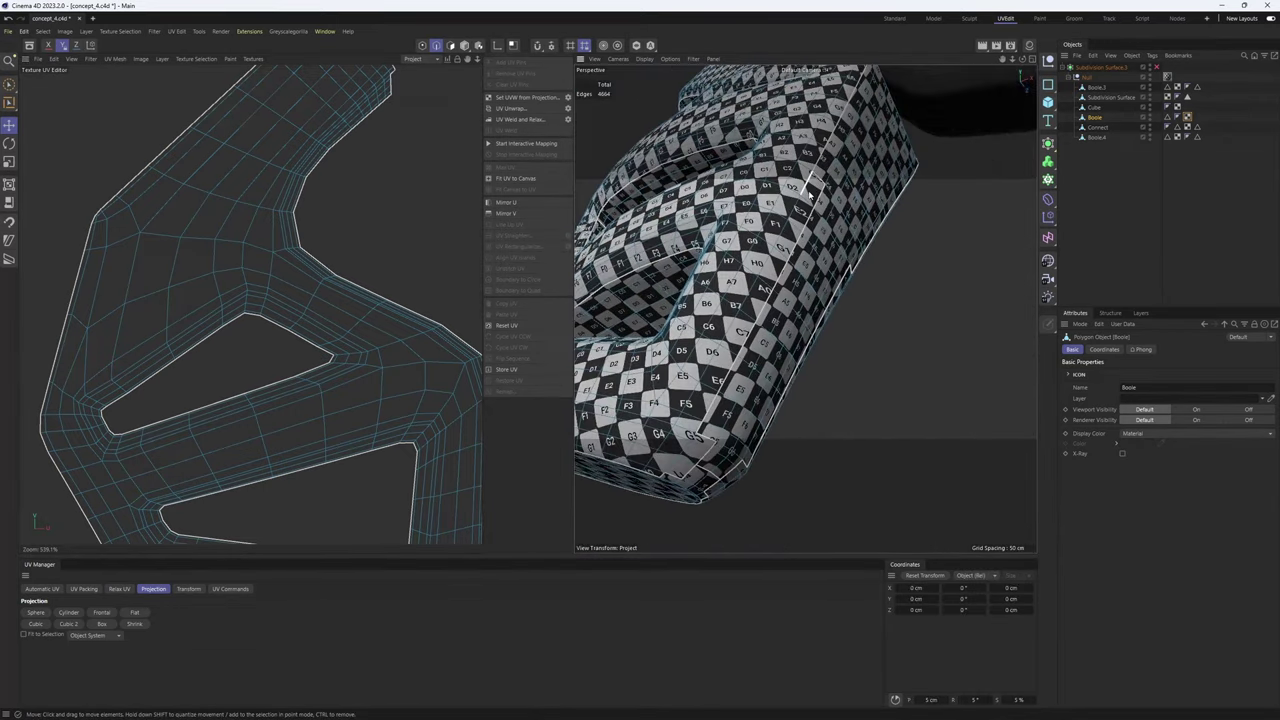
left_click(808, 182)
left_click(651, 464, "ctrl+shift")
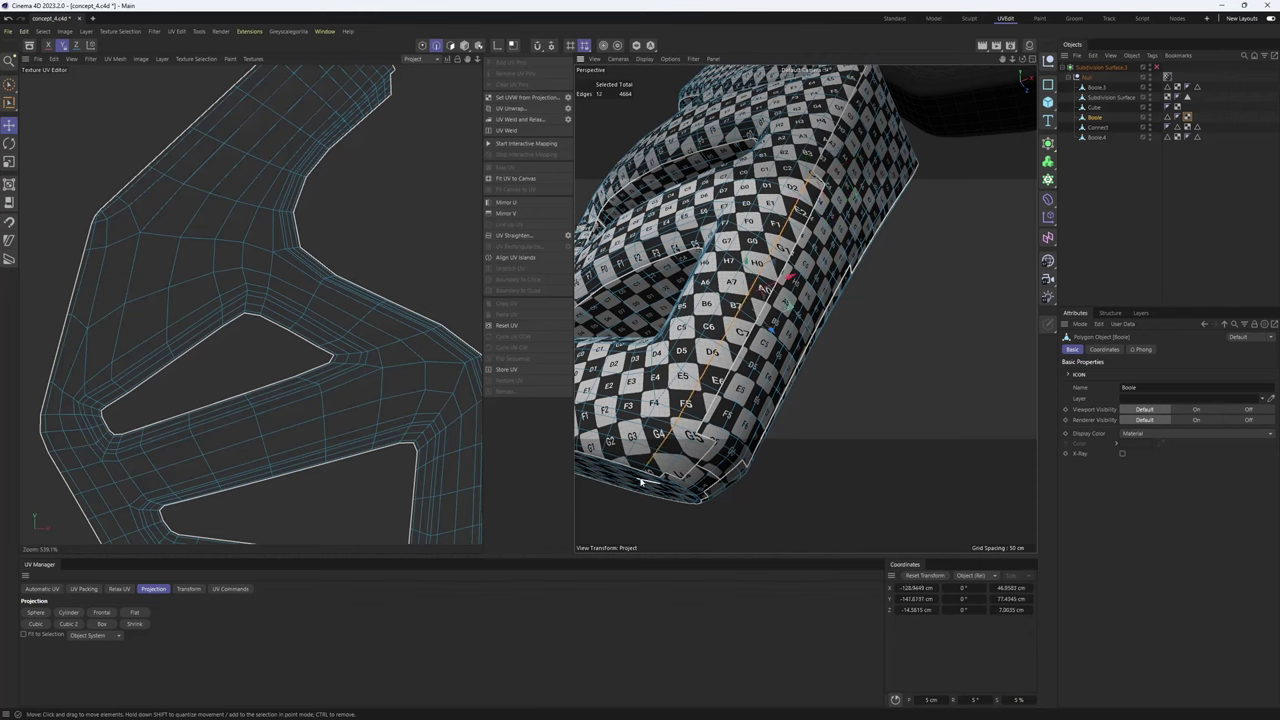
scroll(335, 345, "down", 9)
key("Return")
key("ctrl+a")
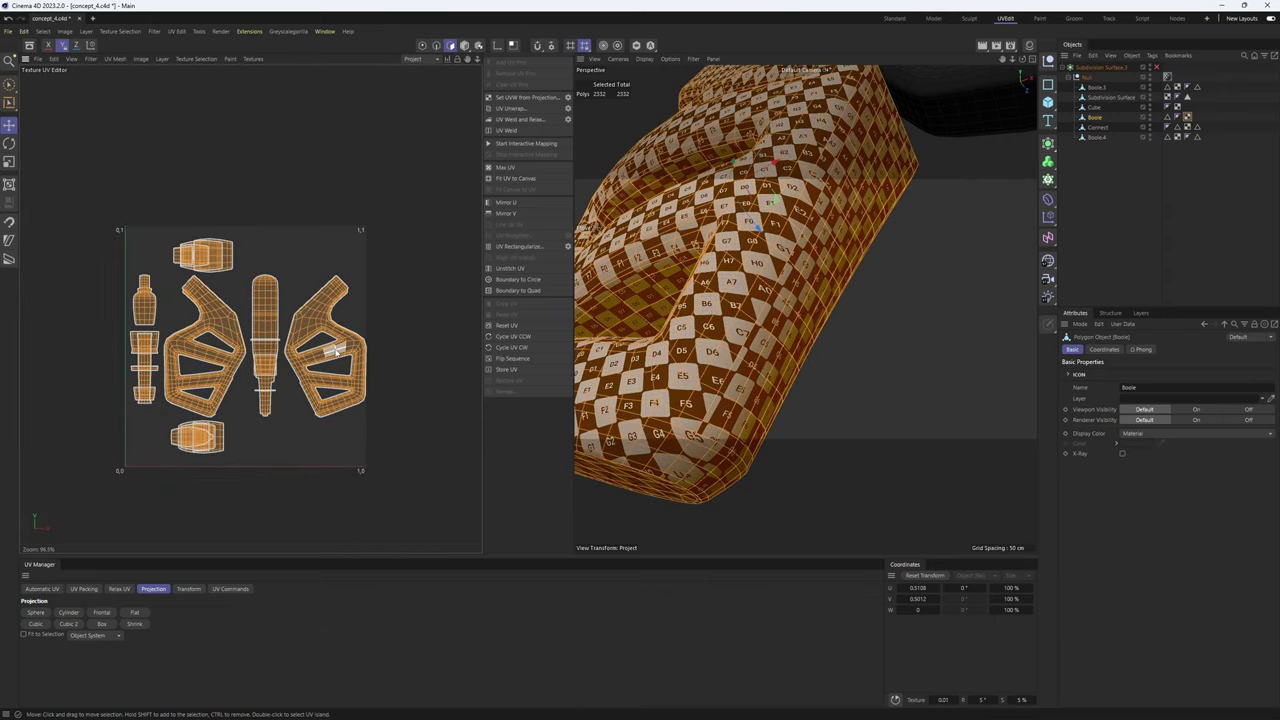
left_click_drag(822, 296, 838, 362, "alt")
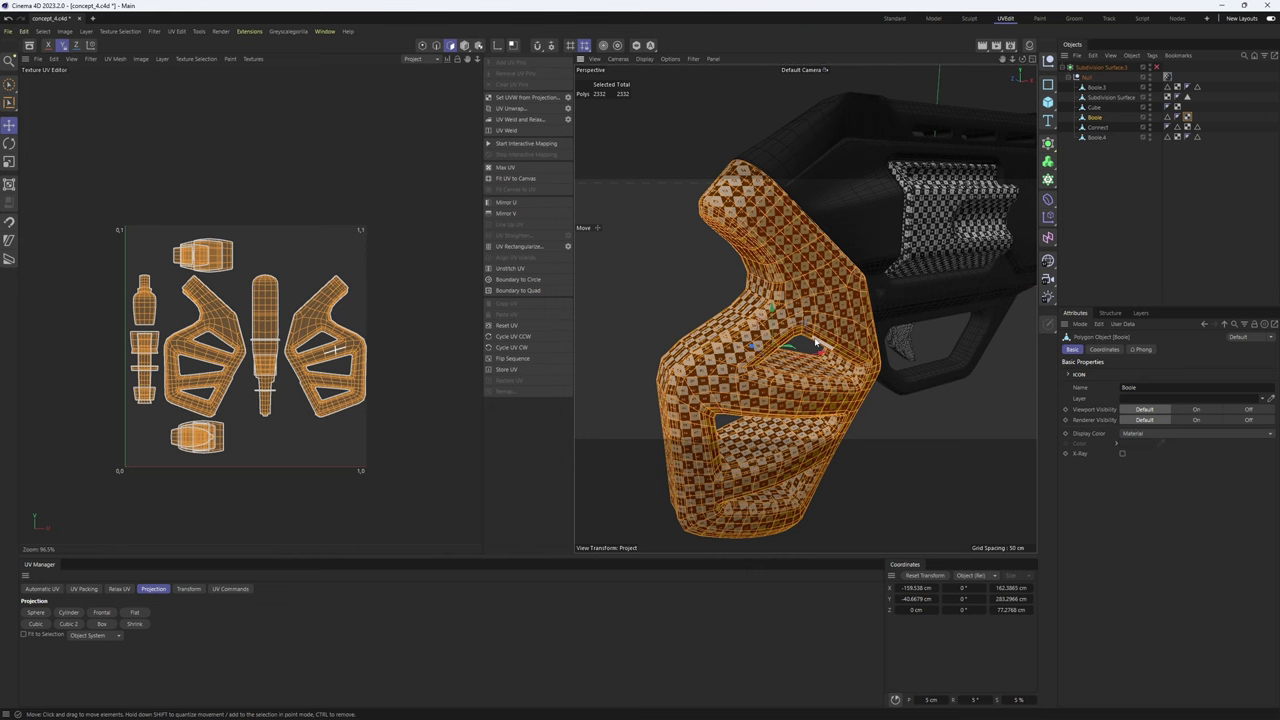
- Loop-select the edges running along the grip's back contour, then return to model mode
key("Return")
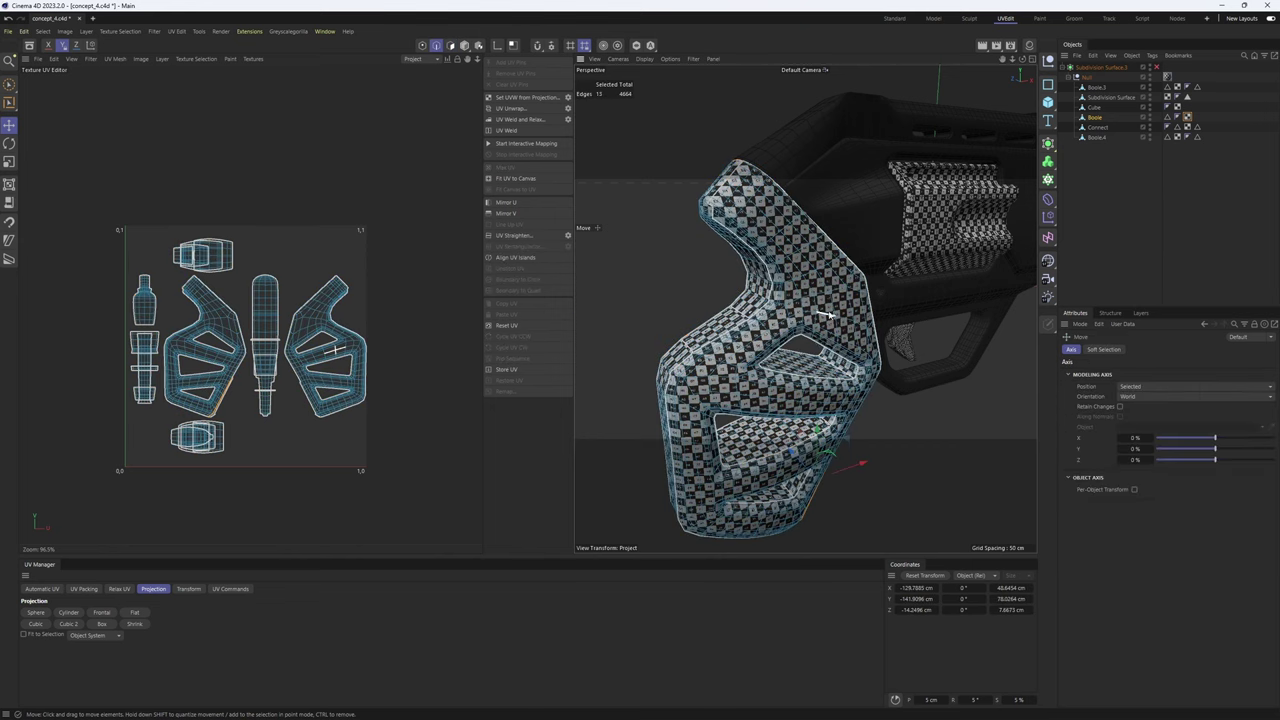
left_click_drag(829, 314, 803, 328, "alt")
key("u")
key("l")
left_click(777, 260)
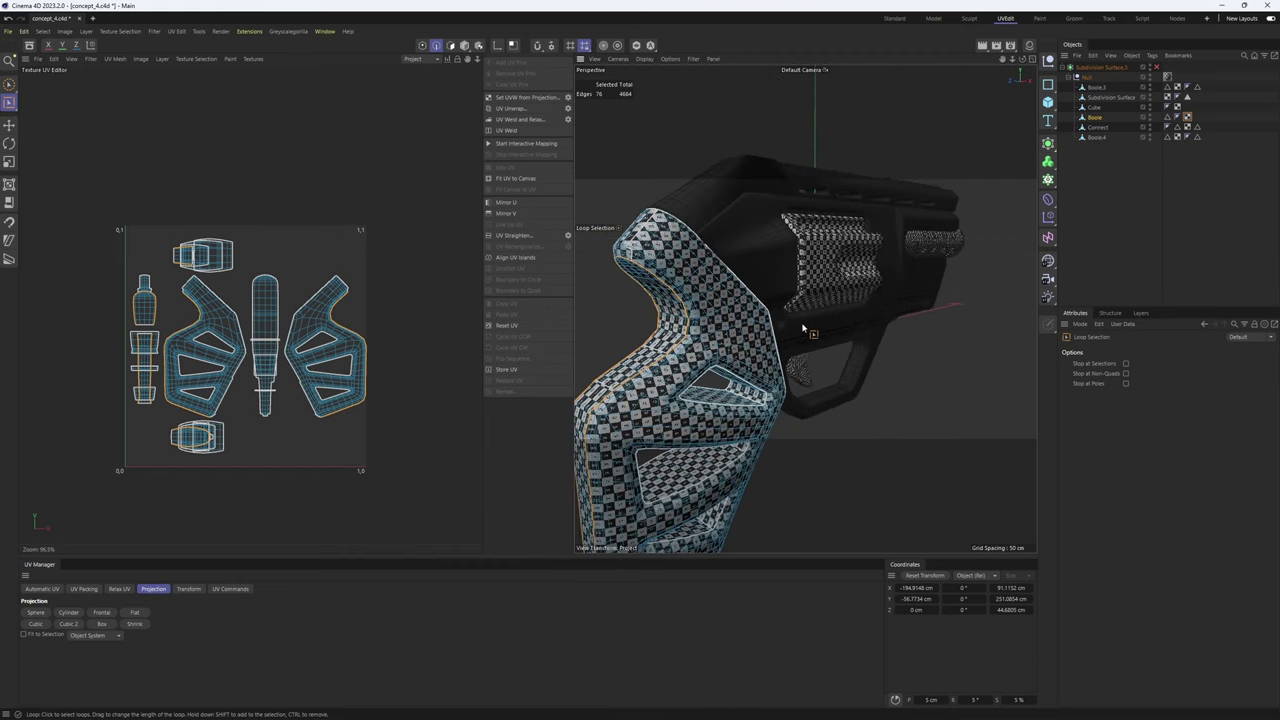
key("Return")
key("Return")
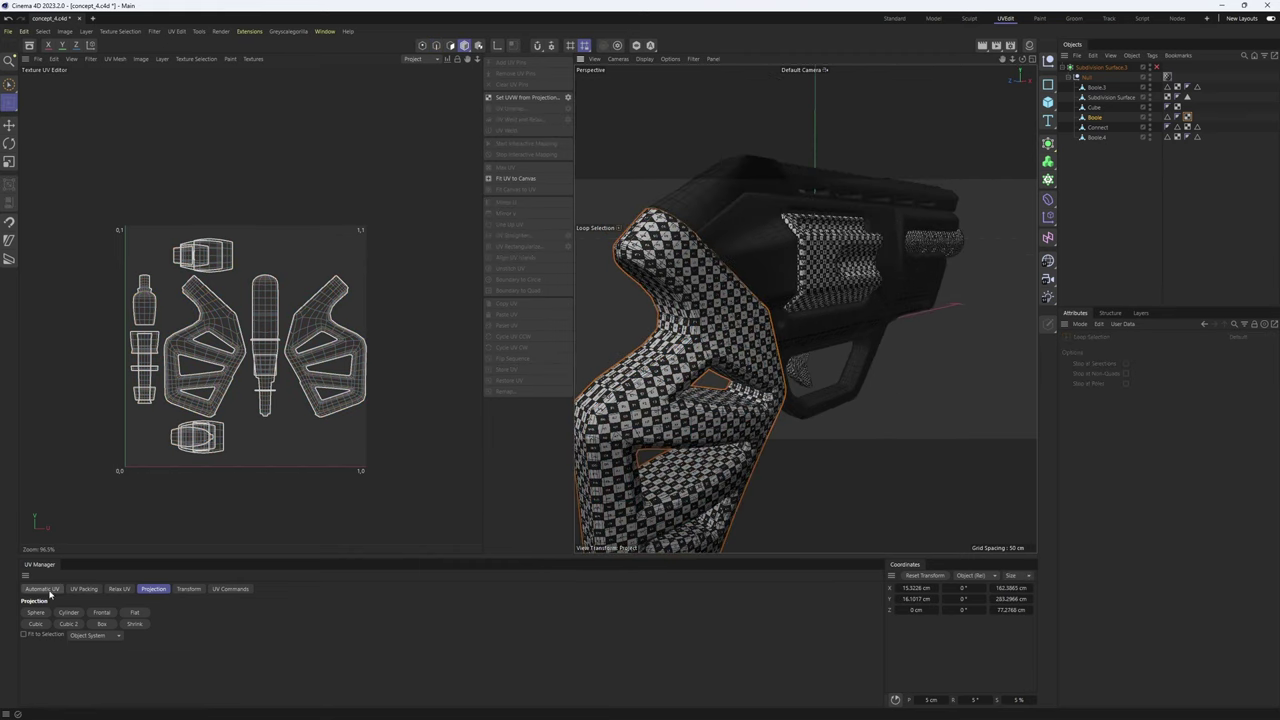
- Show the automatic UV options and examine the checker on the cylinder and the grip's box-projected UVs in edge and polygon modes
left_click(42, 589)
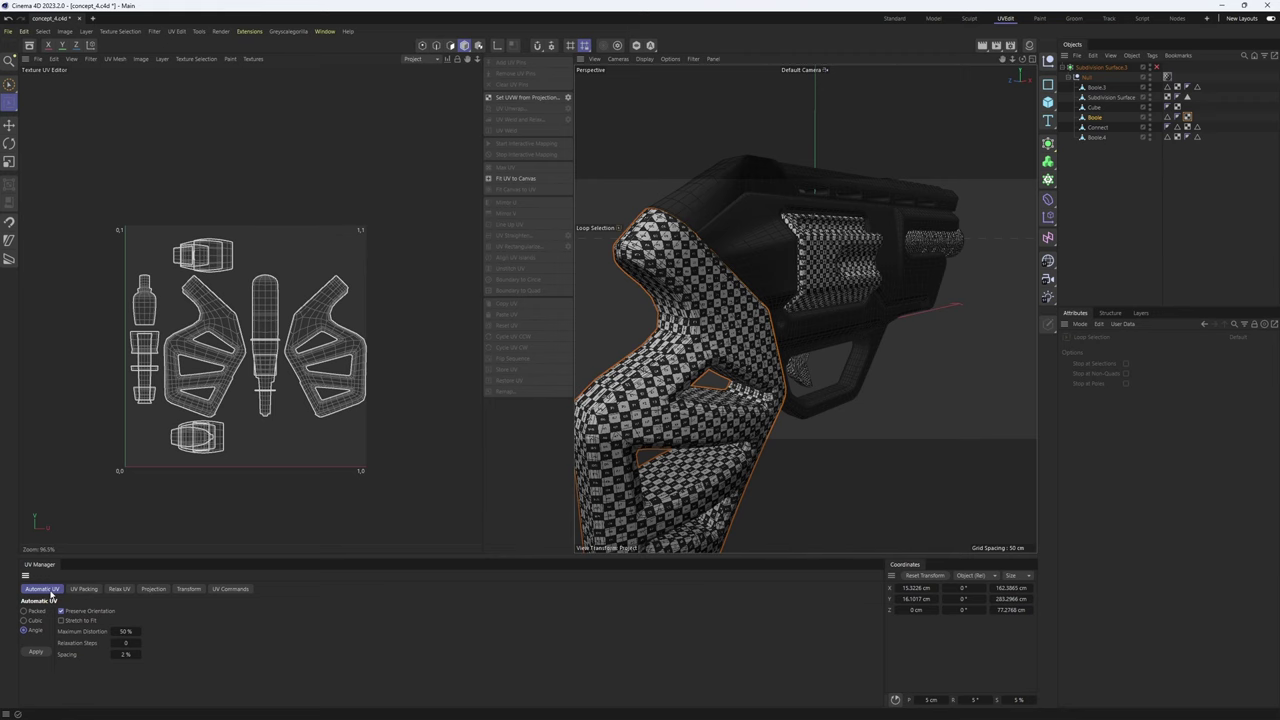
scroll(838, 290, "up", 6)
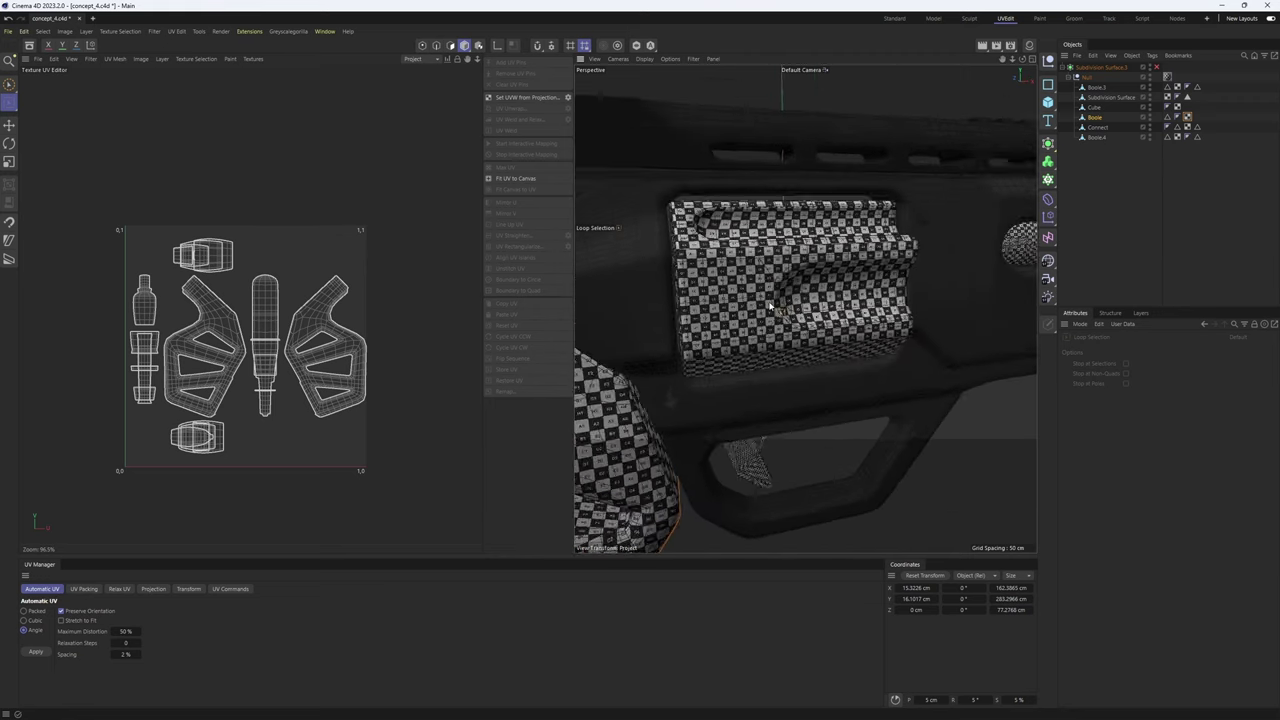
key("e")
mouse_move(767, 283)
left_mouse_down("alt")
mouse_move(700, 288)
mouse_move(750, 267)
mouse_move(816, 281)
mouse_move(913, 224)
mouse_move(843, 294)
mouse_move(757, 212)
mouse_move(737, 369)
mouse_move(696, 258)
mouse_move(769, 299)
left_mouse_up("alt")
key("Return")
scroll(690, 256, "up", 4)
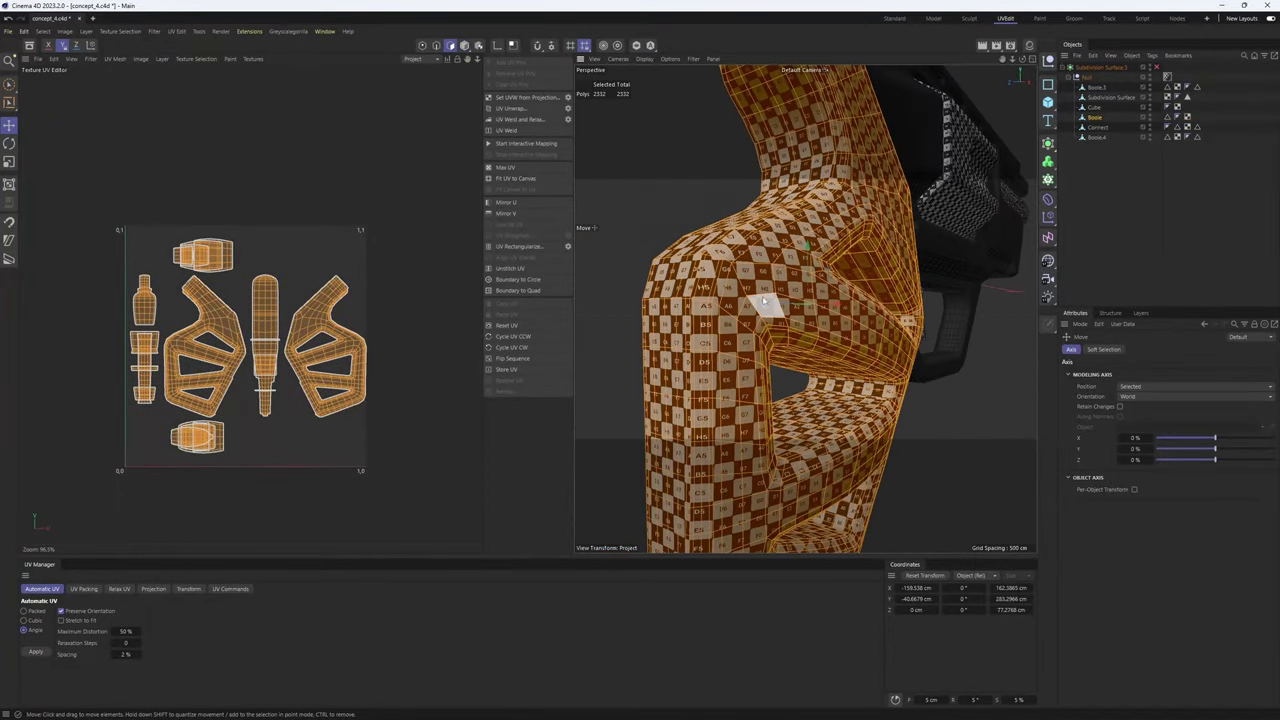
key("Return")
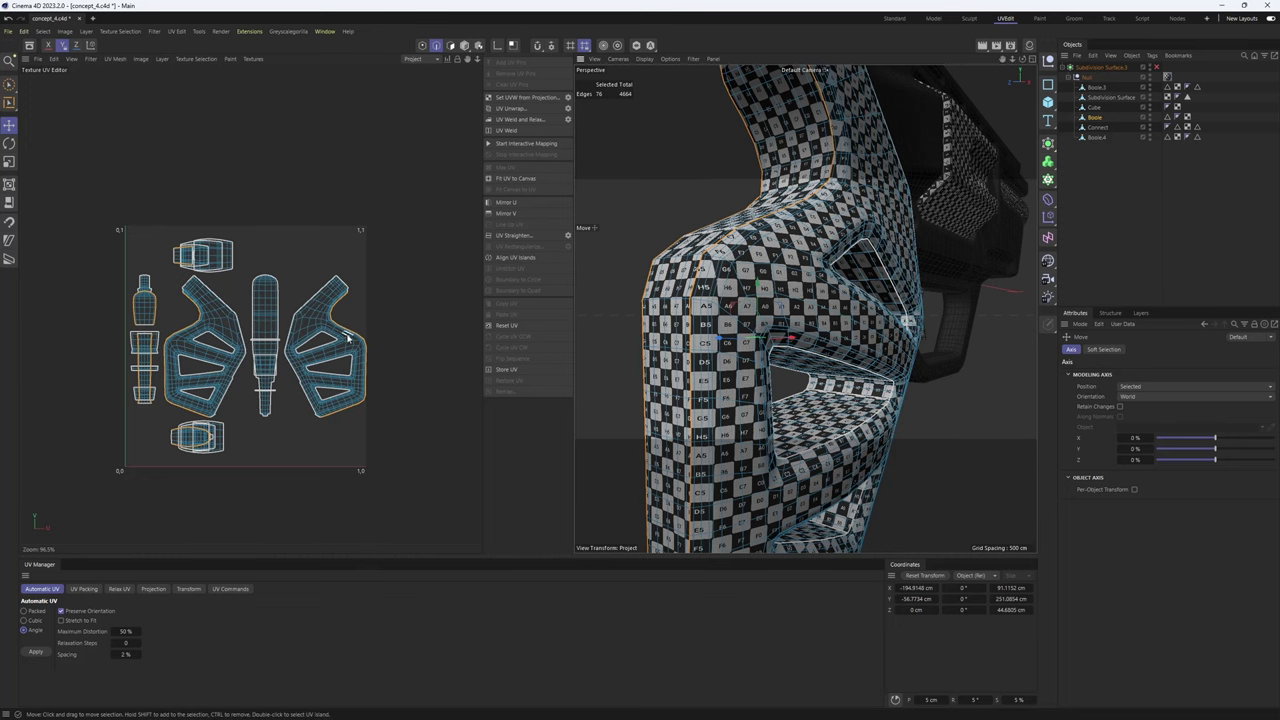
scroll(348, 338, "up", 3)
key("Return")
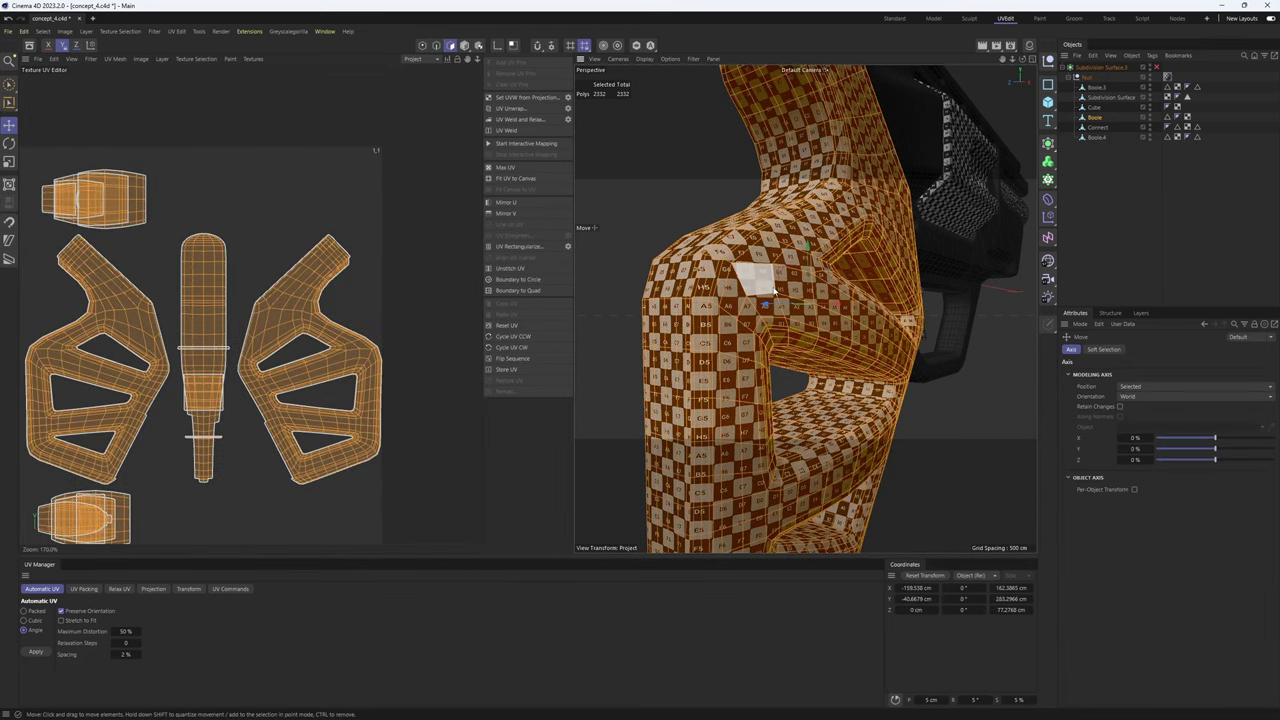
scroll(752, 284, "down", 4)
left_click_drag(792, 318, 719, 339, "alt")
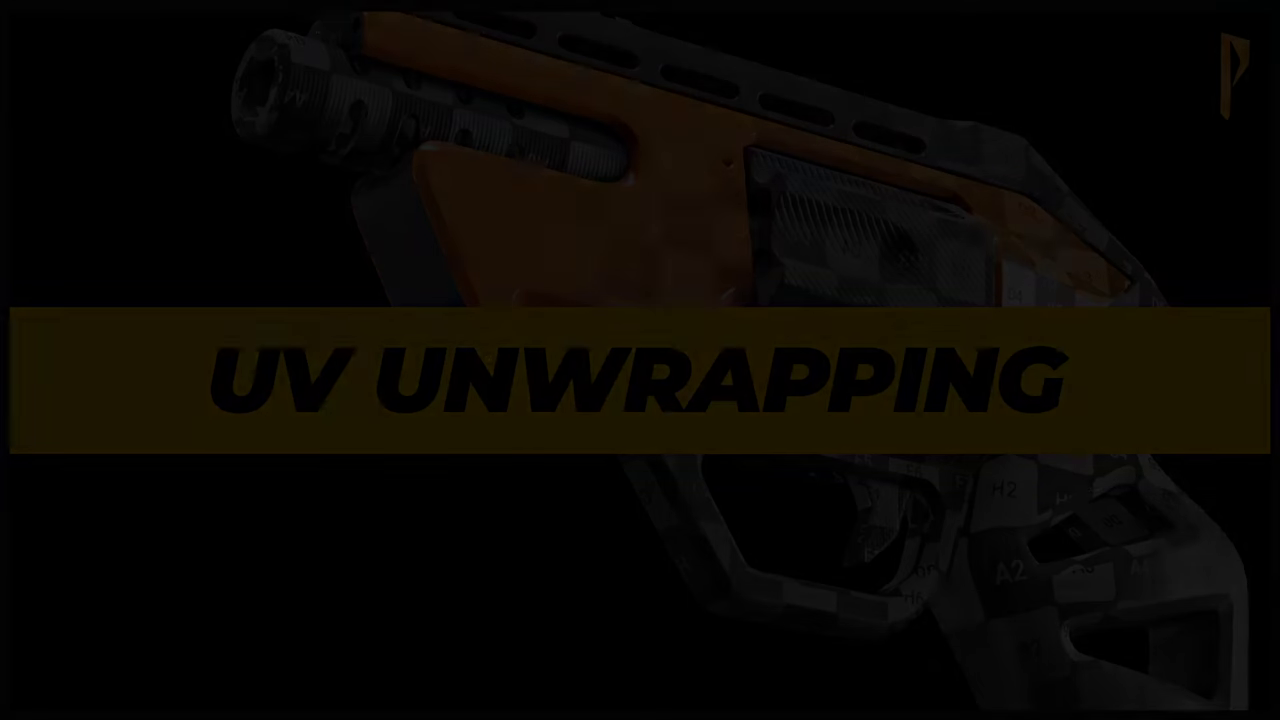
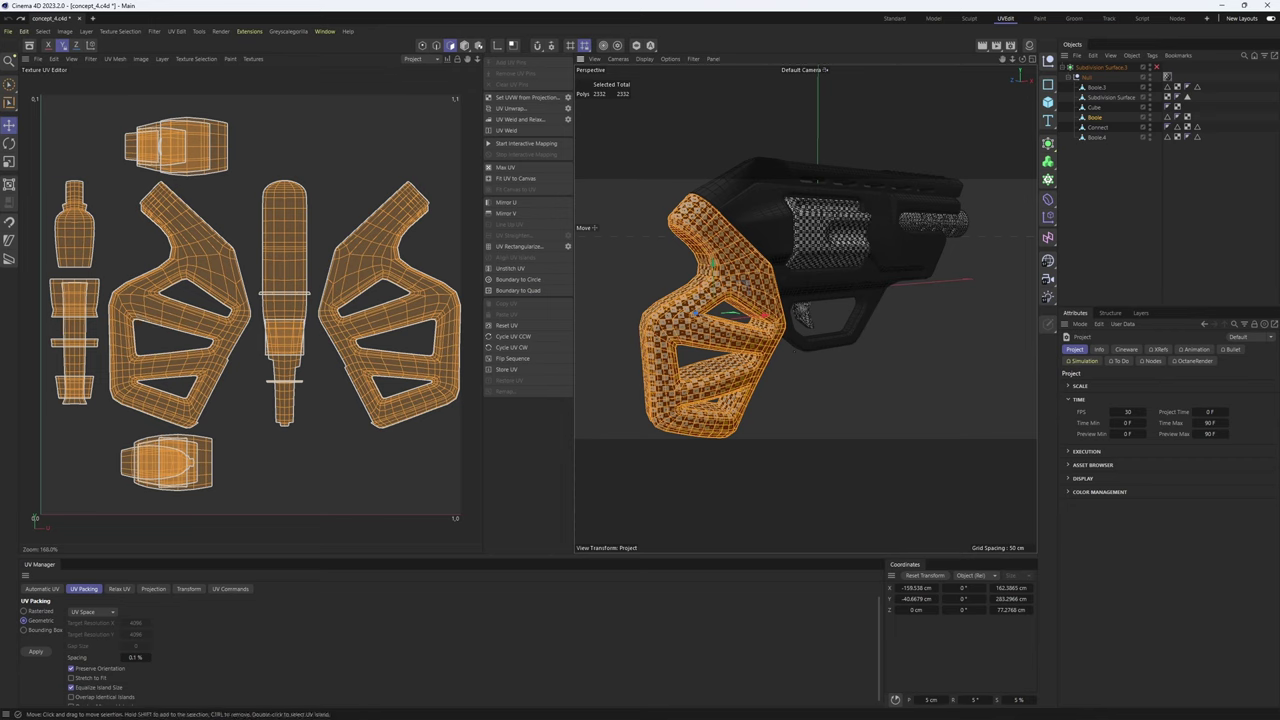
- Show the paper cup template image as an unwrapping example, then switch back to the grip in Cinema 4D
left_click_drag(0, 102, 551, 137)
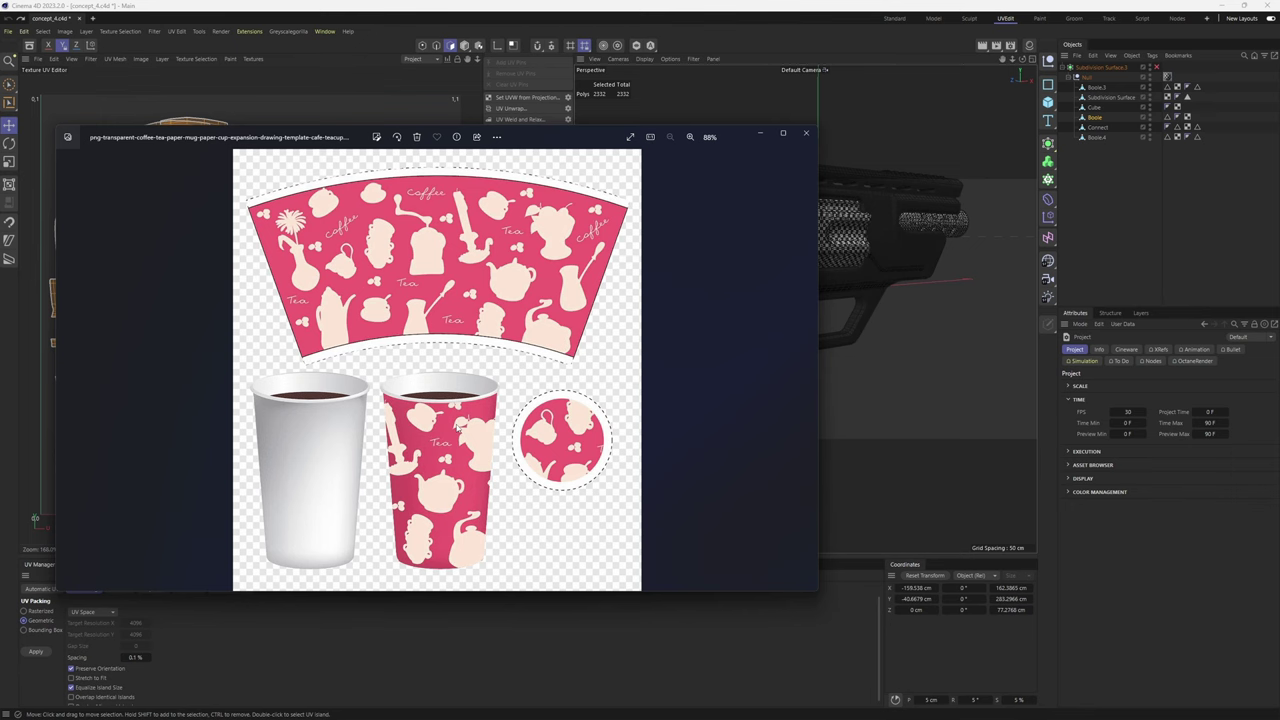
key("alt+Tab")
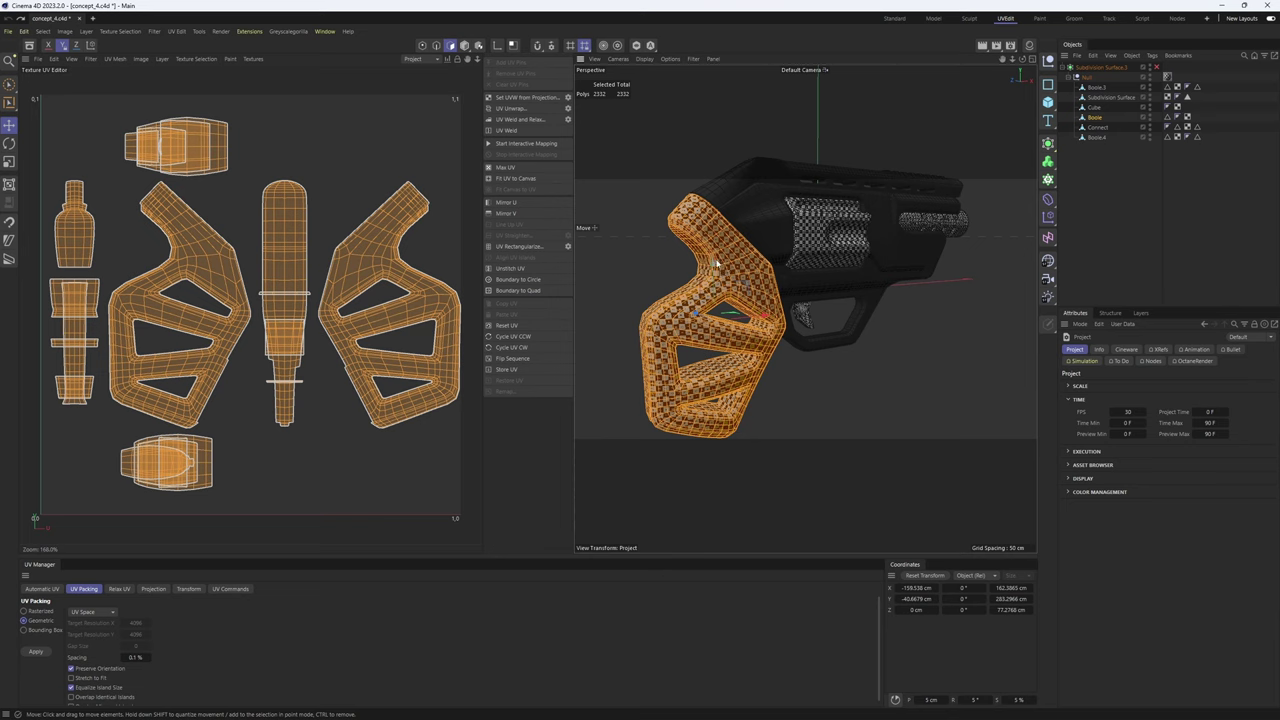
scroll(715, 288, "up", 4)
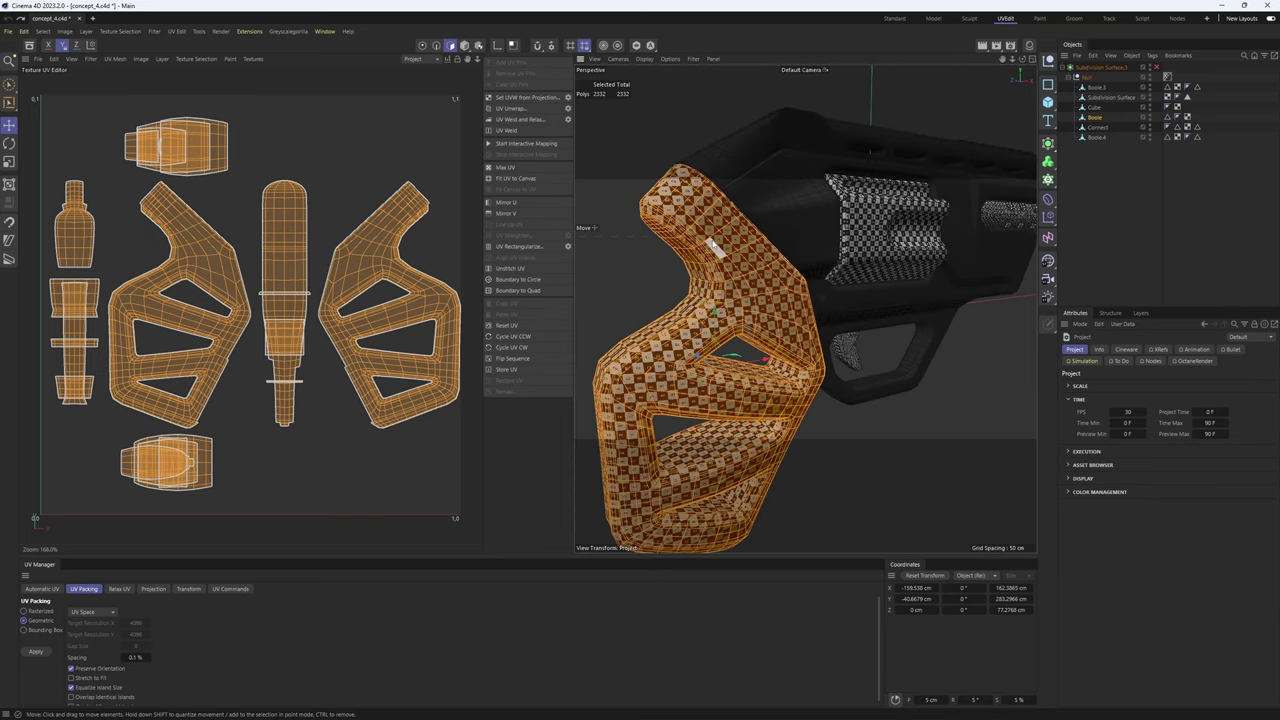
- Deselect the grip's edges, clear the existing UVs in polygon mode with all polygons selected, and return to edge mode
key("Return")
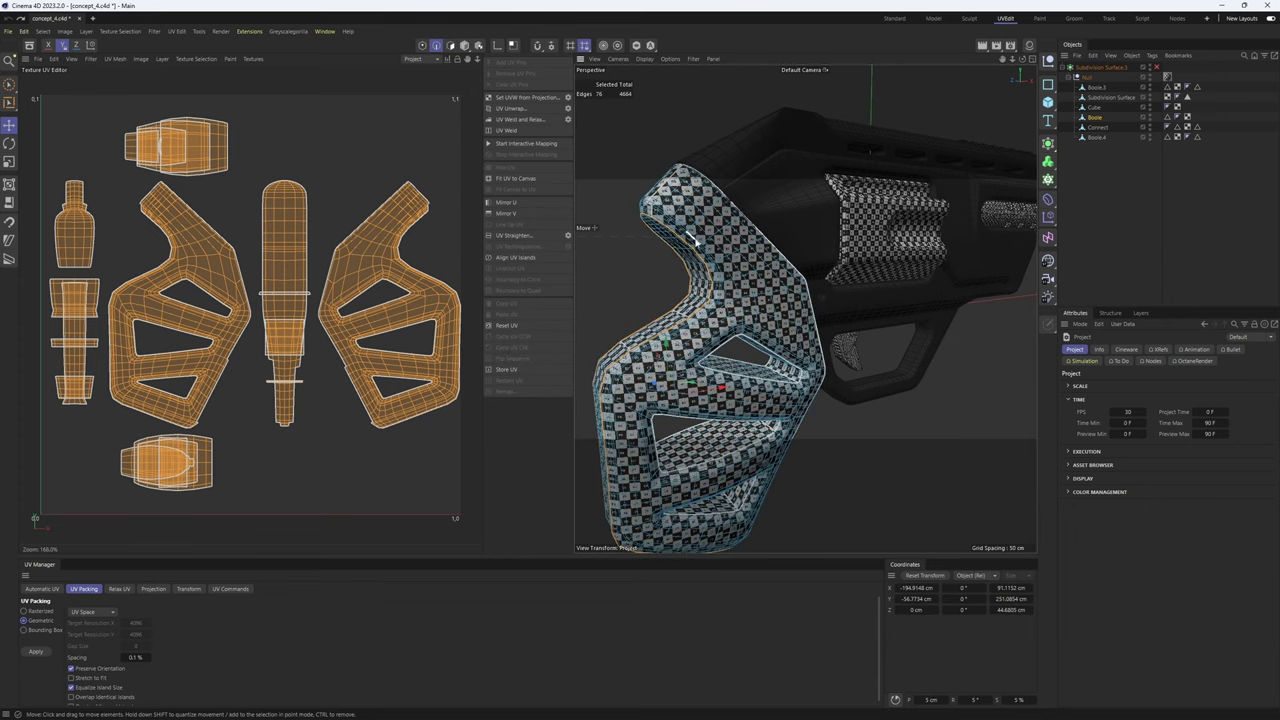
left_click_drag(713, 253, 699, 241, "alt")
left_click(699, 241)
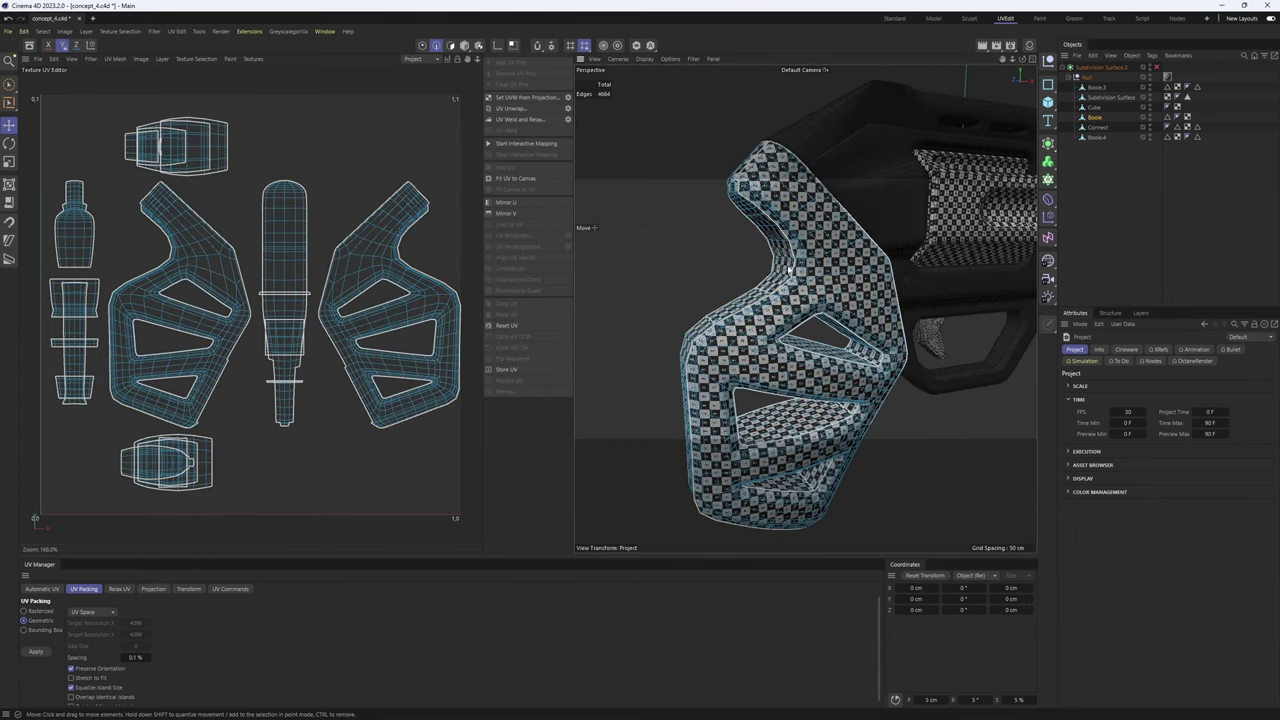
key("Return")
left_click(508, 325)
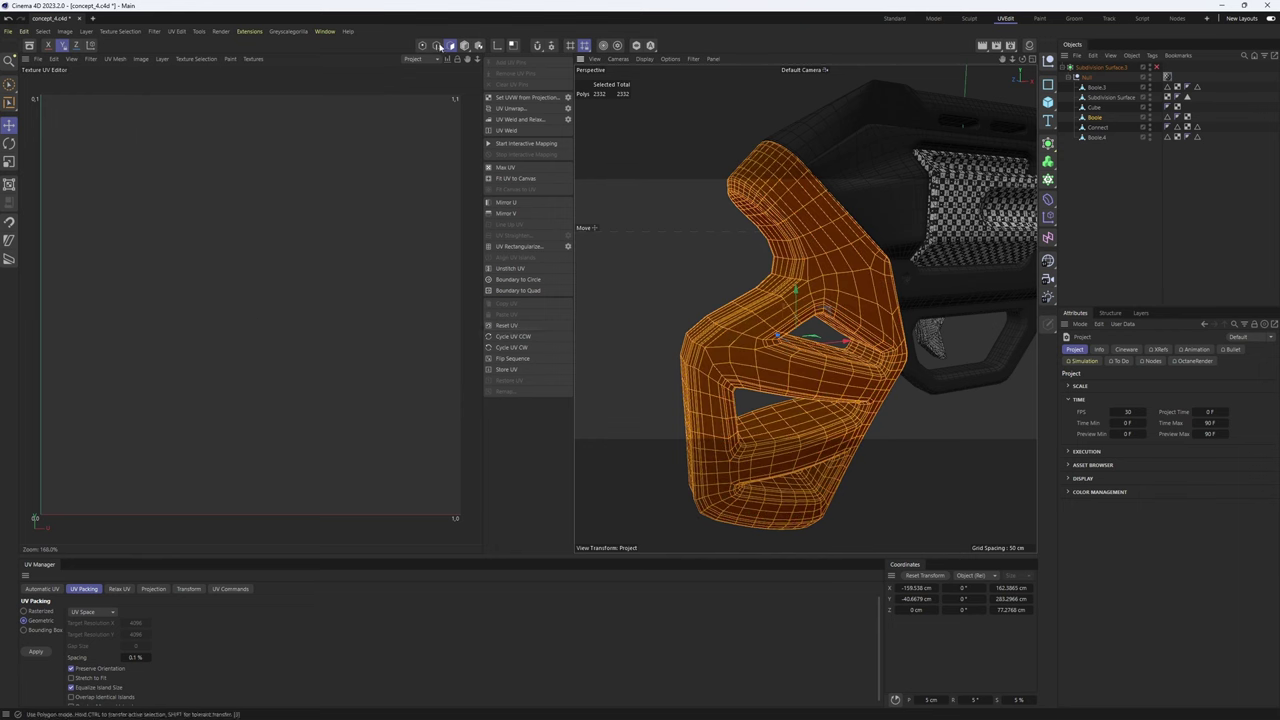
key("Return")
left_click_drag(709, 277, 790, 290, "alt")
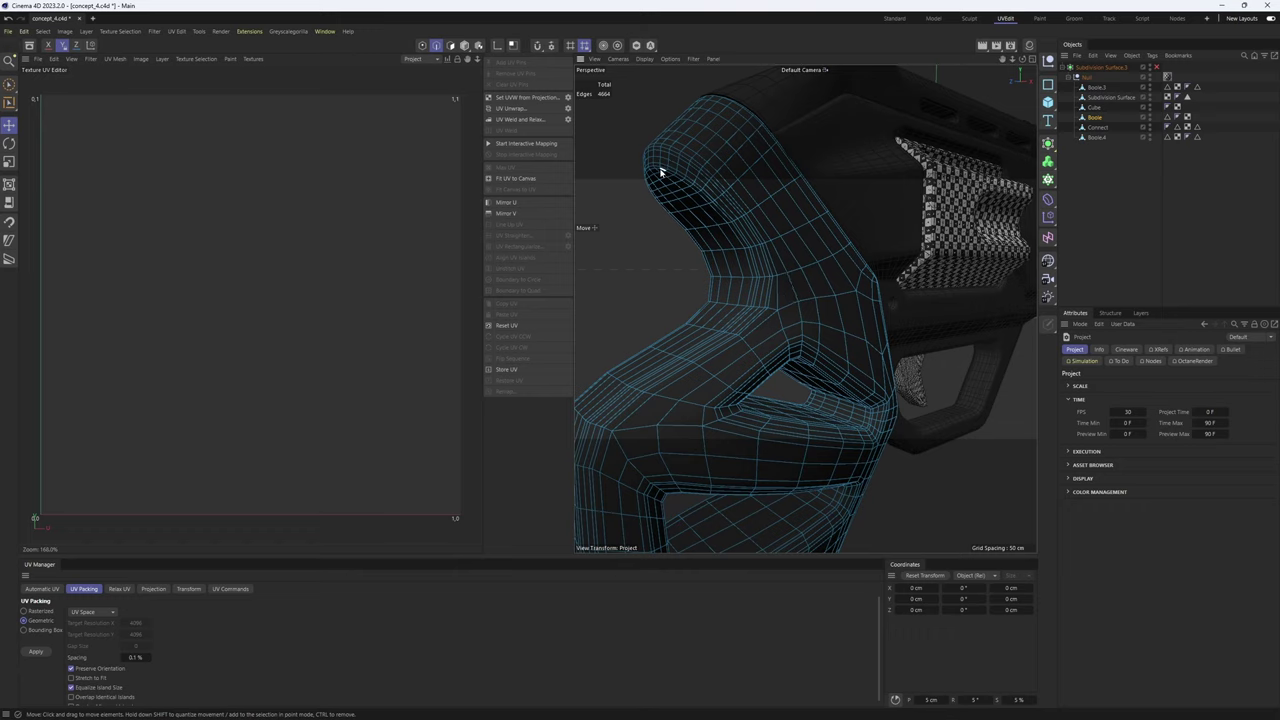
- Detach the selection commands as a floating palette and loop-select the edges along the grip's back contour with Loop Selection
left_click(74, 33)
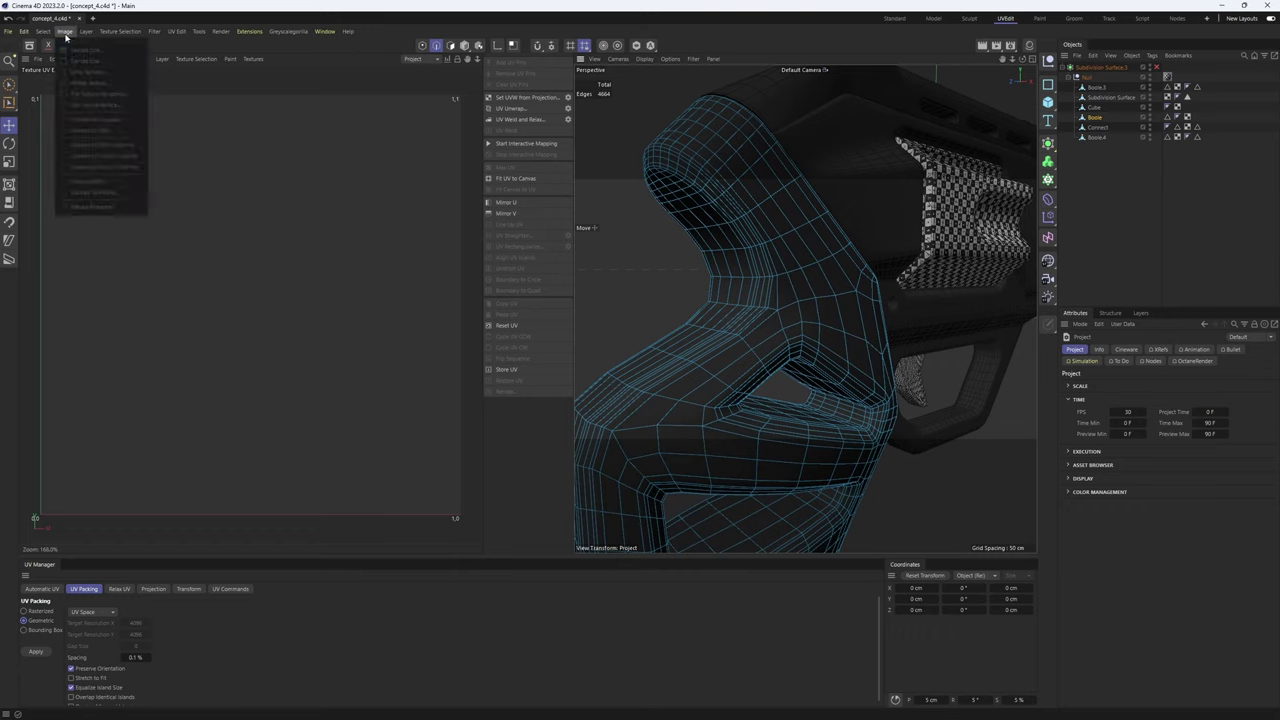
left_click(61, 38)
left_click_drag(61, 38, 77, 105)
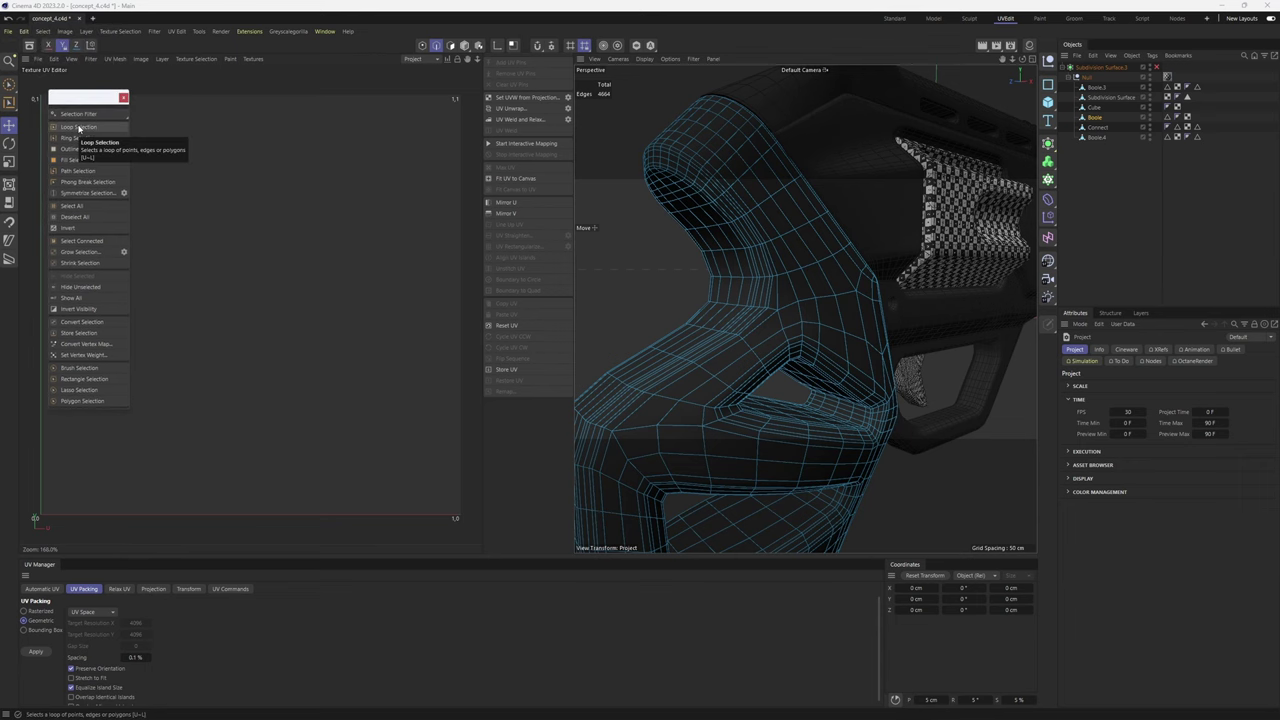
left_click(79, 128)
scroll(843, 214, "up", 5)
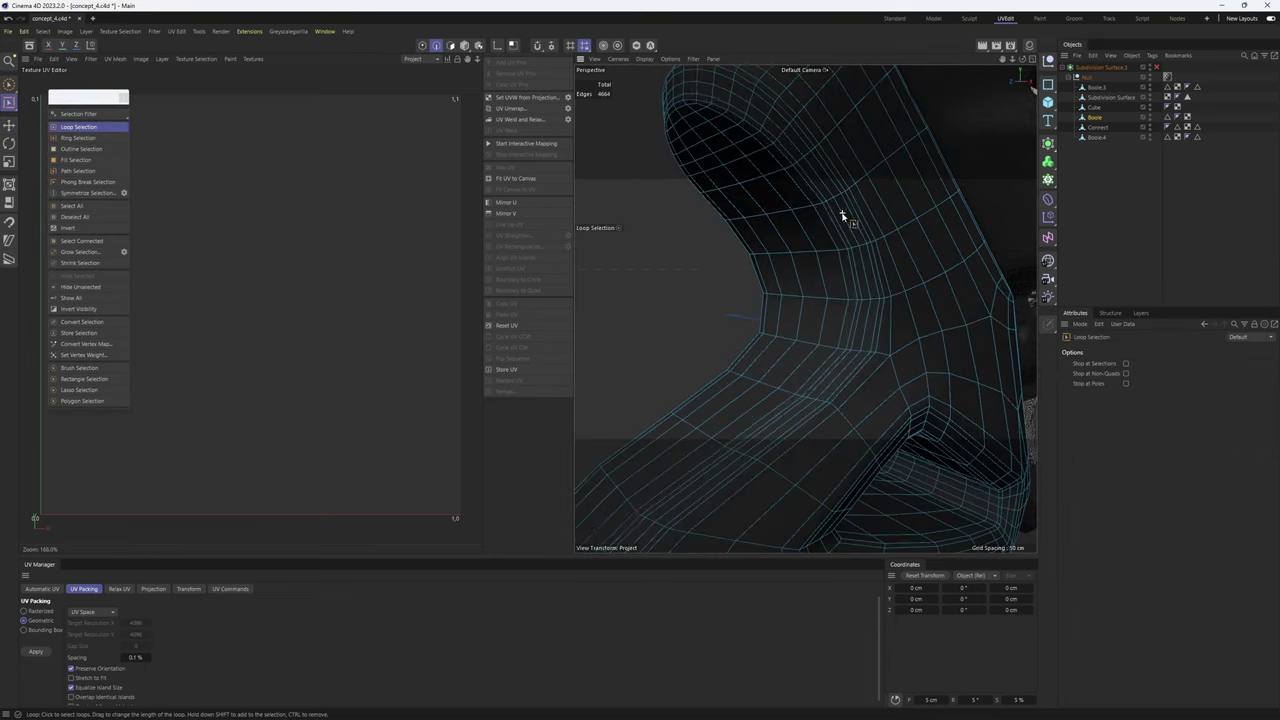
scroll(796, 177, "up", 3)
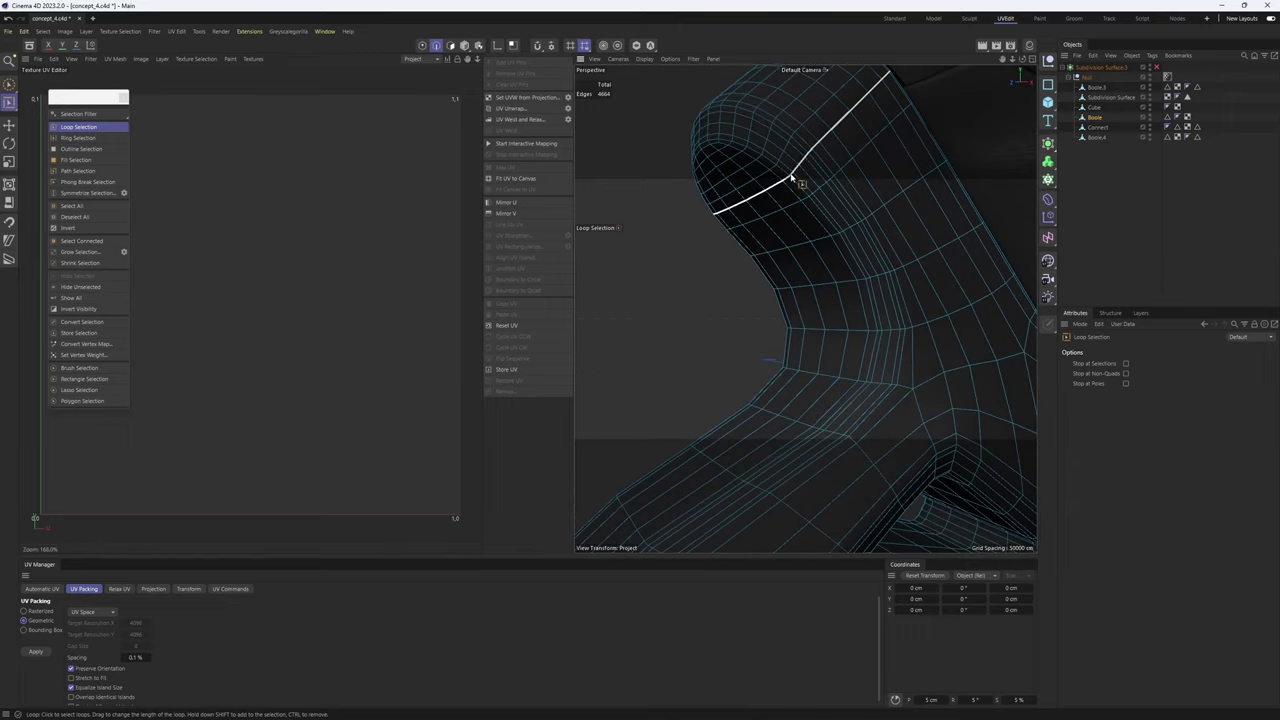
left_click(797, 184)
- Add the parallel edge loop on the outer side of the grip's back bevel to the seam selection
scroll(780, 235, "down", 8)
scroll(824, 208, "up", 8)
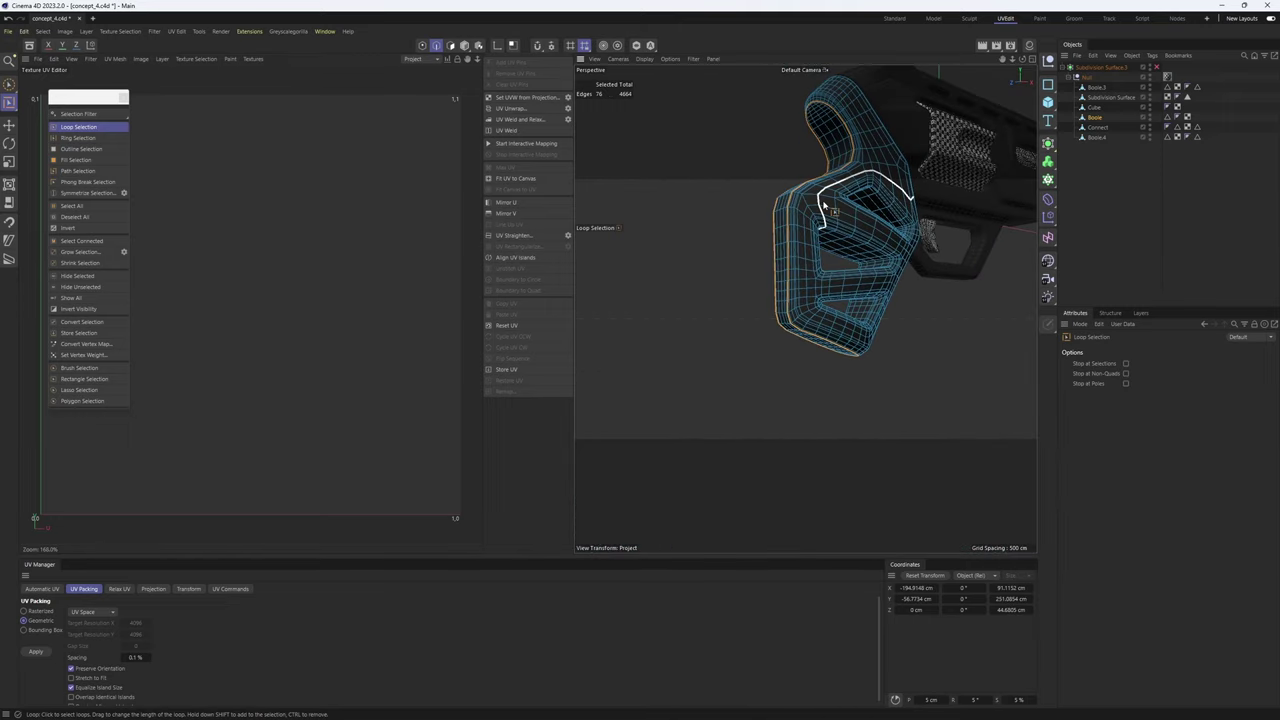
scroll(810, 205, "up", 10)
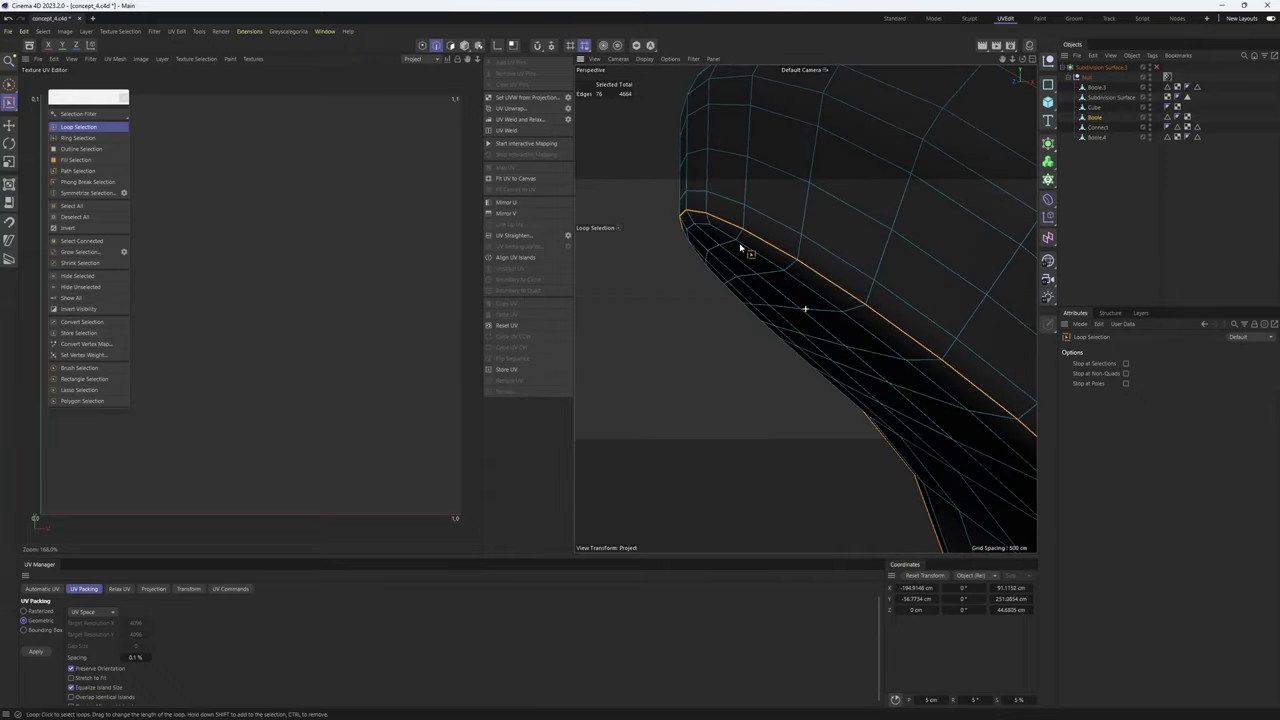
scroll(725, 214, "down", 8)
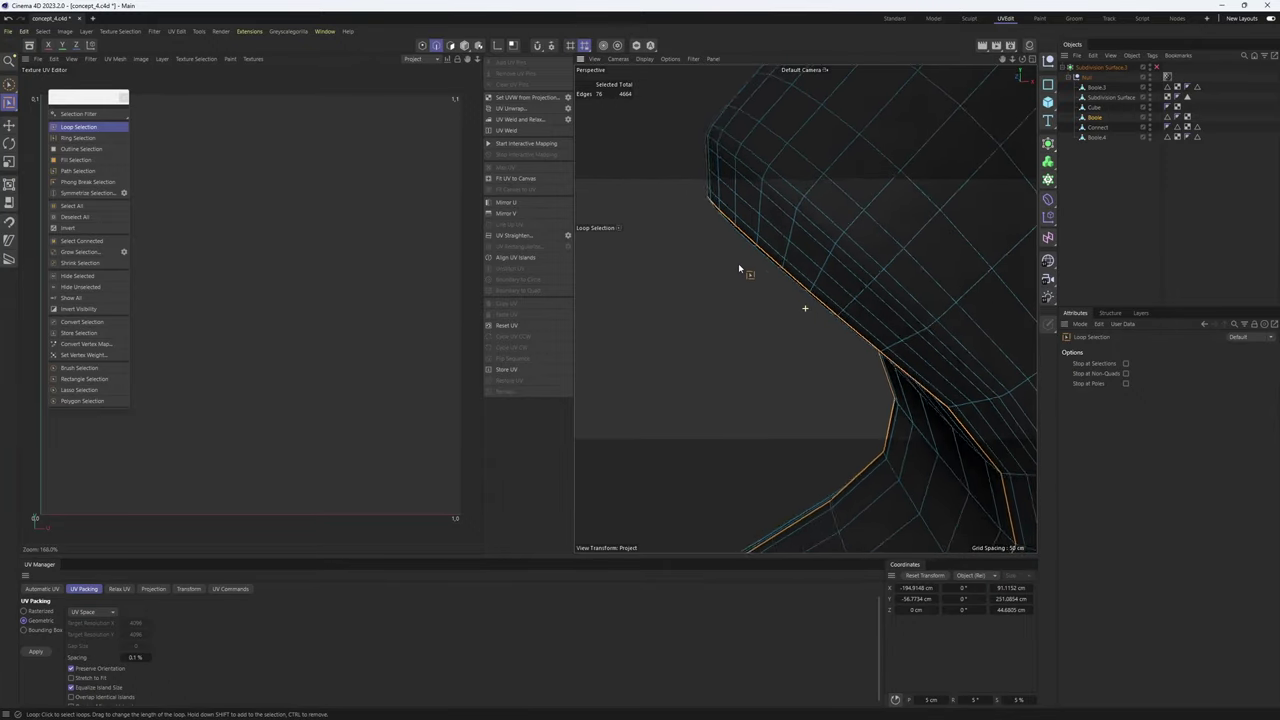
left_click_drag(817, 240, 806, 246, "alt")
scroll(751, 169, "up", 3)
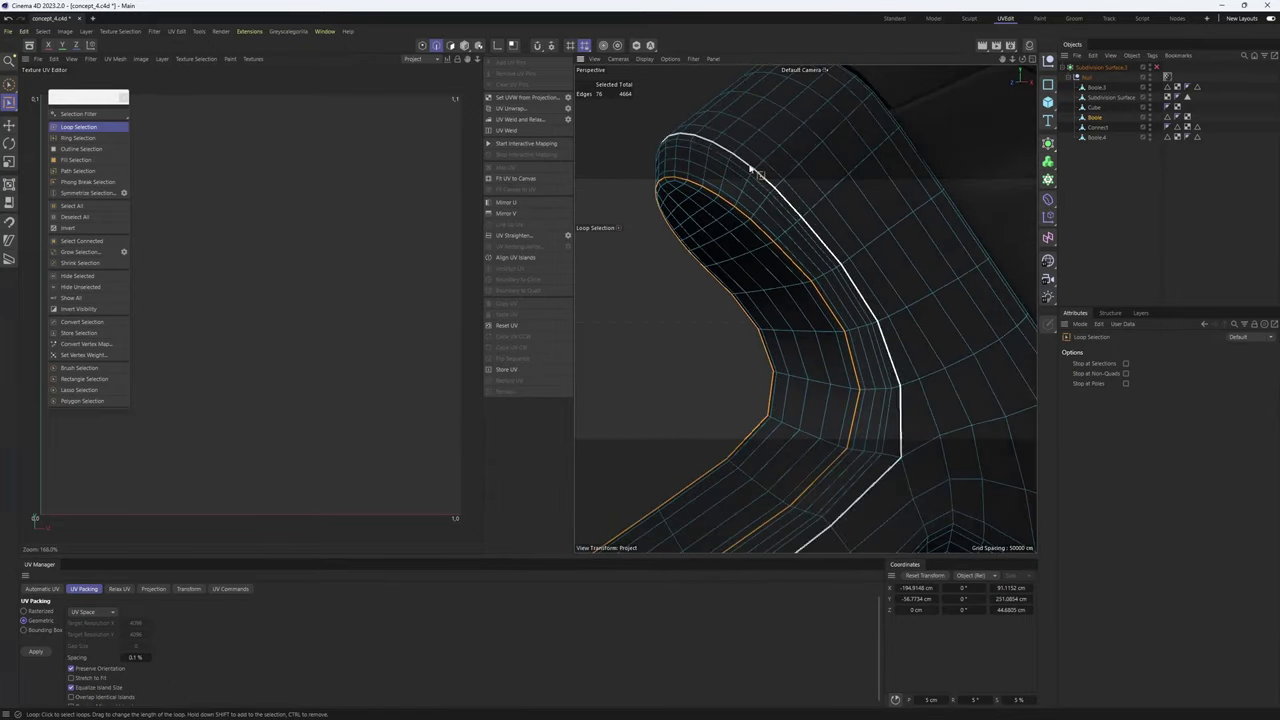
left_click_drag(751, 169, 725, 168, "alt")
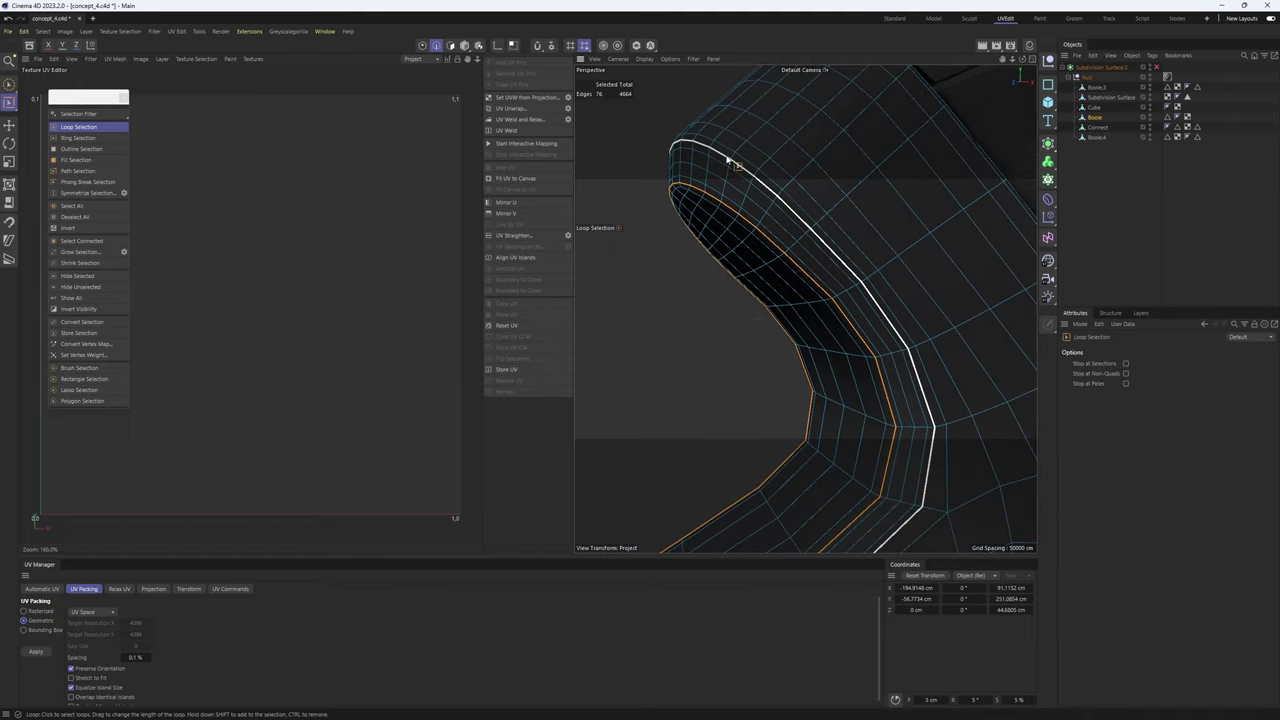
left_click(727, 160, "shift")
- Isolate the grip in the viewport and add the outer edge loop around its middle opening to the seam selection
scroll(727, 160, "down", 5)
left_click_drag(737, 269, 711, 204, "alt")
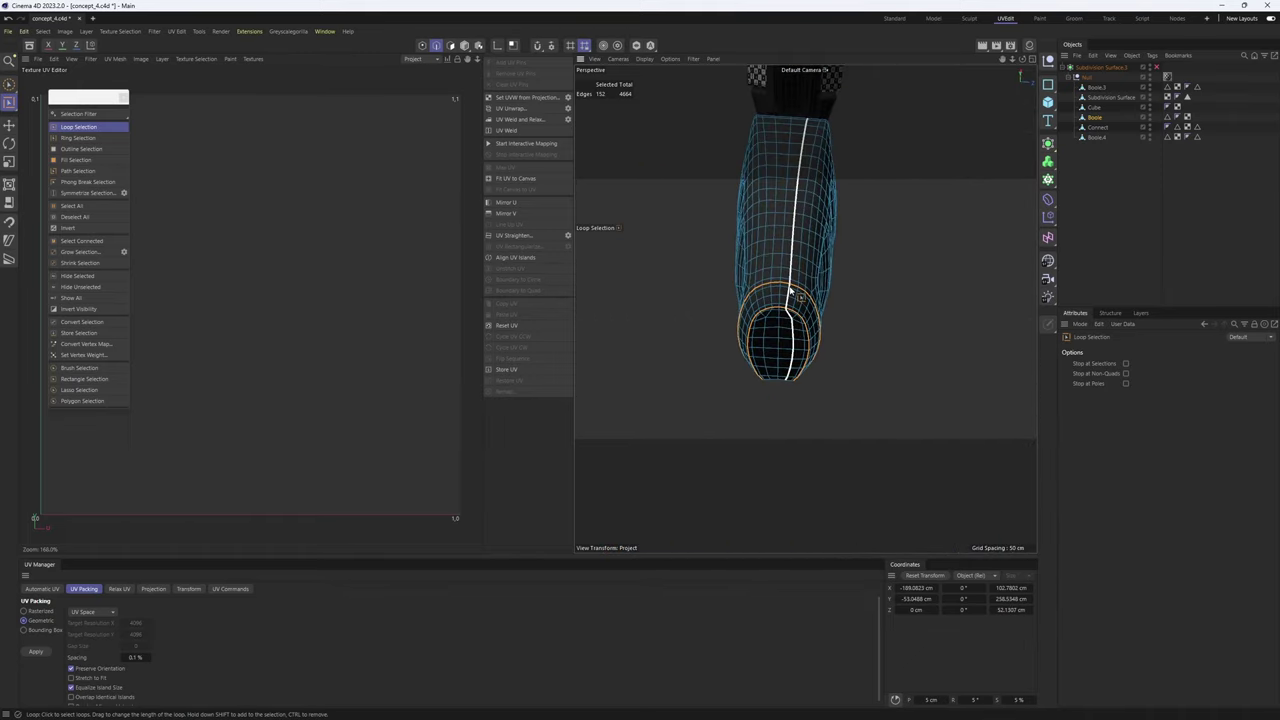
left_click_drag(792, 292, 725, 140, "alt")
left_click(636, 47)
middle_click_drag(744, 293, 794, 251, "alt")
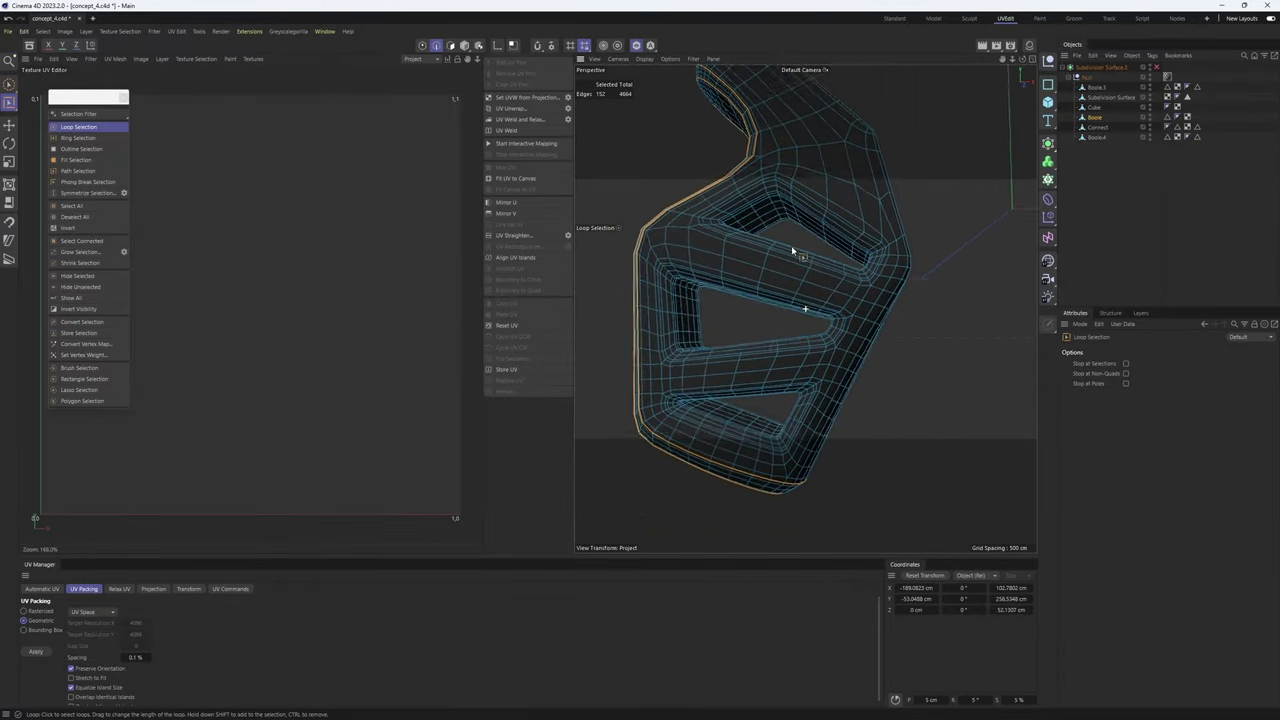
right_click_drag(794, 251, 766, 209, "alt")
left_click_drag(766, 209, 700, 228, "alt")
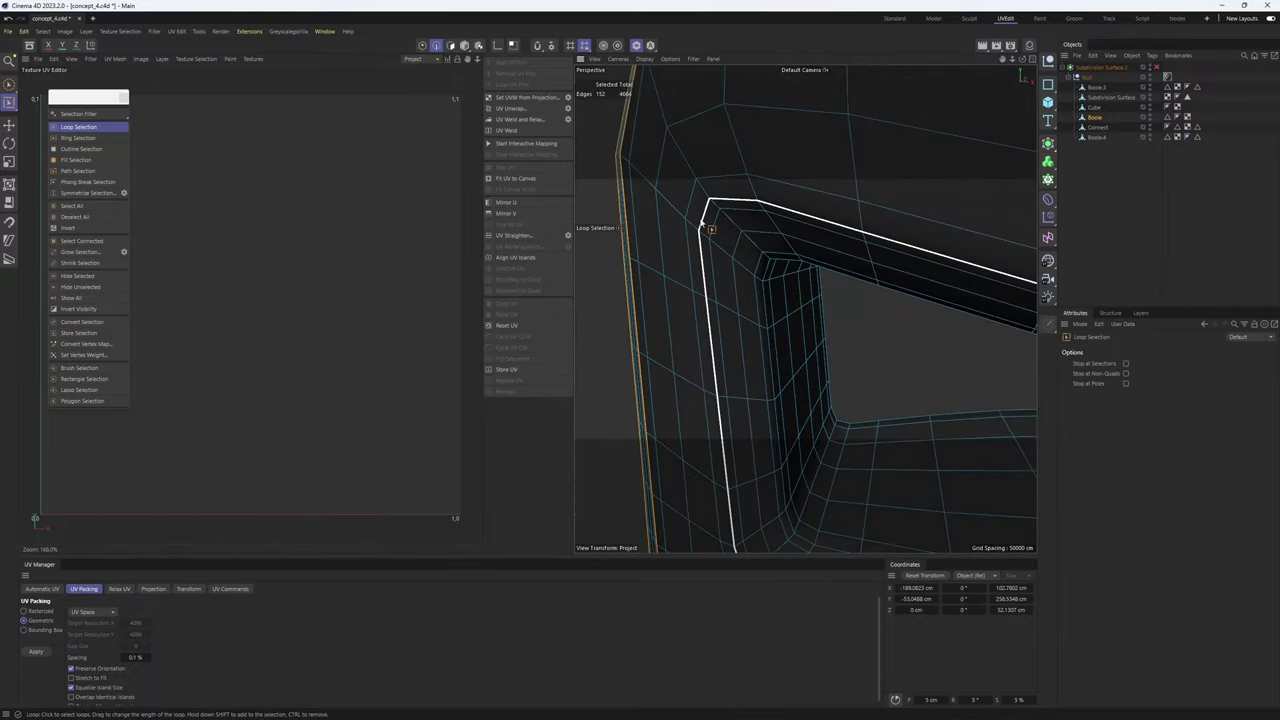
left_click(701, 224, "shift")
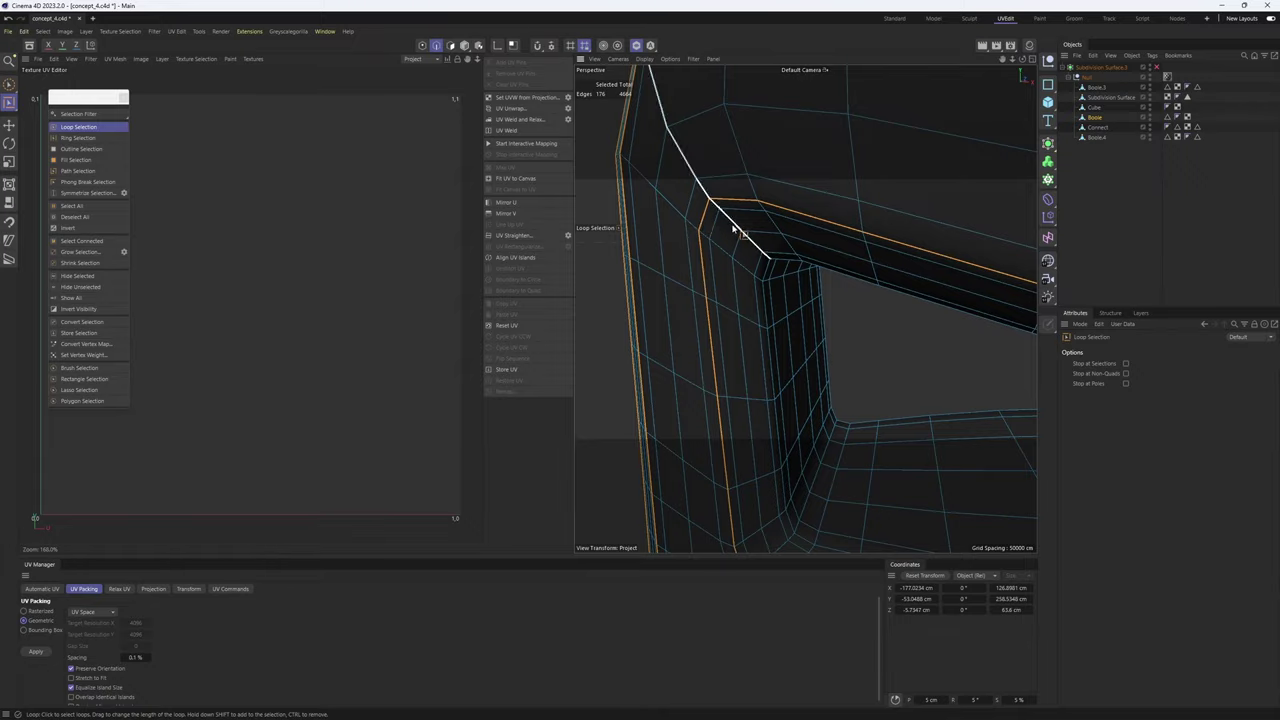
- Add further edge loops around the grip's middle and upper openings, including the upper opening's inner rim
scroll(720, 226, "down", 5)
left_click_drag(709, 226, 703, 336, "alt")
scroll(700, 212, "up", 5)
scroll(720, 200, "up", 4)
left_click(739, 291, "shift")
scroll(742, 304, "down", 5)
scroll(750, 302, "up", 4)
left_click(767, 318, "shift")
left_click(688, 352, "shift")
left_click(639, 312, "shift")
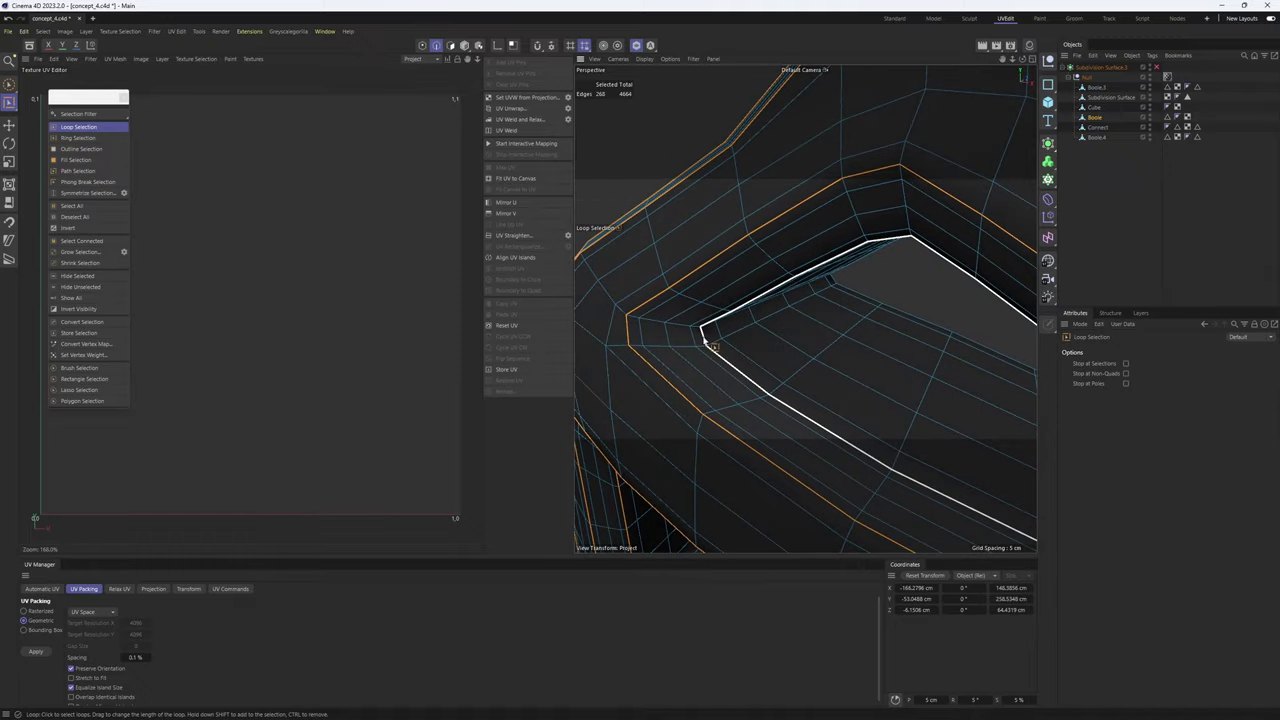
left_click(703, 336, "shift")
- Add the remaining rim loops of the grip's openings, including the outer loop around the lower opening
right_click_drag(733, 321, 660, 330, "alt")
left_click_drag(806, 309, 746, 277, "alt")
left_click(834, 226, "shift")
left_click(903, 320, "shift")
left_click(691, 310, "shift")
left_click(725, 318, "shift")
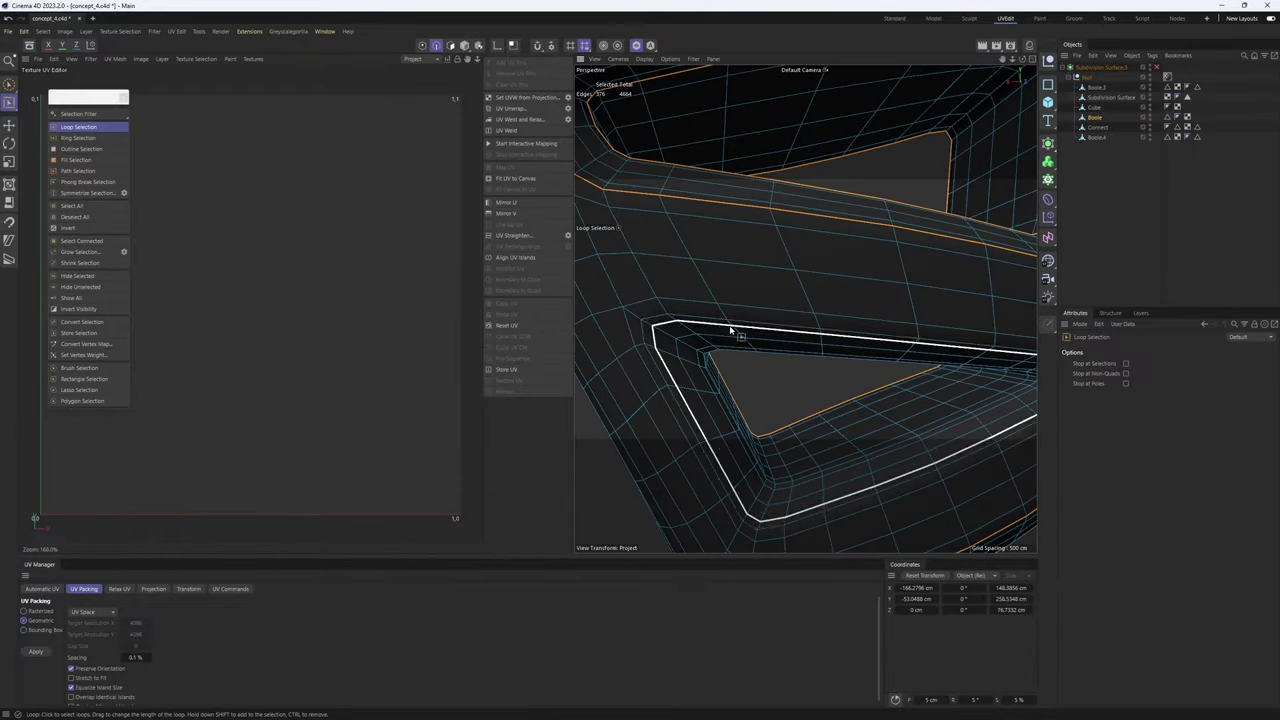
left_click_drag(734, 334, 790, 318, "alt")
left_click(737, 276, "shift")
left_click(749, 317, "shift")
- Add the edge loop bordering the grip's sloped upper face to the seam selection and check all seams
scroll(749, 317, "down", 6)
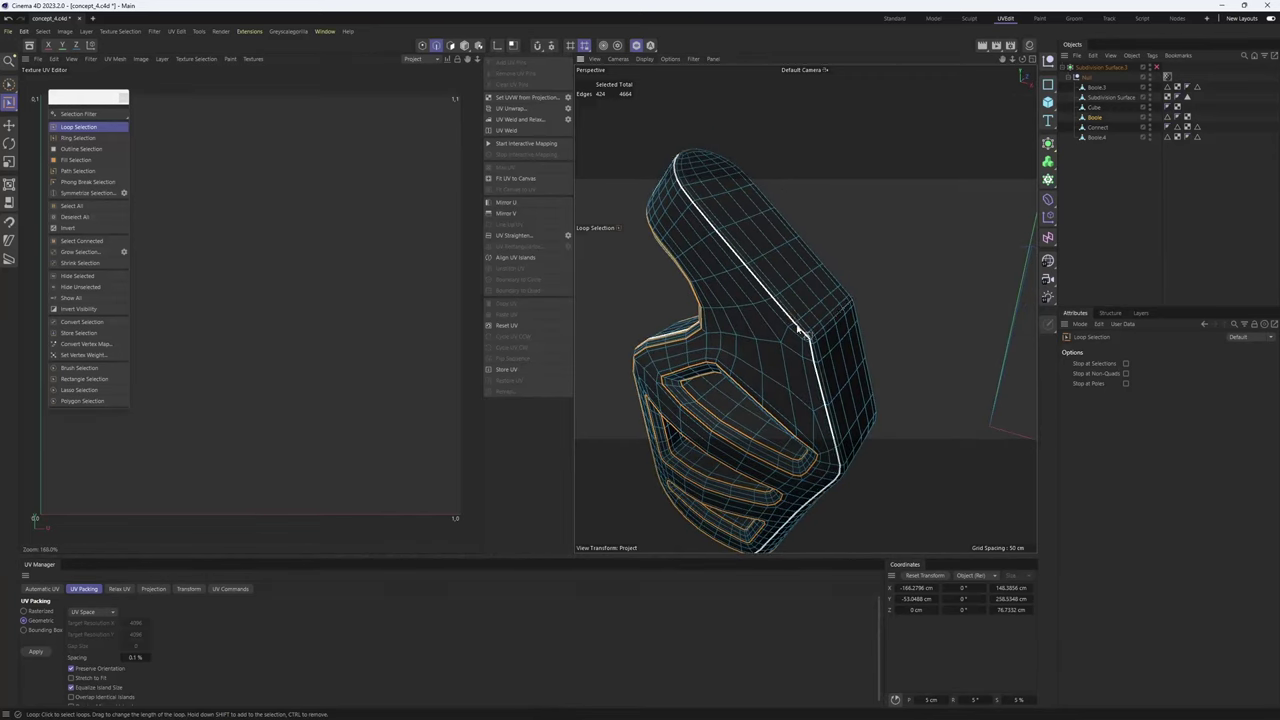
scroll(800, 330, "up", 5)
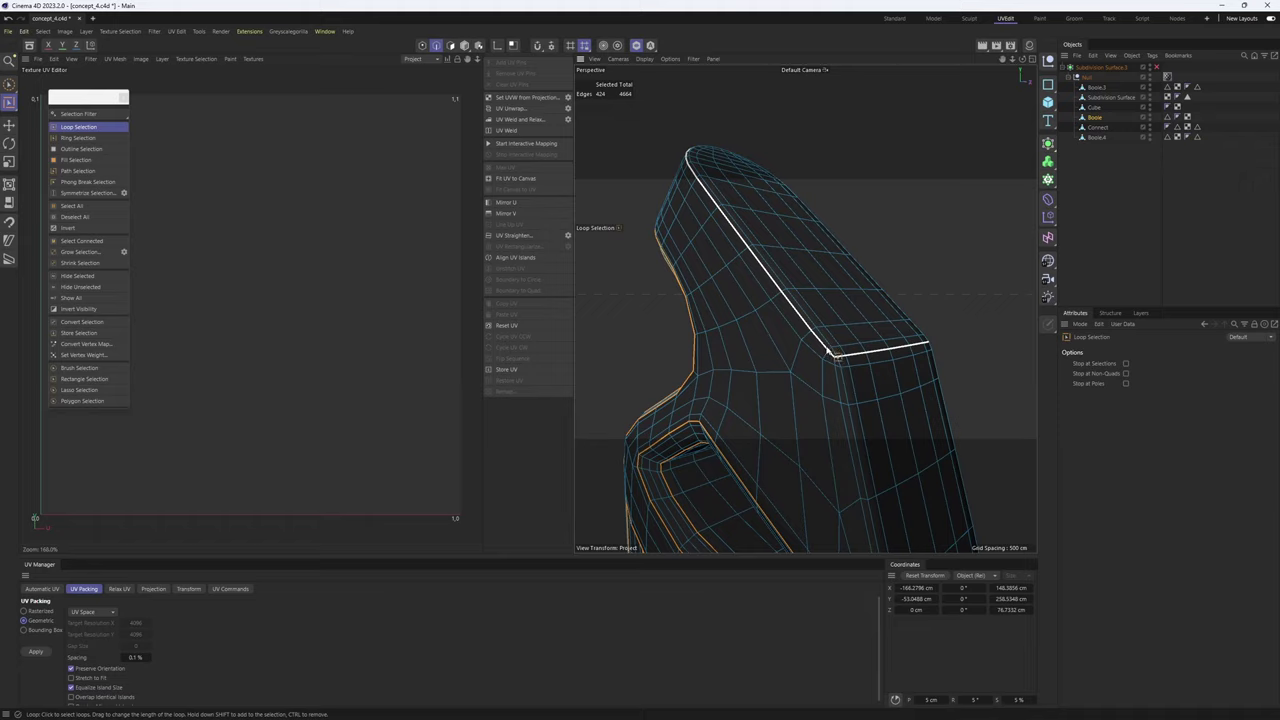
left_click(828, 350, "shift")
left_click_drag(806, 308, 656, 244, "alt")
scroll(820, 220, "down", 5)
left_click_drag(693, 261, 858, 253, "alt")
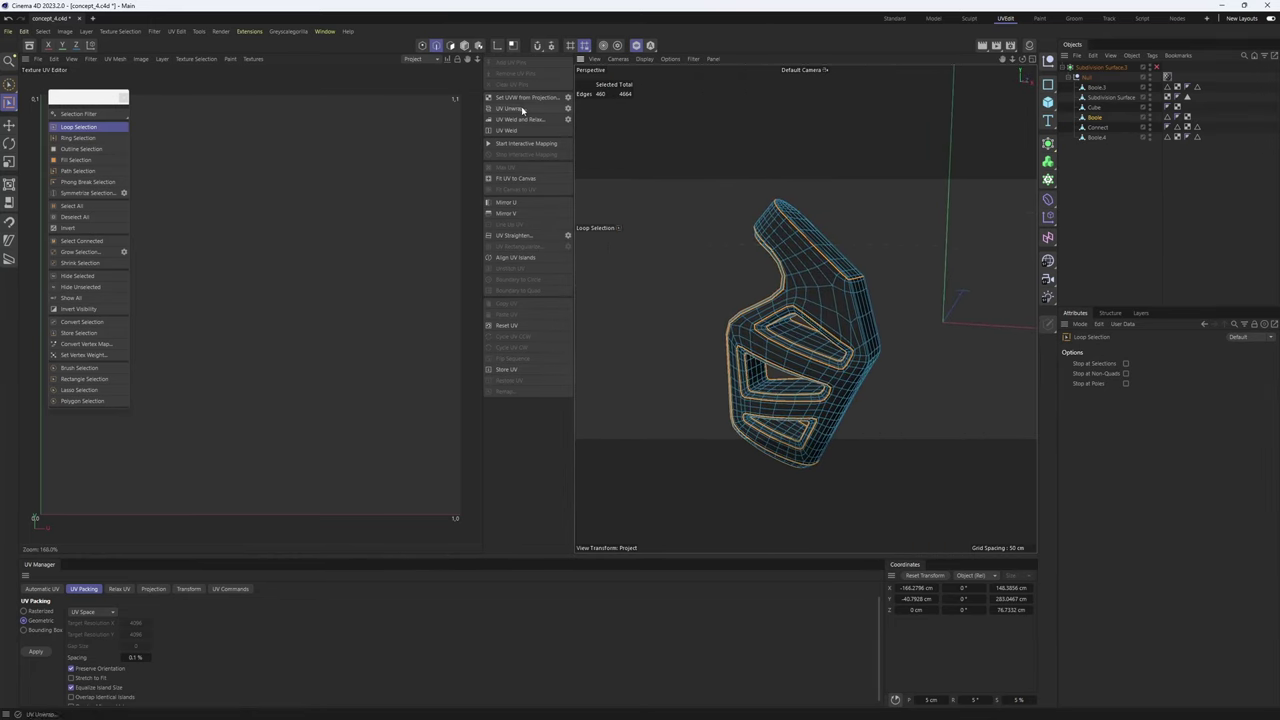
- Run UV Unwrap on the selected seams with Auto Realign enabled
left_click(568, 109)
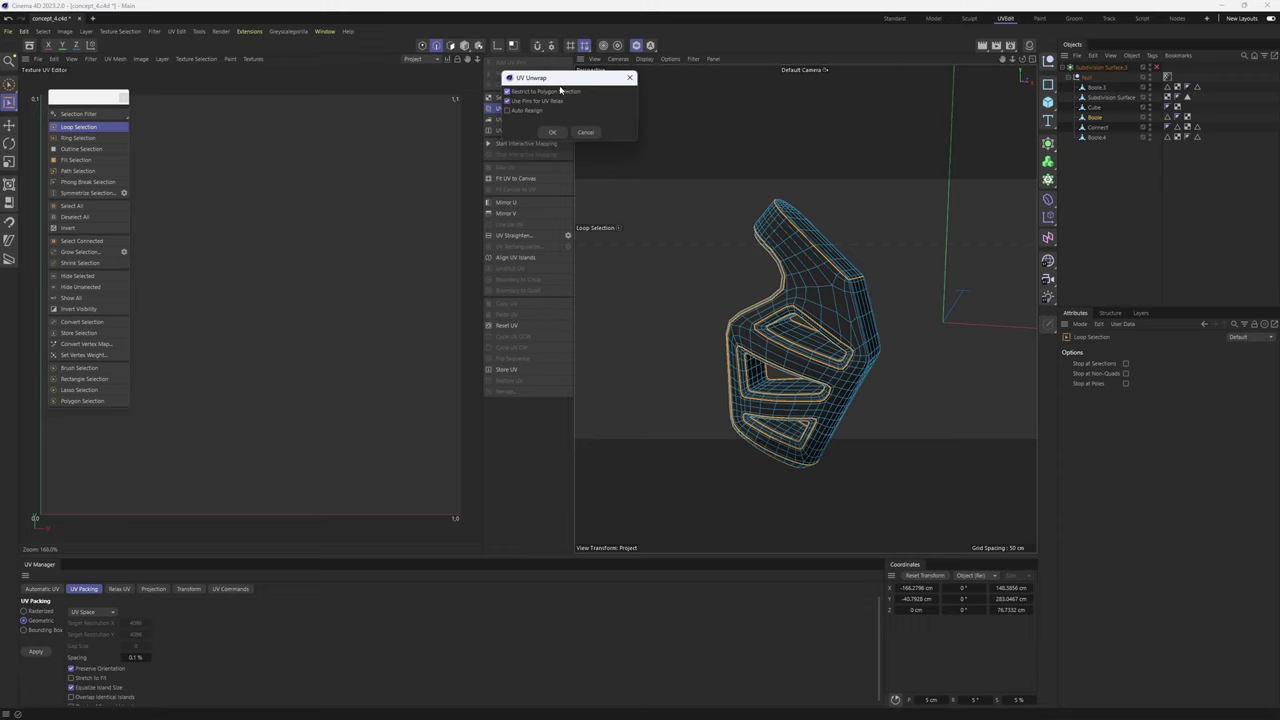
left_click_drag(560, 88, 594, 200)
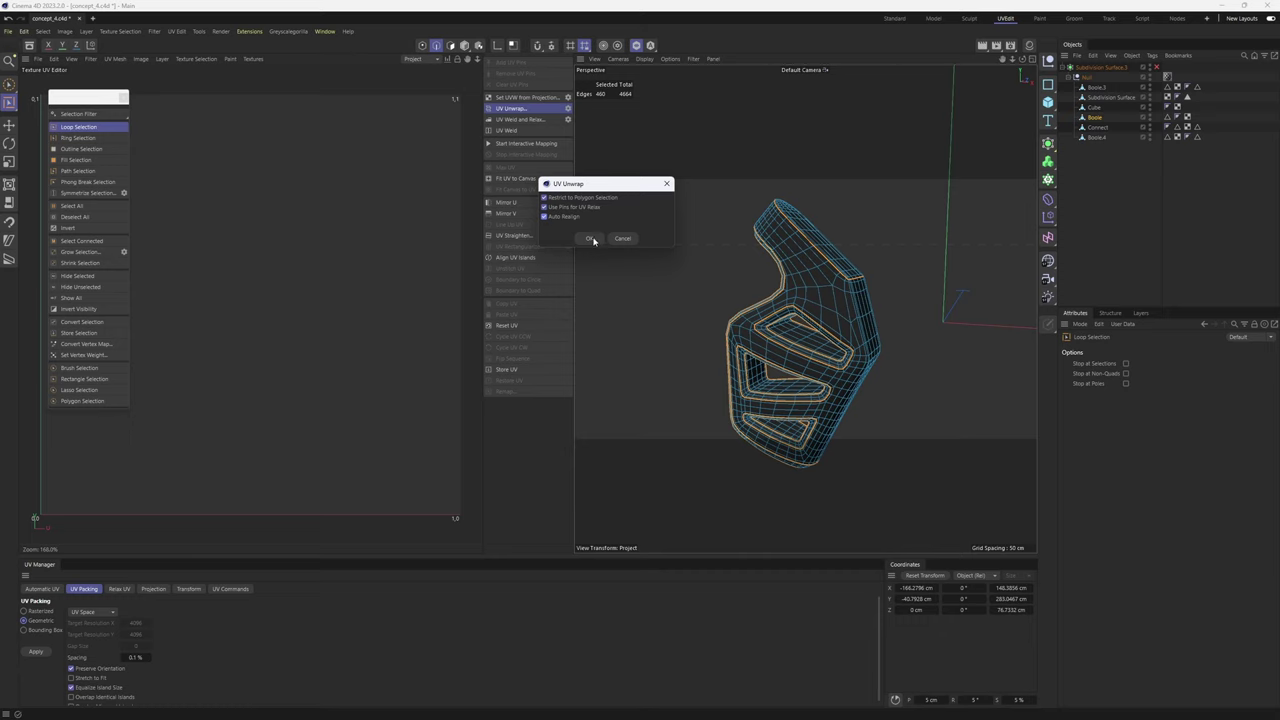
left_click(591, 239)
middle_click_drag(187, 208, 272, 225, "alt")
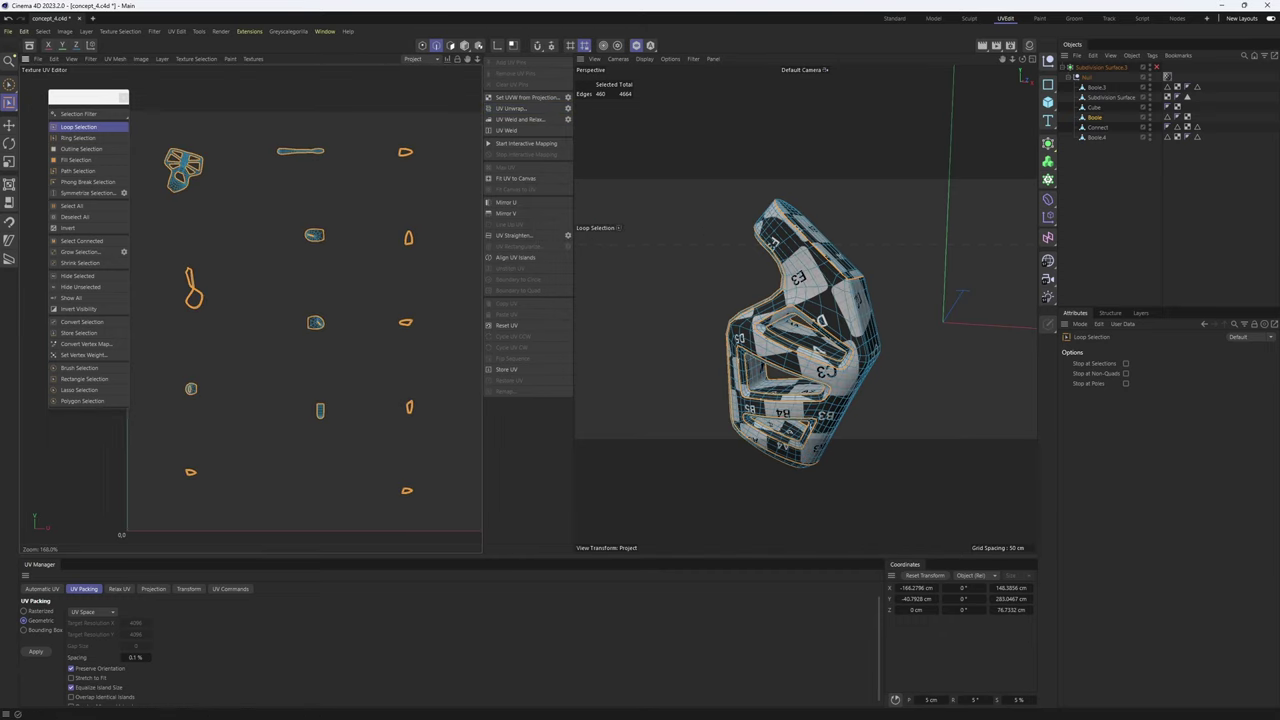
- Switch to polygon mode and pack all of the grip's UV islands with Geometric packing
key("Return")
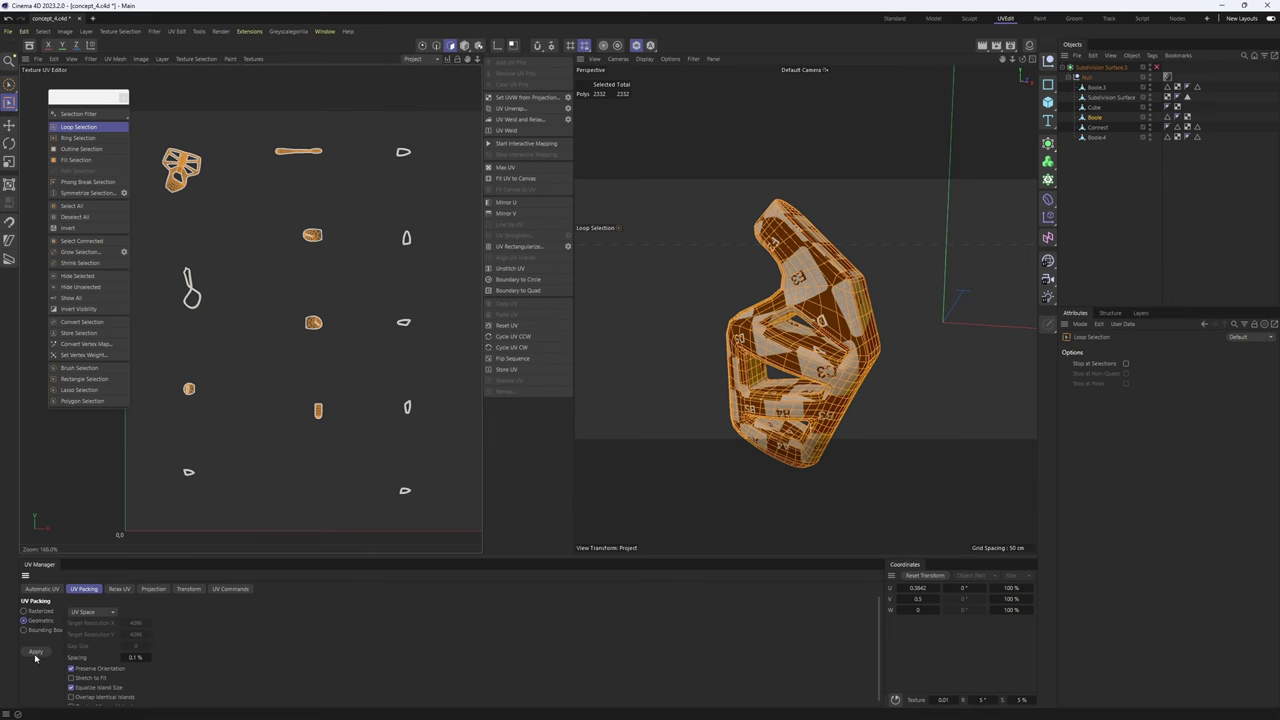
left_click(36, 653)
scroll(333, 278, "down", 3)
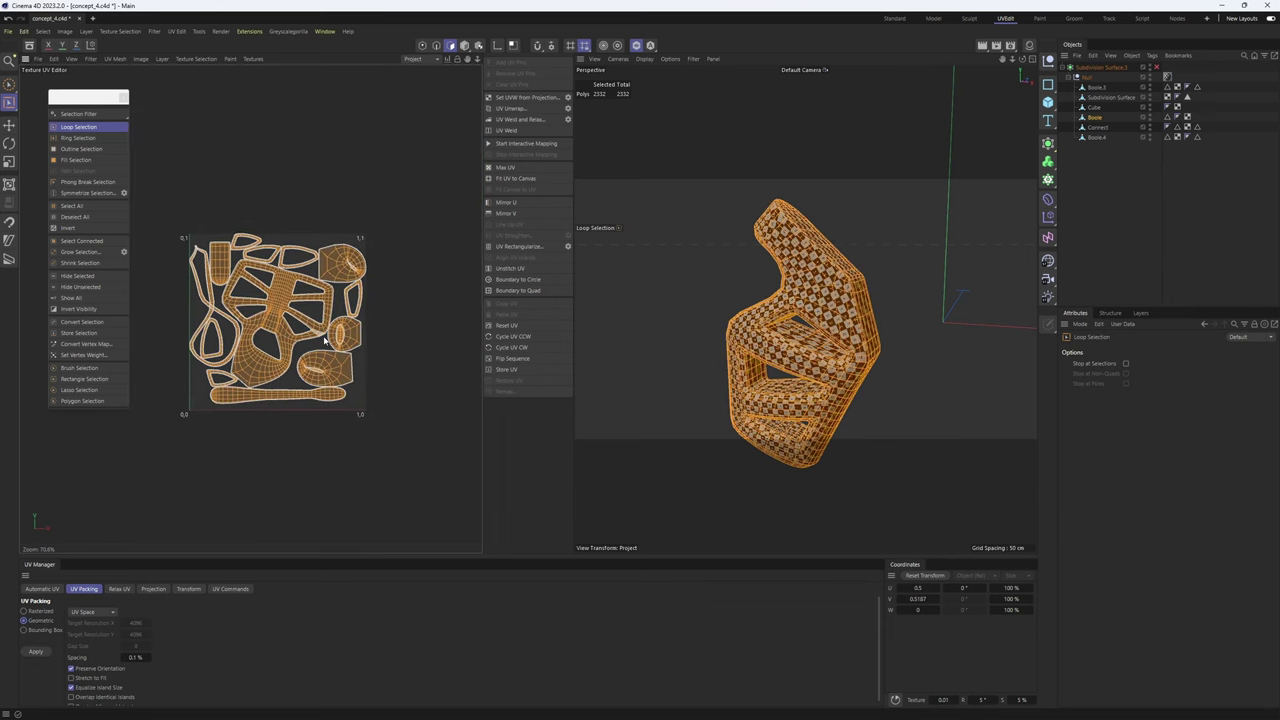
scroll(257, 323, "up", 2)
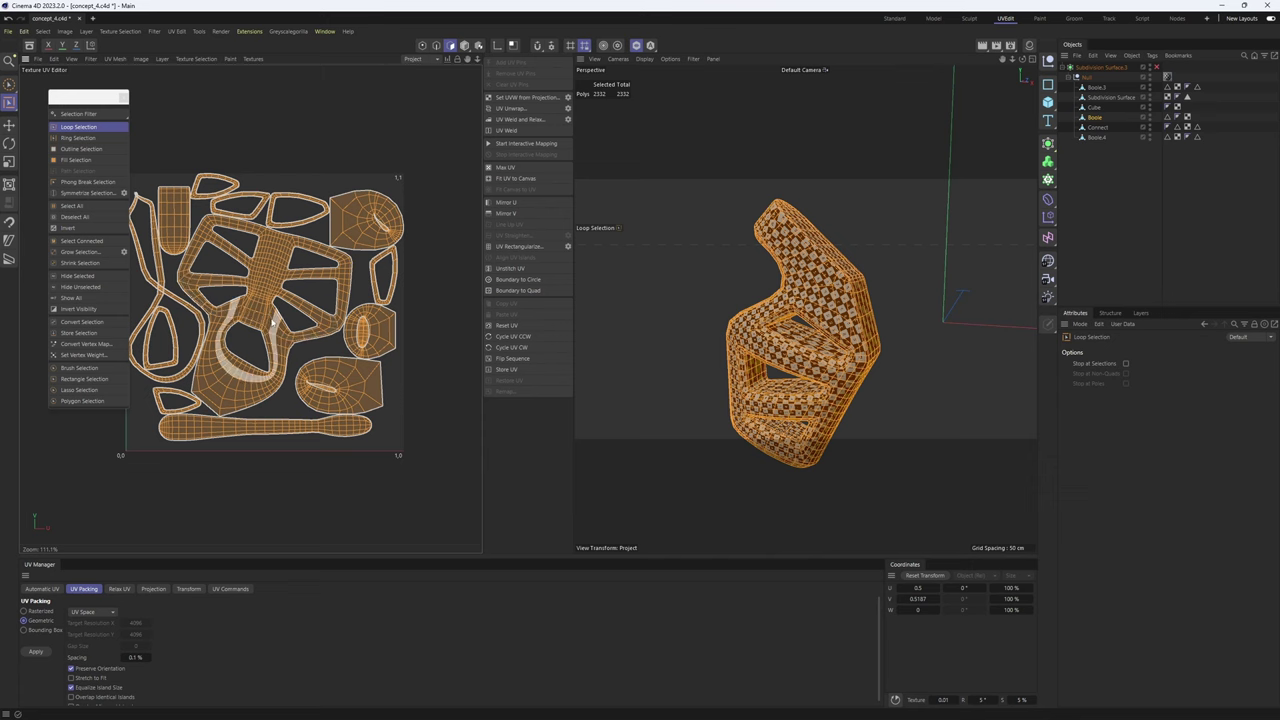
- Select the large UV island covering the grip's sides, move it outside the UV tile, and examine its checker on the model
key("e")
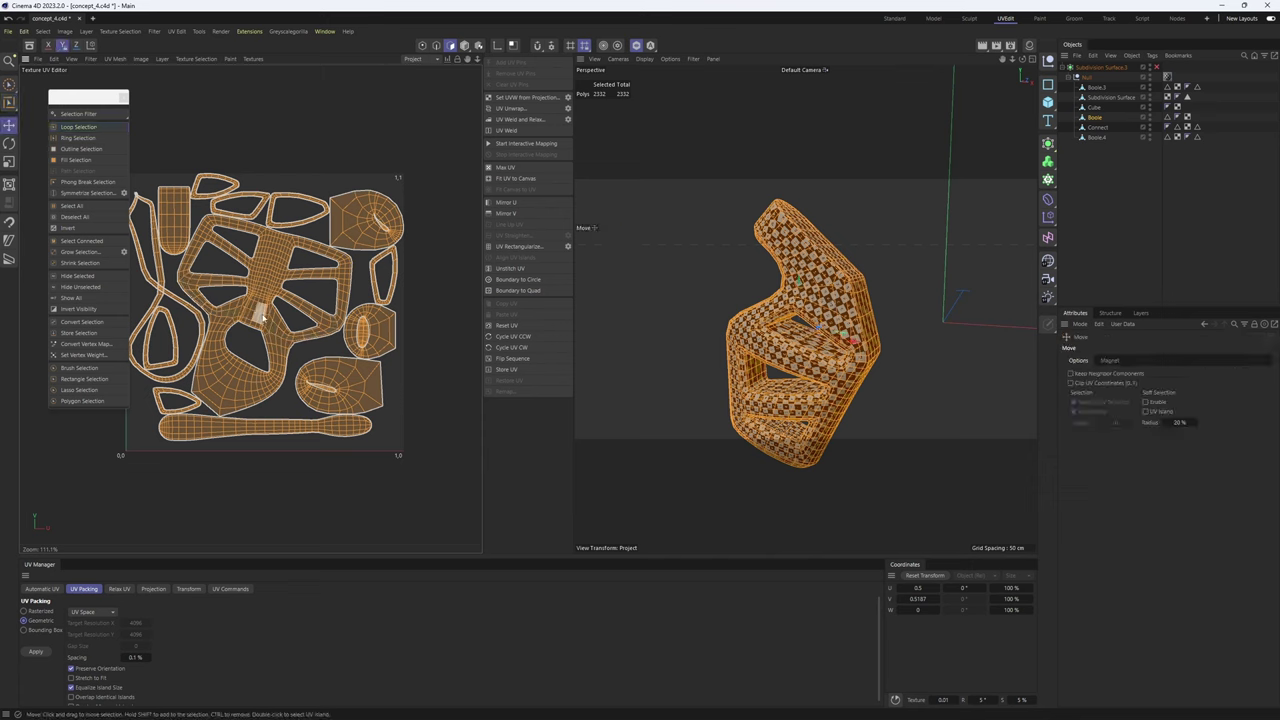
double_click(262, 316)
scroll(270, 362, "down", 5)
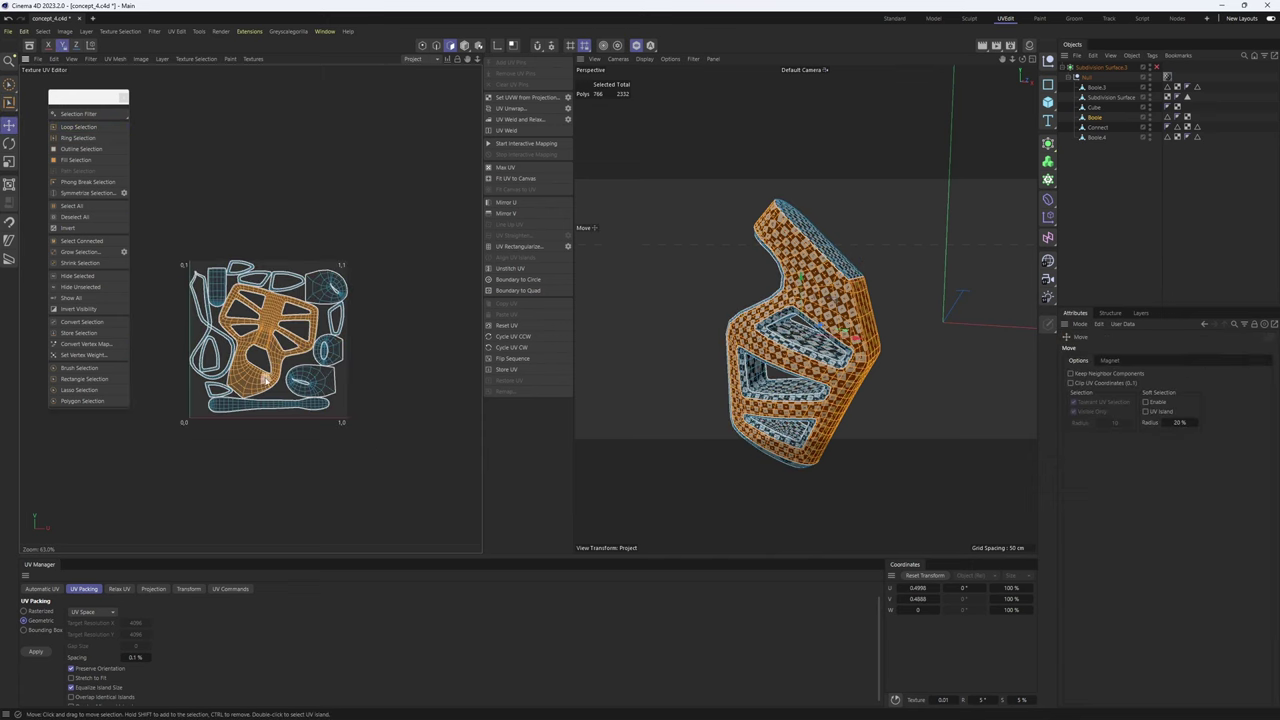
left_click_drag(270, 362, 370, 238)
right_click_drag(798, 369, 826, 350, "alt")
left_click_drag(826, 350, 754, 324, "alt")
right_click_drag(754, 324, 800, 308, "alt")
scroll(350, 215, "up", 2)
scroll(350, 215, "up", 6)
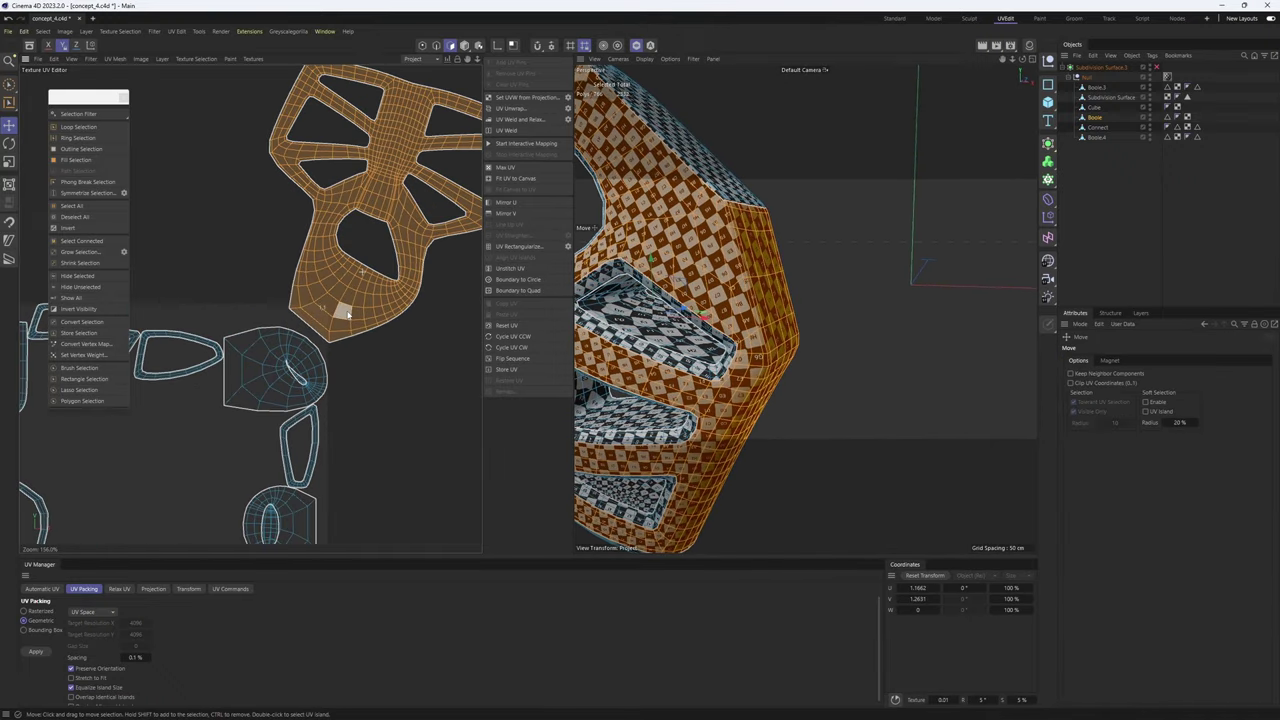
- Shift the large side island outside the UV tile, rotate it upright, and examine its checker on the grip's upper end
left_click_drag(352, 308, 383, 288)
middle_click_drag(401, 308, 341, 319, "alt")
key("r")
left_click_drag(342, 320, 379, 310)
right_click_drag(813, 310, 741, 273, "alt")
left_click_drag(741, 273, 990, 268, "alt")
scroll(336, 320, "up", 5)
right_click(287, 236)
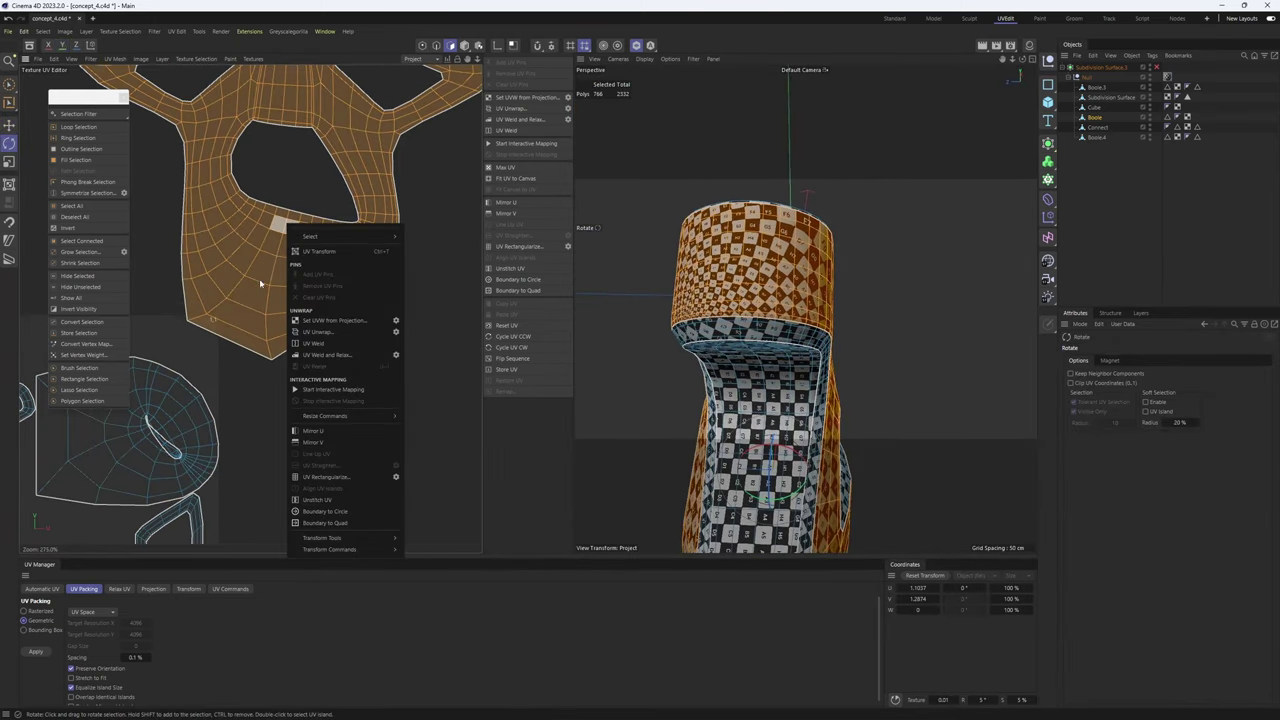
left_click(262, 286)
key("e")
right_click(291, 219)
left_click(260, 280)
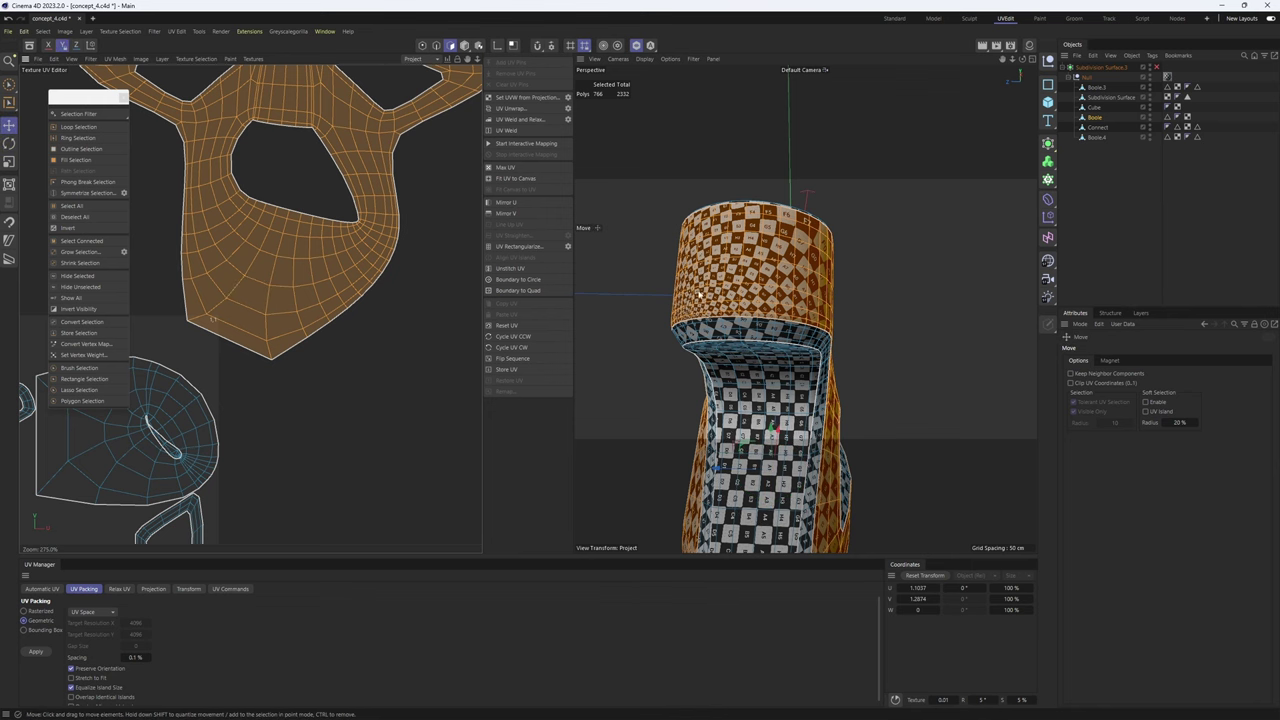
- Switch to edge mode and select the vertical edge row down the middle of the grip's upper end as a seam
scroll(752, 305, "up", 3)
key("Return")
mouse_move(733, 218)
left_mouse_down("alt")
mouse_move(738, 247)
mouse_move(746, 222)
left_mouse_up("alt")
scroll(738, 247, "up", 2)
left_click(765, 257)
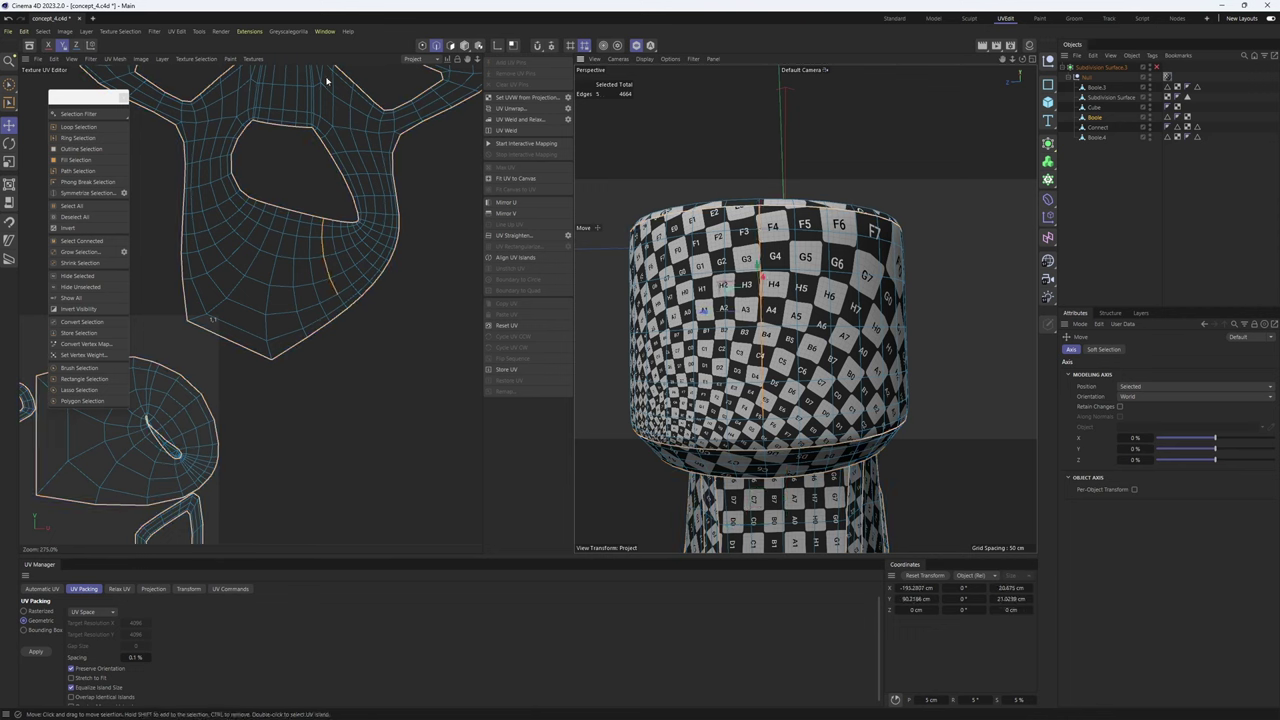
scroll(313, 203, "up", 4)
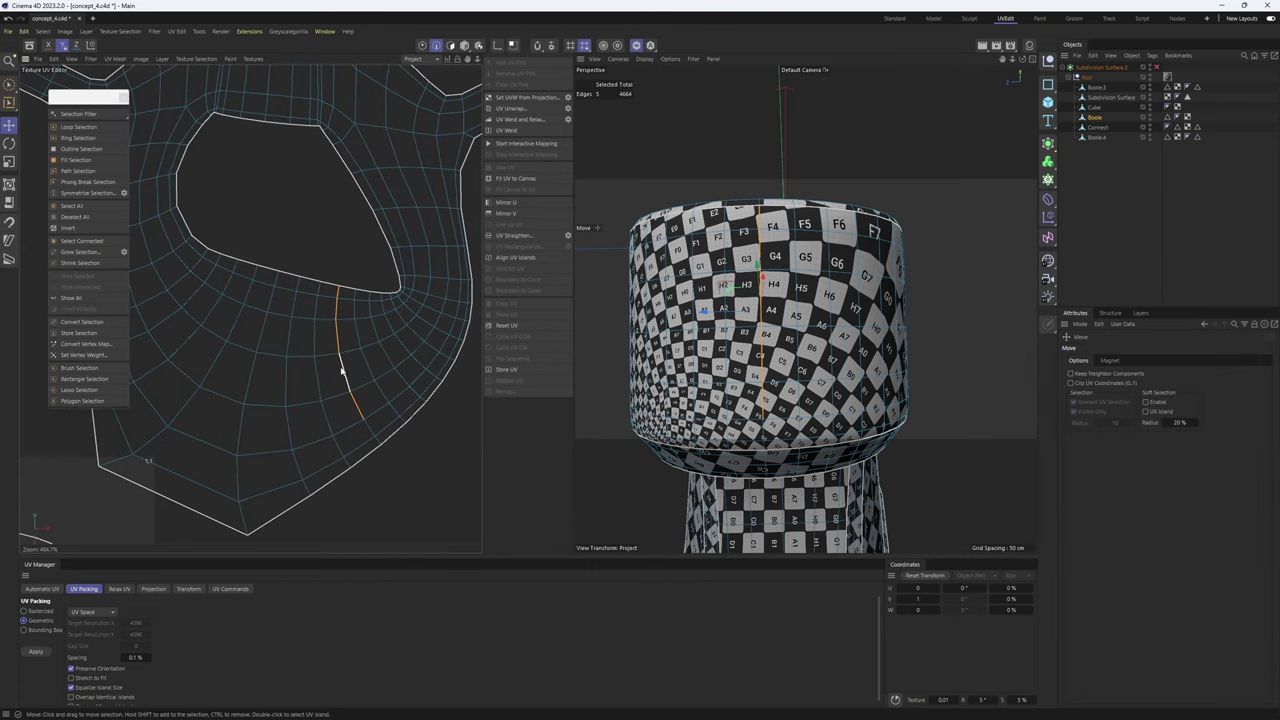
scroll(339, 413, "down", 8)
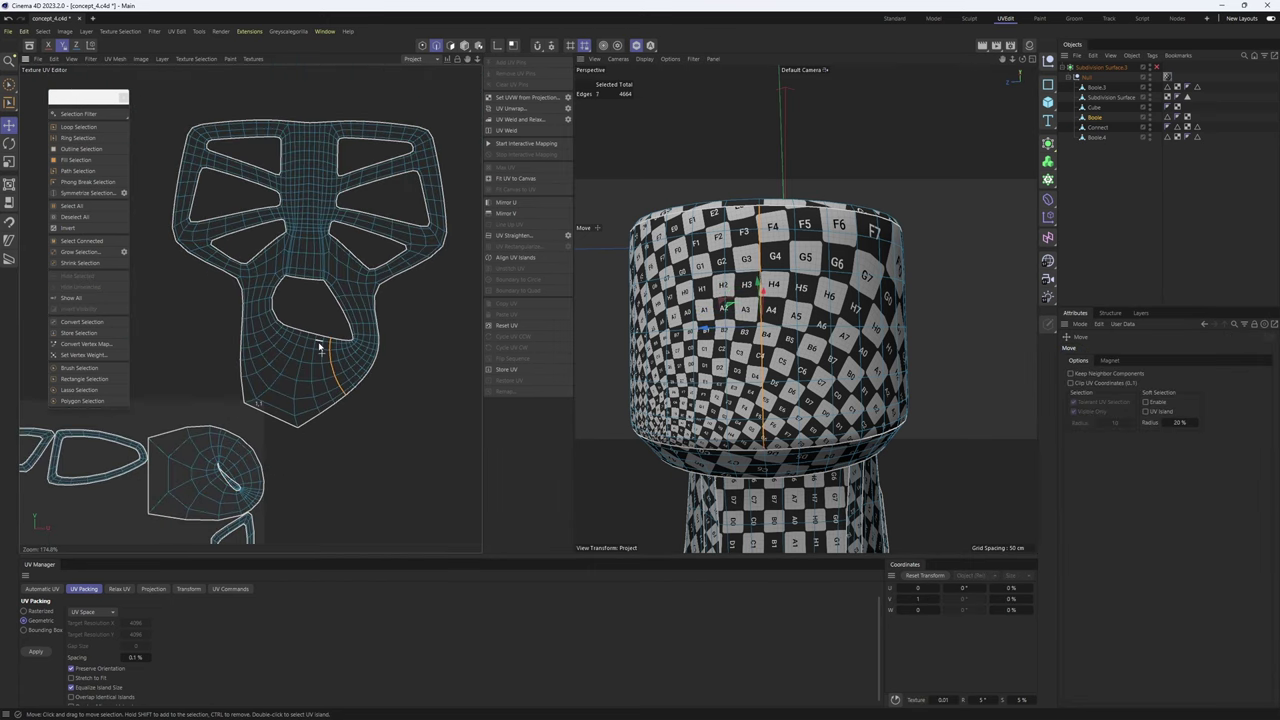
- Select the large side island and run UV Unwrap along the new seam with Auto Realign off and Restrict to Polygon Selection on
double_click(329, 358)
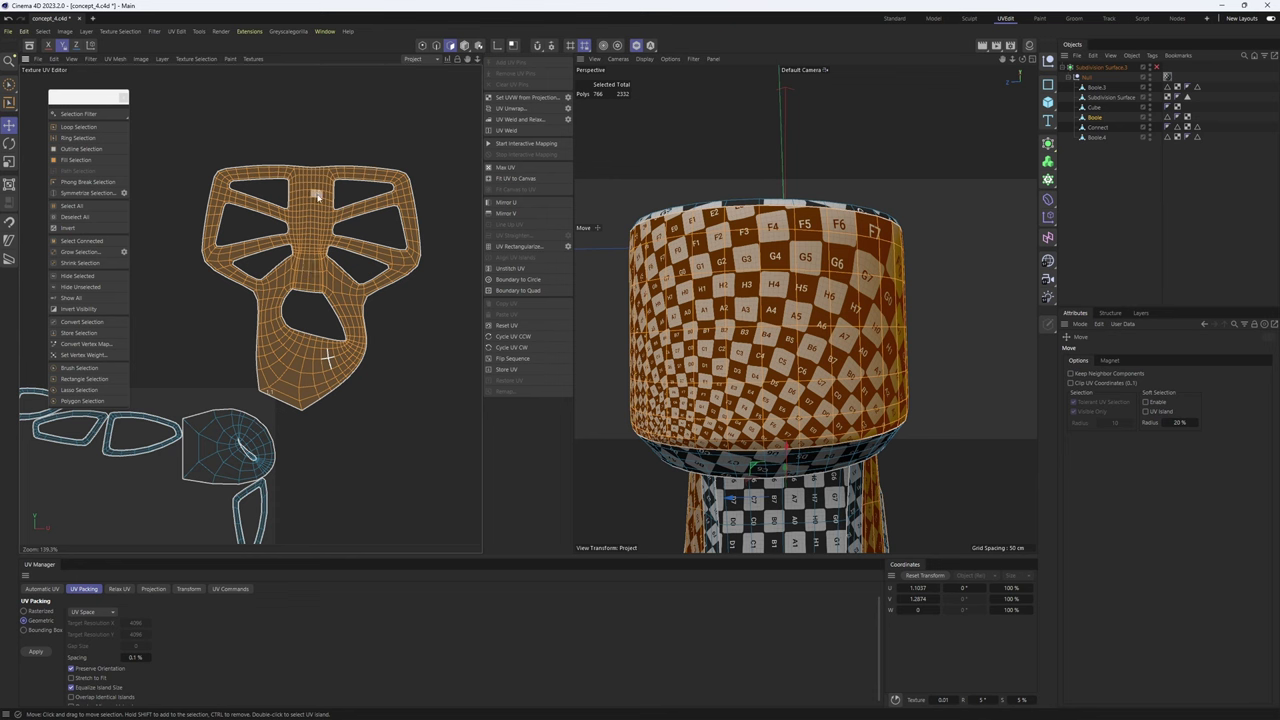
key("Return")
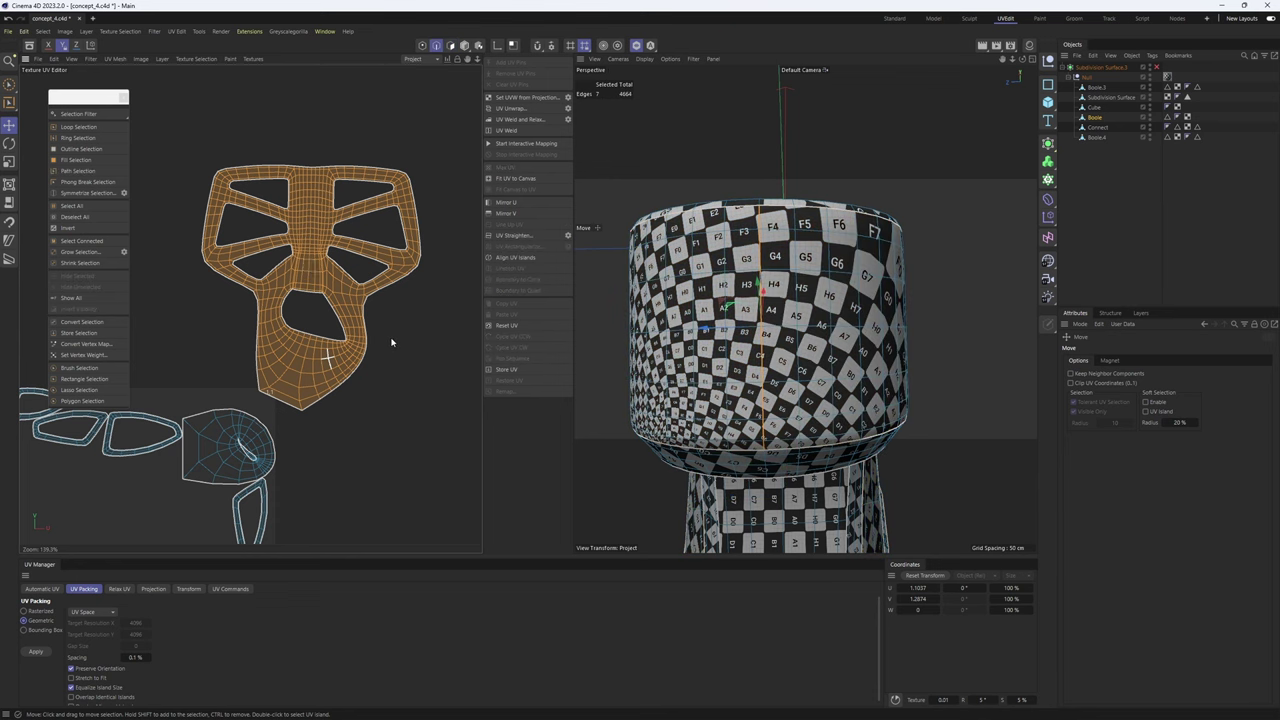
left_click(568, 108)
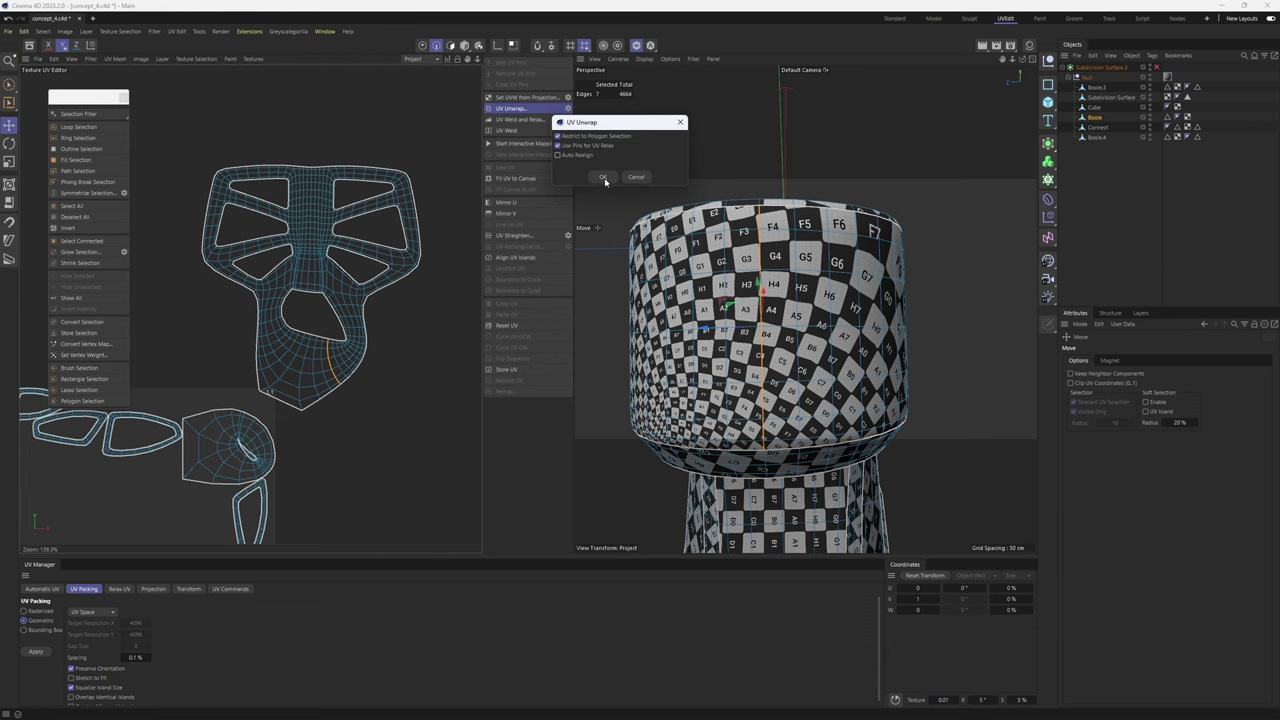
left_click(603, 177)
scroll(396, 287, "down", 3)
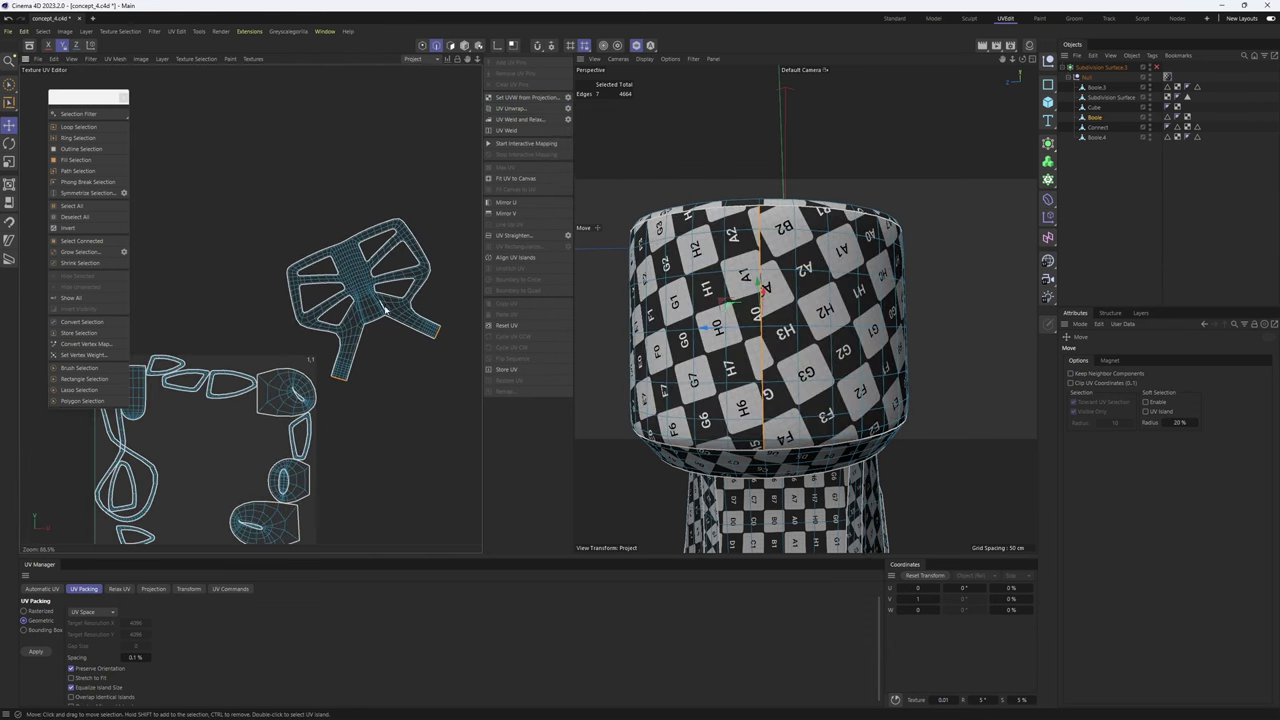
scroll(366, 302, "up", 4)
- Select the newly unwrapped side island and rotate it so its two arms point upward and its central strip stands vertical
double_click(372, 309)
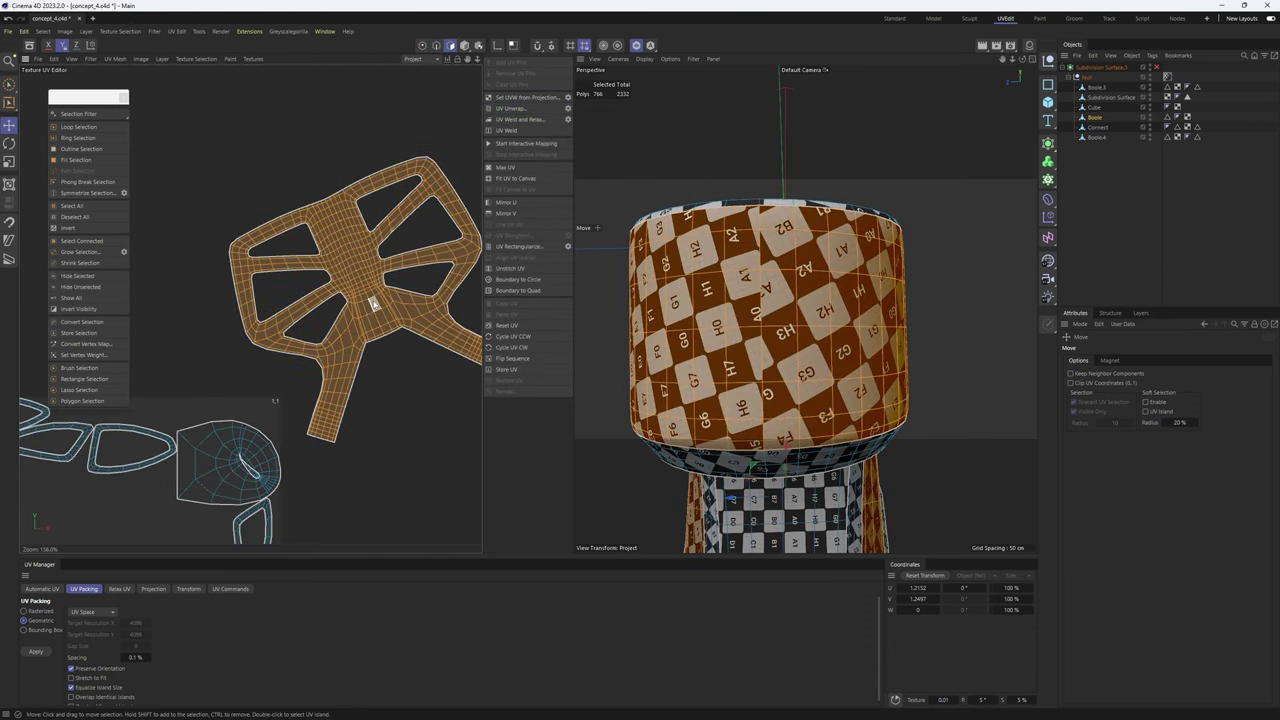
scroll(840, 345, "down", 2)
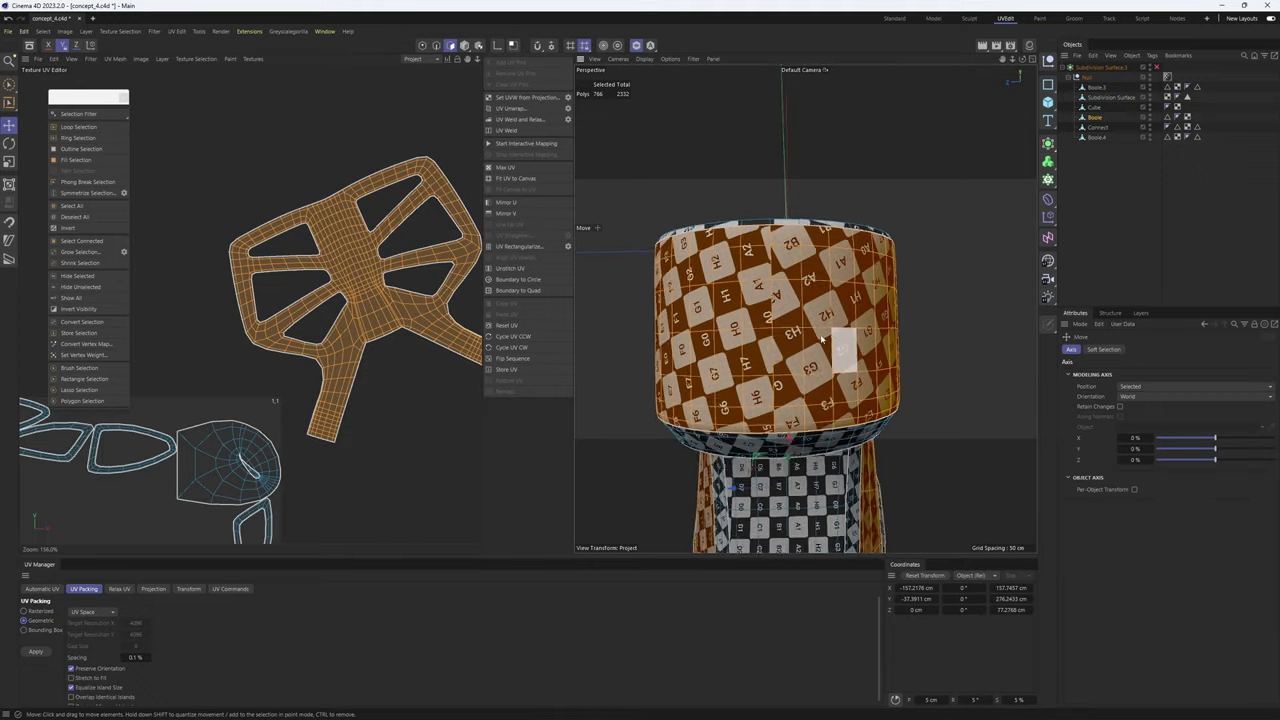
left_click_drag(840, 345, 709, 222, "alt")
scroll(452, 228, "down", 2)
key("r")
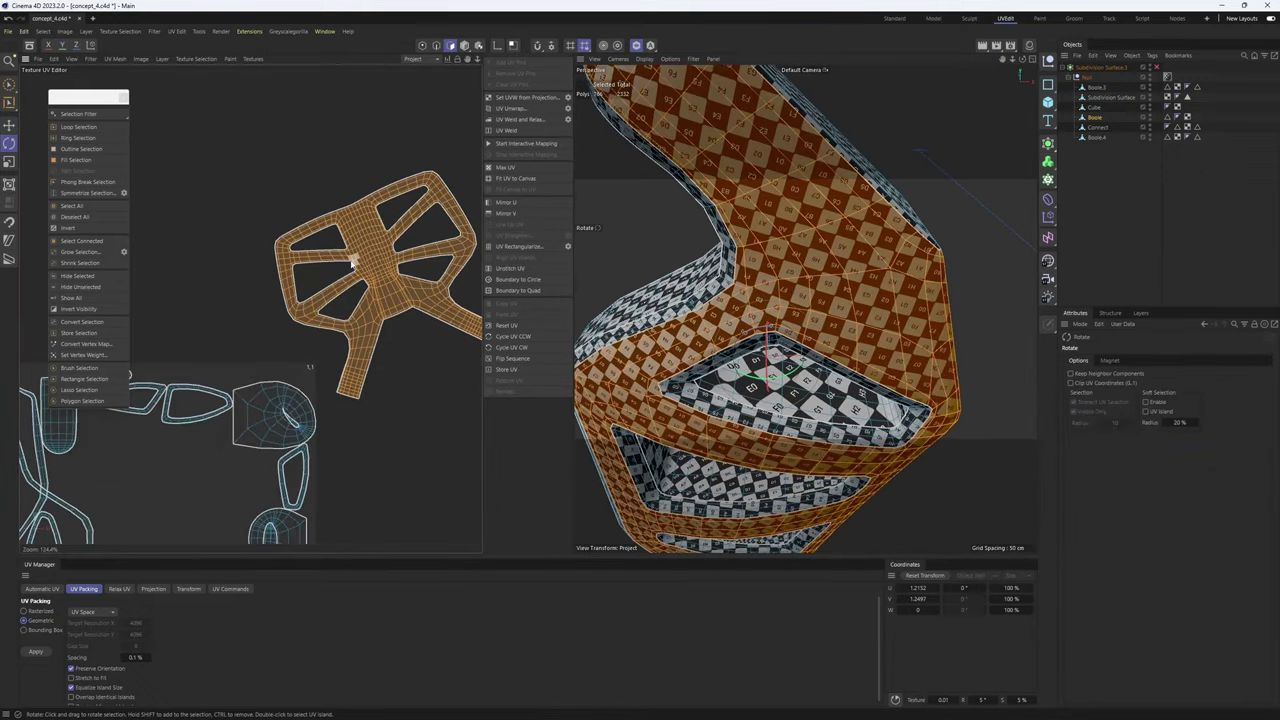
left_click_drag(364, 262, 1026, 224)
scroll(356, 225, "up", 9)
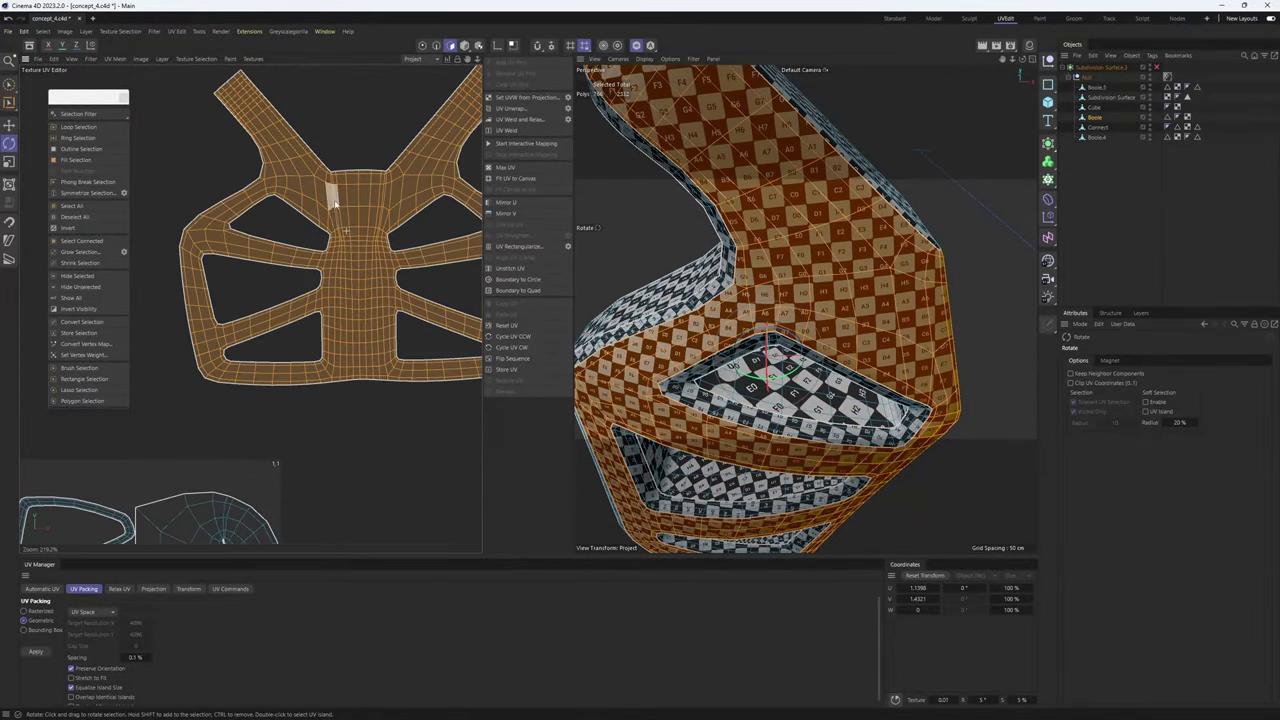
- Align the side island to a centre edge of its middle strip with Align UV Islands, and reselect the island in polygon mode
key("Return")
key("Return")
double_click(372, 225)
left_click(364, 229)
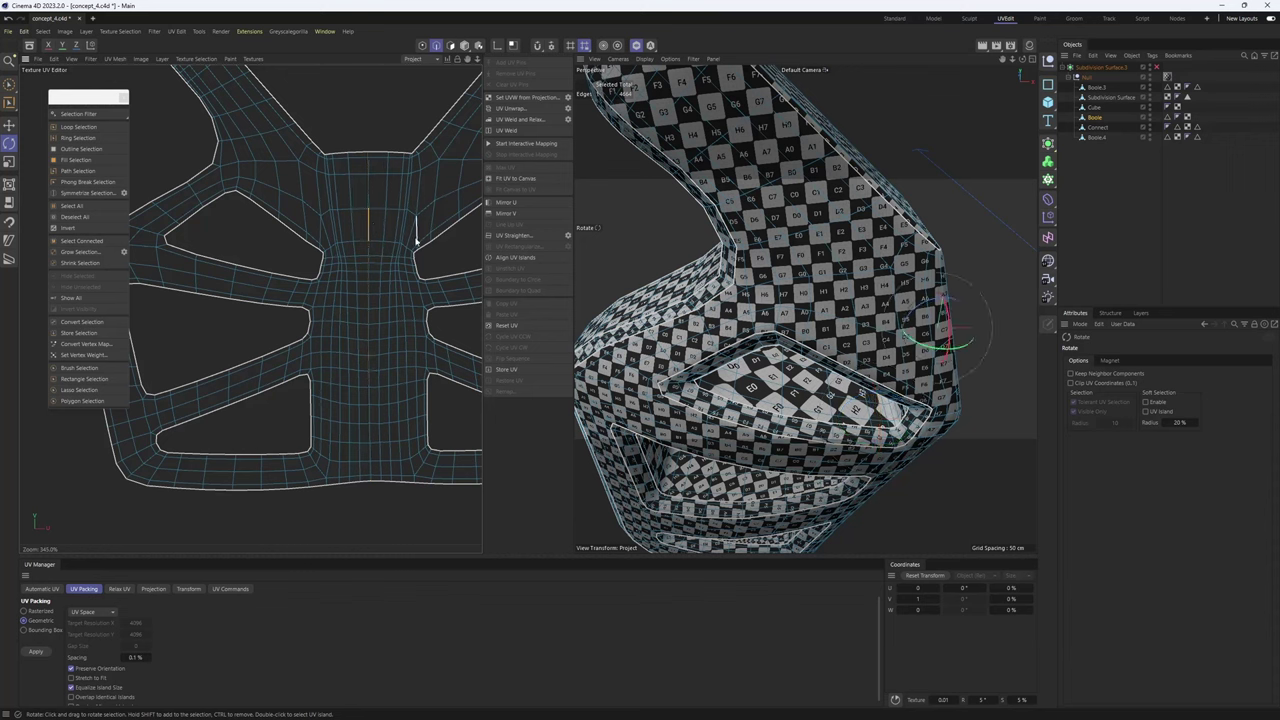
left_click(525, 261)
key("Return")
double_click(369, 249)
scroll(369, 249, "down", 4)
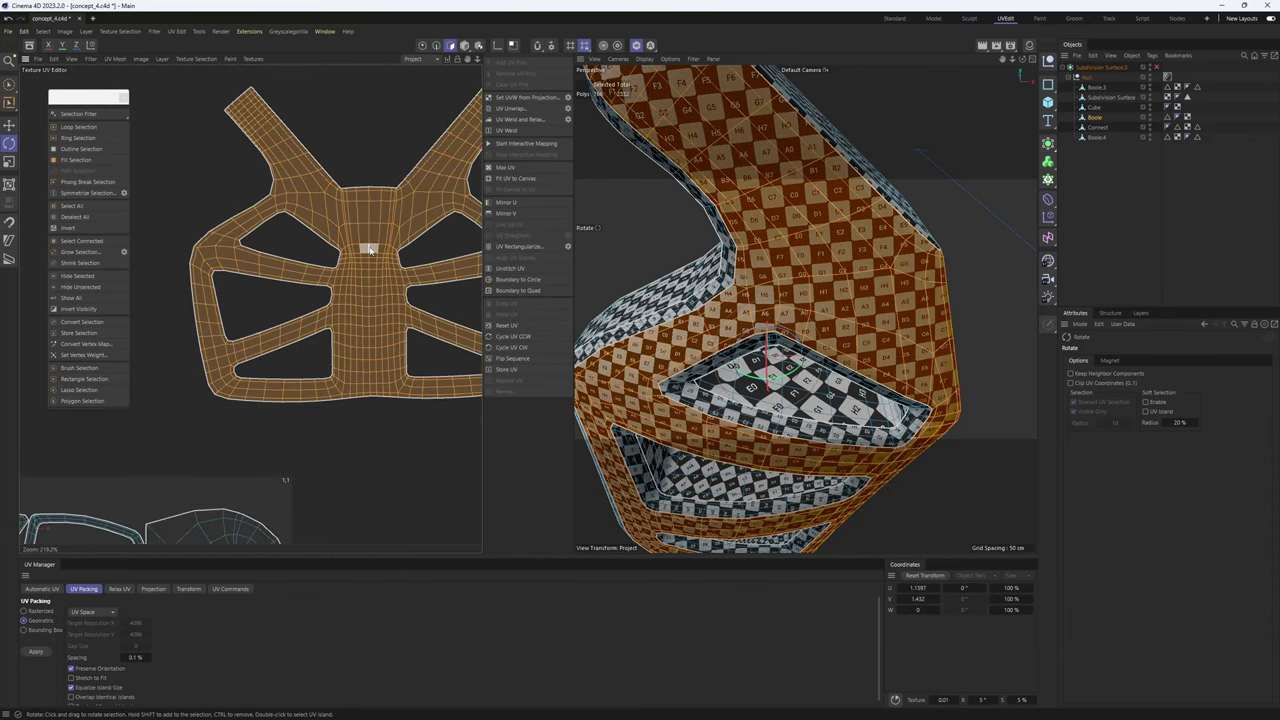
- Set the checker material tag's Length U and Length V to 25% and examine the larger checker on the grip
scroll(785, 297, "down", 5)
left_click_drag(749, 311, 839, 288, "alt")
left_click(1167, 77)
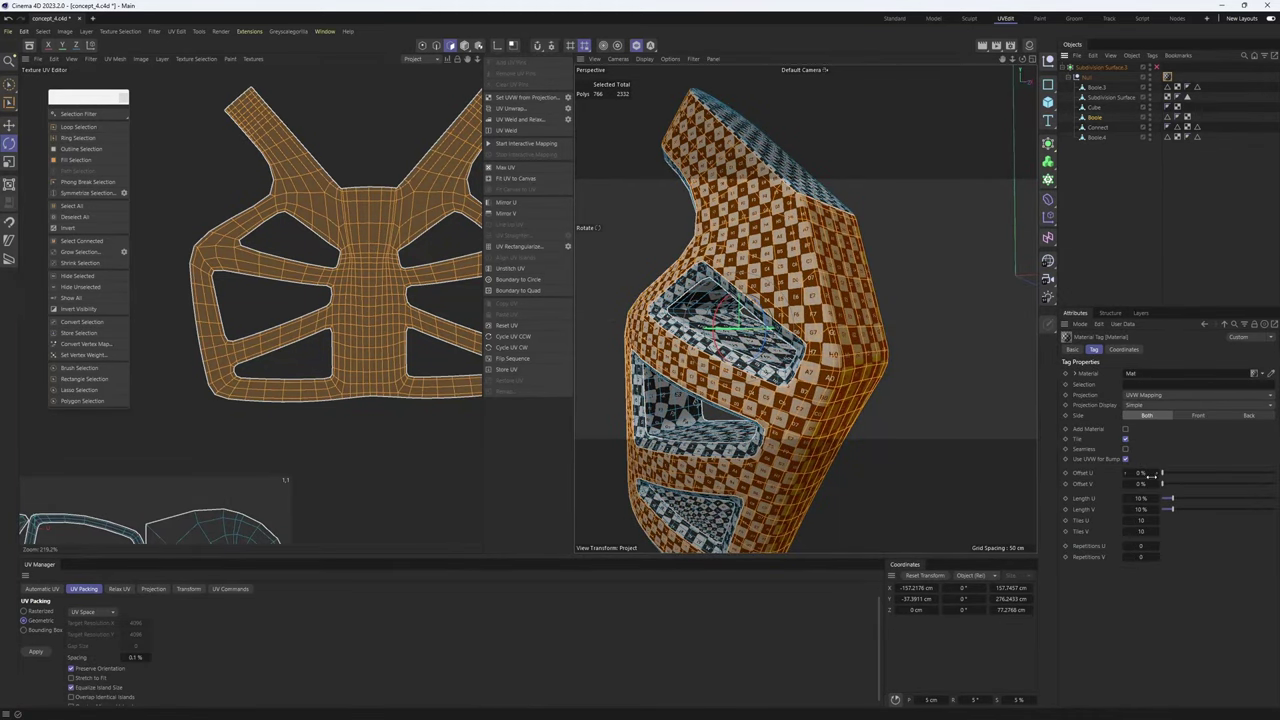
double_click(1146, 509)
type("25")
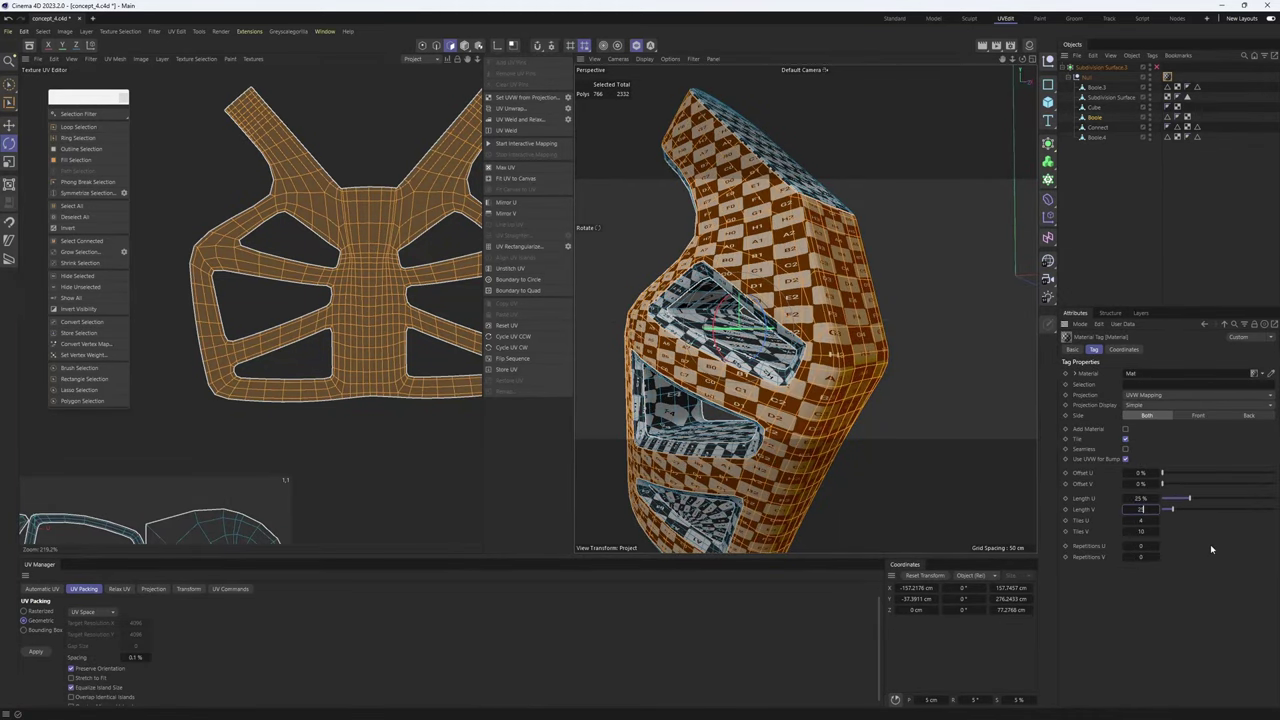
left_click(1210, 544)
left_click_drag(805, 309, 812, 350, "alt")
scroll(313, 259, "down", 4)
middle_click_drag(234, 353, 305, 280, "alt")
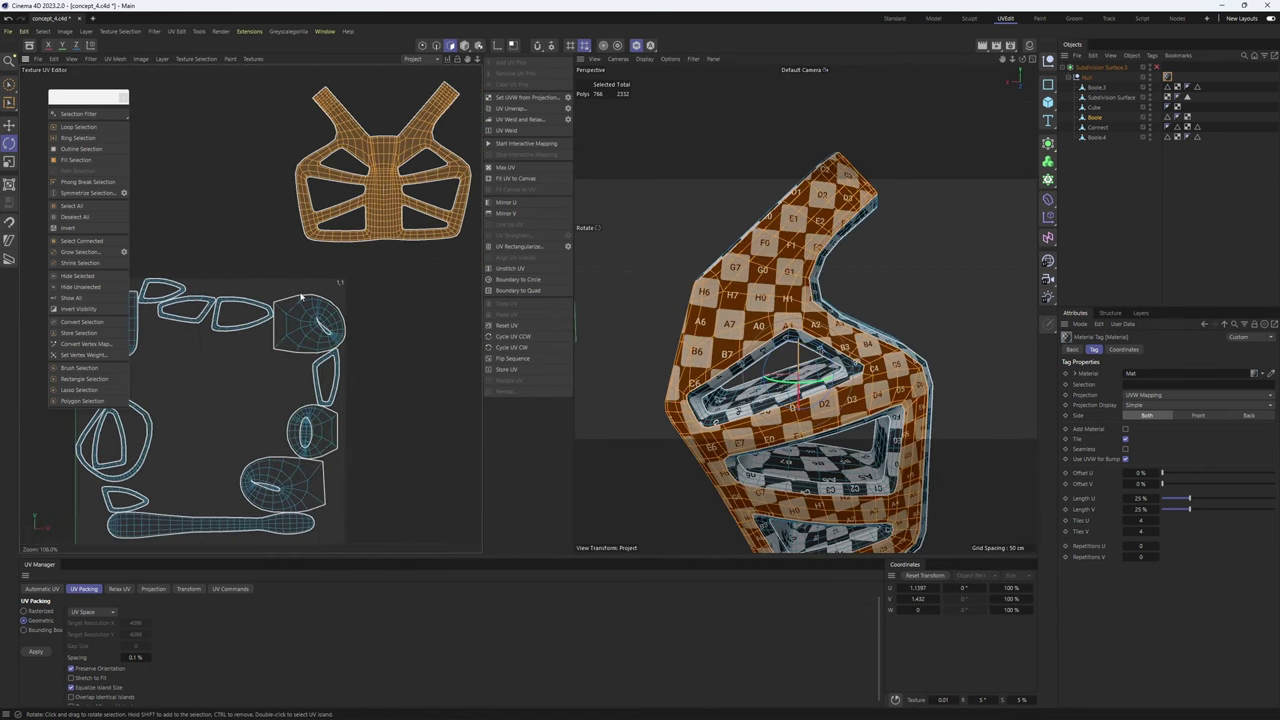
- Select the round island of the upper opening's inner walls and move it outside the UV tile
double_click(305, 337)
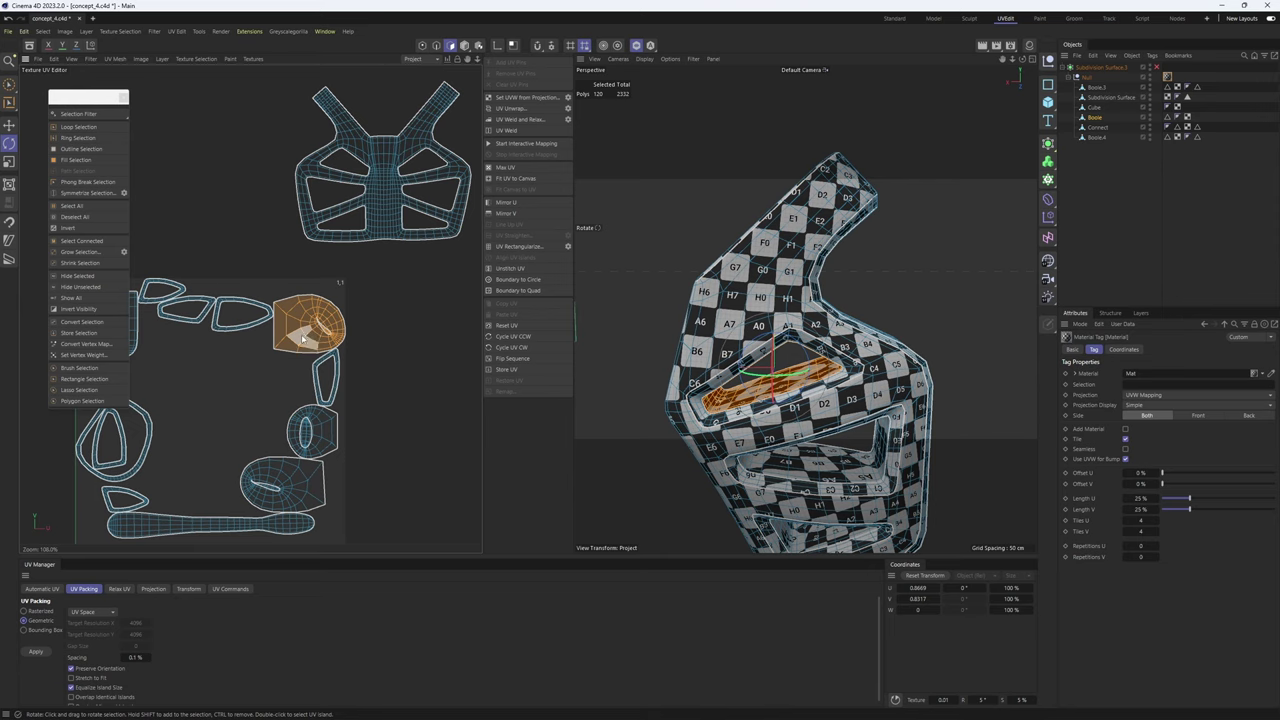
key("e")
left_click_drag(302, 339, 364, 343)
scroll(716, 388, "up", 5)
- Switch to edge mode and select the edge row across the inner wall at the upper opening's narrow corner as a seam
left_click_drag(770, 366, 717, 264, "alt")
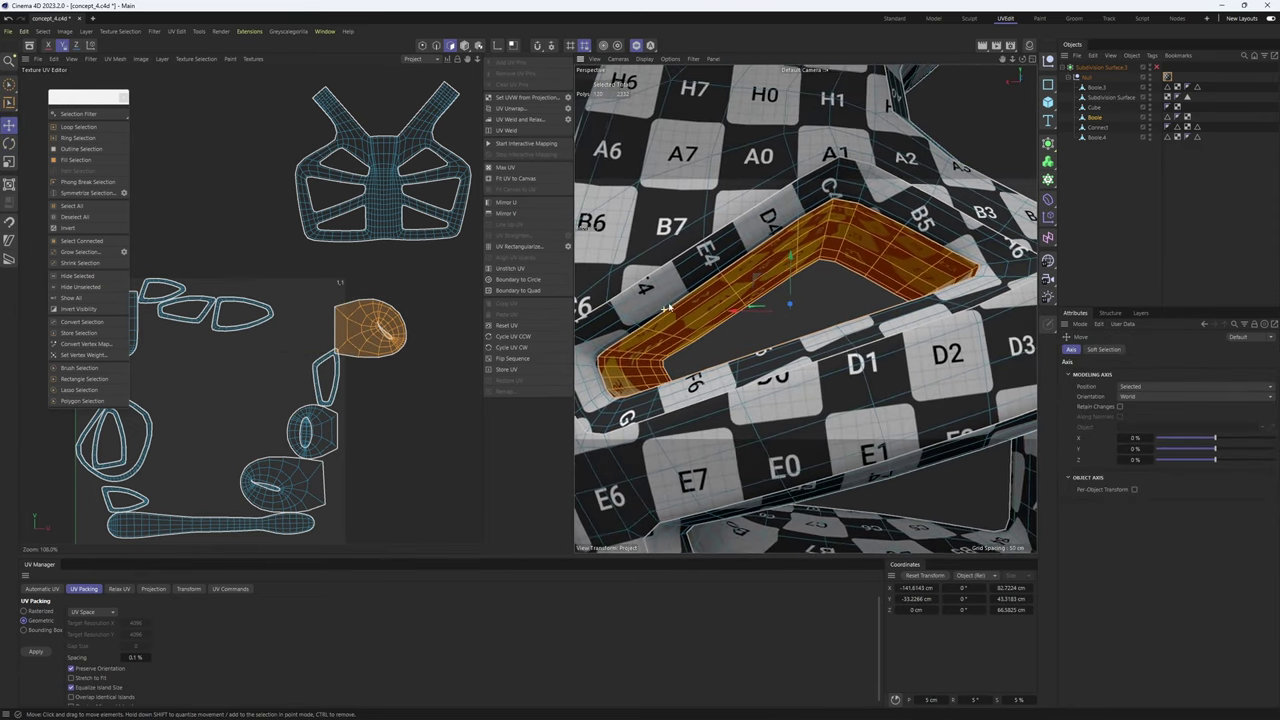
left_click_drag(667, 308, 670, 343, "alt")
key("2")
scroll(733, 290, "up", 4)
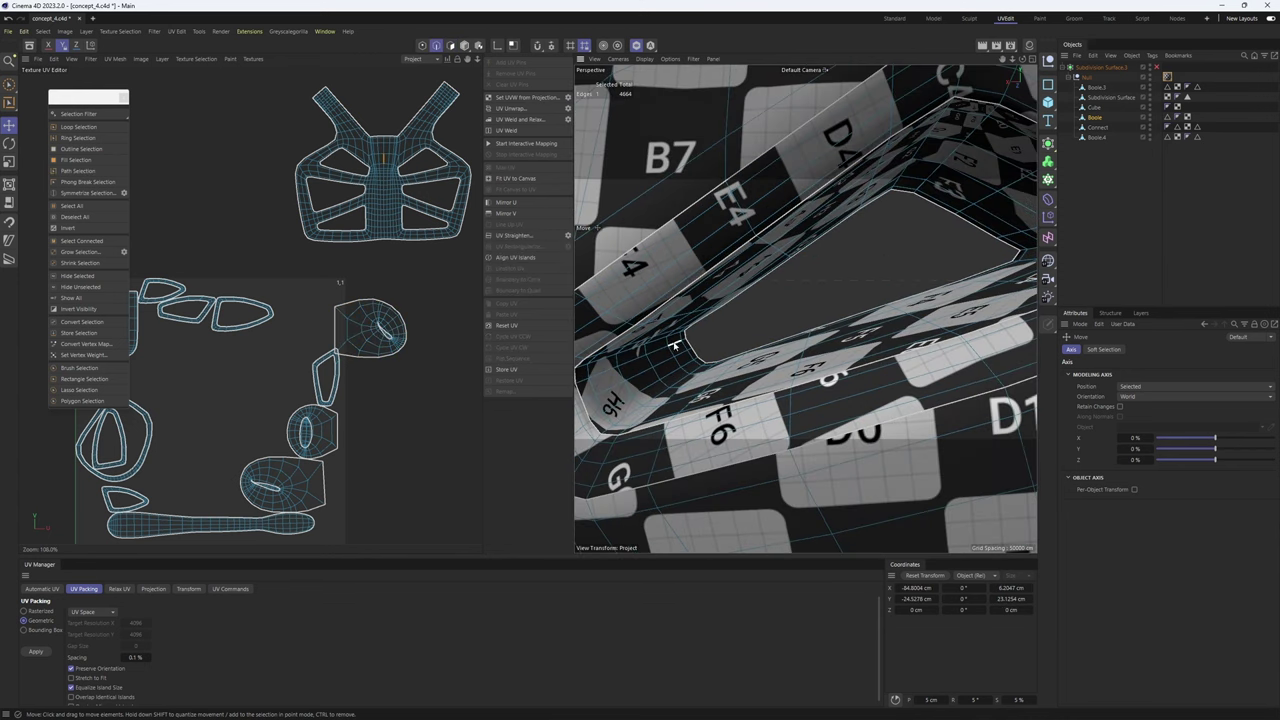
left_click_drag(733, 290, 688, 414, "alt")
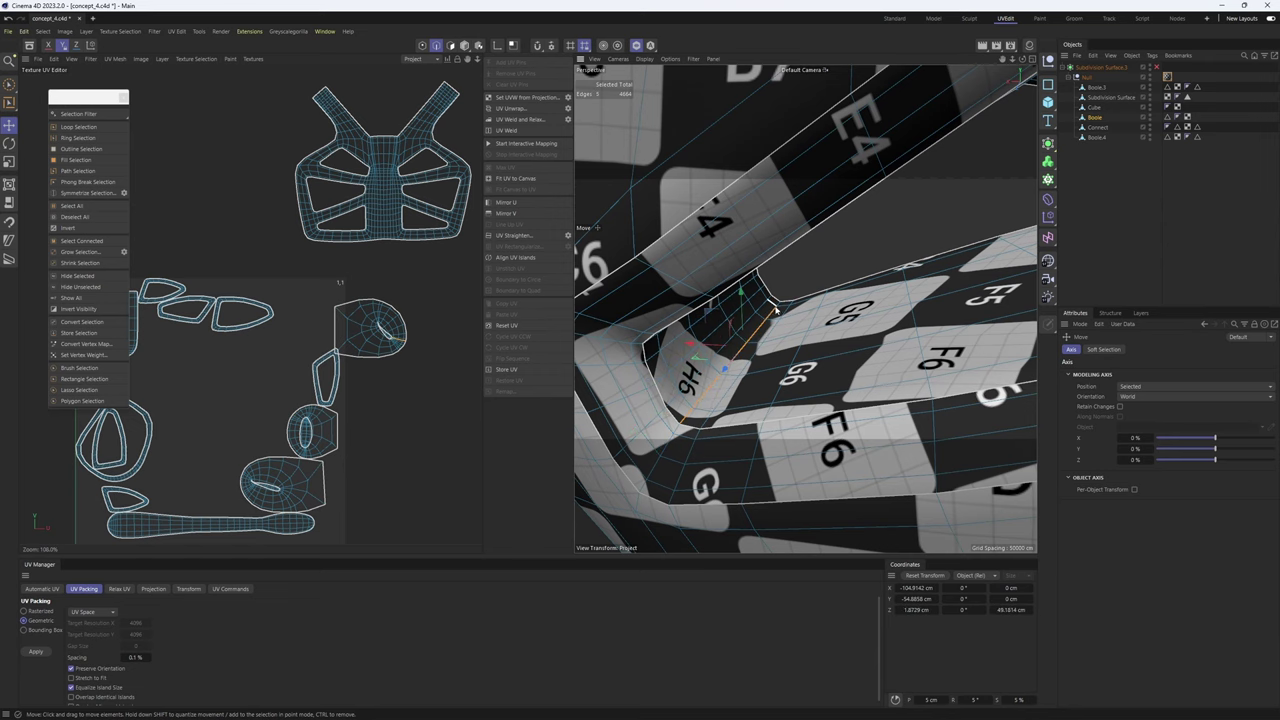
scroll(397, 339, "up", 4)
scroll(397, 339, "down", 5)
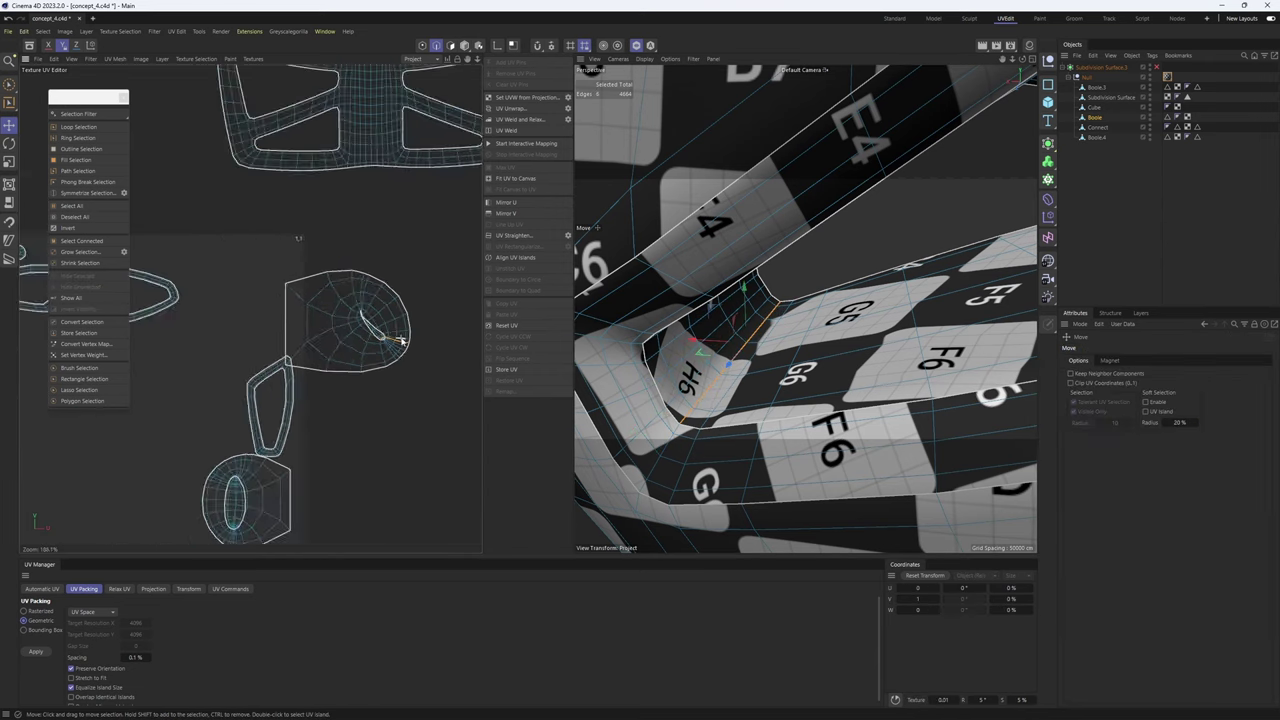
- Select the upper opening's inner-wall island and run UV Unwrap on it along the selected corner seam
double_click(394, 336)
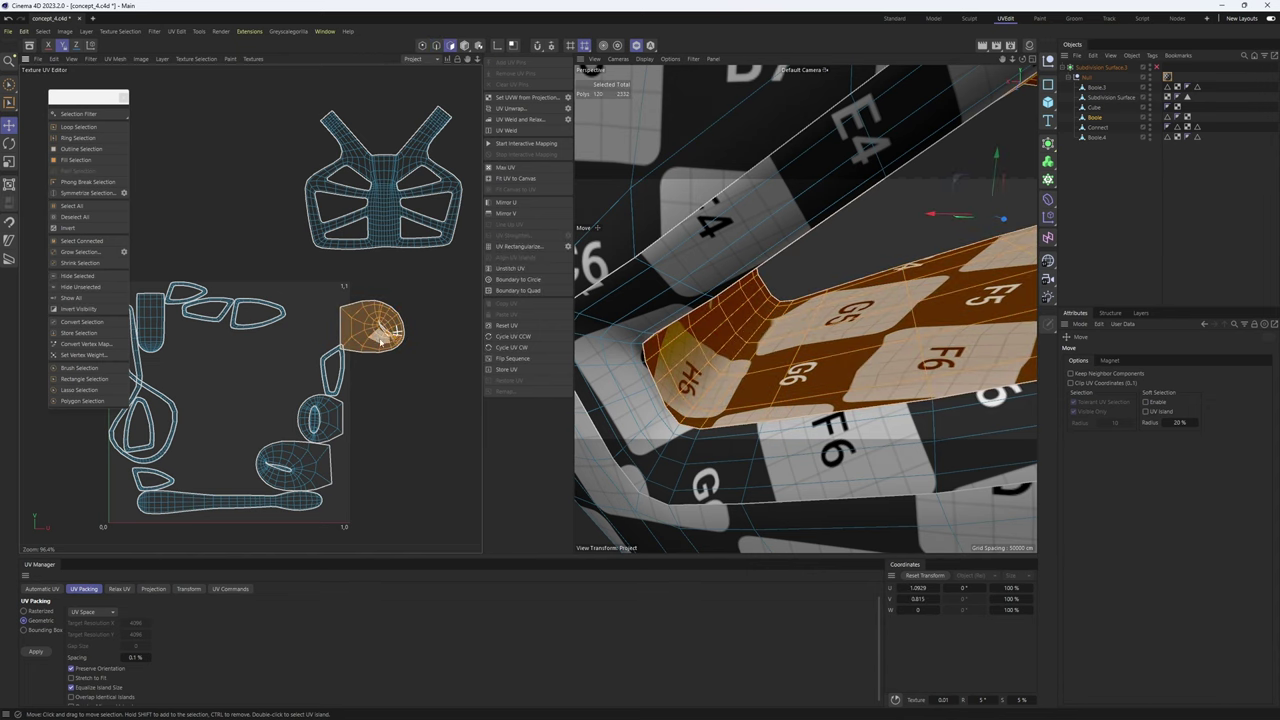
key("Return")
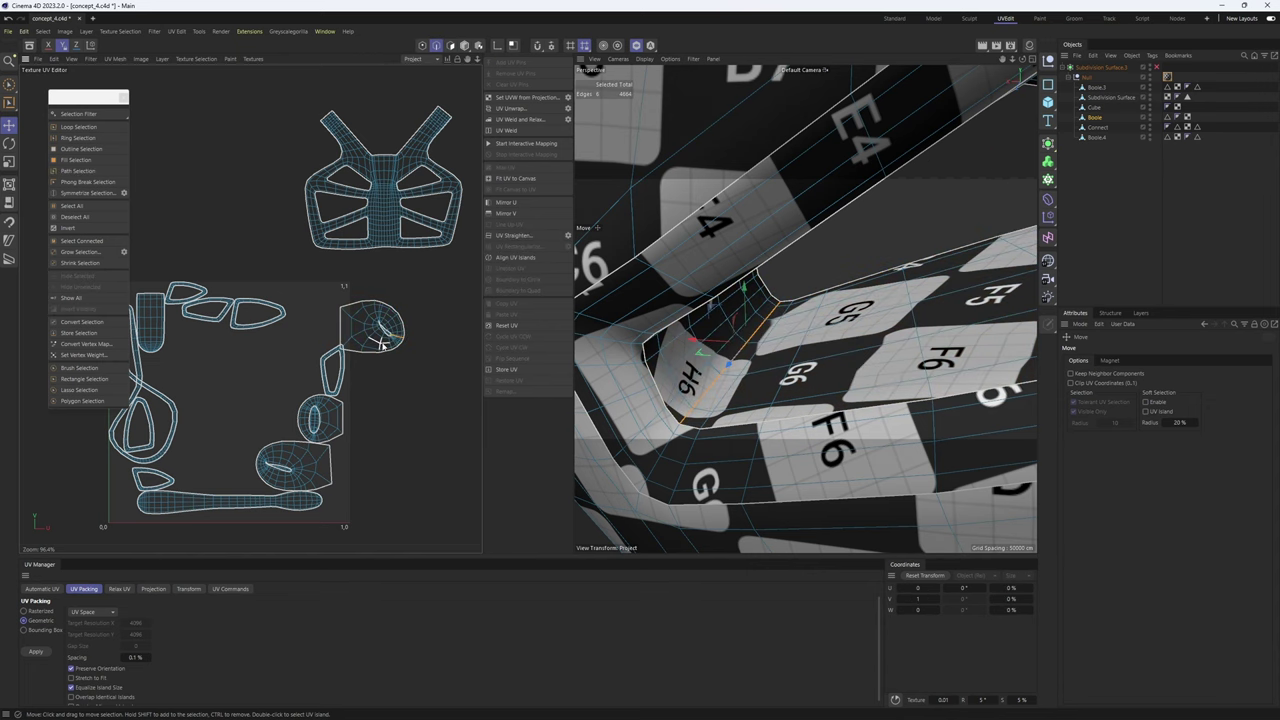
left_click(527, 112)
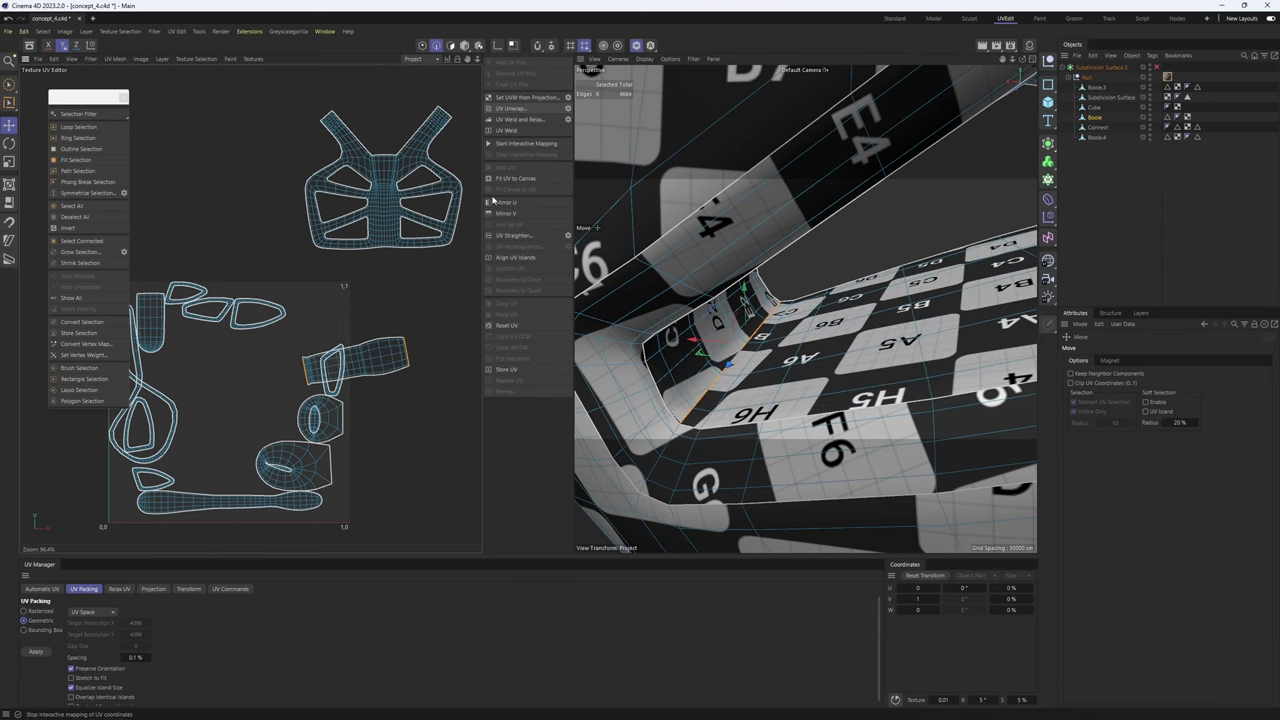
- Move the upper opening's unwrapped strip outside the UV tile, rotate it upright, and straighten it with Align UV Islands
double_click(374, 364)
left_click_drag(374, 364, 676, 355)
key("r")
key("Return")
scroll(355, 316, "up", 3)
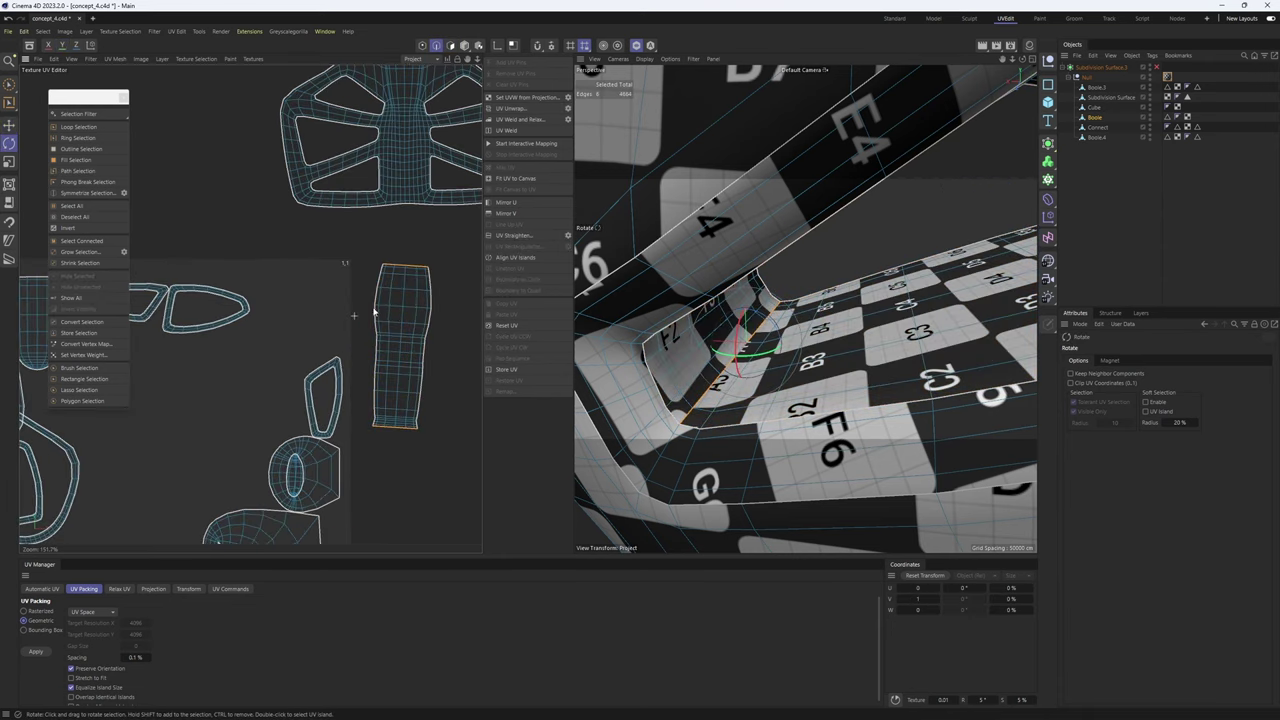
left_click(521, 262)
key("Return")
- Select the UV island covering the inner walls of the grip's second opening
left_click_drag(802, 332, 808, 362, "alt")
scroll(403, 340, "down", 5)
scroll(805, 309, "down", 6)
left_click_drag(805, 309, 757, 410, "alt")
scroll(330, 432, "up", 1)
double_click(368, 440)
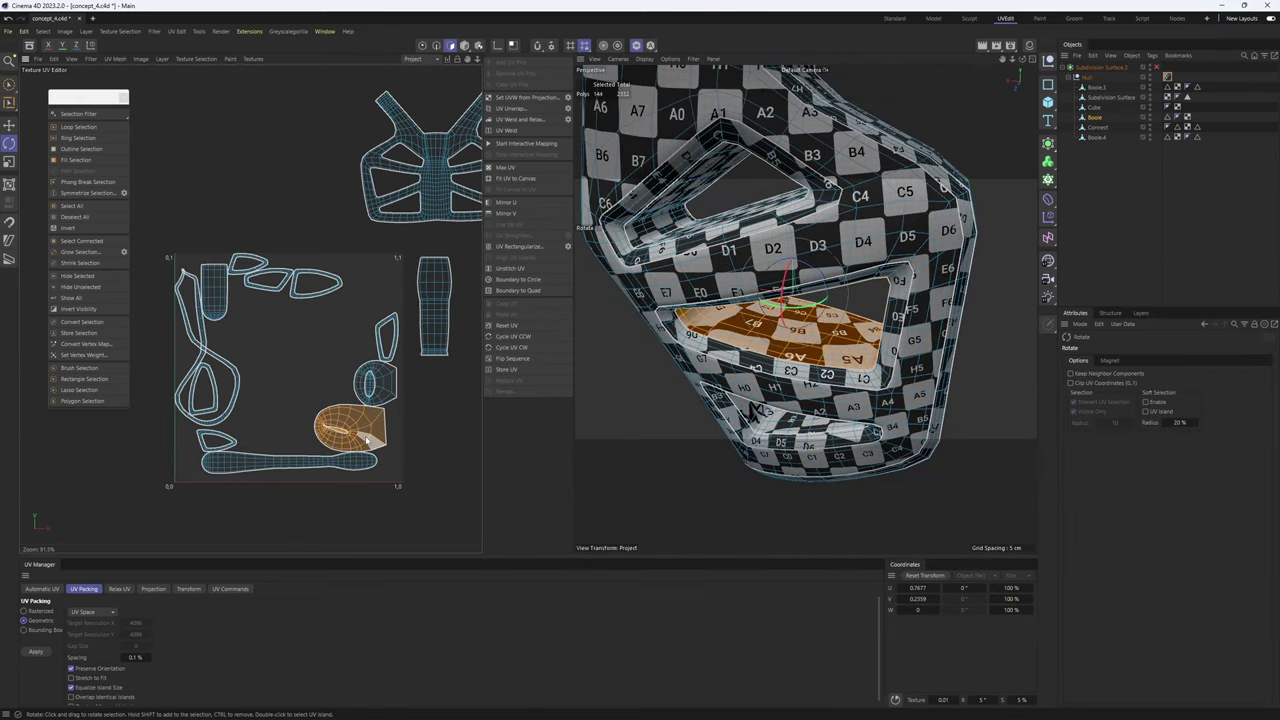
- Try selecting the edge row across the lower part of the second opening's narrow corner as its seam
left_click_drag(731, 318, 694, 300, "alt")
scroll(694, 310, "up", 3)
key("Return")
scroll(686, 326, "up", 5)
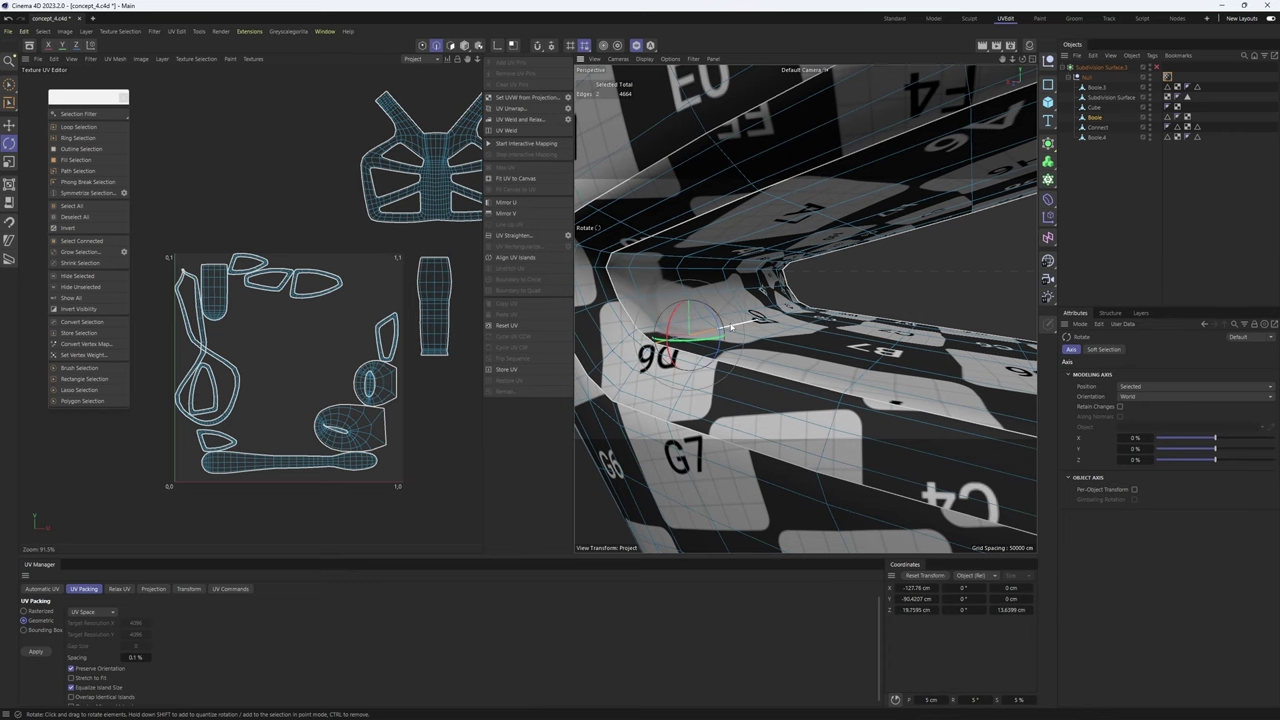
left_click(796, 314, "shift")
scroll(798, 313, "up", 4)
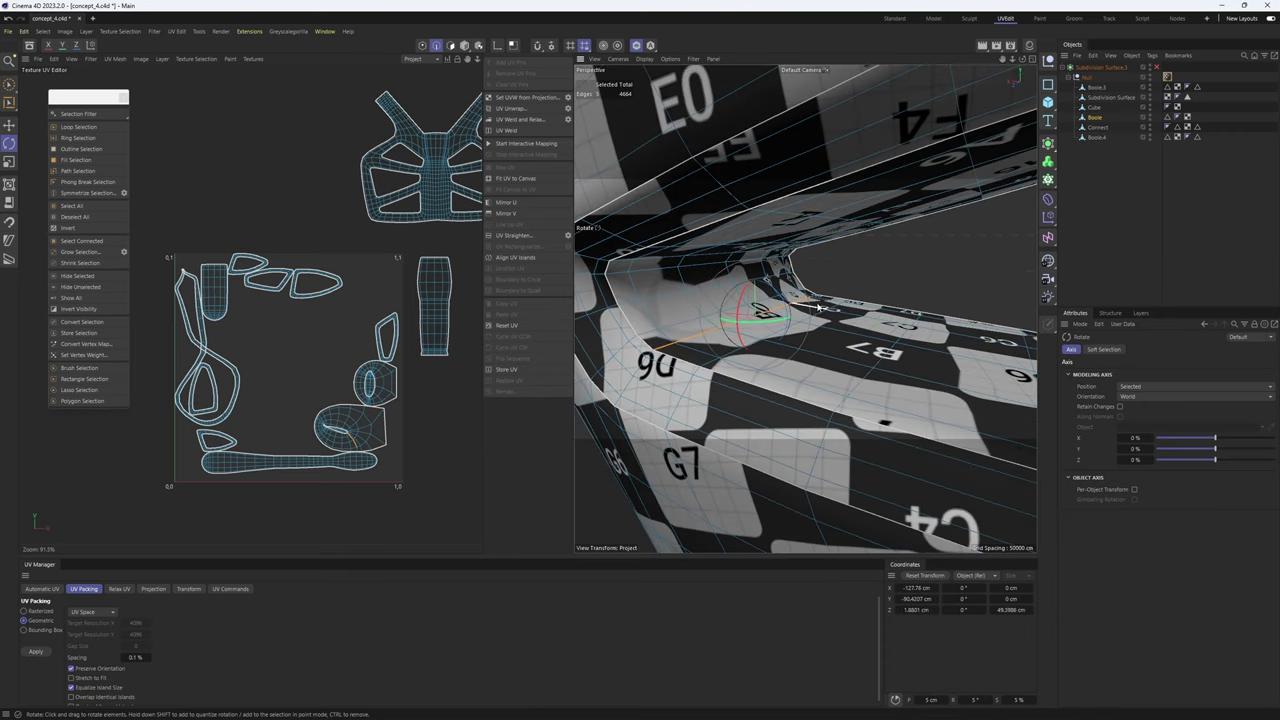
mouse_move(814, 296)
left_mouse_down("alt")
mouse_move(762, 300)
mouse_move(806, 306)
left_mouse_up("alt")
scroll(798, 285, "down", 4)
scroll(705, 298, "up", 5)
left_click_drag(674, 296, 698, 296, "alt")
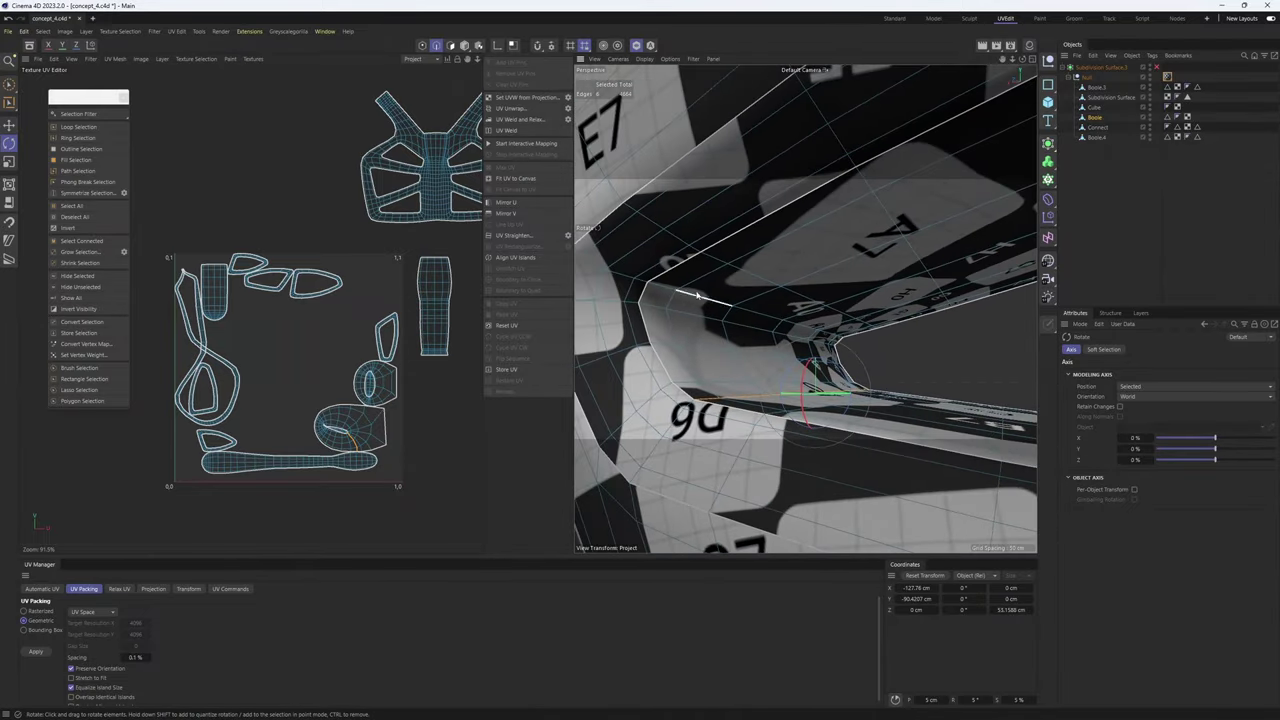
- Select the edge row across the upper part of the second opening's narrow corner and unwrap its inner-wall island along it
left_click(674, 293)
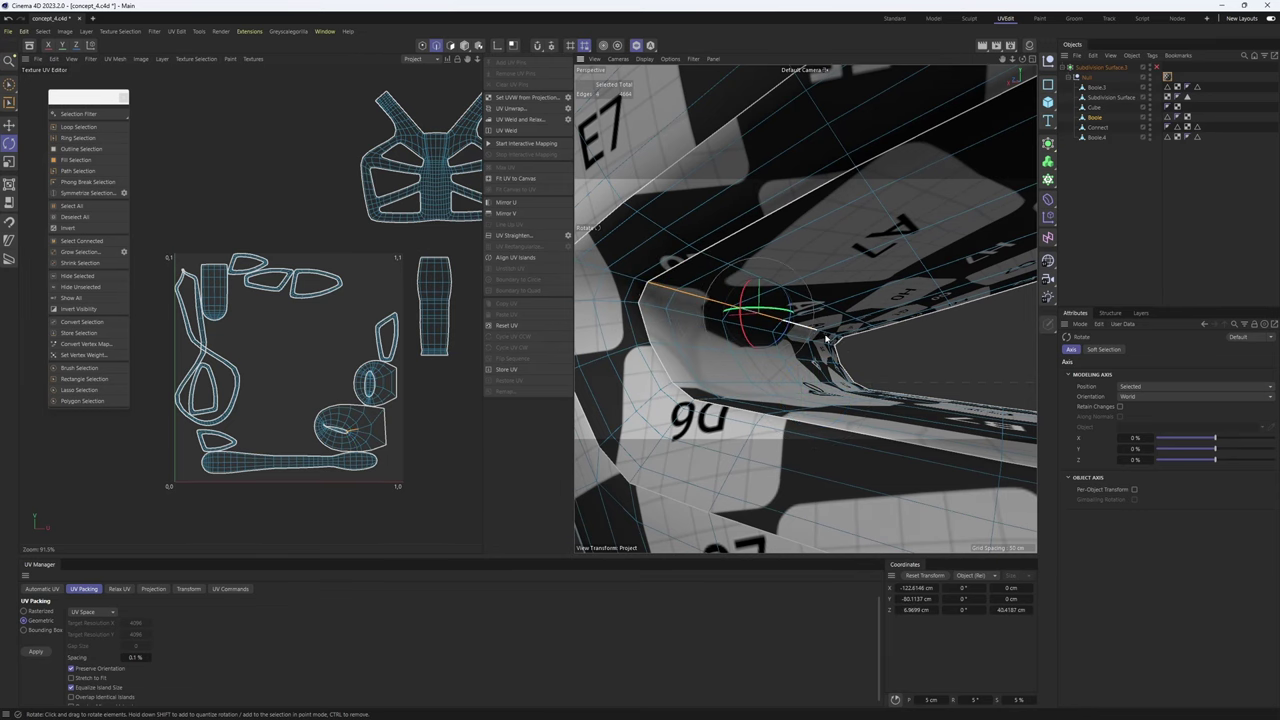
left_click_drag(847, 344, 722, 312, "alt")
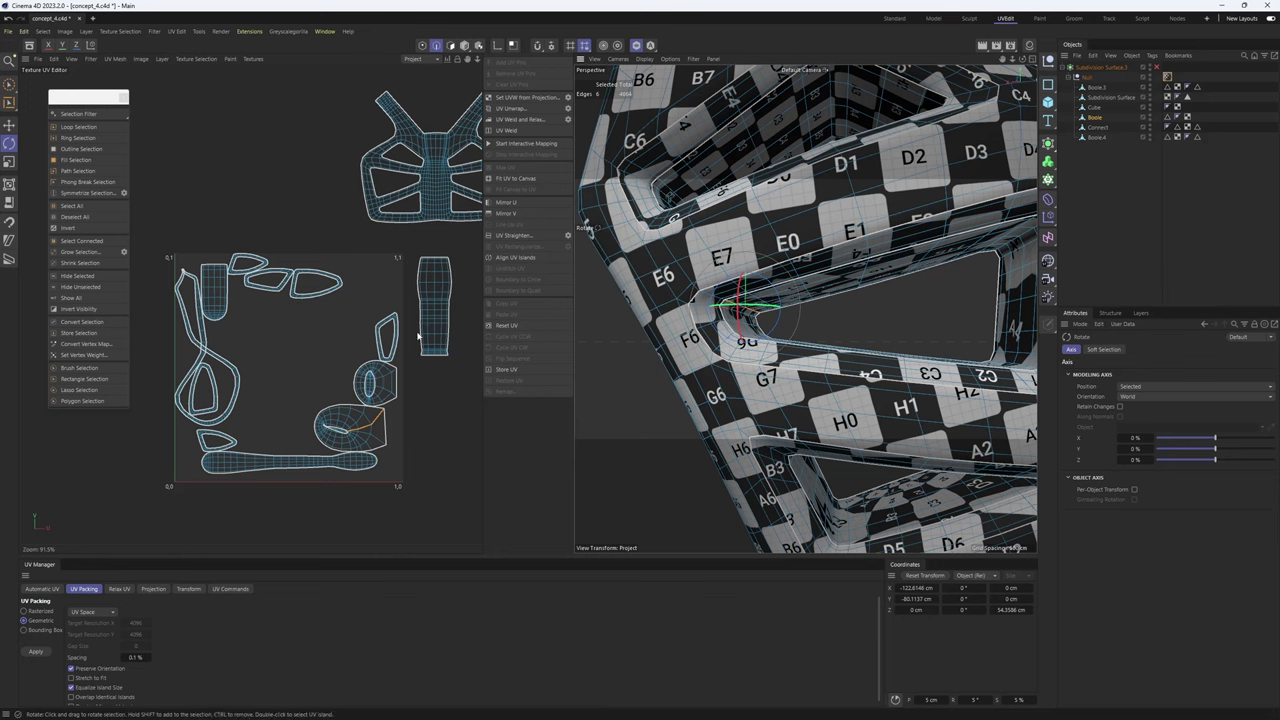
left_click(445, 352)
left_click(529, 120)
key("Return")
- Select the second opening's unwrapped strip, rotate it upright, and move it outside the UV tile
double_click(361, 398)
scroll(361, 398, "down", 5)
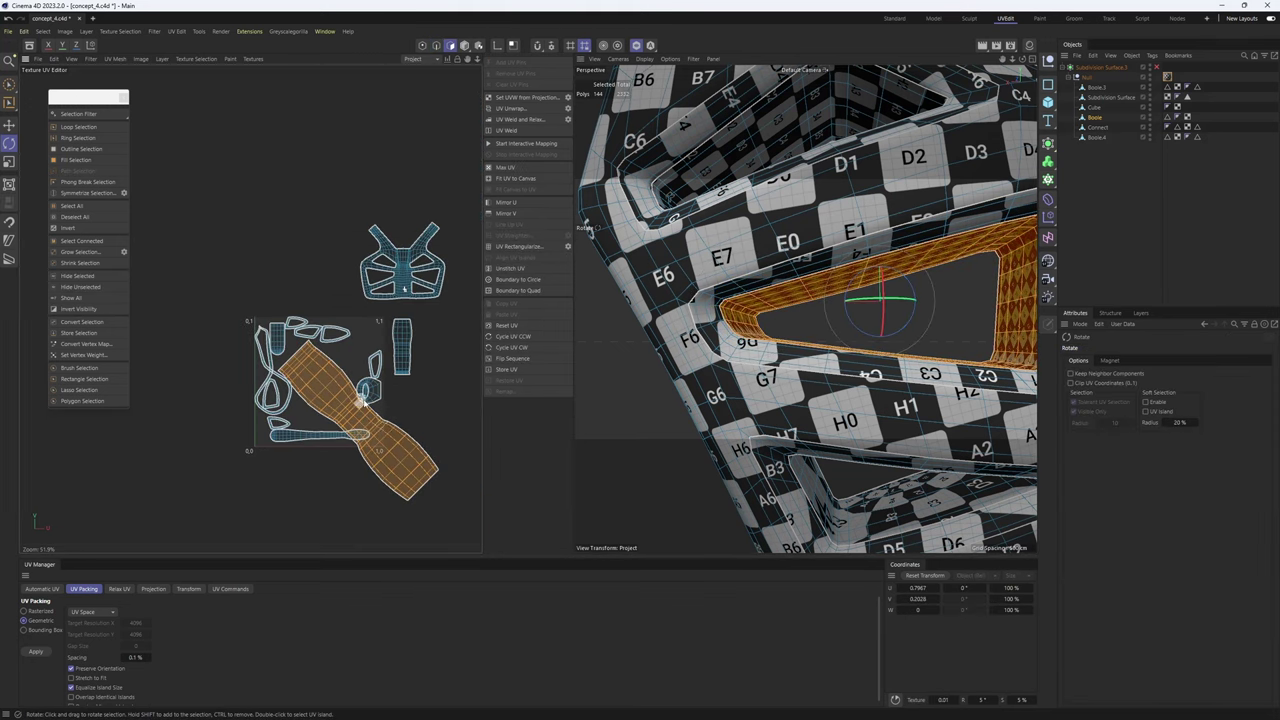
left_click_drag(430, 455, 241, 505)
key("e")
left_click_drag(412, 417, 437, 464)
key("Return")
key("Return")
scroll(428, 412, "up", 3)
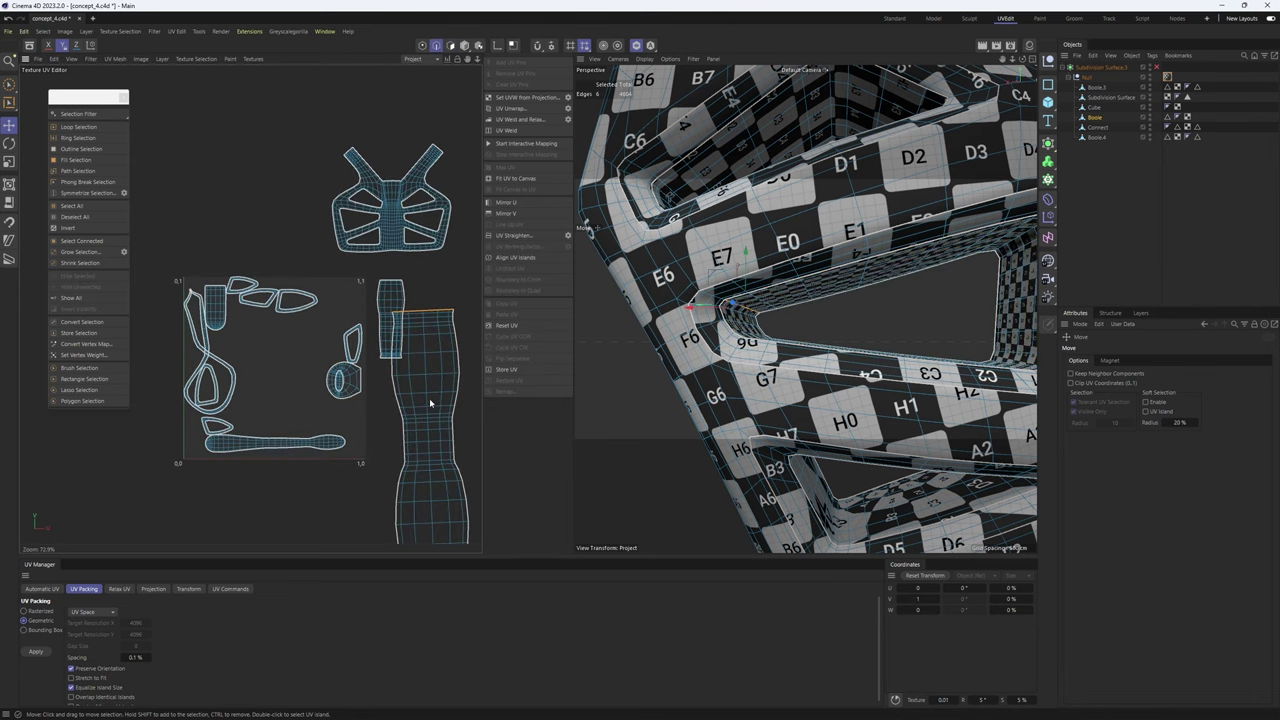
- Align the second opening's strip to the UV axes using its selected end edges
left_click(513, 262)
key("Return")
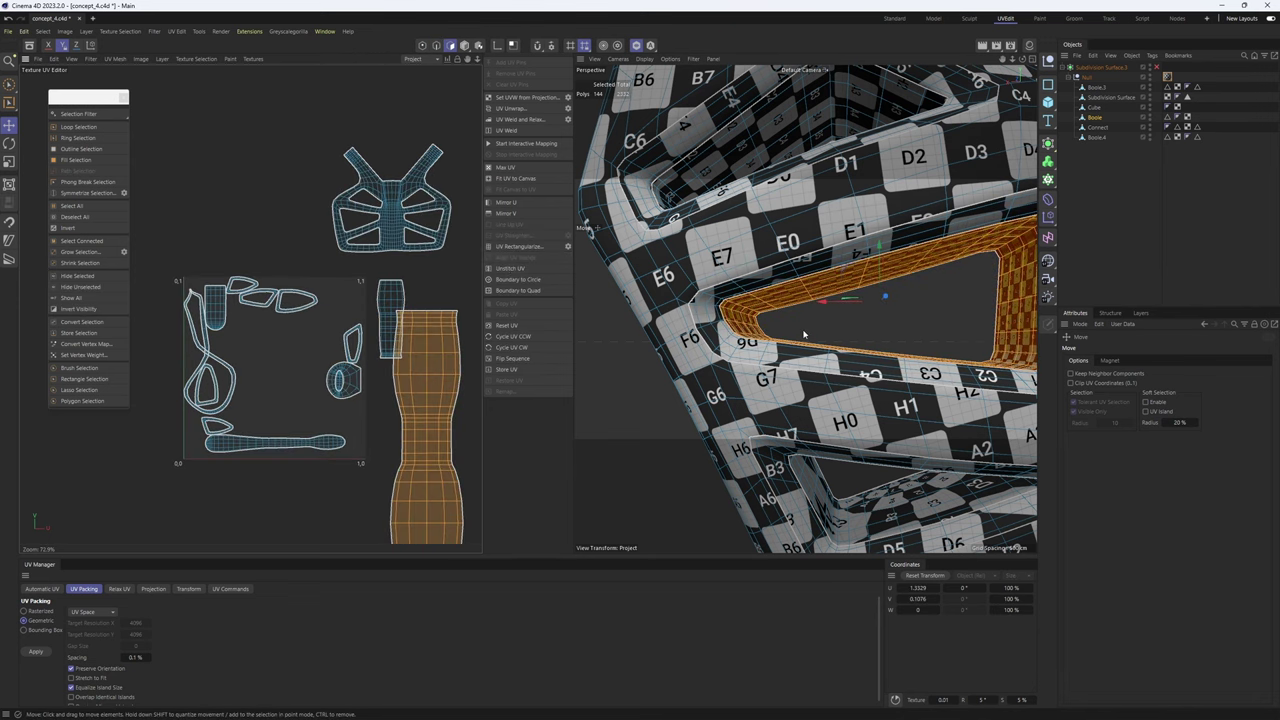
scroll(803, 334, "down", 5)
scroll(768, 340, "up", 5)
- Select the UV island covering the inner walls of the grip's lowest triangular opening
left_click(773, 340)
scroll(771, 345, "up", 5)
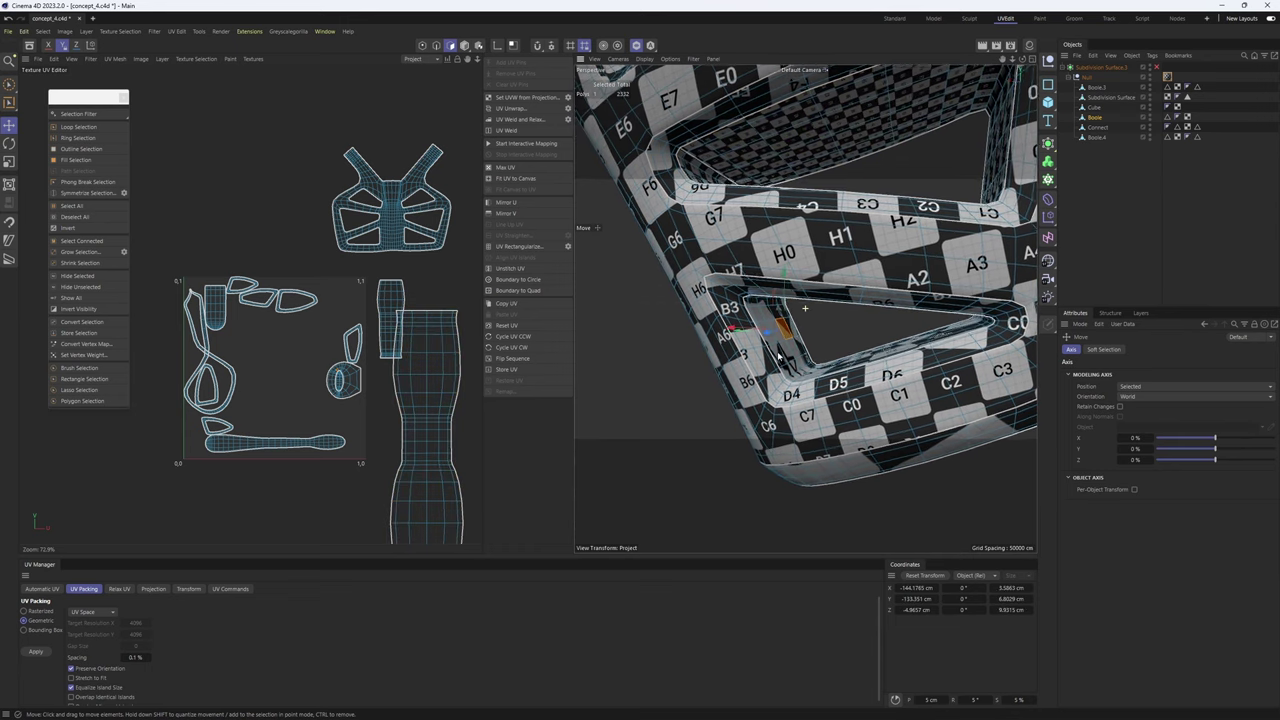
scroll(347, 371, "up", 8)
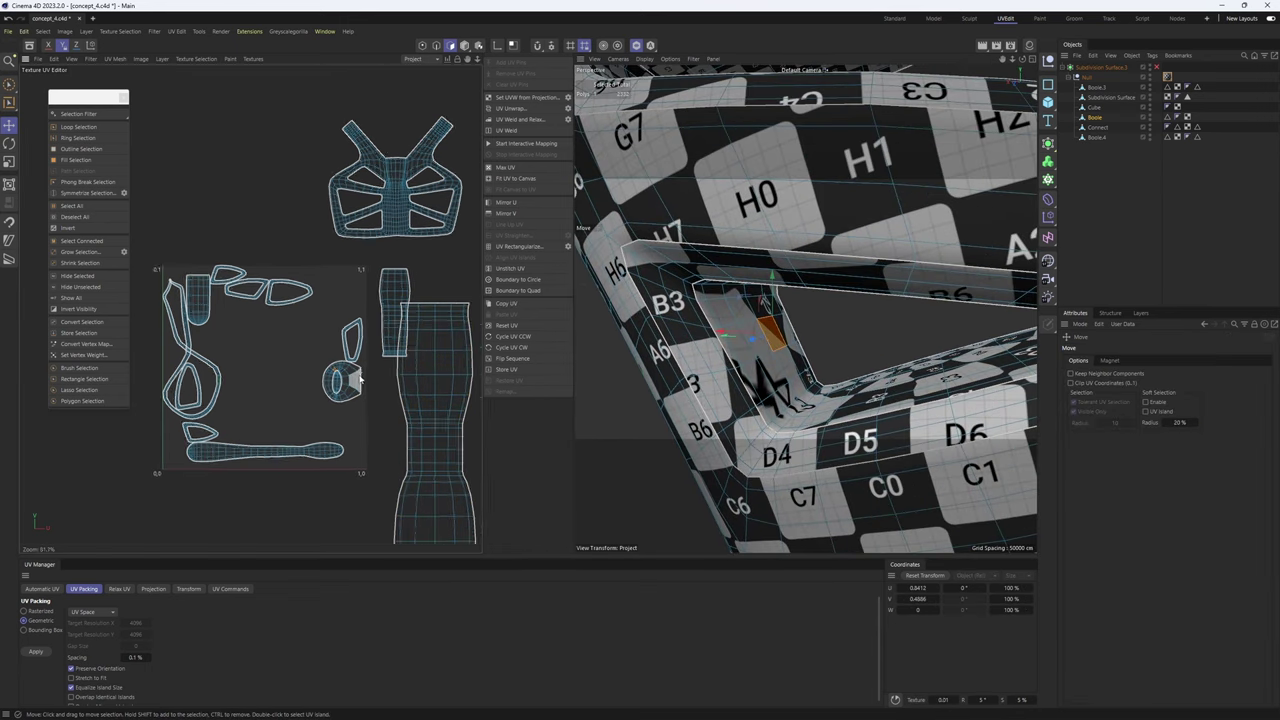
middle_click_drag(332, 418, 326, 364, "alt")
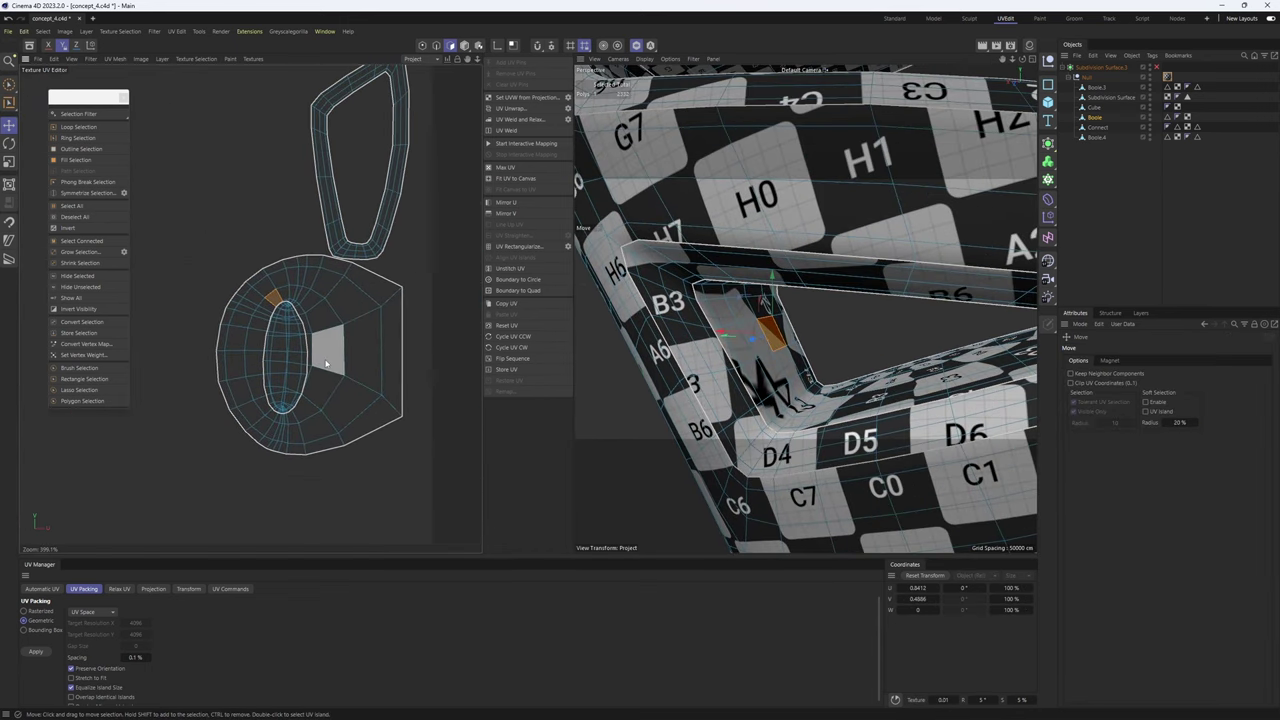
double_click(340, 350)
scroll(335, 365, "down", 4)
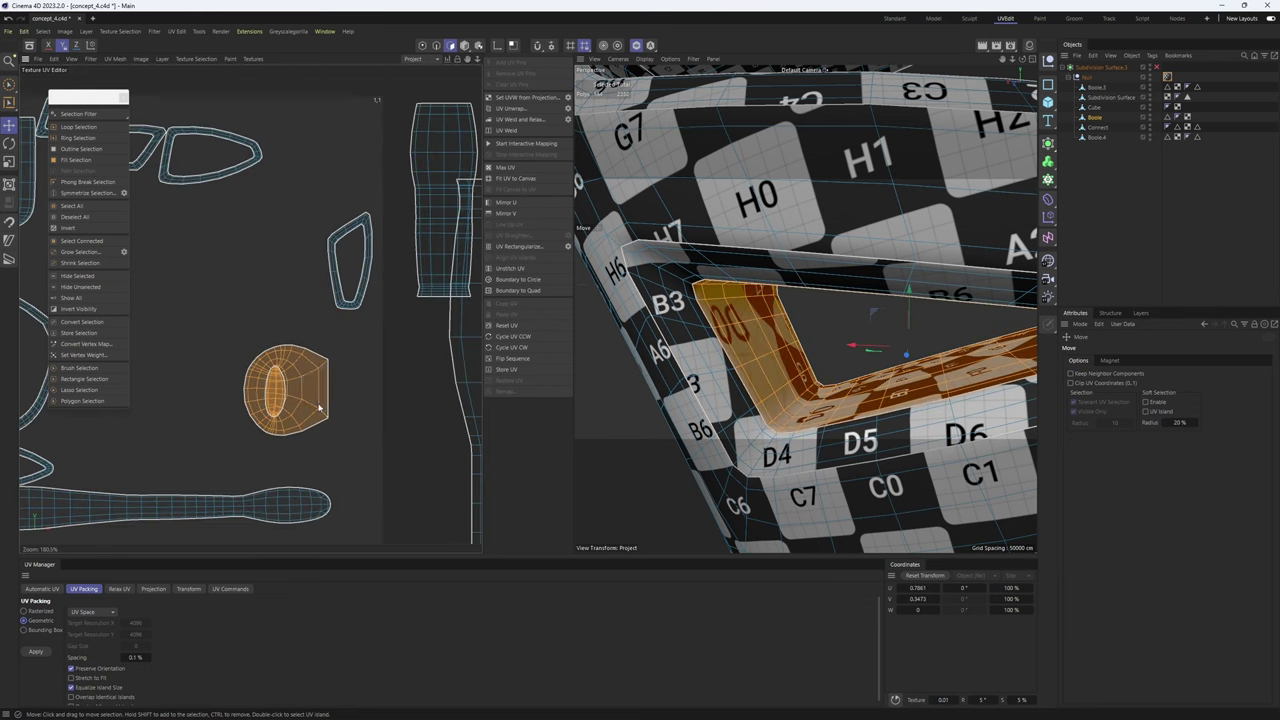
- Select the edge row across the lowest opening's upper corner and unwrap its inner-wall island along it
key("Return")
left_click_drag(732, 322, 720, 277, "alt")
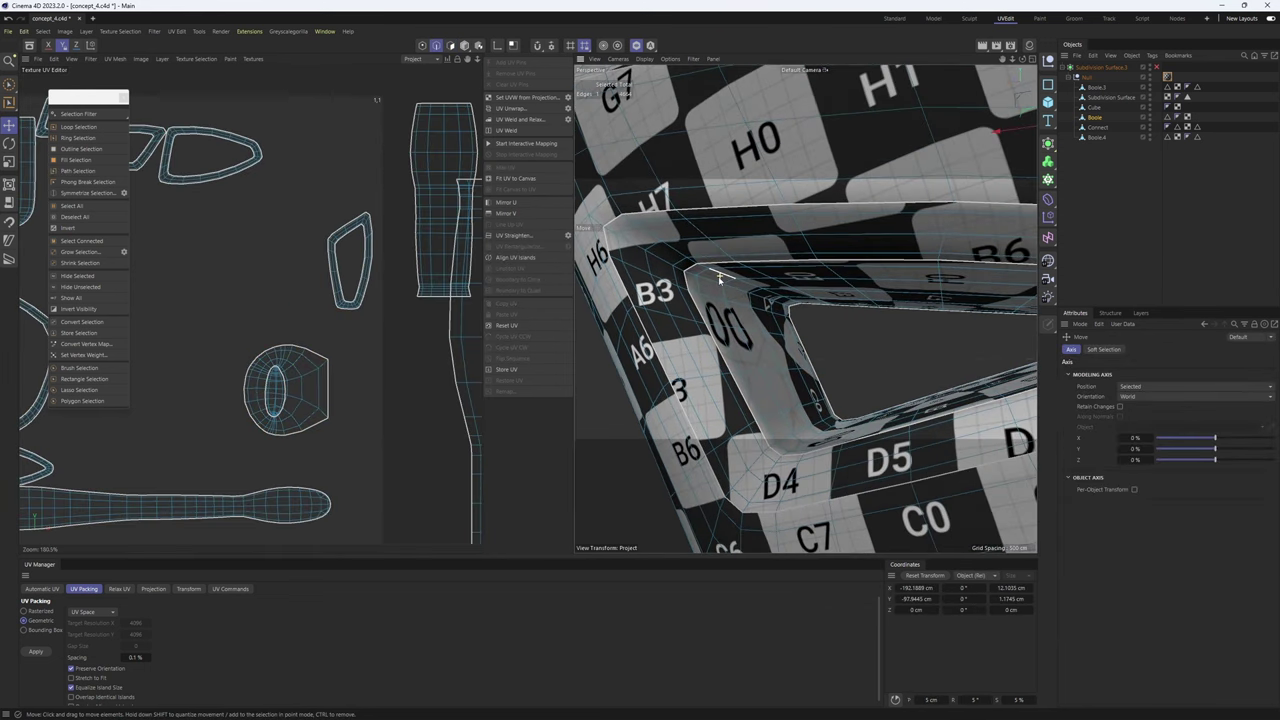
scroll(718, 277, "up", 4)
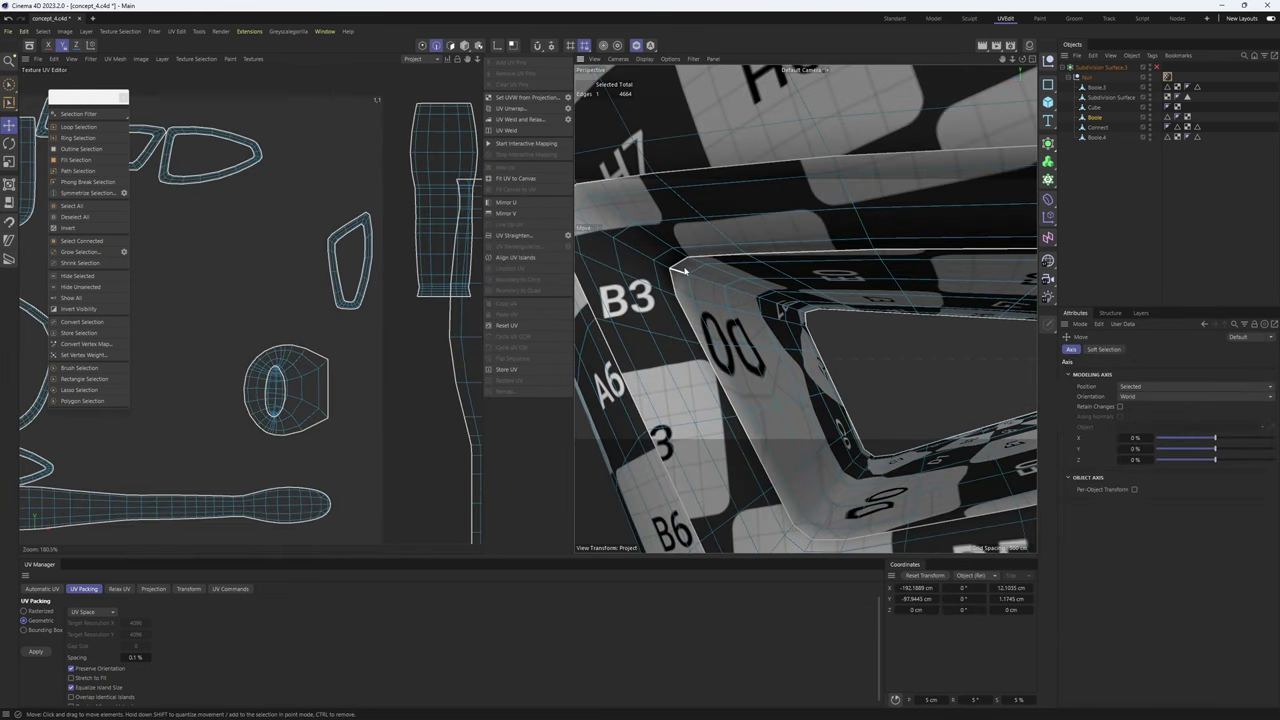
left_click(800, 316, "shift")
scroll(806, 318, "up", 2)
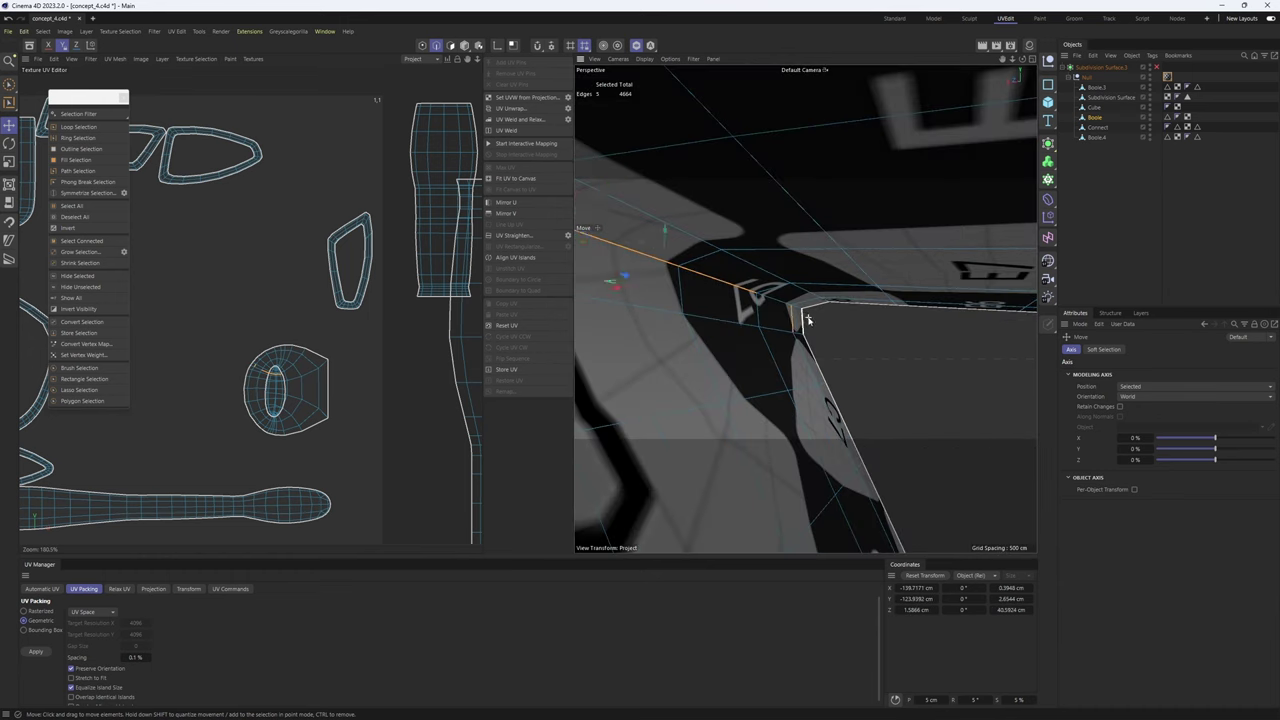
left_click(538, 109)
key("Return")
- Rotate the lowest opening's unwrapped strip roughly upright and align it to the UV axes by one of its edges
scroll(362, 277, "down", 4)
key("r")
left_click_drag(341, 340, 688, 356)
scroll(400, 334, "up", 4)
left_click_drag(246, 337, 232, 319)
scroll(231, 317, "up", 4)
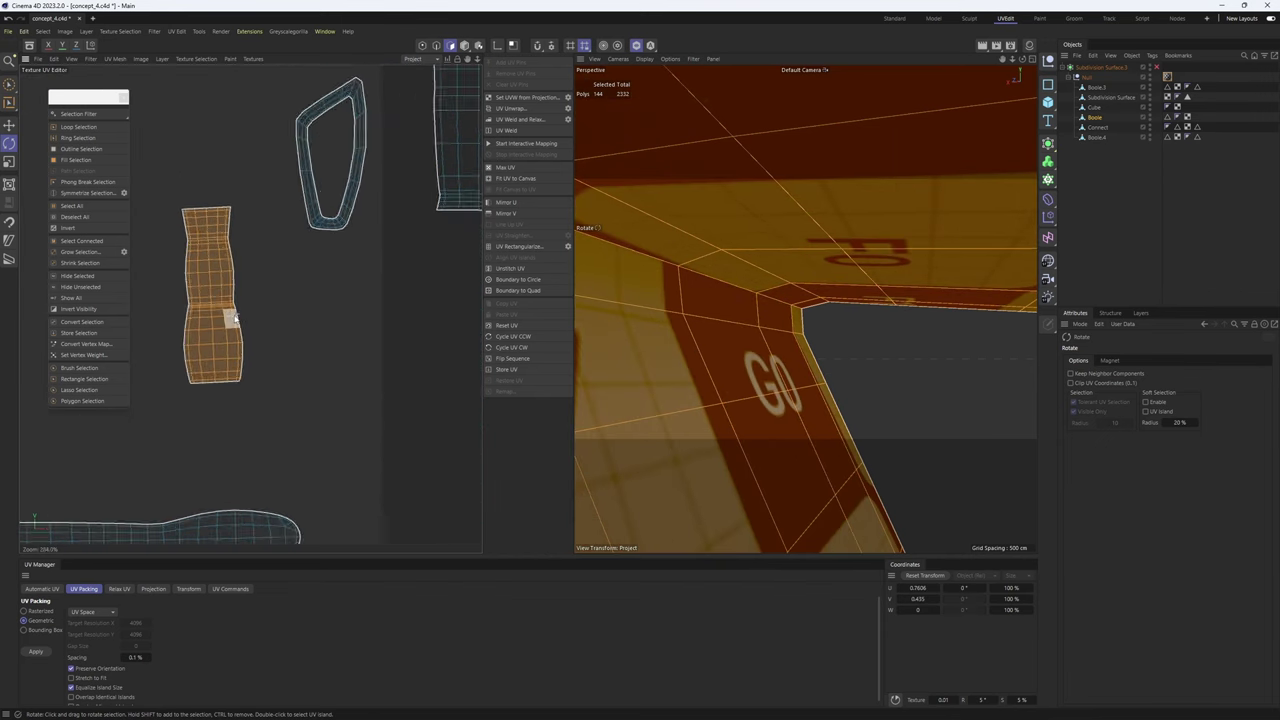
key("Return")
left_click(528, 259)
scroll(300, 301, "down", 8)
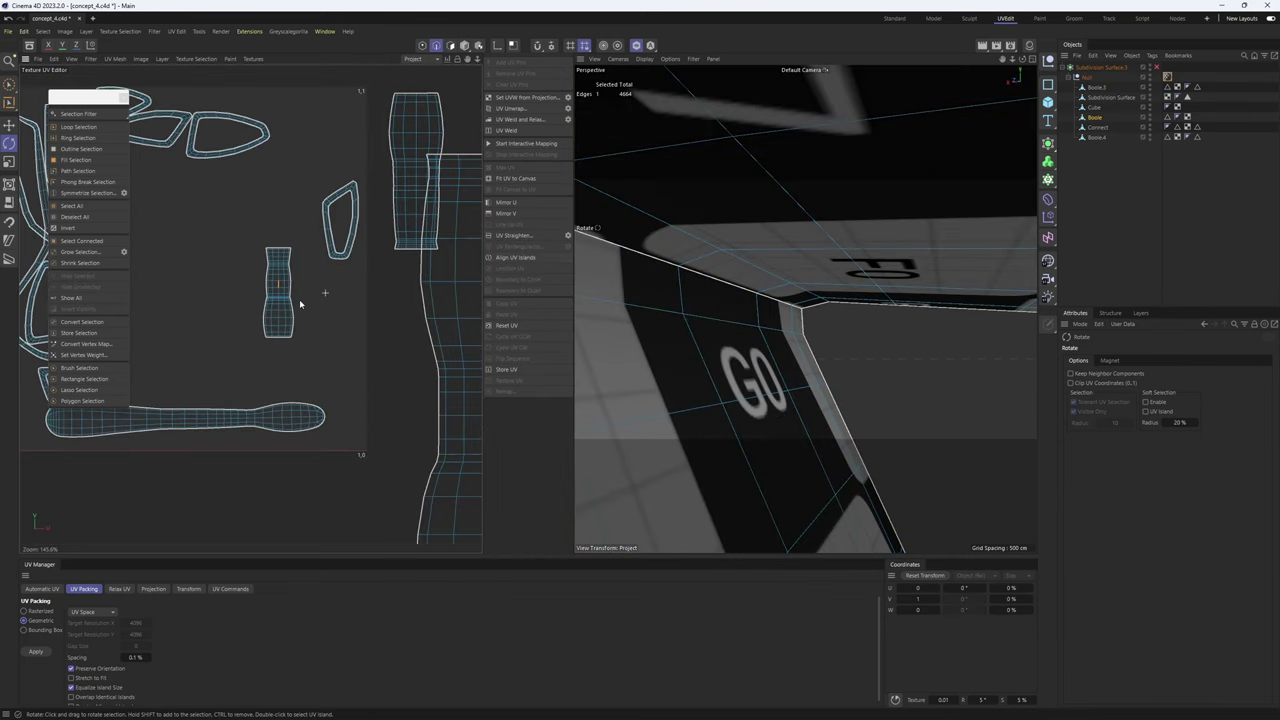
- Select the aligned strip of the lowest opening and move it outside the UV tile, beyond the other wall strips
key("Return")
left_click_drag(291, 303, 437, 331)
key("ctrl+z")
key("e")
left_click_drag(291, 302, 425, 250)
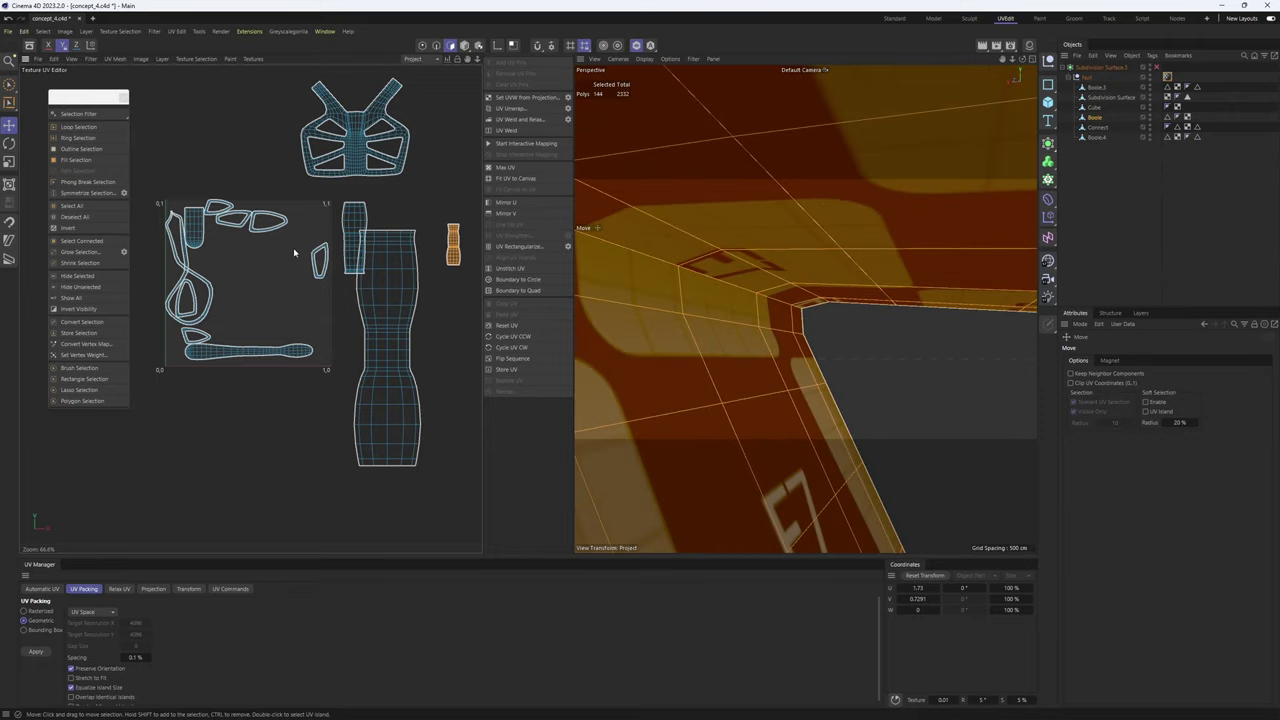
- Select the long narrow island with rounded ends, check its place on the grip, and move it below the UV tile
middle_click_drag(294, 253, 317, 222, "alt")
double_click(253, 326)
scroll(723, 366, "down", 10)
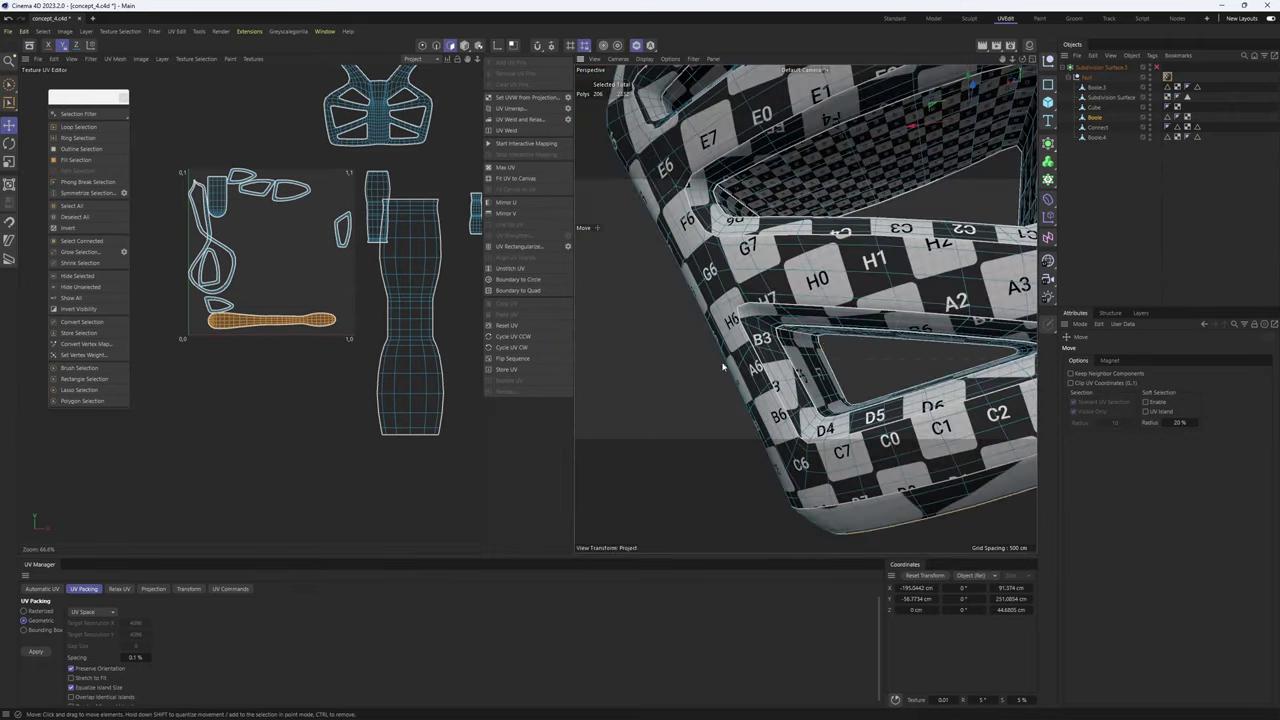
left_click_drag(776, 348, 700, 326, "alt")
scroll(740, 378, "down", 6)
scroll(245, 326, "up", 5)
scroll(745, 210, "up", 8)
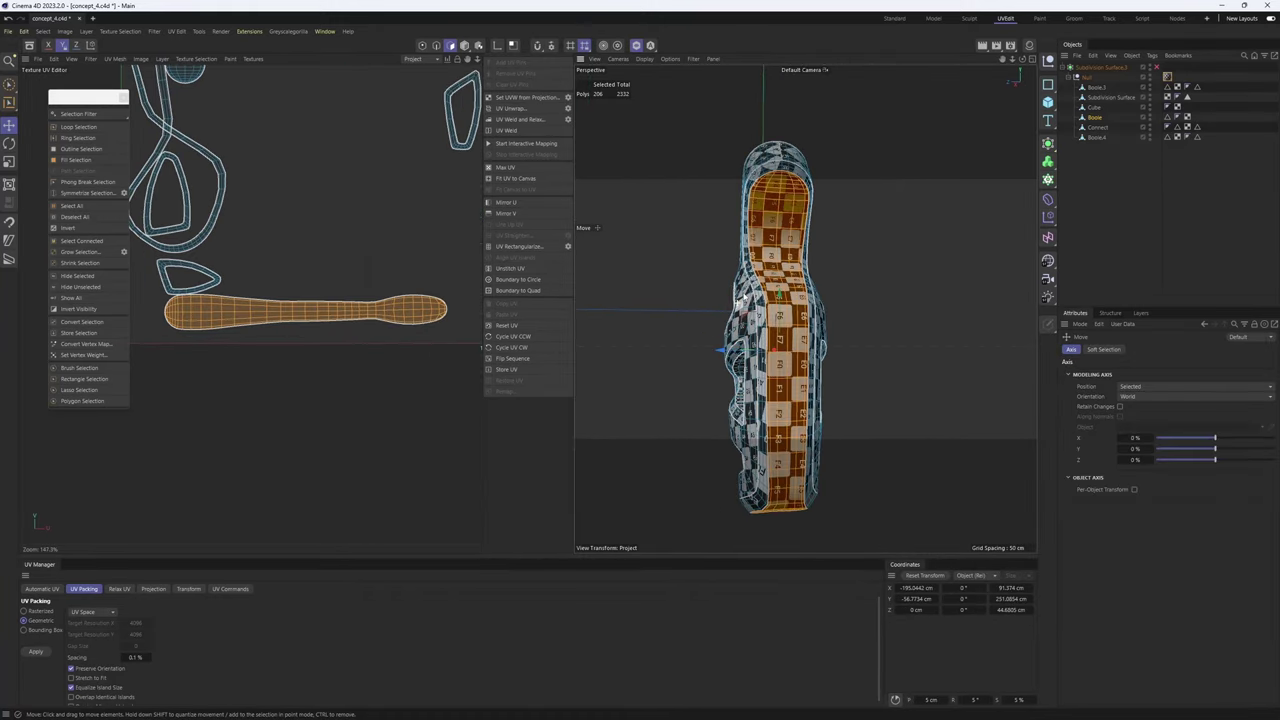
left_click_drag(781, 205, 749, 226, "alt")
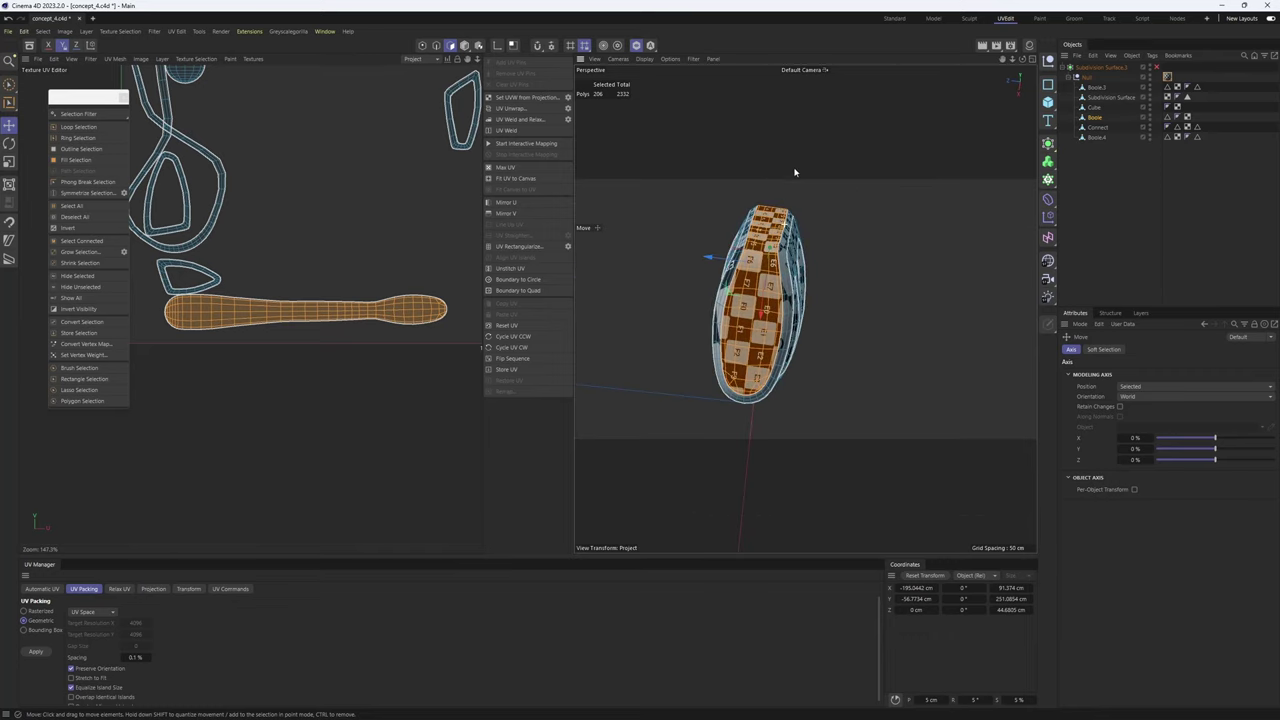
scroll(295, 285, "down", 3)
left_click_drag(309, 300, 298, 420)
- Select the small island with one rounded end and shift it to the middle of the UV tile
middle_click_drag(254, 67, 282, 203, "alt")
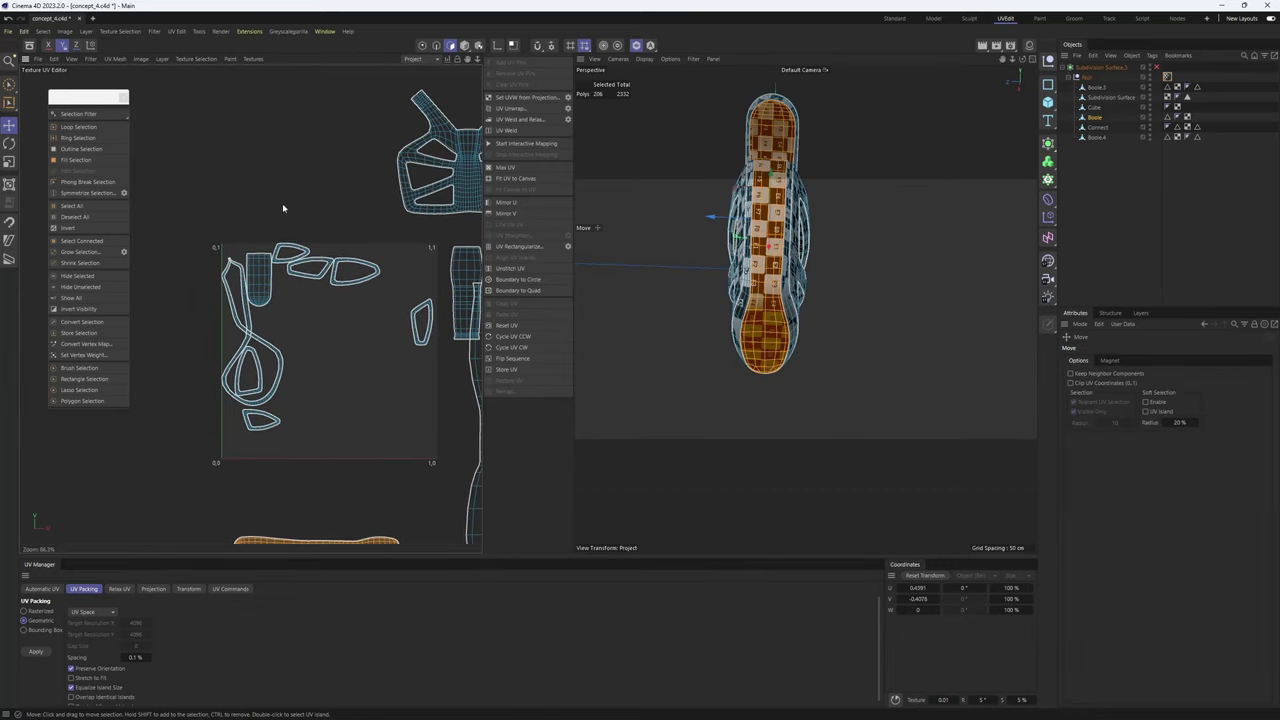
scroll(260, 248, "up", 1)
double_click(248, 291)
left_click_drag(733, 298, 832, 318, "alt")
key("r")
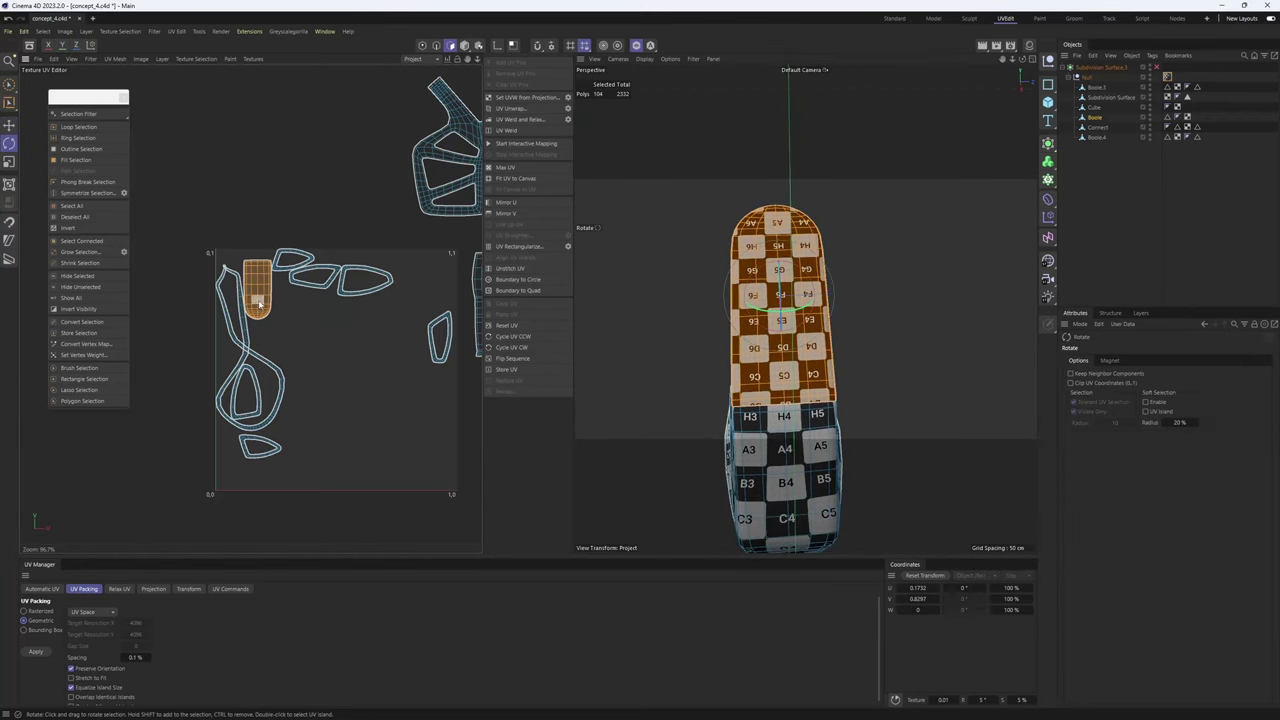
left_click_drag(257, 304, 363, 360, "shift")
key("e")
scroll(363, 357, "up", 3)
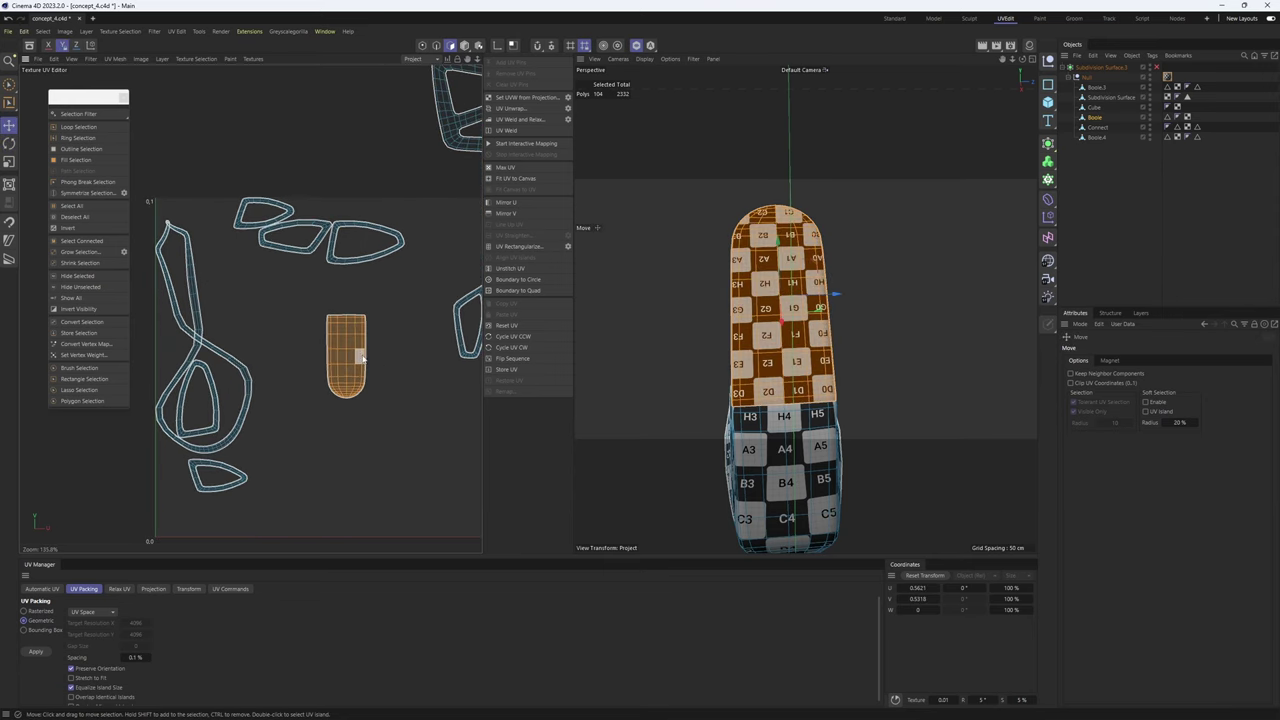
- Turn the small round-ended island upside down so its checker reads upright, and move it outside the tile's left edge
key("r")
left_click_drag(365, 435, 1132, 231)
key("e")
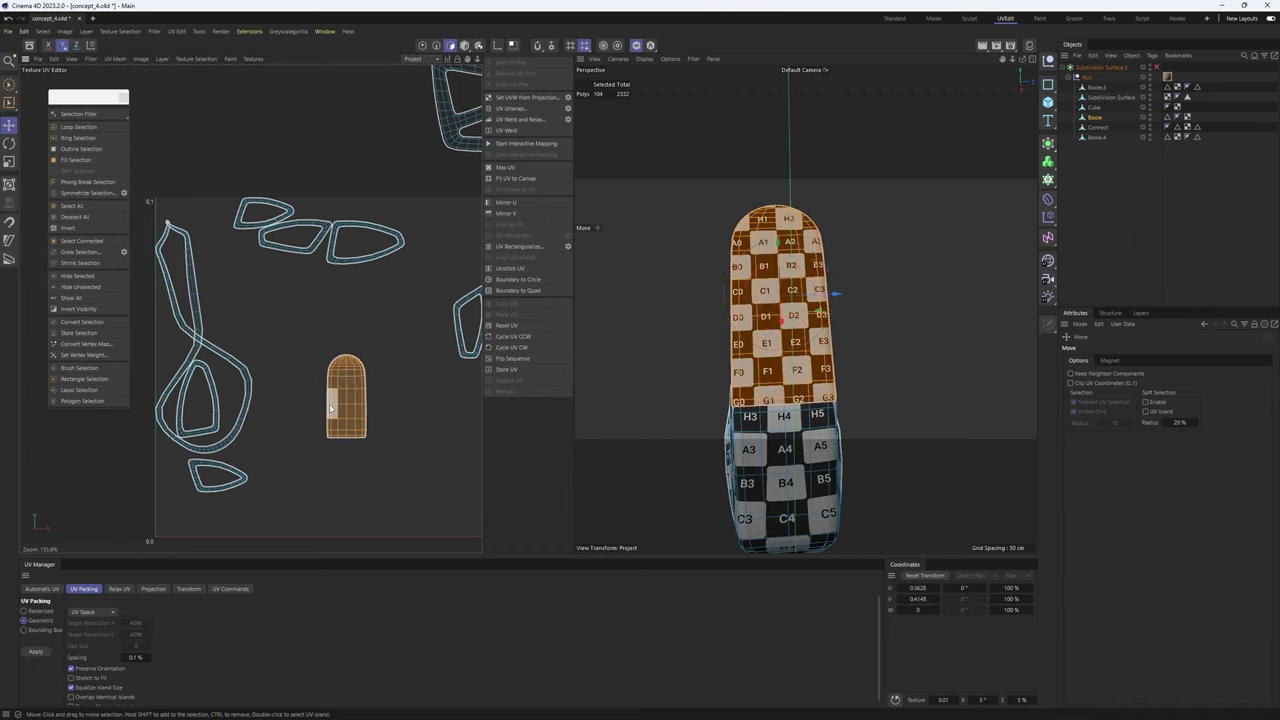
left_click_drag(331, 408, 110, 488)
scroll(371, 266, "down", 3)
- Select the four ring-shaped rim islands in the upper part of the UV tile and move them above it
left_click(352, 258)
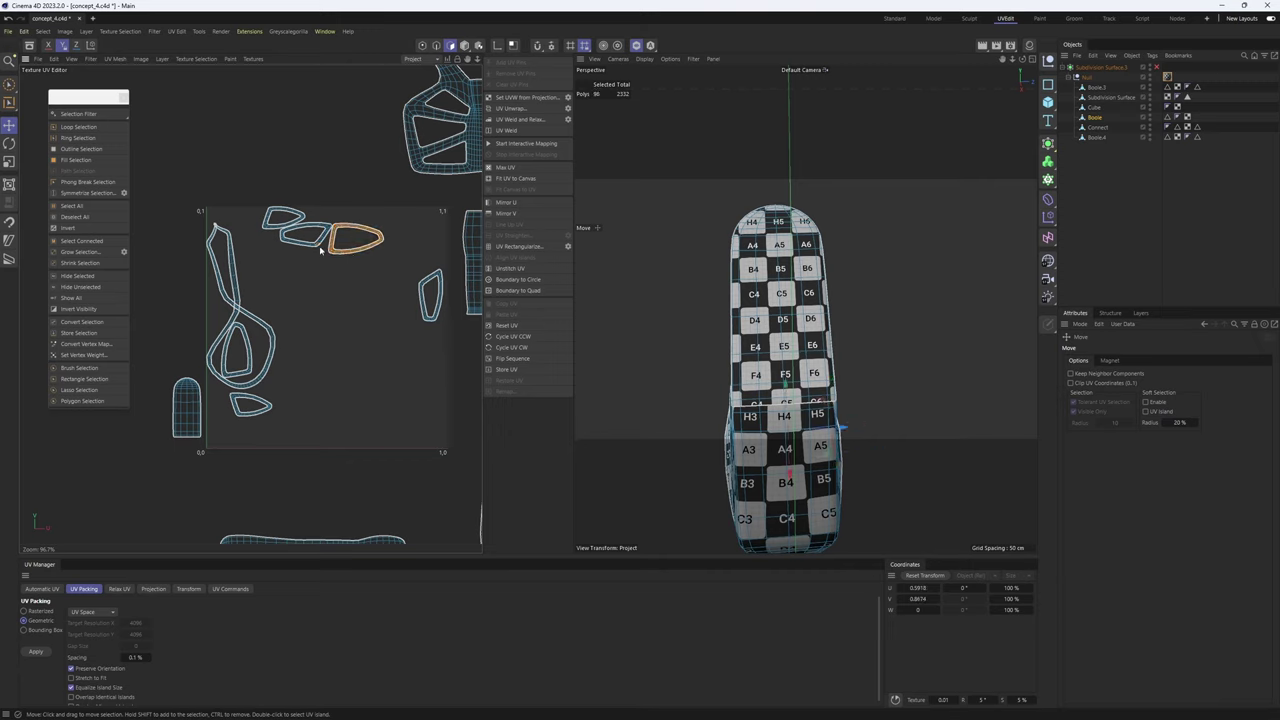
left_click_drag(430, 316, 284, 161)
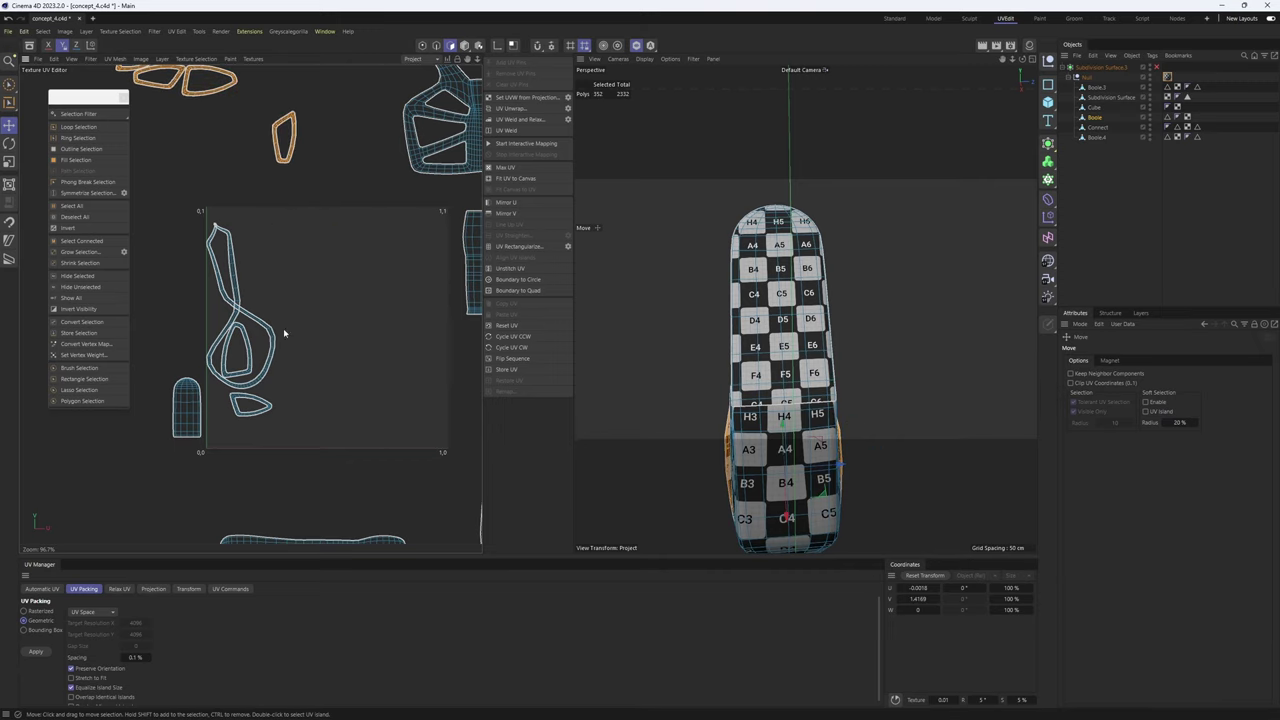
- Select the long looping border island and examine where it runs around the grip's front face
left_click(243, 374)
double_click(277, 342)
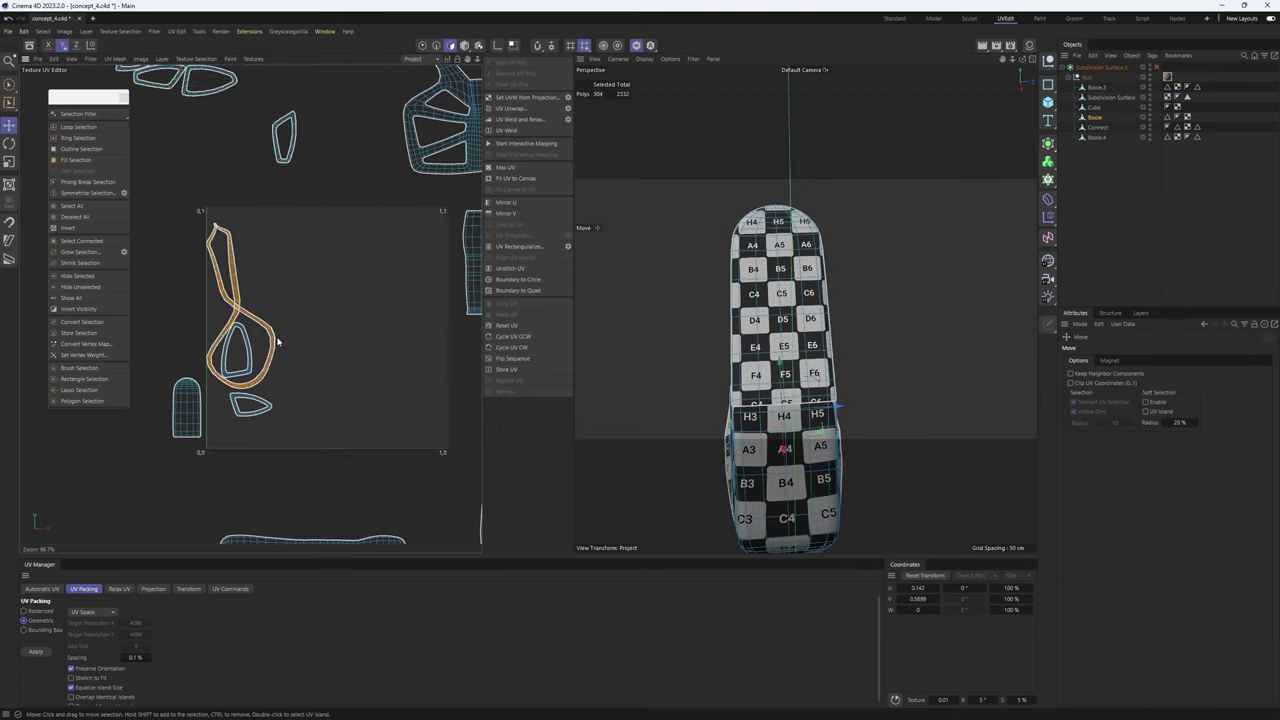
scroll(830, 333, "down", 5)
left_click_drag(830, 333, 804, 308, "alt")
scroll(766, 362, "up", 8)
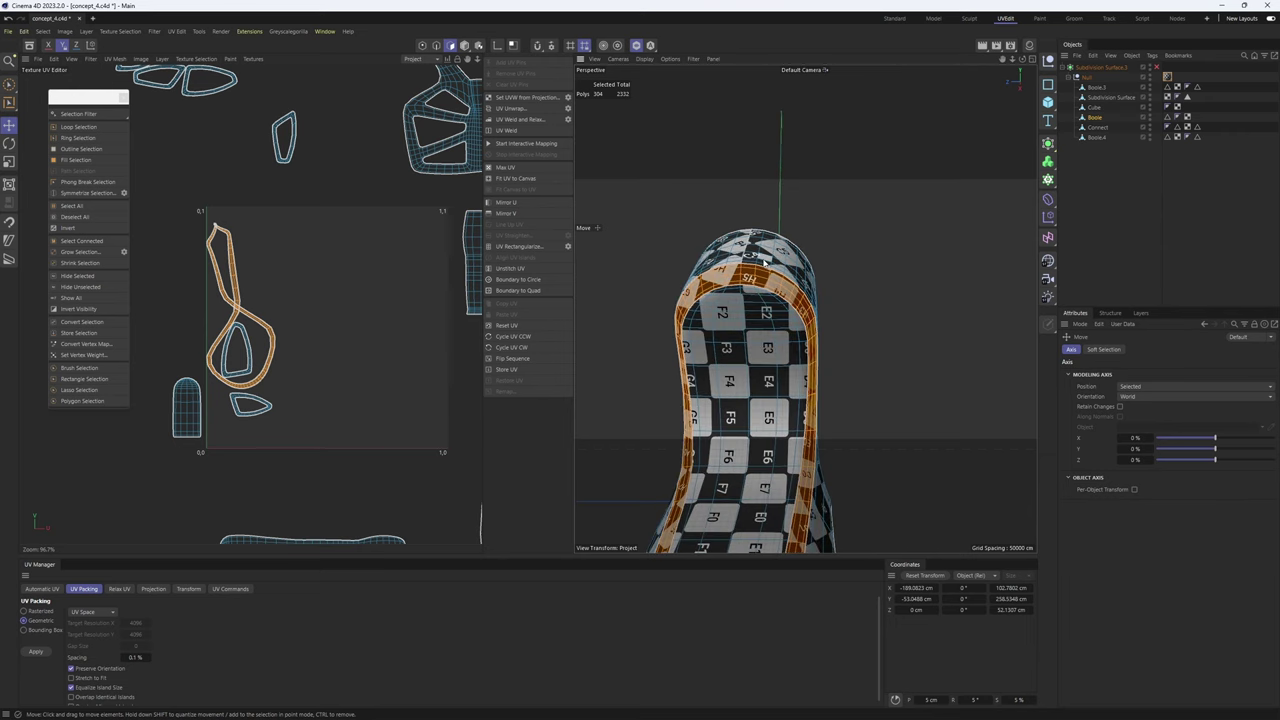
left_click_drag(763, 260, 748, 283, "alt")
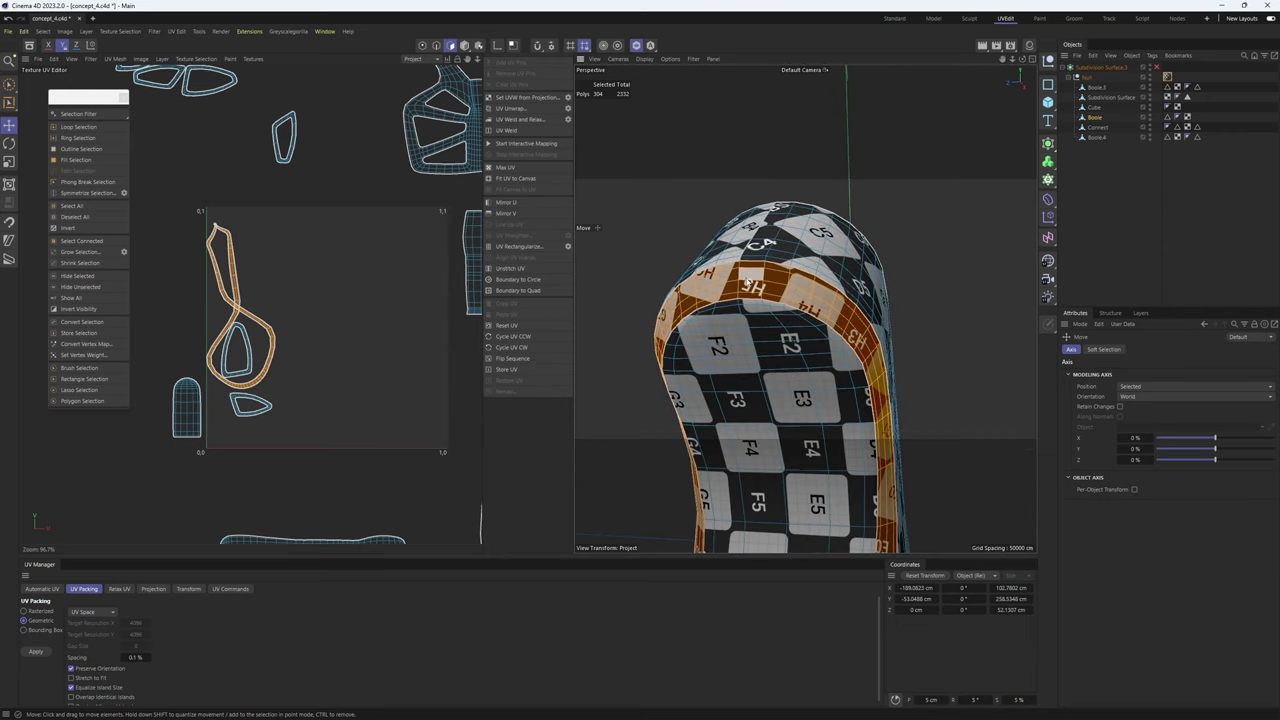
- Select the polygon loop running along the border strip and examine its course around the grip
key("u")
key("l")
left_click(761, 295)
scroll(770, 304, "down", 8)
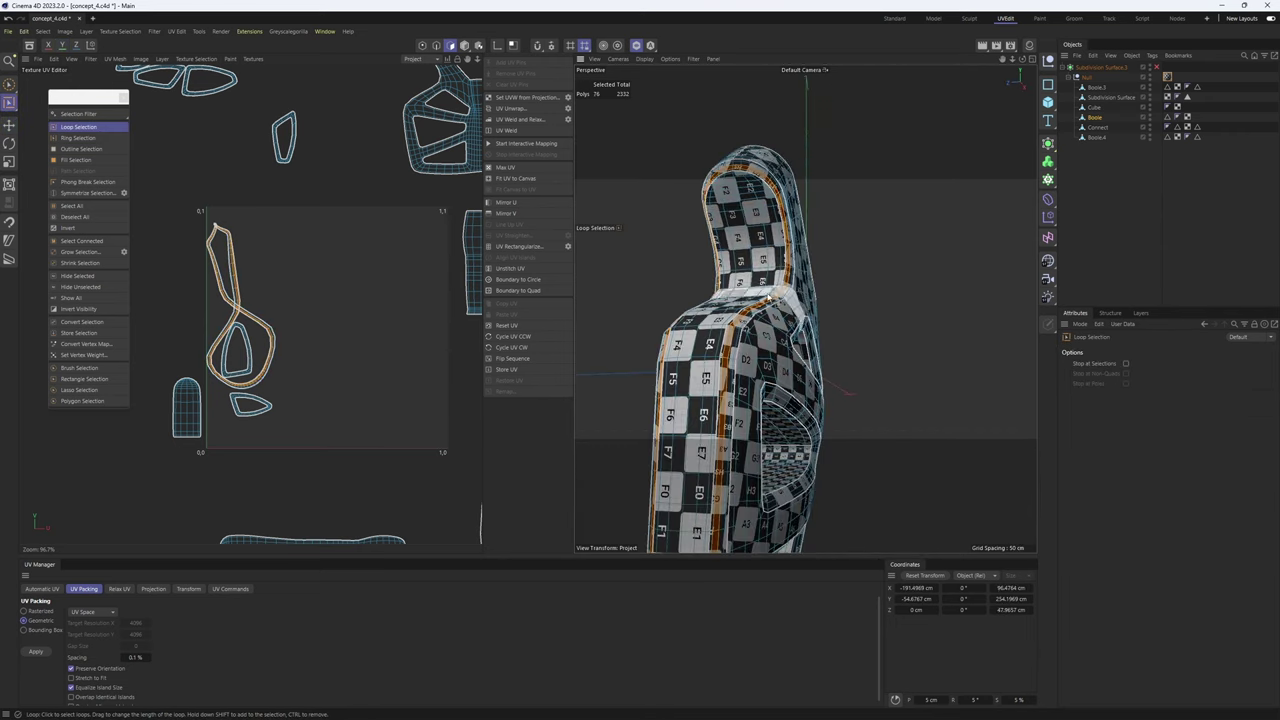
left_click_drag(771, 304, 800, 345, "alt")
scroll(783, 267, "up", 10)
left_click_drag(783, 267, 738, 284, "alt")
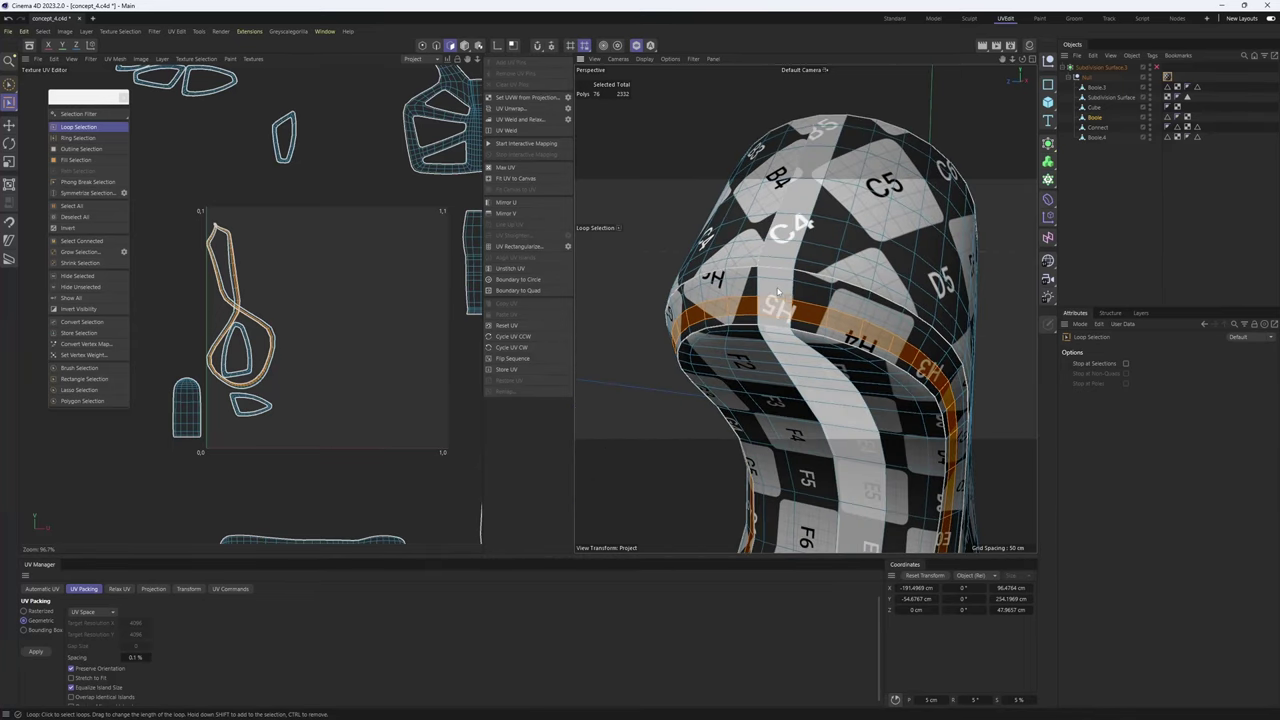
- Select the large grip side island and examine where it meets the border strip on the model
key("e")
middle_click_drag(466, 189, 316, 276, "alt")
double_click(334, 215)
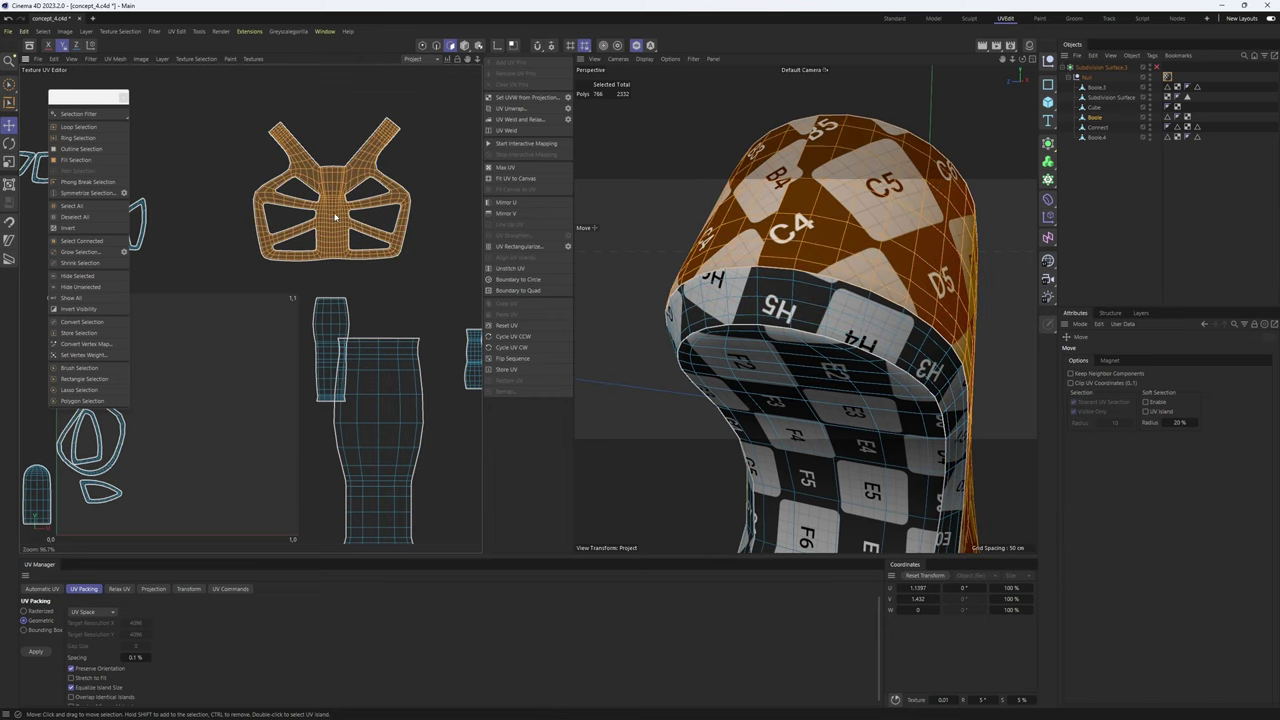
scroll(826, 214, "down", 8)
left_click_drag(890, 215, 826, 214, "alt")
scroll(826, 214, "up", 3)
middle_click_drag(32, 457, 168, 405, "alt")
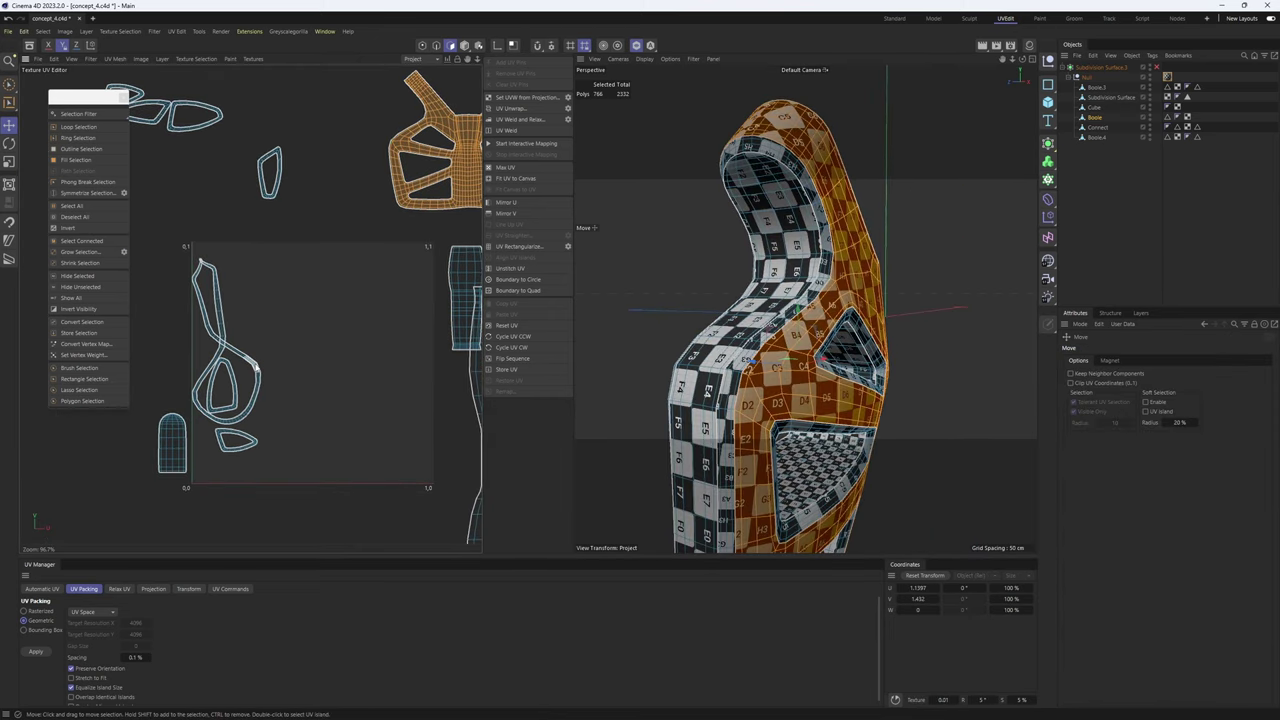
- Select the long looping border island and move it to the middle of the UV tile
double_click(256, 367)
left_click_drag(256, 367, 381, 355)
scroll(722, 212, "up", 3)
left_click_drag(722, 212, 809, 237, "alt")
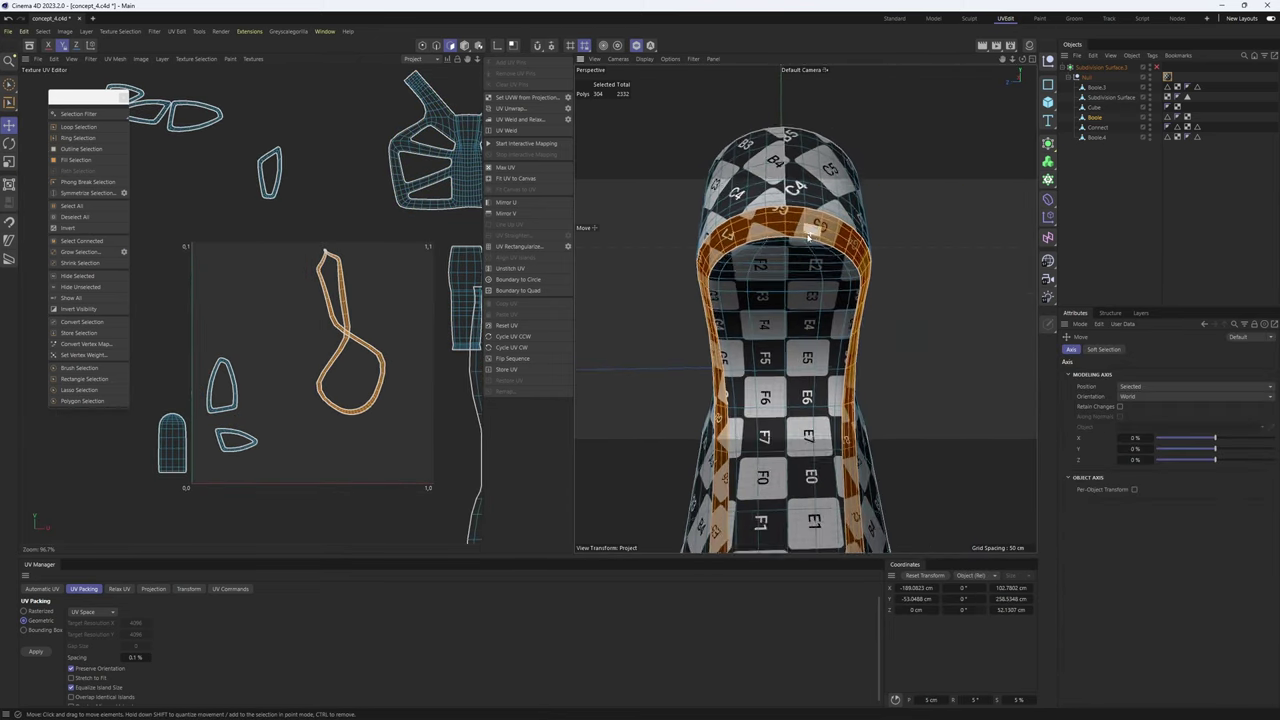
- Select the edge row across the border strip at the centre of the grip's rounded upper tip
scroll(806, 235, "up", 6)
key("Return")
scroll(770, 184, "up", 1)
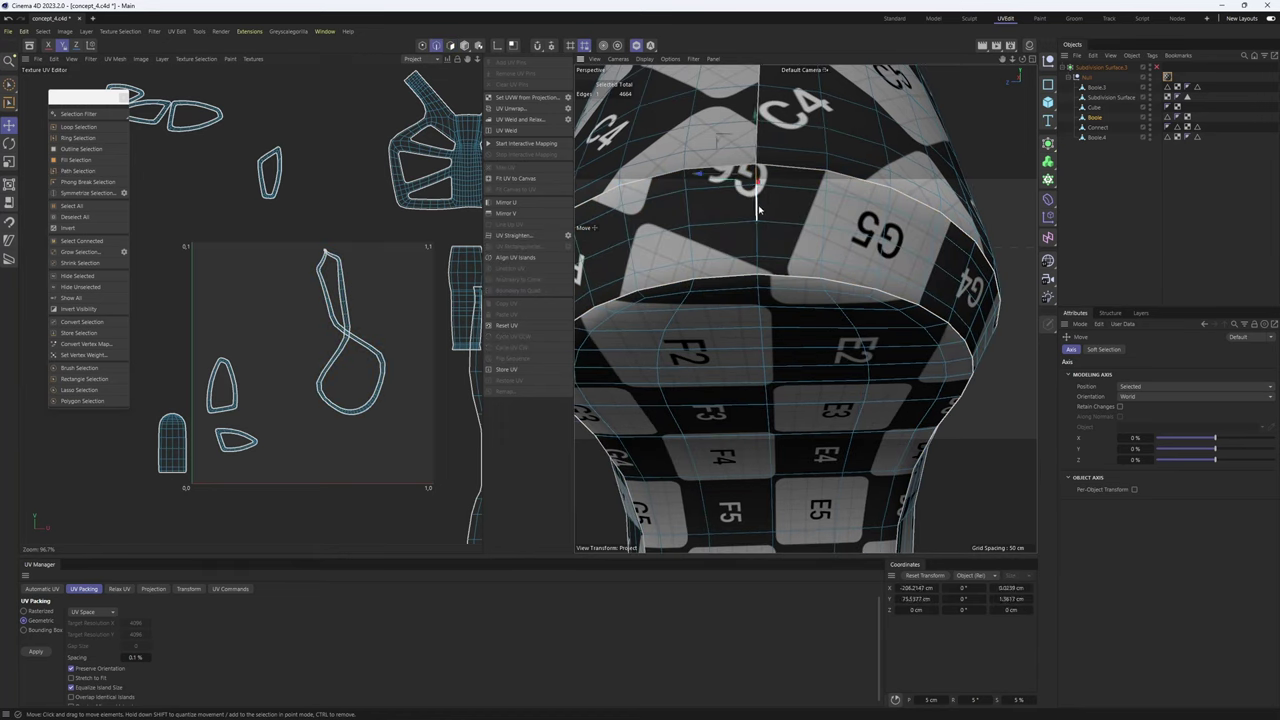
left_click(757, 265, "shift")
- Add the edge row across the border strip's opposite end and unwrap the strip along both seams
scroll(757, 266, "down", 6)
left_click_drag(757, 266, 655, 282, "alt")
scroll(748, 328, "up", 3)
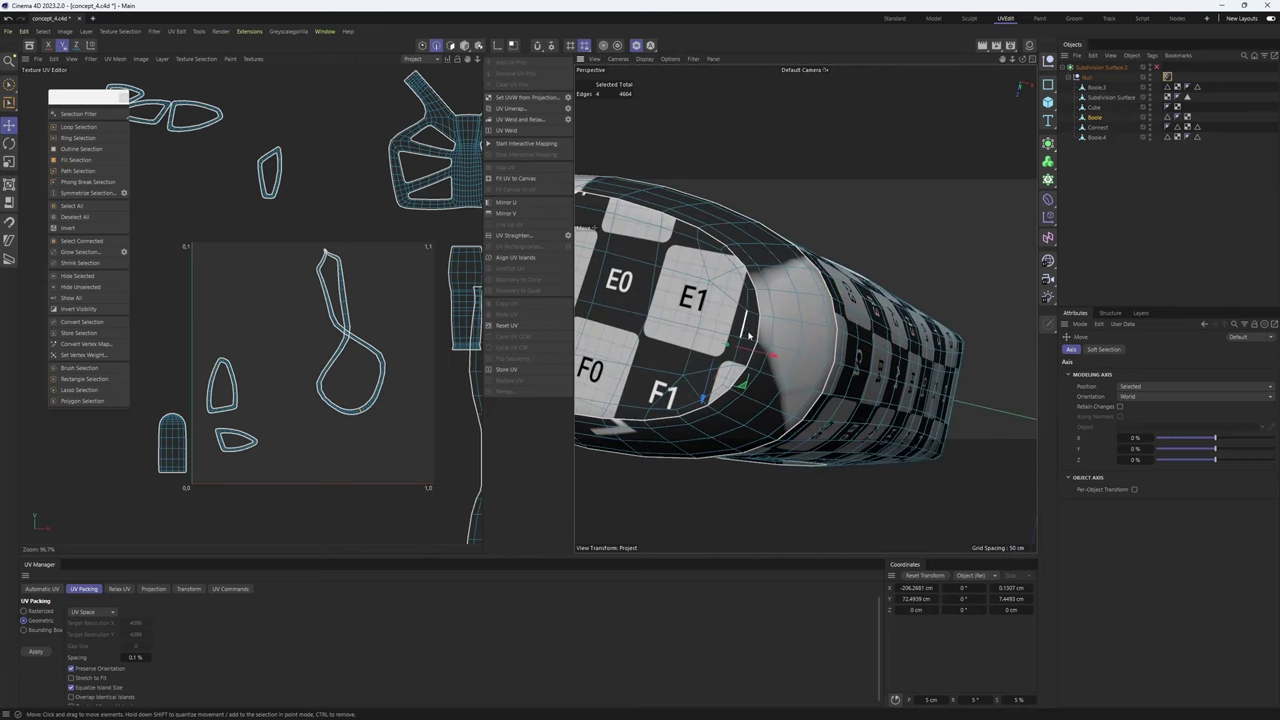
scroll(756, 345, "up", 5)
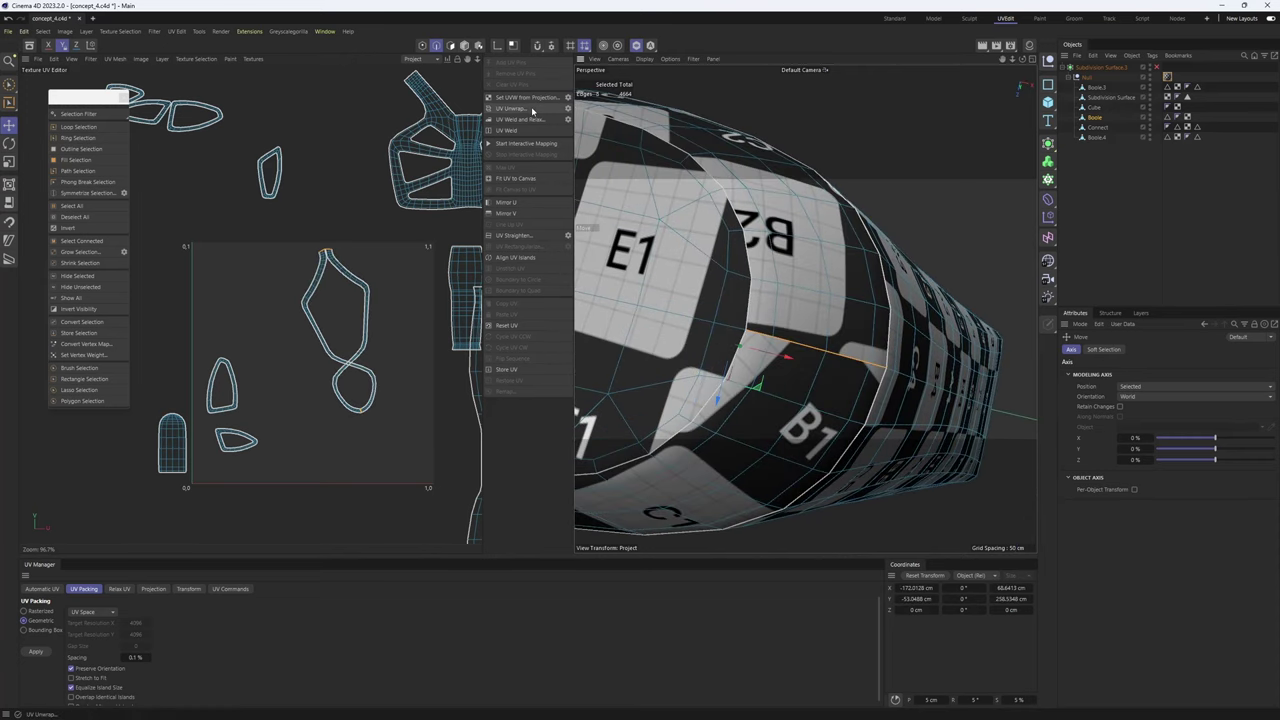
- Select one half of the split border strip and move it outside the UV tile's left edge
key("Return")
double_click(354, 277)
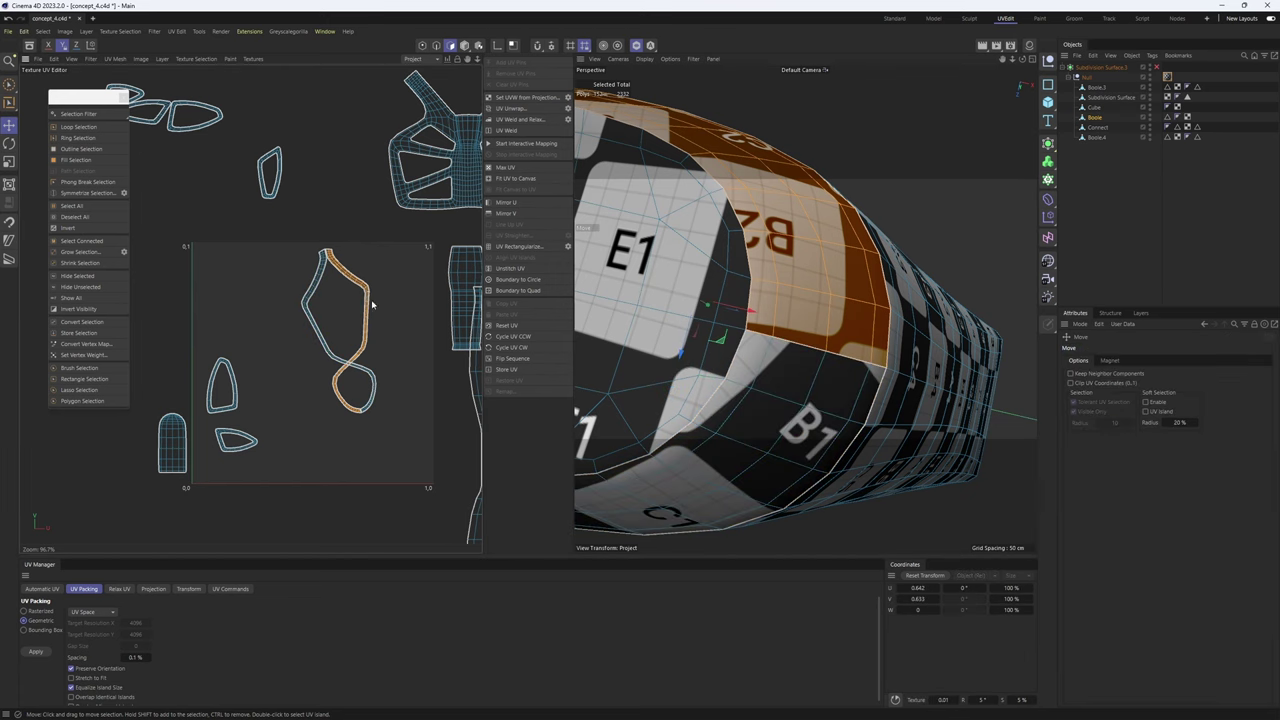
left_click_drag(371, 303, 194, 270)
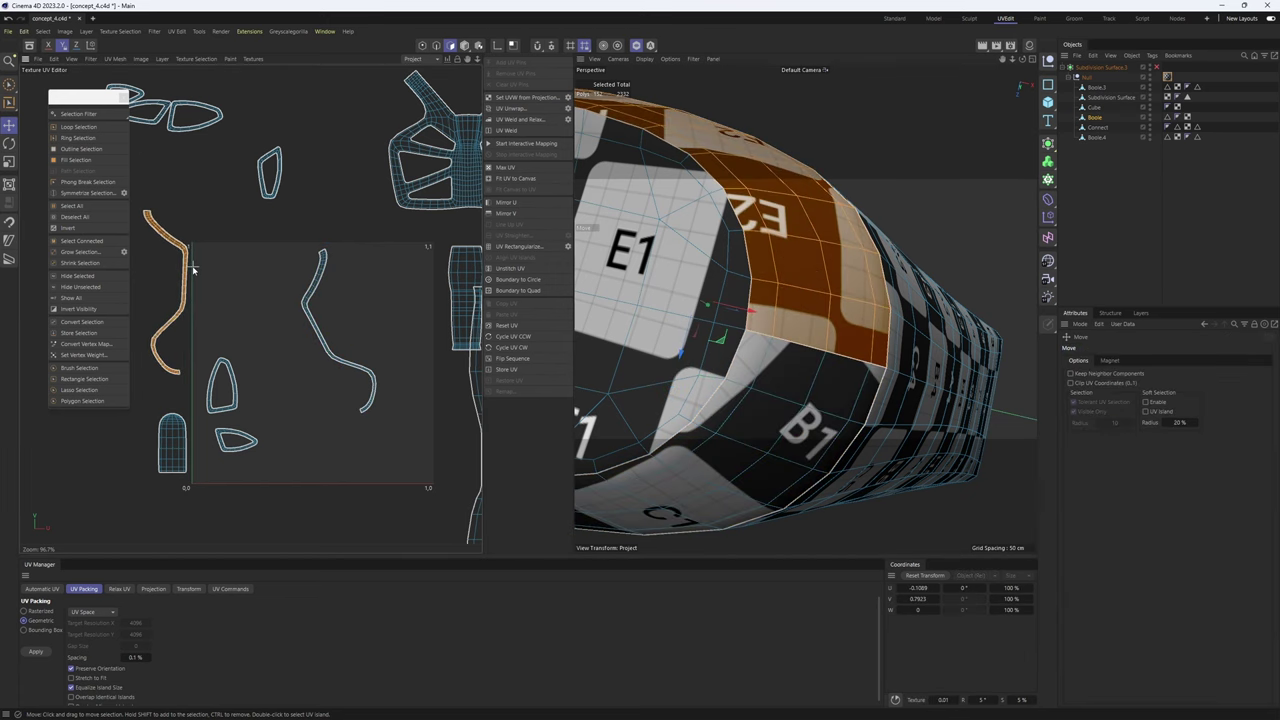
- Select the remaining half of the border strip, rotate it more upright, and place it inside the UV tile
double_click(317, 321)
key("r")
mouse_move(331, 329)
left_mouse_down()
mouse_move(276, 333)
mouse_move(325, 328)
mouse_move(314, 334)
left_mouse_up()
key("e")
scroll(326, 328, "down", 2)
key("r")
key("e")
left_click_drag(402, 307, 397, 290)
- Examine how the selected border half runs along the grip's edge, shifting its UVs slightly to check the checker's direction
scroll(734, 390, "down", 4)
left_click_drag(700, 345, 751, 409, "alt")
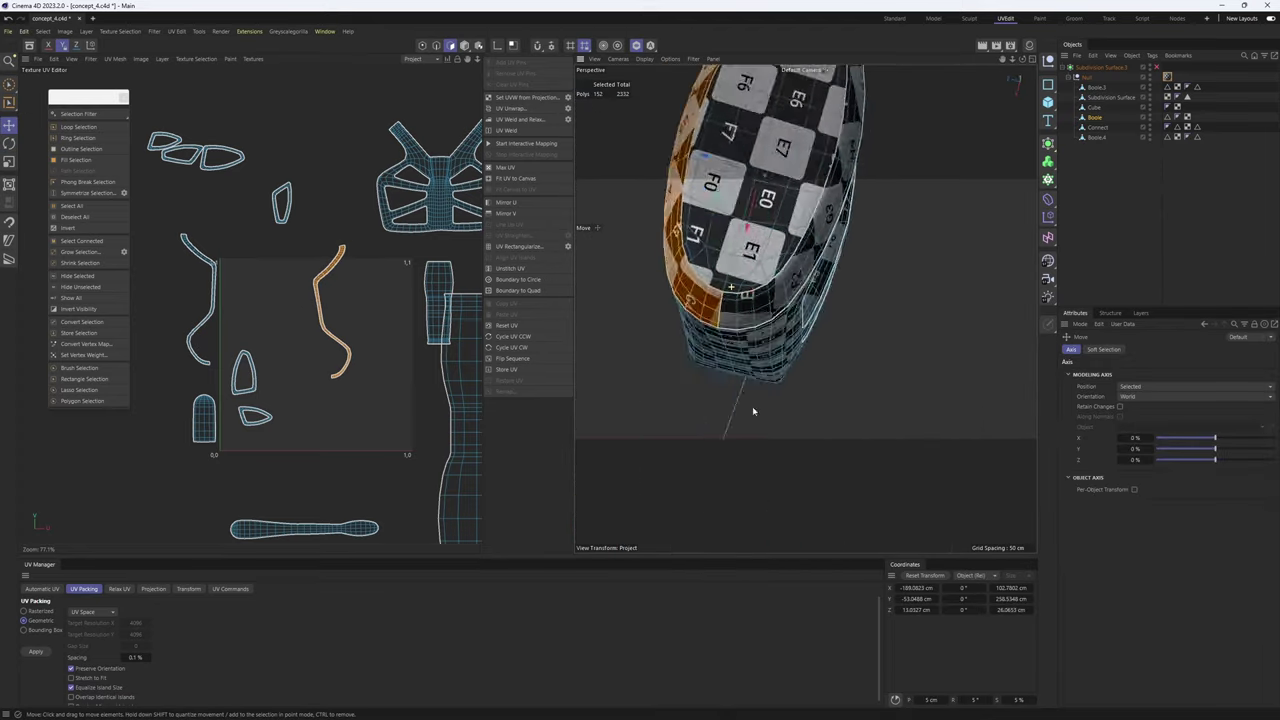
scroll(755, 400, "down", 4)
left_click_drag(771, 311, 863, 360, "alt")
scroll(766, 251, "up", 4)
mouse_move(766, 251)
left_mouse_down("alt")
mouse_move(791, 306)
mouse_move(726, 246)
mouse_move(748, 250)
left_mouse_up("alt")
scroll(726, 246, "up", 3)
scroll(748, 250, "up", 2)
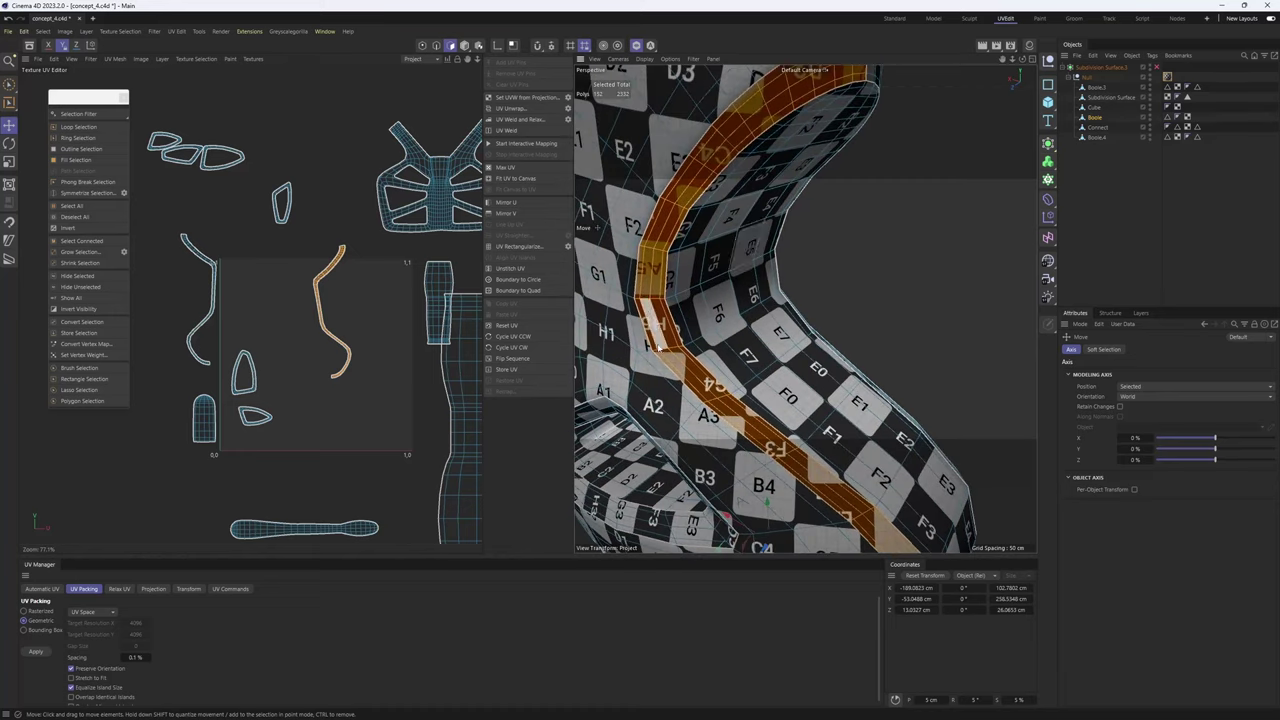
scroll(748, 250, "up", 3)
left_click_drag(323, 308, 325, 308)
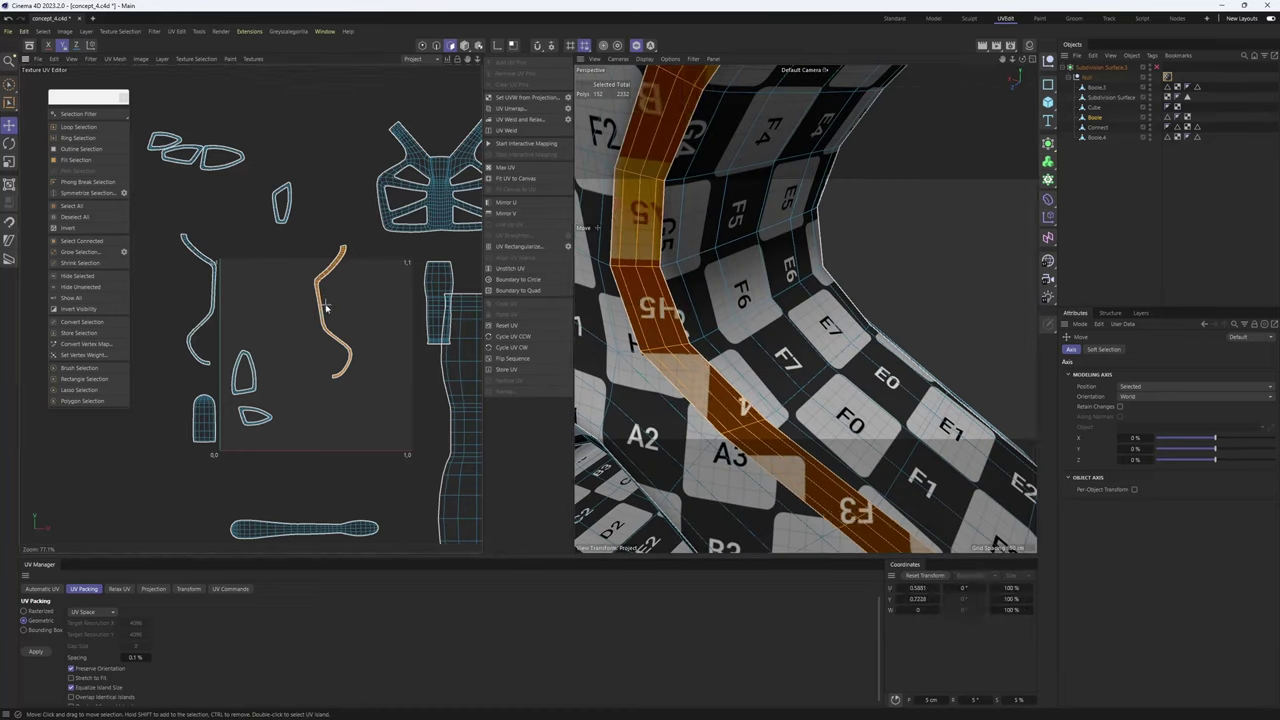
- Mirror the selected narrow strip UV island in both V and U, and nudge it slightly within the UV square
left_click(501, 214)
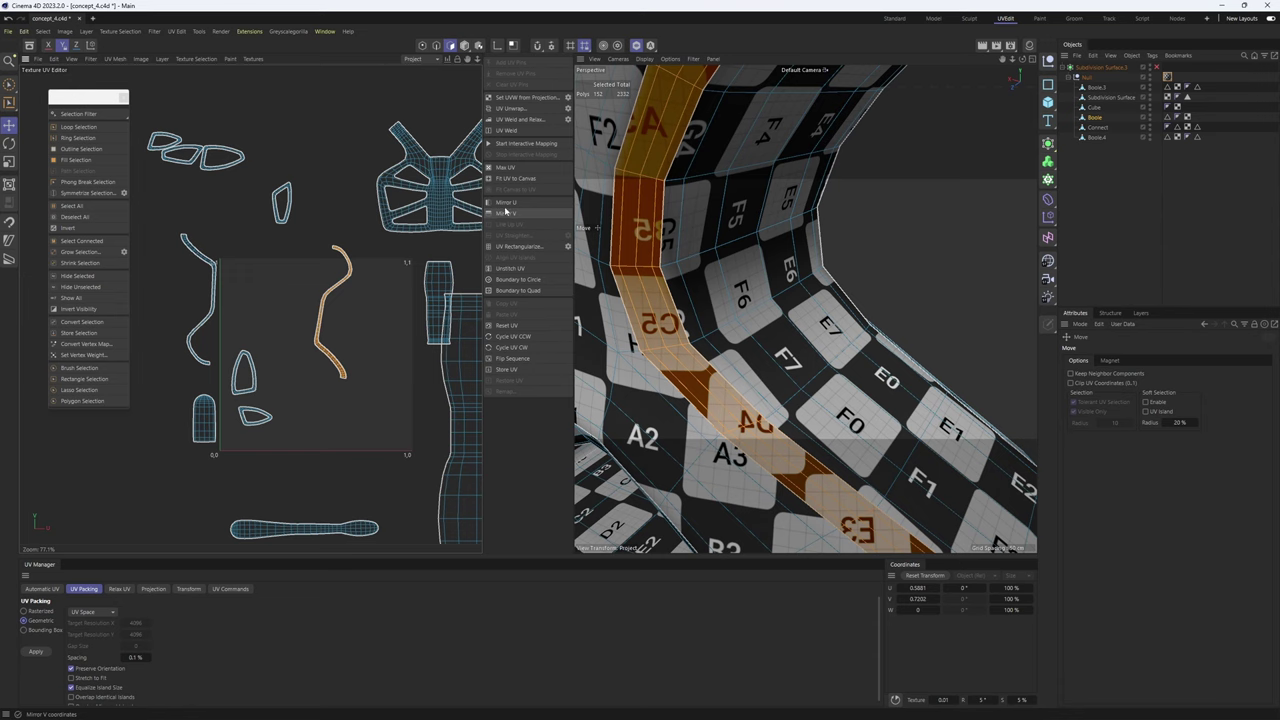
left_click(506, 203)
left_click_drag(340, 351, 336, 348)
scroll(406, 351, "down", 4)
scroll(360, 333, "up", 3)
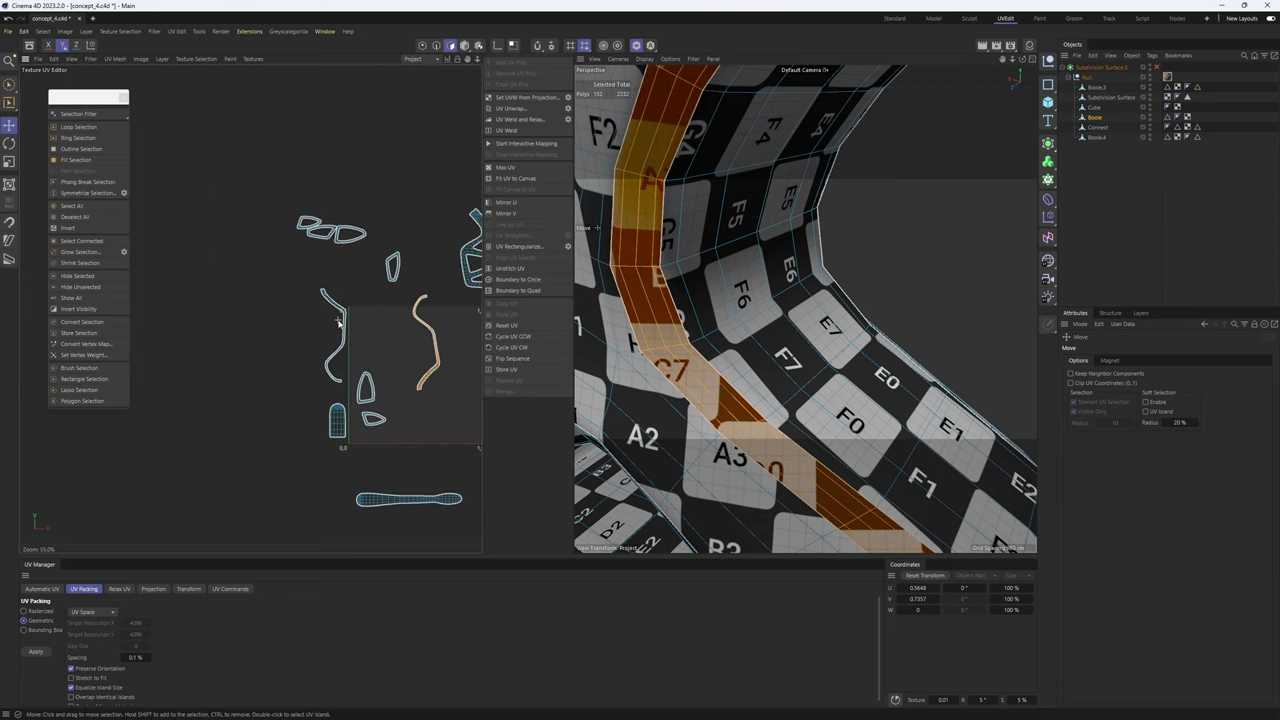
- Select the other narrow strip UV island outside the UV square and move it inside beside the first strip
left_click(338, 316)
double_click(339, 306)
middle_click_drag(346, 311, 280, 298, "alt")
left_click_drag(286, 300, 411, 312)
- Mirror the second strip UV island in U and nudge it closer to the first strip
left_click_drag(837, 257, 712, 299, "alt")
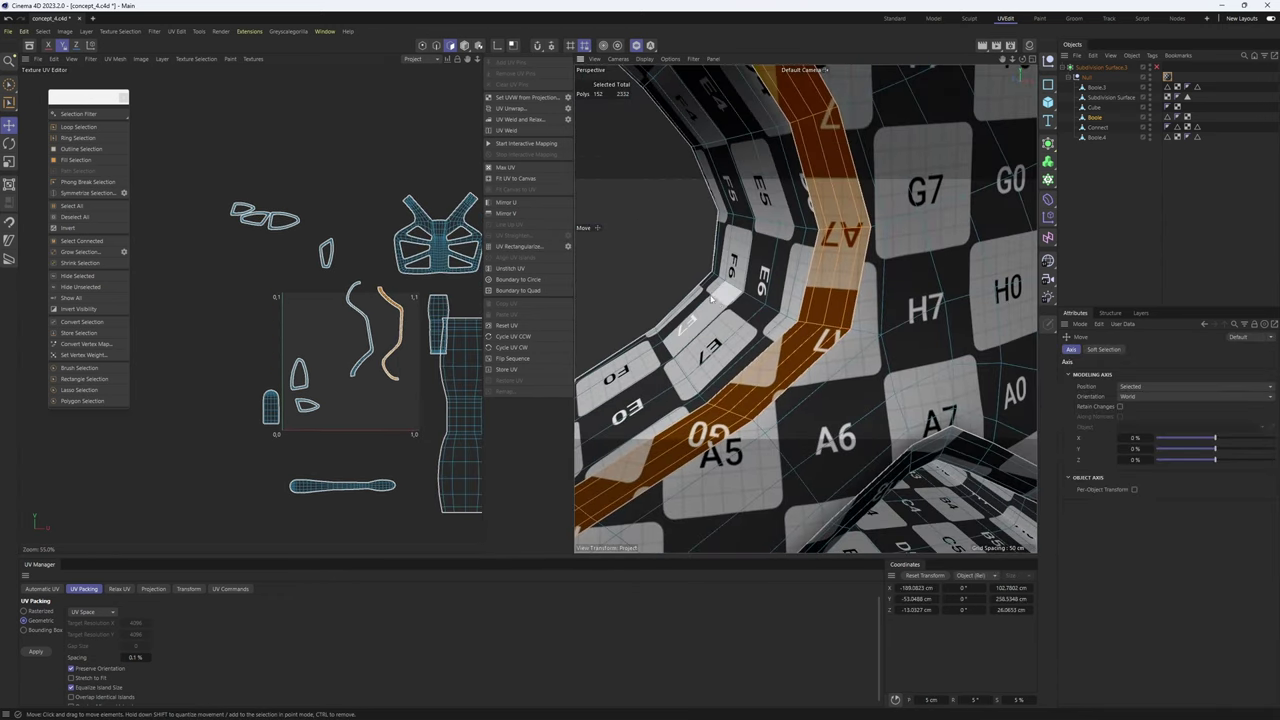
left_click(506, 203)
left_click_drag(392, 347, 386, 339)
scroll(380, 315, "down", 2)
middle_click_drag(420, 330, 376, 306, "alt")
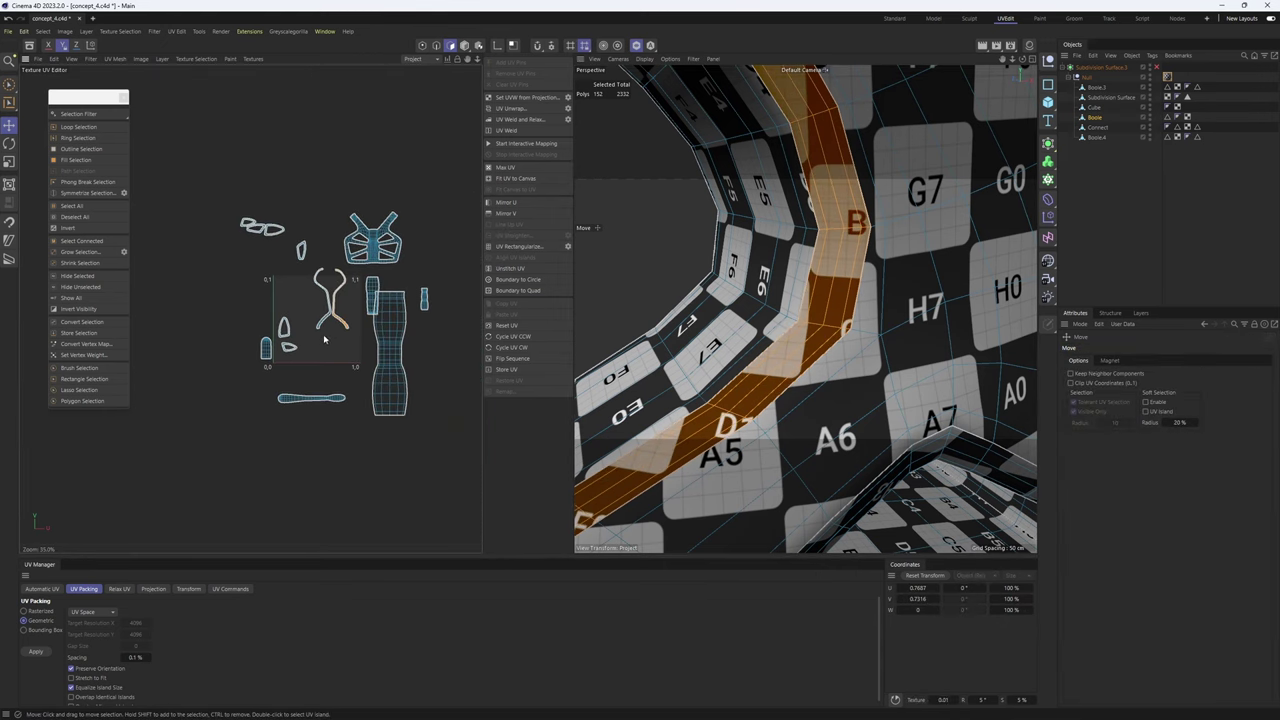
- Select all UV polygons and apply geometric UV packing with 0.1 % spacing, Preserve Orientation and Equalize Island Size
key("ctrl+a")
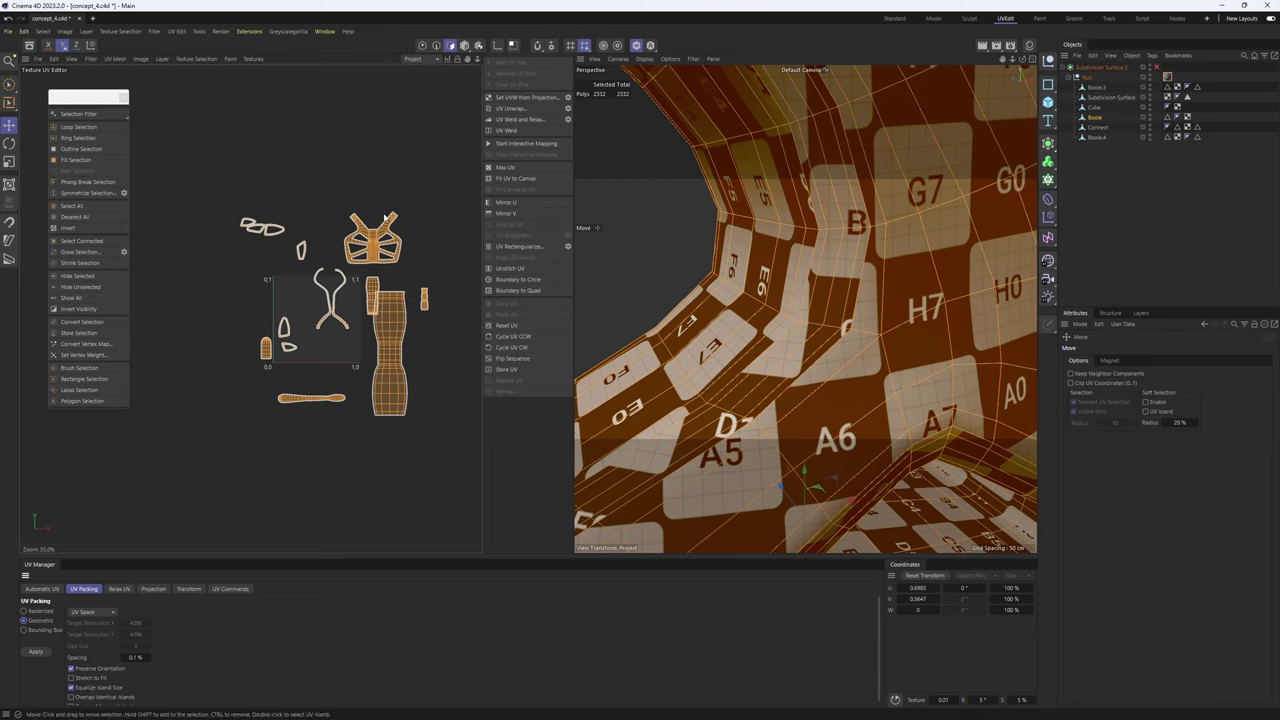
left_click(36, 652)
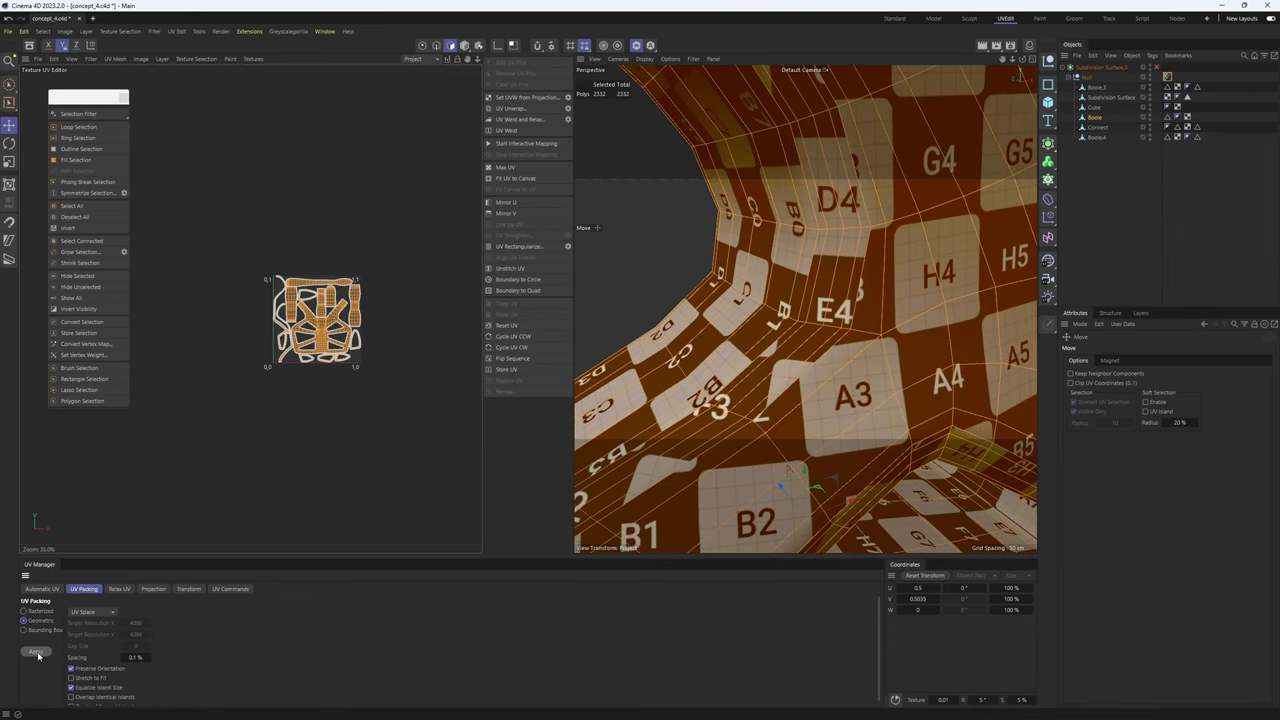
middle_click_drag(327, 340, 330, 327, "alt")
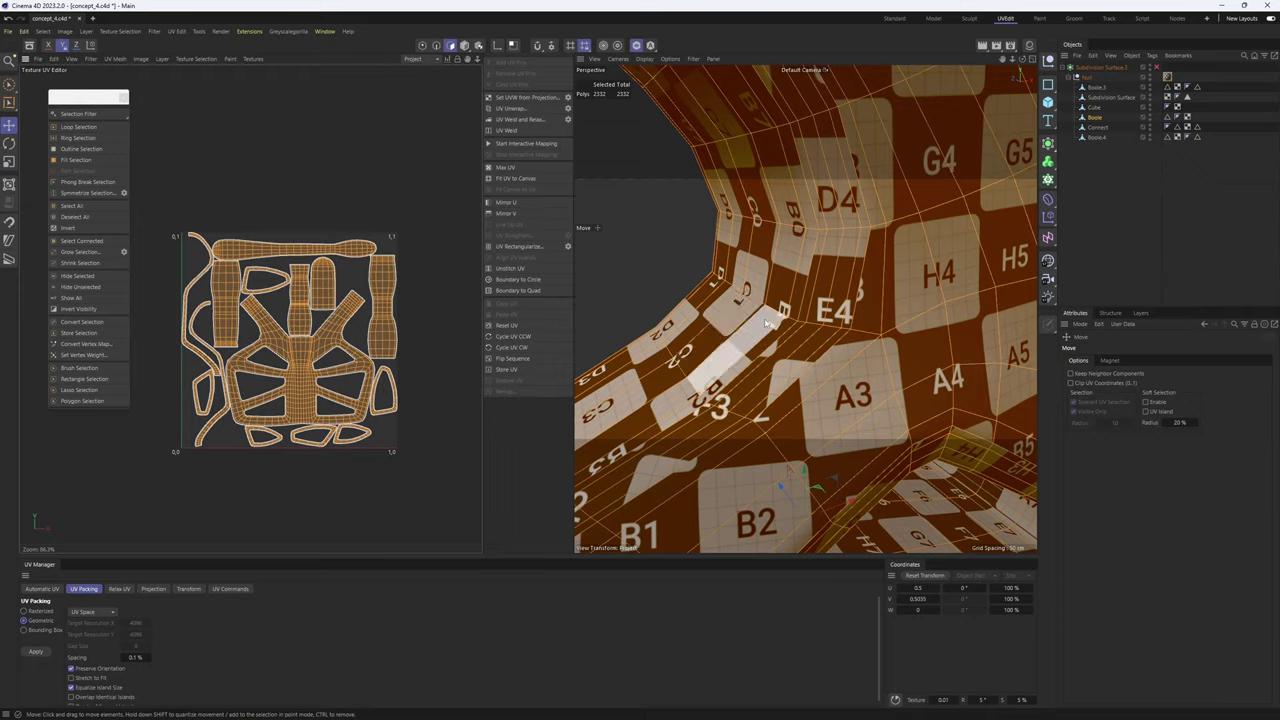
- Examine the part from several sides and compare its mesh and checker texture with the packed UV islands
scroll(741, 312, "down", 6)
left_click_drag(741, 303, 705, 285, "alt")
left_click(437, 46)
mouse_move(894, 343)
left_mouse_down("alt")
mouse_move(866, 350)
mouse_move(718, 255)
mouse_move(778, 365)
mouse_move(766, 328)
left_mouse_up("alt")
key("n")
key("q")
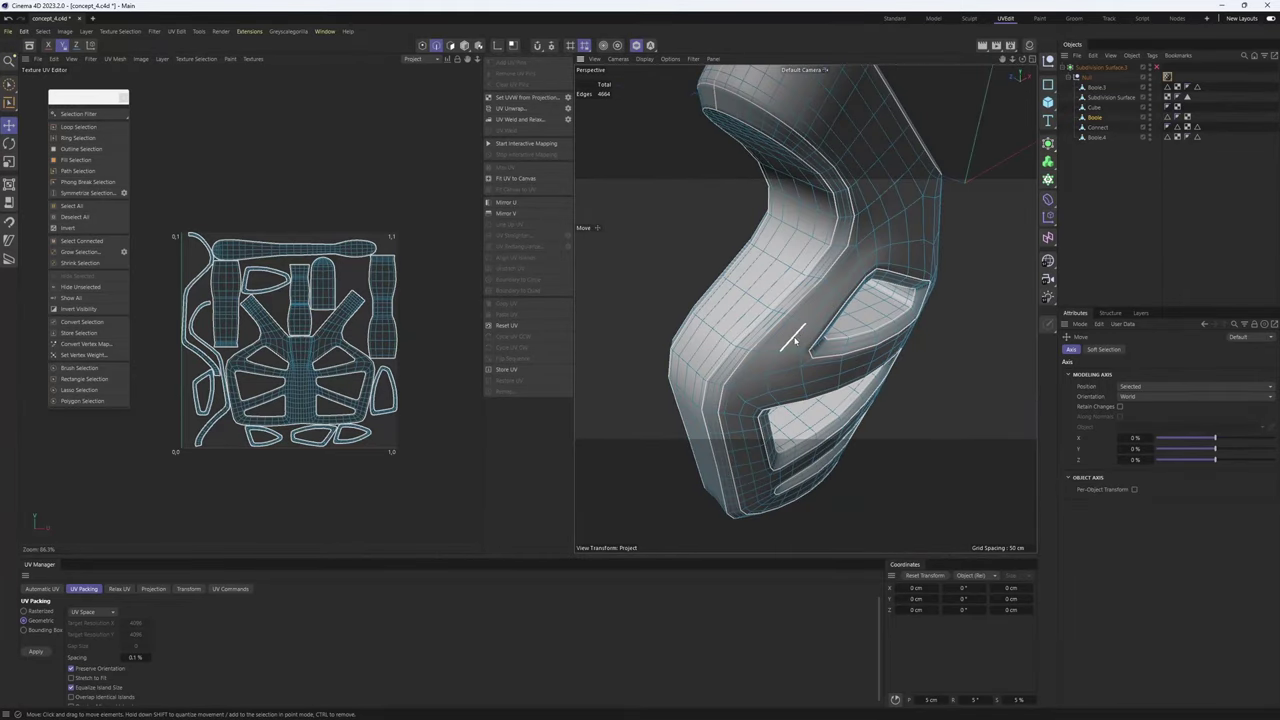
mouse_move(898, 333)
left_mouse_down("alt")
mouse_move(836, 322)
mouse_move(683, 335)
mouse_move(842, 352)
mouse_move(755, 332)
left_mouse_up("alt")
scroll(298, 350, "up", 4)
key("Return")
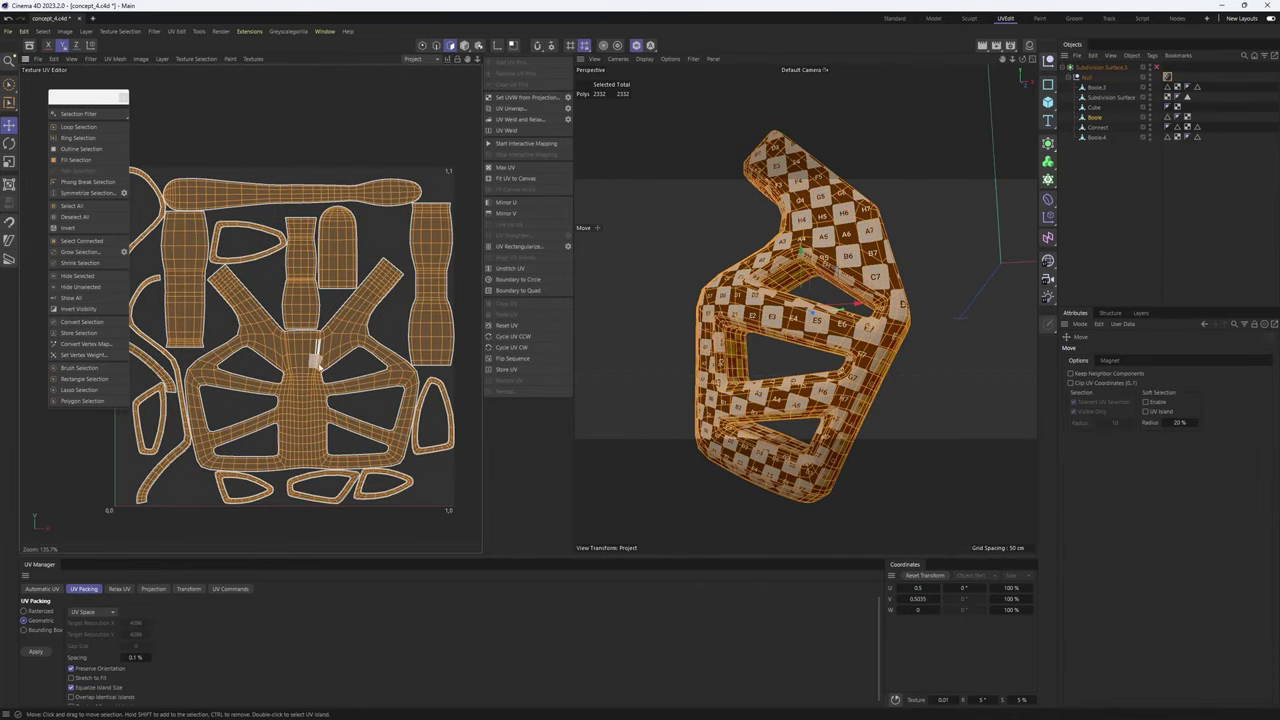
middle_click_drag(292, 375, 320, 367, "alt")
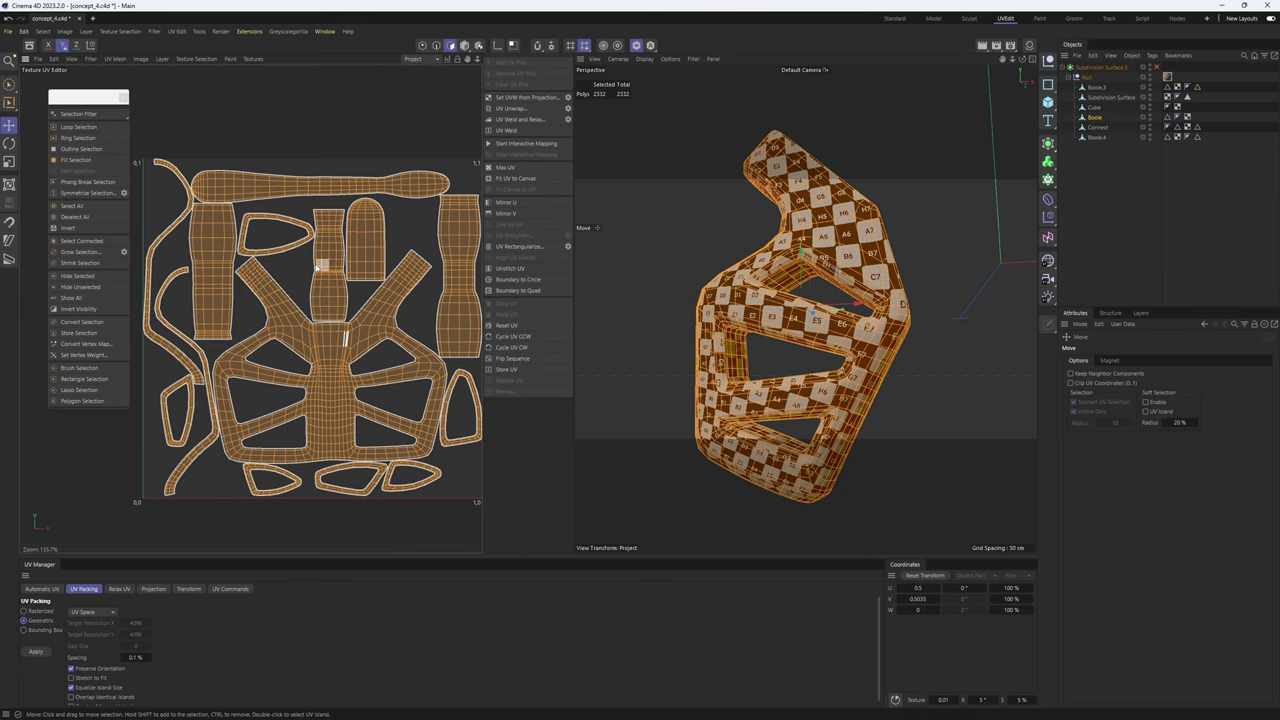
middle_click_drag(322, 314, 280, 313, "alt")
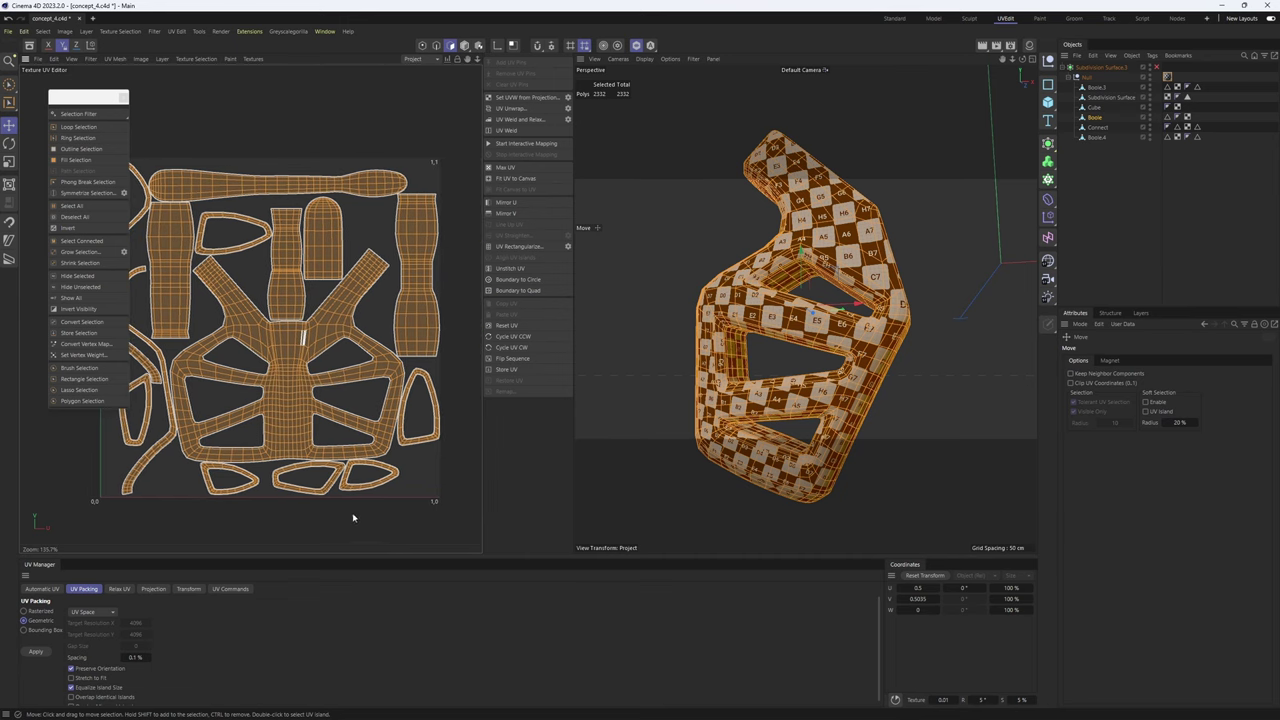
- Clear the polygon selection, turn off solo display to show the whole gun, and switch to model mode
left_click(320, 343)
left_click(456, 369)
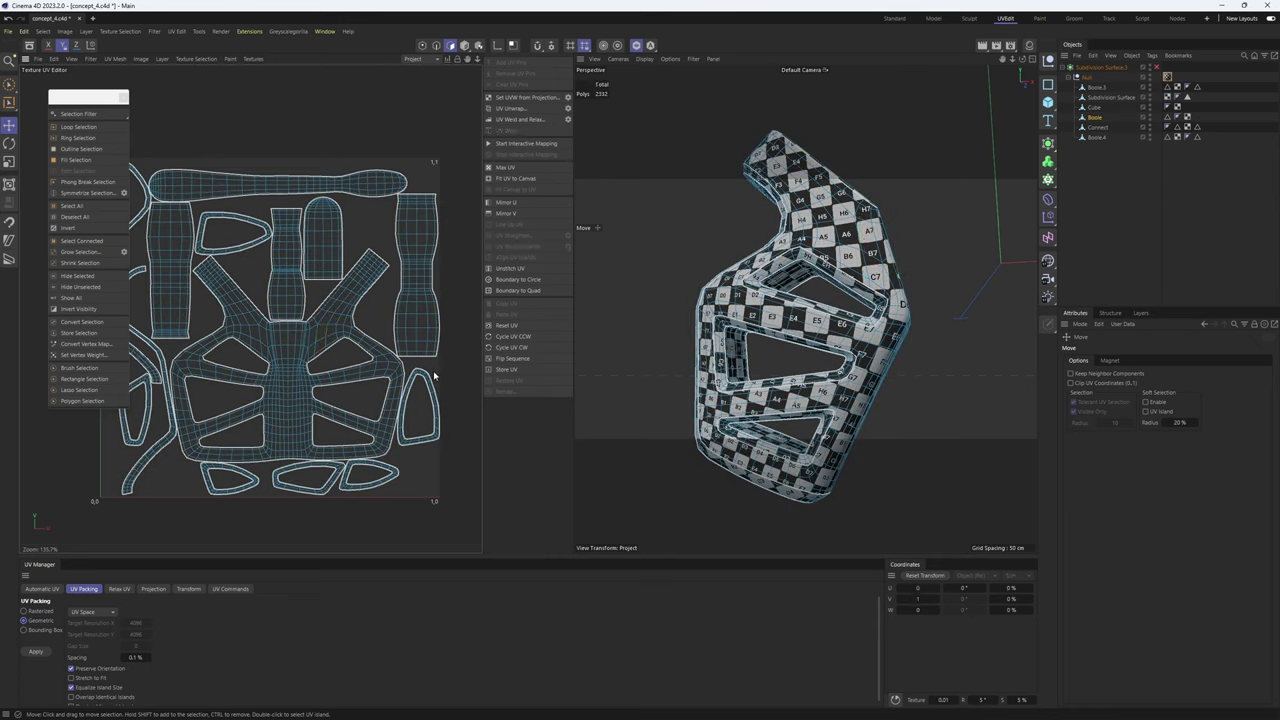
left_click_drag(885, 262, 773, 256, "alt")
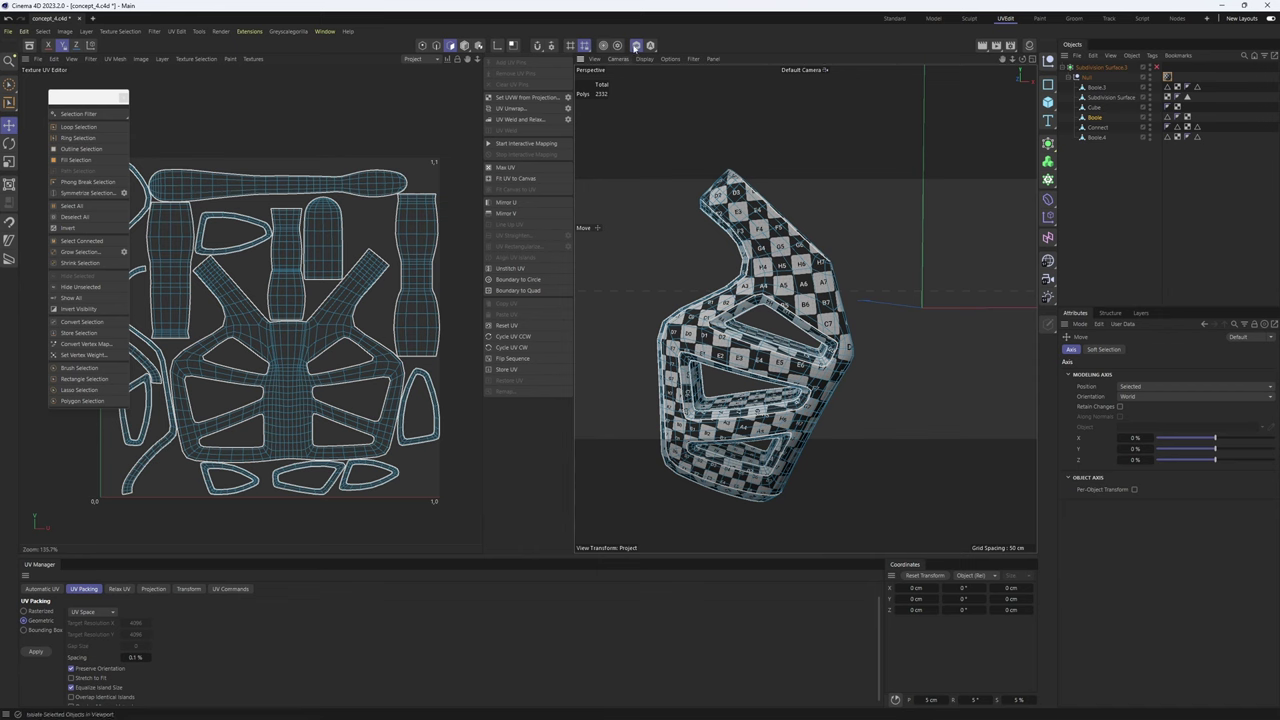
left_click(637, 49)
middle_click_drag(868, 322, 750, 310, "alt")
left_click_drag(750, 310, 700, 306, "alt")
key("Return")
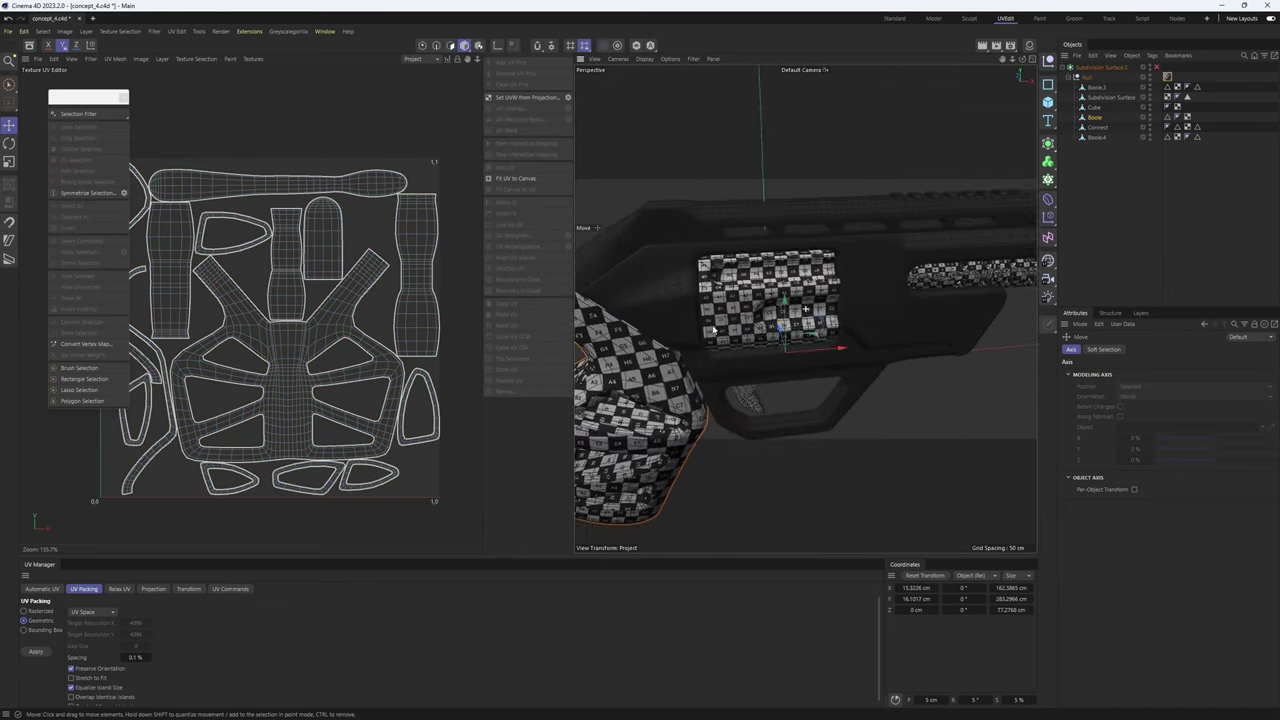
- Select the slotted barrel at the gun's muzzle and isolate it in the viewport
scroll(800, 305, "down", 5)
left_click_drag(870, 303, 820, 307, "alt")
scroll(819, 307, "up", 3)
middle_click_drag(819, 307, 751, 298, "alt")
left_click_drag(751, 298, 790, 317, "alt")
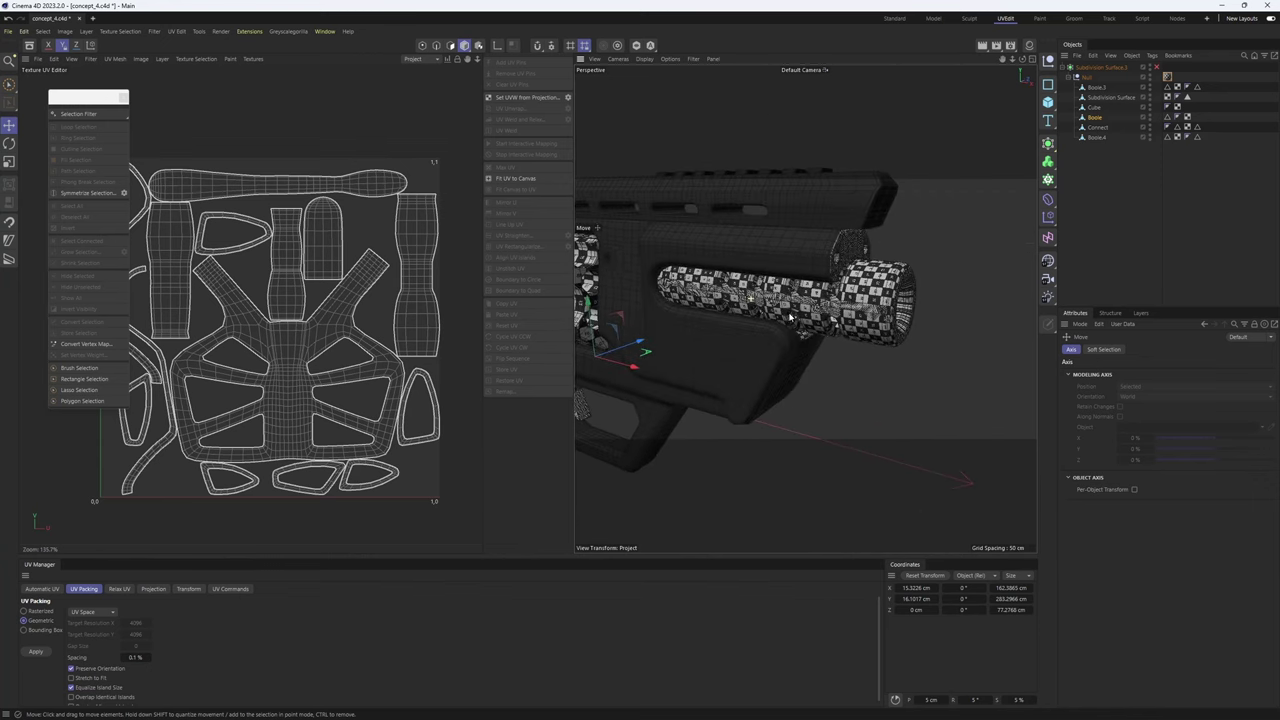
left_click(858, 318)
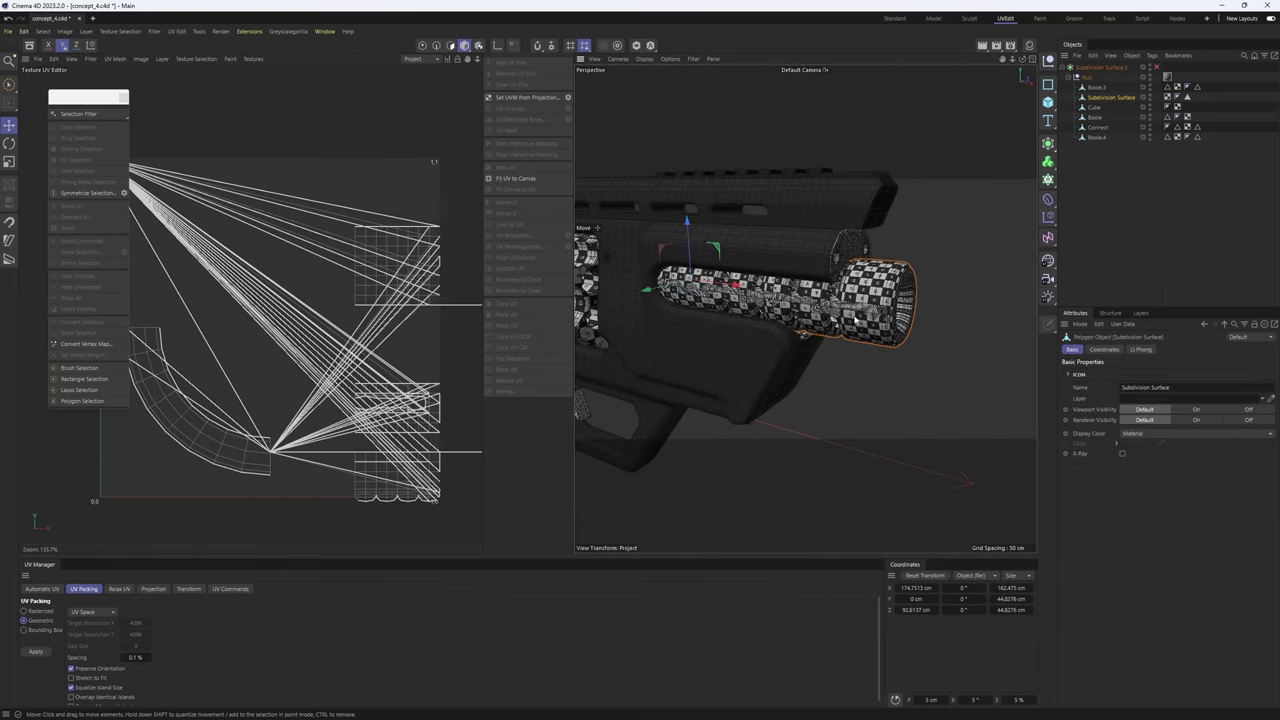
scroll(852, 310, "up", 3)
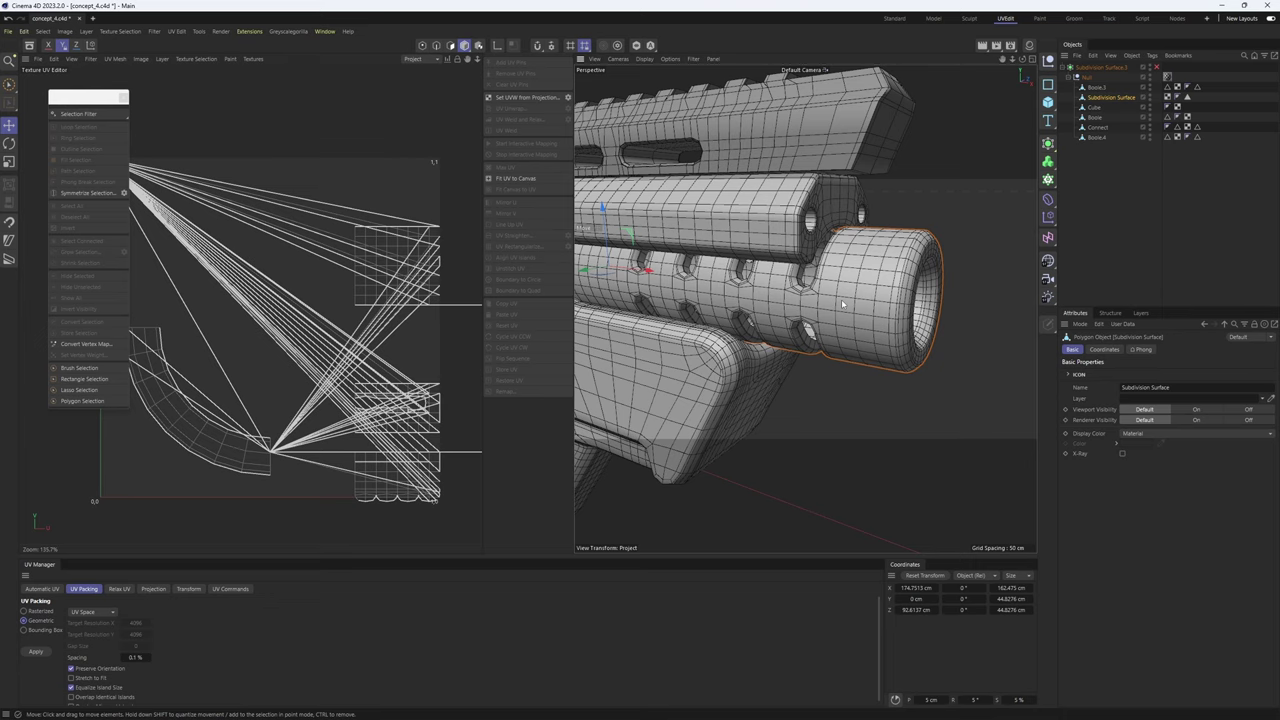
left_click_drag(843, 304, 900, 308, "alt")
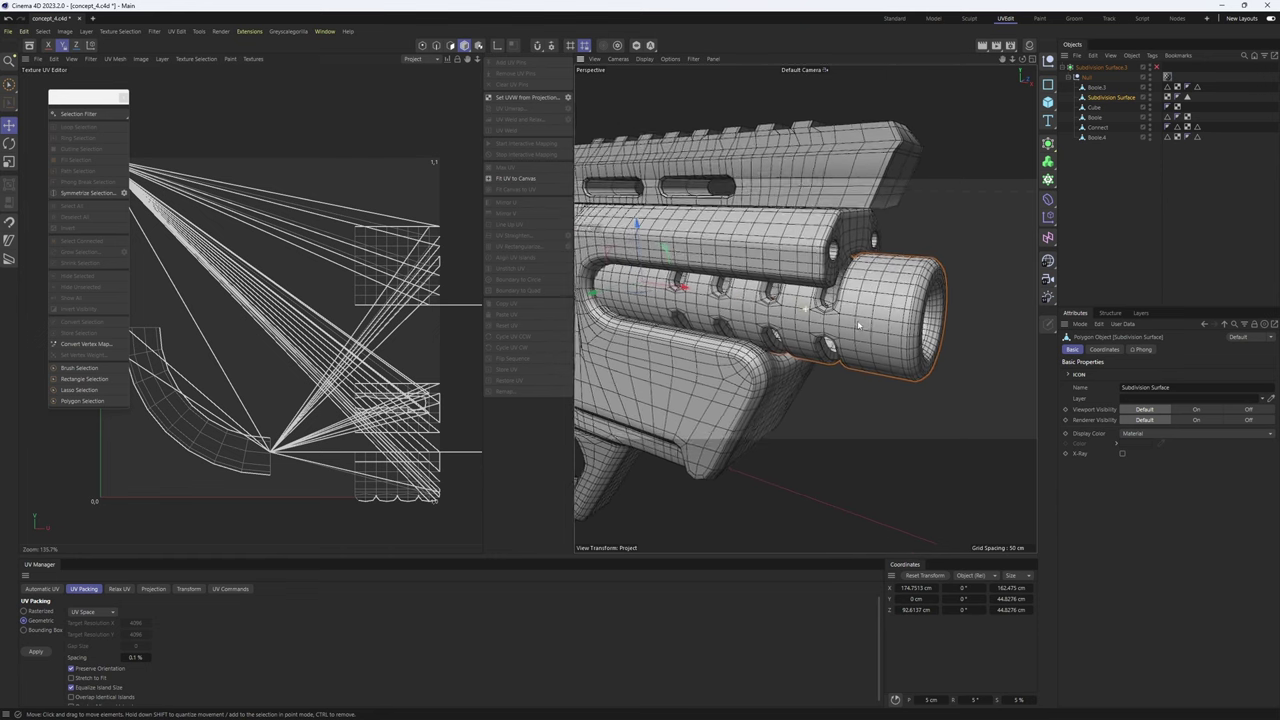
scroll(843, 304, "up", 1)
left_click(637, 46)
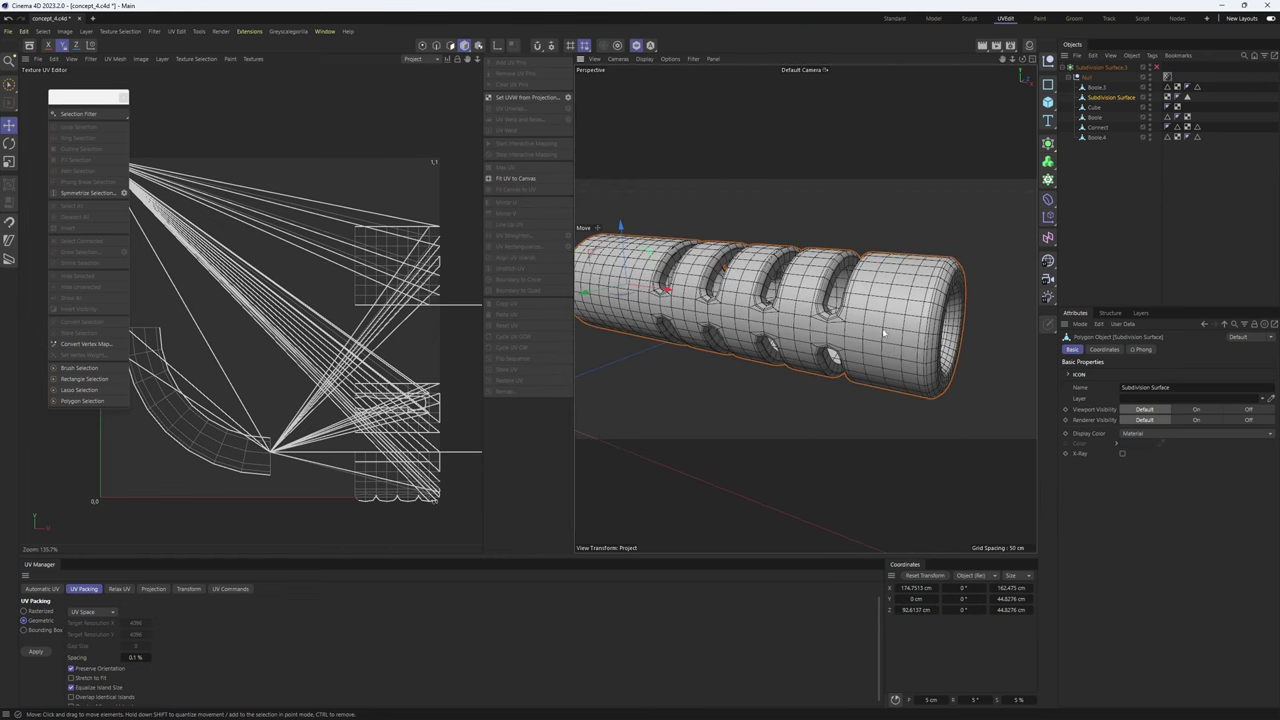
- Select all polygons of the barrel and reset their UV coordinates
left_click(452, 45)
key("ctrl+a")
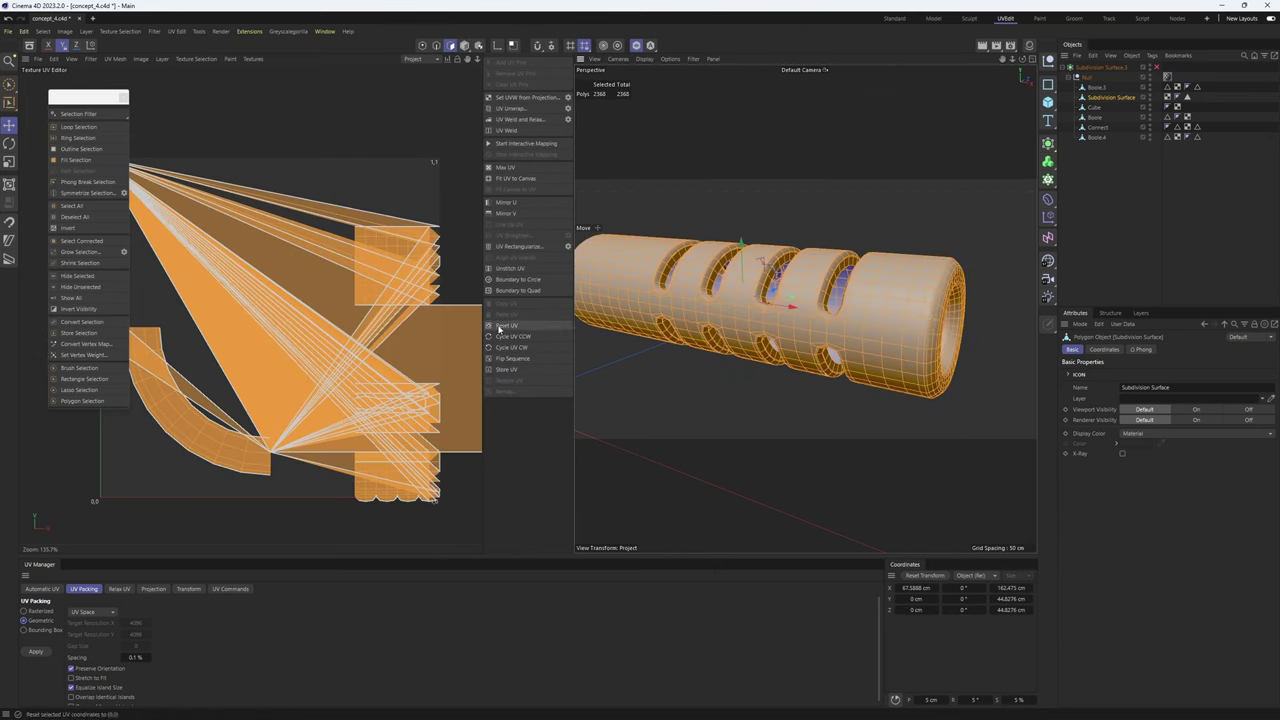
left_click(503, 326)
middle_click_drag(814, 341, 828, 327, "alt")
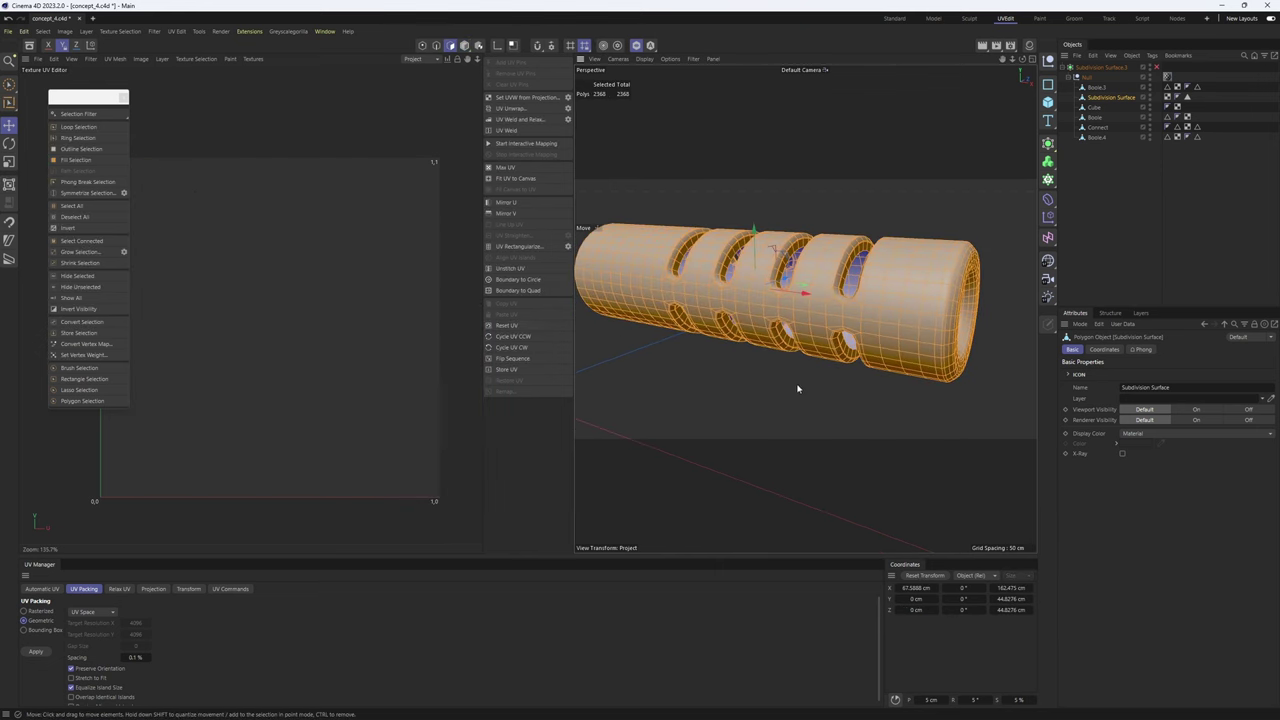
- Switch the barrel to edge mode with nothing selected and activate Phong Break Selection
key("Return")
key("ctrl+shift+a")
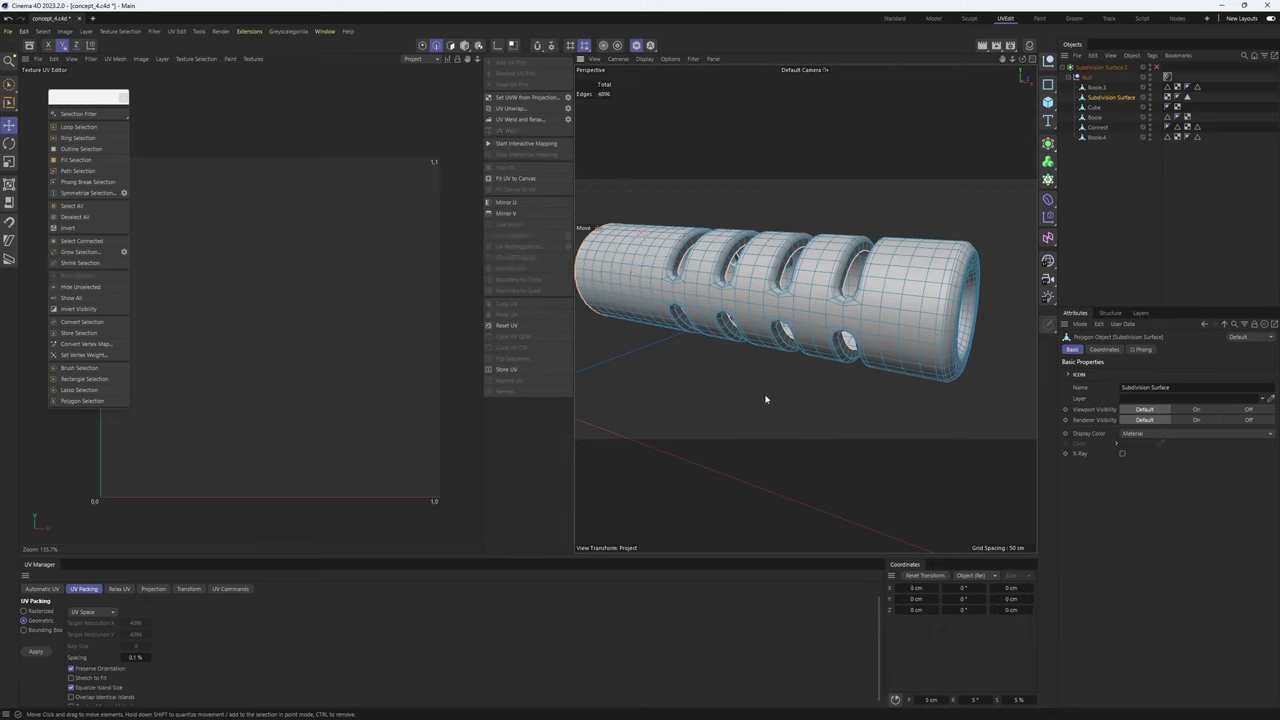
left_click(86, 183)
scroll(838, 284, "up", 3)
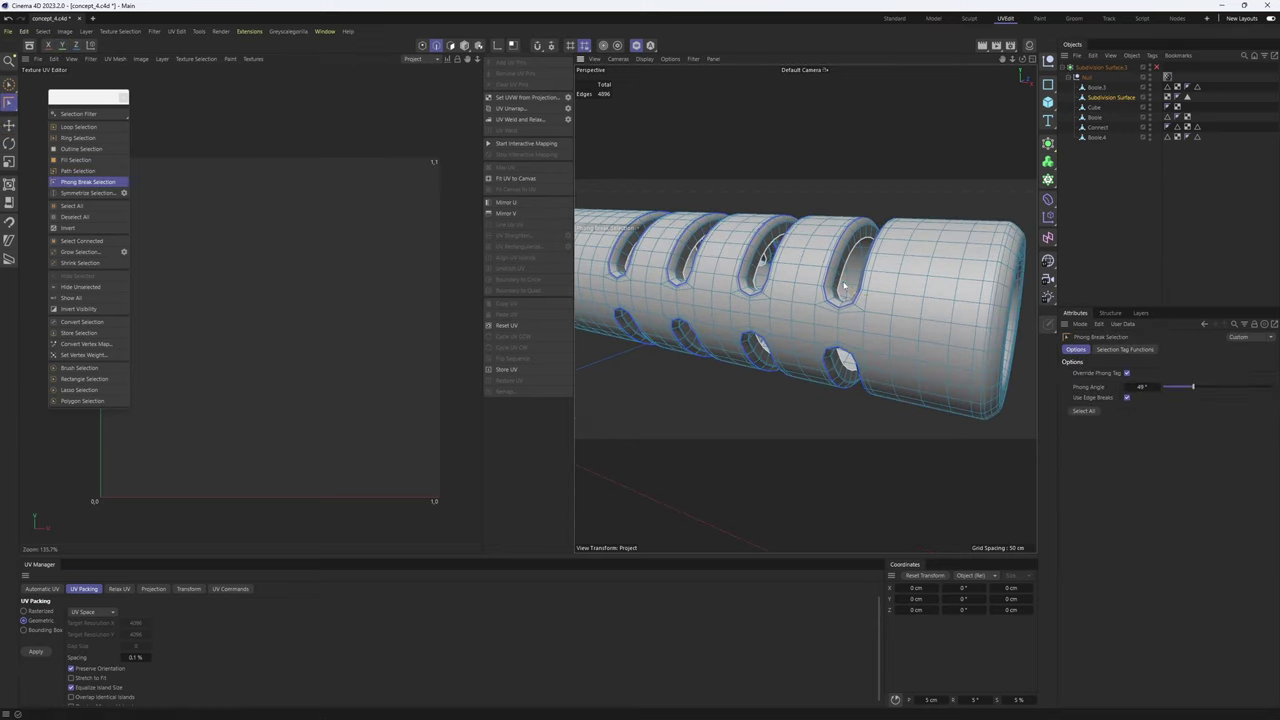
left_click_drag(822, 286, 792, 264, "alt")
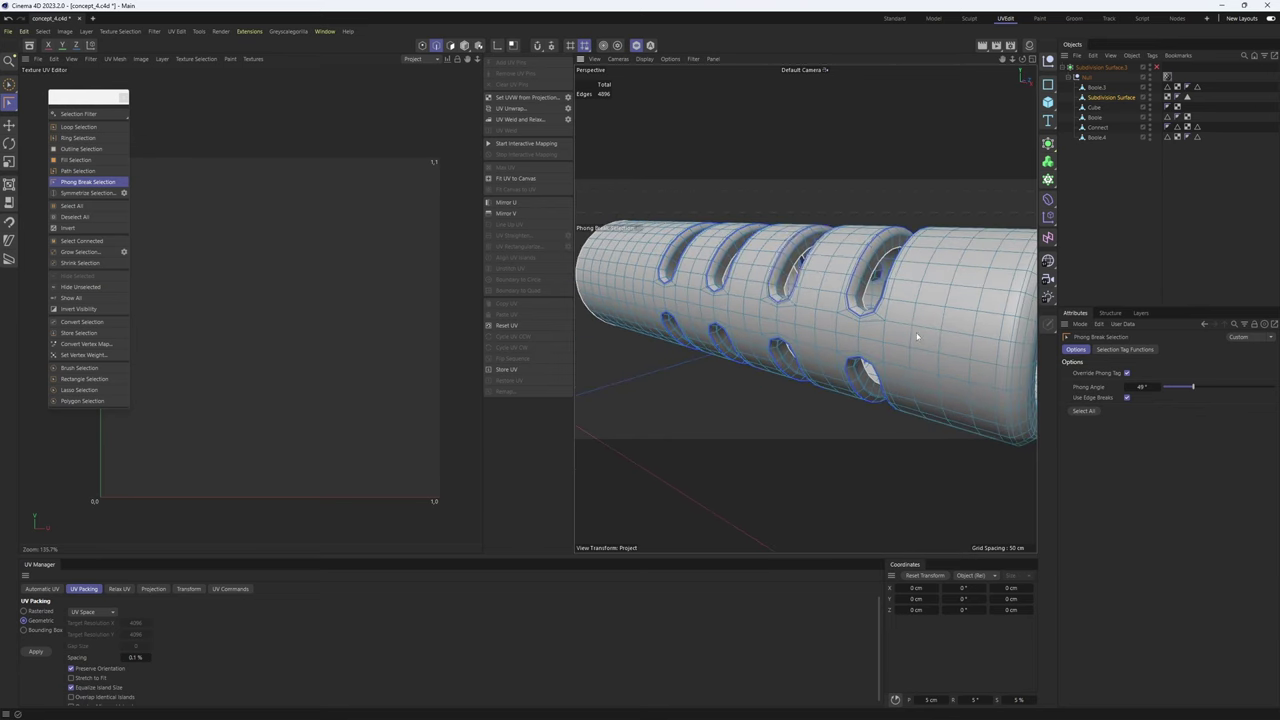
- Try a Phong angle of 20° for the break selection and check the edges around the barrel slots
left_click_drag(917, 337, 848, 309, "alt")
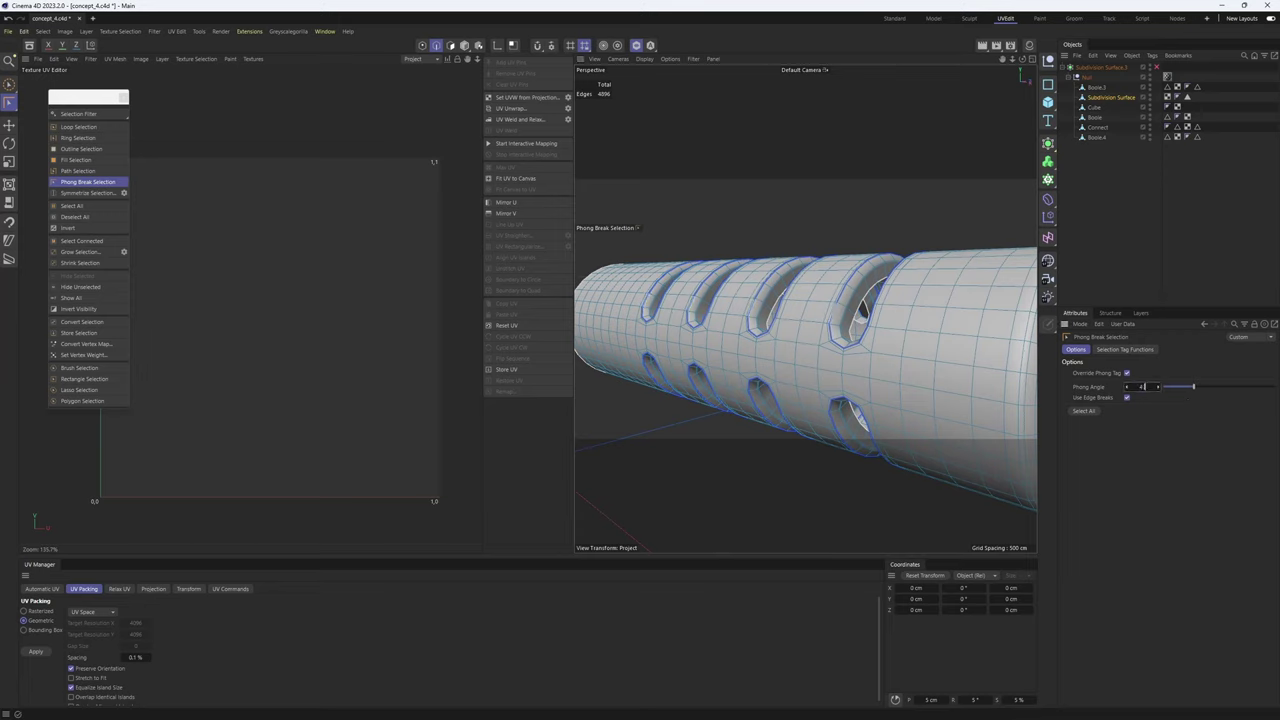
left_click_drag(860, 348, 794, 350, "alt")
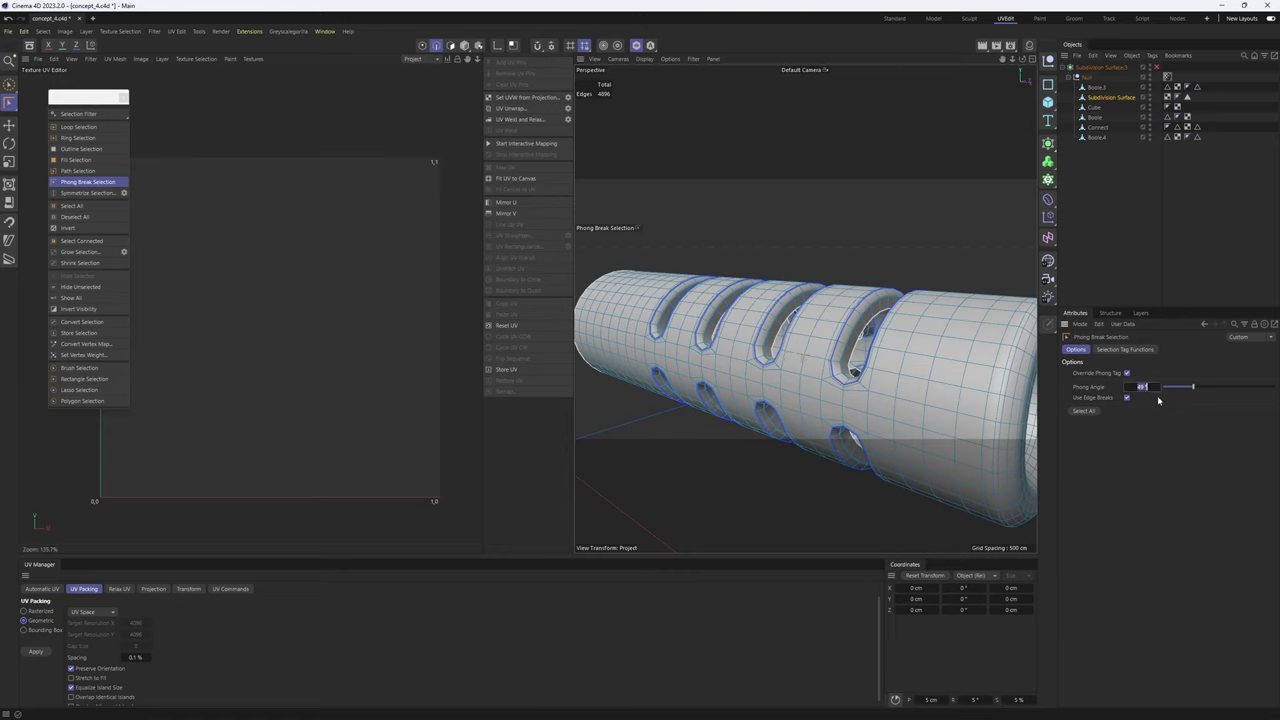
type("20")
key("Return")
scroll(897, 380, "up", 3)
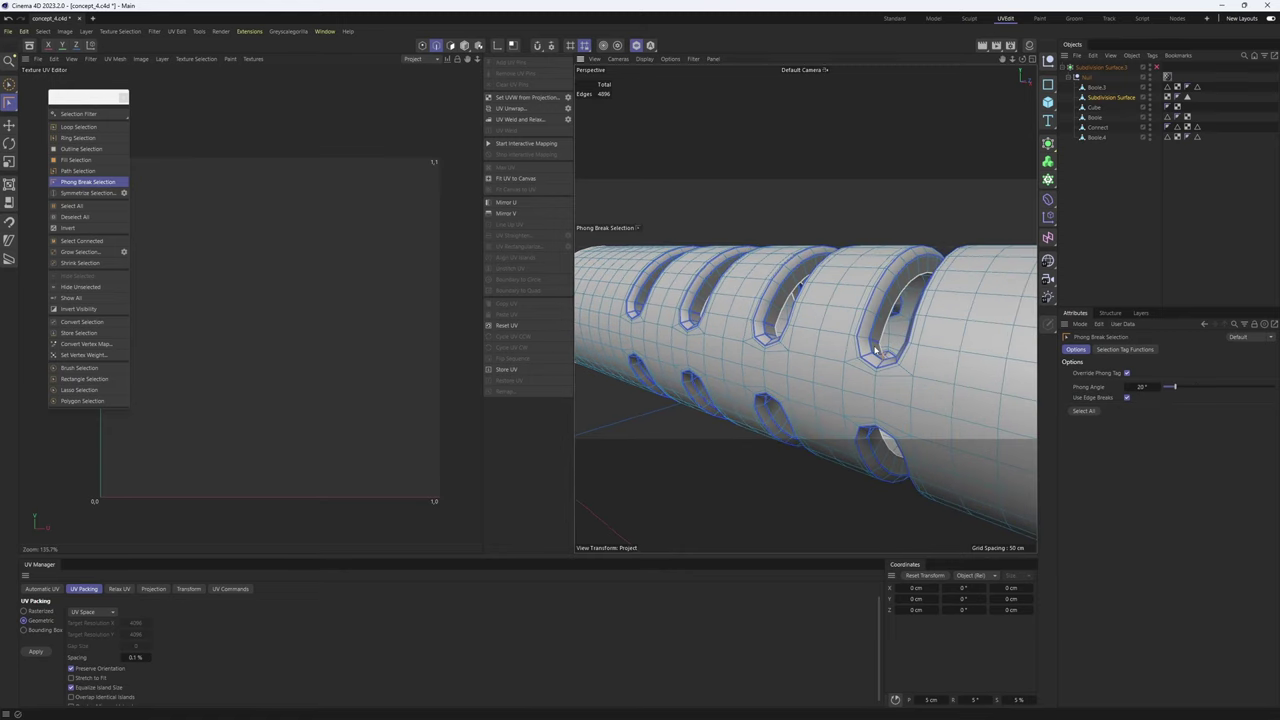
scroll(818, 356, "up", 8)
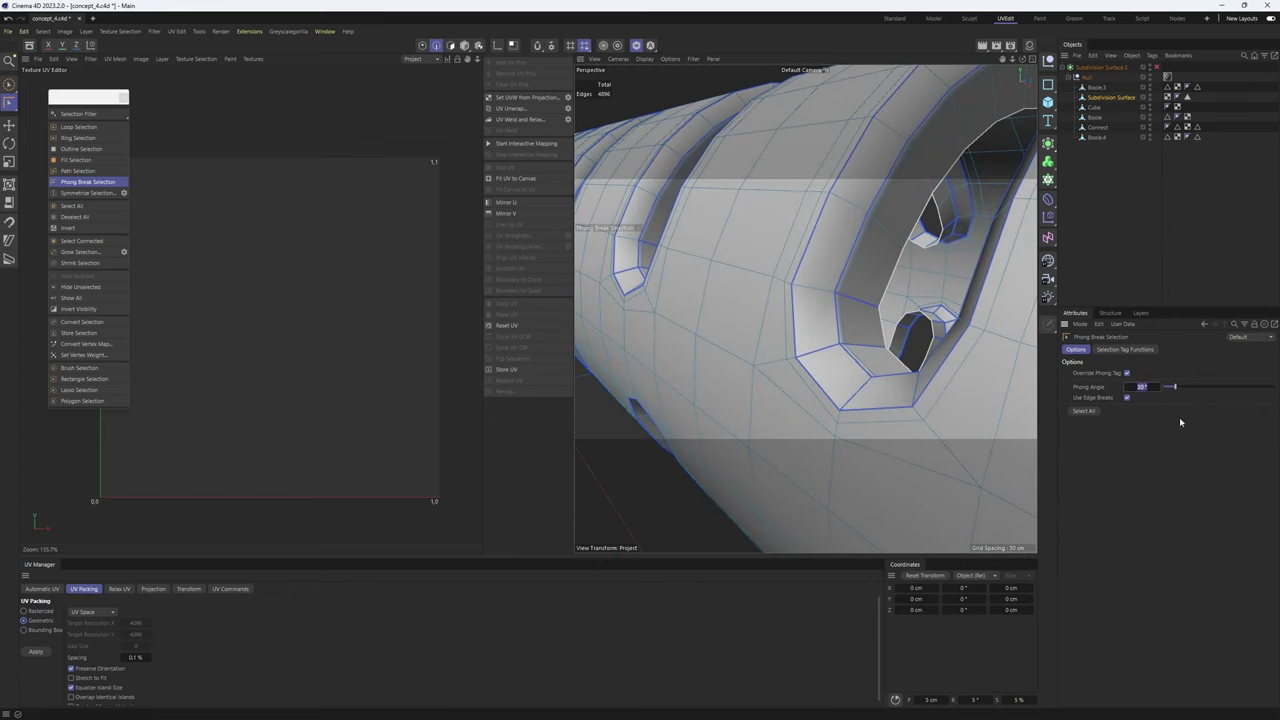
- Set the Phong angle to 49° and check the break edges around the barrel's slots and open ends
key("Return")
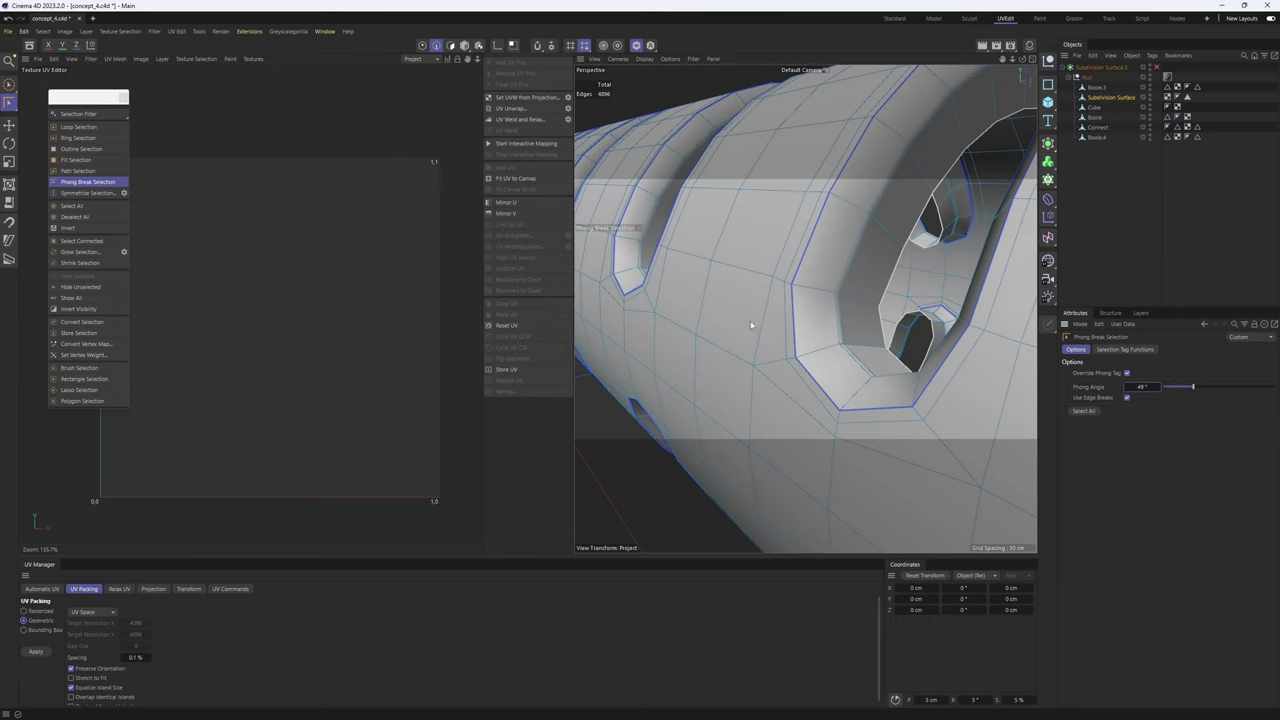
scroll(760, 330, "down", 5)
left_click_drag(788, 349, 885, 292, "alt")
middle_click_drag(748, 283, 853, 295, "alt")
scroll(853, 295, "down", 3)
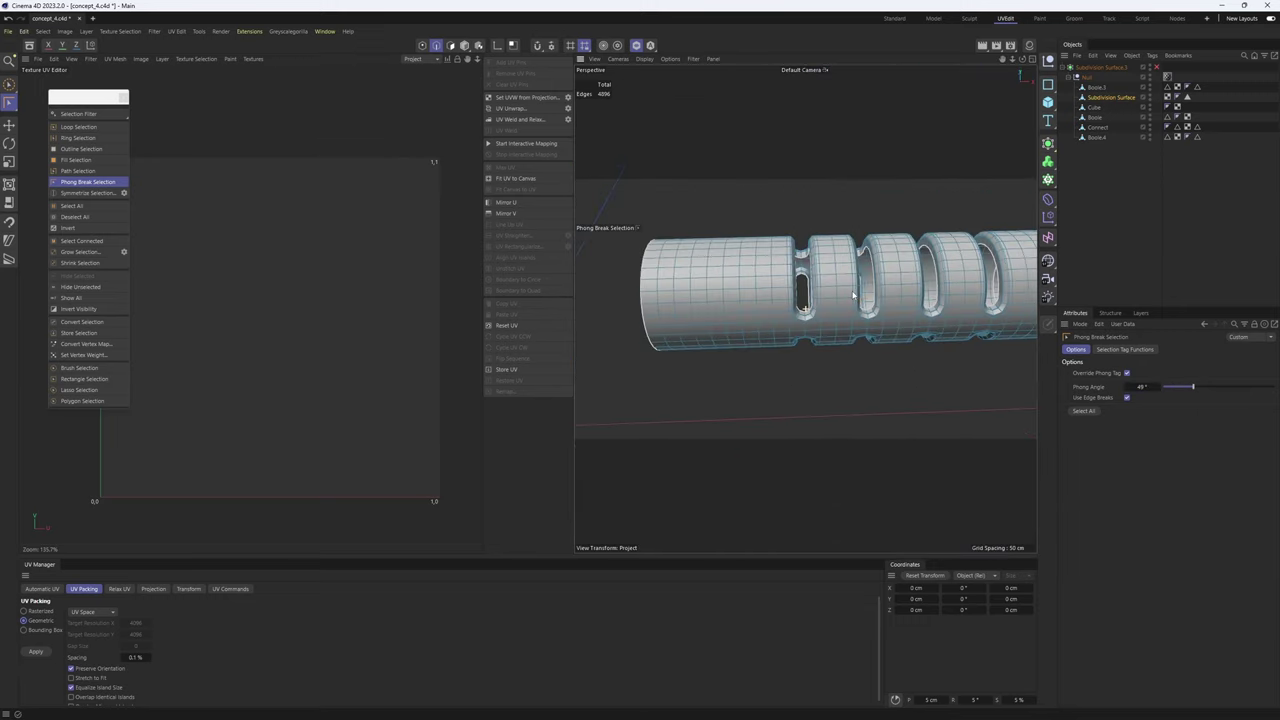
left_click_drag(853, 295, 680, 314, "alt")
scroll(783, 294, "up", 4)
left_click_drag(783, 292, 873, 318, "alt")
scroll(761, 266, "down", 3)
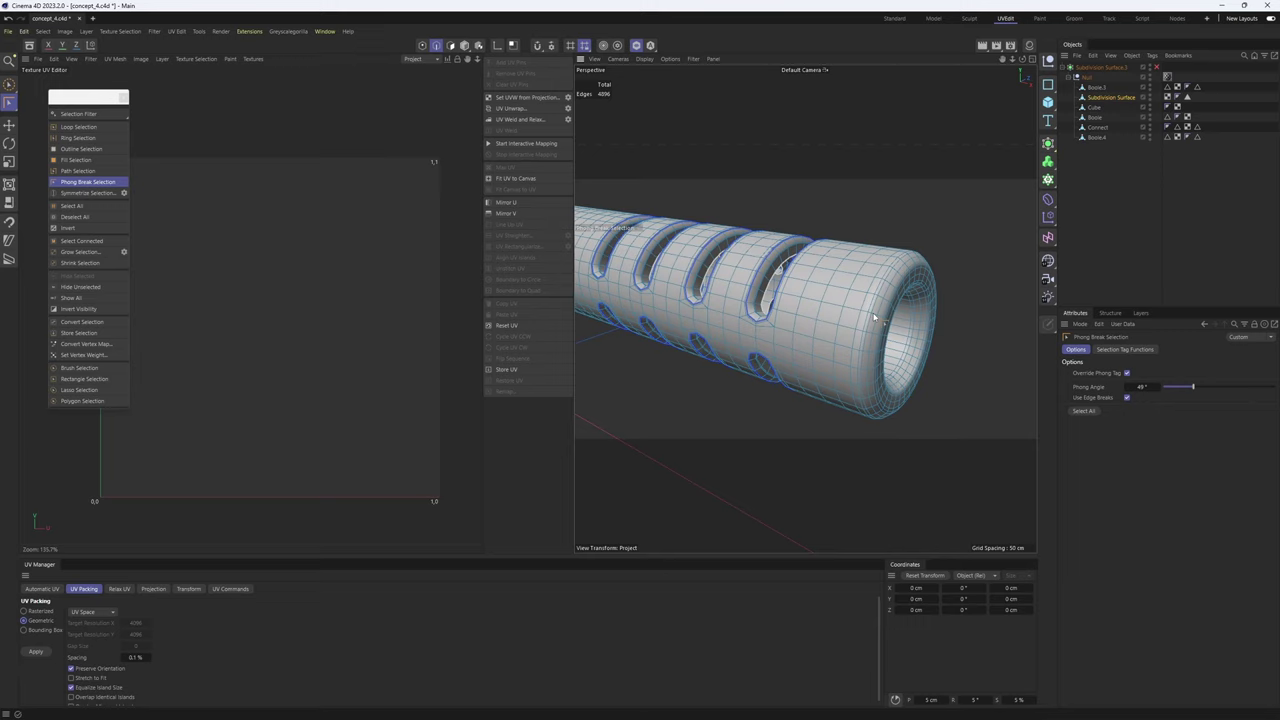
left_click_drag(877, 318, 859, 322, "alt")
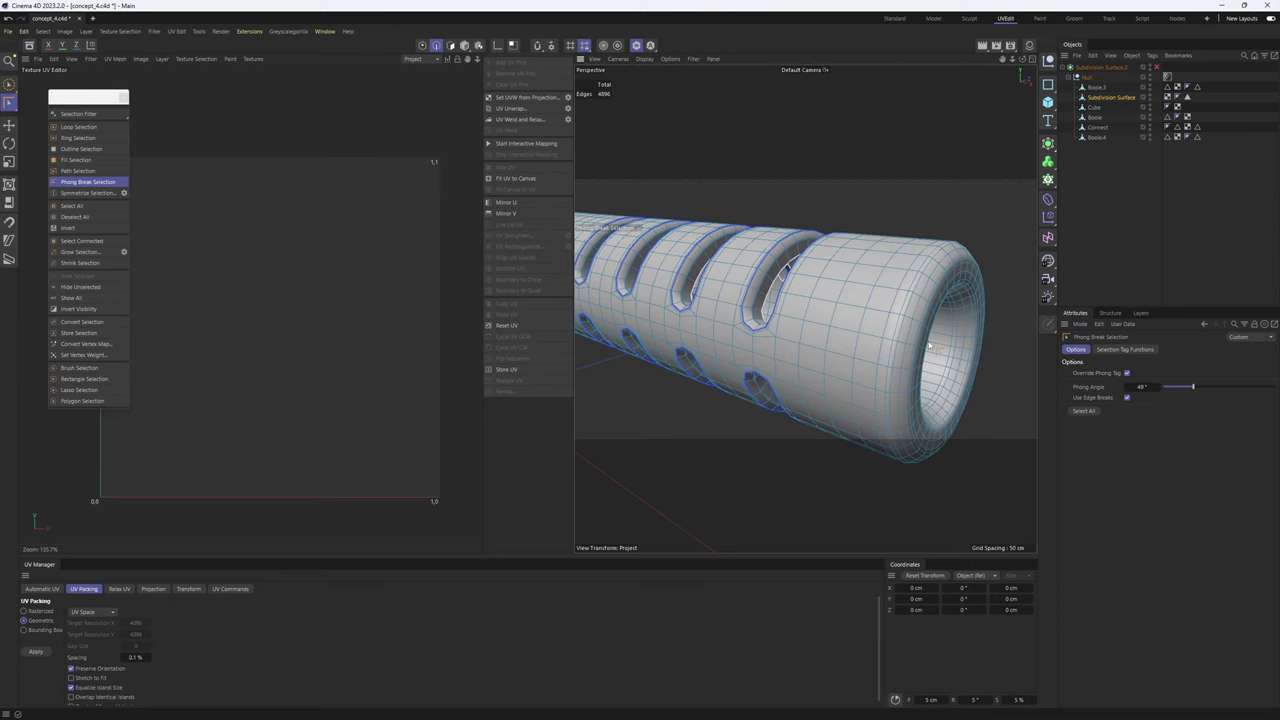
left_click_drag(929, 345, 920, 320, "alt")
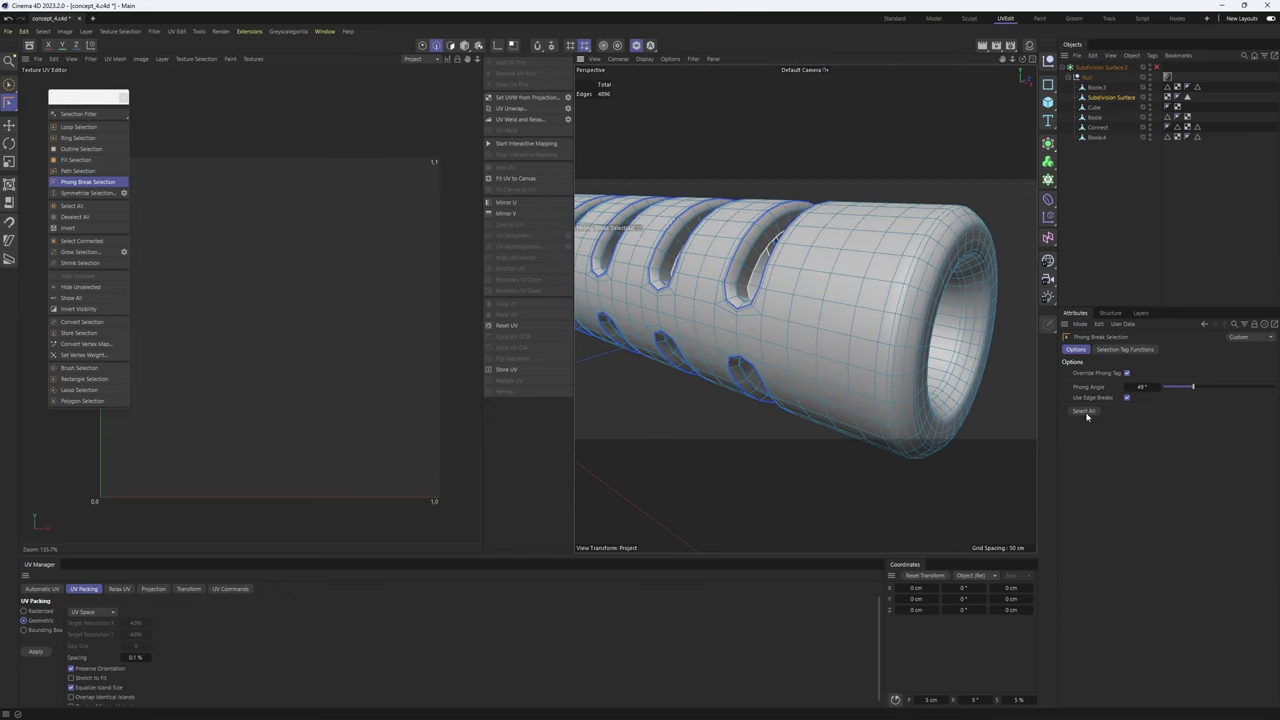
- Select all Phong break edges around the barrel's slots and switch to the Move tool
left_click(1085, 411)
scroll(760, 330, "up", 3)
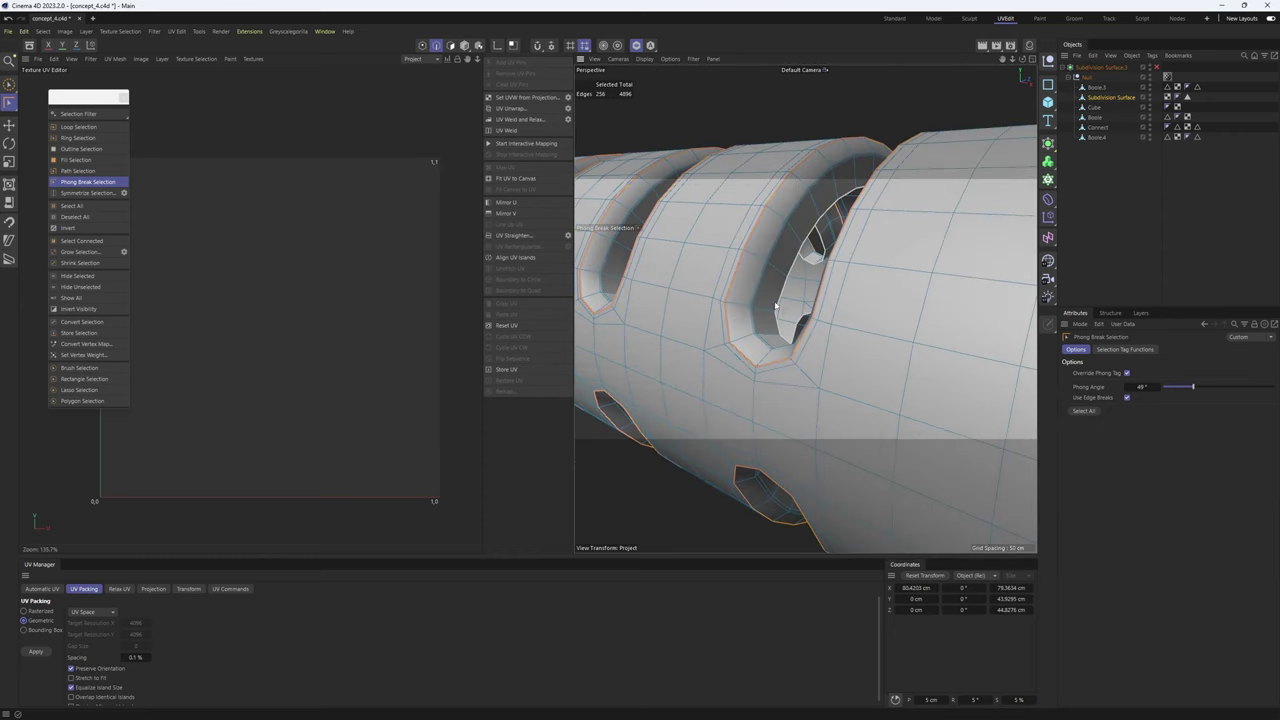
key("e")
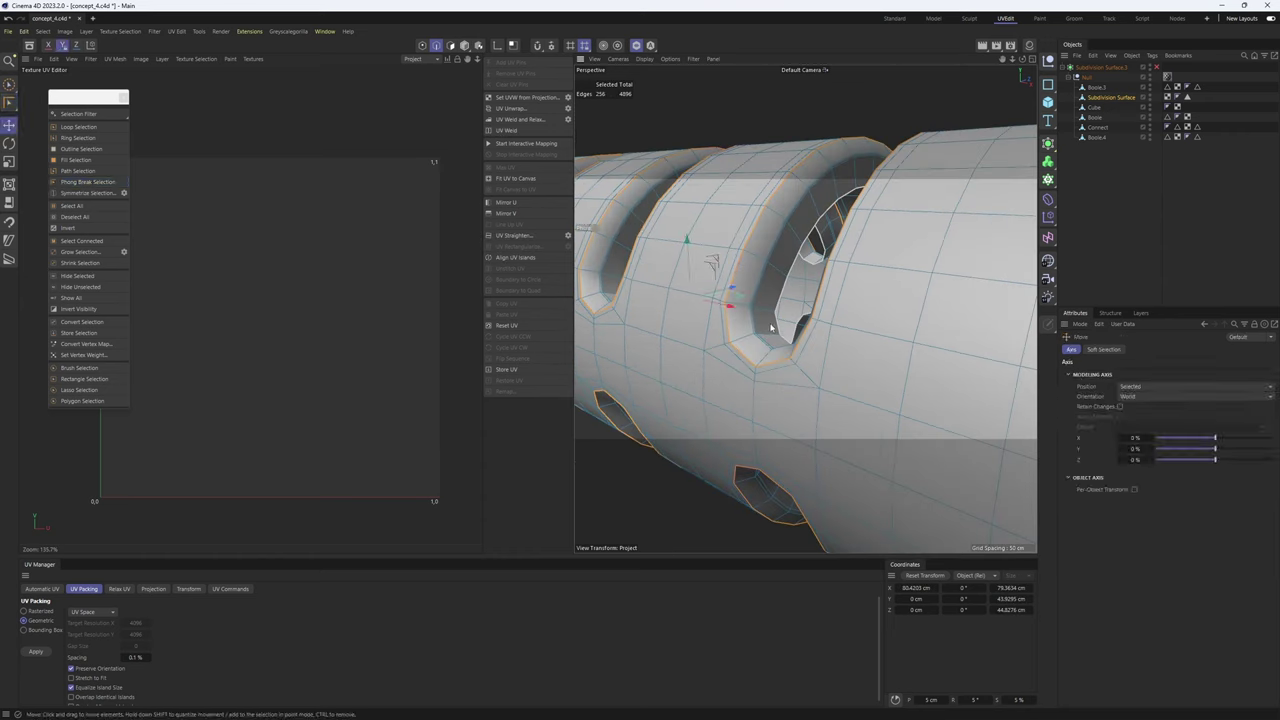
- Add the inner edge loops inside the barrel slots to the current seam edge selection
left_click_drag(770, 328, 806, 260, "alt")
double_click(825, 256, "shift")
scroll(807, 263, "up", 3)
double_click(808, 266, "shift")
left_click_drag(805, 308, 797, 251, "alt")
double_click(788, 302, "shift")
scroll(787, 303, "down", 5)
scroll(800, 255, "down", 5)
left_click_drag(880, 325, 954, 374, "alt")
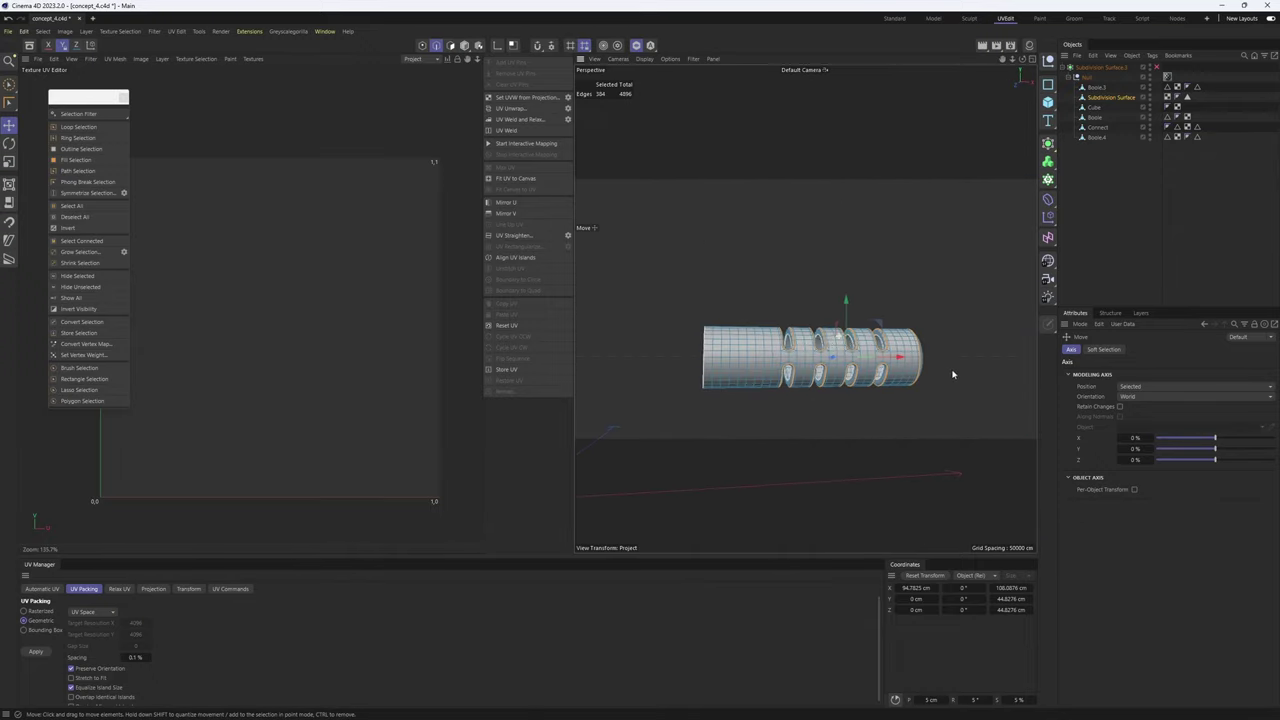
- Extend the seam selection with the inner edge loop of another barrel slot
scroll(806, 312, "up", 5)
left_click_drag(806, 310, 769, 349, "alt")
scroll(778, 336, "up", 6)
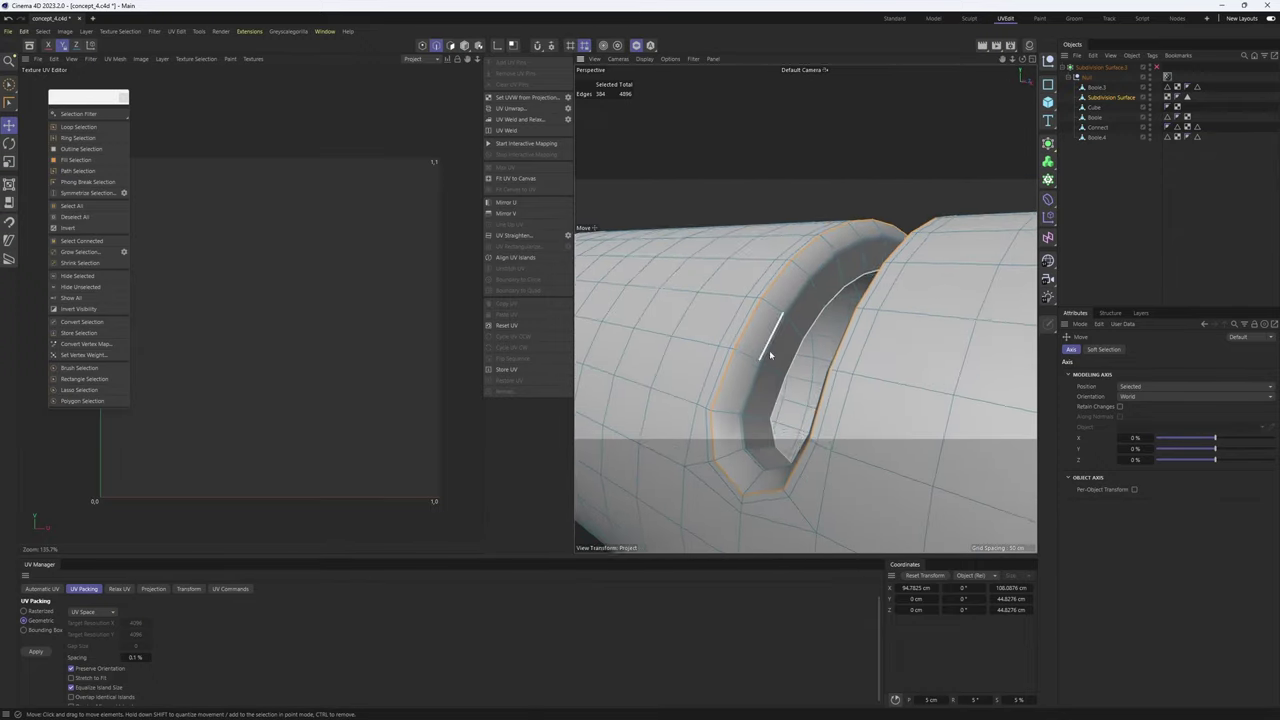
scroll(786, 295, "up", 4)
mouse_move(787, 292)
left_mouse_down("alt")
mouse_move(806, 306)
mouse_move(752, 297)
mouse_move(854, 209)
mouse_move(800, 229)
mouse_move(817, 217)
mouse_move(849, 263)
mouse_move(748, 313)
mouse_move(880, 286)
mouse_move(920, 386)
mouse_move(788, 291)
left_mouse_up("alt")
left_click_drag(875, 292, 835, 318, "alt")
double_click(790, 300, "shift")
scroll(788, 300, "down", 5)
- Add the remaining missing slot edge loops to the barrel's seam selection
scroll(850, 350, "up", 4)
mouse_move(882, 393)
left_mouse_down("alt")
mouse_move(750, 373)
mouse_move(712, 400)
mouse_move(689, 398)
mouse_move(778, 368)
mouse_move(897, 376)
left_mouse_up("alt")
double_click(686, 397, "shift")
scroll(686, 397, "down", 5)
scroll(733, 378, "up", 5)
left_click(737, 381, "shift")
left_click(736, 382, "shift")
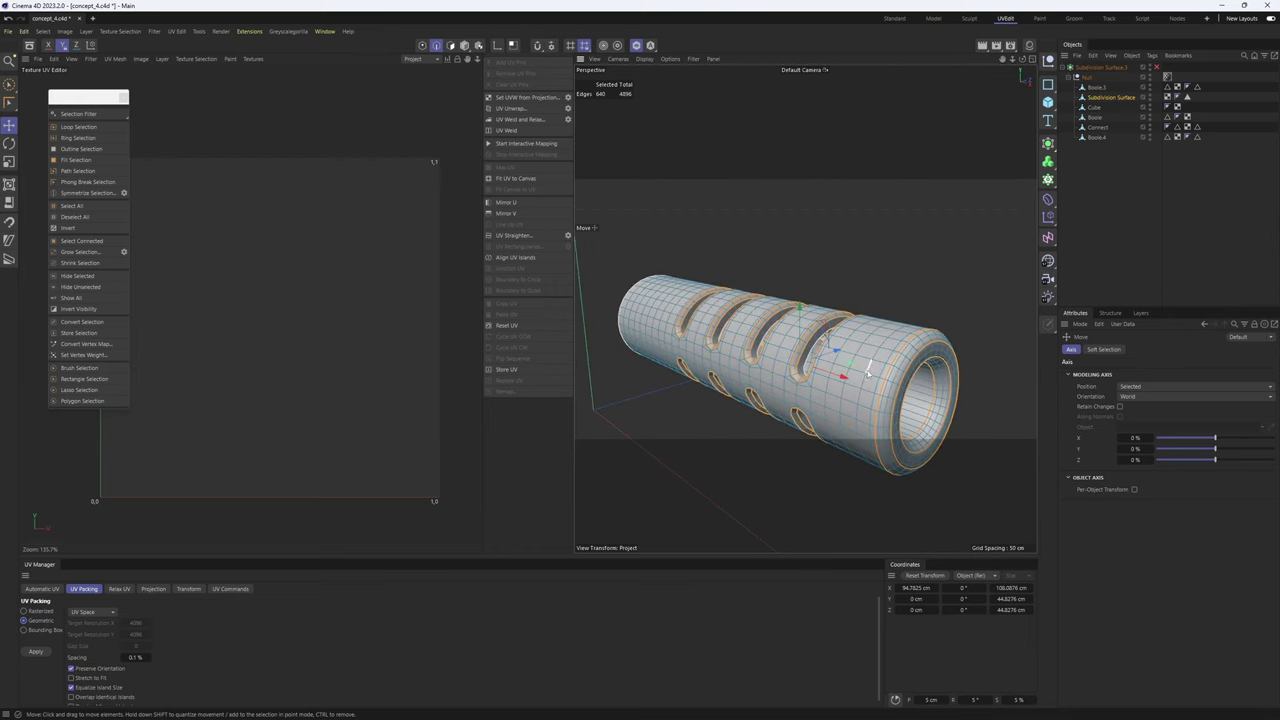
- Try UV Unwrap on the barrel with Restrict to Polygon Selection and Use Pins for UV Relax enabled
left_click(515, 110)
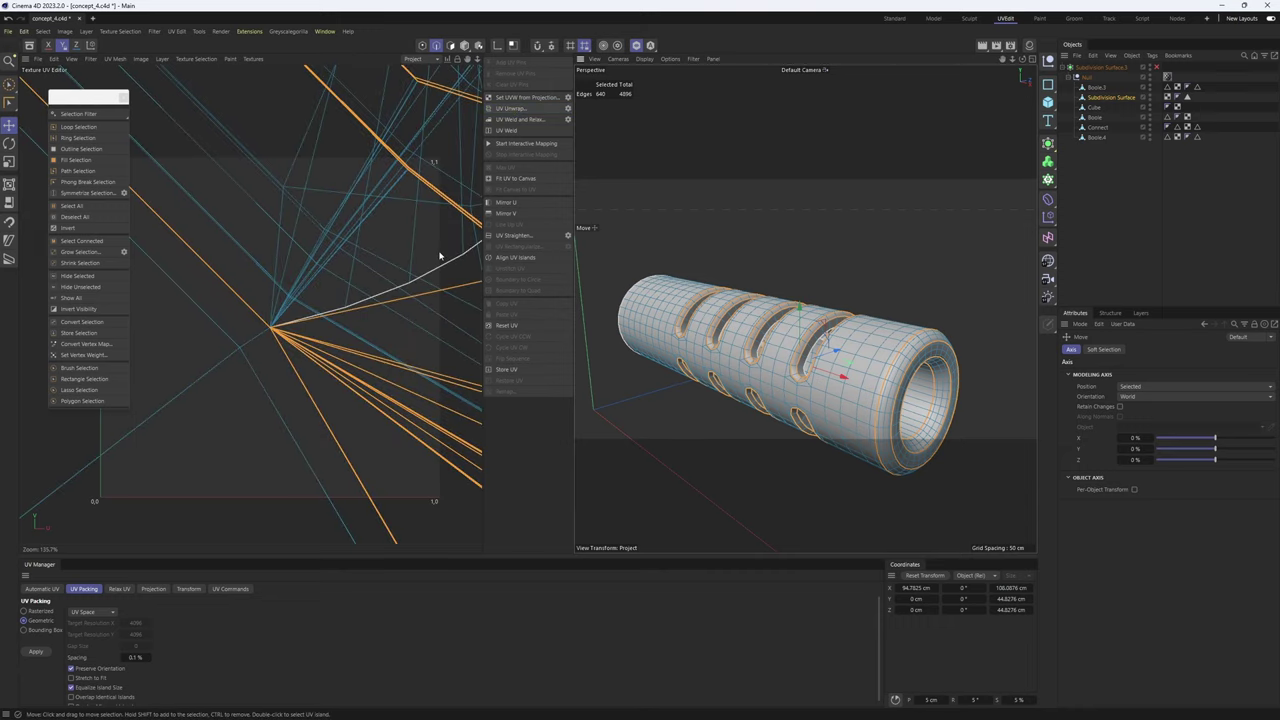
key("ctrl+z")
left_click(567, 109)
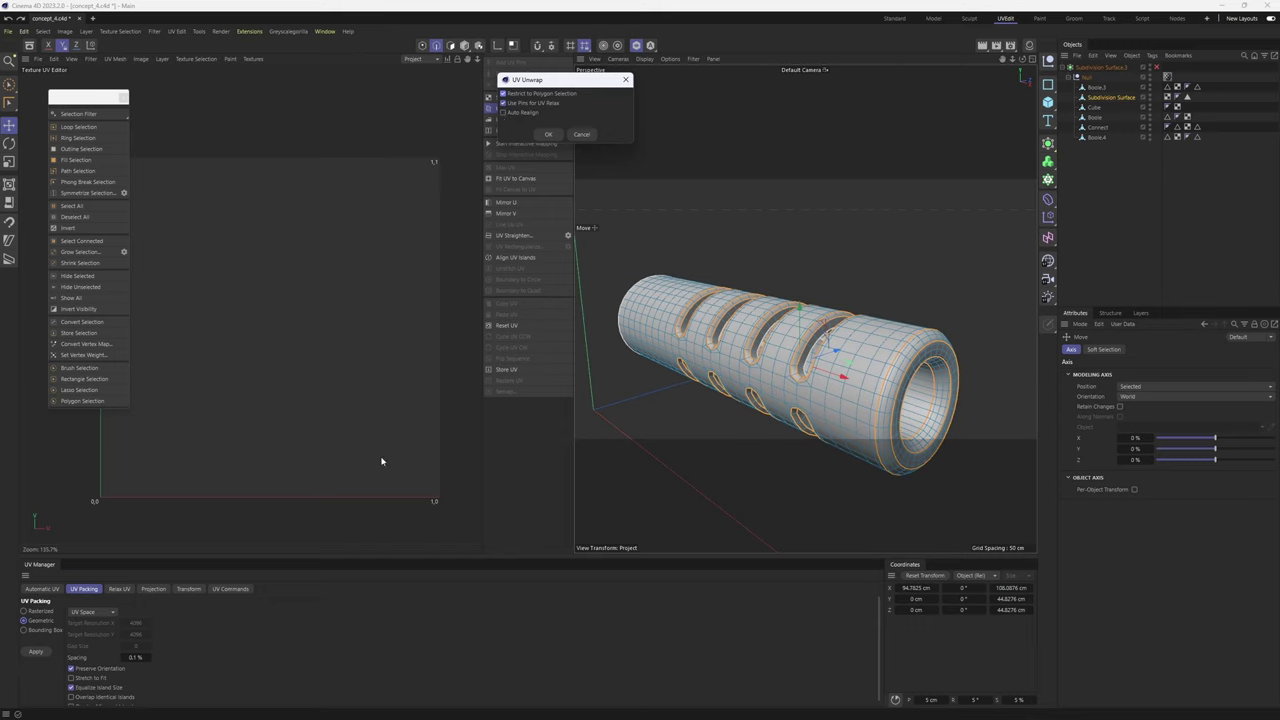
left_click(551, 134)
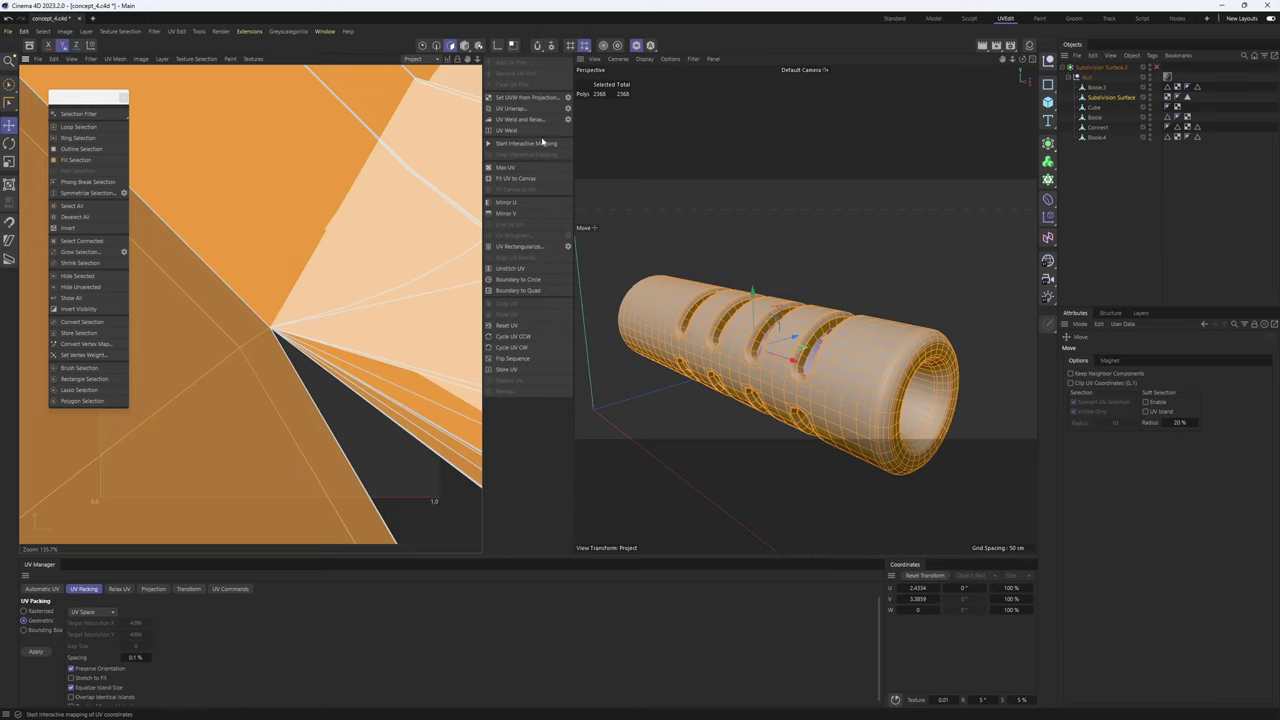
left_click(567, 110)
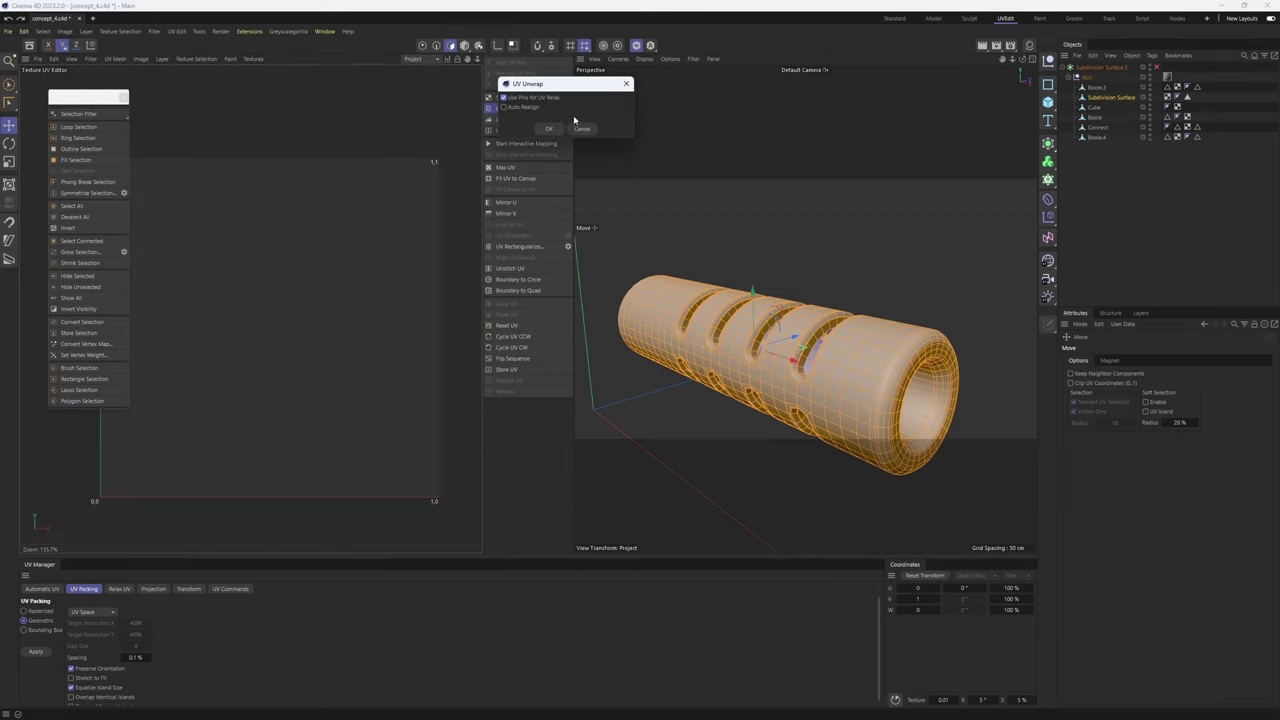
left_click(548, 129)
key("Return")
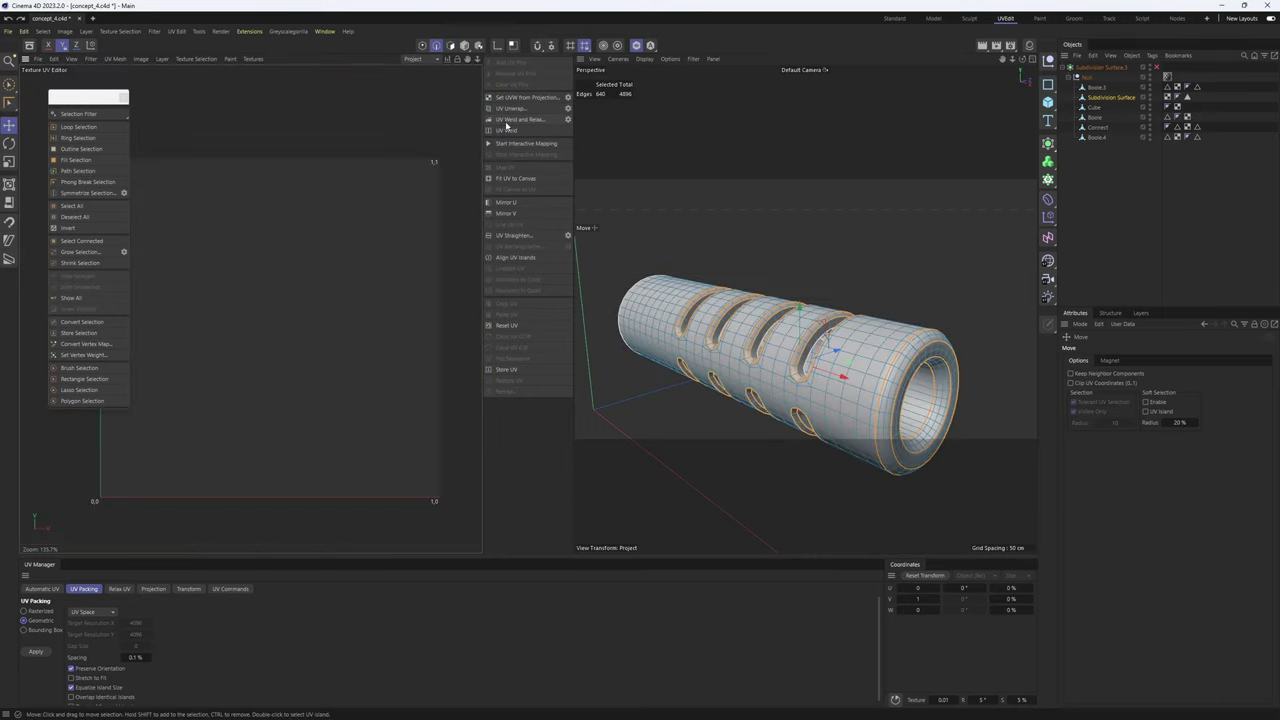
- Unwrap the barrel along the selected seam edges and pack its islands geometrically with 0.1% spacing
left_click(535, 110)
key("Return")
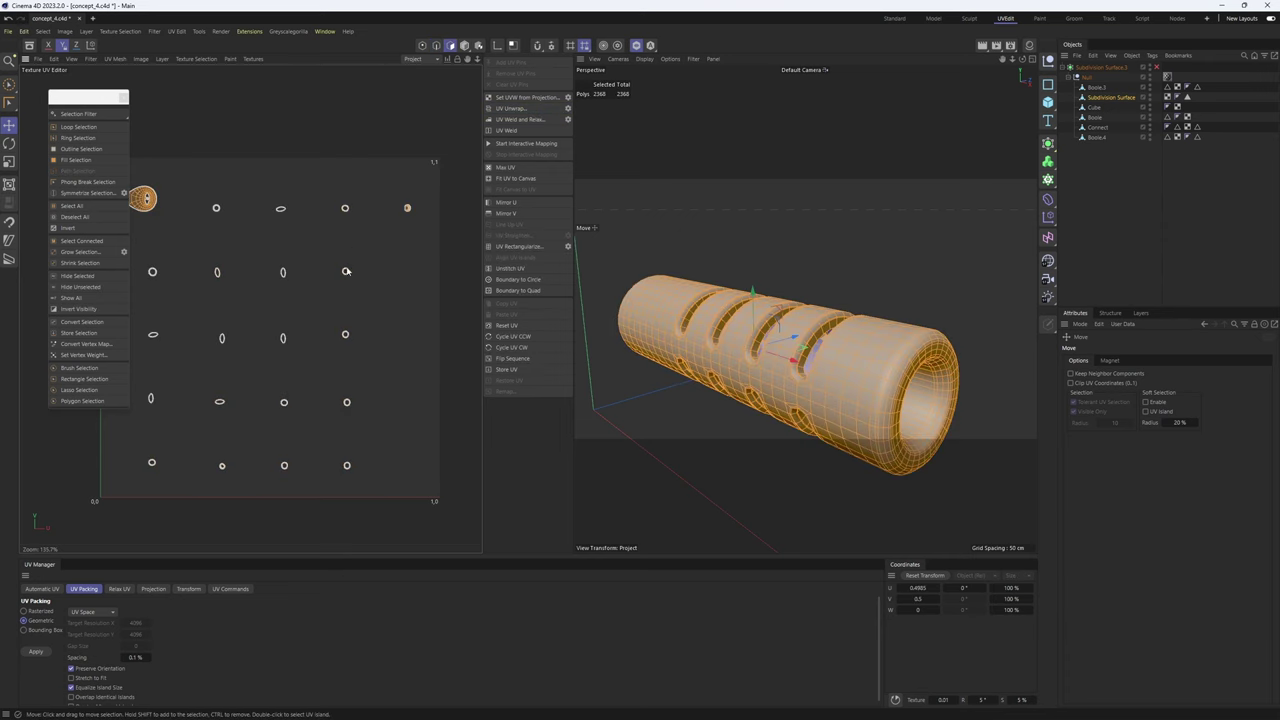
middle_click_drag(348, 271, 396, 265, "alt")
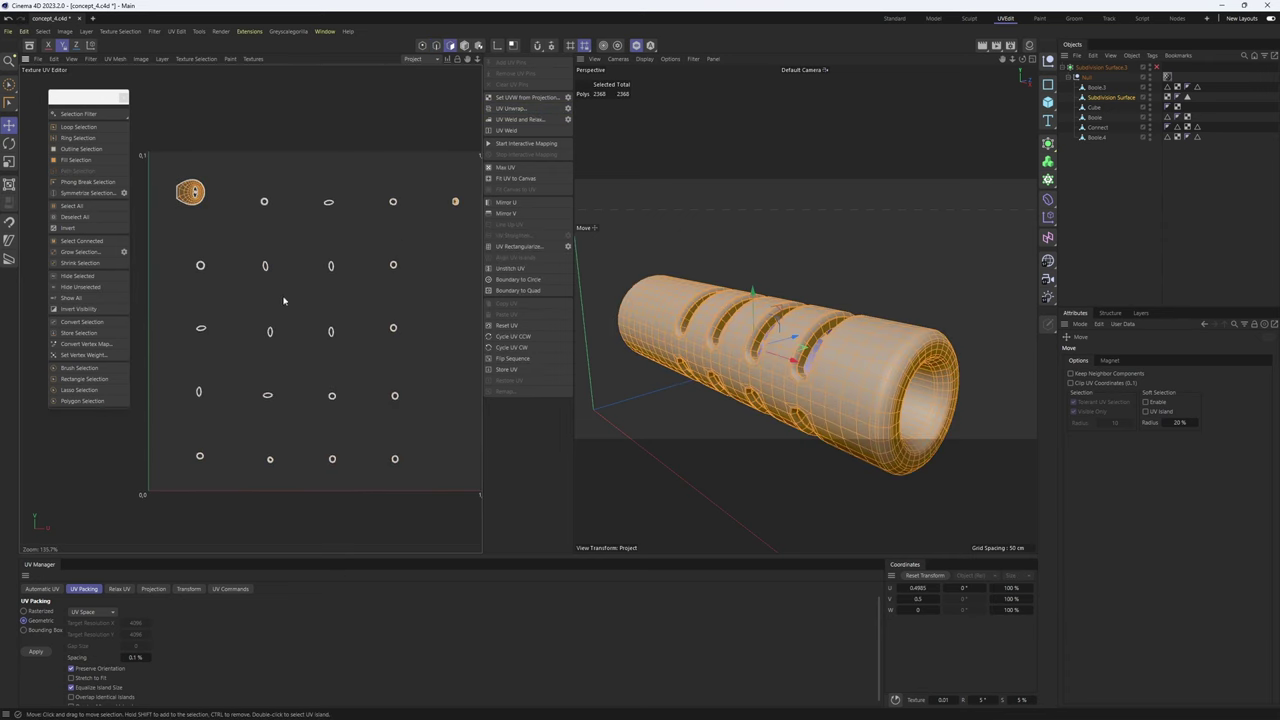
left_click(36, 651)
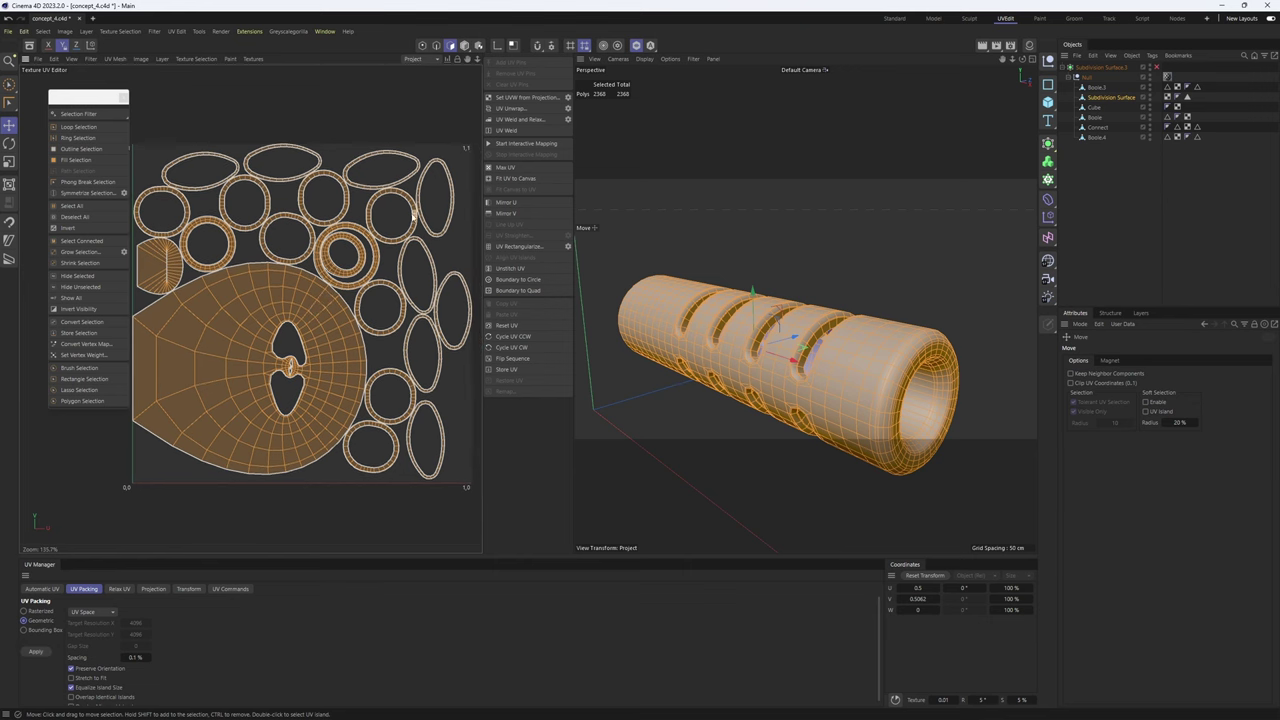
- Select the large UV island and check which outer faces of the barrel it covers
double_click(221, 385)
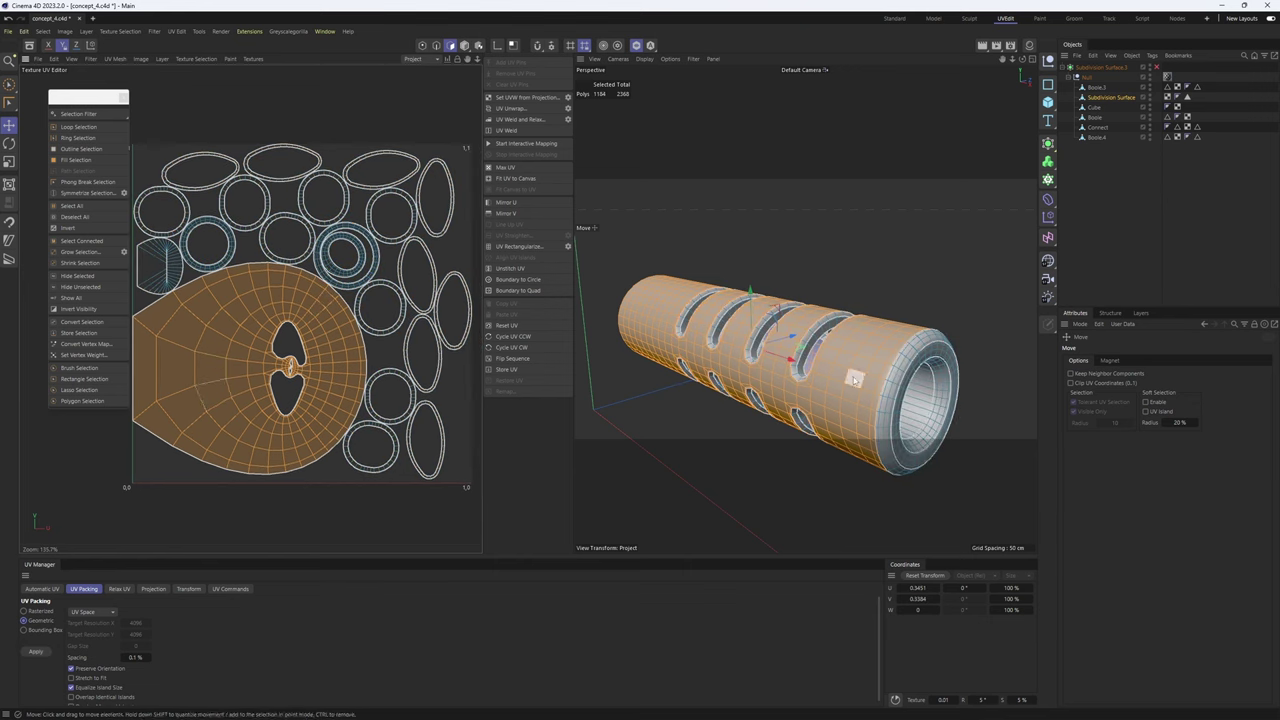
left_click_drag(848, 374, 857, 346, "alt")
middle_click_drag(857, 346, 943, 334, "alt")
middle_click_drag(768, 332, 888, 294, "alt")
scroll(750, 323, "down", 2)
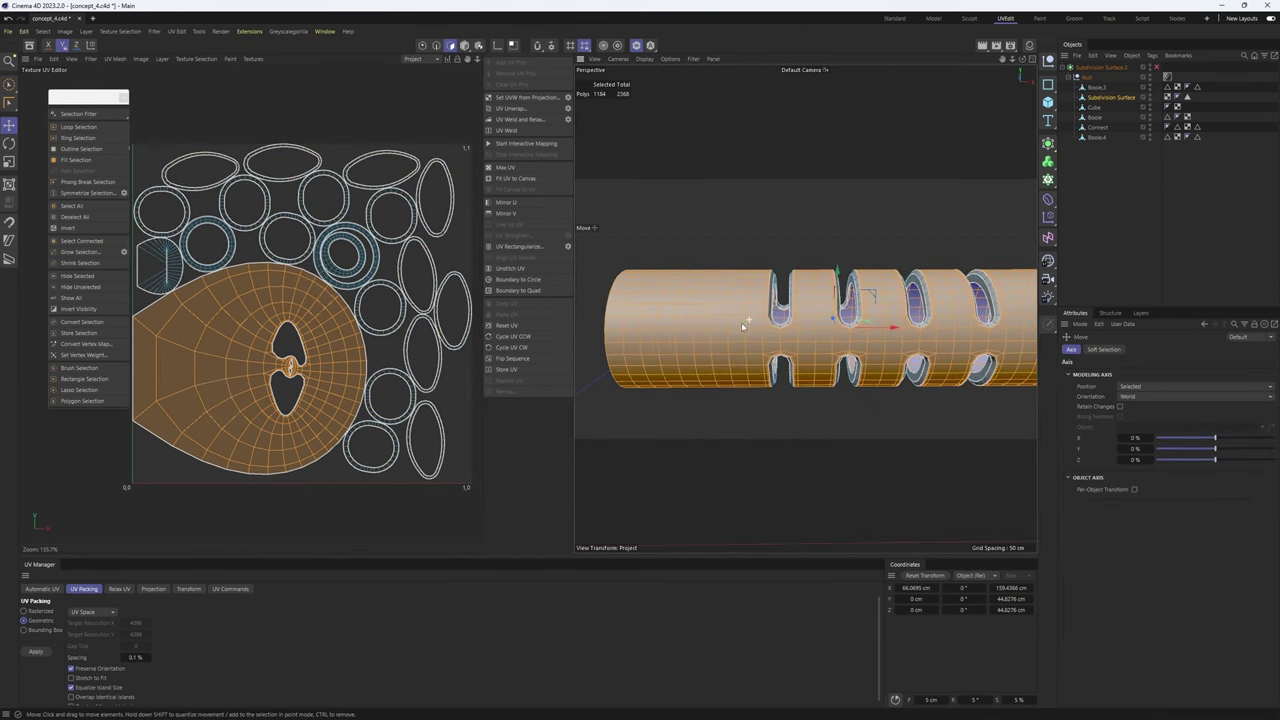
- Select a straight lengthwise edge path along the barrel's outer shell, running between the slots from one end to the other
left_click_drag(666, 335, 826, 237, "alt")
scroll(845, 239, "up", 4)
key("Return")
key("Return")
left_click(866, 229)
scroll(918, 248, "up", 3)
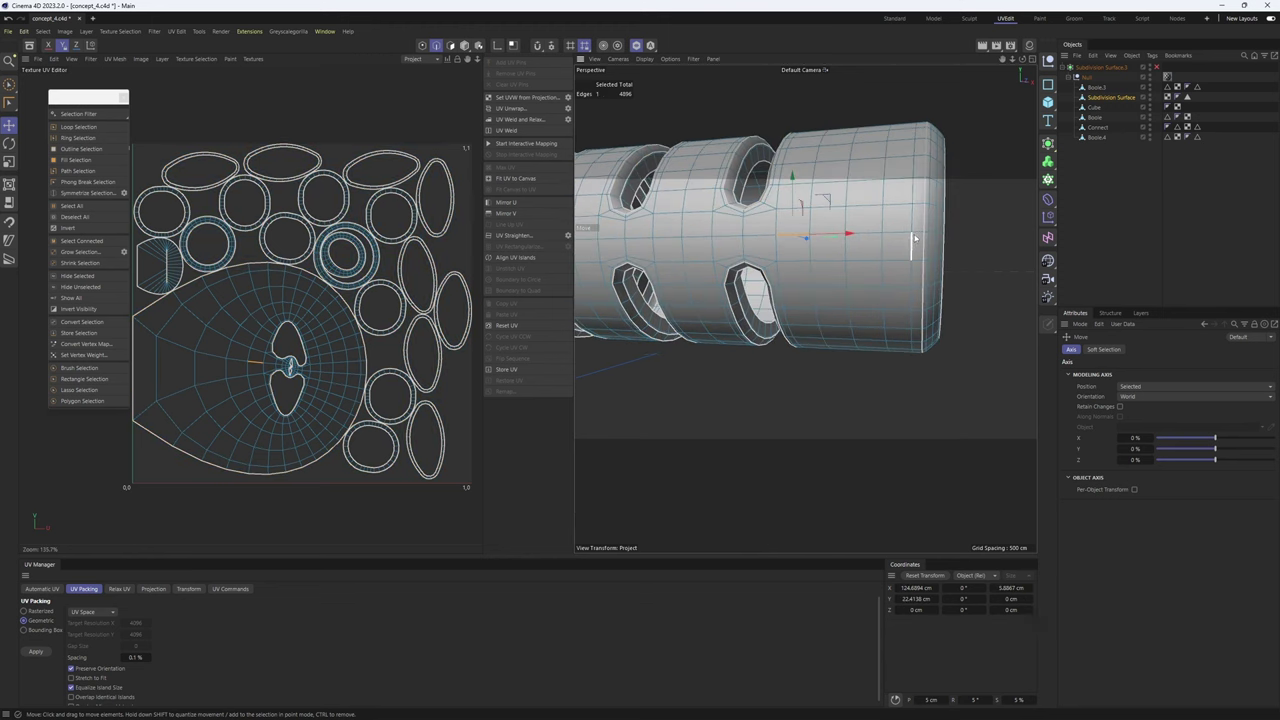
left_click(916, 237)
scroll(916, 237, "down", 3)
left_click_drag(916, 237, 788, 257, "alt")
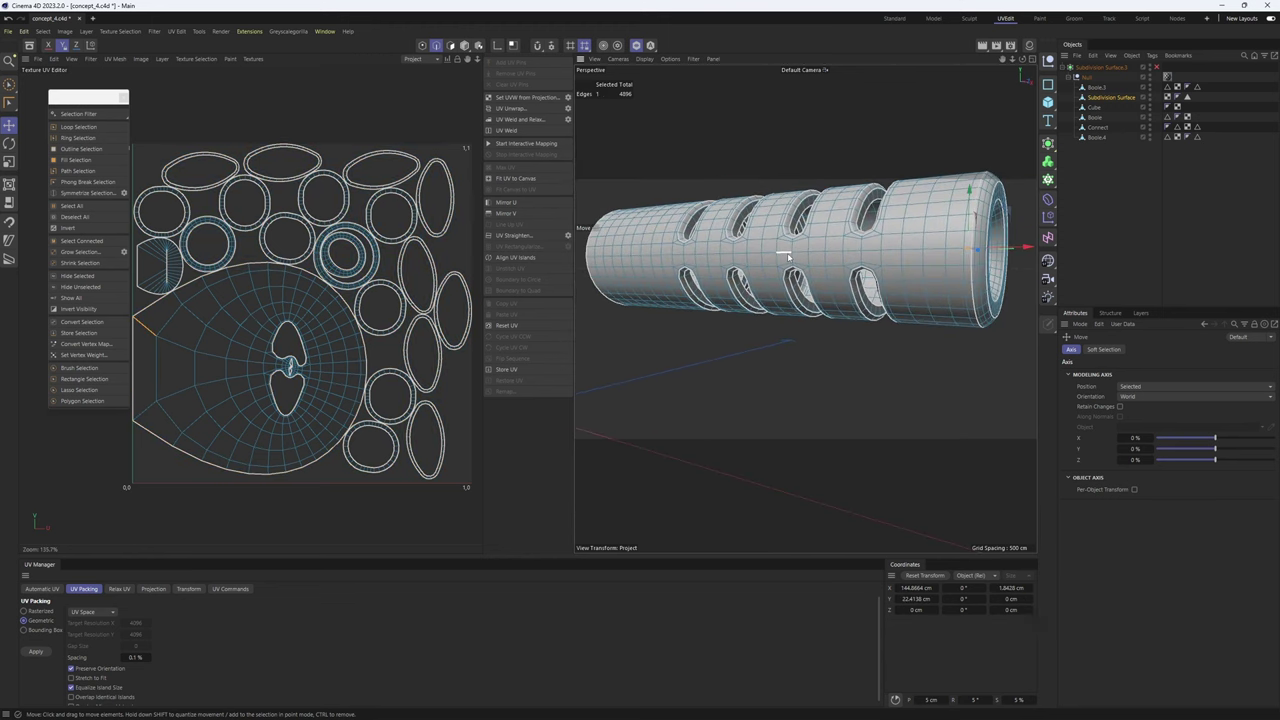
scroll(886, 256, "up", 4)
scroll(896, 249, "down", 3)
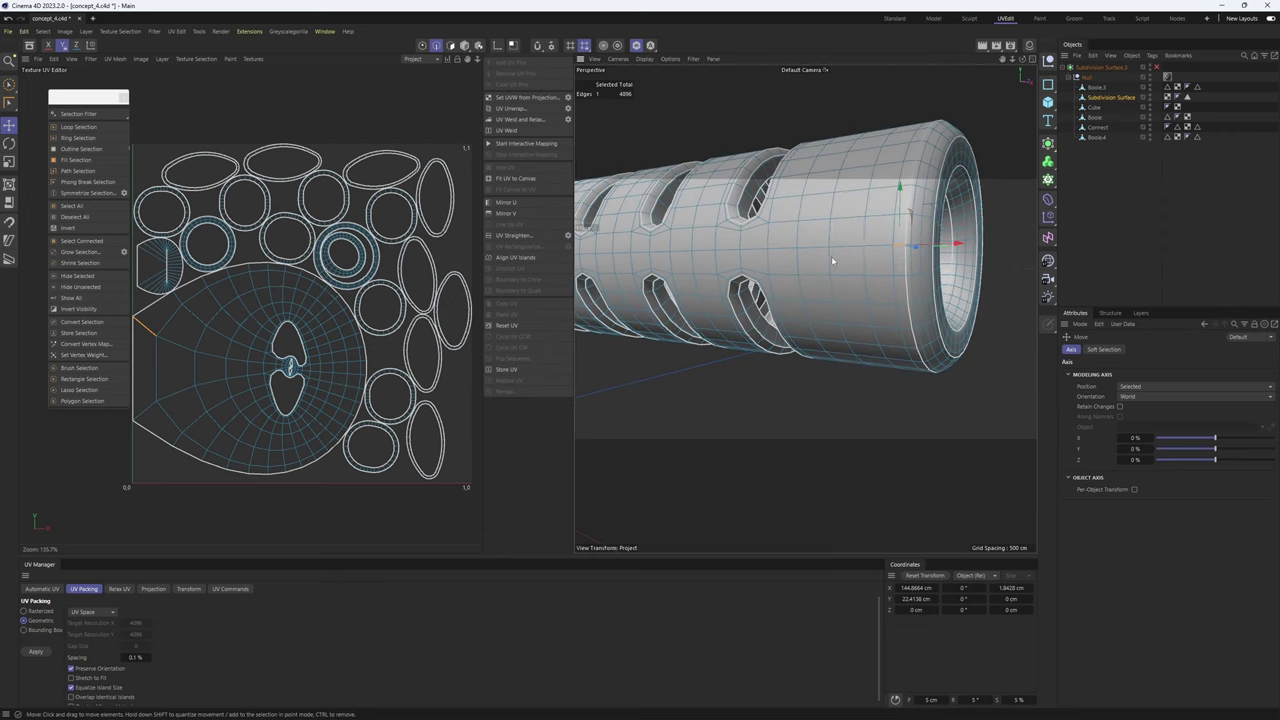
middle_click_drag(897, 249, 962, 253, "alt")
middle_click_drag(735, 248, 955, 288, "alt")
left_click_drag(728, 268, 681, 283, "alt")
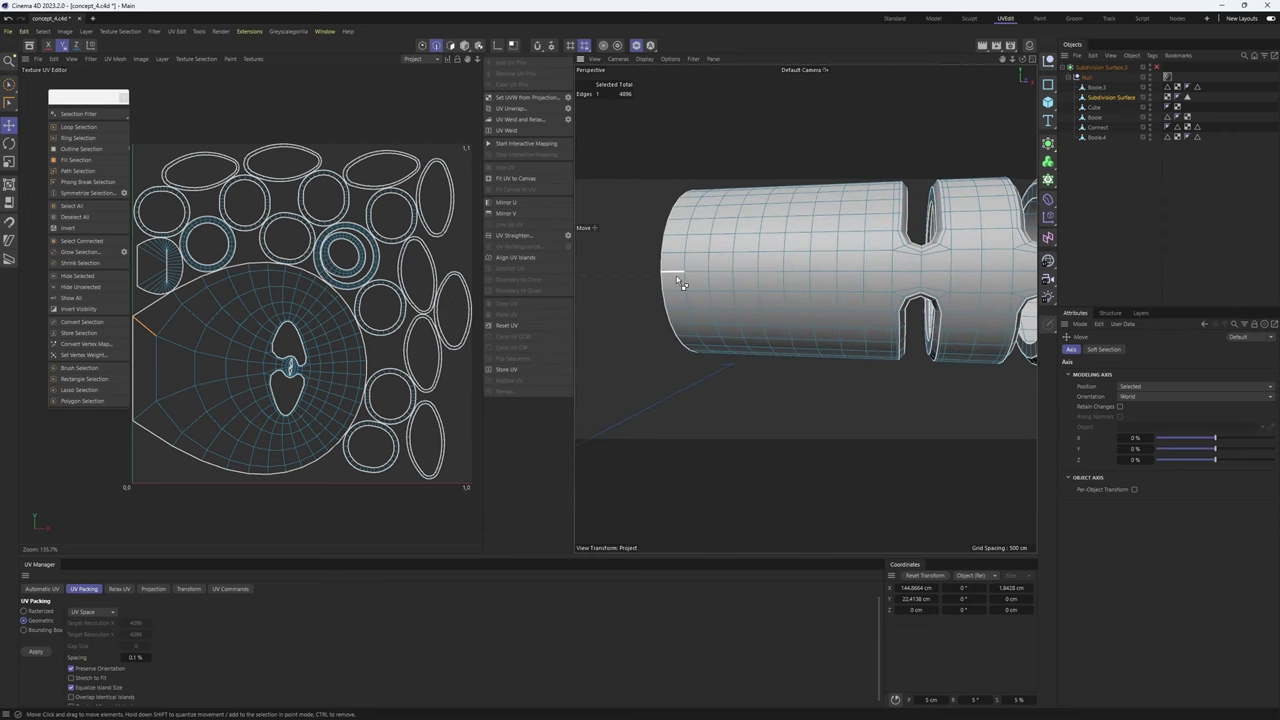
scroll(890, 262, "down", 5)
left_click_drag(900, 260, 806, 268, "alt")
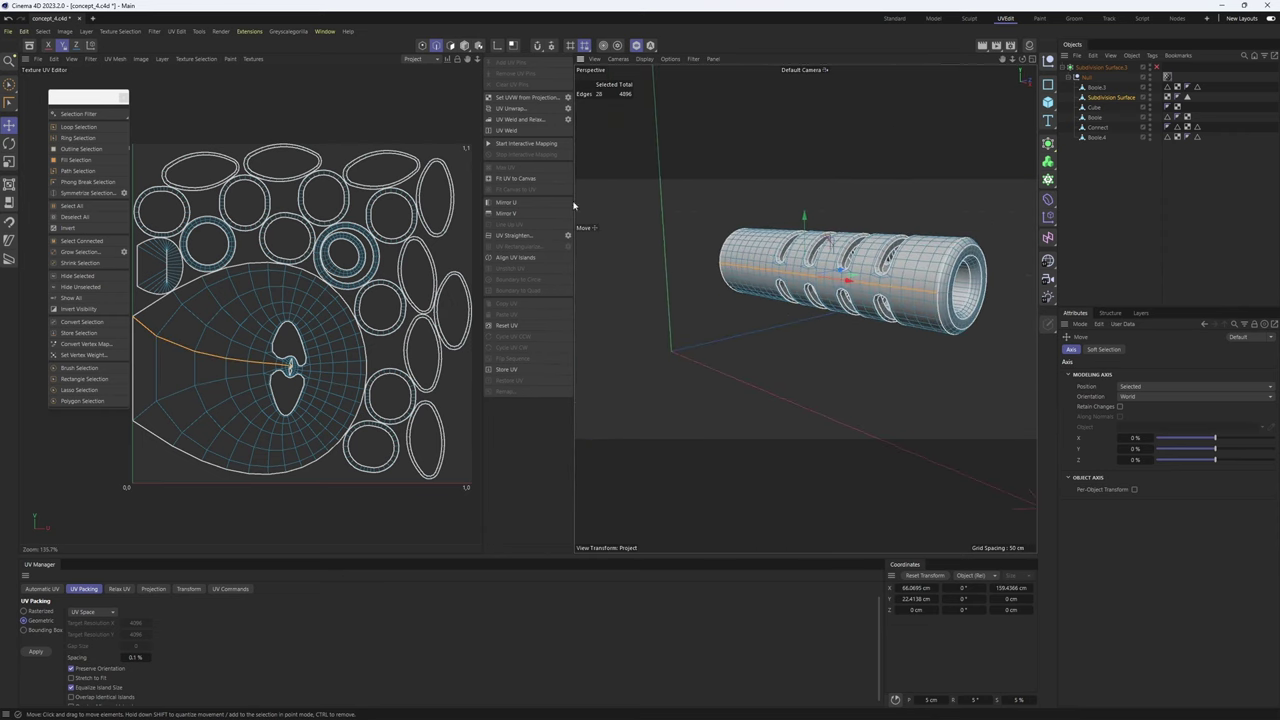
- Unwrap the outer shell along the lengthwise seam and move its island above the UV tile
left_click(510, 110)
scroll(344, 318, "down", 4)
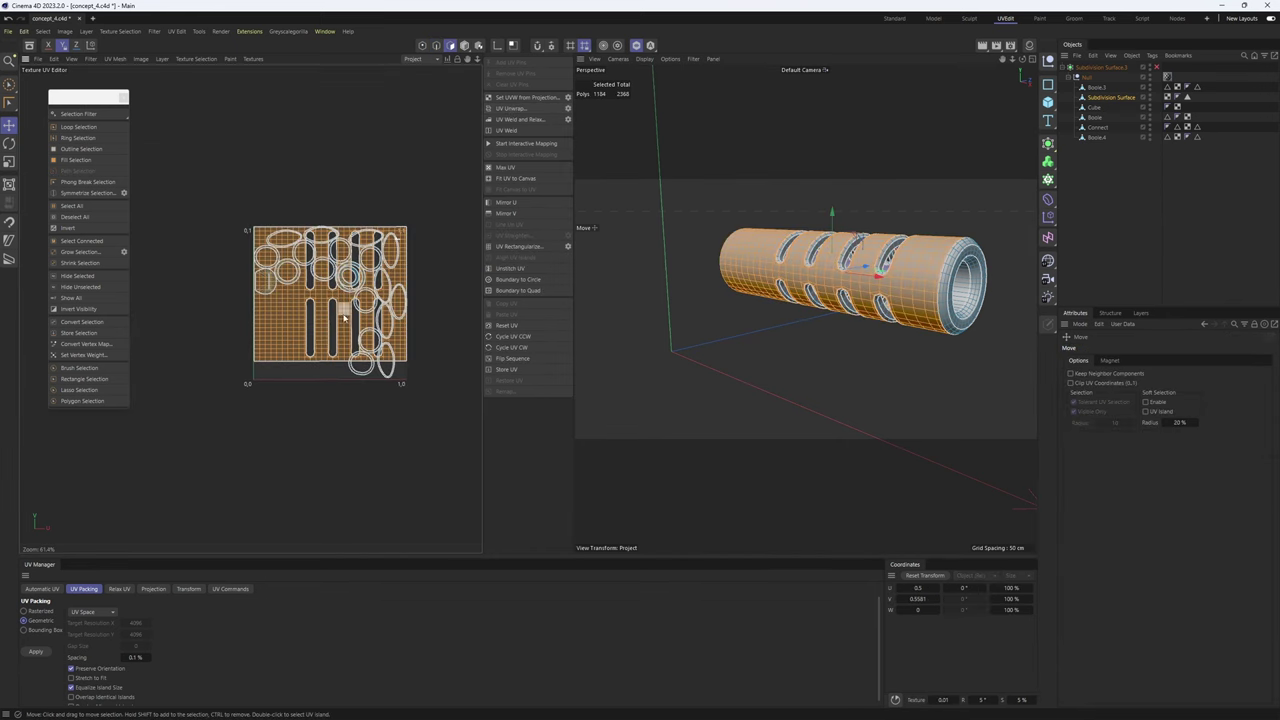
left_click_drag(344, 364, 328, 222)
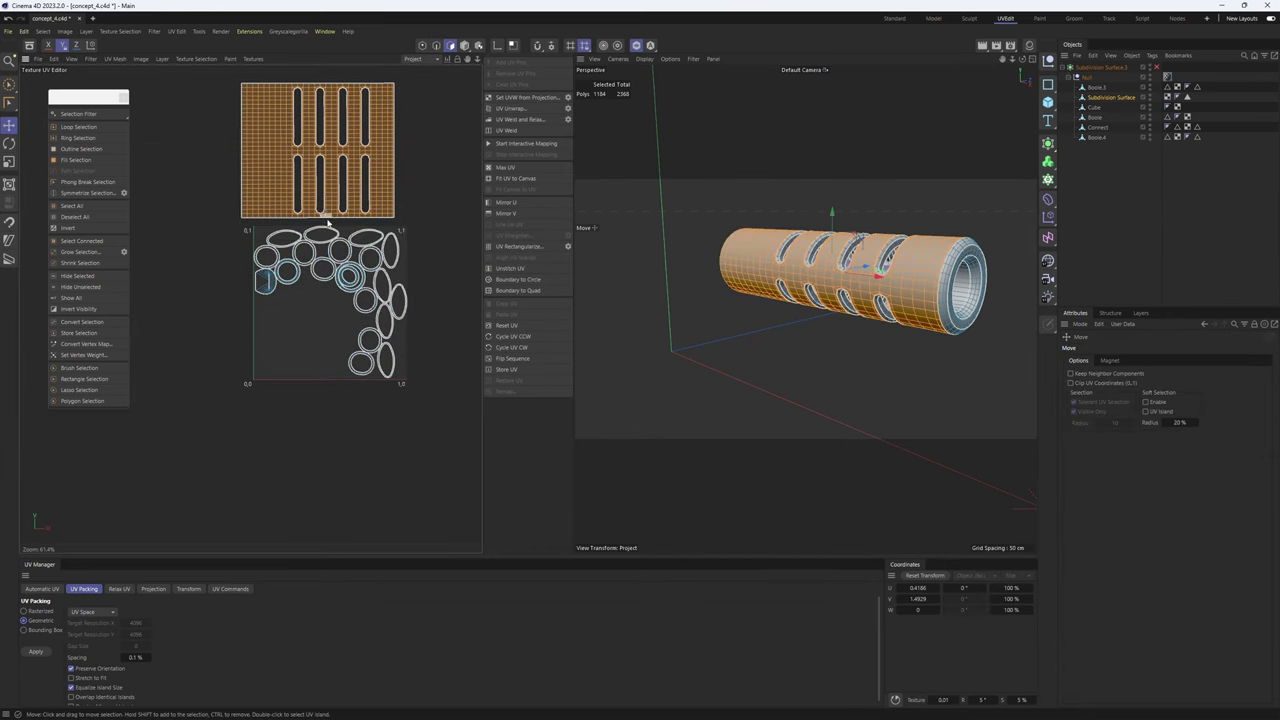
scroll(848, 241, "up", 2)
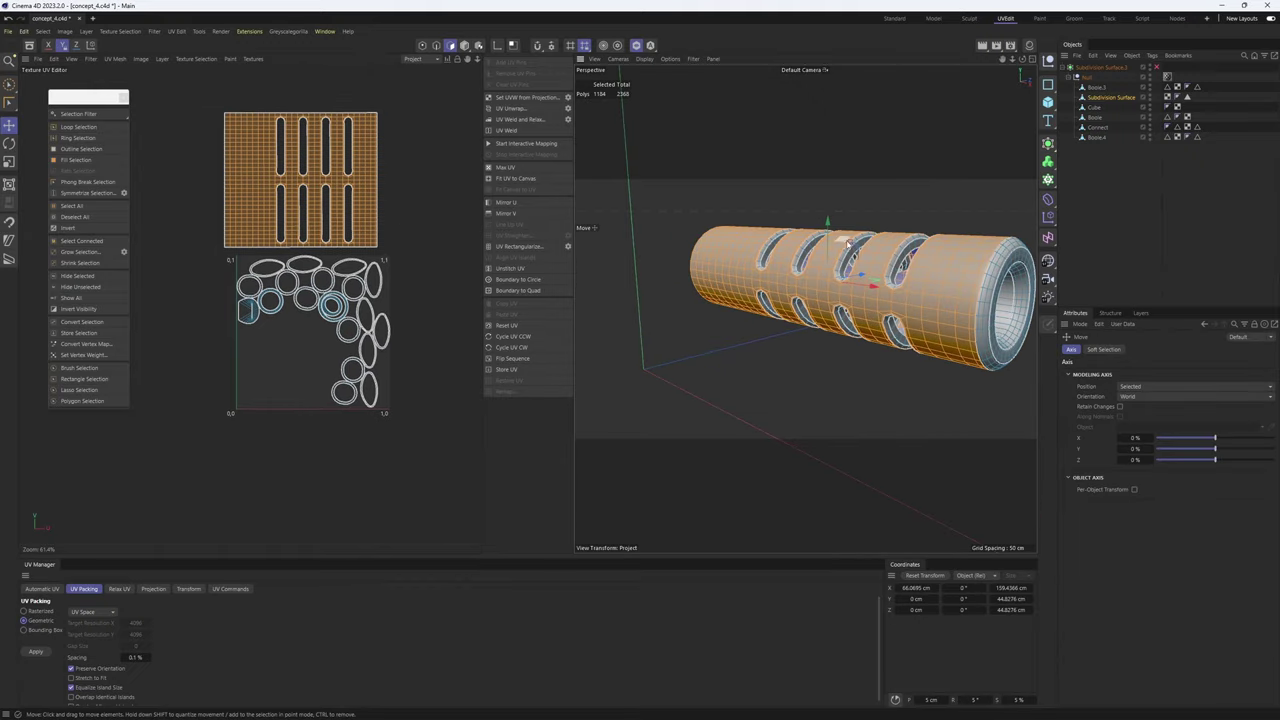
- Show the checker texture on the barrel and examine it around the outer shell and slots
key("n")
key("q")
left_click_drag(866, 302, 905, 235, "alt")
right_click_drag(830, 235, 885, 238, "alt")
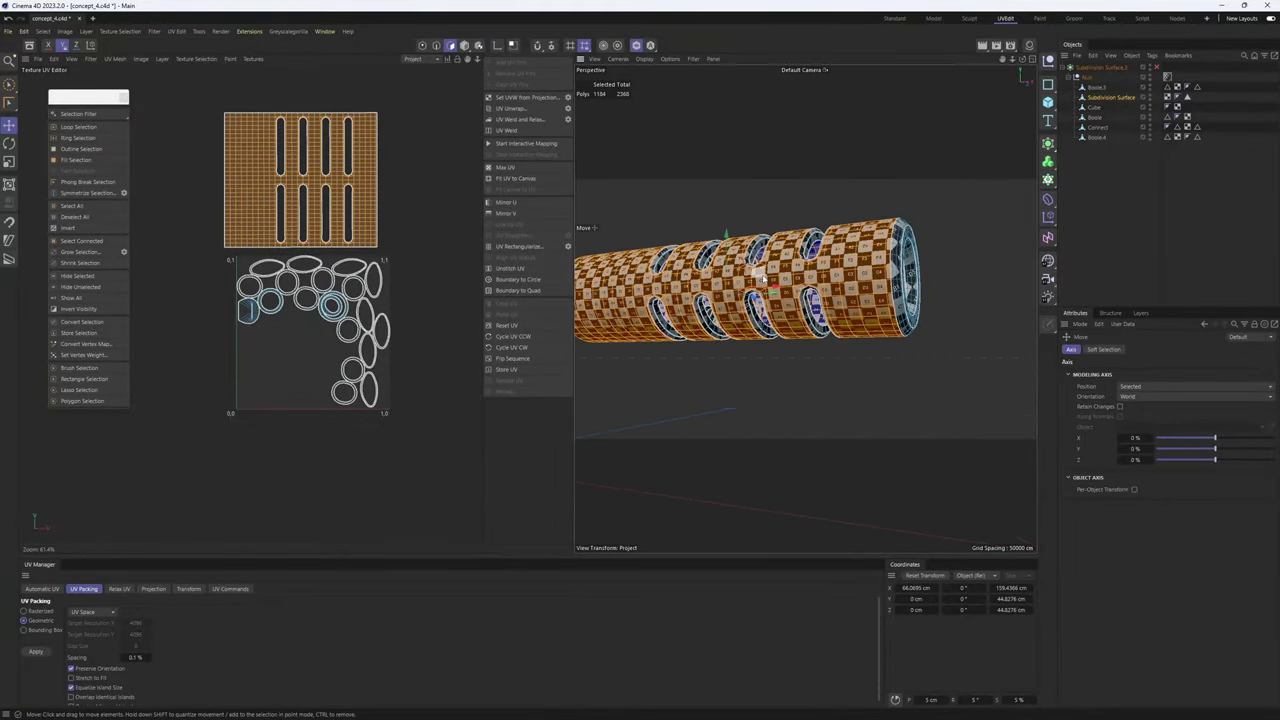
right_click_drag(350, 211, 514, 228, "alt")
scroll(760, 290, "up", 5)
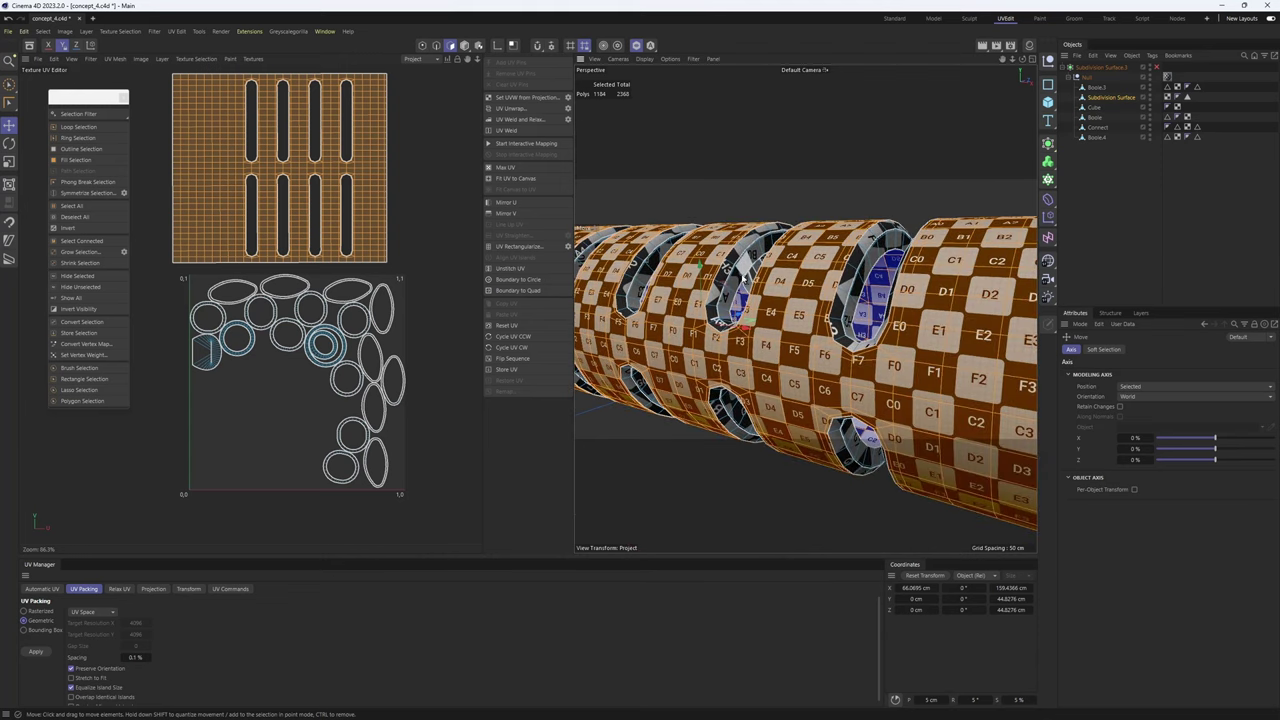
scroll(347, 340, "up", 6)
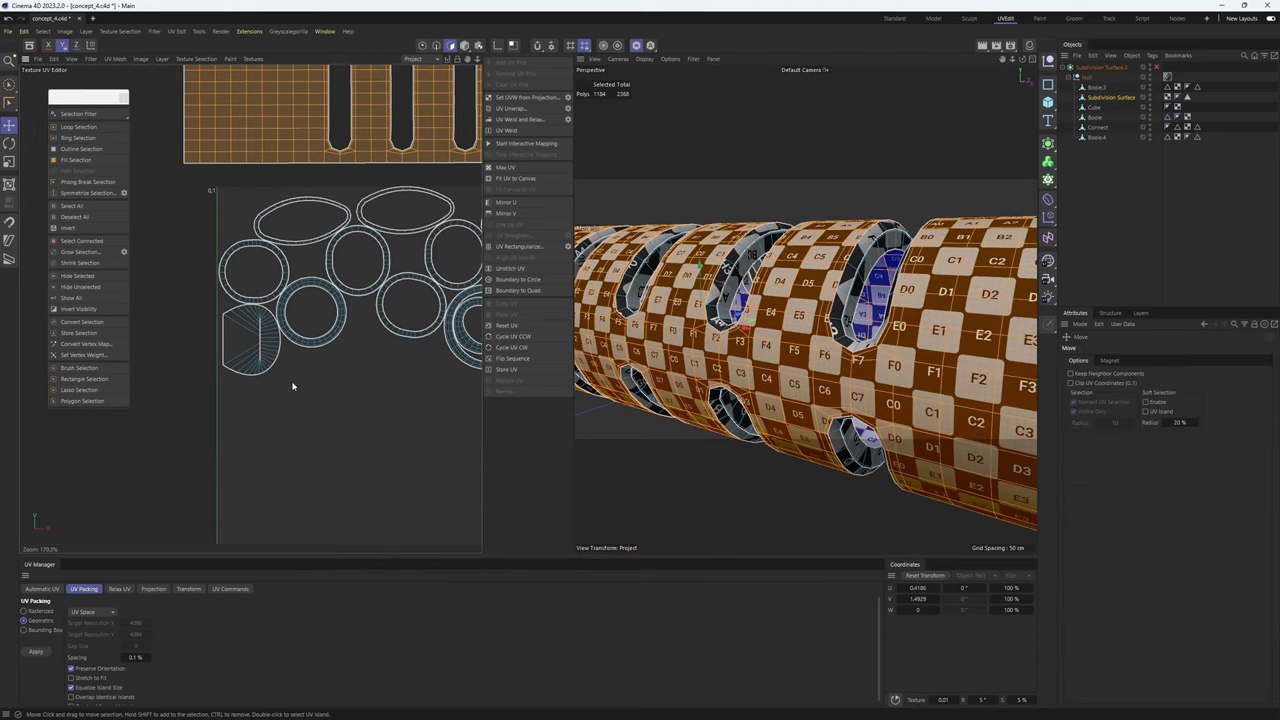
- Select the small D-shaped island inside the barrel opening and pick one edge across that inner ring as its seam
double_click(242, 359)
left_click_drag(800, 290, 738, 268, "alt")
scroll(848, 300, "down", 5)
scroll(821, 281, "up", 4)
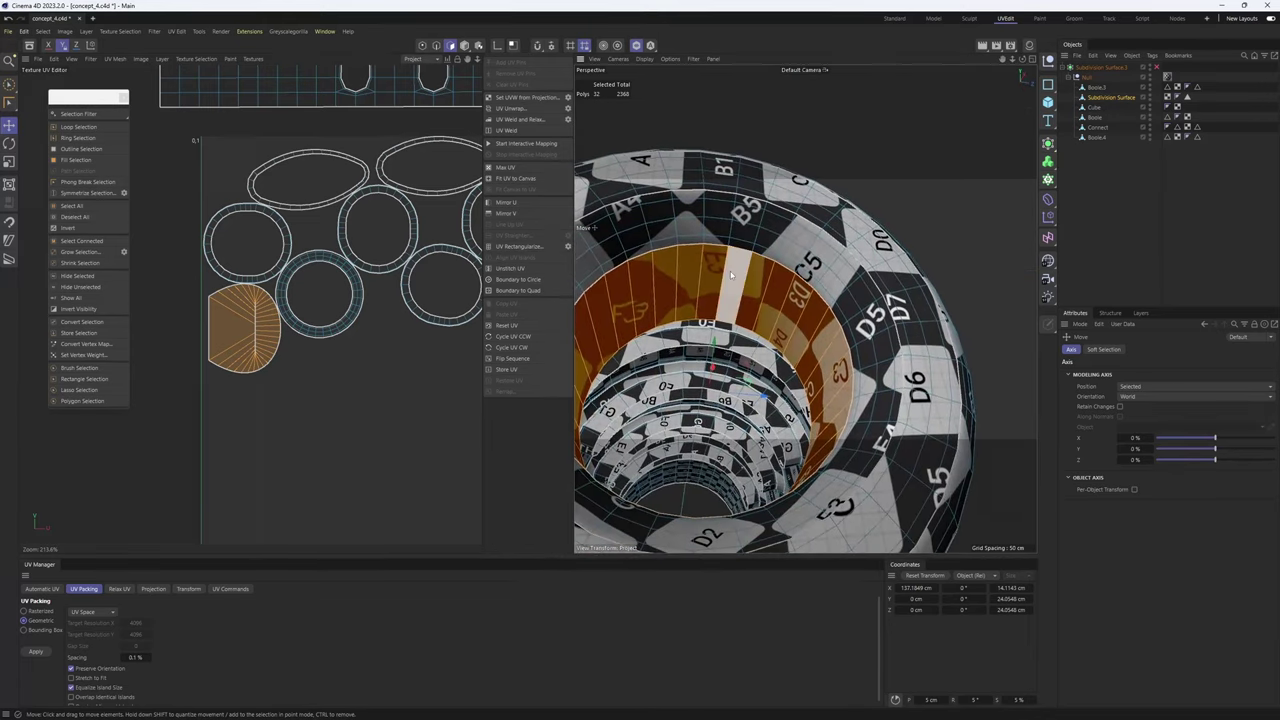
key("Return")
scroll(724, 288, "up", 5)
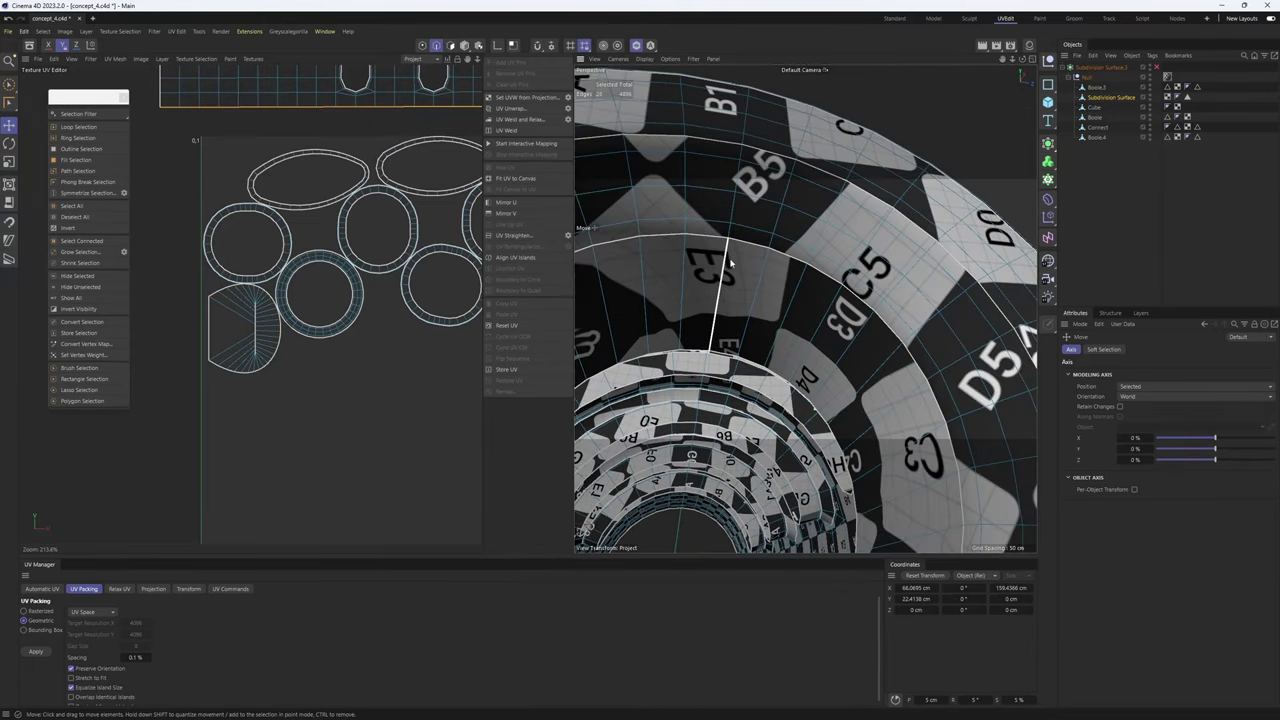
scroll(728, 265, "down", 5)
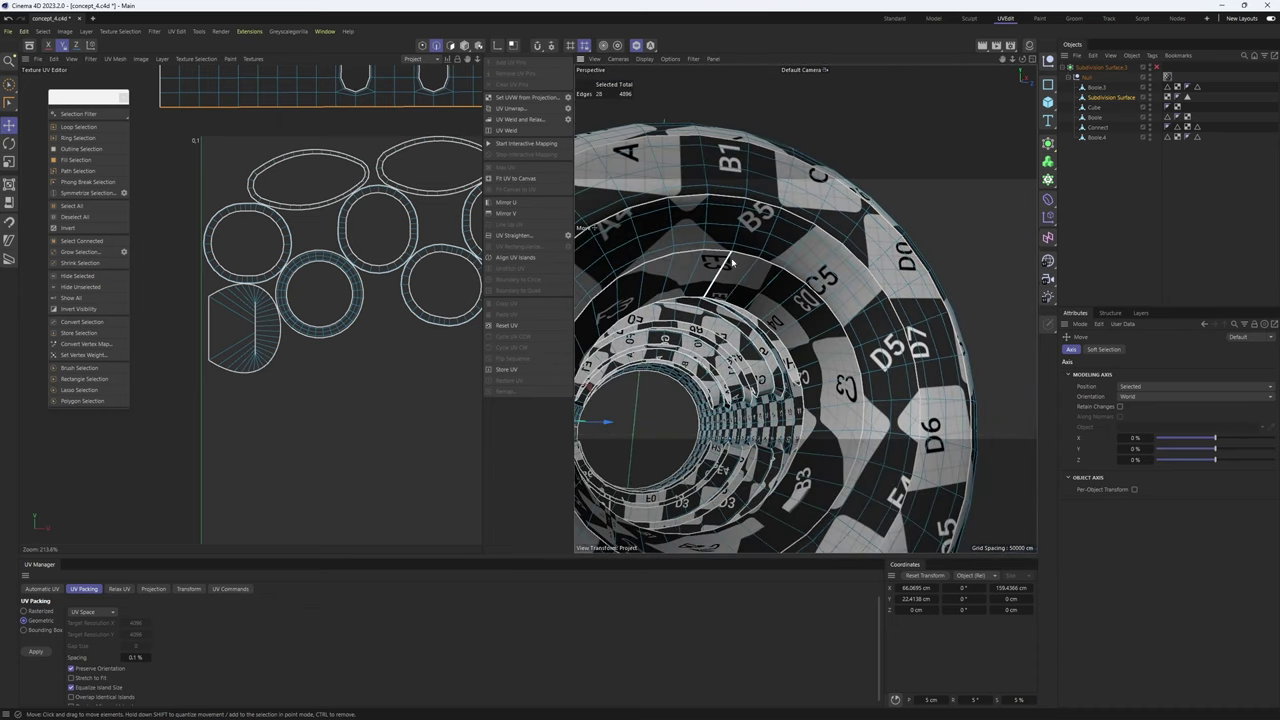
scroll(731, 262, "down", 10)
scroll(743, 320, "up", 10)
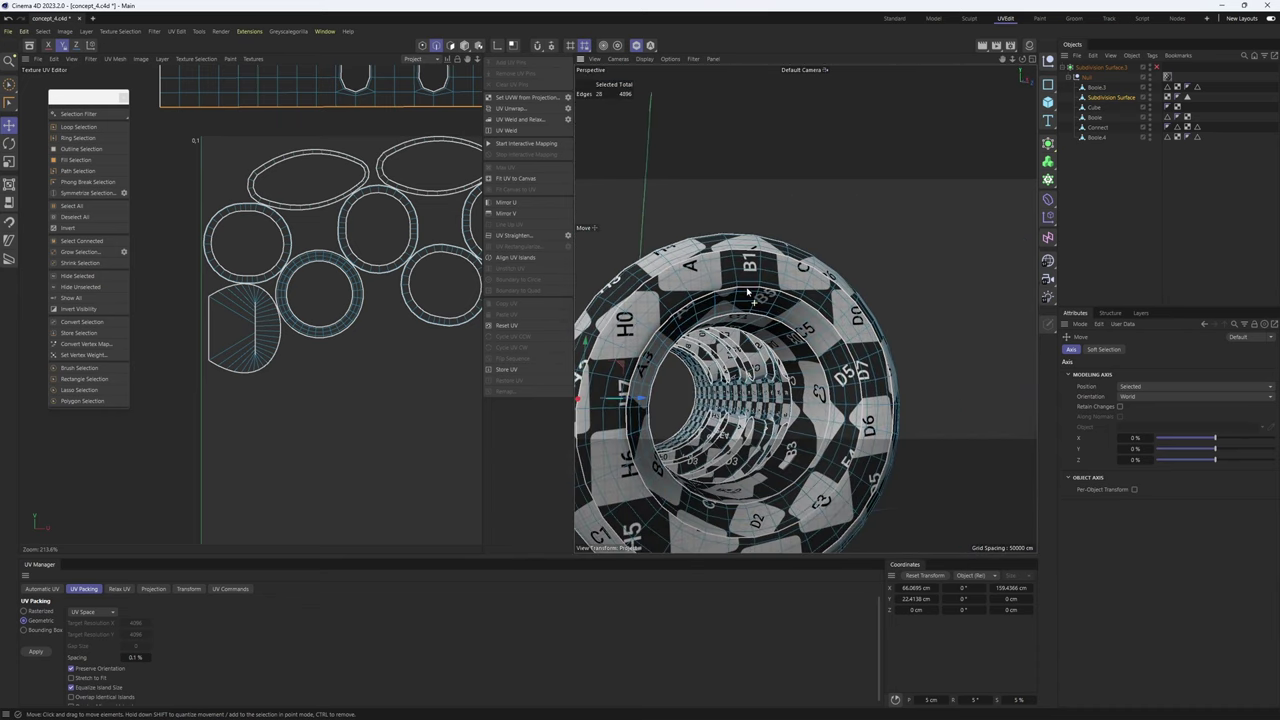
scroll(745, 321, "up", 3)
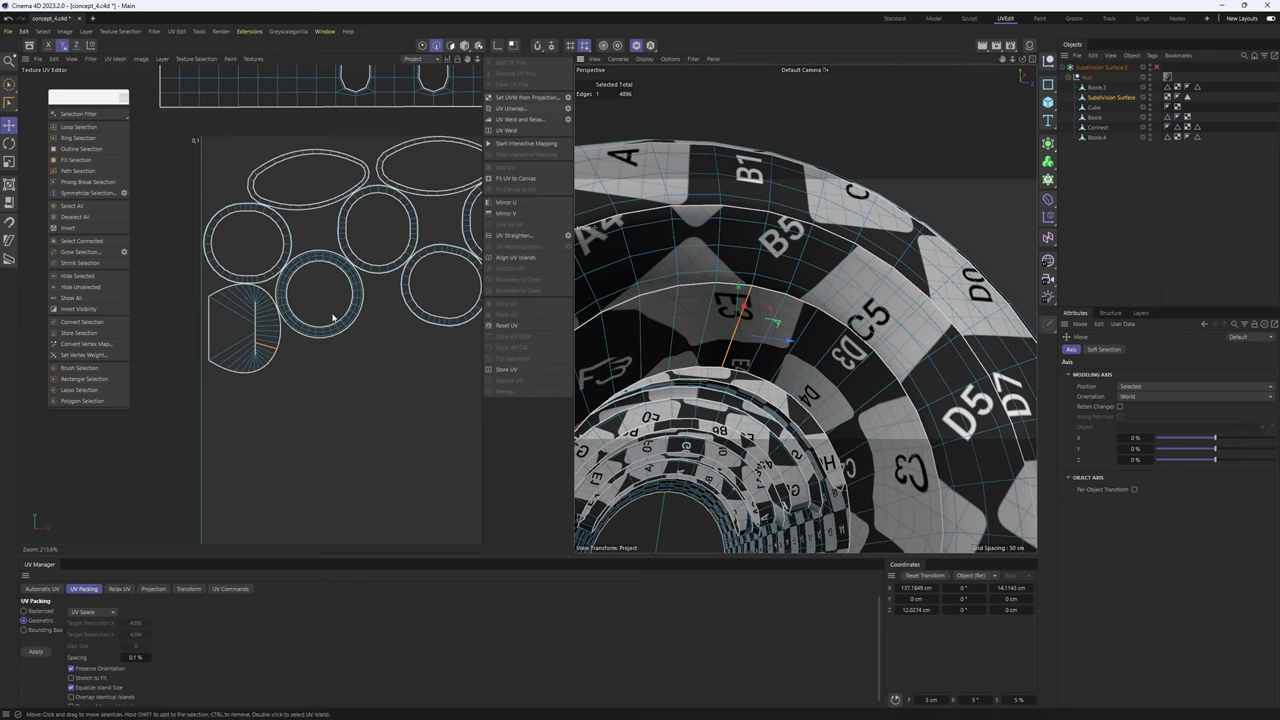
- Unwrap the inner ring along the picked edge and move the resulting strip above the outer shell island
double_click(262, 365)
key("Return")
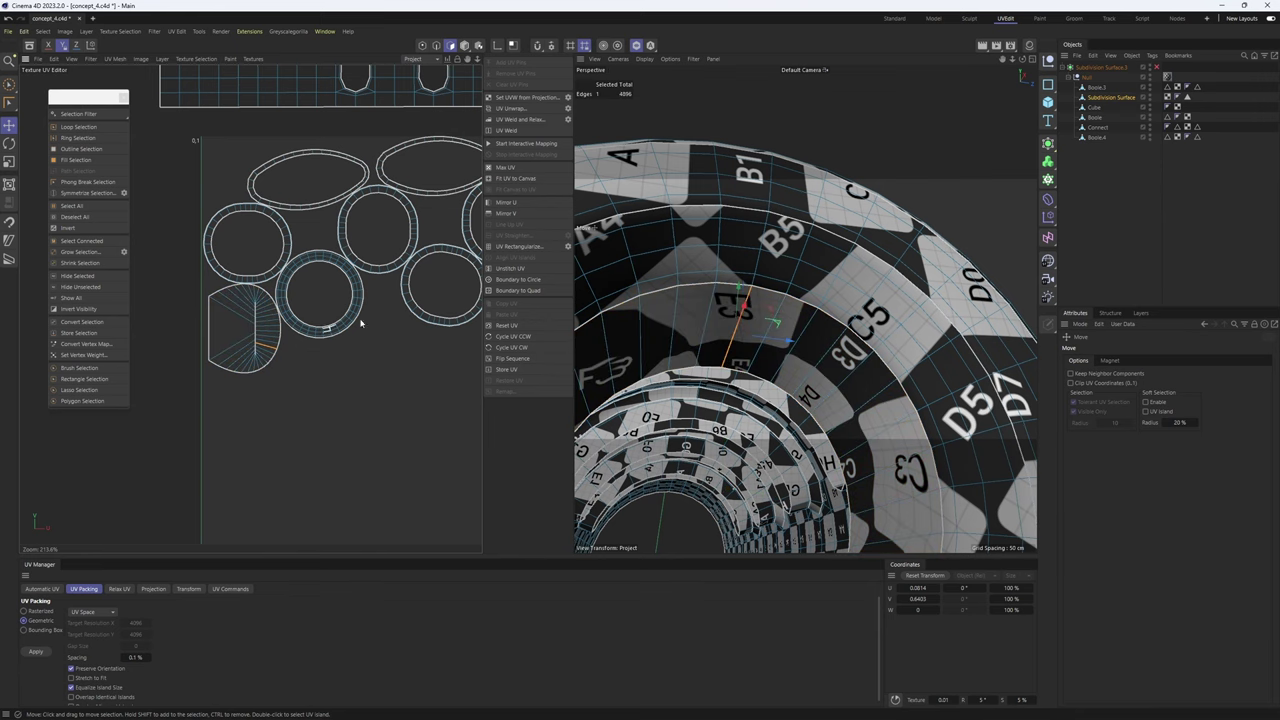
left_click(515, 113)
scroll(316, 246, "down", 6)
key("Return")
double_click(316, 243)
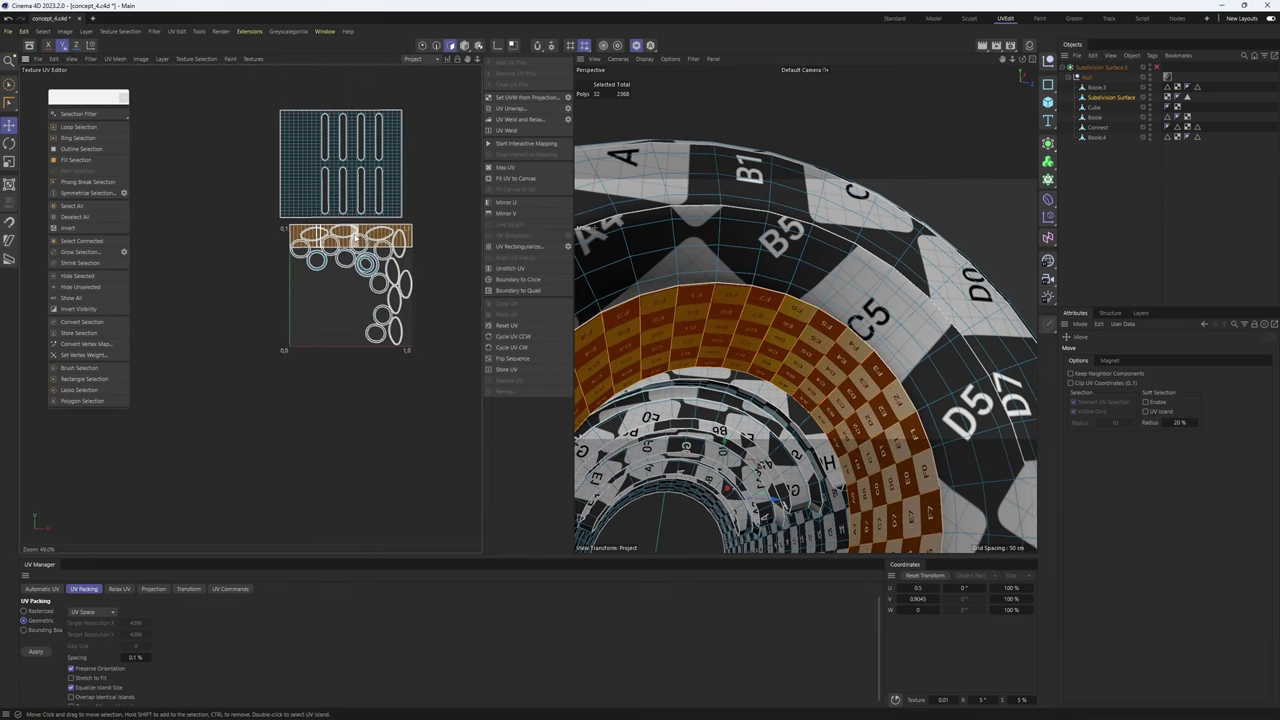
left_click_drag(354, 236, 344, 96)
- Select the UV island of the barrel's outer front rim and relax it with LSCM
left_click_drag(770, 330, 745, 272, "alt")
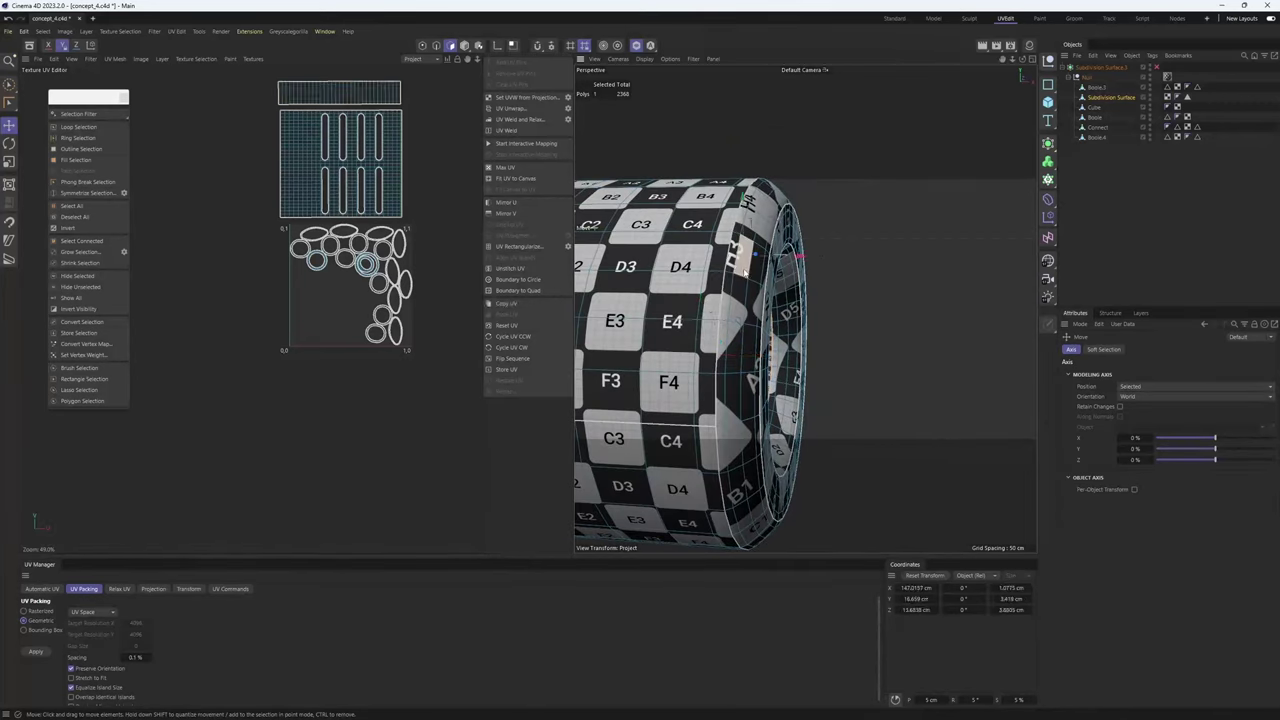
scroll(365, 270, "up", 8)
double_click(372, 292)
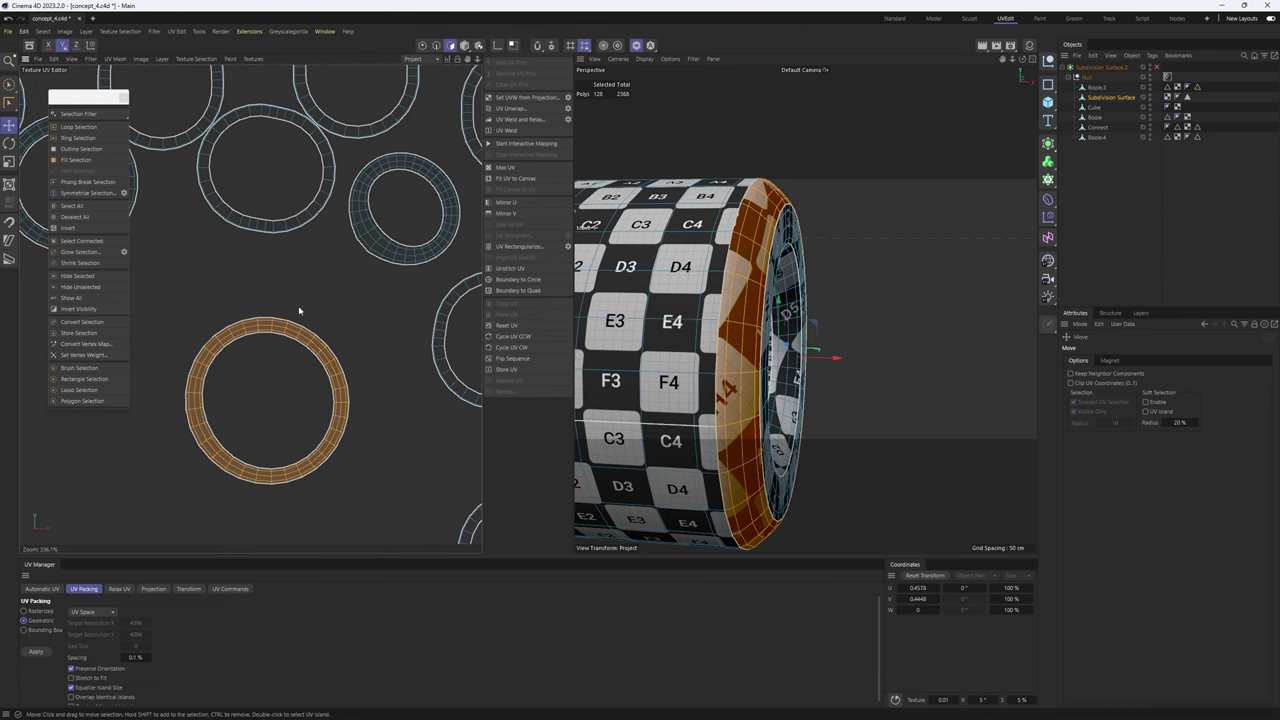
scroll(305, 335, "down", 3)
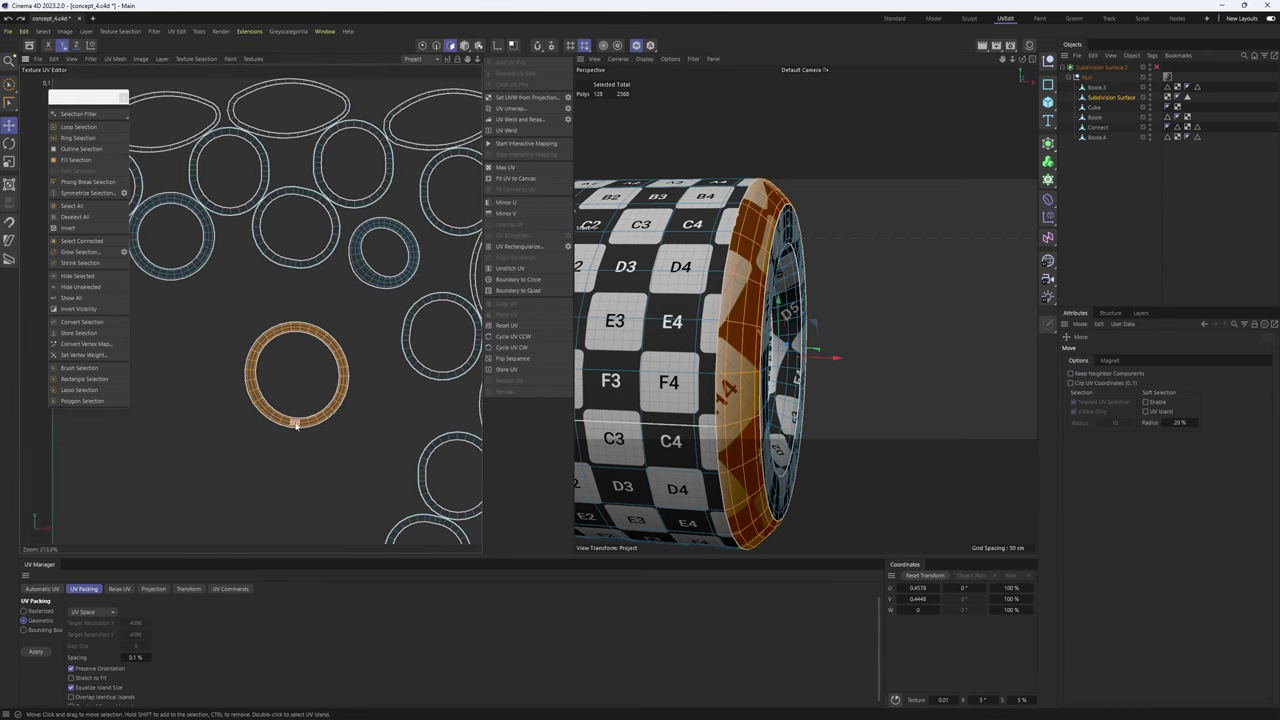
left_click(127, 589)
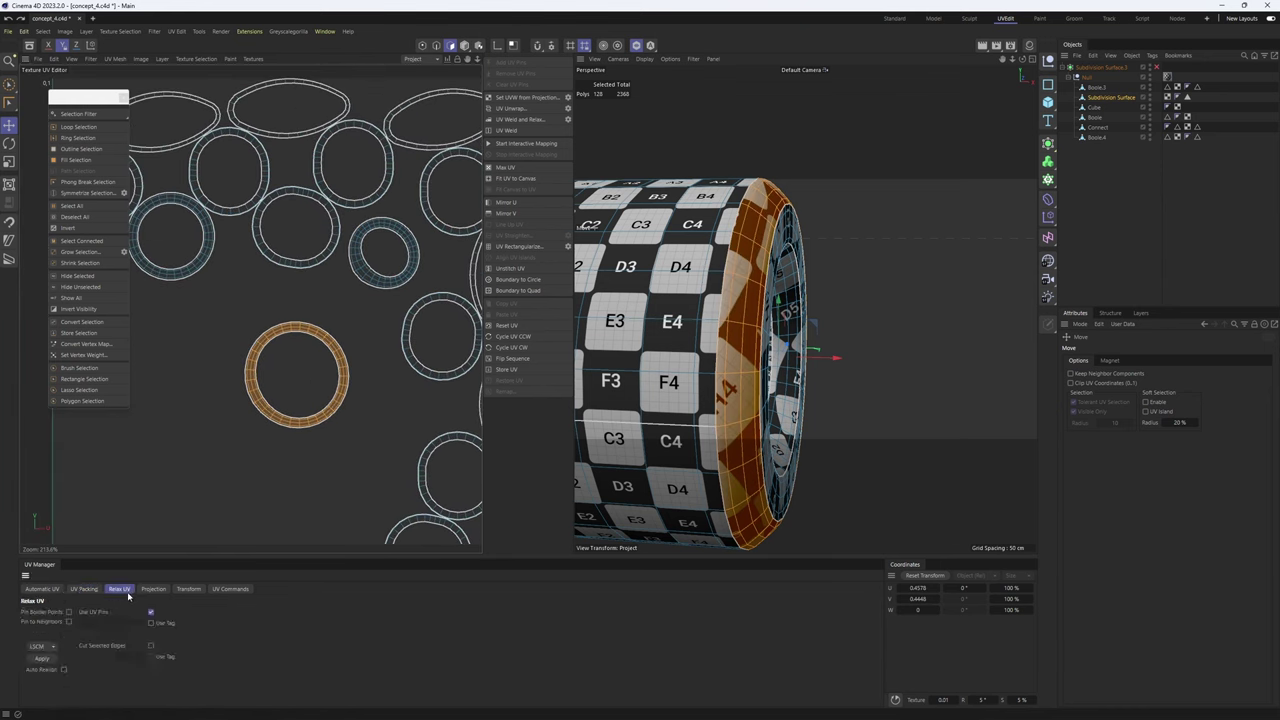
left_click(42, 659)
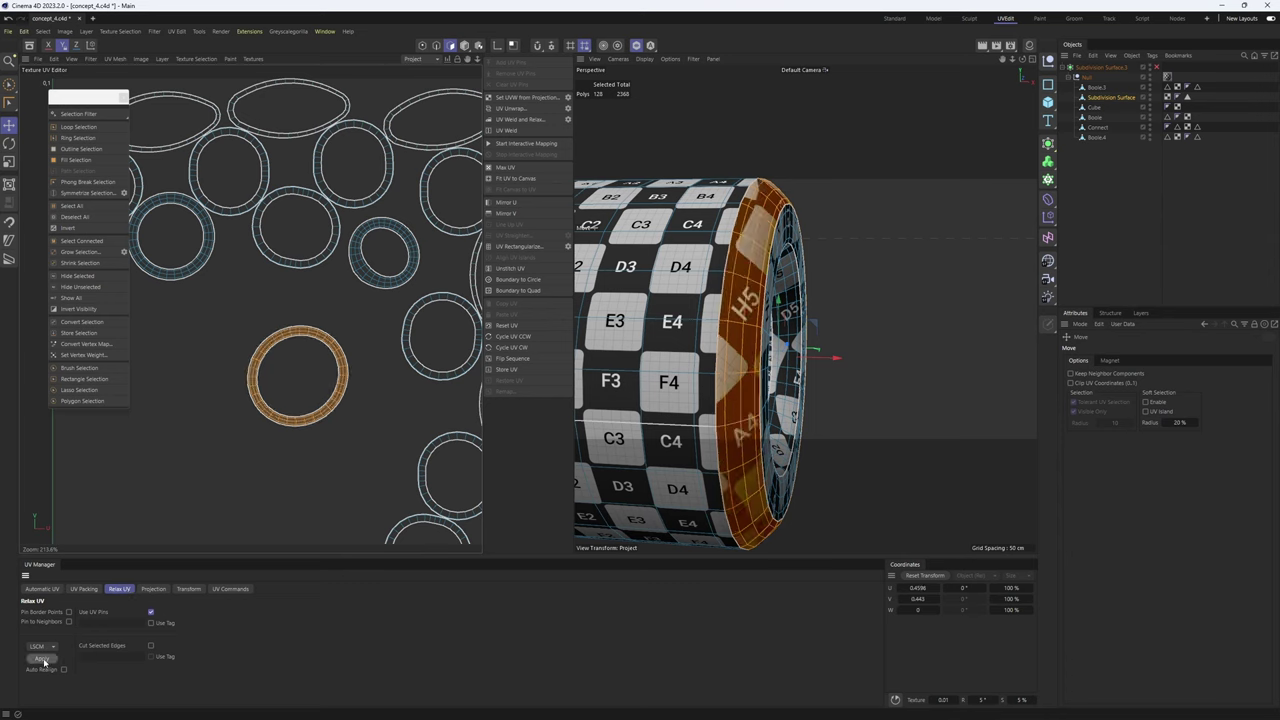
- Try shifting the relaxed rim island slightly within the UV tile and undo the move
scroll(330, 363, "up", 4)
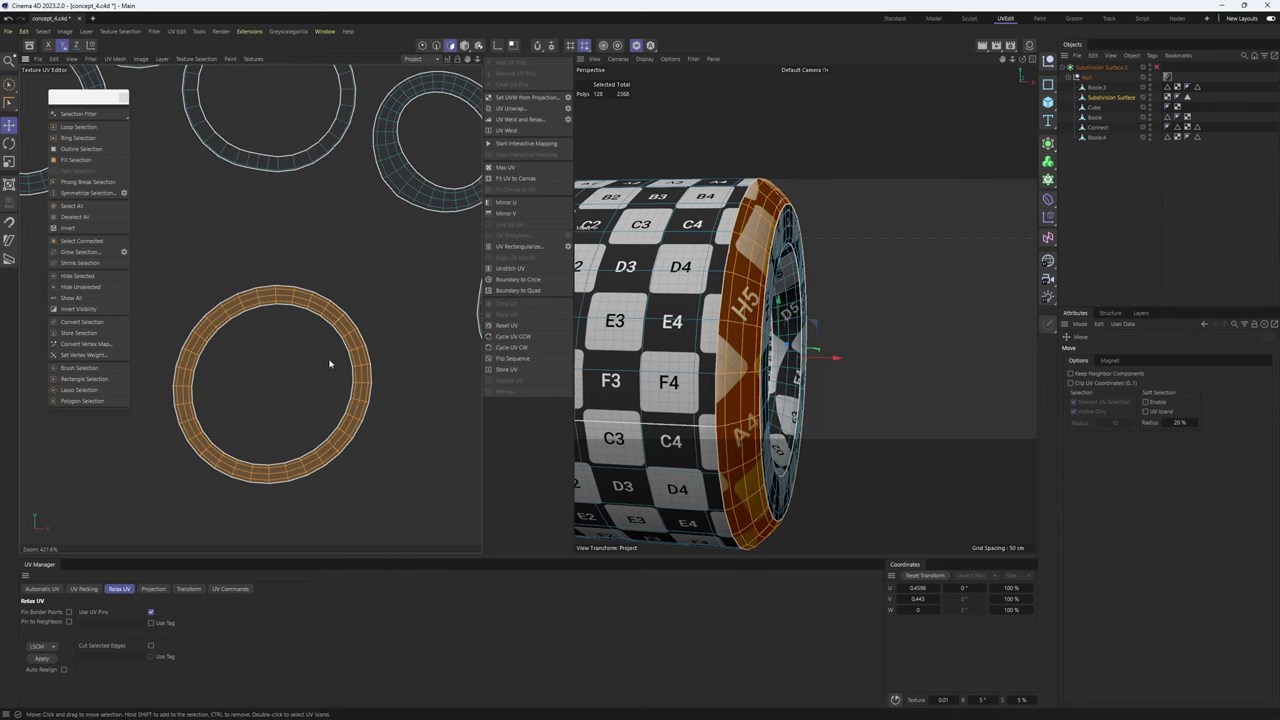
left_click_drag(330, 366, 307, 343)
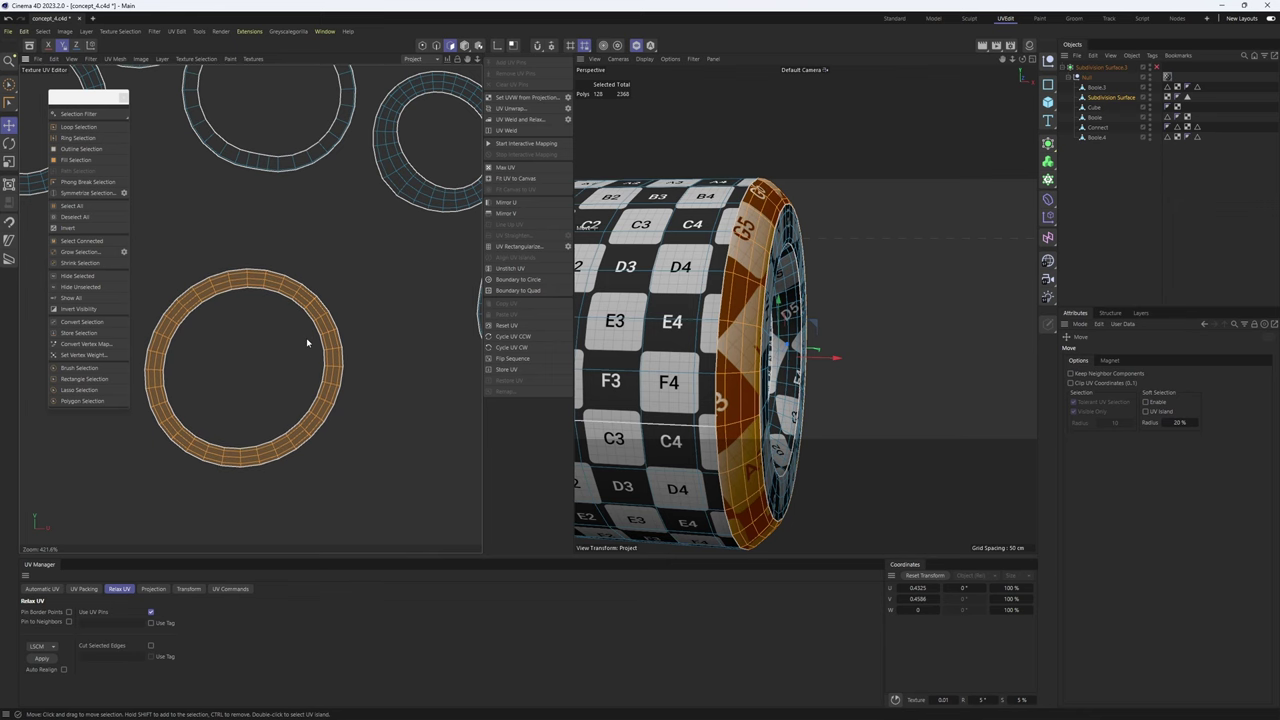
key("ctrl+z")
scroll(309, 350, "down", 3)
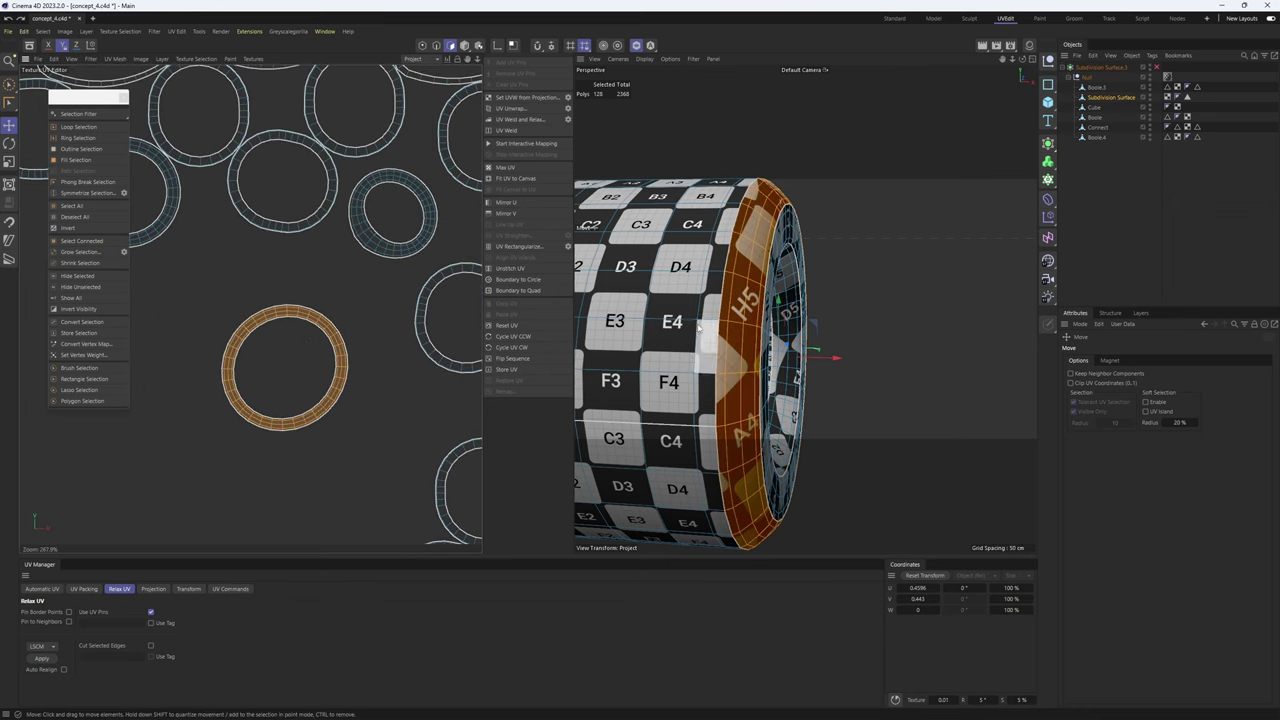
- Apply a Frontal projection to the selected rim ring from the Right view
left_click(152, 589)
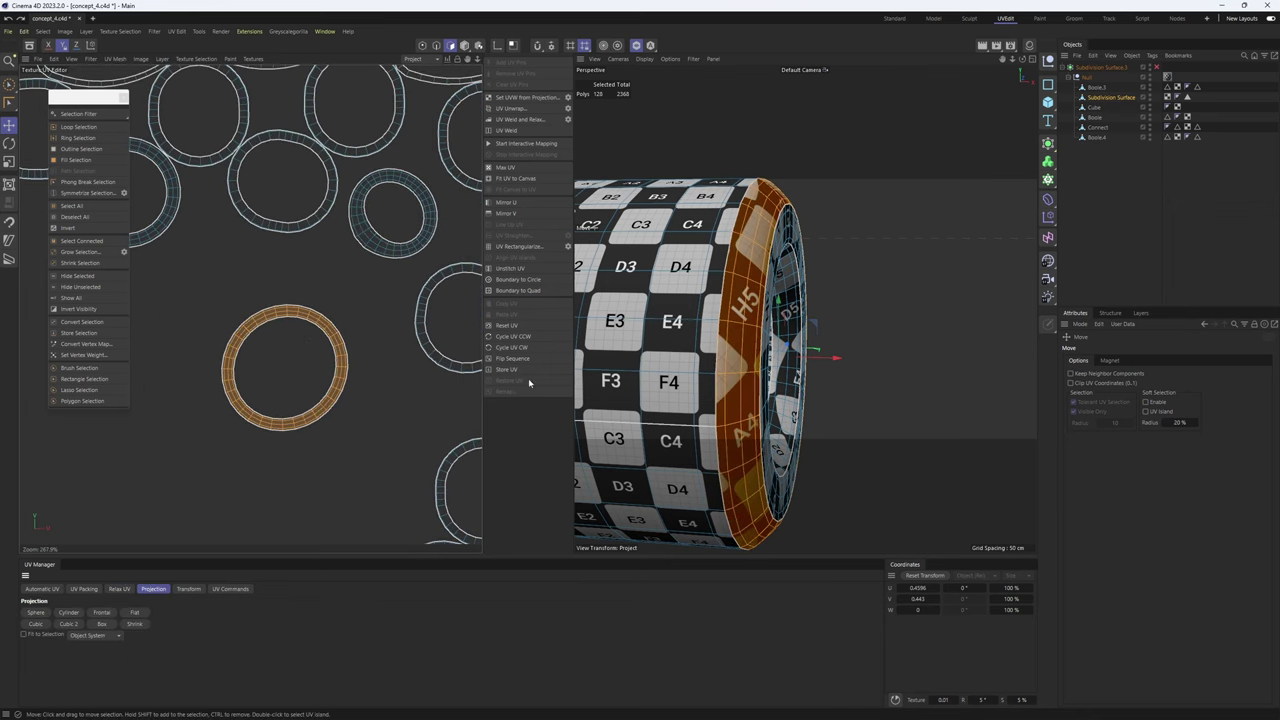
middle_click(744, 318)
middle_click(710, 365)
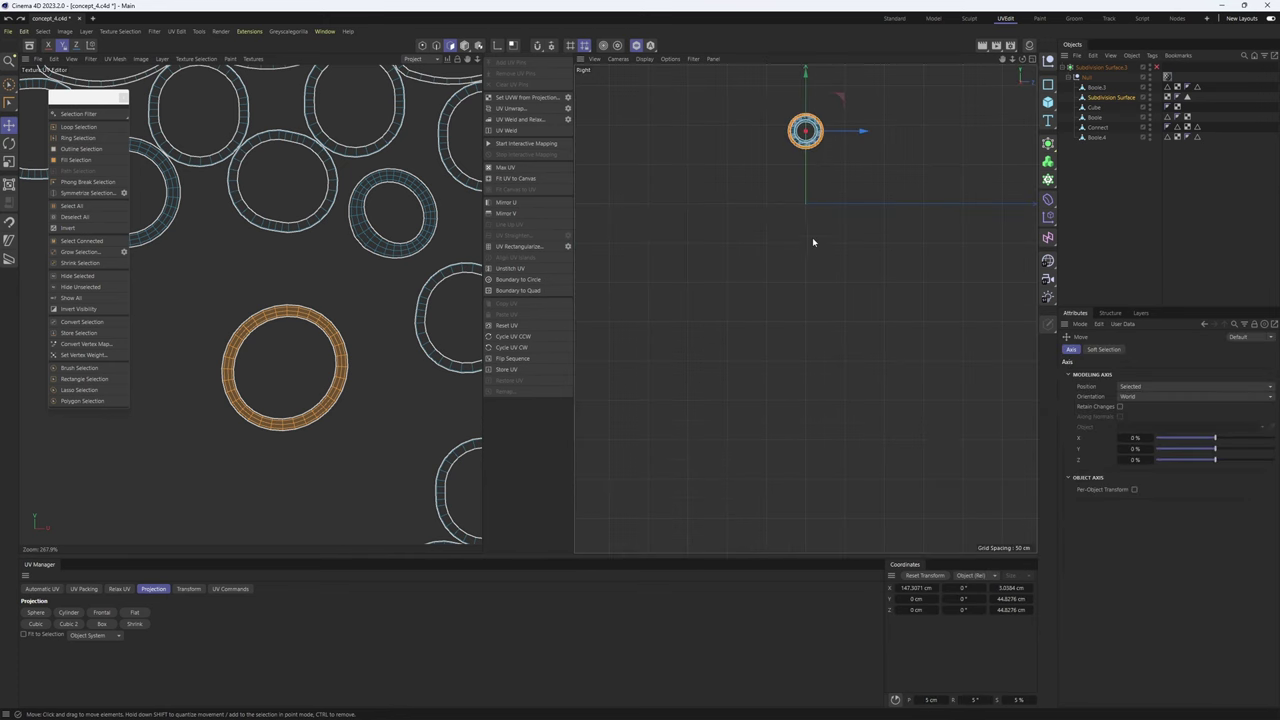
key("h")
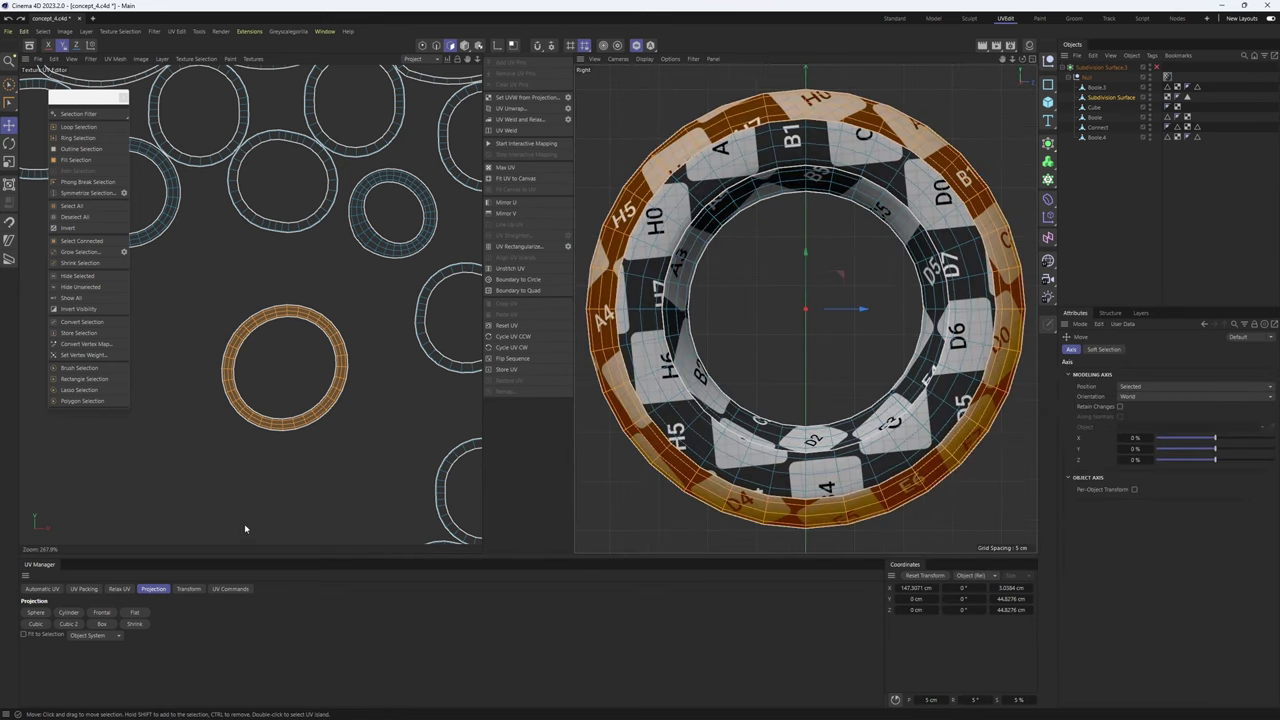
left_click(107, 614)
key("h")
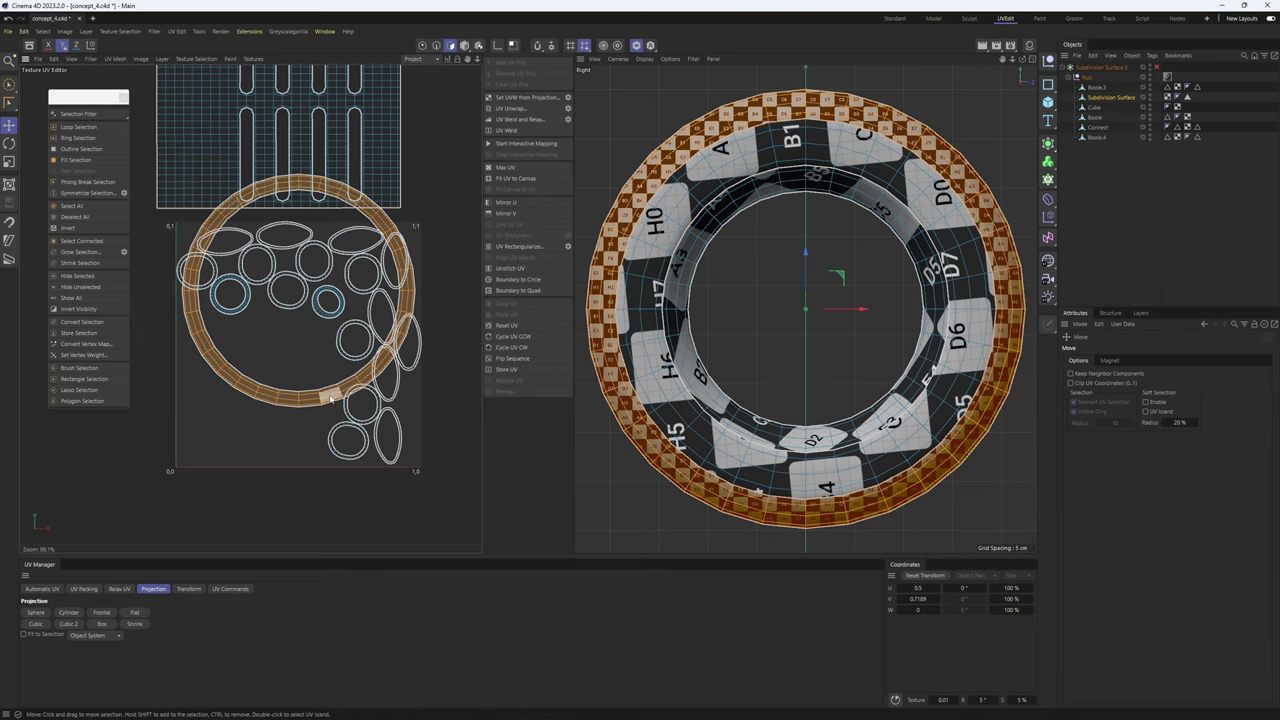
- Scale the projected ring island to about 56% and place it in the empty area near the UV tile's 0,0 corner
left_click_drag(331, 398, 211, 541)
key("t")
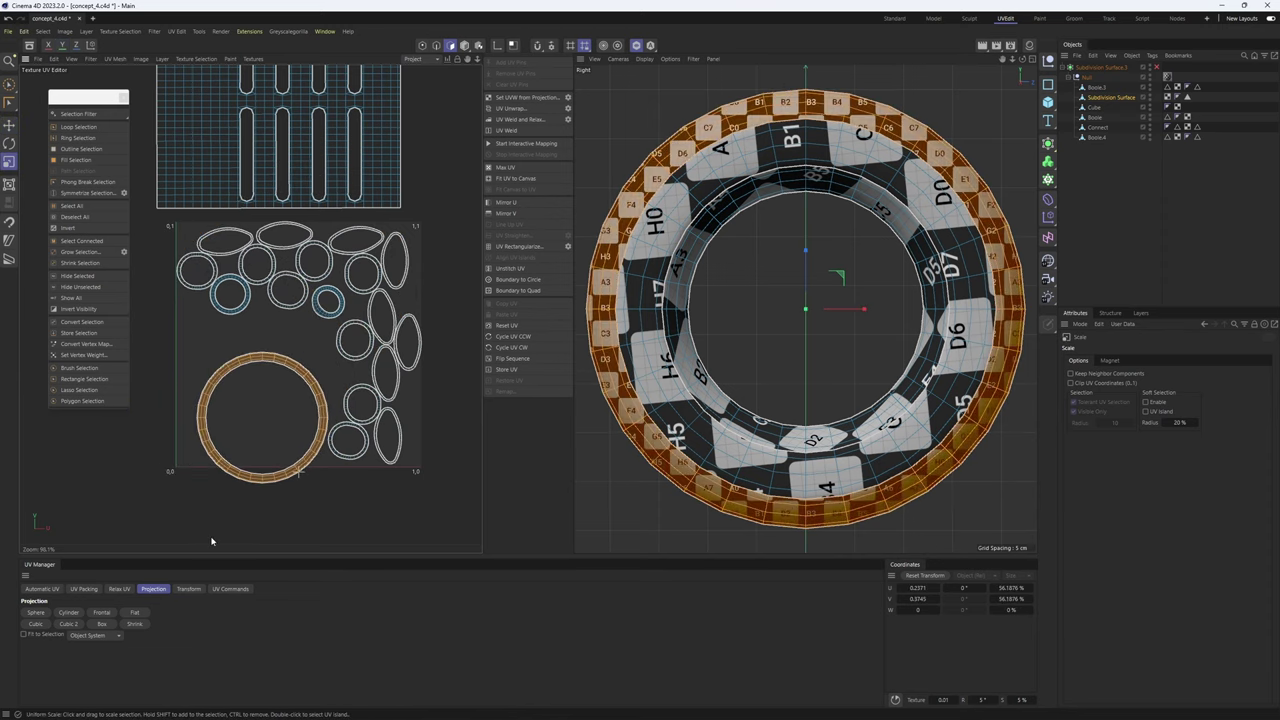
key("e")
left_click_drag(247, 488, 234, 476)
- Try relaxing the projected ring with LSCM without pinned points, check the rim's checker texture in perspective, and undo the relax
key("F1")
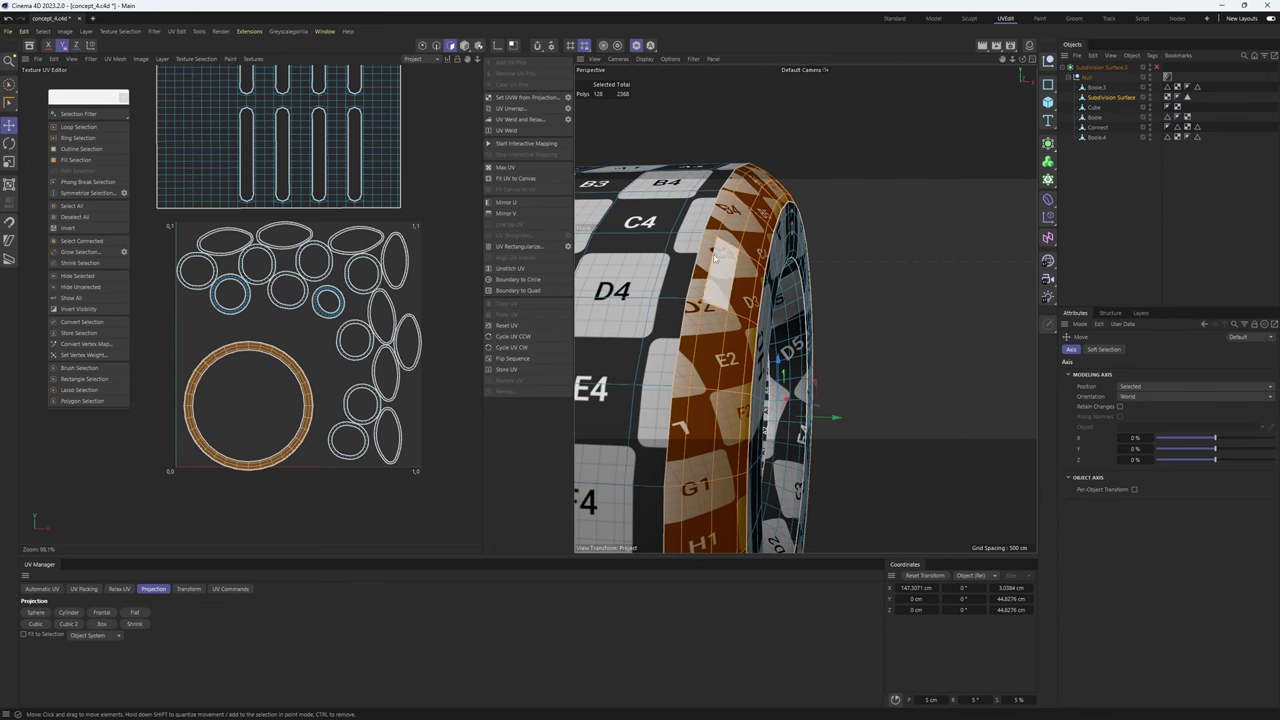
right_click_drag(261, 440, 251, 340, "alt")
left_click_drag(757, 280, 711, 297, "alt")
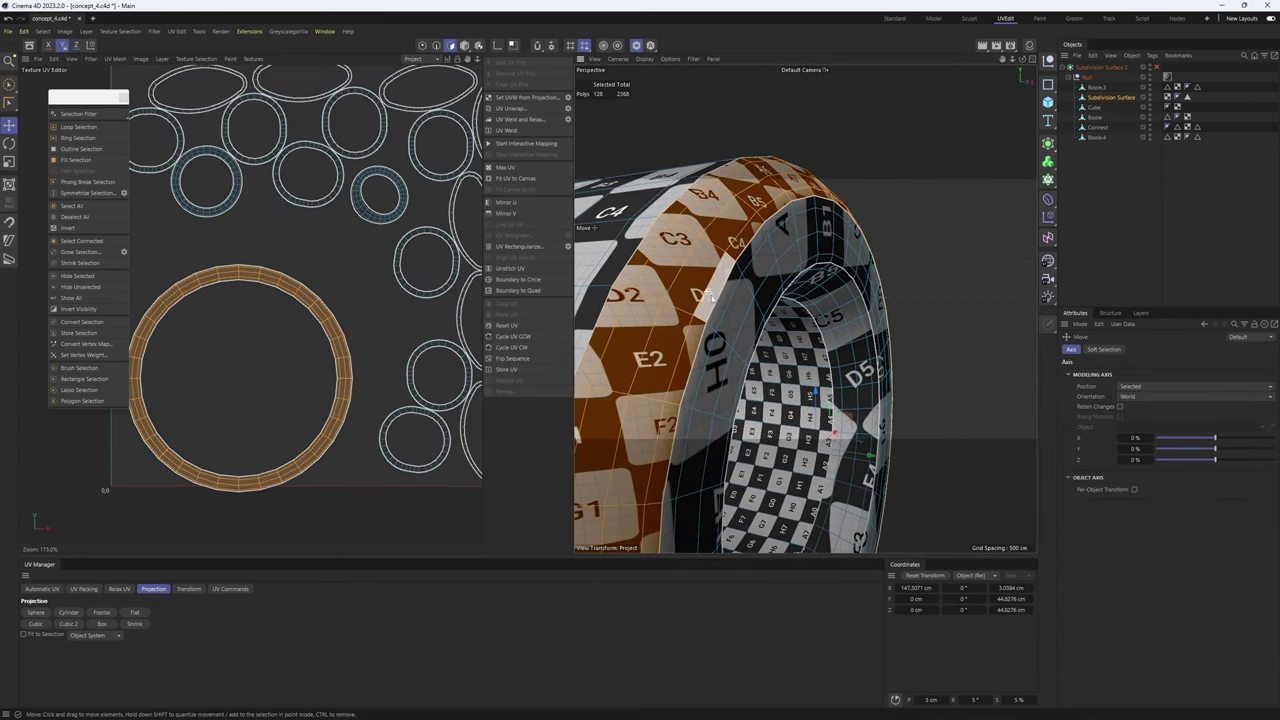
scroll(300, 323, "down", 2)
left_click(119, 590)
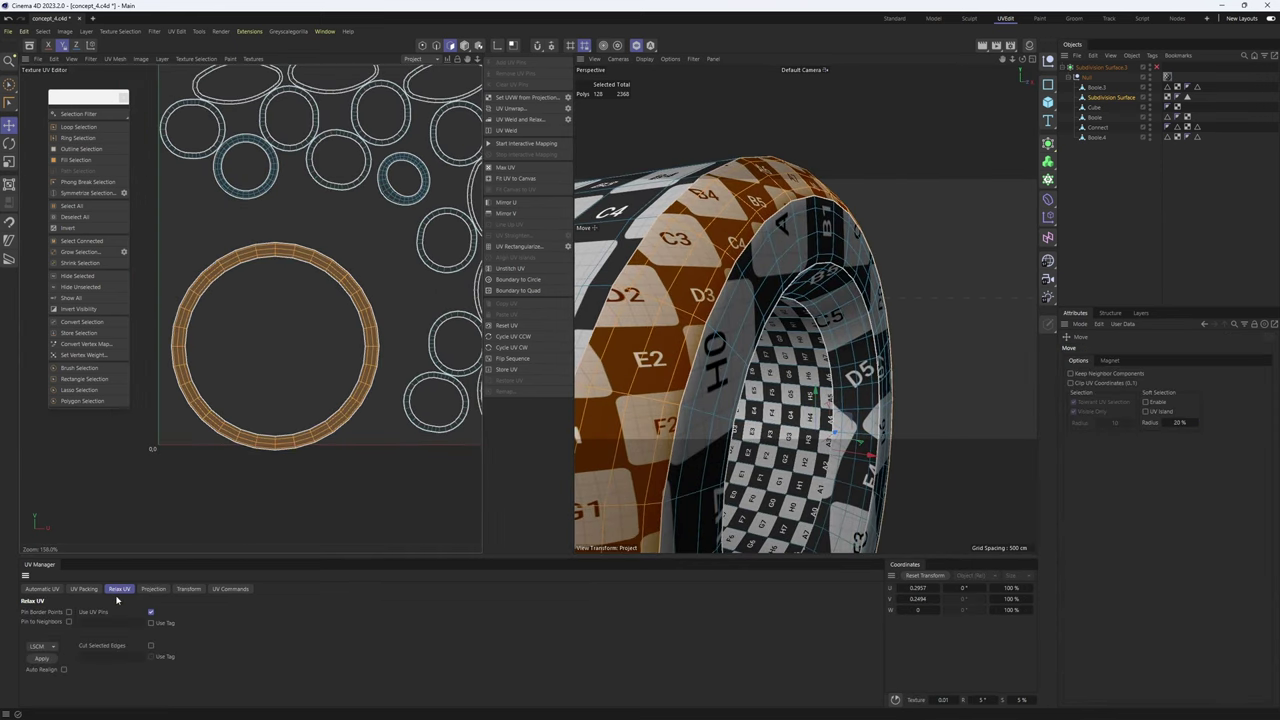
left_click(42, 659)
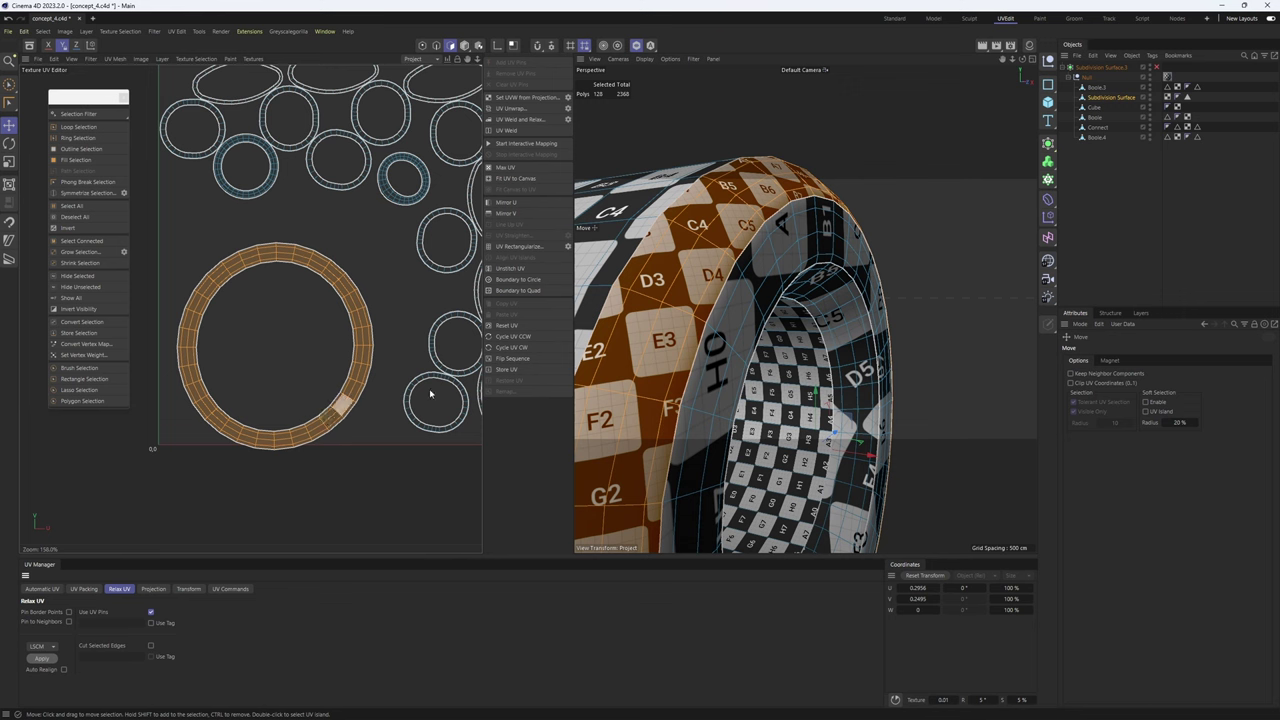
left_click_drag(748, 250, 742, 305, "alt")
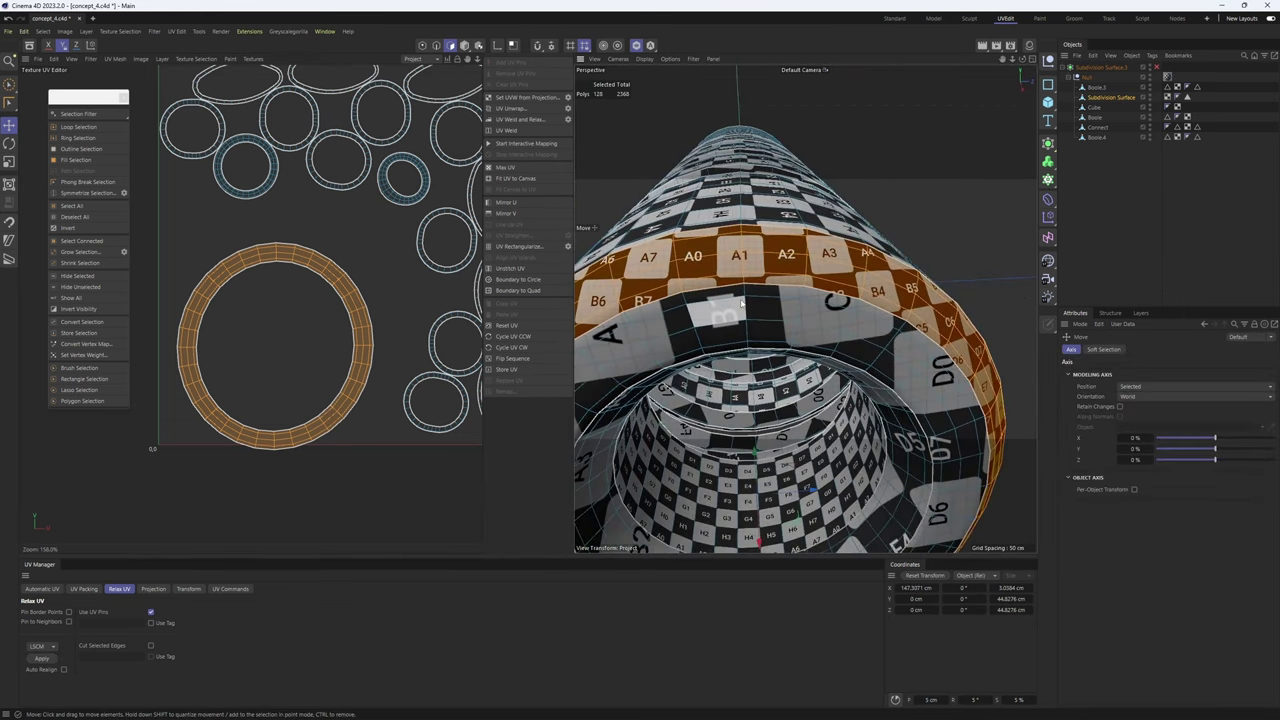
key("ctrl+z")
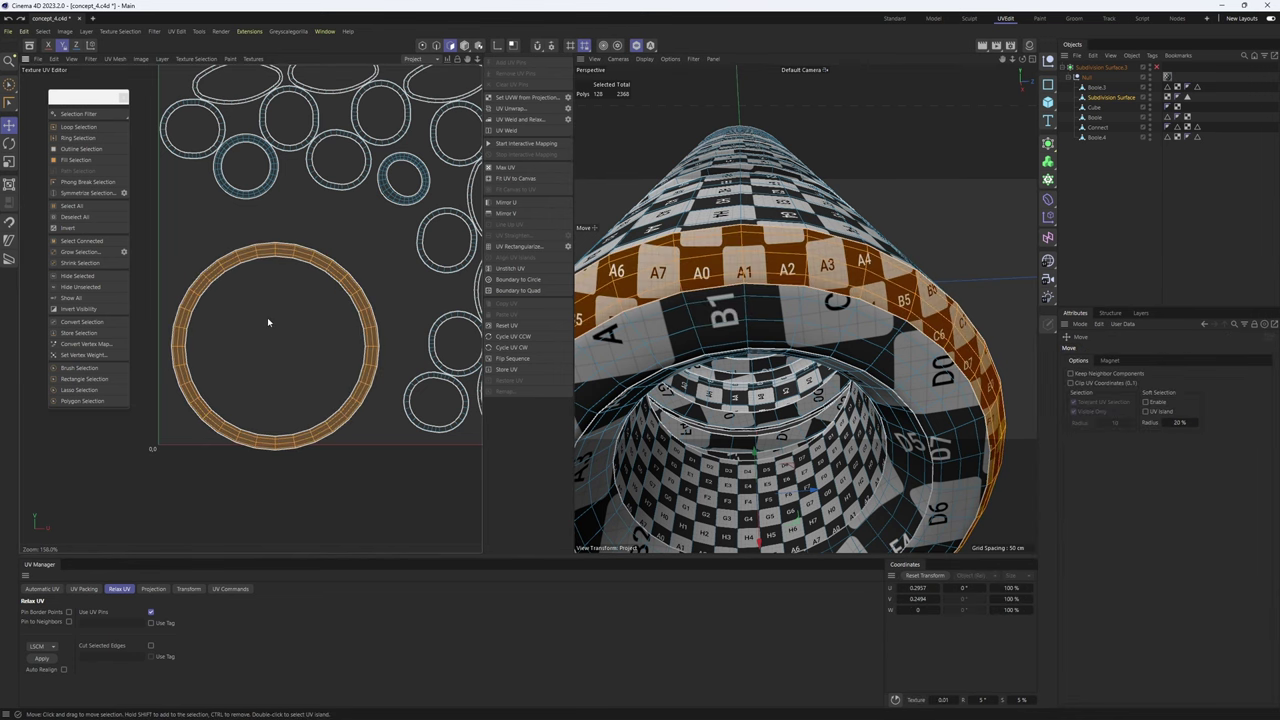
- Convert the large ring's inner edge loop to a point selection and add UV pins to those points
scroll(300, 320, "up", 3)
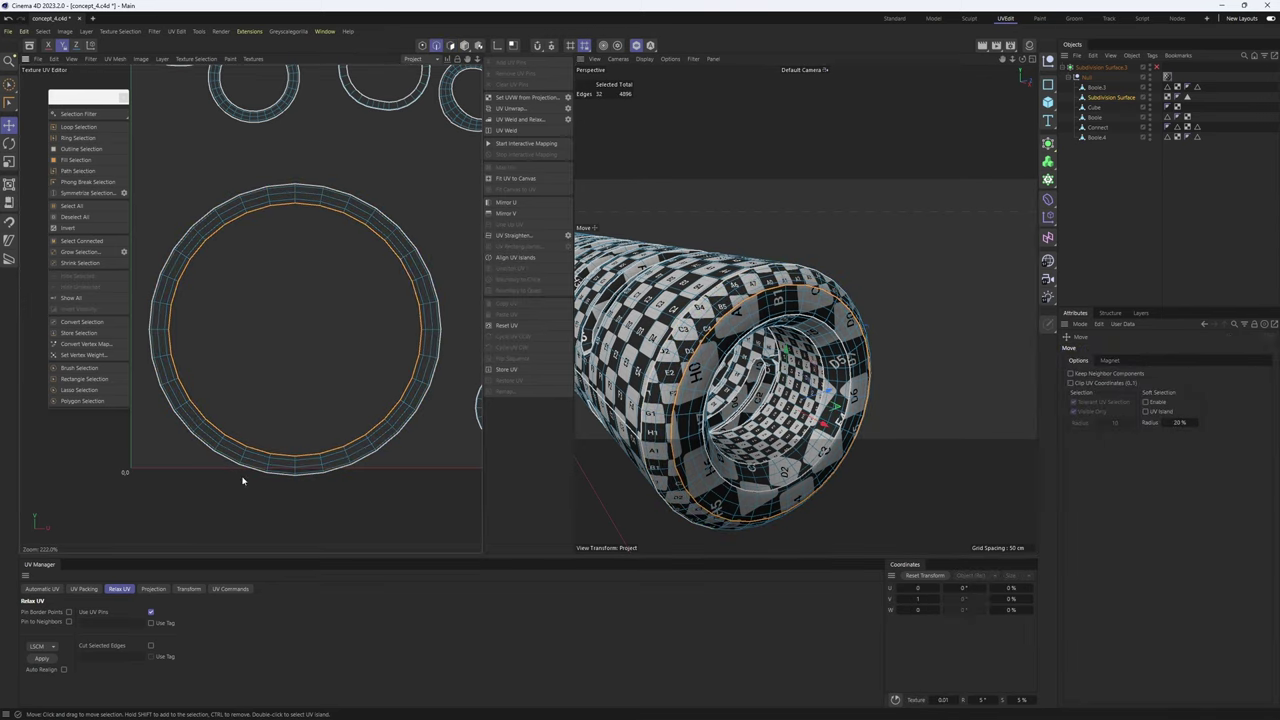
middle_click_drag(282, 217, 264, 277, "alt")
scroll(366, 232, "up", 2)
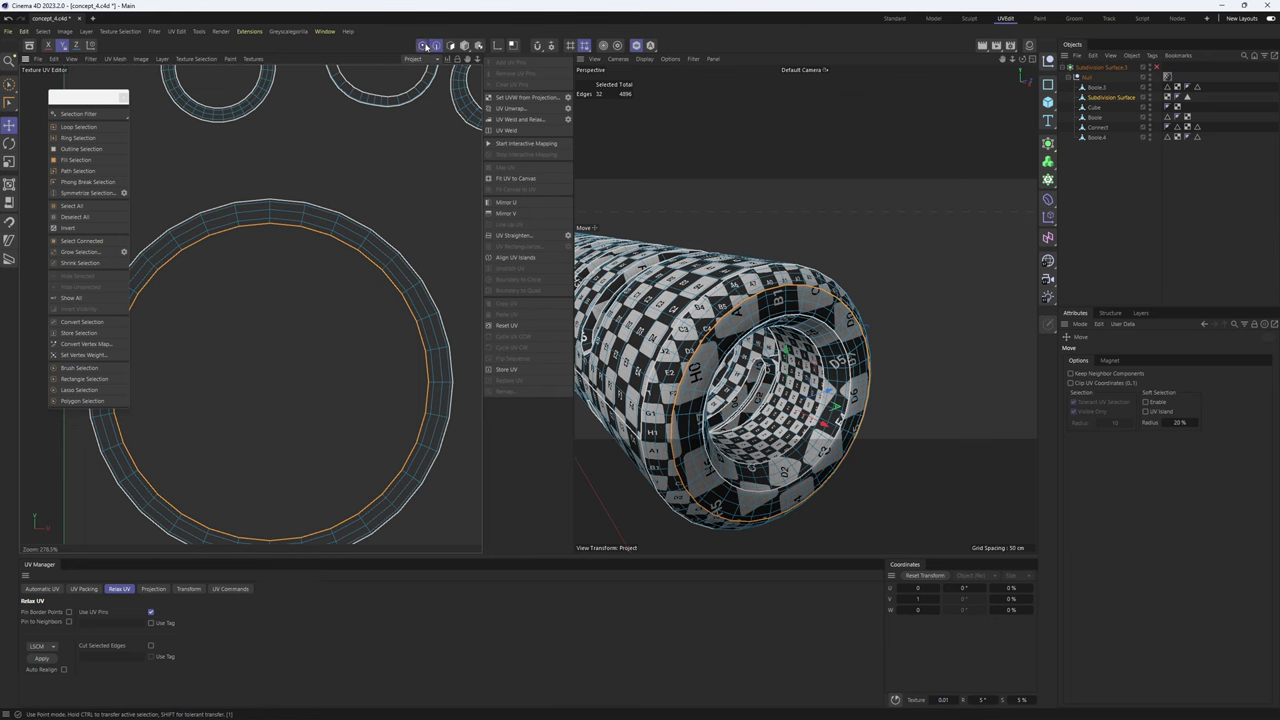
left_click(423, 46, "ctrl")
middle_click_drag(385, 235, 444, 205, "alt")
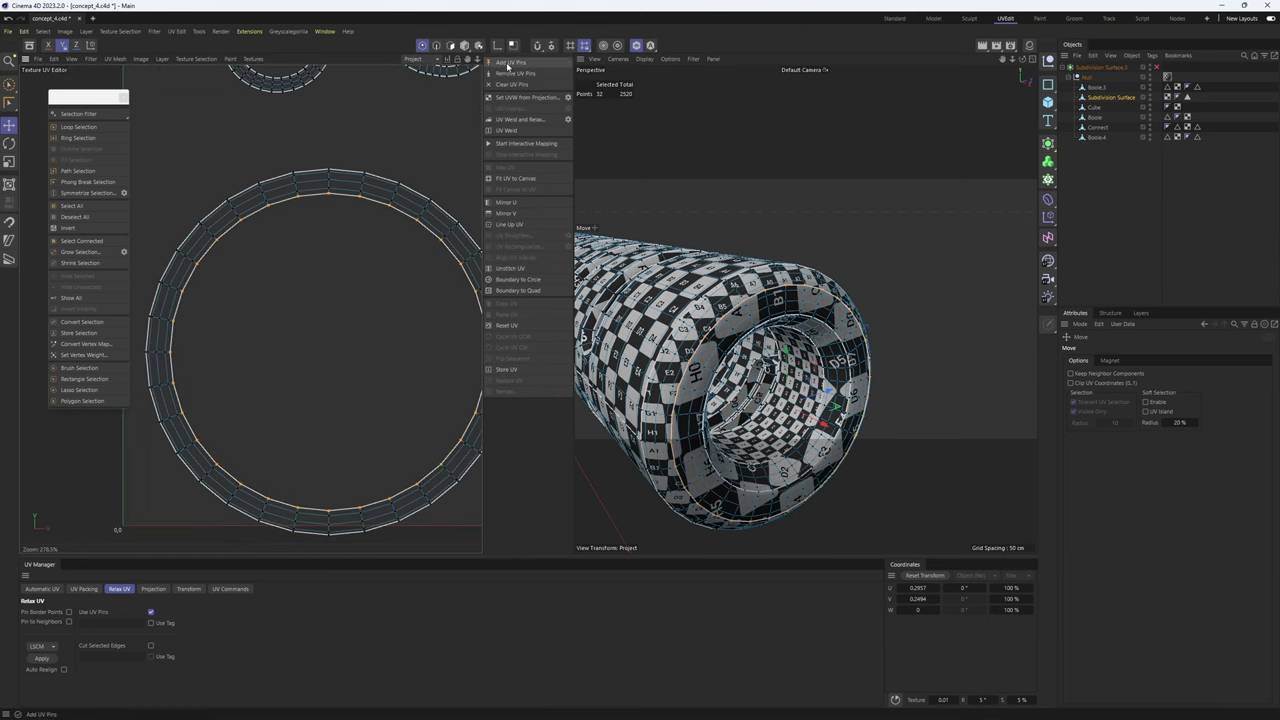
left_click(507, 66)
- Relax the large ring's polygons with LSCM, using the UV pins along its inner loop
key("Return")
key("Return")
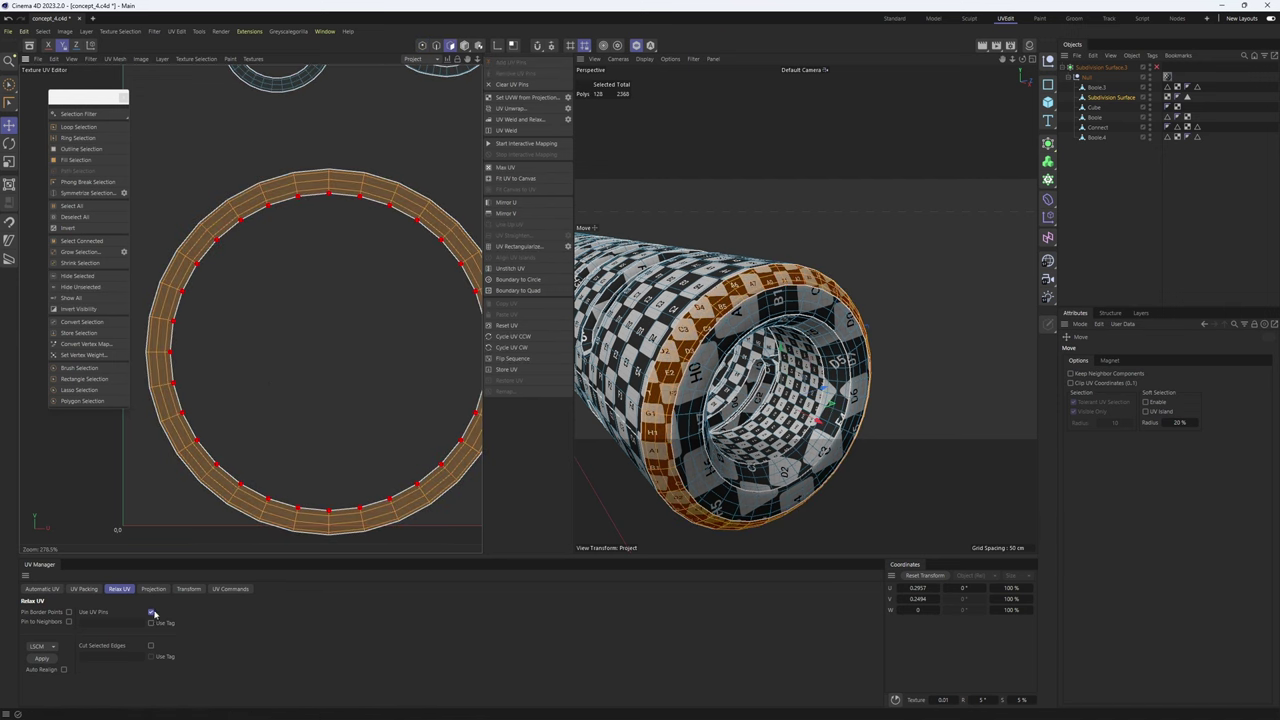
left_click(46, 661)
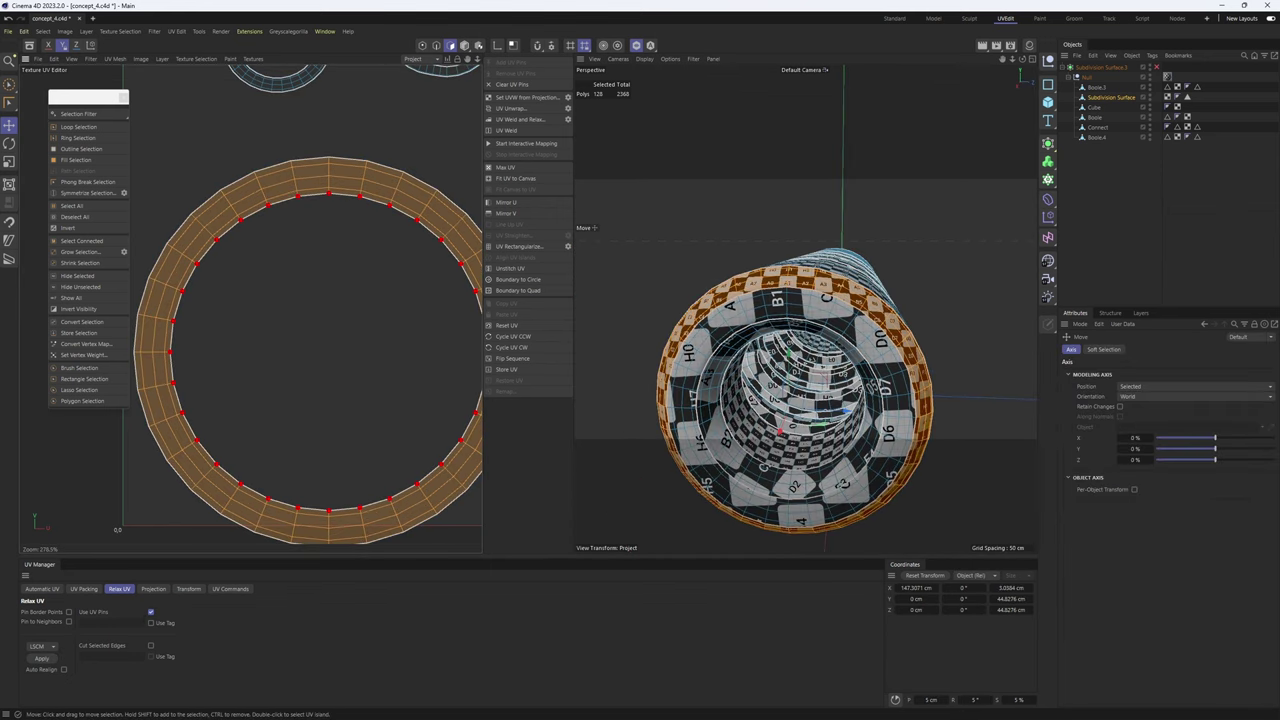
- Check the large ring's pinned inner loop, move the island up fully inside the UV tile, and clear its UV pins
scroll(320, 314, "down", 3)
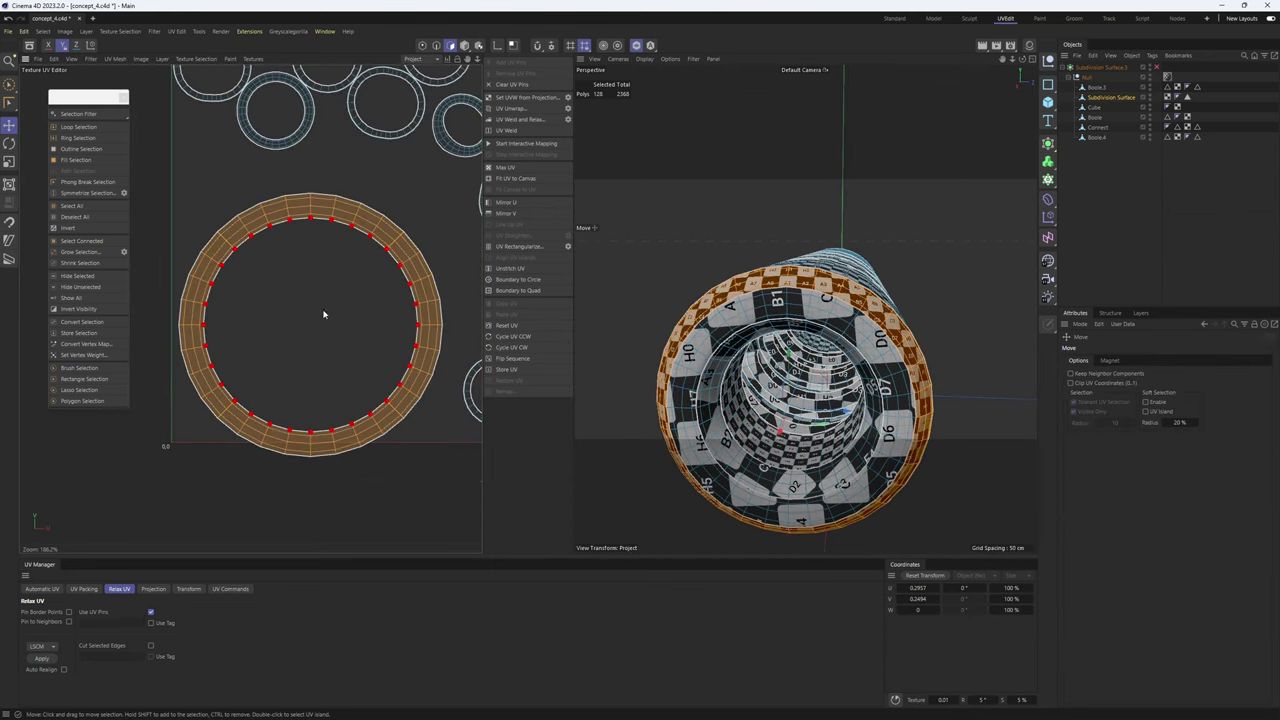
scroll(318, 265, "up", 3)
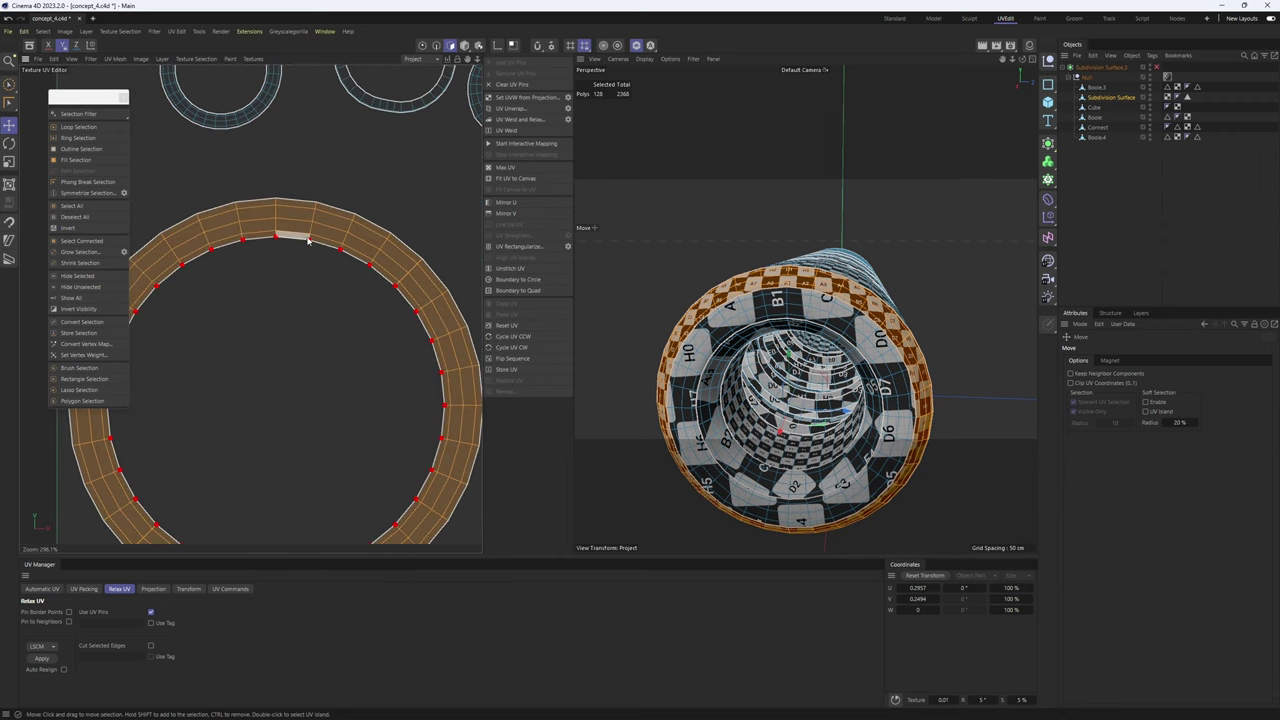
scroll(310, 242, "up", 2)
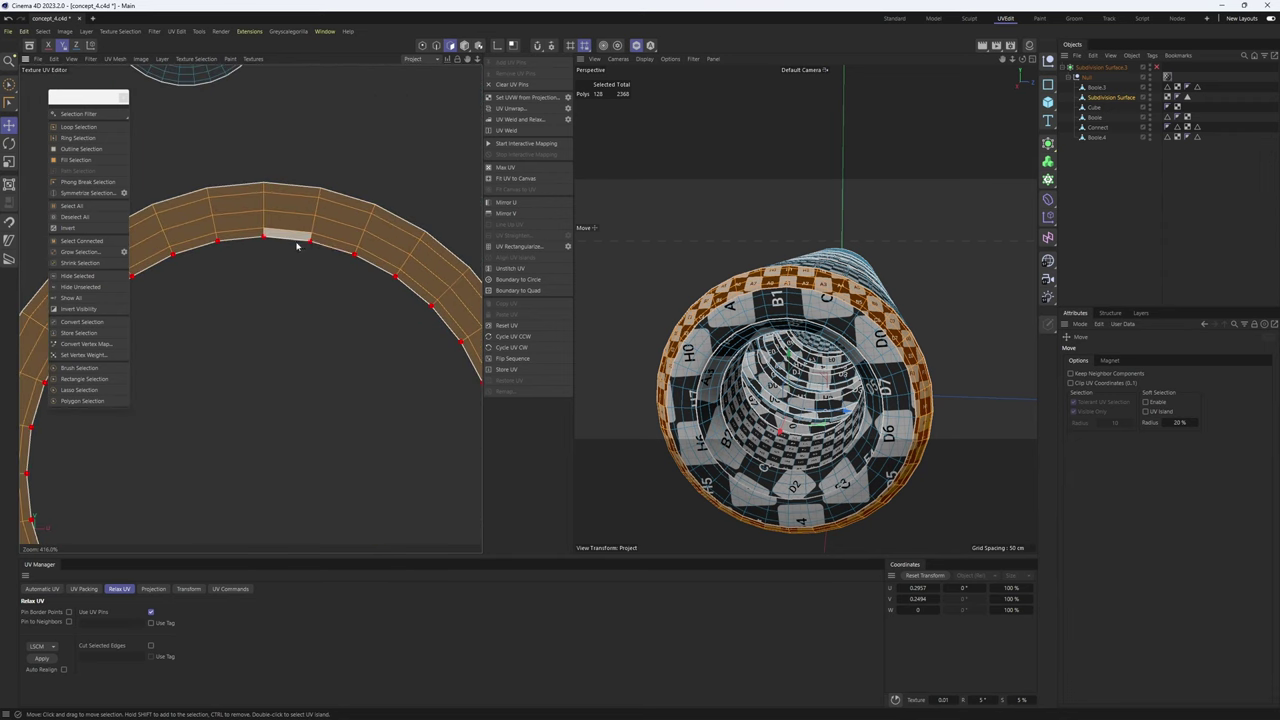
key("Return")
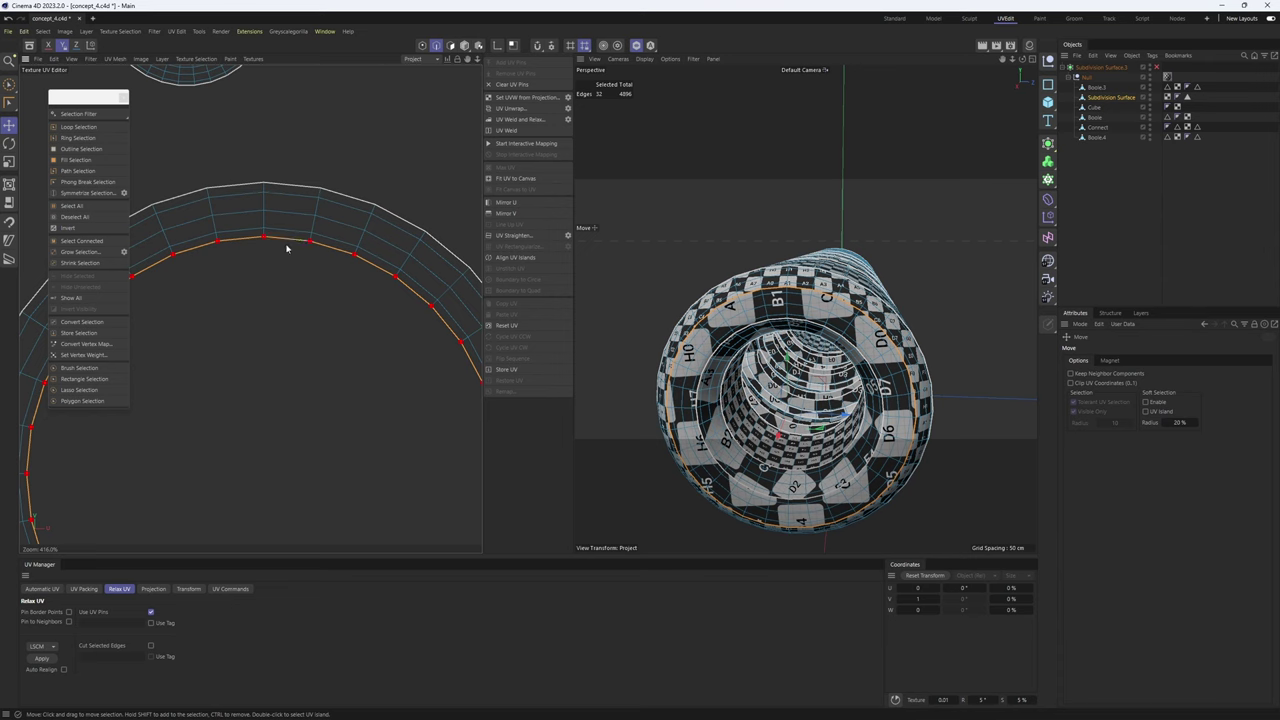
scroll(285, 250, "down", 2)
key("Return")
scroll(305, 270, "down", 2)
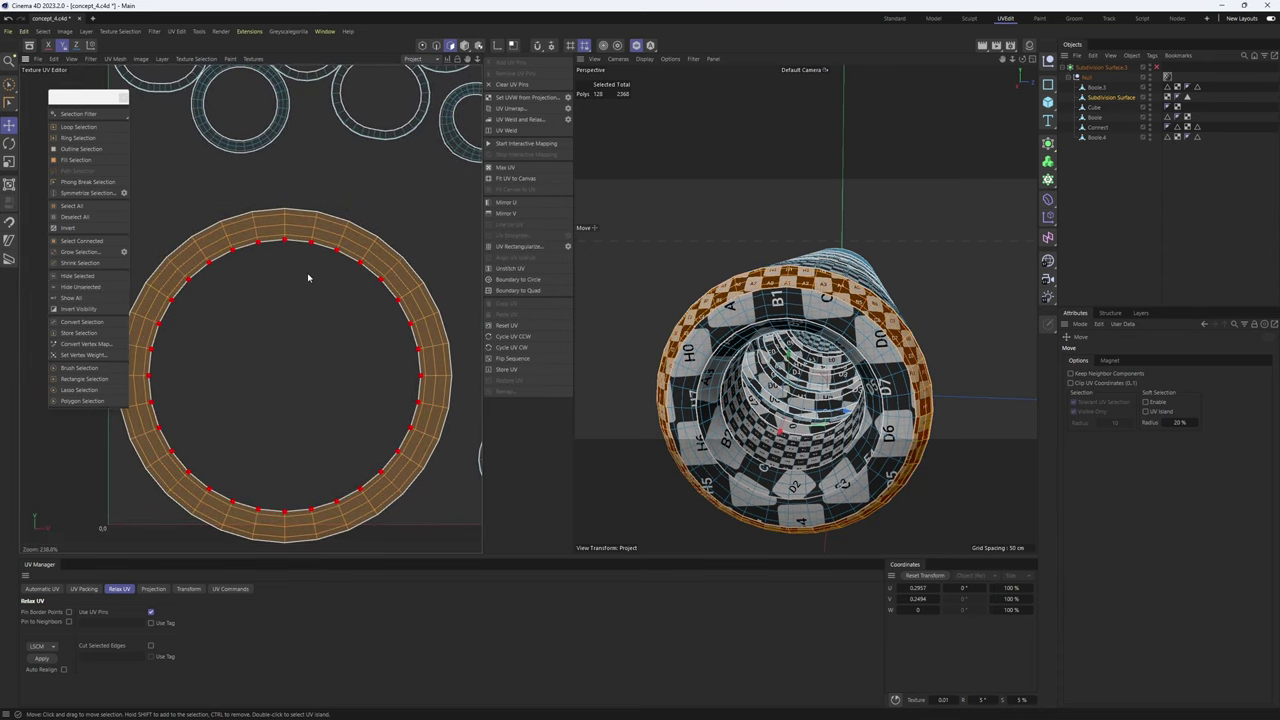
scroll(300, 310, "down", 1)
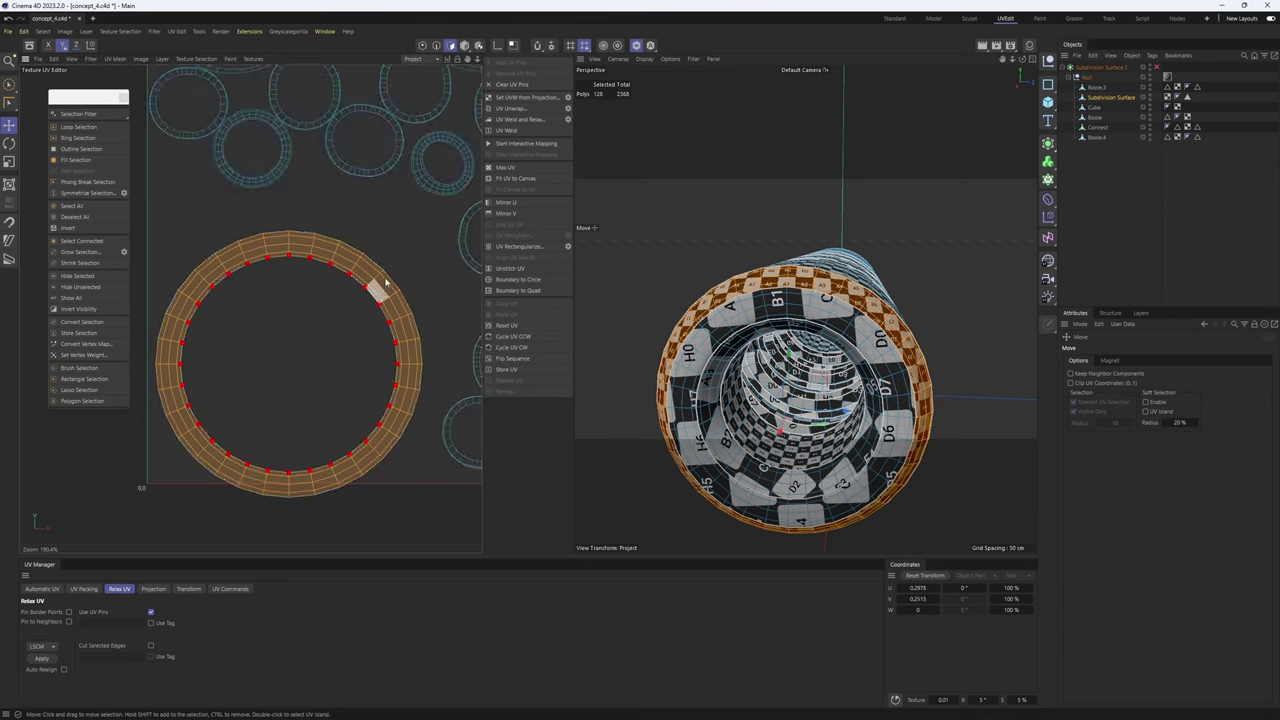
left_click_drag(380, 296, 384, 272)
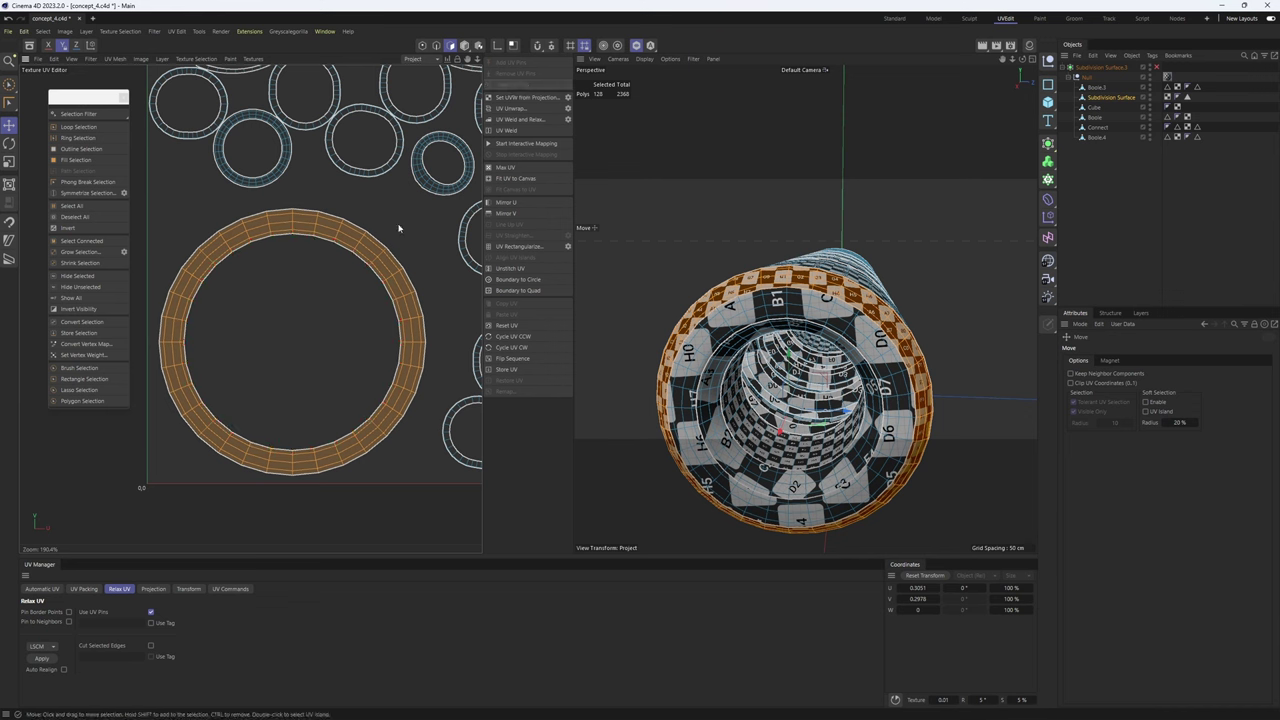
- Select the small ring island around the barrel opening, move it beside the large ring, and relax it with LSCM
scroll(370, 250, "down", 3)
double_click(335, 307)
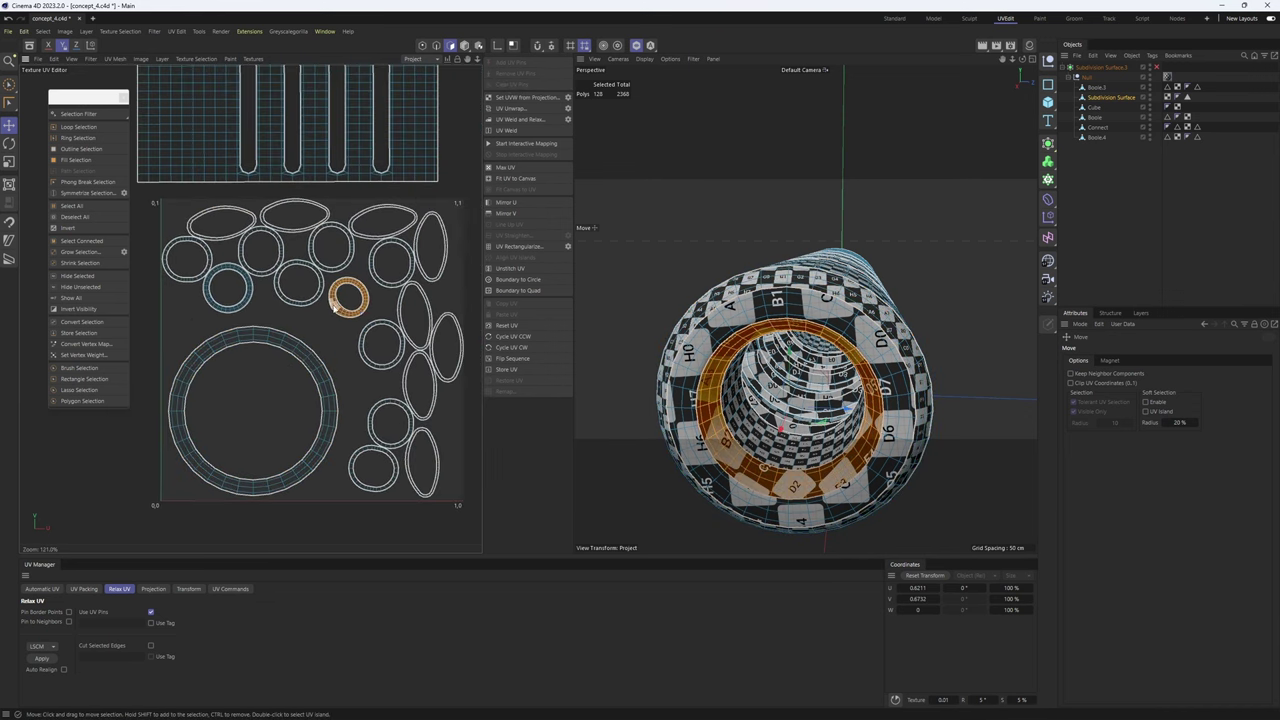
left_click_drag(822, 370, 838, 234, "alt")
scroll(834, 288, "up", 3)
left_click_drag(383, 288, 340, 348)
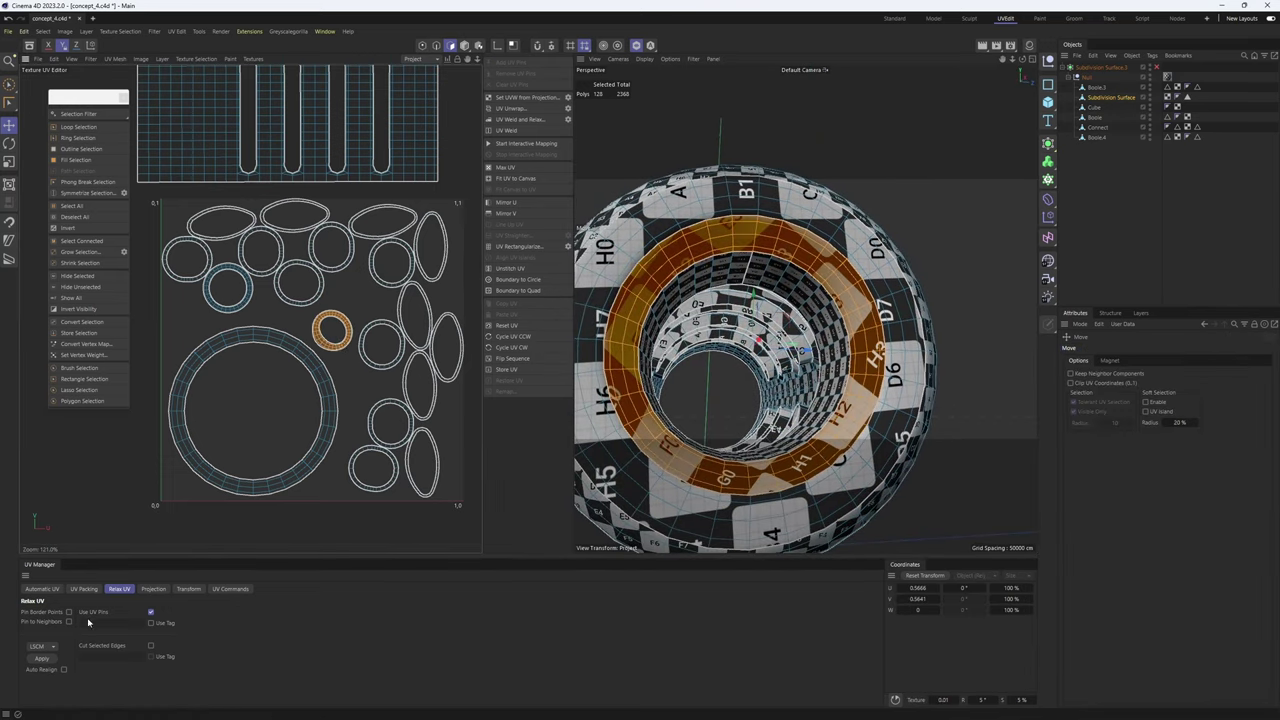
left_click(42, 659)
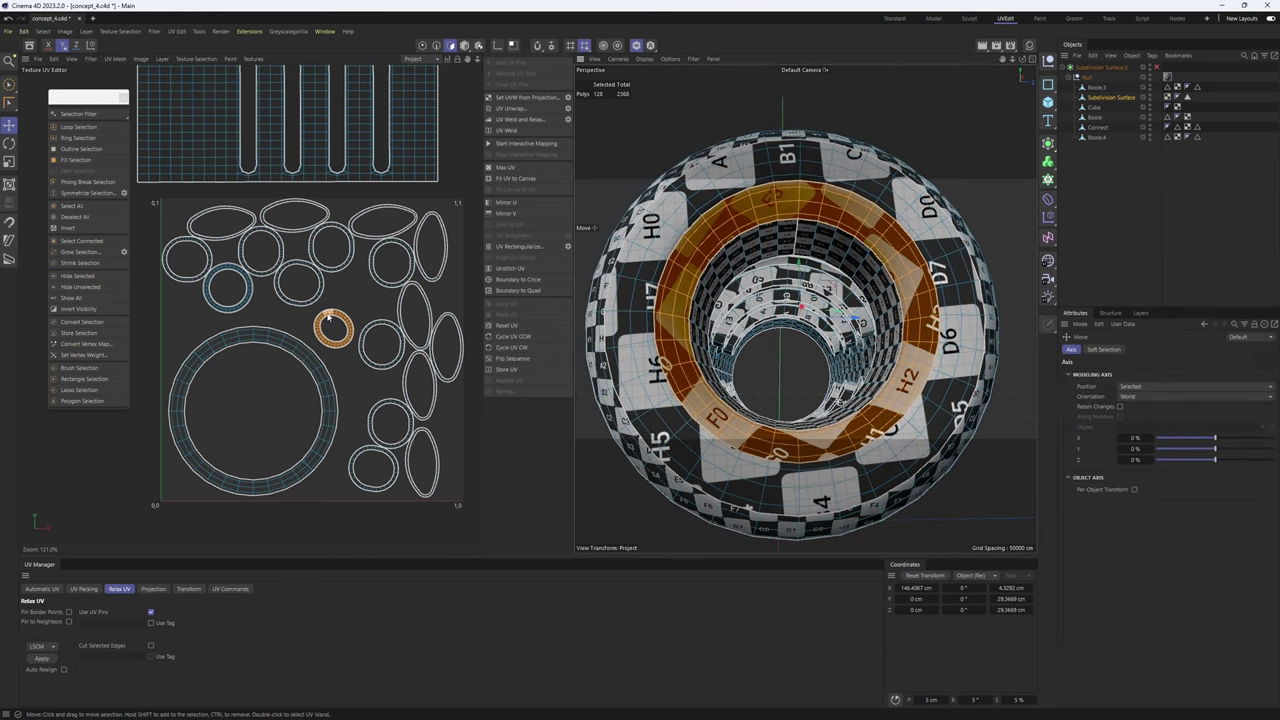
- Cut the small ring island open across its band with UV Unwrap and move the resulting arc below the UV tile
scroll(333, 325, "up", 5)
key("Return")
scroll(303, 325, "up", 5)
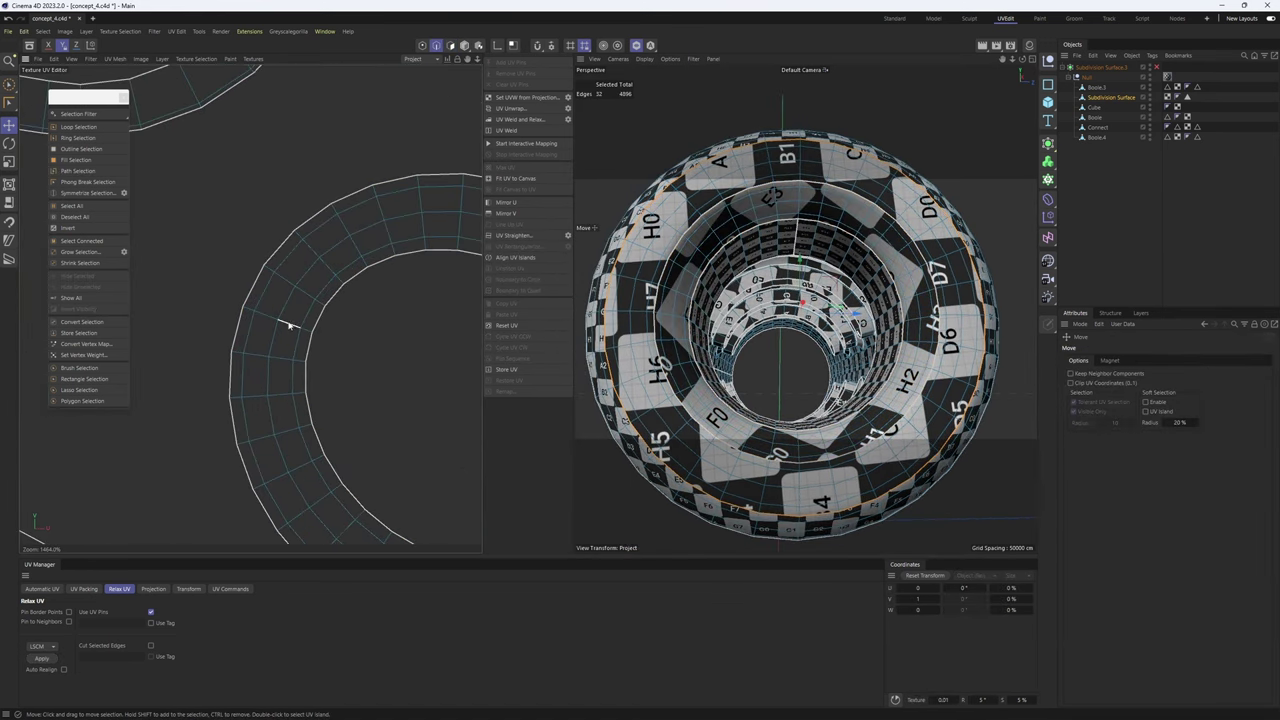
left_click(290, 325)
left_click(521, 114)
scroll(335, 265, "down", 12)
key("Return")
left_click_drag(259, 308, 196, 486)
middle_click_drag(196, 486, 245, 465, "alt")
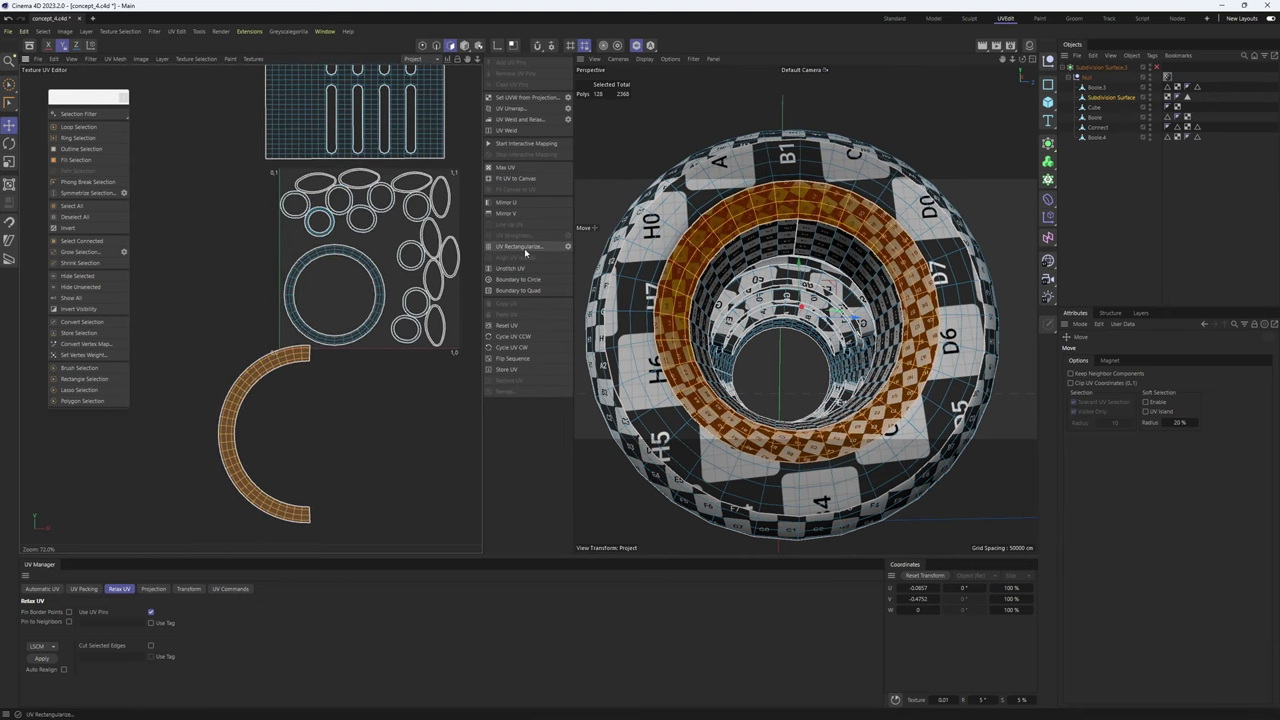
- Try rectangularizing the unwrapped arc, check its checker pattern around the barrel opening, and undo it
left_click(524, 250)
scroll(870, 312, "up", 5)
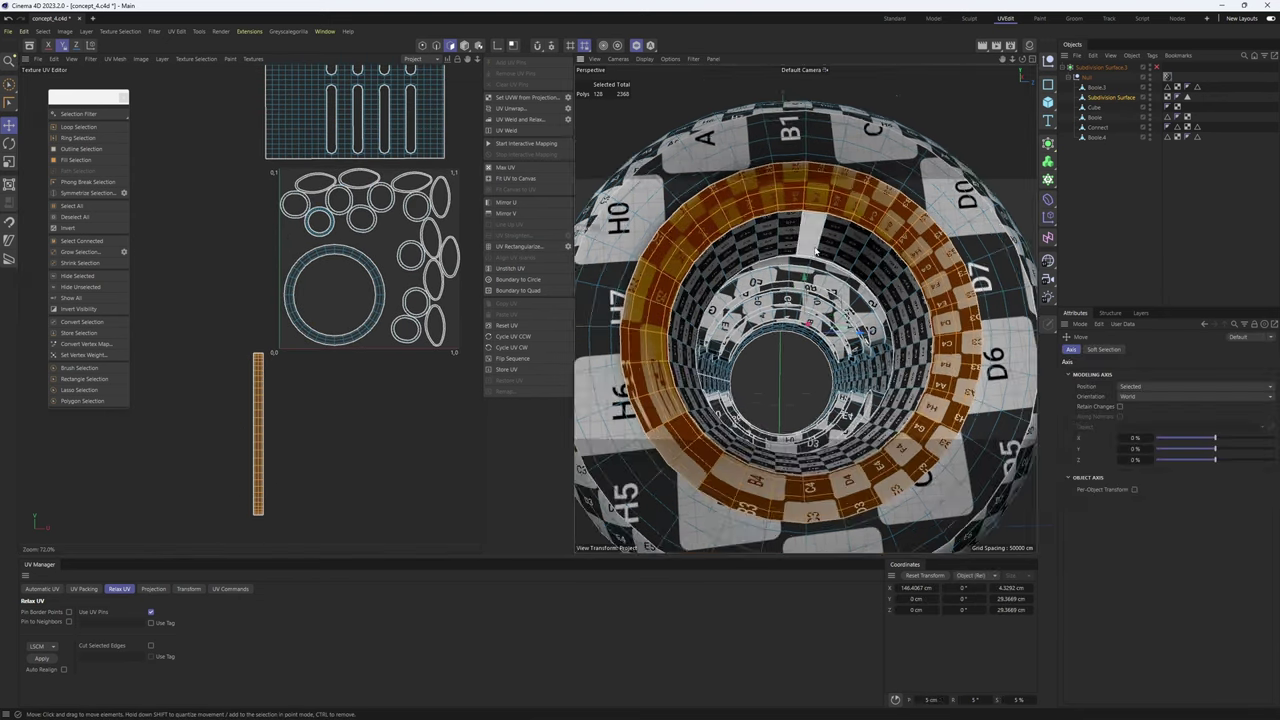
left_click_drag(868, 325, 874, 250, "alt")
middle_click_drag(910, 325, 918, 212, "alt")
left_click_drag(918, 212, 915, 285, "alt")
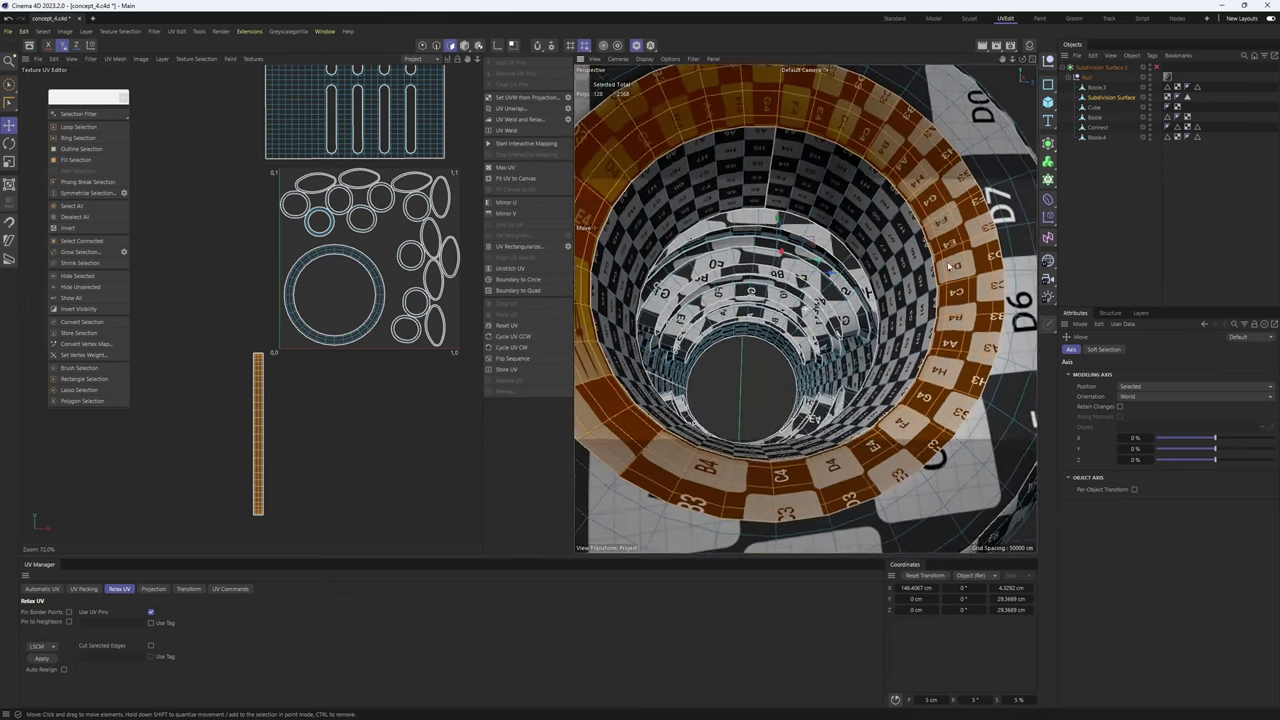
scroll(925, 190, "up", 4)
key("ctrl+z")
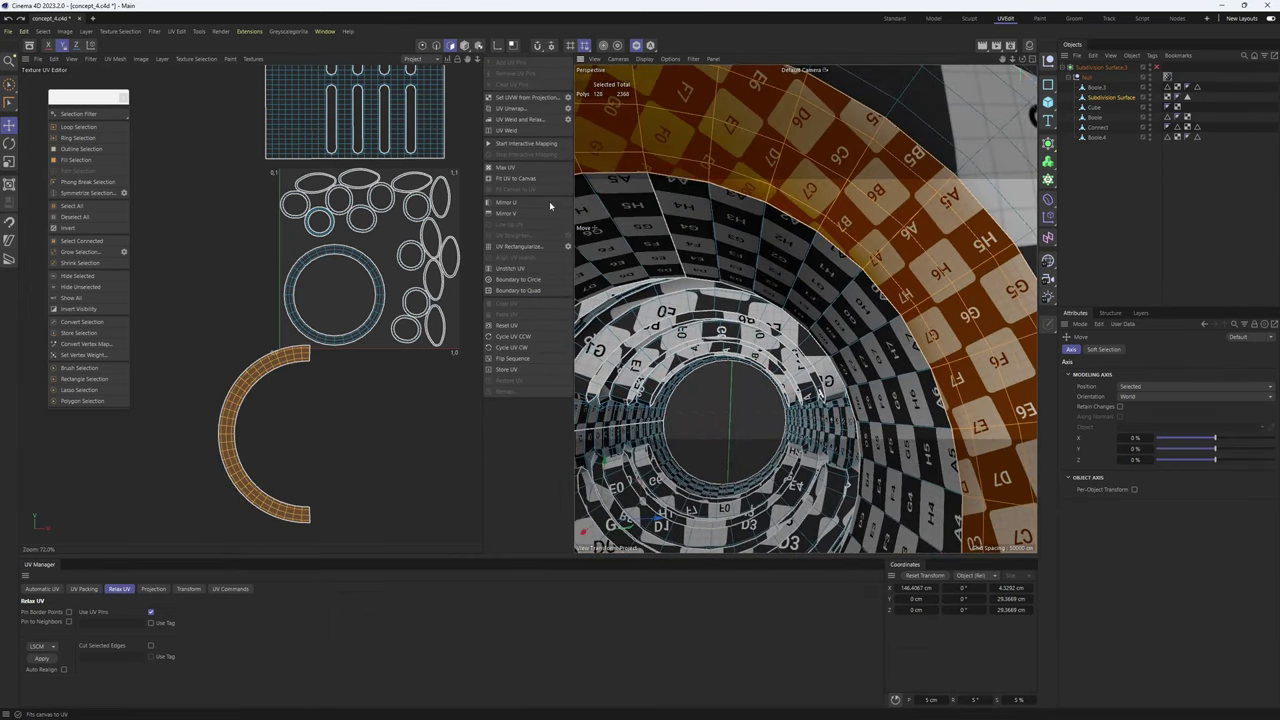
- Rectangularize the arc island with Auto Align and Equidistant Distribution enabled
left_click(566, 248)
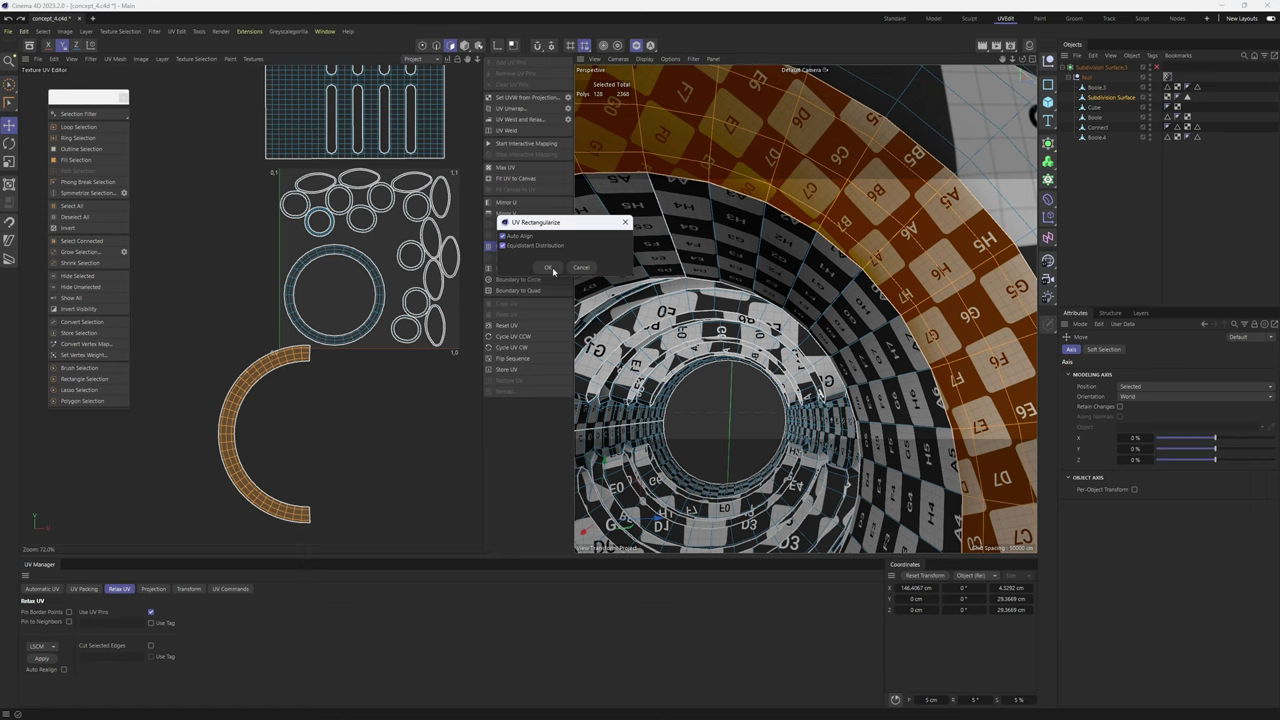
left_click(551, 269)
scroll(795, 270, "down", 4)
left_click_drag(840, 342, 903, 297, "alt")
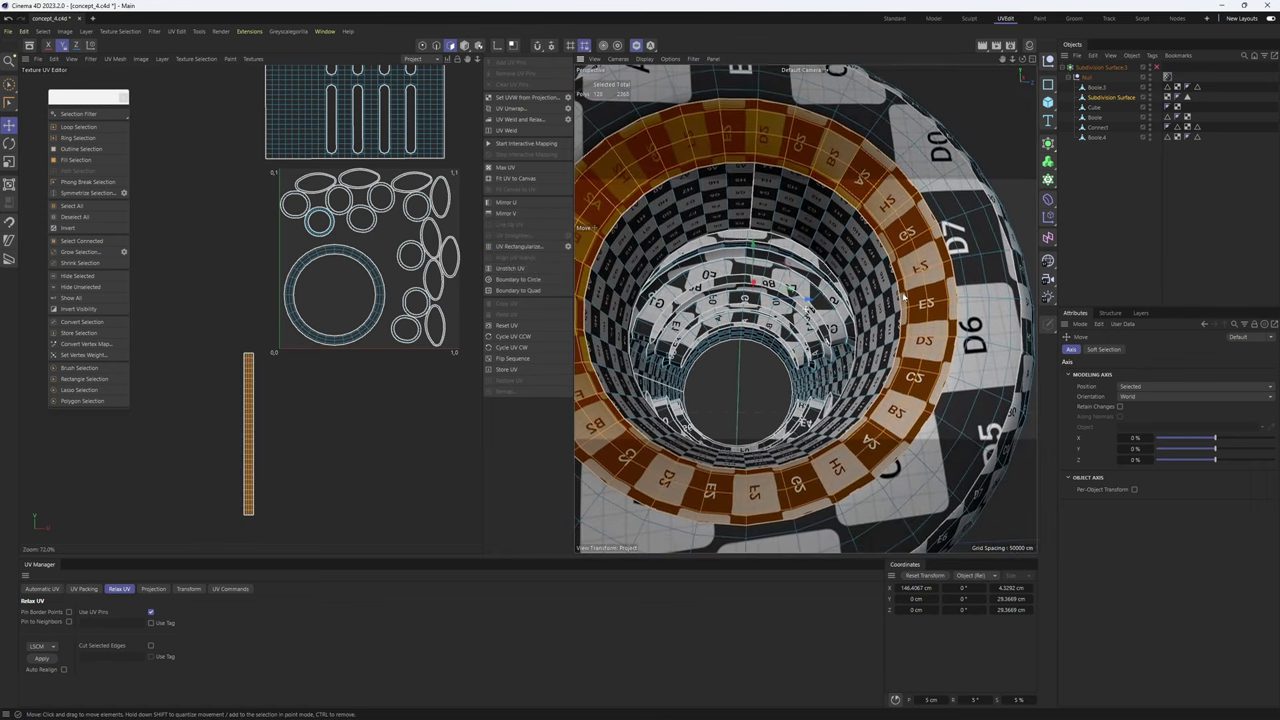
- Widen the straightened strip island horizontally with UV Transform to even out the checker squares on the ring
scroll(243, 428, "up", 2)
right_click(254, 348)
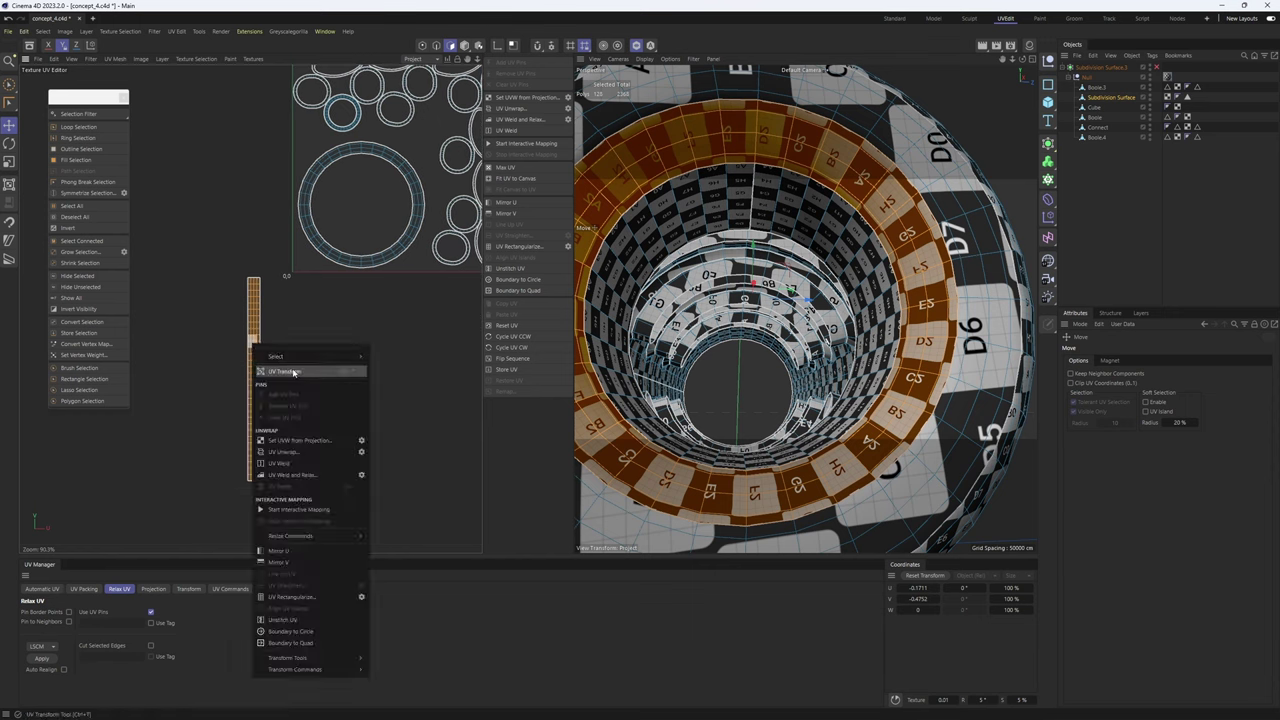
left_click(285, 371)
scroll(245, 355, "up", 6)
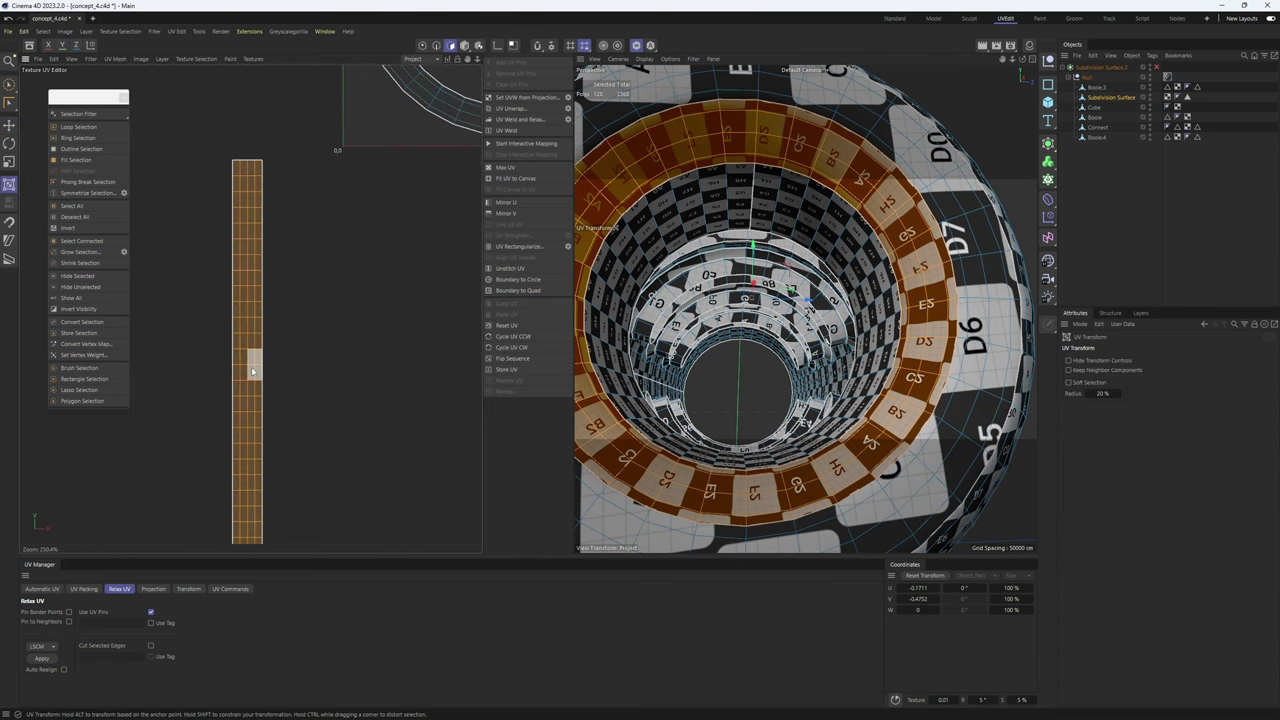
scroll(271, 446, "up", 2)
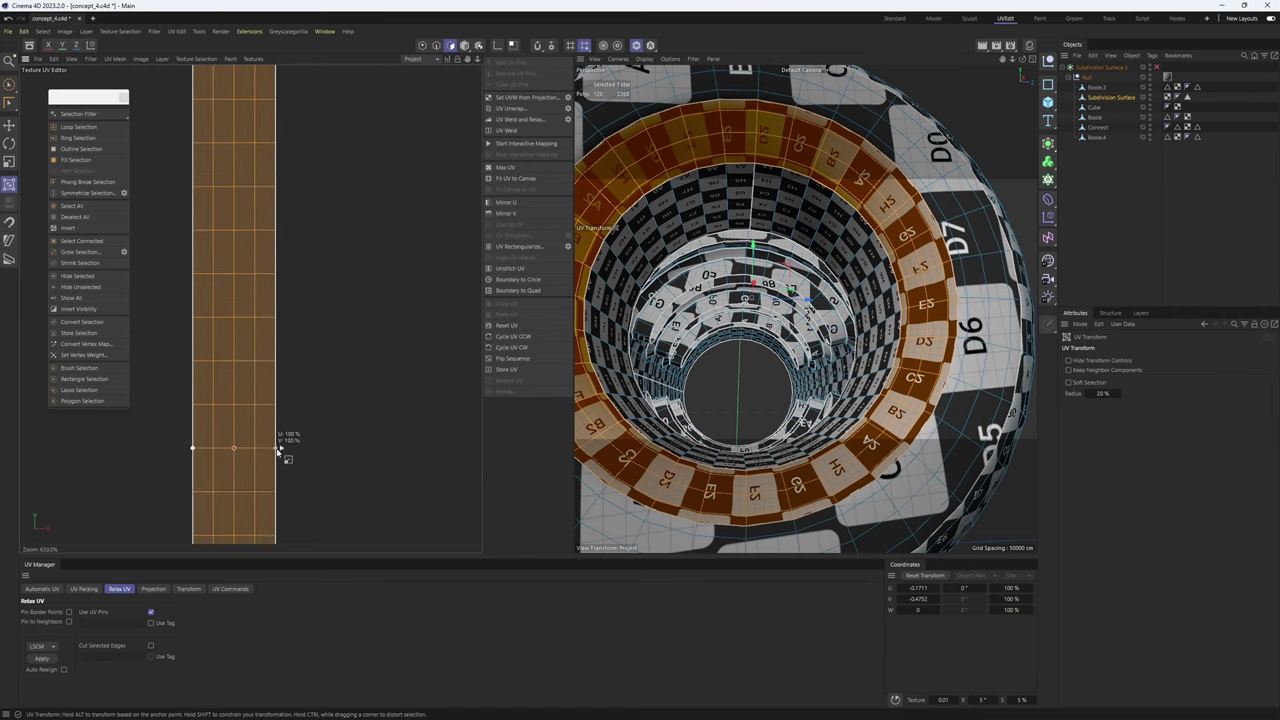
left_click_drag(277, 448, 321, 455)
key("e")
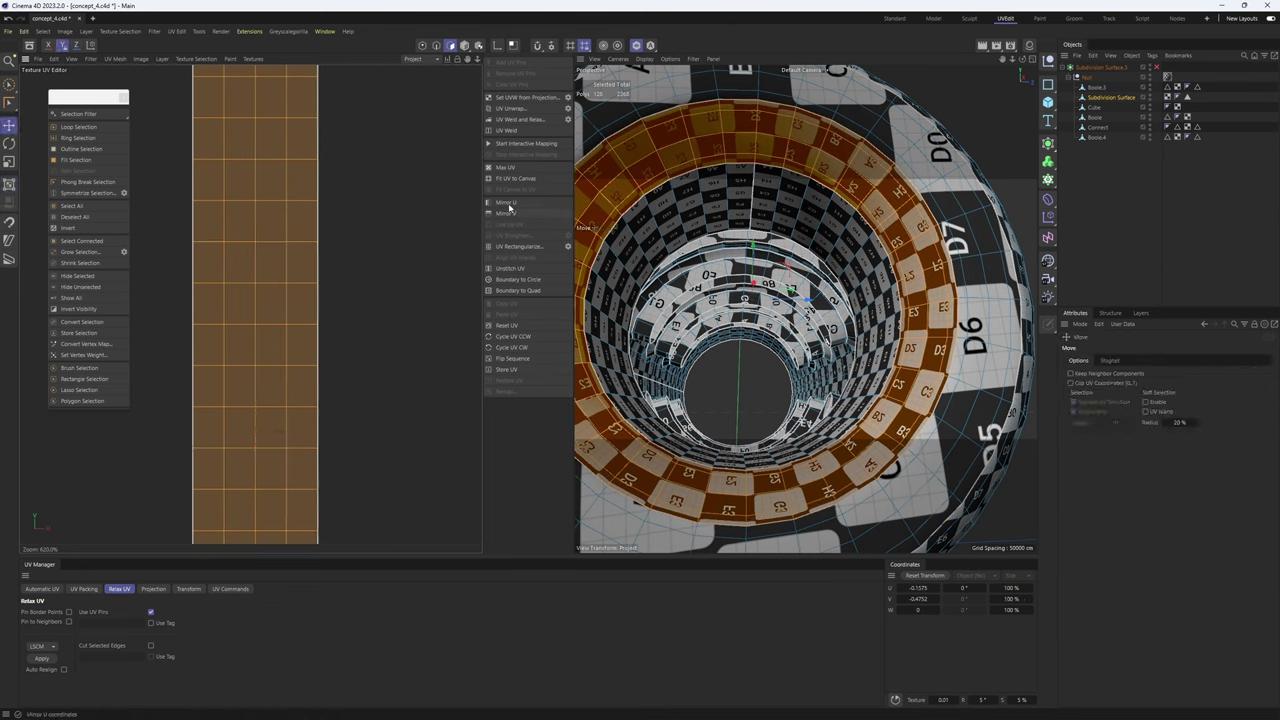
- Mirror the strip island's UVs in U and V to orient the checker letters around the barrel opening
left_click(511, 214)
left_click(511, 214)
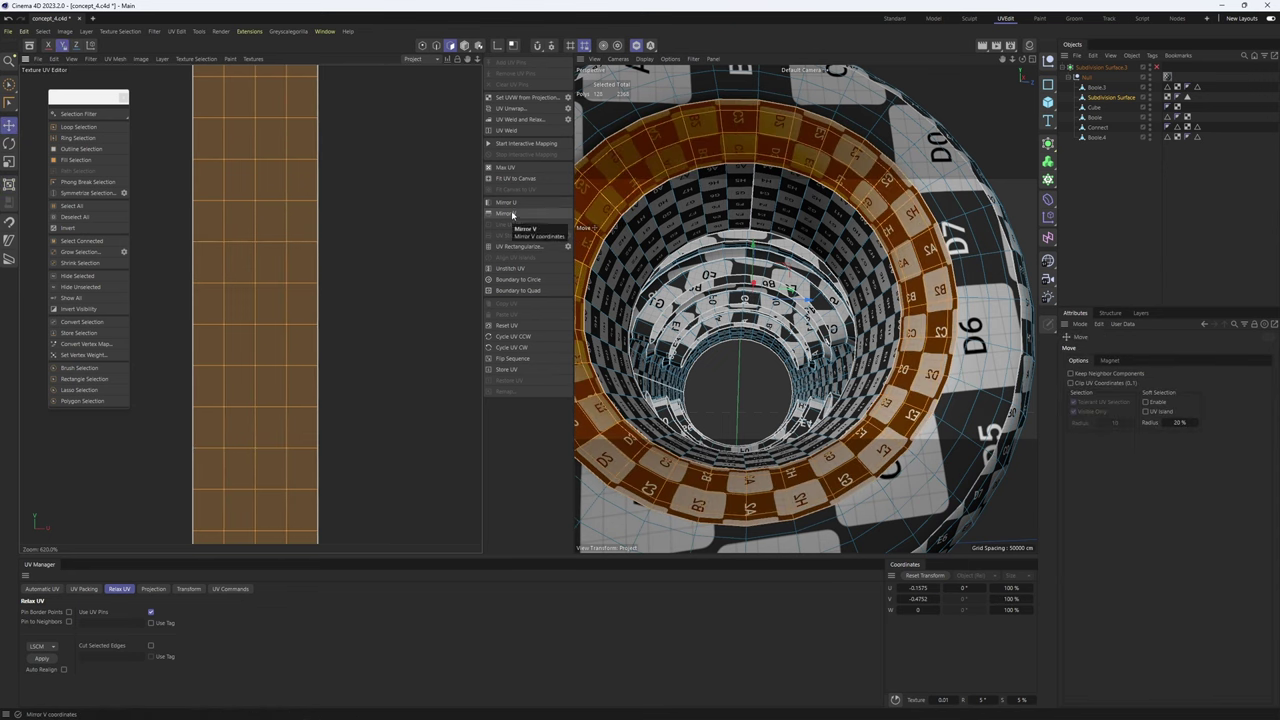
left_click(511, 214)
left_click(511, 206)
left_click(511, 206)
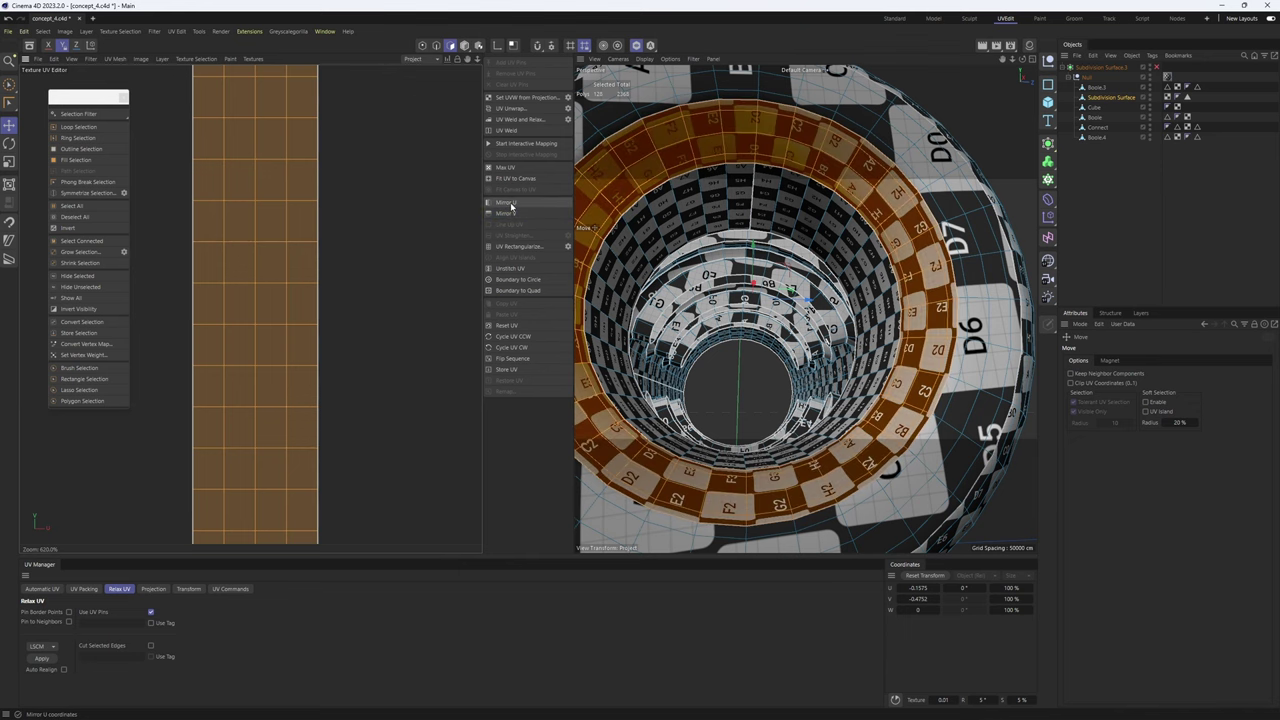
left_click(511, 214)
left_click(513, 203)
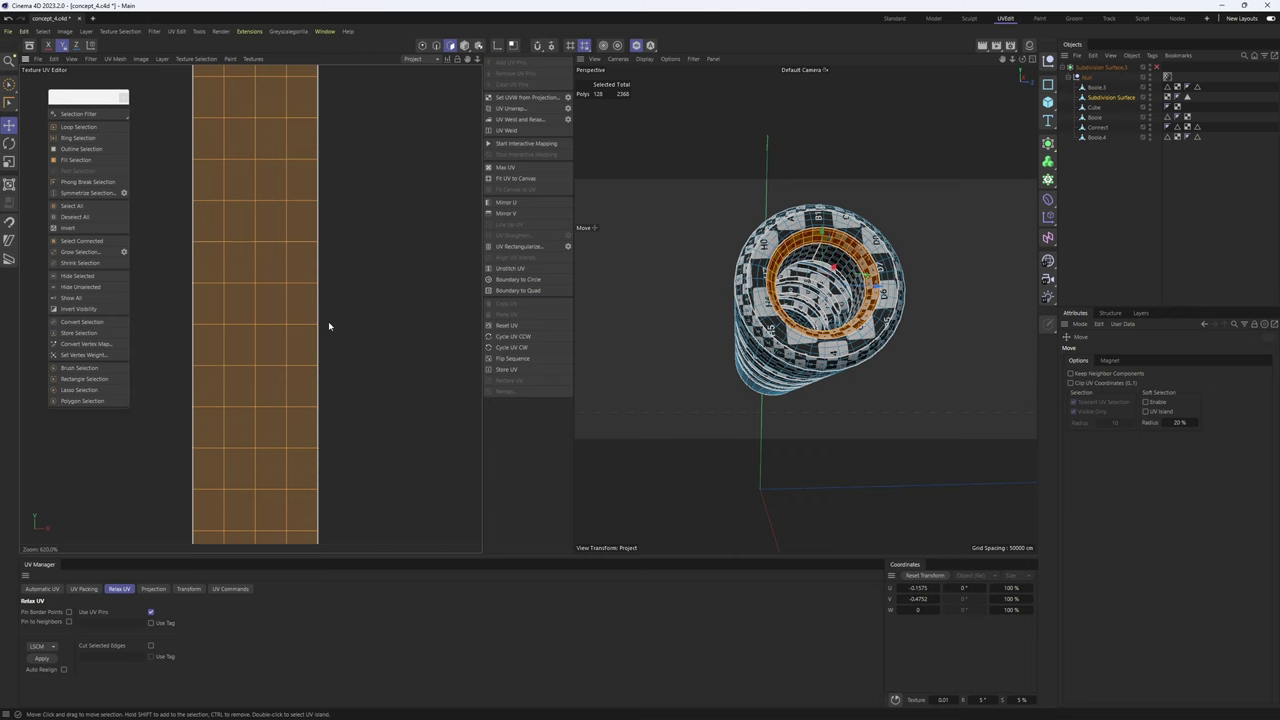
- Move the straight strip island up beside the UV tile, outside its edge near the large ring
scroll(329, 323, "down", 10)
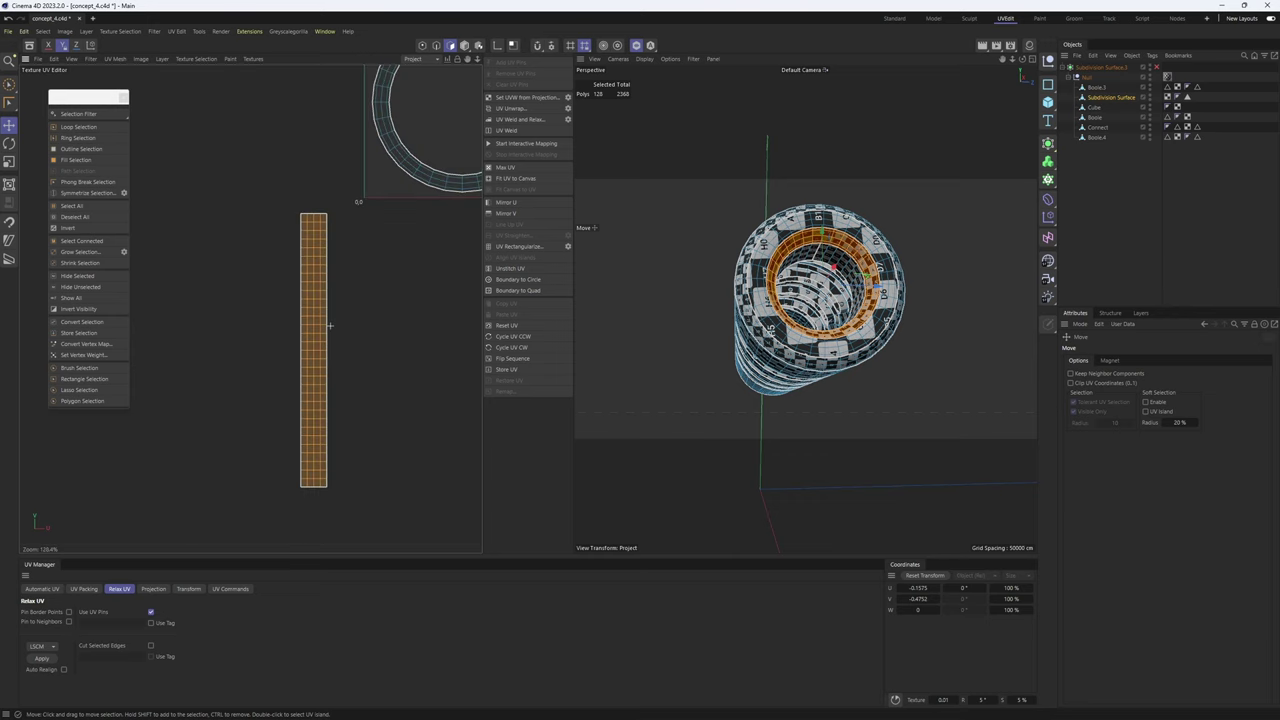
middle_click_drag(363, 312, 334, 351, "alt")
left_click_drag(296, 436, 301, 318)
middle_click_drag(396, 264, 380, 292, "alt")
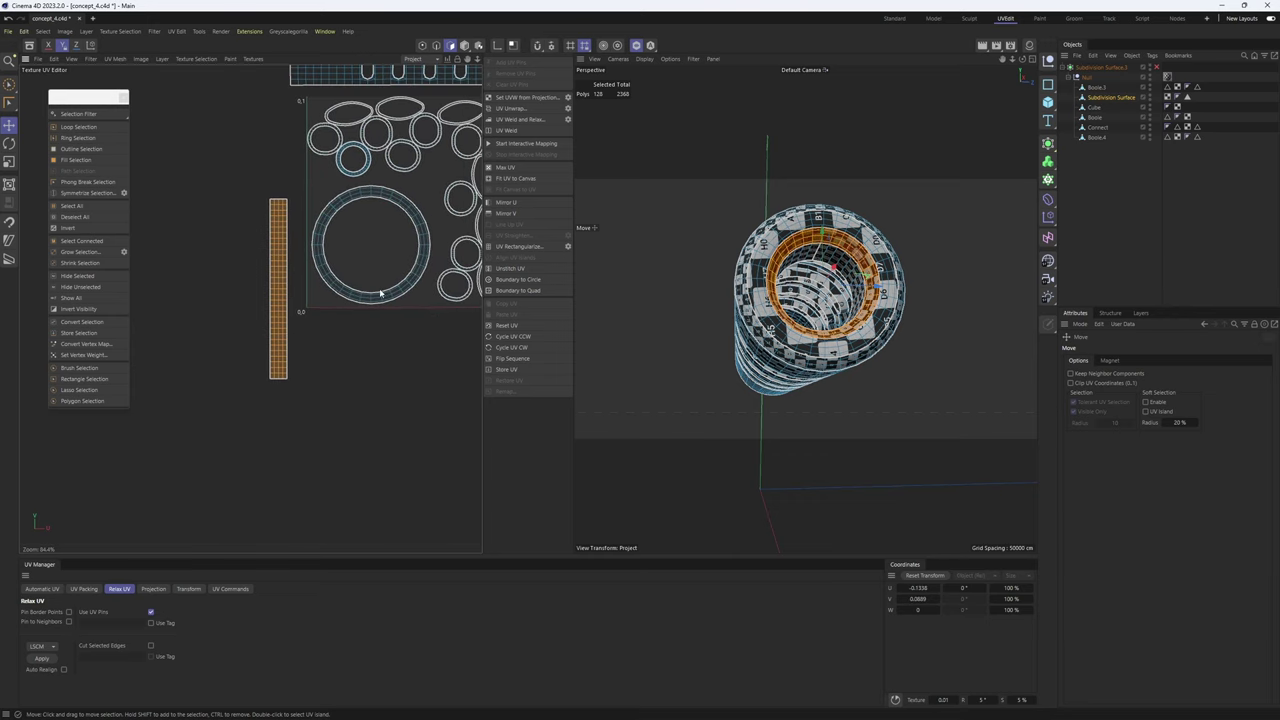
left_click_drag(808, 242, 824, 284, "alt")
middle_click_drag(379, 213, 347, 293, "alt")
scroll(347, 292, "up", 3)
middle_click_drag(394, 203, 356, 237, "alt")
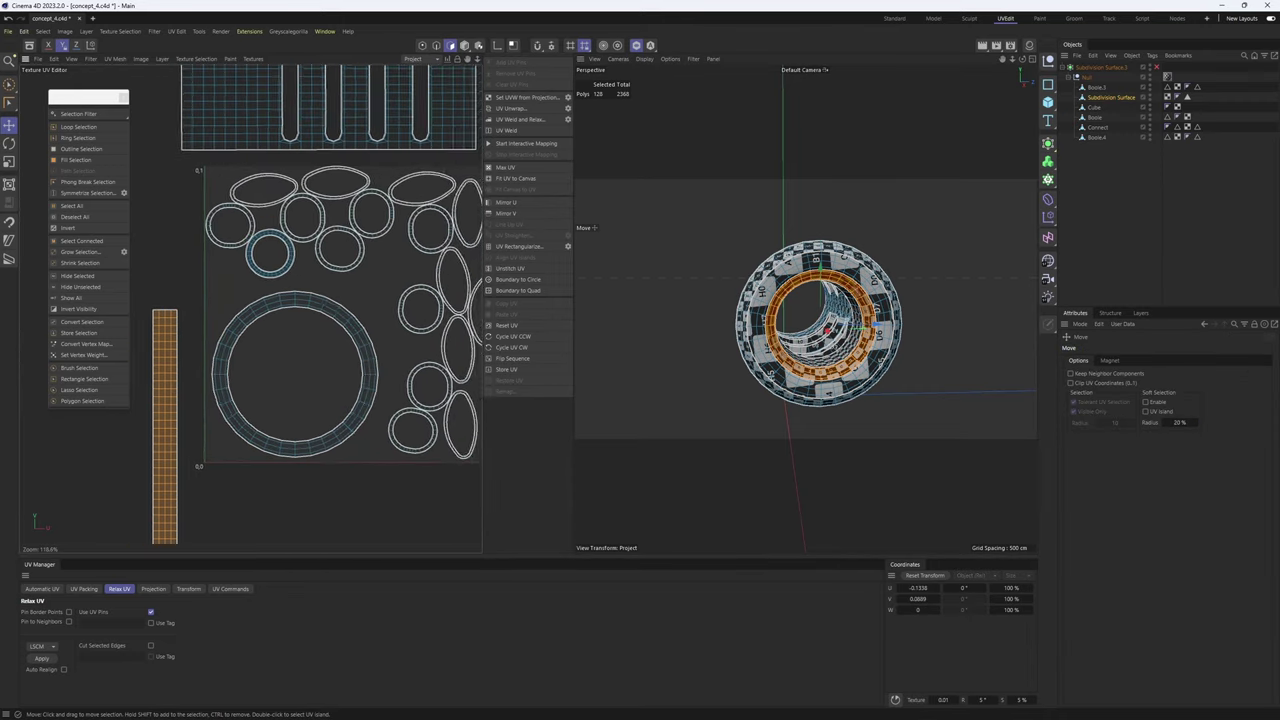
- Select the middle oval island near the UV tile's upper edge and locate its slot rim and end corner on the barrel
scroll(338, 200, "up", 4)
double_click(329, 196)
left_click_drag(836, 280, 958, 306, "alt")
middle_click_drag(688, 201, 817, 229, "alt")
scroll(810, 280, "up", 5)
left_click_drag(805, 298, 752, 352, "alt")
scroll(363, 149, "up", 3)
scroll(380, 174, "up", 4)
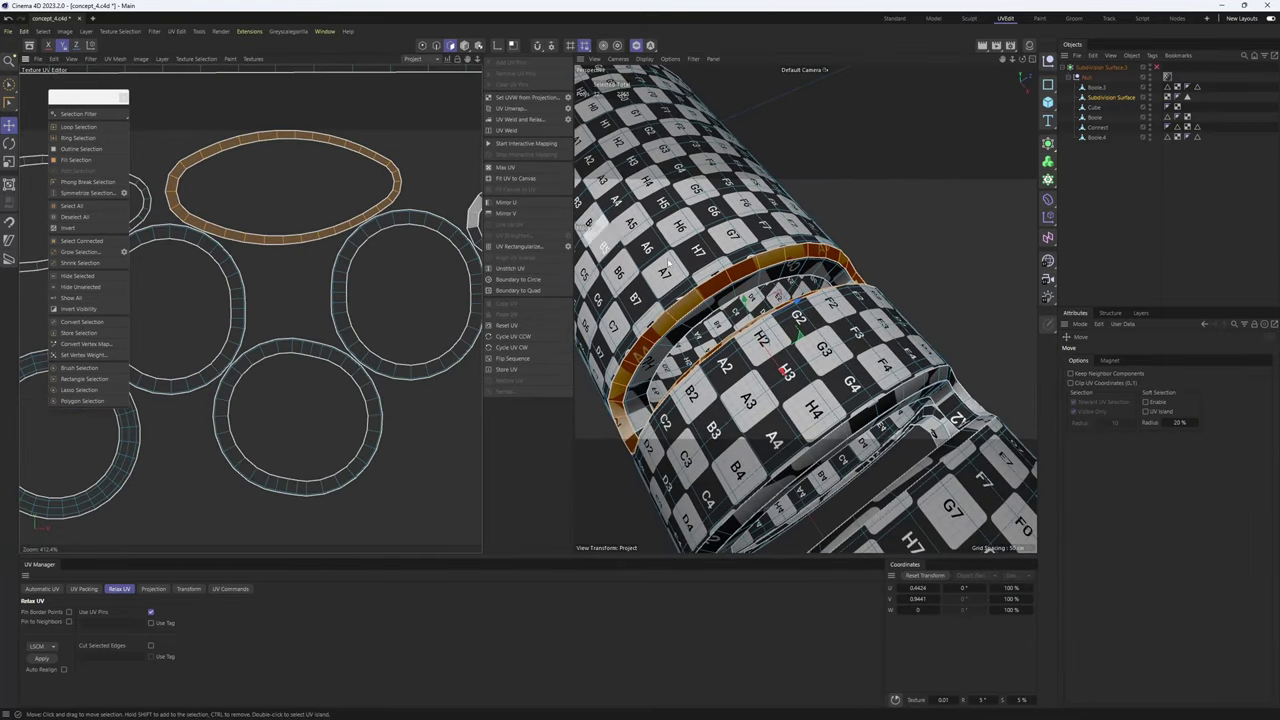
left_click_drag(790, 285, 640, 235, "alt")
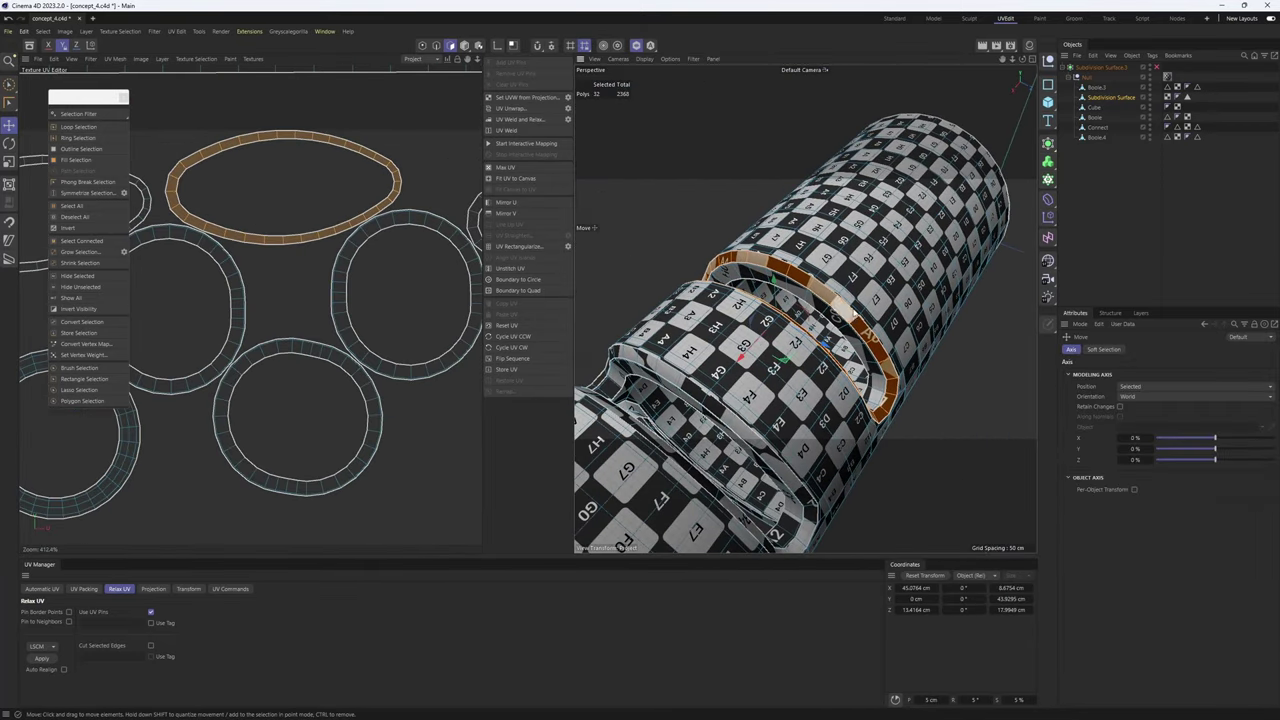
left_click_drag(896, 329, 853, 381, "alt")
left_click_drag(734, 202, 810, 257, "alt")
scroll(766, 257, "up", 4)
scroll(721, 257, "up", 5)
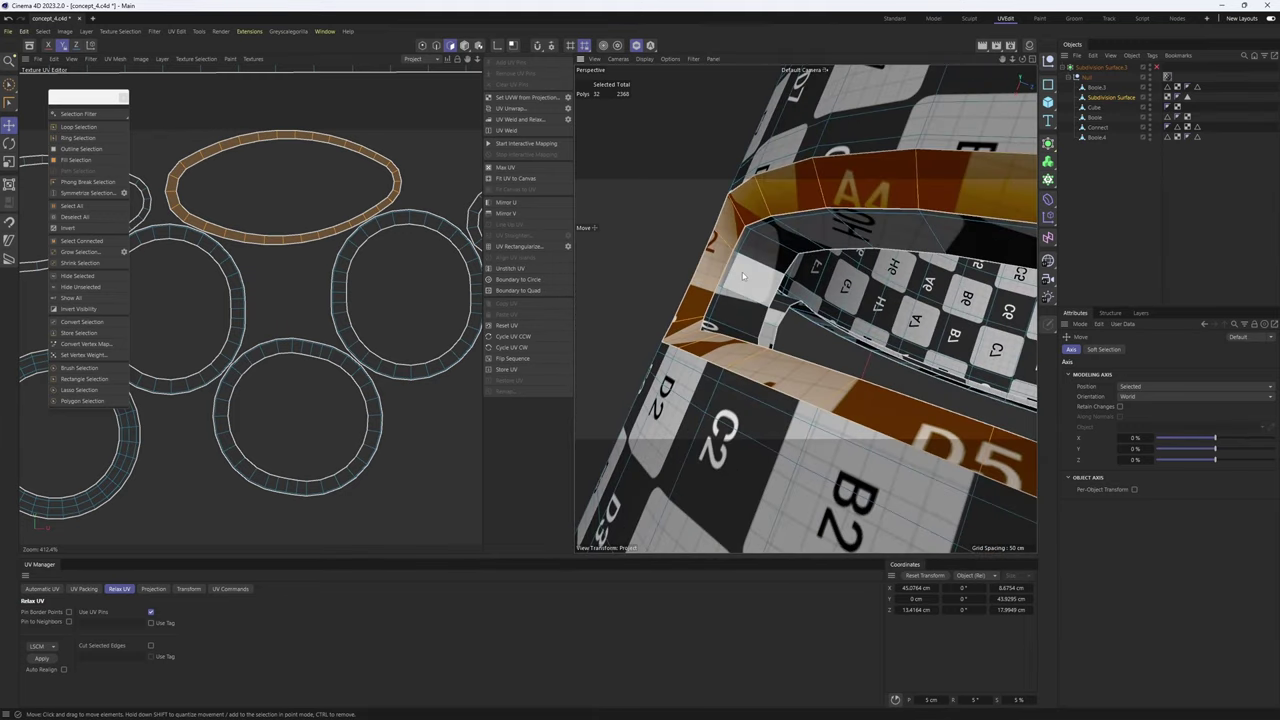
- Cut the oval slot rim open at an edge on its end with UV Unwrap and move the island below the UV tile
key("Return")
middle_click_drag(268, 175, 360, 208, "alt")
scroll(408, 161, "up", 1)
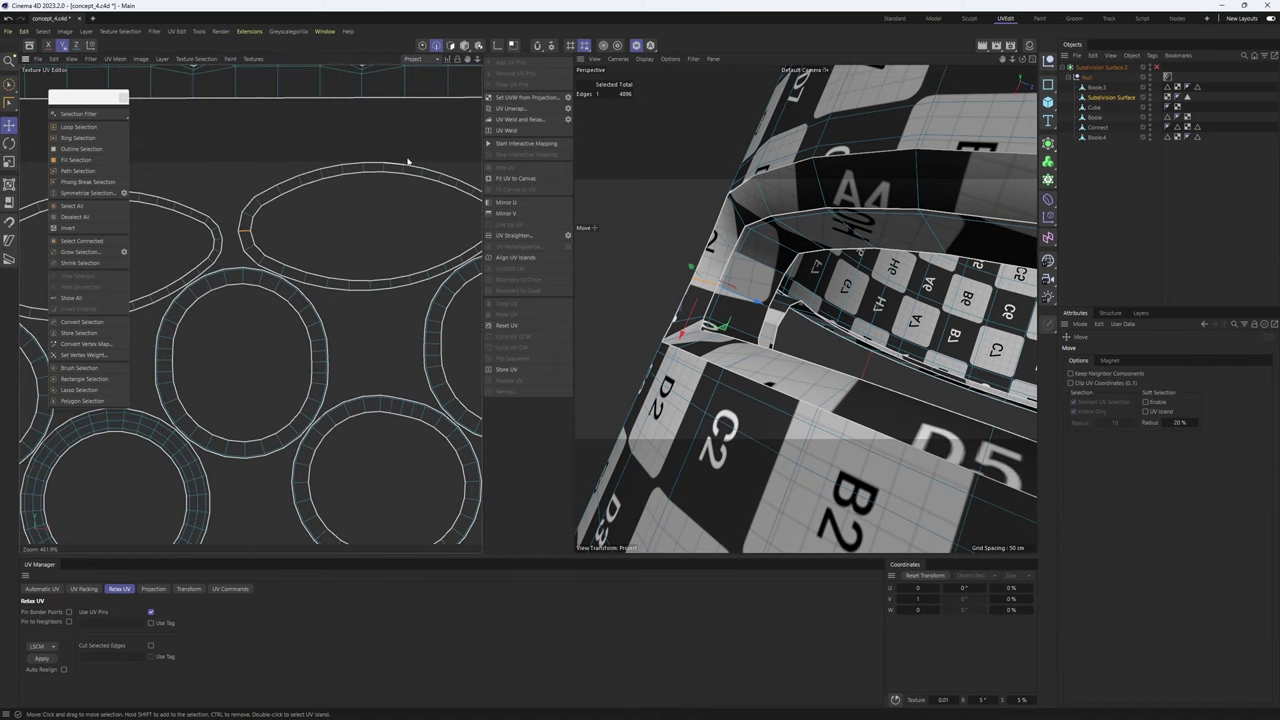
left_click(521, 110)
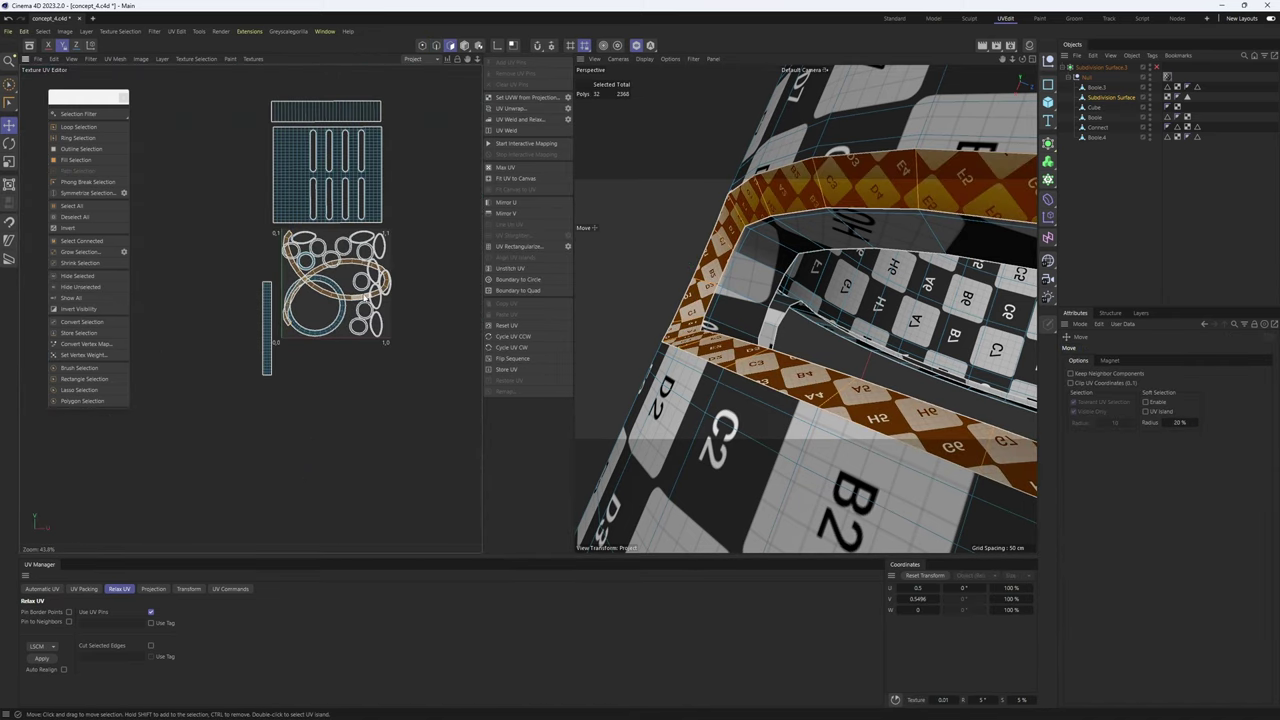
left_click_drag(365, 297, 379, 445)
scroll(403, 443, "up", 2)
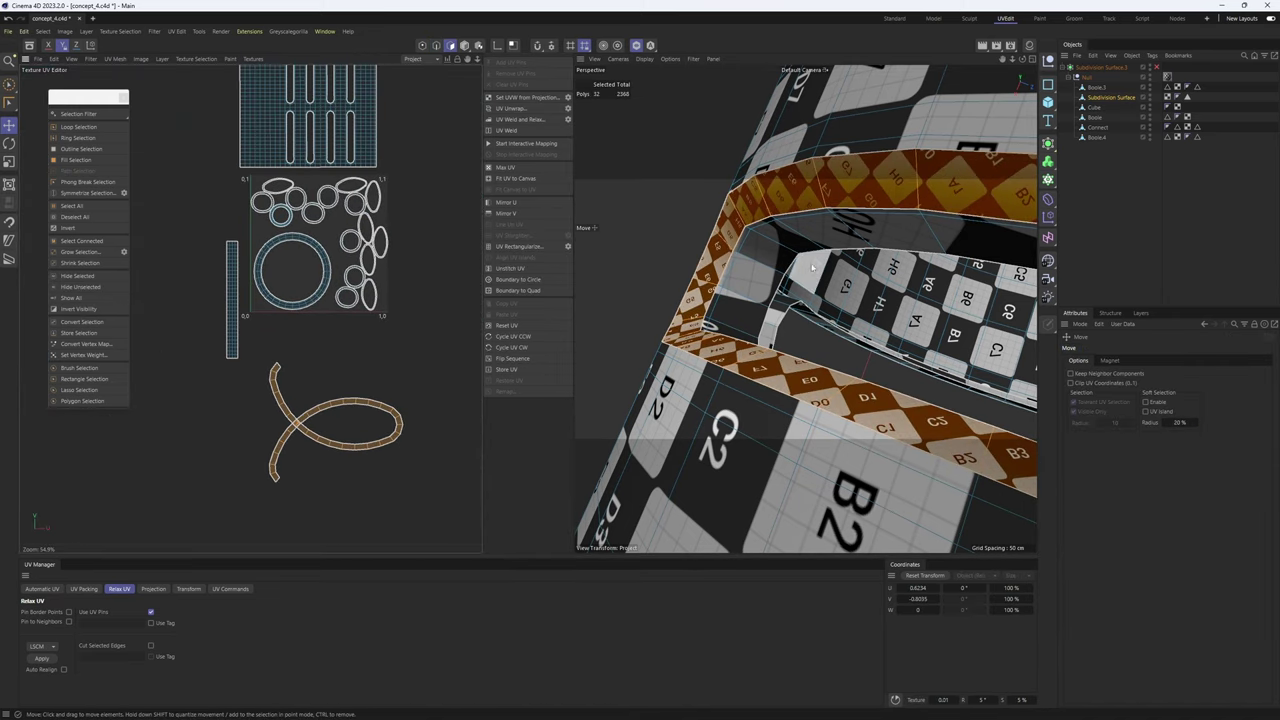
- Split the slot rim at an edge on its opposite end with UV Unwrap and move both halves below the UV tile
scroll(812, 268, "down", 4)
left_click_drag(690, 400, 737, 355, "alt")
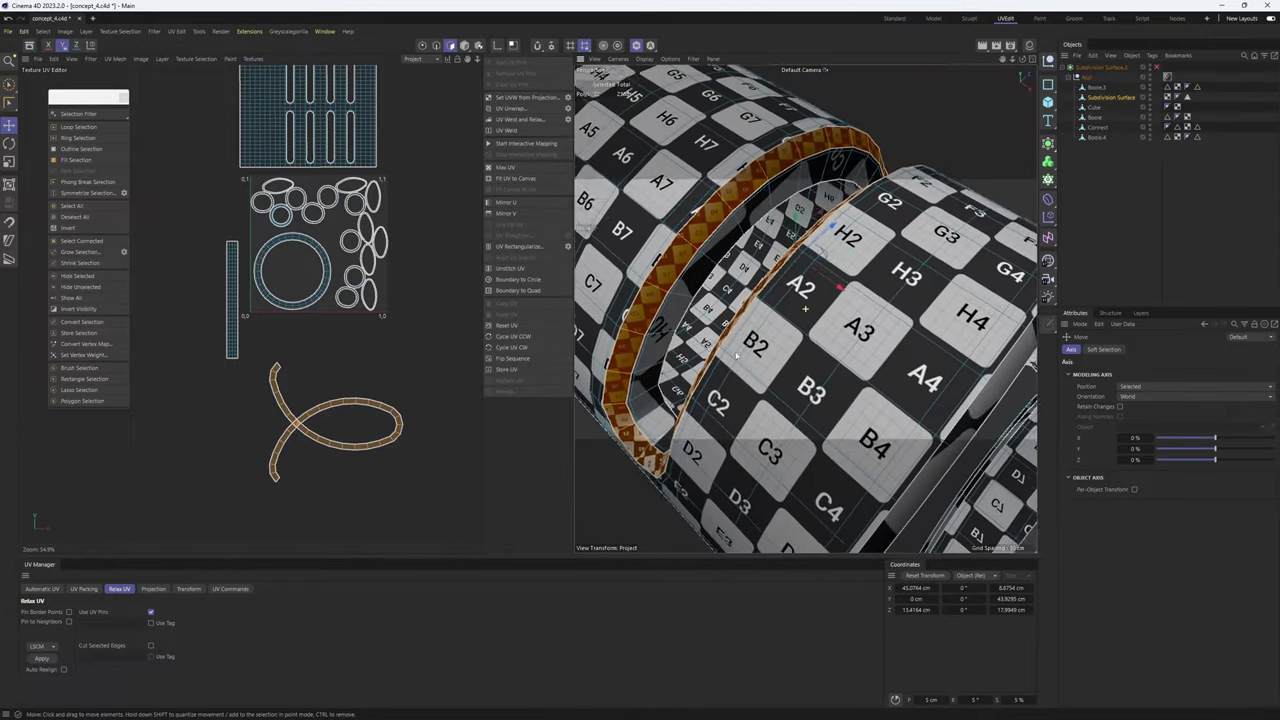
left_click_drag(805, 308, 808, 241, "alt")
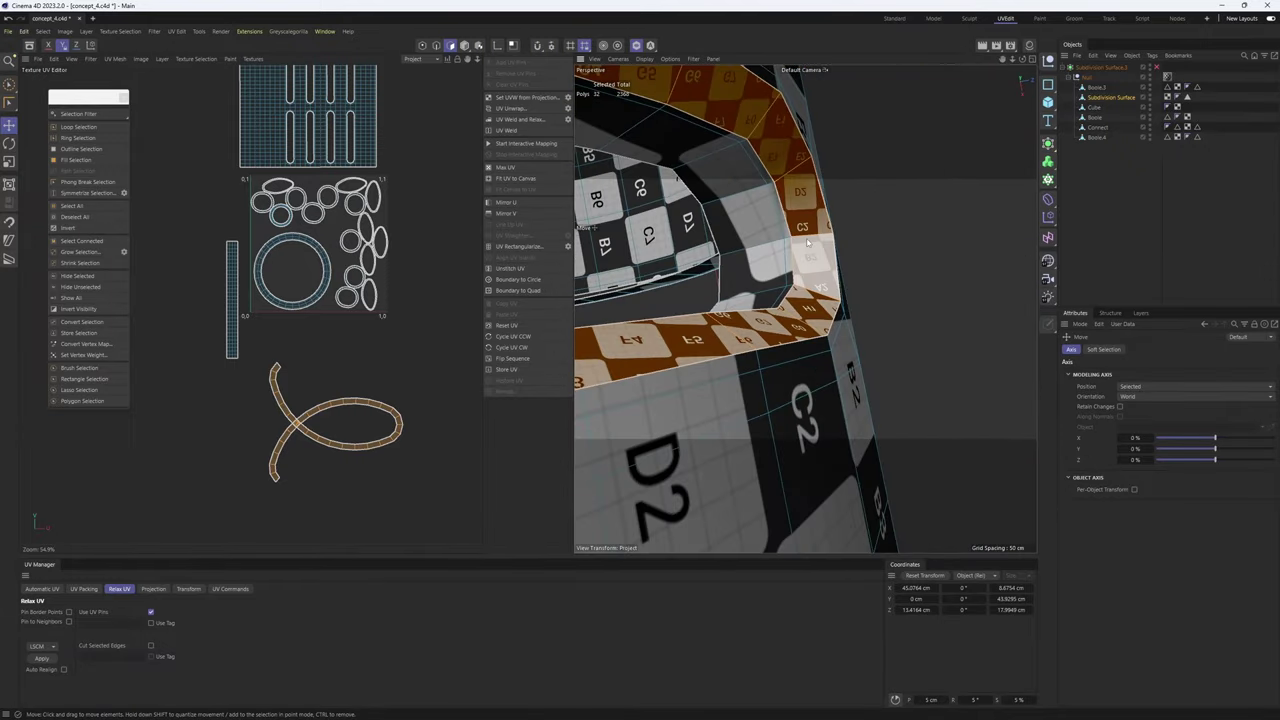
key("Return")
left_click(808, 241)
left_click(519, 110)
key("Return")
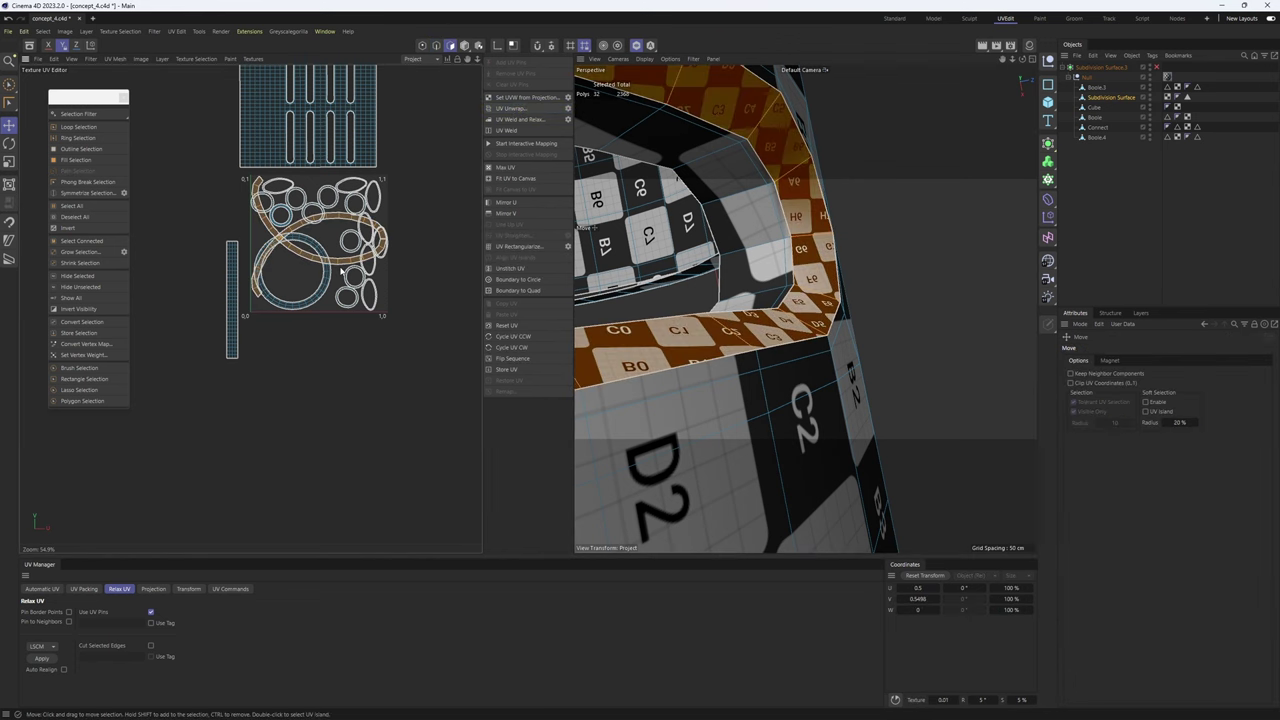
left_click_drag(338, 268, 374, 518)
- Select the lower half of the split slot rim and rectangularize it into a straight horizontal strip
left_click(329, 418)
double_click(329, 418)
middle_click_drag(374, 518, 389, 469, "alt")
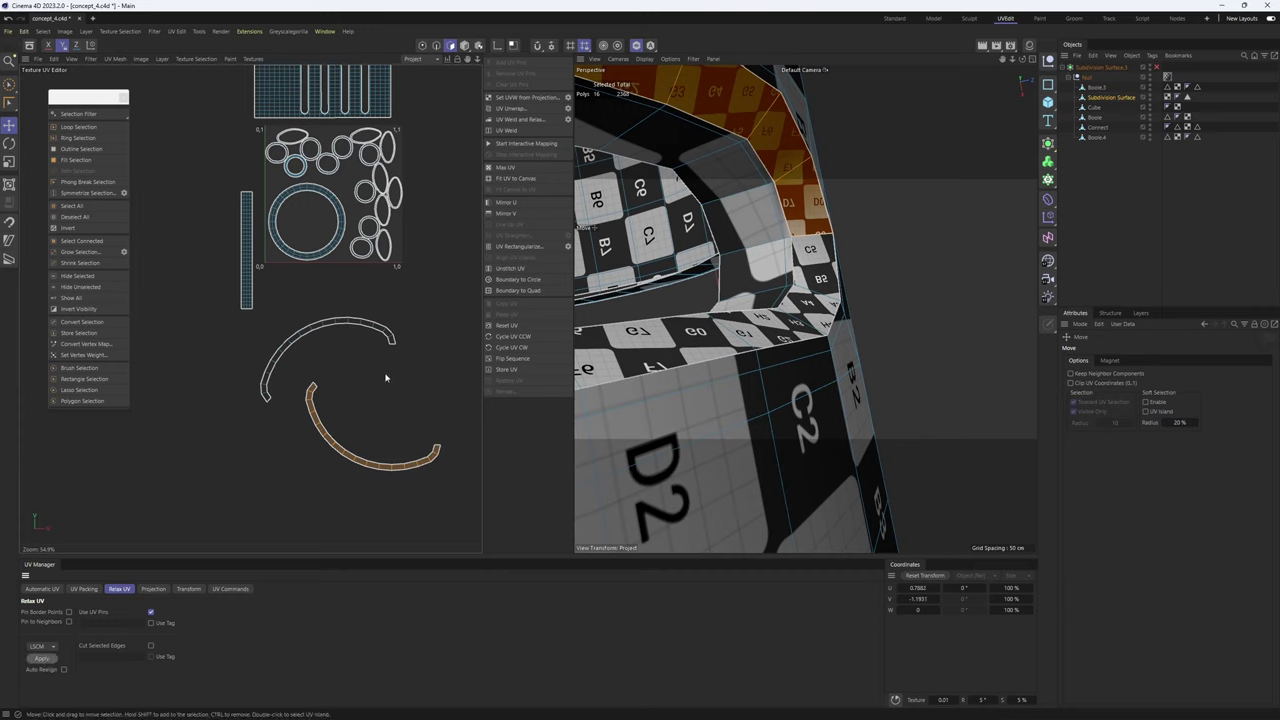
left_click(528, 250)
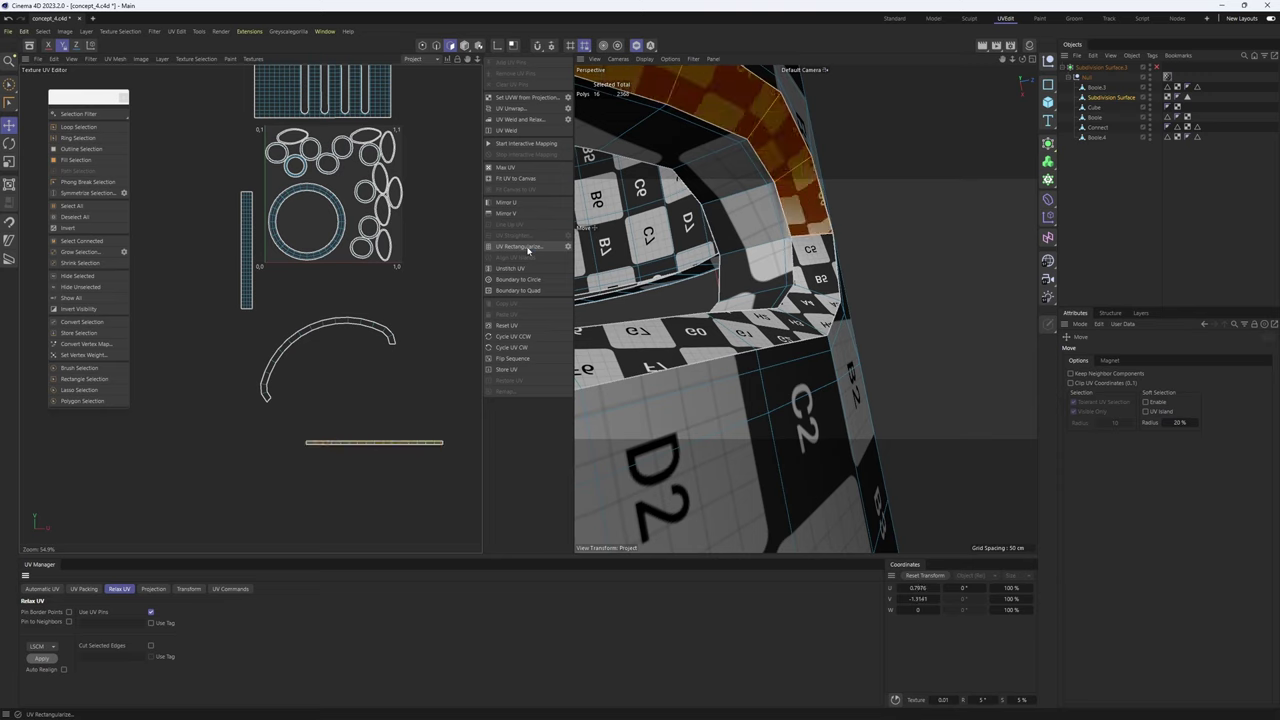
left_click_drag(381, 453, 381, 447)
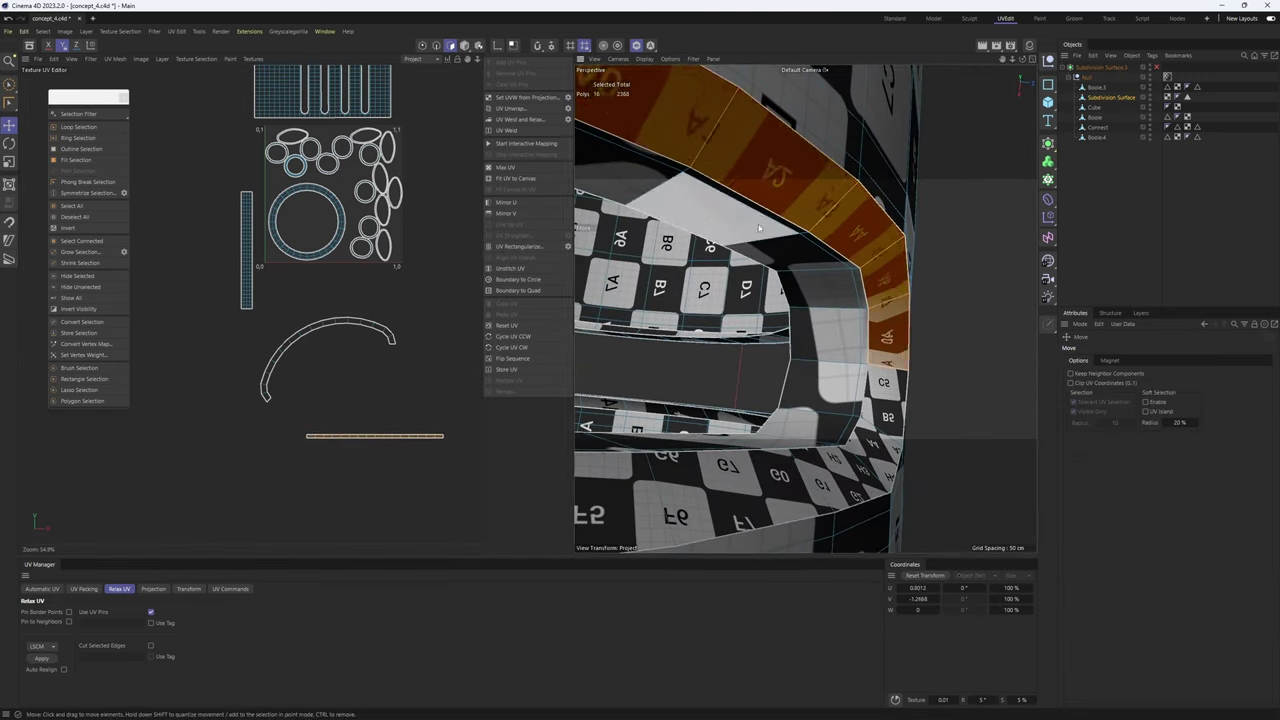
- Examine the straightened strip's checker pattern along the slot rim with the parent subdivision surface on and off
left_click_drag(715, 250, 796, 338, "alt")
scroll(785, 335, "down", 5)
scroll(800, 335, "up", 8)
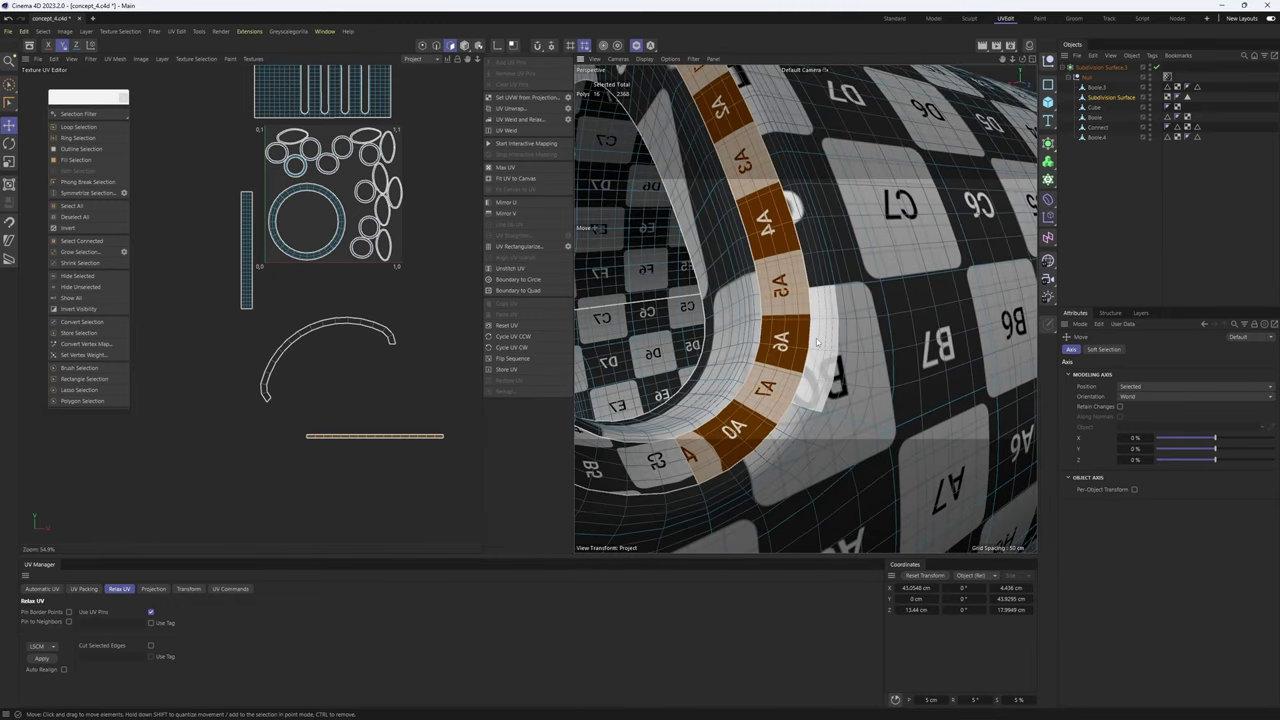
key("q")
key("q")
key("q")
scroll(811, 300, "down", 5)
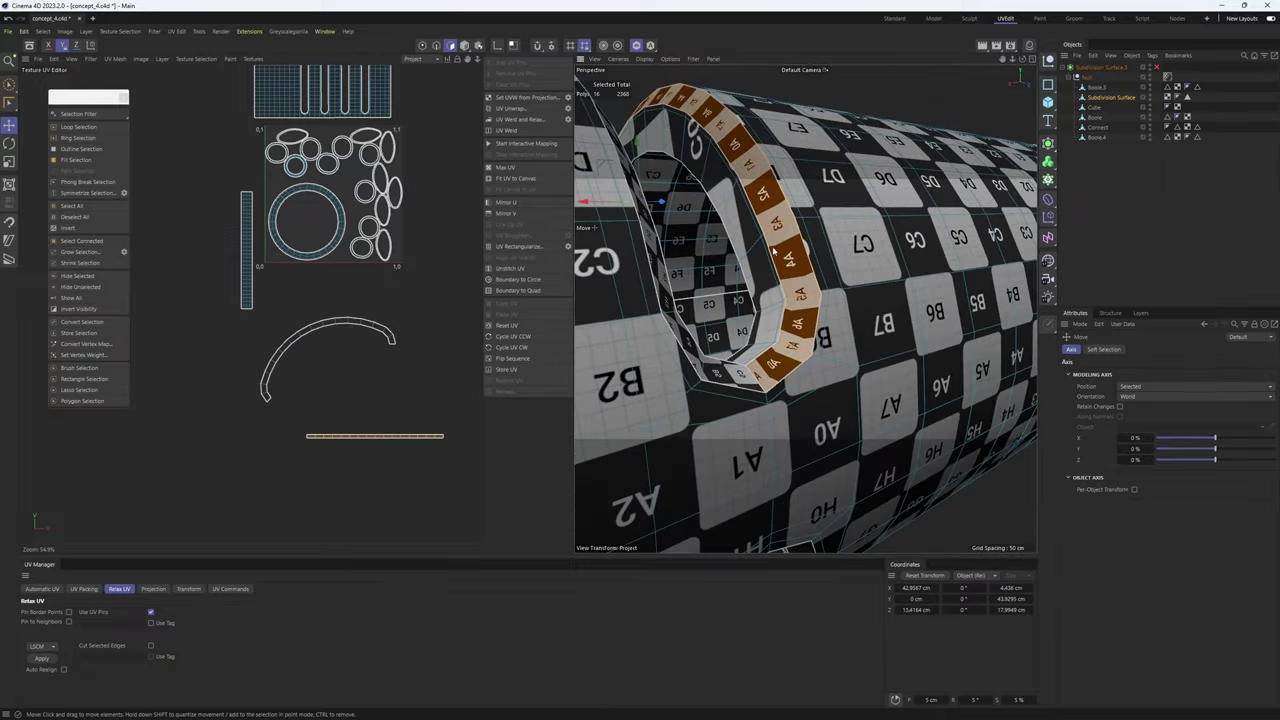
left_click_drag(774, 251, 721, 359, "alt")
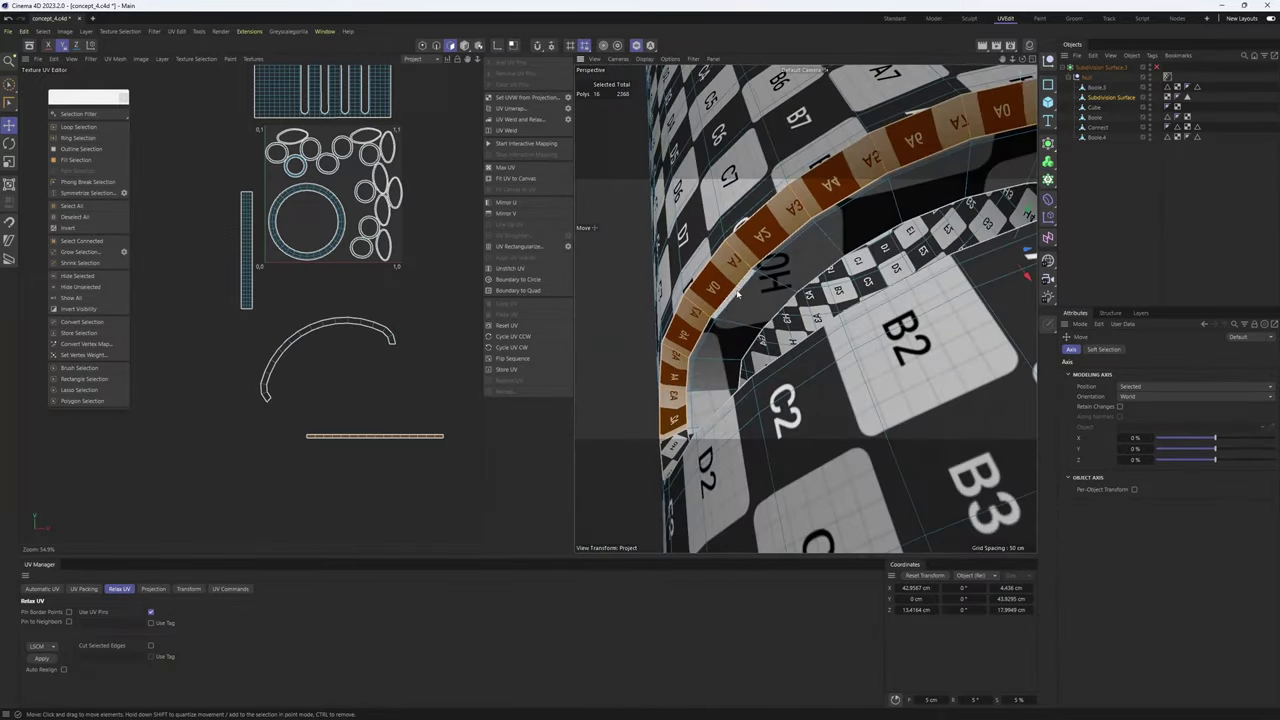
- Rectangularize the other half of the slot rim and place its strip directly above the first one
double_click(360, 326)
left_click(522, 247)
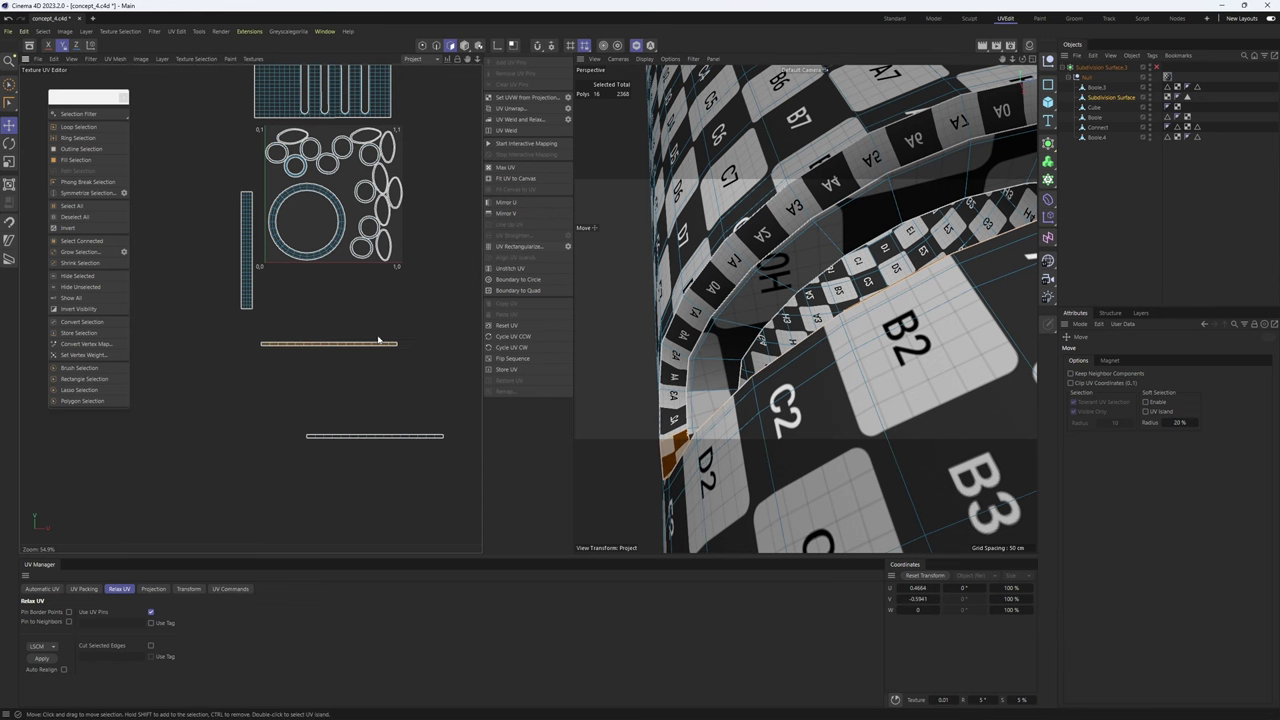
left_click_drag(740, 262, 833, 296, "alt")
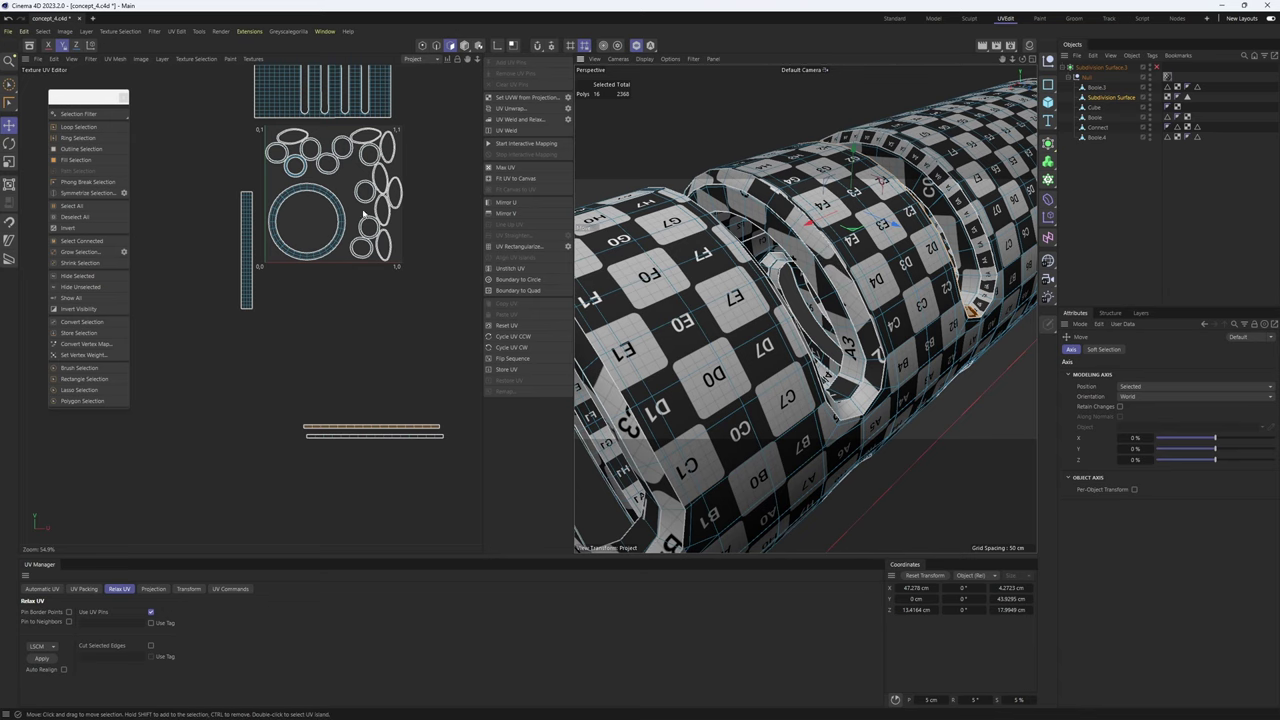
- Select the polygon loop of the next slot's rim on the barrel with Loop Selection
middle_click_drag(400, 290, 382, 326, "alt")
left_click_drag(740, 320, 684, 278, "alt")
scroll(336, 180, "up", 7)
scroll(792, 245, "down", 4)
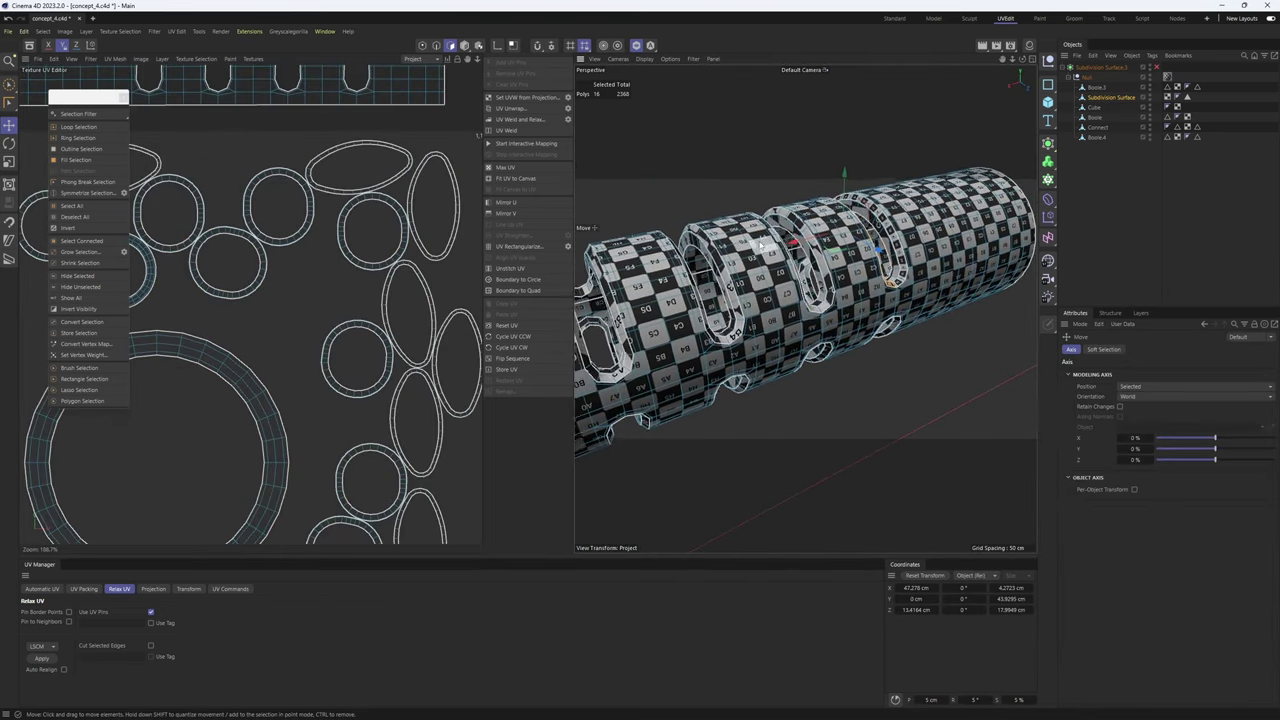
scroll(792, 248, "up", 7)
scroll(827, 296, "down", 3)
key("u")
key("l")
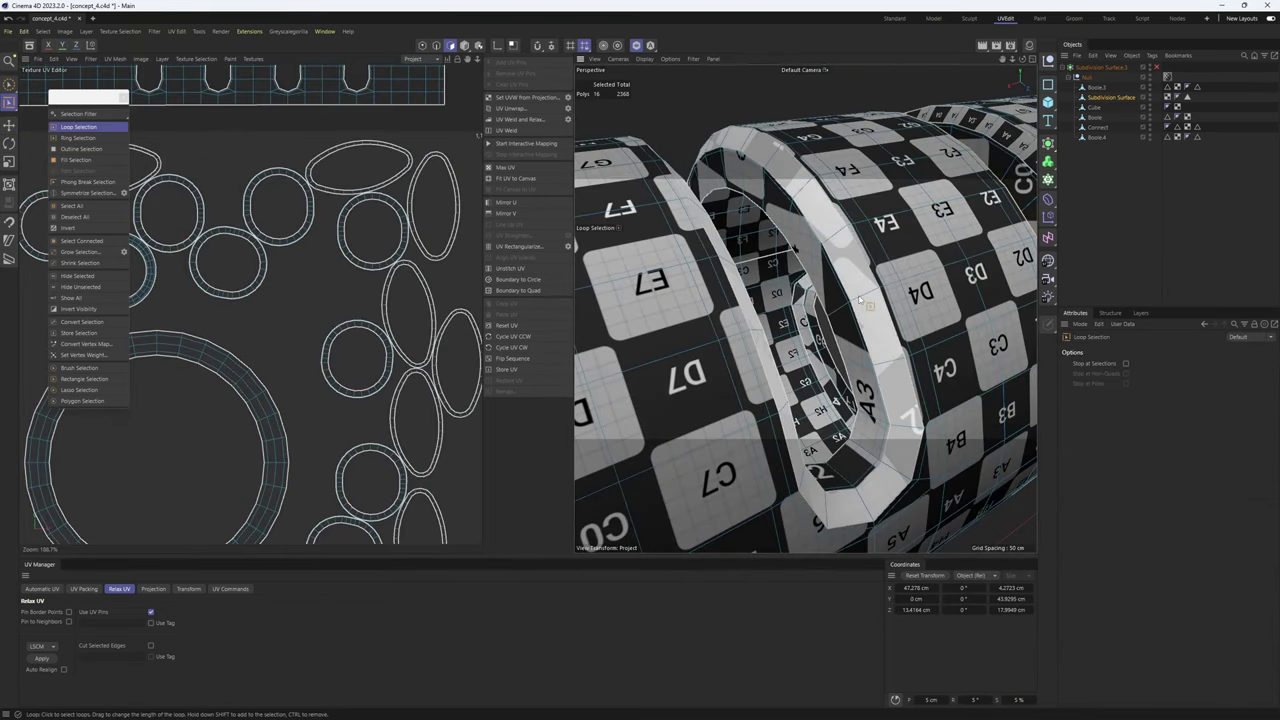
left_click(866, 299)
- Cut the slot rim's oval island at the edges on its two opposite ends with UV Unwrap
scroll(325, 235, "down", 4)
middle_click_drag(325, 240, 327, 202, "alt")
key("e")
left_click(436, 45)
scroll(372, 292, "up", 8)
left_click(341, 430, "shift")
scroll(346, 330, "down", 4)
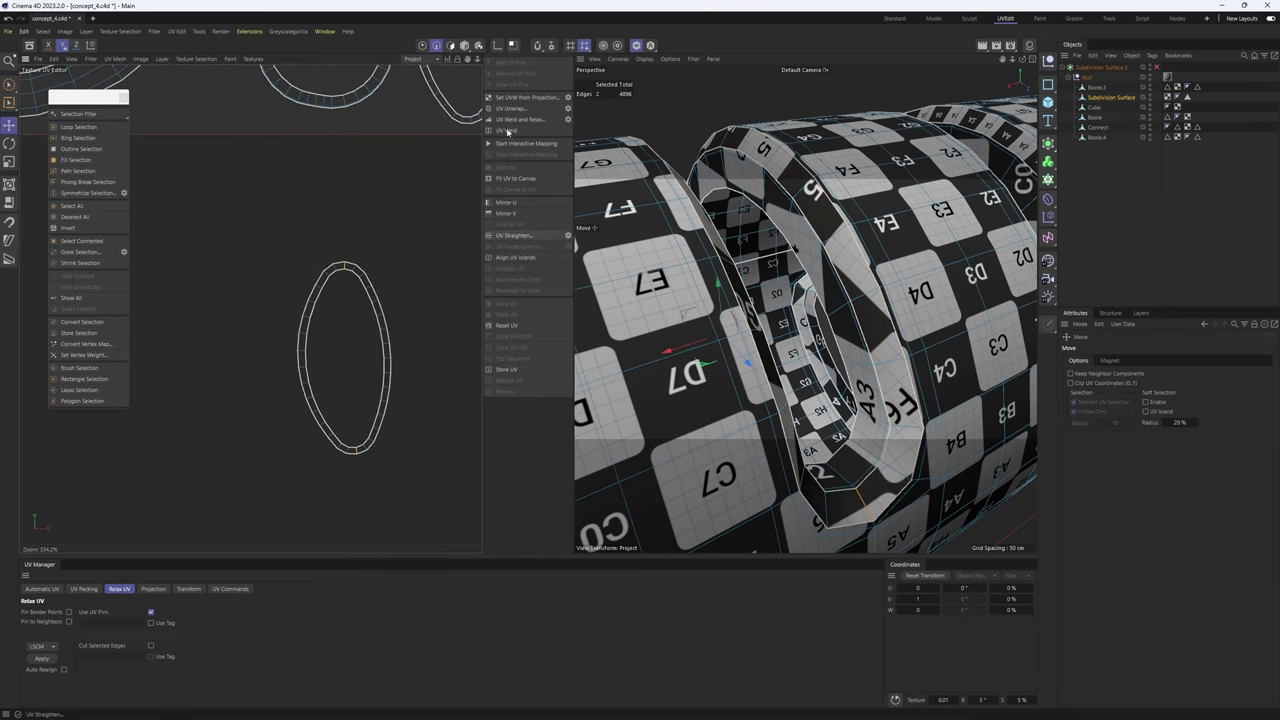
left_click(511, 108)
- Rectangularize both halves of the split rim and place the vertical strips side by side outside the UV tile
left_click_drag(316, 200, 453, 384)
left_click(519, 246)
left_click(444, 336)
left_click(519, 246)
left_click(334, 345)
left_click(519, 246)
double_click(360, 396)
left_click_drag(366, 397, 424, 398)
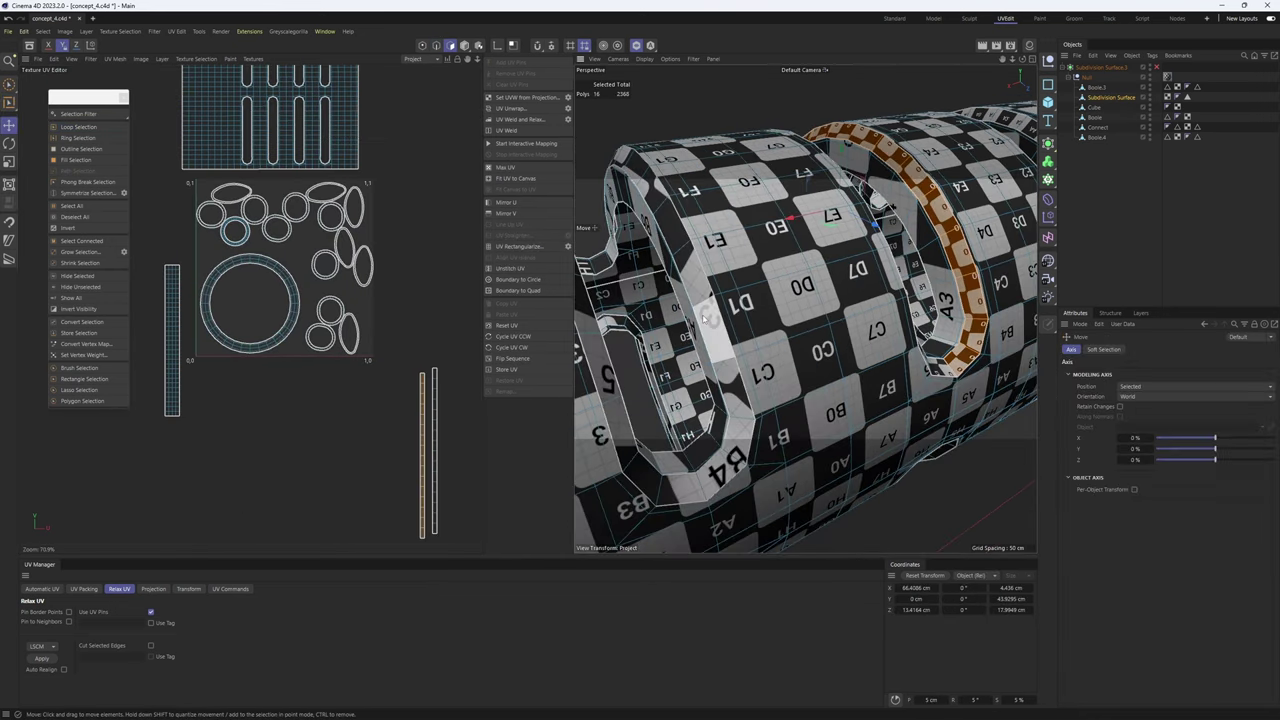
- Split another slot rim at its opposite edges with UV Unwrap and rectangularize the halves into straight vertical strips
scroll(352, 195, "up", 12)
left_click(436, 45)
left_click(383, 408, "shift")
left_click(511, 108)
scroll(383, 270, "down", 8)
double_click(469, 180)
left_click(519, 246)
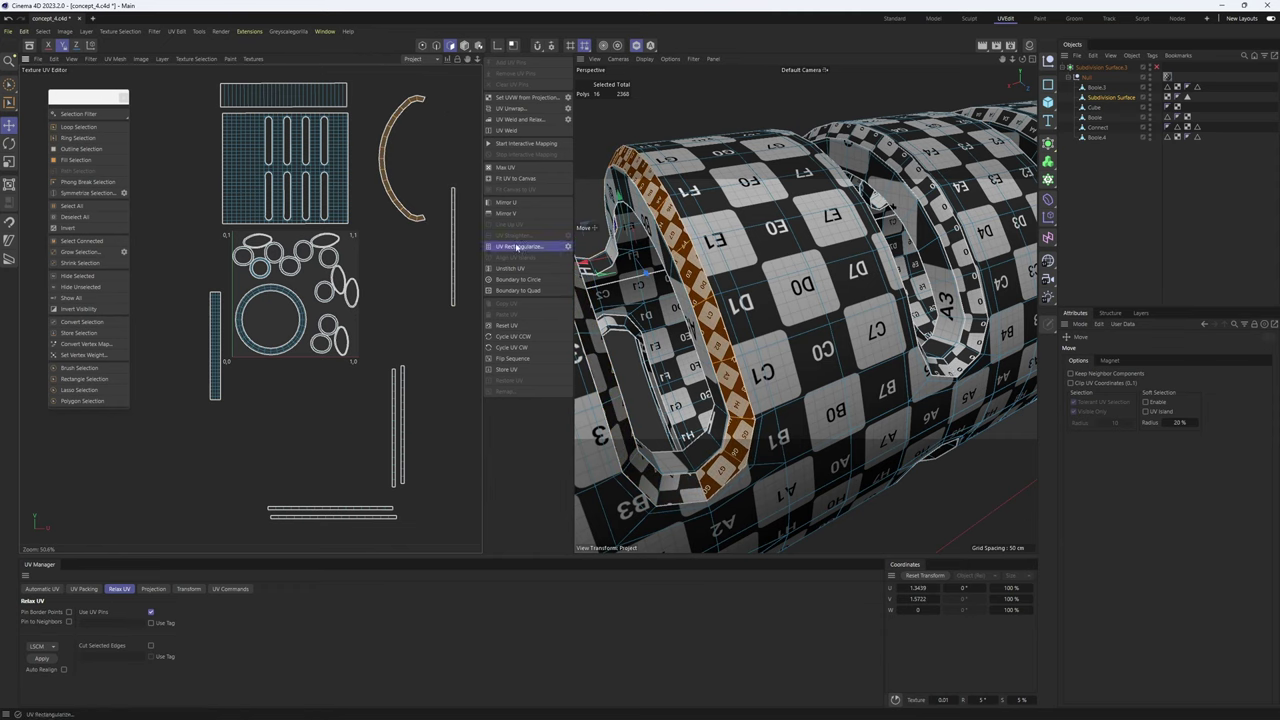
left_click(519, 246)
- Split the following slot rim at both ends and move its two curved halves below the UV tile
left_click(982, 240)
scroll(386, 200, "up", 10)
left_click(436, 45)
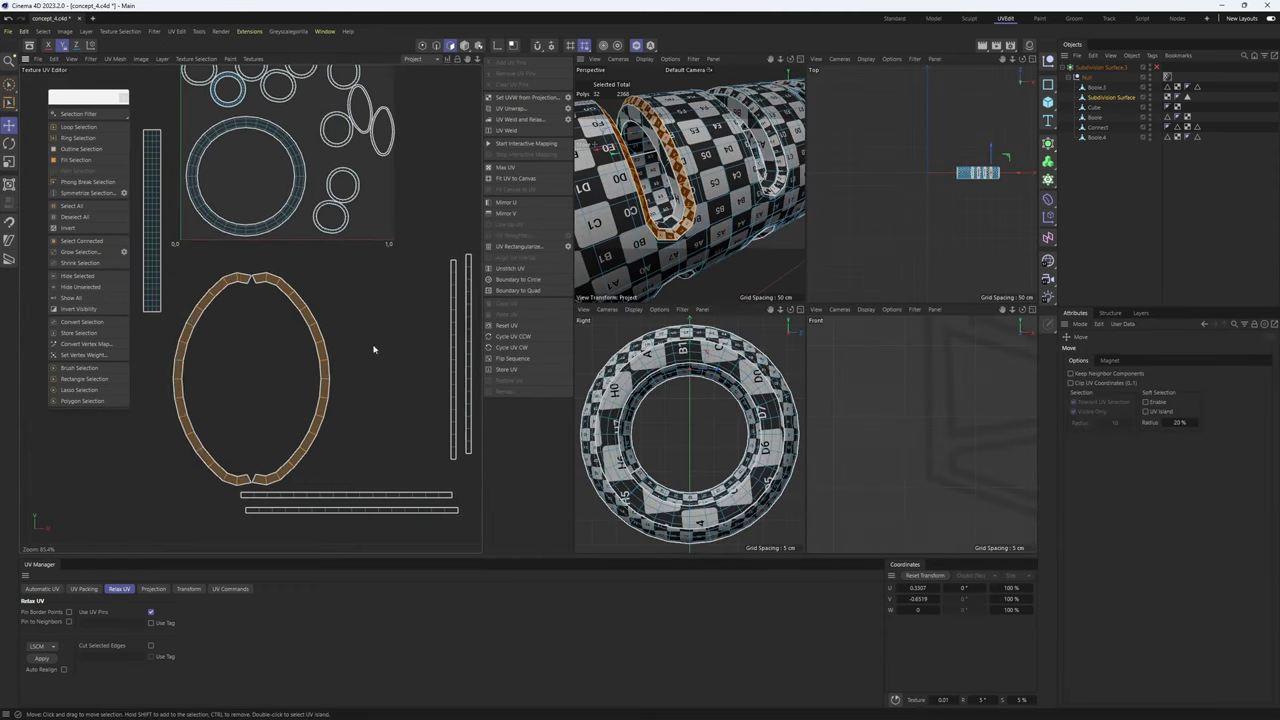
- Split the remaining slot rims and rectangularize their halves into straight strips outside the UV tile
left_click_drag(678, 168, 722, 158, "alt")
left_click(760, 186)
scroll(363, 100, "up", 10)
scroll(352, 205, "down", 2)
left_click(436, 45)
left_click(293, 172)
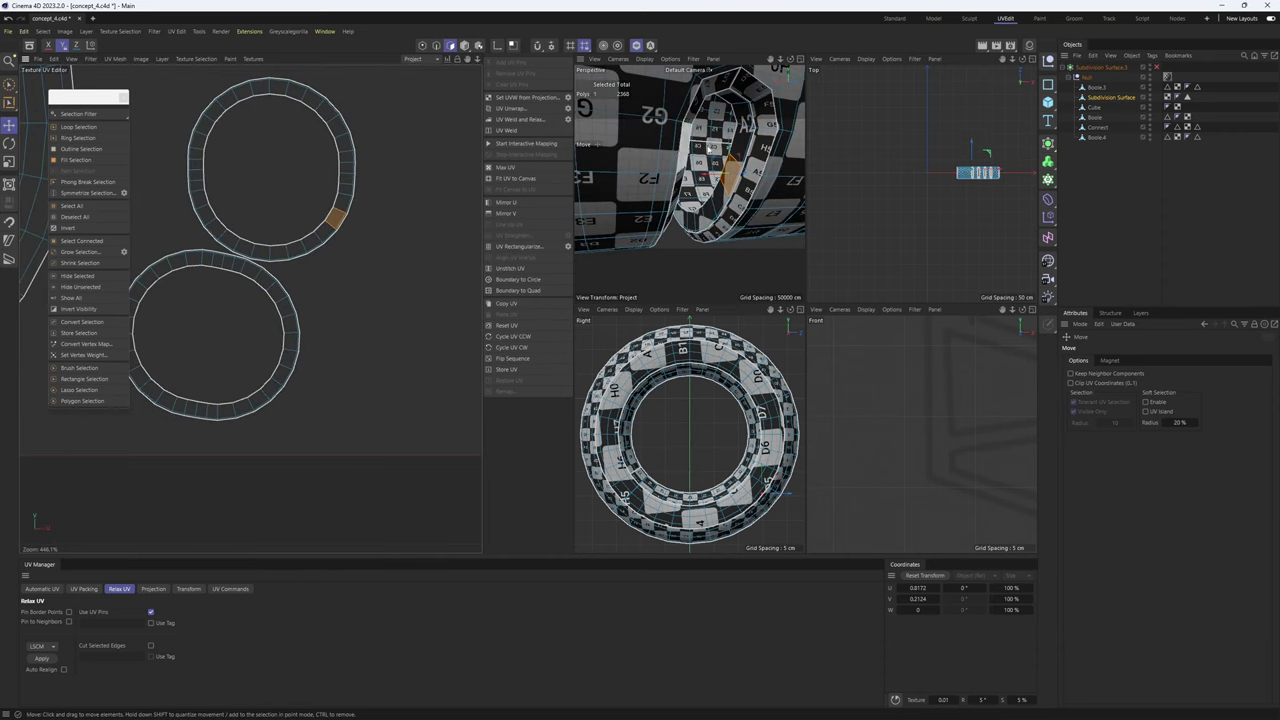
- Select the full polygon loop of the slot's inner wall ring with Loop Selection
scroll(732, 180, "up", 3)
key("u")
key("l")
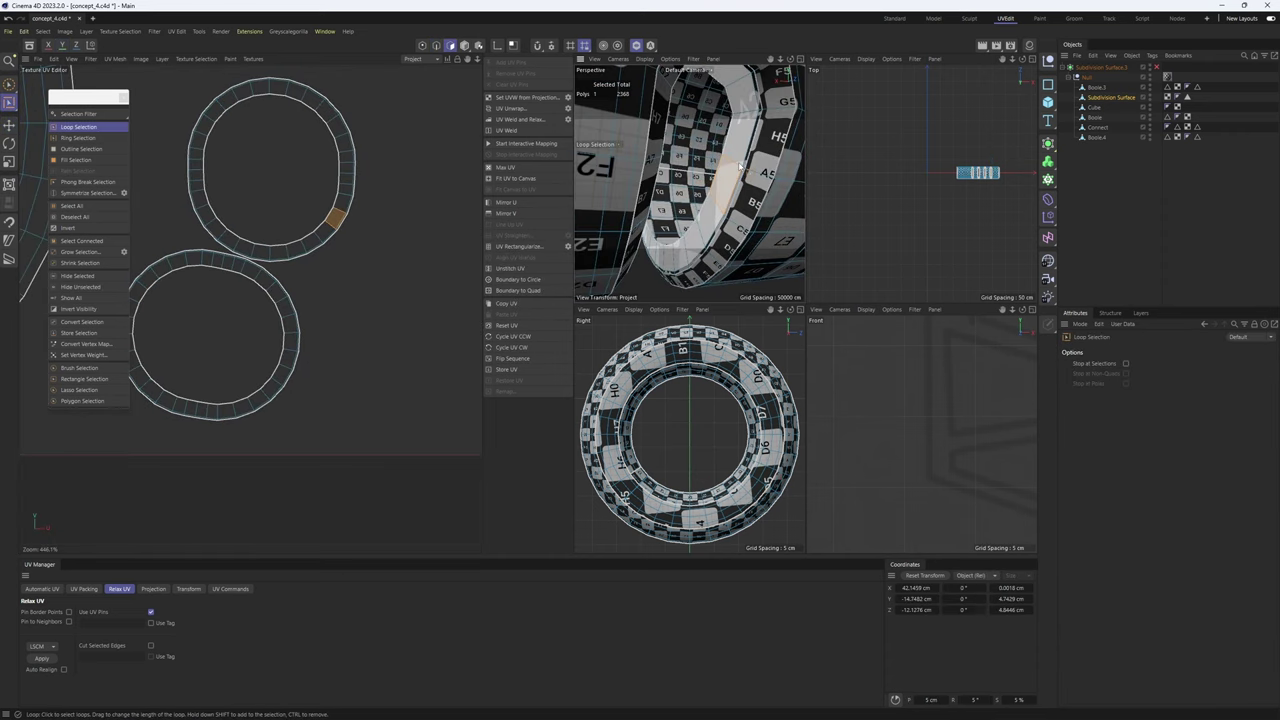
left_click(738, 172)
scroll(333, 172, "down", 3)
scroll(366, 157, "up", 2)
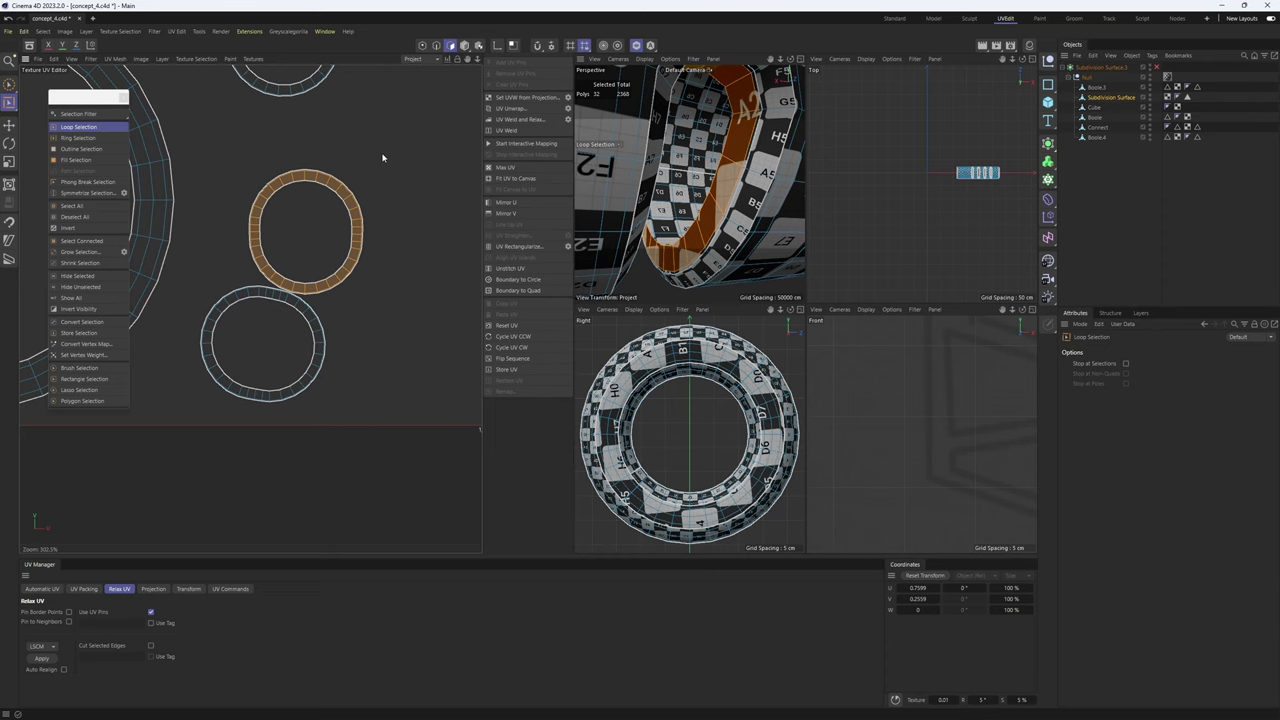
- Select the edges on two opposite ends of the slot wall ring in the UV layout
key("2")
key("e")
scroll(316, 173, "up", 3)
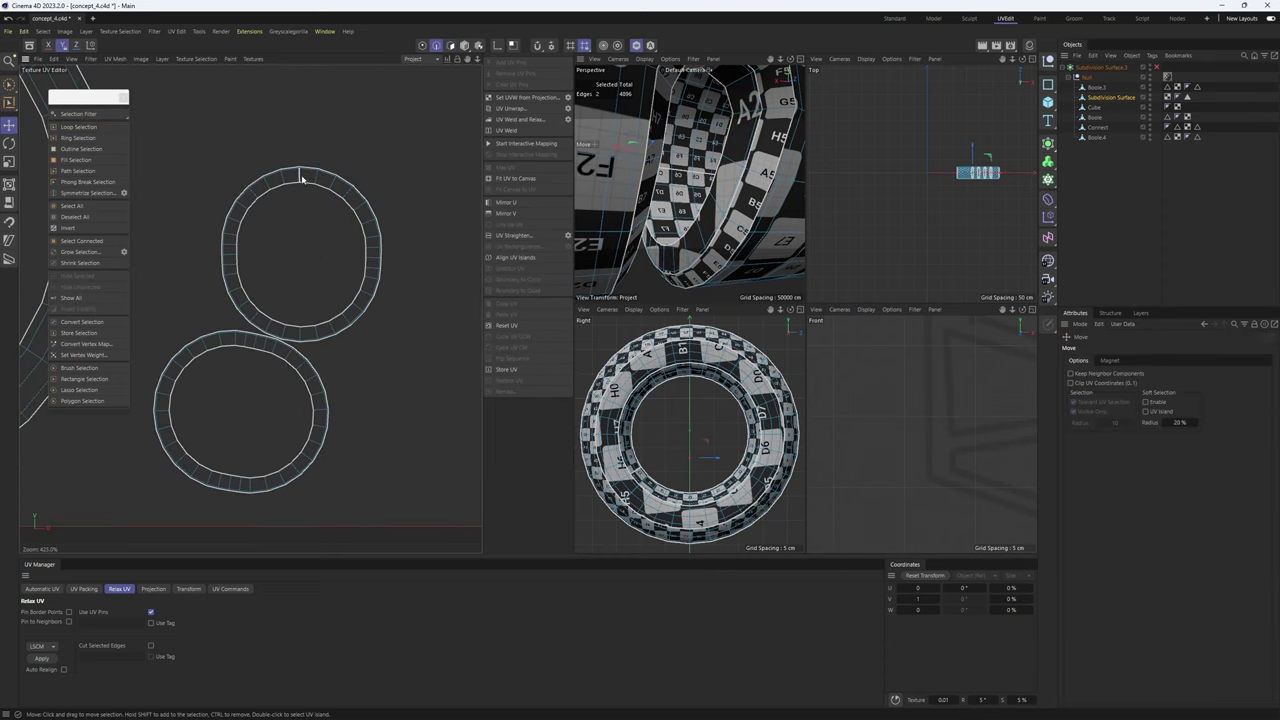
left_click(302, 178)
scroll(302, 174, "up", 6)
left_click(300, 162, "shift")
scroll(302, 163, "down", 5)
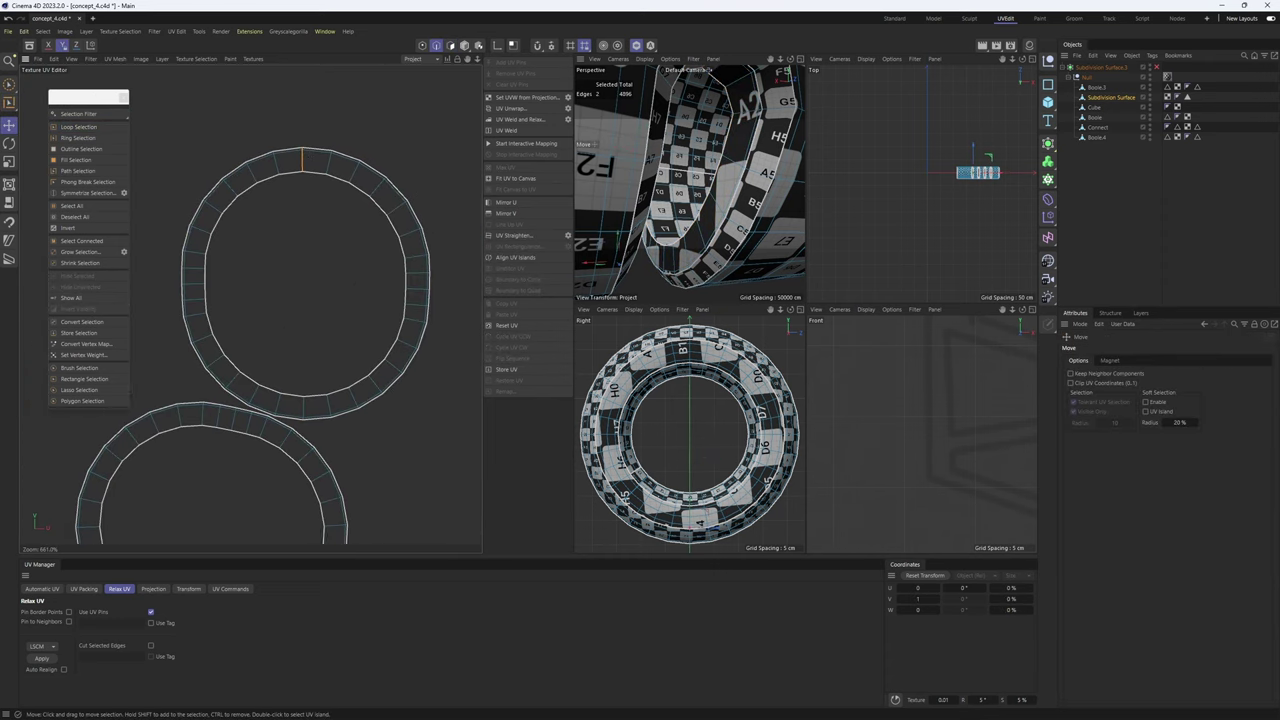
scroll(316, 400, "up", 4)
left_click(302, 385)
scroll(325, 300, "down", 4)
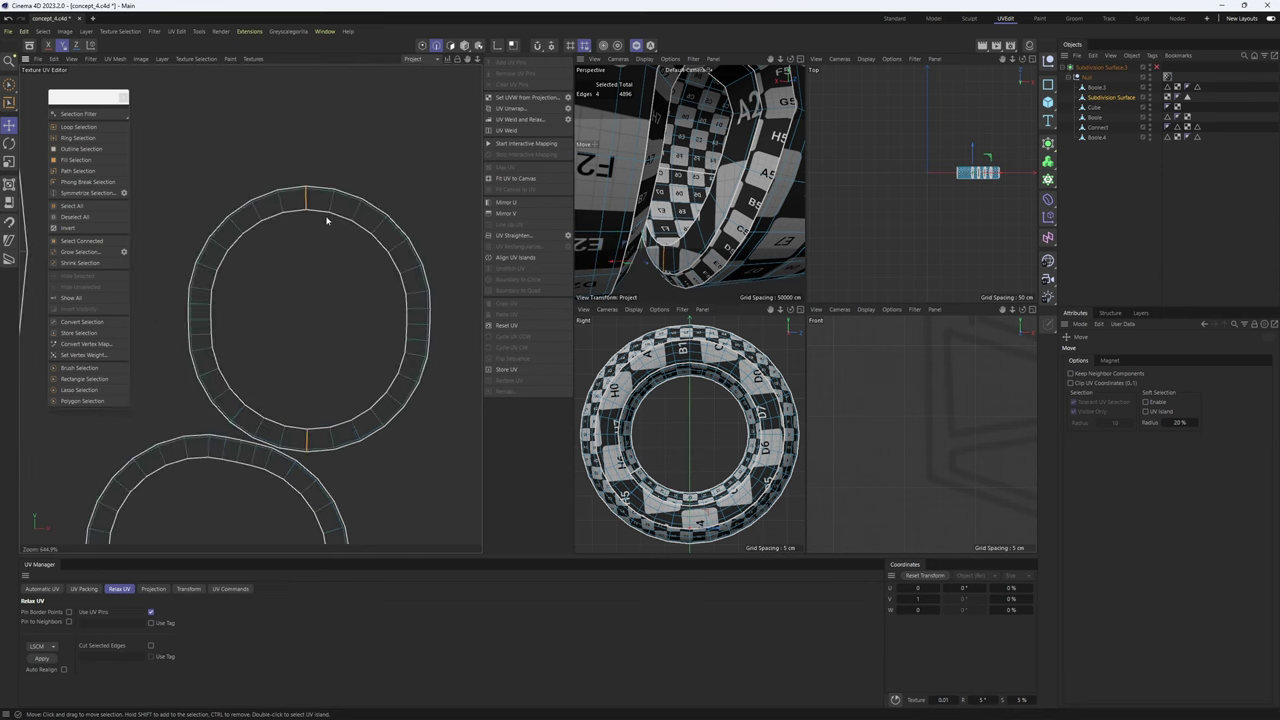
- Try splitting the wall ring with UV Unwrap, moving both halves out of the UV tile and selecting one half
left_click(517, 110)
key("3")
scroll(321, 152, "down", 10)
left_click_drag(321, 155, 470, 355)
middle_click_drag(456, 325, 367, 271, "alt")
left_click_drag(385, 255, 404, 230)
left_click(408, 230)
double_click(409, 232)
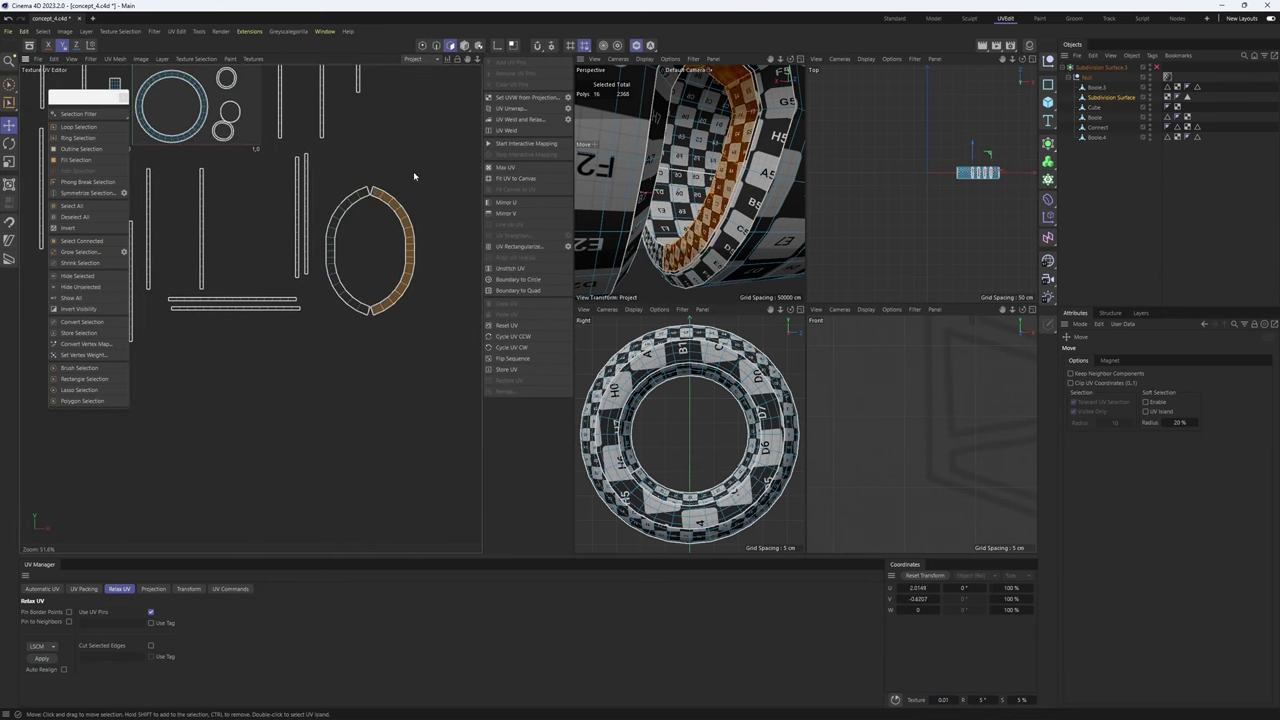
- Try to rectangularize the selected half of the slot wall into a straight strip and undo it
scroll(420, 248, "up", 2)
left_click(514, 245)
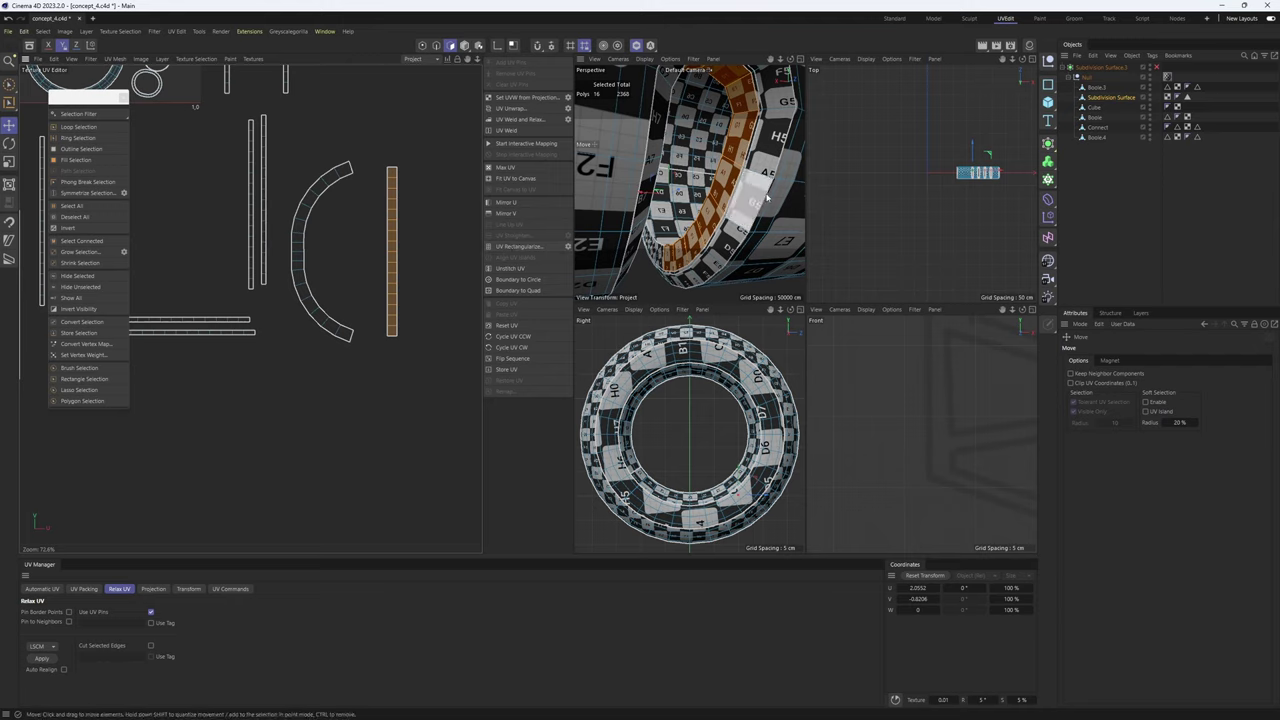
left_click_drag(767, 197, 690, 142, "alt")
right_click_drag(690, 142, 674, 137, "alt")
left_click_drag(674, 137, 687, 183, "alt")
left_click_drag(640, 183, 710, 186, "alt")
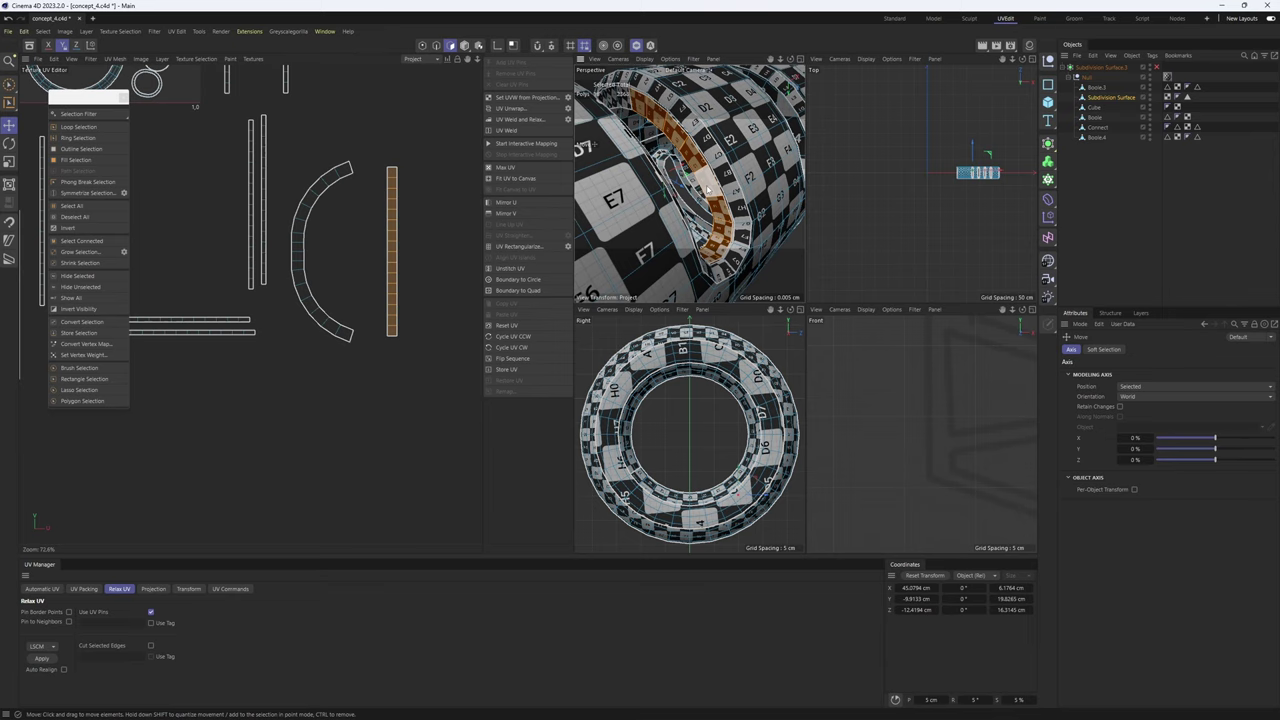
left_click(405, 258)
key("ctrl+z")
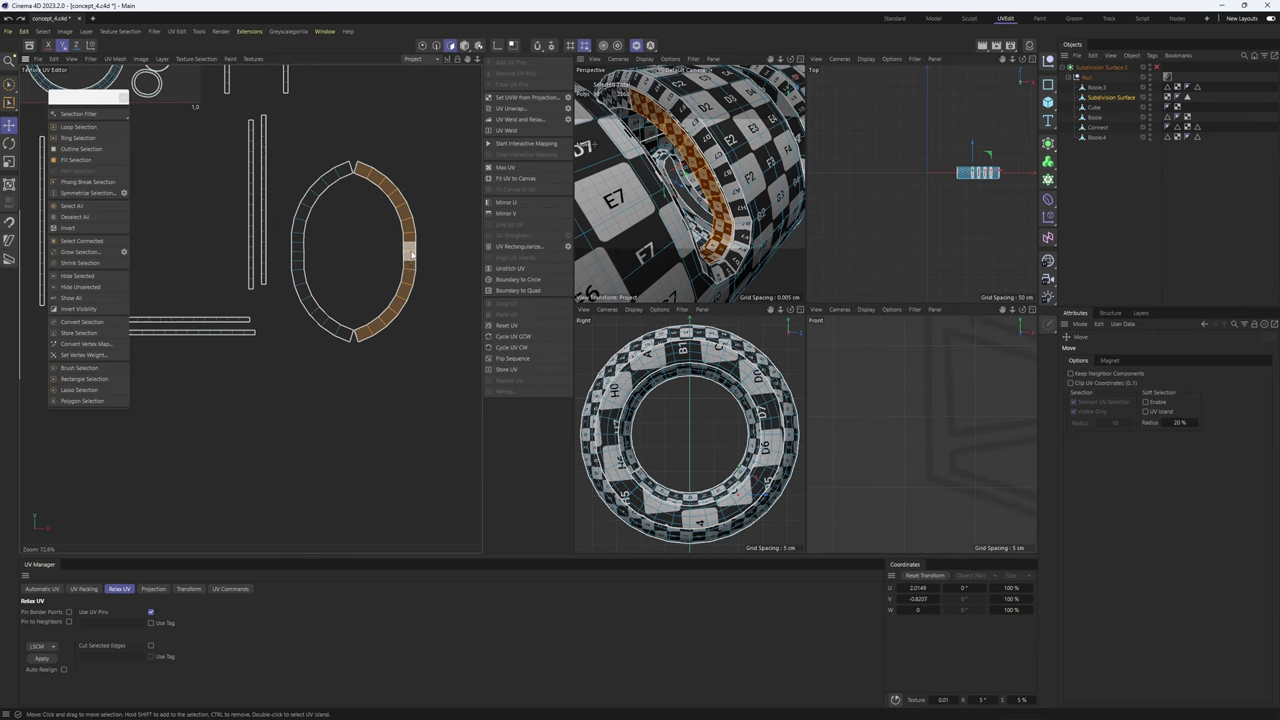
- Move the curved wall half slightly apart from its counterpart and examine its checker pattern inside the slot
left_click_drag(415, 259, 438, 257)
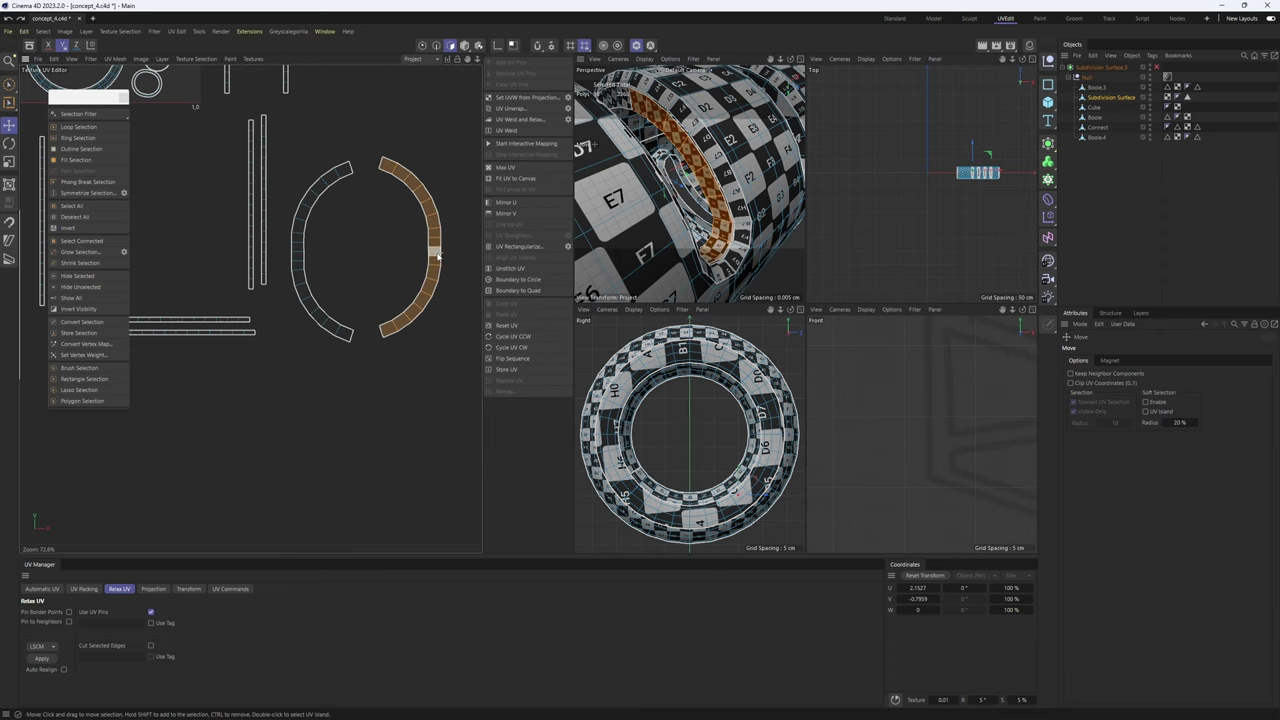
left_click_drag(707, 143, 762, 156, "alt")
scroll(445, 219, "down", 2)
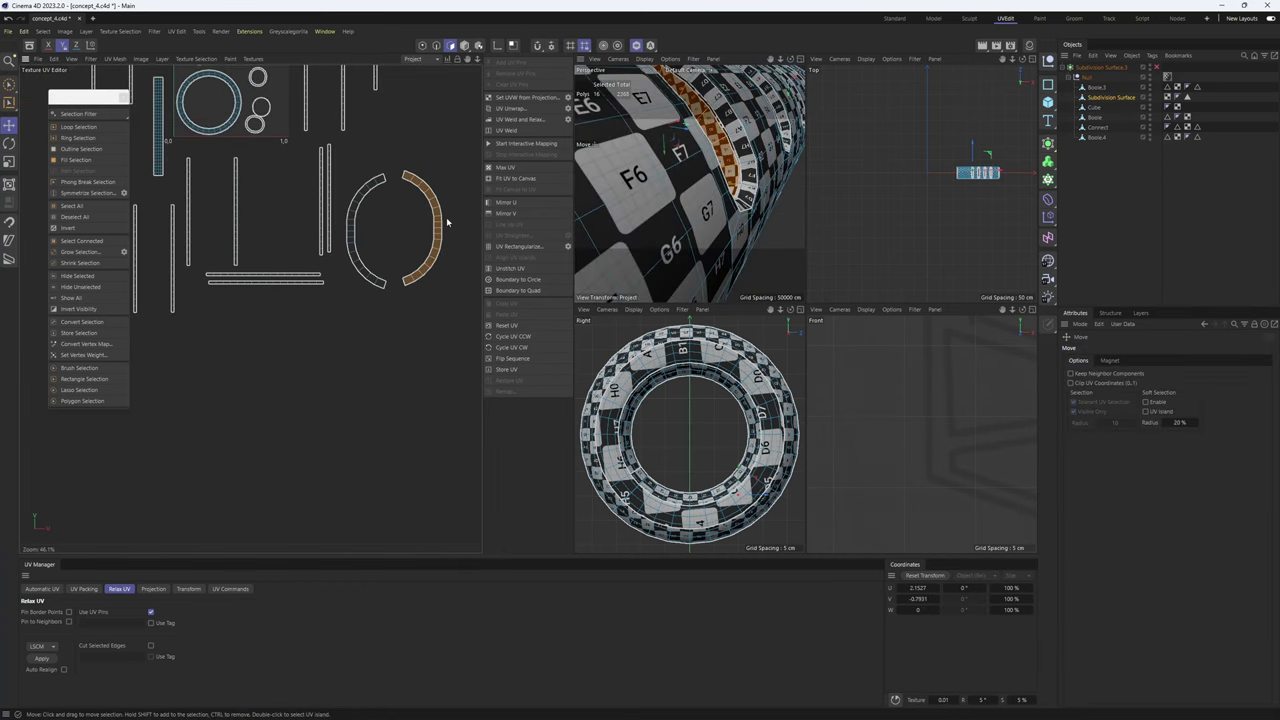
left_click_drag(437, 226, 434, 229)
middle_click_drag(391, 150, 418, 252, "alt")
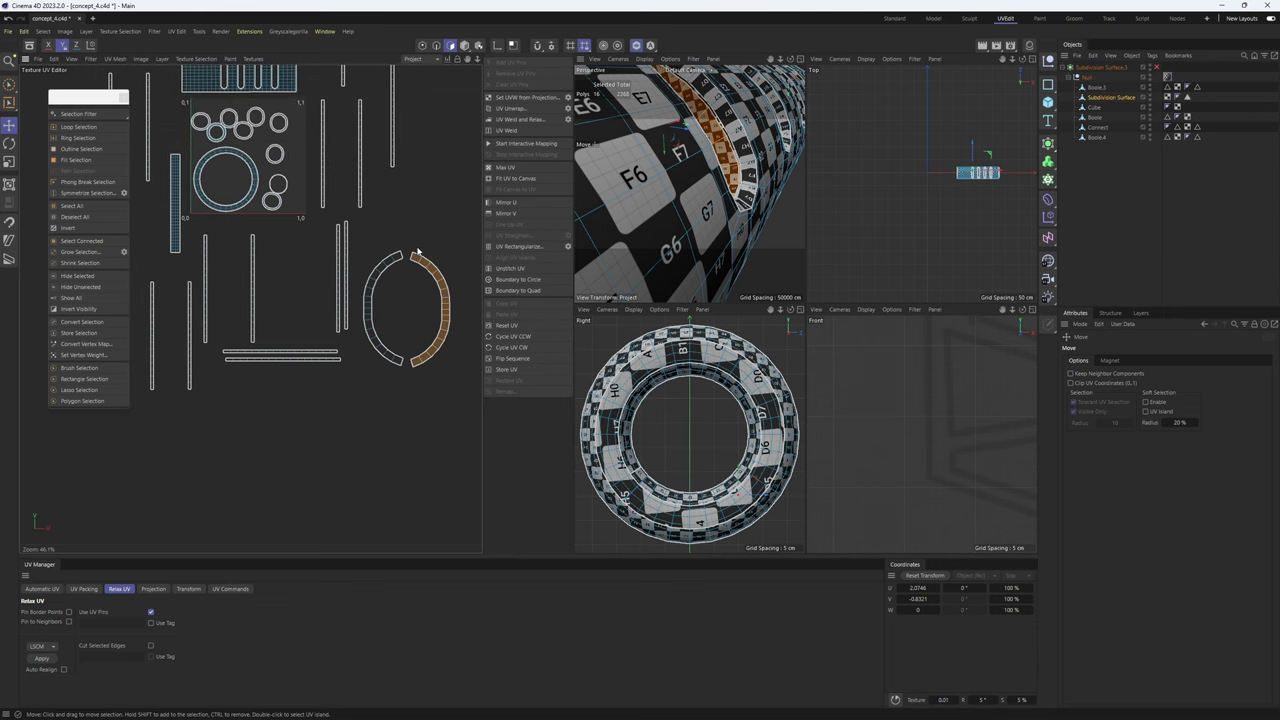
left_click_drag(747, 108, 639, 188, "alt")
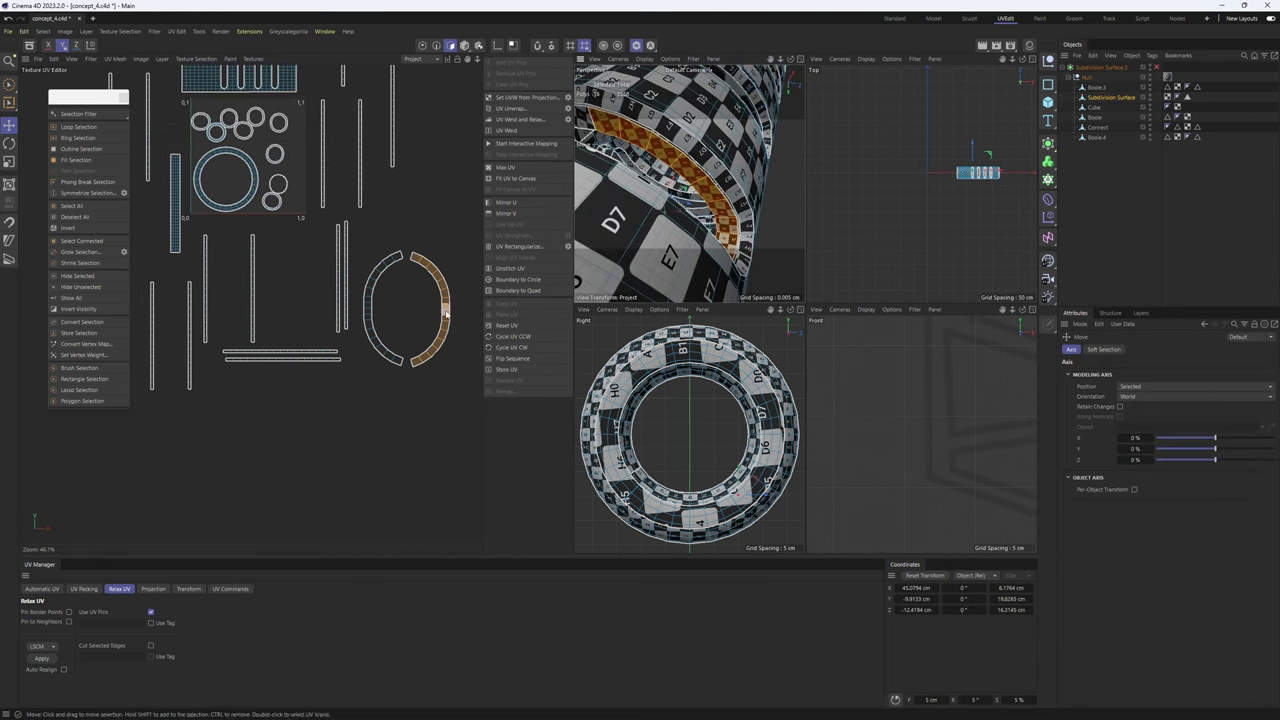
- Undo the split and move of the slot wall ring so it is one island in the UV tile
scroll(444, 315, "down", 3)
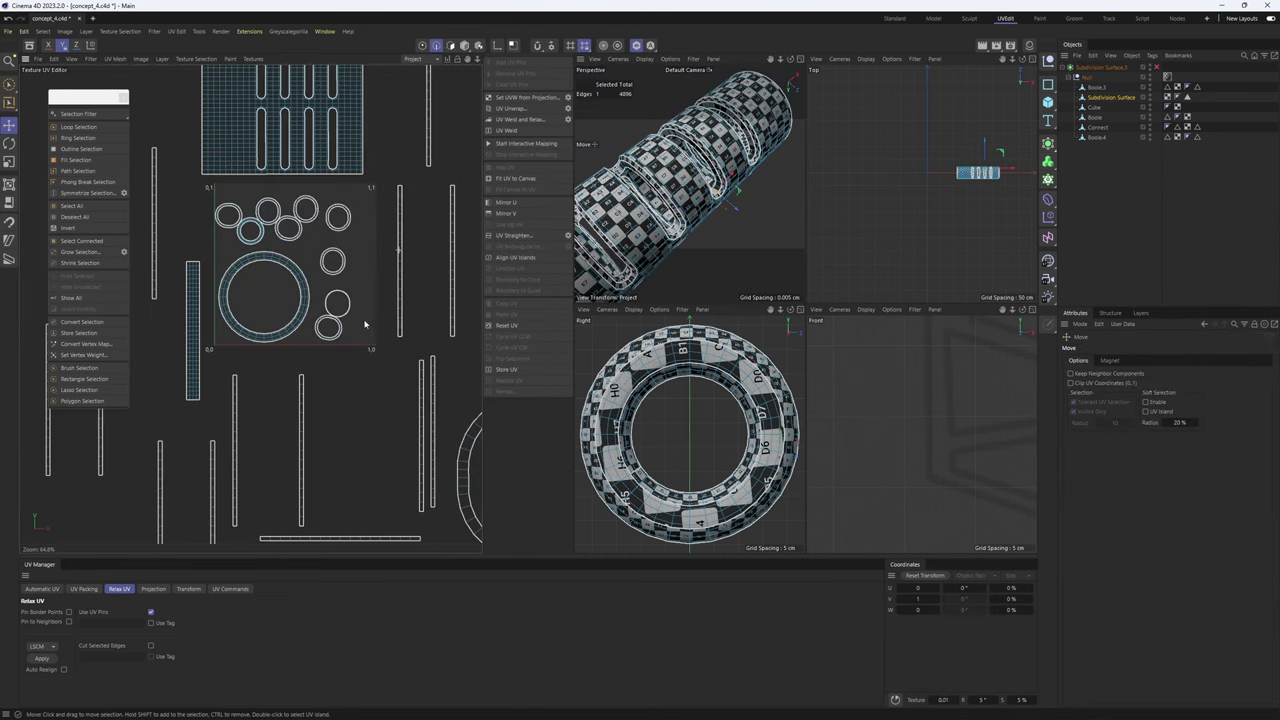
scroll(252, 303, "up", 5)
scroll(300, 270, "down", 4)
scroll(430, 273, "up", 4)
scroll(356, 273, "down", 5)
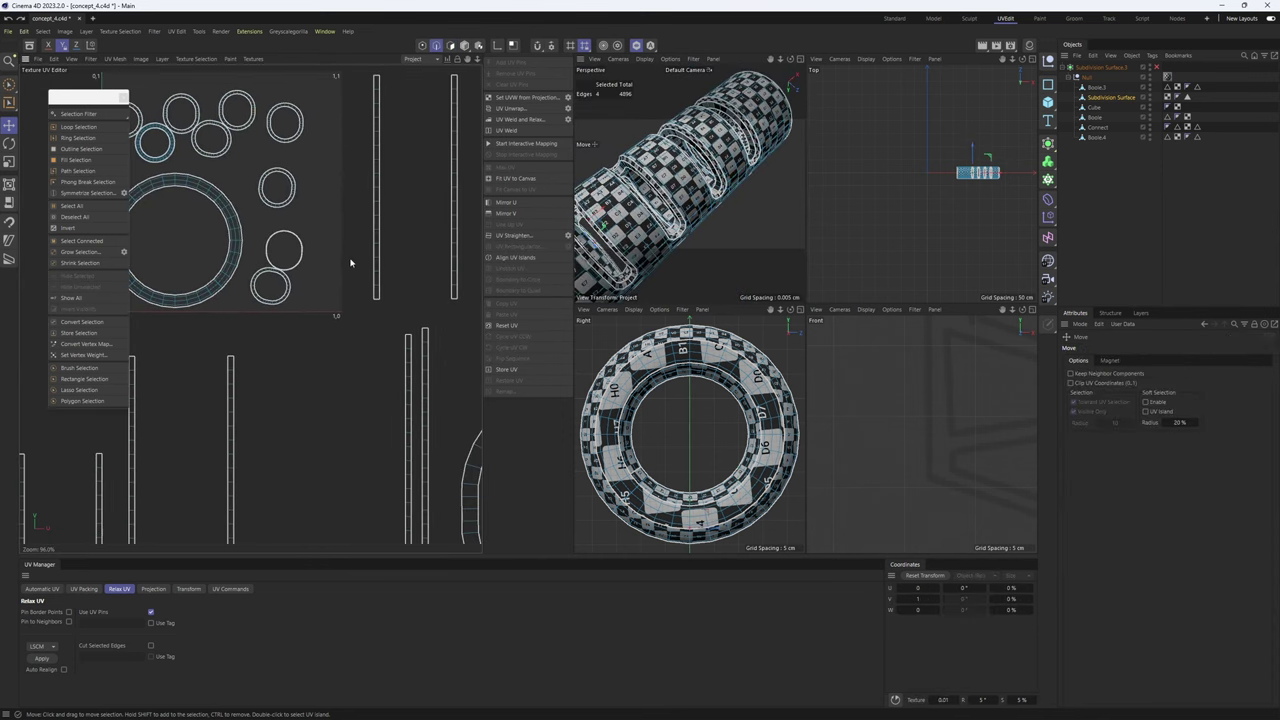
key("ctrl+z")
key("ctrl+z")
key("ctrl+z")
key("ctrl+z")
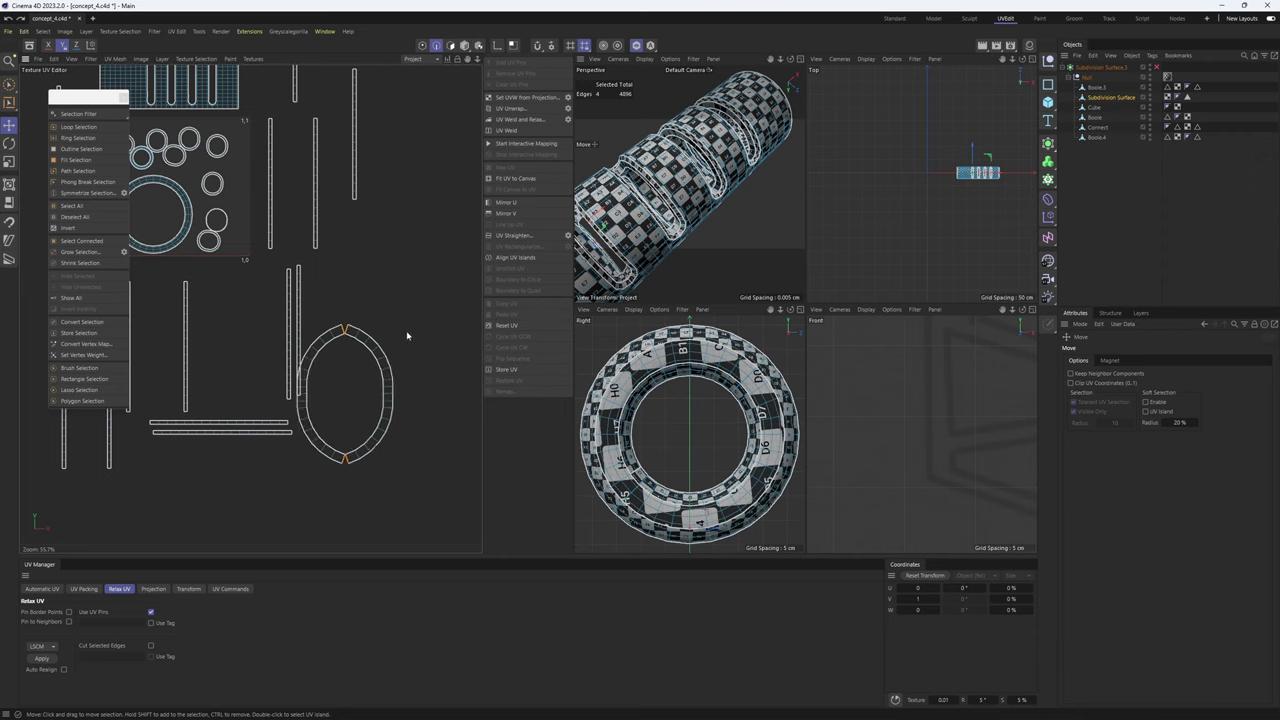
key("Return")
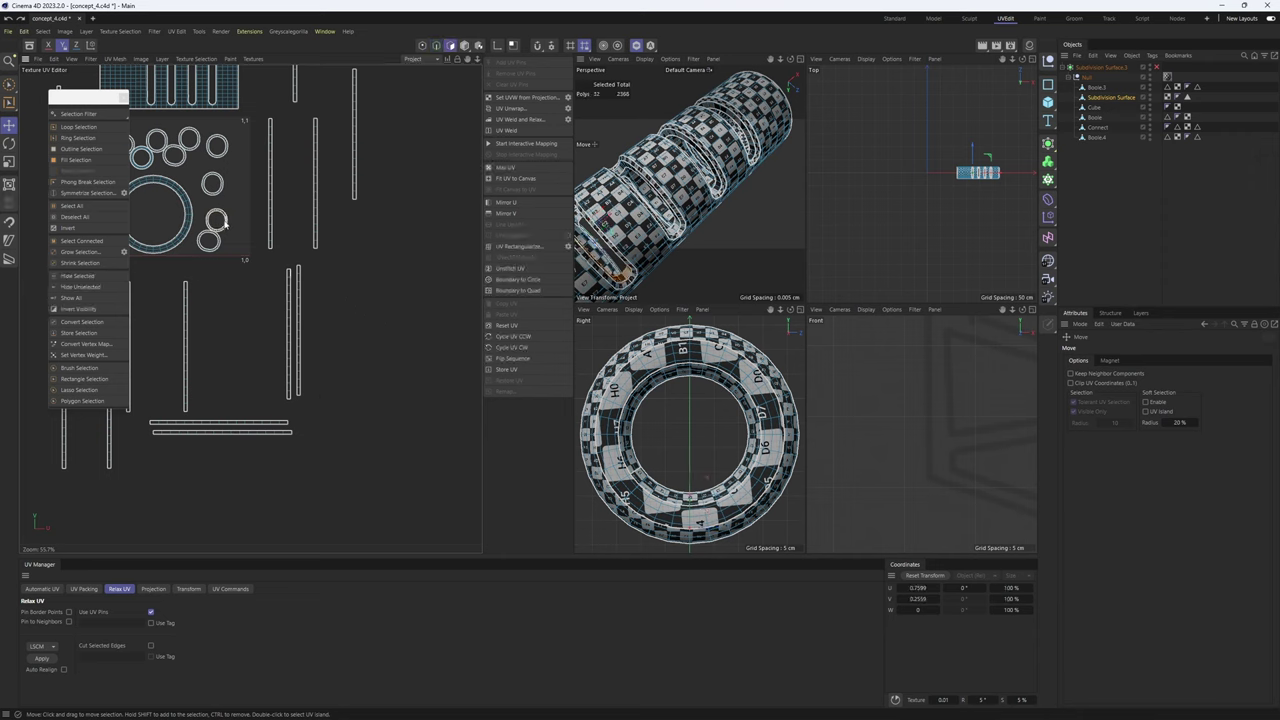
- Move the intact wall ring out of the UV tile and select cutting edges across the slot's inner wall
left_click_drag(317, 259, 333, 270)
key("s")
left_click_drag(642, 270, 668, 180, "alt")
scroll(738, 236, "up", 3)
key("Return")
key("Return")
scroll(739, 238, "up", 4)
left_click(725, 233, "shift")
left_click(655, 186, "shift")
scroll(640, 186, "up", 3)
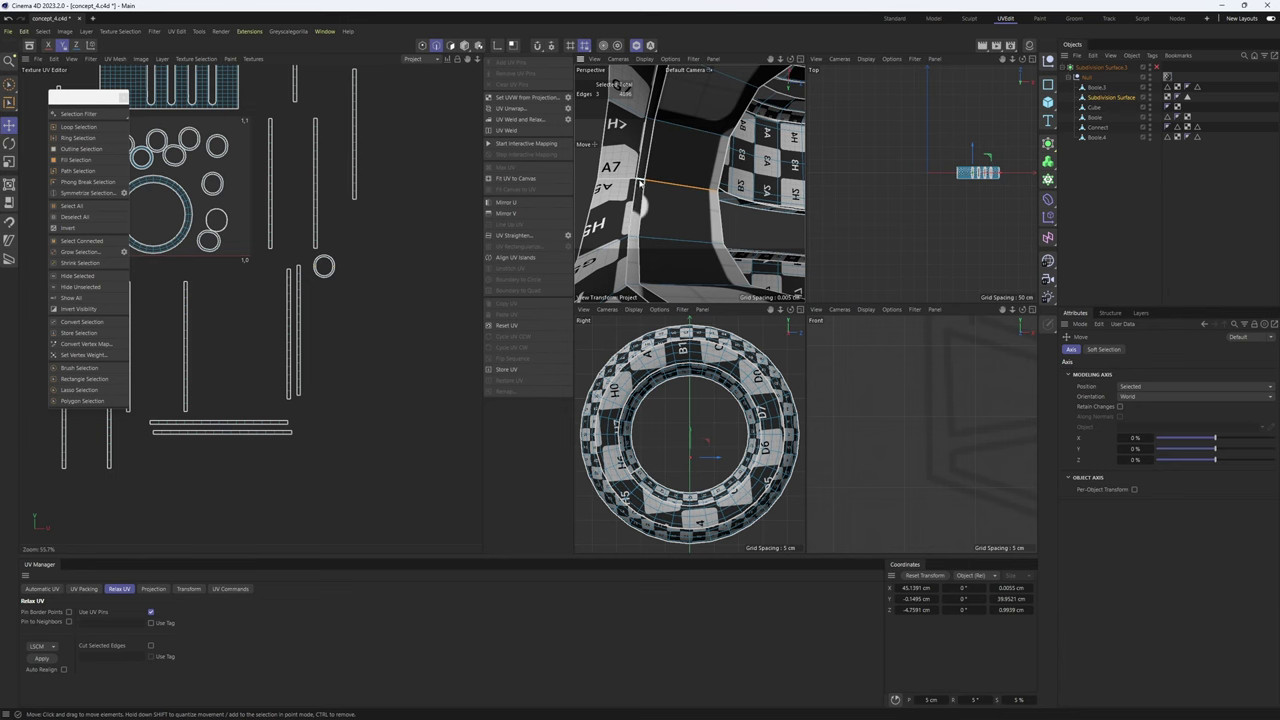
- Split the wall ring at the selected edges with UV Unwrap and place both halves well outside the UV tile
double_click(323, 258)
scroll(323, 258, "up", 5)
left_click(532, 109)
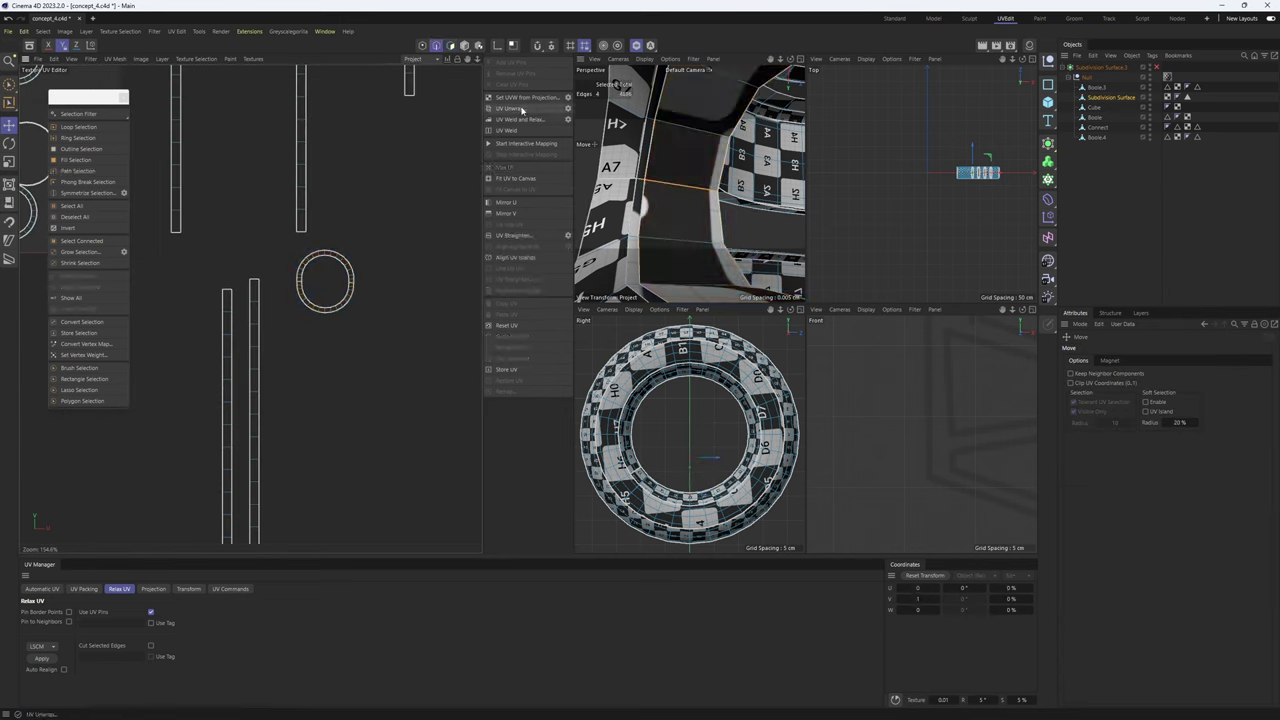
scroll(345, 236, "down", 9)
double_click(290, 208)
left_click_drag(290, 208, 379, 287)
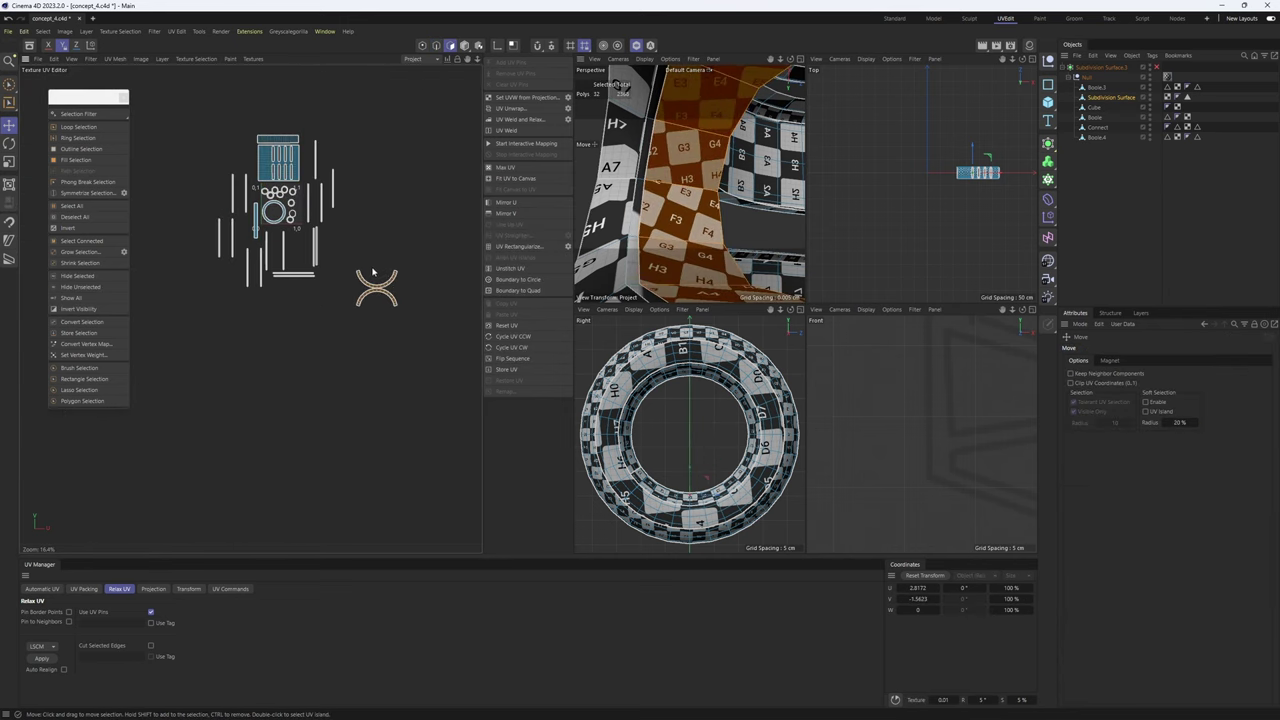
- Select the next slot wall ring and pick the opposite edges across its wall as cuts
scroll(325, 232, "up", 4)
scroll(266, 166, "up", 8)
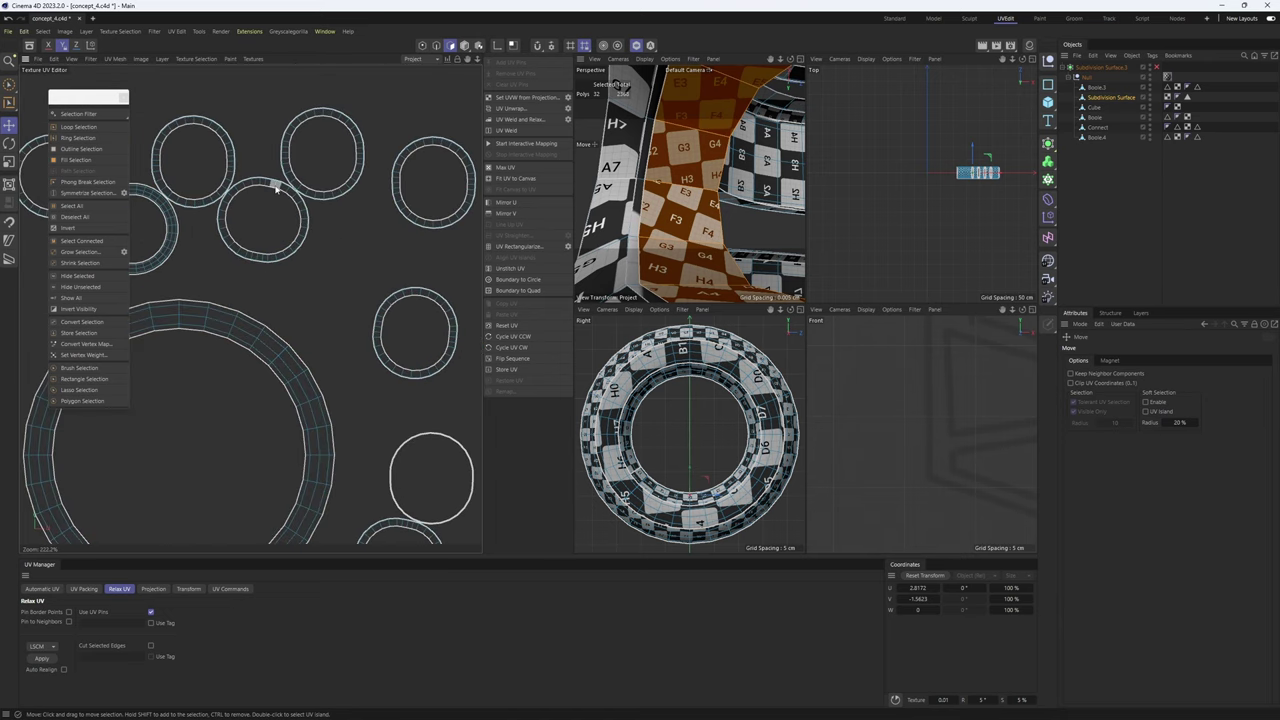
double_click(294, 188)
key("s")
left_click_drag(672, 183, 662, 229, "alt")
scroll(680, 182, "up", 5)
key("Return")
left_click(661, 158)
scroll(661, 150, "up", 5)
left_click(661, 124, "shift")
scroll(671, 195, "down", 6)
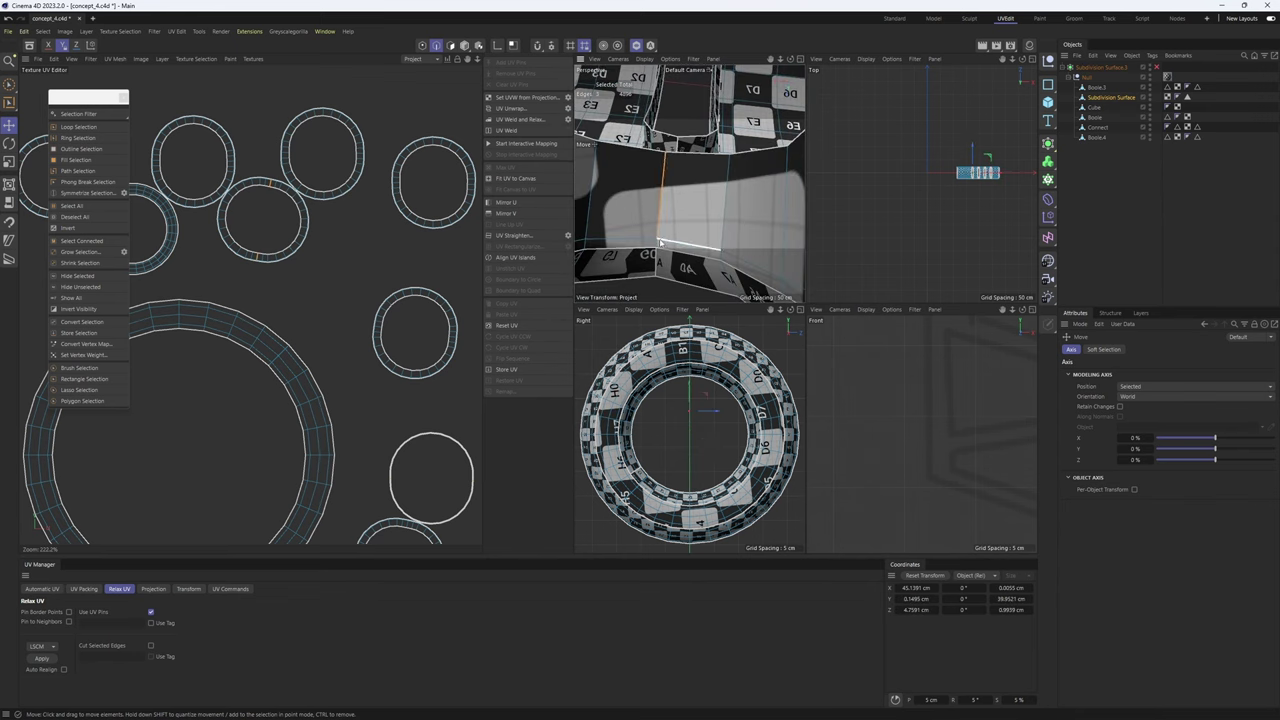
- Split this wall ring with UV Unwrap and move its two halves below the UV tile
left_click(513, 108)
scroll(349, 223, "down", 8)
key("Return")
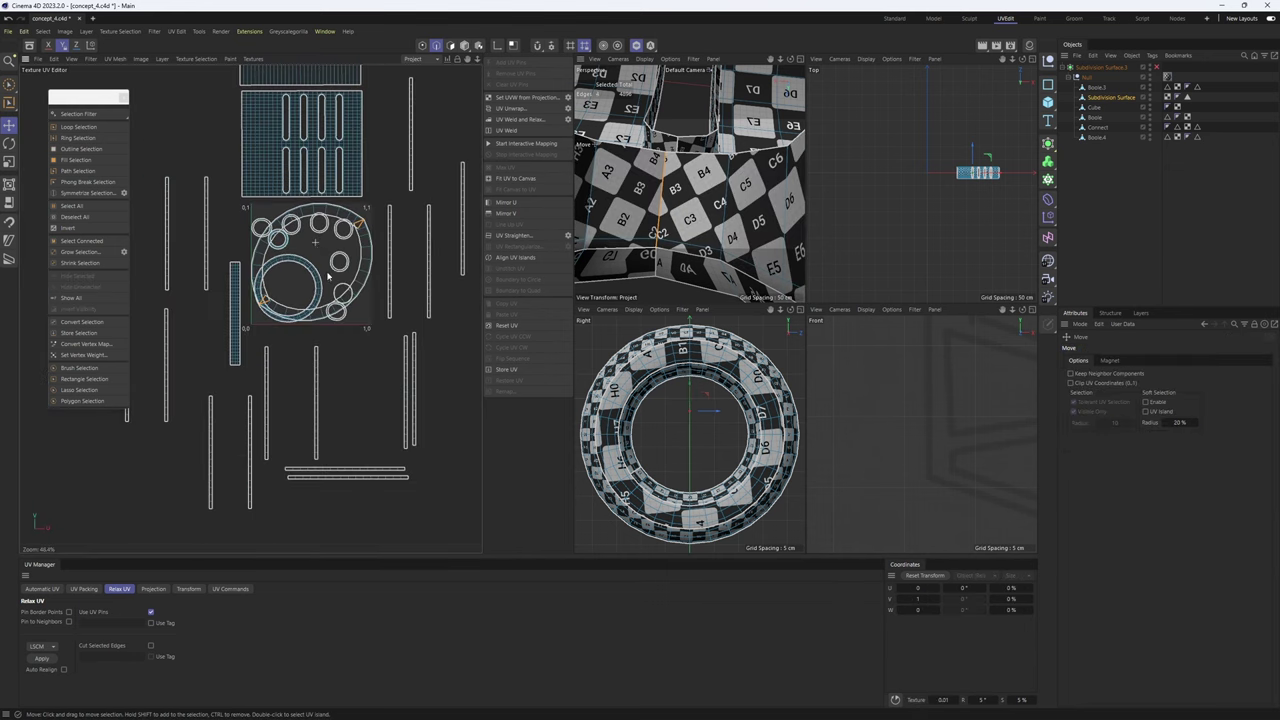
double_click(350, 223)
left_click_drag(350, 223, 421, 347)
- Select the split wall rings below the UV tile together and rotate them into alignment
middle_click_drag(414, 388, 341, 291, "alt")
left_click_drag(305, 352, 470, 446)
key("r")
scroll(244, 132, "up", 4)
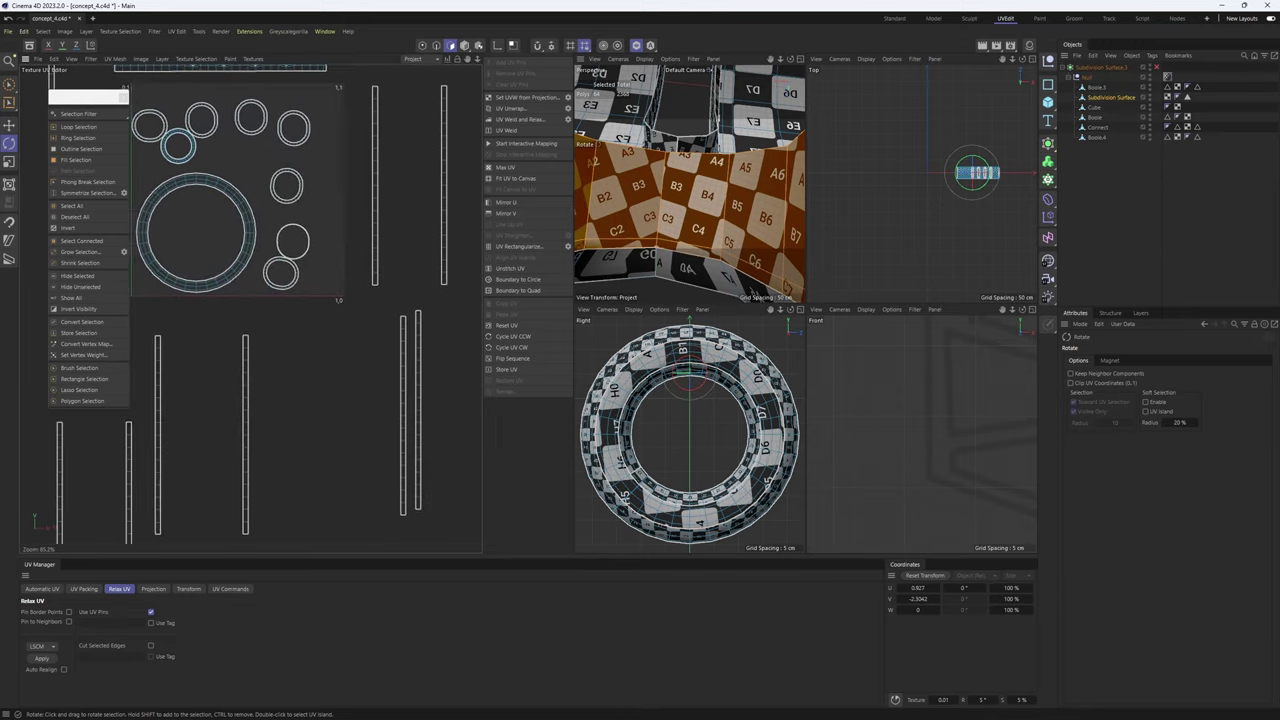
middle_click_drag(244, 132, 252, 146, "alt")
scroll(692, 202, "down", 5)
- Pick the cutting edges across the inner walls of further slots along the barrel
left_click(664, 210)
key("s")
scroll(331, 242, "down", 5)
scroll(349, 224, "down", 5)
left_click(436, 45)
mouse_move(690, 180)
left_mouse_down("alt")
mouse_move(658, 205)
mouse_move(668, 130)
mouse_move(672, 171)
left_mouse_up("alt")
left_click(660, 200)
left_click(668, 130, "shift")
left_click(672, 171, "shift")
scroll(672, 171, "down", 6)
scroll(334, 220, "down", 6)
scroll(700, 140, "up", 7)
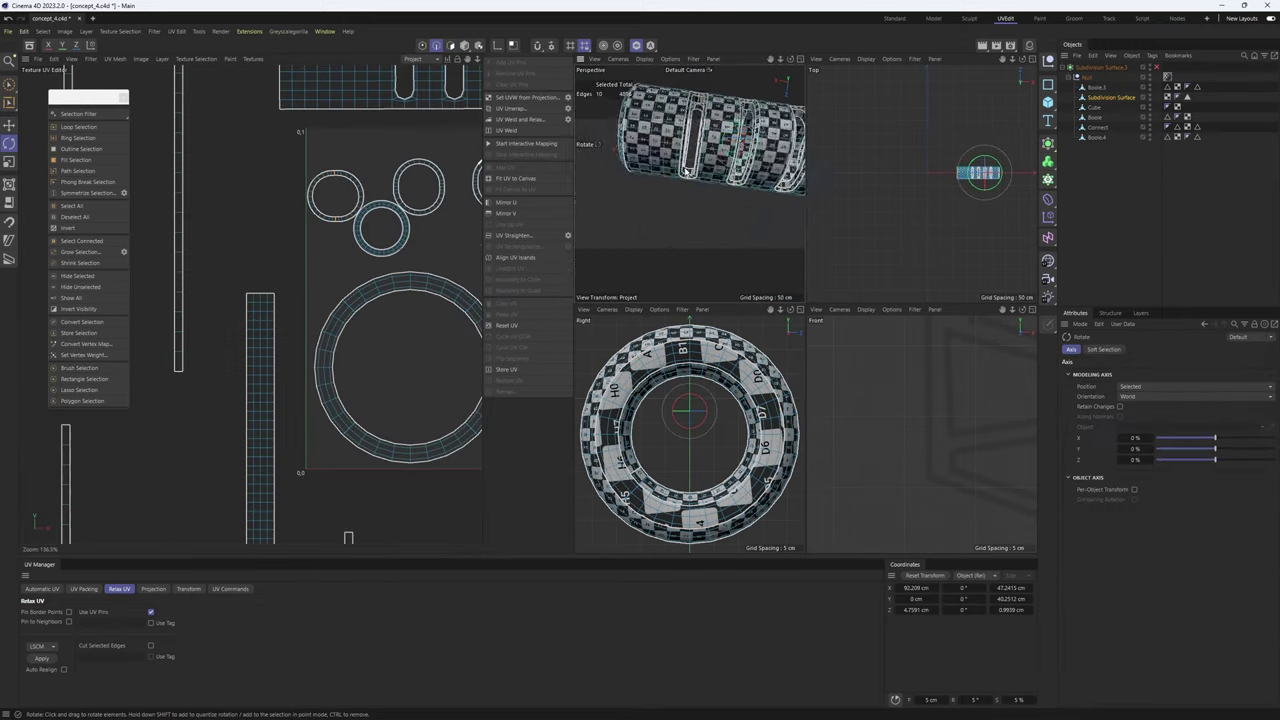
- Split another slot wall ring at its opposite edges with UV Unwrap and select both resulting halves
left_click(714, 134, "shift")
scroll(714, 134, "down", 5)
left_click(451, 45)
left_click(720, 201)
middle_click_drag(310, 229, 285, 238, "alt")
left_click(436, 45)
left_click(511, 108)
scroll(343, 194, "down", 6)
double_click(388, 250)
key("e")
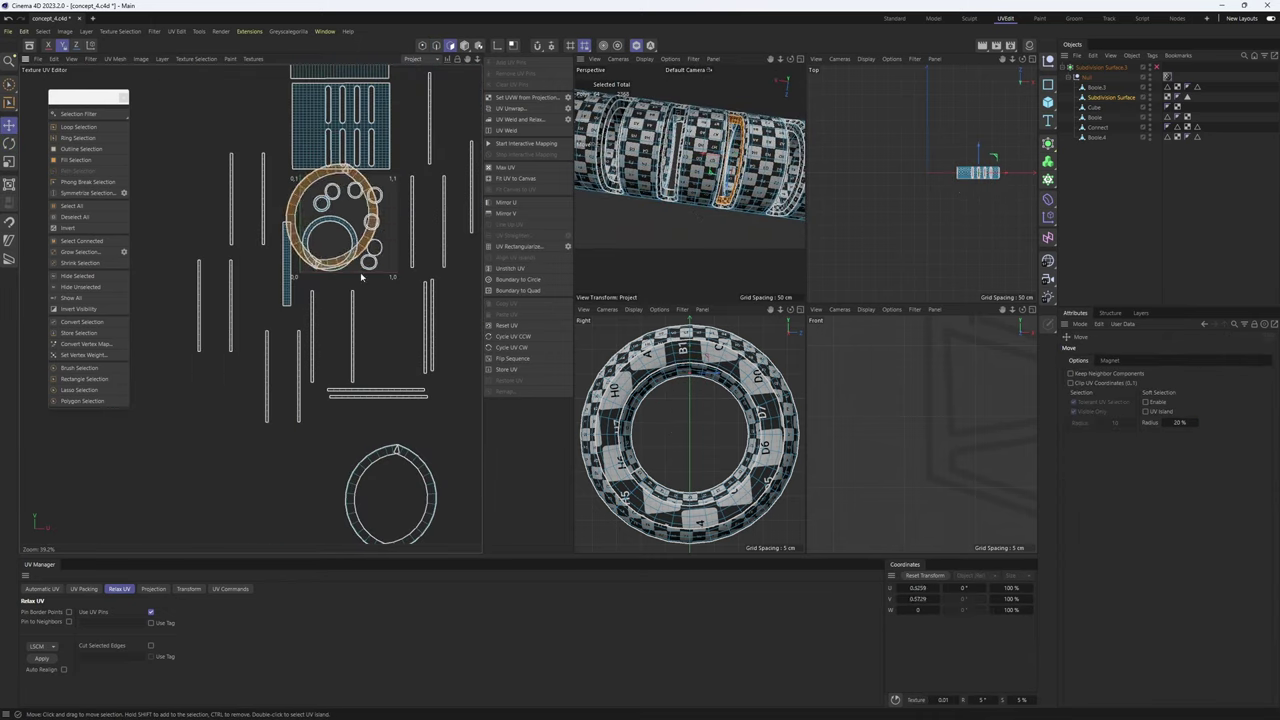
- Split the selected slot wall ring into two halves at its opposite edges with UV Unwrap
scroll(690, 180, "up", 6)
left_click(436, 45)
left_click(511, 108)
scroll(345, 215, "down", 6)
- Locate the next slot's wall ring from one of its polygons and split it at its cutting edges with UV Unwrap
left_click(451, 45)
left_click(643, 163)
scroll(406, 226, "up", 8)
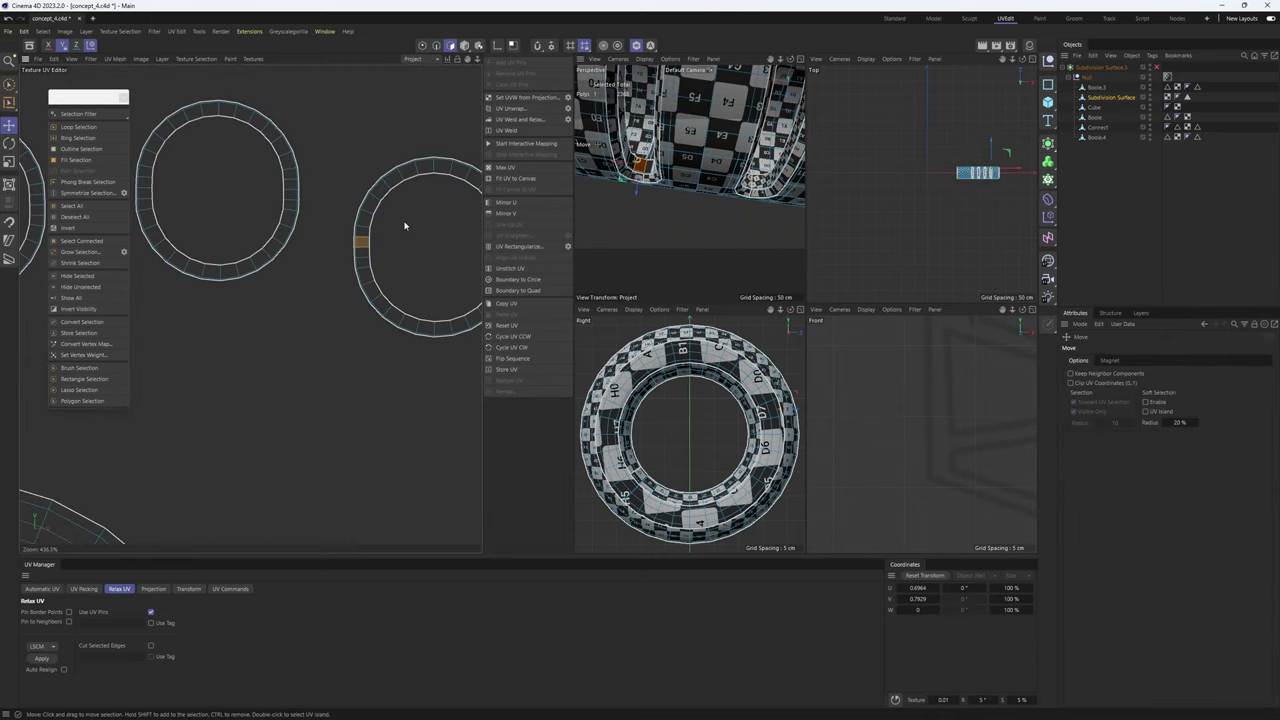
left_click(436, 45)
left_click(511, 108)
scroll(383, 203, "down", 7)
- Pick the cutting edges on the inner wall of another barrel slot
left_click(451, 45)
left_click(436, 45)
scroll(677, 198, "up", 8)
left_click(680, 195)
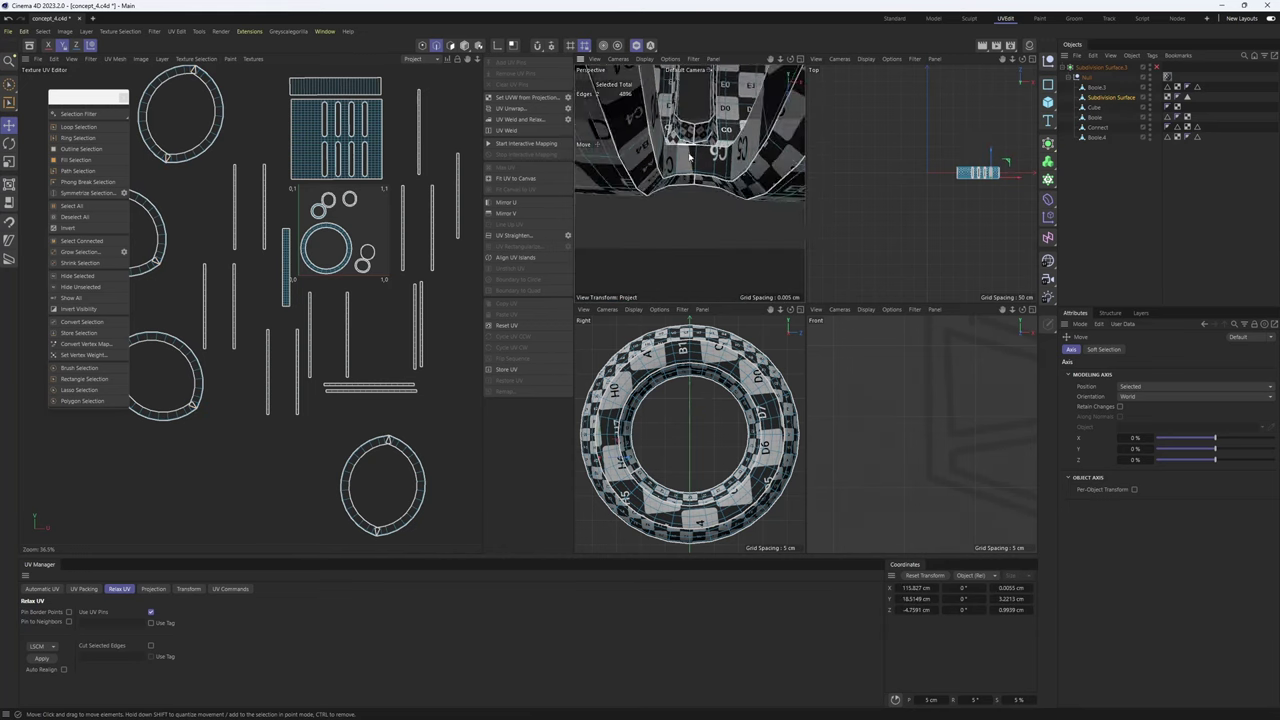
left_click(690, 150, "shift")
left_click_drag(685, 150, 692, 188, "alt")
scroll(692, 188, "down", 5)
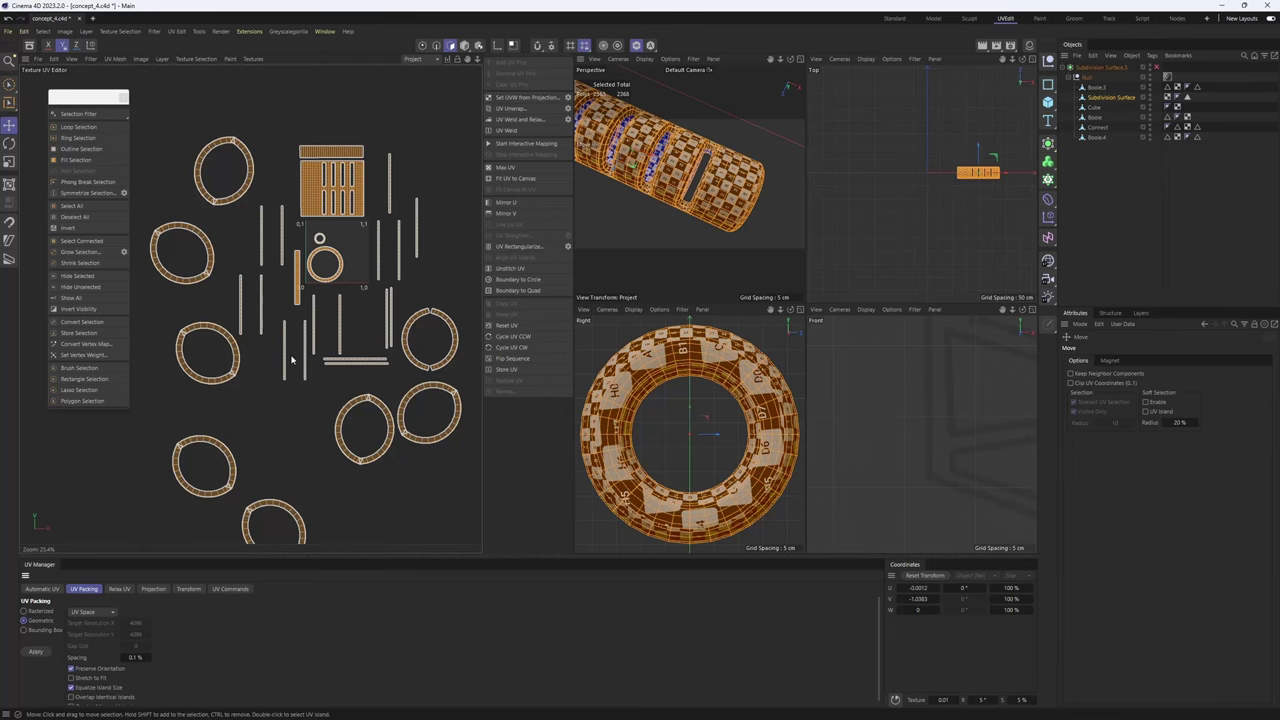
- Undo the last two changes in the UV layout
middle_click_drag(305, 364, 289, 365, "alt")
scroll(308, 364, "down", 2)
scroll(312, 358, "up", 3)
scroll(329, 376, "down", 3)
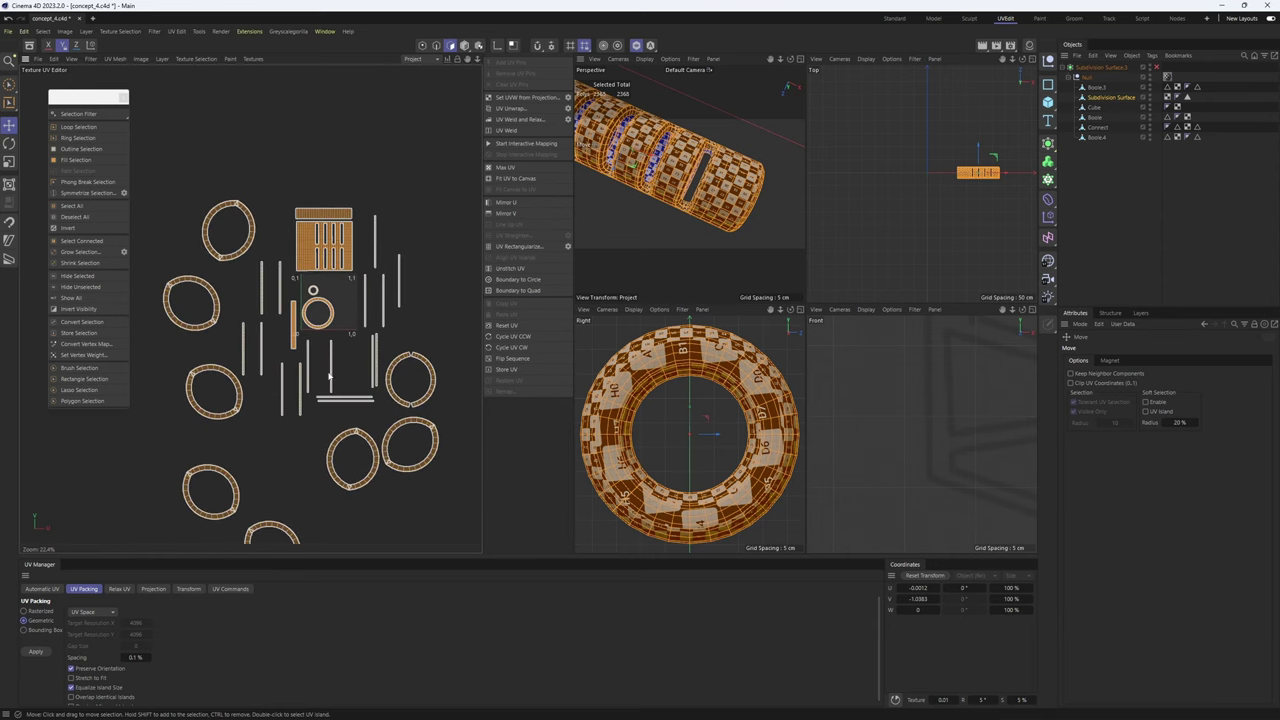
scroll(328, 290, "up", 3)
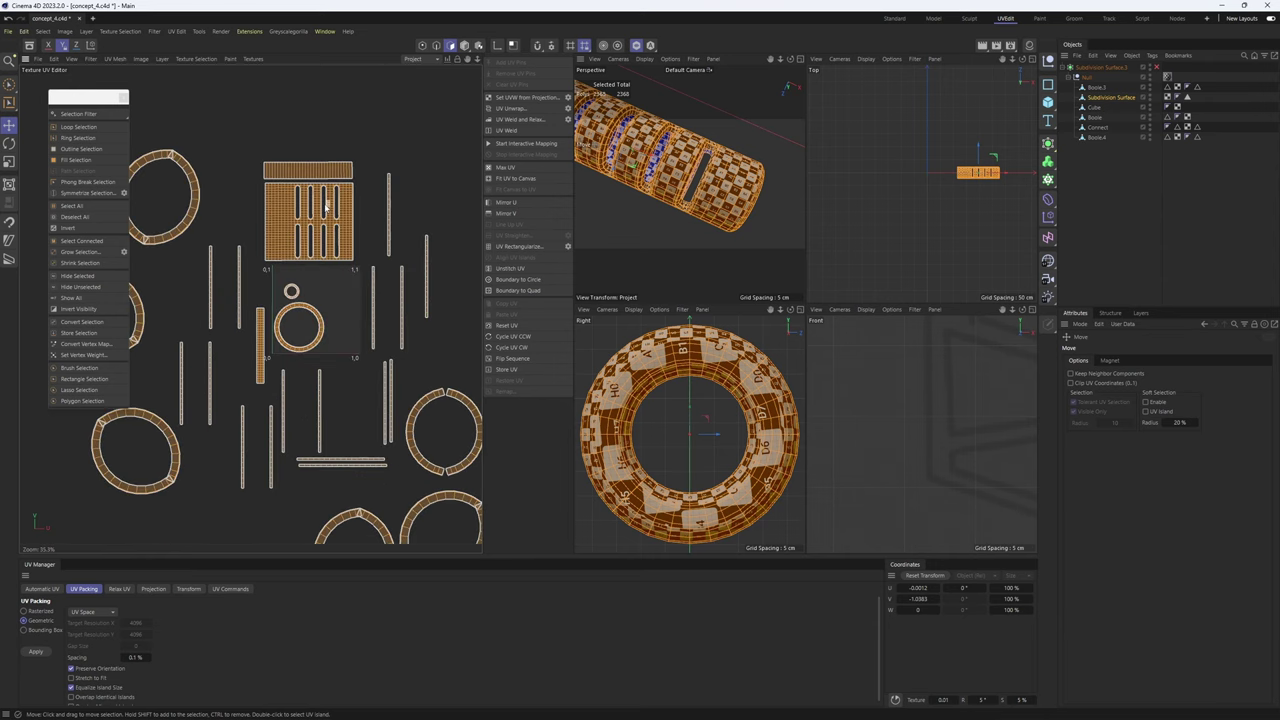
key("ctrl+z")
key("ctrl+z")
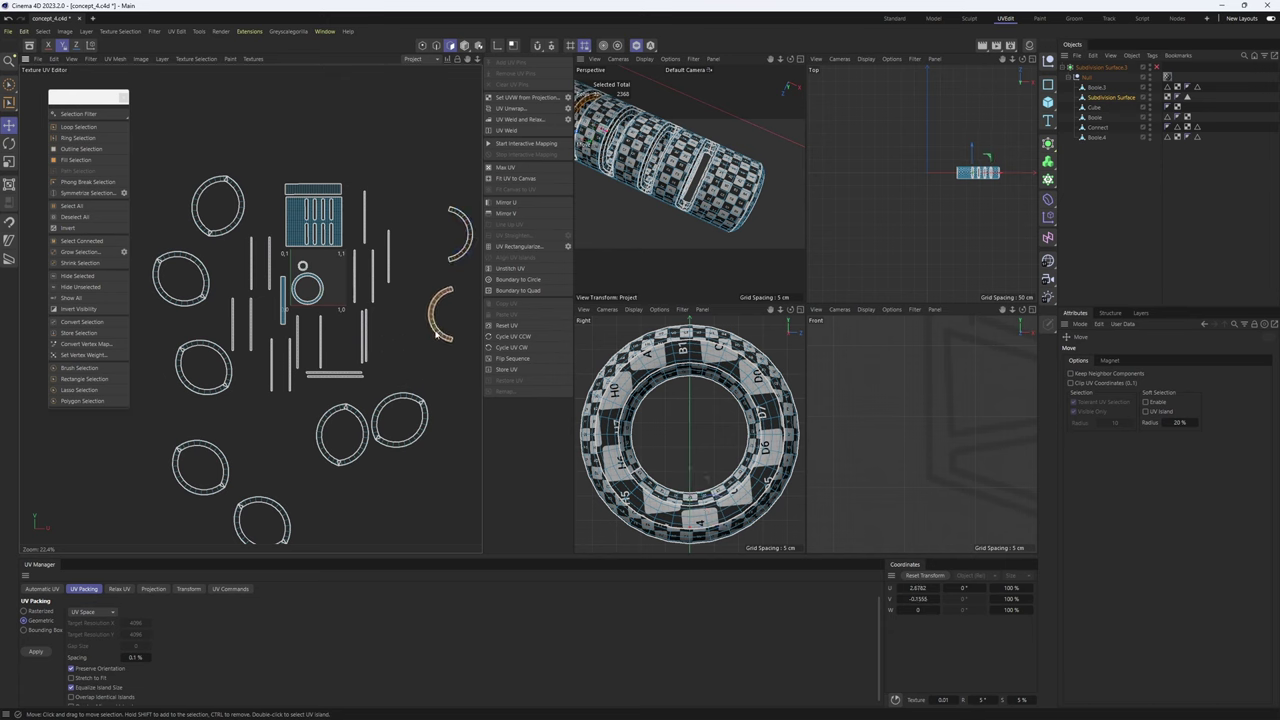
- Select all of the barrel's UV islands and pack them into the tile with Geometric packing at 0.1 % spacing
key("ctrl+a")
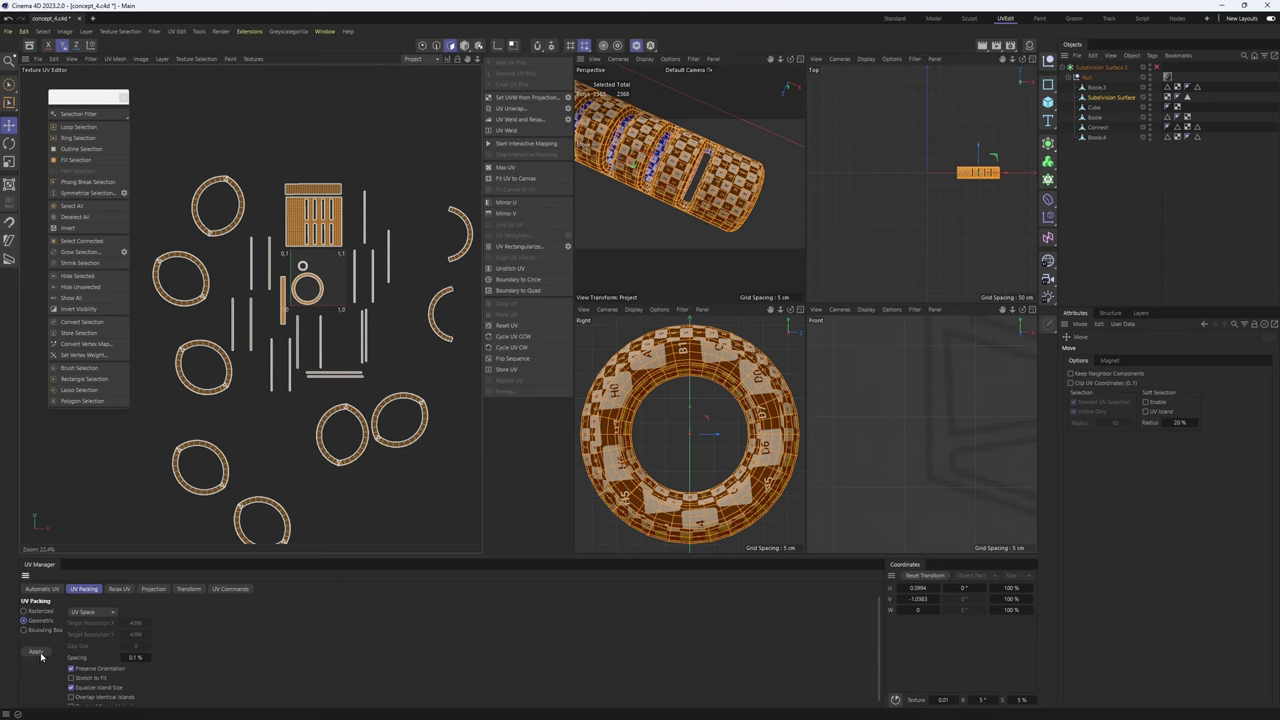
left_click(40, 655)
scroll(355, 245, "up", 4)
scroll(264, 335, "up", 5)
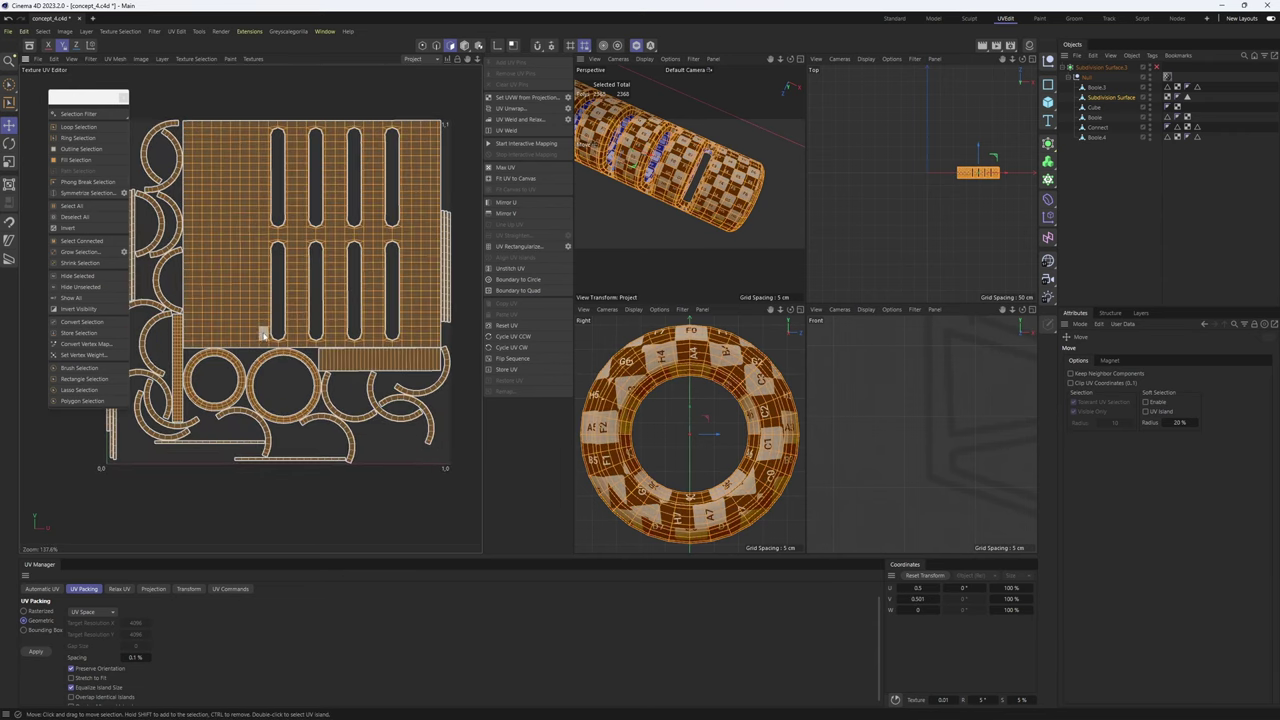
scroll(264, 335, "down", 2)
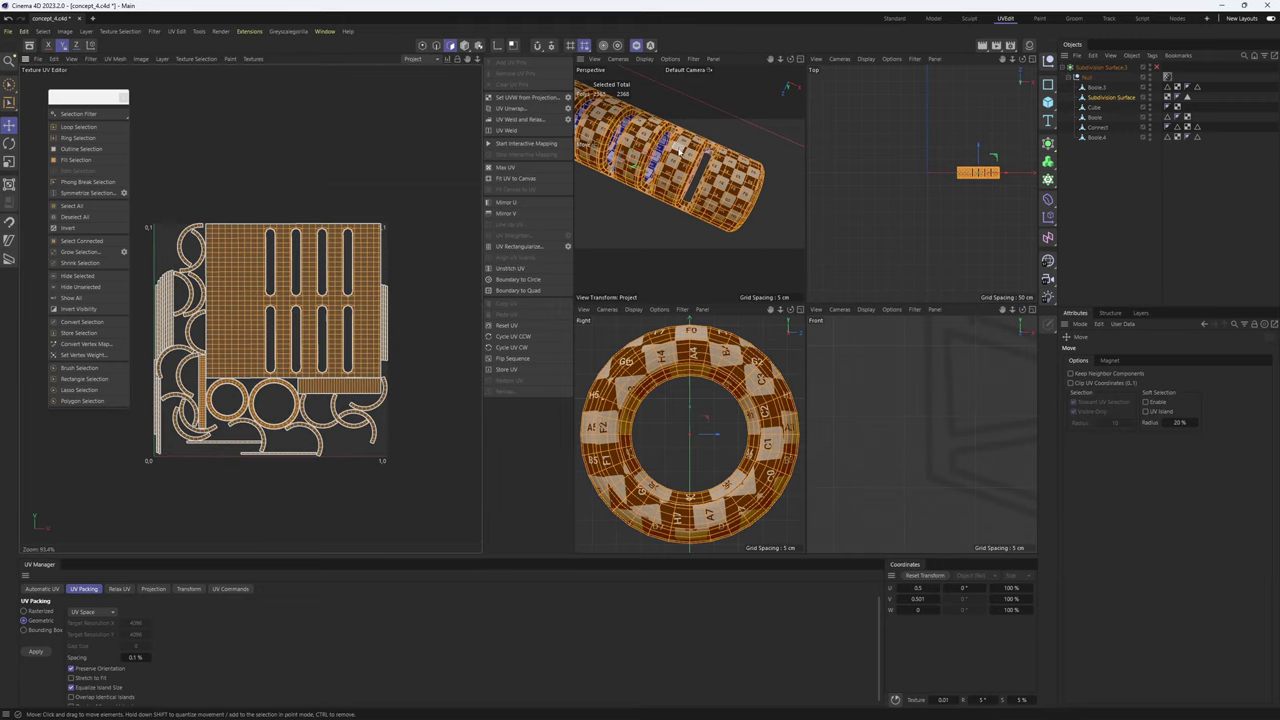
- Maximize the perspective view on the barrel slots, turn the Subdivision Surface on and deselect the barrel
middle_click(680, 157)
left_click_drag(769, 313, 742, 292, "alt")
scroll(838, 322, "down", 2)
scroll(768, 335, "up", 6)
scroll(645, 388, "up", 3)
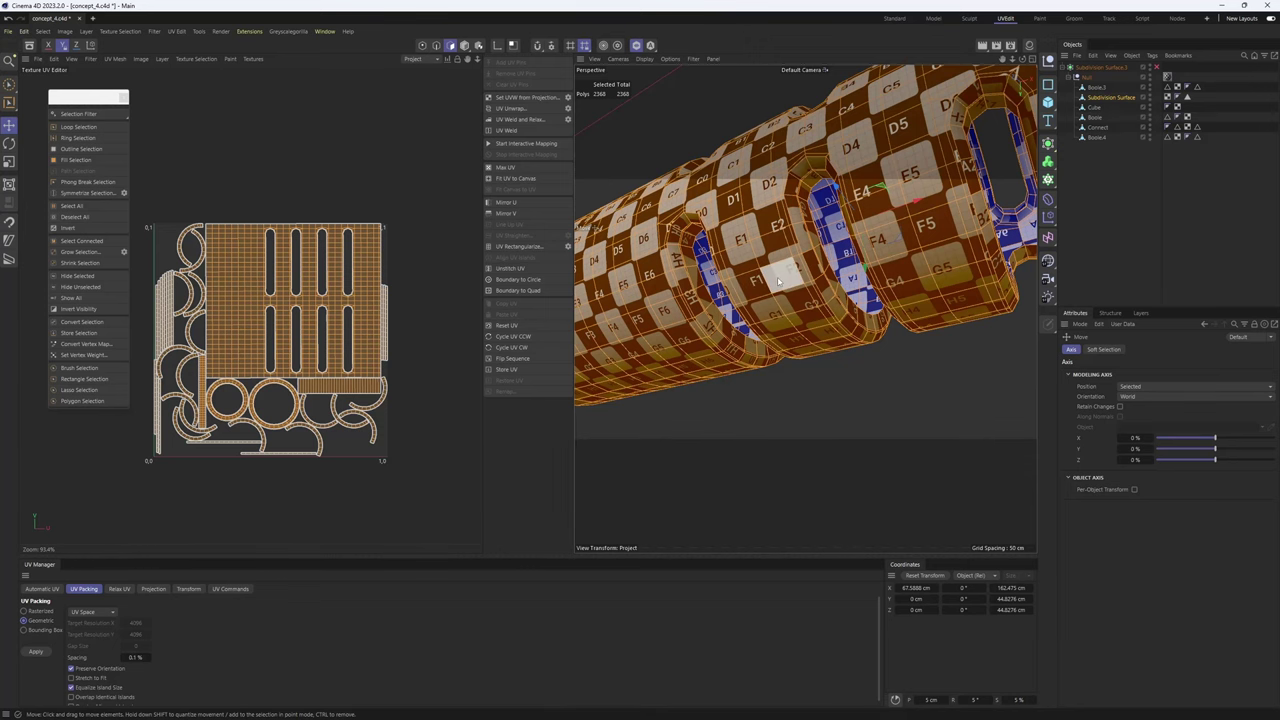
key("q")
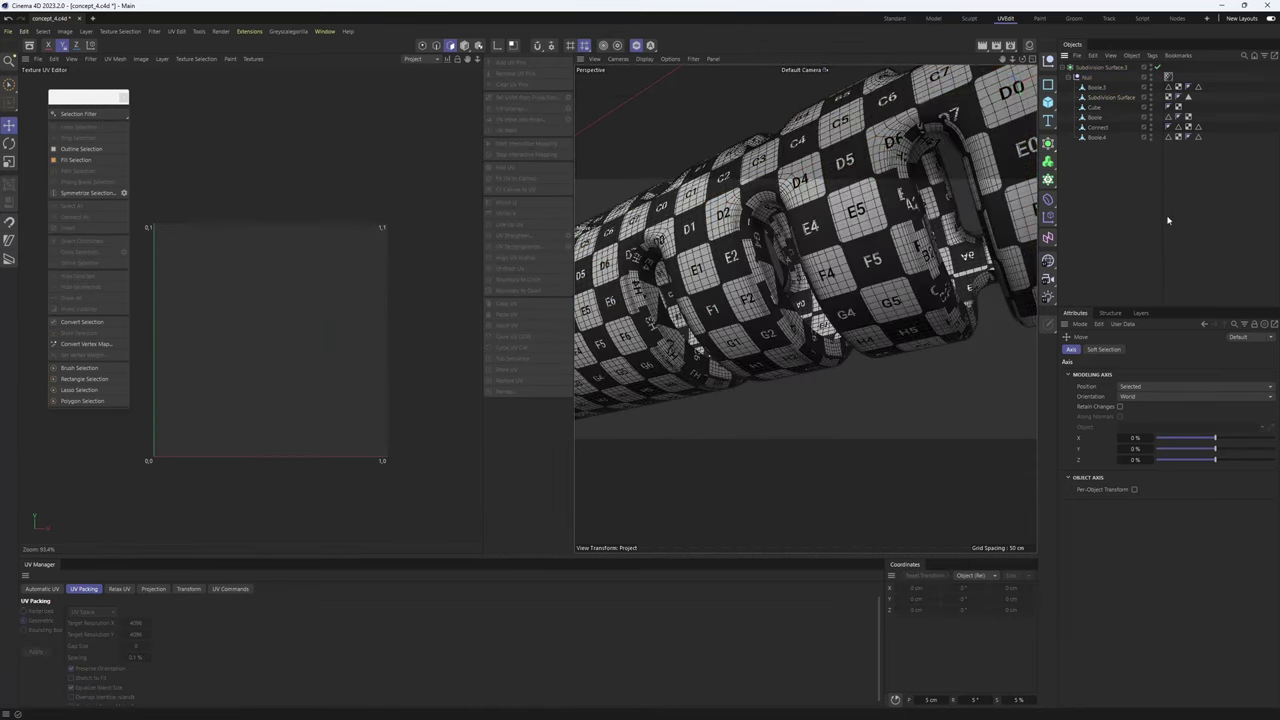
left_click(1164, 210)
- Shade the viewport without wireframe lines and examine the checker pattern along the smoothed barrel
key("b")
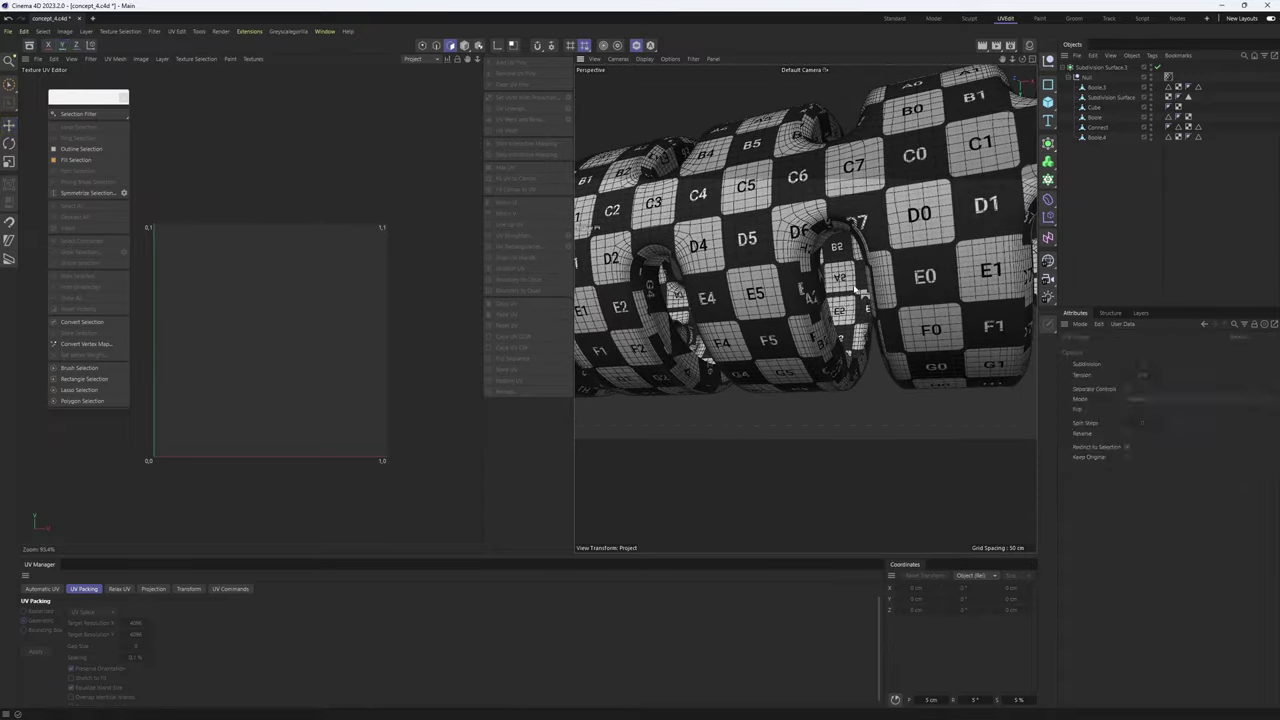
key("n")
key("a")
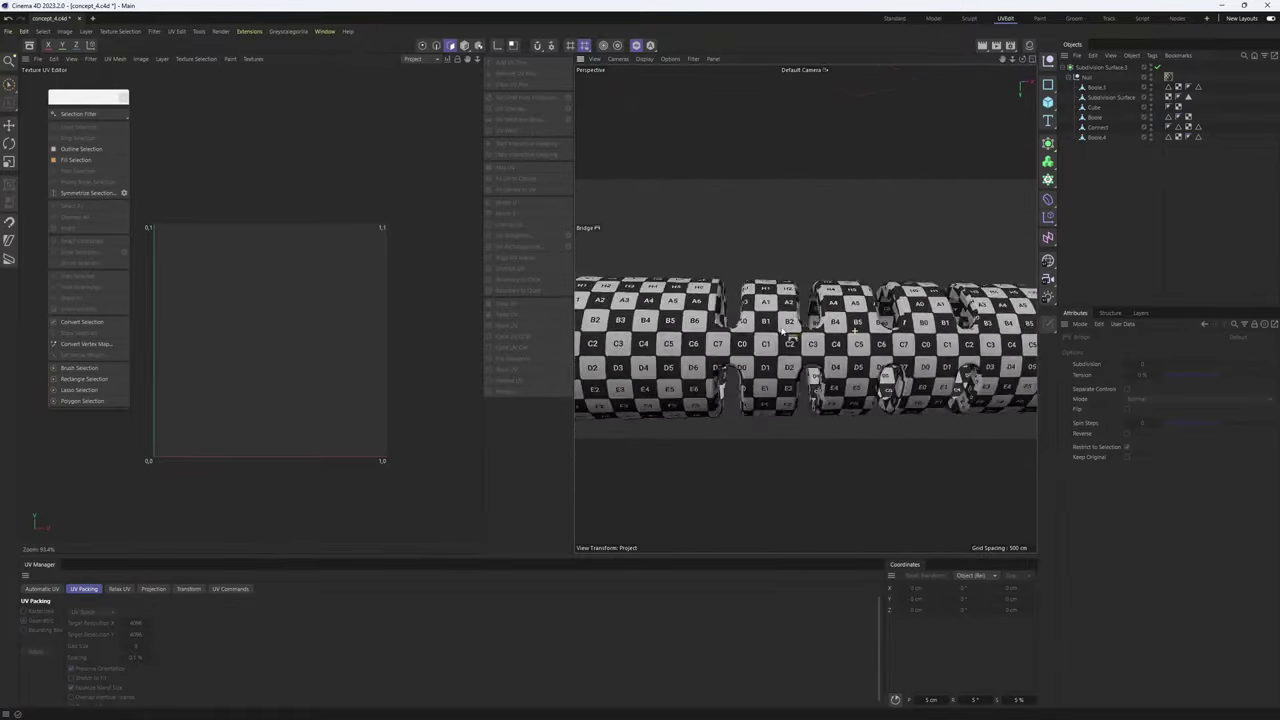
left_click_drag(785, 333, 774, 394, "alt")
- Switch to model mode with the Move tool and leave solo view to show the whole gun
left_click(464, 45)
key("e")
left_click(636, 45)
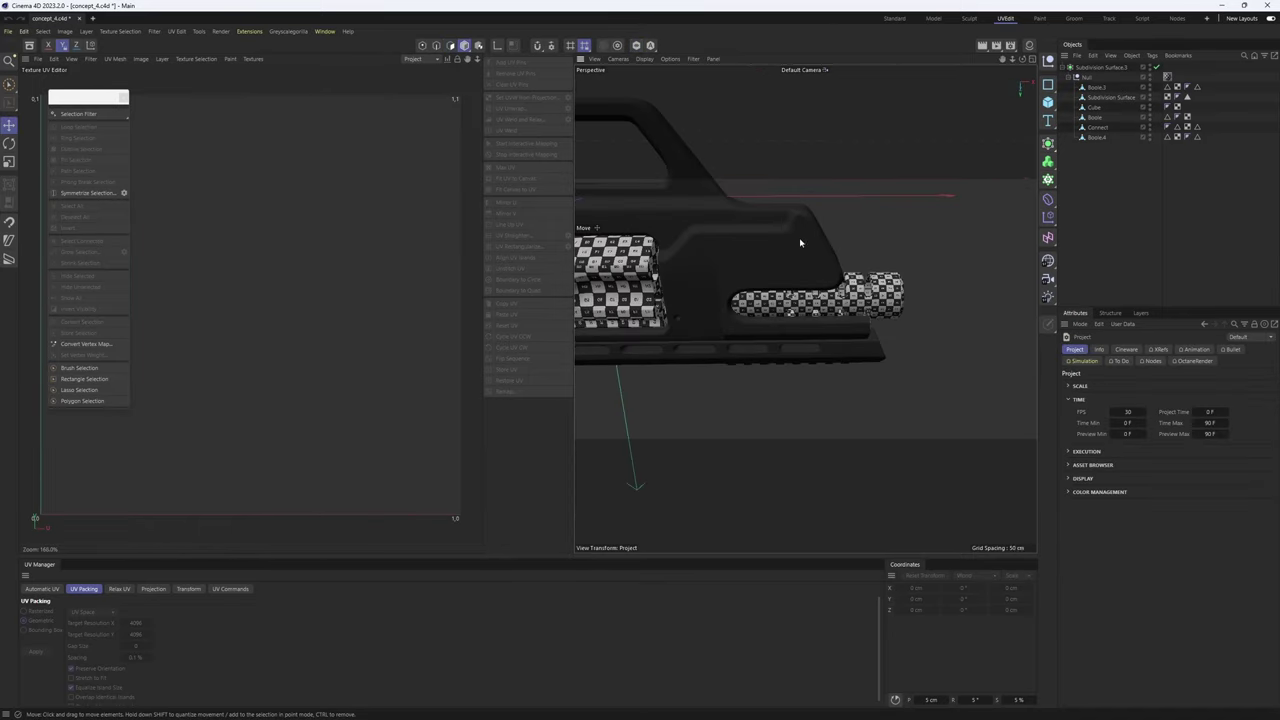
left_click_drag(800, 242, 788, 183, "alt")
key("e")
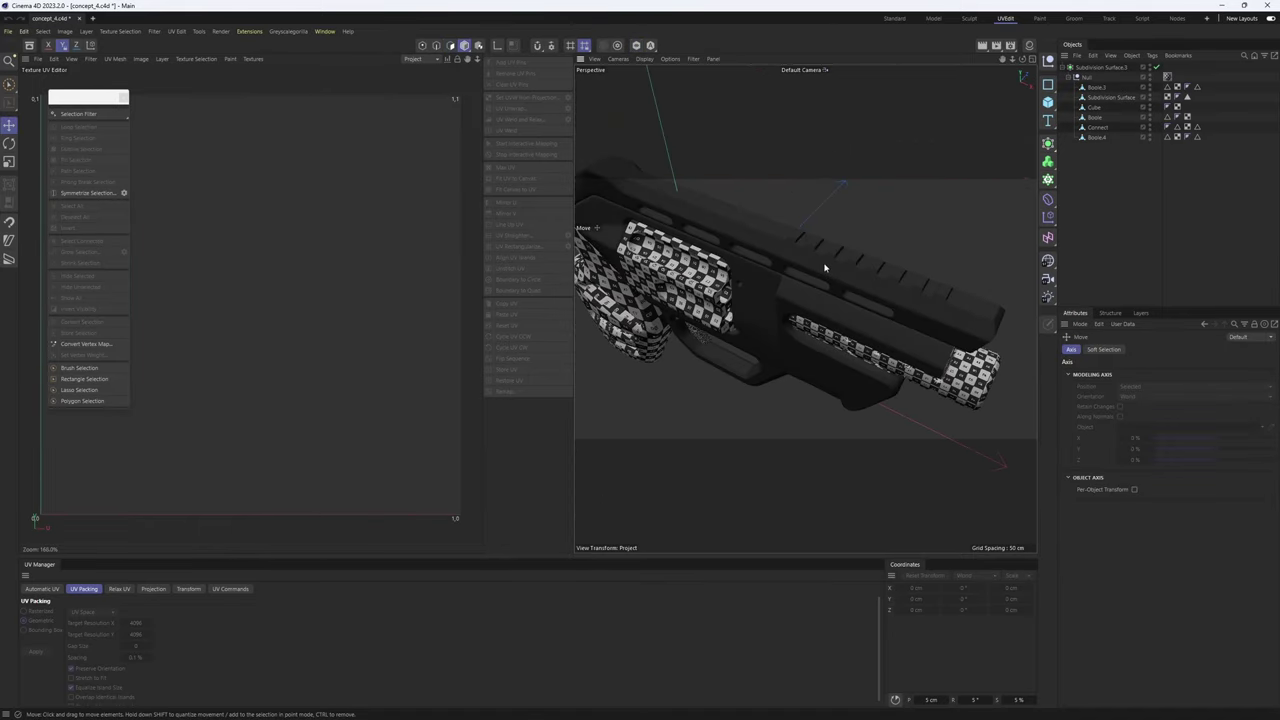
- Select the gun's long upper rail body, turn the Subdivision Surface off and enter polygon mode
left_click(824, 268)
left_click(1157, 68)
left_click(880, 271)
key("Return")
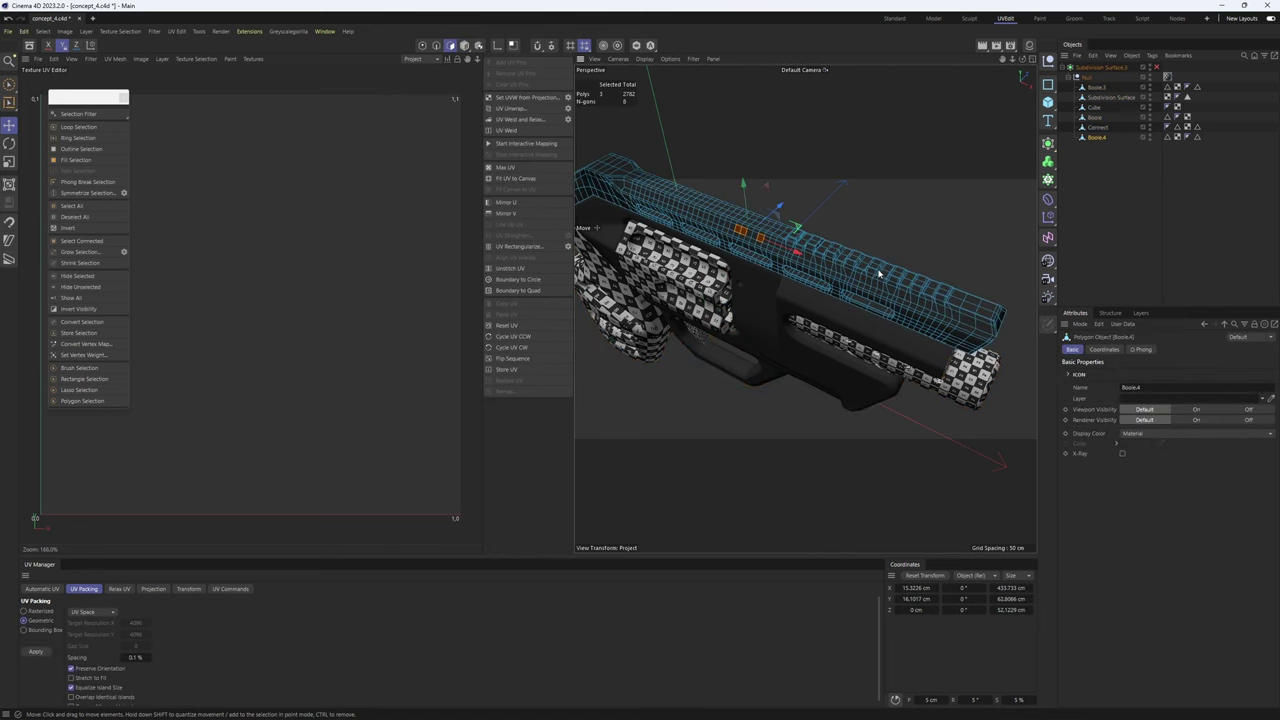
left_click_drag(880, 271, 849, 216, "alt")
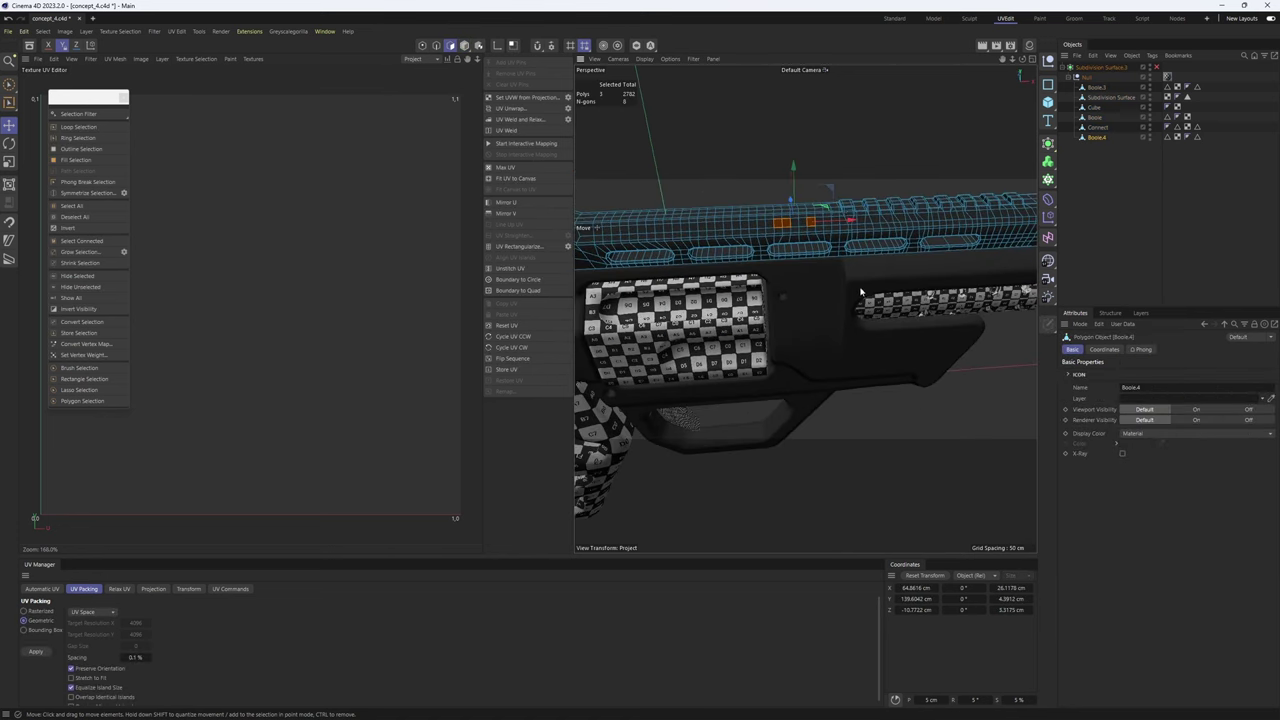
- Turn off texture display in the viewport and switch the upper rail body to edge mode
key("n")
key("q")
left_click_drag(861, 291, 912, 303, "alt")
key("Return")
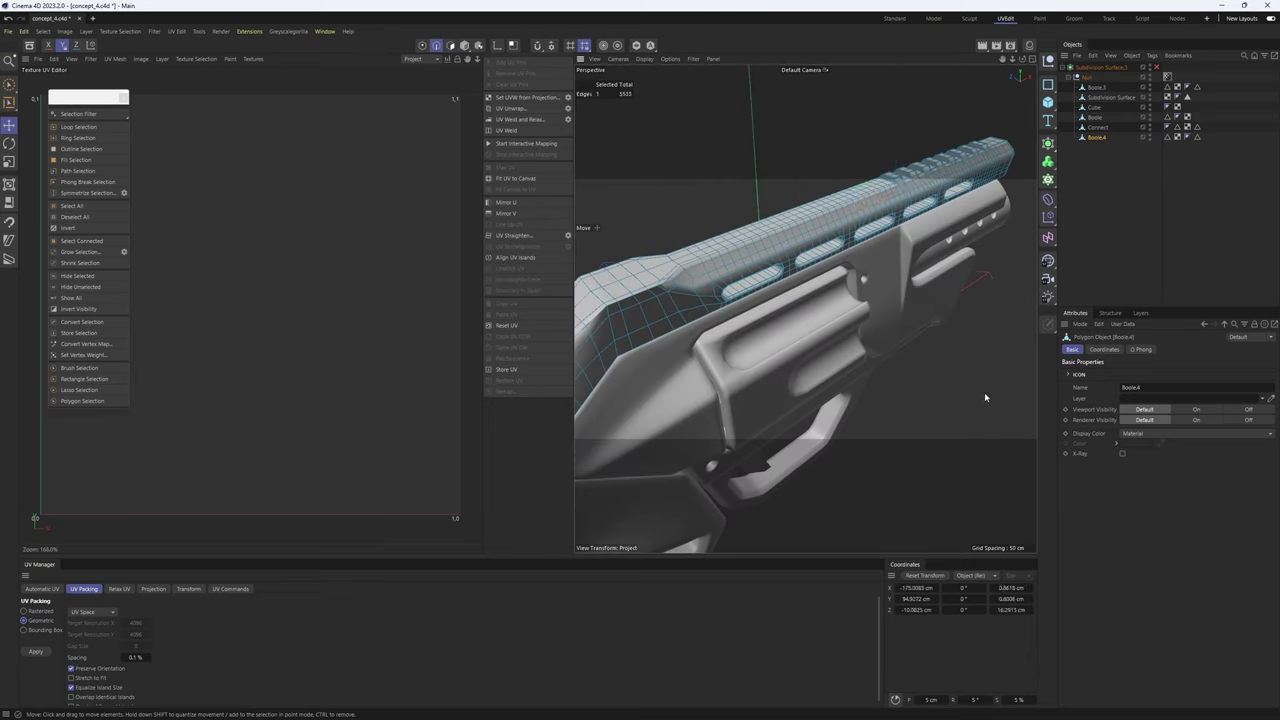
- Clear the edge selection and isolate the upper rail body in solo view
left_click(985, 397)
left_click_drag(985, 397, 808, 124, "alt")
left_click(637, 46)
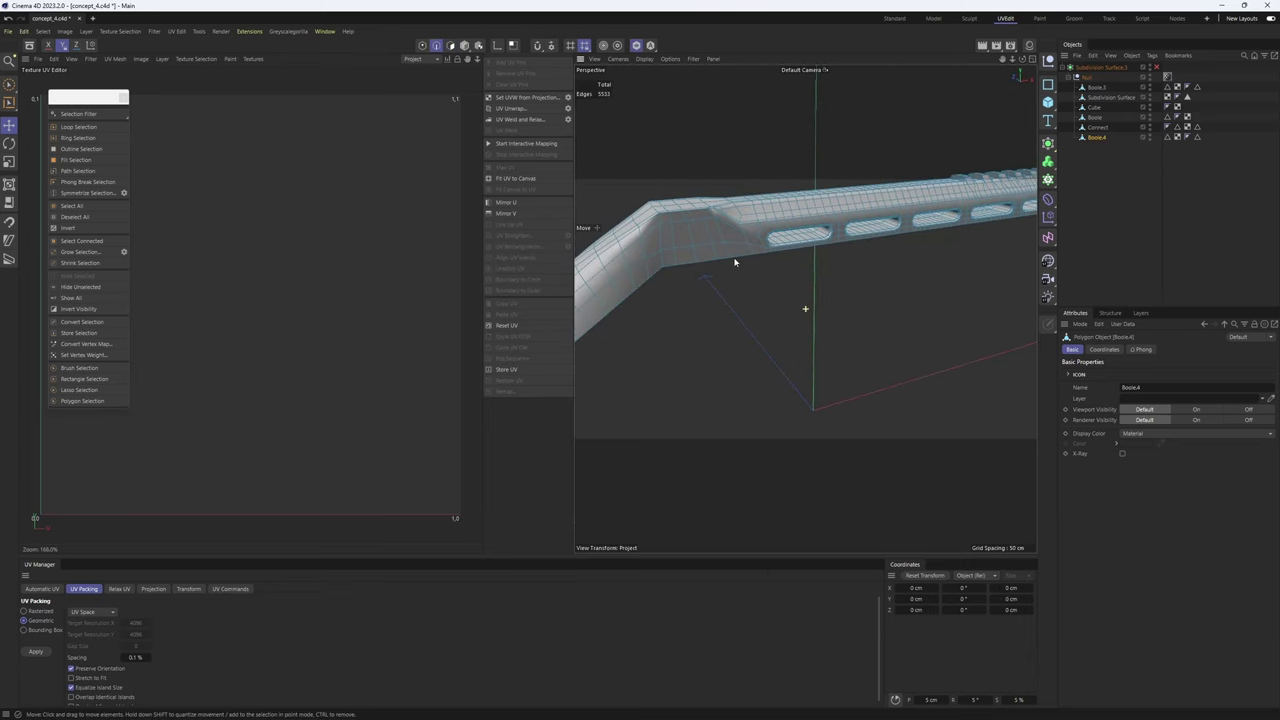
left_click_drag(734, 263, 787, 299, "alt")
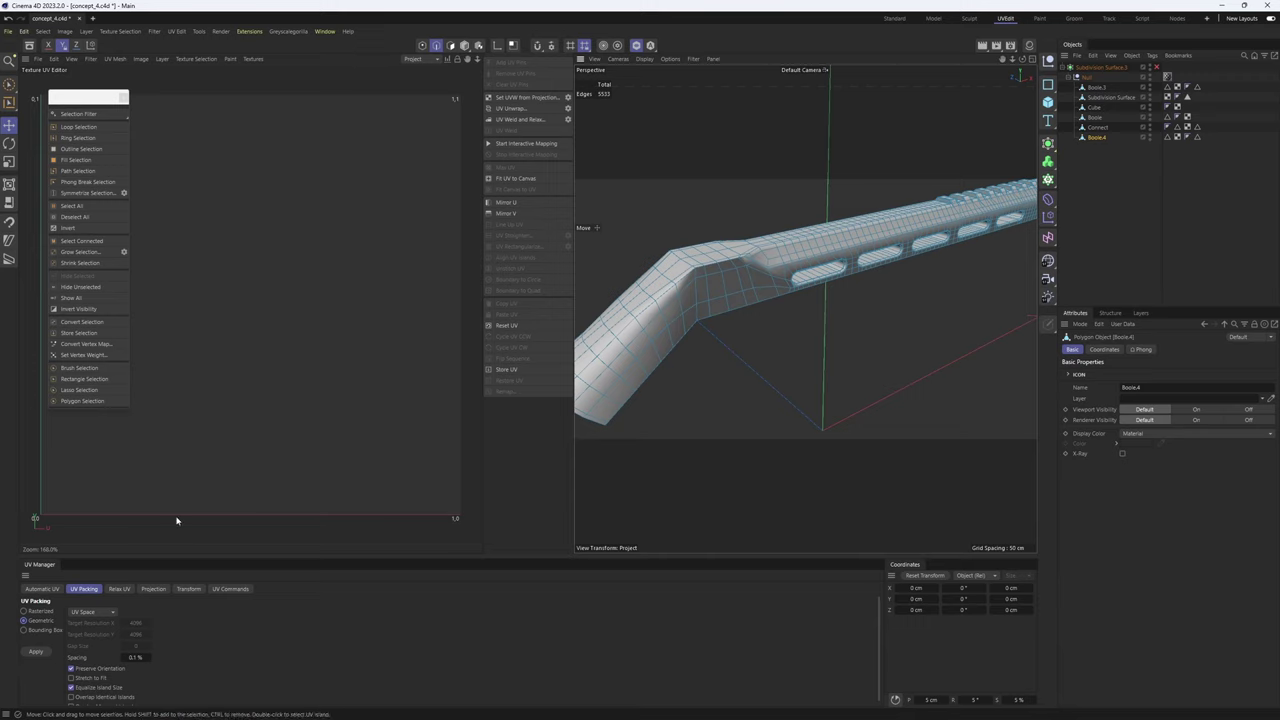
- Select all polygons of the upper rail body, generate Packed automatic UVs and show the checker texture on it
left_click(42, 589)
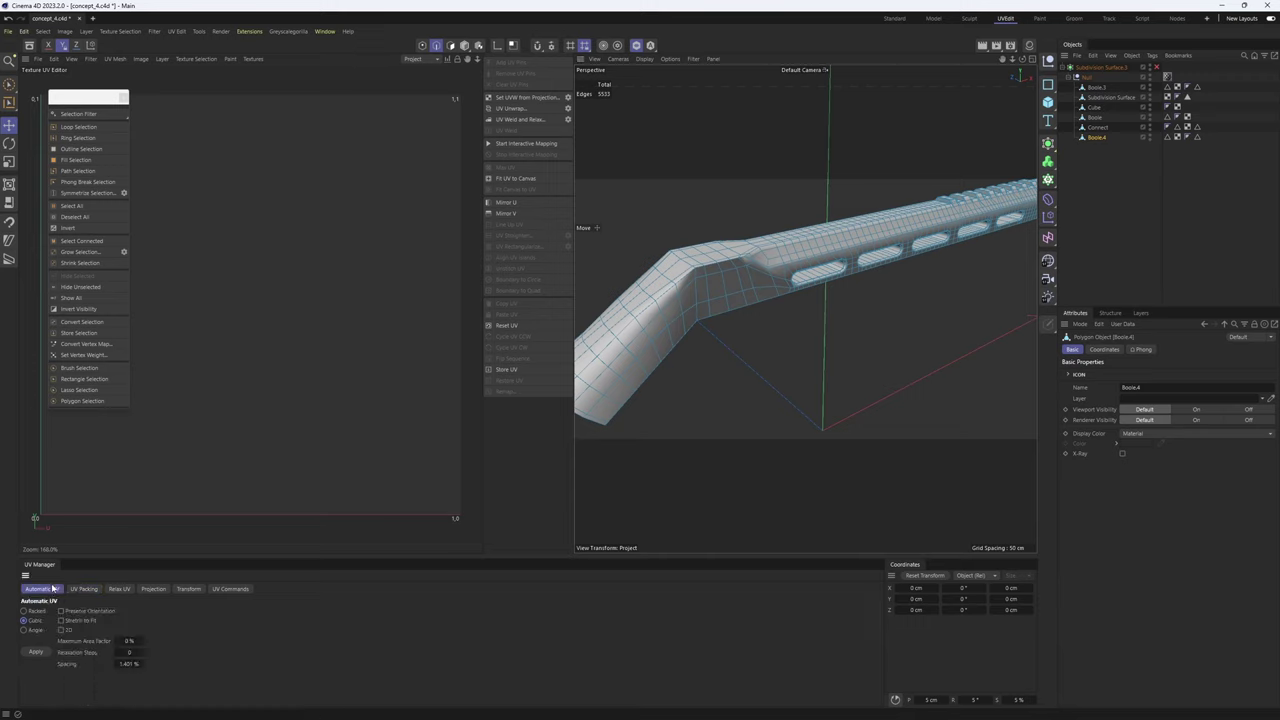
left_click(35, 652)
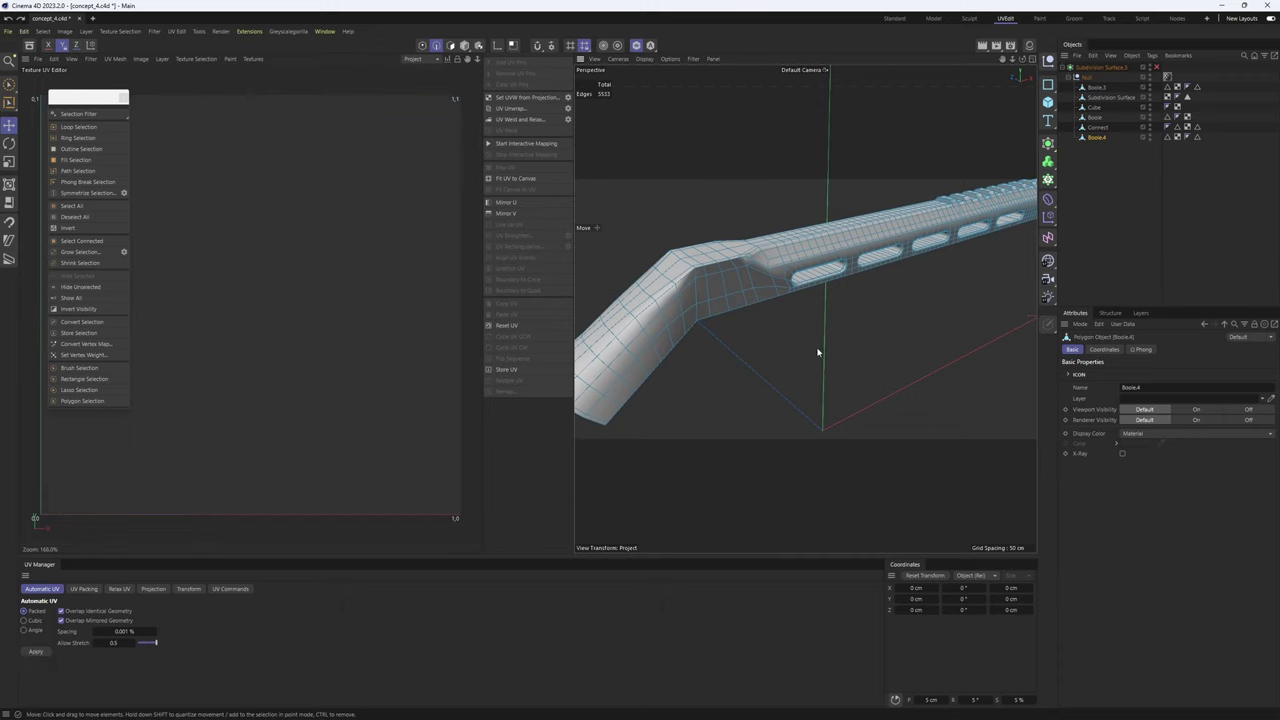
key("Return")
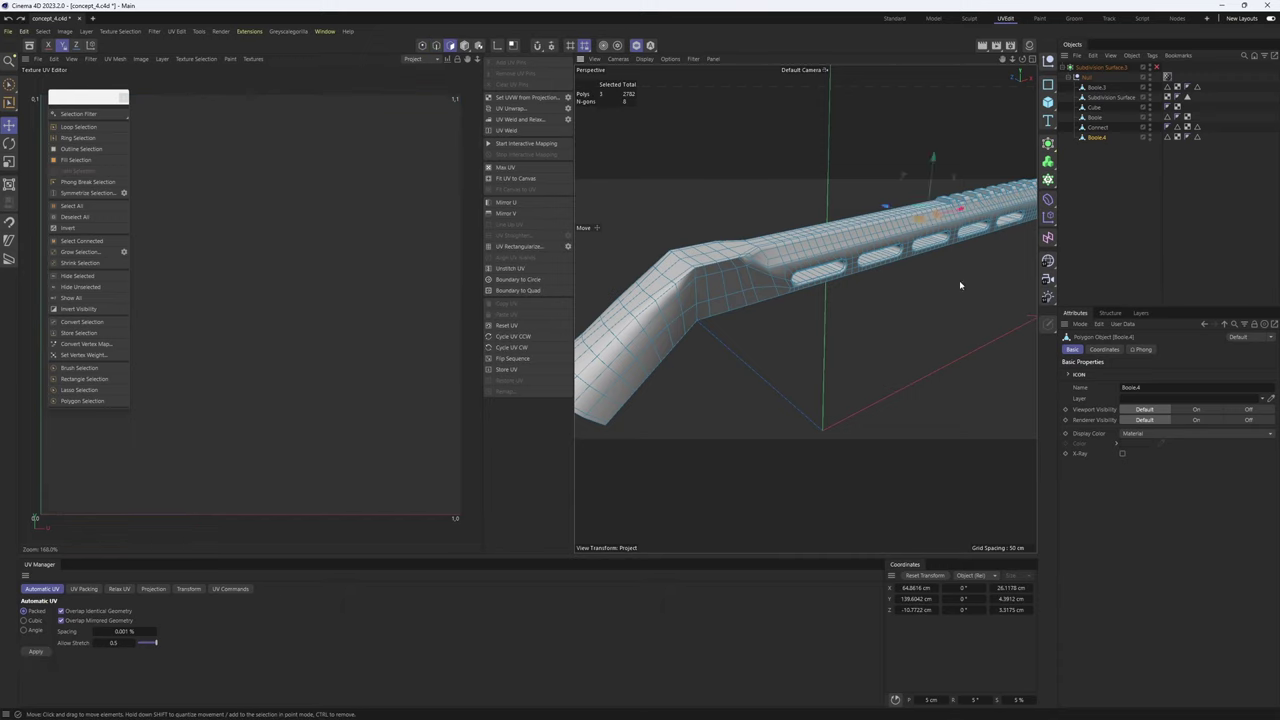
left_click_drag(959, 285, 935, 318, "alt")
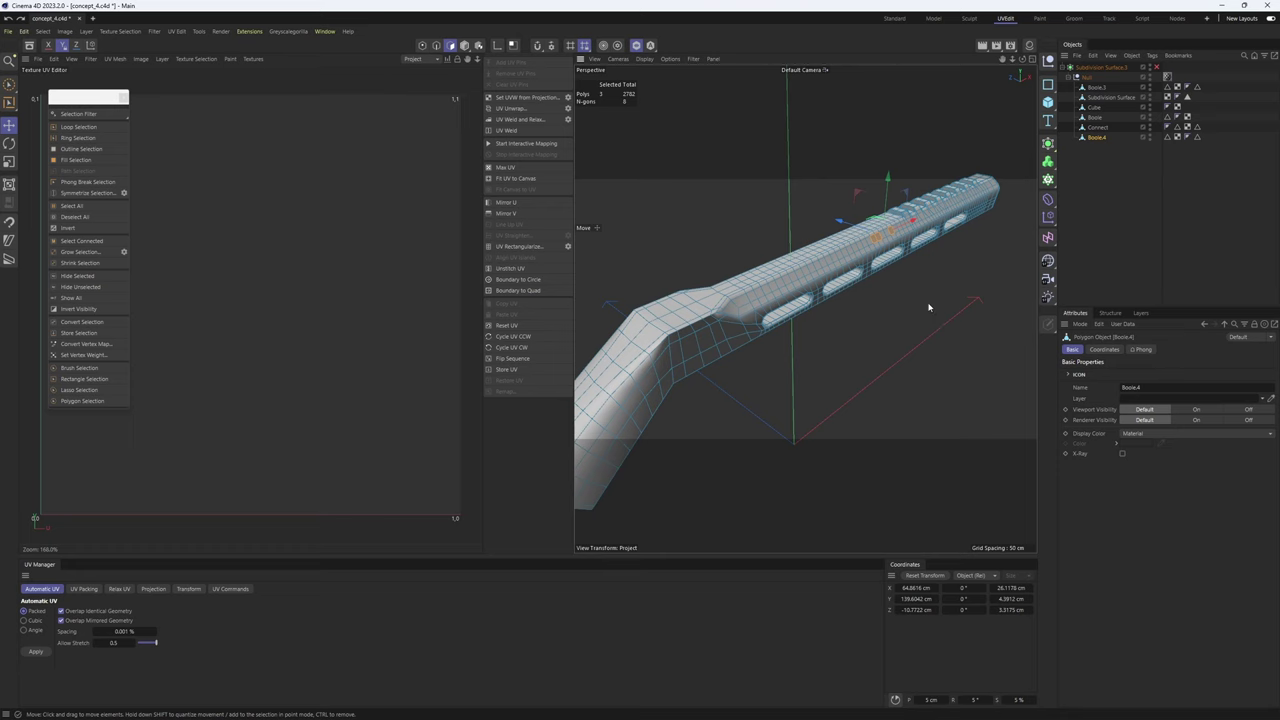
key("ctrl+a")
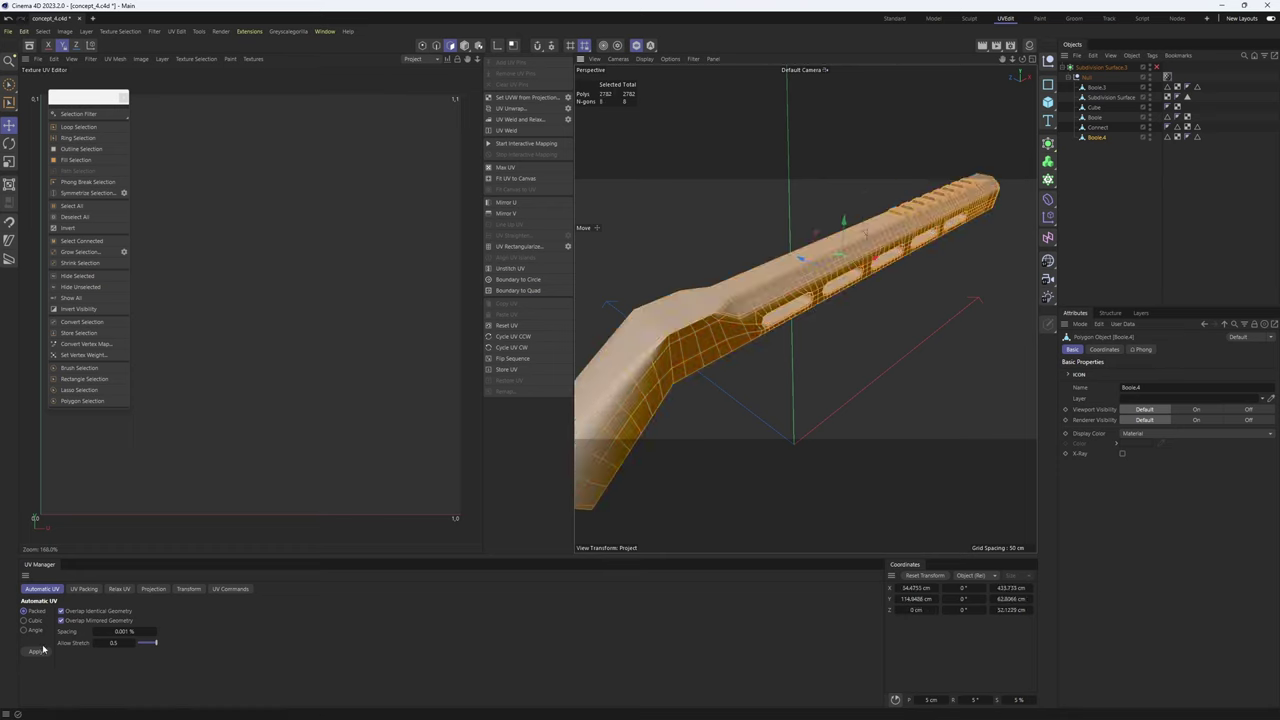
left_click(36, 652)
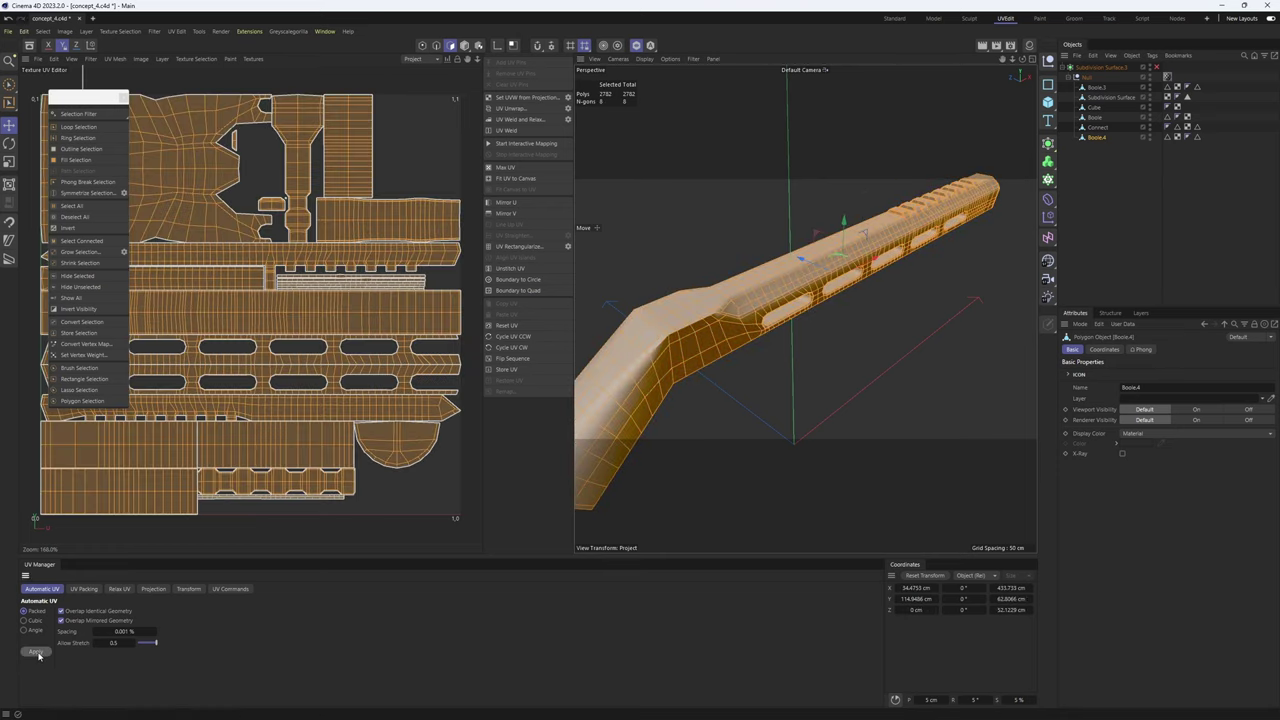
scroll(400, 366, "down", 3)
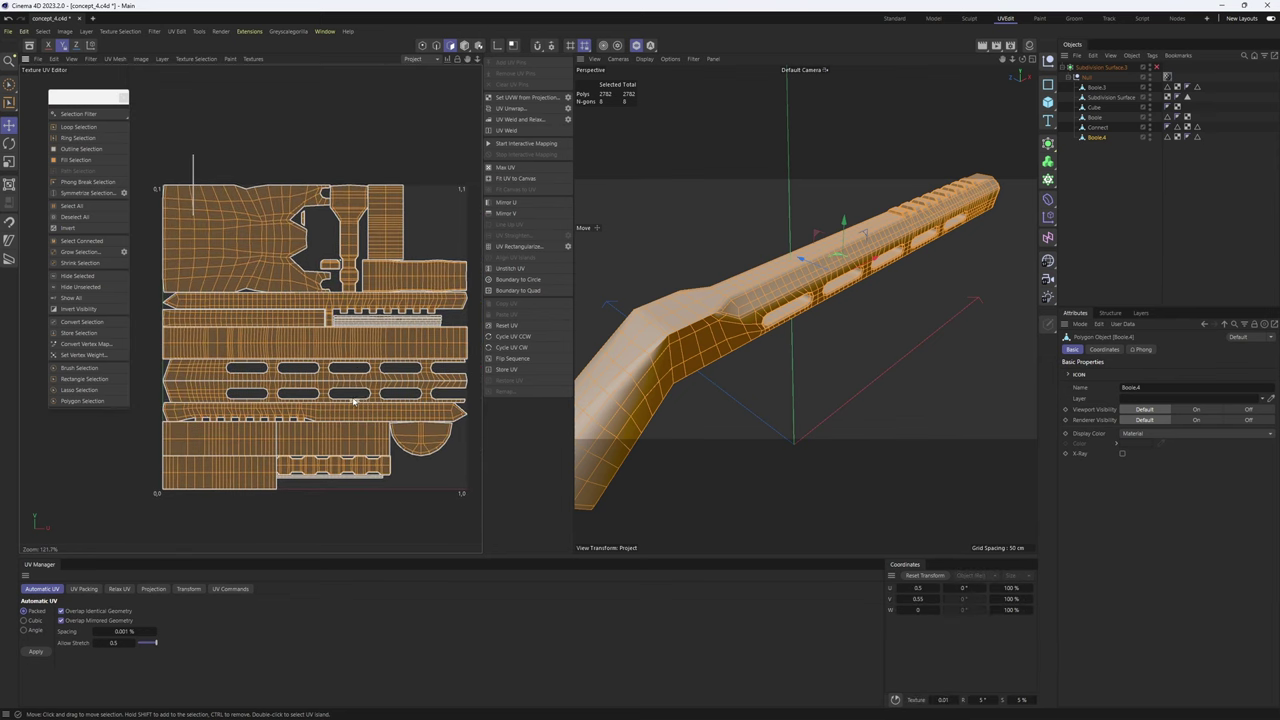
left_click(869, 319)
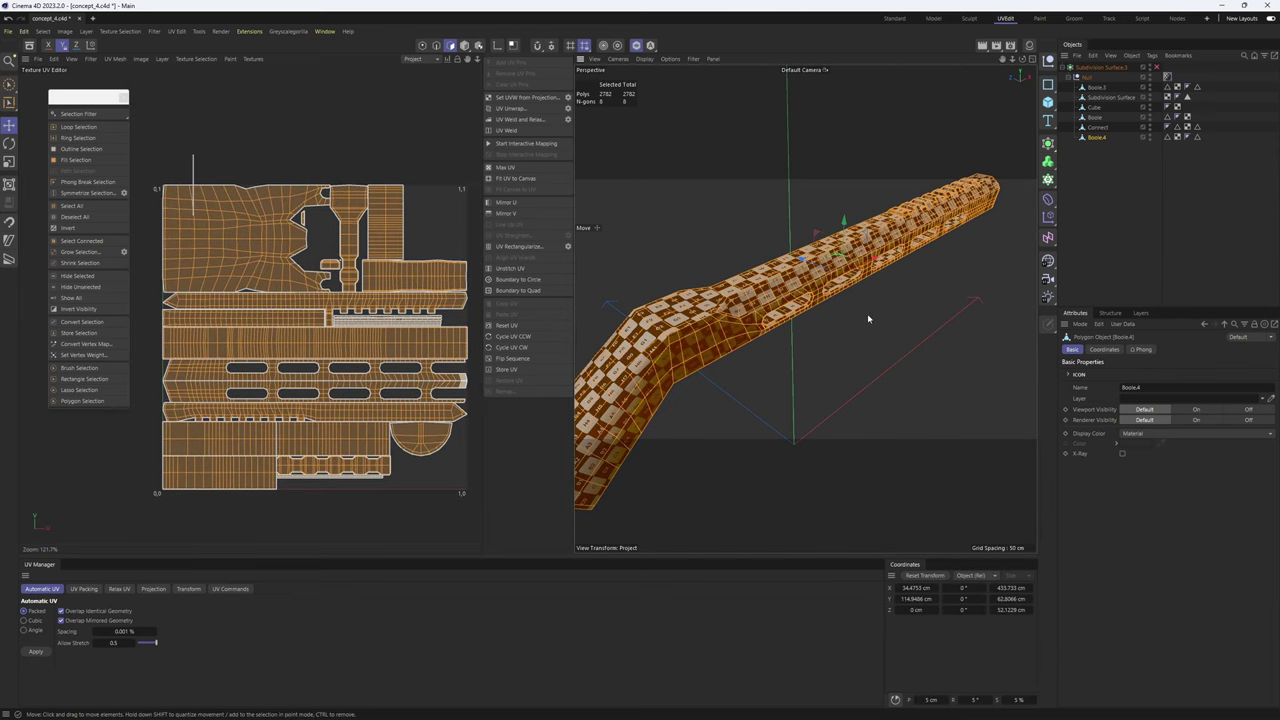
left_click_drag(749, 317, 836, 305, "alt")
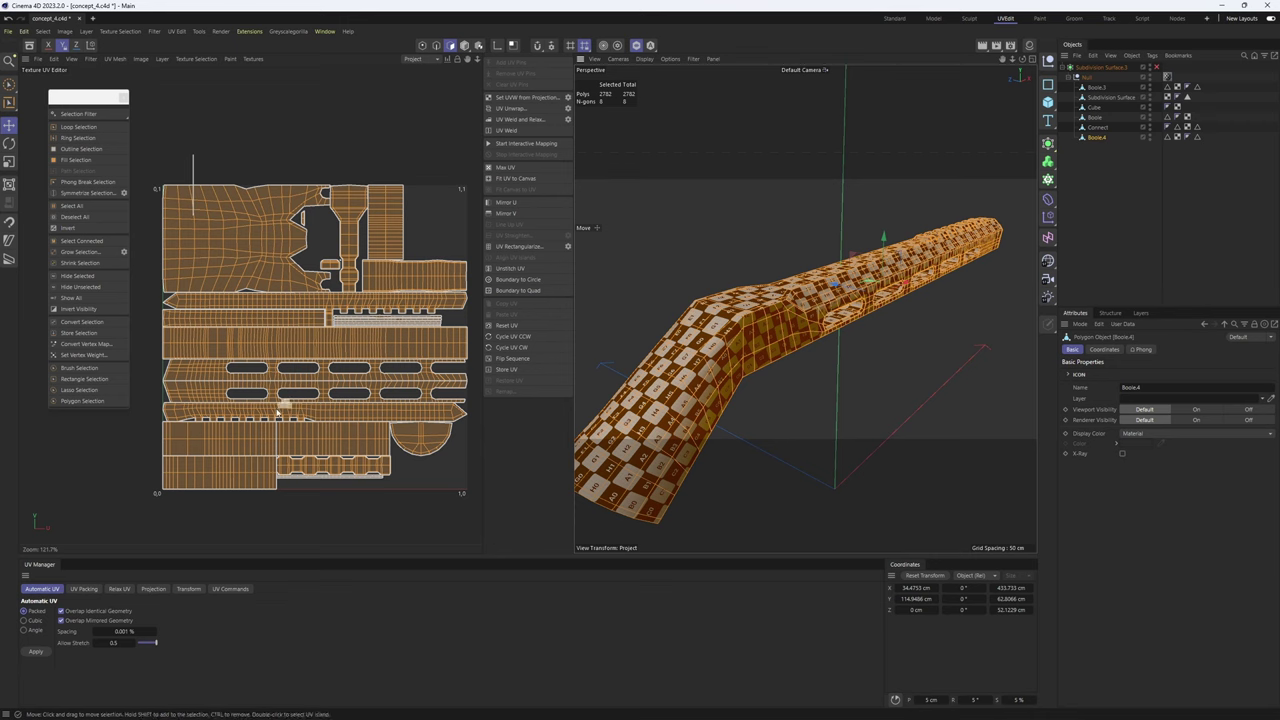
- Apply the Cubic automatic UV method to the upper rail body and examine its slotted side islands
left_click(33, 652)
scroll(311, 240, "up", 5)
scroll(314, 212, "down", 4)
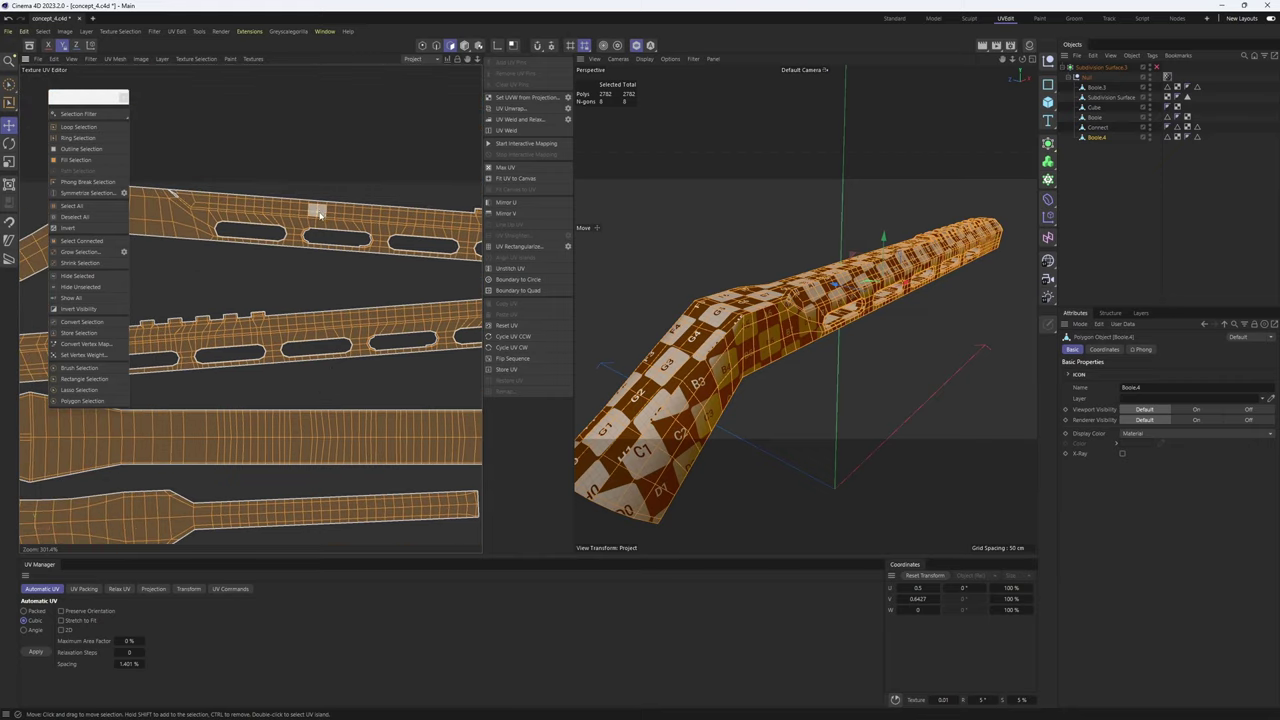
scroll(390, 241, "up", 3)
scroll(407, 245, "down", 4)
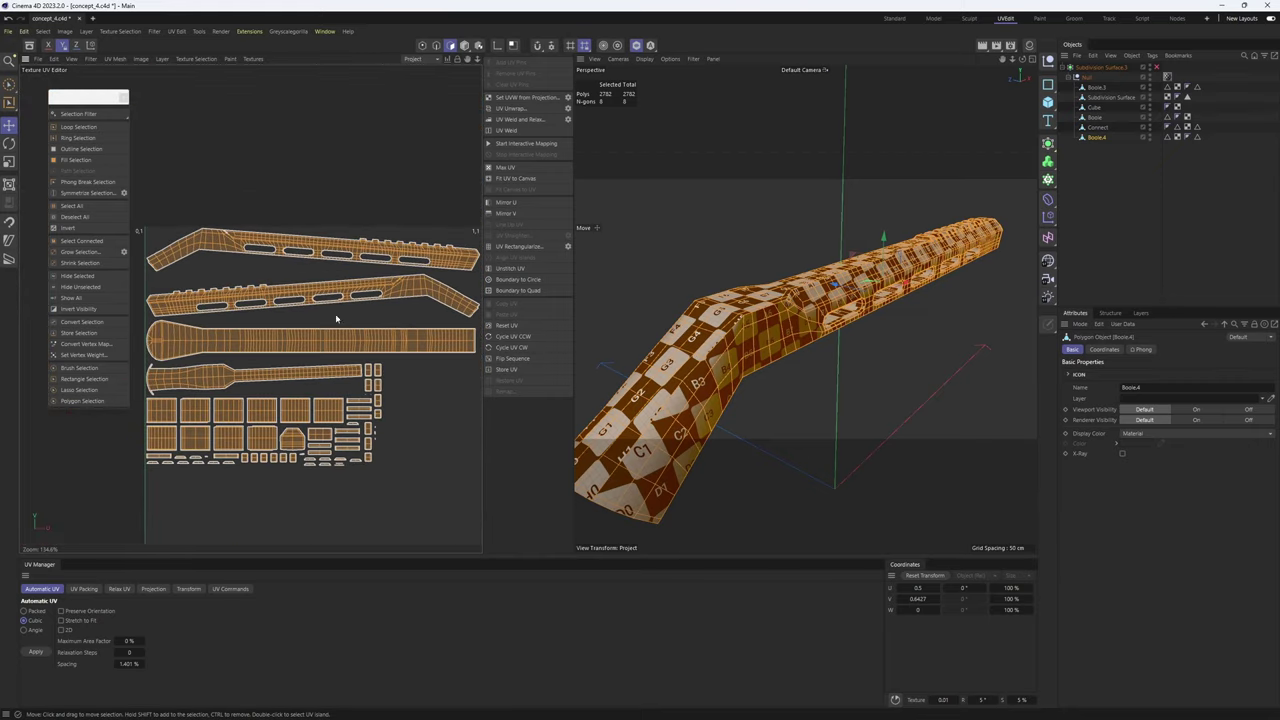
scroll(262, 418, "up", 6)
middle_click_drag(243, 159, 298, 355, "alt")
scroll(405, 250, "up", 6)
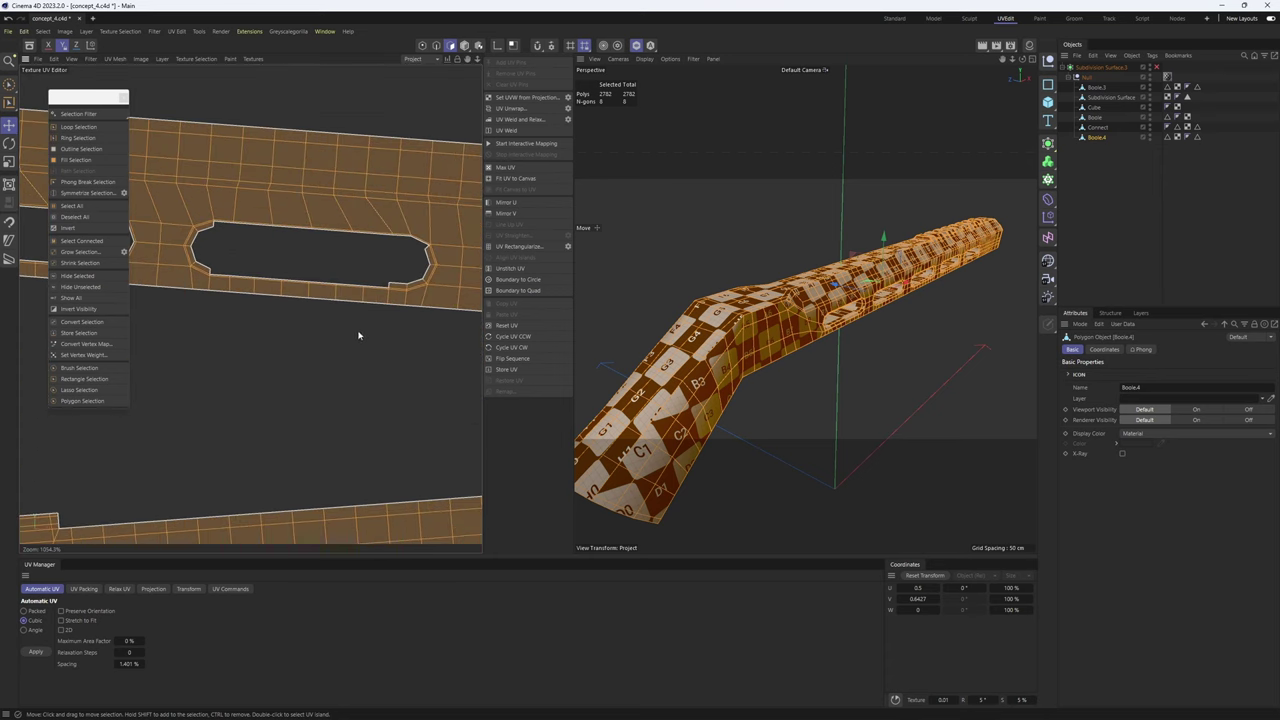
scroll(357, 335, "down", 6)
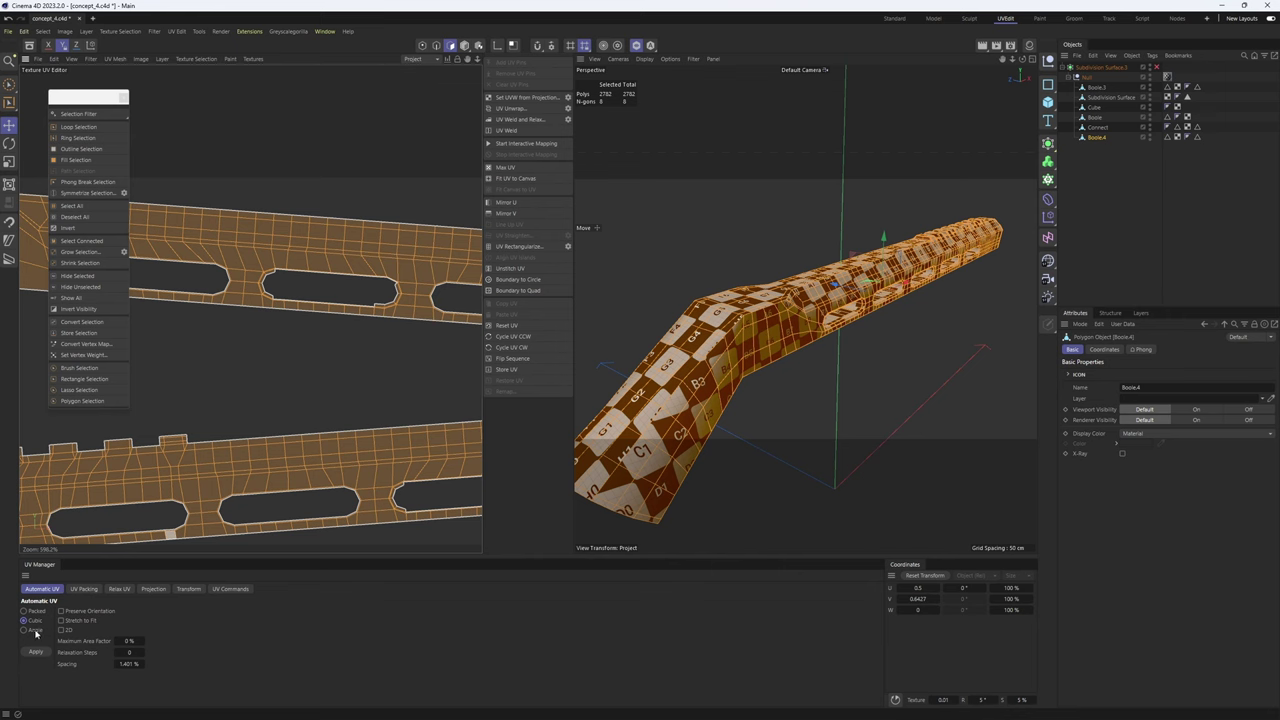
- Apply the Angle automatic UV method with Preserve Orientation, 50 % maximum distortion and 2 % spacing to the upper rail body
scroll(320, 315, "down", 5)
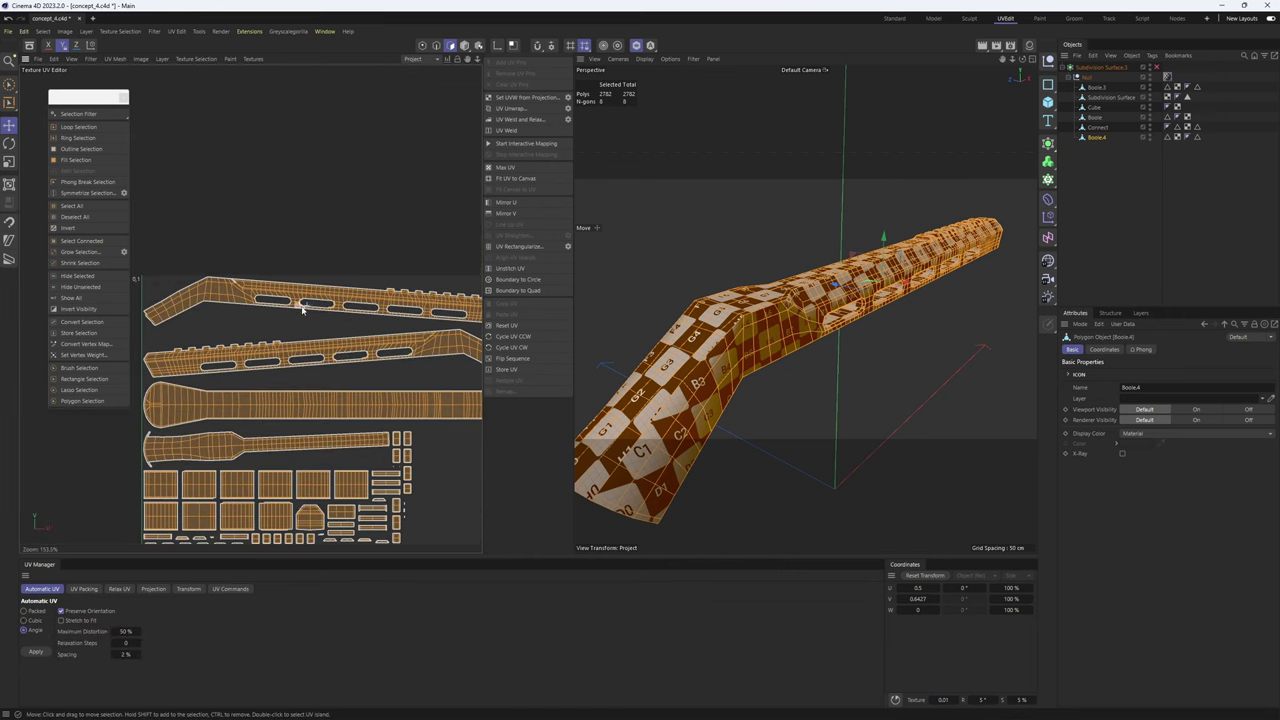
left_click(33, 652)
scroll(338, 254, "up", 11)
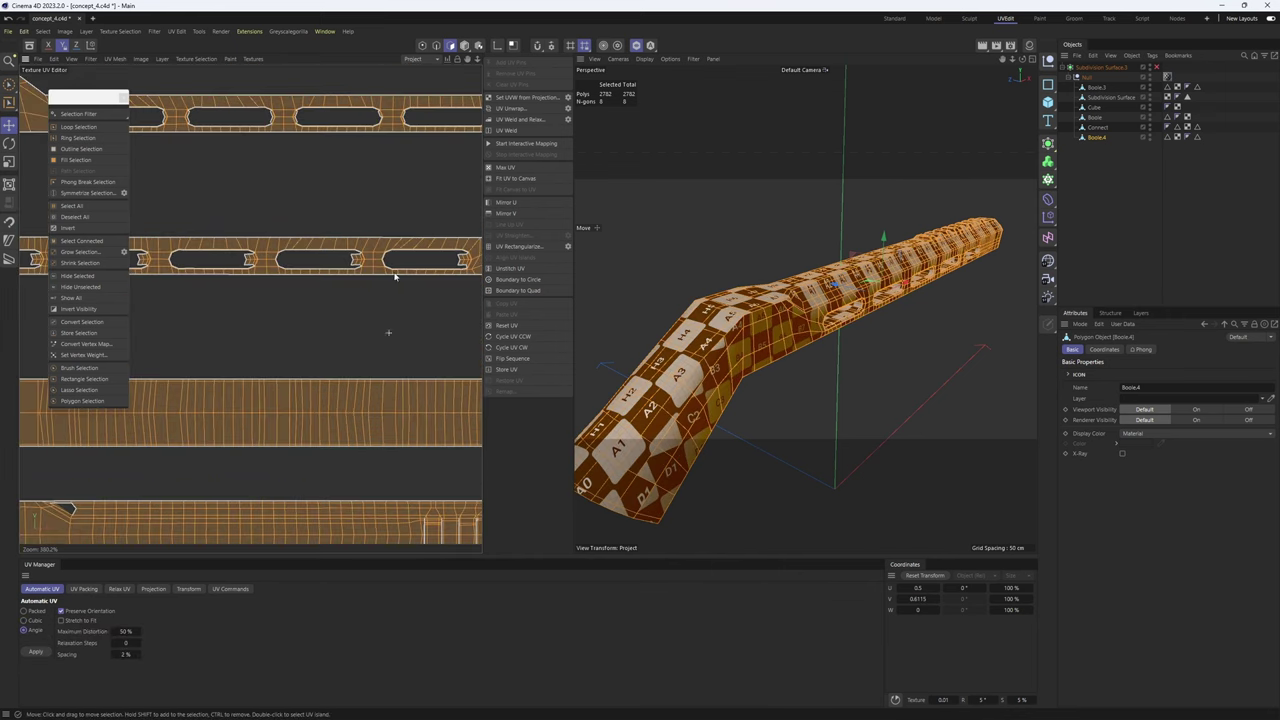
- Reset the automatic UVs of the upper rail body after examining its islands, and switch to edge selection
scroll(323, 276, "down", 13)
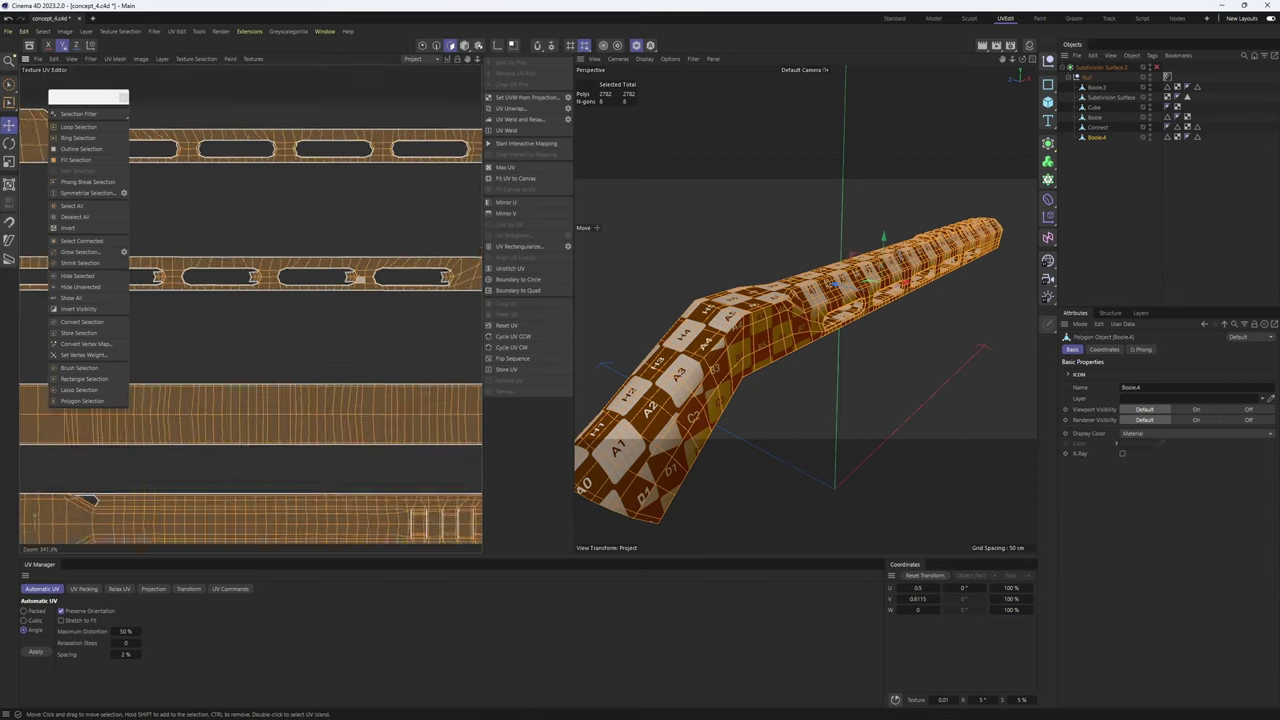
scroll(323, 311, "up", 10)
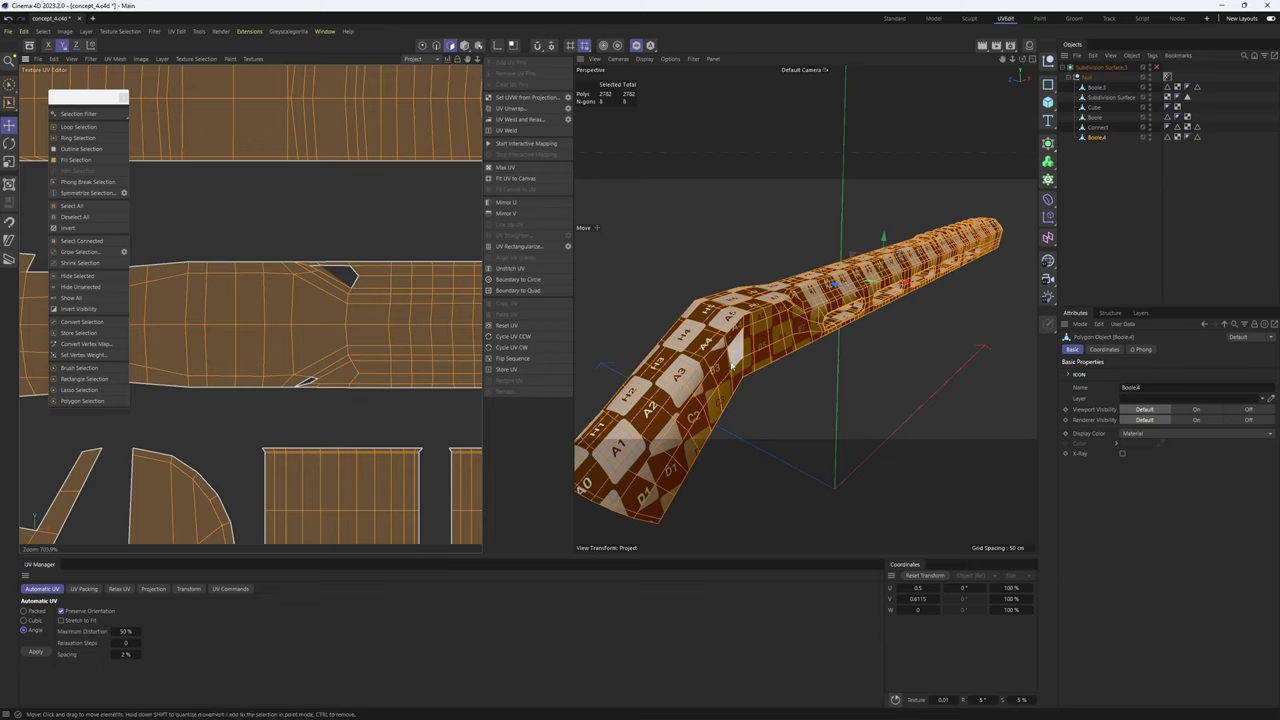
scroll(747, 331, "down", 3)
mouse_move(750, 318)
left_mouse_down("alt")
mouse_move(740, 280)
mouse_move(728, 325)
left_mouse_up("alt")
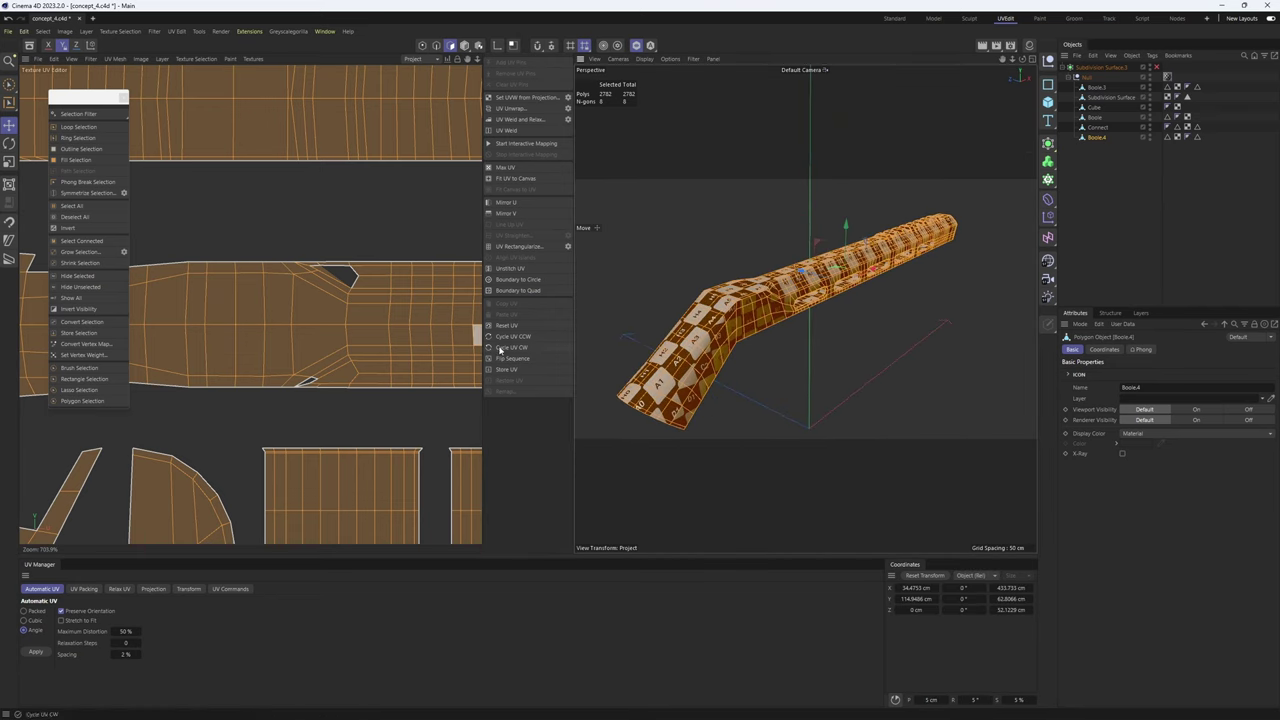
left_click(511, 327)
key("Return")
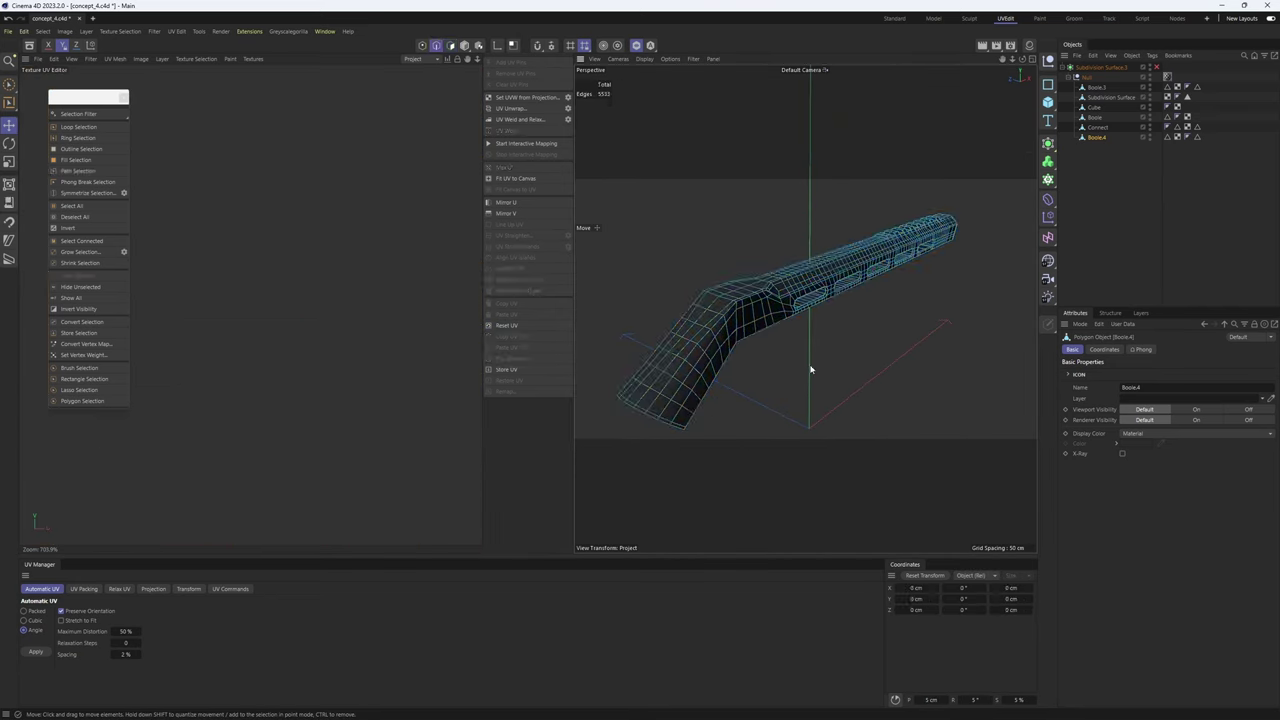
- Select all phong break edges of the upper rail body with the phong angle at 49° as starting seams
left_click_drag(810, 370, 610, 287, "alt")
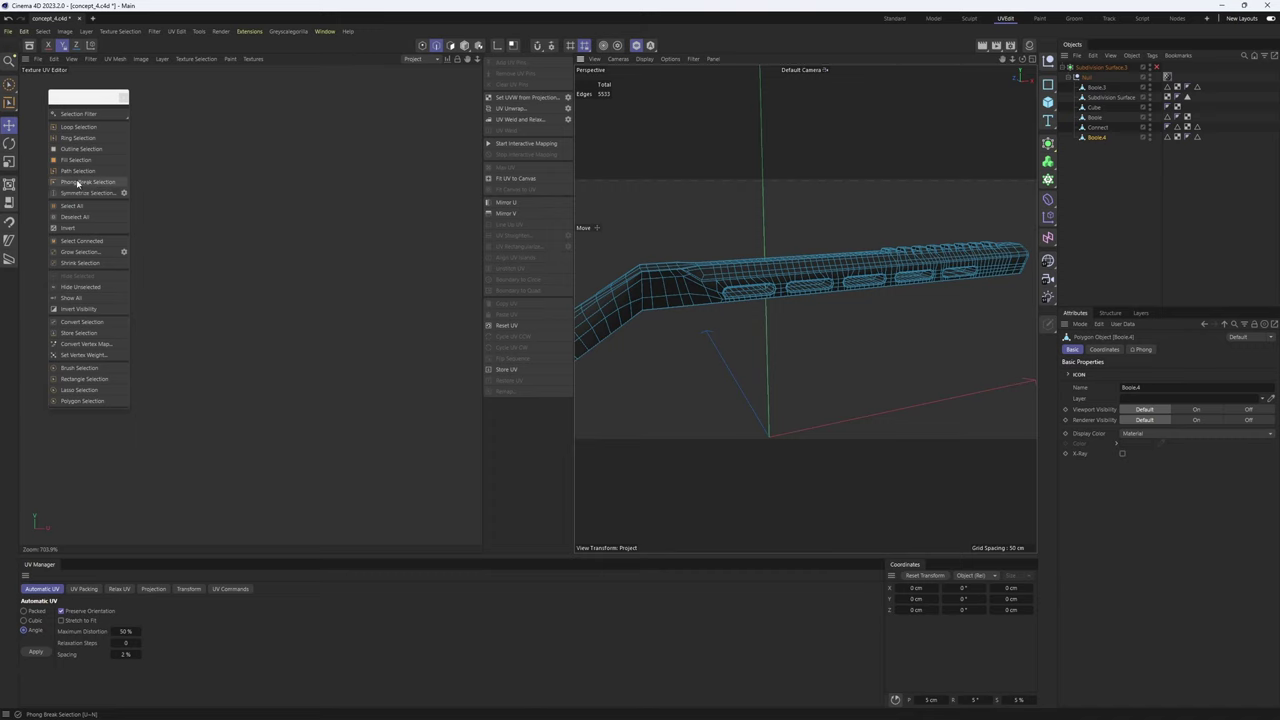
left_click_drag(768, 296, 776, 303, "alt")
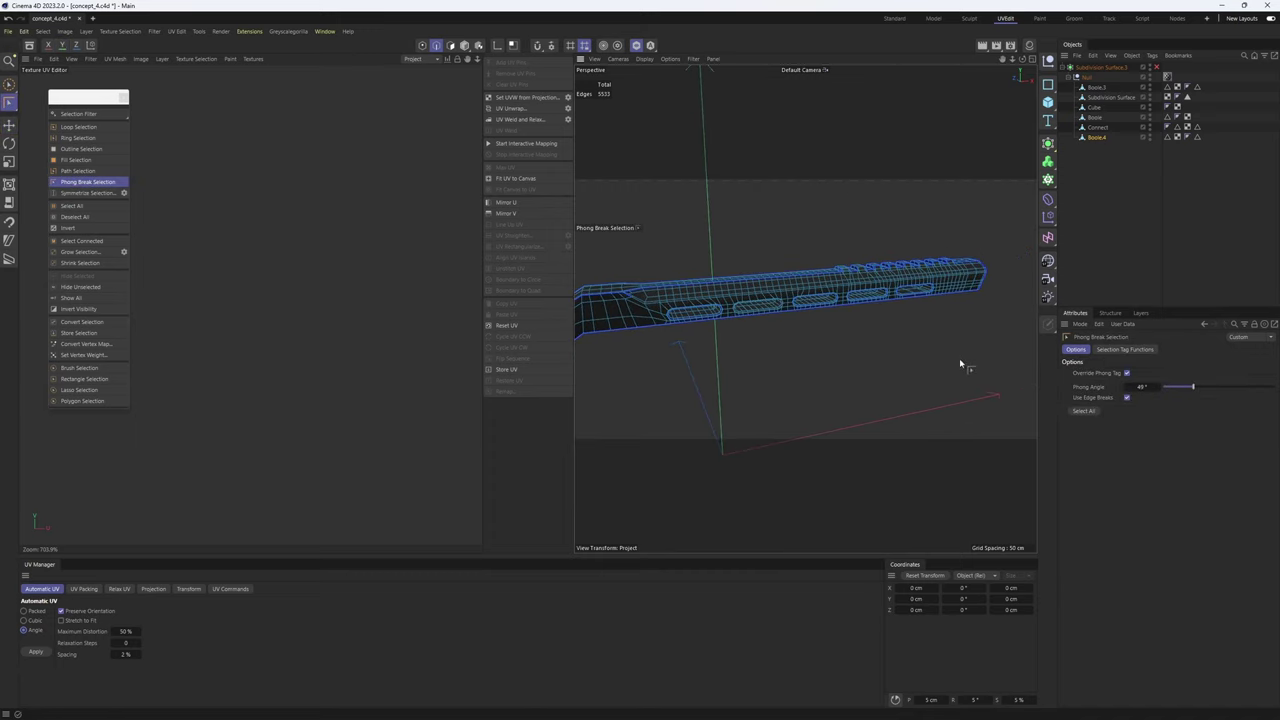
left_click_drag(910, 302, 800, 293, "alt")
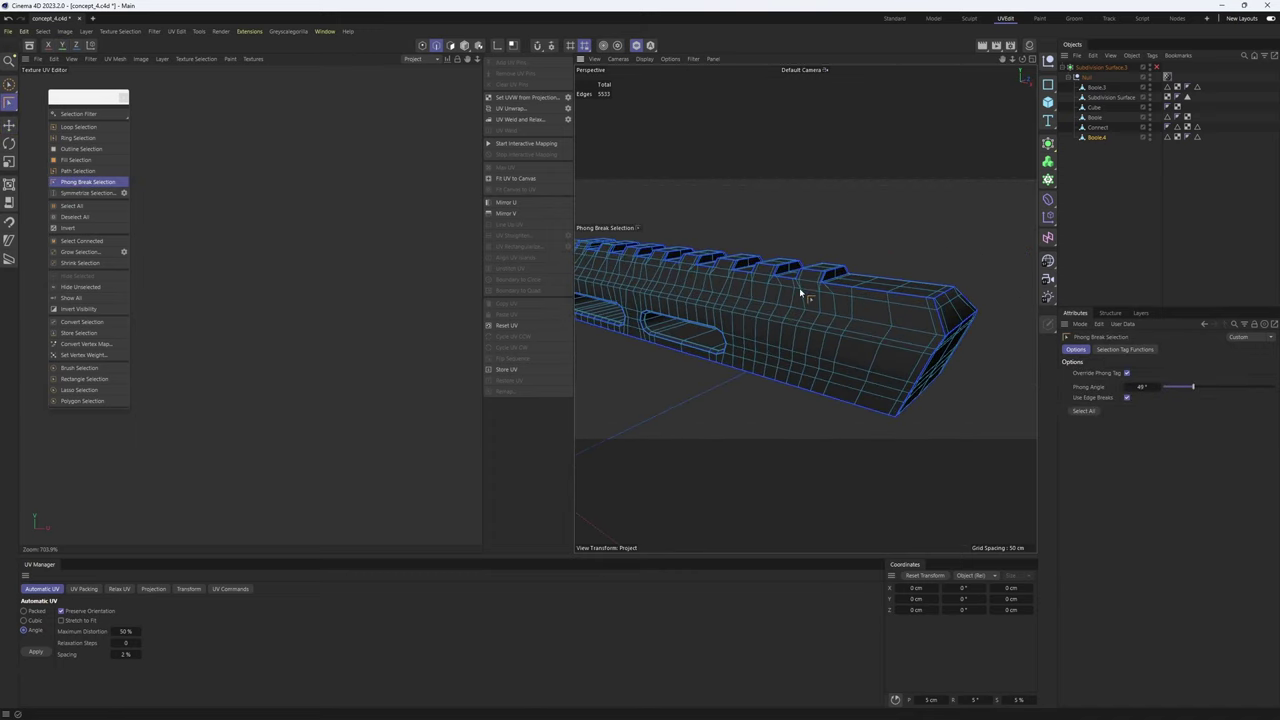
left_click_drag(889, 396, 863, 348, "alt")
scroll(722, 335, "up", 3)
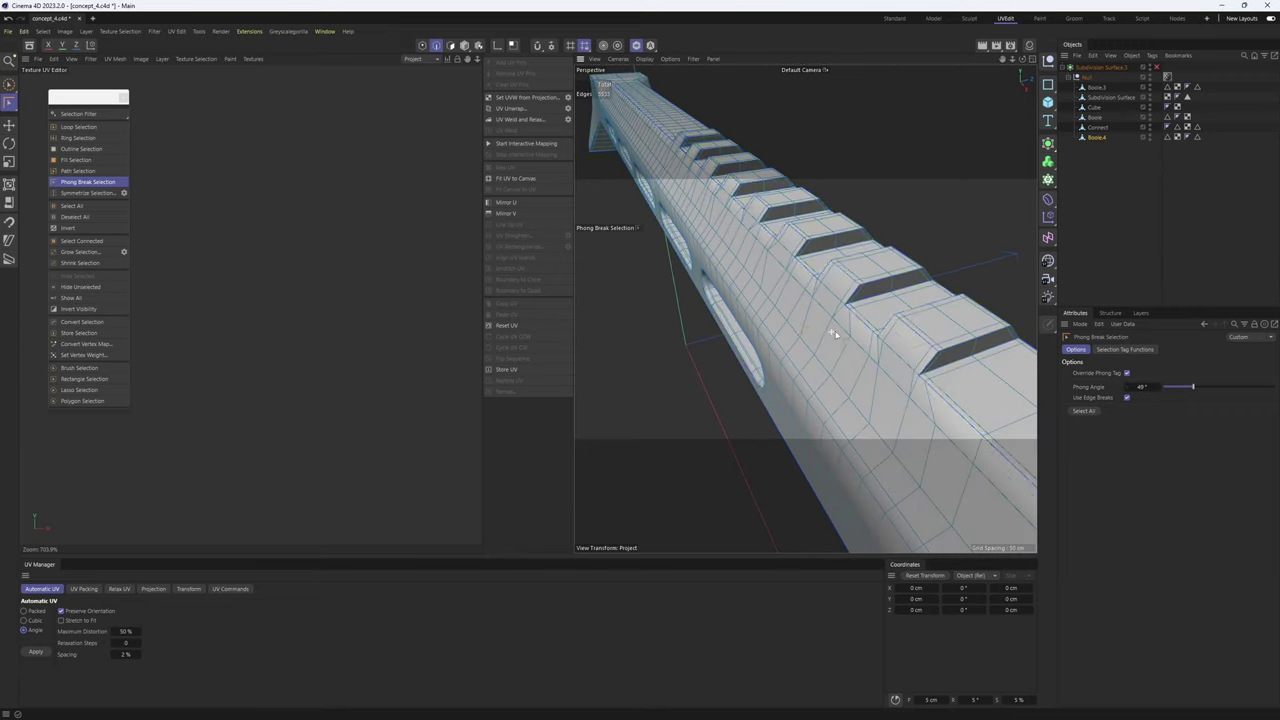
left_click_drag(690, 340, 894, 284, "alt")
scroll(740, 400, "up", 5)
scroll(894, 284, "down", 6)
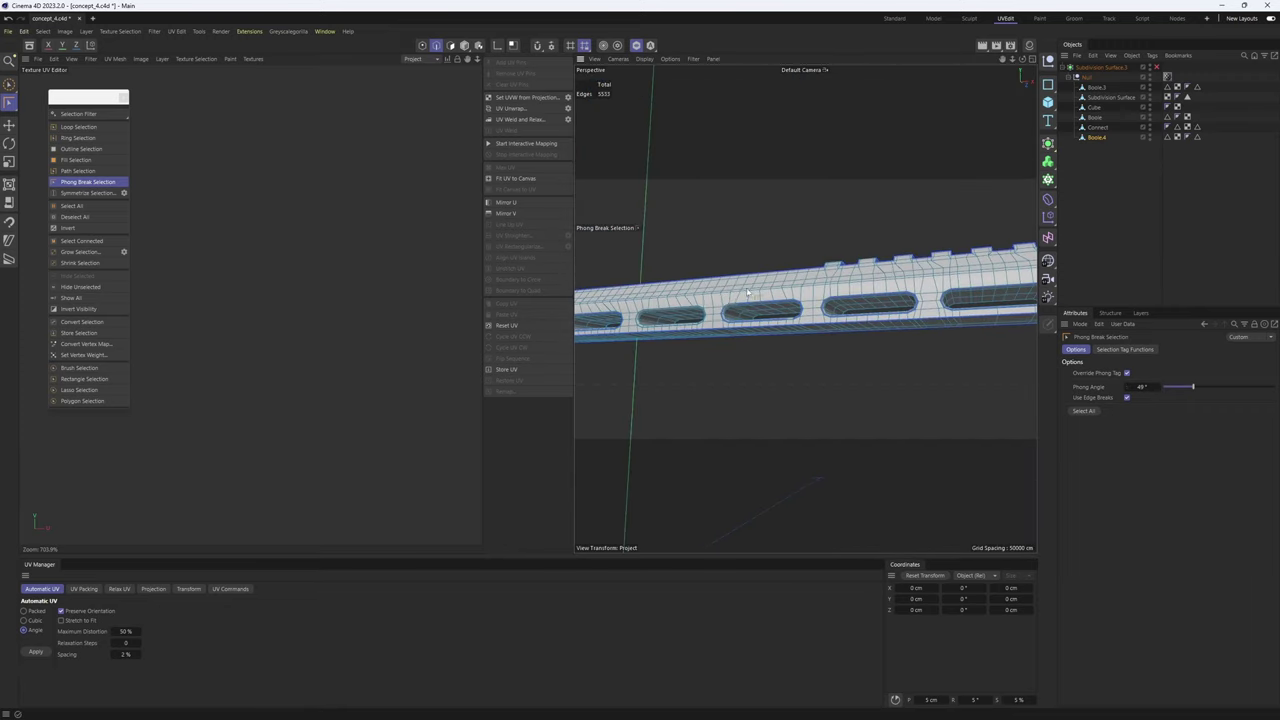
left_click_drag(690, 290, 751, 264, "alt")
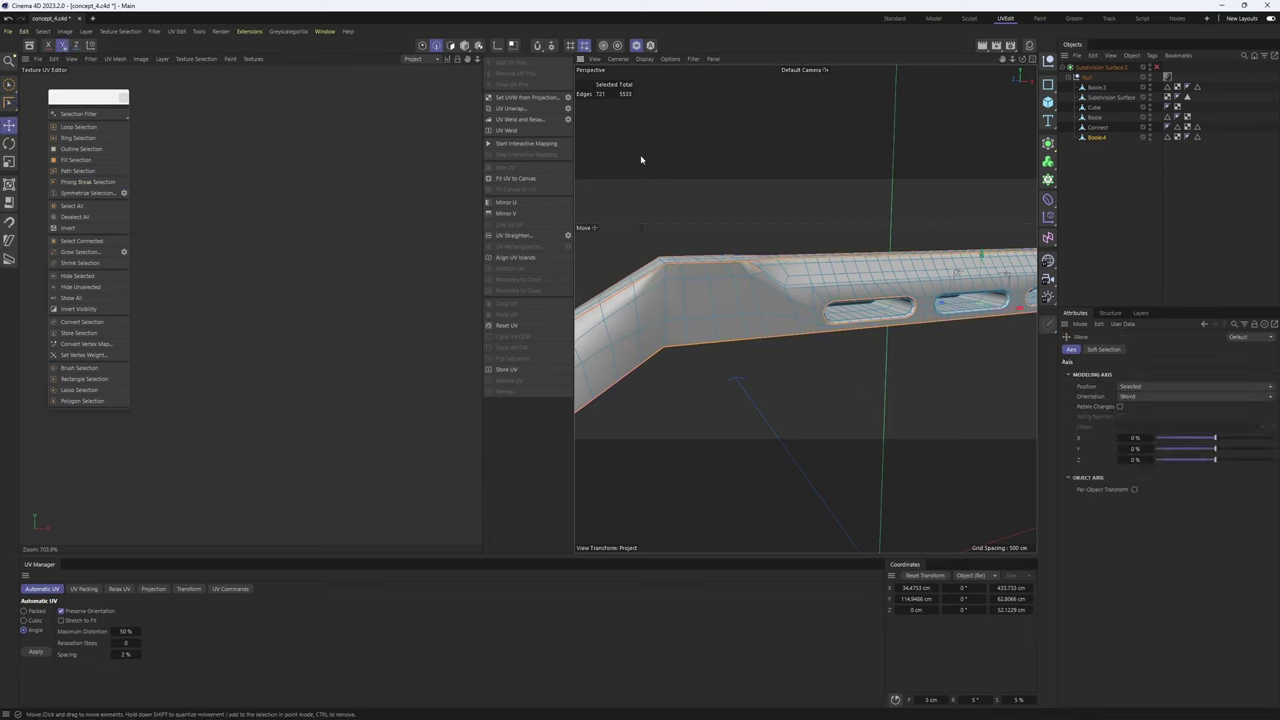
- Add the missing long edge loops along the rail body's rounded sides to the seam selection
left_click_drag(711, 296, 712, 377, "alt")
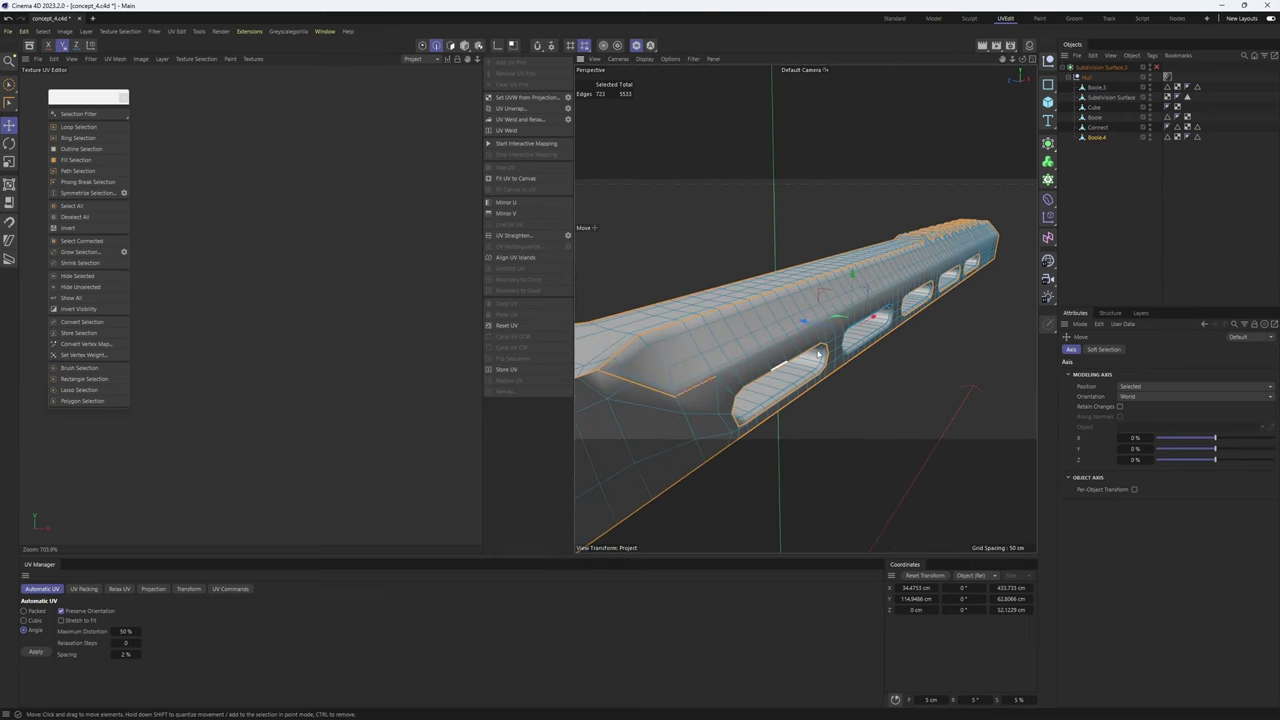
scroll(971, 249, "up", 4)
middle_click_drag(971, 249, 929, 271, "alt")
scroll(977, 223, "up", 4)
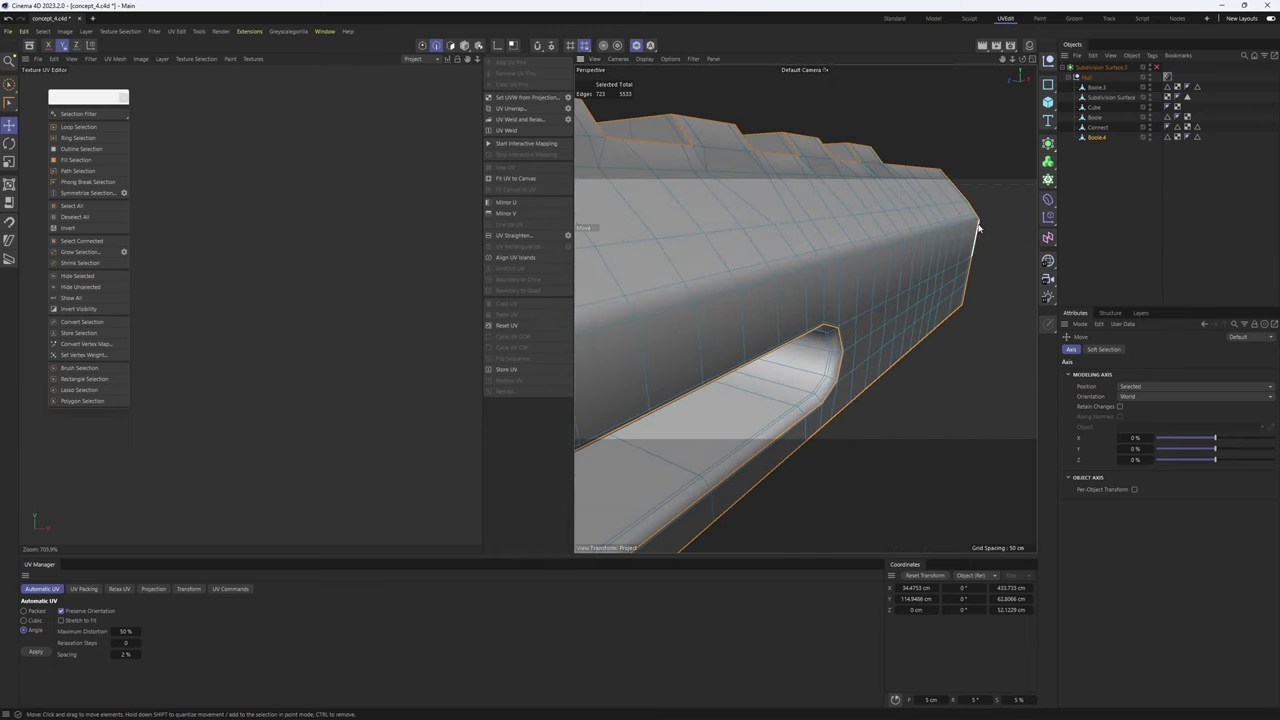
left_click_drag(980, 228, 757, 263, "alt")
scroll(925, 305, "up", 6)
scroll(867, 322, "up", 3)
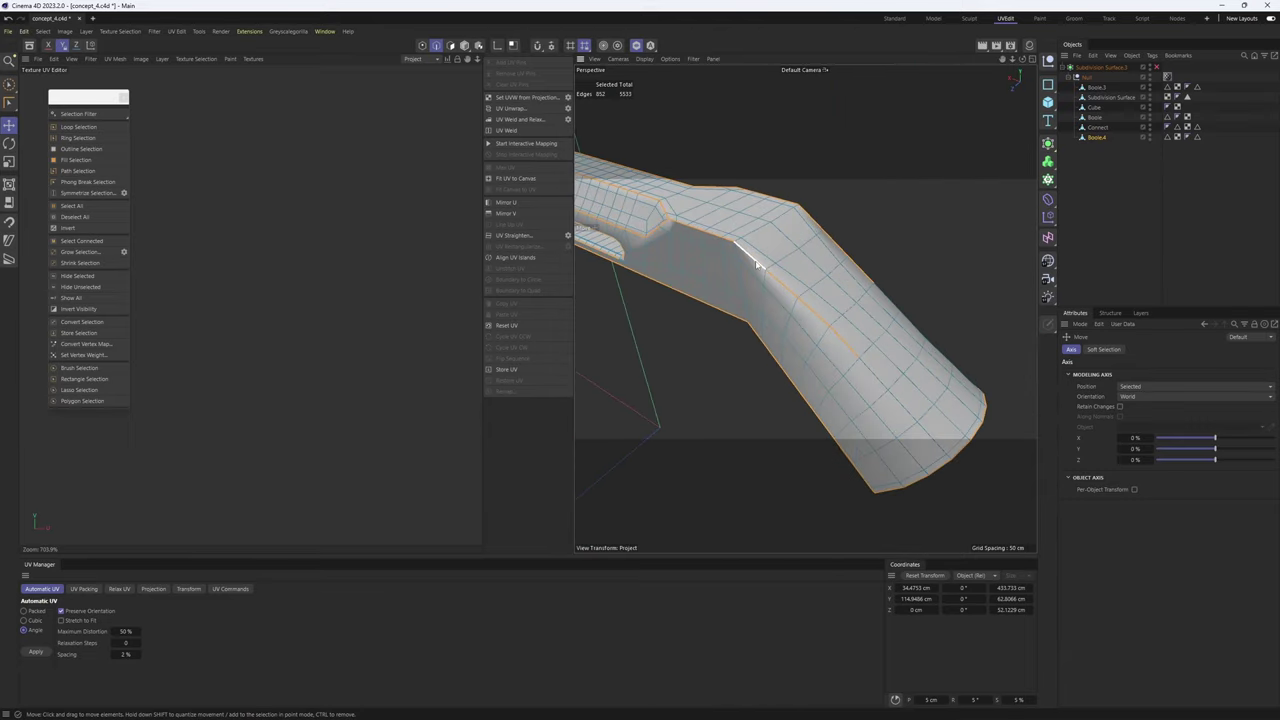
- Remove the surplus loop edges running down the angled rear section from the seam selection
left_click_drag(901, 309, 714, 314, "alt")
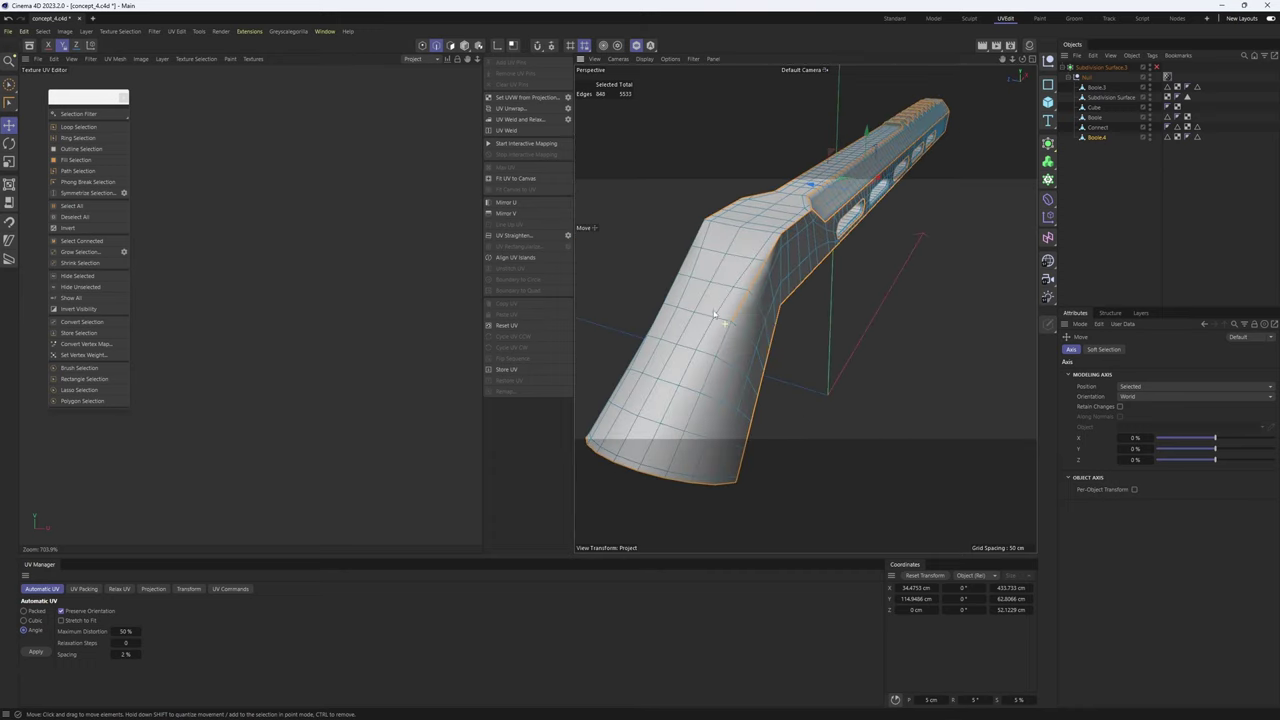
left_click_drag(777, 260, 840, 243, "alt")
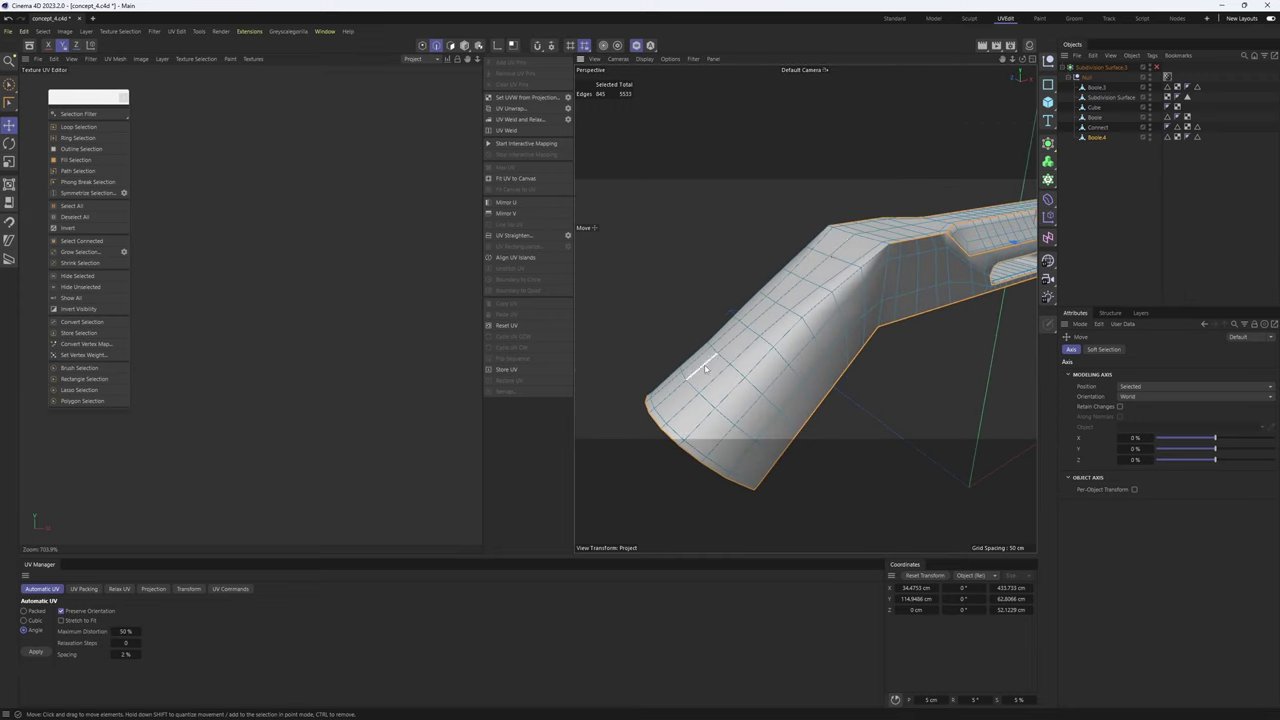
mouse_move(786, 343)
left_mouse_down("alt")
mouse_move(814, 337)
mouse_move(776, 355)
left_mouse_up("alt")
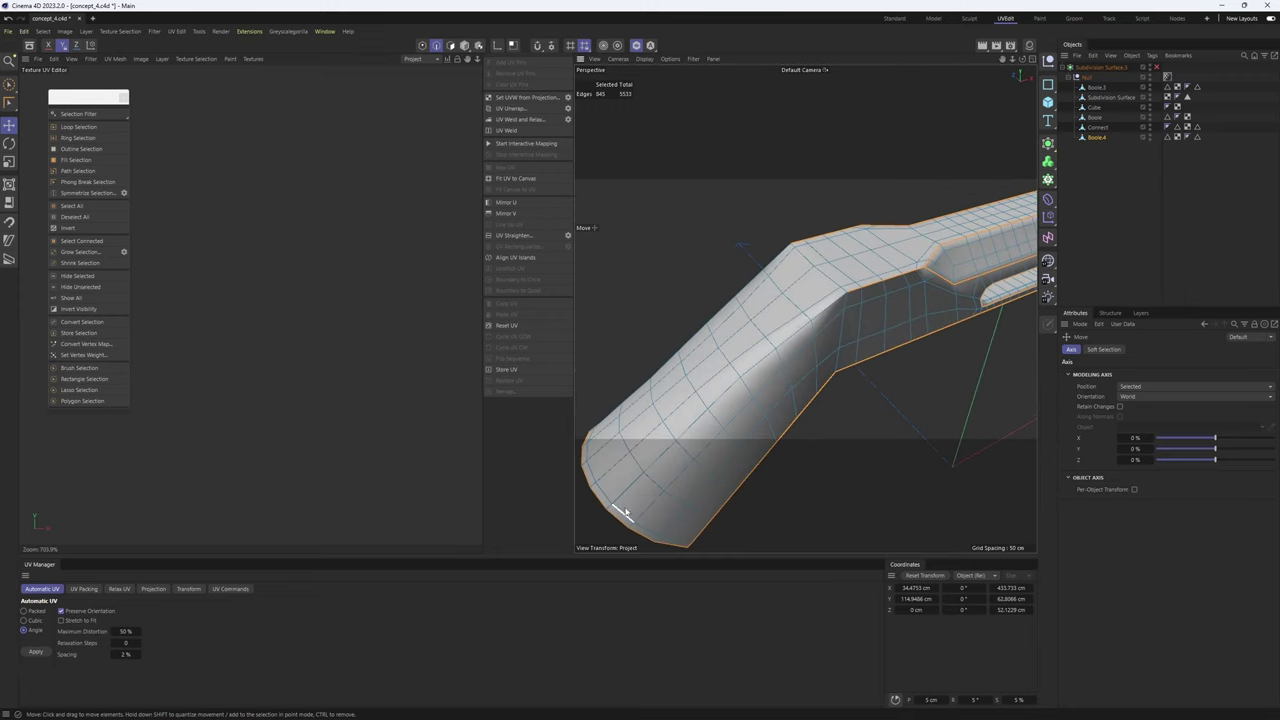
- Add the rim edge loops of the slots nearest the bend on one side to the seam selection
left_click_drag(831, 302, 700, 278, "alt")
scroll(783, 289, "up", 4)
scroll(702, 280, "down", 10)
scroll(829, 264, "up", 4)
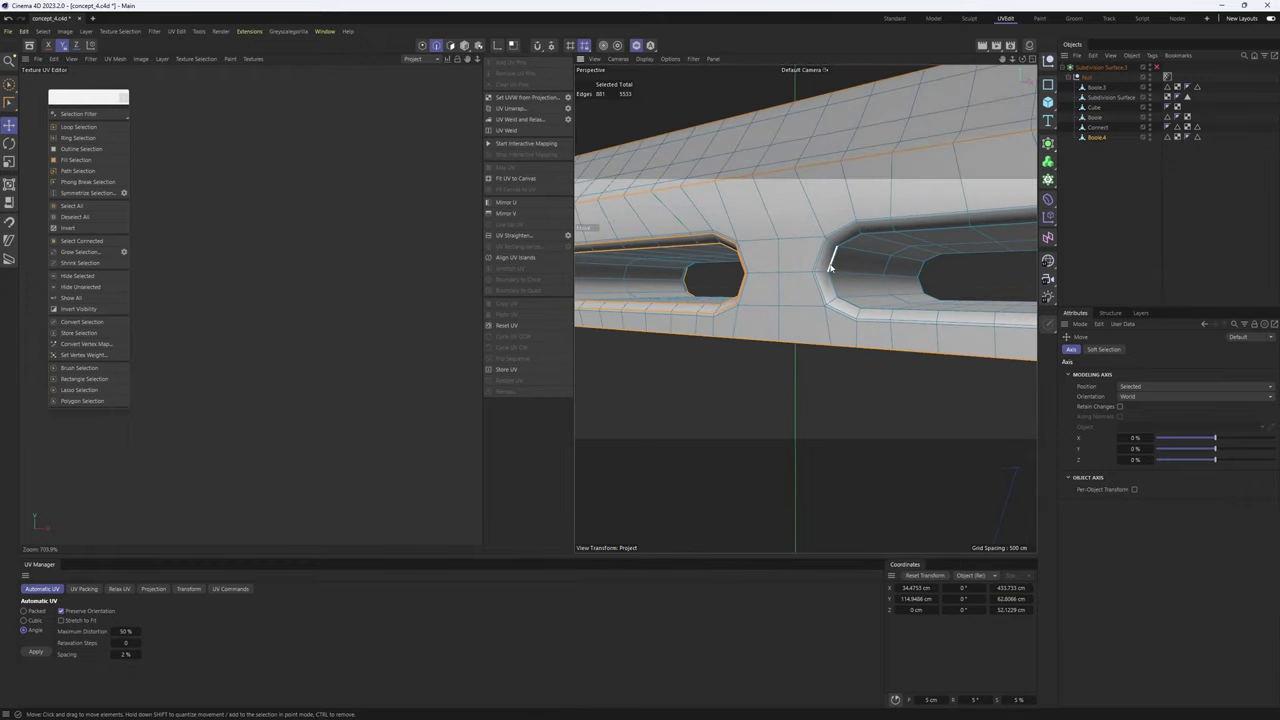
left_click_drag(829, 264, 754, 280, "alt")
scroll(777, 314, "up", 5)
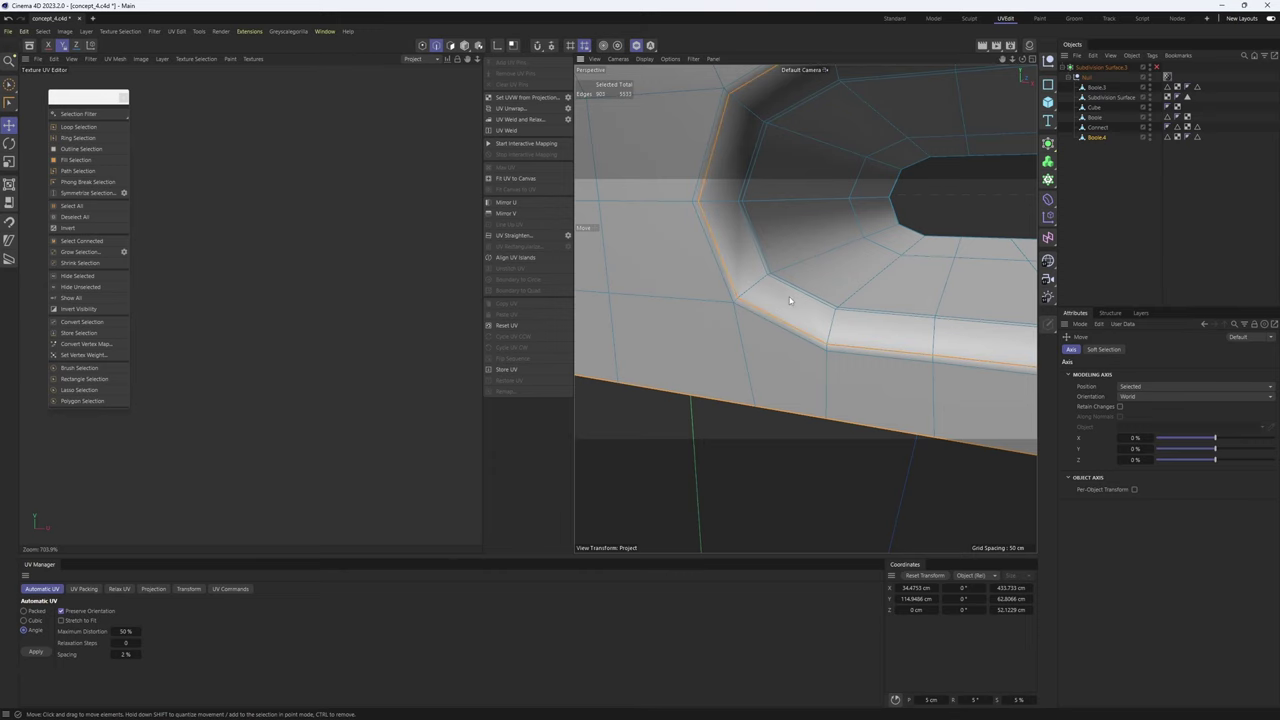
scroll(789, 300, "down", 5)
scroll(786, 280, "up", 4)
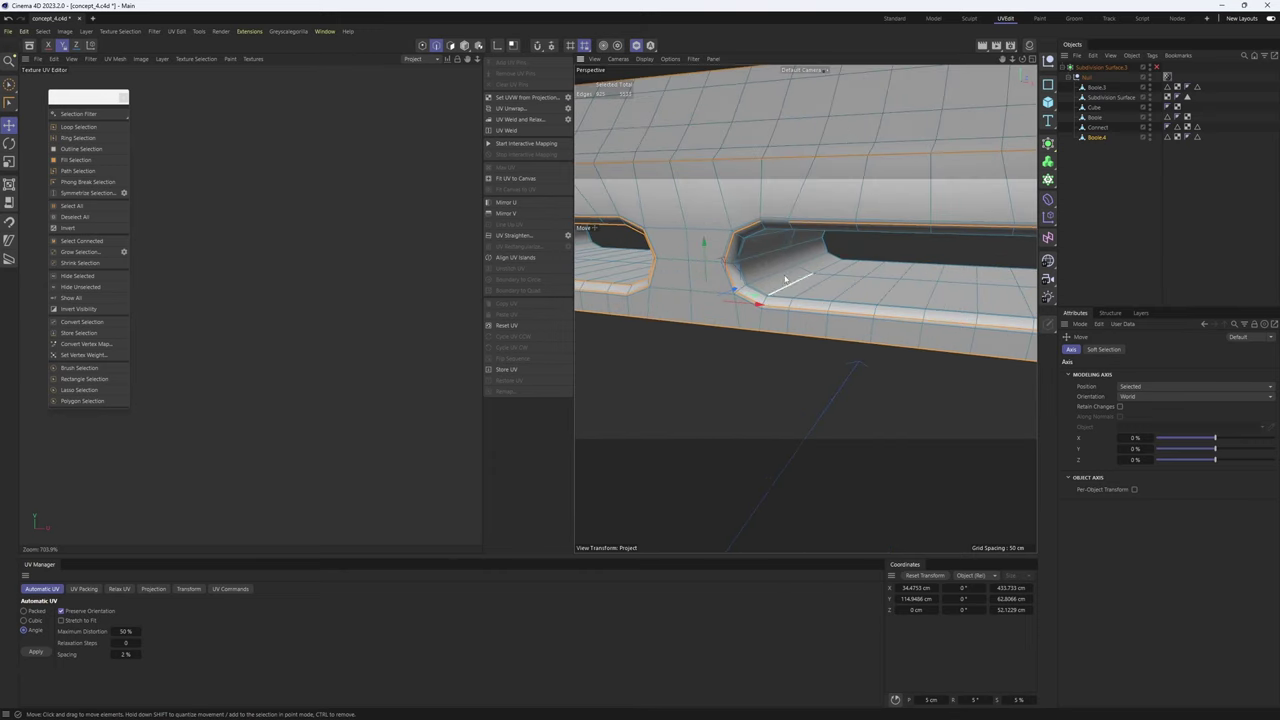
scroll(786, 280, "up", 6)
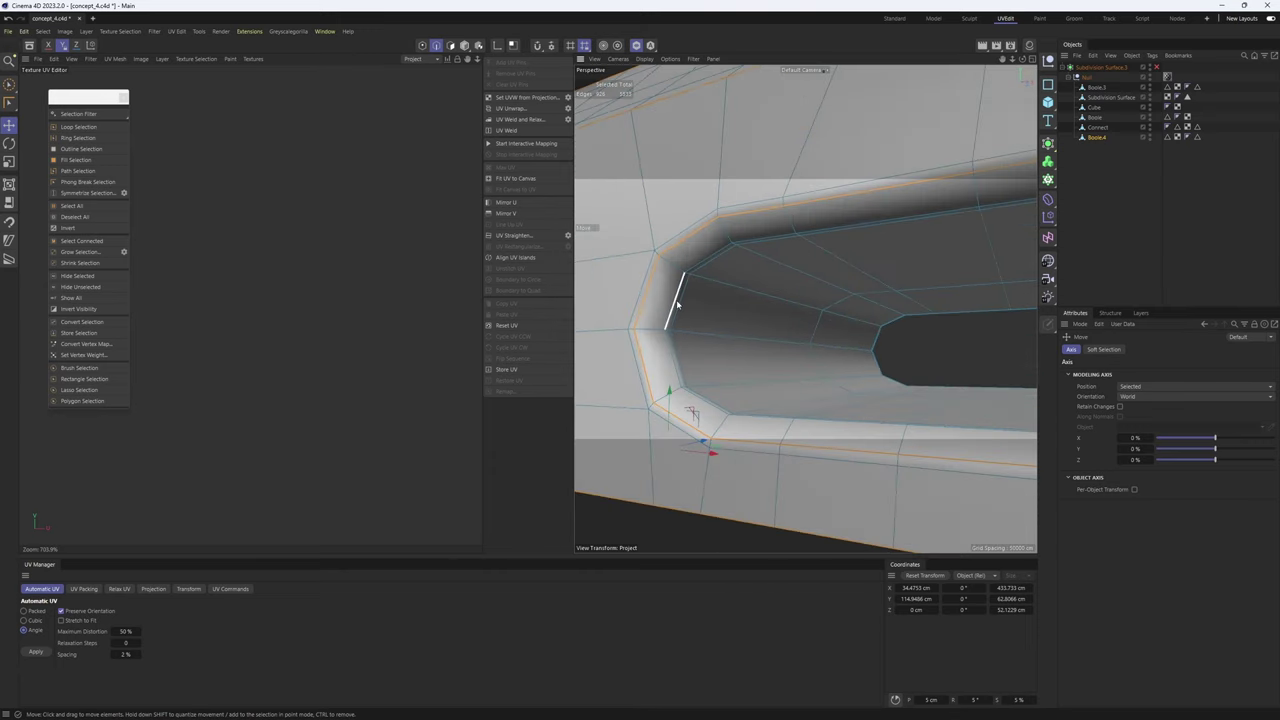
scroll(685, 320, "down", 5)
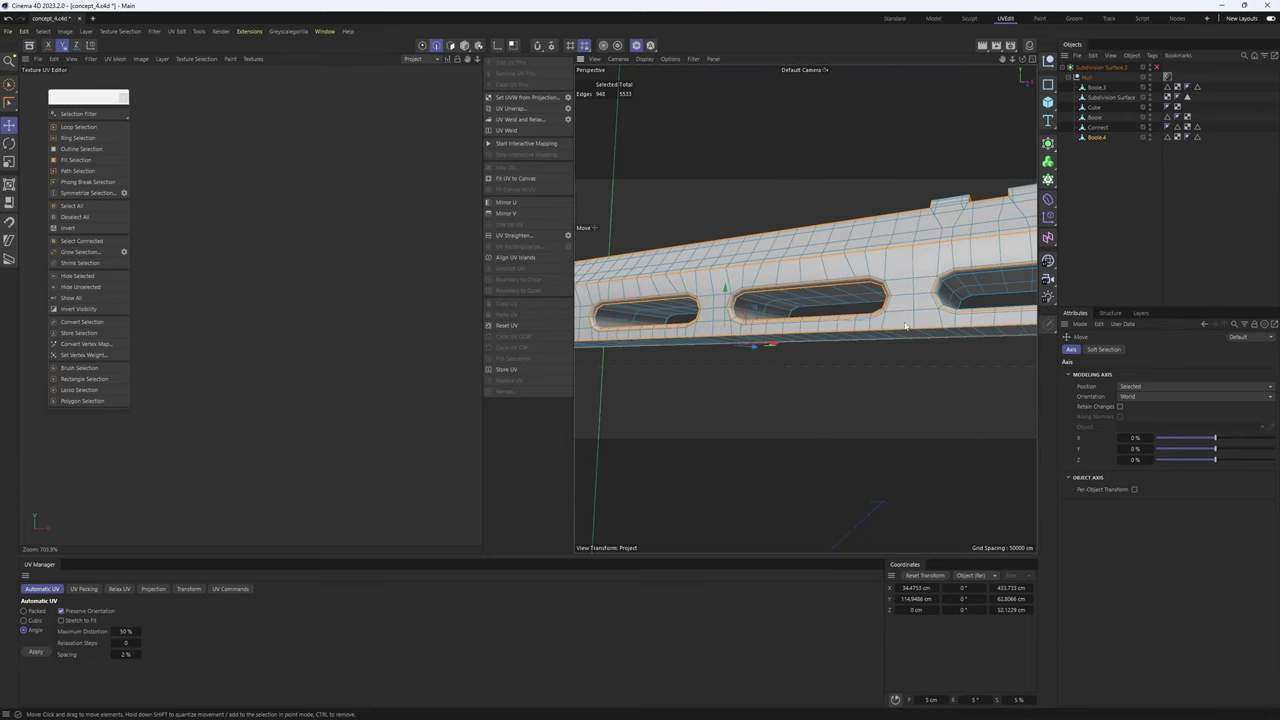
- Add the rim edge loops of the remaining slots towards the straight end on the same side
left_click_drag(905, 325, 862, 312, "alt")
scroll(800, 306, "up", 4)
double_click(745, 314, "shift")
scroll(868, 331, "down", 2)
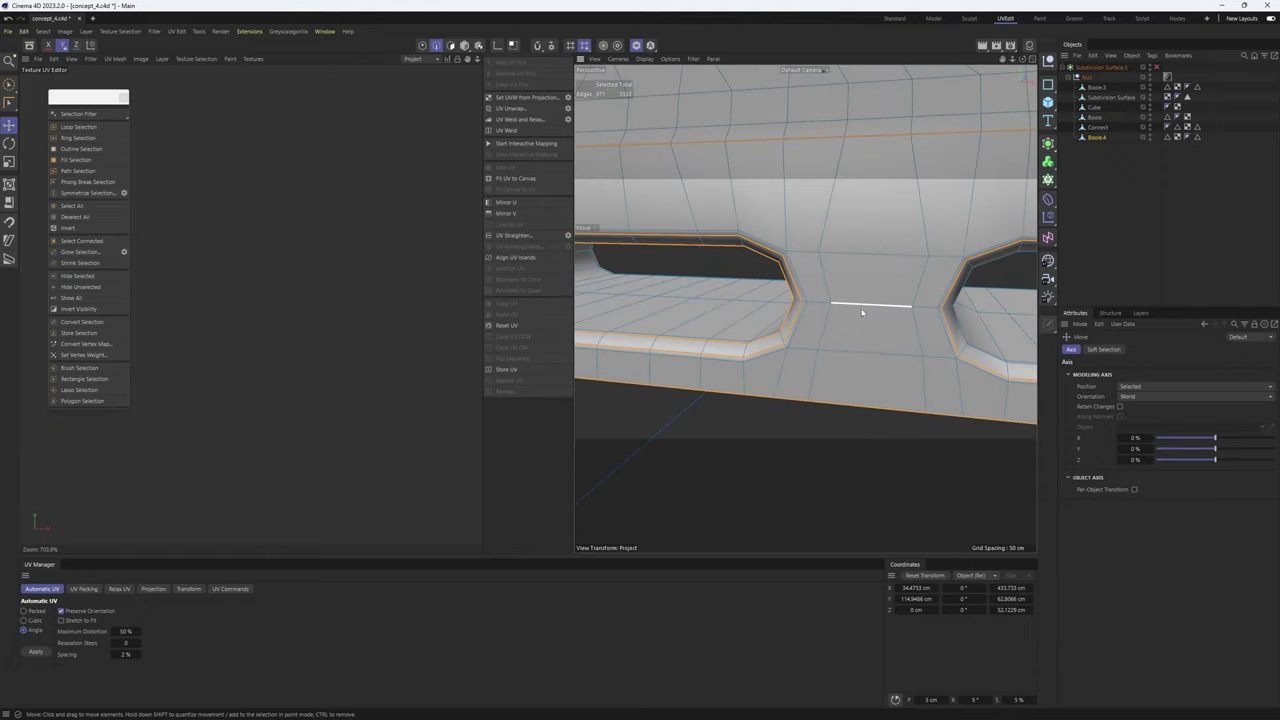
middle_click_drag(1000, 335, 906, 349, "alt")
left_click_drag(906, 349, 746, 337, "alt")
scroll(770, 325, "down", 4)
scroll(803, 309, "up", 3)
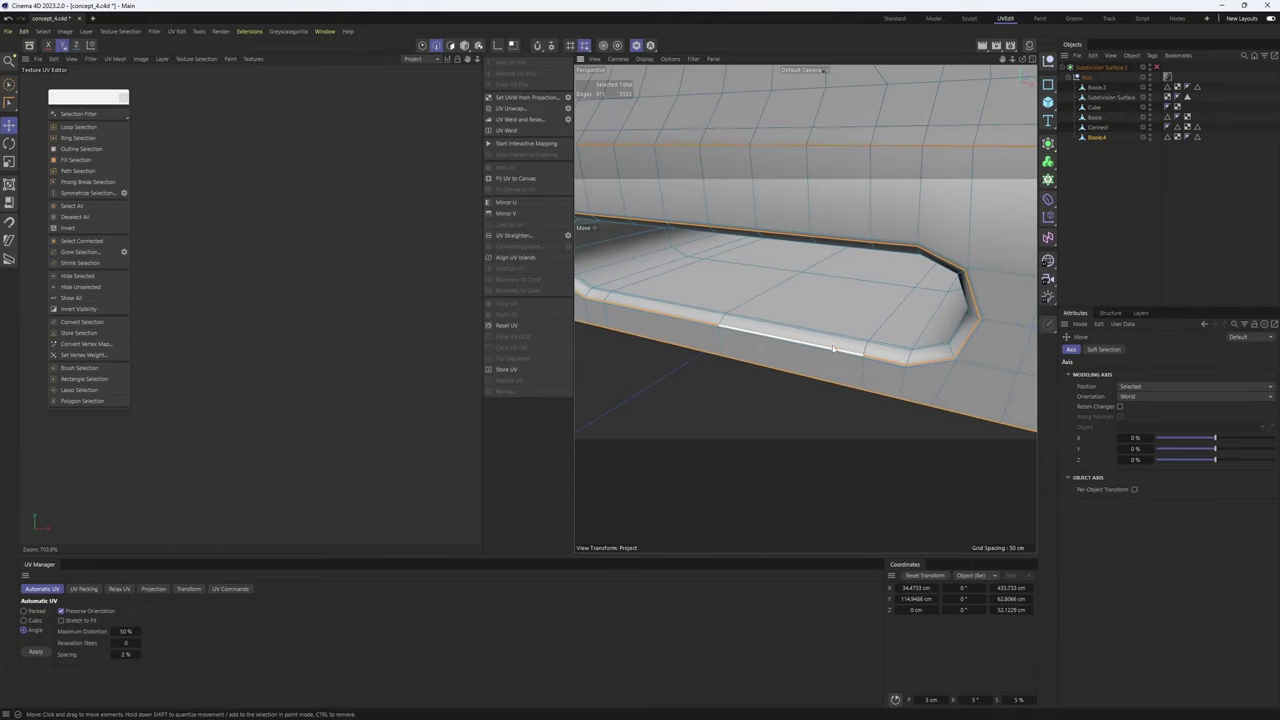
left_click_drag(832, 348, 841, 338, "alt")
scroll(808, 306, "down", 7)
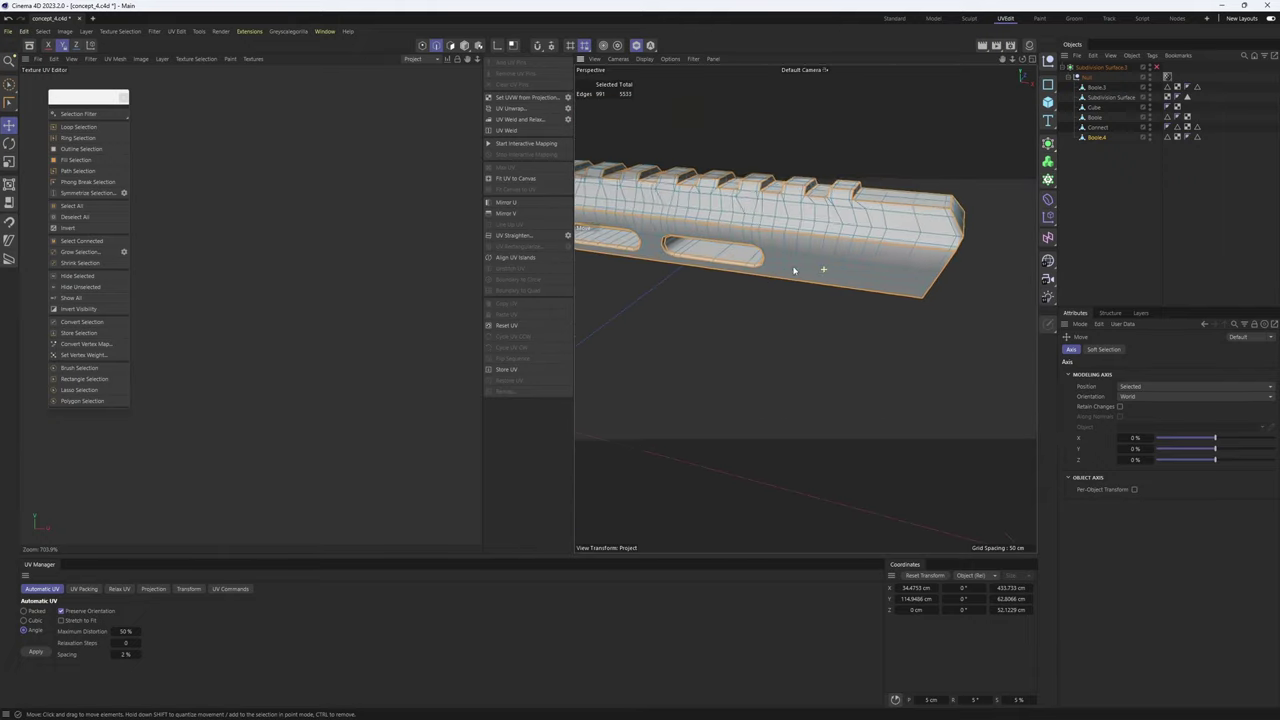
- Add the rim edge loops of the two slots nearest the straight end on the opposite side
left_click_drag(826, 271, 757, 265, "alt")
scroll(829, 245, "up", 4)
left_click_drag(829, 242, 721, 269, "alt")
scroll(766, 271, "down", 4)
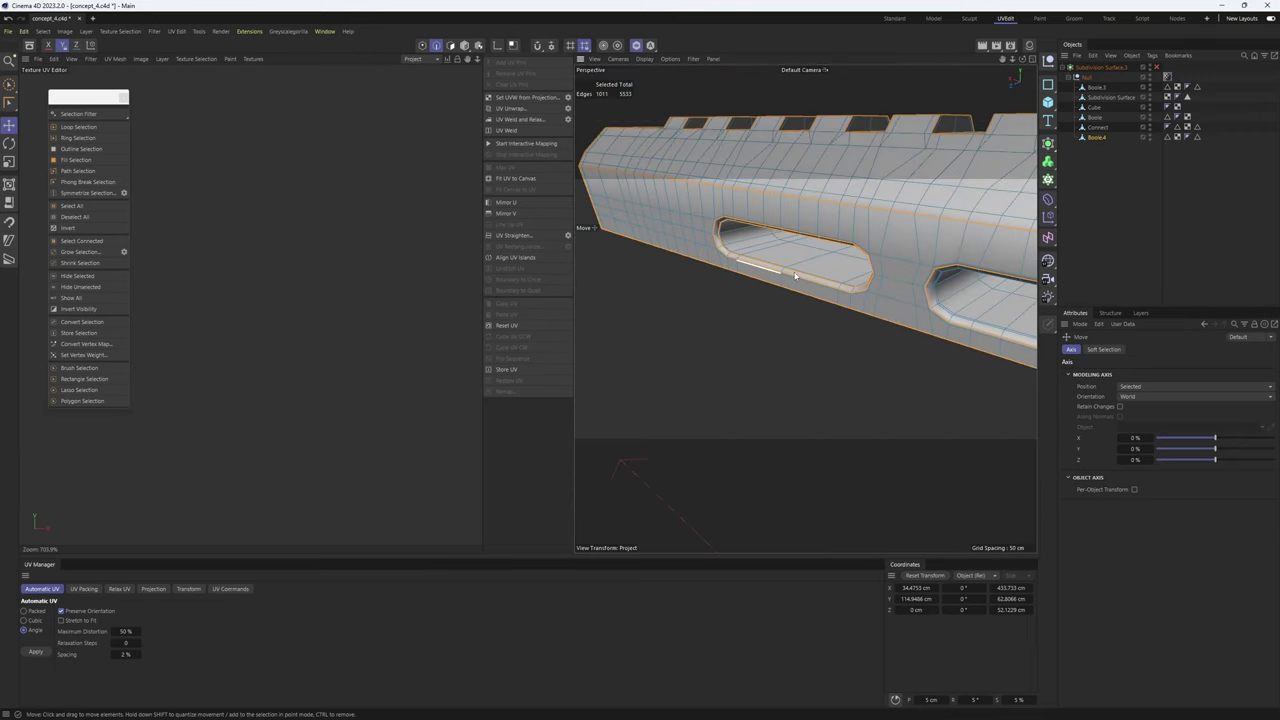
middle_click_drag(930, 285, 820, 268, "alt")
scroll(826, 268, "up", 4)
double_click(752, 281, "shift")
scroll(803, 298, "down", 4)
- Add the rim edge loops of the third and fourth slots on the opposite side to the seam selection
middle_click_drag(960, 330, 711, 269, "alt")
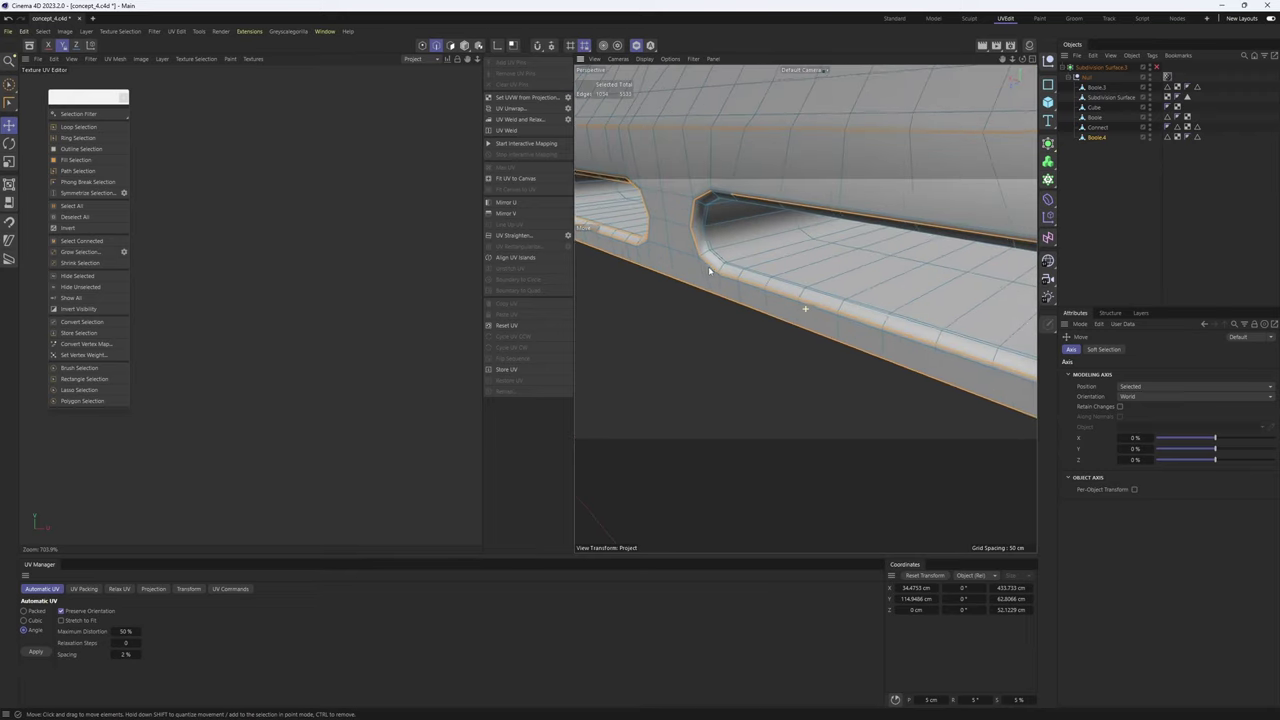
scroll(730, 274, "up", 4)
left_click_drag(678, 211, 714, 154, "alt")
scroll(714, 154, "up", 1)
double_click(714, 154, "shift")
scroll(716, 160, "down", 4)
middle_click_drag(926, 215, 768, 272, "alt")
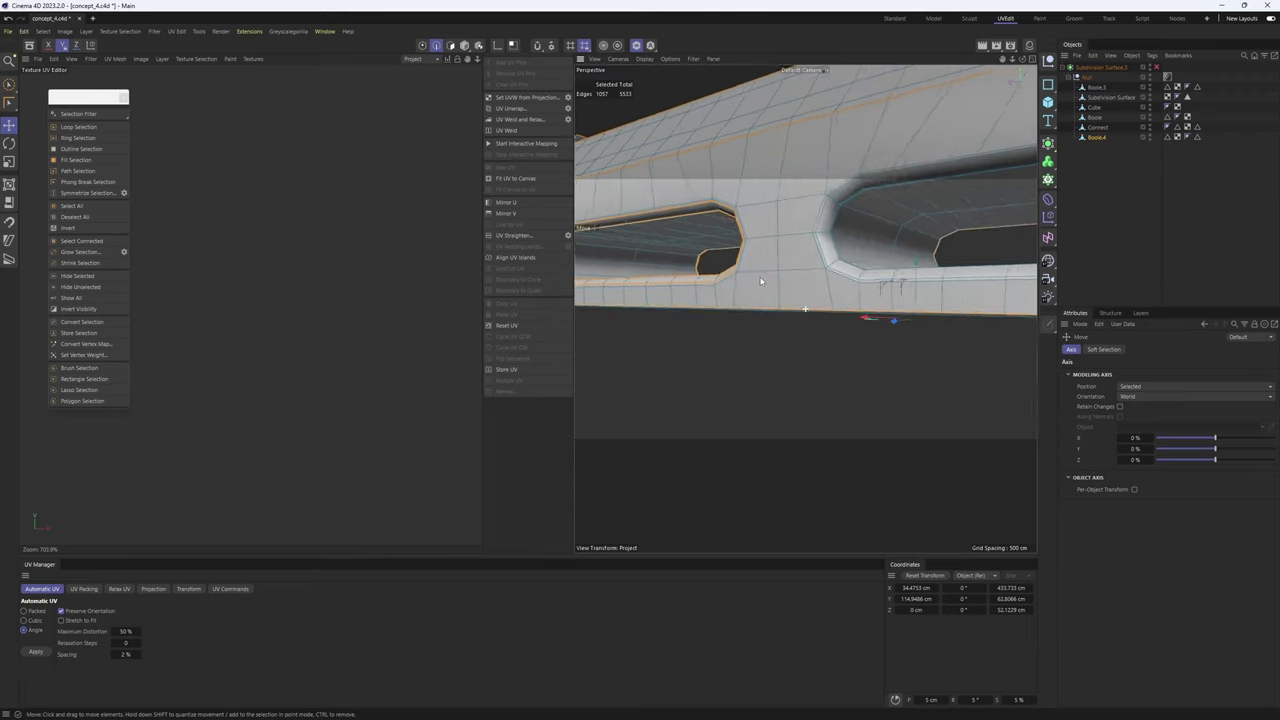
left_click_drag(768, 272, 757, 306, "alt")
scroll(757, 306, "up", 4)
double_click(737, 295, "shift")
scroll(747, 290, "down", 4)
- Add the rim edge loops of the slot nearest the bend on the opposite side
middle_click_drag(1000, 302, 795, 332, "alt")
scroll(835, 348, "up", 3)
double_click(845, 352, "shift")
double_click(828, 322, "shift")
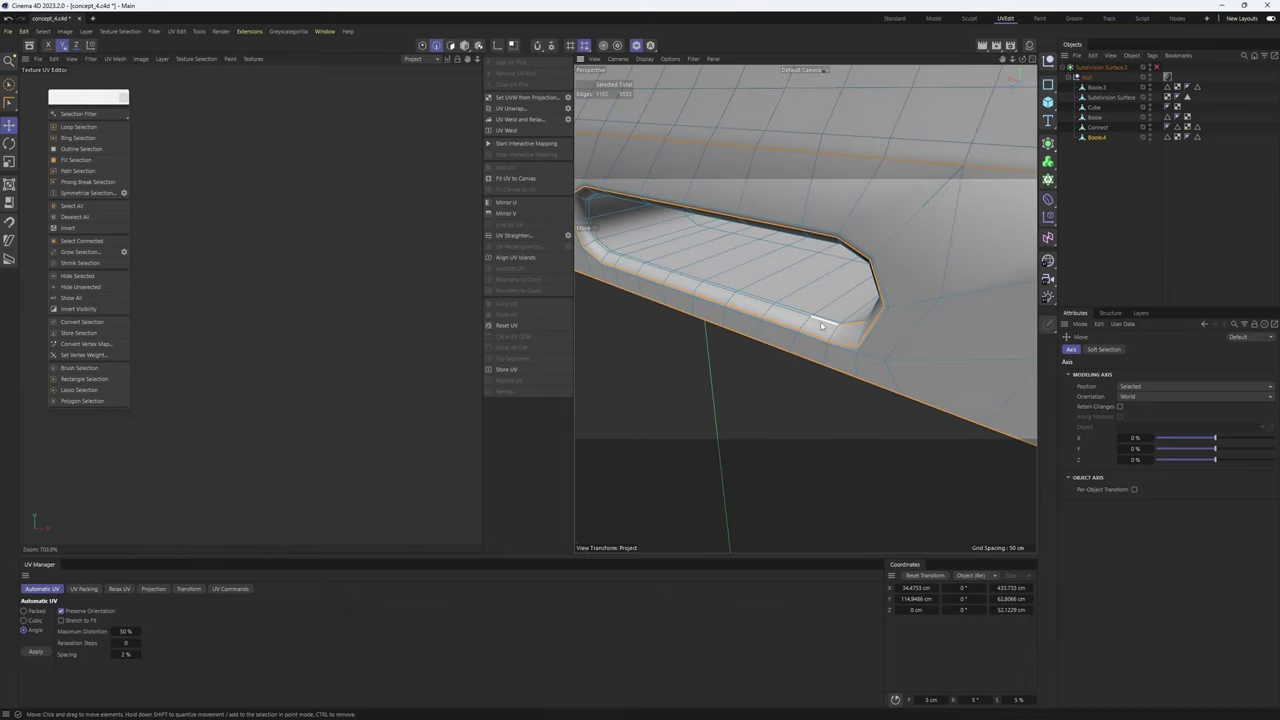
scroll(829, 320, "down", 2)
left_click_drag(830, 316, 906, 275, "alt")
scroll(863, 246, "down", 6)
scroll(836, 274, "up", 6)
scroll(908, 277, "up", 4)
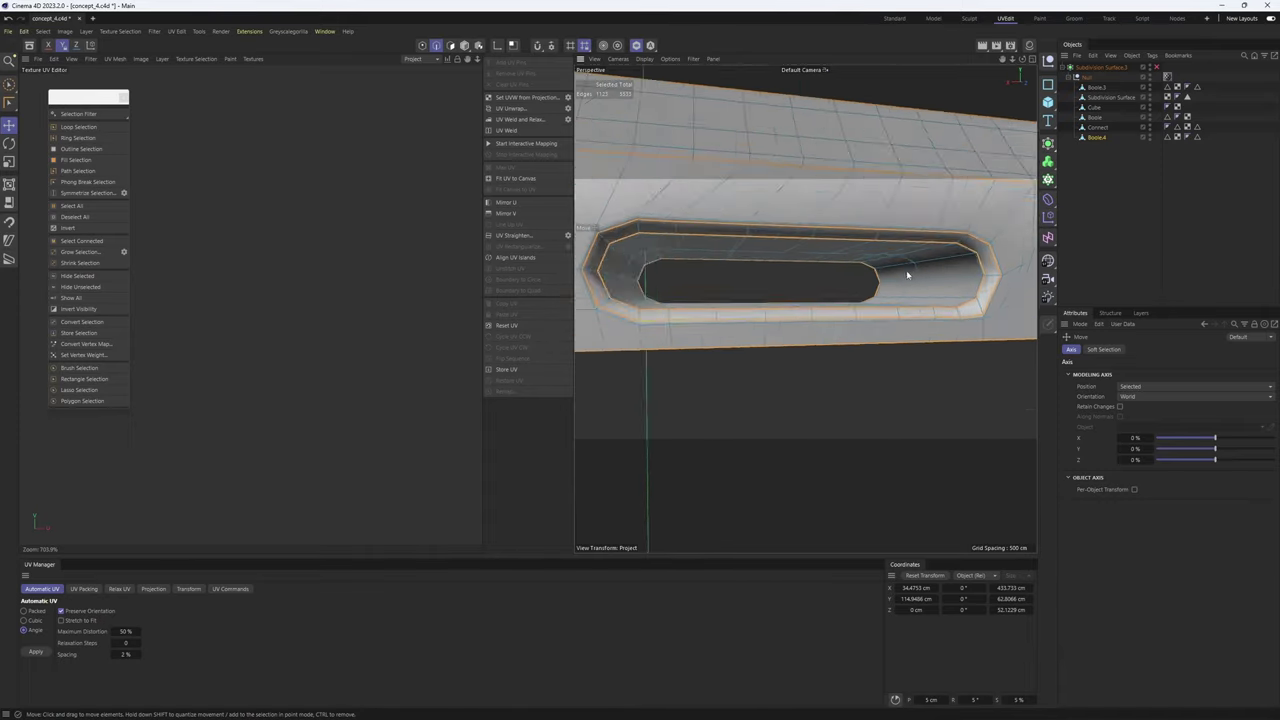
- Check the slot's inner wall by loop-selecting its polygon rings, and return to the edge seam selection
key("Return")
key("u")
key("l")
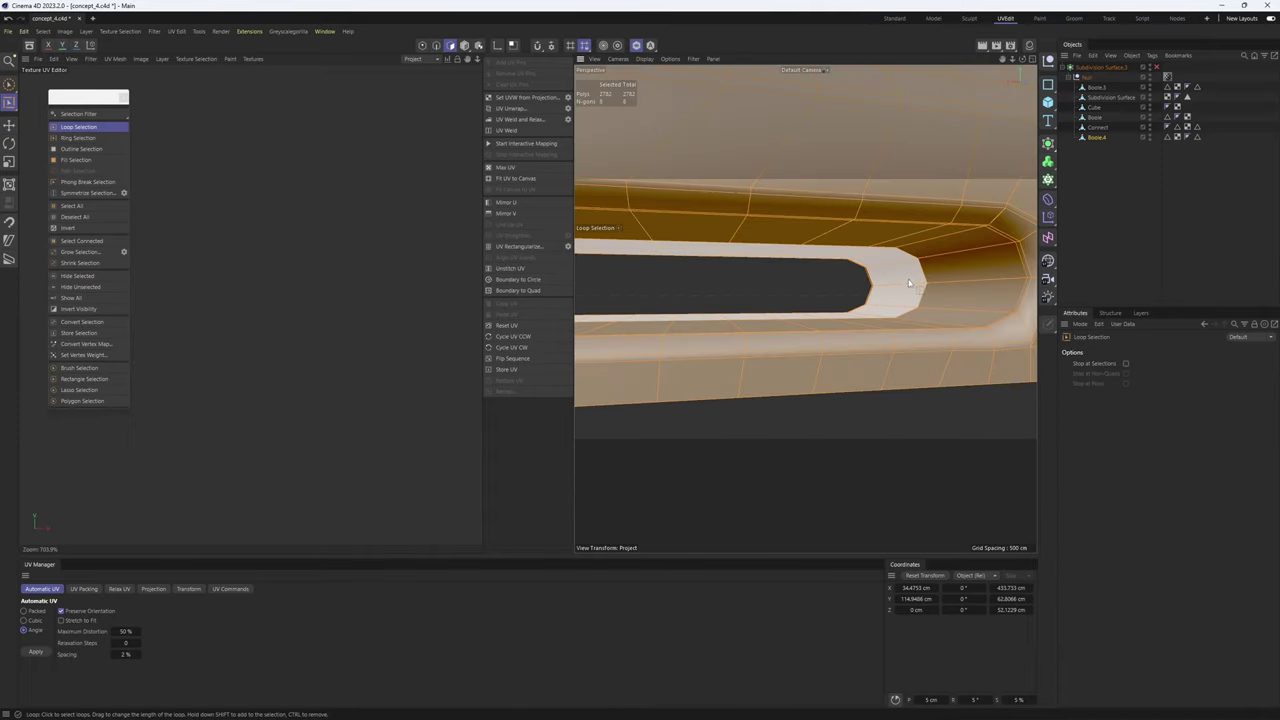
left_click(909, 283)
left_click(950, 282, "shift")
scroll(948, 283, "down", 5)
left_click_drag(948, 283, 888, 320, "alt")
key("e")
key("Return")
key("Return")
scroll(888, 320, "up", 6)
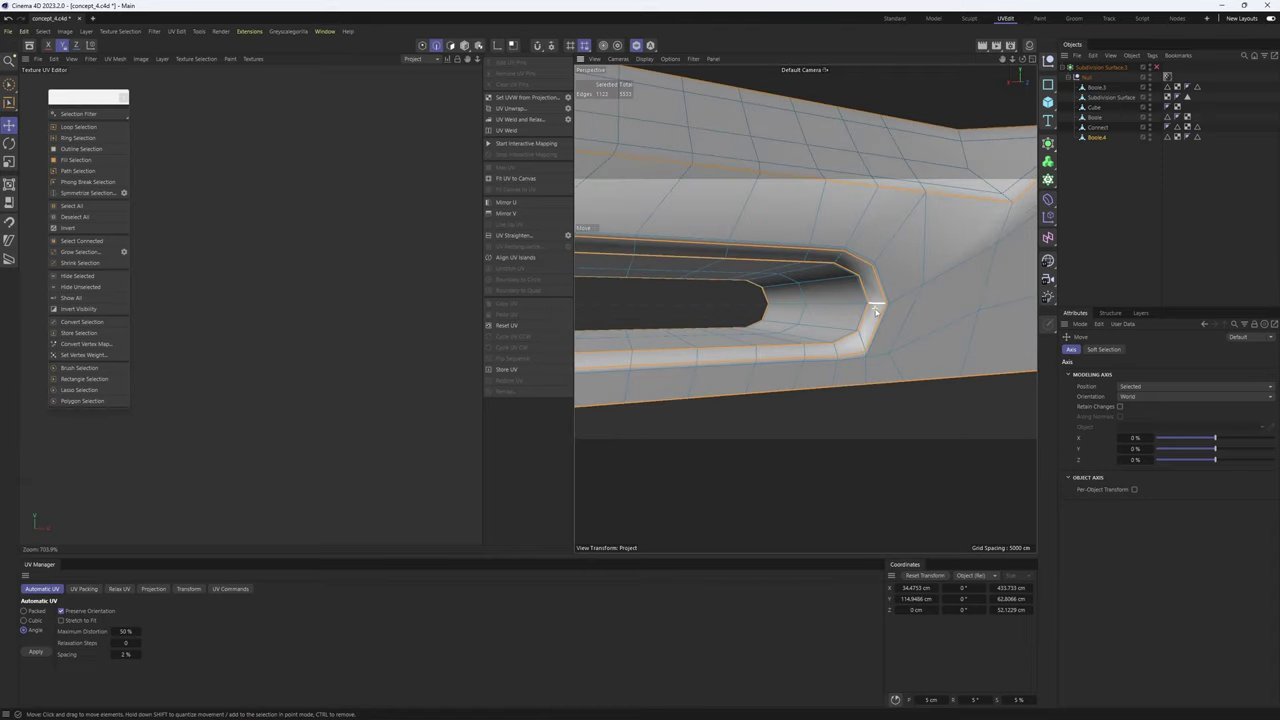
- Add cross edges through the bevel and end wall of the first slots, starting nearest the bend, as seams
left_click(869, 300, "shift")
left_click_drag(869, 300, 745, 315, "alt")
scroll(788, 313, "up", 4)
left_click(786, 310, "shift")
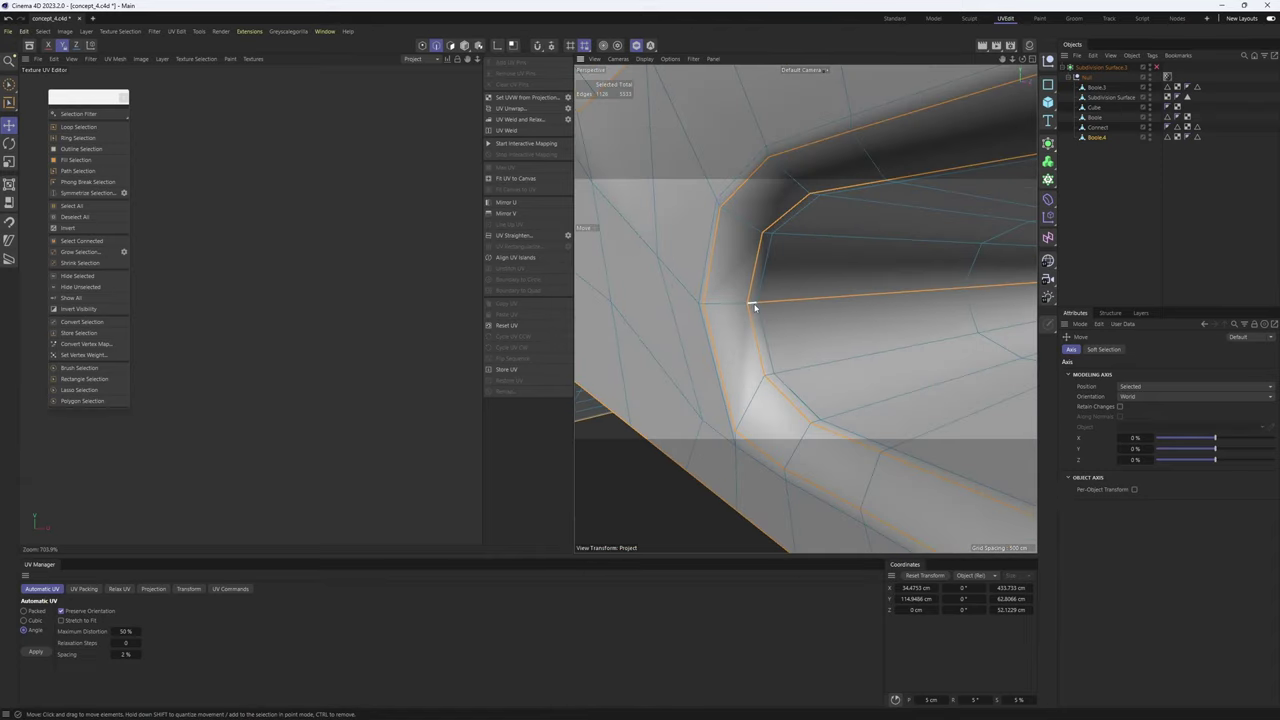
scroll(755, 308, "down", 6)
scroll(794, 337, "up", 8)
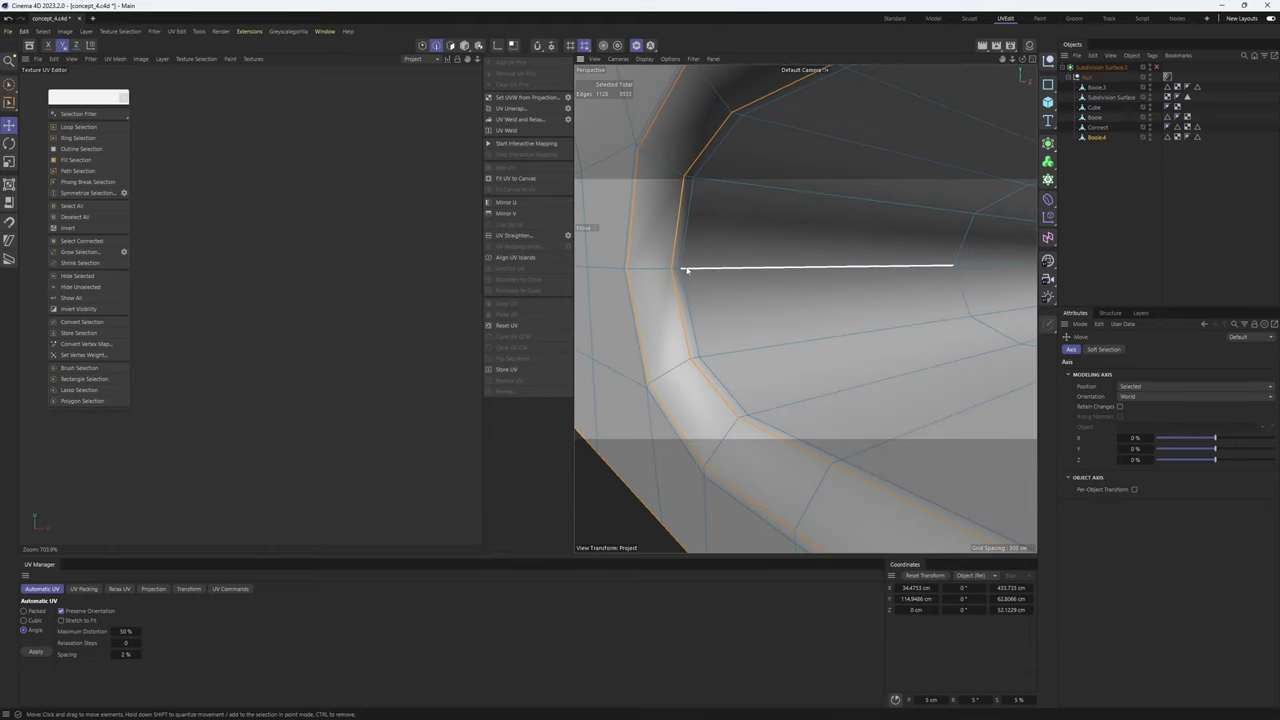
left_click_drag(675, 270, 865, 268, "alt")
left_click(822, 293, "shift")
- Add matching cross edges through the bevels and end walls of the middle slots to the seam selection
scroll(822, 293, "down", 6)
scroll(814, 274, "up", 6)
left_click(814, 274, "shift")
left_click(1020, 268, "shift")
left_click(862, 267, "shift")
scroll(865, 268, "down", 6)
scroll(851, 280, "up", 5)
left_click(851, 275, "shift")
scroll(871, 306, "up", 6)
left_click(846, 280, "shift")
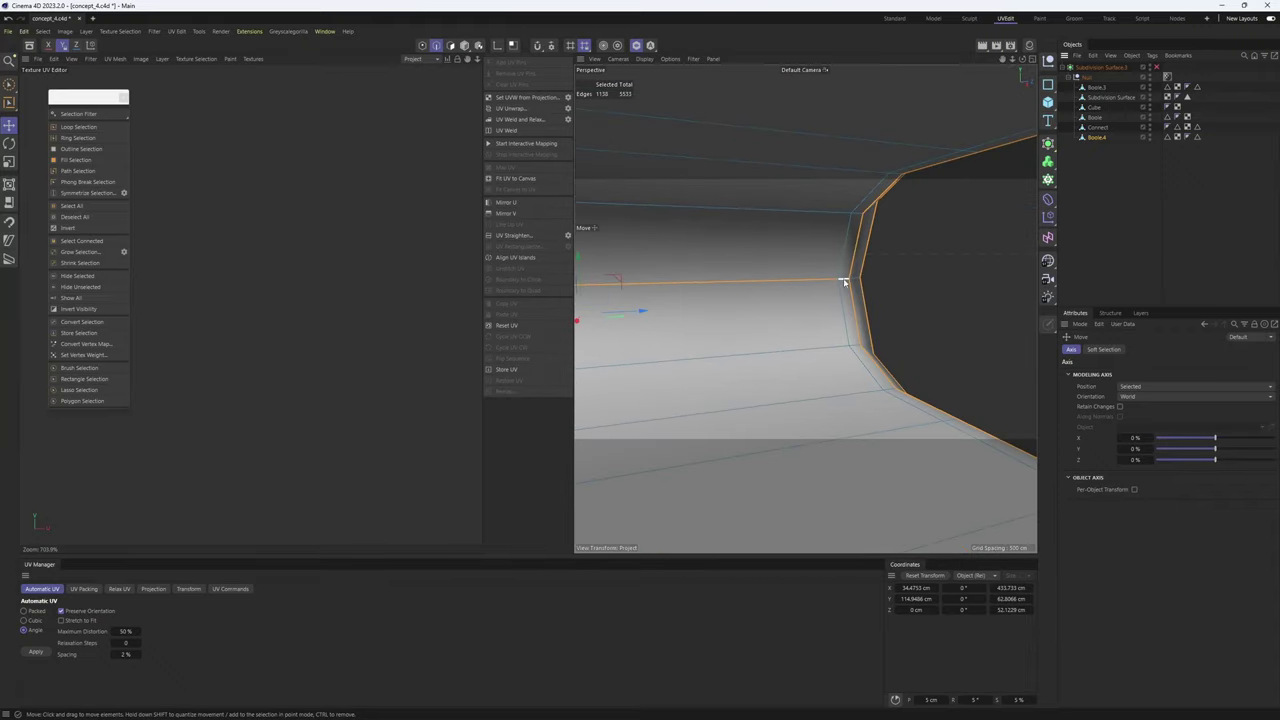
- Add the last cross edges through the remaining slot walls and bevels to complete the seam selection
scroll(846, 280, "down", 6)
scroll(841, 367, "up", 4)
left_click_drag(841, 367, 831, 314, "alt")
left_click(831, 309, "shift")
scroll(960, 281, "up", 4)
left_click(960, 281, "shift")
left_click_drag(960, 281, 601, 154, "alt")
left_click(829, 281, "shift")
scroll(821, 305, "down", 6)
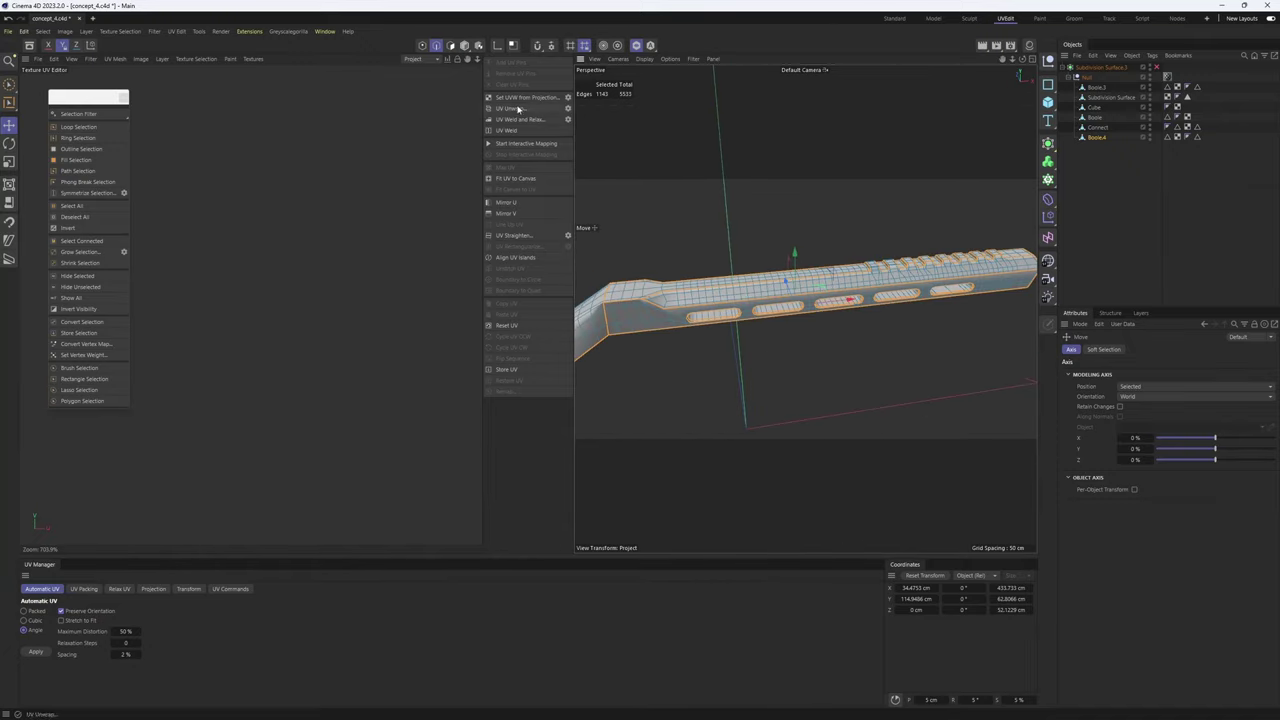
key("Return")
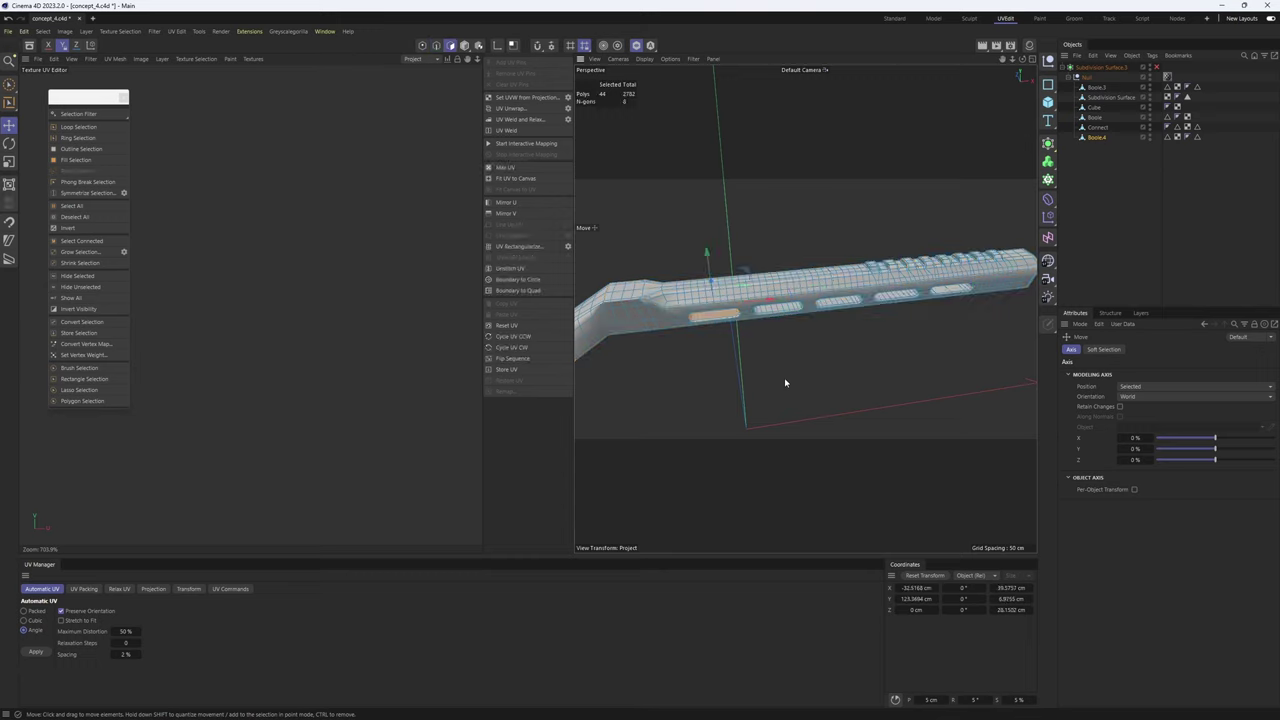
left_click_drag(783, 339, 891, 304, "alt")
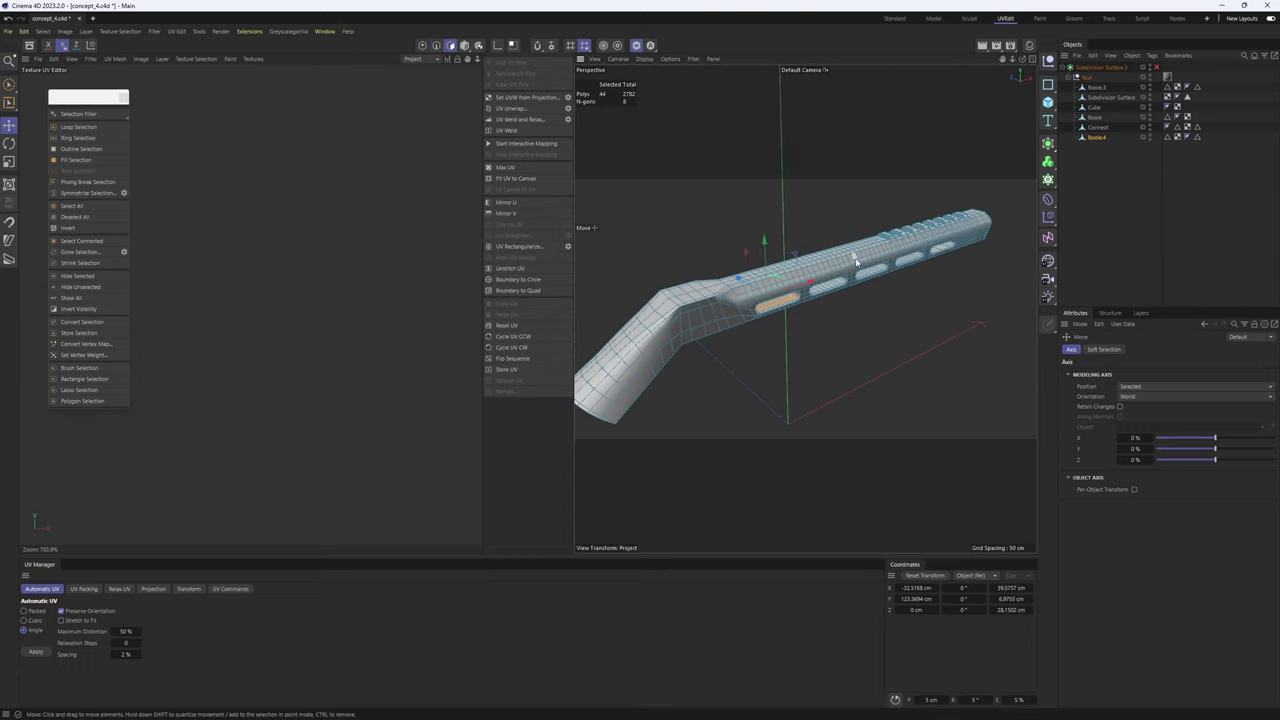
scroll(773, 300, "up", 5)
scroll(853, 355, "down", 3)
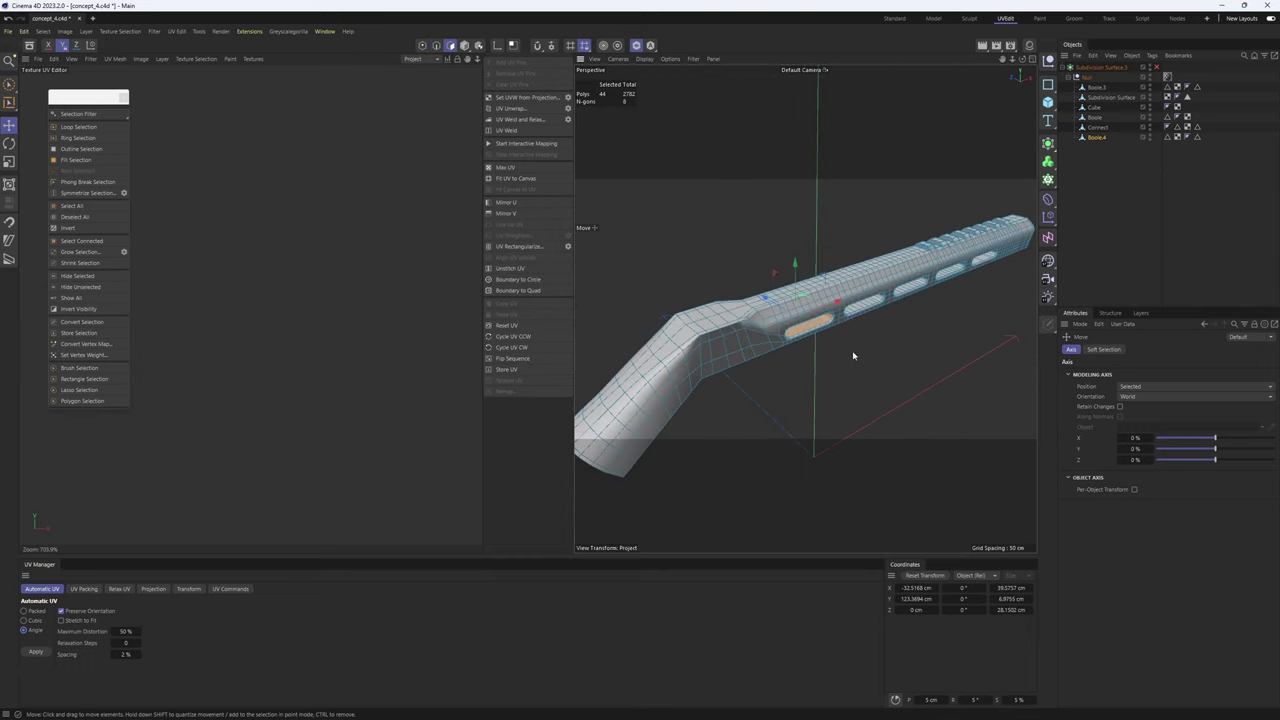
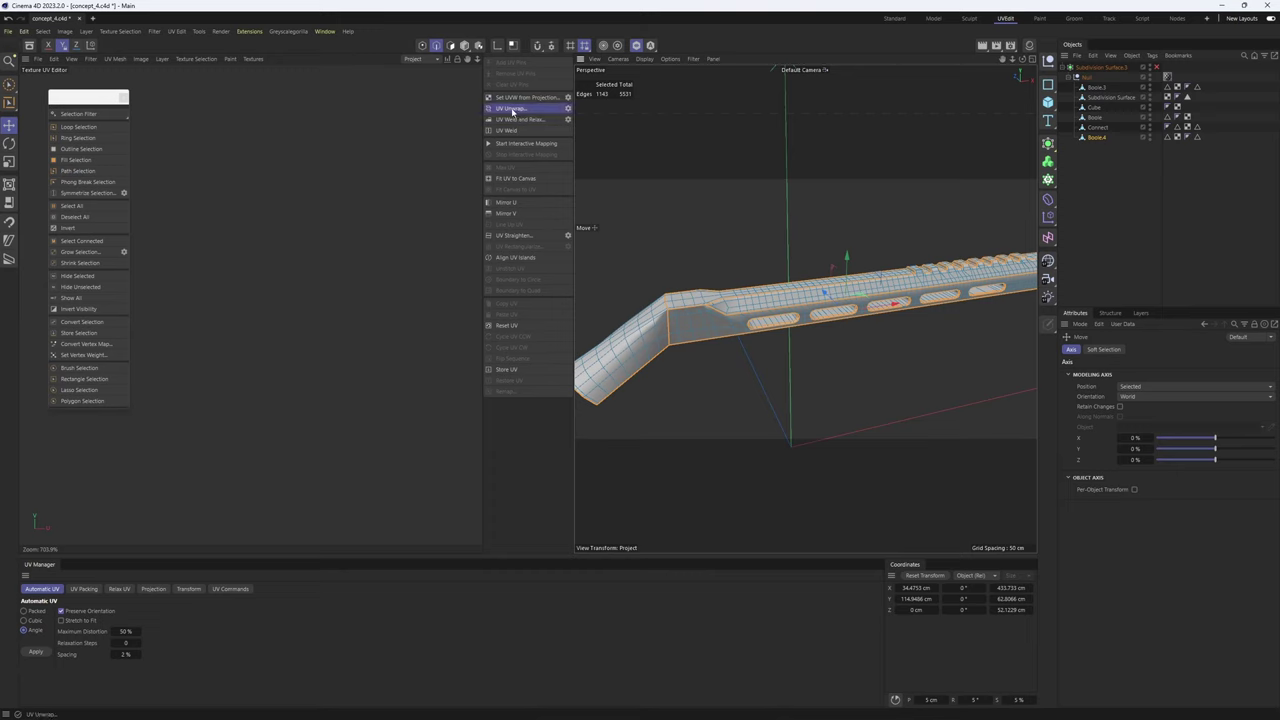
- Unwrap the rail body along the selected seam edges and pack all its UV islands with Geometric packing at 0.1% spacing
scroll(360, 190, "down", 10)
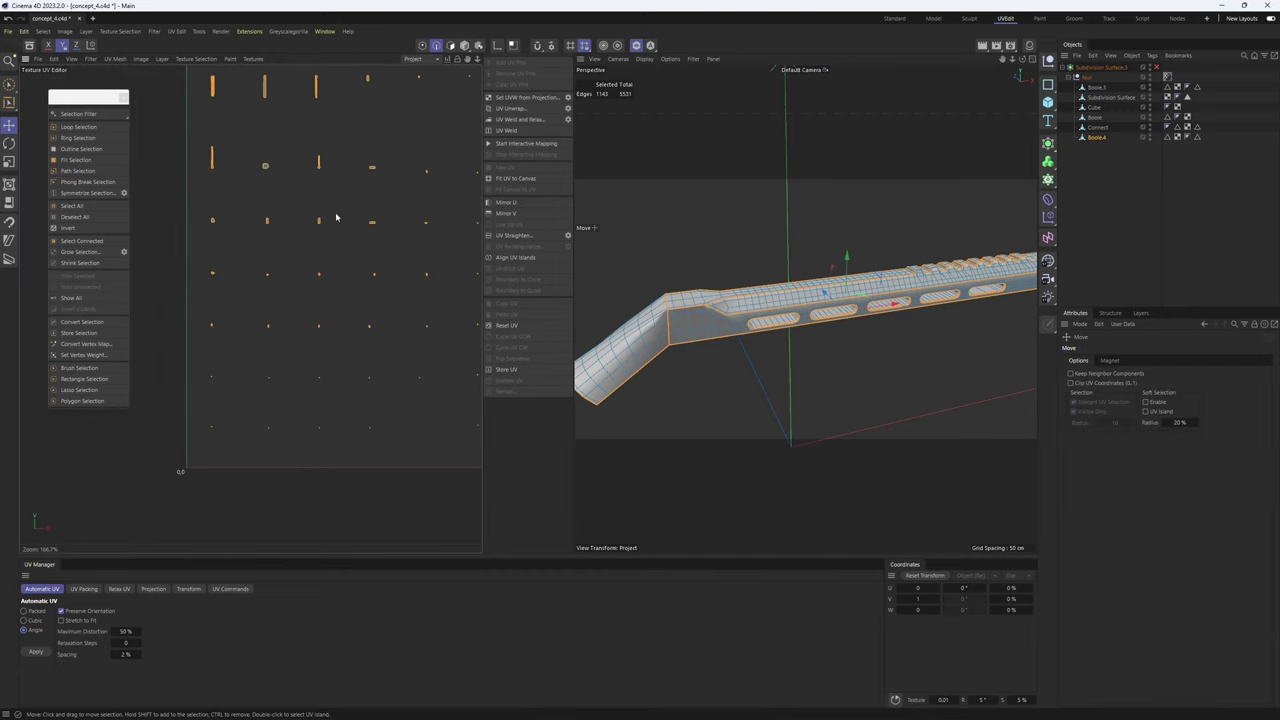
scroll(350, 219, "down", 2)
middle_click_drag(339, 224, 327, 236, "alt")
key("Return")
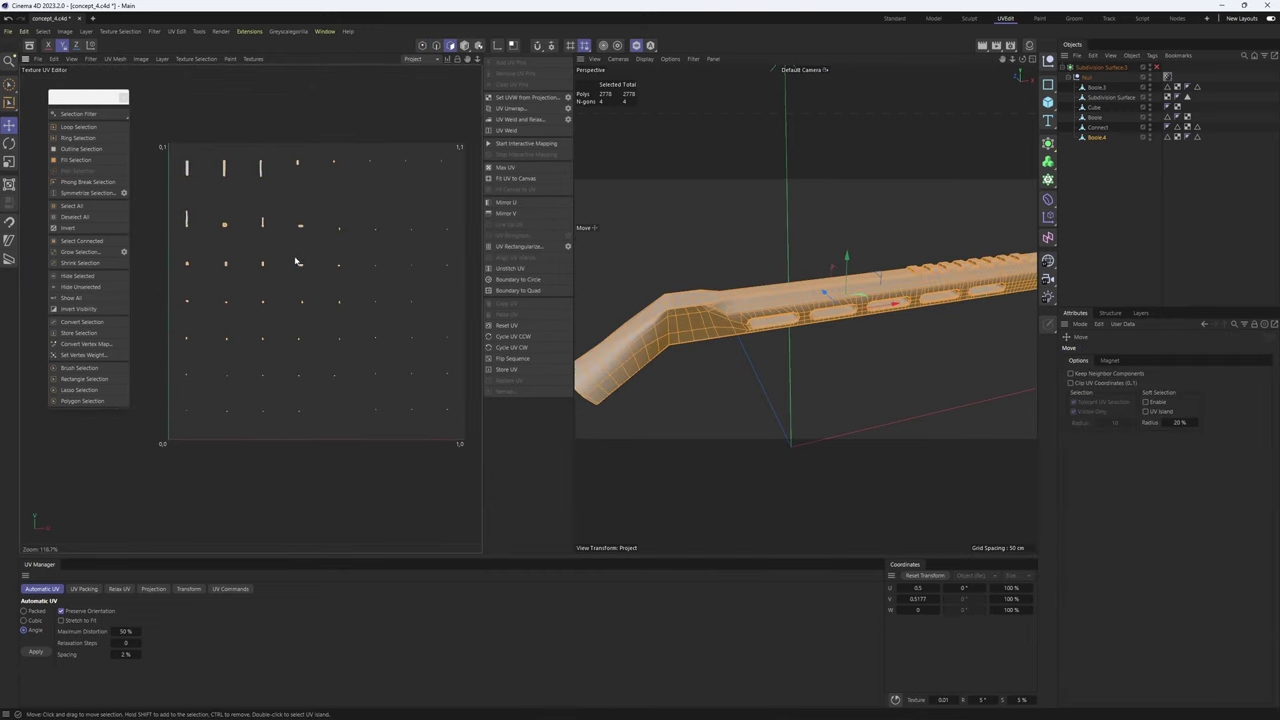
left_click(84, 588)
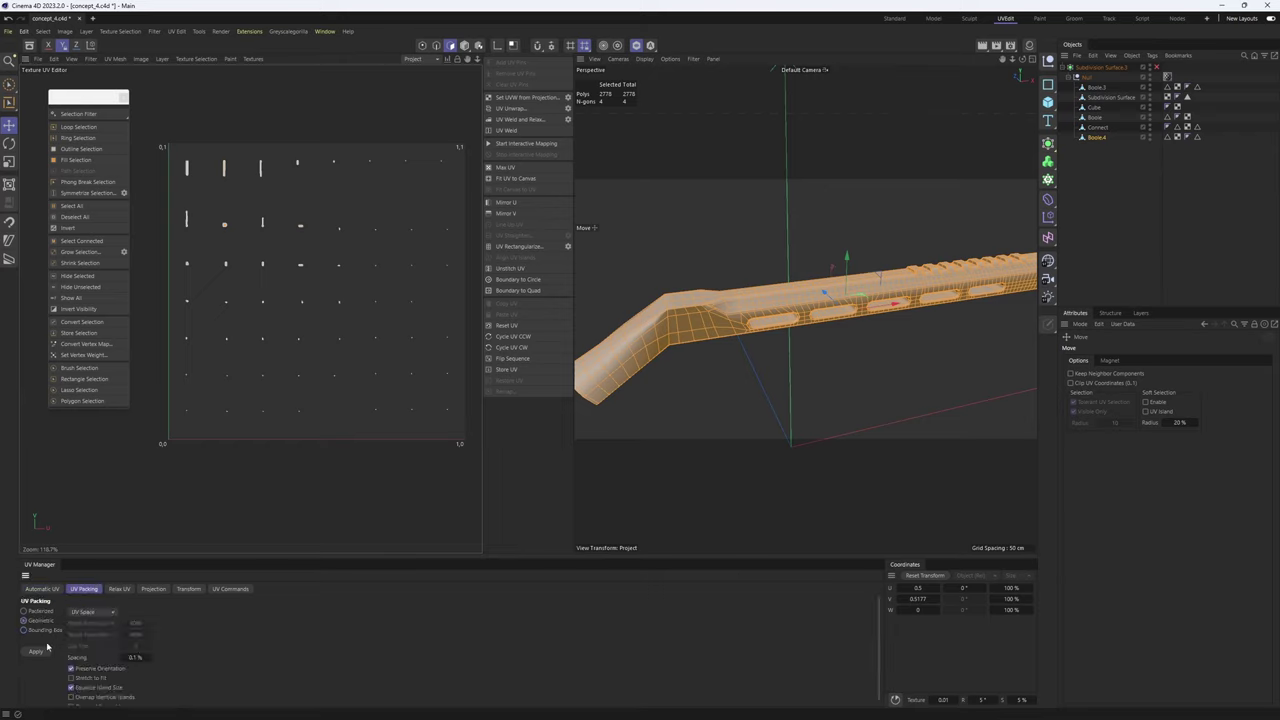
left_click(36, 652)
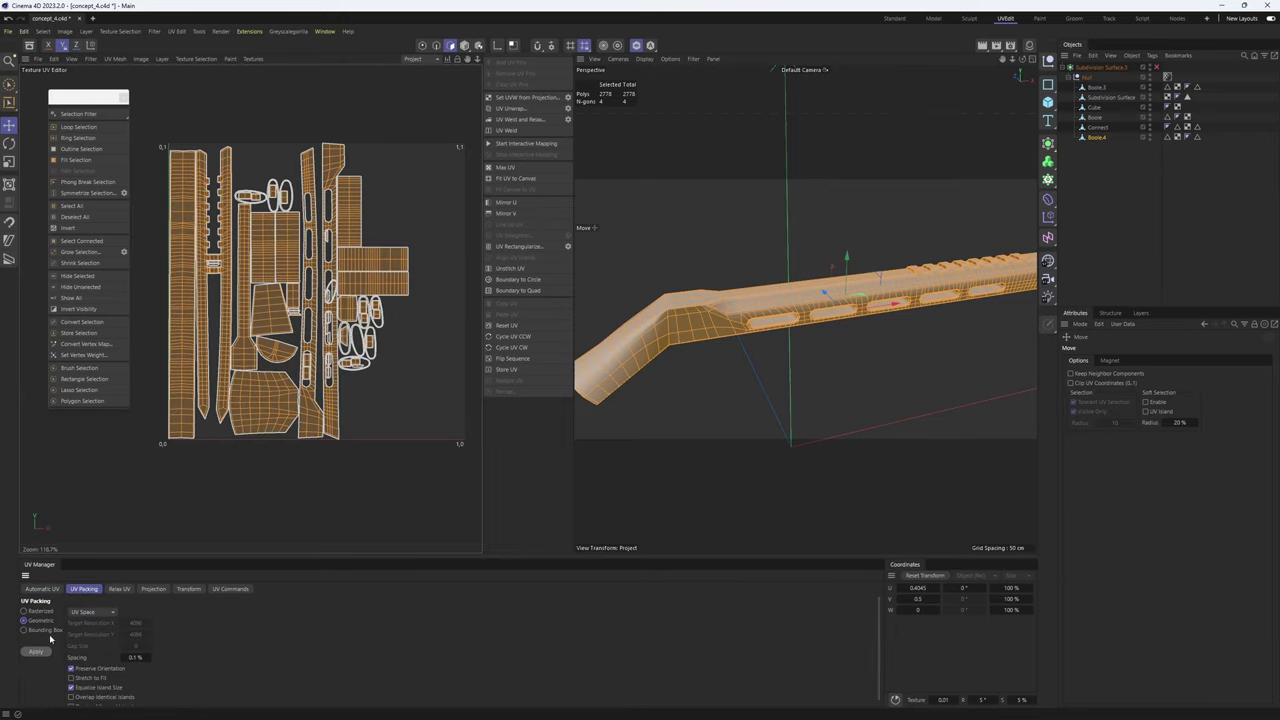
- Move the UV island of one slotted side out of the packed layout to the right edge of the UV square
scroll(370, 293, "up", 5)
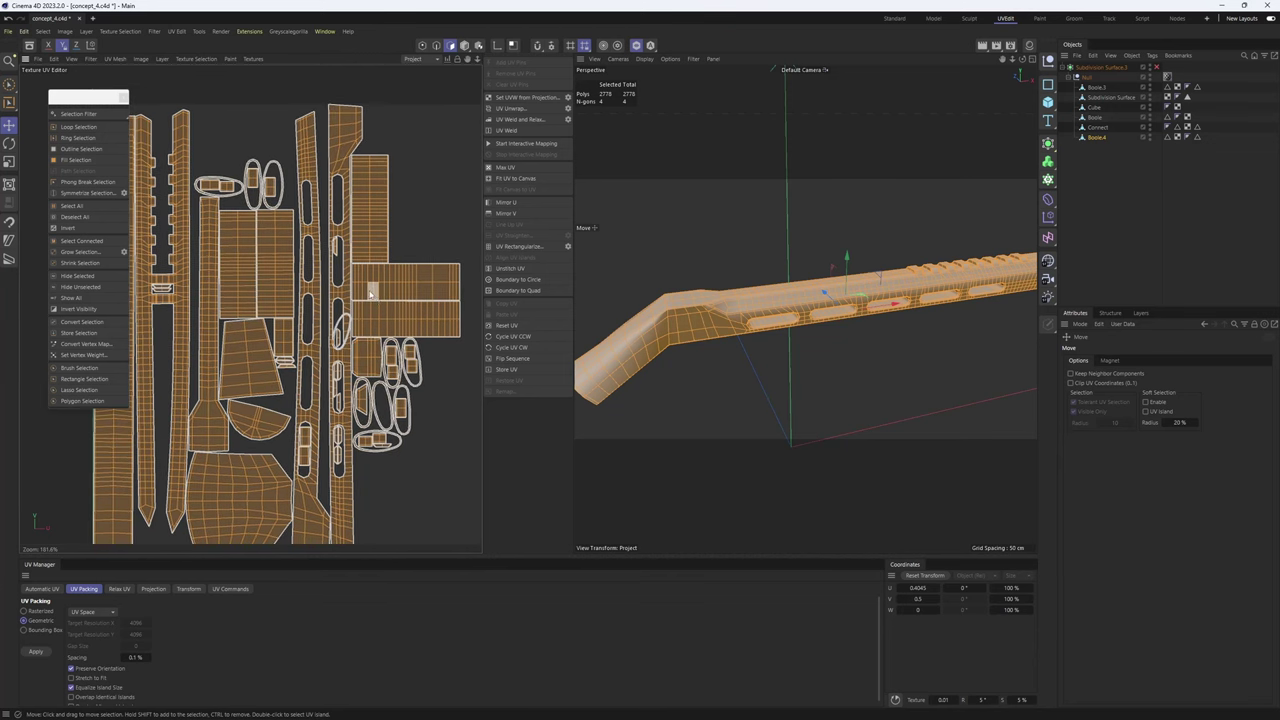
scroll(366, 250, "down", 3)
left_click(360, 405)
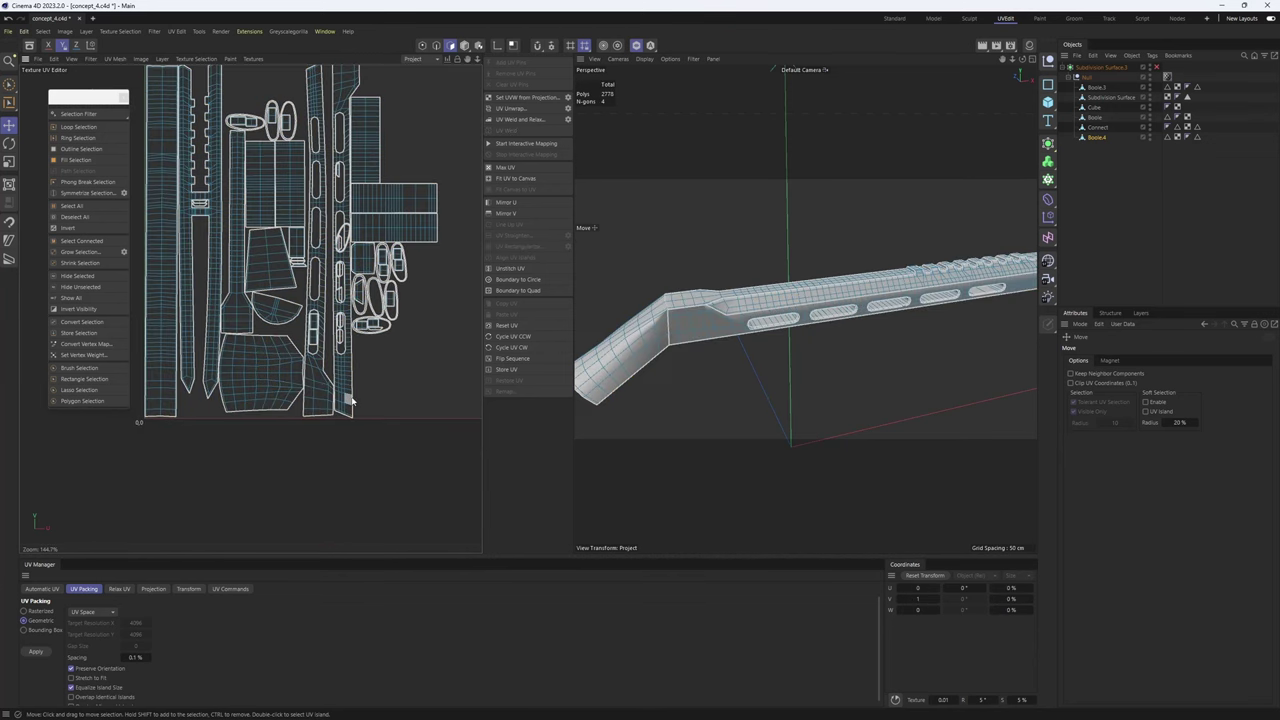
double_click(350, 401)
middle_click_drag(438, 381, 366, 400, "alt")
left_click_drag(283, 392, 421, 407)
- Move the opposite slotted side's UV island out past the UV square, beside the first slotted strip
left_click(254, 405)
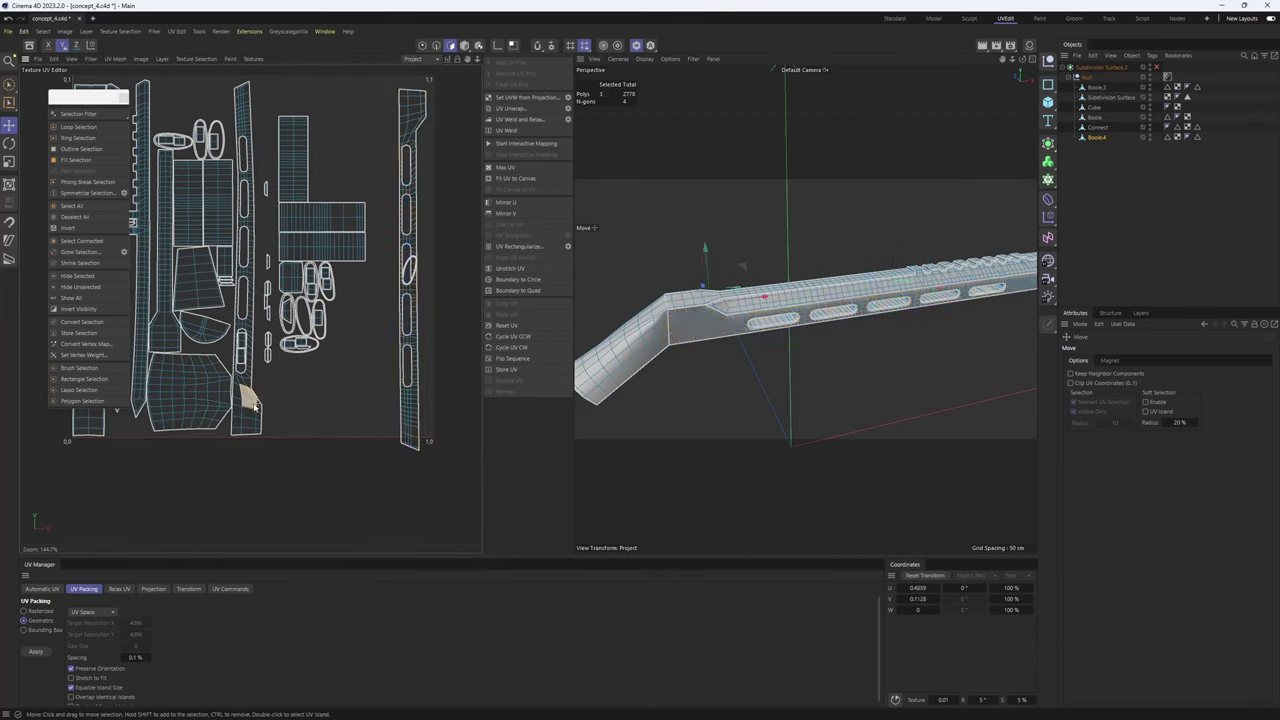
double_click(247, 425)
left_click_drag(240, 391, 461, 354)
middle_click_drag(457, 218, 363, 377, "alt")
- Select the one uncut edge where the overlapping slot-wall ring joins the slotted side's UV island
scroll(363, 377, "up", 5)
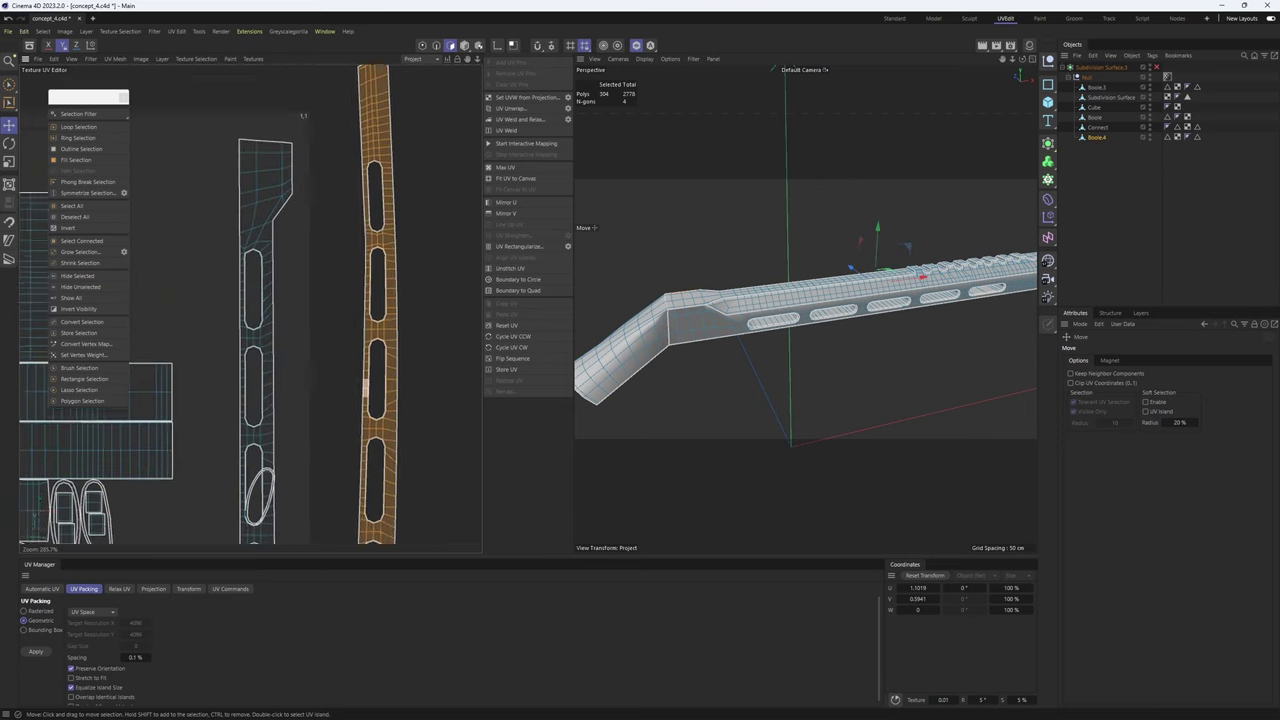
middle_click_drag(278, 493, 335, 410, "alt")
scroll(334, 409, "up", 8)
scroll(240, 463, "up", 5)
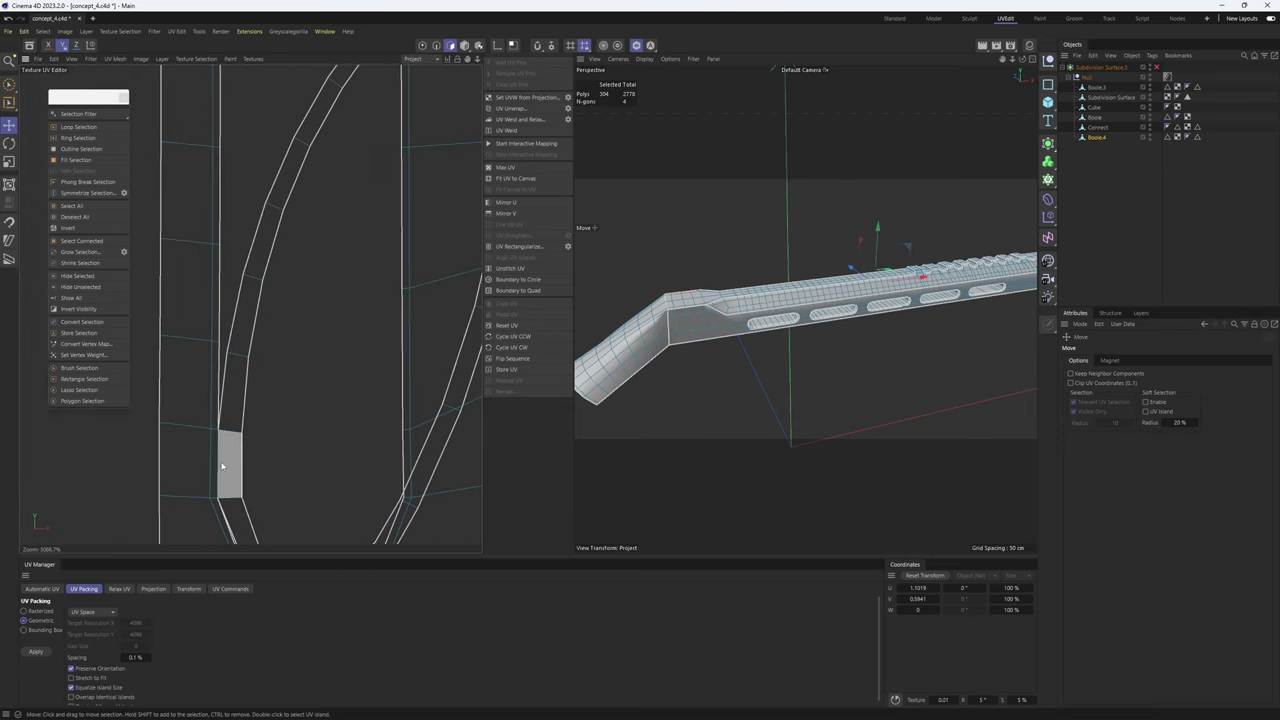
key("Return")
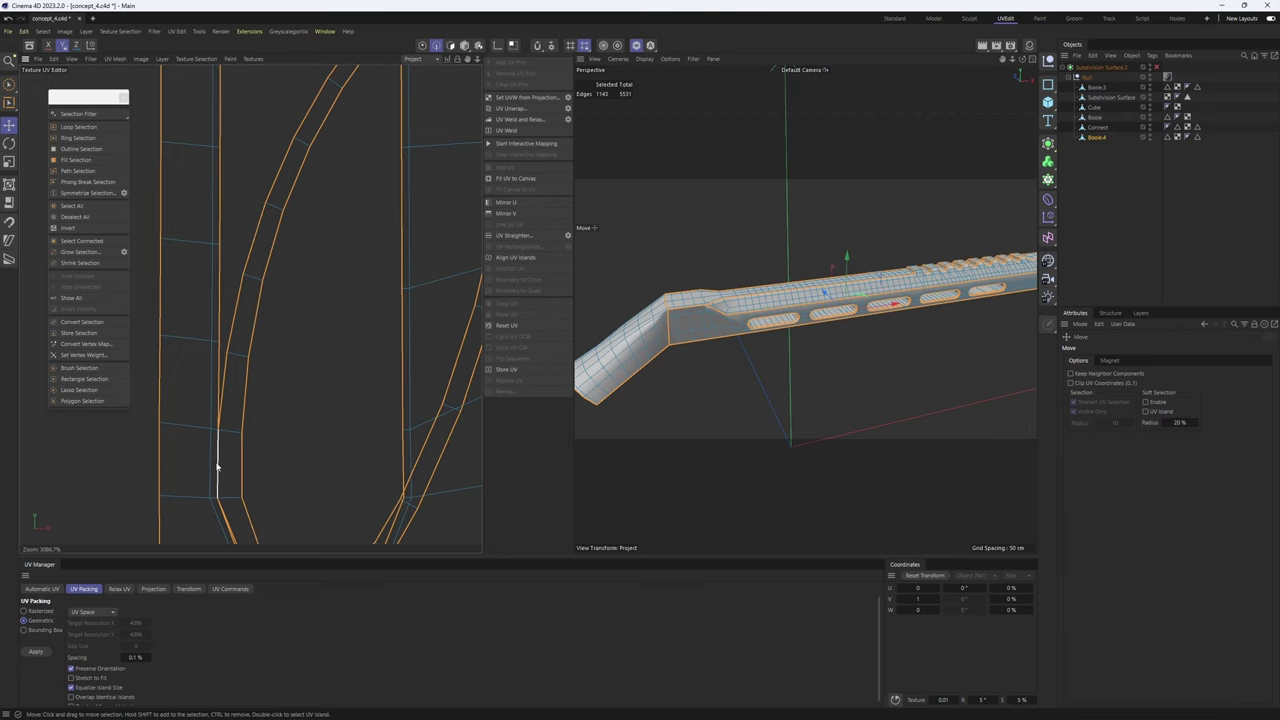
left_click(221, 467)
scroll(280, 375, "down", 15)
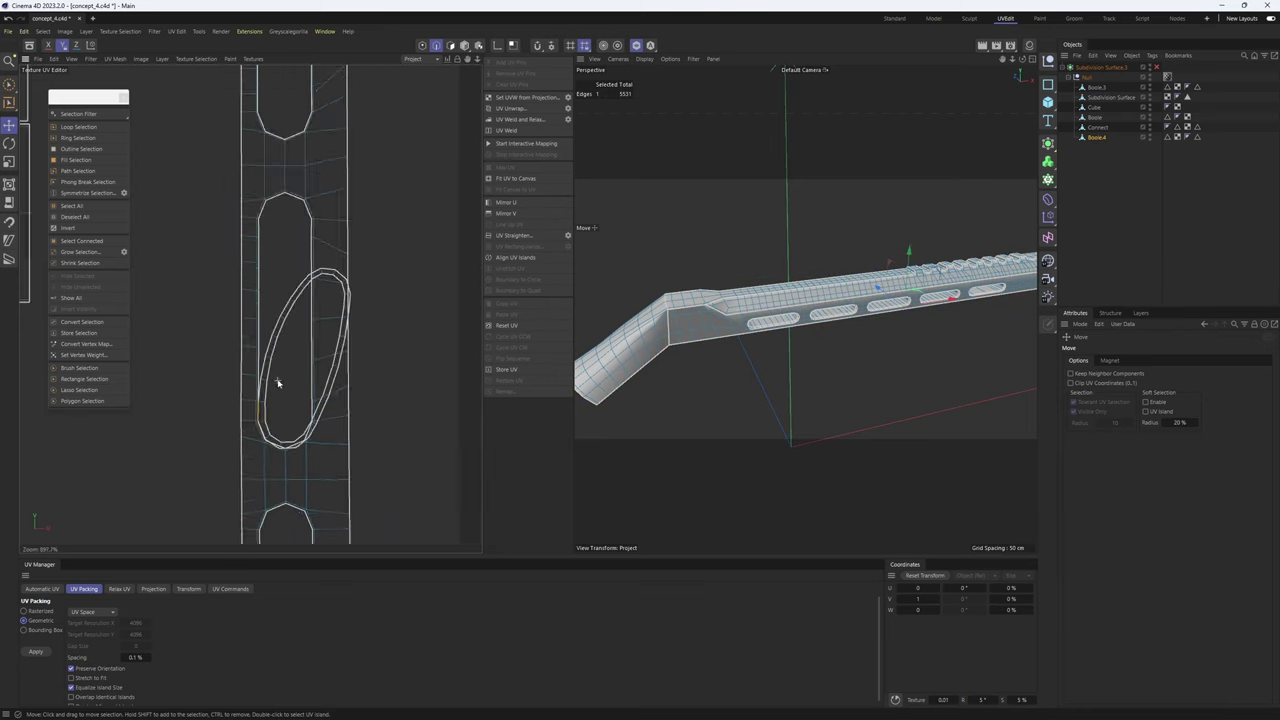
- Select the slotted side island with its attached ring and unwrap it with the chosen edge as an extra seam
key("Return")
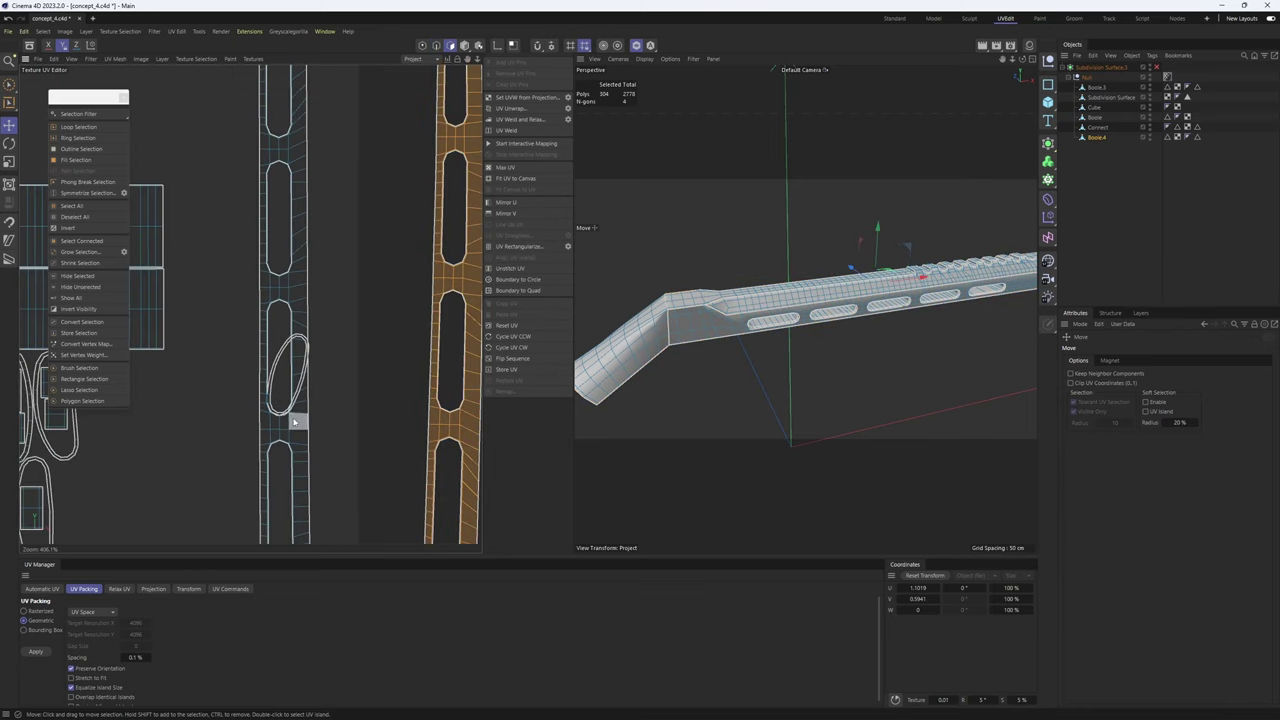
double_click(294, 421)
scroll(297, 207, "down", 3)
scroll(294, 263, "up", 3)
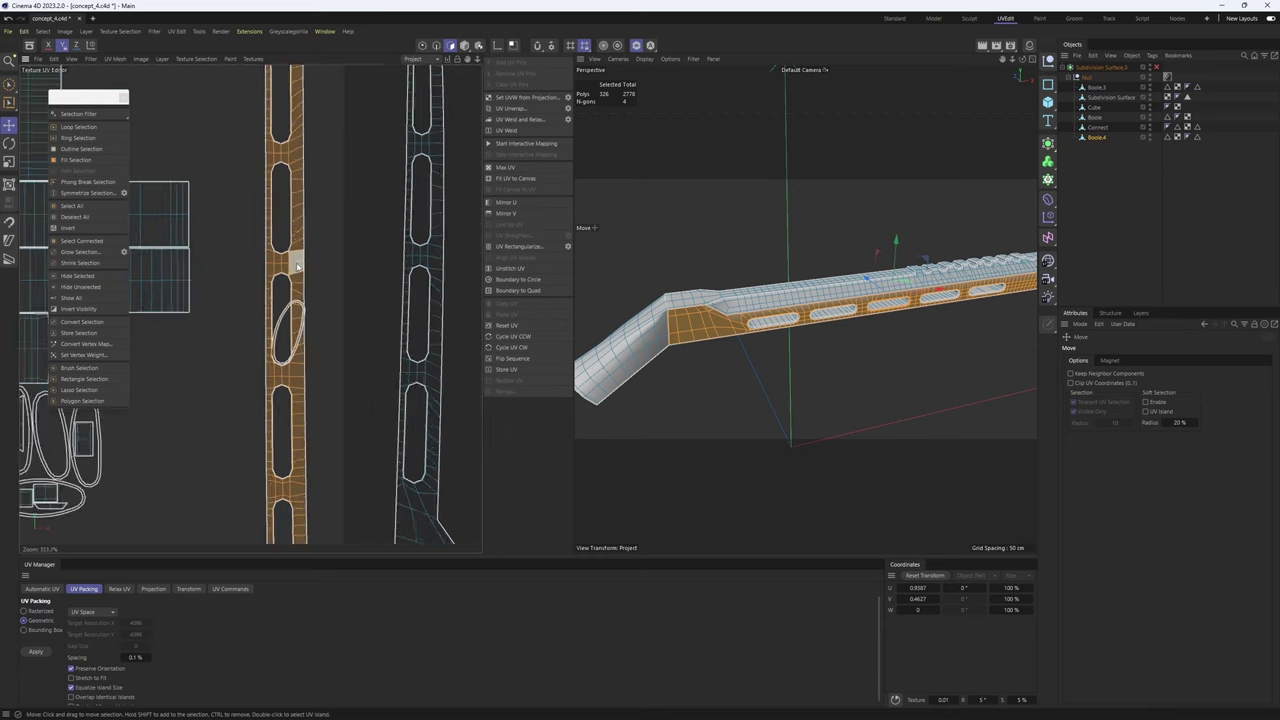
key("Return")
key("Return")
scroll(272, 375, "up", 2)
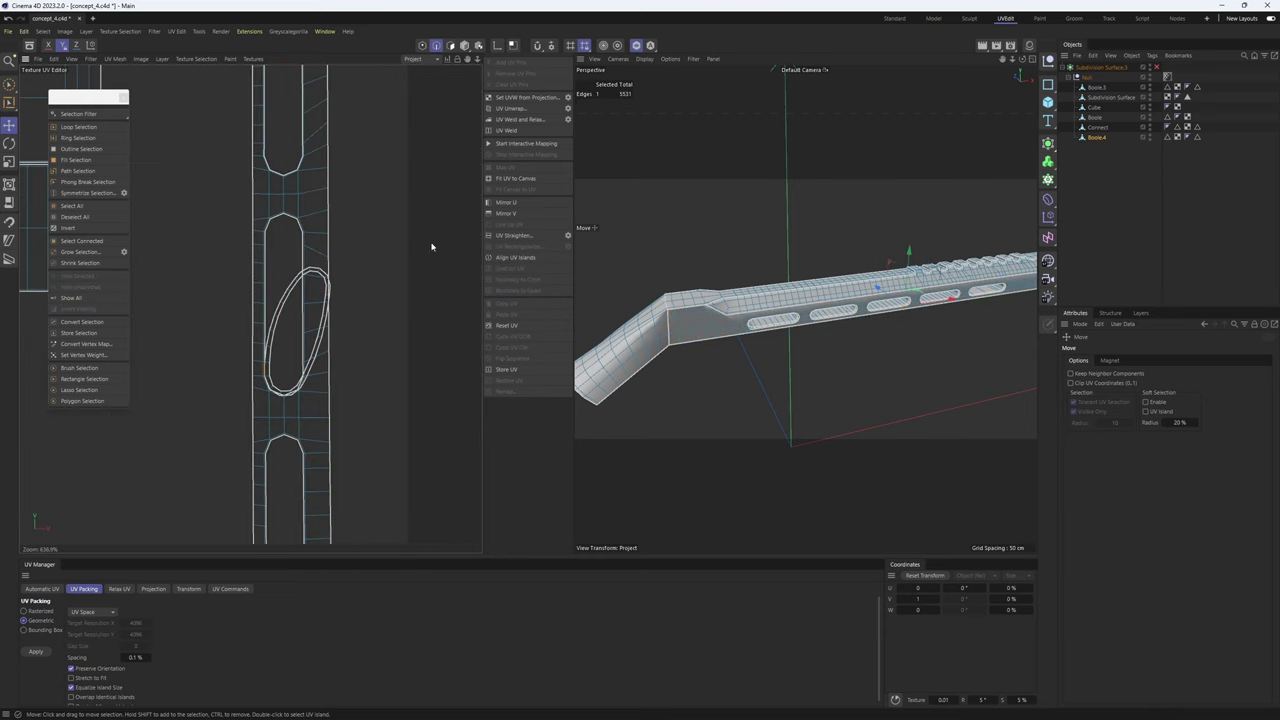
left_click(520, 112)
scroll(311, 277, "down", 10)
key("Return")
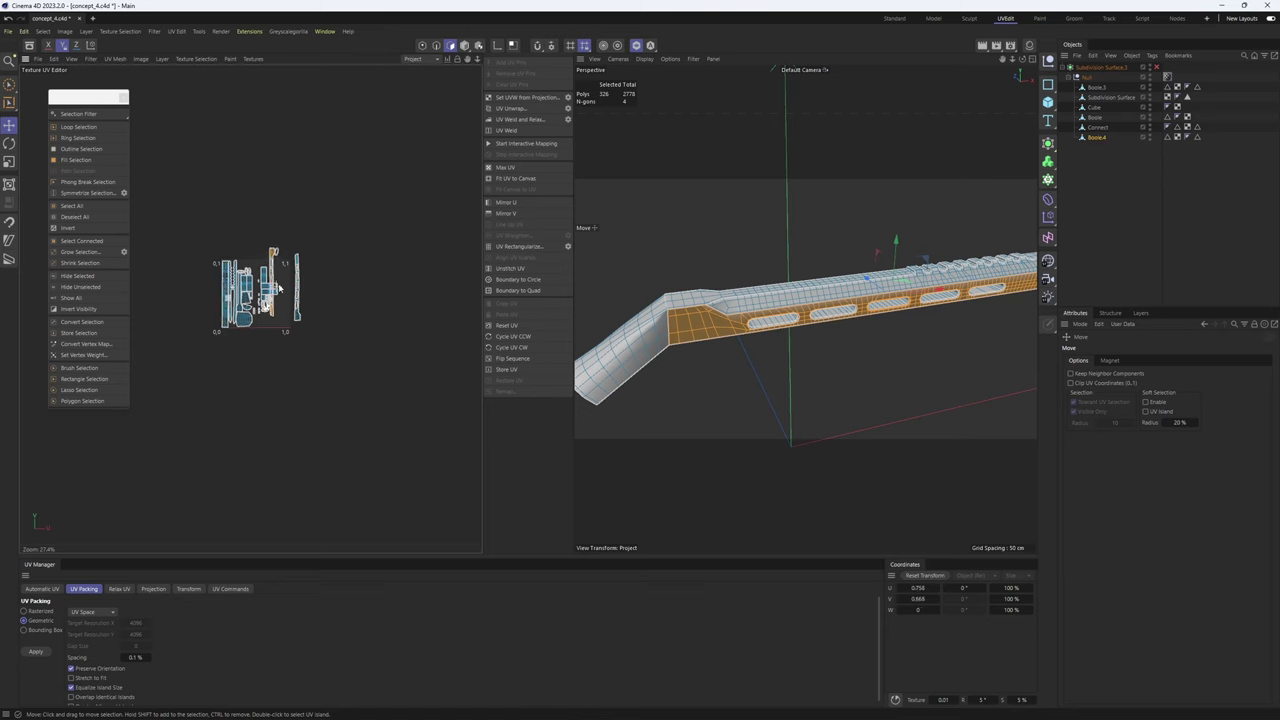
- Move the detached slot-wall ring island clear of the slotted side strip
scroll(276, 260, "up", 7)
double_click(270, 208)
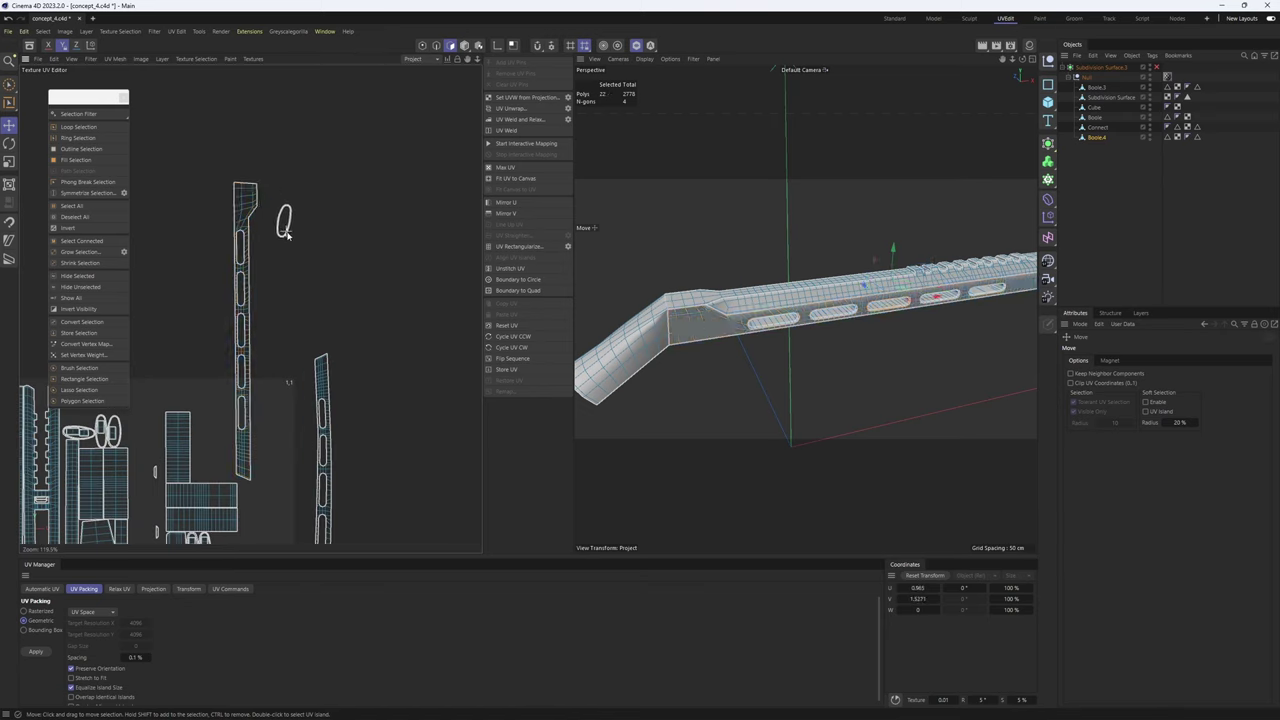
left_click_drag(287, 235, 291, 242)
- Move the notched two-legged upper rail island out of the UV square to its left side
middle_click_drag(148, 508, 346, 304, "alt")
scroll(246, 290, "up", 4)
scroll(252, 262, "down", 2)
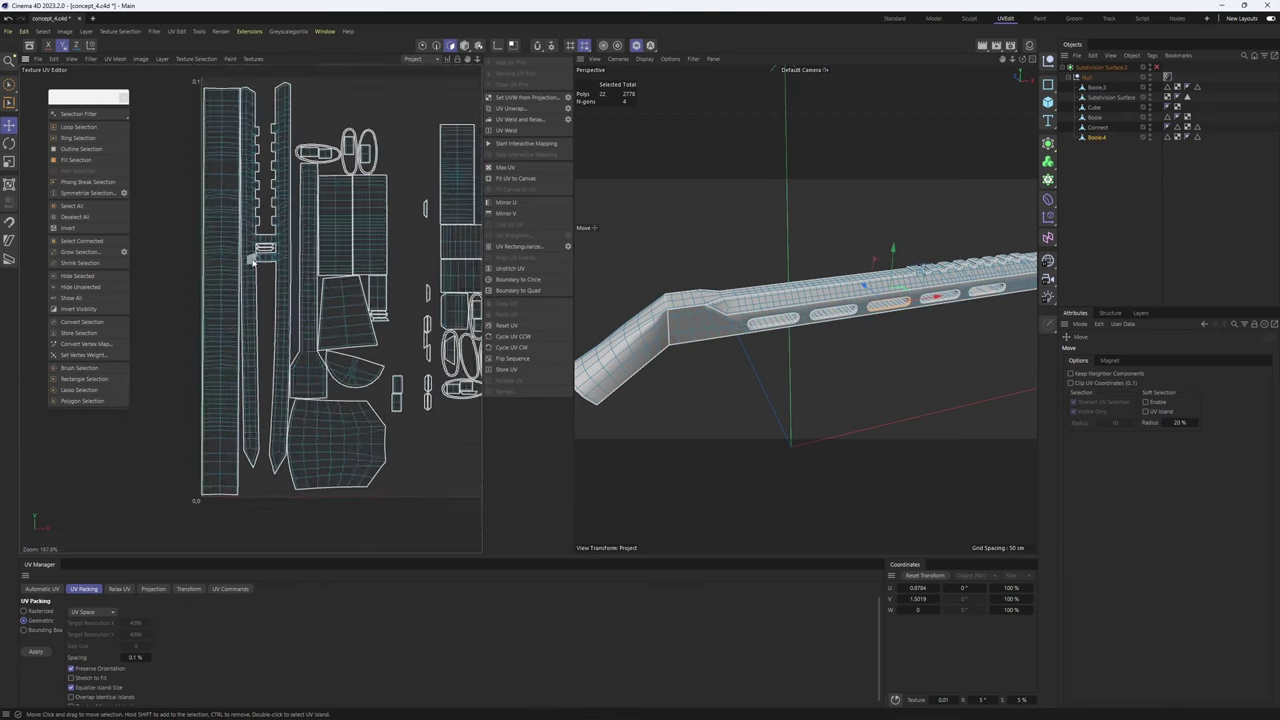
scroll(252, 261, "down", 3)
double_click(258, 286)
left_click_drag(258, 286, 183, 282)
middle_click_drag(183, 282, 200, 275)
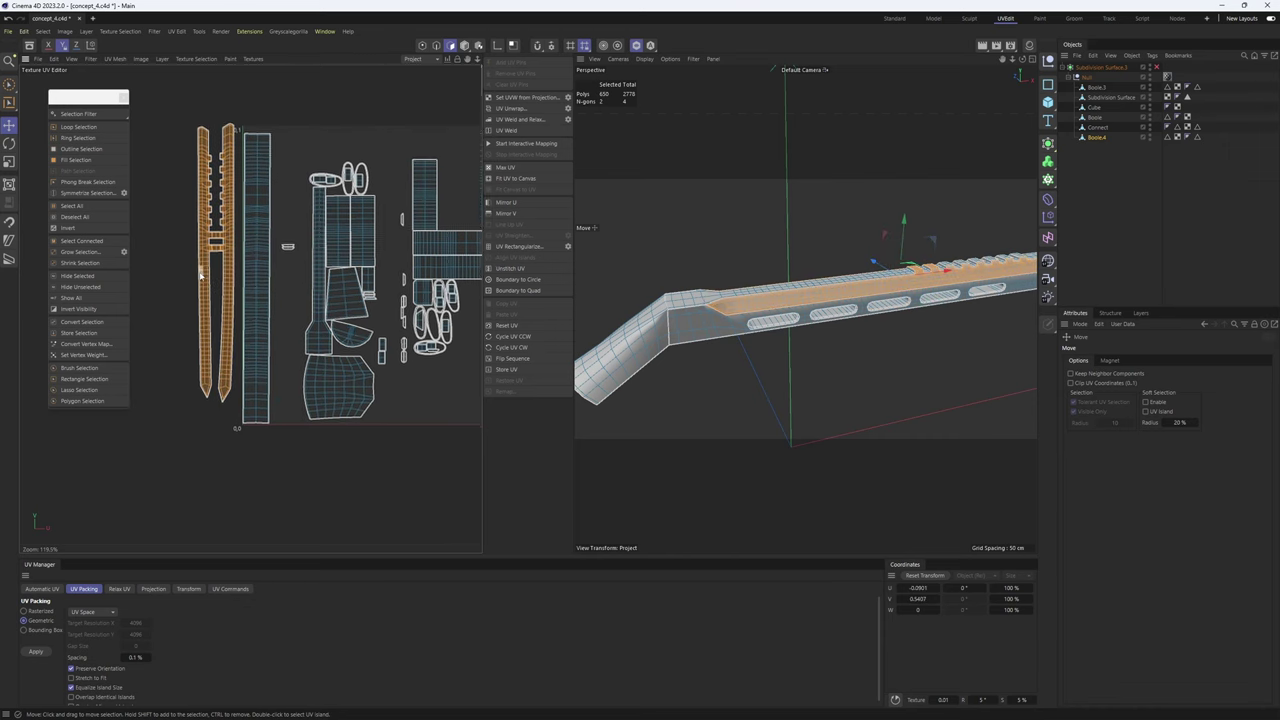
- Select the vertical centre edges through both bridges that connect the two legs of the notched rail island
scroll(200, 276, "up", 7)
scroll(253, 285, "down", 4)
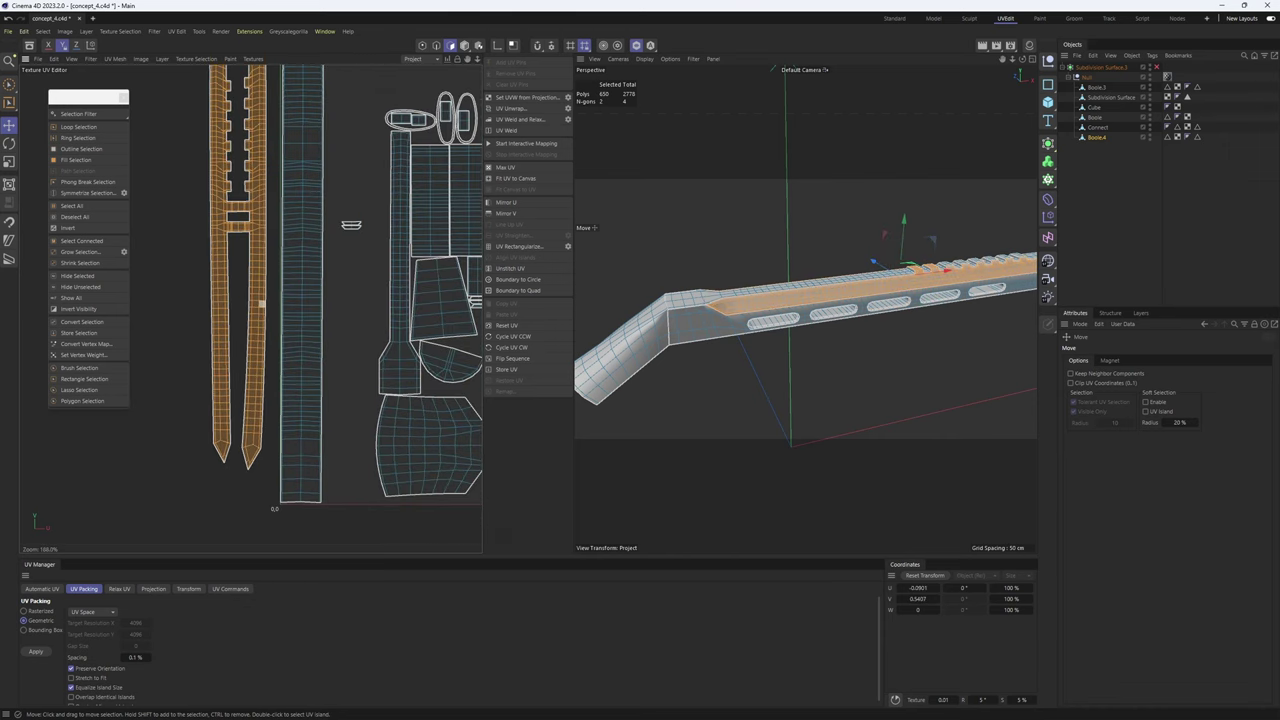
key("Return")
middle_click_drag(237, 293, 283, 301, "alt")
scroll(290, 282, "down", 1)
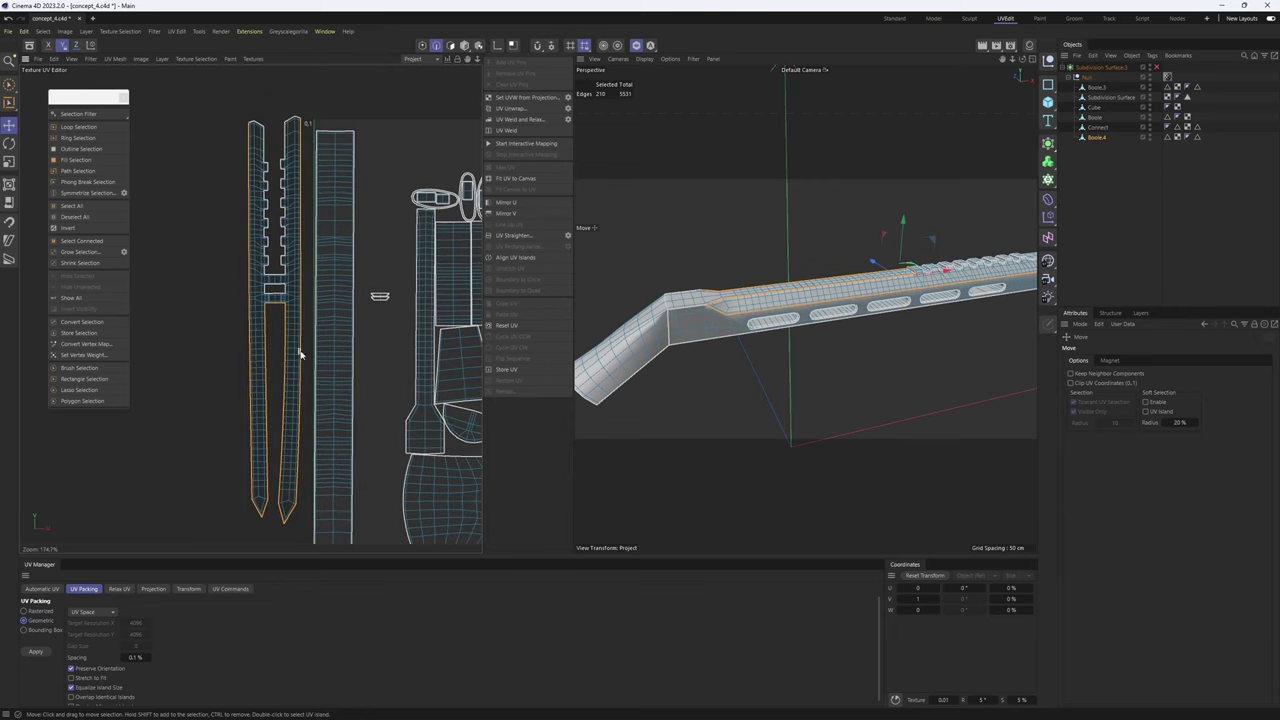
scroll(300, 354, "up", 6)
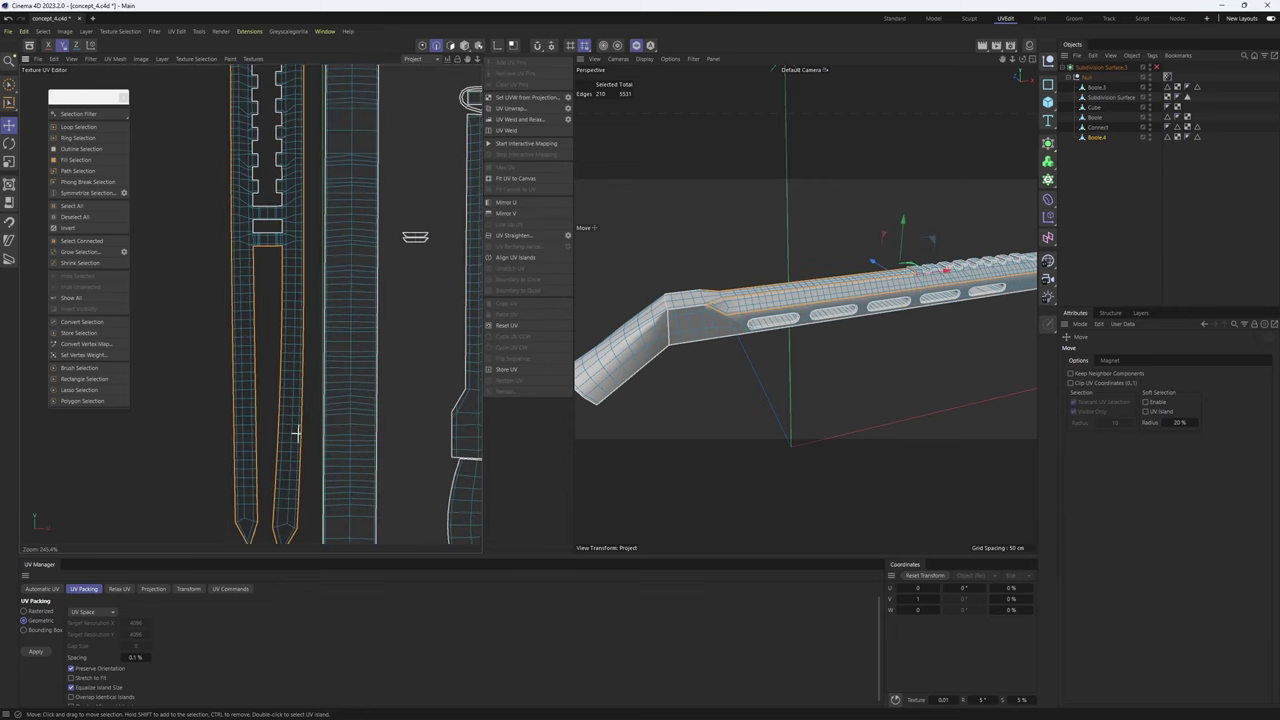
scroll(280, 216, "up", 6)
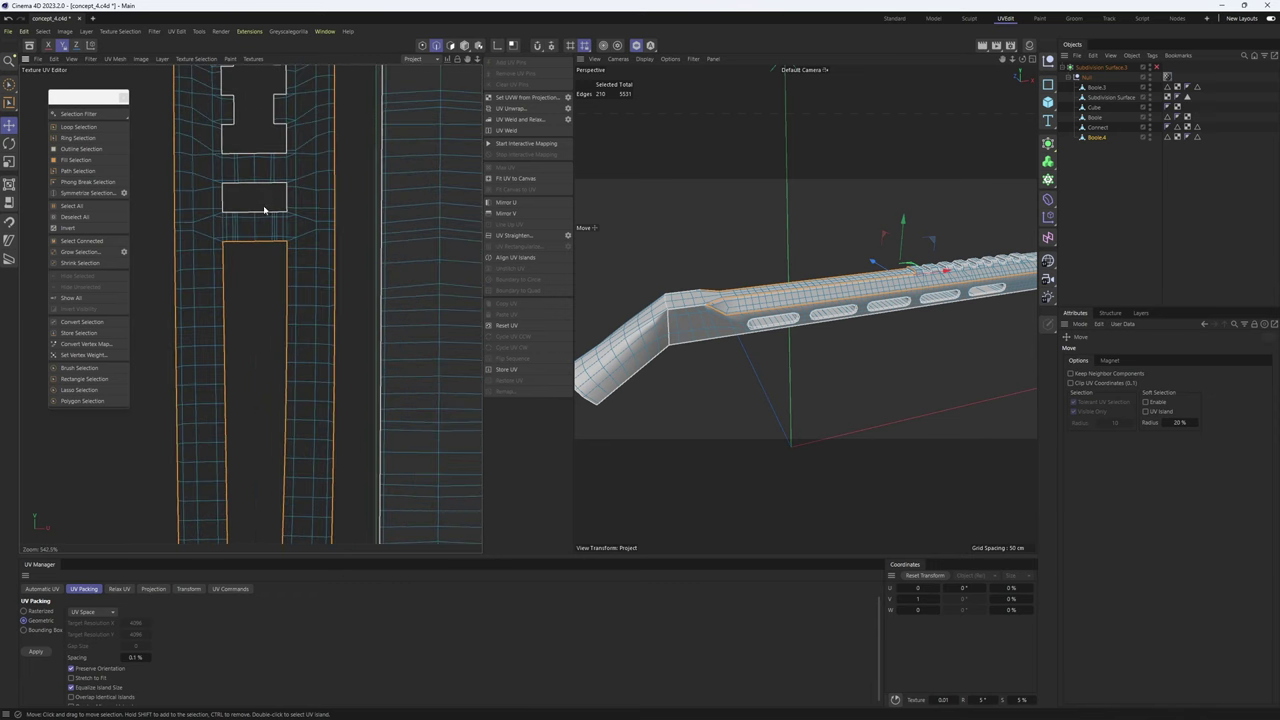
left_click(250, 292)
scroll(262, 222, "down", 13)
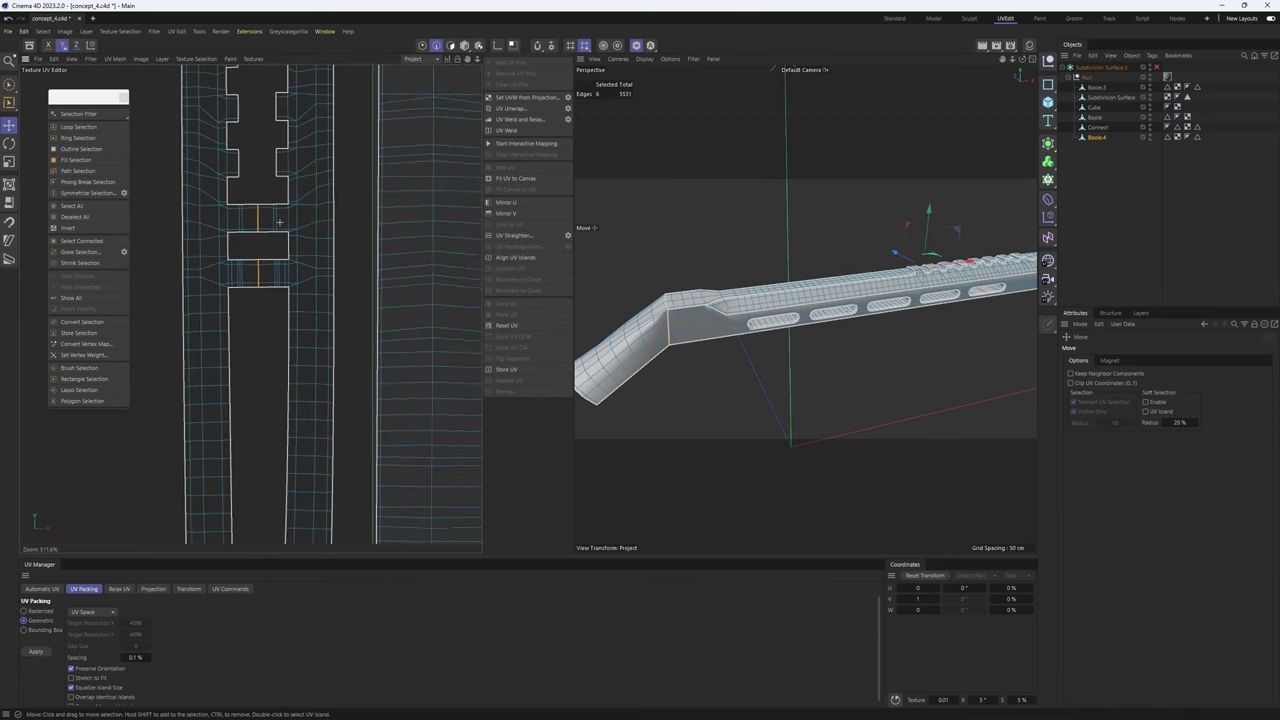
middle_click_drag(274, 231, 276, 276, "alt")
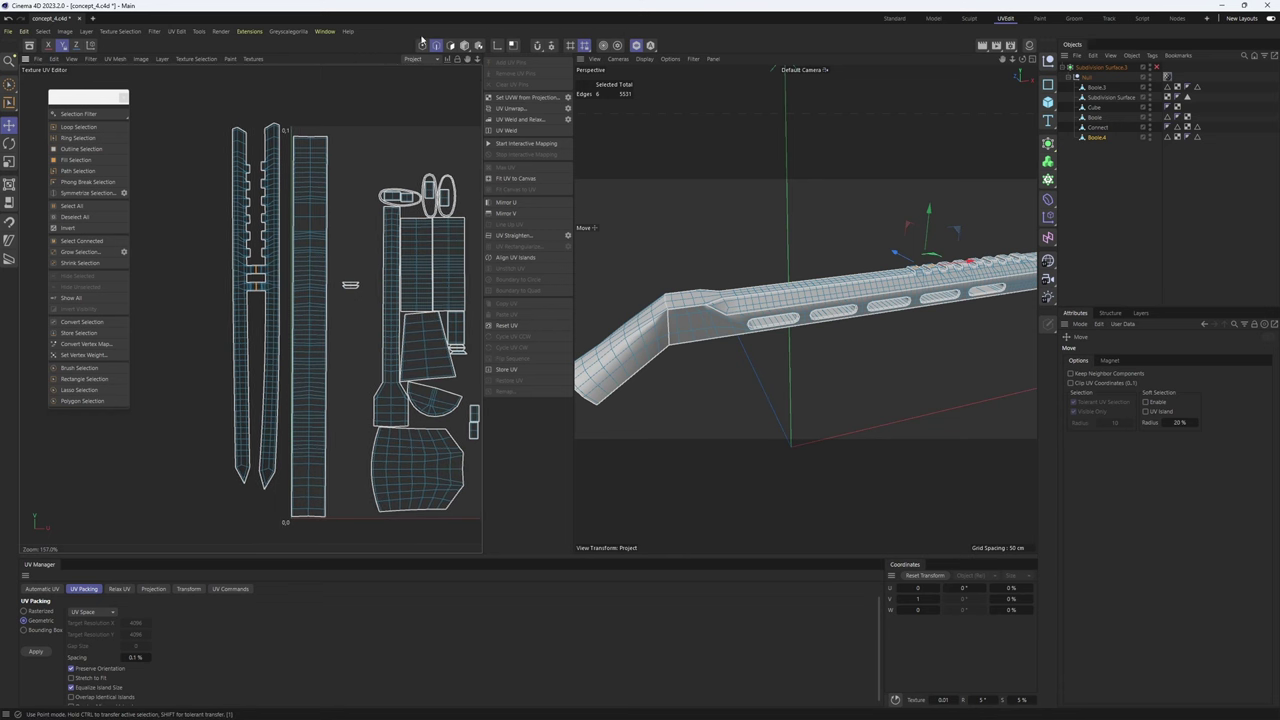
- Convert the bridge edge selection to points, pin them, and relax the notched island with LSCM using the UV pins
left_click(421, 46)
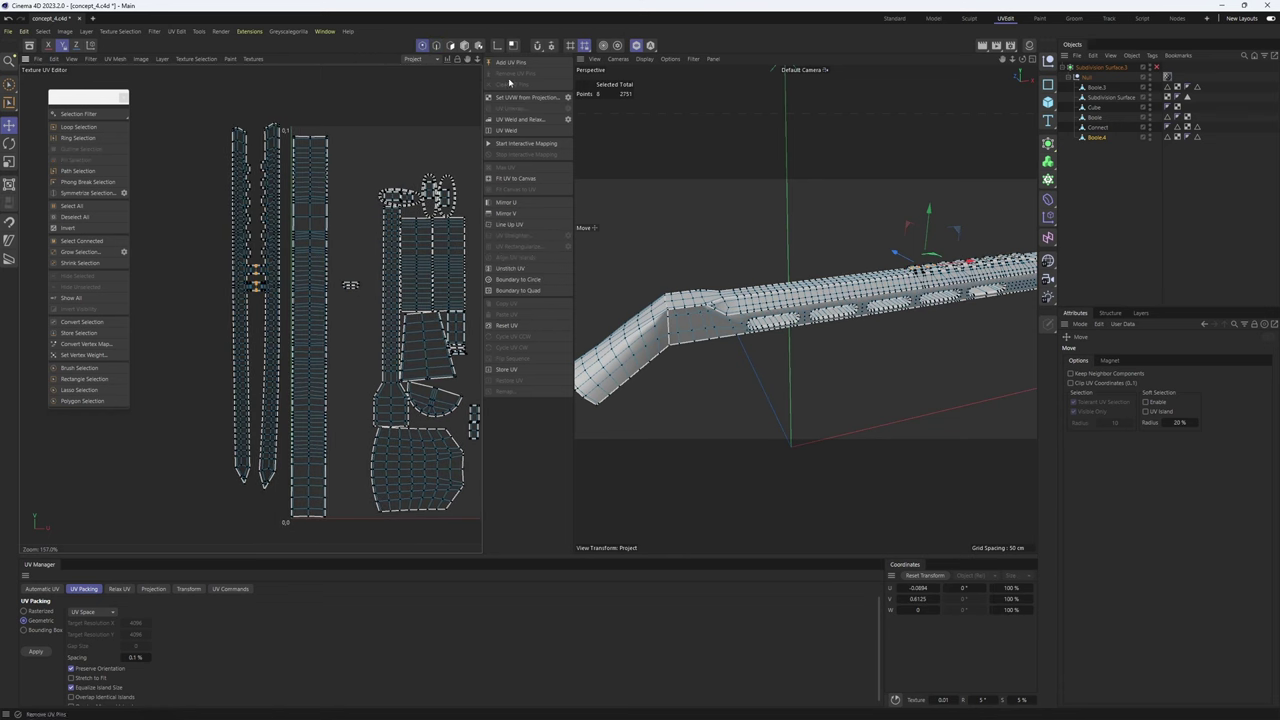
left_click(451, 46)
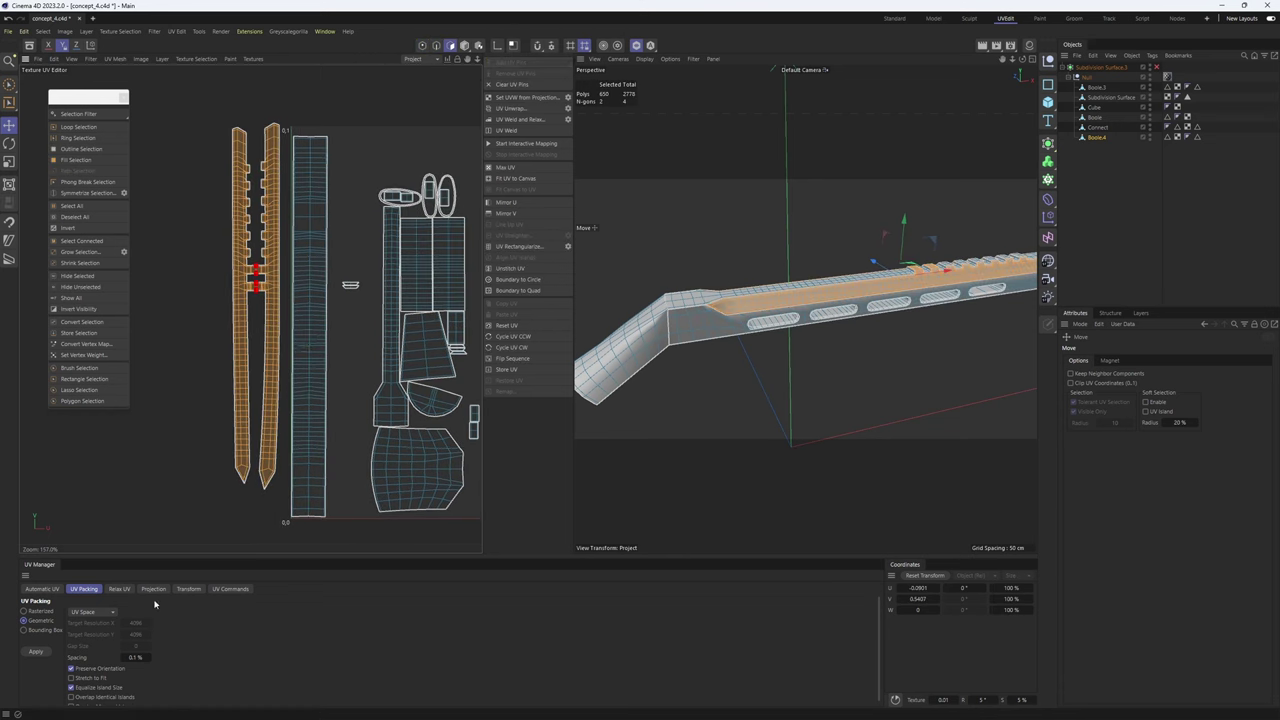
left_click(117, 589)
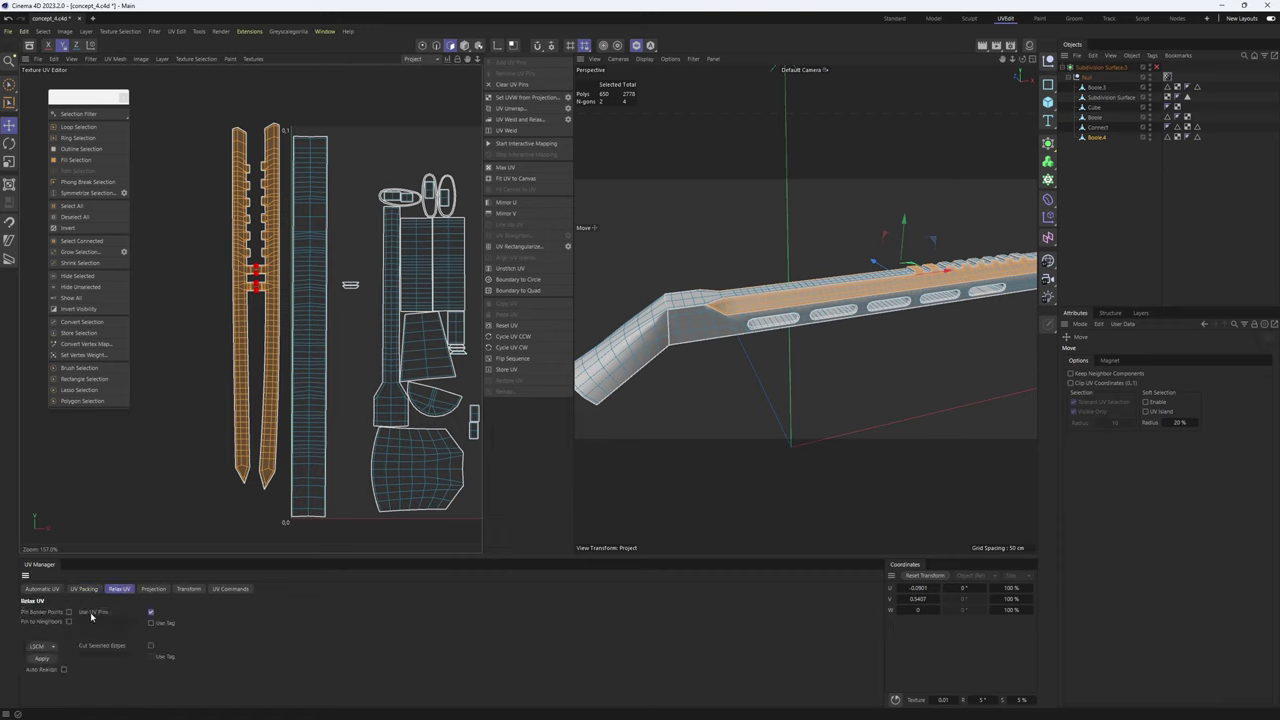
left_click(42, 659)
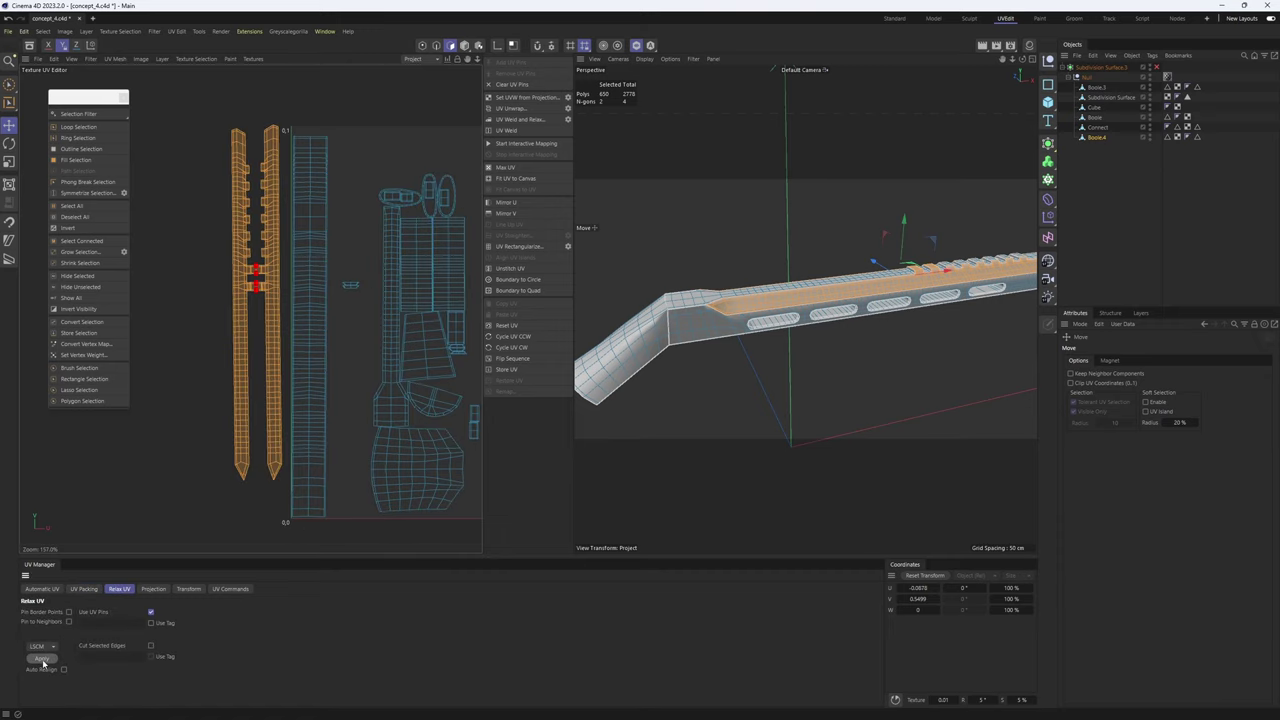
- Align the notched two-legged rail island to the axis using the vertical centre edge of its upper bridge
scroll(292, 297, "up", 5)
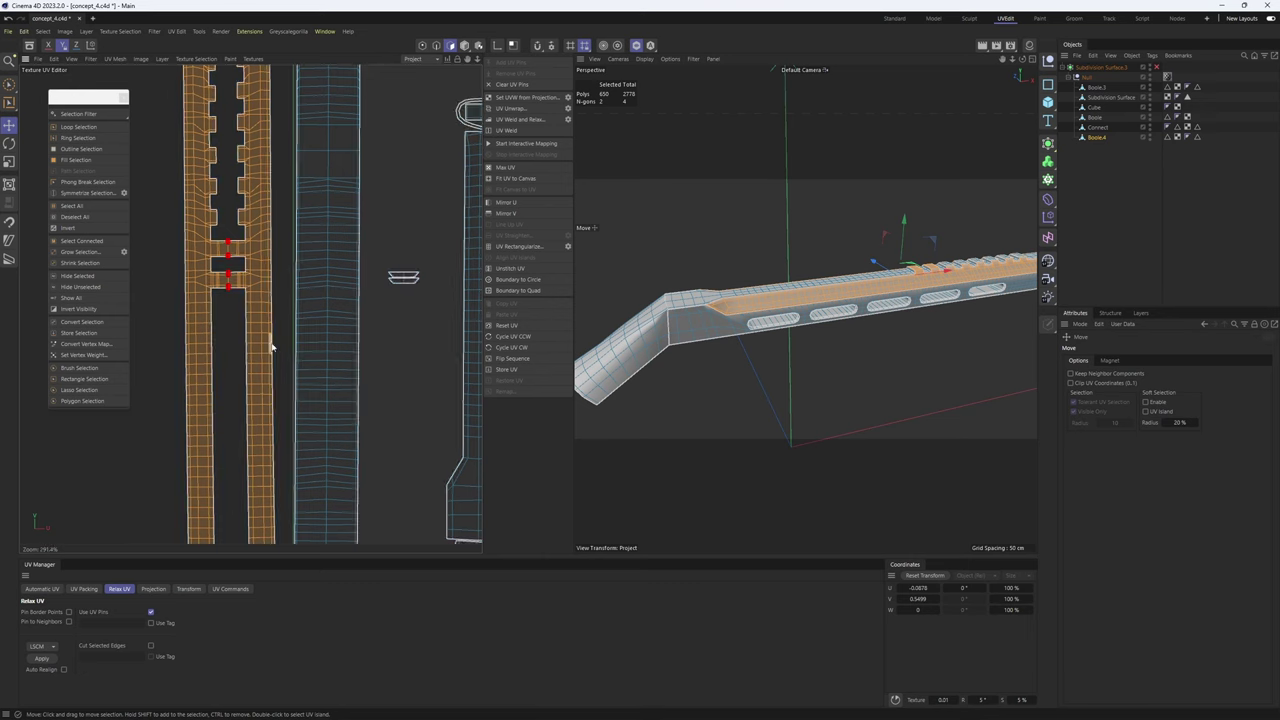
scroll(320, 240, "down", 5)
scroll(289, 228, "up", 10)
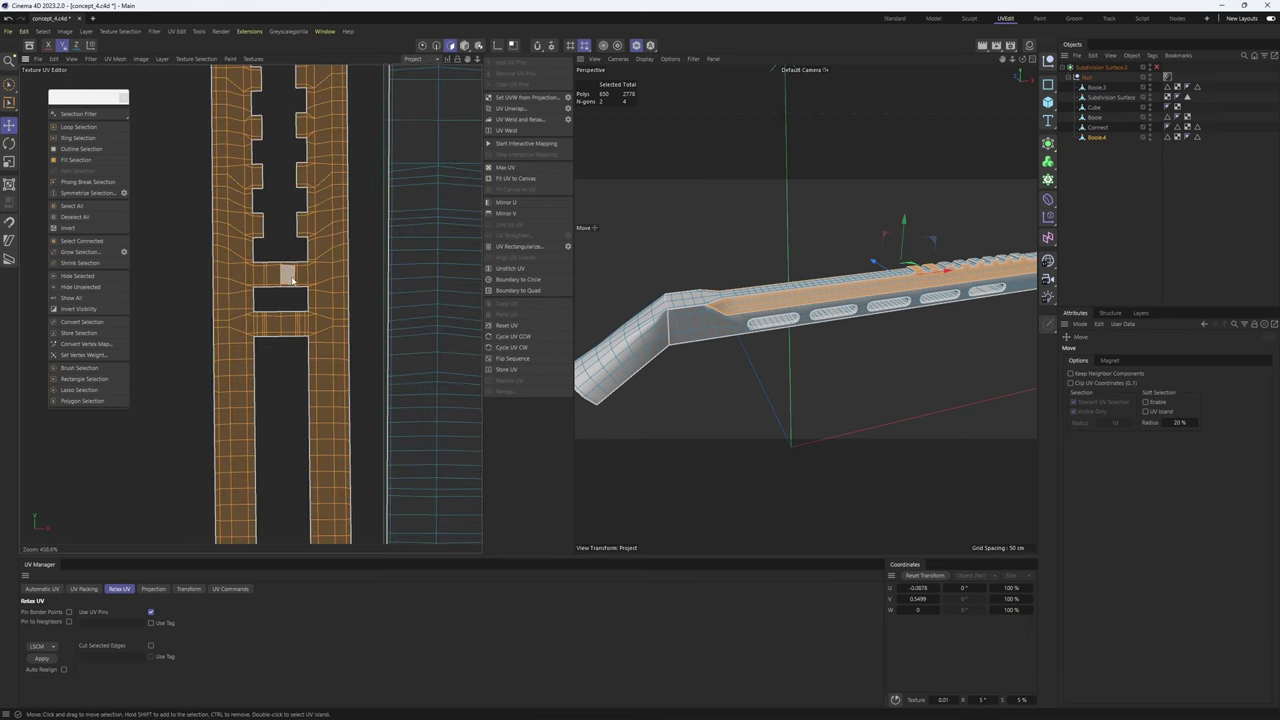
key("Return")
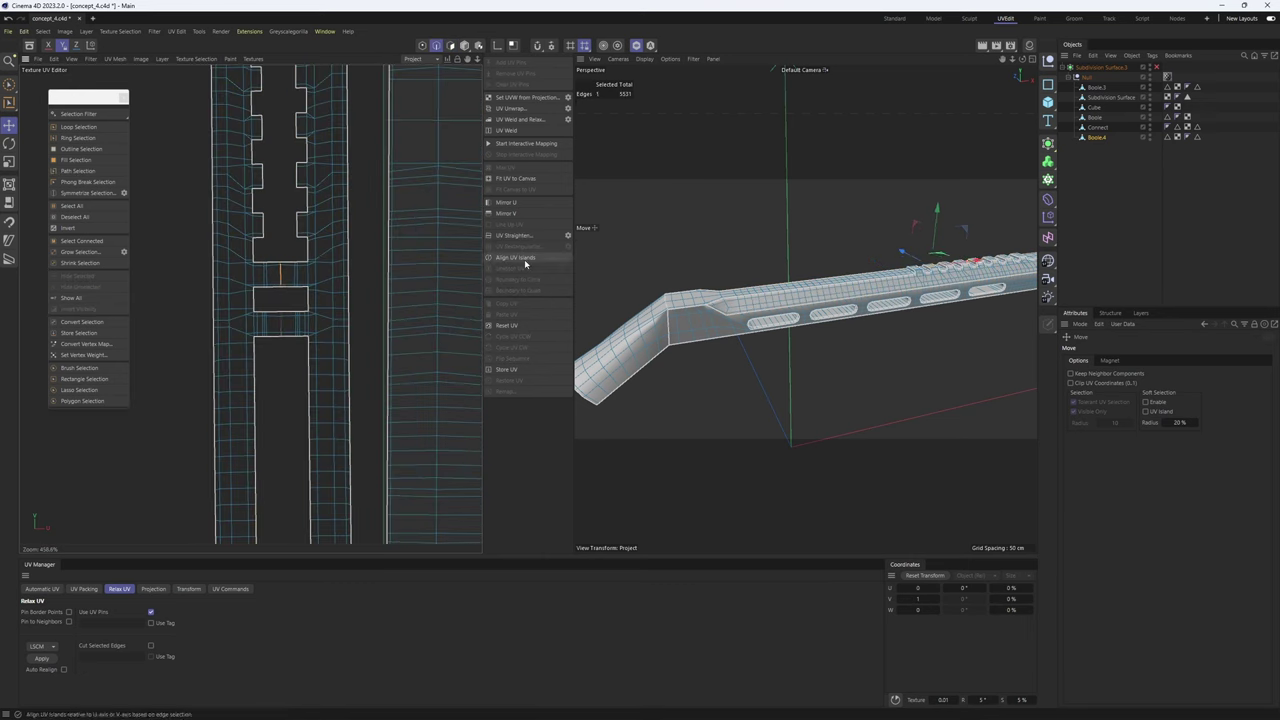
left_click(524, 259)
scroll(278, 304, "down", 10)
key("Return")
scroll(378, 330, "up", 4)
- Rotate the half-circle island so its flat side is level and place it in the empty area beside the large curved panel
middle_click_drag(408, 400, 312, 350, "alt")
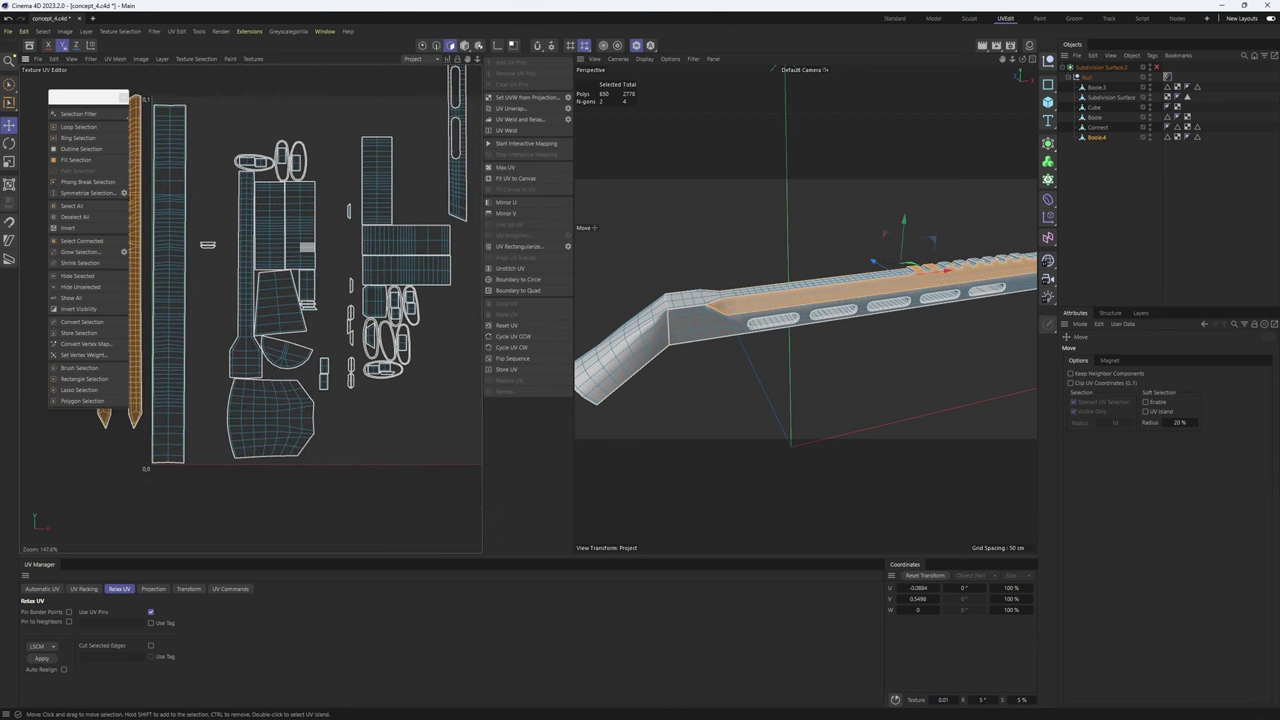
scroll(308, 350, "up", 5)
double_click(266, 368)
key("r")
left_click_drag(265, 373, 393, 508)
key("e")
- Rotate the trapezoid island level and move it below the half-circle island at the UV square's lower border
double_click(253, 284)
key("r")
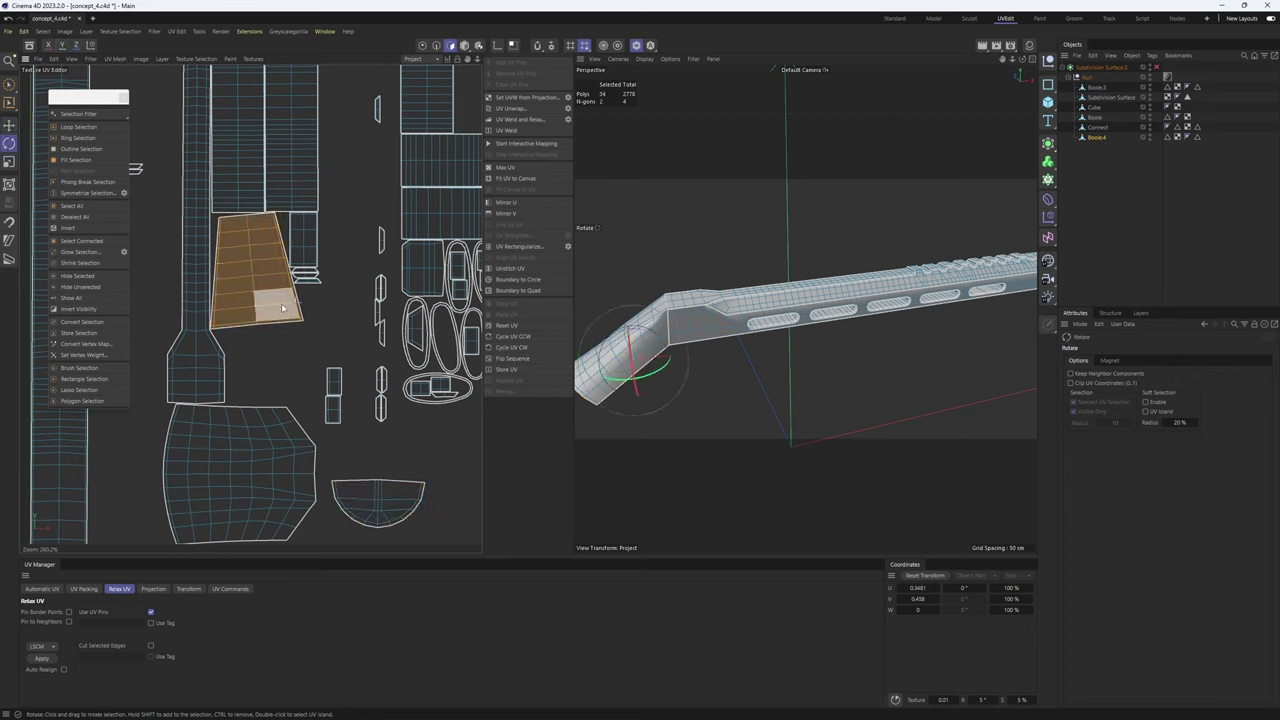
left_click_drag(256, 302, 405, 587)
key("e")
- Move the horizontal slot-ring island off the small rectangular islands into the empty area above the UV square's lower border
middle_click_drag(400, 500, 290, 453, "alt")
scroll(314, 324, "up", 2)
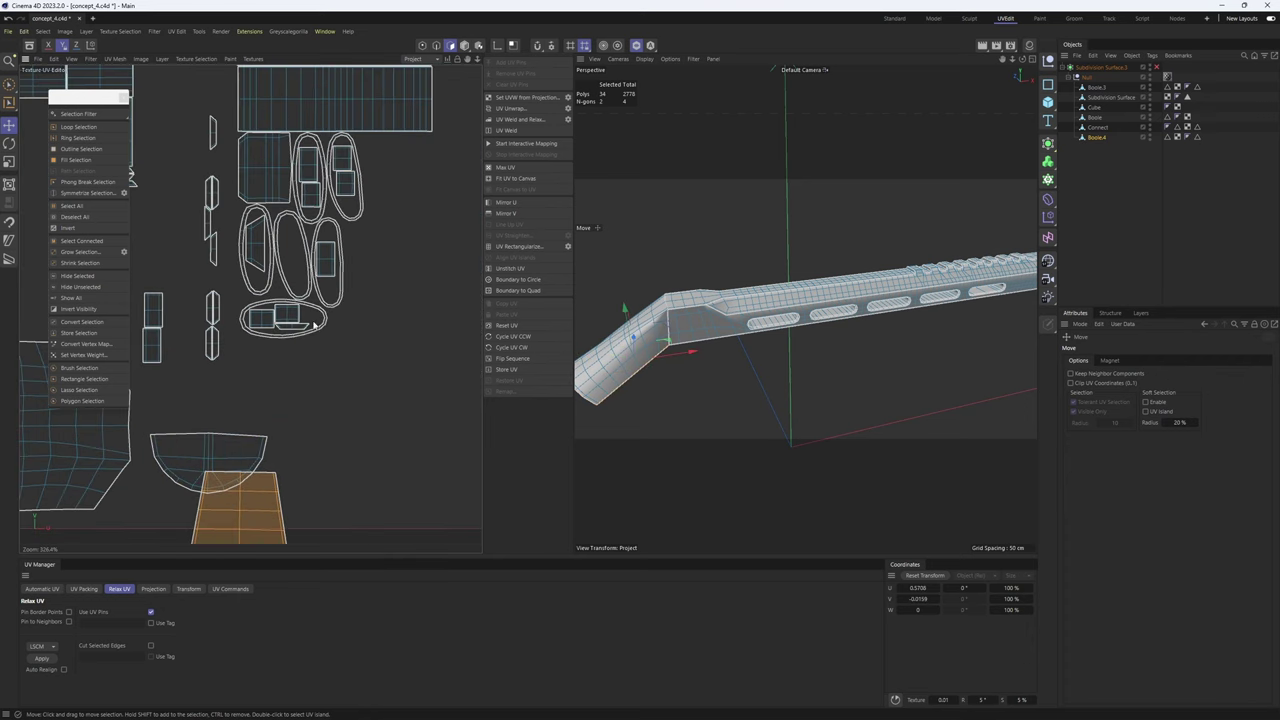
double_click(325, 317)
left_click_drag(325, 317, 387, 416)
- Select a single cross edge at the slot ring's rounded end and unwrap the ring island along it
mouse_move(847, 322)
left_mouse_down("alt")
mouse_move(791, 266)
mouse_move(847, 301)
left_mouse_up("alt")
scroll(722, 283, "up", 10)
left_click_drag(737, 280, 698, 256, "alt")
scroll(668, 252, "up", 8)
left_click(436, 45)
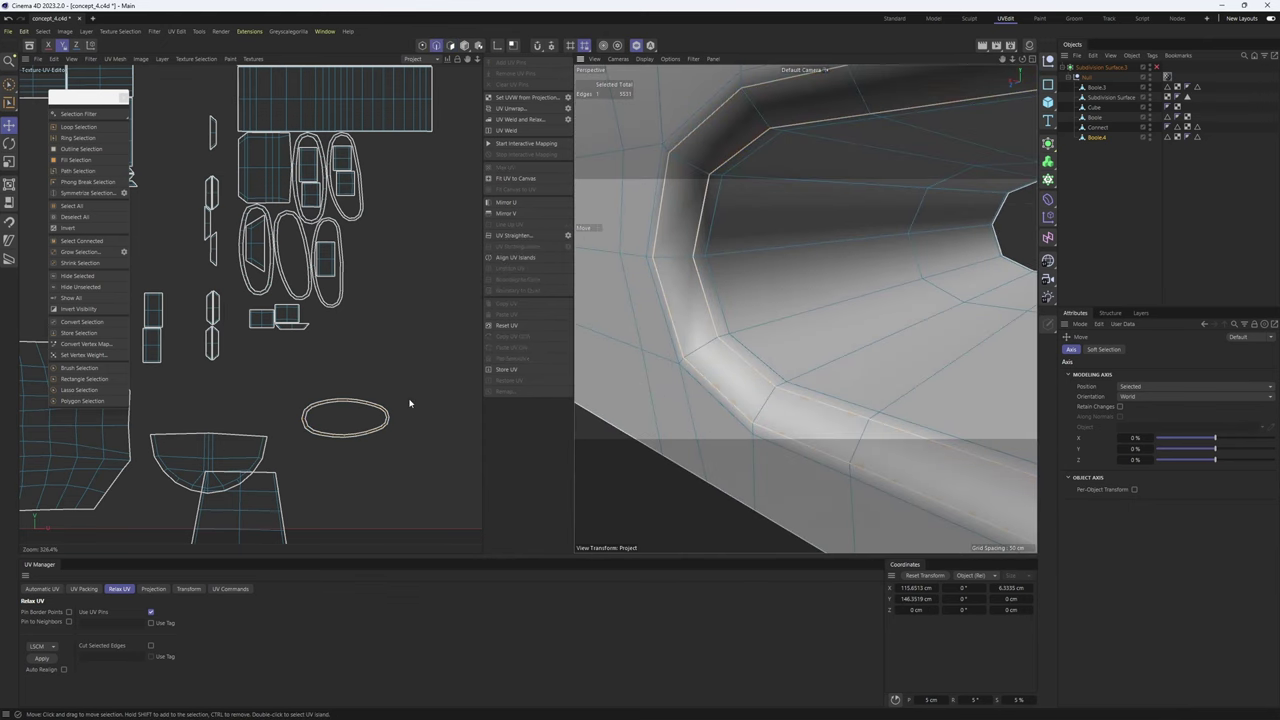
scroll(408, 402, "up", 1)
key("Return")
double_click(699, 265)
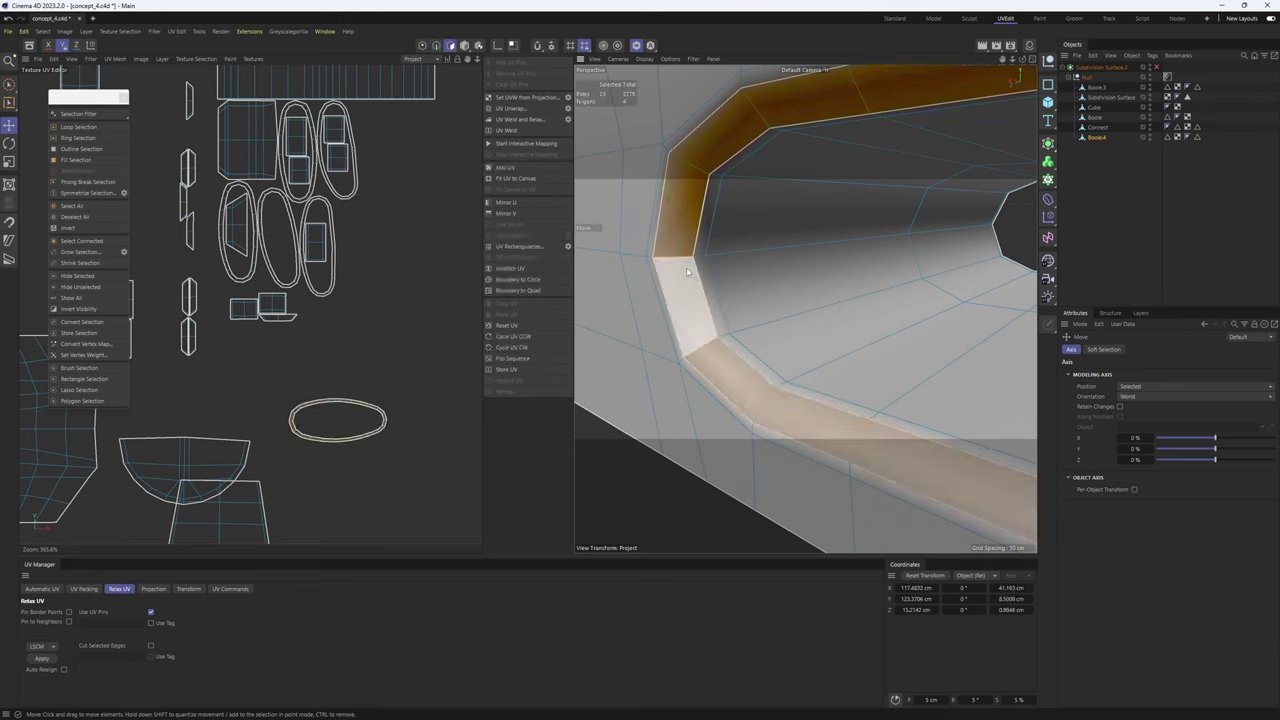
key("Return")
key("Return")
scroll(388, 420, "up", 7)
scroll(401, 382, "down", 9)
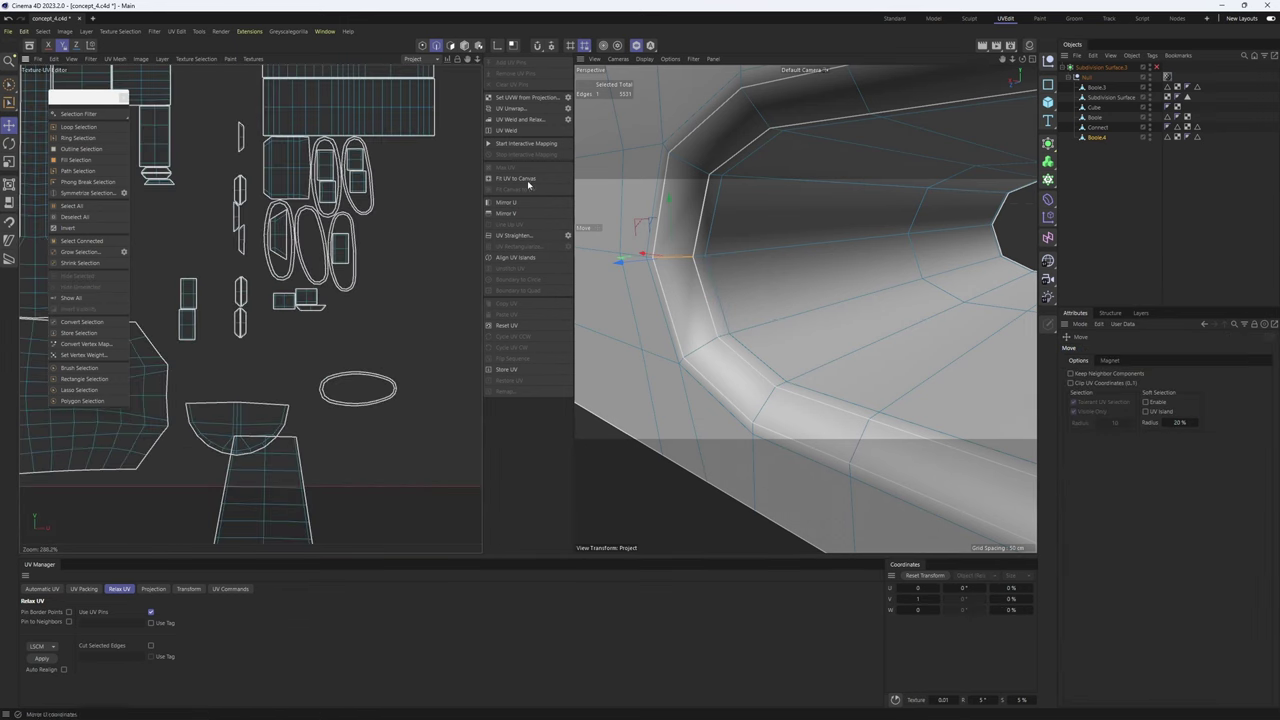
left_click(516, 109)
- Rectangularize the unwrapped slot-ring strip and place it upright along the UV square's right border
scroll(365, 304, "down", 15)
key("Return")
double_click(337, 325)
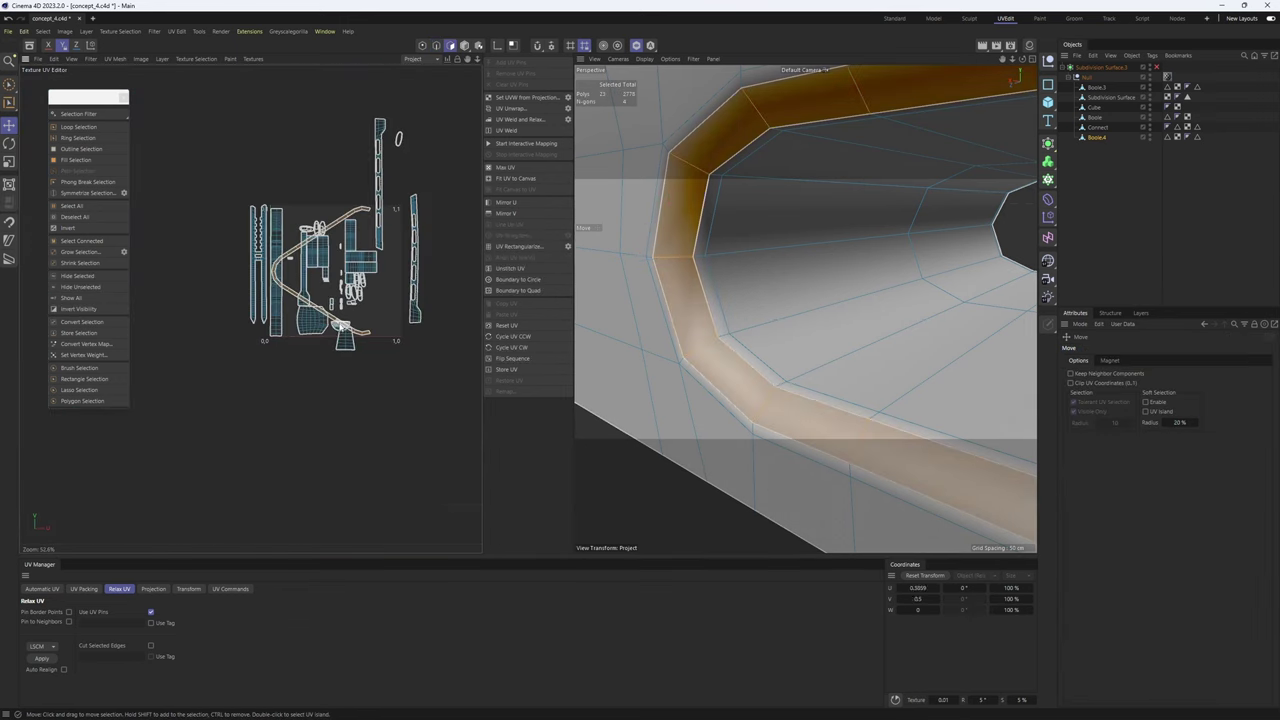
left_click_drag(337, 325, 391, 494)
left_click(516, 250)
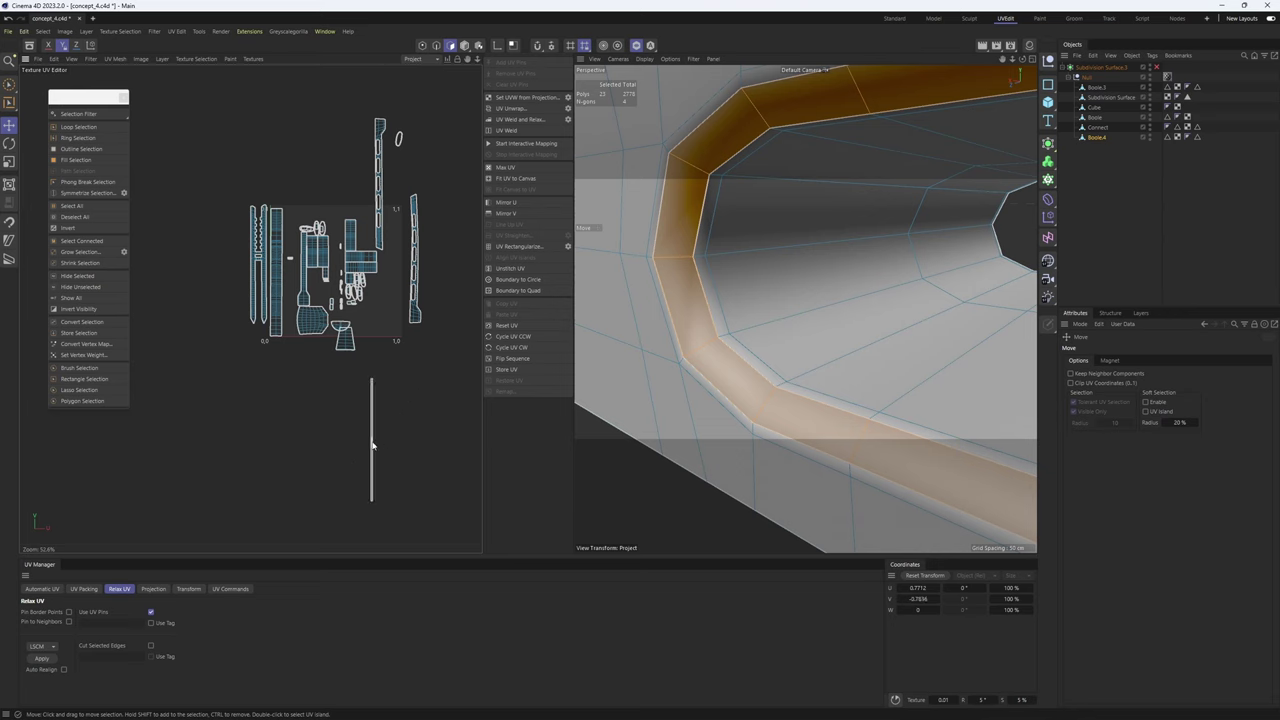
scroll(400, 323, "up", 10)
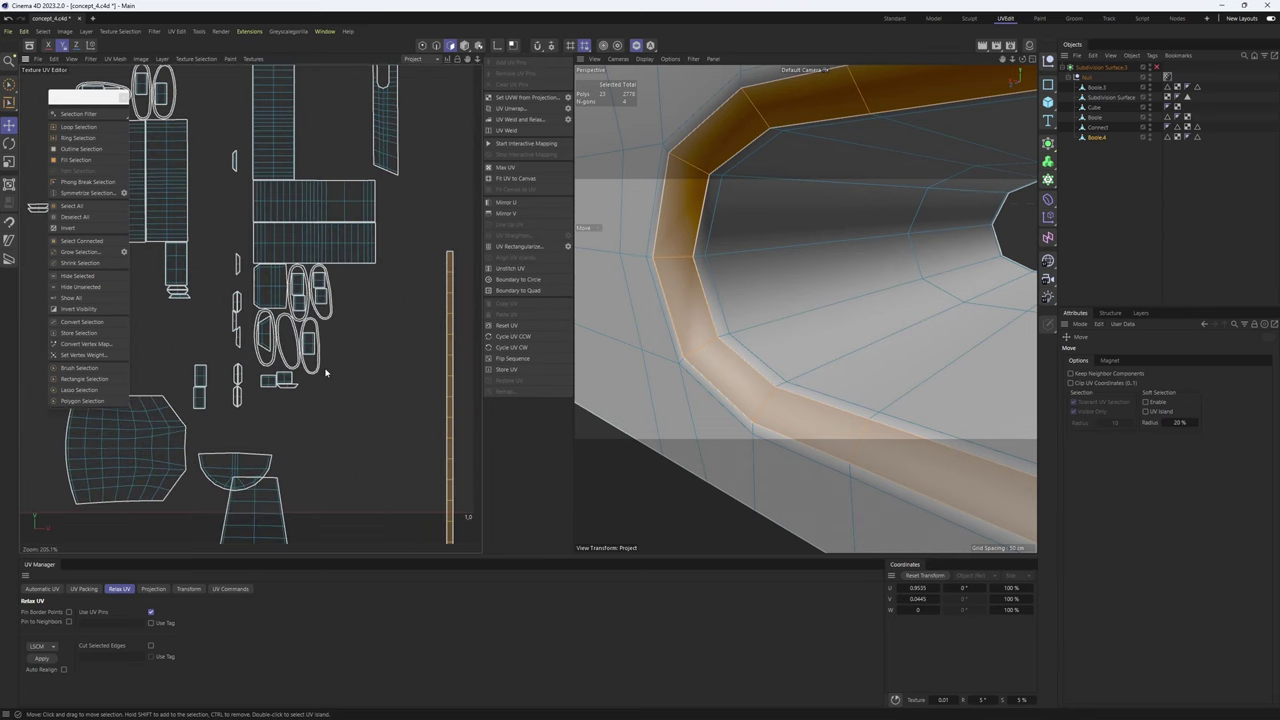
- Move the seven upright slot-ring islands off the small panels into two rows beside the trapezoid island
left_click(320, 372)
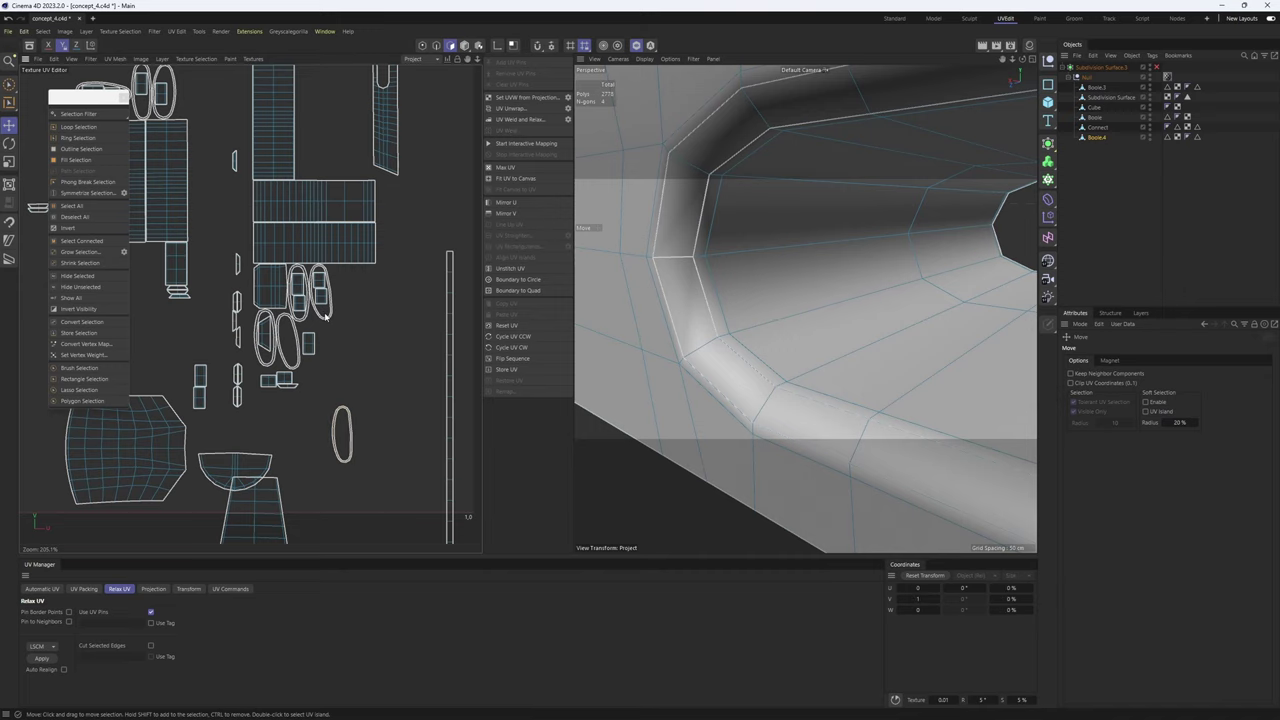
left_click_drag(344, 378, 413, 468)
double_click(272, 361)
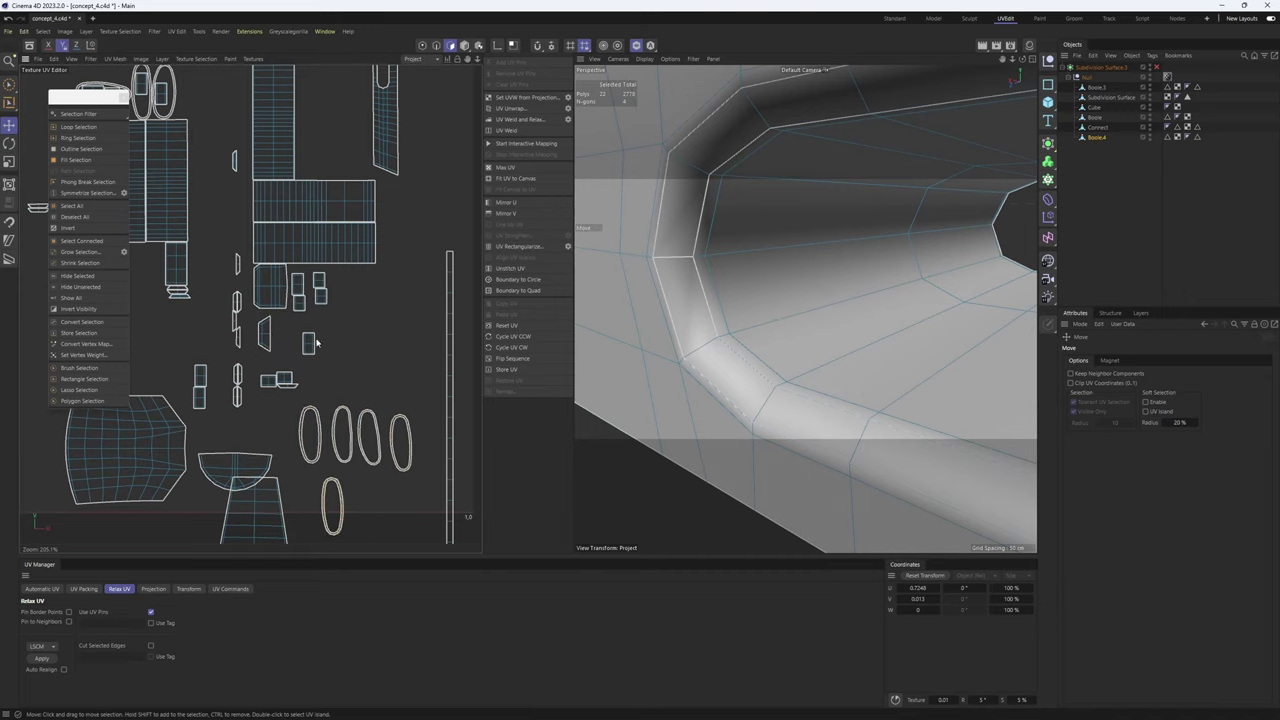
middle_click_drag(157, 128, 219, 172, "alt")
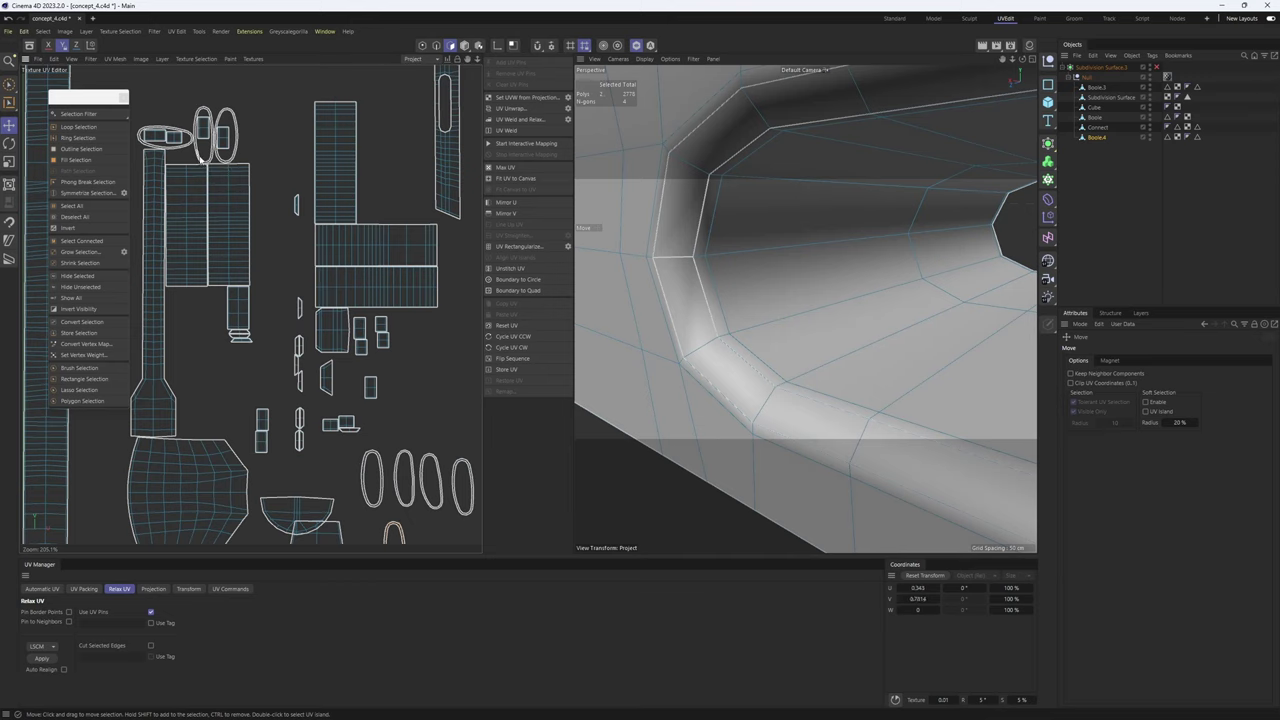
scroll(378, 302, "down", 3)
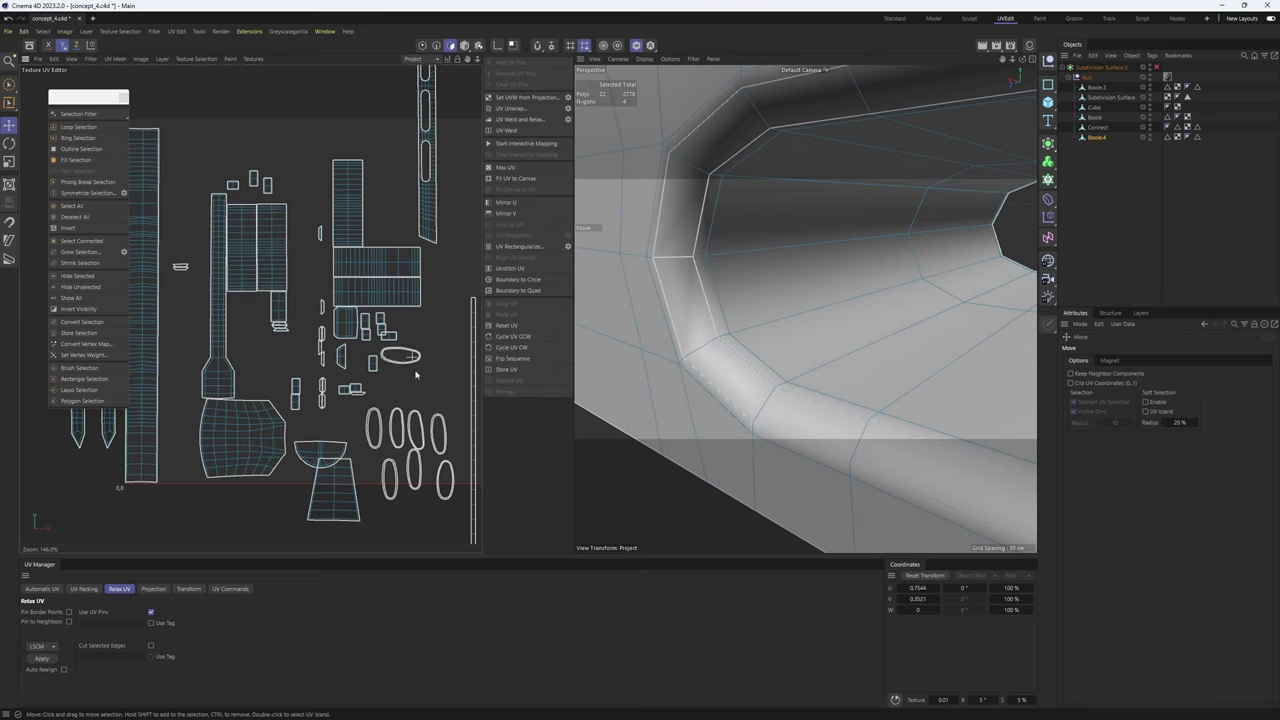
- Move the remaining horizontal ring island below the two rows of rings and rotate it upright
left_click_drag(416, 375, 424, 550)
scroll(478, 430, "up", 3)
middle_click_drag(440, 500, 440, 358, "alt")
key("r")
left_click_drag(440, 450, 640, 457)
- Select the top-end cross edge on the rotated ring and on each of the three lower-row ring islands
key("Return")
scroll(380, 415, "up", 11)
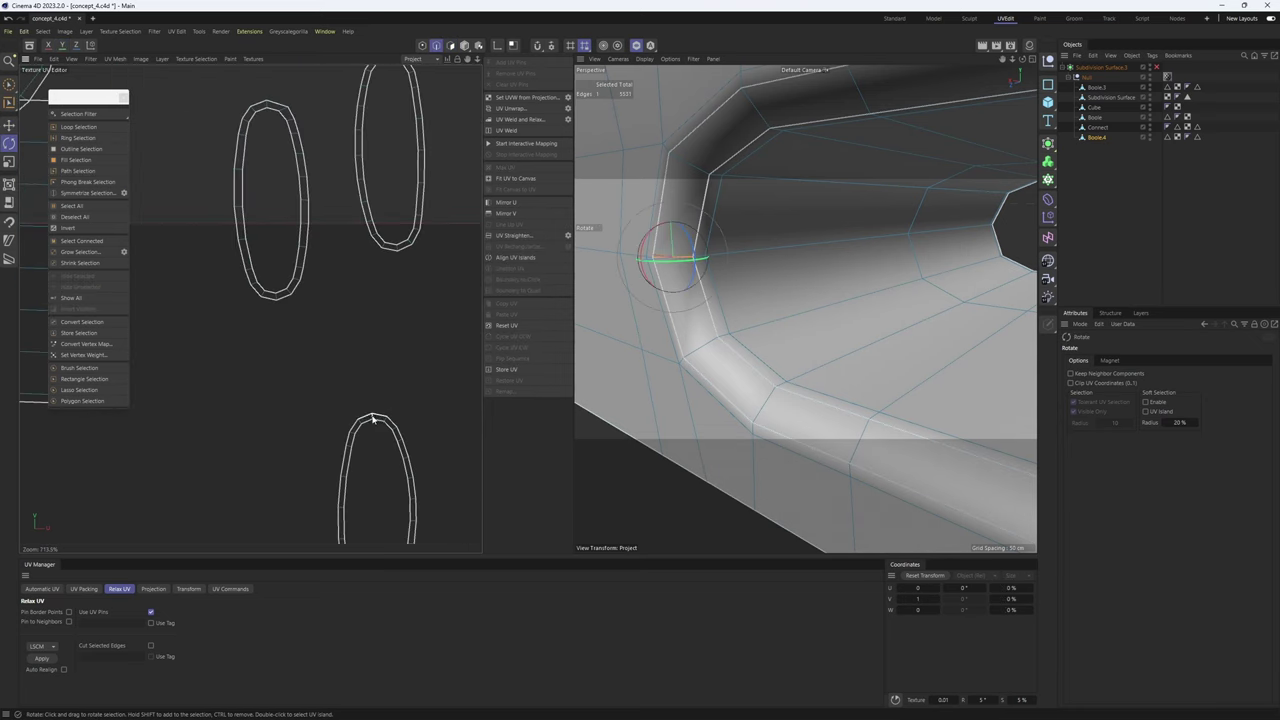
left_click(373, 419)
scroll(373, 419, "up", 3)
scroll(405, 421, "down", 3)
middle_click_drag(272, 100, 277, 255, "alt")
scroll(264, 222, "up", 4)
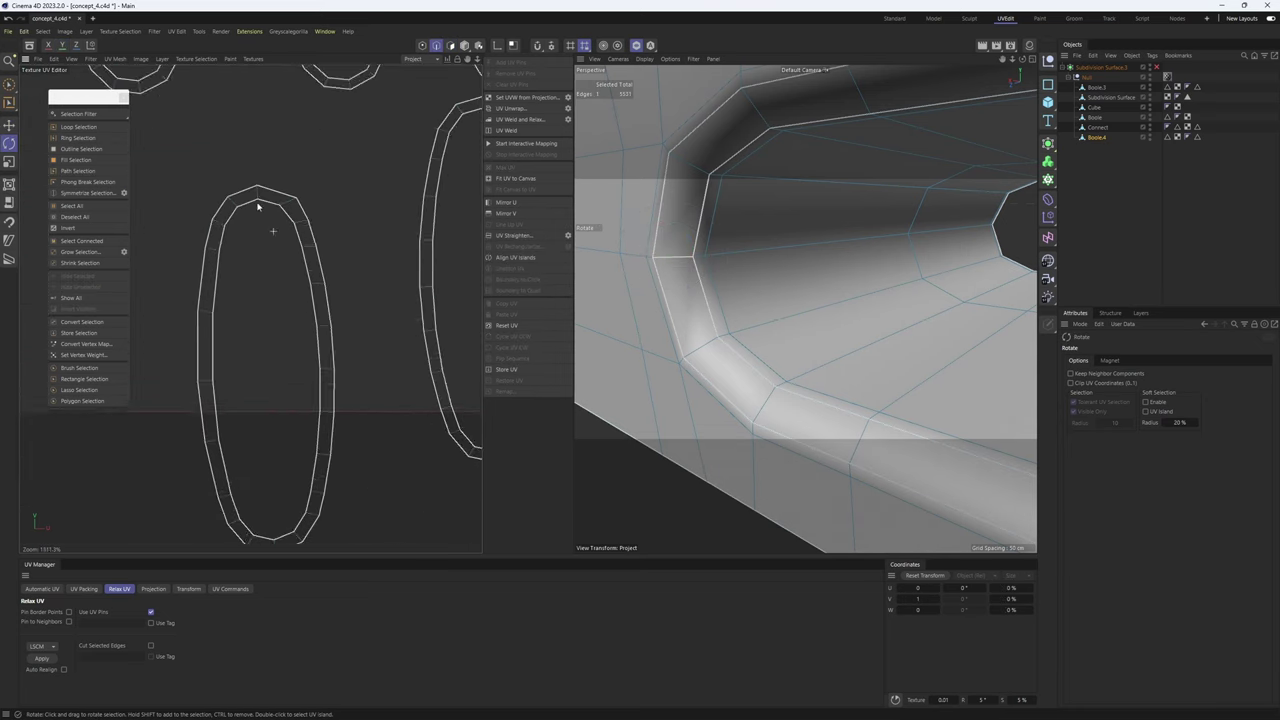
left_click(260, 196, "shift")
scroll(281, 243, "down", 5)
scroll(337, 266, "up", 2)
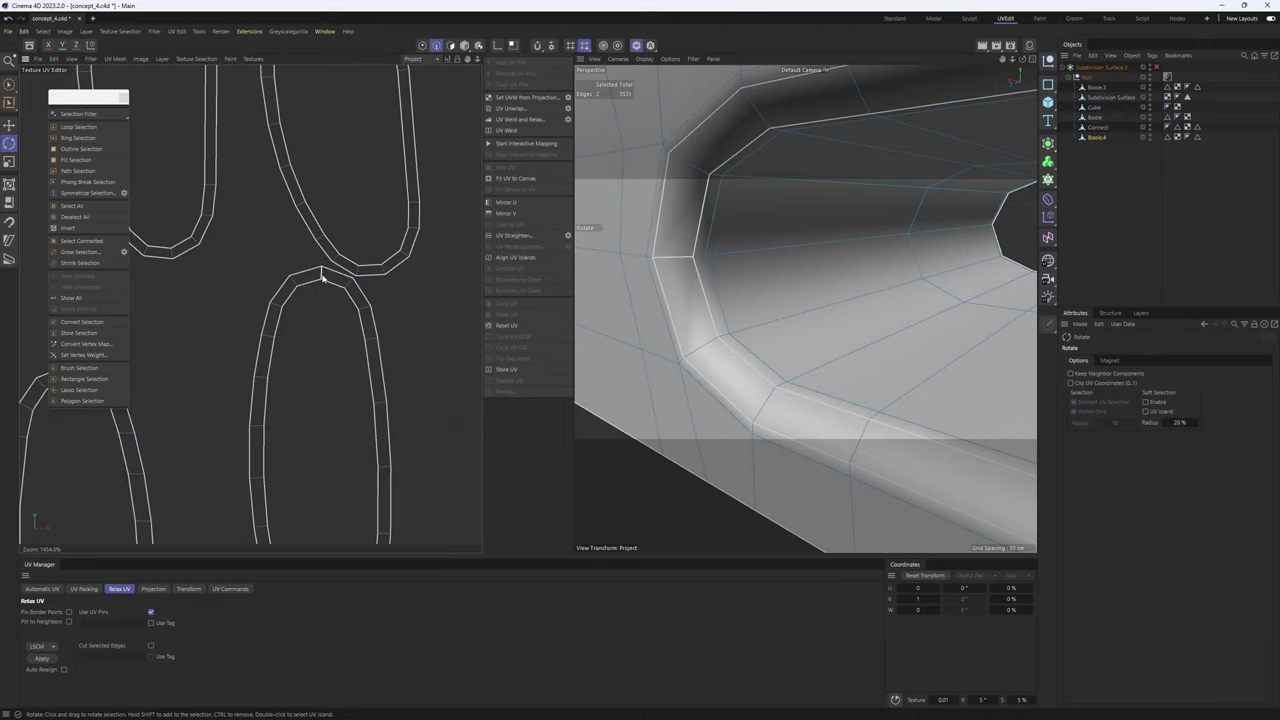
scroll(337, 275, "down", 2)
scroll(329, 362, "up", 1)
scroll(335, 368, "up", 1)
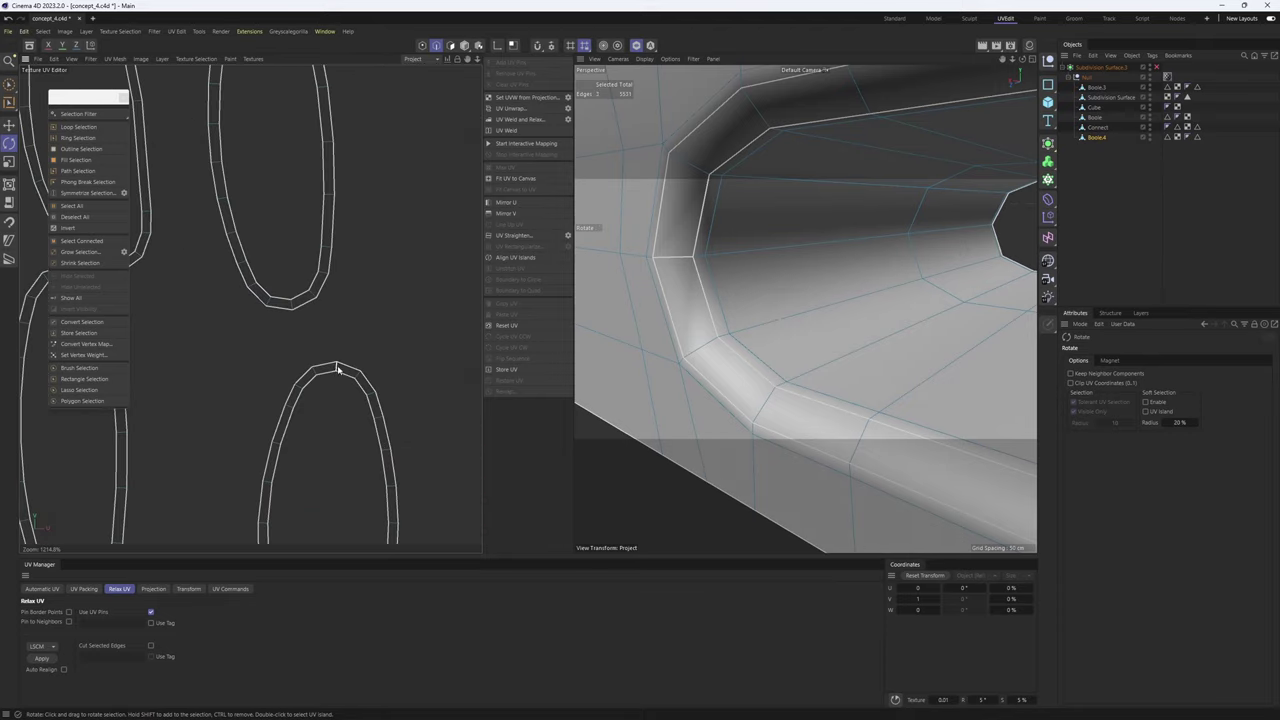
left_click(337, 368, "shift")
- Add the top-end cross edge of each of the four upper-row ring islands to the edge selection
middle_click_drag(318, 277, 336, 388, "alt")
scroll(346, 178, "up", 1)
left_click(346, 178, "shift")
scroll(346, 180, "down", 2)
middle_click_drag(298, 180, 301, 209, "alt")
left_click(309, 256, "shift")
middle_click_drag(309, 256, 353, 261, "alt")
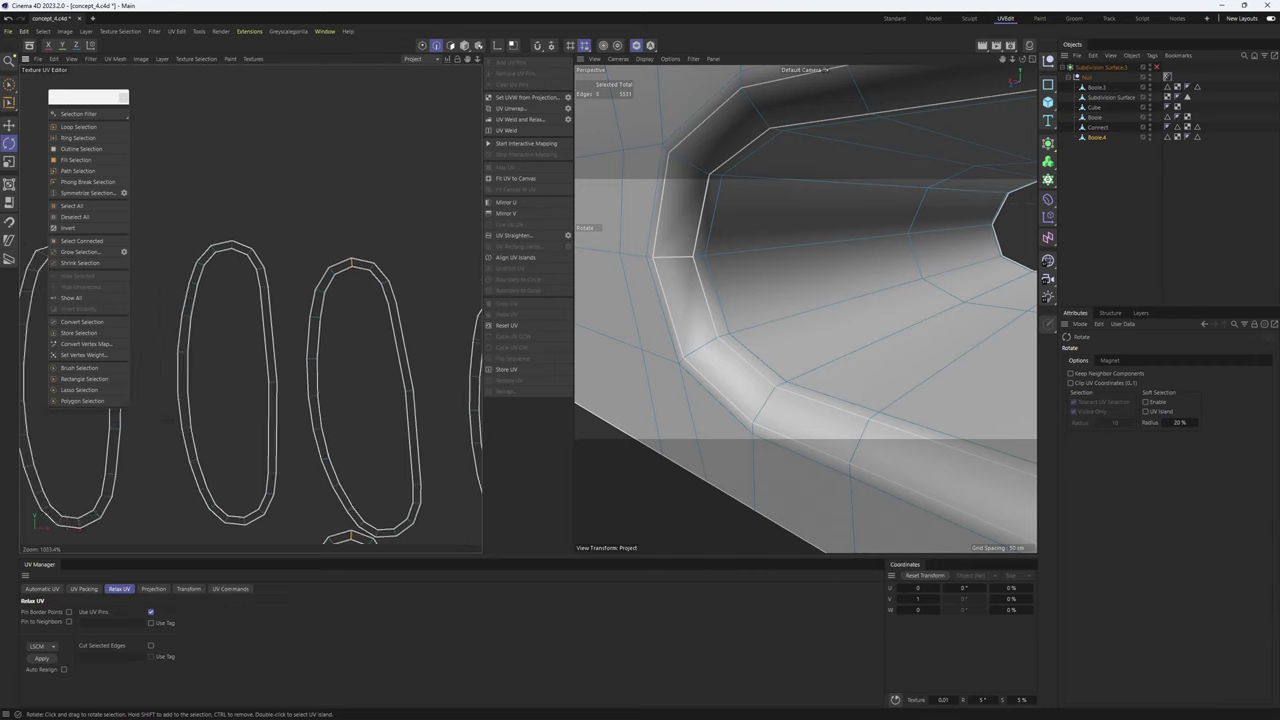
middle_click_drag(234, 247, 368, 271, "alt")
scroll(369, 270, "up", 2)
left_click(372, 270, "shift")
middle_click_drag(122, 287, 236, 280, "alt")
left_click(249, 272, "shift")
scroll(306, 232, "down", 7)
middle_click_drag(409, 394, 328, 198, "alt")
scroll(346, 391, "up", 2)
scroll(346, 391, "down", 7)
middle_click_drag(363, 291, 371, 366, "alt")
- Select the polygons of all eight ring islands and unwrap them along the selected cross edges
key("Return")
scroll(367, 398, "up", 1)
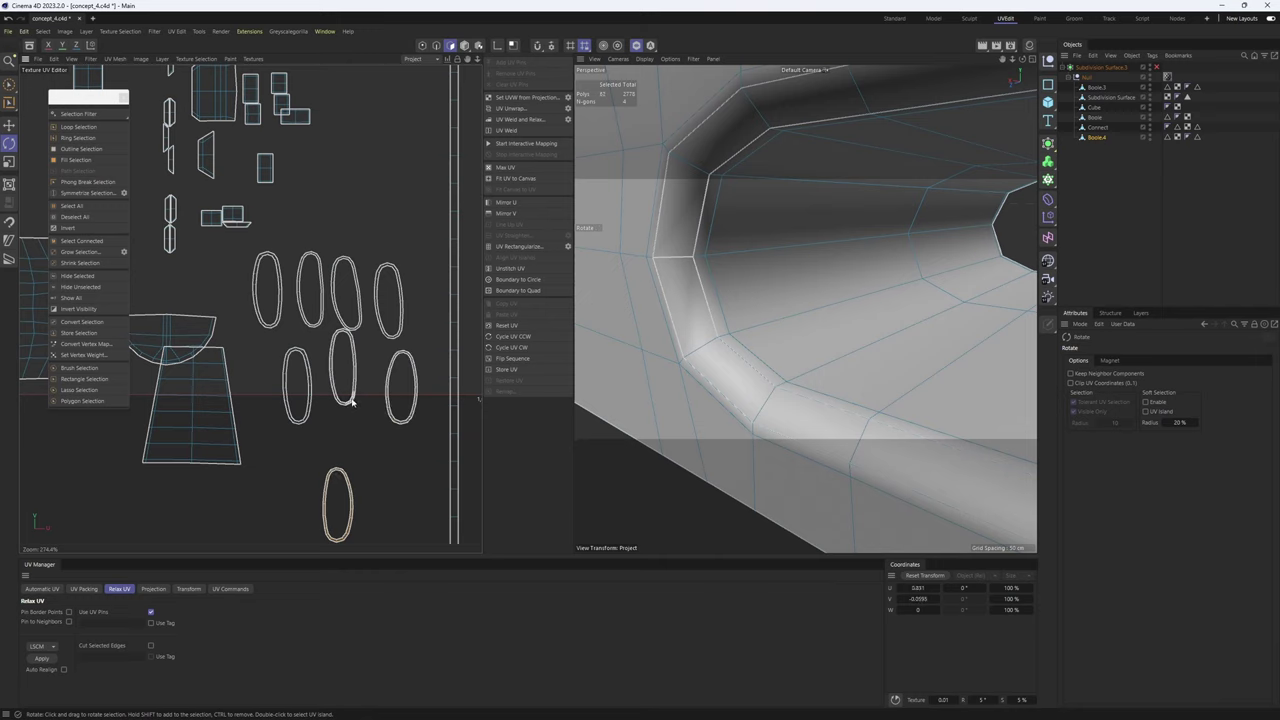
scroll(283, 315, "up", 3)
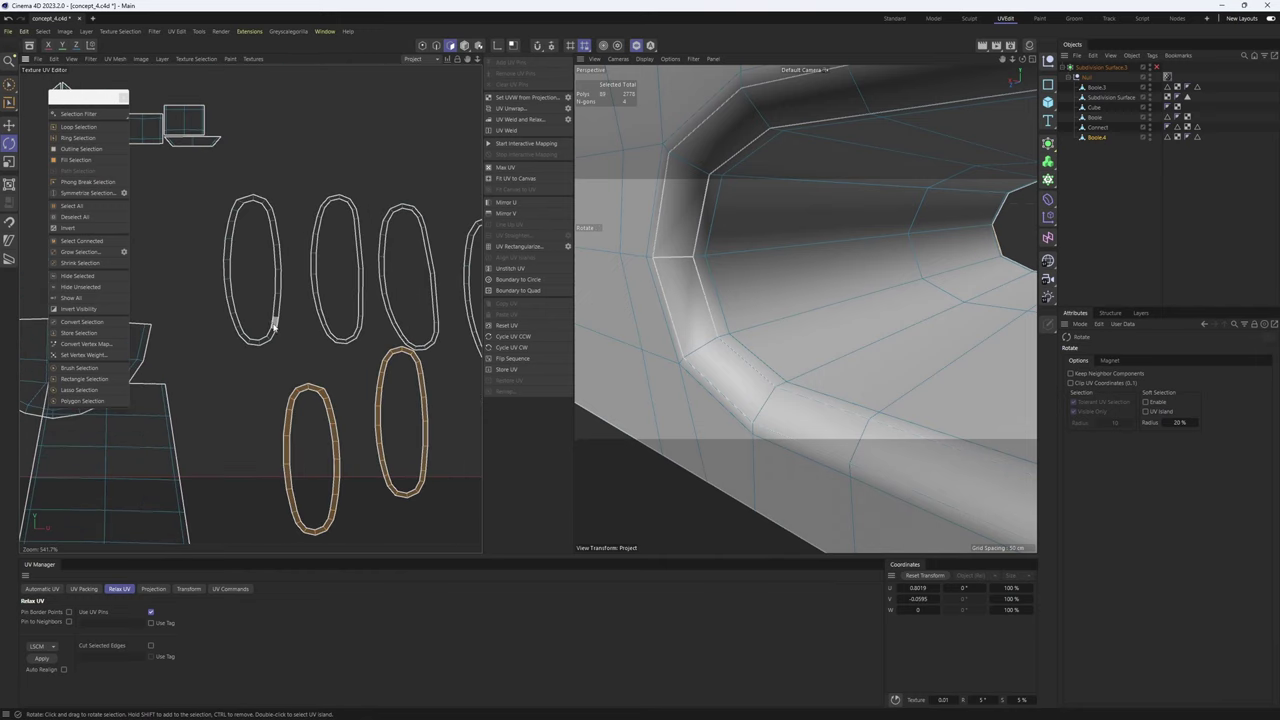
double_click(273, 322, "shift")
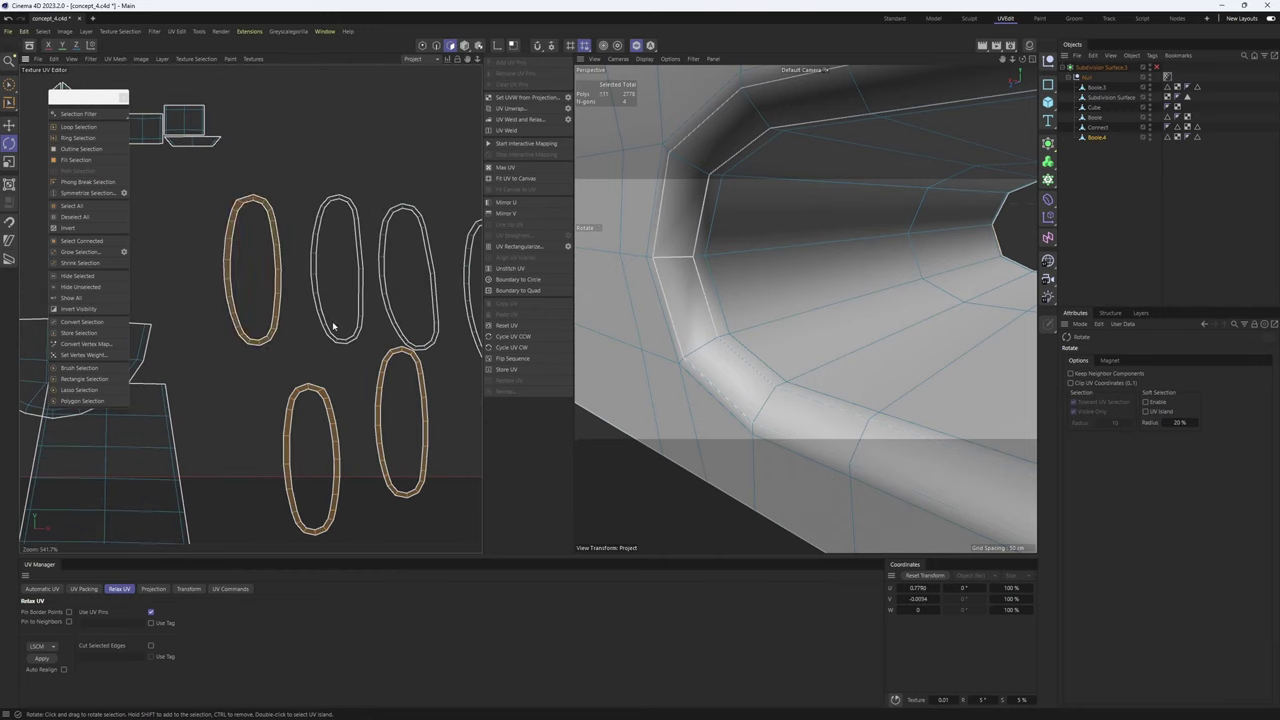
double_click(395, 326, "shift")
middle_click_drag(434, 297, 240, 290, "alt")
scroll(323, 333, "down", 3)
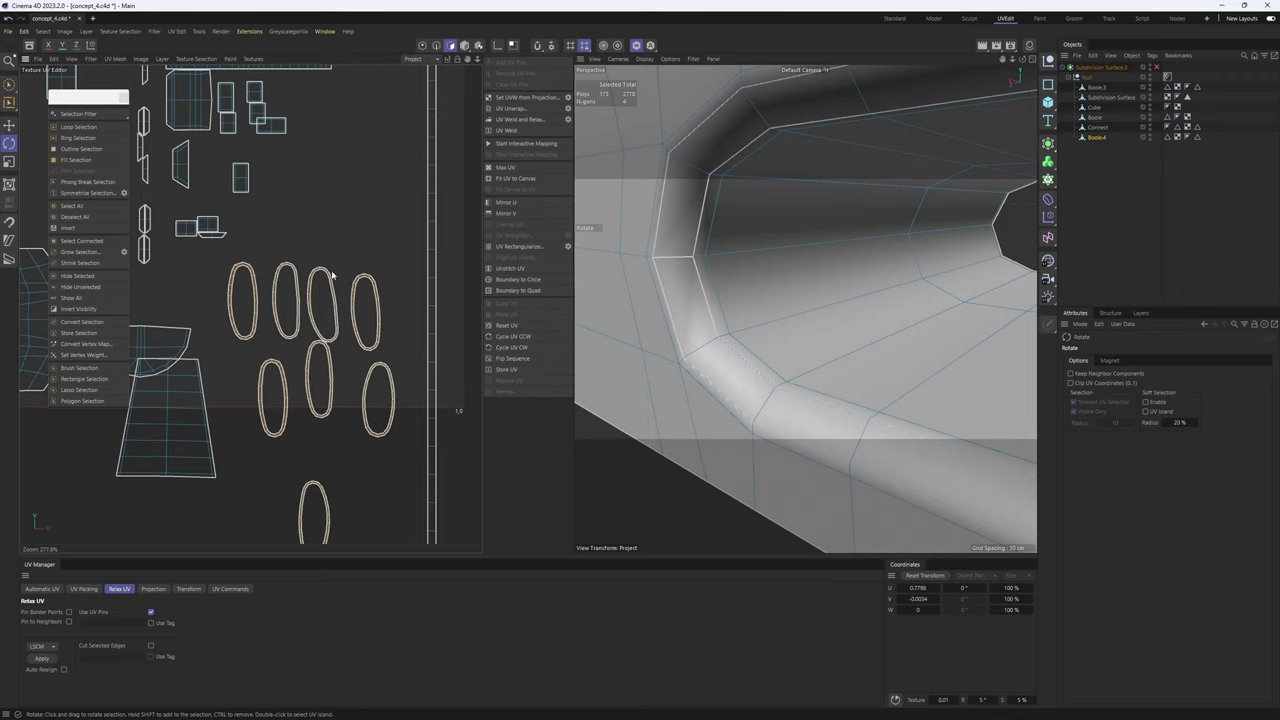
key("Return")
left_click(514, 112)
scroll(297, 242, "down", 8)
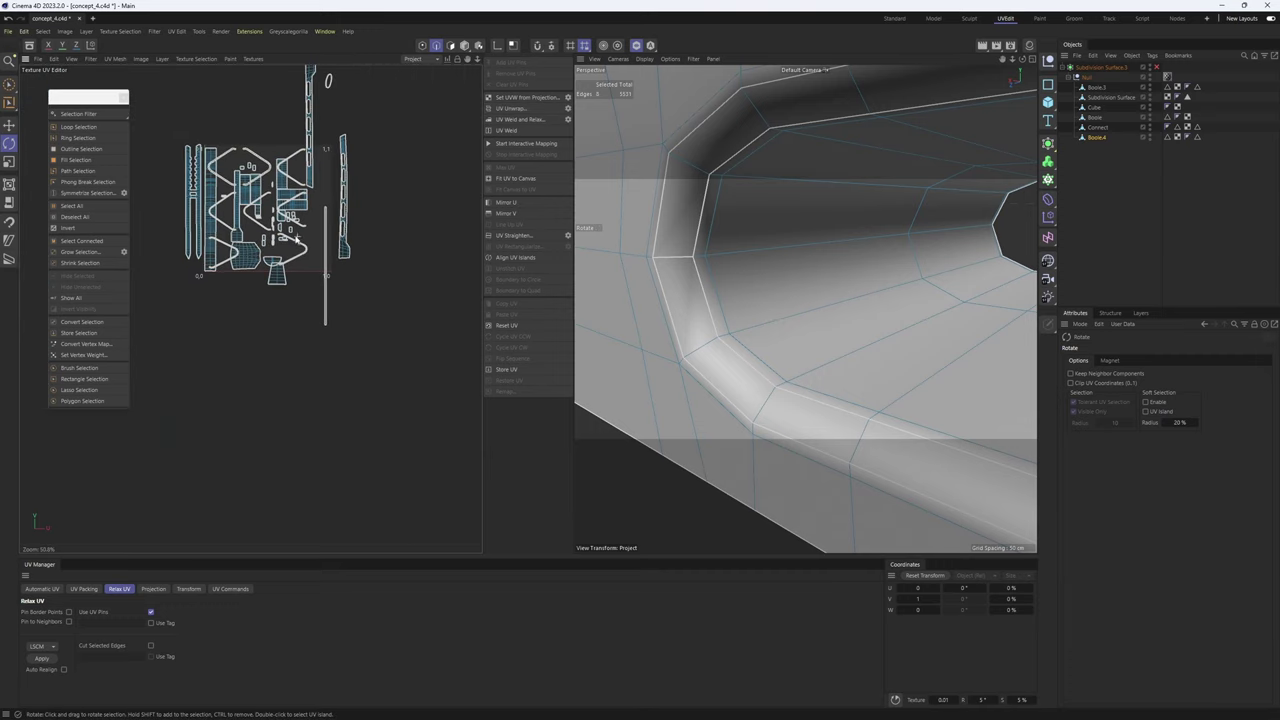
- Move the eight unwrapped bent strips together into the empty space below the UV square
key("Return")
key("e")
left_click_drag(302, 222, 300, 370)
scroll(300, 370, "up", 3)
middle_click_drag(316, 284, 354, 294, "alt")
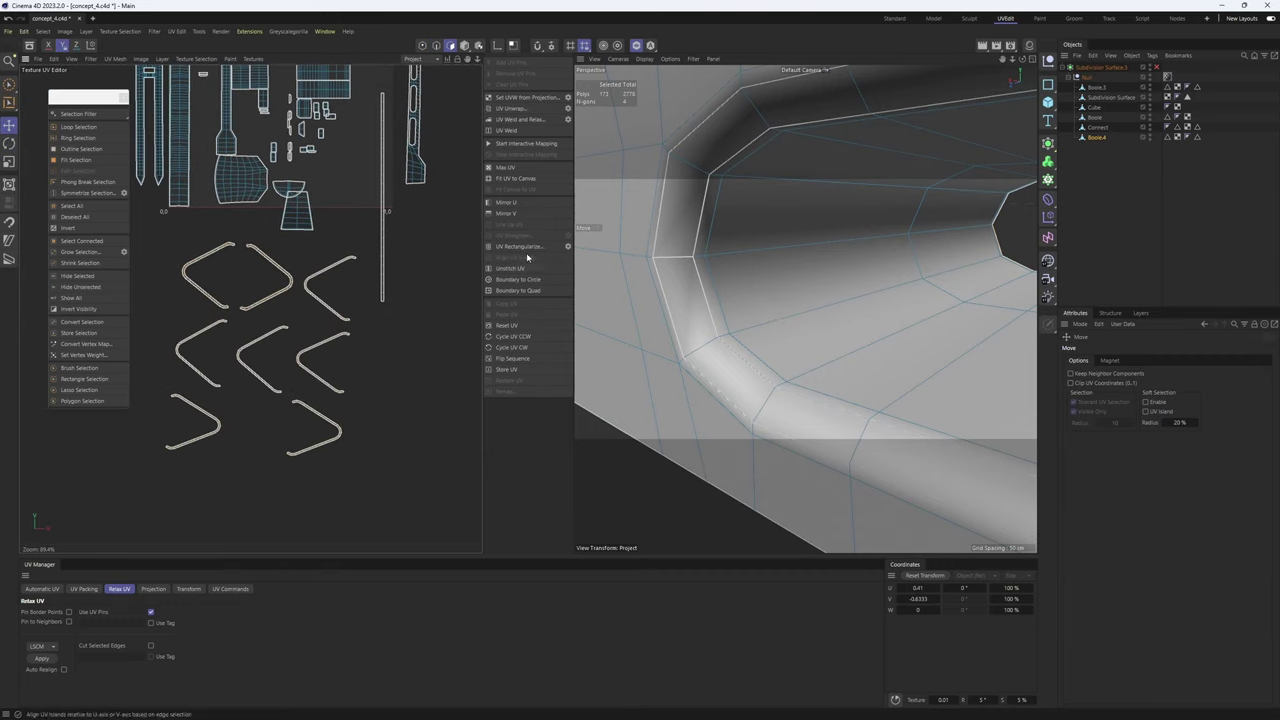
- Rectangularize the four rightmost bent strips below the UV square, one strip at a time
left_click(509, 247)
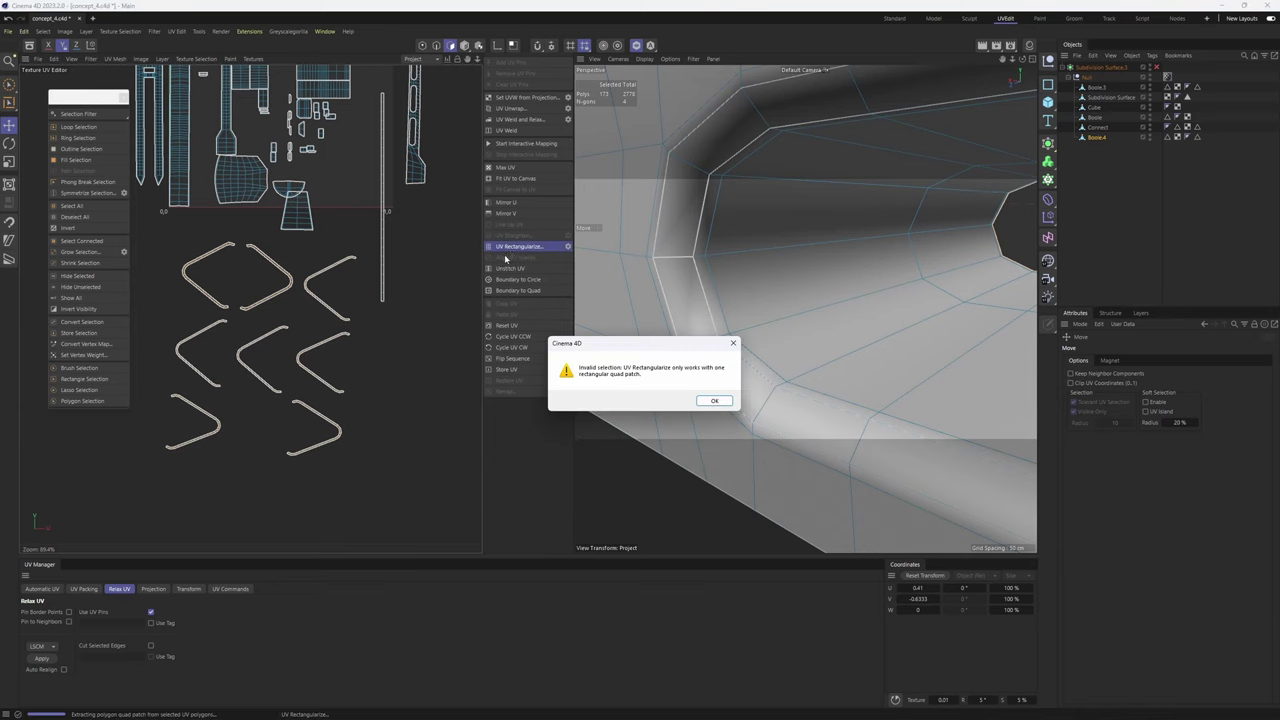
left_click(705, 400)
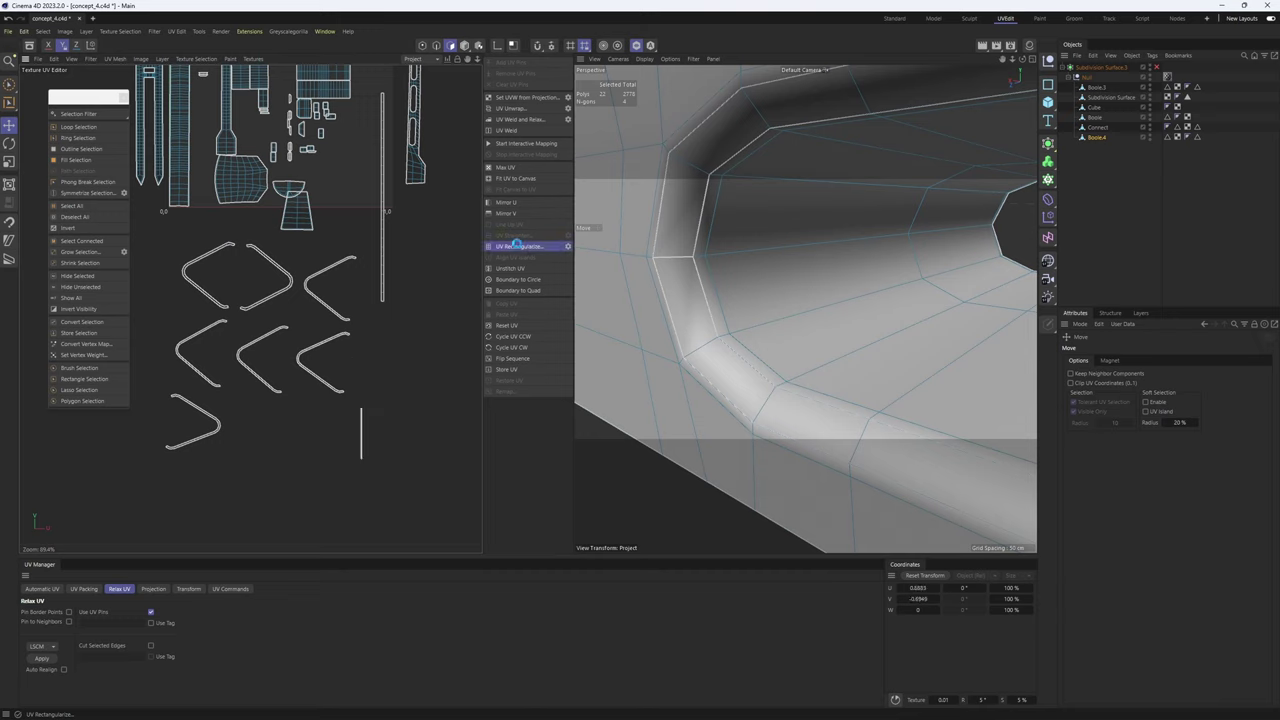
left_click(514, 246)
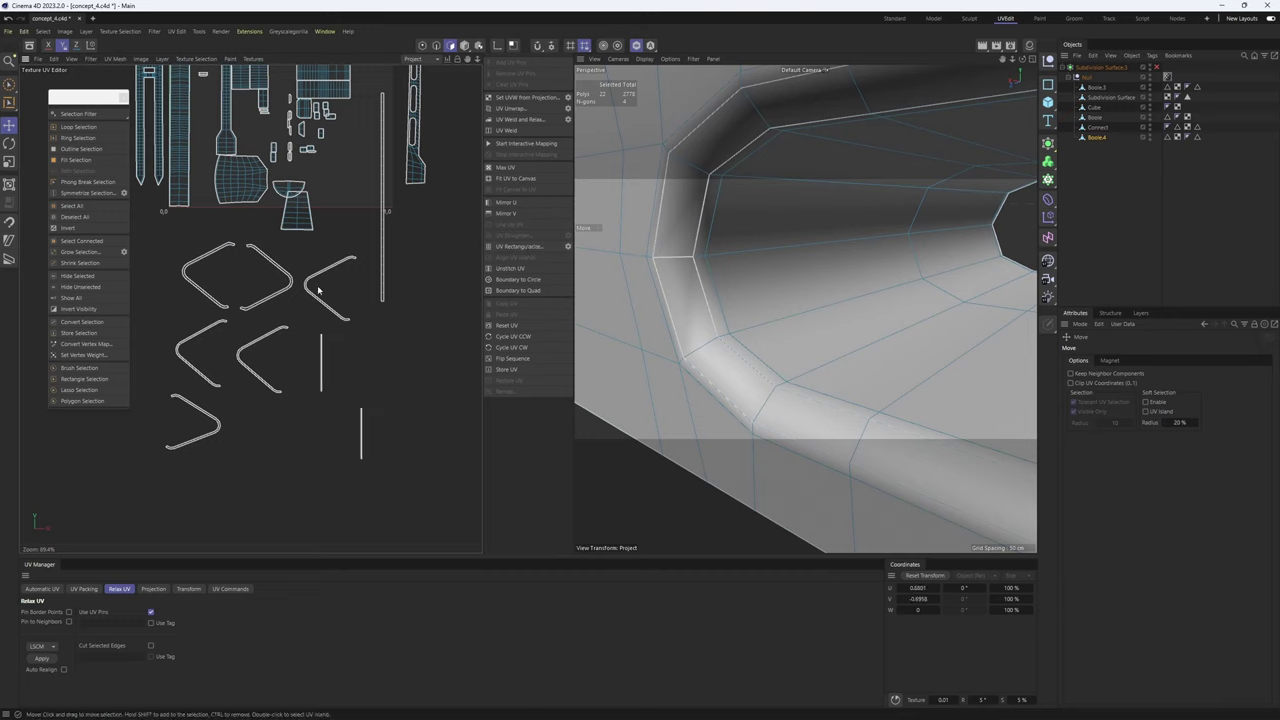
left_click(514, 246)
scroll(258, 286, "up", 10)
double_click(428, 264)
left_click(516, 246)
scroll(375, 210, "down", 8)
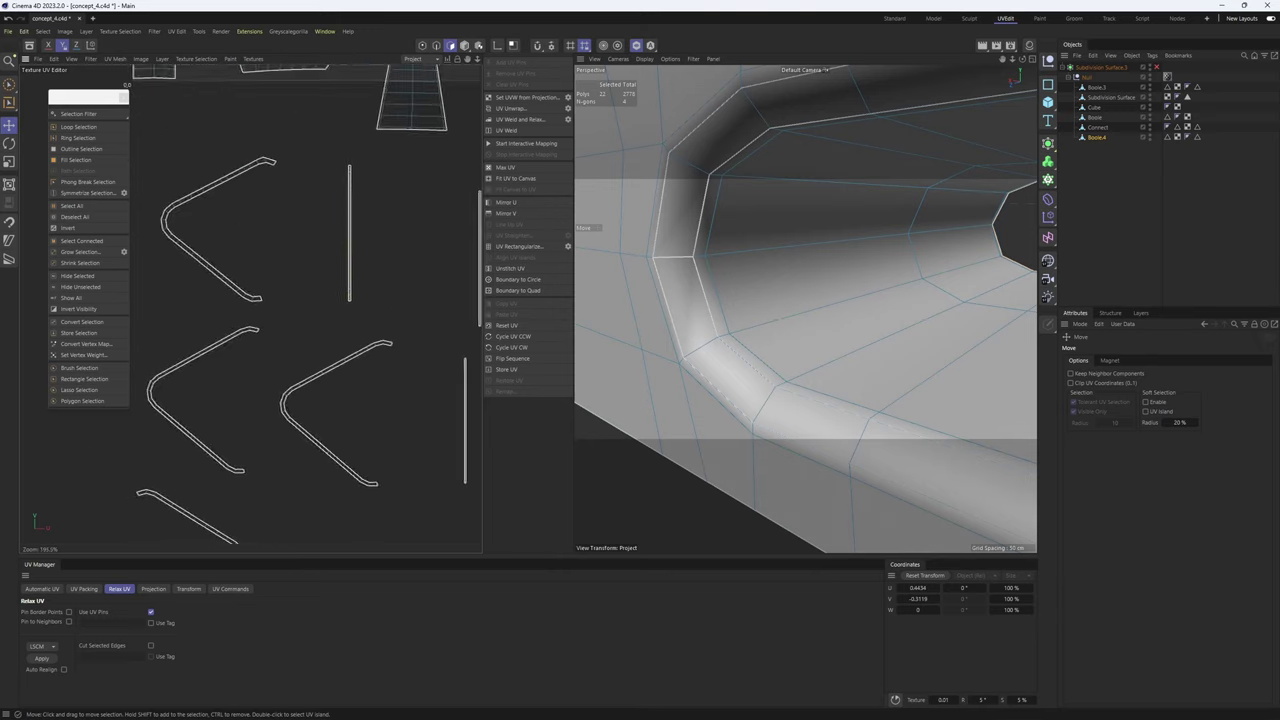
- Rectangularize the remaining four bent strips individually so that each becomes a straight strip
scroll(243, 207, "up", 6)
double_click(245, 209)
left_click(520, 246)
scroll(291, 168, "down", 4)
double_click(249, 374)
left_click(518, 247)
scroll(330, 260, "down", 4)
double_click(360, 266)
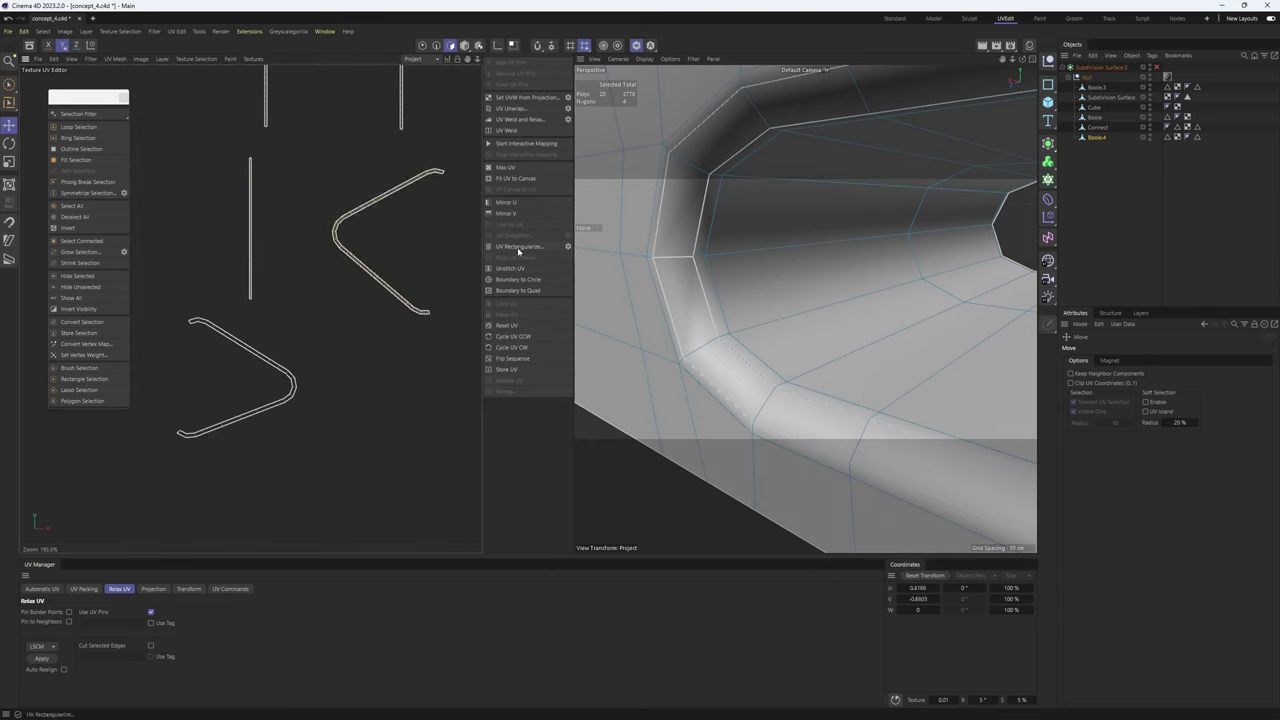
left_click(518, 248)
double_click(290, 390)
left_click(518, 247)
- Unwrap the leftover ring island beside the slotted side strip along one cross edge at its lower end
scroll(310, 340, "down", 8)
scroll(342, 128, "up", 9)
key("Return")
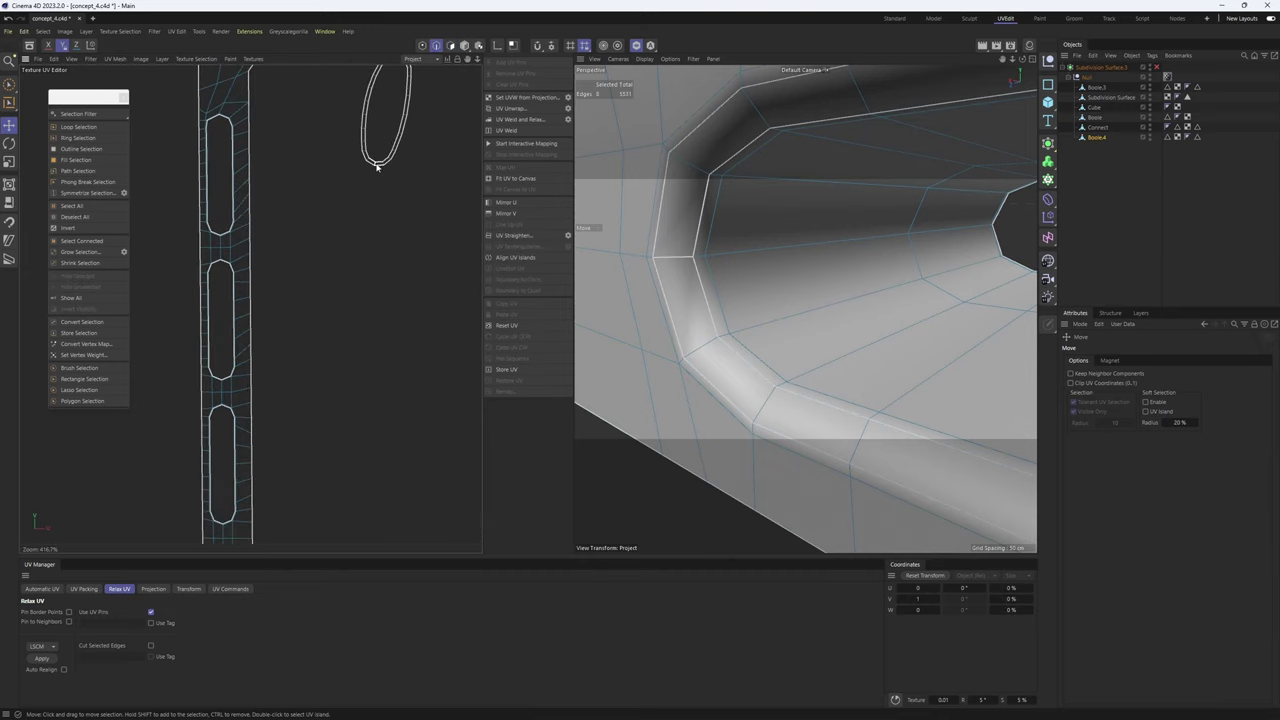
scroll(379, 163, "up", 4)
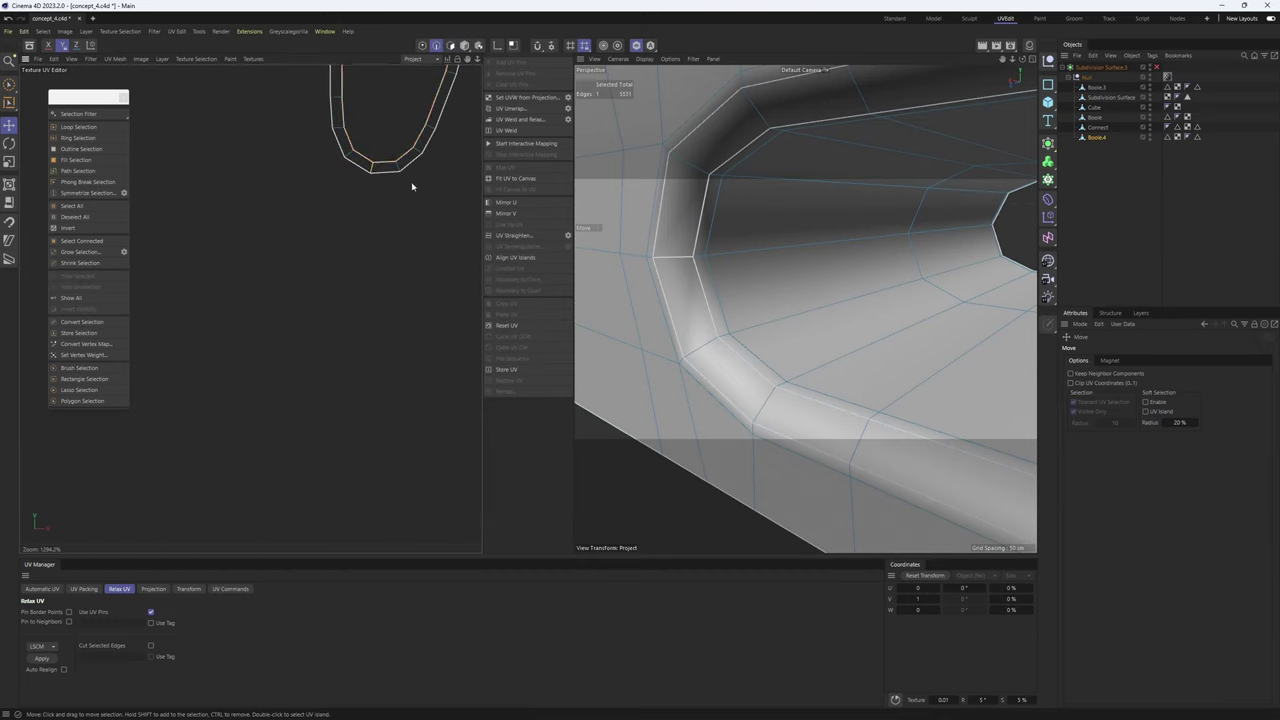
key("Return")
double_click(400, 168)
scroll(400, 167, "down", 2)
key("Return")
left_click(511, 109)
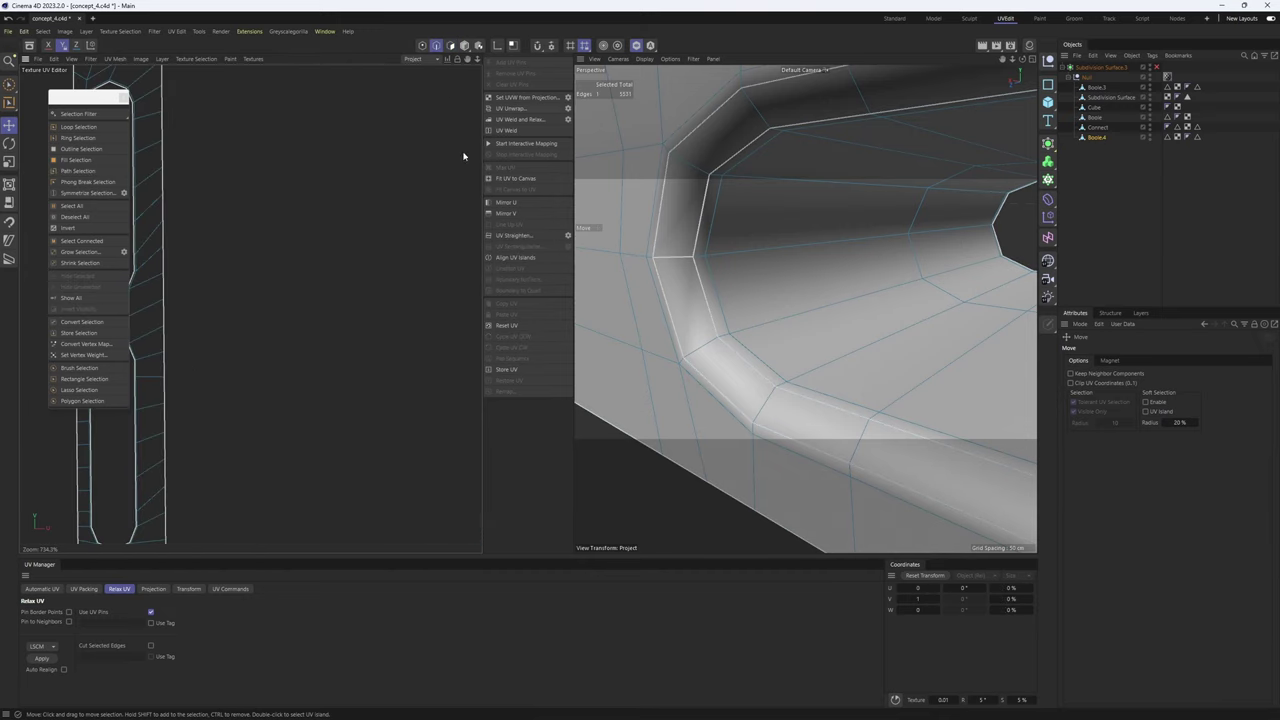
- Move the unwrapped ring island above the UV square and rectangularize it into a straight strip
scroll(362, 271, "down", 9)
key("Return")
double_click(272, 350)
left_click_drag(272, 350, 264, 196)
left_click(532, 247)
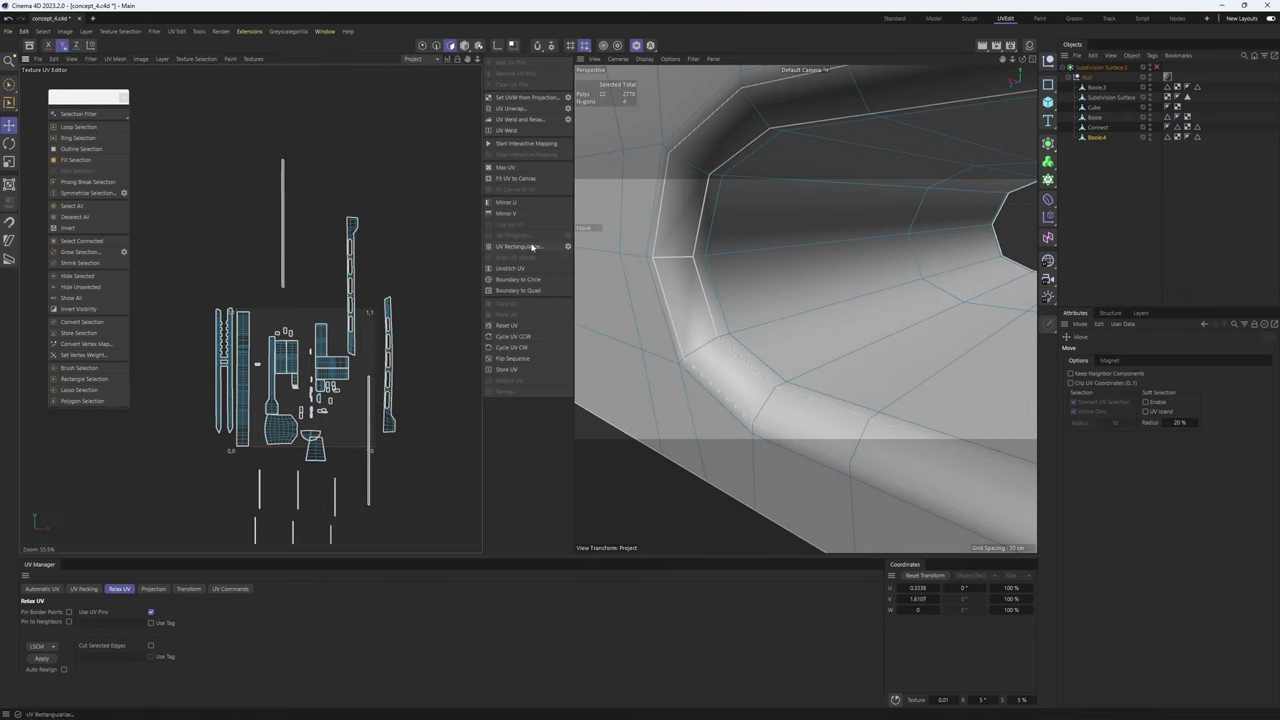
- Select all UV islands of the rail body and pack them into the UV space with geometric packing
scroll(351, 309, "up", 3)
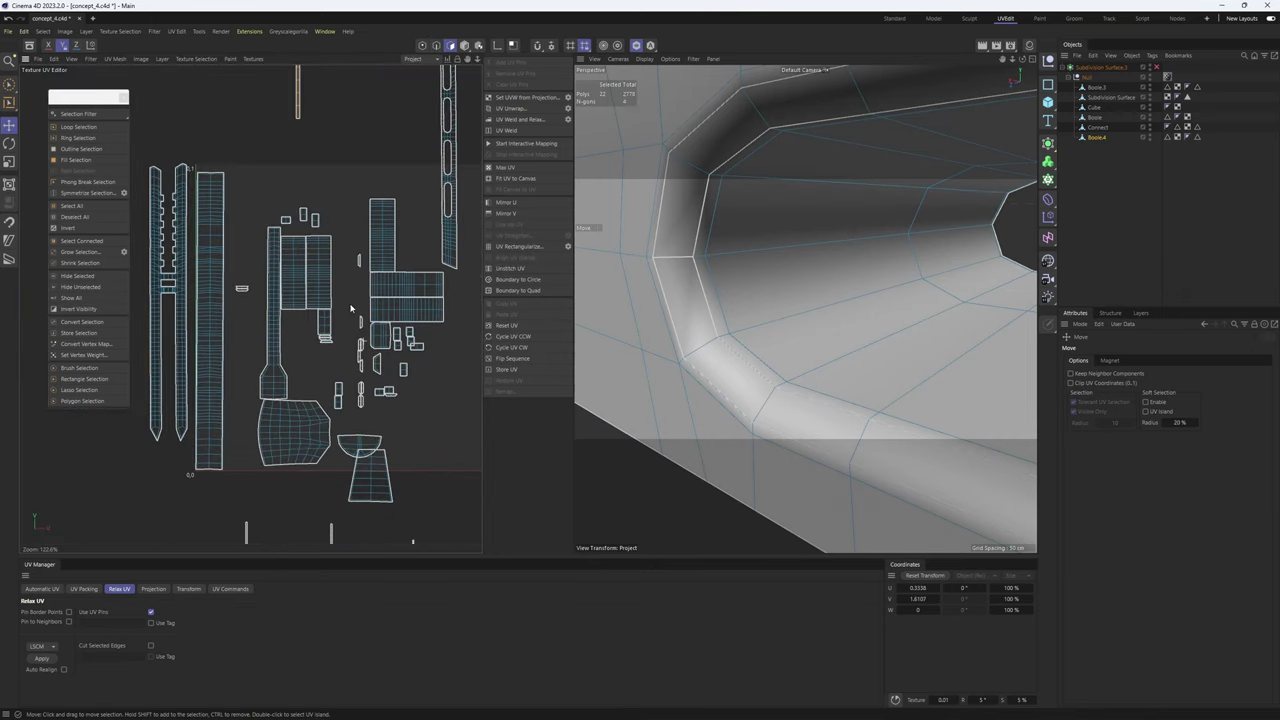
middle_click_drag(335, 169, 306, 226, "alt")
scroll(305, 229, "up", 3)
scroll(305, 231, "down", 6)
key("ctrl+a")
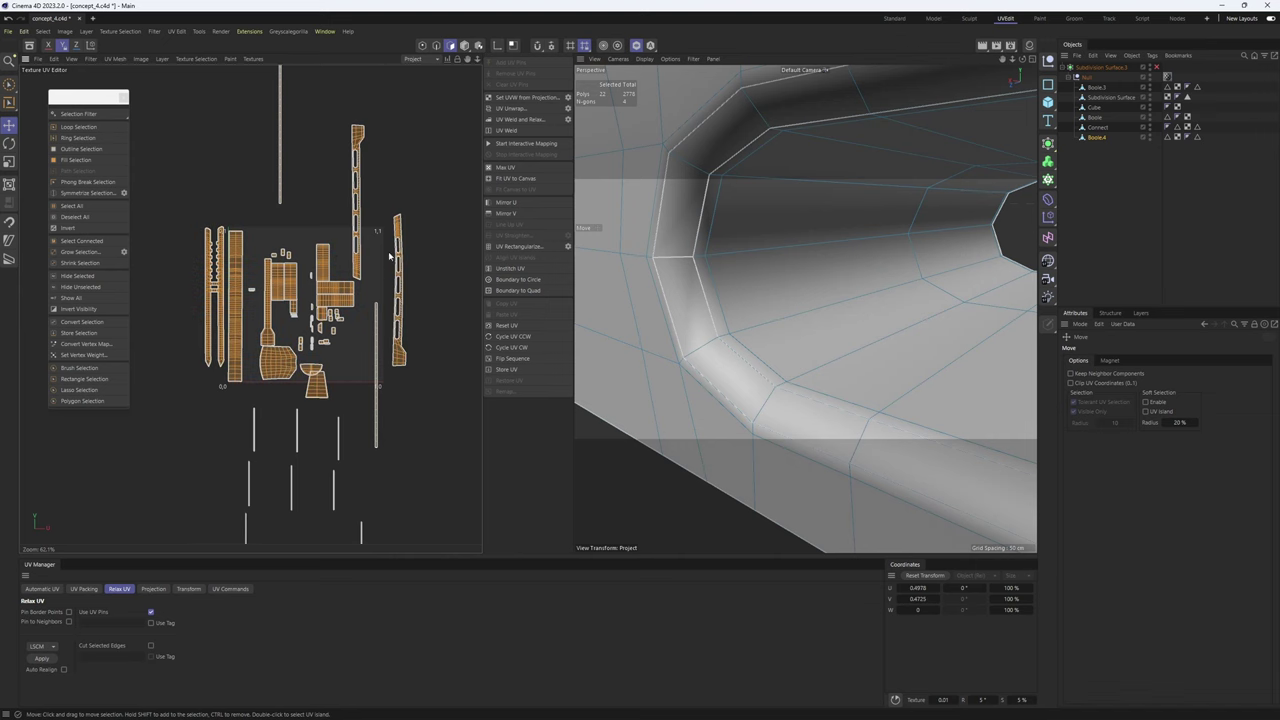
left_click(84, 589)
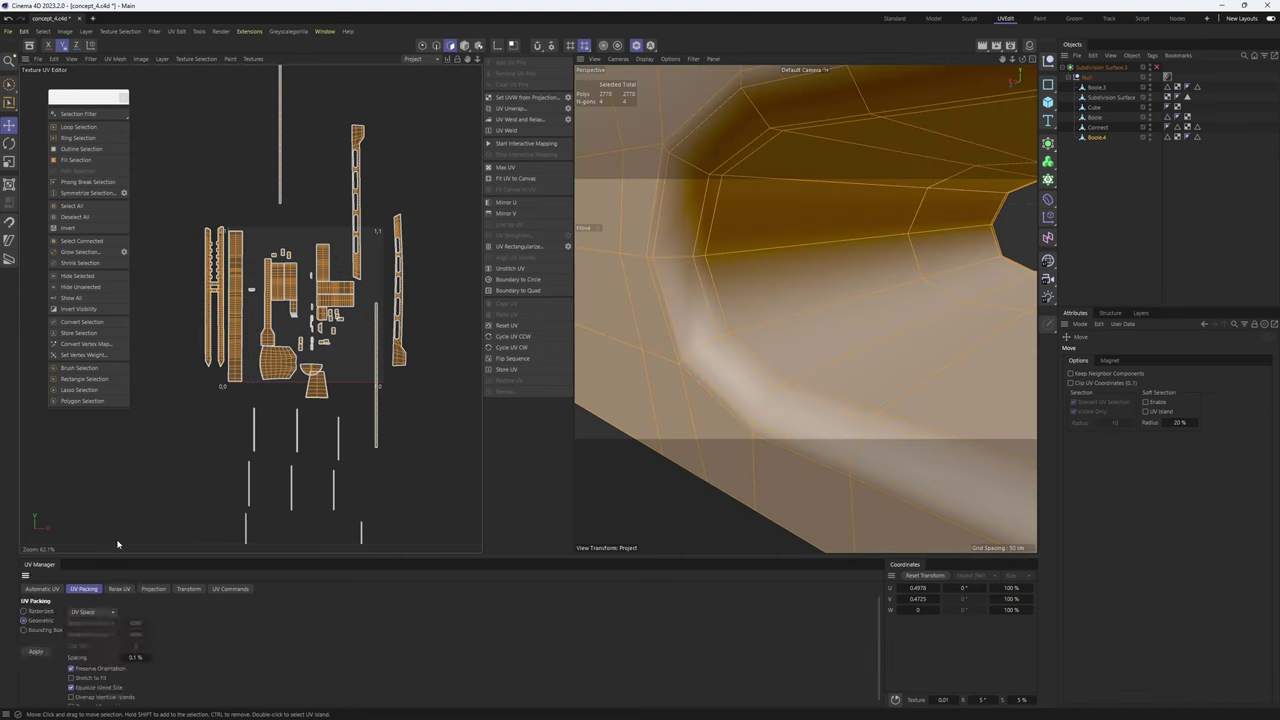
left_click(42, 655)
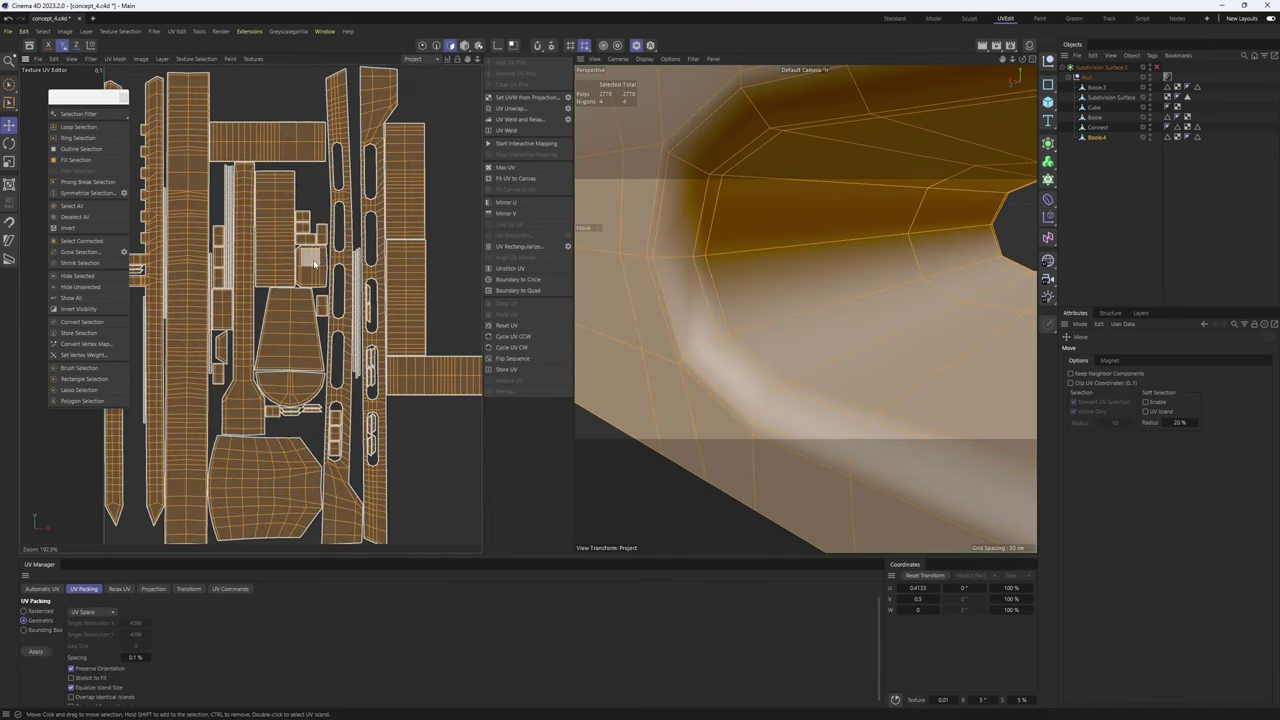
- Display materials in the 3D view and examine the checker texture along the whole rail body
scroll(318, 252, "down", 1)
scroll(811, 271, "down", 8)
key("n")
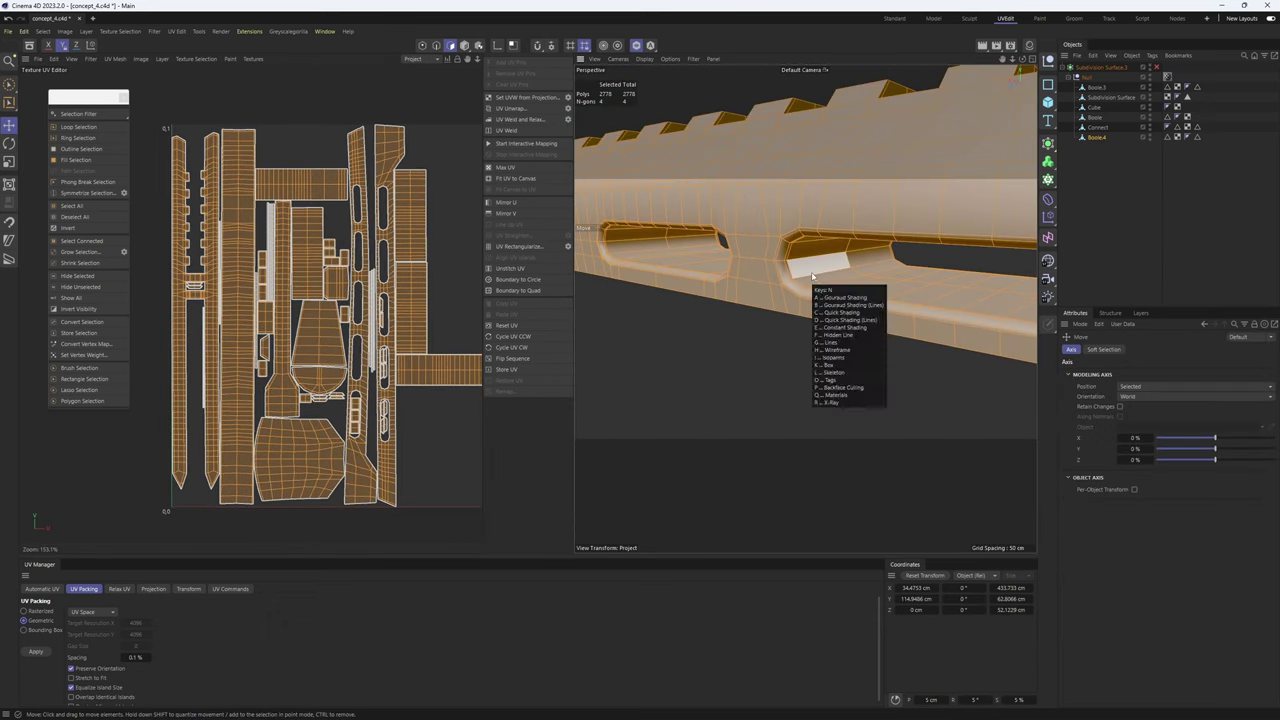
key("q")
scroll(818, 285, "down", 3)
left_click_drag(818, 285, 828, 308, "alt")
middle_click_drag(956, 277, 650, 211, "alt")
scroll(797, 261, "down", 3)
left_click_drag(797, 261, 715, 264, "alt")
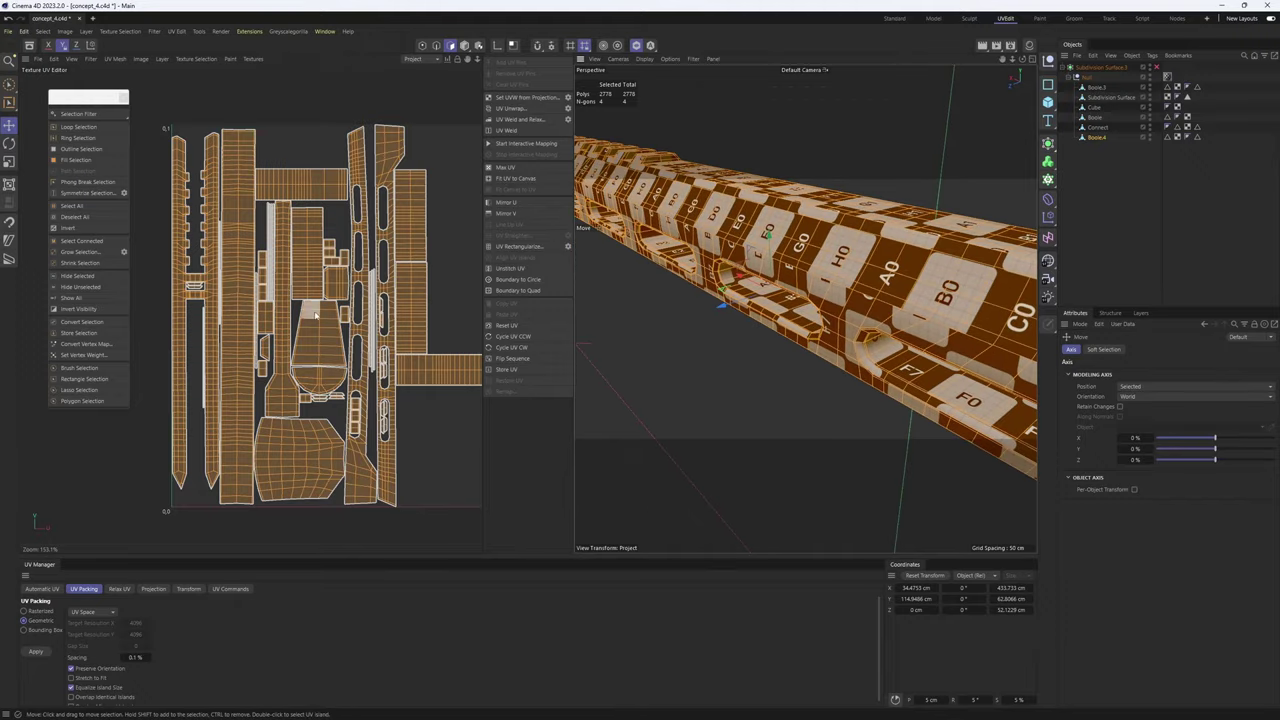
- Rotate the whole packed layout so its long islands lie horizontally, and move it back inside the UV square
scroll(319, 313, "down", 5)
key("r")
left_click_drag(356, 371, 706, 340)
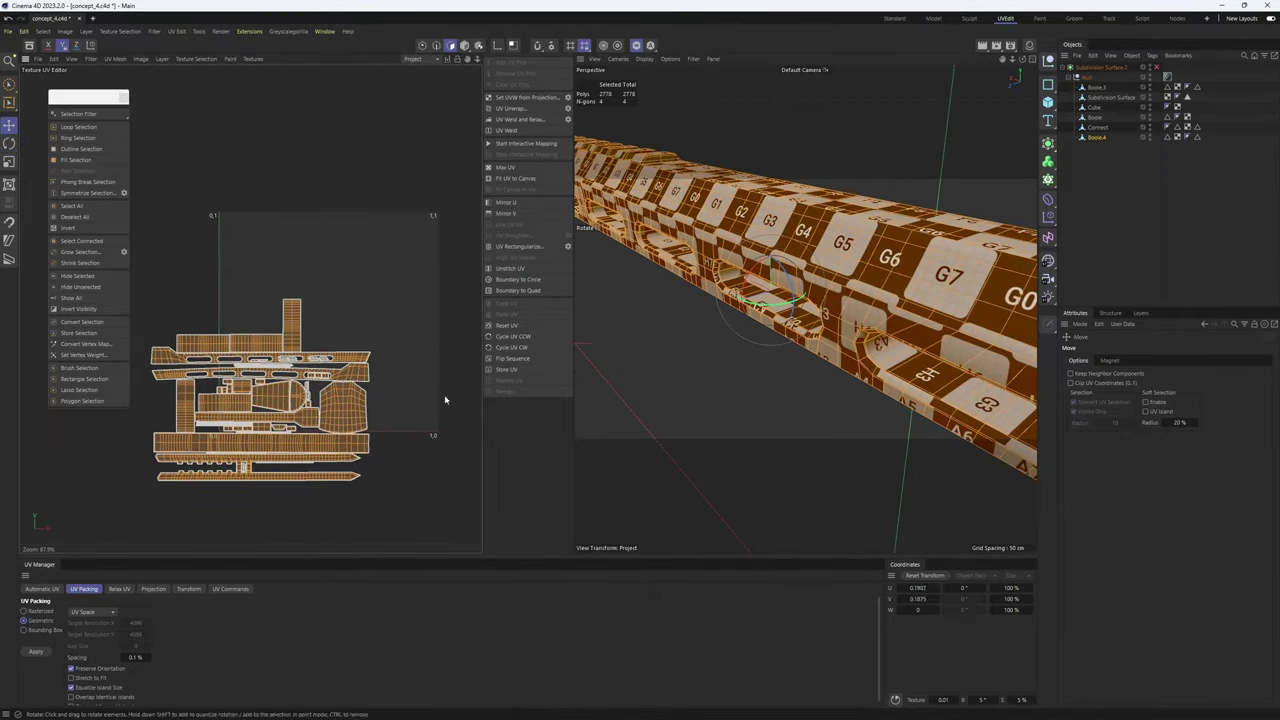
left_click_drag(446, 400, 512, 342)
left_click_drag(826, 264, 880, 234, "alt")
left_click_drag(322, 378, 324, 360)
left_click_drag(786, 298, 984, 275, "alt")
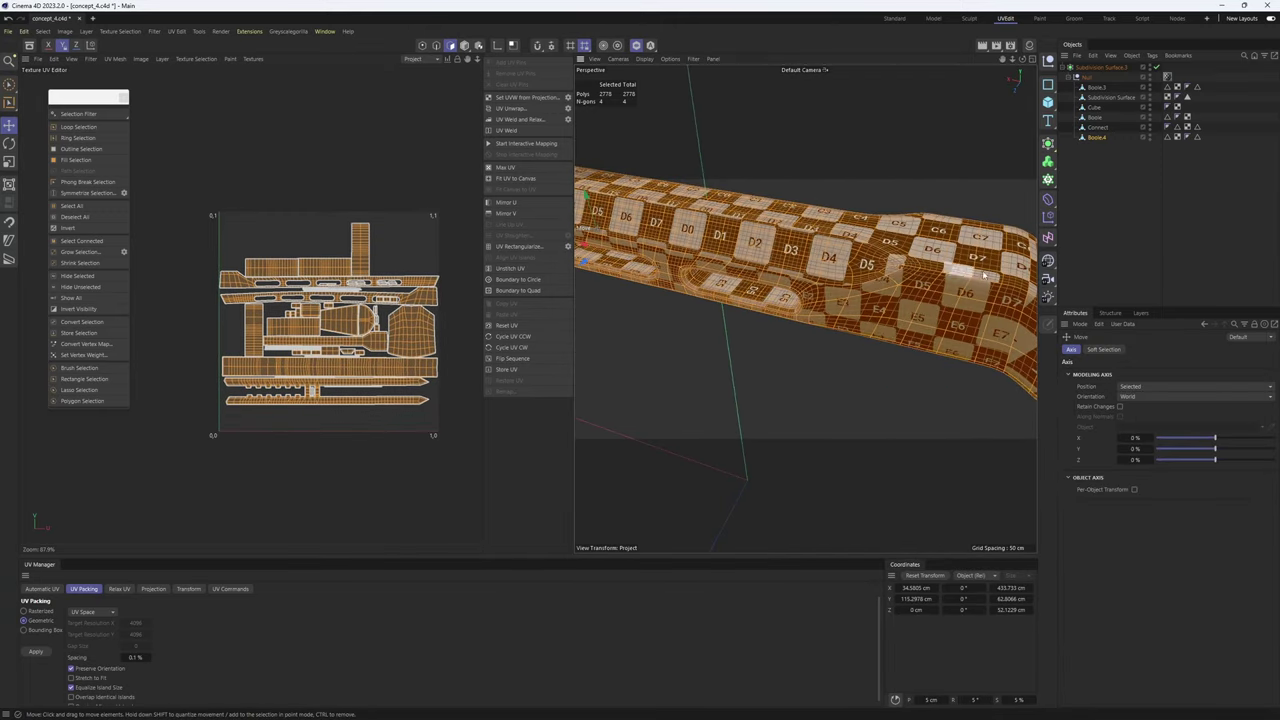
- Examine the checker texture around the slots and their rounded edges with subdivision smoothing switched on and off
left_click(1110, 200)
left_click_drag(903, 306, 932, 302, "alt")
scroll(790, 300, "up", 4)
left_click_drag(800, 305, 825, 325, "alt")
left_click(834, 313)
key("q")
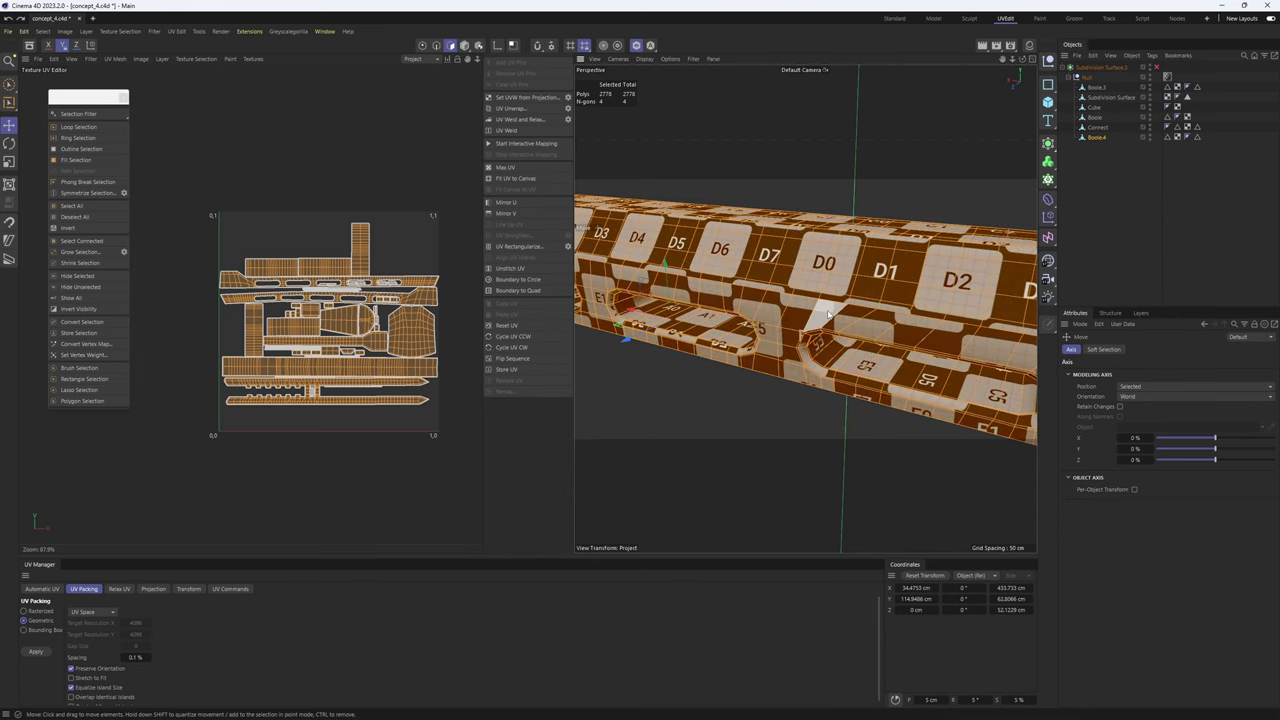
key("q")
key("q")
scroll(716, 351, "up", 5)
key("q")
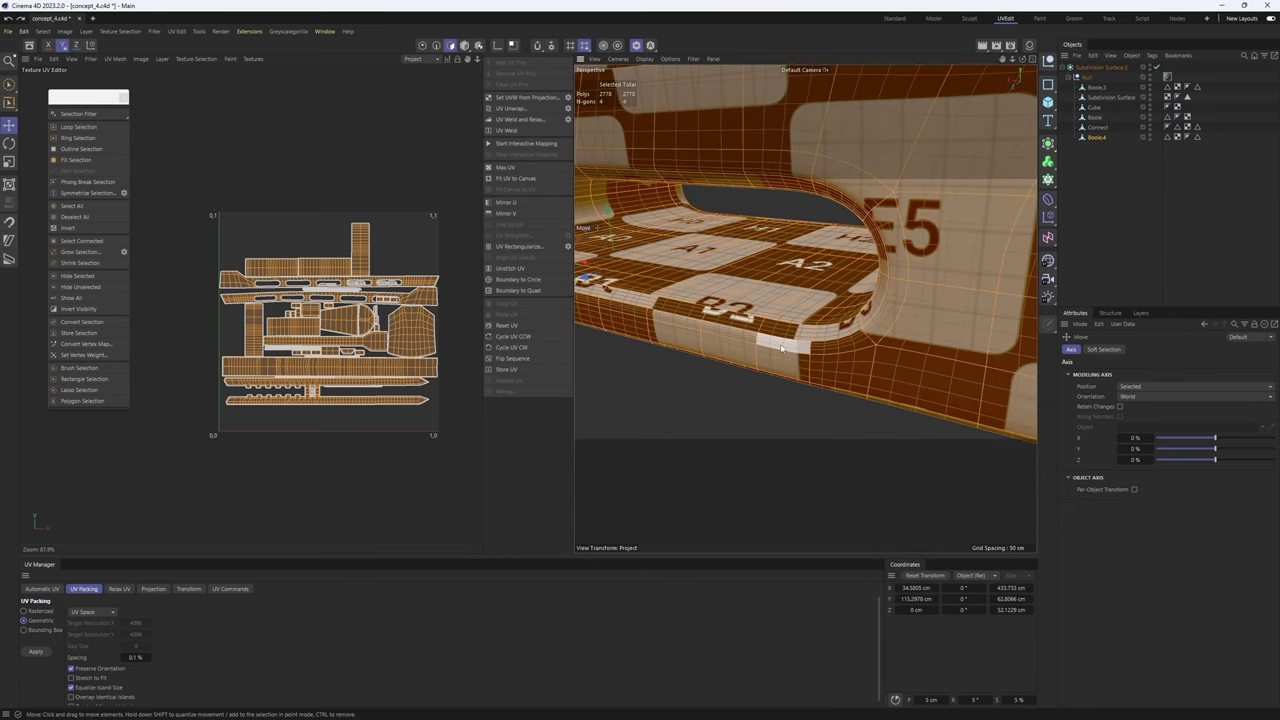
scroll(775, 300, "down", 8)
middle_click_drag(763, 300, 925, 335, "alt")
scroll(932, 332, "up", 5)
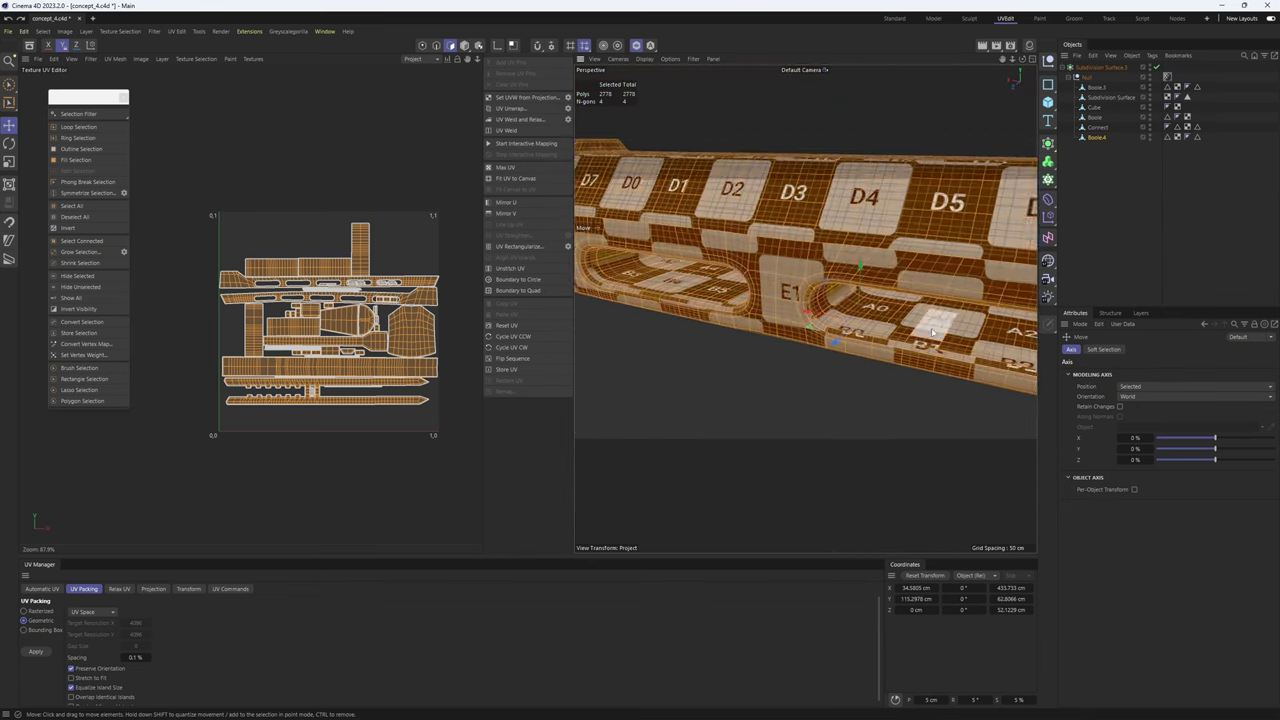
scroll(932, 331, "up", 10)
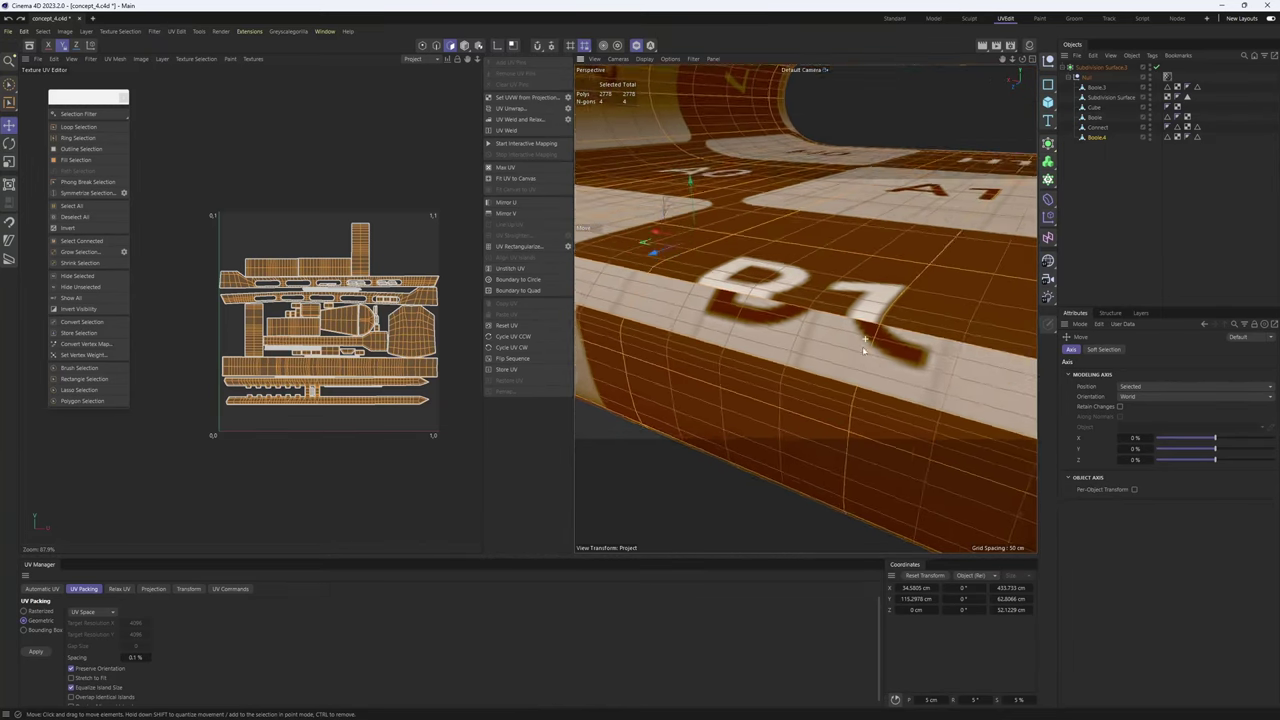
left_click_drag(864, 350, 865, 371, "alt")
key("q")
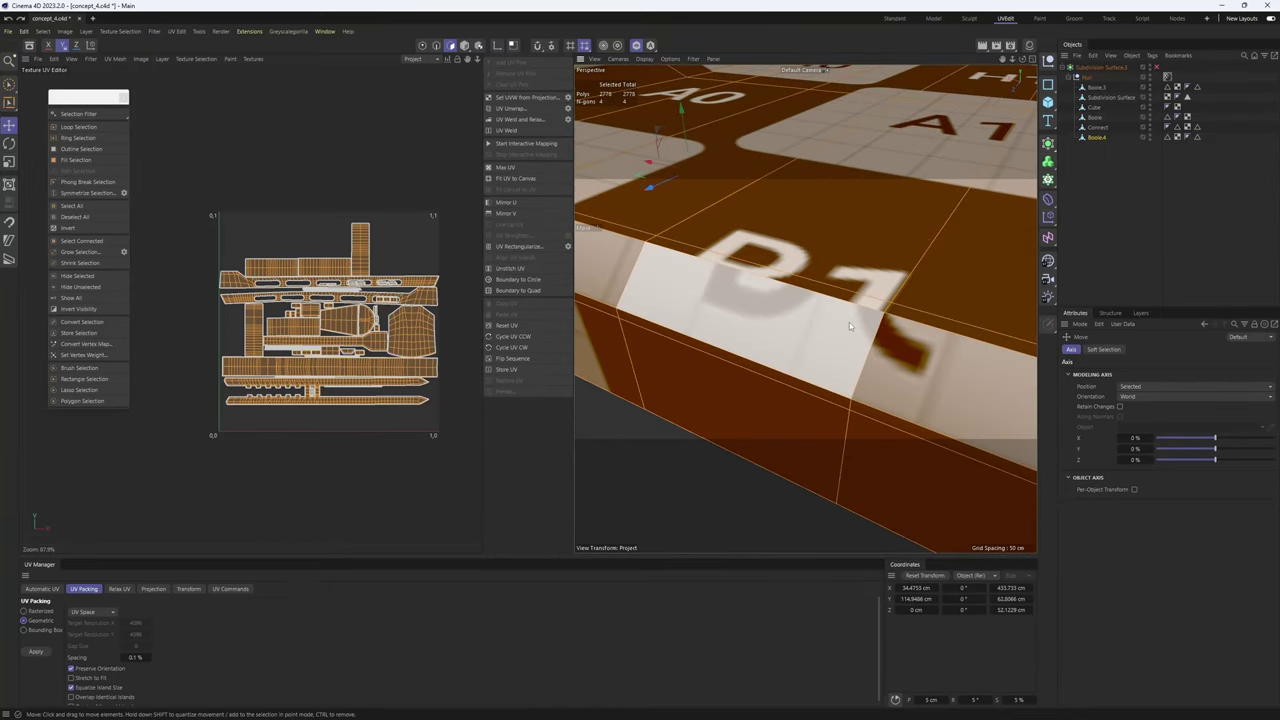
- Try a loop cut along the narrow edge faces of the slot below the B1 checker label
left_click(833, 293)
left_click(861, 340, "shift")
scroll(864, 358, "down", 3)
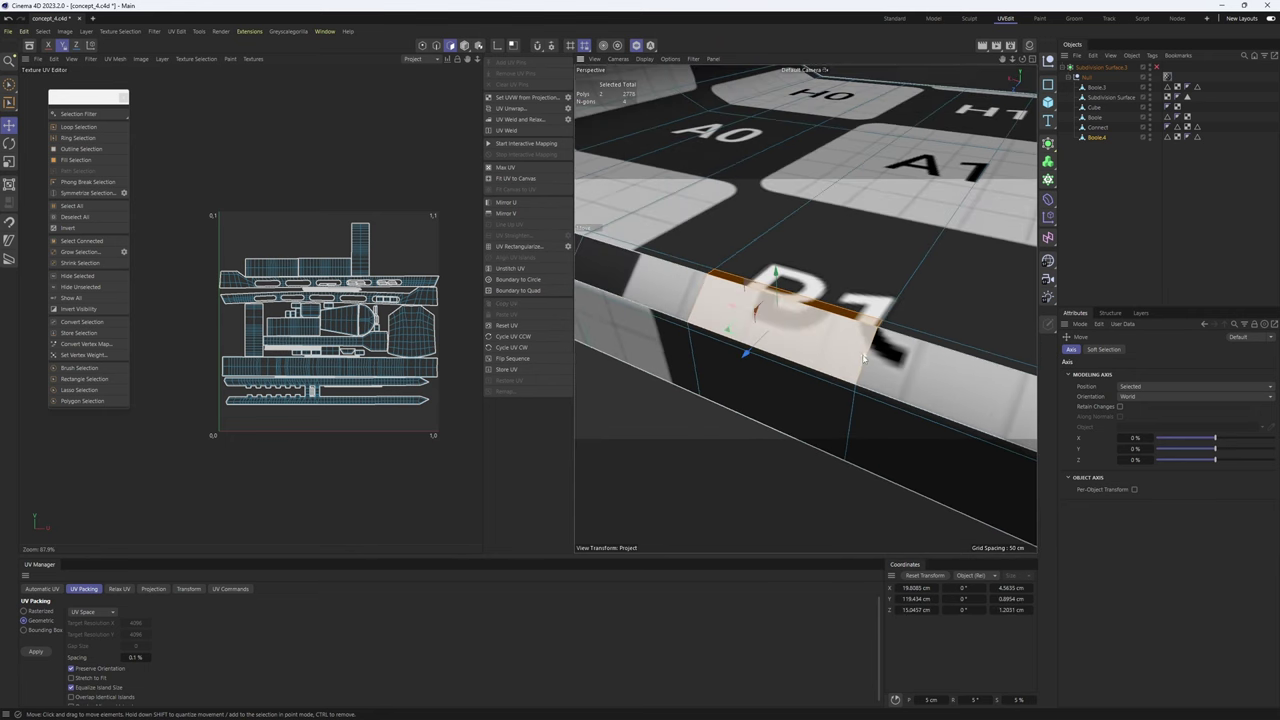
key("k")
key("l")
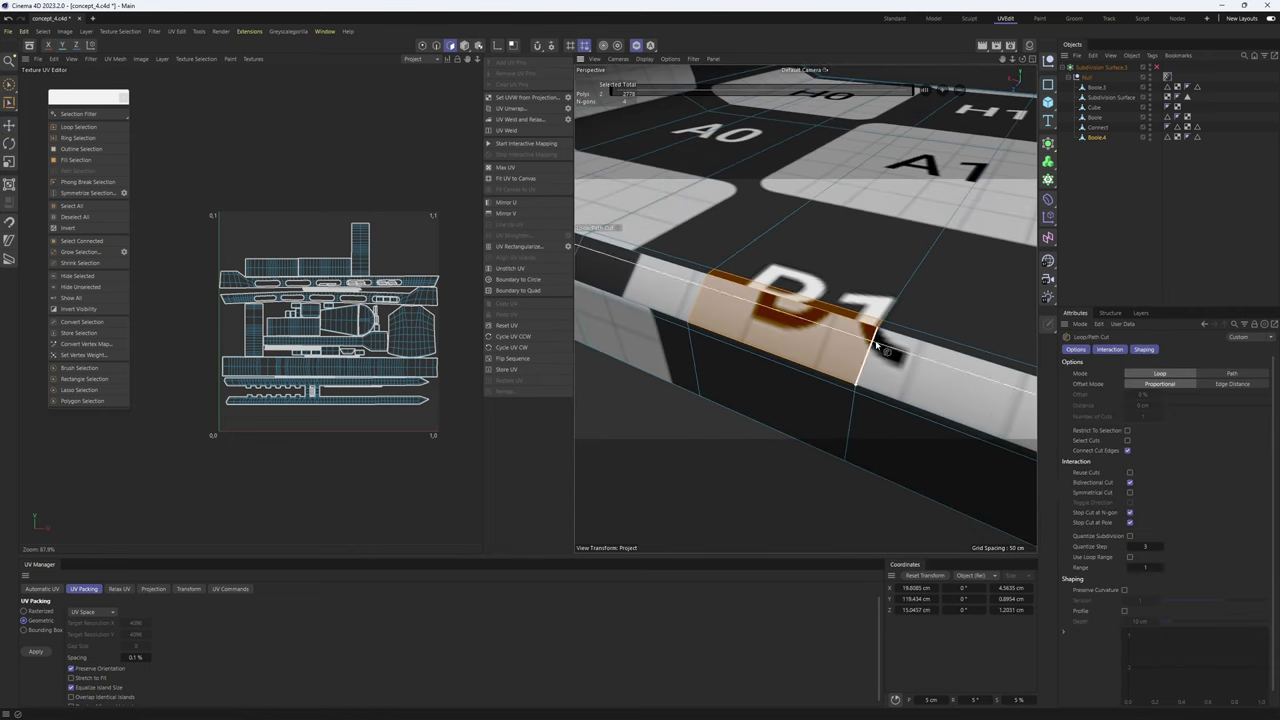
left_click(866, 374)
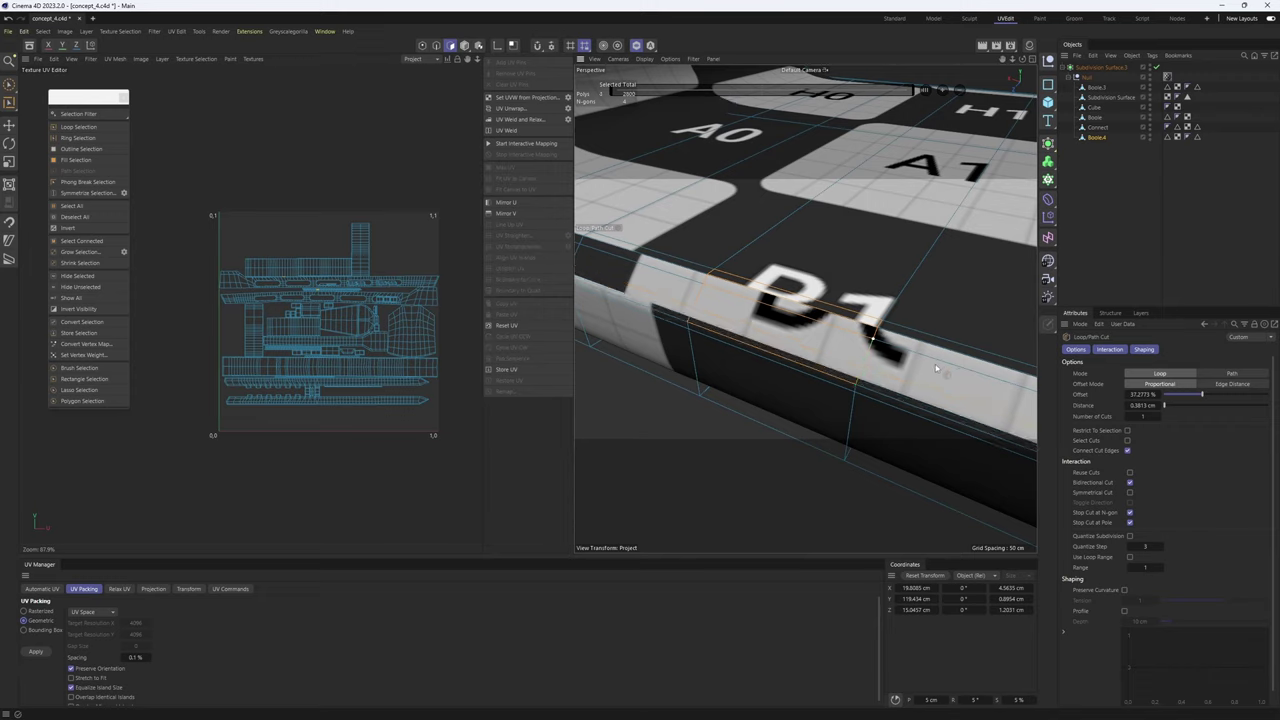
key("ctrl+z")
- Select the top face of the raised rail block labelled E3 and locate it in the UV layout
scroll(927, 364, "down", 8)
left_click_drag(927, 364, 879, 289, "alt")
scroll(870, 310, "up", 5)
scroll(870, 310, "down", 5)
key("e")
left_click(859, 251)
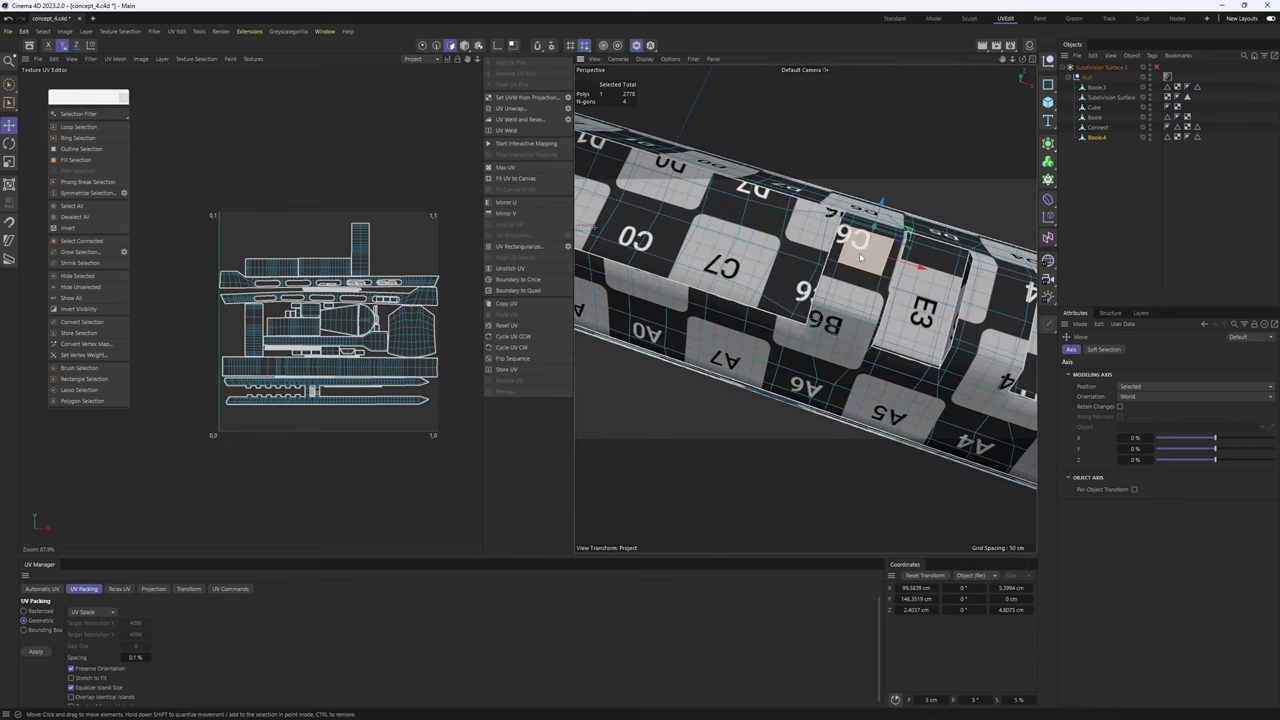
scroll(362, 330, "up", 5)
scroll(364, 335, "down", 4)
scroll(304, 445, "up", 9)
left_click(834, 252)
left_click(825, 281, "shift")
left_click_drag(930, 330, 850, 315, "alt")
left_click(757, 298)
key("s")
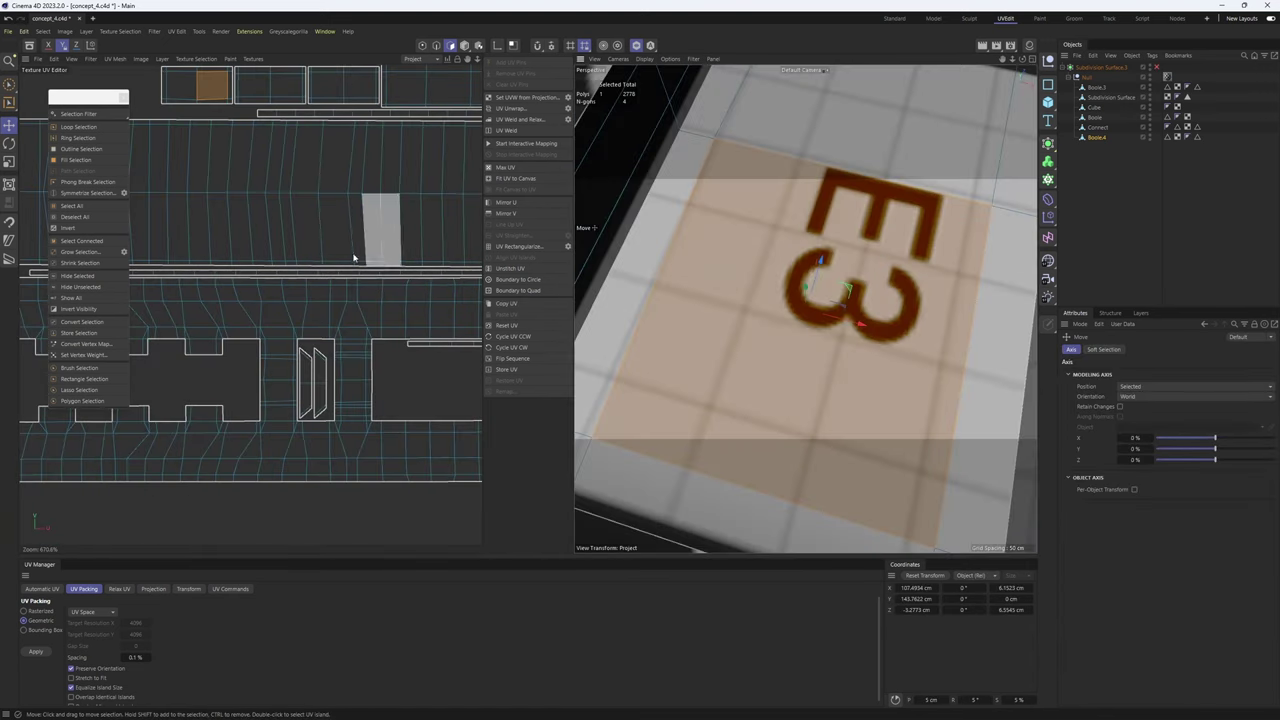
- Take the E3 block's island out of the packed layout into empty space and rotate it upright
scroll(346, 278, "down", 5)
scroll(322, 265, "down", 3)
double_click(286, 242)
scroll(872, 265, "down", 8)
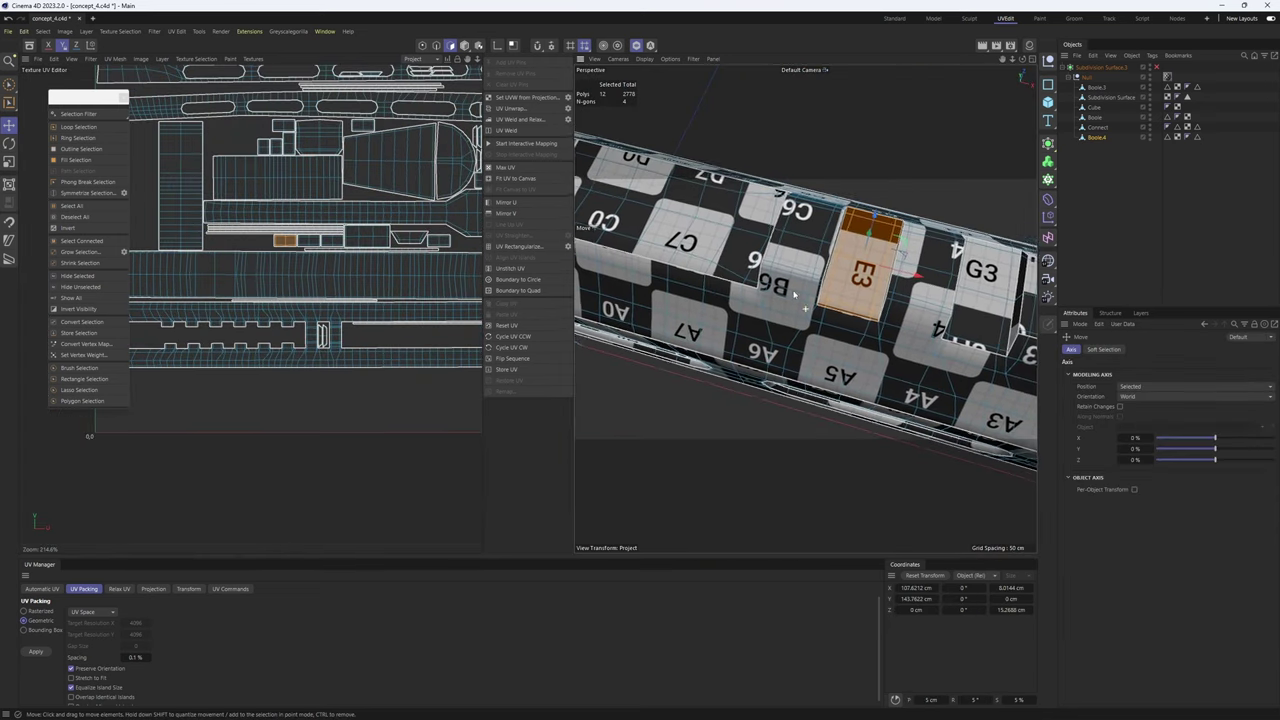
key("r")
left_click_drag(361, 286, 286, 386)
key("e")
- Move the island of the second sideways-textured rail block below the packed layout and rotate it upright
middle_click_drag(980, 290, 703, 246, "alt")
double_click(832, 258)
left_click_drag(350, 287, 353, 475)
key("r")
left_click_drag(353, 475, 250, 475)
key("e")
- Move the E4 block's island below the packed layout, rotate it upright and place it beside the previous block island
middle_click_drag(940, 325, 820, 294, "alt")
left_click(832, 264)
scroll(414, 260, "down", 2)
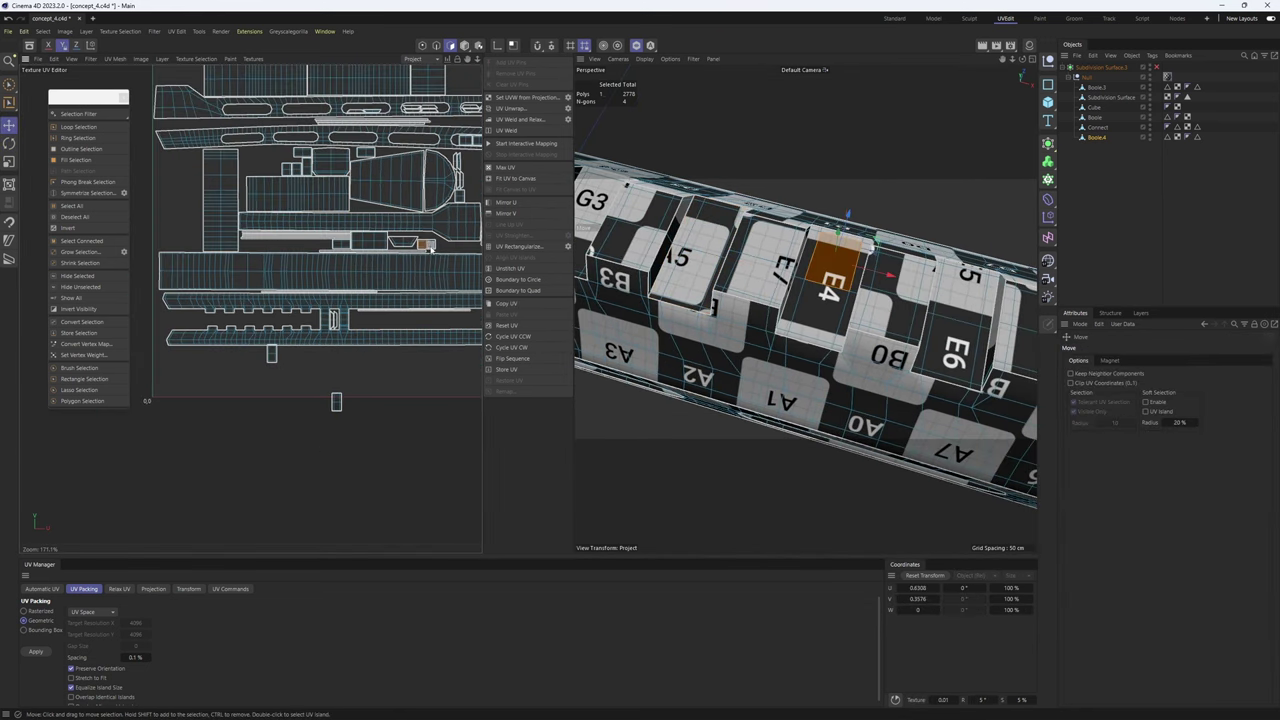
double_click(430, 249)
left_click_drag(430, 249, 397, 396)
scroll(393, 403, "up", 3)
key("r")
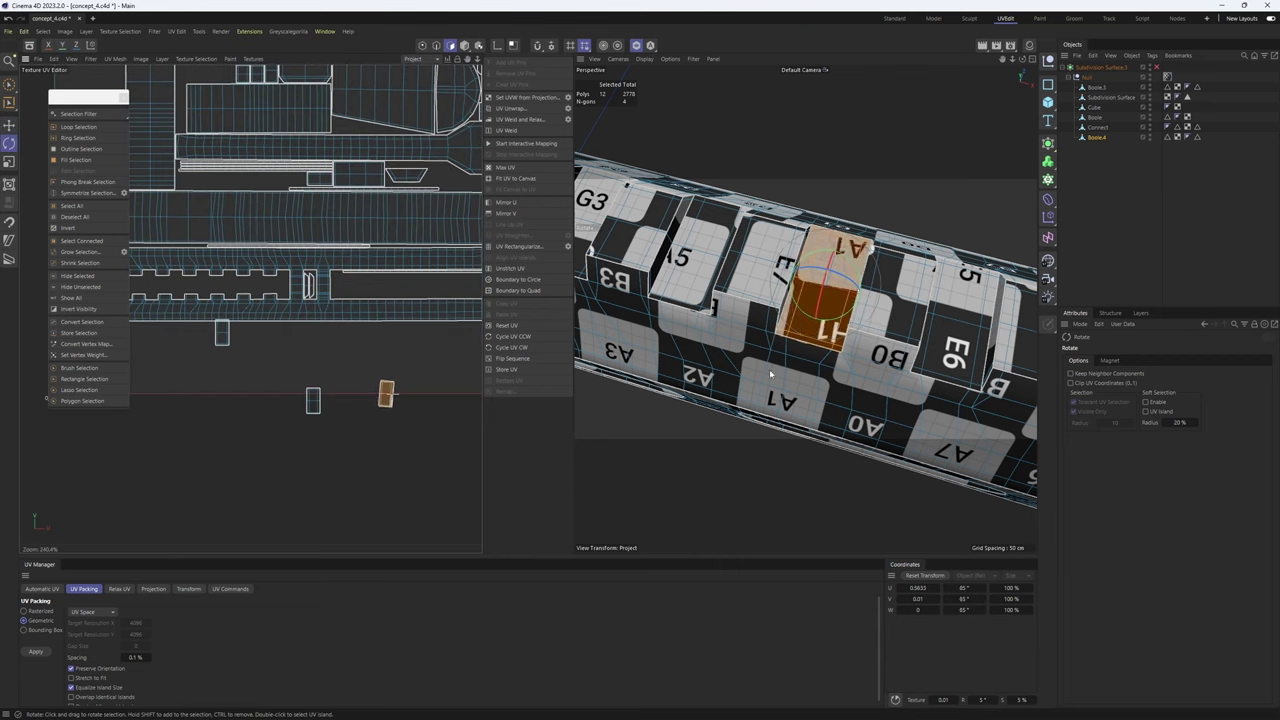
key("e")
left_click_drag(381, 400, 352, 400)
middle_click_drag(352, 400, 299, 406, "alt")
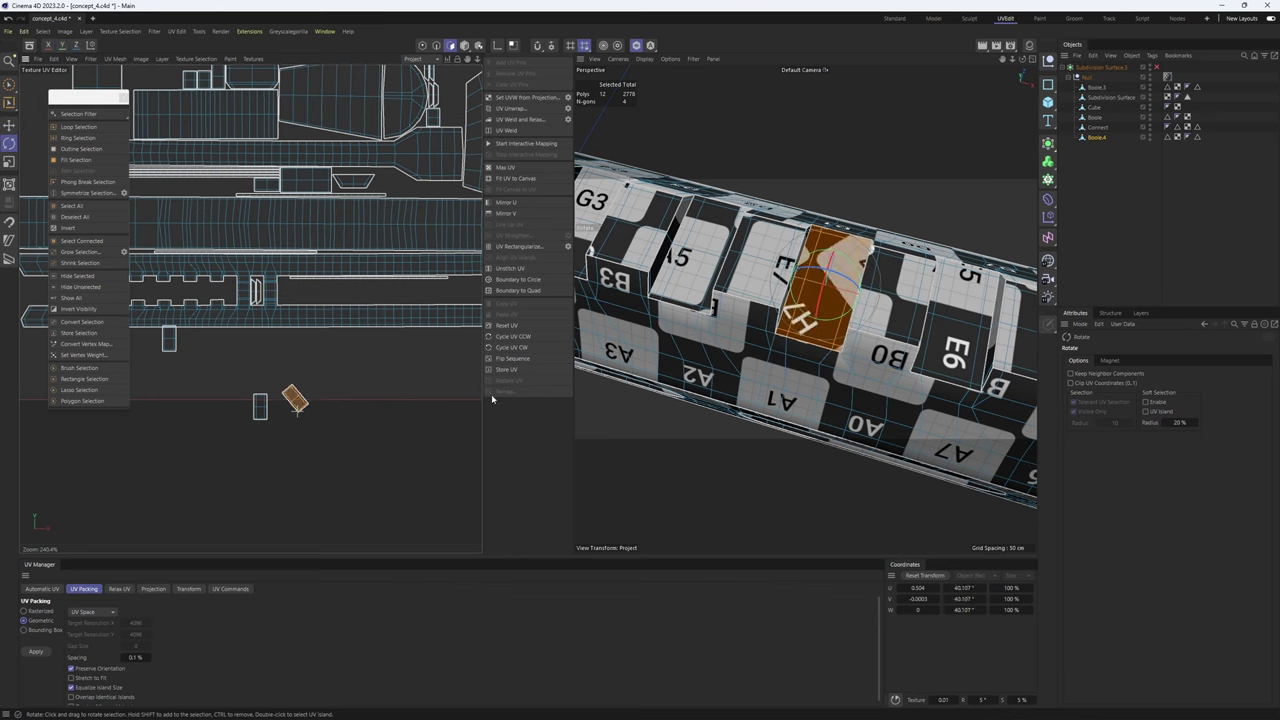
key("e")
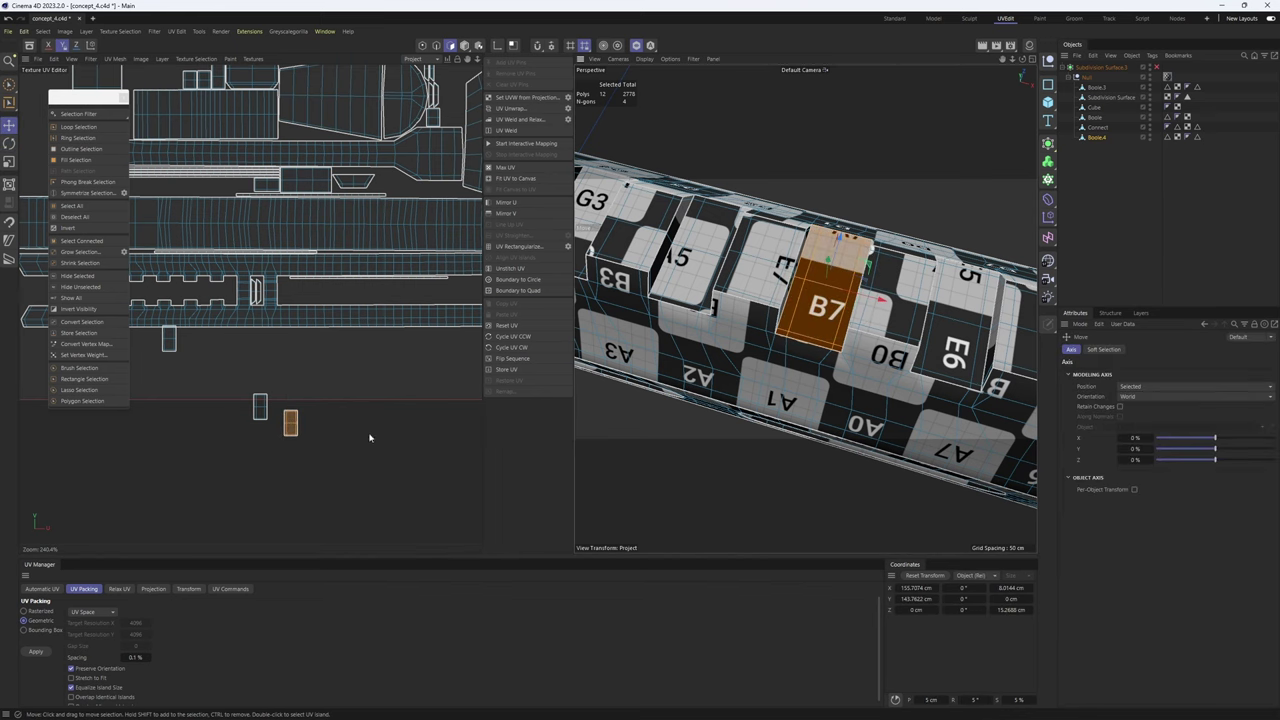
left_click_drag(291, 430, 296, 411)
- Bring the E6 block's island out of the layout, rotate it upright and line it up with the extracted block islands
left_click_drag(925, 292, 915, 312, "alt")
middle_click_drag(915, 312, 773, 321, "alt")
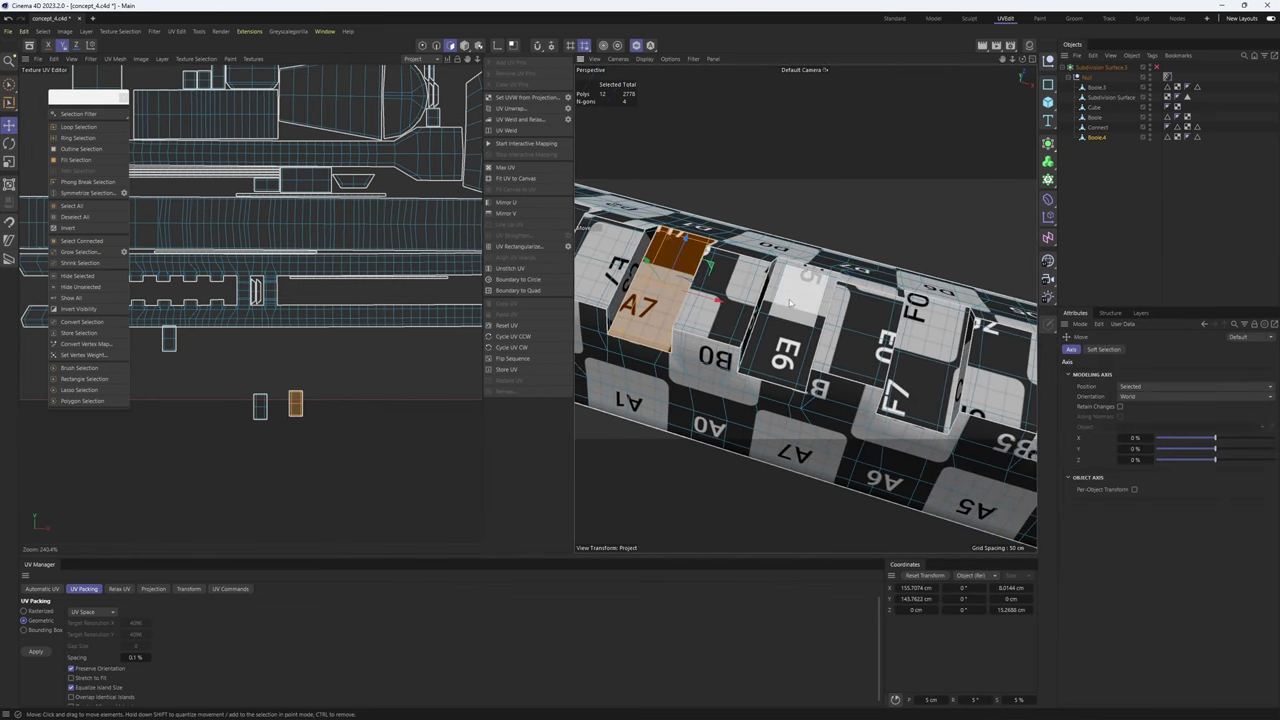
left_click(790, 300)
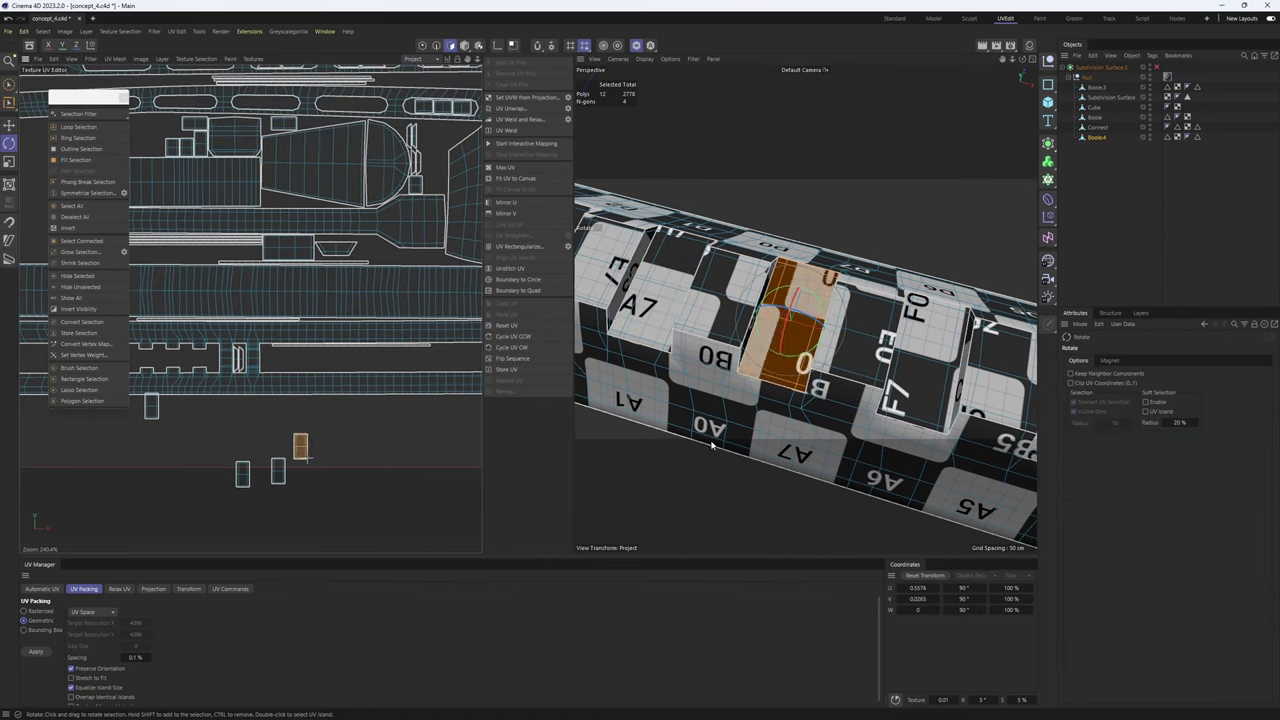
key("e")
left_click_drag(301, 444, 314, 474)
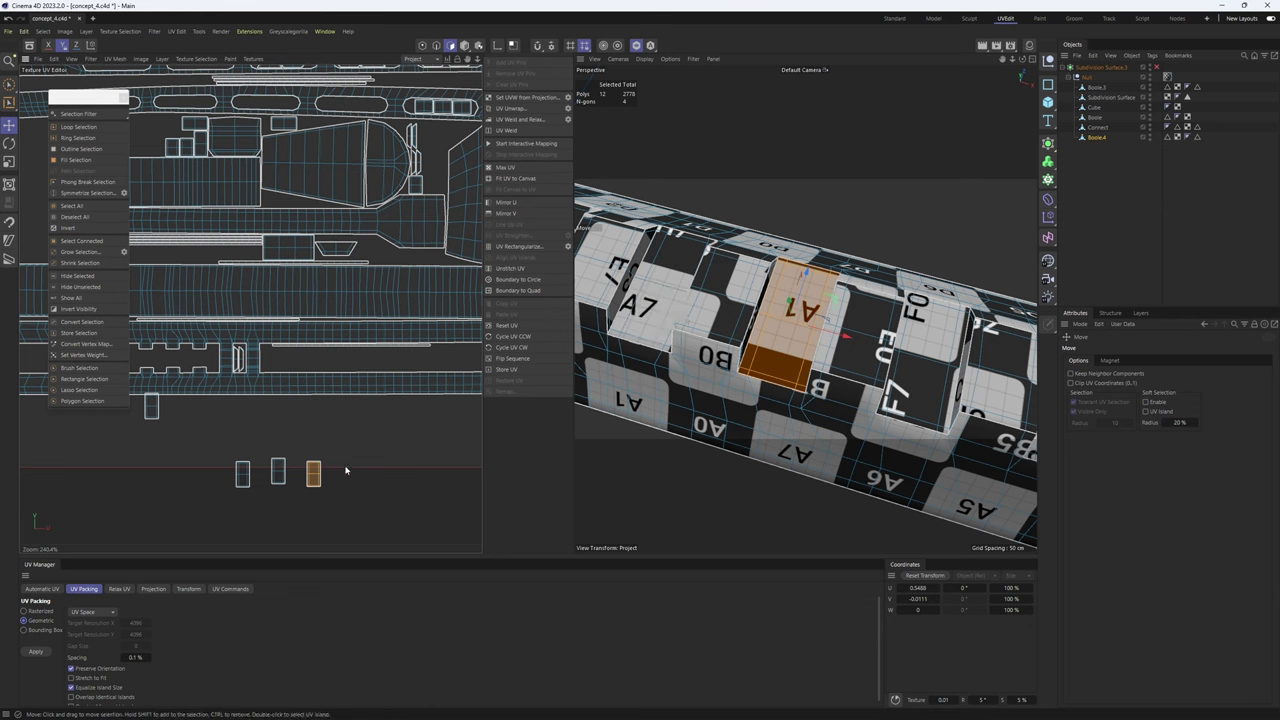
left_click_drag(865, 331, 1100, 322, "shift")
key("e")
left_click_drag(304, 500, 303, 475)
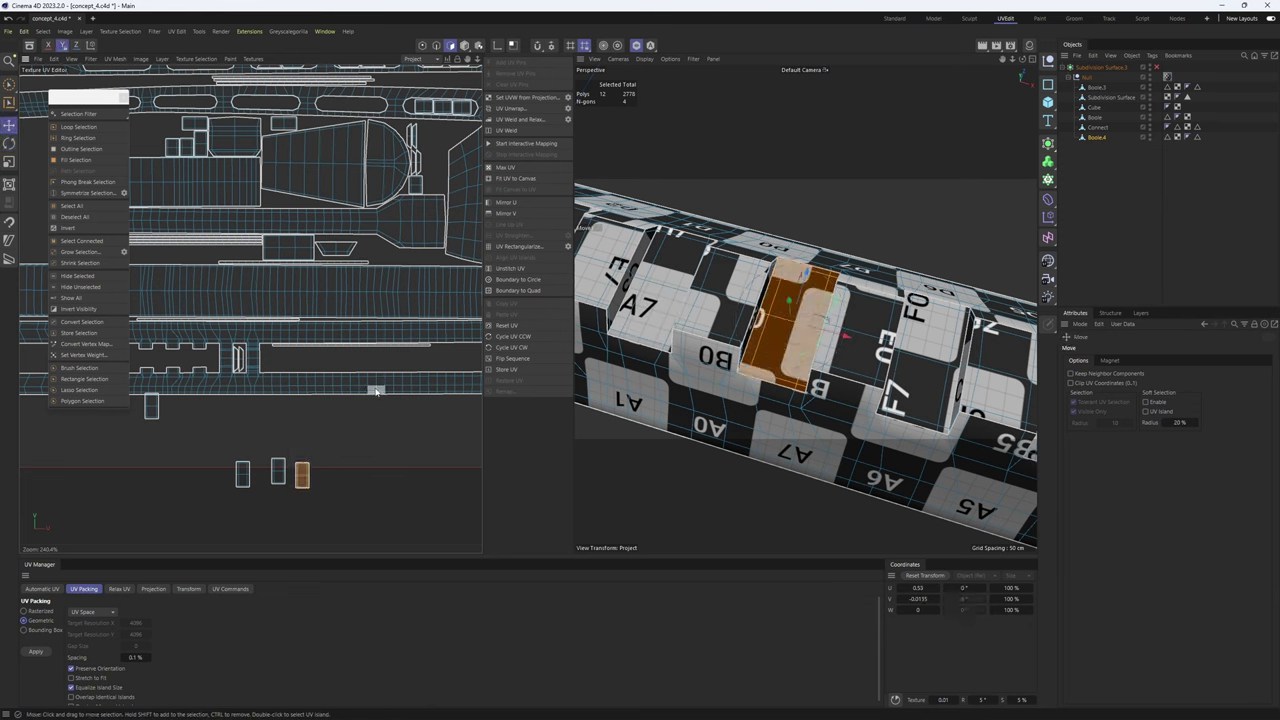
- Move the island of the block labelled F0 and F7 beside the extracted block islands and rotate it upright
middle_click_drag(927, 343, 835, 328, "alt")
left_click(846, 324)
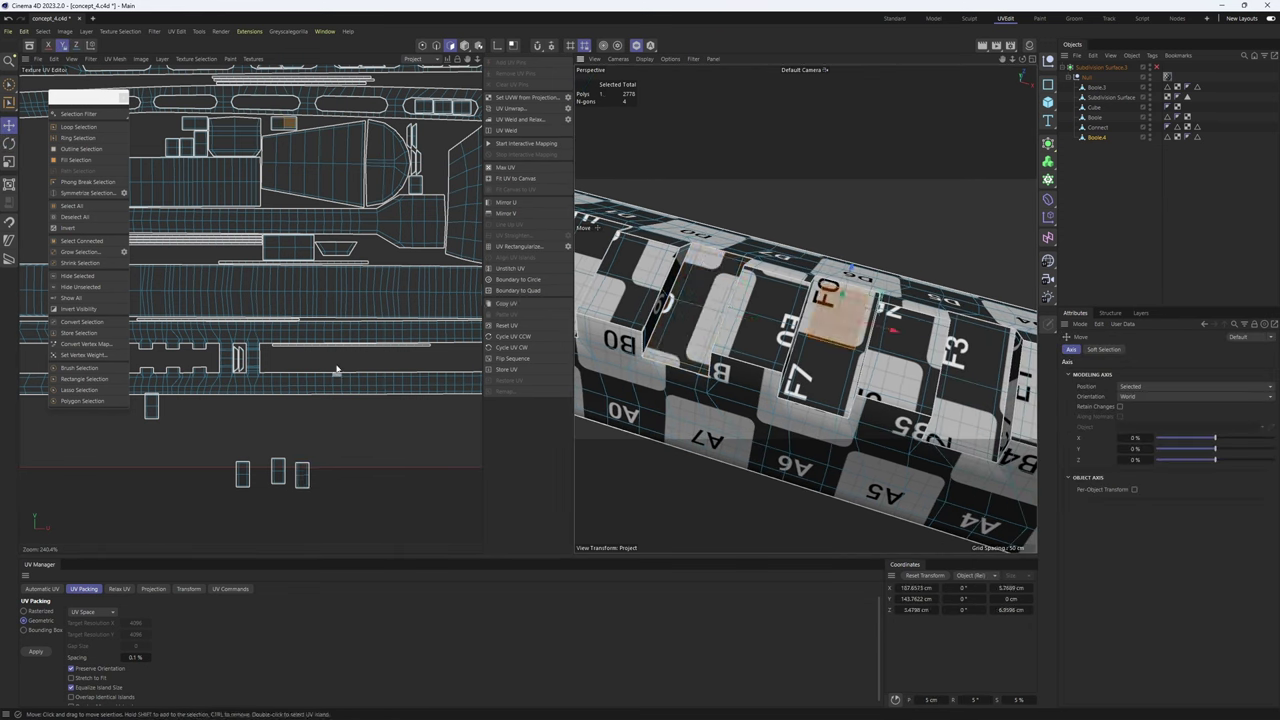
middle_click_drag(334, 369, 333, 377, "alt")
double_click(283, 134)
left_click_drag(283, 134, 329, 486)
key("r")
left_click_drag(337, 480, 781, 398, "shift")
key("e")
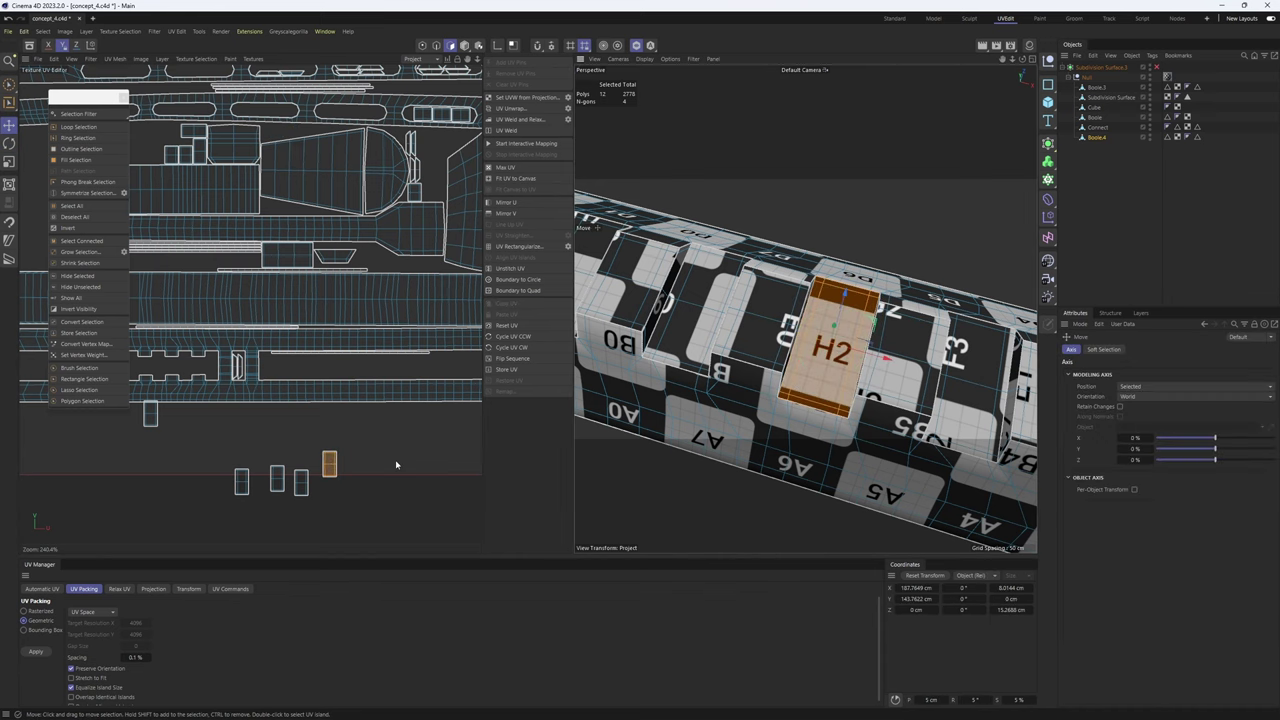
- Move the F3 block's island to the end of the extracted block islands and rotate it upright
middle_click_drag(845, 333, 697, 305, "alt")
left_click(828, 333)
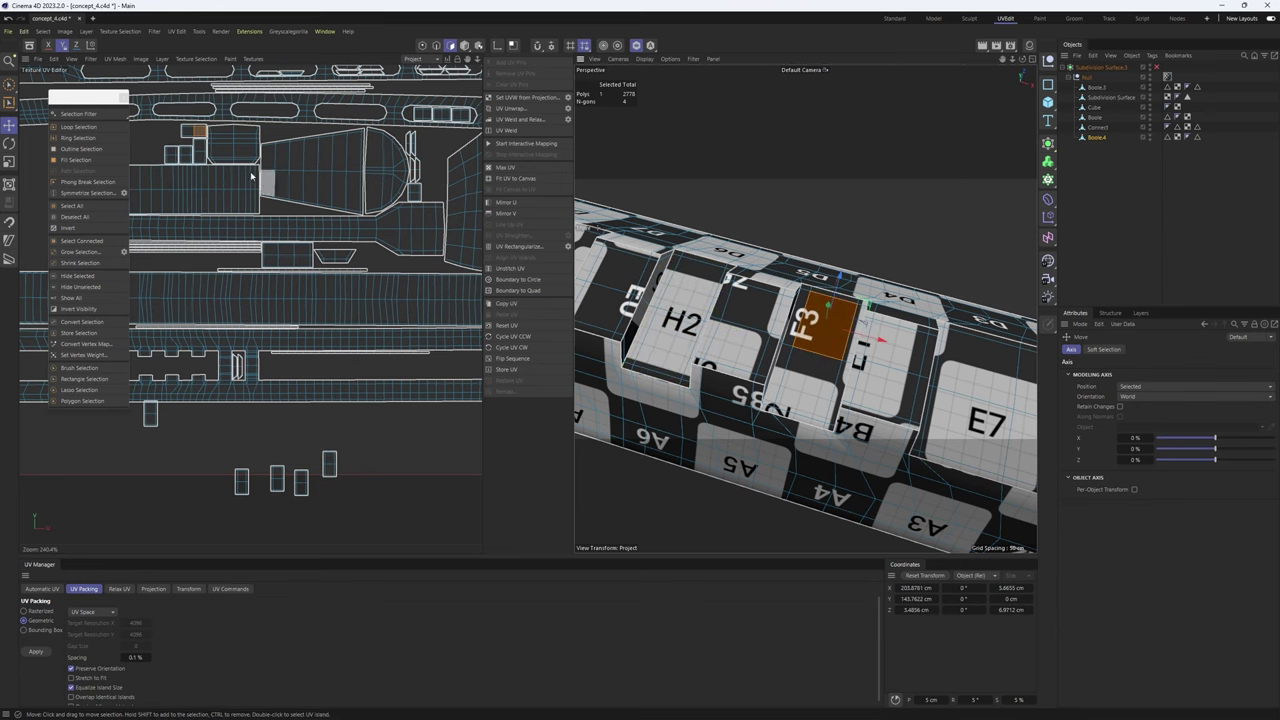
middle_click_drag(252, 175, 264, 195, "alt")
double_click(199, 152)
left_click_drag(205, 153, 790, 441)
key("r")
key("e")
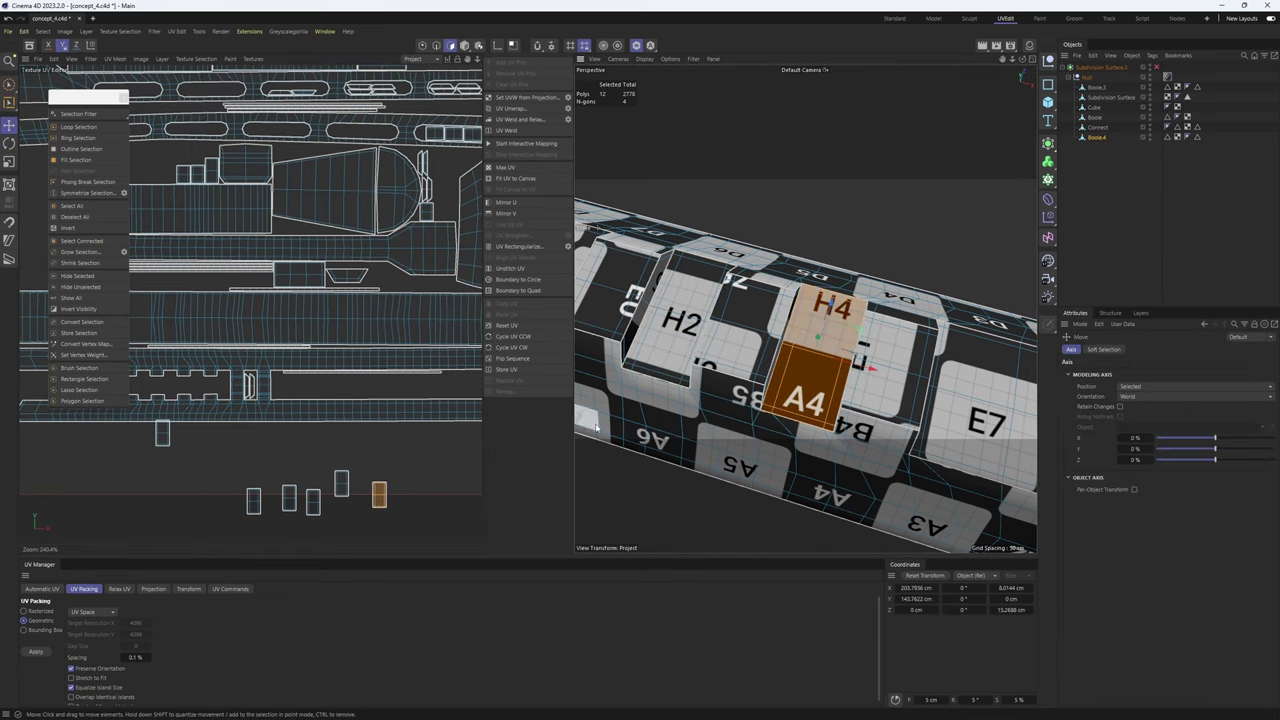
- Pull the last raised block's island out of the slot in the side strip, place it with the other block islands and rotate it upright
mouse_move(863, 357)
middle_mouse_down("alt")
mouse_move(638, 284)
mouse_move(871, 336)
middle_mouse_up("alt")
left_click_drag(870, 338, 872, 278, "alt")
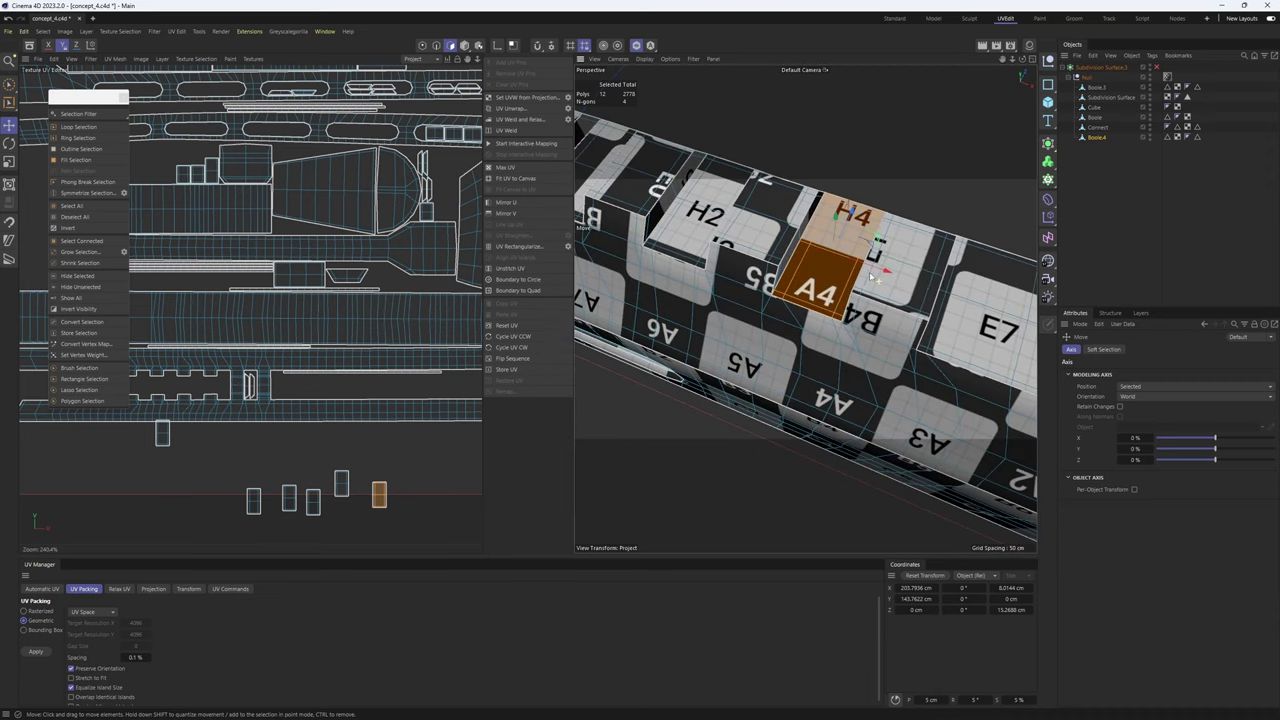
scroll(438, 228, "down", 1)
middle_click_drag(440, 220, 379, 256, "alt")
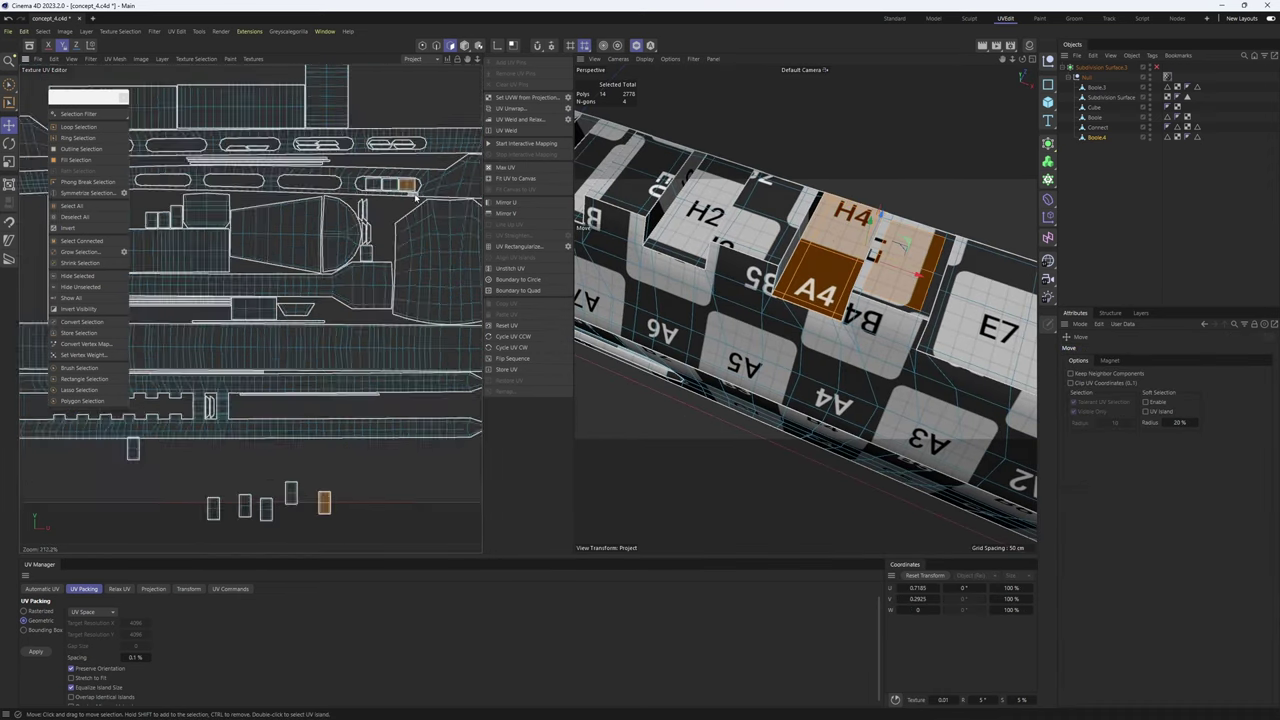
scroll(408, 188, "up", 4)
double_click(407, 184)
left_click_drag(407, 185, 297, 546)
scroll(265, 538, "down", 3)
middle_click_drag(265, 538, 309, 445, "alt")
key("r")
left_click_drag(311, 480, 348, 514)
key("e")
- Mirror the two connected side strip islands with the block notches in V and U, and move them below the UV layout
middle_click_drag(232, 225, 305, 291, "alt")
scroll(305, 291, "down", 3)
scroll(978, 434, "down", 1)
left_click_drag(978, 434, 887, 332, "alt")
double_click(194, 413)
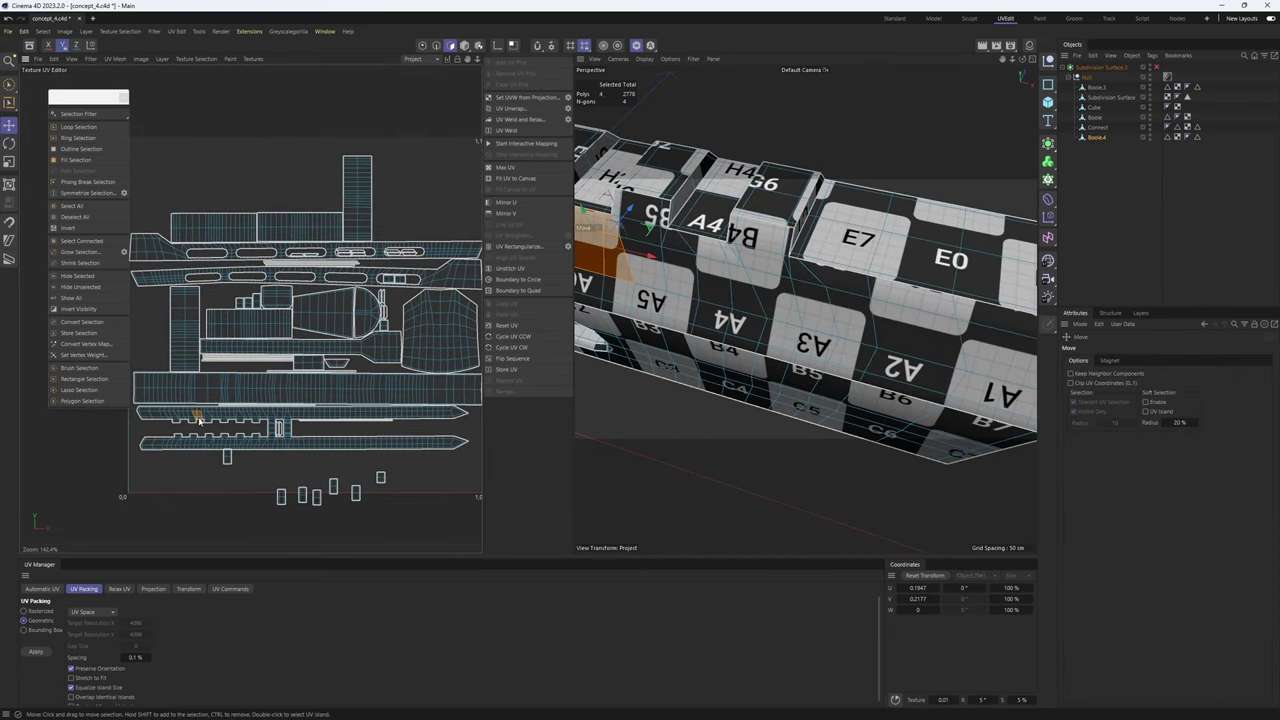
left_click_drag(605, 382, 866, 345, "alt")
left_click(515, 214)
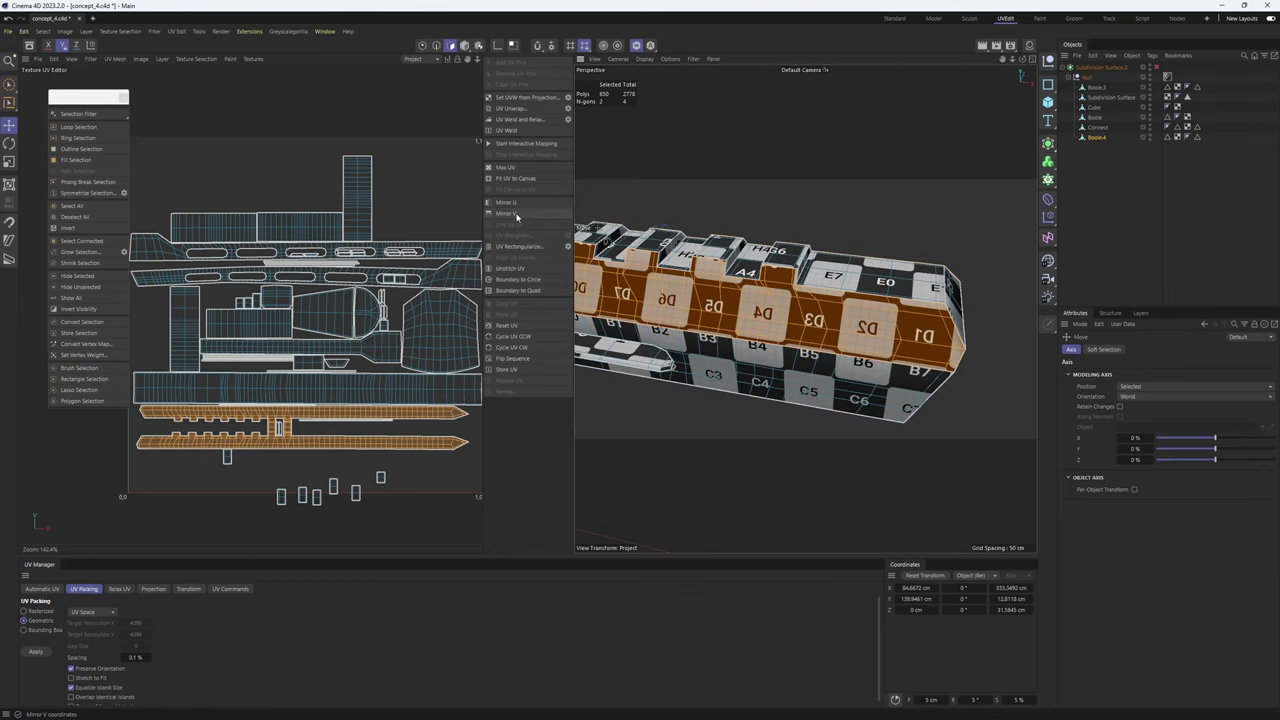
left_click(515, 204)
left_click_drag(359, 451, 298, 547)
- Turn the islands of the body's flat end face and the slanted face above it upright by mirroring them in U and V
left_click_drag(863, 342, 820, 308, "alt")
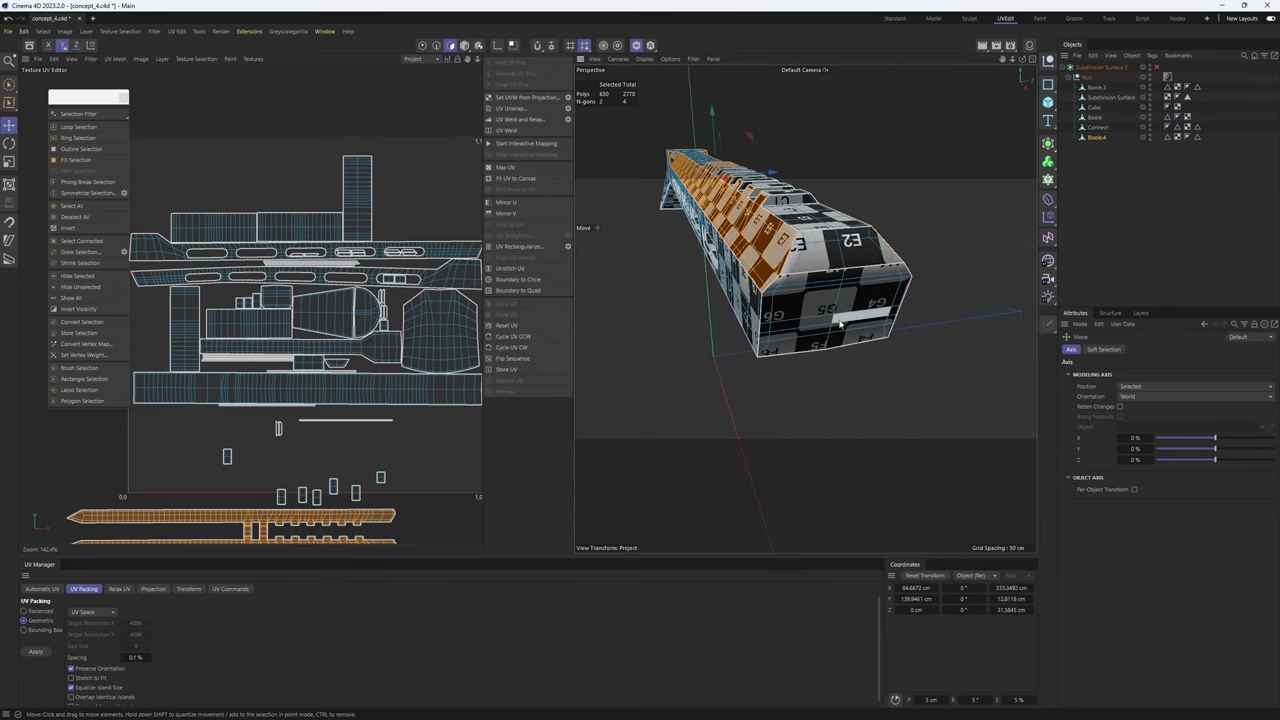
left_click(840, 323)
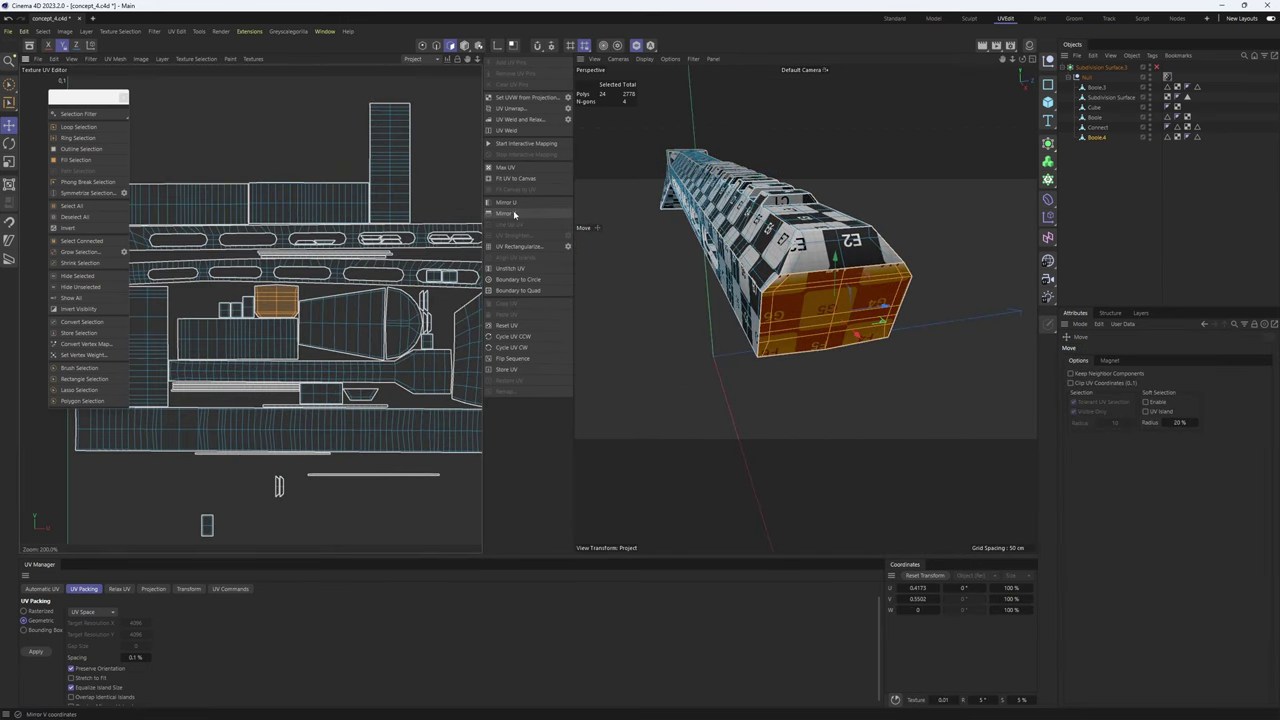
scroll(814, 294, "up", 3)
left_click_drag(814, 294, 816, 325, "alt")
left_click(820, 272)
double_click(358, 392)
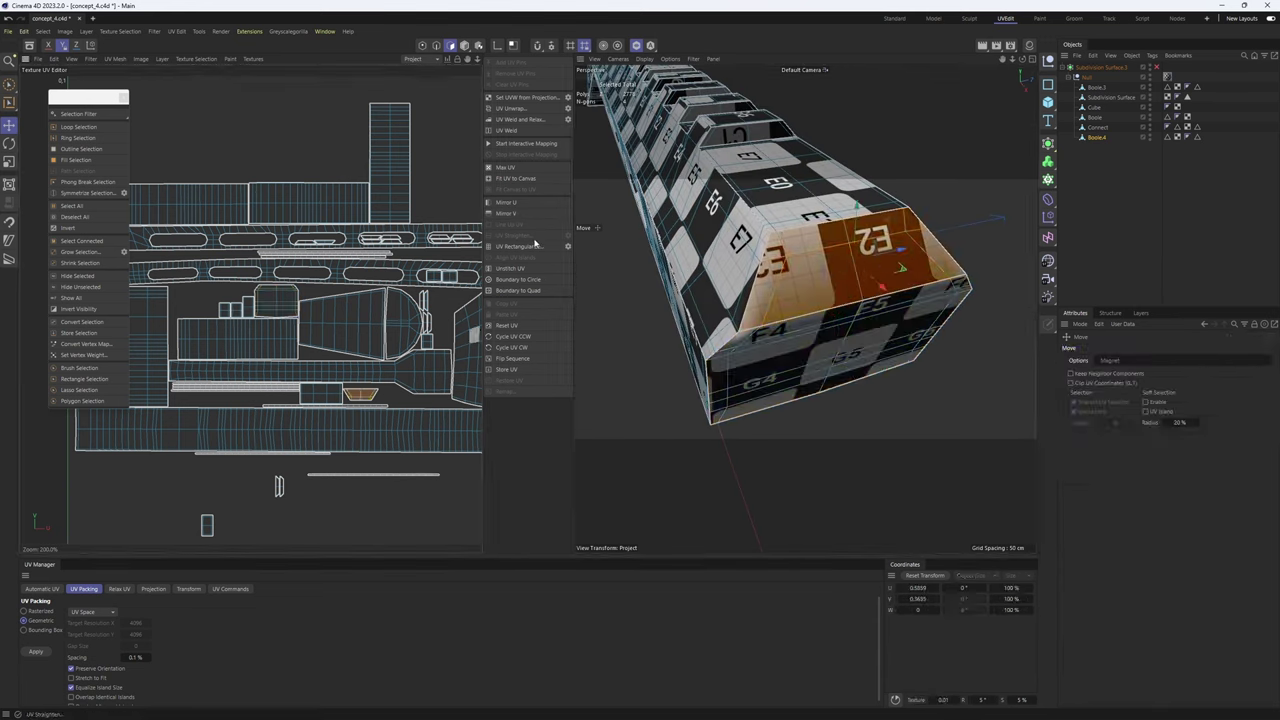
left_click(514, 212)
left_click(515, 206)
- Select the flared end section's island and examine its checker orientation where it meets the straight body
left_click_drag(822, 240, 836, 297, "alt")
scroll(826, 280, "down", 5)
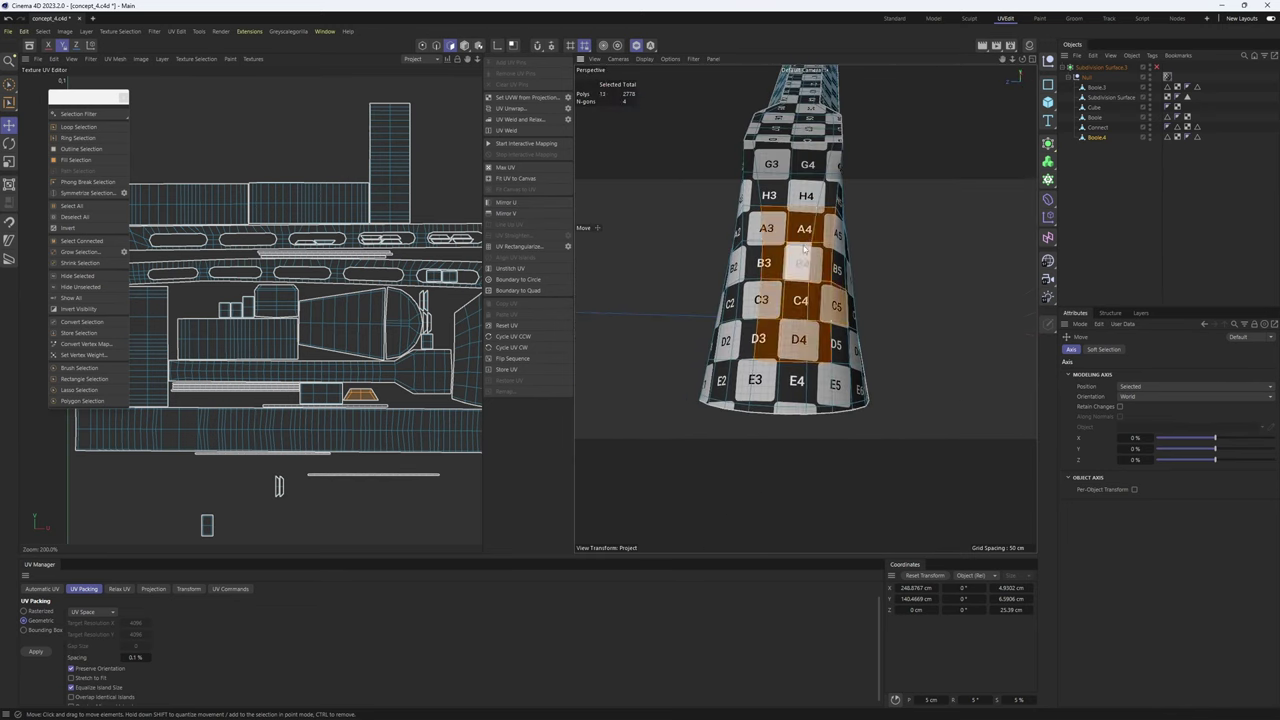
scroll(189, 380, "down", 3)
double_click(392, 393)
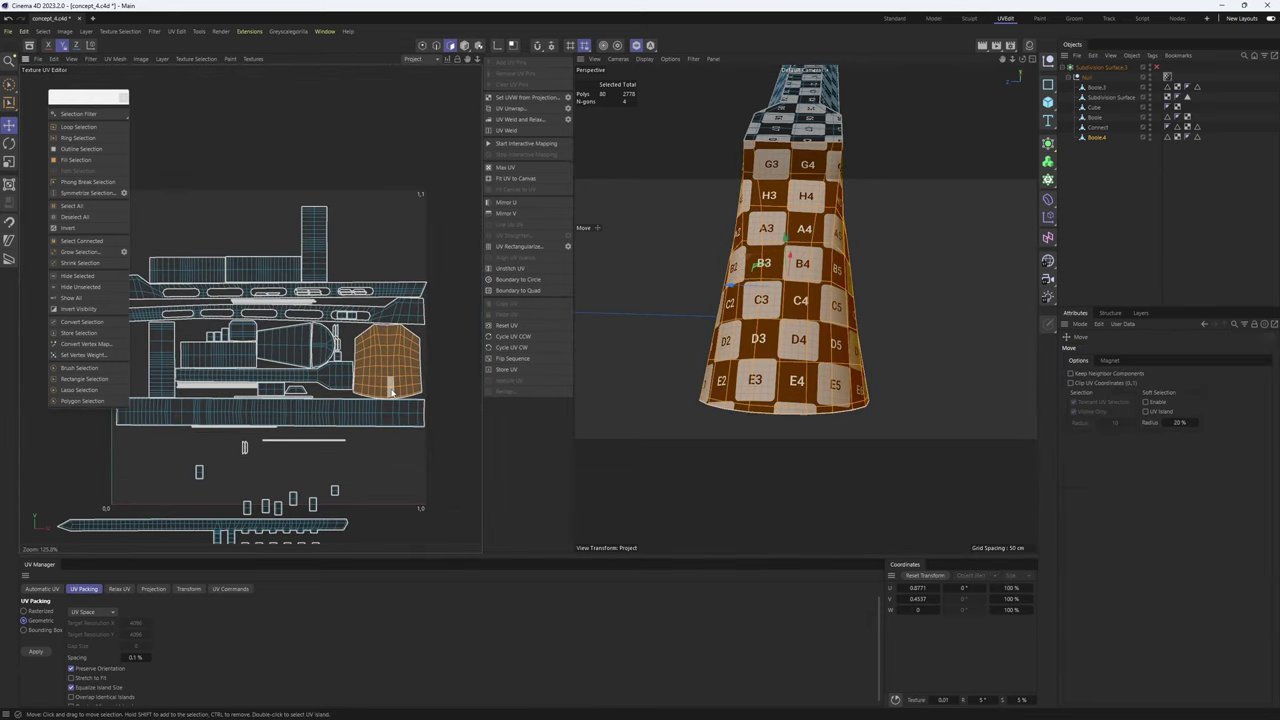
left_click_drag(806, 309, 647, 275, "alt")
scroll(806, 306, "up", 3)
scroll(375, 309, "down", 5)
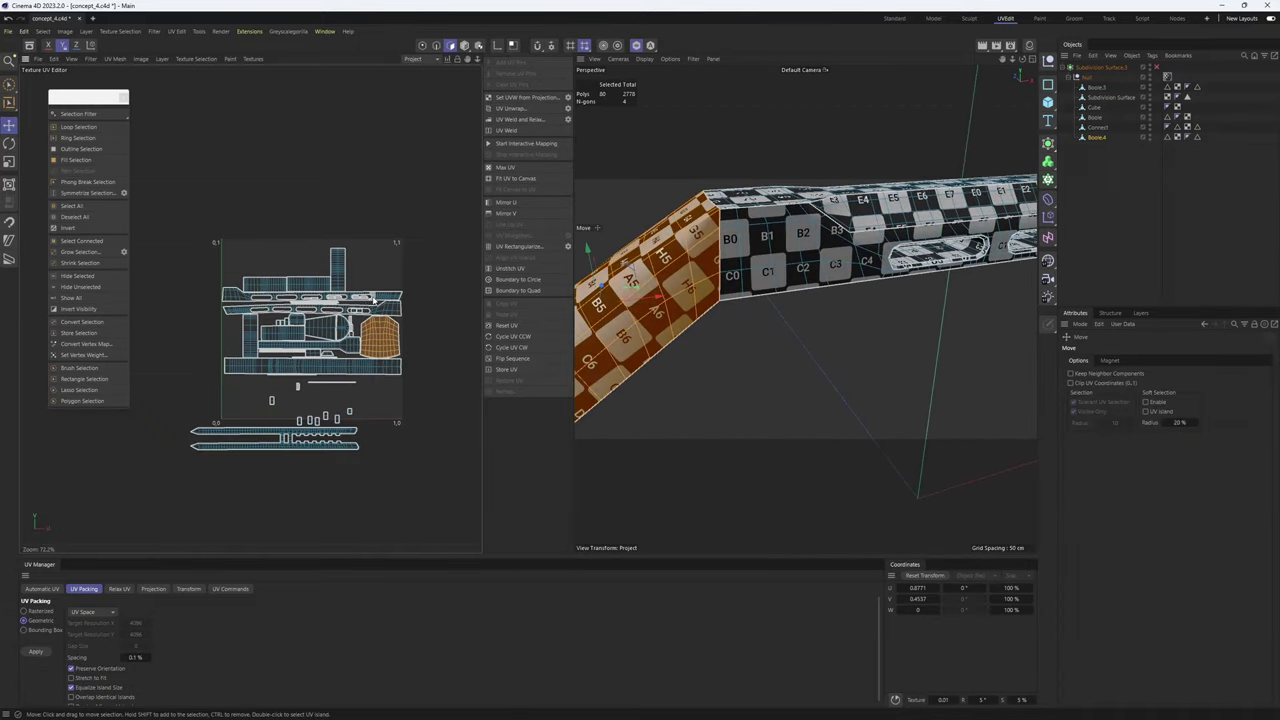
- Select the island of the lower of the two long slotted side strips in the packed layout
key("ctrl+a")
scroll(365, 312, "up", 5)
scroll(430, 308, "down", 3)
double_click(430, 308)
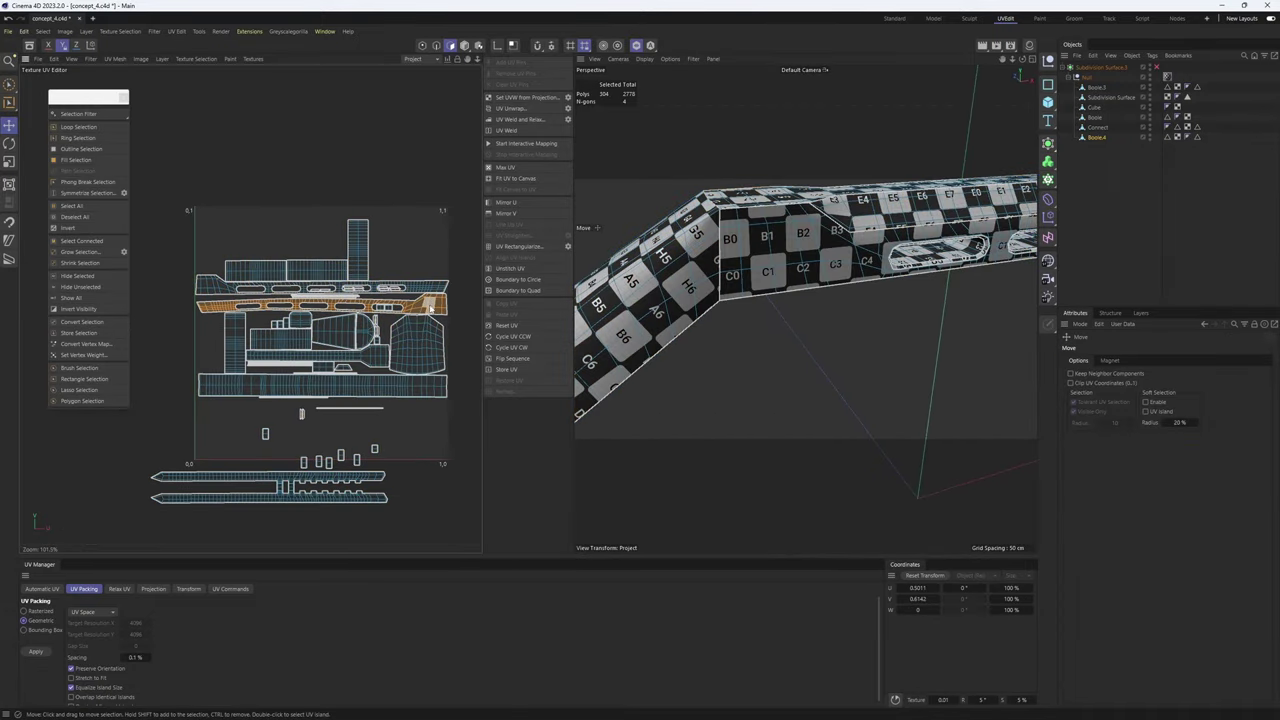
- Move the selected slotted side-panel UV island above the UV canvas, clear of the other islands
left_click_drag(430, 308, 415, 192)
left_click_drag(818, 247, 1005, 254, "alt")
scroll(404, 176, "up", 5)
middle_click_drag(318, 193, 391, 217, "alt")
scroll(298, 213, "down", 3)
middle_click_drag(298, 213, 294, 256, "alt")
- Select the bottom border edges of the slotted island and straighten them into a horizontal line
key("Return")
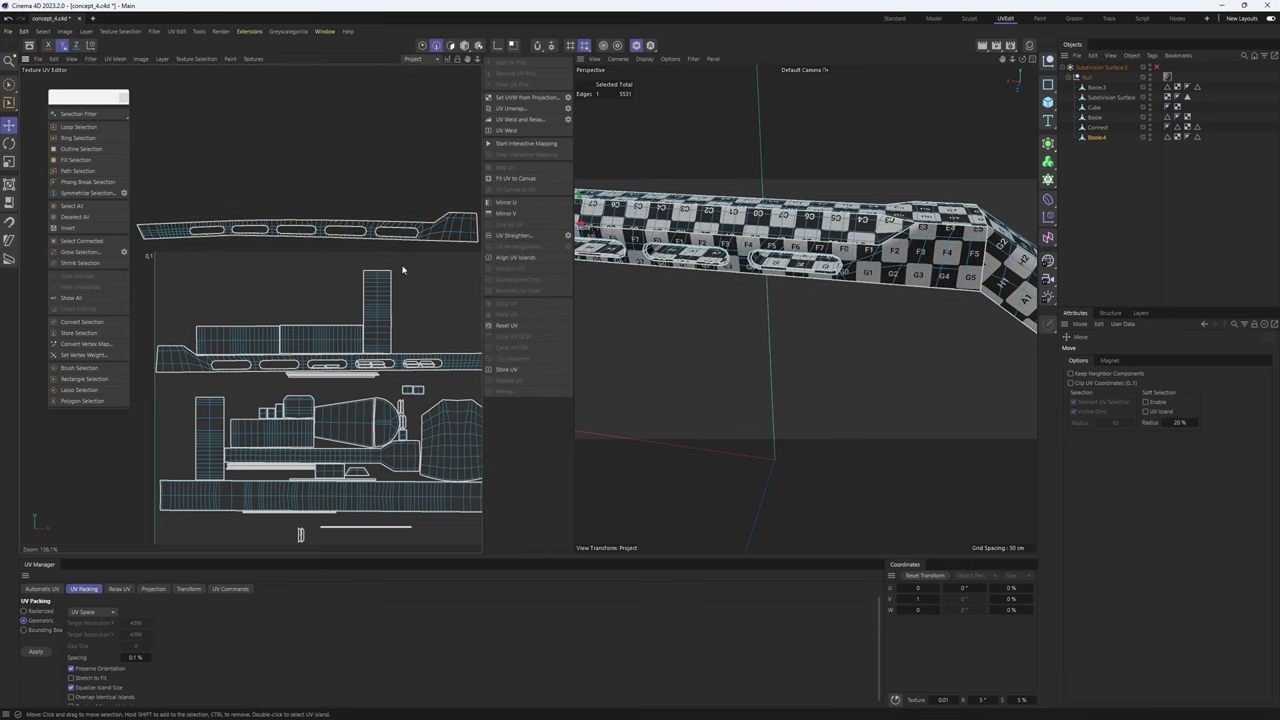
scroll(403, 268, "up", 2)
middle_click_drag(457, 249, 493, 266, "alt")
scroll(457, 249, "up", 2)
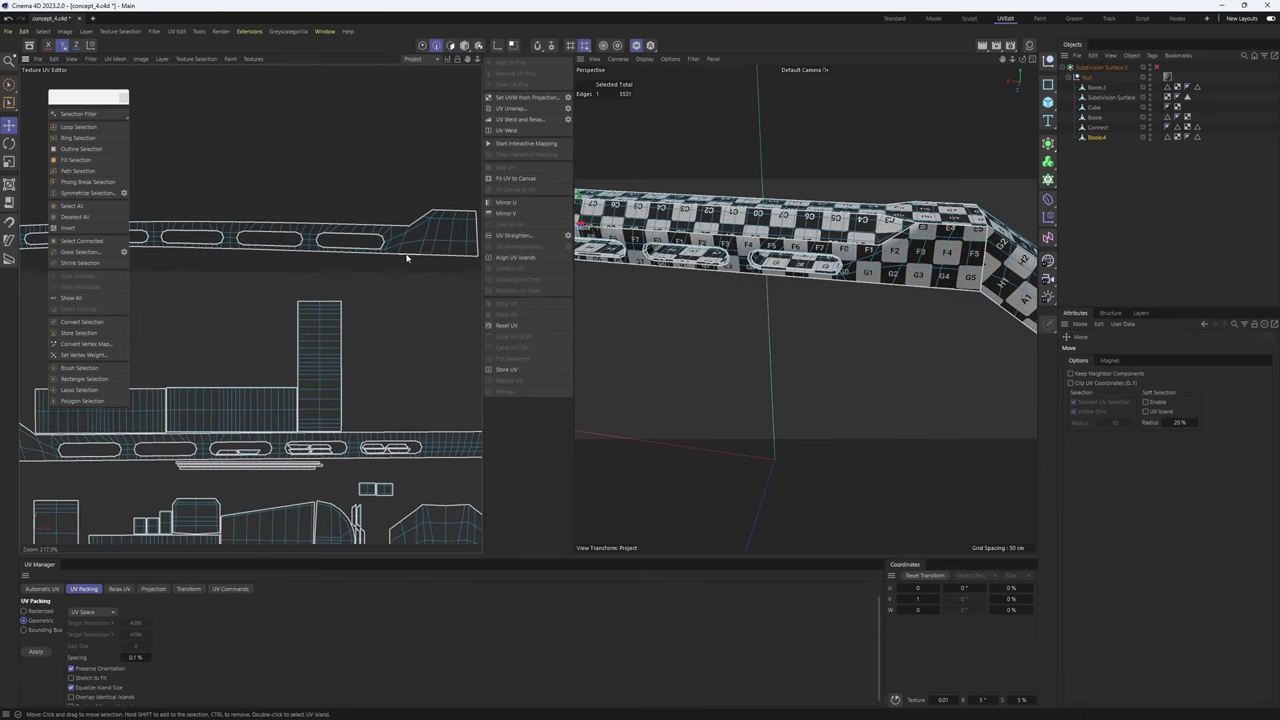
scroll(400, 258, "down", 5)
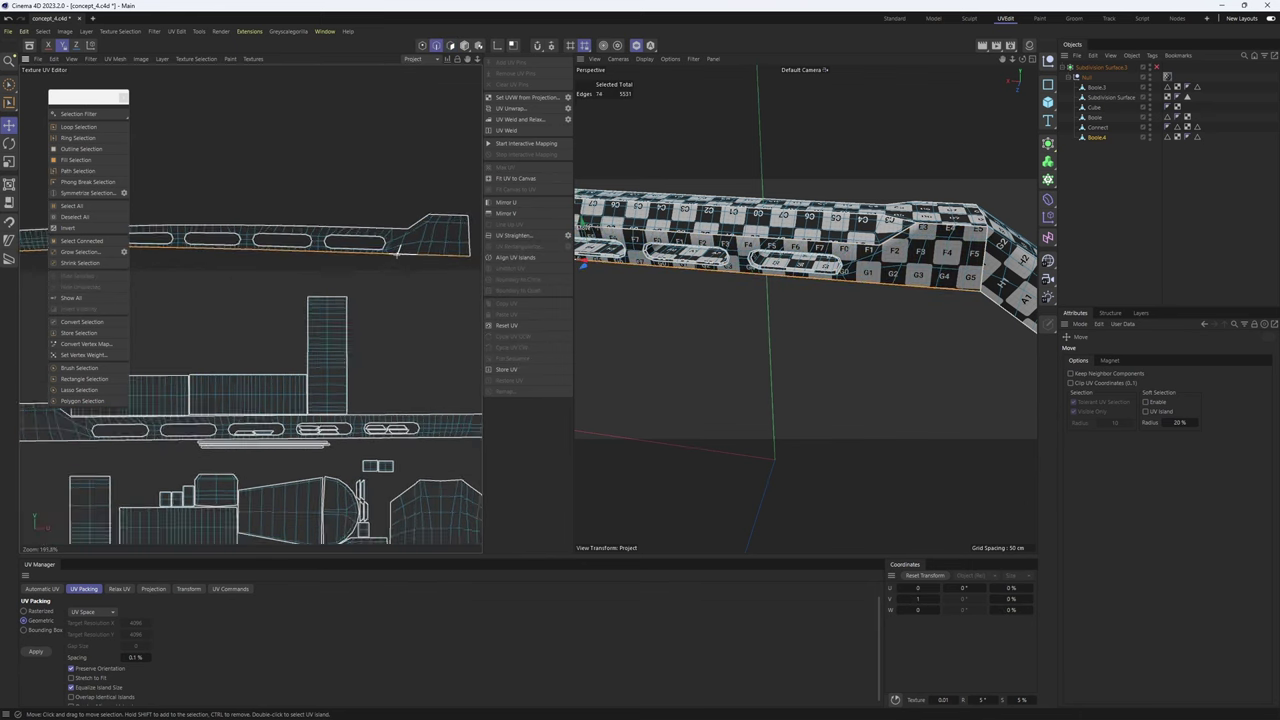
middle_click_drag(427, 229, 461, 236, "alt")
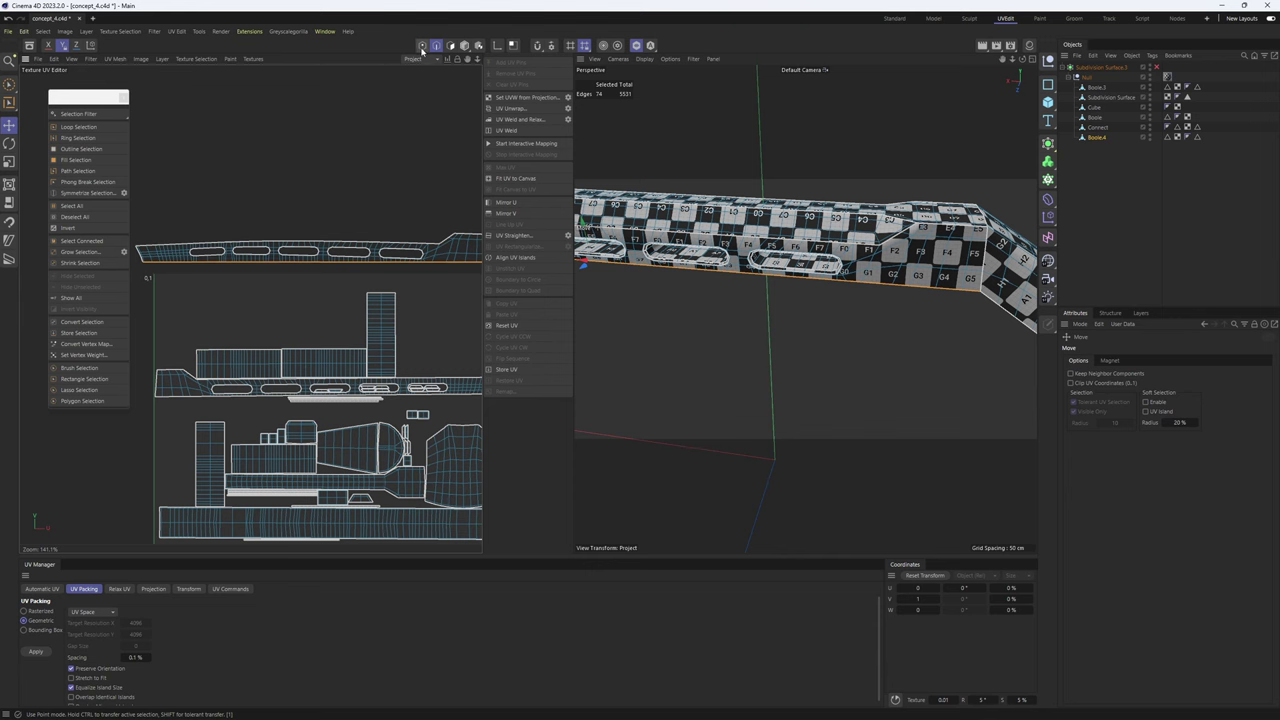
- Add UV pins to all points along the island's straightened bottom border
left_click(422, 46)
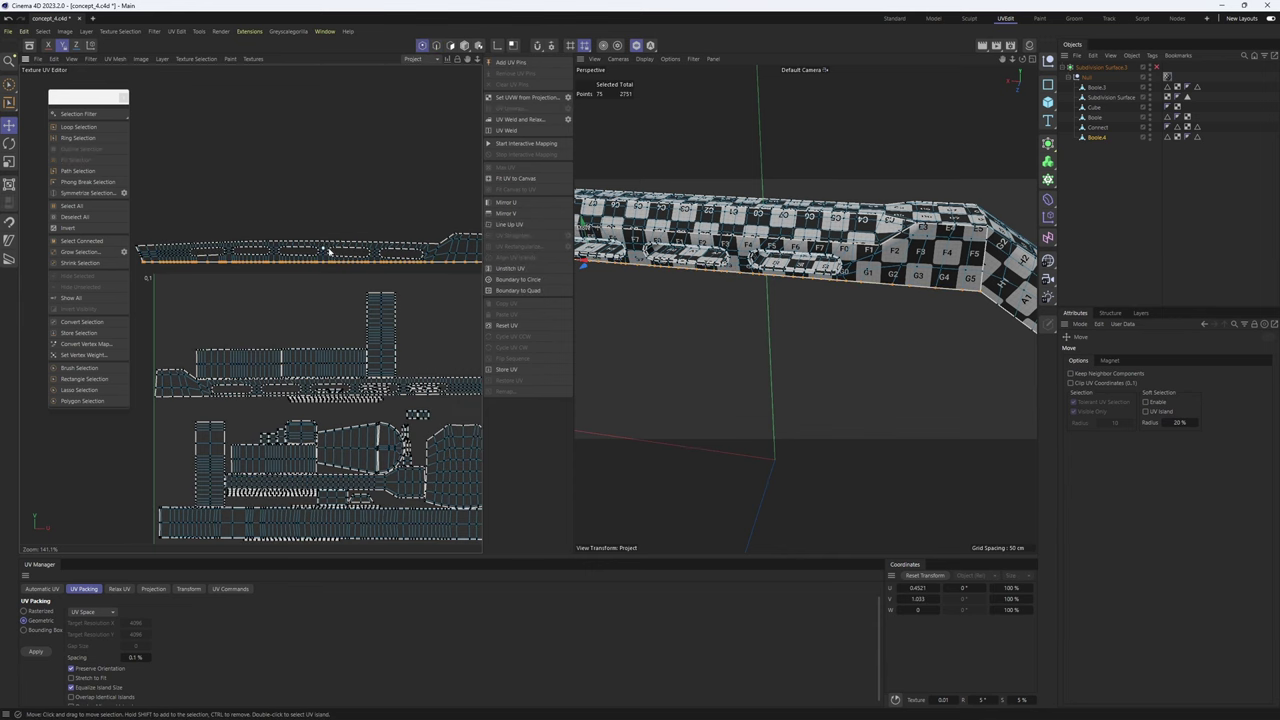
middle_click_drag(423, 231, 395, 244, "alt")
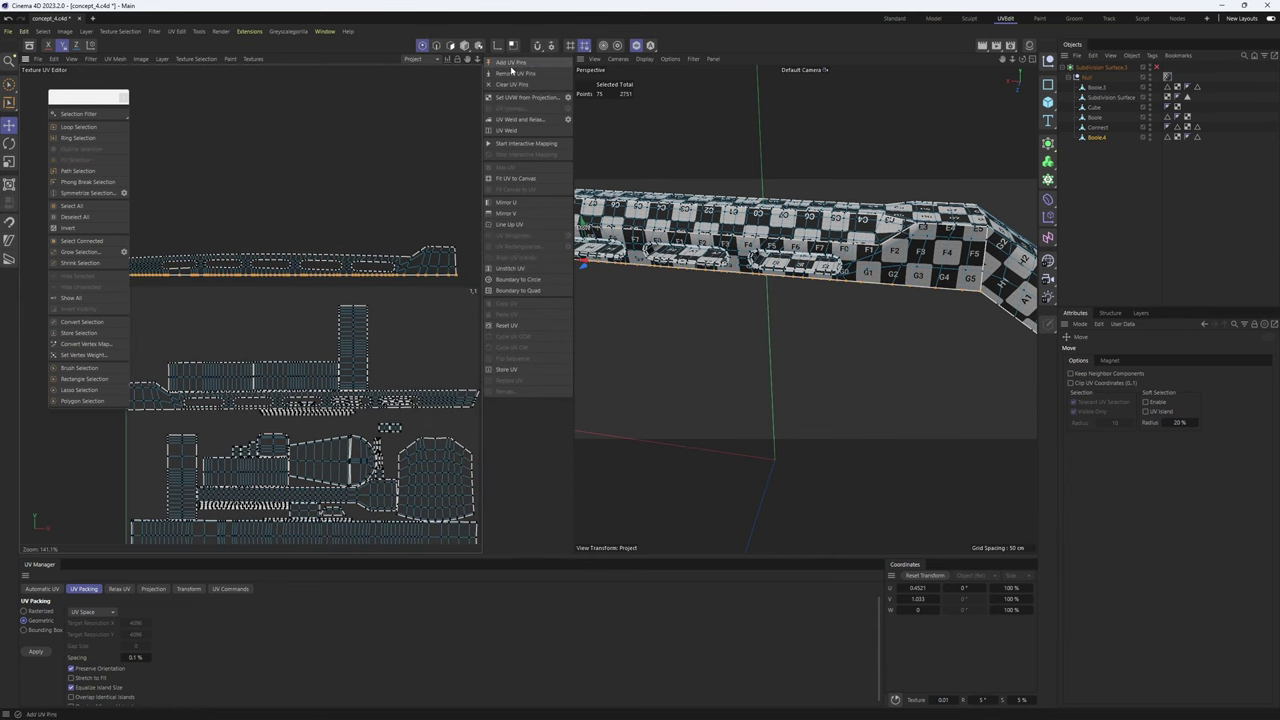
key("Return")
key("Return")
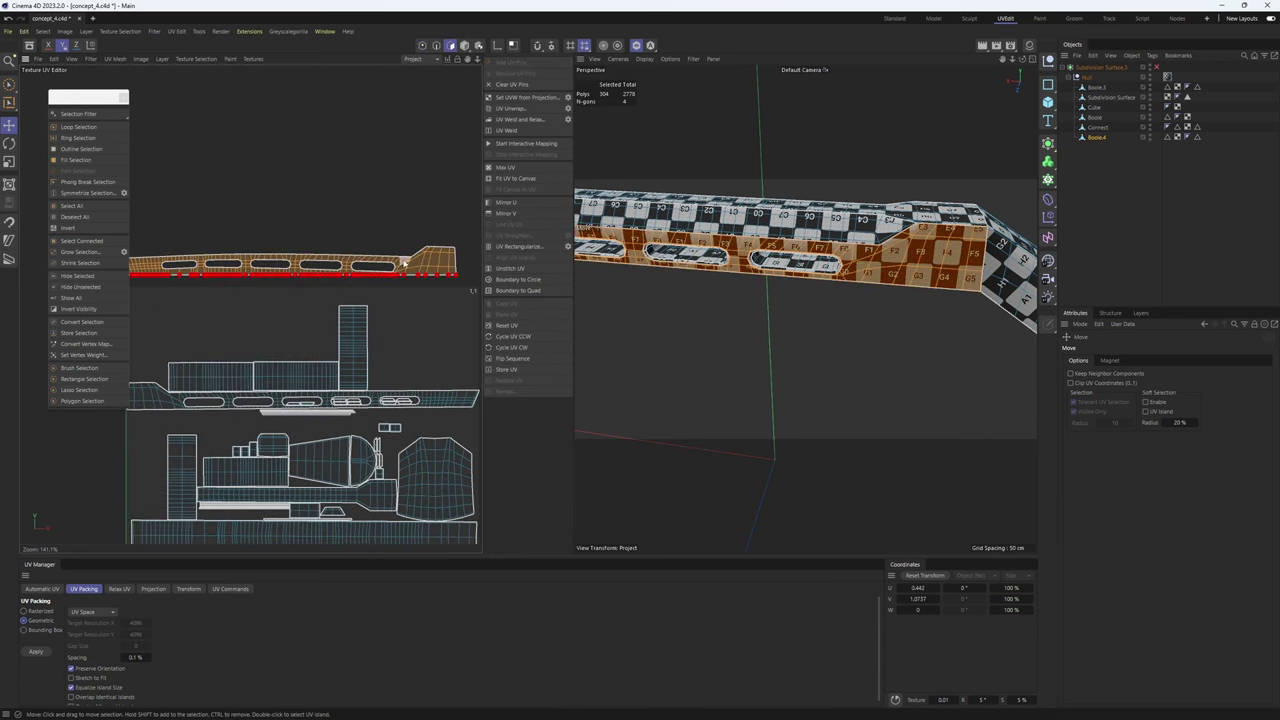
- Relax the slotted island's UVs with the LSCM method and Use UV Pins enabled
left_click(121, 589)
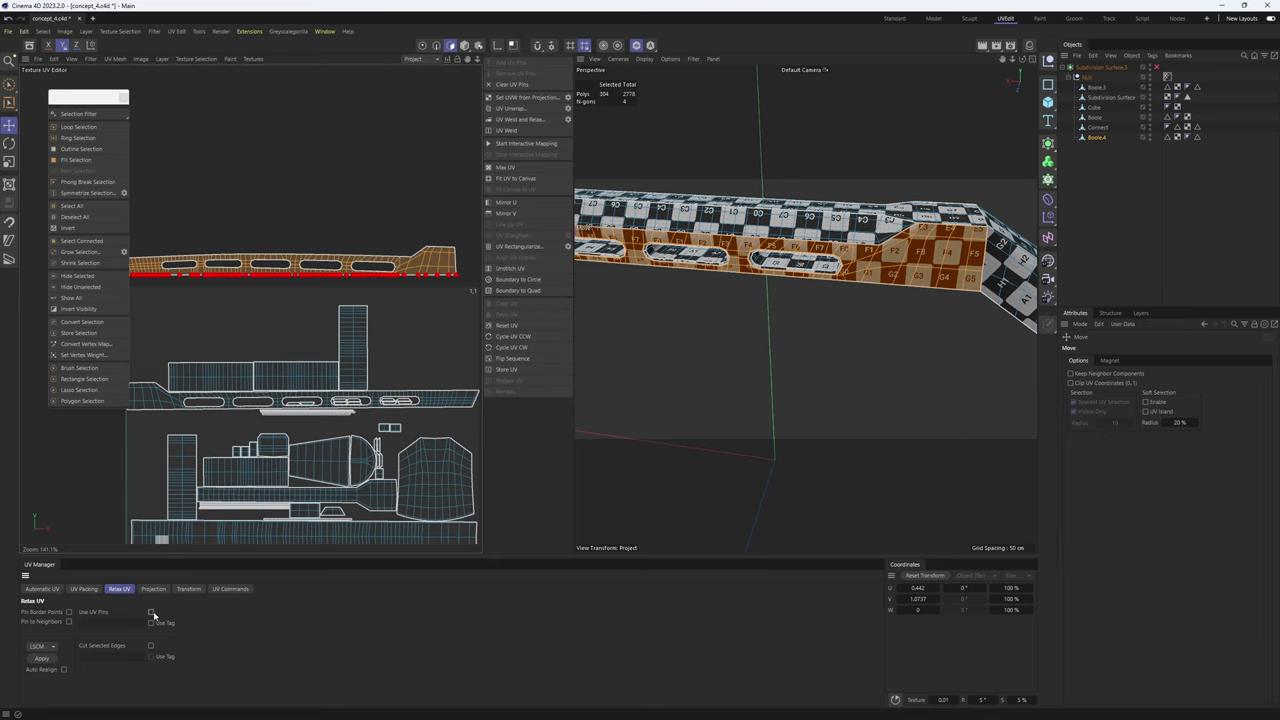
left_click(40, 658)
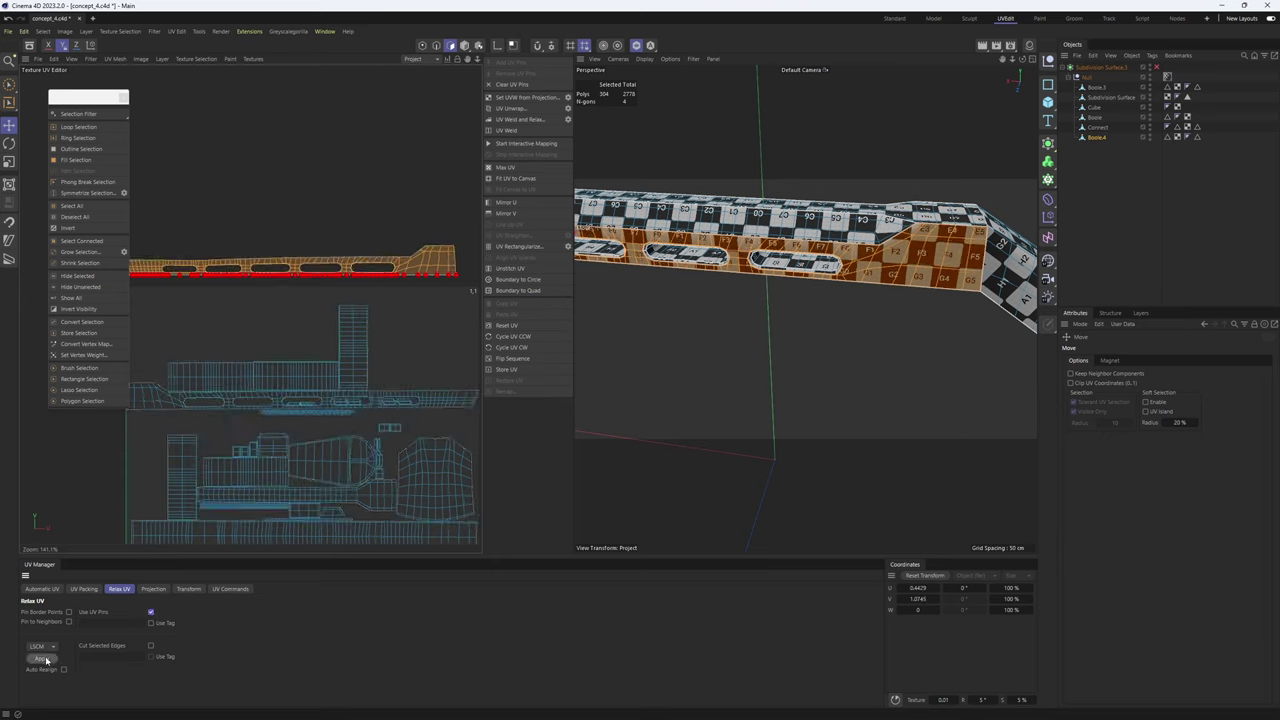
scroll(308, 296, "down", 4)
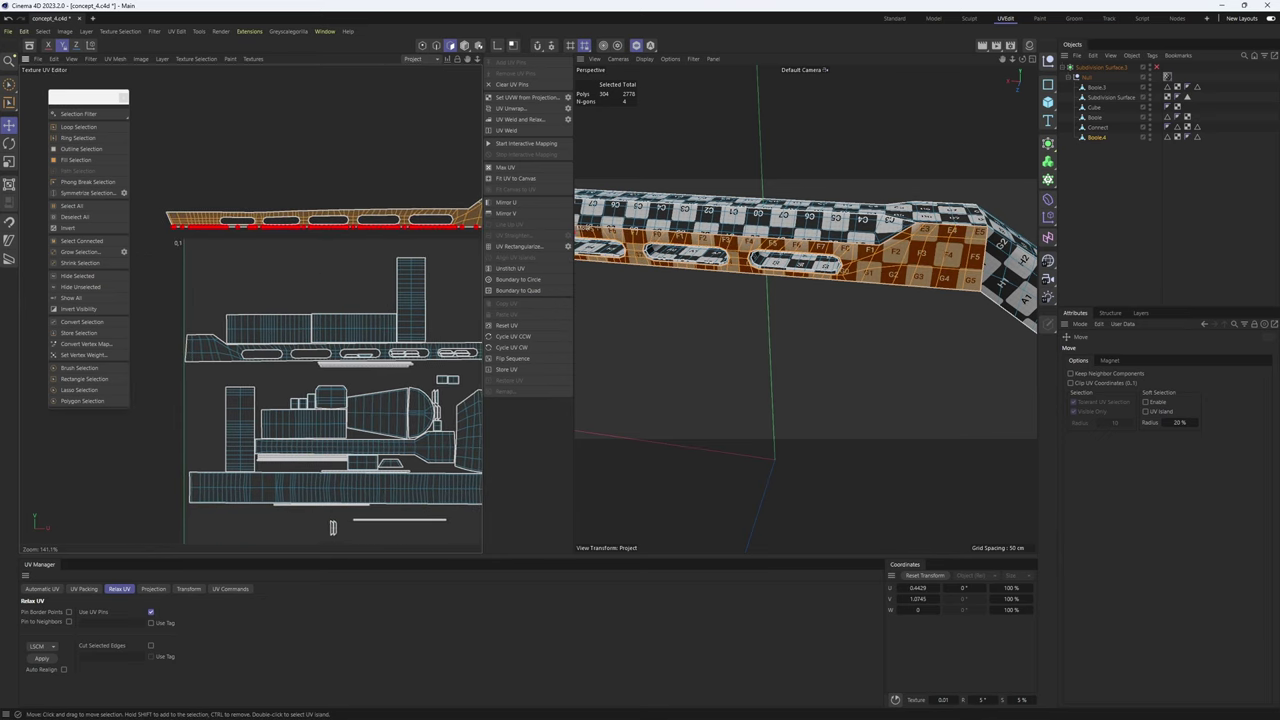
scroll(308, 296, "up", 3)
scroll(367, 370, "up", 3)
scroll(362, 373, "down", 4)
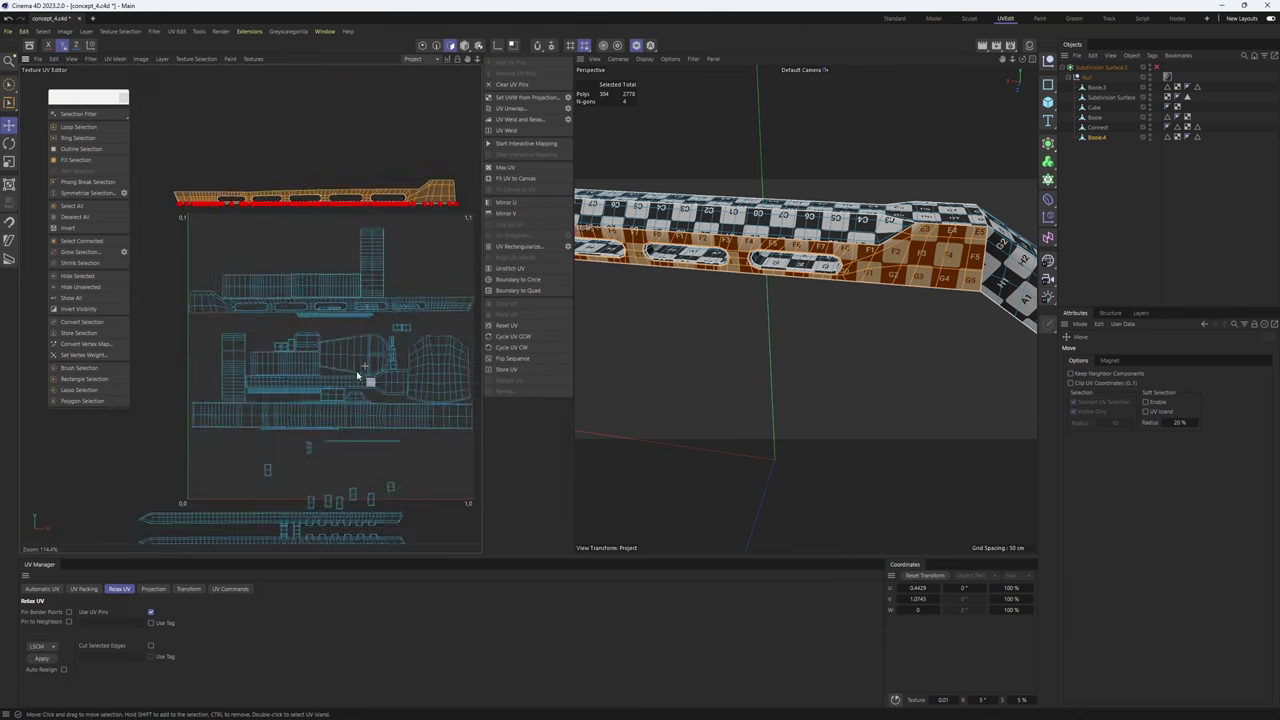
- Clear the UV pins and repack all UV islands with geometric packing
key("ctrl+a")
left_click(512, 85)
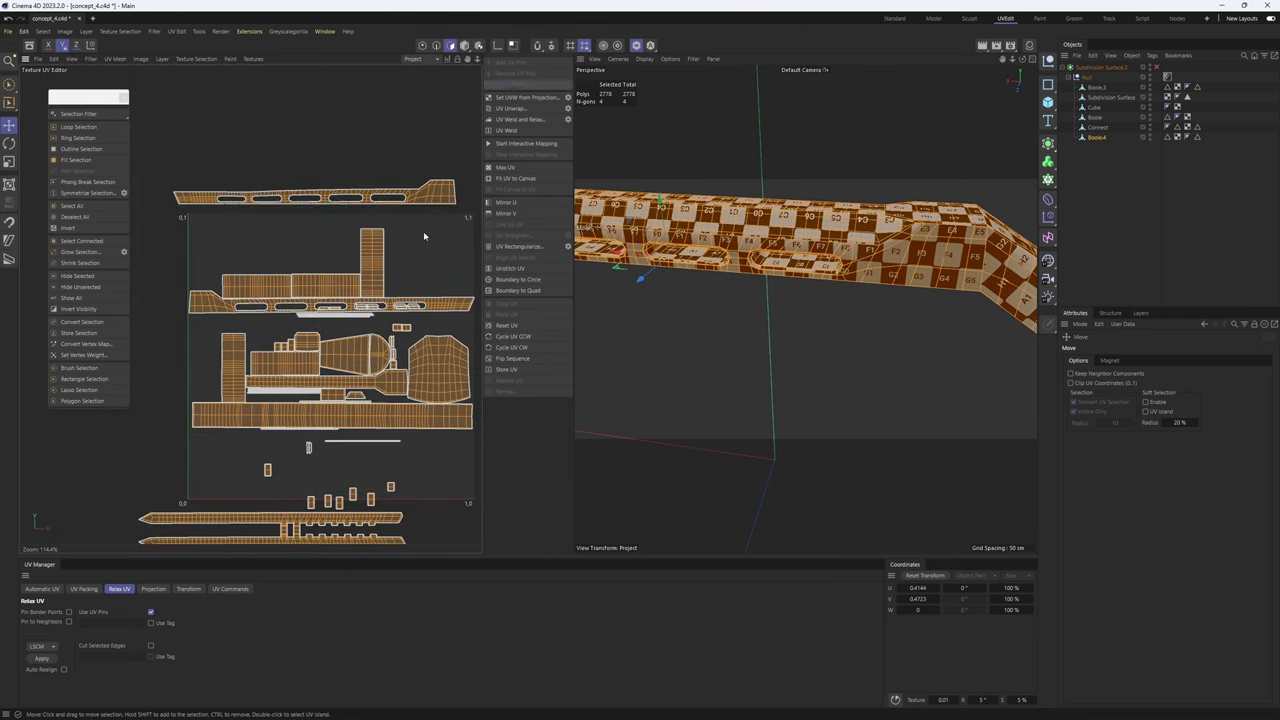
left_click(83, 589)
left_click(35, 652)
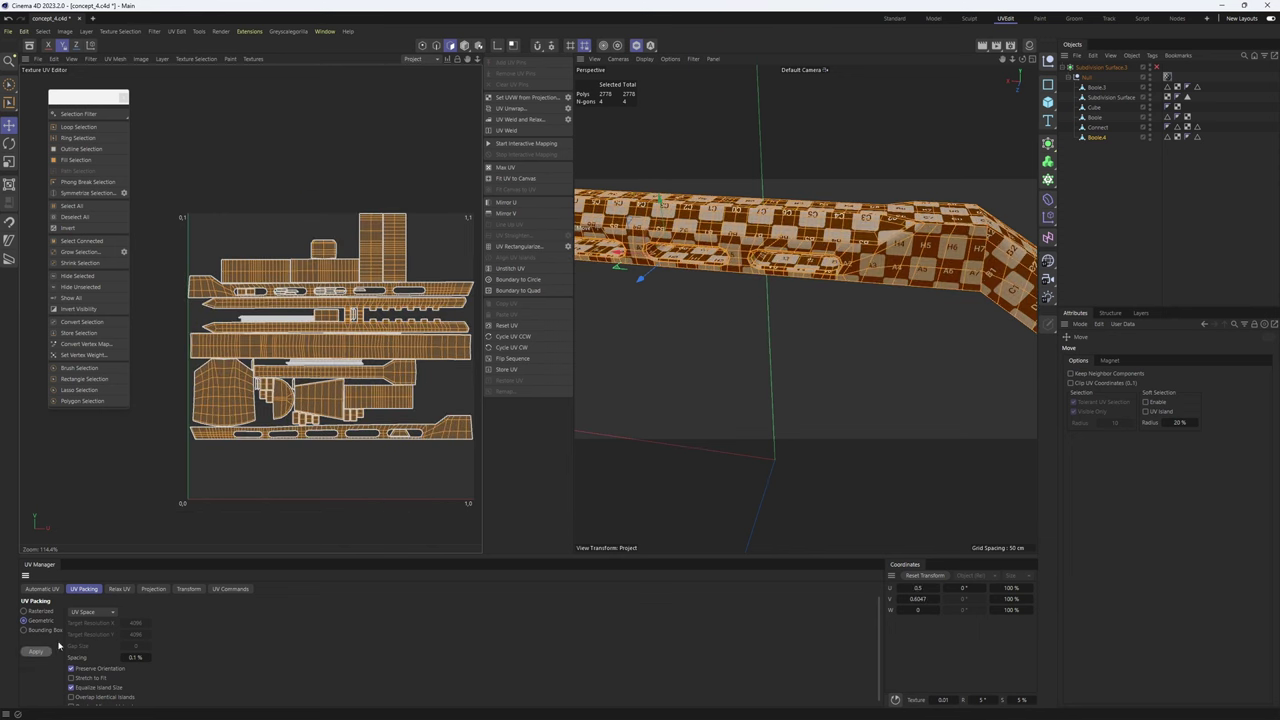
- Deselect the rail part, bring all objects back into view, and select the gun's main body, Boole.3
left_click_drag(759, 296, 650, 285, "alt")
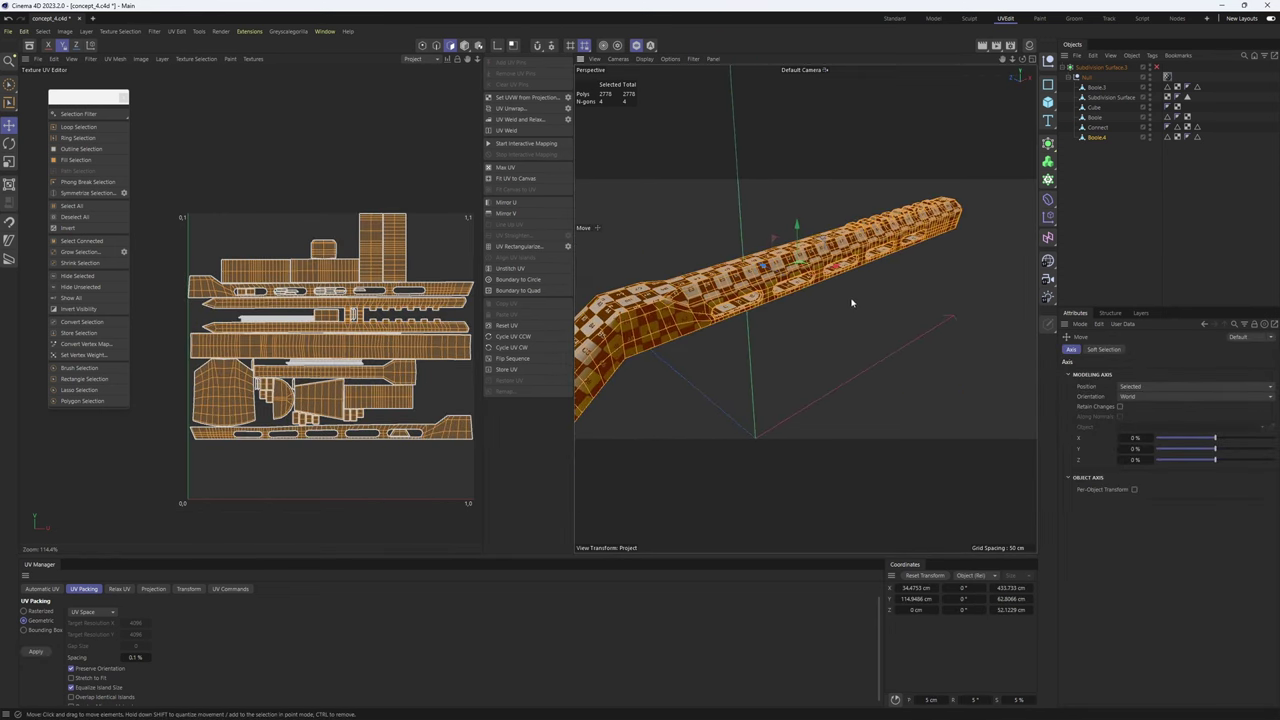
left_click_drag(805, 309, 776, 280, "alt")
left_click(900, 291)
left_click_drag(900, 291, 826, 262, "alt")
left_click_drag(810, 266, 842, 264, "alt")
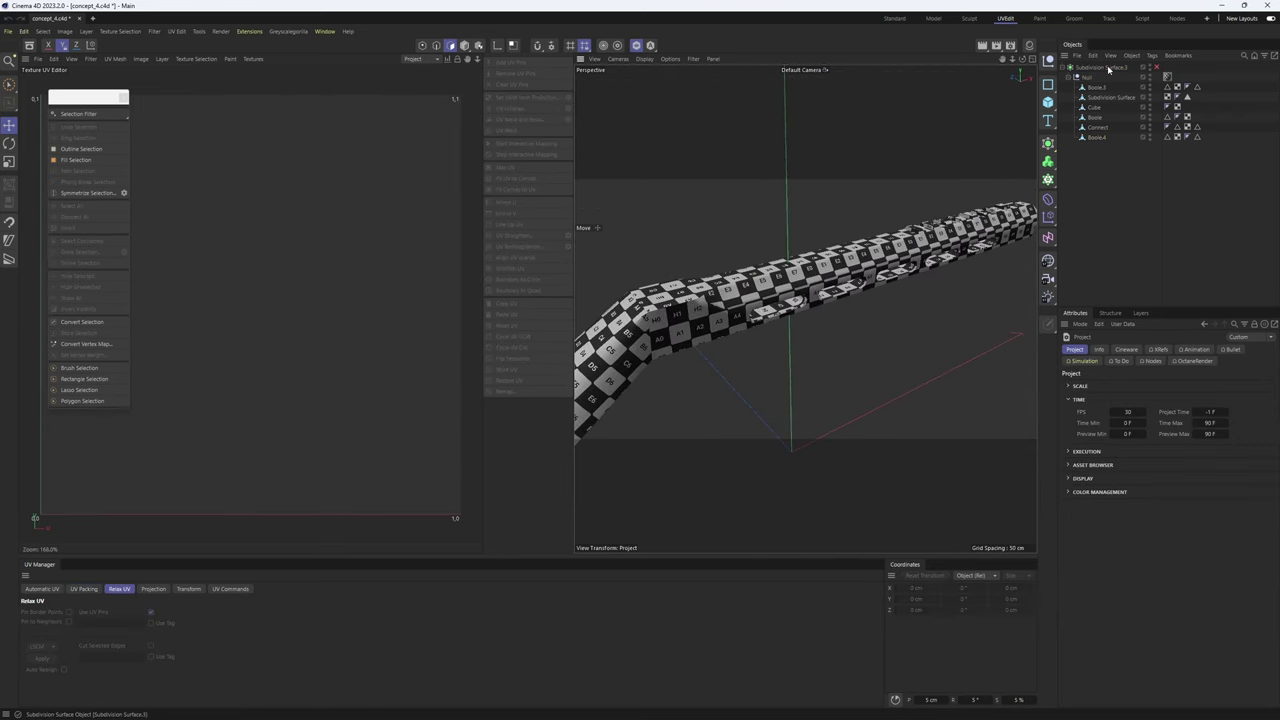
left_click(637, 49)
scroll(730, 150, "down", 4)
scroll(740, 170, "up", 2)
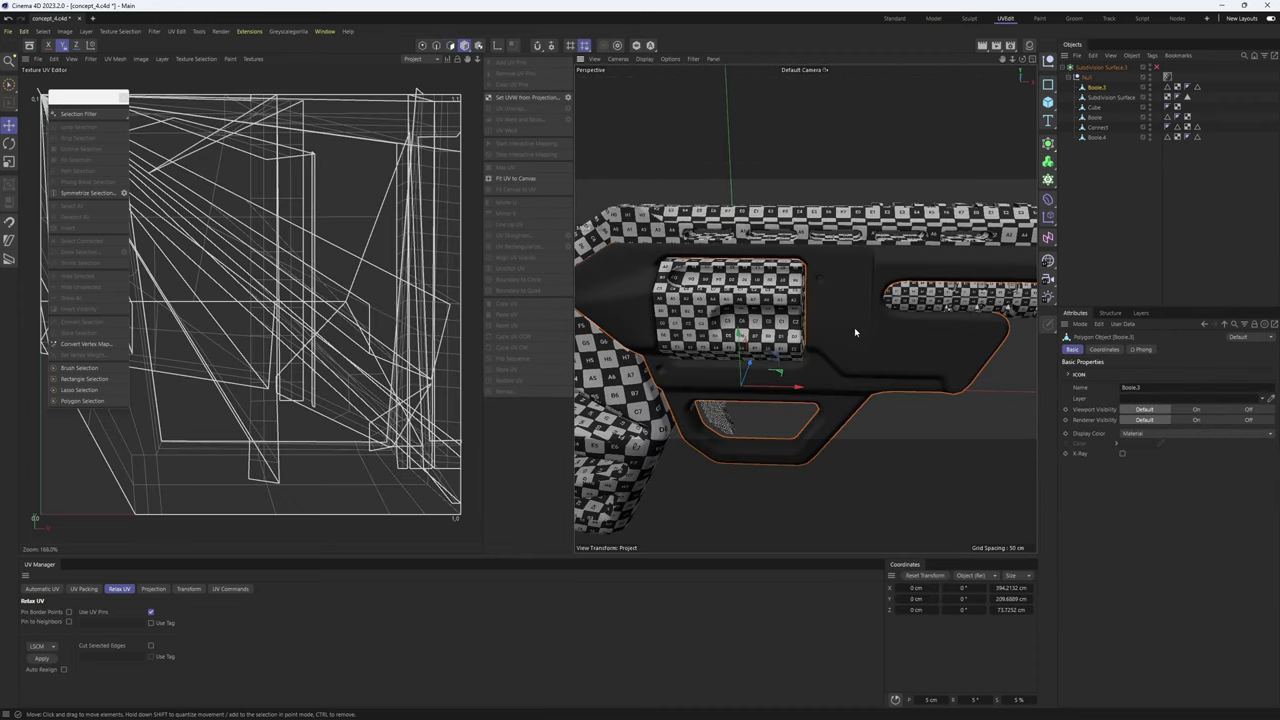
scroll(854, 332, "up", 2)
mouse_move(854, 332)
left_mouse_down("alt")
mouse_move(872, 334)
mouse_move(852, 346)
left_mouse_up("alt")
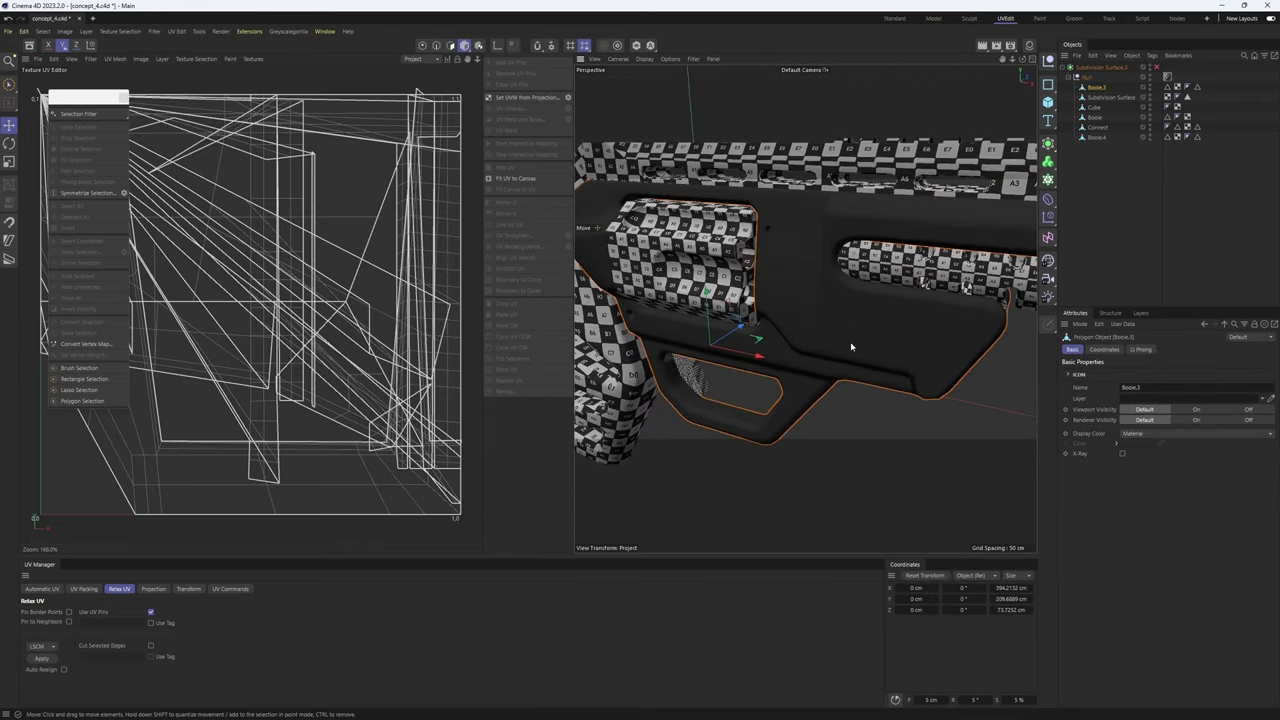
- Select all polygons of the main body, isolate it in the viewport, and reset its UVs
key("Return")
key("ctrl+a")
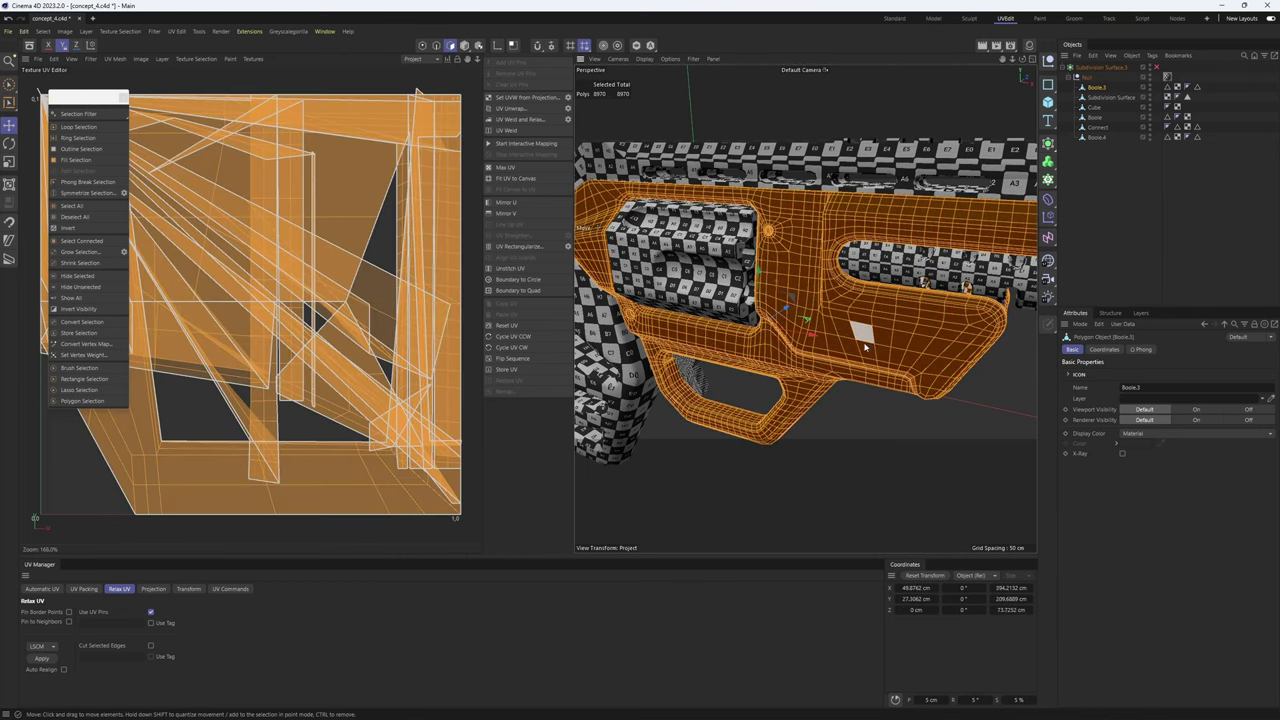
left_click_drag(879, 334, 887, 321, "alt")
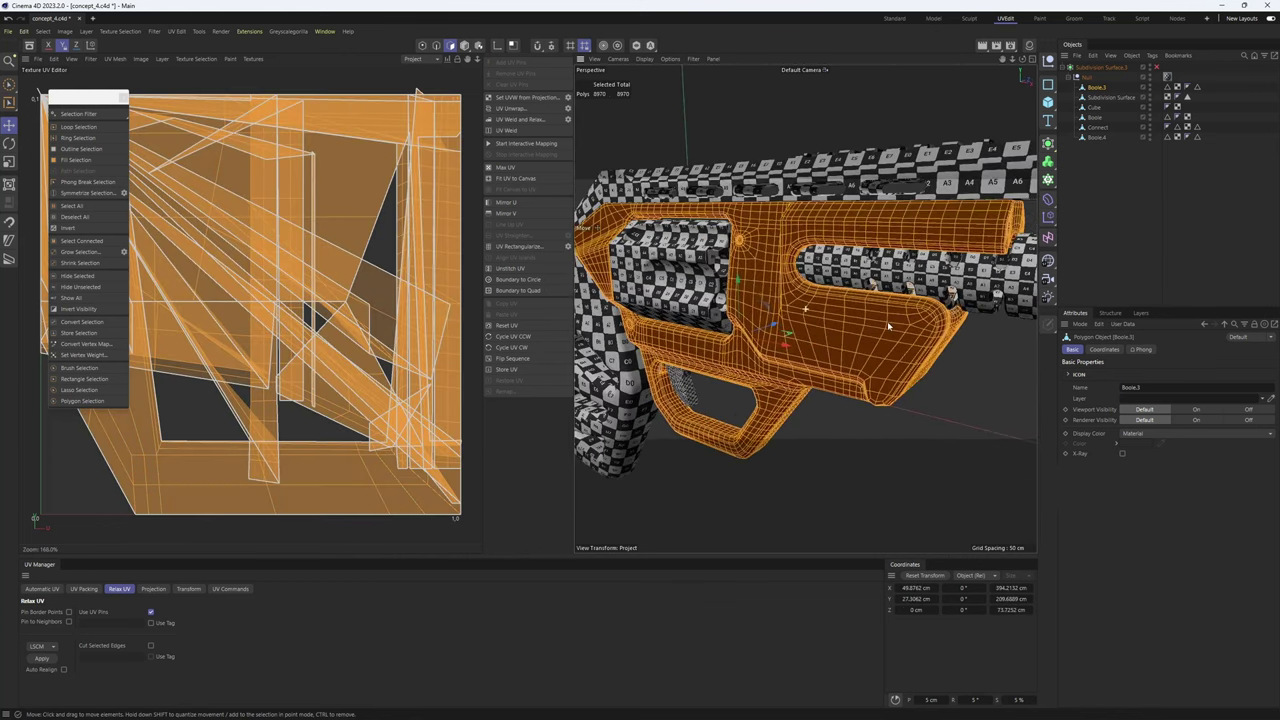
left_click(636, 45)
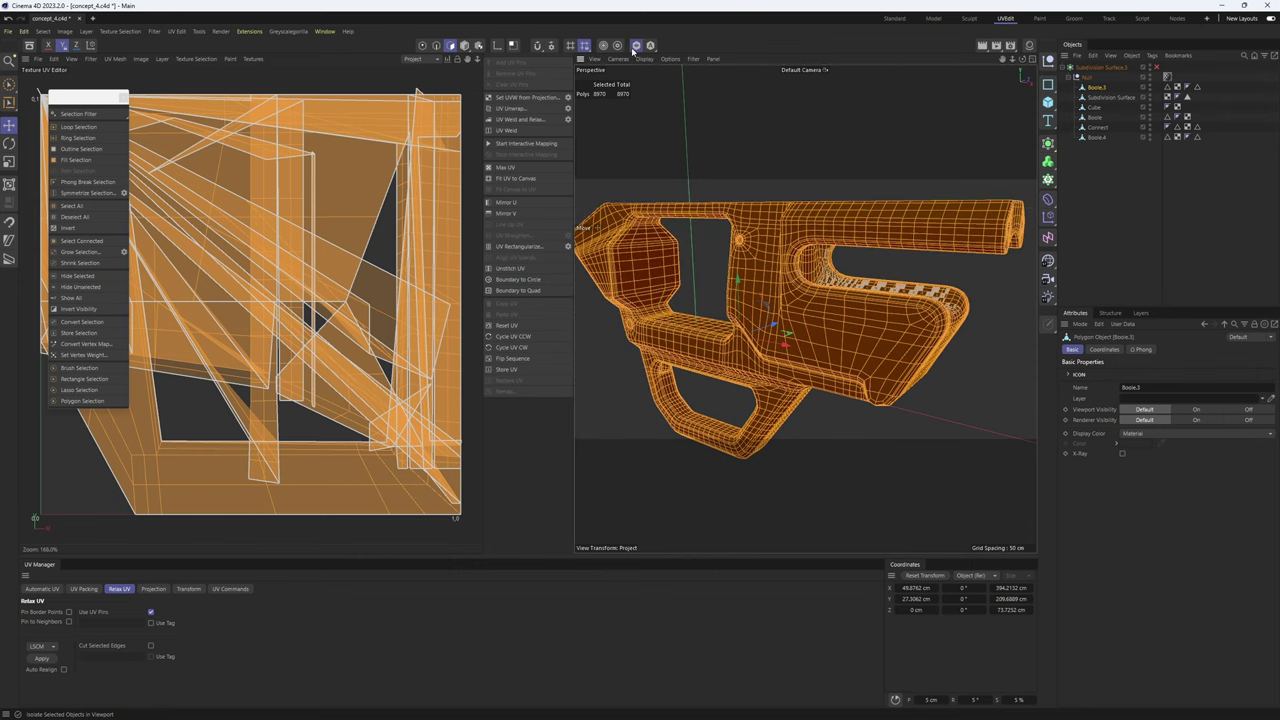
left_click_drag(800, 275, 935, 413, "alt")
left_click(518, 328)
key("Return")
left_click(935, 413)
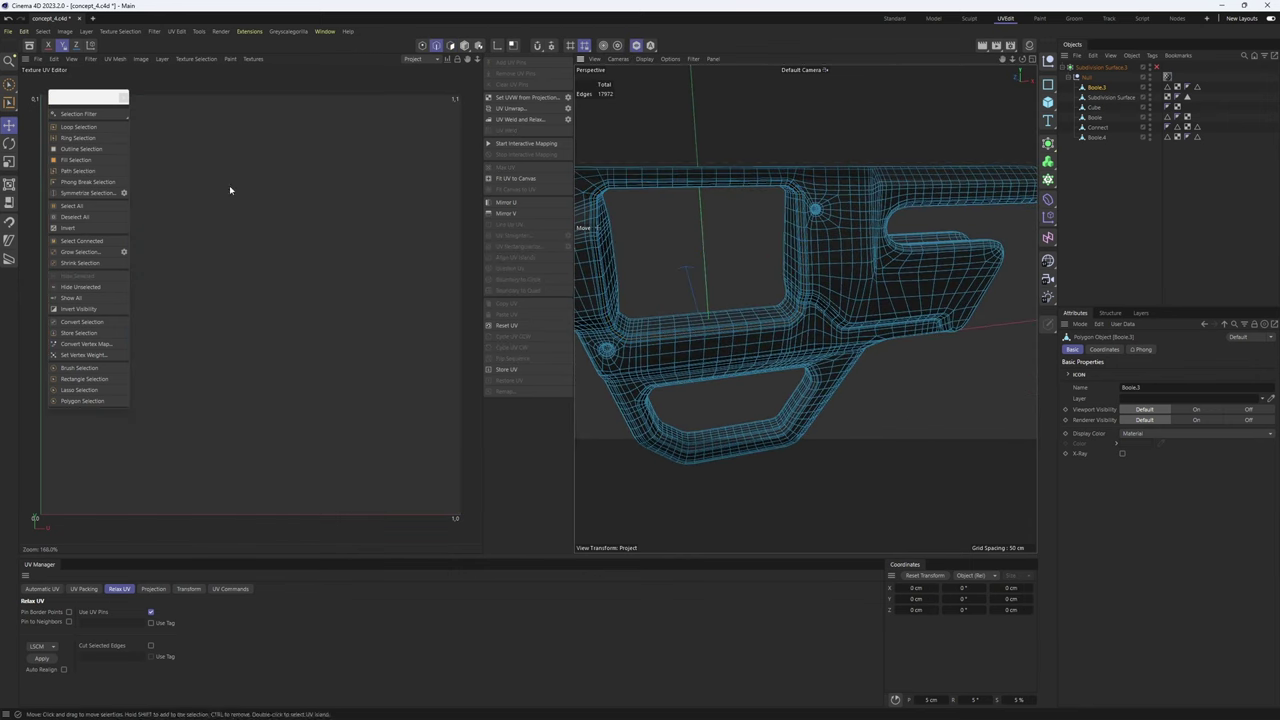
- Try selecting the body's hard edges with Phong Break Selection at a 20° phong angle
left_click(94, 182)
mouse_move(770, 285)
left_mouse_down("alt")
mouse_move(695, 270)
mouse_move(765, 285)
mouse_move(737, 271)
mouse_move(811, 272)
mouse_move(763, 277)
mouse_move(766, 229)
mouse_move(758, 300)
mouse_move(749, 295)
left_mouse_up("alt")
left_click_drag(875, 304, 870, 335, "alt")
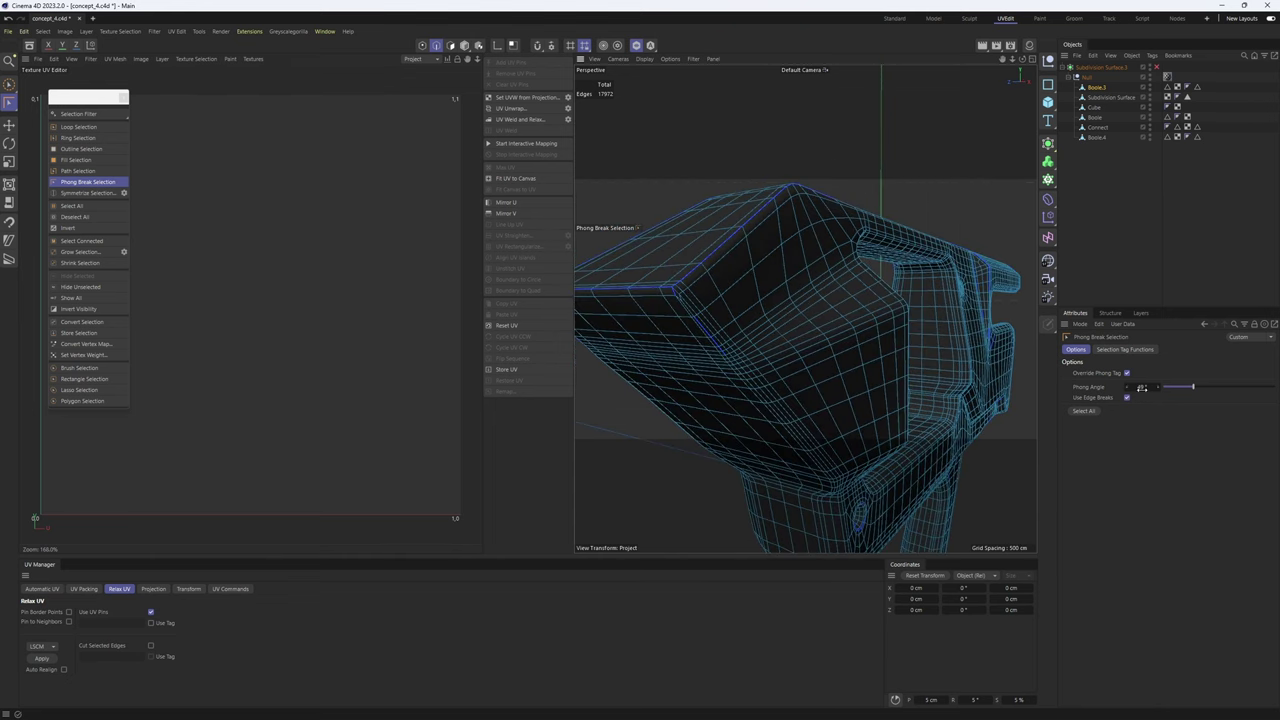
left_click(1086, 412)
left_click_drag(871, 371, 910, 317, "alt")
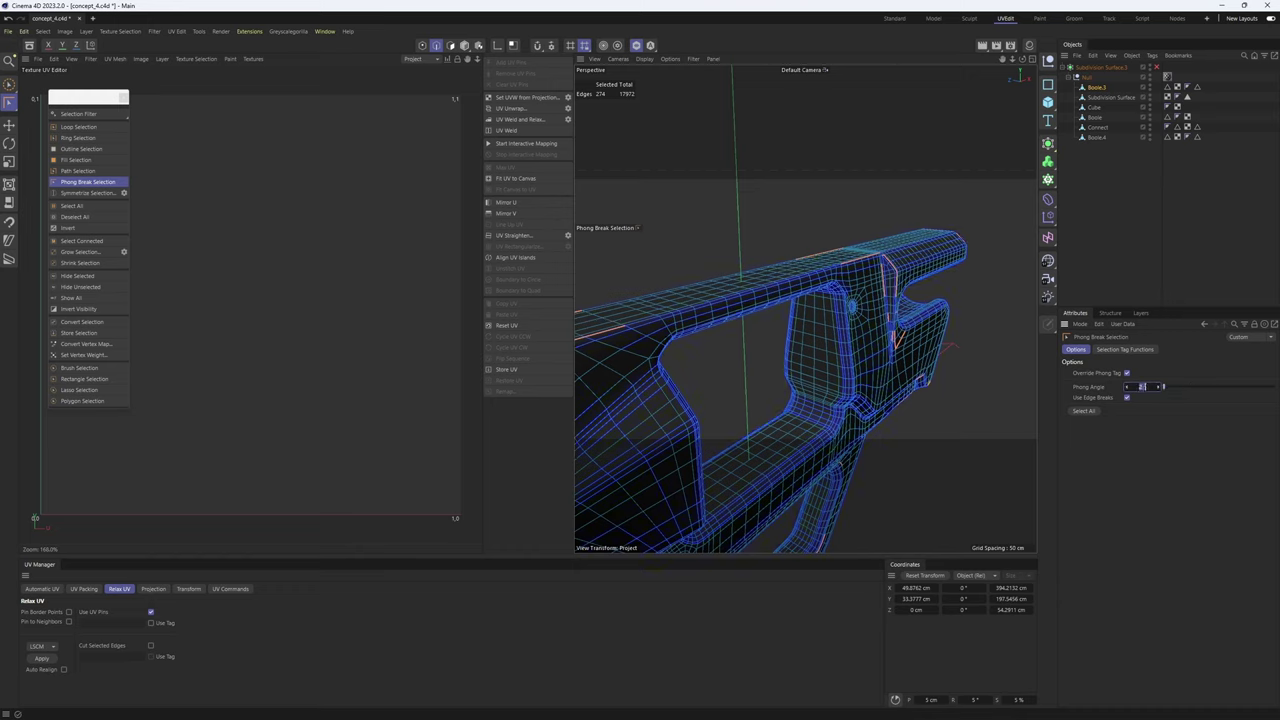
left_click(1089, 414)
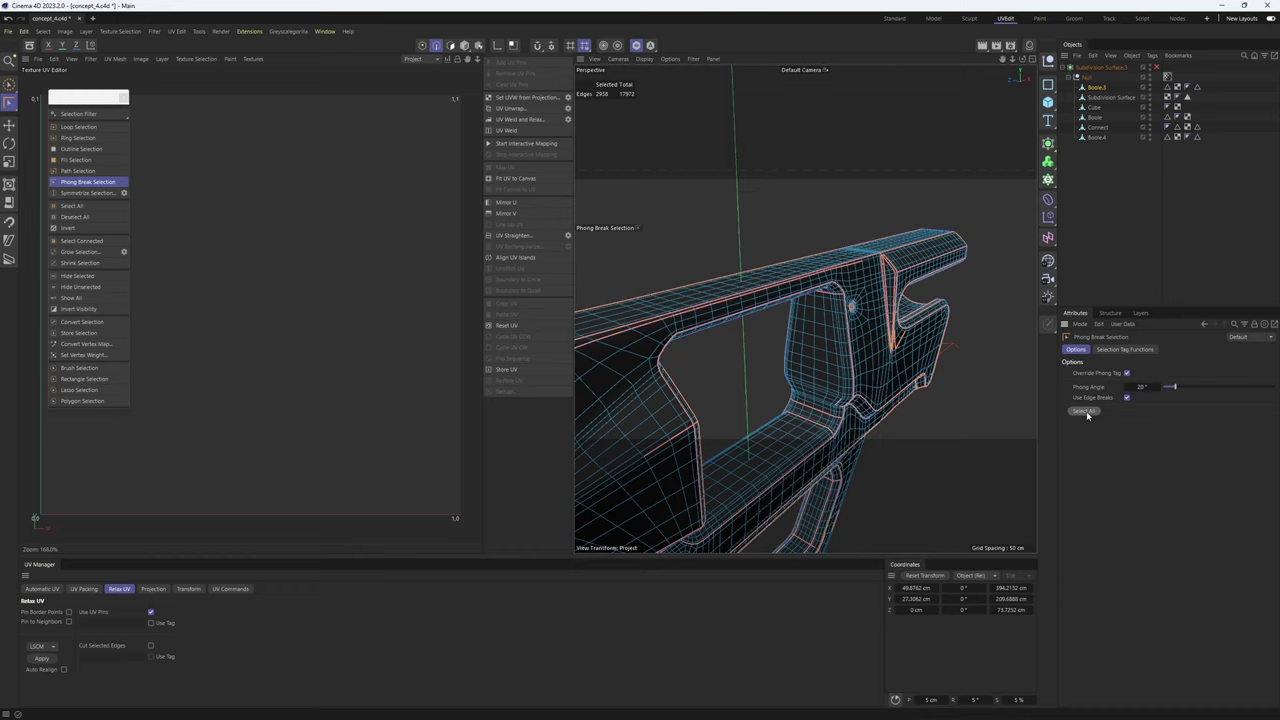
key("e")
left_click_drag(805, 309, 911, 406, "alt")
scroll(808, 335, "up", 3)
scroll(858, 319, "down", 4)
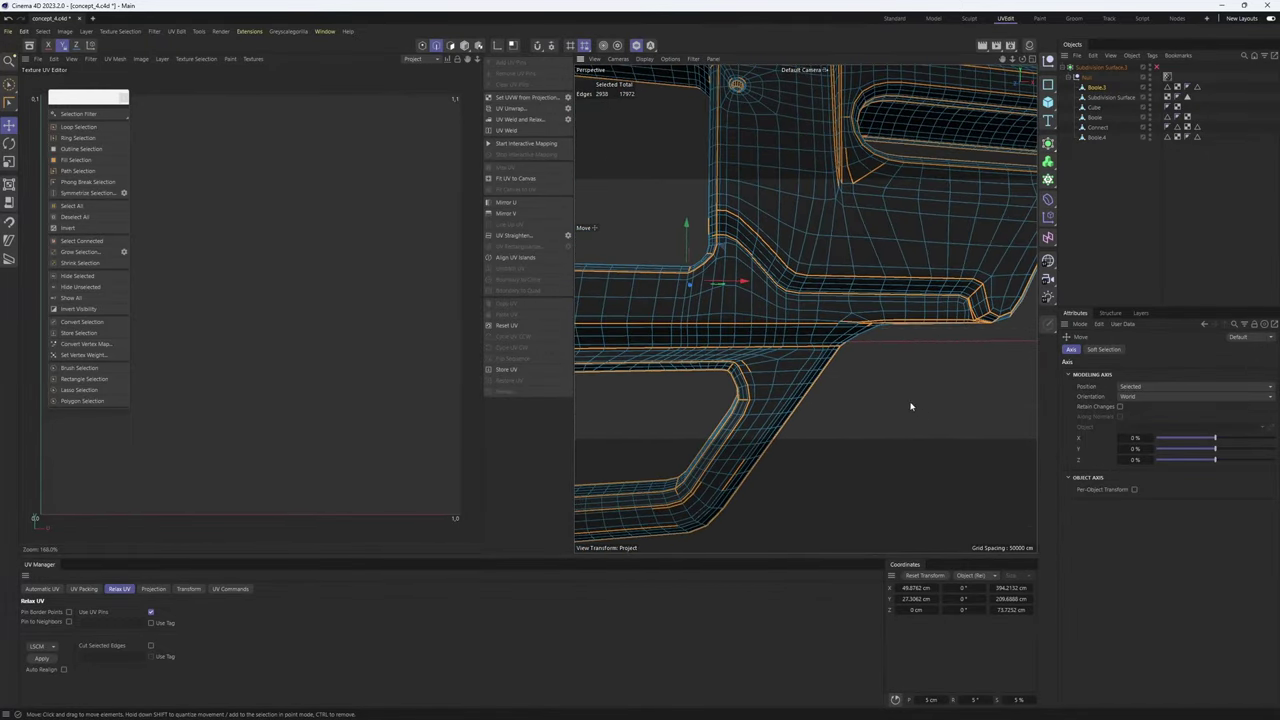
left_click(898, 400)
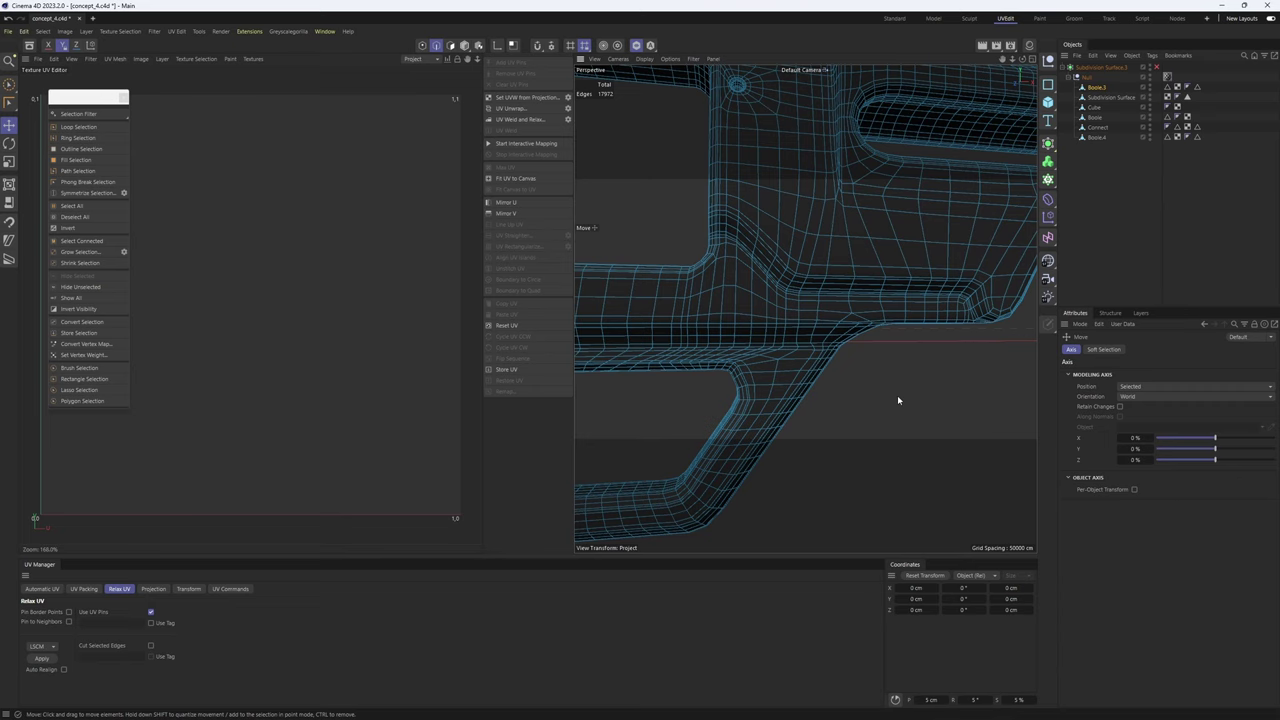
- Select two edge loops around the trigger guard opening and fill-select the polygon band between them
left_click_drag(883, 397, 814, 344, "alt")
left_click_drag(781, 367, 916, 250, "alt")
scroll(724, 352, "up", 4)
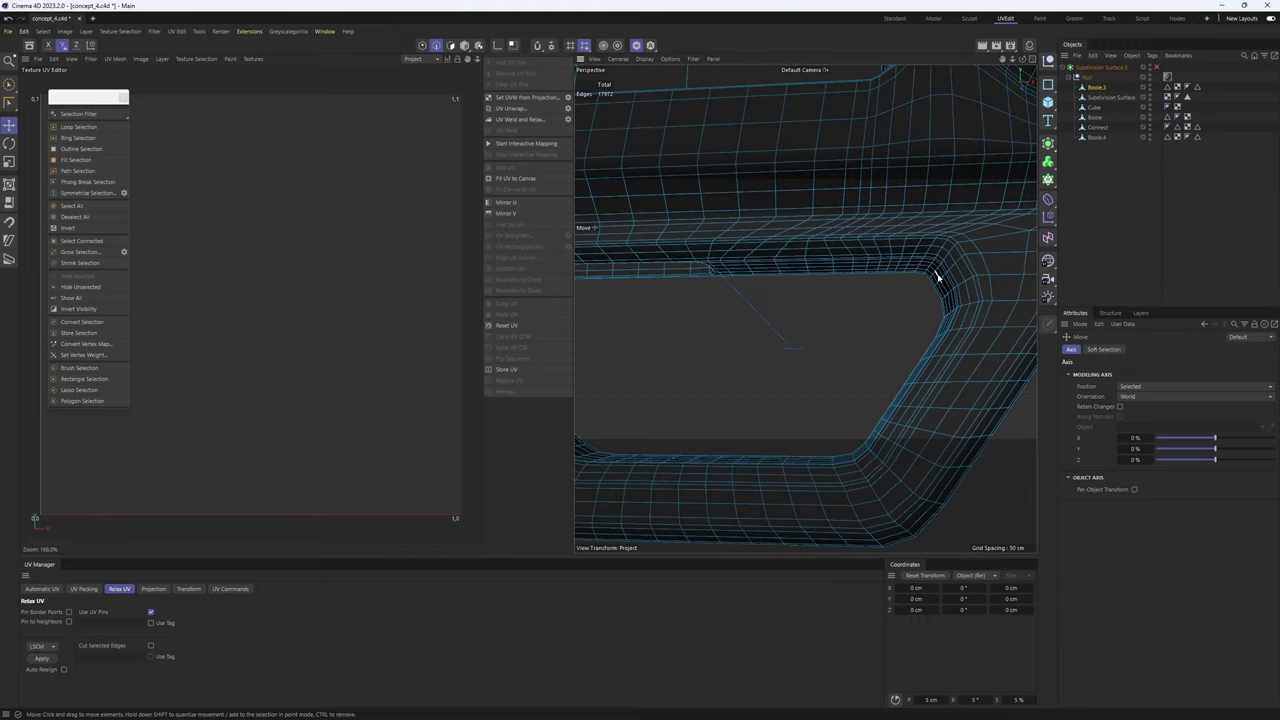
left_click(84, 127)
left_click_drag(971, 291, 929, 234, "alt")
left_click(958, 212)
scroll(954, 216, "down", 5)
scroll(926, 240, "up", 5)
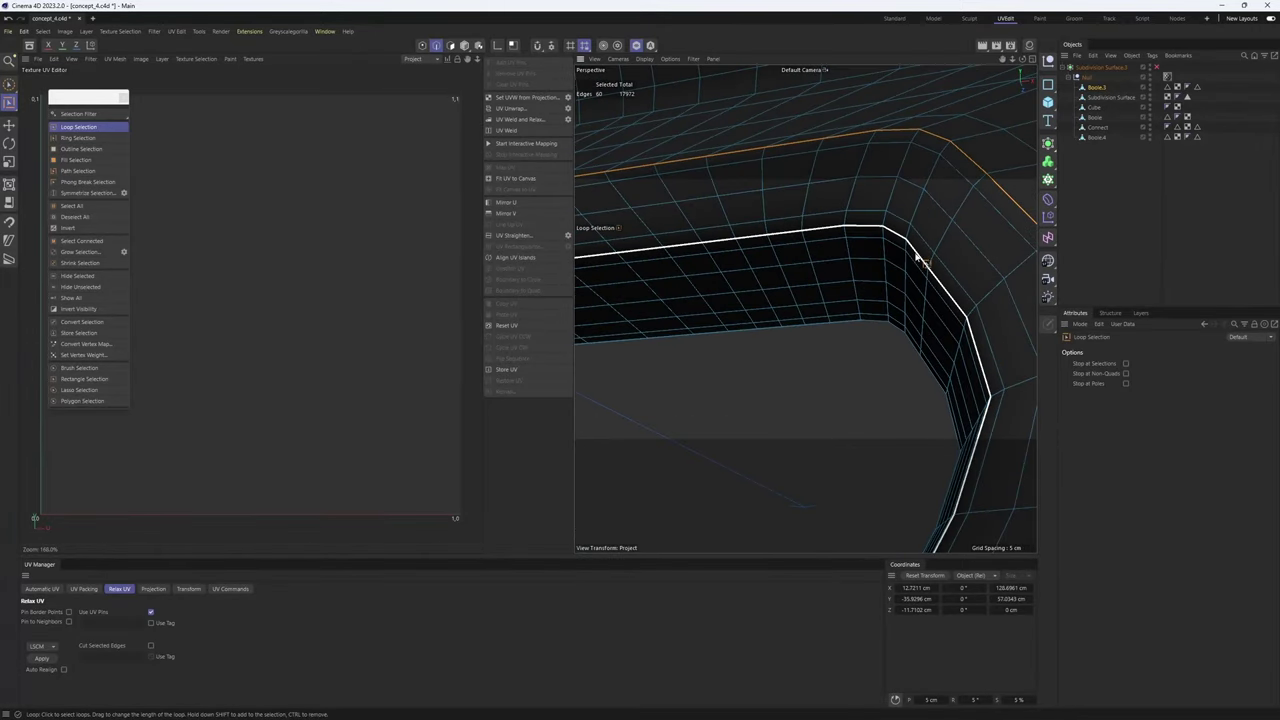
left_click(921, 258, "shift")
scroll(905, 290, "down", 5)
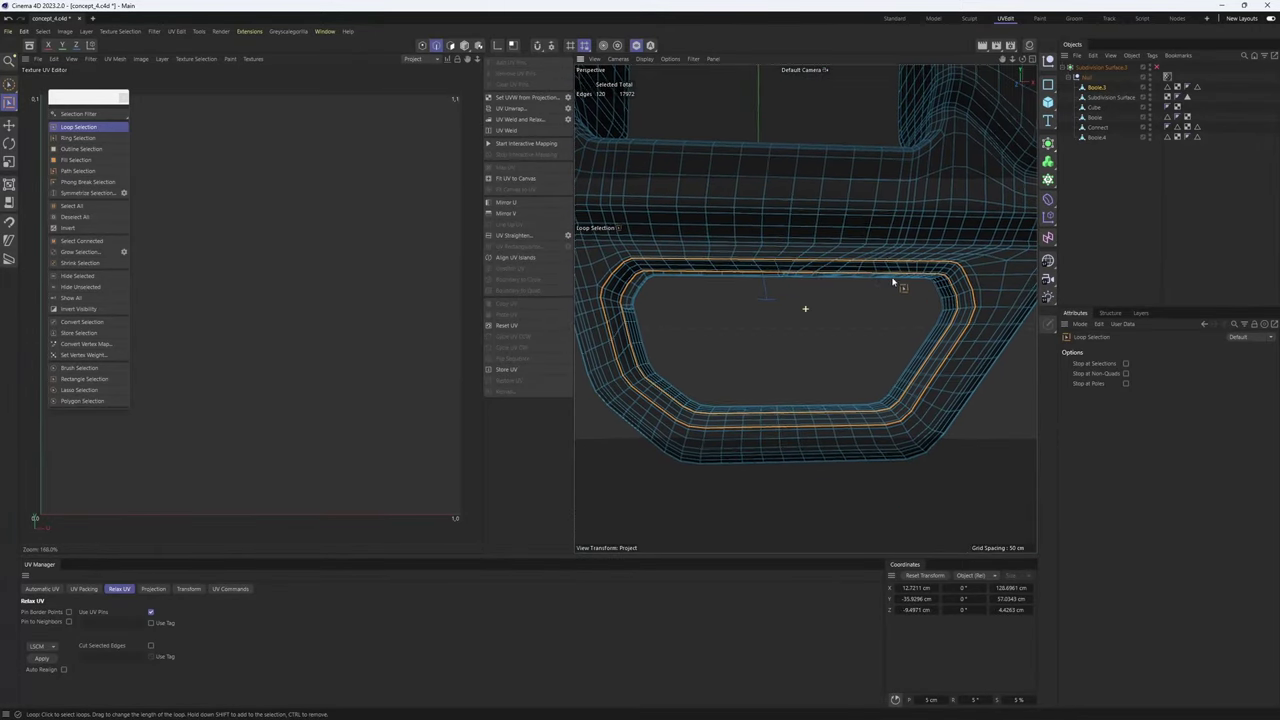
left_click(70, 161)
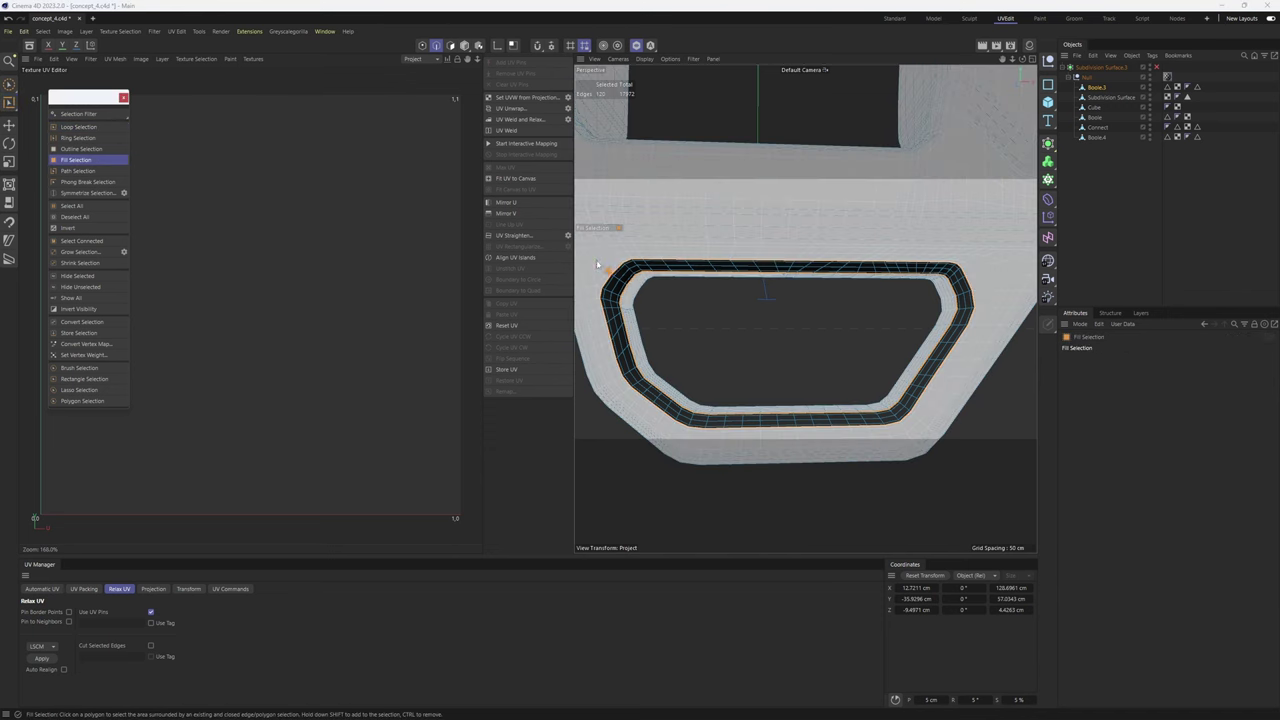
left_click(749, 394)
- Project the UVs of the selected trigger guard band with a Frontal projection from the front view
middle_click(797, 361)
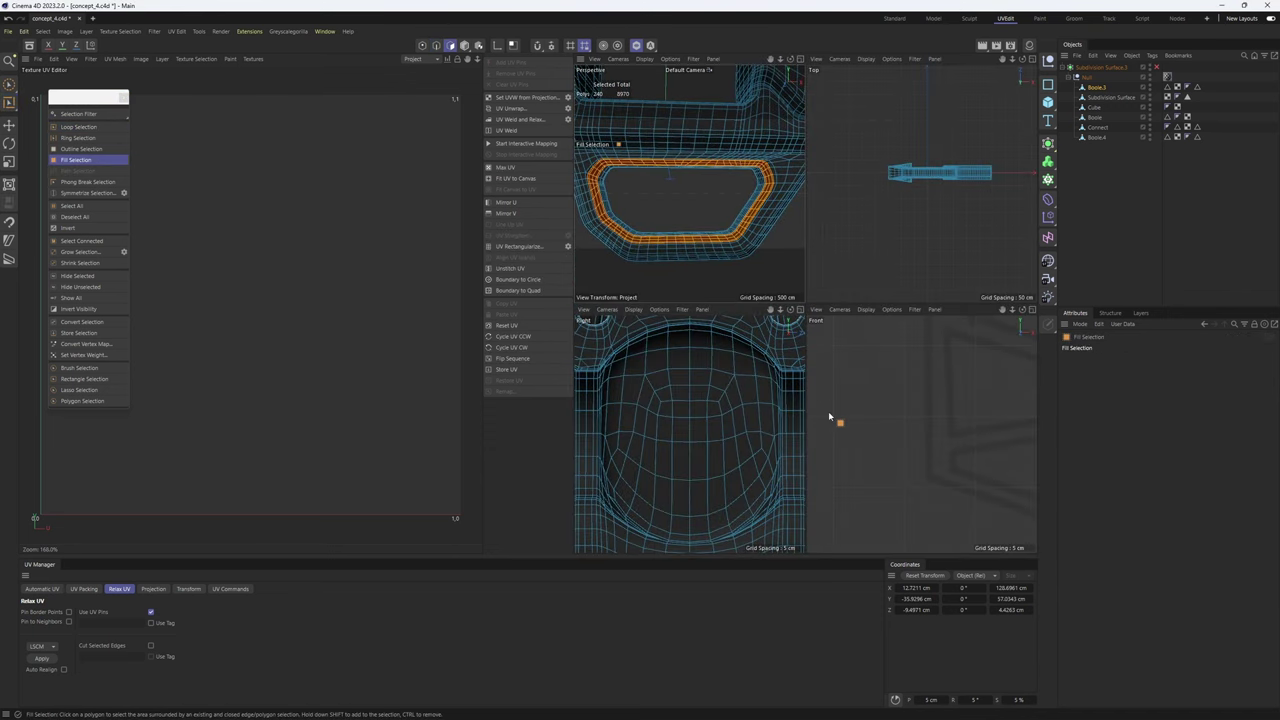
scroll(938, 420, "down", 3)
key("s")
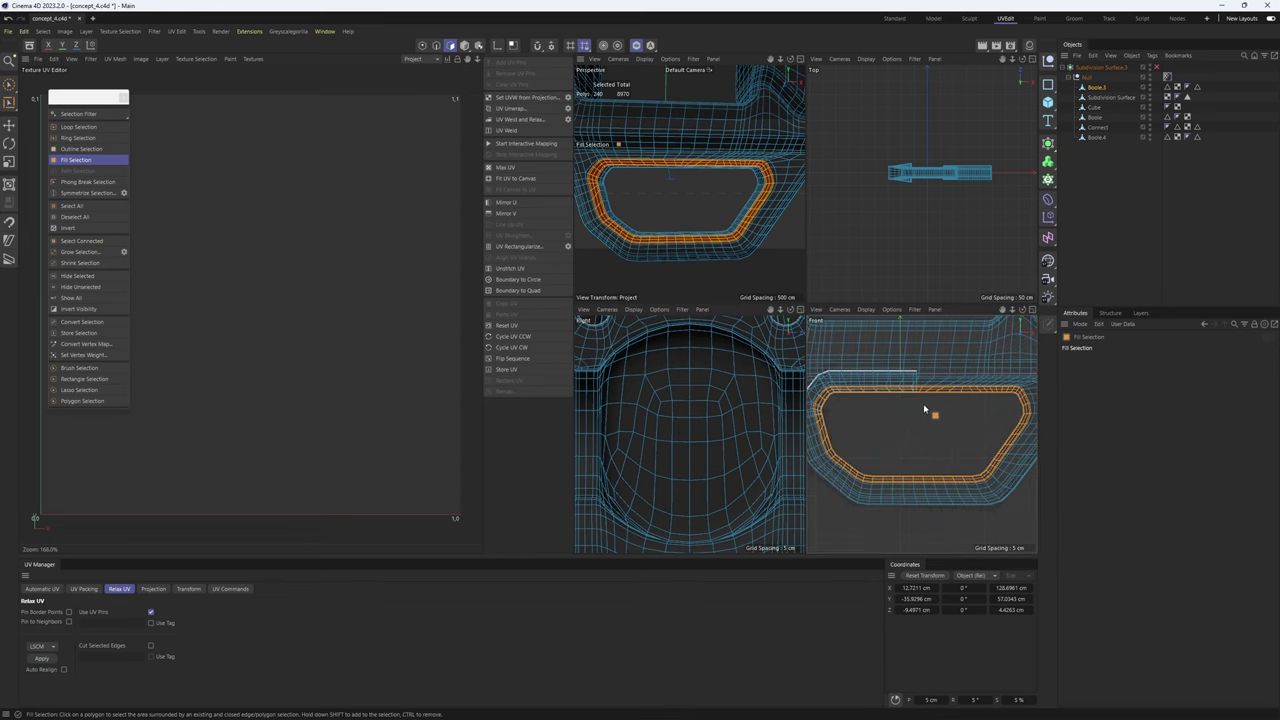
scroll(923, 409, "down", 3)
middle_click(928, 418)
scroll(926, 420, "down", 3)
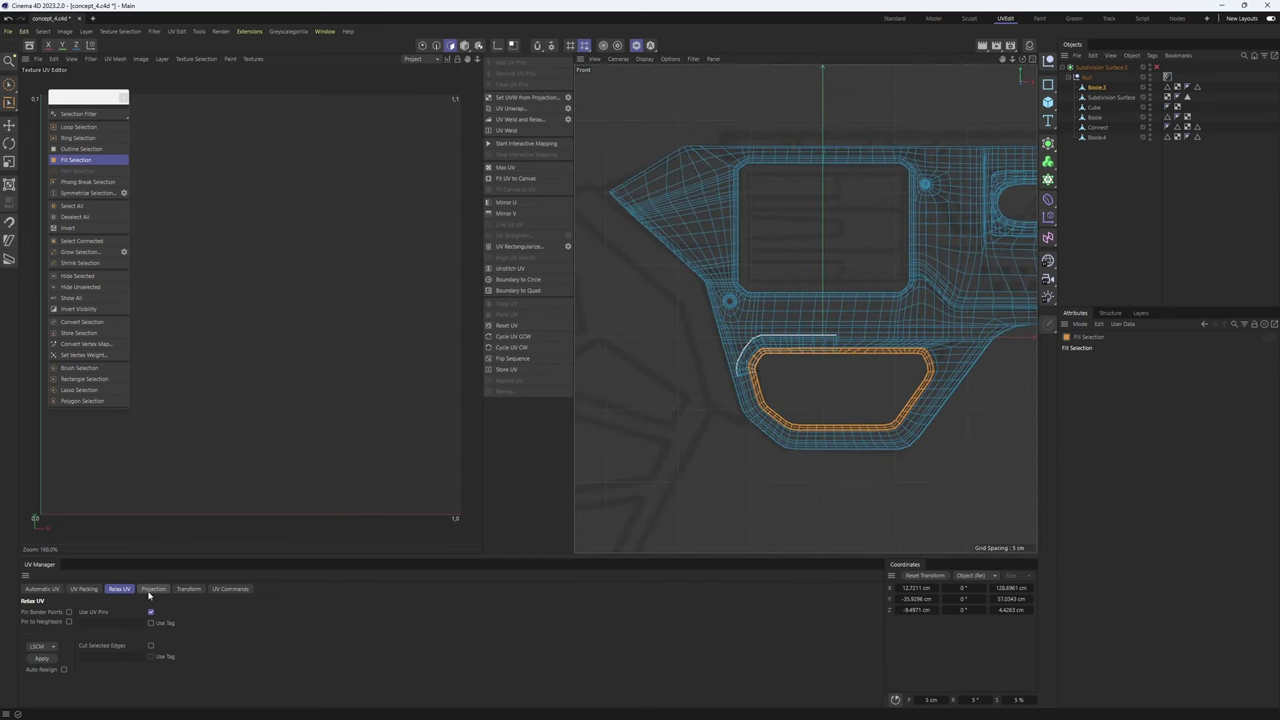
left_click(152, 589)
left_click(101, 613)
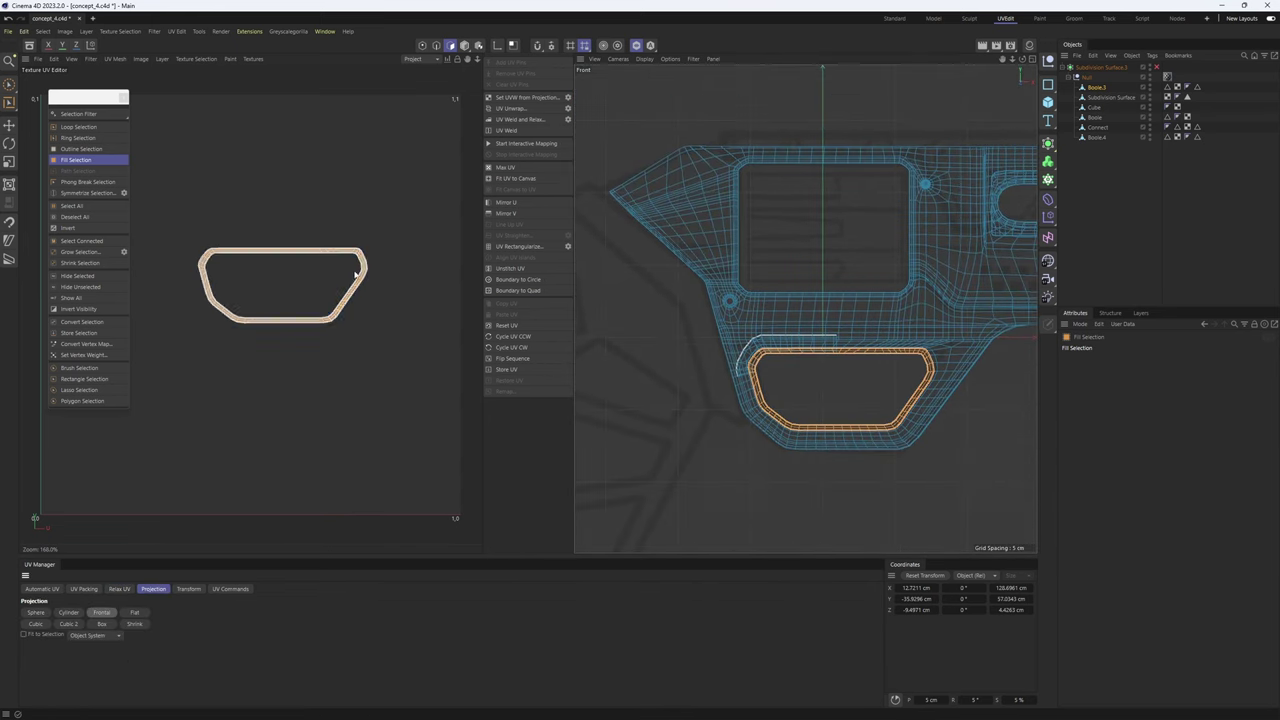
scroll(355, 274, "up", 3)
middle_click(672, 207)
middle_click(680, 204)
scroll(951, 314, "up", 4)
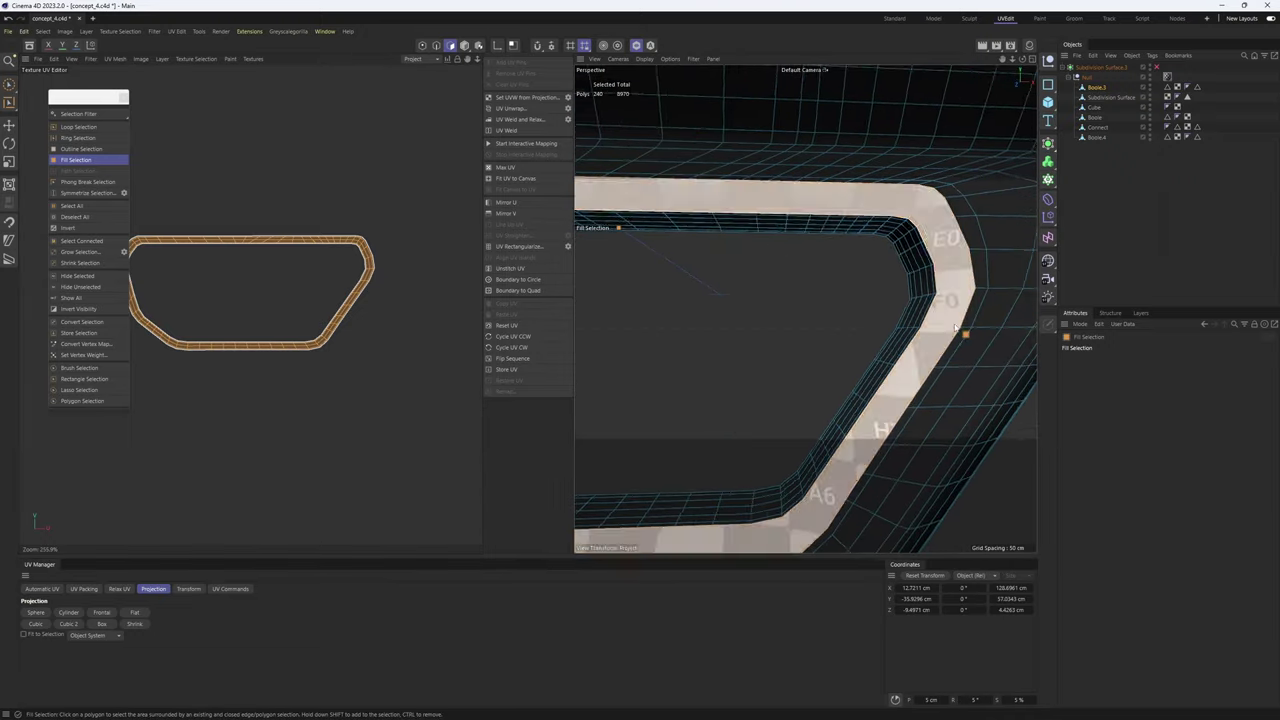
- Scale up the UV island of the selected trigger guard band
scroll(955, 328, "down", 4)
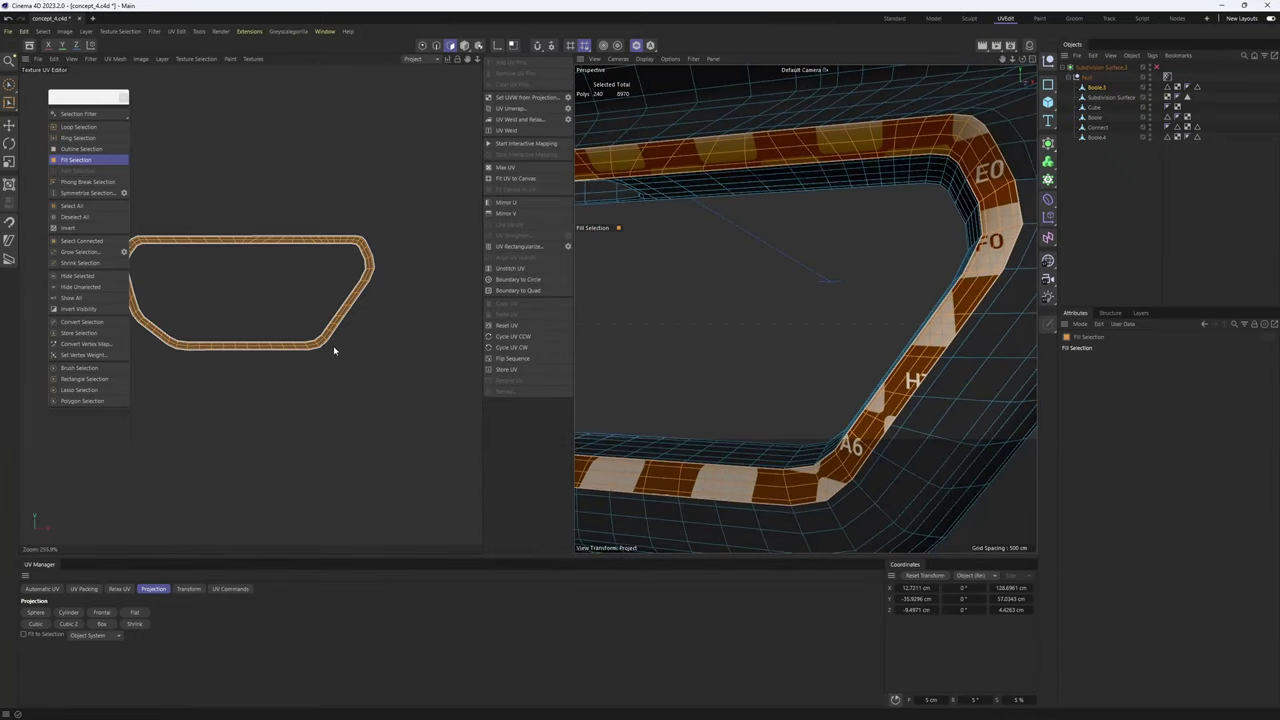
scroll(334, 350, "down", 3)
key("t")
left_click_drag(326, 343, 892, 360)
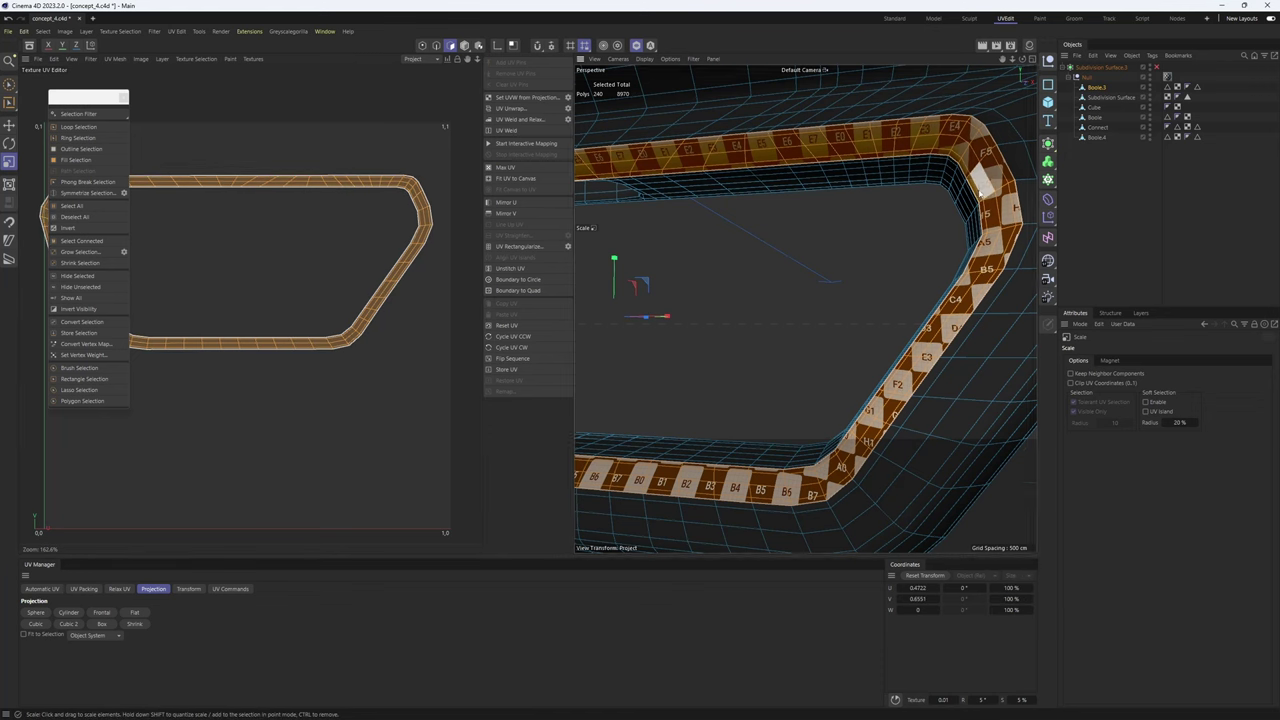
scroll(982, 183, "up", 5)
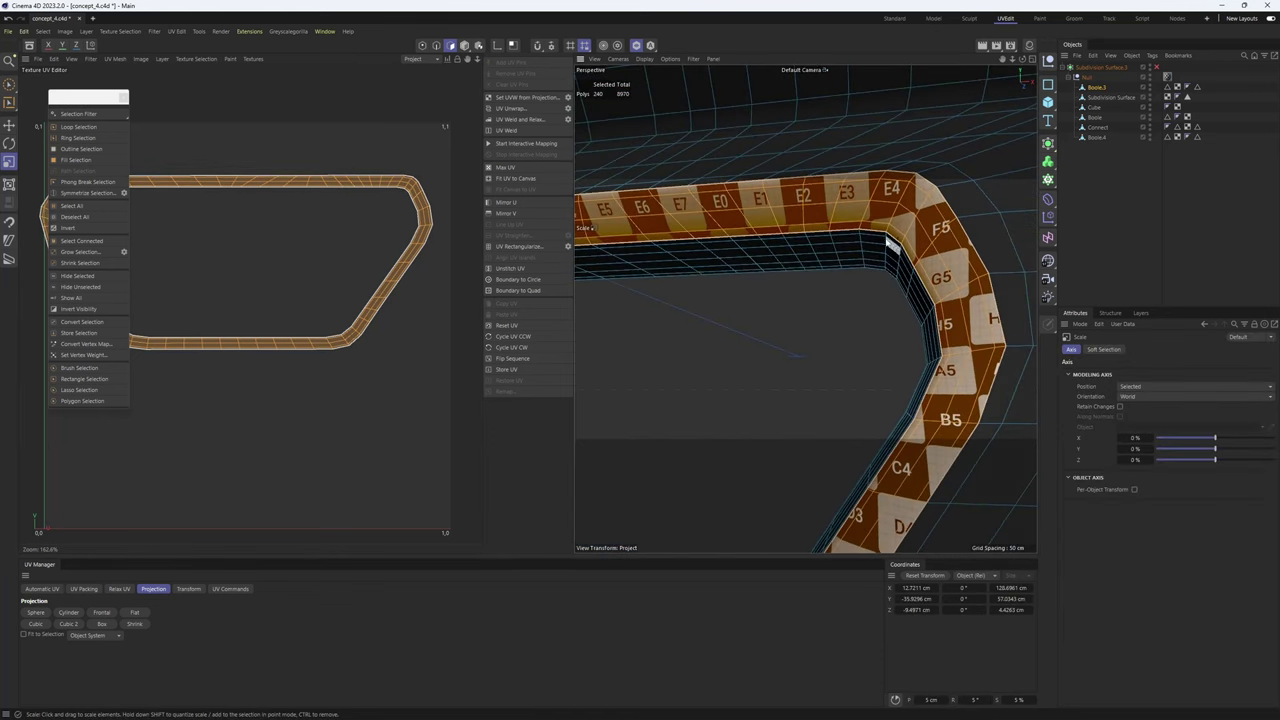
scroll(891, 207, "up", 2)
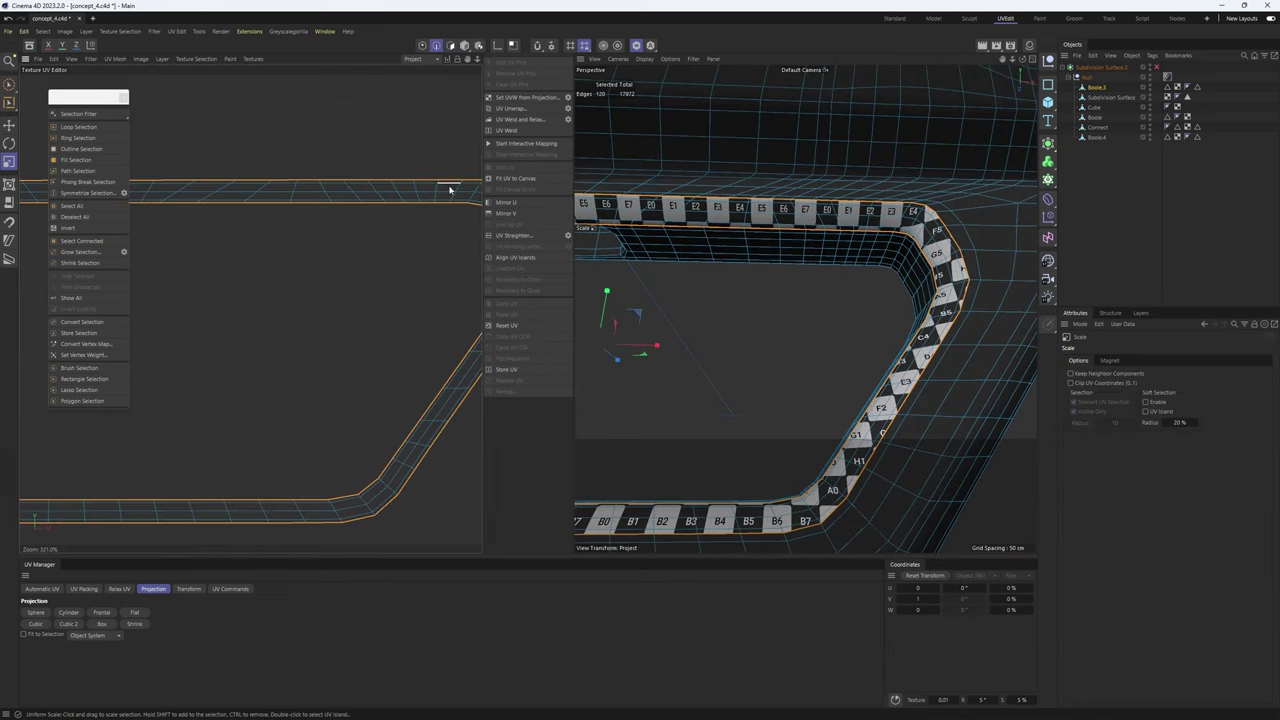
- Select the outer edge loop of the band's UV island and add UV pins to its points, returning to the polygon selection
middle_click_drag(450, 190, 421, 202, "alt")
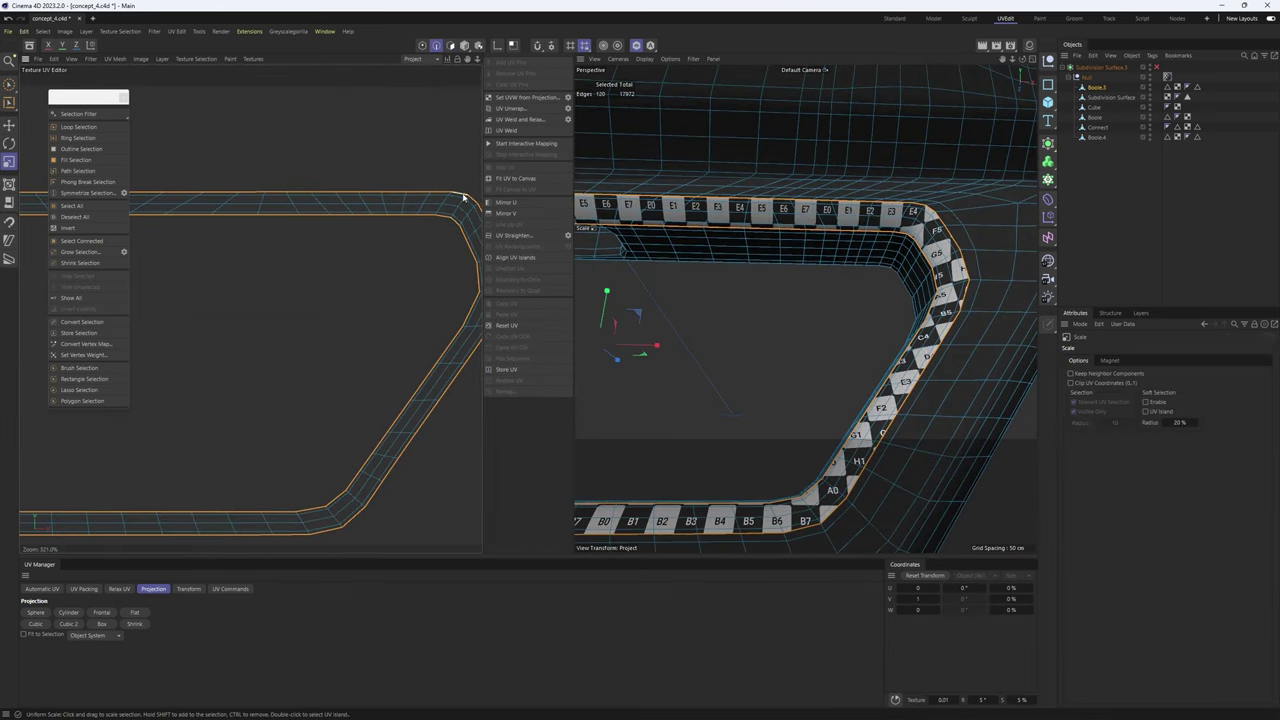
scroll(464, 195, "up", 3)
left_click(428, 194)
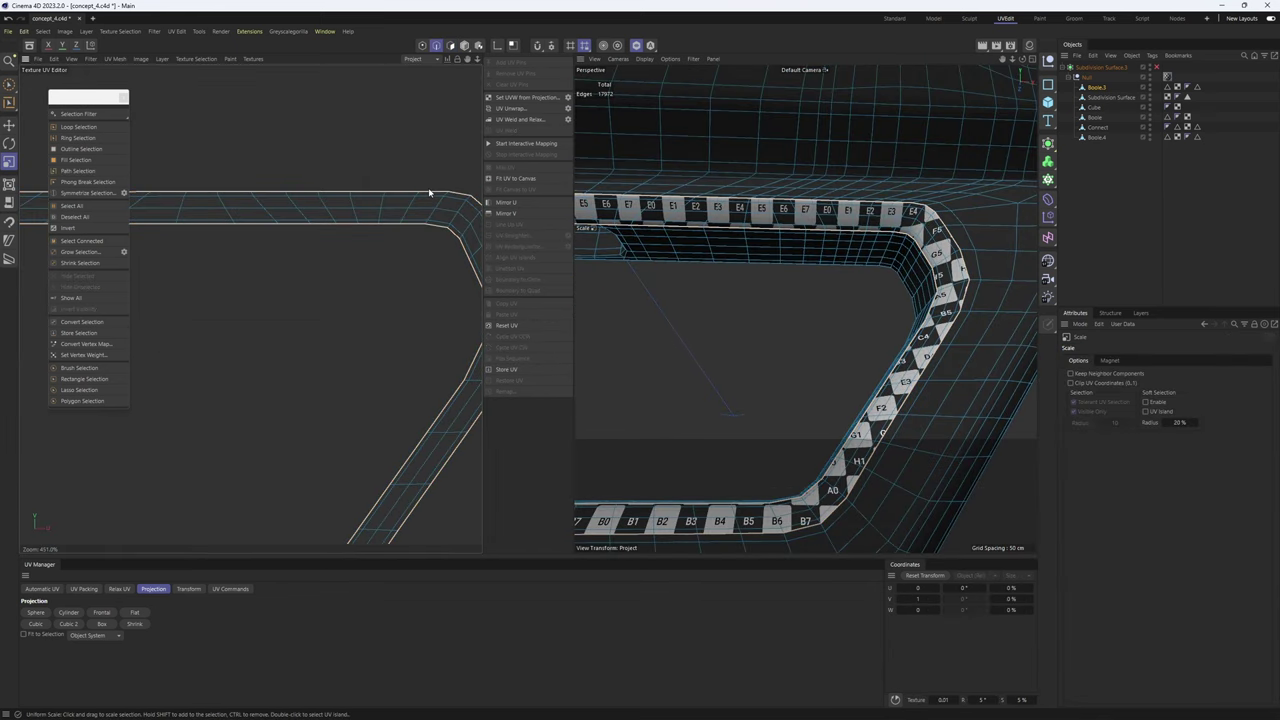
double_click(430, 193)
scroll(437, 194, "down", 6)
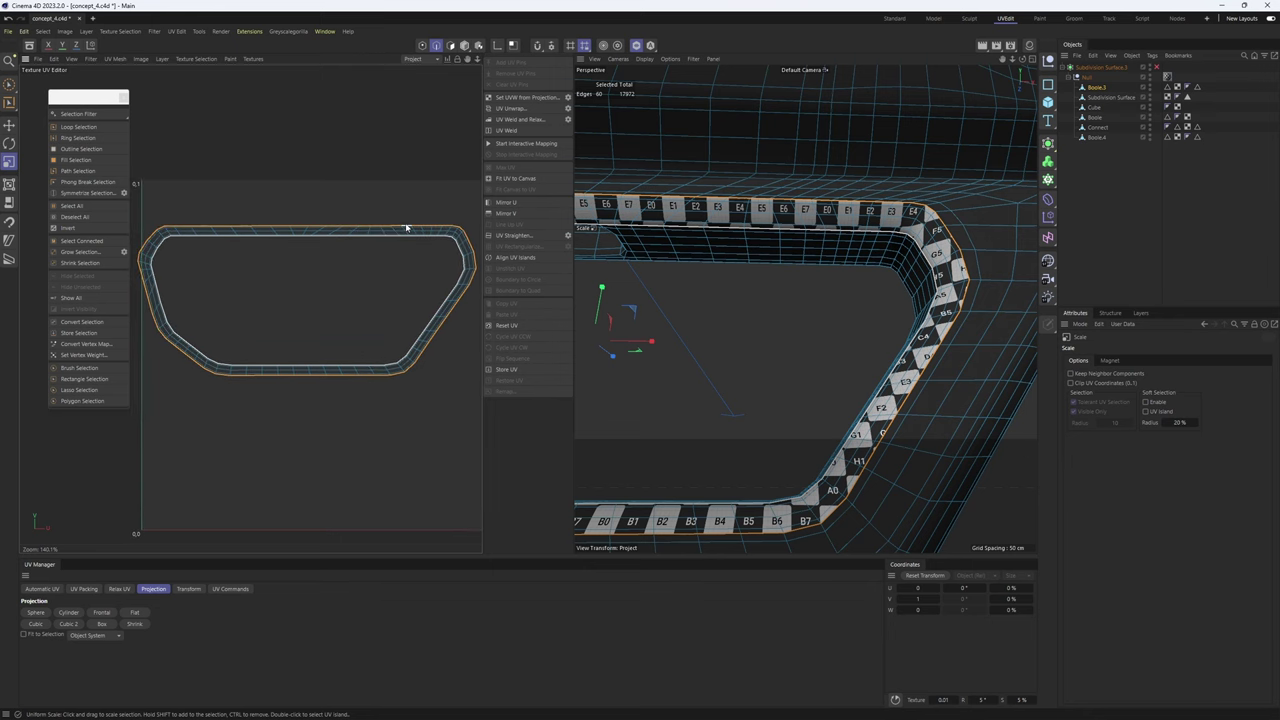
left_click(422, 46)
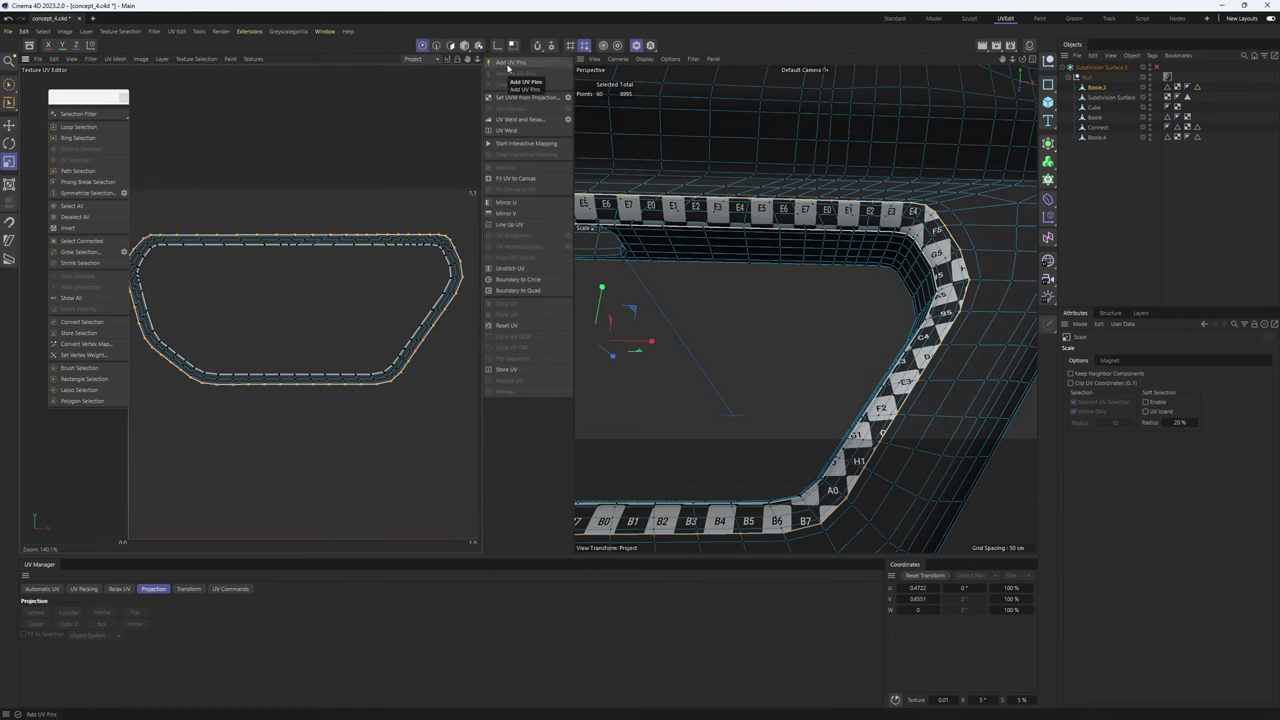
left_click(508, 66)
left_click(450, 46)
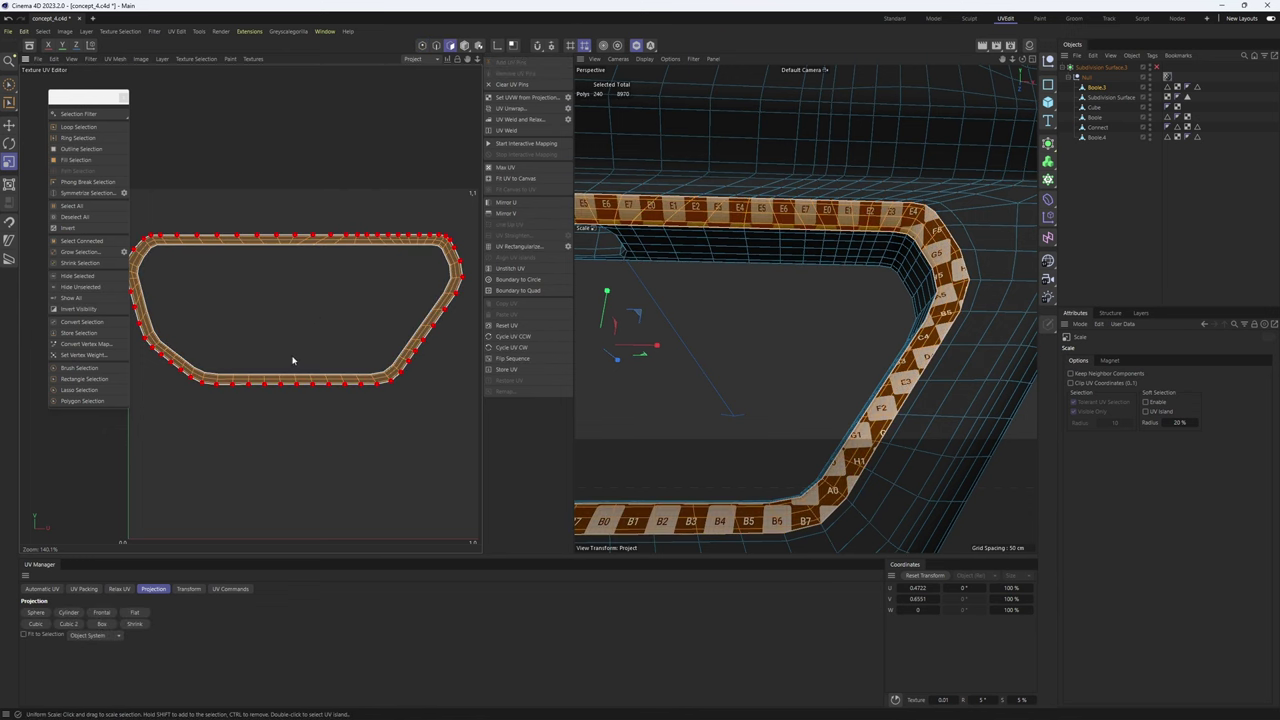
- Relax the band's UVs with LSCM, using the UV pins to hold the outer border
left_click(118, 589)
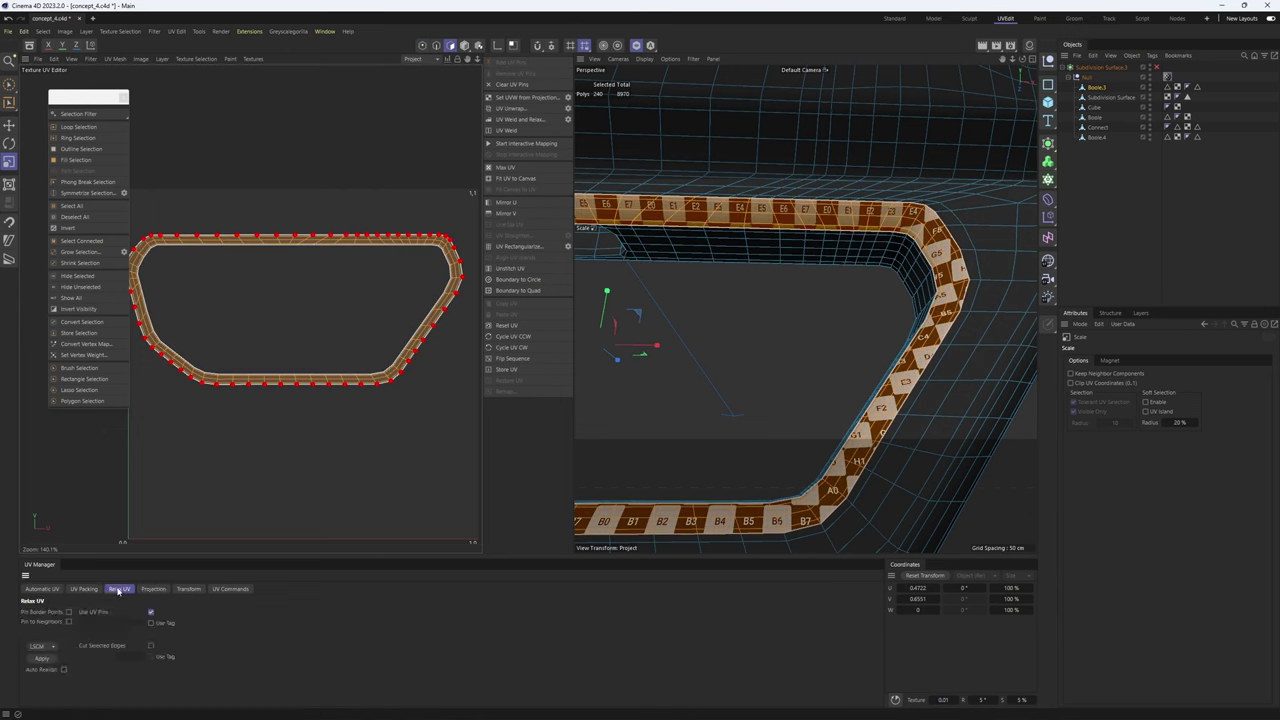
left_click(42, 659)
scroll(414, 286, "up", 5)
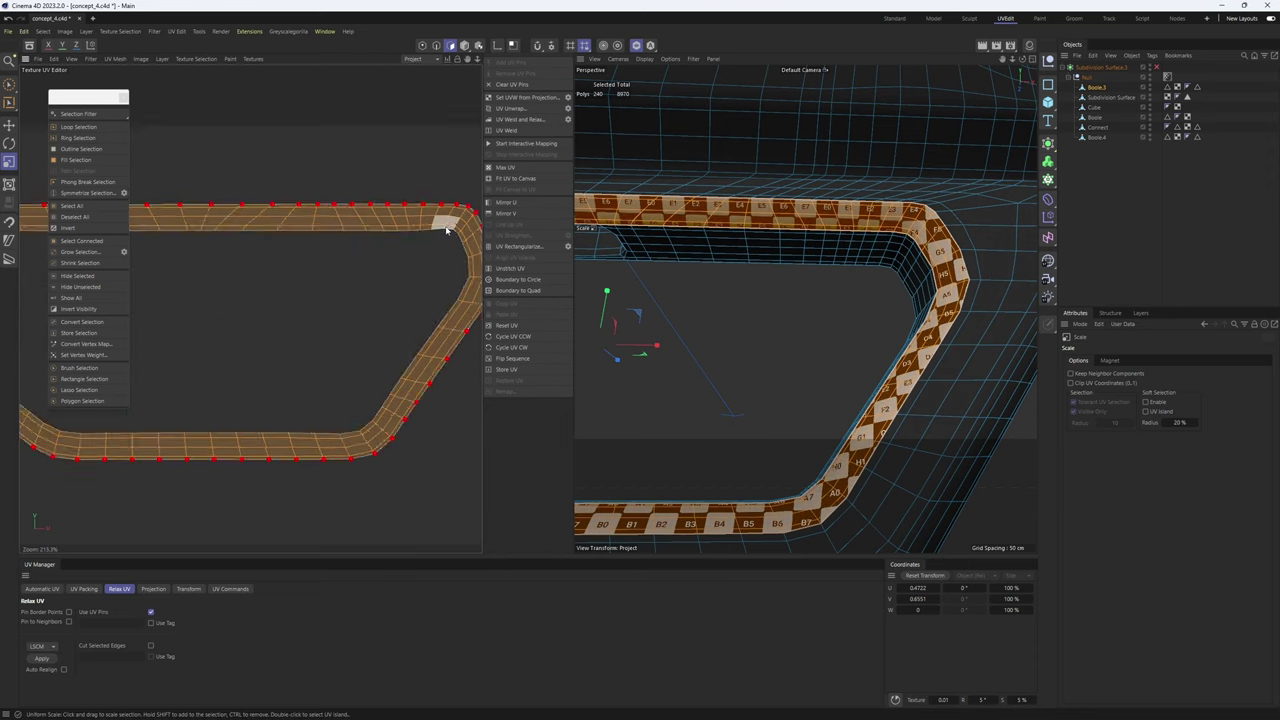
scroll(366, 290, "up", 5)
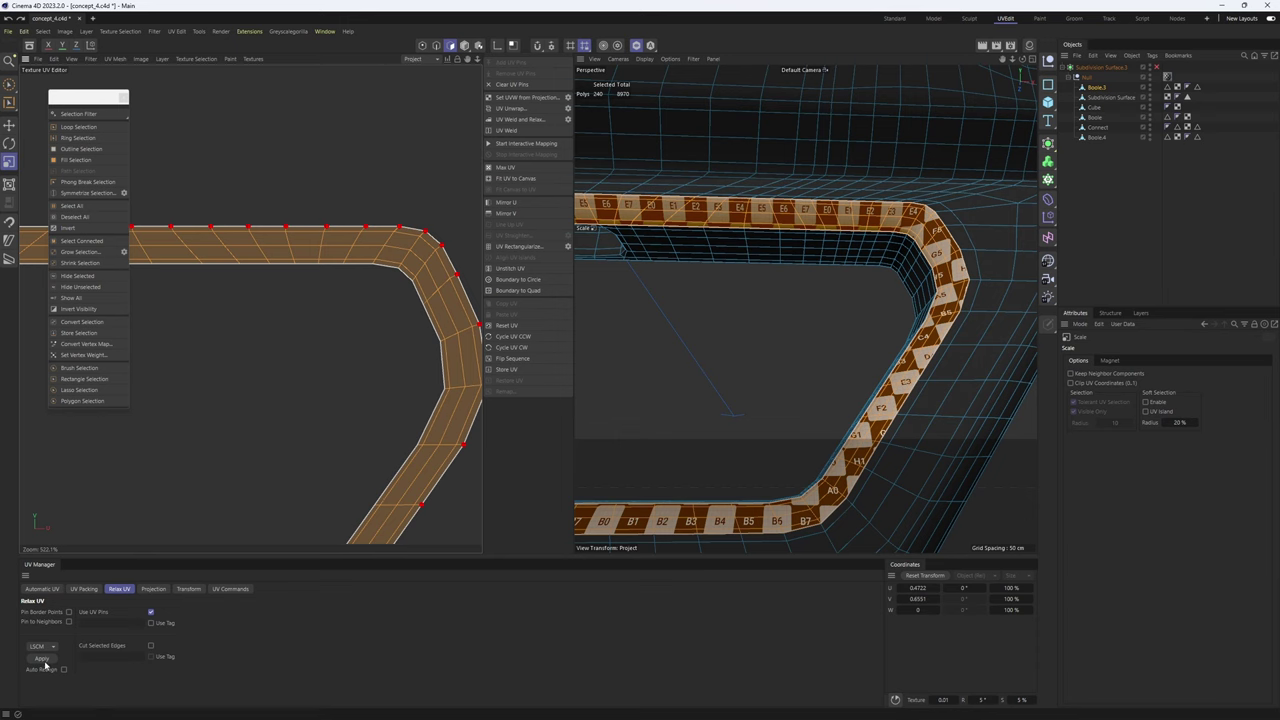
scroll(850, 217, "up", 3)
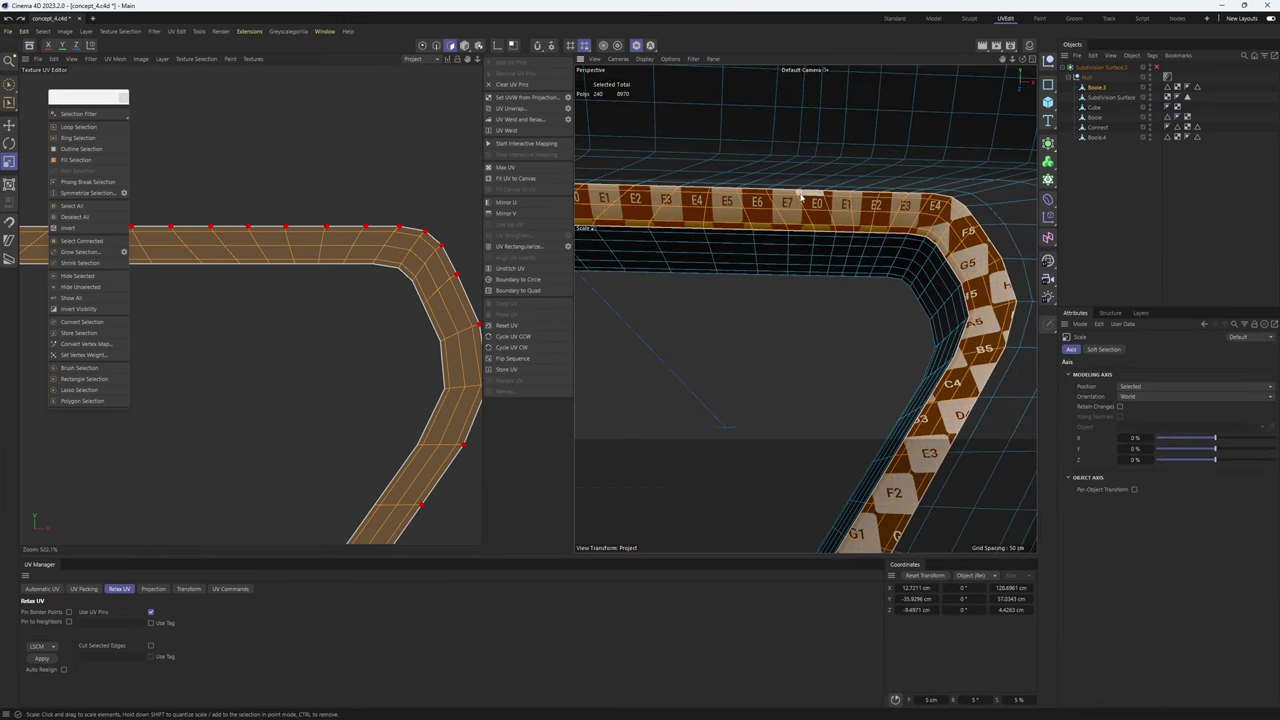
scroll(800, 196, "up", 5)
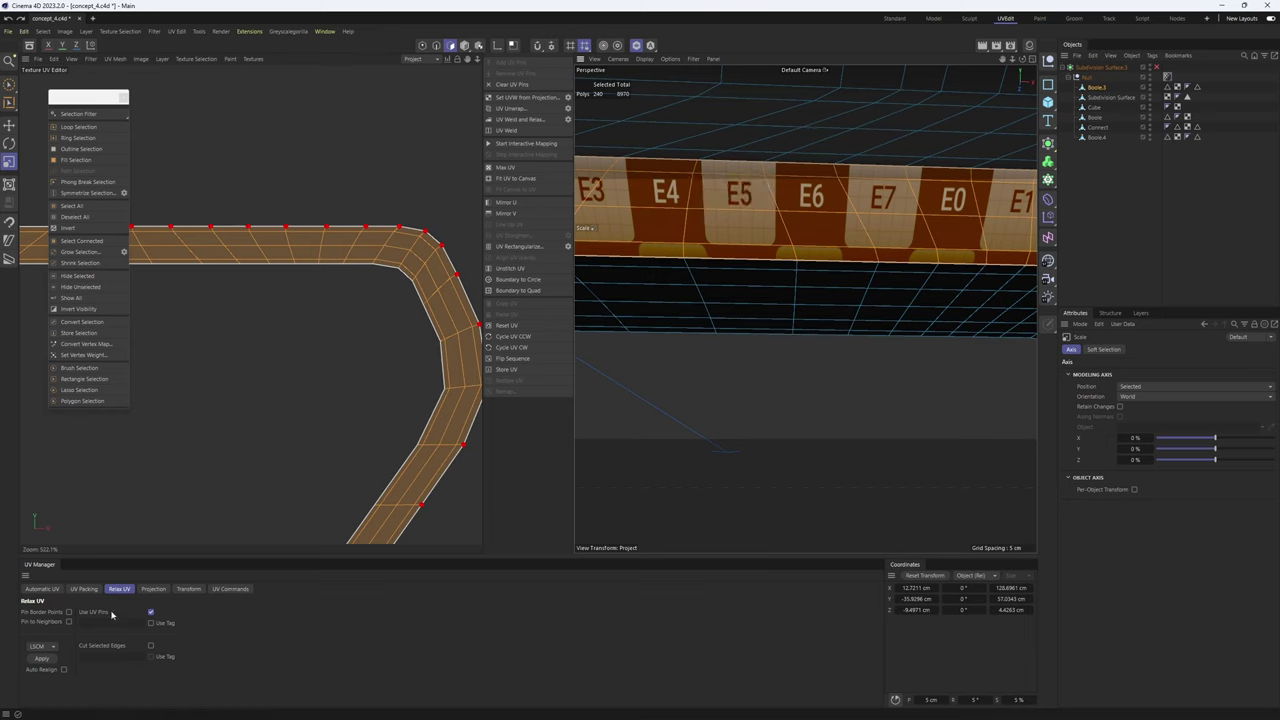
left_click(43, 660)
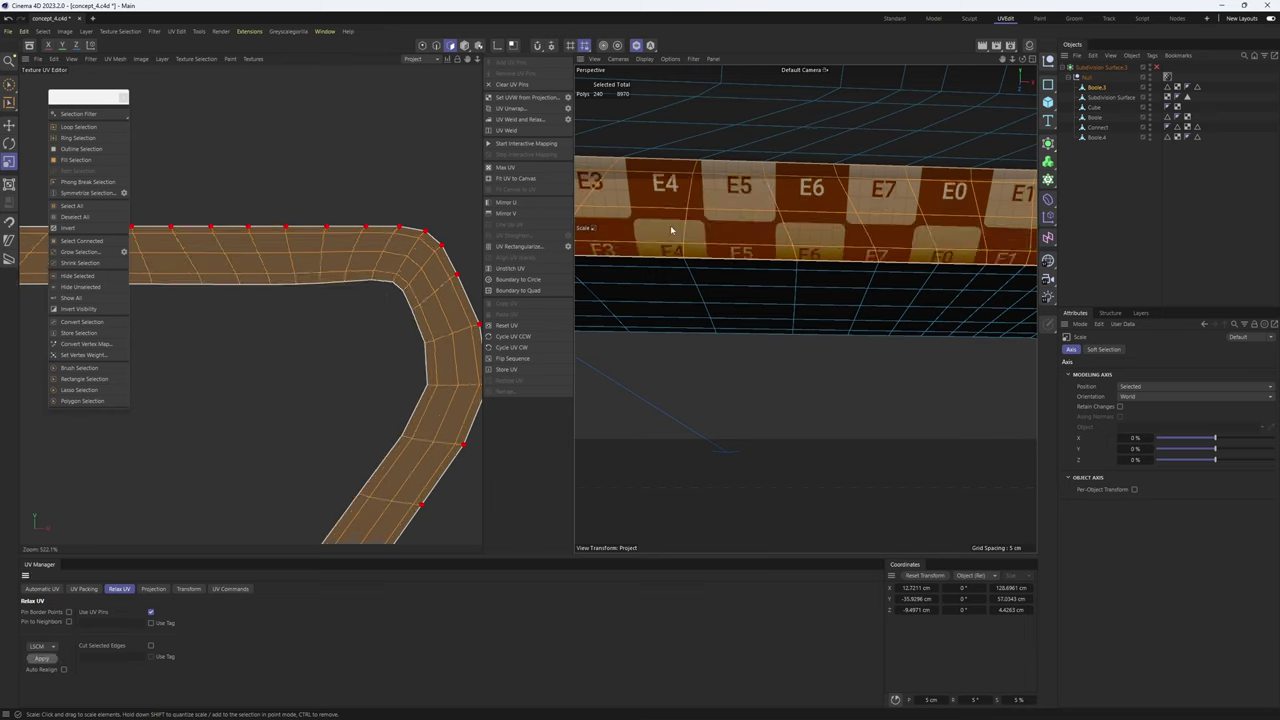
scroll(323, 271, "down", 10)
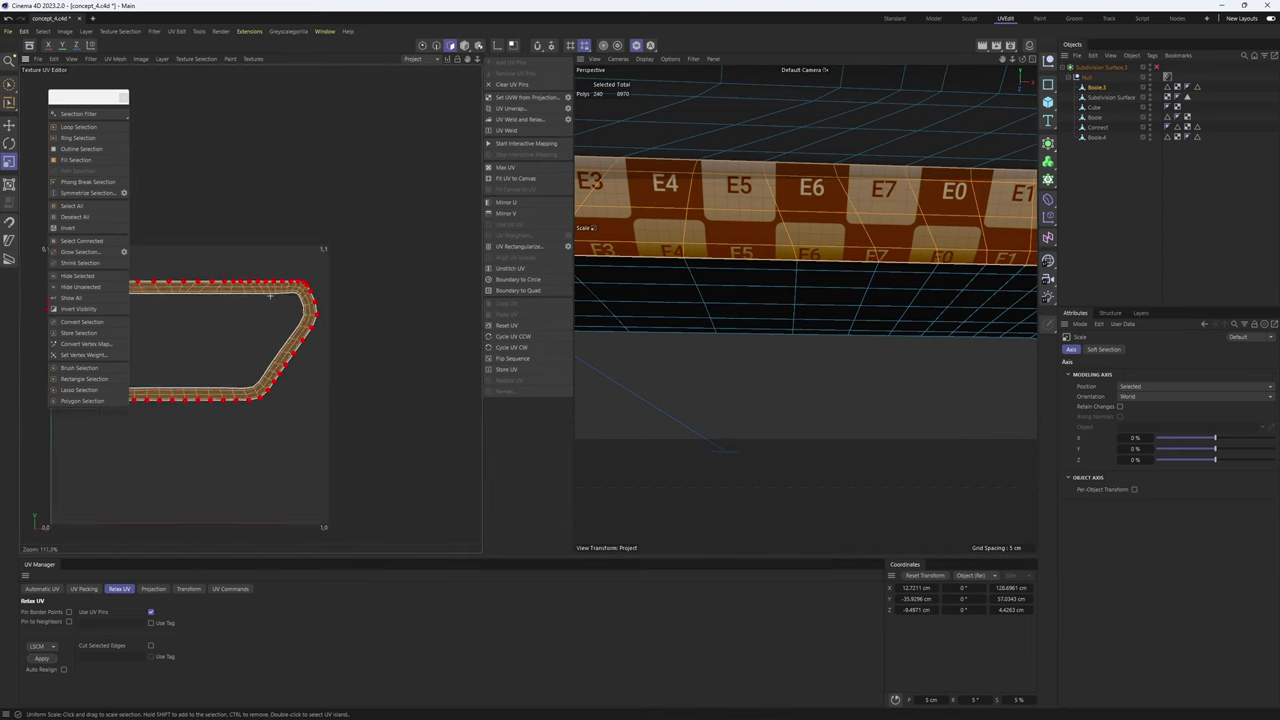
- Clear the UV pins and hide the relaxed trigger guard band
left_click(566, 84)
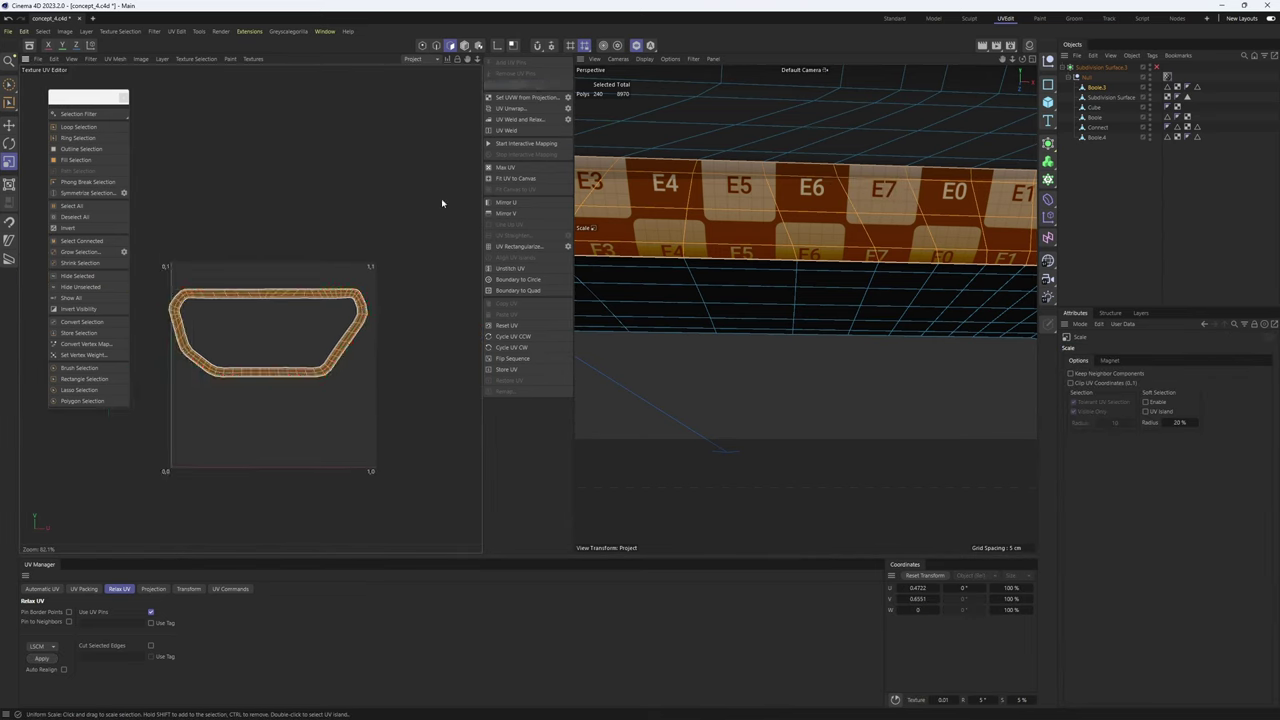
scroll(745, 264, "down", 8)
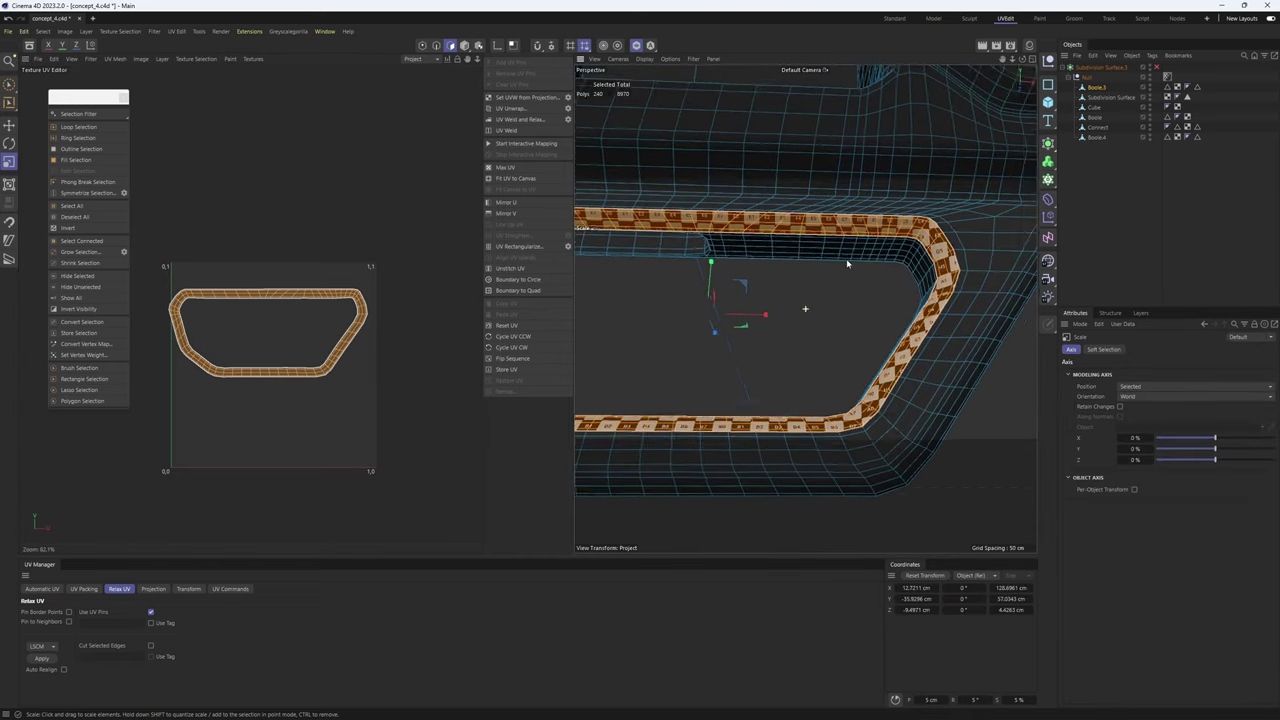
scroll(905, 237, "up", 3)
left_click_drag(885, 285, 900, 308, "alt")
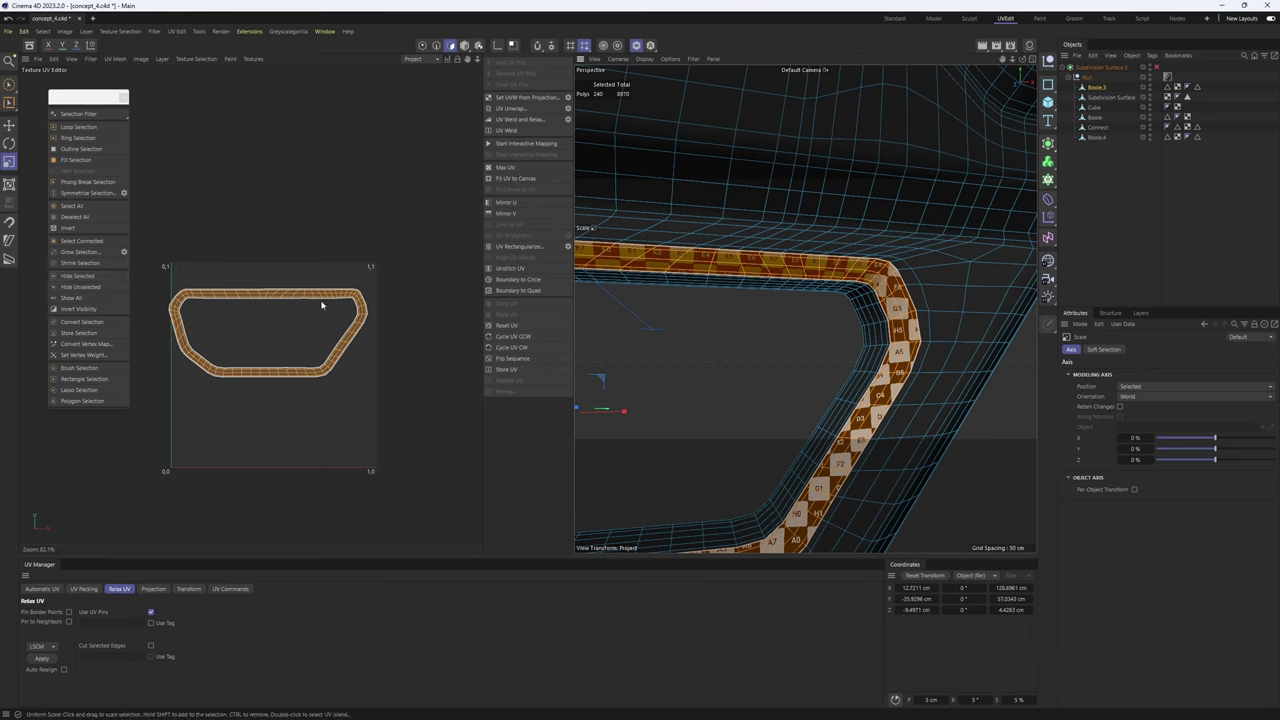
scroll(852, 262, "down", 6)
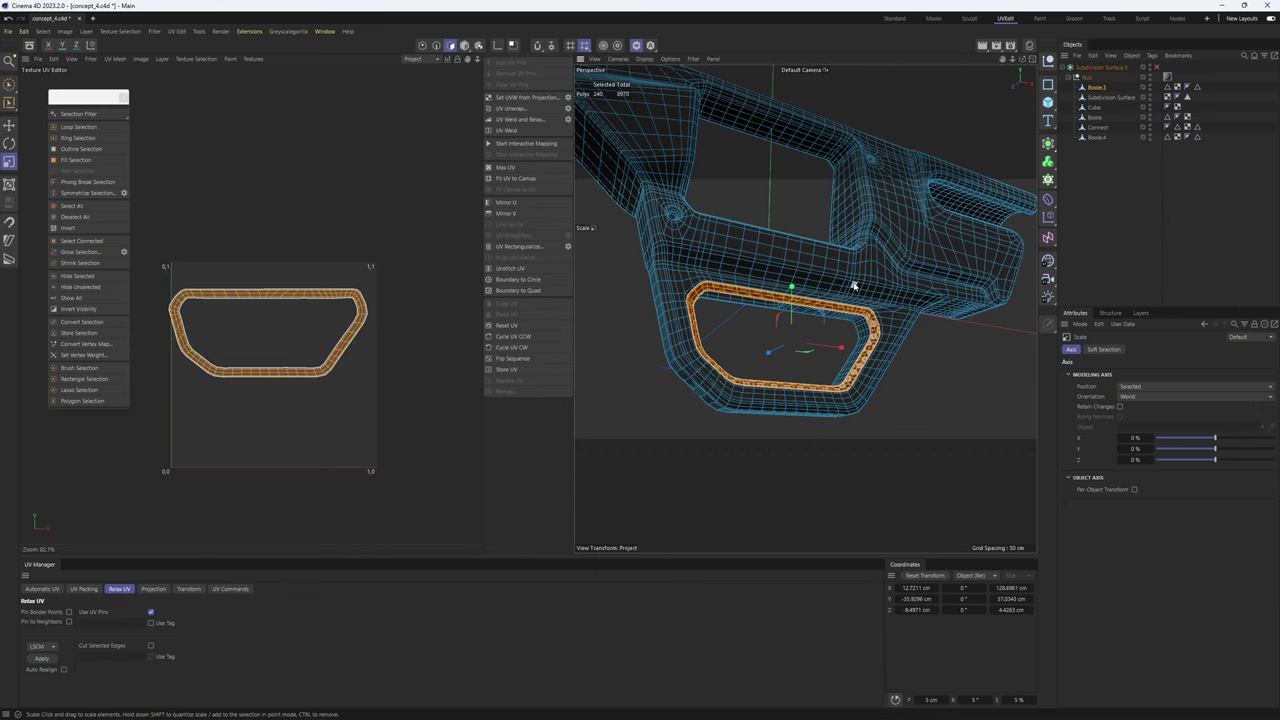
scroll(807, 312, "up", 5)
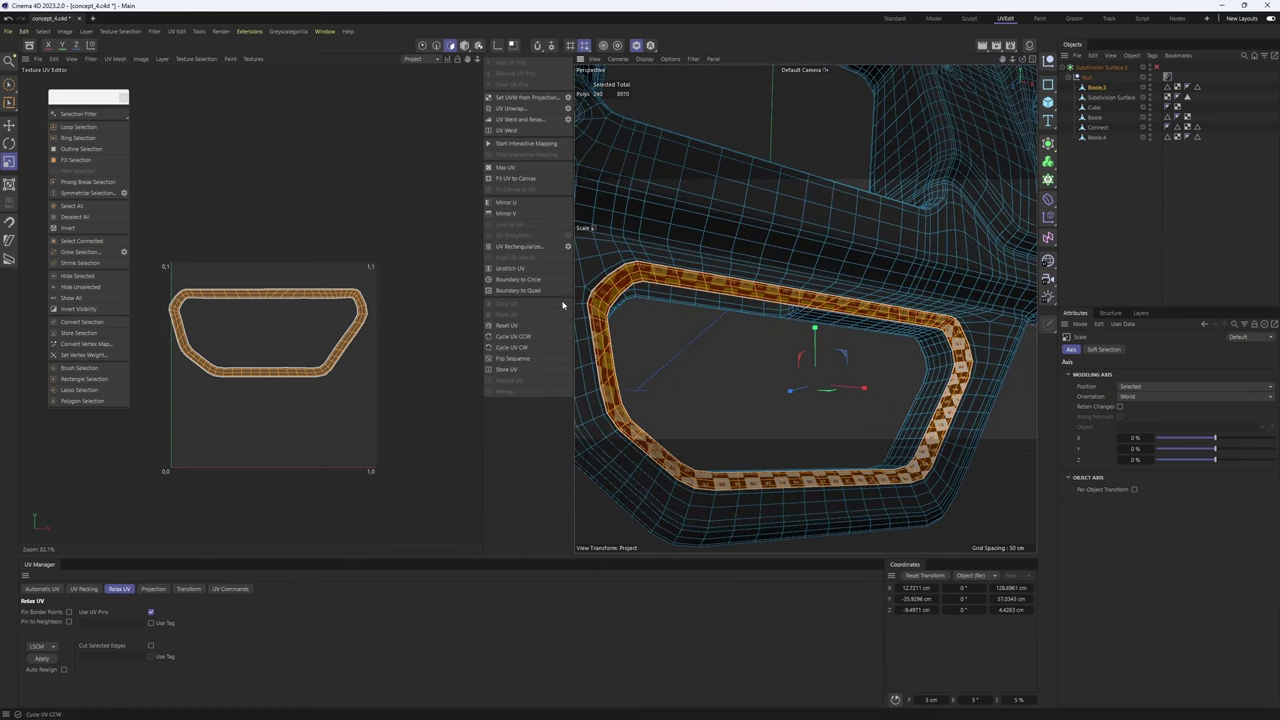
left_click(72, 280)
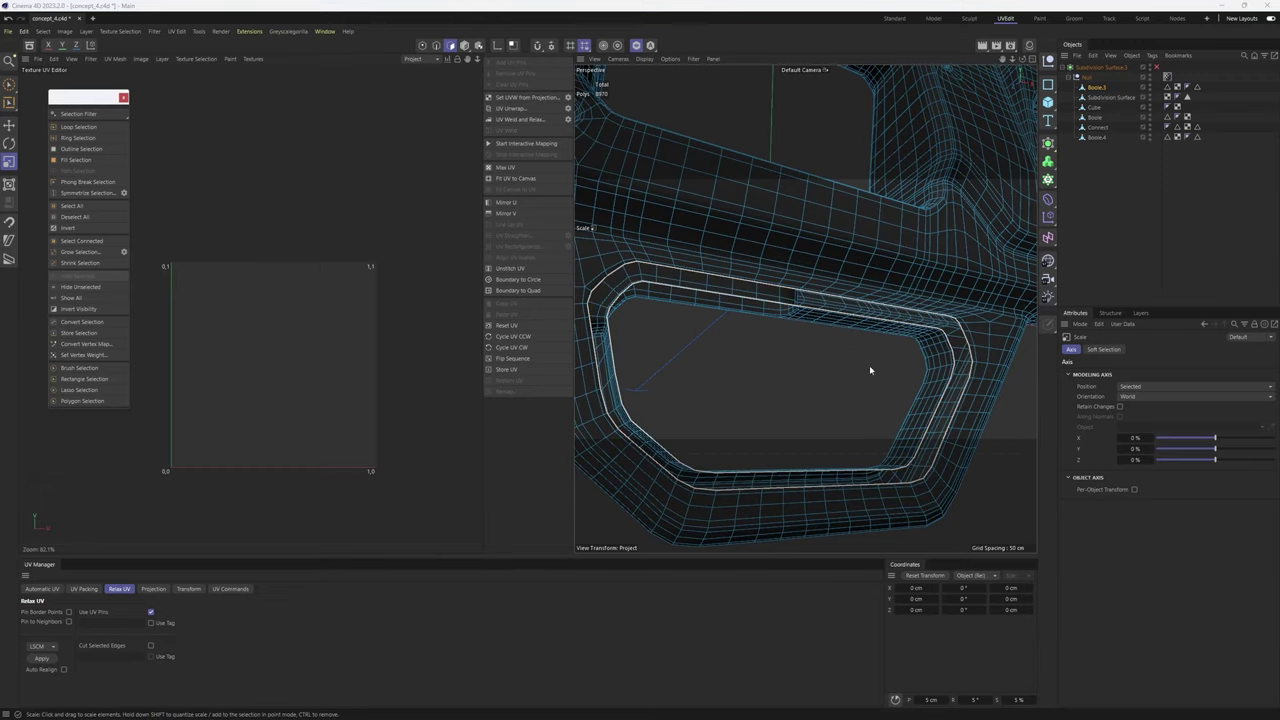
- Select two edge loops around the trigger guard opening on the opposite side and fill-select the polygon band between them
left_click_drag(869, 365, 829, 275, "alt")
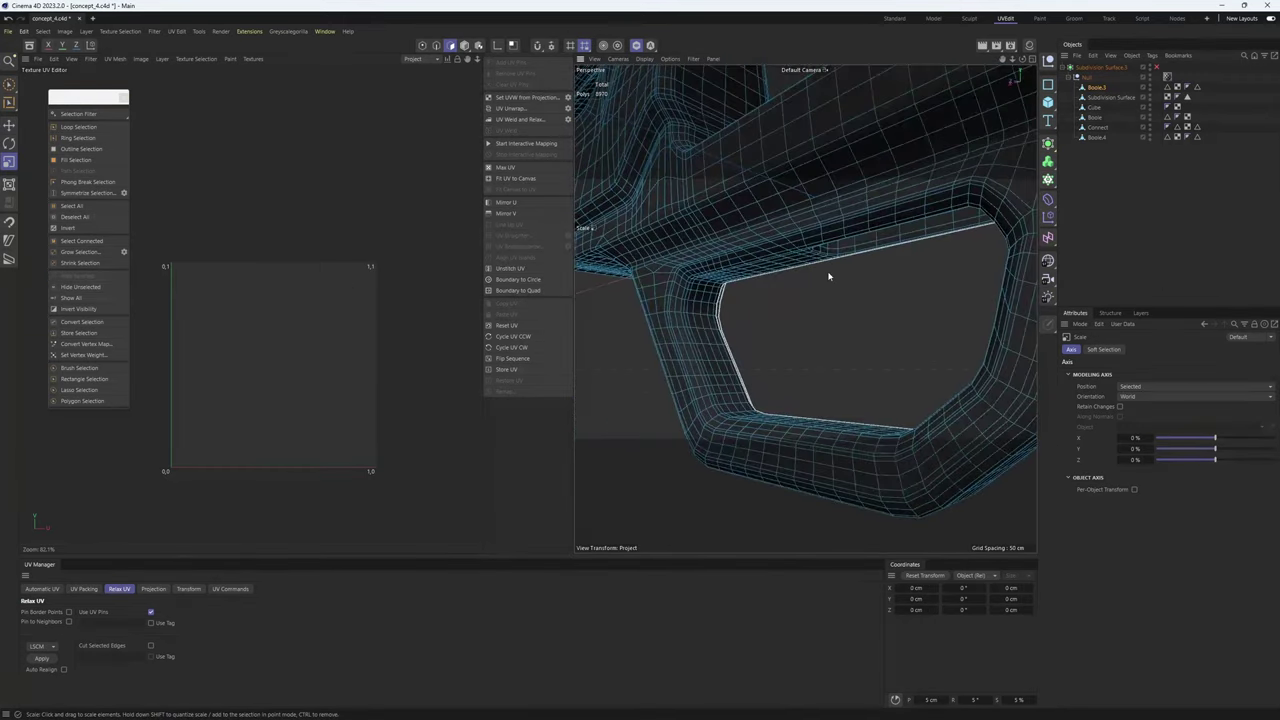
key("Return")
scroll(672, 271, "up", 4)
key("u")
key("l")
scroll(682, 294, "up", 3)
left_click_drag(670, 296, 691, 278, "alt")
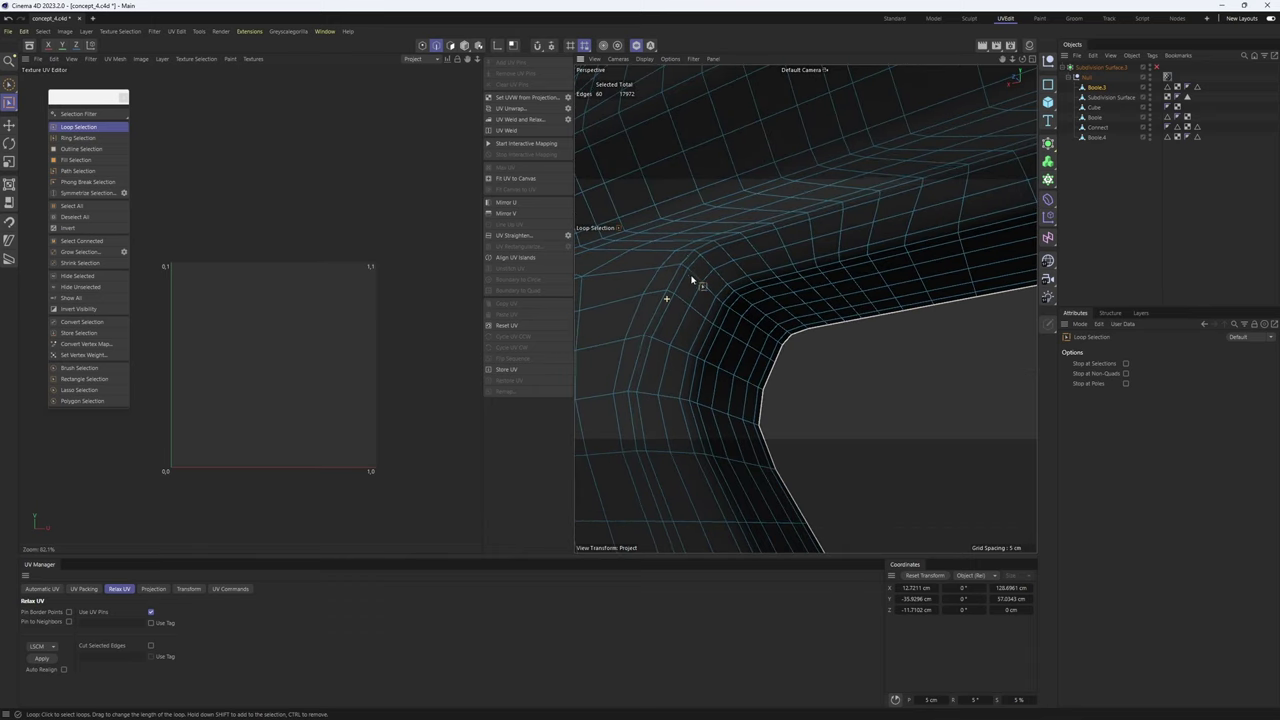
left_click(676, 270)
left_click(709, 333, "shift")
scroll(709, 333, "down", 4)
left_click_drag(709, 333, 626, 320, "alt")
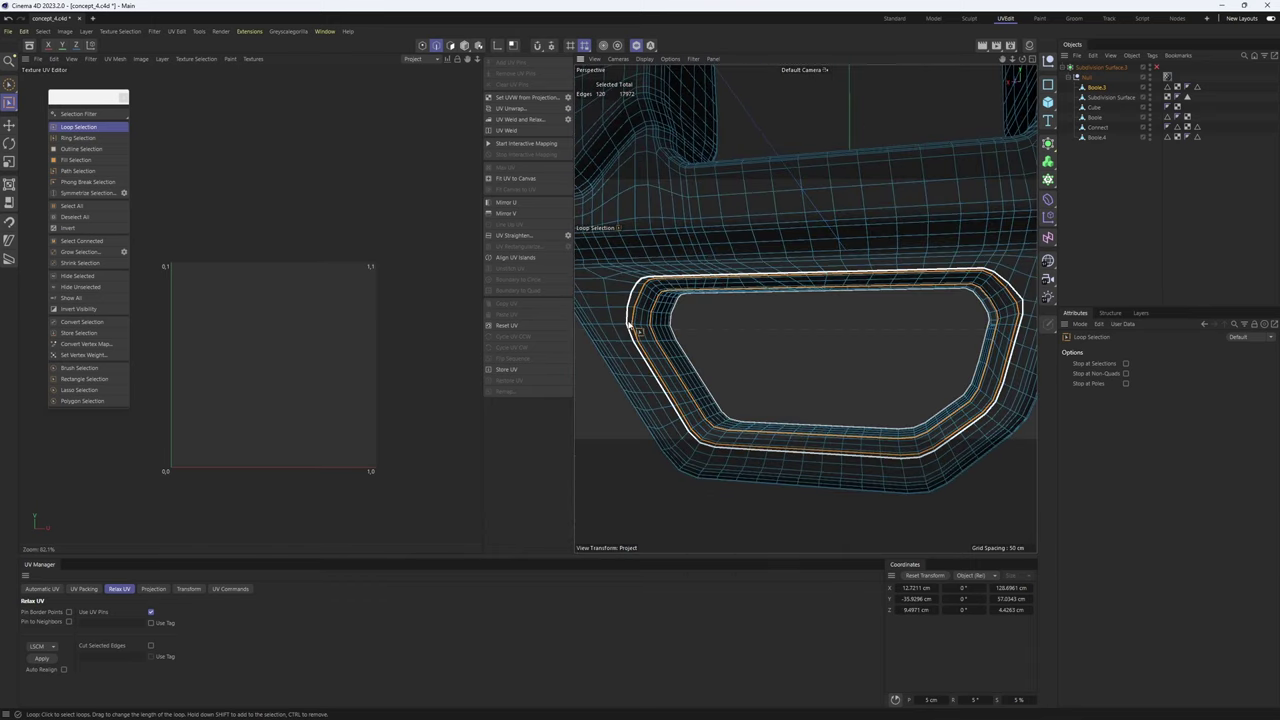
key("u")
key("f")
left_click(663, 322)
- Project the opposite band's UVs with a Frontal projection from the front view and scale up the resulting UV island
middle_click(735, 369)
middle_click(920, 410)
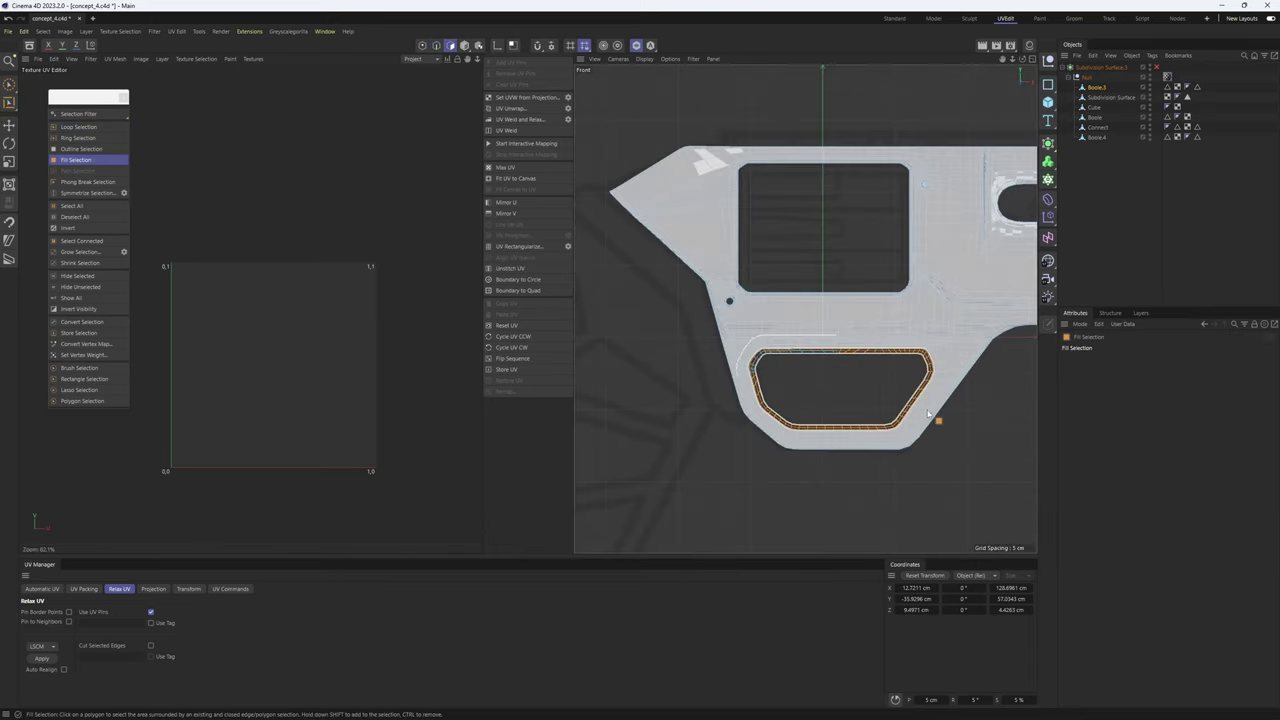
middle_click(913, 396)
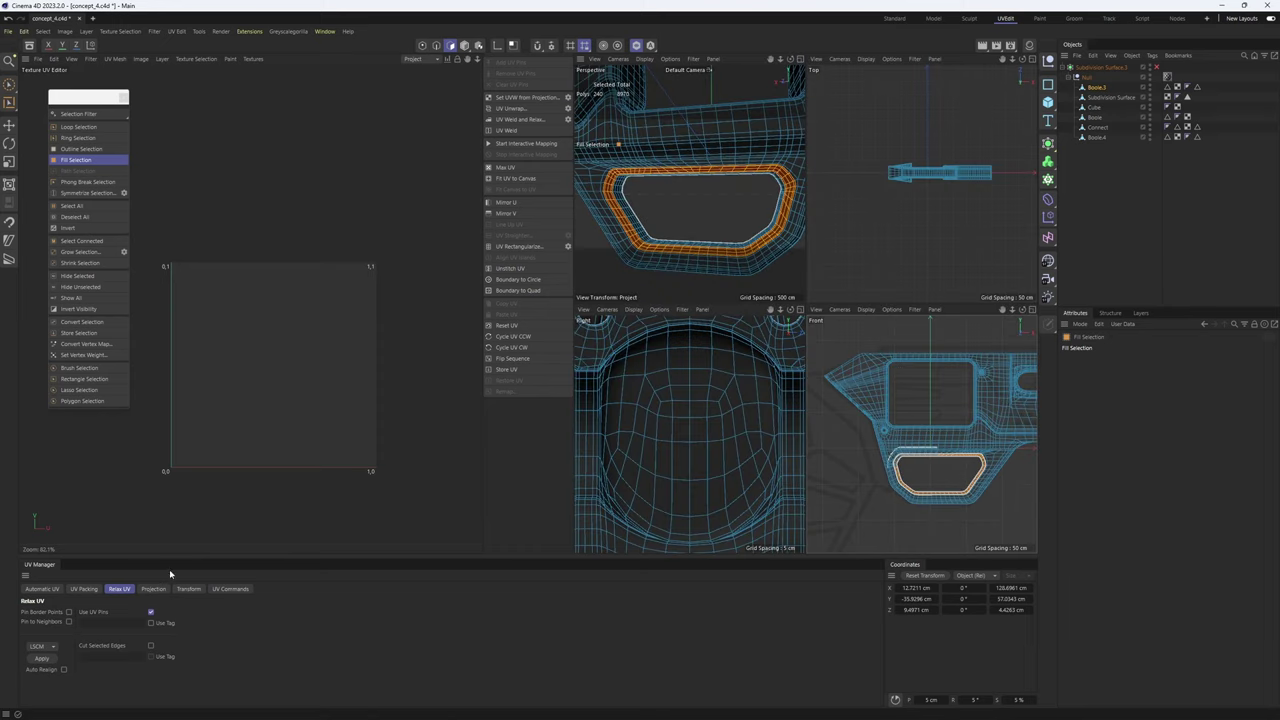
left_click(153, 589)
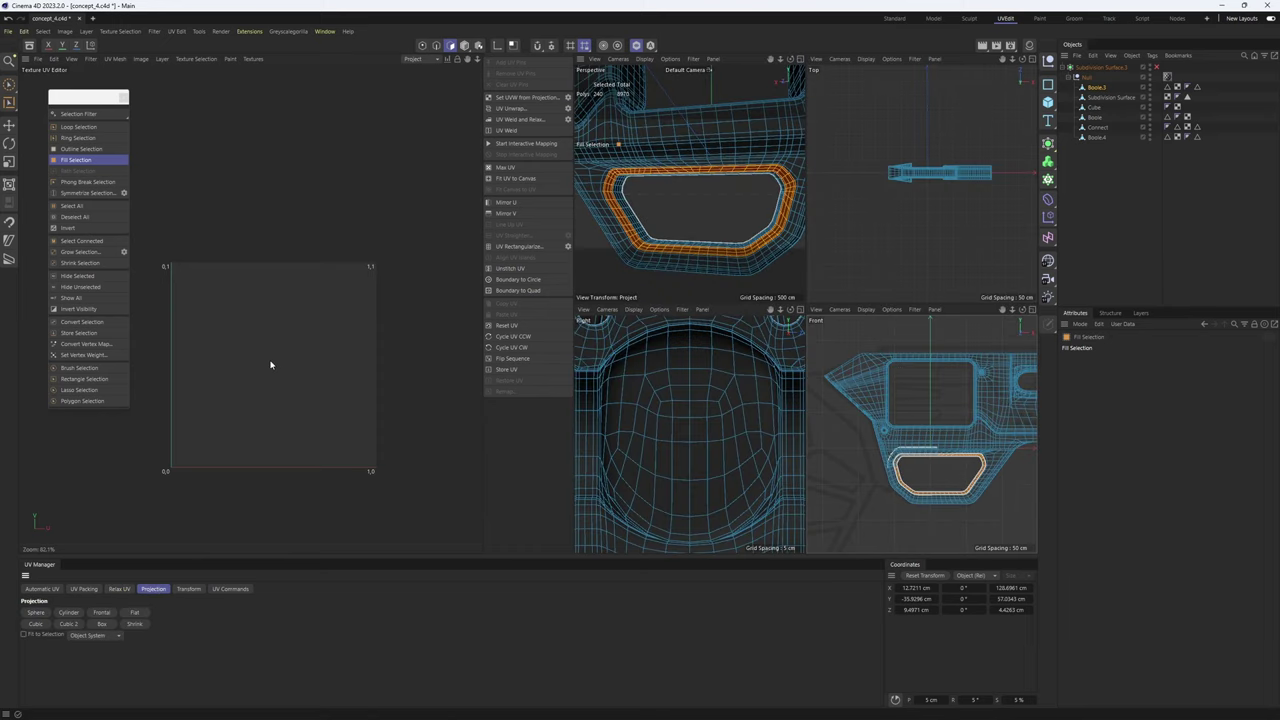
middle_click(940, 430)
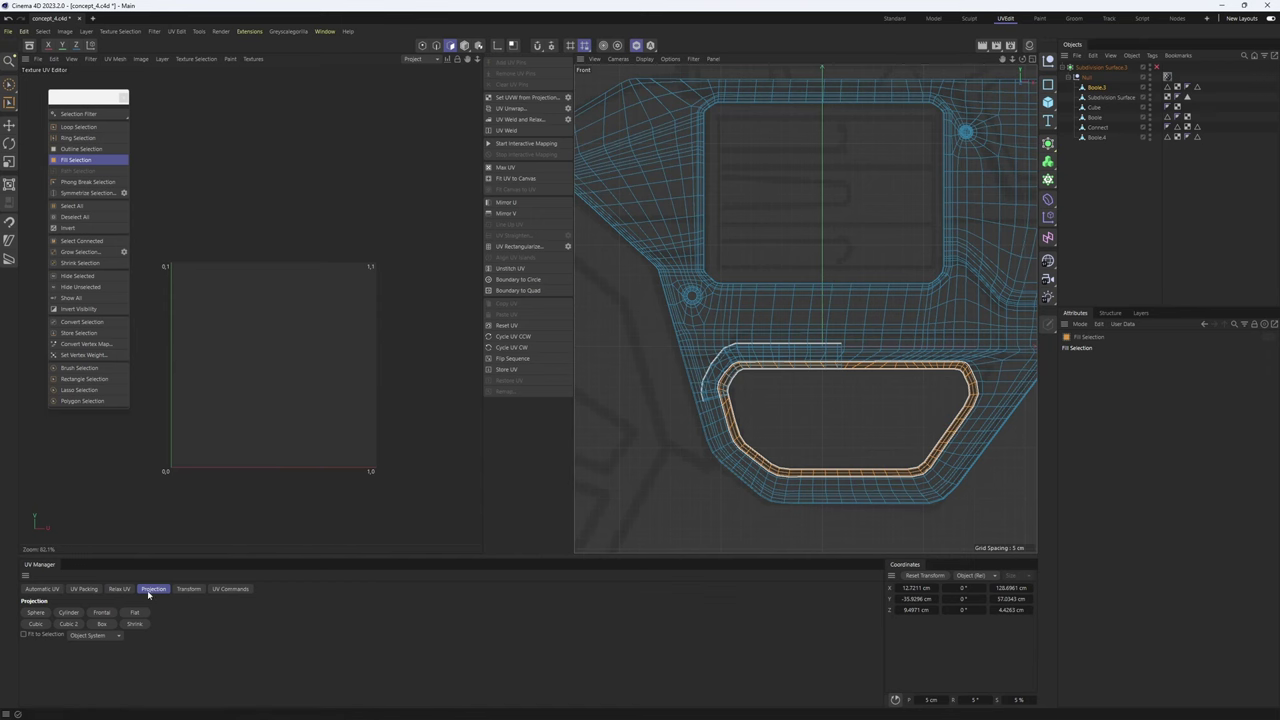
key("t")
left_click_drag(291, 358, 620, 317)
- Pin the points of the outer edge loop on the opposite band's UV island and return to its polygon selection
middle_click(628, 300)
middle_click(640, 280)
left_click_drag(690, 290, 655, 299, "alt")
key("Return")
scroll(377, 320, "up", 5)
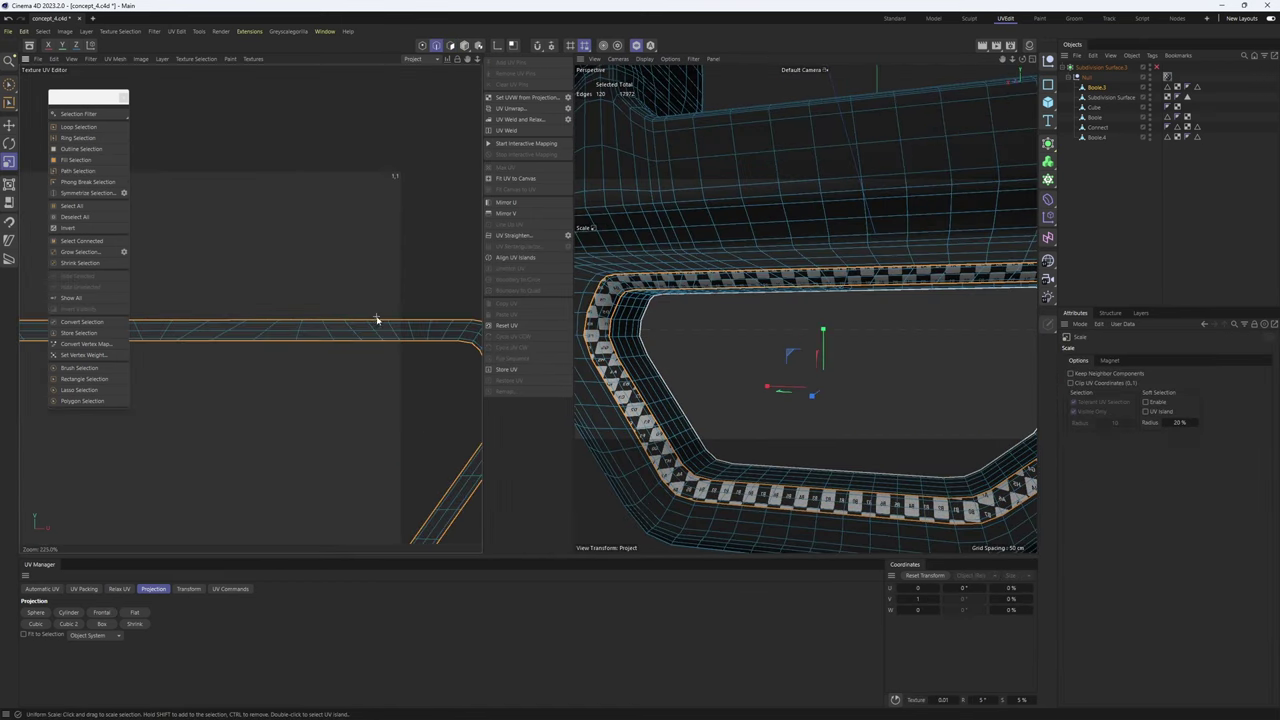
scroll(379, 318, "down", 4)
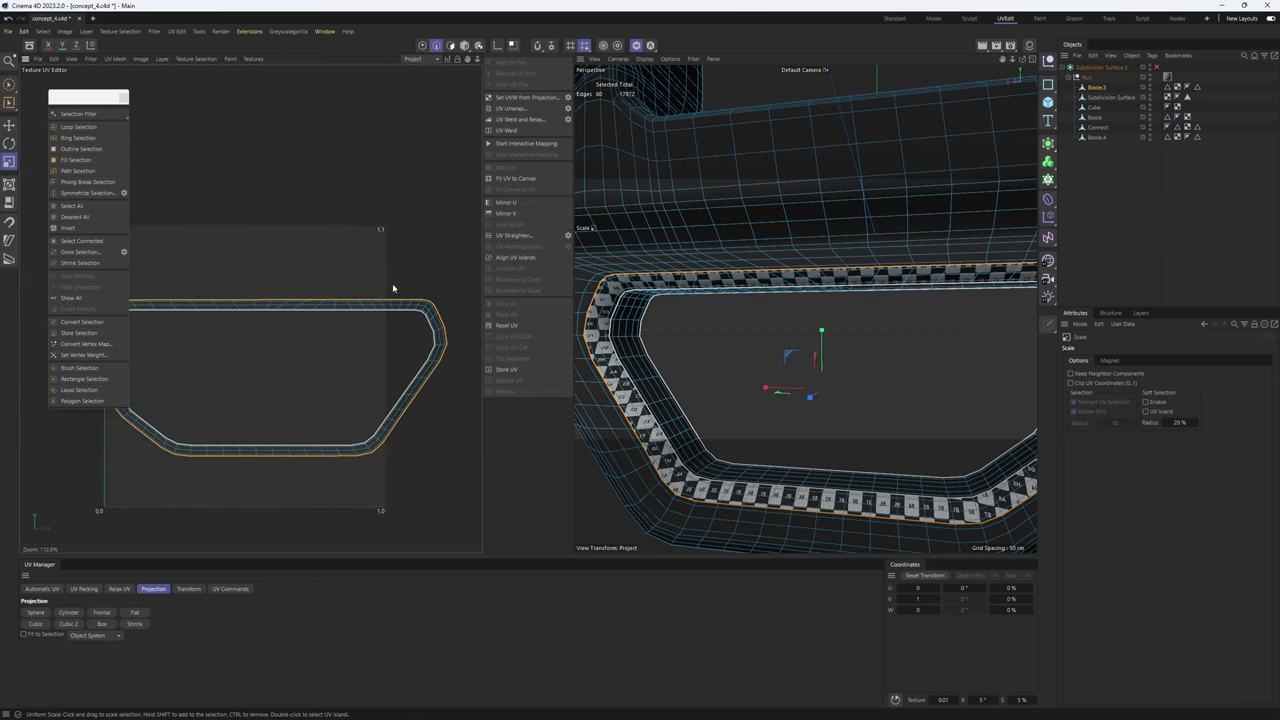
left_click(422, 47)
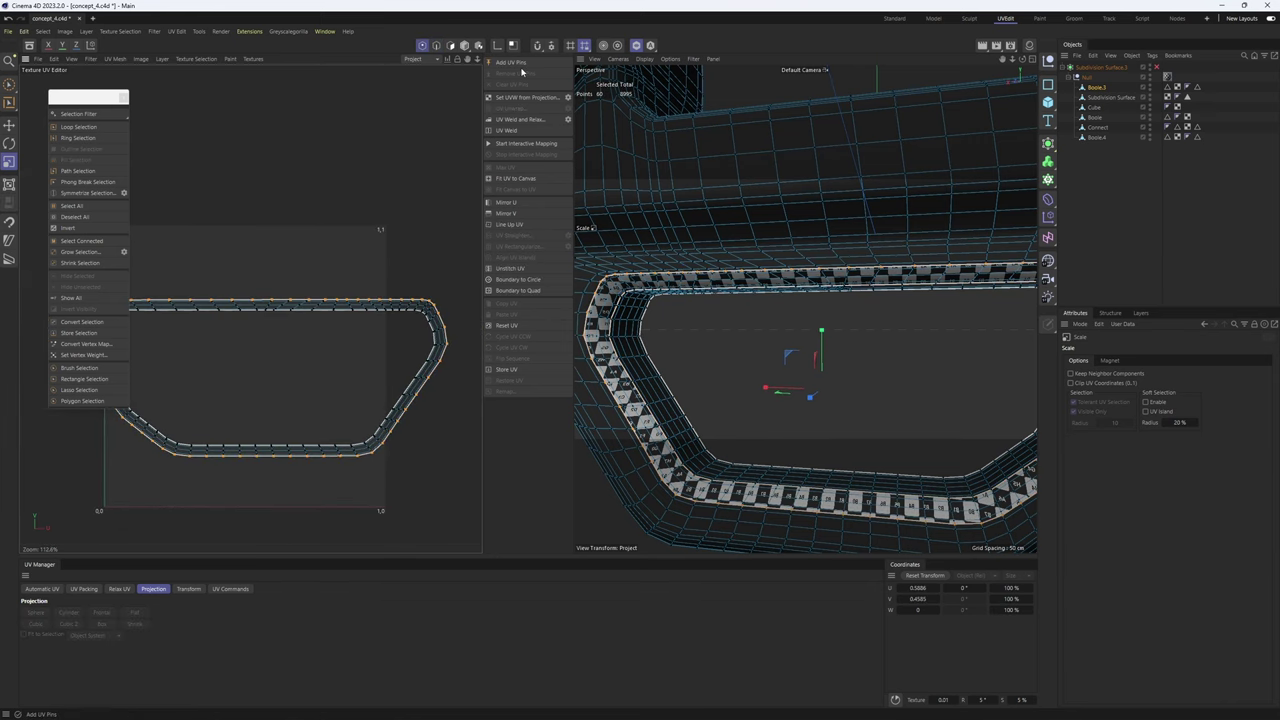
left_click(520, 66)
left_click(450, 46)
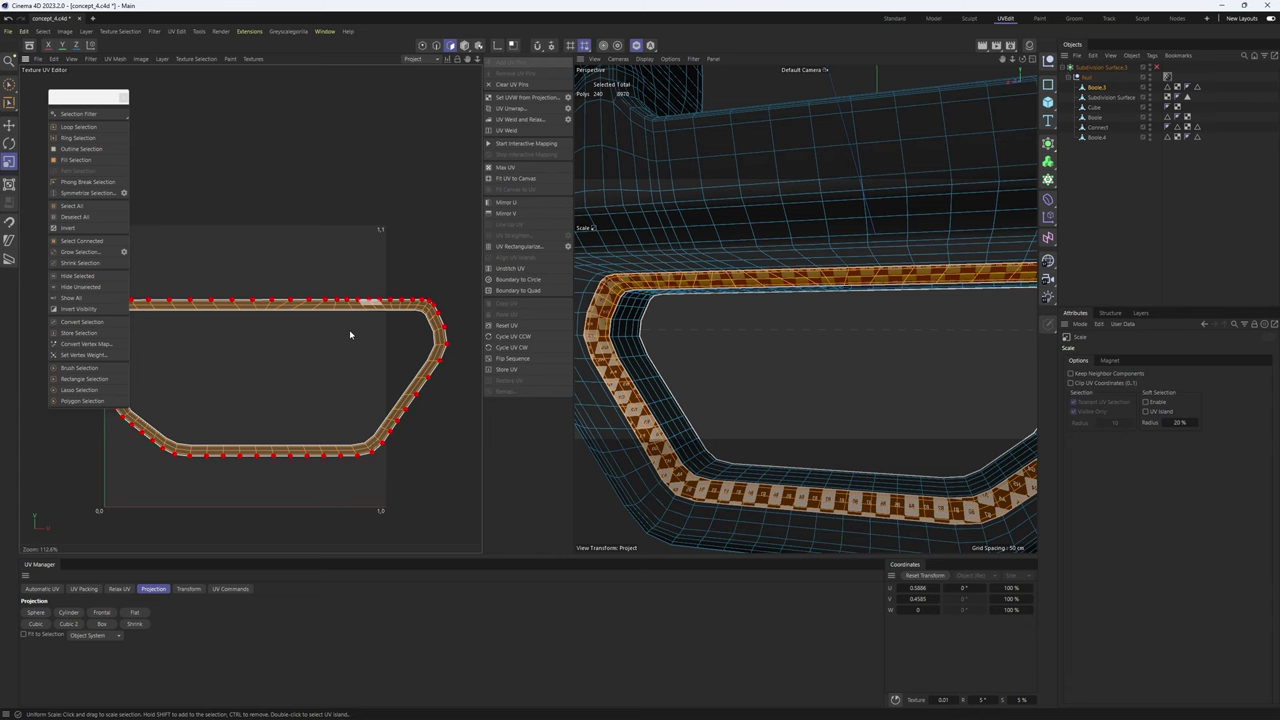
- Relax the opposite band's UVs with LSCM using the UV pins, and hide the band
left_click(119, 589)
left_click(42, 659)
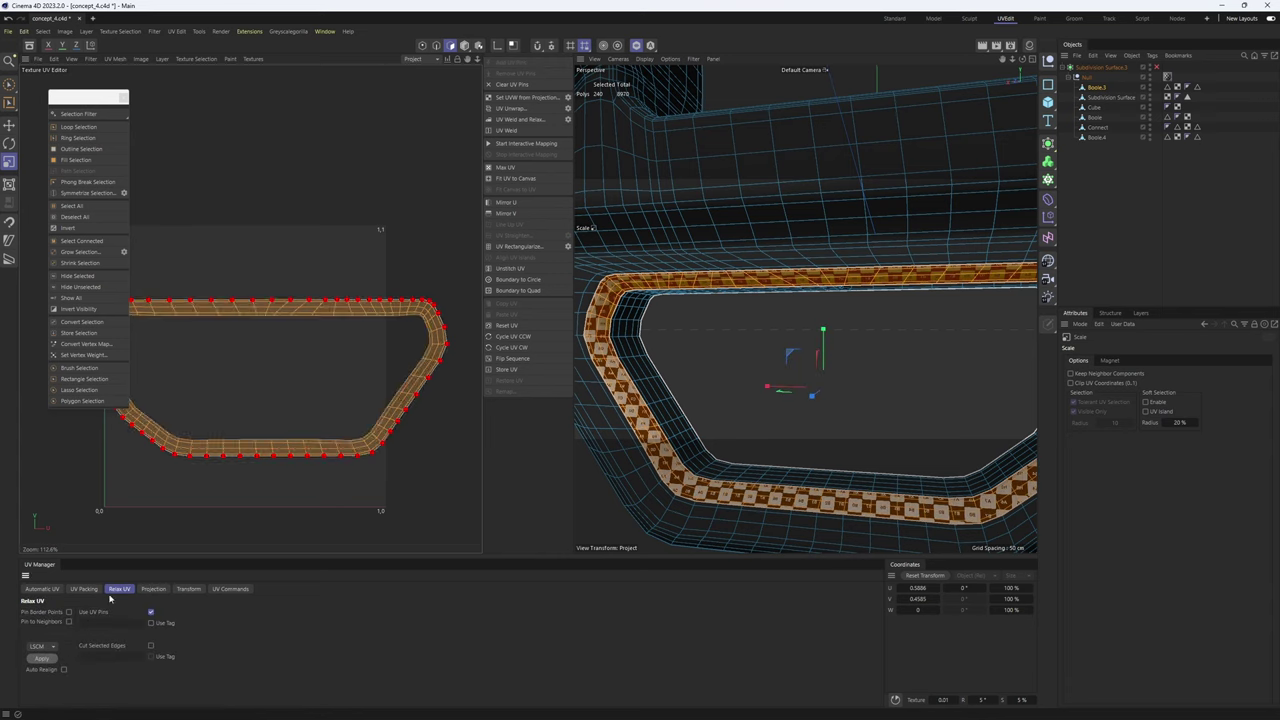
scroll(408, 300, "down", 4)
left_click(86, 278)
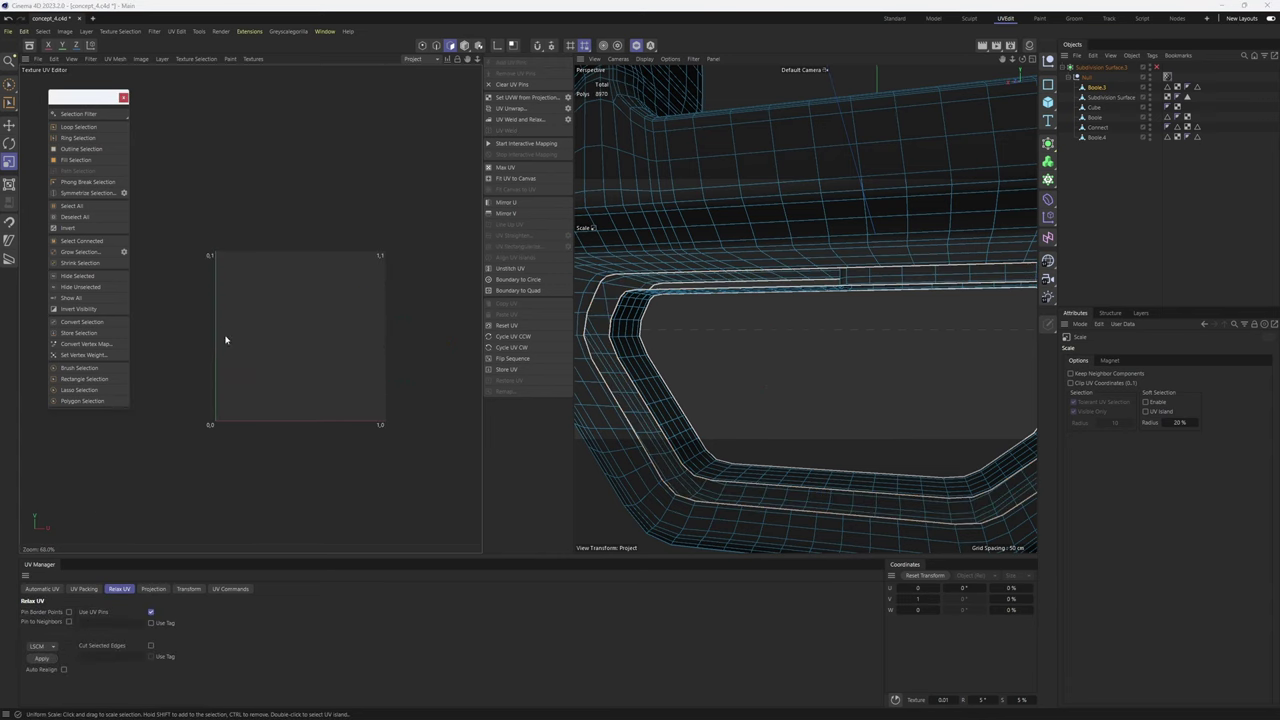
- Select the row of edges crossing the inner wall of the trigger guard opening, beside the end of the recess on its upper side
left_click_drag(700, 307, 754, 234, "alt")
key("Return")
scroll(768, 192, "up", 5)
mouse_move(770, 188)
left_mouse_down("alt")
mouse_move(737, 191)
mouse_move(757, 201)
left_mouse_up("alt")
double_click(762, 193)
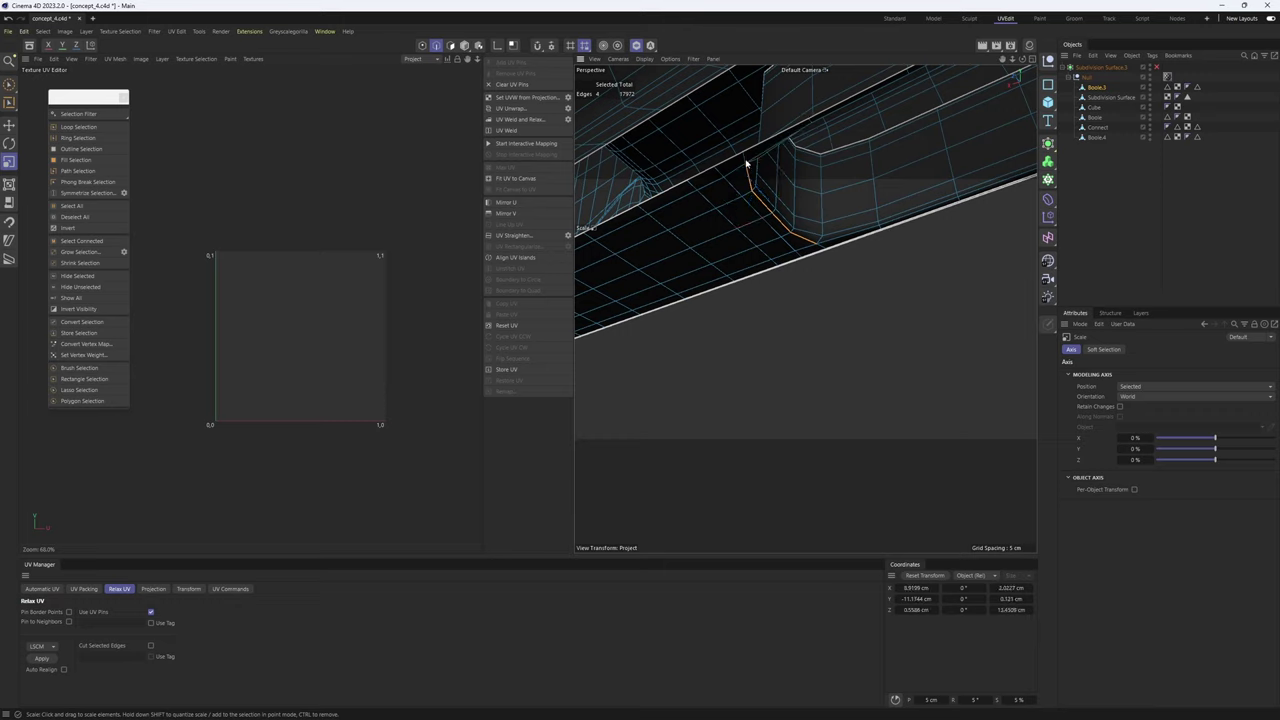
key("e")
left_click(821, 247, "shift")
left_click_drag(822, 248, 838, 250, "alt")
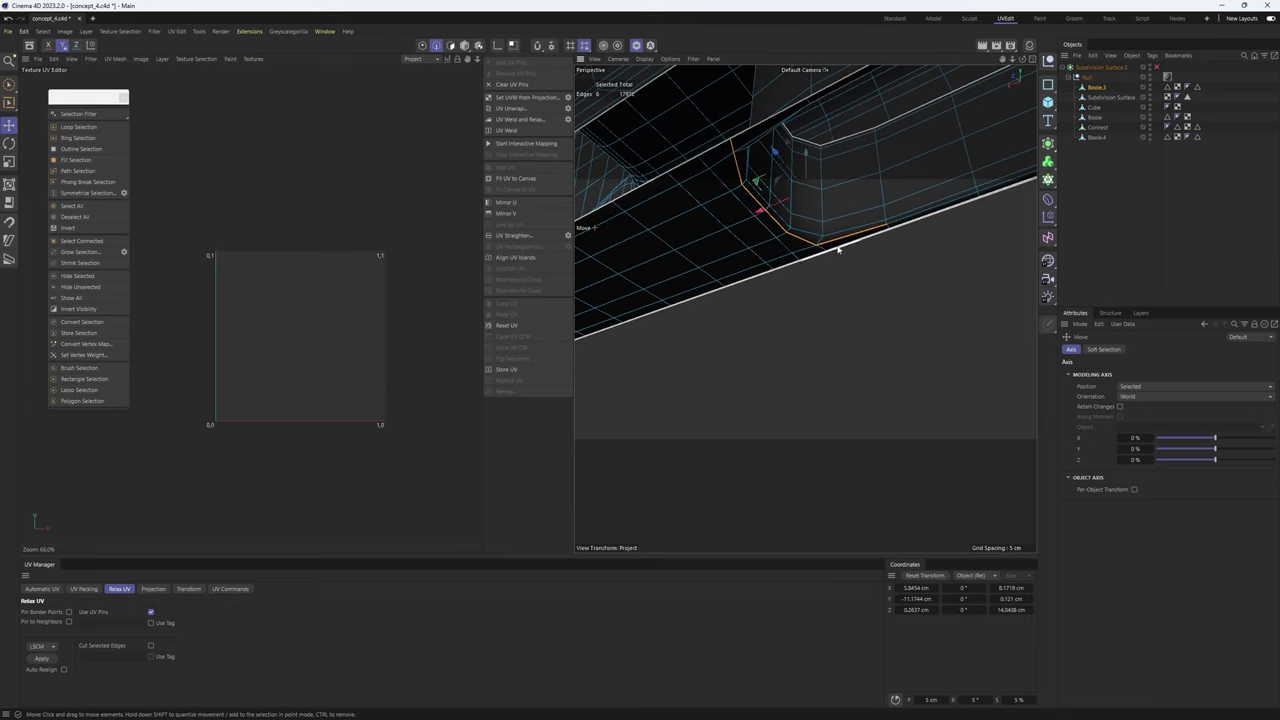
left_click(822, 249, "shift")
- Add the row of edges crossing the inner wall at the other end of the recess to the selection
scroll(816, 249, "down", 5)
left_click_drag(806, 308, 848, 246, "alt")
scroll(949, 328, "up", 4)
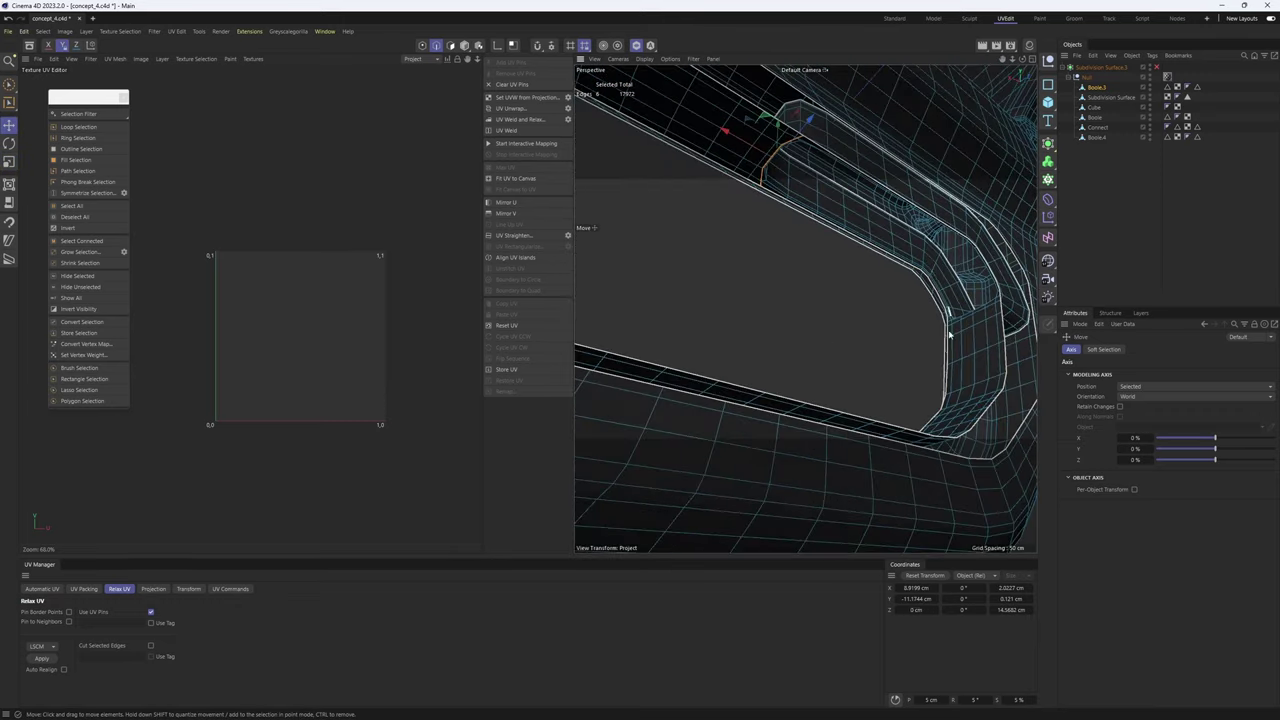
left_click_drag(962, 325, 793, 320, "alt")
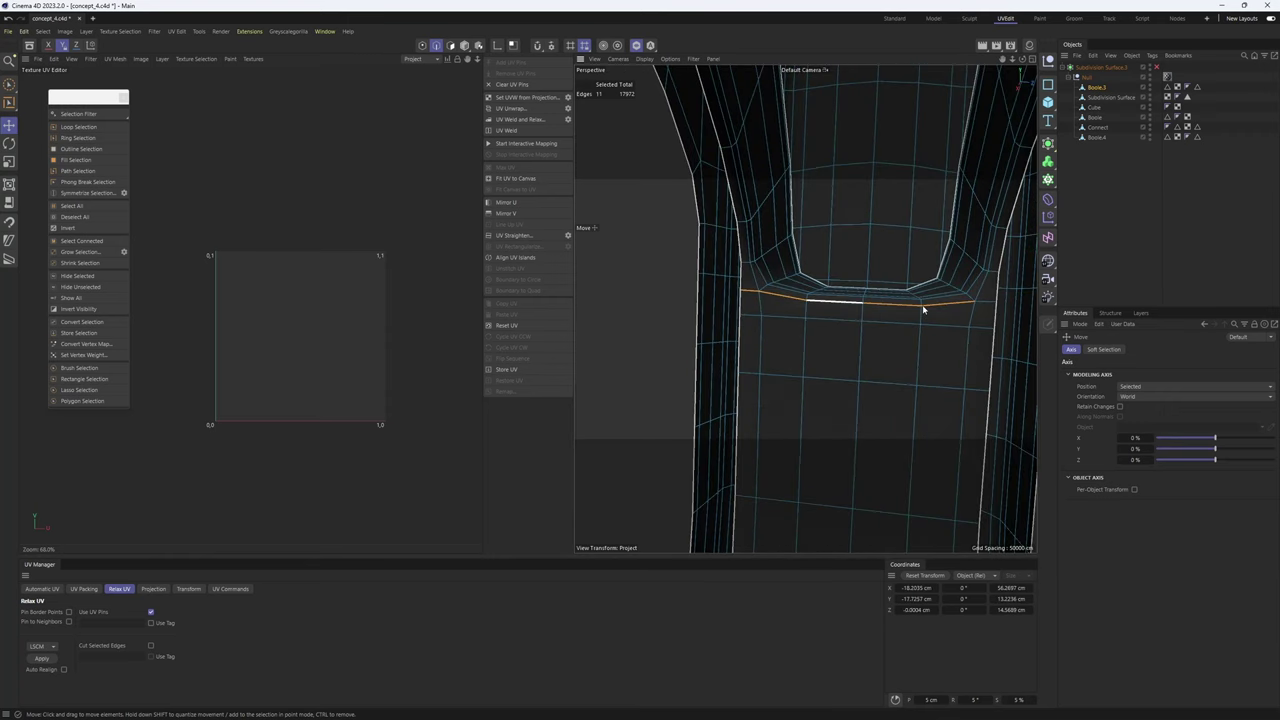
left_click(987, 307, "shift")
- Fill-select the long inner wall band of the trigger guard opening between the two selected edge rows
left_click_drag(987, 307, 796, 214, "alt")
key("u")
key("f")
left_click(690, 302)
key("ctrl+z")
scroll(872, 166, "up", 5)
left_click_drag(872, 167, 896, 143, "alt")
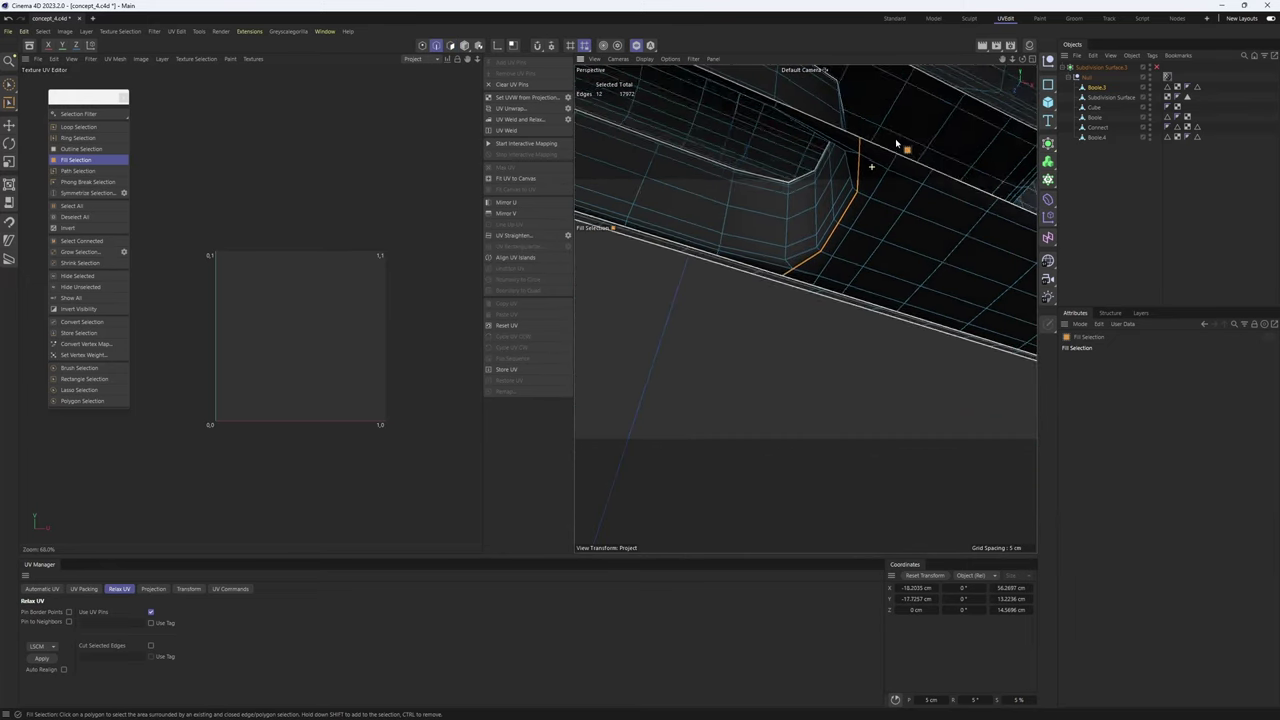
left_click(864, 157)
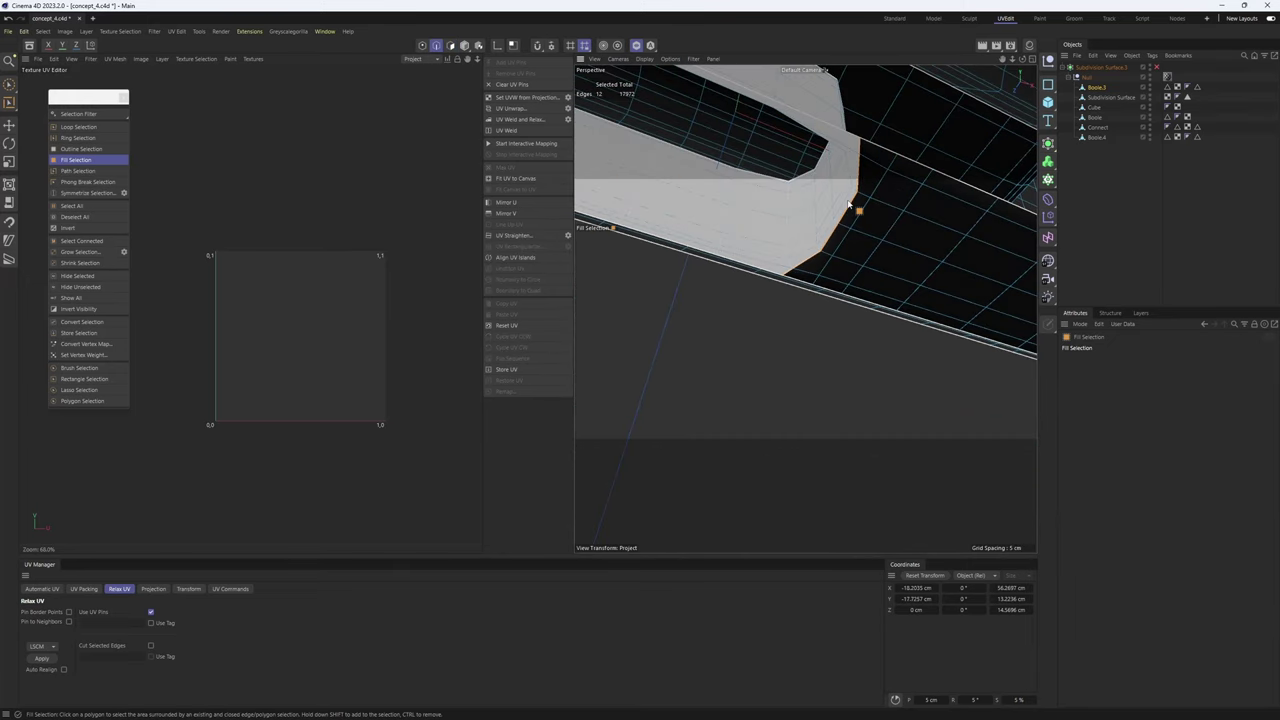
scroll(786, 296, "down", 6)
left_click_drag(791, 303, 819, 393, "alt")
left_click(925, 308)
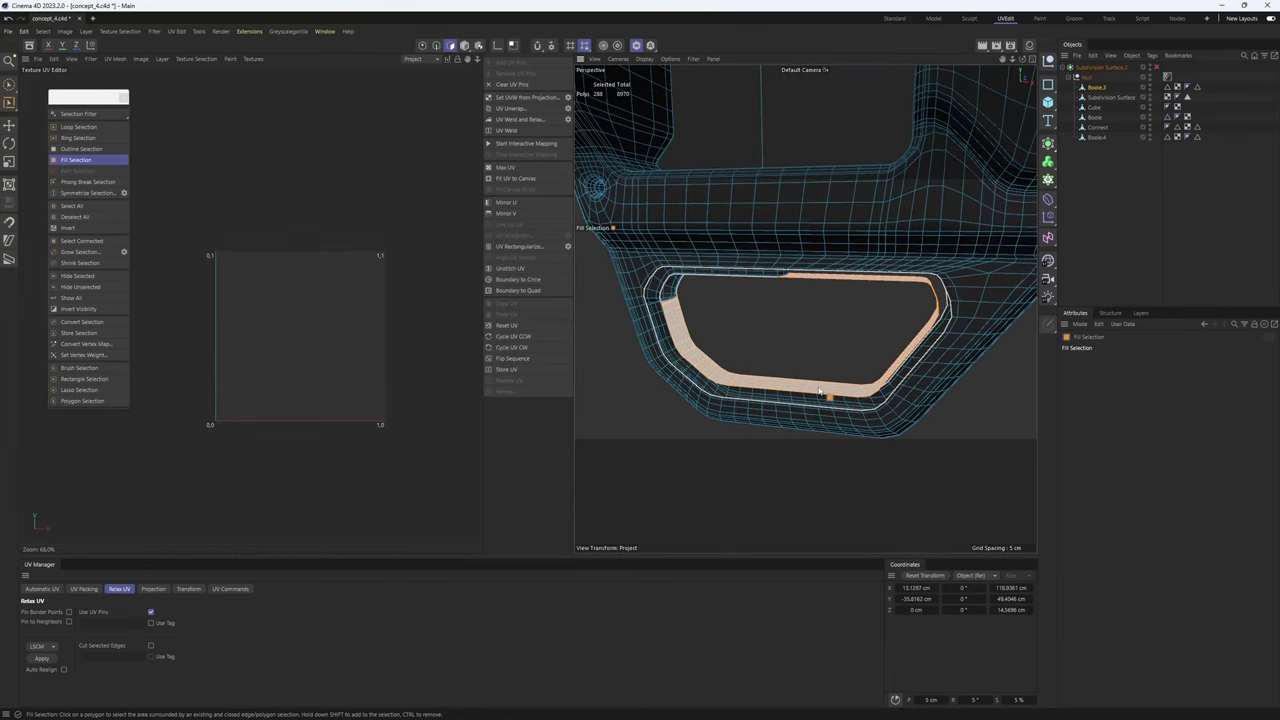
- Unwrap the inner wall band, rotate its UV island slightly upright, and rectangularize it into a straight strip
left_click(511, 109)
right_click_drag(303, 355, 440, 340, "alt")
key("r")
left_click_drag(357, 391, 338, 412)
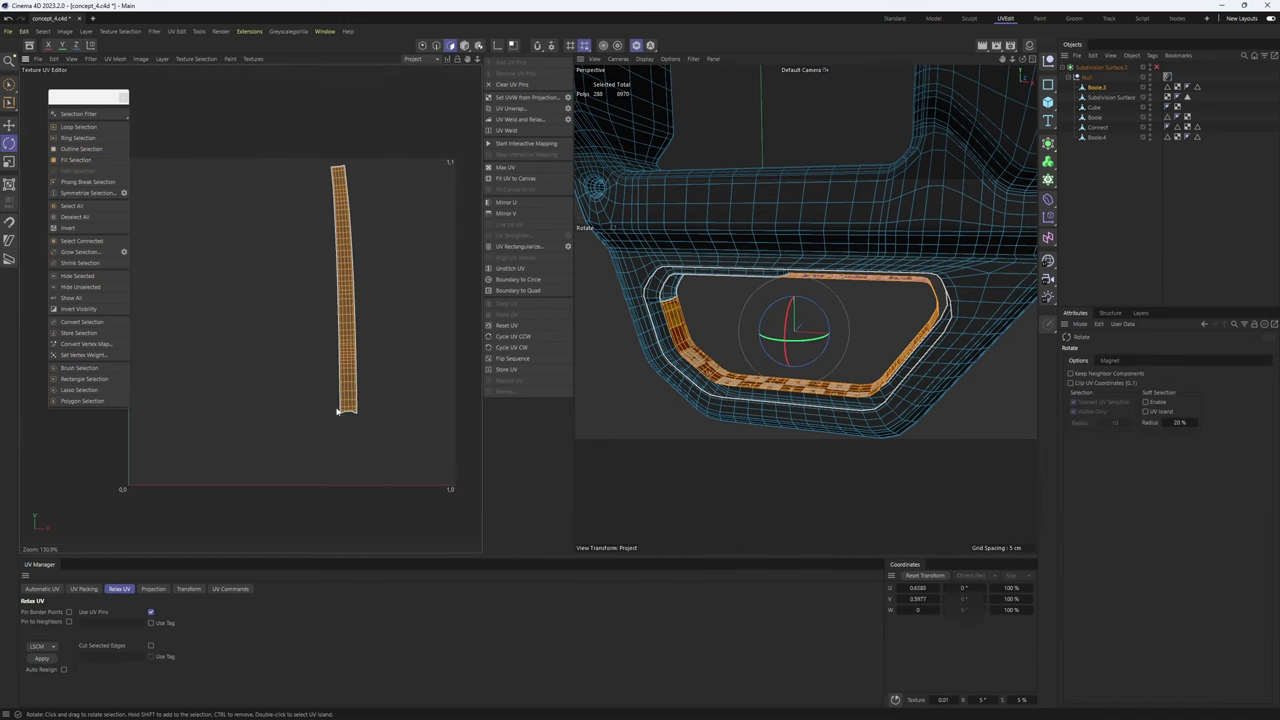
left_click(522, 247)
scroll(900, 393, "up", 10)
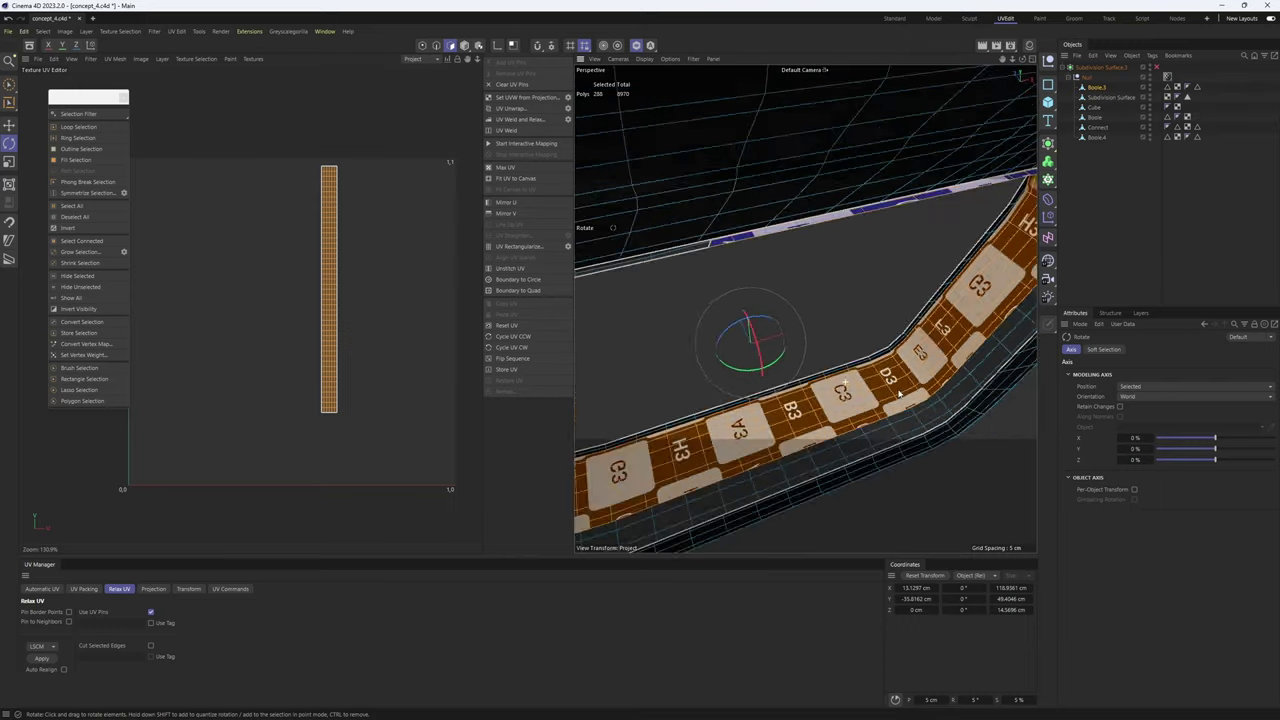
- Mirror the strip's UVs in U to correct the texture direction, and hide the inner wall band
left_click_drag(898, 394, 763, 378, "alt")
left_click(506, 203)
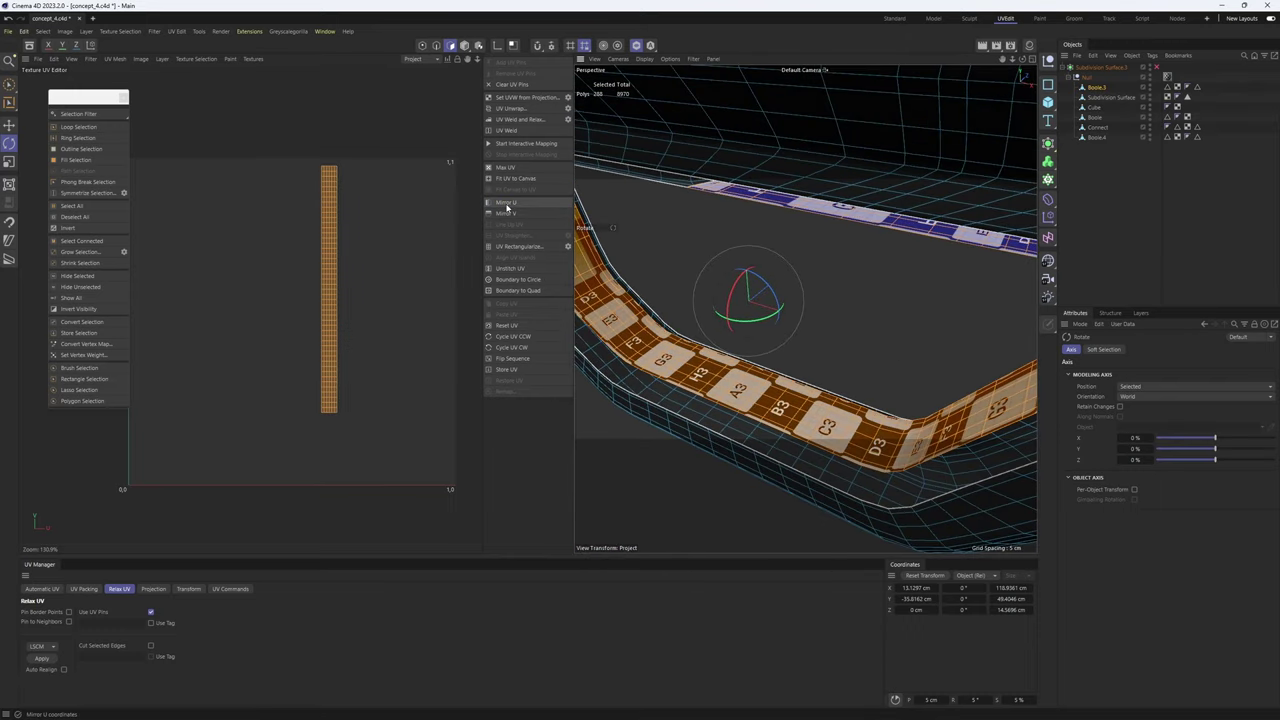
mouse_move(797, 447)
left_mouse_down("alt")
mouse_move(754, 445)
mouse_move(796, 438)
left_mouse_up("alt")
scroll(373, 268, "down", 7)
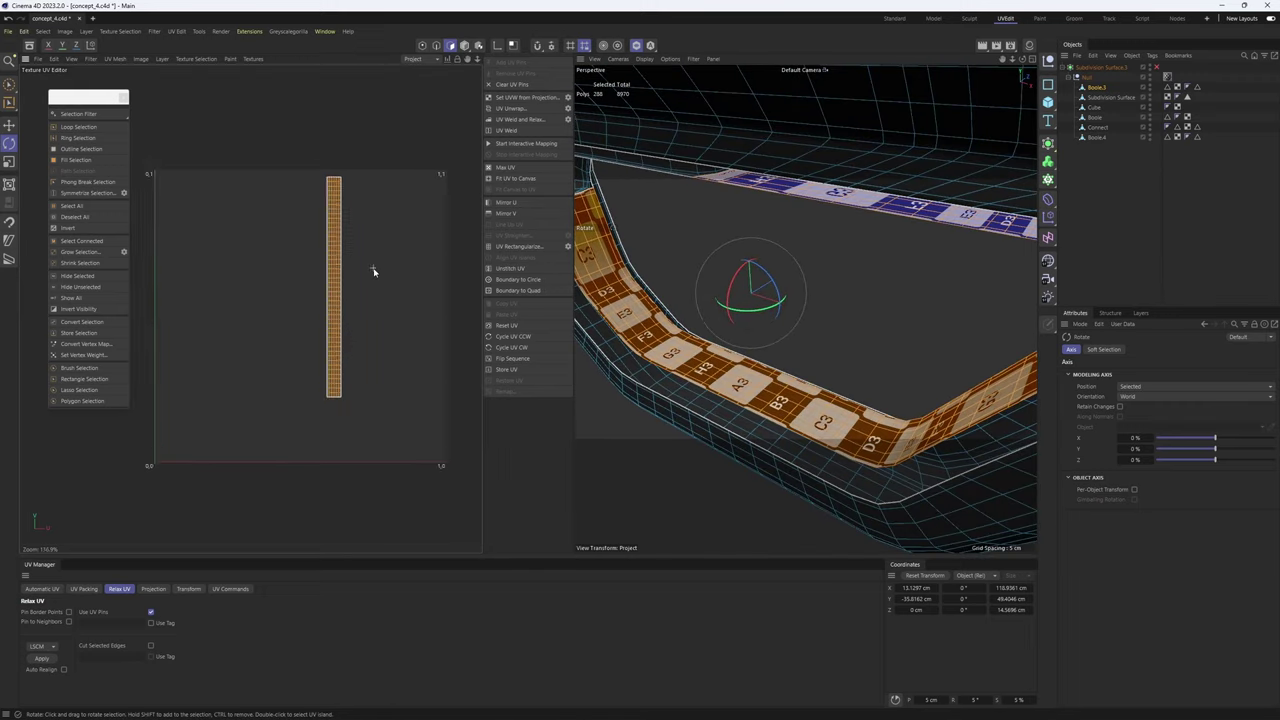
left_click(86, 280)
- Select the seam edges at the ends of the remaining inner wall section around the recess
left_click_drag(694, 318, 804, 308, "alt")
scroll(666, 253, "up", 4)
double_click(665, 252)
left_click_drag(700, 270, 714, 243, "alt")
scroll(628, 299, "up", 3)
key("Return")
left_click_drag(628, 298, 697, 328, "alt")
double_click(626, 287)
scroll(689, 257, "up", 5)
double_click(697, 253, "shift")
double_click(663, 297, "shift")
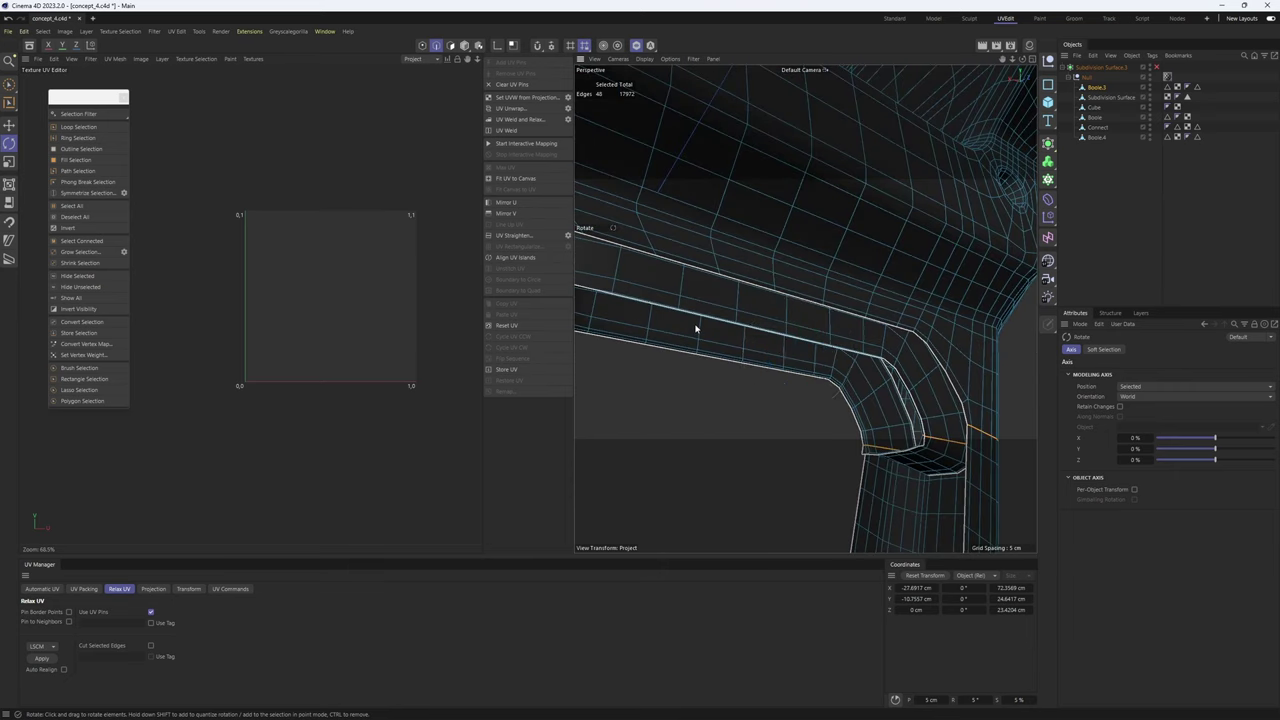
- Select the remaining inner wall section's polygons and unwrap its UVs along the selected seam edges
scroll(698, 329, "down", 3)
key("Return")
double_click(786, 347)
left_click_drag(786, 347, 864, 354, "alt")
key("Return")
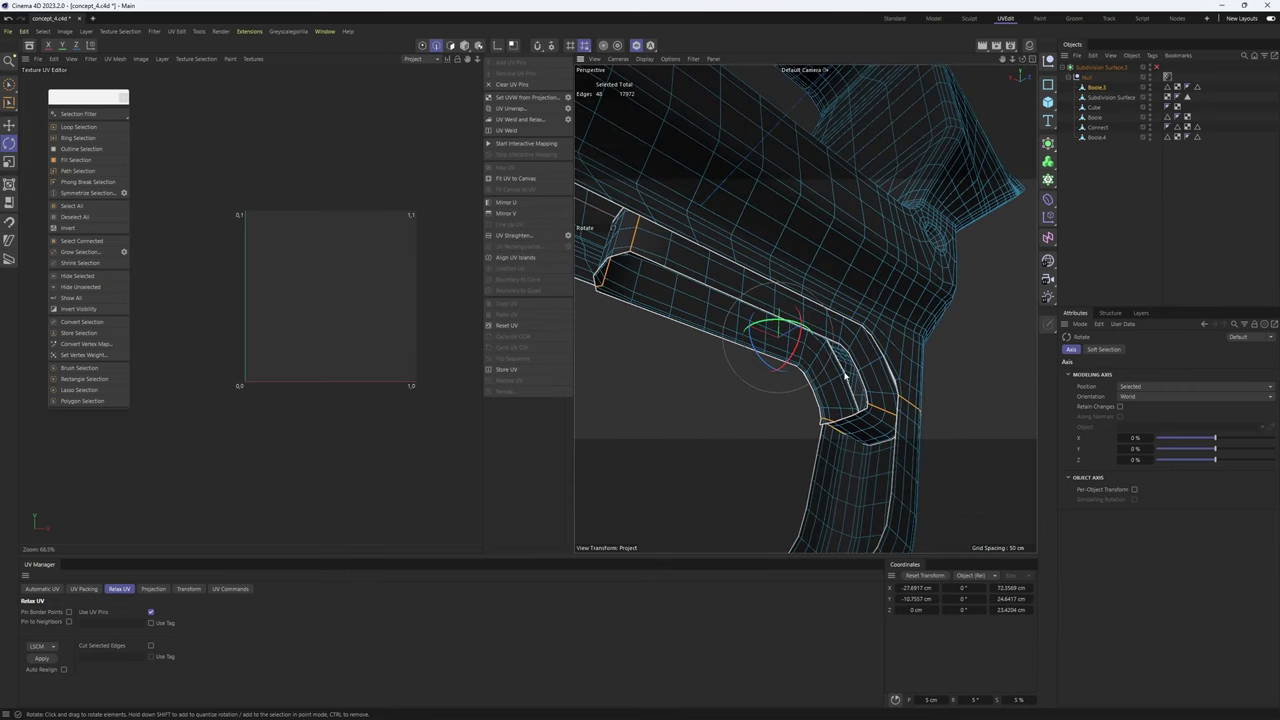
left_click(512, 108)
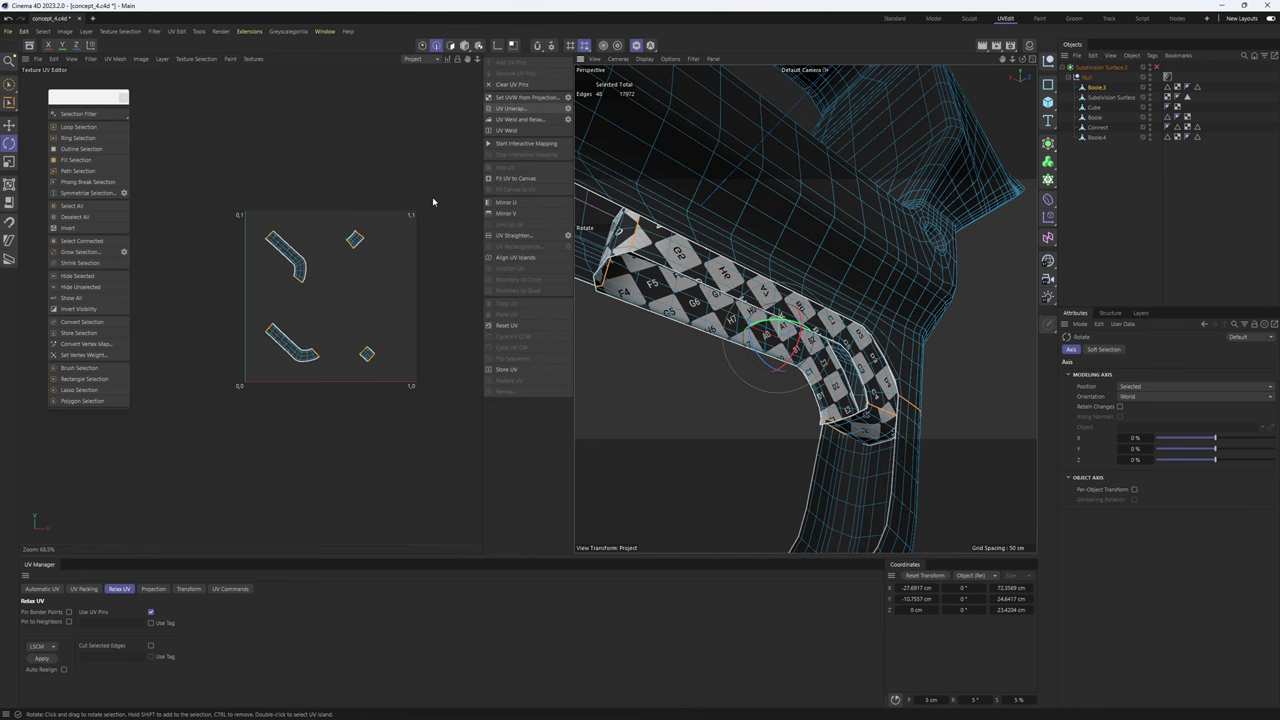
- Select the lower curved strip island in the UV layout and rotate it until its long part is vertical
left_click_drag(290, 359, 540, 364)
left_click(293, 355)
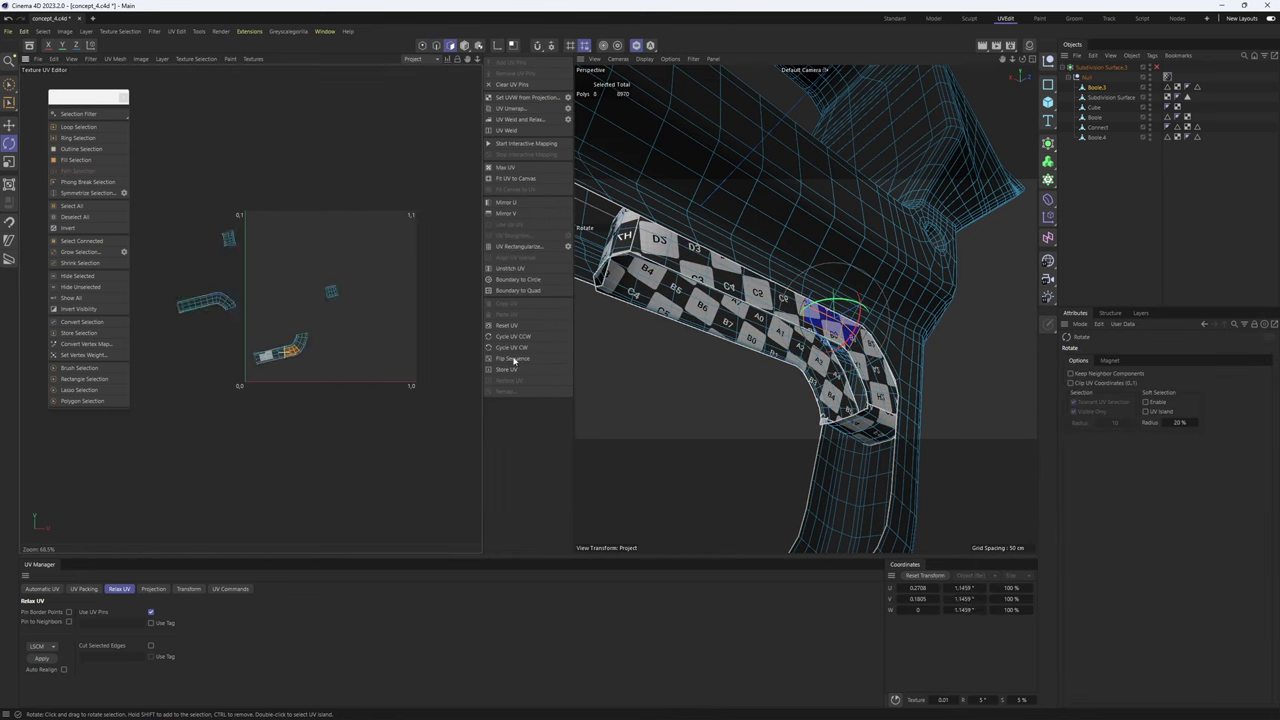
key("ctrl+a")
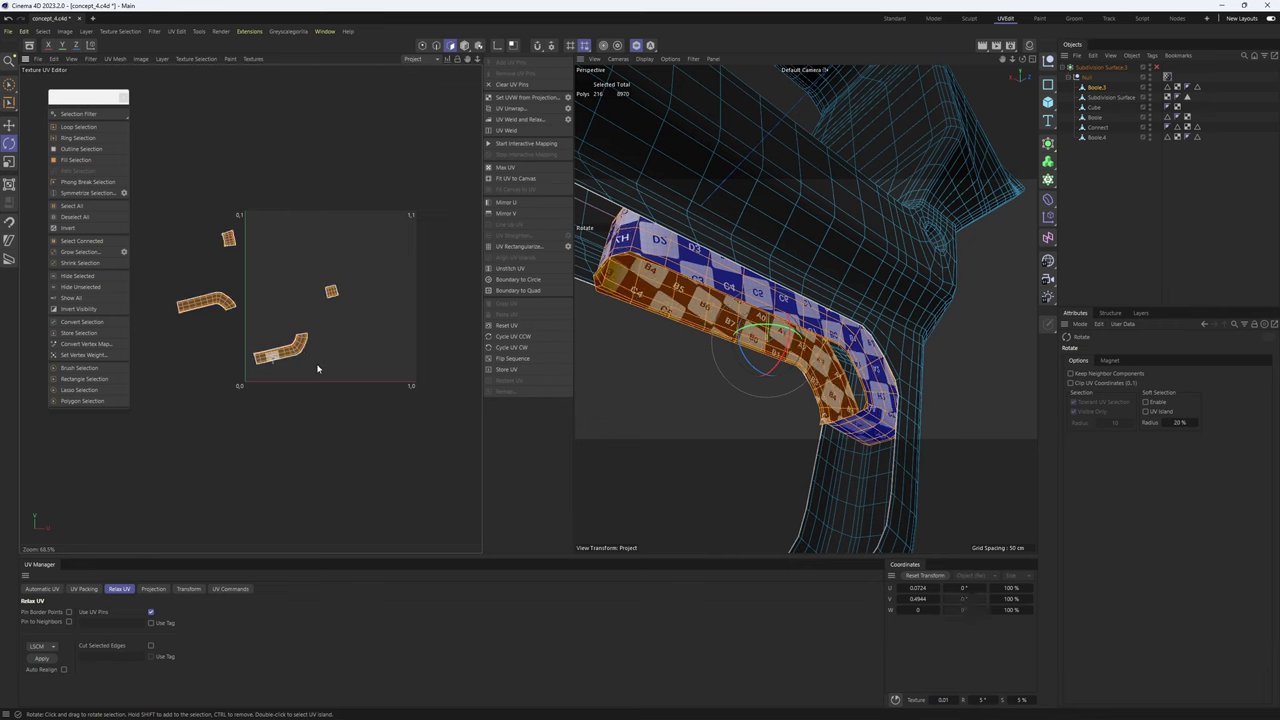
double_click(272, 358)
scroll(270, 358, "up", 2)
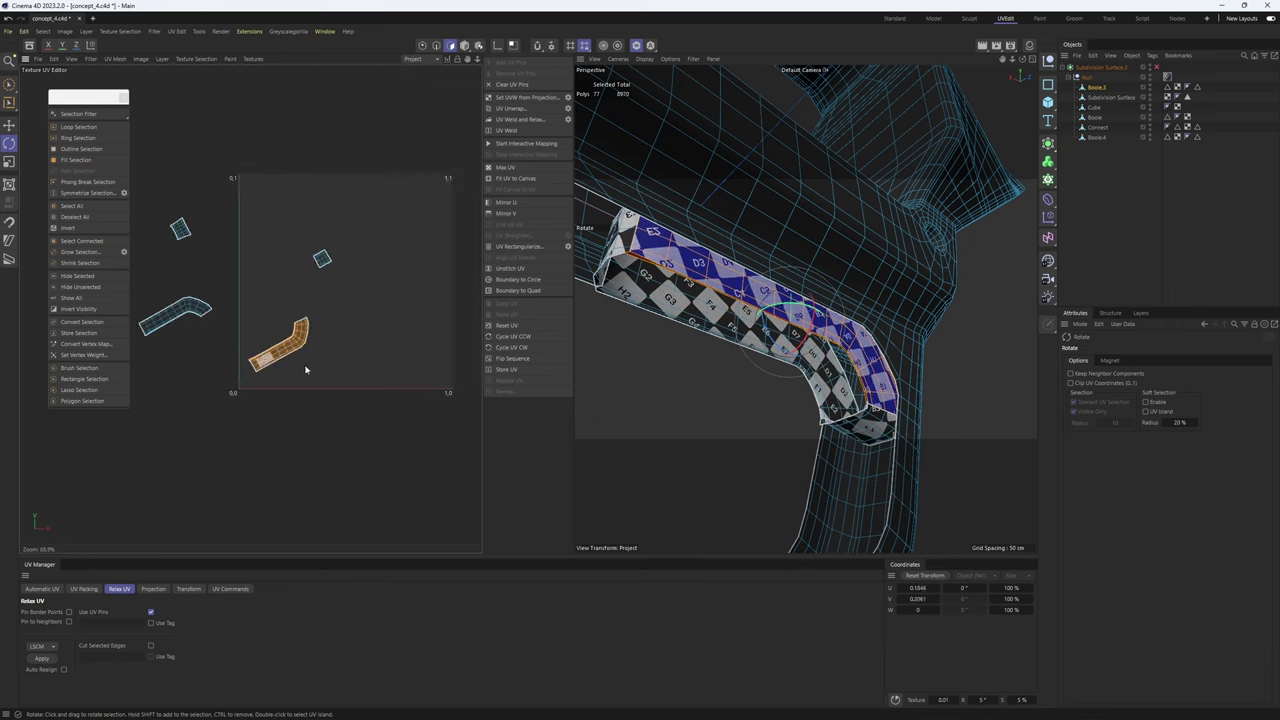
left_click_drag(306, 369, 524, 363)
- Rotate the second curved strip island upright and move it beside the first one
left_click(199, 308)
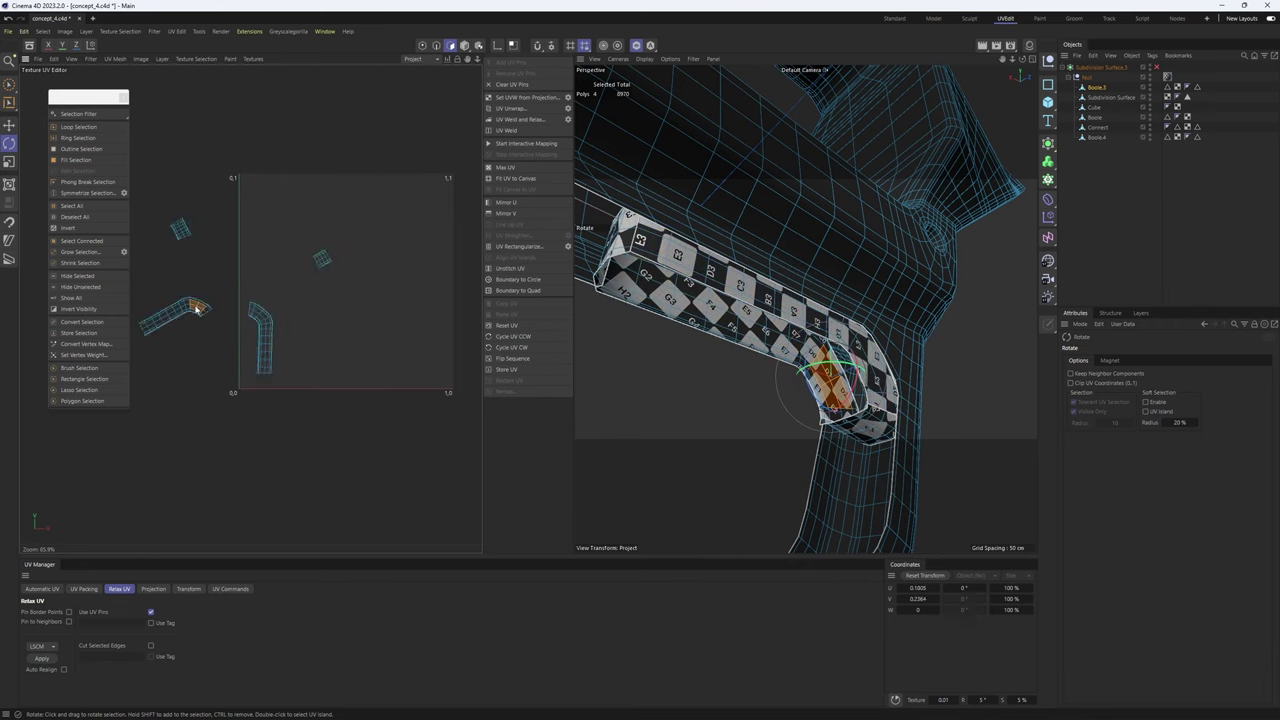
double_click(196, 309)
left_click_drag(214, 323, 400, 329)
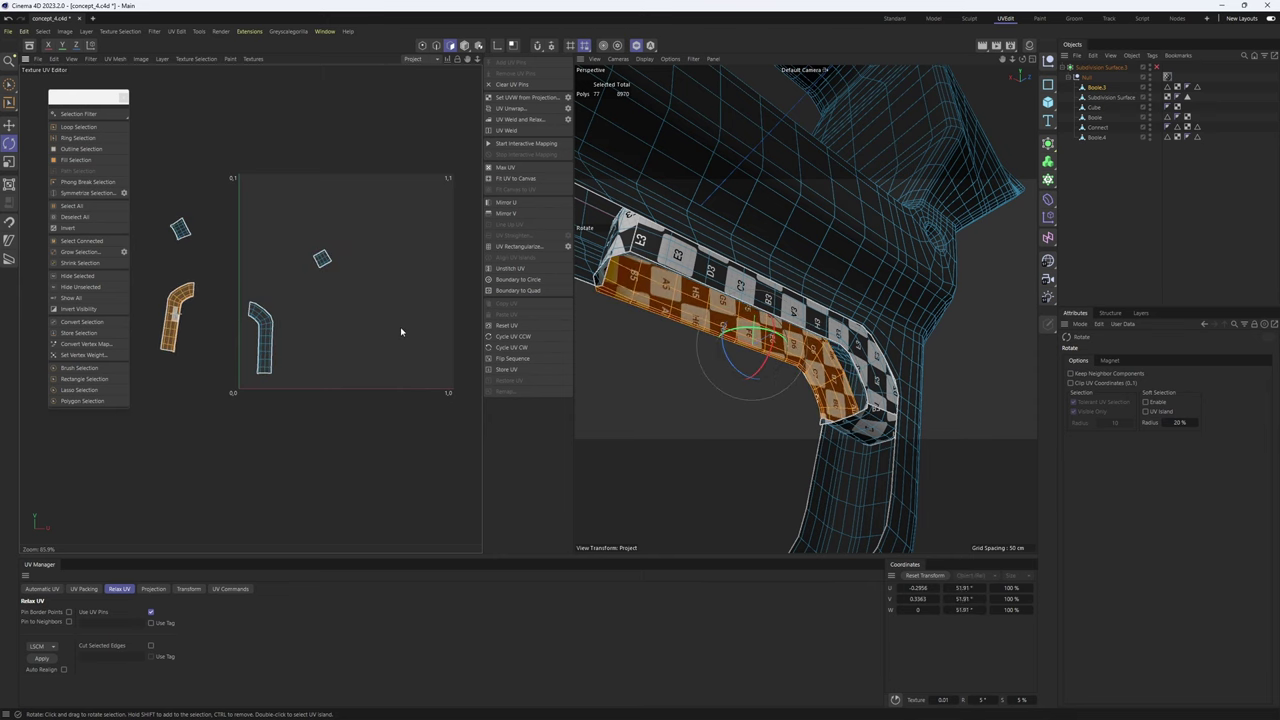
key("e")
left_click_drag(172, 338, 227, 360)
- Rotate the two small square UV islands so they sit level with the UV grid
double_click(183, 230)
key("r")
left_click_drag(190, 234, 172, 287)
left_click(321, 259)
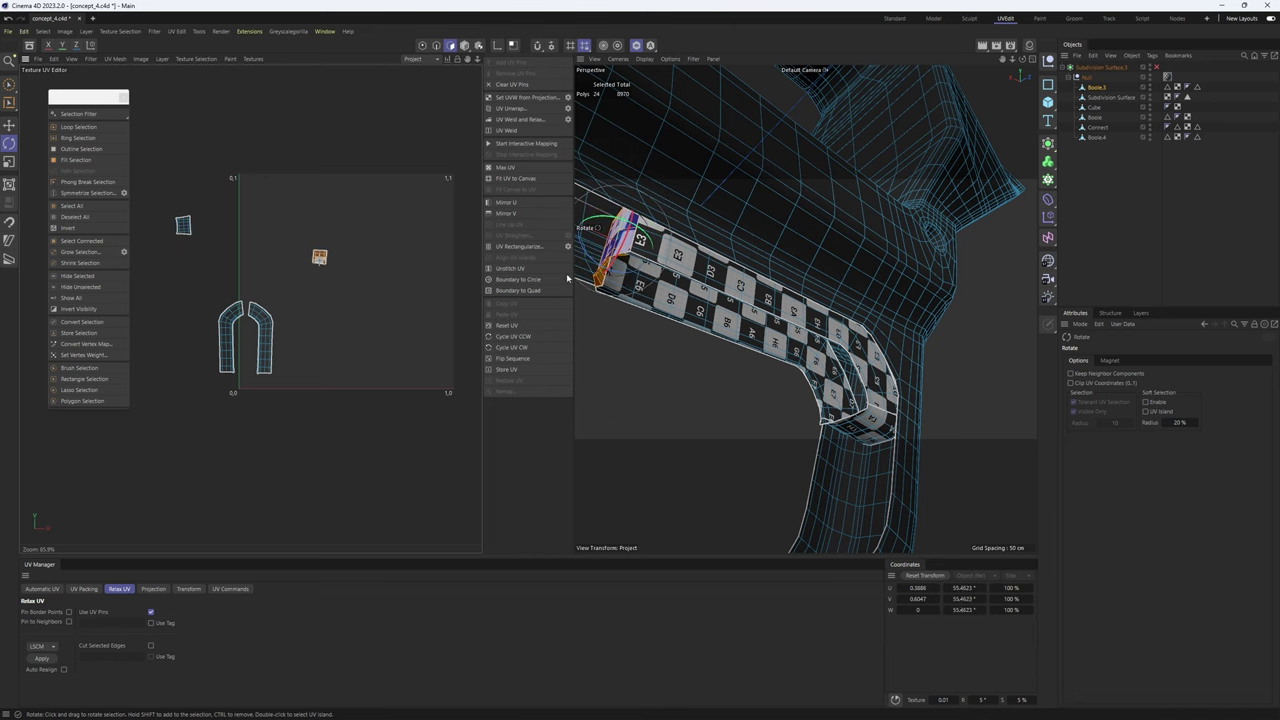
- Move all the unwrapped section's UV islands outside the UV square and hide the section's polygons
key("ctrl+a")
scroll(311, 280, "down", 4)
key("e")
left_click_drag(309, 276, 217, 146)
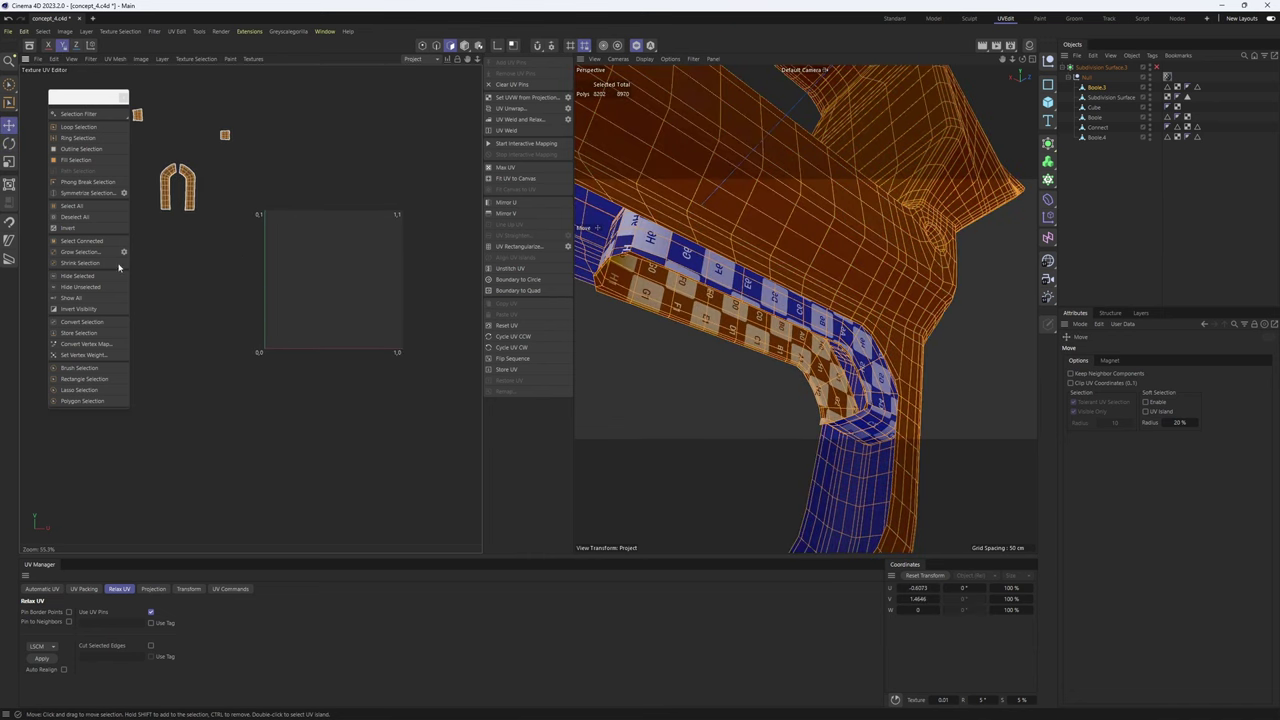
left_click(78, 276)
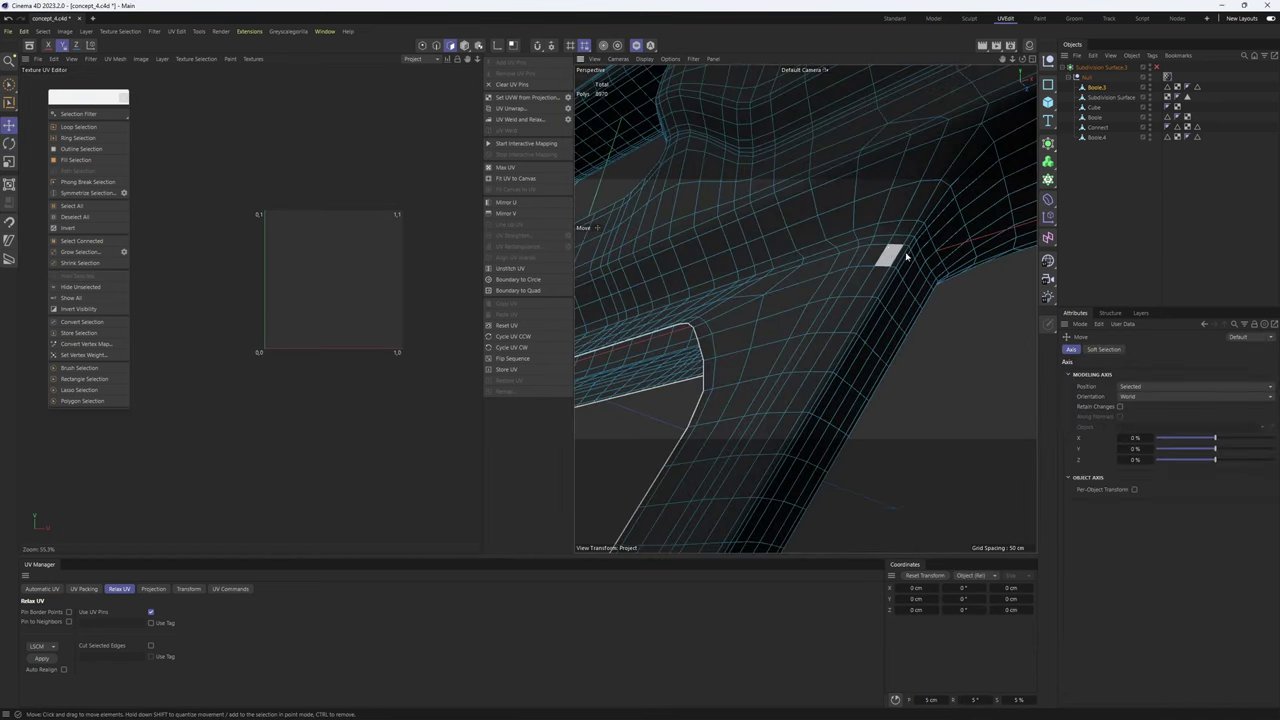
- Select the long edge loops that border the outer rim of the trigger guard
key("Return")
mouse_move(889, 299)
left_mouse_down("alt")
mouse_move(806, 309)
mouse_move(777, 254)
mouse_move(843, 306)
mouse_move(891, 301)
left_mouse_up("alt")
scroll(870, 220, "up", 3)
scroll(893, 204, "down", 4)
scroll(870, 303, "up", 4)
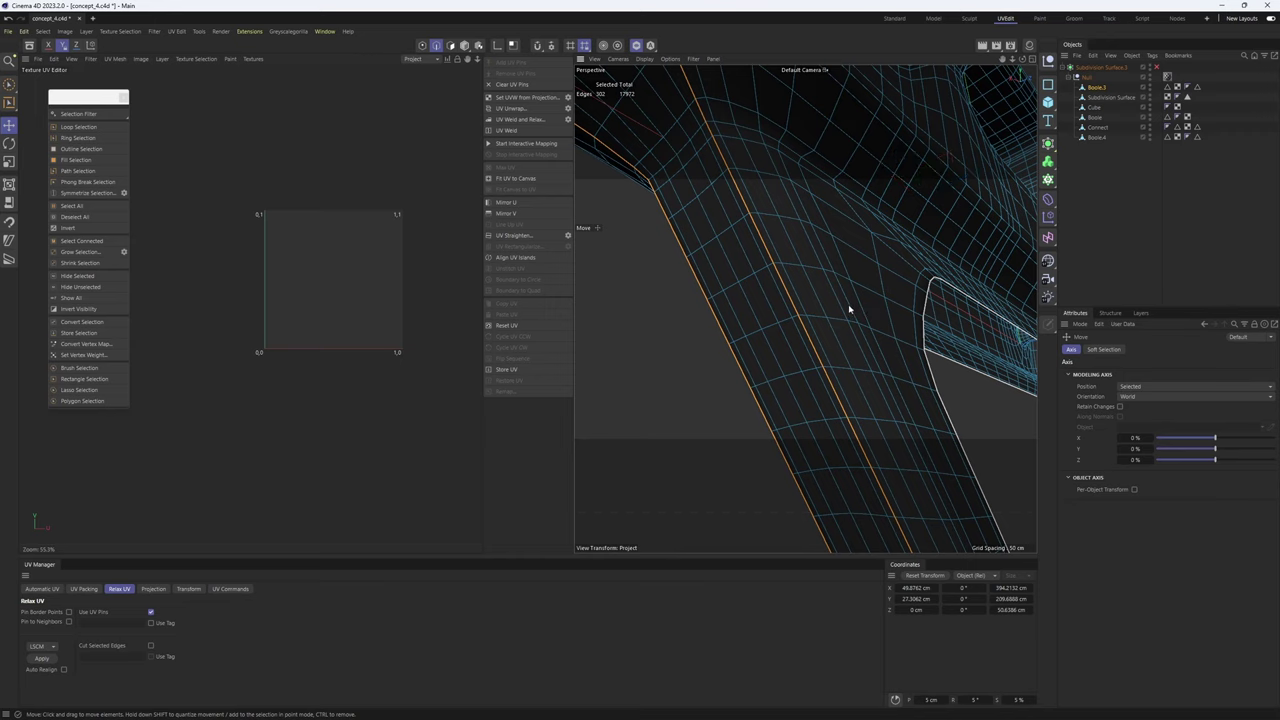
double_click(849, 309, "shift")
- Add the remaining edge loops enclosing the guard's side face, including the one along the body above the opening
right_click_drag(849, 309, 880, 271, "alt")
left_click_drag(880, 271, 757, 240, "alt")
right_click_drag(742, 215, 800, 246, "alt")
left_click_drag(800, 246, 846, 223, "alt")
right_click_drag(846, 223, 780, 246, "alt")
left_click_drag(780, 246, 725, 240, "alt")
double_click(861, 213, "shift")
right_click_drag(725, 240, 786, 237, "alt")
left_click_drag(786, 237, 680, 256, "alt")
right_click_drag(680, 256, 830, 289, "alt")
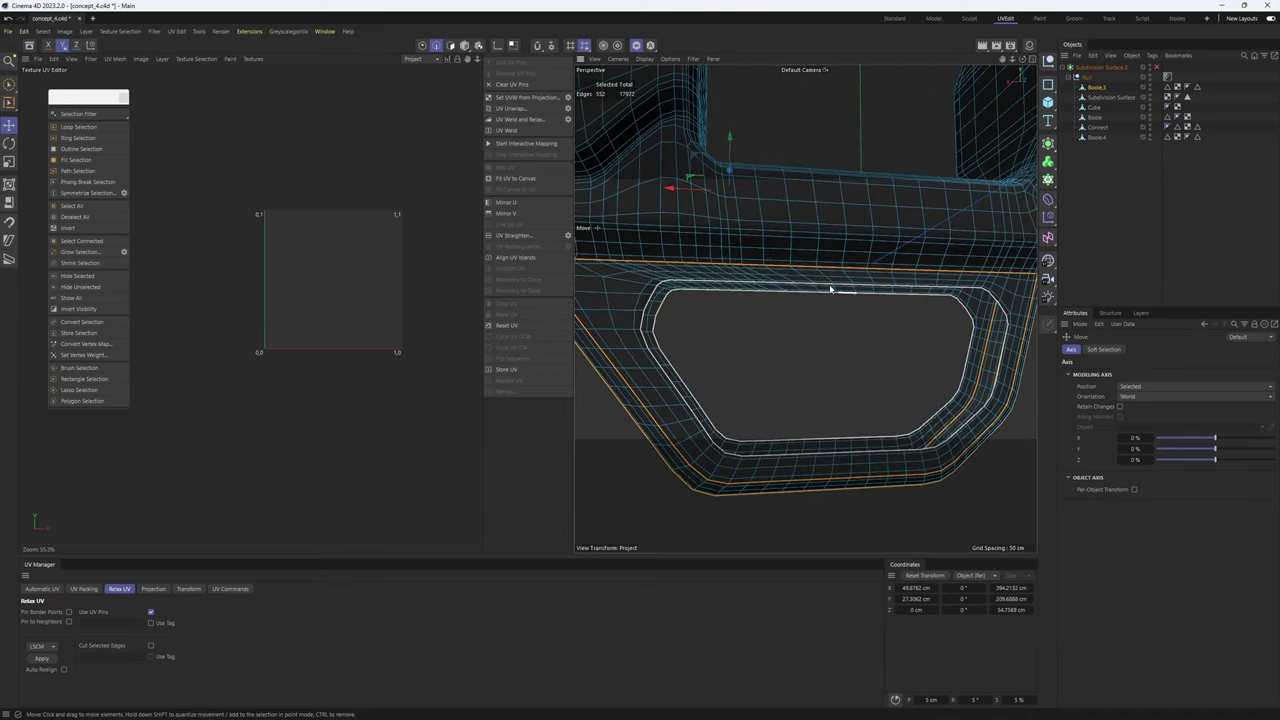
left_click_drag(830, 289, 915, 259, "alt")
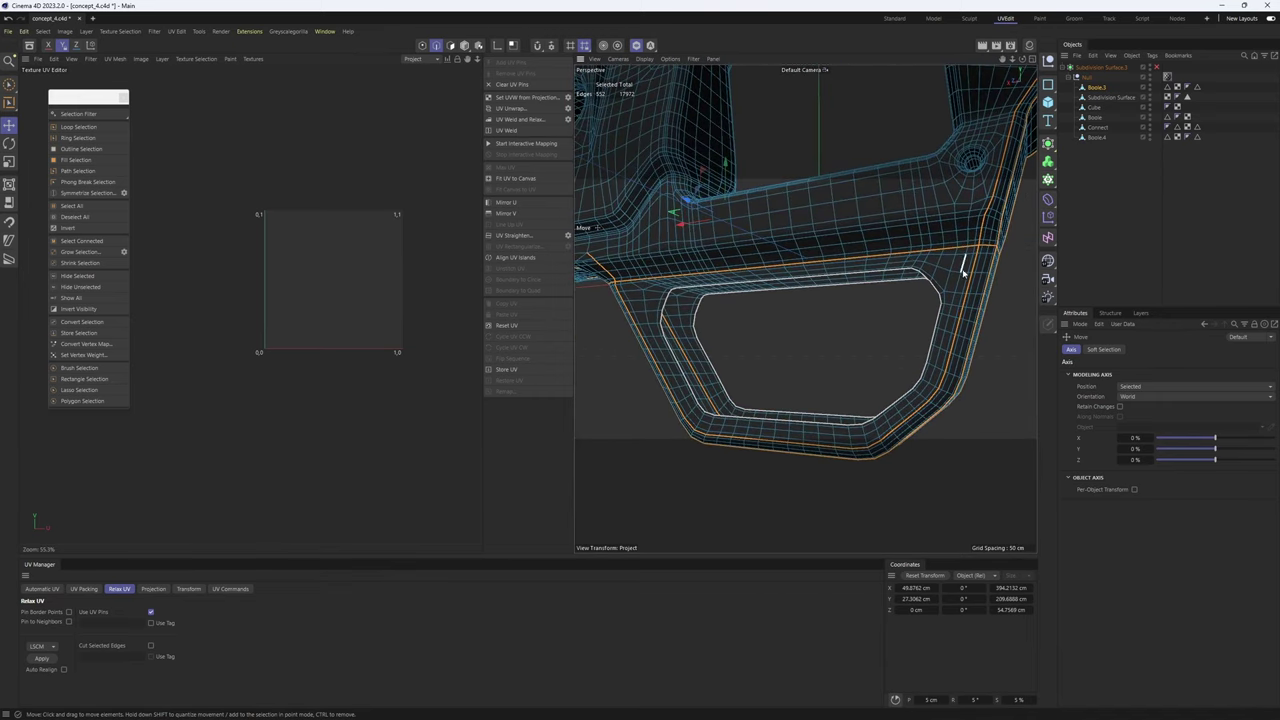
- Fill-select the flat side face around the trigger guard opening within the selected edge loops
left_click(75, 159)
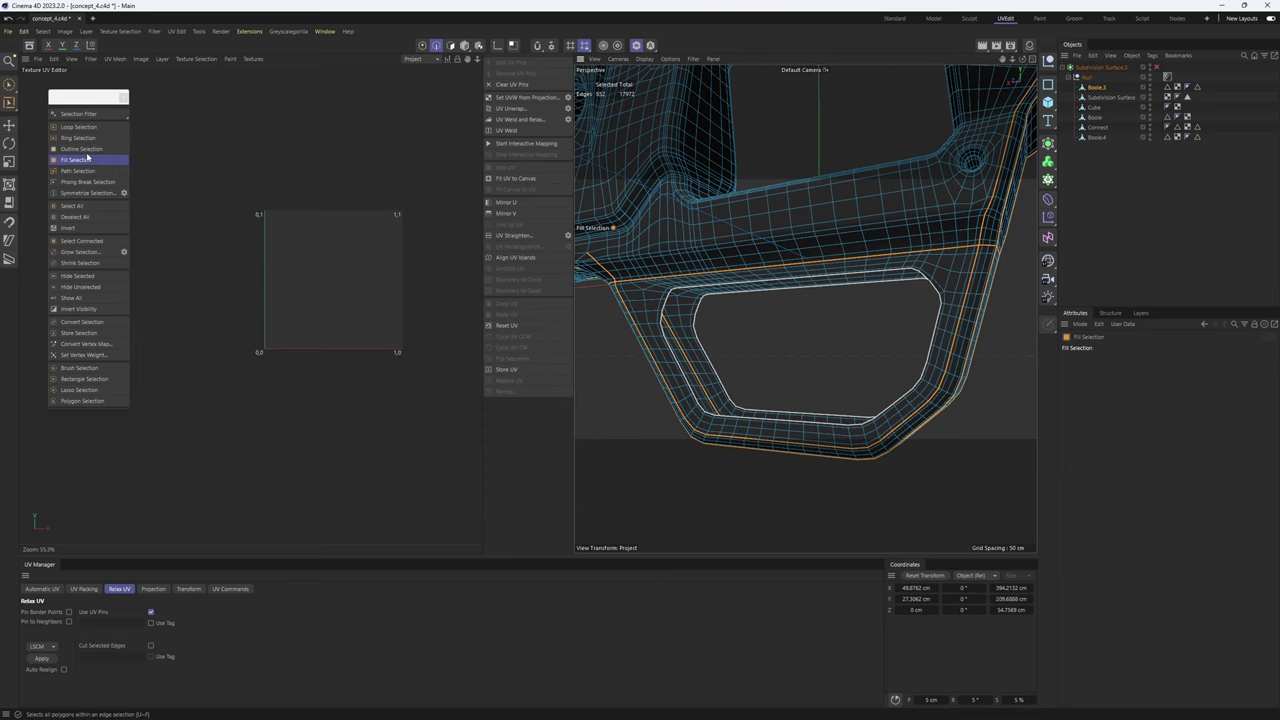
left_click(41, 33)
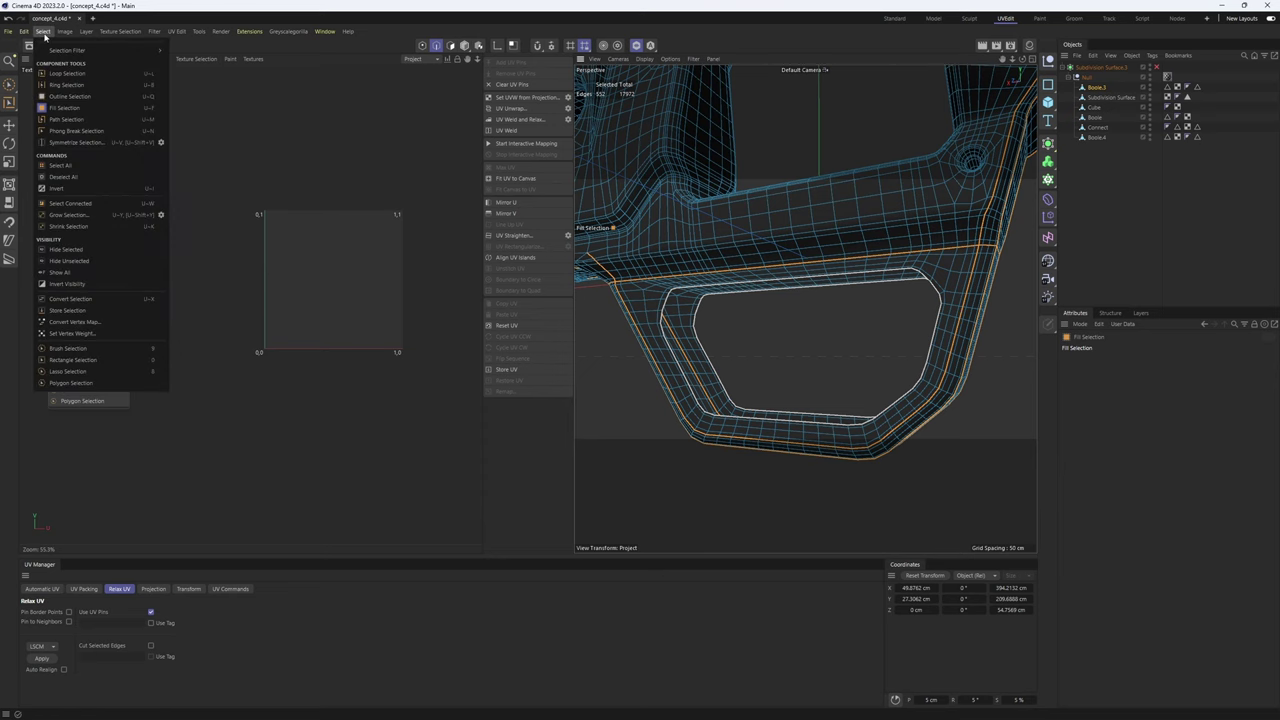
left_click(132, 4)
left_click(946, 273)
- Project the side face's UVs with a Frontal projection from the front view and return to the perspective view
middle_click(861, 371)
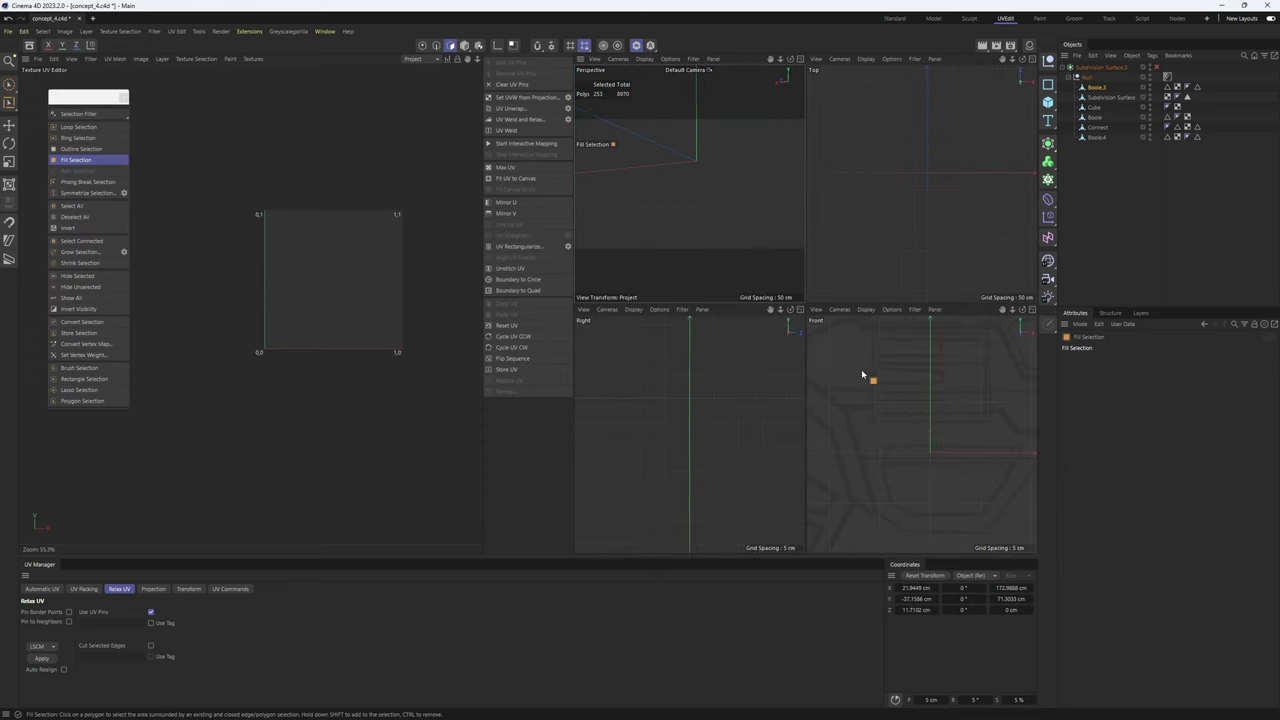
middle_click(862, 375)
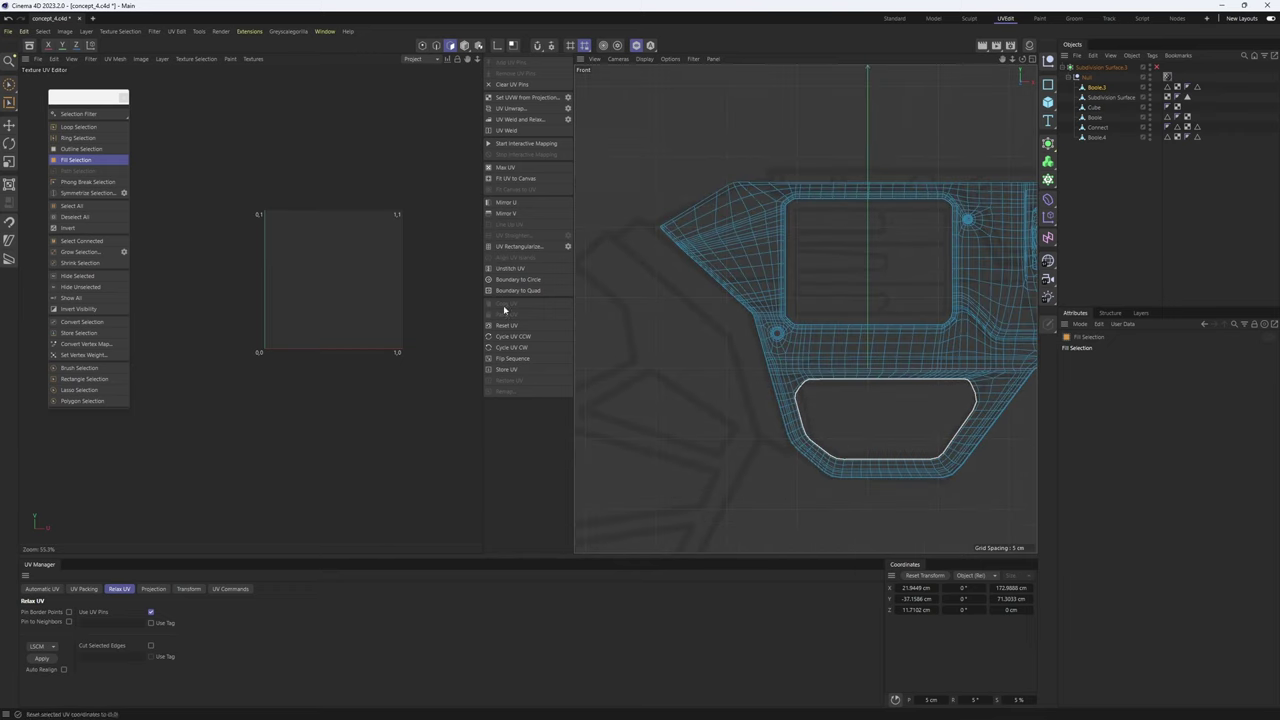
left_click(153, 589)
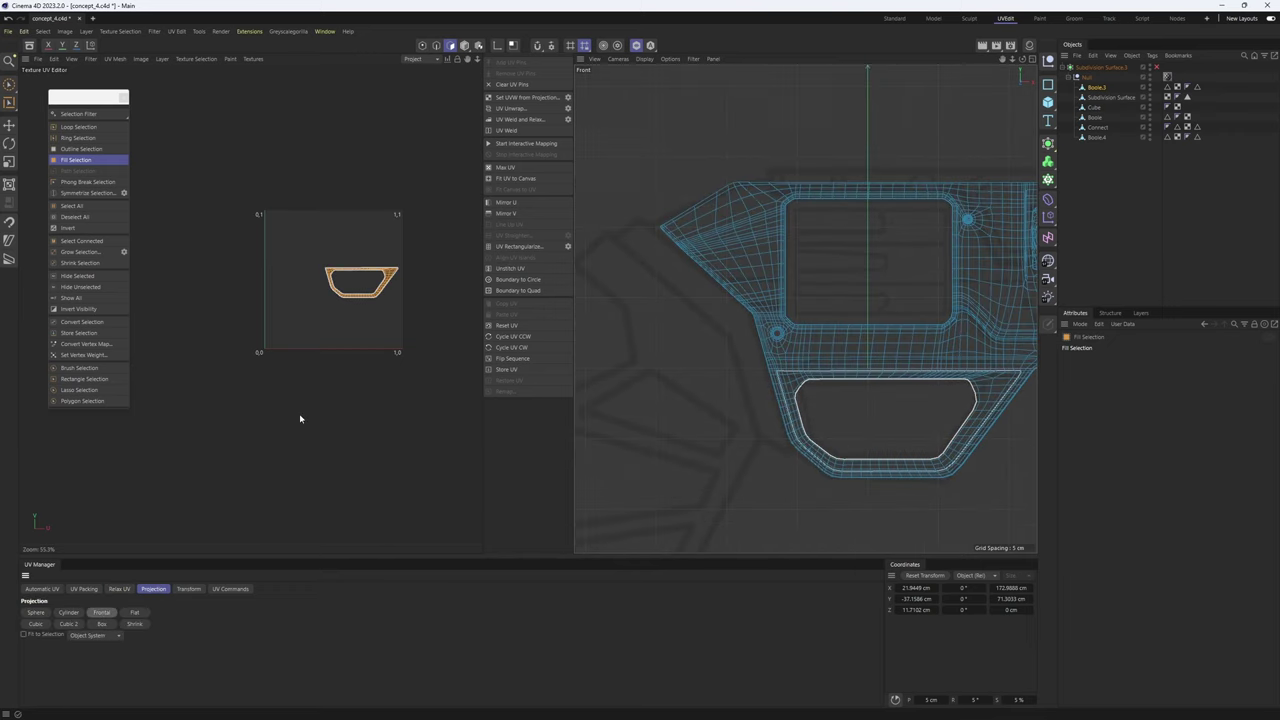
scroll(395, 277, "up", 4)
middle_click(775, 326)
middle_click(734, 217)
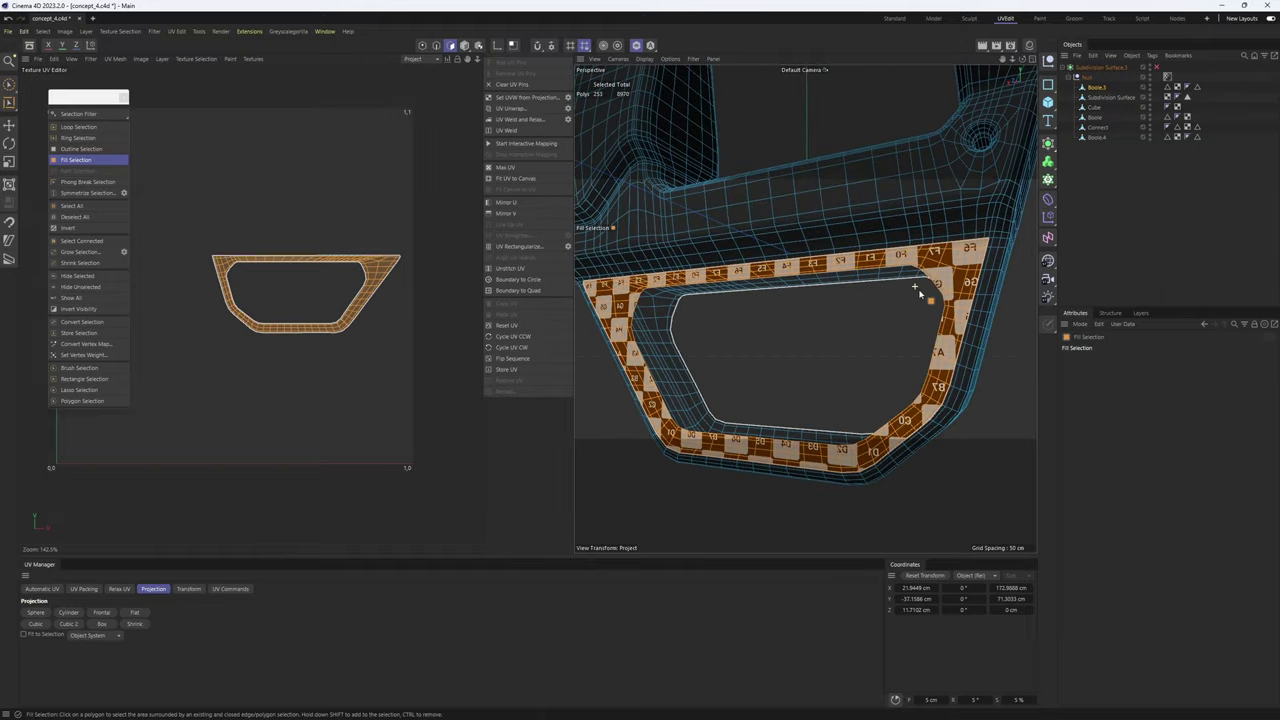
- Examine the projected side face's flatness and the checker texture's direction from the side and perspective views
left_click_drag(914, 288, 845, 270, "alt")
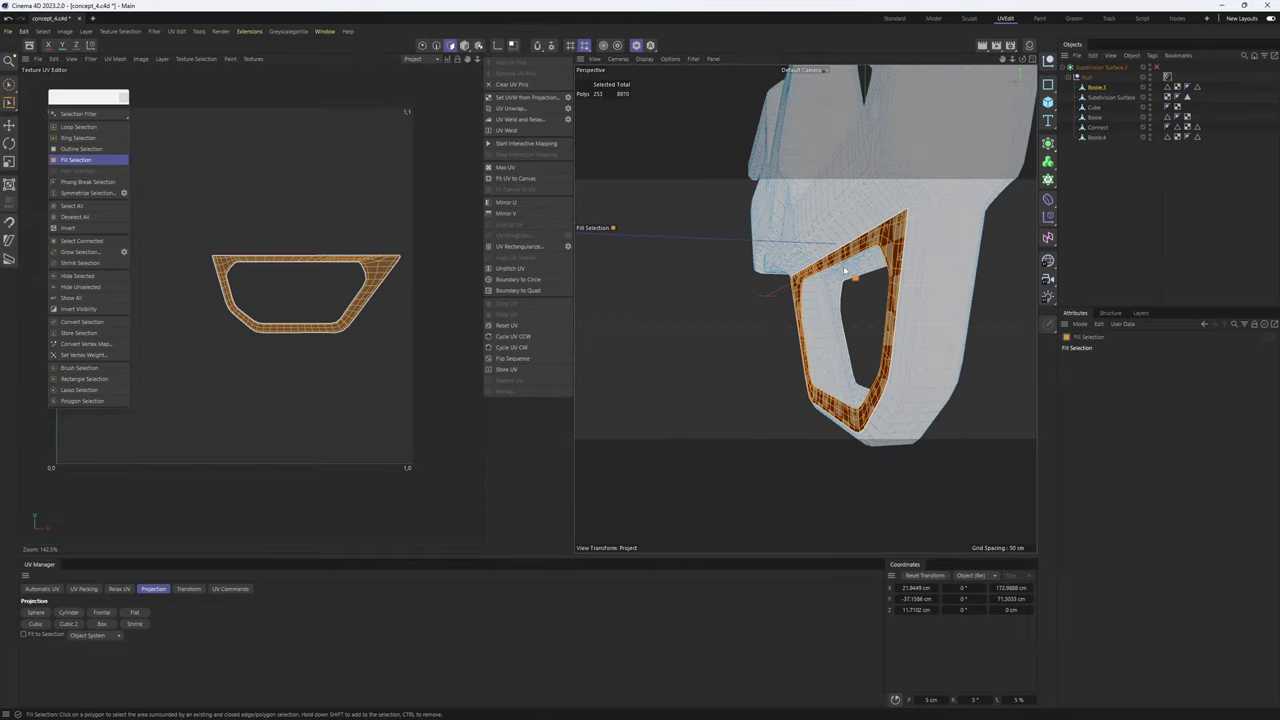
key("F5")
key("s")
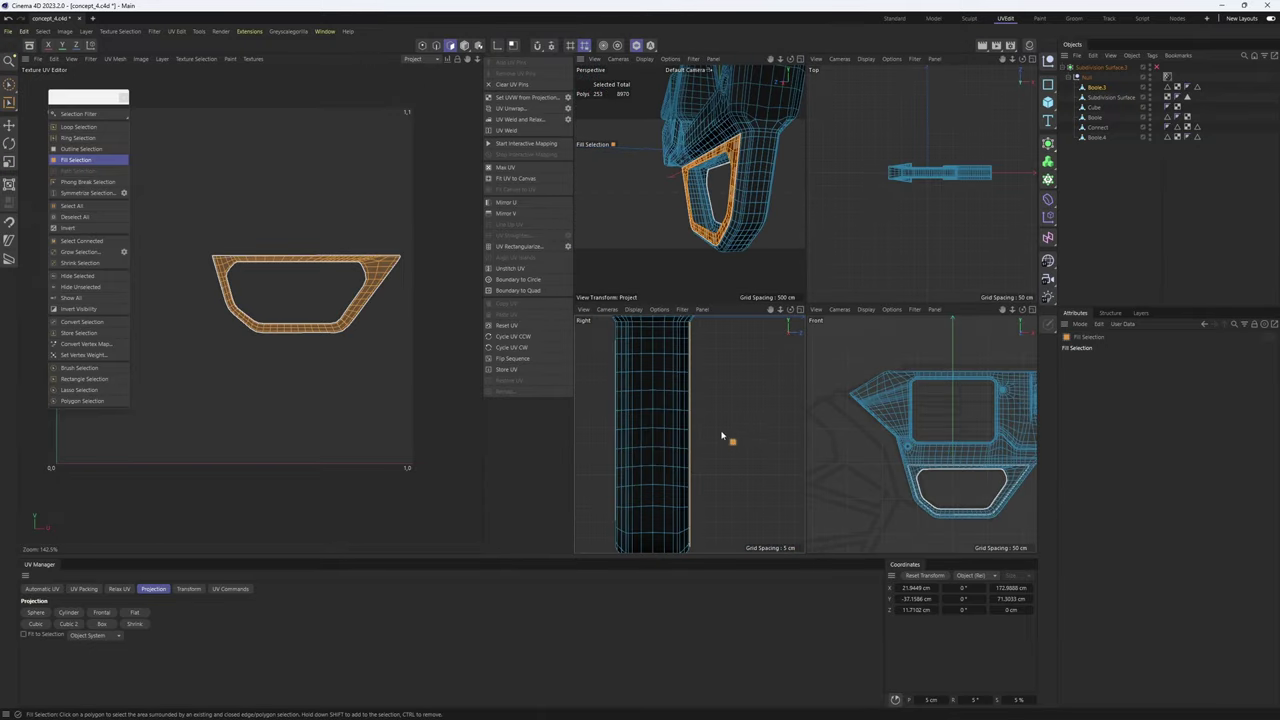
middle_click(709, 435)
middle_click_drag(697, 260, 653, 310, "alt")
right_click_drag(749, 274, 690, 298, "alt")
key("F1")
scroll(900, 280, "up", 6)
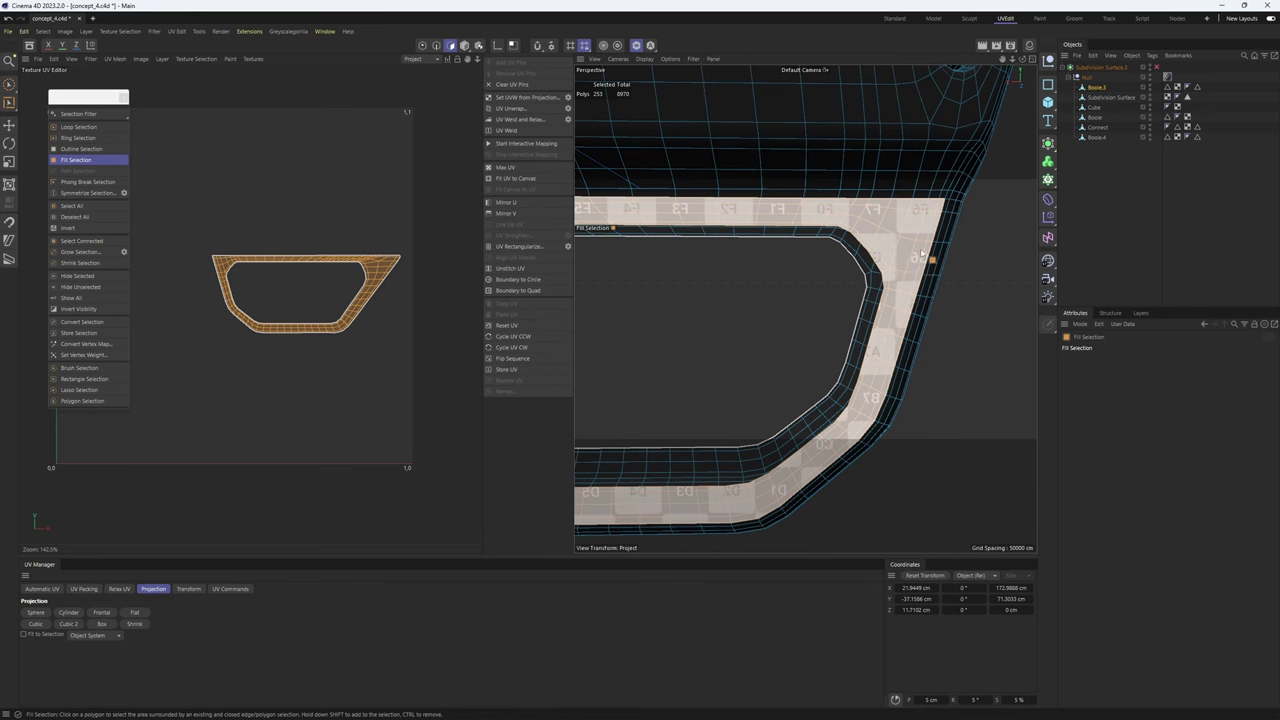
left_click_drag(921, 253, 808, 226, "alt")
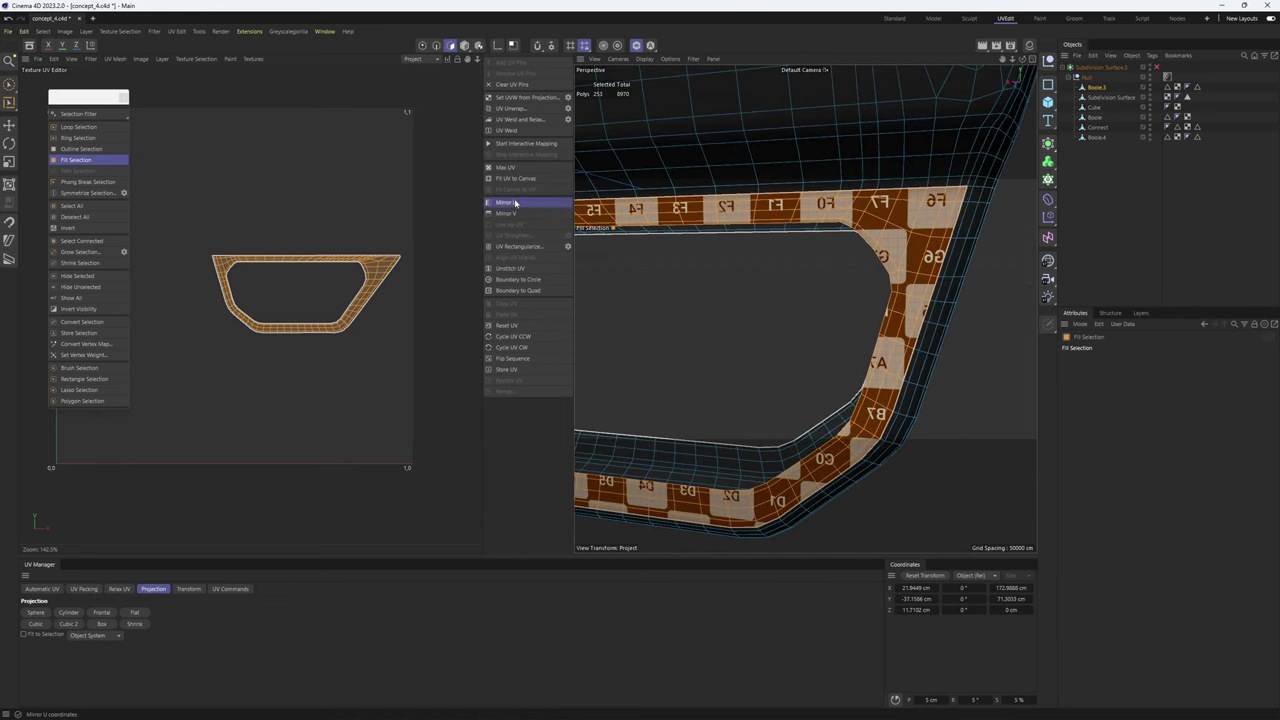
- Mirror the projected guard side face's UVs with Mirror U and hide its polygons
left_click(515, 203)
left_click(85, 275)
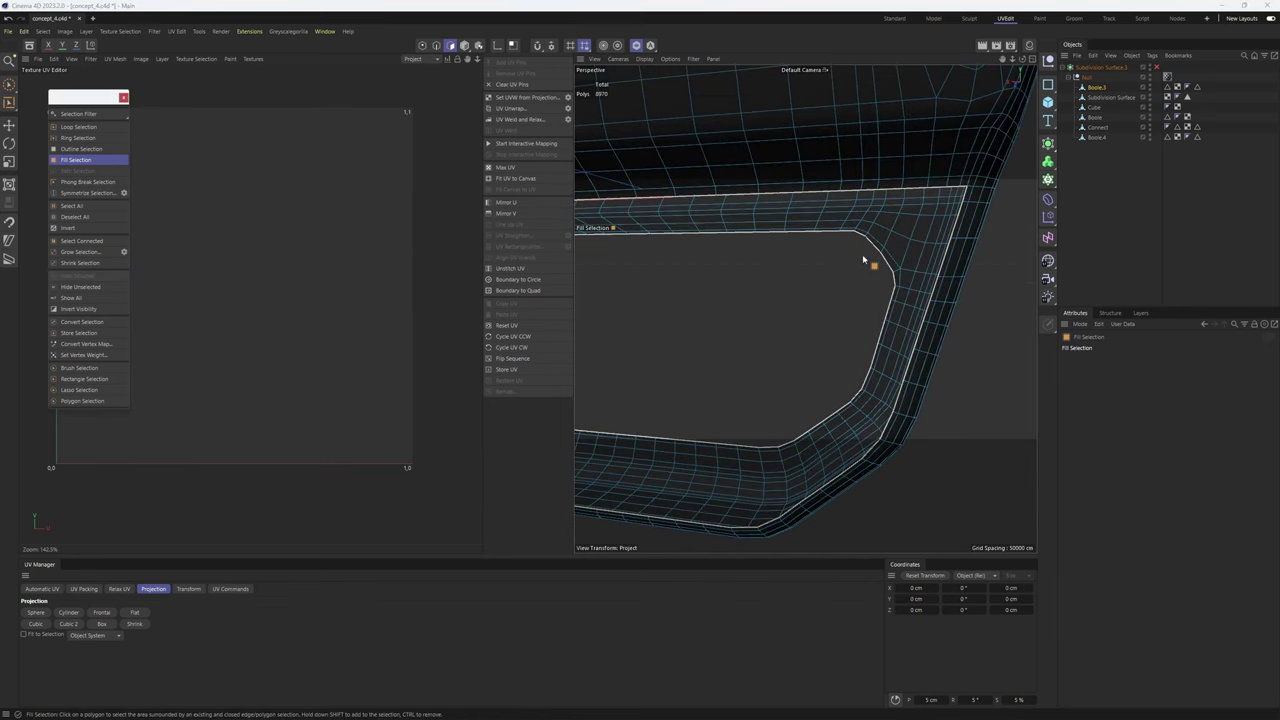
- Fill-select the matching flat side face around the trigger guard opening on the opposite side of the body
left_click_drag(862, 254, 780, 292, "alt")
key("Return")
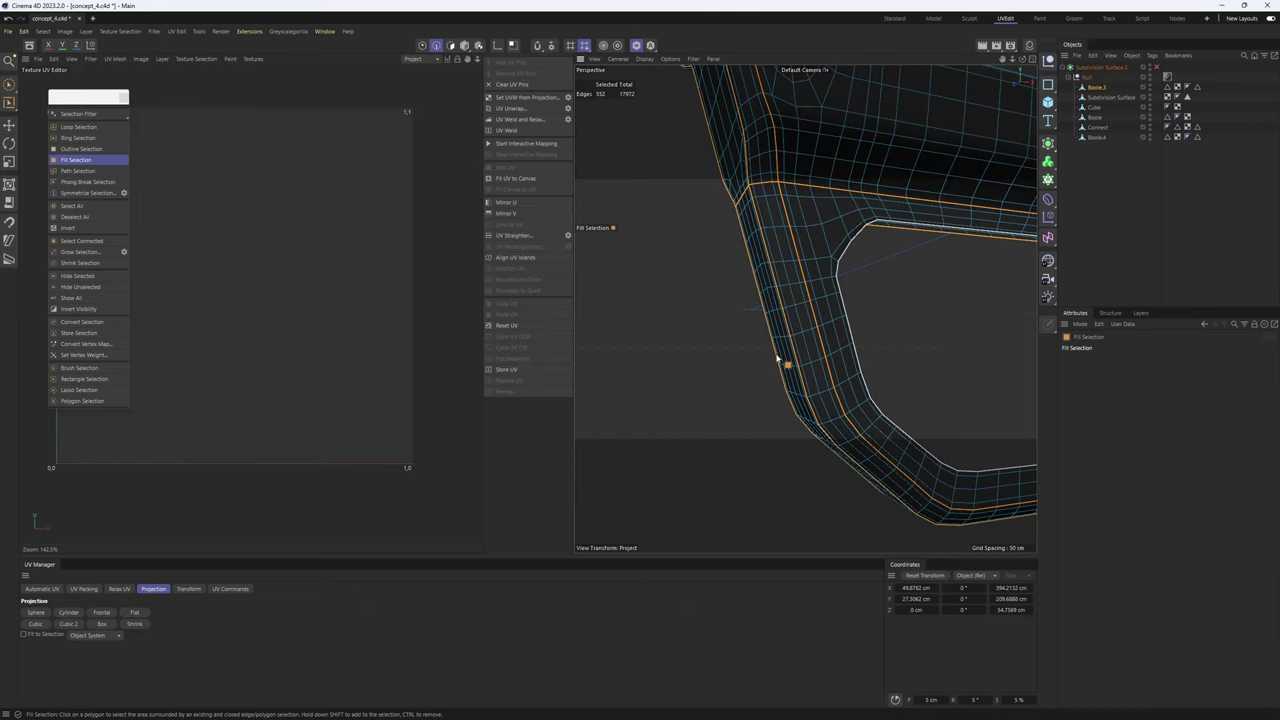
left_click_drag(812, 250, 734, 237, "alt")
left_click(779, 300)
- Project the opposite side face's UVs with a Frontal projection from the front view and hide the face
middle_click(777, 364)
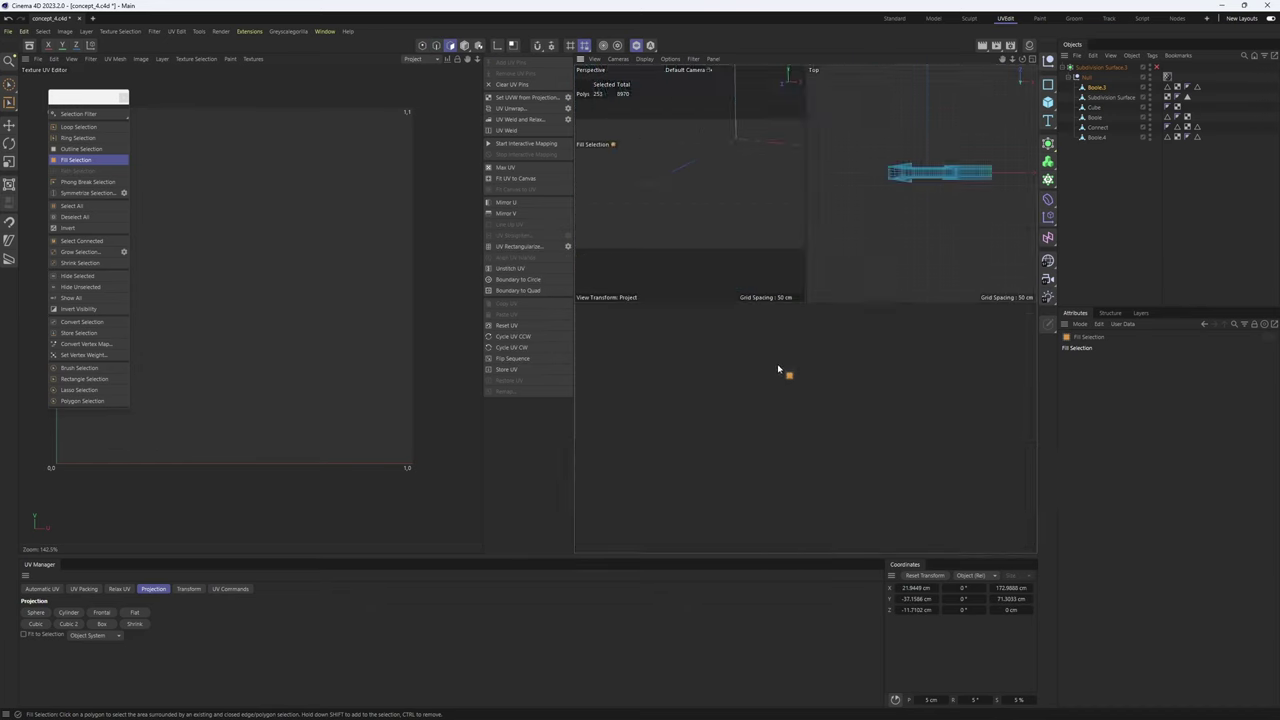
middle_click(884, 423)
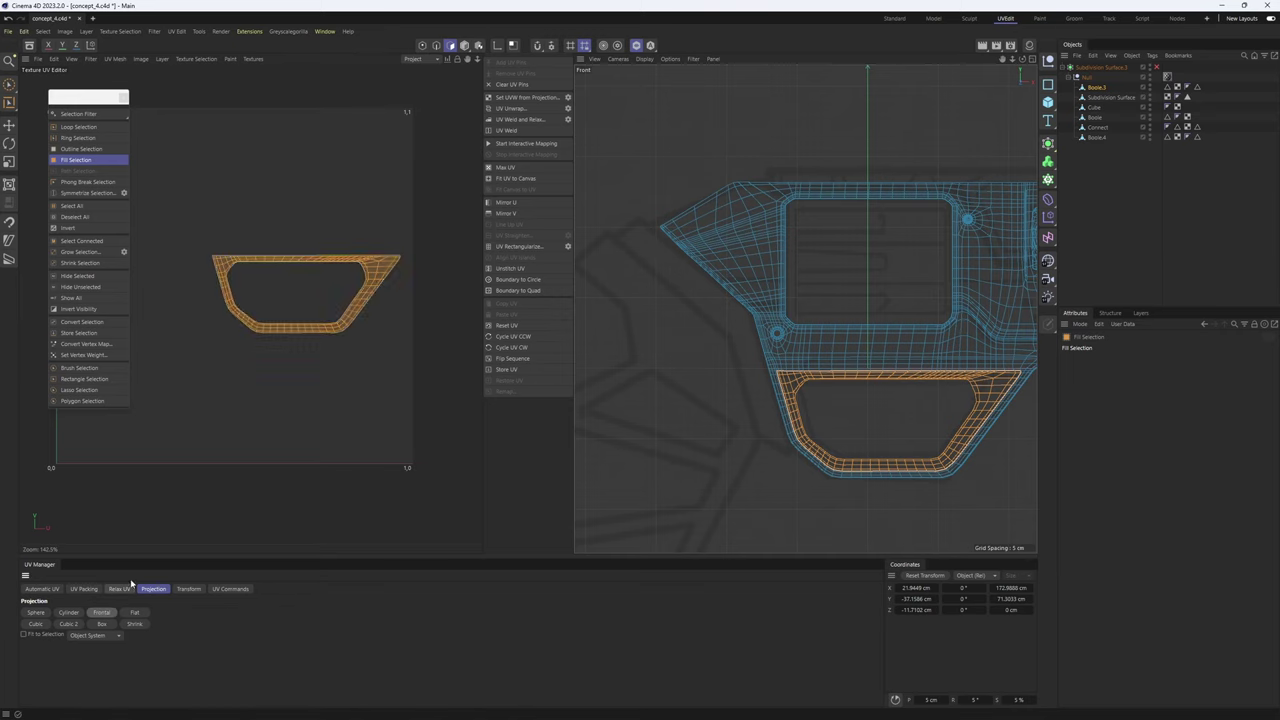
key("F5")
middle_click(689, 266)
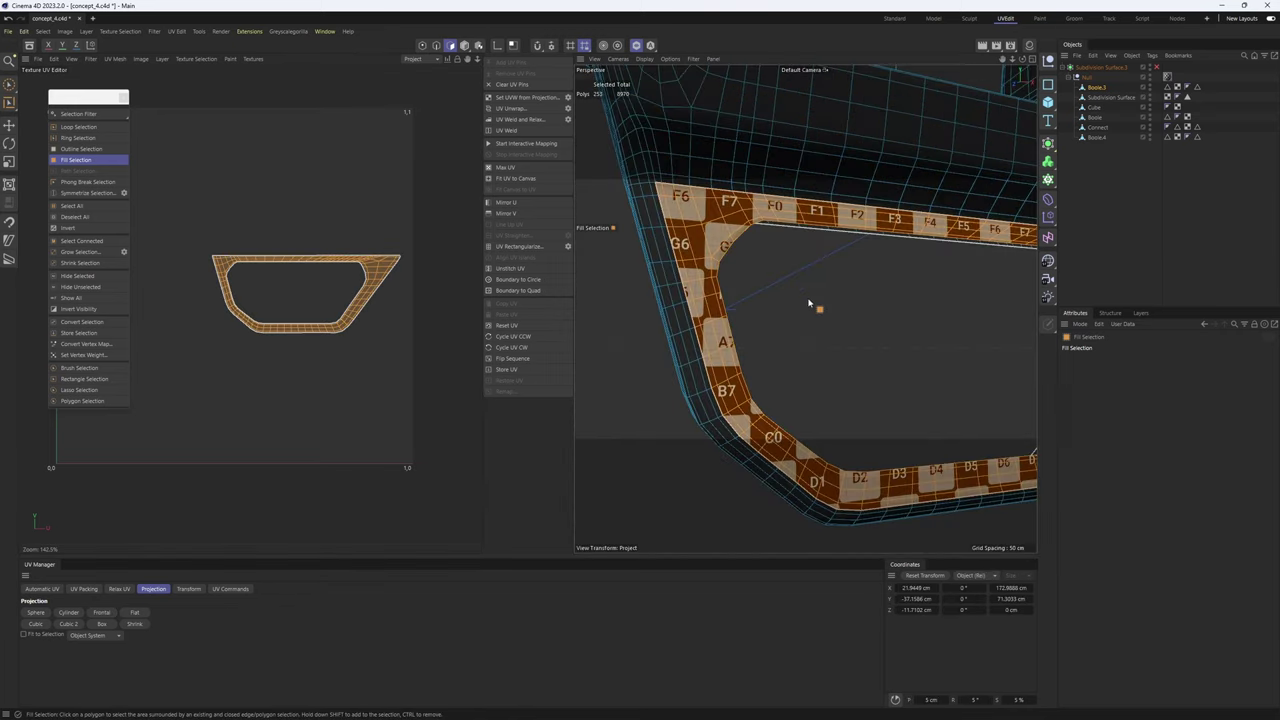
middle_click_drag(808, 301, 717, 302, "alt")
left_click_drag(876, 334, 660, 300, "alt")
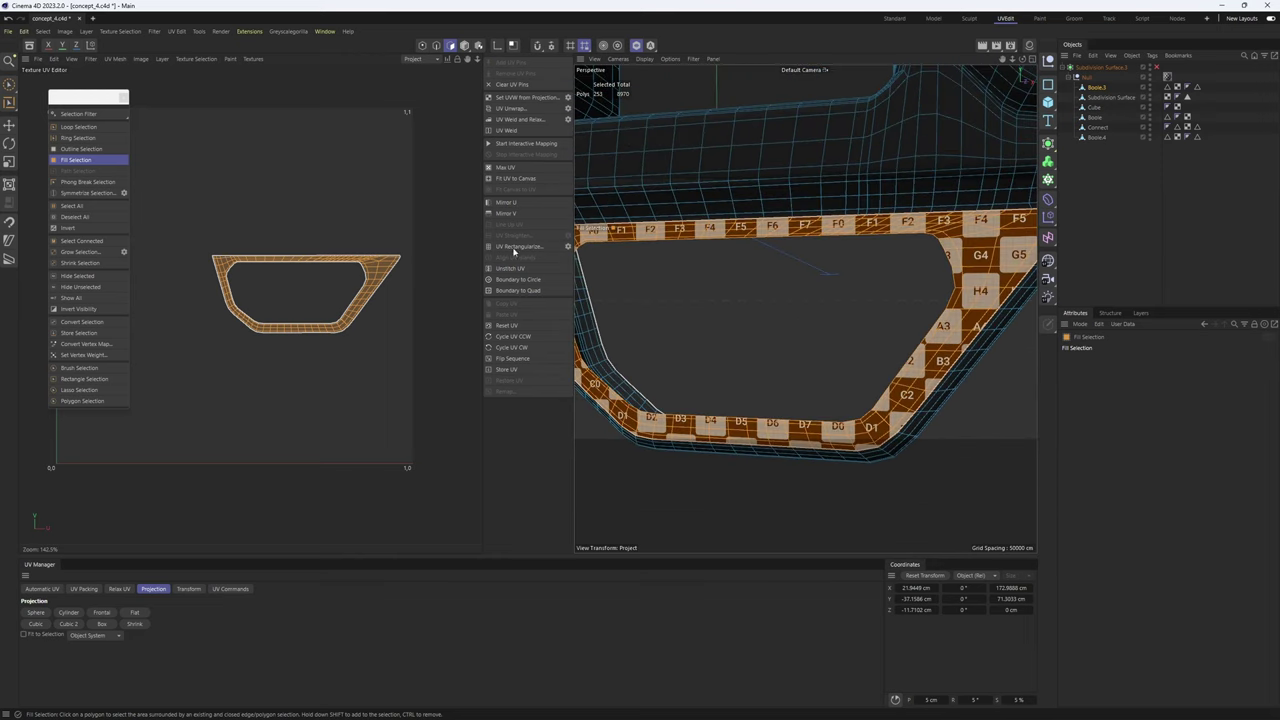
left_click(76, 279)
- Fill-select the narrow bevel strip along the guard's outer edge on one side
middle_click_drag(908, 318, 813, 268, "alt")
left_click_drag(813, 268, 957, 208, "alt")
key("Return")
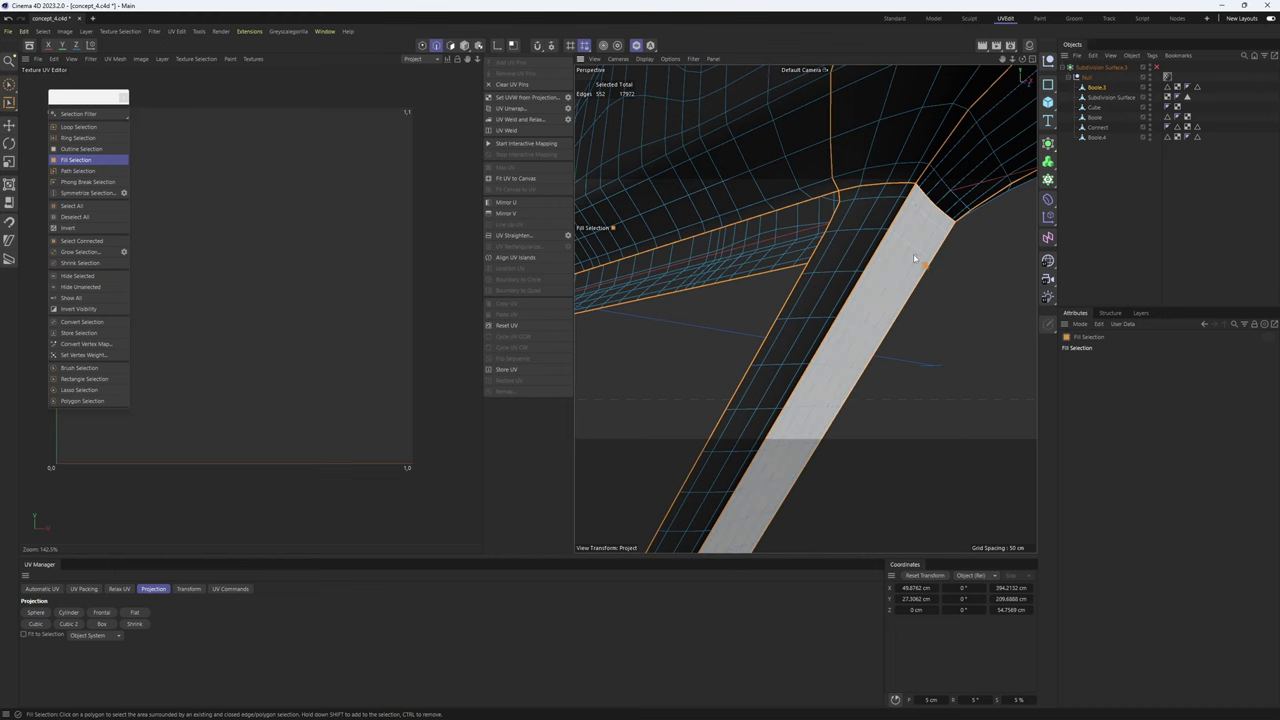
middle_click_drag(913, 253, 995, 190, "alt")
right_click_drag(995, 190, 913, 242, "alt")
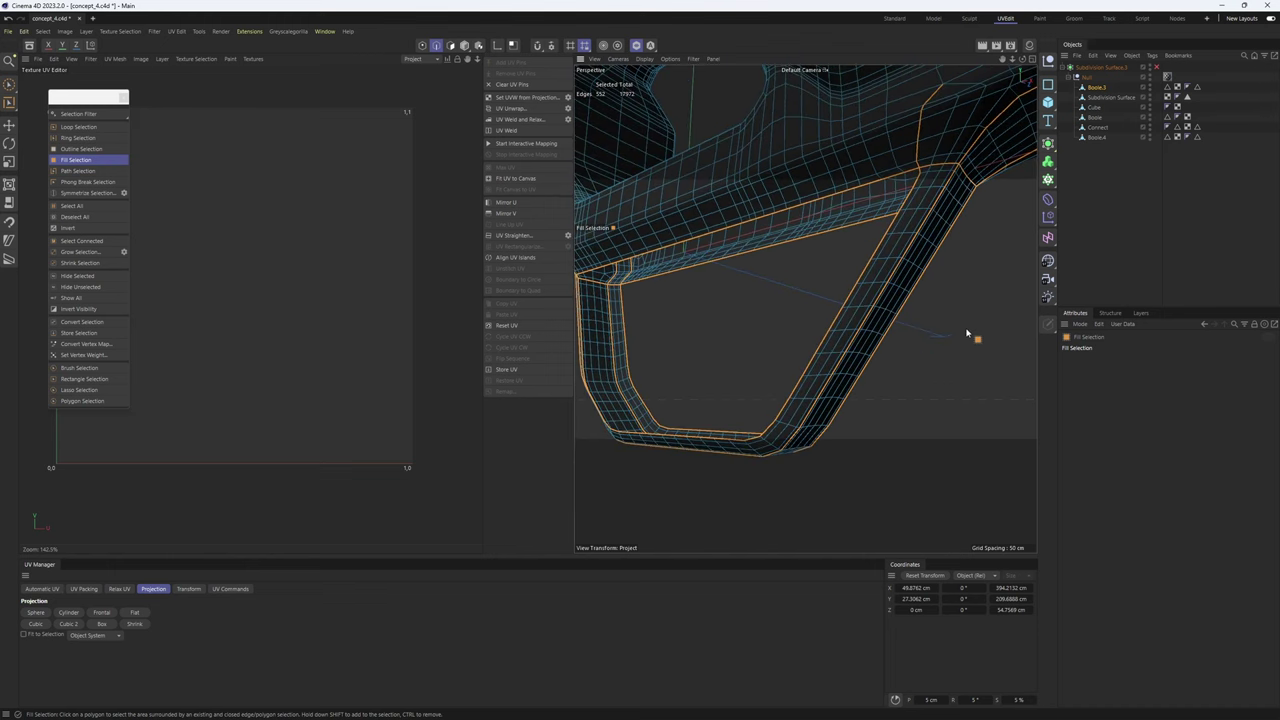
left_click_drag(971, 337, 950, 335, "alt")
left_click(850, 322)
right_click_drag(950, 335, 902, 324, "alt")
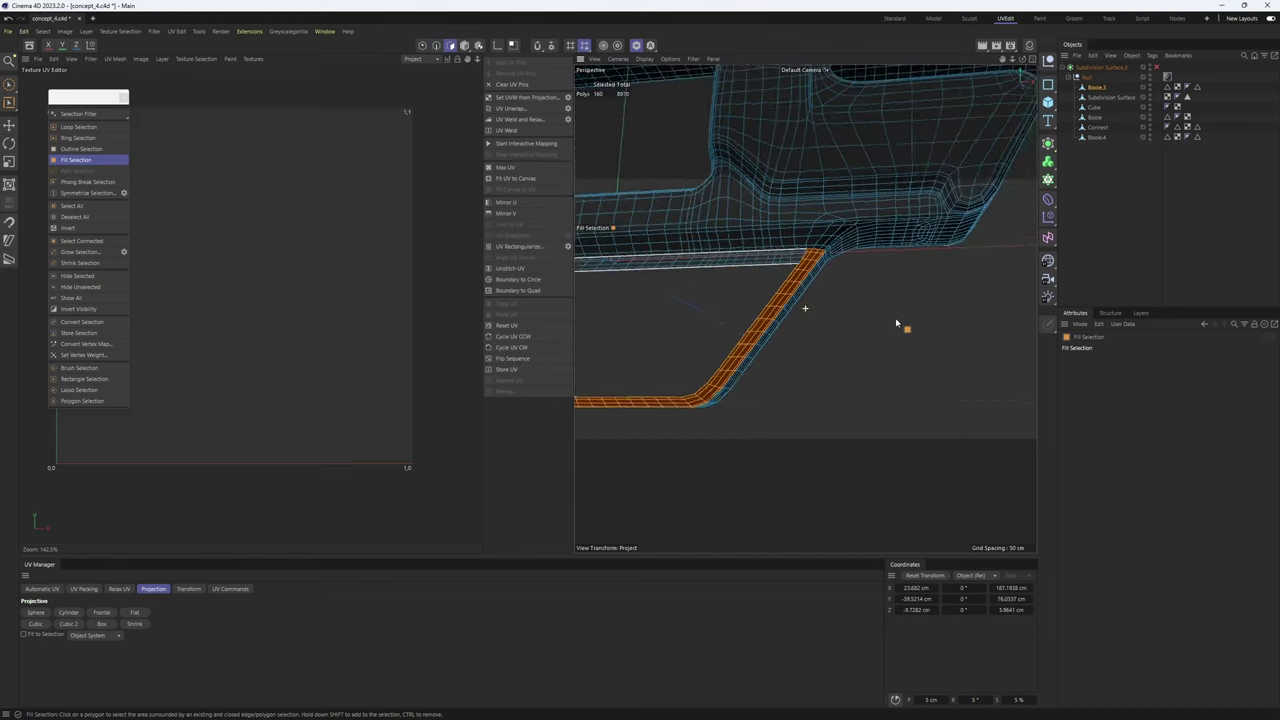
- Project the bevel strip's UVs with a Frontal projection from the front view and return to the perspective view
middle_click(902, 324)
right_click_drag(929, 386, 948, 406, "alt")
scroll(950, 405, "down", 3)
middle_click_drag(952, 404, 926, 386, "alt")
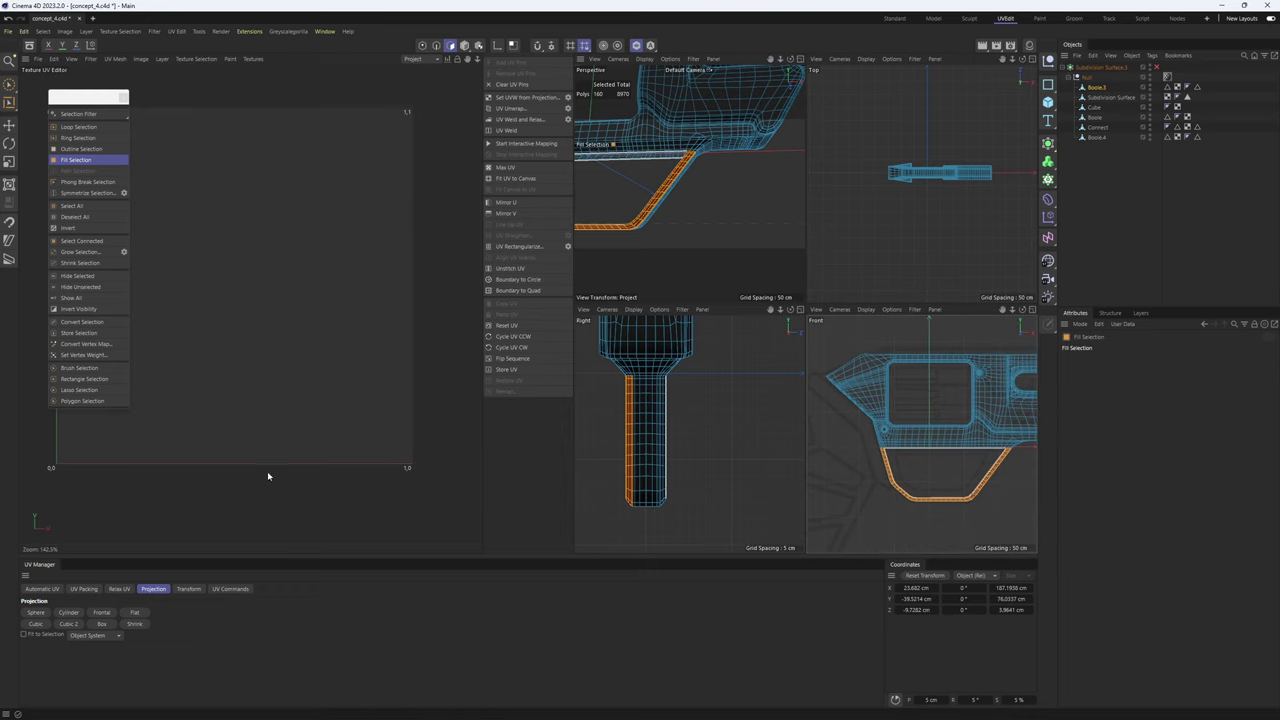
left_click(101, 612)
middle_click(712, 198)
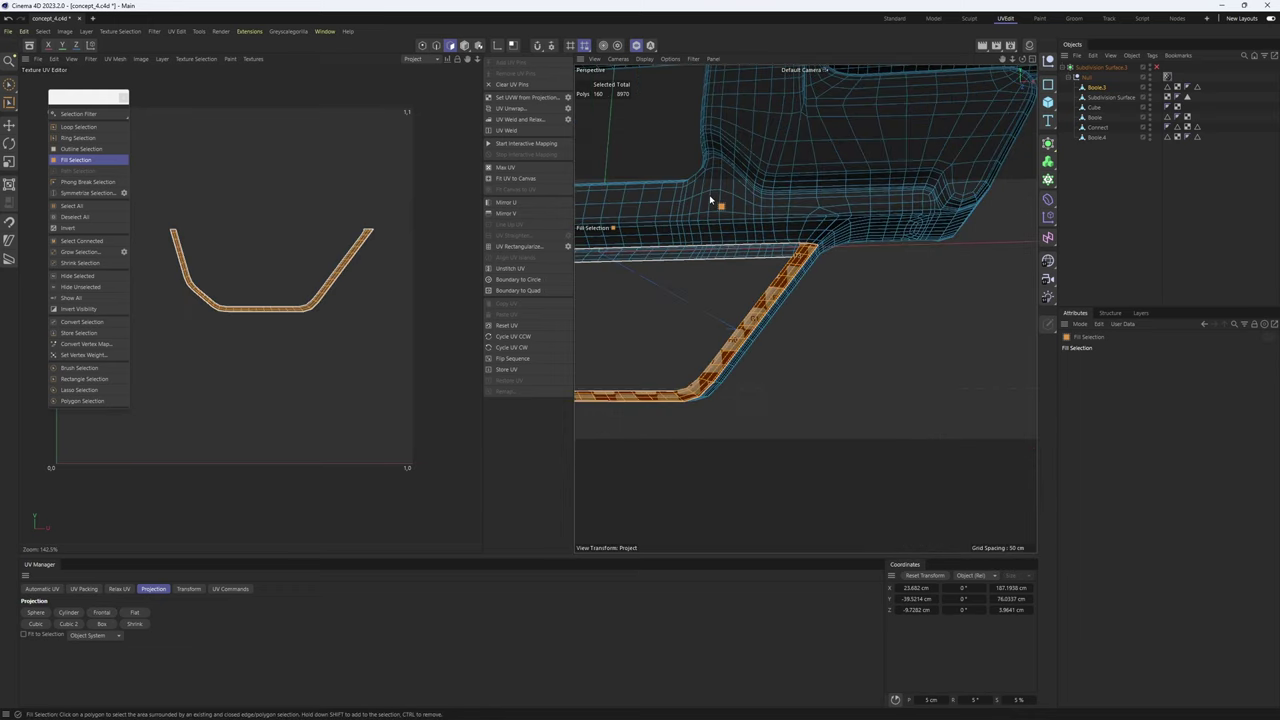
- Examine the checker texture for stretching on the projected bevel strip from the perspective and right views
scroll(776, 277, "up", 4)
left_click_drag(780, 277, 650, 300, "alt")
middle_click(770, 330)
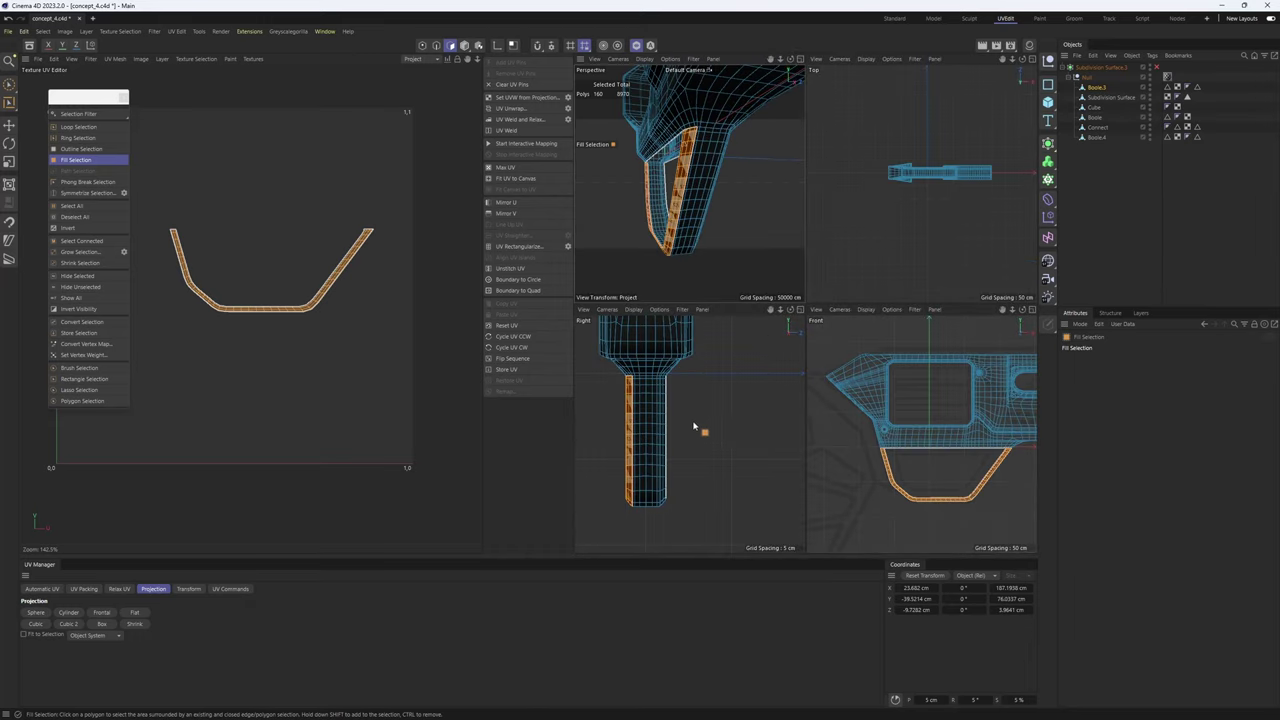
middle_click(696, 427)
scroll(711, 229, "up", 2)
middle_click_drag(711, 229, 749, 203, "alt")
middle_click(743, 282)
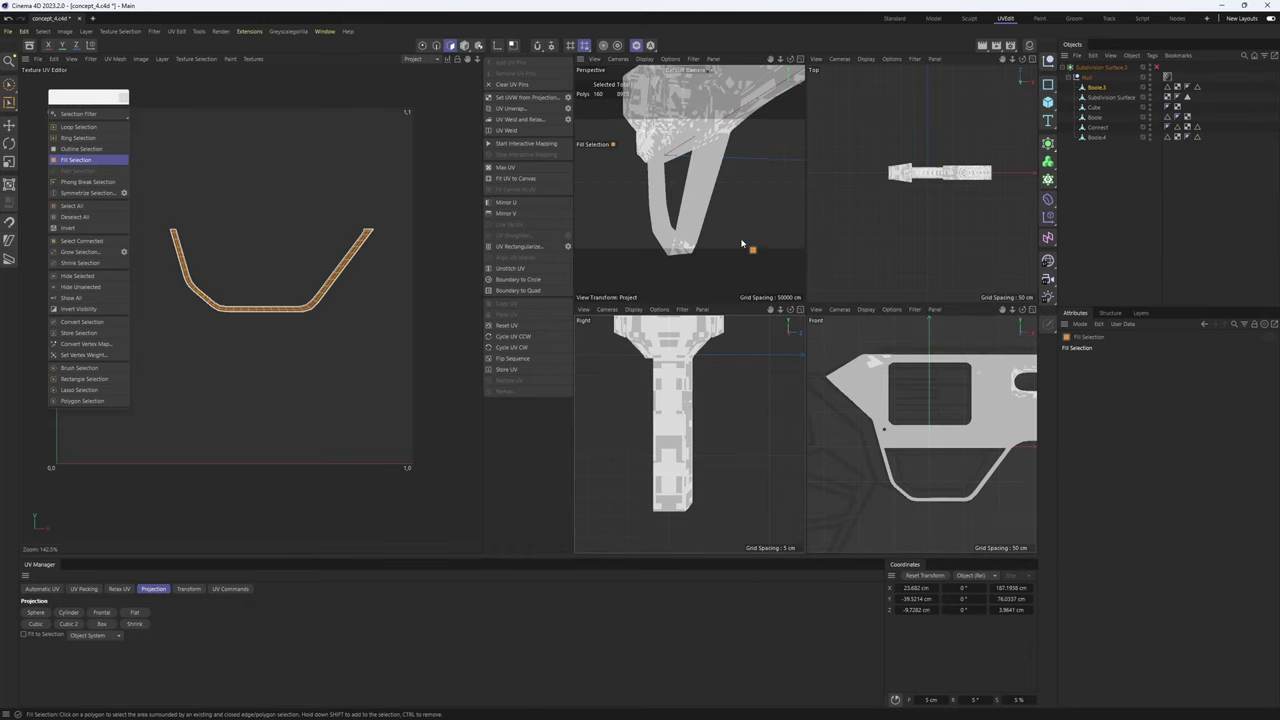
middle_click(749, 249)
left_click_drag(808, 319, 975, 306, "alt")
middle_click_drag(740, 392, 830, 349, "alt")
scroll(830, 349, "up", 10)
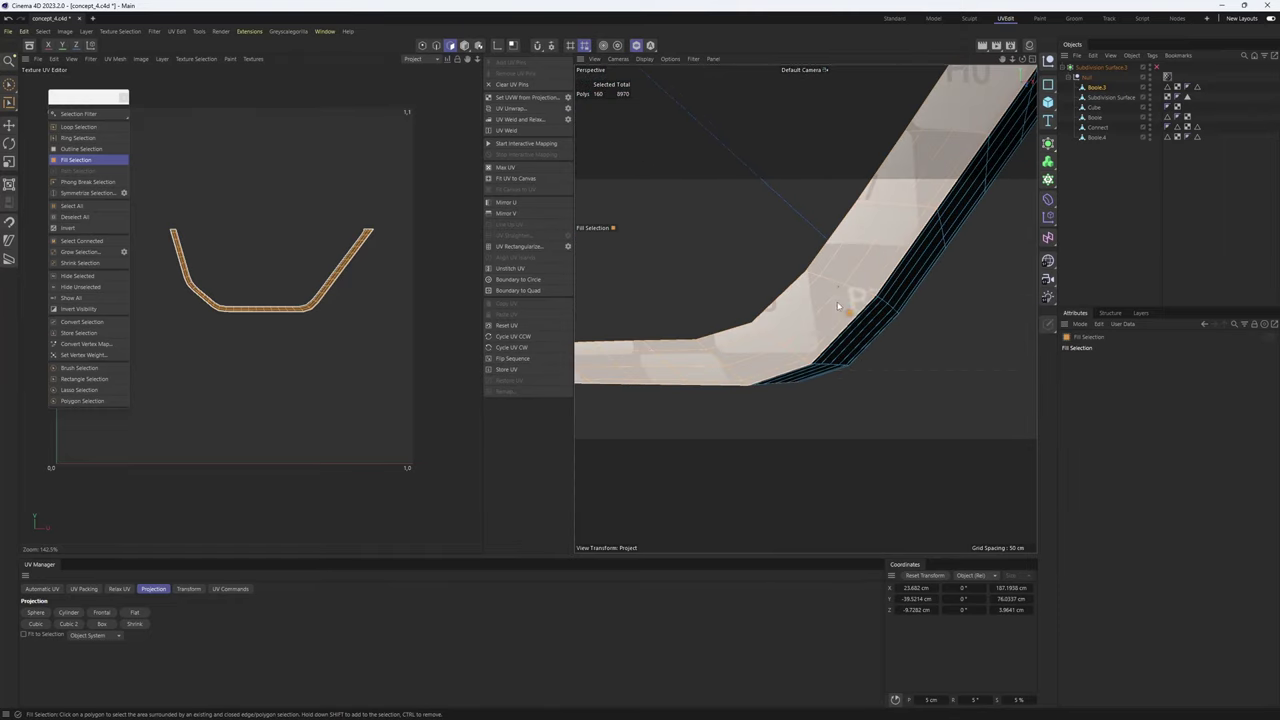
left_click_drag(838, 306, 888, 251, "alt")
scroll(888, 251, "down", 5)
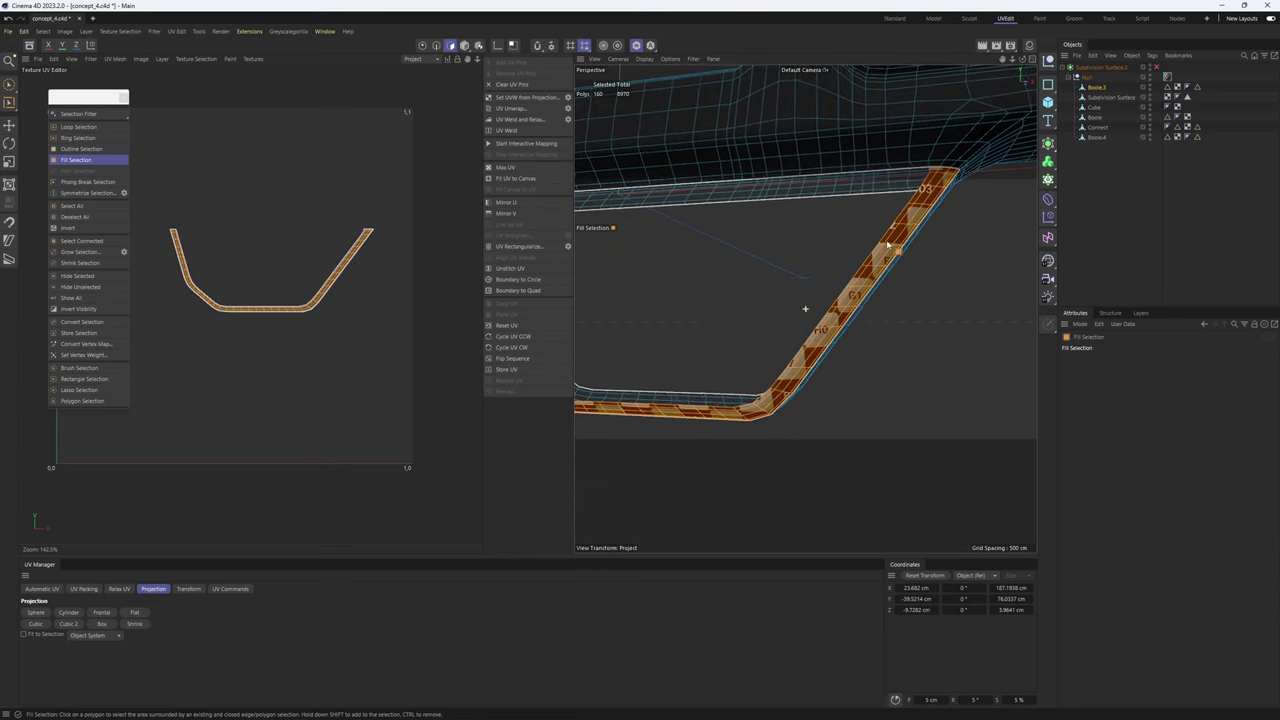
- Scale up the bevel strip's UV island uniformly in the UV editor
key("t")
left_click_drag(497, 282, 788, 262)
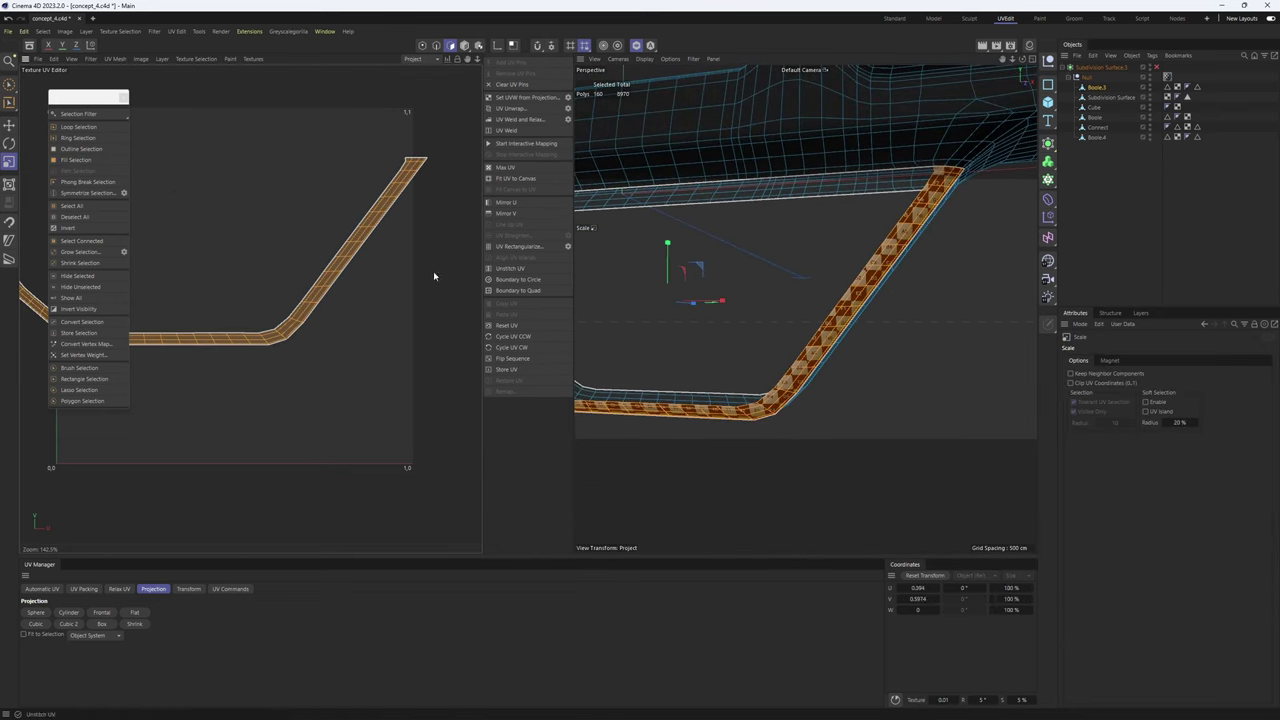
middle_click_drag(371, 265, 417, 277, "alt")
- Select the outer border edge loop of the strip's UV island and add UV pins to its points
key("Return")
scroll(400, 278, "up", 1)
left_click_drag(913, 210, 892, 180, "alt")
scroll(430, 210, "up", 2)
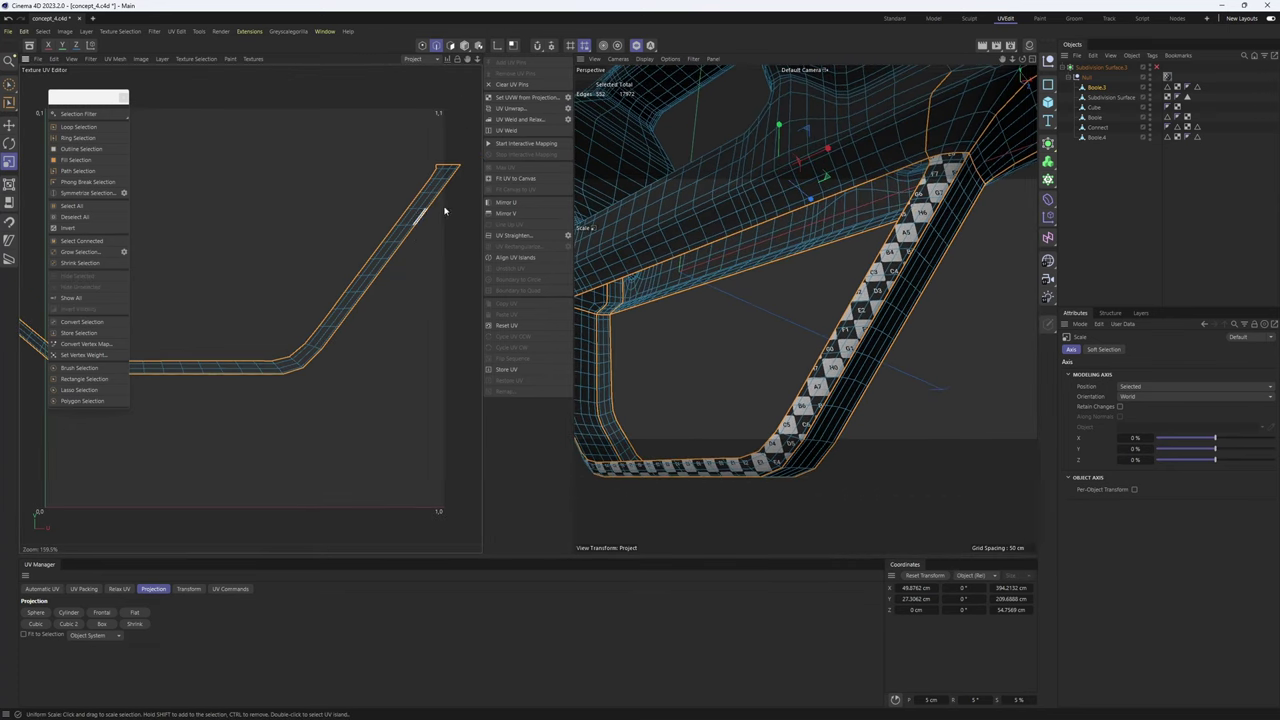
double_click(389, 261)
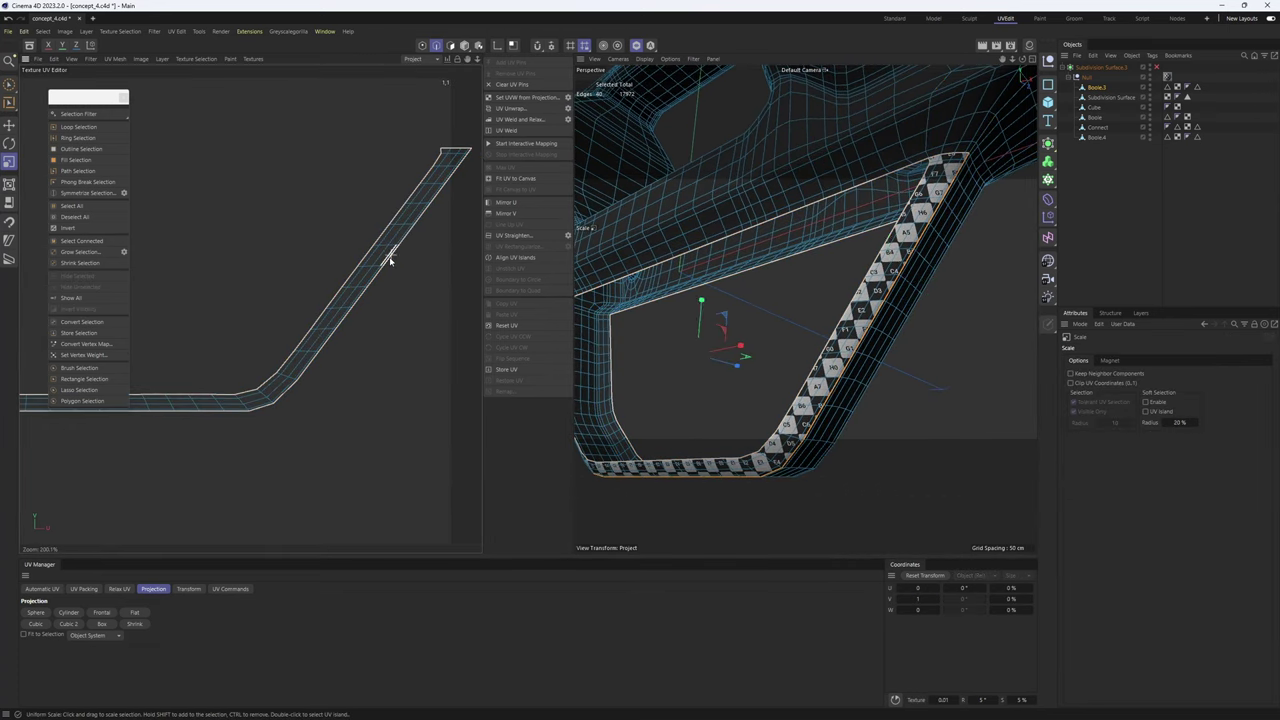
scroll(405, 296, "down", 7)
middle_click_drag(404, 301, 421, 308, "alt")
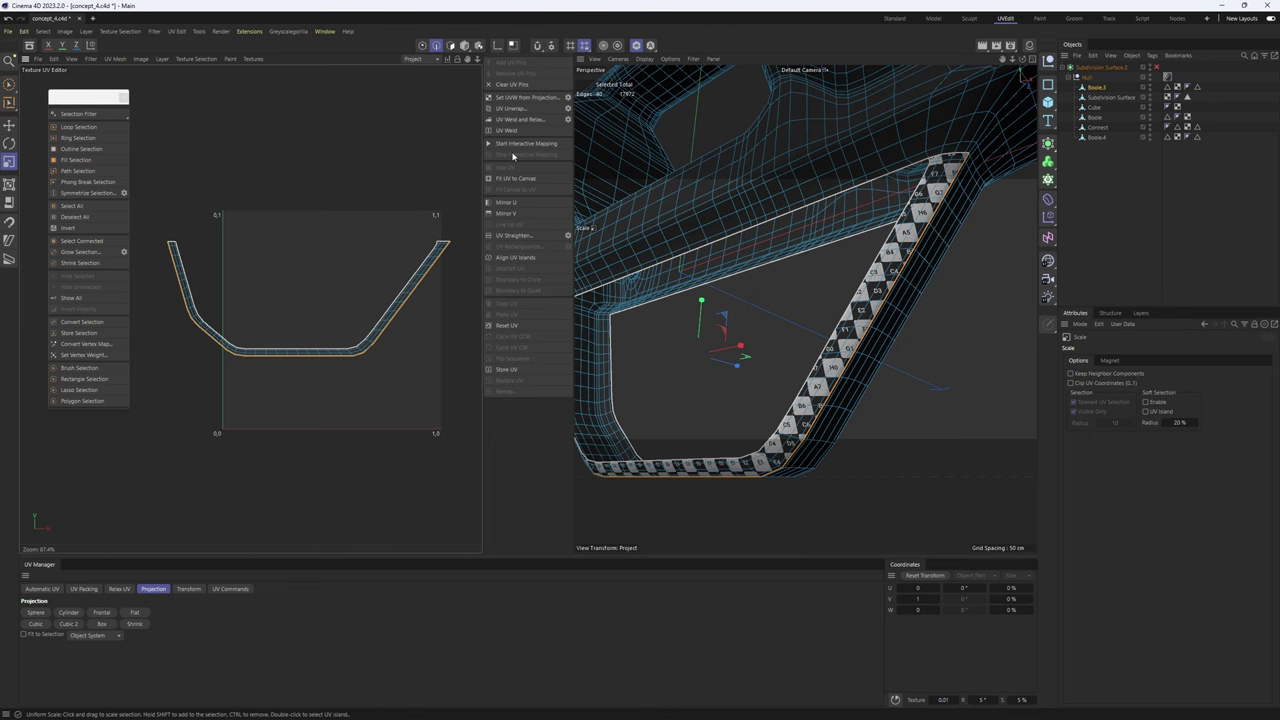
left_click(420, 46)
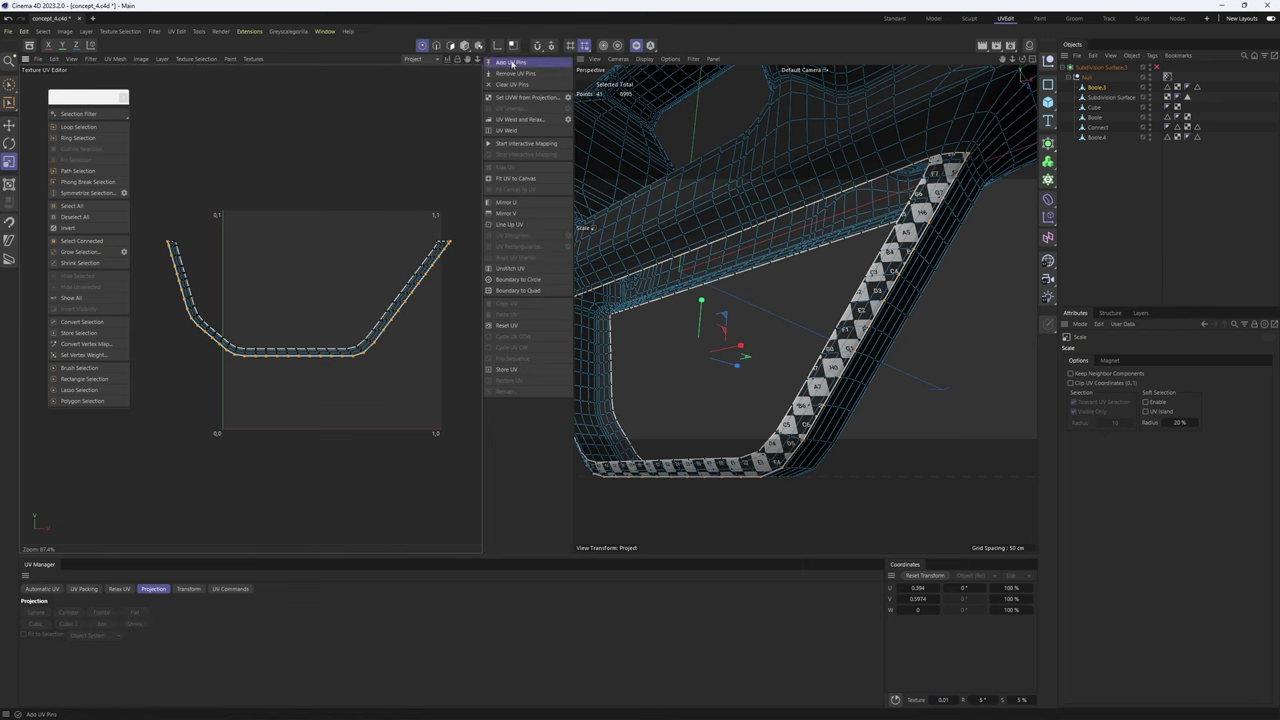
left_click(512, 63)
- Relax the bevel strip's UV polygons with LSCM using the UV pins, and hide the strip
left_click(451, 46)
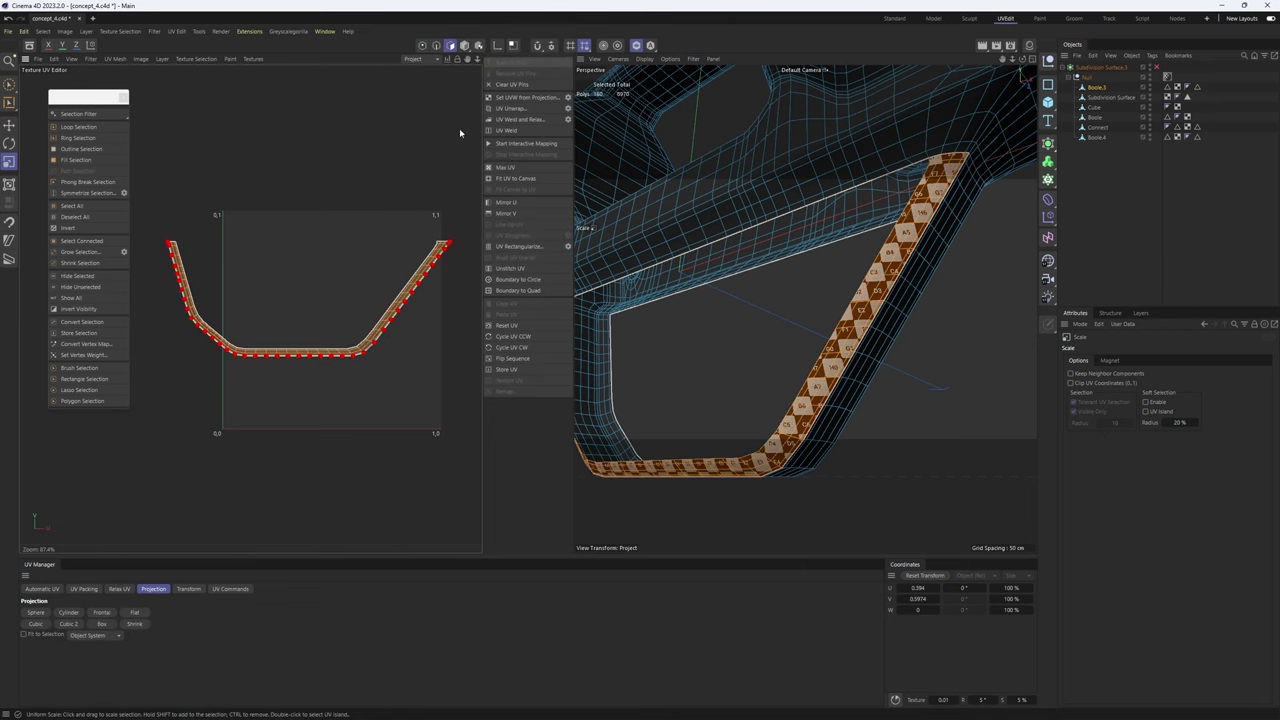
left_click(118, 589)
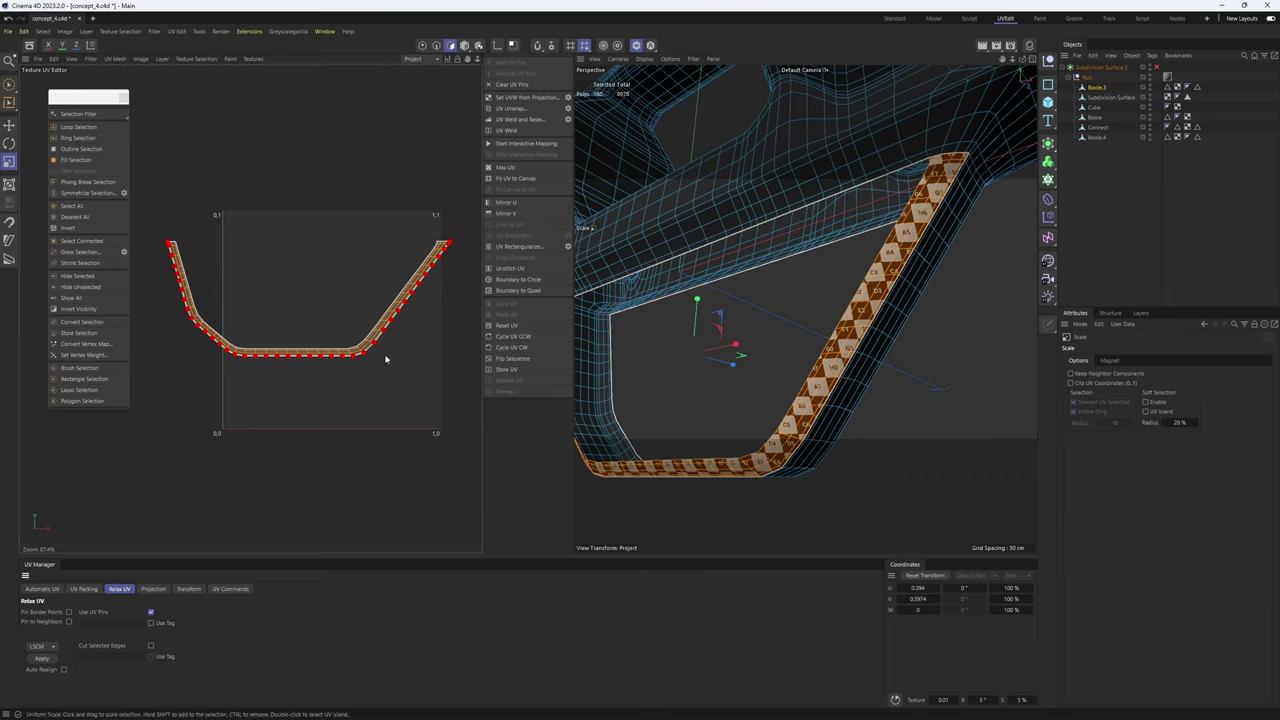
left_click(38, 659)
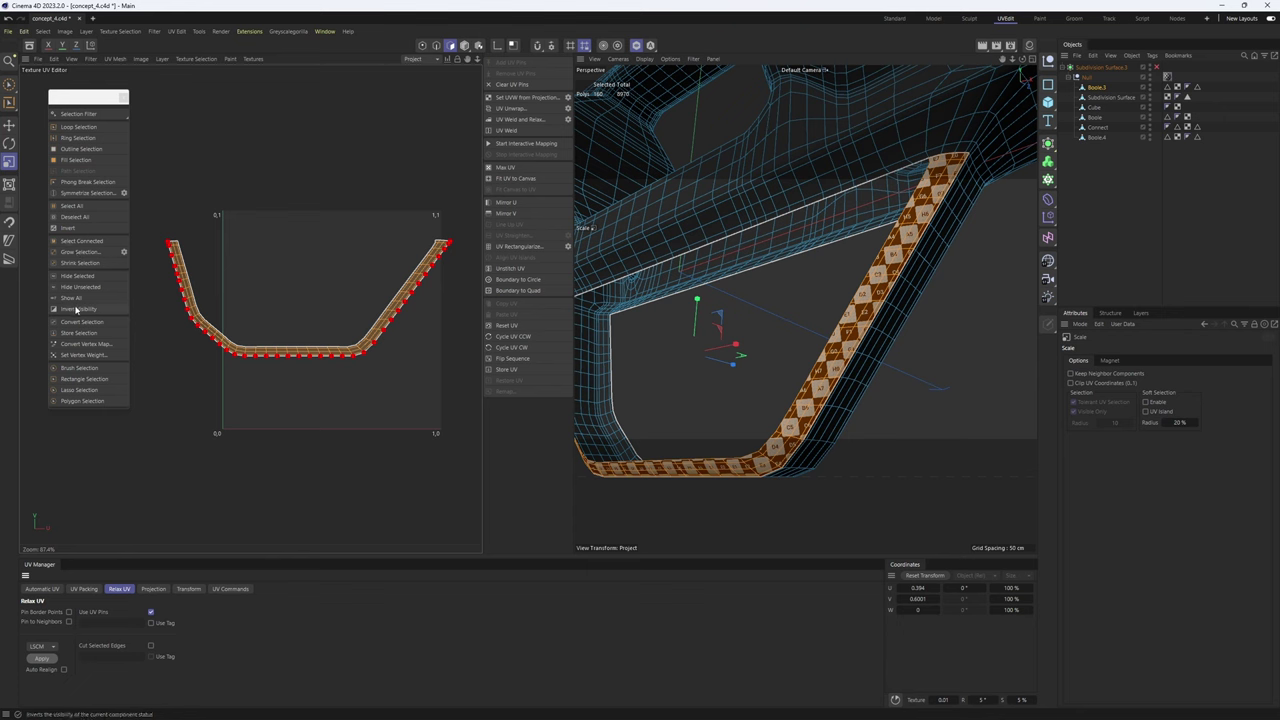
left_click(115, 278)
- Select the edge loops bounding the matching bevel strip on the guard's other side and fill-select that strip
left_click_drag(910, 308, 630, 306, "alt")
scroll(670, 160, "up", 3)
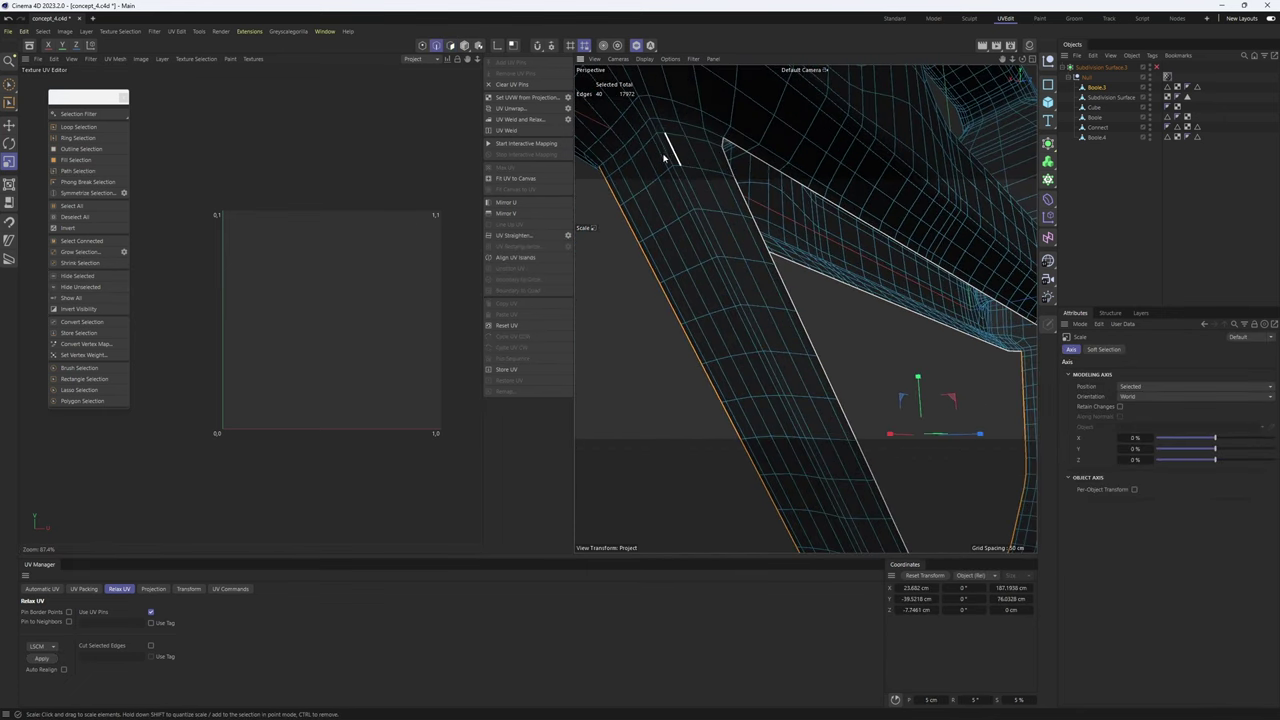
double_click(667, 155)
left_click_drag(674, 143, 840, 229, "alt")
double_click(677, 169, "shift")
key("u")
key("f")
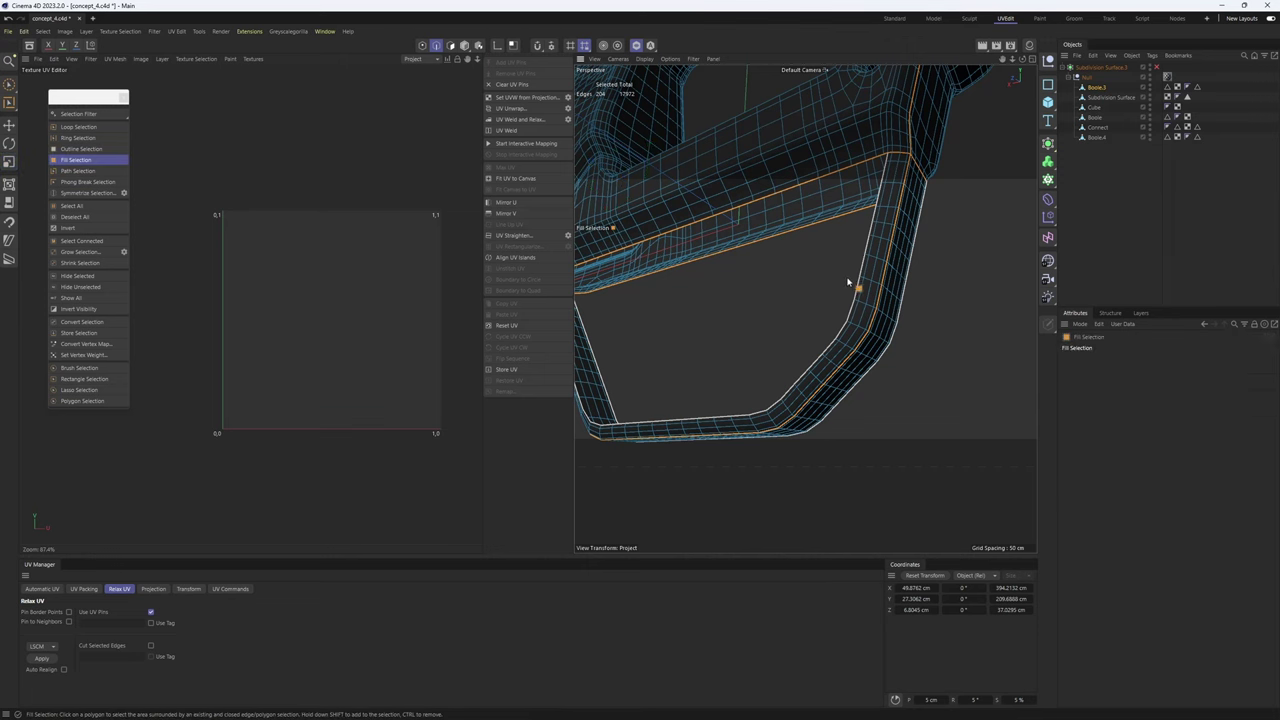
left_click(864, 296)
- Project the second bevel strip's UVs with a Frontal projection from the front view
middle_click(932, 405)
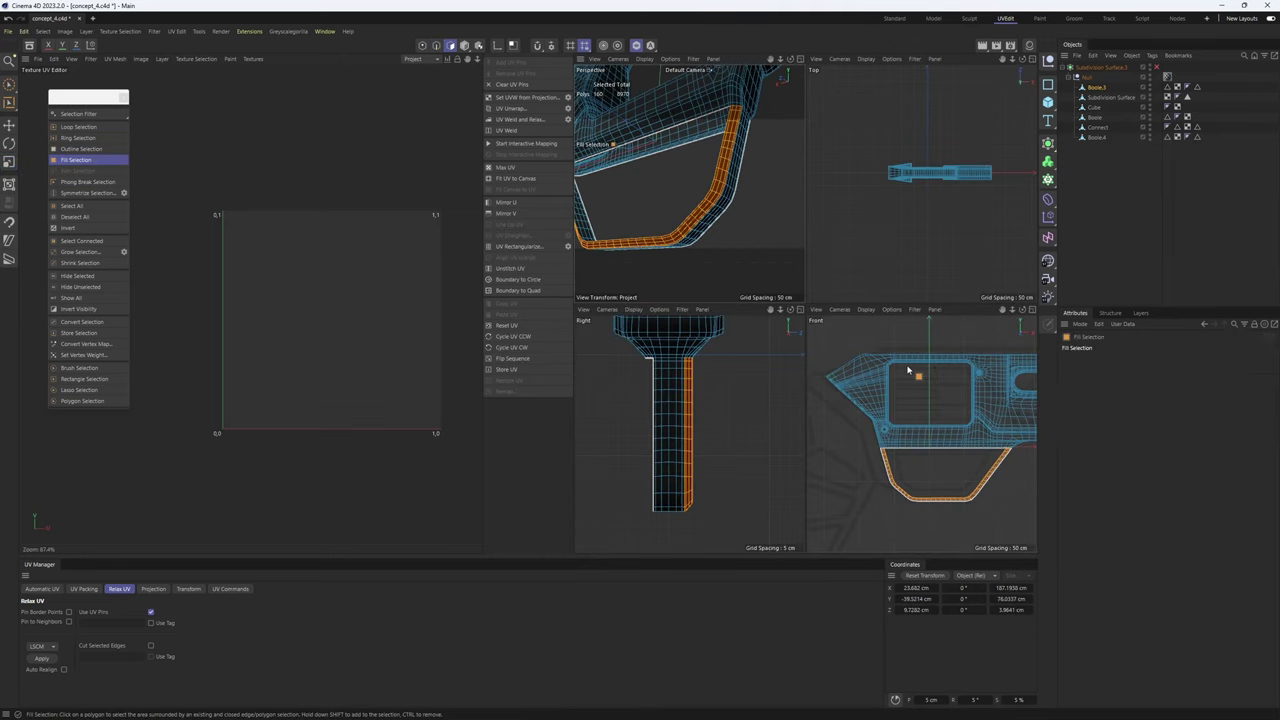
scroll(908, 371, "up", 2)
left_click(153, 589)
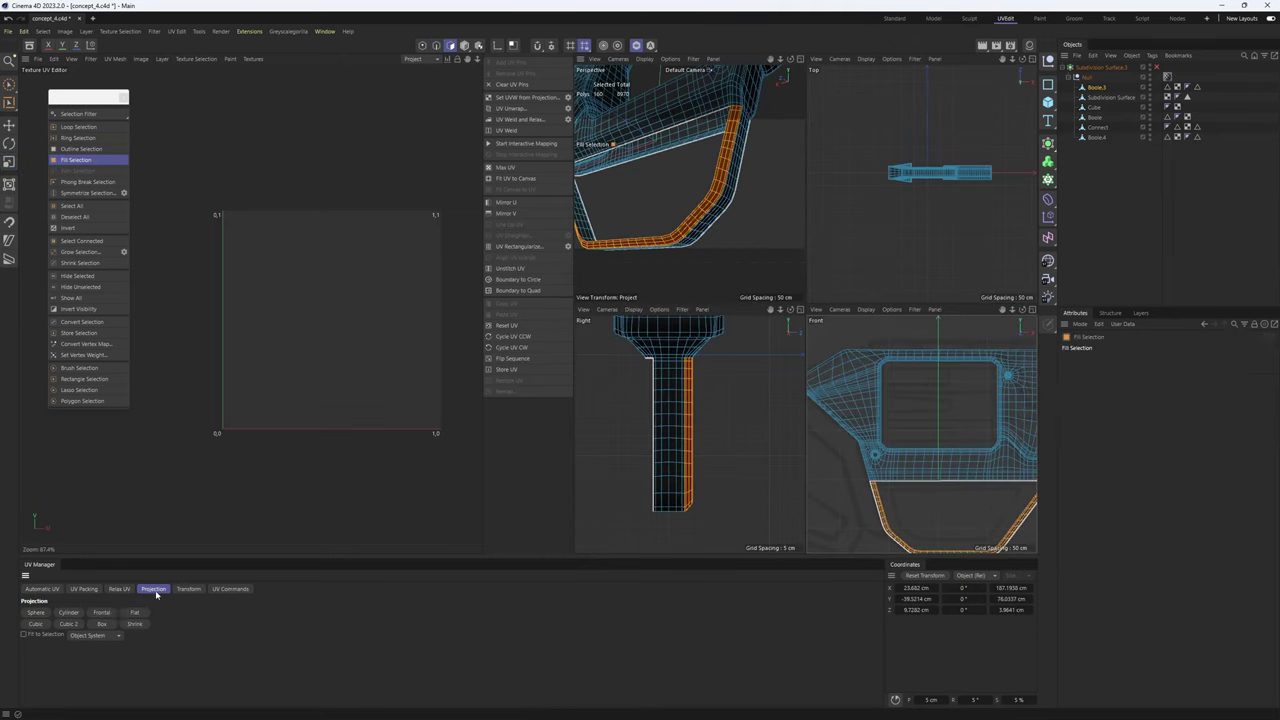
left_click(101, 612)
- Select the outer border edges of the second bevel strip's UV island in the UV editor
scroll(372, 379, "up", 5)
key("Return")
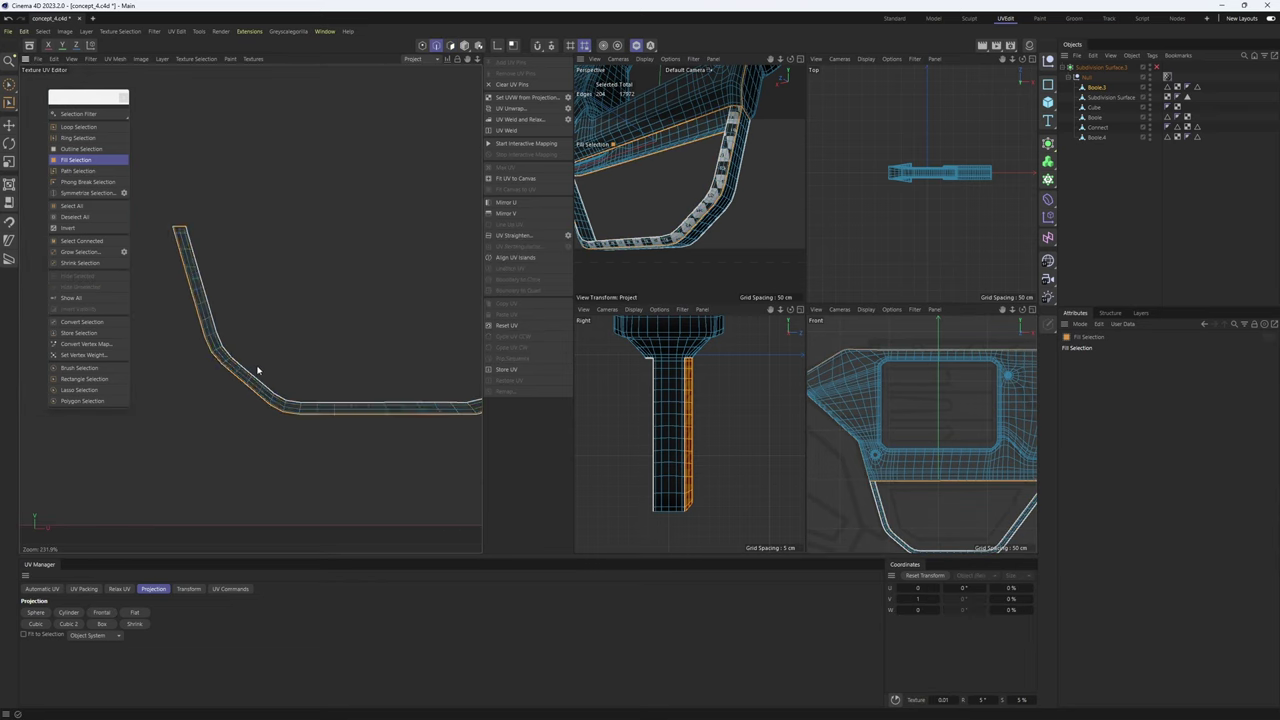
scroll(257, 371, "up", 2)
scroll(257, 329, "up", 3)
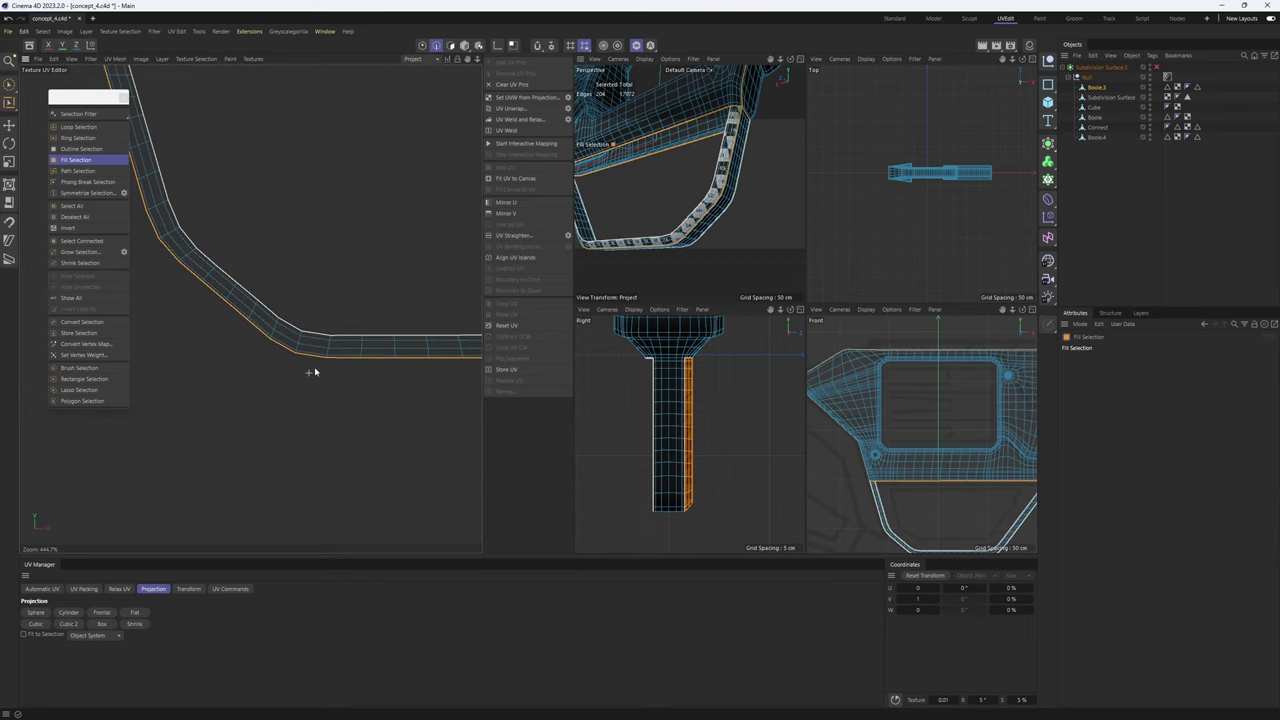
key("e")
left_click(324, 359)
scroll(332, 364, "up", 5)
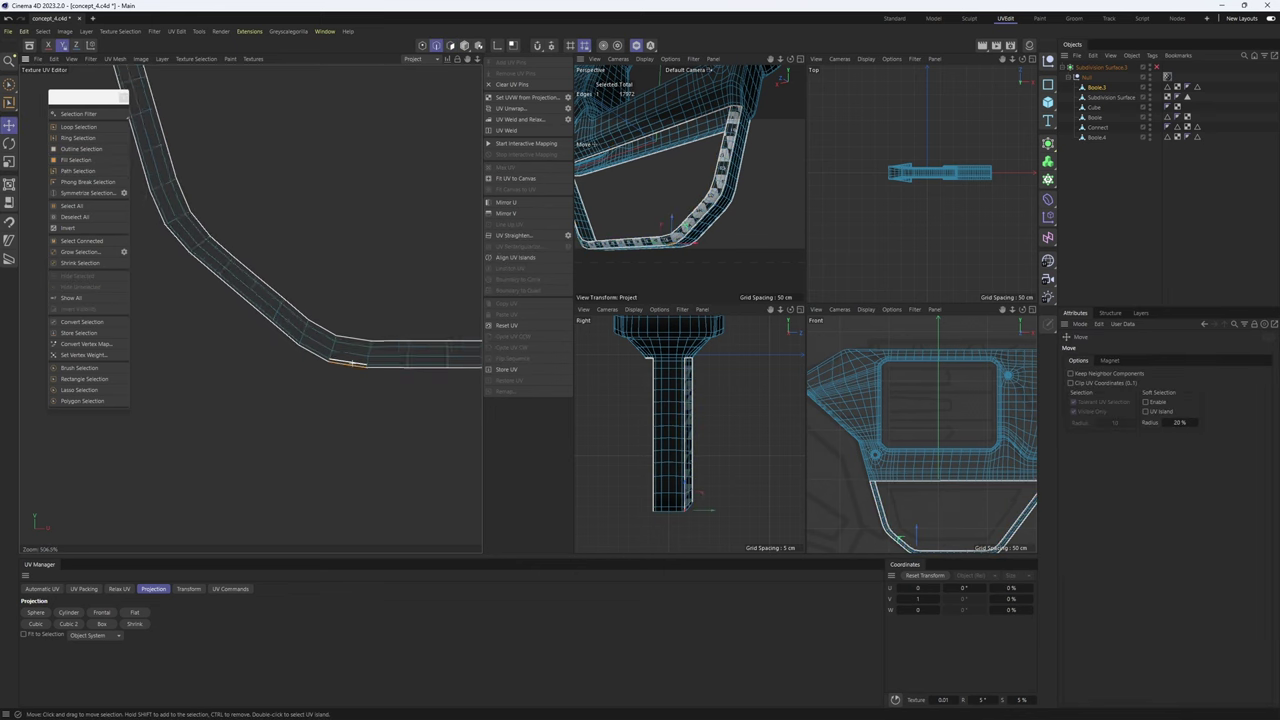
scroll(348, 366, "up", 1)
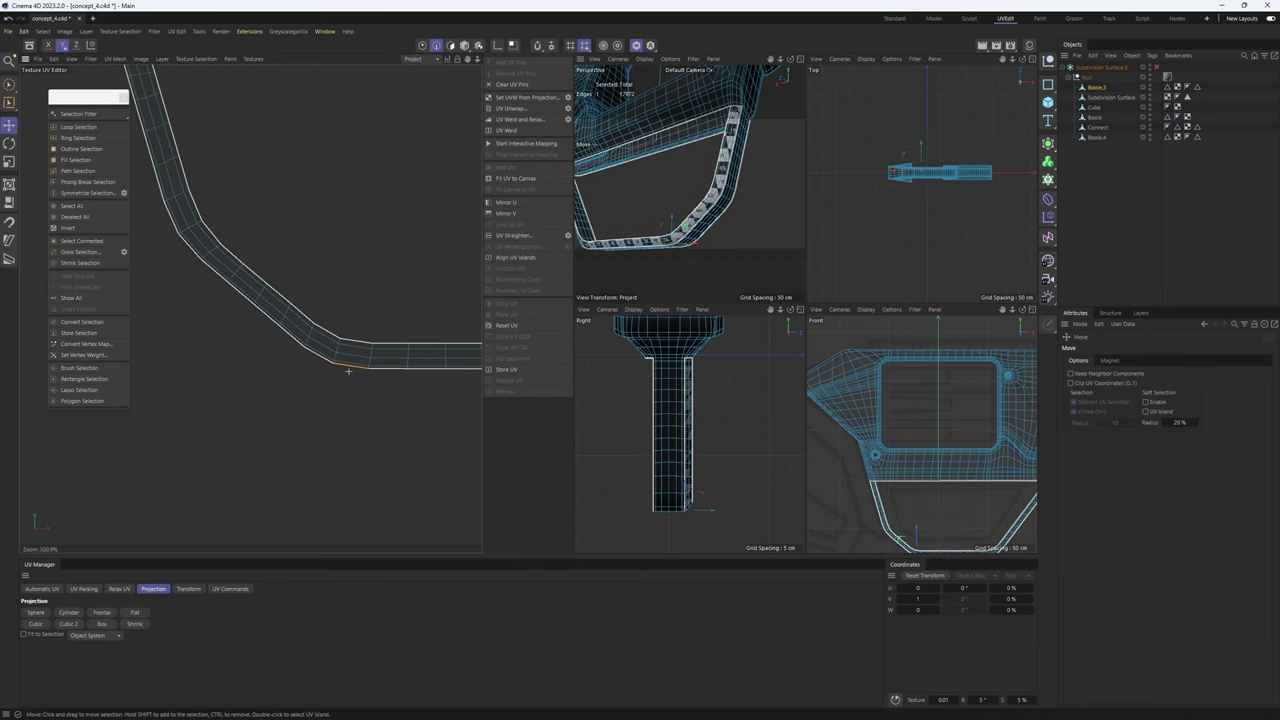
left_click(354, 367)
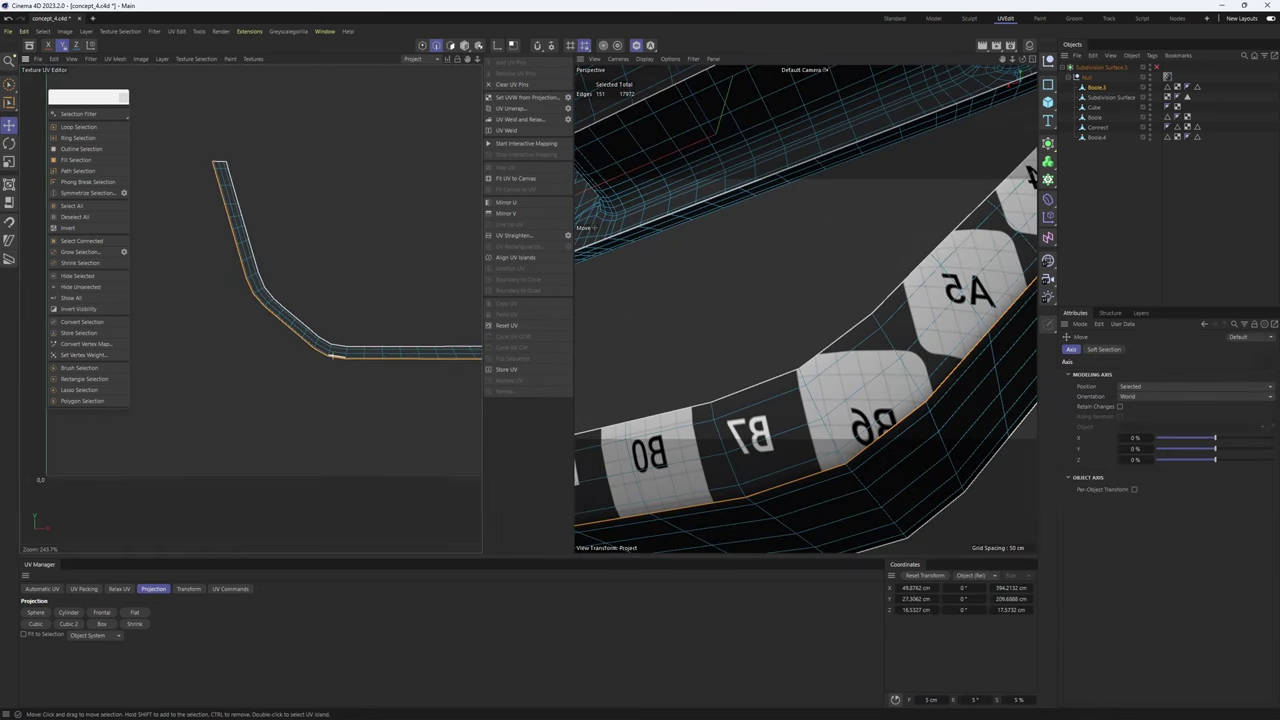
- Convert the selected border edges to points and add UV pins to them
middle_click_drag(341, 230, 311, 238, "alt")
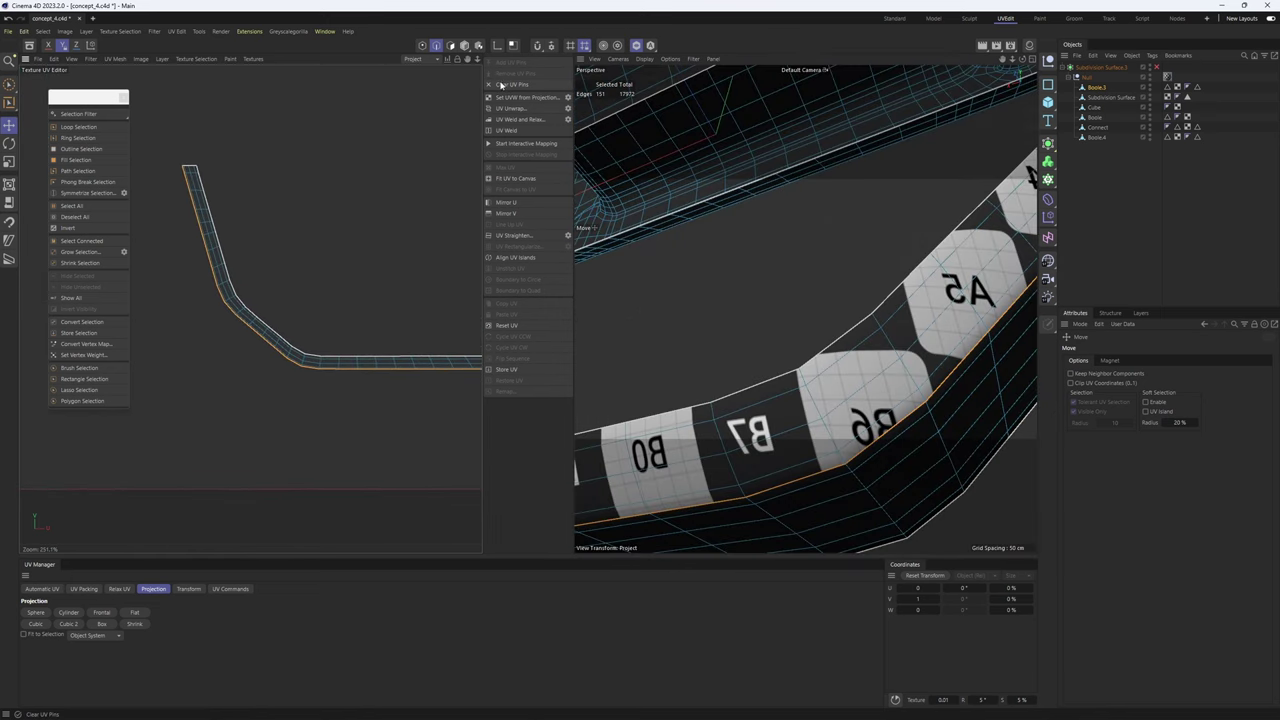
left_click(422, 46)
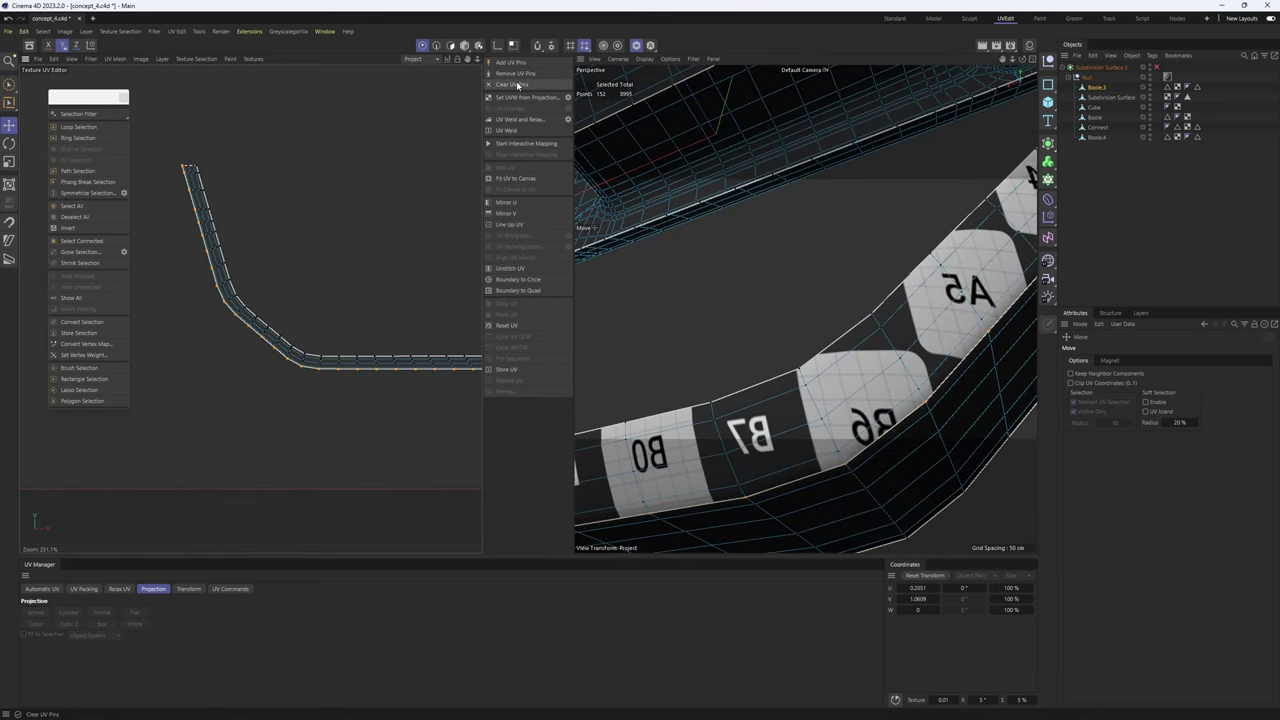
left_click(523, 64)
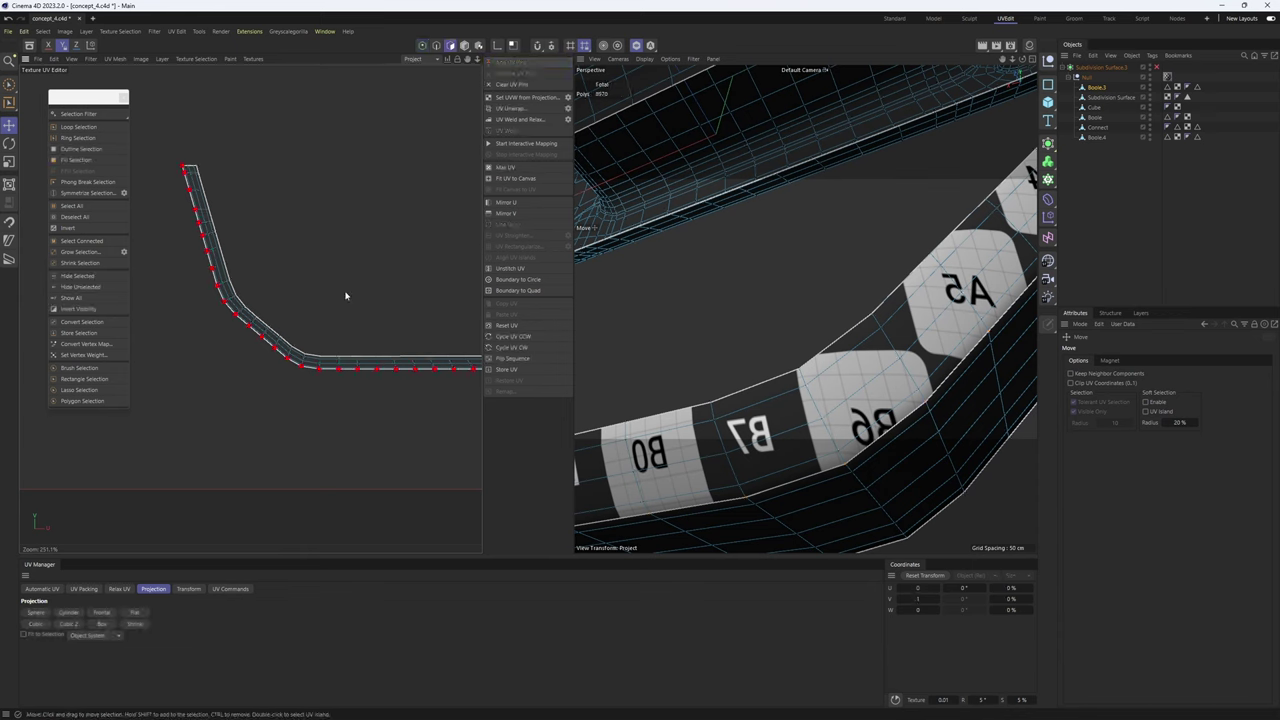
- Relax the second bevel strip's UV island with LSCM using its UV pins, and hide the strip
left_click(119, 589)
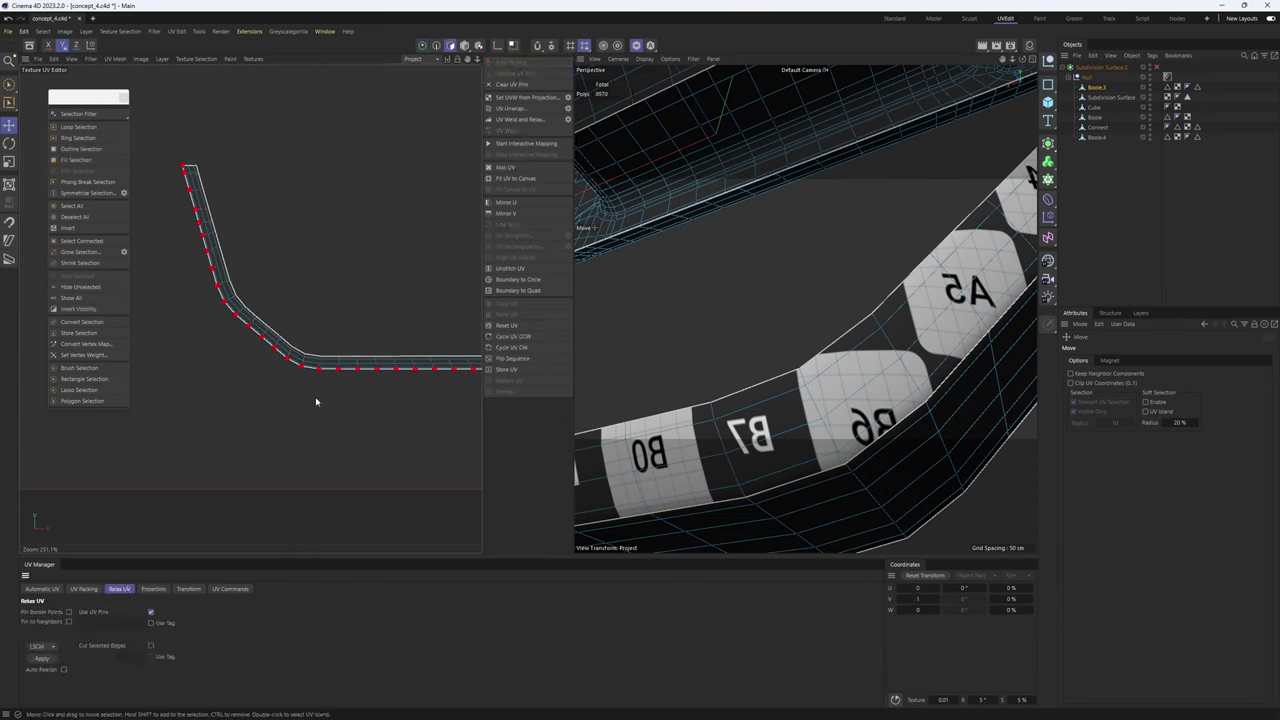
double_click(356, 360)
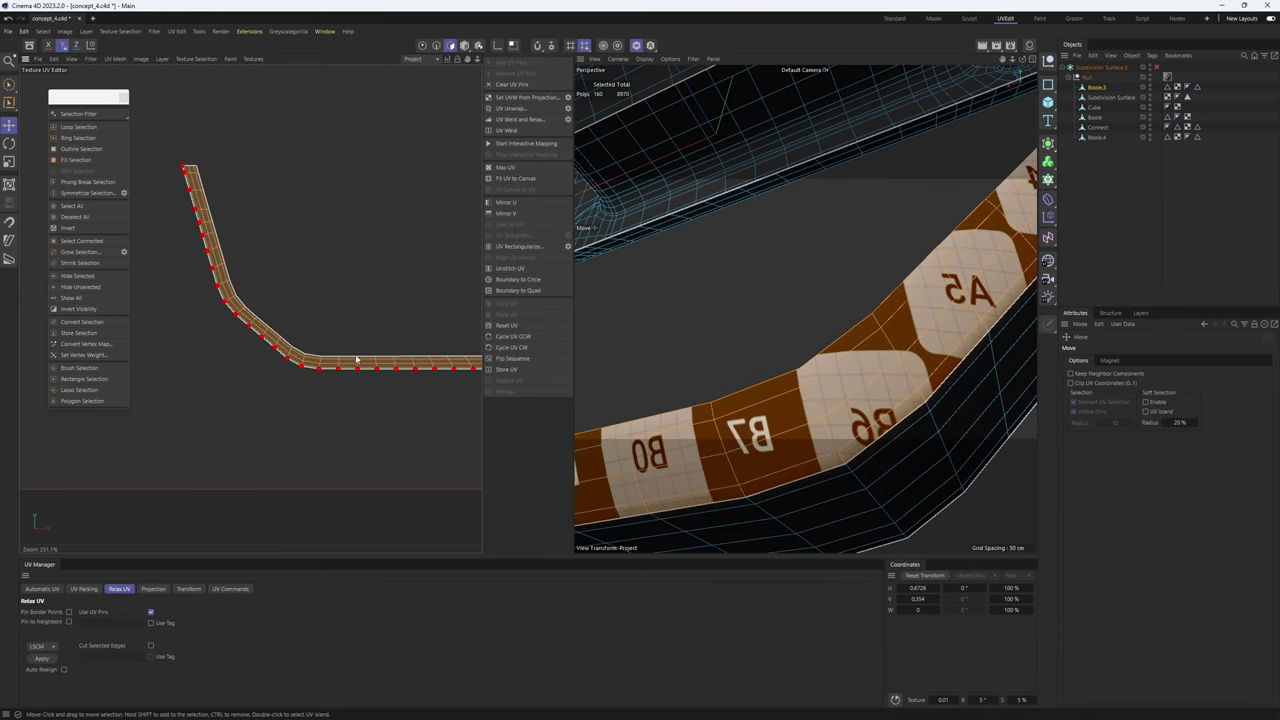
left_click(45, 661)
key("h")
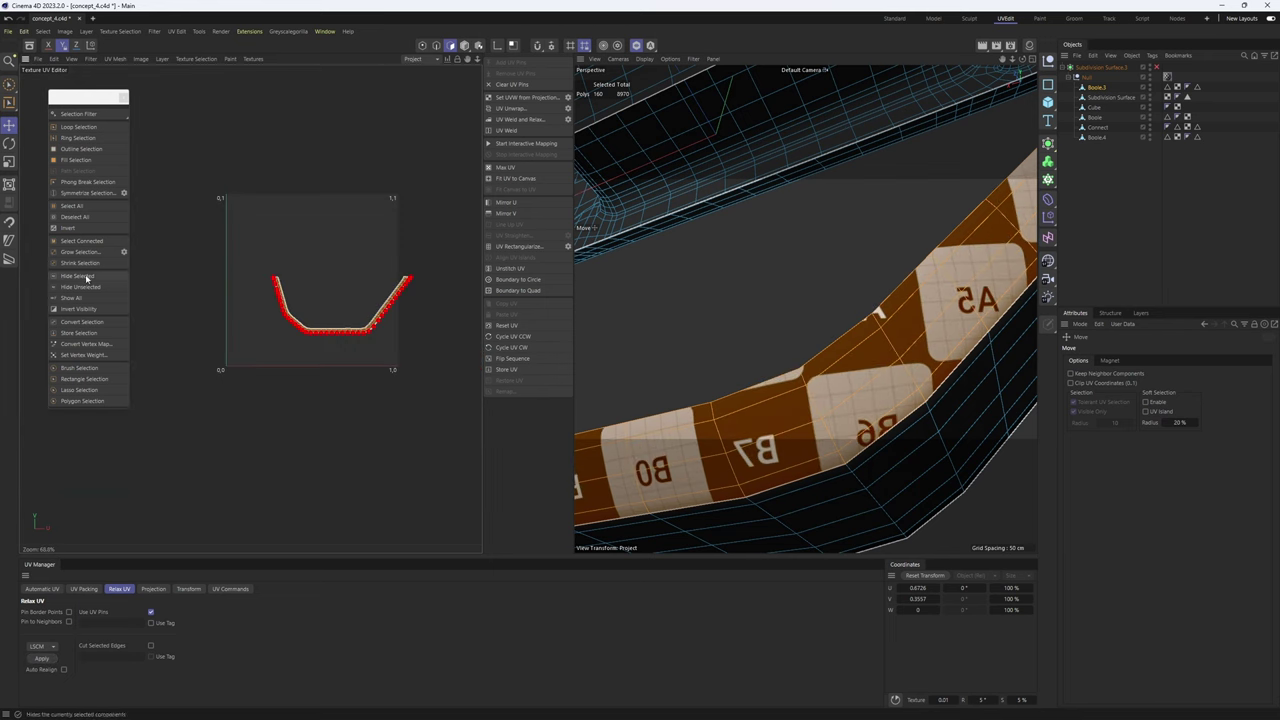
left_click(87, 278)
- Select the edges at both ends of the trigger guard's remaining outer strip, where it meets the gun body
left_click_drag(849, 320, 704, 338, "alt")
scroll(704, 340, "up", 2)
key("Return")
scroll(712, 337, "up", 4)
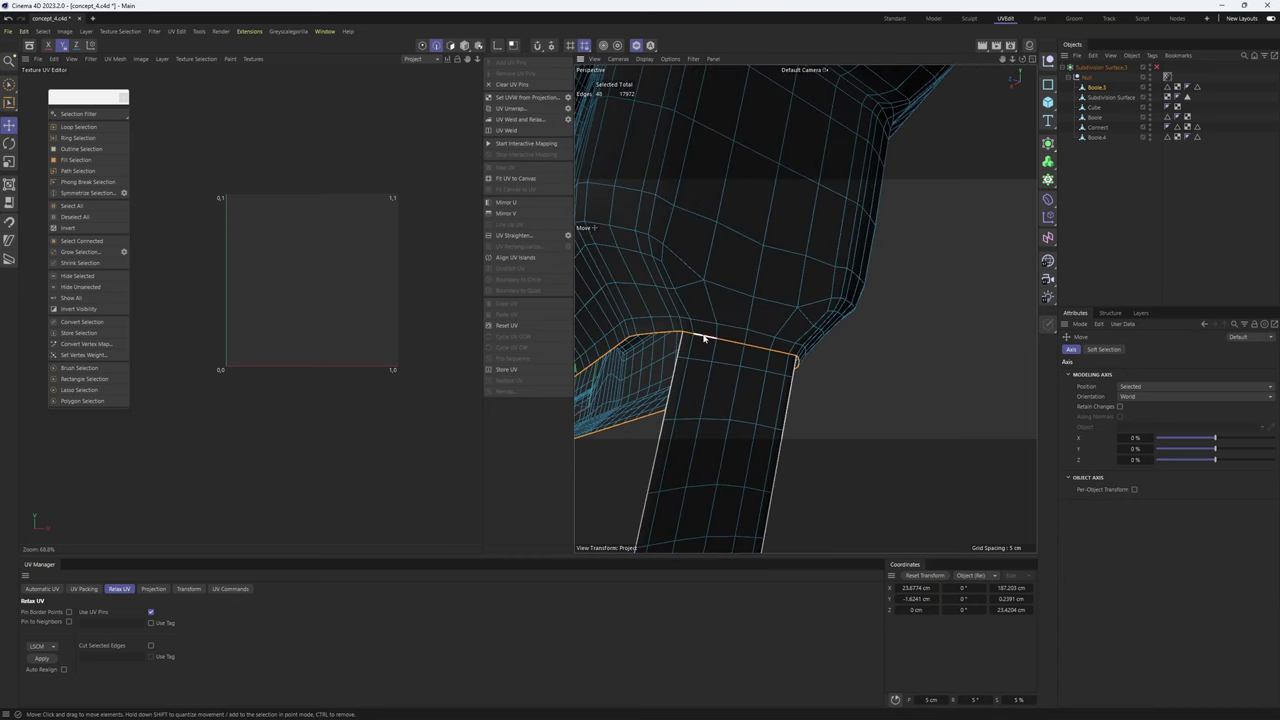
left_click_drag(891, 397, 906, 349, "alt")
scroll(858, 381, "down", 6)
scroll(860, 347, "down", 4)
left_click_drag(819, 328, 936, 332, "alt")
scroll(900, 340, "up", 10)
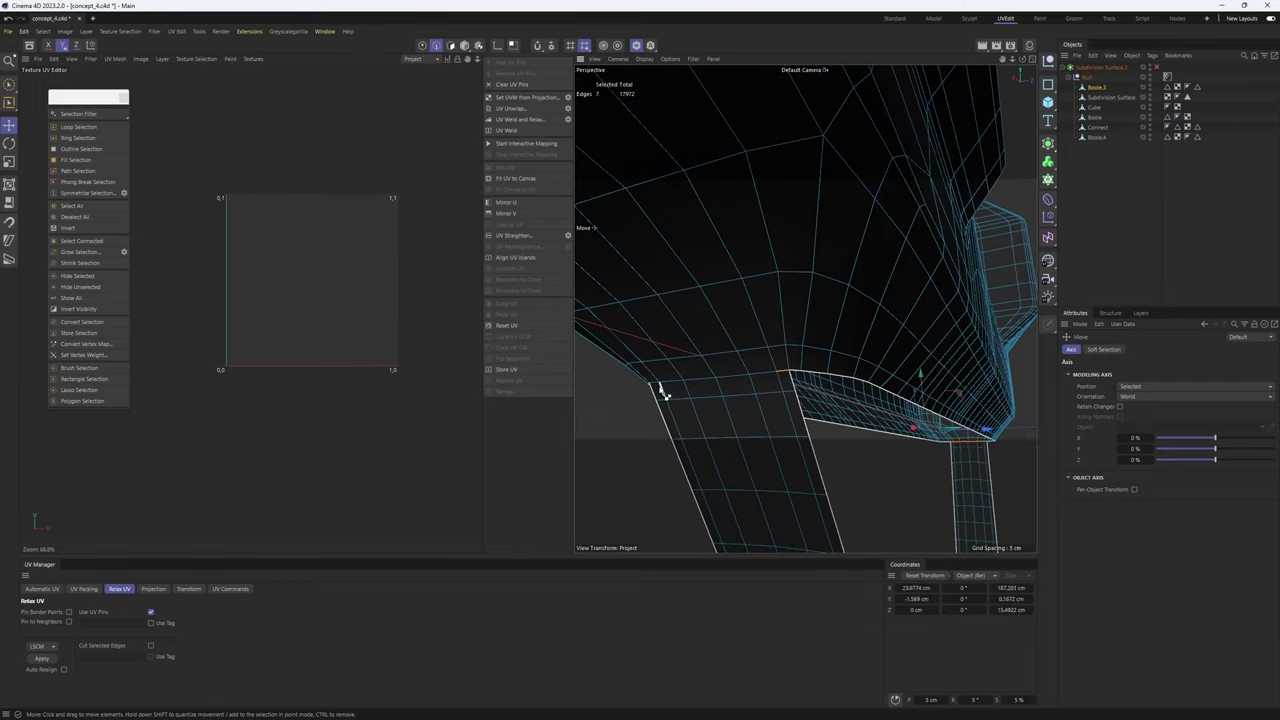
left_click(658, 388, "ctrl+shift")
- Fill-select the trigger guard's outer strip and unwrap its UVs
scroll(706, 386, "down", 6)
middle_click_drag(695, 388, 674, 306, "alt")
key("u")
key("f")
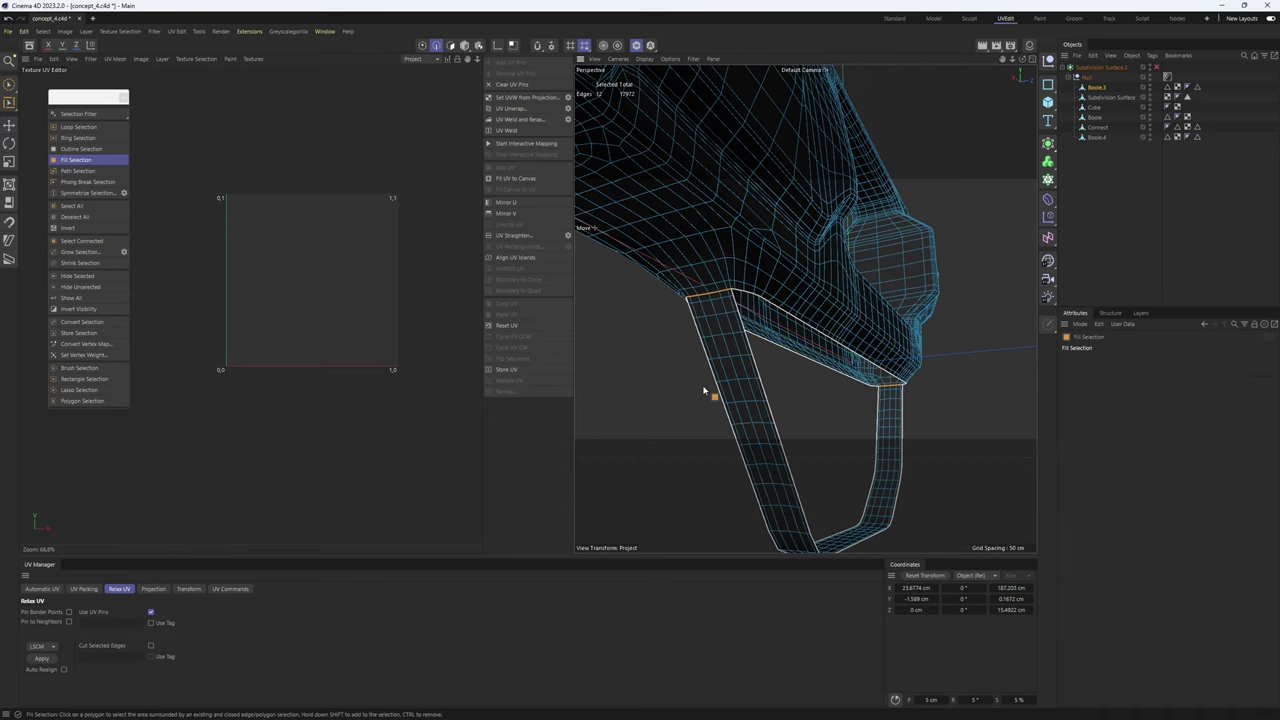
left_click(736, 402)
left_click(520, 109)
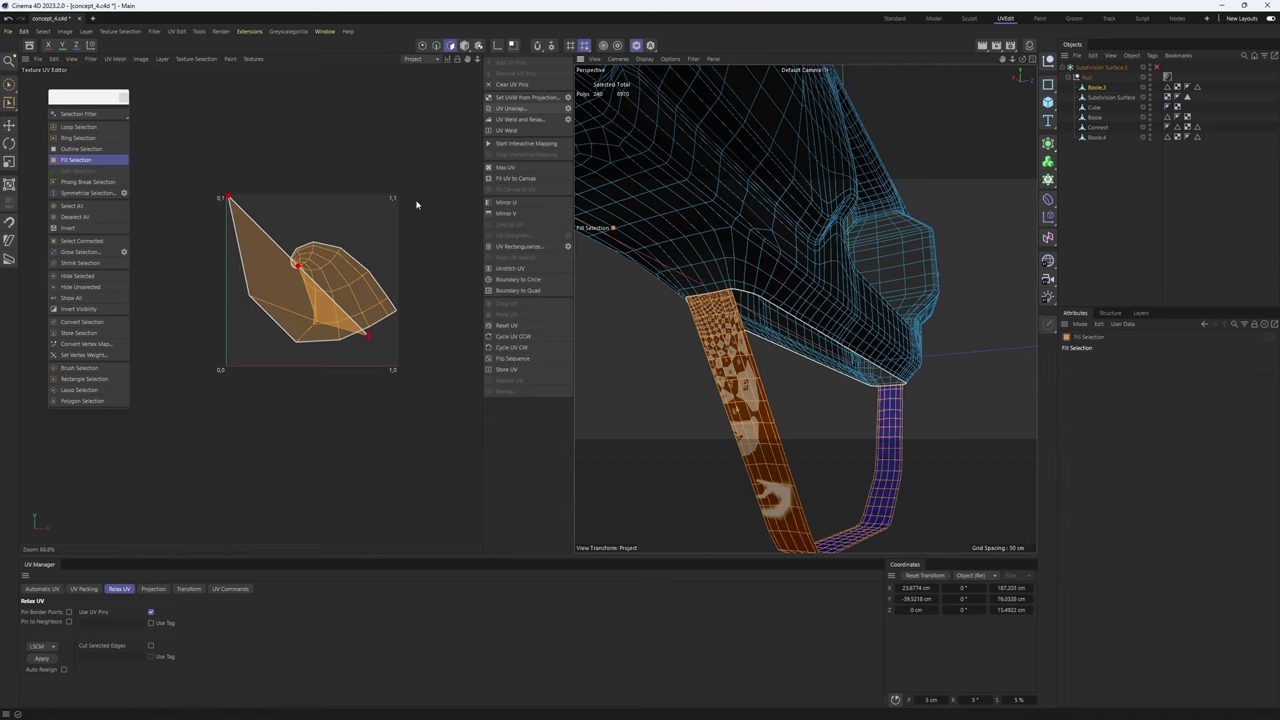
- Clear the leftover UV pins and unwrap the outer strip again
left_click_drag(768, 372, 804, 290, "alt")
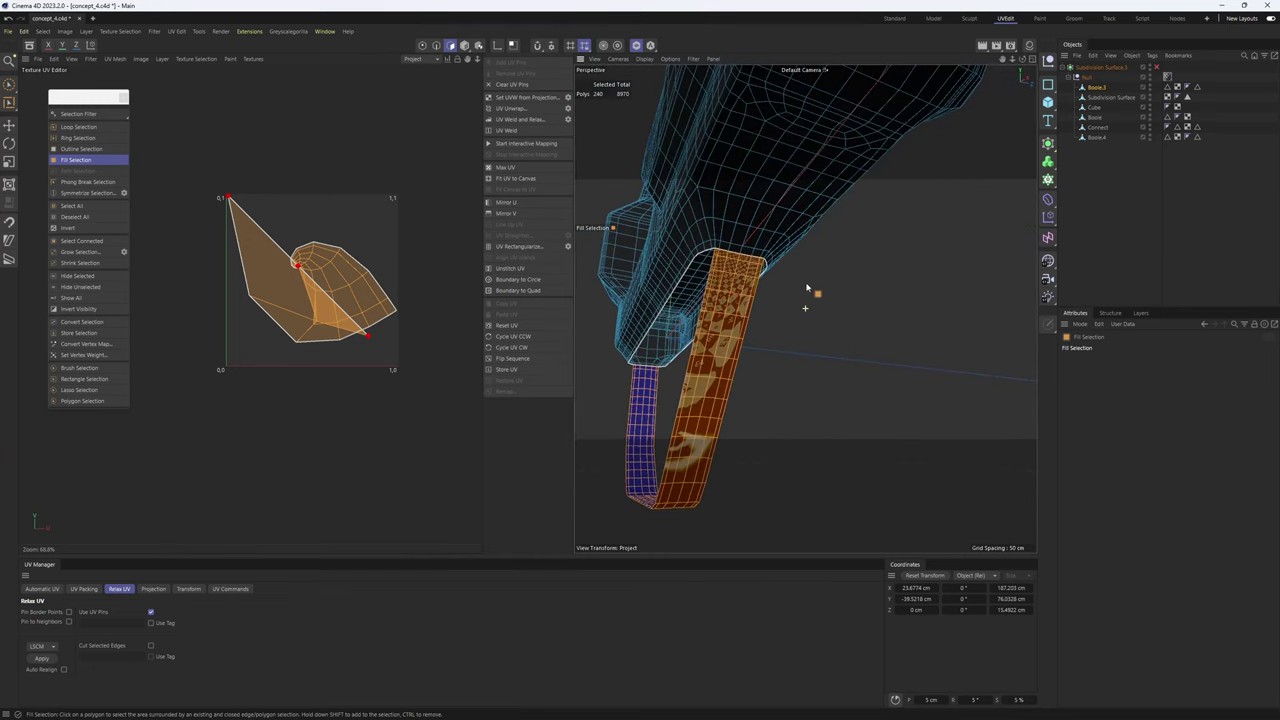
key("Return")
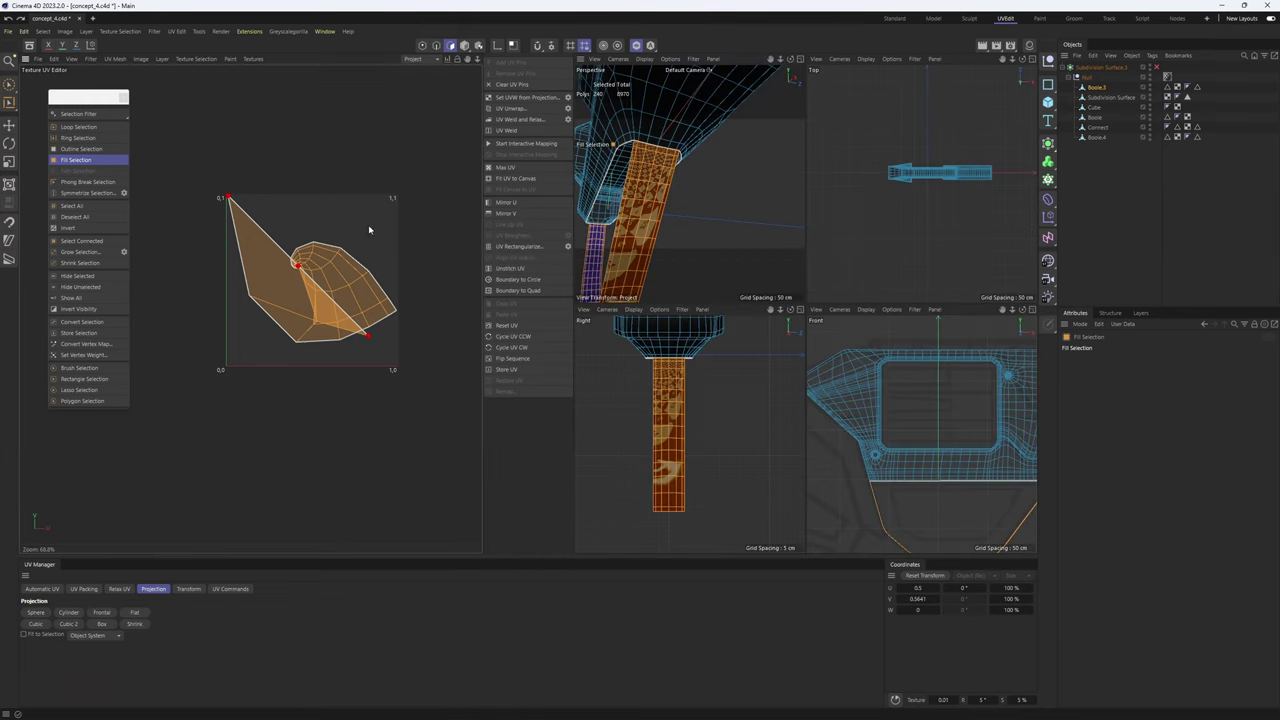
scroll(449, 194, "up", 5)
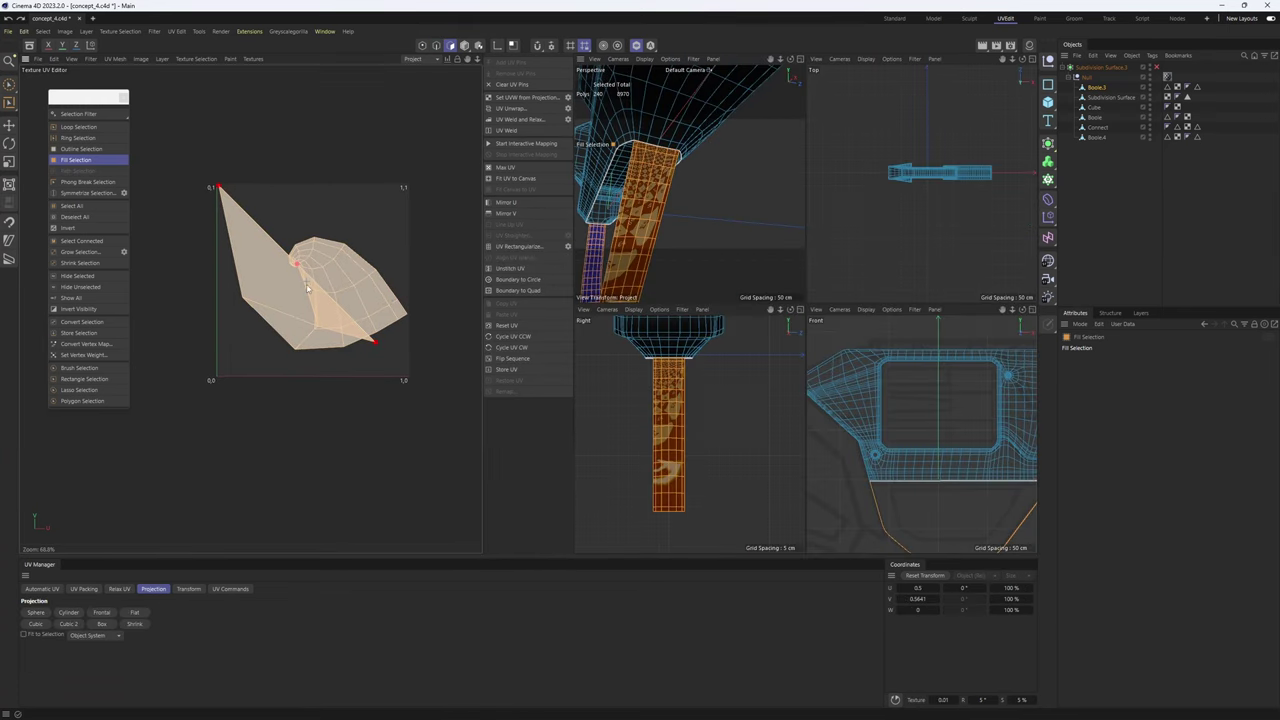
left_click(515, 88)
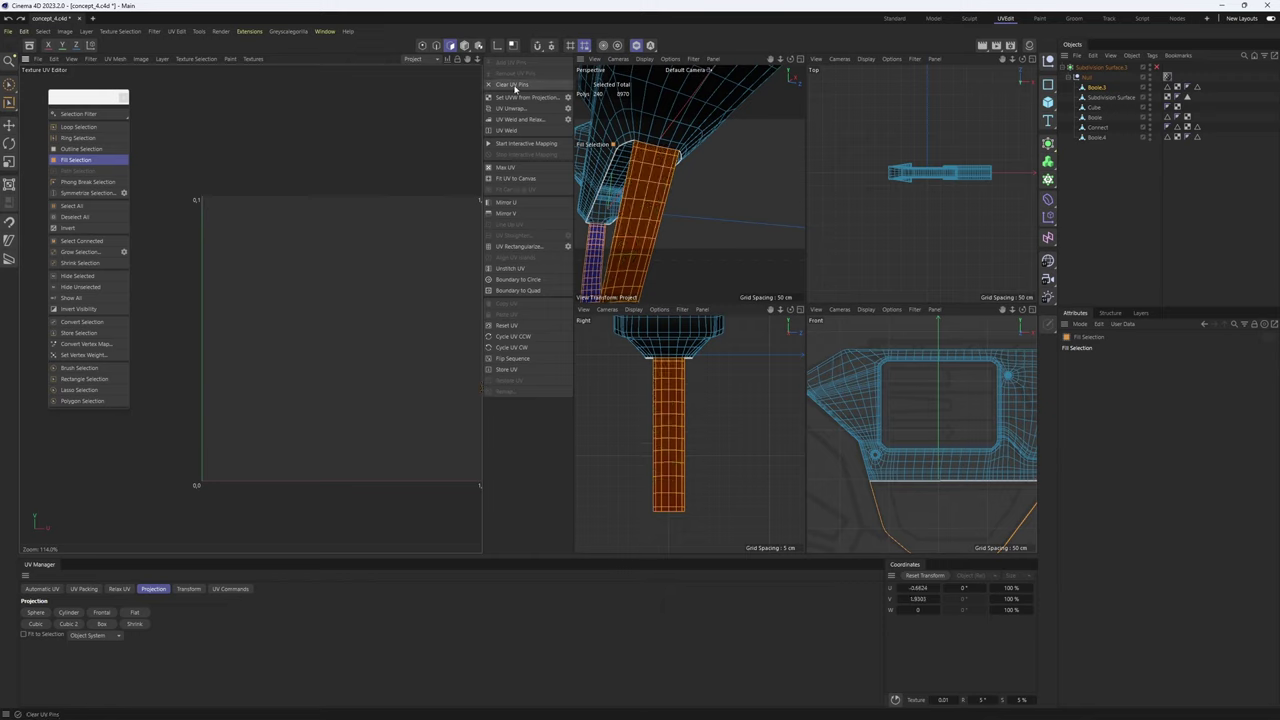
left_click(508, 108)
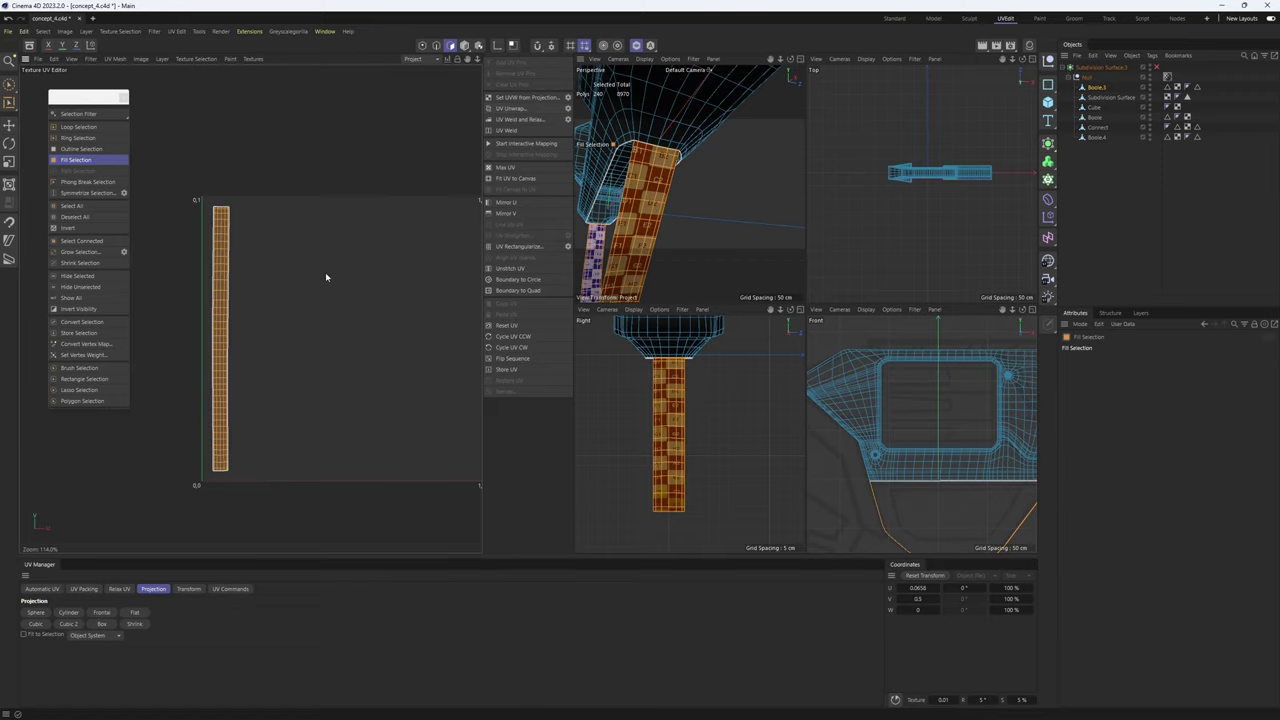
- Rectangularize the outer strip's UV island and hide the strip
middle_click(661, 206)
left_click_drag(661, 206, 670, 375, "alt")
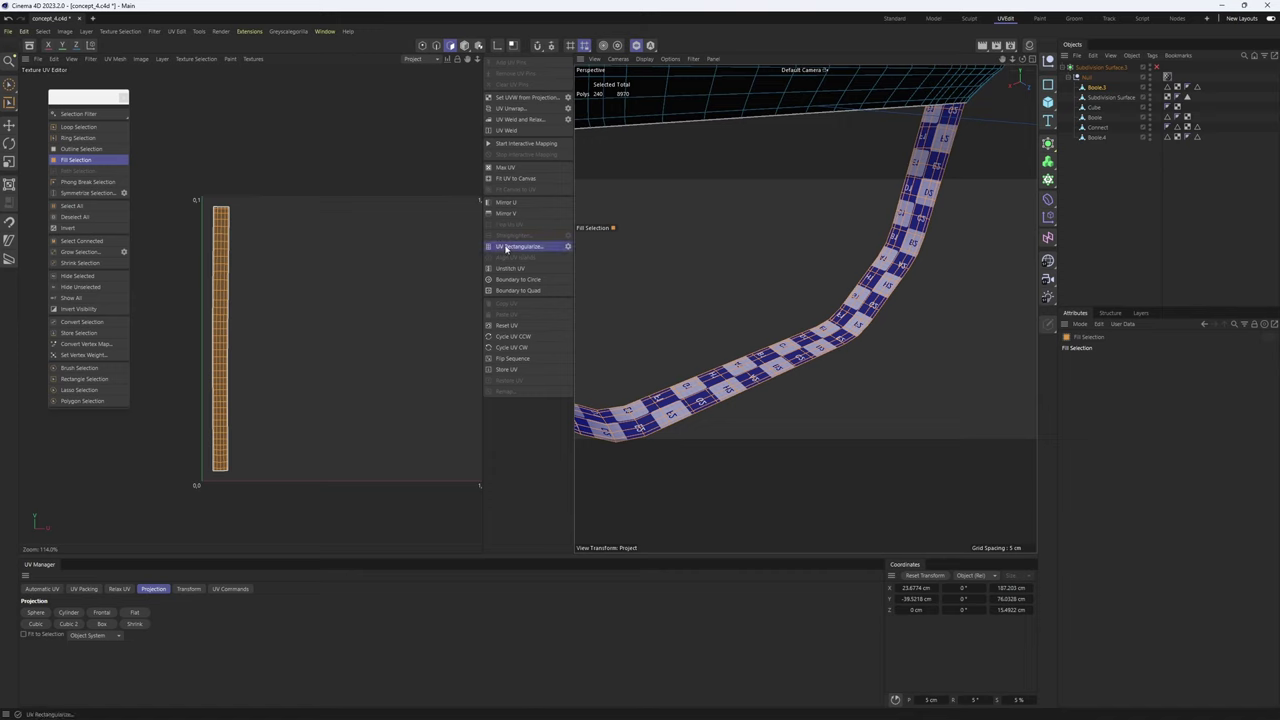
left_click(506, 247)
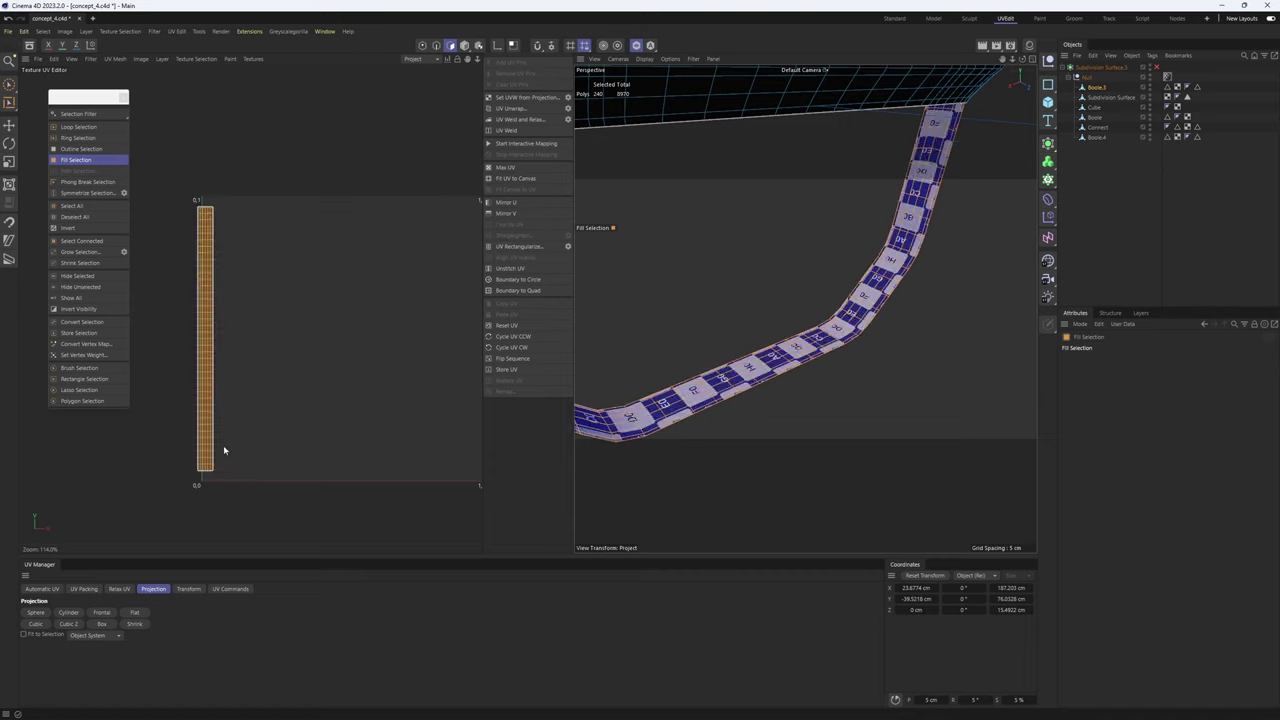
scroll(232, 323, "down", 3)
left_click(84, 277)
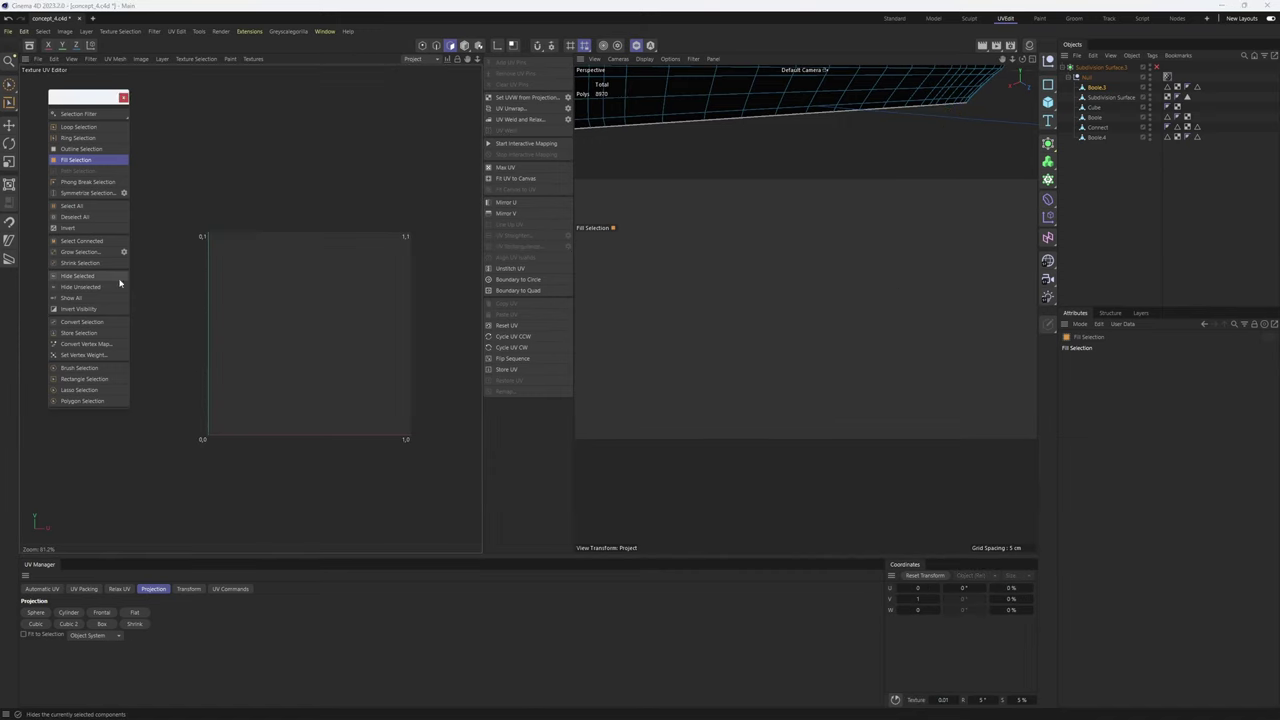
- Select the outer rim loop and the inner edge loop of the countersunk hole near the body's lower corner
scroll(833, 247, "down", 5)
left_click_drag(854, 223, 754, 247, "alt")
scroll(815, 303, "down", 5)
scroll(817, 260, "up", 5)
middle_click_drag(754, 247, 746, 305, "alt")
left_click_drag(791, 306, 828, 308, "alt")
scroll(854, 280, "up", 10)
left_click_drag(832, 253, 868, 271, "alt")
key("Return")
key("r")
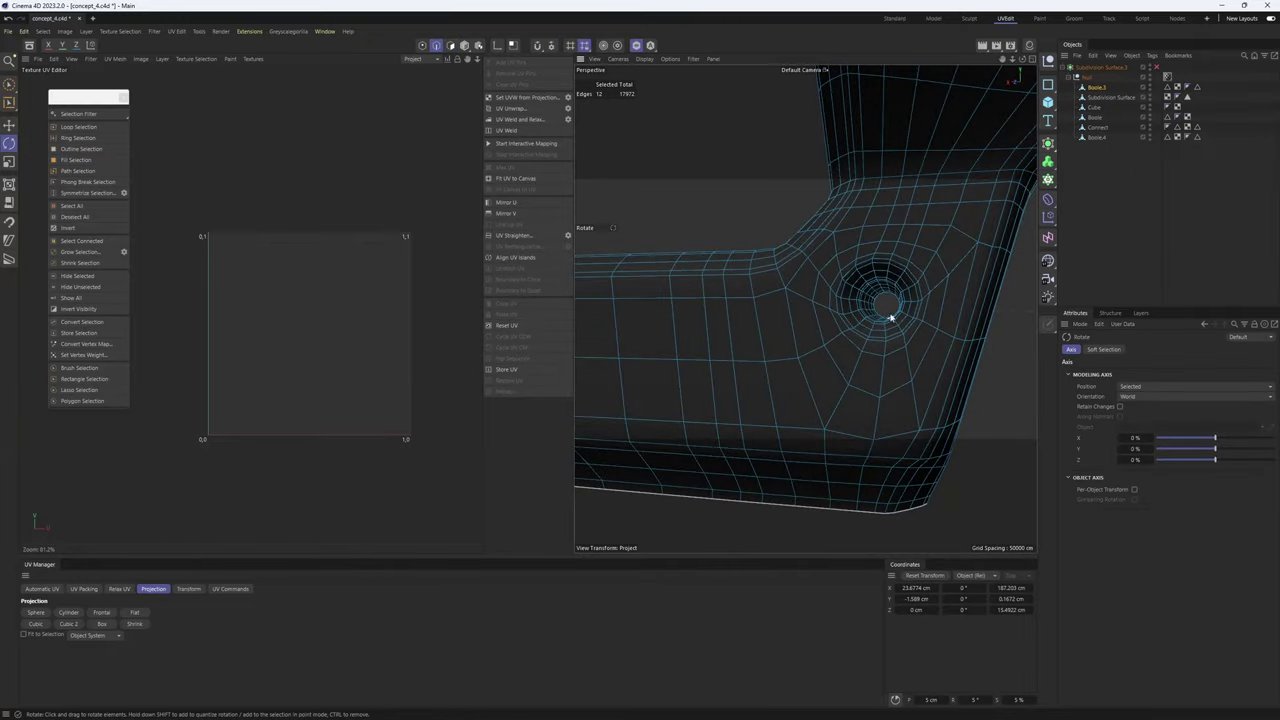
scroll(887, 314, "up", 3)
left_click_drag(887, 314, 848, 317, "alt")
double_click(850, 237)
scroll(925, 258, "up", 5)
double_click(865, 265, "shift")
- Add a lengthwise line of edges through the hole's tunnel to the selection
scroll(828, 246, "down", 5)
scroll(847, 280, "up", 8)
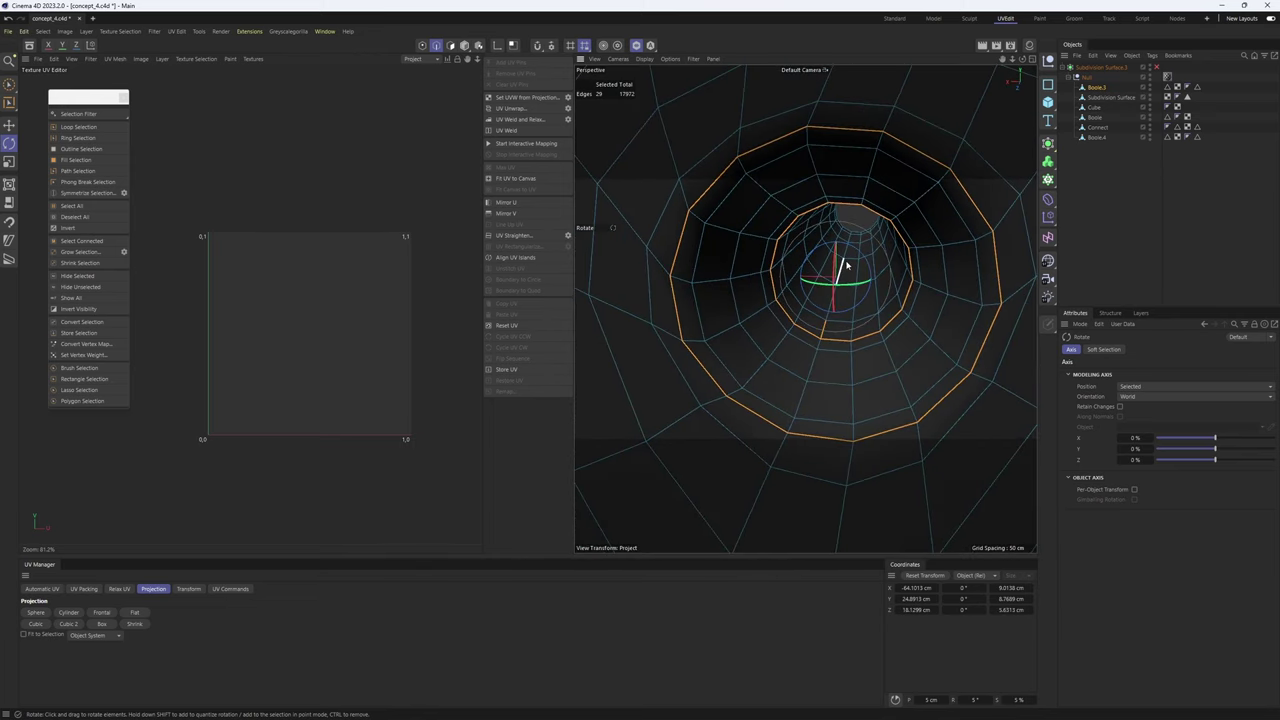
left_click(855, 228, "shift")
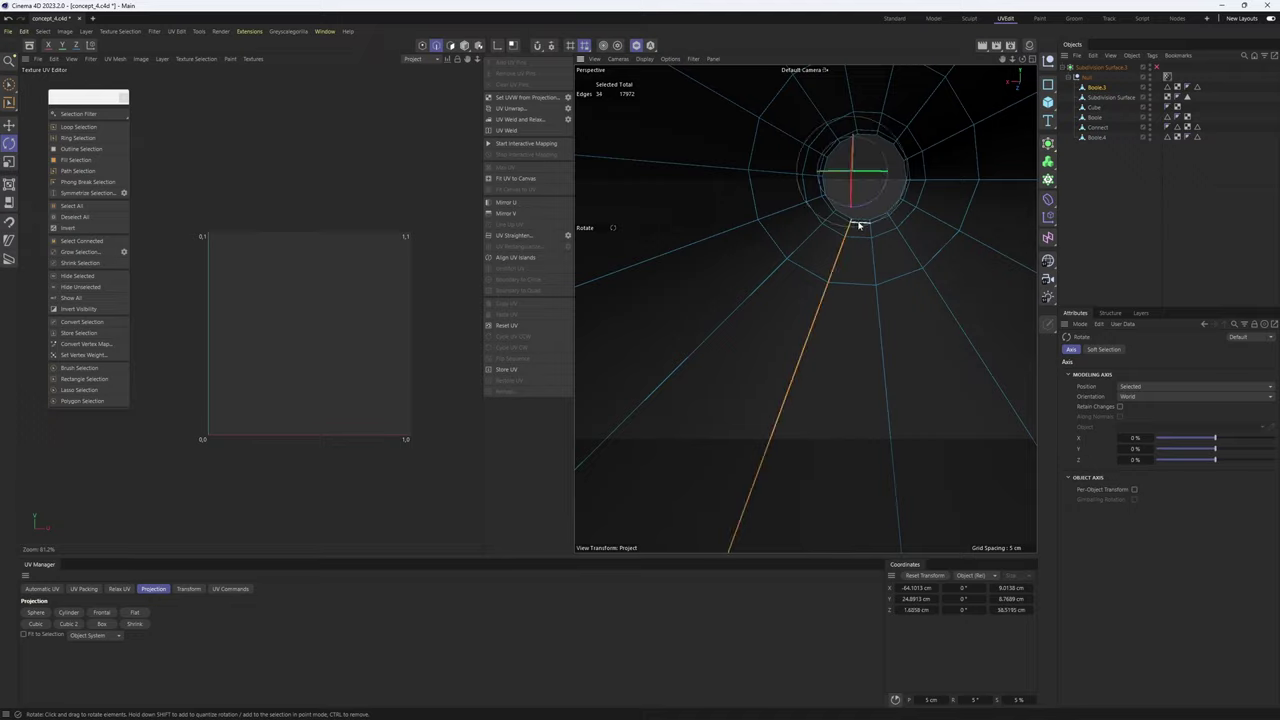
scroll(836, 253, "down", 6)
- Add the inner edge loop and the outer rim loop on the hole's opposite side to the selection
left_click_drag(880, 224, 580, 256, "alt")
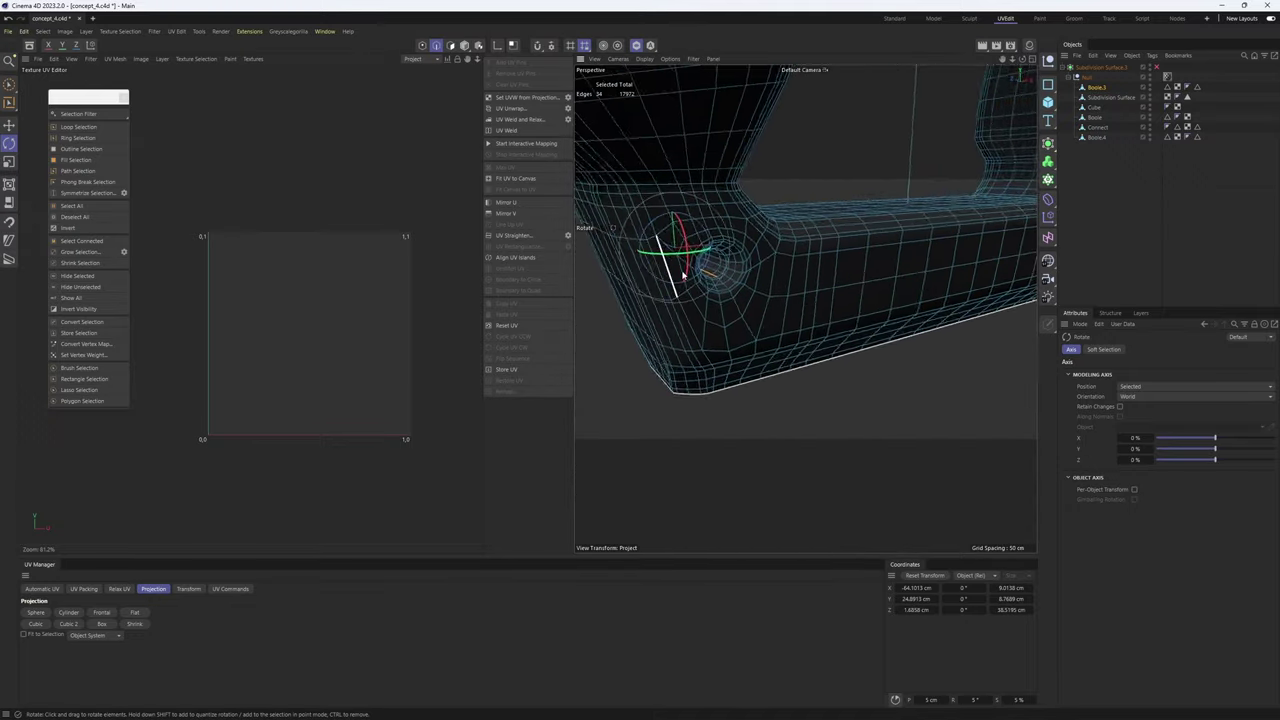
scroll(724, 278, "up", 8)
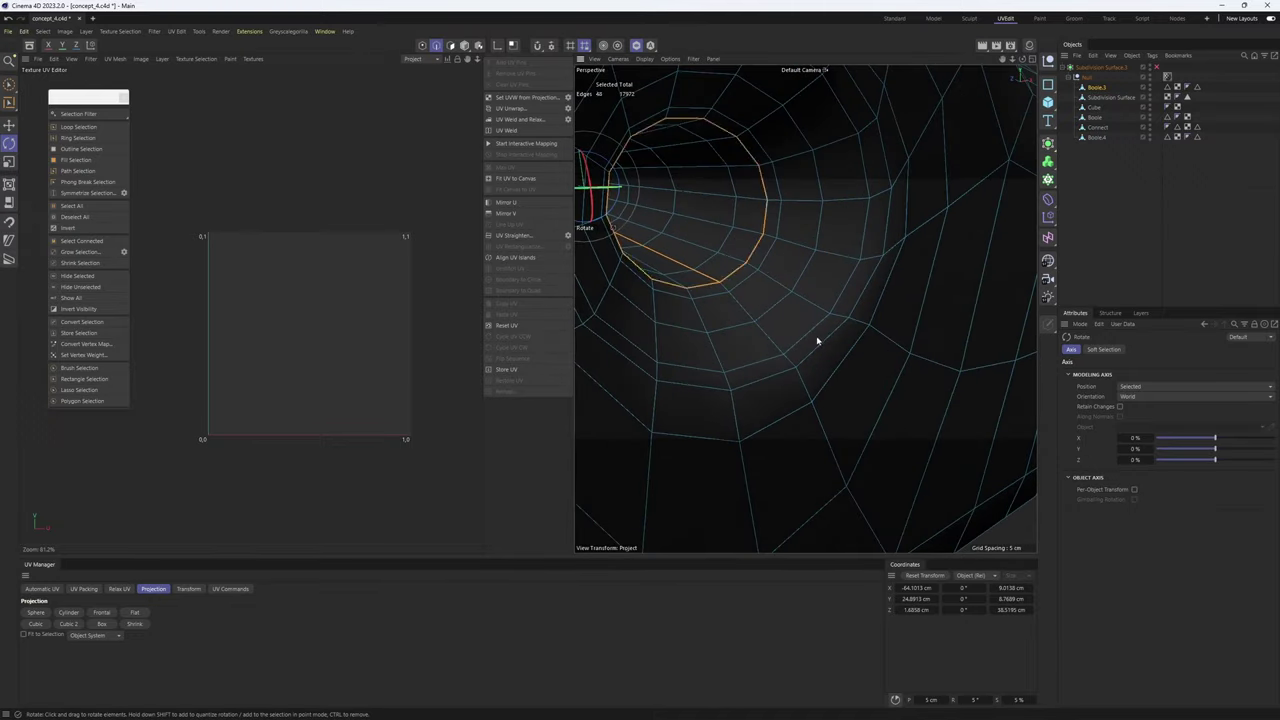
double_click(817, 338, "shift")
scroll(850, 319, "down", 4)
key("ctrl+z")
double_click(831, 336, "shift")
key("ctrl+z")
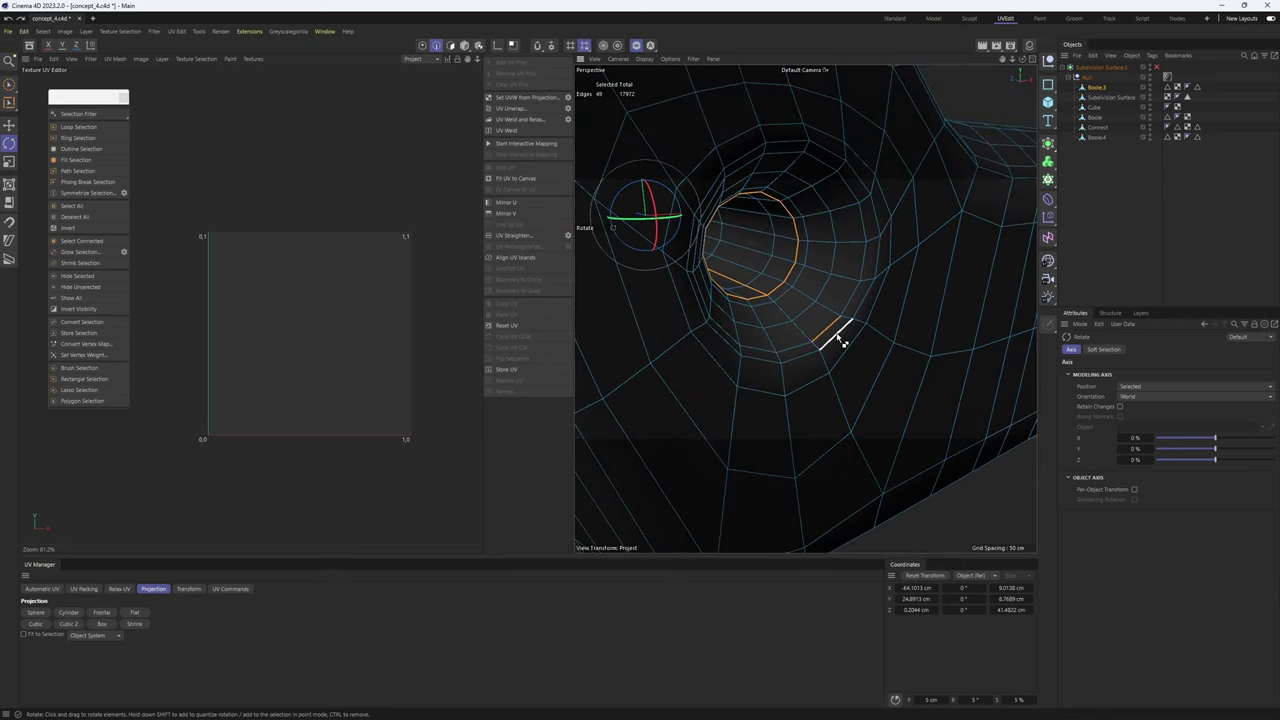
key("ctrl+z")
double_click(840, 336, "shift")
scroll(850, 320, "down", 4)
left_click_drag(857, 311, 755, 310, "alt")
scroll(760, 315, "up", 5)
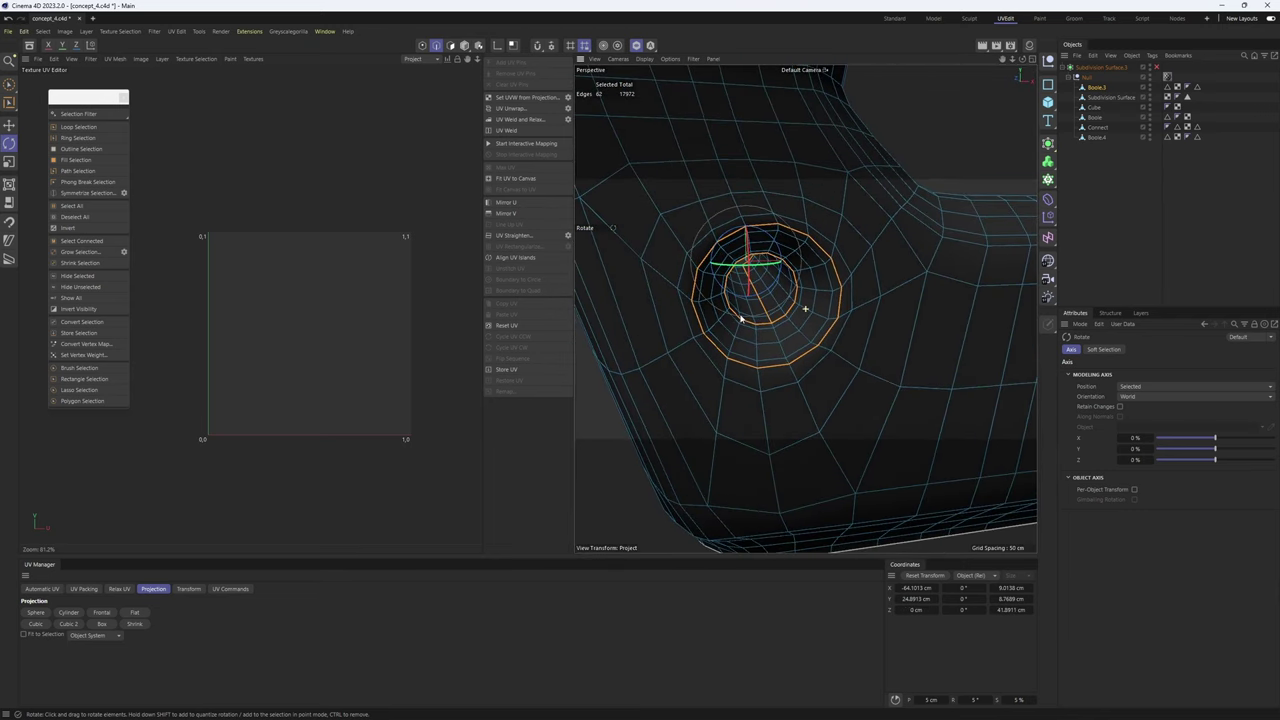
- Fill-select the hole's tunnel together with the countersink rings on both sides
key("u")
key("f")
left_click(776, 340)
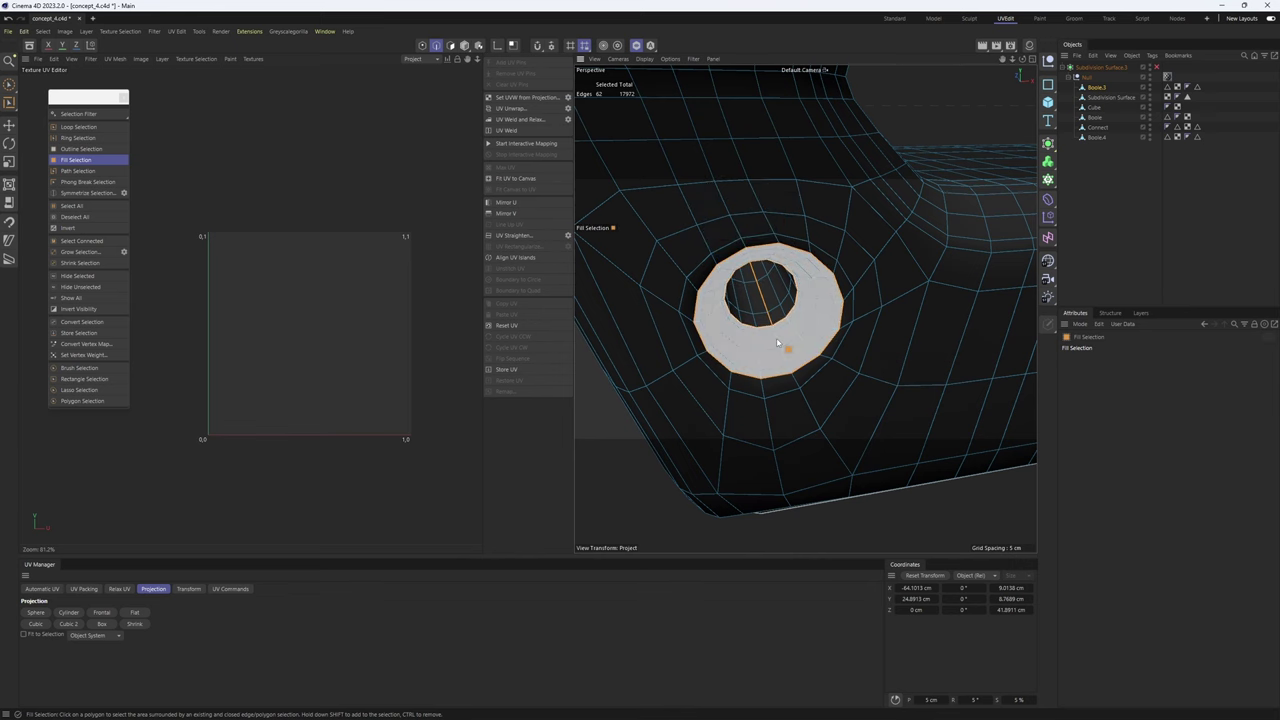
left_click(778, 343)
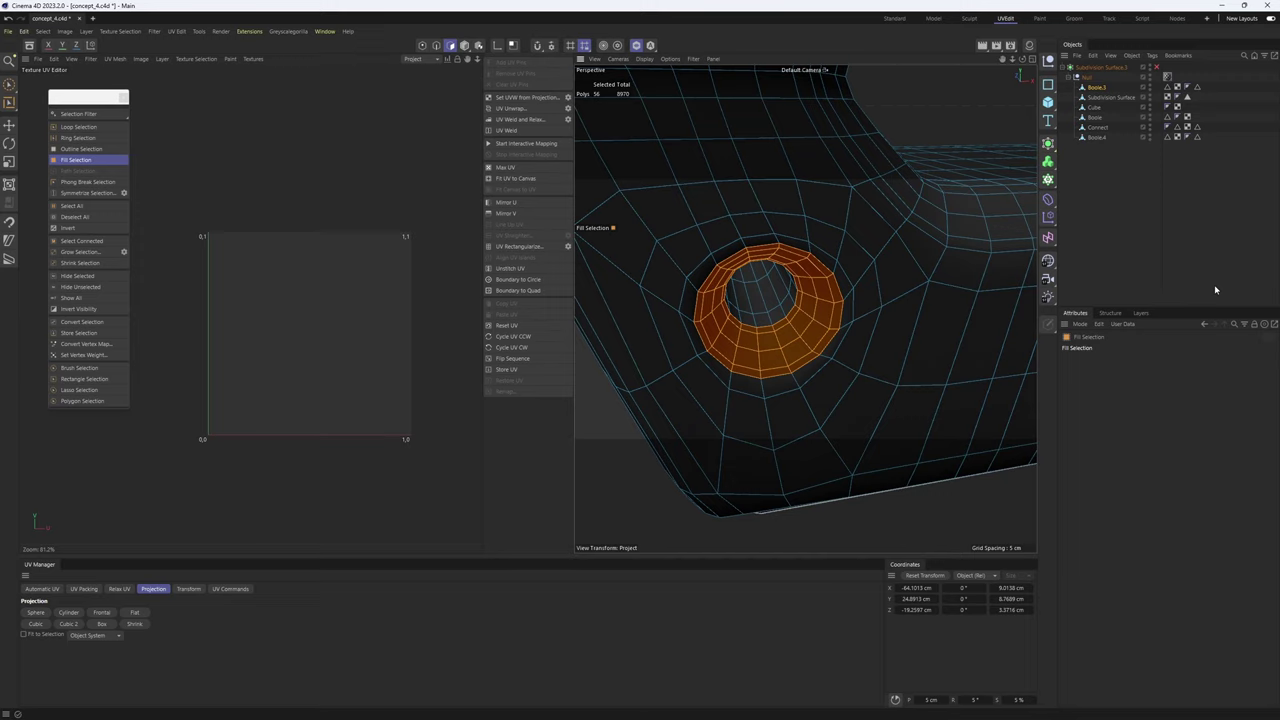
key("ctrl+z")
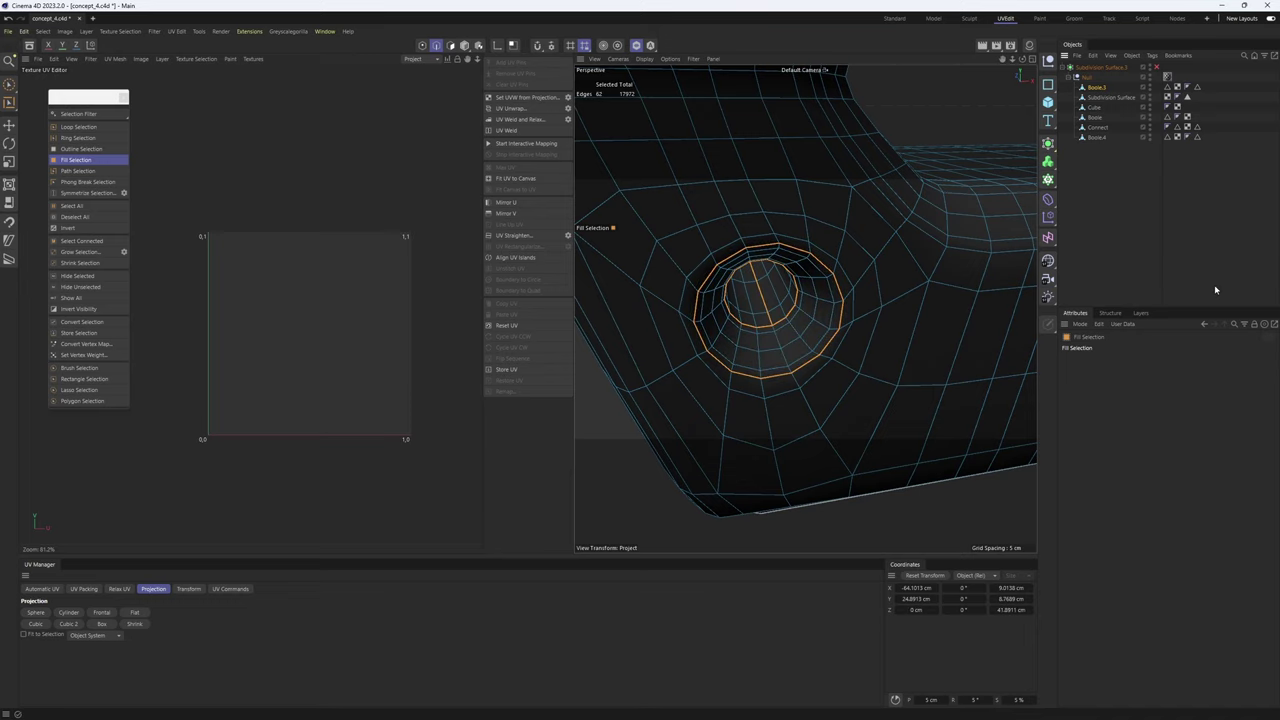
left_click(753, 293)
scroll(690, 245, "down", 5)
left_click_drag(686, 240, 849, 234, "alt")
scroll(800, 285, "up", 5)
middle_click_drag(853, 272, 862, 306, "alt")
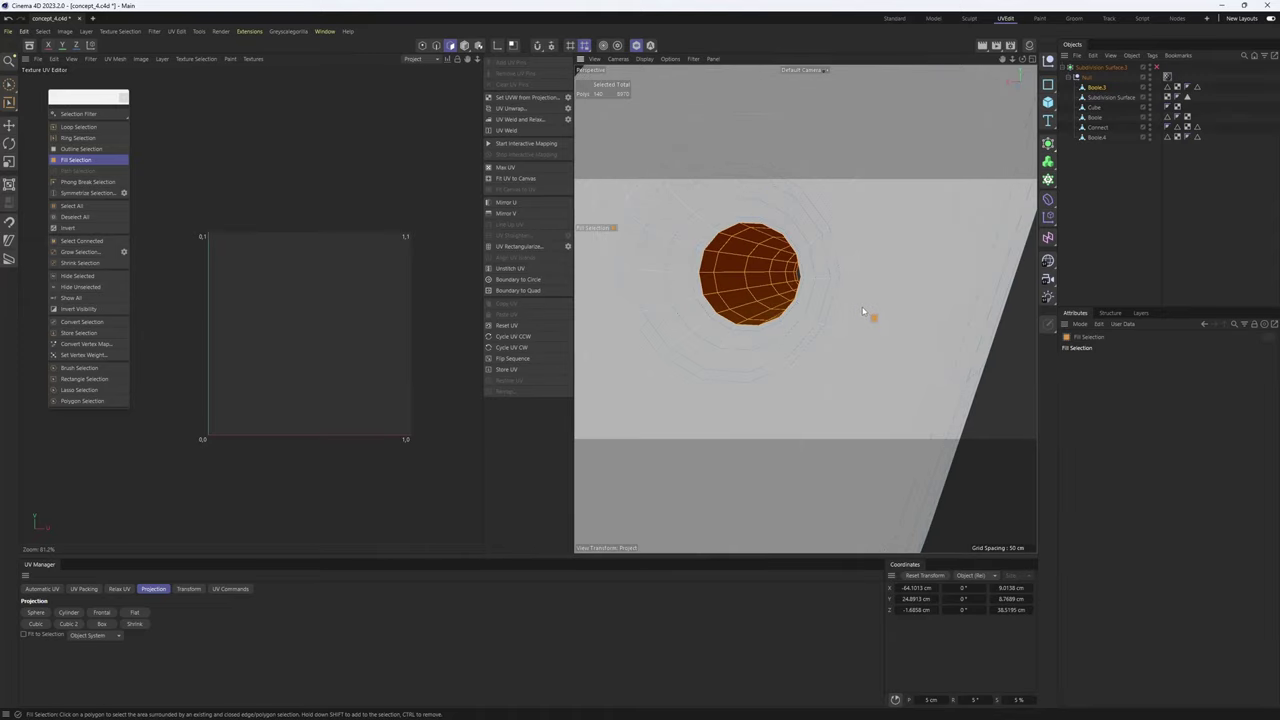
key("Return")
left_click(804, 228, "shift")
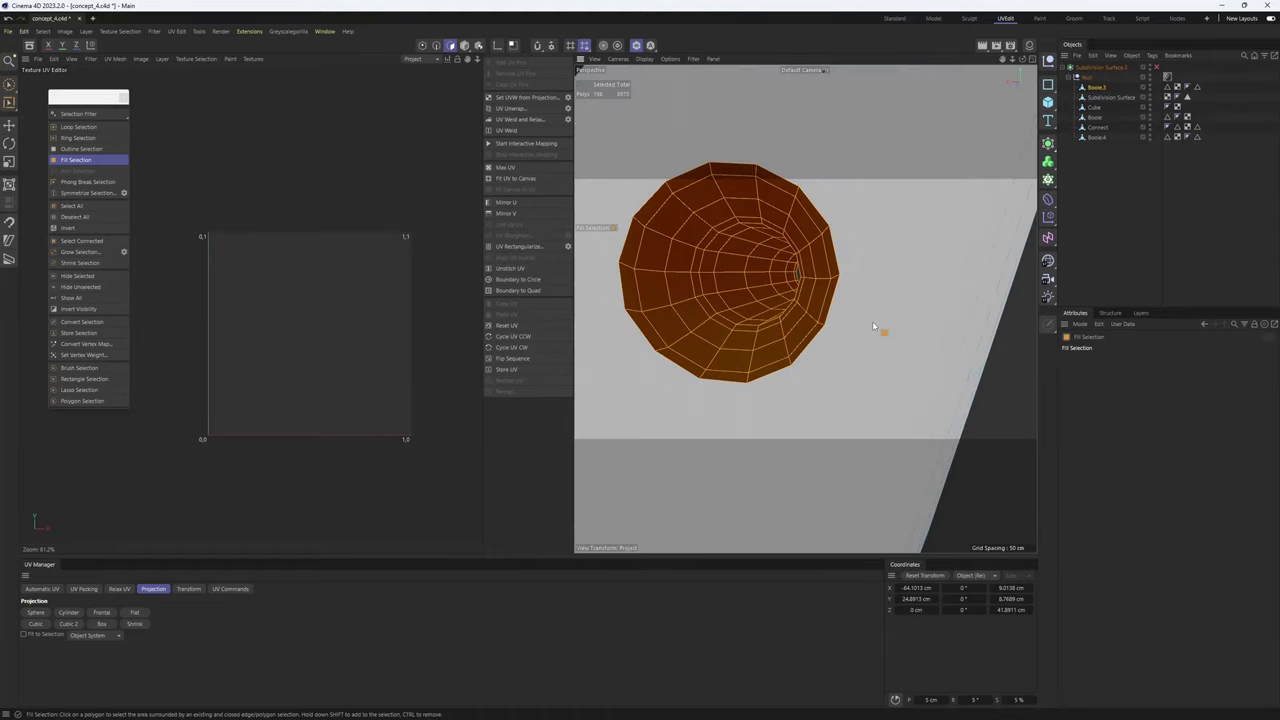
- Unwrap the hole's UVs using the selected edge loops and tunnel edges as seams
scroll(768, 302, "down", 5)
left_click_drag(741, 297, 784, 295, "alt")
scroll(784, 295, "up", 2)
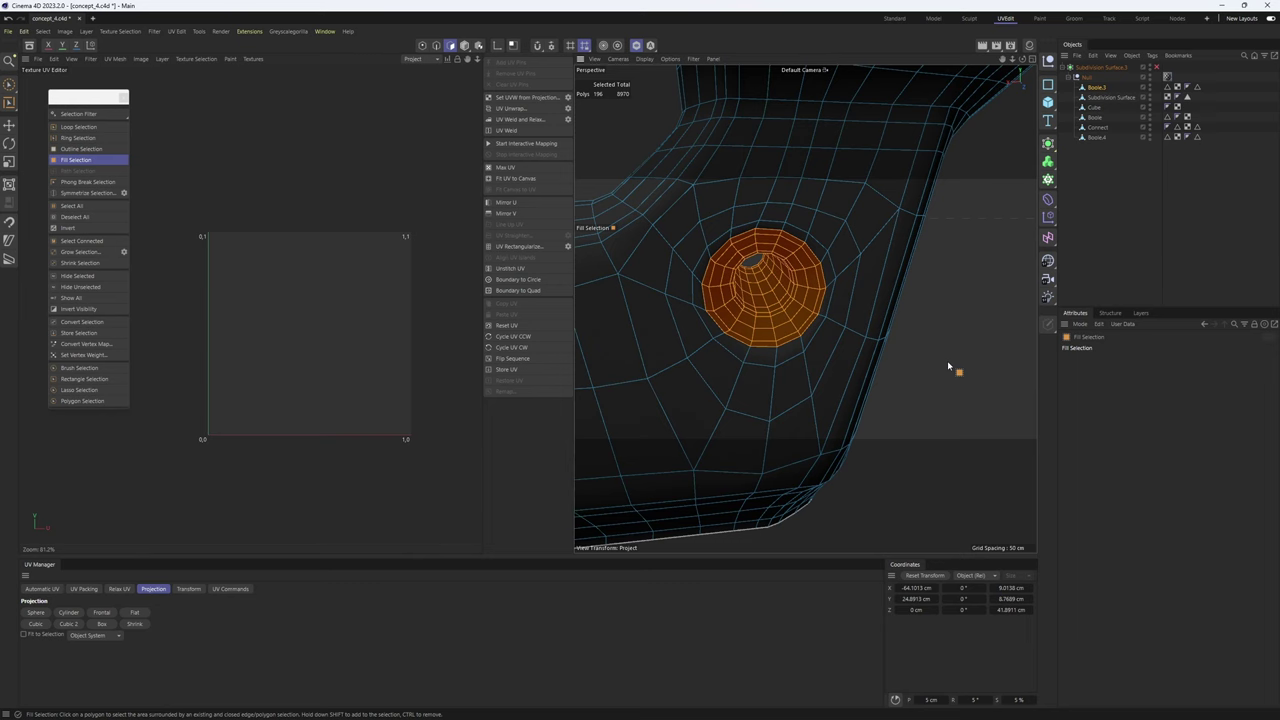
key("Return")
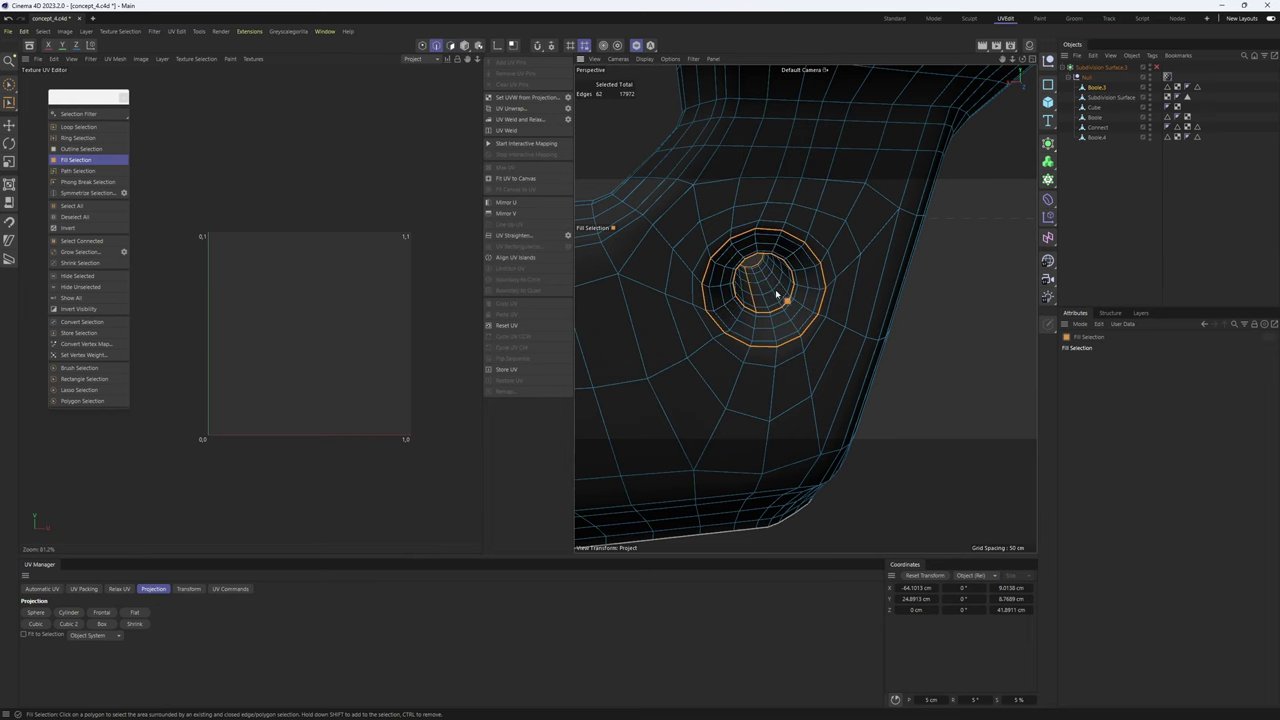
left_click(511, 108)
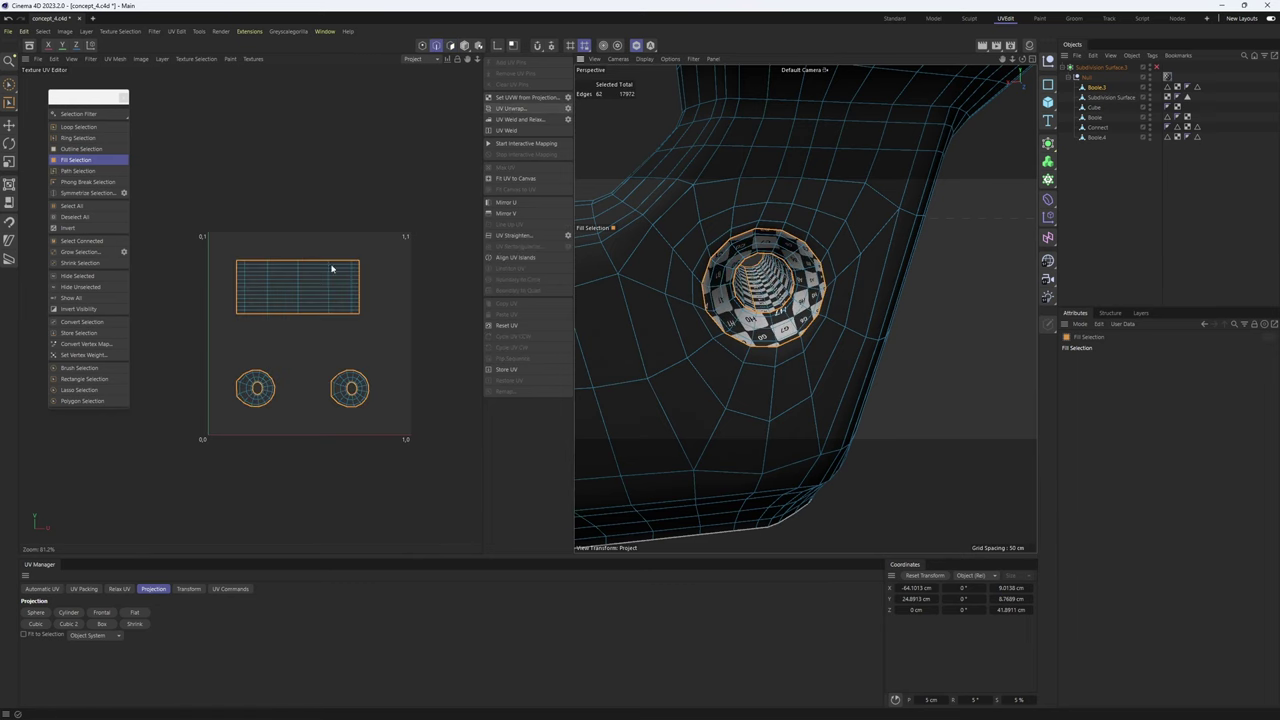
- Select the UV island of one countersink ring and check its texture on the model
scroll(296, 396, "up", 2)
left_click(254, 390)
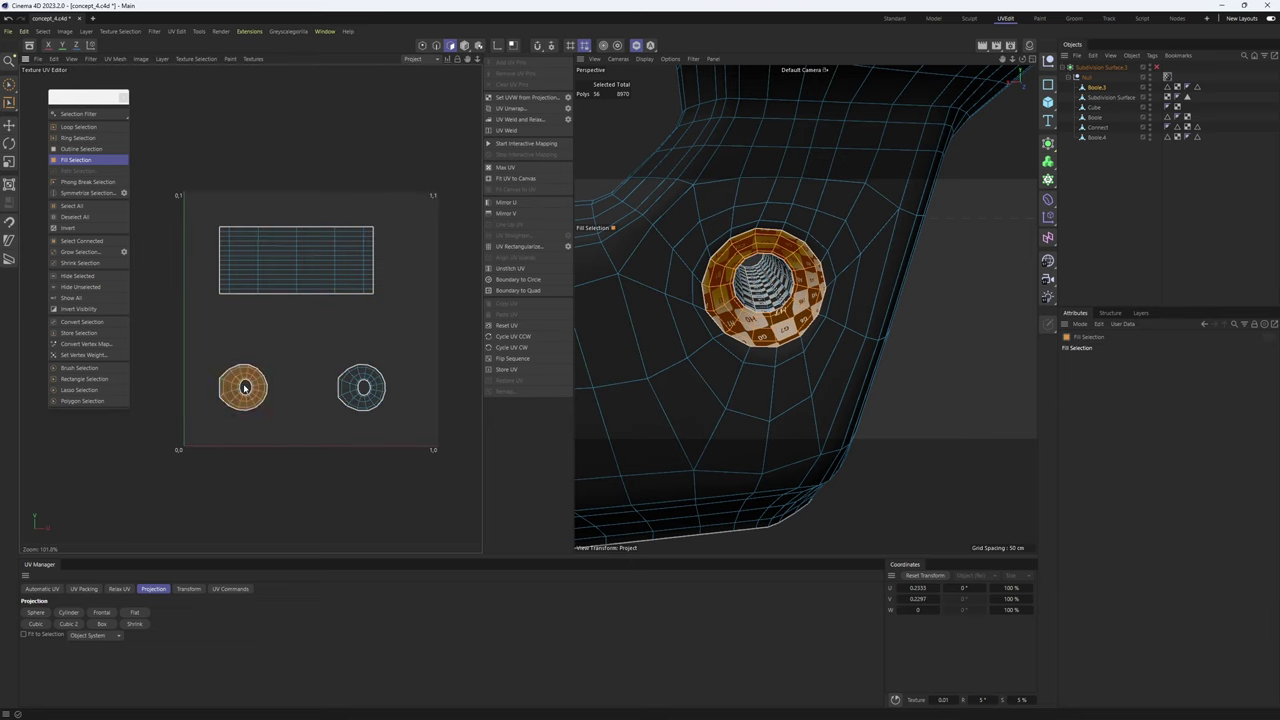
left_click(290, 390)
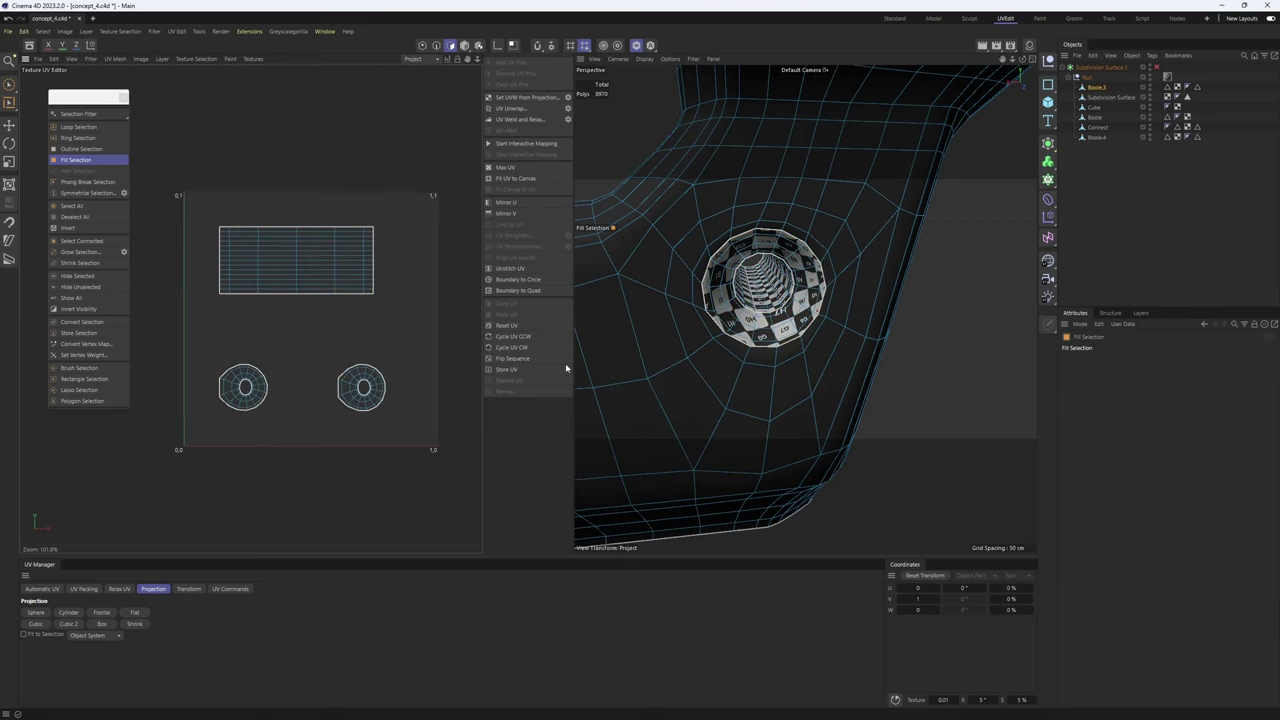
left_click(262, 381)
key("e")
left_click_drag(783, 300, 749, 296, "alt")
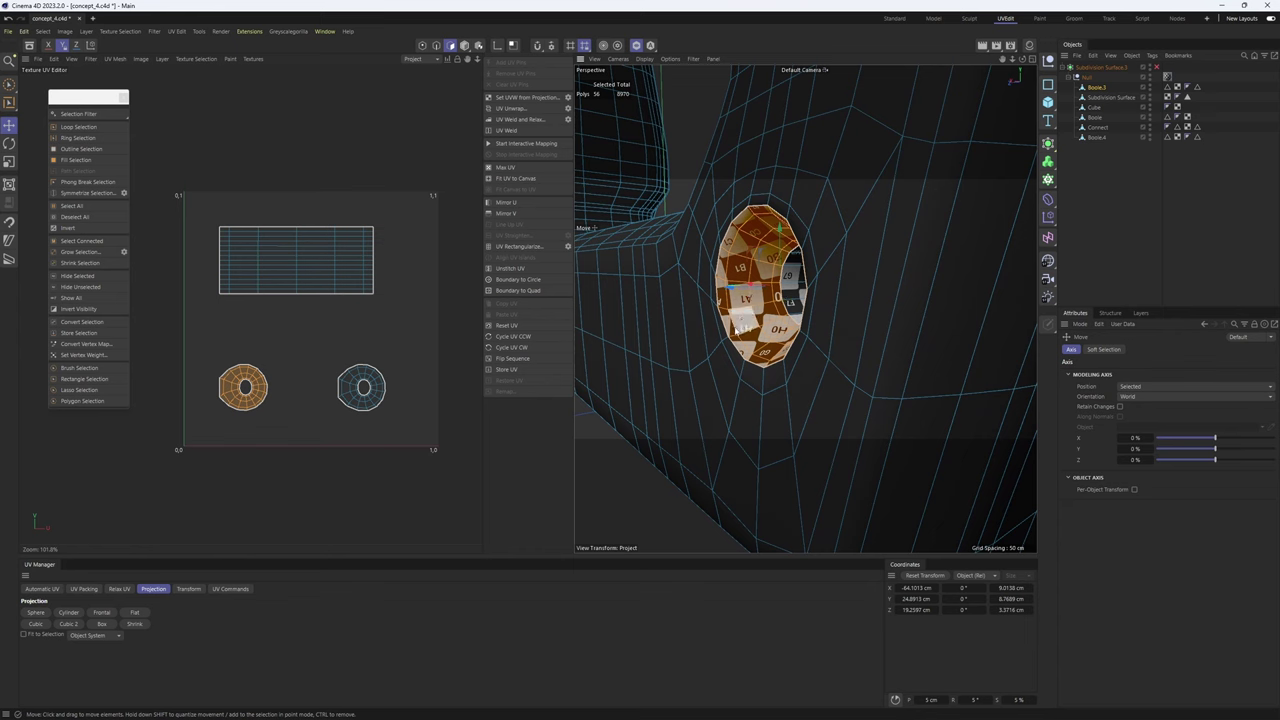
- Try to unwrap the selected countersink ring by cutting it along a radial edge between its inner and outer boundaries
scroll(239, 387, "up", 10)
key("Return")
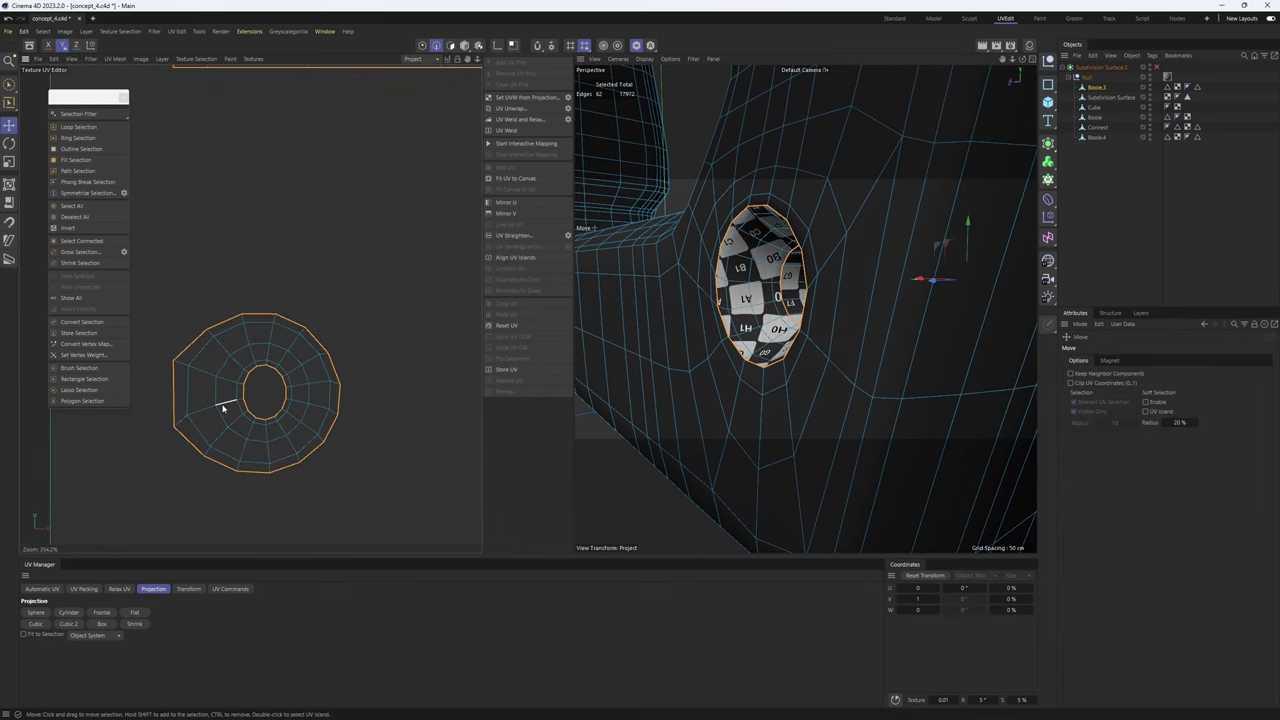
left_click(223, 407)
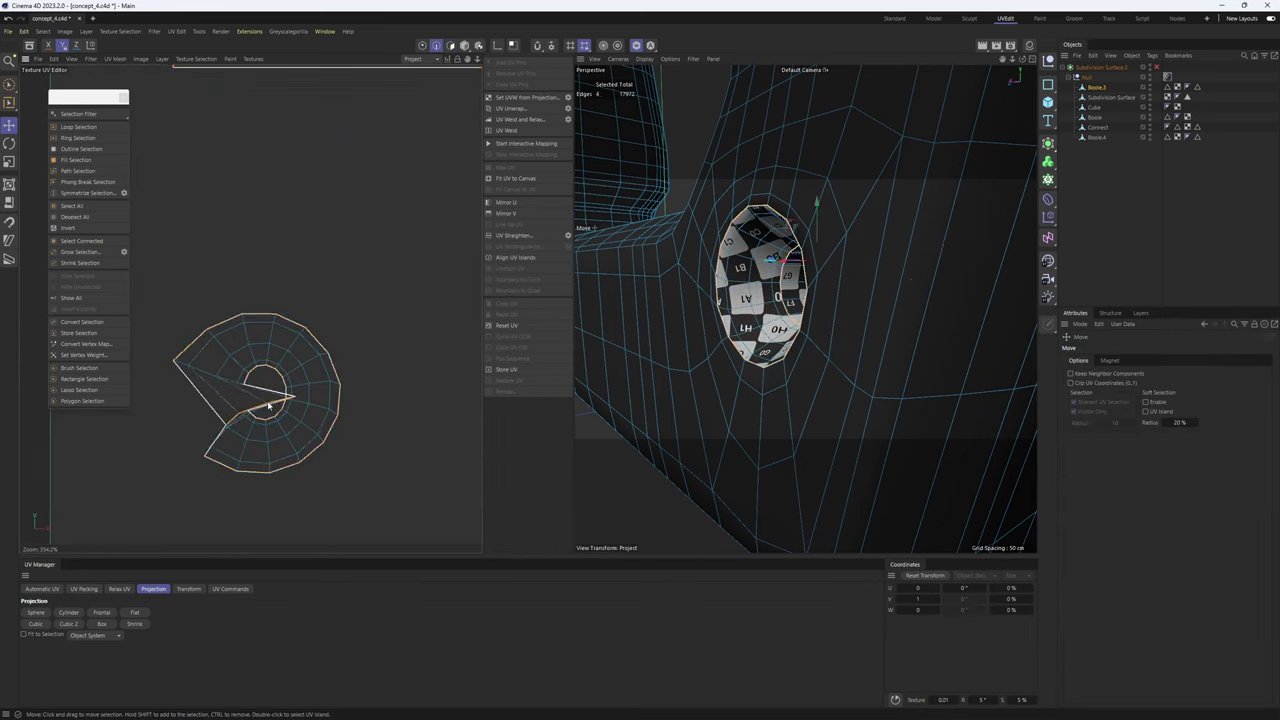
left_click(513, 110)
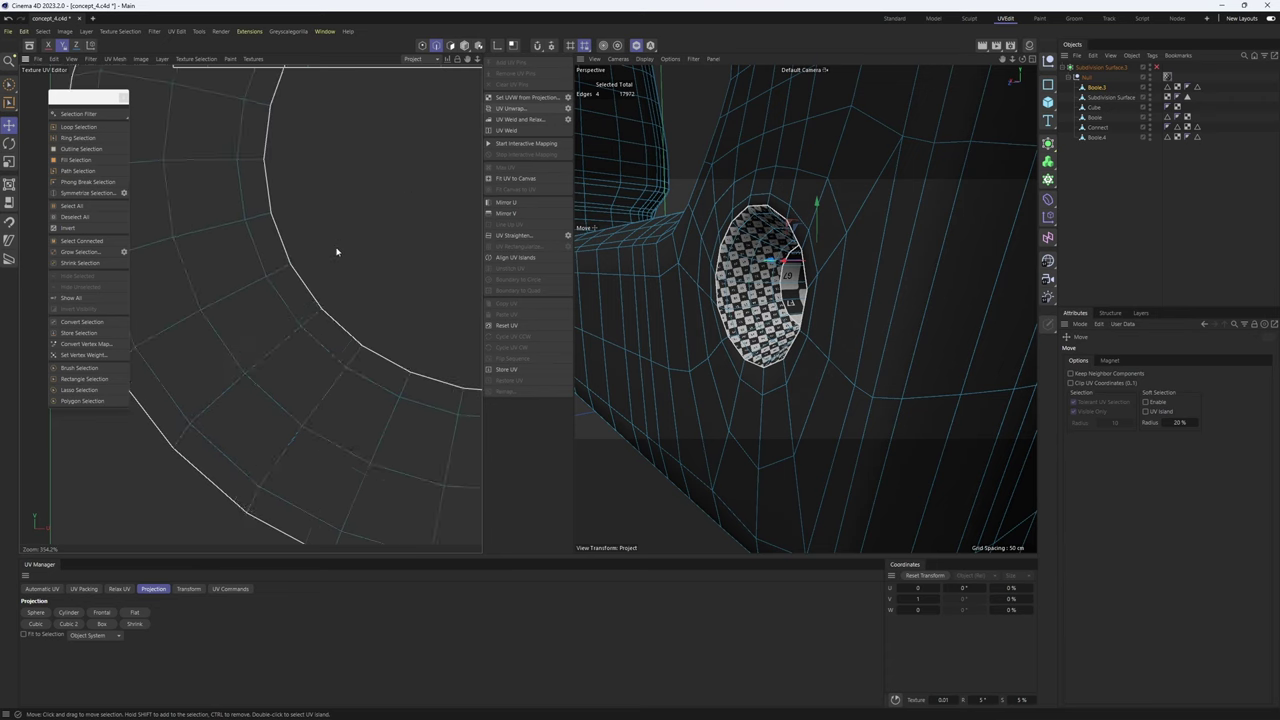
scroll(336, 253, "down", 12)
key("Return")
left_click_drag(328, 283, 172, 306)
scroll(200, 240, "up", 2)
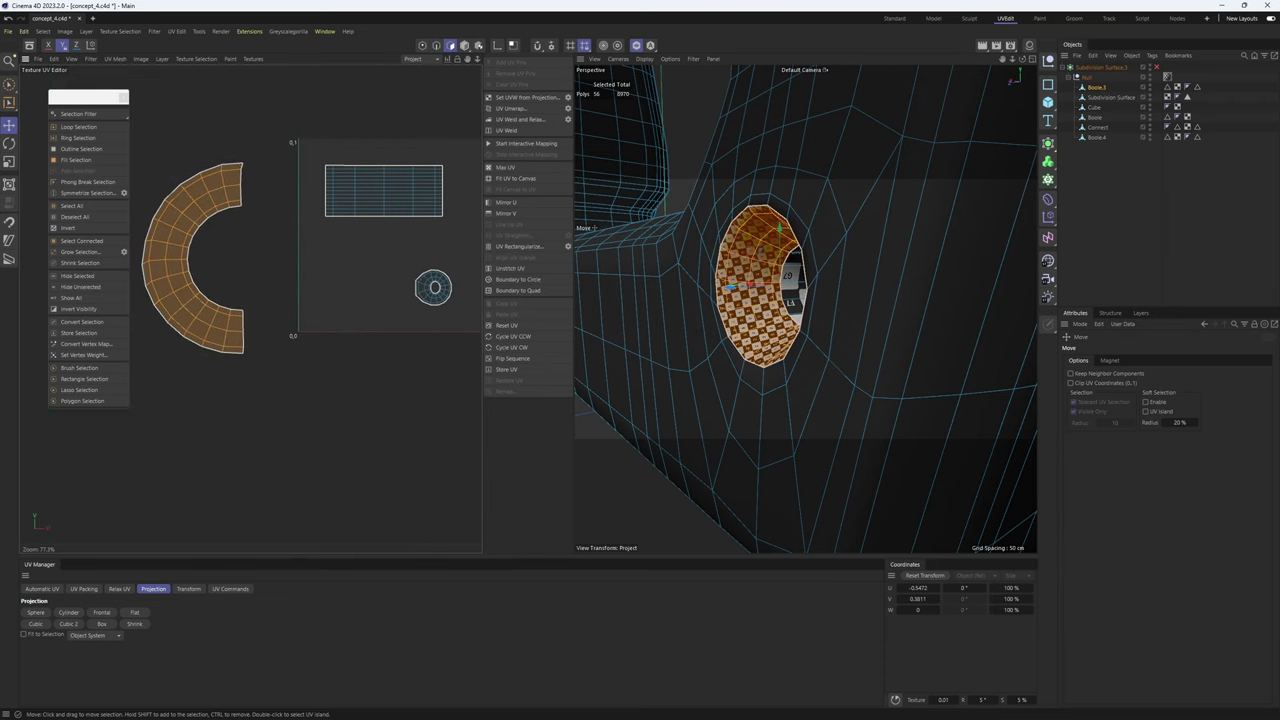
left_click_drag(320, 271, 518, 241)
left_click(556, 279)
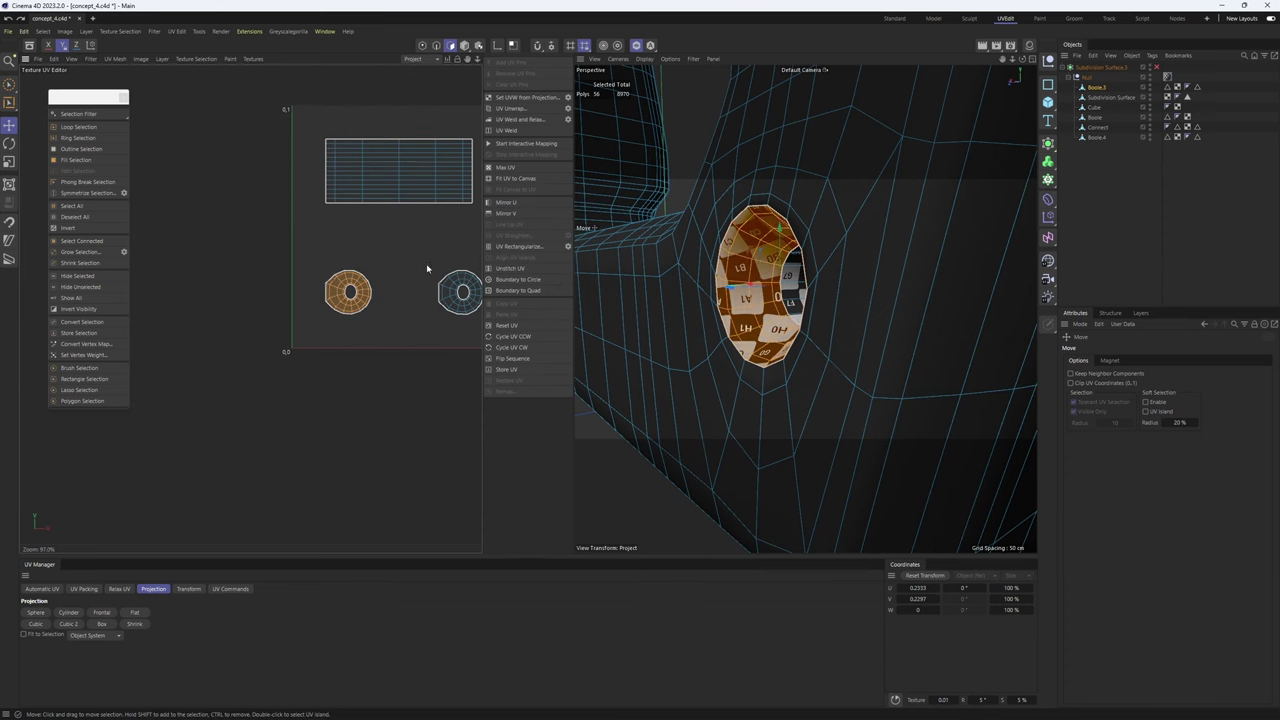
- Apply a Frontal projection from the front view to the selected countersink ring and move its UV island below the tunnel strip
left_click_drag(736, 290, 826, 303, "alt")
middle_click(826, 303)
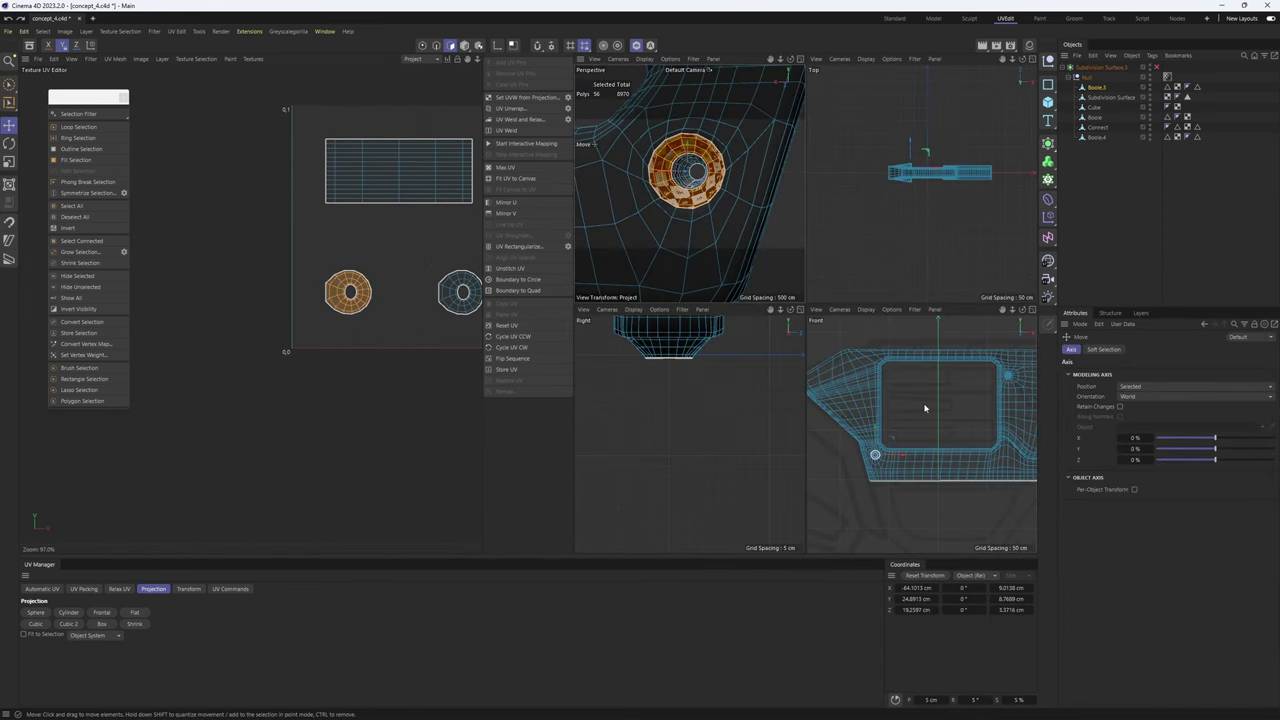
middle_click(925, 408)
scroll(710, 350, "up", 4)
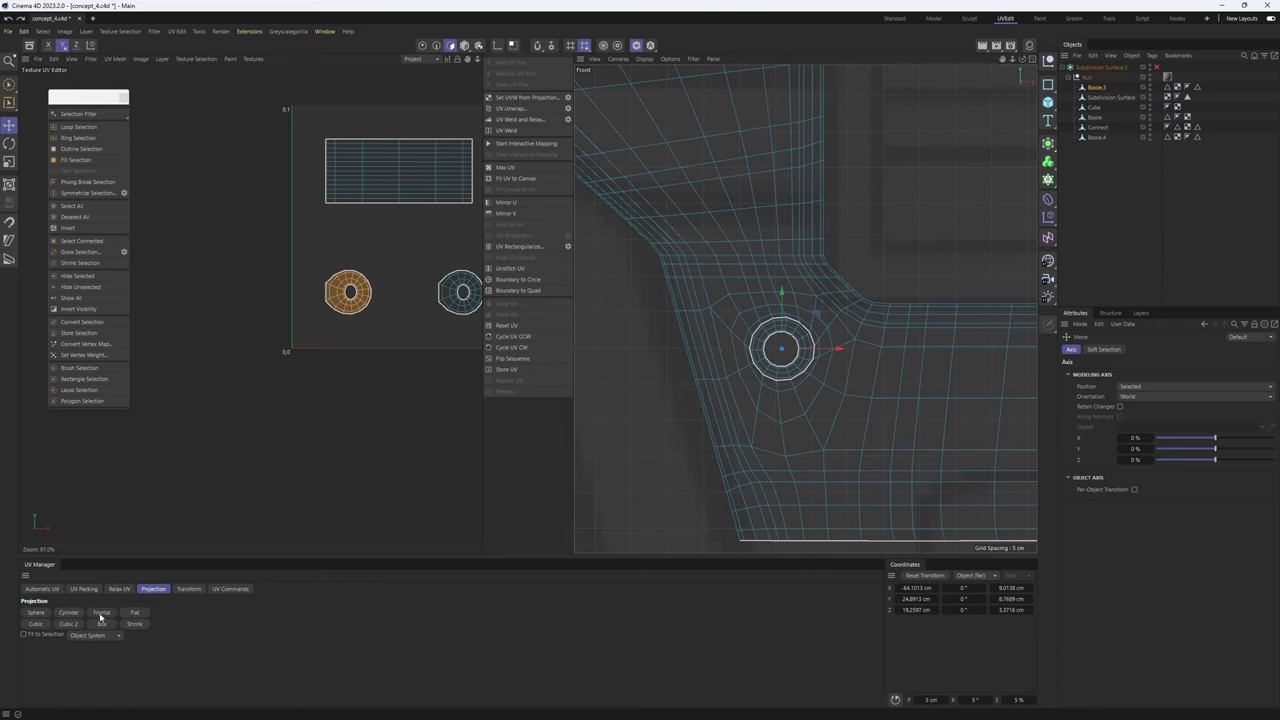
scroll(412, 194, "up", 2)
left_click_drag(393, 225, 320, 355)
scroll(339, 332, "up", 9)
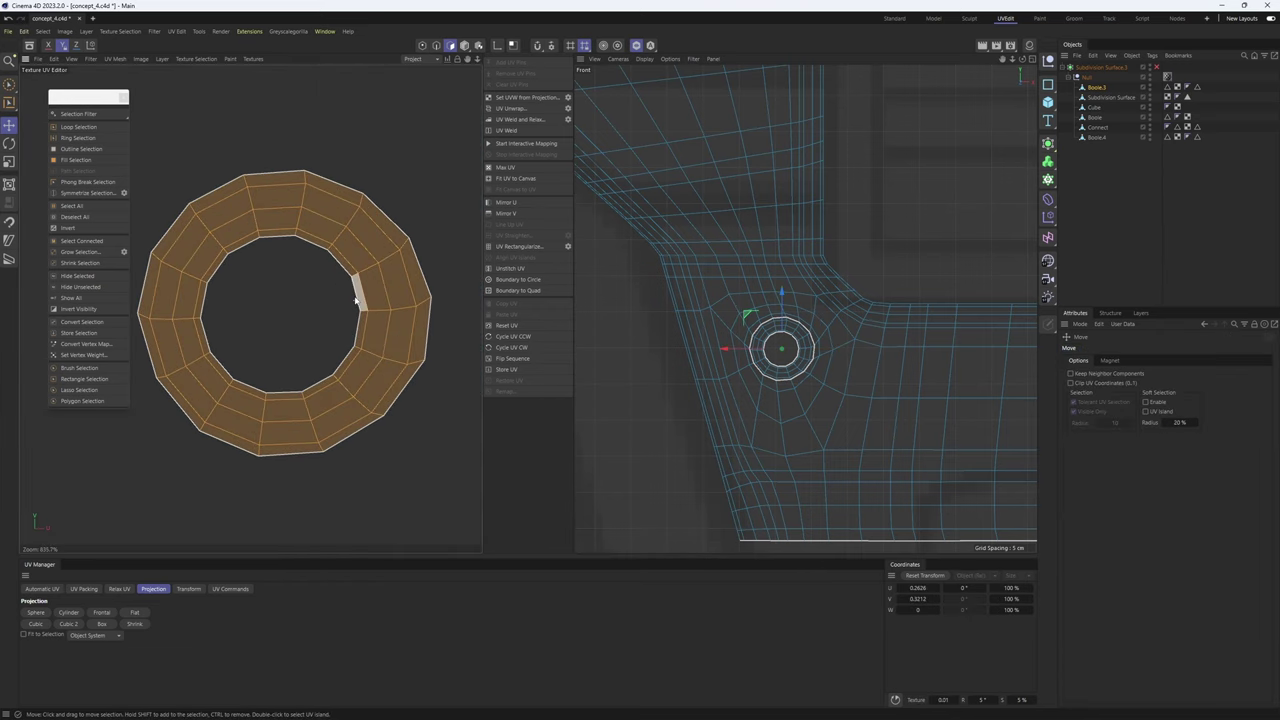
- Pin the UV points of the ring's inner edge loop and relax the island with LSCM using the UV pins
key("Return")
scroll(345, 263, "down", 3)
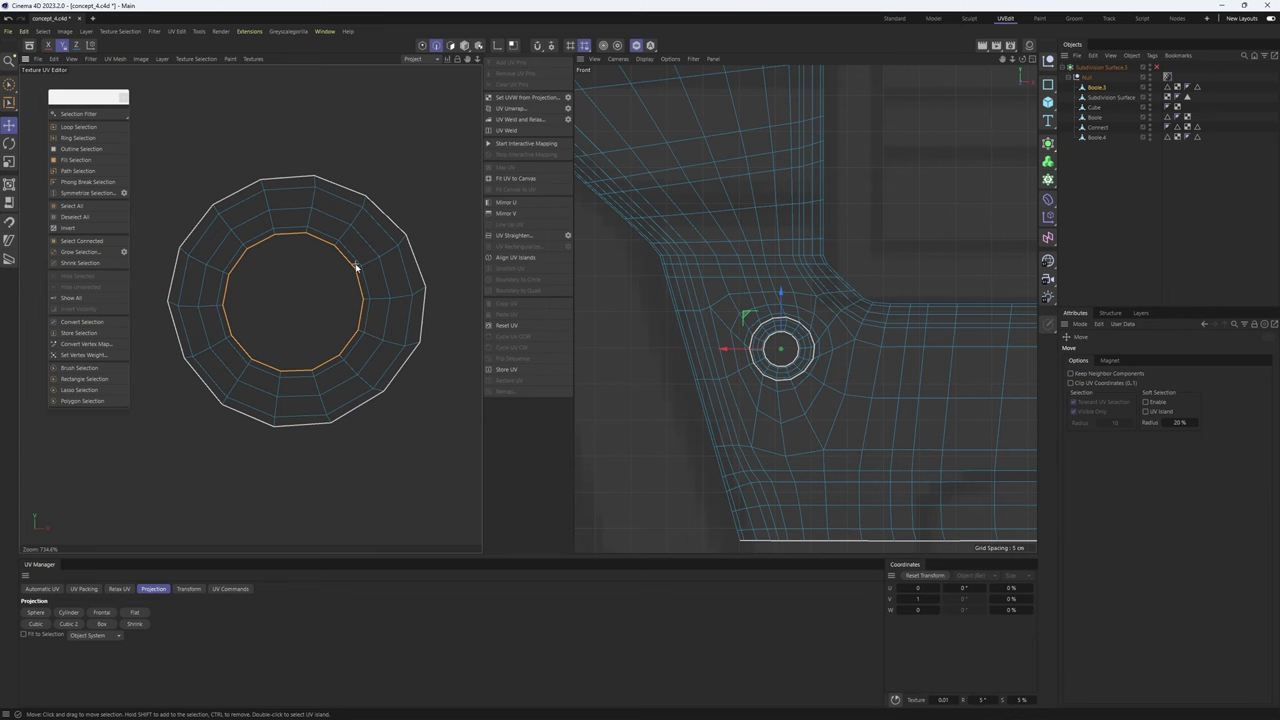
left_click(421, 46)
left_click(526, 64)
key("Return")
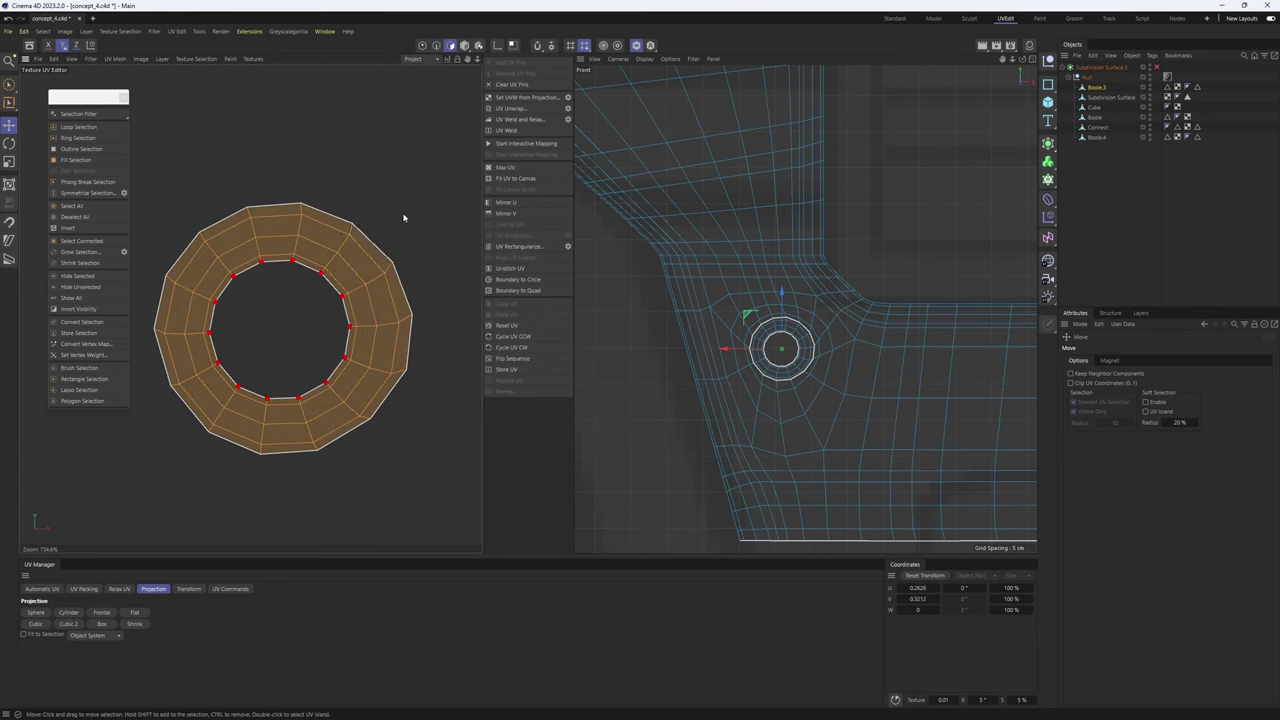
left_click(119, 589)
left_click(52, 658)
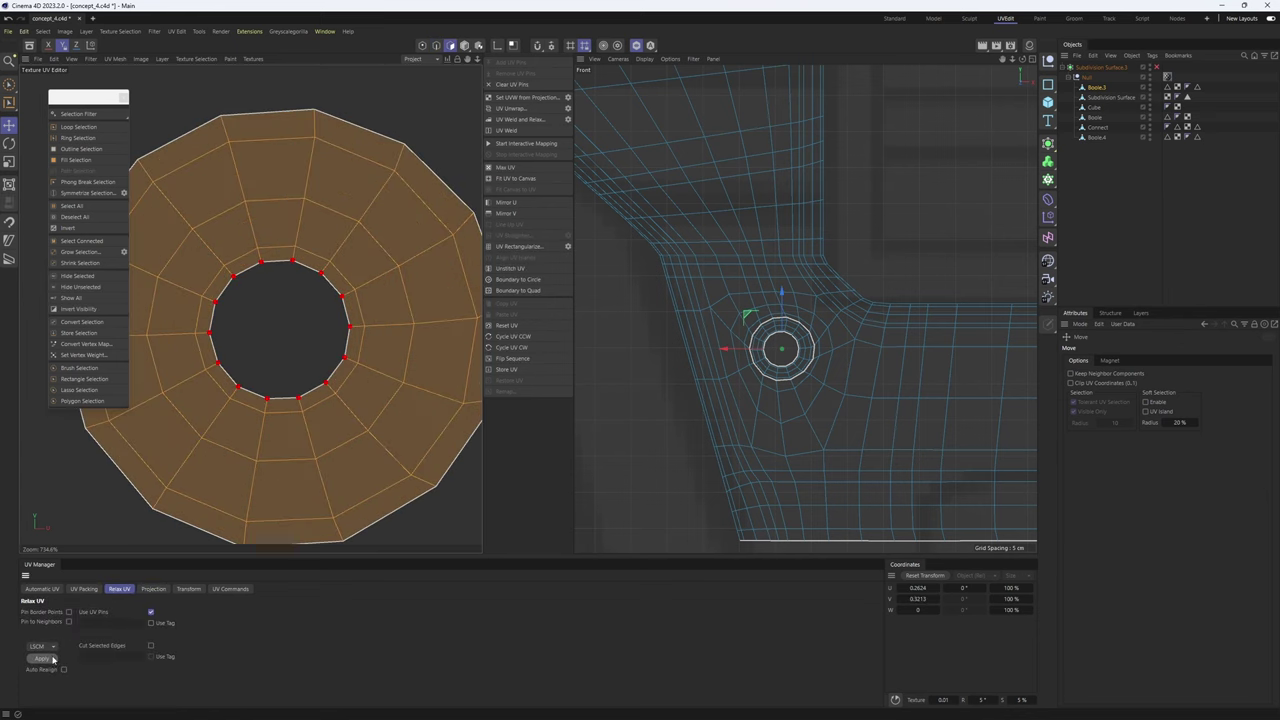
- Check the relaxed ring's texture on the model, and select the opposite countersink ring's UV island to inspect it as well
middle_click(738, 296)
middle_click(703, 211)
scroll(797, 265, "up", 3)
scroll(798, 264, "up", 3)
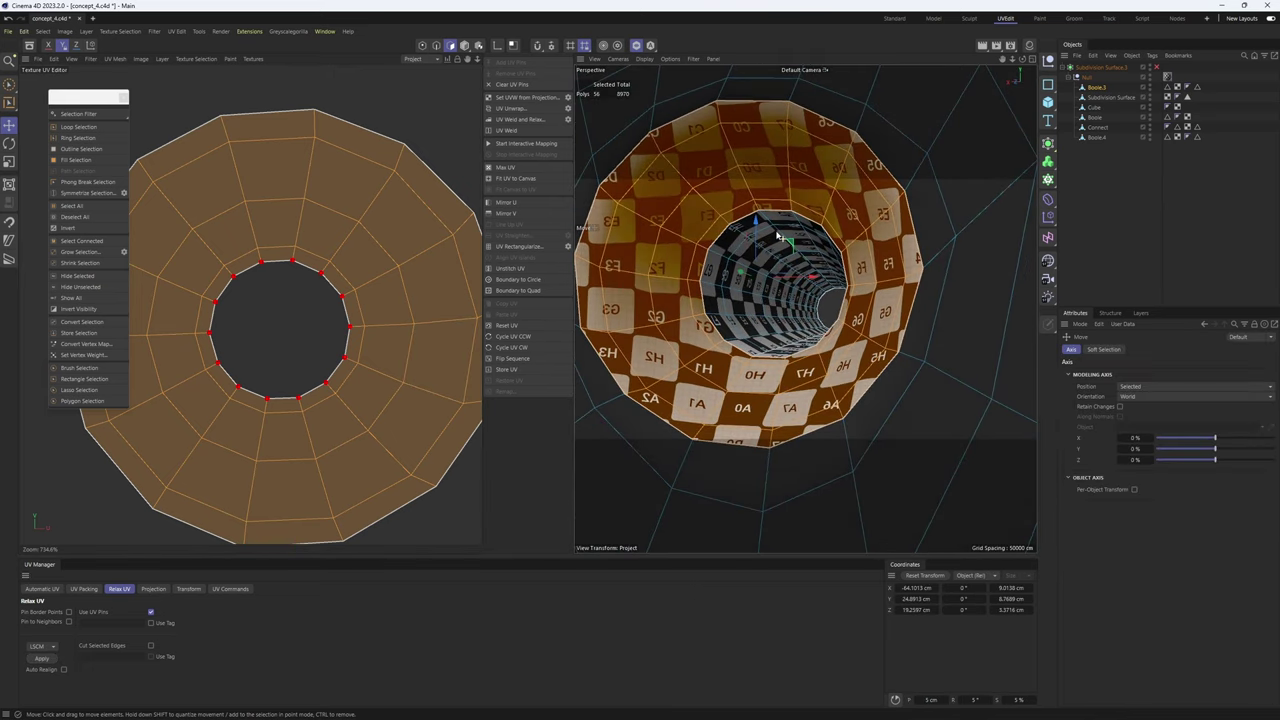
scroll(779, 235, "down", 6)
scroll(405, 359, "down", 5)
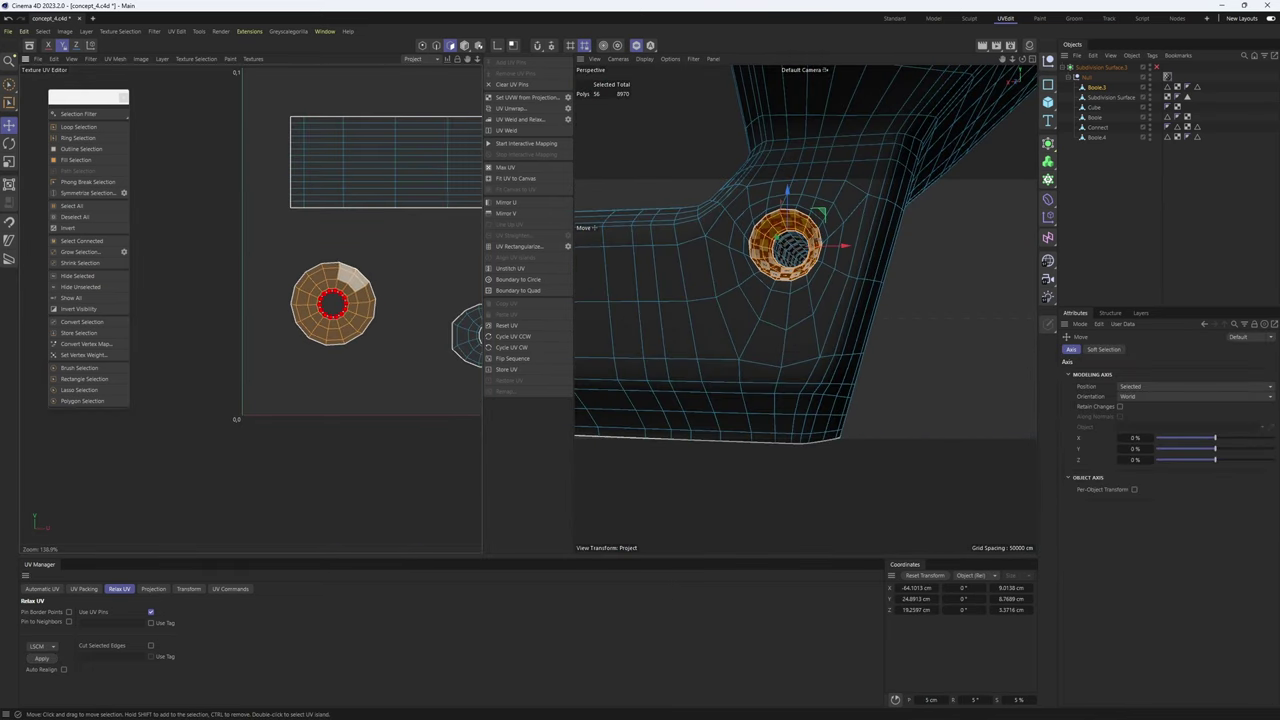
left_click(450, 345)
double_click(440, 356)
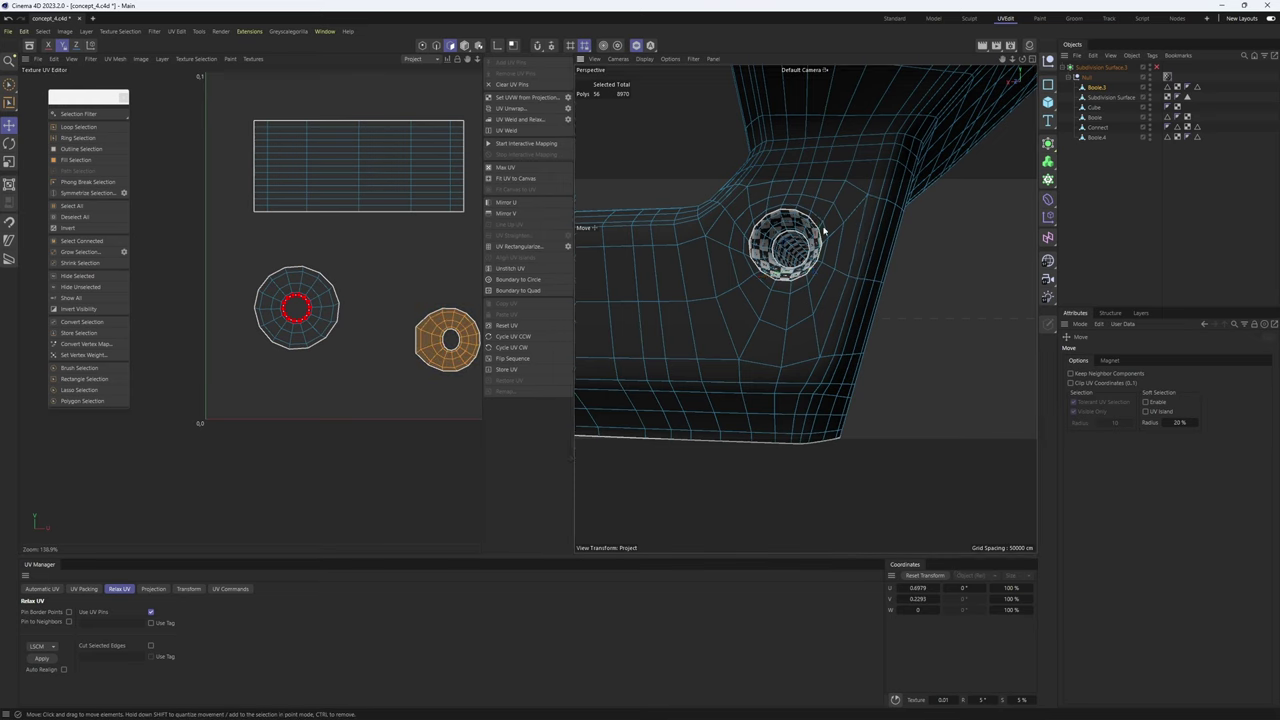
left_click_drag(823, 231, 955, 276, "alt")
scroll(845, 297, "up", 4)
scroll(845, 297, "up", 2)
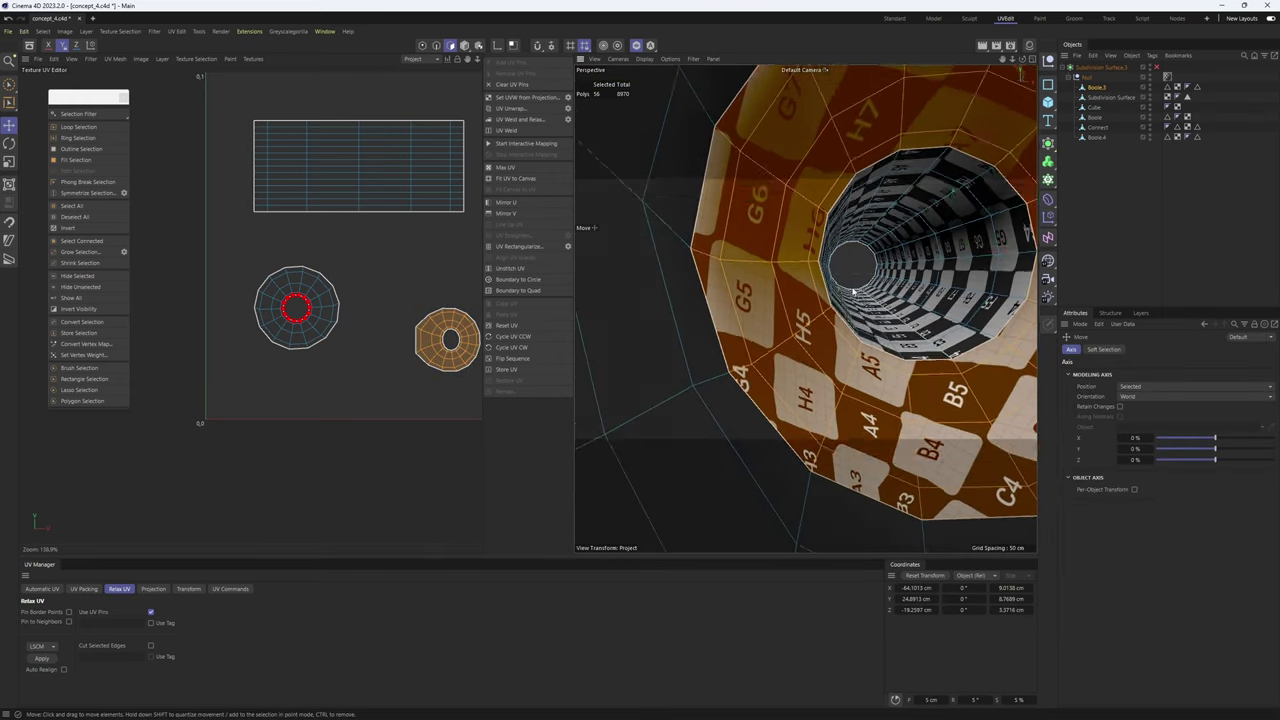
- Apply a Frontal projection from the front view to the opposite ring and place its UV island beside the first ring's island
middle_click(835, 330)
scroll(905, 390, "up", 1)
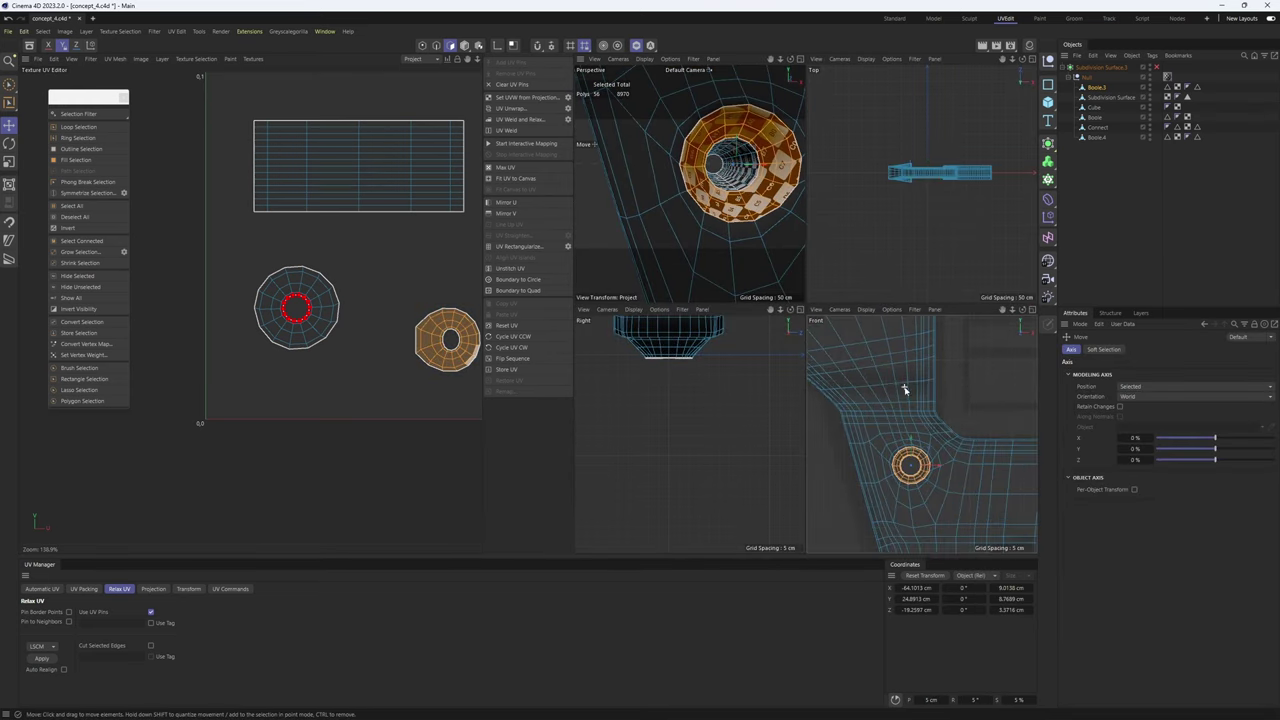
left_click(154, 589)
left_click(100, 611)
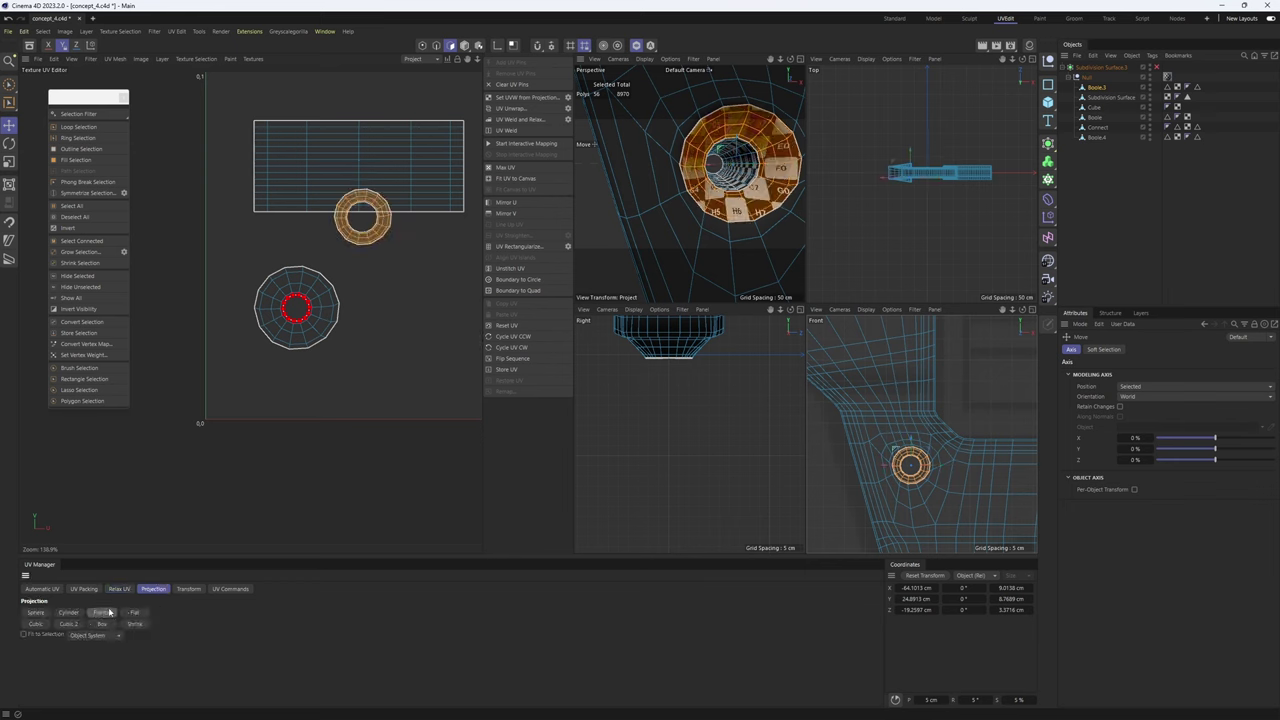
scroll(314, 251, "up", 3)
left_click_drag(394, 266, 407, 355)
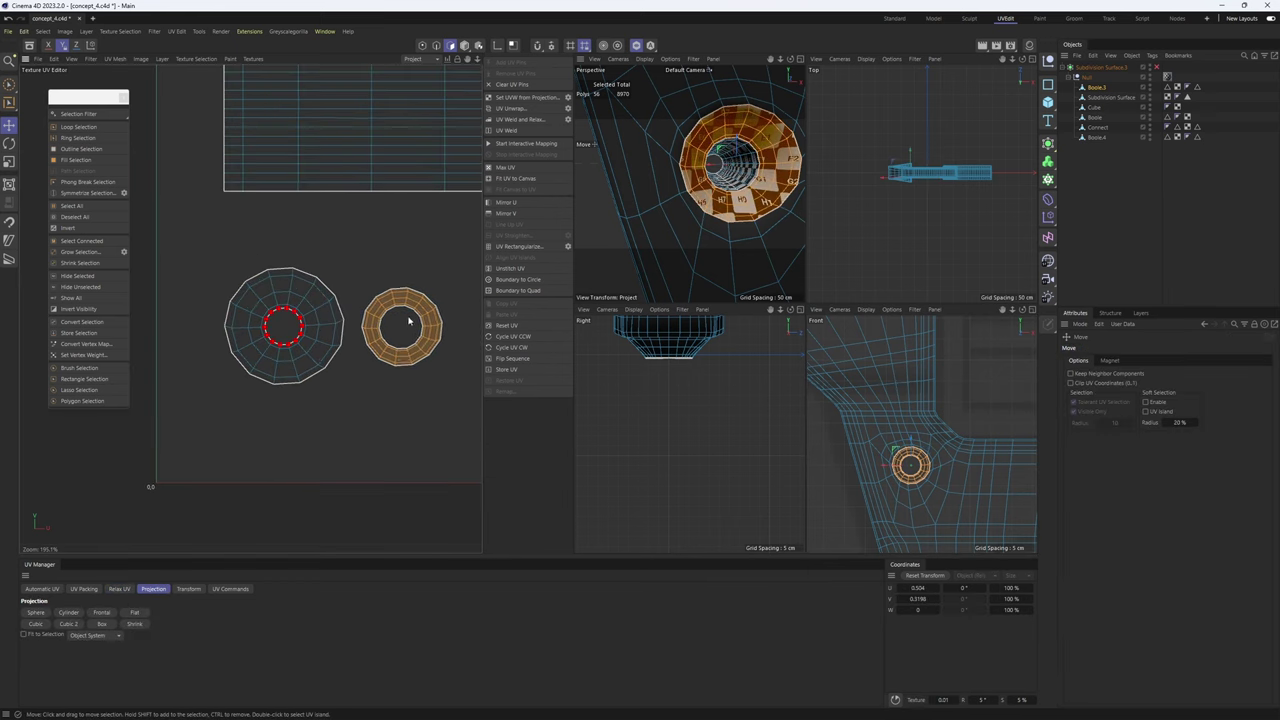
- Set the texture view's UV boundary overlay to No Boundaries so the second ring's inner edges can be picked
scroll(415, 320, "up", 8)
key("Return")
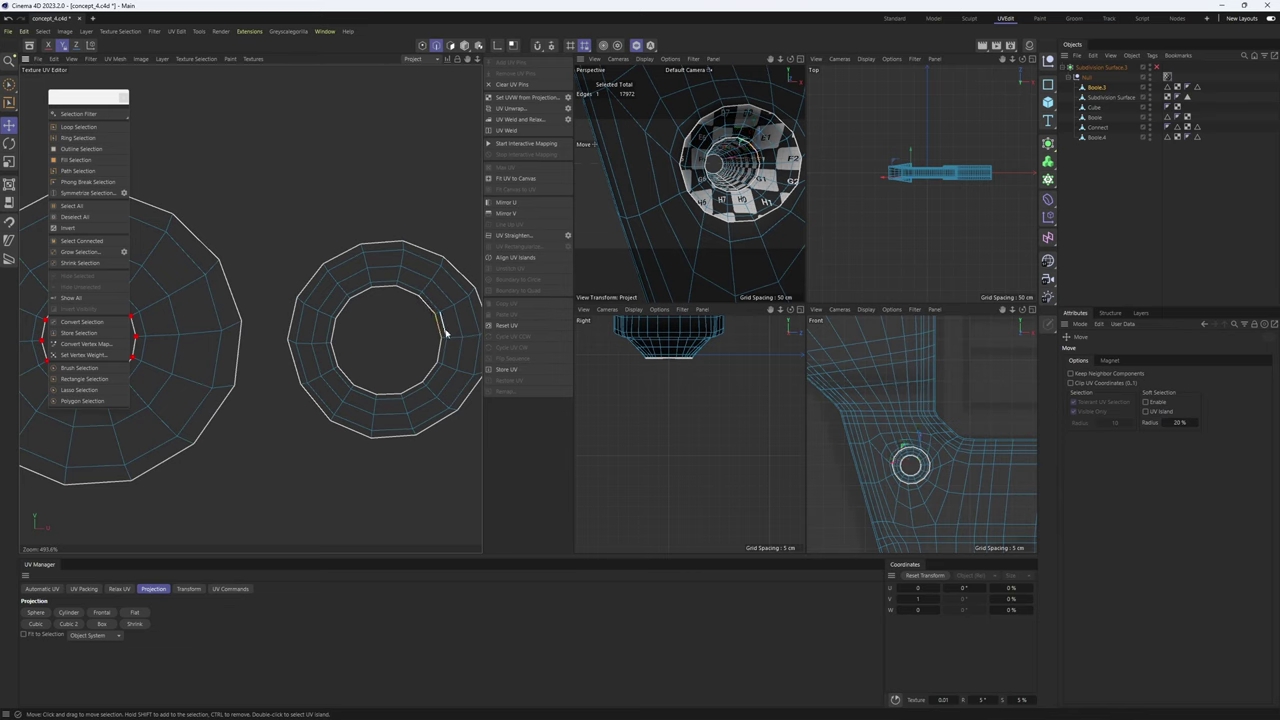
left_click(70, 59)
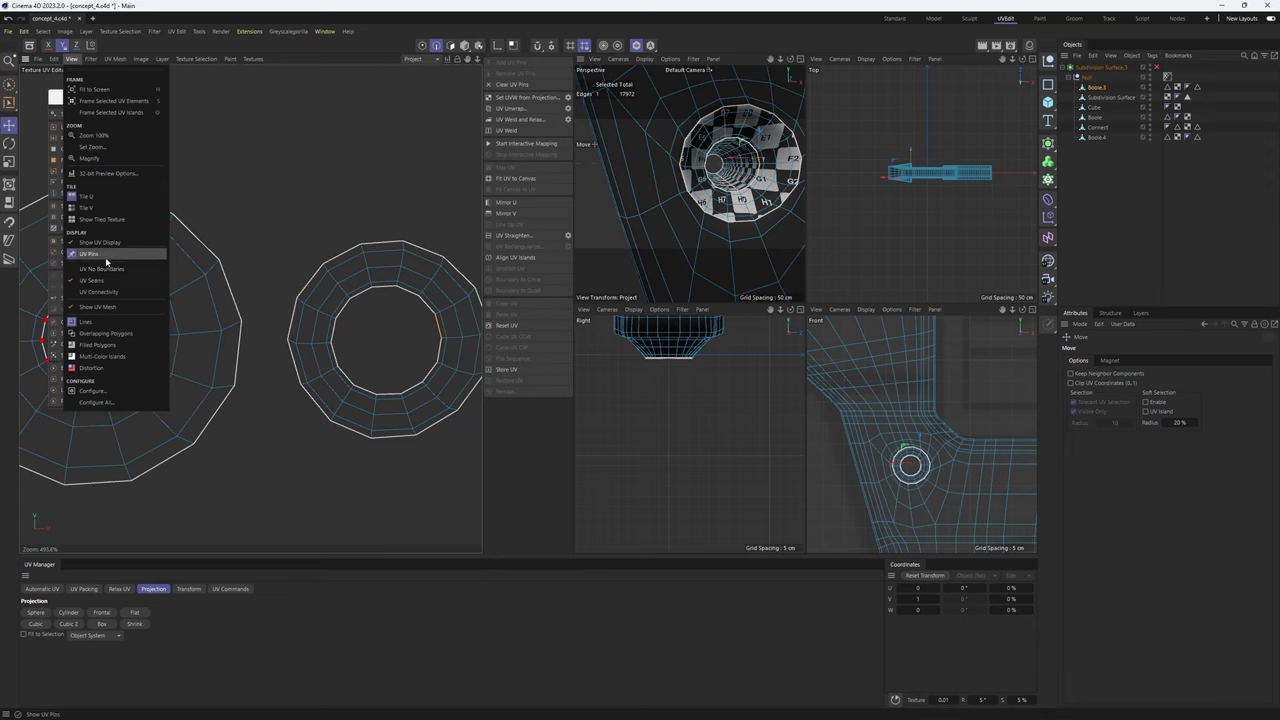
left_click(92, 280)
scroll(426, 310, "up", 4)
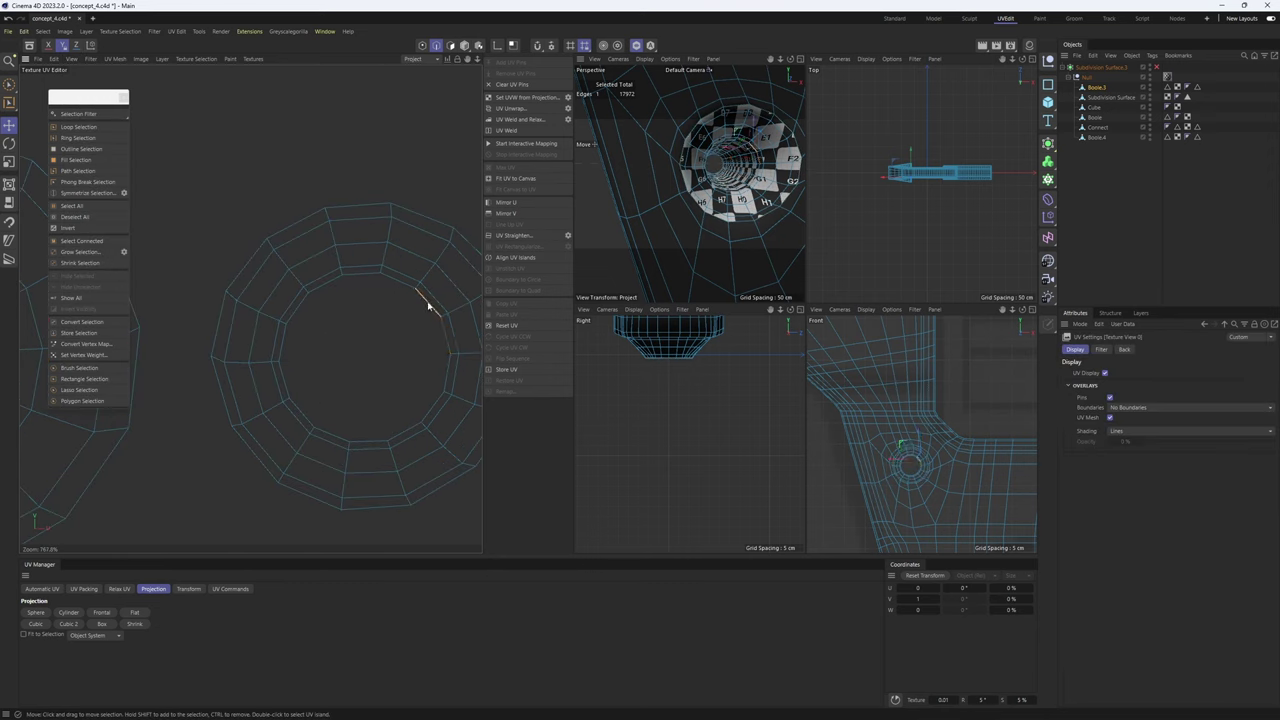
- Loop-select the inner boundary edges of the second ring's UV island
left_click(428, 305)
key("u")
key("l")
left_click(428, 304)
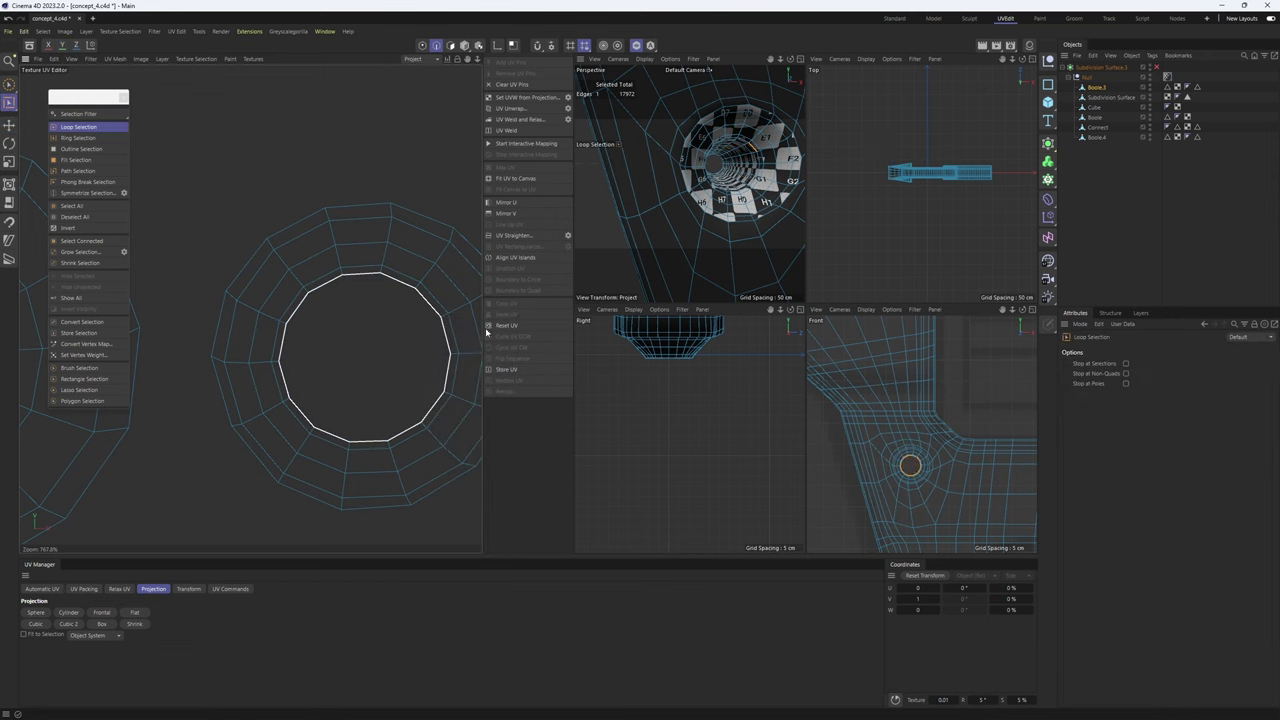
scroll(428, 278, "down", 3)
scroll(417, 274, "down", 1)
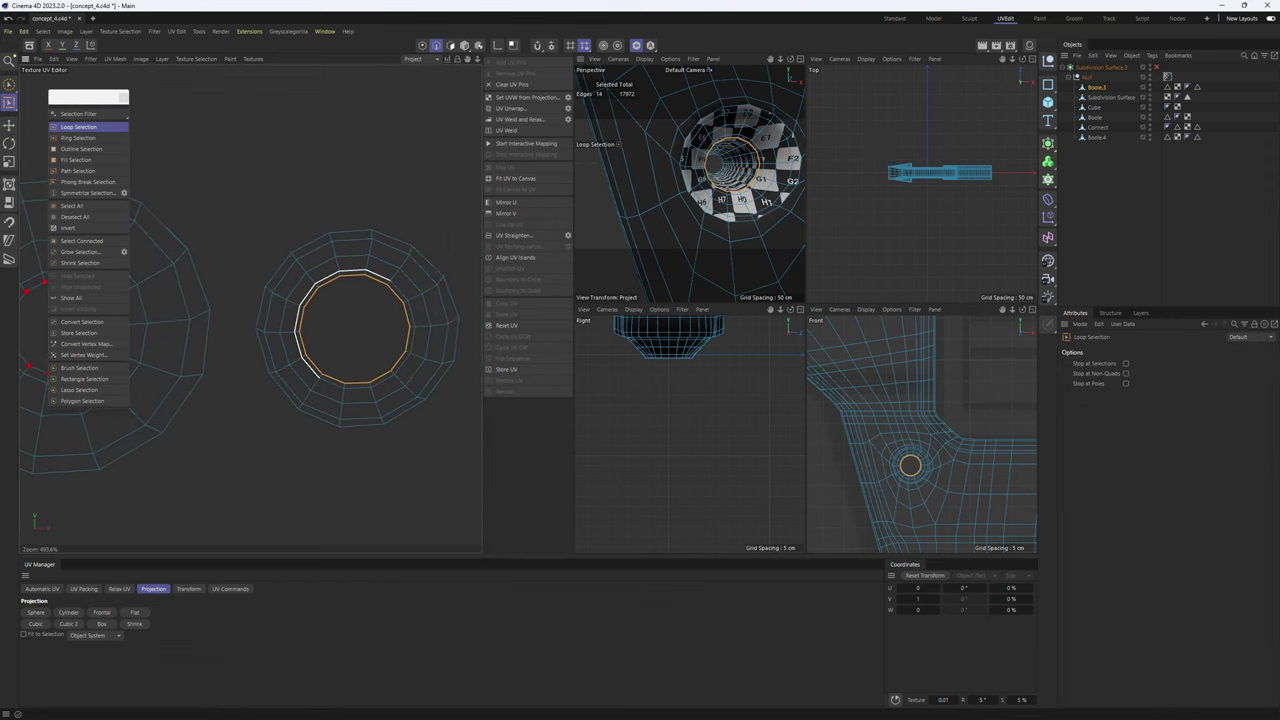
- Pin the UV points of the second ring's inner loop and relax its island with LSCM using the UV pins
left_click(426, 47, "ctrl")
left_click(514, 64)
key("3")
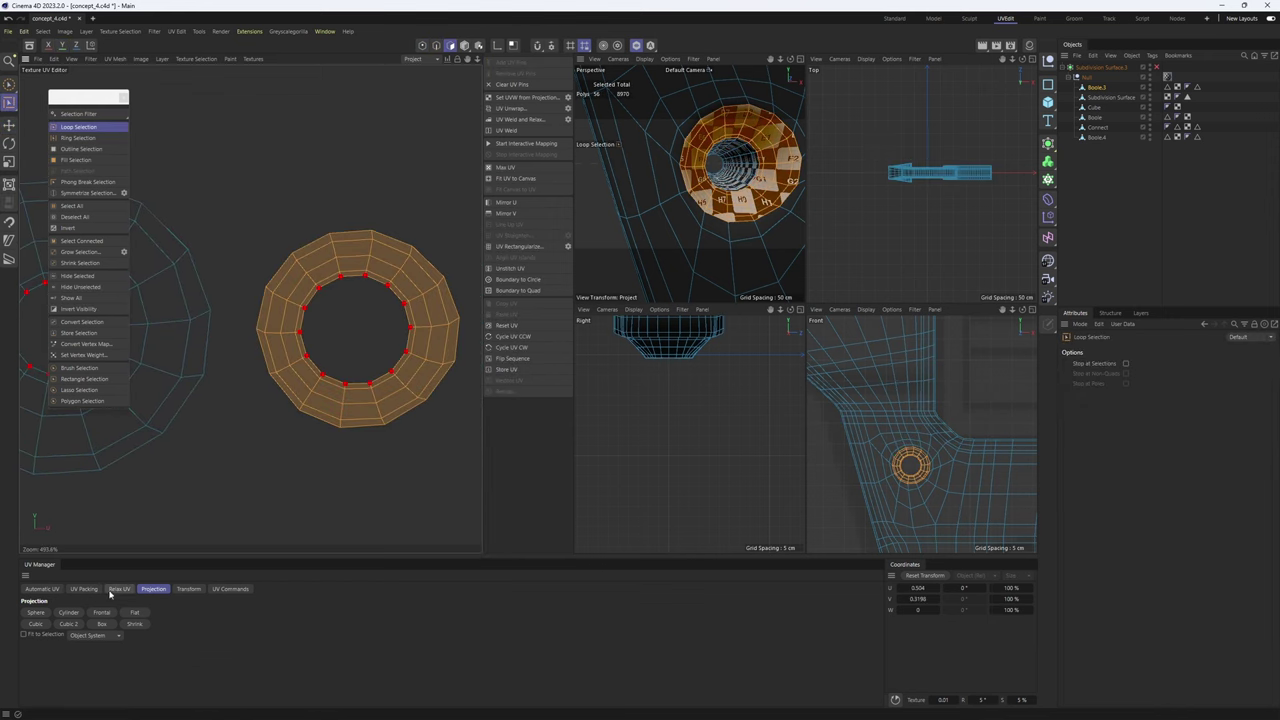
left_click(119, 588)
left_click(42, 658)
scroll(383, 260, "down", 3)
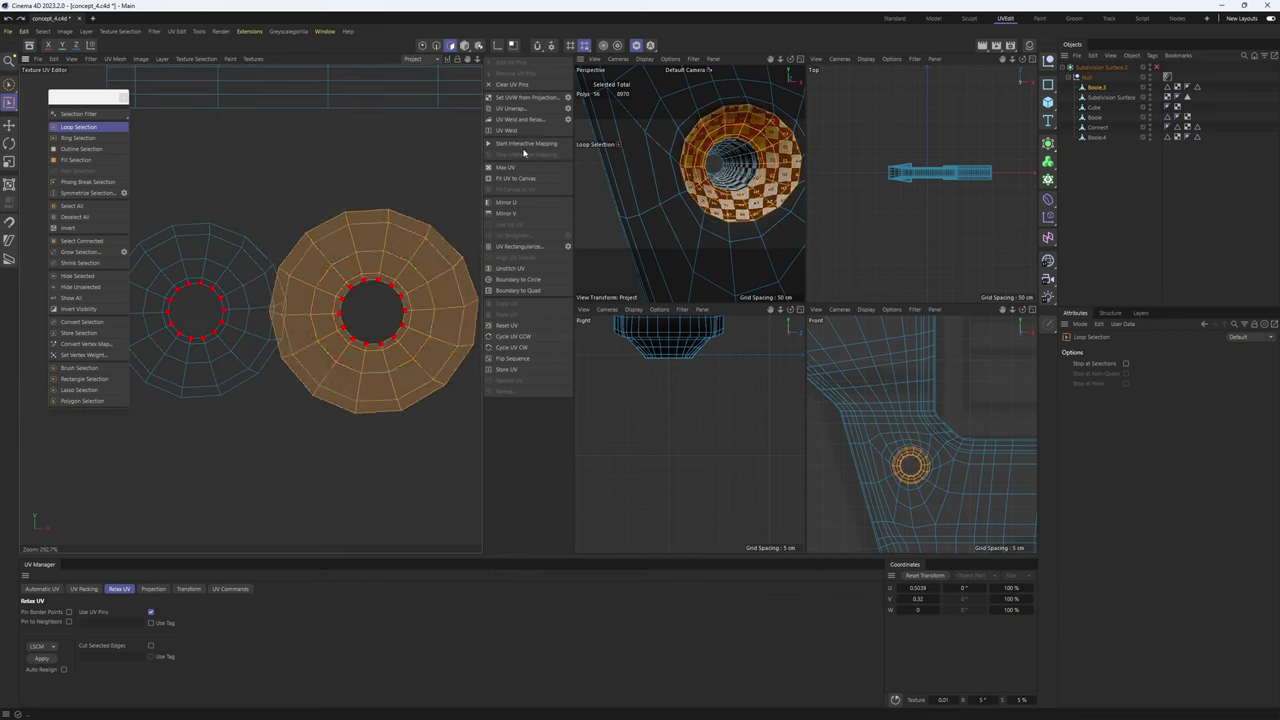
scroll(381, 234, "down", 3)
- Select the hole tunnel's rectangular UV island with the Move tool
left_click(378, 228)
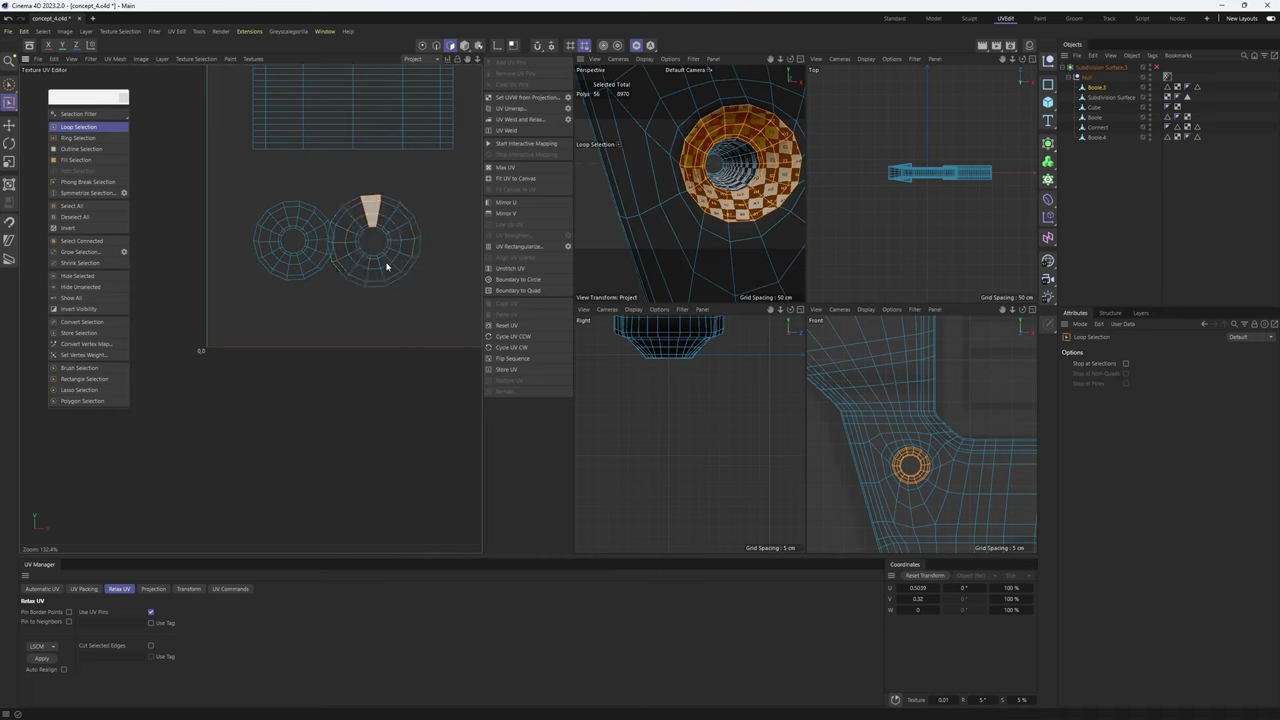
left_click(396, 211)
key("e")
double_click(400, 215)
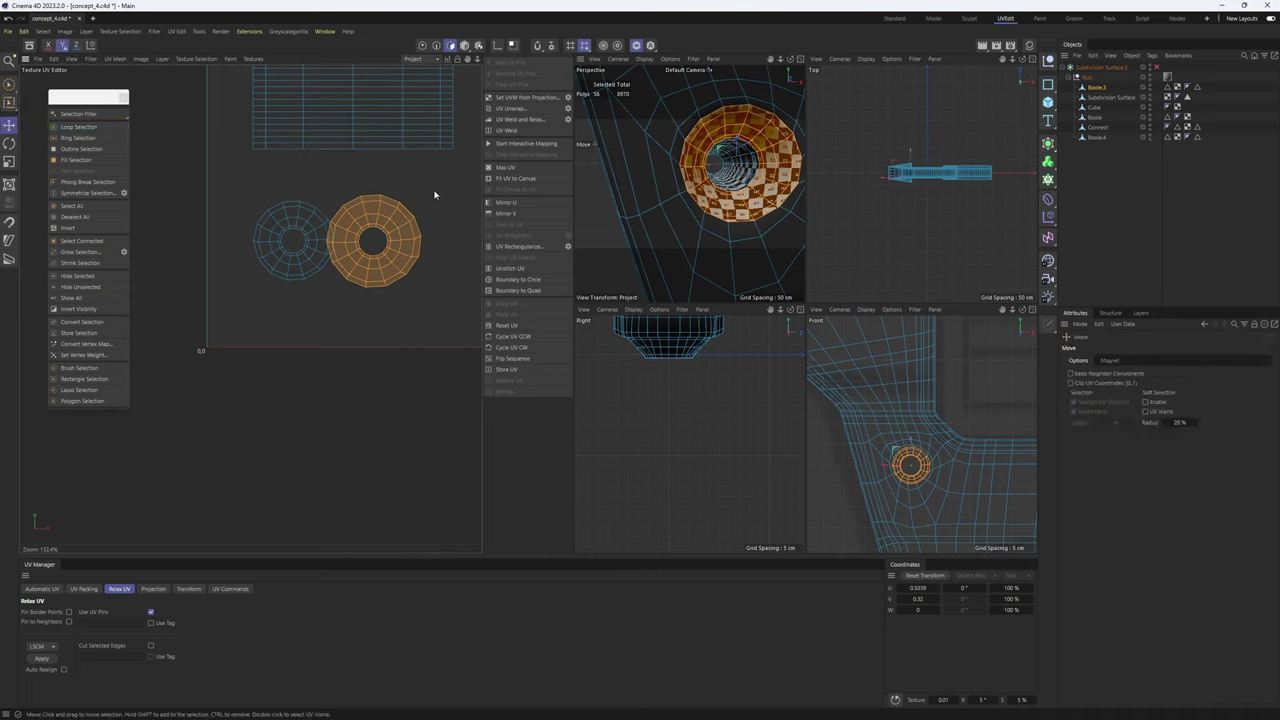
double_click(422, 142)
scroll(412, 150, "down", 3)
middle_click_drag(406, 158, 389, 204, "alt")
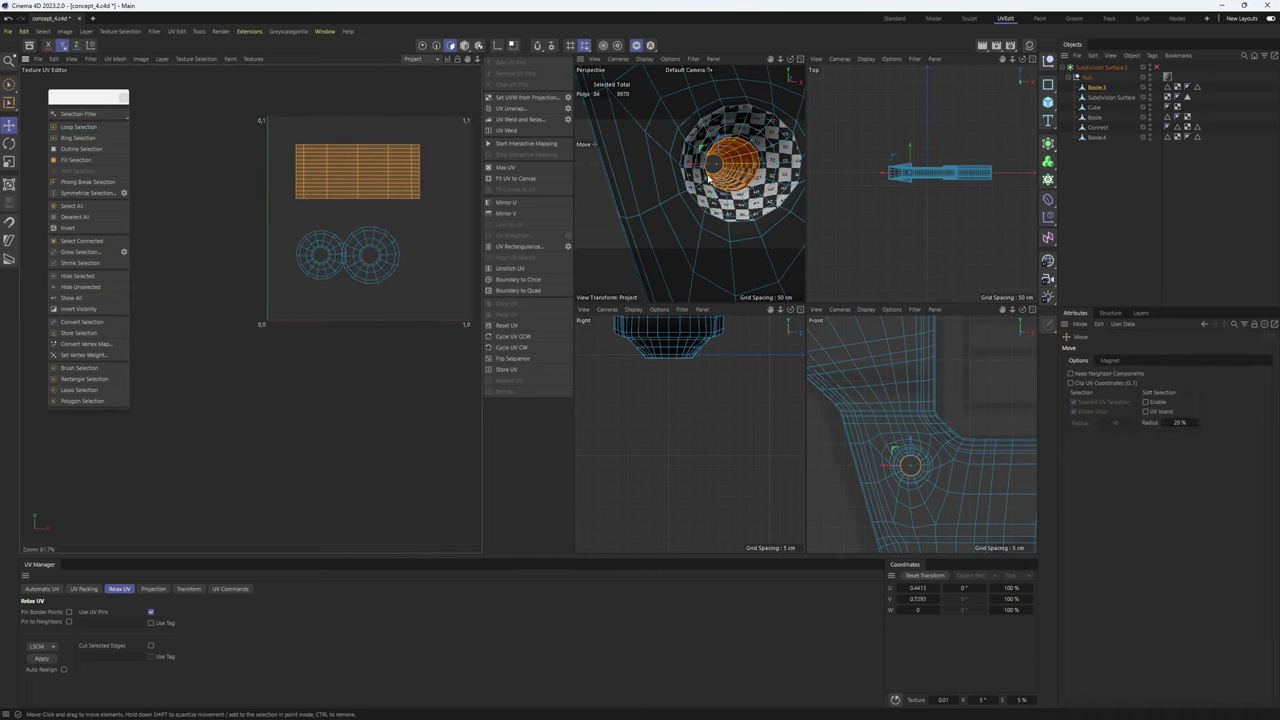
- Examine the checker texture inside the hole's tunnel for distortion
scroll(708, 178, "up", 5)
left_click_drag(700, 184, 650, 203, "alt")
scroll(690, 180, "down", 3)
scroll(668, 179, "up", 2)
scroll(680, 181, "up", 4)
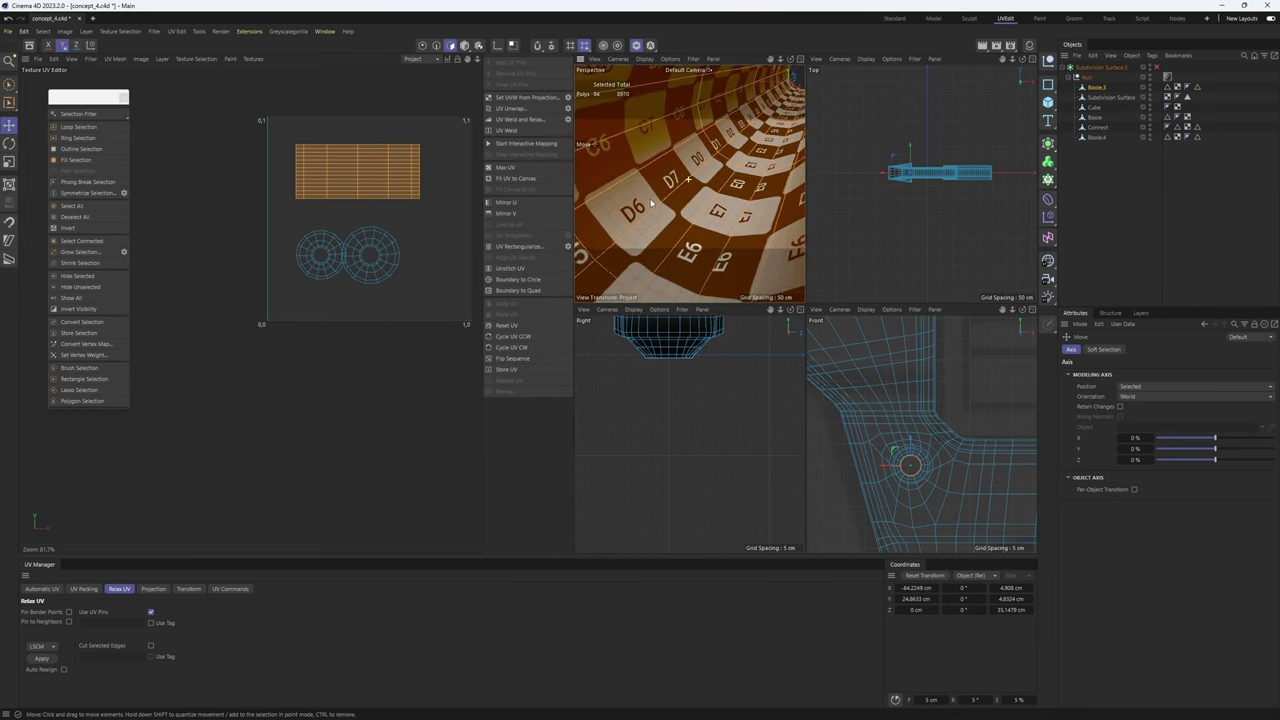
scroll(652, 200, "down", 2)
scroll(668, 170, "up", 5)
left_click_drag(709, 174, 709, 207, "alt")
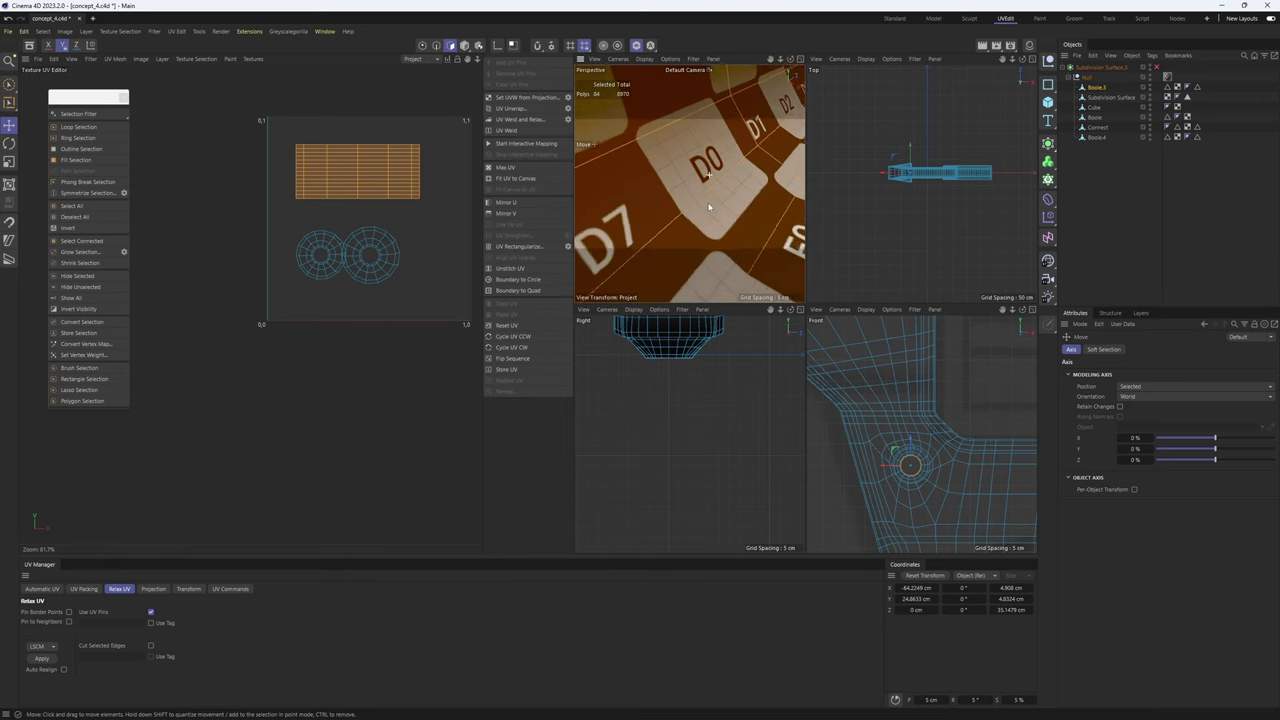
scroll(709, 207, "down", 6)
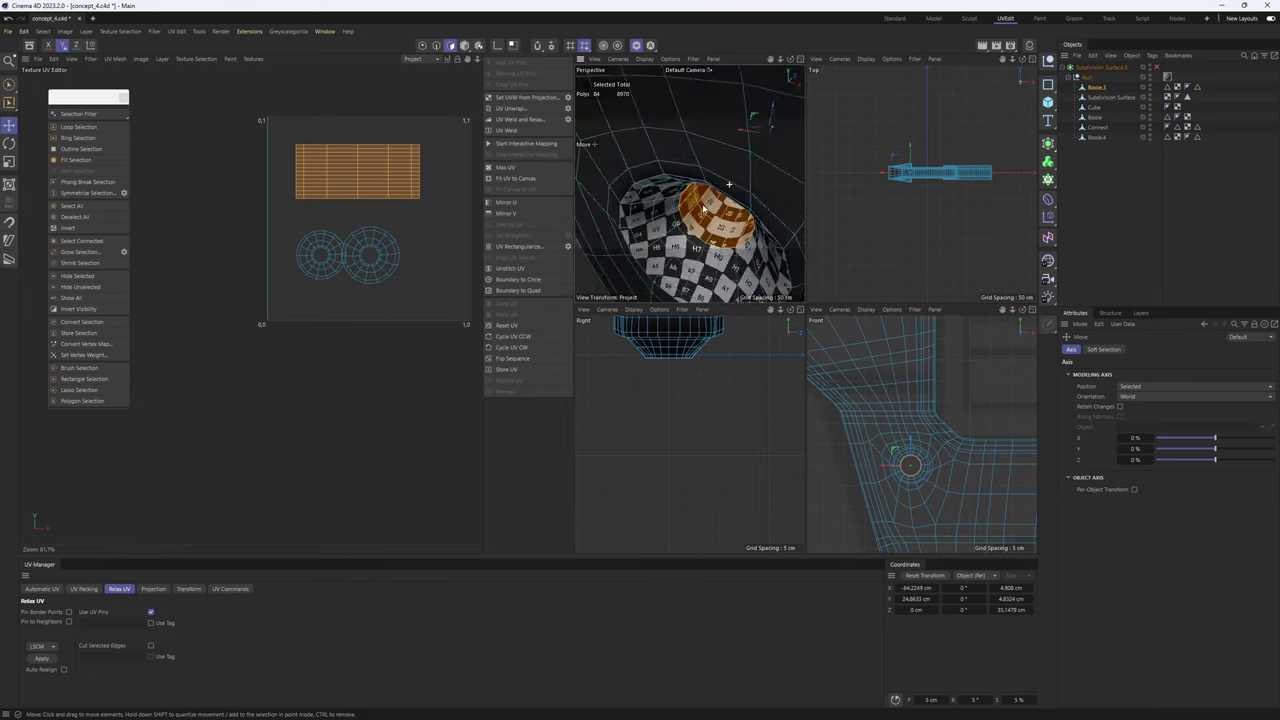
- Add both countersink ring islands to the tunnel selection and hide the selected polygons
double_click(366, 270)
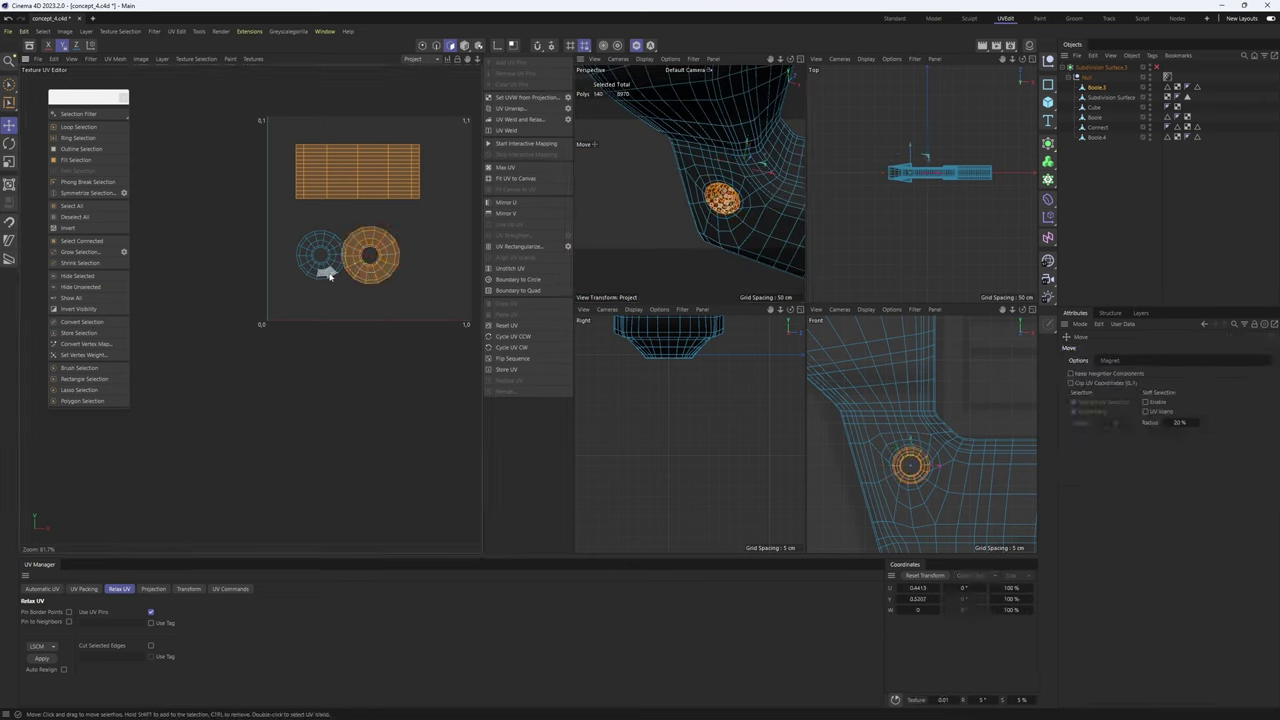
left_click(78, 277)
scroll(735, 192, "up", 5)
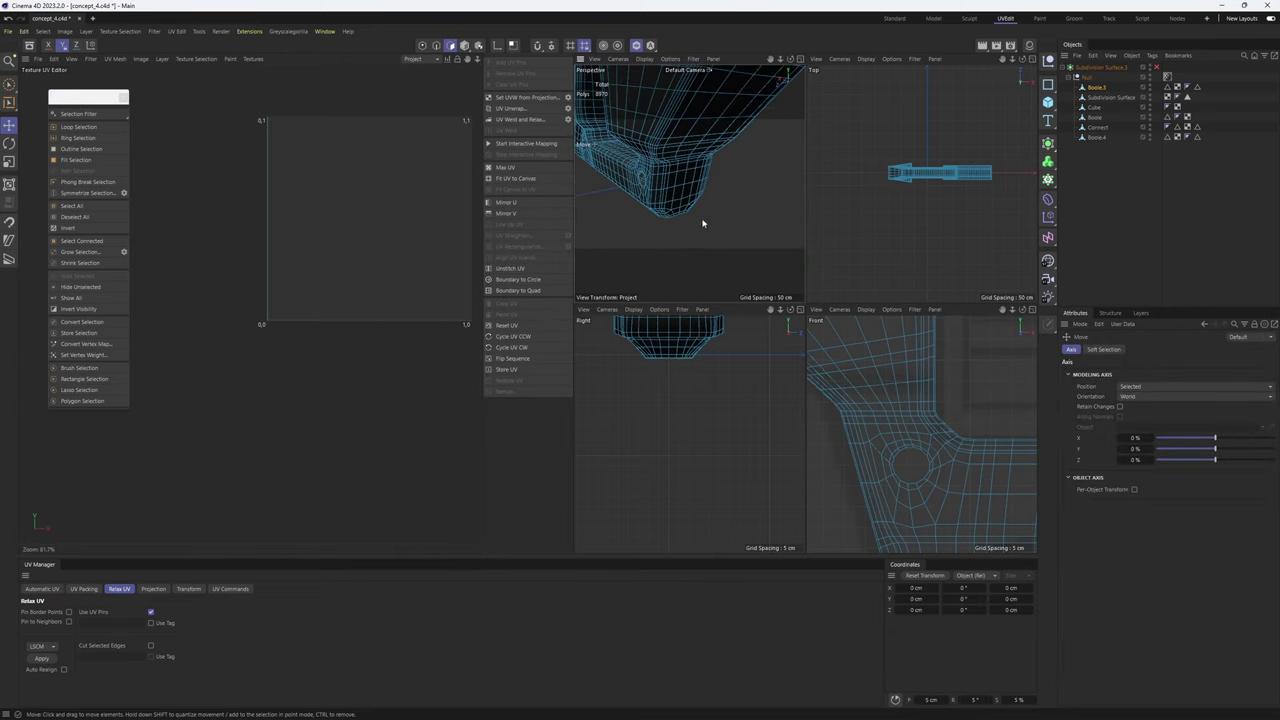
- Select the edge loops on both sides of the large opening in the gun body
middle_click(703, 223)
left_click_drag(703, 223, 712, 274, "alt")
scroll(722, 278, "up", 5)
left_click_drag(779, 298, 803, 333, "alt")
scroll(711, 274, "down", 3)
scroll(697, 220, "up", 3)
scroll(700, 240, "up", 3)
double_click(795, 267, "shift")
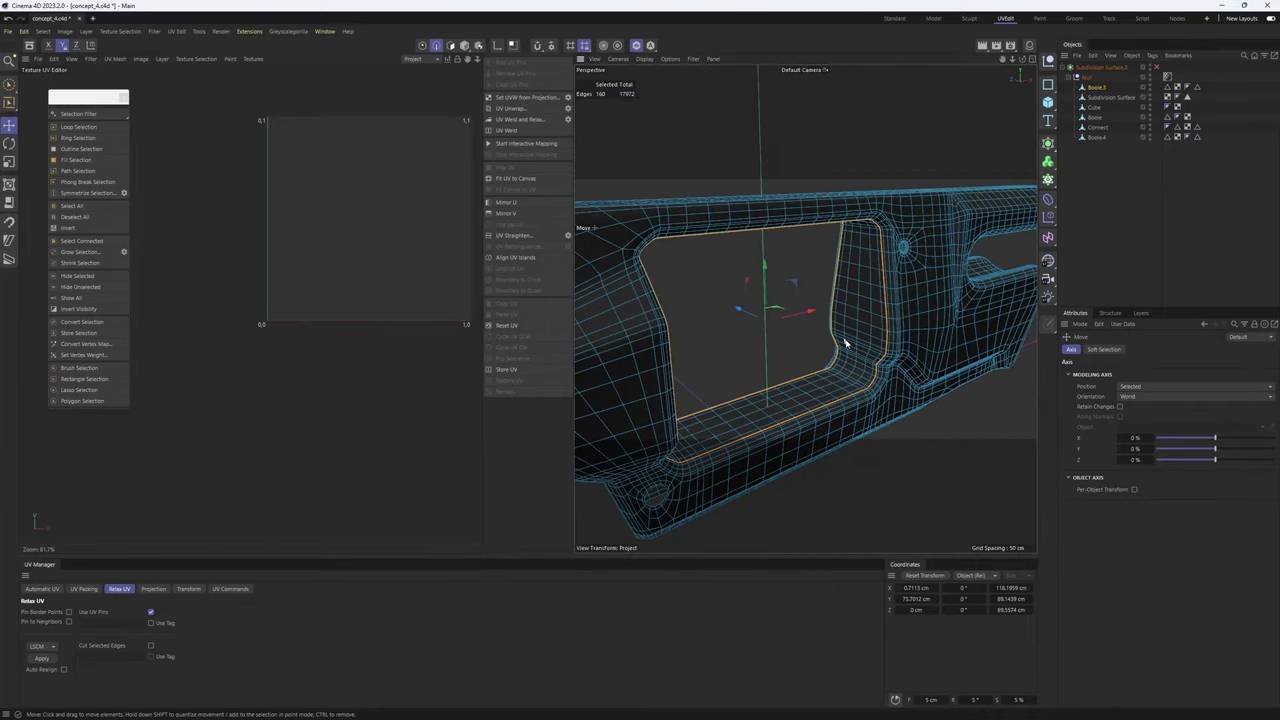
- Fill-select the opening's inner wall between the two edge loops
key("u")
key("f")
left_click(847, 343)
left_click_drag(920, 390, 796, 345, "alt")
scroll(868, 372, "up", 5)
scroll(871, 376, "up", 2)
- Add a seam path across the opening's inner wall to the two selected edge loops
key("Return")
key("Return")
key("e")
scroll(742, 391, "up", 4)
scroll(731, 396, "down", 8)
scroll(790, 360, "up", 10)
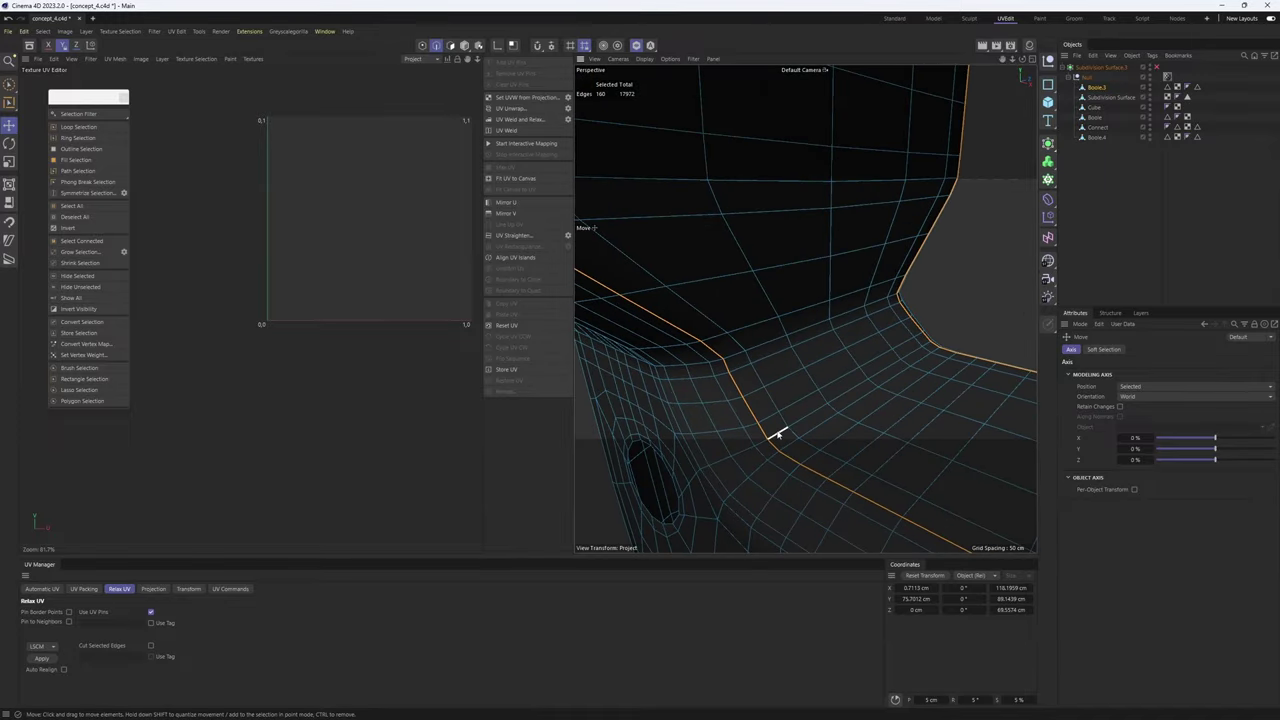
scroll(895, 378, "up", 3)
left_click(878, 355, "ctrl+shift")
- Unwrap the polygons of the large opening's inner wall along the selected edges
scroll(822, 375, "down", 10)
mouse_move(822, 375)
left_mouse_down("alt")
mouse_move(923, 363)
mouse_move(807, 365)
left_mouse_up("alt")
scroll(806, 366, "up", 10)
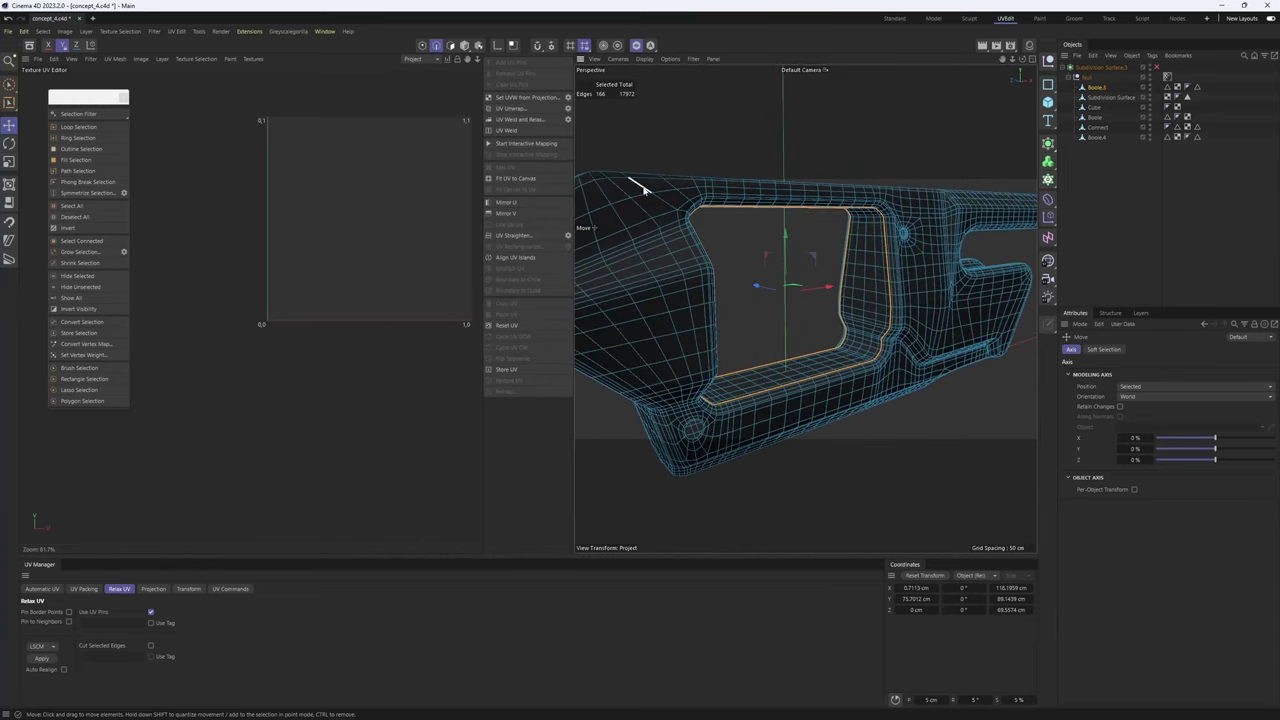
key("Return")
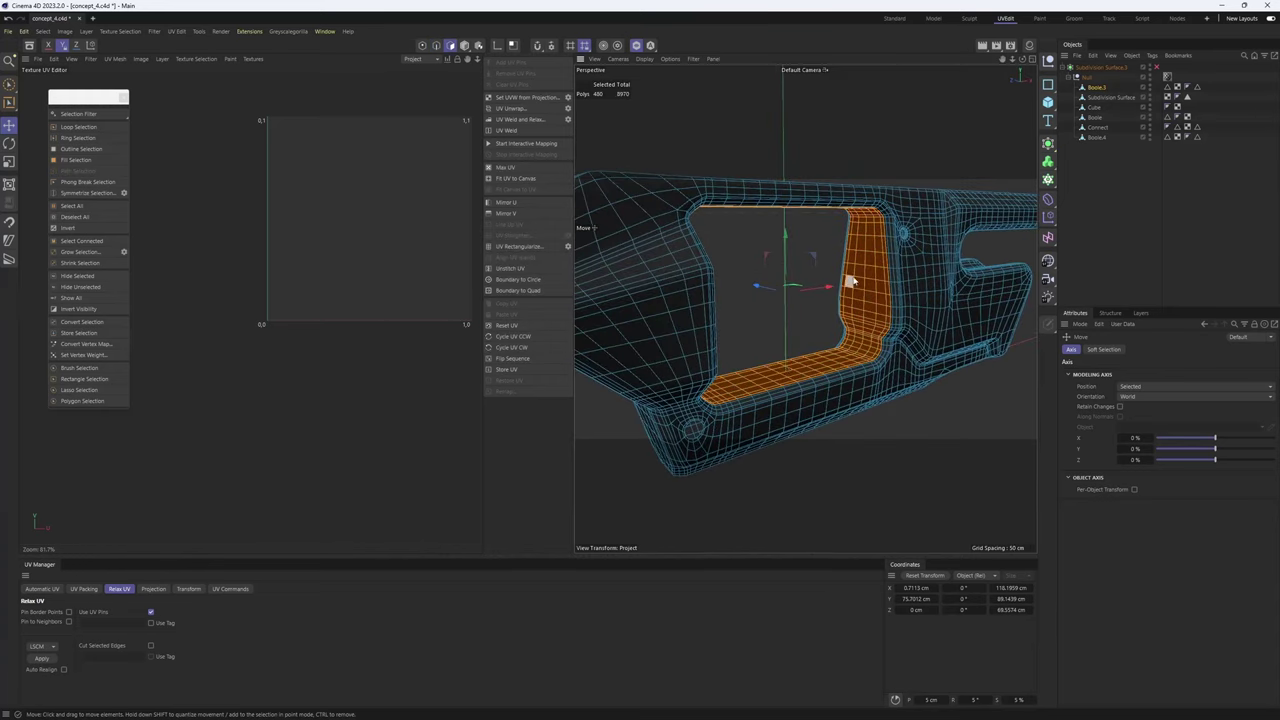
key("Return")
left_click(507, 109)
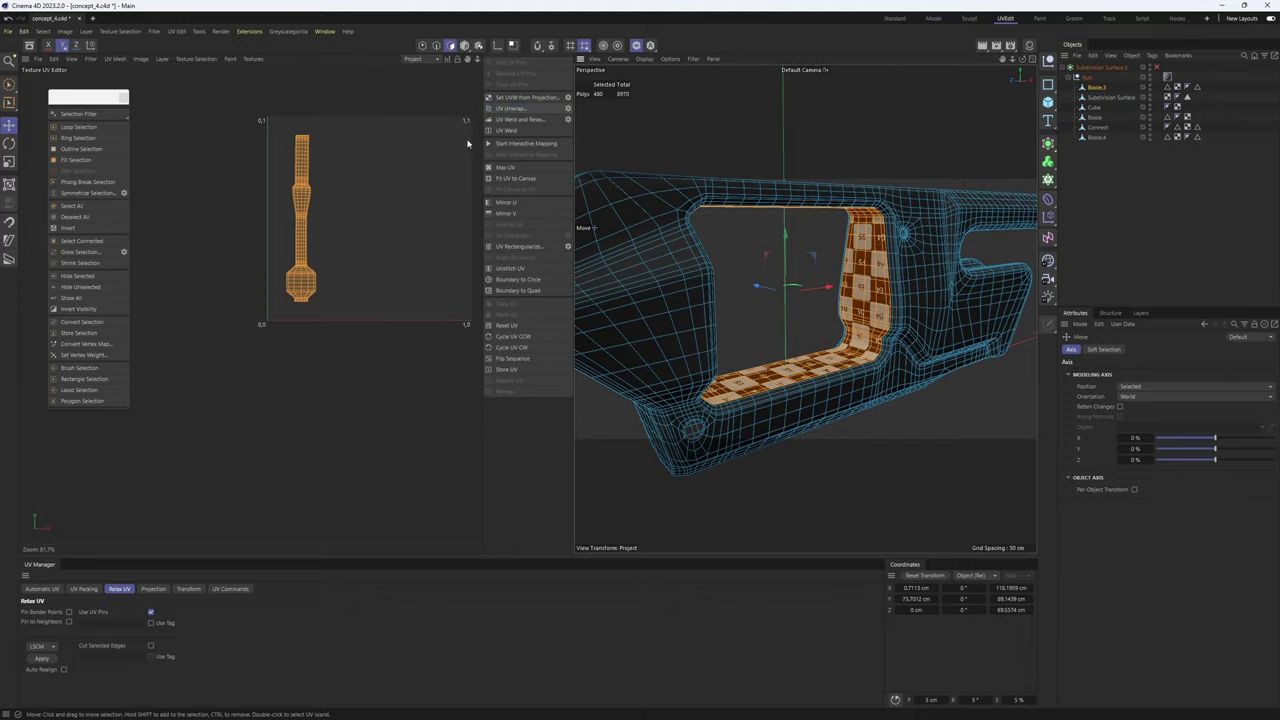
- Examine the checker texture along the opening's inner wall for distortion
scroll(312, 254, "up", 5)
left_click_drag(828, 316, 655, 350, "alt")
scroll(800, 316, "up", 4)
scroll(701, 302, "up", 8)
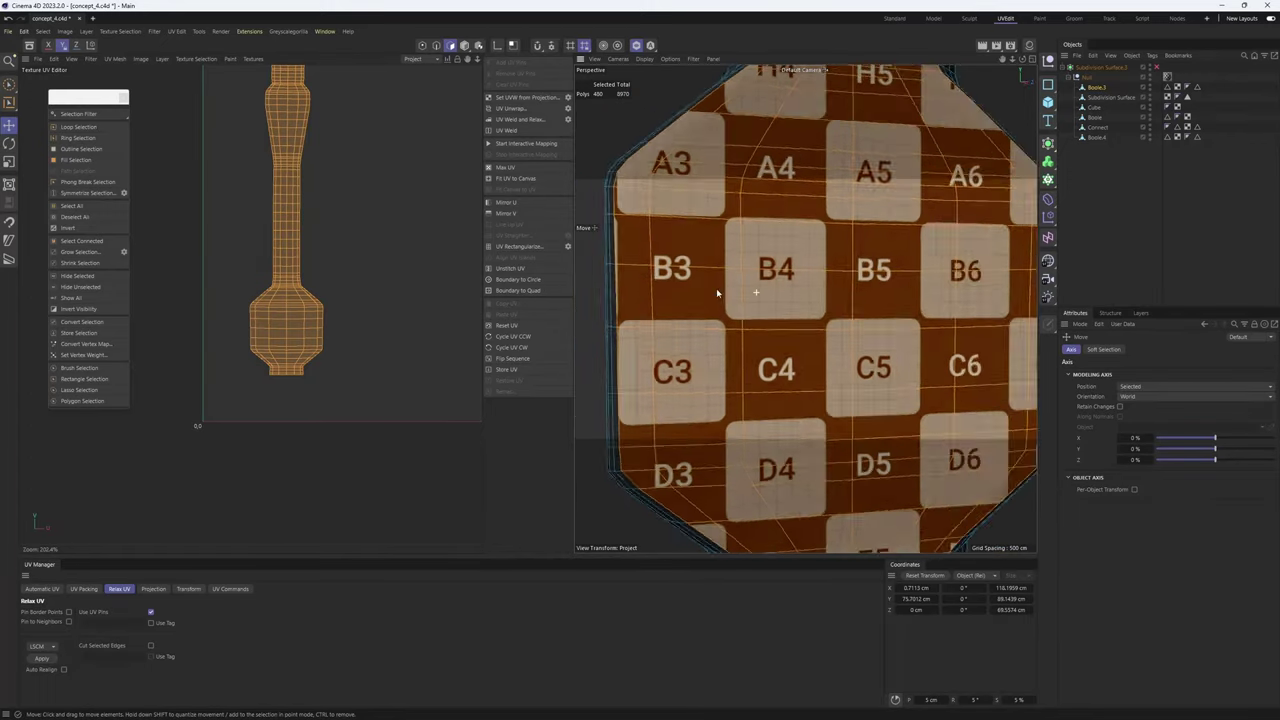
scroll(755, 314, "up", 8)
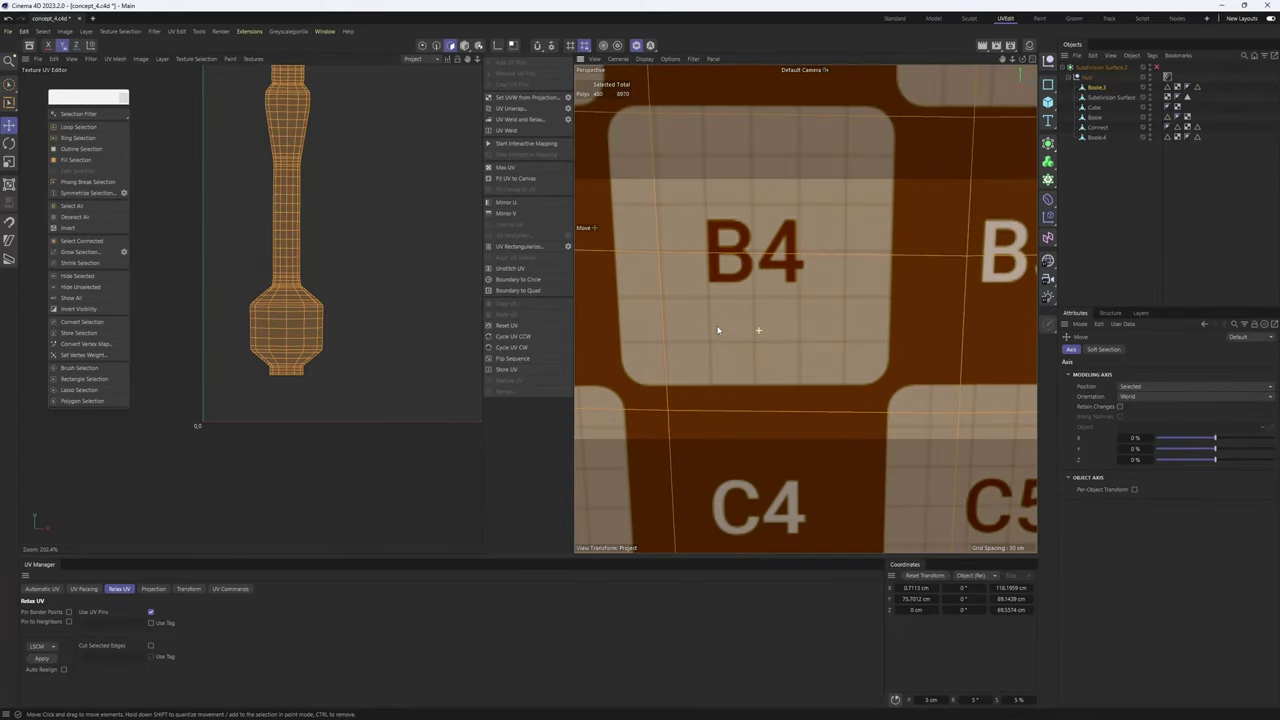
scroll(836, 343, "down", 10)
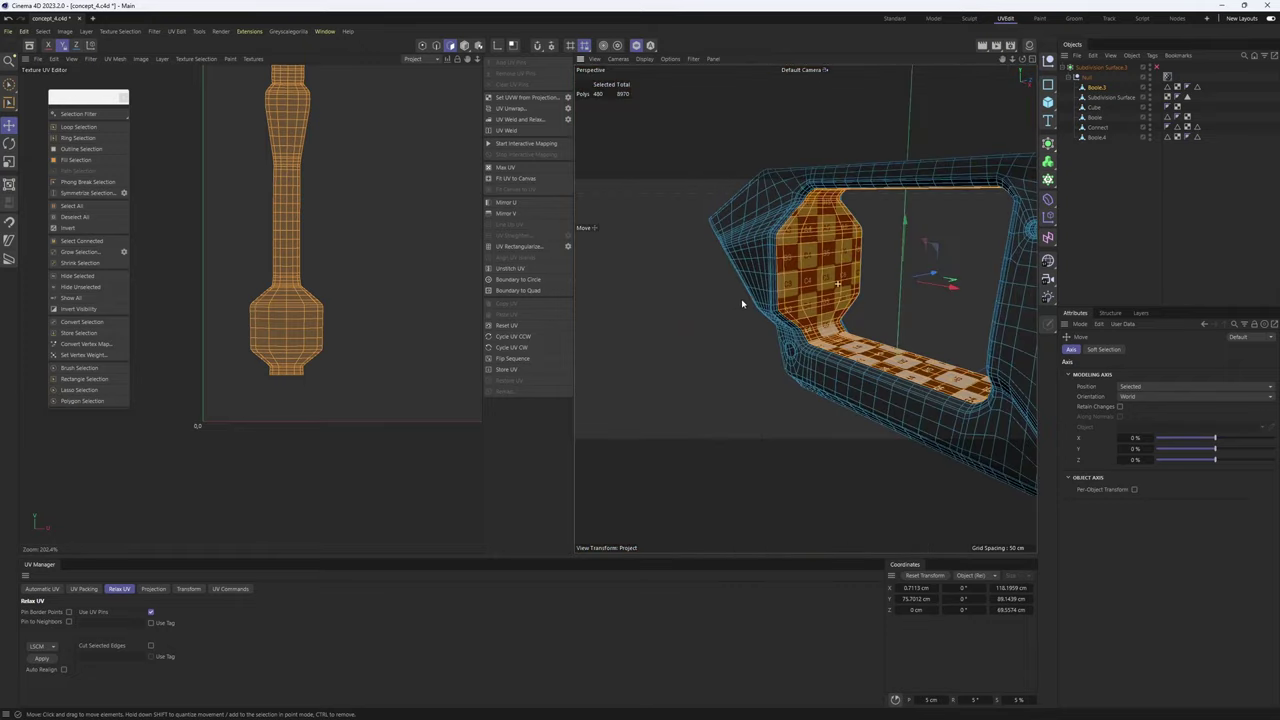
scroll(768, 314, "down", 2)
scroll(255, 290, "down", 4)
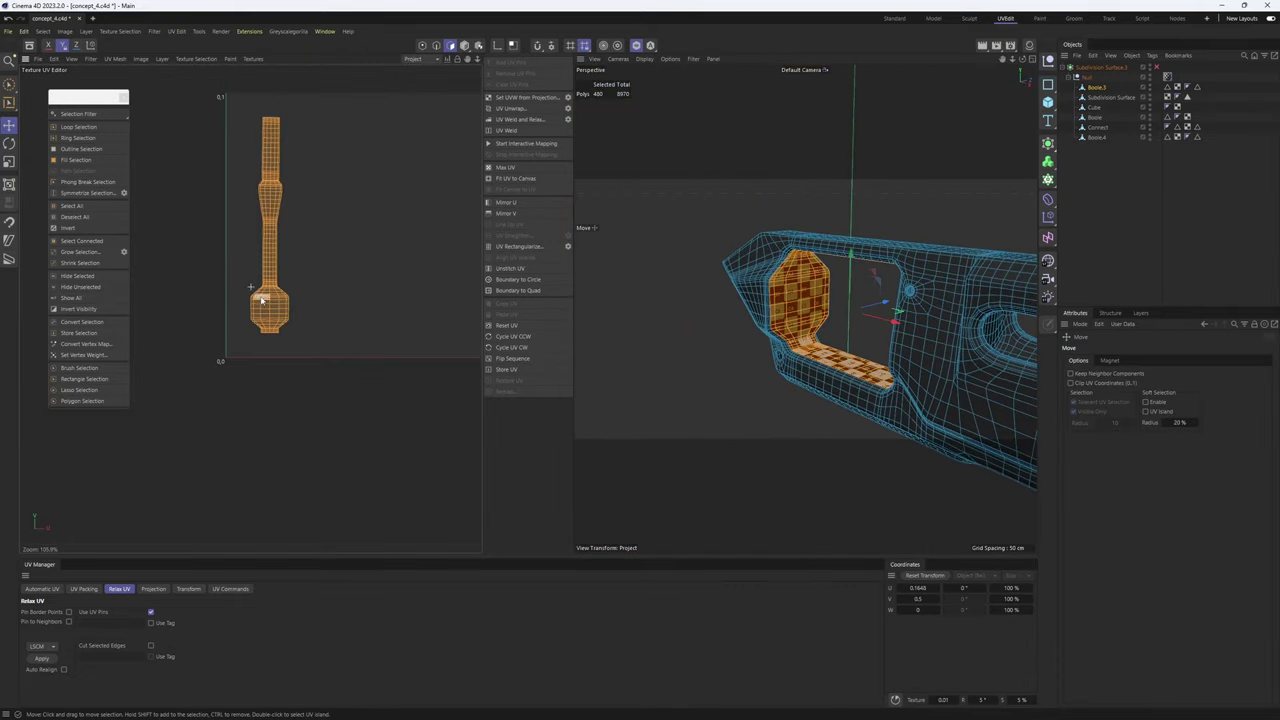
- Hide the unwrapped inner wall and select the two edge loops bounding the rim of the small round hole beside the opening
left_click(88, 278)
left_click_drag(666, 298, 809, 277, "alt")
right_click_drag(809, 277, 914, 283, "alt")
middle_click_drag(914, 283, 733, 267, "alt")
left_click_drag(733, 267, 1006, 298, "alt")
scroll(715, 276, "up", 10)
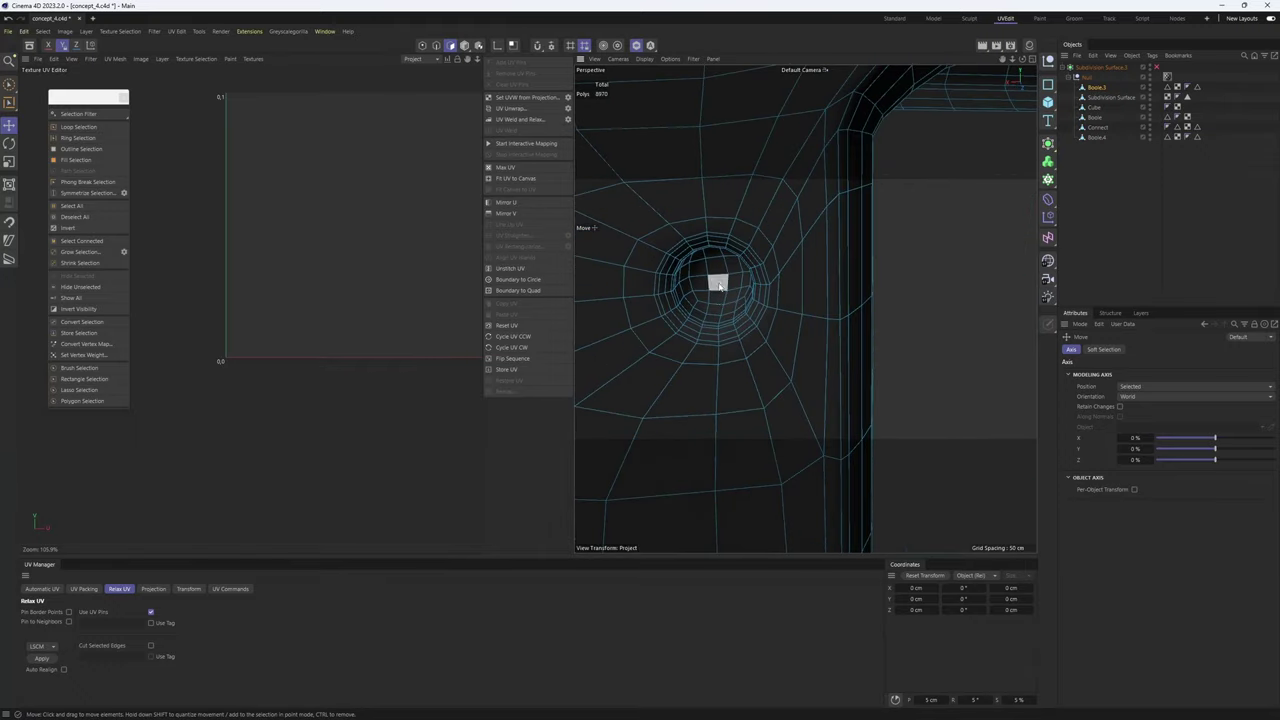
key("Return")
key("Return")
scroll(692, 322, "up", 4)
left_click_drag(756, 333, 724, 310, "alt")
double_click(722, 348)
double_click(766, 334, "shift")
- Fill-select the rim ring between the two loops, and unwrap it with an LSCM relax
scroll(782, 322, "down", 5)
key("u")
key("f")
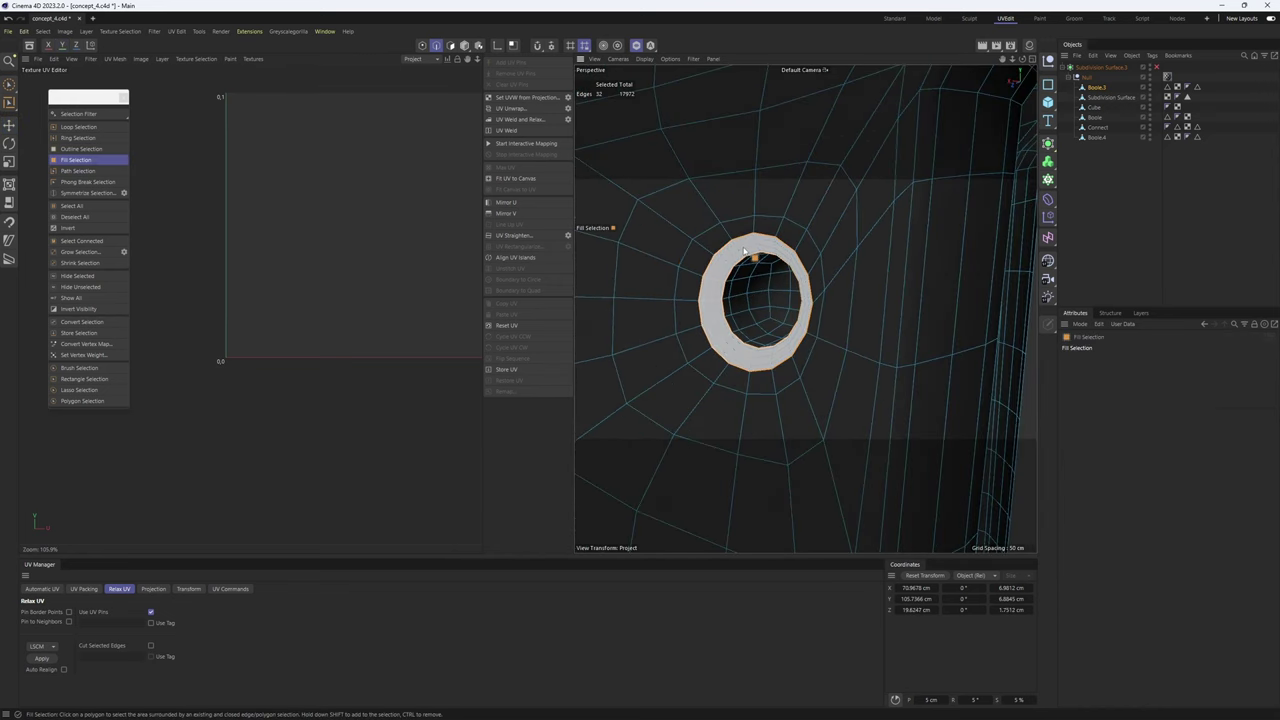
left_click(752, 254)
left_click_drag(752, 254, 836, 257, "alt")
left_click(509, 109)
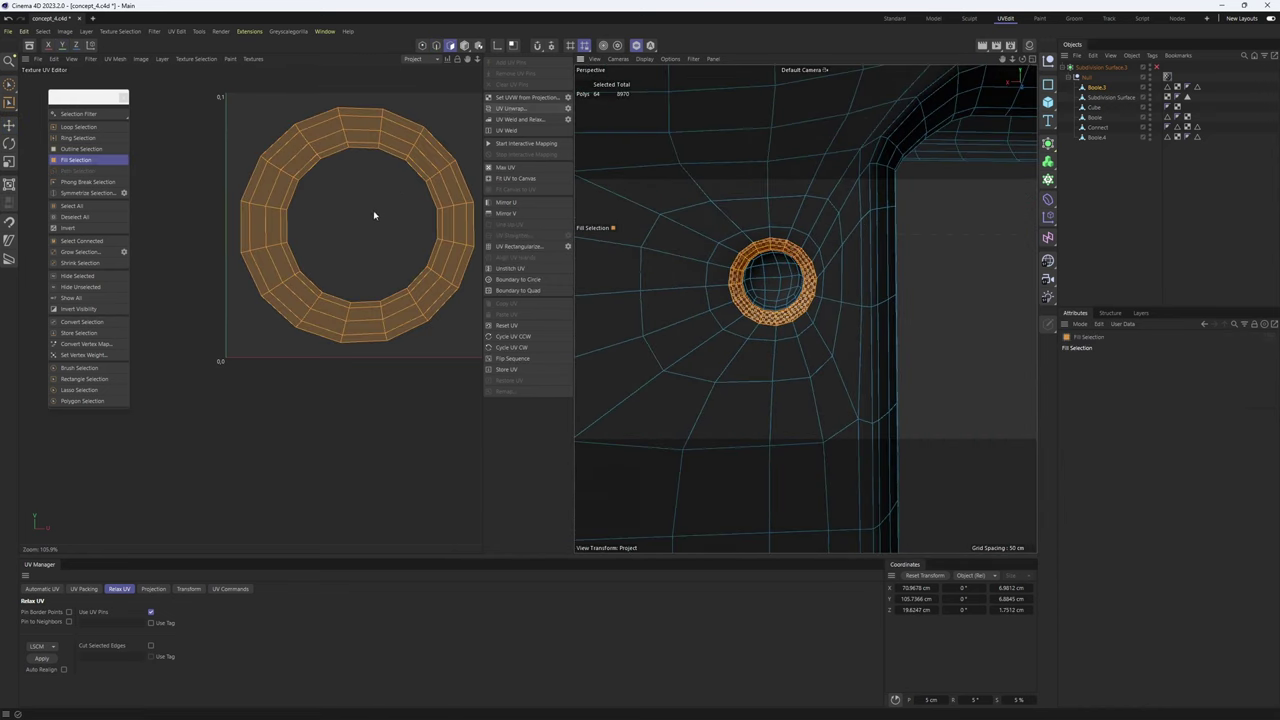
left_click(43, 659)
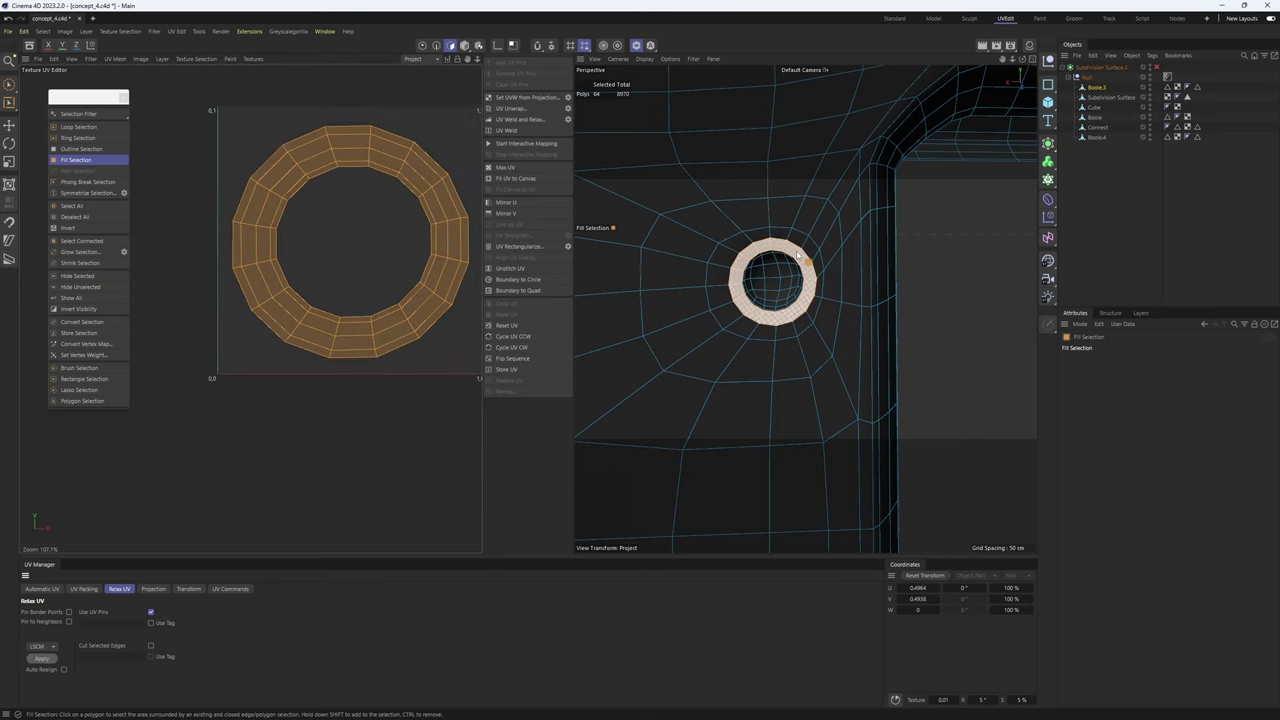
scroll(826, 264, "down", 3)
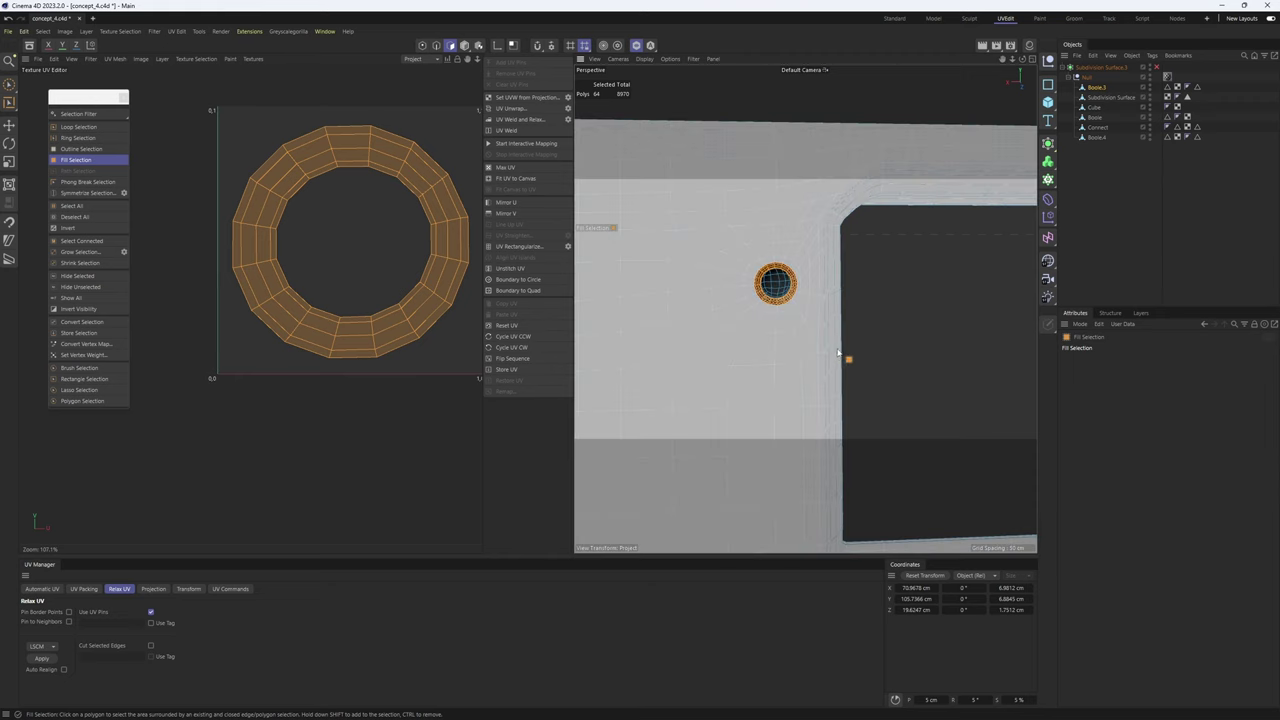
key("e")
left_click_drag(303, 342, 25, 614)
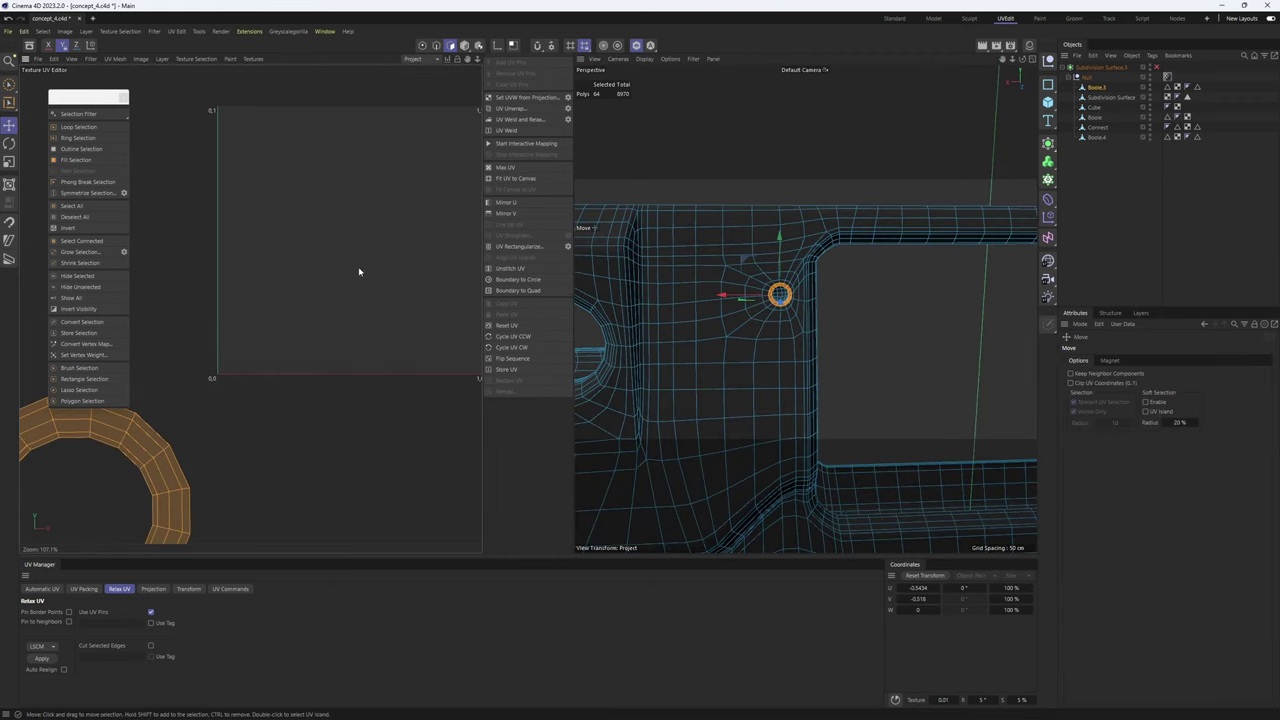
key("ctrl+z")
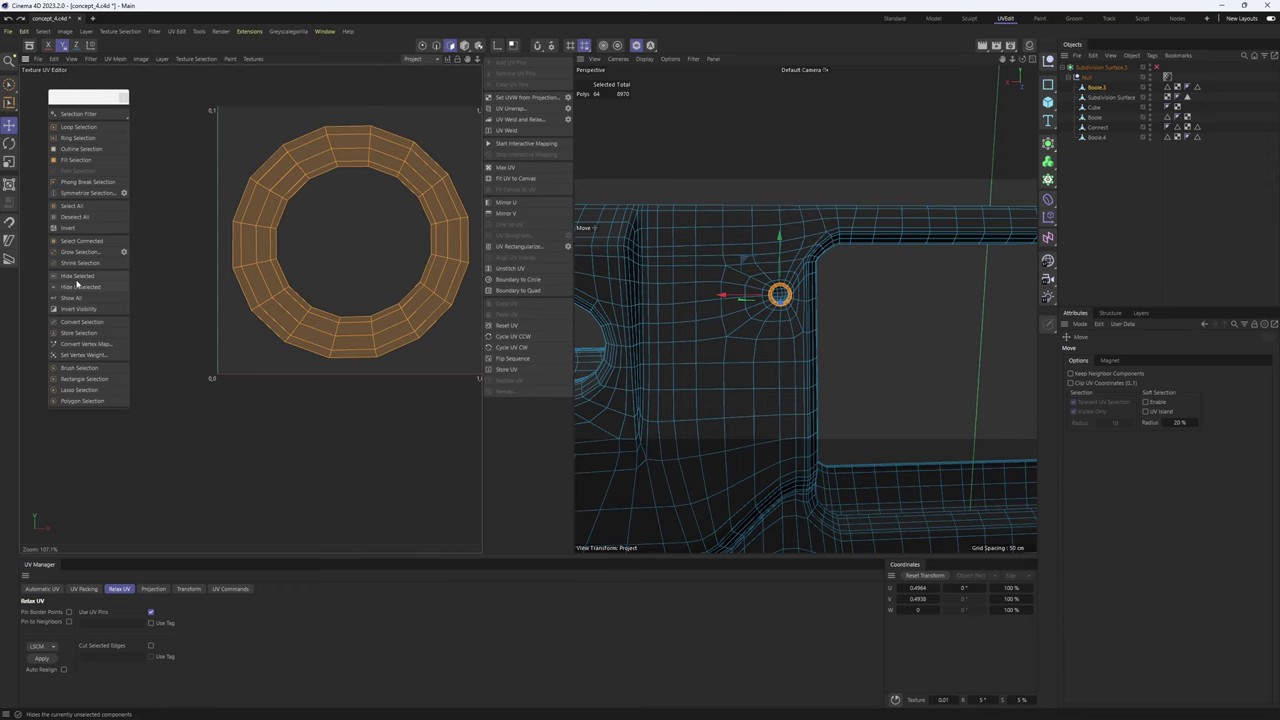
- Hide the unwrapped rim ring and select the edge loop around the bottom cap inside the hole
left_click(77, 286)
scroll(790, 305, "up", 6)
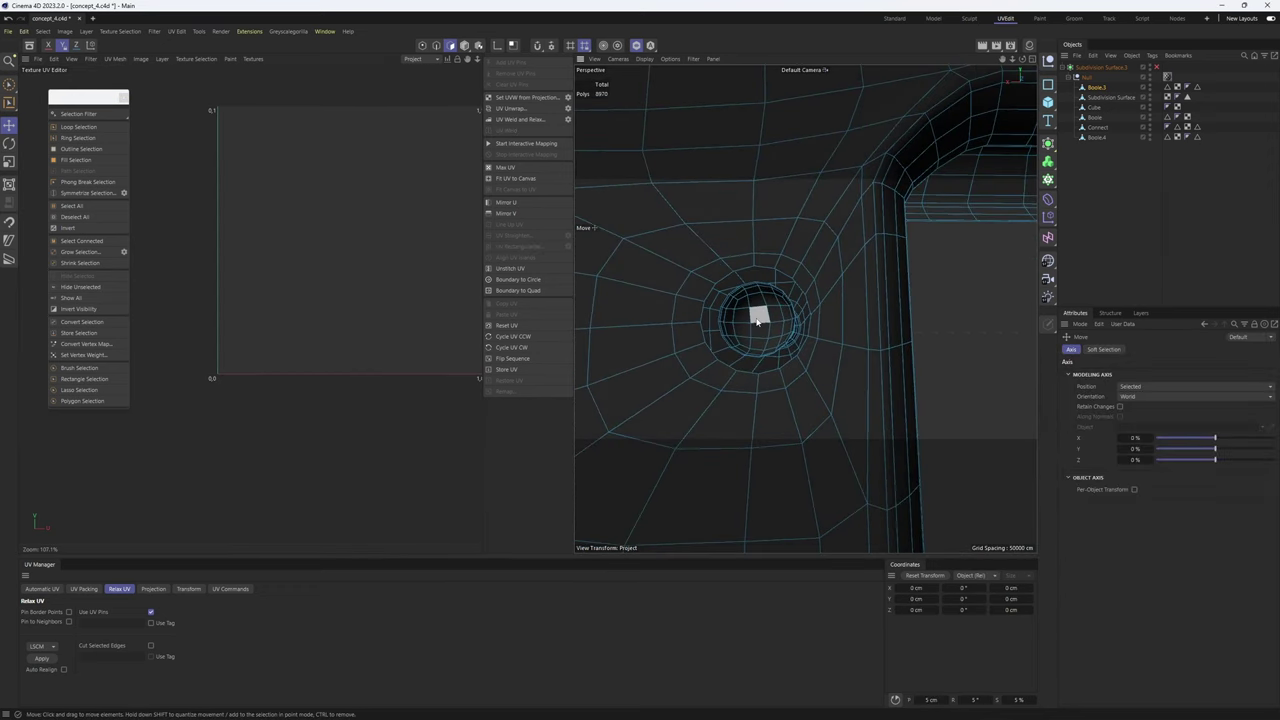
scroll(757, 321, "up", 5)
left_click_drag(730, 303, 703, 293, "alt")
scroll(711, 280, "down", 4)
key("u")
key("l")
key("Return")
key("Return")
left_click(714, 268)
key("e")
- Add a seam path from the cap loop to the hole's outer edge and unwrap the hole's interior
scroll(717, 267, "up", 2)
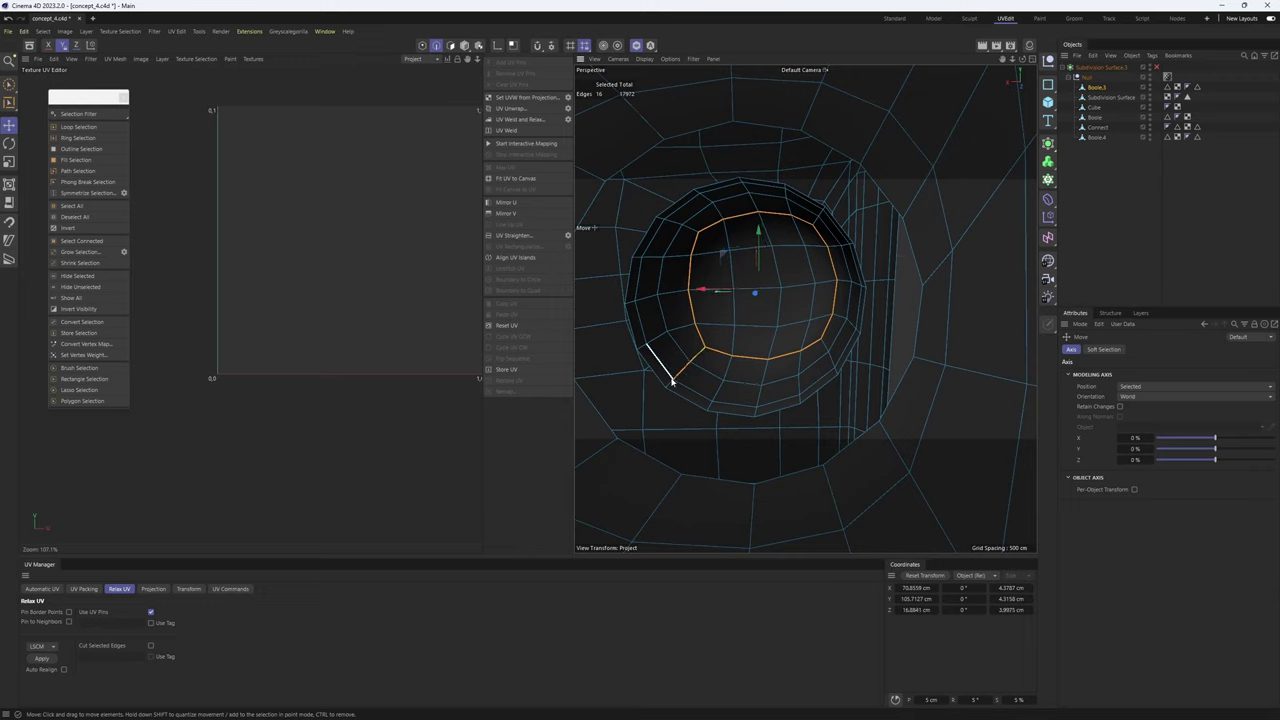
key("Return")
double_click(757, 336)
key("Return")
key("Return")
left_click(516, 110)
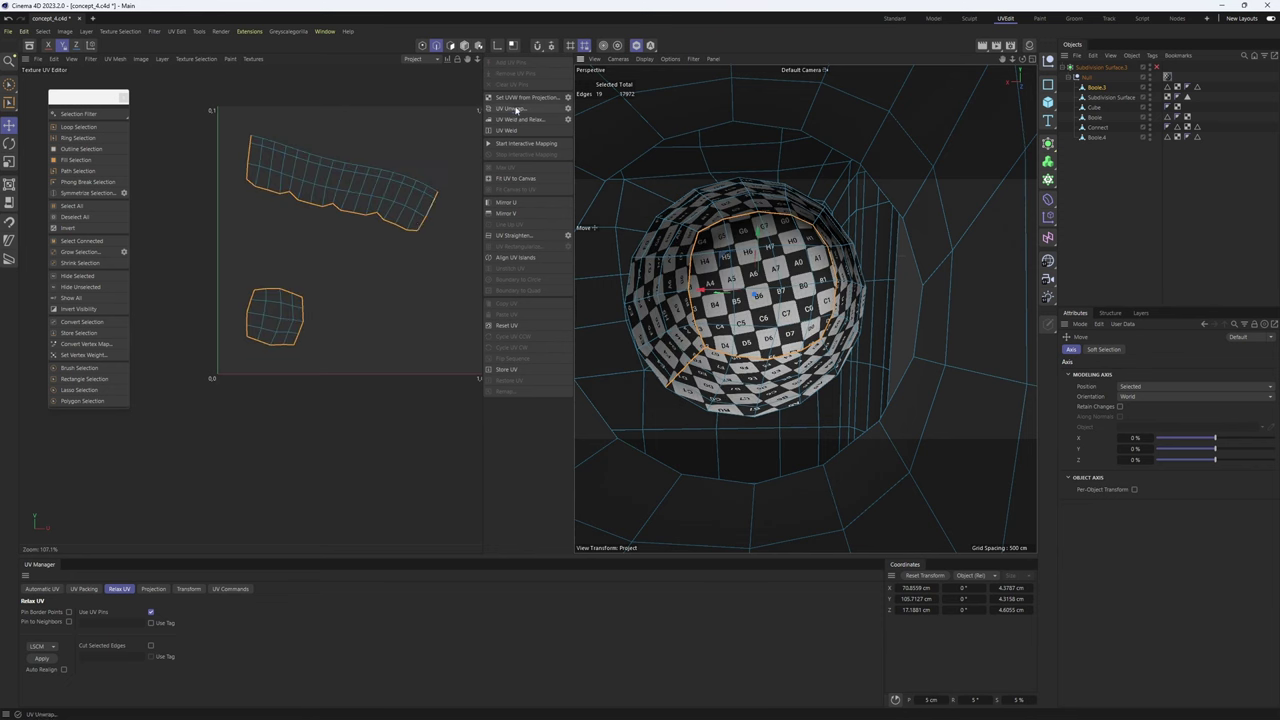
- Align the side wall's UV island to the axis using one of its crosswise edges
key("Return")
left_click(354, 201)
double_click(355, 208)
key("r")
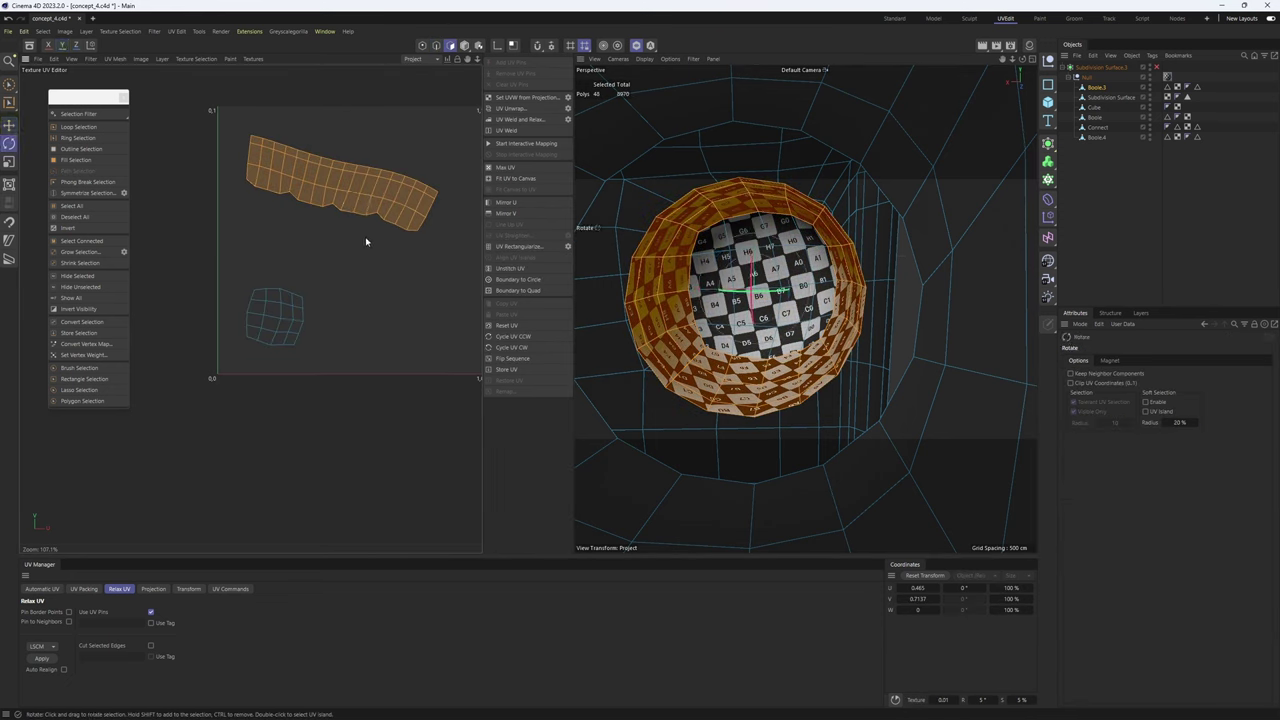
key("Return")
key("Return")
left_click(341, 181)
left_click(533, 259)
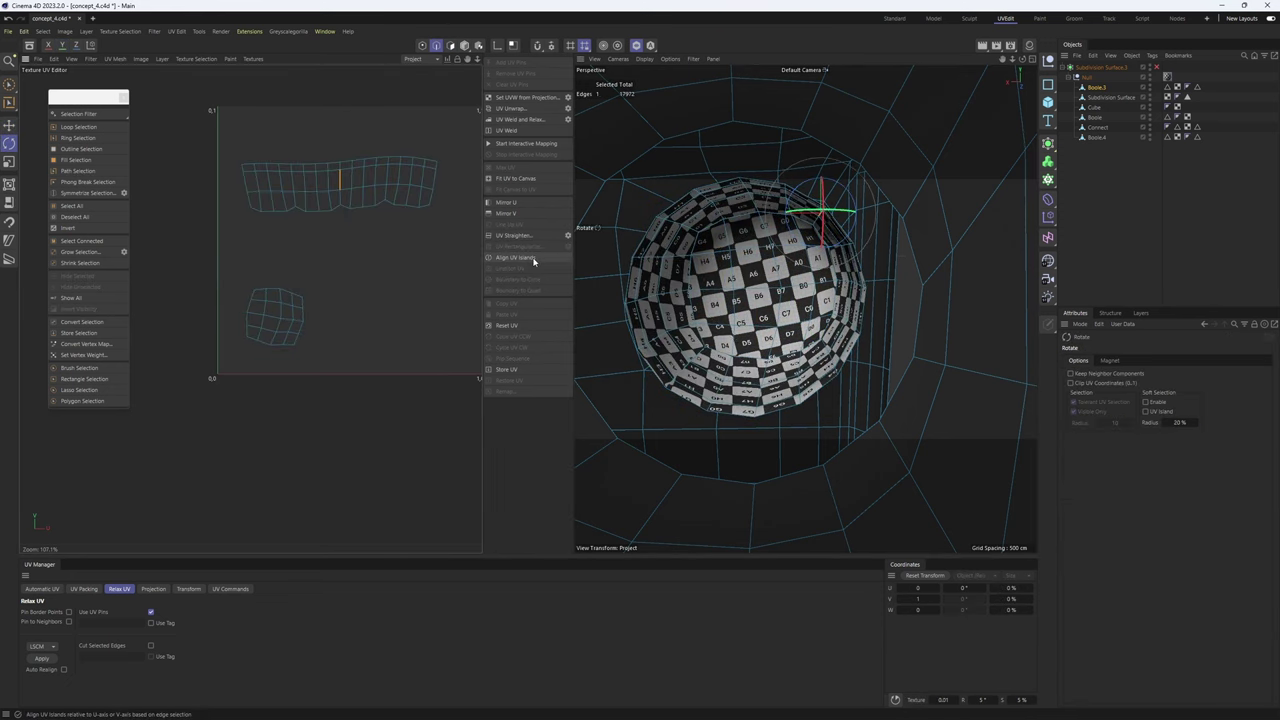
- Move the cap's UV island beneath the middle of the side wall strip and relax both islands with LSCM
key("Return")
double_click(280, 321)
key("e")
left_click_drag(280, 321, 345, 272)
double_click(357, 190, "shift")
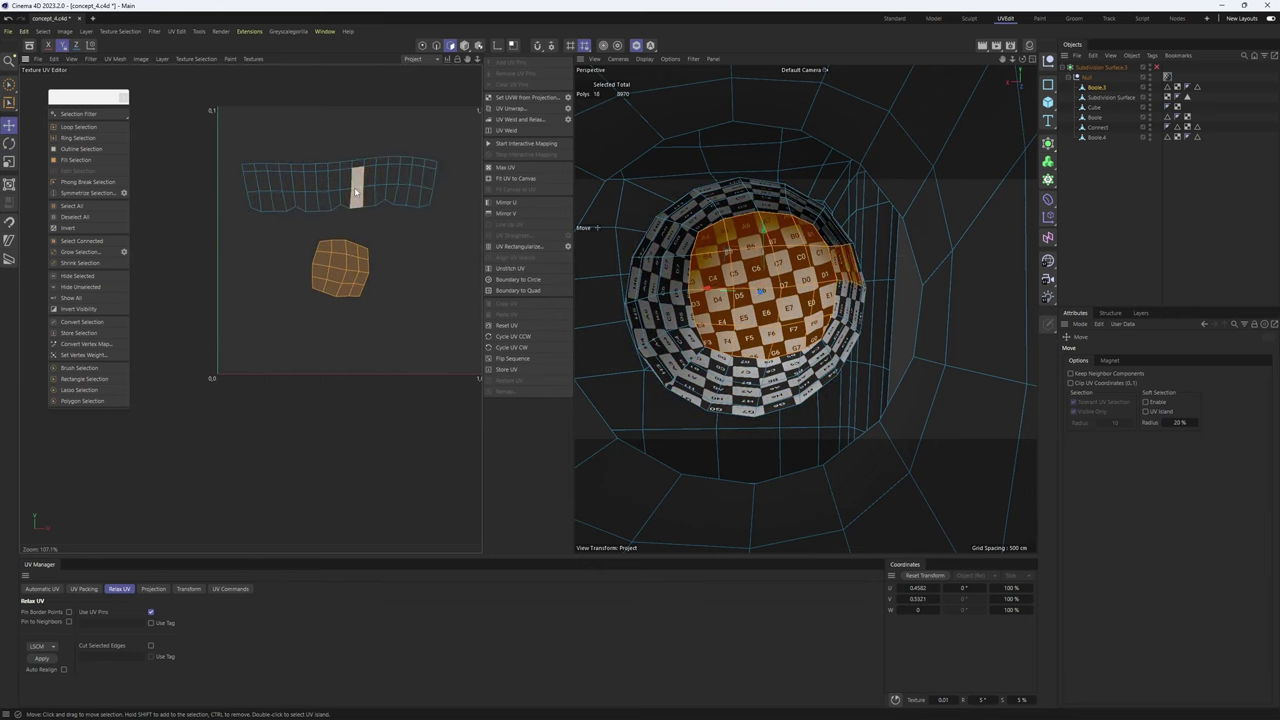
left_click(40, 660)
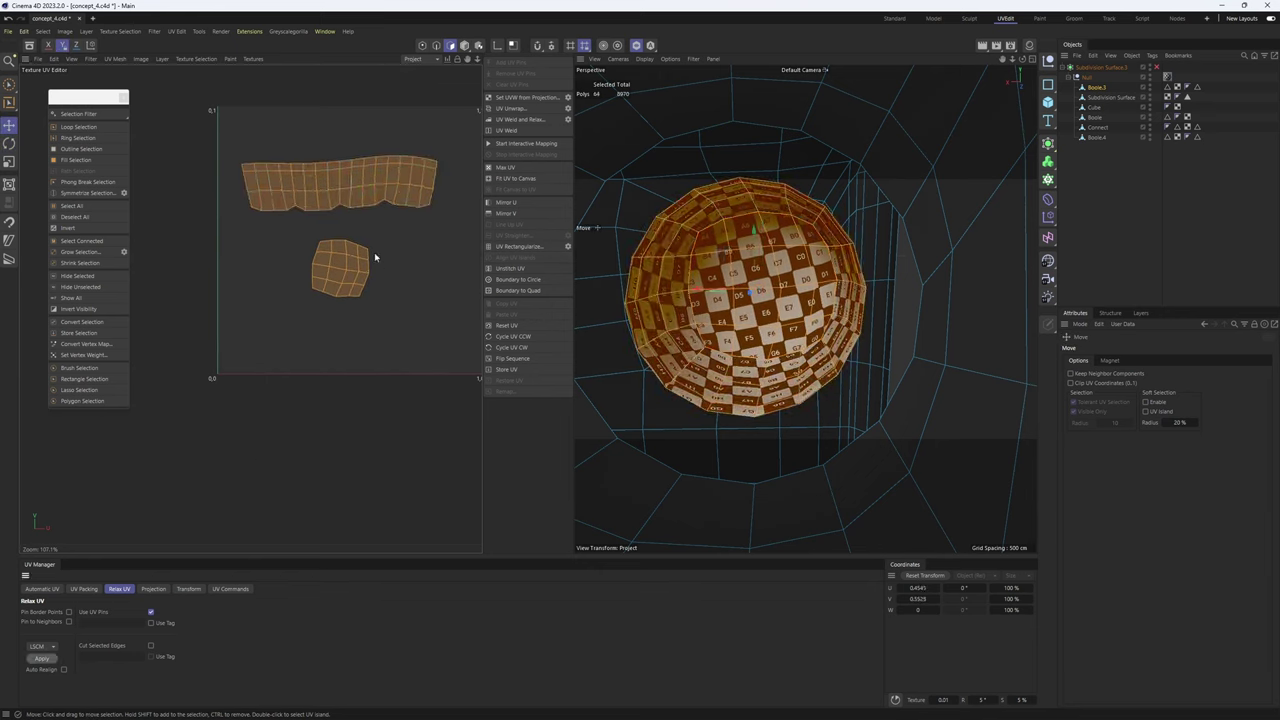
- Straighten the upper boundary edge of the side wall island and convert that edge selection to points
key("Return")
key("Return")
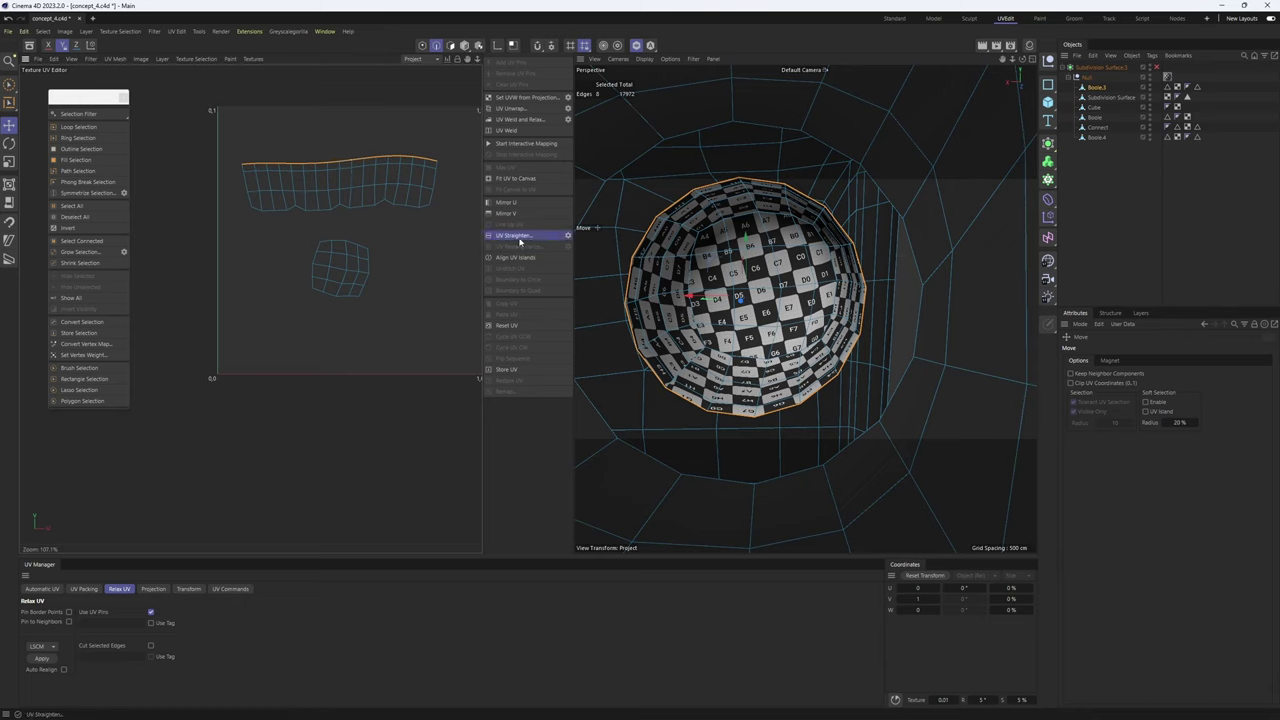
left_click(422, 45, "ctrl")
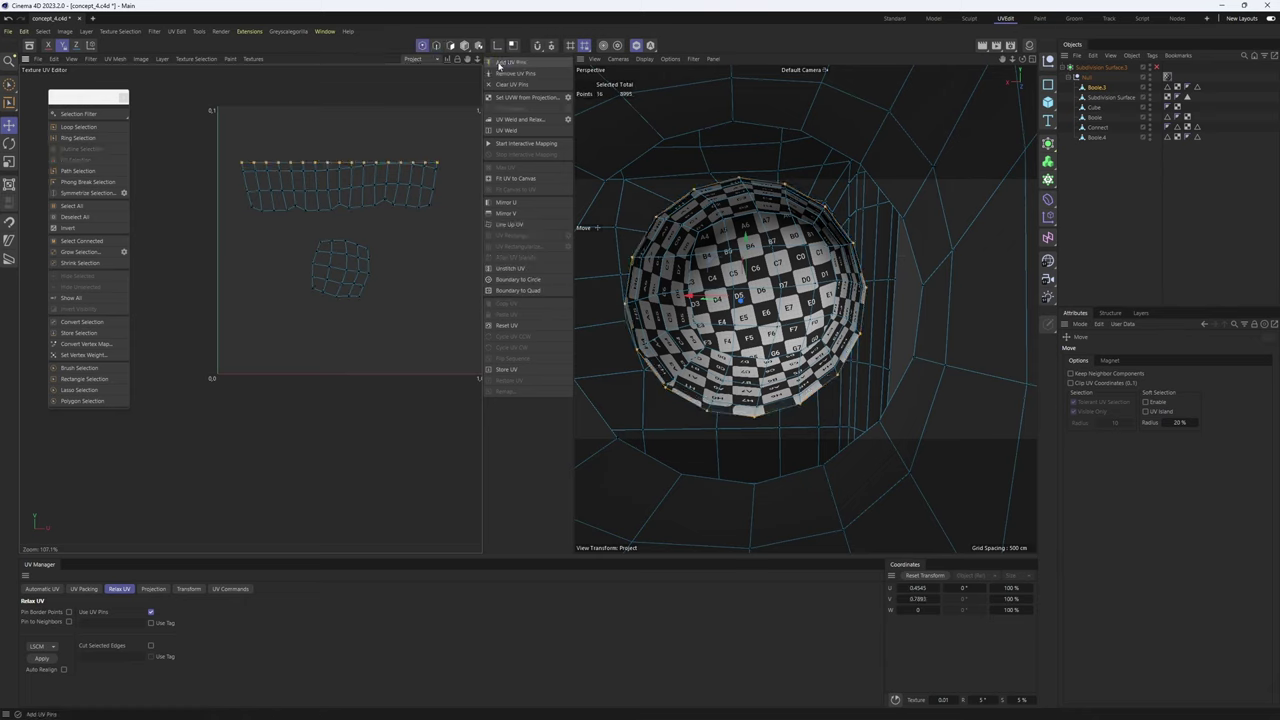
- Pin the straightened boundary points and relax both UV islands with LSCM
left_click(499, 66)
key("Return")
left_click(43, 659)
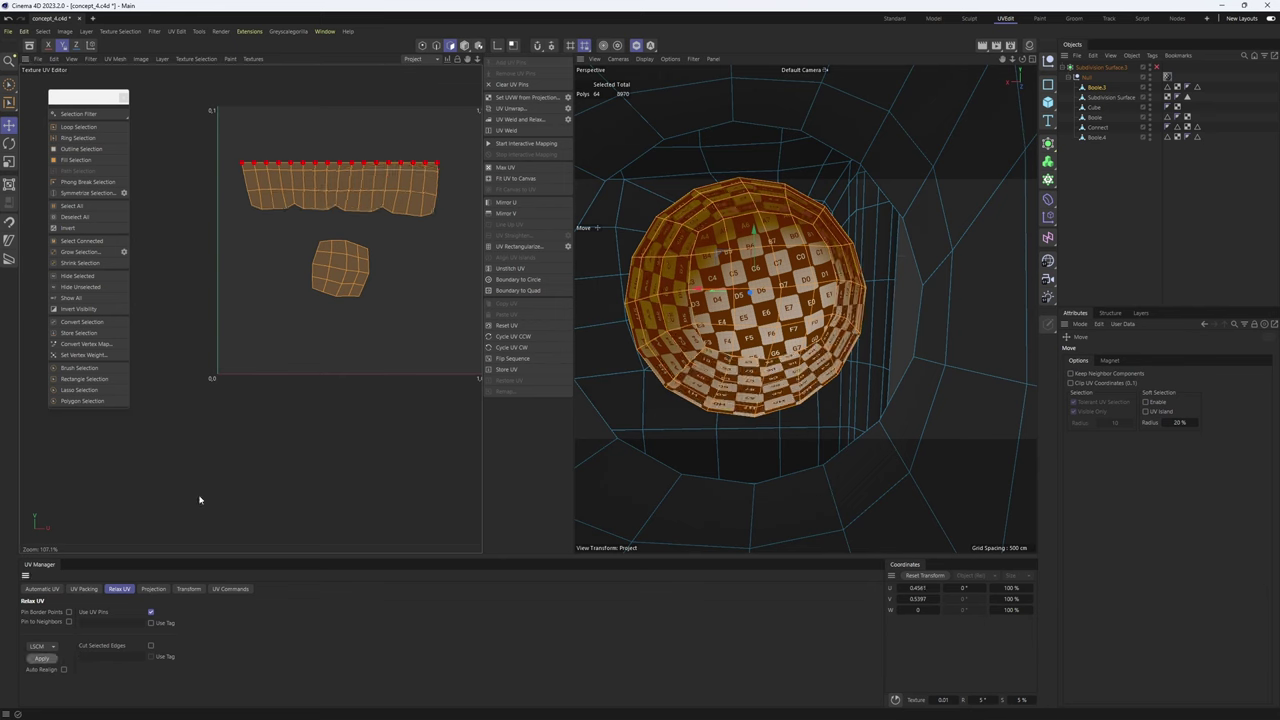
- Rotate the cap's UV island slightly to straighten it, and hide the hole's interior polygons
double_click(337, 290)
left_click_drag(335, 290, 364, 287)
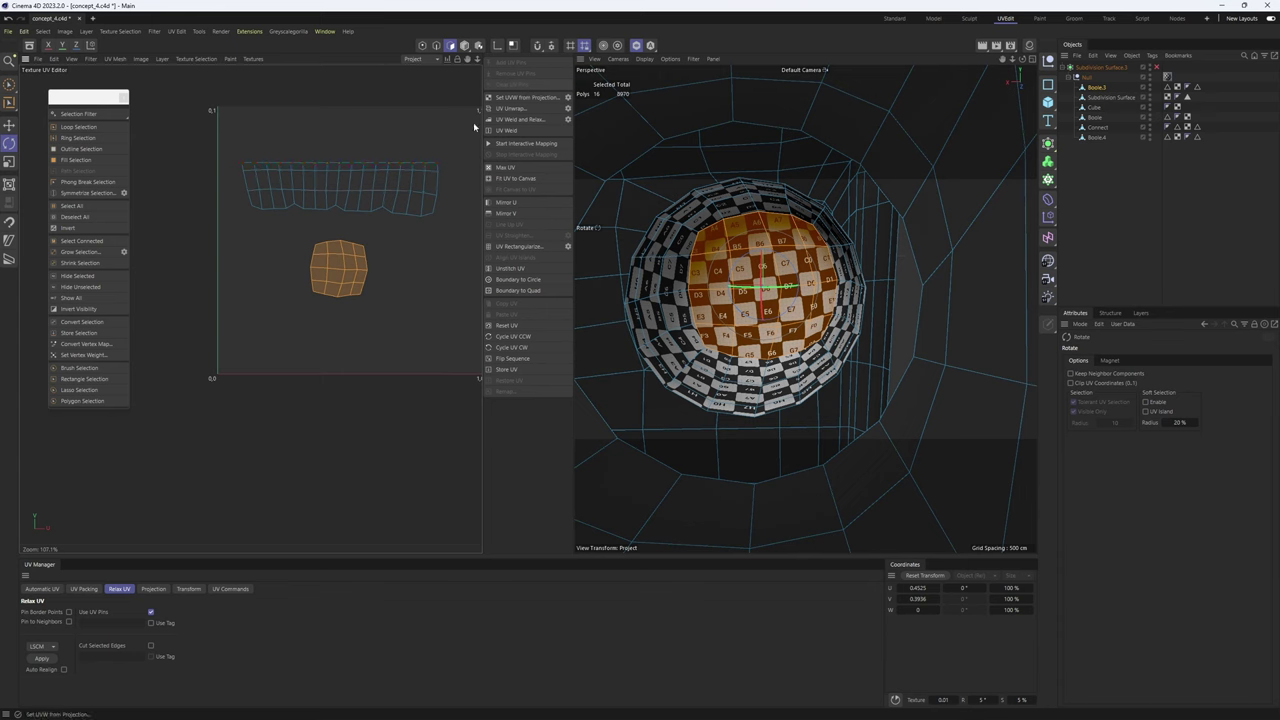
key("ctrl+a")
left_click(314, 201)
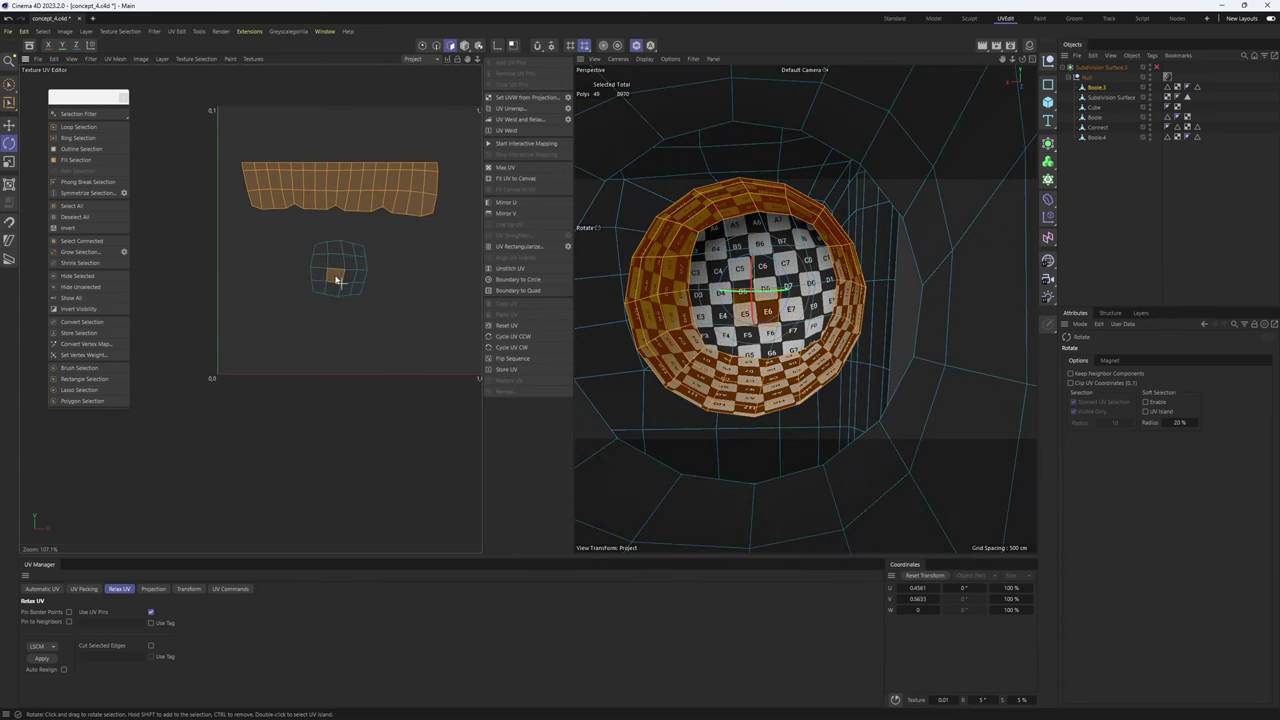
left_click(81, 278)
- Select the two edge loops bounding the rim of the matching round hole on the body's opposite side
scroll(734, 280, "down", 5)
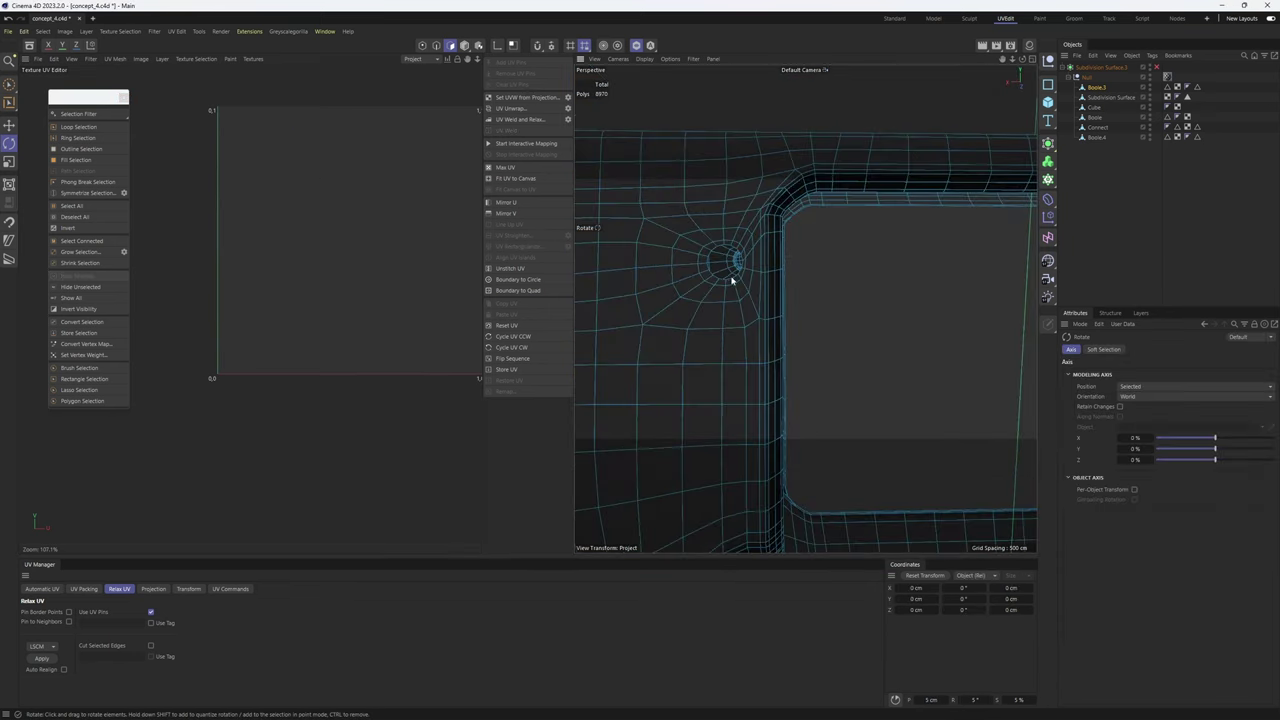
left_click_drag(734, 280, 868, 256, "alt")
scroll(810, 290, "down", 4)
left_click_drag(800, 294, 560, 264, "alt")
scroll(840, 285, "up", 6)
scroll(826, 313, "up", 5)
key("Return")
left_click_drag(834, 316, 878, 330, "alt")
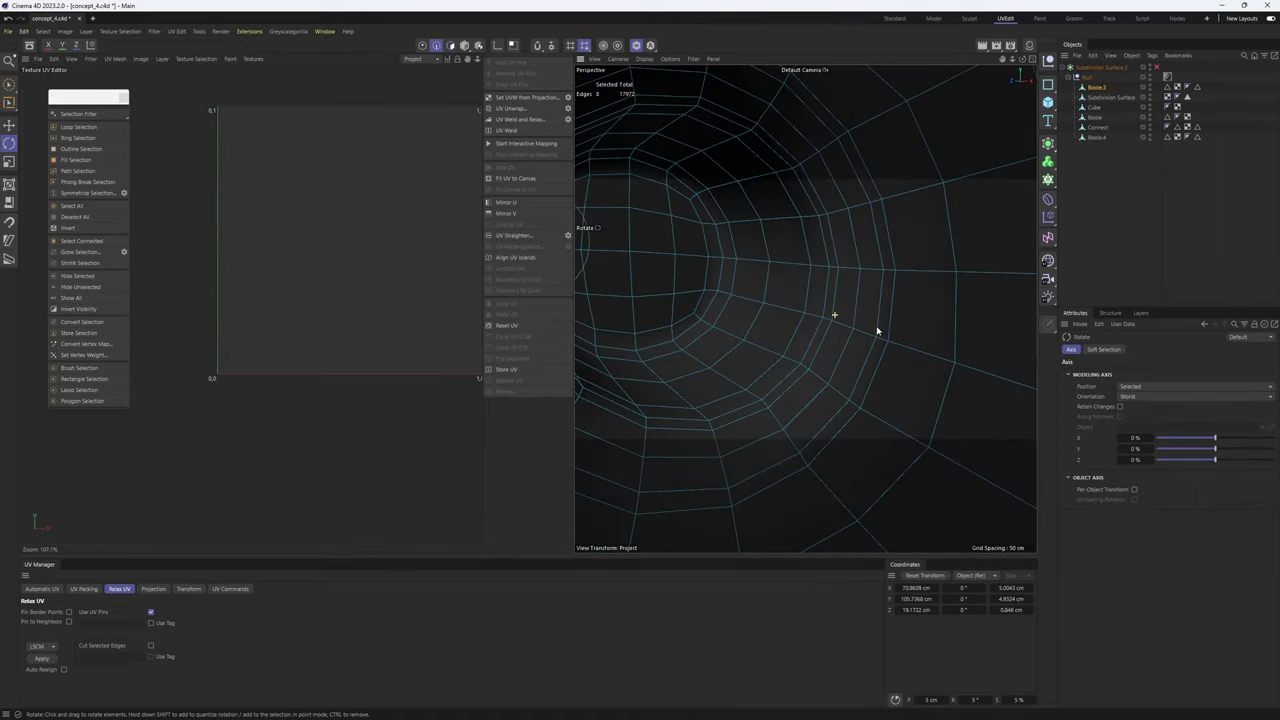
scroll(829, 334, "down", 7)
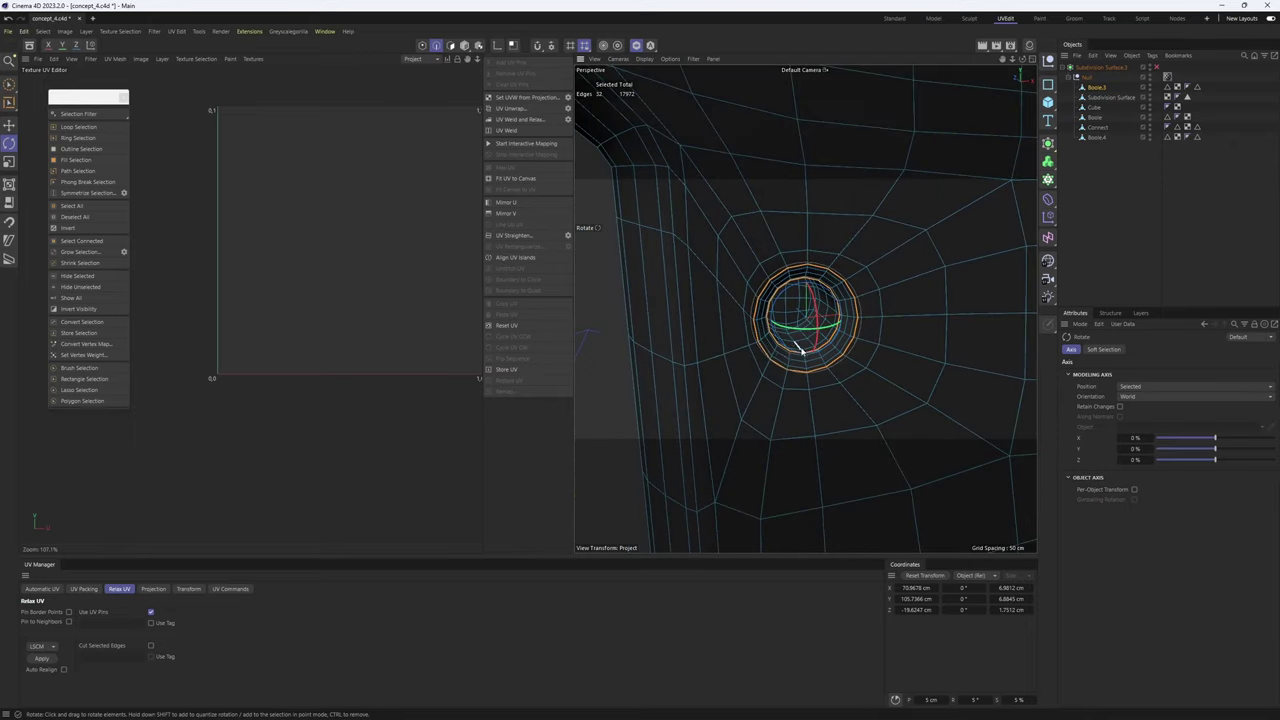
- Unwrap the rim ring between the two selected edge loops and hide its polygons
scroll(803, 345, "up", 4)
left_click_drag(803, 345, 751, 337, "alt")
scroll(763, 331, "up", 3)
scroll(765, 328, "up", 2)
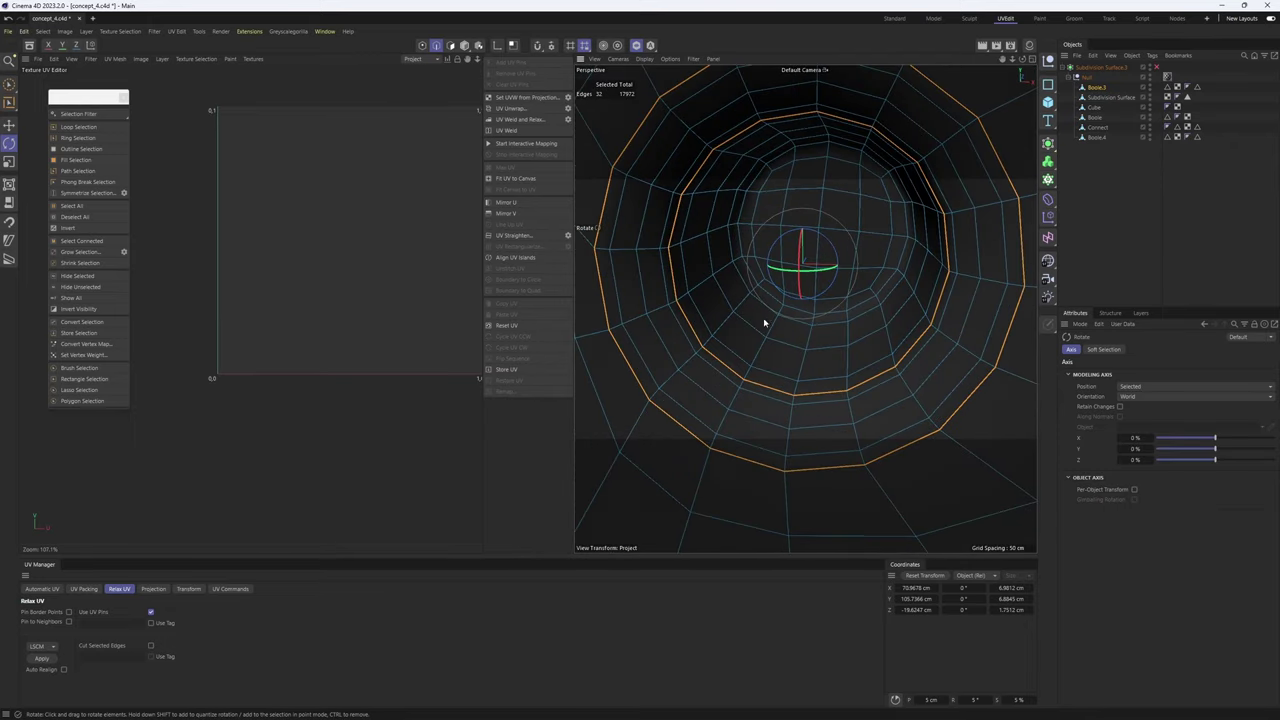
scroll(765, 324, "down", 6)
key("u")
key("f")
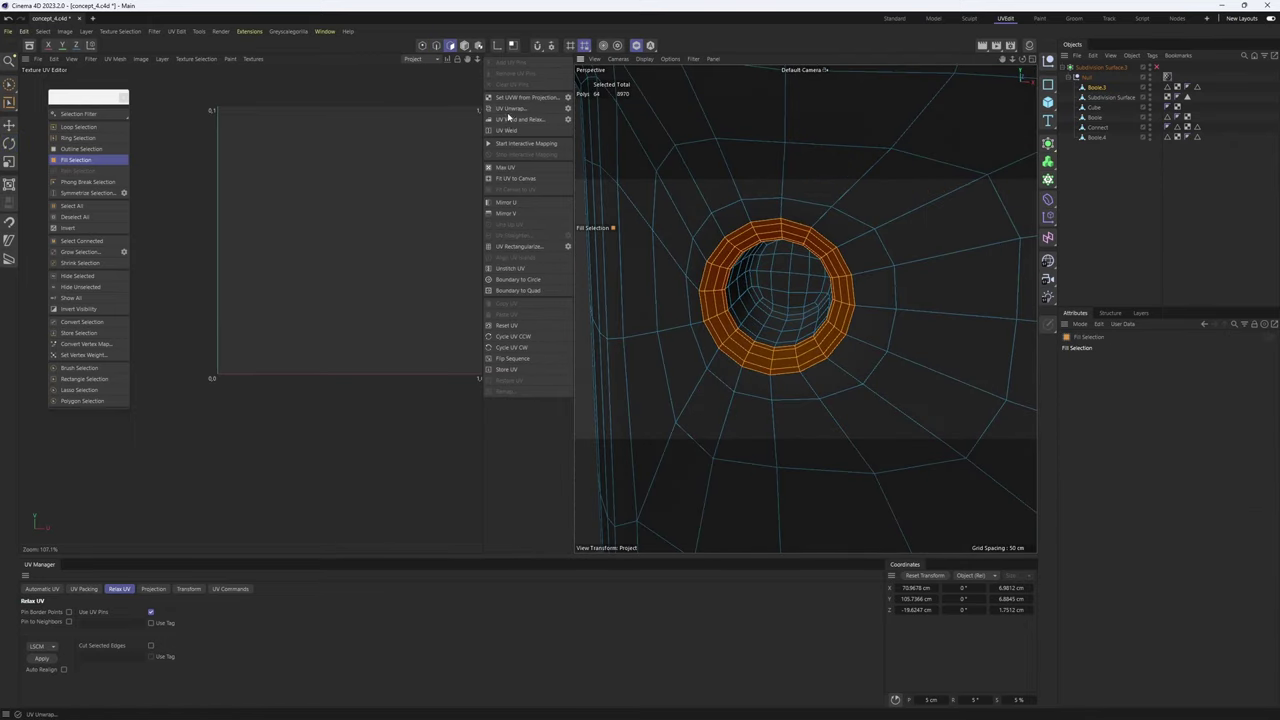
left_click(510, 109)
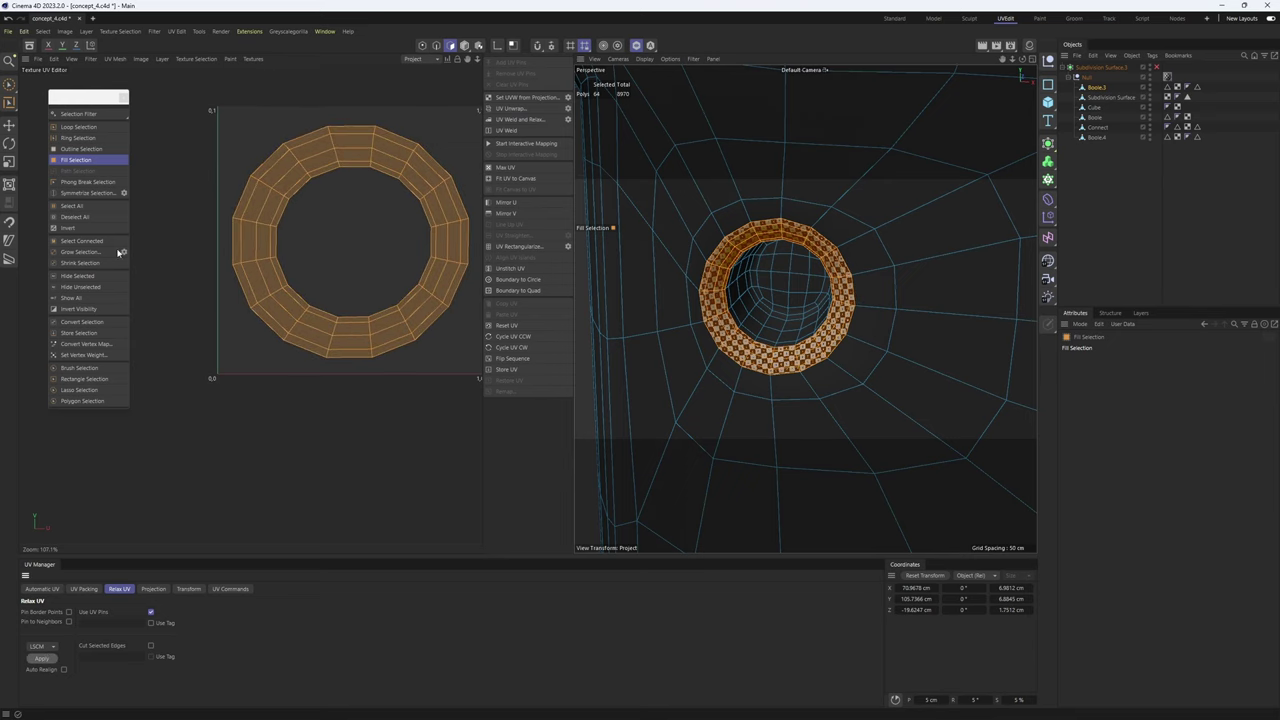
left_click(70, 275)
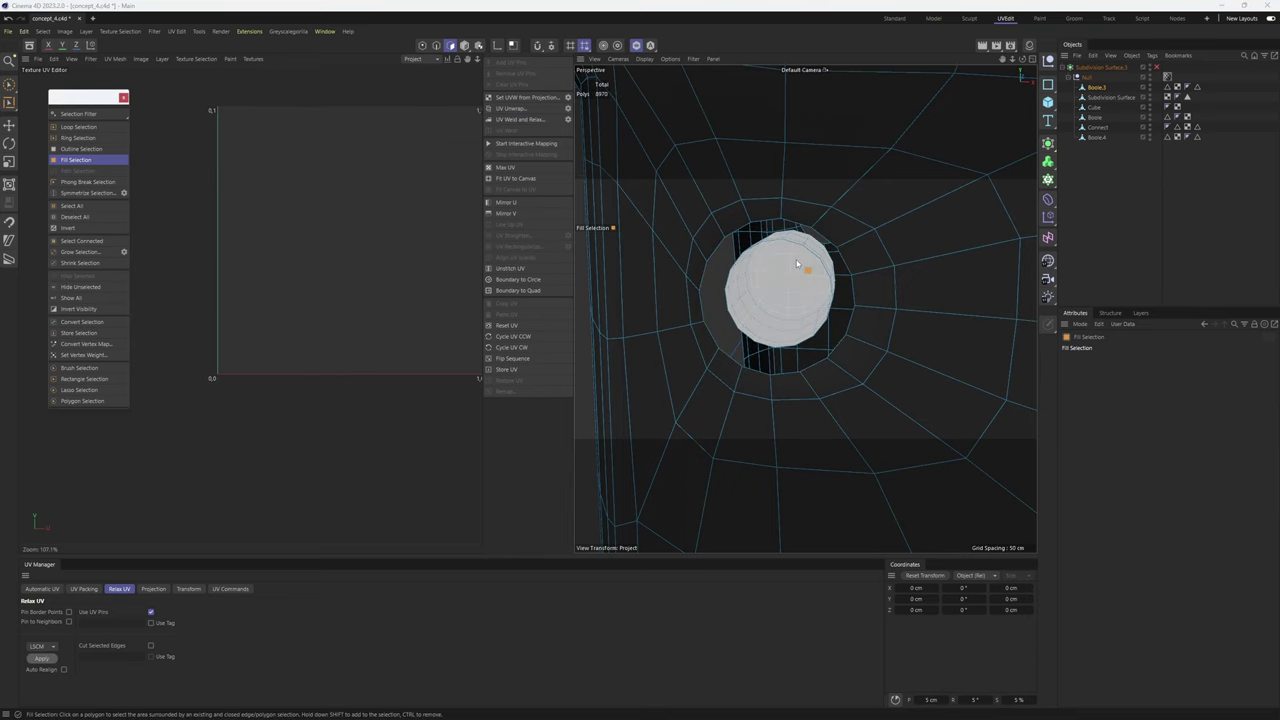
- Select the round hole's interior and unwrap it with cuts around the end cap and along the wall
scroll(797, 264, "up", 4)
left_click(785, 353)
key("Return")
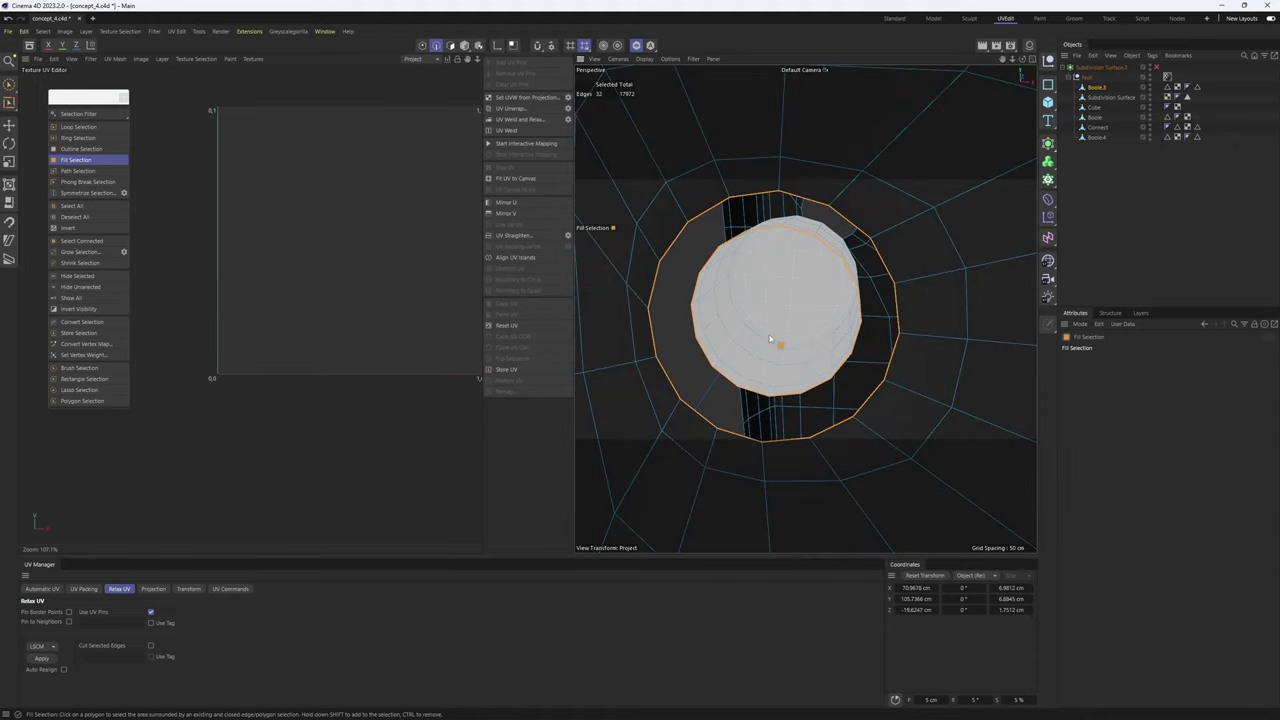
key("e")
scroll(765, 334, "up", 2)
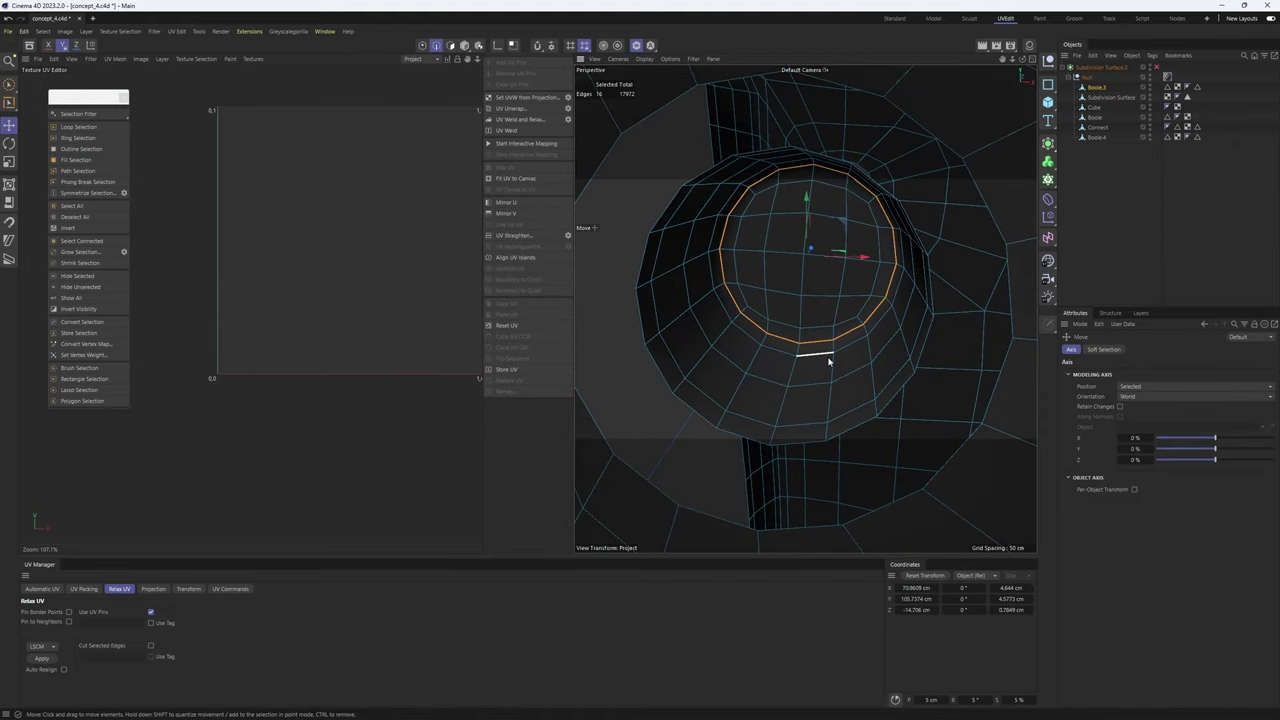
left_click_drag(828, 362, 796, 352, "alt")
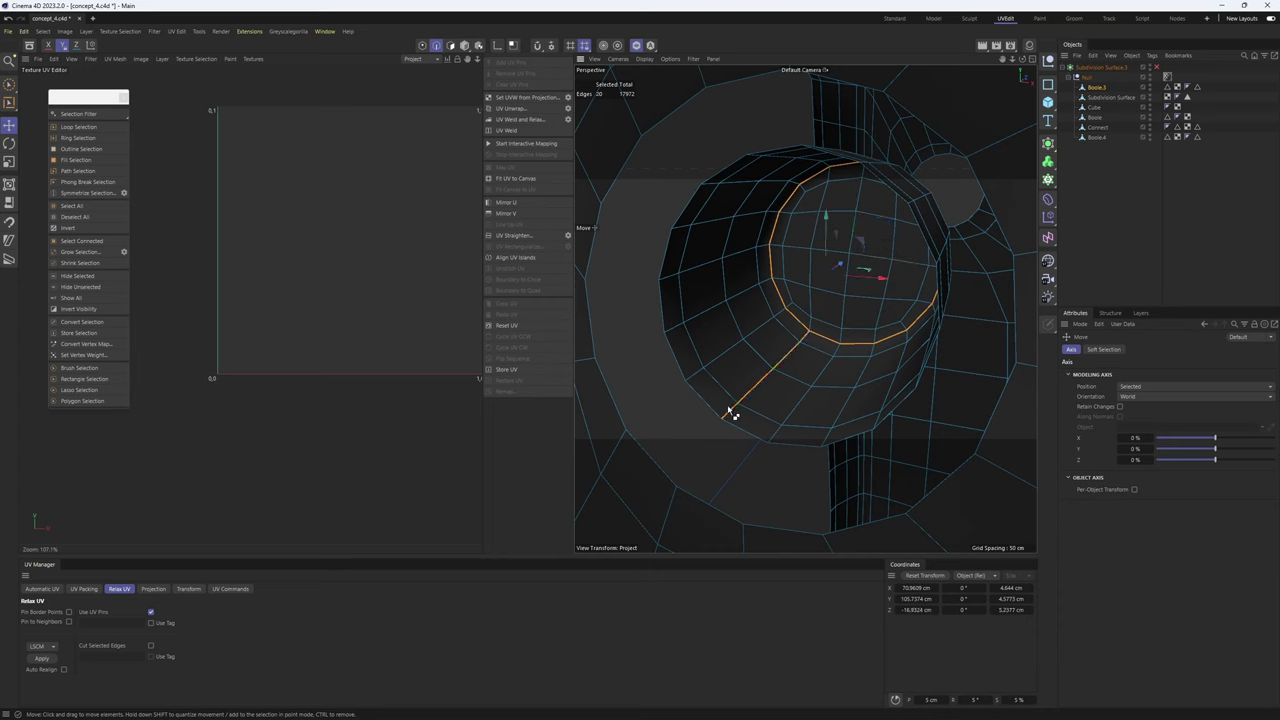
left_click(511, 110)
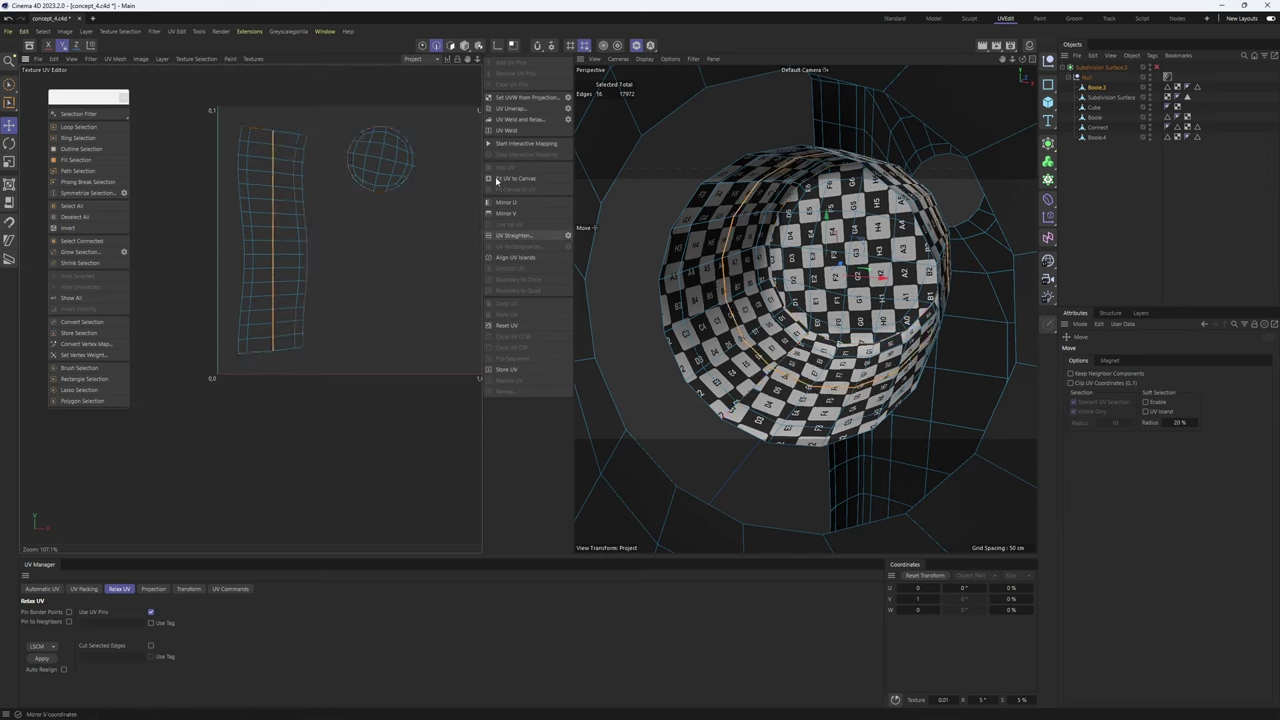
- Pin the straightened centre loop of the hole wall's UV strip and relax the strip with LSCM
left_click(503, 66)
left_click(450, 45)
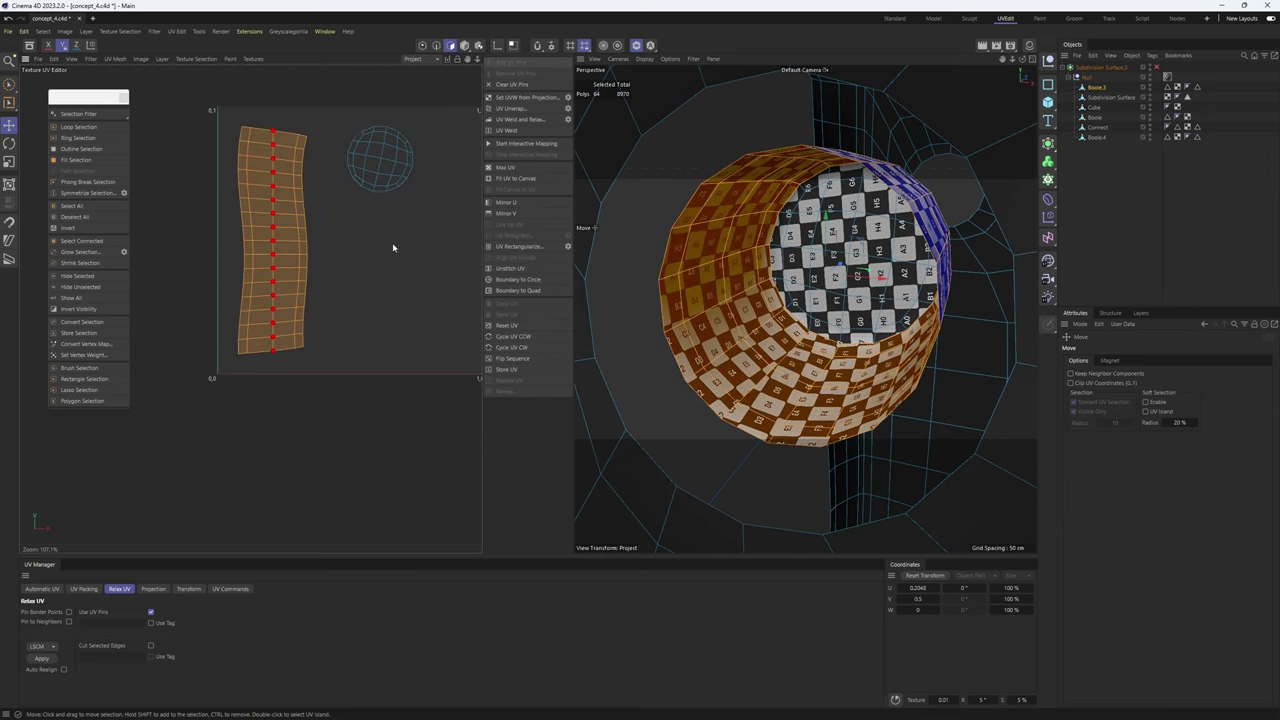
left_click(42, 659)
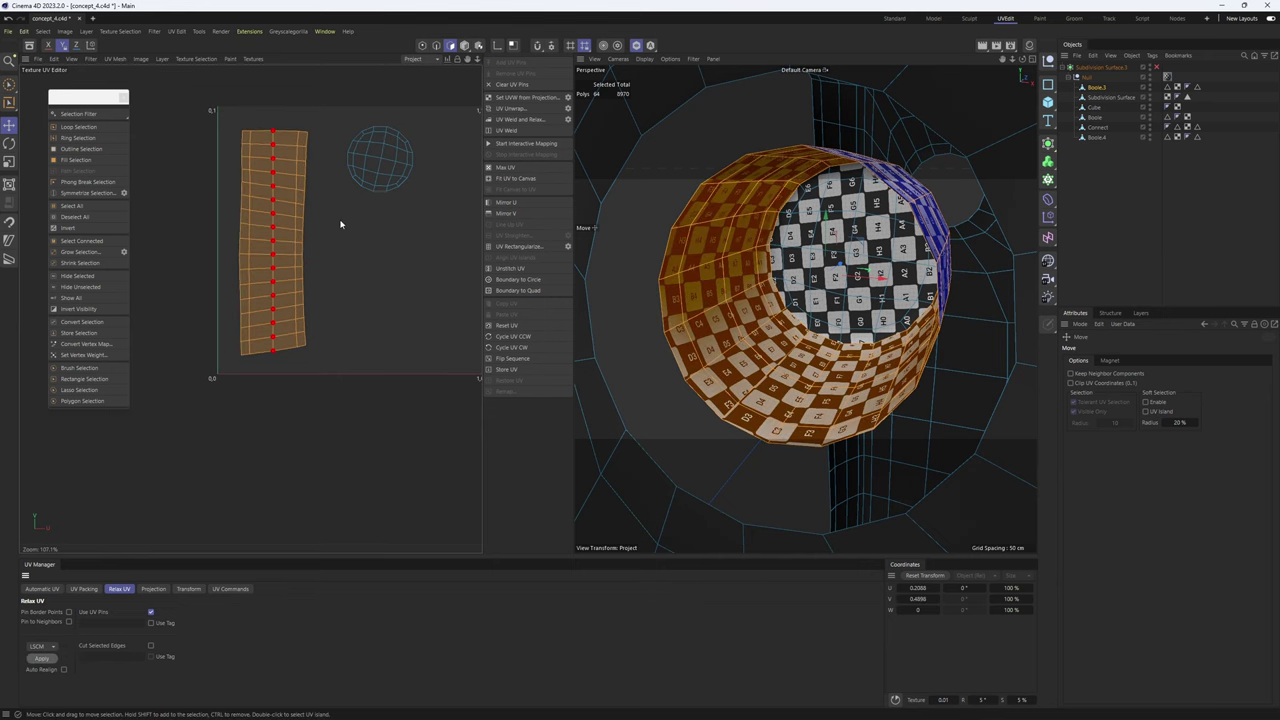
- Add the round cap's UV island to the selection and hide the hole's interior polygons
mouse_move(753, 324)
left_mouse_down("alt")
mouse_move(690, 318)
mouse_move(751, 322)
left_mouse_up("alt")
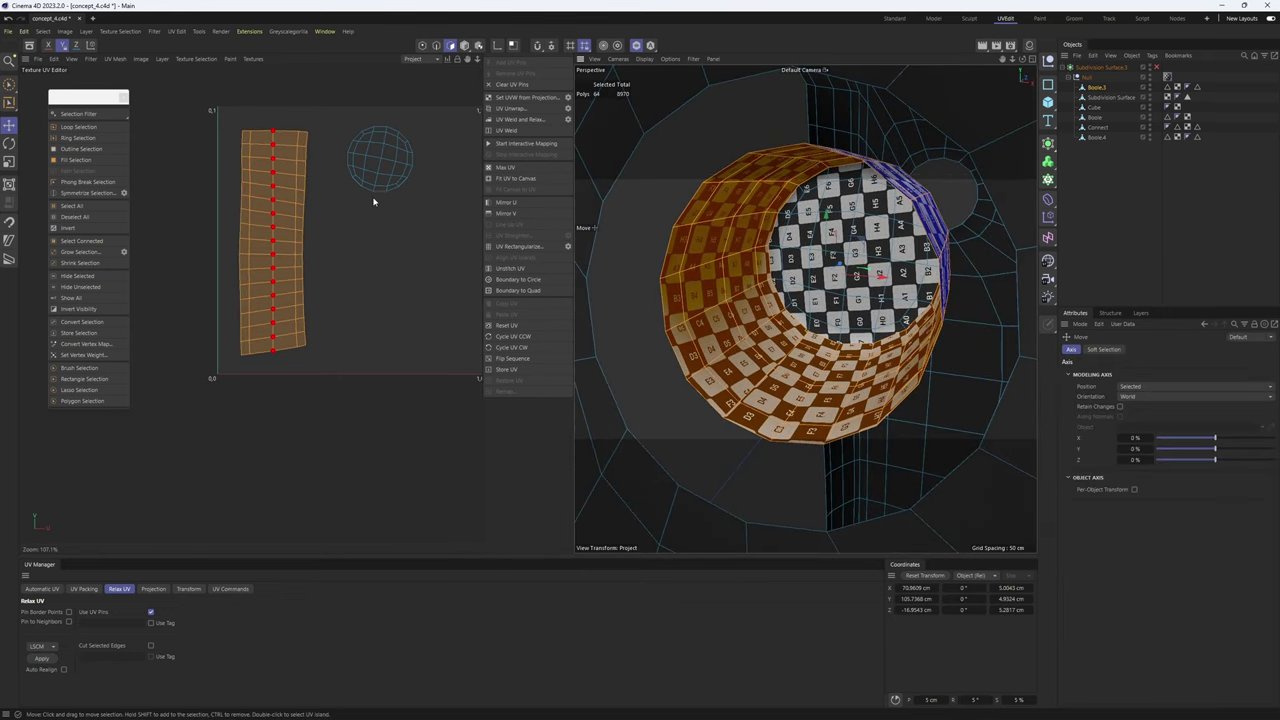
double_click(370, 178, "shift")
scroll(368, 180, "down", 2)
left_click(76, 277)
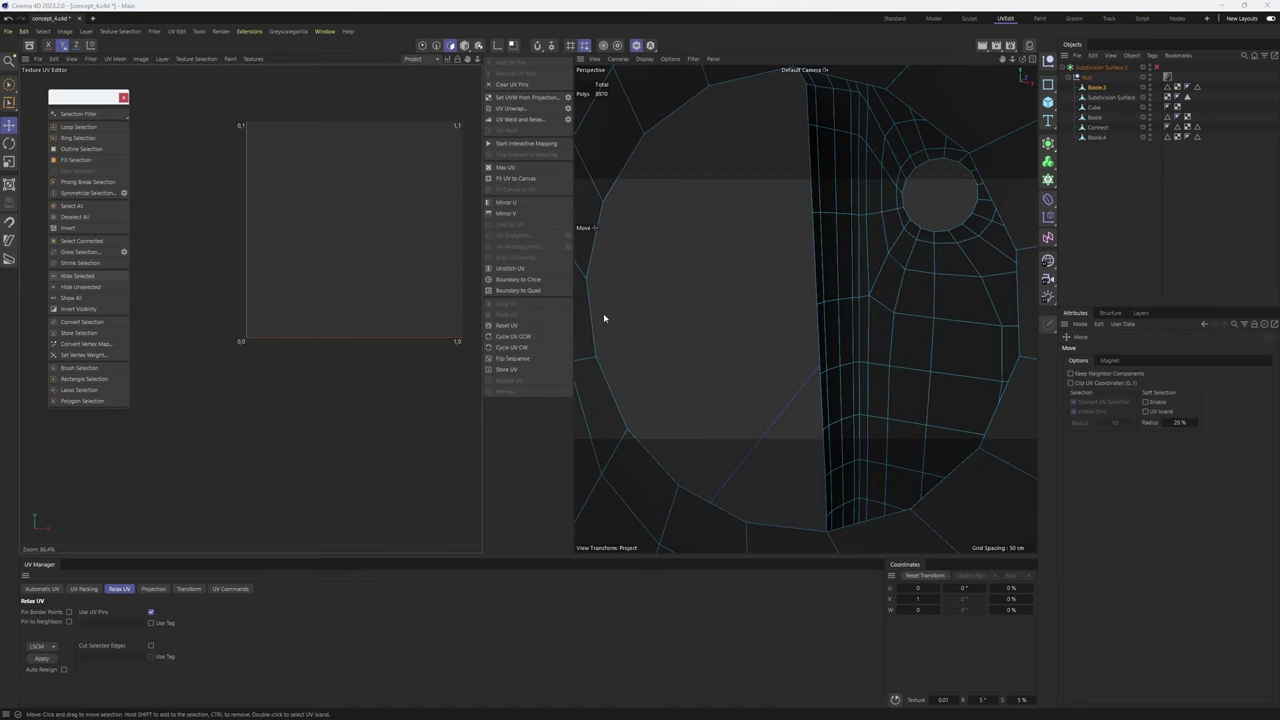
- Select the edge loop framing the large rectangular opening on one side of the body
scroll(754, 337, "down", 10)
left_click_drag(754, 337, 894, 334, "alt")
scroll(834, 258, "up", 2)
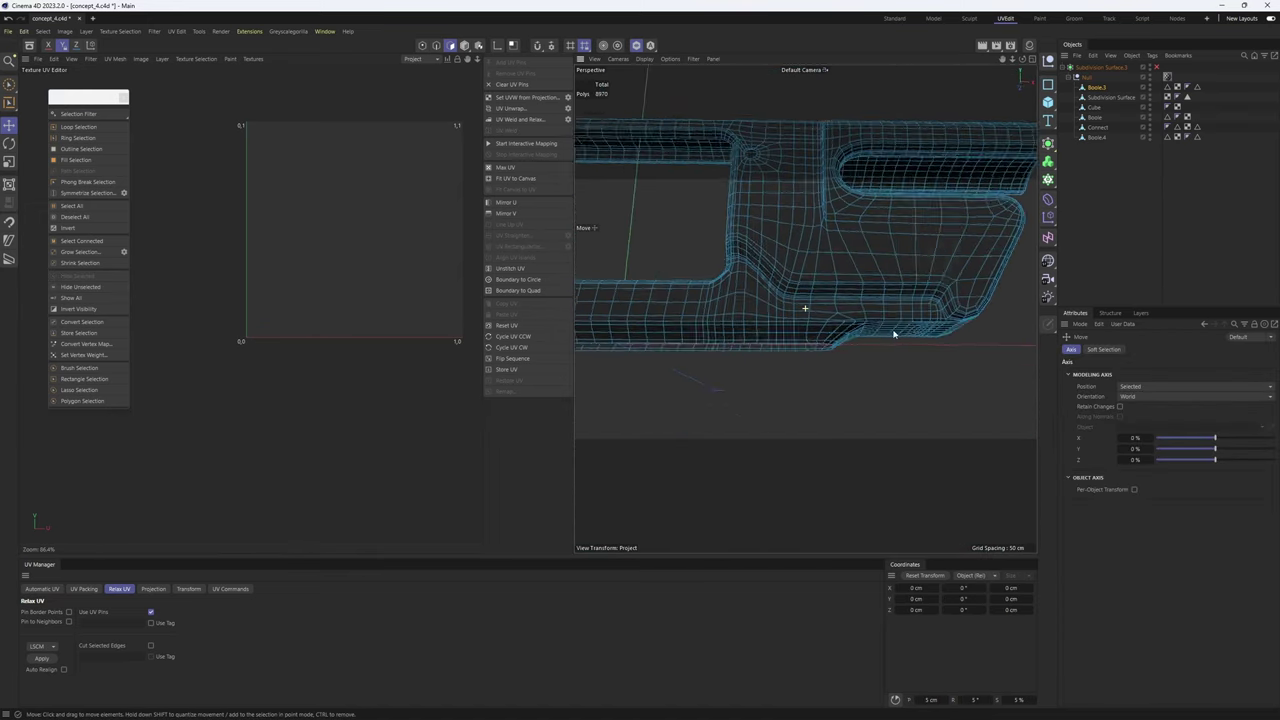
middle_click_drag(806, 308, 978, 322, "alt")
scroll(763, 268, "up", 3)
mouse_move(732, 250)
left_mouse_down("alt")
mouse_move(689, 250)
mouse_move(740, 251)
left_mouse_up("alt")
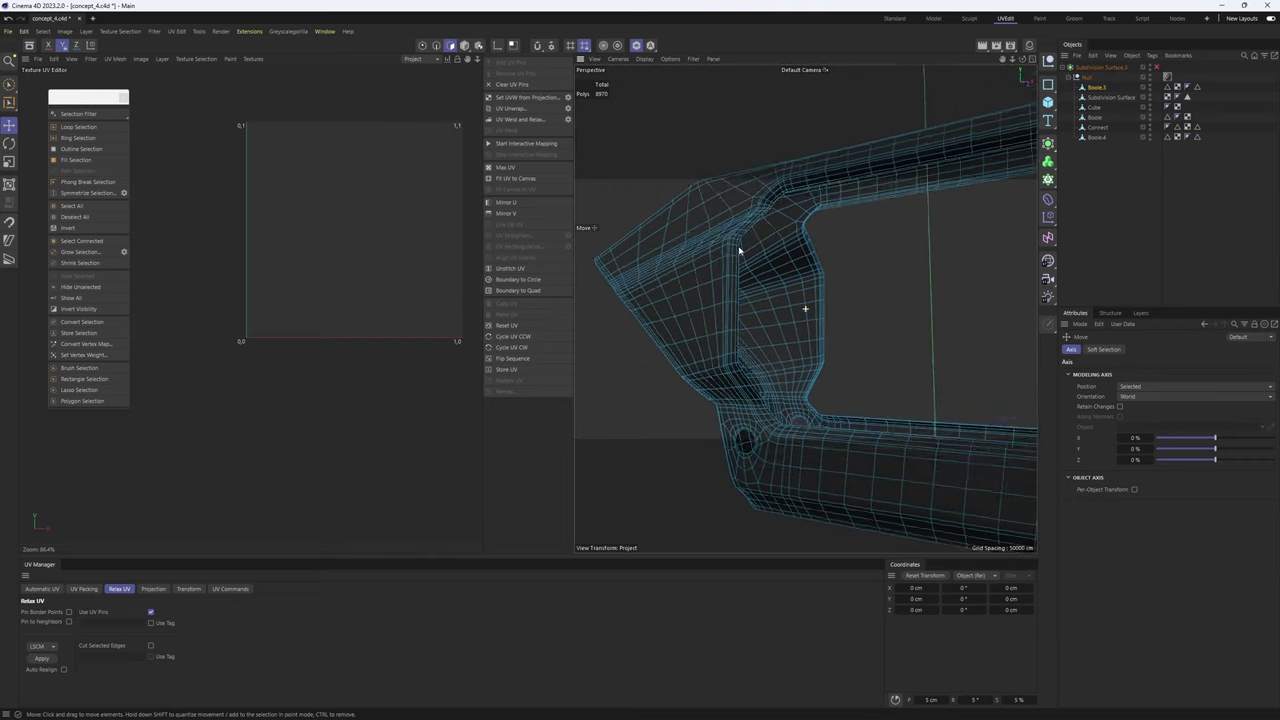
scroll(774, 188, "up", 4)
left_click_drag(774, 188, 855, 313, "alt")
scroll(794, 231, "up", 3)
double_click(827, 195)
scroll(803, 258, "down", 4)
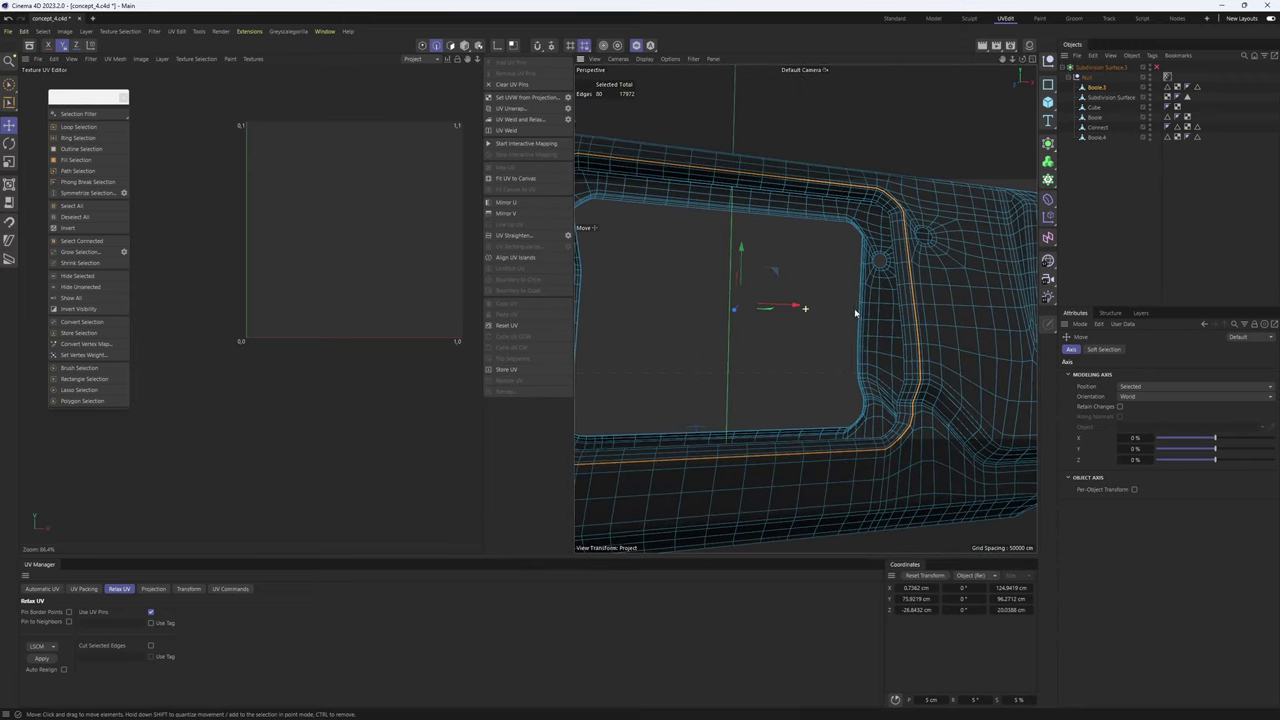
- Fill-select the rim band of the rectangular opening and project its UVs with Frontal projection from the front view
key("u")
key("f")
left_click(919, 380)
scroll(908, 381, "down", 5)
middle_click(858, 379)
middle_click(919, 431)
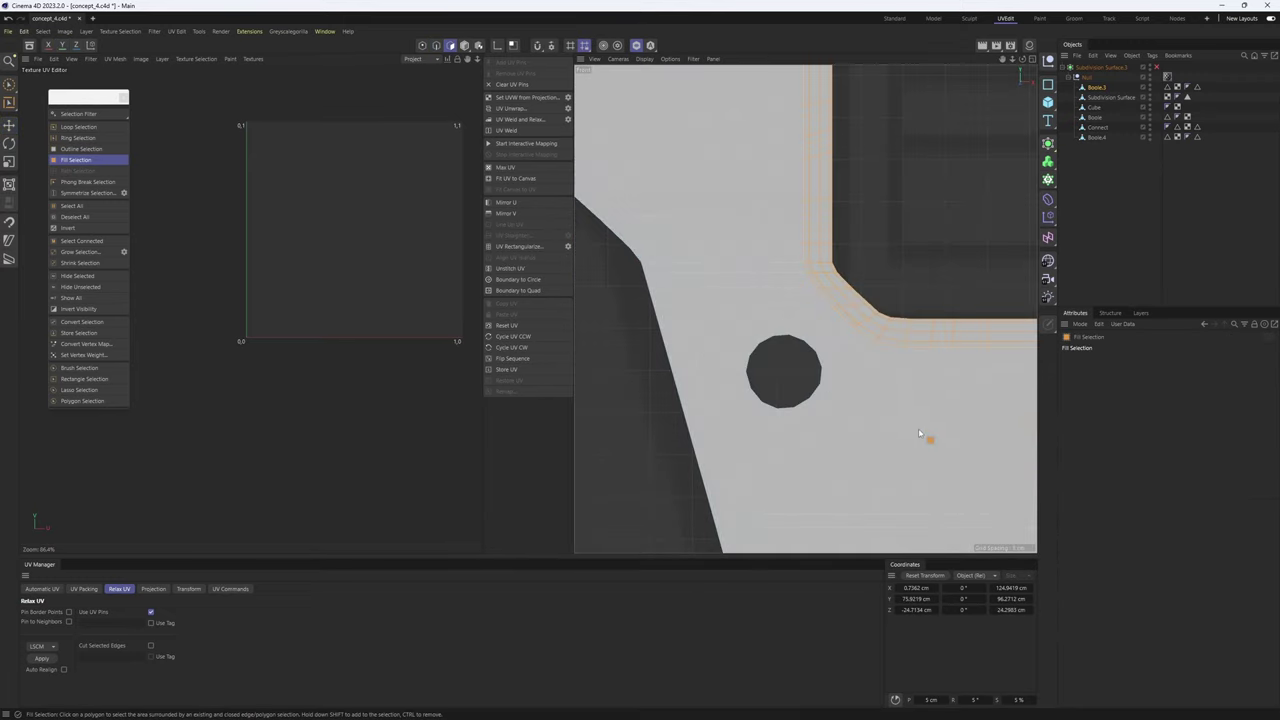
scroll(918, 432, "down", 6)
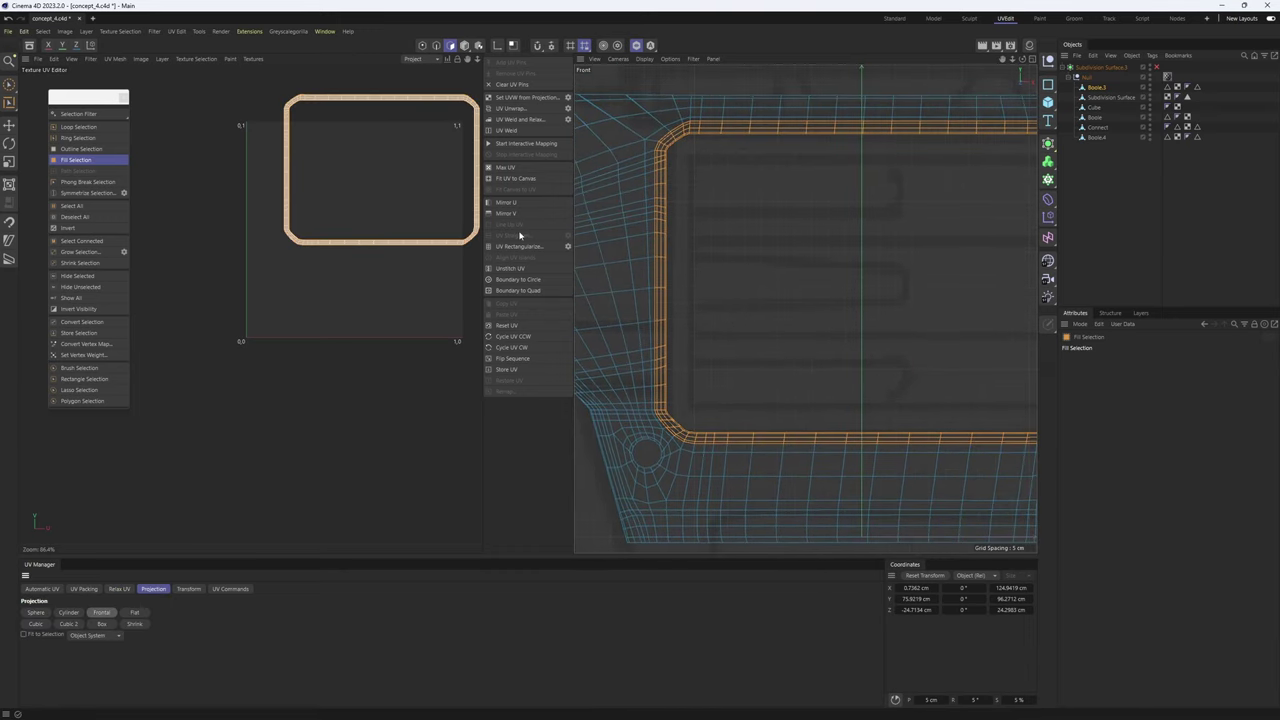
- Select the outer edge loop of the rim band's UV island and convert it to a point selection
middle_click(675, 195)
middle_click(678, 194)
scroll(660, 258, "up", 6)
left_click_drag(710, 264, 738, 257, "alt")
scroll(452, 141, "up", 4)
key("Return")
middle_click_drag(429, 276, 383, 287, "alt")
middle_click_drag(444, 145, 427, 184, "alt")
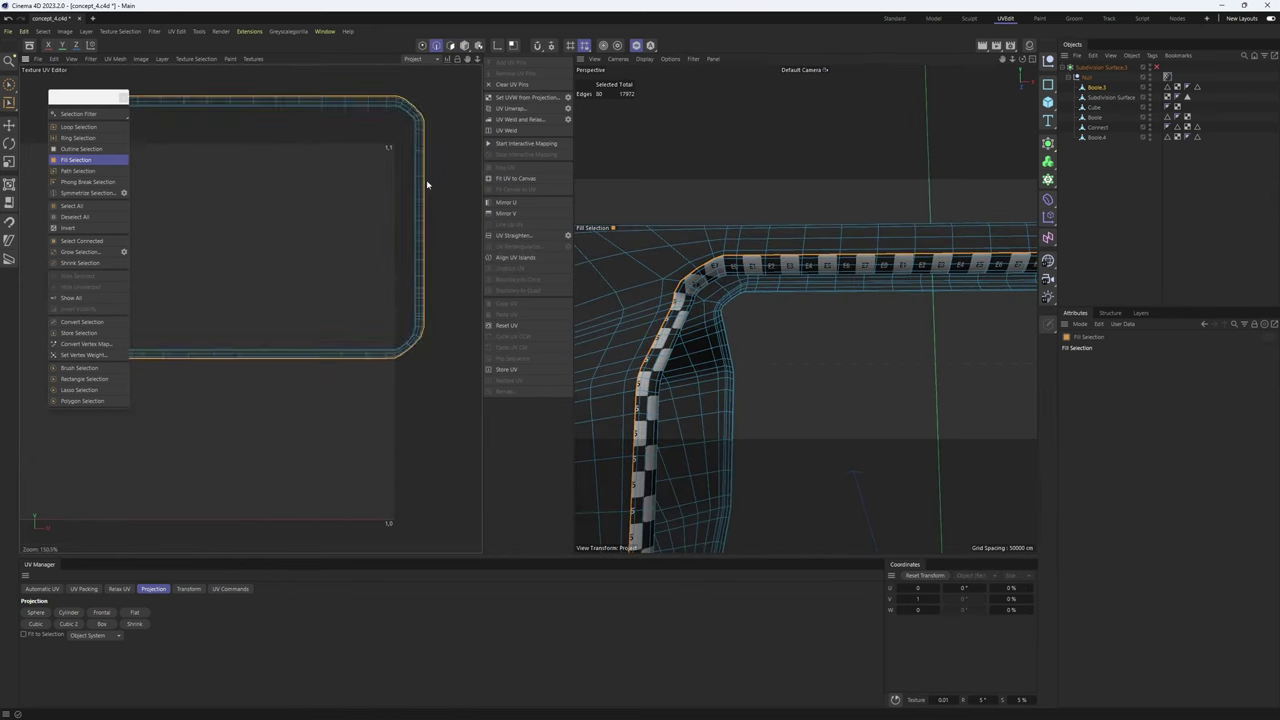
scroll(427, 184, "up", 3)
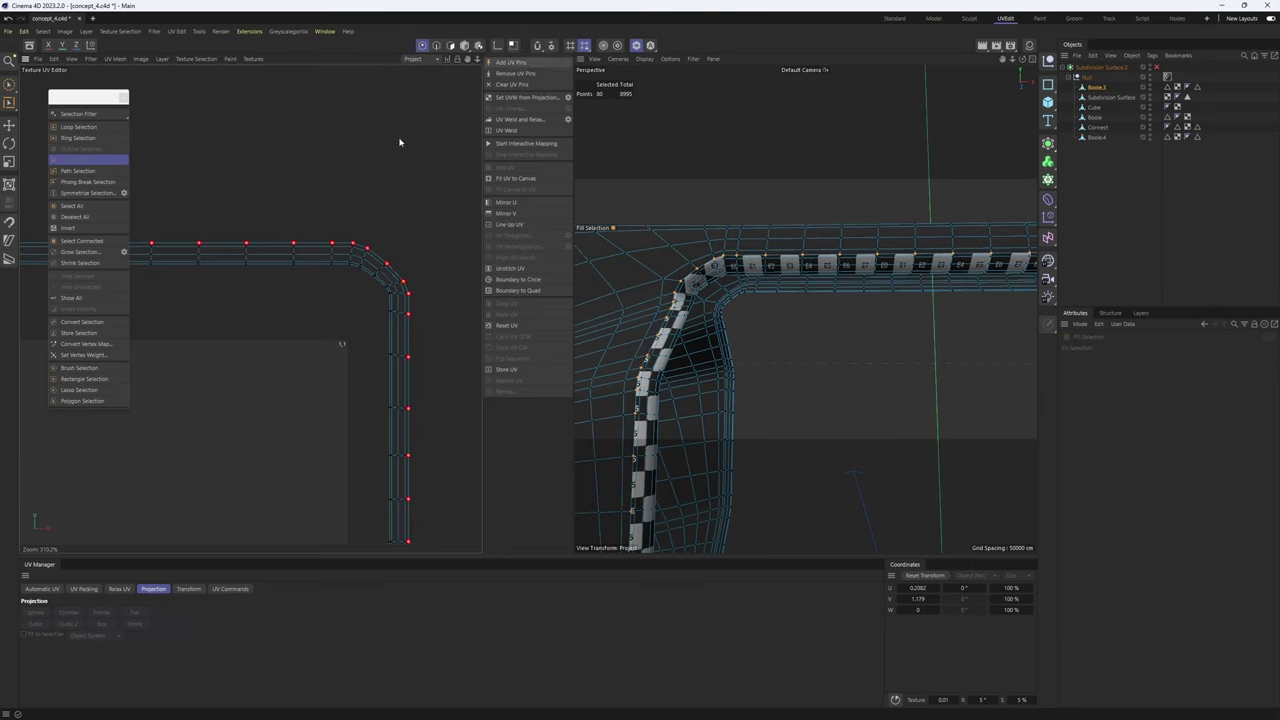
- Pin the rim band's outer boundary points, relax its UV island with LSCM, and hide the band
right_click_drag(345, 224, 257, 416, "alt")
middle_click_drag(257, 416, 292, 379, "alt")
key("Return")
key("Return")
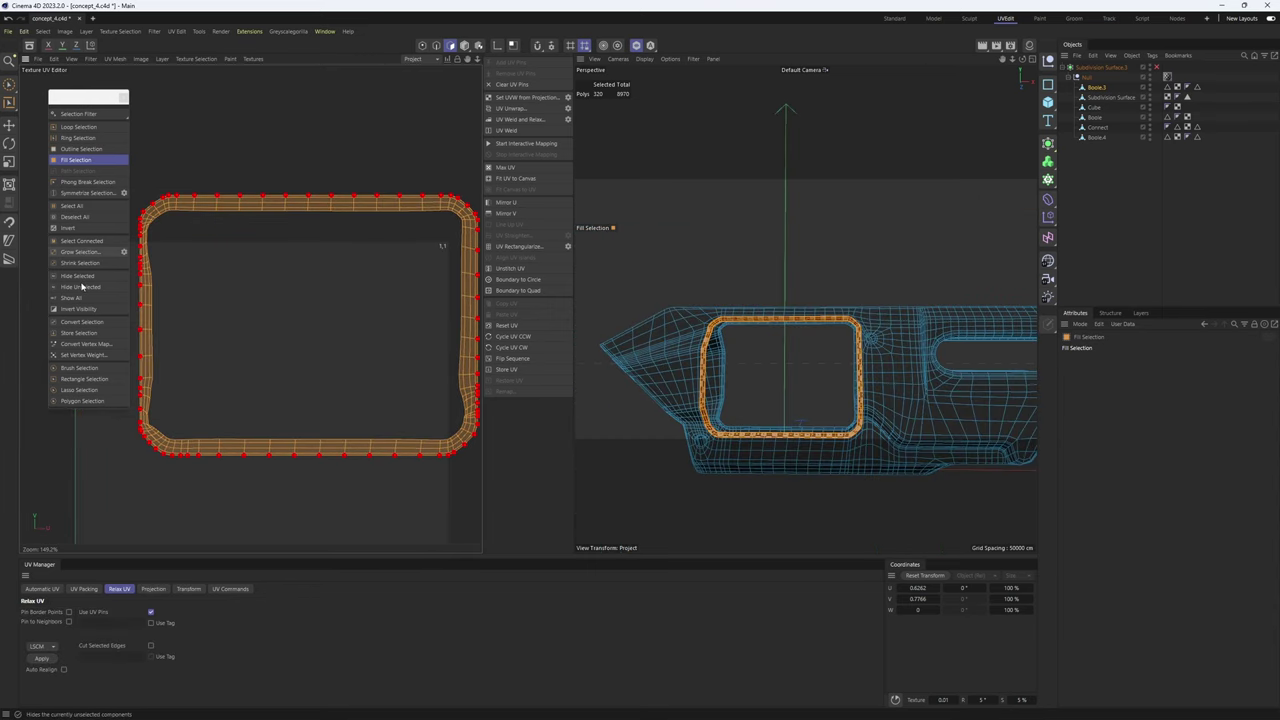
left_click(80, 277)
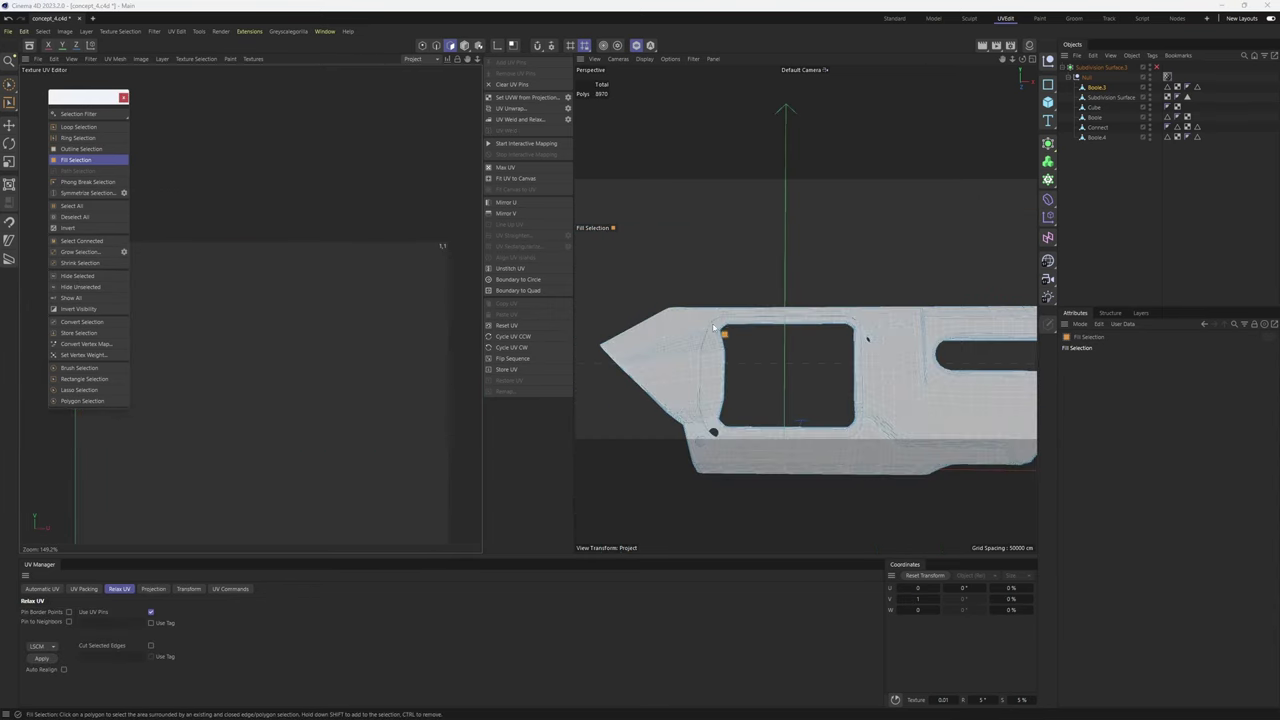
- Select the edge loop framing the rectangular opening on the opposite side of the body
scroll(713, 318, "up", 3)
left_click_drag(805, 308, 780, 325, "alt")
key("Return")
key("Return")
scroll(866, 308, "up", 3)
key("e")
scroll(840, 325, "up", 2)
scroll(868, 322, "up", 3)
scroll(780, 325, "down", 4)
mouse_move(780, 325)
left_mouse_down("alt")
mouse_move(731, 344)
mouse_move(791, 307)
left_mouse_up("alt")
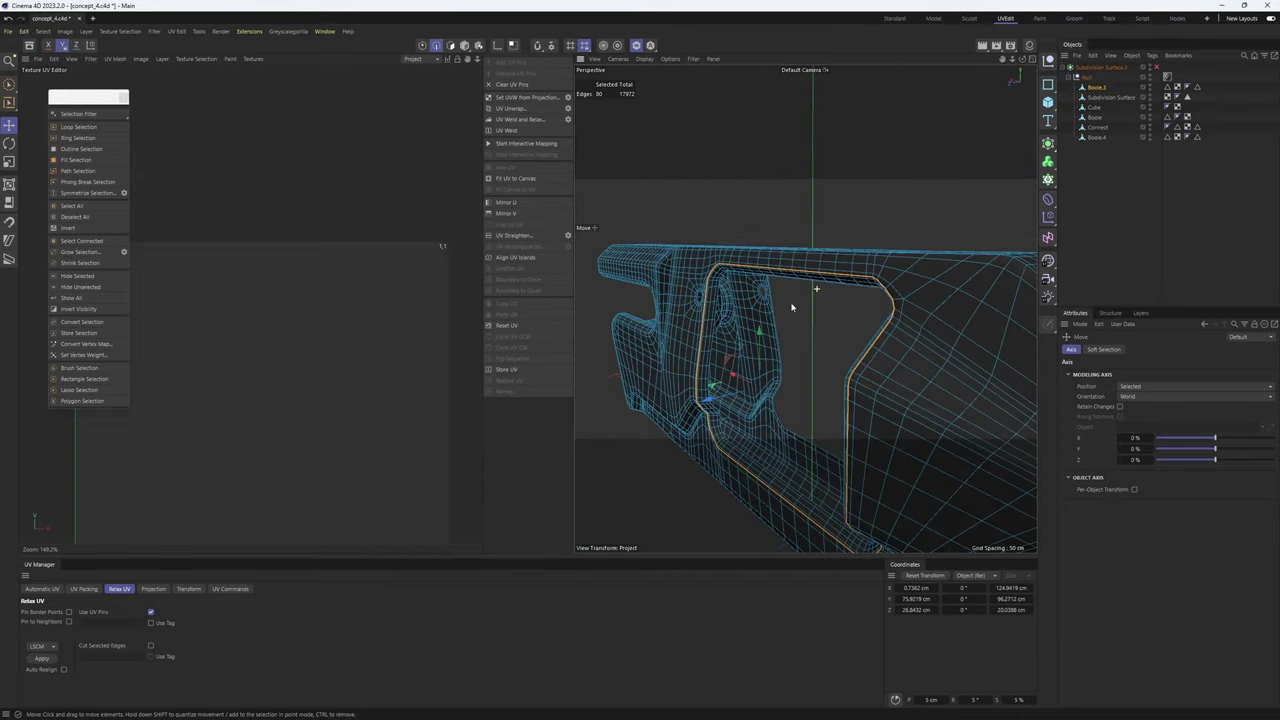
- Fill-select the opposite opening's rim band and apply Frontal projection to it from the front view
key("u")
key("f")
left_click(736, 453)
middle_click(820, 446)
middle_click(906, 438)
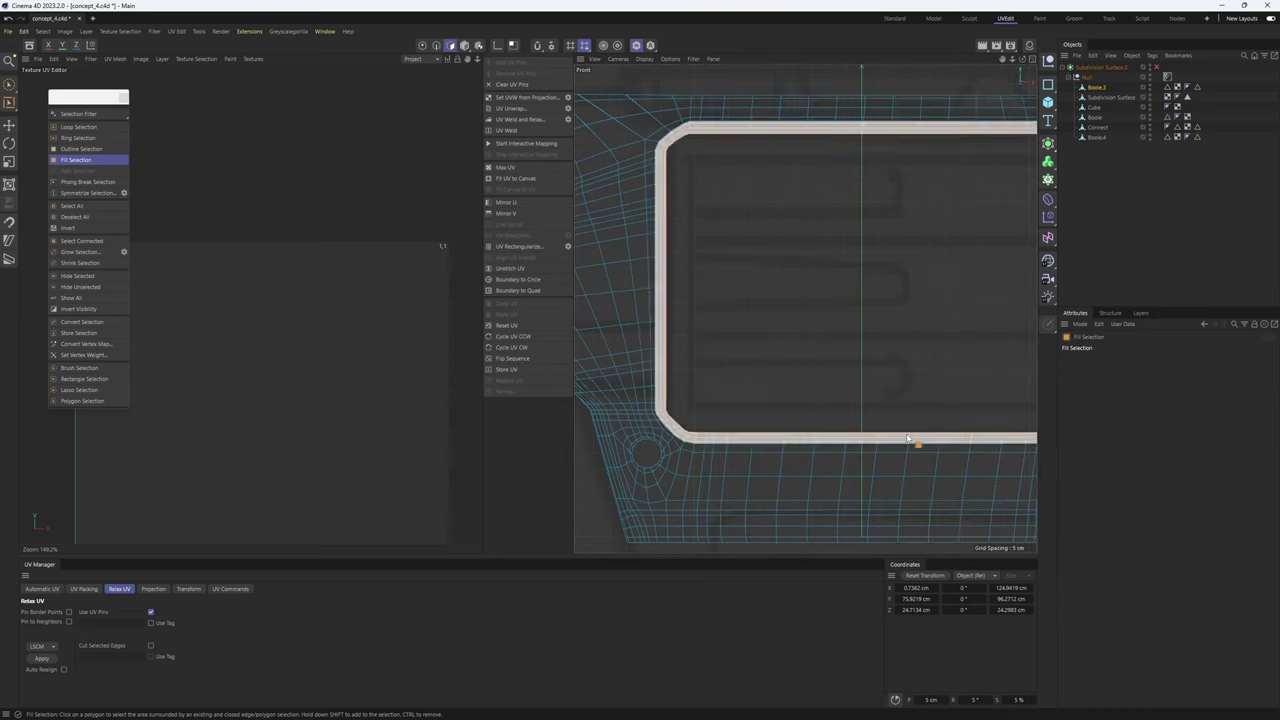
scroll(822, 403, "down", 5)
middle_click_drag(822, 403, 810, 411, "alt")
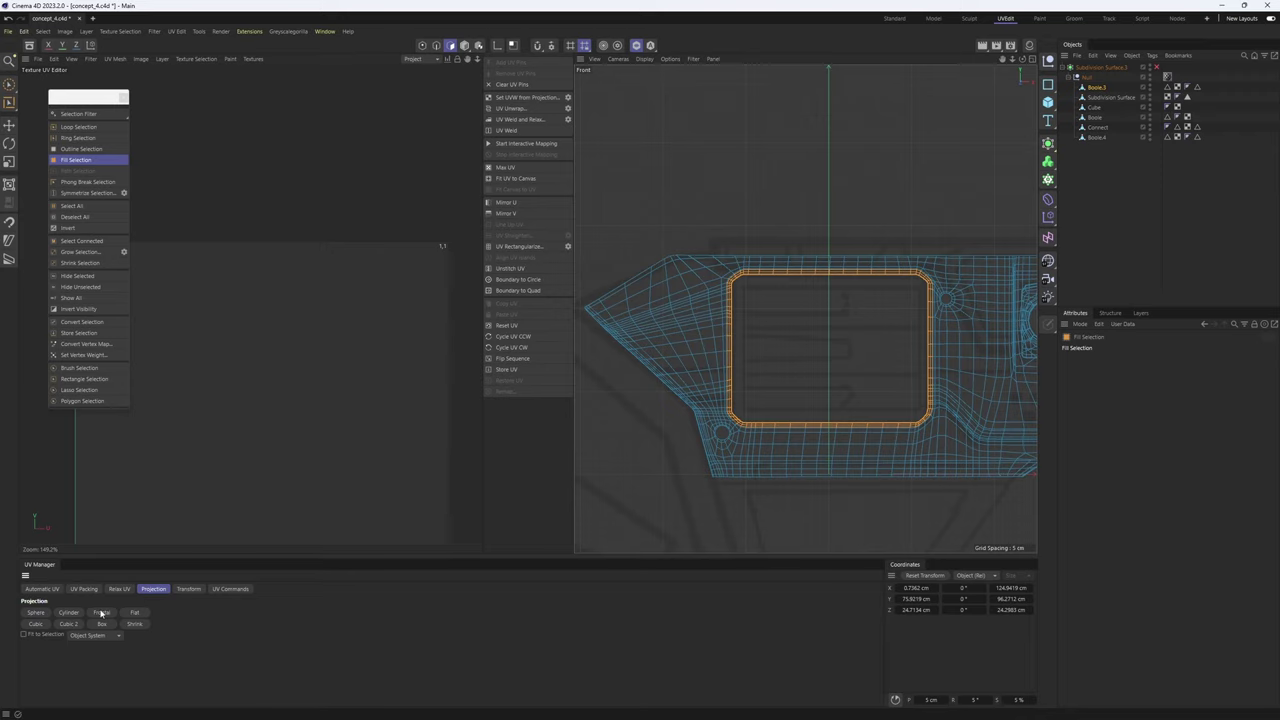
- Mirror the opposite rim band's UVs in U, relax them with LSCM around pinned outer points, and hide the band
middle_click(765, 228)
middle_click(771, 222)
left_click_drag(820, 303, 791, 263, "alt")
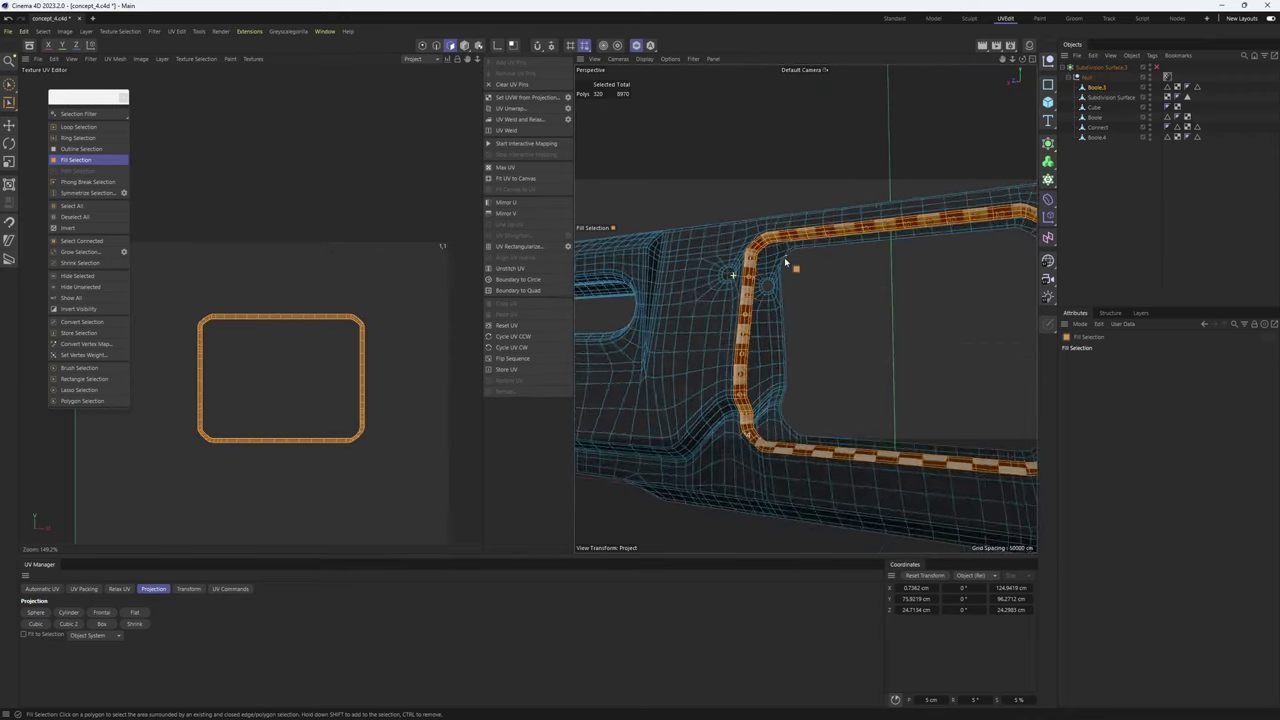
right_click_drag(817, 227, 877, 217, "alt")
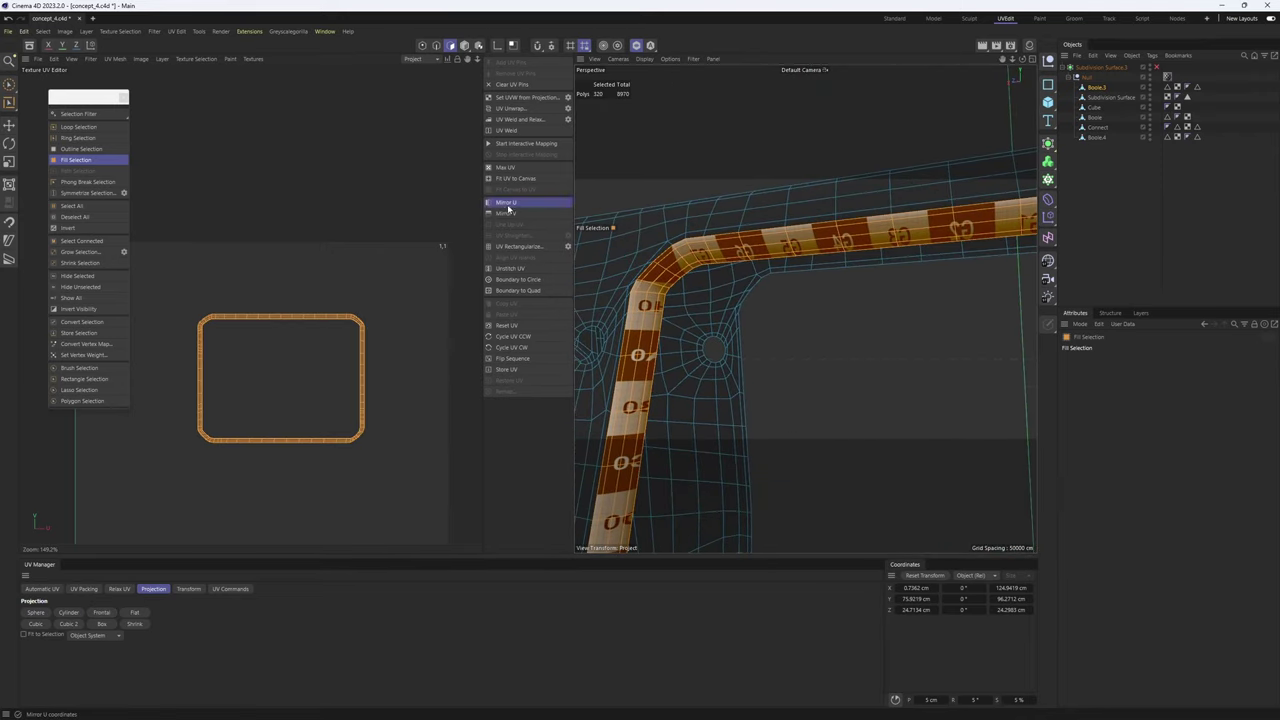
key("Return")
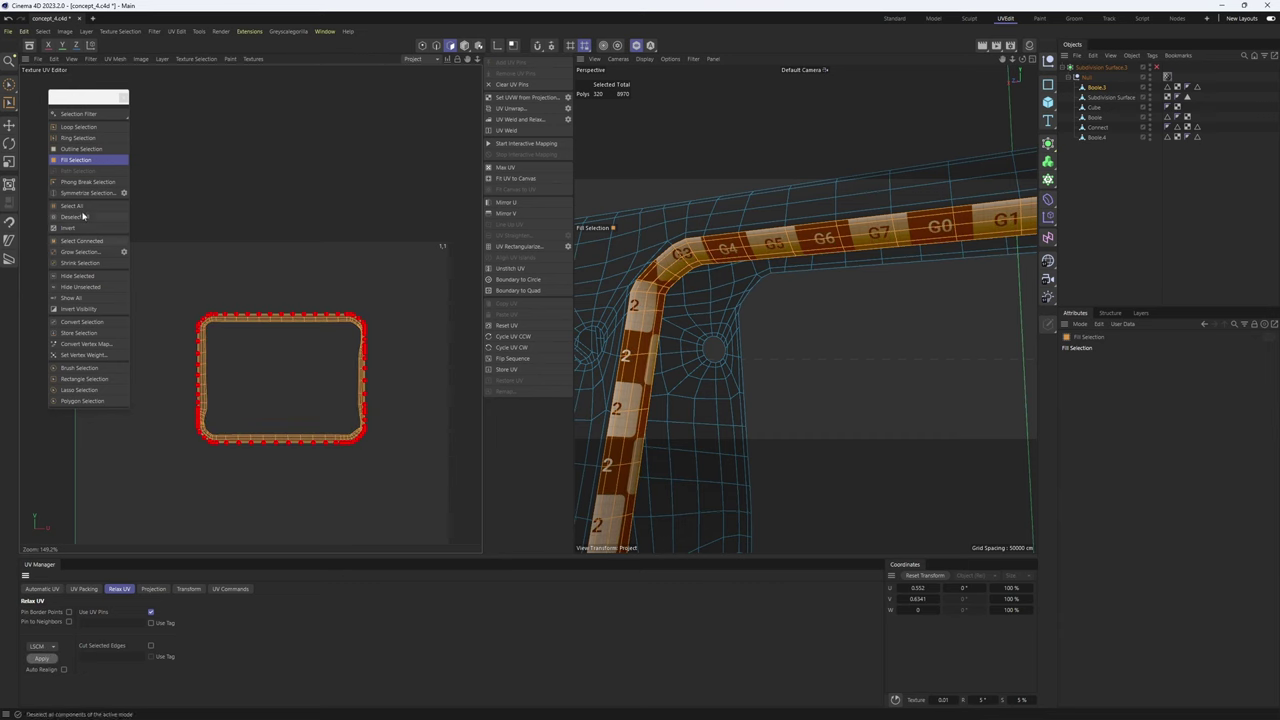
left_click(81, 280)
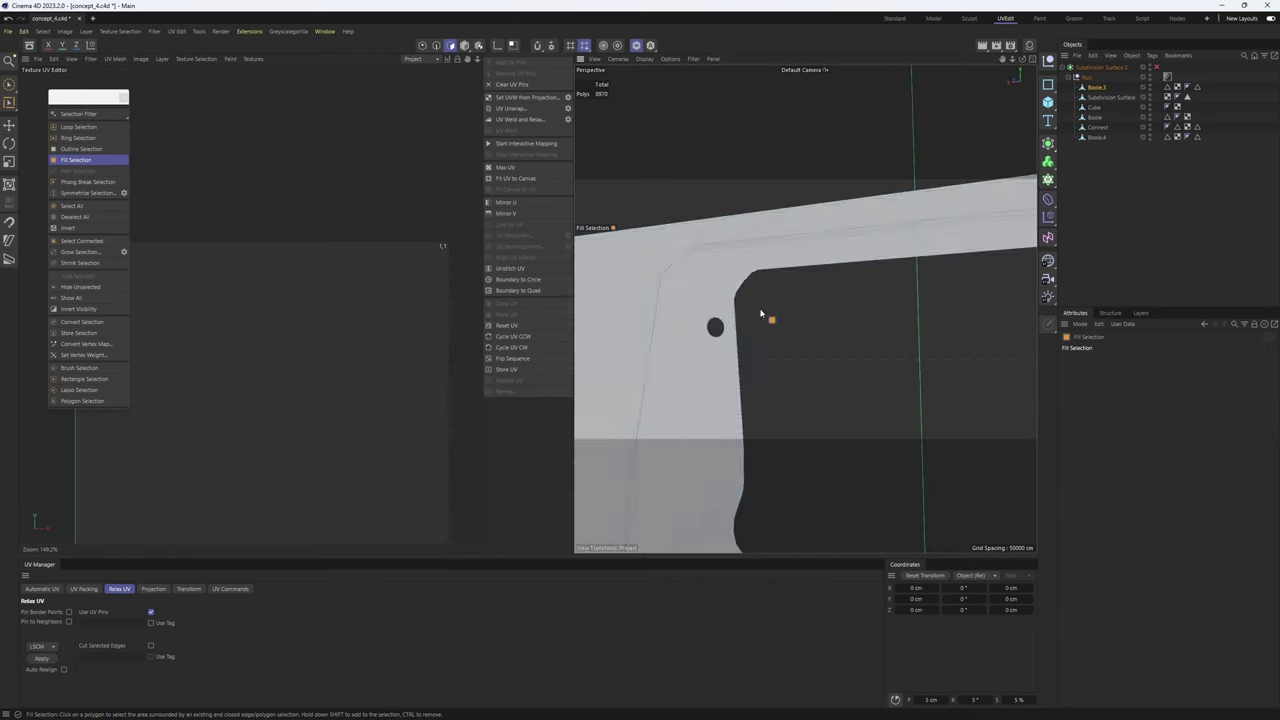
- Select the two long edge loops running along both sides of the body's underside
key("Return")
key("e")
left_click_drag(805, 309, 717, 310, "alt")
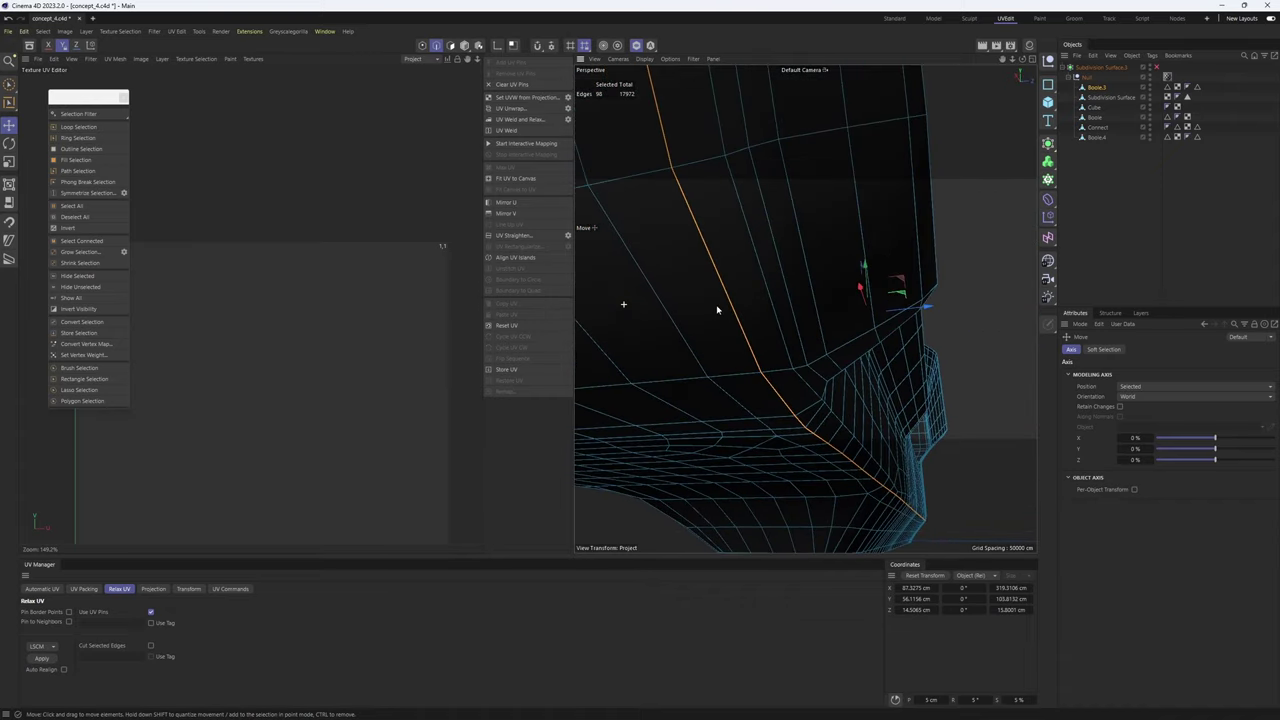
left_click_drag(840, 395, 763, 259, "alt")
double_click(775, 313, "shift")
scroll(680, 364, "up", 5)
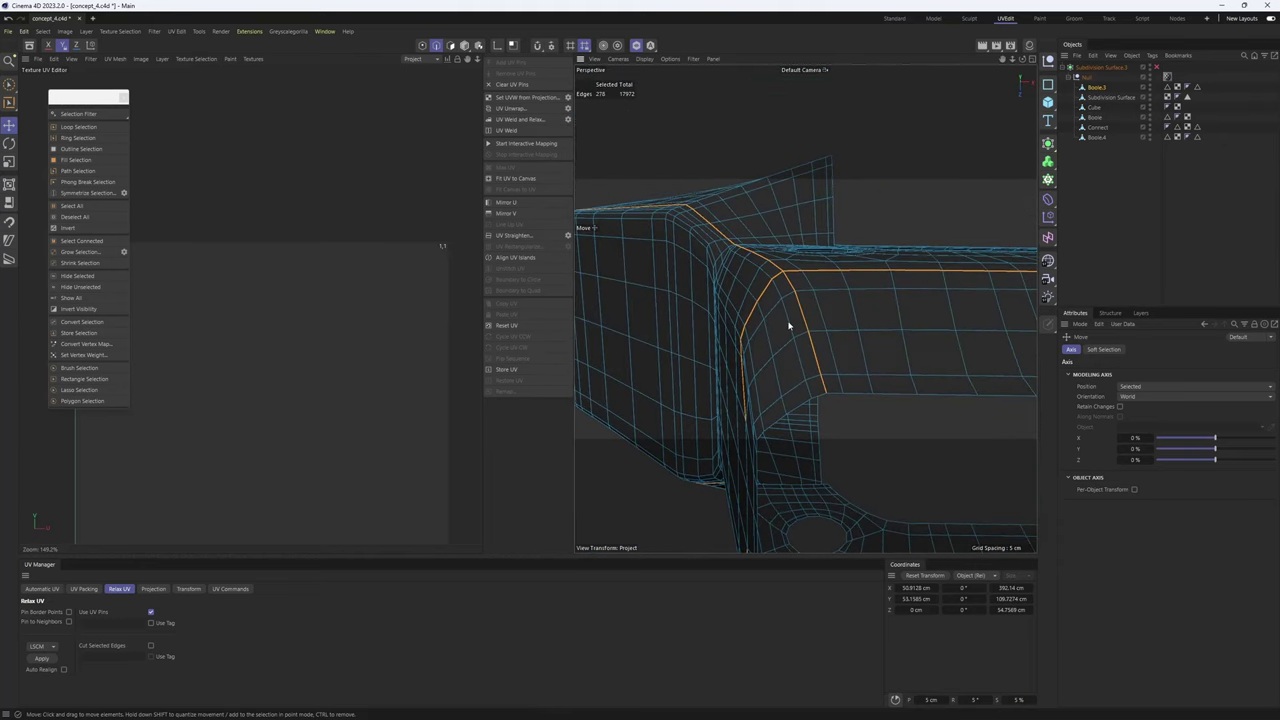
left_click_drag(789, 326, 865, 337, "alt")
scroll(738, 286, "up", 4)
scroll(820, 304, "down", 3)
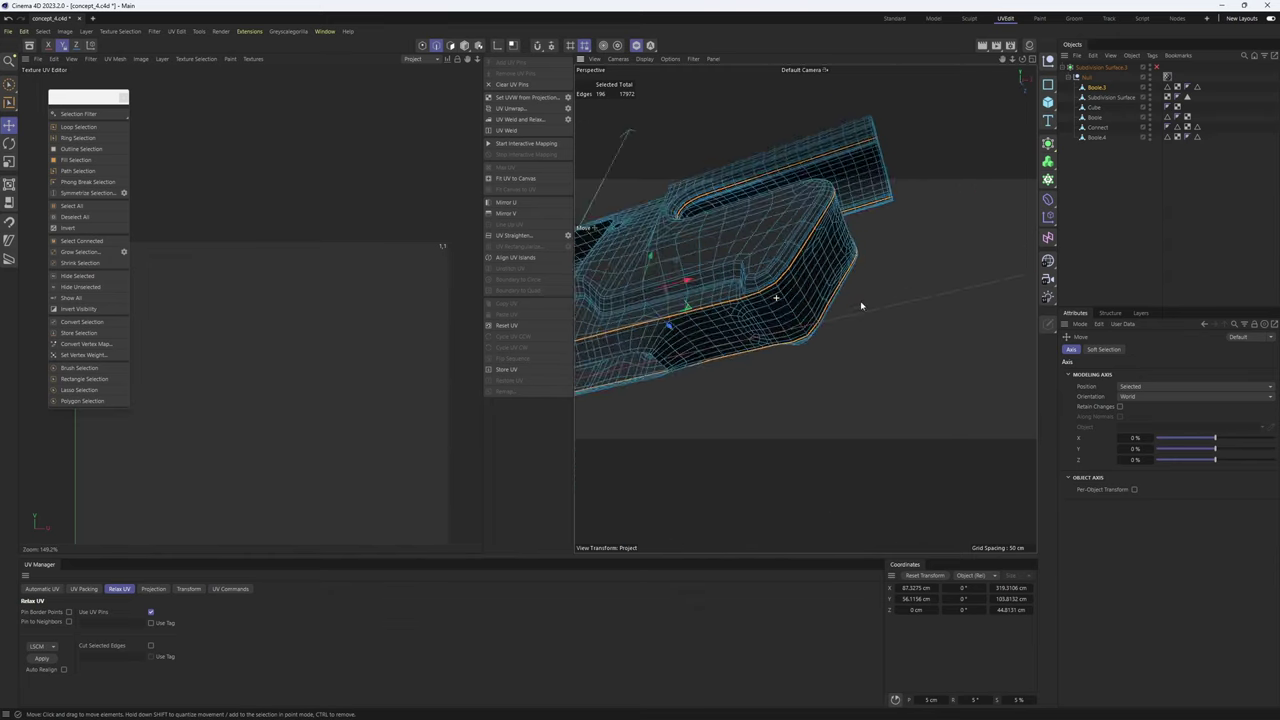
- Add the crosswise edges at one end of the body to close off the underside between the long loops
scroll(776, 290, "up", 4)
left_click_drag(768, 278, 858, 308, "alt")
left_click(775, 275, "shift")
left_click(783, 409, "ctrl+shift")
scroll(775, 385, "down", 4)
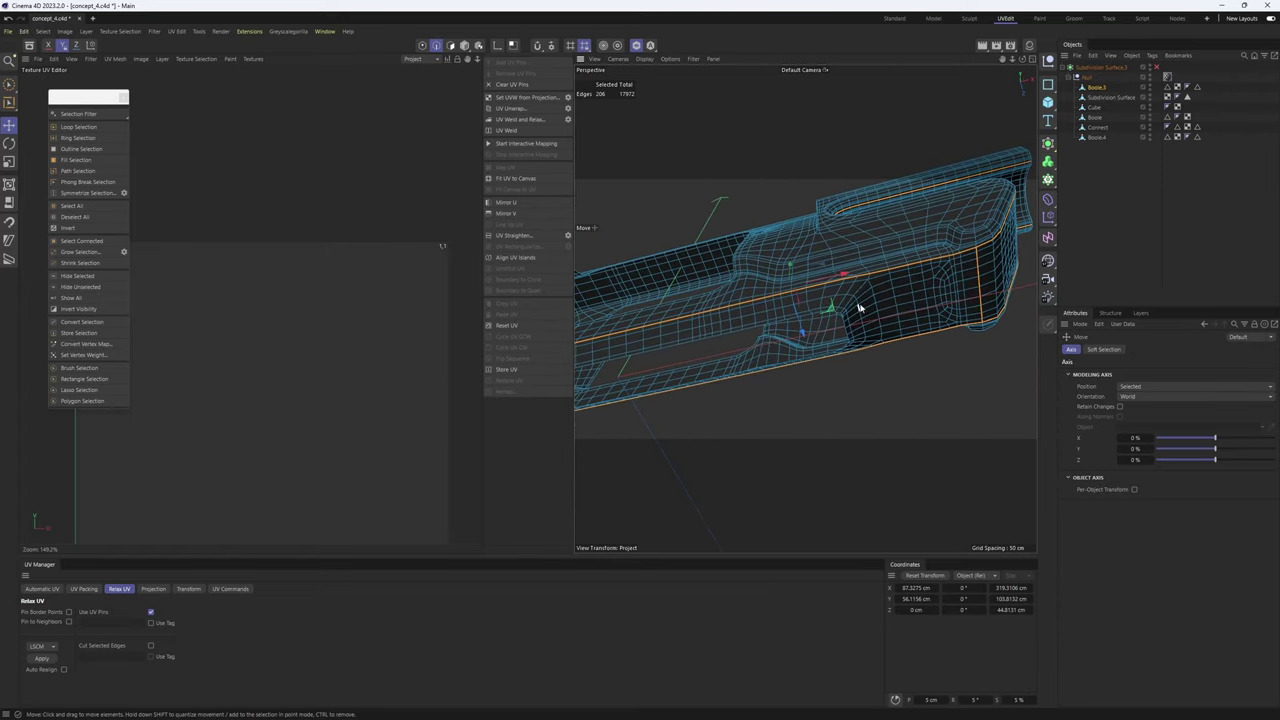
key("u")
key("f")
left_click(912, 321)
key("ctrl+z")
key("e")
- Add the crosswise edges at the body's other end, joining the two long loops around the underside
scroll(967, 281, "up", 1)
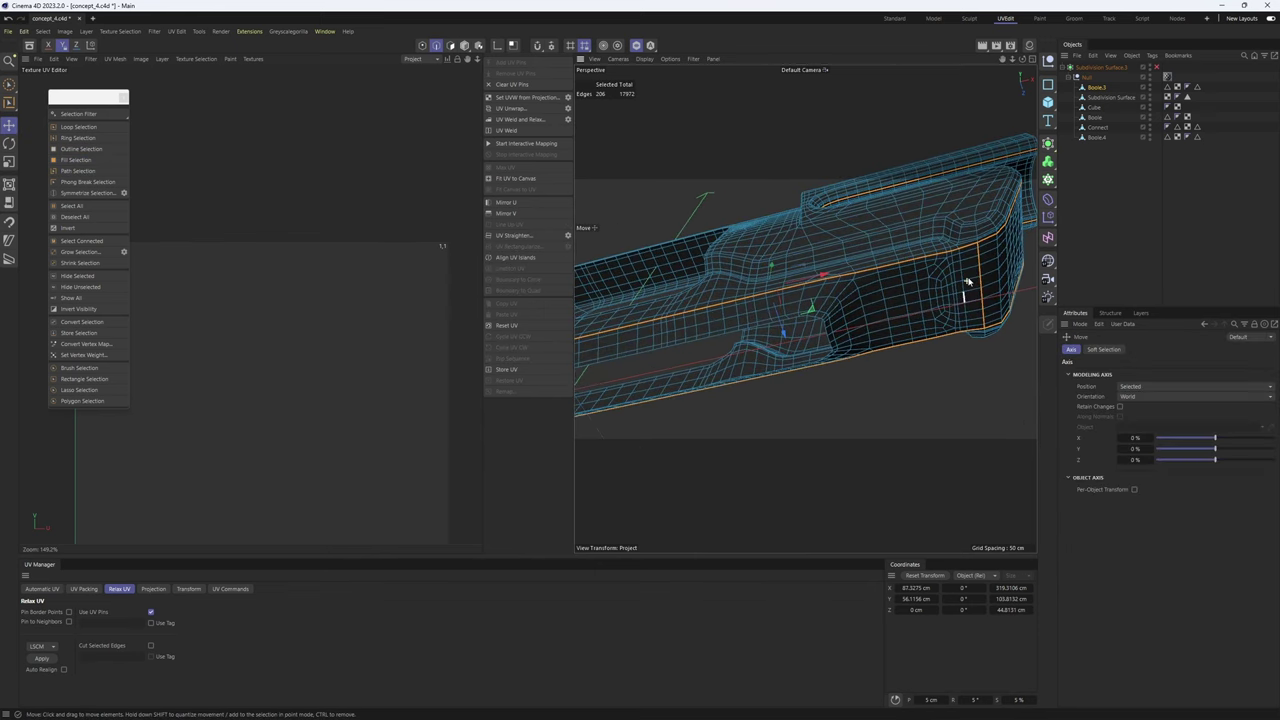
left_click_drag(967, 283, 805, 289, "alt")
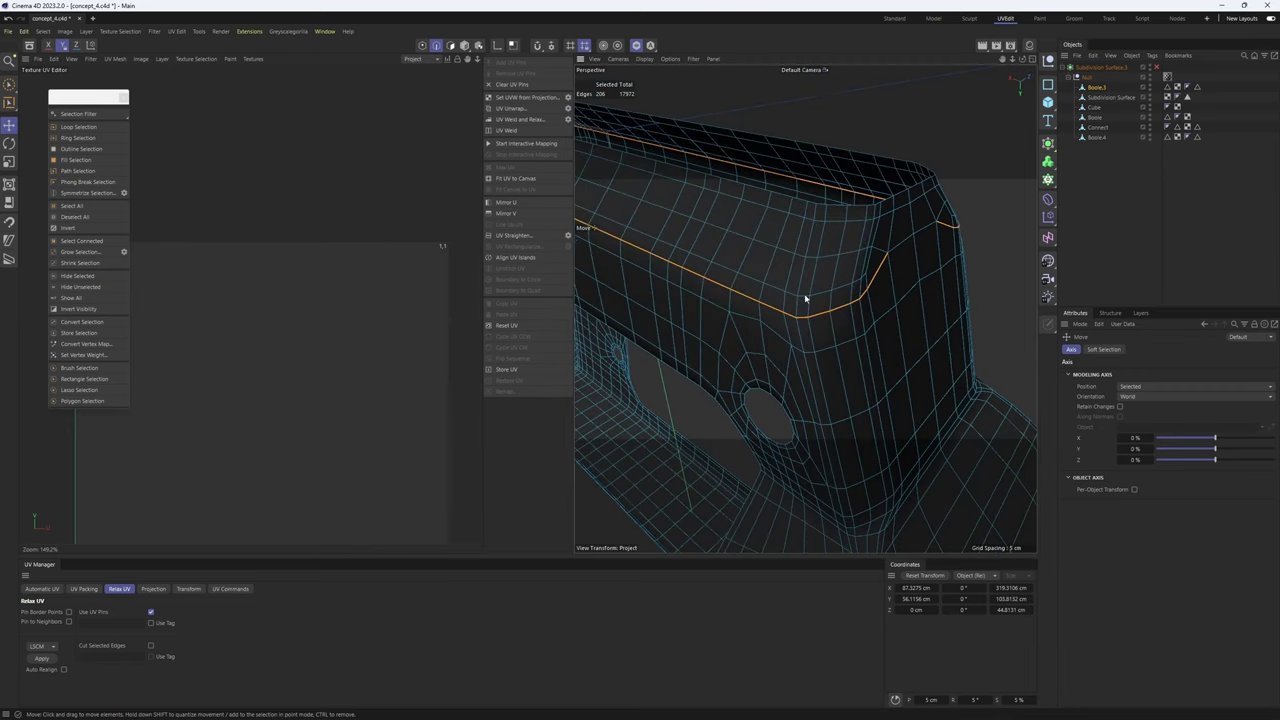
left_click_drag(900, 222, 831, 366, "alt")
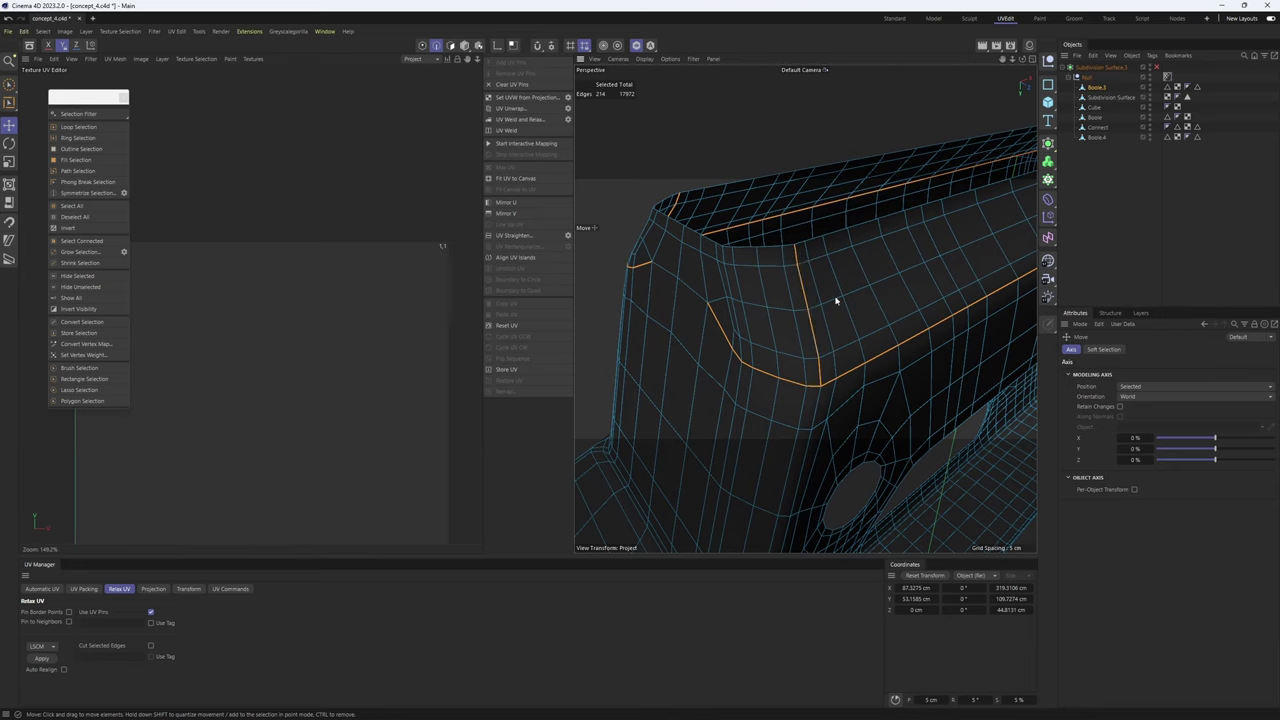
left_click_drag(836, 300, 858, 316, "alt")
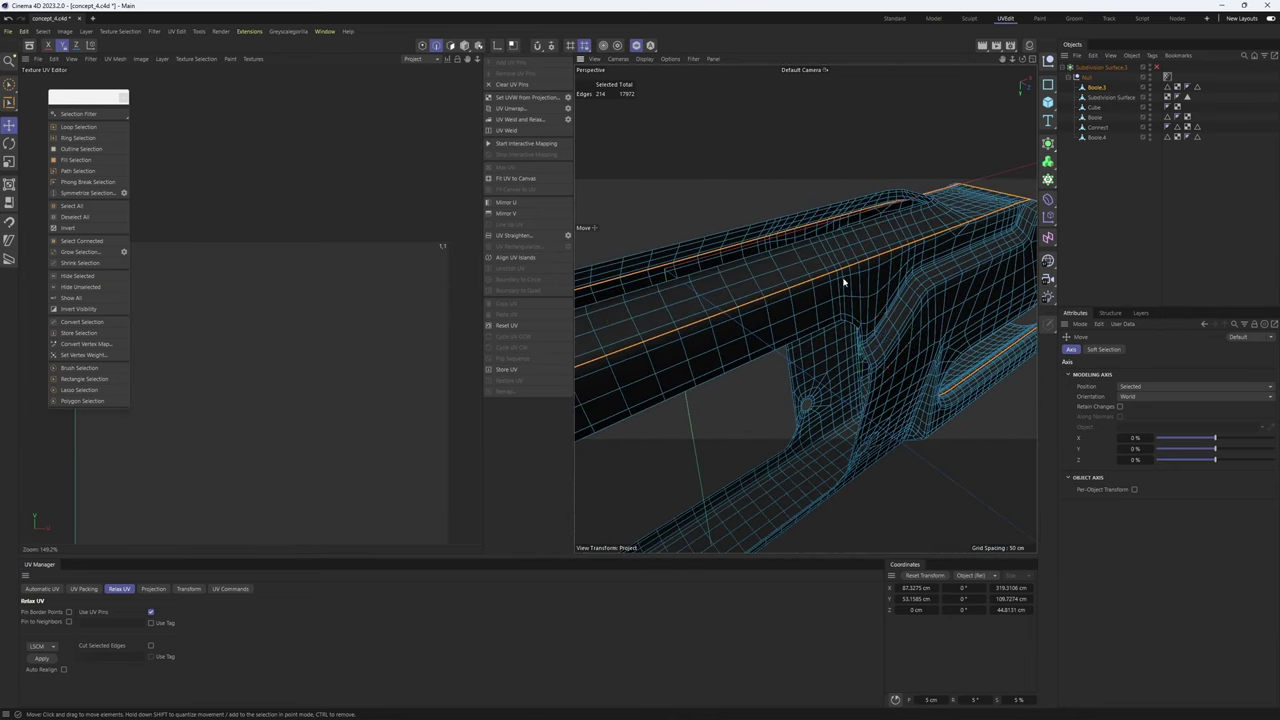
- Fill-select the enclosed underside polygons and project their UVs with Frontal projection from the top view
key("u")
key("f")
left_click(900, 243)
right_click_drag(900, 243, 870, 253, "alt")
left_click_drag(870, 253, 873, 259, "alt")
middle_click_drag(873, 259, 802, 364, "alt")
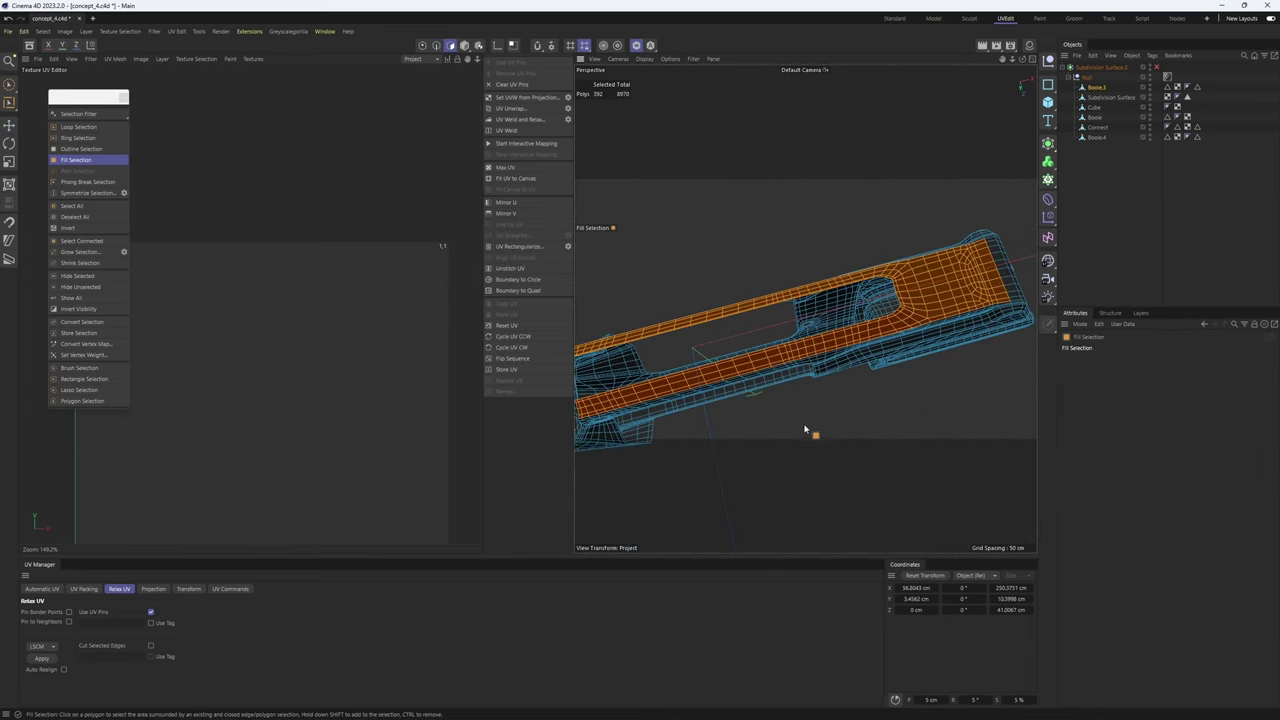
middle_click(805, 430)
middle_click(908, 193)
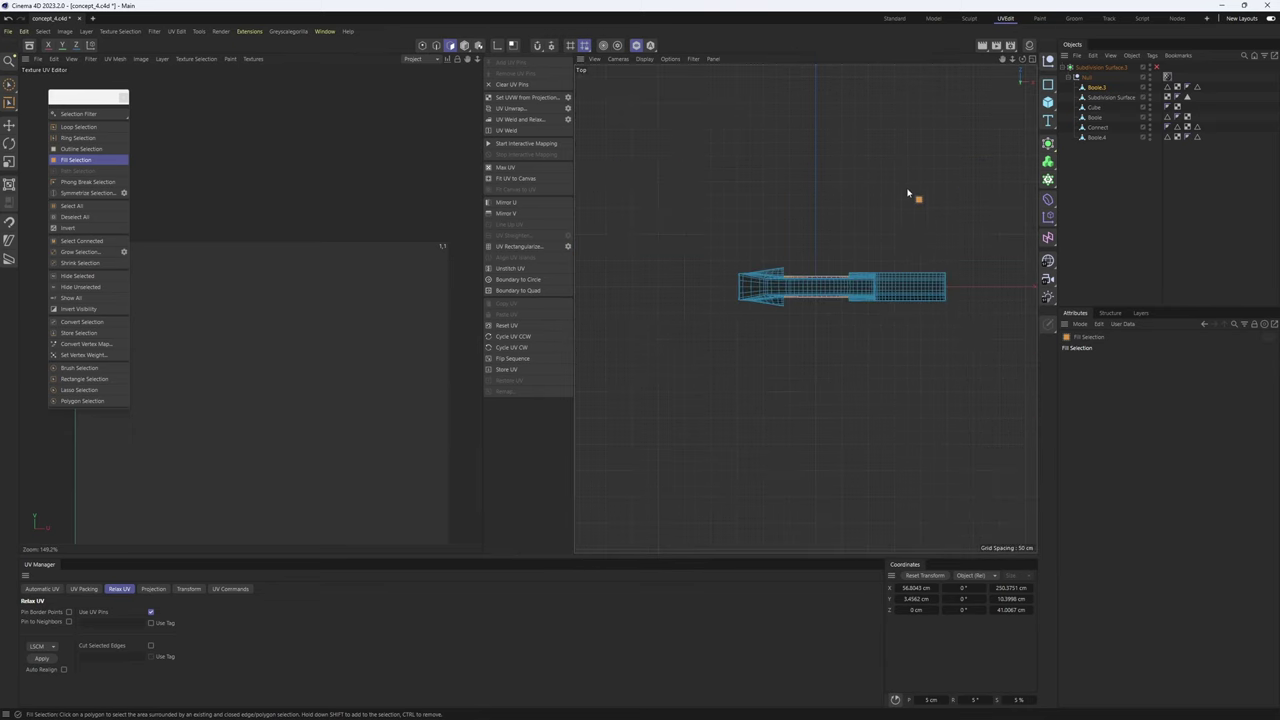
scroll(810, 320, "up", 10)
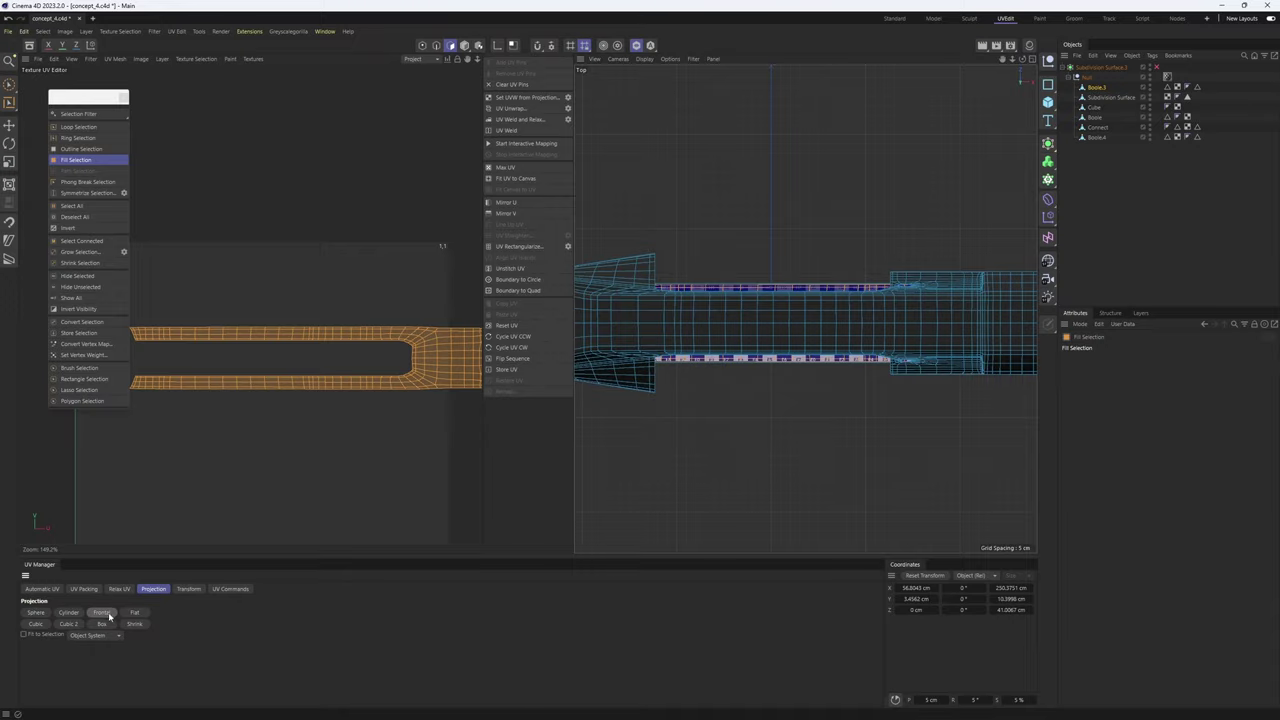
- Try to relax the projected underside UV island with LSCM
middle_click_drag(360, 355, 297, 364, "alt")
middle_click(728, 286)
middle_click(689, 200)
left_click_drag(892, 281, 940, 437, "alt")
scroll(832, 288, "up", 4)
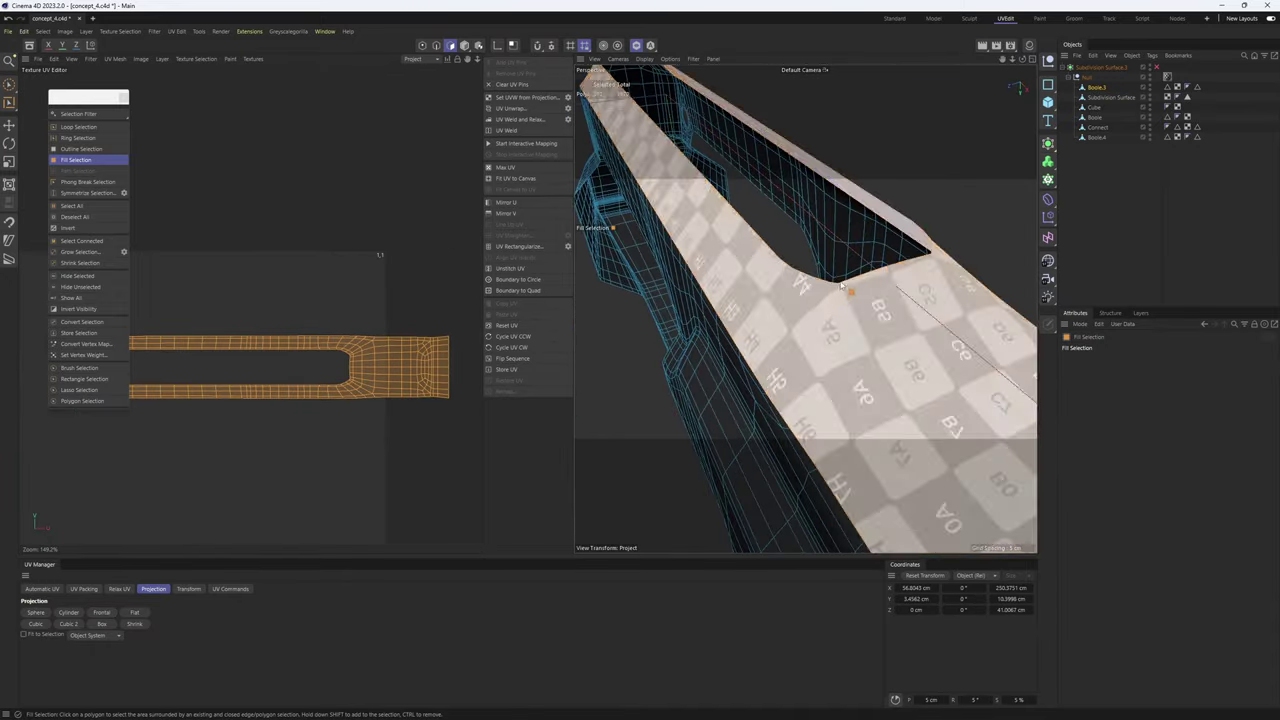
left_click_drag(832, 288, 838, 390, "alt")
scroll(853, 367, "down", 6)
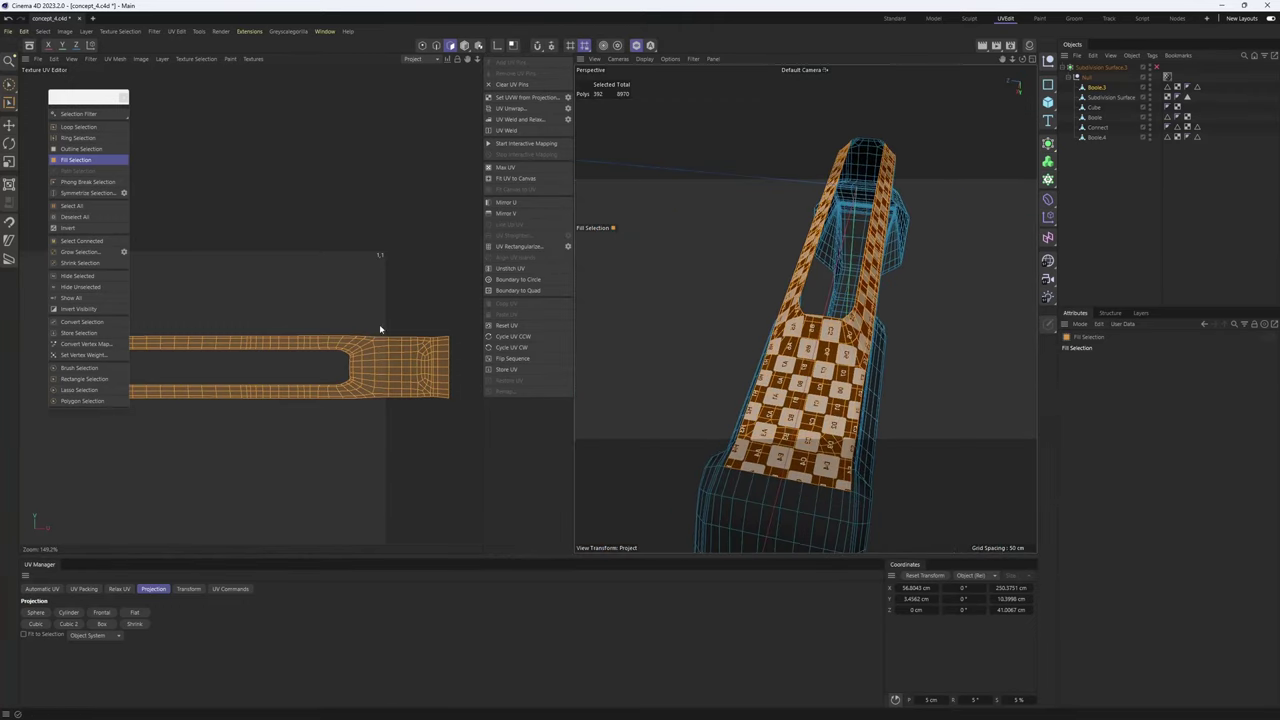
left_click(43, 662)
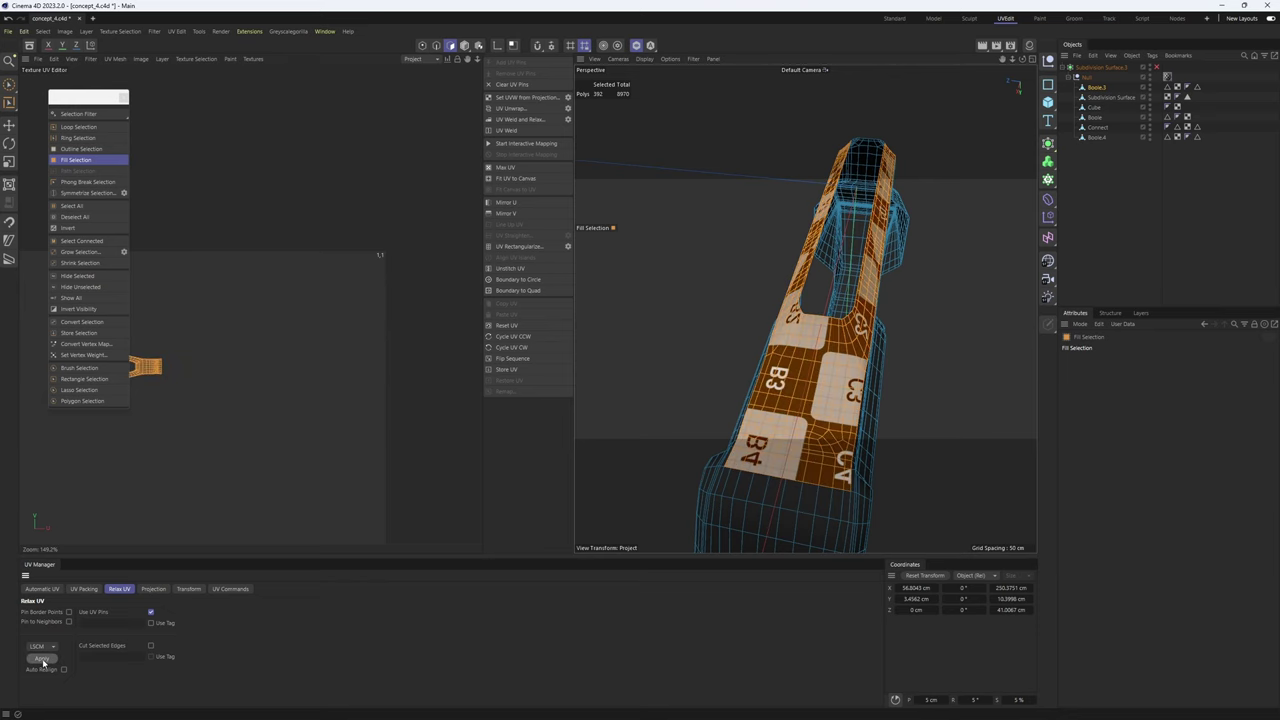
scroll(213, 330, "up", 3)
scroll(213, 330, "up", 4)
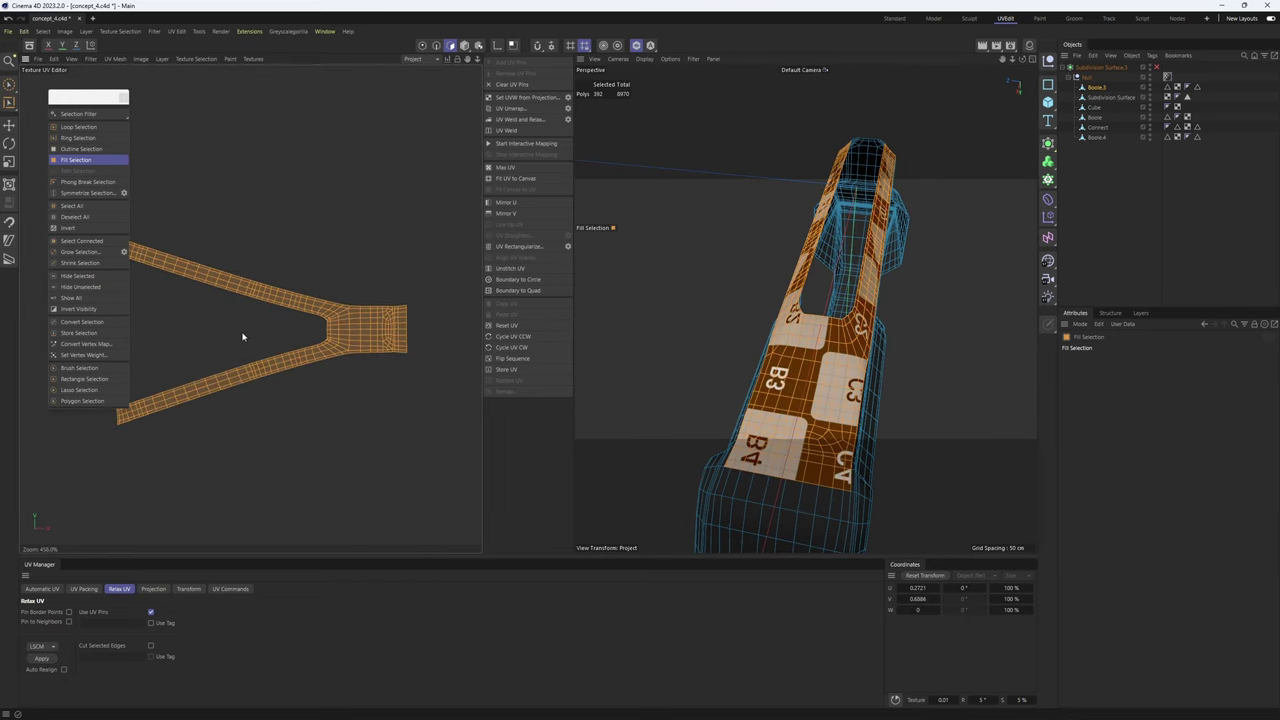
key("ctrl+z")
scroll(250, 340, "down", 7)
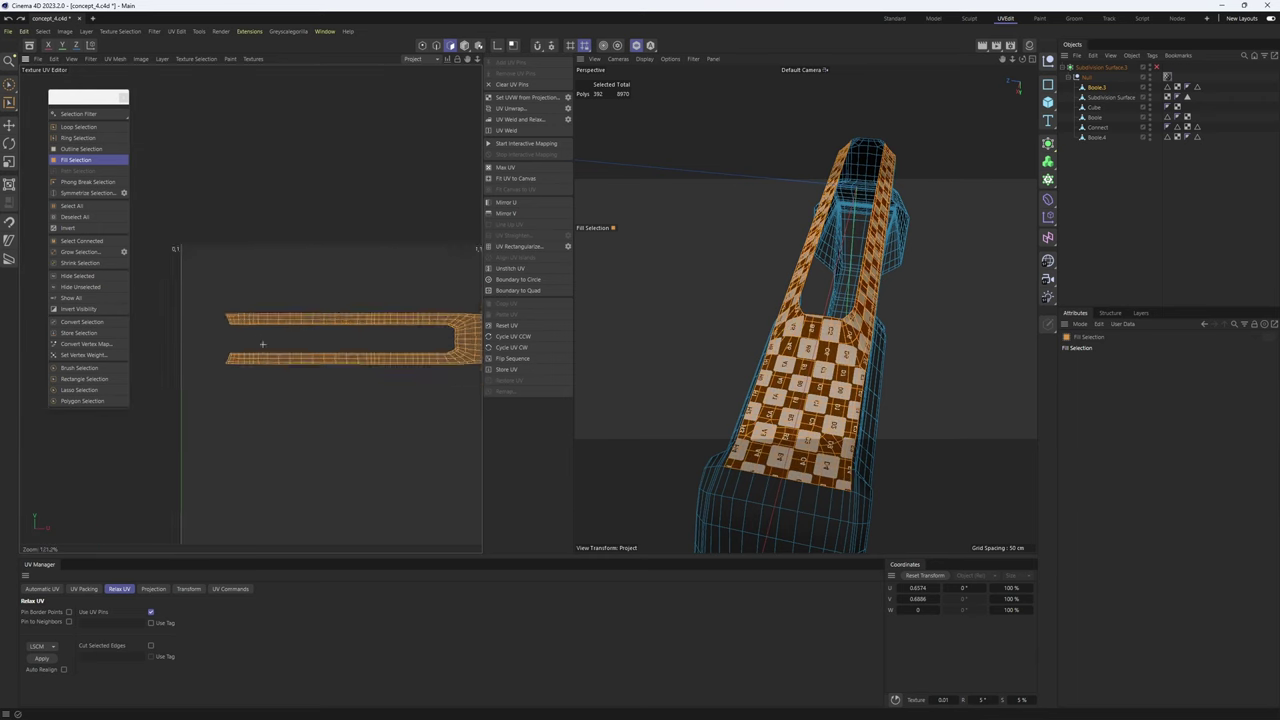
- Pin the UV points along the short closed end of the underside island and reselect the whole island
scroll(297, 371, "up", 1)
key("ctrl+z")
scroll(372, 359, "up", 7)
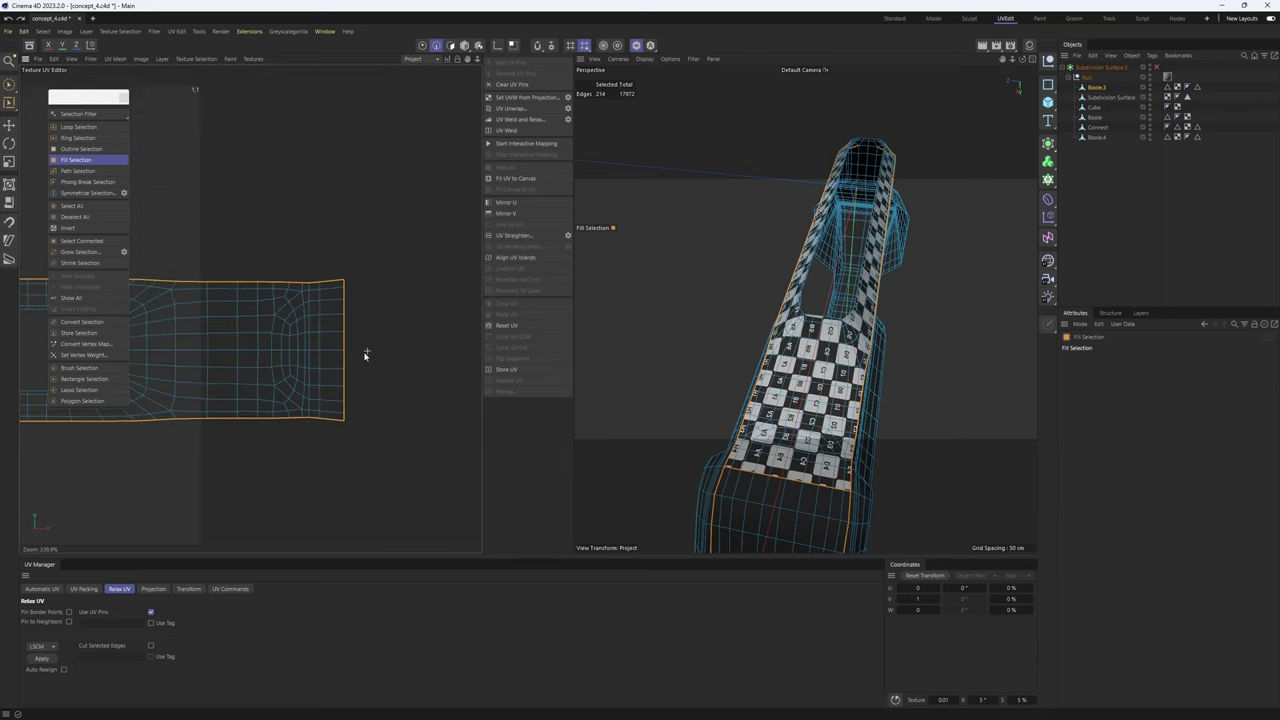
key("e")
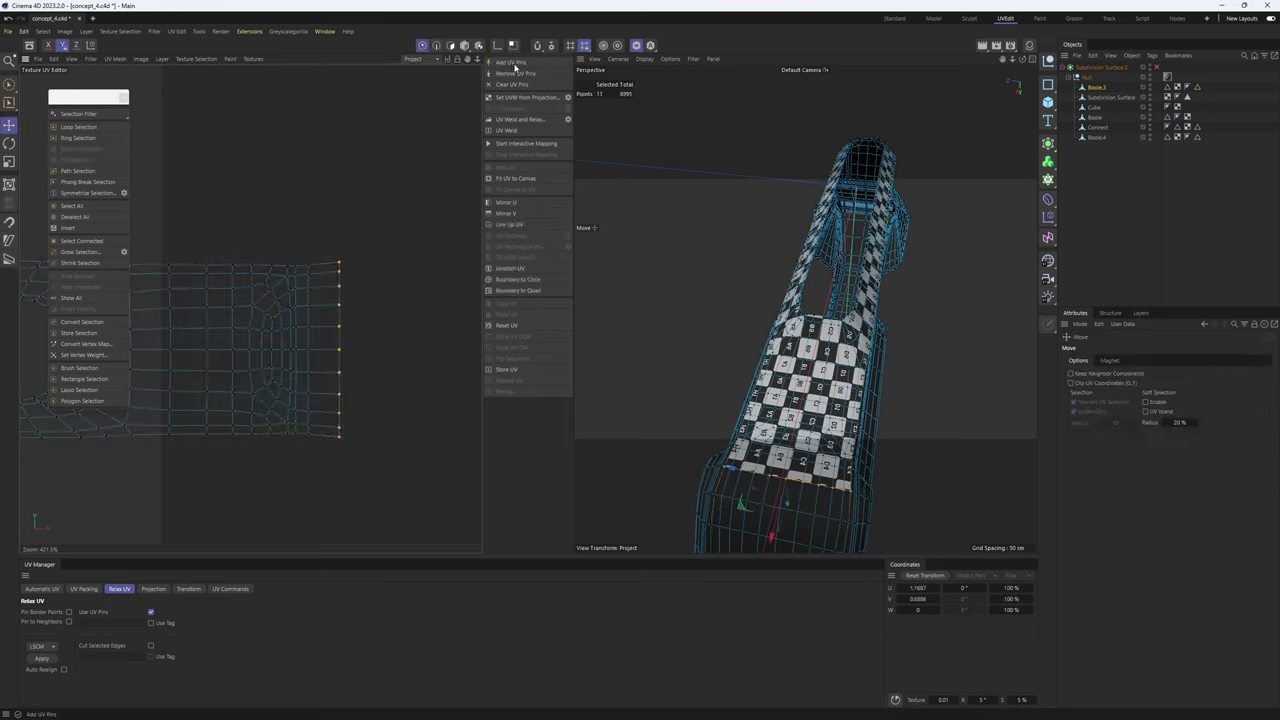
double_click(281, 409)
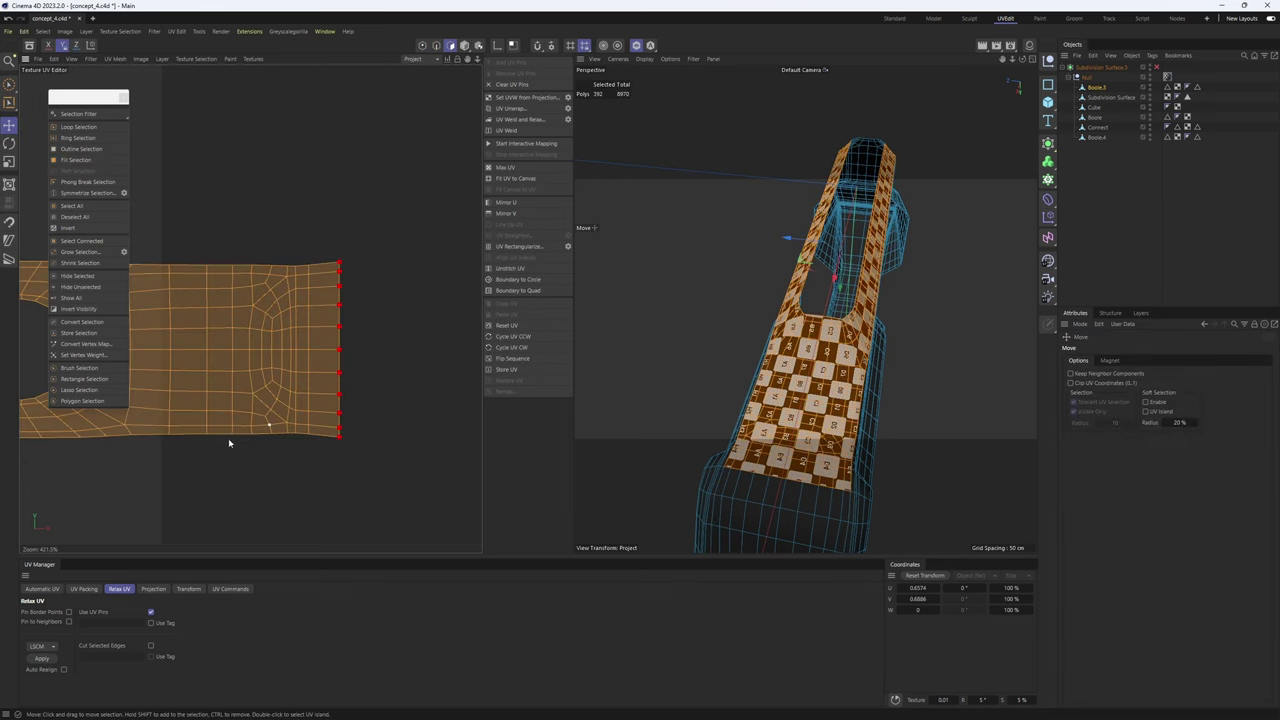
- Try to relax the underside island with LSCM using only the end pins
scroll(265, 424, "down", 4)
left_click(41, 659)
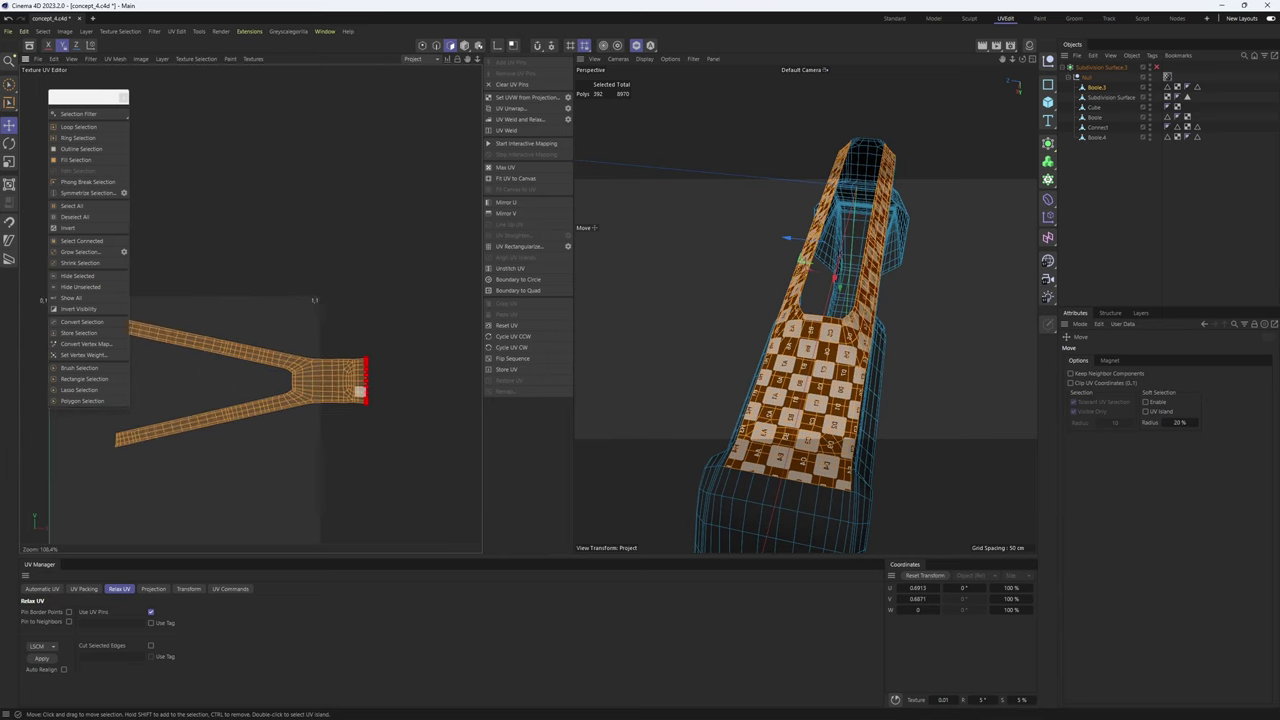
scroll(386, 370, "up", 3)
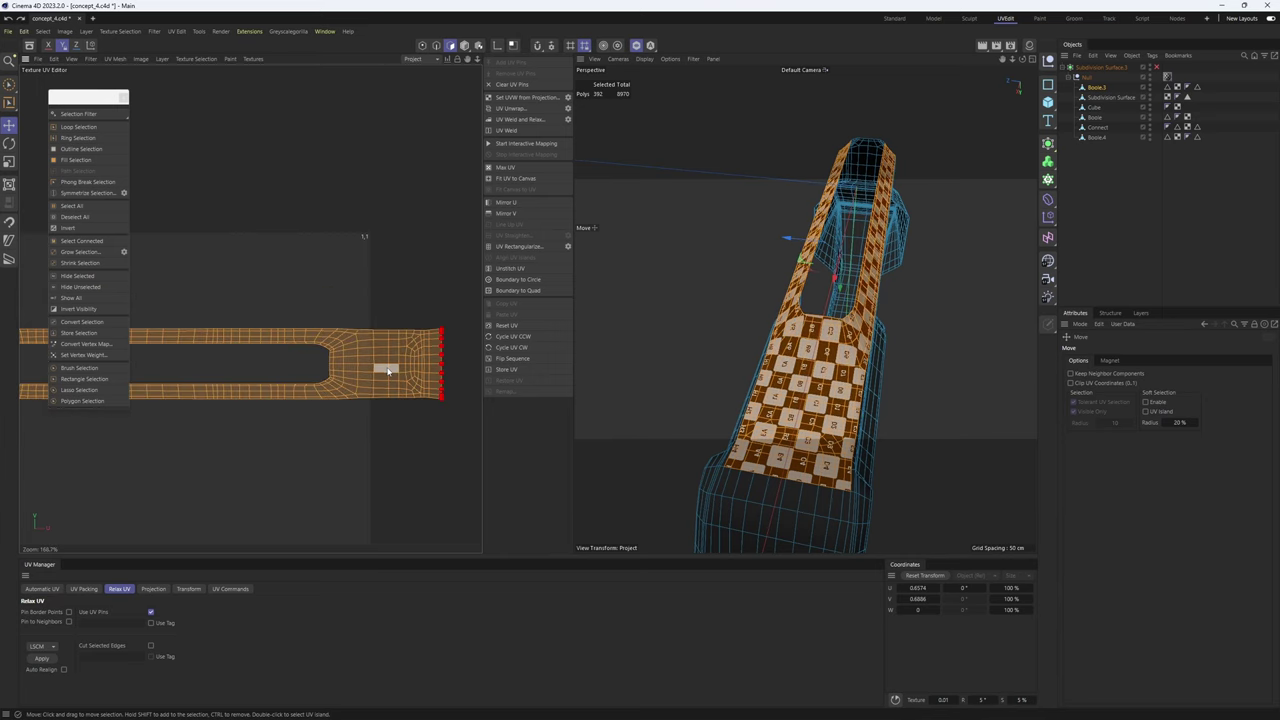
- Pin the UV points along the island's upper long border and try another LSCM relax on the island
key("Return")
scroll(395, 335, "up", 2)
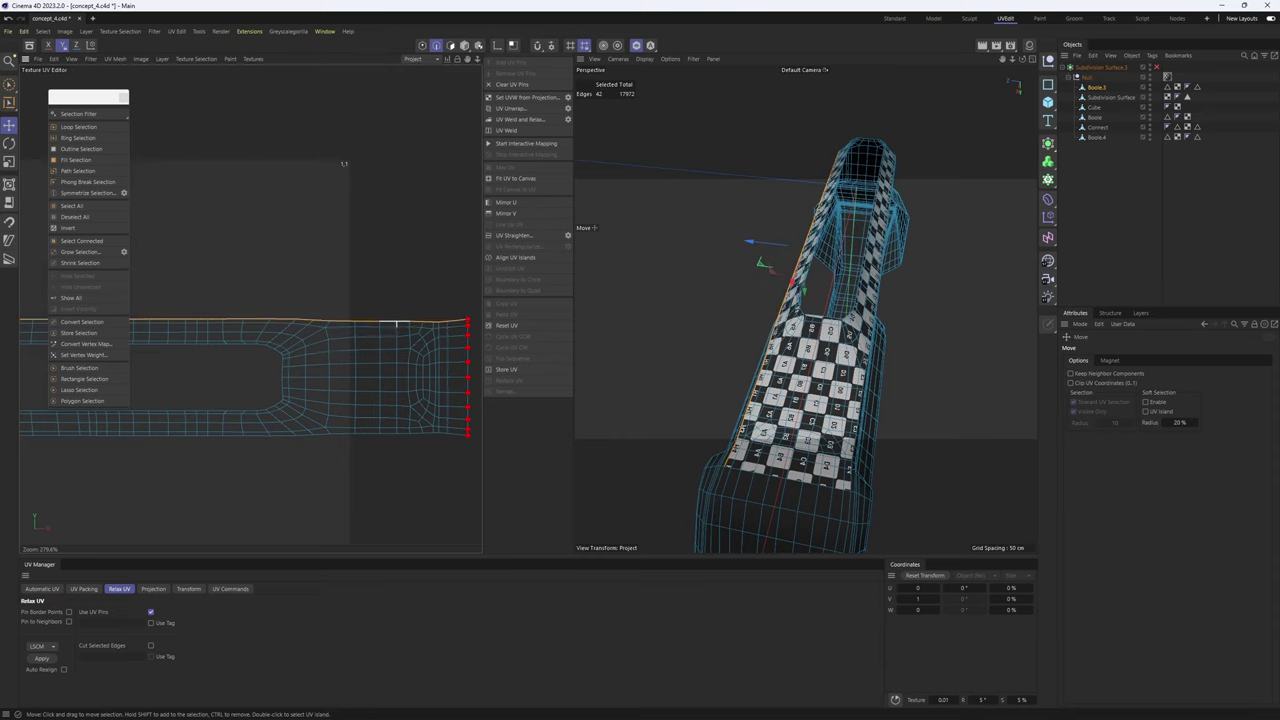
scroll(397, 324, "down", 5)
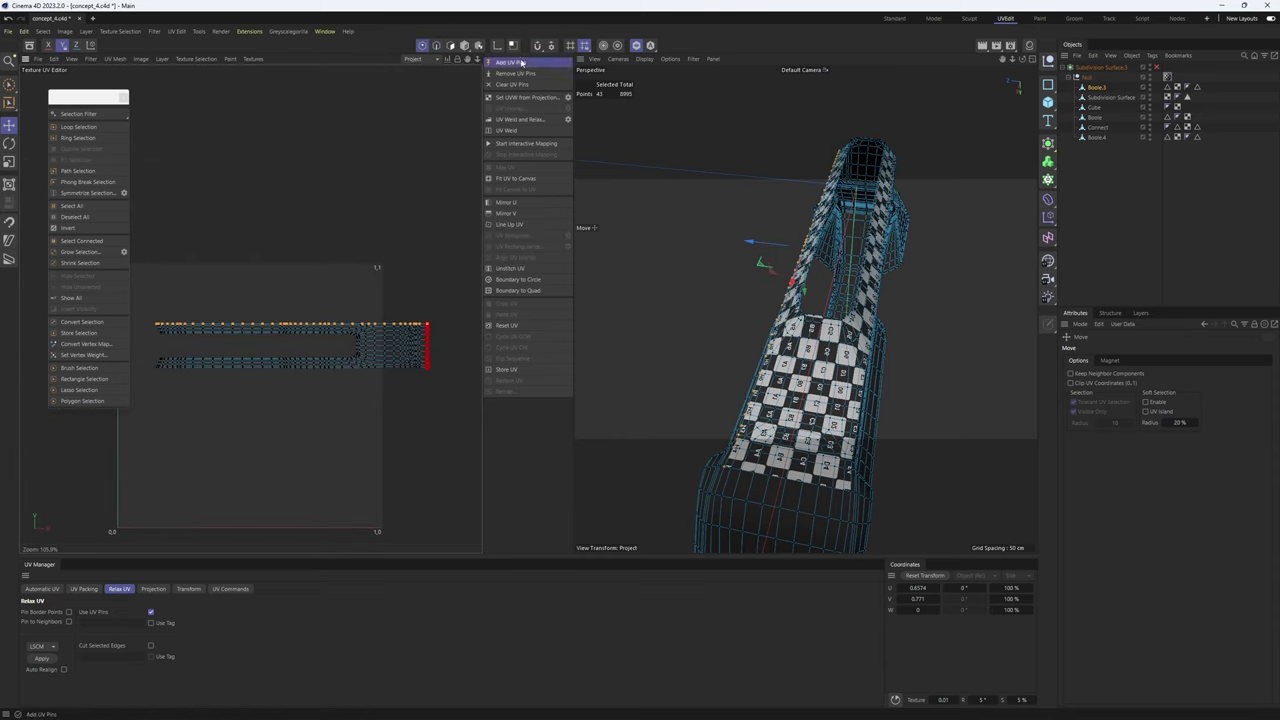
left_click(521, 63)
left_click(450, 45)
scroll(340, 368, "up", 1)
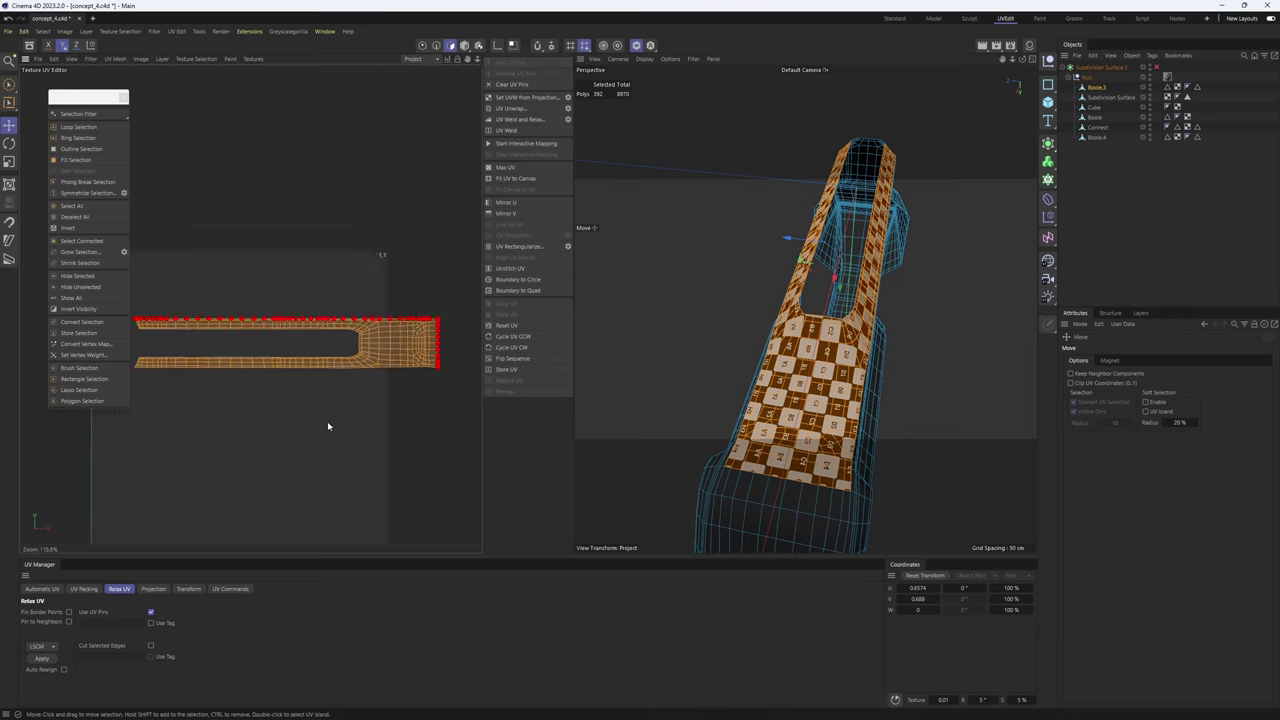
left_click(44, 659)
key("ctrl+z")
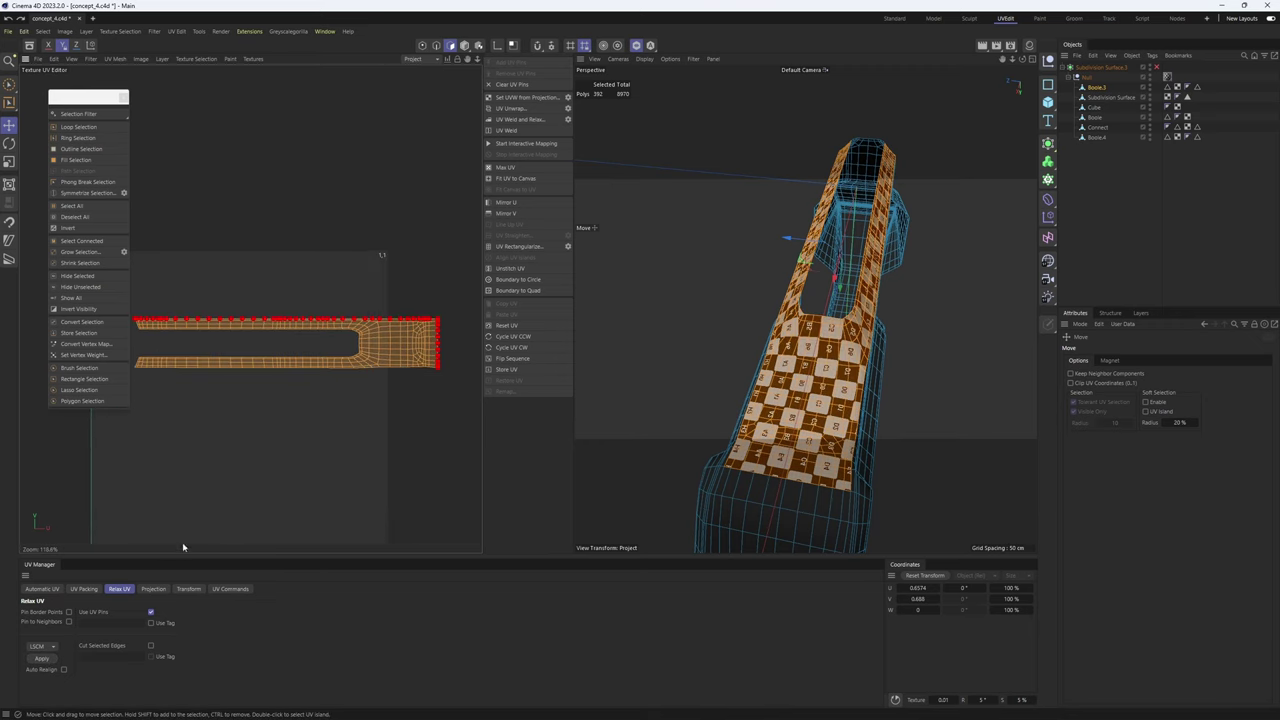
- Pin the UV points along the island's lower long border and relax the underside island with LSCM
scroll(387, 363, "up", 4)
key("Return")
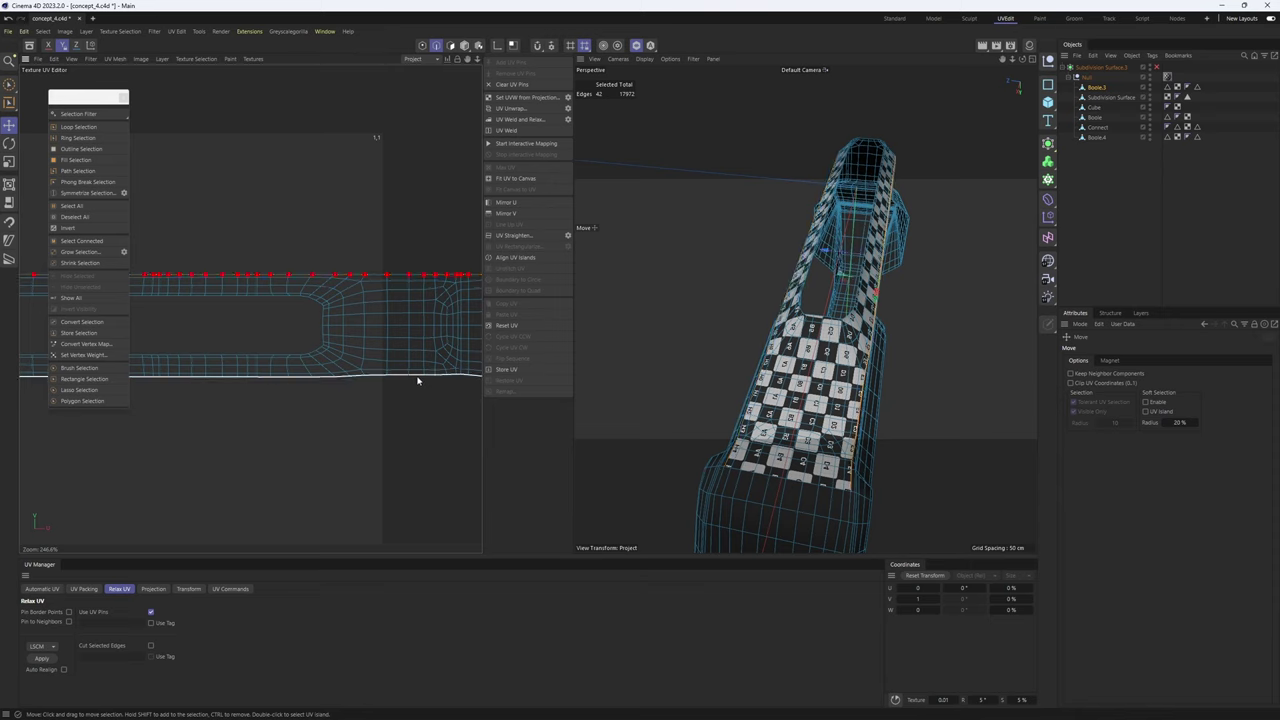
scroll(418, 380, "down", 4)
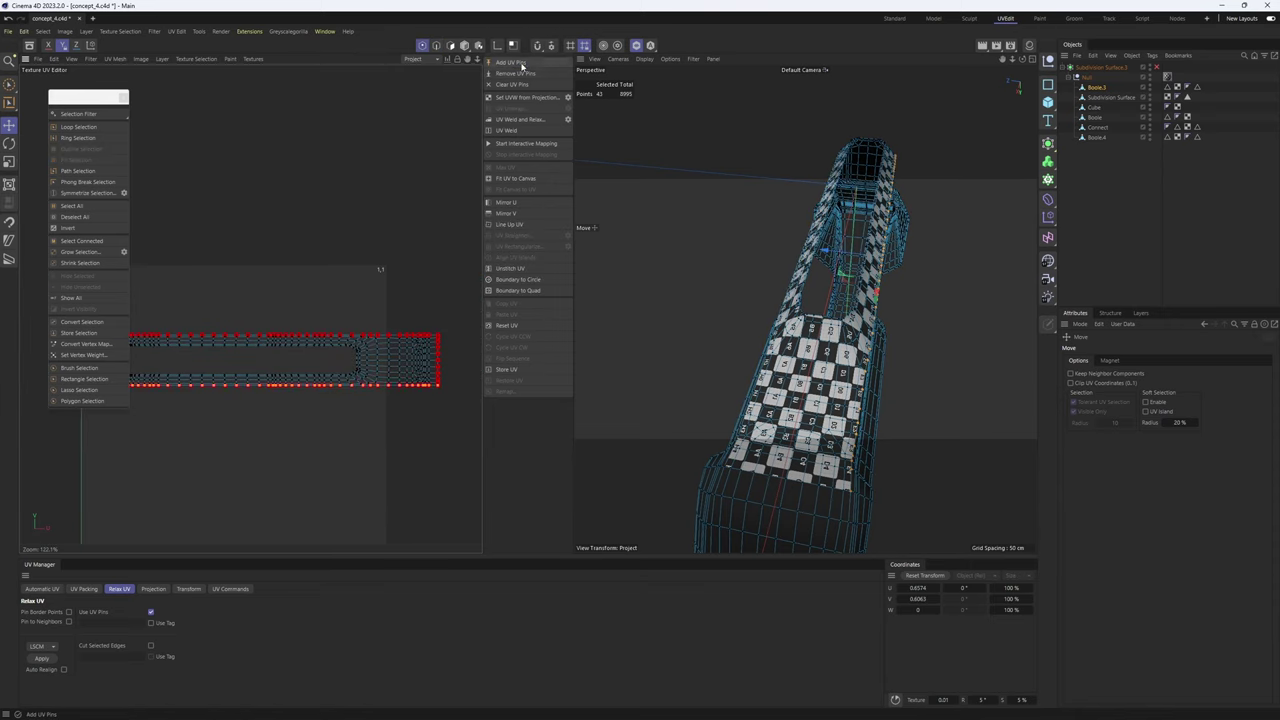
left_click(450, 45)
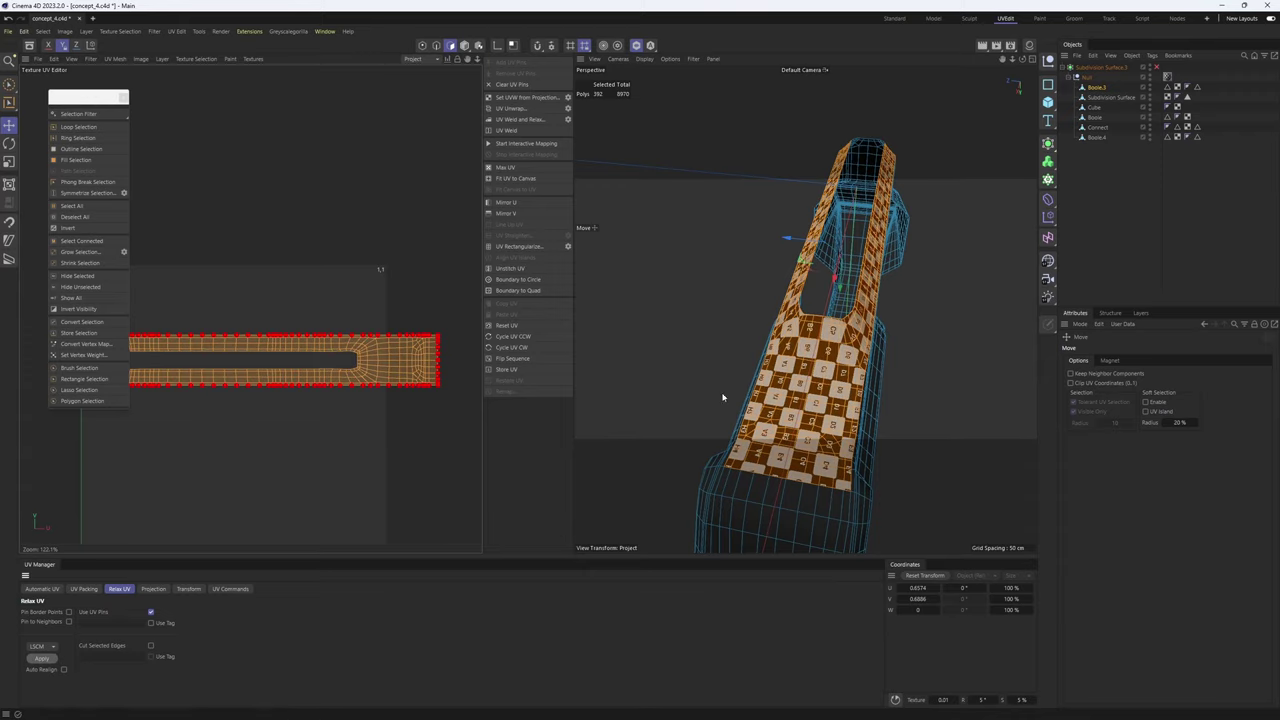
- Examine the checker pattern and the polygons at the end of the underside's slot opening
left_click_drag(723, 397, 797, 366, "alt")
scroll(840, 306, "up", 6)
mouse_move(775, 312)
left_mouse_down("alt")
mouse_move(798, 350)
mouse_move(828, 322)
mouse_move(796, 338)
mouse_move(820, 365)
mouse_move(730, 362)
mouse_move(789, 318)
left_mouse_up("alt")
scroll(735, 363, "up", 3)
key("ctrl+z")
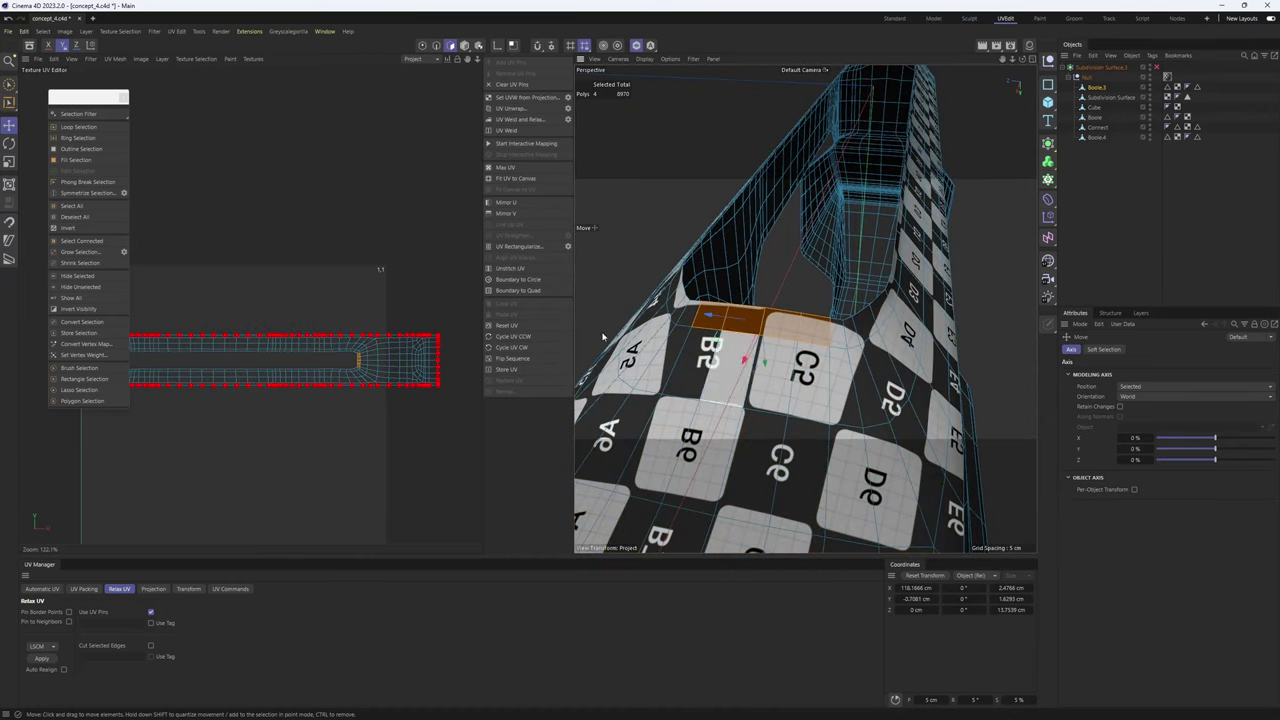
scroll(359, 361, "up", 5)
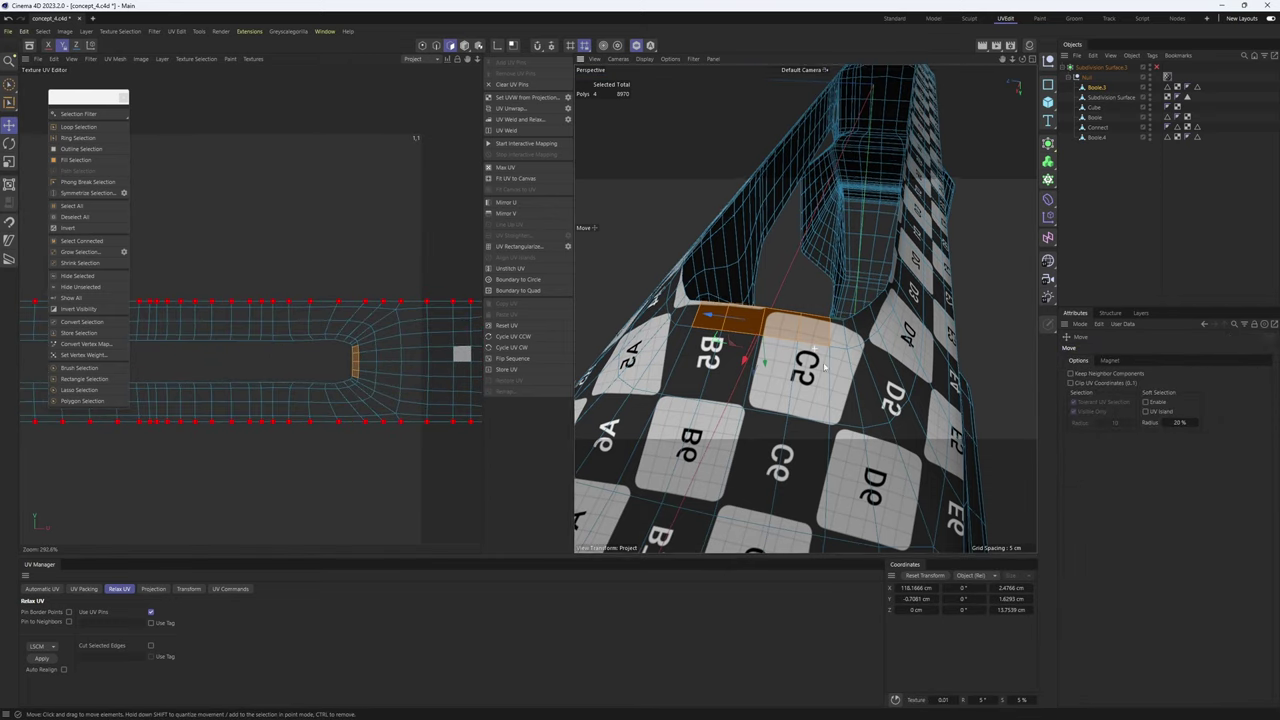
scroll(822, 366, "down", 4)
left_click_drag(822, 366, 722, 288, "alt")
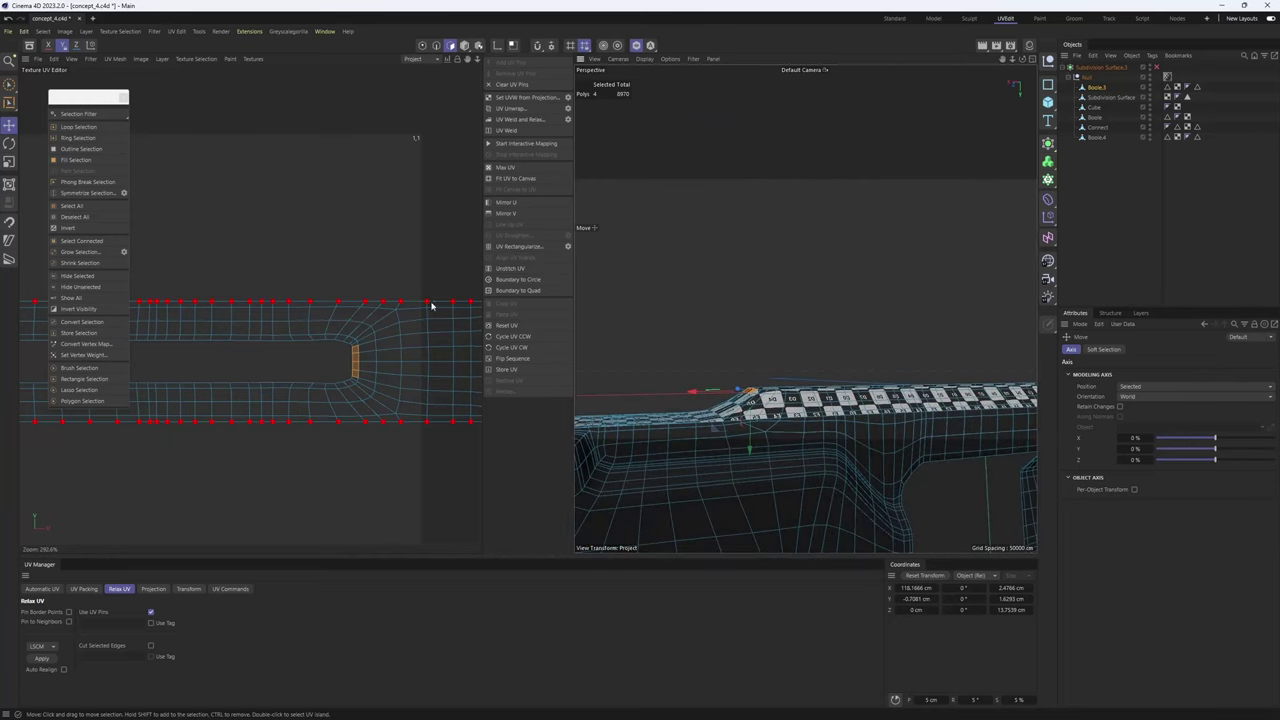
- Select the complete underside UV island and hide its polygons
double_click(385, 355)
key("h")
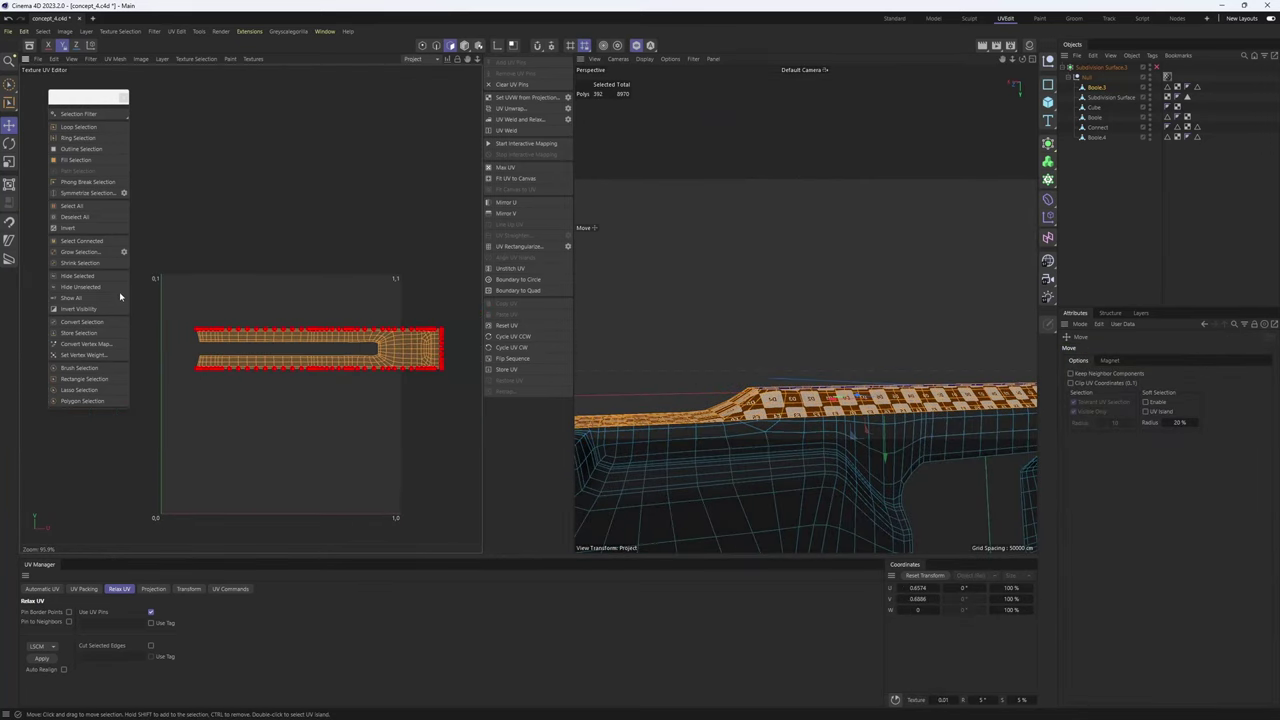
left_click(100, 278)
- Try selecting edge loops that border the dark angled end face of the body
left_click_drag(817, 398, 858, 258, "alt")
right_click_drag(859, 258, 890, 254, "alt")
key("Return")
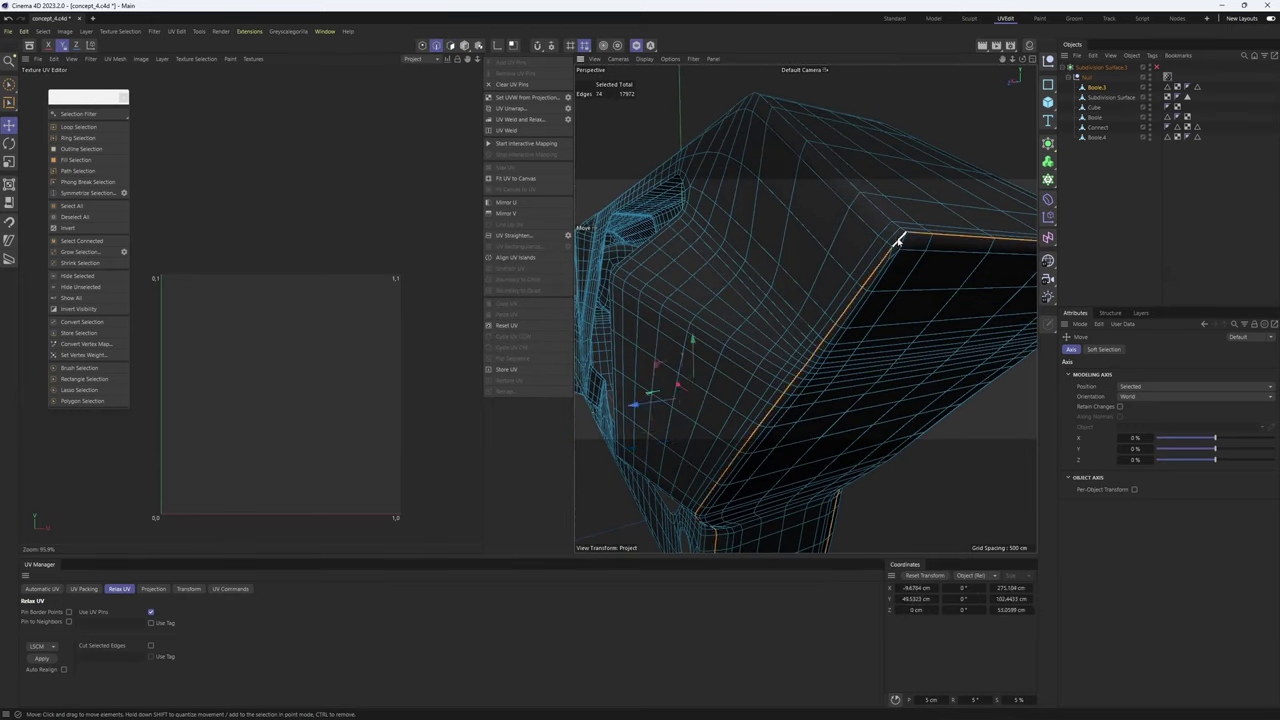
left_click_drag(898, 240, 740, 270, "alt")
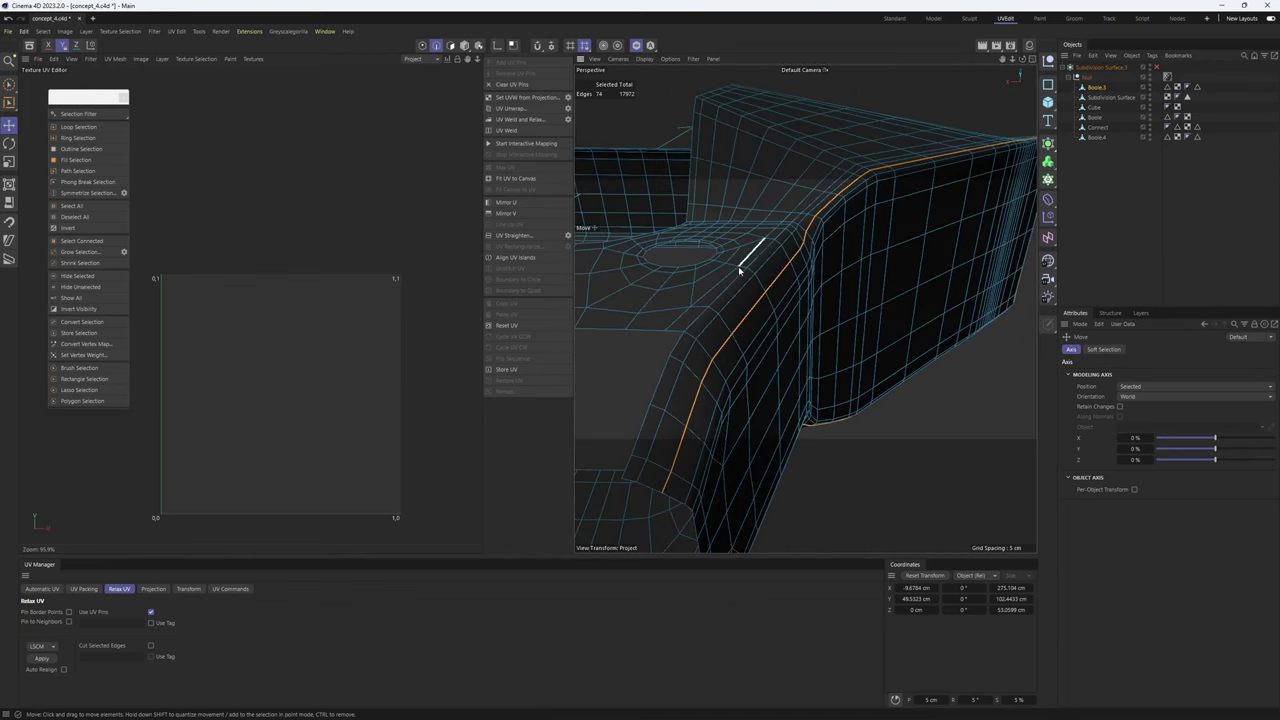
left_click(697, 318)
left_click_drag(697, 318, 788, 284, "alt")
left_click(760, 283, "shift")
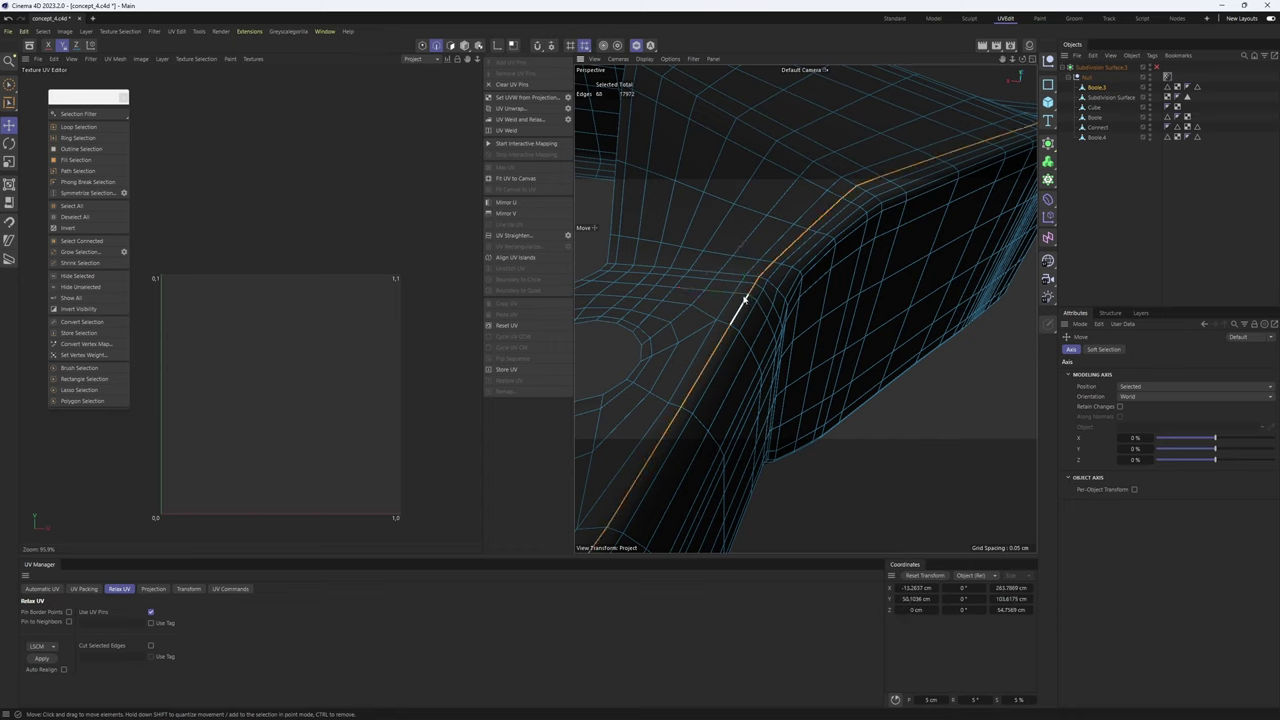
- Try the inner edge loop around the end face again and clear the selection
left_click_drag(744, 298, 726, 352, "alt")
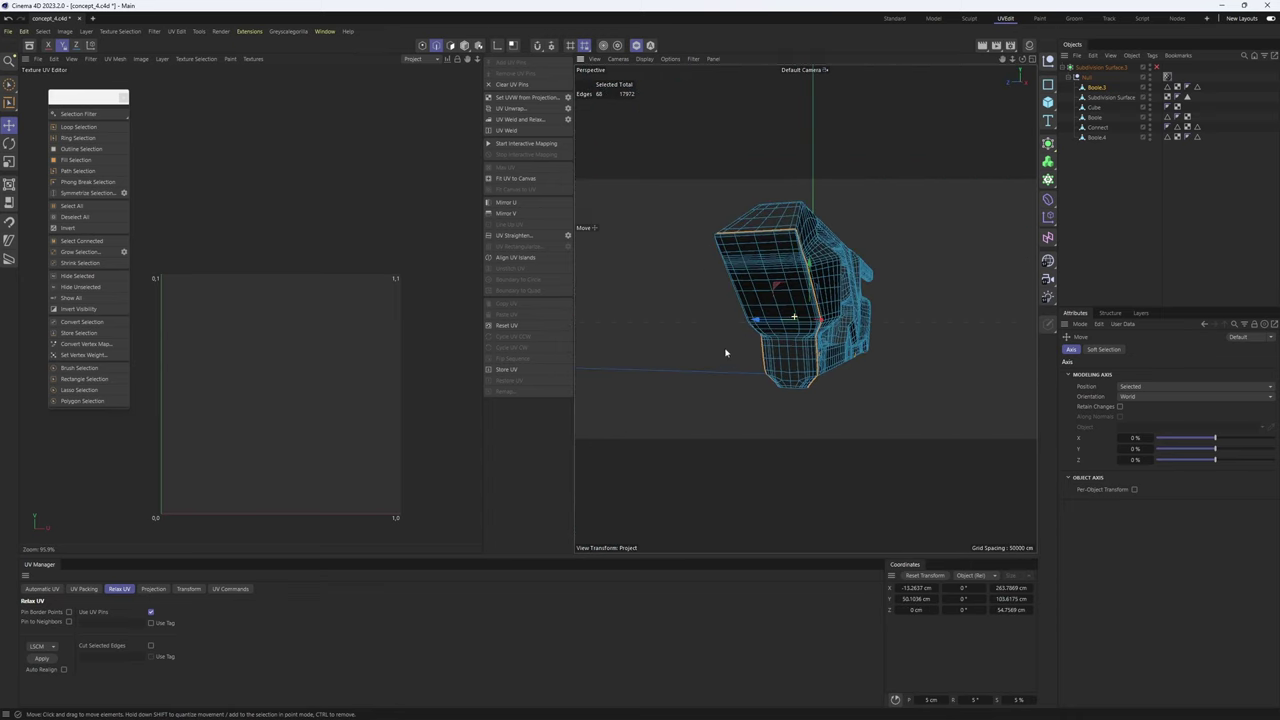
scroll(787, 244, "up", 10)
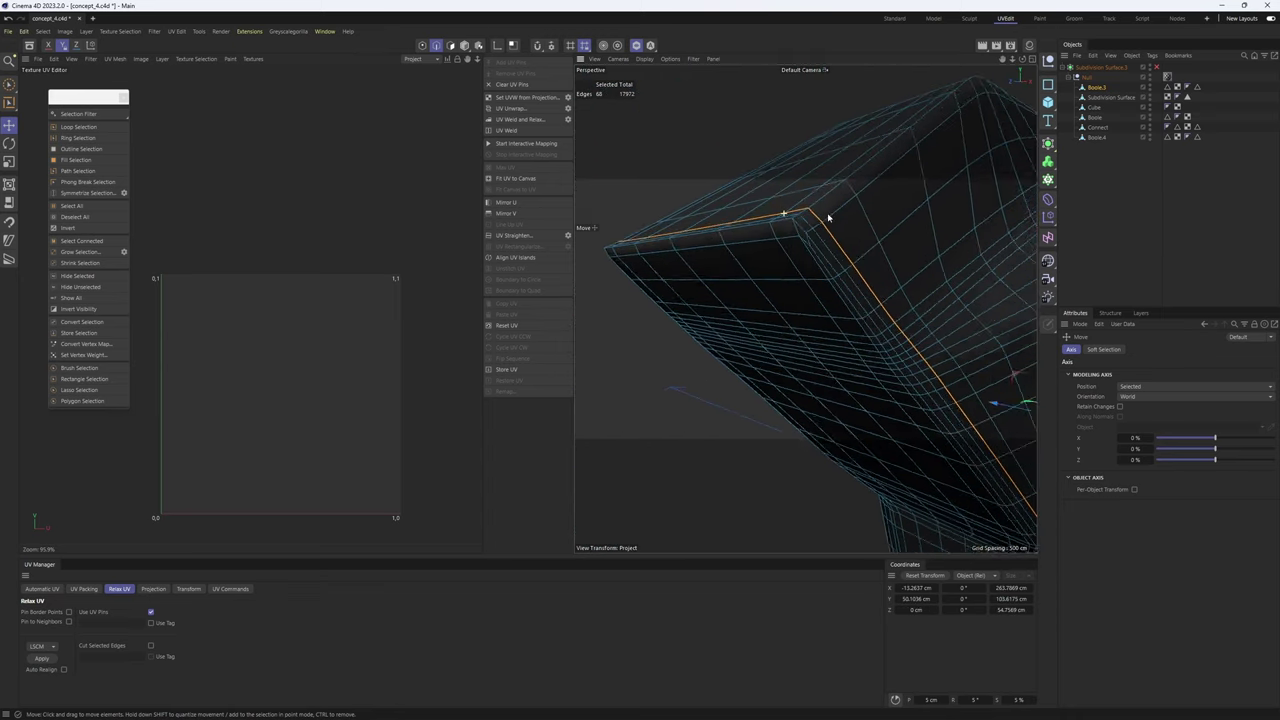
double_click(800, 234)
scroll(871, 300, "down", 2)
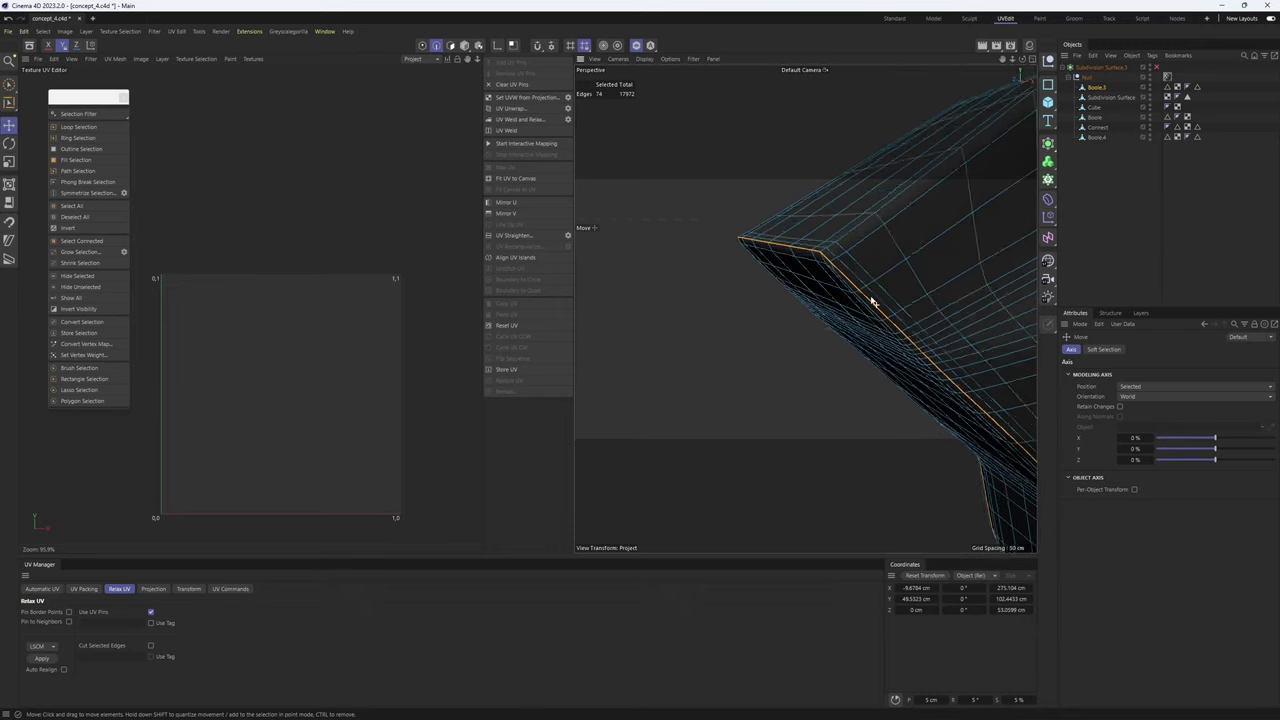
left_click_drag(871, 300, 809, 306, "alt")
left_click_drag(857, 346, 770, 365, "alt")
left_click(734, 323)
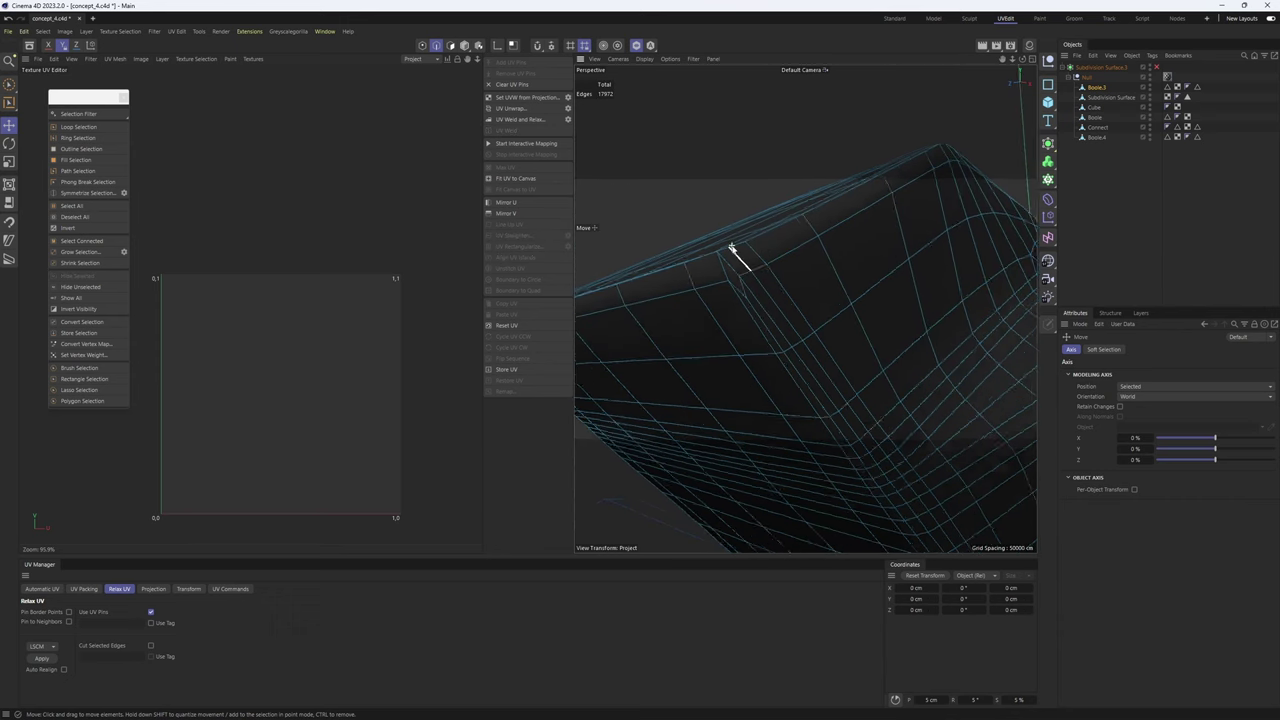
- Select the long edge run along one side of the angled end face, up to its upper corner
left_click_drag(747, 291, 723, 286, "alt")
double_click(768, 333)
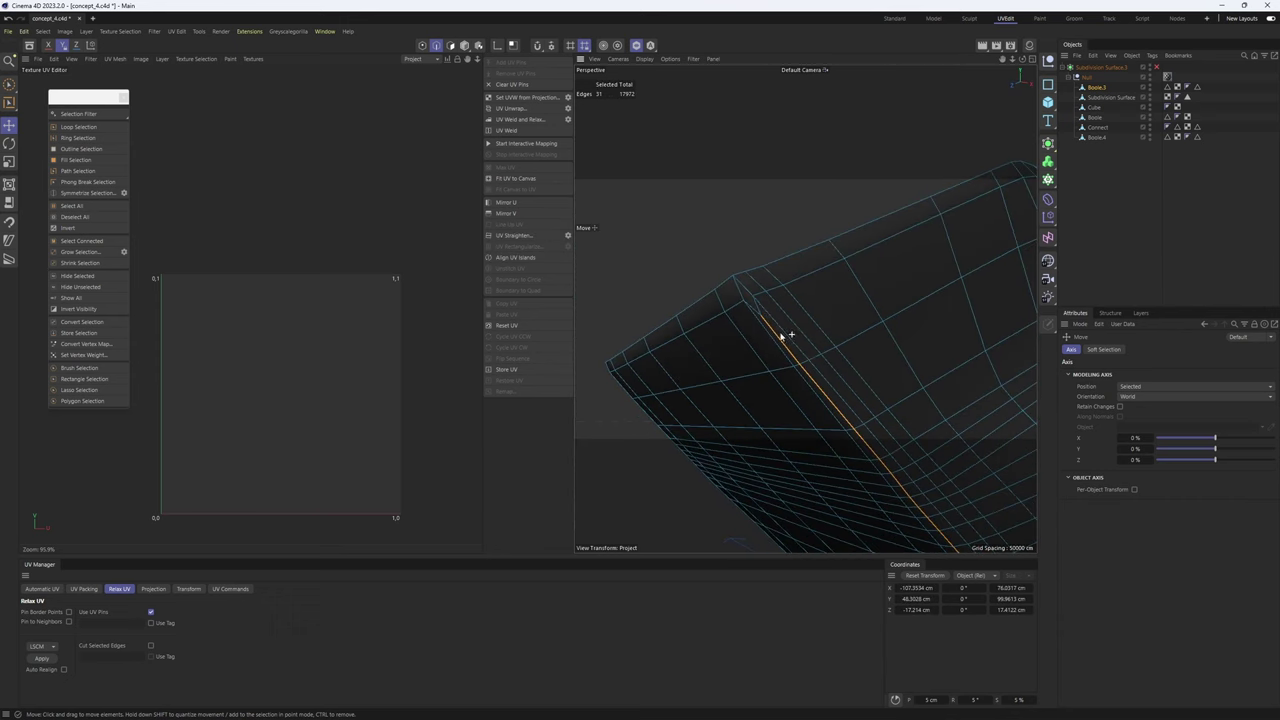
left_click_drag(768, 333, 710, 254, "alt")
left_click_drag(746, 289, 760, 330, "alt")
scroll(760, 331, "down", 5)
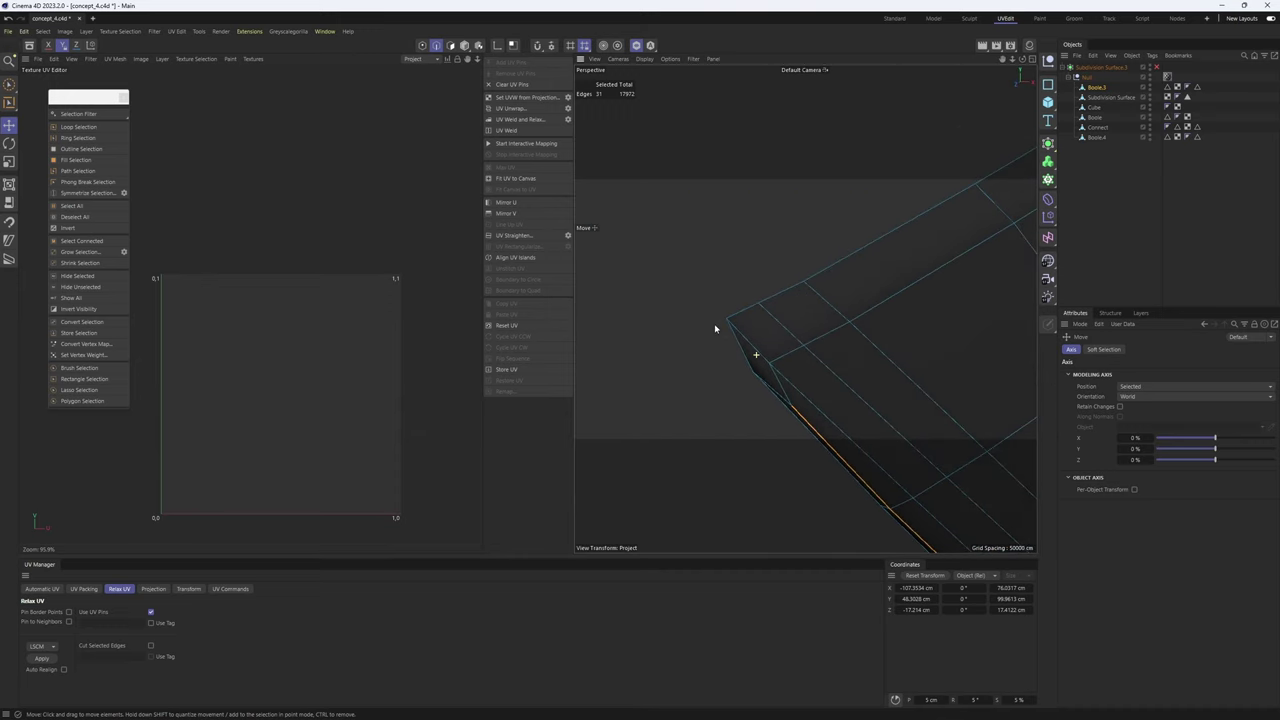
scroll(770, 375, "up", 5)
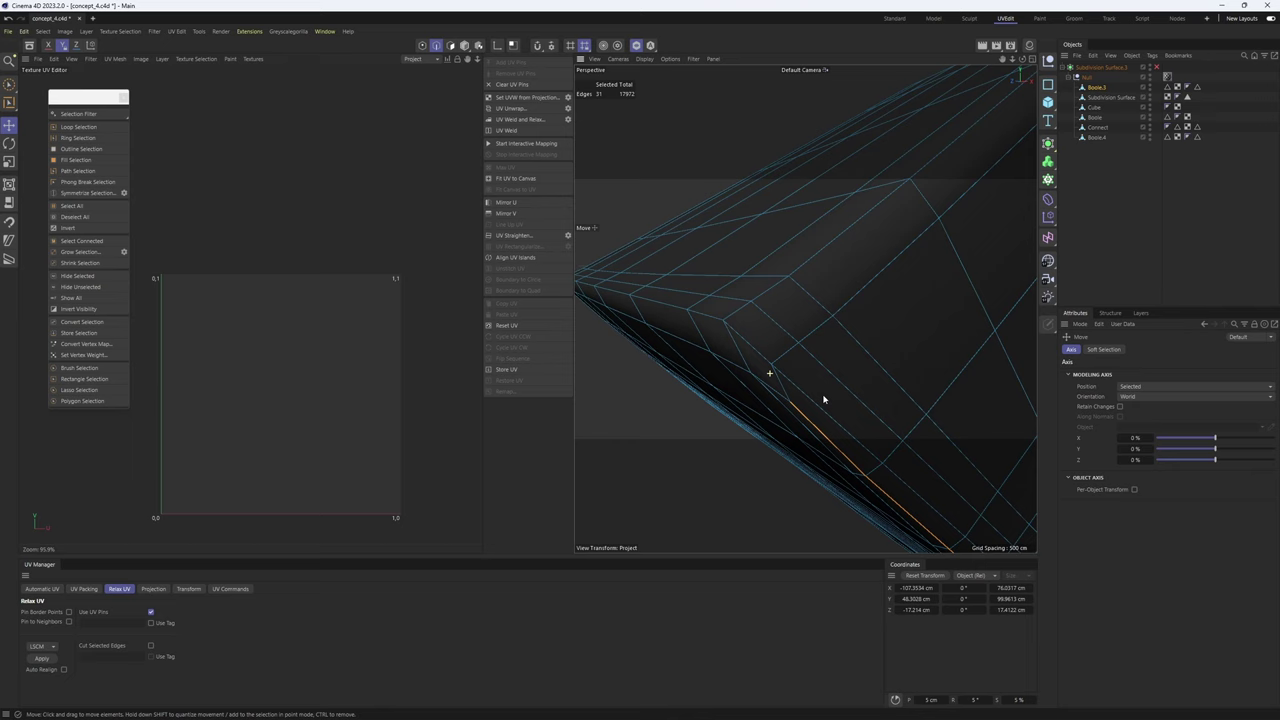
- Add the edges around the end face's upper corner and across its top to the selection
left_click(741, 344, "shift")
mouse_move(741, 344)
left_mouse_down("alt")
mouse_move(771, 349)
mouse_move(694, 343)
mouse_move(829, 346)
mouse_move(758, 347)
mouse_move(797, 340)
mouse_move(778, 360)
mouse_move(737, 334)
left_mouse_up("alt")
left_click(758, 347, "shift")
left_click(765, 376, "shift")
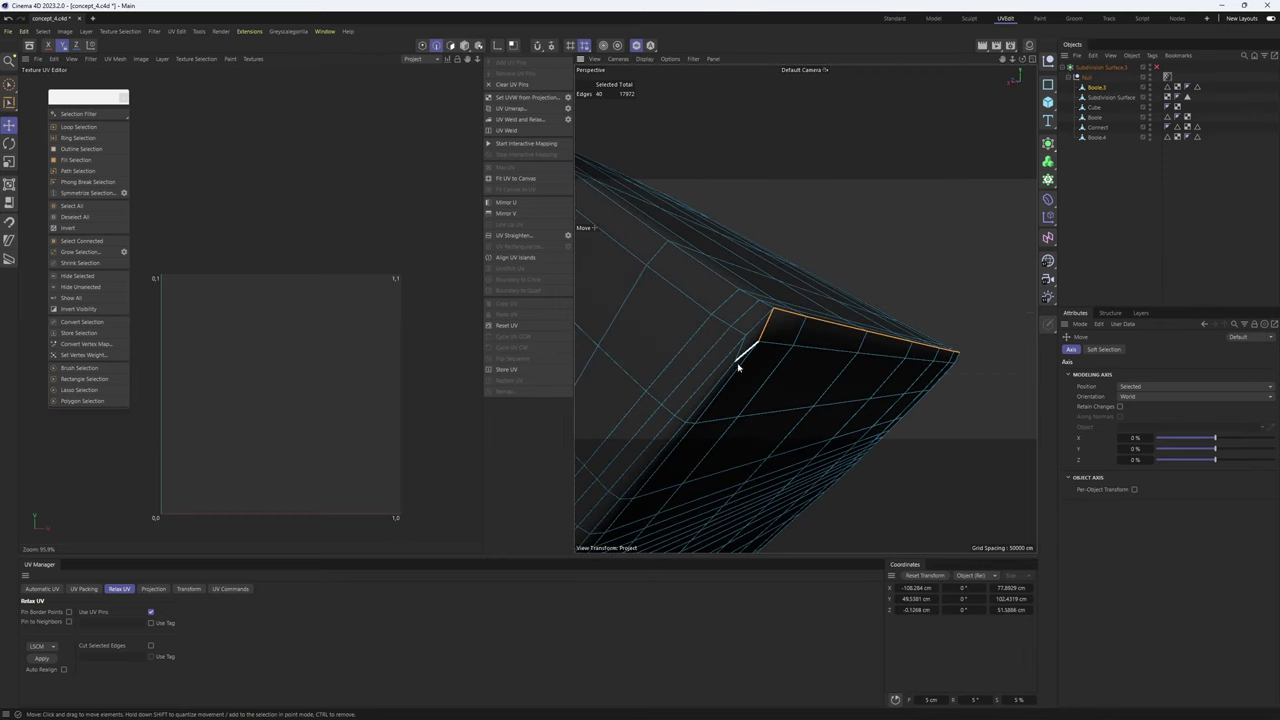
- Add the first short edges below the upper corner on the angled end face's second side to the edge selection
left_click_drag(727, 391, 767, 311, "alt")
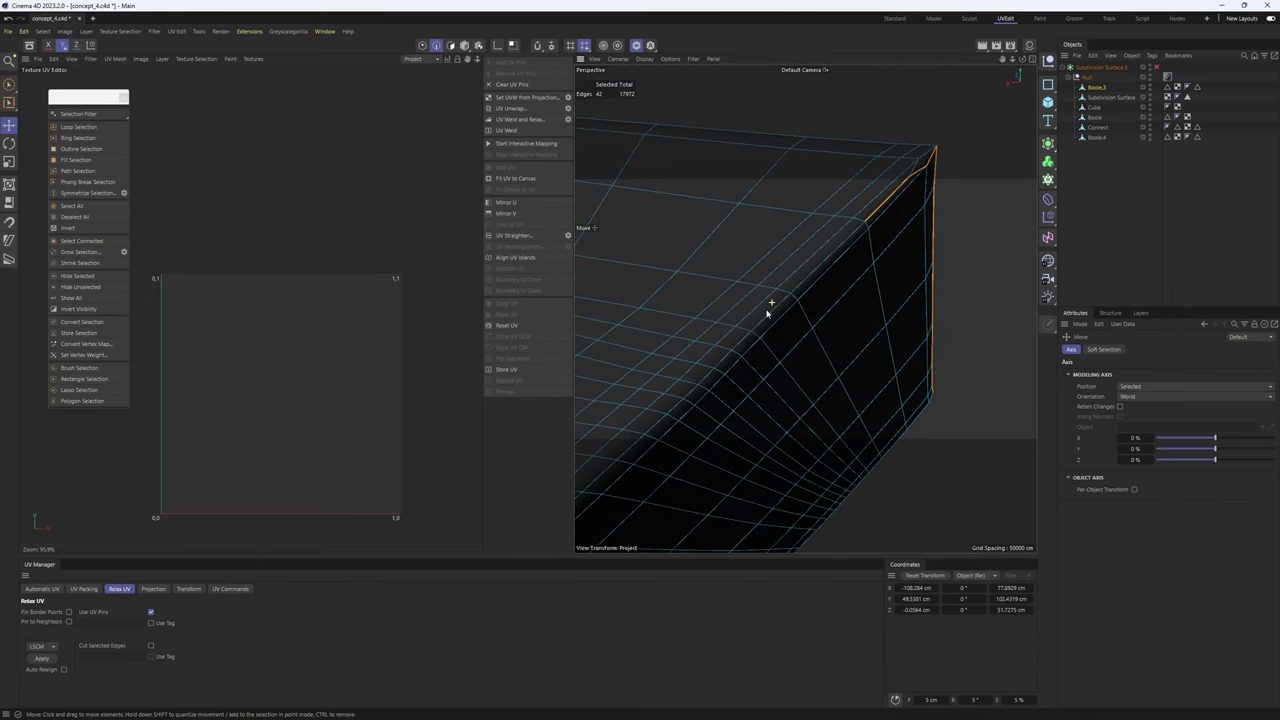
left_click(740, 350, "shift")
left_click_drag(740, 352, 855, 257, "alt")
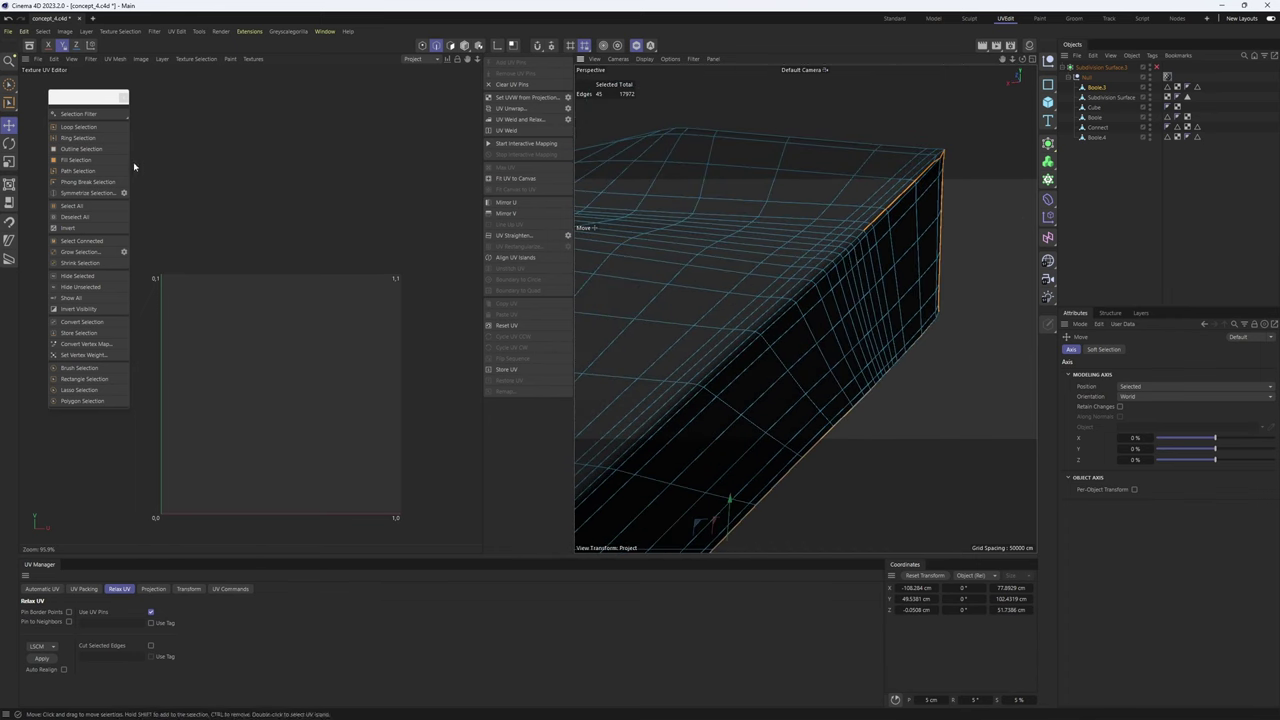
left_click_drag(776, 291, 861, 237, "alt")
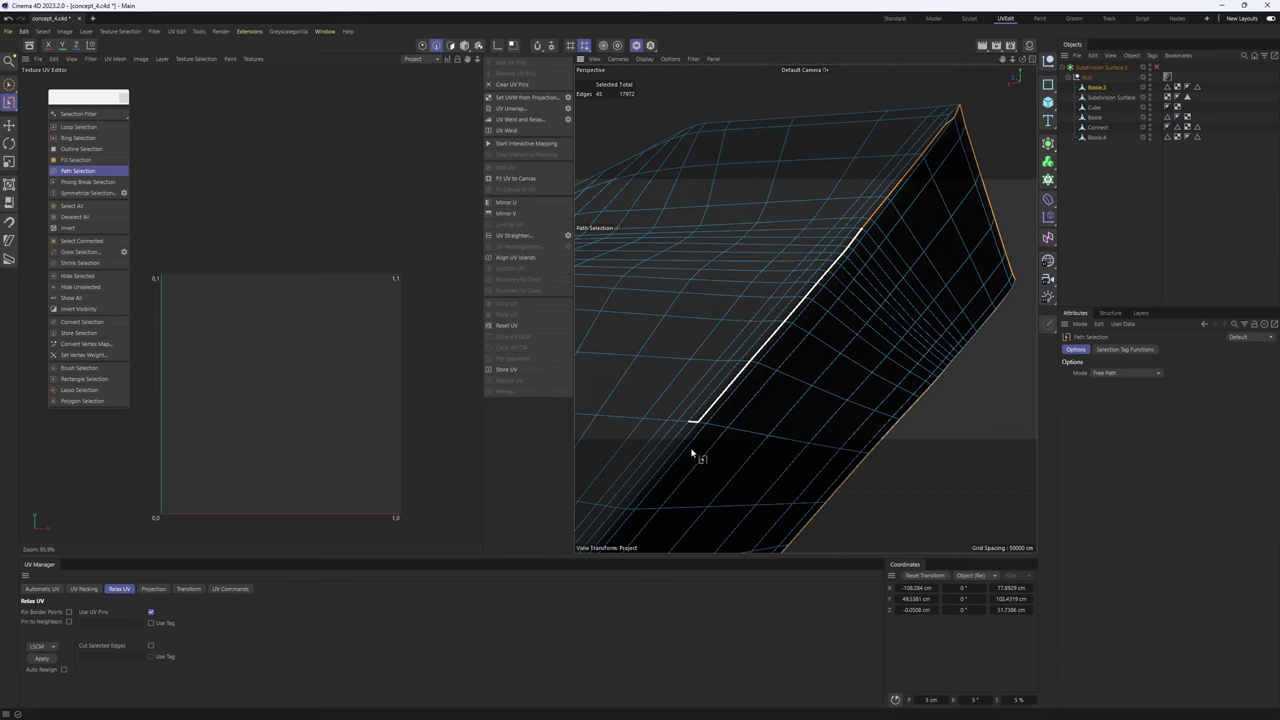
- Use Path Selection to extend the edge selection along the end face's second long side, past the notch, down to the lower tip
left_click(633, 510)
middle_click_drag(633, 510, 755, 286, "alt")
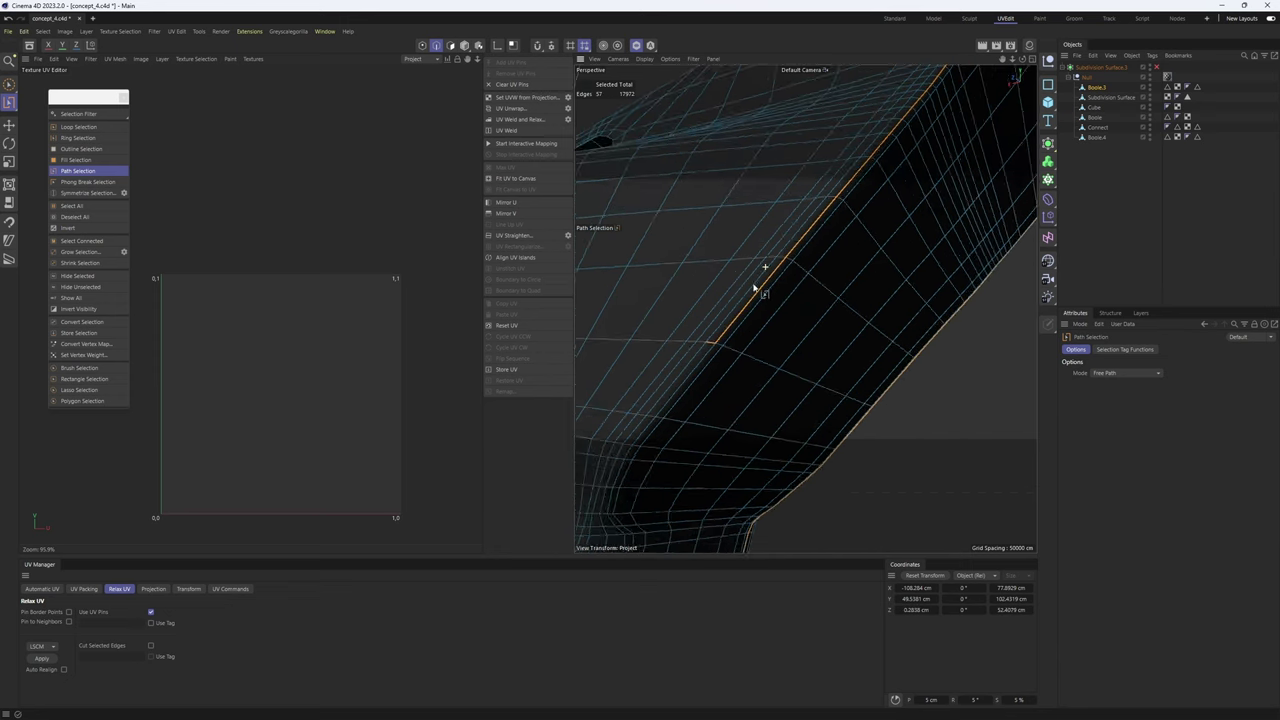
scroll(771, 263, "down", 2)
scroll(750, 284, "up", 2)
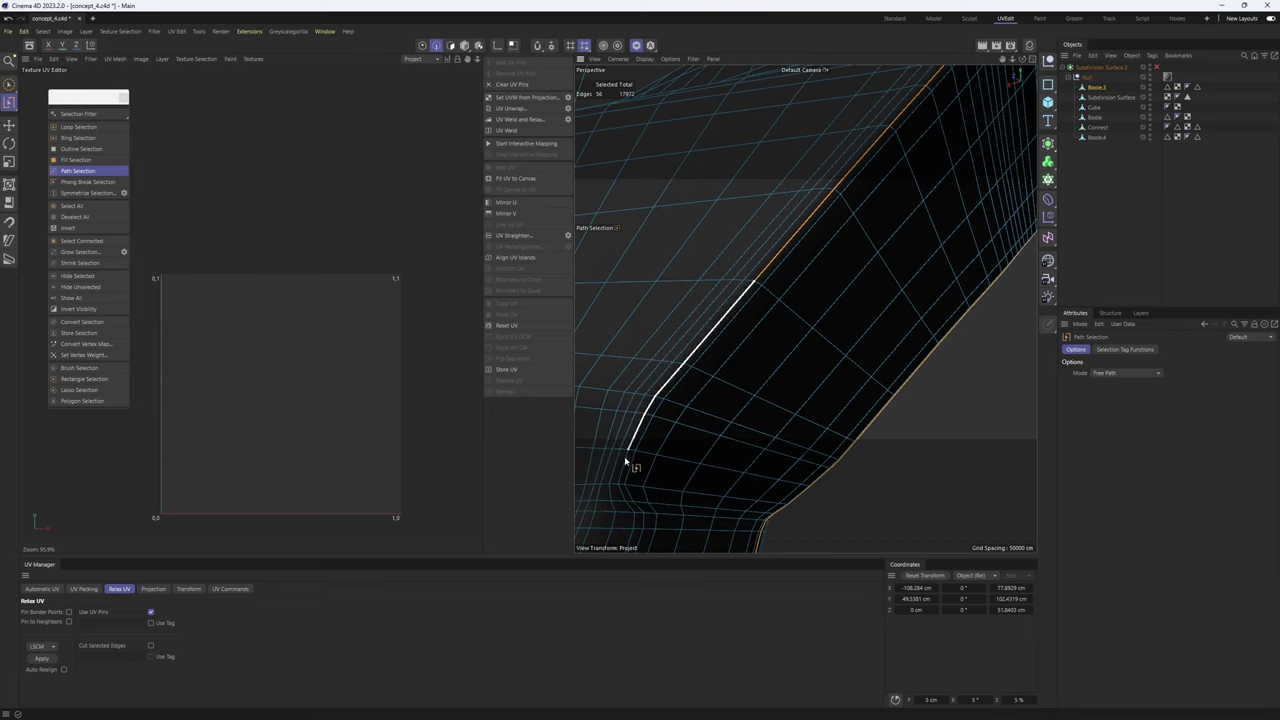
left_click(630, 517)
middle_click_drag(630, 517, 707, 322, "alt")
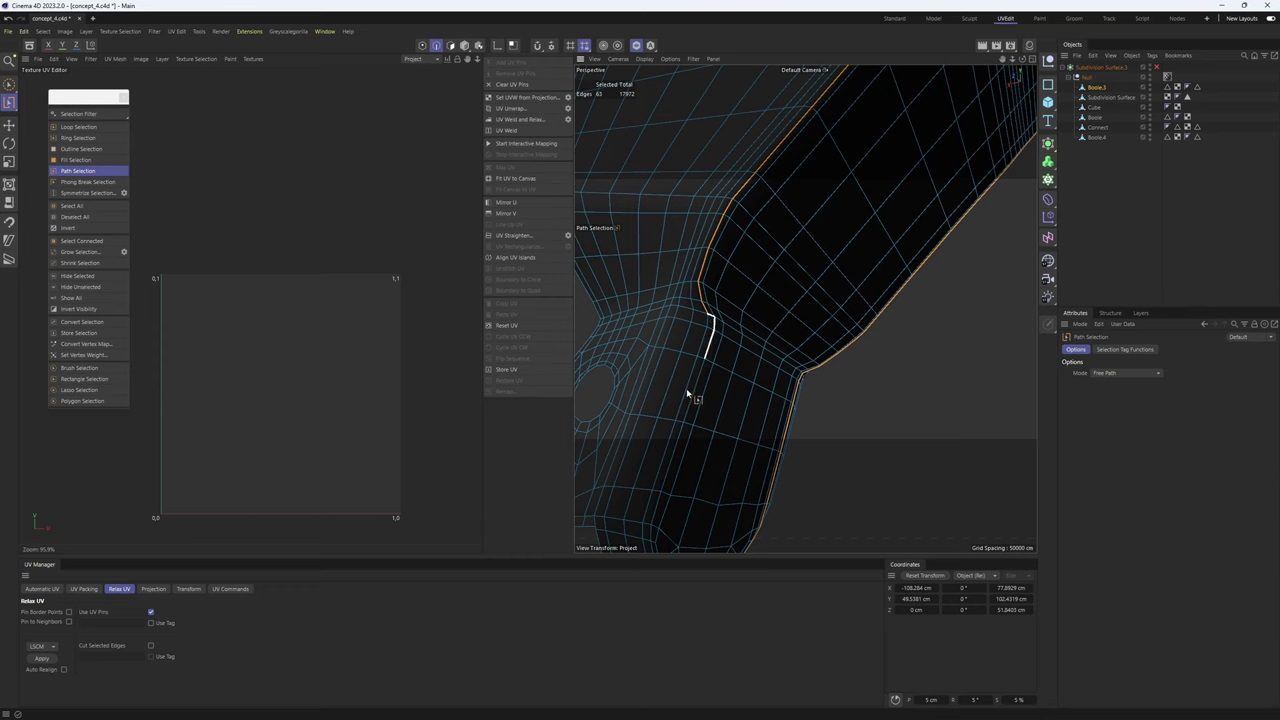
middle_click_drag(682, 437, 707, 293, "alt")
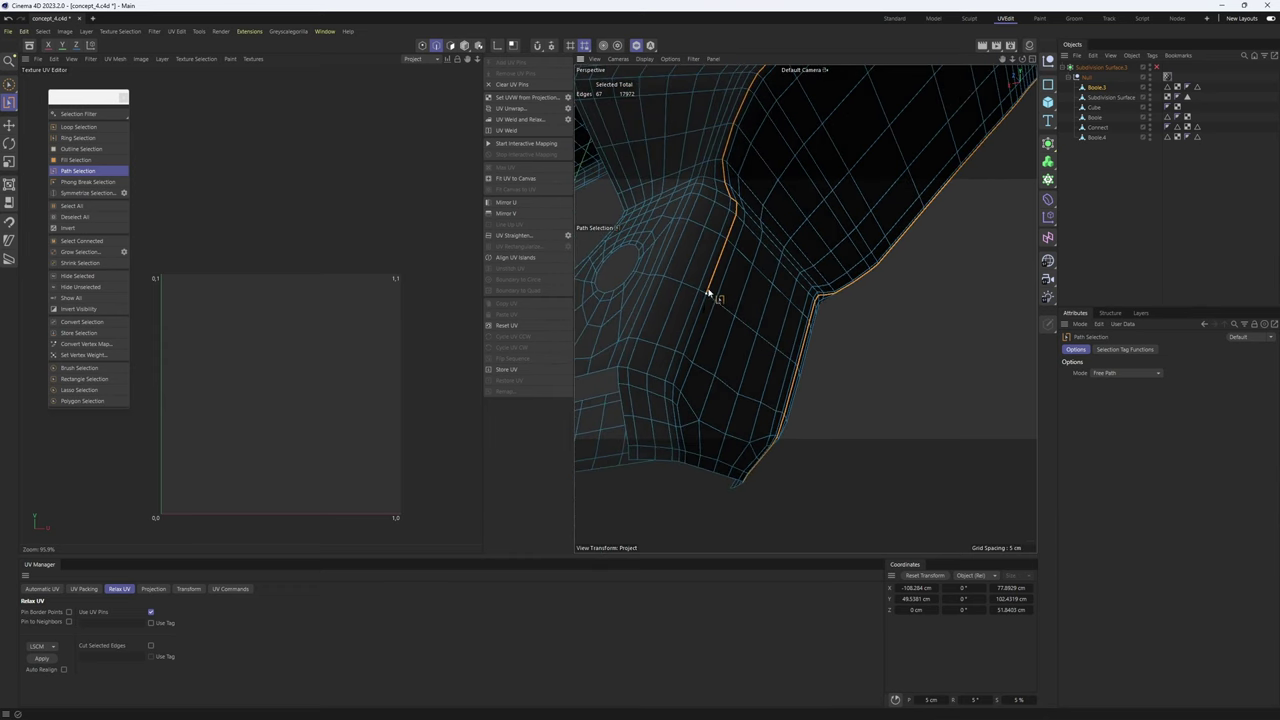
scroll(731, 220, "up", 1)
left_click_drag(714, 241, 724, 238, "alt")
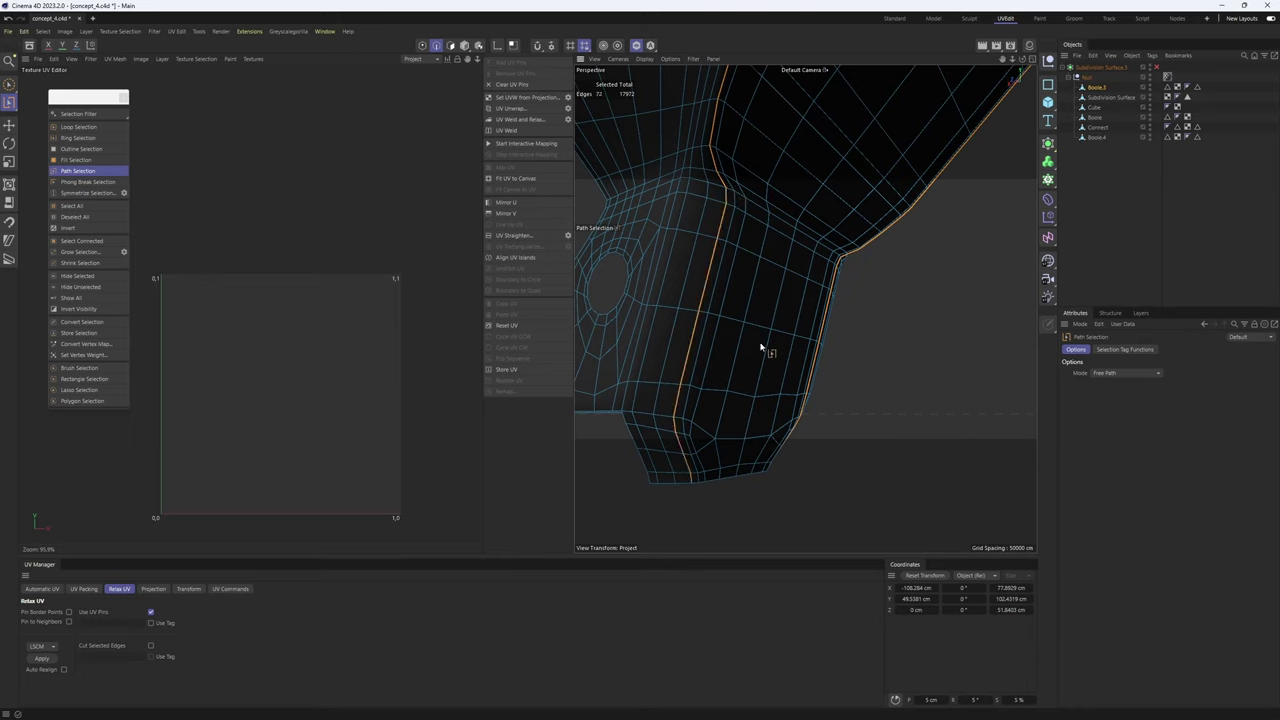
- Fill the area enclosed by the selected edges to select all polygons of the angled end face
left_click_drag(760, 348, 693, 369, "alt")
key("u")
key("f")
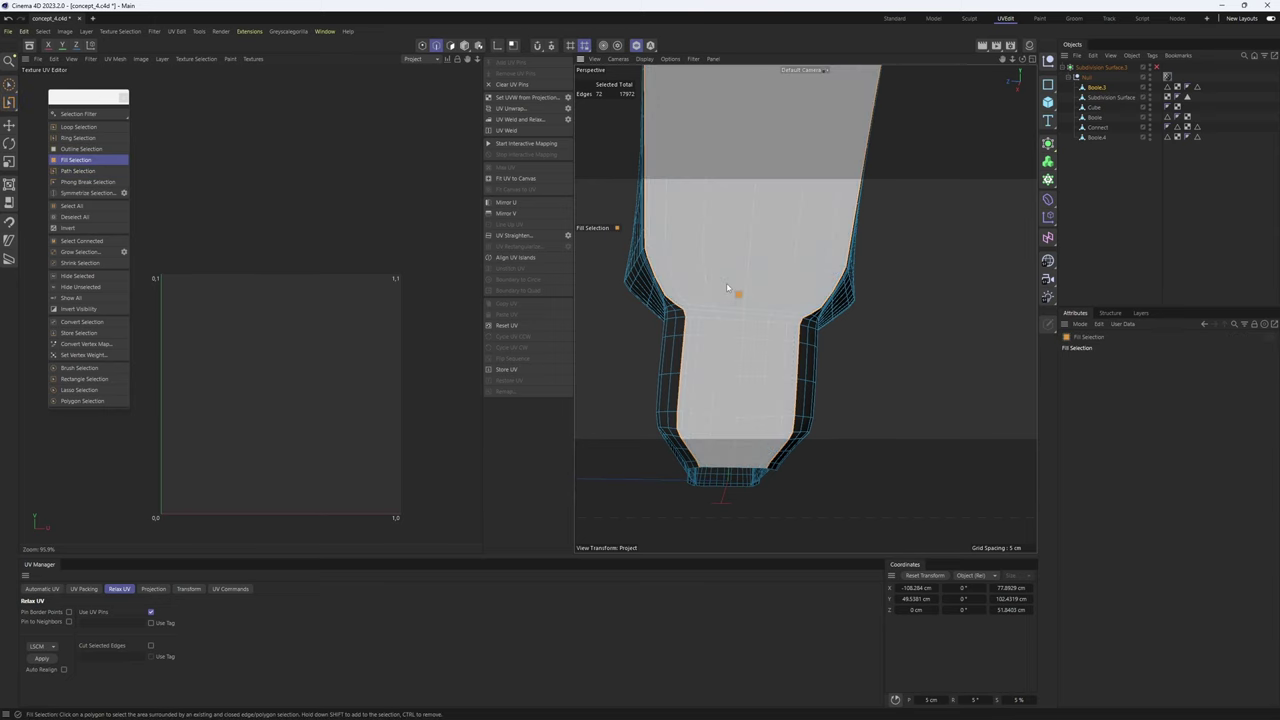
left_click(728, 288)
left_click_drag(743, 277, 728, 352, "alt")
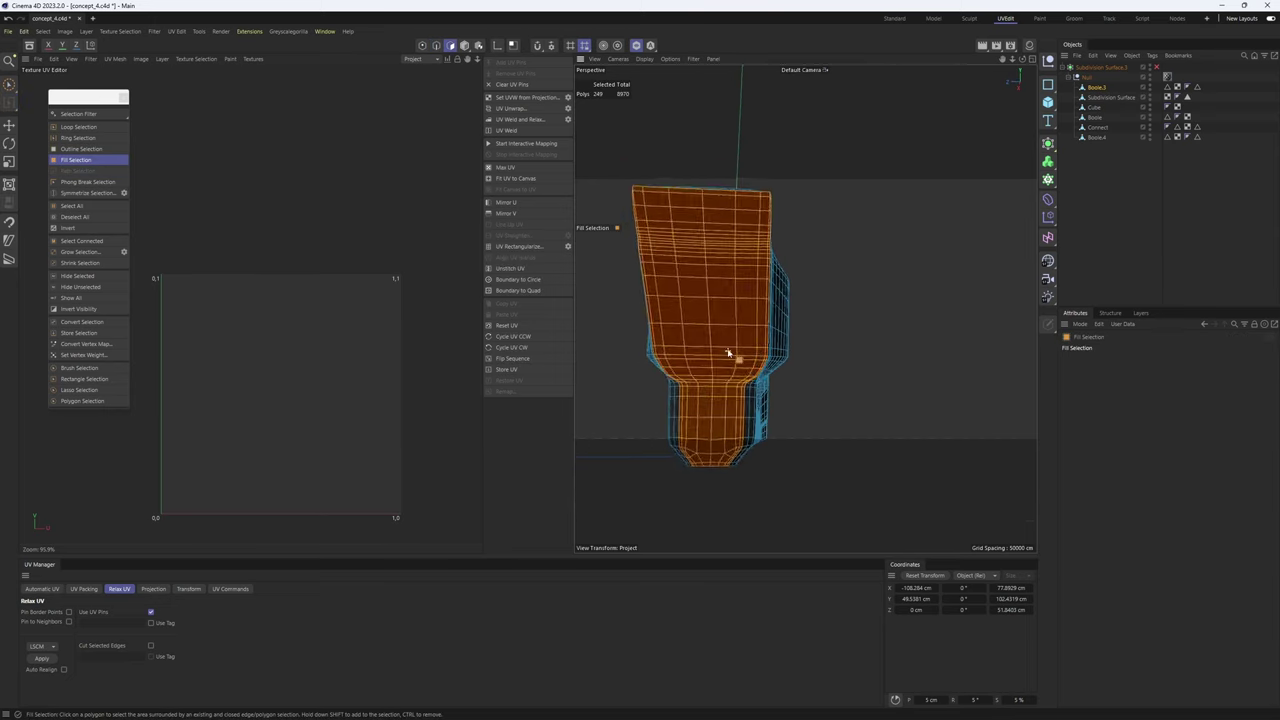
- Face the end face in the Perspective view and apply a Frontal projection to its selected polygons
middle_click(775, 395)
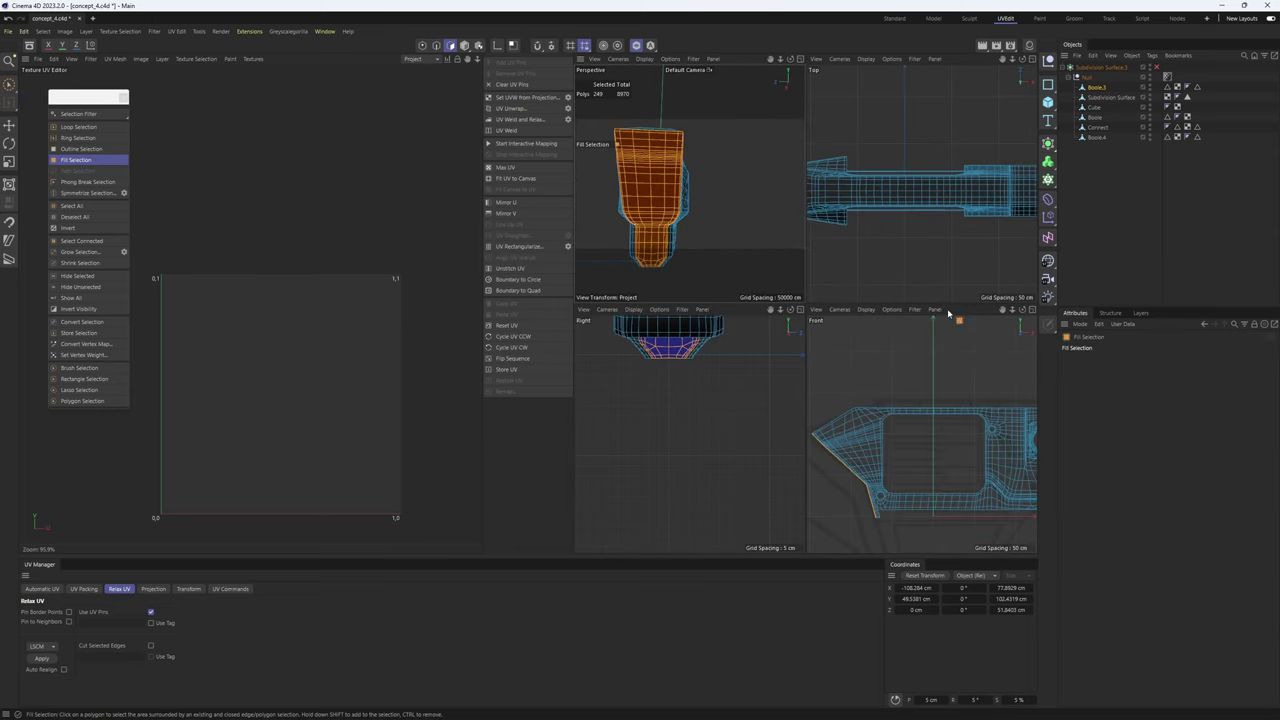
middle_click(678, 215)
left_click_drag(805, 308, 837, 286, "alt")
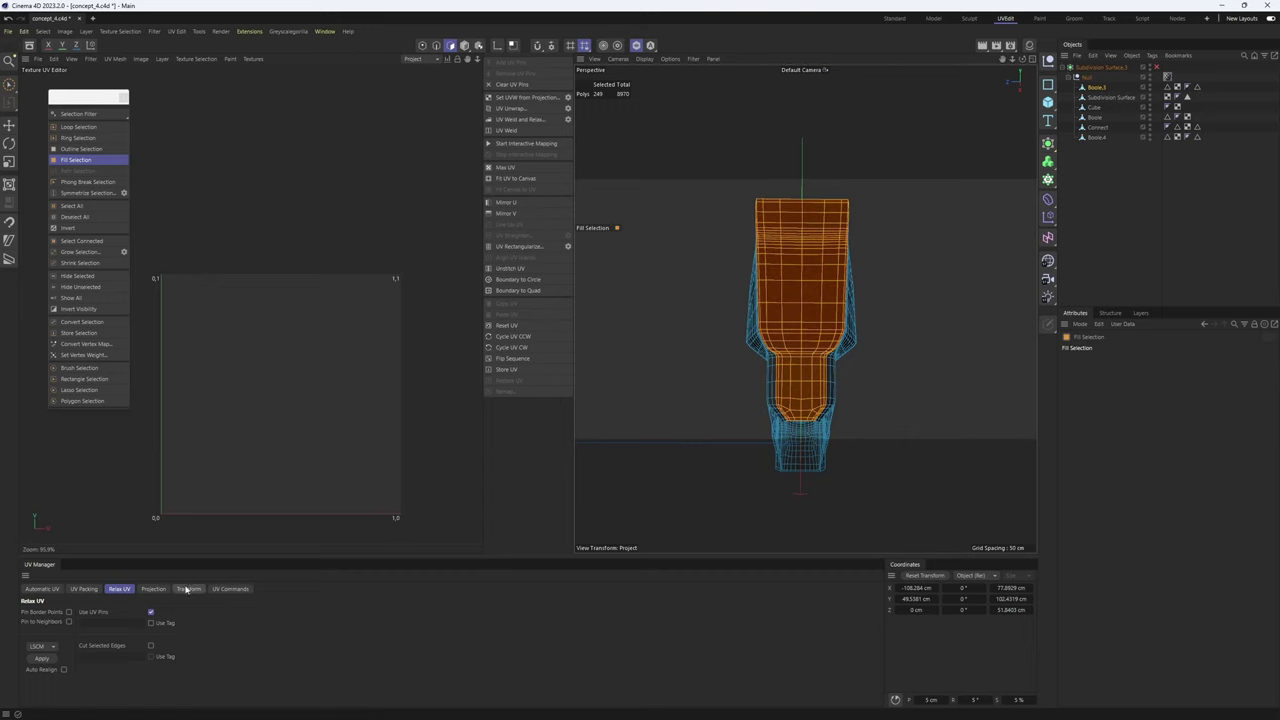
left_click(112, 614)
scroll(237, 490, "up", 4)
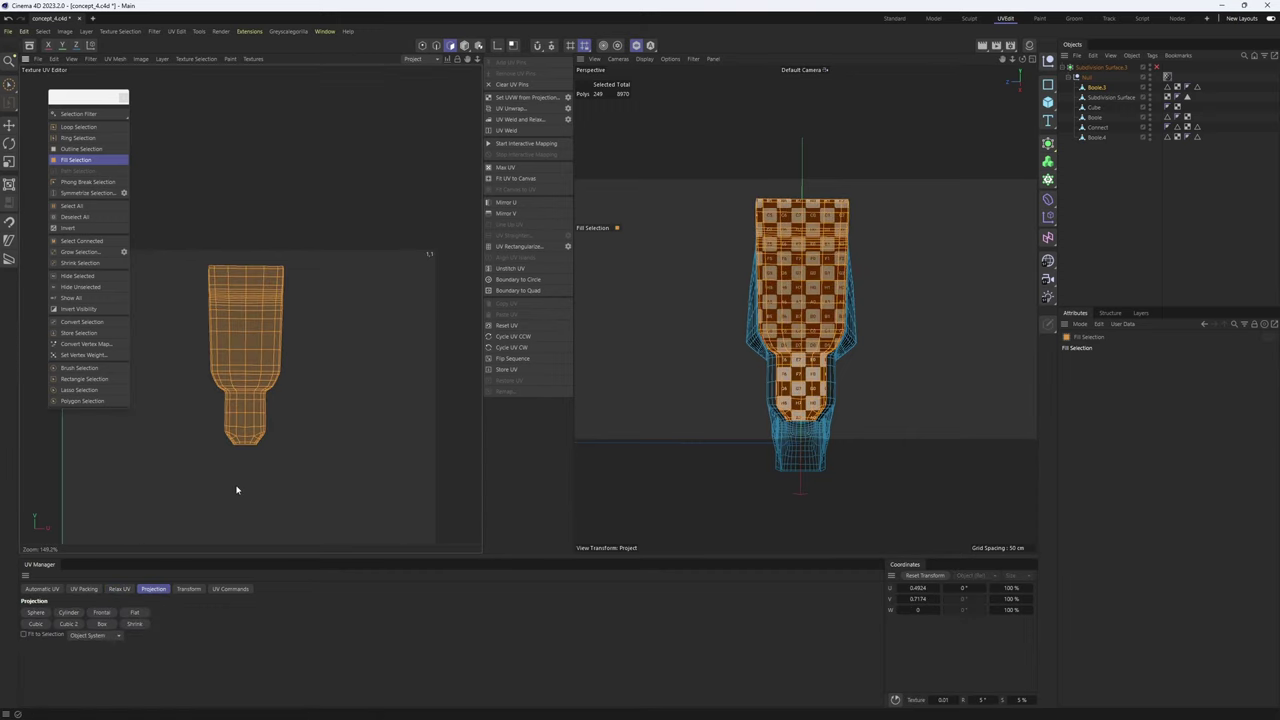
- Relax the end face's UV island with LSCM and inspect its outline and mesh up close
left_click(46, 662)
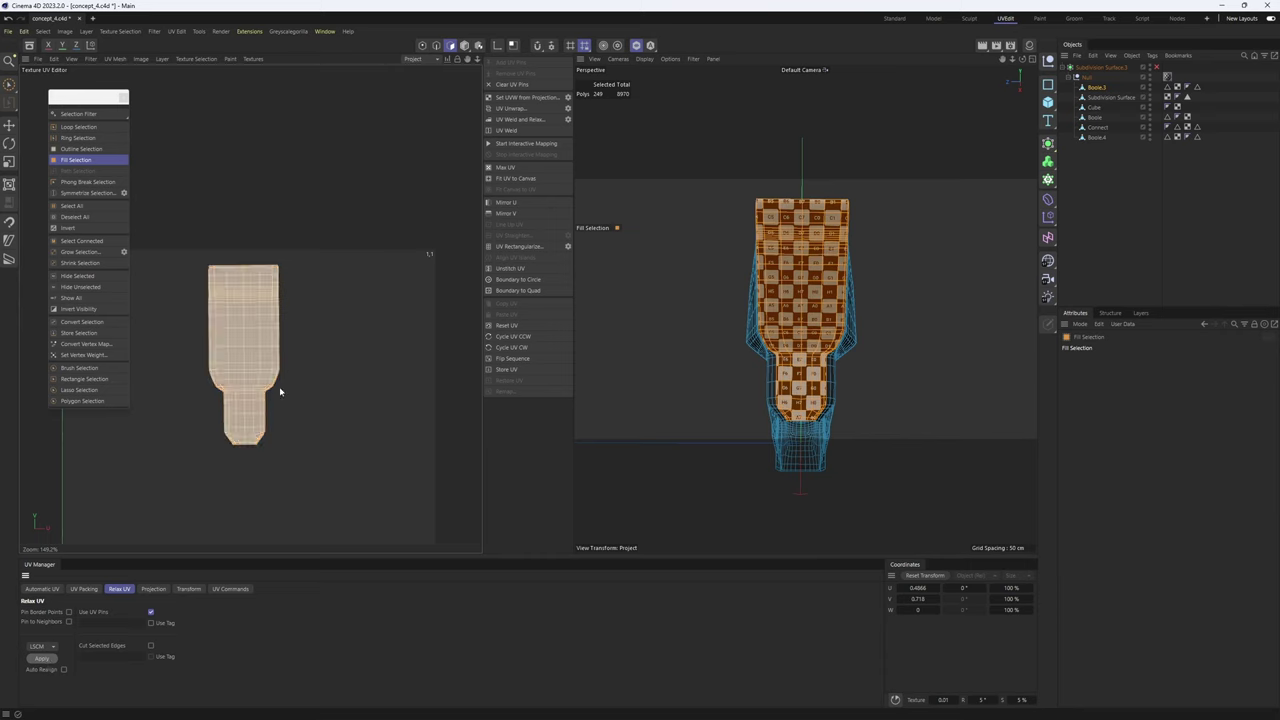
scroll(249, 320, "up", 5)
key("Return")
key("e")
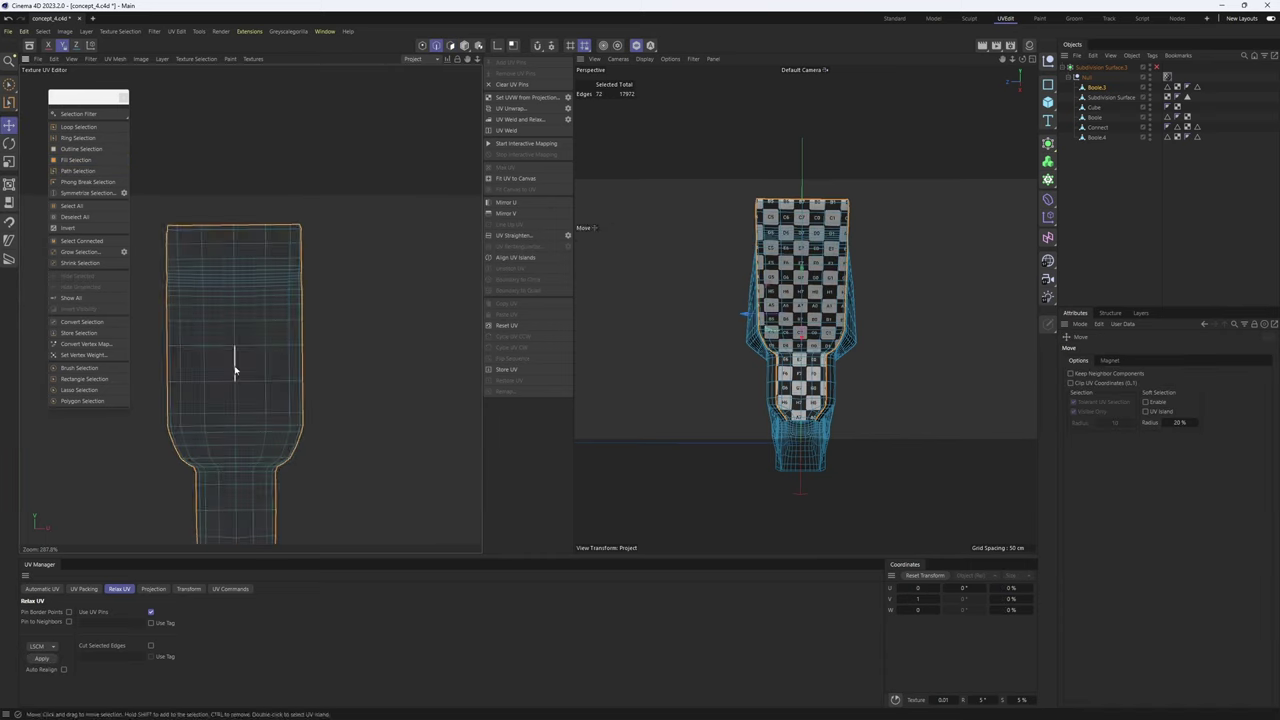
left_click(235, 366)
key("Return")
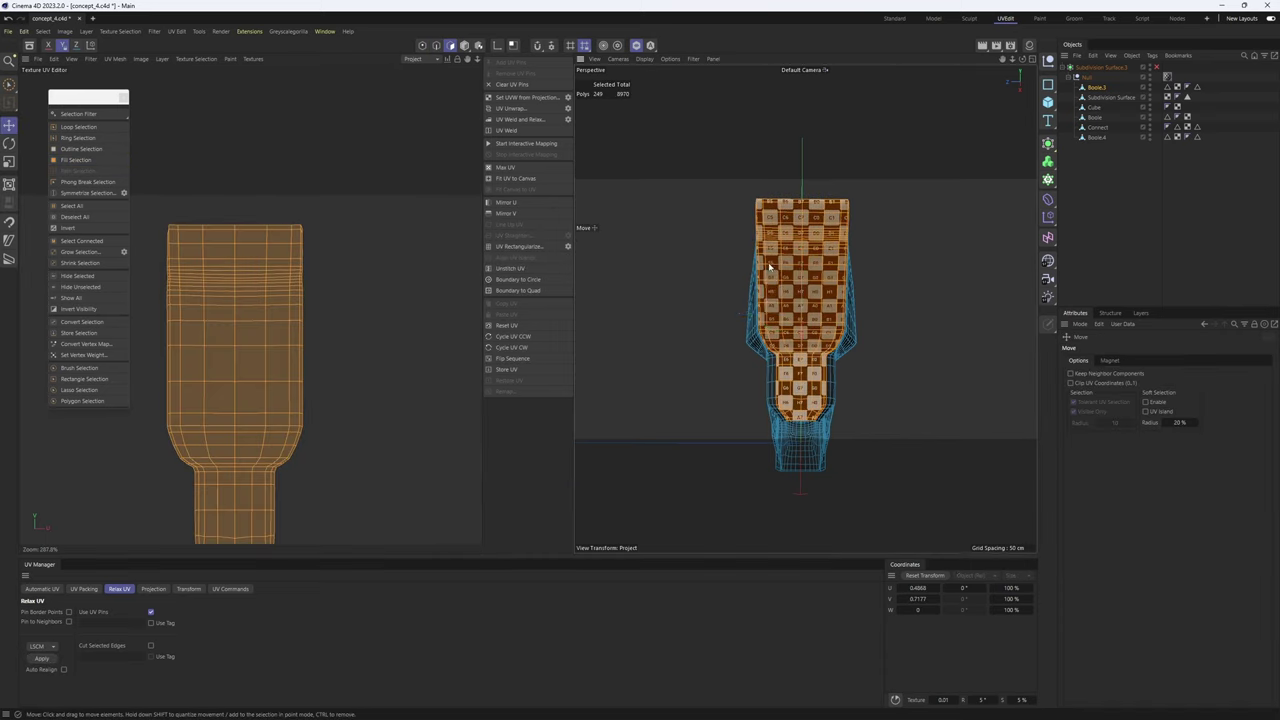
- Check the checker texture on the angled end face and hide its polygons
scroll(800, 270, "up", 4)
left_click_drag(829, 222, 863, 214, "alt")
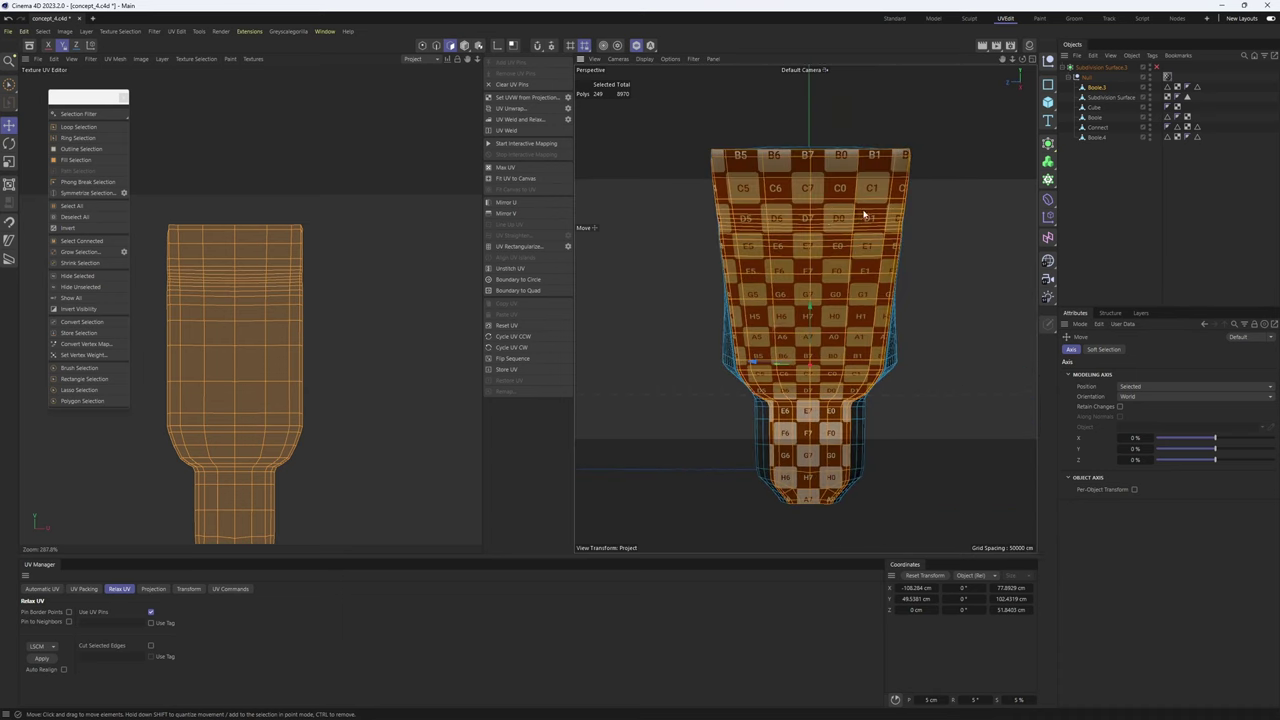
scroll(860, 217, "up", 1)
scroll(856, 219, "down", 3)
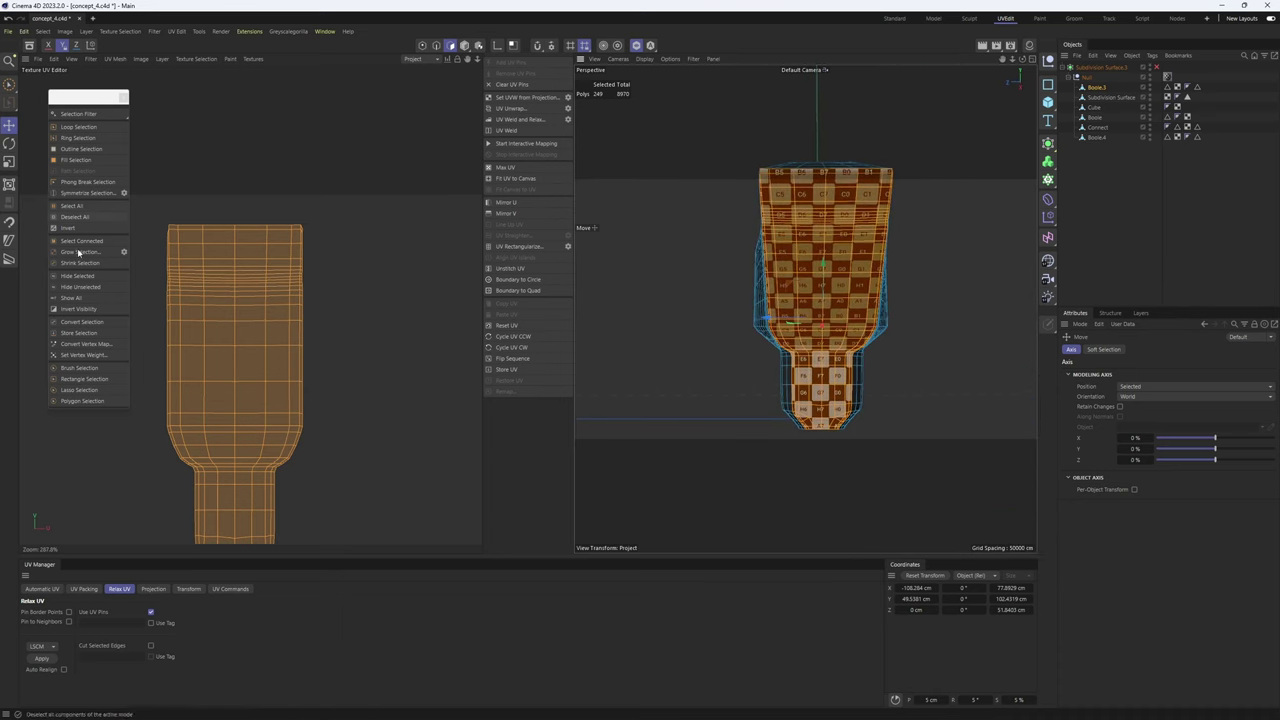
left_click(81, 280)
- Select the edge loops bordering the long top strip of the body and fill the enclosed area to select its polygons
mouse_move(823, 297)
left_mouse_down("alt")
mouse_move(894, 306)
mouse_move(751, 277)
mouse_move(787, 318)
mouse_move(766, 326)
mouse_move(803, 309)
mouse_move(775, 314)
mouse_move(820, 325)
mouse_move(807, 305)
left_mouse_up("alt")
scroll(708, 370, "up", 3)
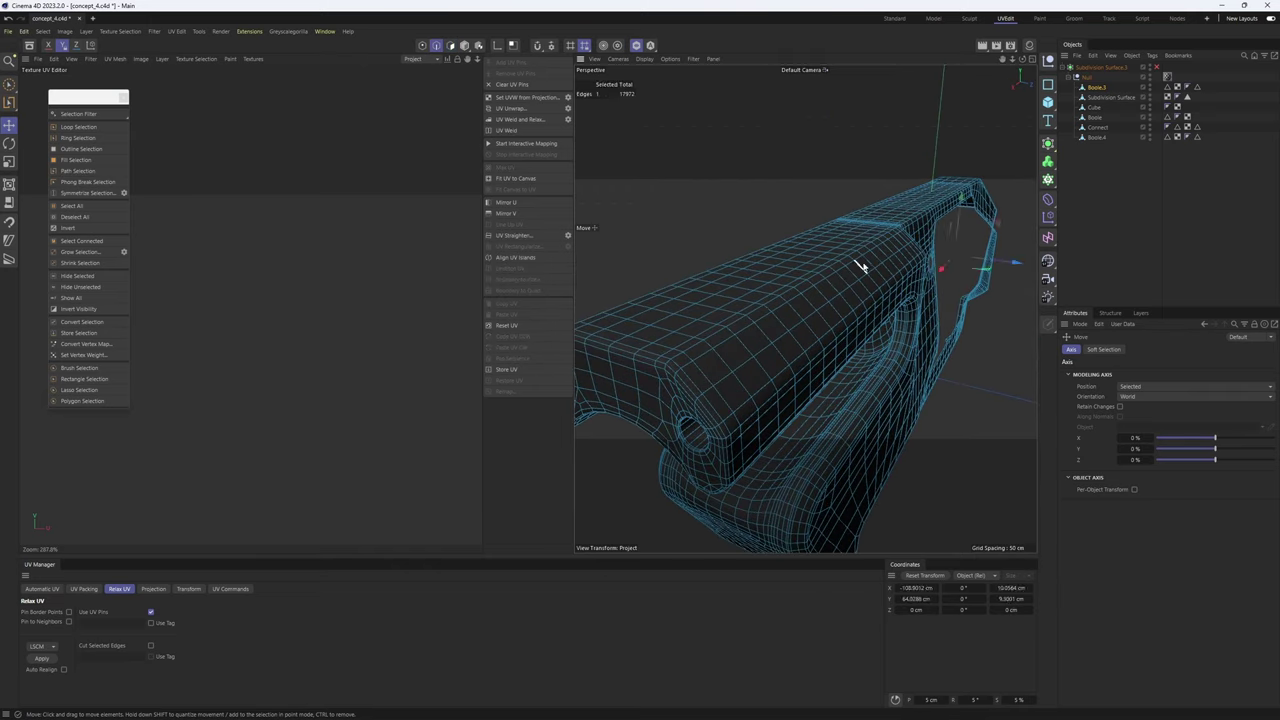
scroll(664, 361, "up", 5)
left_click_drag(694, 371, 683, 429, "alt")
double_click(672, 397)
scroll(685, 397, "down", 4)
left_click_drag(749, 294, 786, 301, "alt")
left_click_drag(746, 389, 803, 321, "alt")
double_click(804, 421, "shift")
key("u")
key("f")
left_click(832, 345)
- Apply a Frontal projection from the Top view to the long strip and relax its UVs with LSCM
middle_click(836, 346)
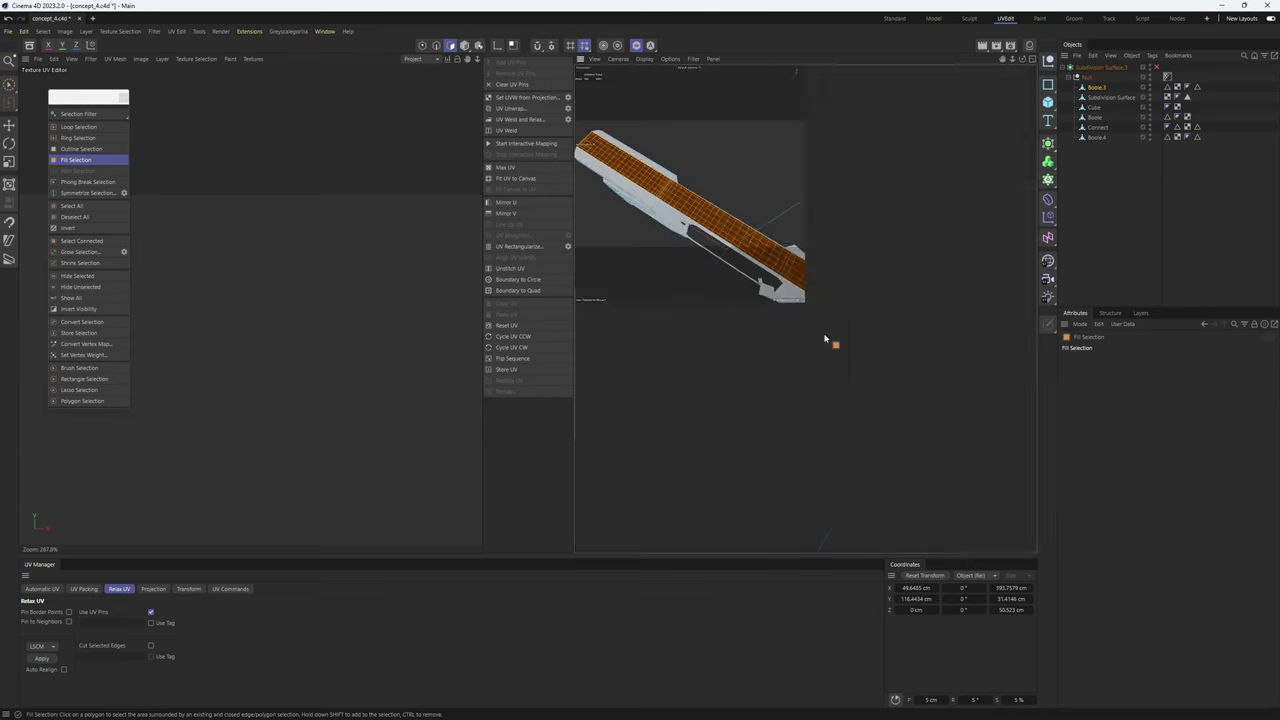
middle_click(903, 203)
scroll(837, 249, "down", 4)
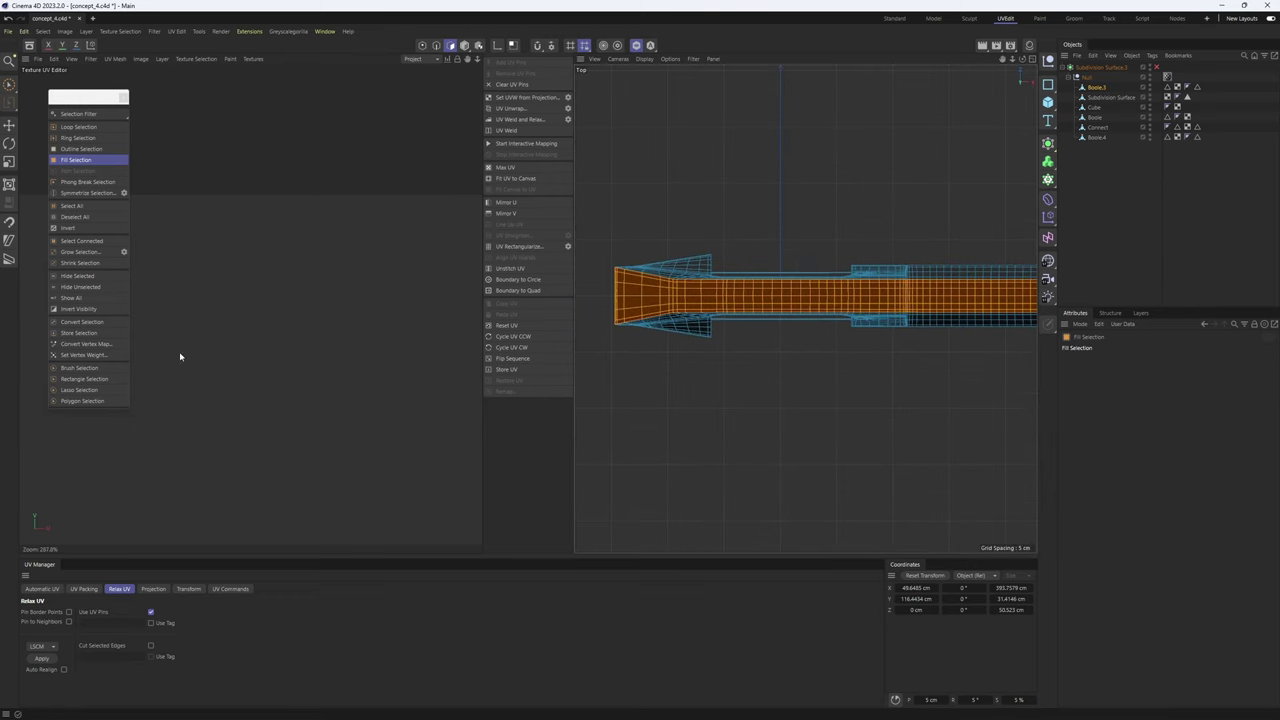
left_click(101, 616)
scroll(156, 323, "down", 3)
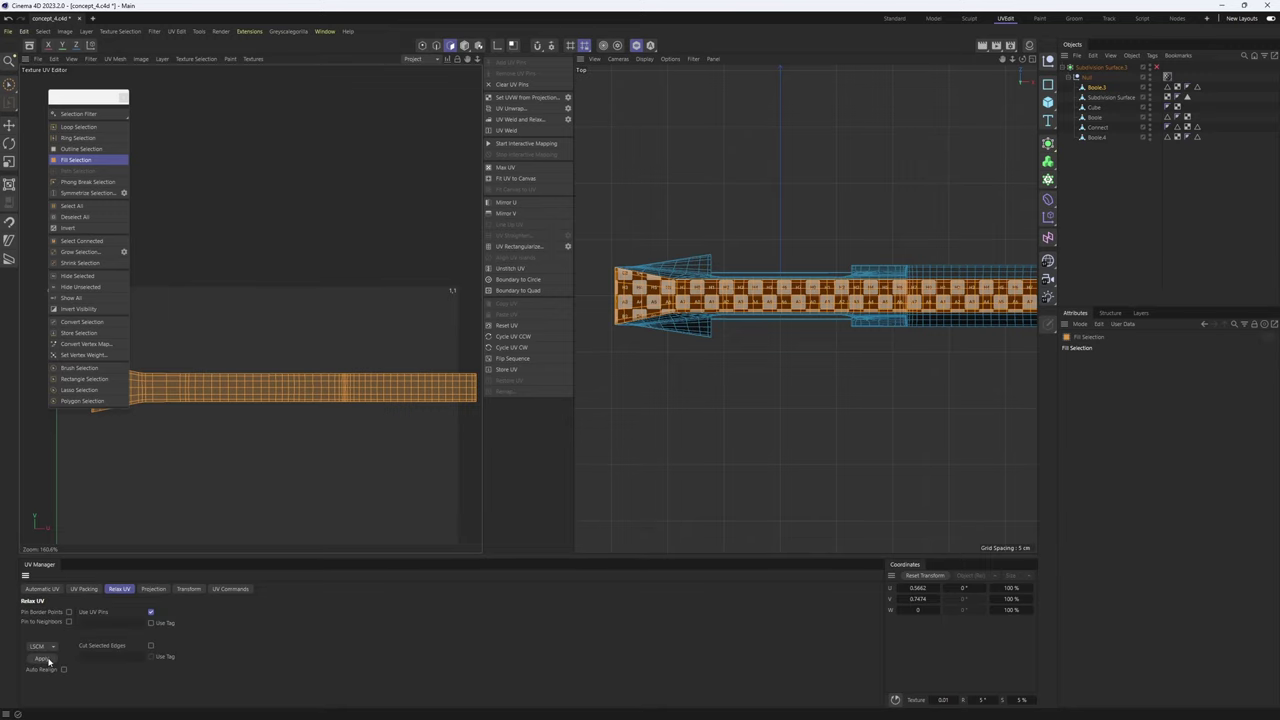
- Check the strip's checker texture in the Perspective view and hide the strip's polygons
middle_click(766, 298)
middle_click(767, 298)
scroll(812, 318, "down", 3)
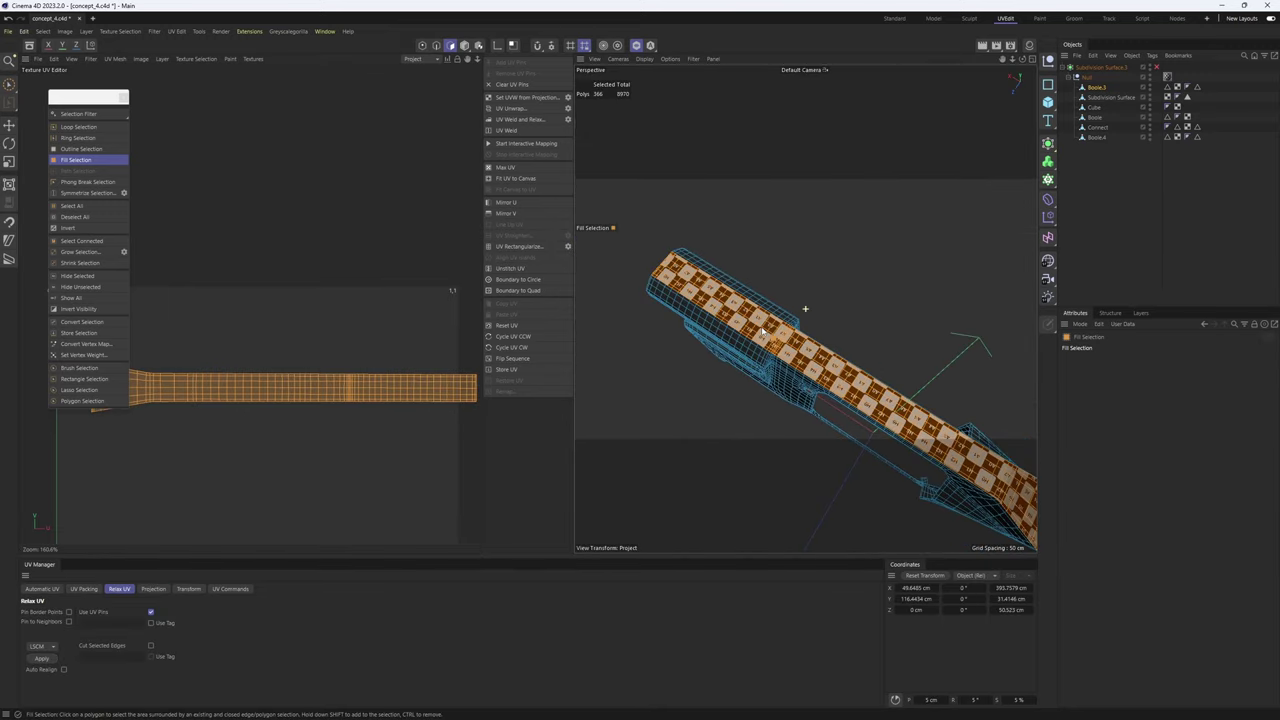
left_click_drag(806, 309, 712, 334, "alt")
scroll(820, 357, "up", 4)
scroll(820, 357, "down", 3)
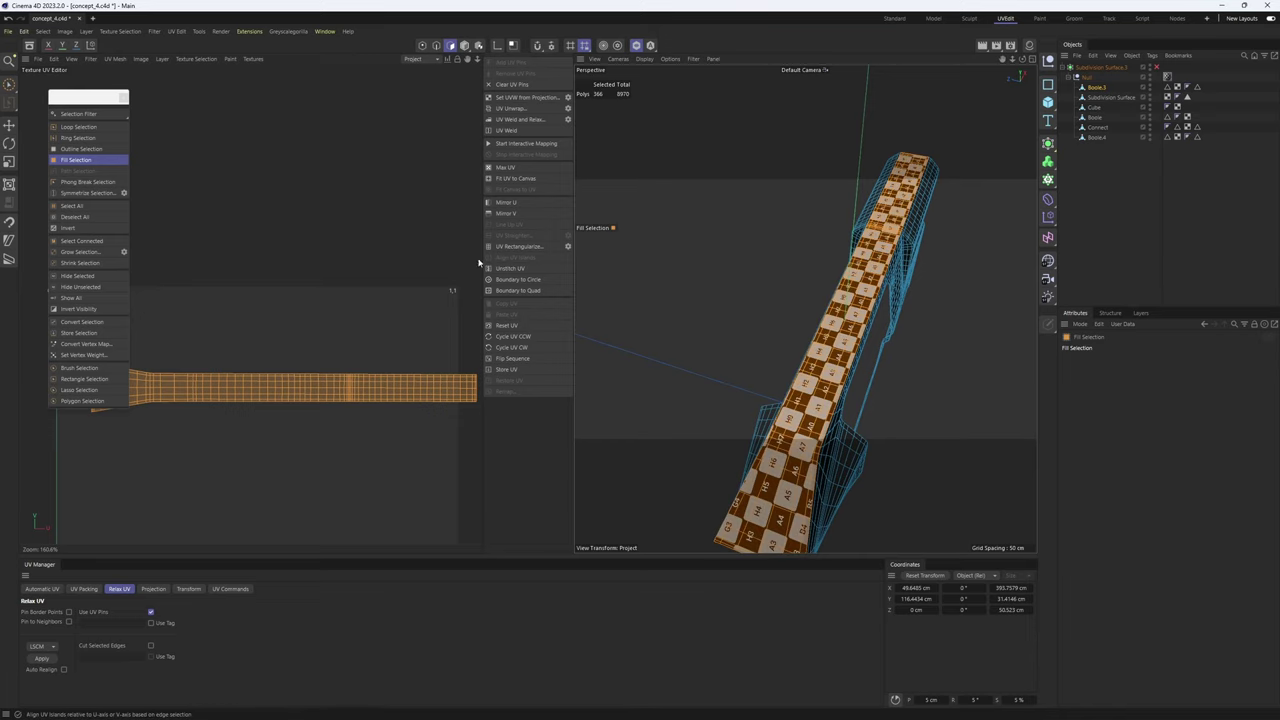
left_click(77, 277)
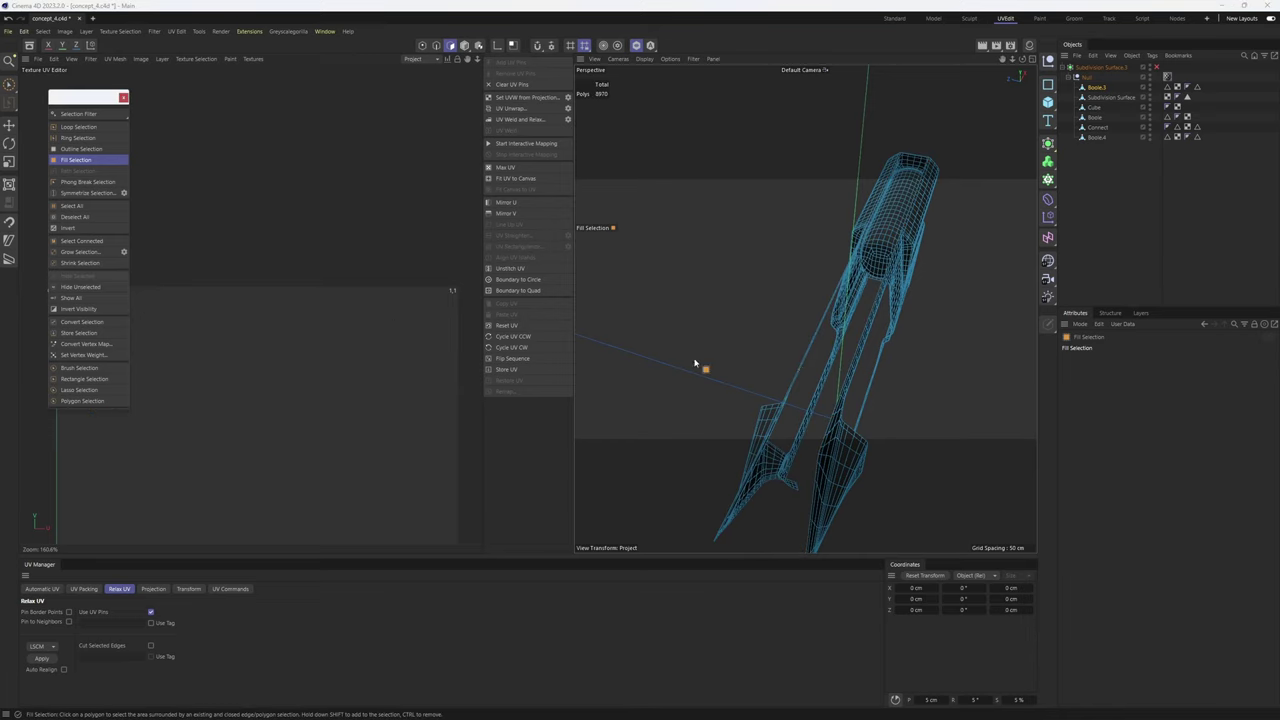
- Add the edge loops around the rims of both round holes in the arched end cap to the edge selection
left_click_drag(694, 362, 845, 286, "alt")
key("e")
key("Return")
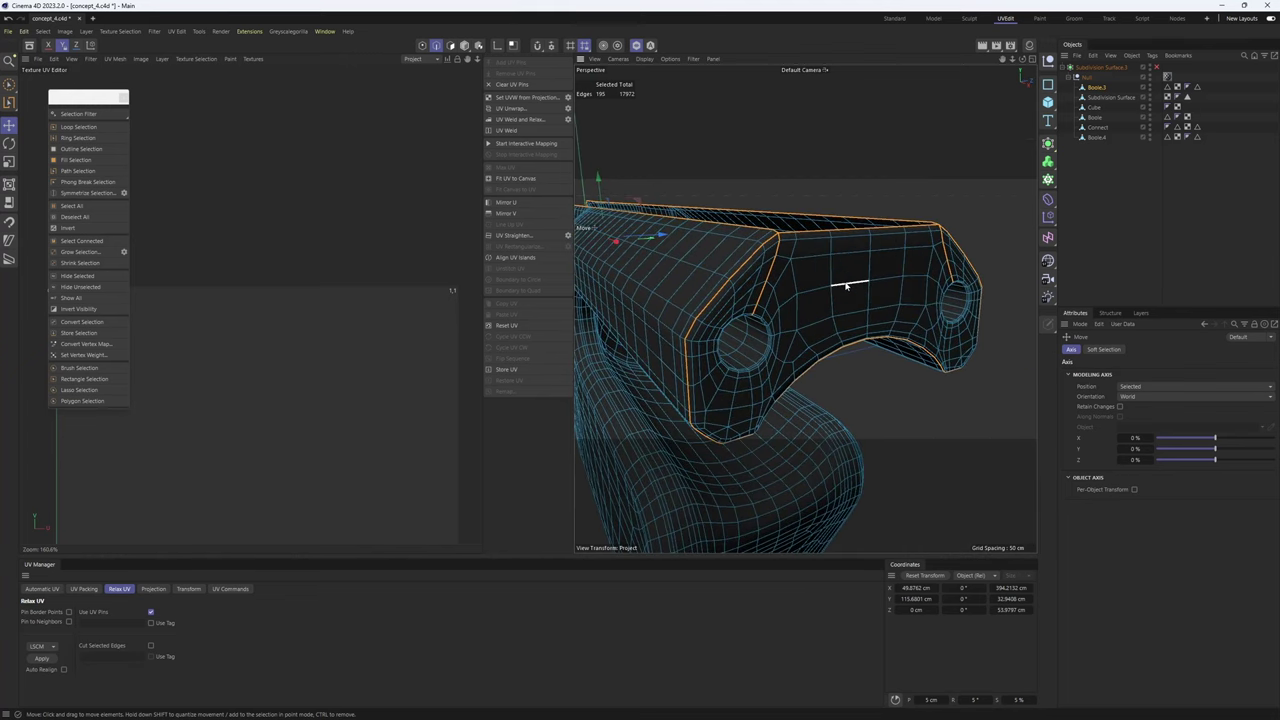
key("u")
key("f")
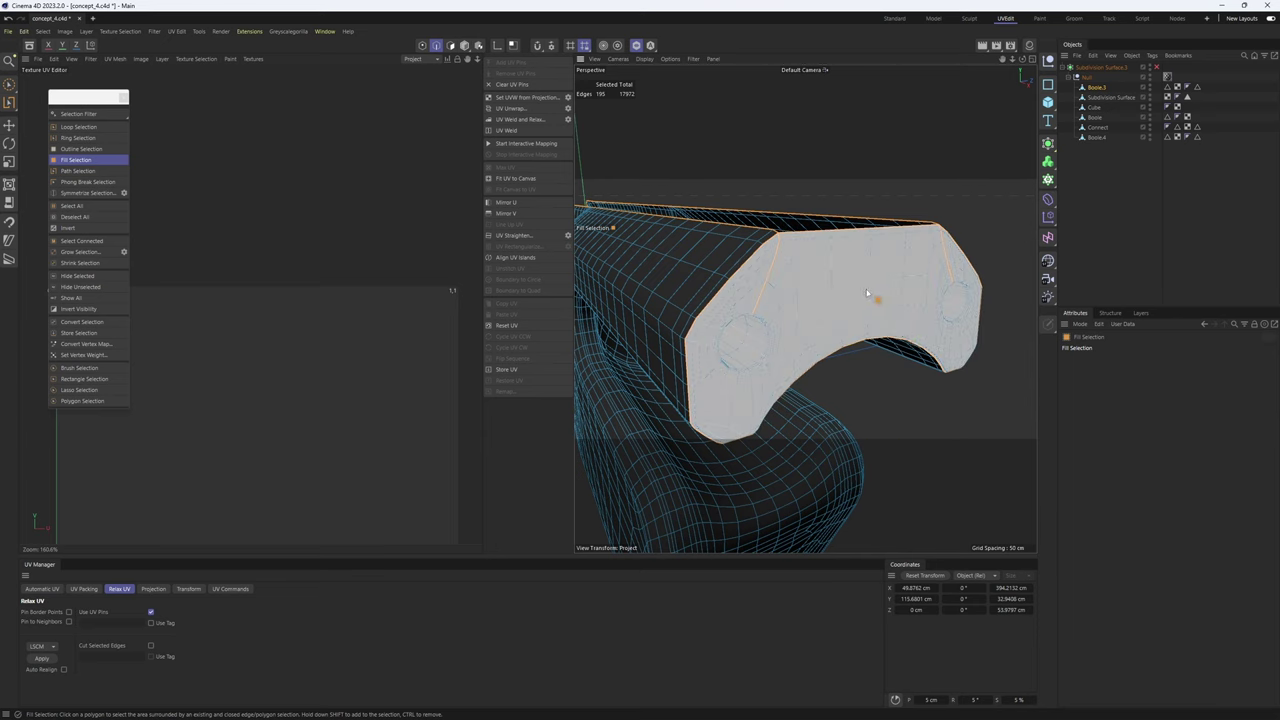
scroll(757, 286, "up", 10)
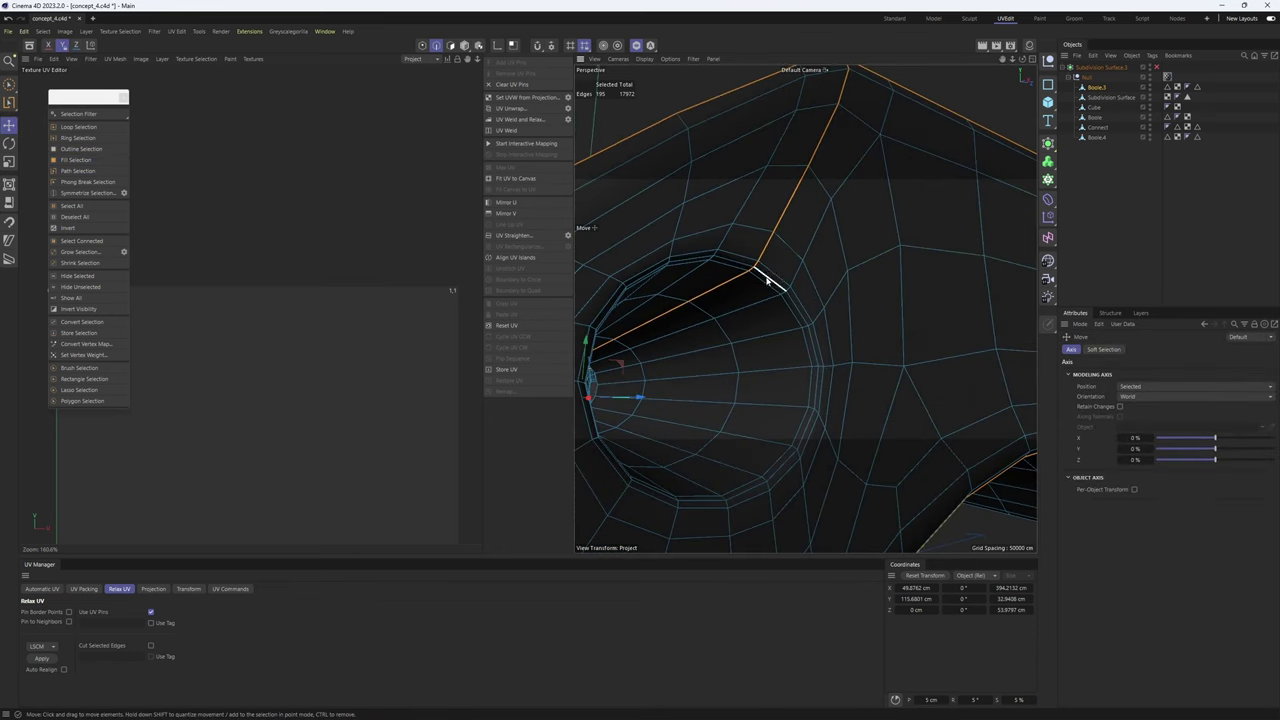
scroll(767, 283, "up", 5)
scroll(785, 288, "down", 6)
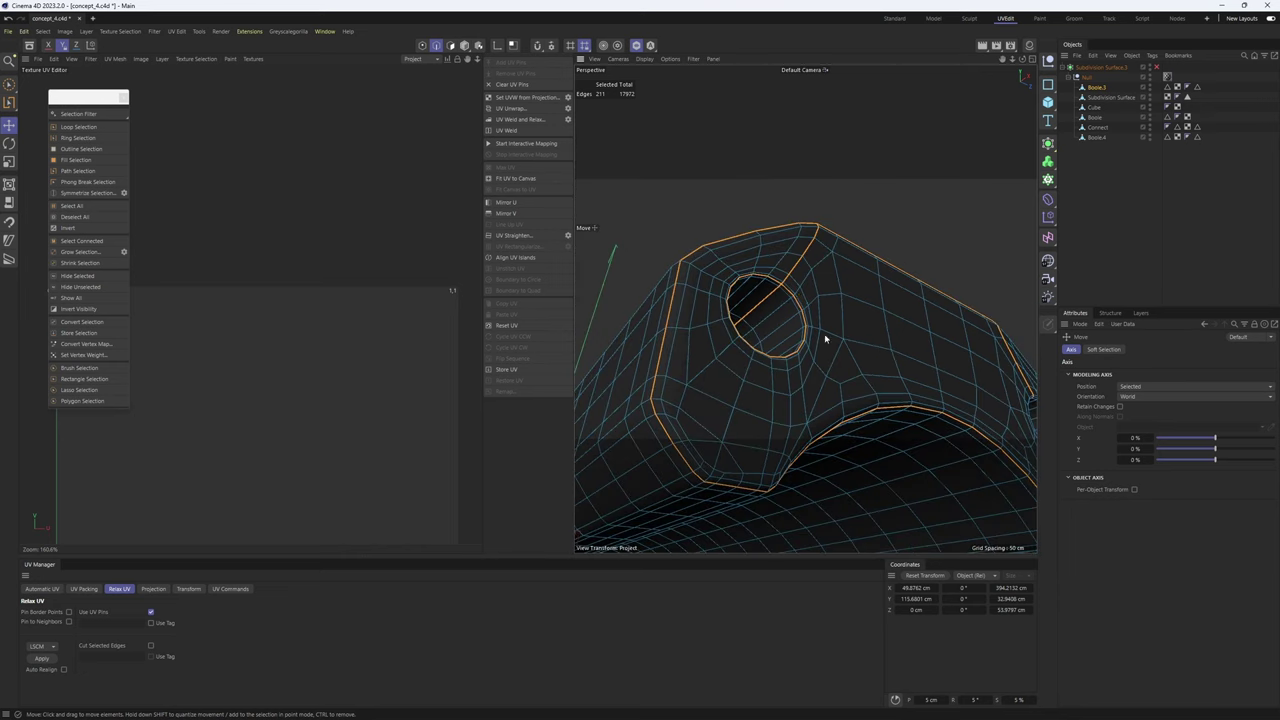
left_click_drag(826, 337, 883, 417, "alt")
scroll(883, 417, "up", 5)
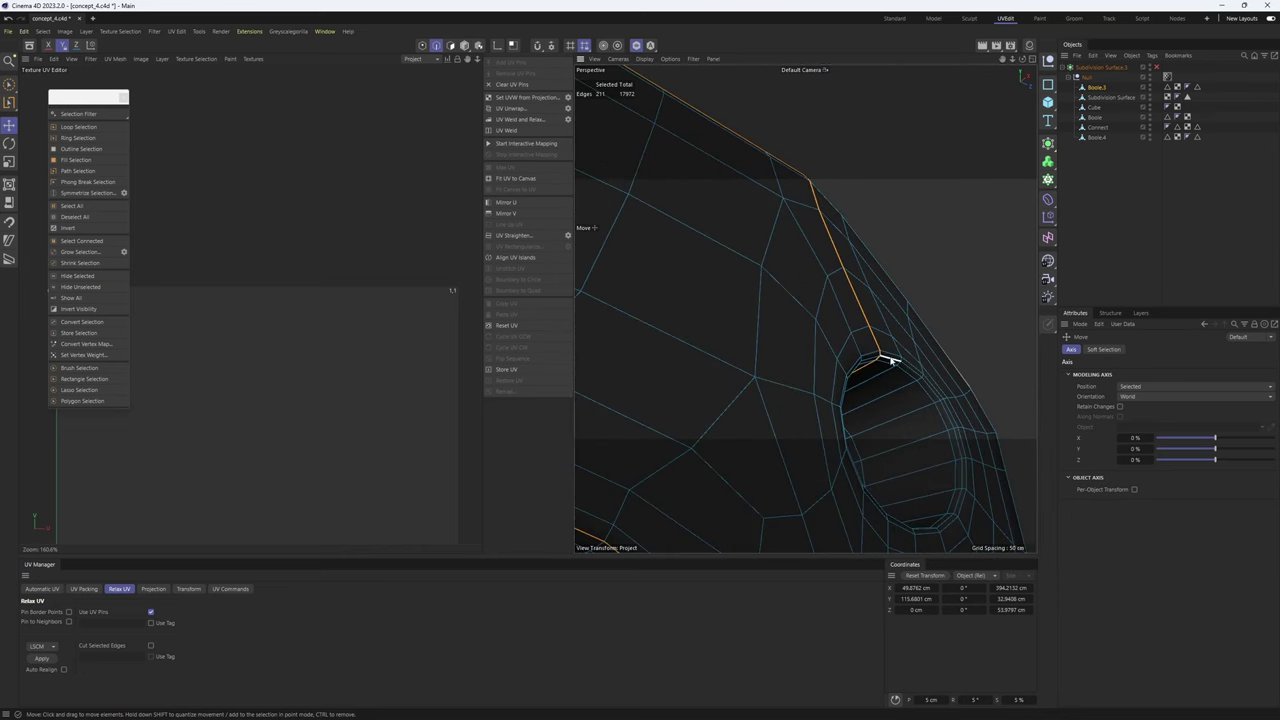
double_click(891, 360, "shift")
- Fill the area between the outer border and the two hole rims to select the arched end cap's polygons
scroll(889, 361, "down", 6)
left_click_drag(823, 380, 742, 342, "alt")
key("u")
key("f")
left_click(815, 378)
- Apply a Frontal projection from the Right view to the arched end cap and hide its polygons
middle_click(742, 342)
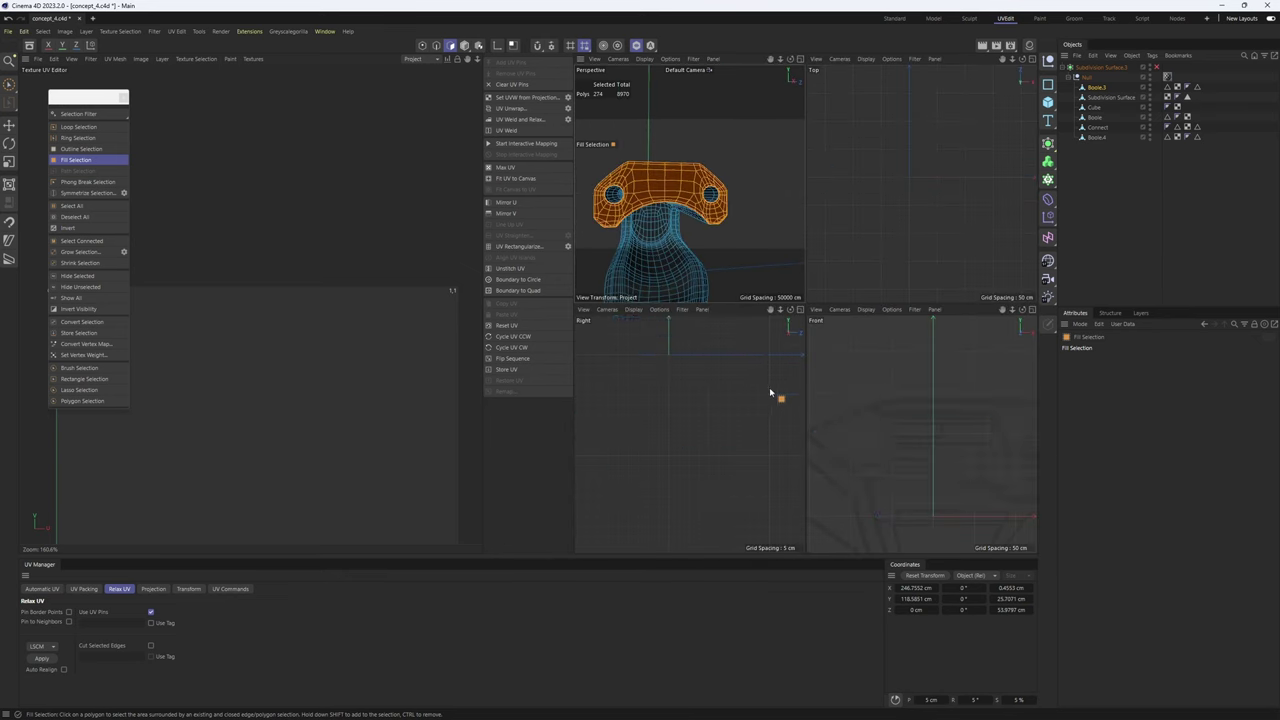
left_click(114, 612)
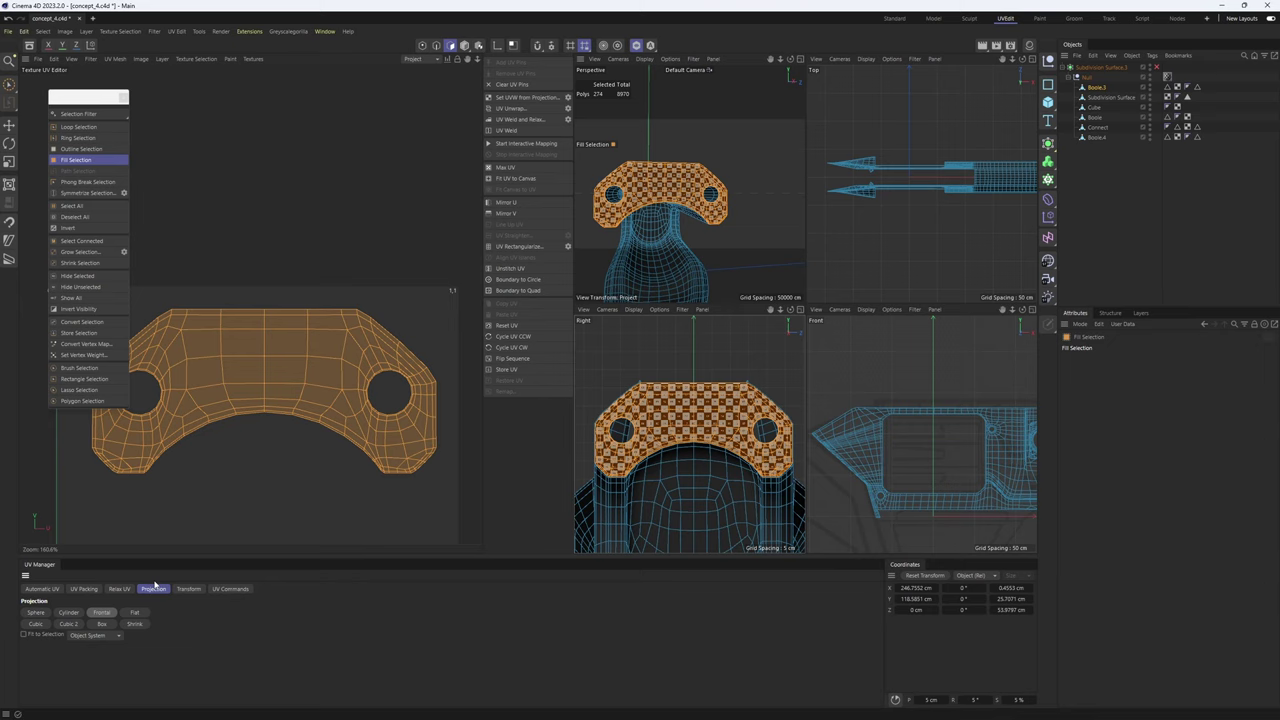
middle_click(668, 245)
mouse_move(706, 274)
left_mouse_down("alt")
mouse_move(763, 282)
mouse_move(682, 252)
mouse_move(720, 280)
left_mouse_up("alt")
scroll(763, 282, "up", 5)
scroll(720, 280, "down", 5)
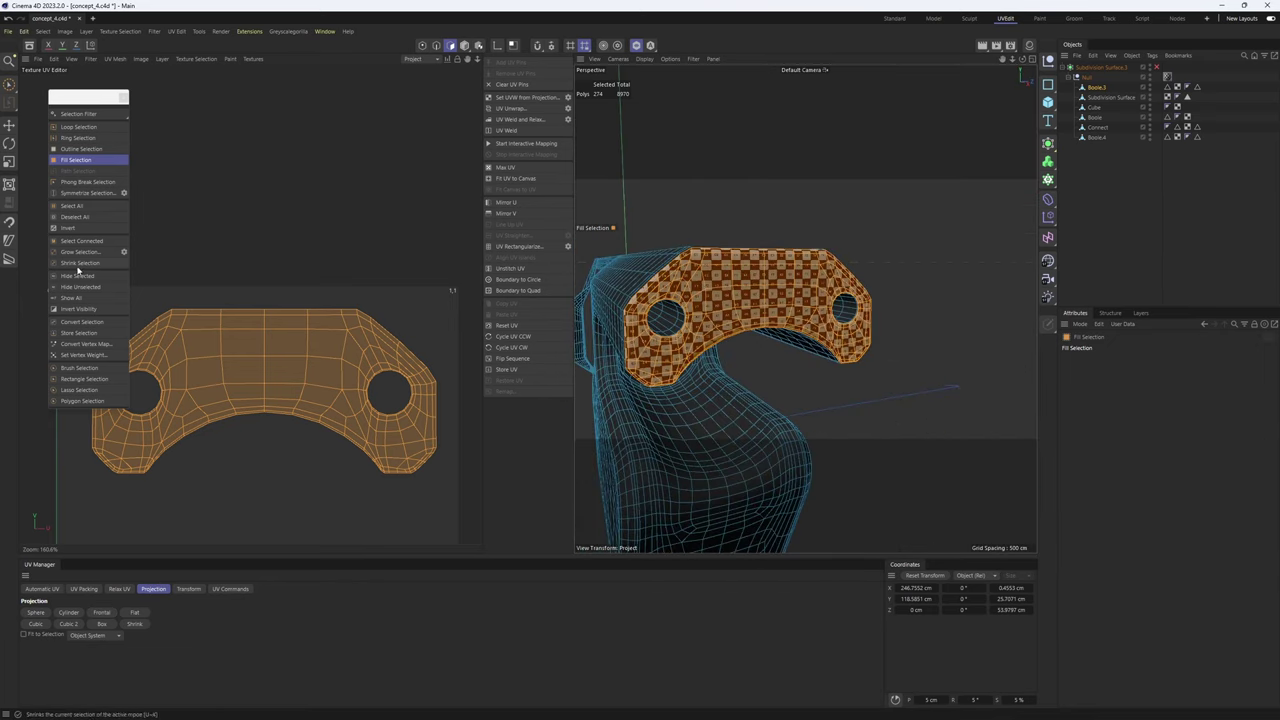
left_click(78, 275)
- Select all polygons of the tubular inner wall of one round hole
left_click_drag(680, 372, 710, 357, "alt")
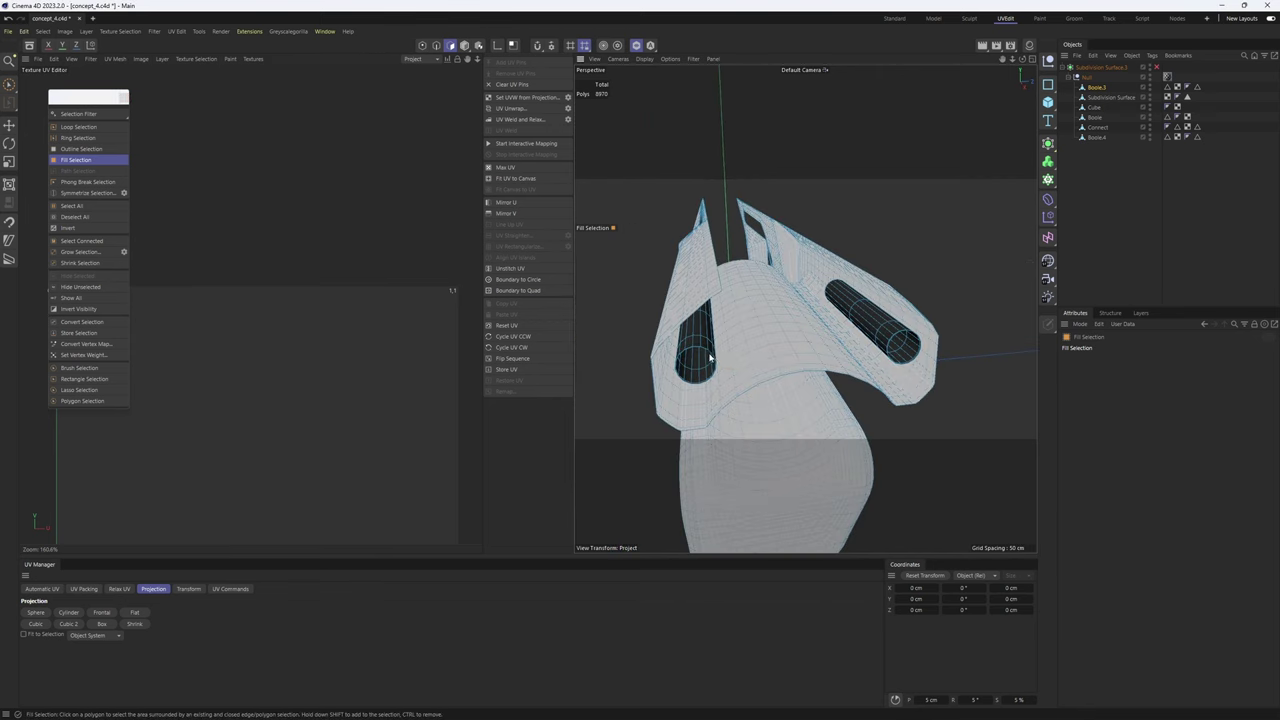
key("Return")
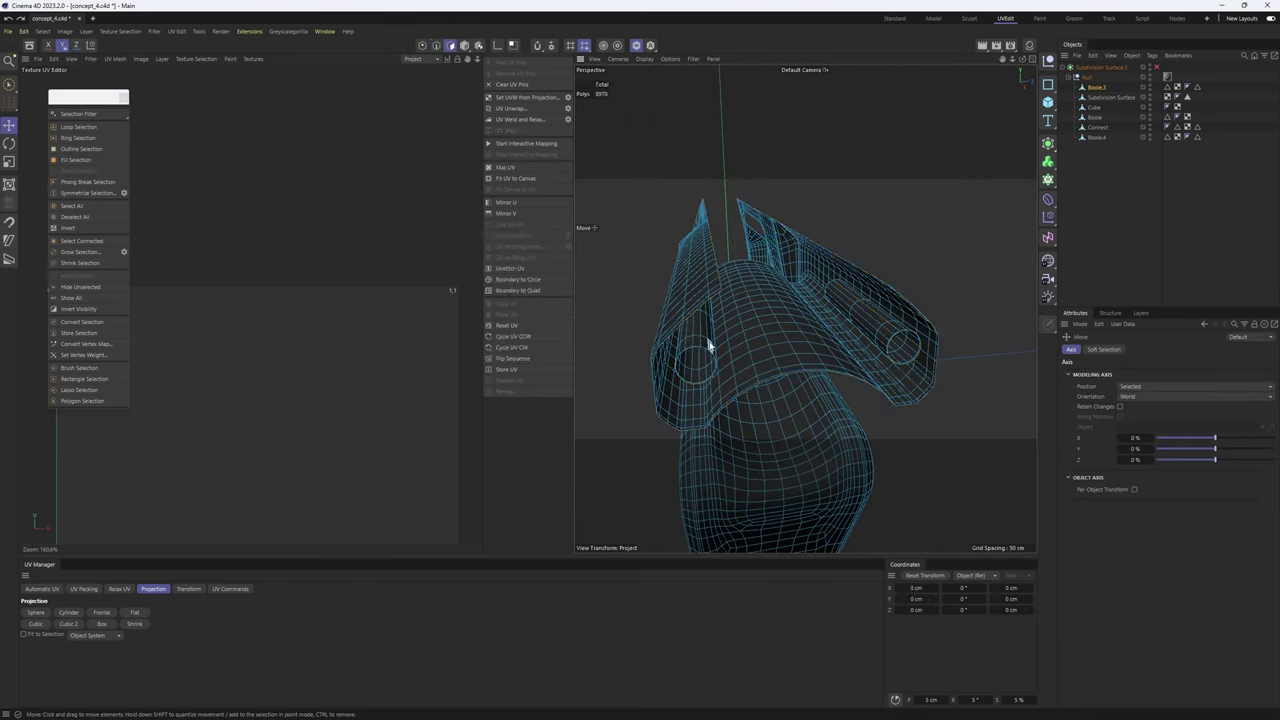
scroll(714, 345, "up", 10)
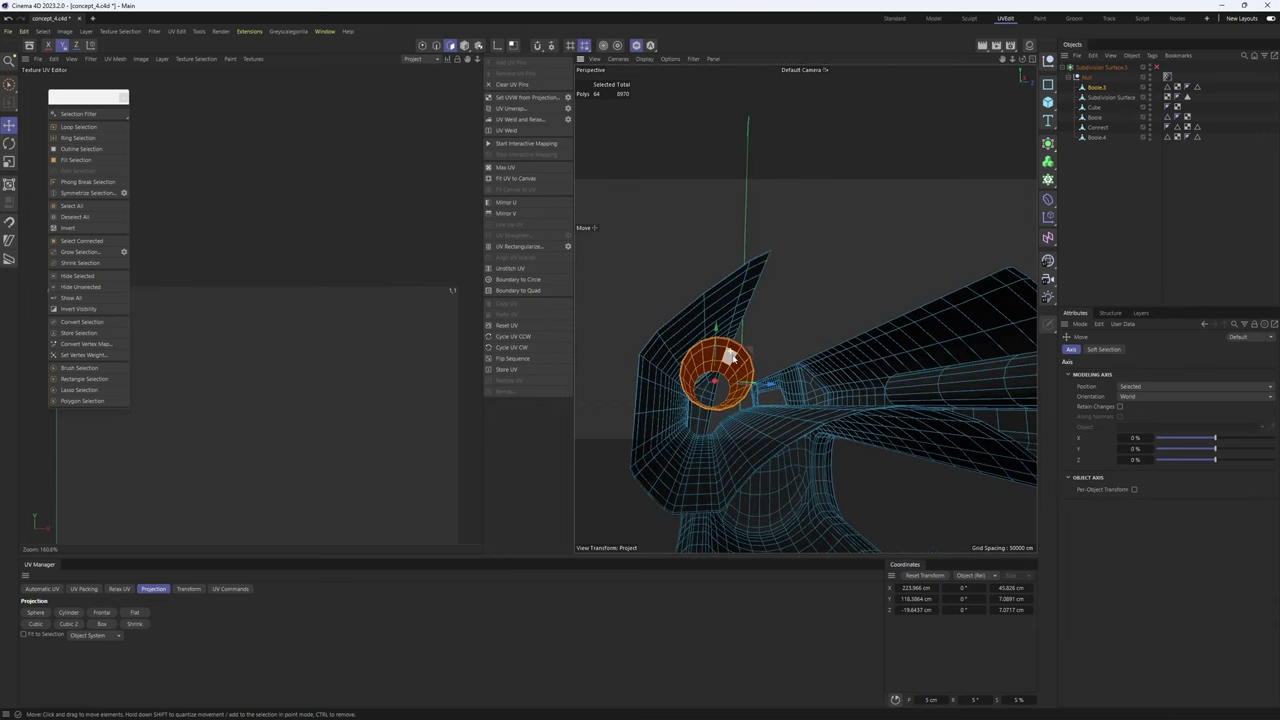
key("Return")
- Unwrap the hole's tubular wall along the selected seam edges and examine its tilted UV island
key("Return")
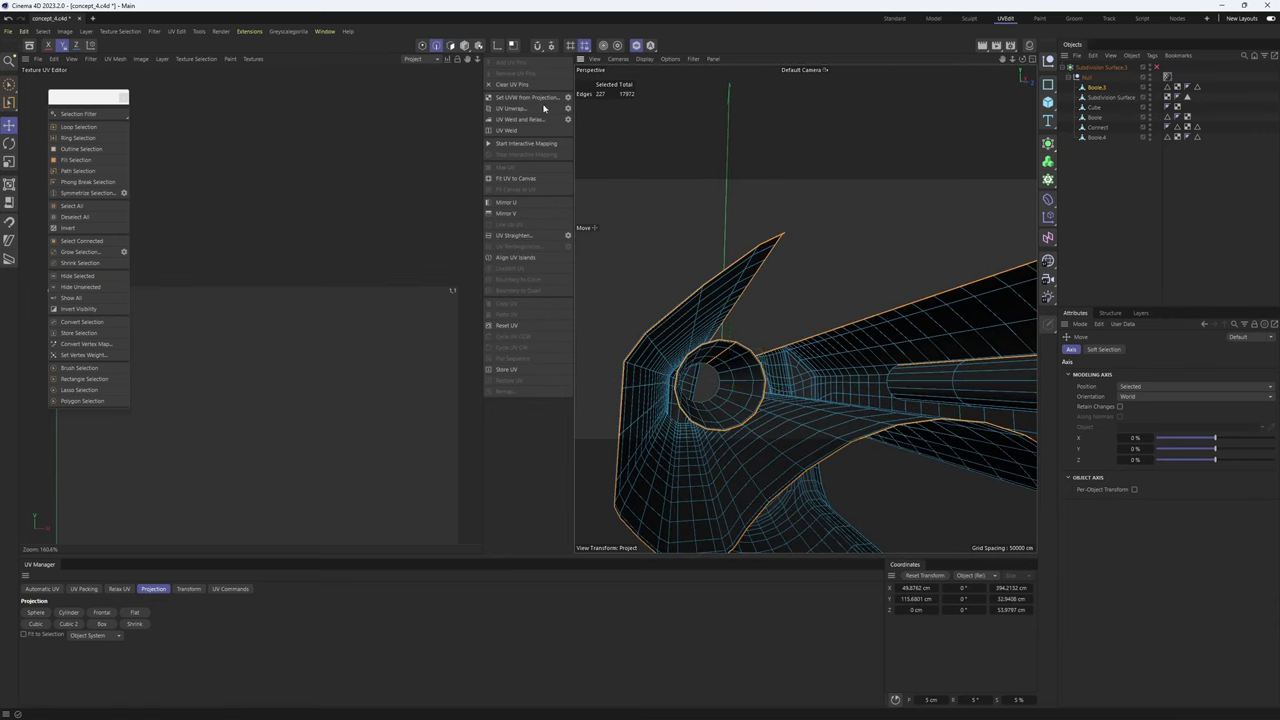
scroll(328, 355, "down", 6)
key("Return")
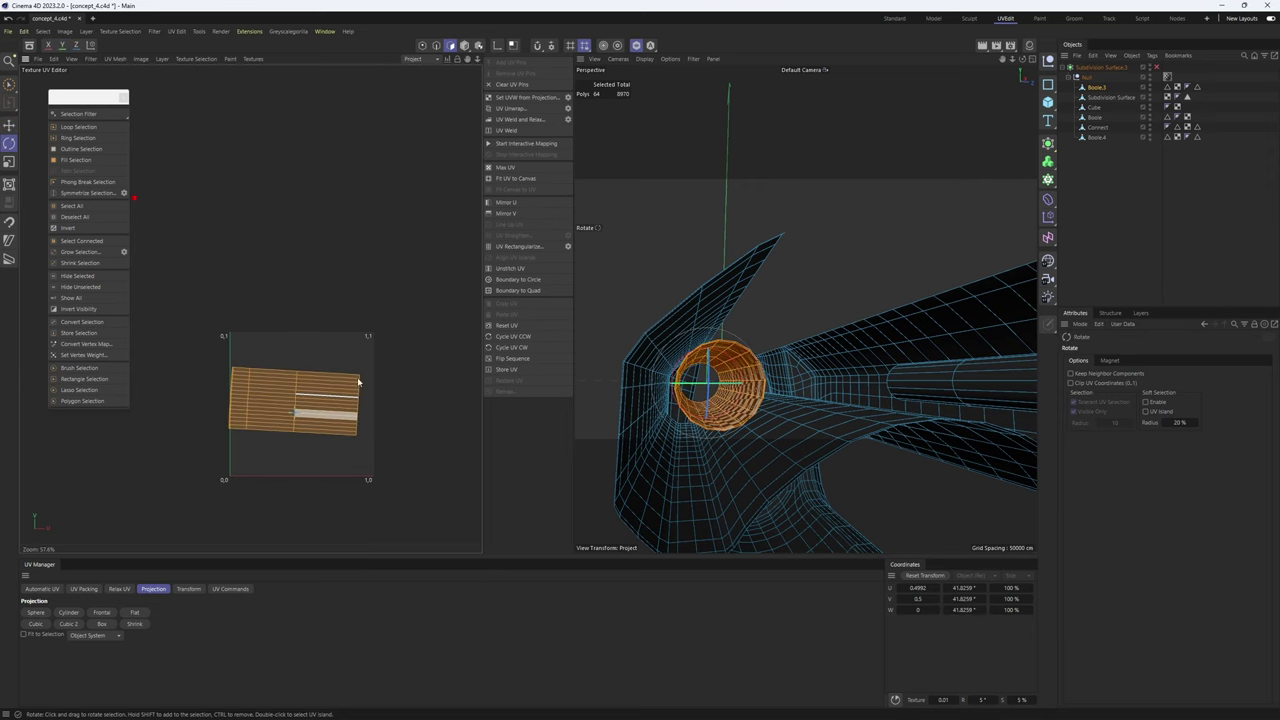
scroll(301, 396, "up", 5)
key("ctrl+z")
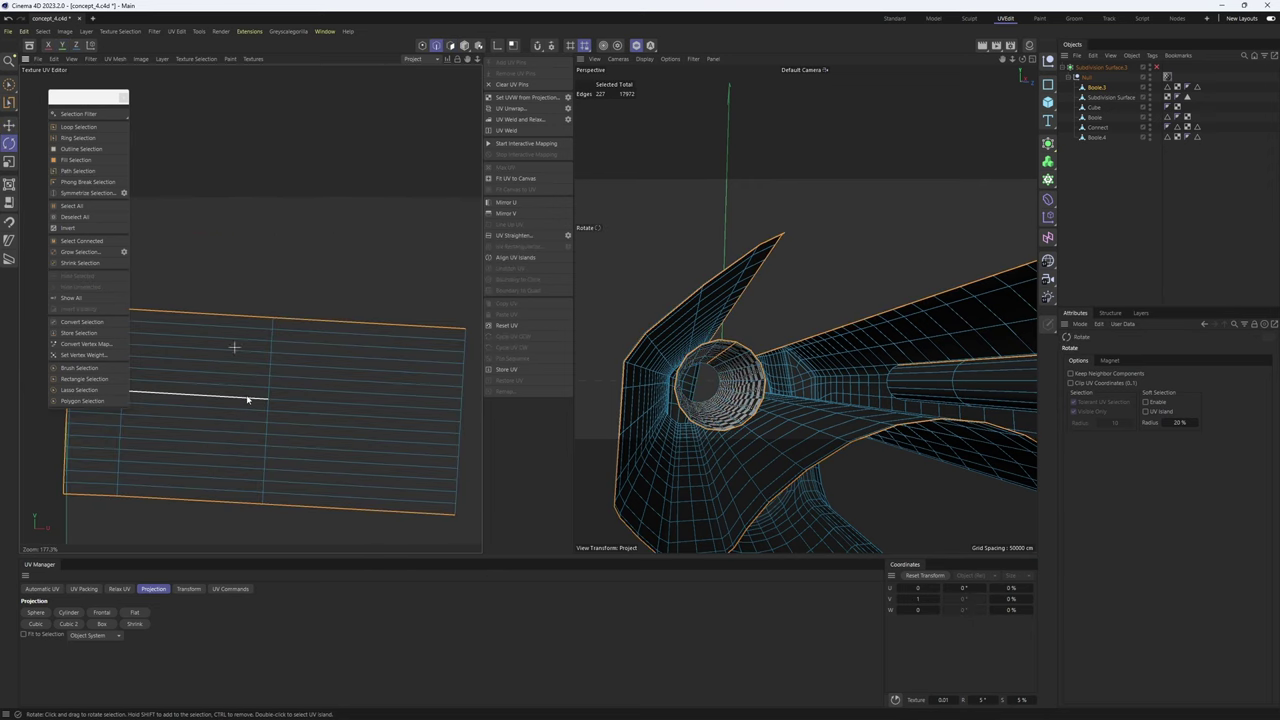
- Straighten the first tube's UV island by aligning it to a lengthwise edge
left_click(512, 260)
key("Return")
left_click_drag(712, 402, 766, 427, "alt")
right_click_drag(766, 427, 690, 425, "alt")
scroll(300, 388, "down", 5)
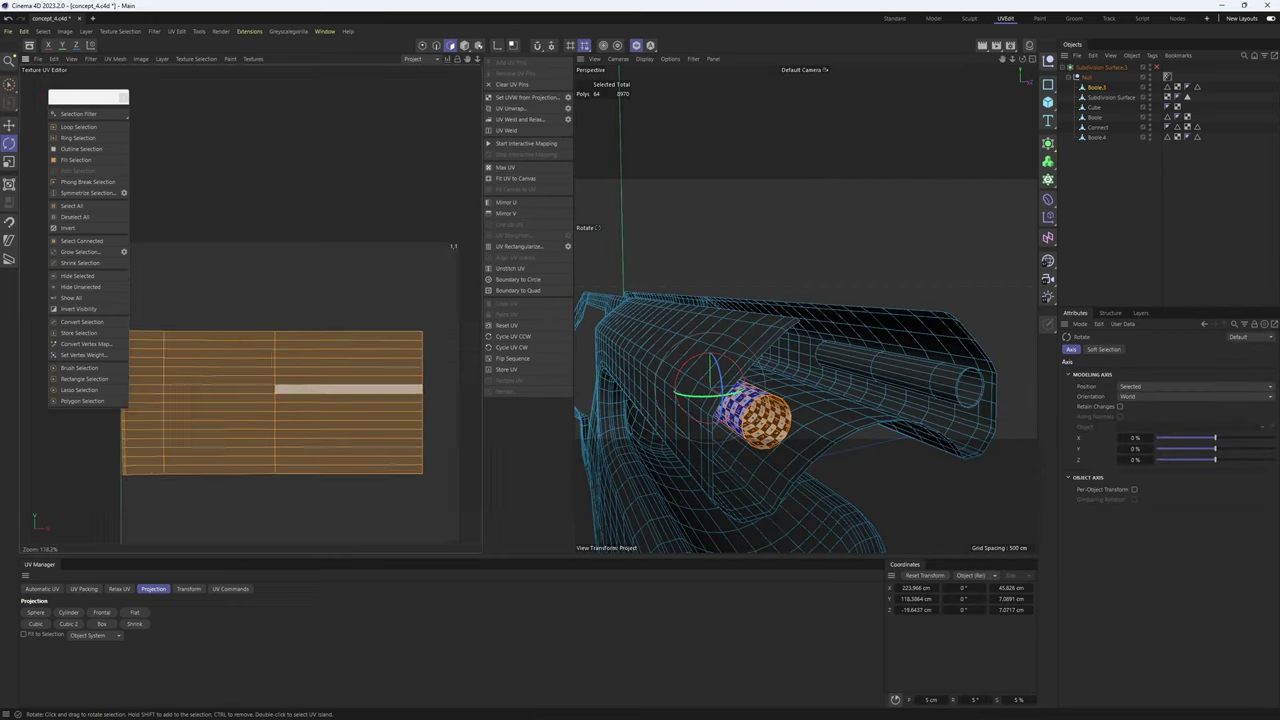
- Select a lengthwise seam inside the second tube-shaped hole and unwrap the tube's UVs
left_click_drag(950, 398, 754, 370, "alt")
double_click(805, 362)
right_click_drag(754, 370, 797, 373, "alt")
key("Return")
key("Return")
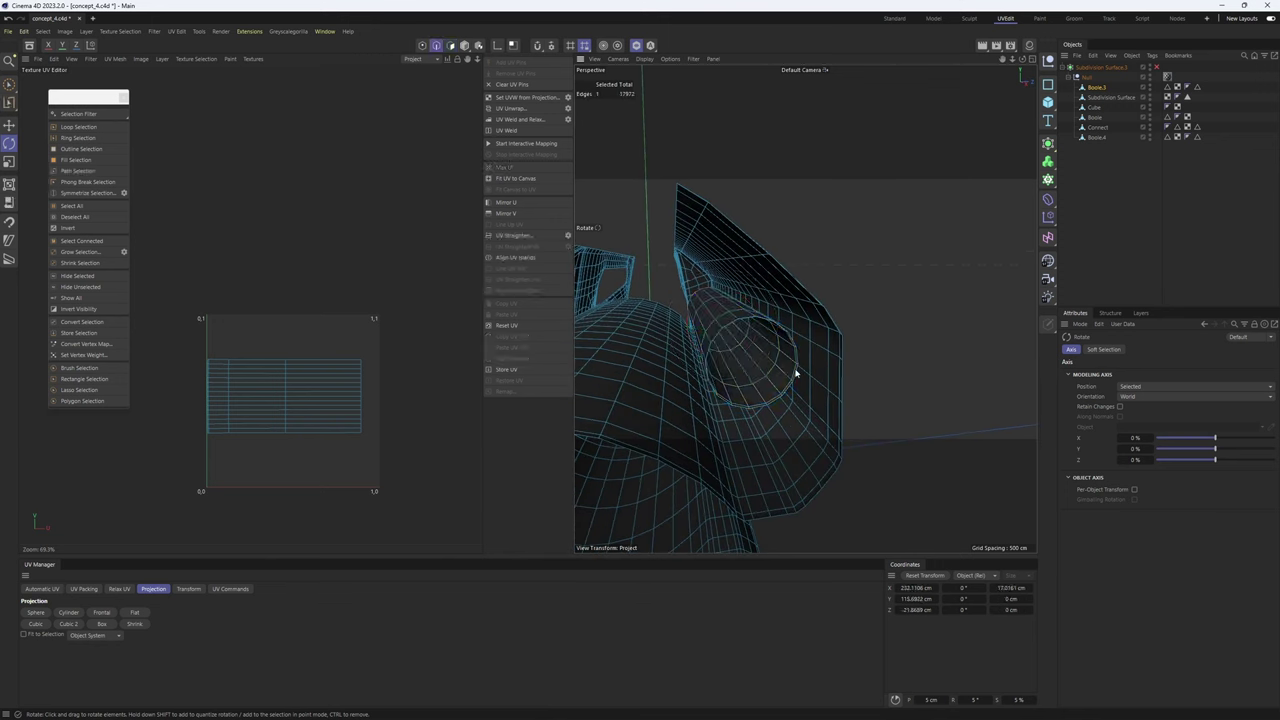
left_click_drag(743, 343, 709, 304, "alt")
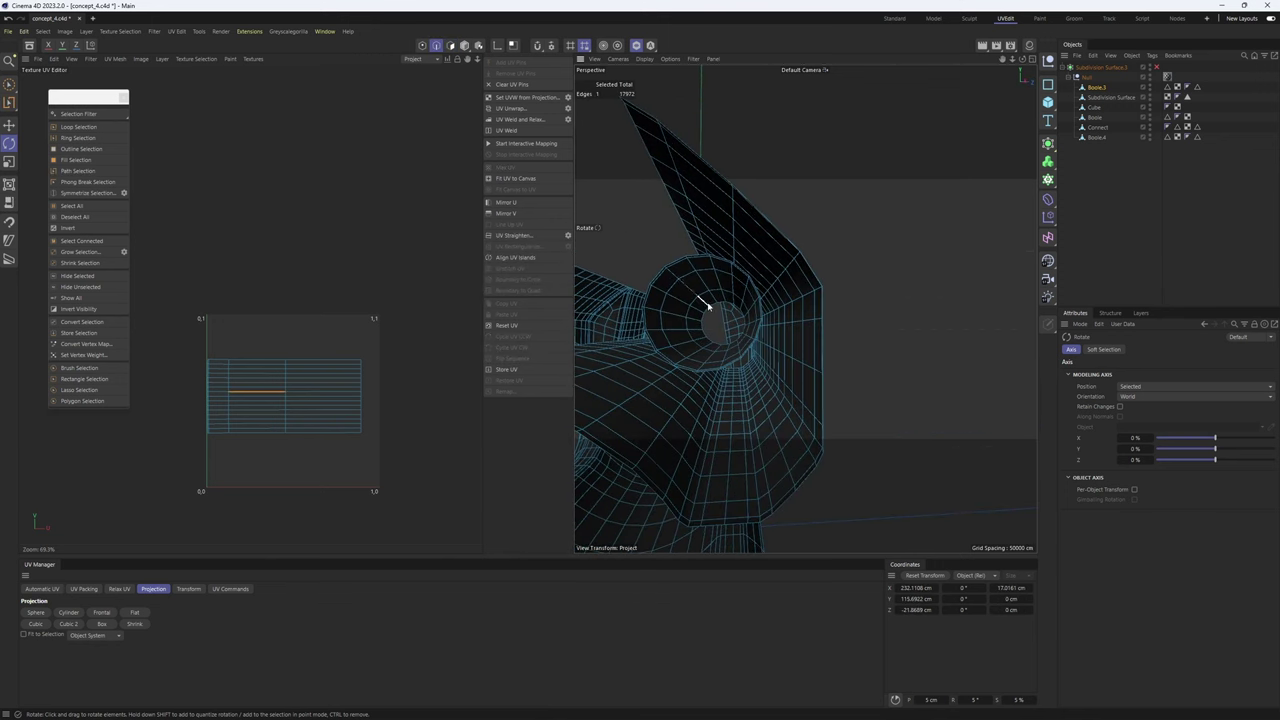
left_click(708, 305)
scroll(671, 269, "up", 5)
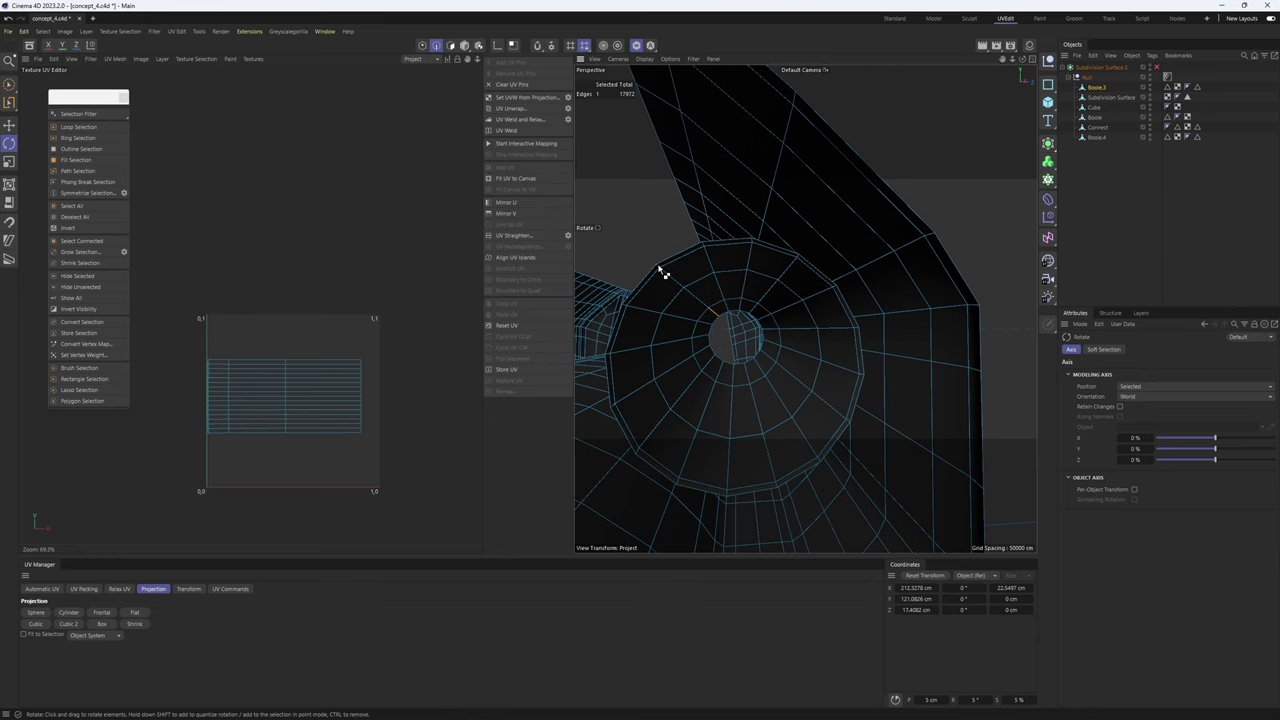
scroll(730, 345, "down", 6)
scroll(738, 344, "up", 8)
scroll(736, 345, "down", 6)
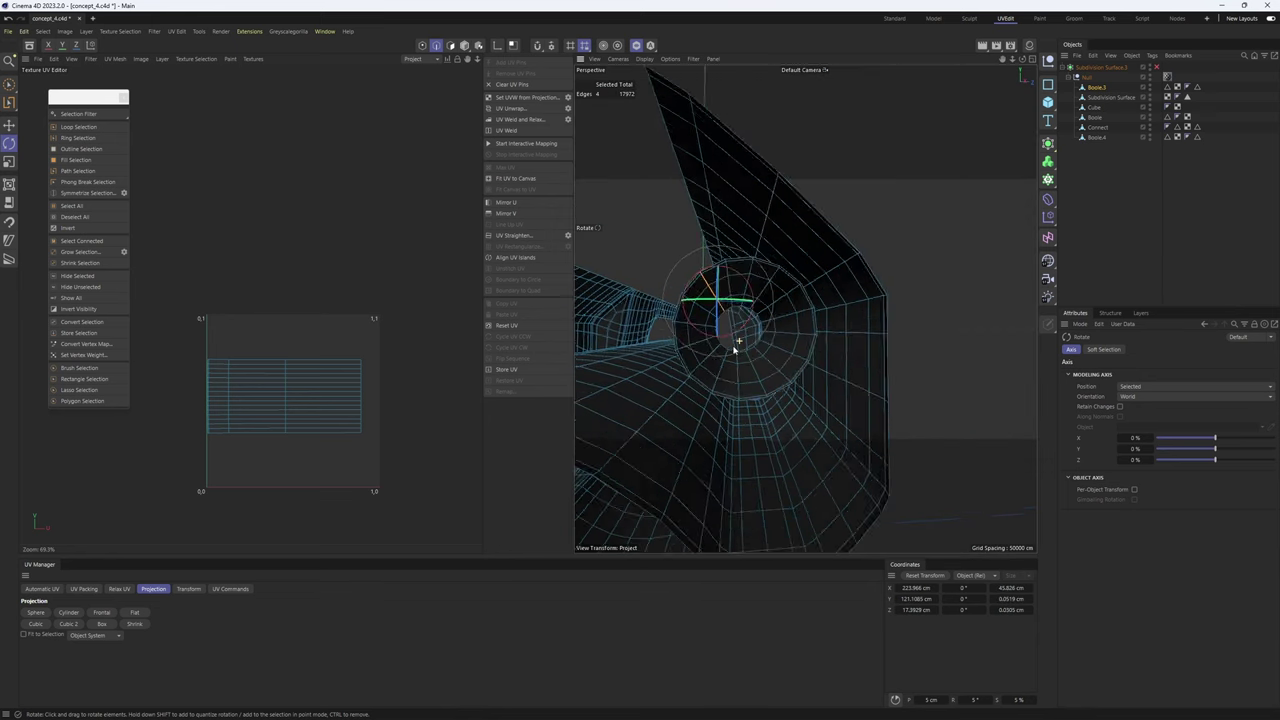
left_click(508, 109)
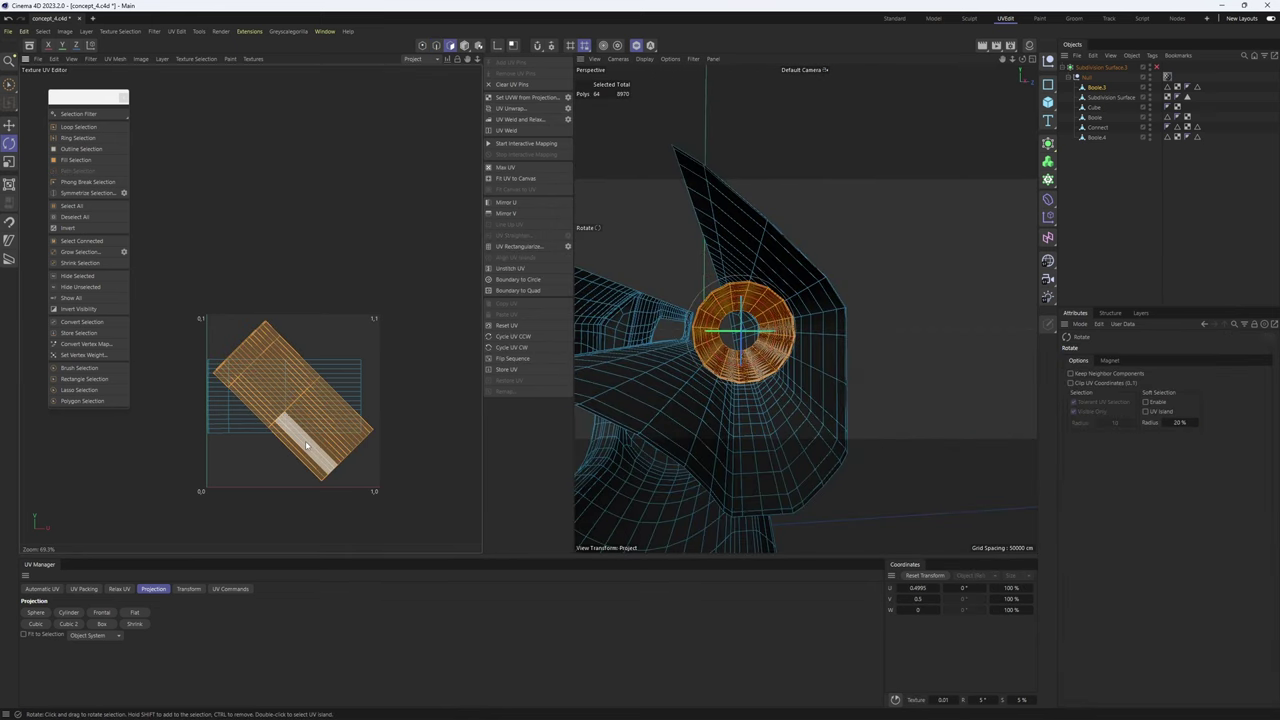
- Rotate the second tube's UV island to nearly horizontal and align it to one of its lengthwise edges
left_click_drag(391, 440, 468, 408)
left_click(436, 45)
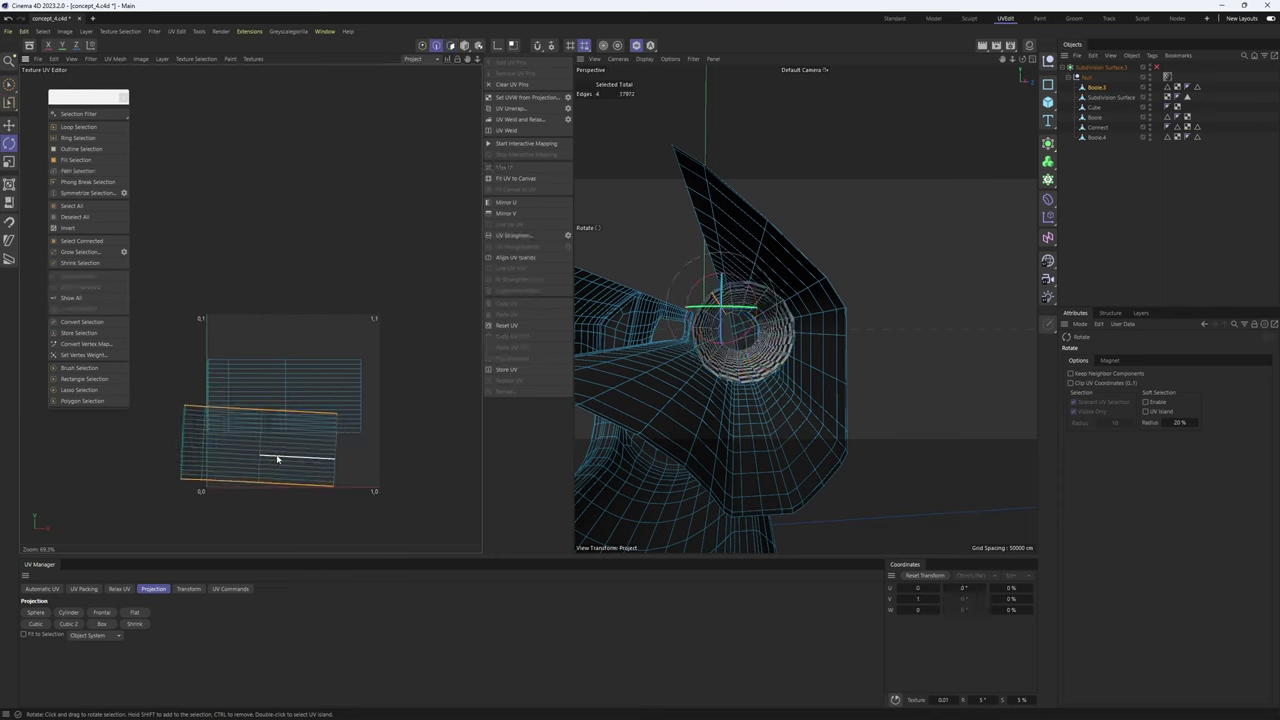
left_click(518, 258)
key("Return")
key("ctrl+a")
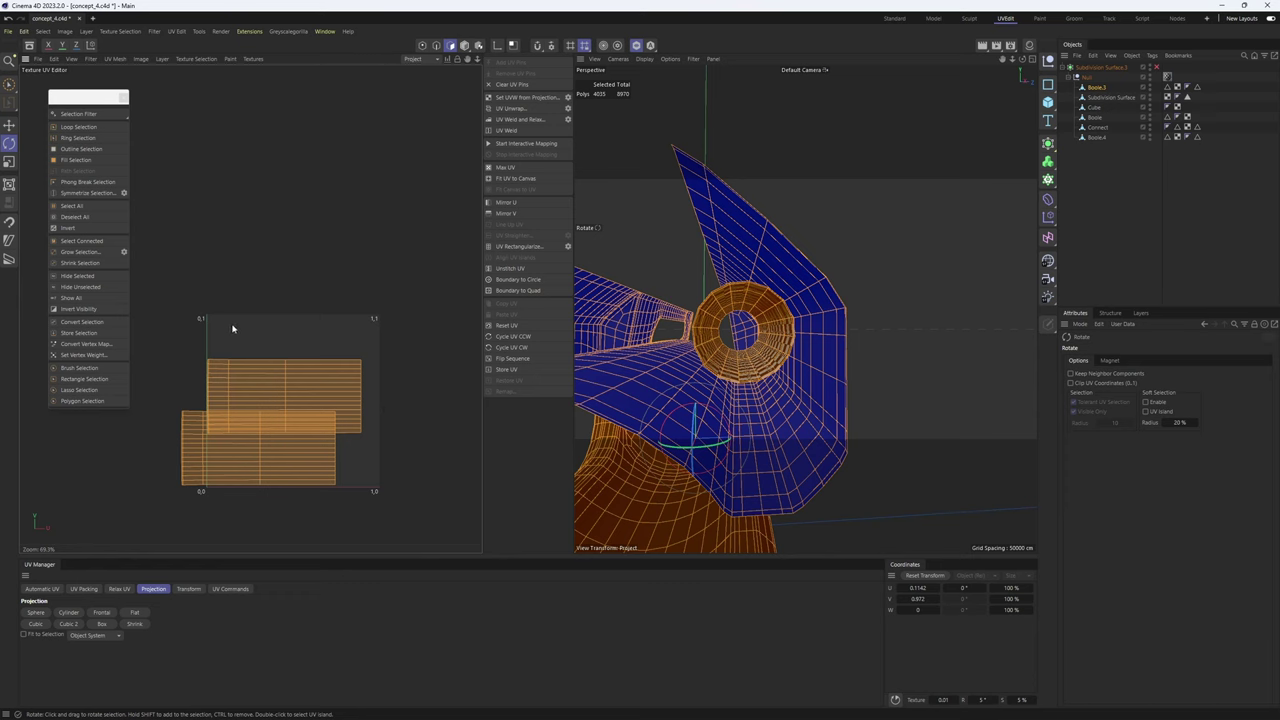
left_click(78, 276)
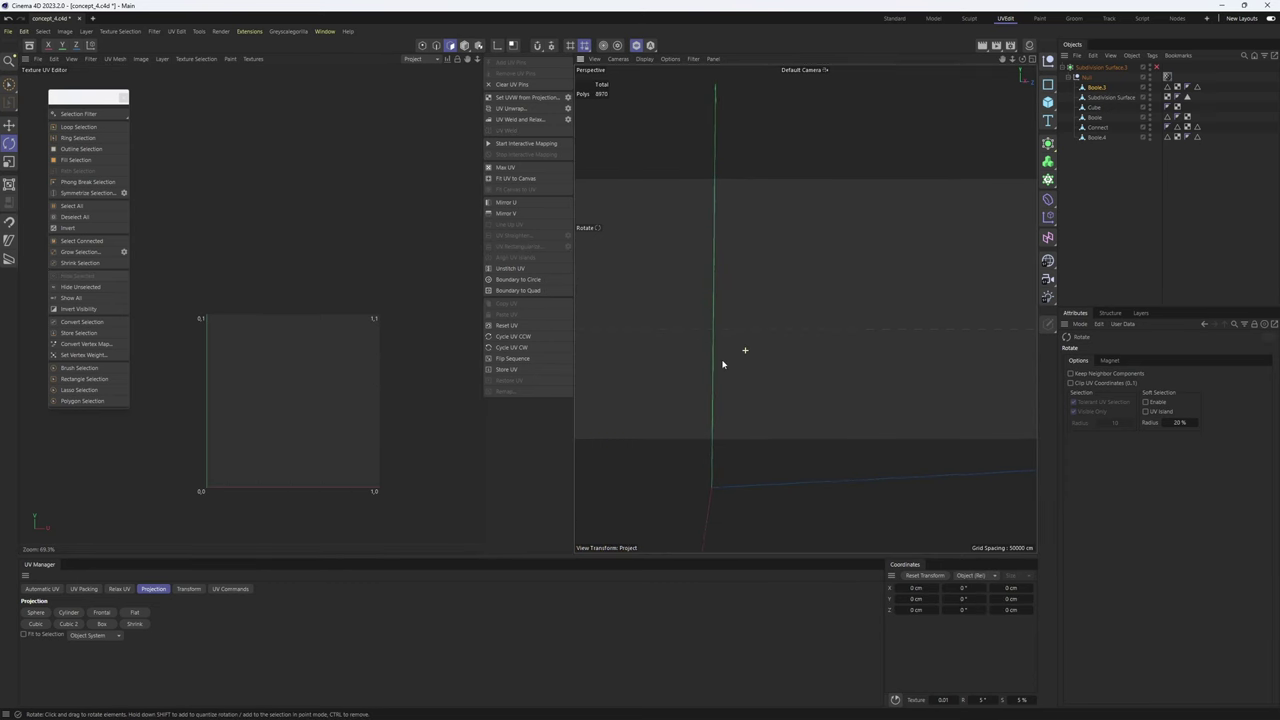
key("ctrl+z")
- Select the UV islands of both tubes and hide their polygons
left_click_drag(696, 380, 798, 370, "alt")
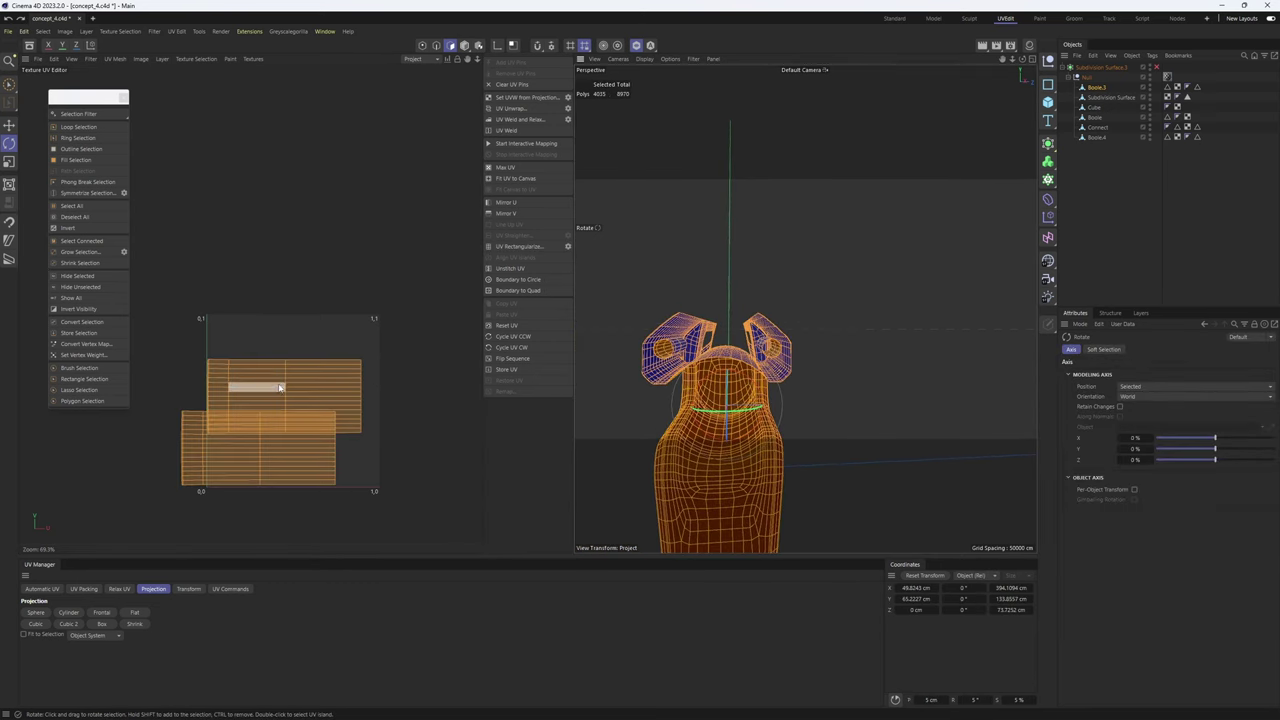
double_click(301, 425)
double_click(303, 460, "shift")
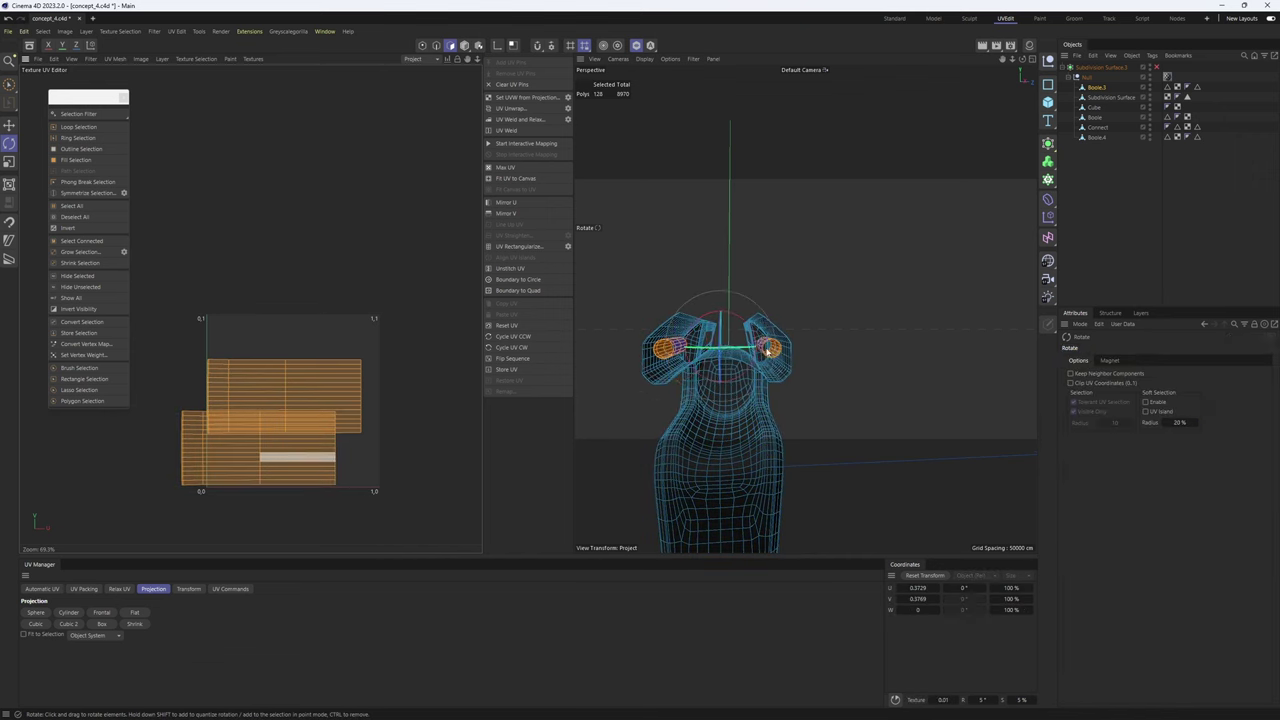
left_click_drag(728, 345, 860, 354, "alt")
left_click(68, 277)
right_click_drag(860, 354, 773, 361, "alt")
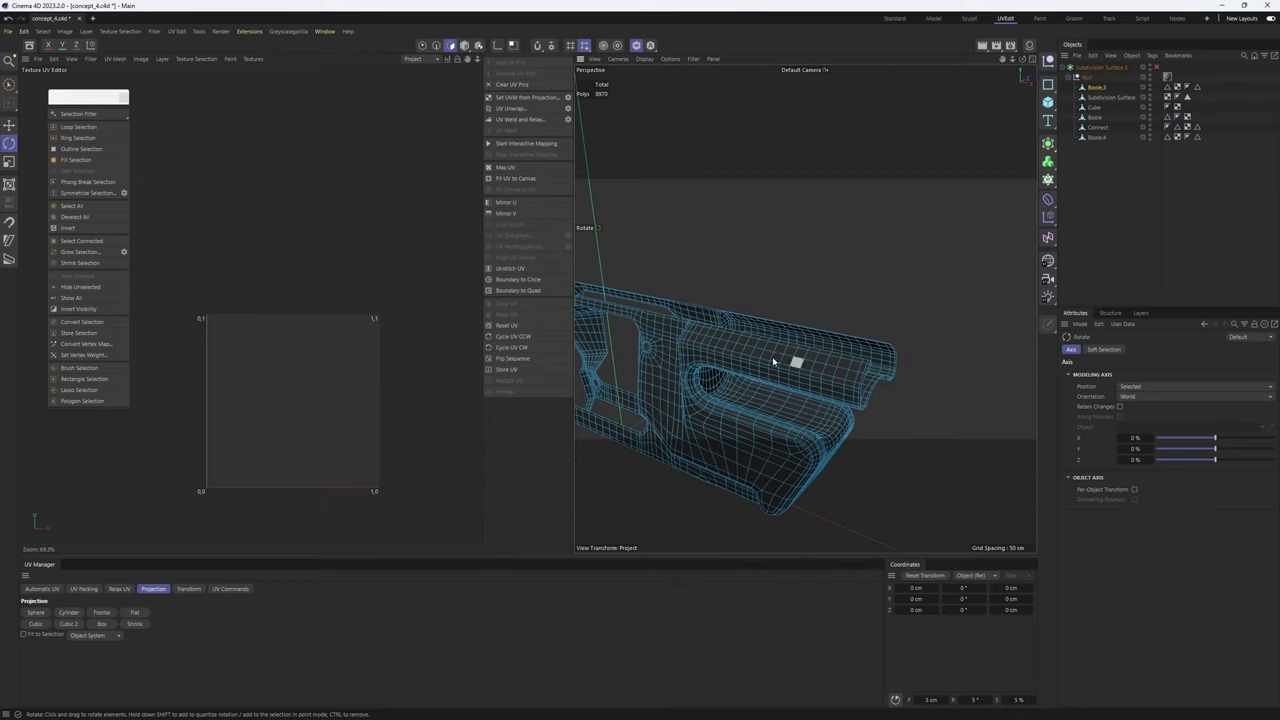
- Select the edge loops that outline the surfaces around the model's narrow middle section
left_click_drag(773, 362, 805, 286, "alt")
scroll(771, 310, "up", 3)
left_click_drag(752, 318, 681, 302, "alt")
left_click_drag(798, 328, 721, 352, "alt")
scroll(735, 331, "up", 4)
scroll(764, 340, "up", 3)
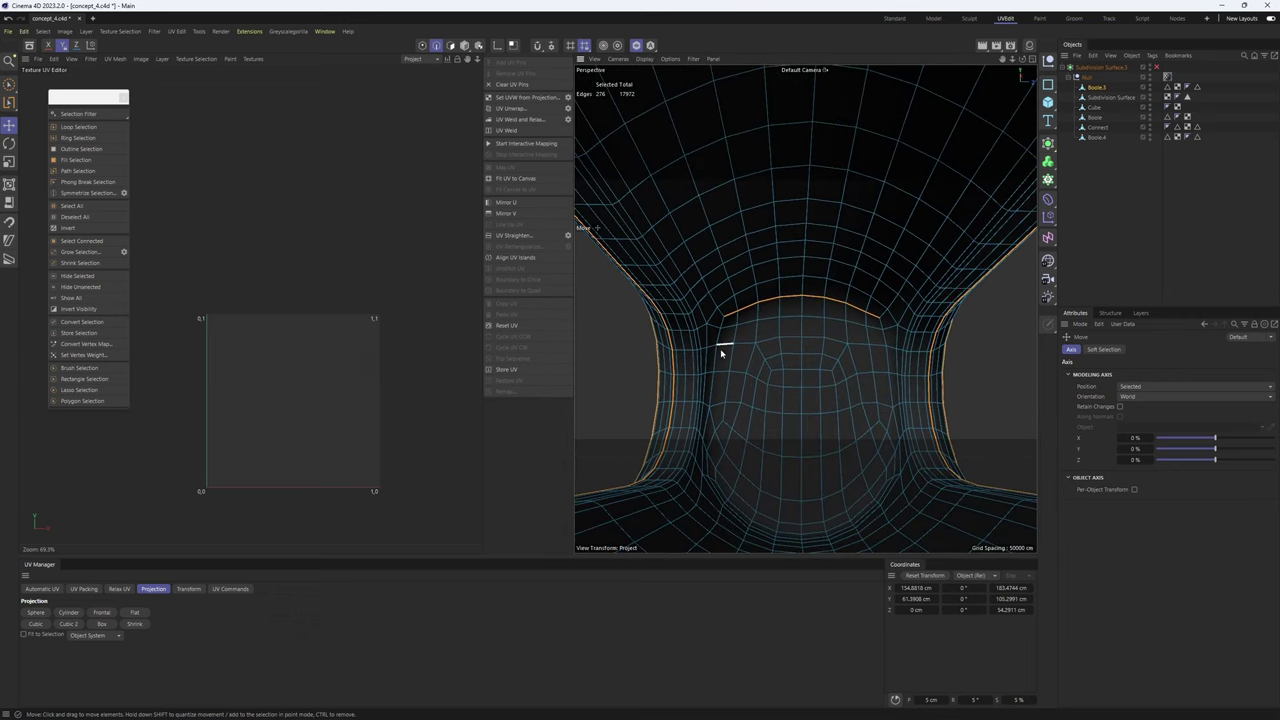
- Fill-select the rounded panel between the two side walls and unwrap it with a Frontal projection and an LSCM relax
left_click_drag(704, 432, 714, 294, "alt")
key("u")
key("f")
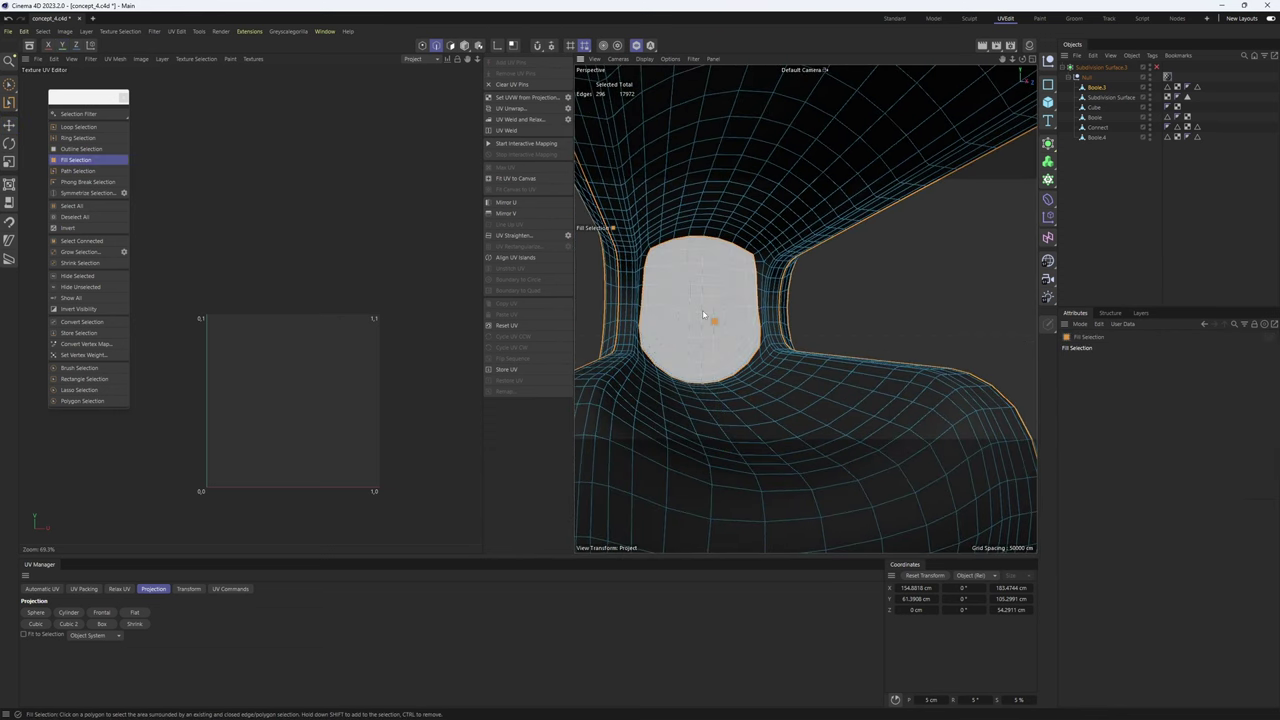
left_click(737, 333)
left_click_drag(738, 337, 692, 325, "alt")
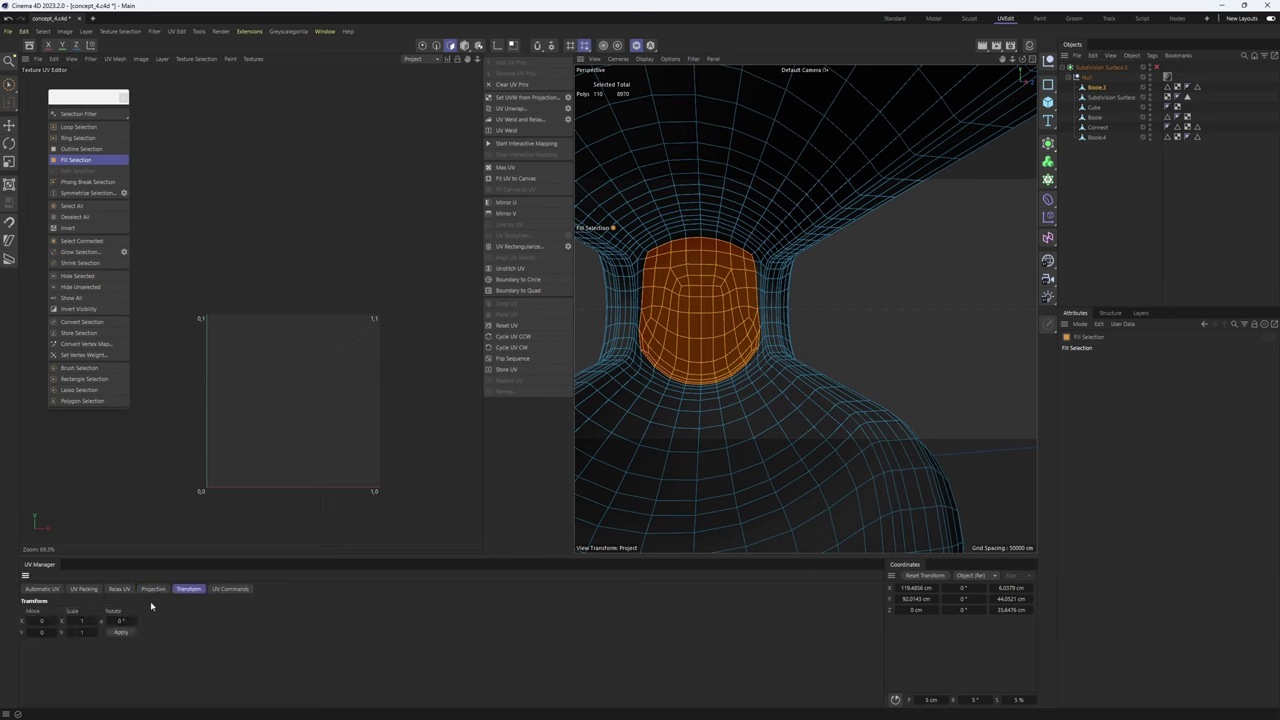
left_click(101, 612)
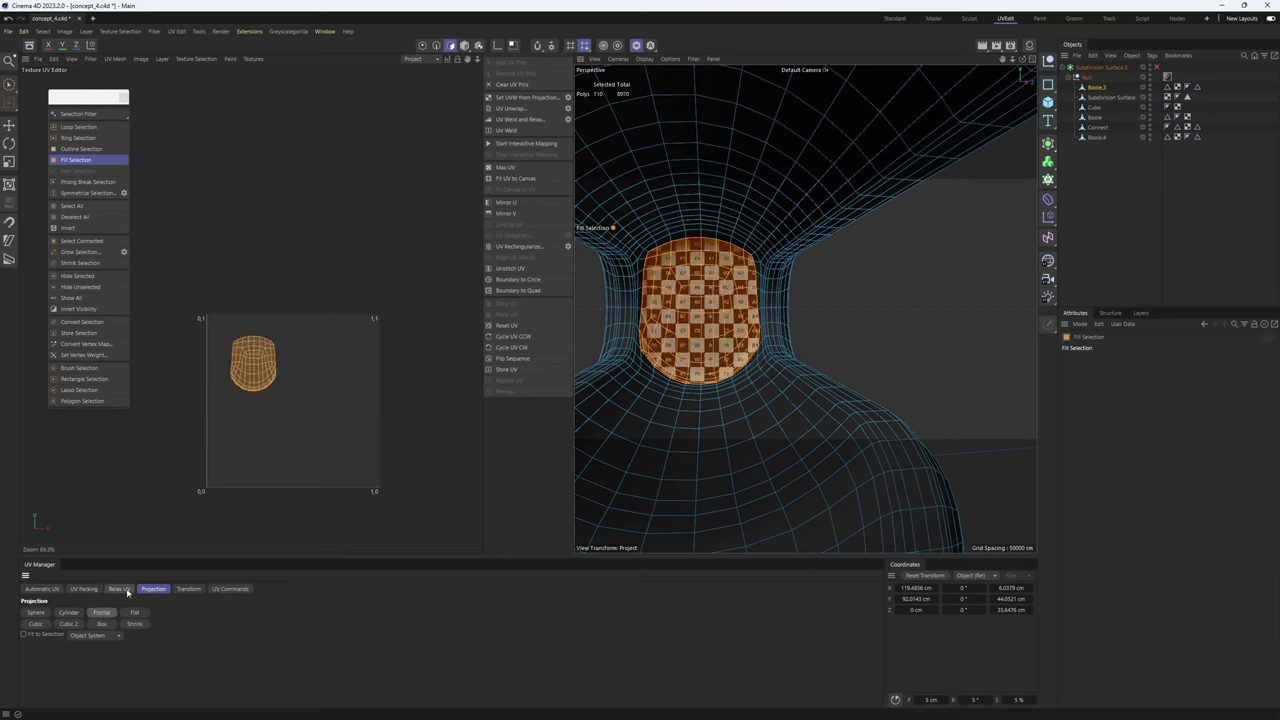
left_click(40, 659)
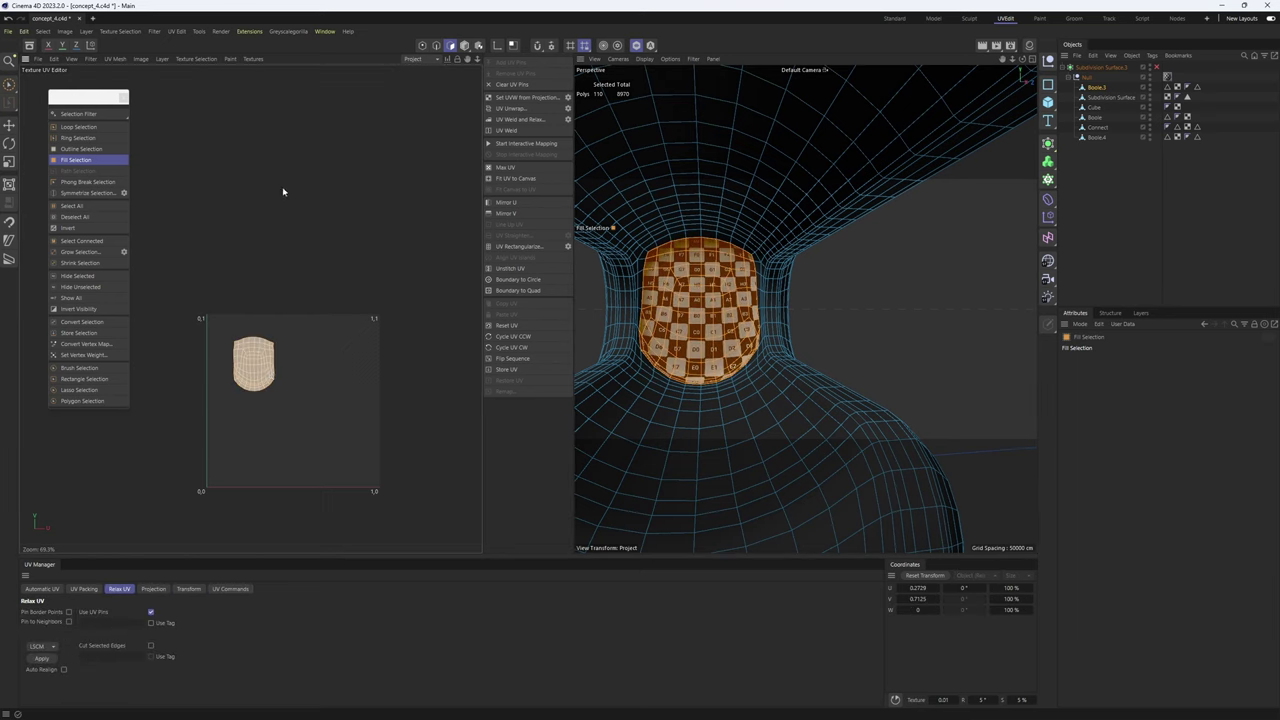
- Move the rounded panel's UV island above the UV canvas and hide its polygons
left_click_drag(258, 366, 291, 176)
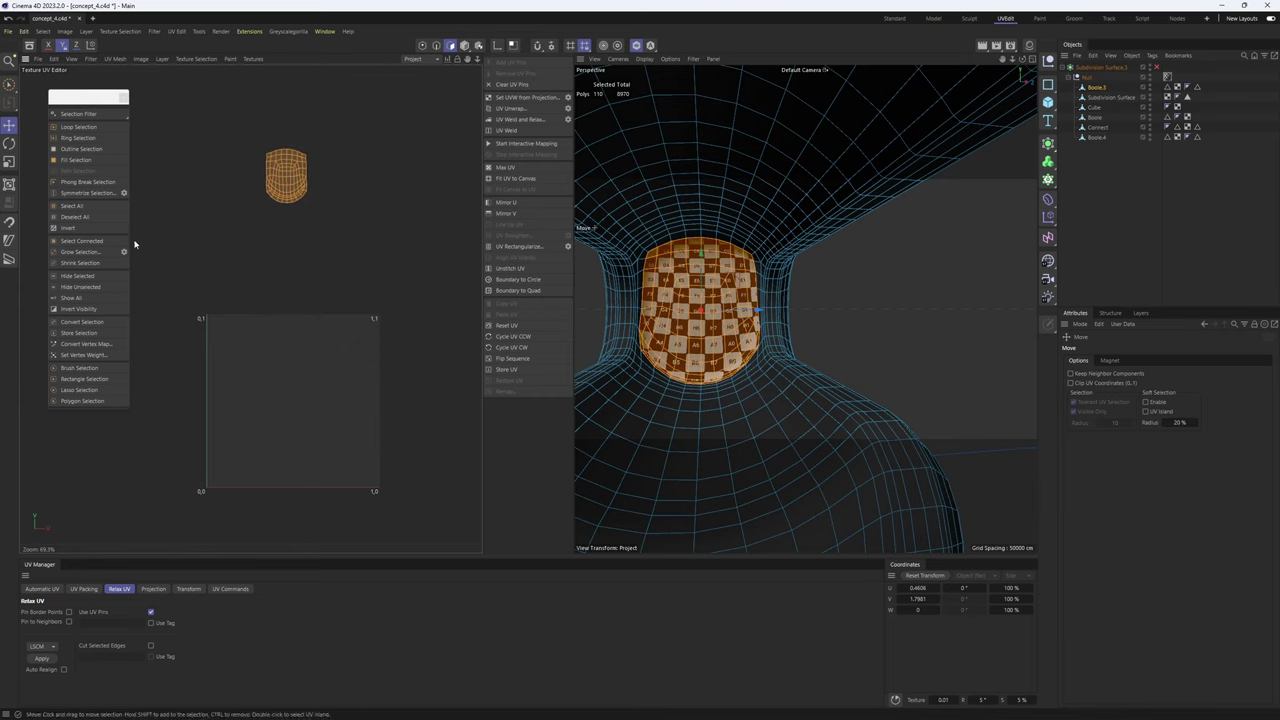
left_click(69, 280)
- Complete the edge selection around the fan-shaped panel on the underside of the upper body
left_click_drag(692, 285, 680, 366, "alt")
key("Return")
key("Return")
scroll(748, 300, "up", 5)
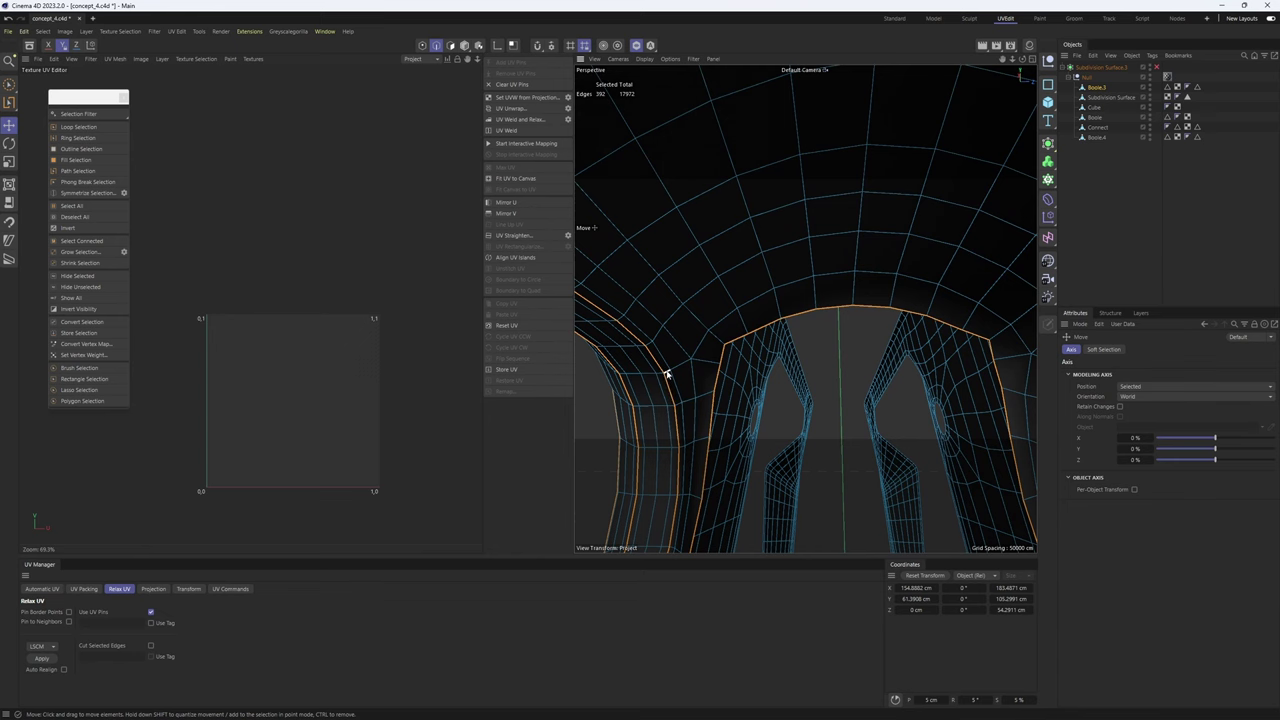
left_click_drag(810, 347, 766, 366, "alt")
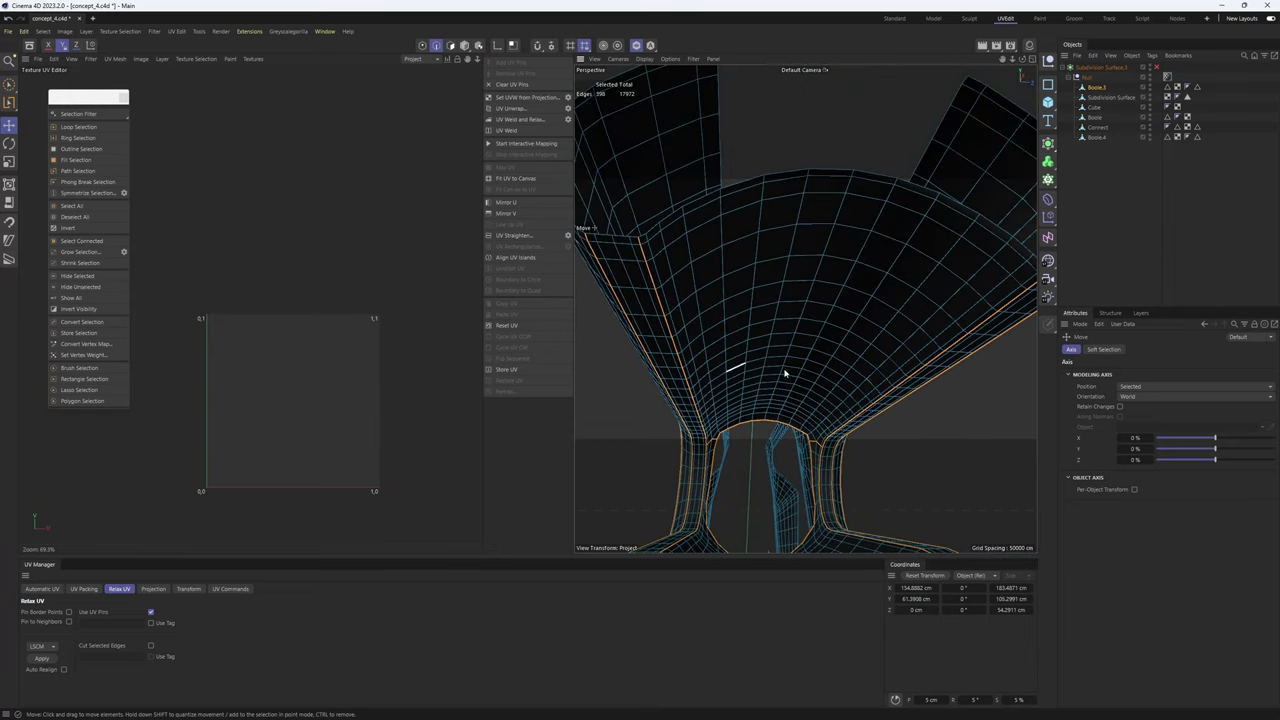
- Fill-select the fan-shaped upper panel and unwrap its UVs
key("u")
key("f")
left_click(827, 328)
left_click_drag(827, 328, 750, 335, "alt")
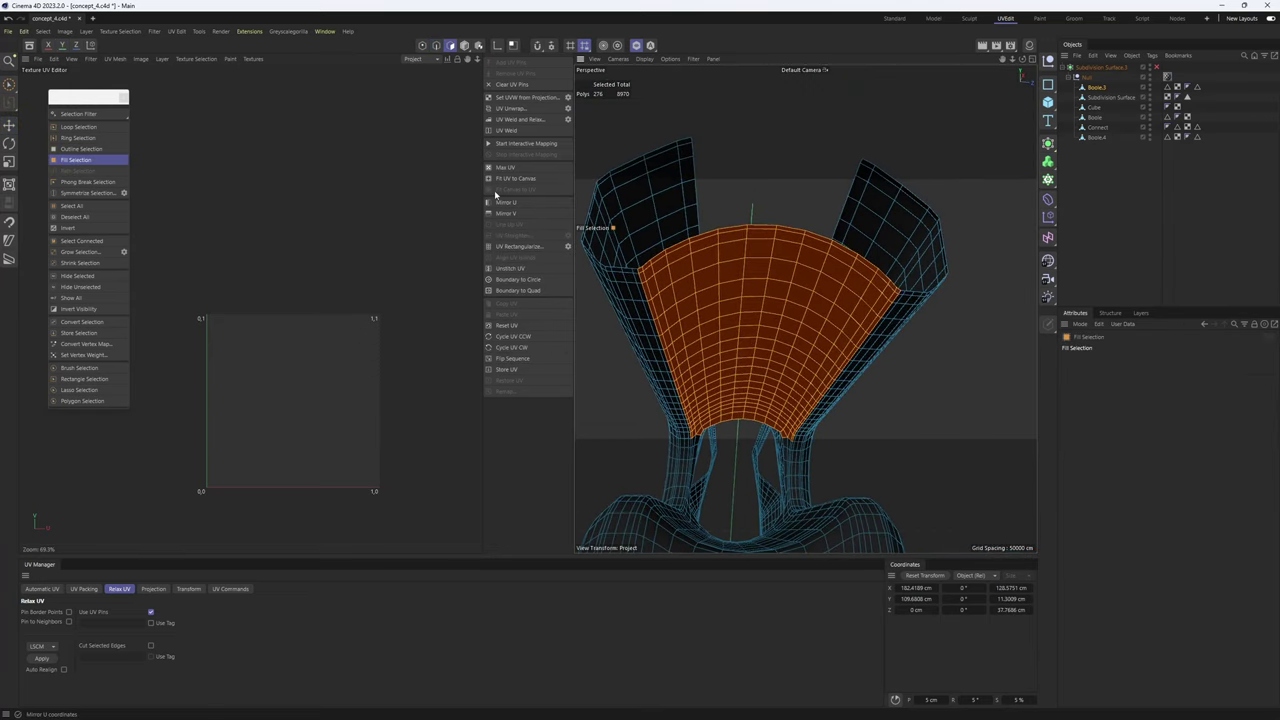
left_click(519, 109)
- Straighten the fan-shaped panel's UV island upright using one of its lengthwise edges
scroll(342, 390, "up", 4)
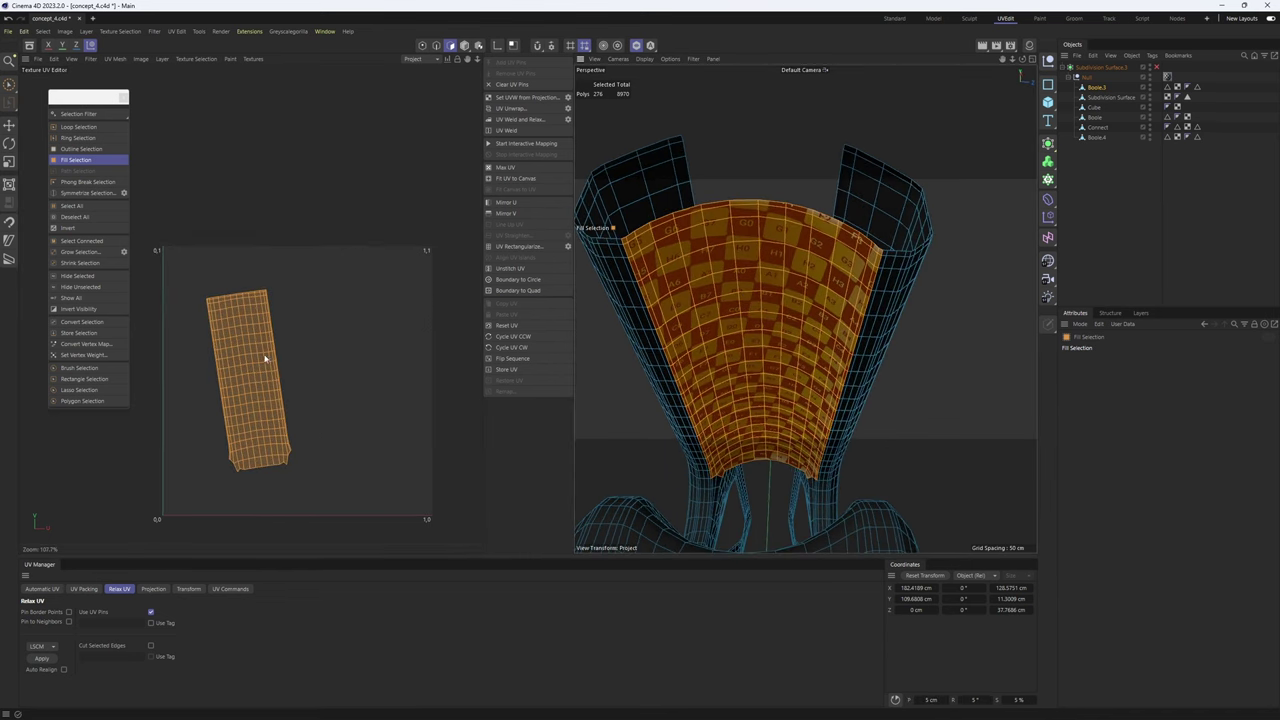
scroll(262, 360, "up", 3)
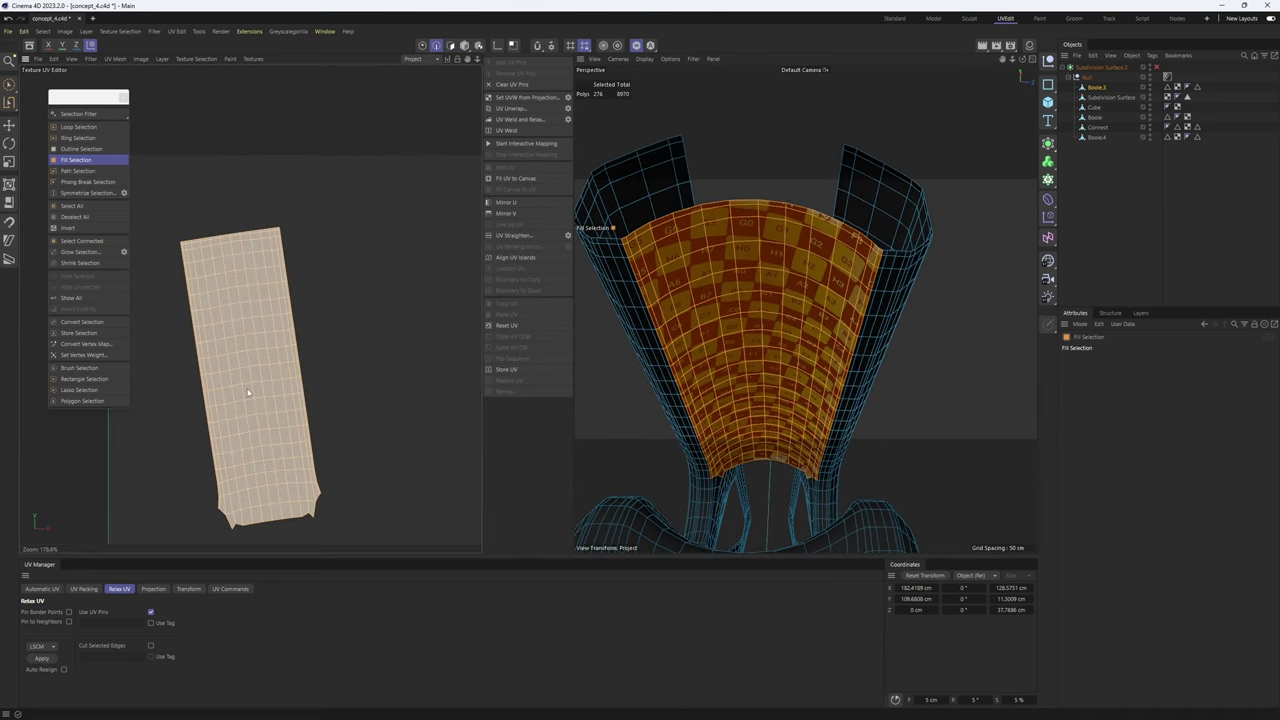
key("e")
left_click(249, 376)
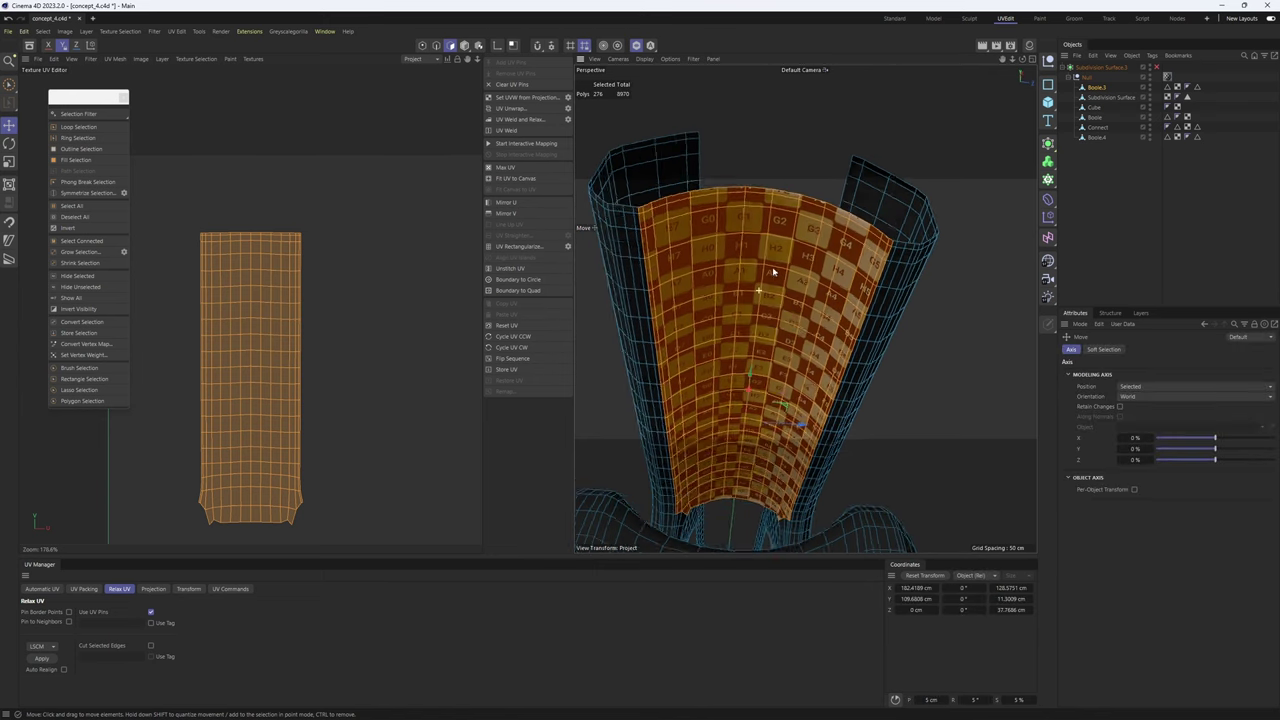
- Hide the unwrapped fan-shaped panel
left_click_drag(800, 320, 743, 306, "alt")
scroll(766, 402, "up", 3)
scroll(766, 402, "down", 6)
scroll(280, 341, "down", 3)
left_click(81, 278)
key("ctrl+z")
left_click(91, 278)
- Select the long edge loops along the side walls and around the curved grip surface
key("Return")
scroll(838, 312, "up", 3)
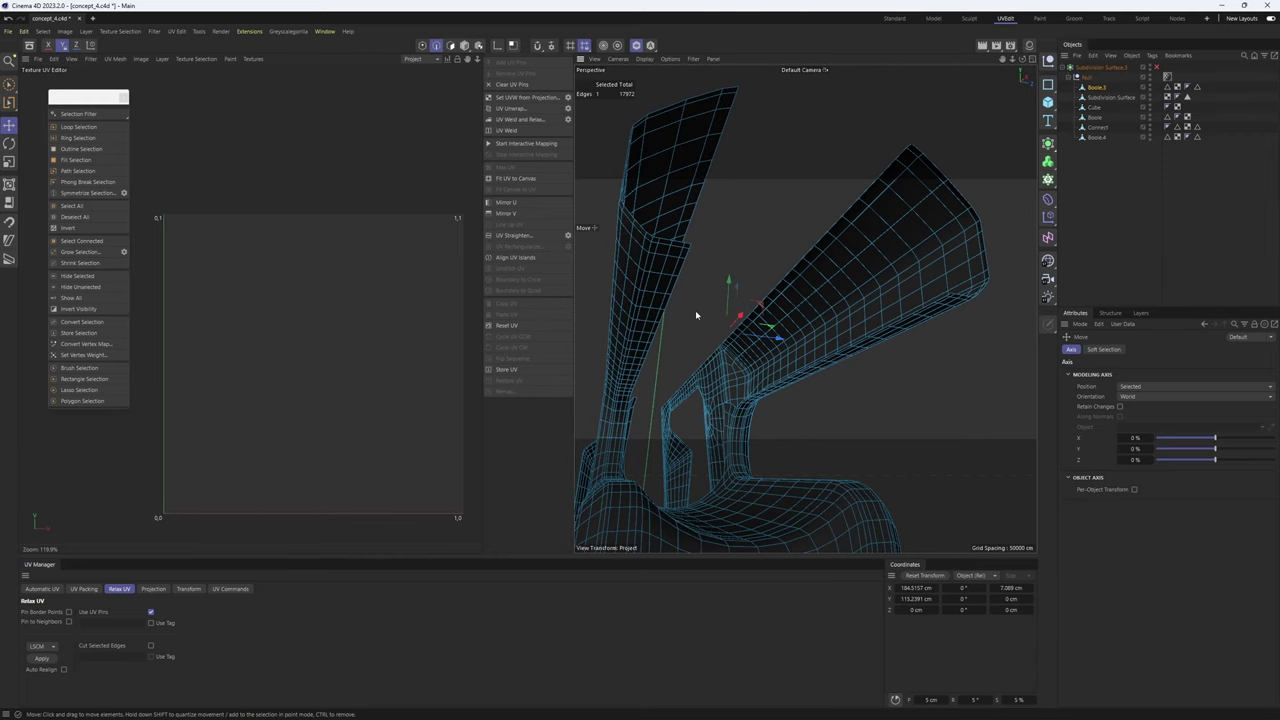
left_click_drag(697, 315, 761, 262, "alt")
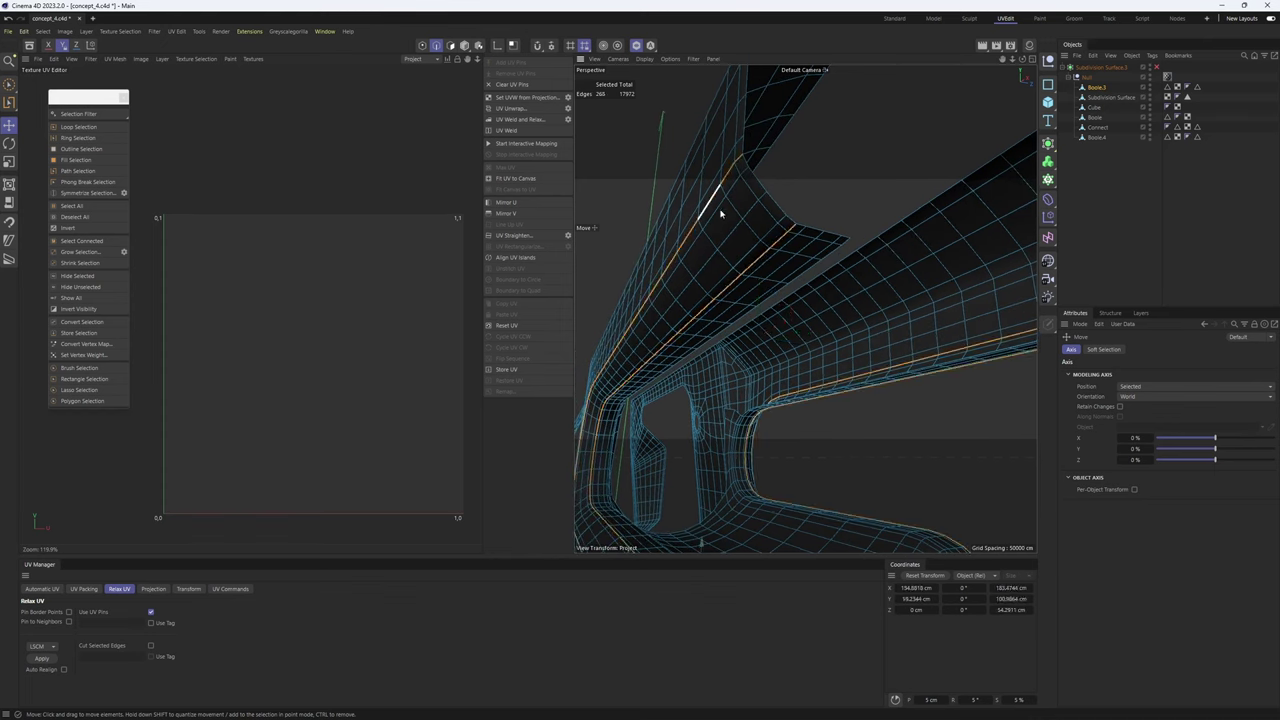
scroll(731, 255, "down", 4)
left_click_drag(727, 261, 660, 337, "alt")
scroll(660, 337, "up", 5)
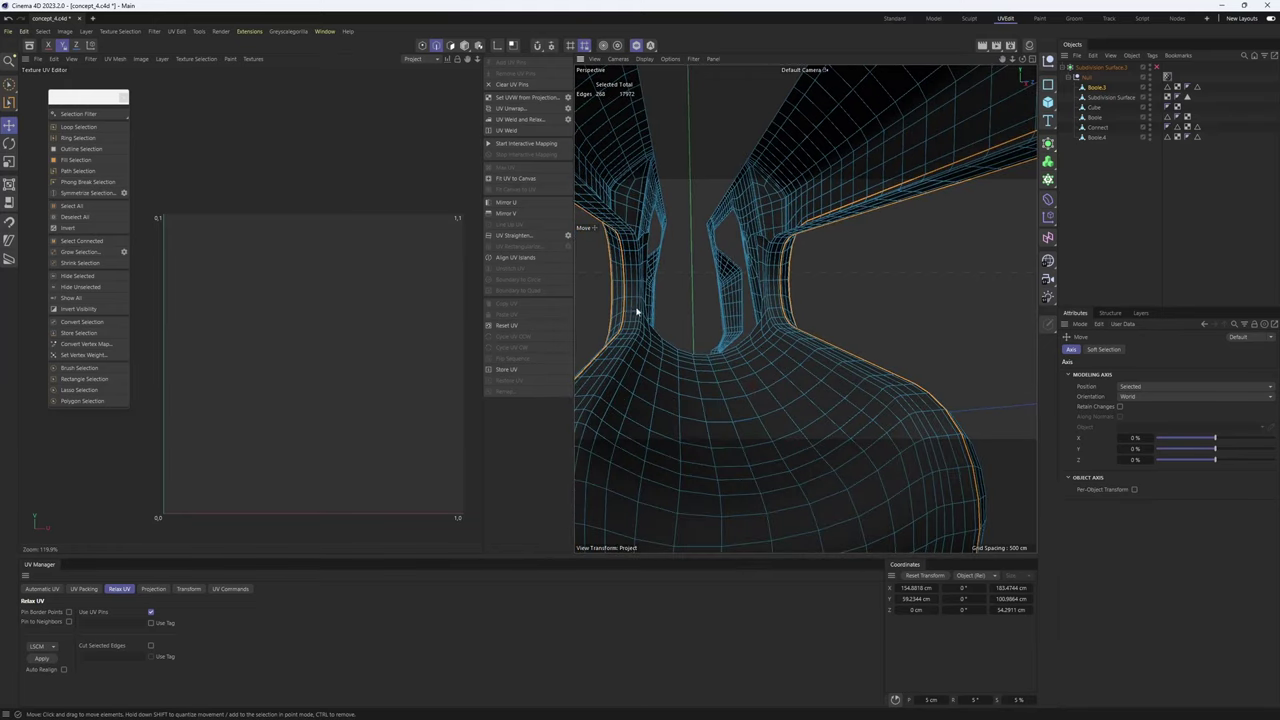
- Extend the edge selection across the base of the narrow inner strips on both sides of the opening
left_click_drag(625, 380, 678, 345, "alt")
scroll(679, 345, "up", 5)
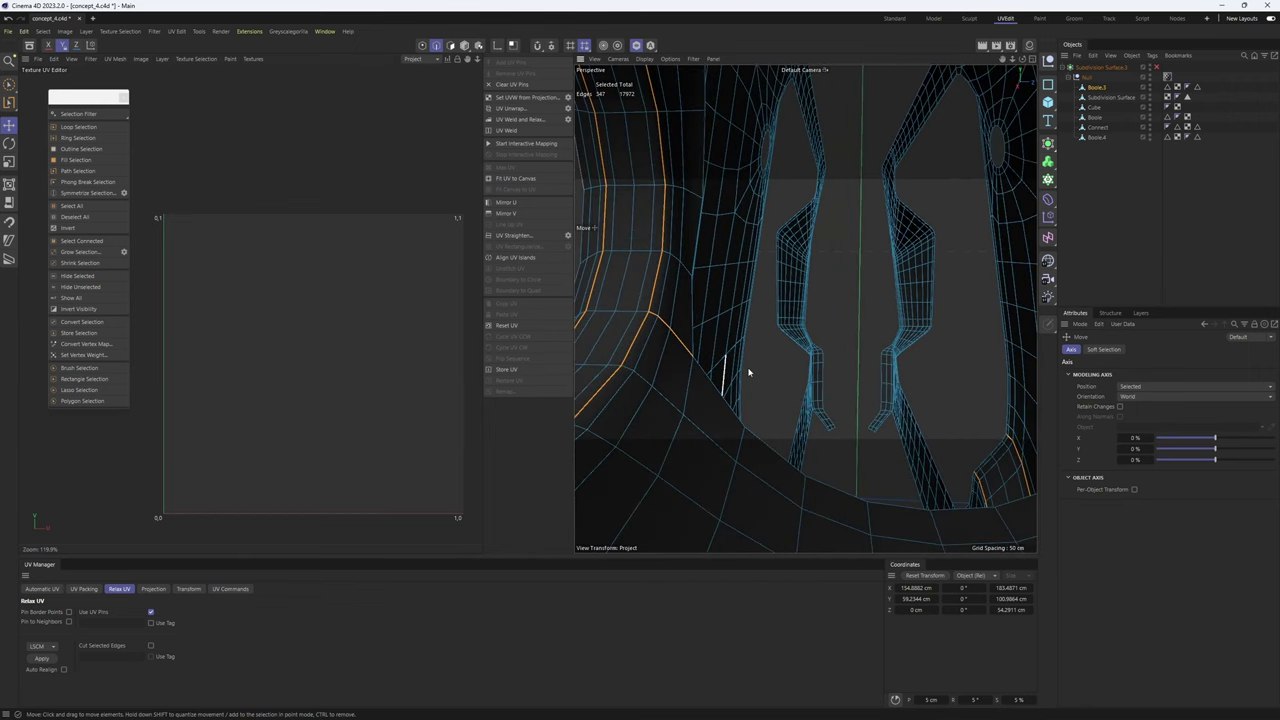
left_click_drag(748, 372, 820, 335, "alt")
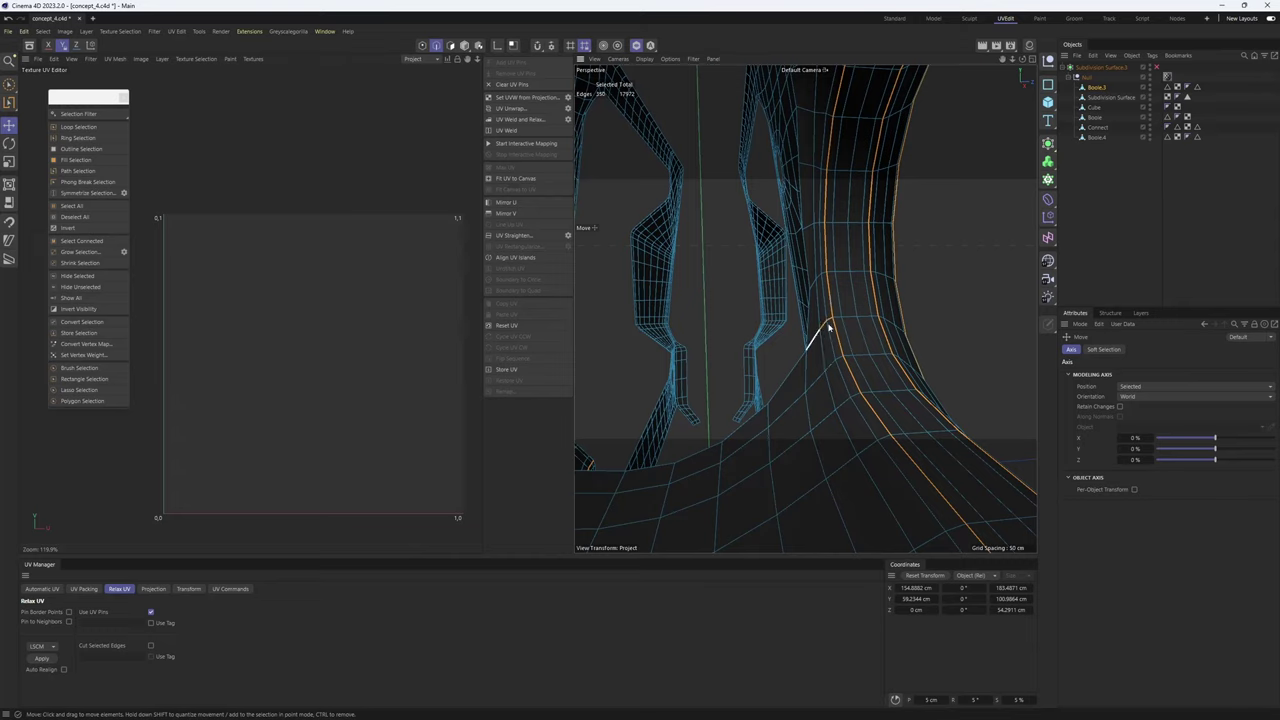
mouse_move(828, 327)
left_mouse_down("alt")
mouse_move(823, 344)
mouse_move(828, 320)
left_mouse_up("alt")
- Fill-select the two narrow inner strips on either side of the opening
left_click(842, 266)
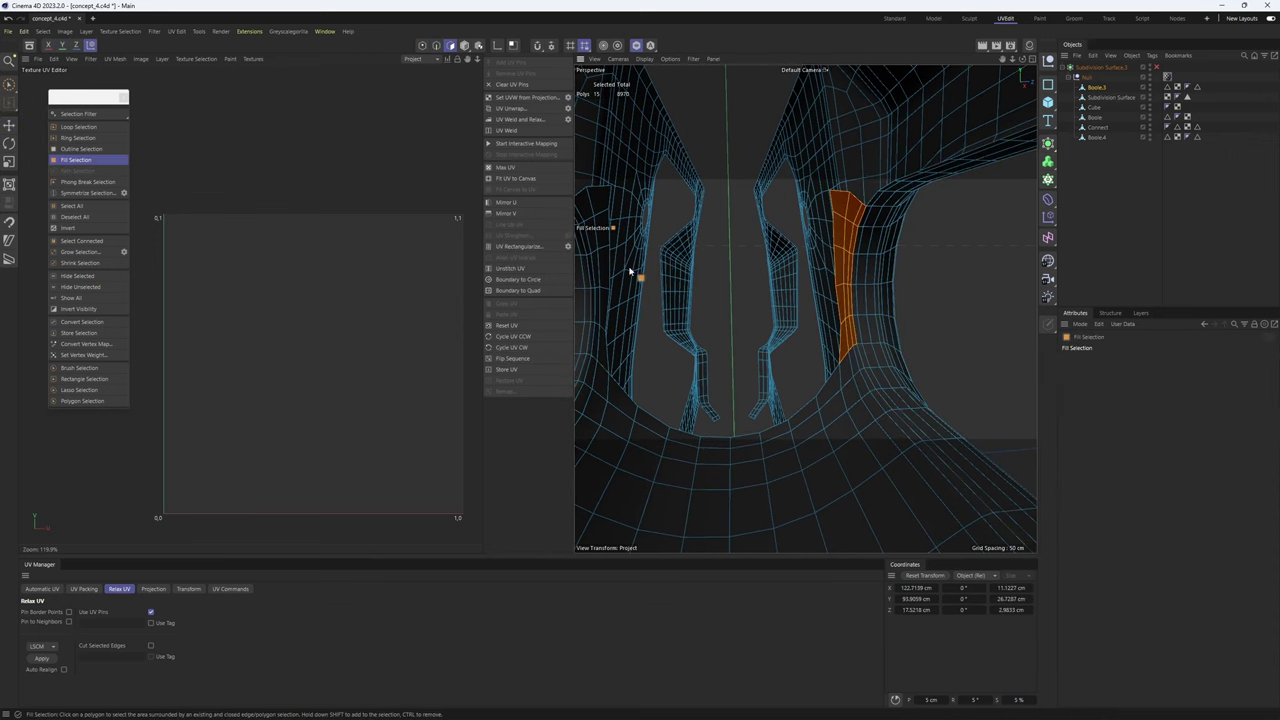
key("Return")
key("Return")
left_click(604, 262, "shift")
right_click_drag(739, 288, 717, 303, "alt")
left_click_drag(717, 303, 731, 296, "alt")
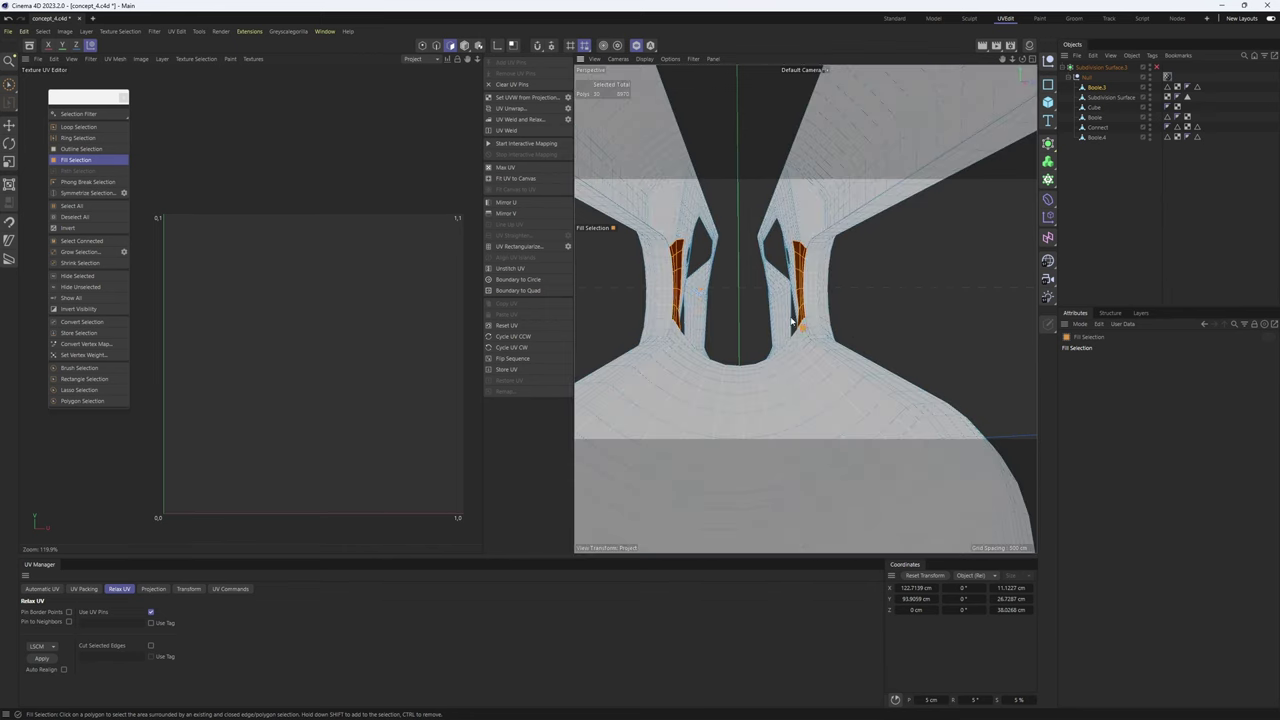
- Unwrap the two narrow strips and hide them
left_click(517, 110)
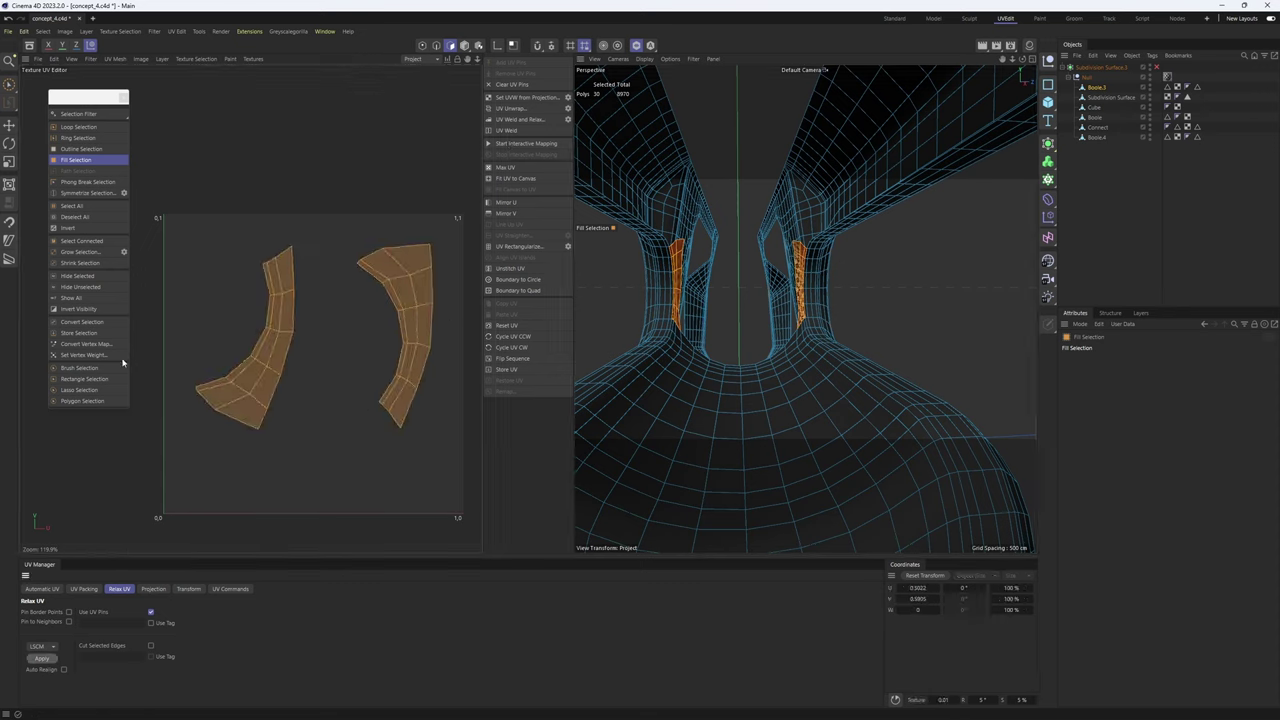
left_click(93, 277)
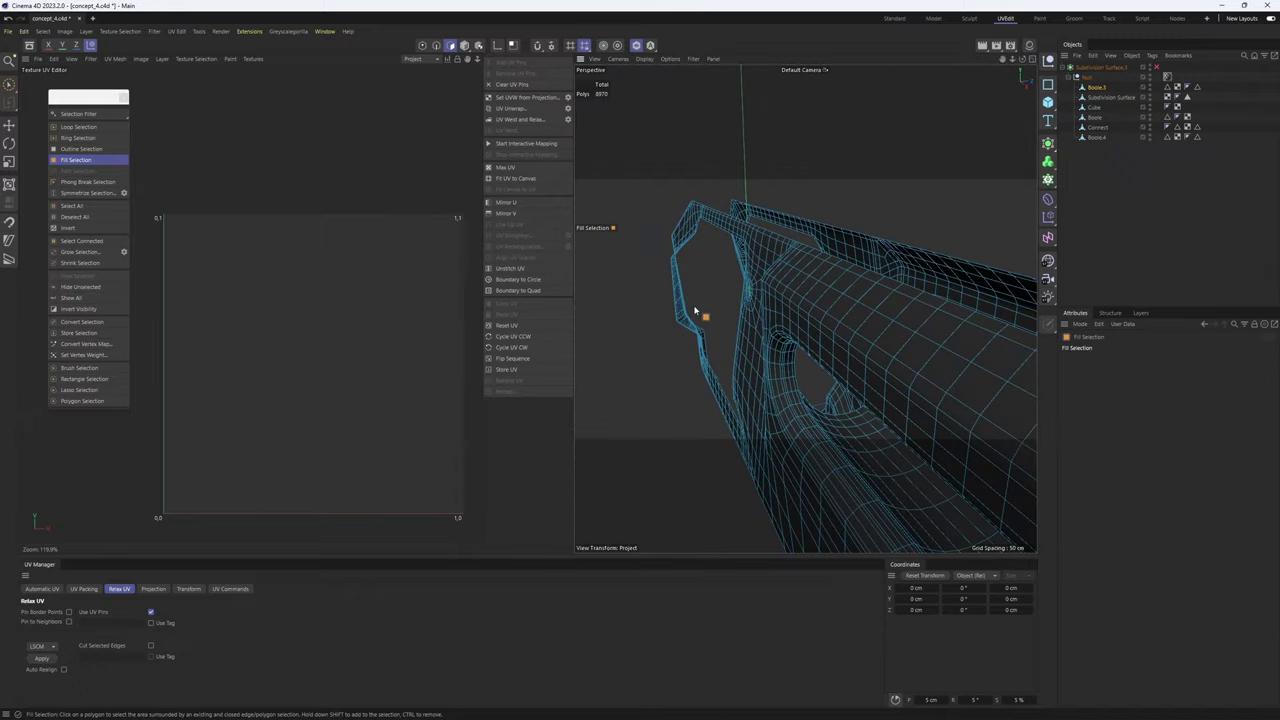
- Fill-select the curved grip surface enclosed by the edge loops
mouse_move(691, 283)
left_mouse_down("alt")
mouse_move(740, 318)
mouse_move(720, 354)
mouse_move(655, 348)
mouse_move(749, 329)
mouse_move(766, 363)
mouse_move(937, 391)
left_mouse_up("alt")
left_click(741, 356)
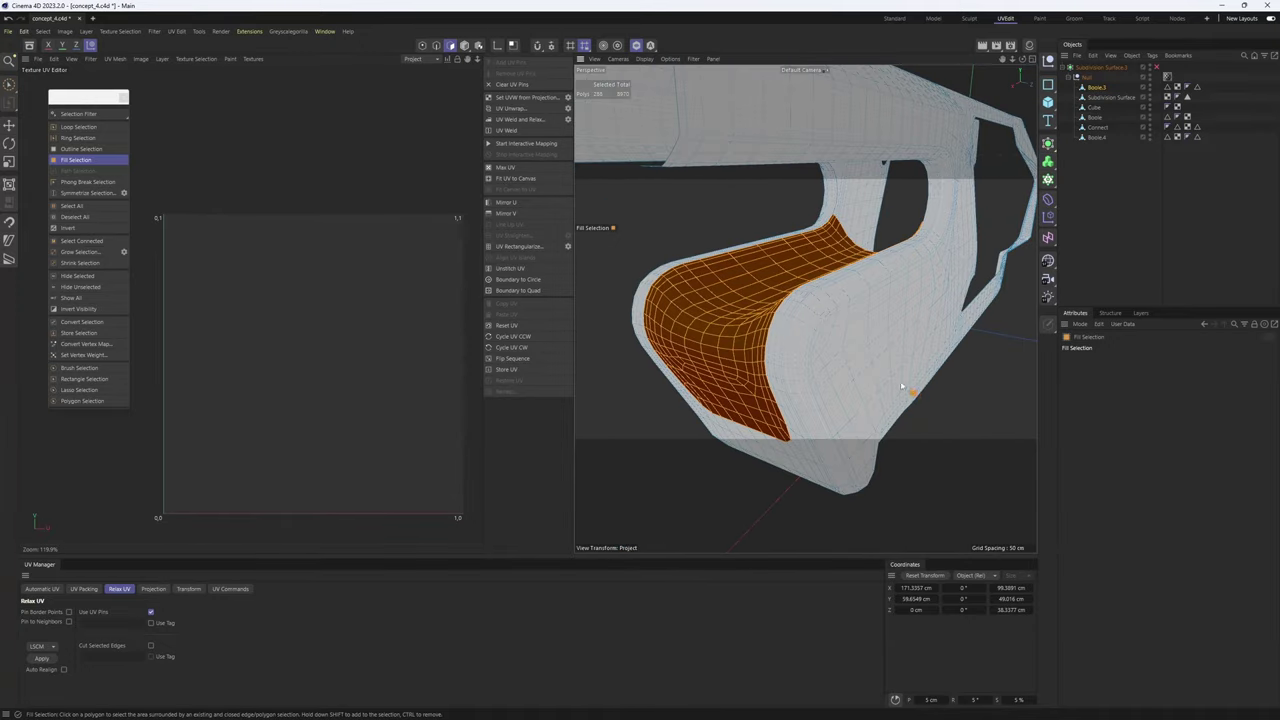
key("e")
scroll(680, 300, "up", 5)
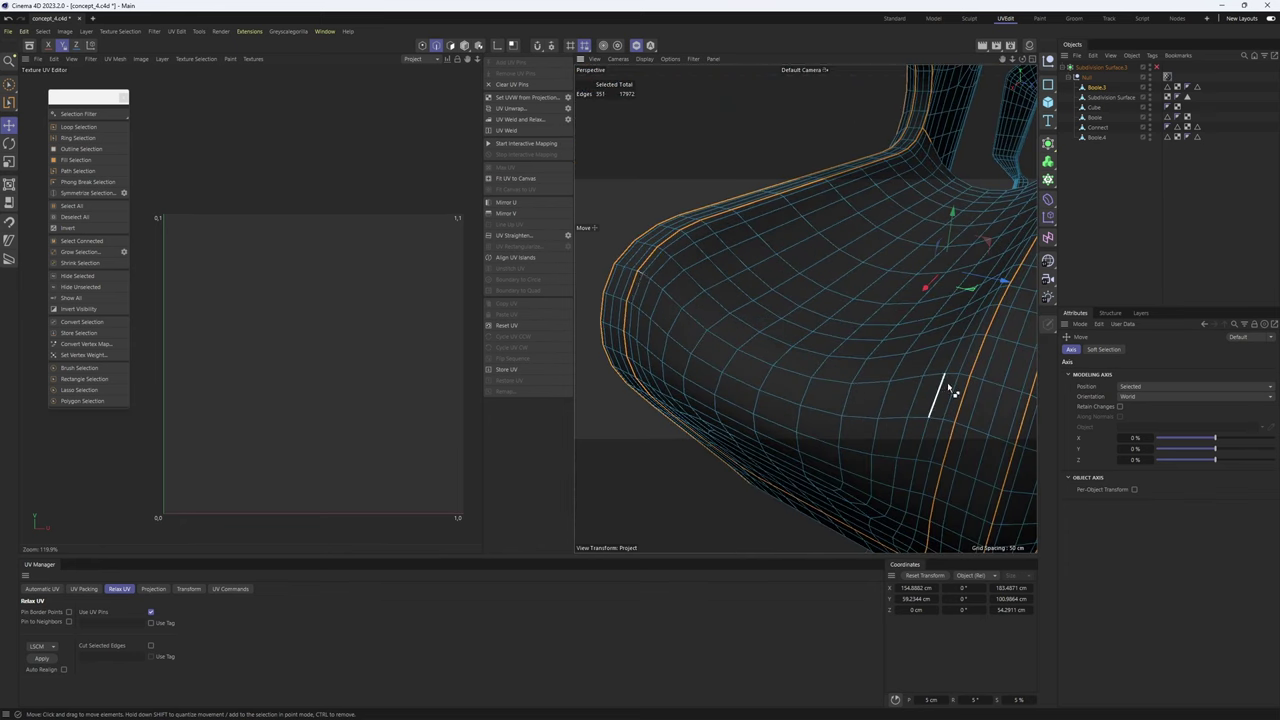
- Examine the mesh flow of the curved grip surface by trial-selecting a row of points across its front bend
key("Return")
left_click_drag(870, 346, 823, 328, "alt")
scroll(860, 306, "down", 5)
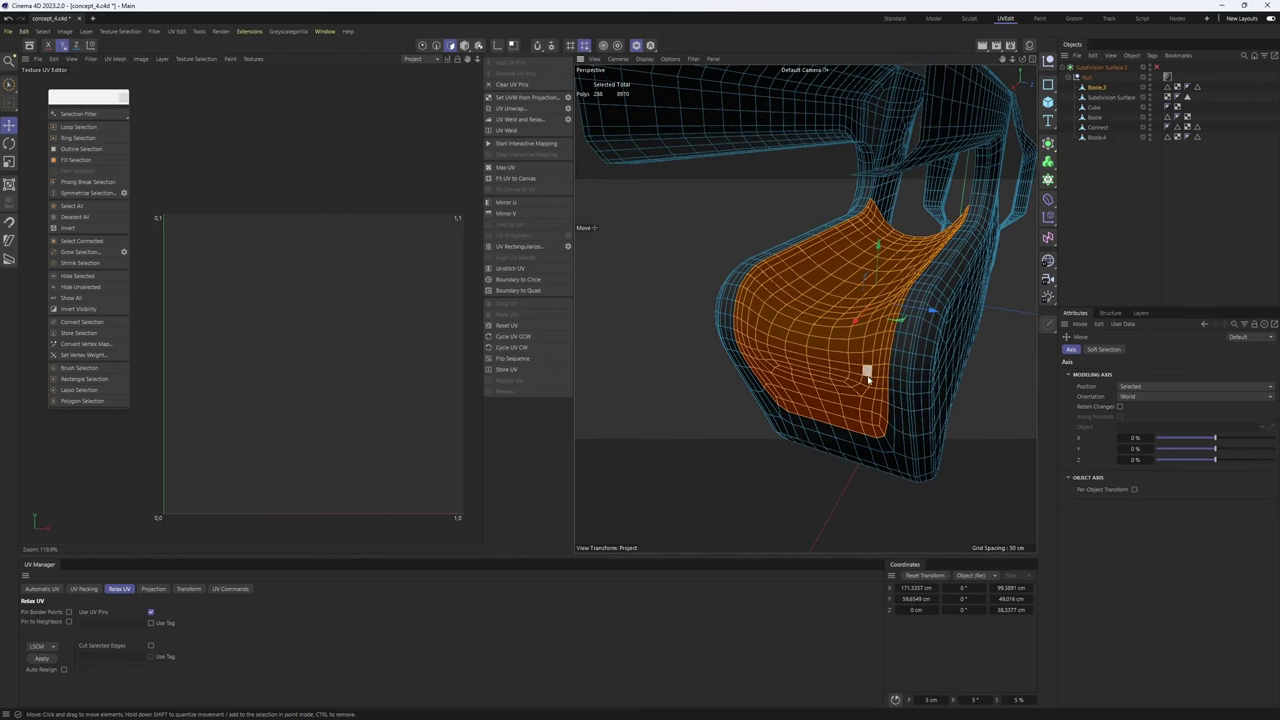
left_click_drag(852, 345, 917, 243, "alt")
key("Return")
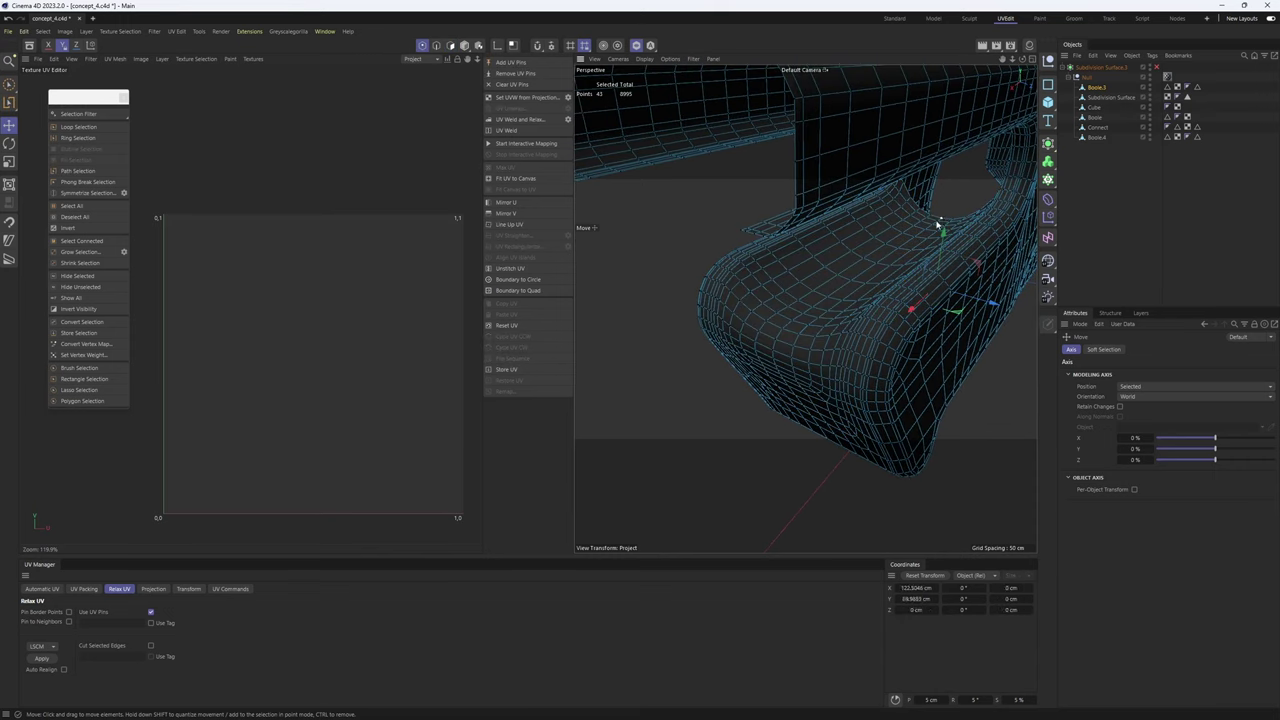
left_click(790, 327, "ctrl+shift")
left_click_drag(790, 327, 770, 290, "alt")
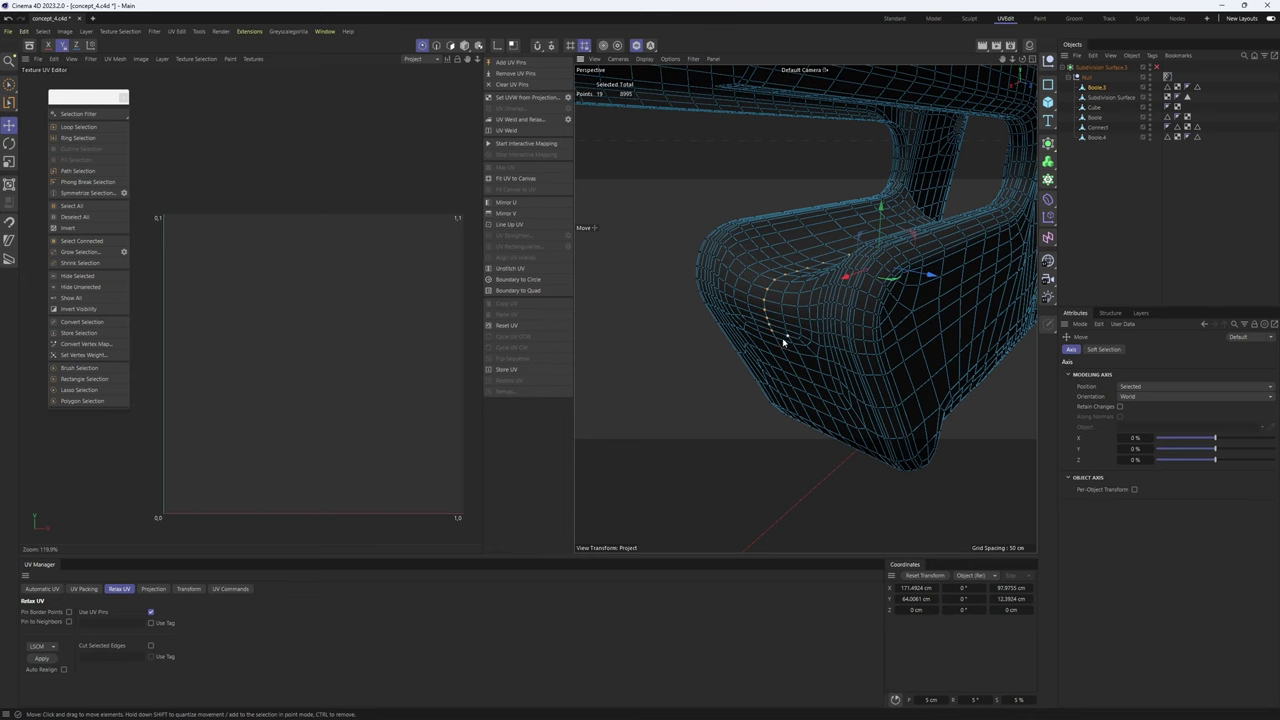
key("Return")
key("Return")
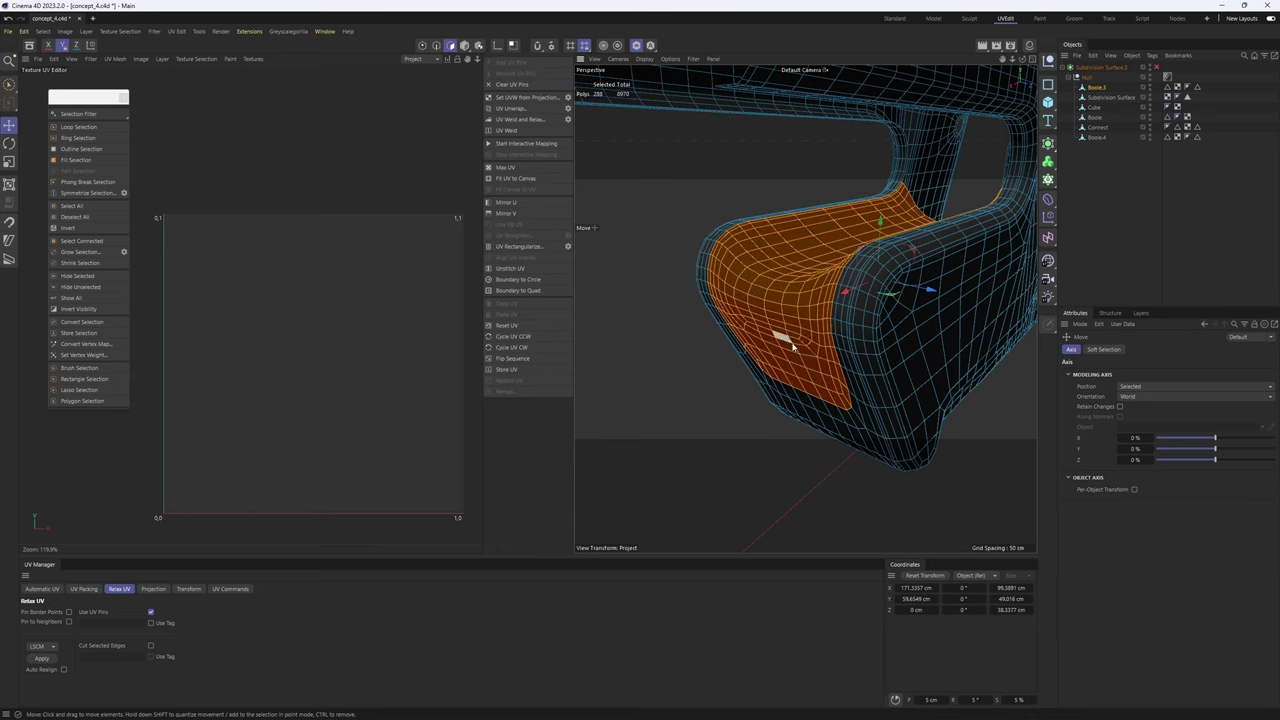
- Unwrap the curved grip surface, relax its UVs with LSCM, and rotate the island horizontal to check its checker pattern
left_click(514, 109)
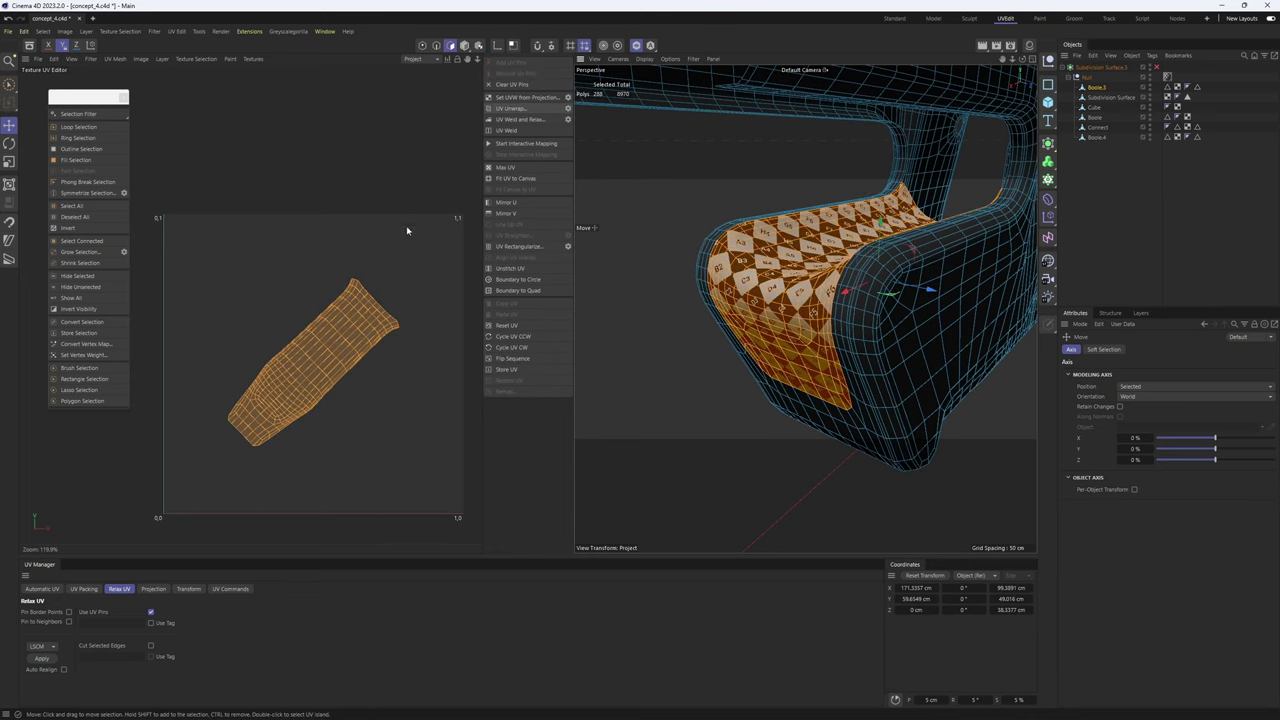
left_click_drag(672, 405, 877, 311, "alt")
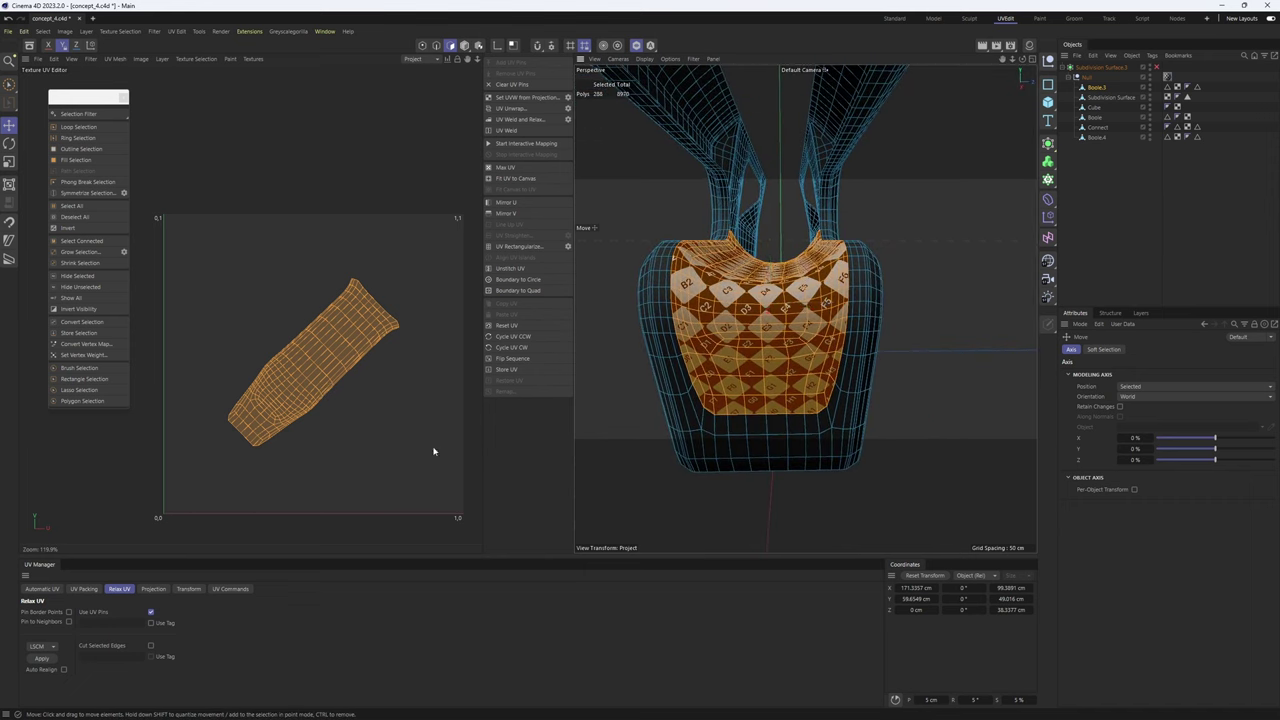
left_click(41, 659)
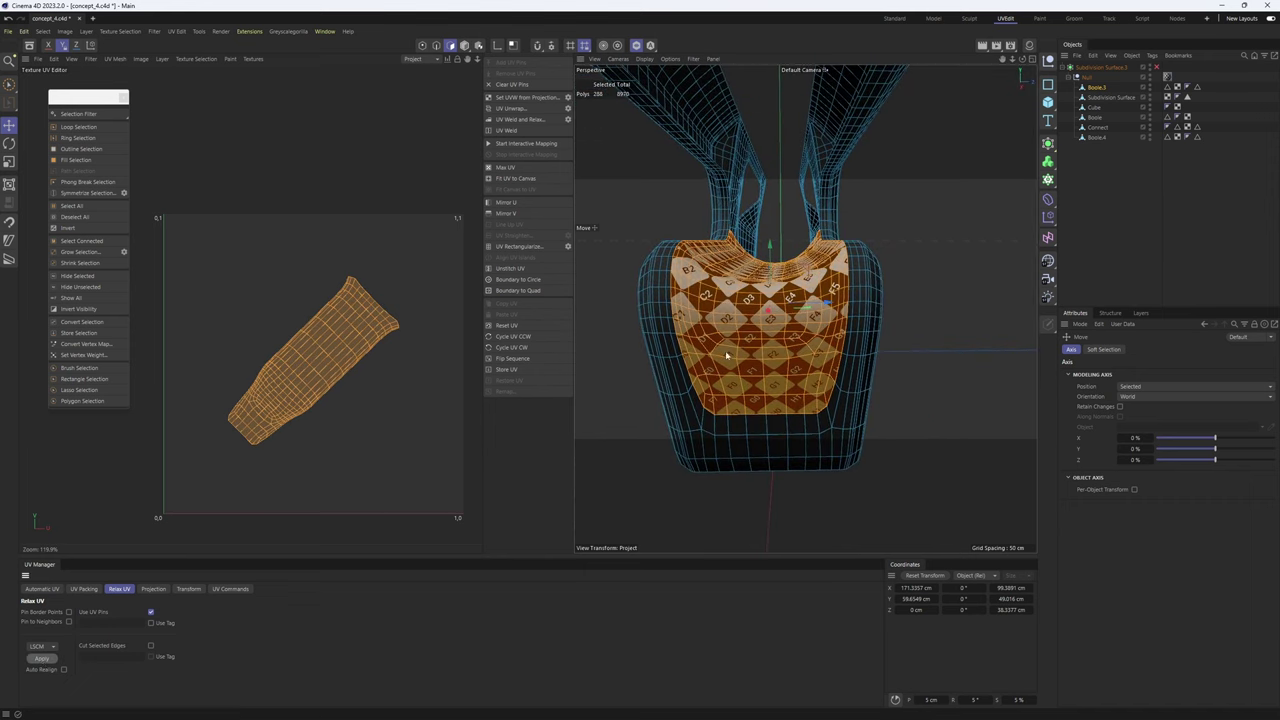
left_click_drag(736, 240, 742, 368, "alt")
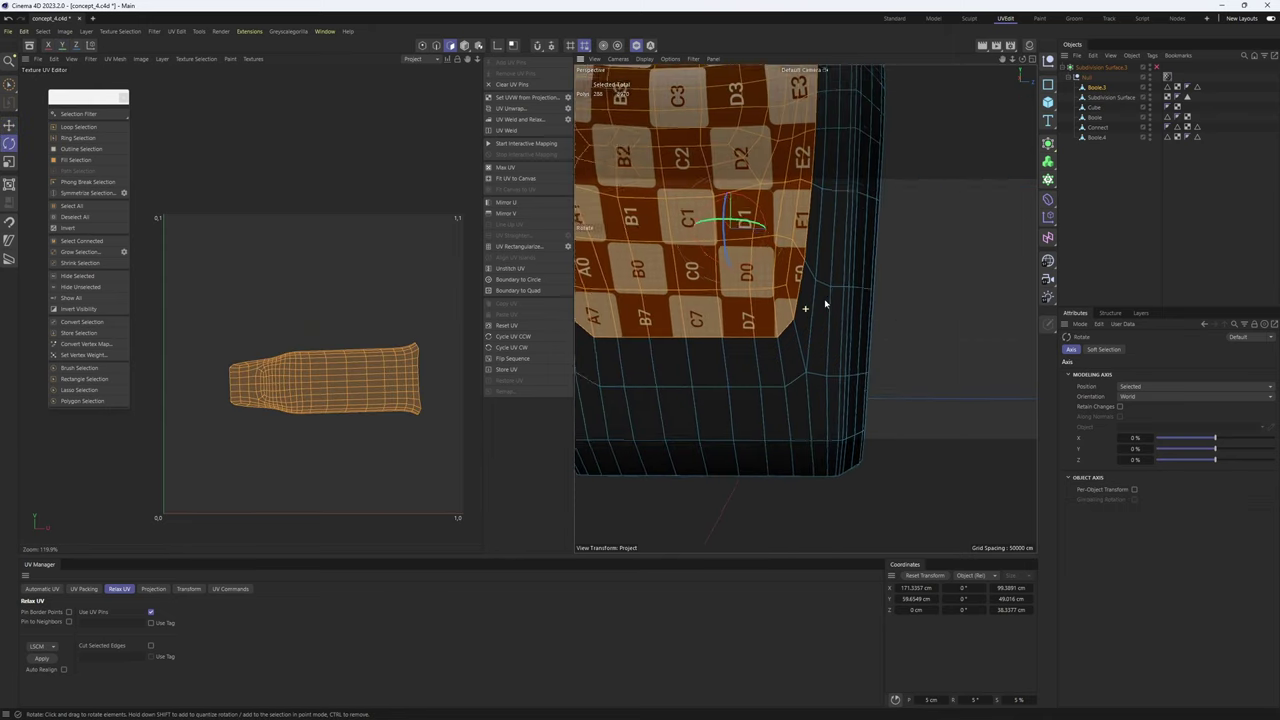
scroll(825, 303, "down", 6)
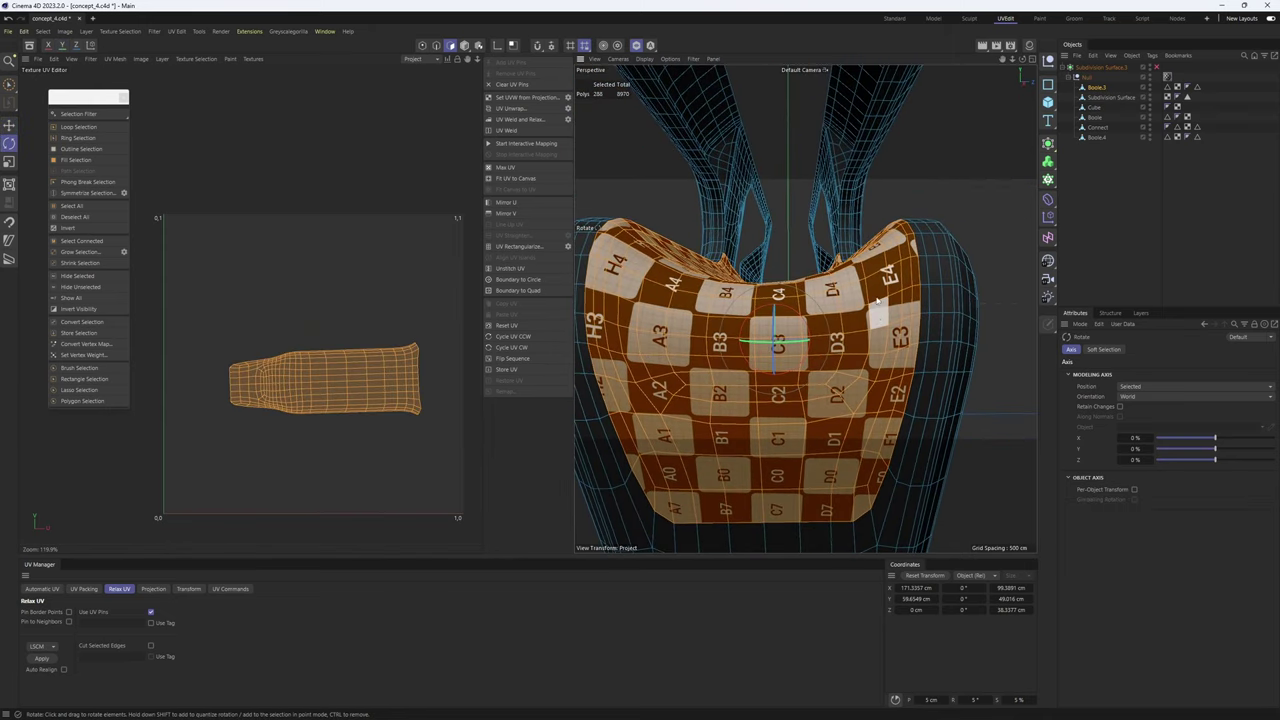
left_click(897, 325)
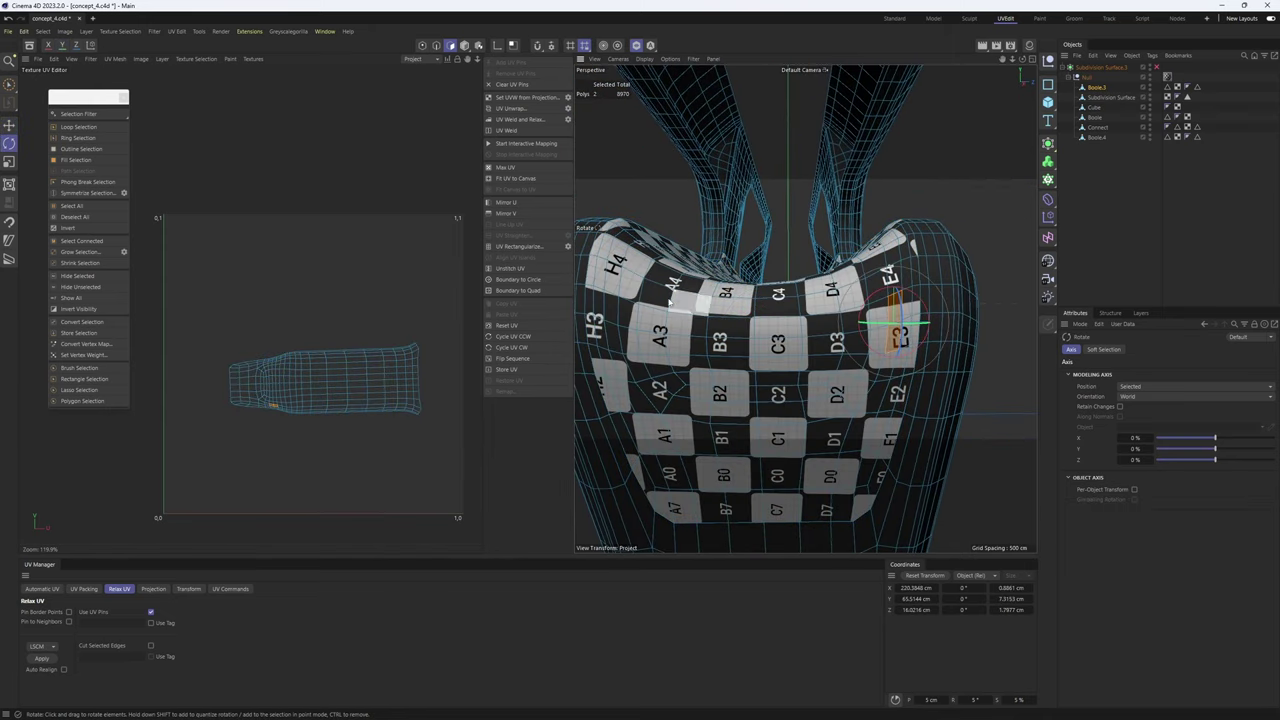
left_click_drag(618, 303, 652, 272, "alt")
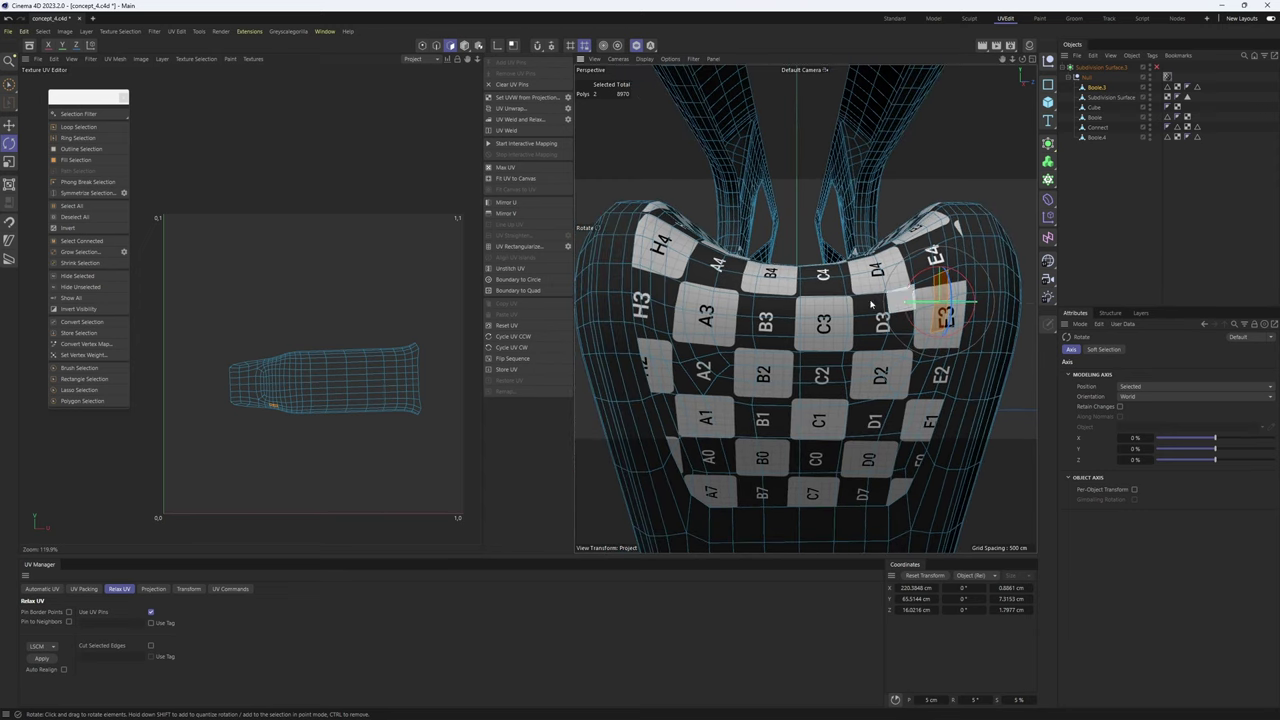
double_click(336, 397)
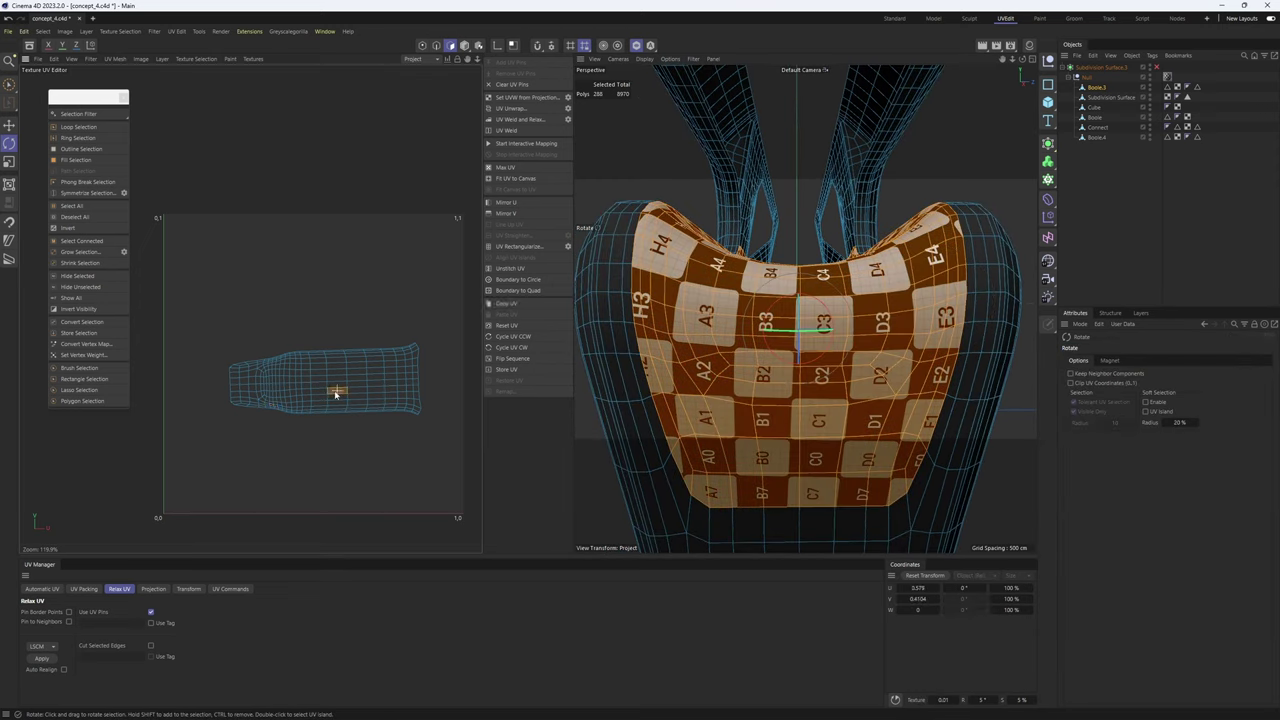
left_click_drag(768, 317, 790, 366, "alt")
- Add the edges across the grip surface's front bend to the edge selection and fill-select the section above them
key("Return")
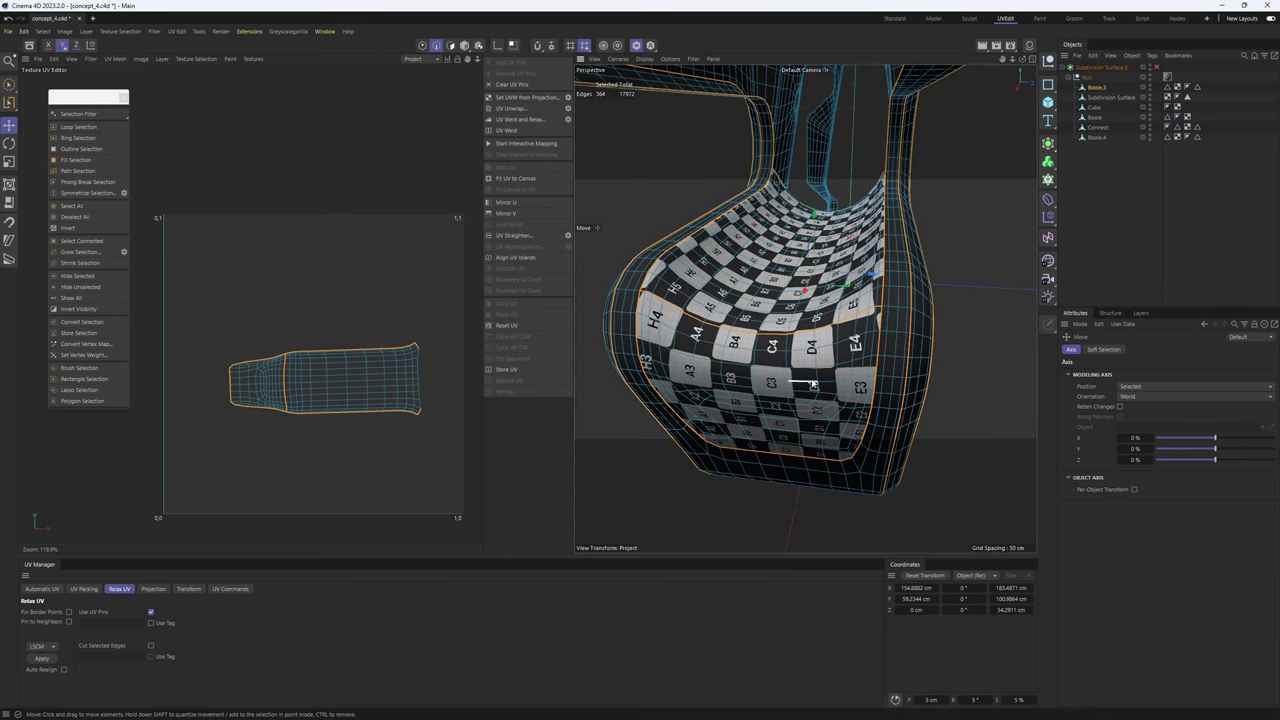
key("u")
key("f")
left_click(806, 282)
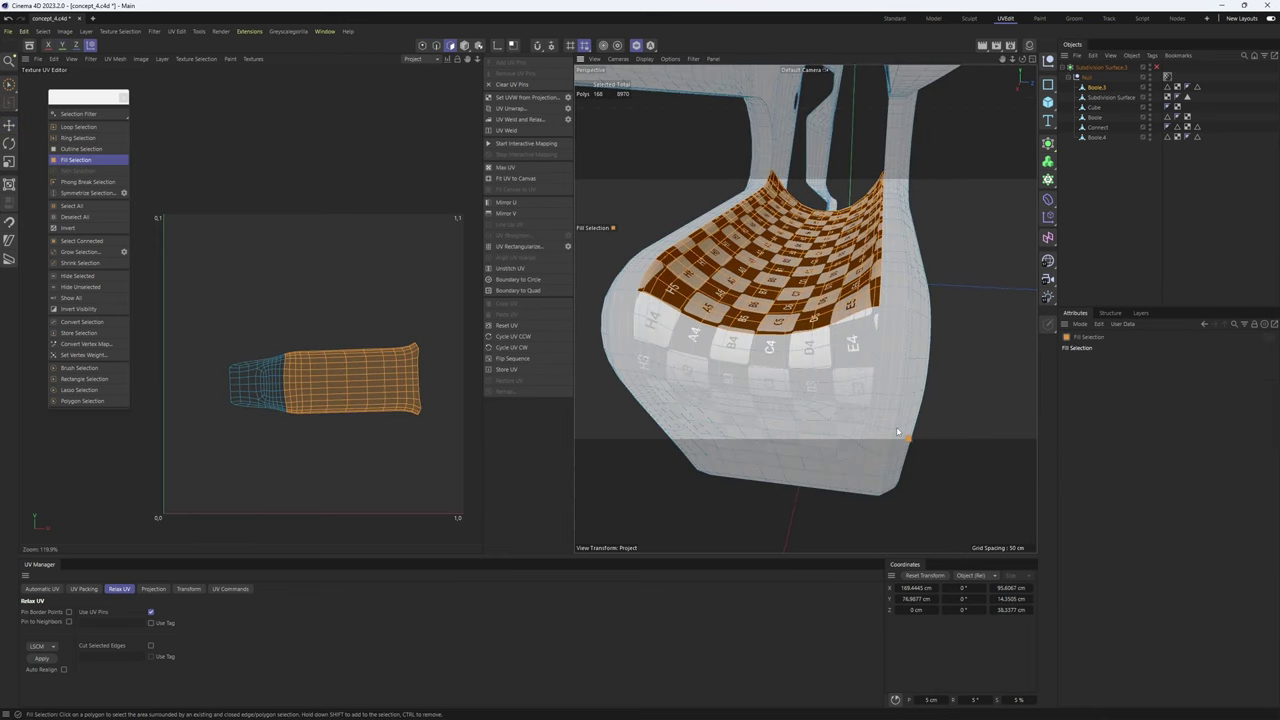
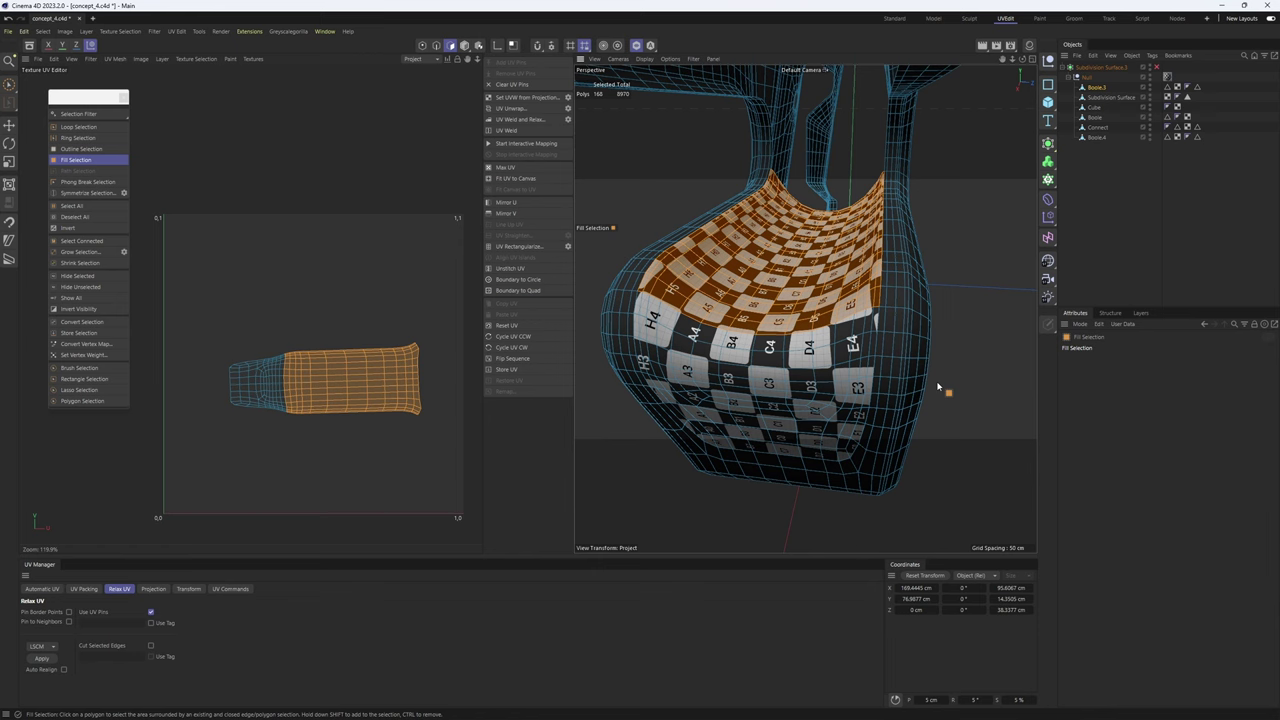
- Unwrap the upper grip section separately and rotate its UV island about 90 degrees so it stands upright
left_click(518, 110)
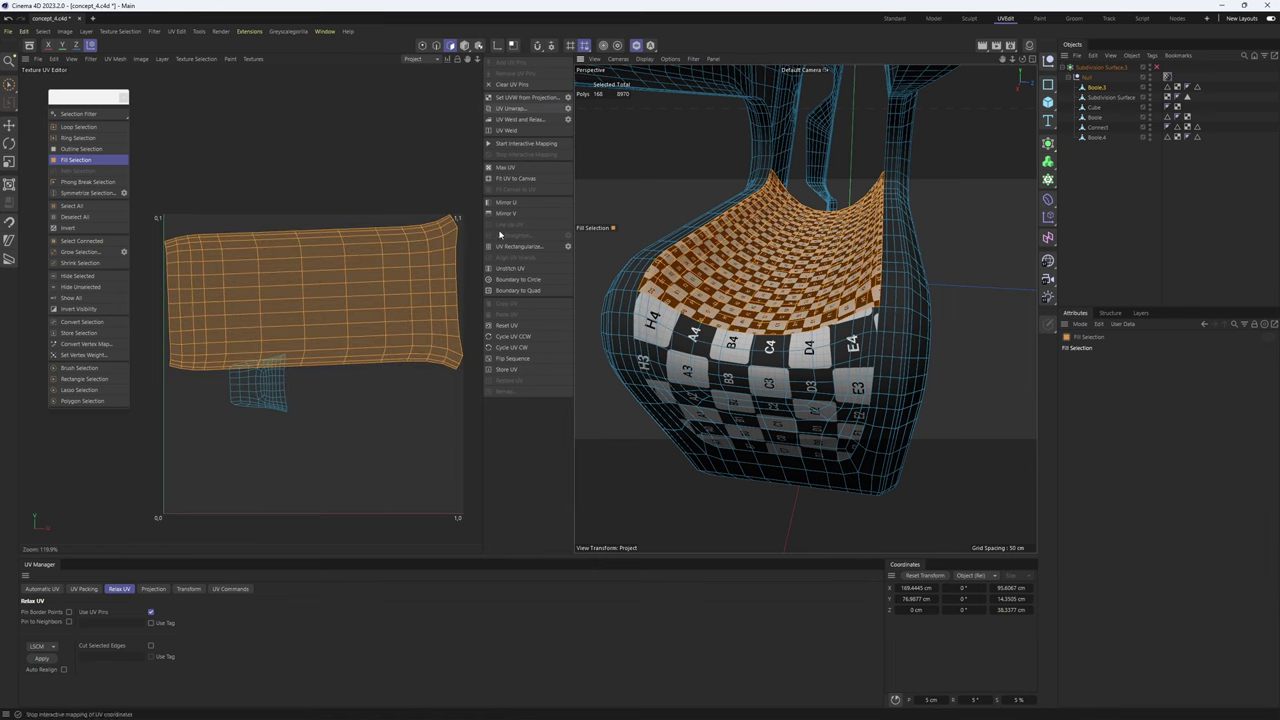
key("r")
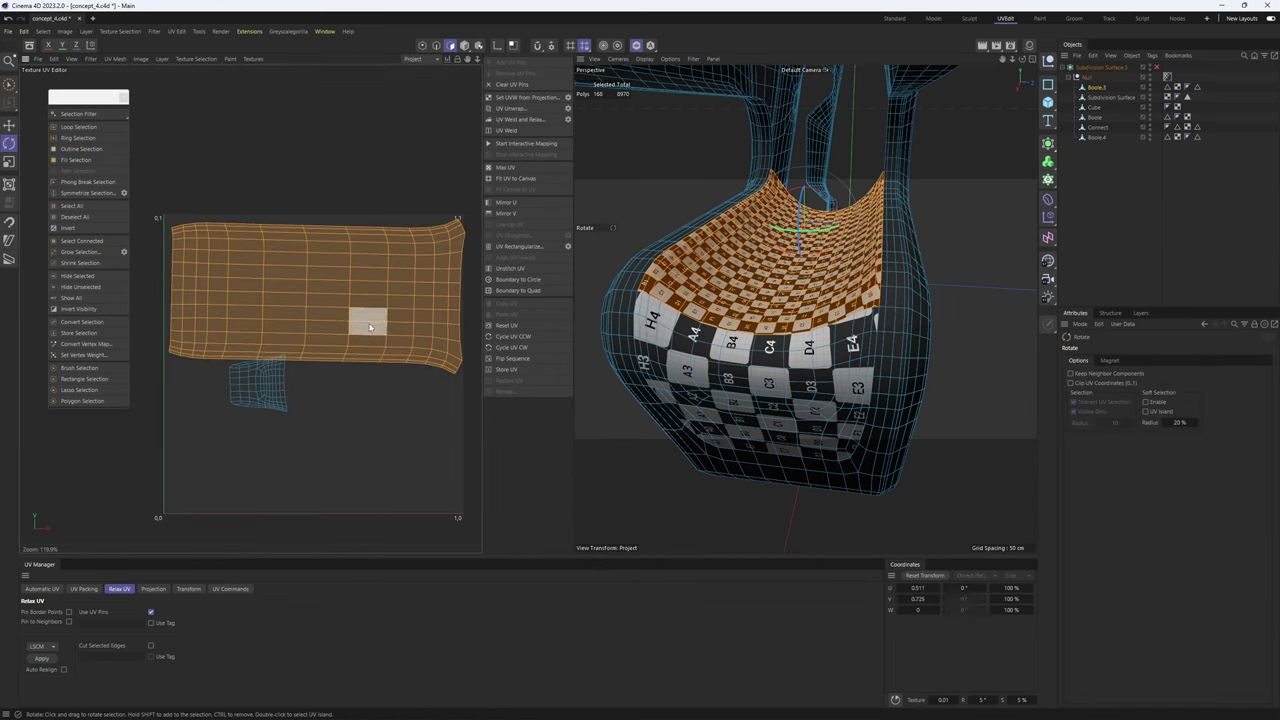
left_click_drag(367, 343, 742, 378)
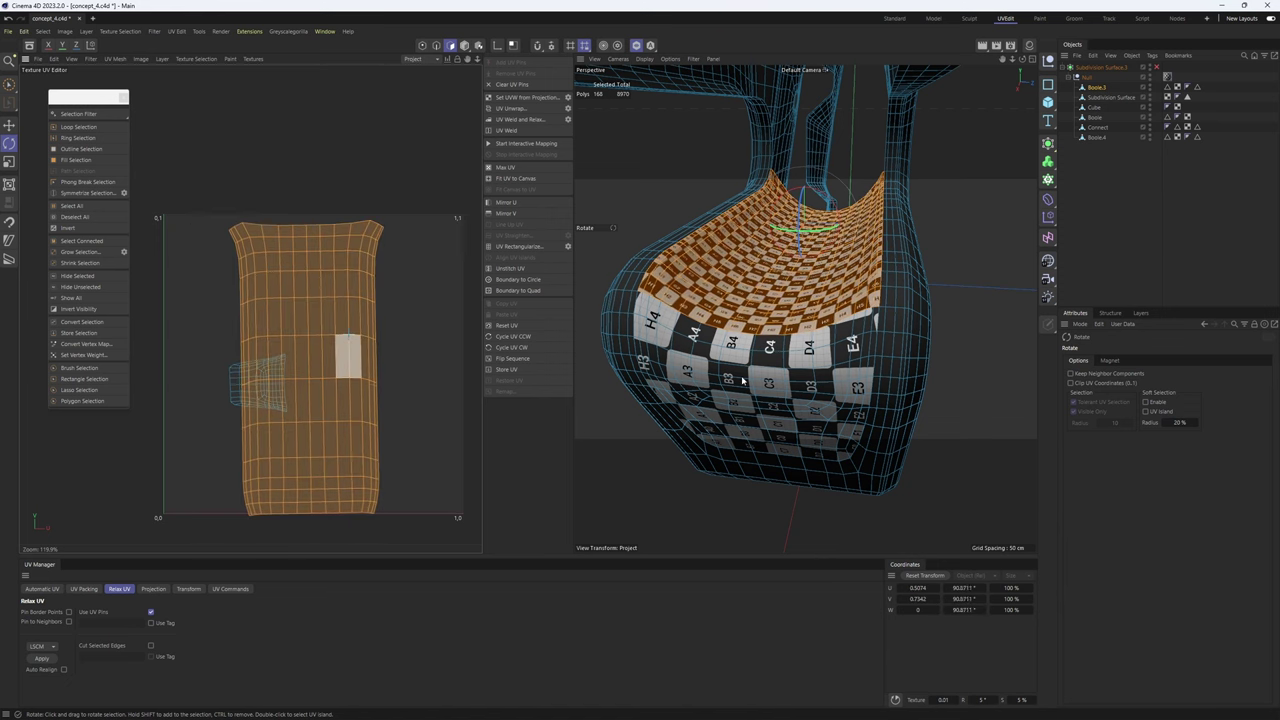
left_click_drag(741, 380, 735, 380)
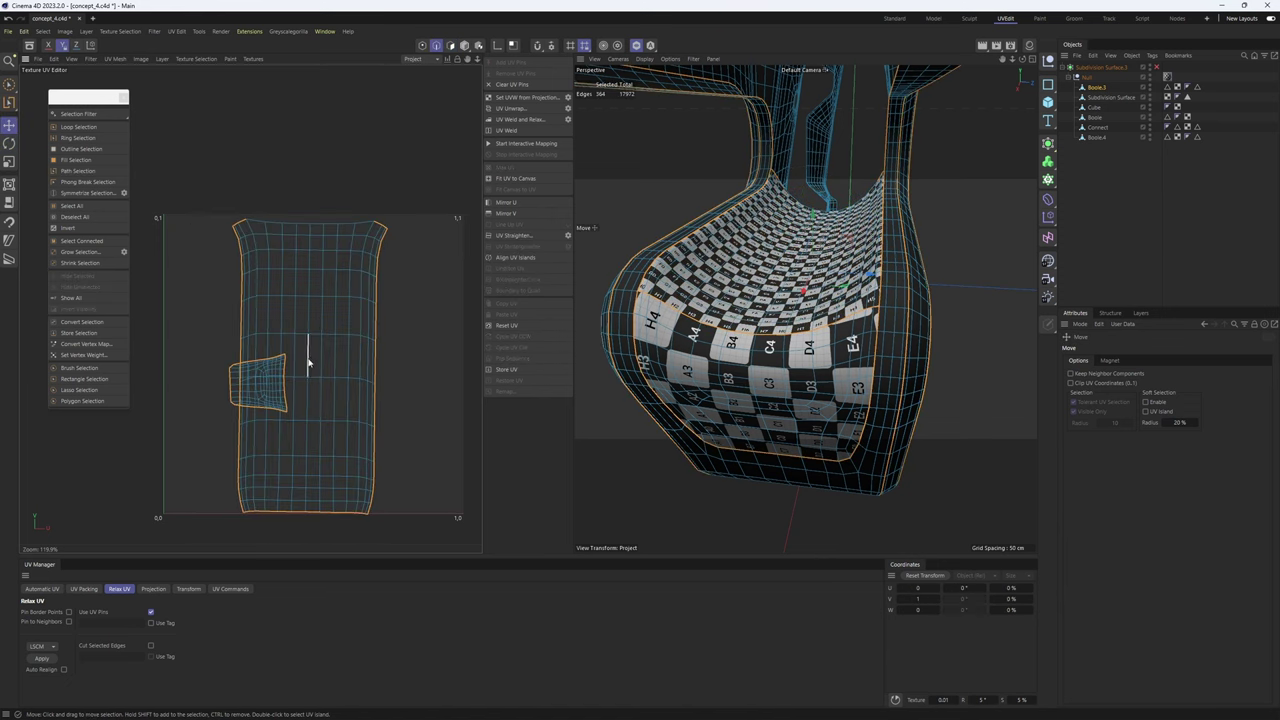
- Align the upper section's UV island to its central lengthwise edge and move it clear of the smaller island
left_click(308, 361)
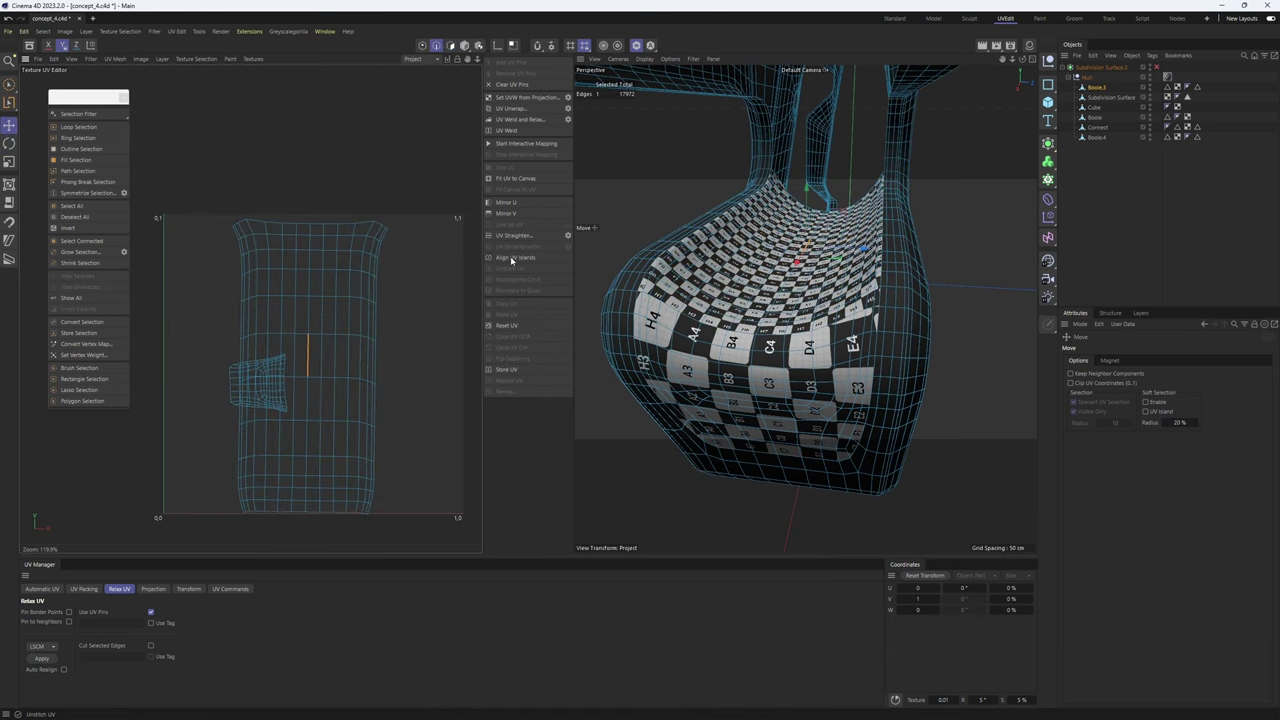
left_click(510, 257)
left_click(451, 45)
left_click_drag(321, 357, 420, 302)
- Rotate the lower front section's UV island upright, relax it with LSCM, and correct its remaining tilt
left_click(265, 381)
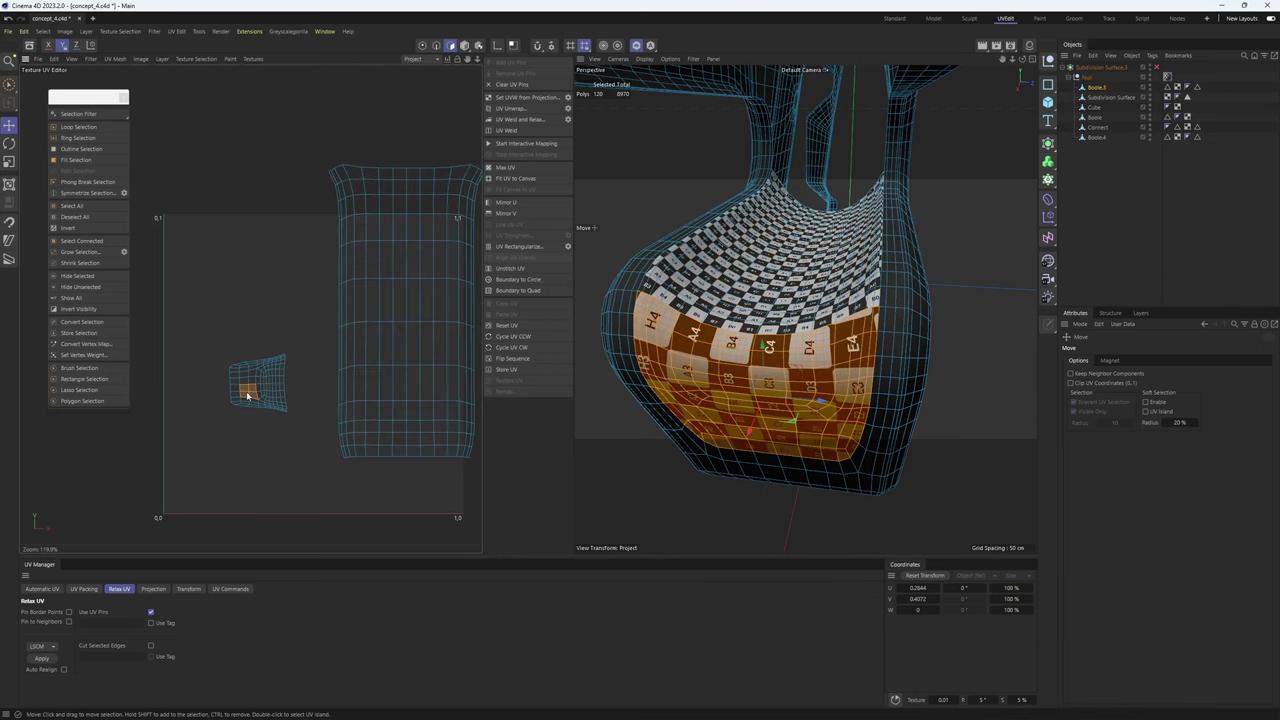
key("r")
left_click_drag(265, 381, 637, 349)
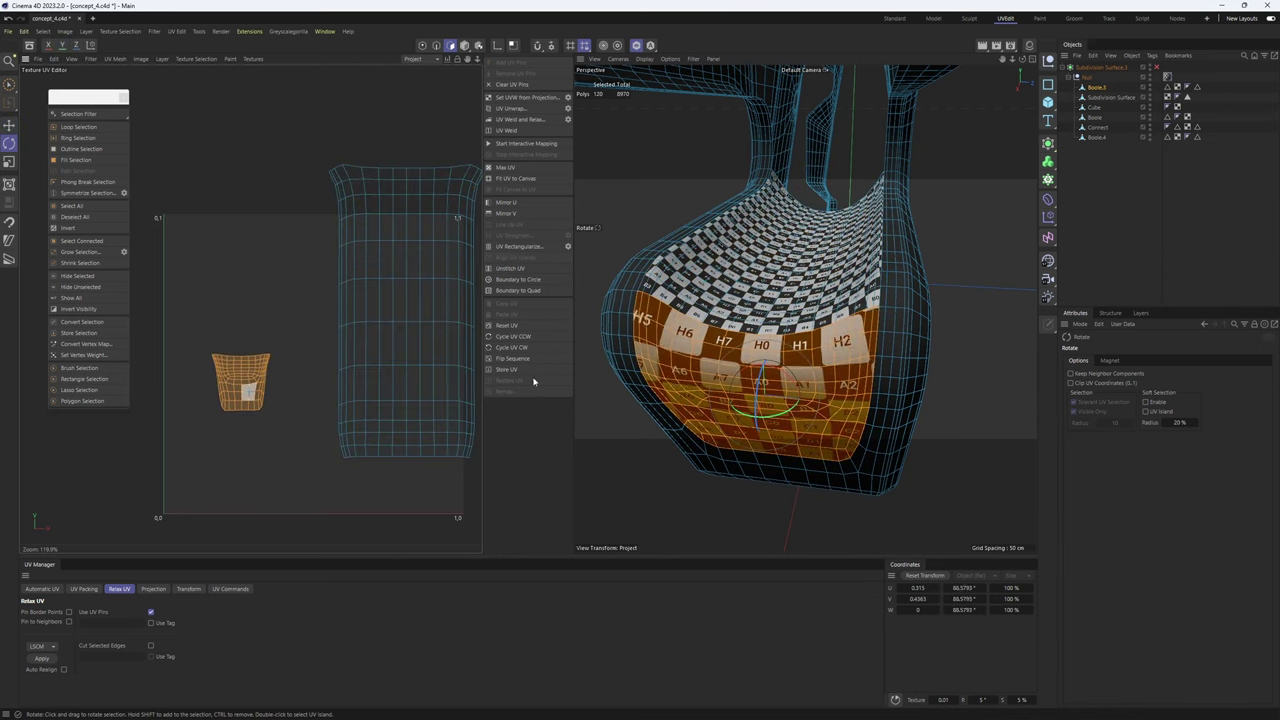
left_click(41, 660)
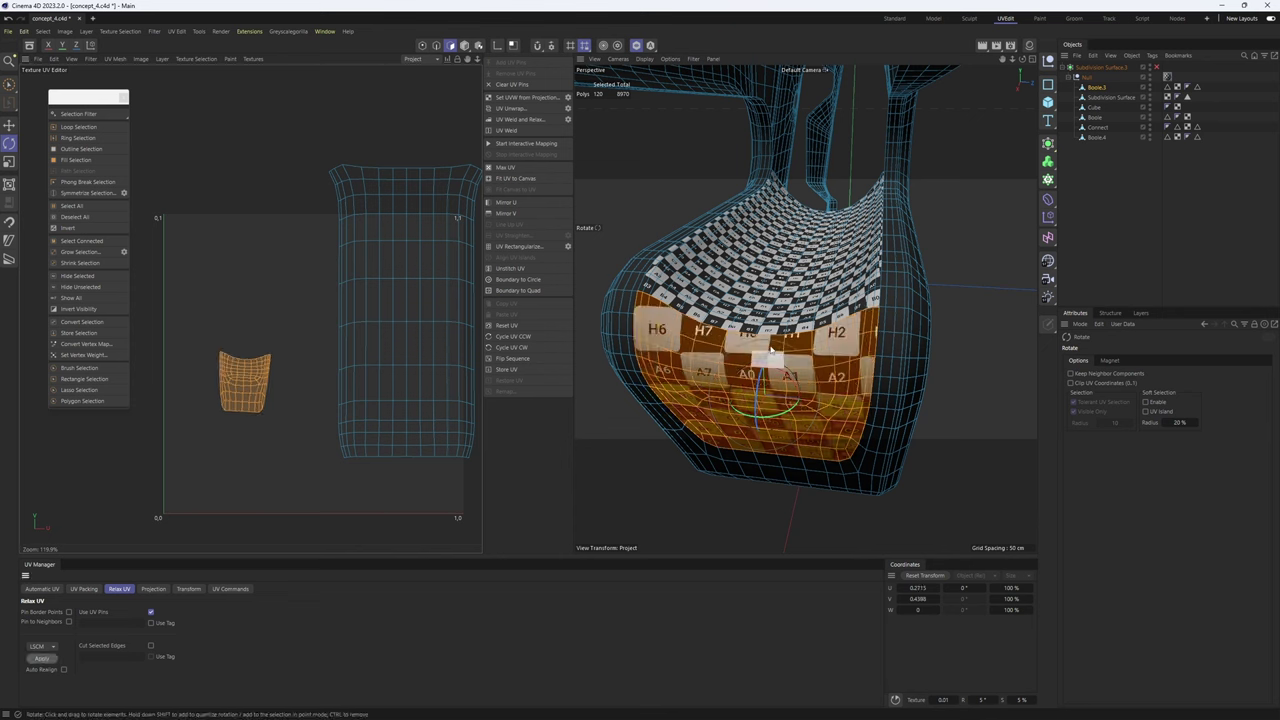
left_click_drag(771, 350, 822, 298, "alt")
left_click_drag(234, 402, 238, 401)
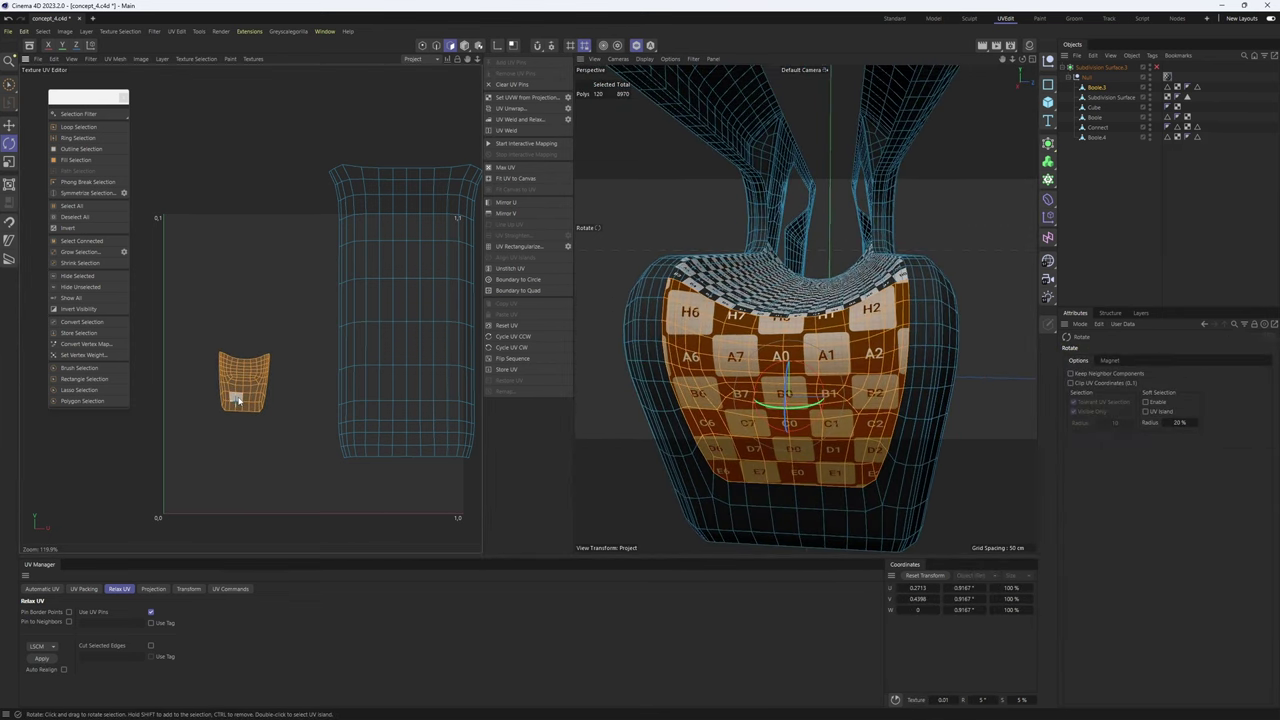
- Check the lower front section's checker pattern and hide both finished grip sections
scroll(767, 350, "up", 6)
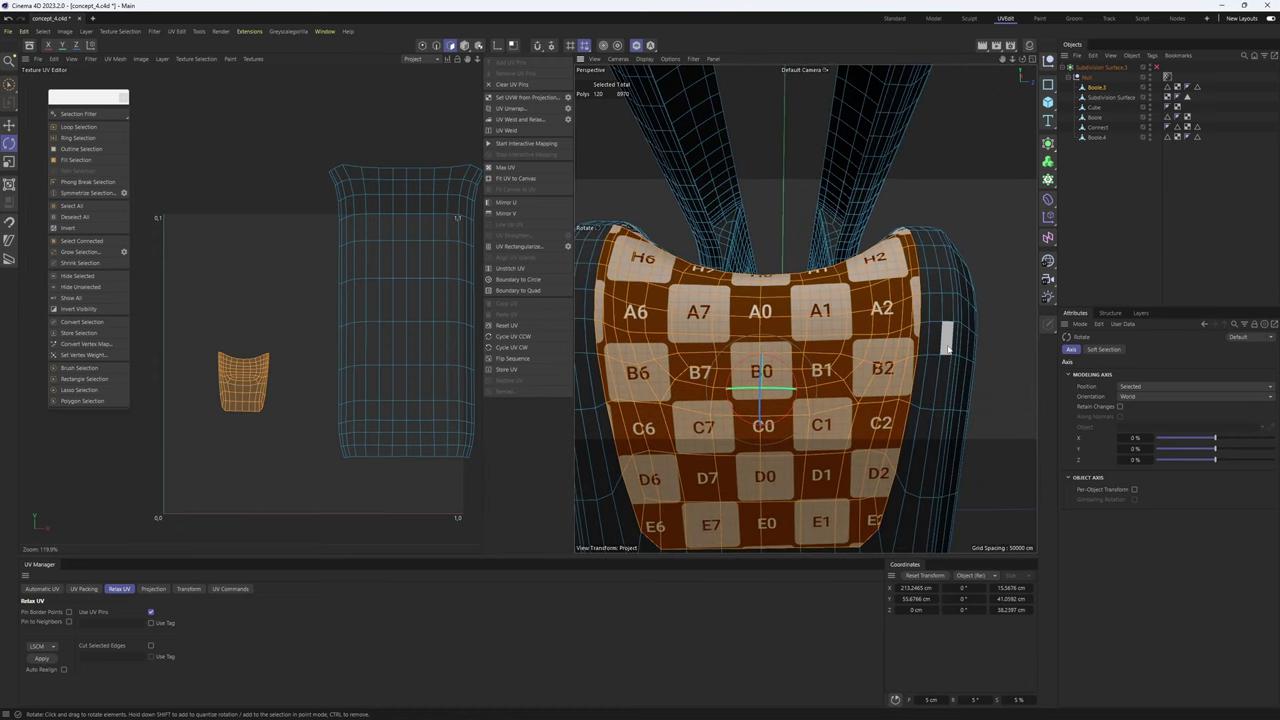
scroll(305, 337, "down", 6)
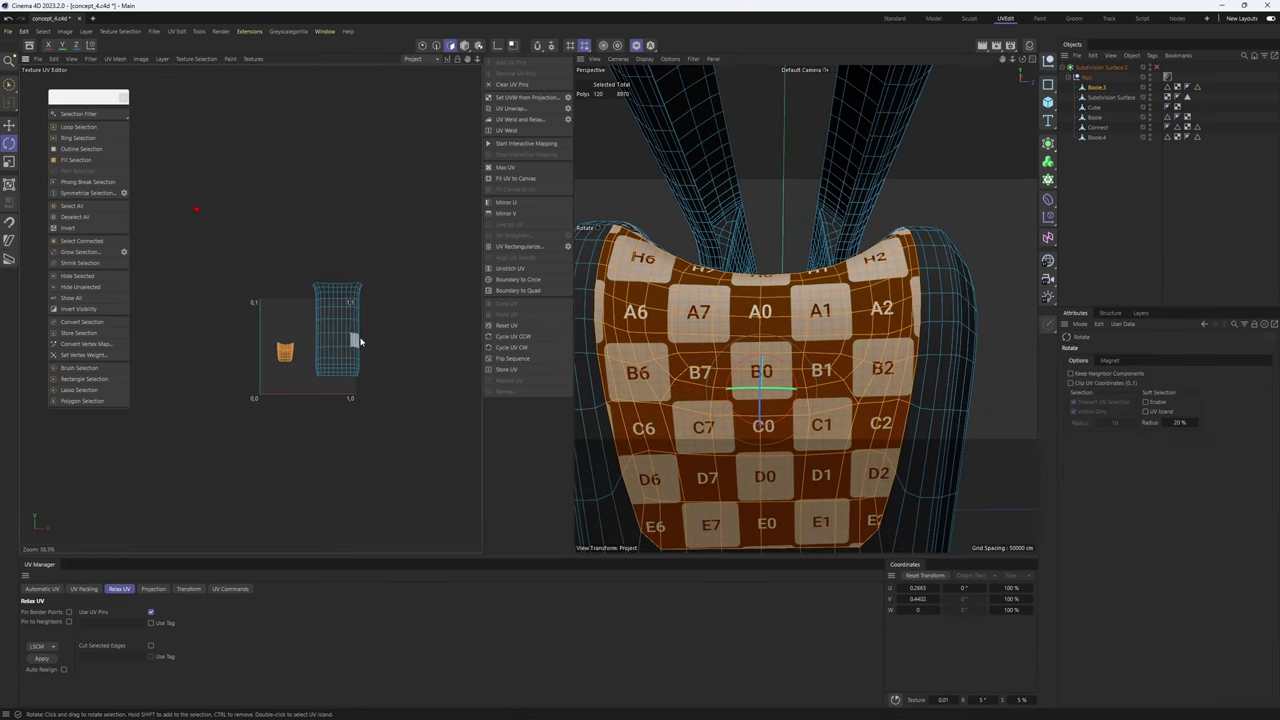
left_click(83, 277)
scroll(240, 230, "up", 4)
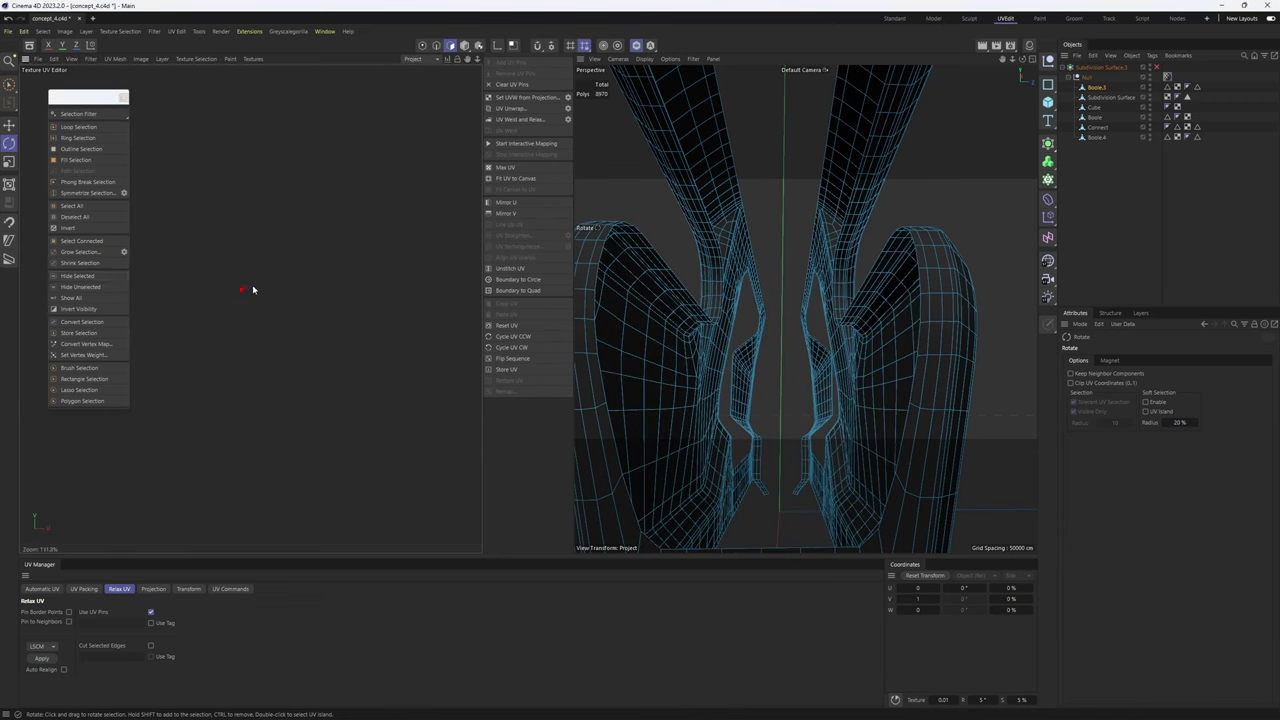
scroll(253, 289, "down", 4)
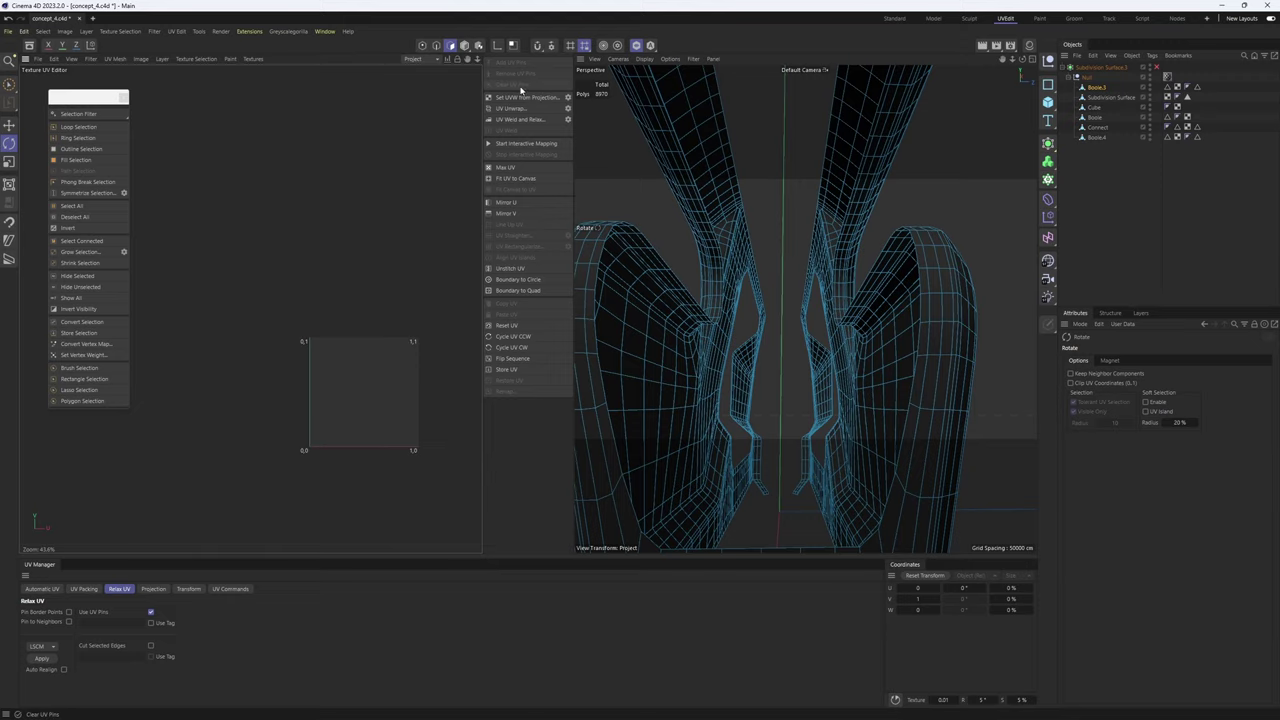
- Select the edge loop around the narrow base of the tapered side panels
scroll(746, 287, "down", 5)
left_click_drag(739, 307, 789, 348, "alt")
scroll(803, 306, "up", 4)
scroll(793, 378, "up", 3)
double_click(793, 381)
scroll(793, 380, "down", 4)
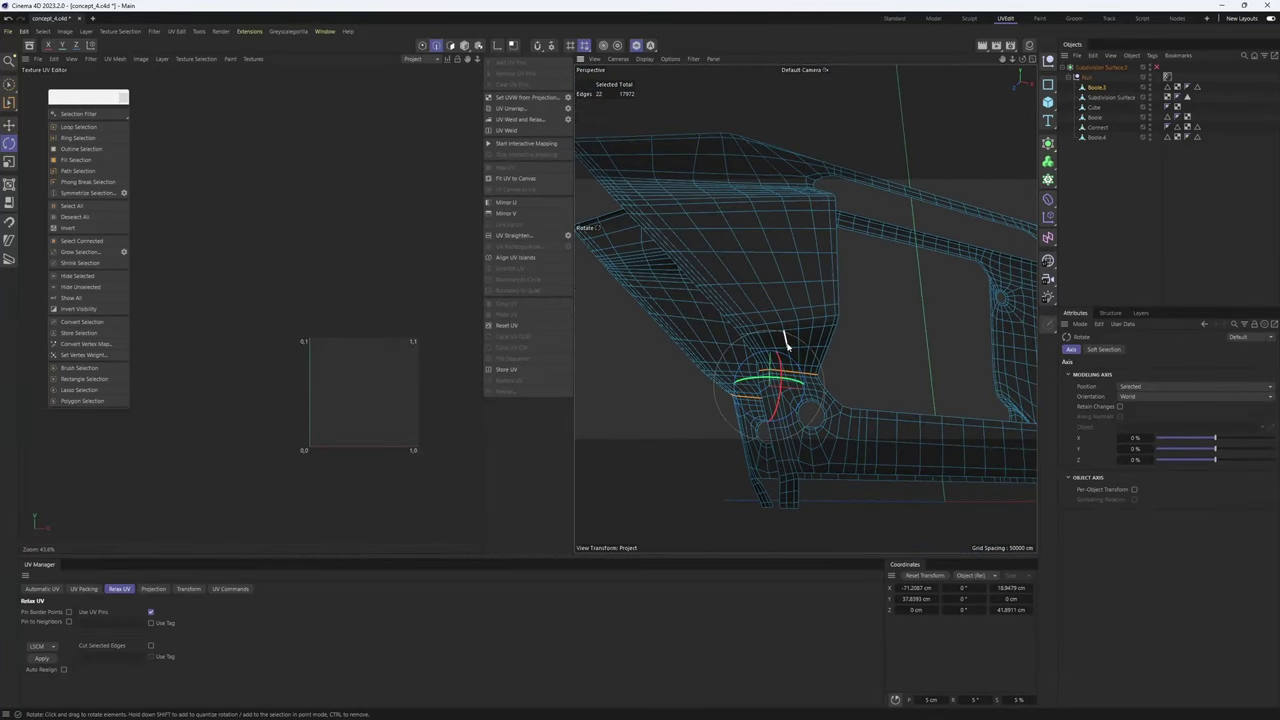
- Add the edge loop along the upper boundary of the tapered side panels to the selection
key("u")
key("f")
left_click_drag(800, 297, 764, 385, "alt")
key("e")
scroll(686, 281, "up", 4)
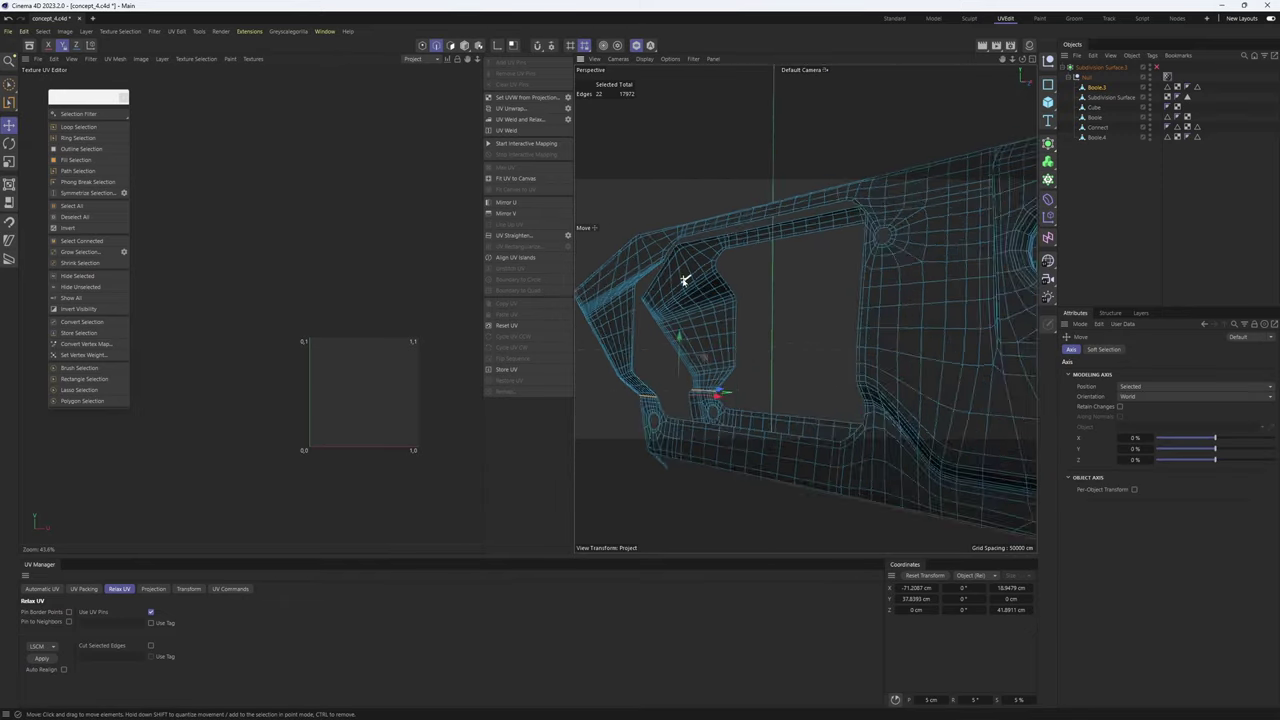
left_click_drag(717, 286, 751, 323, "alt")
left_click_drag(739, 264, 829, 288, "alt")
double_click(791, 236, "shift")
scroll(797, 242, "down", 3)
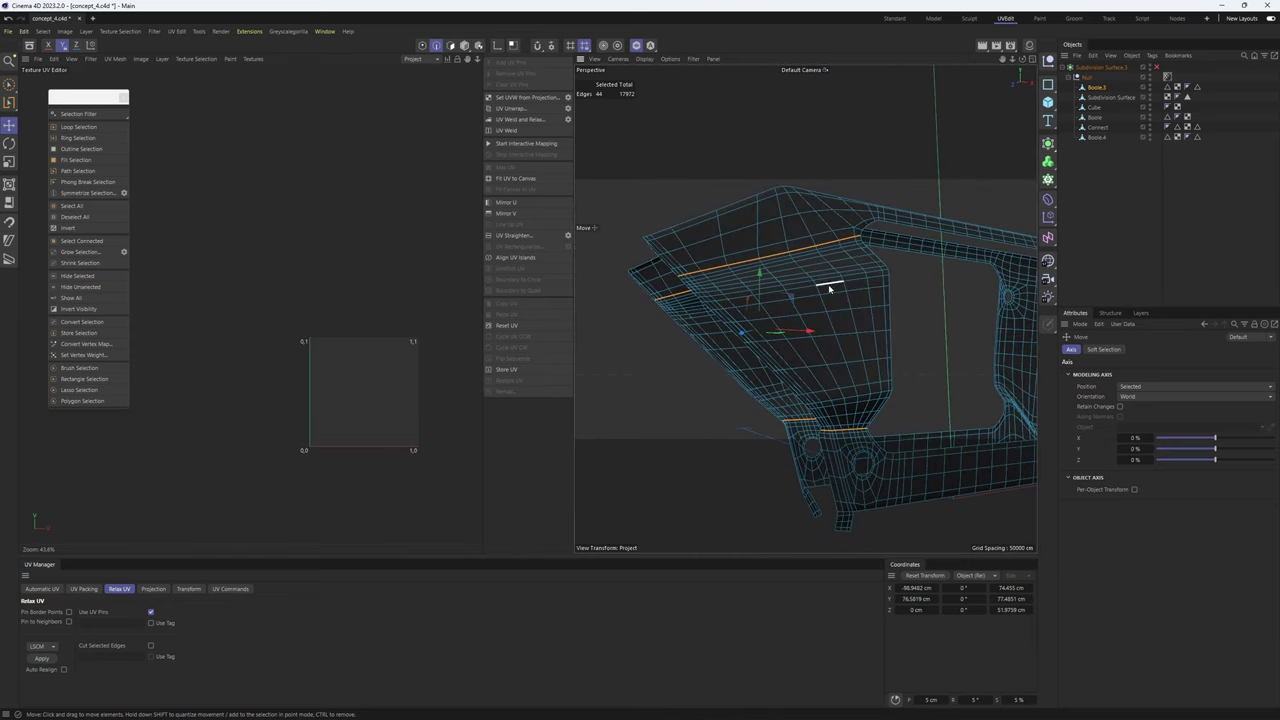
- Fill-select the tapered panel on one side and show it in the Front view
key("u")
key("f")
left_click_drag(870, 348, 777, 329, "alt")
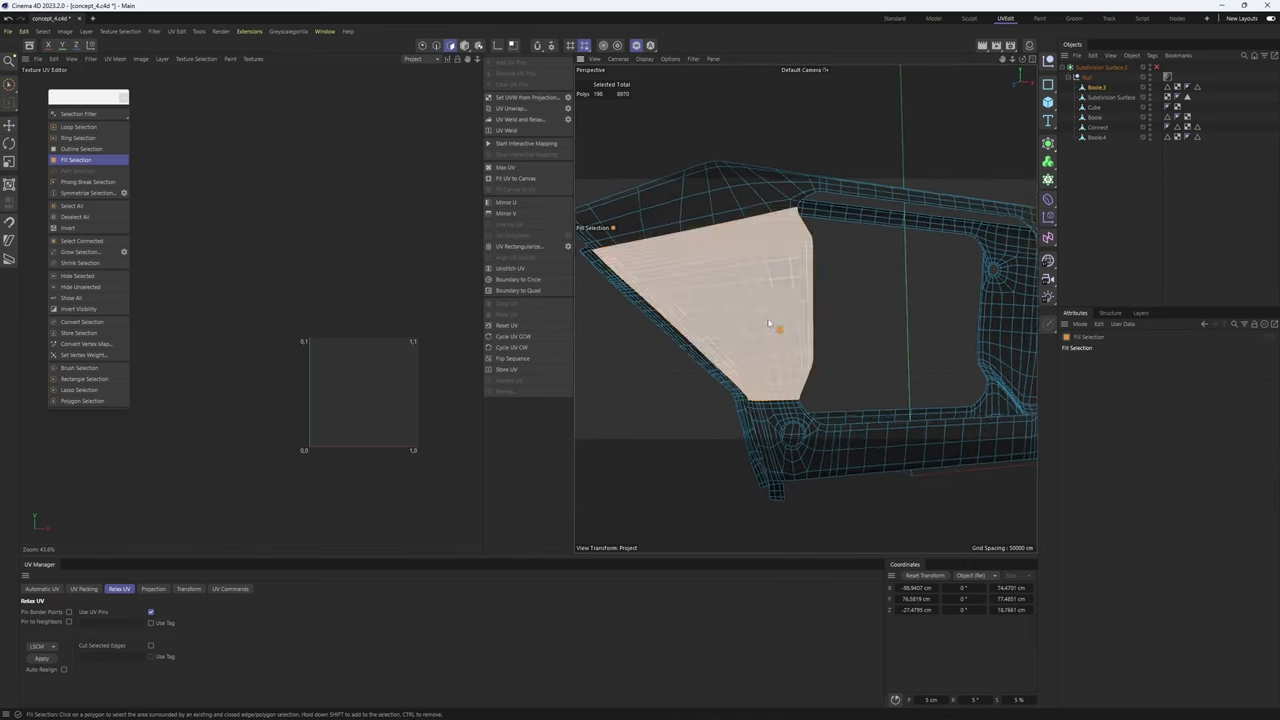
middle_click(777, 329)
middle_click(889, 449)
middle_click_drag(805, 309, 831, 340, "alt")
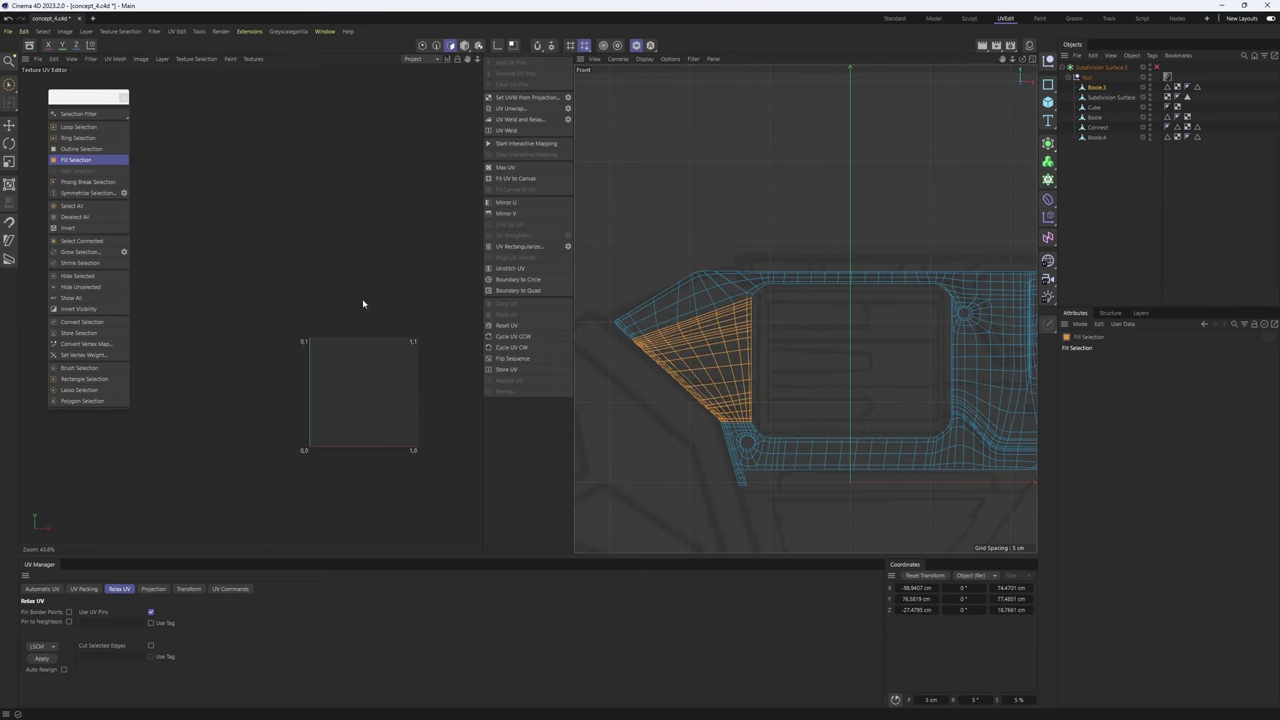
- Apply a Frontal projection to the selected tapered panel and check its checker pattern in the Perspective view
left_click(155, 590)
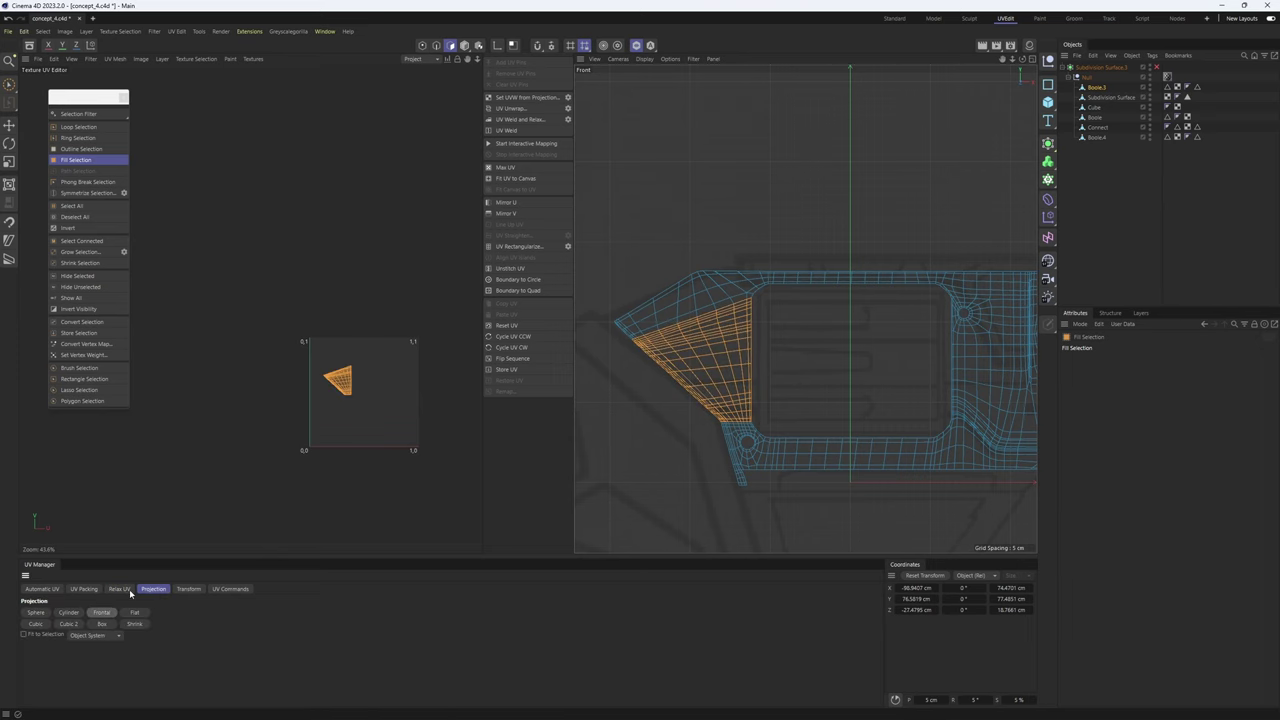
scroll(373, 357, "up", 4)
middle_click(664, 218)
middle_click(670, 205)
left_click_drag(742, 262, 775, 278, "alt")
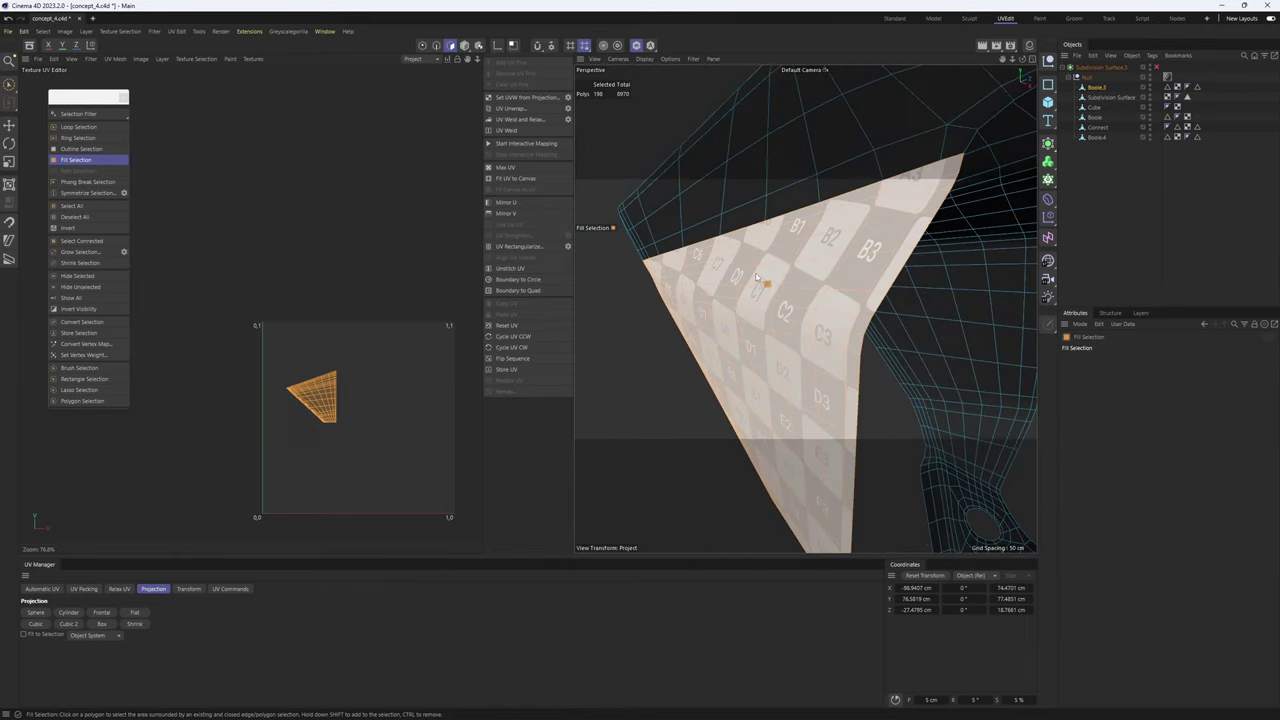
left_click_drag(773, 262, 753, 306, "alt")
middle_click(799, 310)
middle_click(679, 243)
middle_click(753, 306)
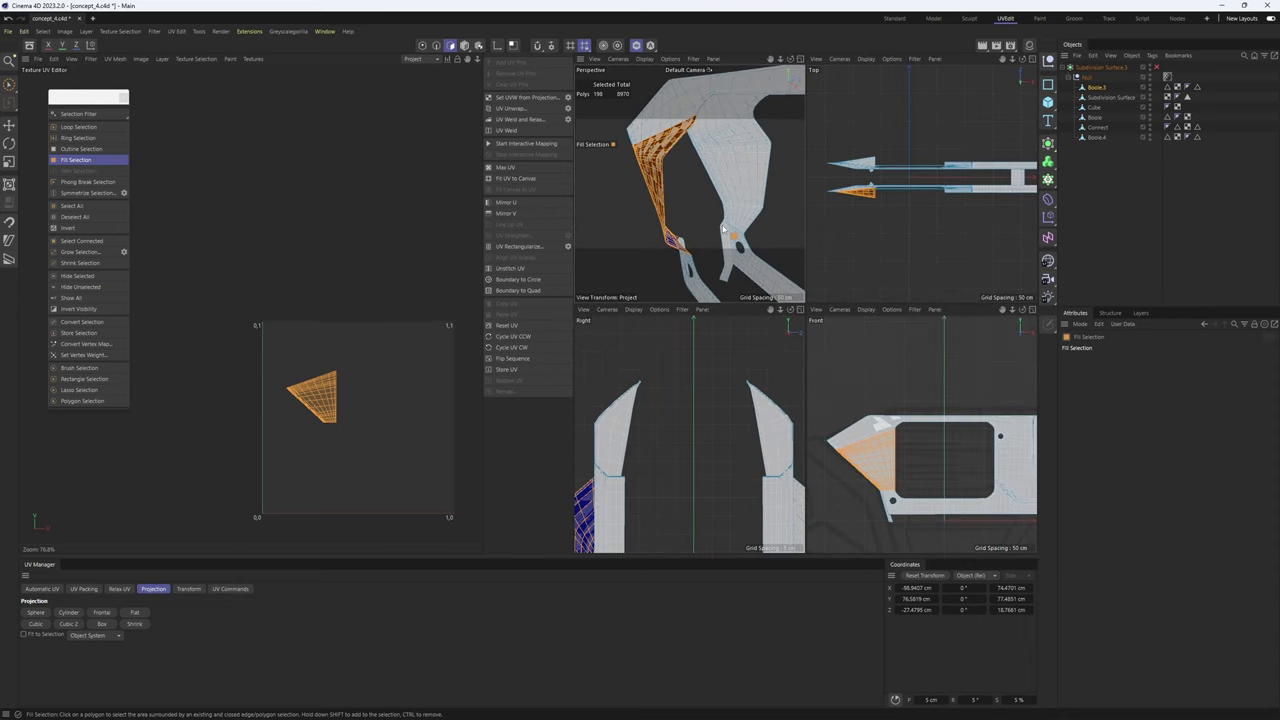
middle_click(723, 229)
left_click_drag(723, 229, 765, 247, "alt")
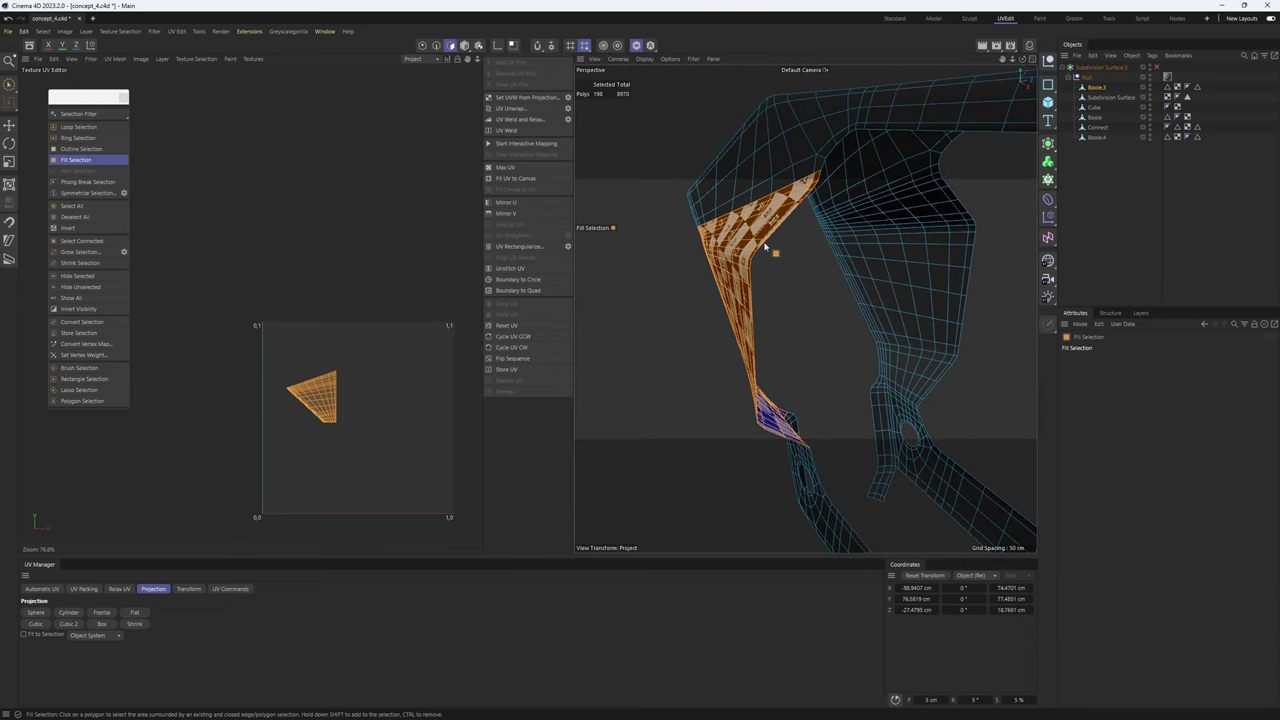
- Try flattening the selected tapered panel to zero depth along Z and undo the scaling
key("t")
left_click_drag(800, 309, 838, 398, "alt")
scroll(824, 243, "up", 4)
scroll(799, 242, "up", 3)
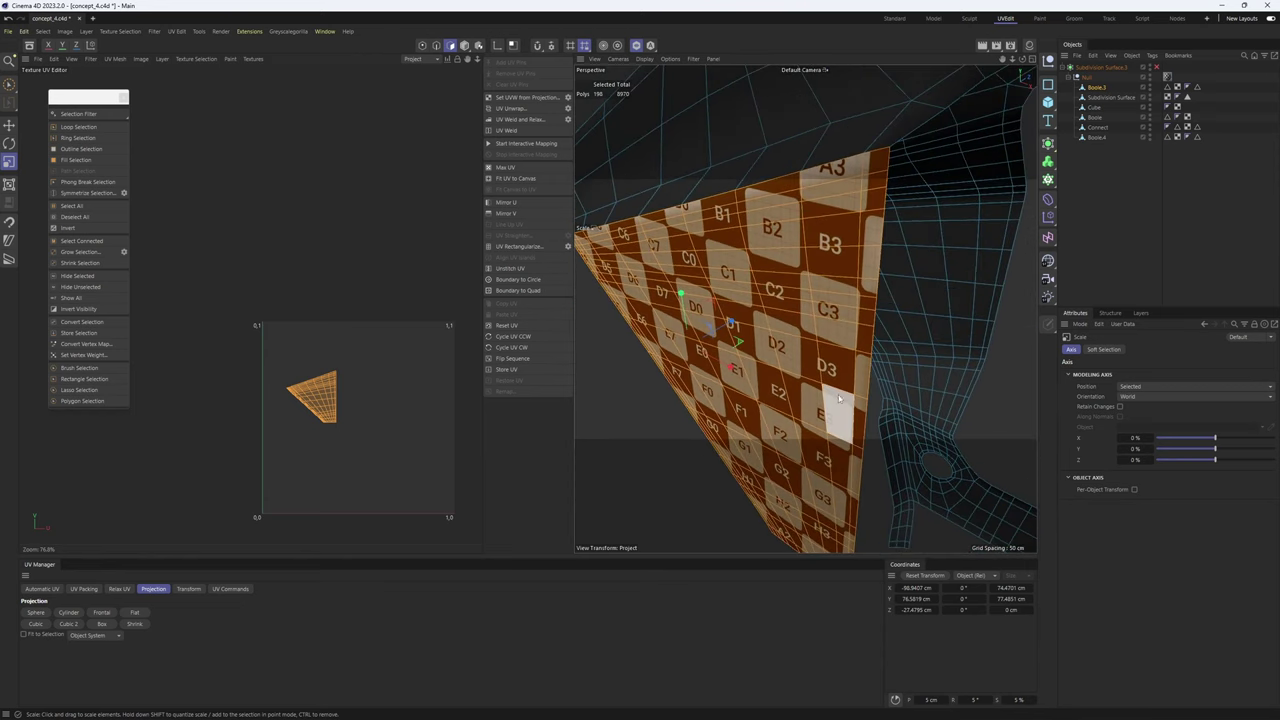
key("ctrl+z")
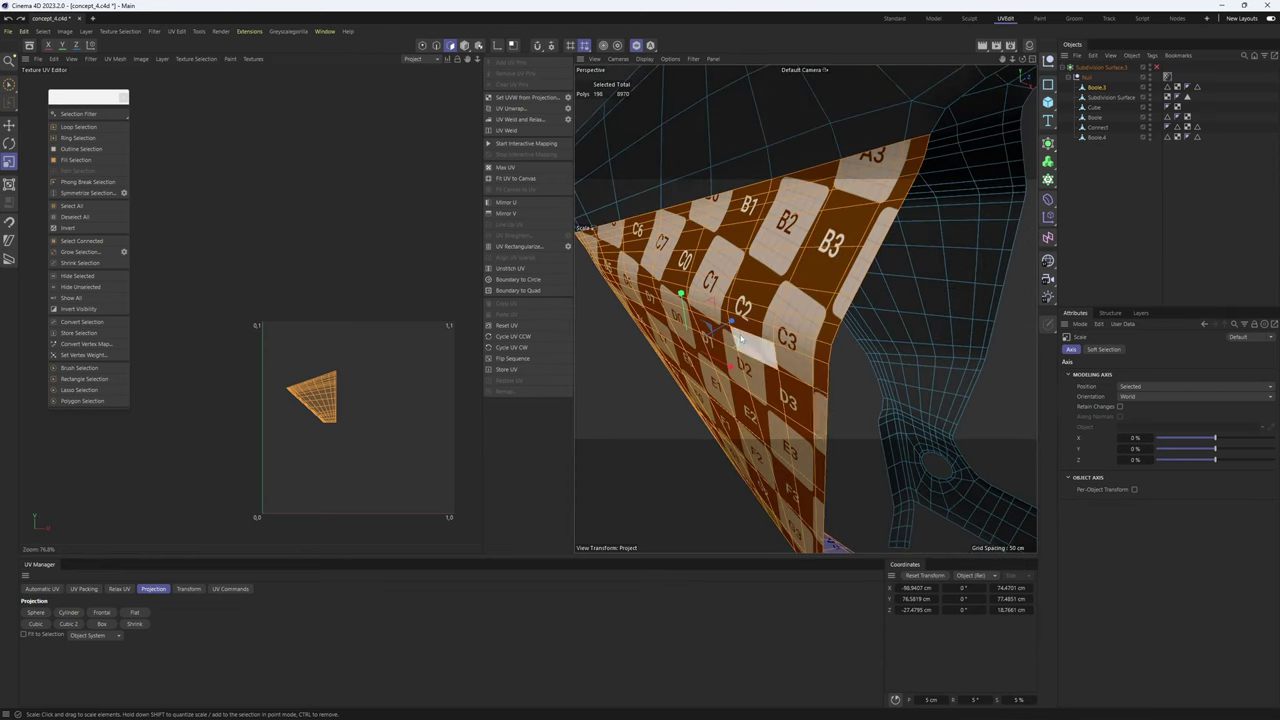
- Relax the projected panel's UVs with LSCM and hide the finished panel
left_click_drag(800, 240, 802, 343, "alt")
scroll(780, 258, "down", 3)
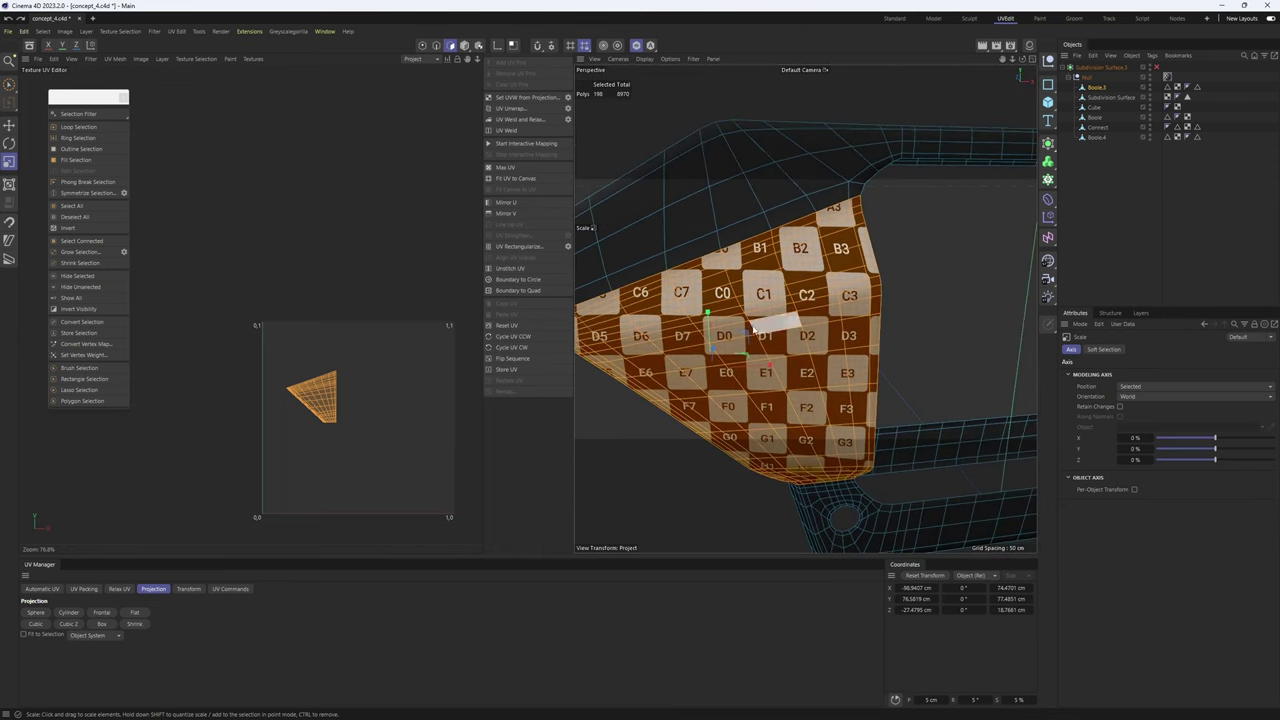
scroll(754, 327, "up", 2)
left_click(119, 589)
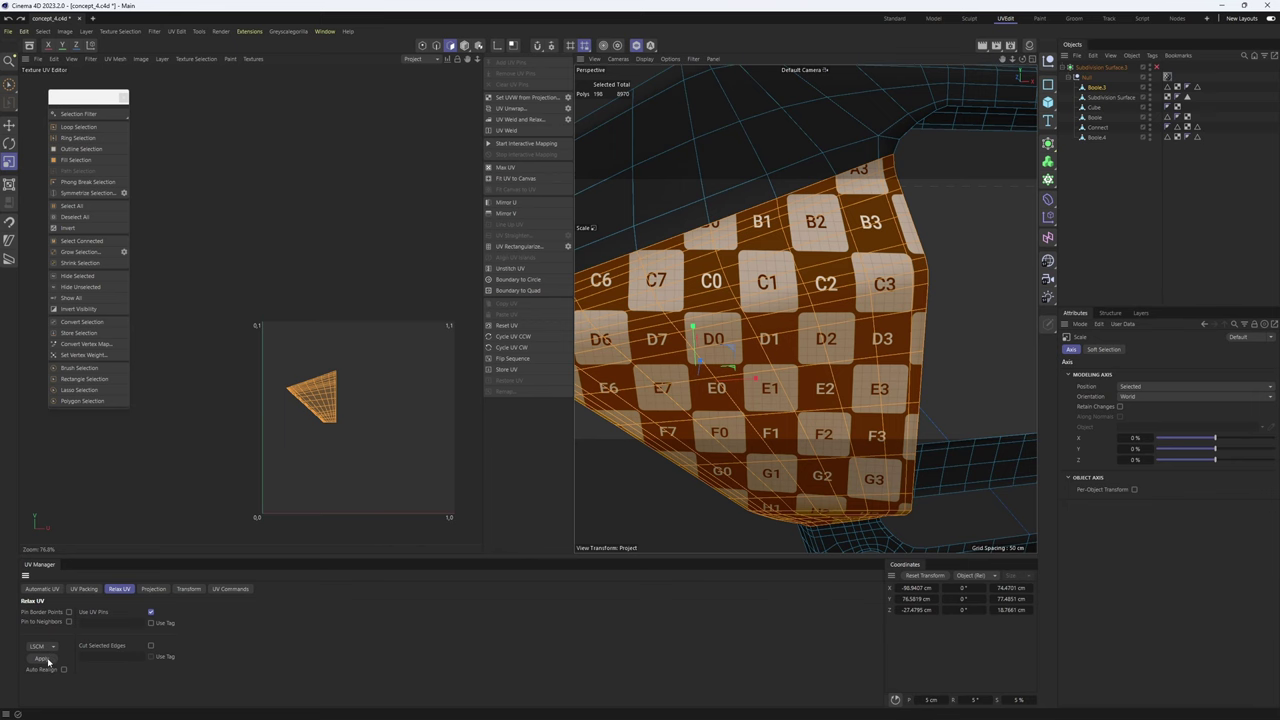
left_click(47, 661)
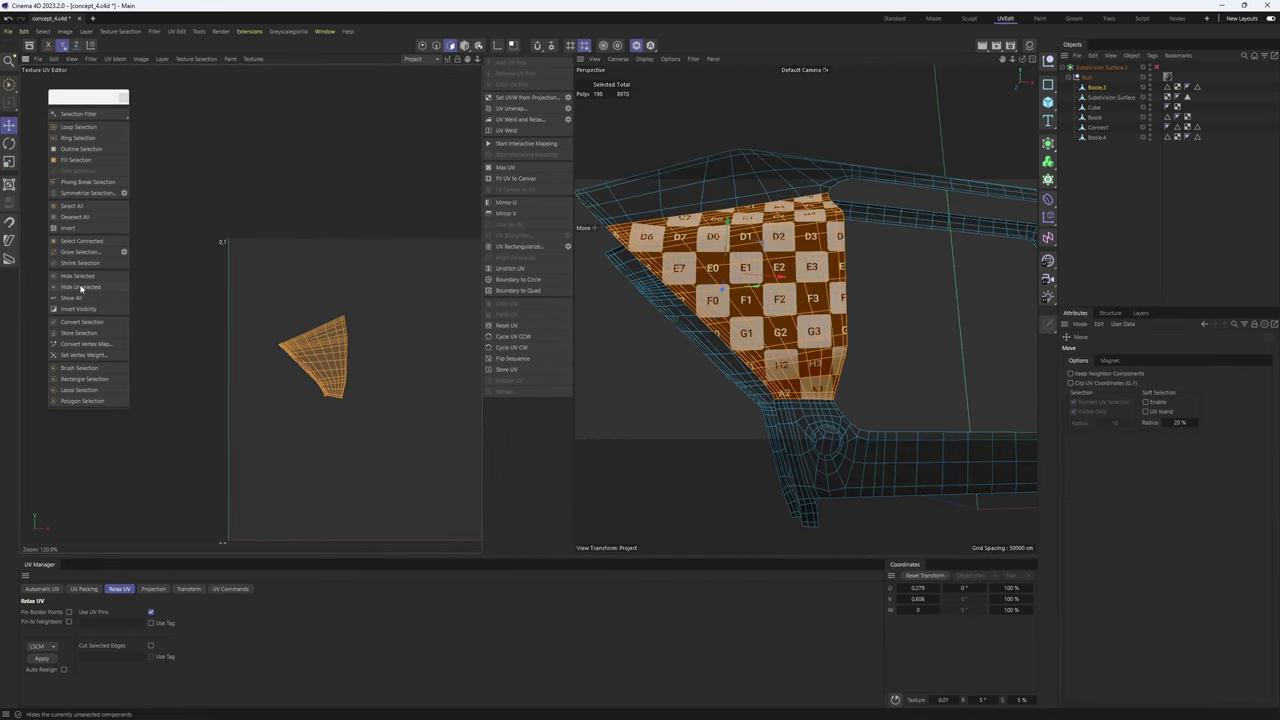
left_click(80, 277)
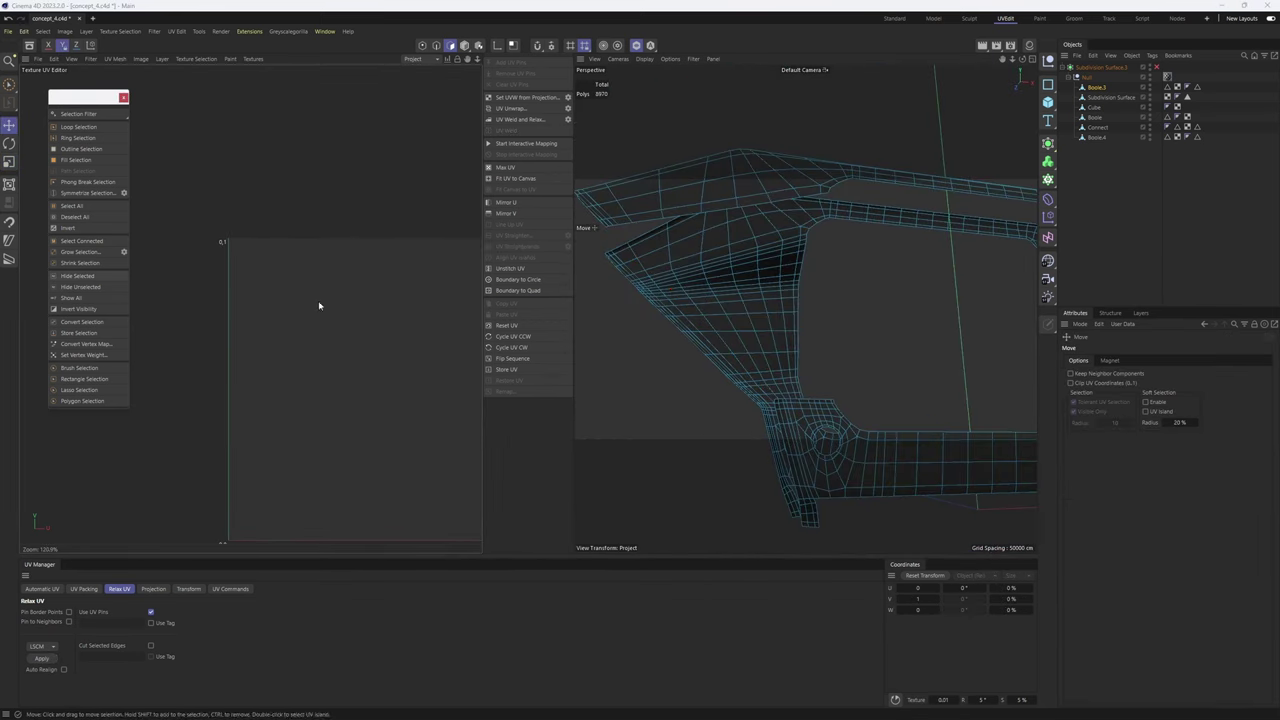
- Fill-select the tapered panel on the opposite side and flatten it with UV Unwrap
left_click_drag(925, 300, 854, 342, "alt")
key("Return")
key("u")
key("f")
left_click(793, 288)
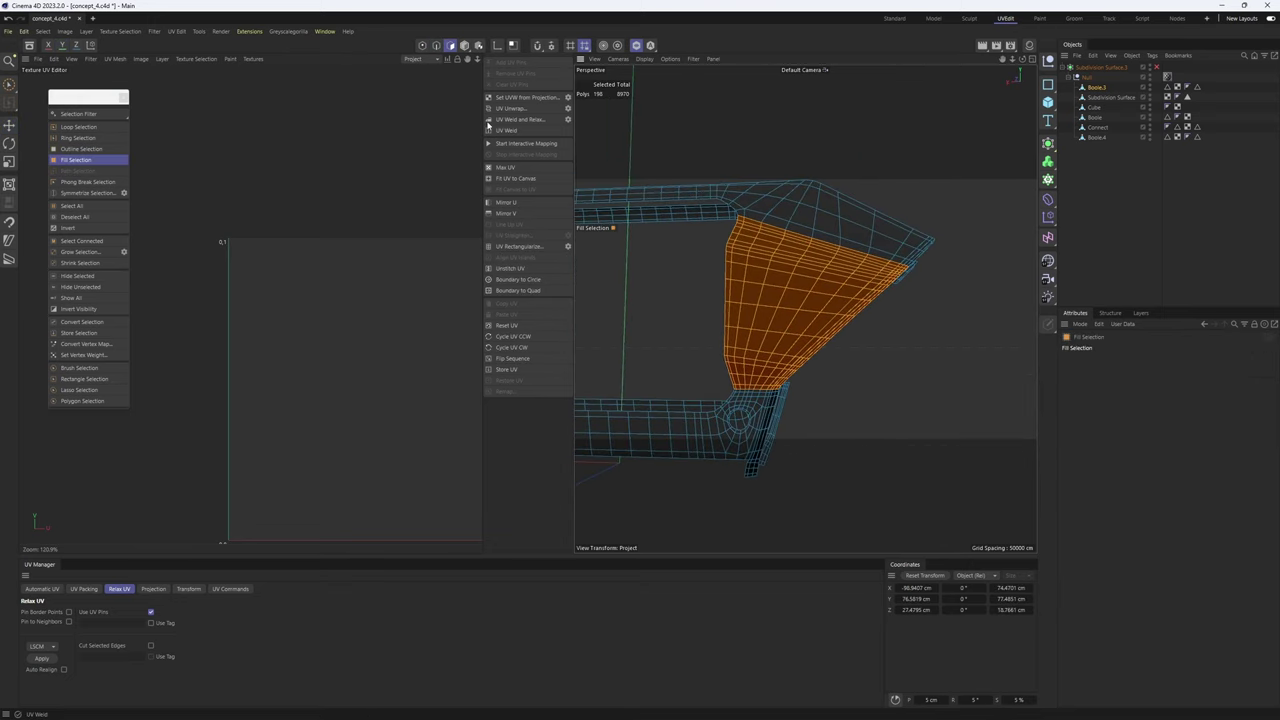
left_click(516, 108)
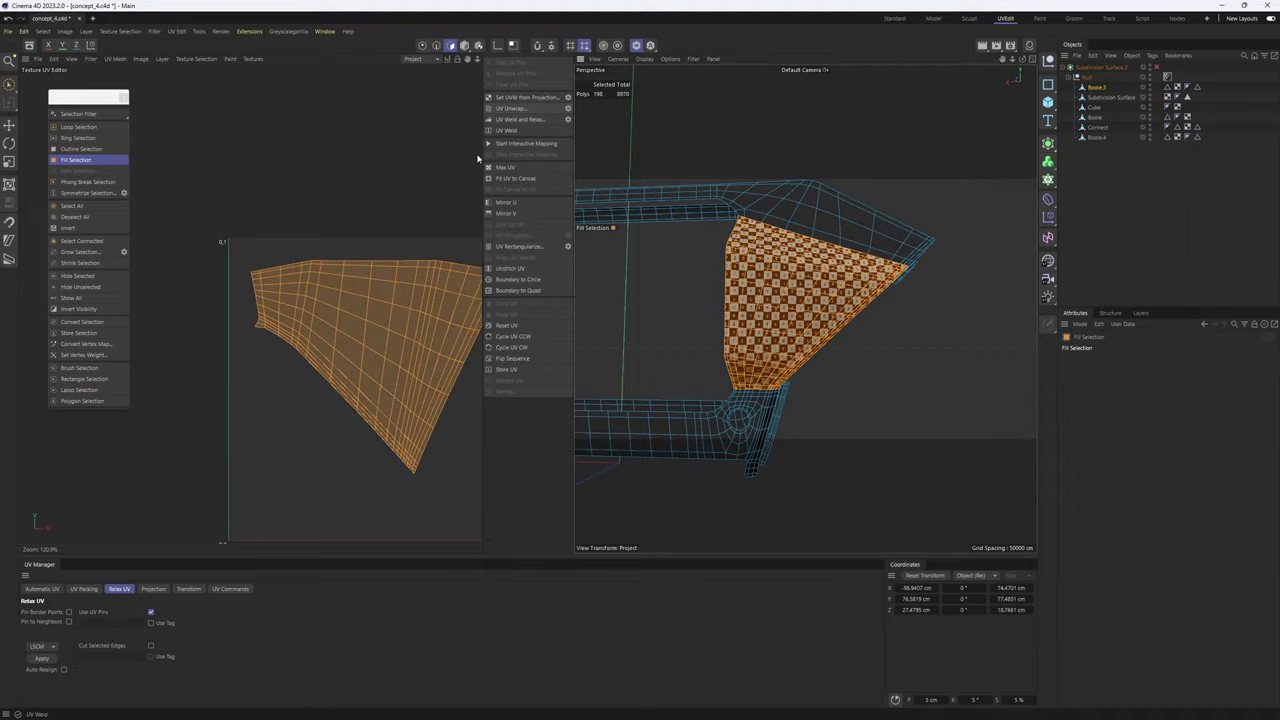
- Rotate the unwrapped island about 90°, reposition it in the UV space and hide the panel
scroll(838, 323, "up", 5)
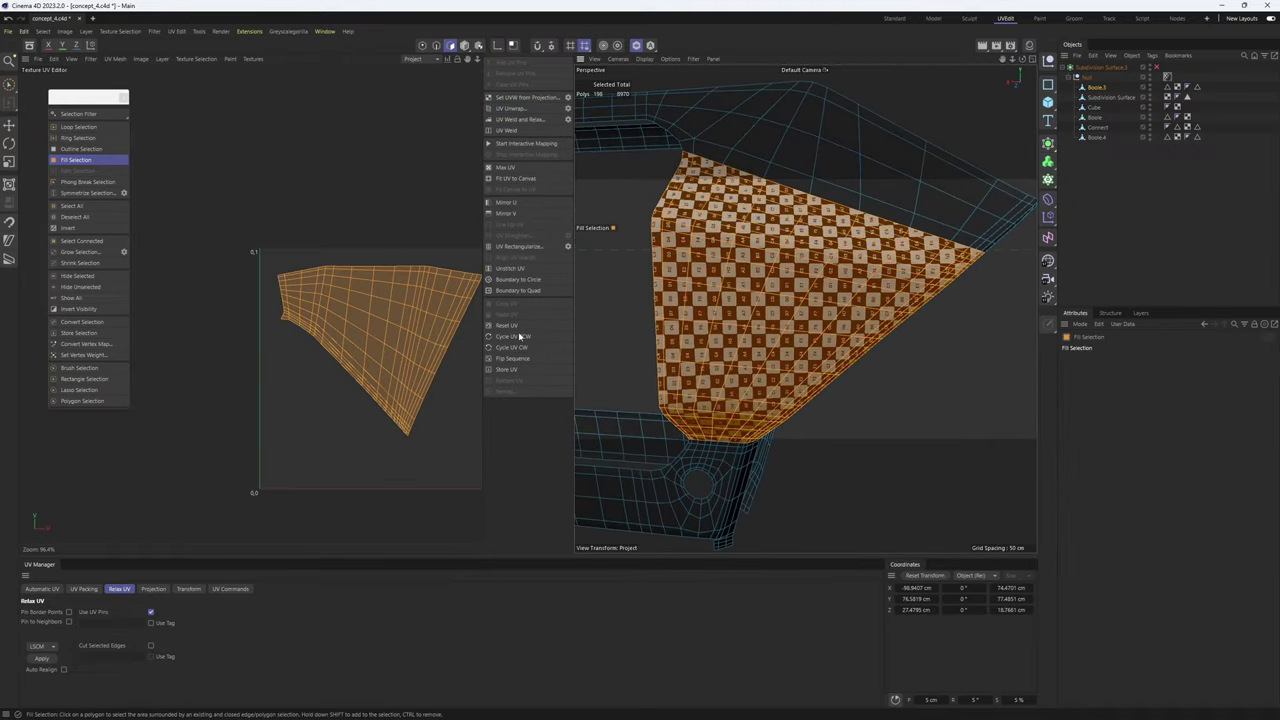
key("r")
left_click_drag(360, 400, 784, 344)
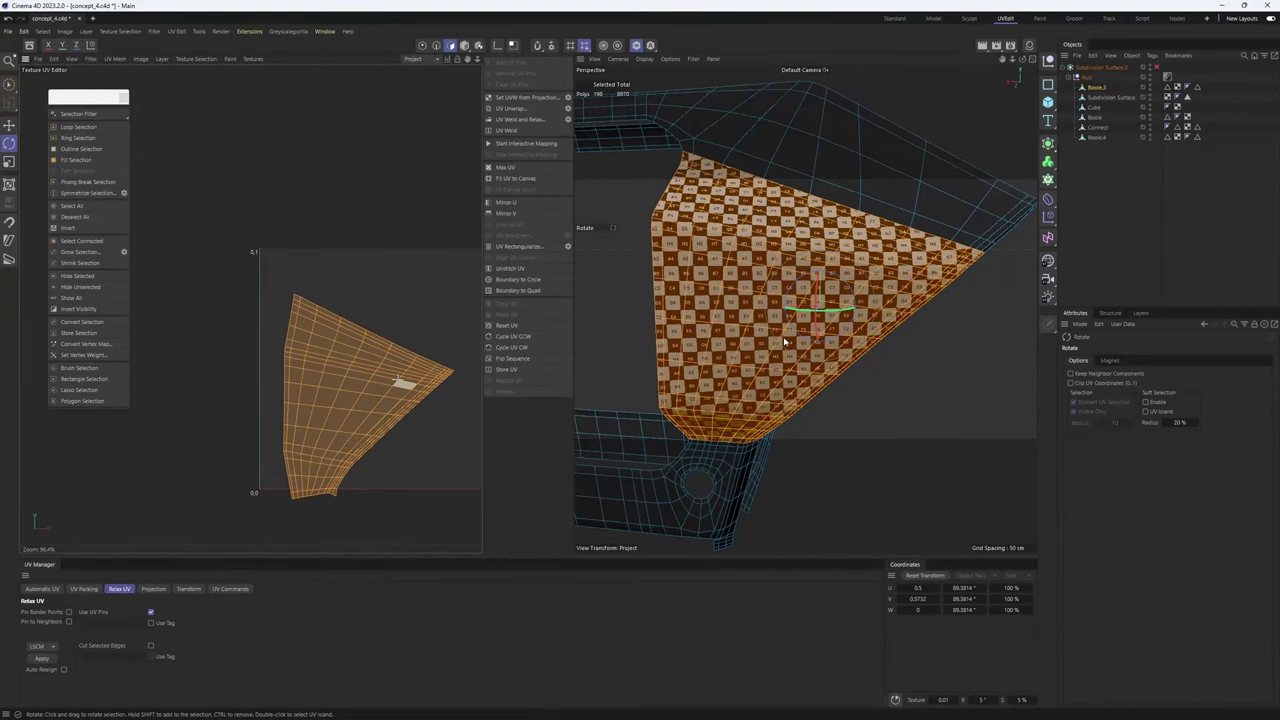
key("e")
scroll(316, 371, "down", 4)
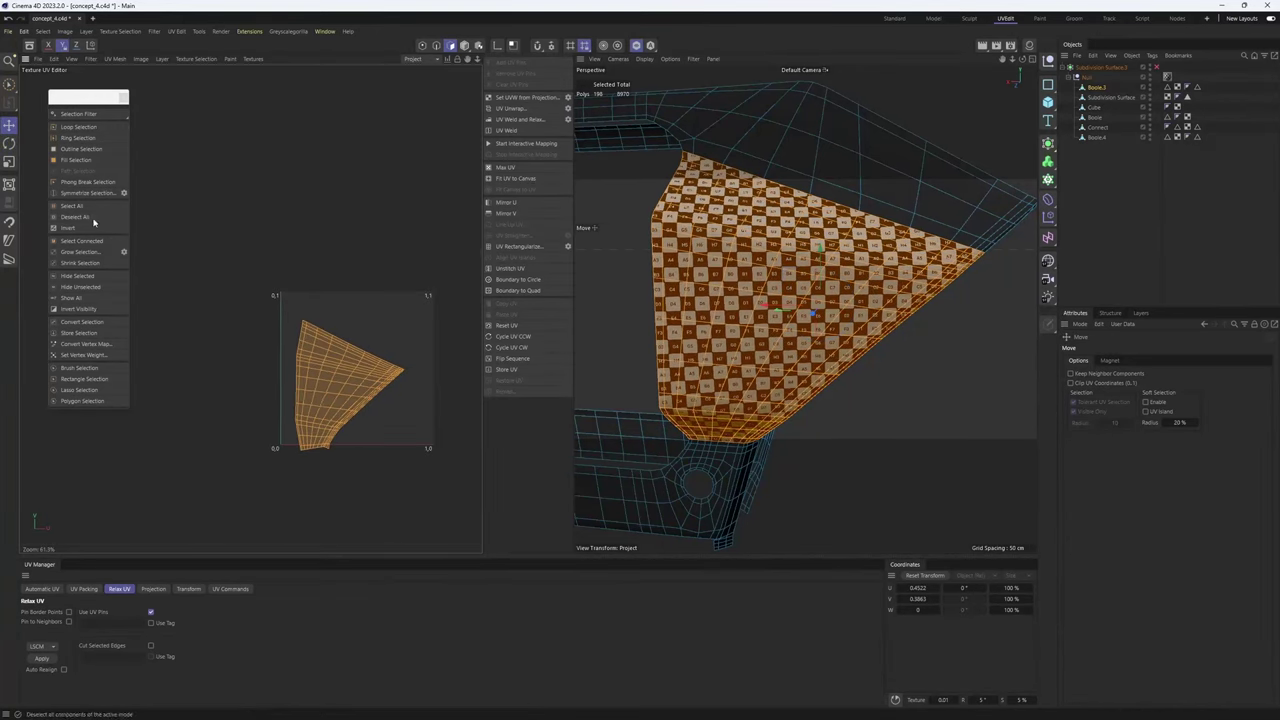
left_click(75, 278)
- Add the edge loop outlining the side face around the long slot to the edge selection
right_click_drag(826, 264, 802, 263, "alt")
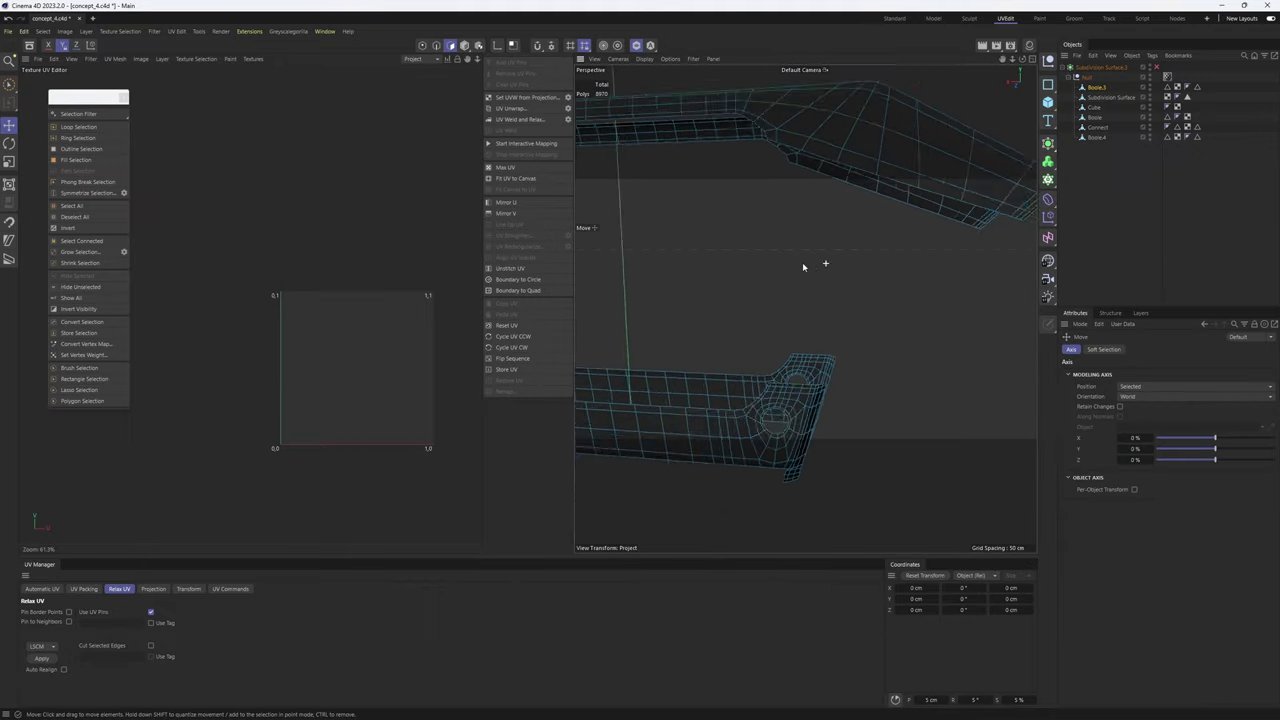
left_click_drag(804, 308, 719, 269, "alt")
key("Return")
right_click_drag(719, 269, 829, 223, "alt")
left_click_drag(829, 223, 829, 214, "alt")
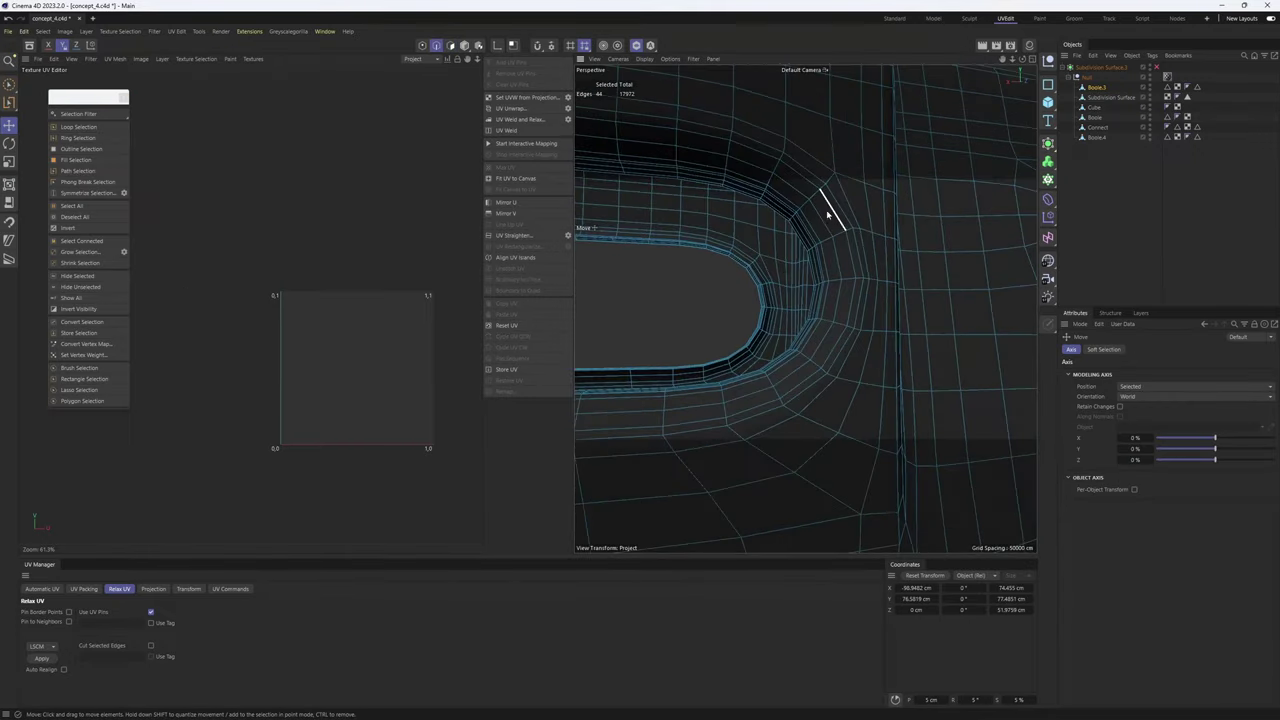
right_click_drag(834, 187, 851, 194, "alt")
left_click_drag(838, 198, 845, 223, "alt")
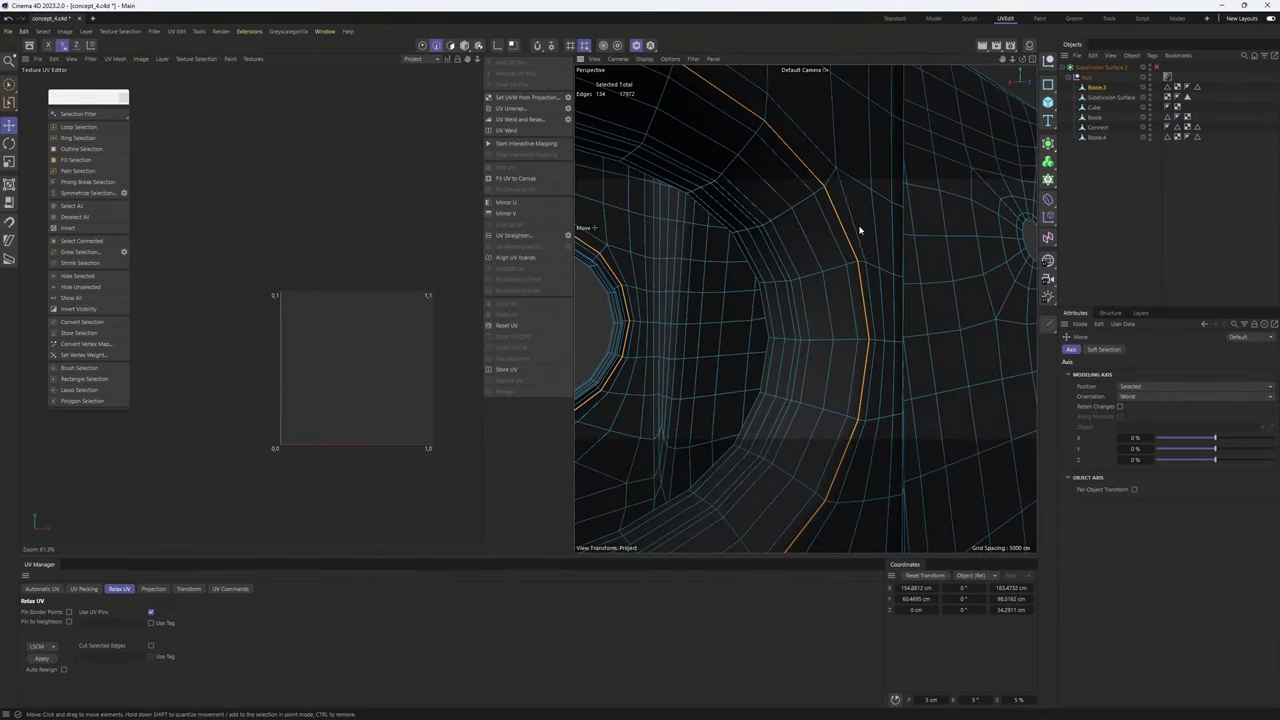
- Fill-select the large outer side face bounded by the slot and lower recess edge loops
right_click_drag(860, 230, 805, 236, "alt")
left_click_drag(838, 250, 871, 306, "alt")
right_click_drag(830, 316, 838, 324, "alt")
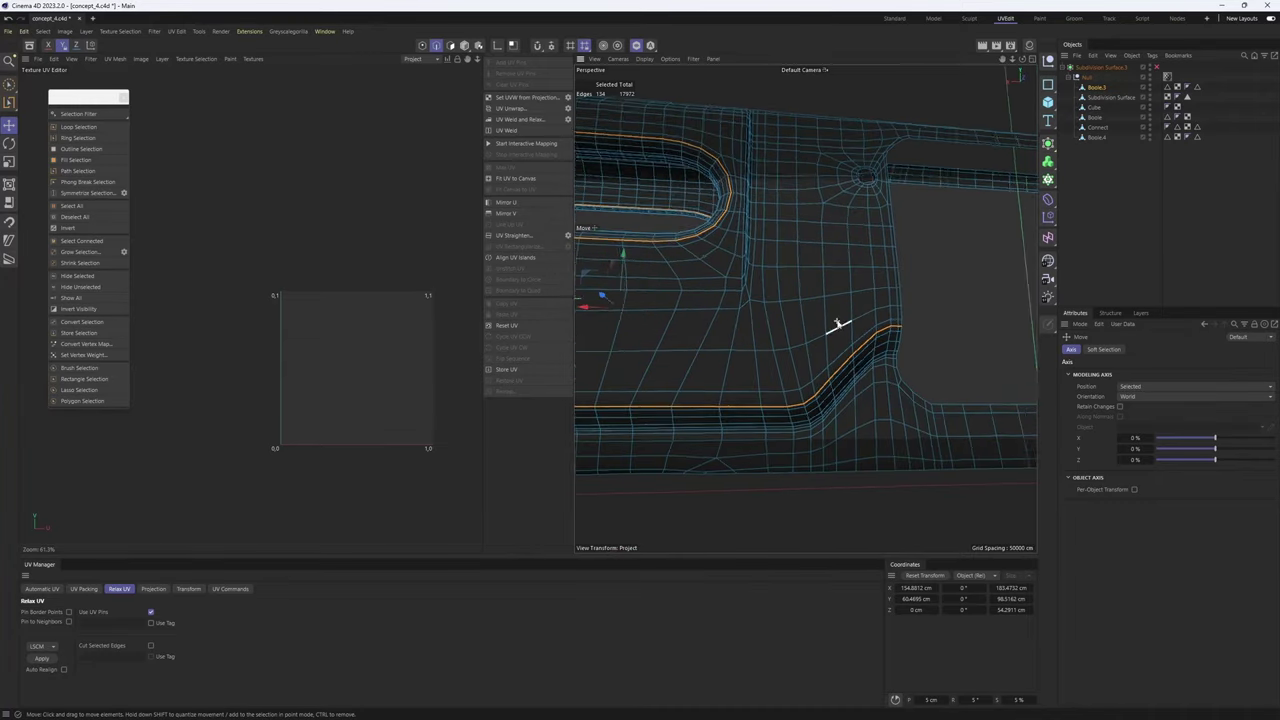
left_click_drag(838, 324, 734, 297, "alt")
right_click_drag(870, 362, 798, 341, "alt")
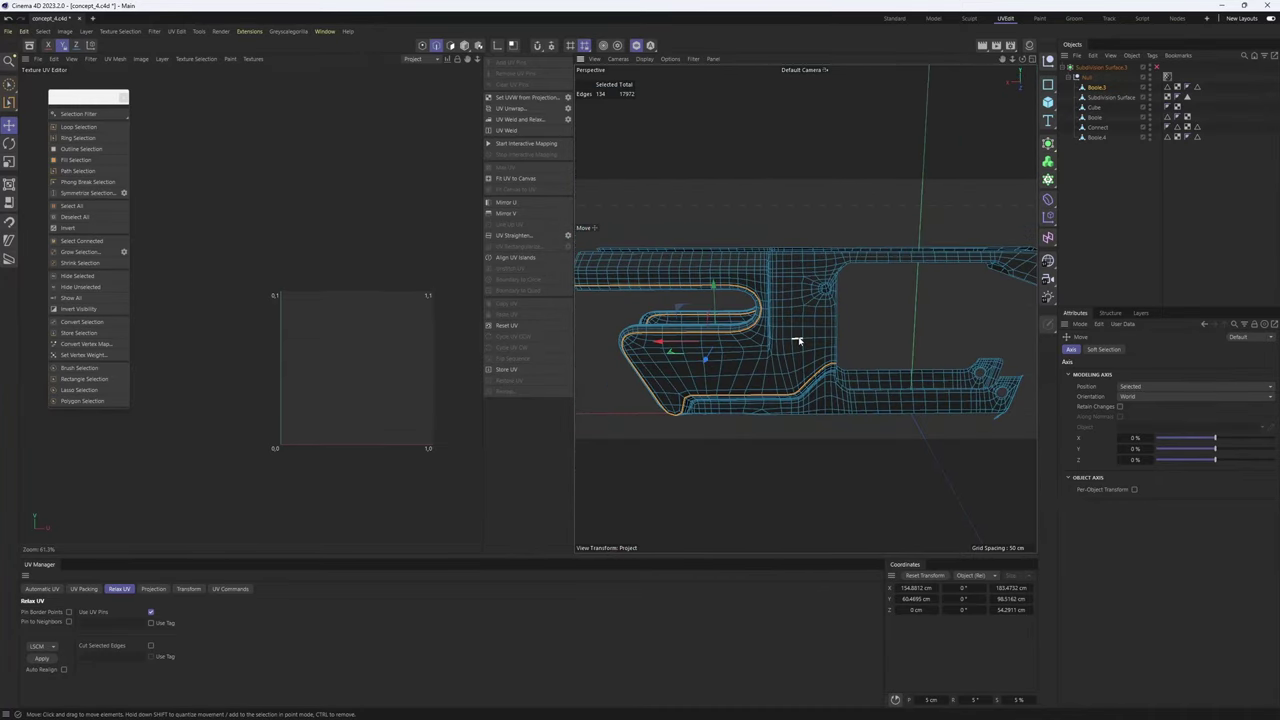
left_click_drag(798, 341, 798, 250, "alt")
key("u")
key("f")
left_click(795, 344)
- Examine the vertical step beside the slot in the Perspective and Front views with the Brush Selection tool active
scroll(800, 297, "up", 4)
scroll(799, 247, "up", 5)
scroll(798, 247, "up", 5)
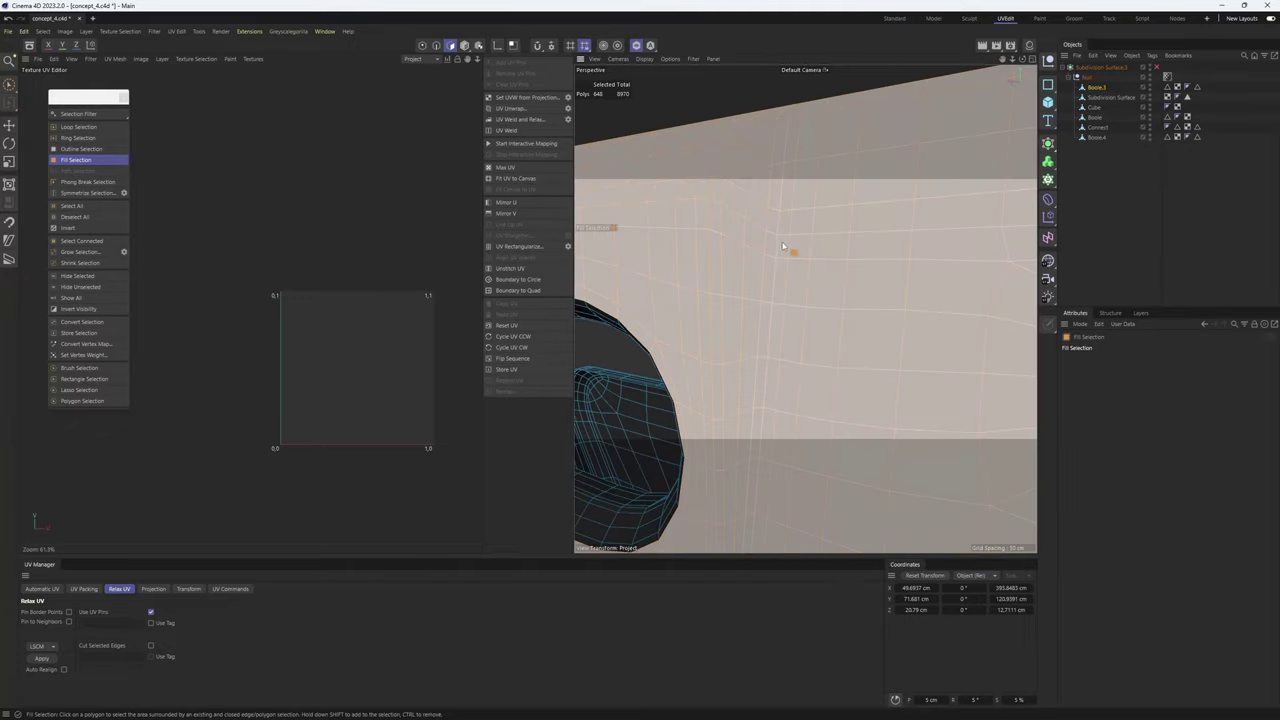
key("0")
key("9")
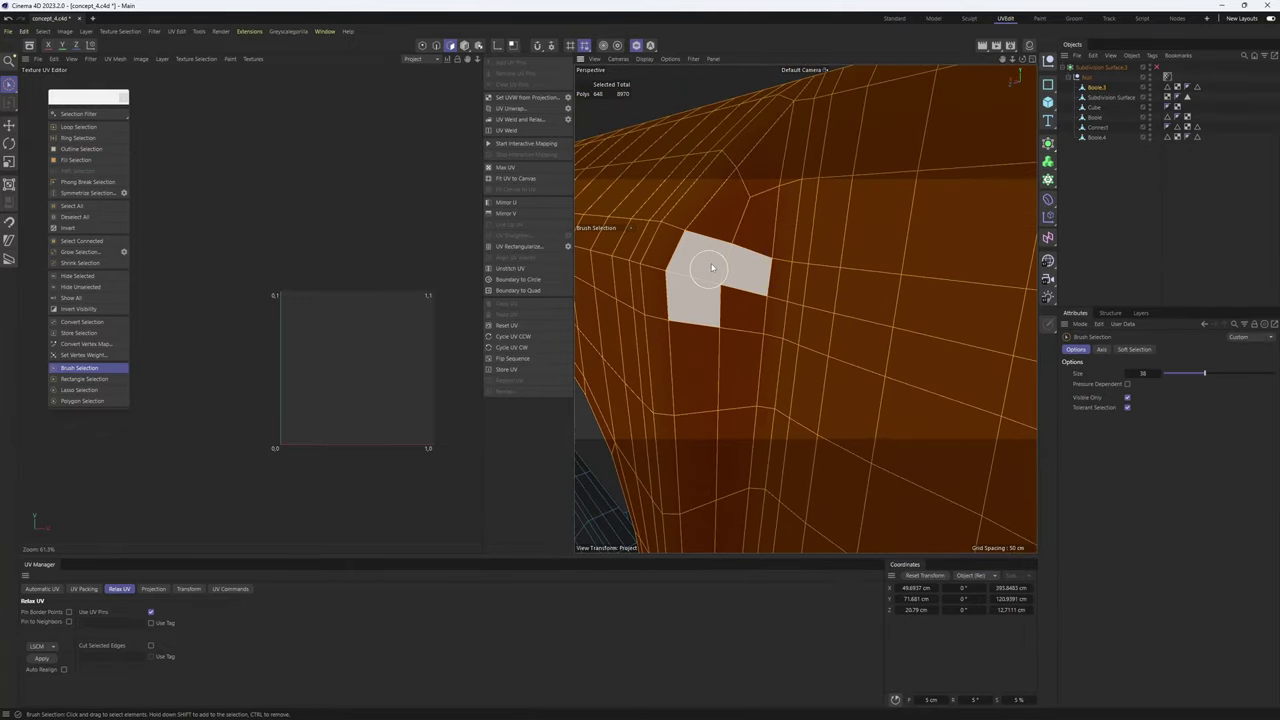
mouse_move(733, 218)
left_mouse_down("alt")
mouse_move(806, 309)
mouse_move(757, 208)
mouse_move(793, 203)
left_mouse_up("alt")
scroll(793, 205, "down", 8)
mouse_move(806, 309)
left_mouse_down("alt")
mouse_move(763, 249)
mouse_move(825, 280)
left_mouse_up("alt")
middle_click_drag(825, 280, 829, 280)
middle_click(918, 422)
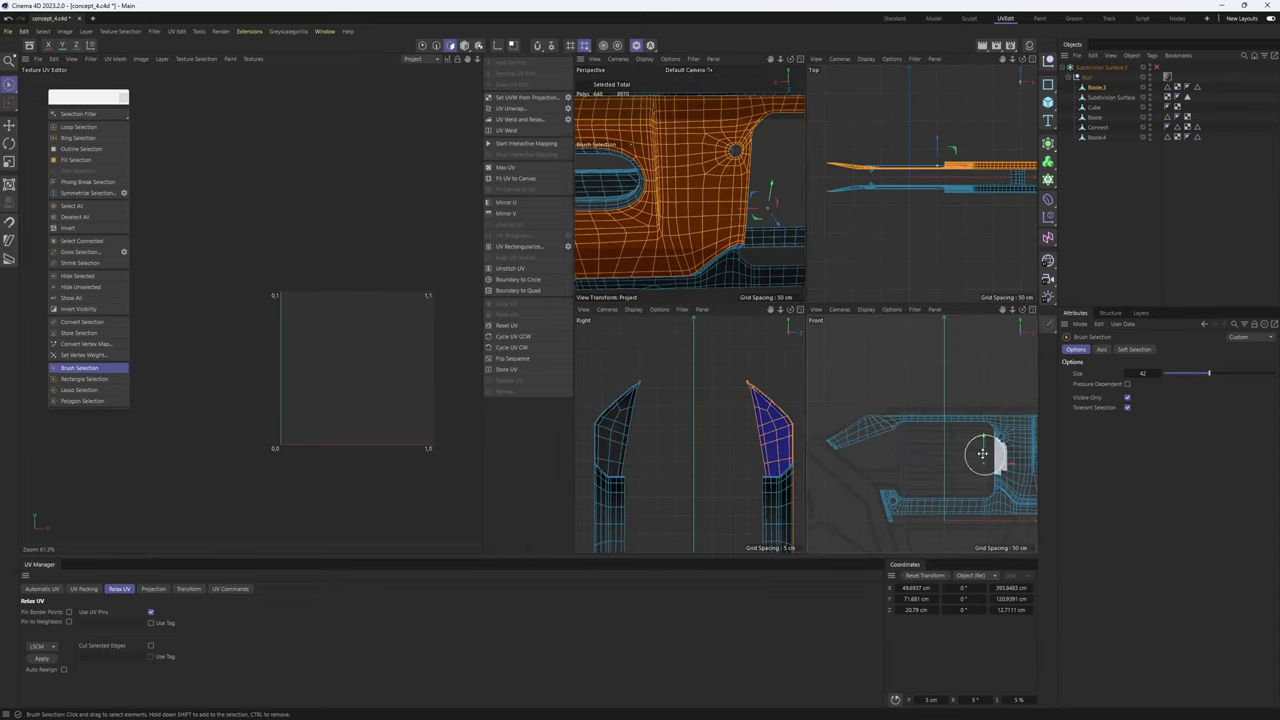
middle_click(982, 453)
scroll(909, 366, "down", 6)
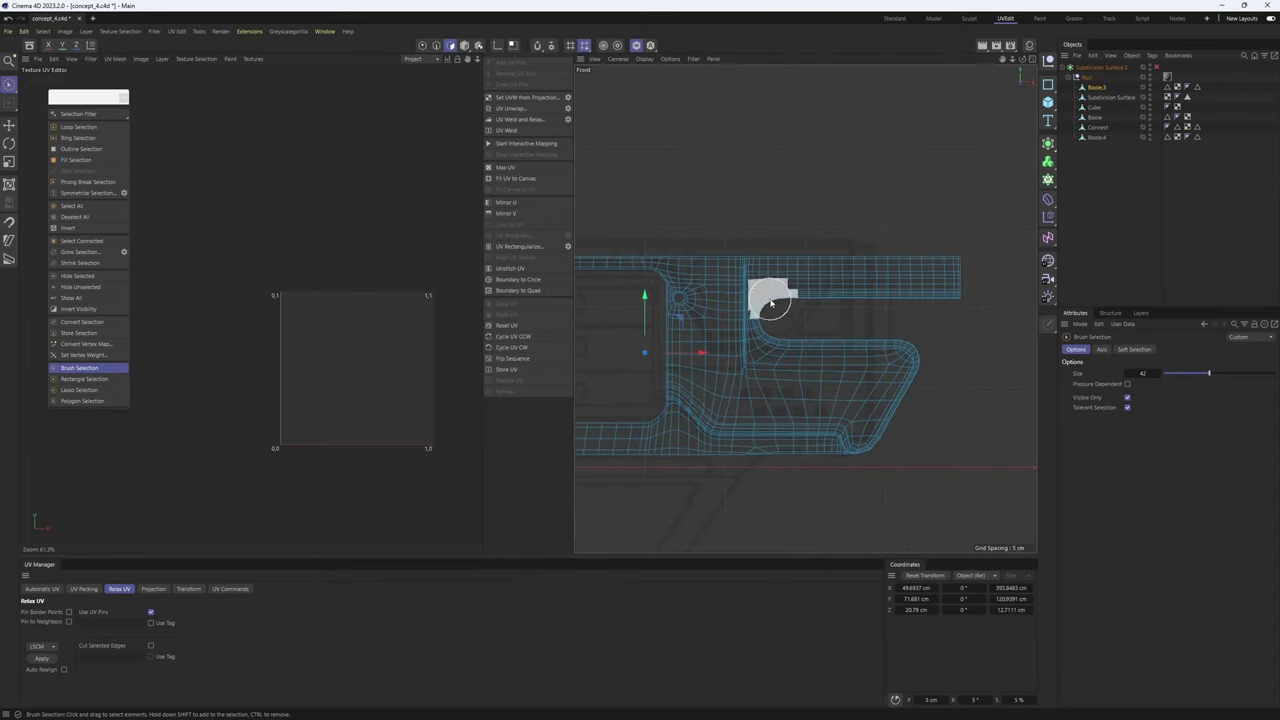
mouse_move(771, 303)
middle_mouse_down("alt")
mouse_move(908, 309)
mouse_move(875, 305)
middle_mouse_up("alt")
middle_click(668, 205)
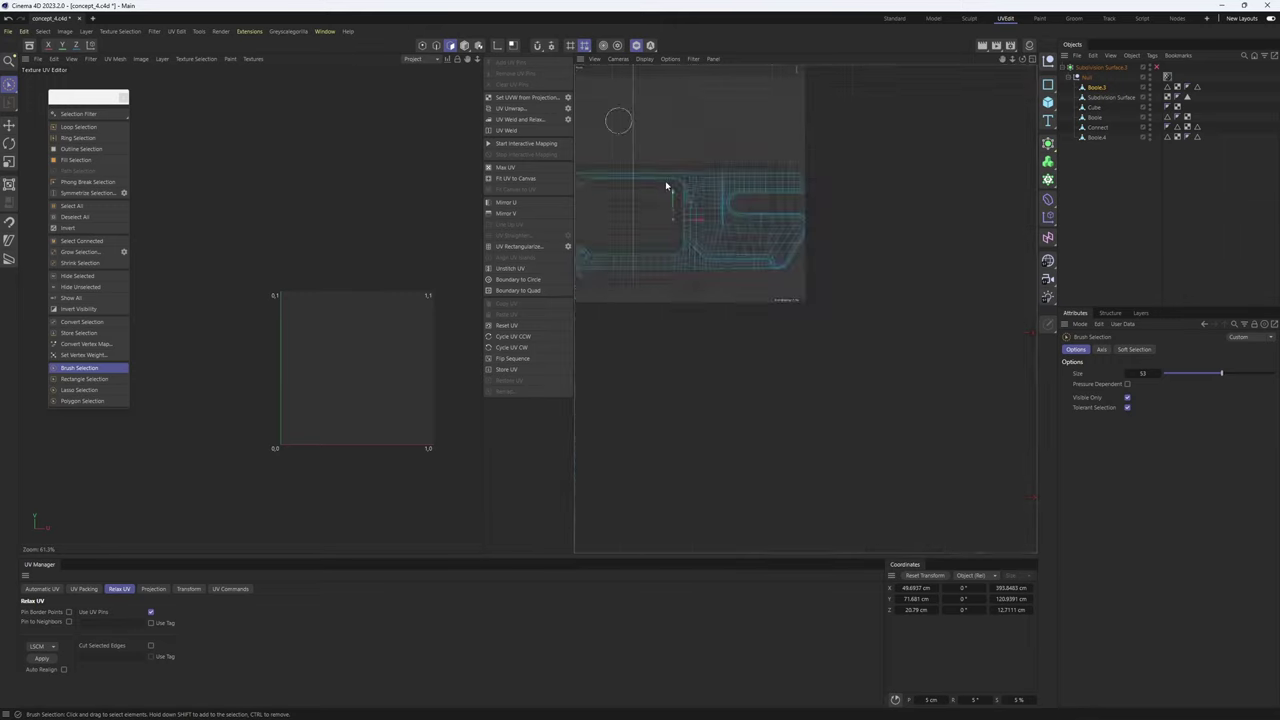
right_click_drag(918, 432, 965, 428, "alt")
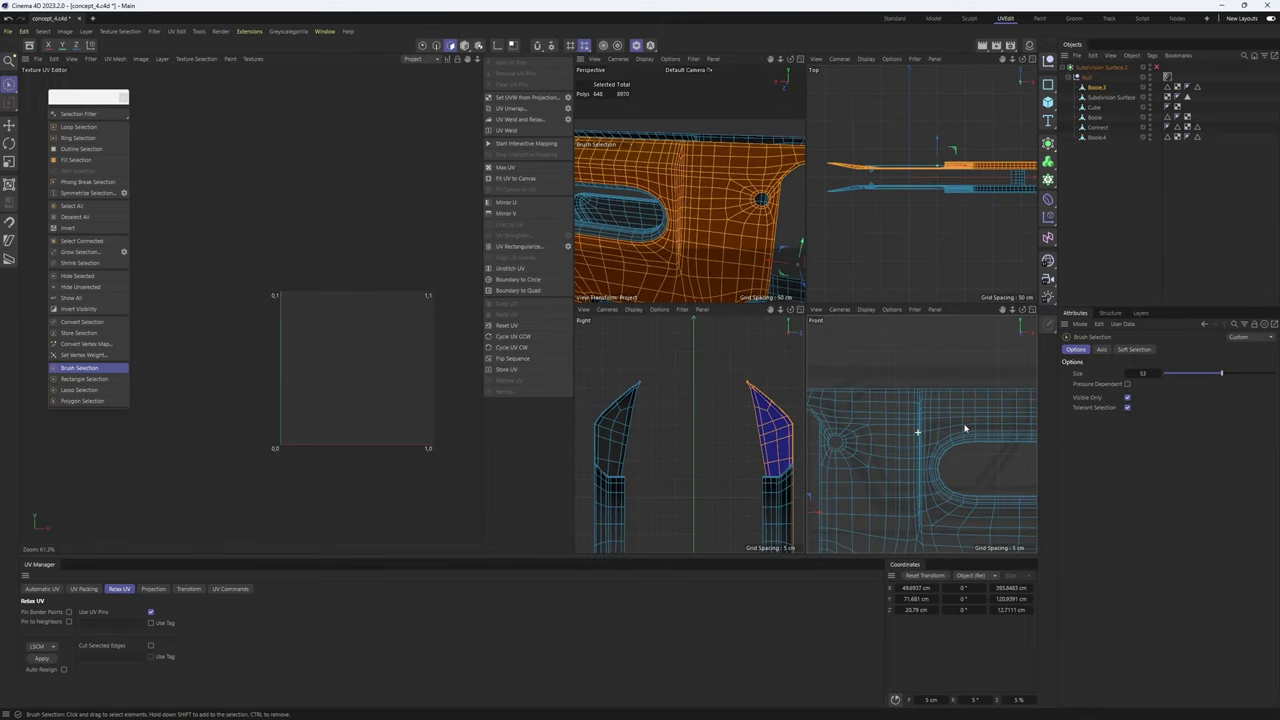
middle_click(785, 258)
- Remove the narrow faces of the vertical step beside the slot from the selection with Brush Selection
right_click_drag(759, 294, 811, 224, "alt")
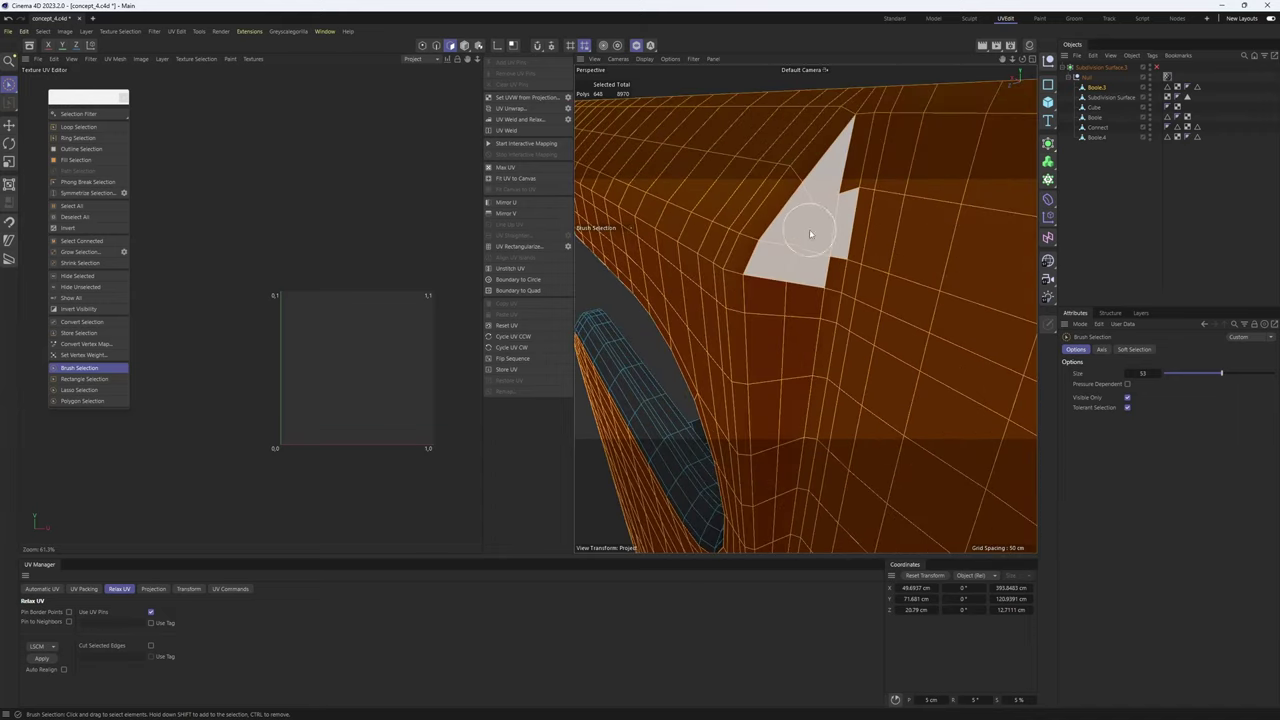
middle_click_drag(811, 226, 761, 228)
mouse_move(815, 228)
left_mouse_down("alt")
mouse_move(818, 207)
mouse_move(880, 189)
mouse_move(816, 187)
mouse_move(877, 183)
mouse_move(829, 216)
mouse_move(783, 277)
mouse_move(763, 200)
left_mouse_up("alt")
left_click_drag(743, 395, 761, 270, "alt")
left_click_drag(752, 383, 803, 340, "alt")
left_click(749, 363, "ctrl")
left_click_drag(796, 284, 862, 327, "alt")
scroll(745, 260, "down", 5)
left_click_drag(734, 251, 814, 349, "alt")
scroll(800, 303, "down", 2)
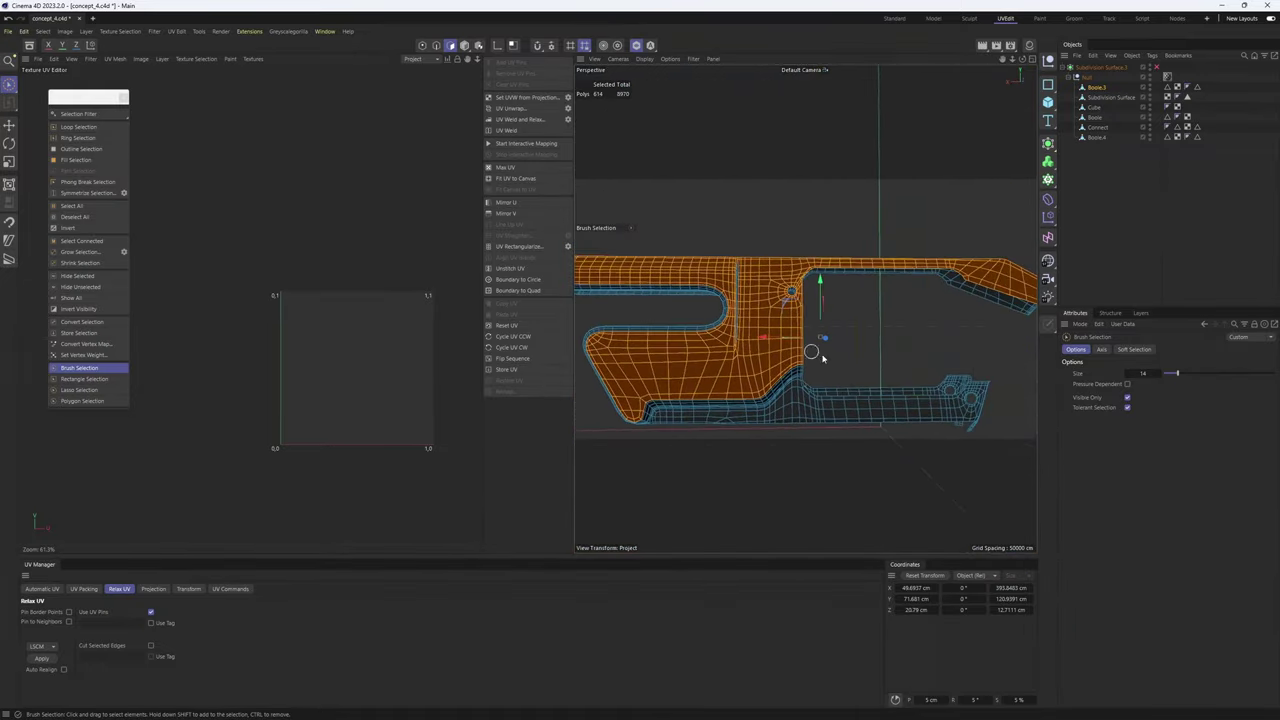
- Apply a Frontal projection to the selected outer side face from the Front view
middle_click(955, 380)
middle_click(941, 385)
scroll(920, 371, "down", 3)
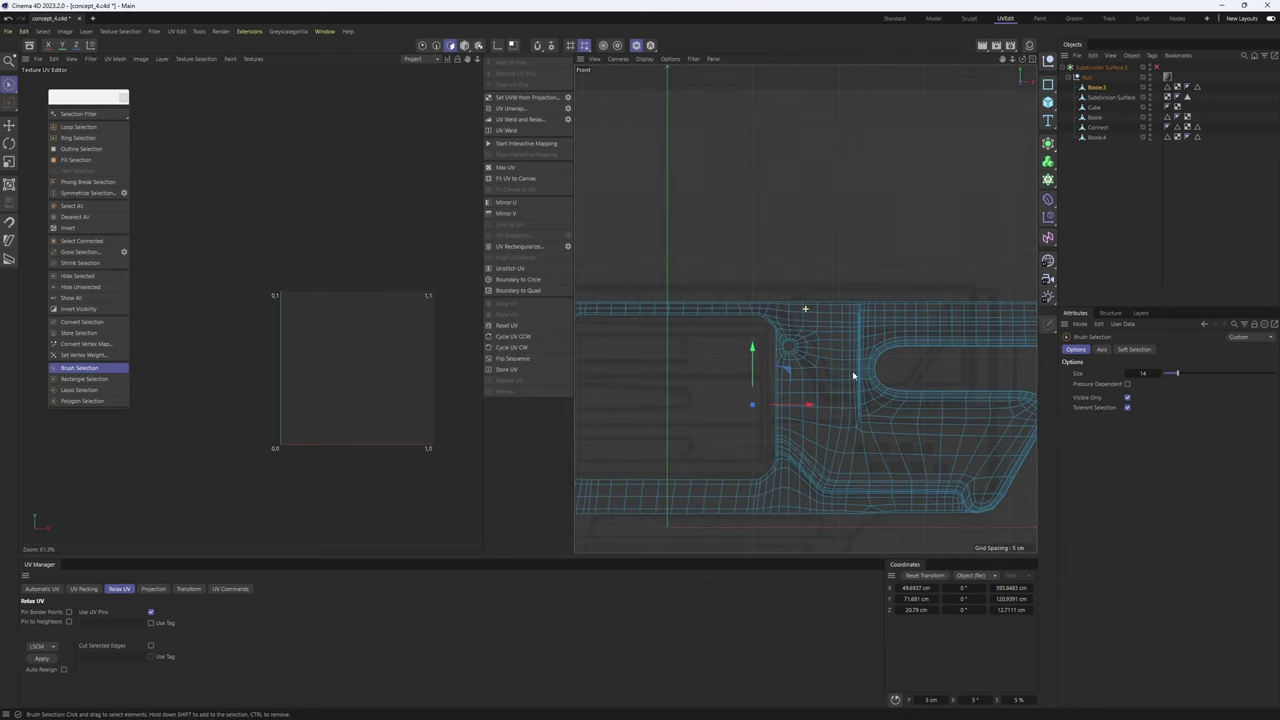
left_click(153, 589)
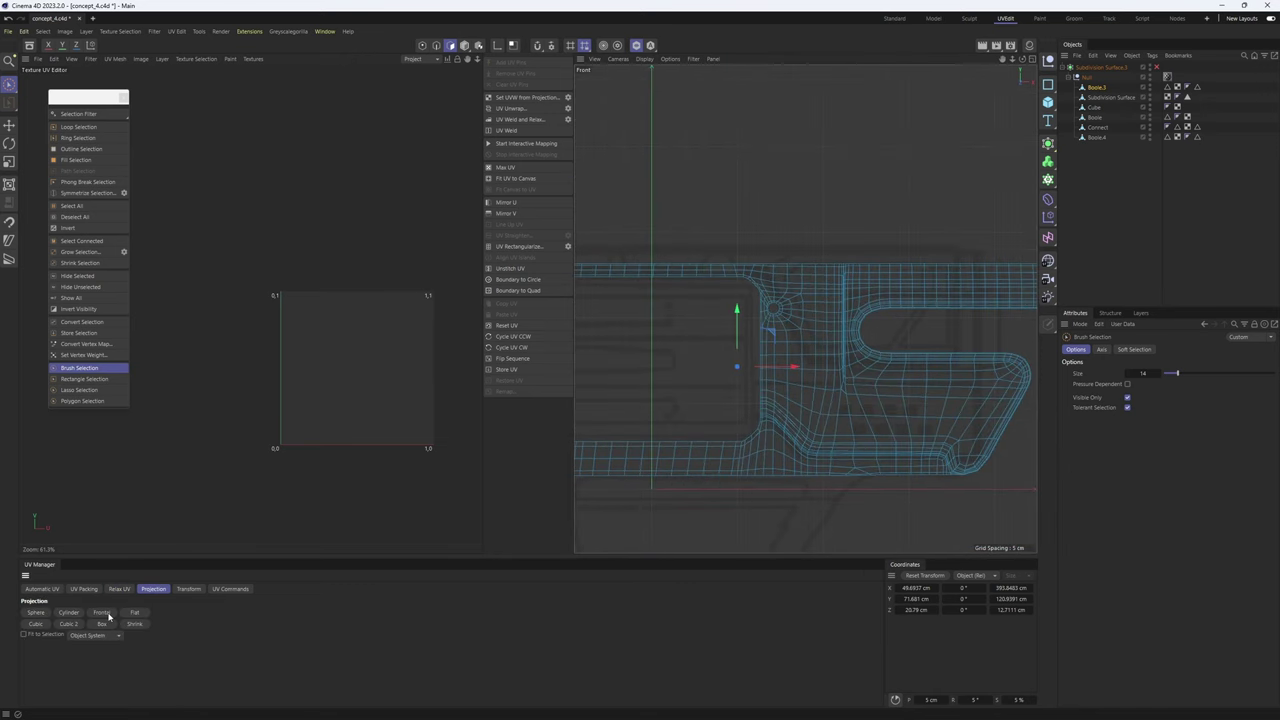
left_click(108, 614)
- Mirror the side face's UVs in U and check its checker pattern around the slot and upper rail
middle_click(769, 271)
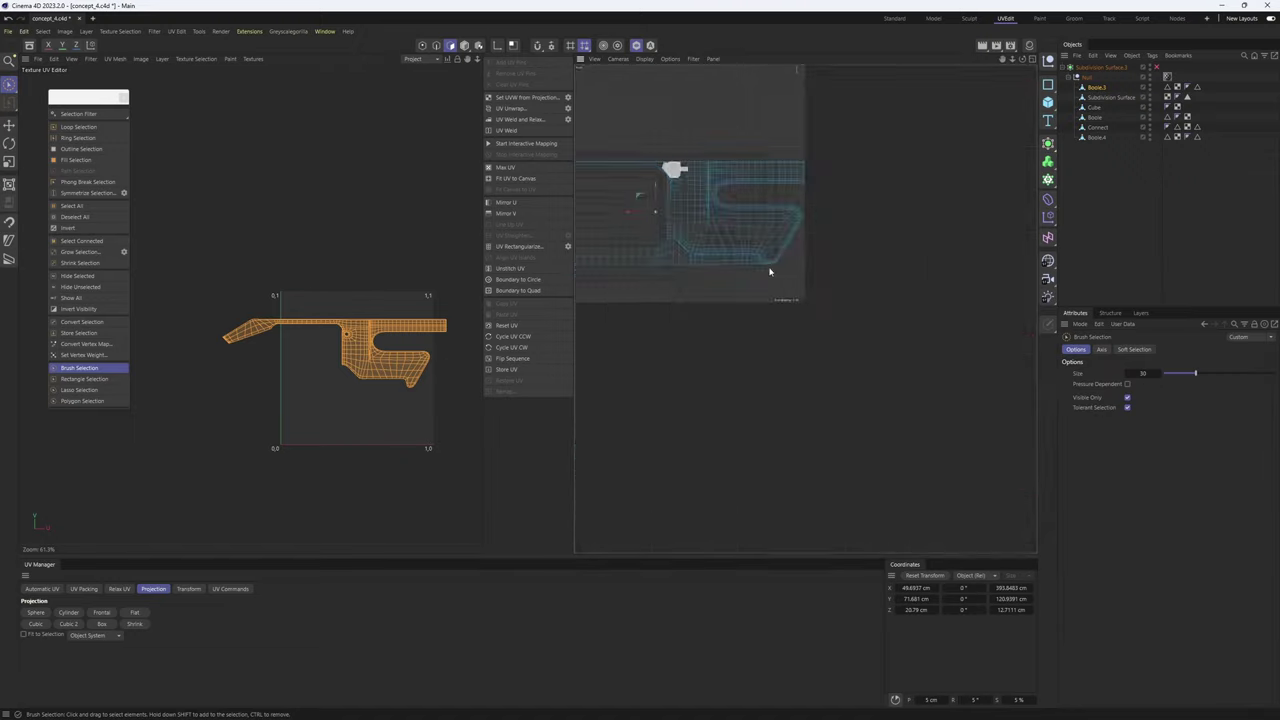
middle_click(760, 264)
scroll(796, 363, "up", 7)
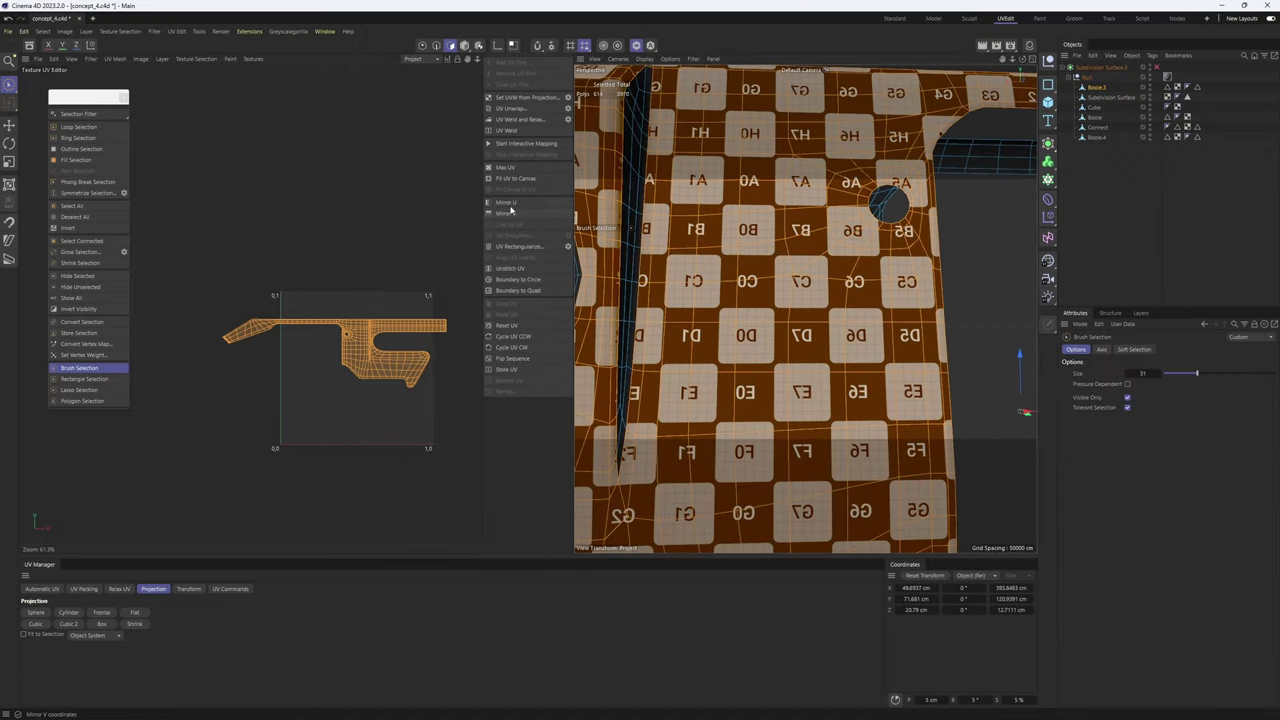
left_click(508, 203)
scroll(740, 350, "down", 5)
middle_click_drag(622, 412, 776, 329, "alt")
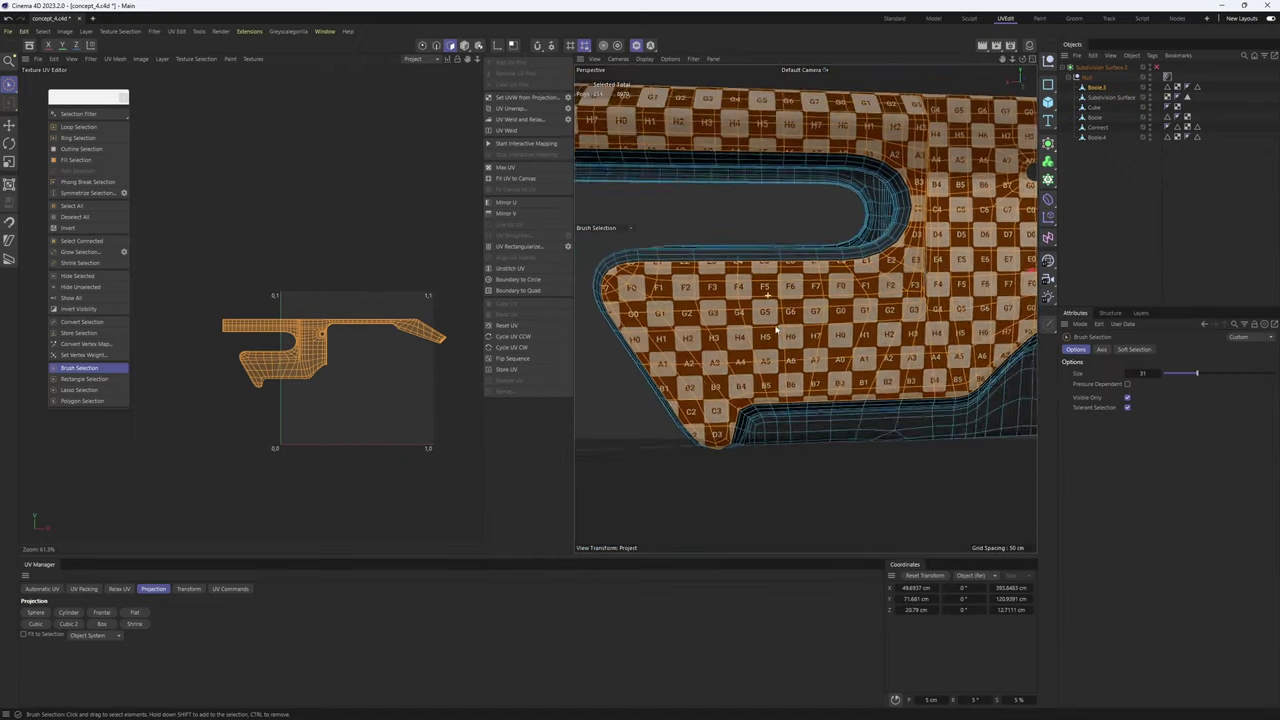
left_click_drag(776, 330, 795, 326, "alt")
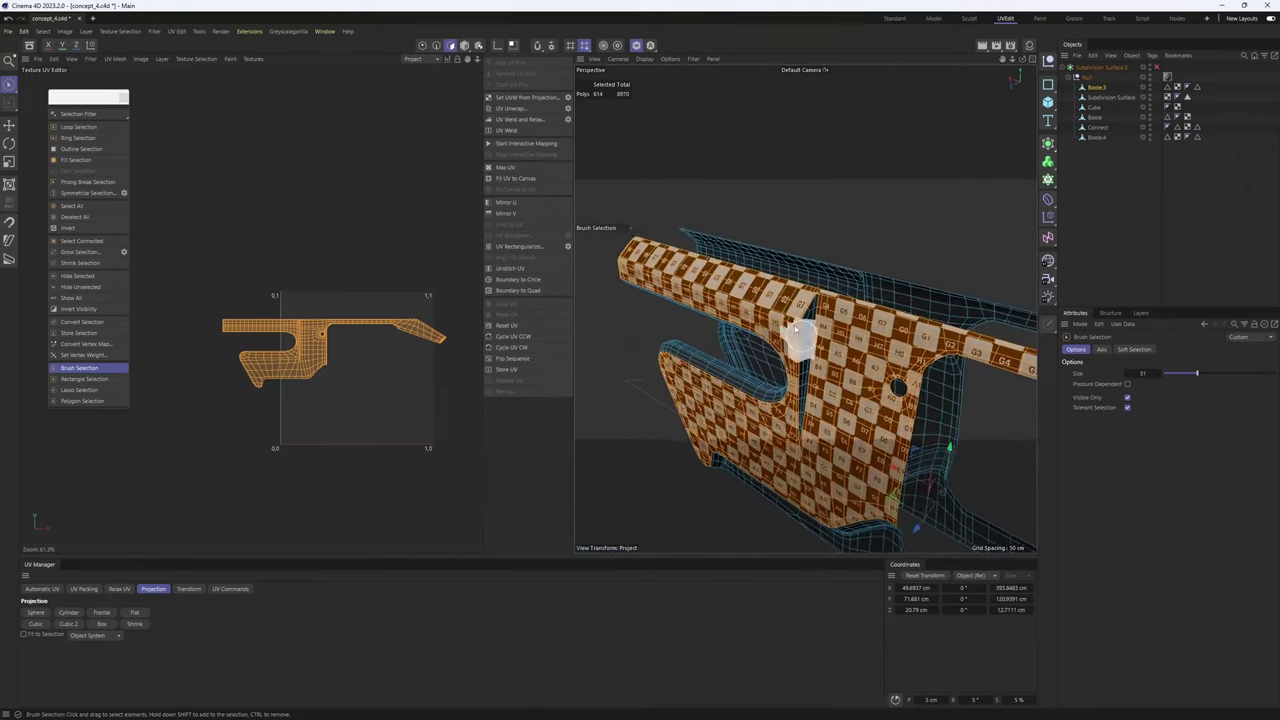
scroll(795, 328, "up", 5)
middle_click_drag(757, 293, 825, 326, "alt")
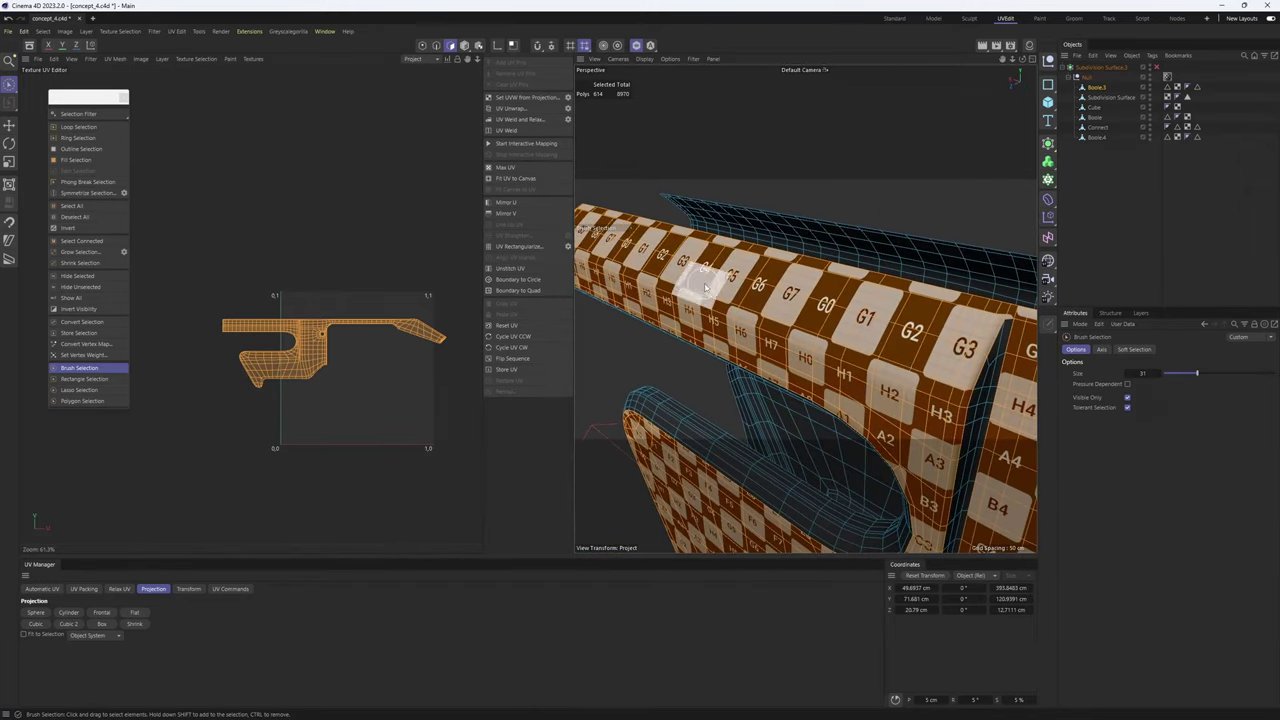
- Brush-select a strip of upper rail faces to locate them in the UV island, and reselect the whole side face
mouse_move(752, 299)
left_mouse_down()
mouse_move(908, 343)
mouse_move(892, 387)
left_mouse_up()
scroll(915, 345, "down", 3)
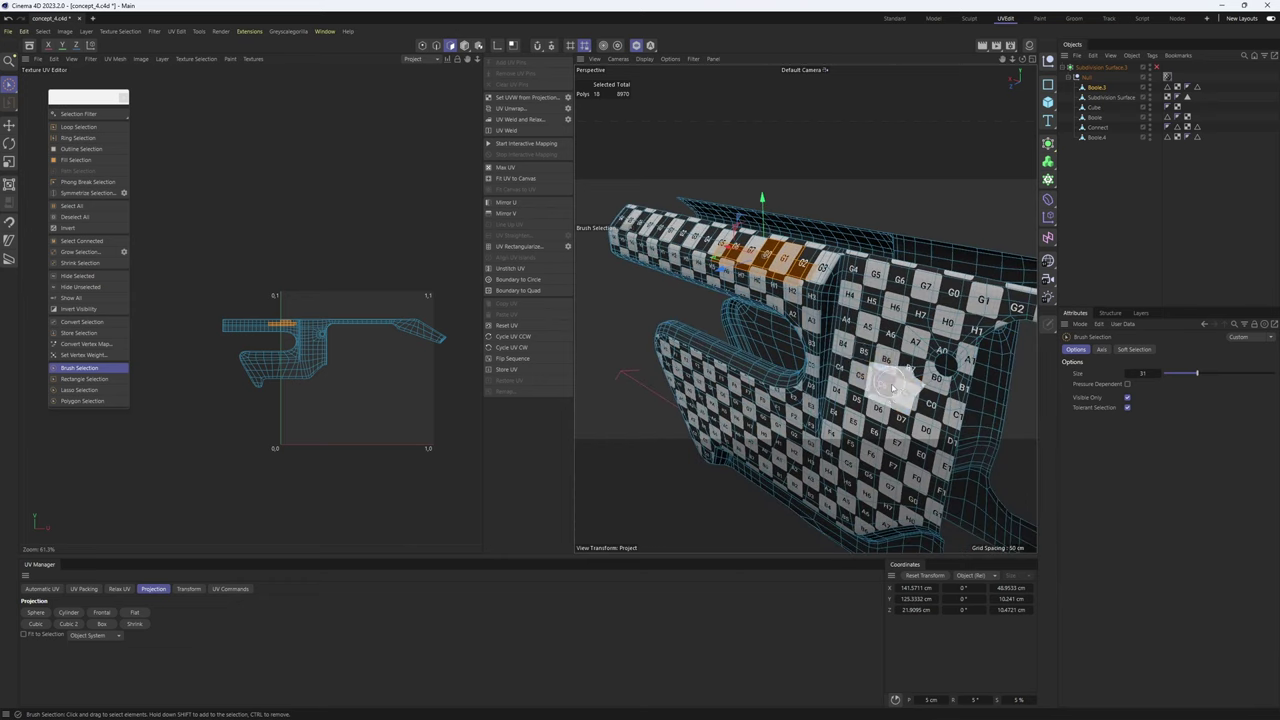
key("ctrl+a")
scroll(366, 329, "up", 8)
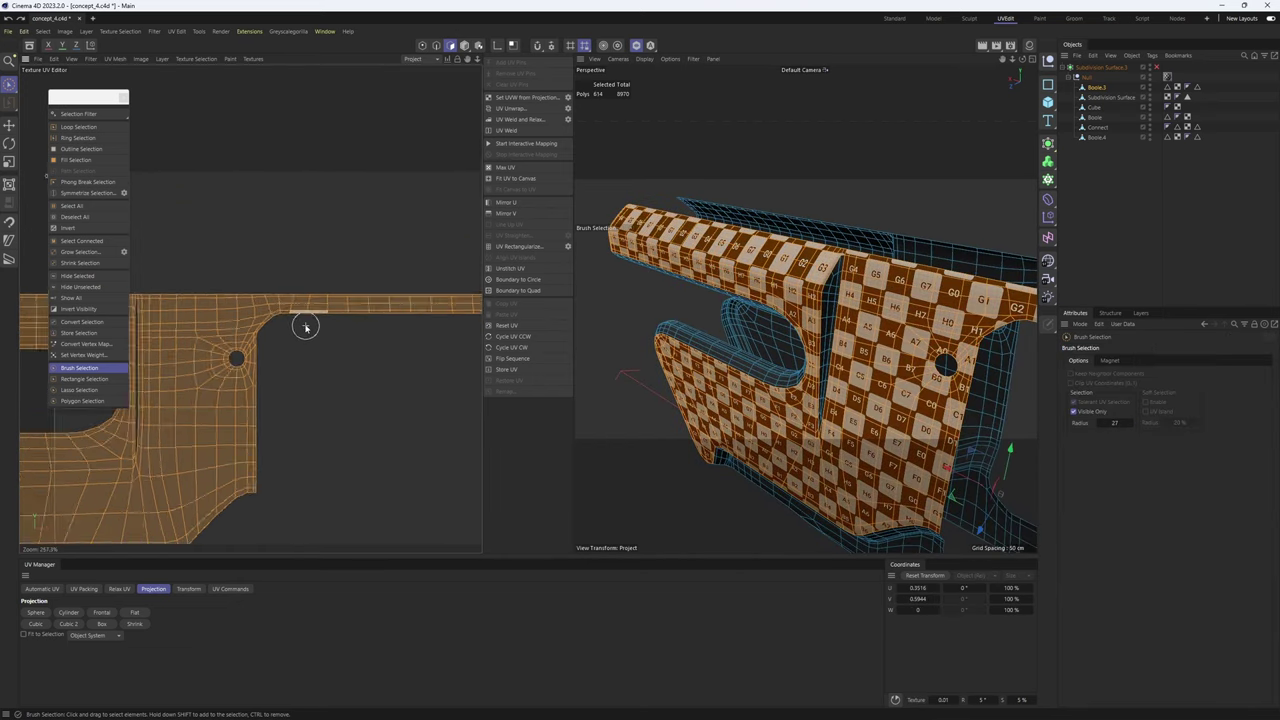
middle_click_drag(305, 327, 426, 309, "alt")
scroll(250, 318, "up", 6)
scroll(312, 292, "down", 6)
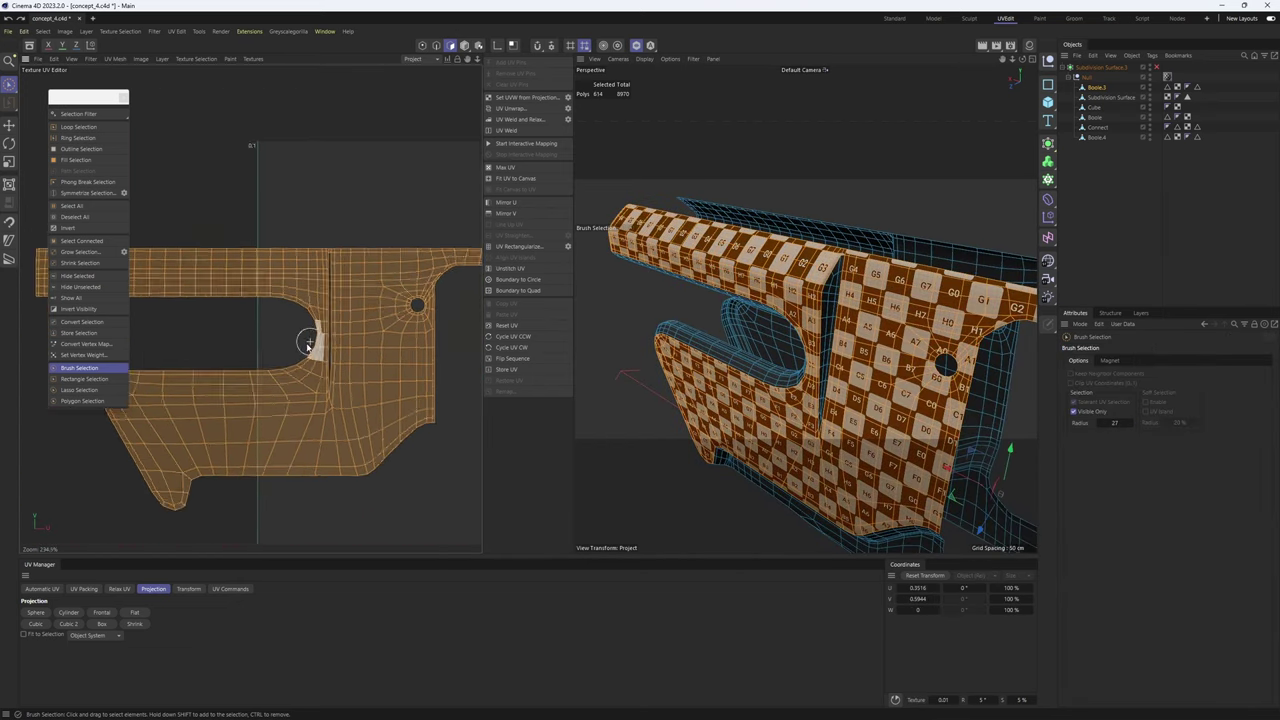
scroll(308, 343, "down", 3)
- Try relaxing the outer side face's UVs with LSCM without pinned points, and undo the relax
left_click(119, 588)
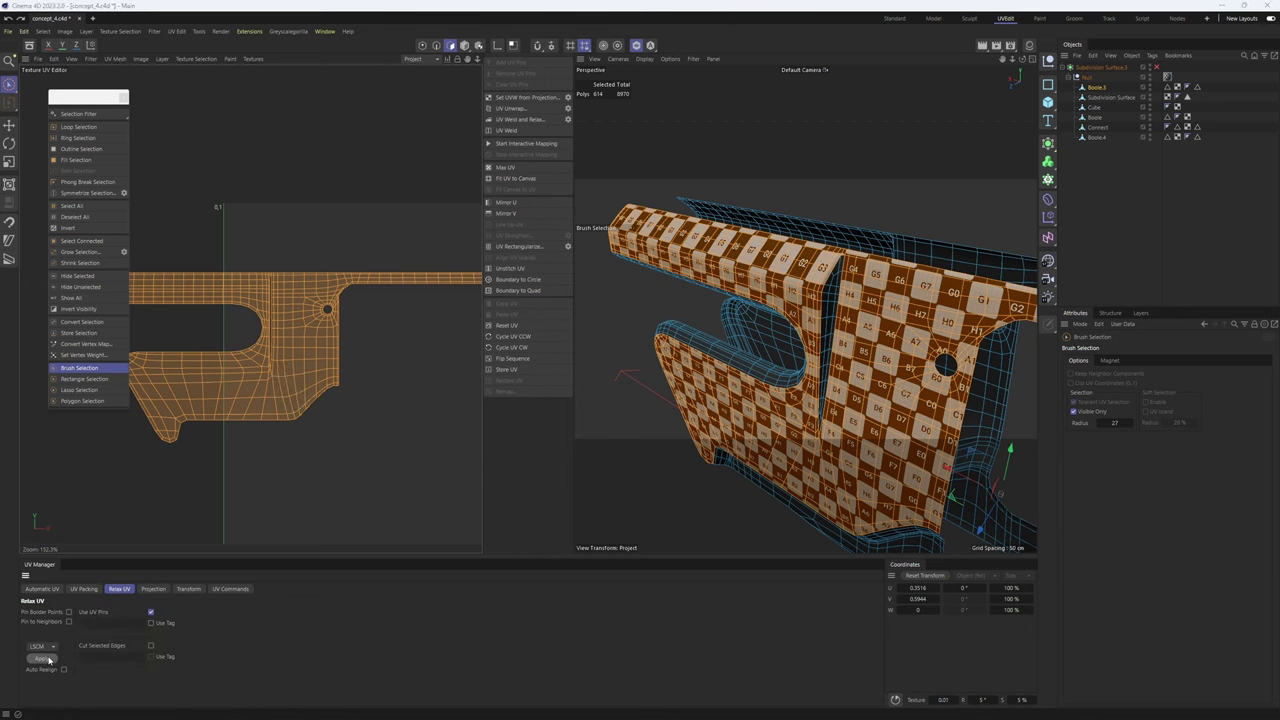
left_click(48, 659)
middle_click_drag(308, 314, 272, 376, "alt")
scroll(308, 314, "down", 3)
key("ctrl+z")
- Select the continuous upper border edges of the side face's UV island, out to the sloped end
key("Return")
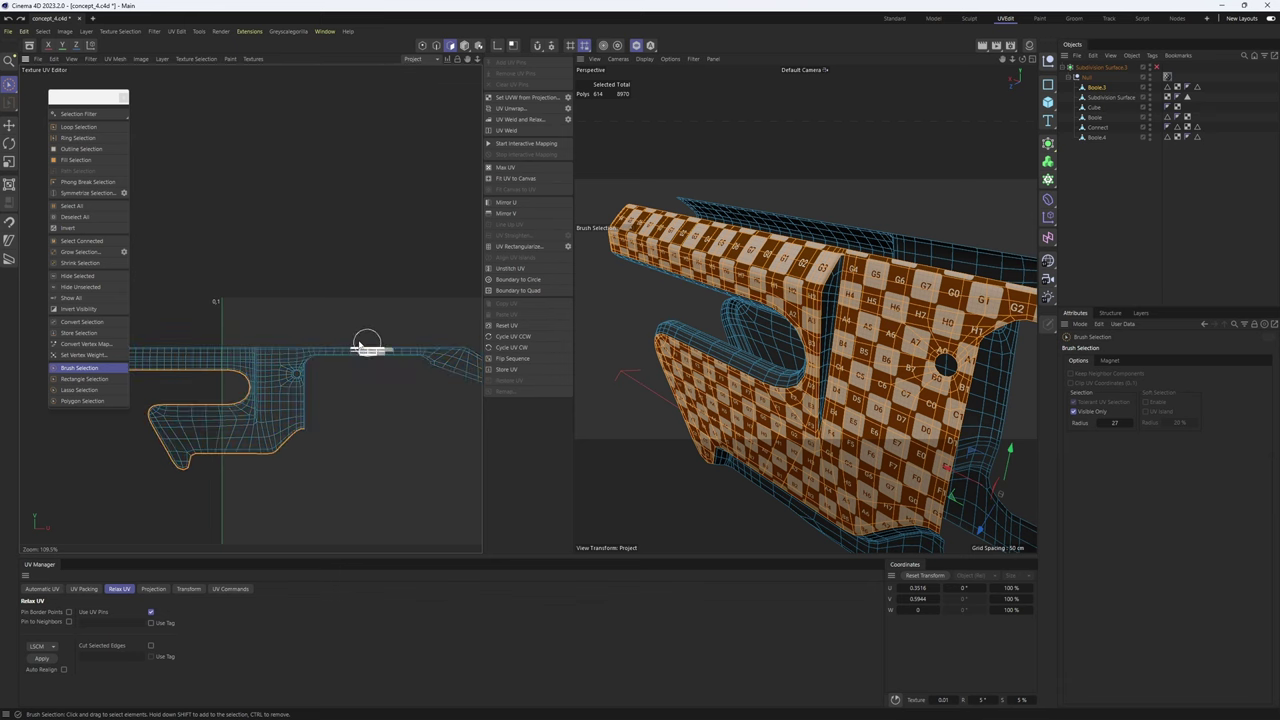
key("e")
scroll(264, 343, "up", 7)
left_click(262, 360)
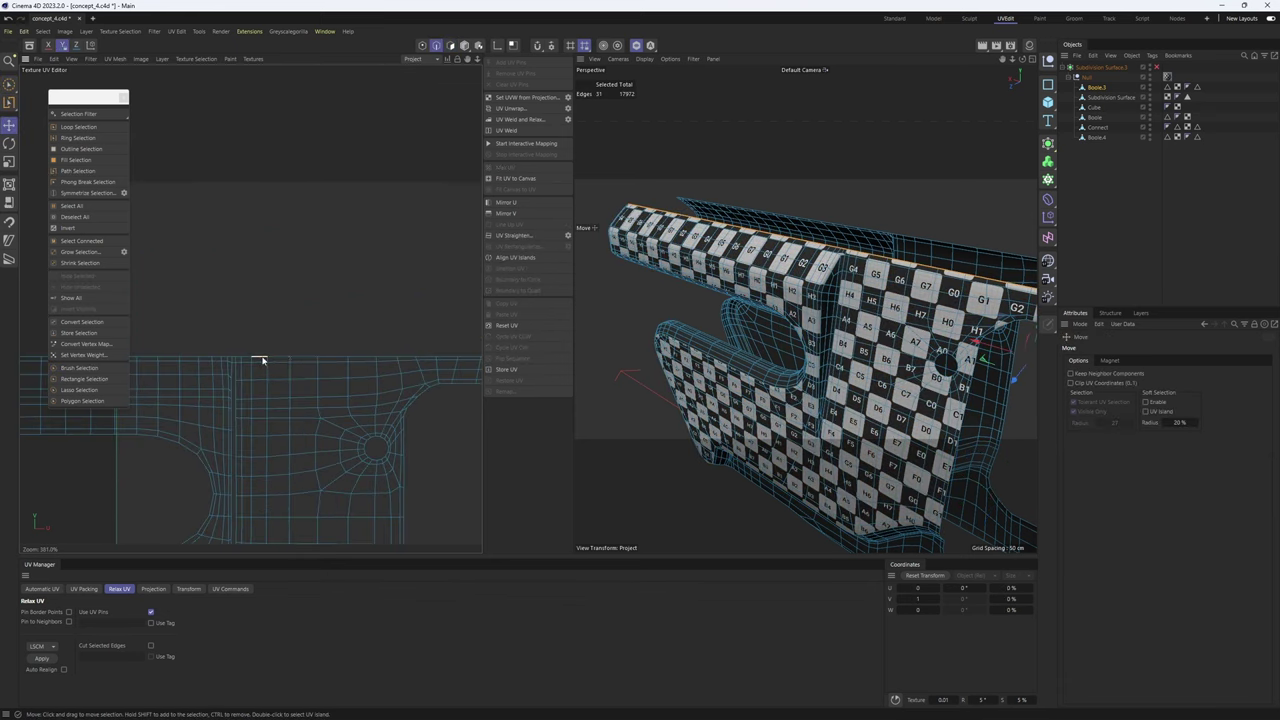
scroll(318, 346, "down", 2)
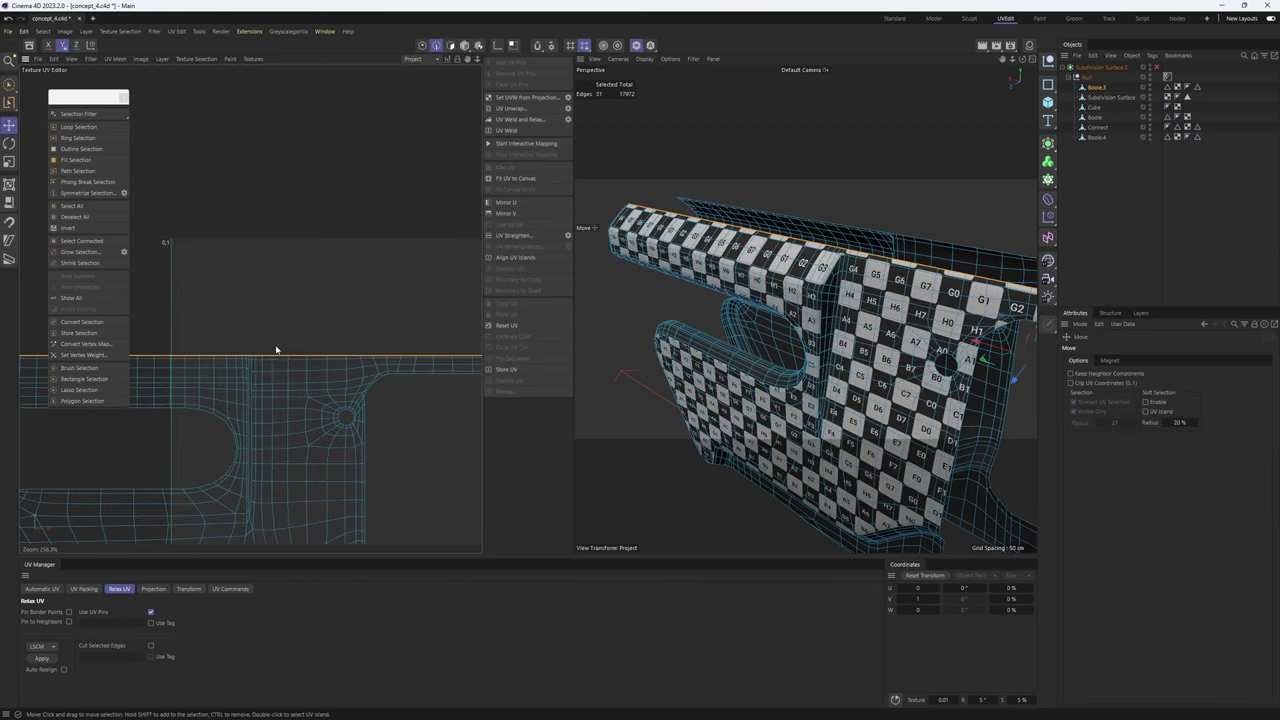
scroll(348, 353, "down", 3)
middle_click_drag(348, 353, 134, 347, "alt")
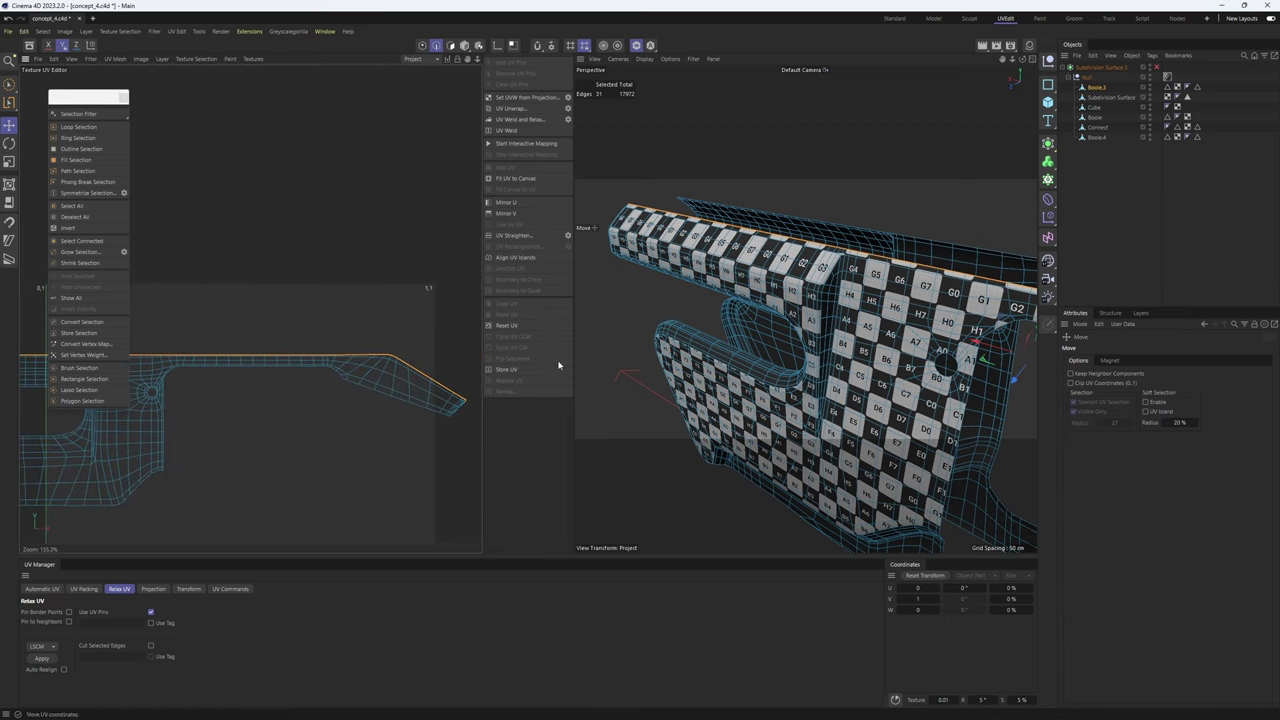
scroll(430, 358, "up", 4)
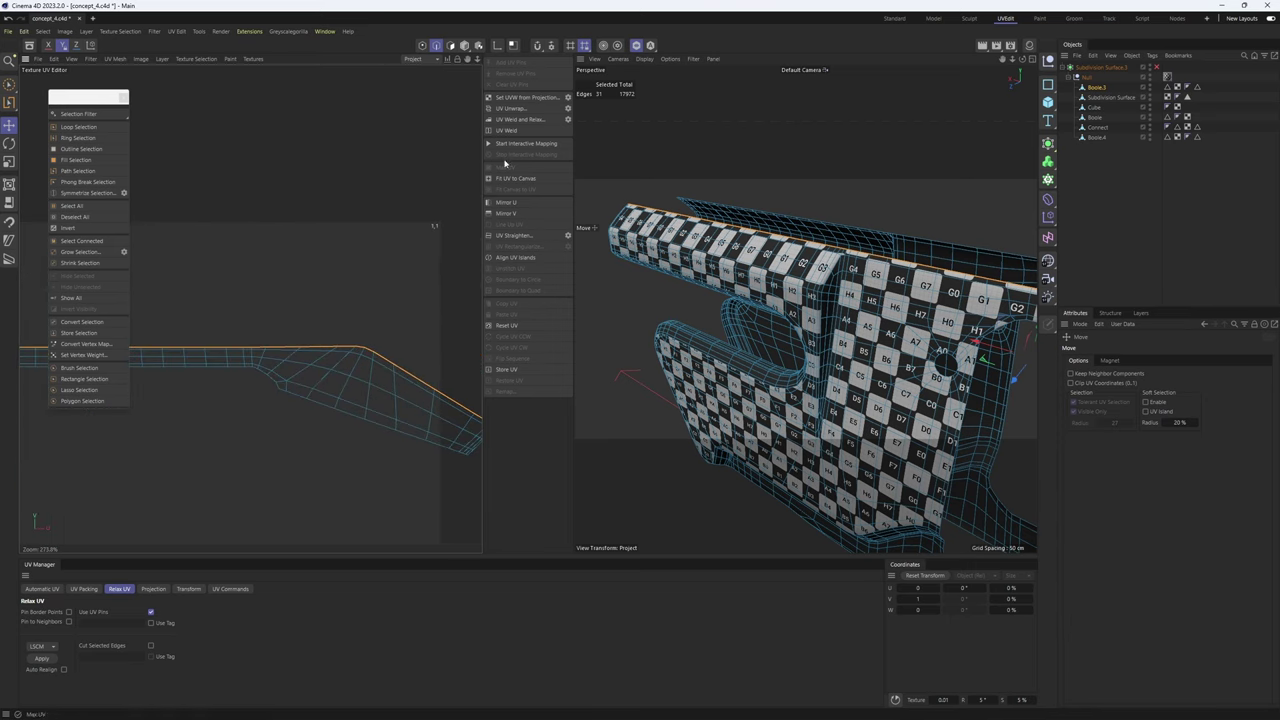
- Convert the selected upper border edges to points and add UV pins to them
left_click(424, 46, "ctrl")
scroll(372, 172, "down", 3)
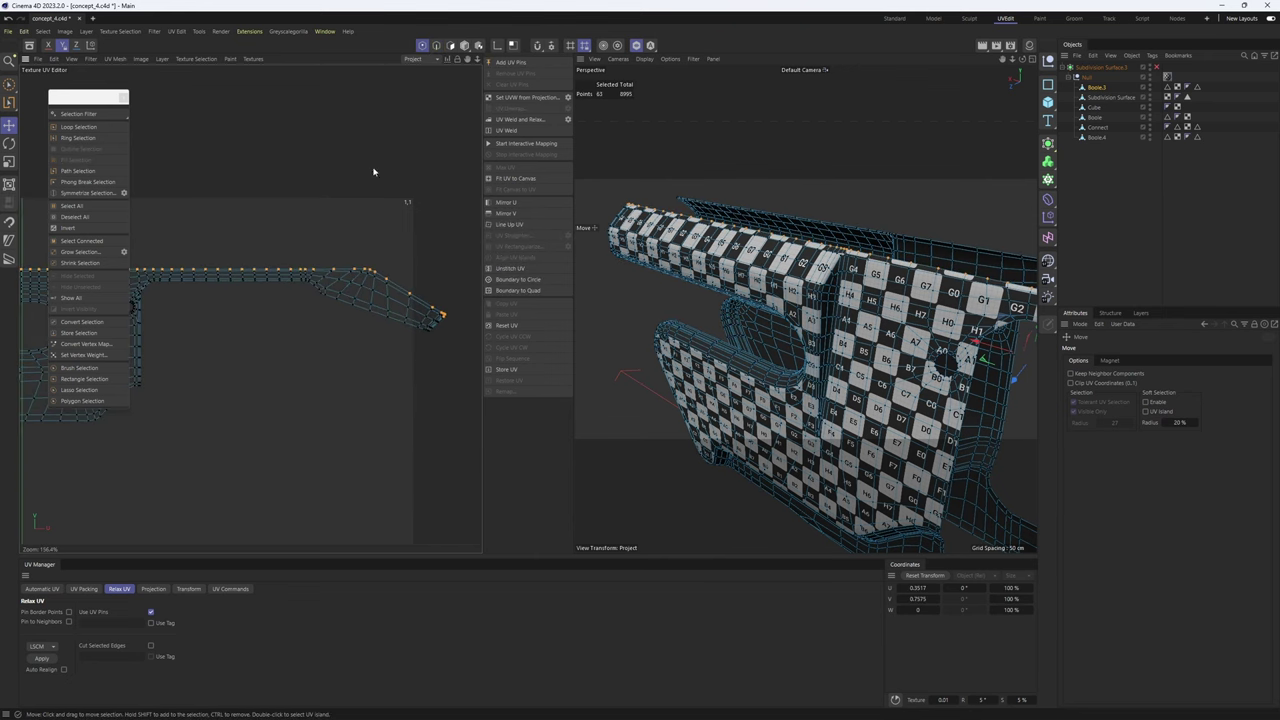
middle_click_drag(374, 171, 444, 224, "alt")
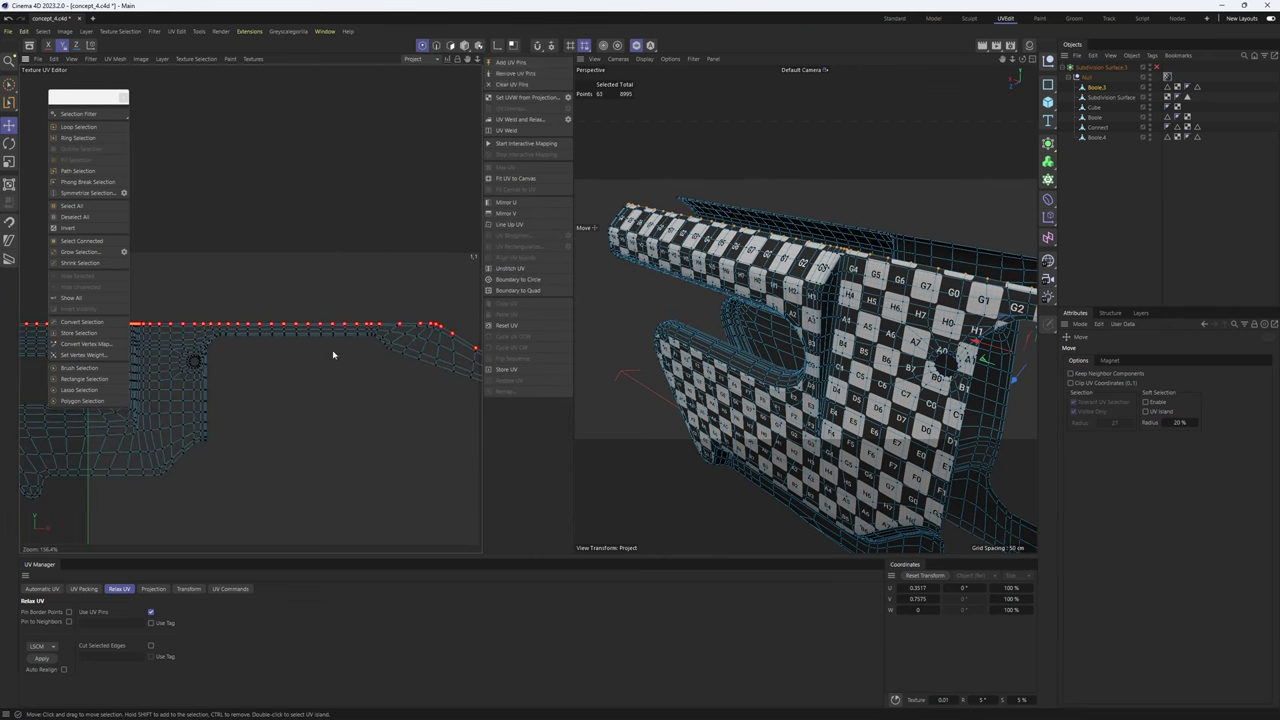
- Relax all the side face polygons with LSCM, using the UV pins along the upper border
key("Return")
scroll(166, 538, "down", 2)
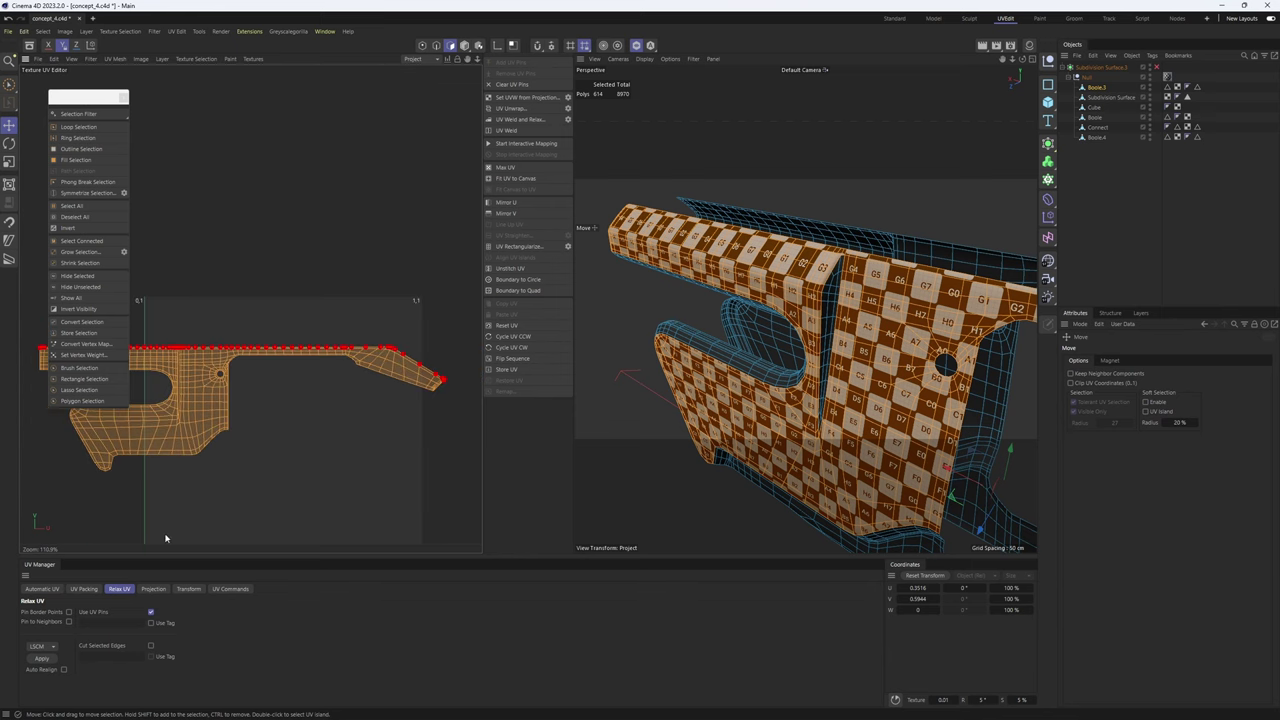
left_click(44, 661)
scroll(300, 345, "up", 4)
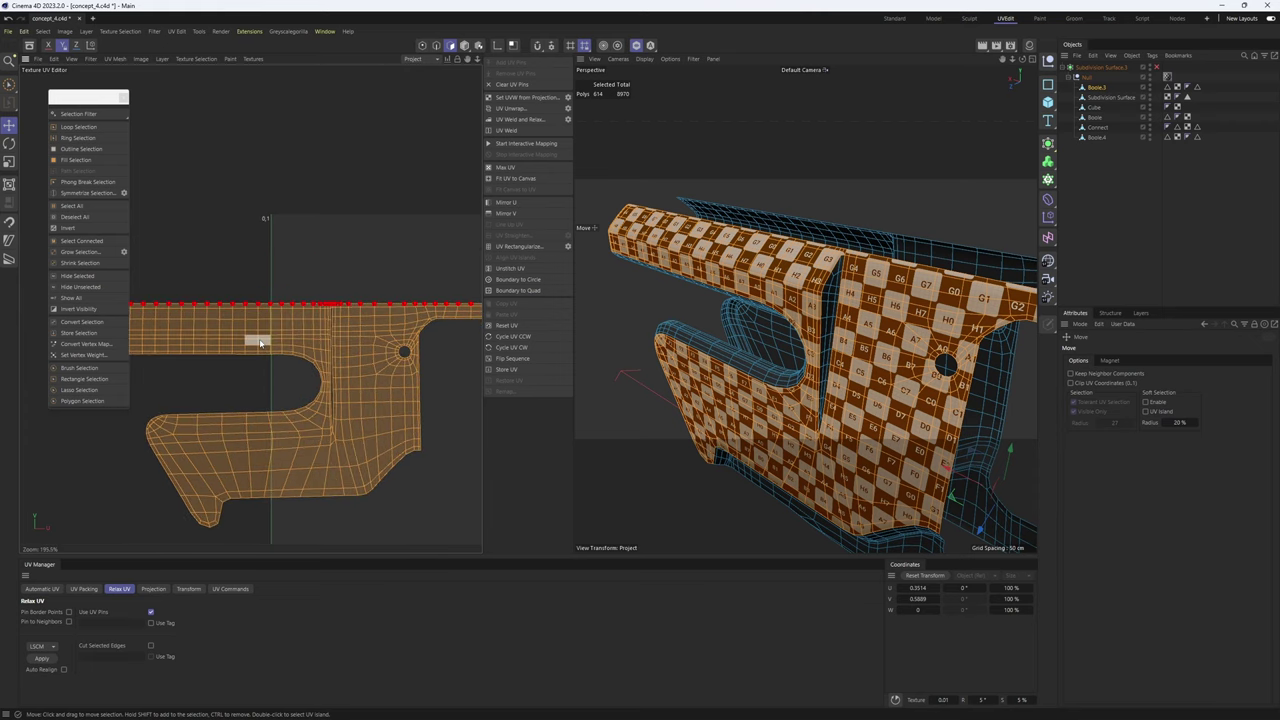
- Check the relaxed side face's checker pattern around the slot and hole, and hide the selected polygons
left_click_drag(790, 340, 889, 317, "alt")
middle_click_drag(889, 317, 782, 326, "alt")
left_click_drag(782, 326, 780, 299, "alt")
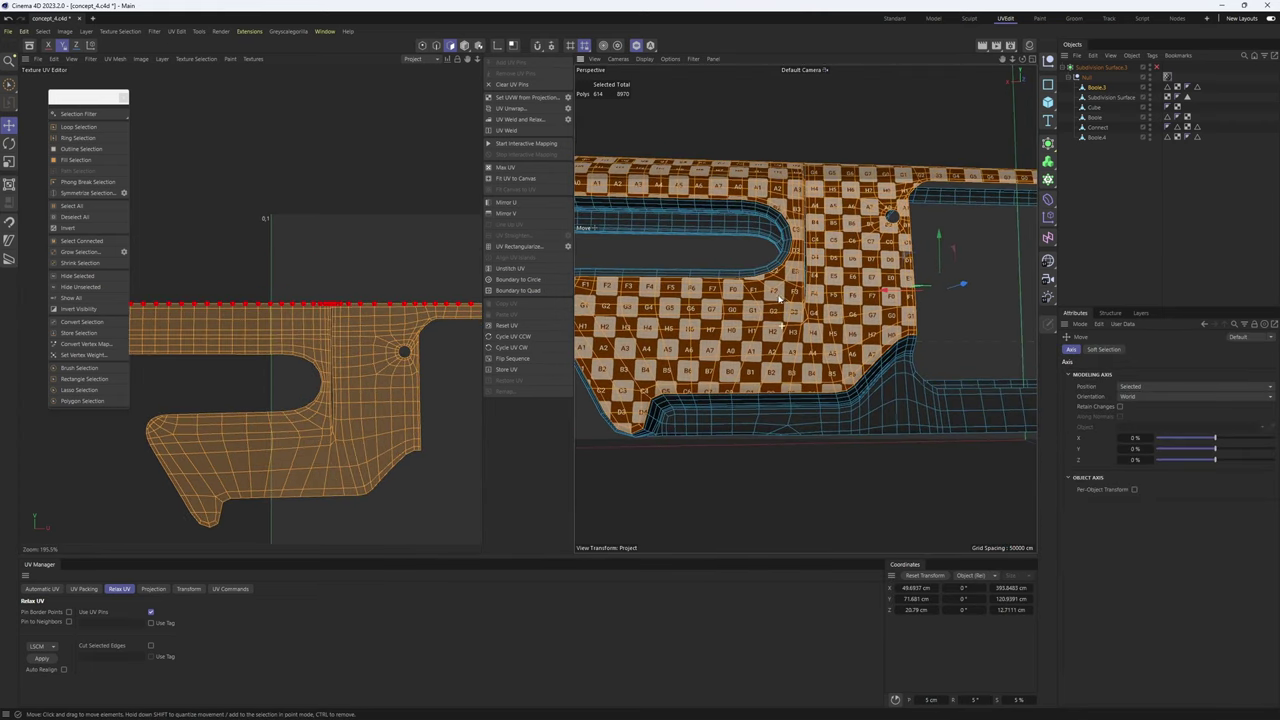
scroll(780, 298, "up", 6)
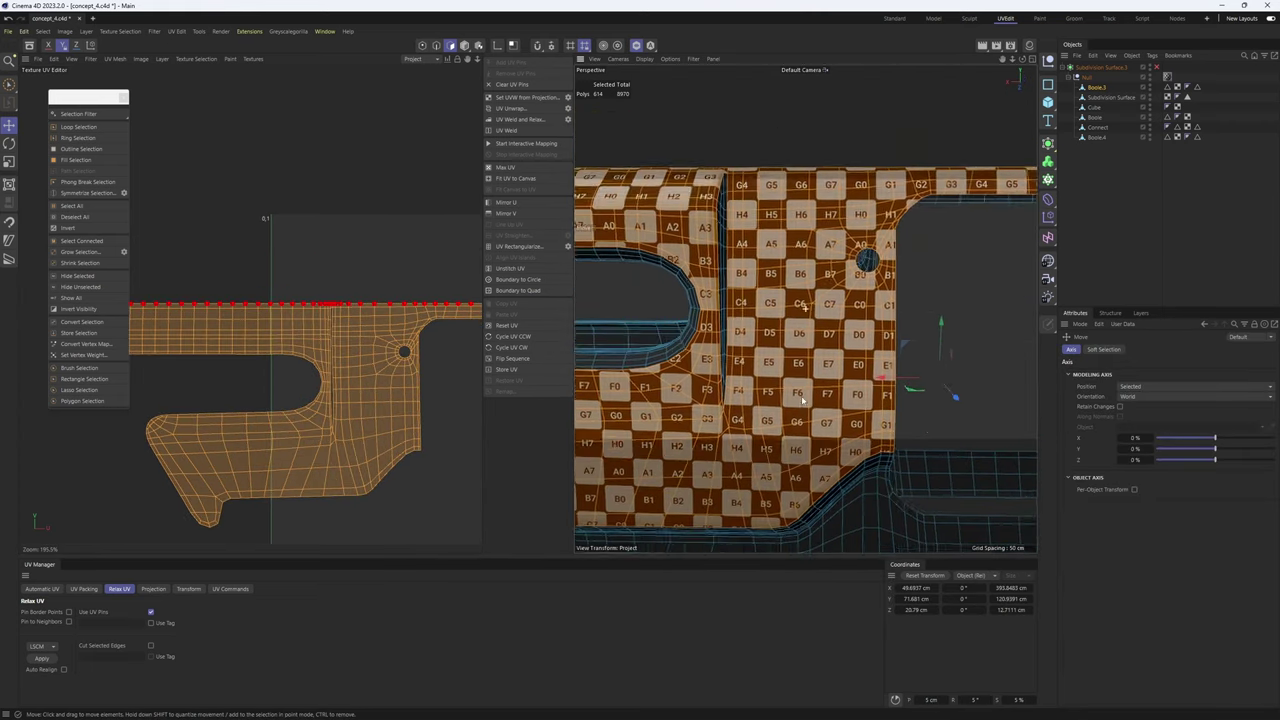
scroll(802, 399, "down", 5)
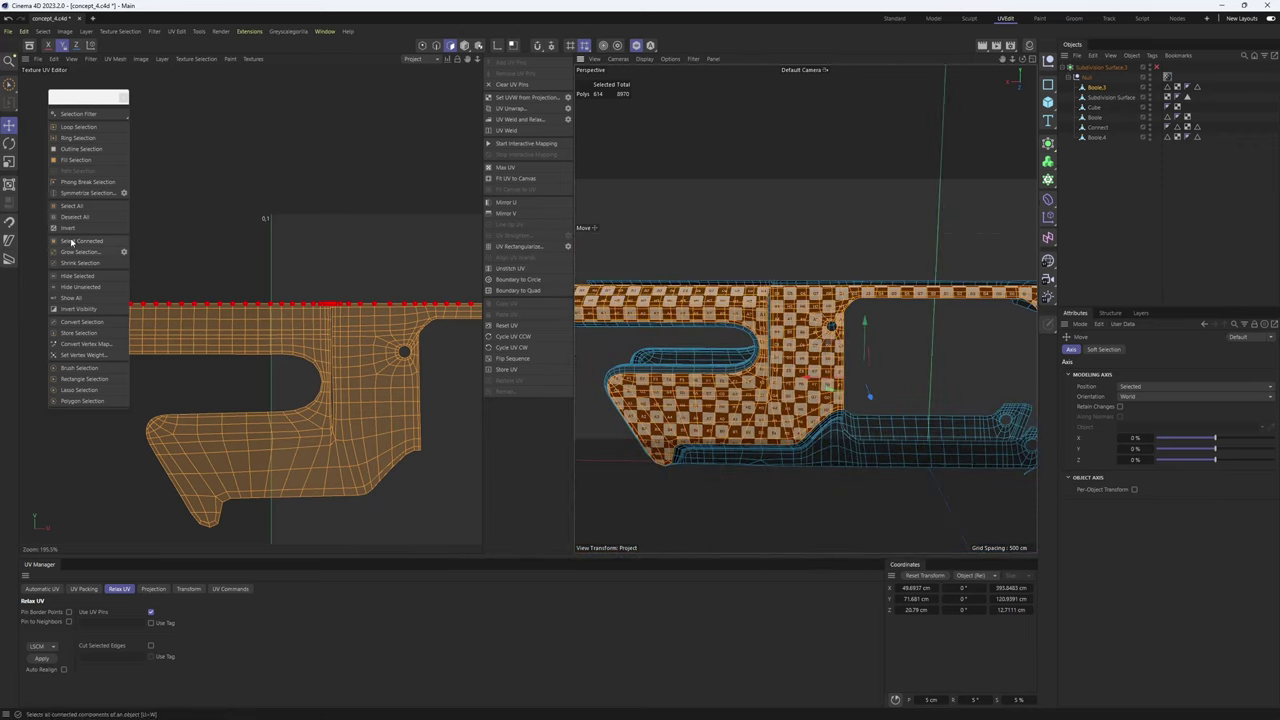
left_click(77, 278)
mouse_move(714, 357)
left_mouse_down("alt")
mouse_move(794, 340)
mouse_move(737, 363)
left_mouse_up("alt")
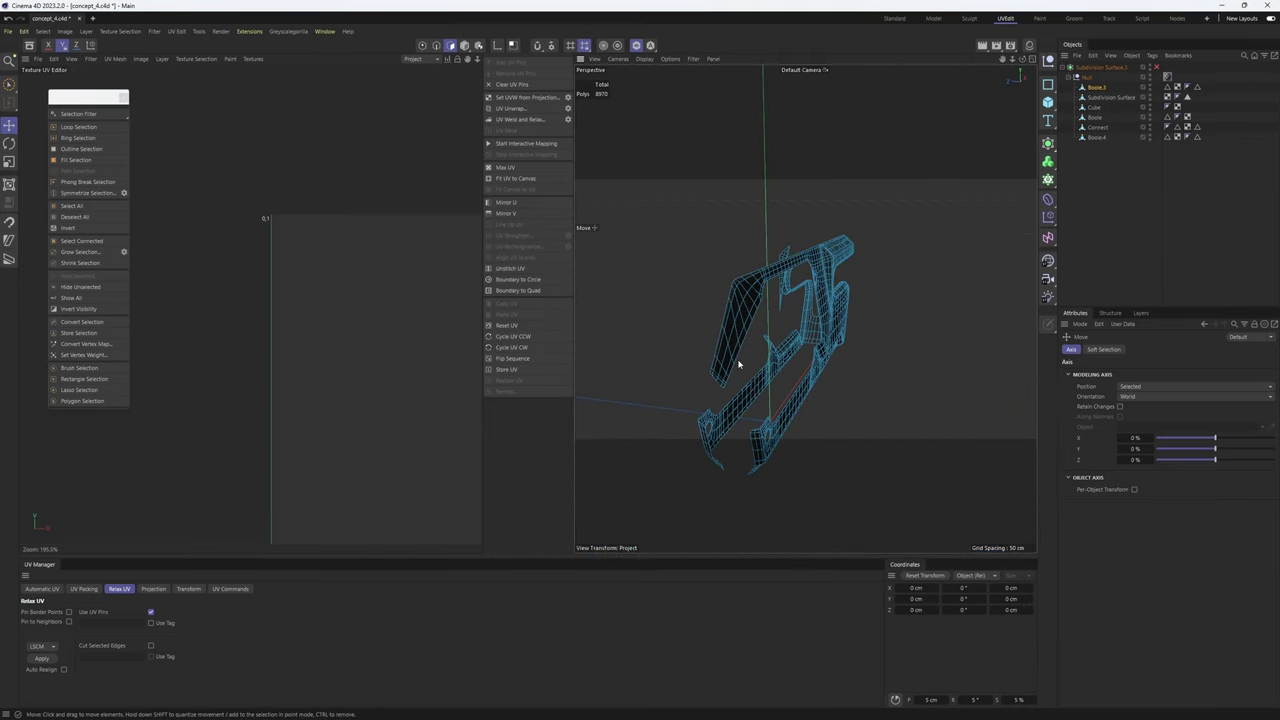
- Select the edge loop that borders the opposite outer side face around the slot and lower body
key("Return")
left_click_drag(775, 321, 809, 351, "alt")
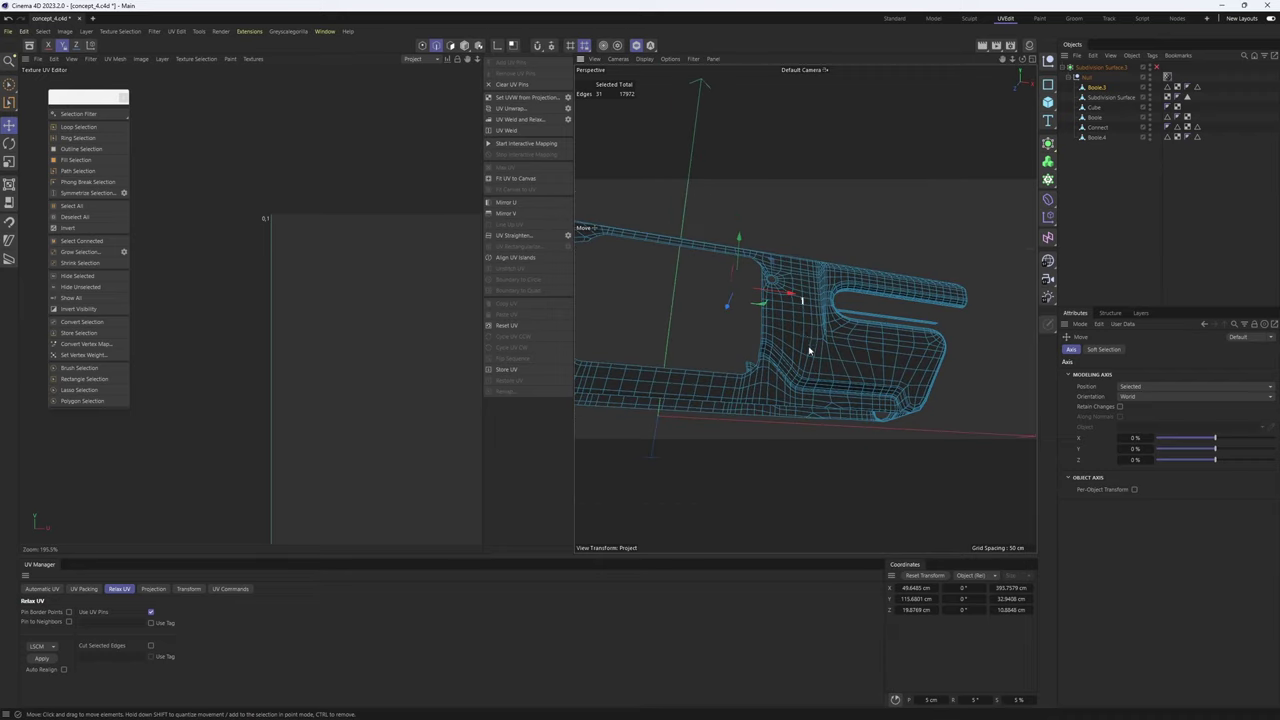
right_click_drag(786, 373, 846, 384, "alt")
left_click_drag(794, 331, 650, 350, "alt")
right_click_drag(868, 257, 950, 245, "alt")
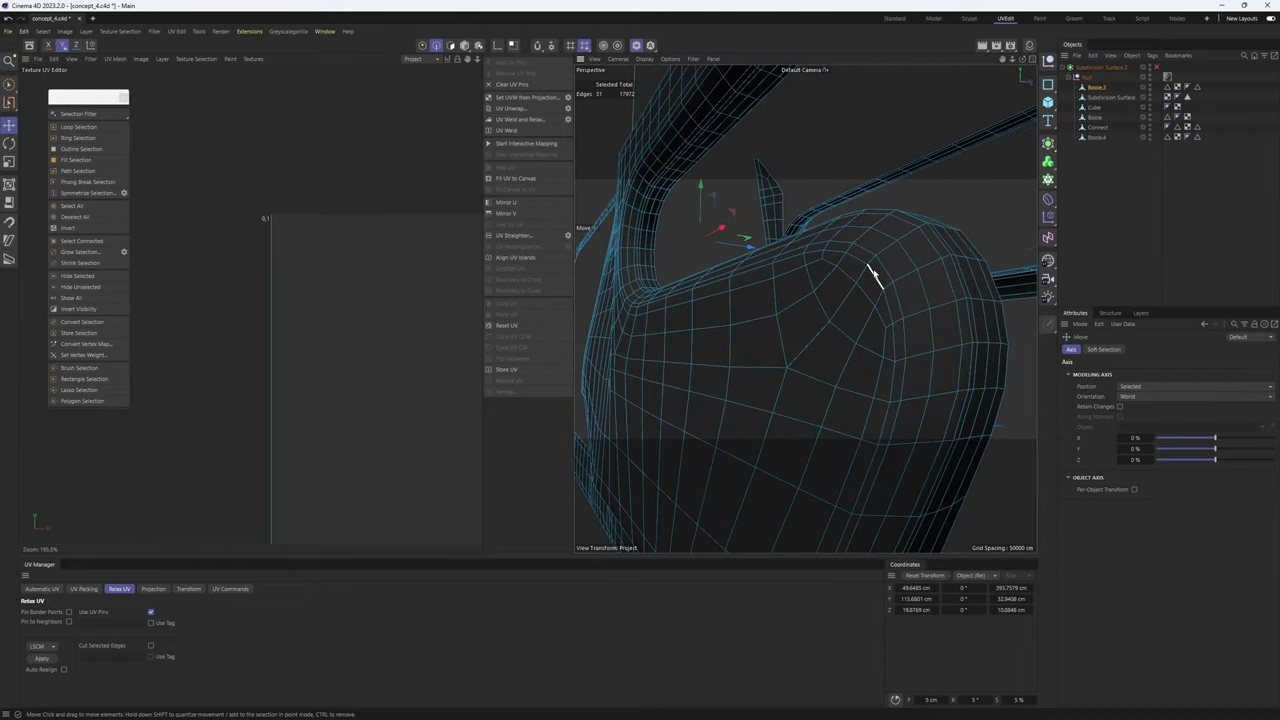
double_click(874, 272)
left_click_drag(872, 270, 855, 343, "alt")
right_click_drag(855, 343, 814, 340, "alt")
left_click_drag(814, 340, 863, 331, "alt")
right_click_drag(863, 331, 854, 326, "alt")
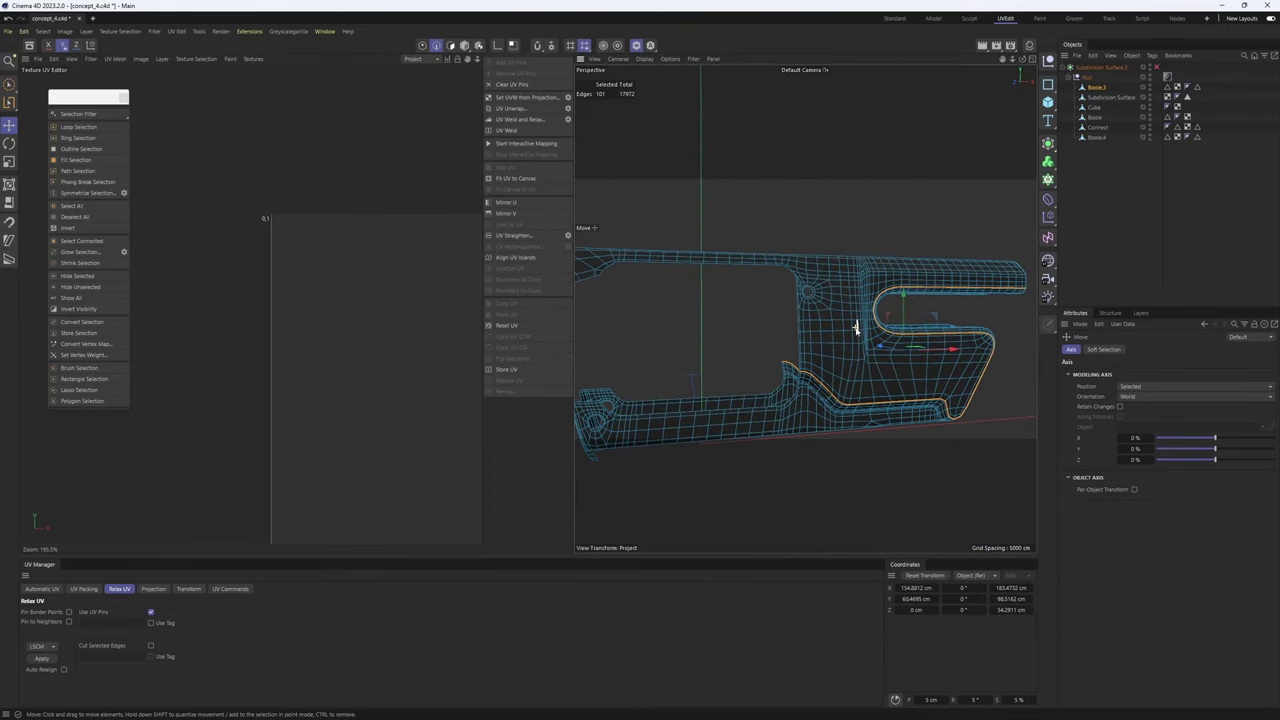
- Select all polygons of the opposite outer side face inside the edge loop with Fill Selection
key("u")
key("u")
key("f")
left_click(829, 363)
left_click_drag(858, 350, 878, 343, "alt")
right_click_drag(878, 343, 838, 314, "alt")
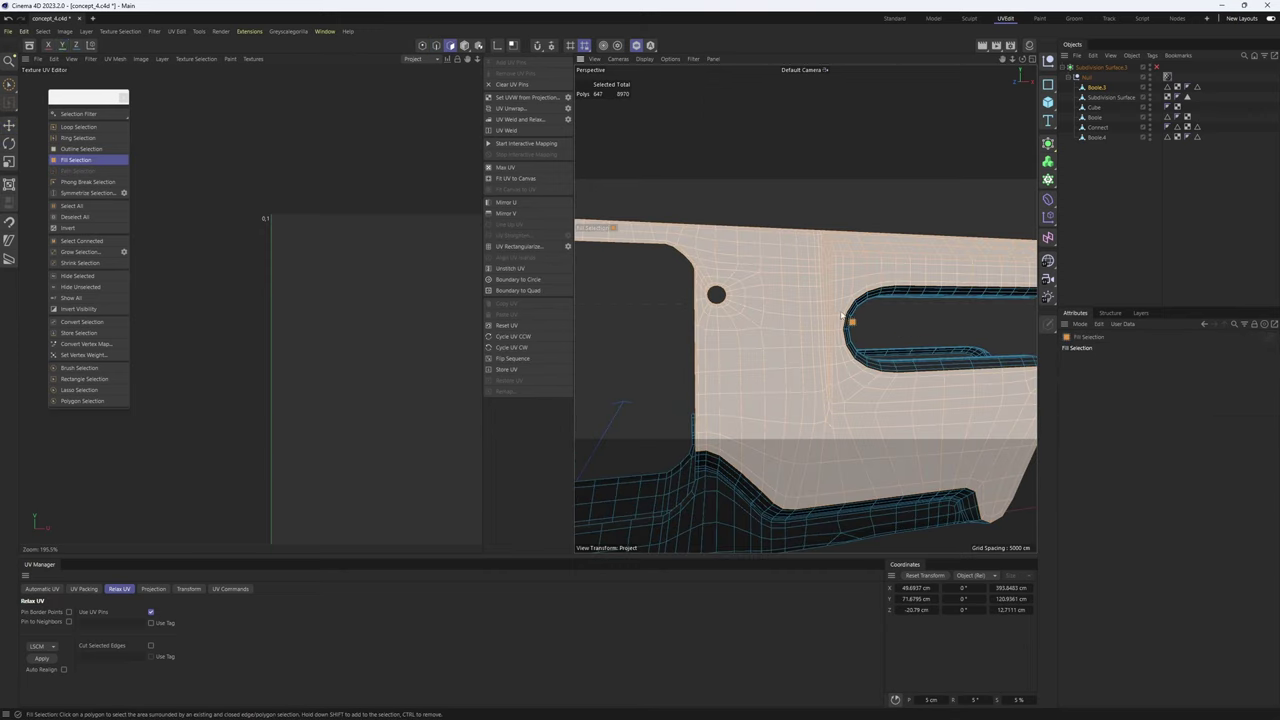
- Remove the upper narrow faces of the vertical step beside the slot from the selection with Brush Selection
key("space")
left_click_drag(820, 286, 868, 297, "alt")
scroll(831, 240, "up", 3)
left_click_drag(831, 249, 875, 267, "alt")
middle_click_drag(840, 250, 831, 245)
scroll(831, 245, "up", 4)
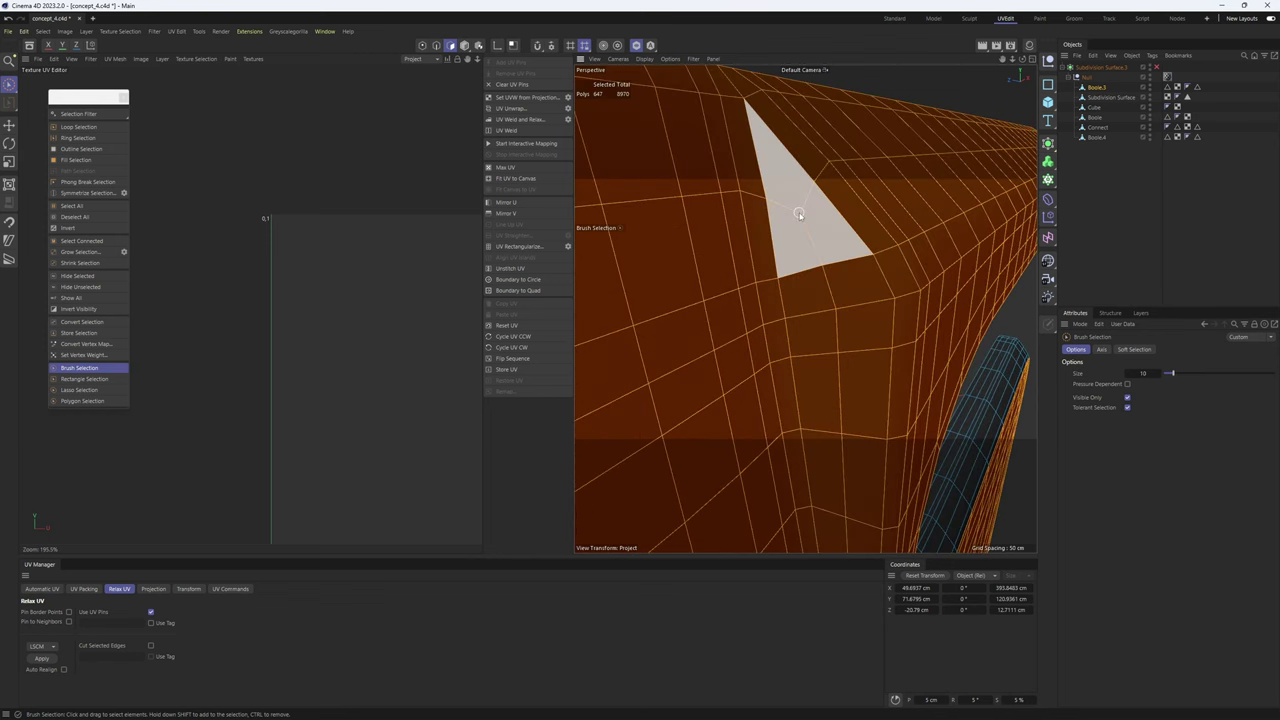
mouse_move(799, 214)
left_mouse_down("ctrl")
mouse_move(823, 277)
mouse_move(777, 234)
mouse_move(780, 280)
mouse_move(803, 357)
mouse_move(829, 383)
left_mouse_up("ctrl")
middle_click_drag(829, 383, 806, 300, "alt")
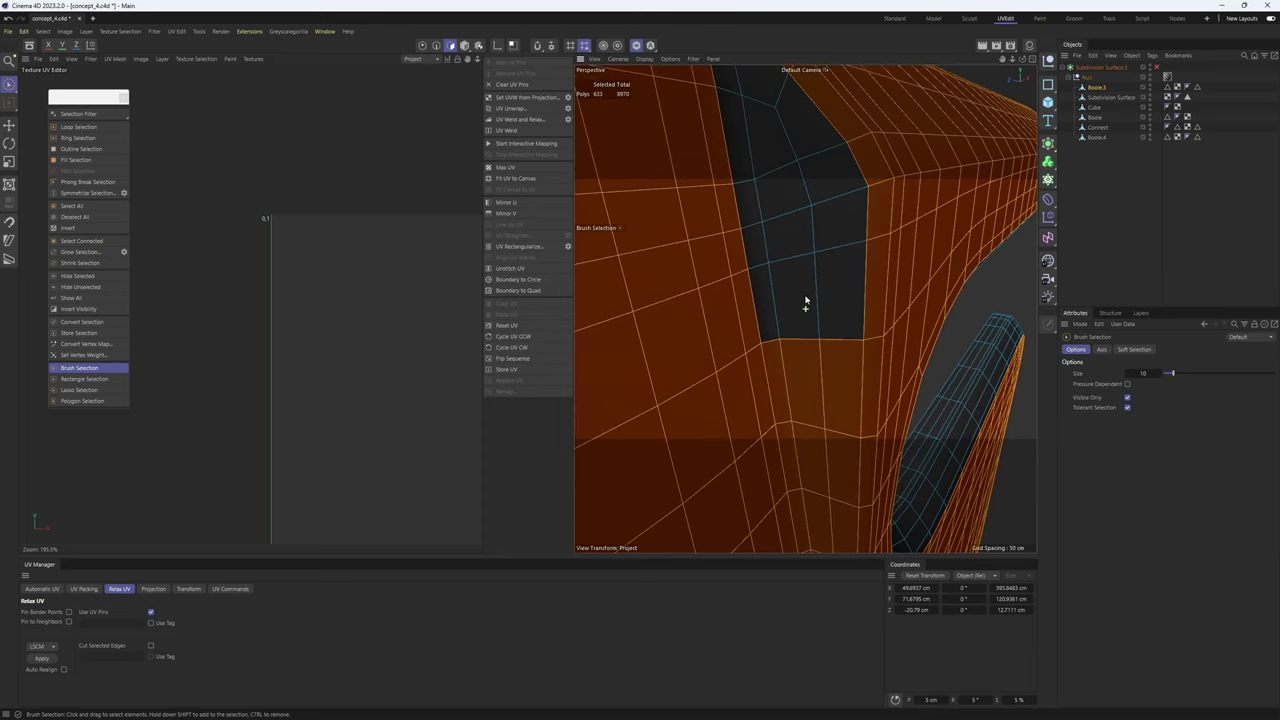
- Deselect the remaining narrow faces down to the tapered lower end of the vertical step
mouse_move(806, 296)
left_mouse_down("alt")
mouse_move(717, 274)
mouse_move(806, 287)
mouse_move(789, 246)
mouse_move(766, 289)
mouse_move(811, 354)
mouse_move(778, 388)
left_mouse_up("alt")
mouse_move(808, 440)
left_mouse_down("alt")
mouse_move(831, 257)
mouse_move(809, 246)
mouse_move(826, 271)
mouse_move(818, 410)
mouse_move(849, 277)
mouse_move(843, 323)
left_mouse_up("alt")
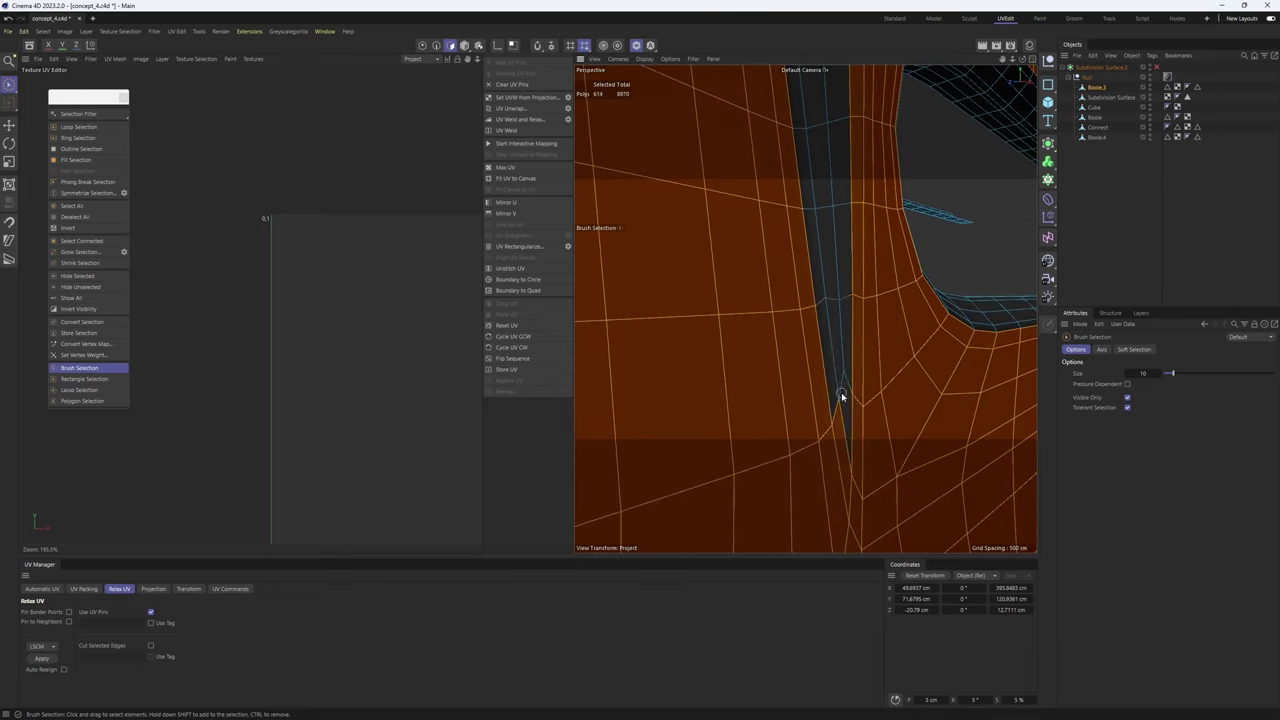
middle_click_drag(841, 413, 831, 343, "alt")
left_click_drag(830, 336, 791, 263, "alt")
middle_click_drag(791, 263, 808, 357, "alt")
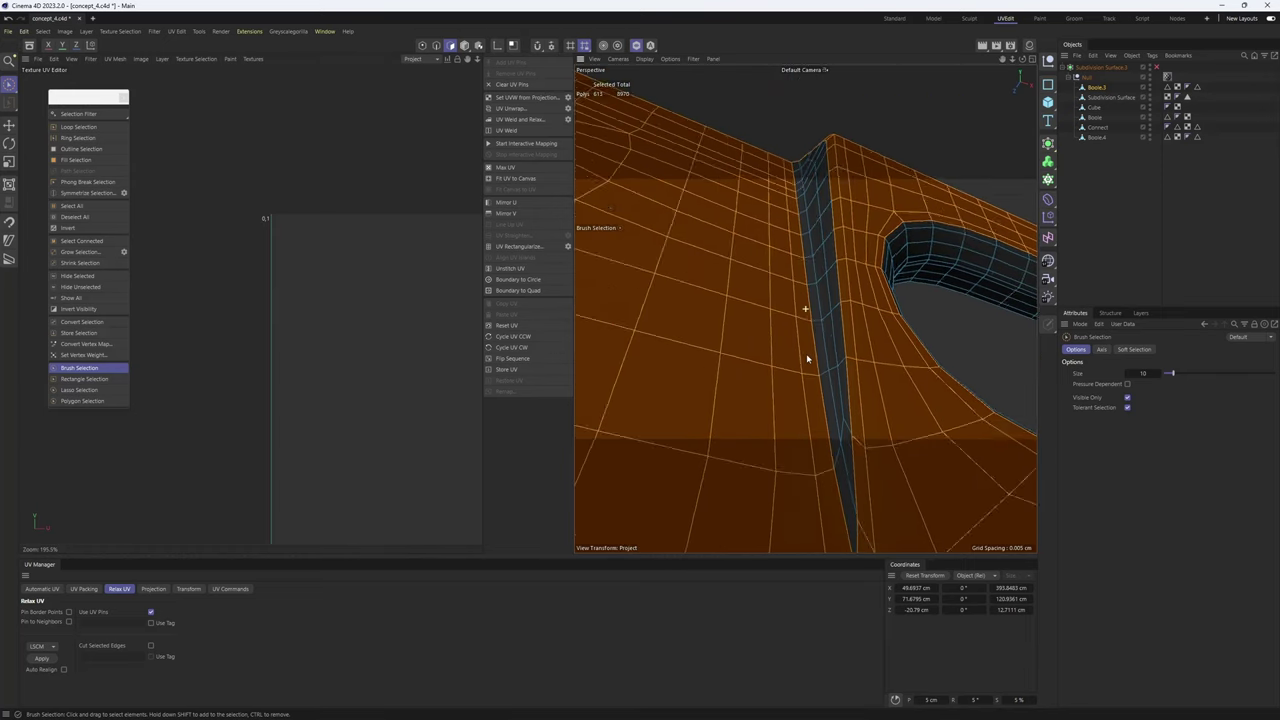
right_click_drag(822, 346, 771, 378, "alt")
left_click_drag(771, 378, 806, 386, "alt")
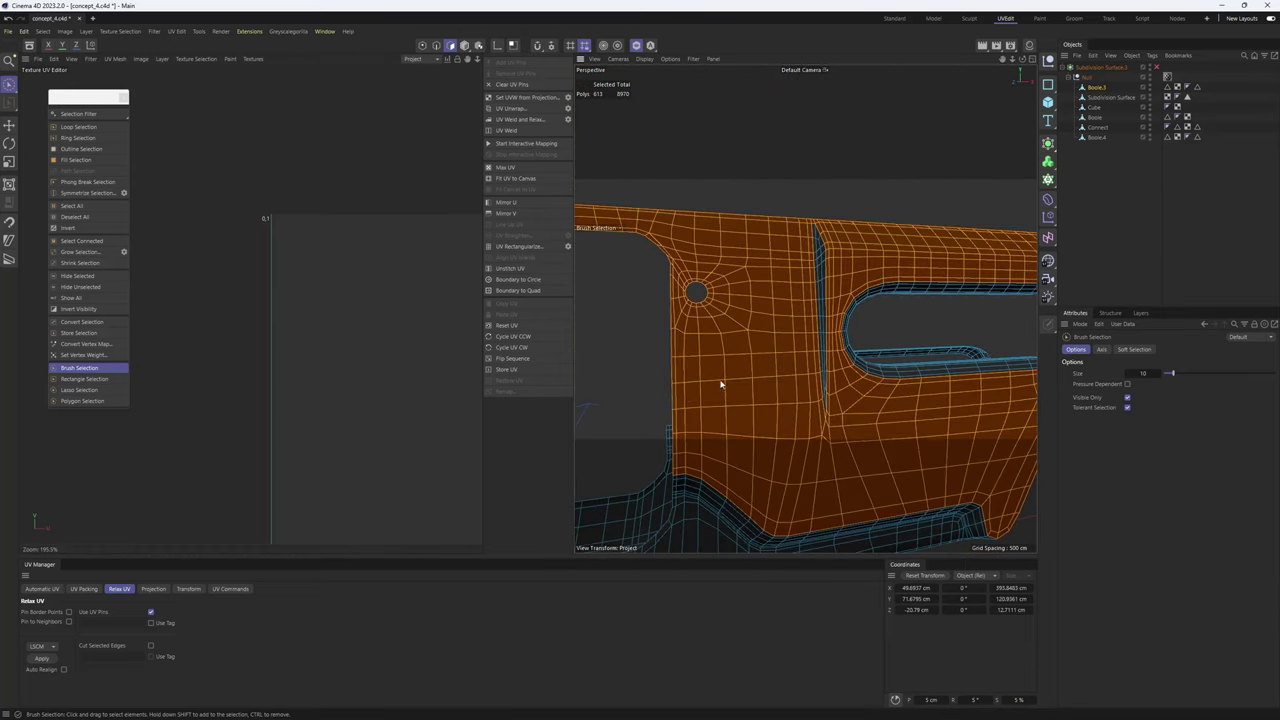
- Add the narrow faces of the vertical step back to the side face selection
left_click_drag(720, 383, 911, 263, "alt")
left_click_drag(818, 418, 802, 218, "shift")
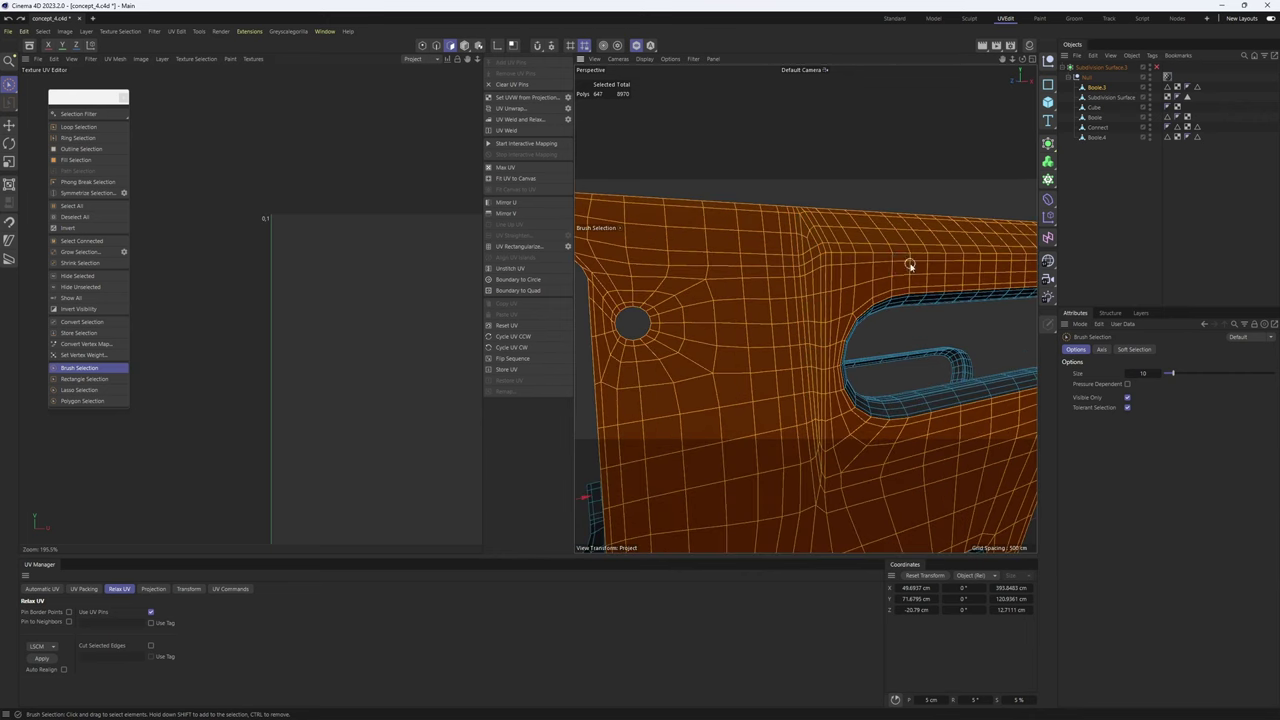
right_click_drag(867, 268, 803, 286, "alt")
- Apply a Frontal projection to the opposite outer side face from the Front view
middle_click(854, 315)
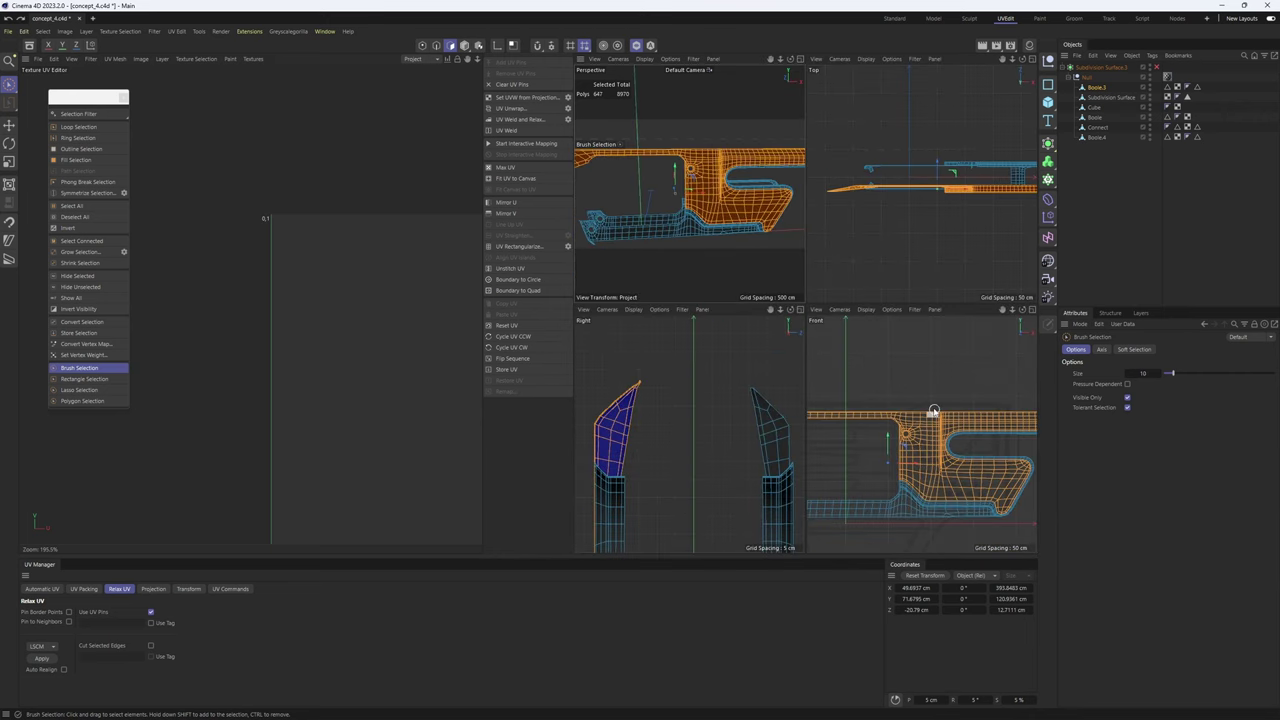
right_click_drag(932, 412, 920, 424, "alt")
middle_click_drag(920, 425, 939, 421, "alt")
left_click(153, 588)
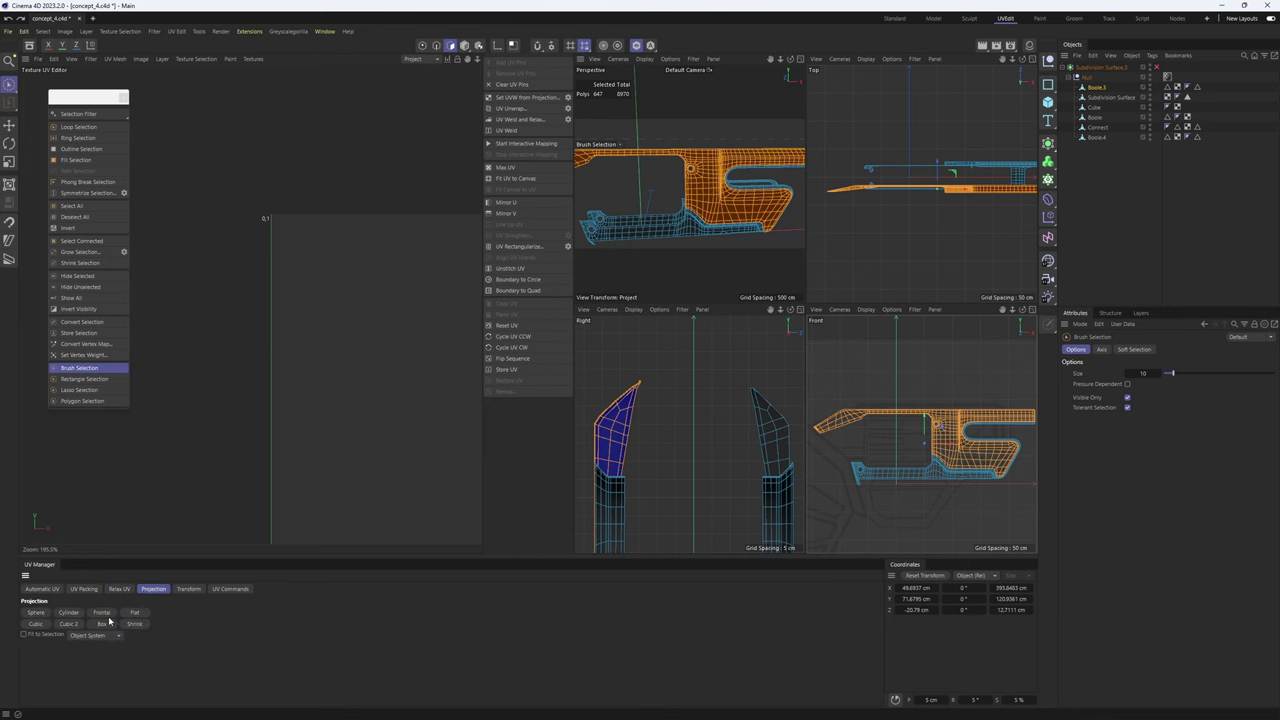
left_click(102, 613)
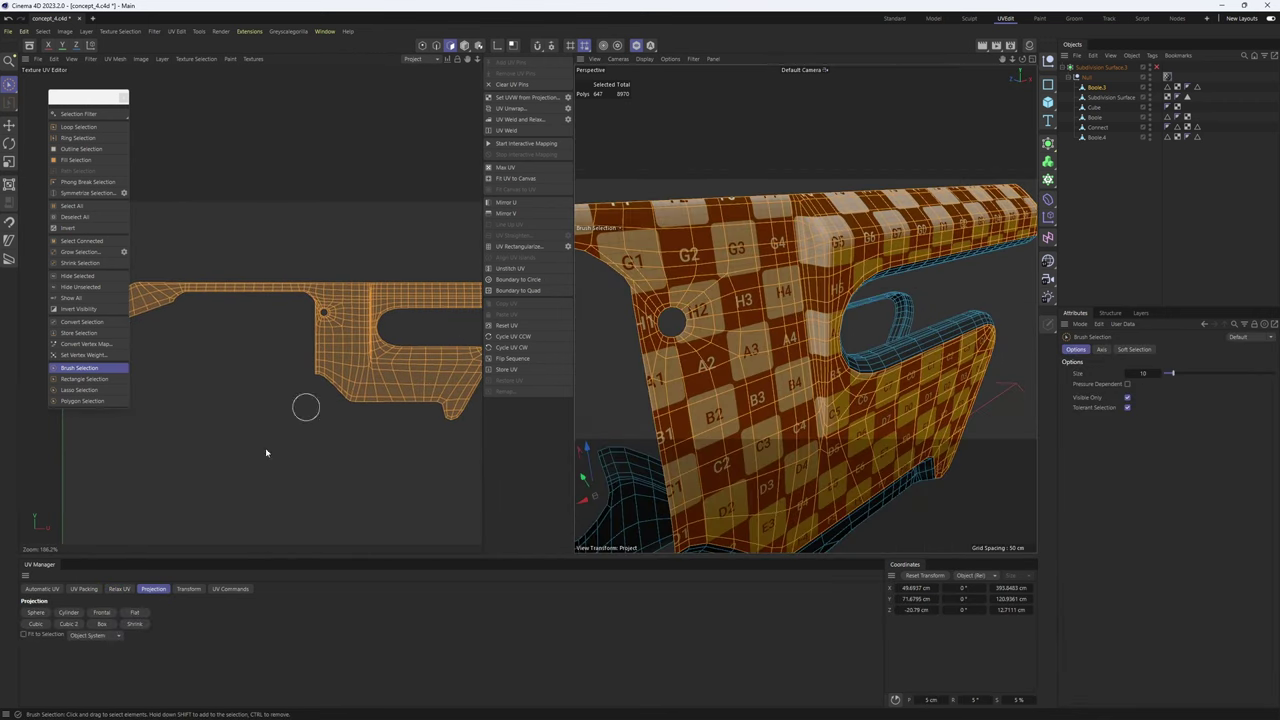
- Relax the projected side face's UVs with LSCM and check the island and checker pattern
left_click(119, 589)
left_click(45, 659)
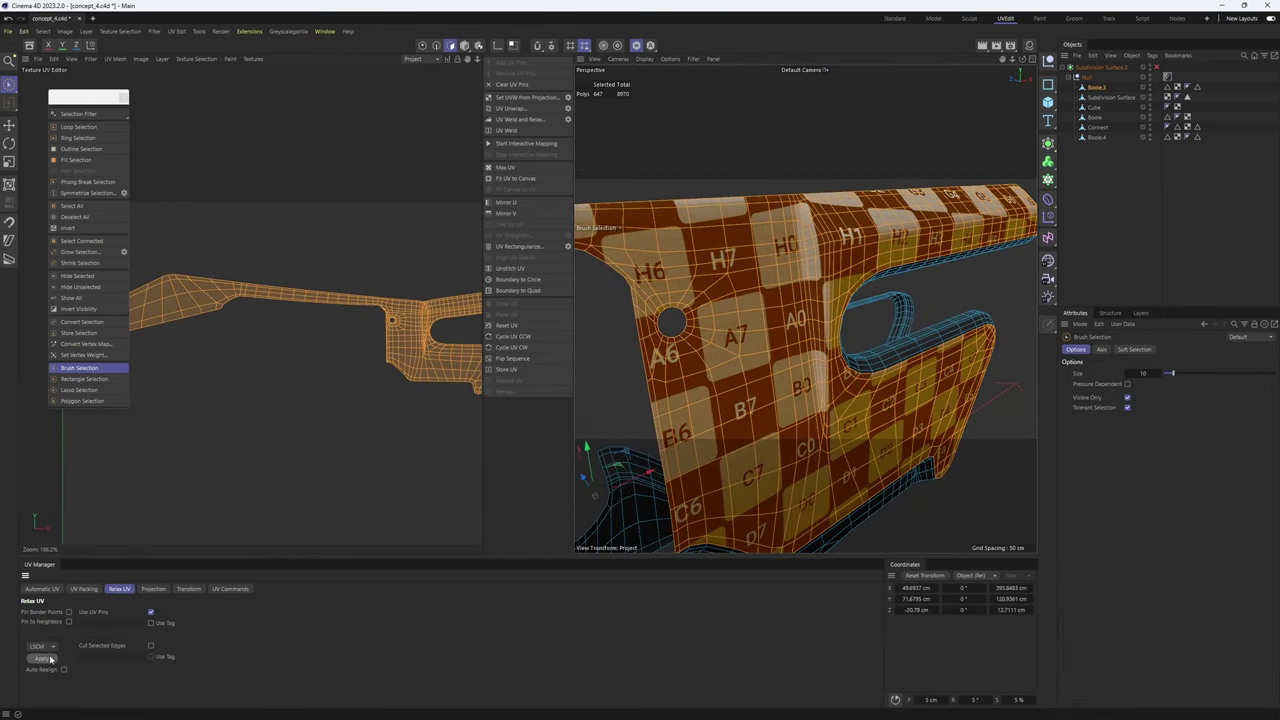
scroll(338, 318, "down", 3)
middle_click_drag(385, 301, 333, 325, "alt")
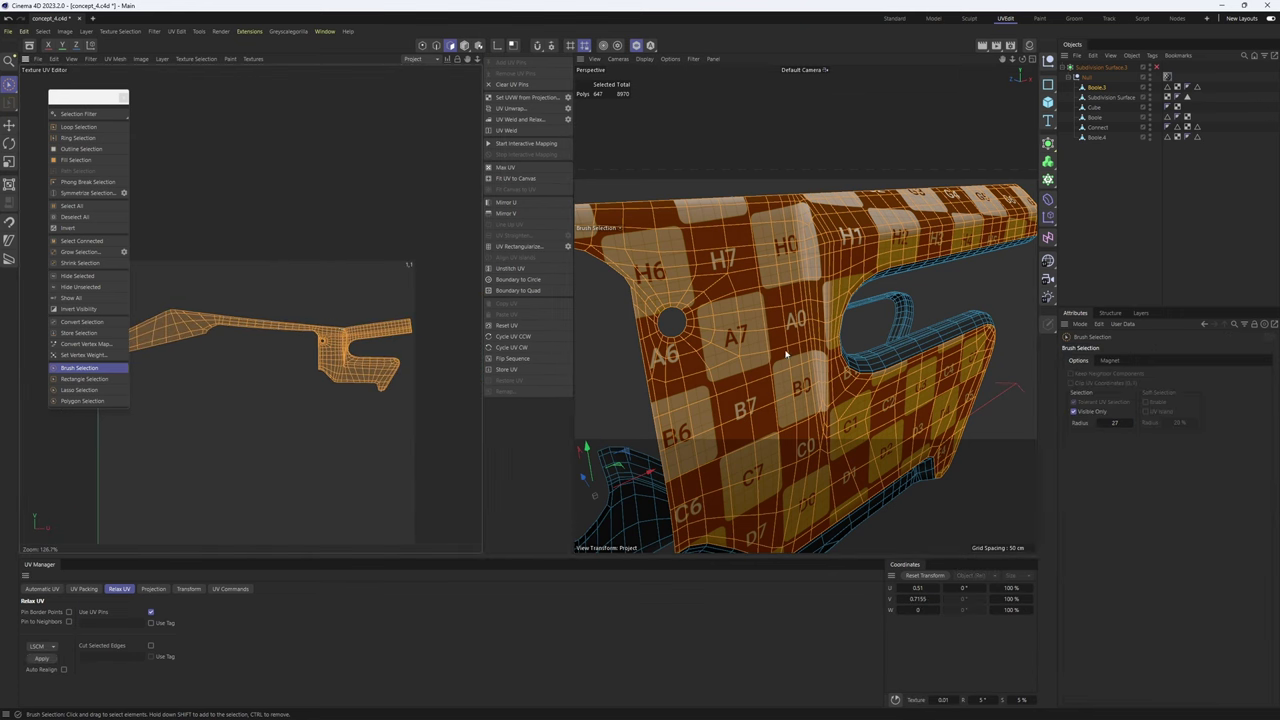
scroll(822, 277, "up", 2)
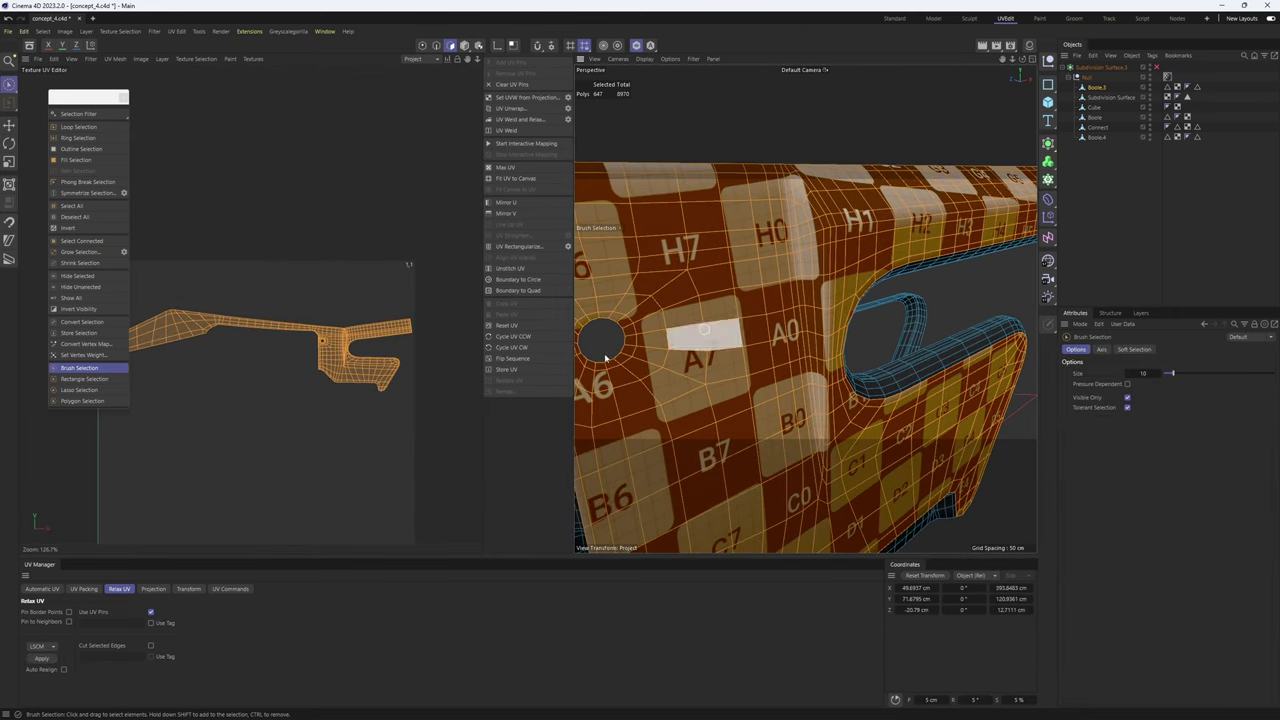
- Undo the relax to compare the checker with the plain projection, and apply the LSCM relax again
key("ctrl+z")
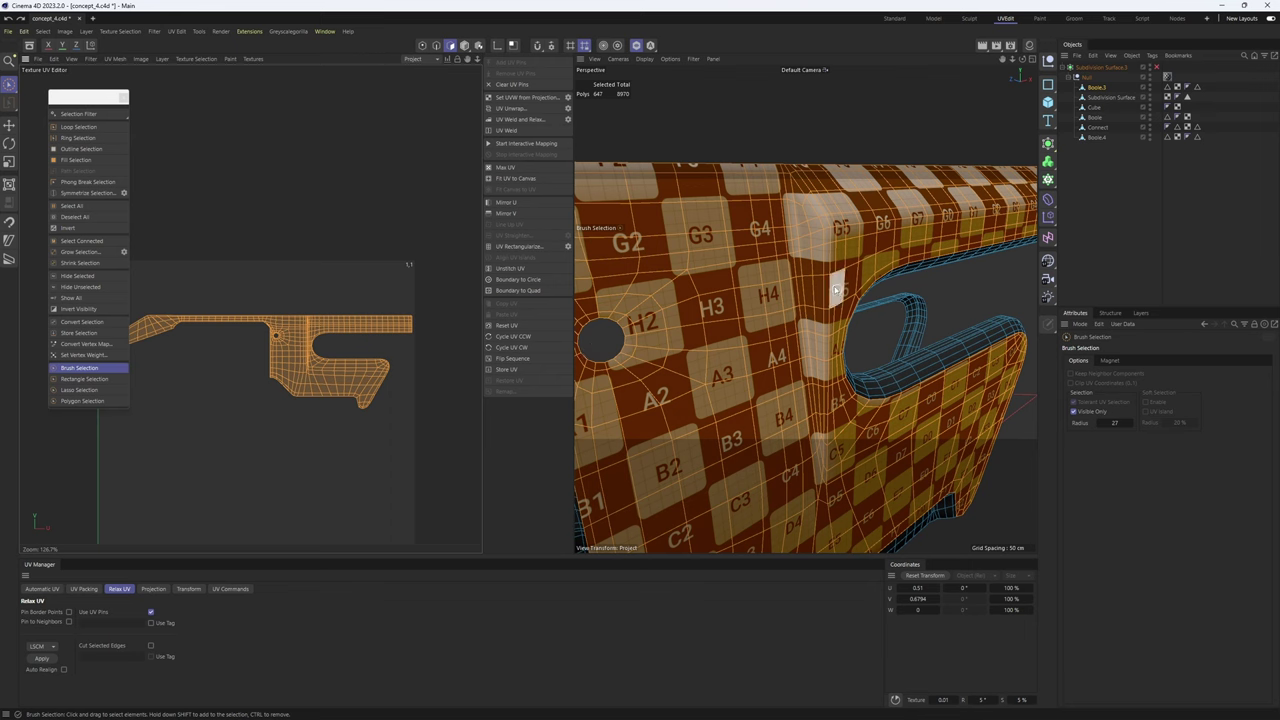
left_click(41, 658)
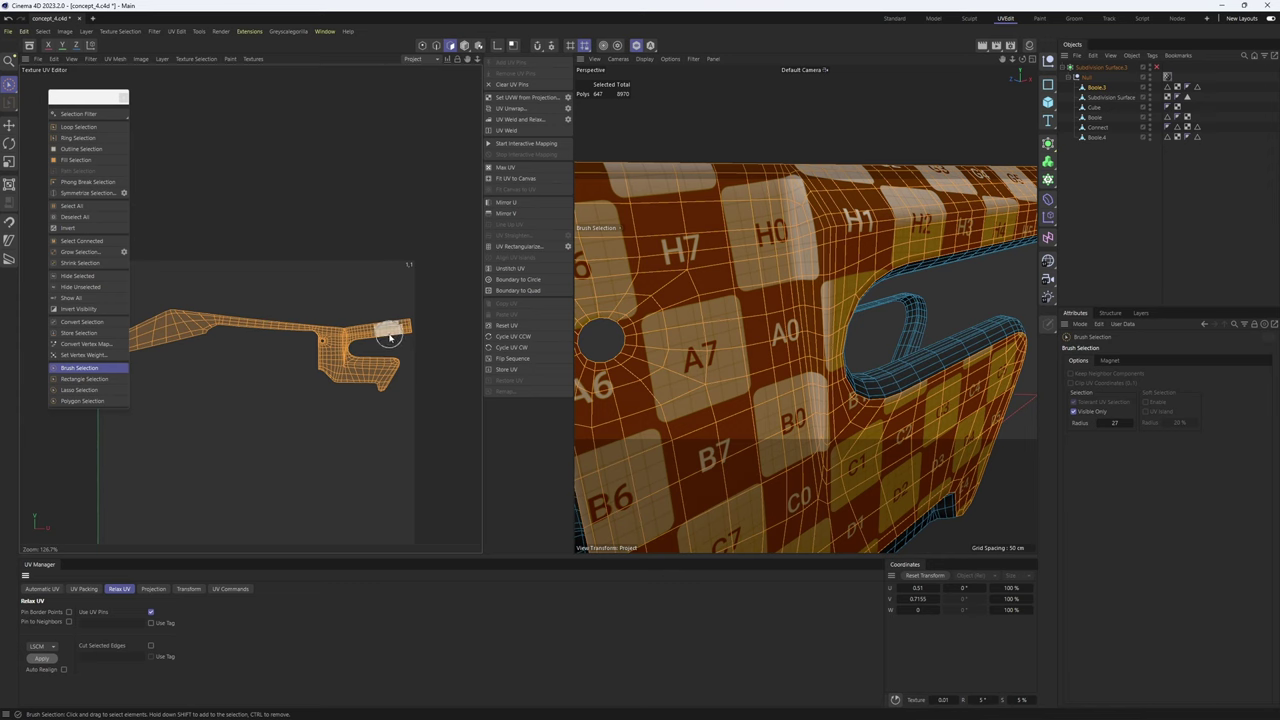
- Inspect the relaxed side island around the slot opening and undo the LSCM relax
scroll(363, 349, "up", 5)
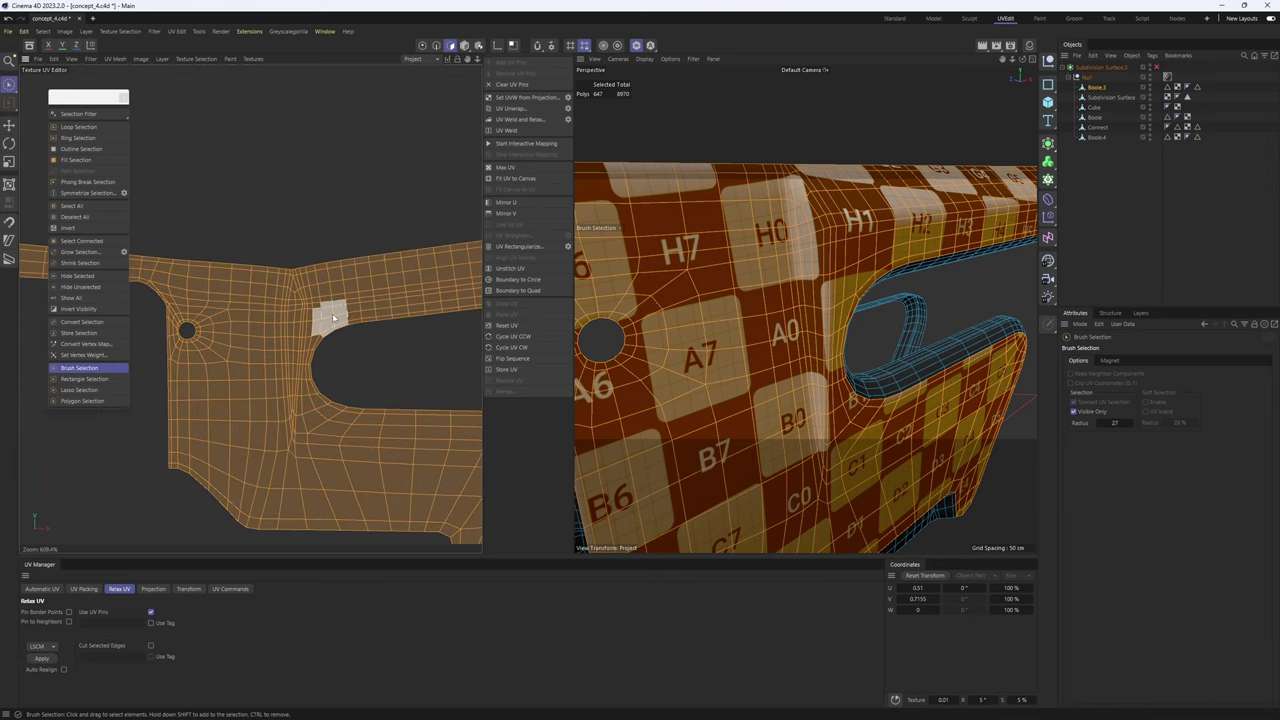
left_click(285, 359)
mouse_move(334, 369)
right_mouse_down("alt")
mouse_move(214, 369)
mouse_move(342, 369)
right_mouse_up("alt")
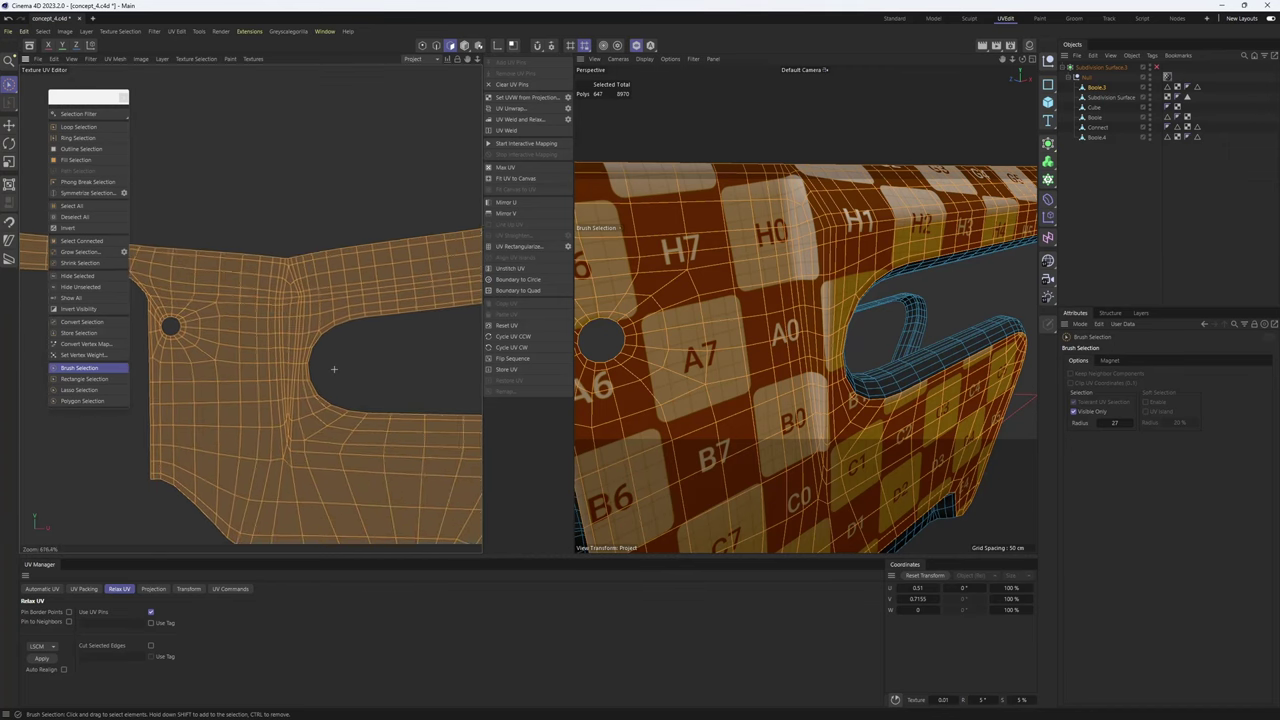
scroll(338, 364, "up", 1)
scroll(313, 377, "down", 10)
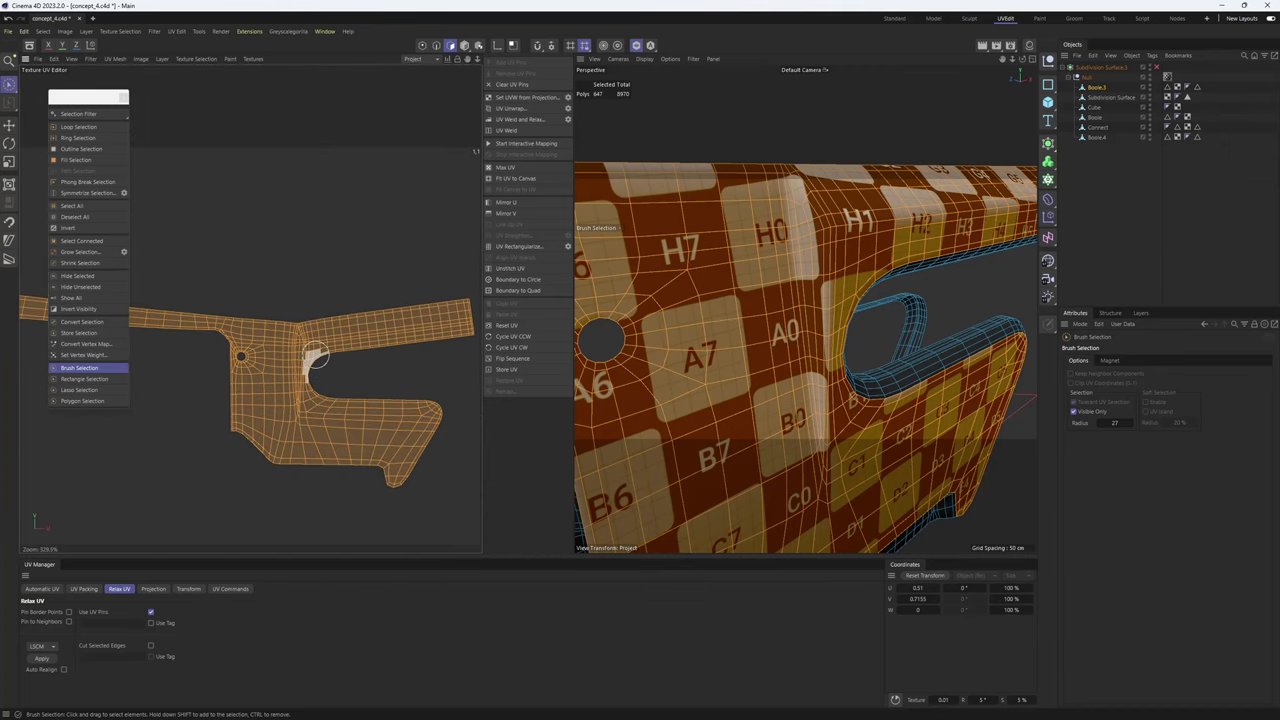
middle_click_drag(335, 343, 355, 349, "alt")
key("ctrl+z")
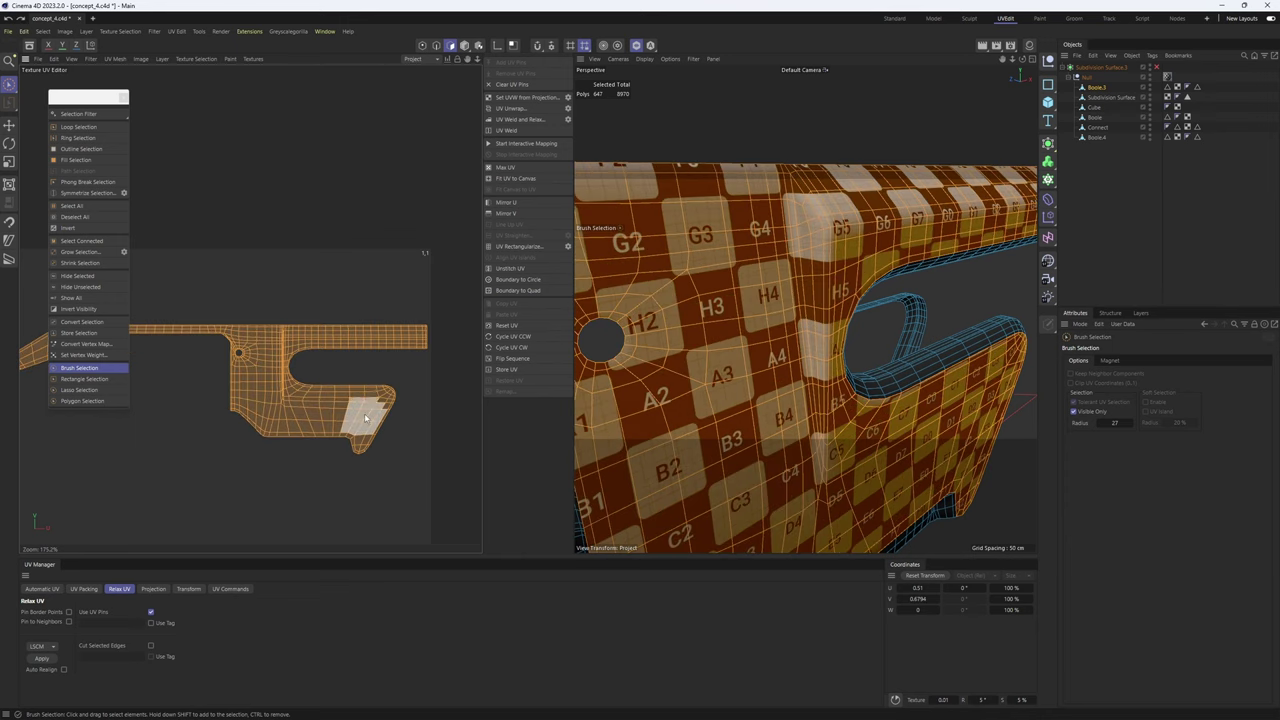
- Remove the narrow faces of the vertical step from the selection and move the remaining side face UVs up as a separate island
scroll(803, 217, "up", 5)
middle_click_drag(835, 216, 860, 233, "alt")
left_click_drag(860, 233, 824, 192, "alt")
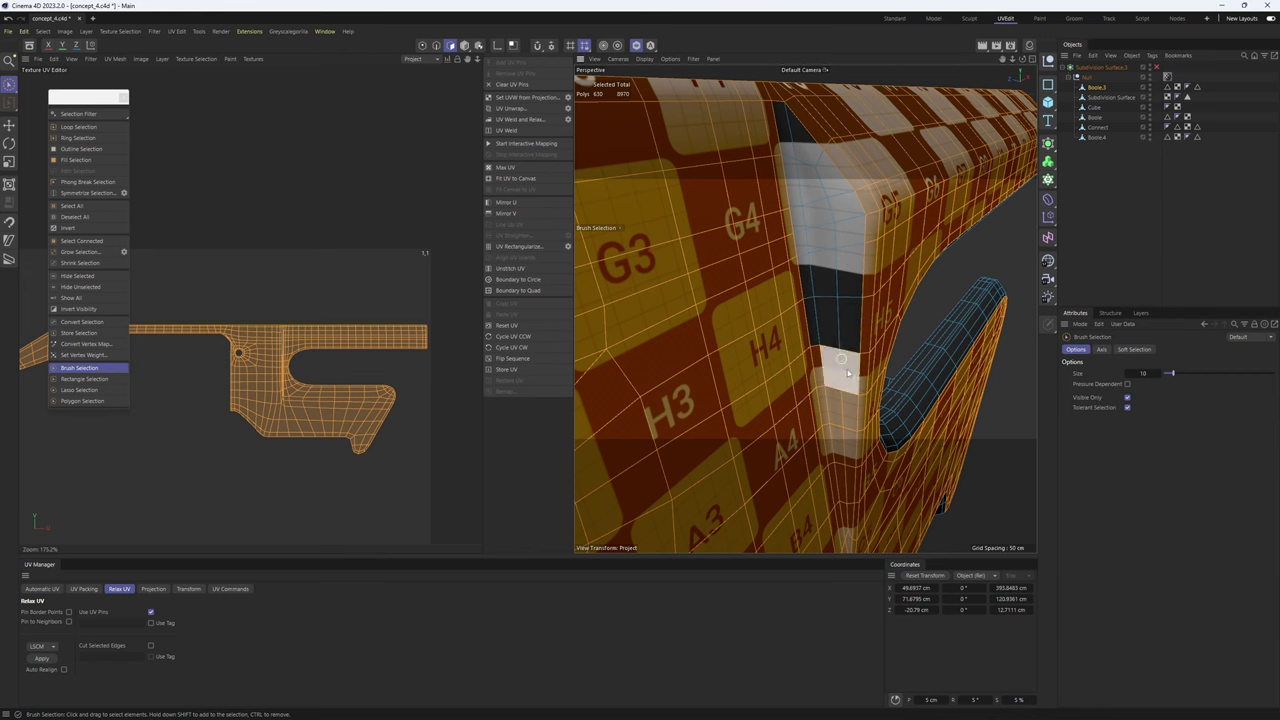
mouse_move(848, 373)
left_mouse_down("alt")
mouse_move(820, 249)
mouse_move(819, 317)
left_mouse_up("alt")
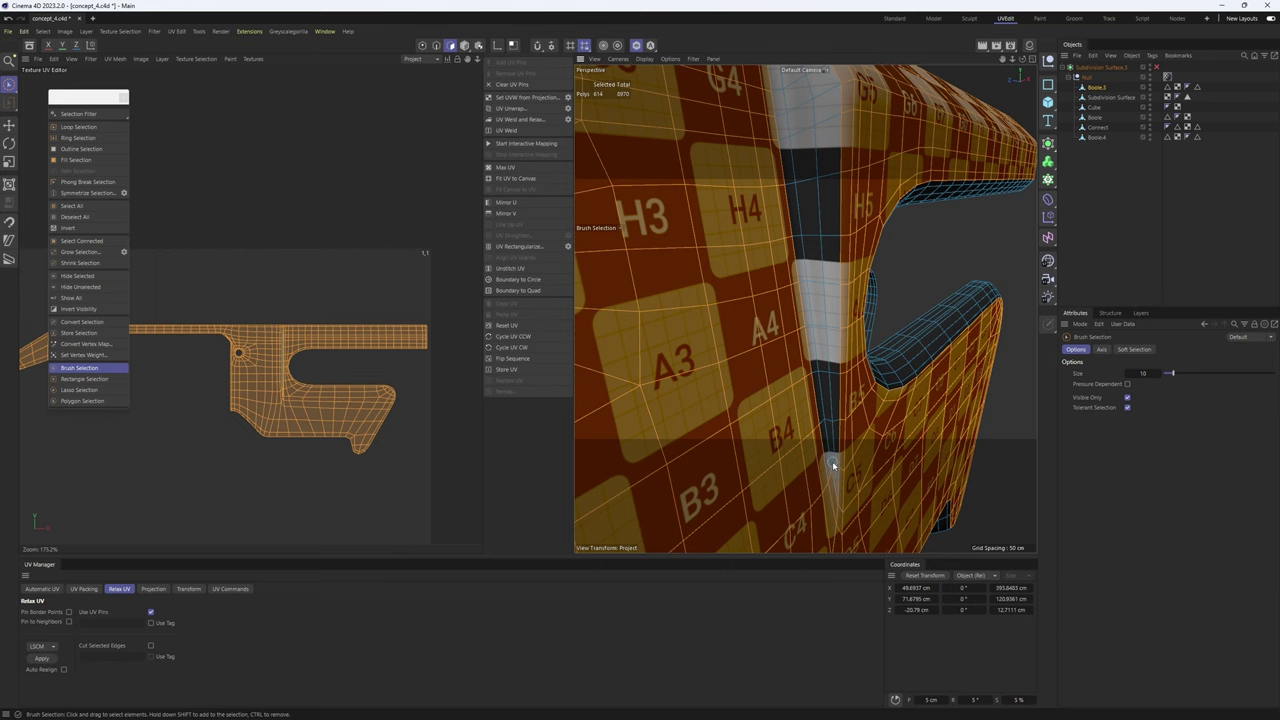
left_click_drag(834, 444, 779, 396, "alt")
scroll(795, 396, "down", 5)
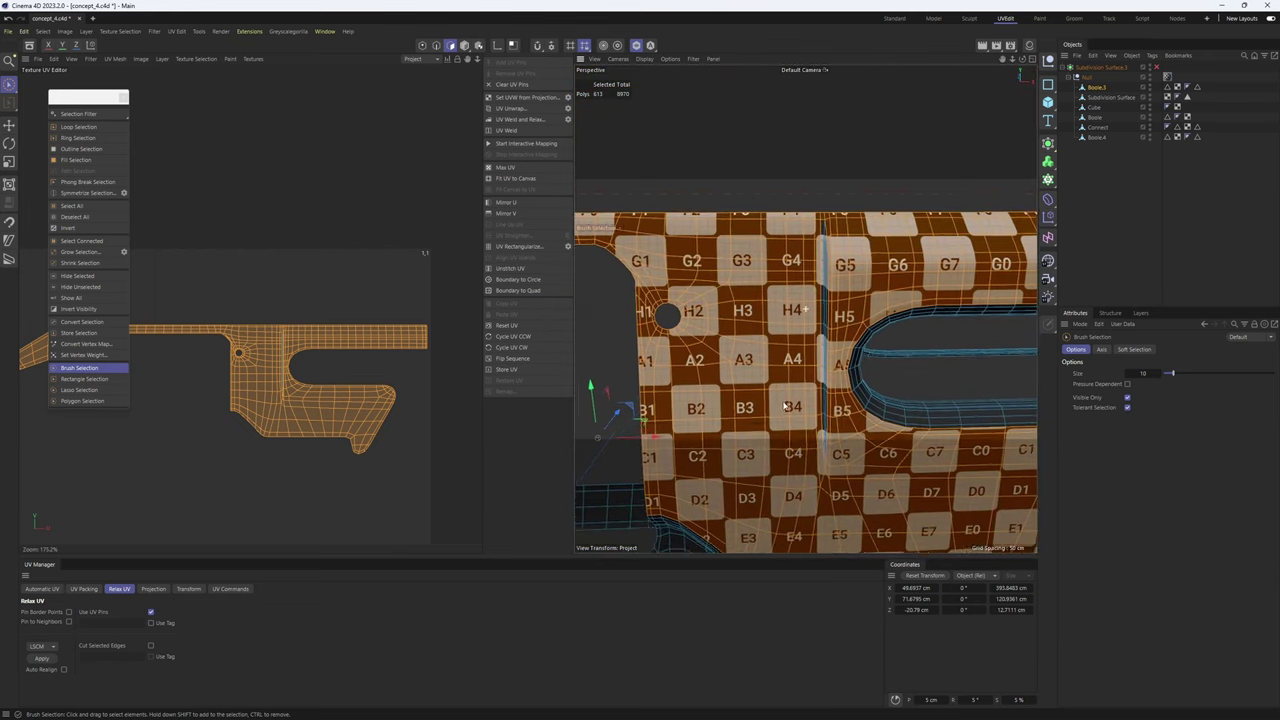
mouse_move(813, 339)
left_mouse_down("alt")
mouse_move(865, 355)
mouse_move(832, 309)
left_mouse_up("alt")
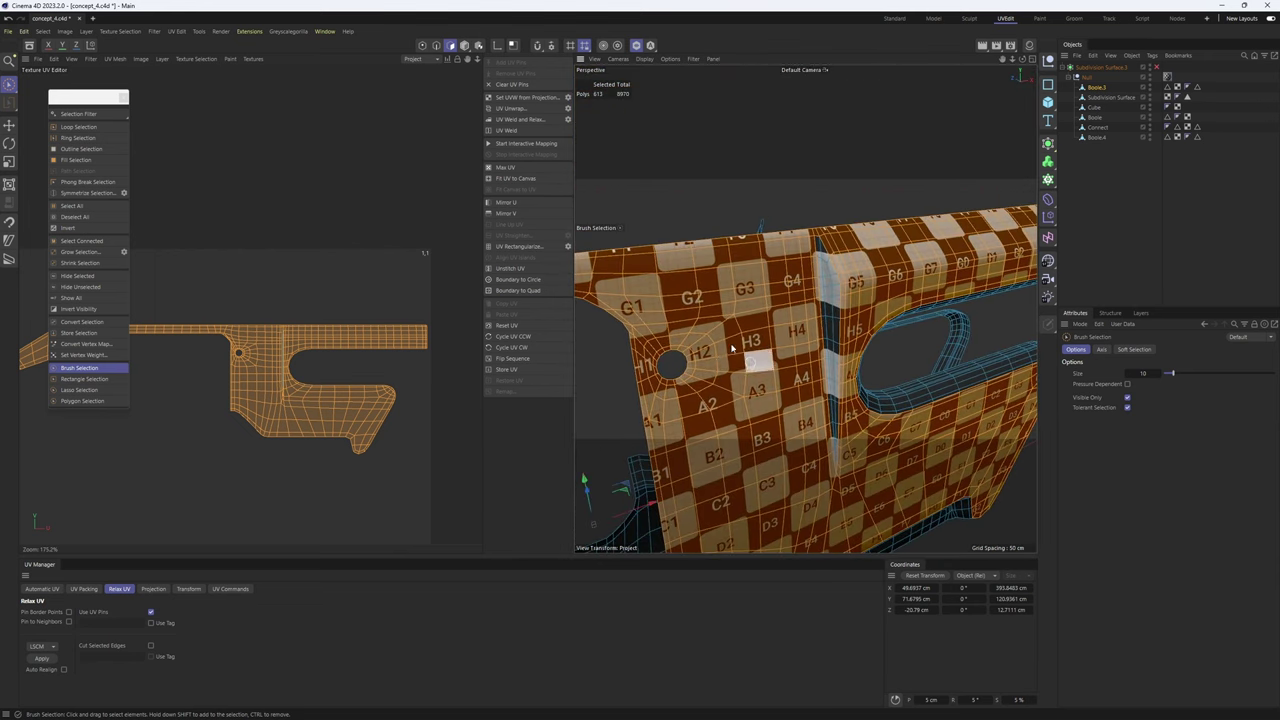
key("e")
left_click_drag(332, 436, 345, 297)
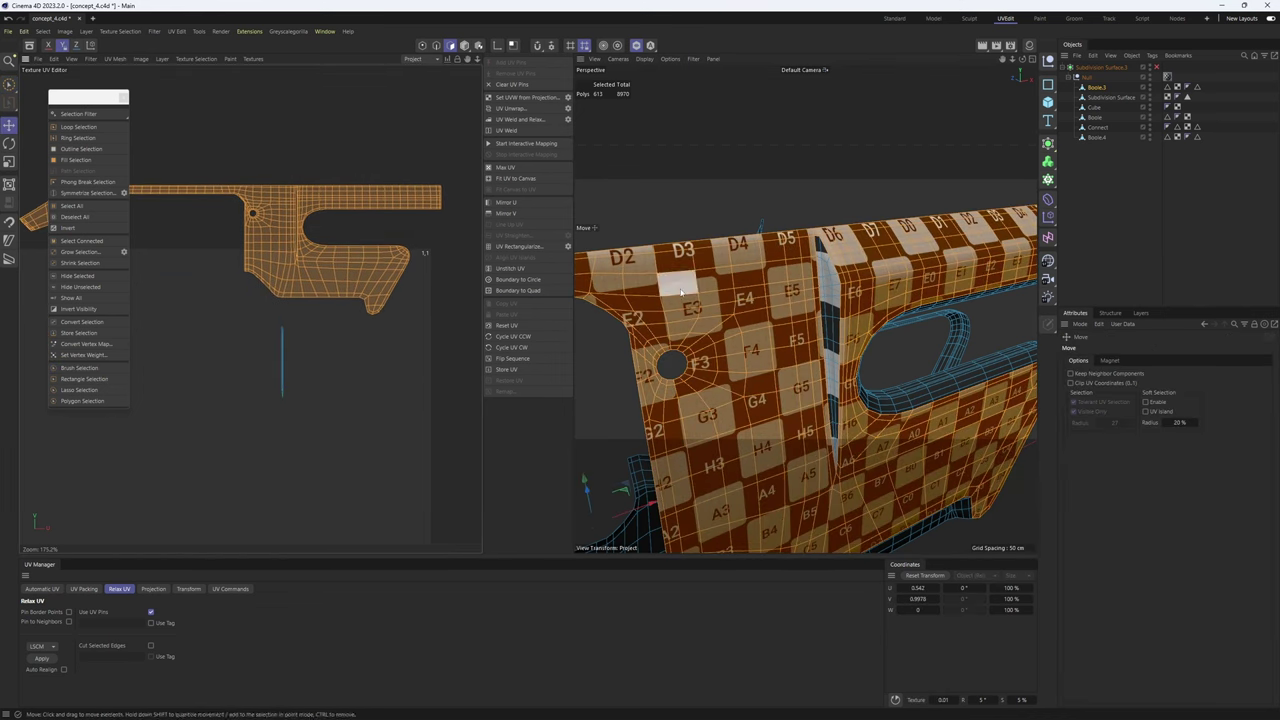
- Select the straight upper border edges of the side island, convert them to points and add UV pins there
key("Return")
scroll(386, 186, "up", 6)
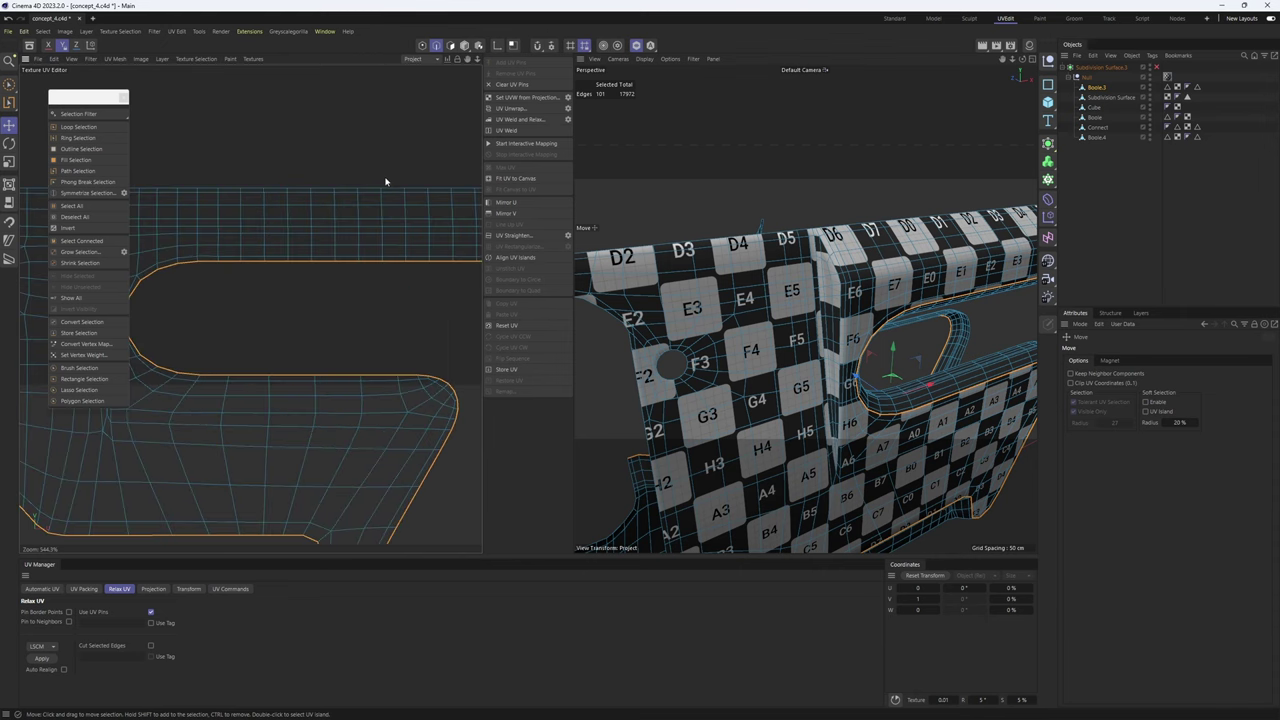
left_click(375, 188)
scroll(380, 195, "down", 6)
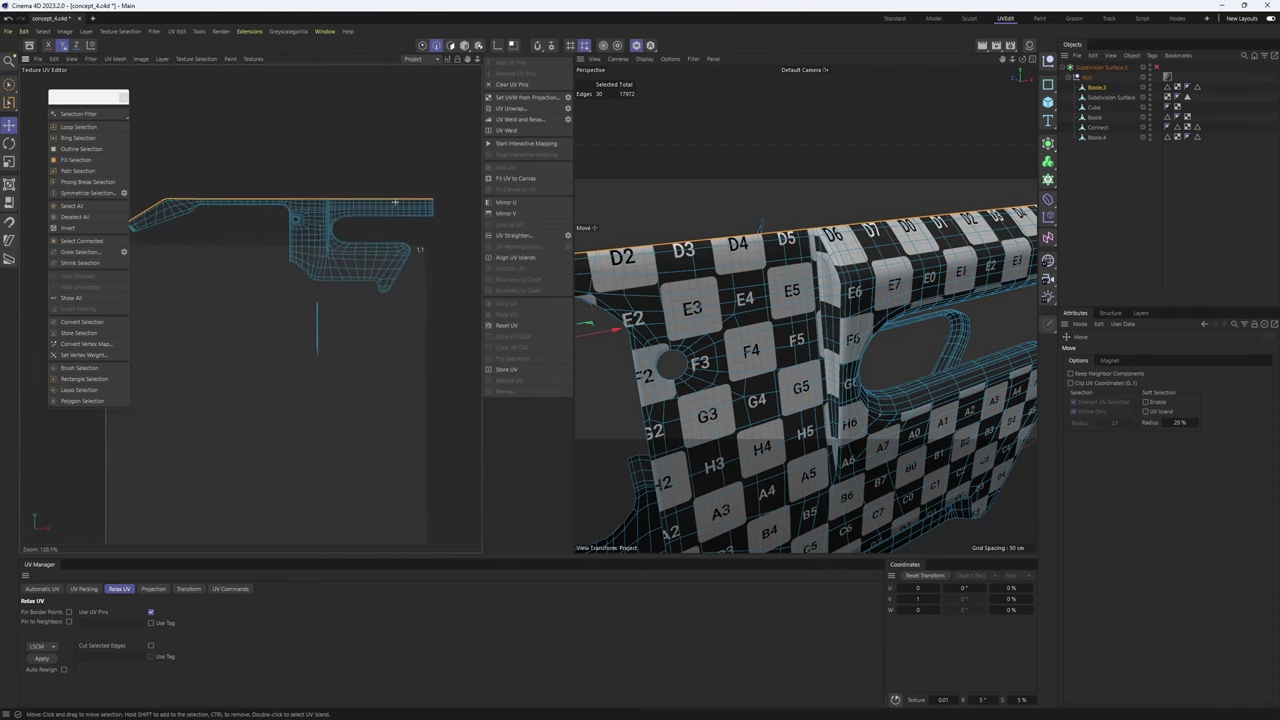
scroll(397, 204, "up", 1)
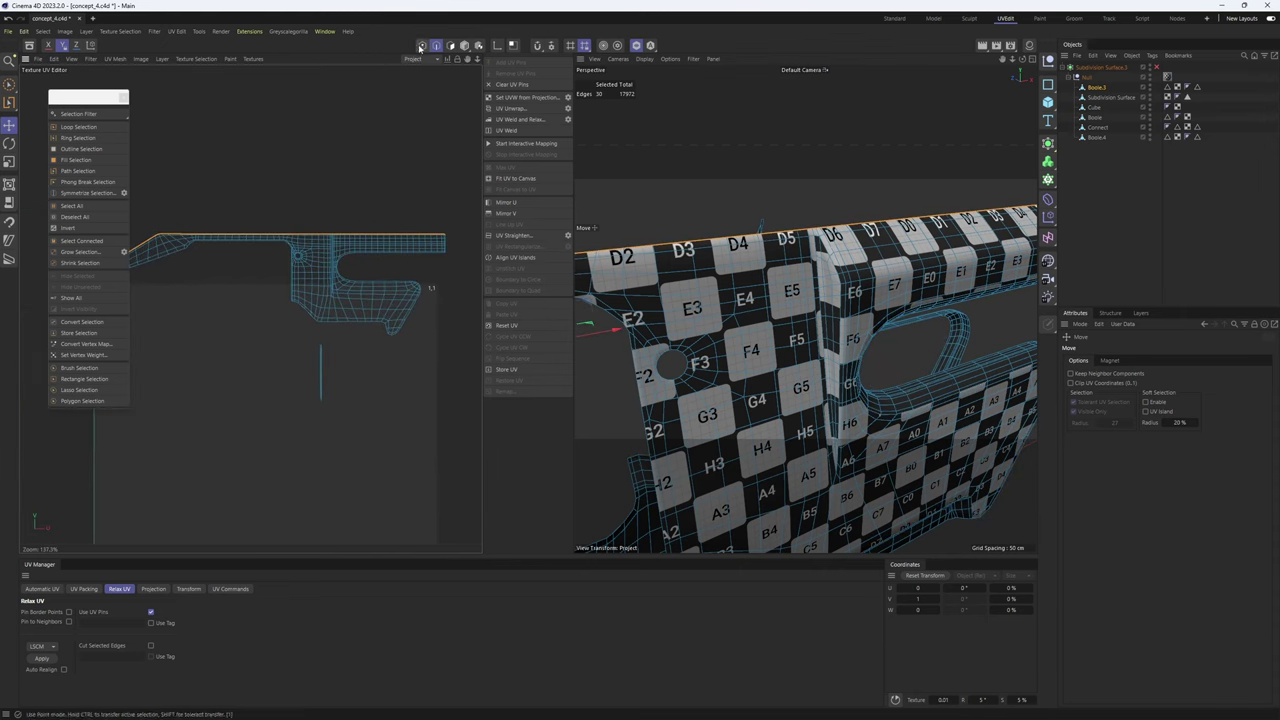
left_click(421, 47, "ctrl")
left_click(506, 66)
- Relax the pinned side face island with LSCM and check the checker pattern along the side and the vertical step
key("3")
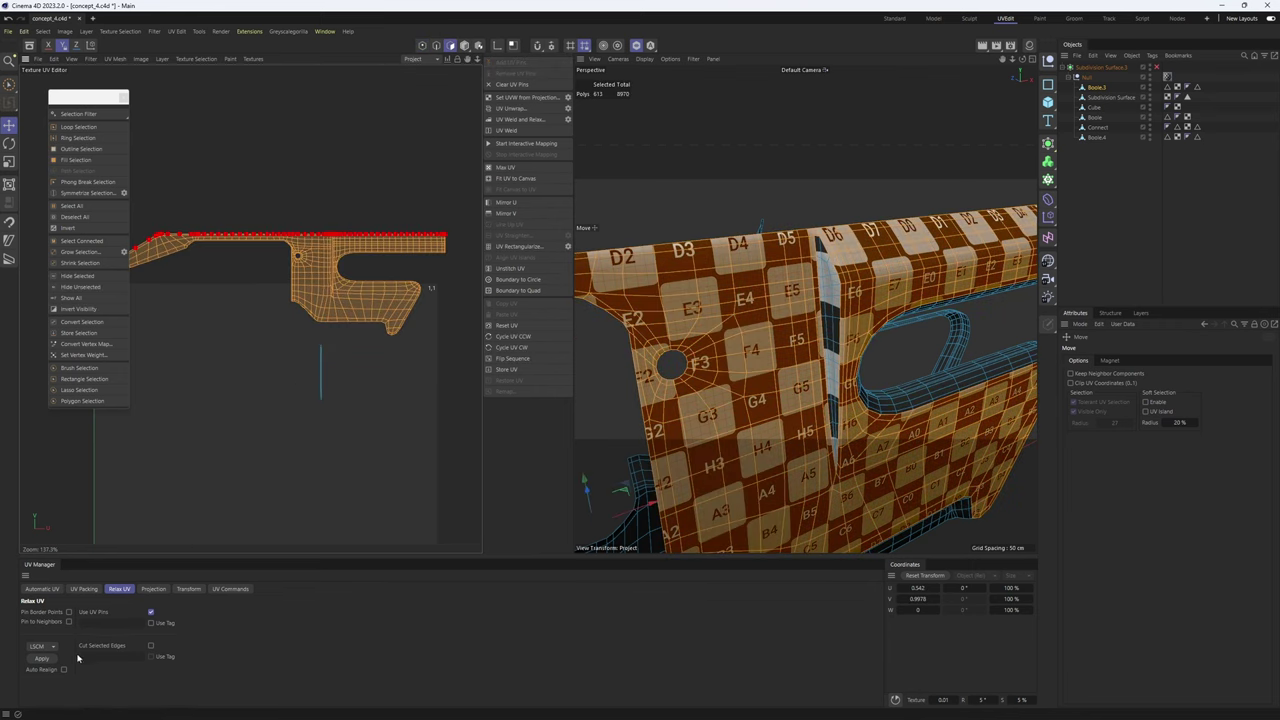
left_click(42, 661)
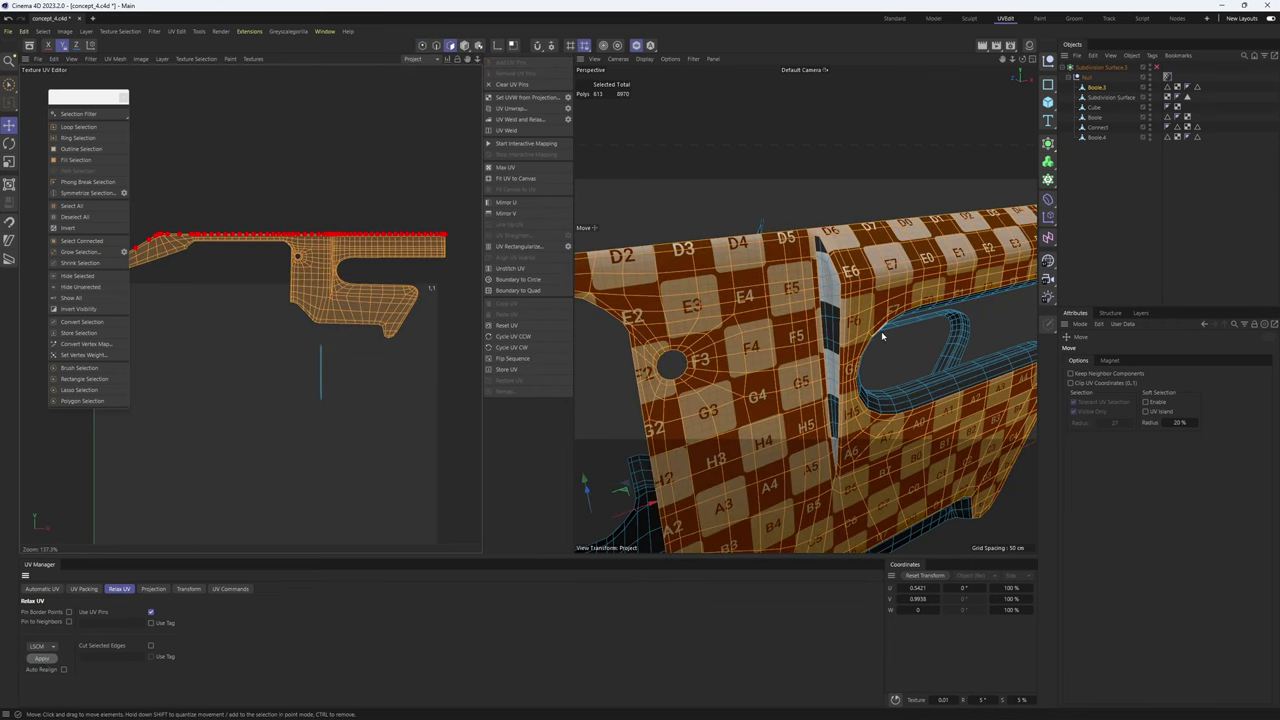
left_click_drag(882, 336, 905, 358, "alt")
scroll(905, 358, "down", 3)
middle_click_drag(905, 358, 808, 289, "alt")
left_click_drag(808, 289, 660, 251, "alt")
scroll(729, 249, "up", 3)
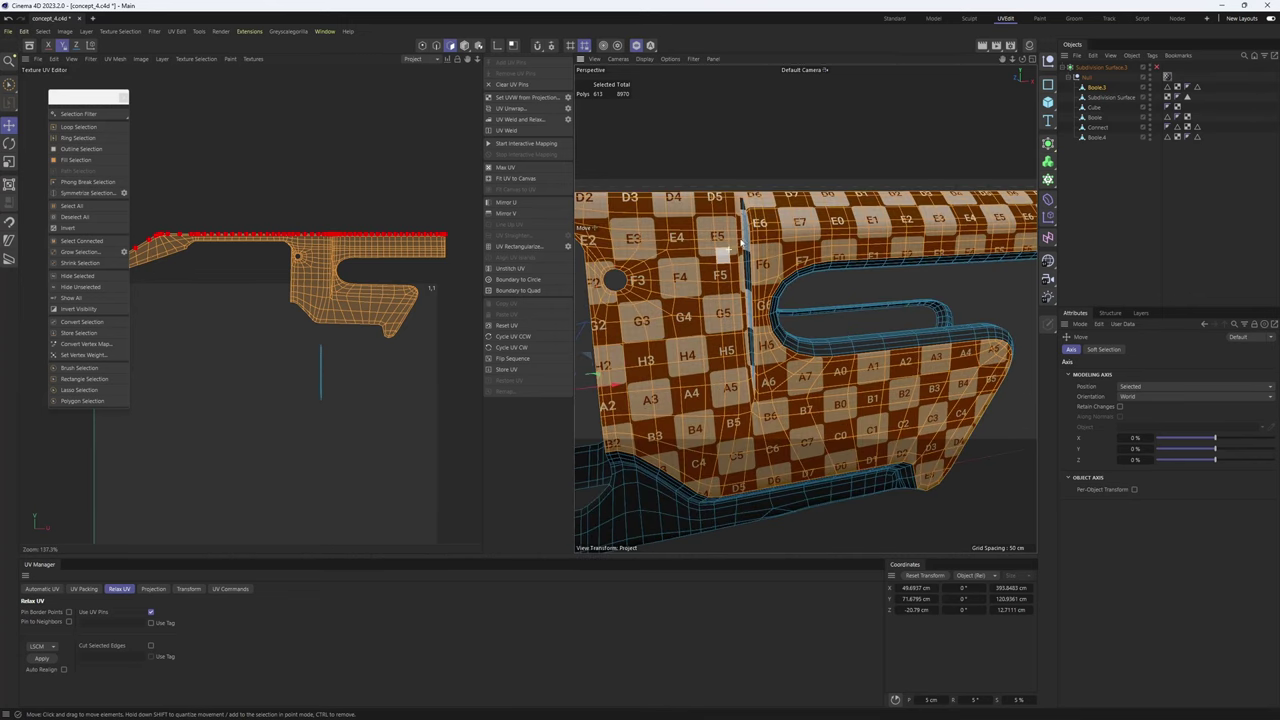
mouse_move(742, 244)
left_mouse_down("alt")
mouse_move(722, 262)
mouse_move(753, 255)
left_mouse_up("alt")
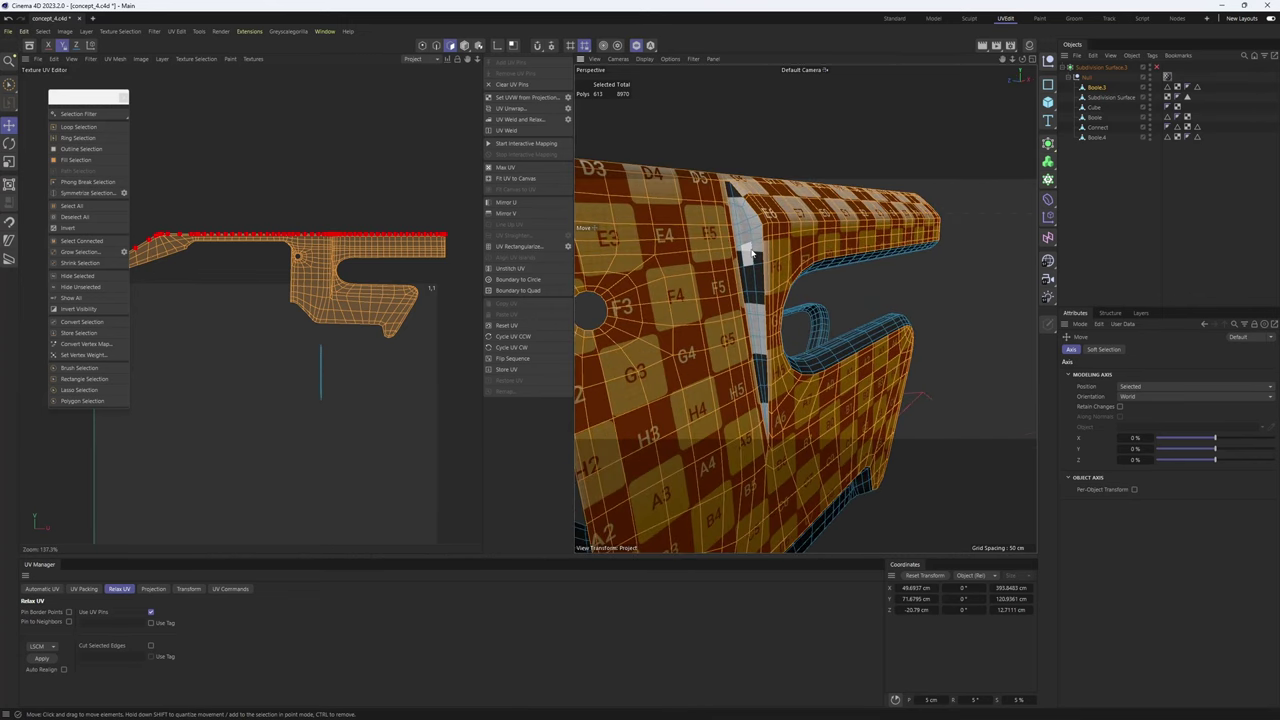
- Select the narrow UV island of the vertical step and apply a Frontal projection to it from the Right view
left_click(322, 366)
double_click(322, 367)
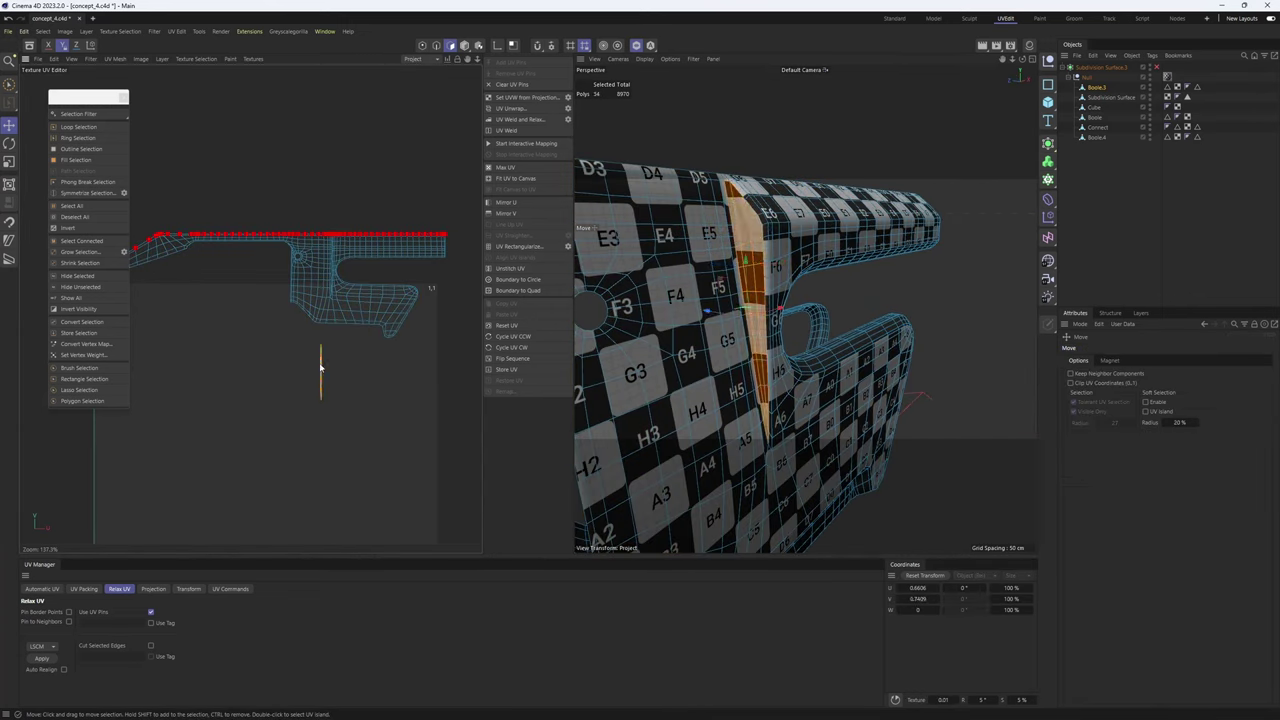
left_click_drag(804, 229, 834, 227, "alt")
middle_click(829, 232)
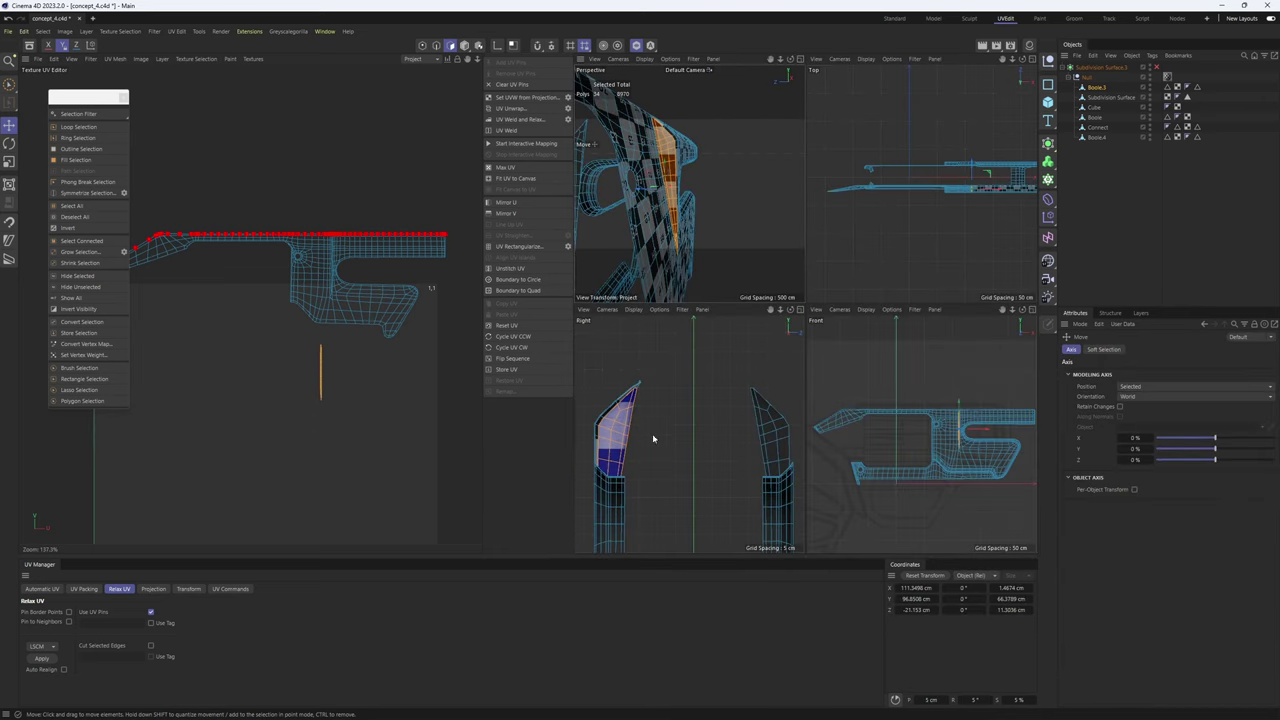
scroll(661, 443, "up", 1)
left_click(153, 589)
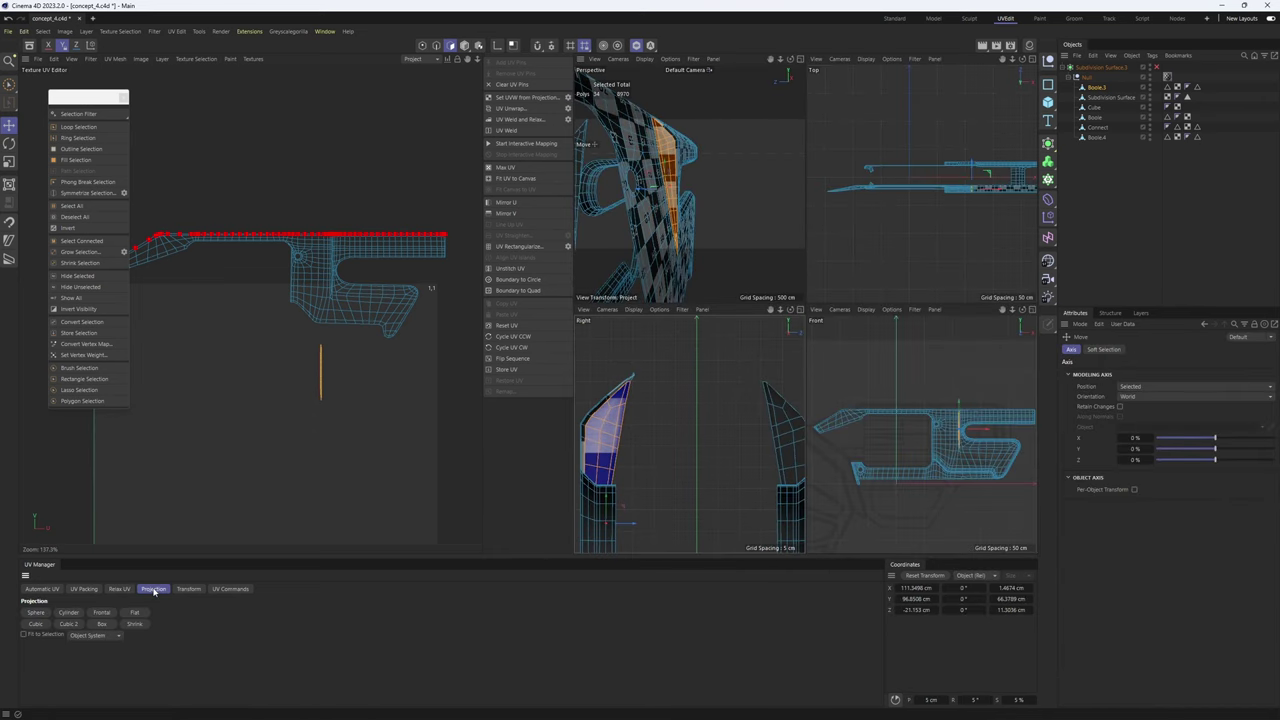
left_click(104, 613)
scroll(231, 388, "down", 3)
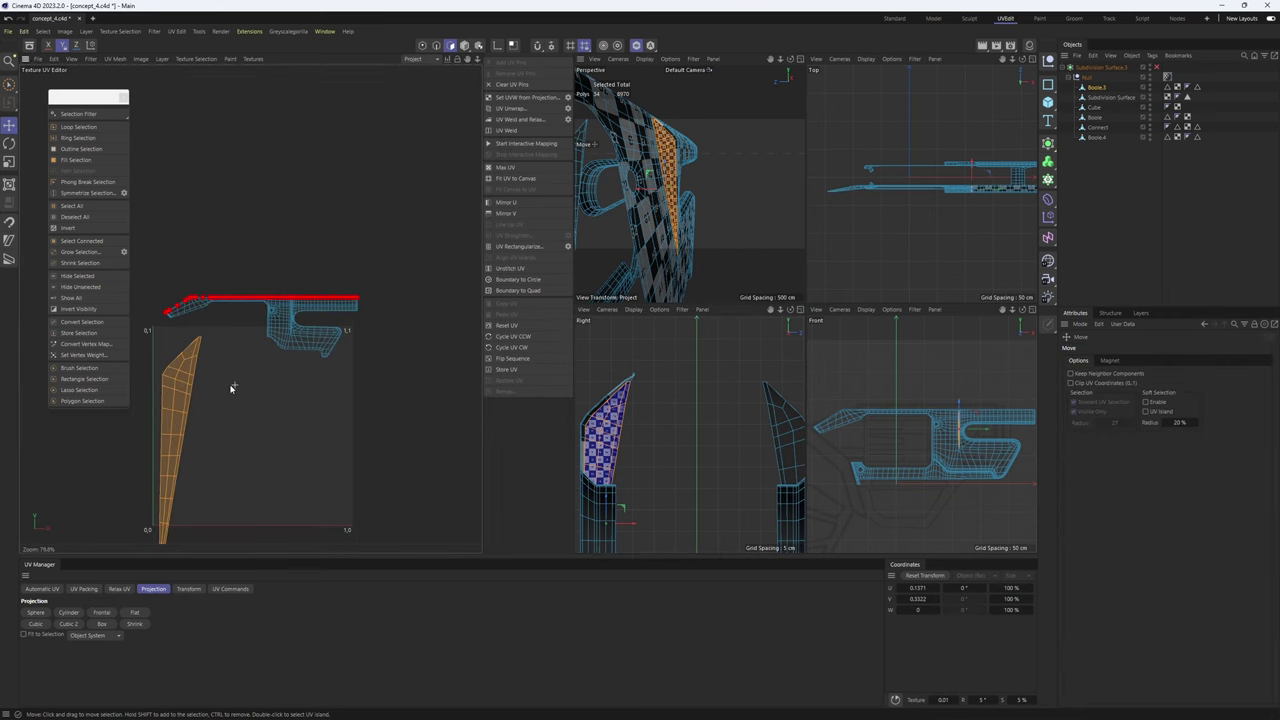
- Check the checker labels on the projected step faces and mirror the step island in U
mouse_move(696, 185)
left_mouse_down("alt")
mouse_move(666, 143)
mouse_move(777, 202)
mouse_move(694, 198)
left_mouse_up("alt")
scroll(699, 197, "up", 9)
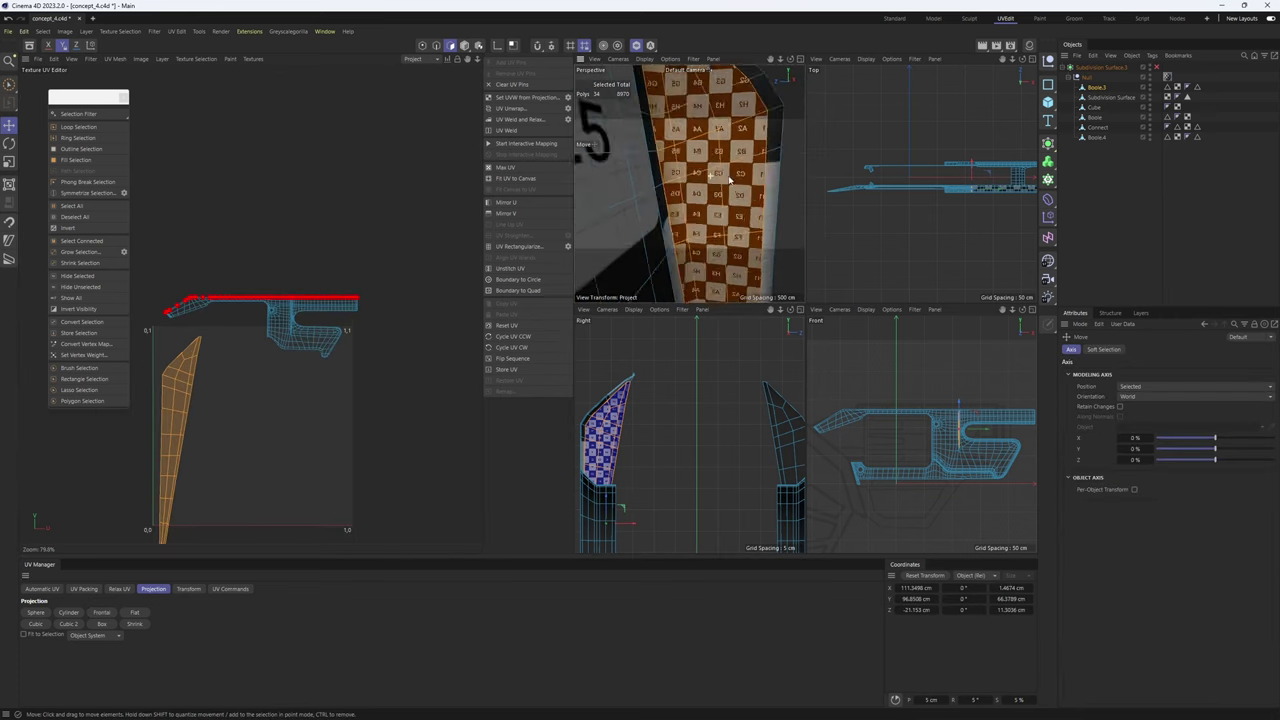
left_click(507, 205)
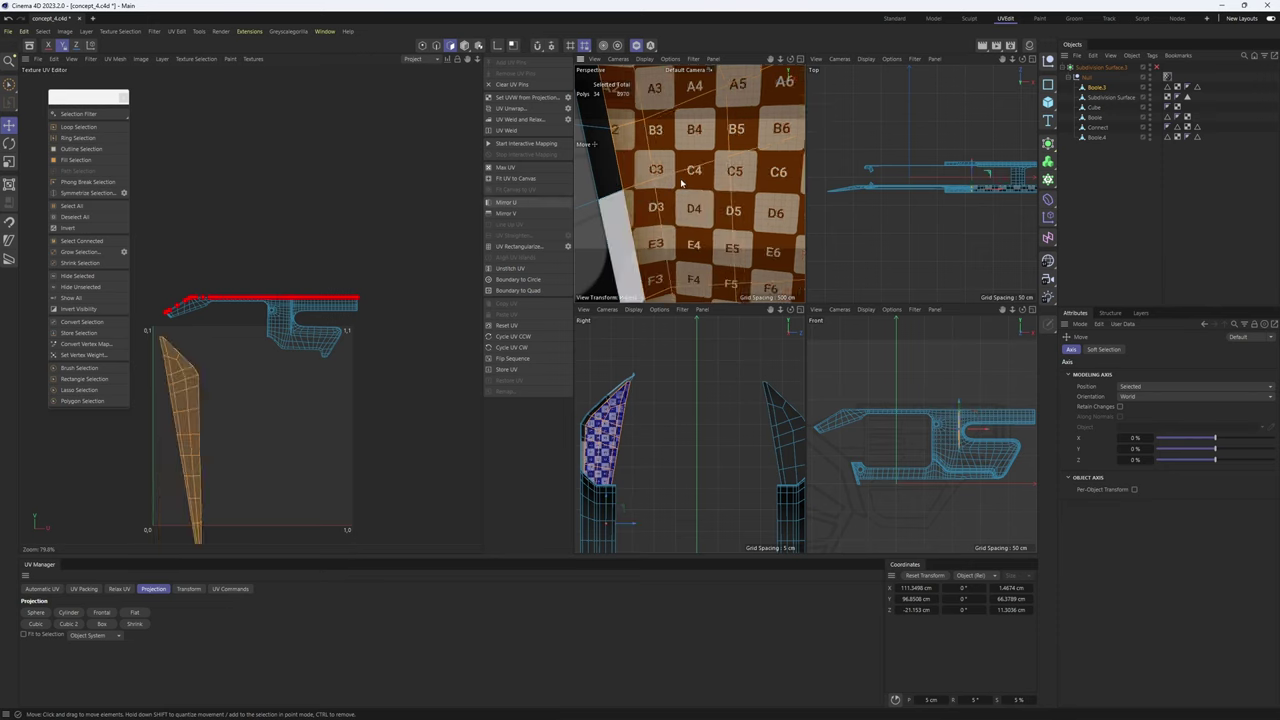
scroll(676, 186, "down", 8)
left_click_drag(657, 209, 632, 221, "alt")
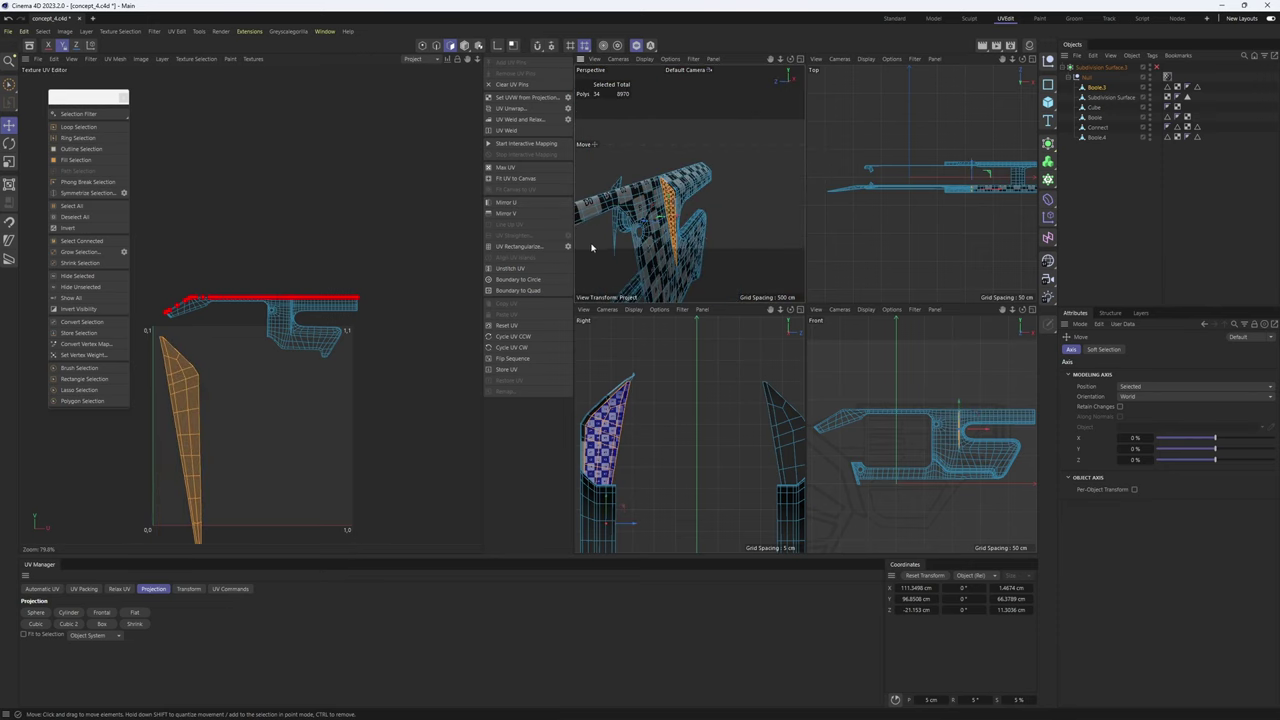
- Clear the UV pins and hide the side face together with its narrow step island
left_click(348, 280)
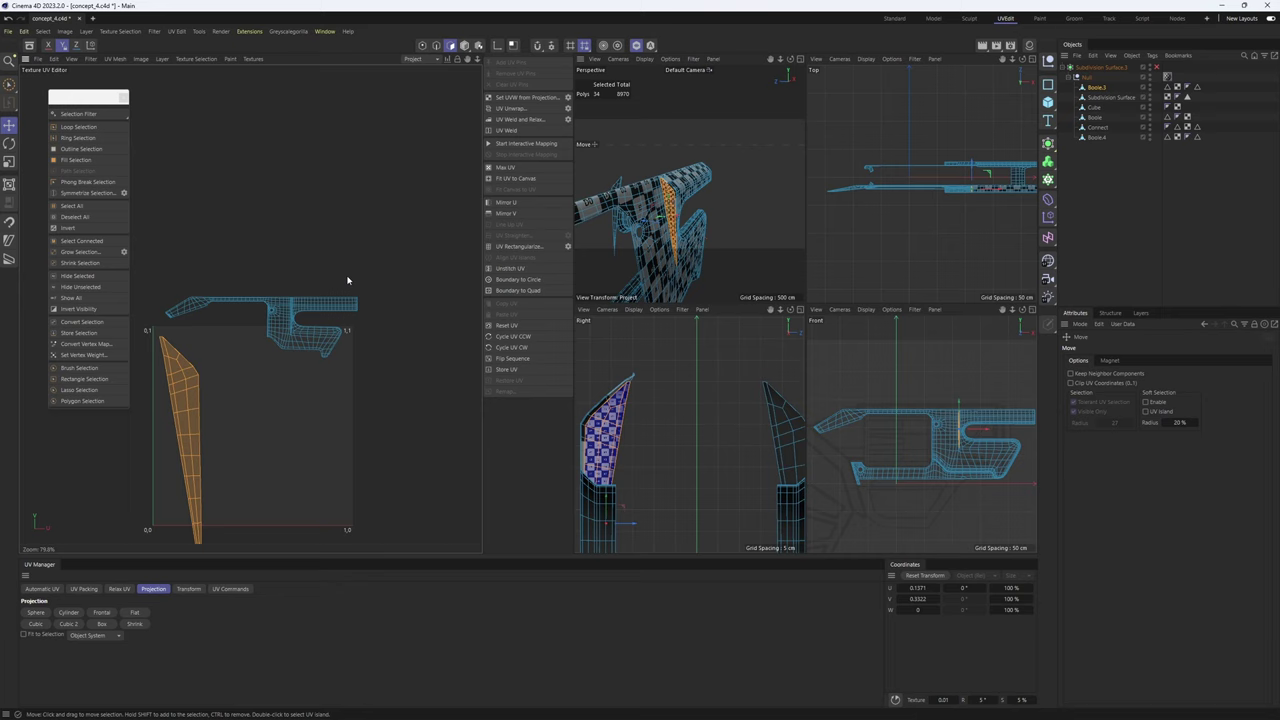
double_click(286, 333)
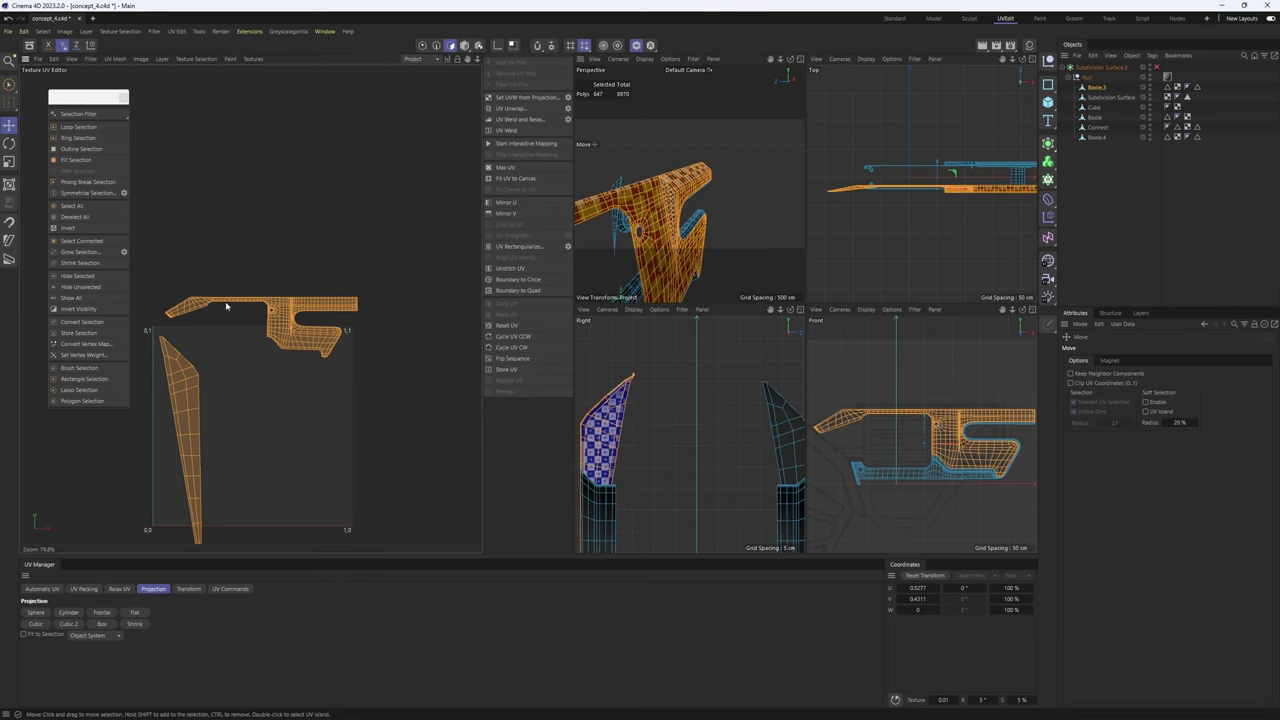
left_click(77, 277)
- Apply a Frontal projection from the Right view to the matching narrow step faces on the opposite side and hide them
middle_click(699, 221)
left_click_drag(686, 315, 760, 289, "alt")
double_click(671, 287)
left_click_drag(676, 292, 760, 294, "alt")
middle_click(771, 297)
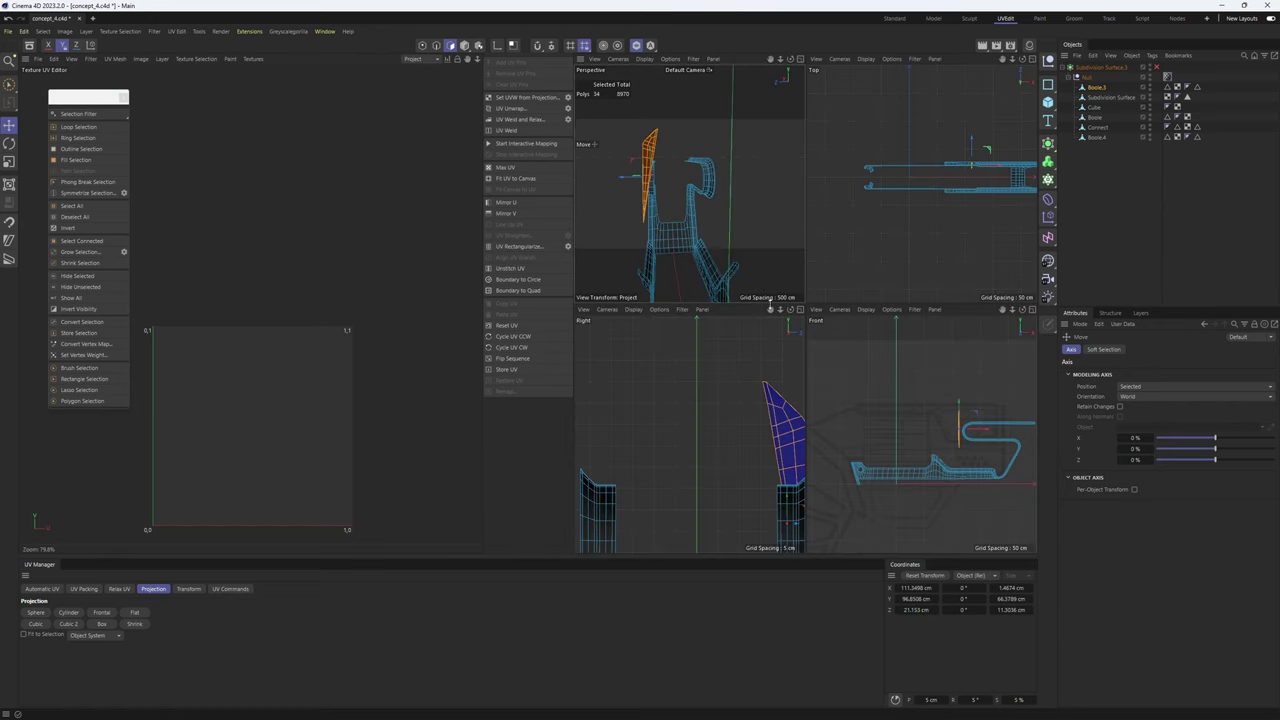
middle_click_drag(751, 441, 674, 428, "alt")
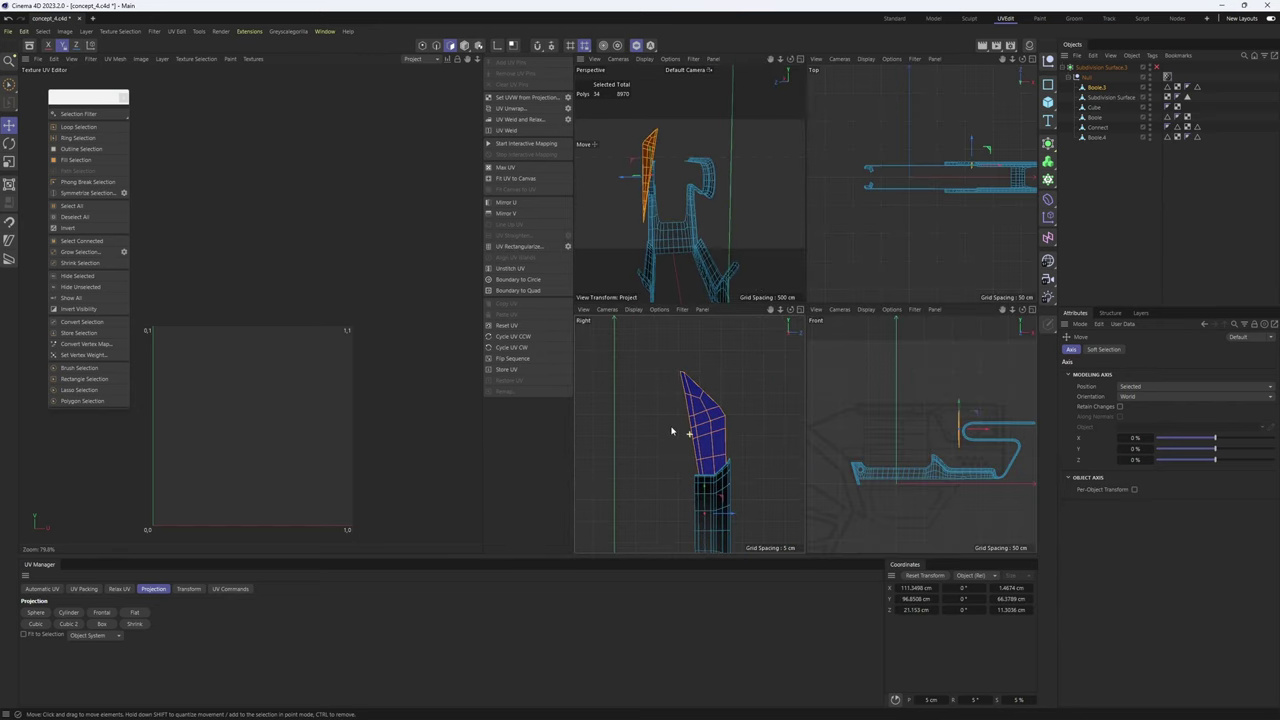
mouse_move(310, 478)
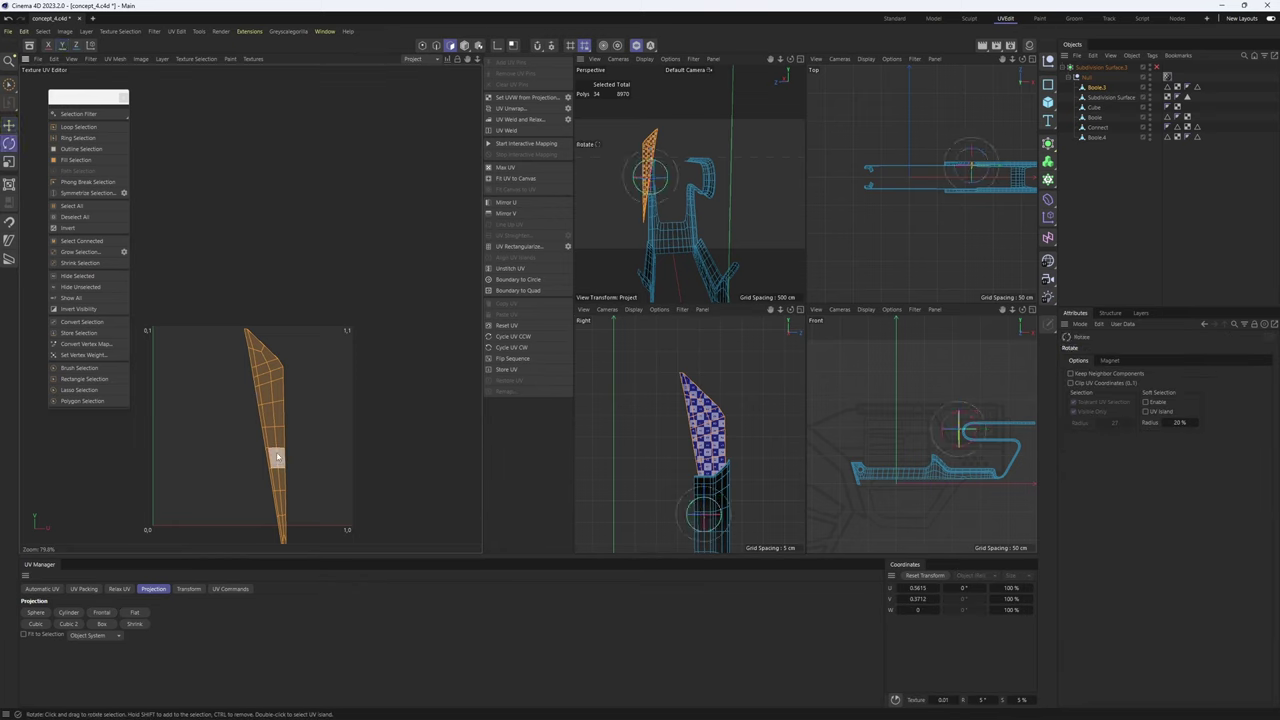
left_click_drag(278, 457, 272, 457)
left_click(92, 277)
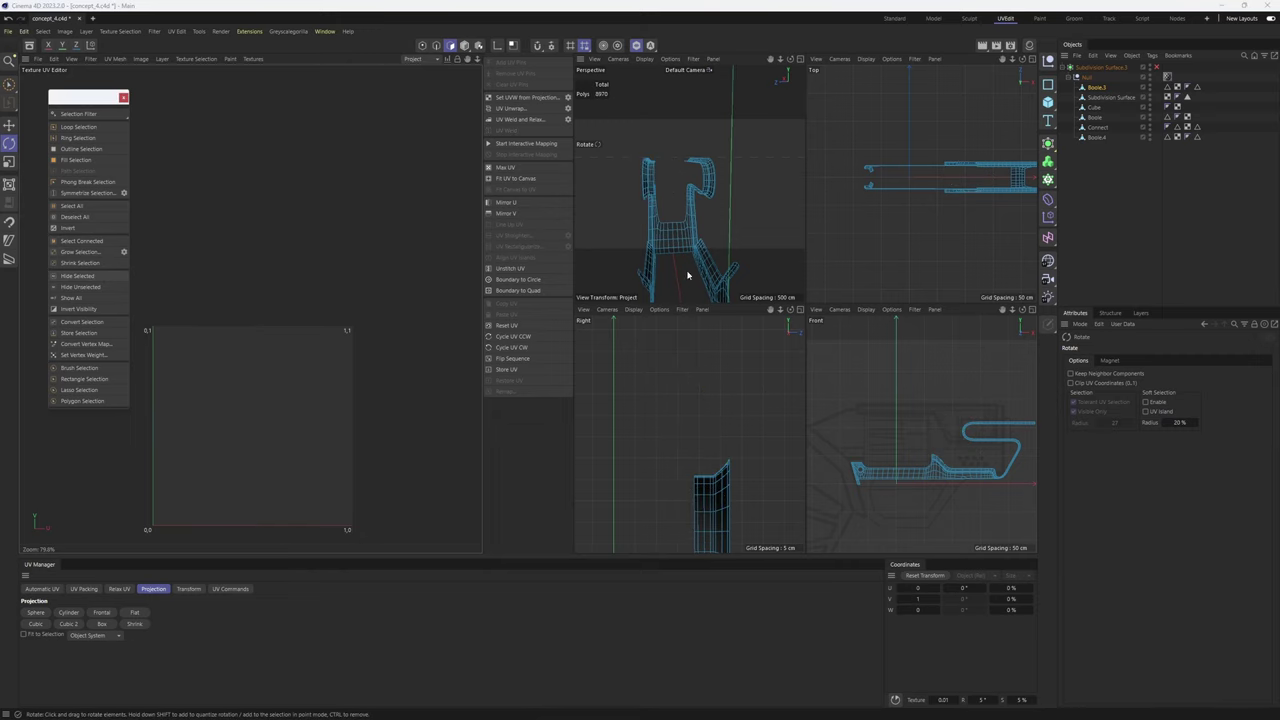
- Select the border edges of one curved end strip on the lower part and fill-select the strip's polygons
middle_click(728, 243)
left_click_drag(881, 335, 826, 313, "alt")
double_click(824, 330)
key("u")
key("f")
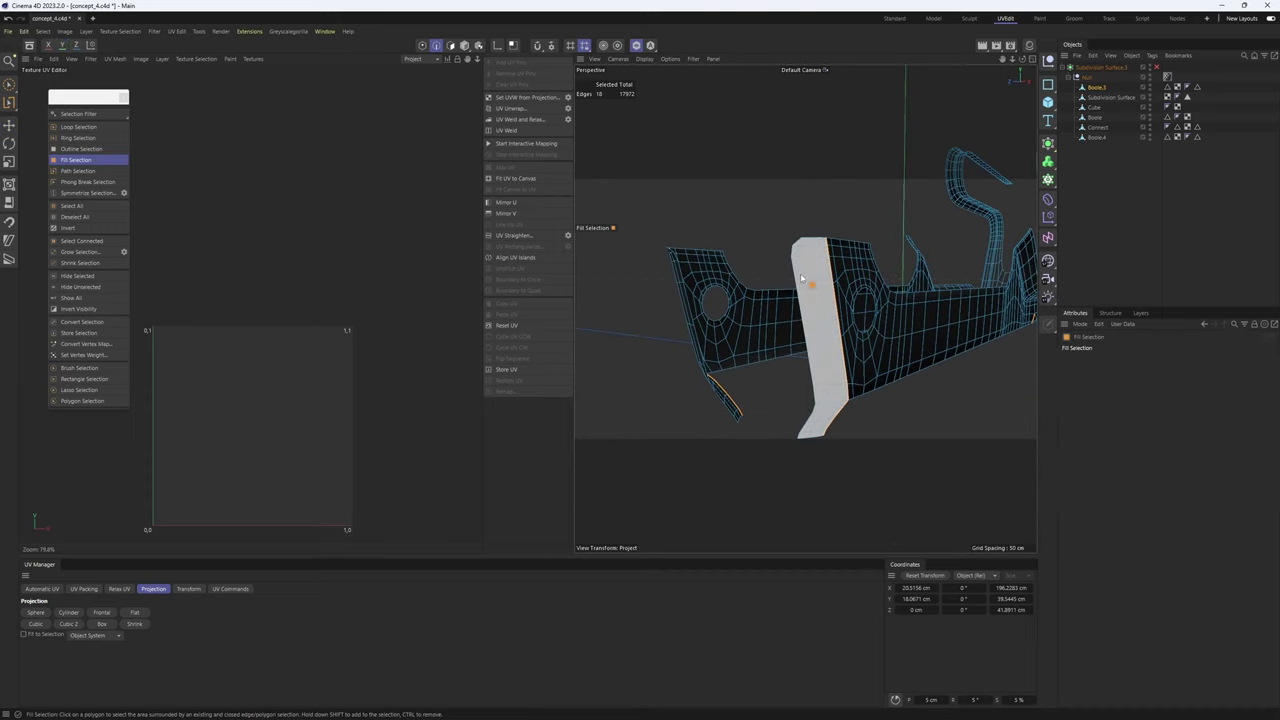
left_click_drag(806, 270, 826, 311, "alt")
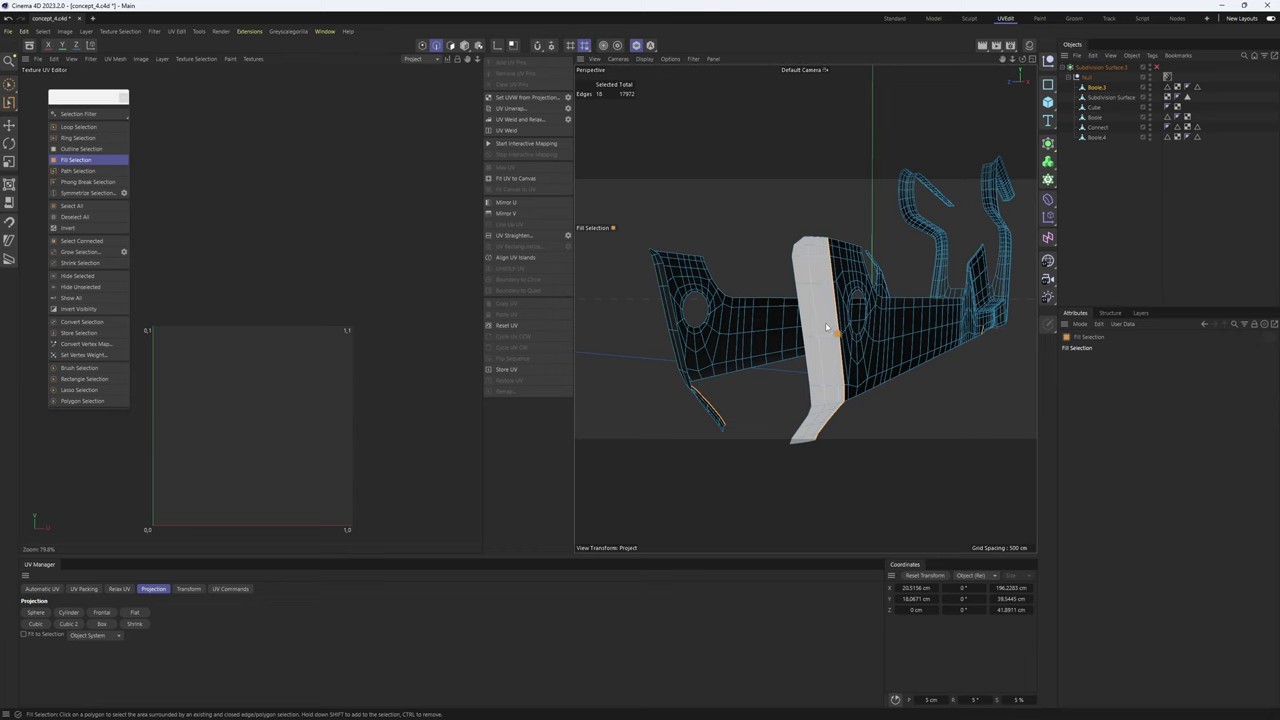
left_click(825, 322)
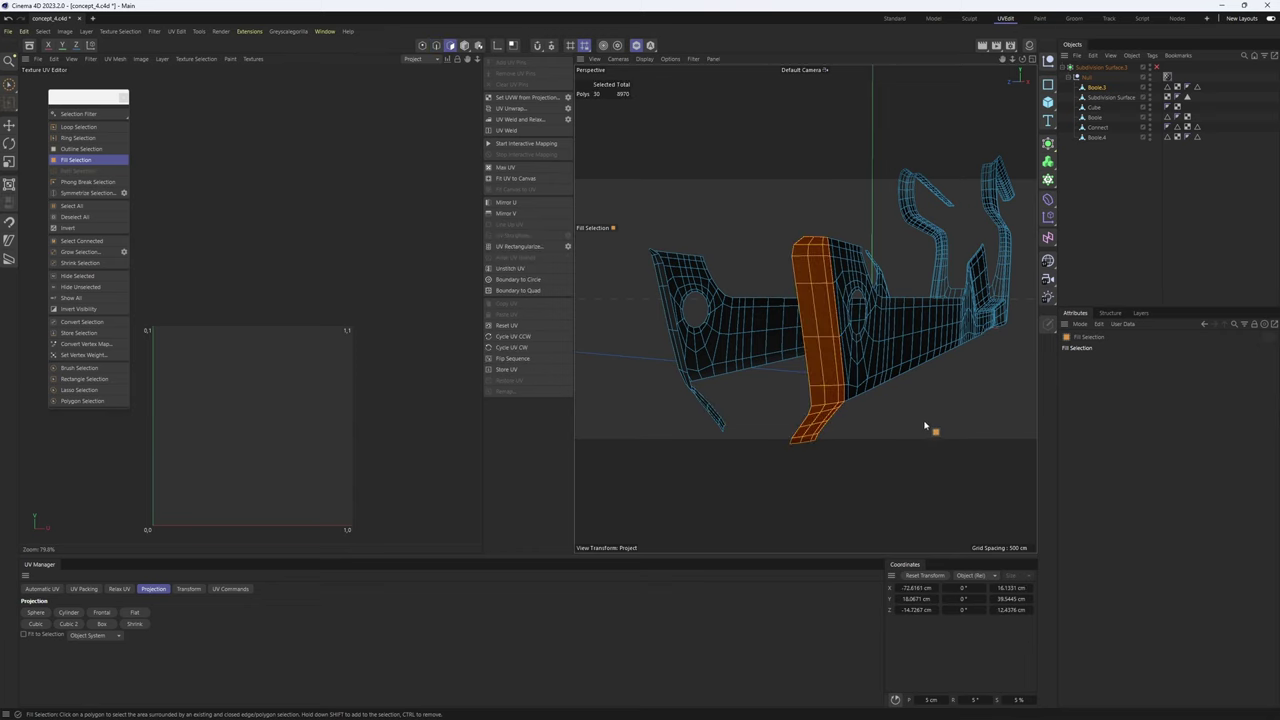
- Add the matching end strip on the opposite side to the polygon selection
key("Return")
left_click_drag(917, 417, 772, 306, "alt")
key("Return")
left_click(797, 352, "shift")
- Apply UV Unwrap to both selected end strips
left_click_drag(797, 352, 710, 240, "alt")
left_click(522, 110)
key("e")
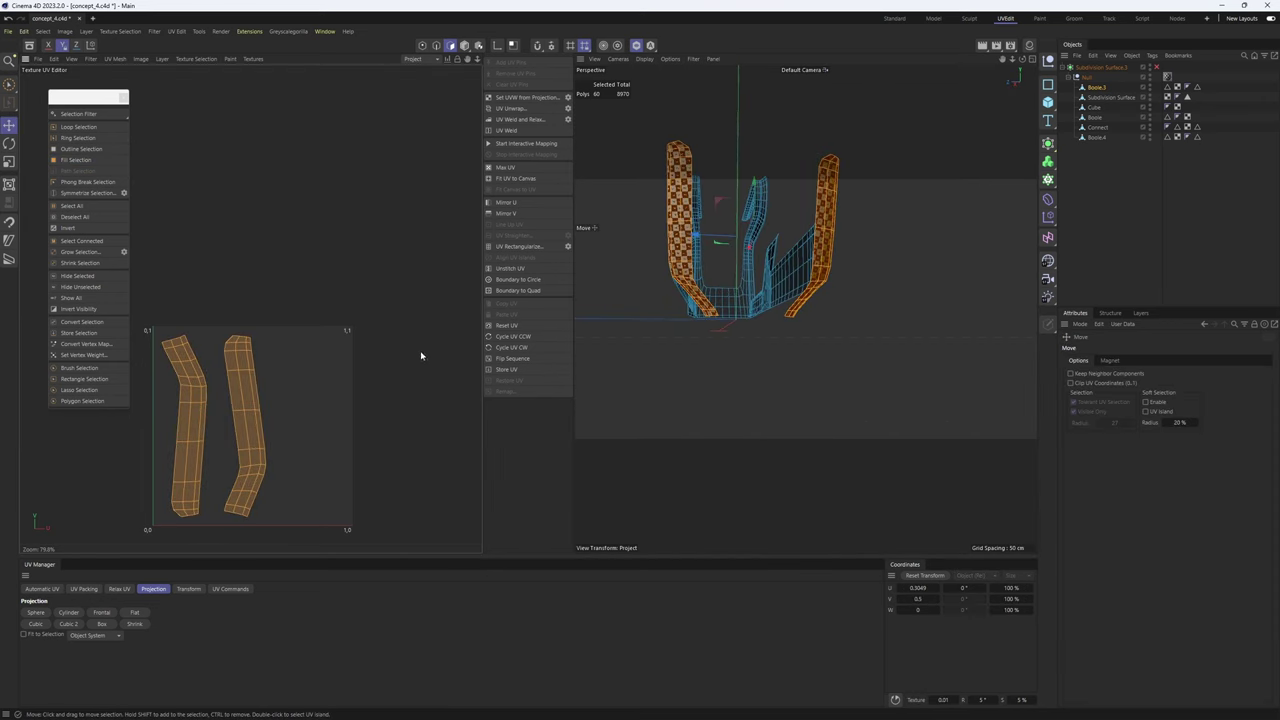
- Mirror the second end strip's UV island in both V and U
scroll(688, 235, "up", 7)
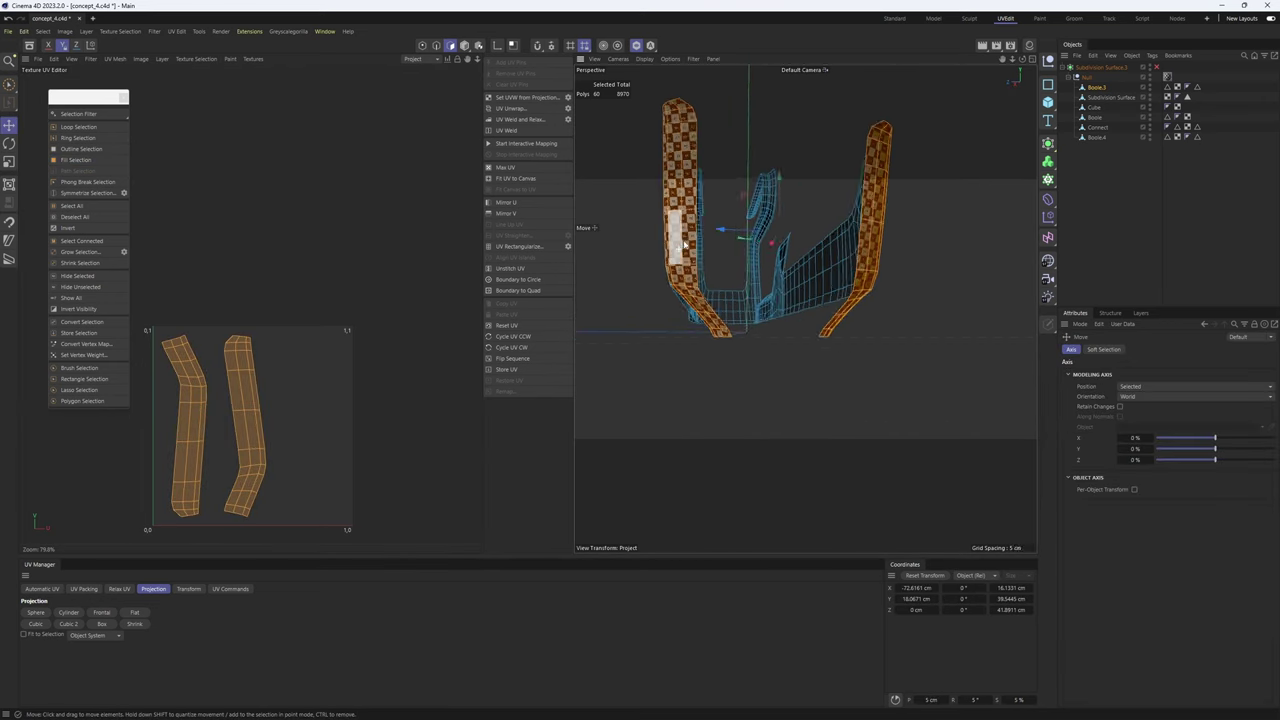
left_click(231, 382)
double_click(250, 390)
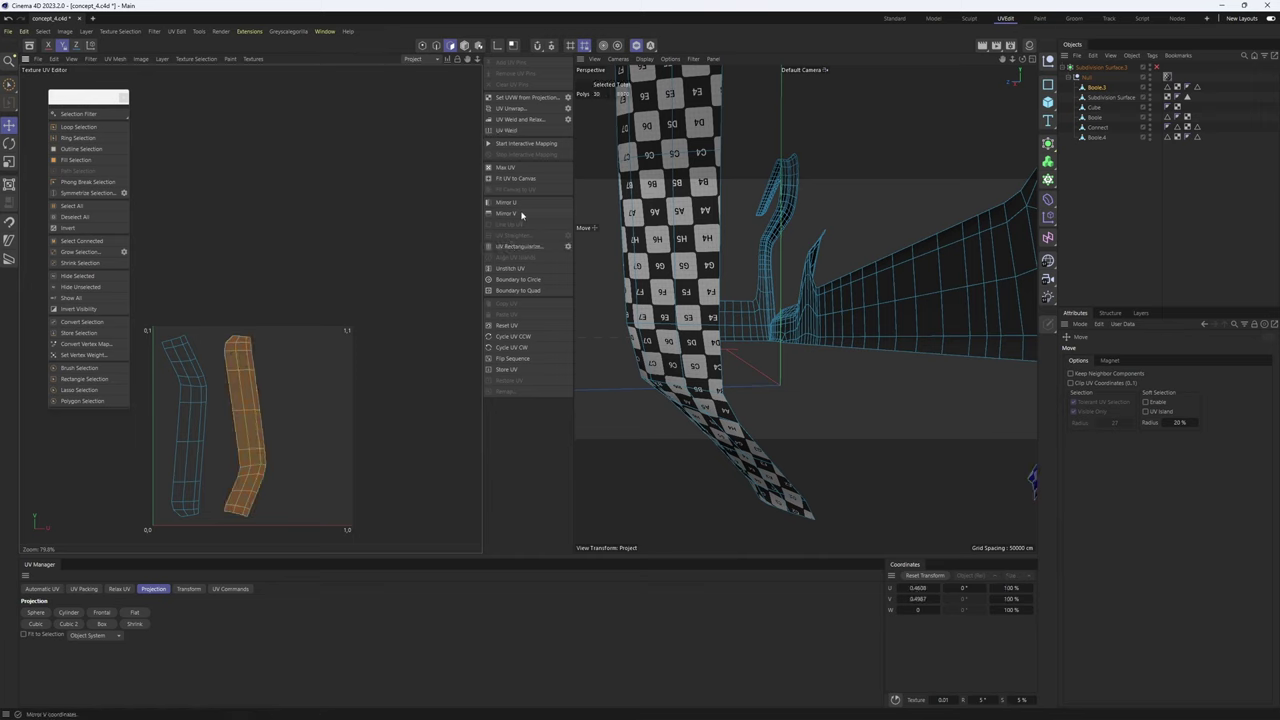
left_click(508, 213)
left_click(520, 205)
- Select the first end strip's UV island and mirror it in both V and U
double_click(192, 362)
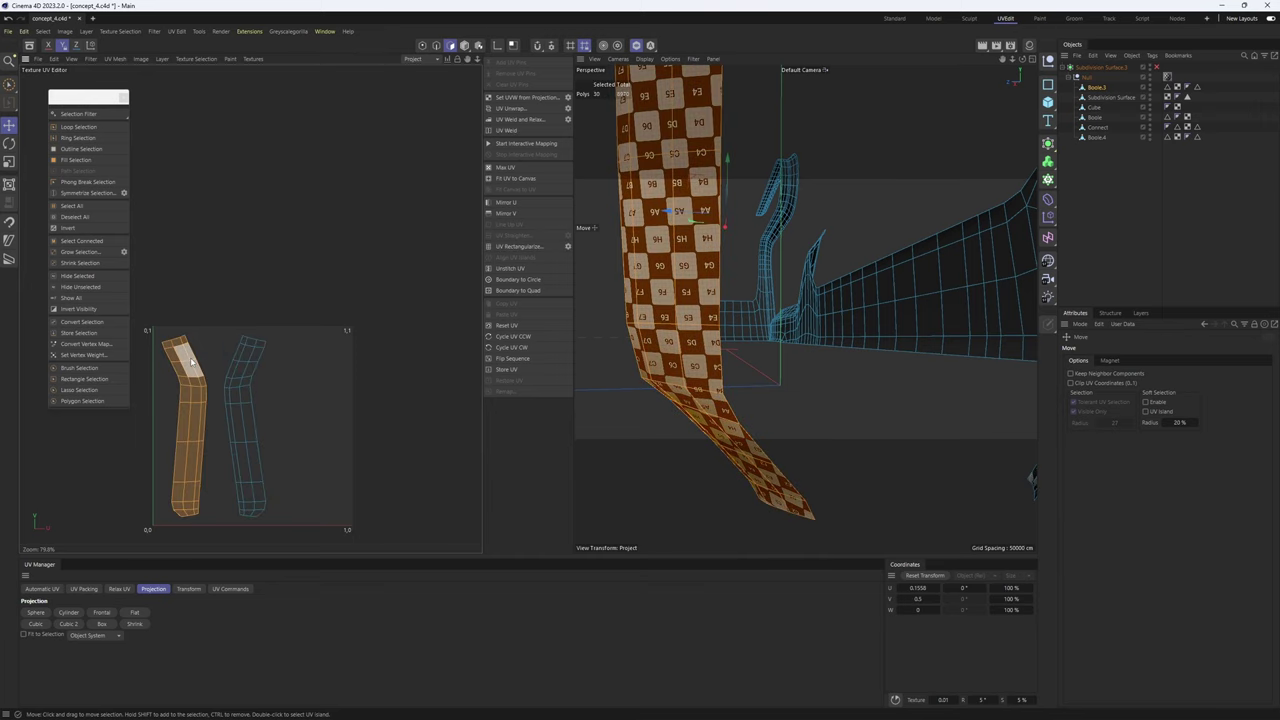
left_click(508, 213)
left_click(539, 206)
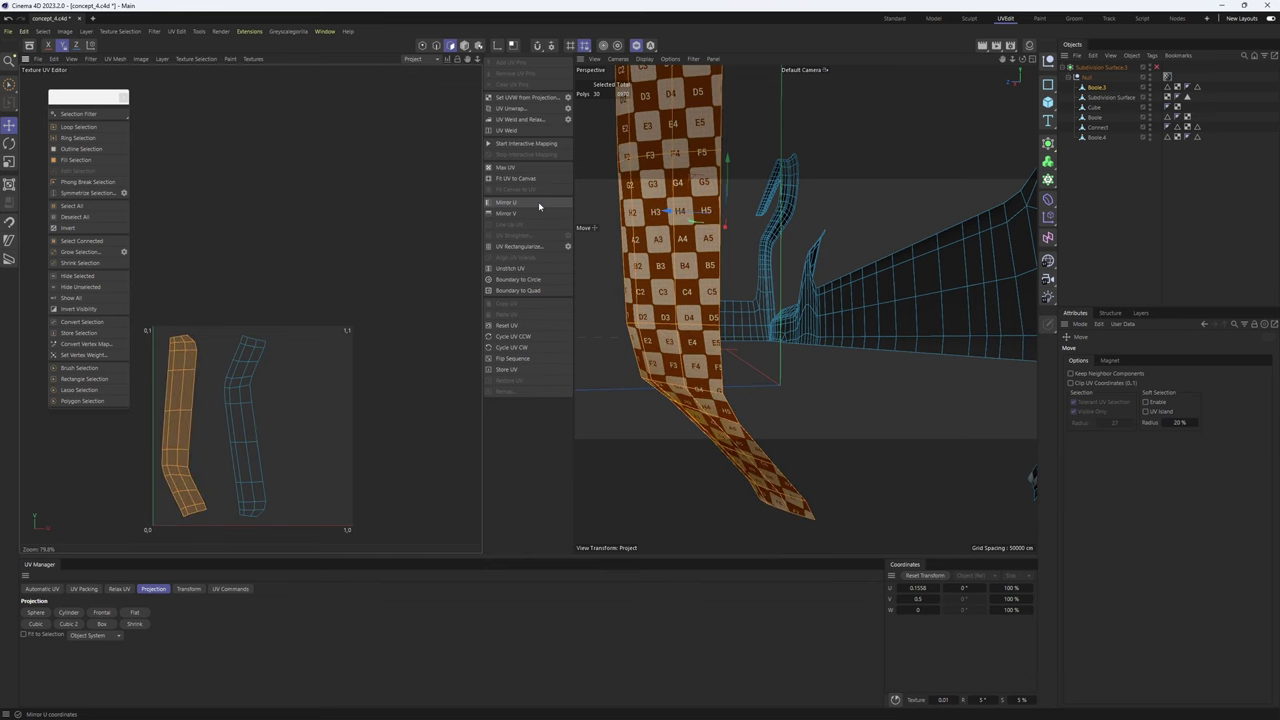
- Mirror the second end strip's UV island in V and U again to reverse its earlier flip
left_click_drag(849, 318, 742, 338, "alt")
left_click(772, 301)
double_click(247, 405)
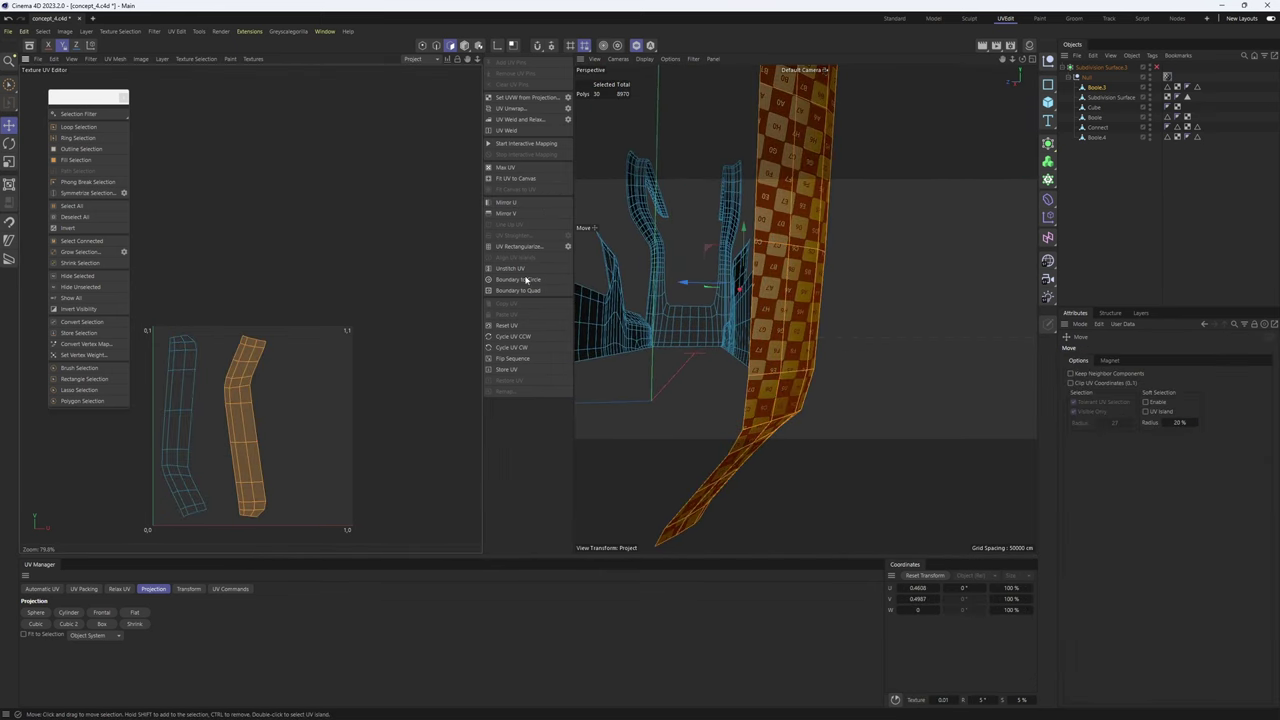
left_click(507, 218)
left_click(515, 204)
- Add the first end strip's UV island to the selection and hide both finished strips
scroll(838, 267, "down", 5)
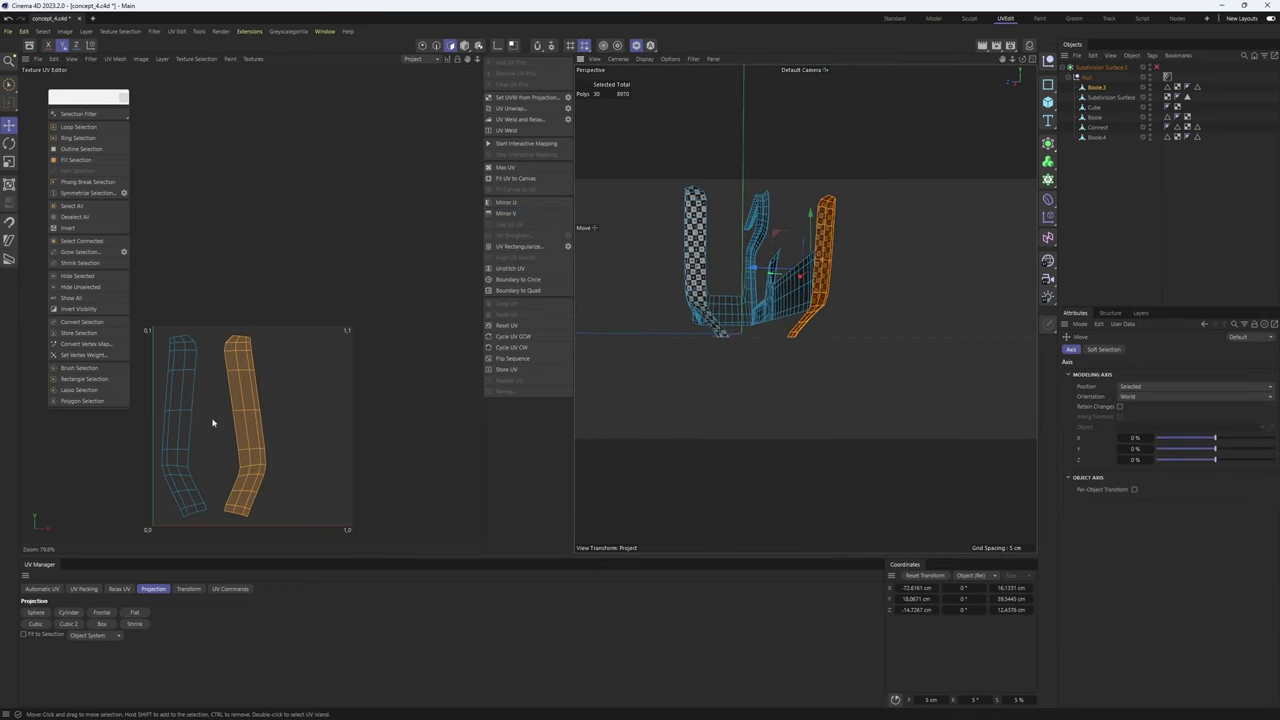
double_click(186, 428, "shift")
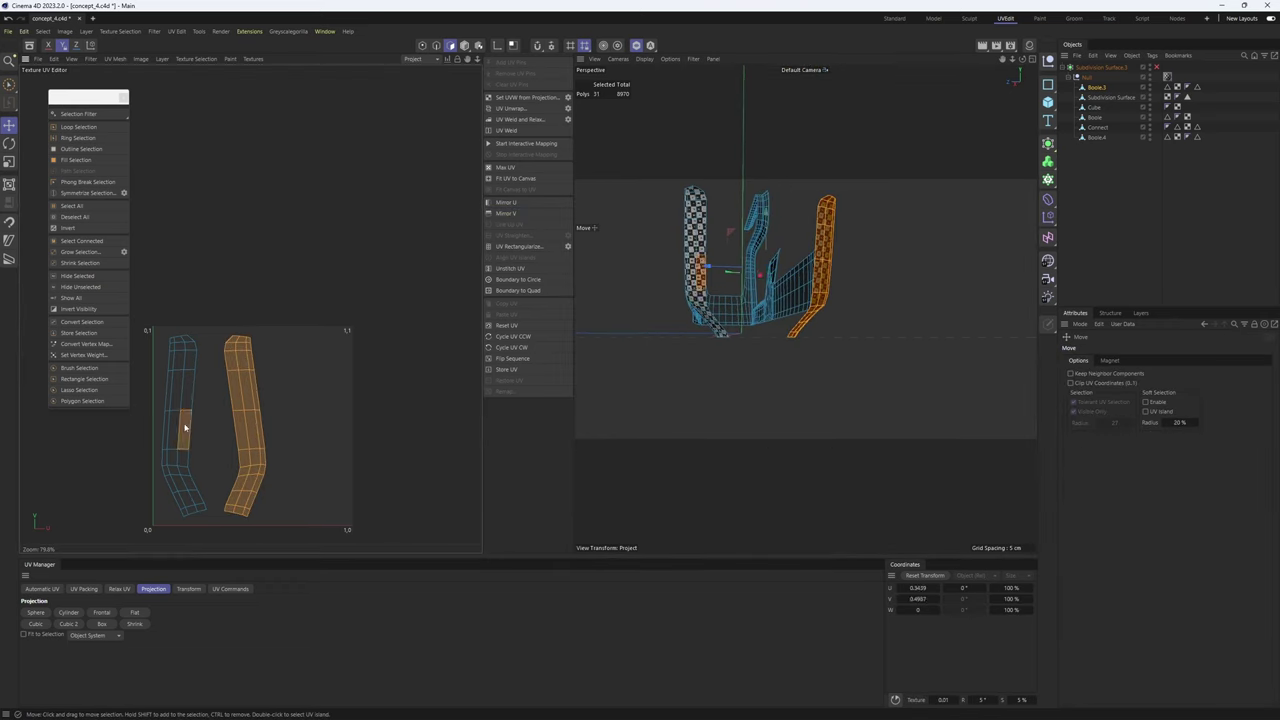
left_click(84, 278)
- Select the lengthwise edge loop bordering the lower side panel up to its raised fin
left_click_drag(794, 277, 809, 313, "alt")
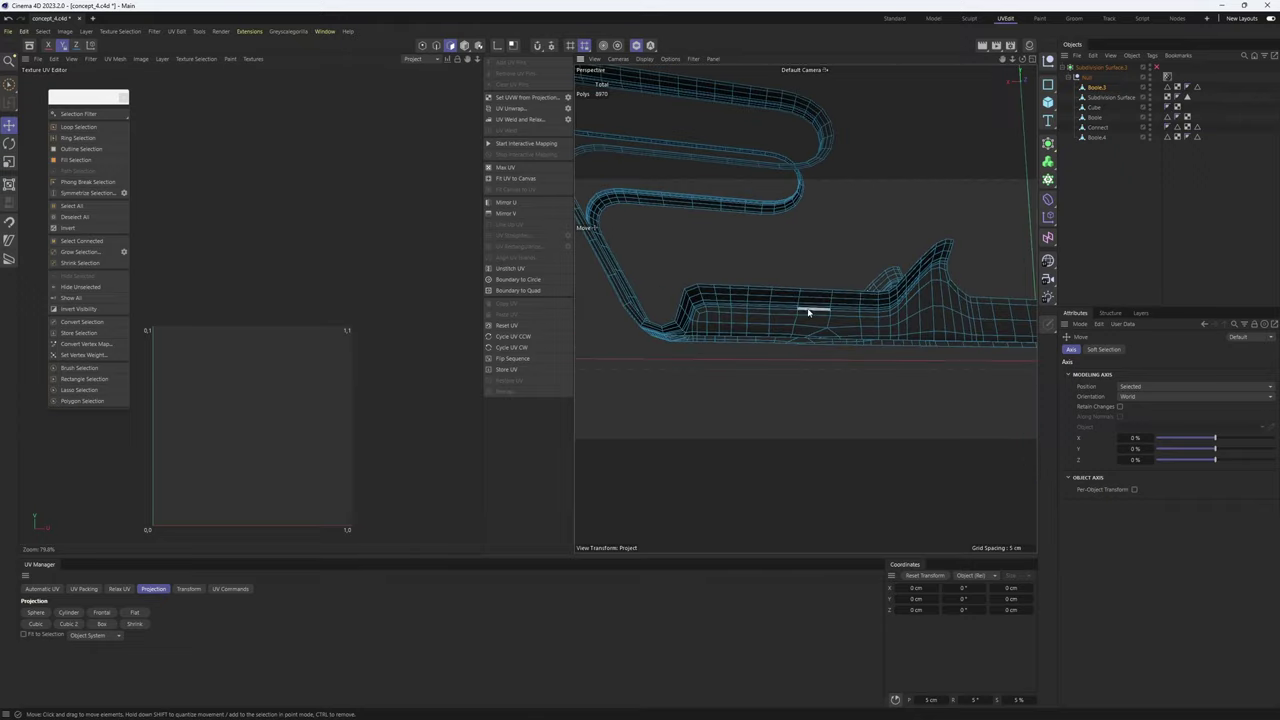
scroll(809, 313, "up", 10)
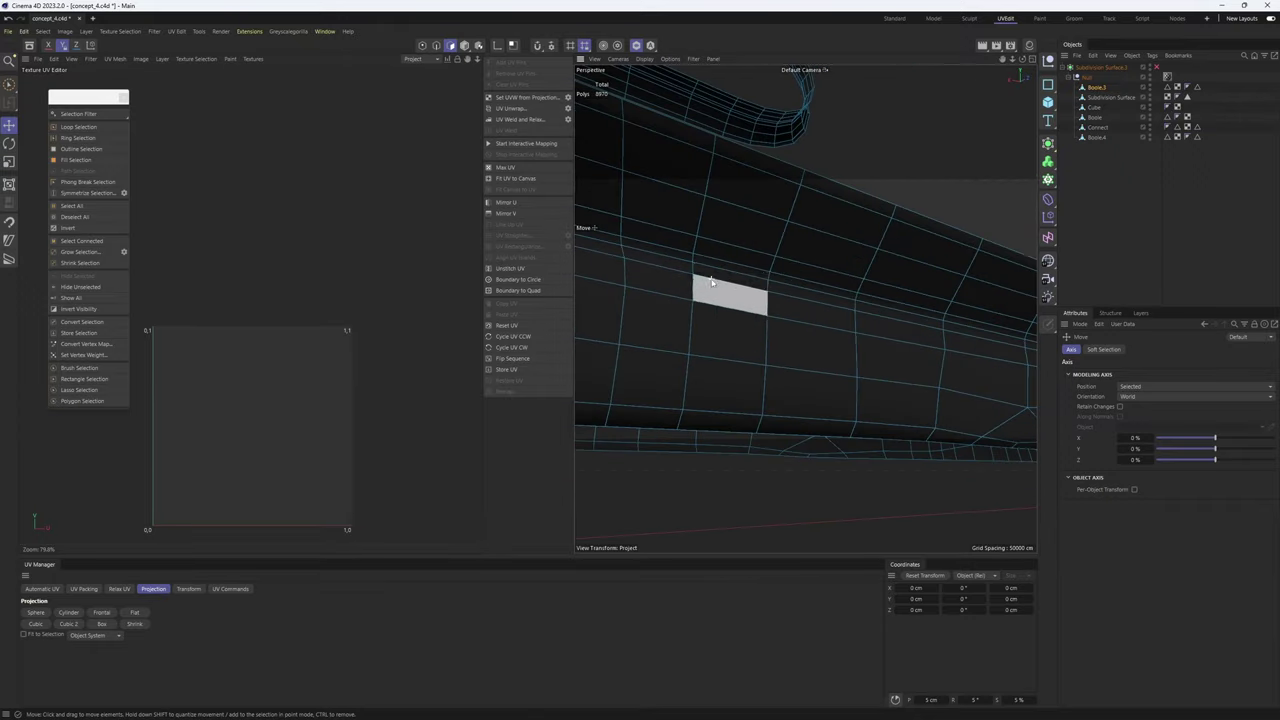
key("Return")
key("Return")
double_click(716, 272)
scroll(780, 294, "down", 8)
left_click_drag(830, 284, 769, 285, "alt")
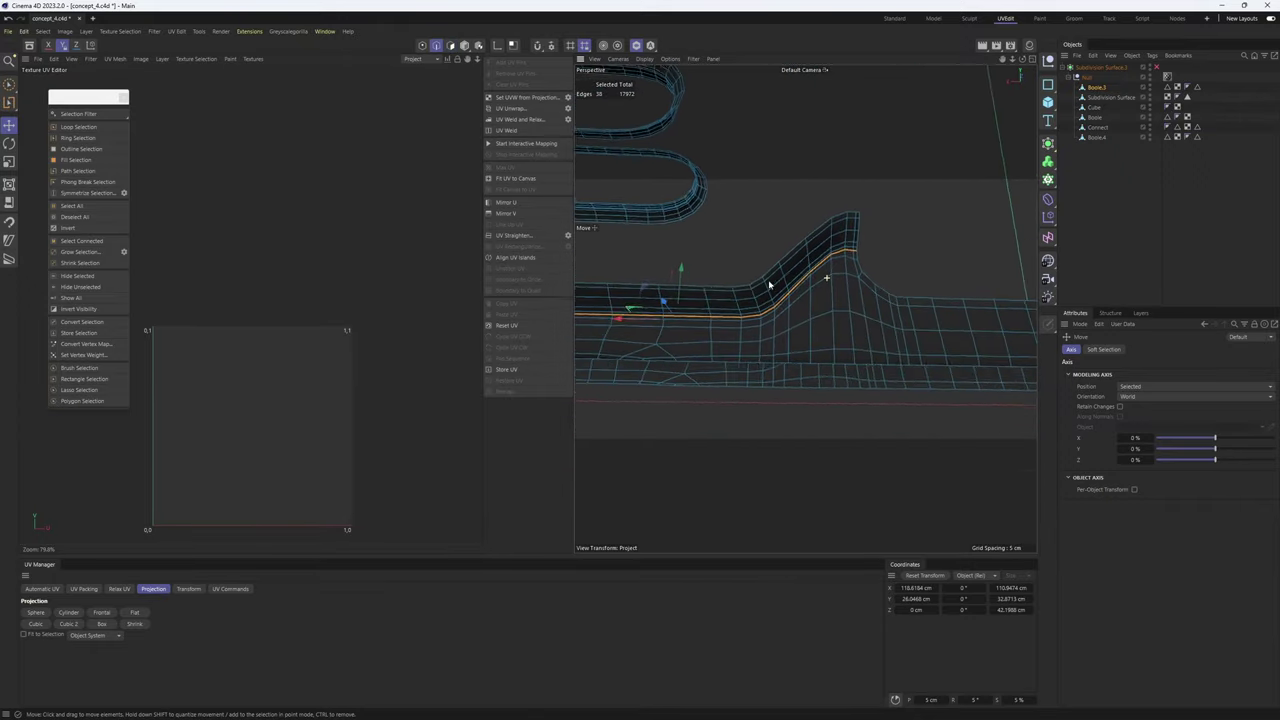
- Try to fill-select the lower side panel below the selected edge loop
scroll(769, 286, "down", 3)
key("u")
key("f")
left_click(886, 322)
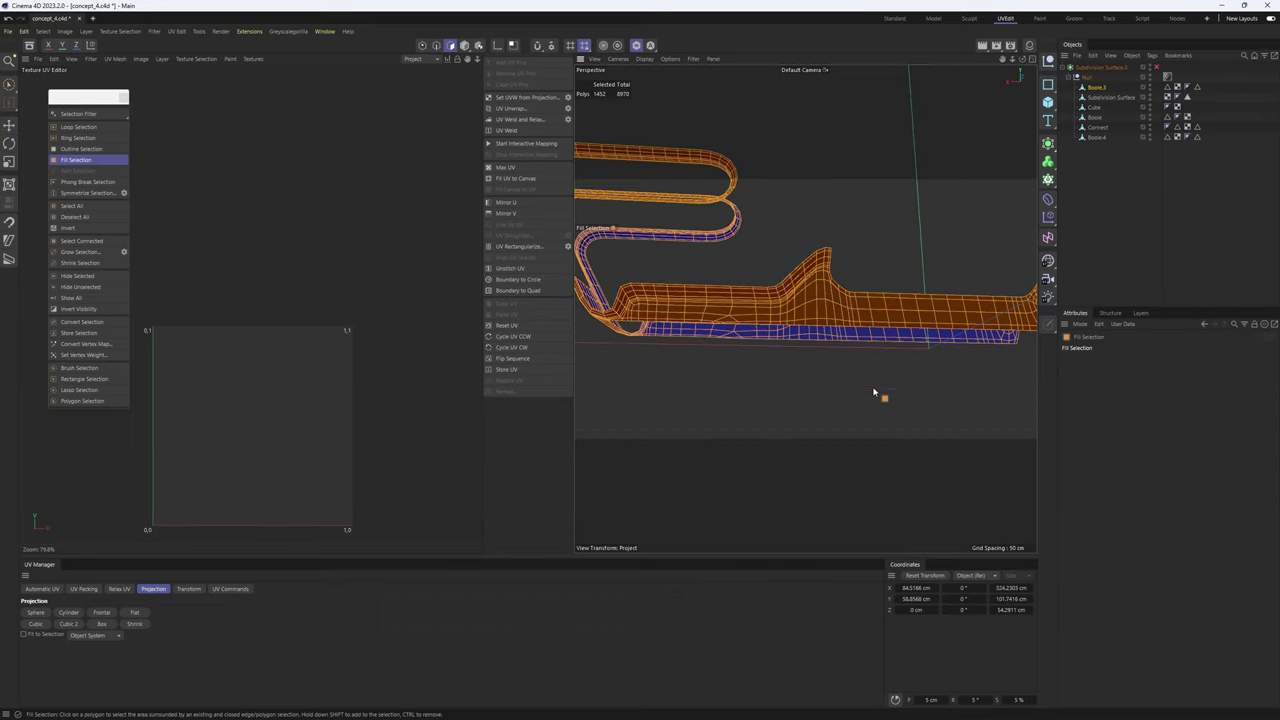
- Return to the edge selection and add the missing edge at the end of the side panel's border
key("Return")
key("e")
scroll(660, 291, "up", 8)
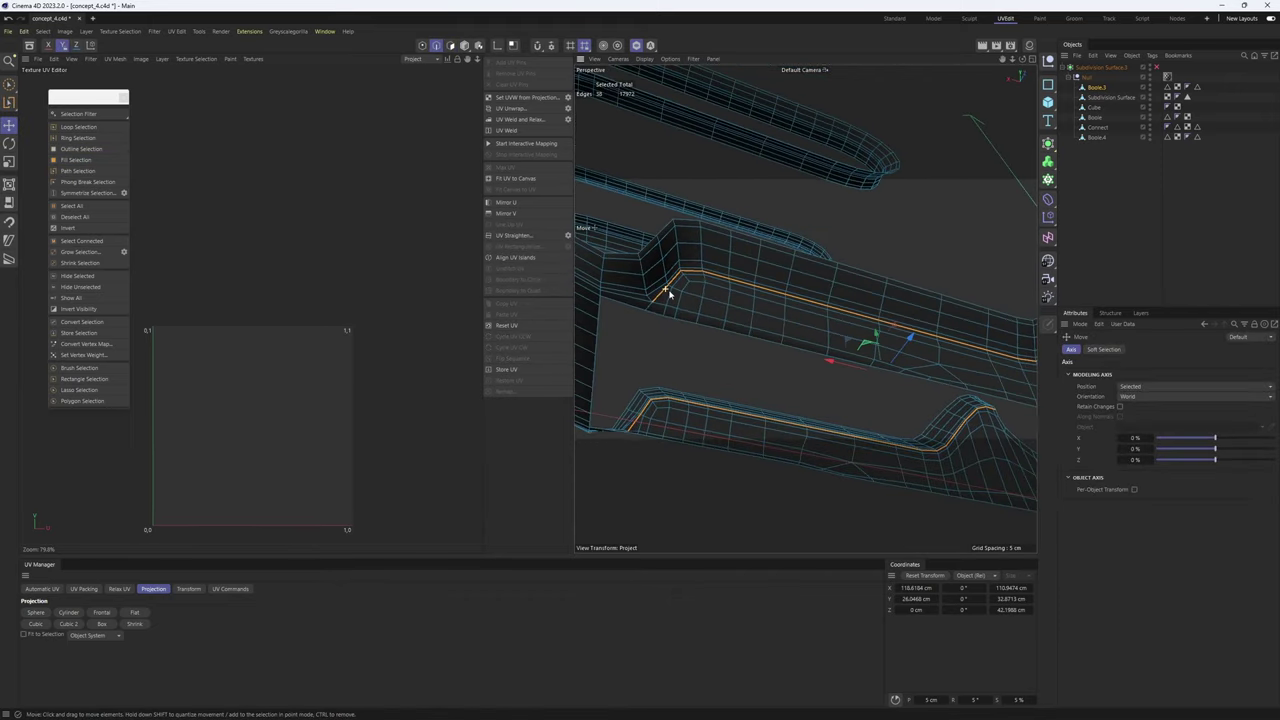
scroll(668, 293, "up", 4)
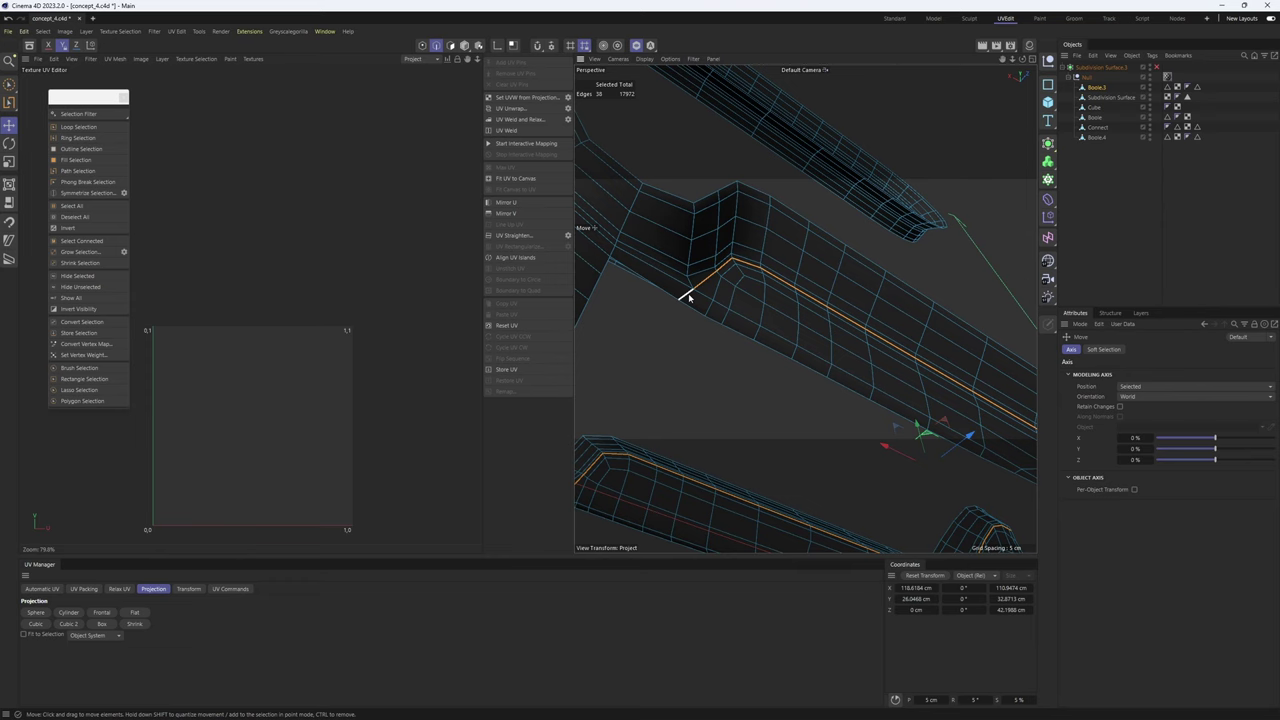
scroll(674, 286, "down", 3)
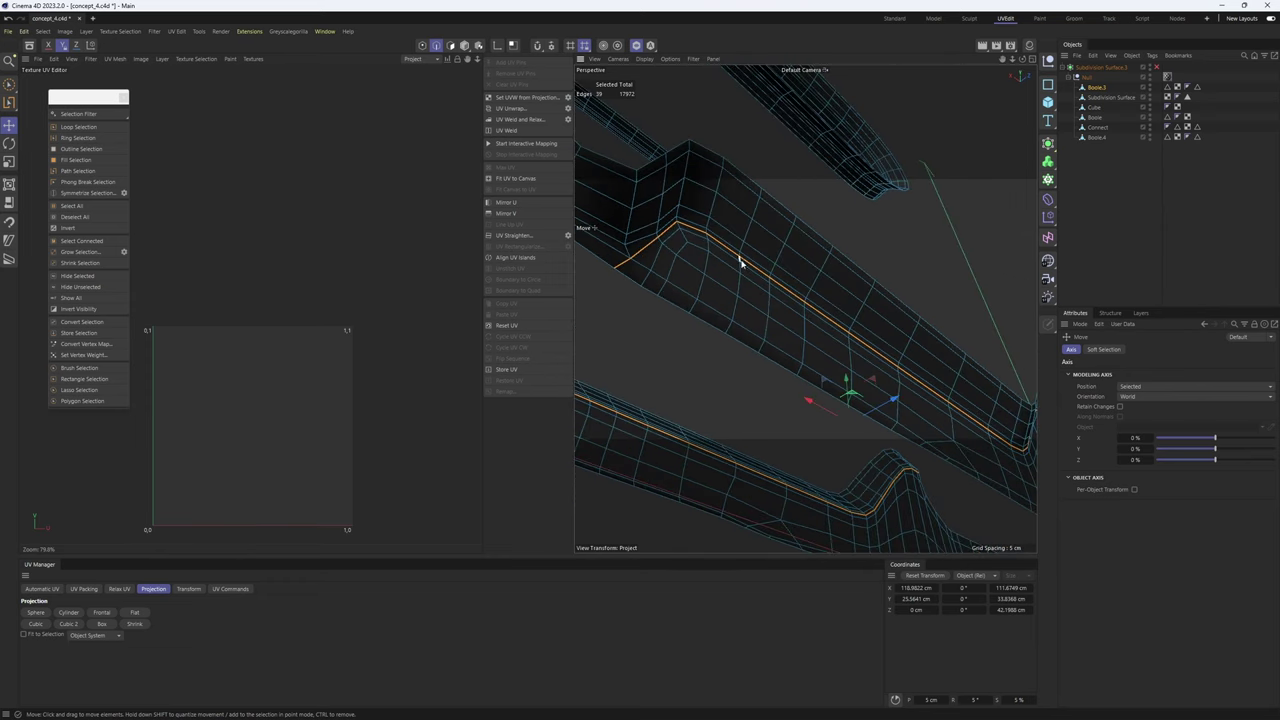
- Fill-select the side panel enclosed by the border edges and apply UV Unwrap to it
scroll(740, 263, "down", 5)
key("u")
key("f")
left_click(867, 368)
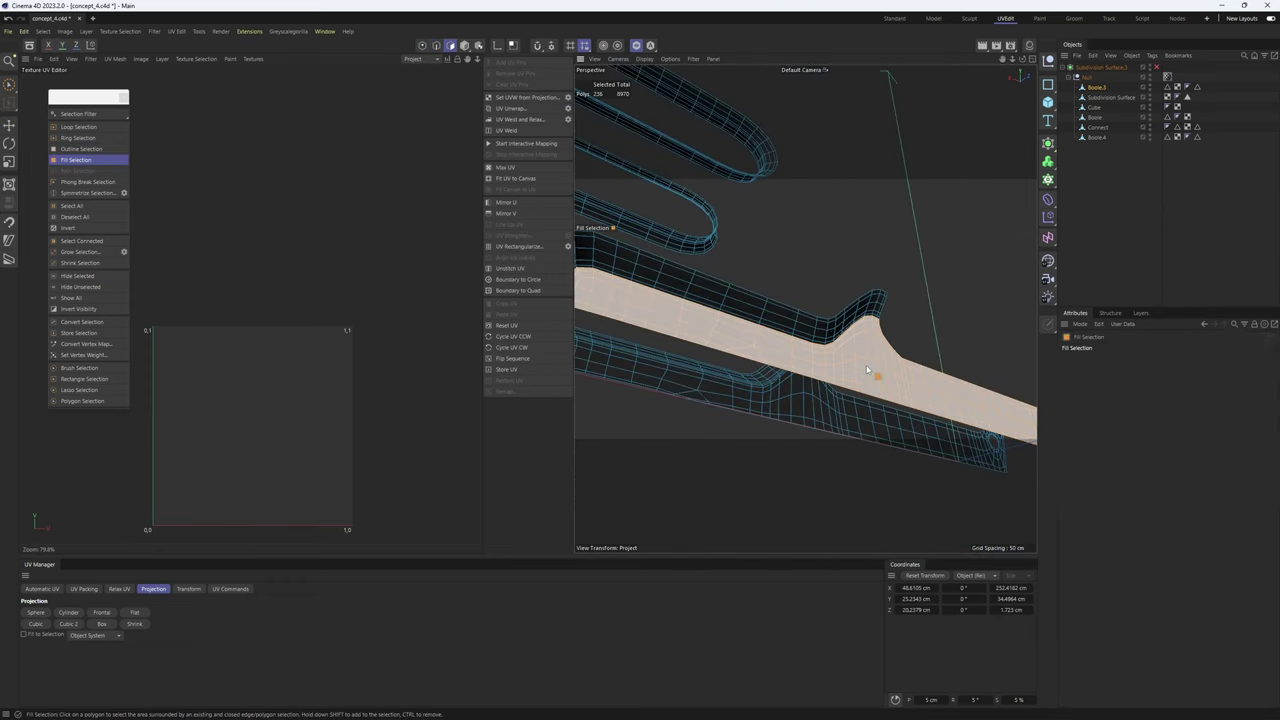
scroll(867, 368, "down", 3)
left_click_drag(867, 368, 792, 376, "alt")
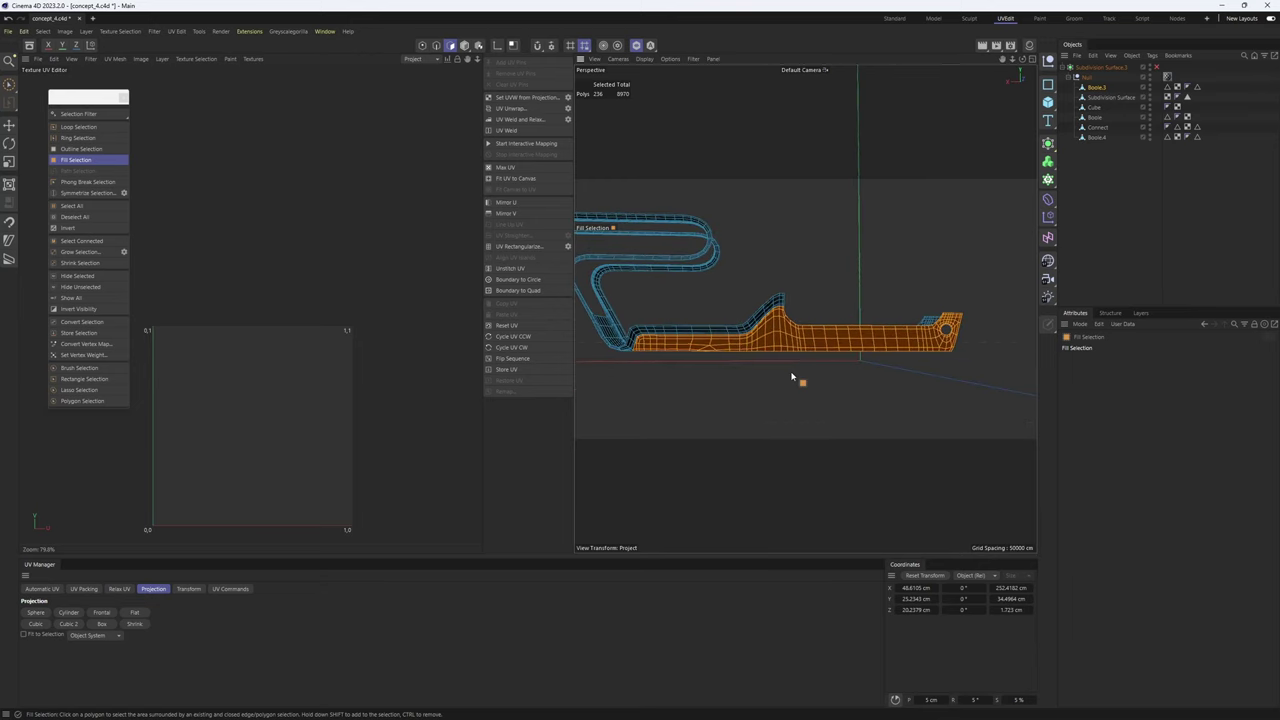
left_click(522, 112)
- Rotate the side panel's UV island about 90° so that it lies horizontally
key("r")
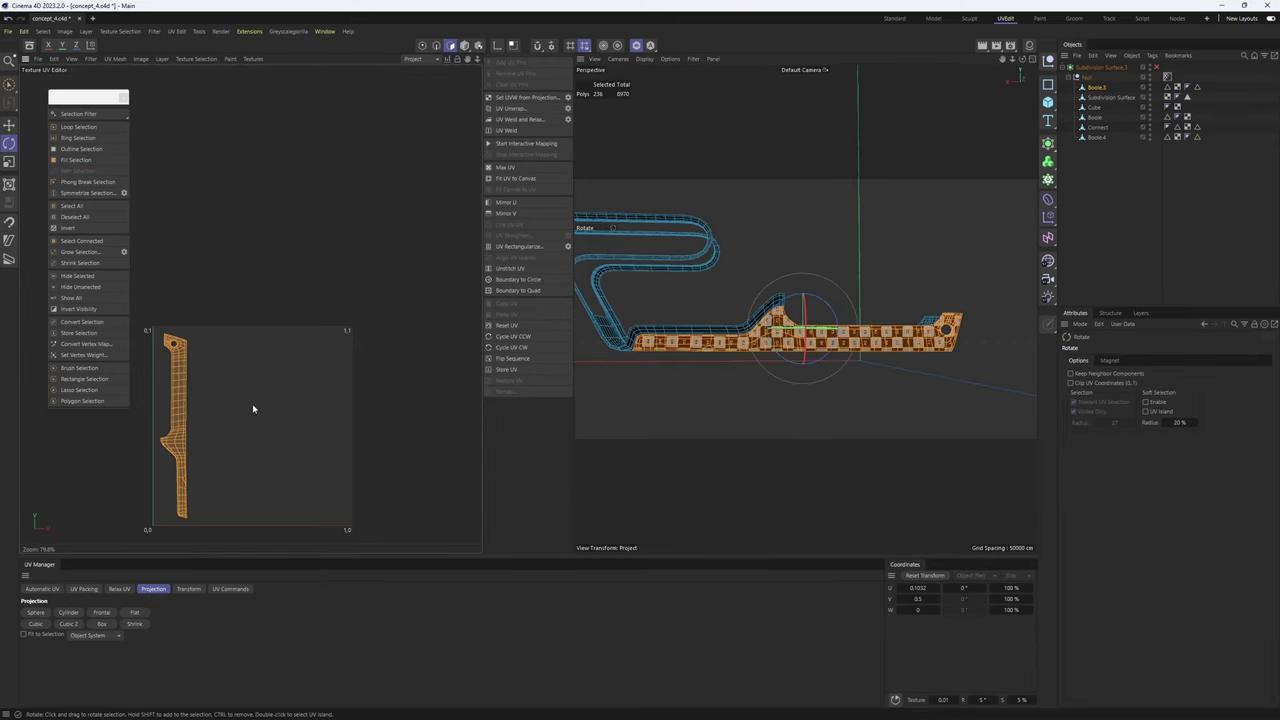
middle_click(846, 420)
middle_click(872, 427)
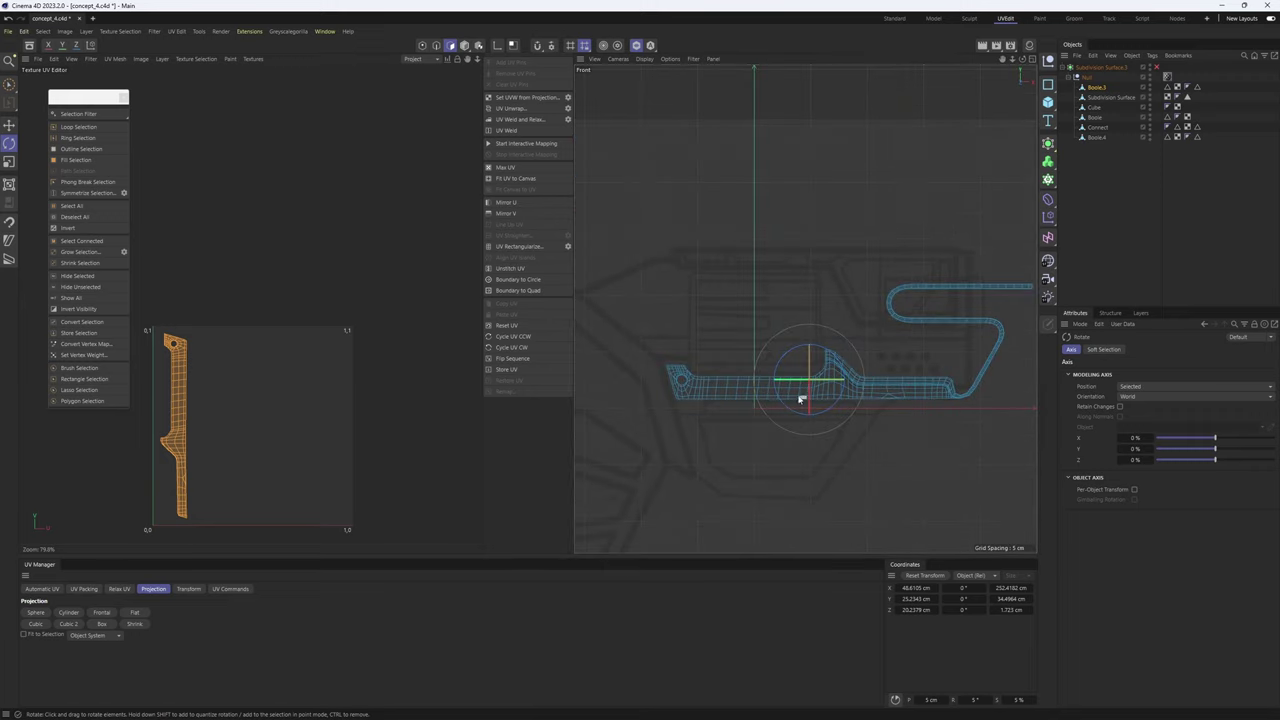
middle_click(815, 354)
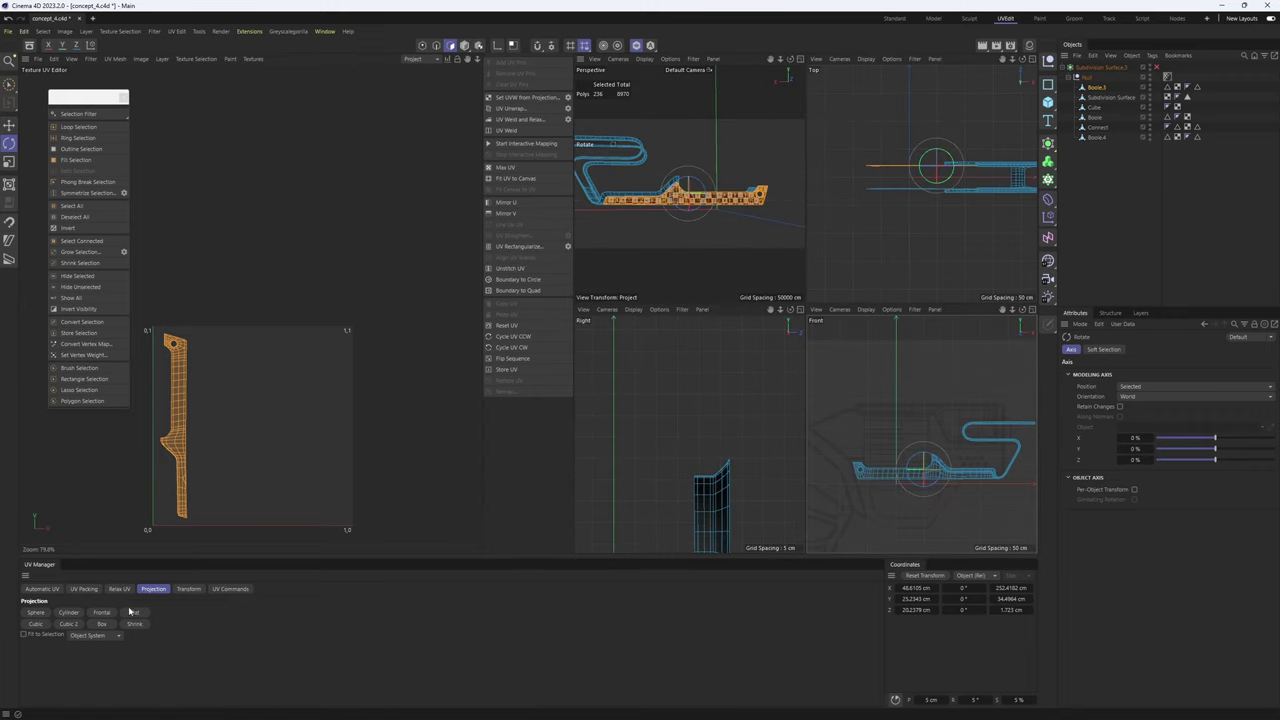
middle_click(641, 296)
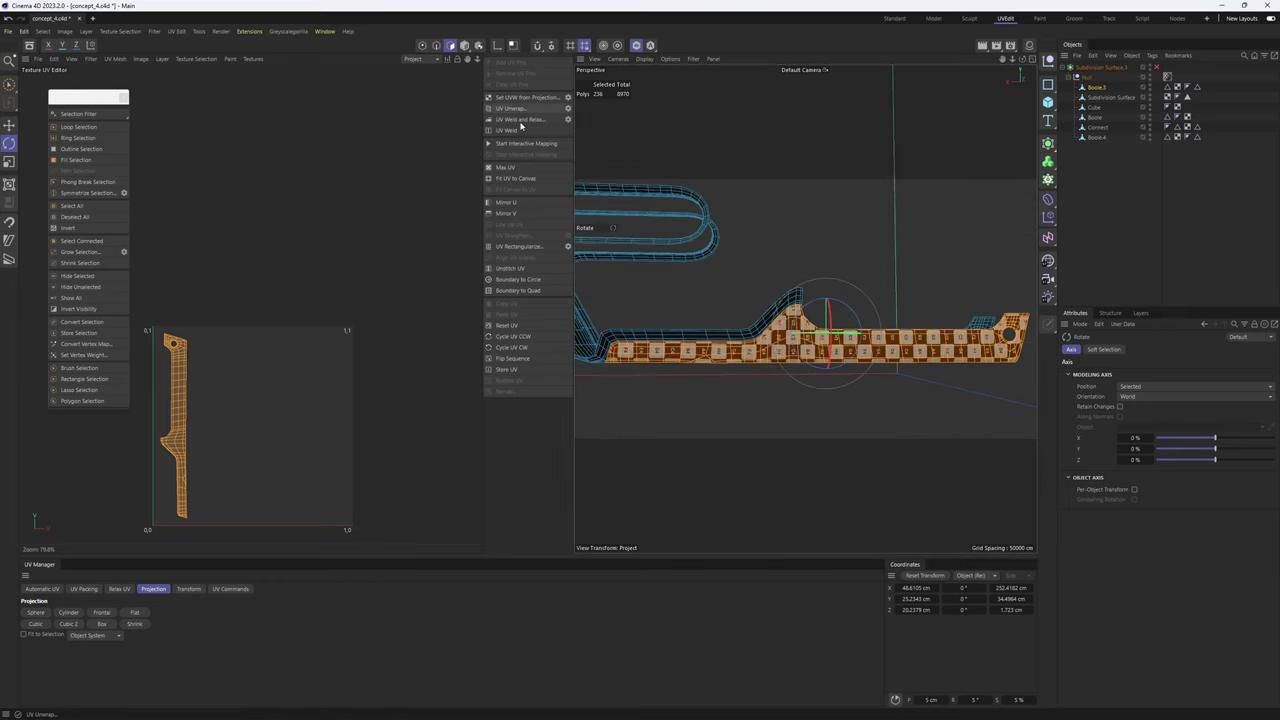
left_click_drag(200, 429, 568, 390)
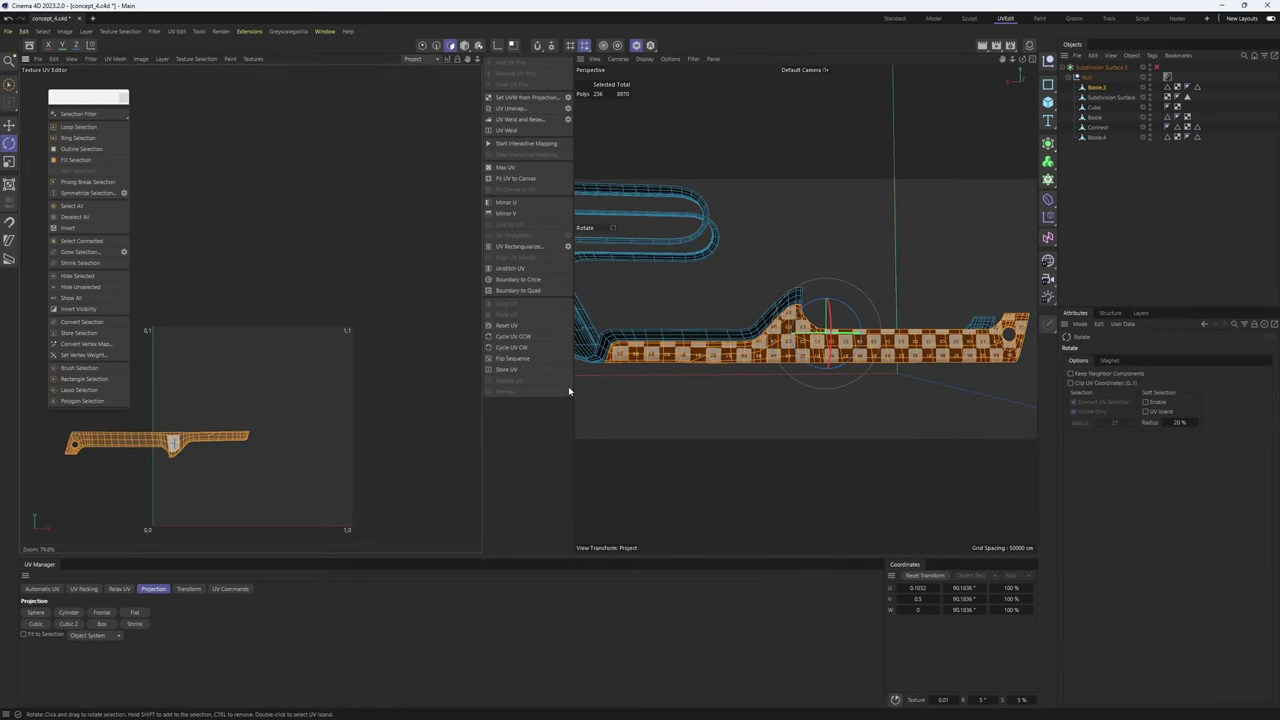
- Mirror the side panel's UV island in V and U, and hide the finished panel
scroll(868, 335, "up", 3)
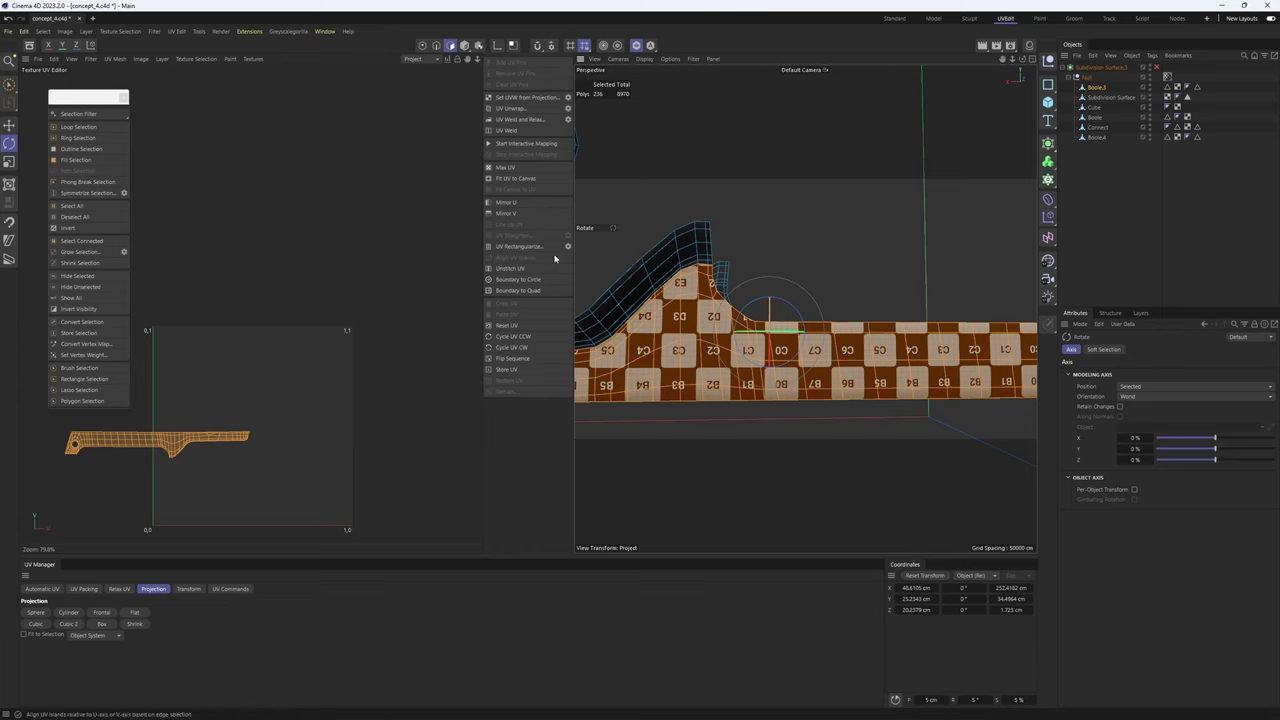
left_click(521, 213)
left_click(518, 205)
scroll(829, 327, "down", 4)
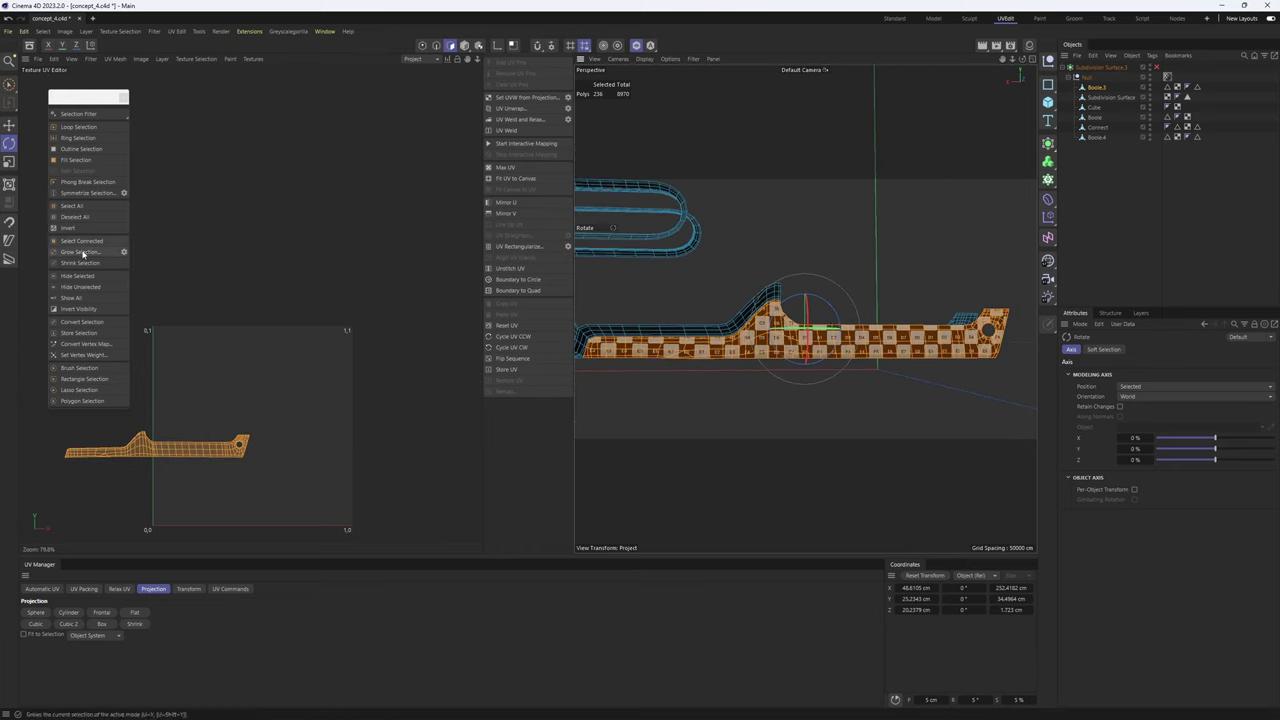
left_click(90, 280)
- Close the border edges of the matching side panel on the opposite side and fill-select its polygons
left_click_drag(700, 296, 1010, 305, "alt")
key("Return")
scroll(940, 252, "up", 3)
left_click_drag(914, 222, 880, 262, "alt")
scroll(789, 237, "down", 2)
key("u")
key("f")
left_click(794, 246)
scroll(796, 248, "down", 3)
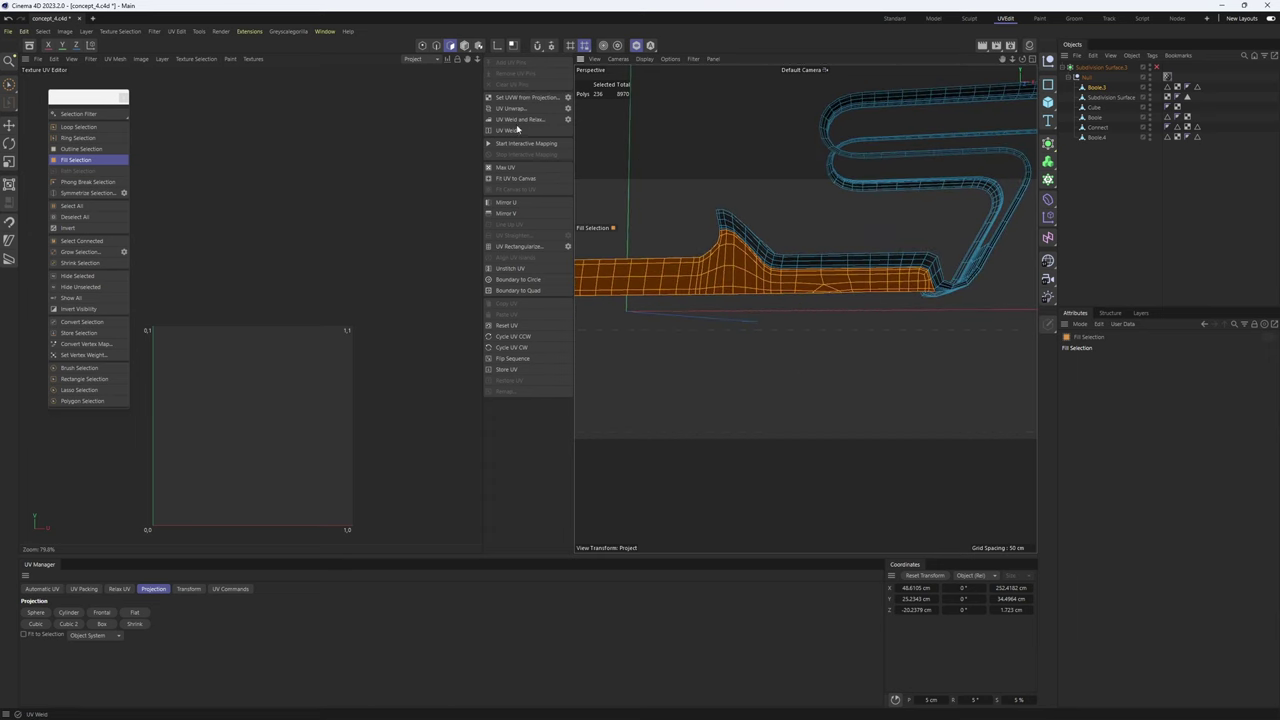
- Apply UV Unwrap to the opposite side panel and rotate its UV island about 90° to lie horizontally
left_click(510, 108)
key("r")
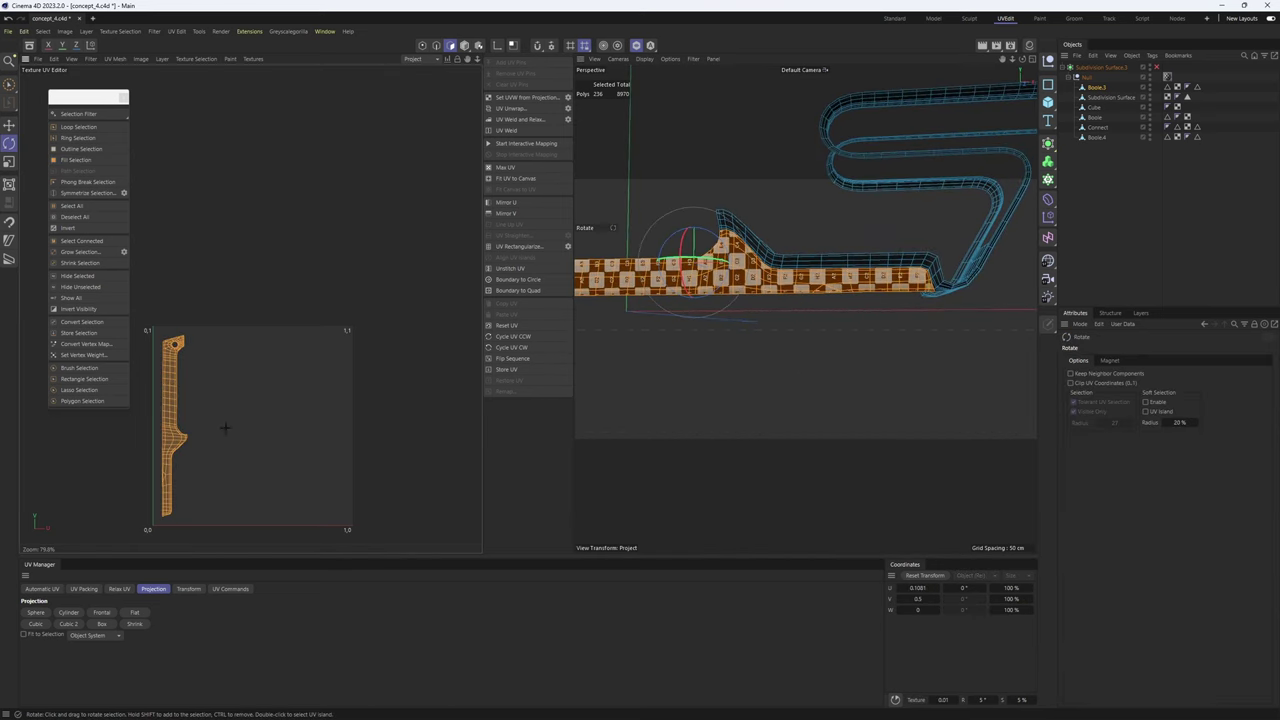
left_click_drag(226, 429, 605, 380)
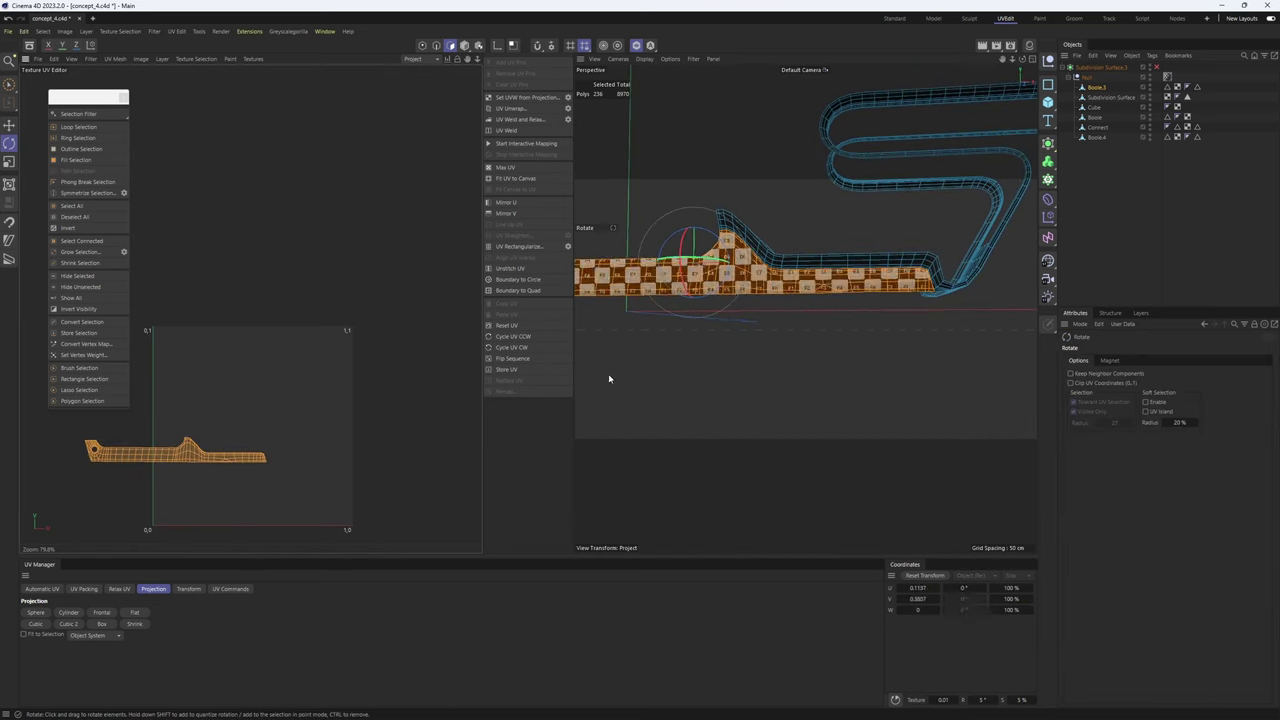
- Check the checker texture on the opposite side panel and hide the panel
scroll(708, 276, "up", 5)
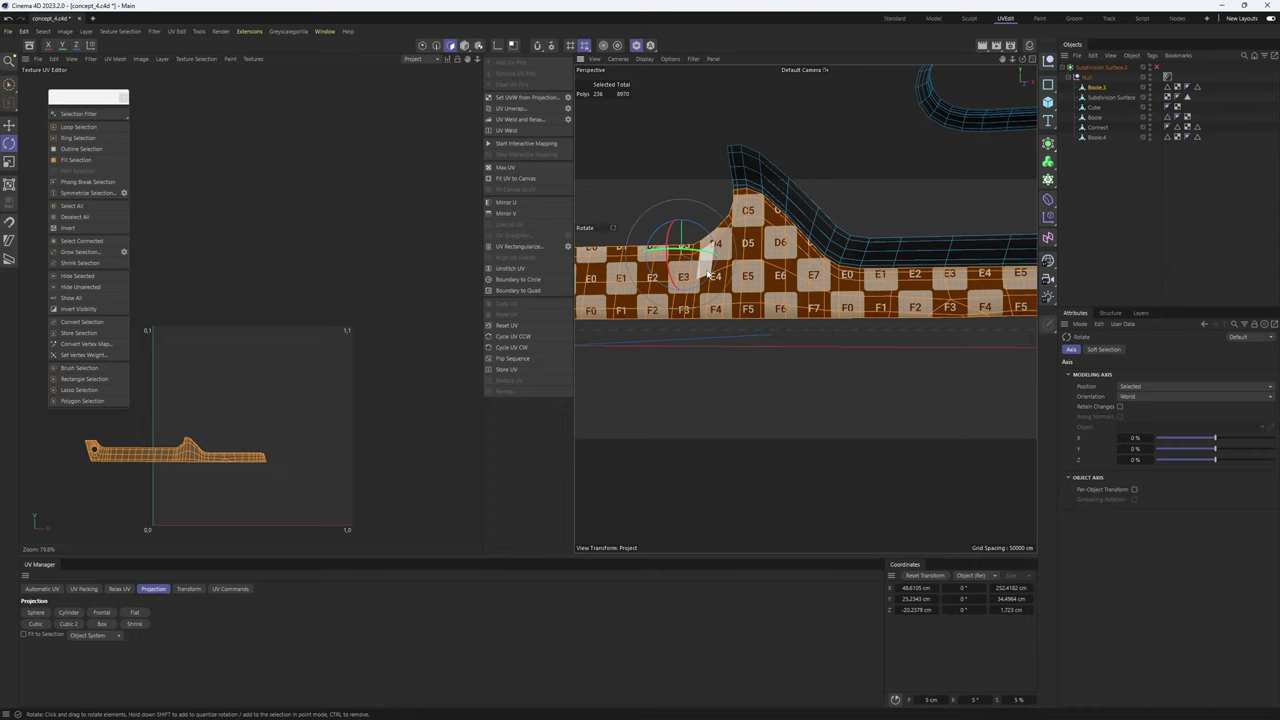
left_click(72, 275)
- Add the lengthwise edge loop along the curved upright arms to the edge selection
scroll(720, 294, "down", 3)
left_click_drag(805, 308, 629, 312, "alt")
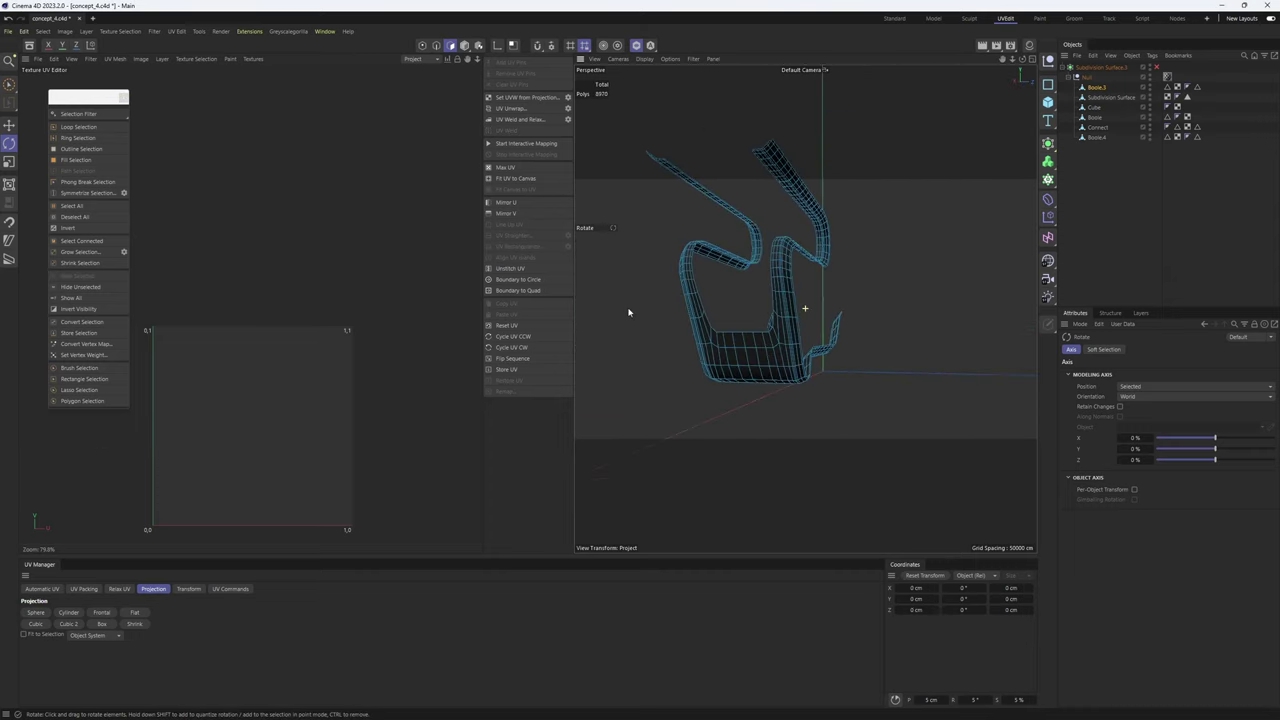
scroll(776, 330, "up", 3)
key("Return")
left_click_drag(823, 354, 762, 297, "alt")
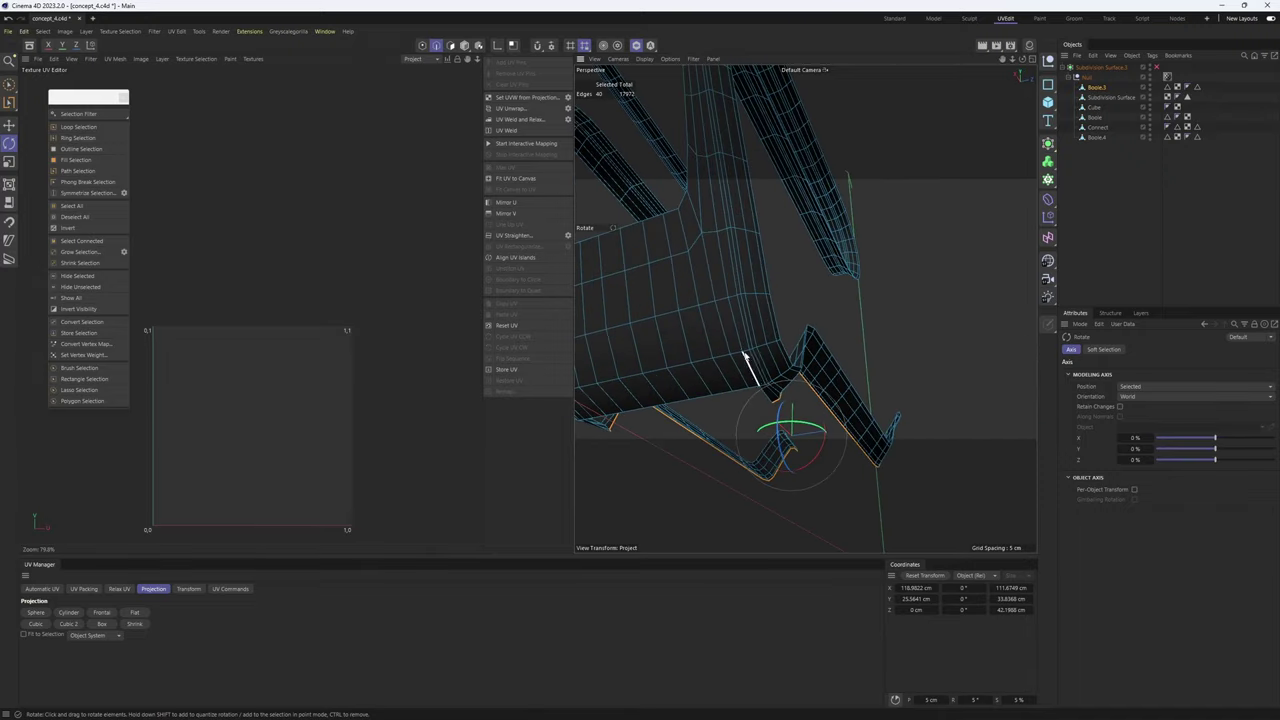
left_click_drag(744, 355, 707, 250, "alt")
double_click(706, 249, "shift")
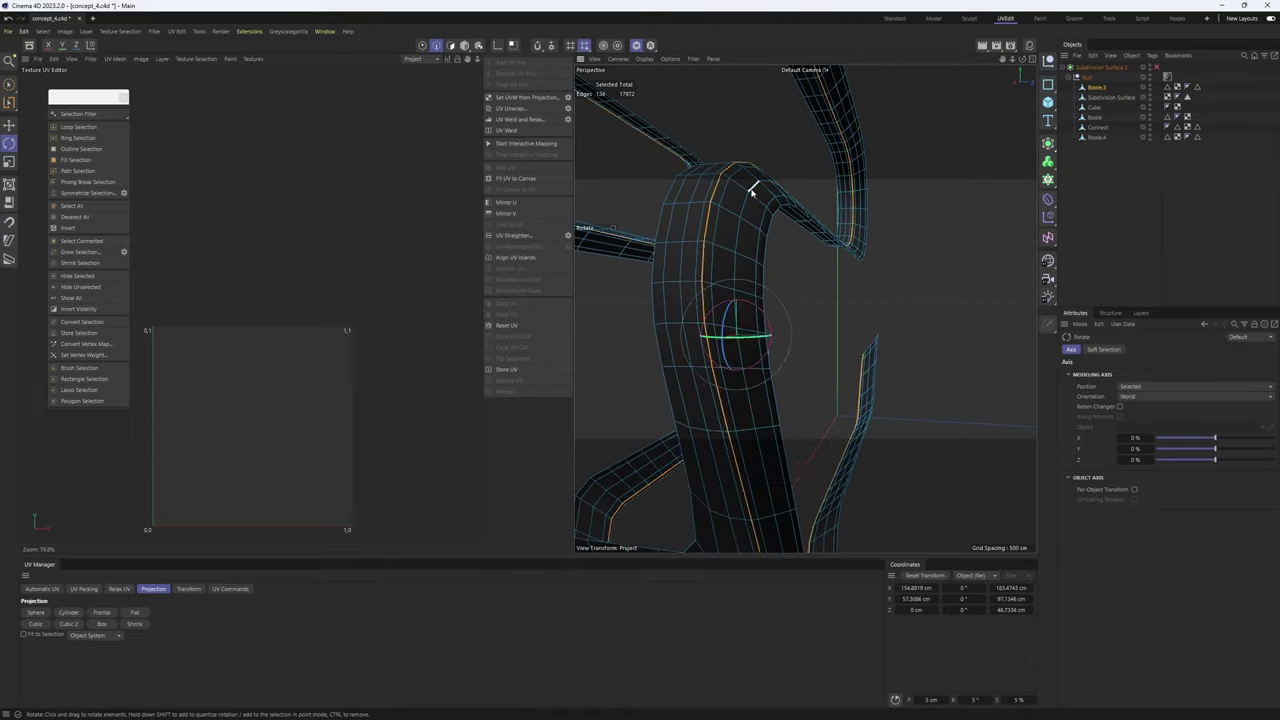
- Fill-select the narrow outer strips of both upright arms and apply UV Unwrap to them
left_click_drag(752, 190, 728, 312, "alt")
key("u")
key("f")
left_click(828, 322)
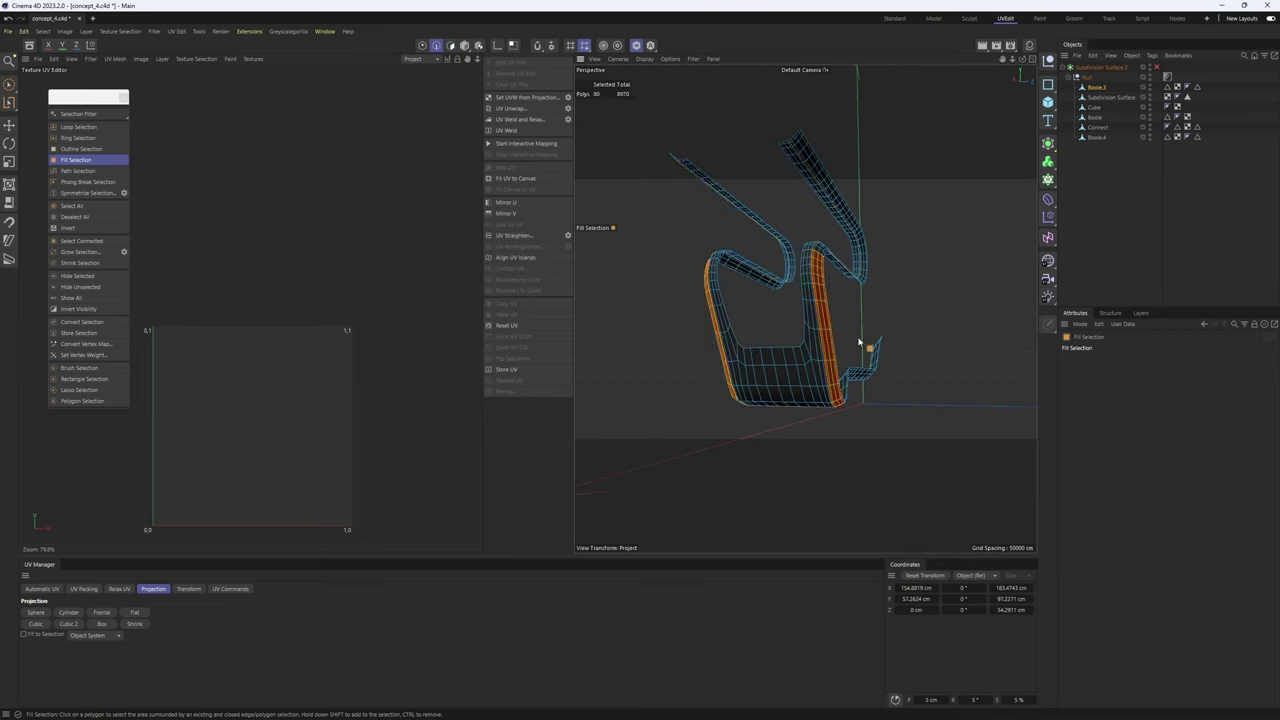
left_click_drag(862, 340, 785, 300, "alt")
- Rotate the tilted strip's UV island to stand vertically and mirror it in U
left_click(240, 368)
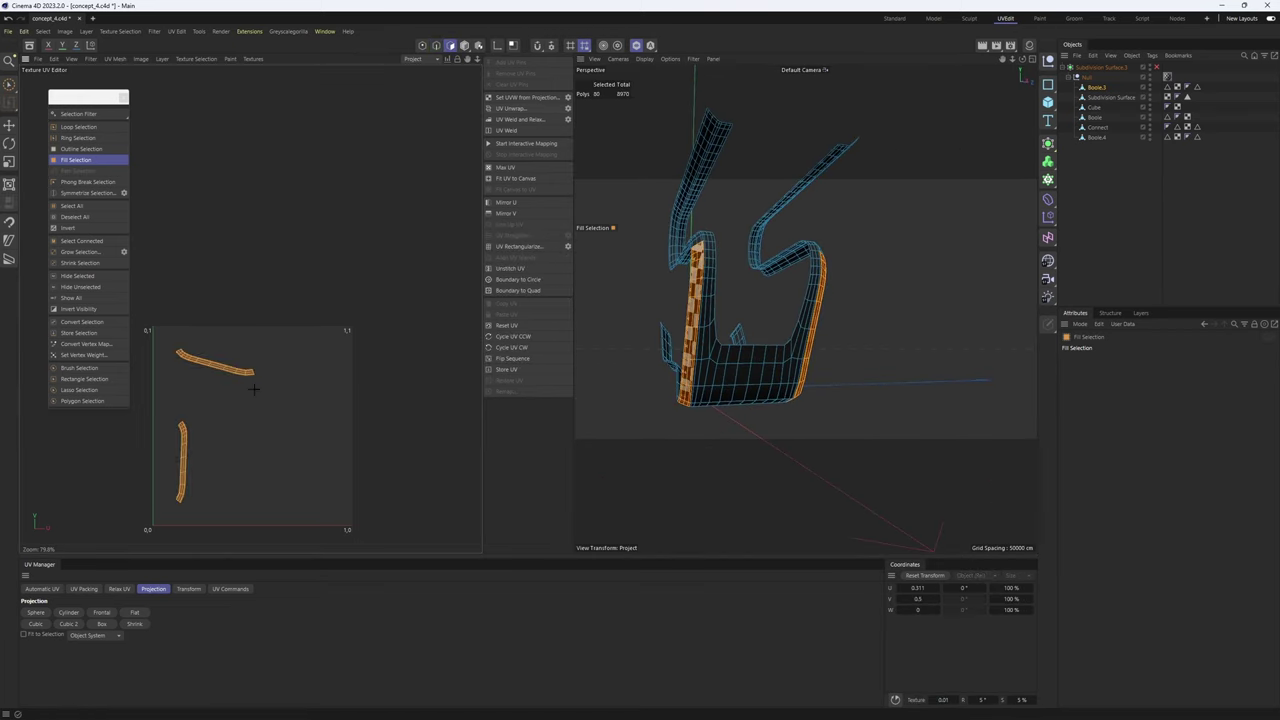
scroll(232, 362, "up", 3)
key("r")
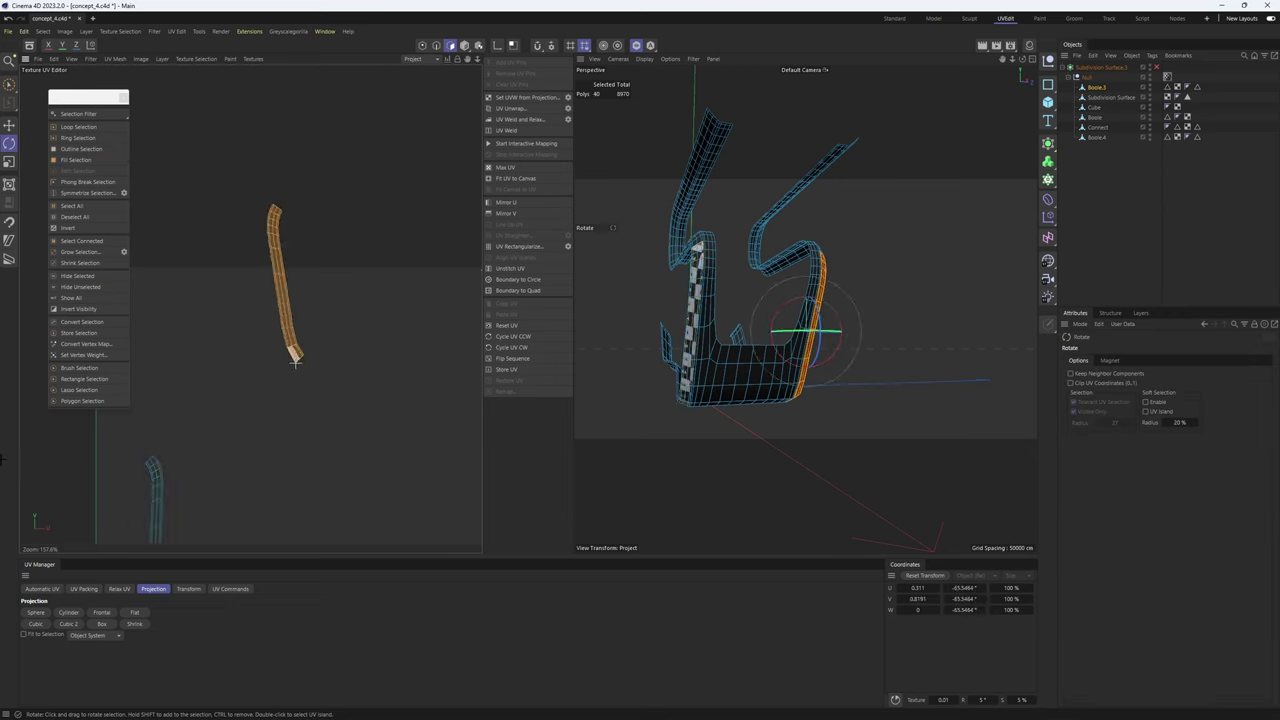
key("s")
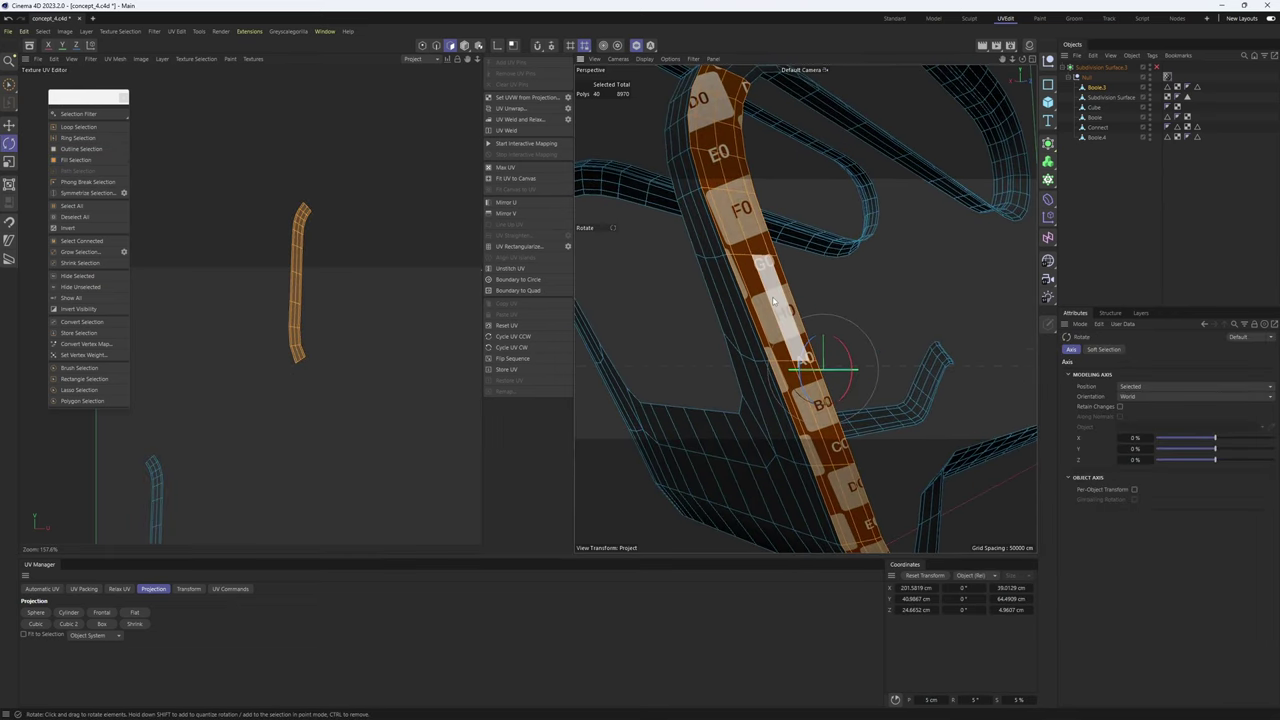
left_click(508, 203)
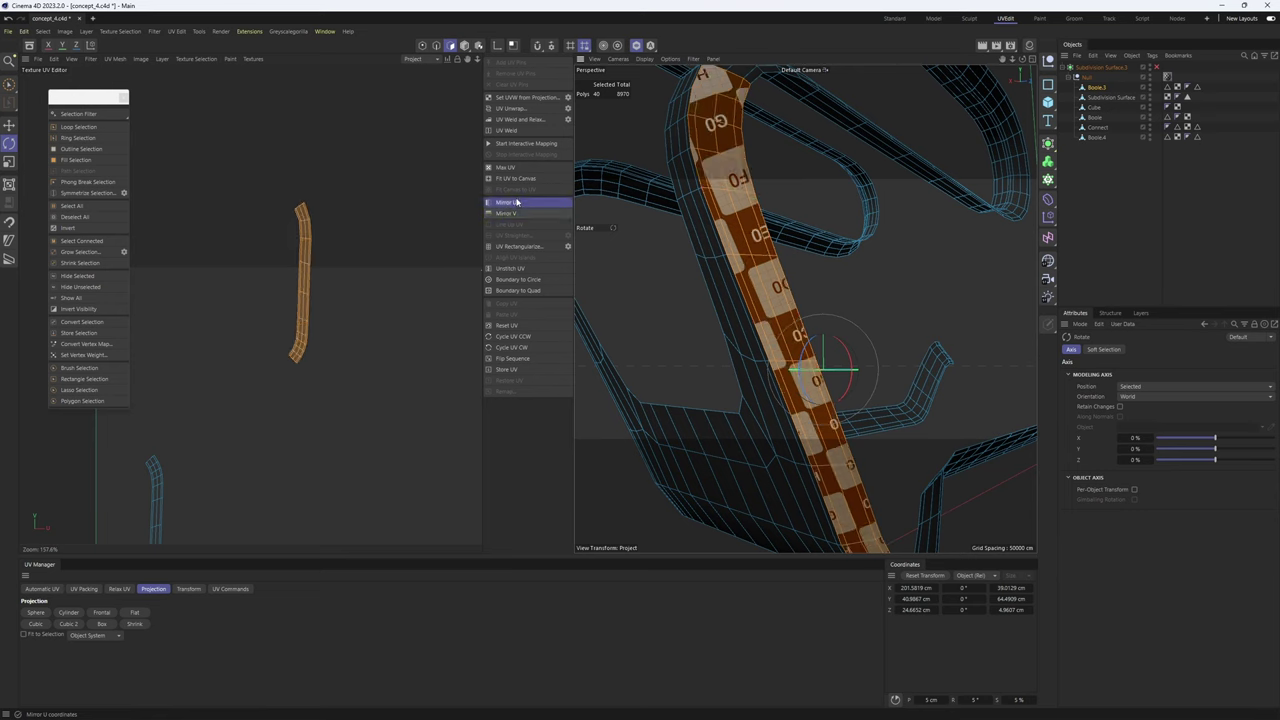
- Mirror the selected strip's UV island in U and V so the checker lettering reads upright
left_click(508, 203)
left_click(508, 203)
left_click(507, 214)
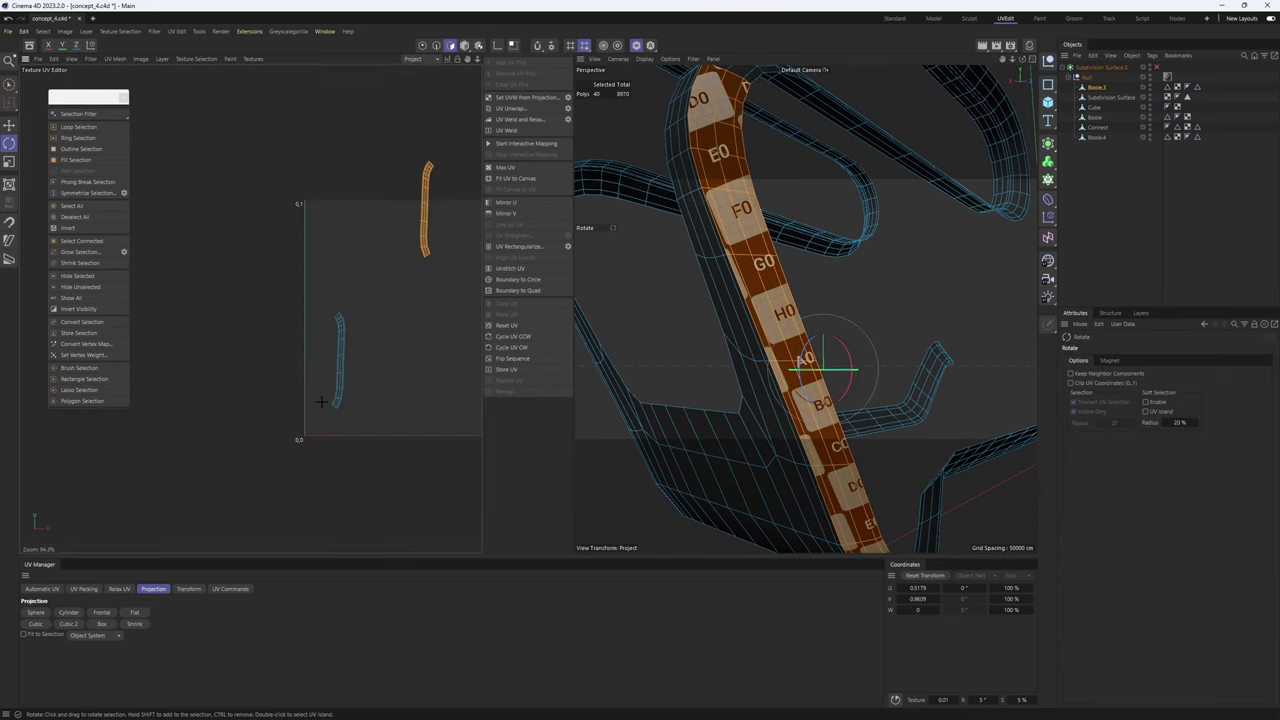
- Move the two upright-arm strip islands side by side in UV space and hide both finished strips
double_click(337, 384)
key("e")
left_click_drag(340, 386, 373, 243)
left_click(421, 228)
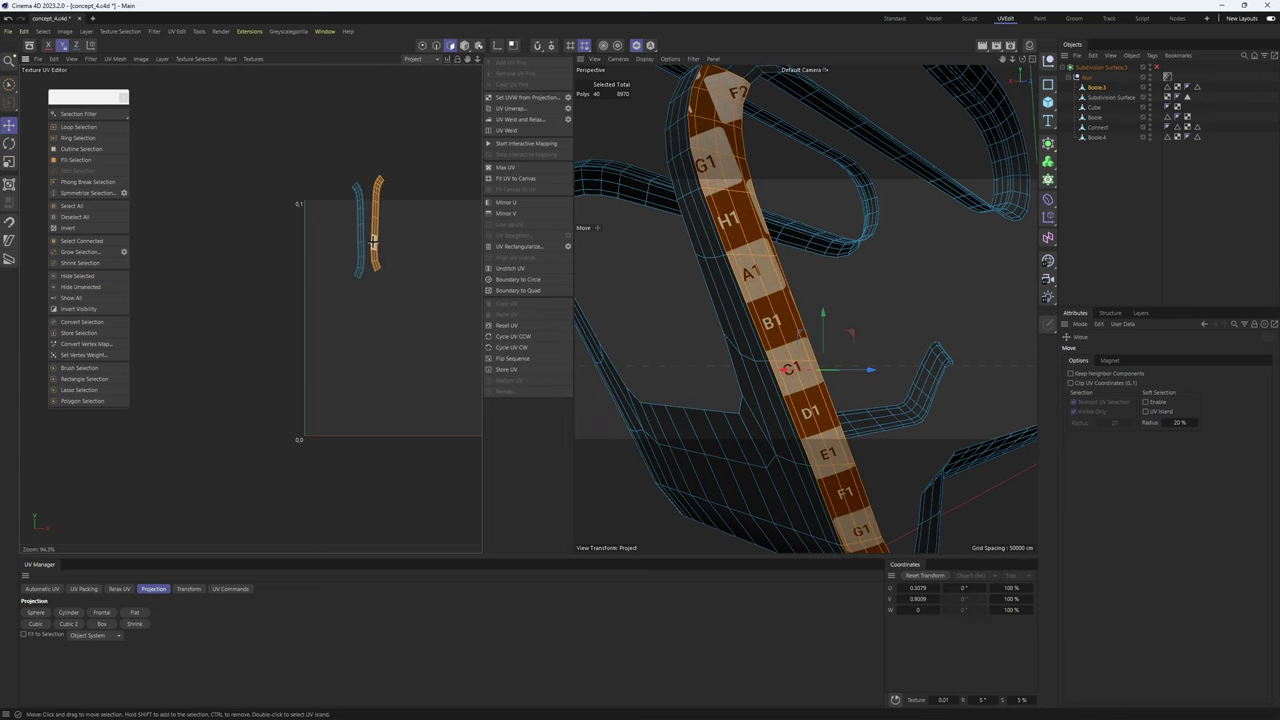
left_click(79, 277)
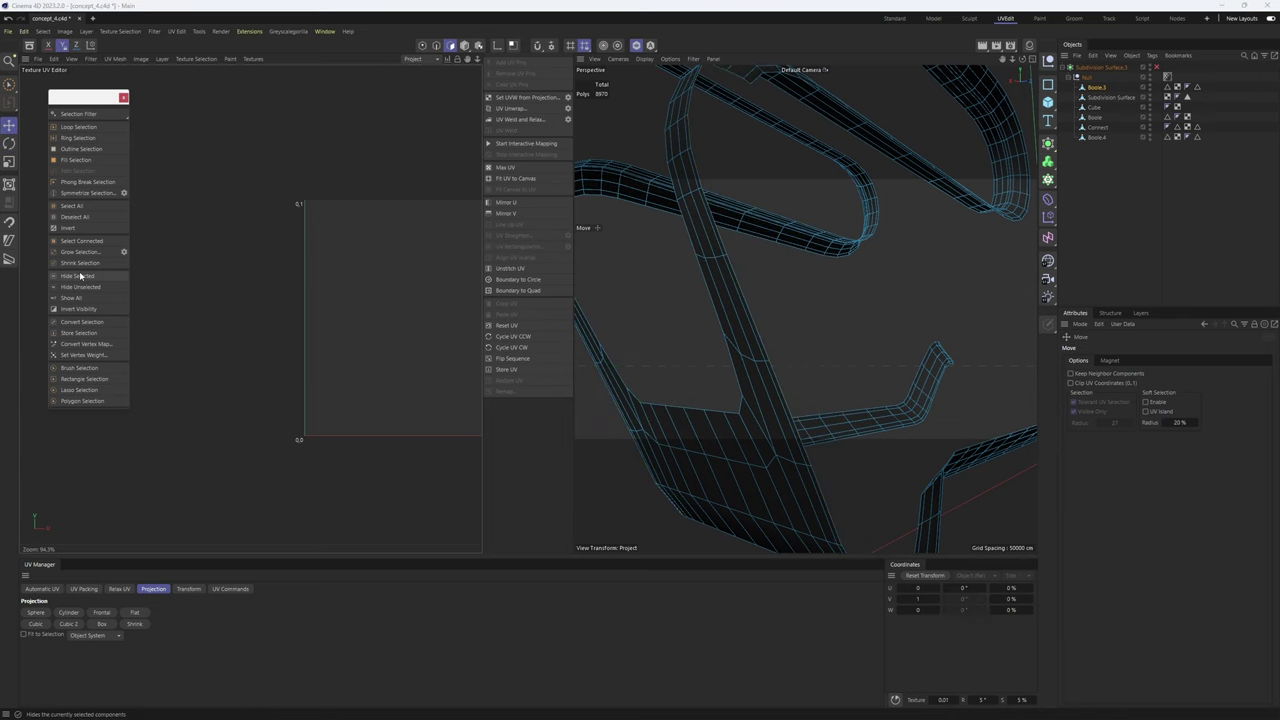
- Add the edge loop bounding the long S-shaped arm to the edge selection and fill-select the arm's outer side strip
left_click(436, 45)
scroll(738, 289, "down", 5)
double_click(713, 272)
left_click_drag(707, 282, 777, 357, "alt")
scroll(777, 357, "up", 3)
key("u")
key("f")
left_click(863, 425)
left_click_drag(863, 425, 866, 351, "alt")
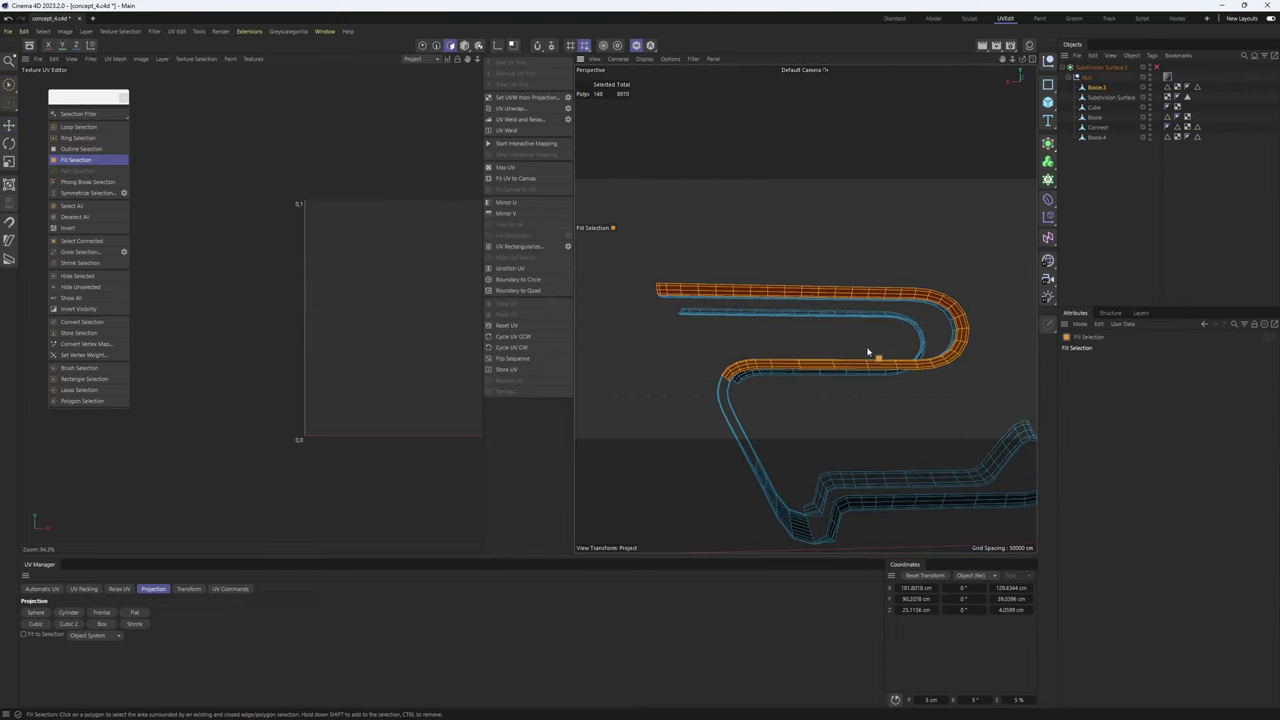
- Map the selected S-shaped side strip with a Frontal projection from the Front view
middle_click(925, 416)
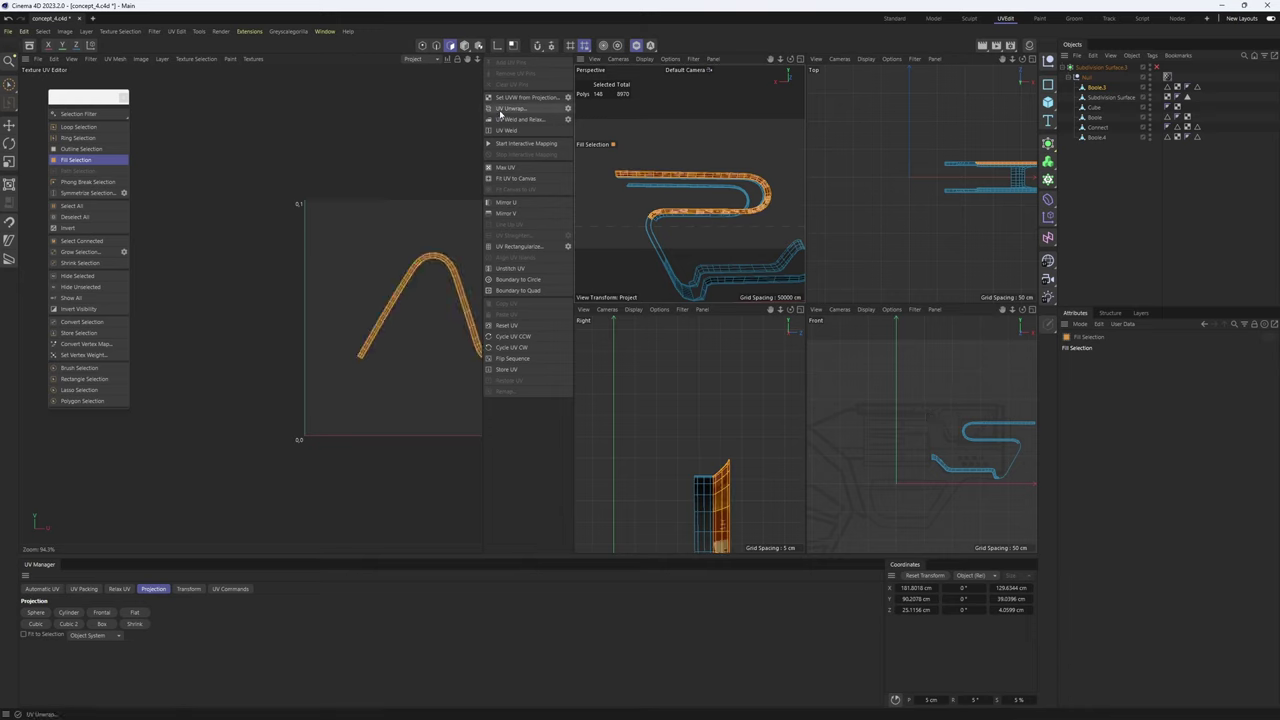
middle_click_drag(422, 240, 393, 238, "alt")
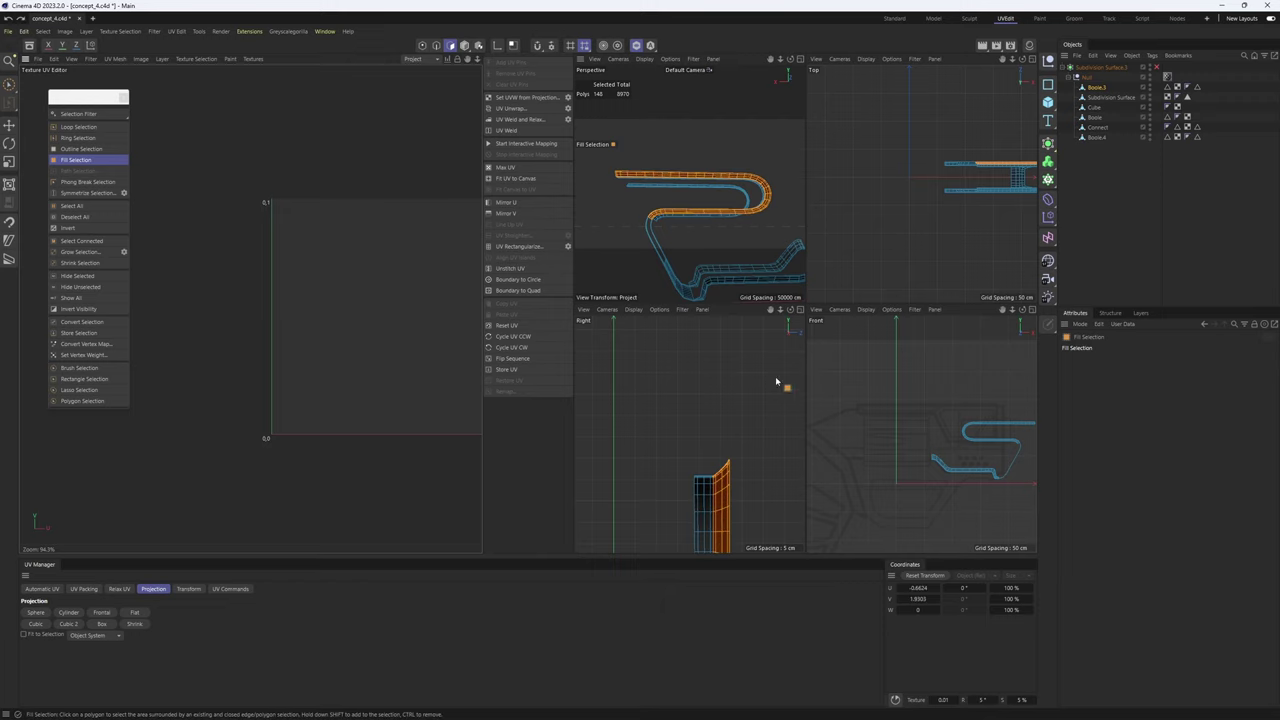
middle_click(985, 468)
middle_click_drag(957, 371, 806, 326, "alt")
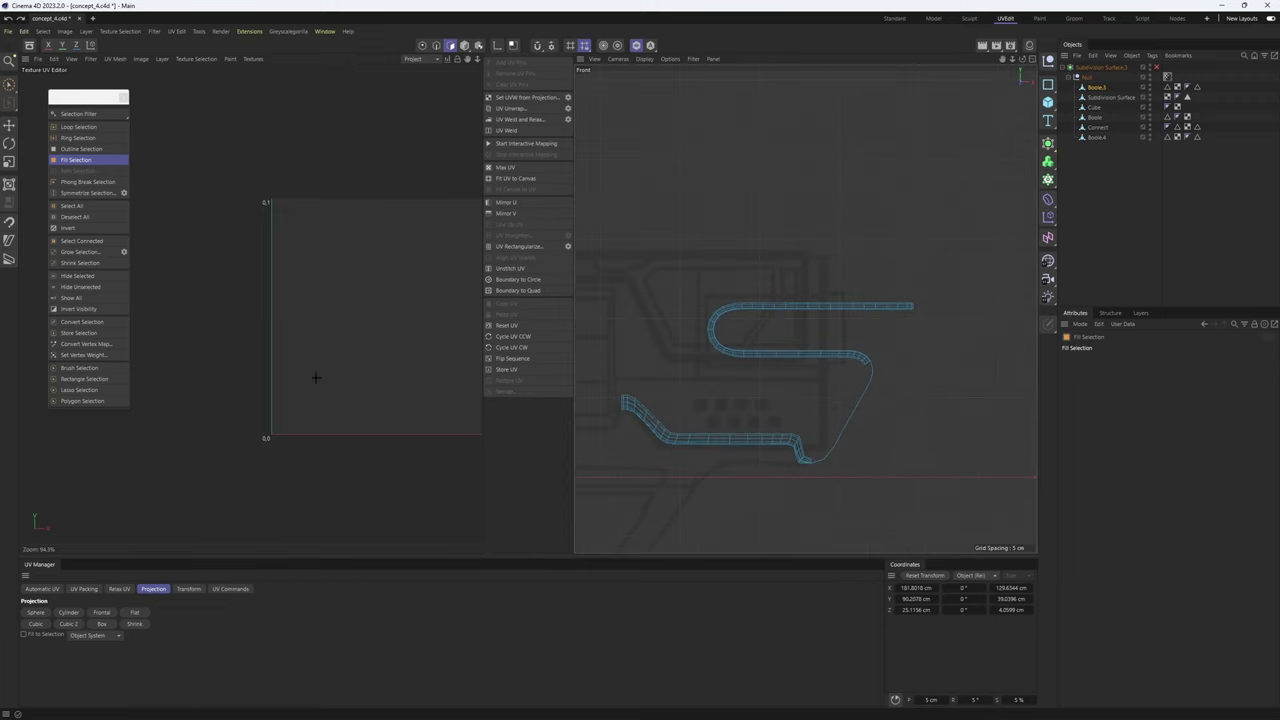
scroll(369, 242, "up", 5)
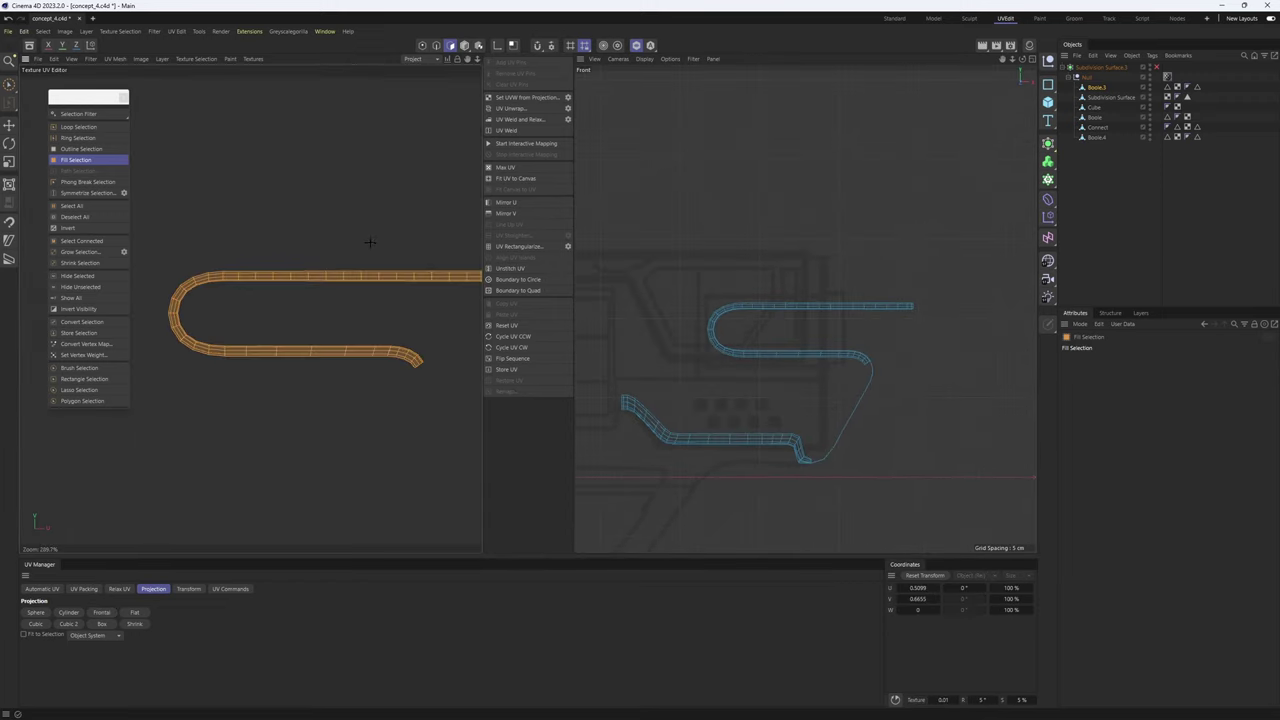
- Try to relax the projected strip's UVs with LSCM without any pins
left_click(108, 590)
left_click(42, 658)
middle_click_drag(432, 297, 367, 303, "alt")
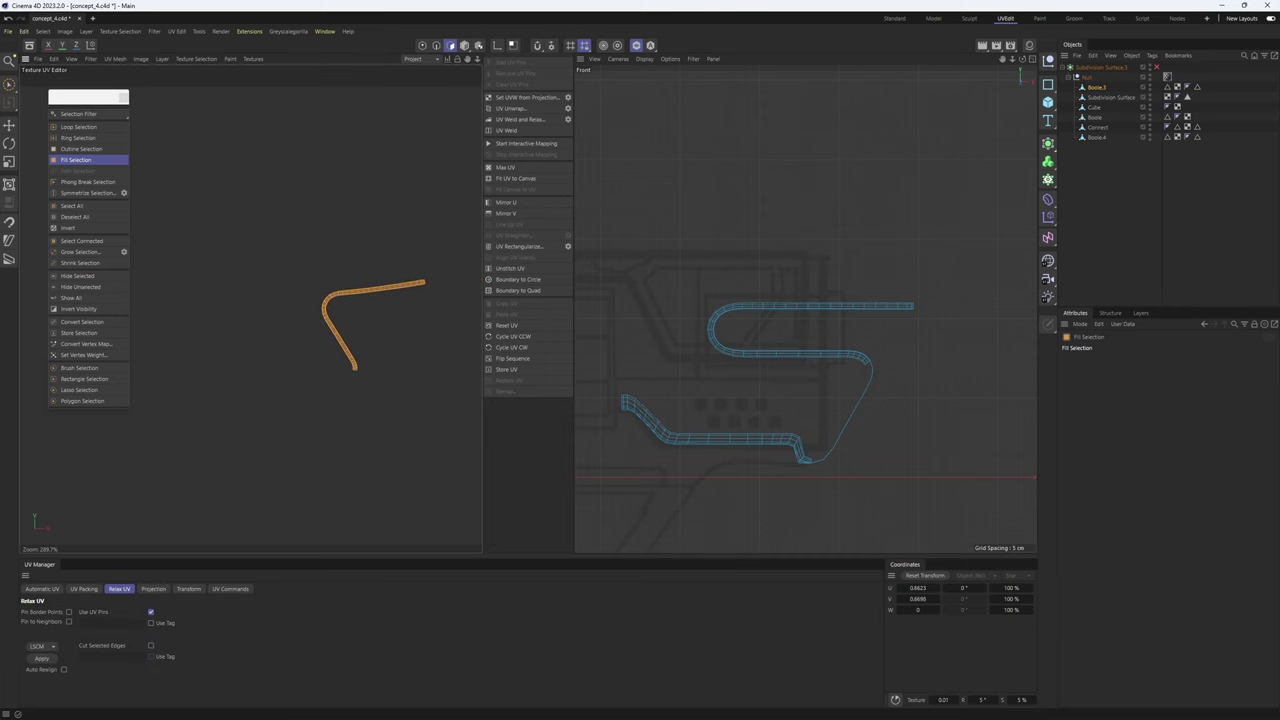
scroll(366, 303, "up", 1)
key("ctrl+z")
- Remove the short end edges of the S-shaped side strip from the border edge selection with Brush Selection
scroll(366, 303, "up", 2)
key("e")
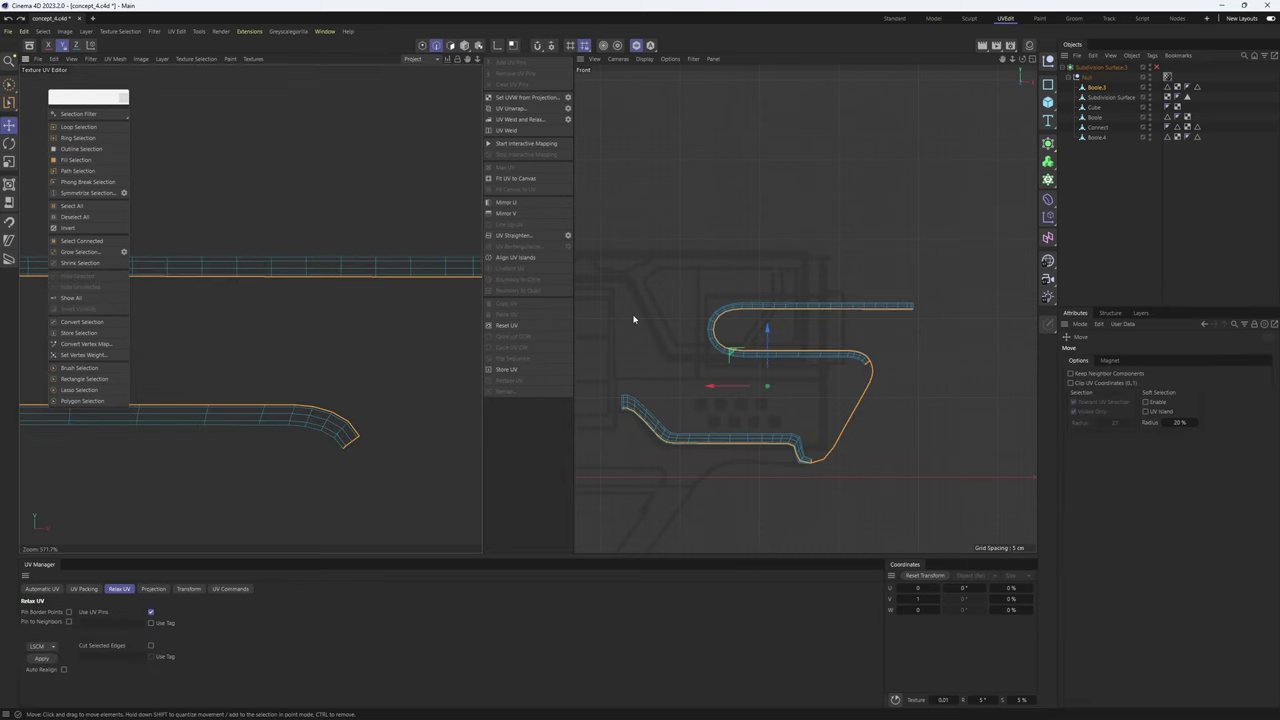
middle_click(633, 319)
middle_click(680, 237)
scroll(838, 328, "up", 6)
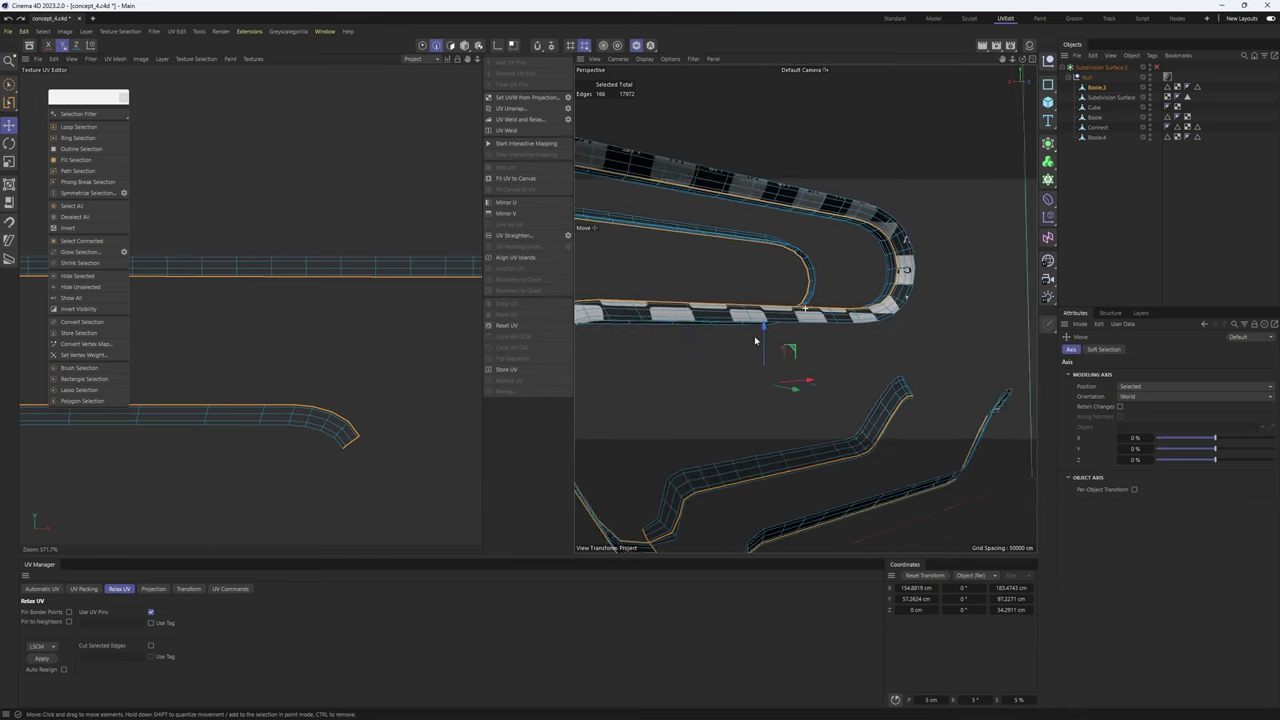
left_click_drag(756, 341, 731, 357, "alt")
scroll(708, 346, "up", 5)
key("9")
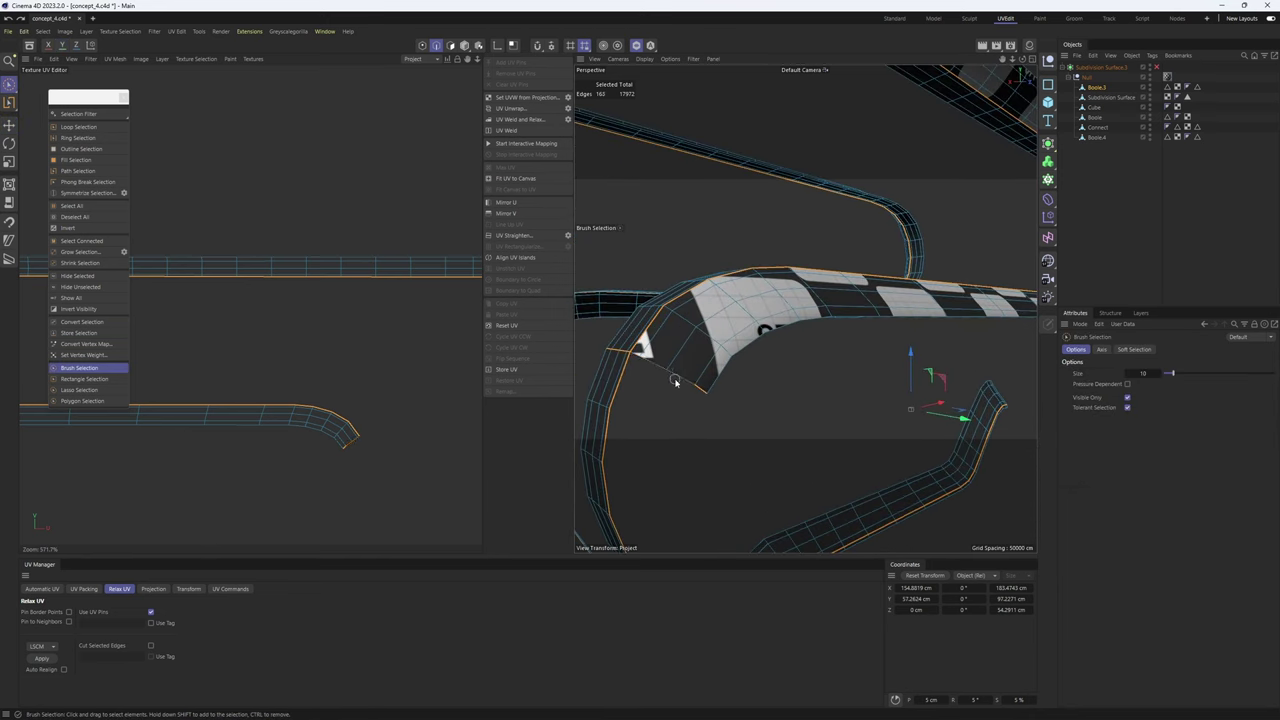
scroll(357, 251, "down", 3)
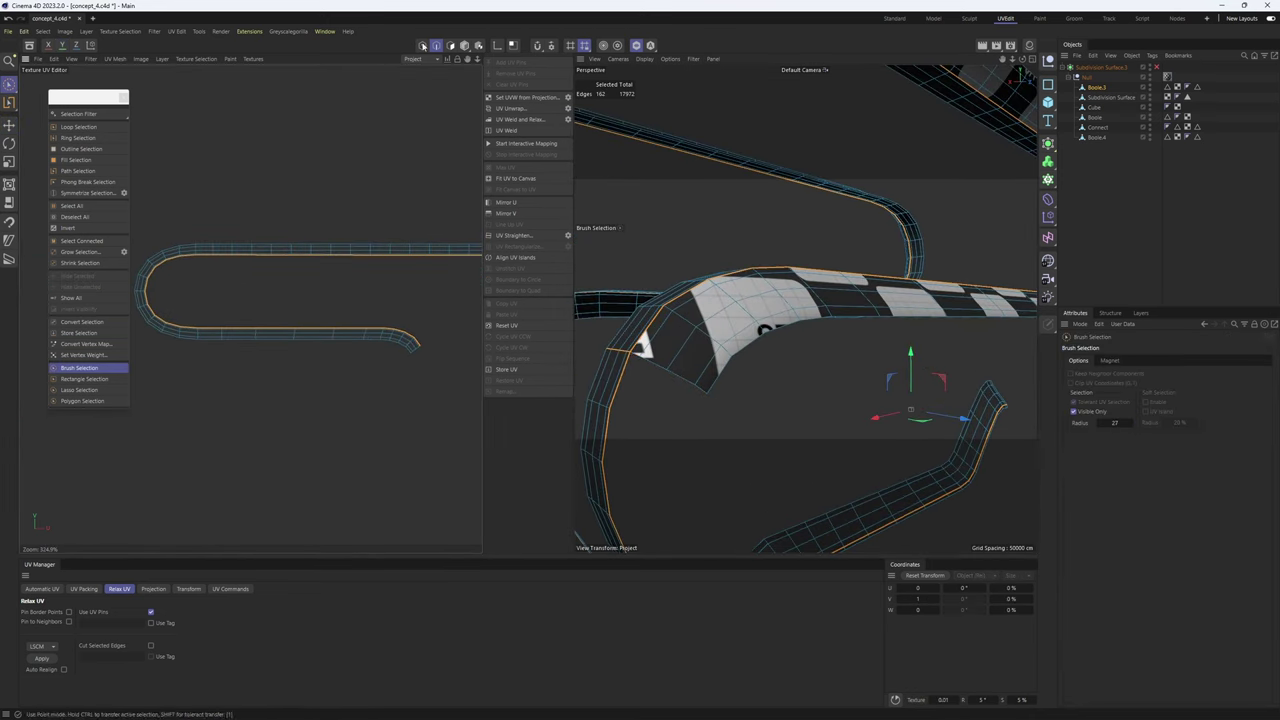
- Add UV pins to the points along the strip's inner border and relax its UVs with LSCM
left_click(451, 45)
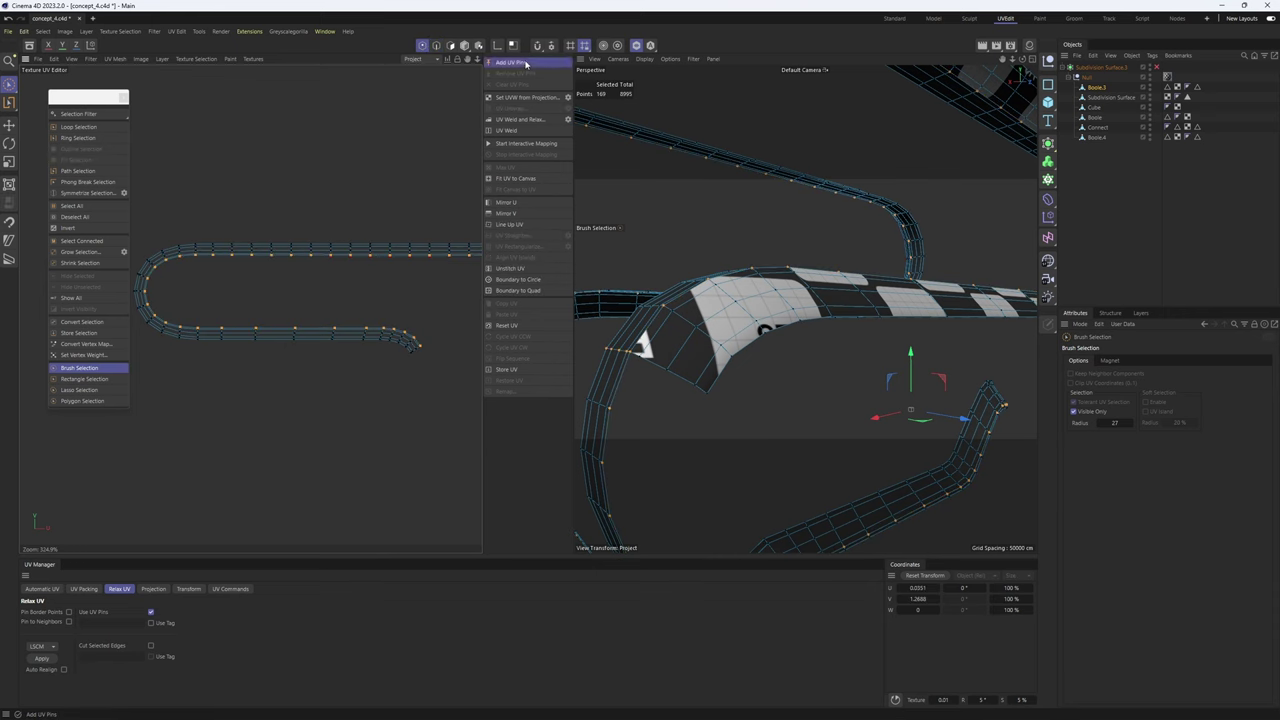
left_click(50, 659)
left_click_drag(745, 330, 764, 308, "alt")
scroll(791, 314, "down", 5)
scroll(951, 308, "up", 6)
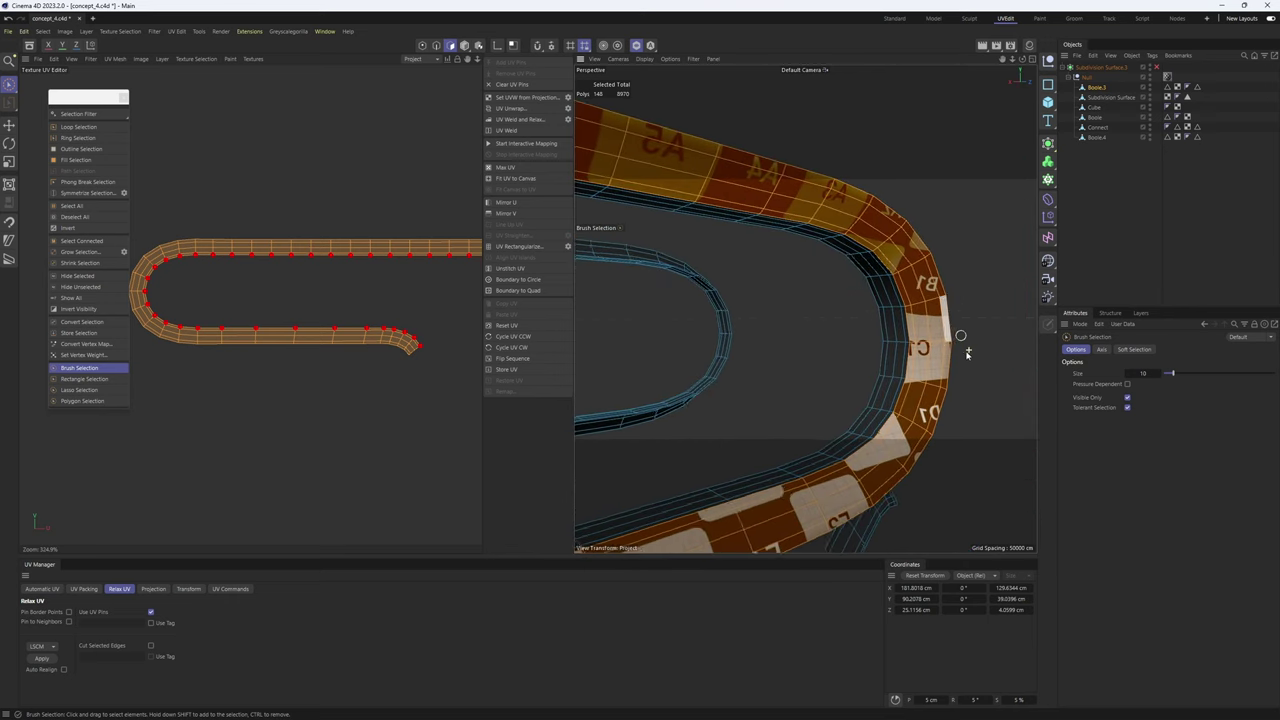
- Check the checker lettering around the arm's bend and mirror the strip's UV island in U
left_click_drag(943, 345, 815, 278, "alt")
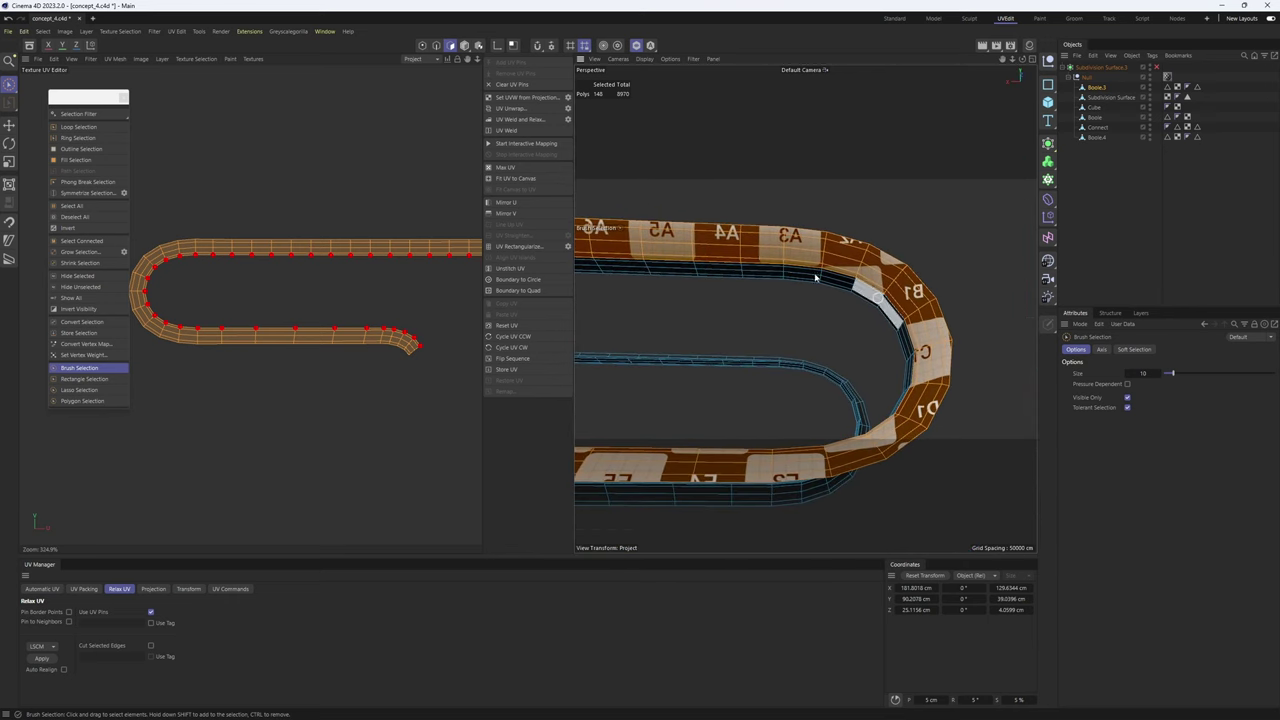
left_click(504, 203)
scroll(844, 322, "down", 6)
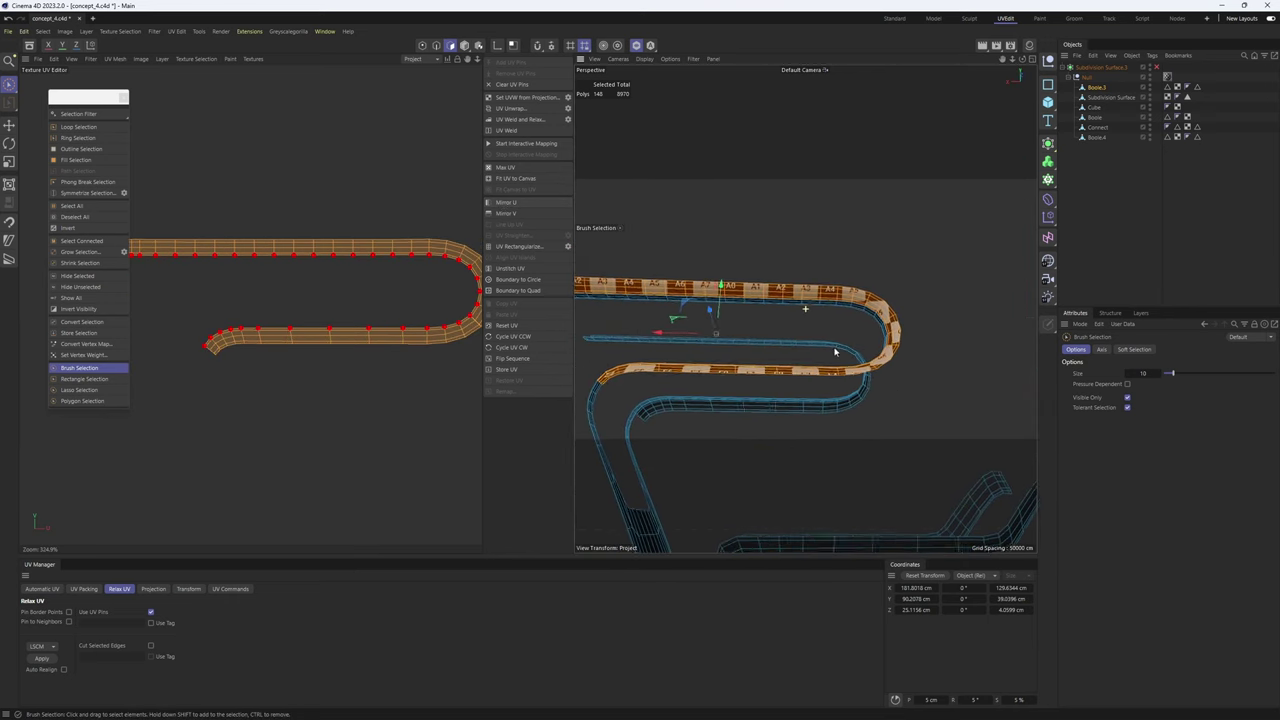
left_click_drag(837, 353, 905, 350, "alt")
- Clear the UV pins from the S-shaped side strip and hide the finished strip
middle_click_drag(905, 350, 817, 309, "alt")
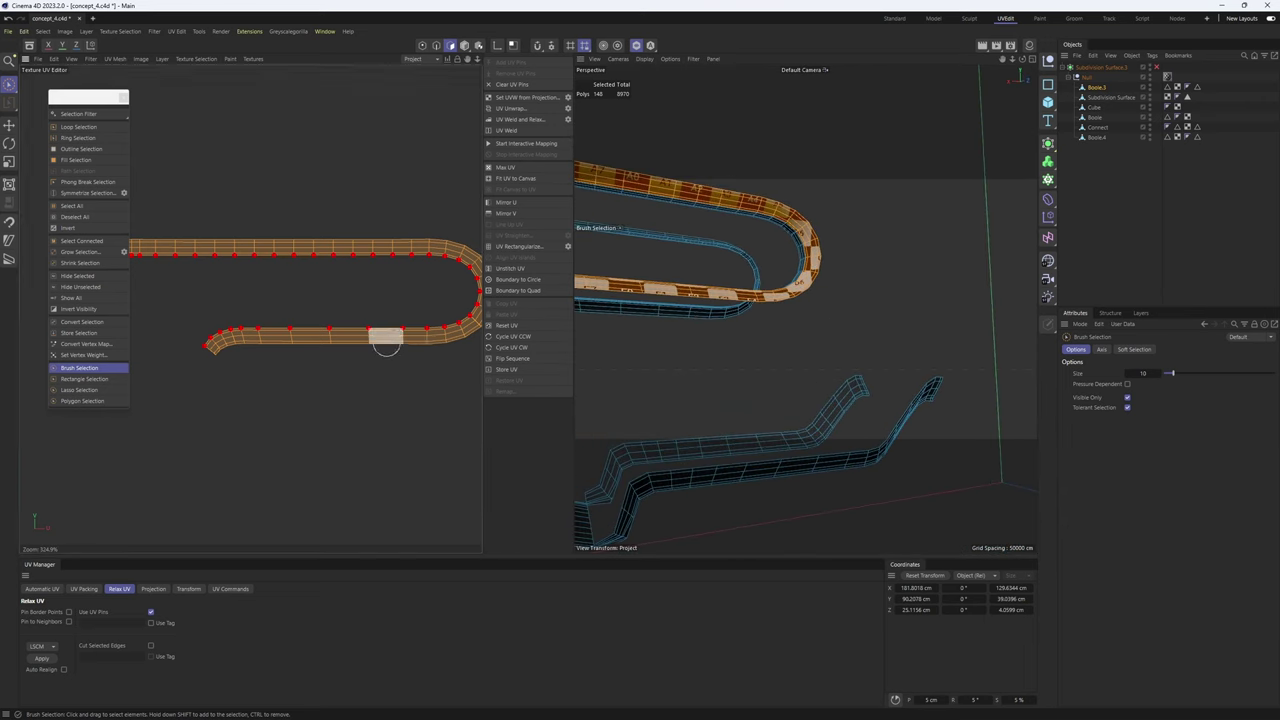
scroll(384, 341, "down", 5)
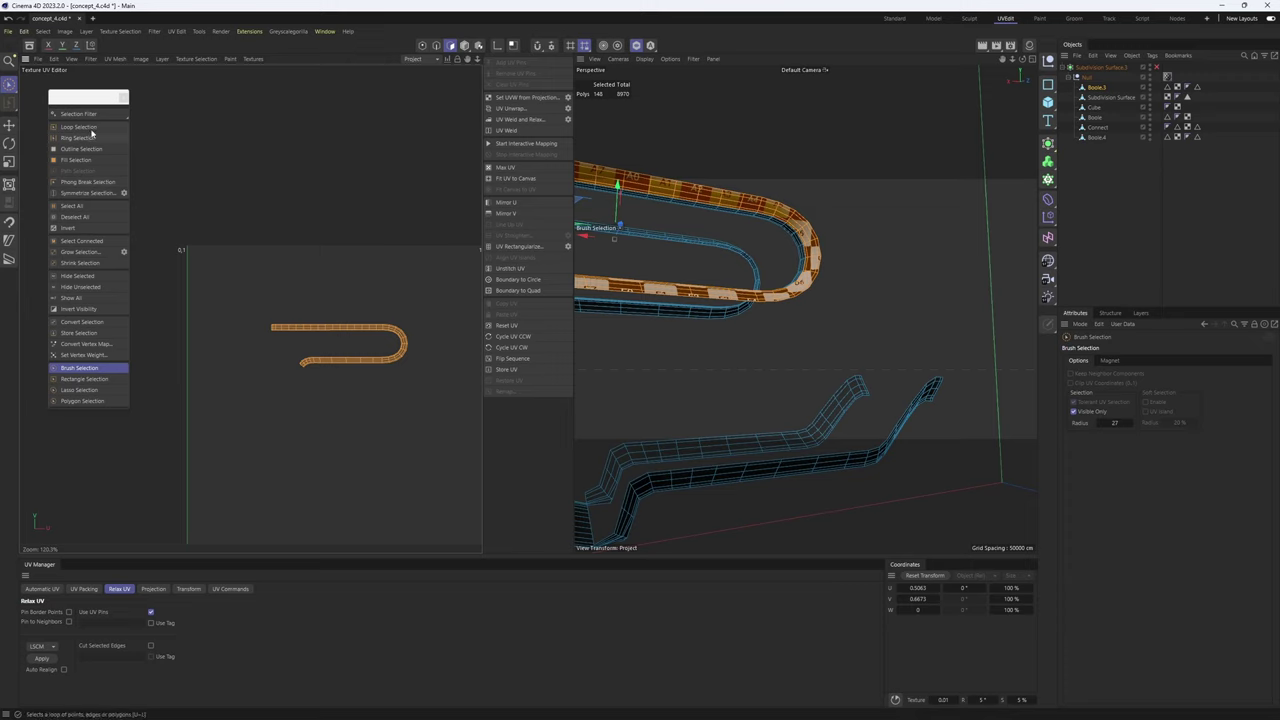
left_click(85, 288)
- Fill-select the matching S-shaped side strip on the opposite side of the model
left_click_drag(715, 240, 821, 308, "alt")
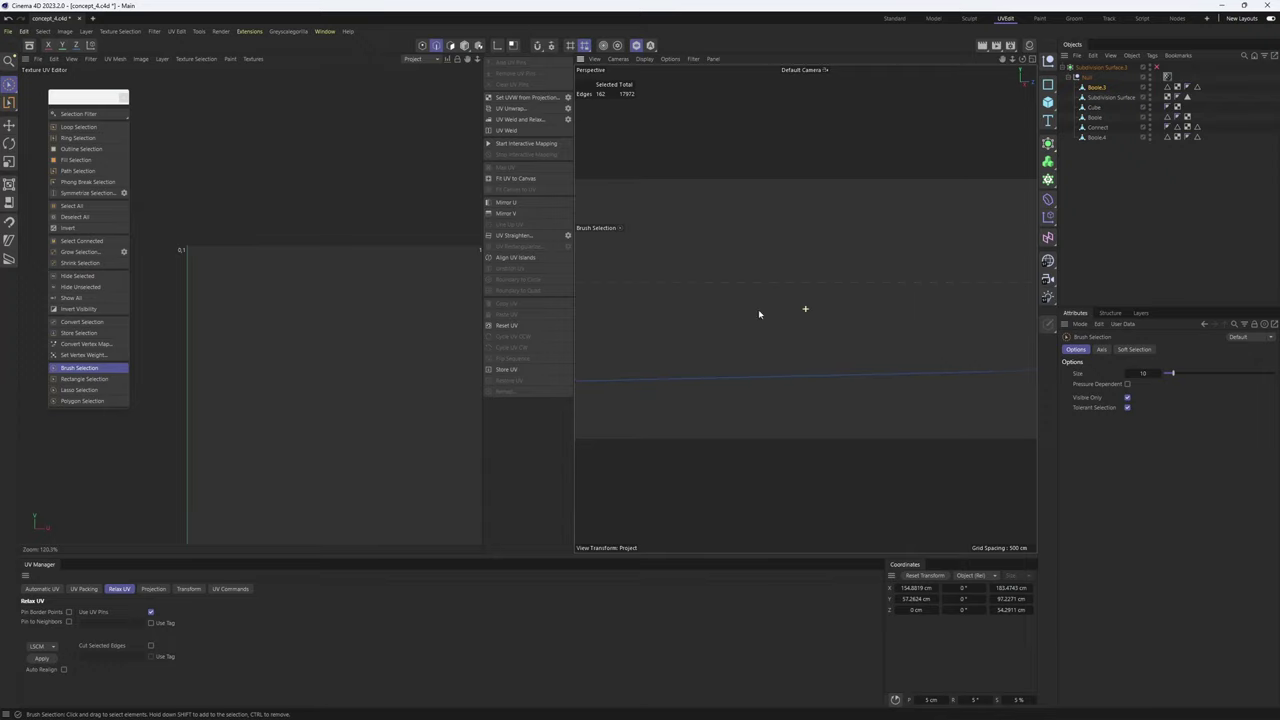
left_click_drag(758, 314, 880, 362, "alt")
key("u")
key("f")
left_click(801, 364)
scroll(799, 358, "down", 4)
- Apply a Frontal projection from the Front view to the opposite S-shaped side strip
middle_click(882, 362)
scroll(940, 388, "up", 2)
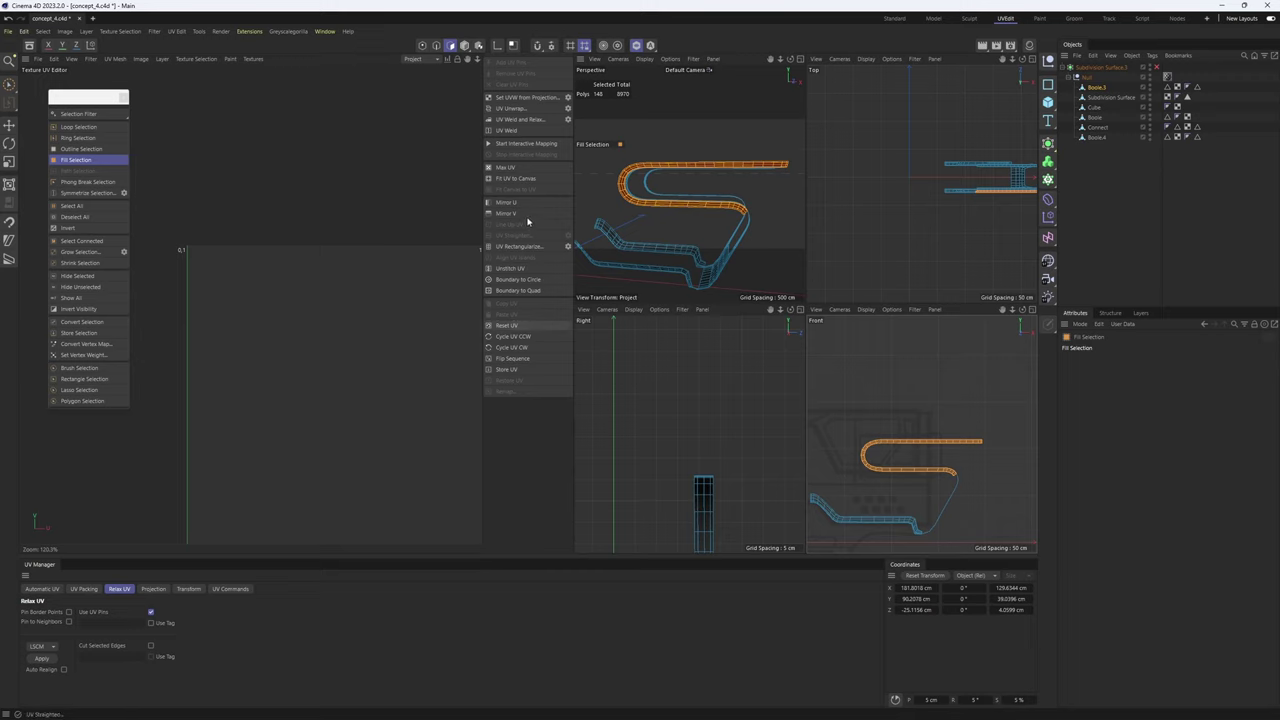
left_click(153, 588)
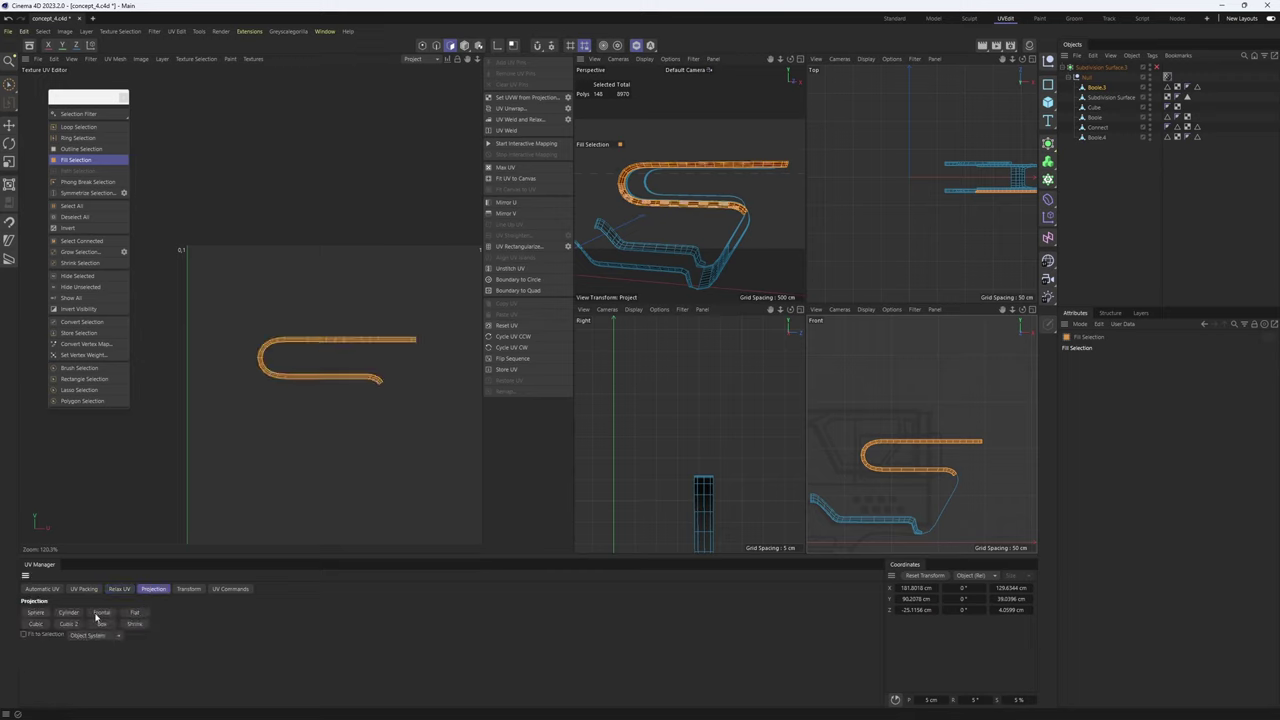
key("Return")
- Deselect the opposite strip's end edges, then convert the border selection to points and add UV pins there
scroll(411, 354, "up", 6)
scroll(343, 427, "up", 4)
key("9")
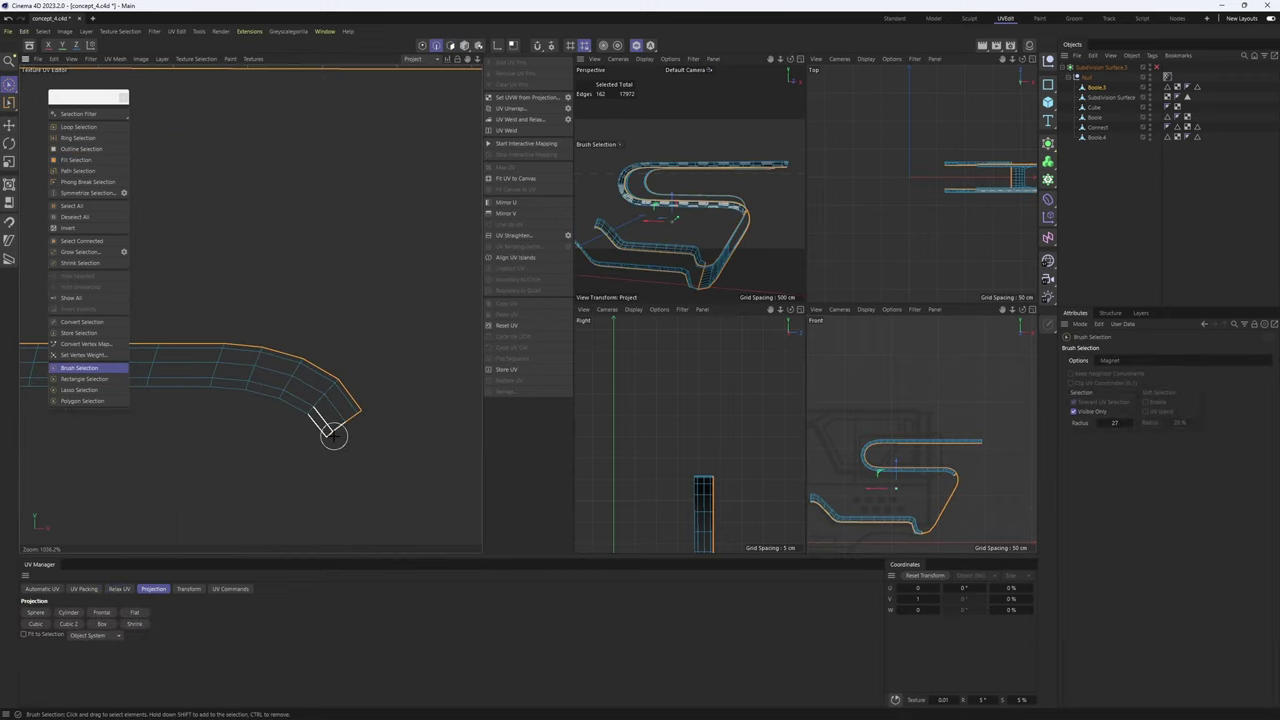
left_click(421, 47, "ctrl")
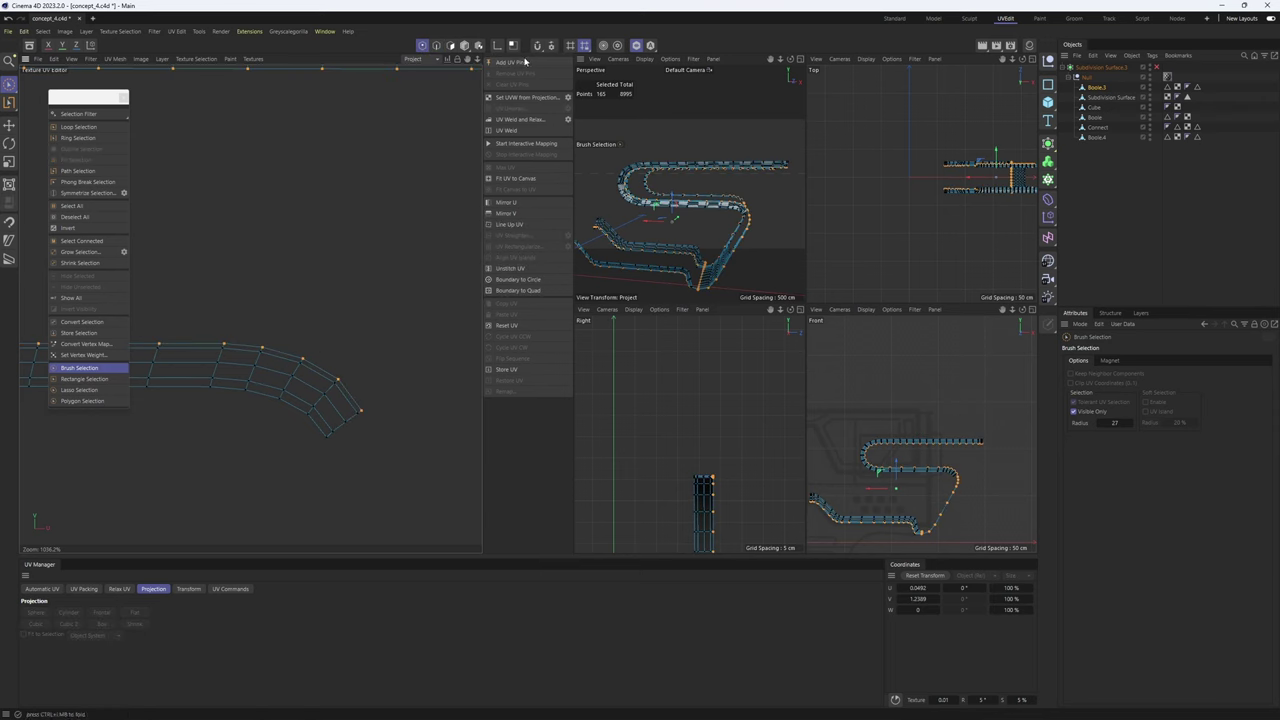
- Relax the pinned opposite strip with LSCM, then hide it once its UV pins are cleared
left_click(119, 588)
scroll(342, 378, "down", 5)
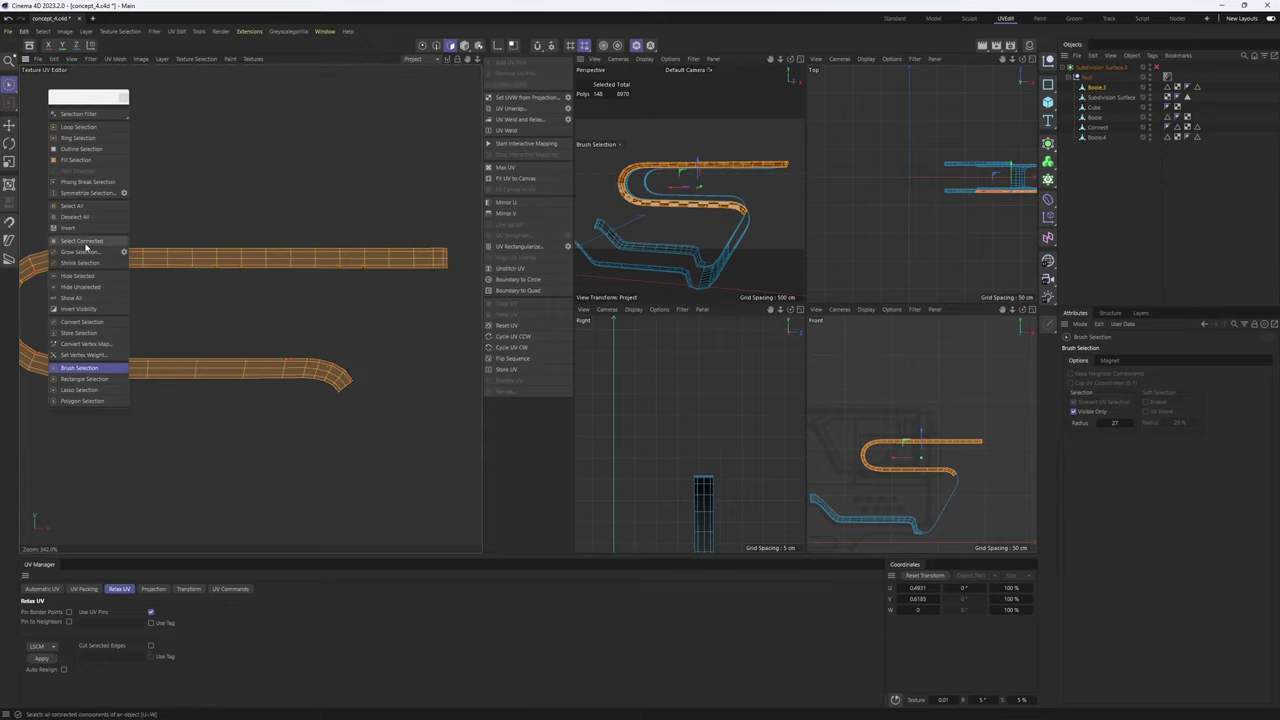
left_click(78, 276)
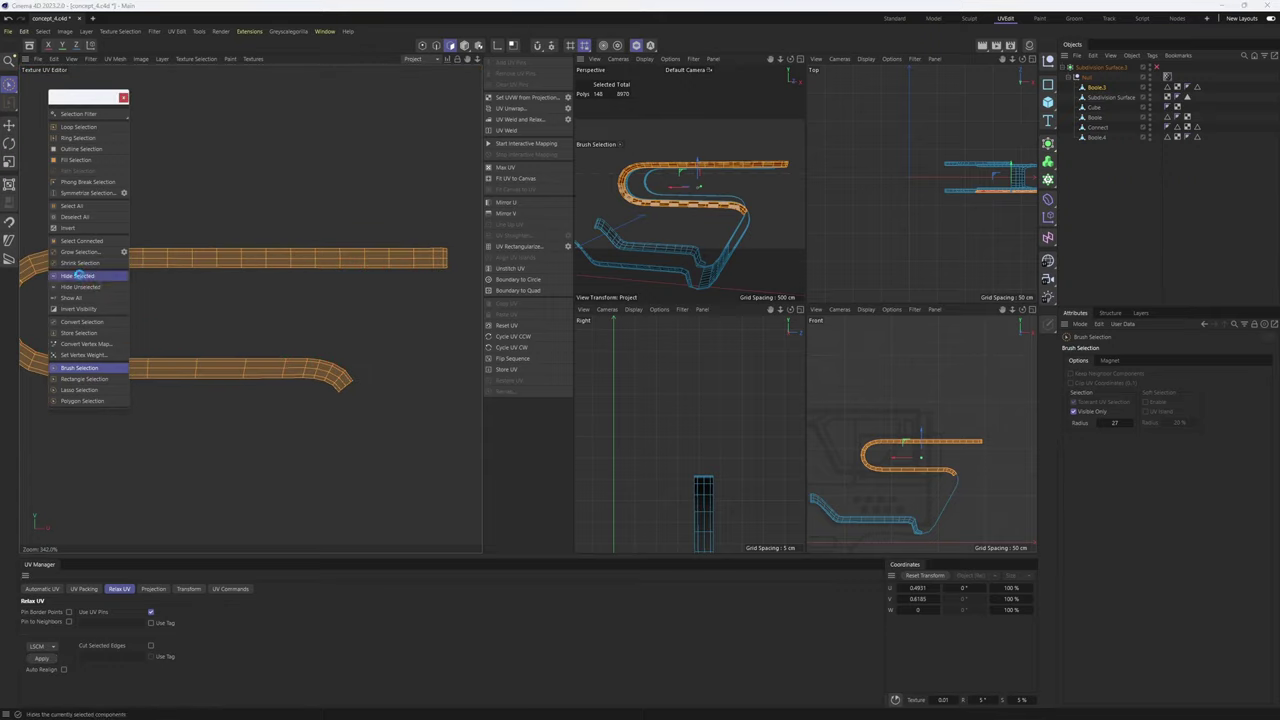
- Fill-select the long curved strips running along both S-shaped arms above the uprights and unwrap their UVs
right_click_drag(717, 229, 677, 228, "alt")
scroll(721, 275, "up", 5)
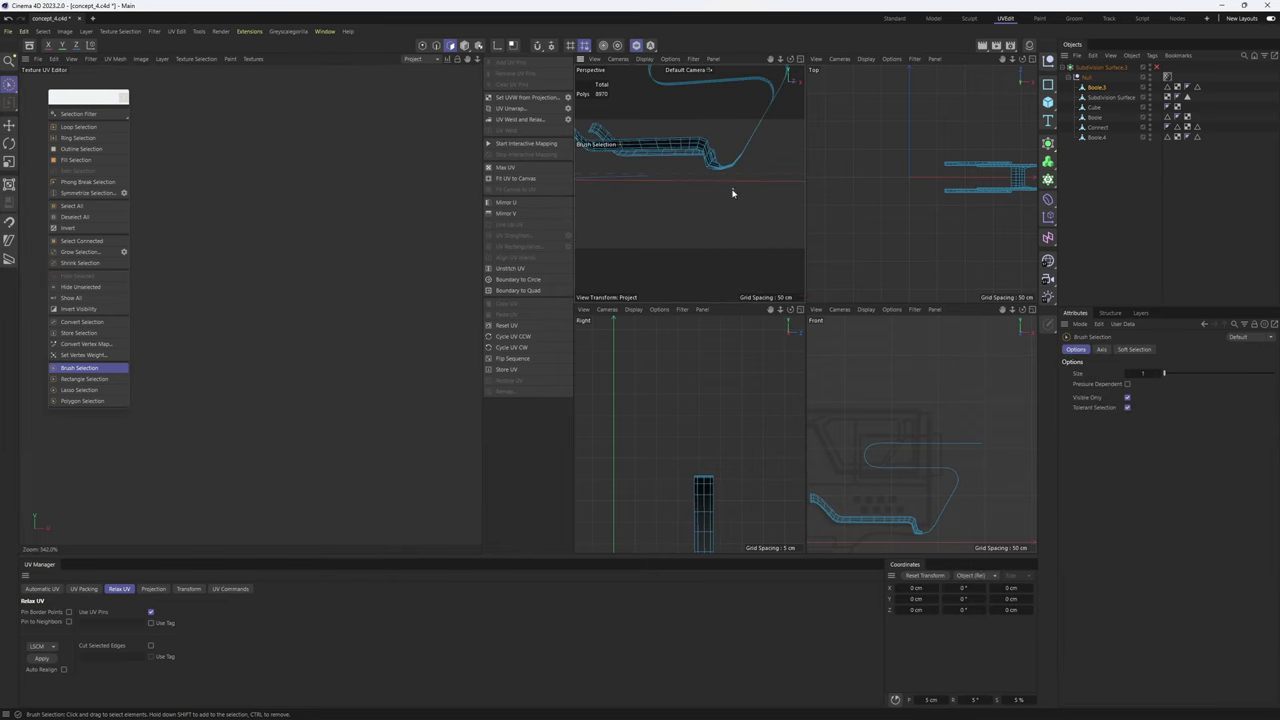
middle_click(732, 192)
left_click_drag(744, 212, 797, 288, "alt")
key("Return")
left_click_drag(834, 203, 714, 263, "alt")
key("u")
key("f")
left_click(697, 258)
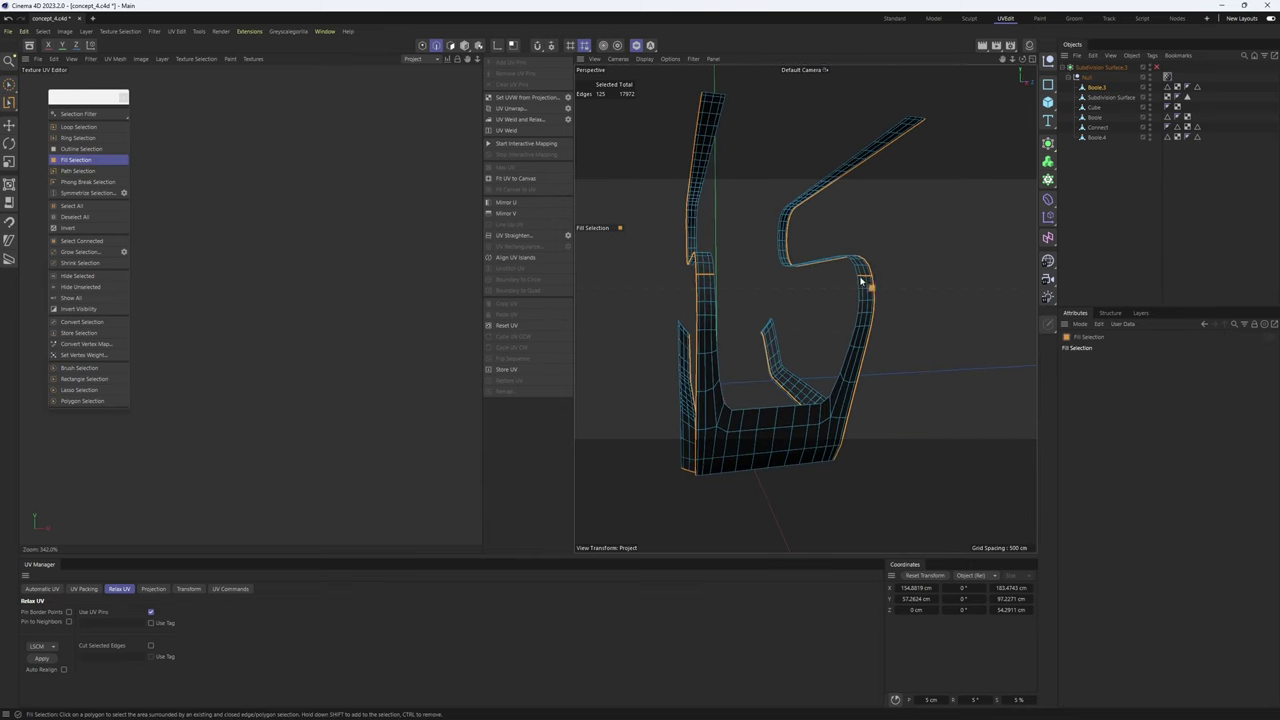
left_click(865, 268, "shift")
left_click(530, 118)
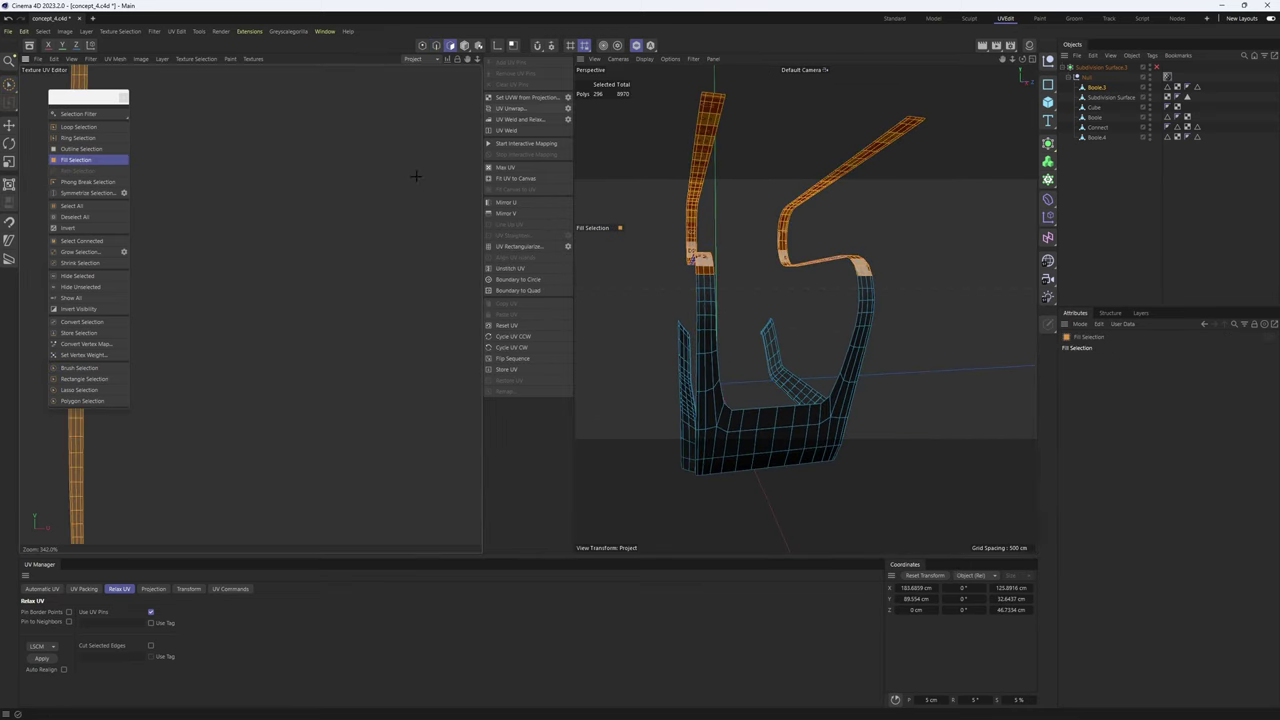
scroll(283, 285, "up", 8)
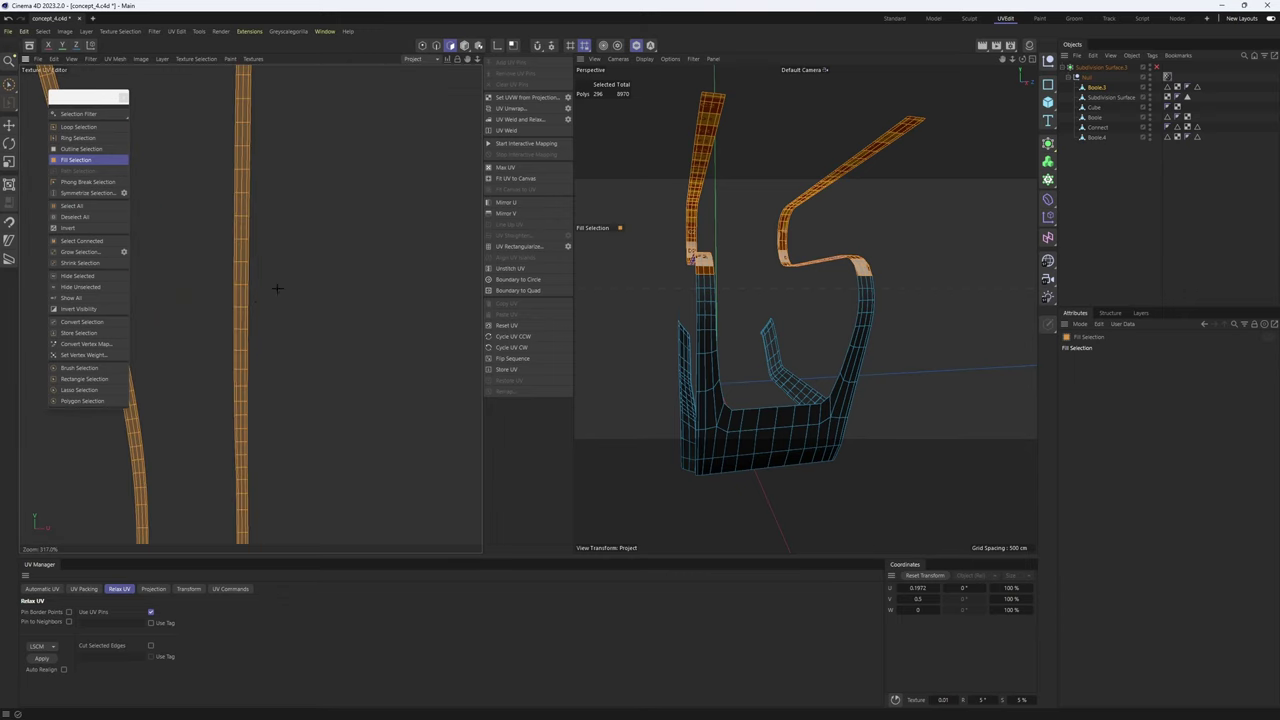
- Select the lengthwise centre edge loop of the straighter strip island and apply UV Straighten to it
key("Return")
key("e")
double_click(239, 313)
scroll(286, 297, "down", 5)
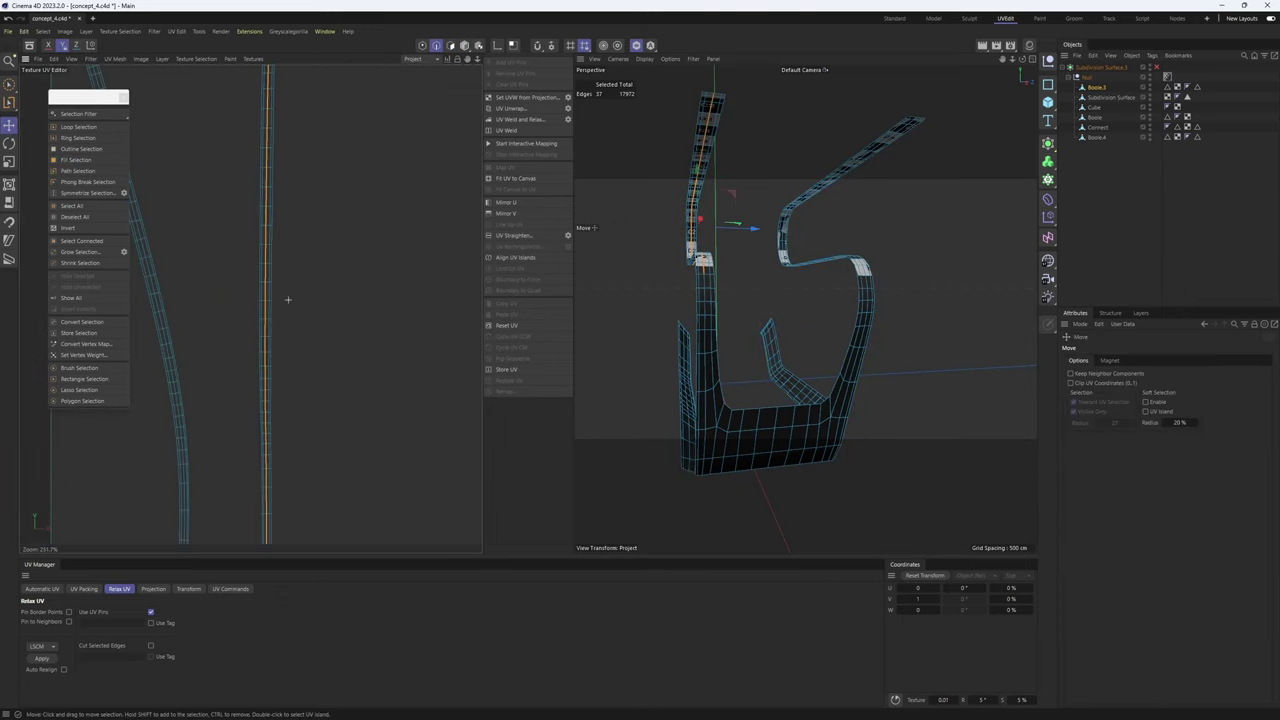
middle_click_drag(271, 306, 341, 338, "alt")
scroll(305, 320, "up", 4)
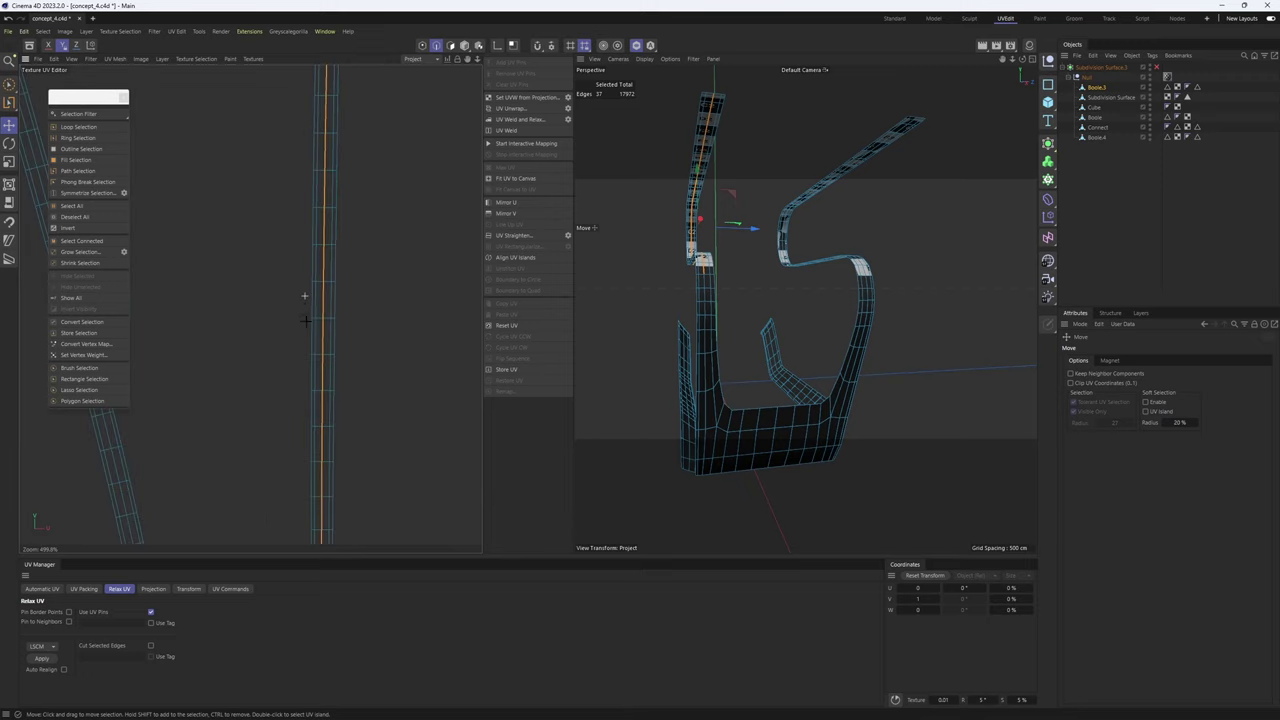
scroll(324, 317, "down", 4)
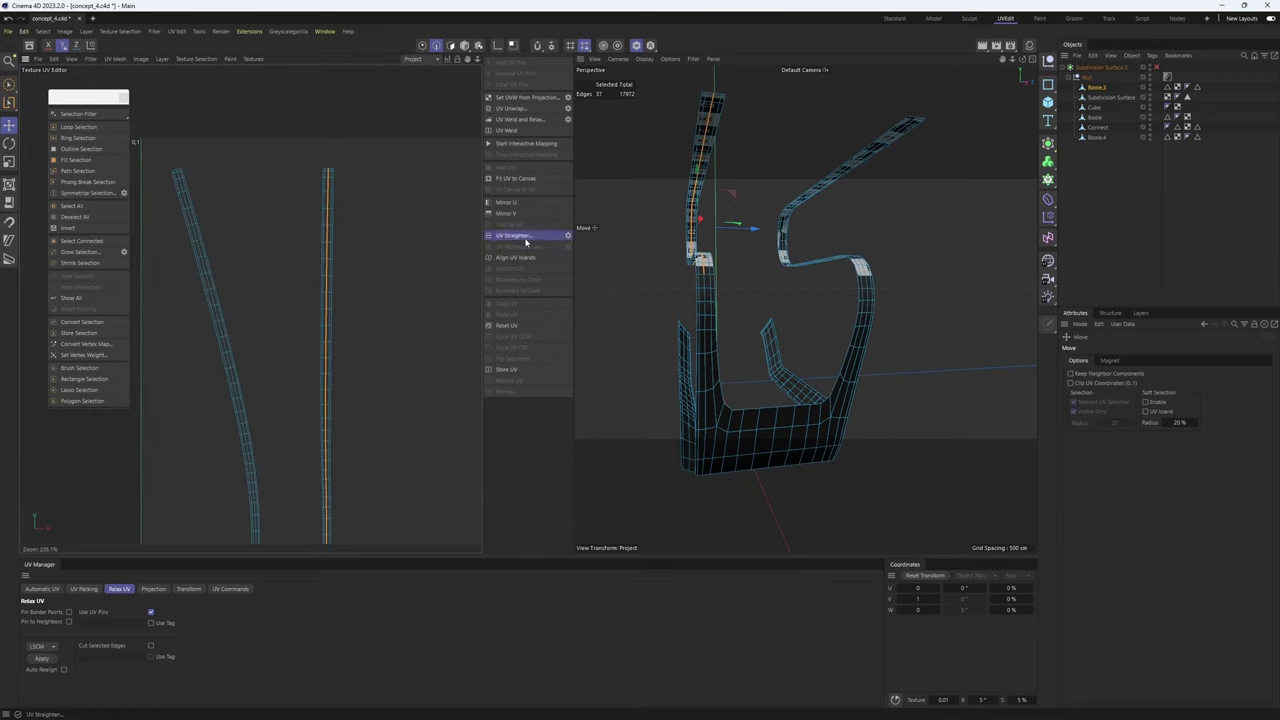
- Pin the straightened centre loop's points and relax the selected strip polygons with LSCM
left_click(450, 45)
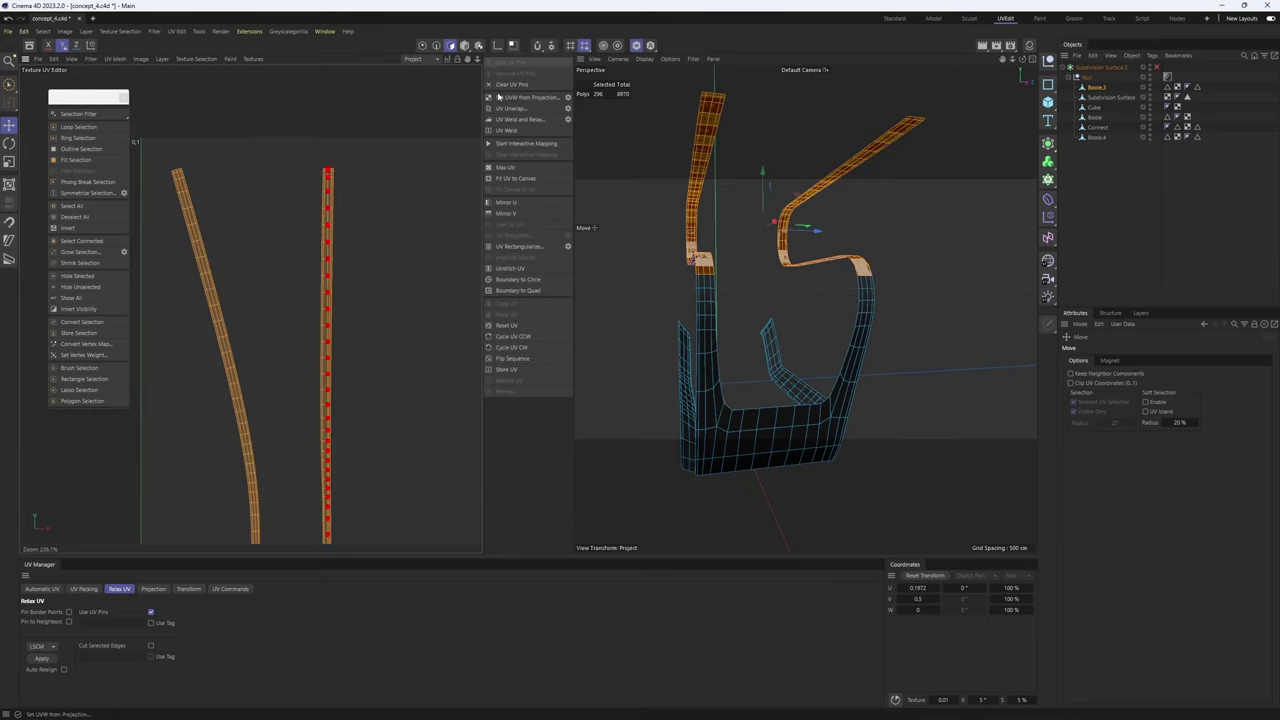
left_click(45, 661)
middle_click_drag(271, 406, 325, 230, "alt")
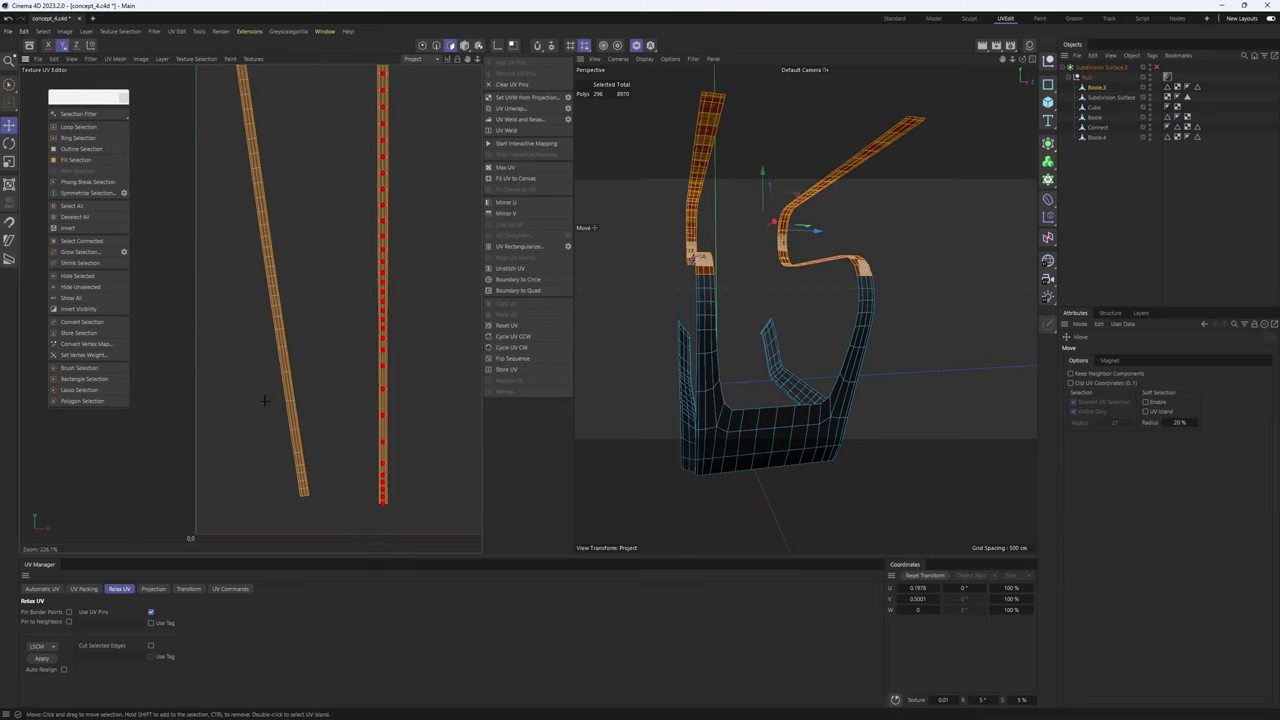
- Rotate the slanted strip's UV island upright beside the pinned strip and select its lengthwise centre edge loop
scroll(267, 400, "down", 1)
left_click(286, 391)
double_click(286, 391)
left_click_drag(286, 391, 241, 425)
key("r")
scroll(269, 292, "up", 5)
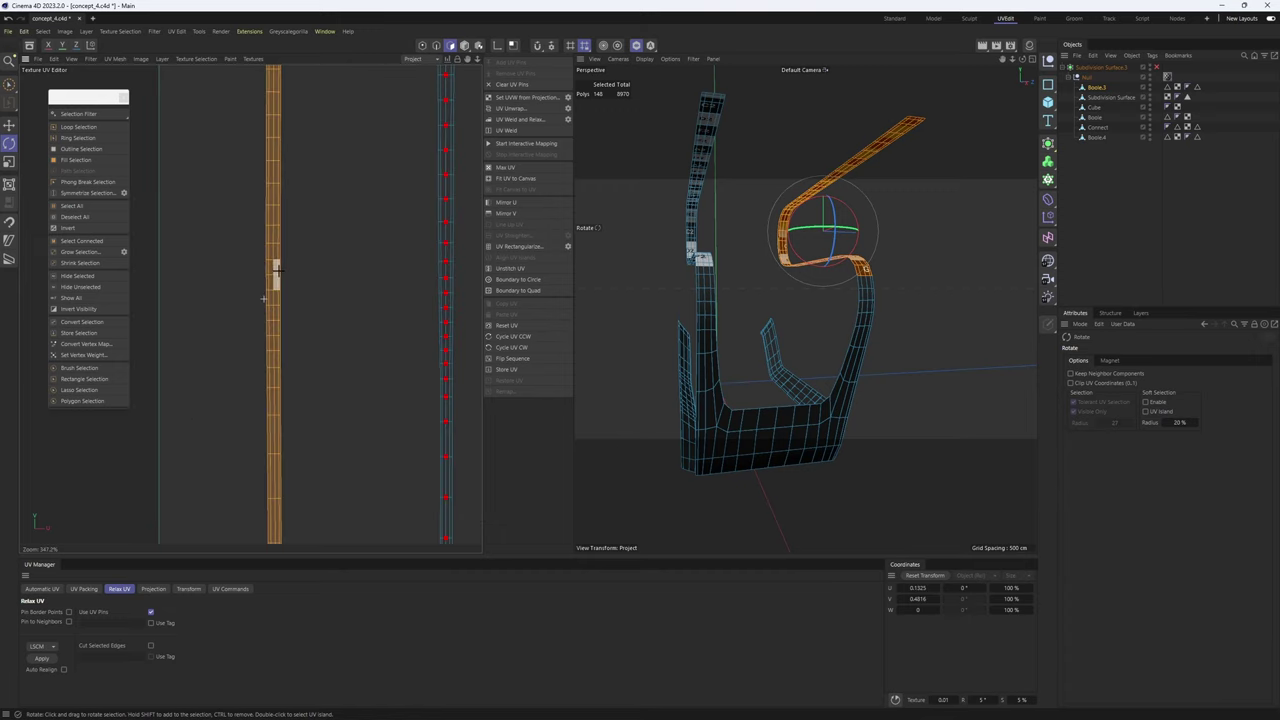
key("Return")
scroll(275, 290, "down", 5)
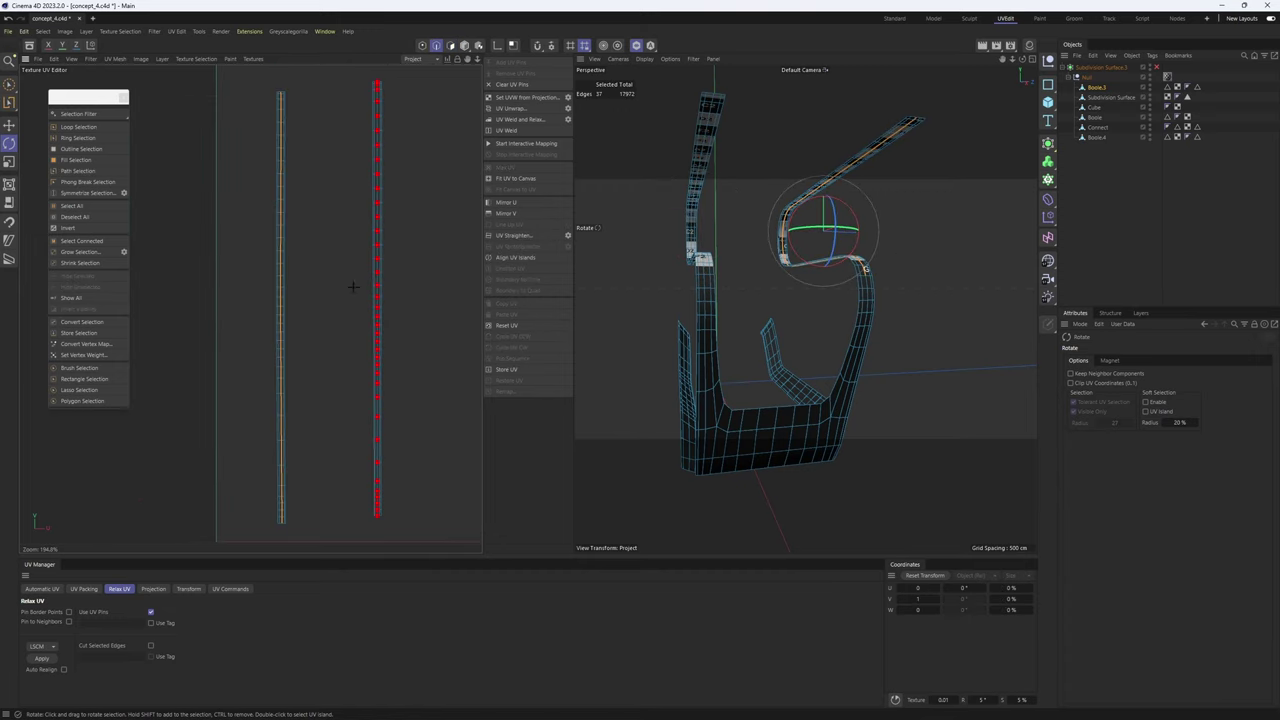
- Pin the points of the second strip's centre loop and relax the strip's polygons with LSCM
left_click(423, 46)
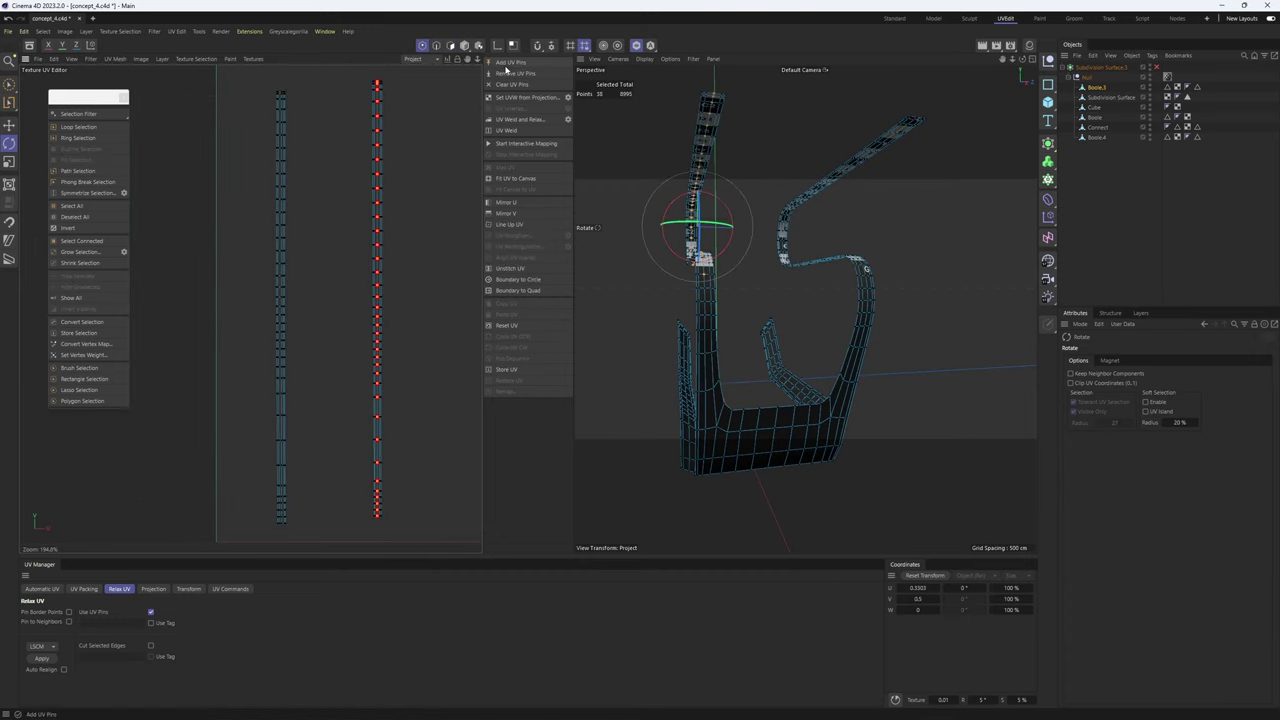
left_click(423, 46, "ctrl")
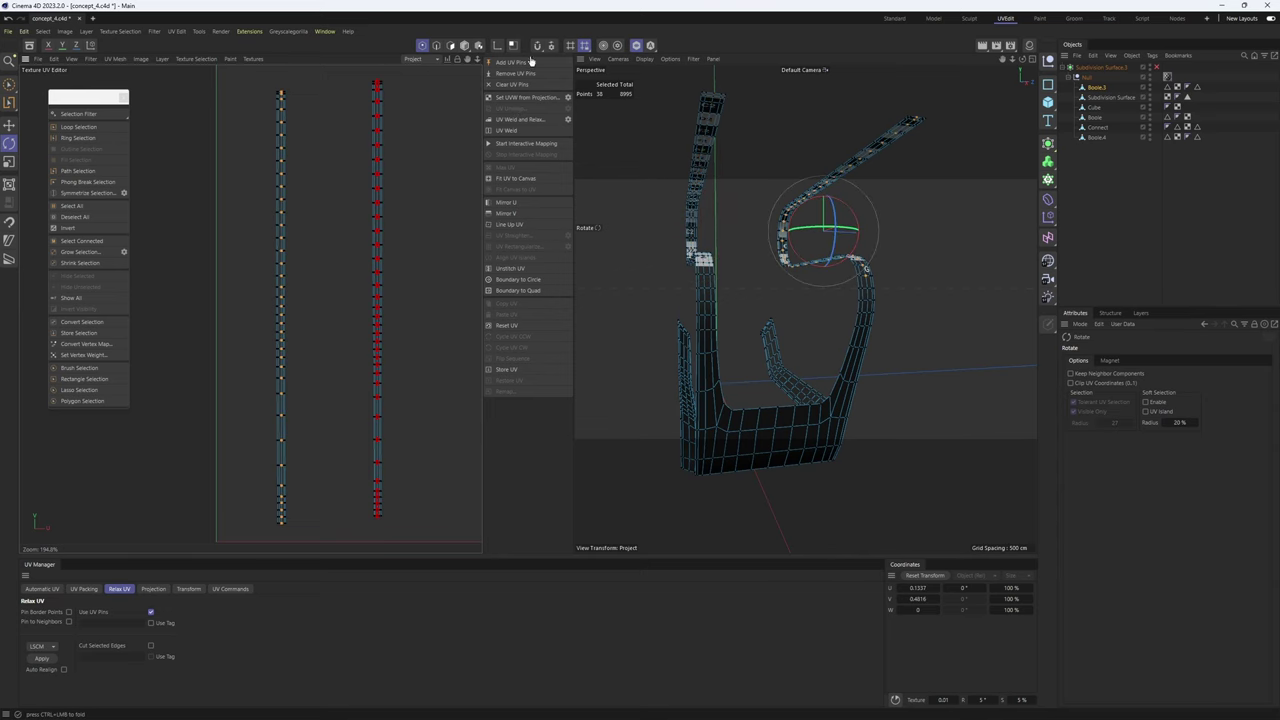
left_click(450, 46)
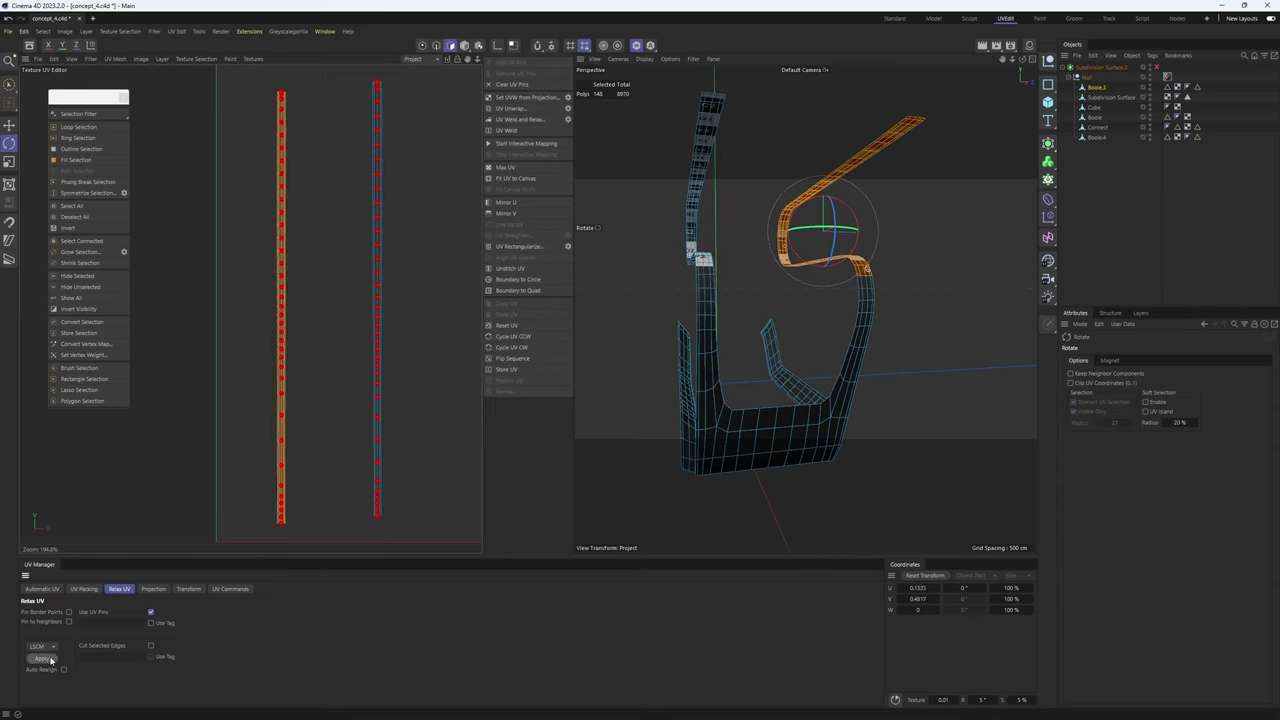
- Add the other pinned strip island to the selection and hide both relaxed curved strips
double_click(376, 329, "shift")
scroll(711, 126, "up", 4)
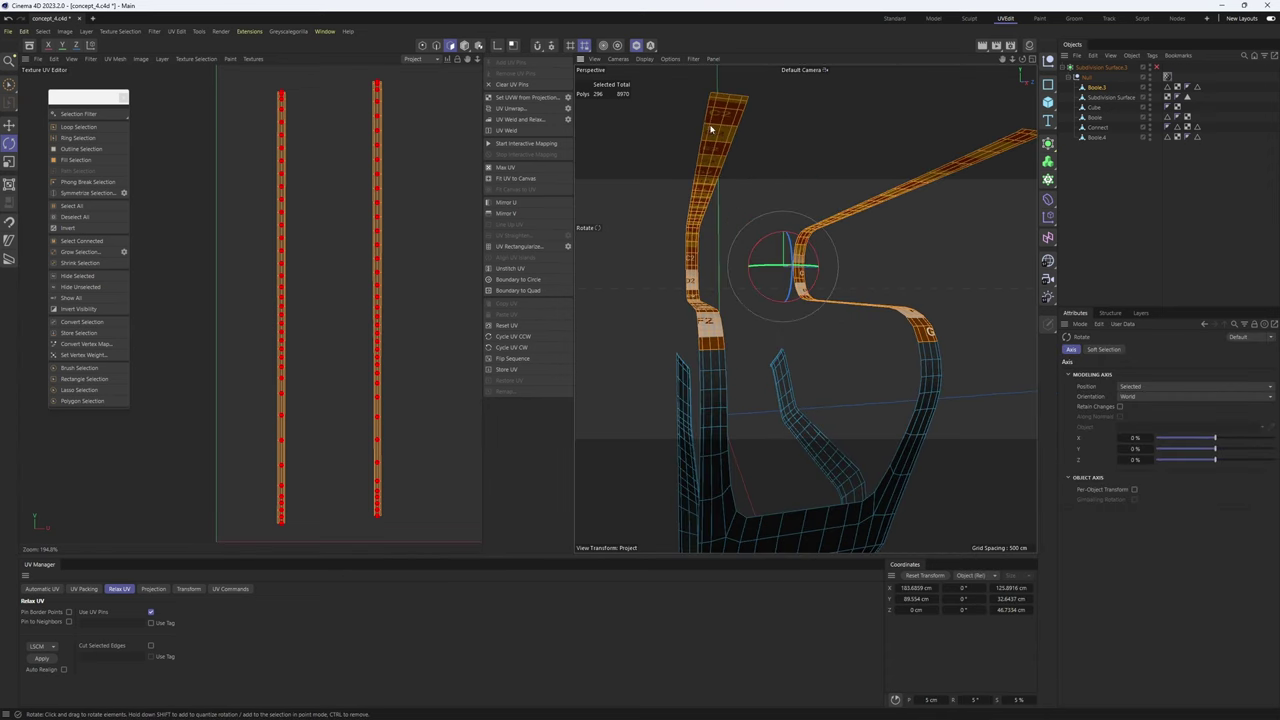
left_click_drag(725, 145, 737, 101, "alt")
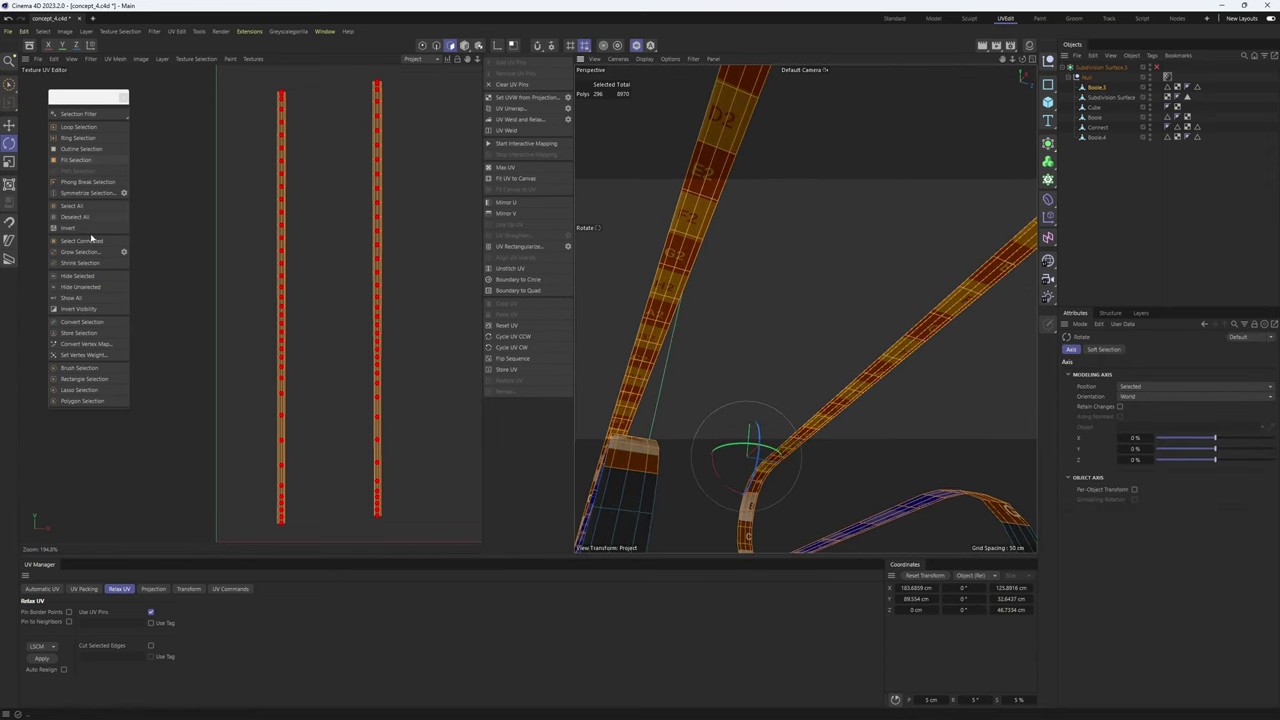
left_click(96, 277)
scroll(826, 314, "down", 10)
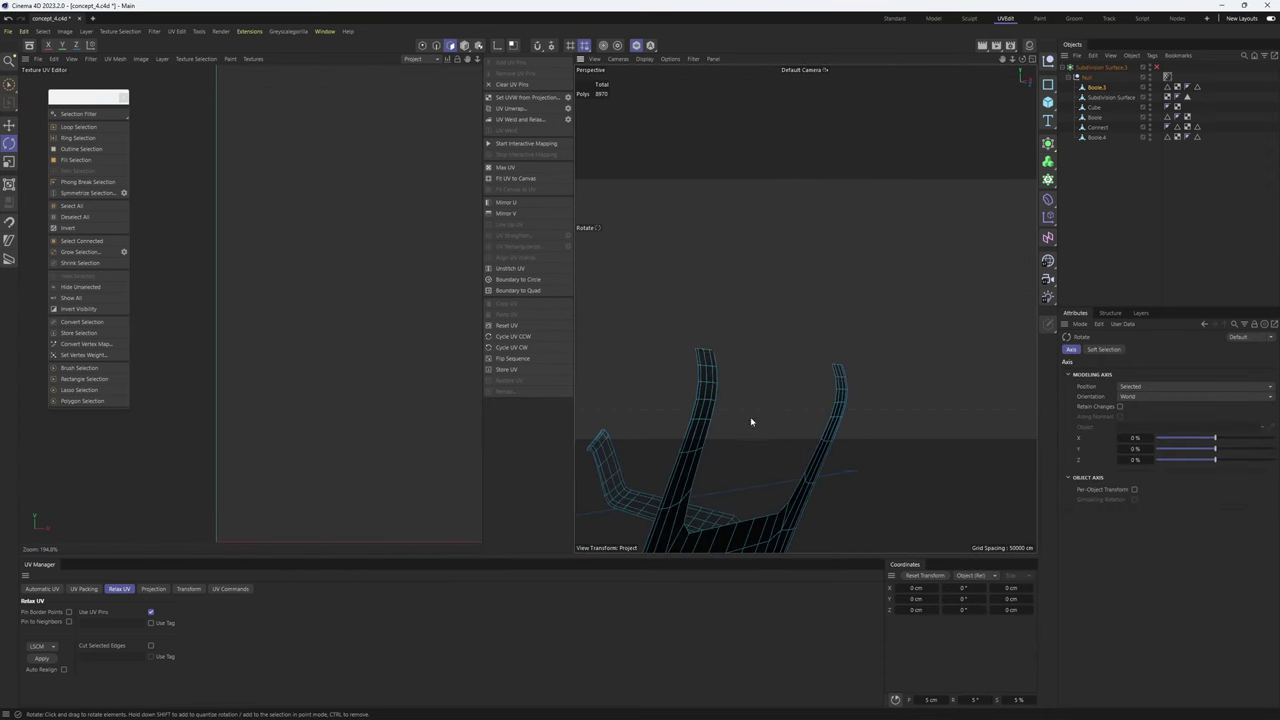
- Select the edge loop running across the outer border of the remaining broad curved panel
scroll(767, 386, "up", 4)
key("Return")
key("e")
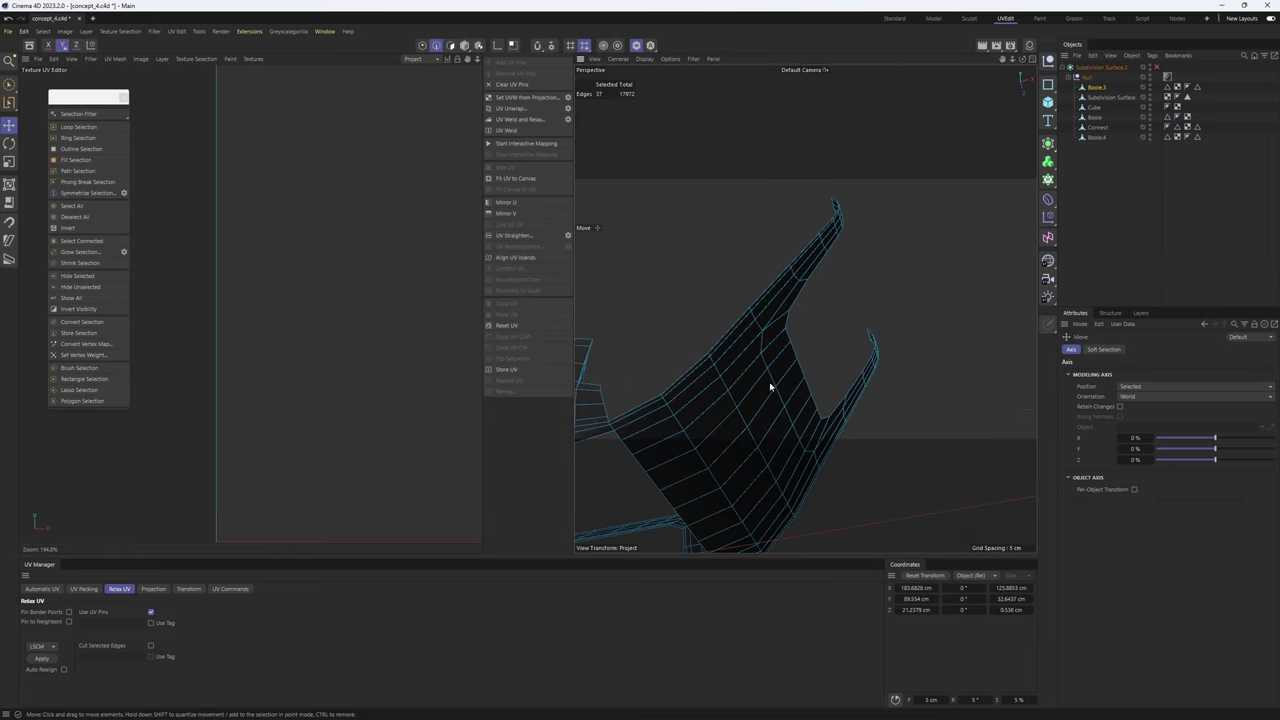
double_click(671, 390)
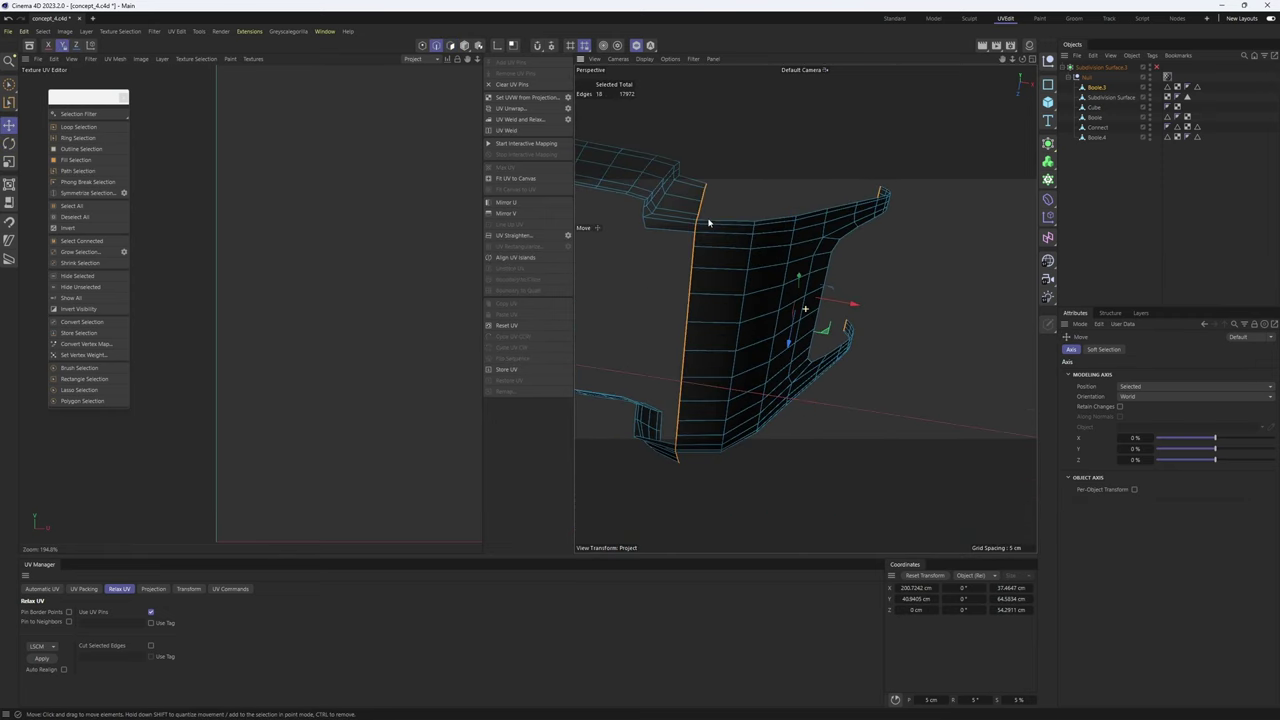
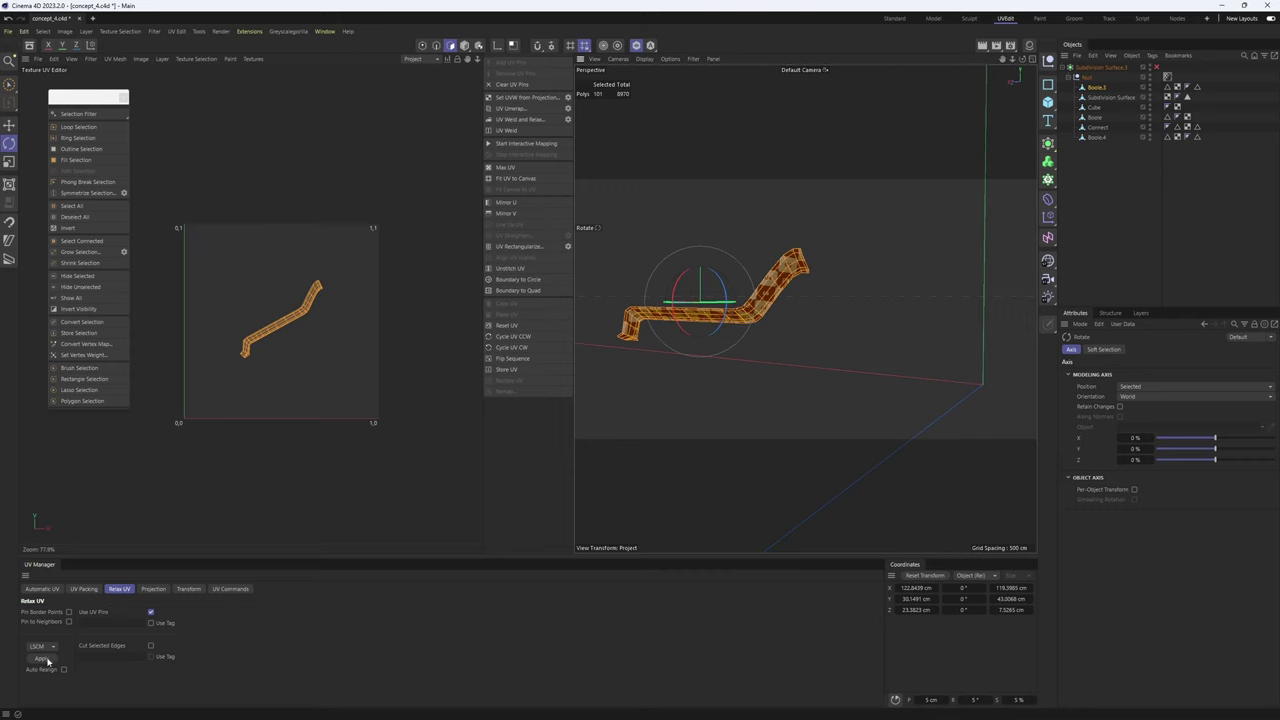
- Rotate the bent strip's UV island so its long middle section lies horizontal
scroll(230, 350, "up", 5)
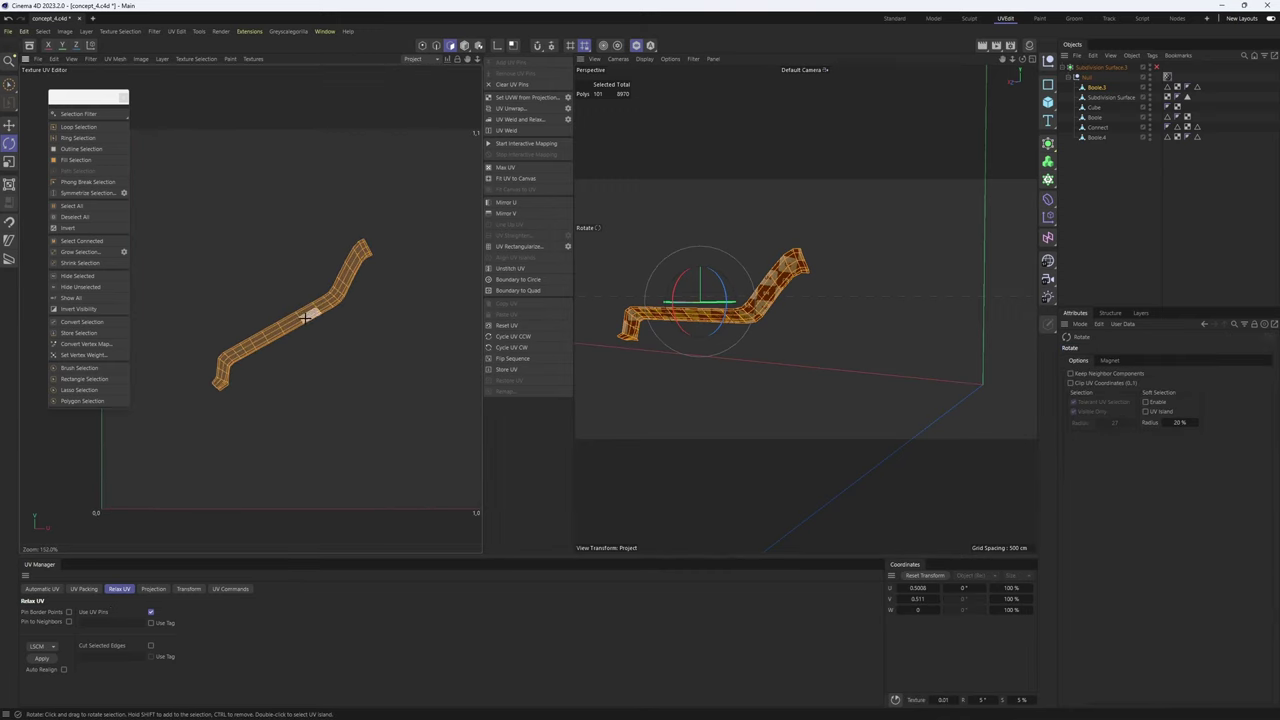
left_click_drag(305, 318, 178, 349)
scroll(731, 303, "up", 5)
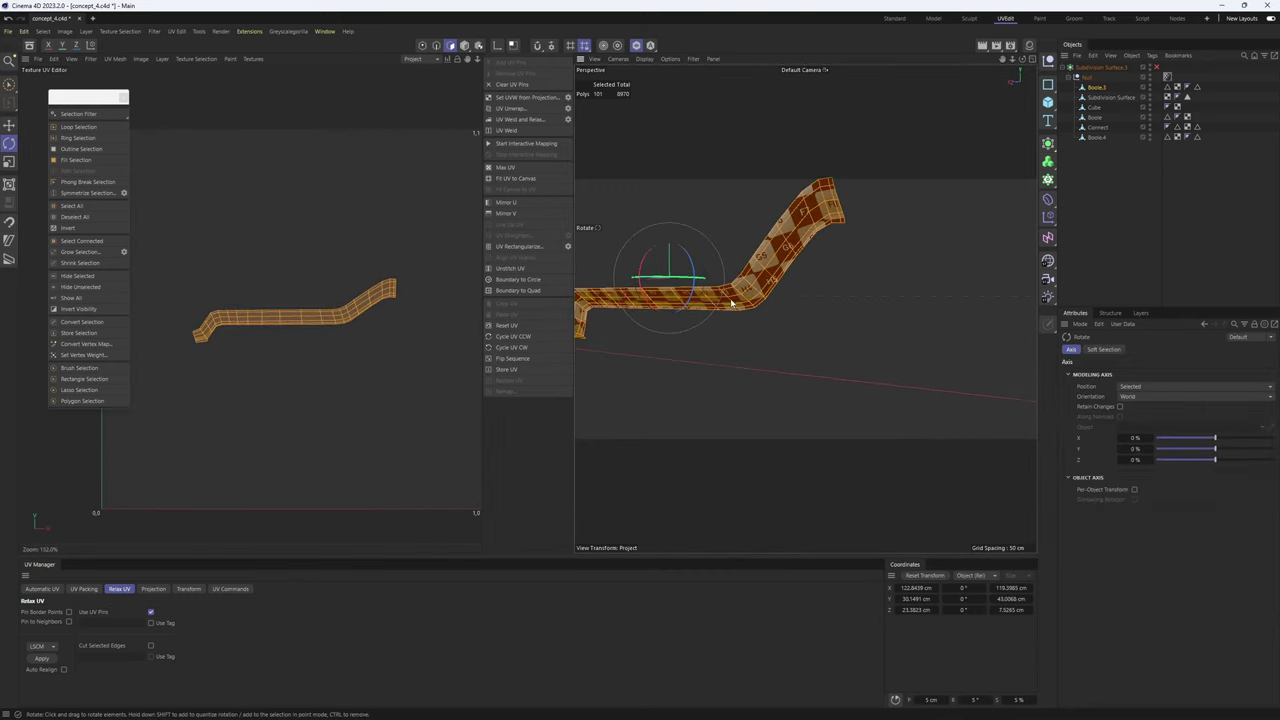
left_click_drag(731, 303, 760, 200, "alt")
scroll(291, 266, "down", 5)
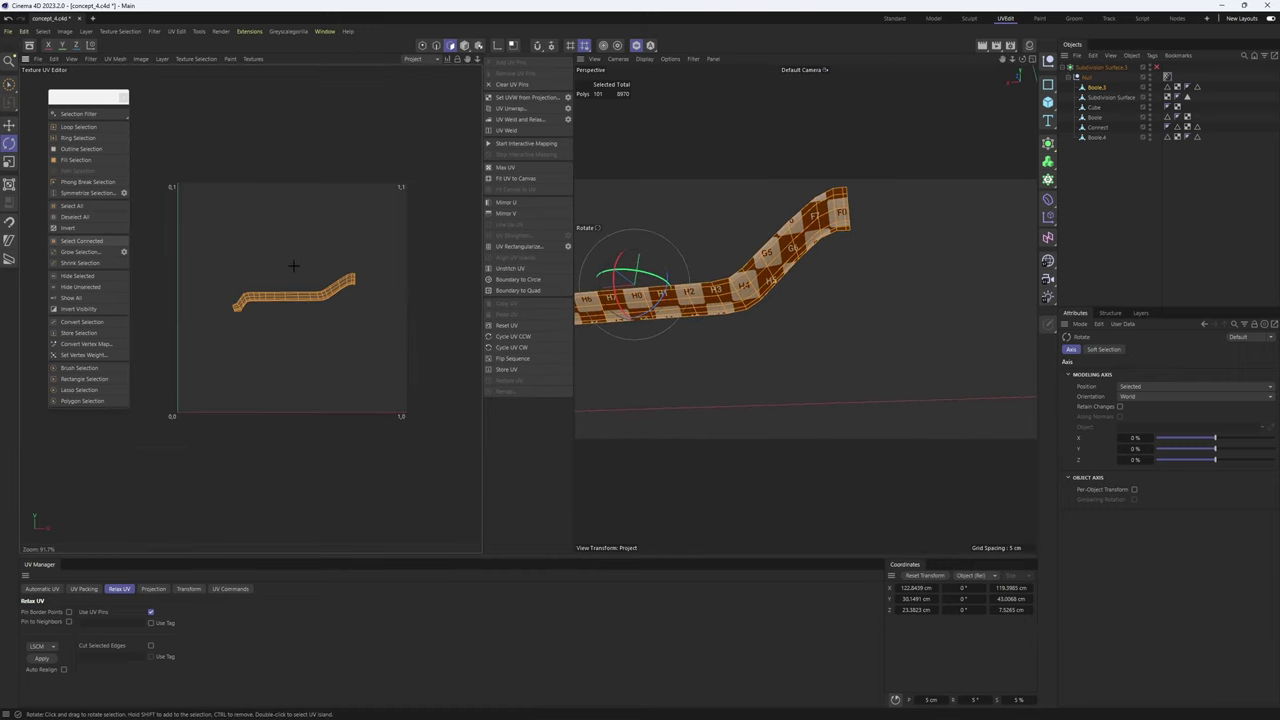
middle_click_drag(291, 266, 298, 310, "alt")
- Show all hidden polygons, select every UV island of the object and clear all UV pins
left_click(248, 256)
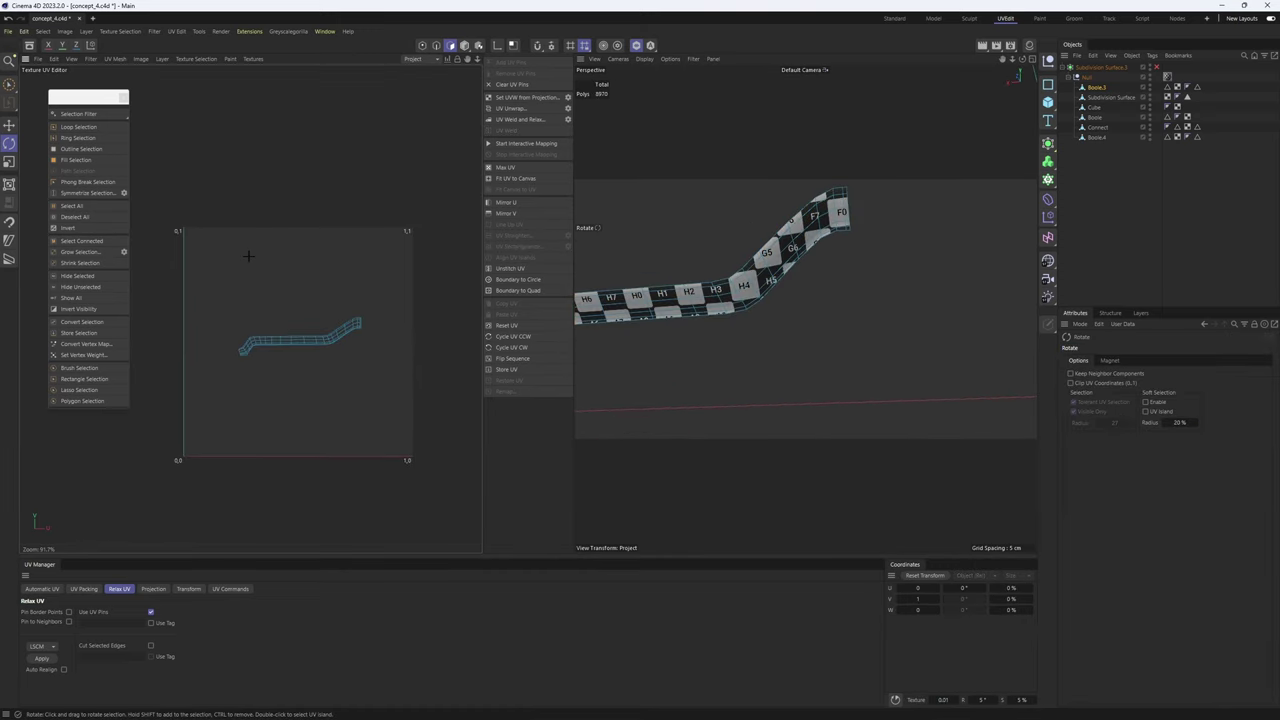
left_click(68, 298)
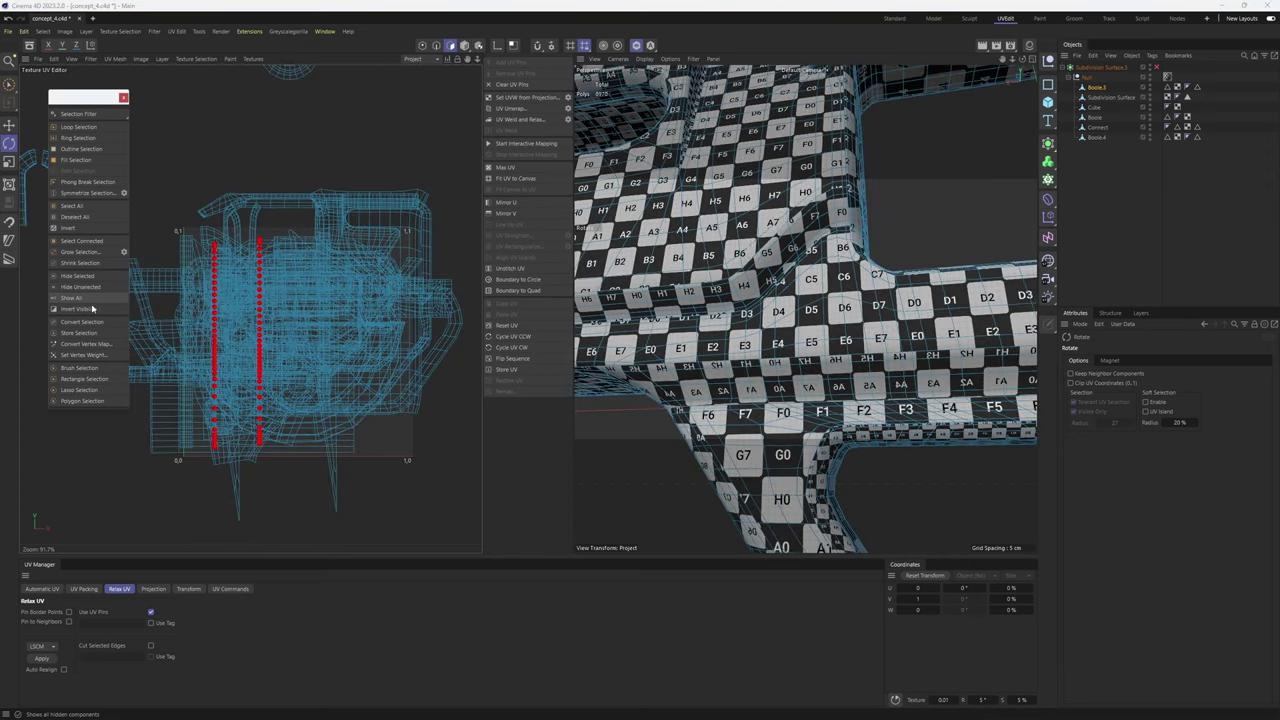
scroll(365, 380, "down", 3)
double_click(365, 378)
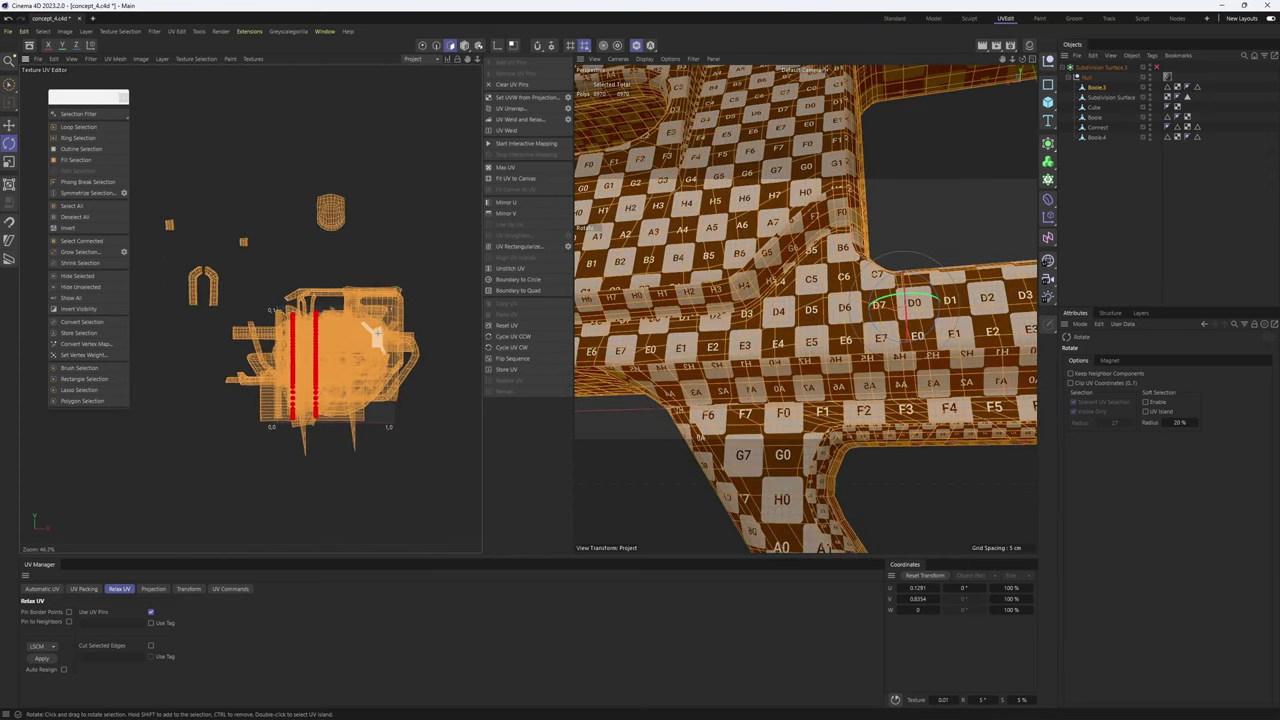
scroll(378, 330, "up", 2)
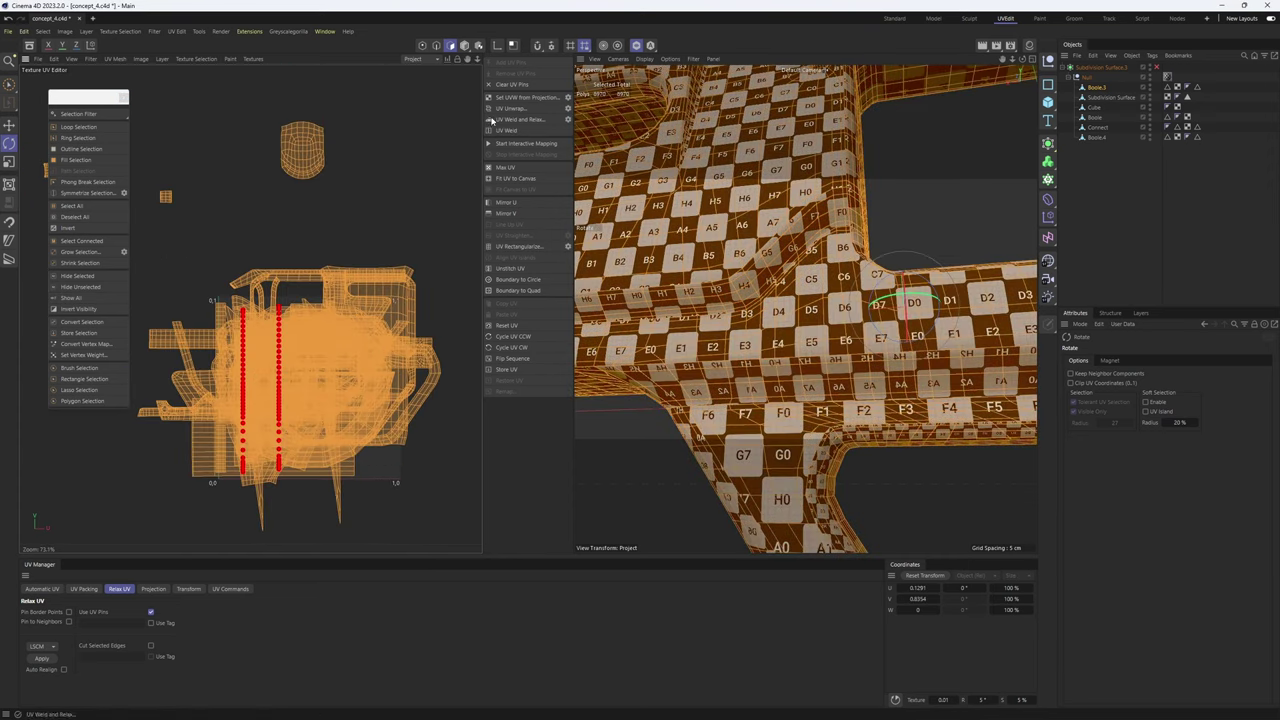
- Pack all selected UV islands into the UV square with the Geometric method
scroll(257, 373, "up", 3)
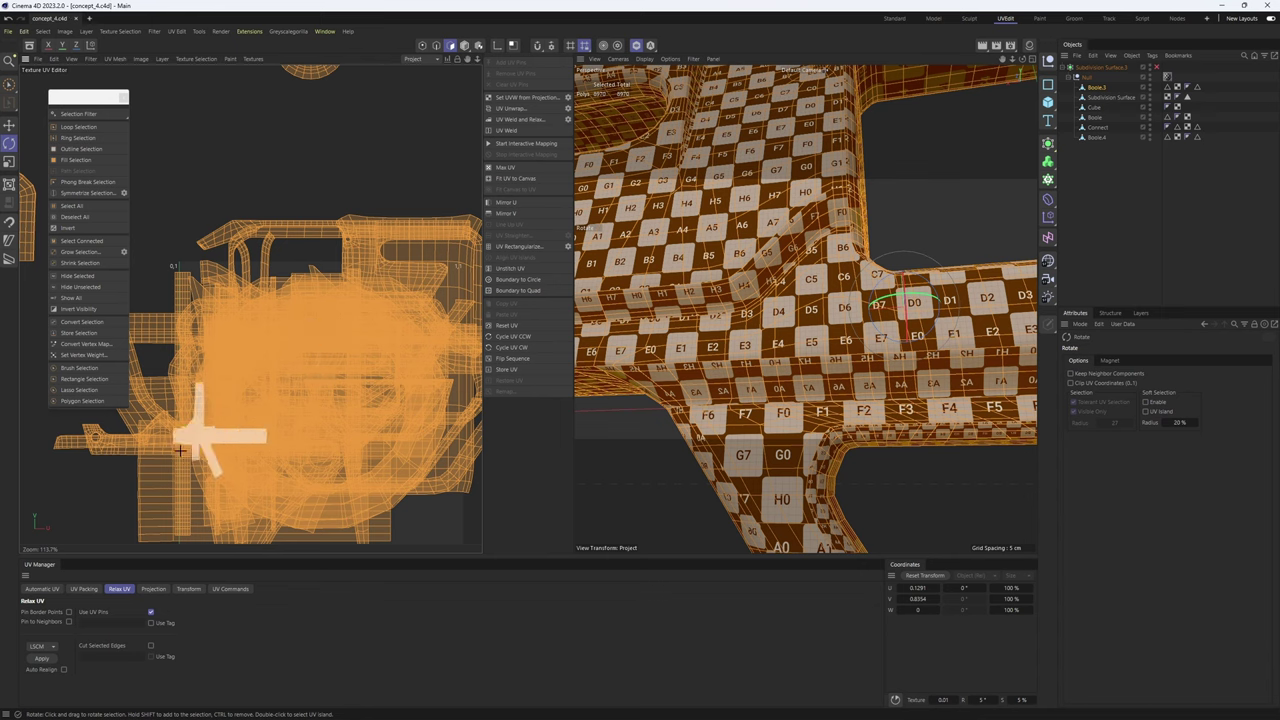
left_click(84, 589)
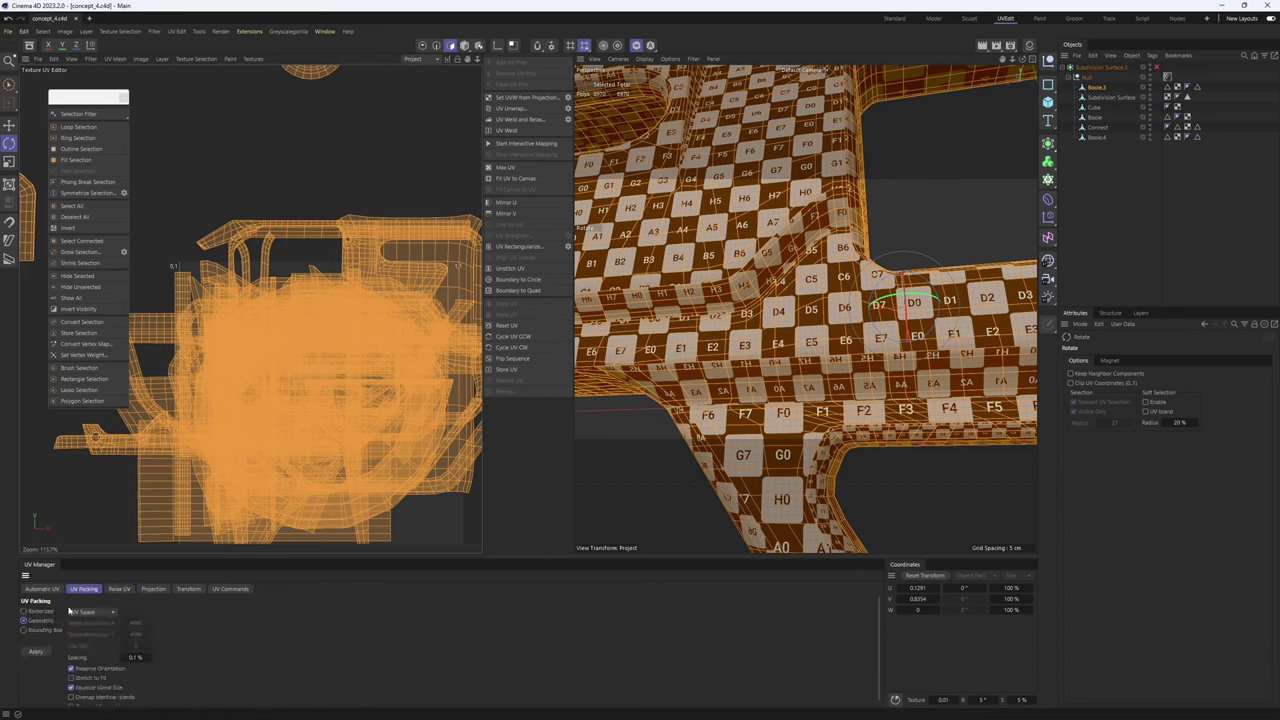
left_click(35, 652)
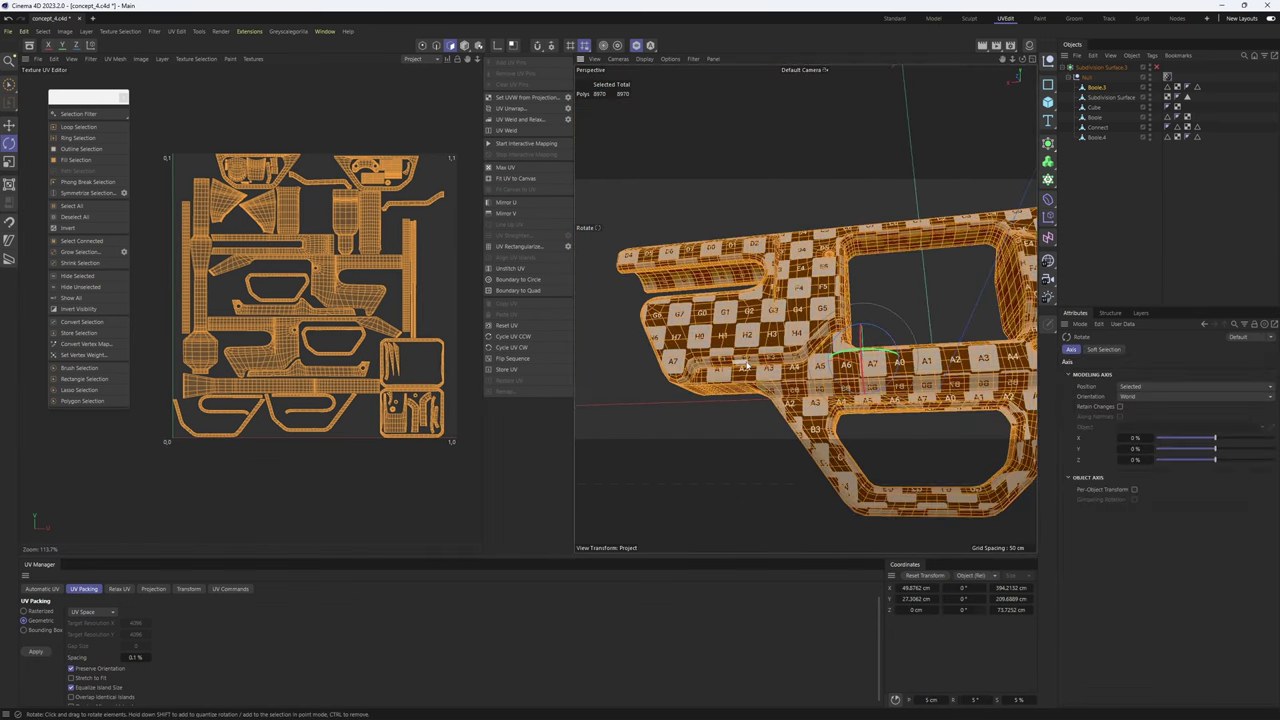
- Deselect the islands and inspect the packed checker texture around the model, including the rounded end face
left_click_drag(747, 366, 786, 394, "alt")
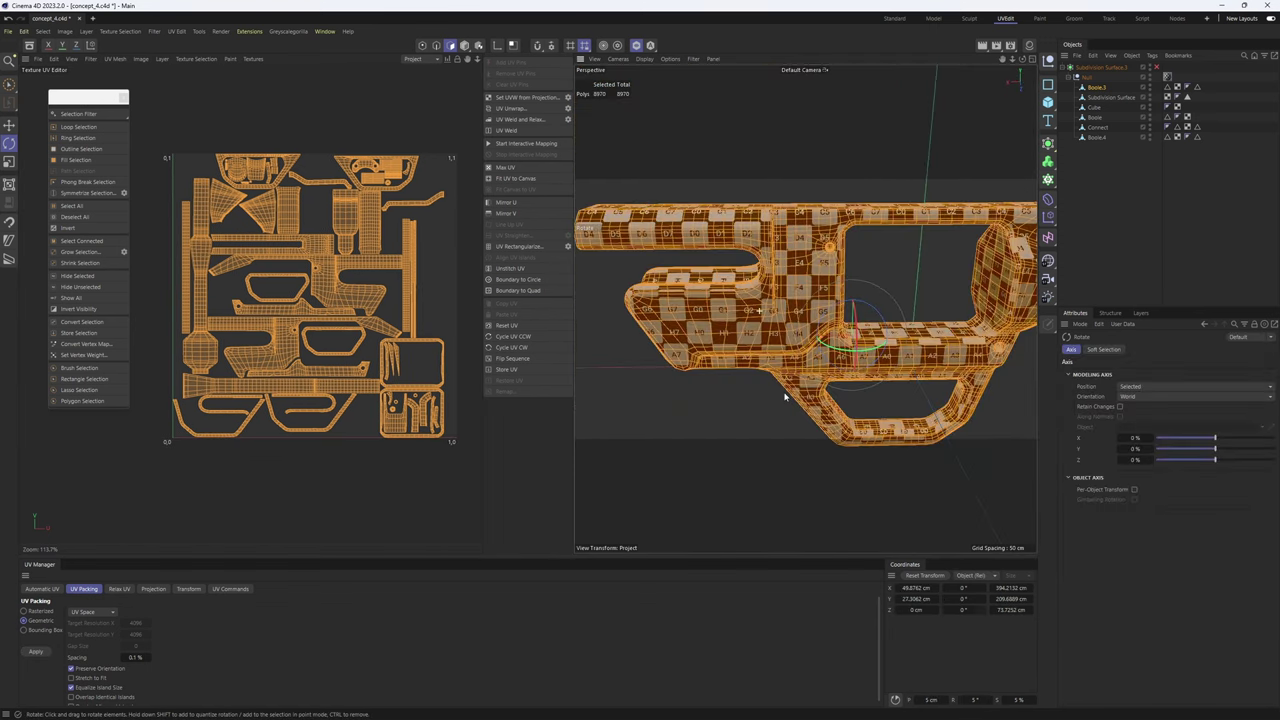
right_click_drag(786, 394, 834, 350, "alt")
left_click_drag(834, 350, 790, 232, "alt")
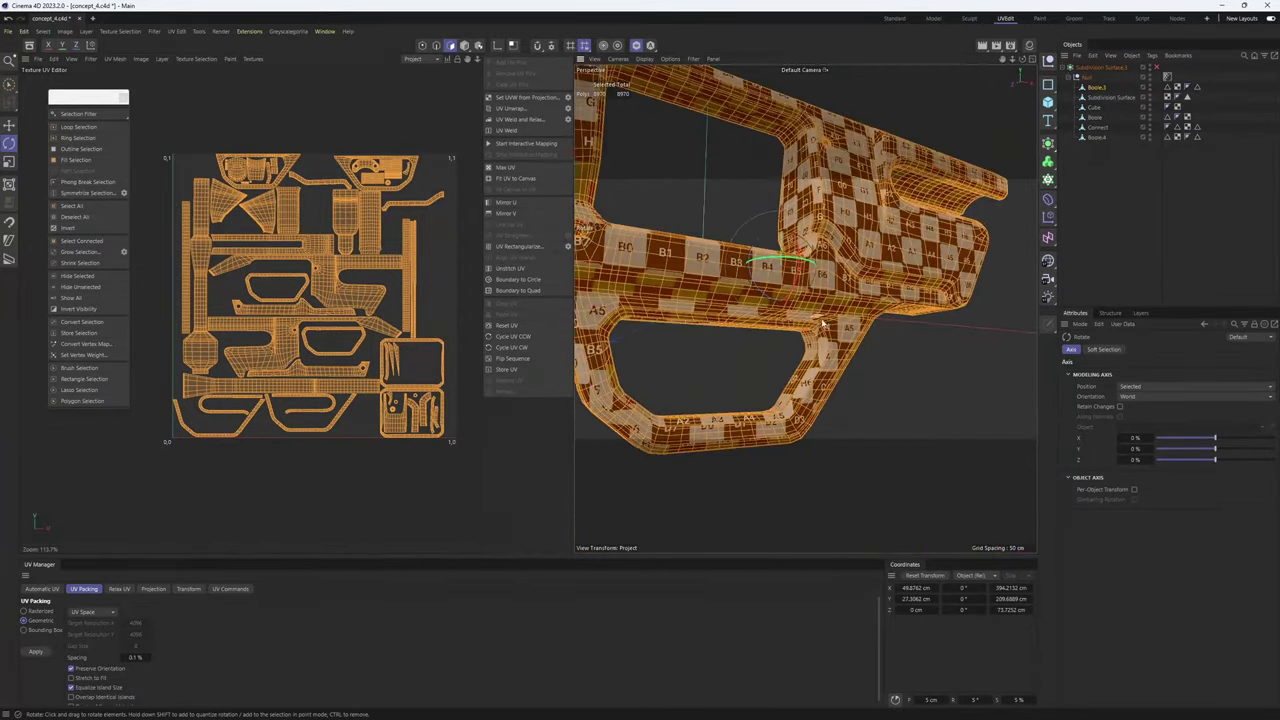
left_click(810, 400)
left_click_drag(810, 400, 870, 400, "alt")
scroll(420, 358, "up", 4)
scroll(310, 310, "down", 3)
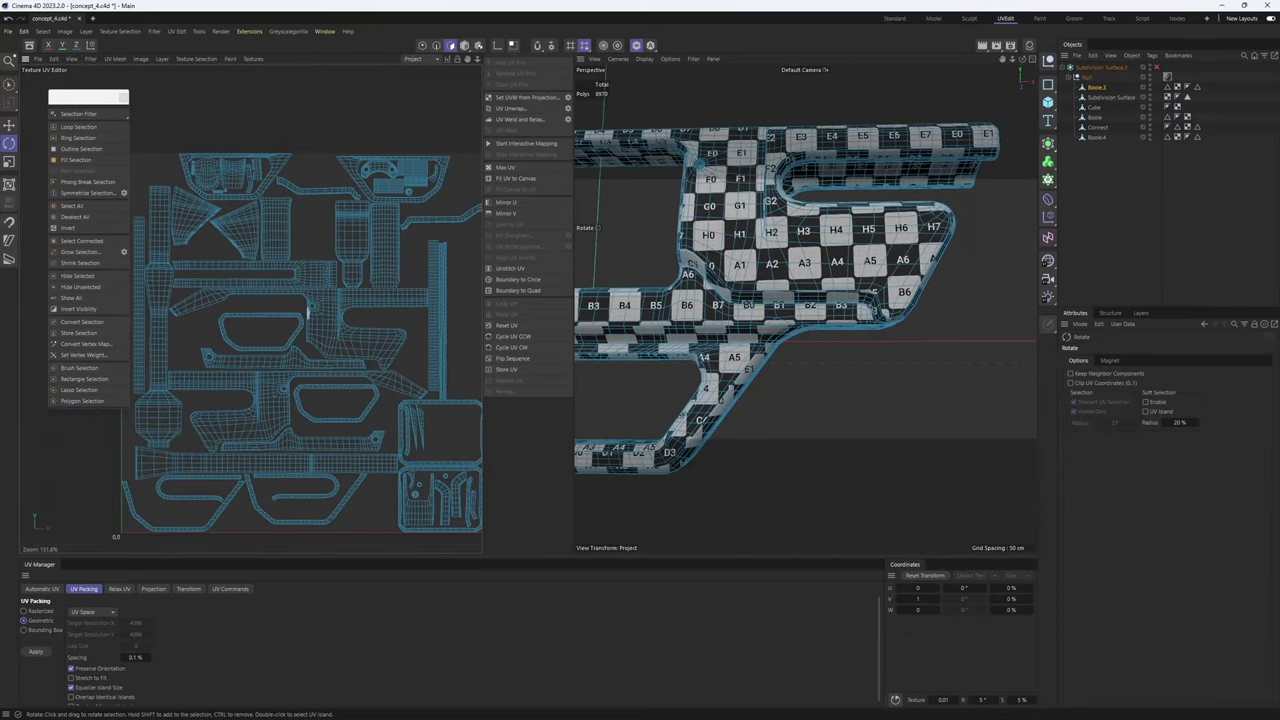
middle_click_drag(310, 300, 360, 298, "alt")
scroll(814, 228, "up", 4)
left_click_drag(814, 228, 712, 240, "alt")
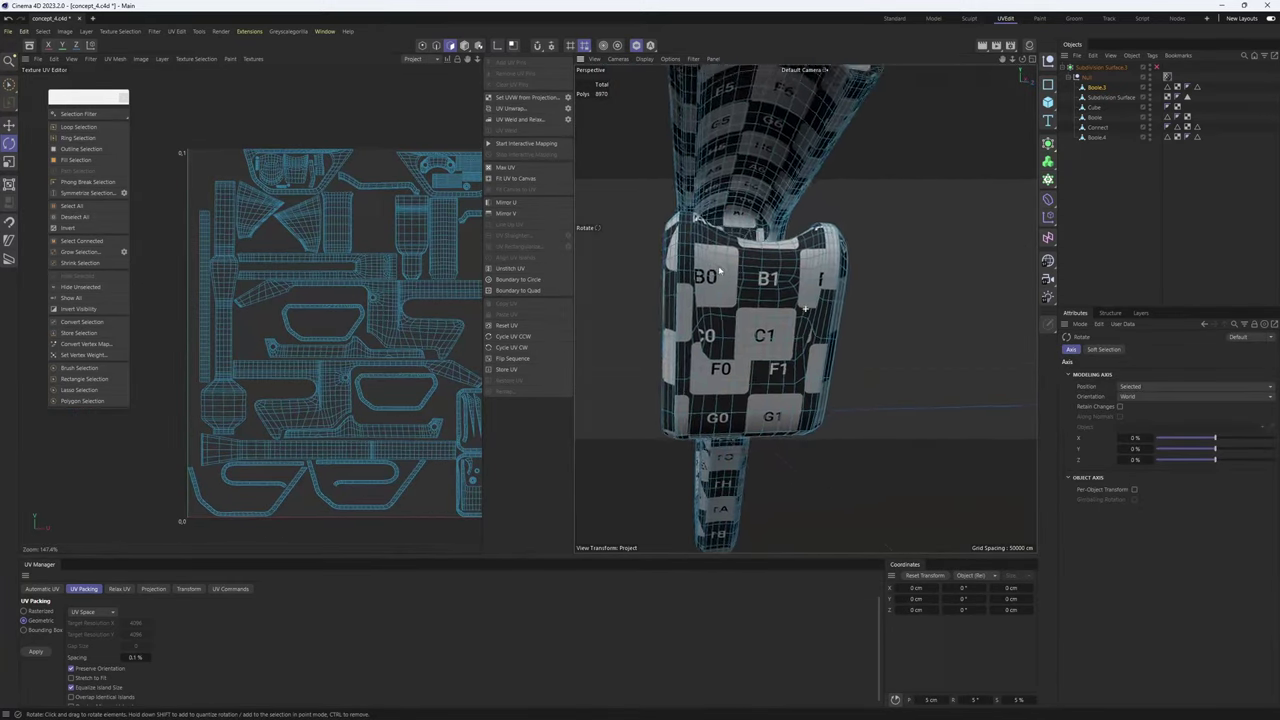
right_click_drag(817, 326, 790, 318, "alt")
left_click_drag(784, 313, 801, 352, "alt")
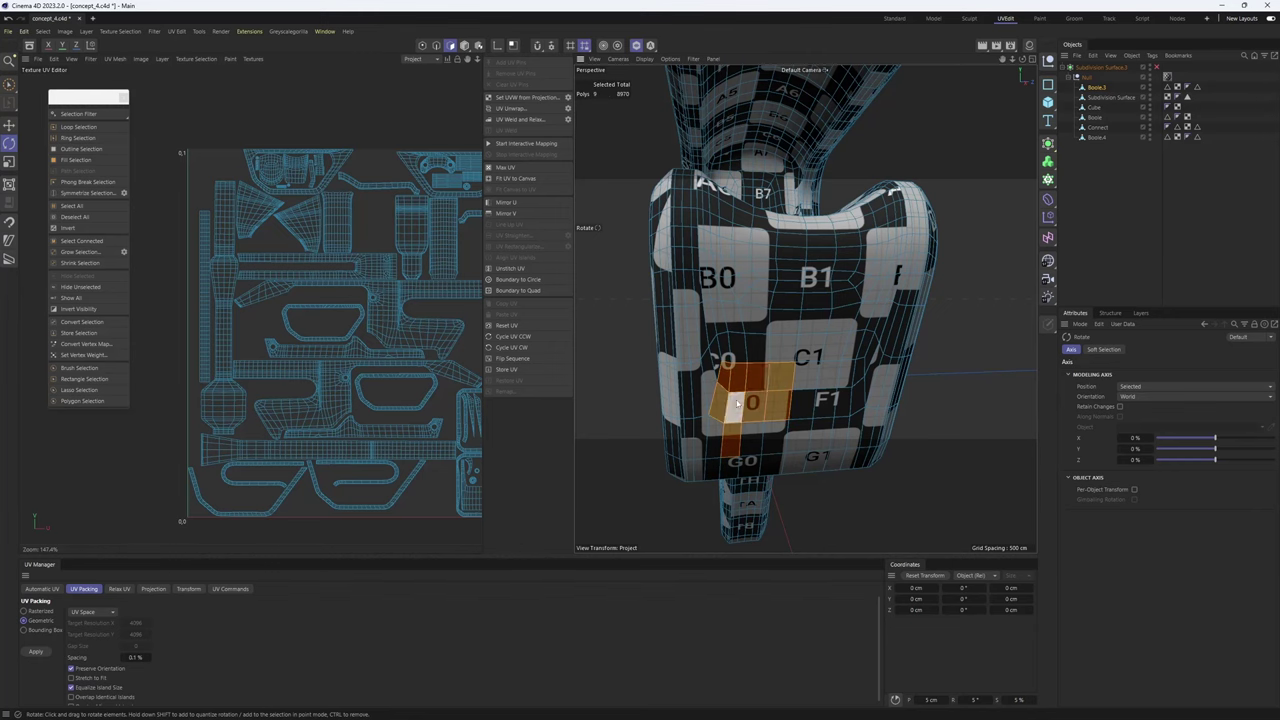
- Select the two UV islands covering the rounded end face: the U-shaped border and the central panel
left_click_drag(737, 403, 758, 373)
middle_click_drag(337, 237, 269, 184, "alt")
scroll(400, 434, "up", 5)
mouse_move(808, 260)
left_mouse_down("alt")
mouse_move(803, 306)
mouse_move(770, 340)
left_mouse_up("alt")
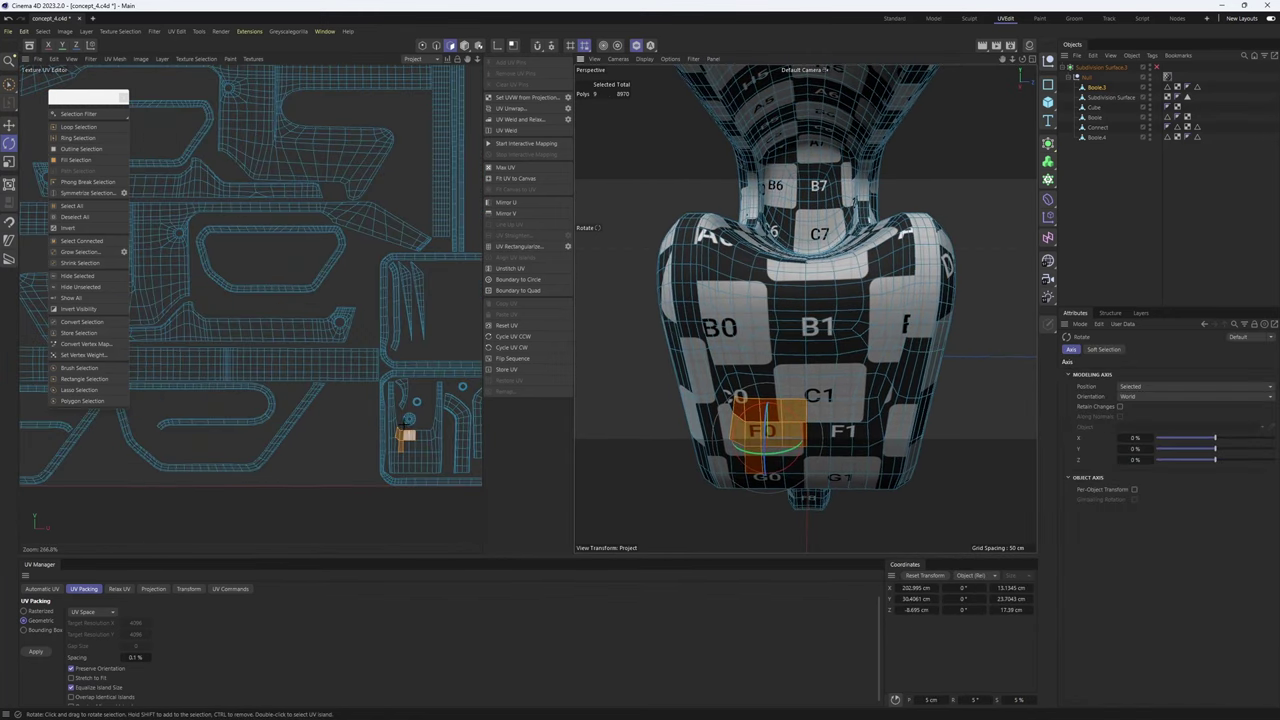
double_click(405, 431)
scroll(434, 354, "down", 6)
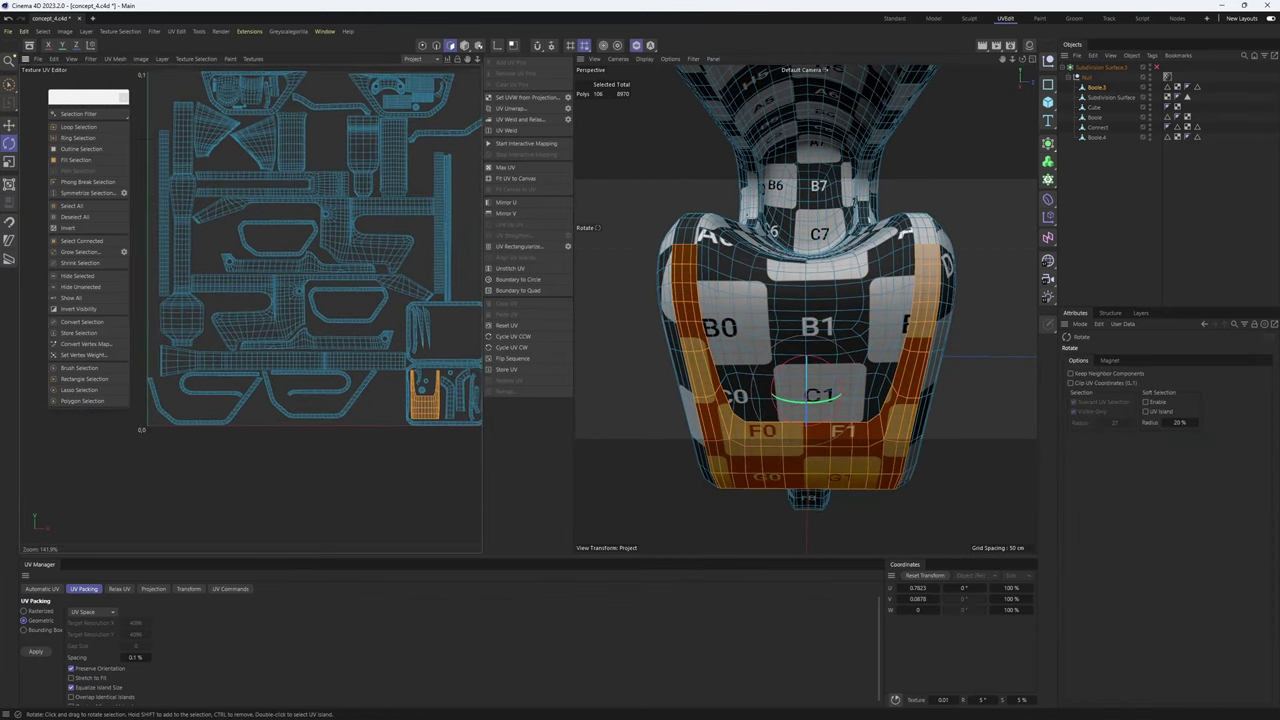
middle_click_drag(380, 240, 365, 286, "alt")
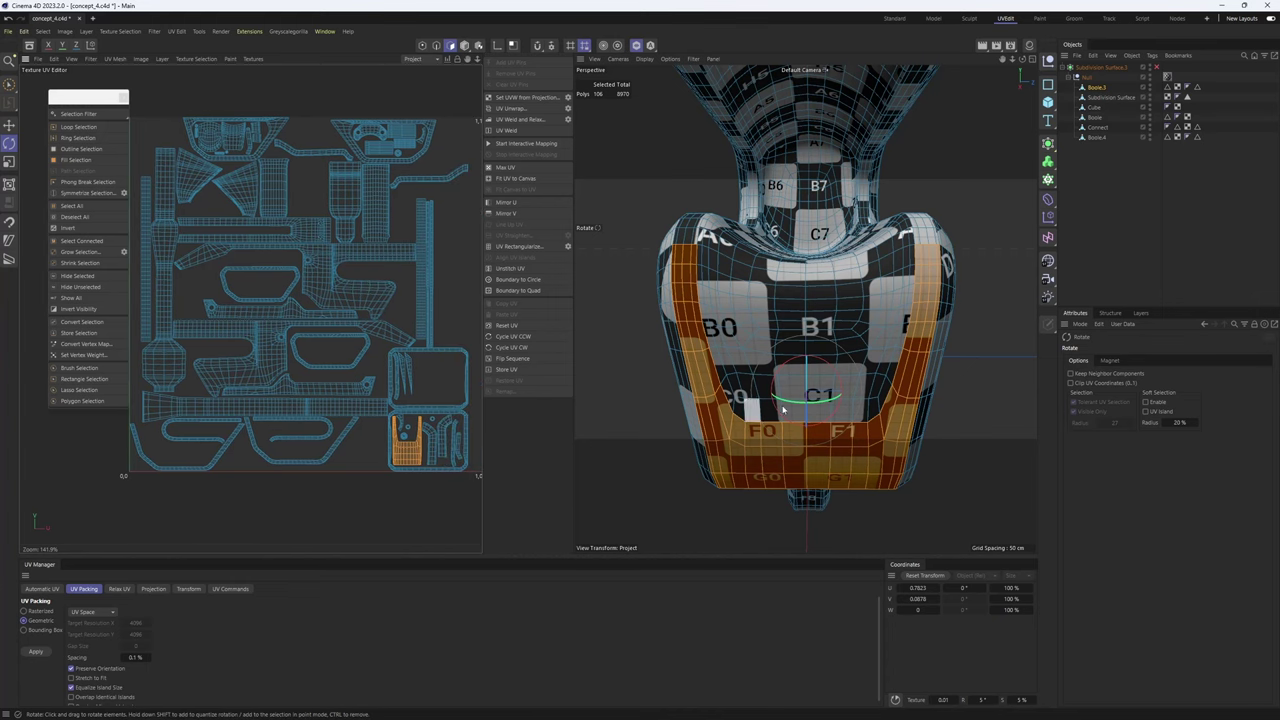
double_click(231, 147, "shift")
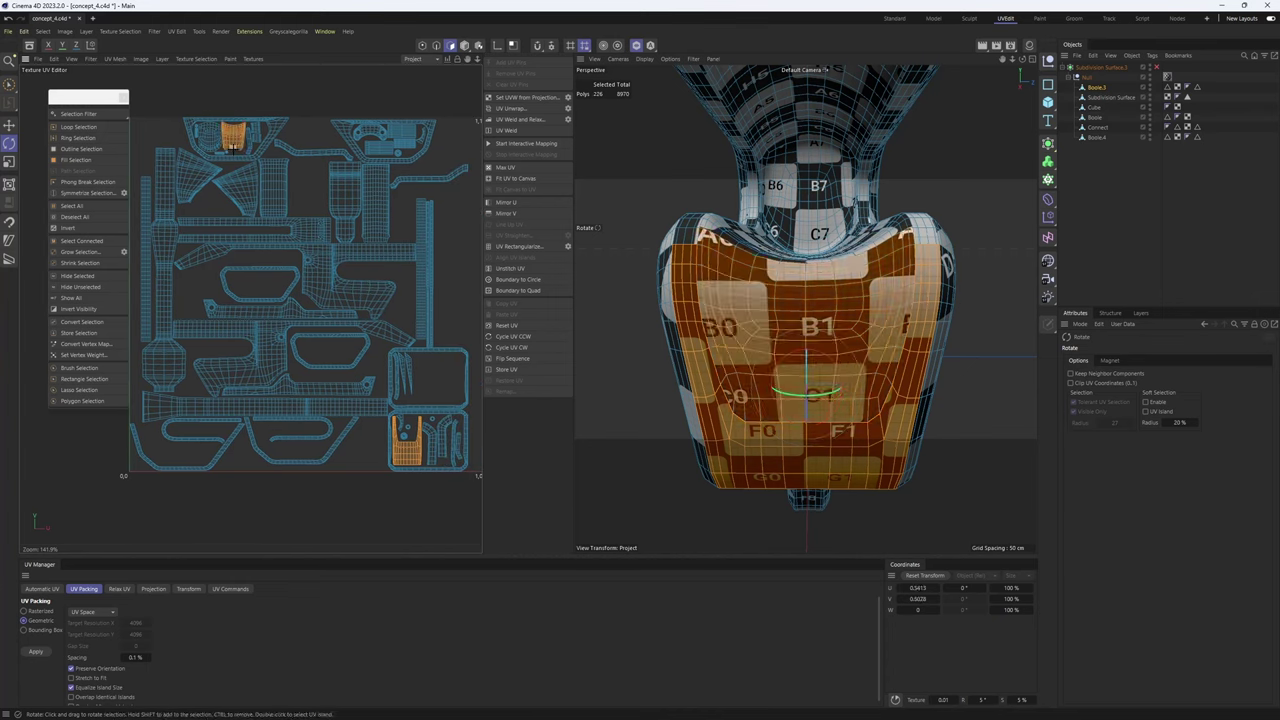
- Try moving the end-face islands out of the packed layout, fitting the central panel inside the U-shaped border
scroll(272, 220, "down", 3)
key("e")
left_click_drag(414, 327, 237, 469)
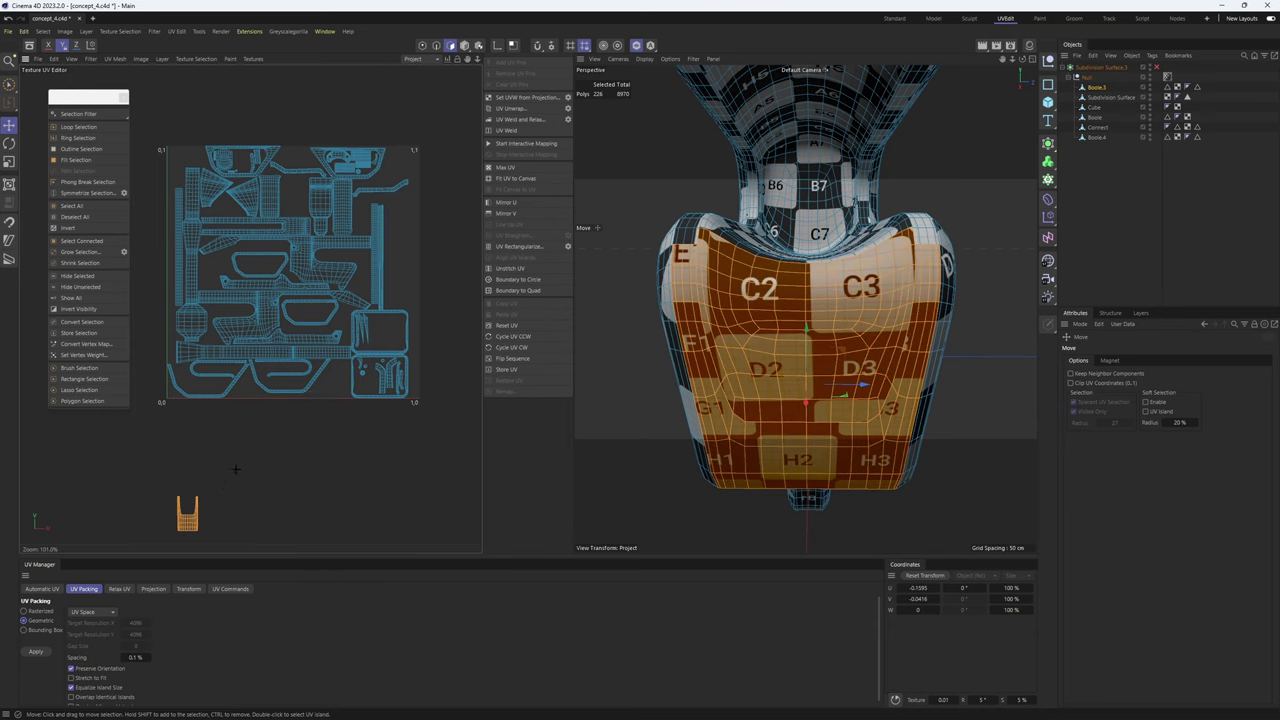
middle_click_drag(237, 469, 356, 412, "alt")
left_click_drag(188, 250, 302, 425)
scroll(308, 453, "up", 5)
scroll(308, 453, "up", 3)
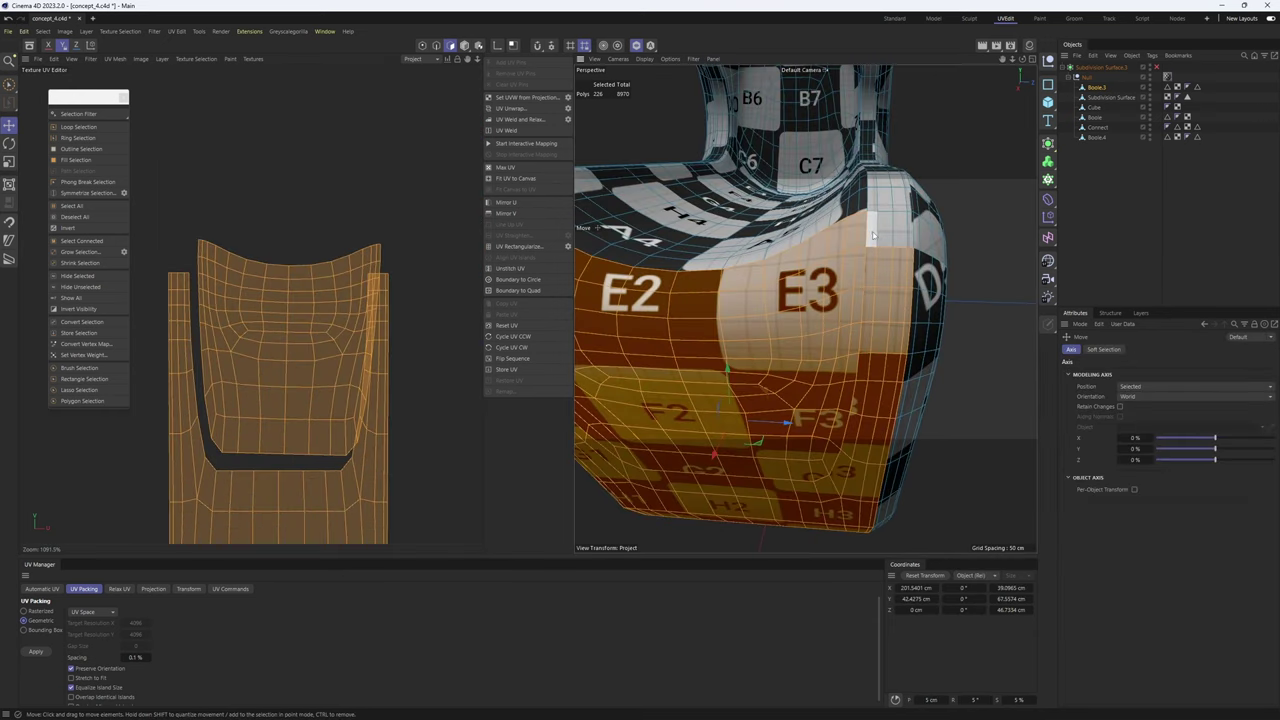
- Add the adjoining upper corner polygons to the end-face selection and unwrap the UVs of the combined area
left_click_drag(911, 239, 679, 264, "alt")
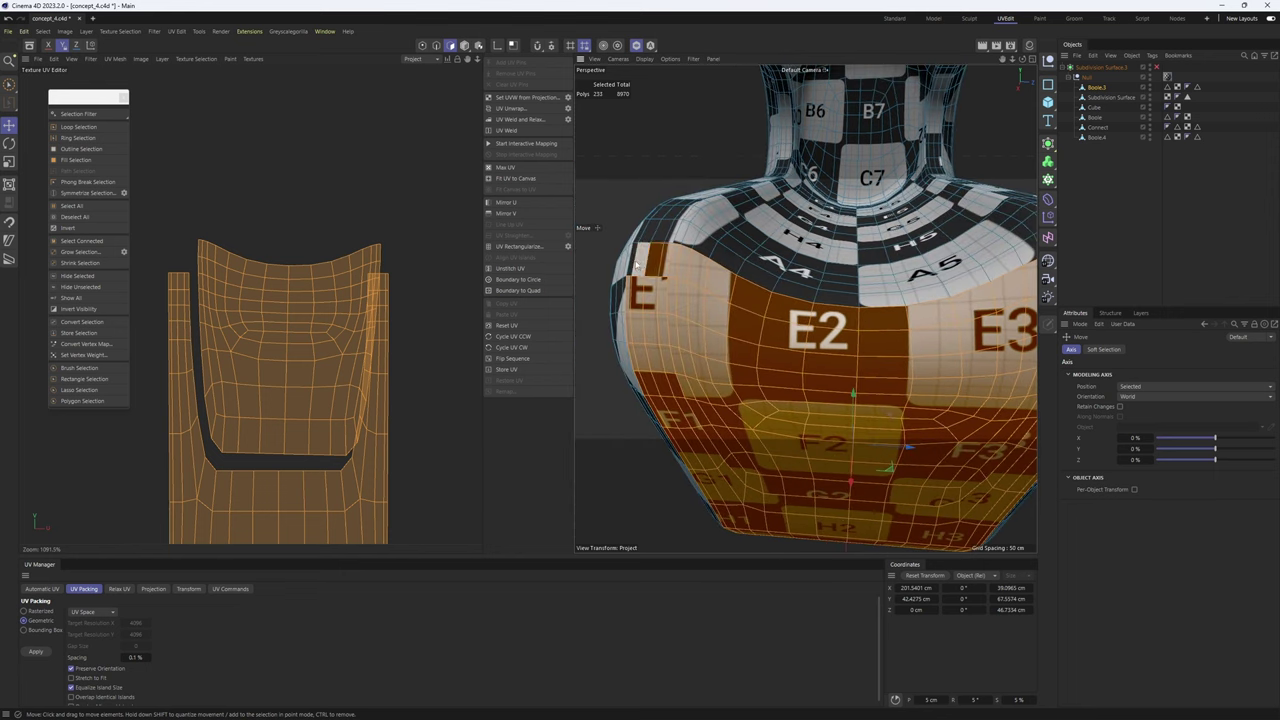
scroll(787, 297, "down", 5)
left_click_drag(787, 297, 815, 276, "alt")
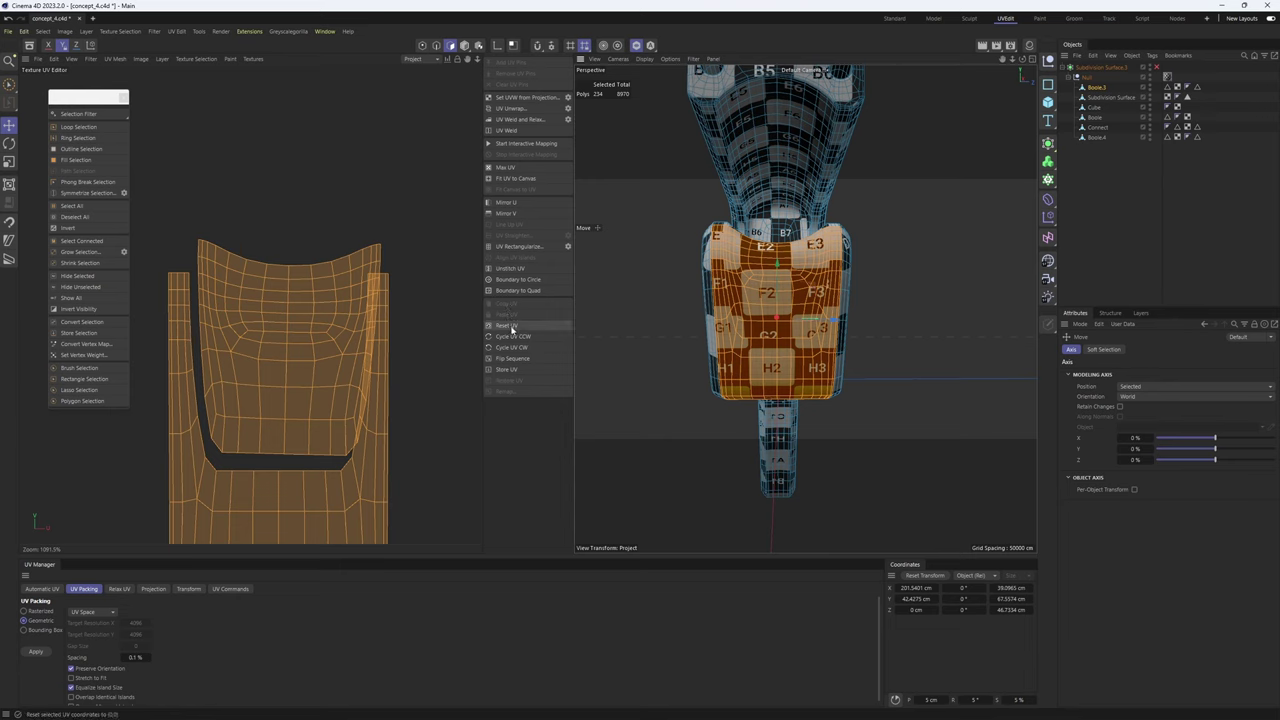
left_click(507, 325)
left_click(511, 111)
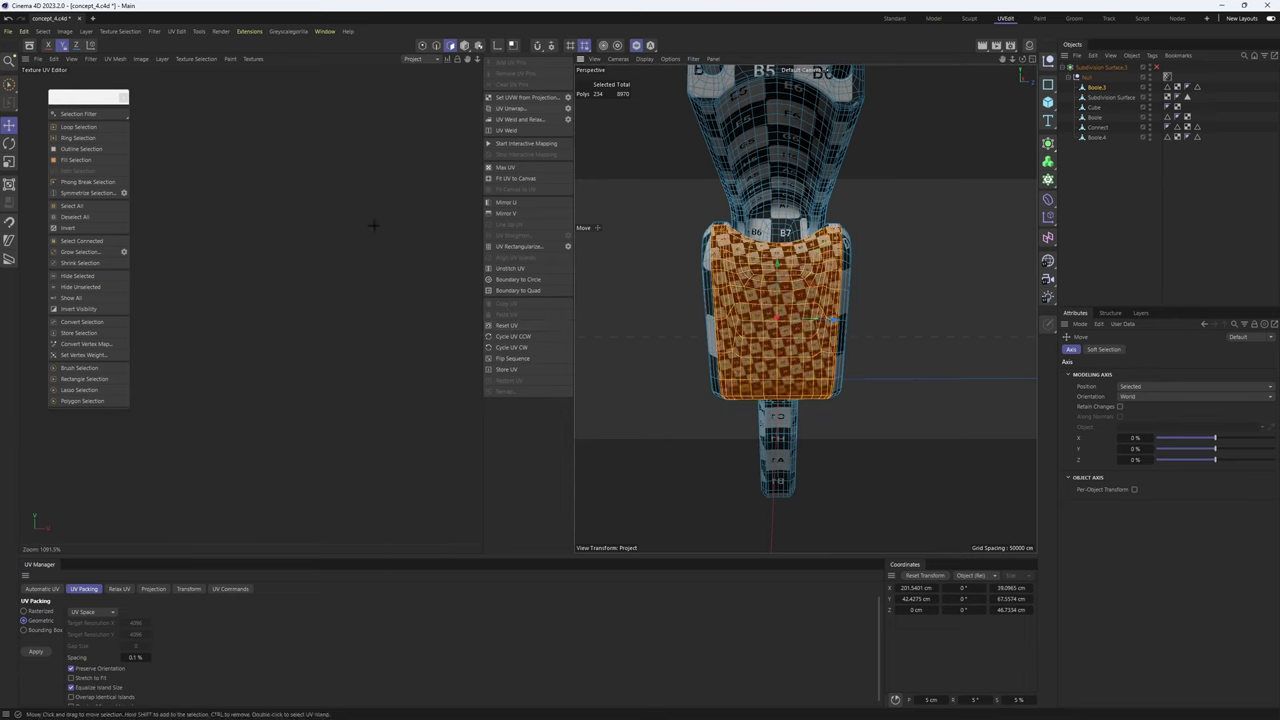
- Move the combined end-face island out of the packed layout and align it upright using one of its inner lengthwise edges
scroll(362, 233, "down", 10)
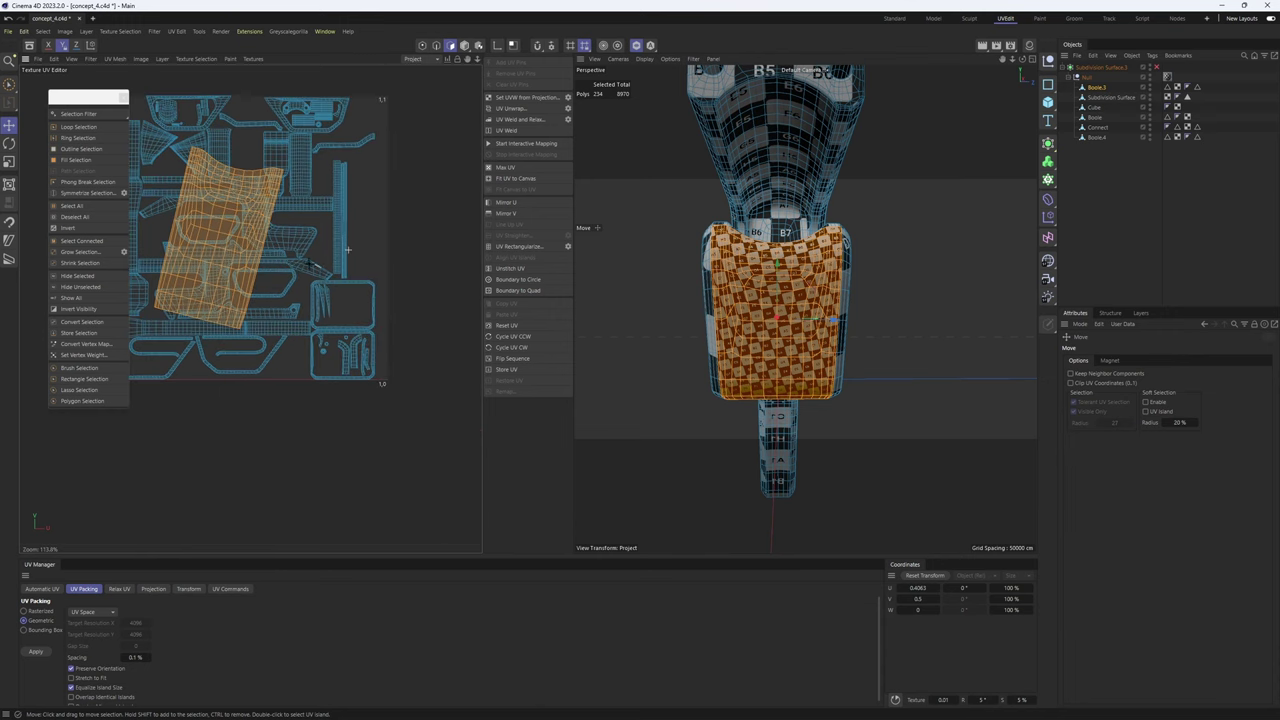
left_click_drag(230, 271, 421, 308)
key("Return")
scroll(420, 263, "up", 2)
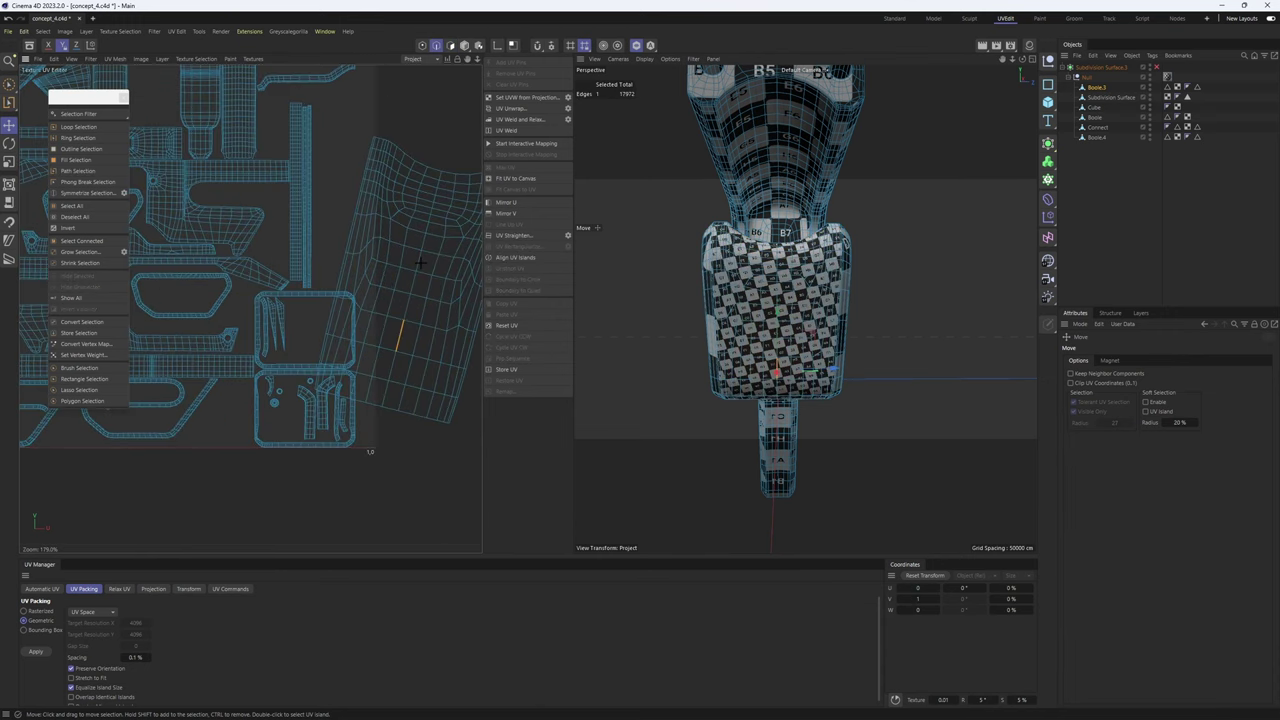
left_click(537, 260)
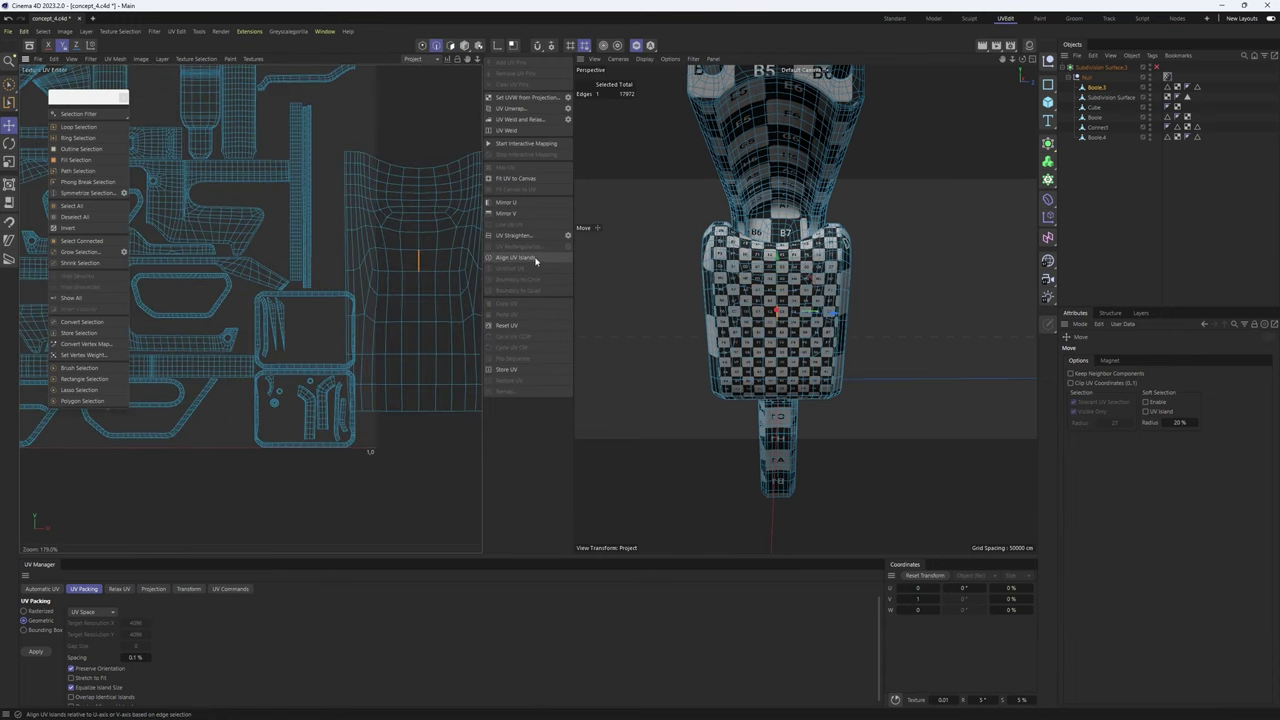
- Place the aligned end-face island inside the upper rounded frame island and scale it to about 26% so it fits
key("Return")
scroll(814, 320, "up", 1)
scroll(358, 265, "down", 3)
scroll(378, 352, "up", 2)
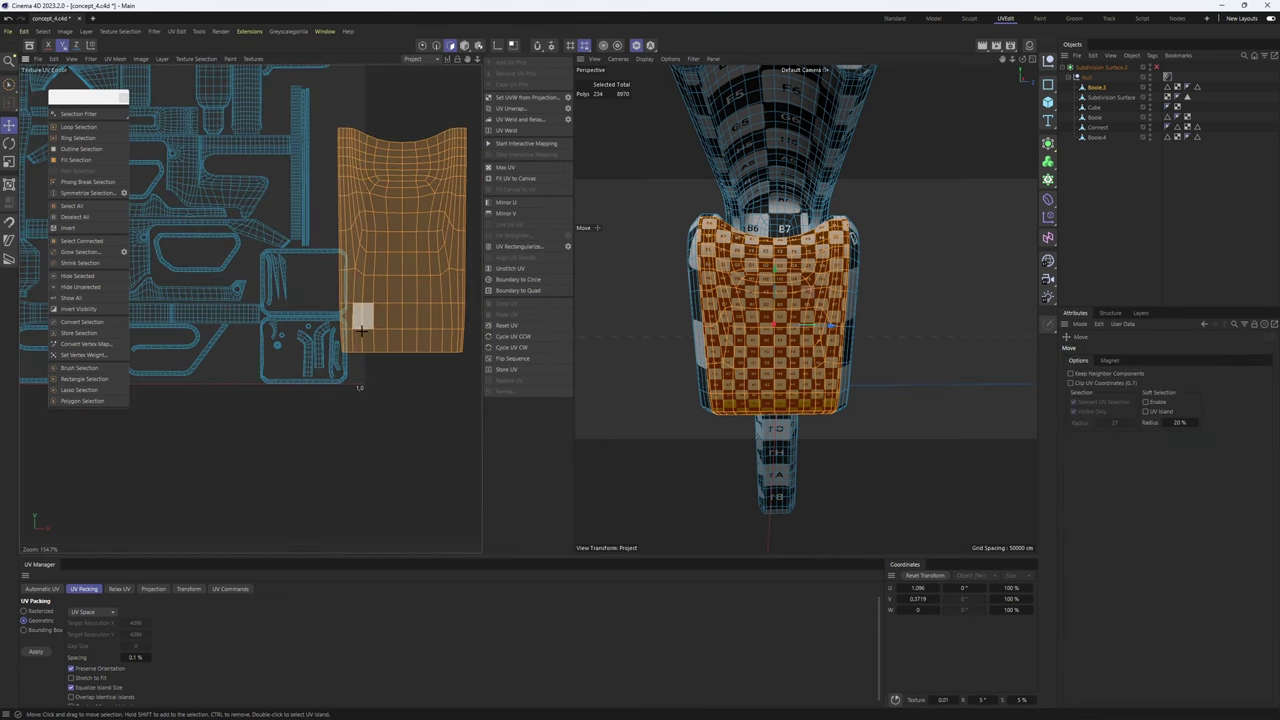
left_click_drag(349, 337, 235, 316)
scroll(299, 311, "up", 3)
key("t")
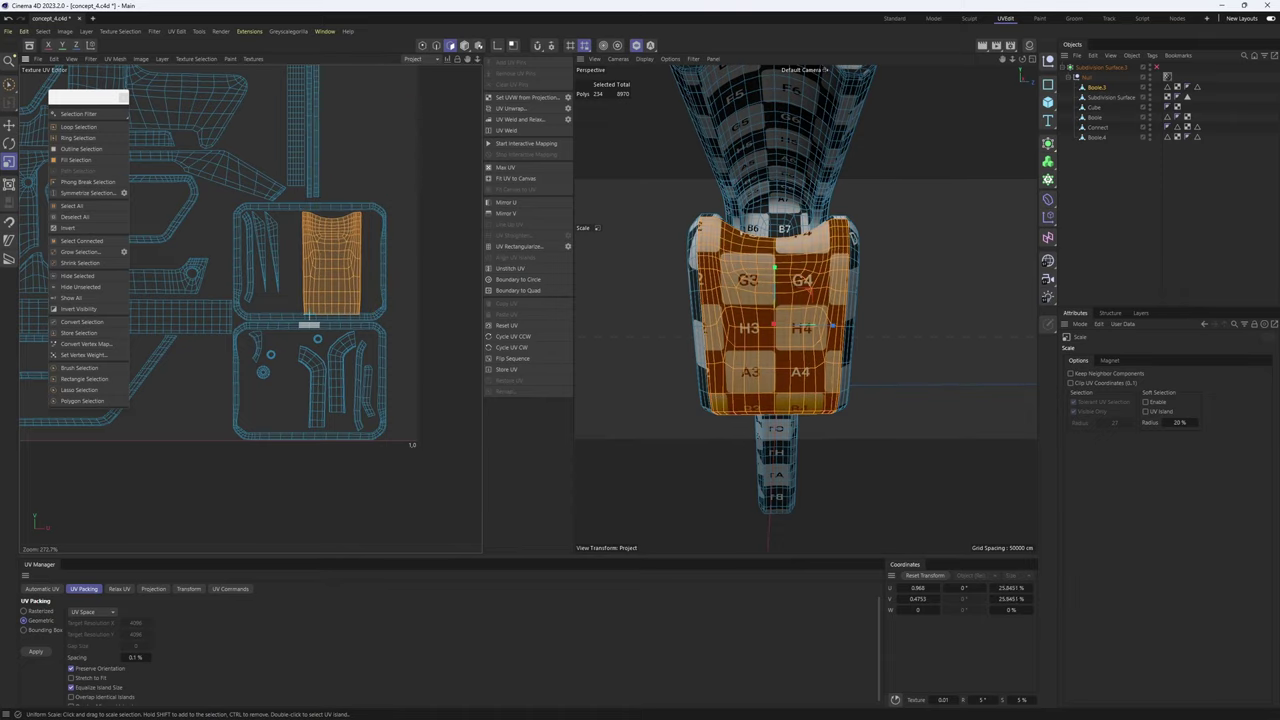
- Leave solo mode to show the whole model and select the trigger object Cube for polygon editing
left_click_drag(748, 345, 884, 337, "alt")
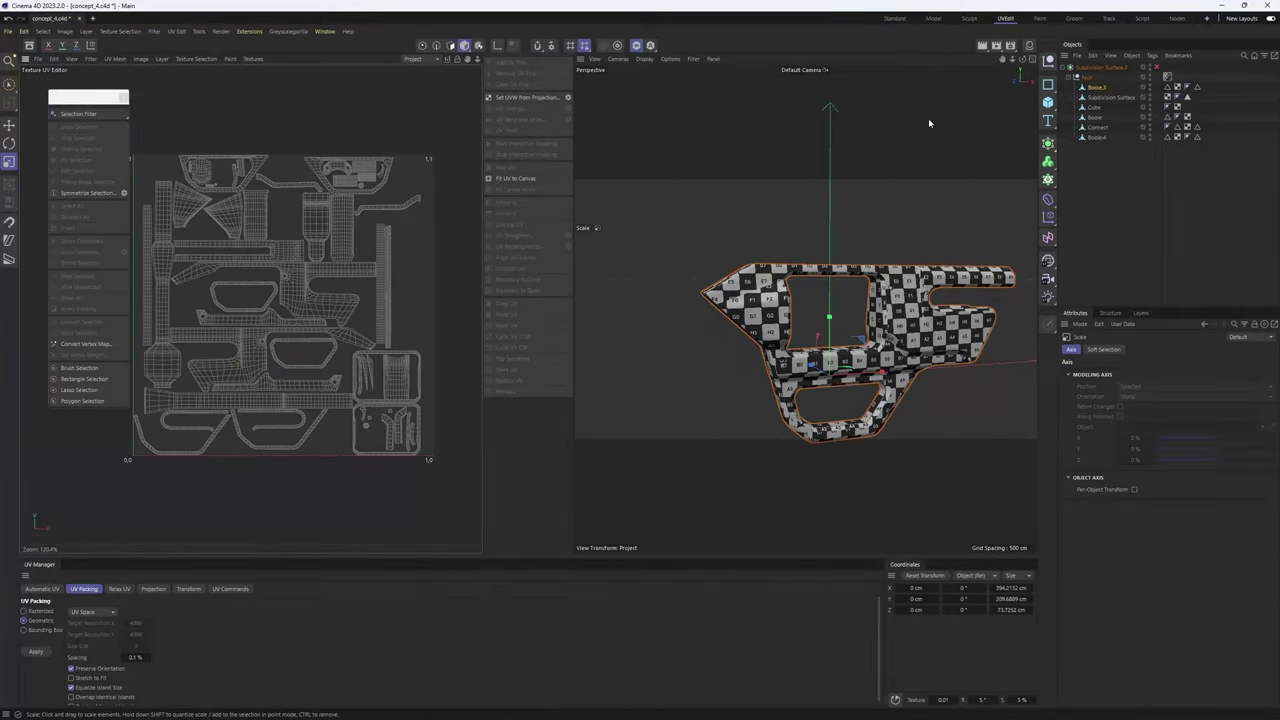
left_click(637, 46)
middle_click_drag(832, 275, 738, 252, "alt")
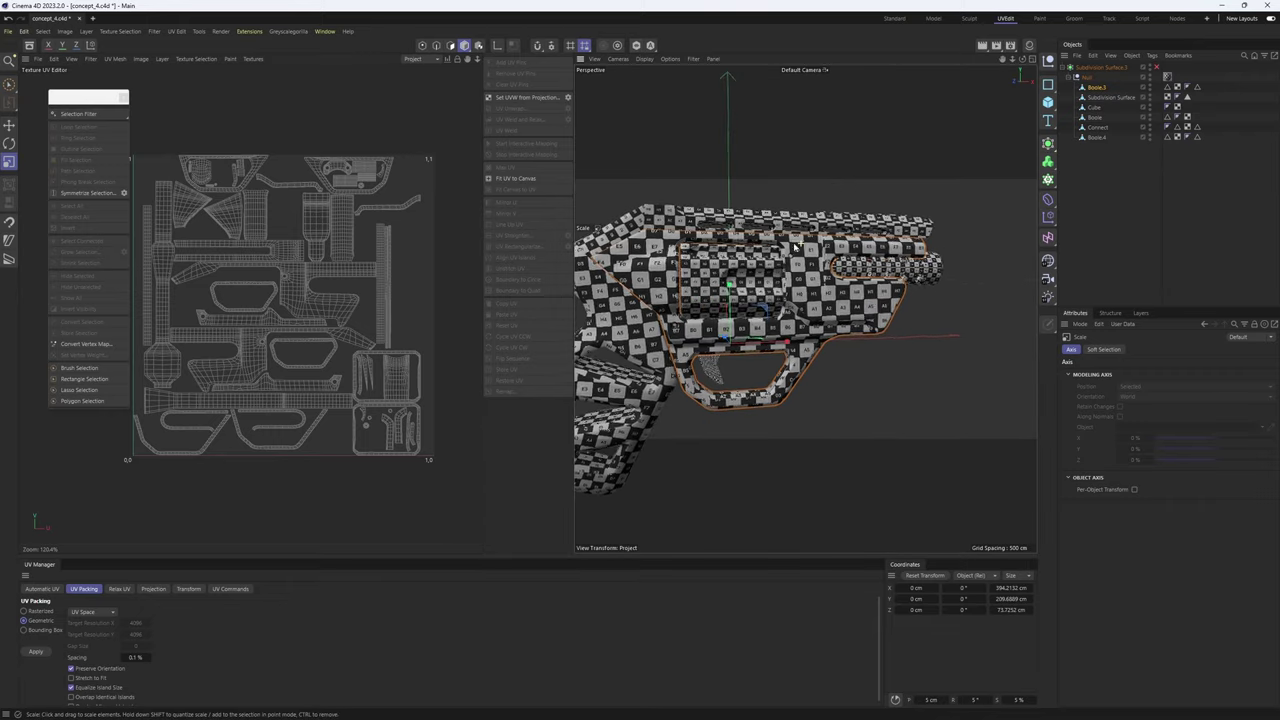
left_click_drag(790, 260, 840, 235, "alt")
scroll(755, 345, "up", 10)
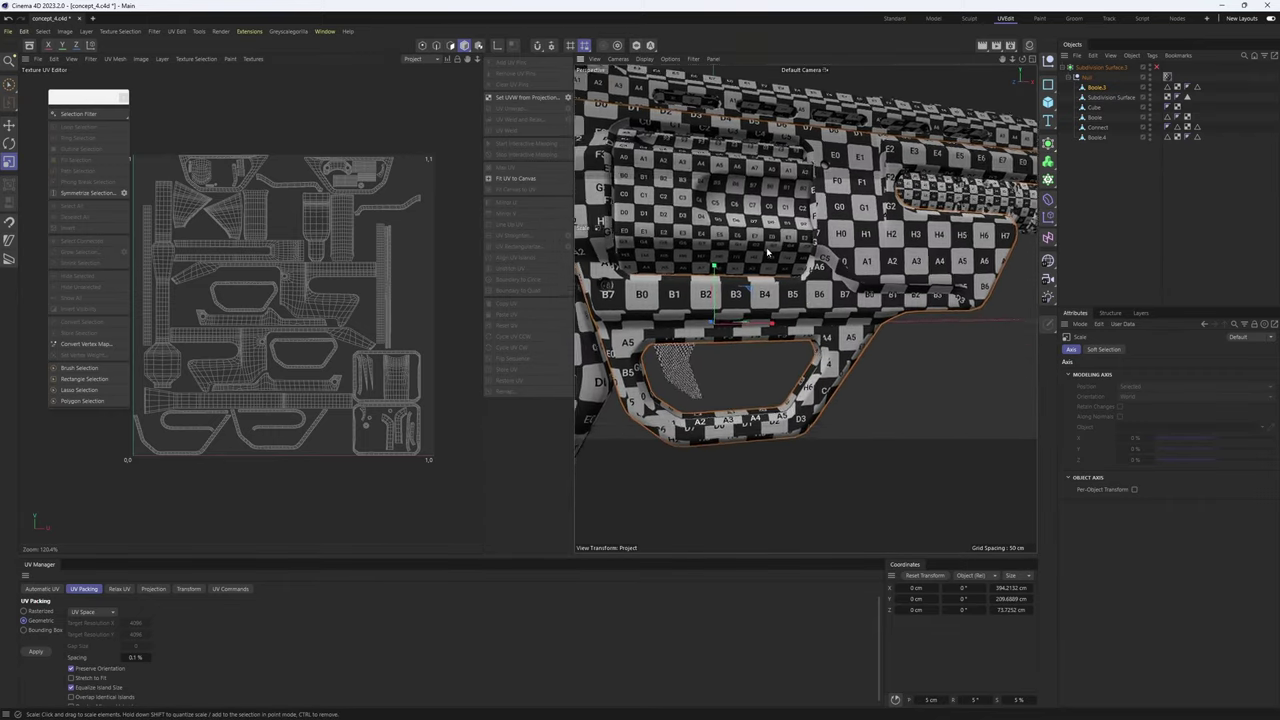
left_click(687, 374)
key("Return")
scroll(687, 375, "up", 5)
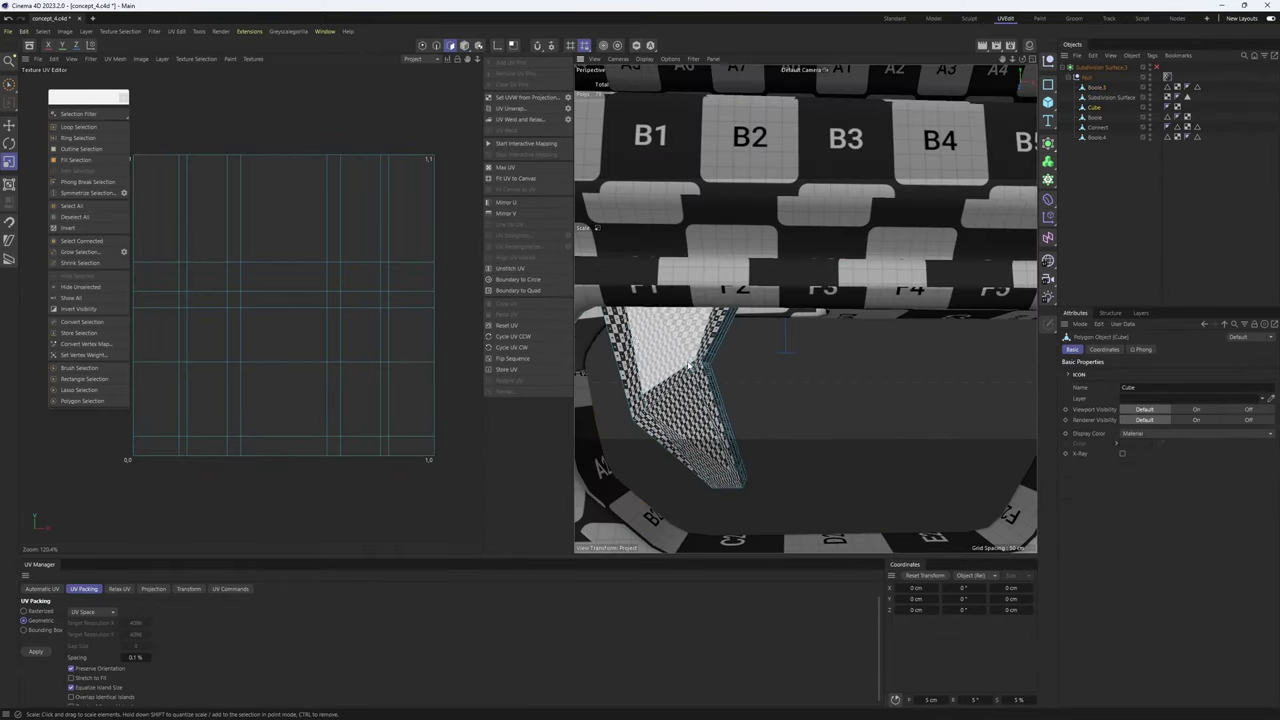
- Select all polygons of the trigger and unwrap them with the Packed automatic UV method
left_click_drag(687, 375, 704, 343, "alt")
key("ctrl+a")
left_click(55, 589)
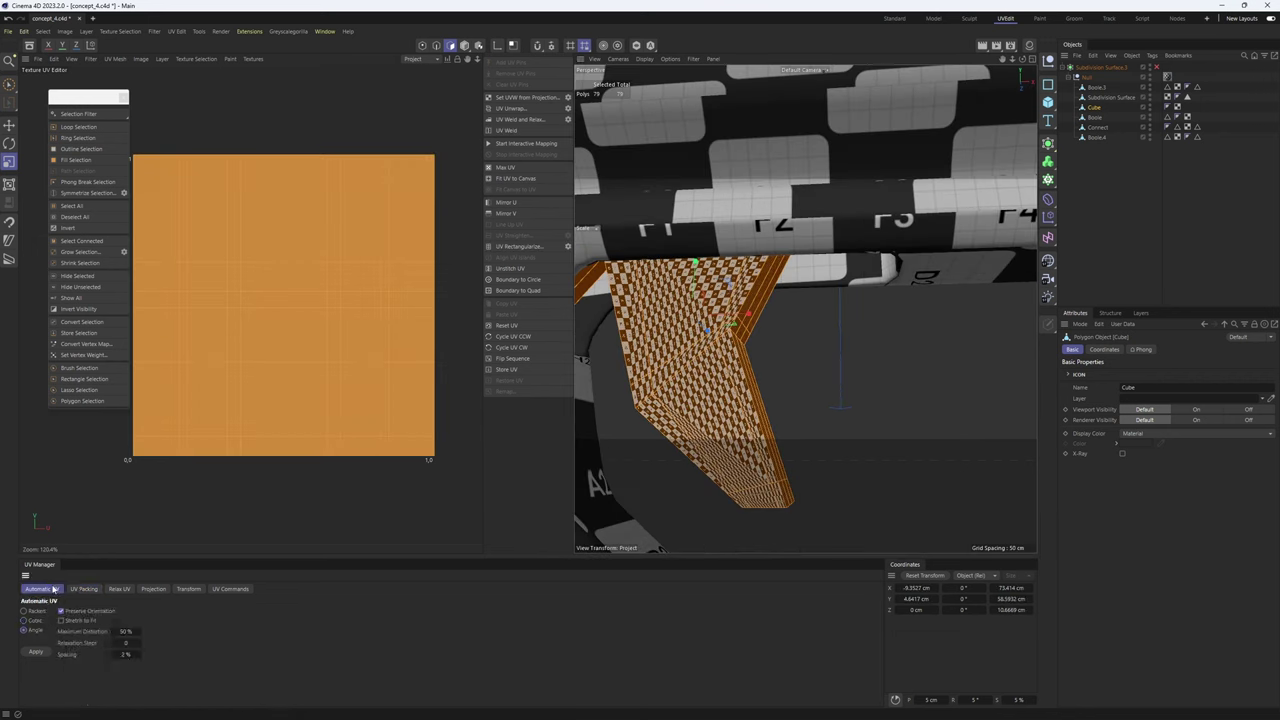
left_click(36, 651)
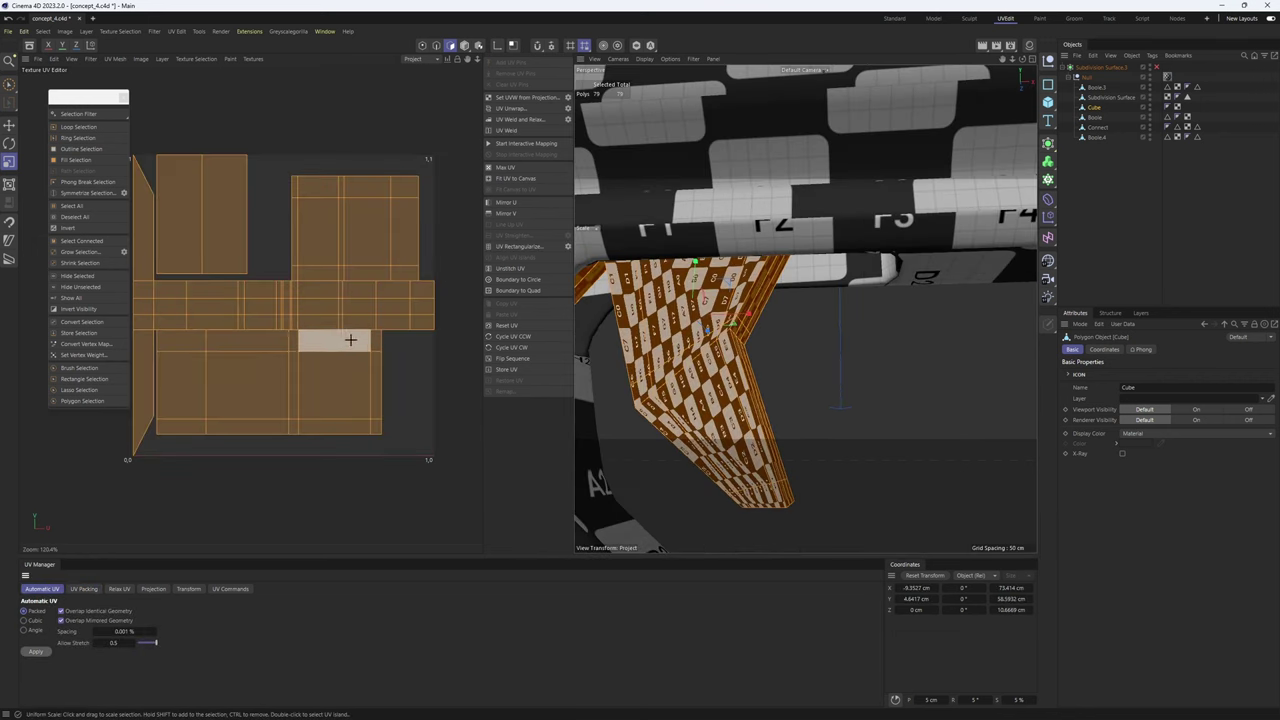
scroll(735, 455, "up", 4)
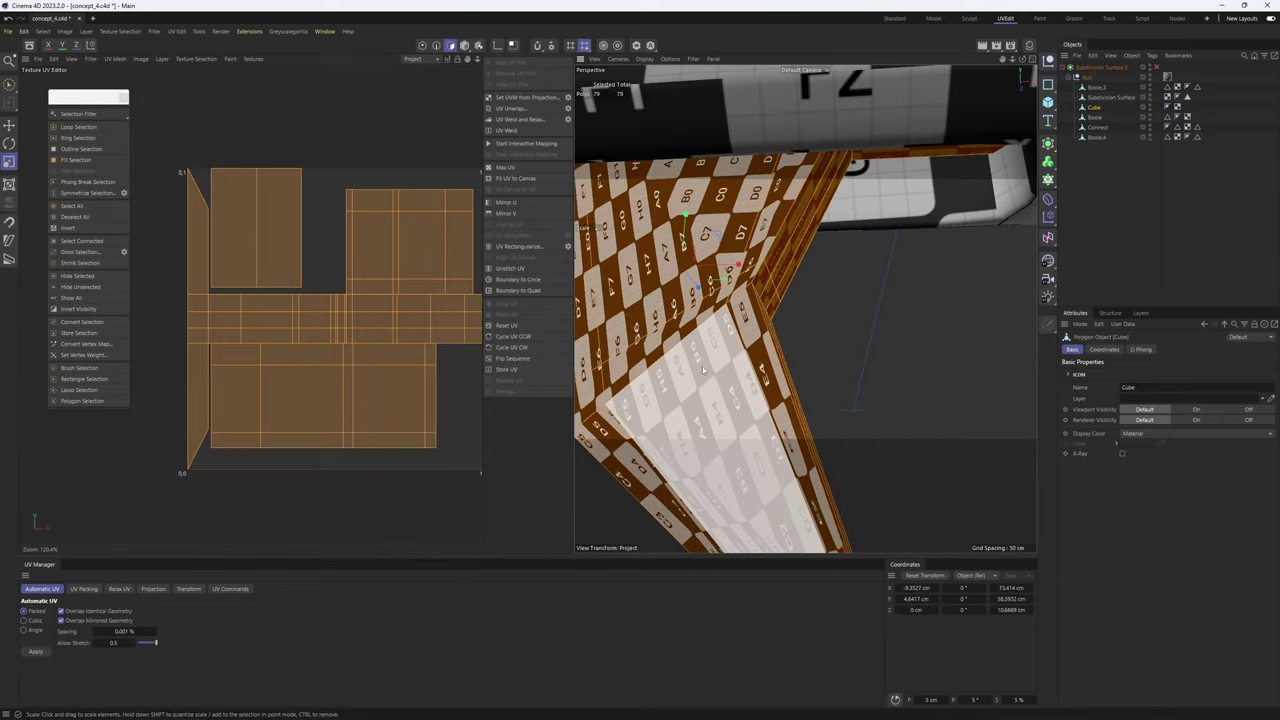
left_click_drag(735, 450, 585, 304, "alt")
- Relax all of the trigger's UV islands with the LSCM method
left_click(119, 589)
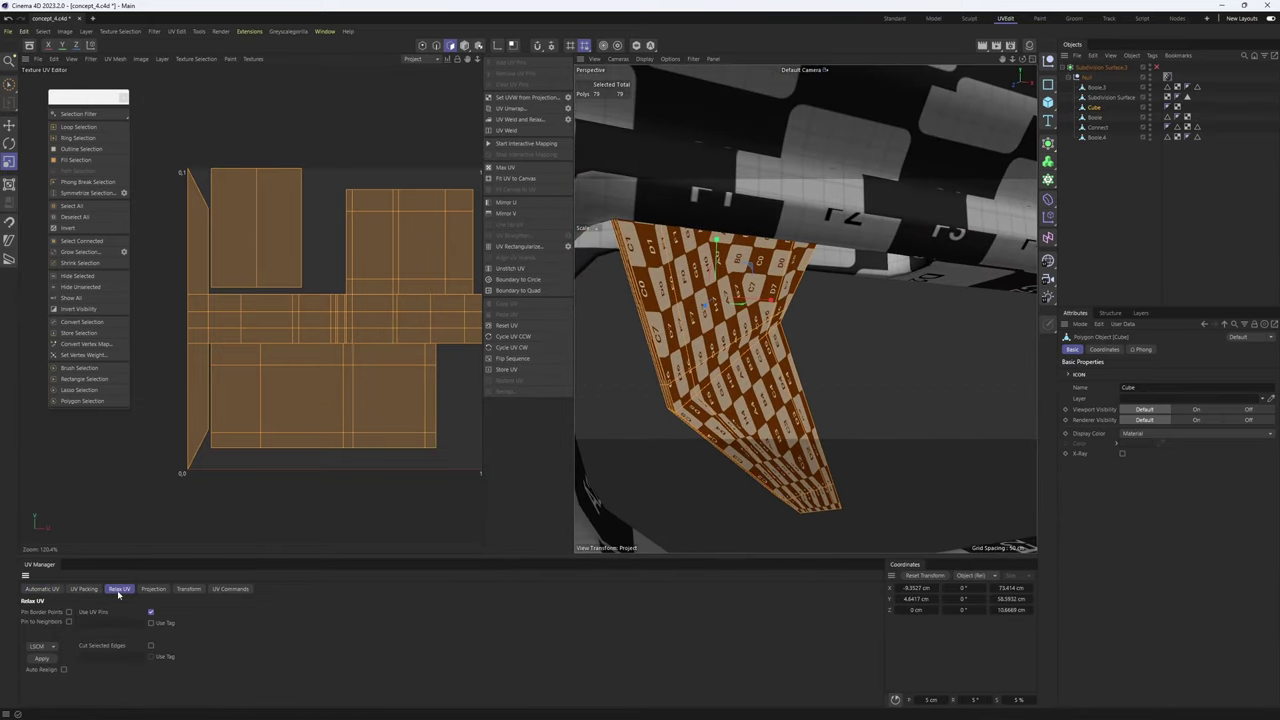
left_click(47, 658)
middle_click_drag(756, 380, 747, 335, "alt")
- Rotate the trigger's large side-face island and move it below the UV canvas, clear of the other islands
key("e")
double_click(288, 375)
key("r")
left_click_drag(283, 383, 183, 387)
key("e")
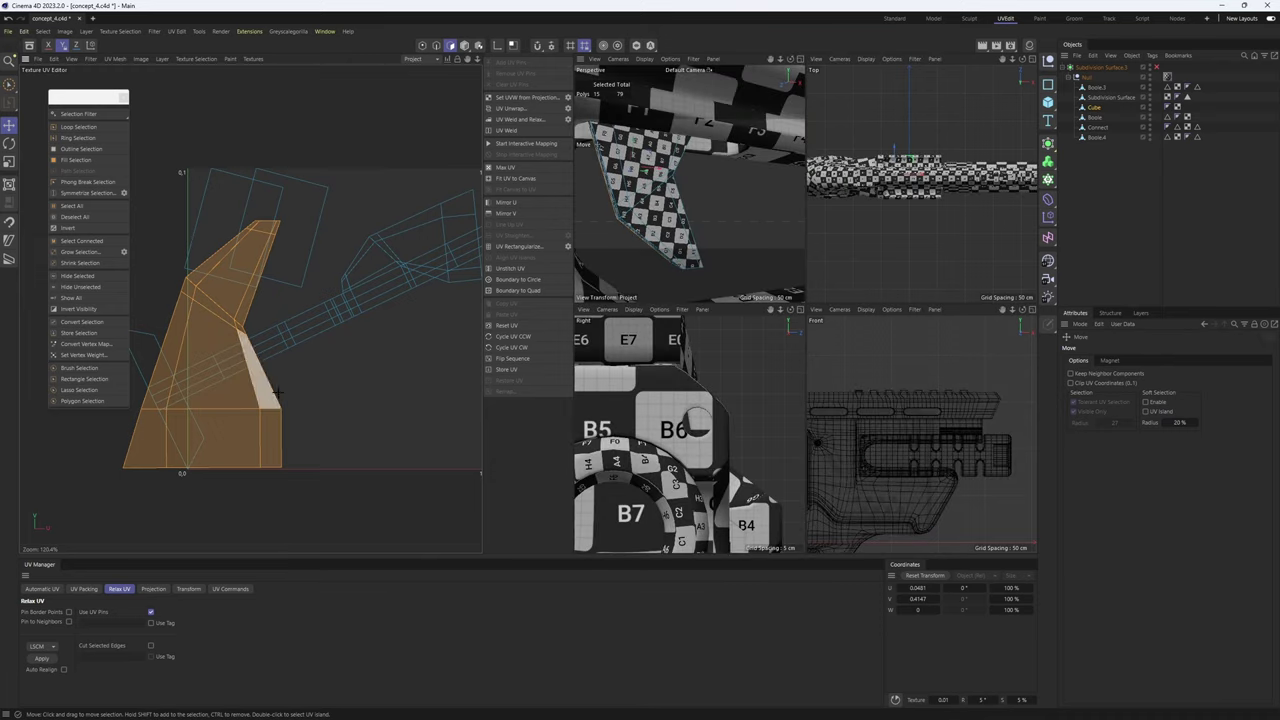
scroll(262, 392, "down", 3)
left_click_drag(273, 423, 273, 438)
left_click_drag(750, 383, 777, 379, "alt")
key("s")
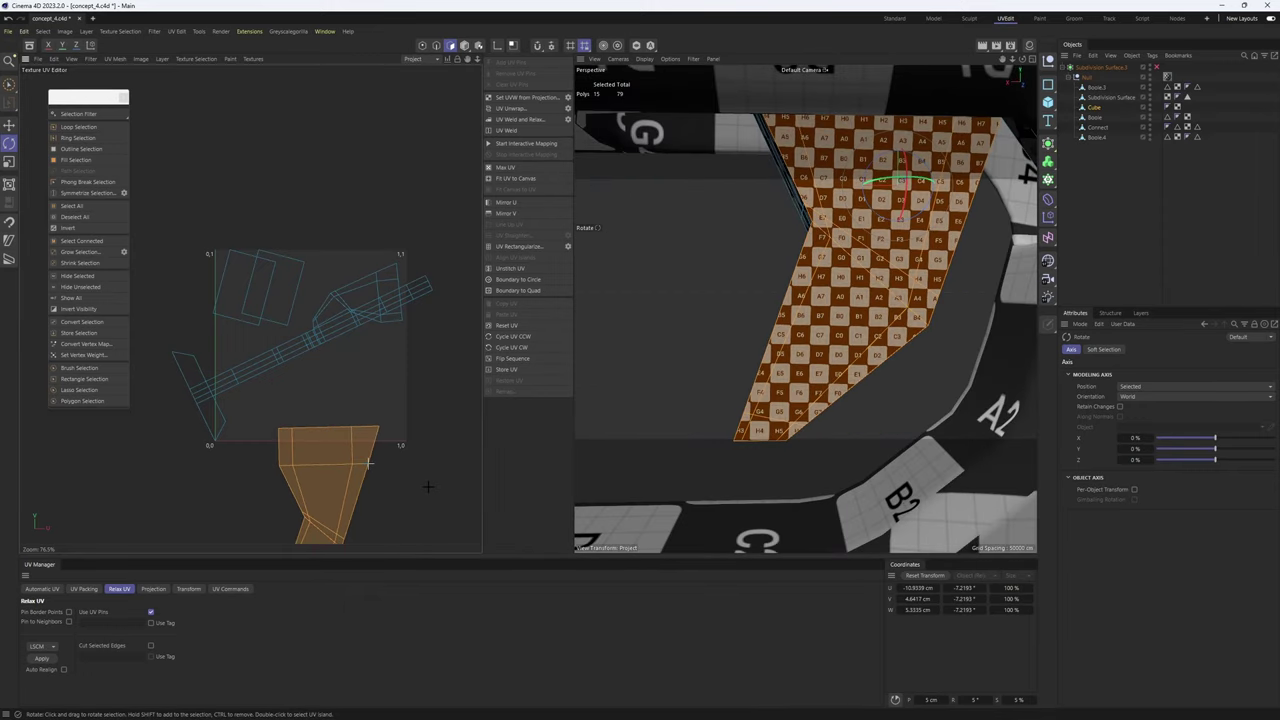
scroll(379, 361, "down", 1)
- Select the trigger's long edge strip together with its attached side-face polygons and move them up, partly above the UV canvas
key("e")
double_click(391, 313)
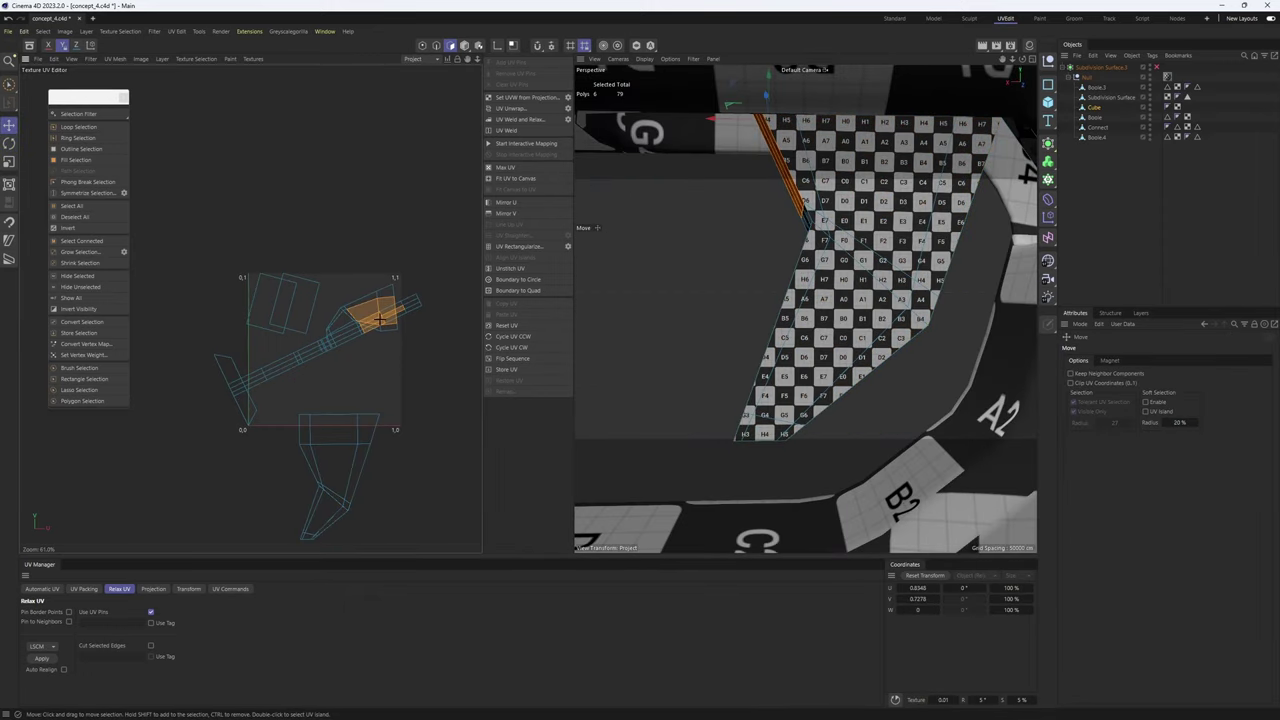
left_click_drag(391, 313, 397, 254)
left_click_drag(844, 235, 1050, 225, "alt")
left_click_drag(865, 288, 838, 294, "alt")
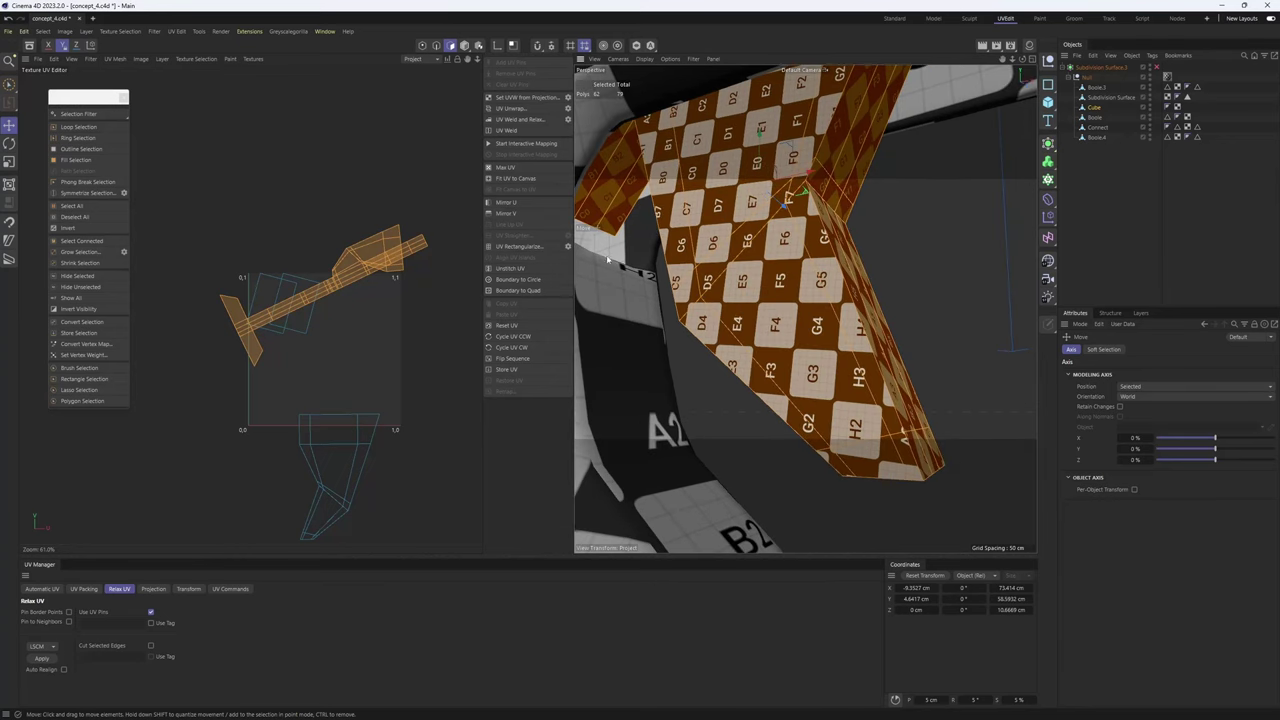
- Examine the edges where the attached side face overlaps the trigger's long edge strip, in both the UV layout and the model
scroll(358, 217, "up", 2)
left_click_drag(457, 282, 433, 216)
key("Return")
left_click_drag(803, 266, 772, 290, "alt")
scroll(361, 231, "up", 2)
scroll(355, 230, "up", 2)
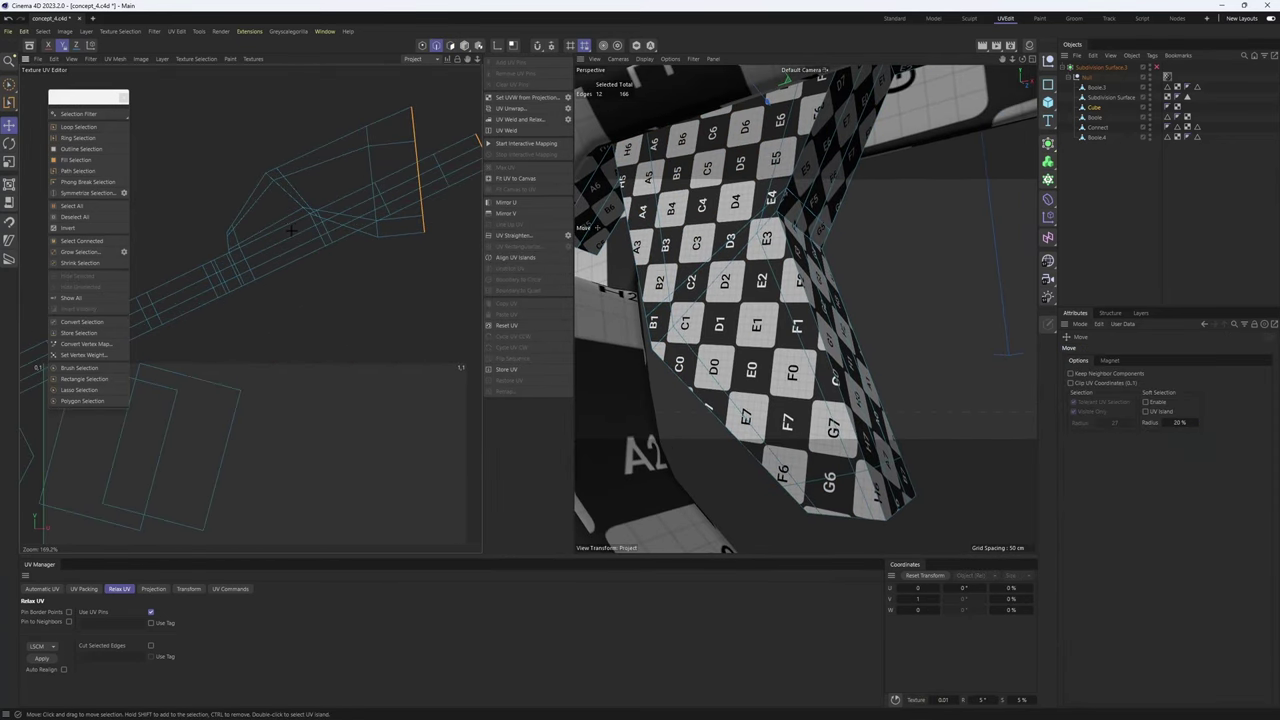
scroll(797, 297, "down", 3)
left_click_drag(797, 297, 778, 313, "alt")
key("Return")
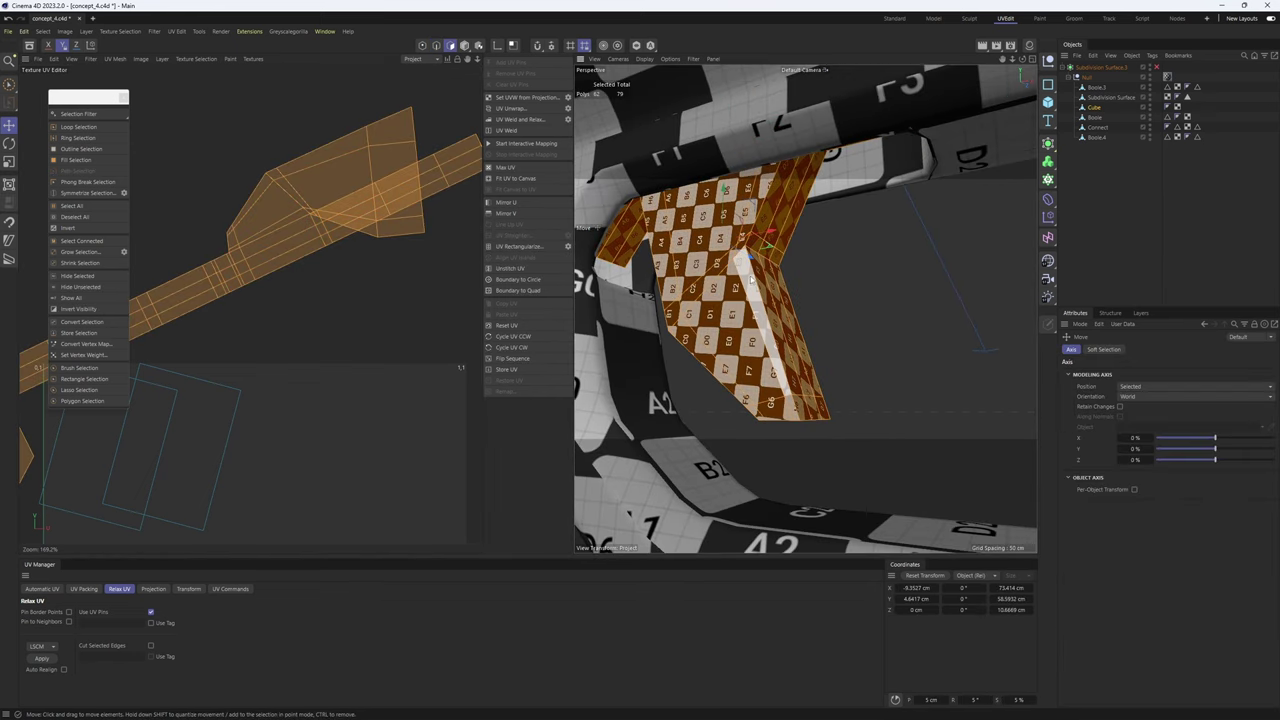
- Select the trigger's whole side face with Phong Break Selection at 20° and apply a Frontal projection to it
left_click(88, 183)
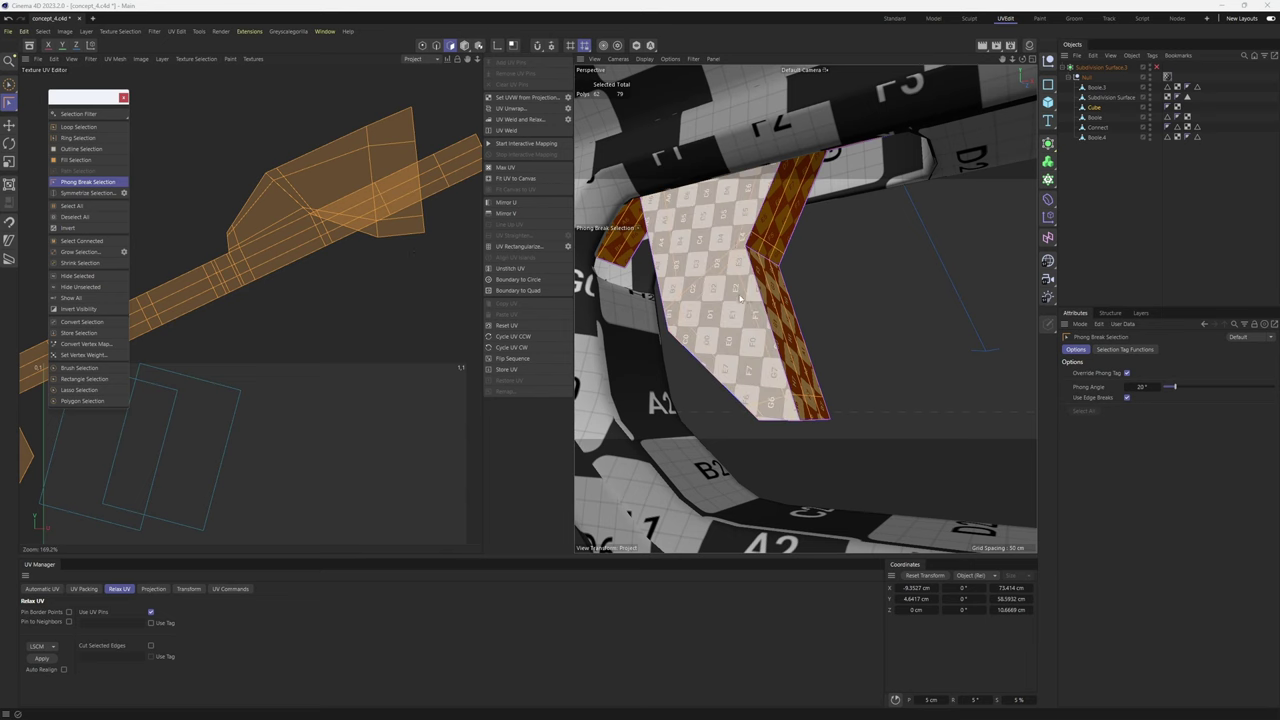
left_click_drag(727, 256, 725, 300, "alt")
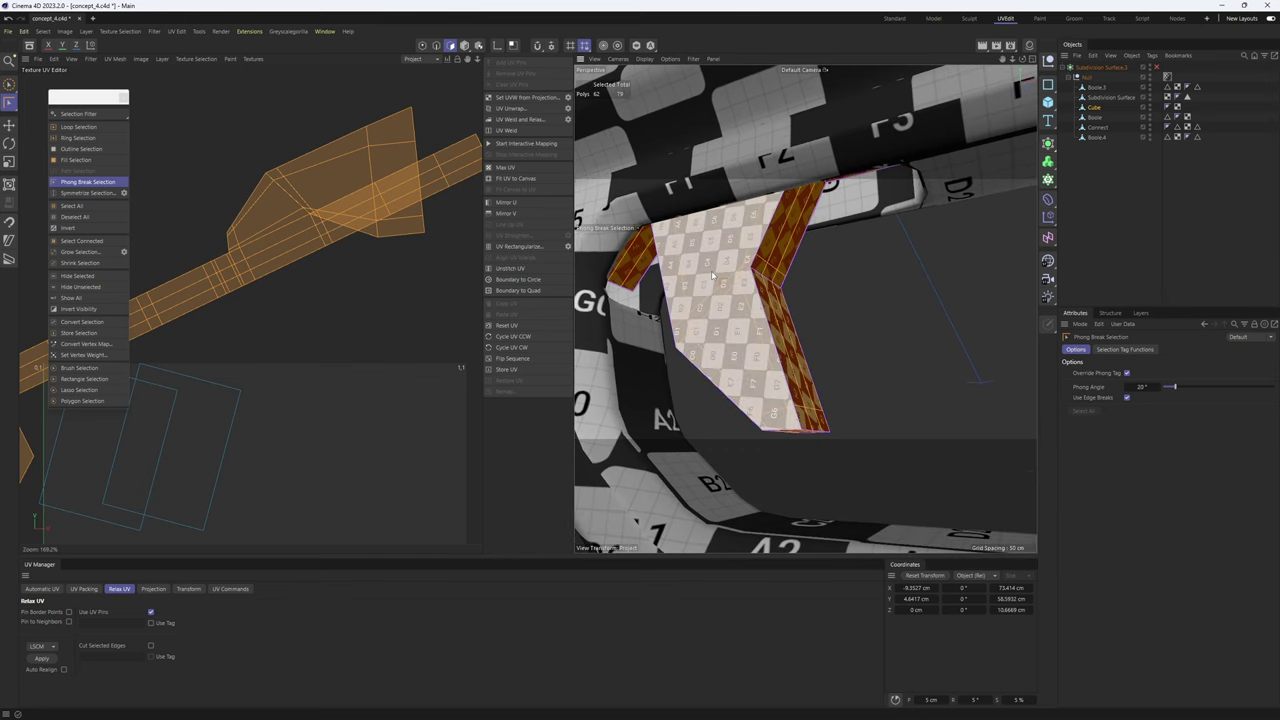
left_click(713, 276, "shift")
left_click_drag(820, 308, 849, 339, "alt")
left_click(153, 589)
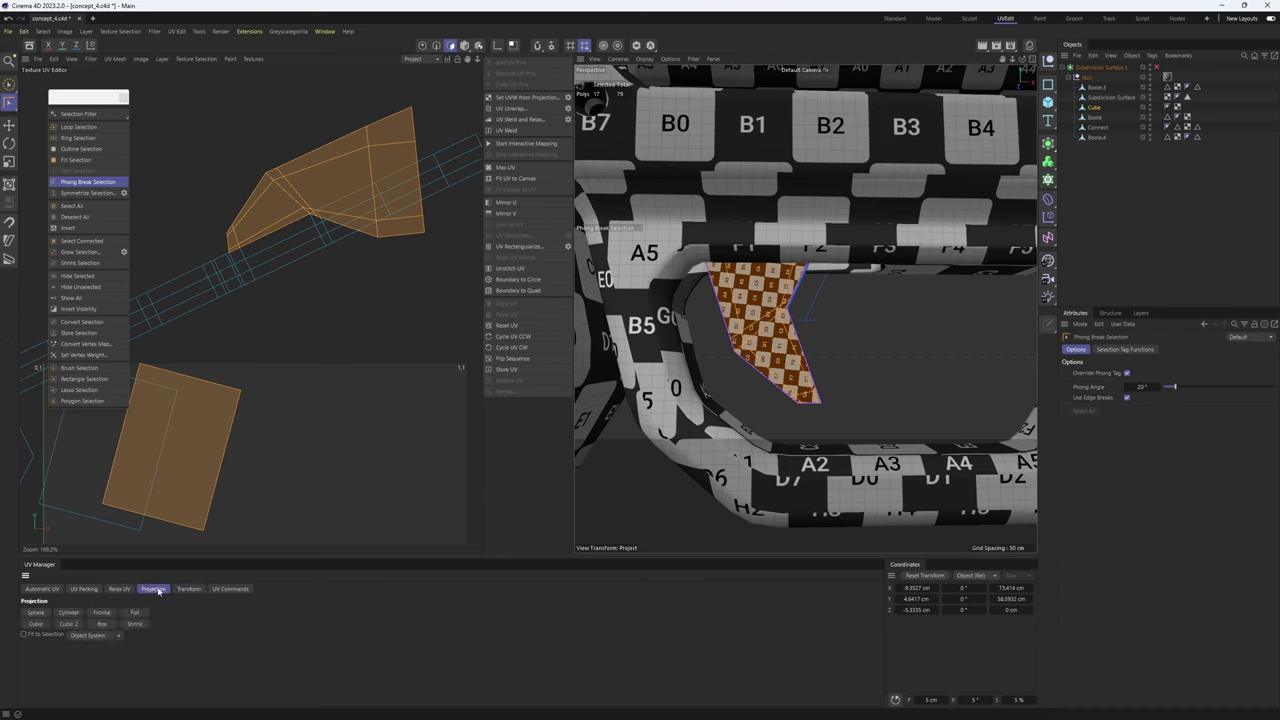
left_click(102, 612)
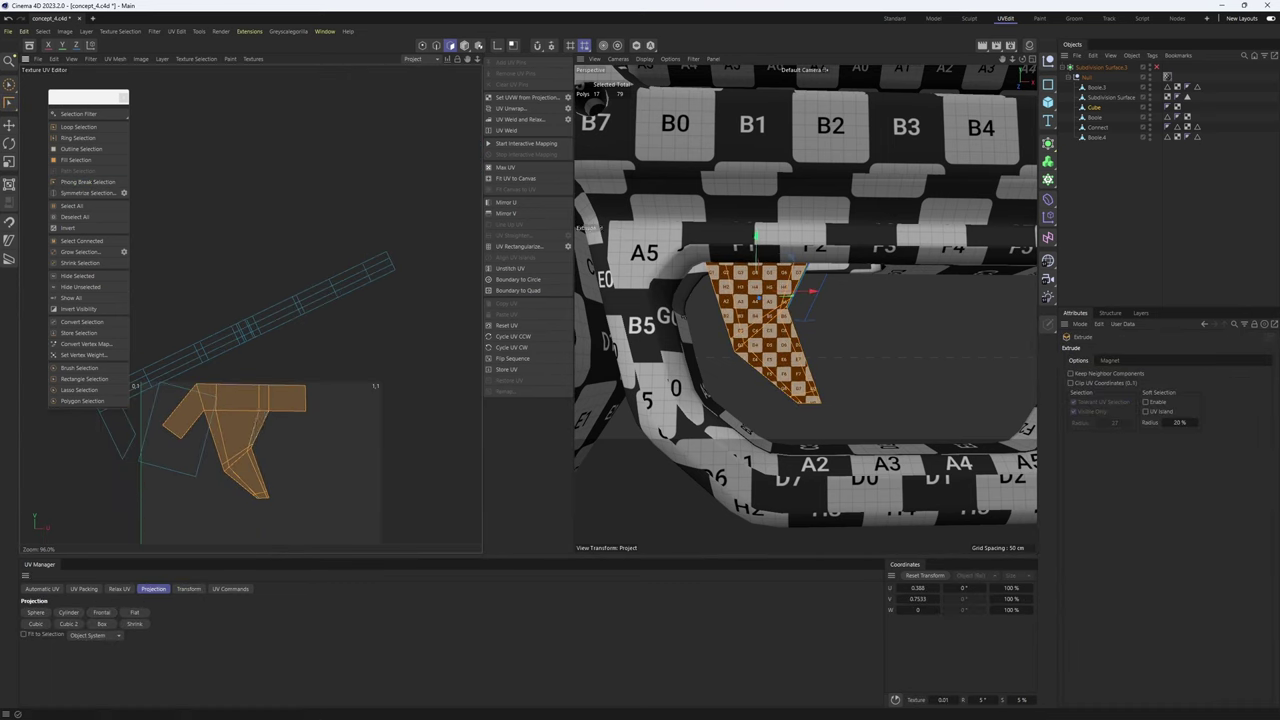
- Move the projected side-face island toward the upper right corner of the UV canvas and relax it with LSCM
left_click_drag(237, 396, 320, 391)
left_click(117, 589)
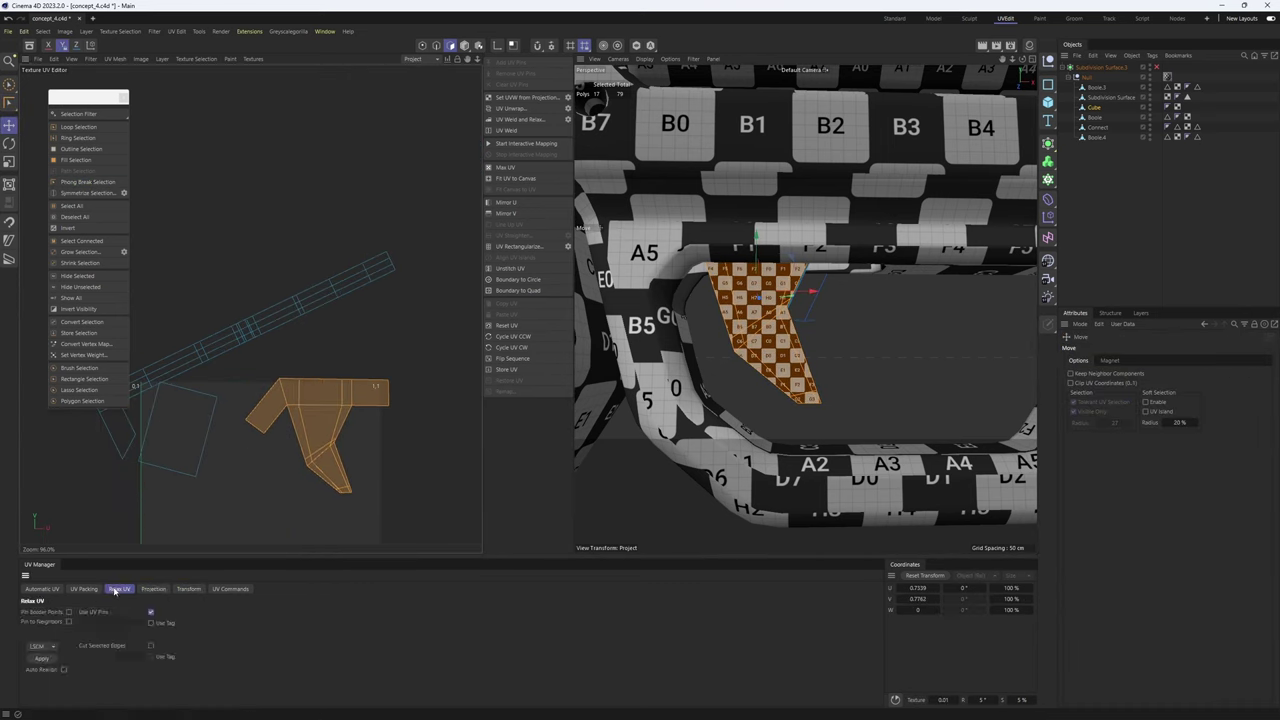
left_click(47, 661)
scroll(317, 414, "down", 2)
middle_click_drag(317, 414, 353, 212, "alt")
scroll(353, 431, "down", 1)
left_click_drag(840, 312, 750, 298, "alt")
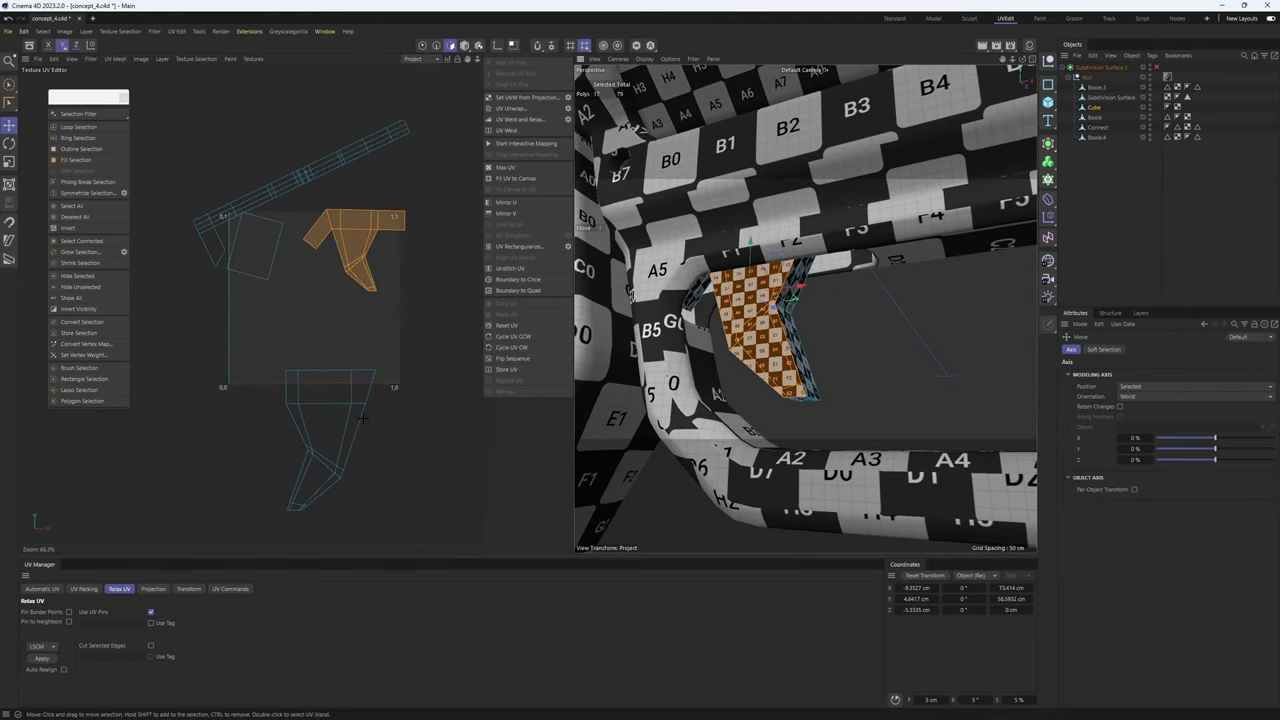
- Select all UV islands of the trigger's opposite side face, isolate the trigger, and apply a Frontal projection to that face
double_click(346, 421)
left_click_drag(815, 325, 610, 312, "alt")
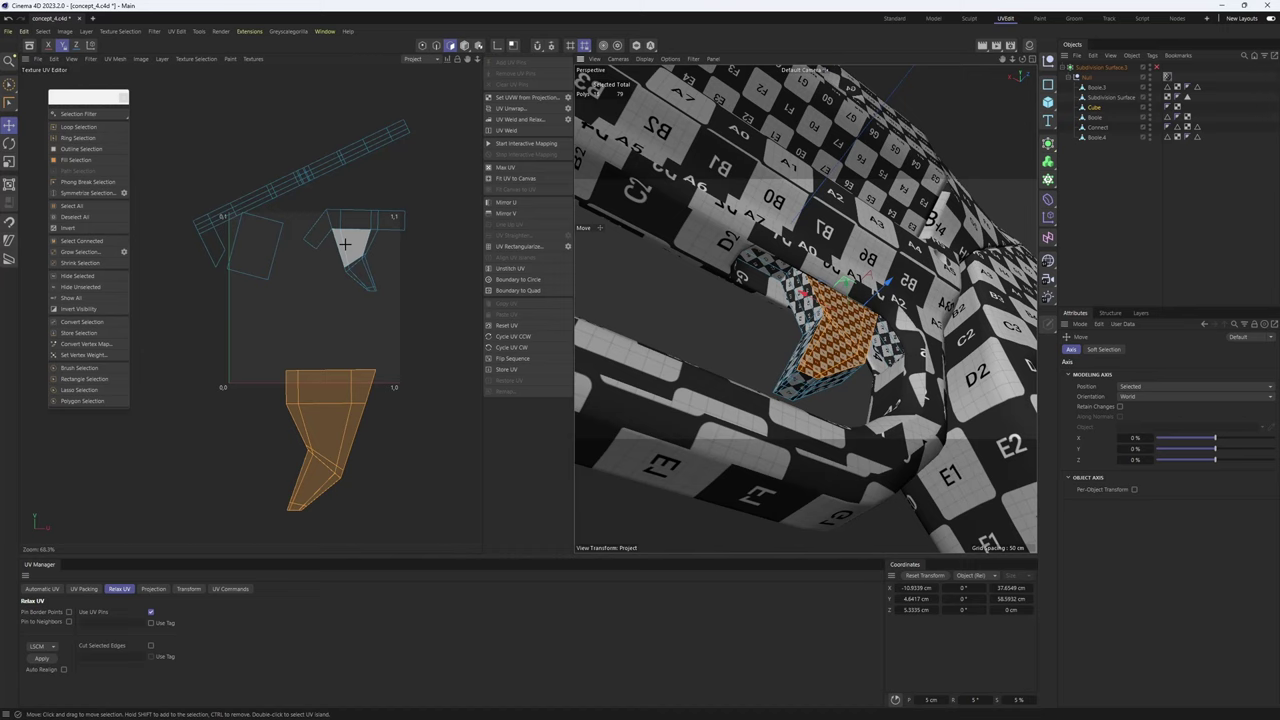
left_click(251, 250, "shift")
left_click_drag(822, 323, 693, 323, "alt")
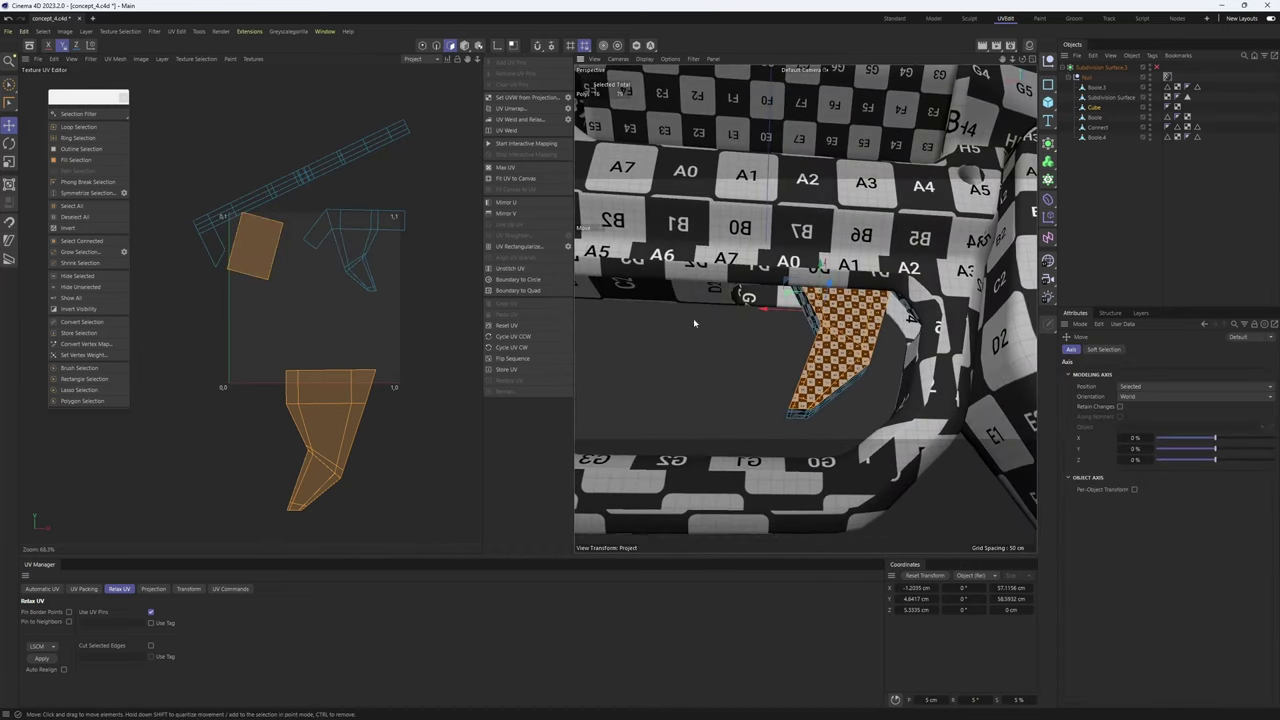
left_click(636, 47)
left_click_drag(906, 323, 934, 346, "alt")
scroll(777, 280, "down", 5)
left_click_drag(777, 280, 740, 280, "alt")
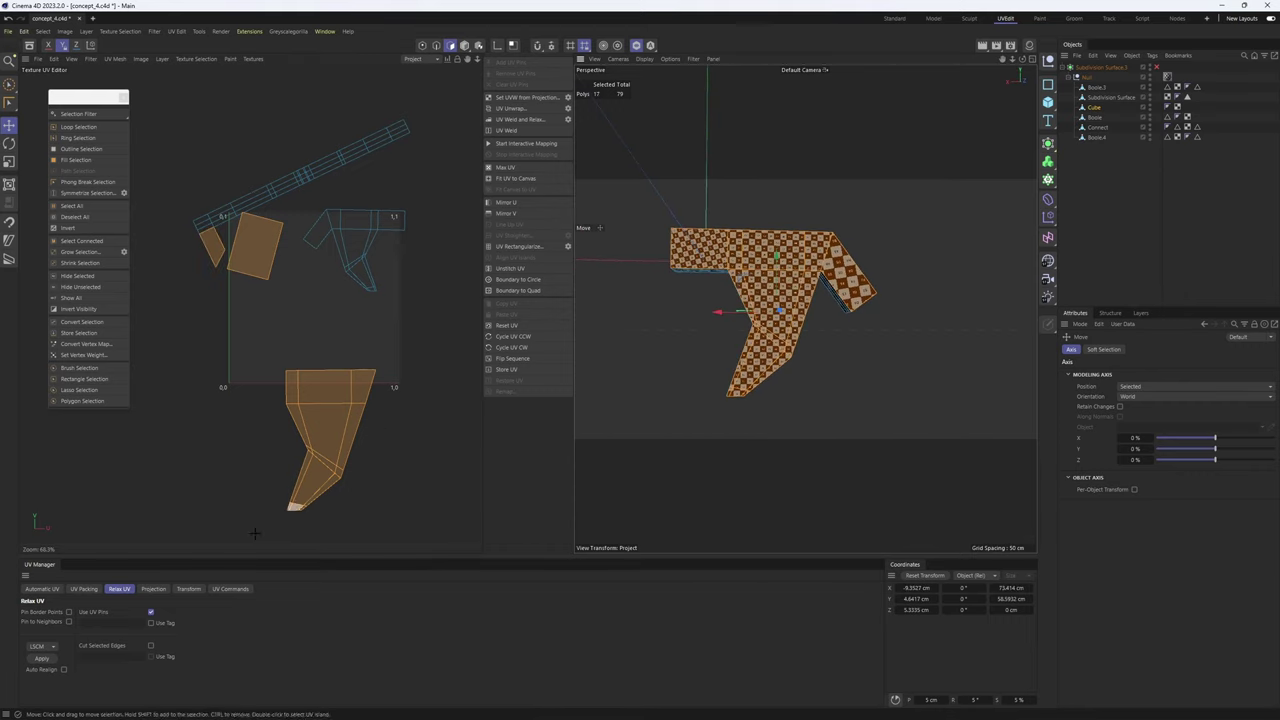
left_click(153, 589)
left_click(102, 613)
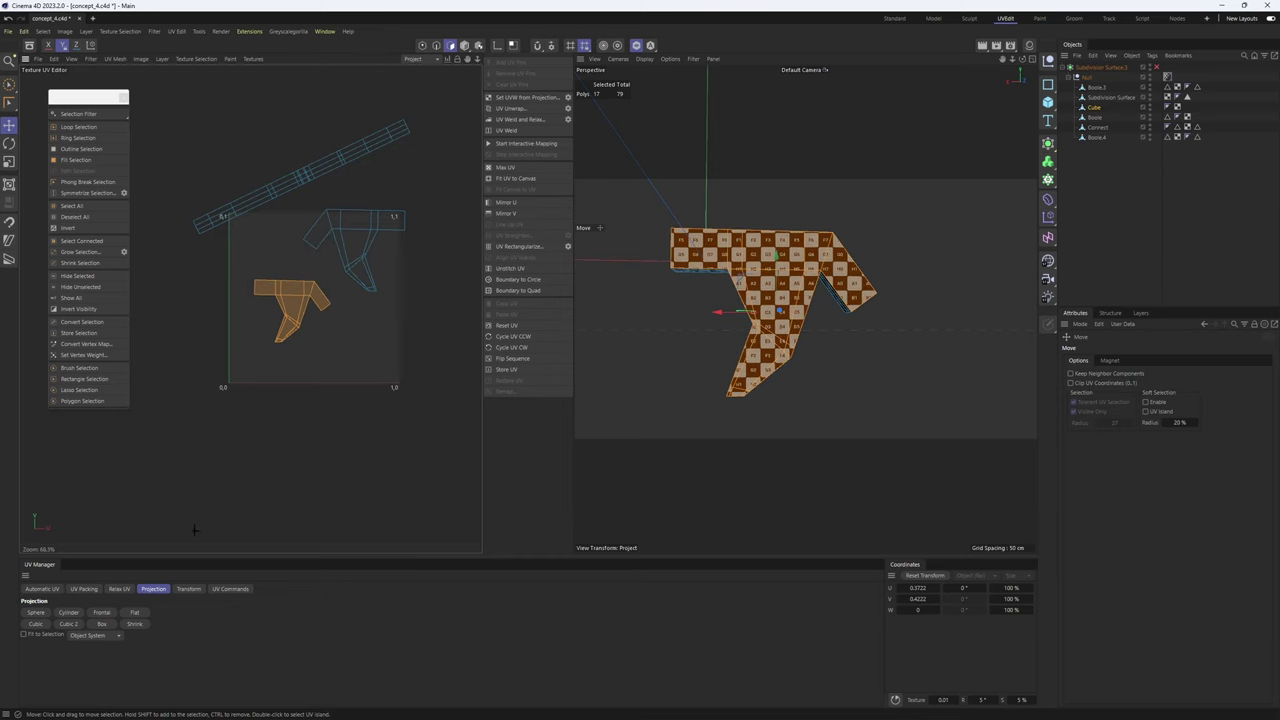
- Relax the opposite side-face island with LSCM, then move both side-face islands down, away from the strip
left_click(118, 589)
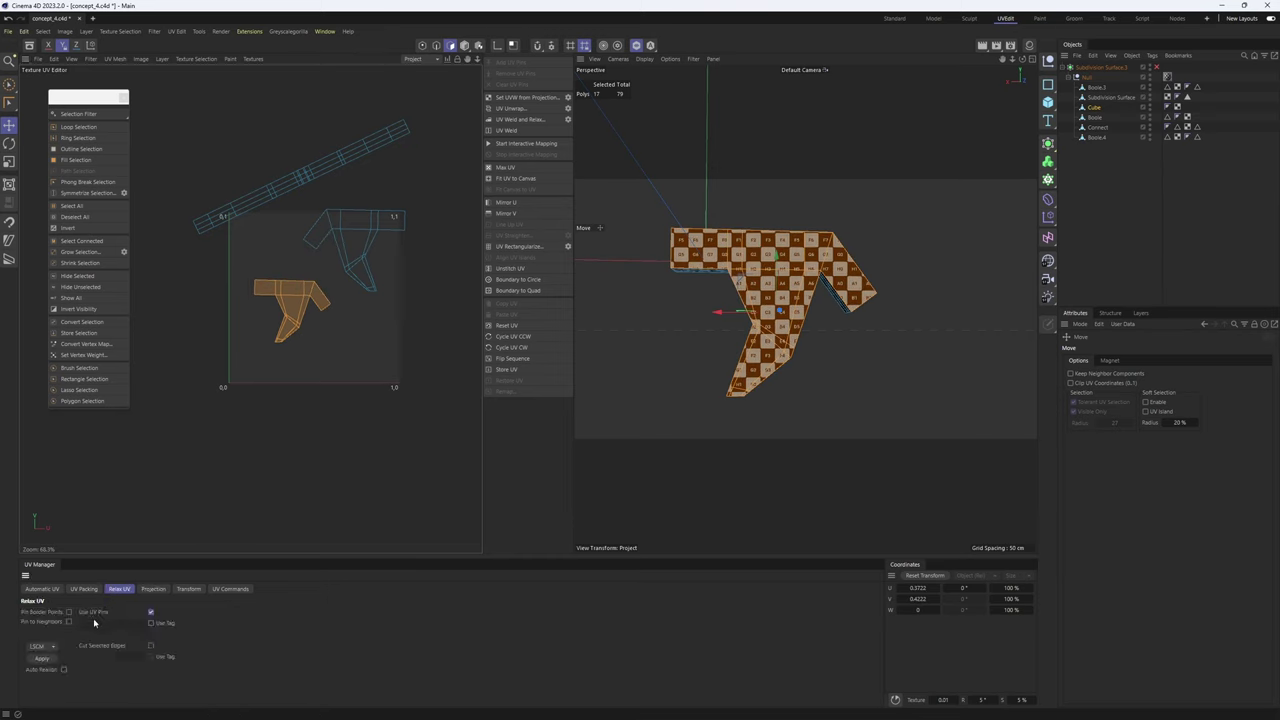
left_click(42, 660)
double_click(371, 232, "shift")
left_click_drag(373, 222, 329, 295)
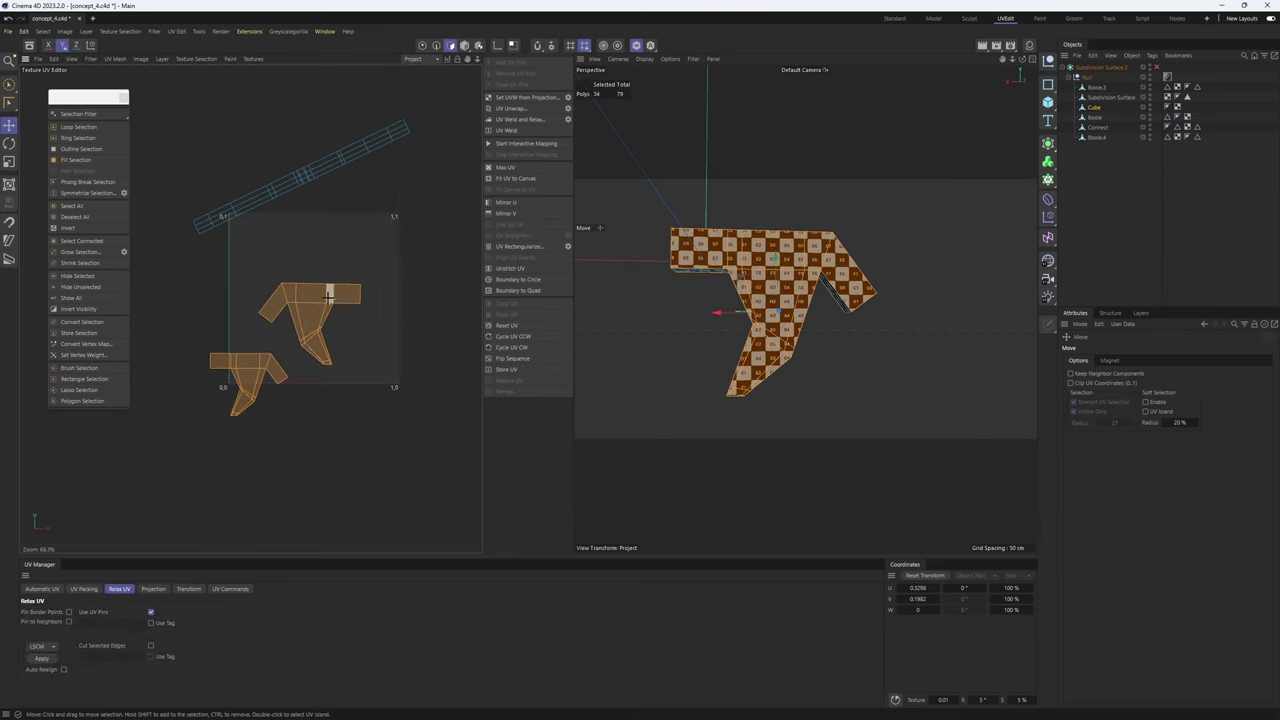
- Straighten the trigger's long strip island to horizontal by aligning it to one of its short crosswise edges
double_click(324, 169)
middle_click_drag(804, 313, 769, 390, "alt")
left_click_drag(769, 390, 561, 336, "alt")
scroll(301, 181, "up", 8)
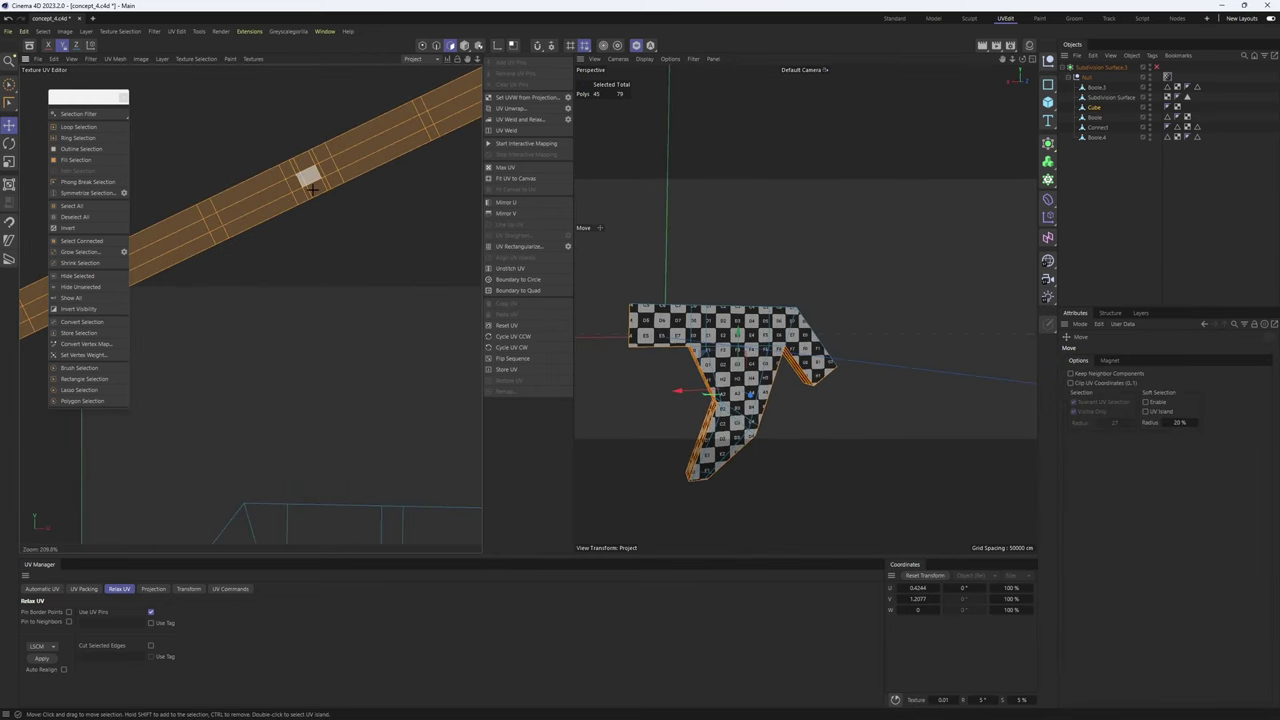
left_click(306, 170)
key("Return")
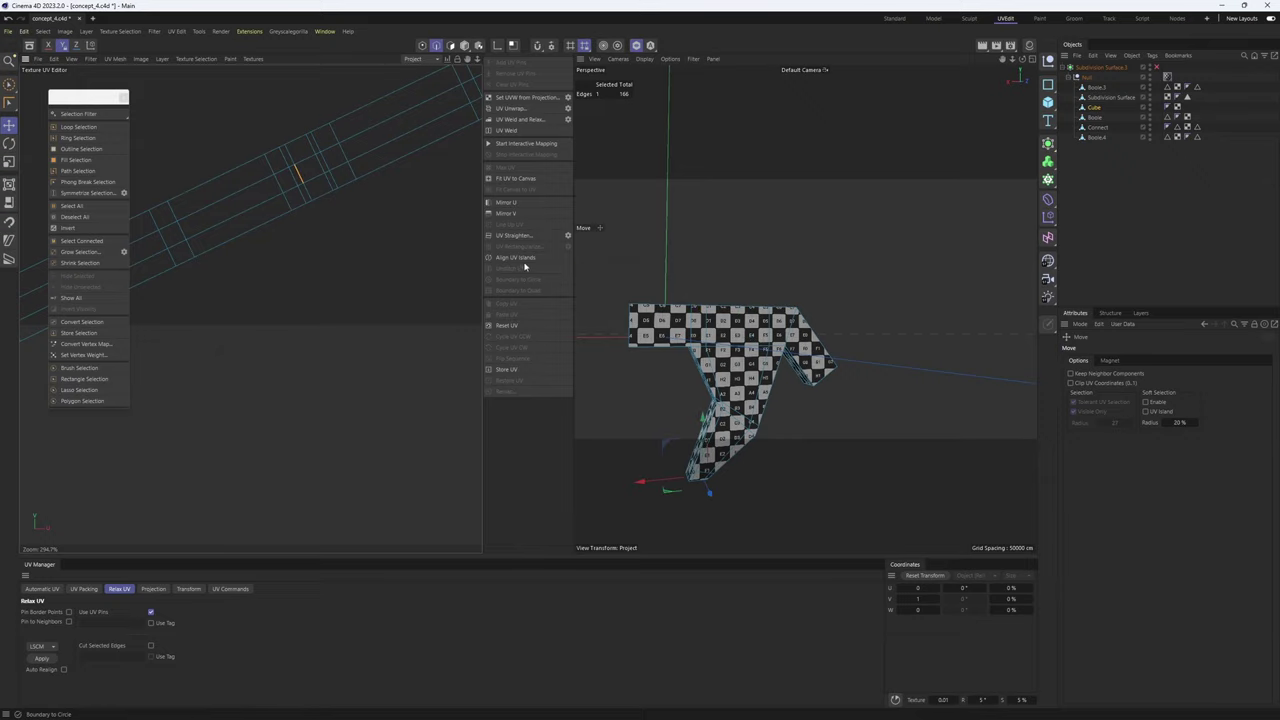
left_click(525, 259)
scroll(341, 281, "down", 5)
- Select all of the trigger's polygons and leave solo mode to show the whole model
key("Return")
key("ctrl+a")
scroll(338, 288, "down", 4)
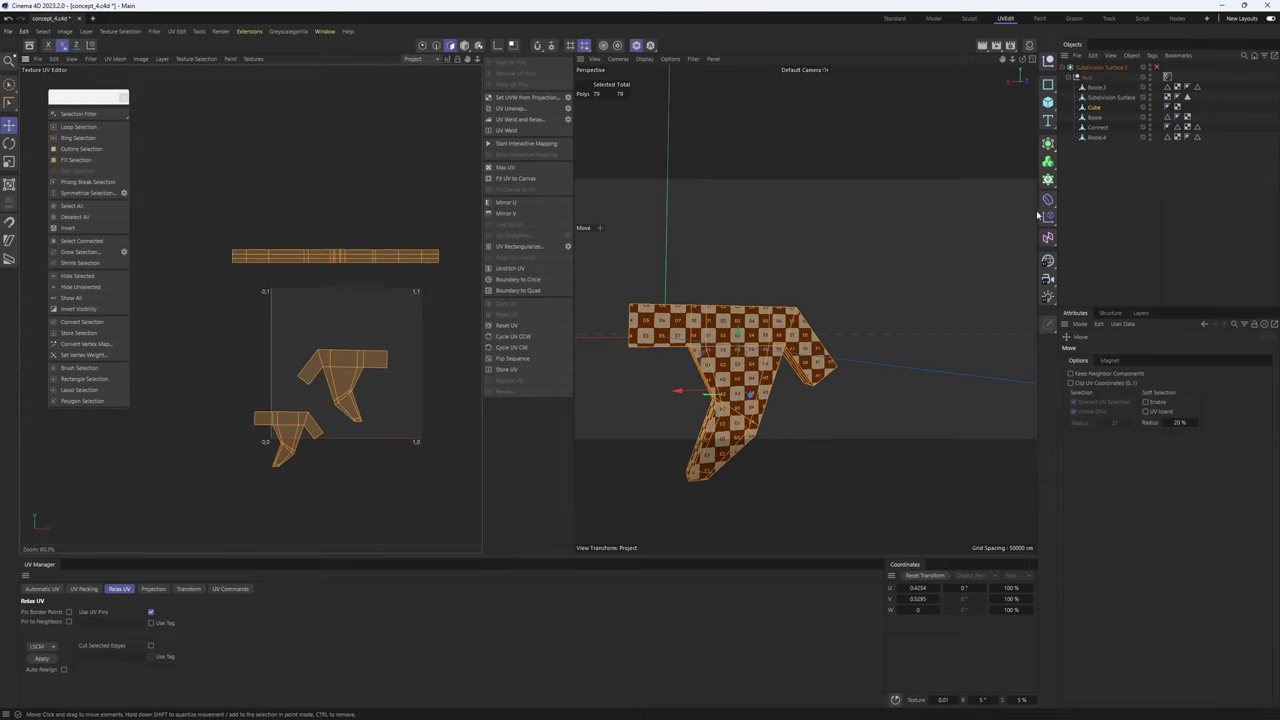
left_click(636, 49)
scroll(760, 330, "down", 8)
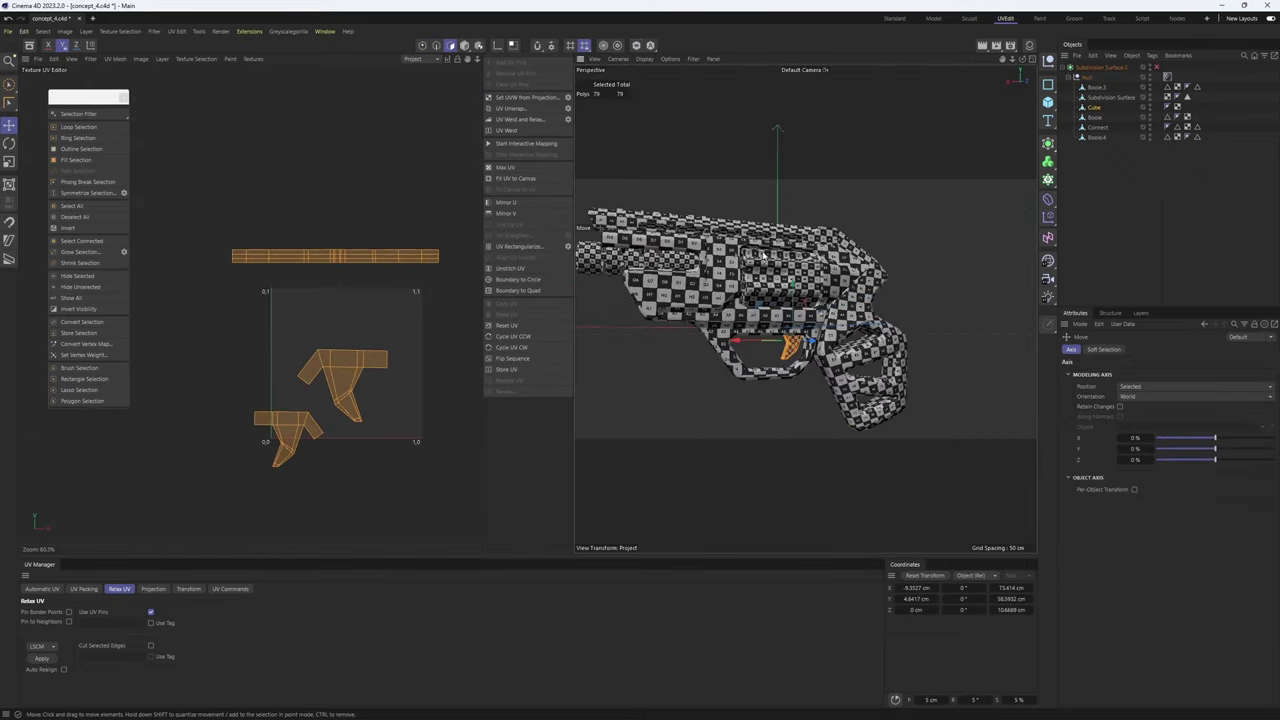
- Leave polygon editing, deselect the trigger, and inspect the checker texture across the whole gun
scroll(812, 303, "up", 4)
left_click_drag(760, 310, 853, 267, "alt")
key("Return")
left_click(815, 307)
scroll(772, 304, "up", 4)
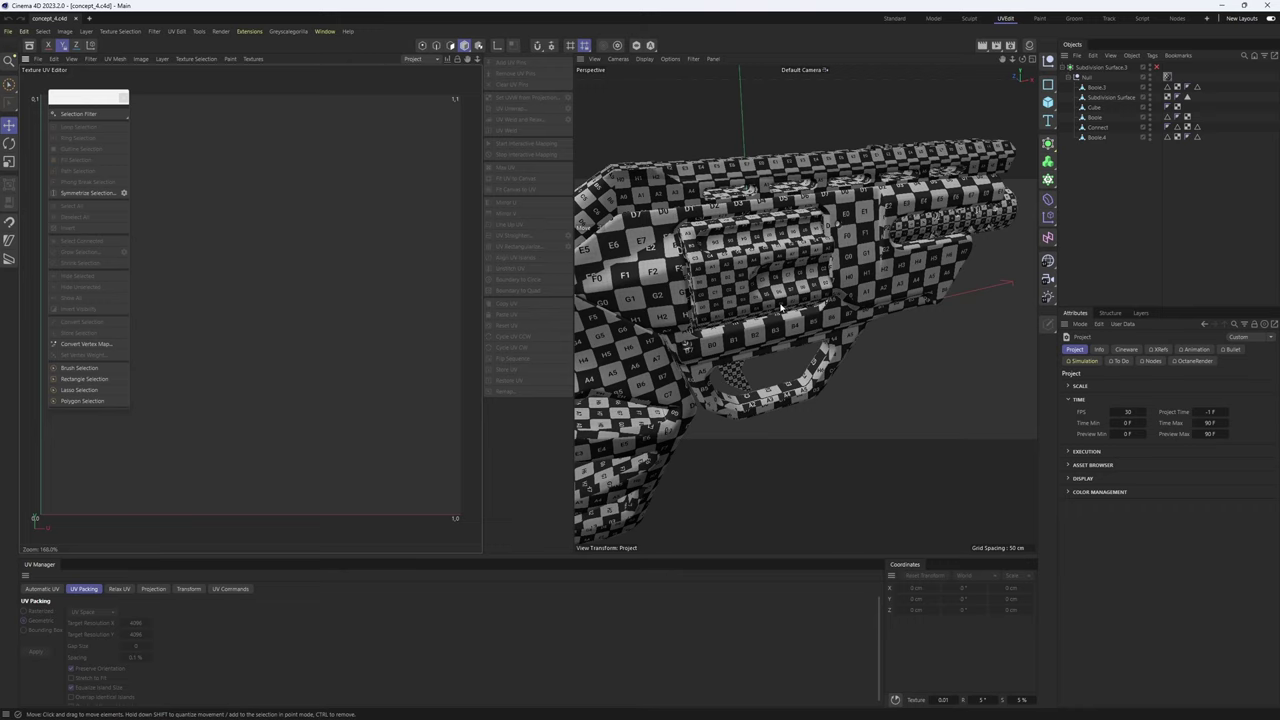
left_click_drag(808, 311, 856, 332, "alt")
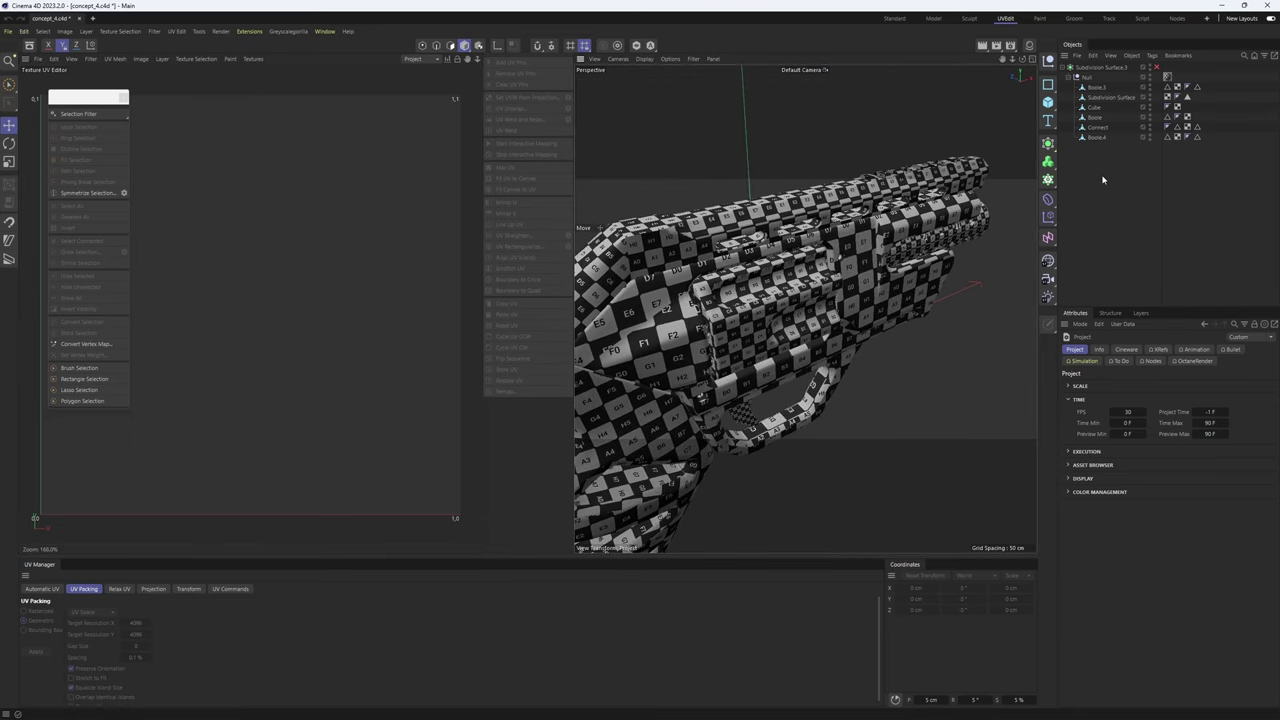
- Merge the six mesh parts under the Null, Boole.3 through Boole.4, into one object with Connect Objects + Delete
left_click(1098, 88)
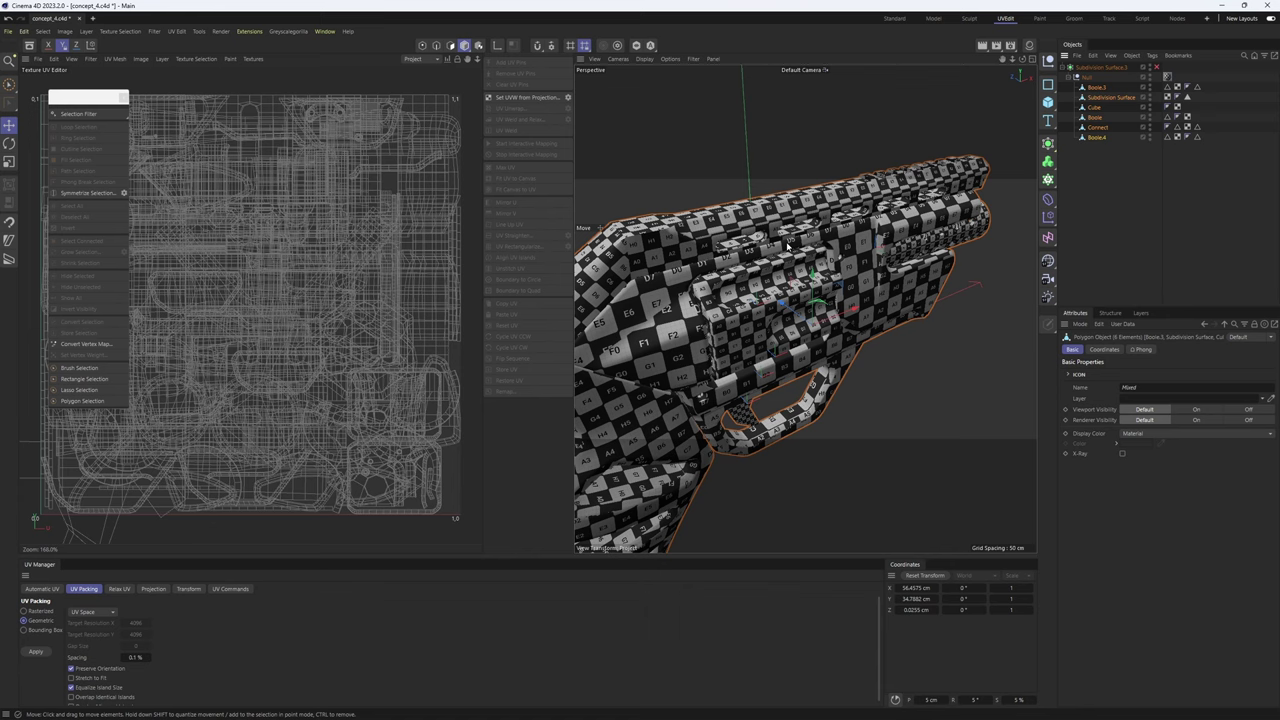
scroll(861, 256, "down", 3)
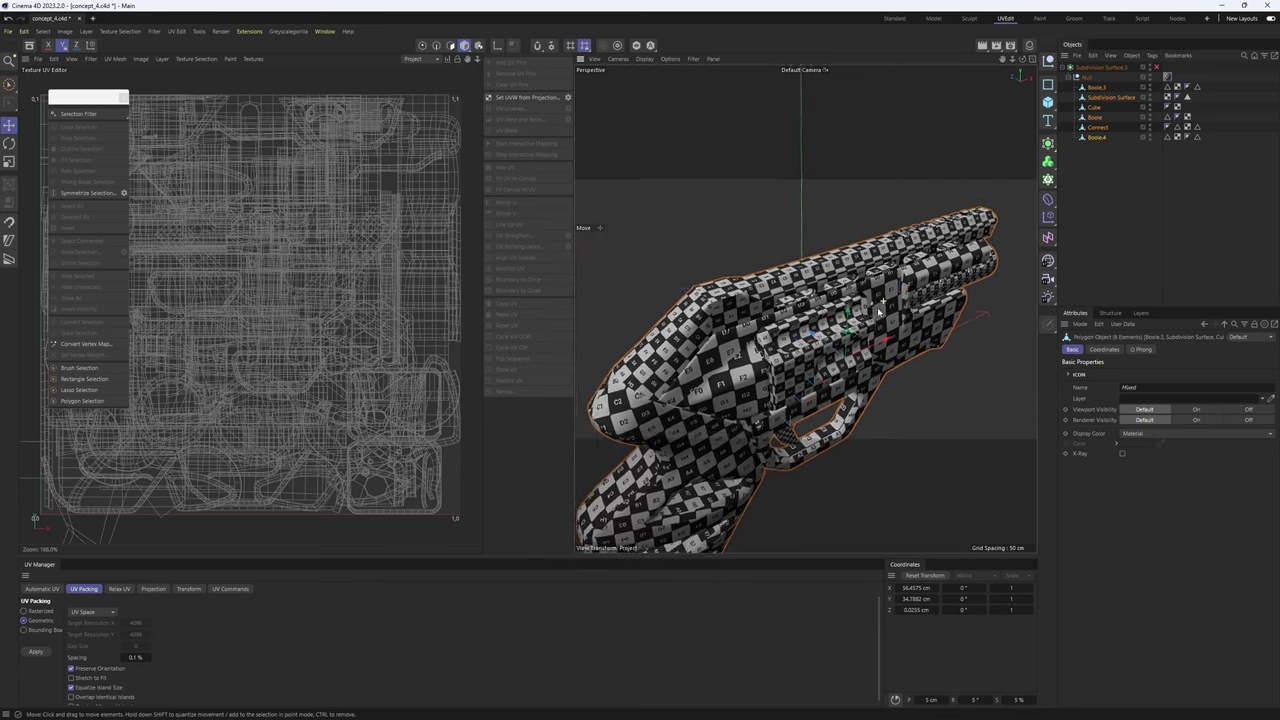
middle_click_drag(861, 256, 847, 262, "alt")
right_click(1097, 127)
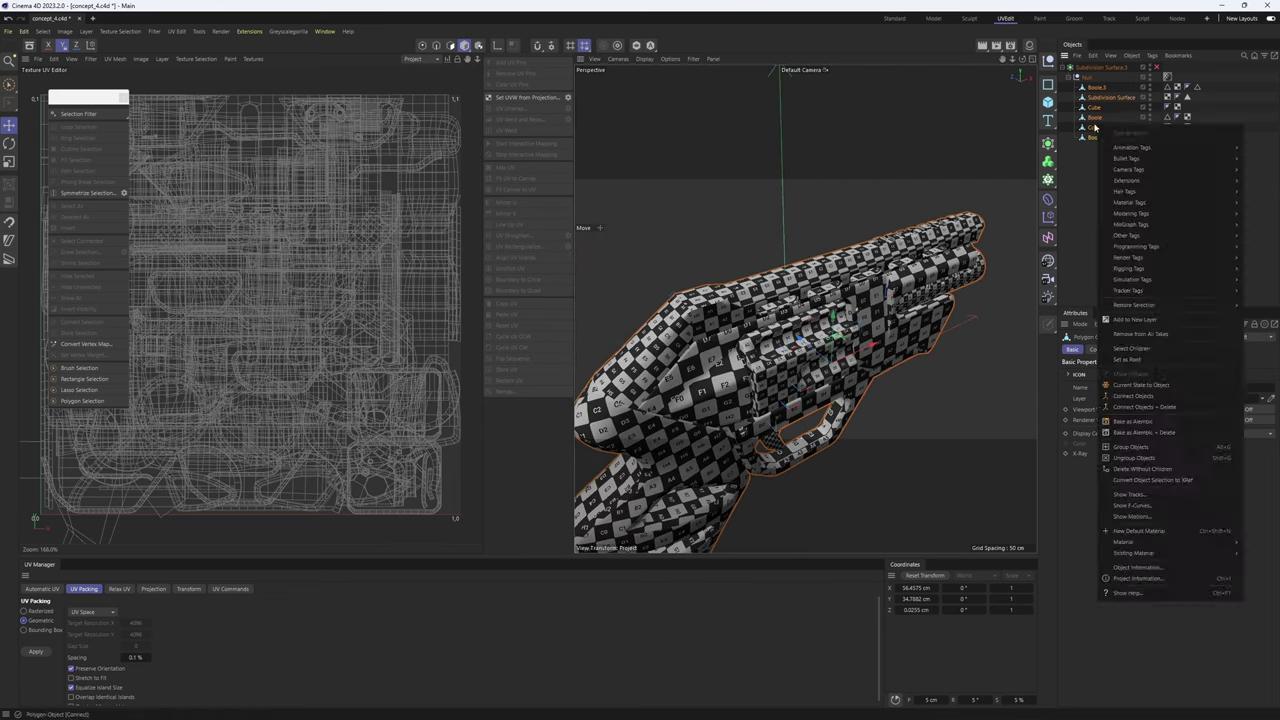
left_click(1085, 166)
left_click_drag(1093, 172, 1094, 81)
right_click(1096, 88)
left_click(1094, 166)
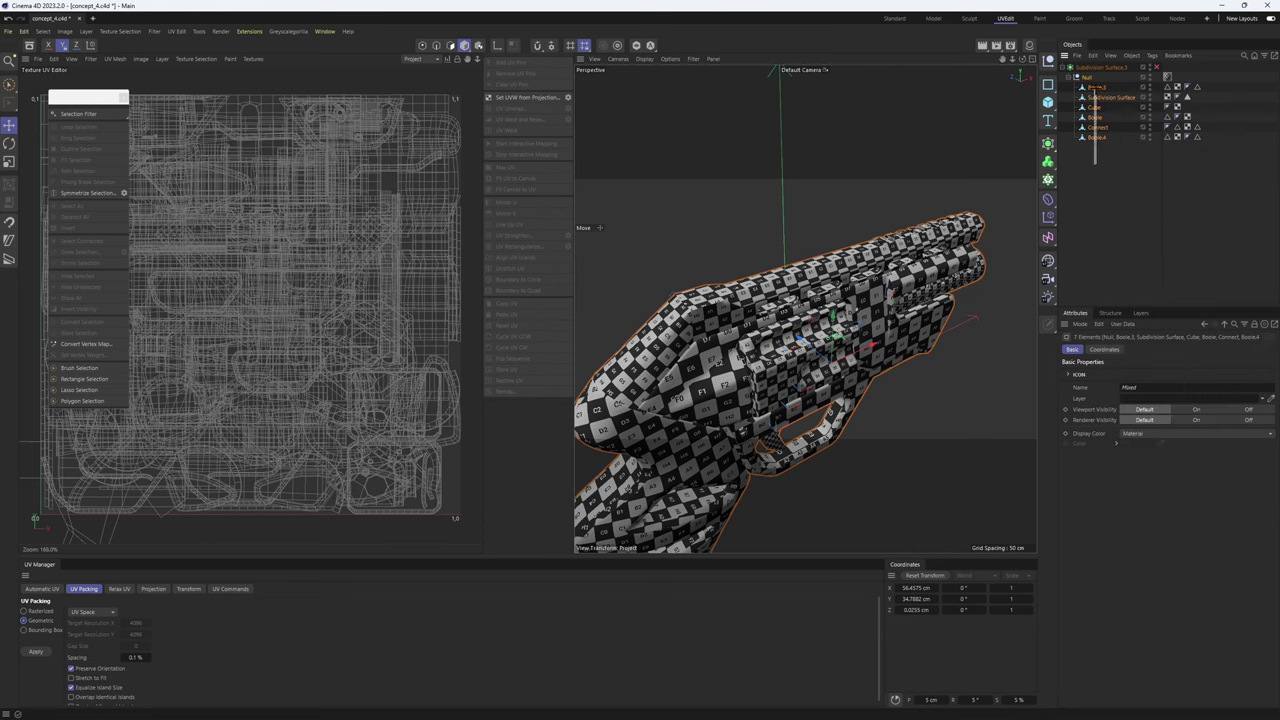
right_click(1096, 88)
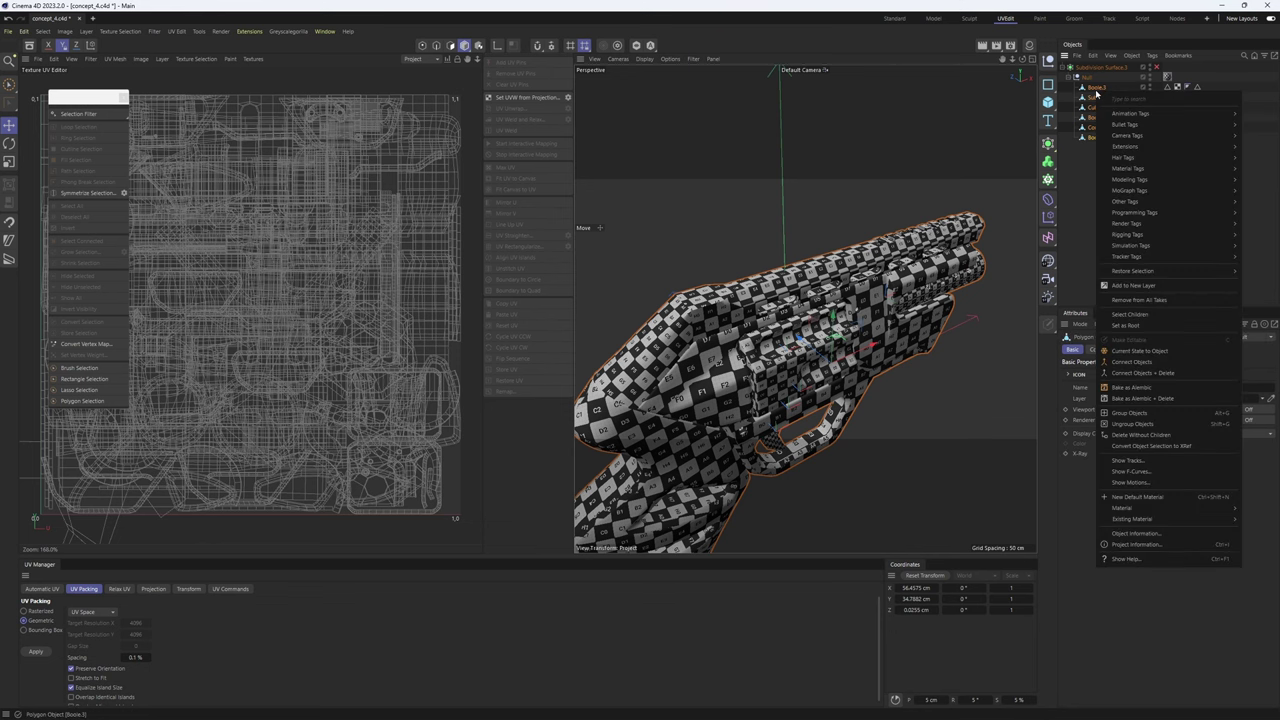
left_click(1146, 375)
- Select all polygons of the merged mesh and pack its UVs geometrically, with preserved orientation, equalized island size and 0.1% spacing
scroll(838, 262, "down", 5)
left_click_drag(838, 262, 811, 257, "alt")
key("Return")
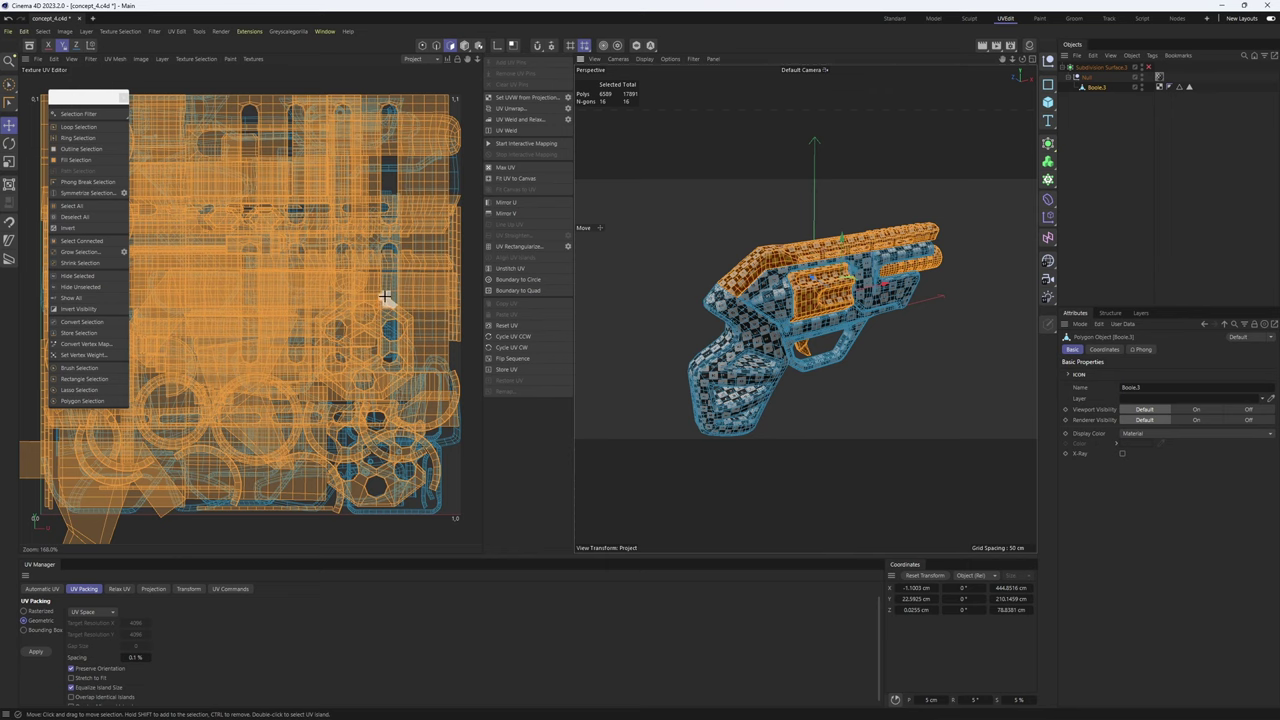
scroll(380, 305, "down", 5)
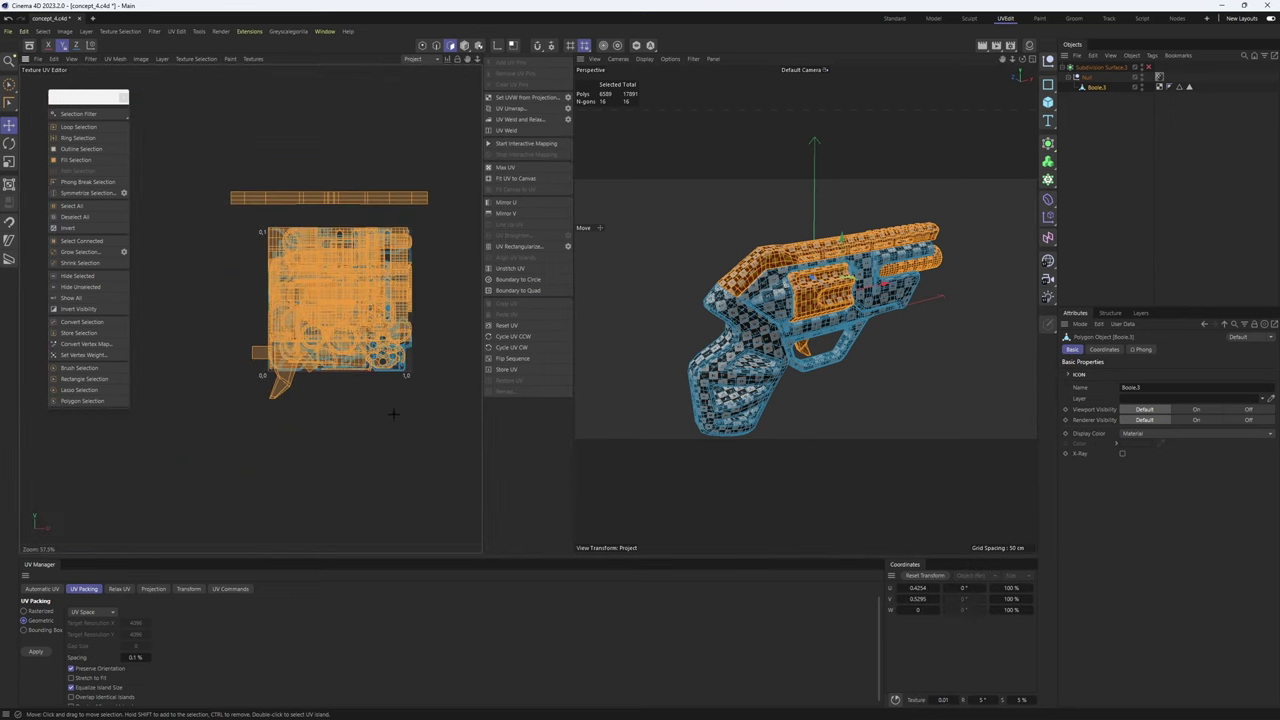
key("ctrl+a")
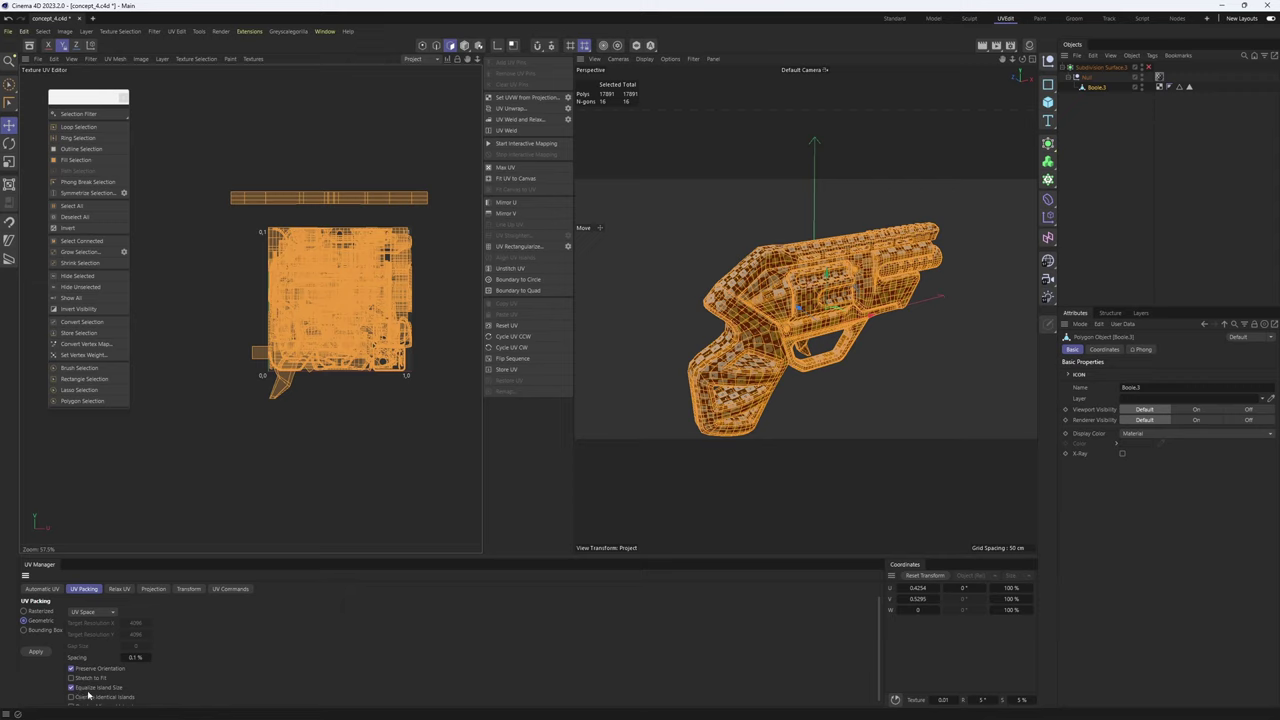
left_click(39, 655)
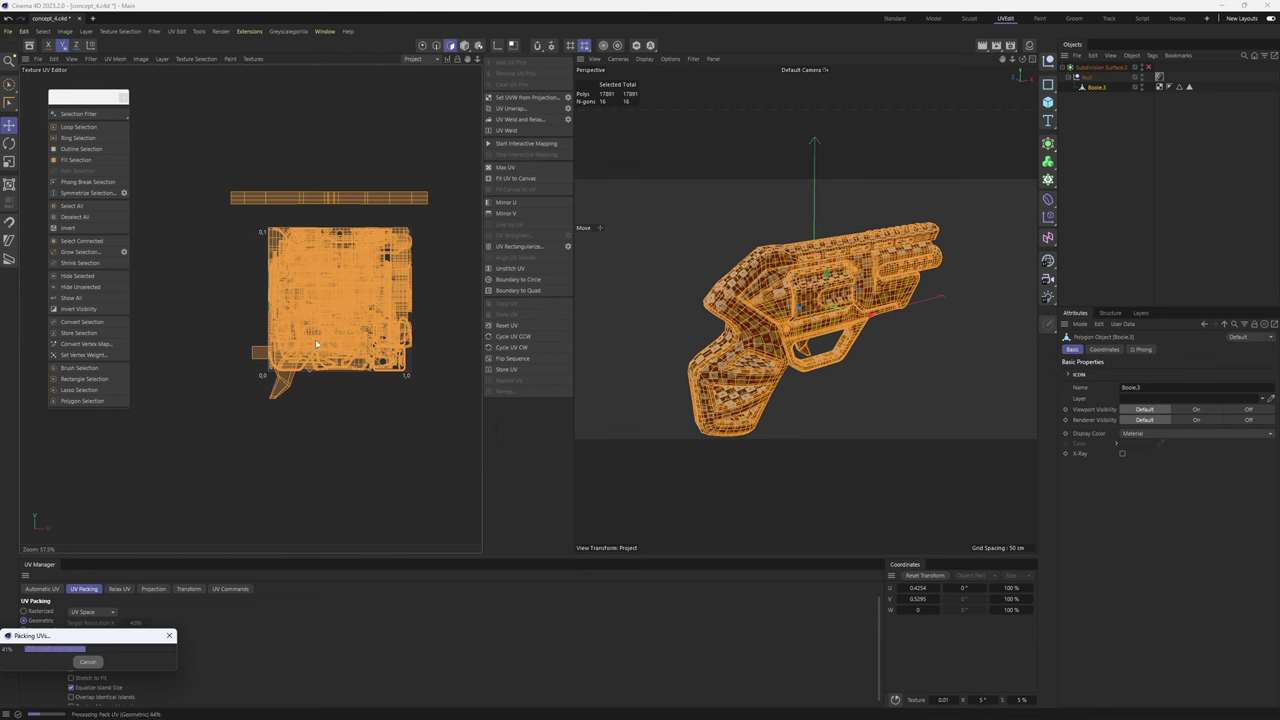
- Clear the polygon selection and examine the packed UV layout for island placement and spacing
scroll(320, 355, "up", 5)
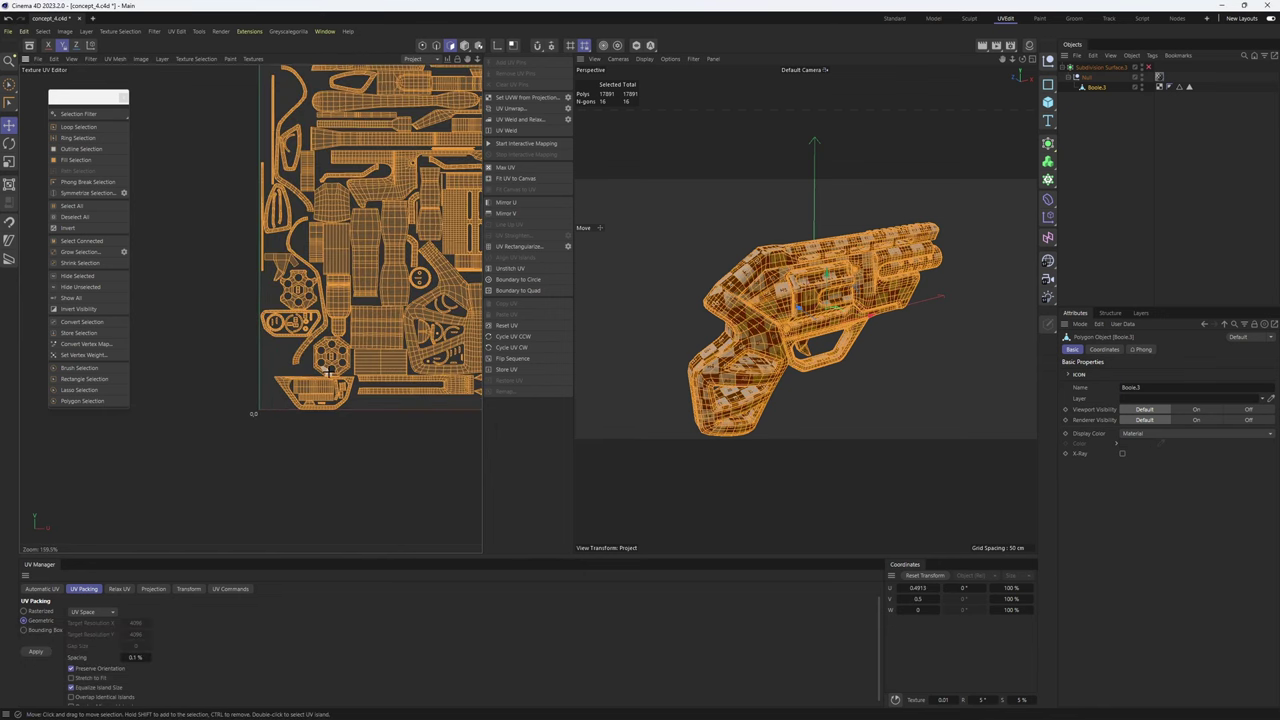
middle_click_drag(391, 361, 325, 379, "alt")
scroll(393, 359, "down", 1)
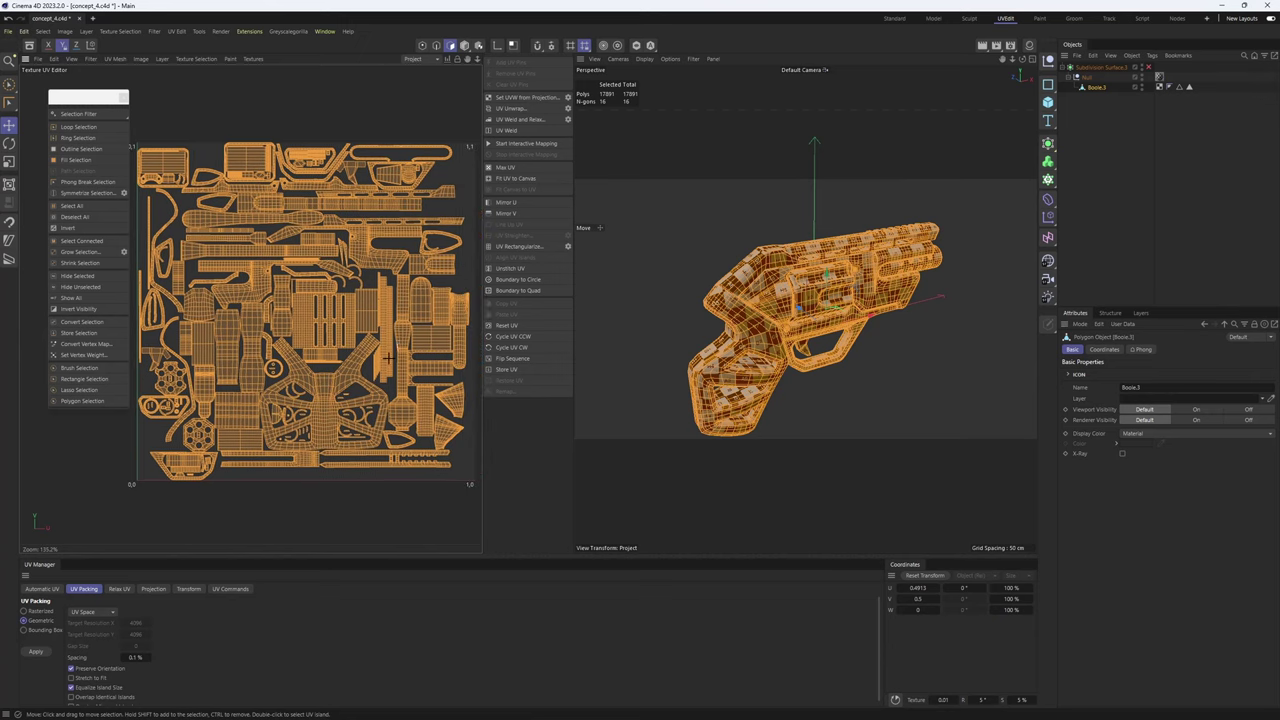
left_click(323, 498)
scroll(290, 190, "up", 3)
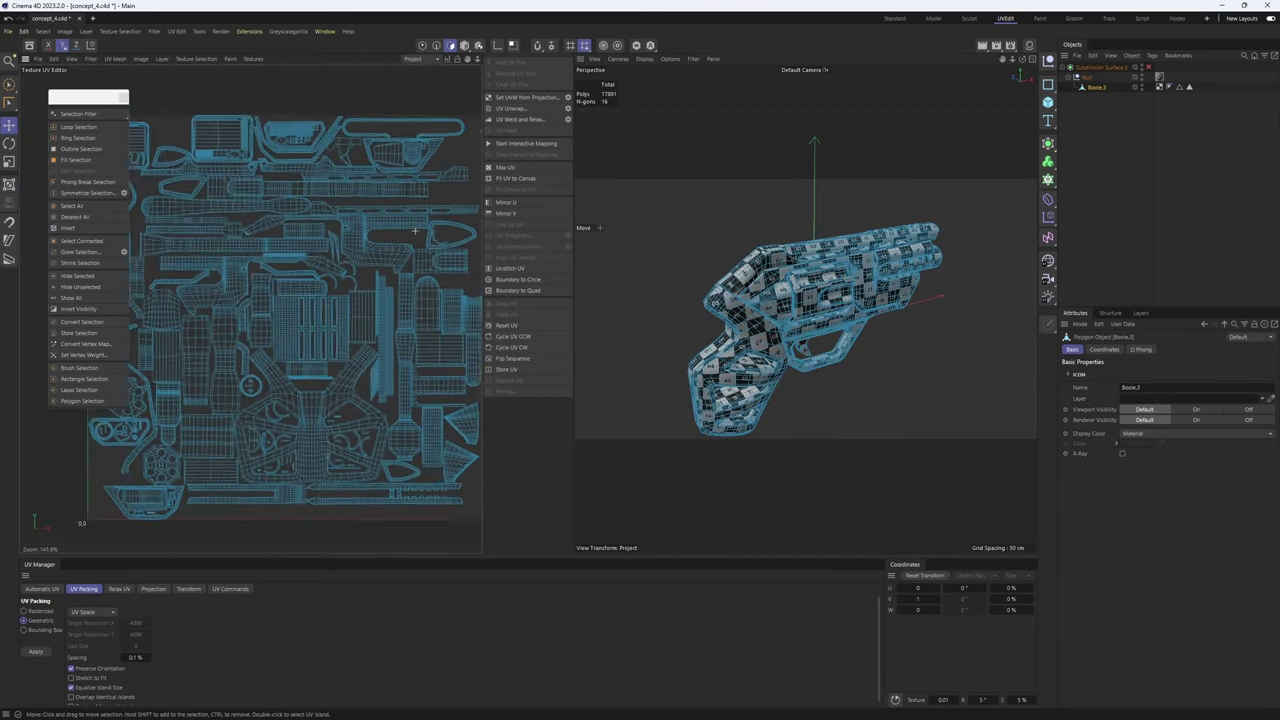
scroll(290, 191, "up", 5)
scroll(292, 196, "down", 4)
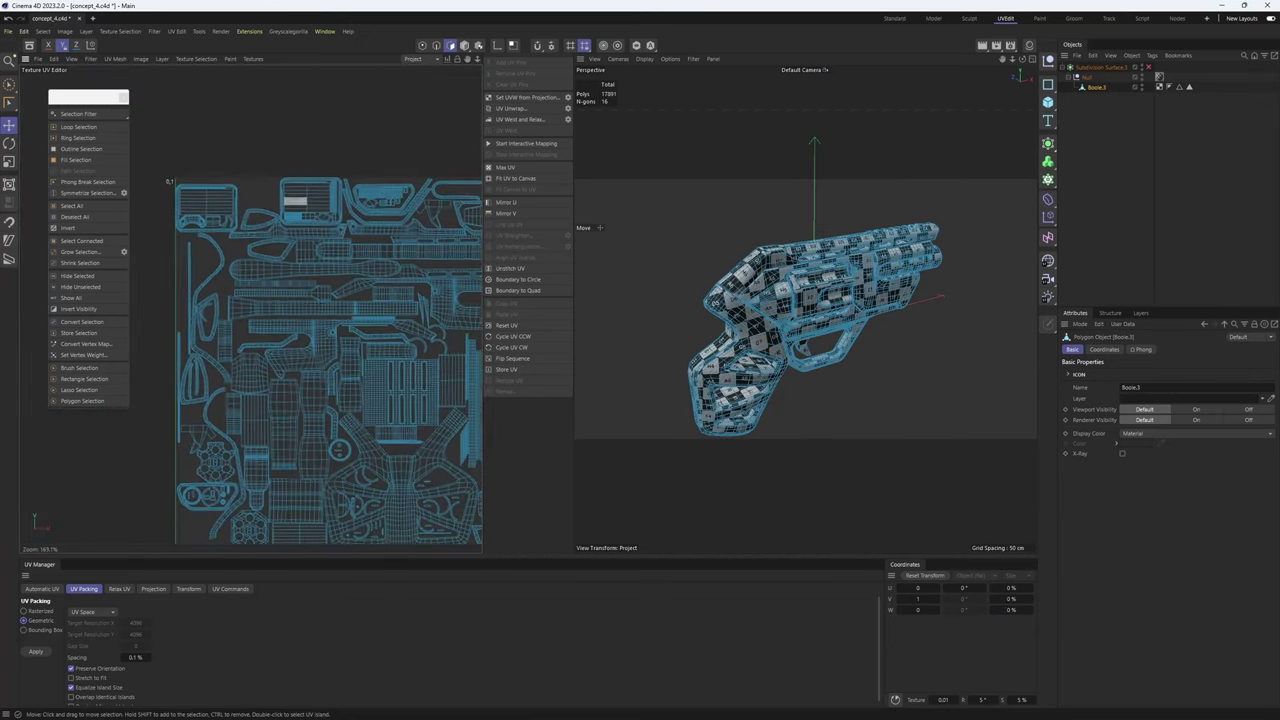
middle_click_drag(414, 432, 304, 369, "alt")
scroll(392, 319, "down", 4)
scroll(408, 325, "up", 4)
scroll(940, 278, "up", 3)
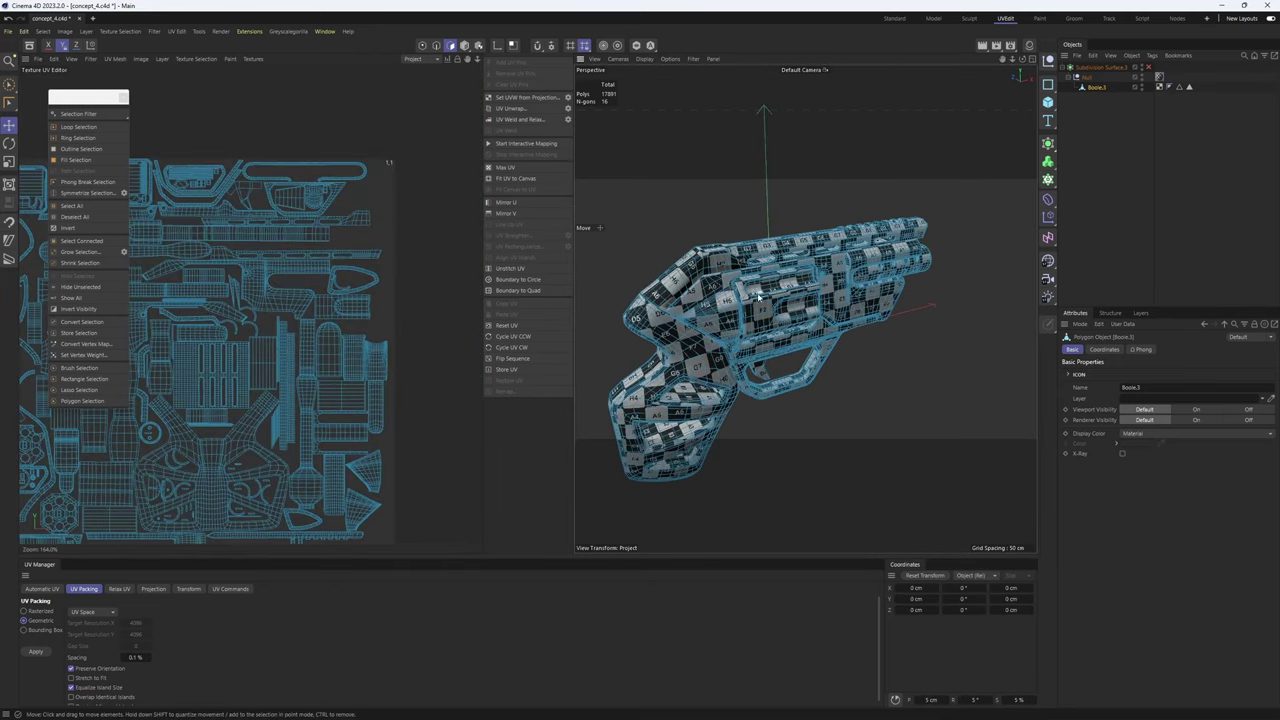
- Deselect Boole.3 and set Length U and Length V of the checker material tag on the Null to 10%
left_click_drag(940, 278, 717, 294, "alt")
middle_click_drag(717, 294, 690, 235, "alt")
left_click_drag(690, 235, 730, 250, "alt")
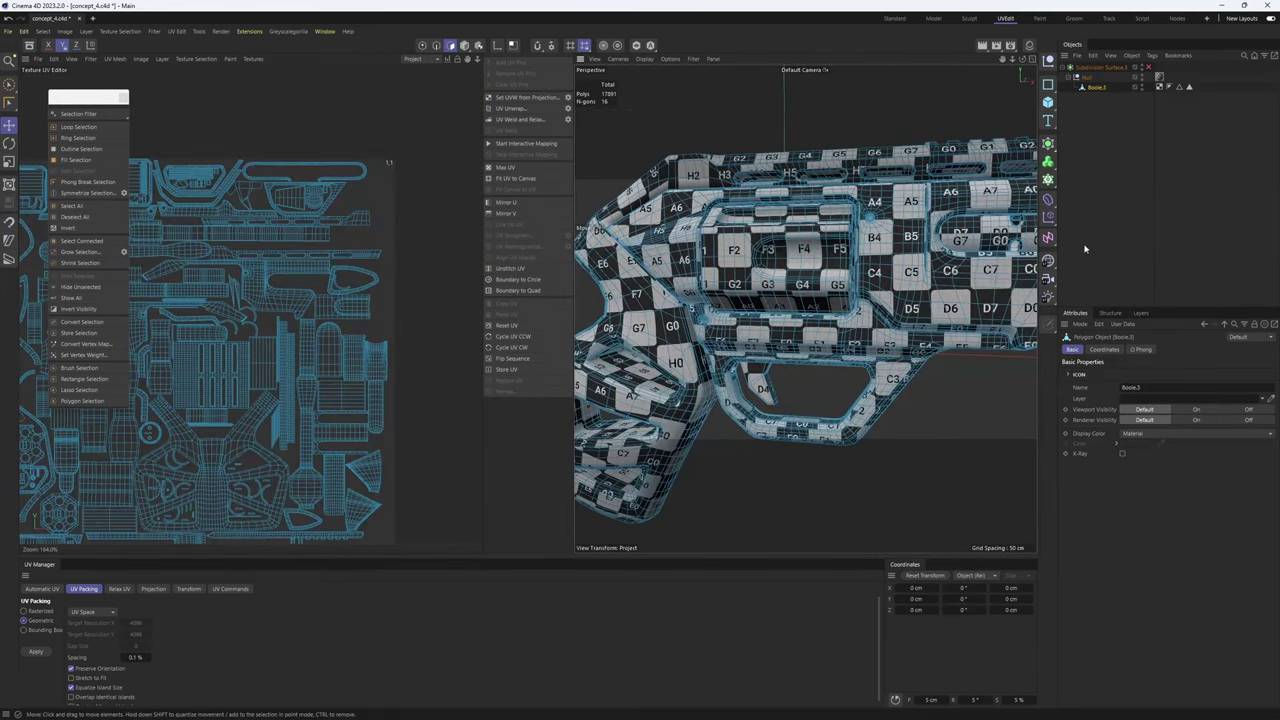
left_click(1138, 223)
left_click_drag(805, 309, 840, 288, "alt")
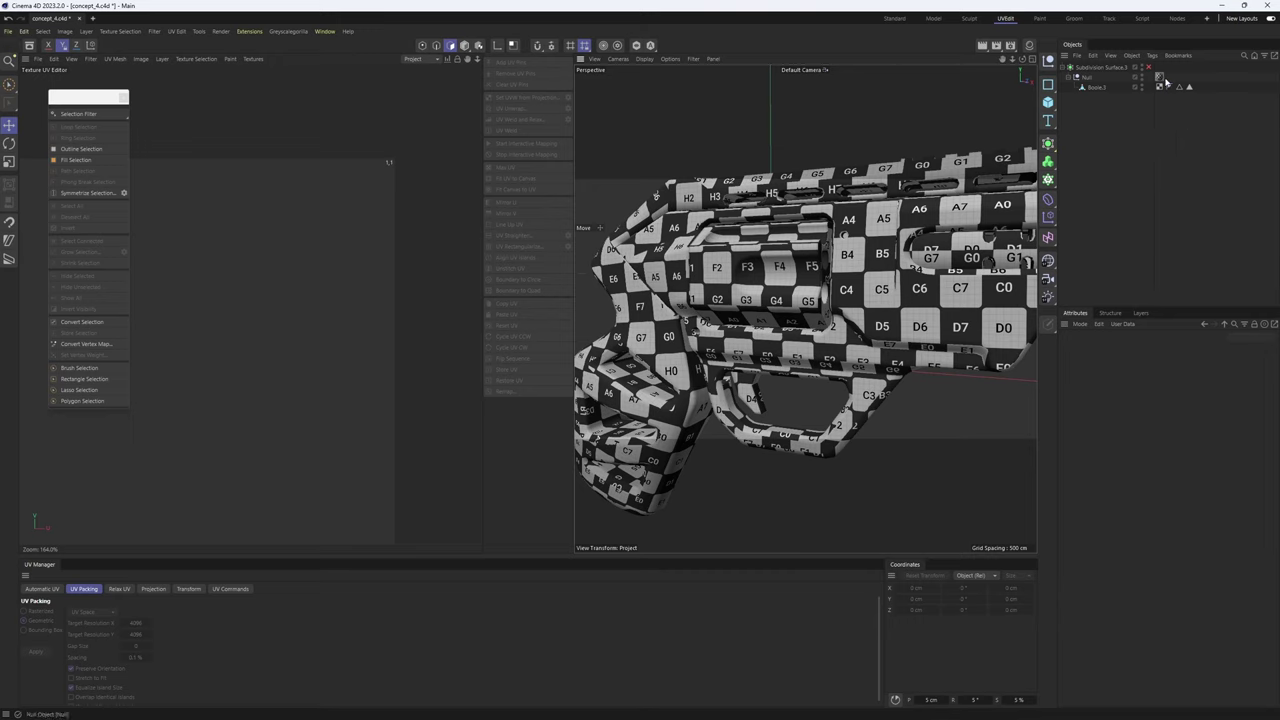
left_click(1168, 87)
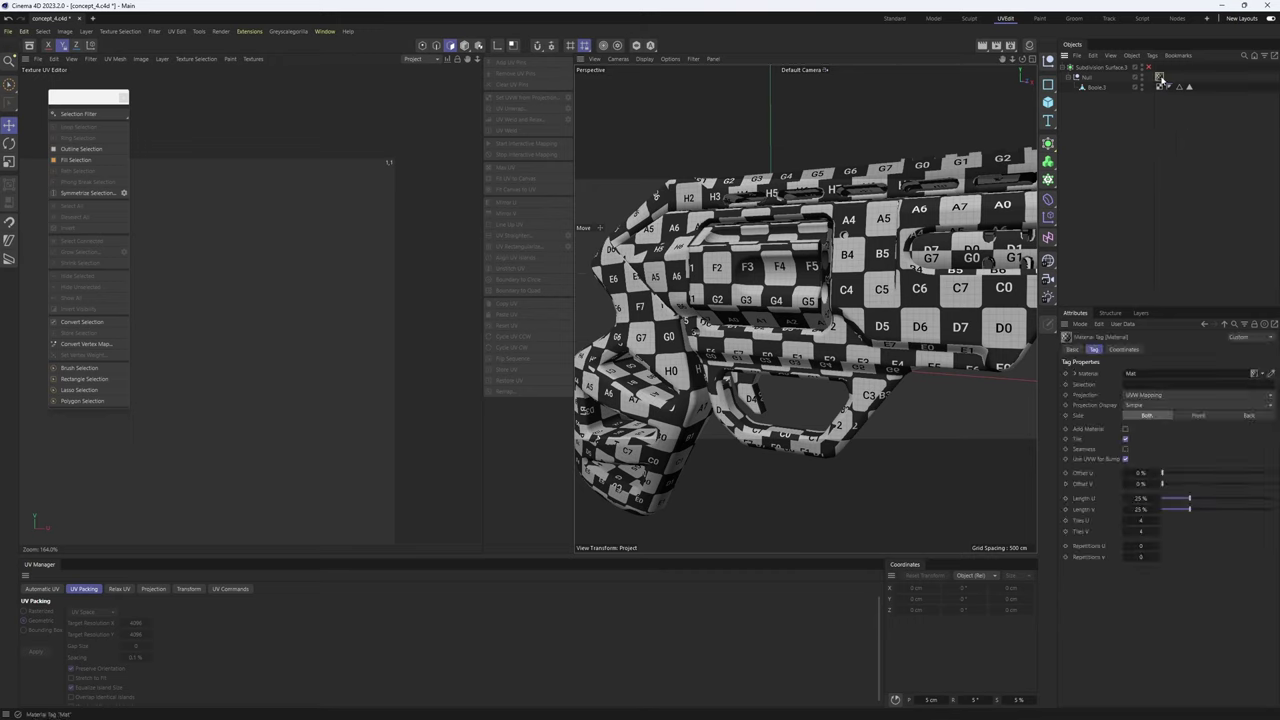
double_click(1141, 500)
type("10")
key("Tab")
type("10")
key("Return")
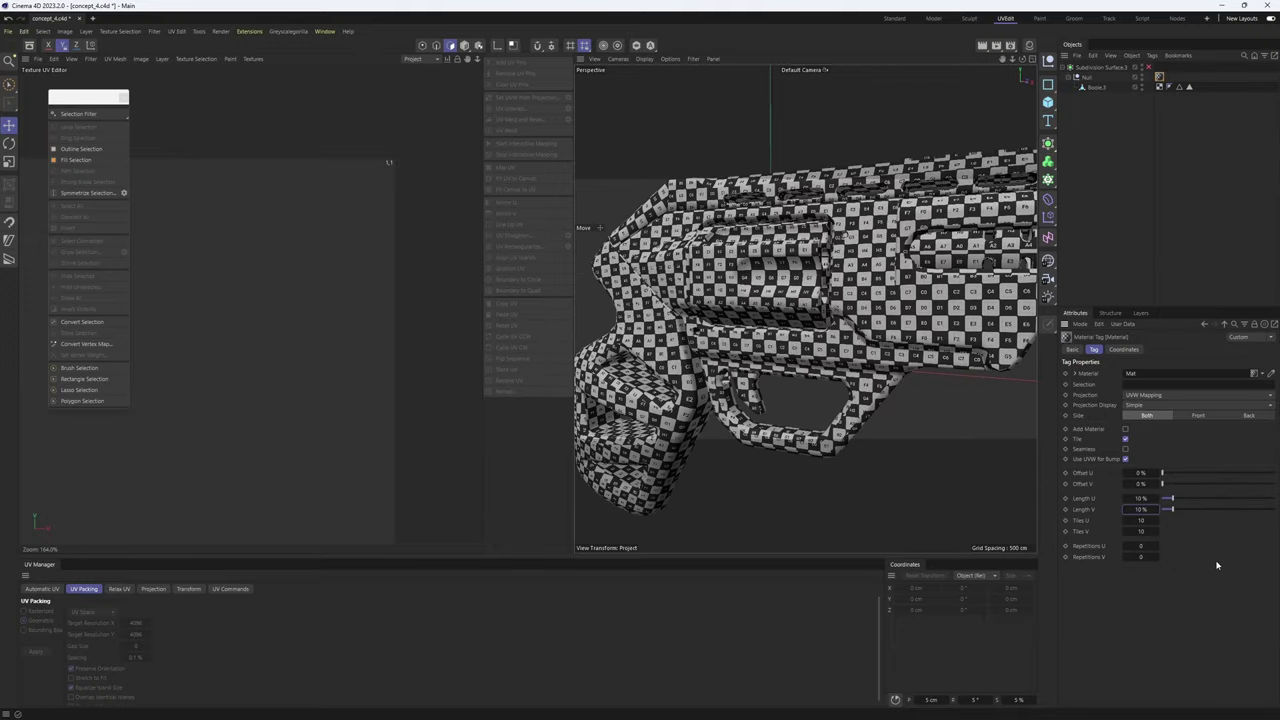
- Examine the denser checker pattern up close on the gun's cylinder, frame and barrel for distortion
scroll(837, 338, "up", 10)
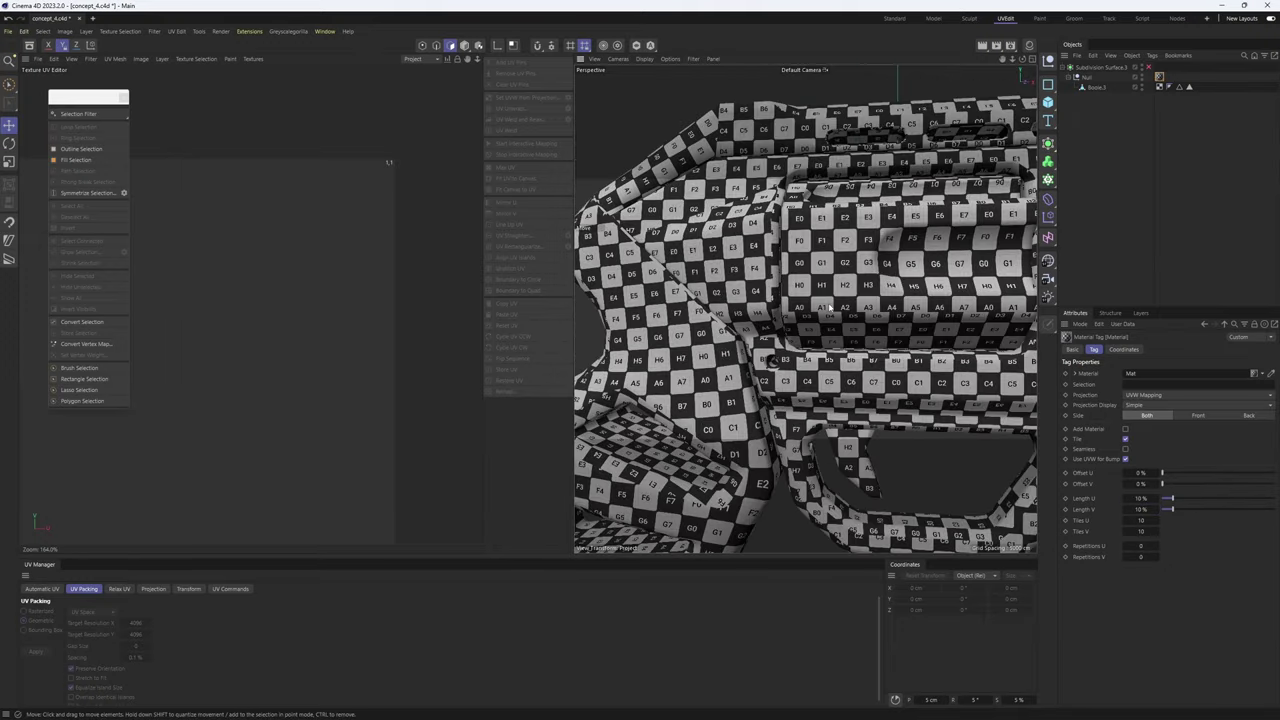
left_click_drag(837, 338, 765, 392, "alt")
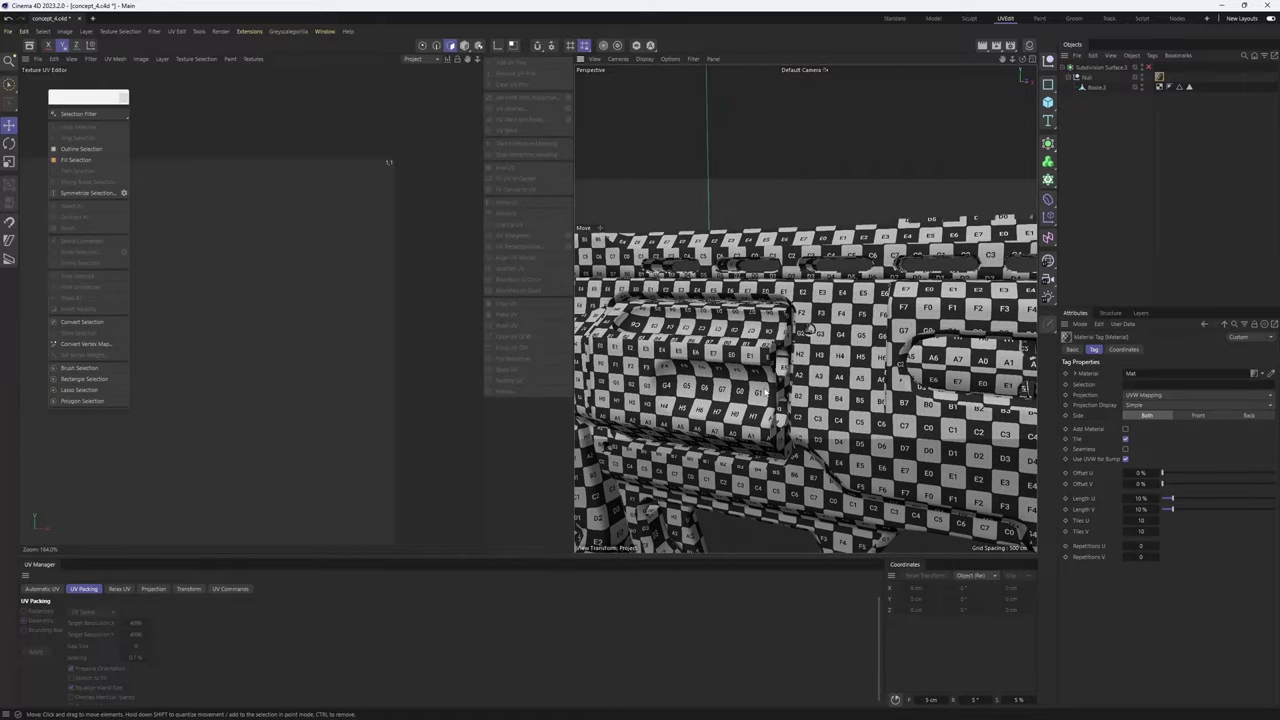
scroll(765, 392, "down", 8)
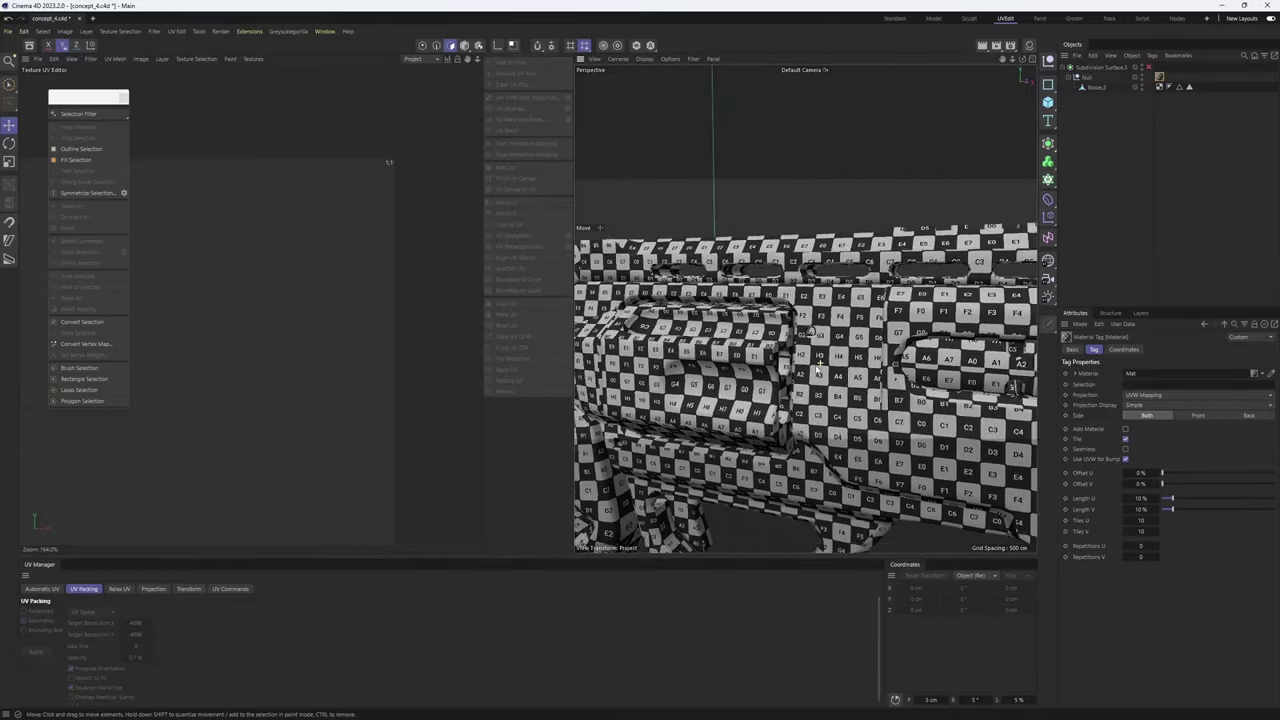
left_click_drag(765, 392, 785, 412, "alt")
middle_click_drag(680, 445, 826, 376, "alt")
left_click_drag(826, 376, 918, 314, "alt")
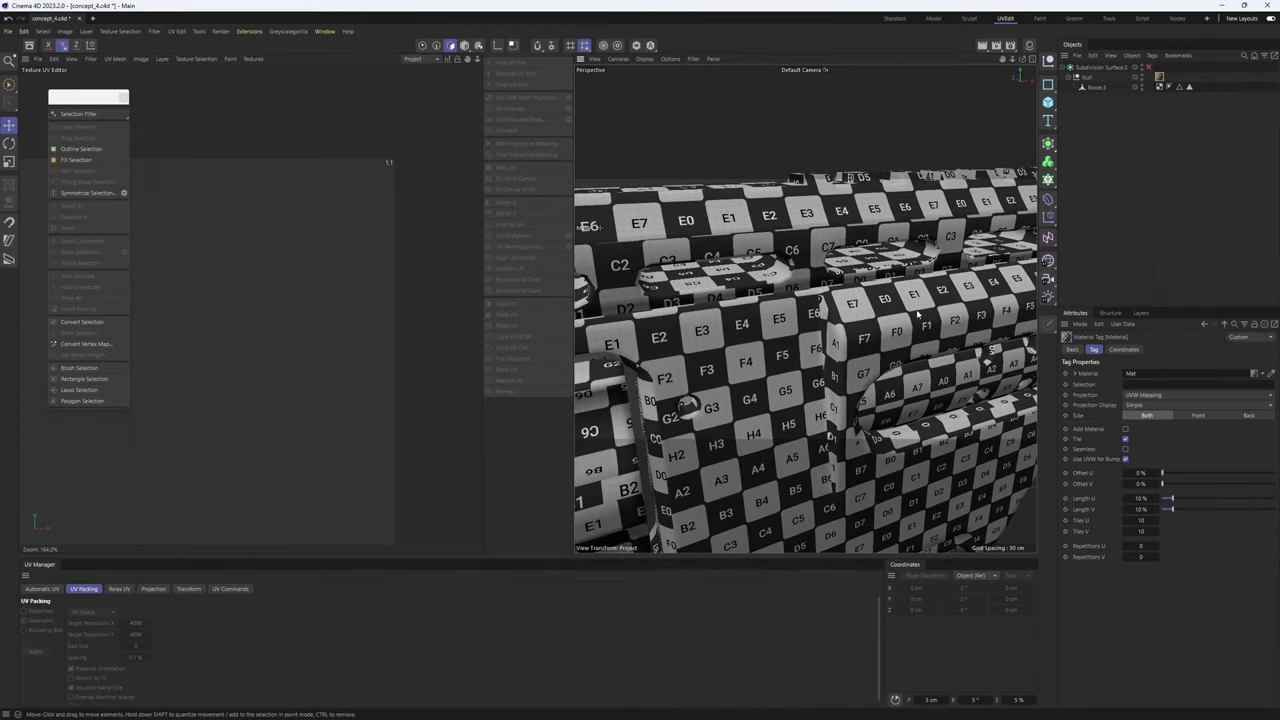
- Toggle Subdivision Surface.3 on and off to compare how the checker texture behaves with and without smoothing
left_click(1150, 69)
left_click(1150, 69)
left_click(1150, 69)
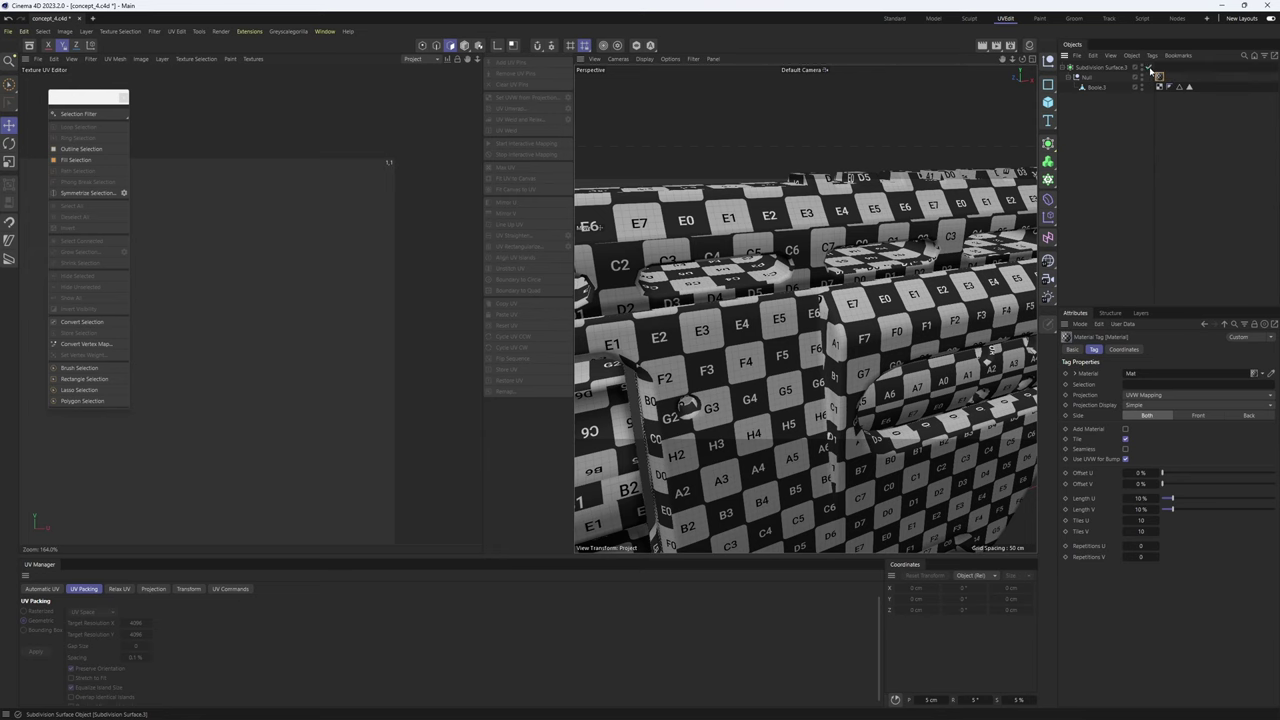
left_click(1150, 69)
left_click(1150, 69)
left_click(1150, 69)
left_click(1150, 69)
left_click(1150, 69)
left_click(1150, 69)
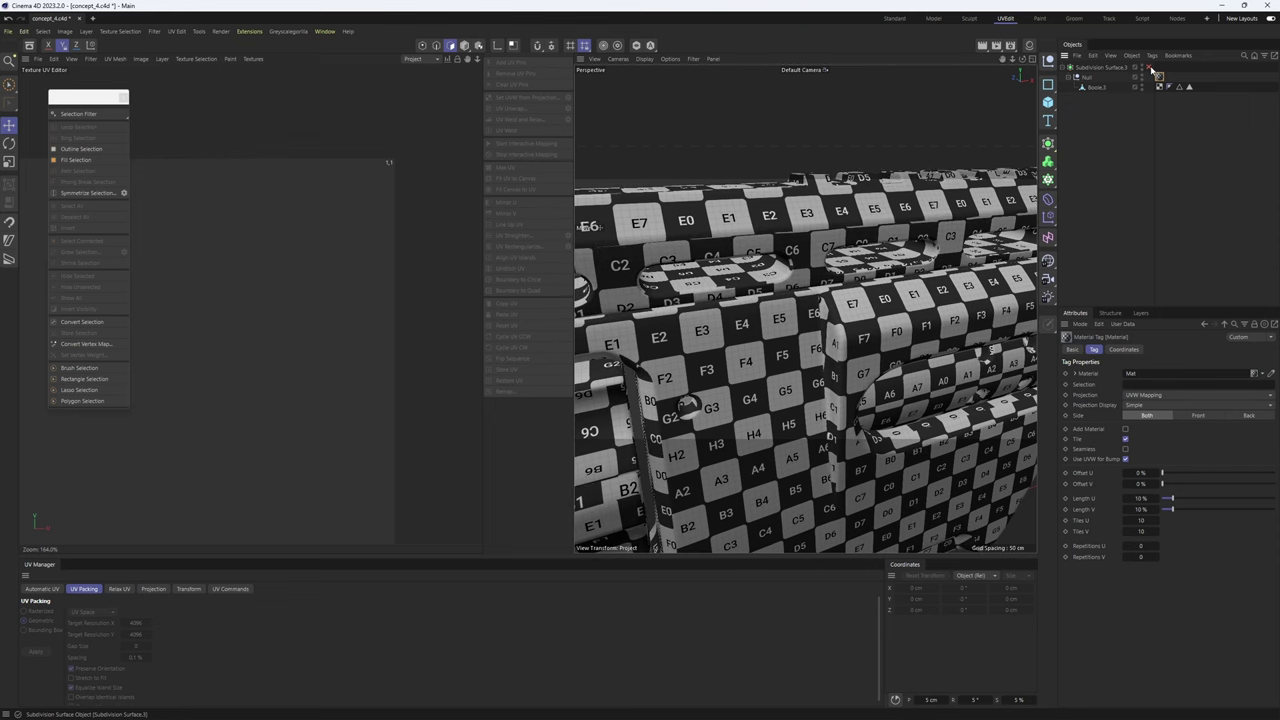
- Add a loop cut to Boole.3 around the rim of a barrel hole at an offset of about 33.6%
scroll(760, 262, "up", 6)
left_click_drag(758, 258, 761, 278, "alt")
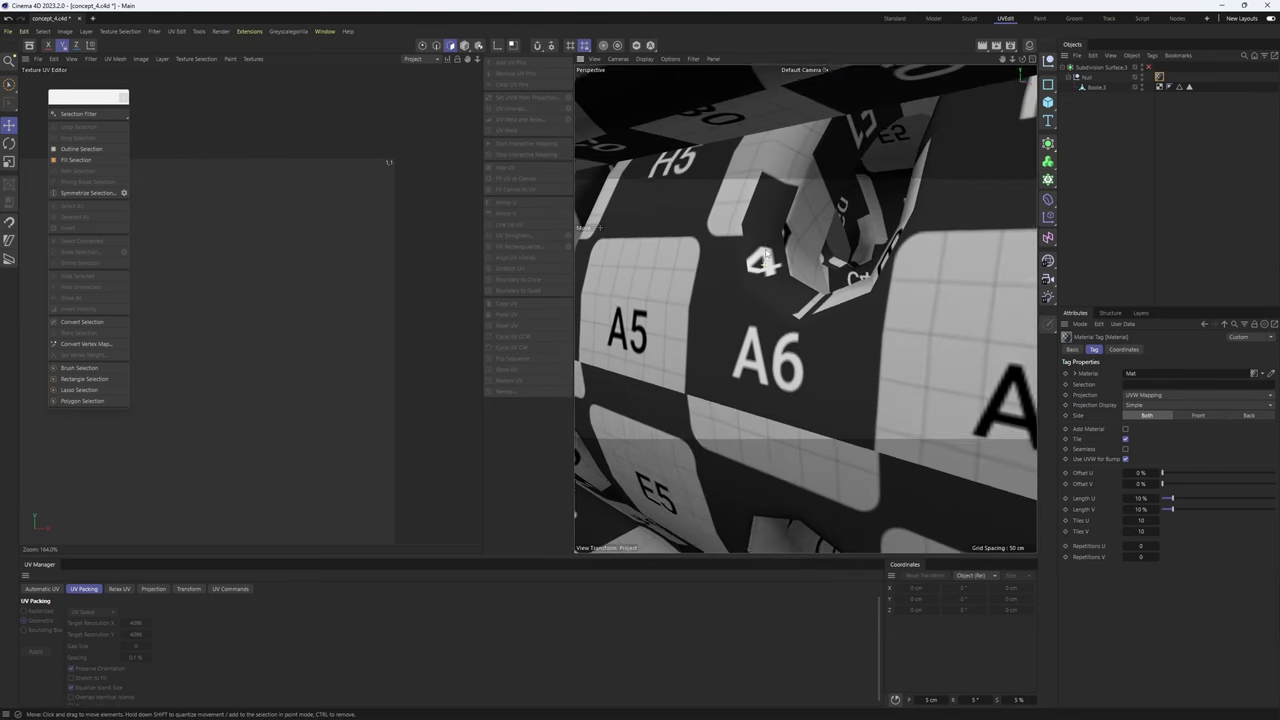
left_click(1096, 87)
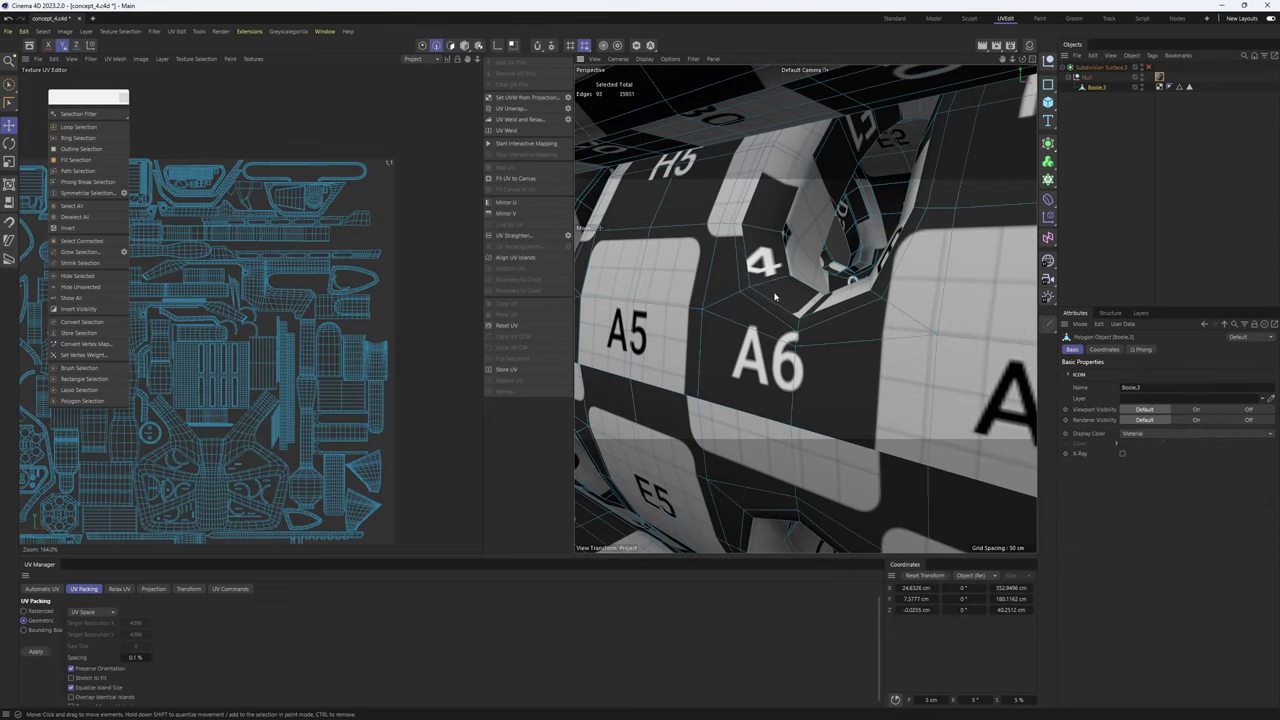
key("k")
key("l")
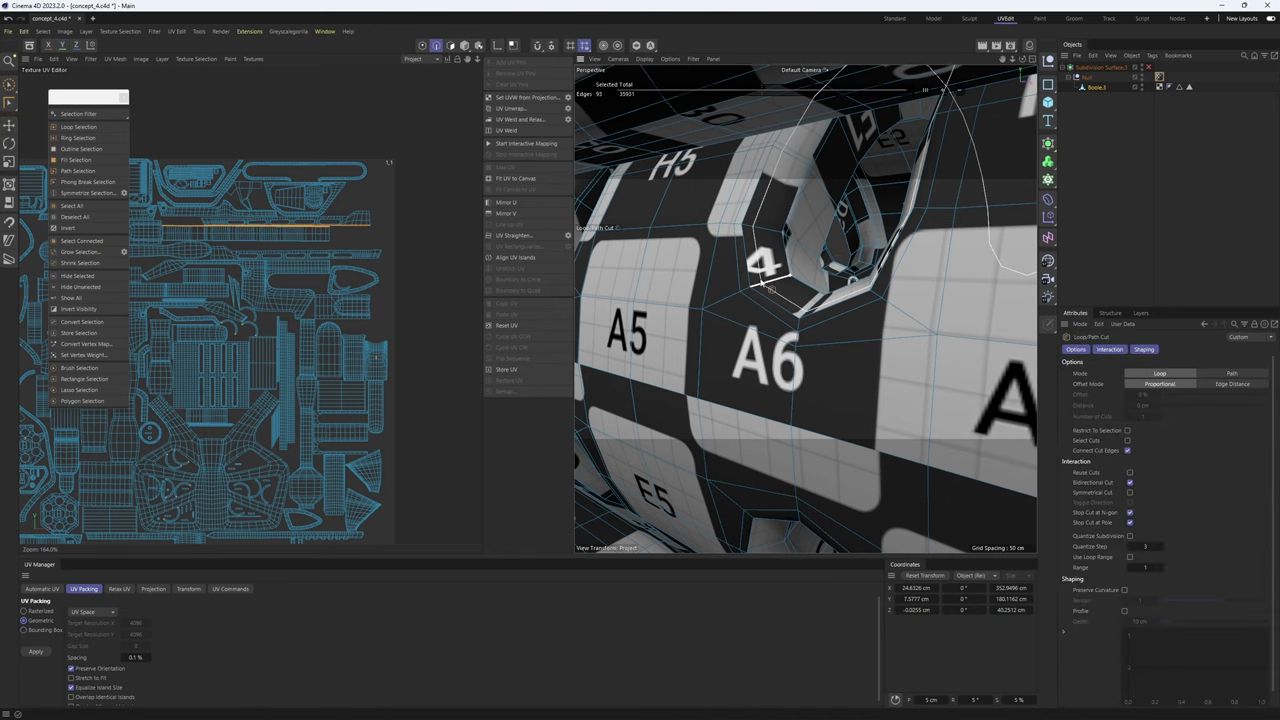
left_click_drag(765, 283, 742, 335, "alt")
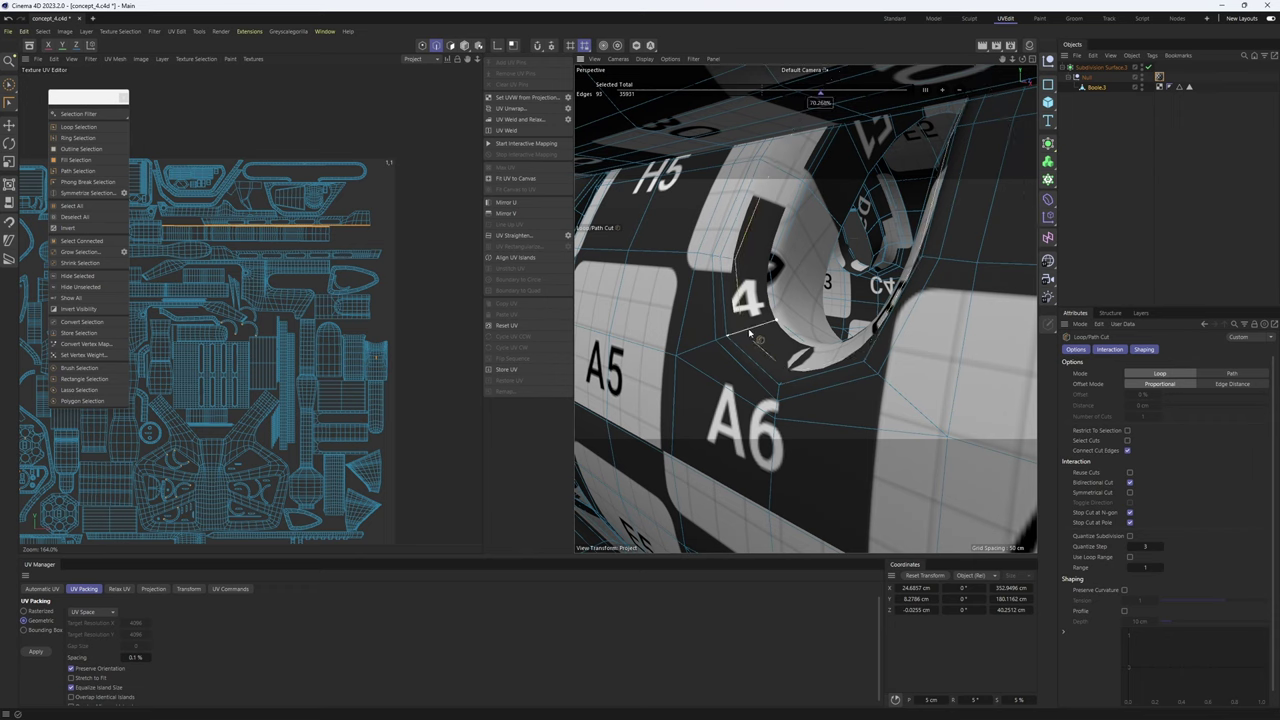
left_click(745, 333)
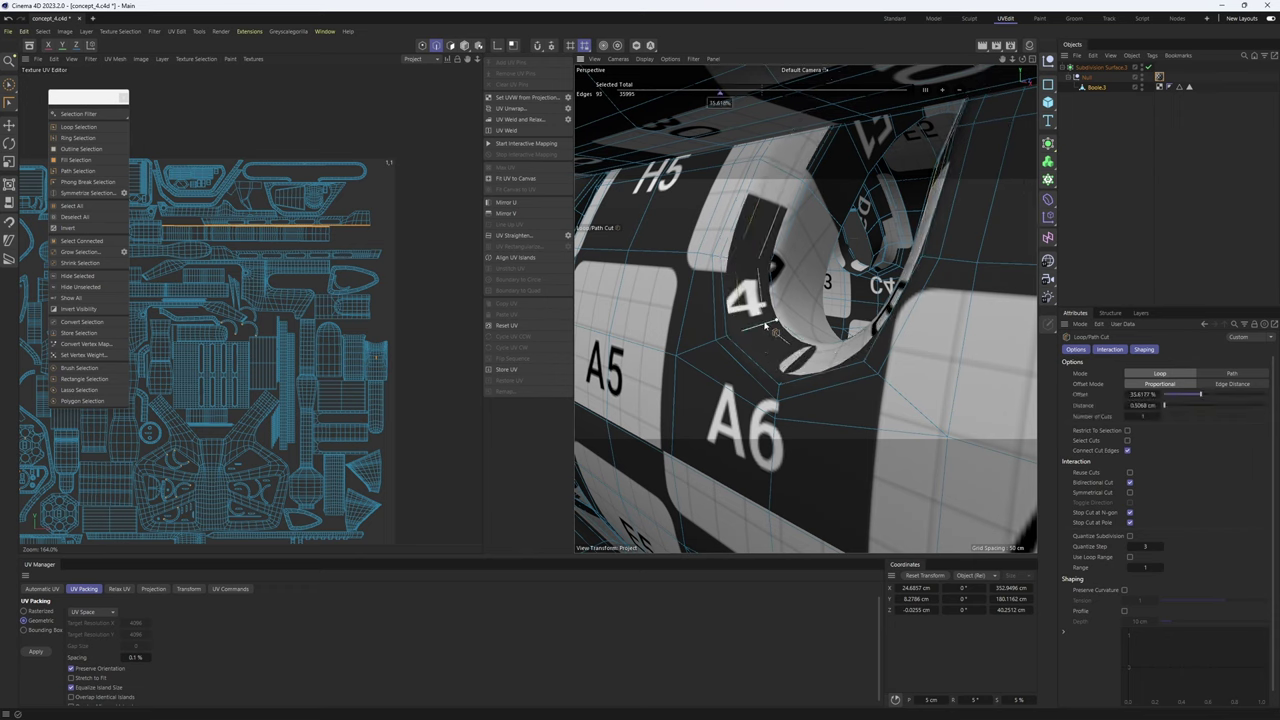
- Deselect Boole.3 and toggle Subdivision Surface.3 to compare the barrel hole's rim with and without smoothing
left_click(1158, 135)
left_click(1149, 67)
left_click(1149, 67)
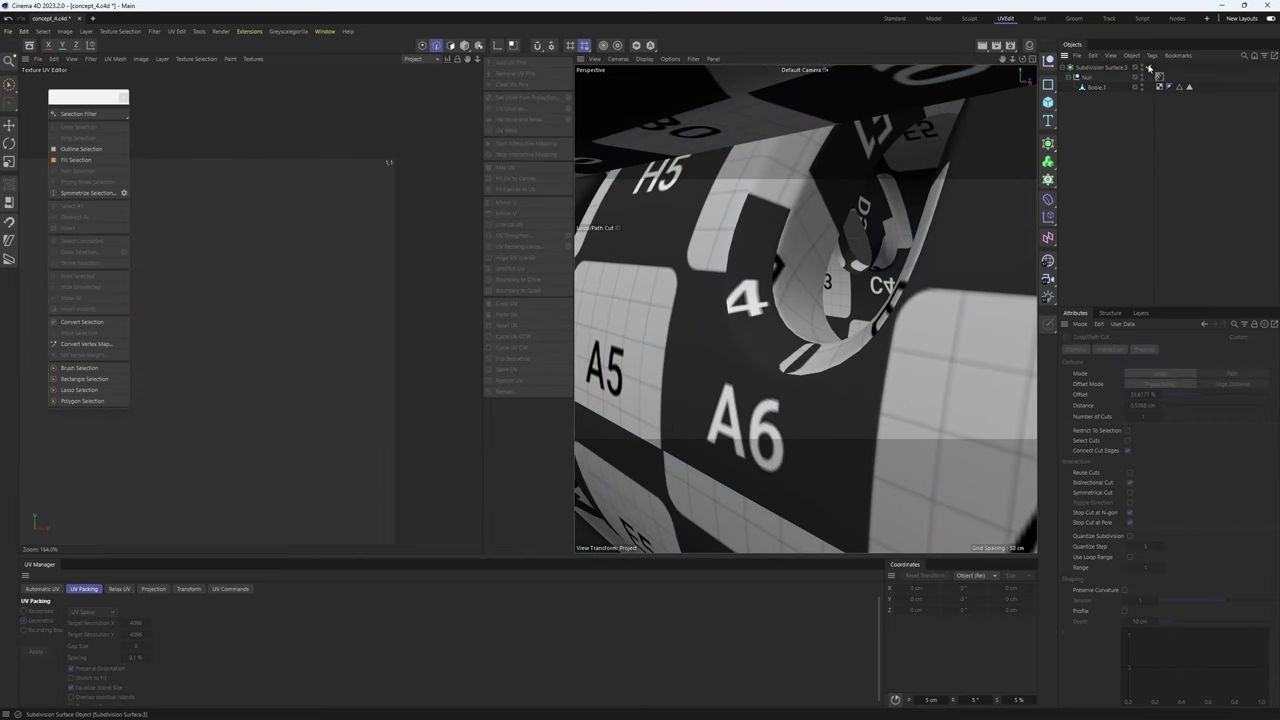
left_click(1149, 67)
left_click(1149, 67)
left_click(1149, 67)
- Turn on Subdivision Surface.3 and inspect the texture on the whole smoothed gun from several angles
scroll(793, 240, "down", 10)
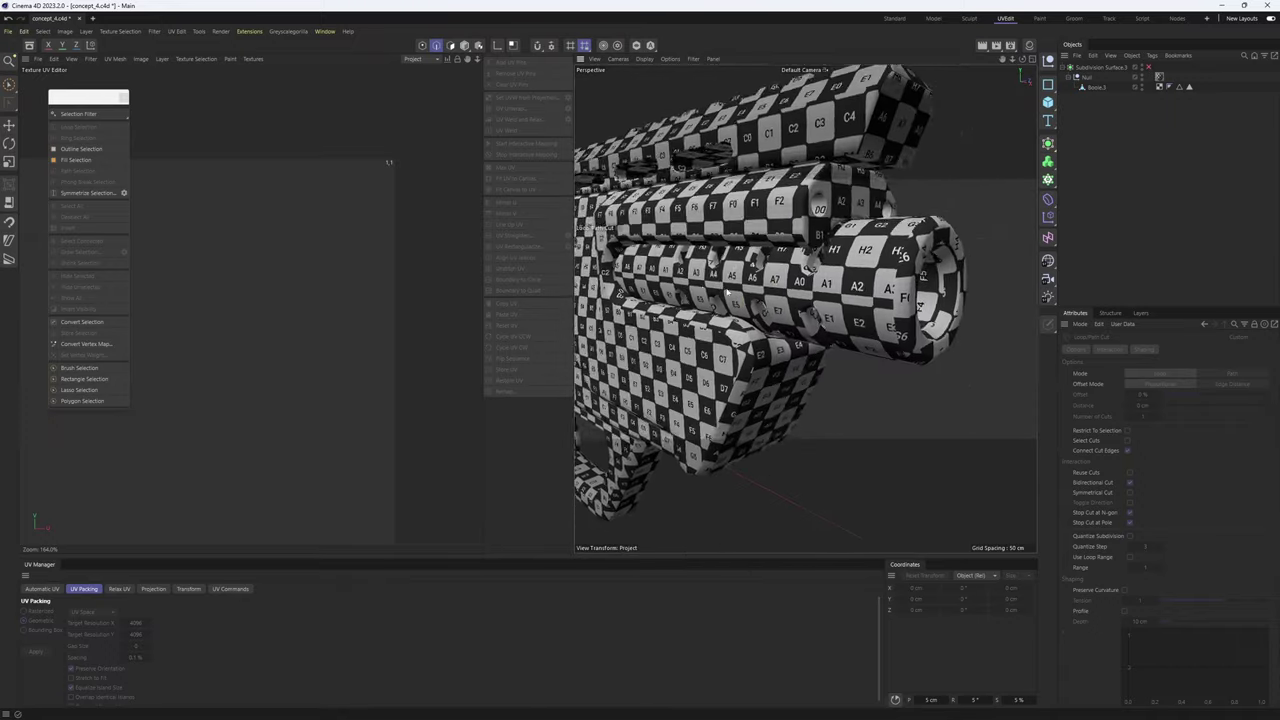
left_click_drag(793, 240, 871, 295, "alt")
scroll(845, 262, "down", 3)
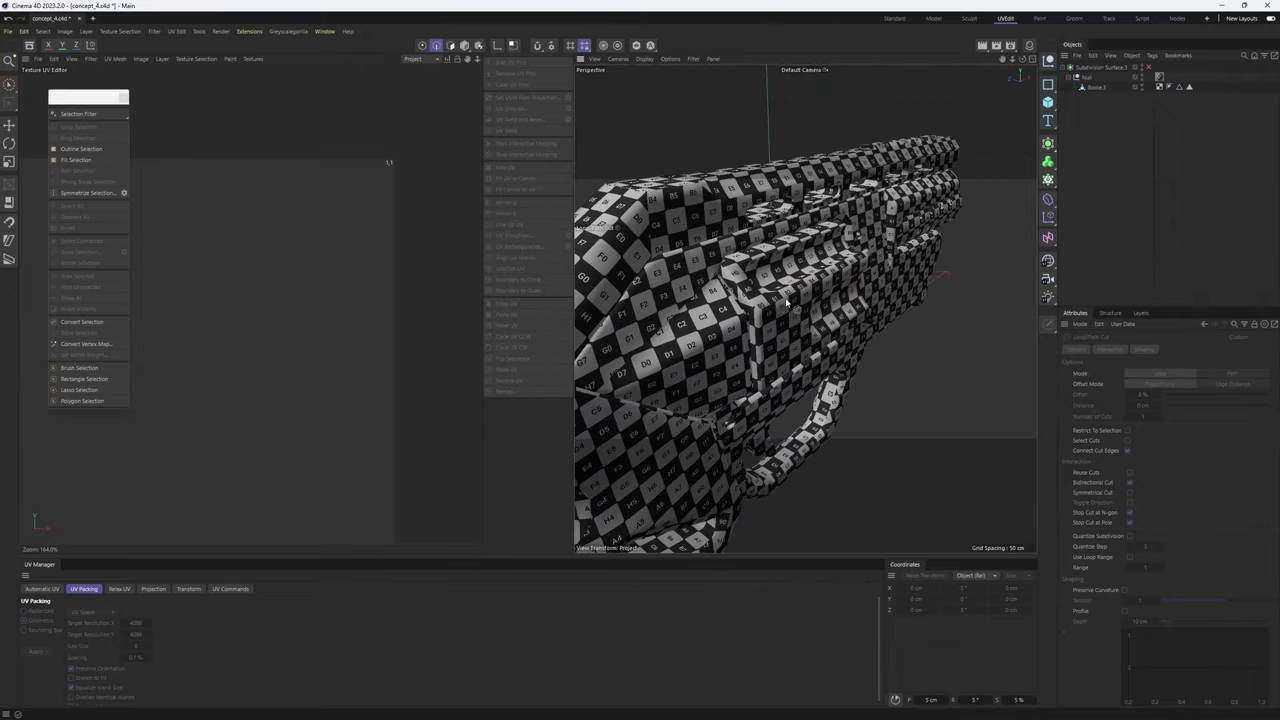
left_click_drag(787, 302, 766, 270, "alt")
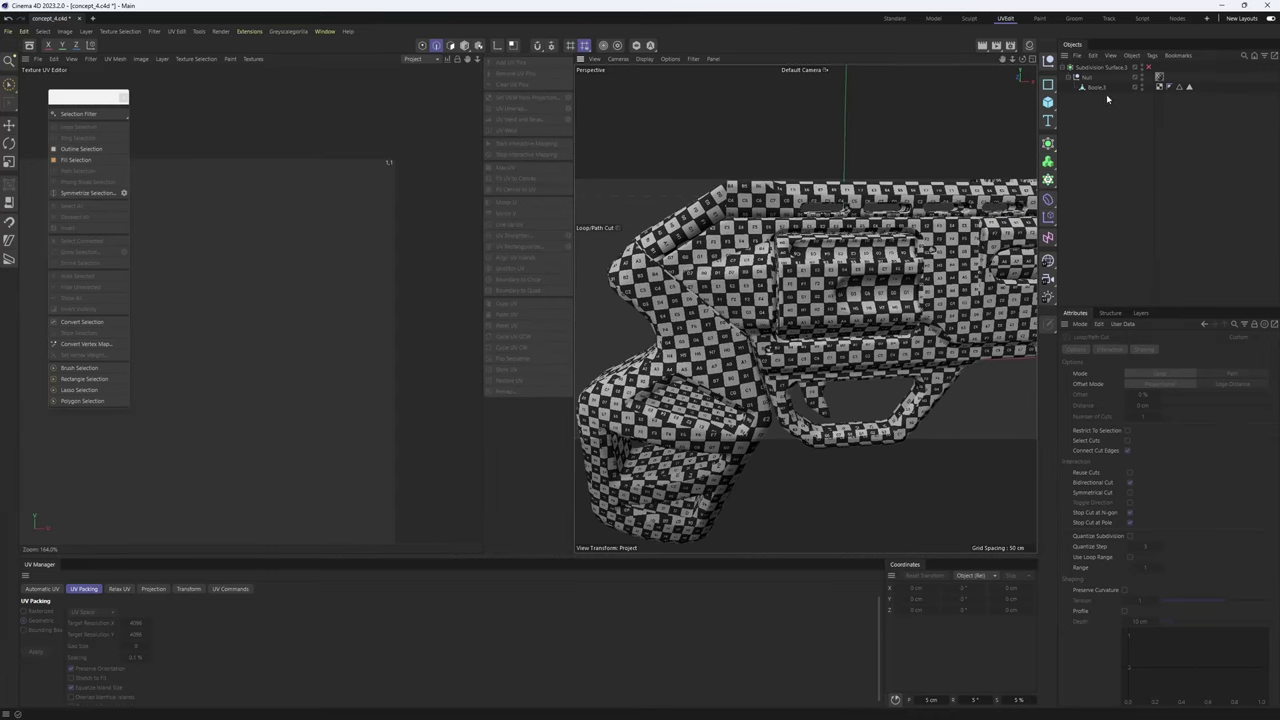
left_click(1149, 67)
left_click(1149, 67)
left_click_drag(840, 305, 820, 308, "alt")
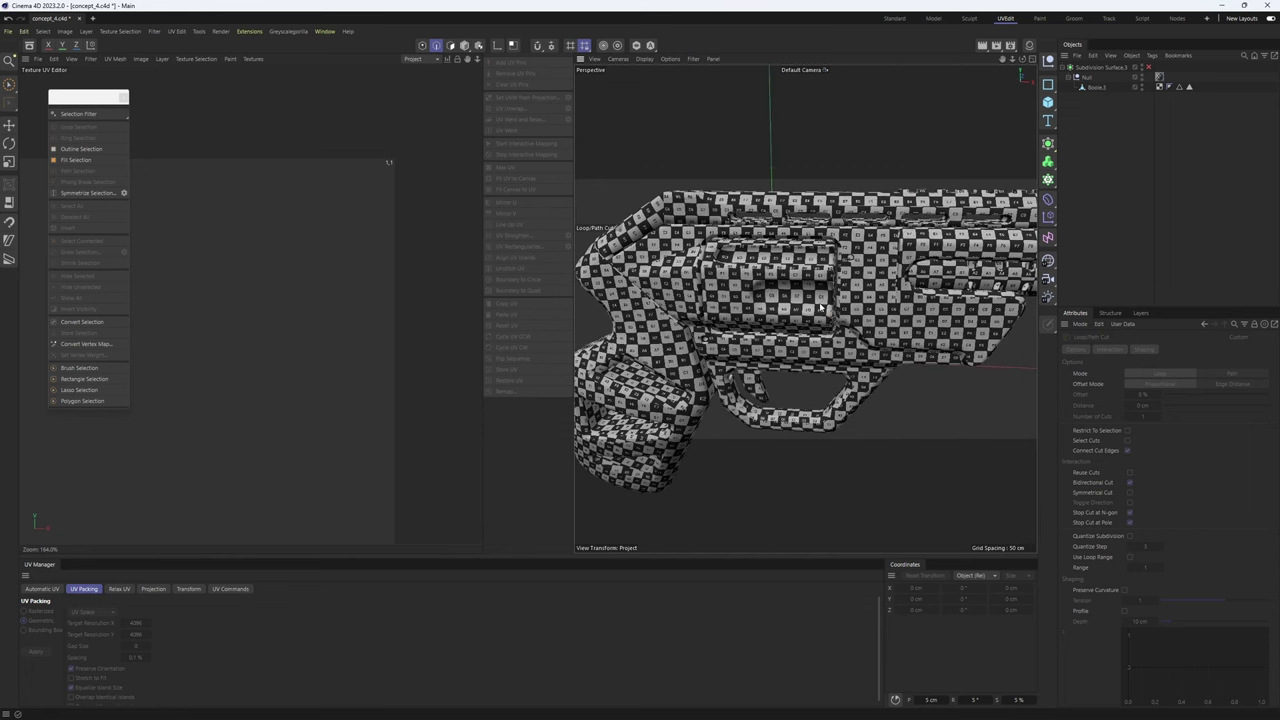
left_click_drag(820, 308, 866, 312, "alt")
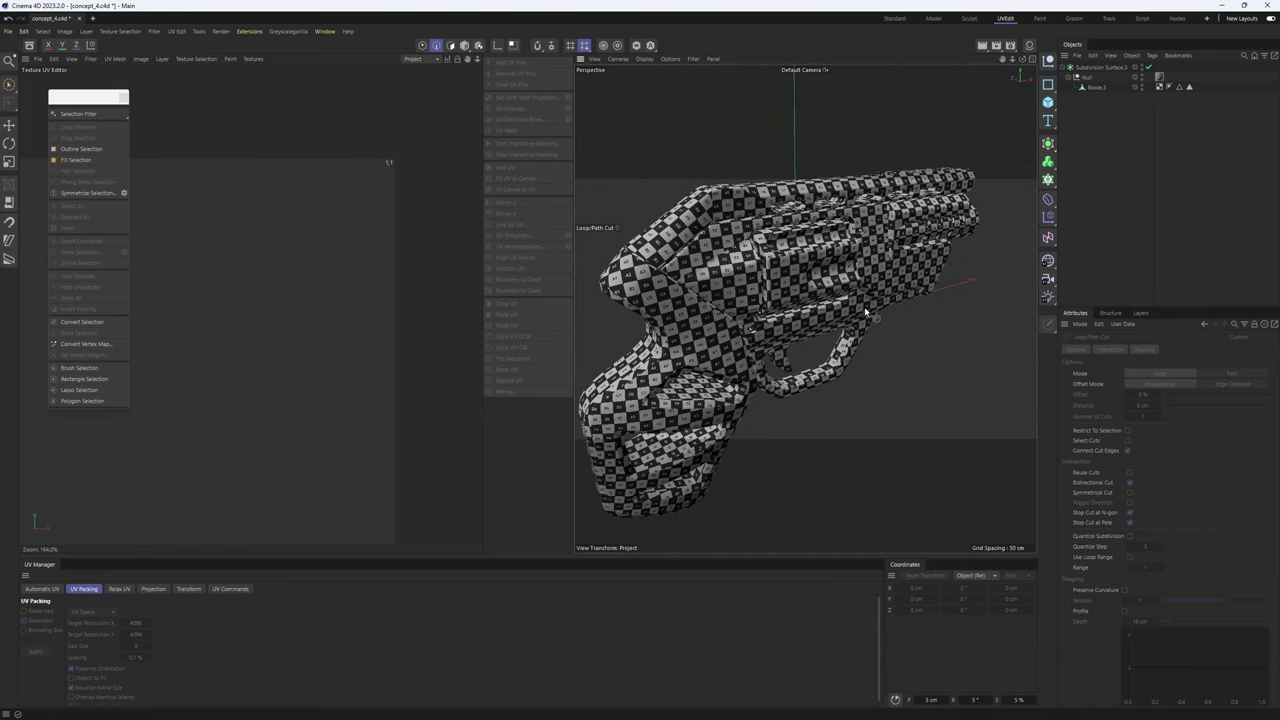